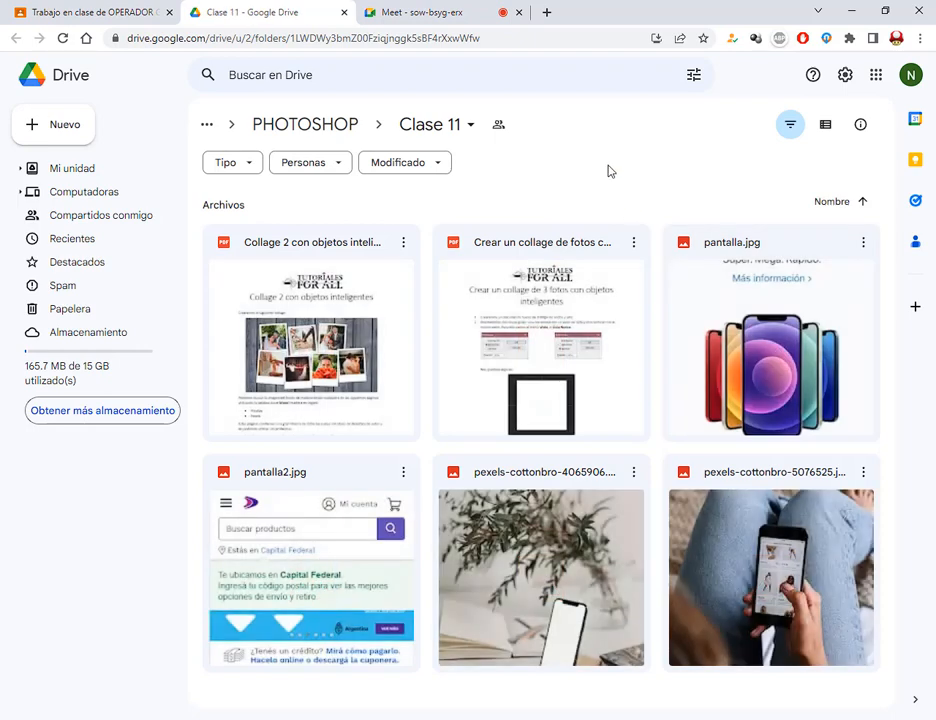
# Switch to File Explorer, open the FOTOS DE EJEMPLO folder inside Imágenes and display its files as extra large icons.
pyautogui.click(457, 20)
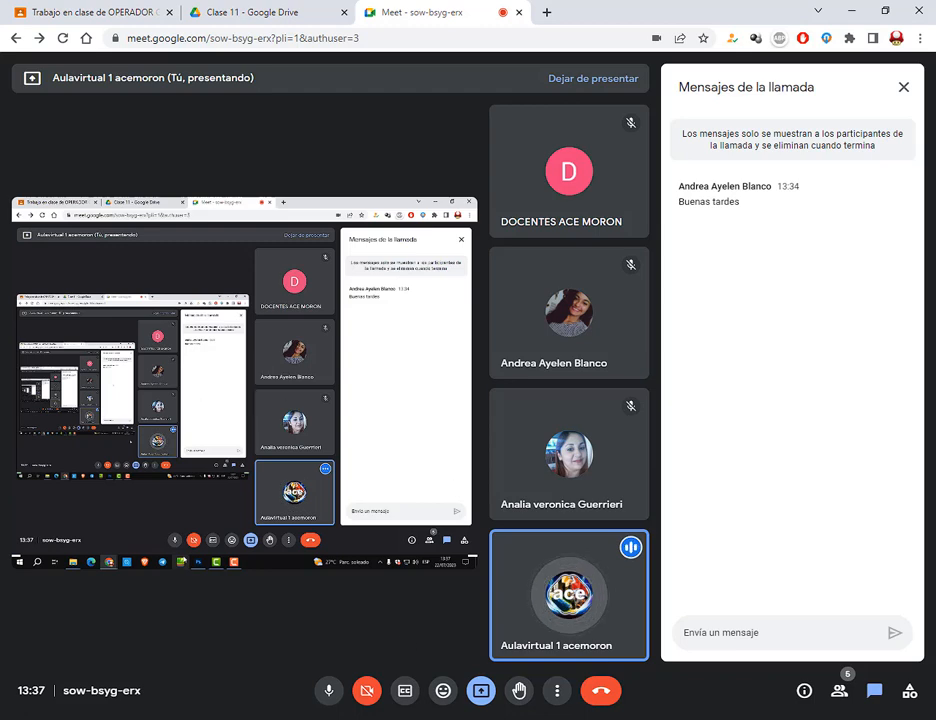
pyautogui.click(374, 719)
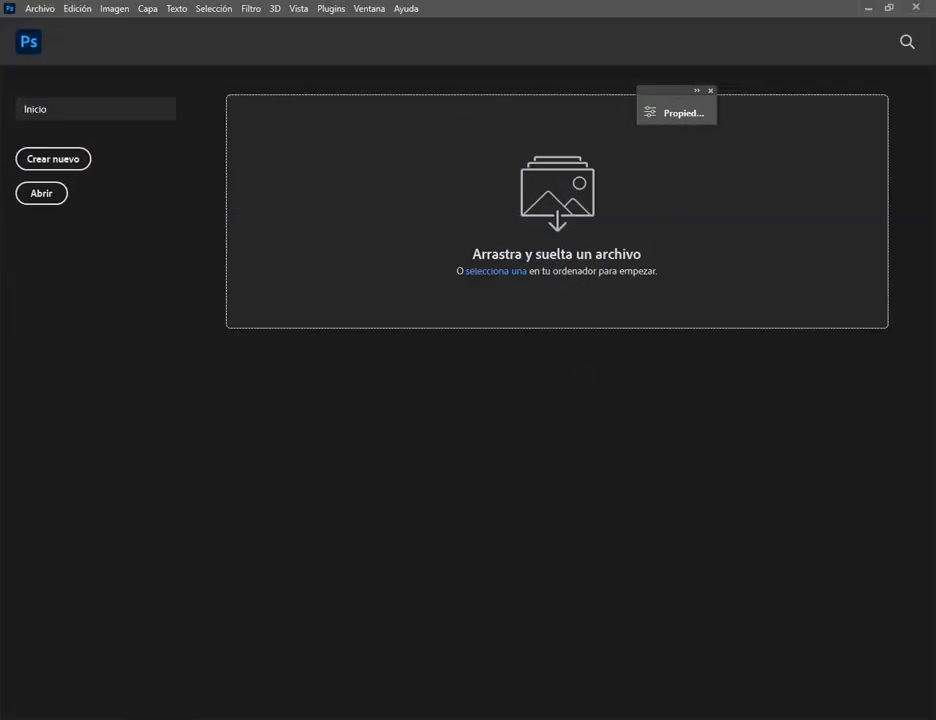
pyautogui.moveTo(155, 719)
pyautogui.moveTo(148, 594)
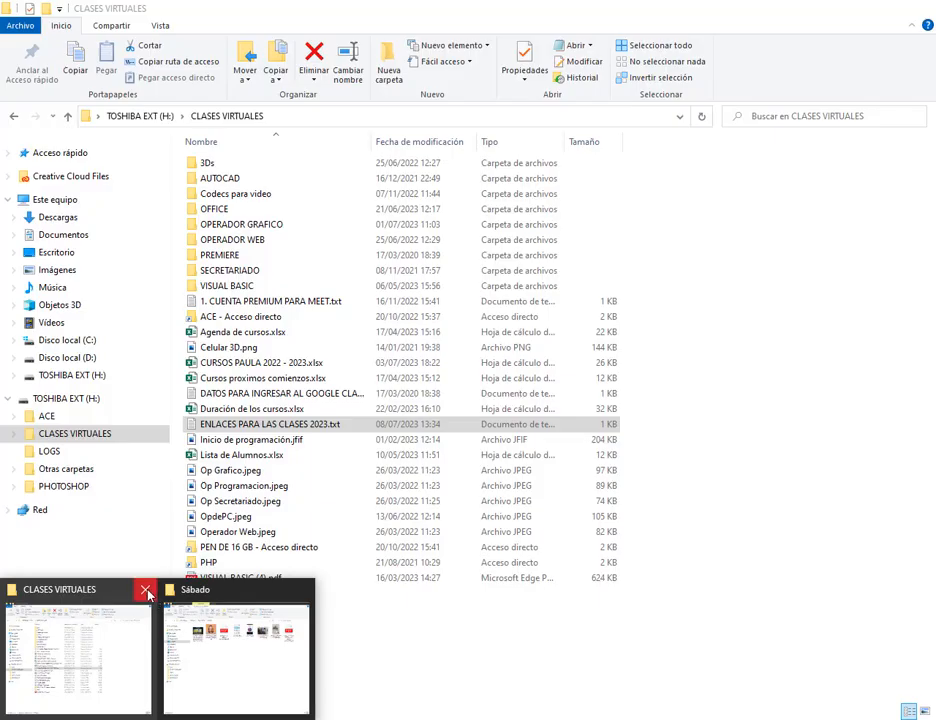
pyautogui.click(130, 620)
pyautogui.click(100, 271)
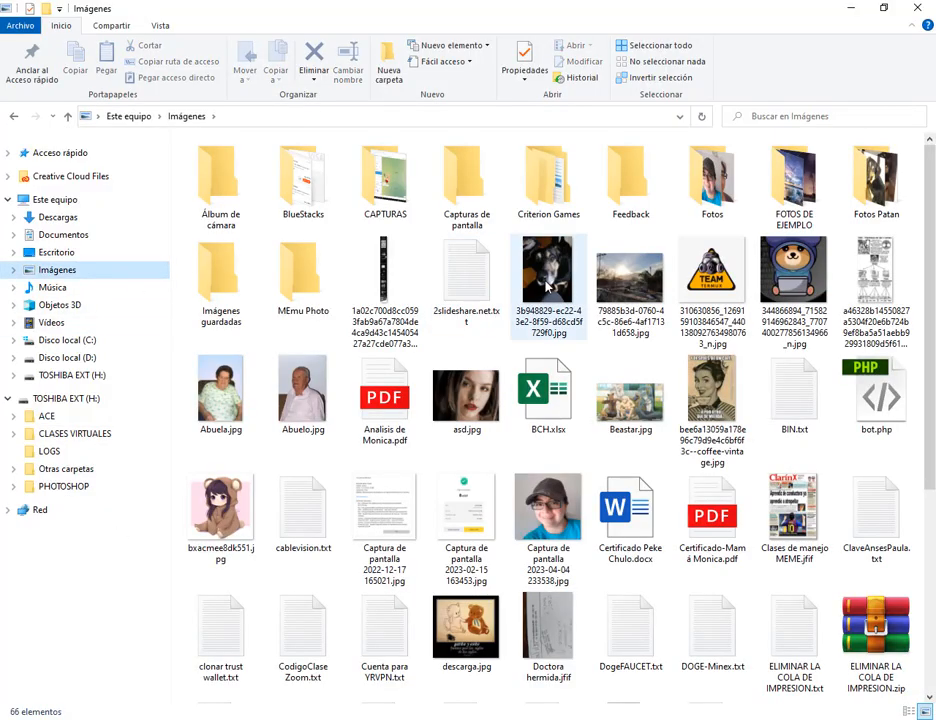
pyautogui.doubleClick(712, 180)
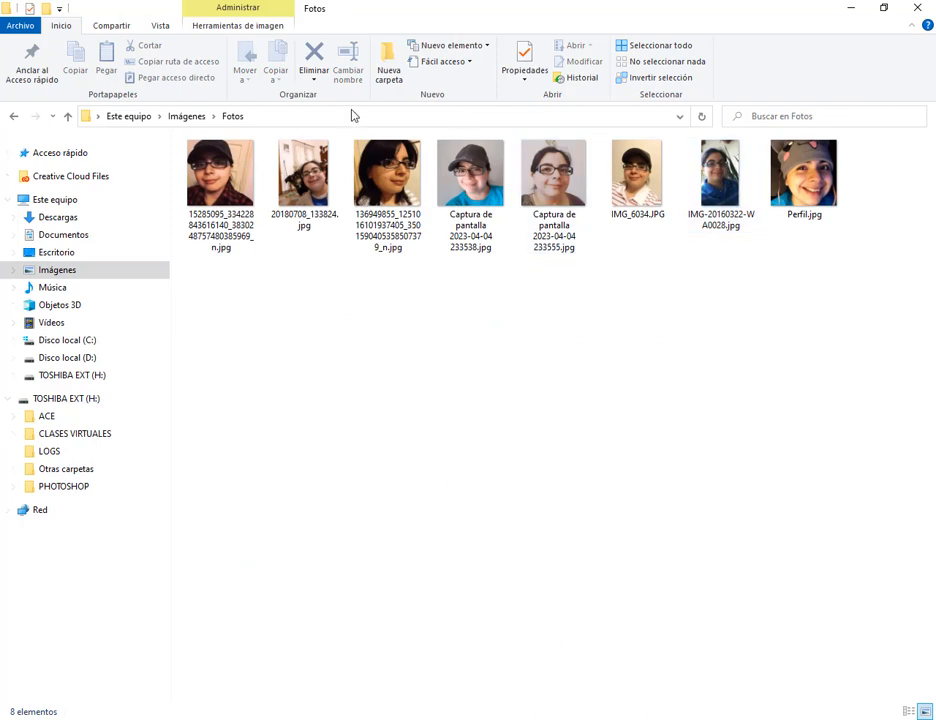
pyautogui.click(186, 116)
pyautogui.doubleClick(800, 170)
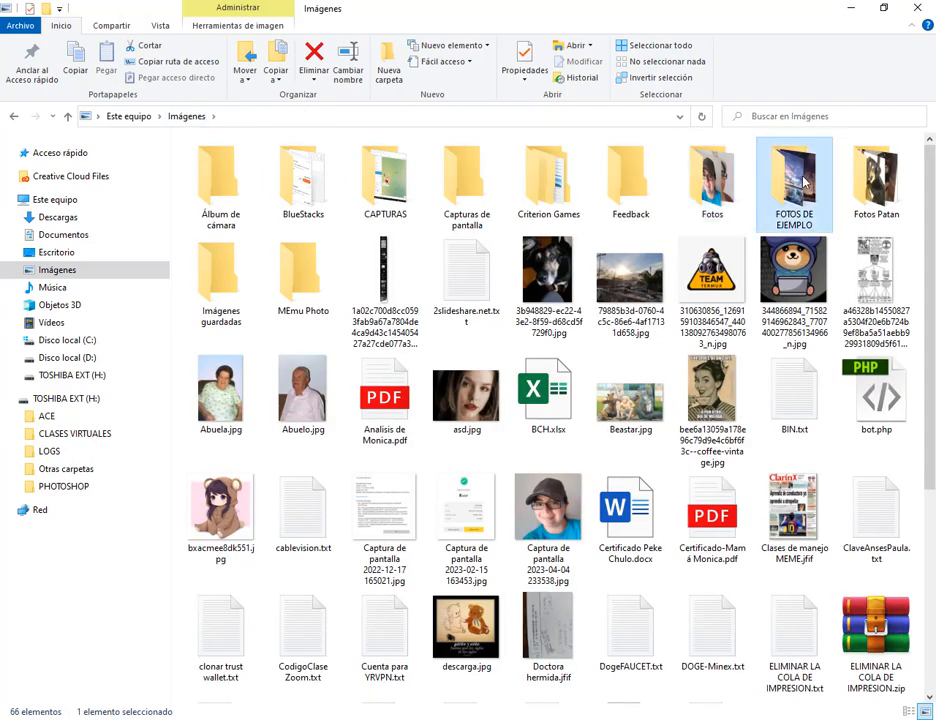
pyautogui.click(160, 26)
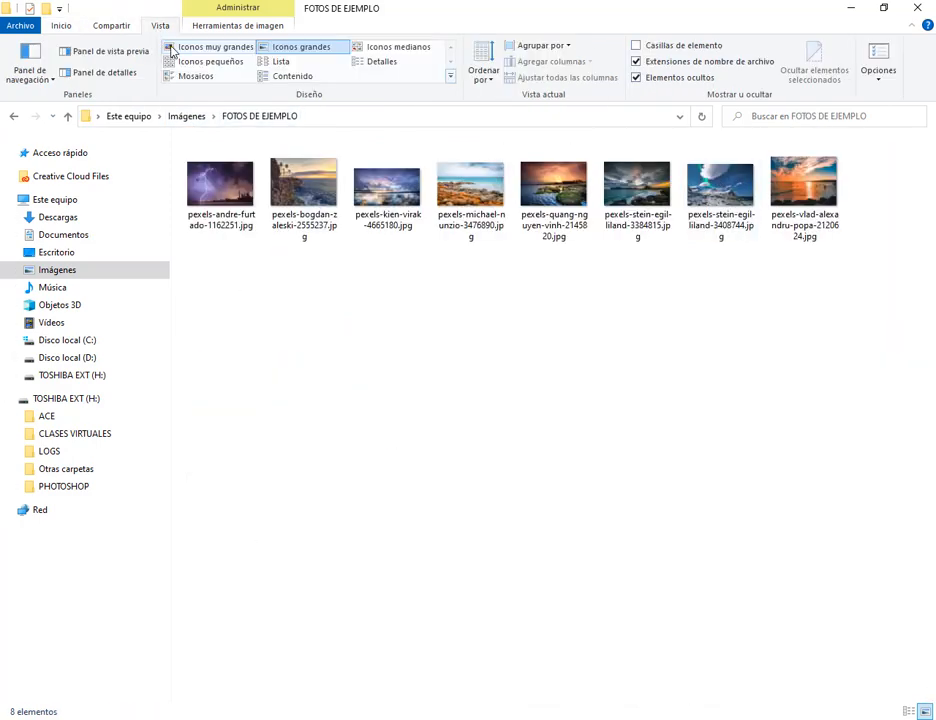
pyautogui.click(212, 47)
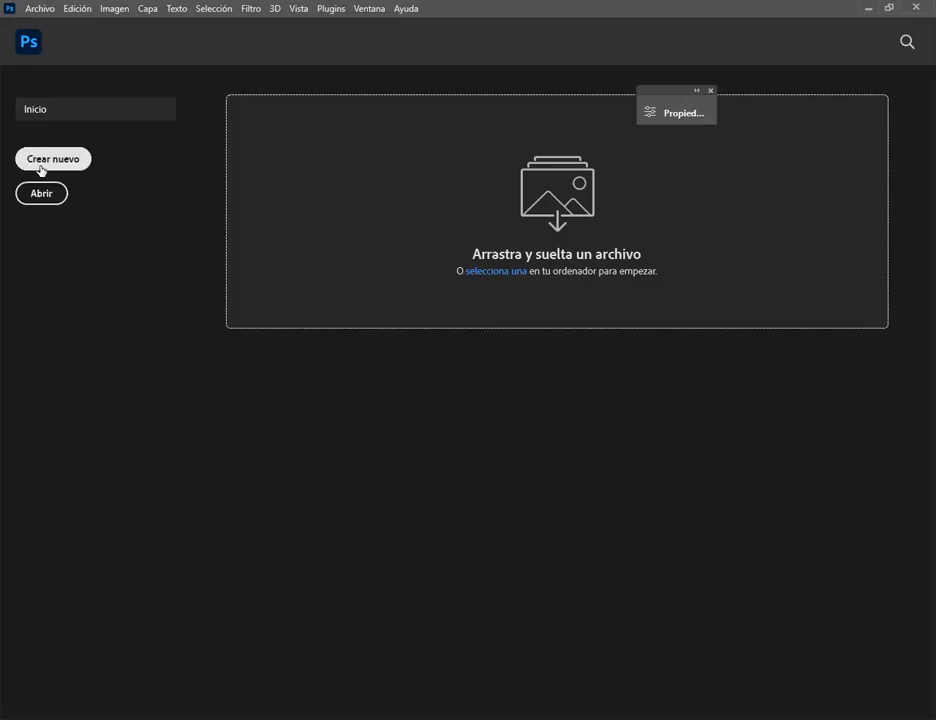
# Switch to Photoshop and create a new document 1000 pixels wide and 1000 pixels high.
pyautogui.click(41, 170)
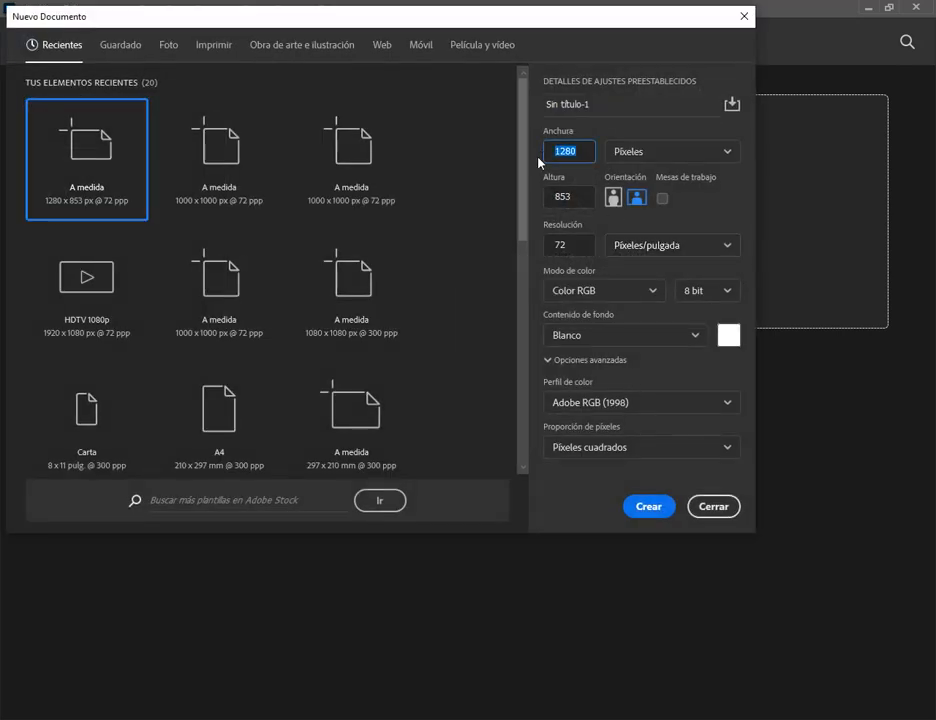
pyautogui.write('1000')
pyautogui.press('Tab')
pyautogui.write('1000')
pyautogui.click(630, 506)
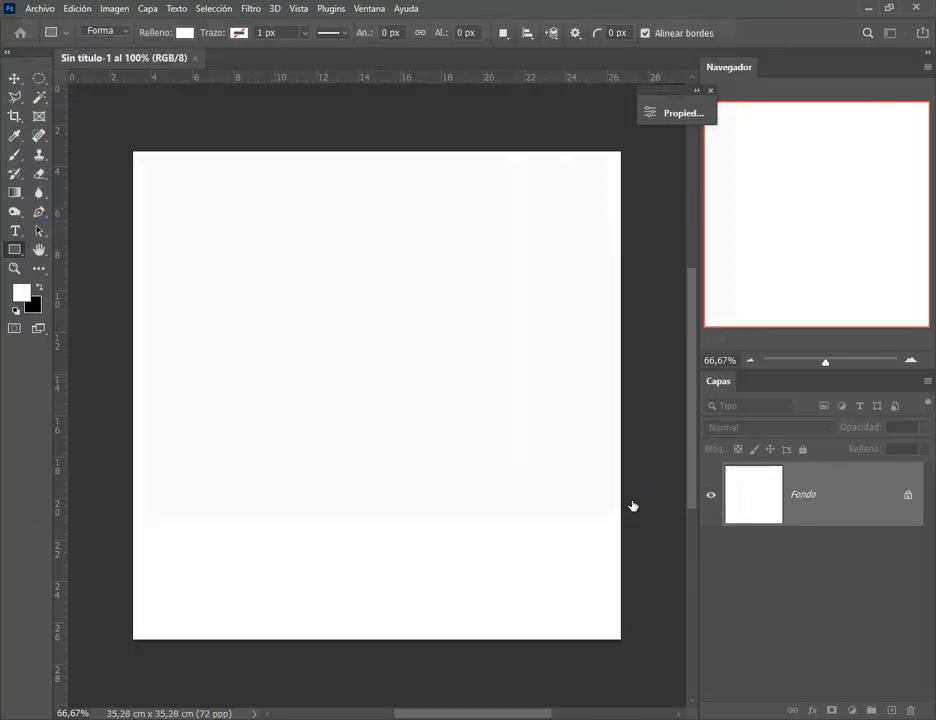
# Bring the orange-rock beach photo (3476890.jpg) from the FOTOS DE EJEMPLO folder into Photoshop as a separate document.
pyautogui.click(140, 718)
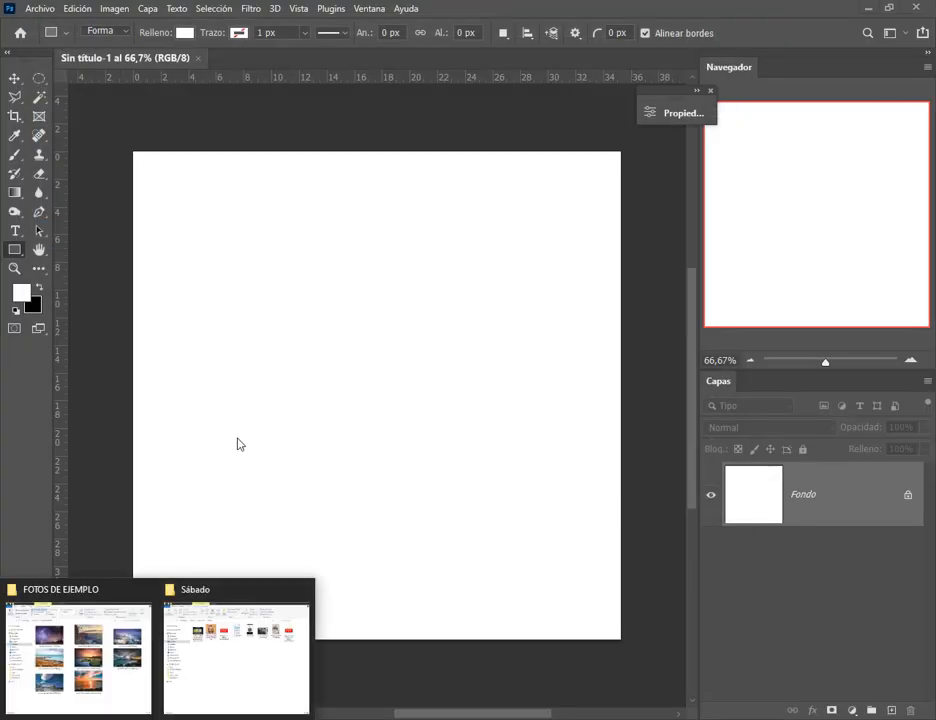
pyautogui.click(88, 655)
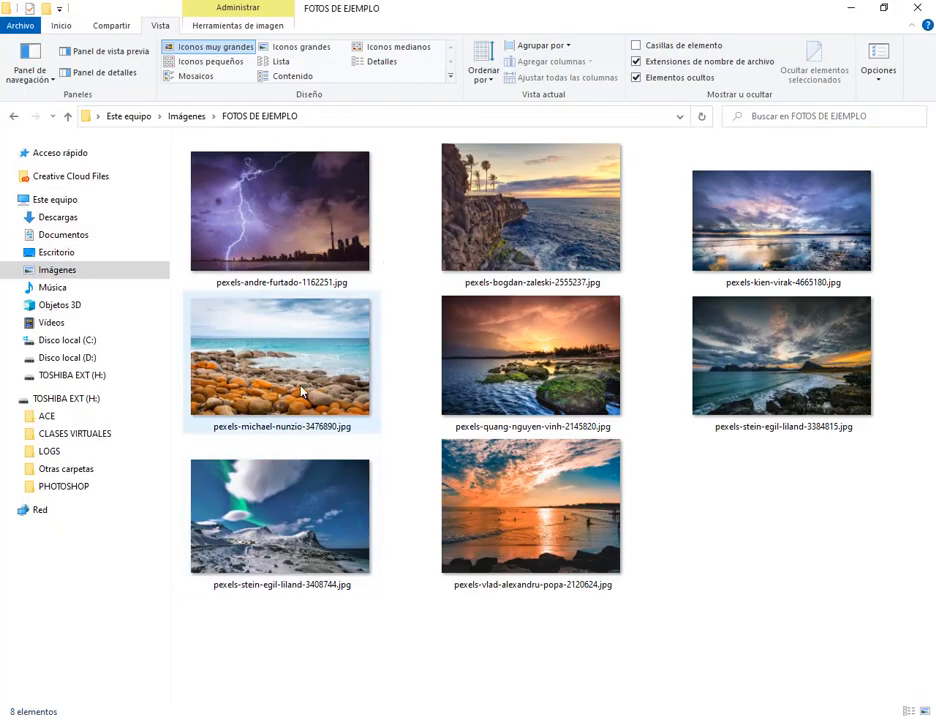
pyautogui.moveTo(303, 389); pyautogui.dragTo(289, 60)
pyautogui.press('Return')
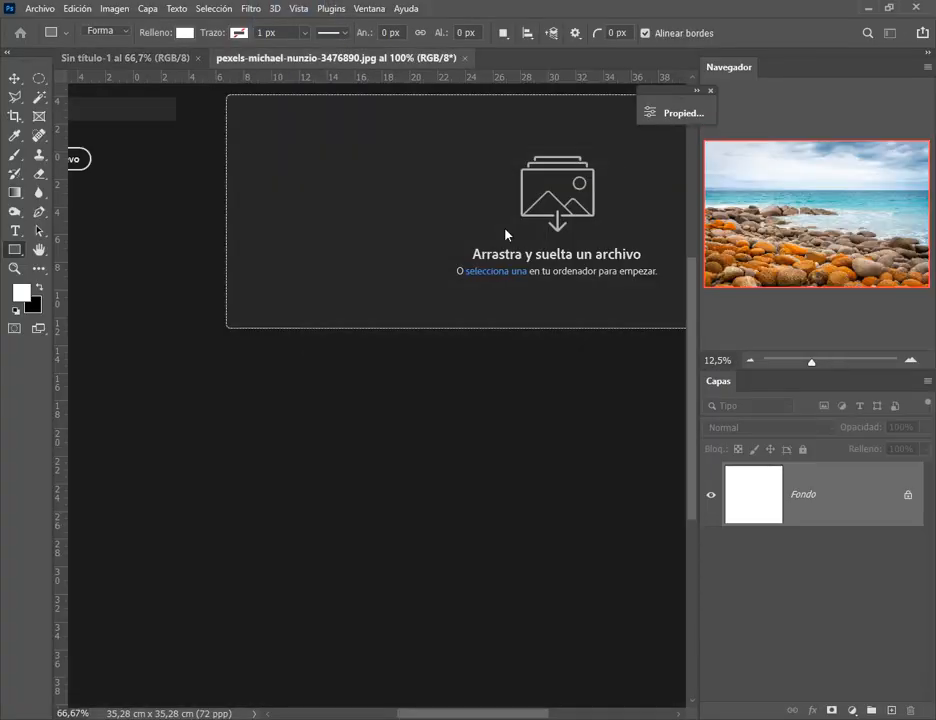
pyautogui.press('v')
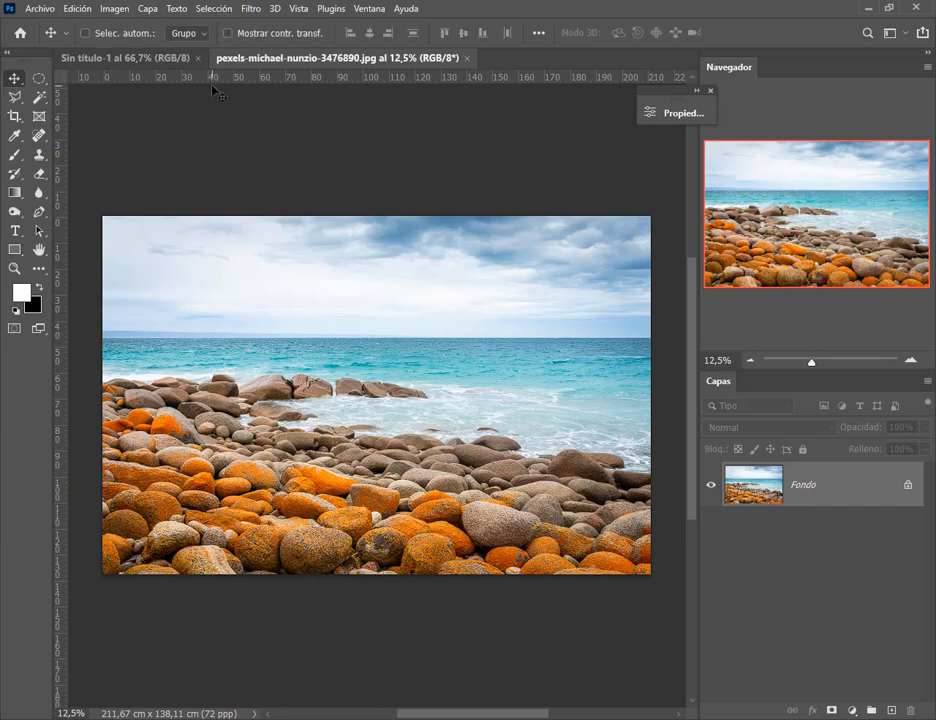
# Close the beach photo document, leaving the blank Sin título-1 document open.
pyautogui.click(165, 59)
pyautogui.click(43, 6)
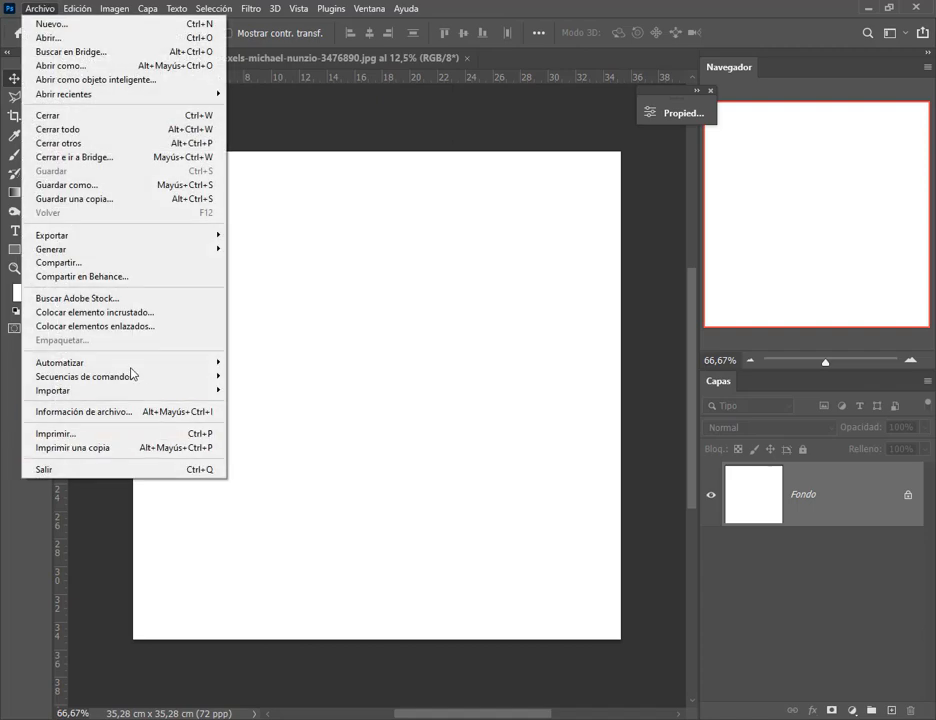
pyautogui.click(503, 366)
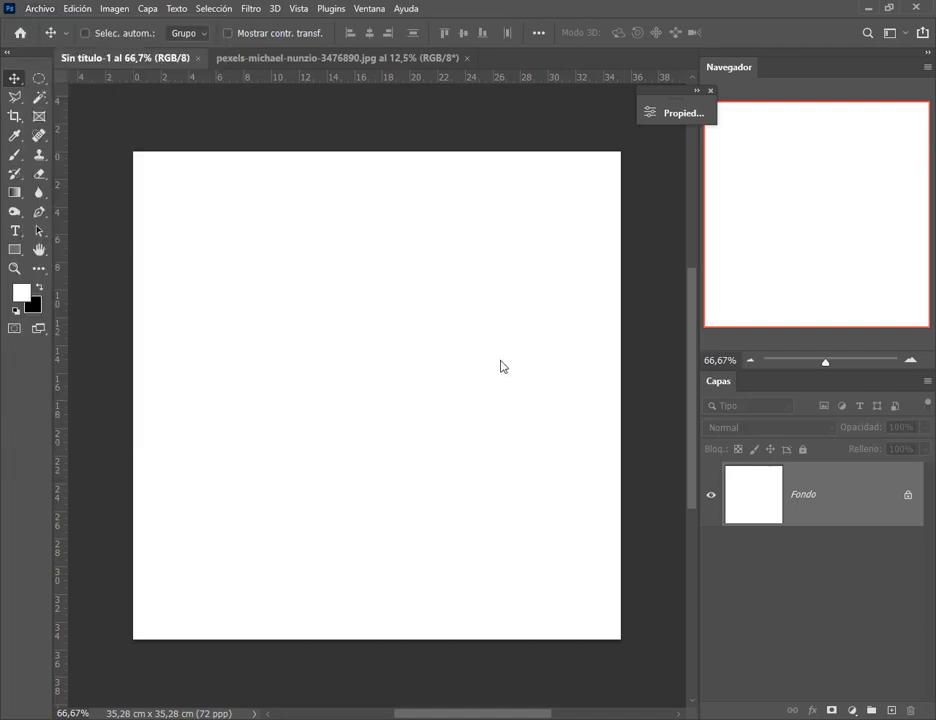
pyautogui.click(393, 59)
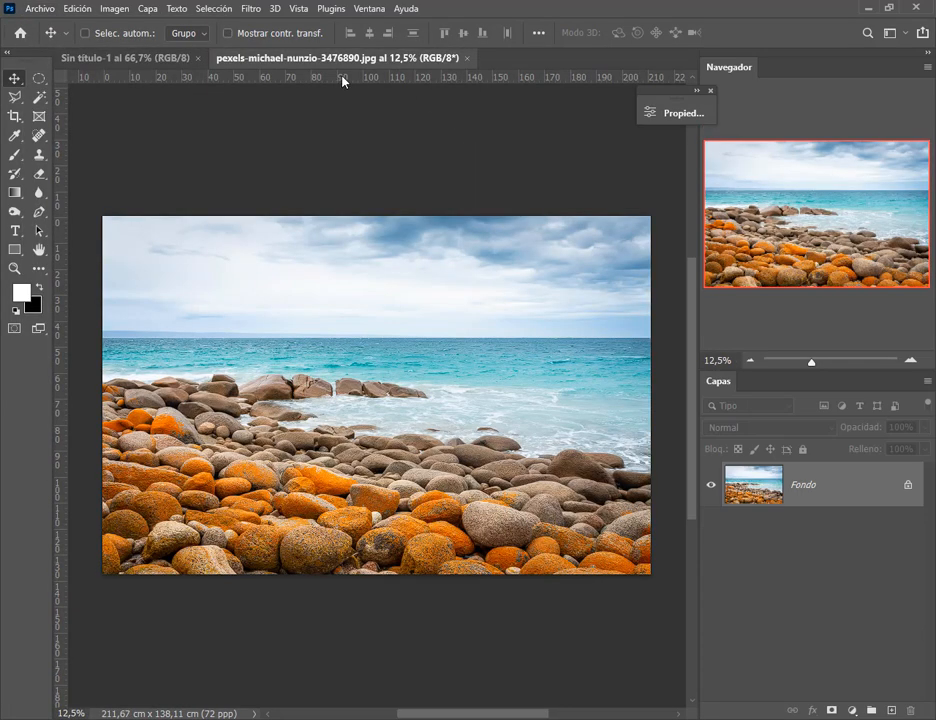
pyautogui.click(468, 59)
# Open the orange-rock beach photo (3476890.jpg) from FOTOS DE EJEMPLO with the Open command, accepting the colour profile handling.
pyautogui.click(40, 8)
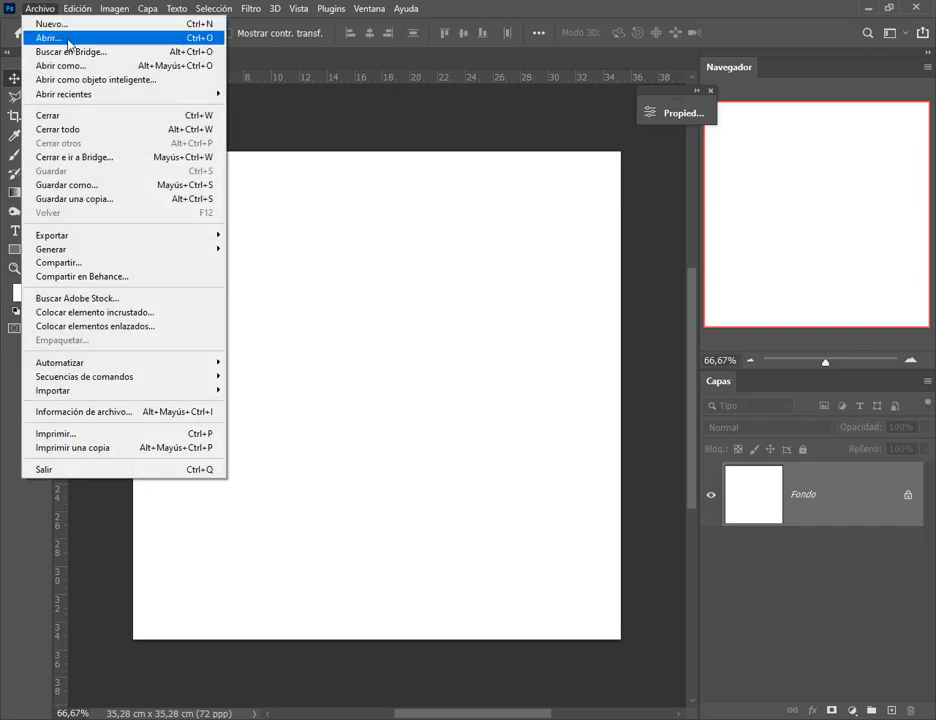
pyautogui.click(50, 38)
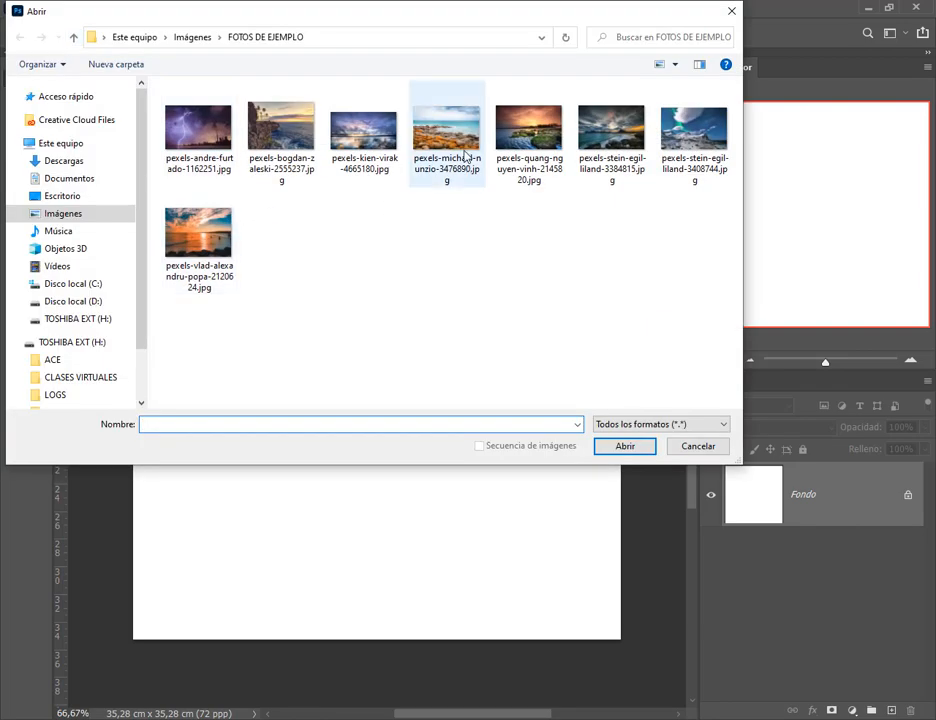
pyautogui.doubleClick(465, 155)
pyautogui.click(519, 344)
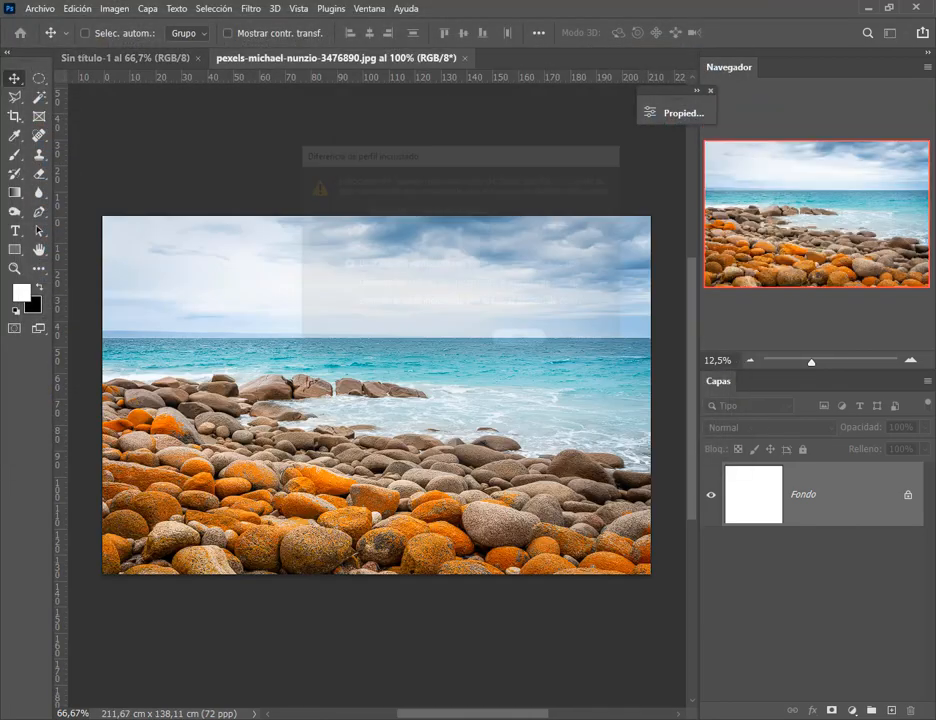
# Check the call messages in Google Meet and return to Photoshop.
pyautogui.click(193, 719)
pyautogui.click(142, 685)
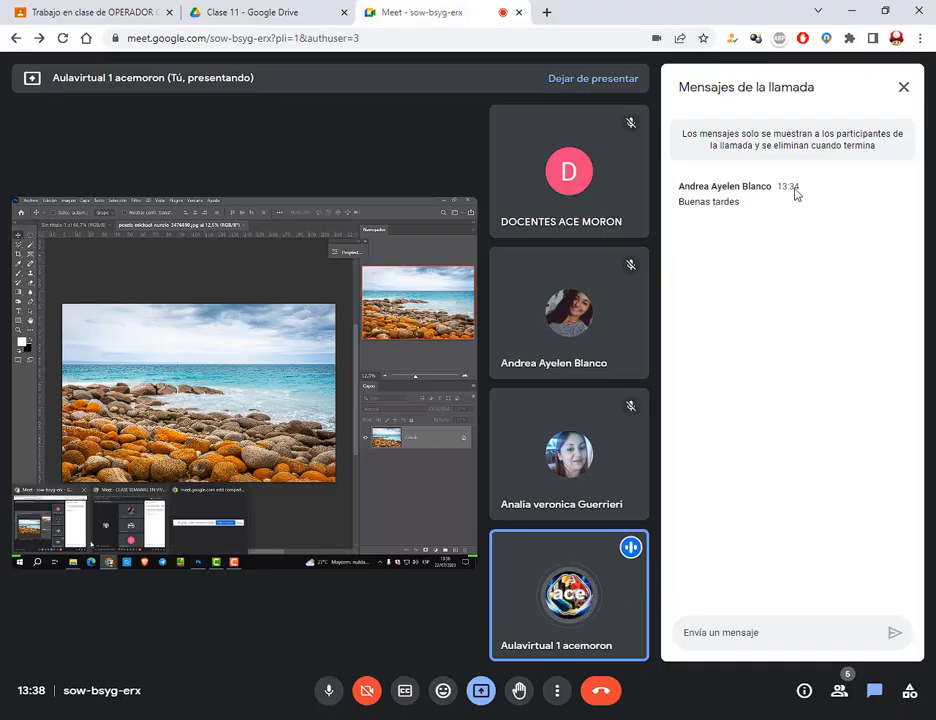
pyautogui.click(857, 9)
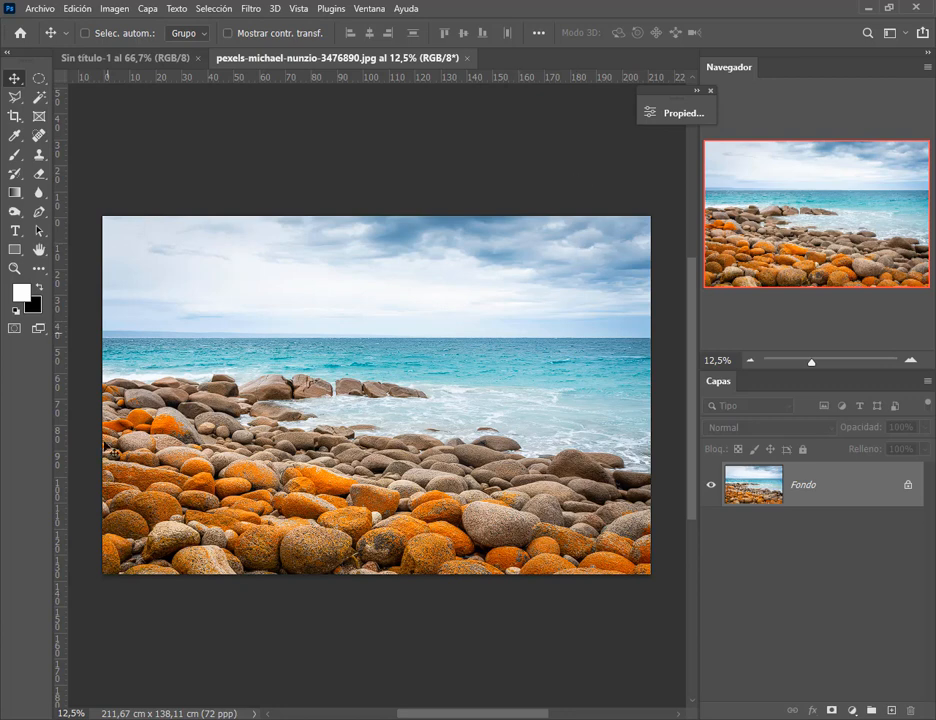
# Copy the beach photo into Sin título-1 as a new layer, converting its colours to keep their appearance.
pyautogui.moveTo(313, 242); pyautogui.dragTo(348, 265)
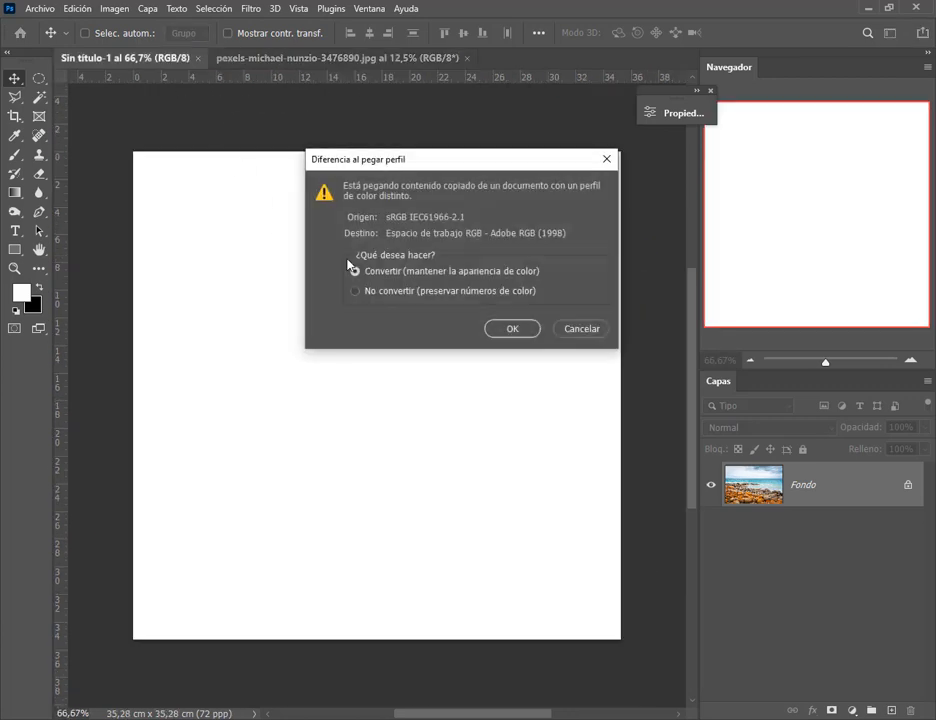
pyautogui.click(510, 329)
pyautogui.moveTo(439, 292); pyautogui.dragTo(265, 385)
# Scale the beach photo layer to about 13.9% and place it near the middle of the white canvas.
pyautogui.scroll(-3, 359, 435)
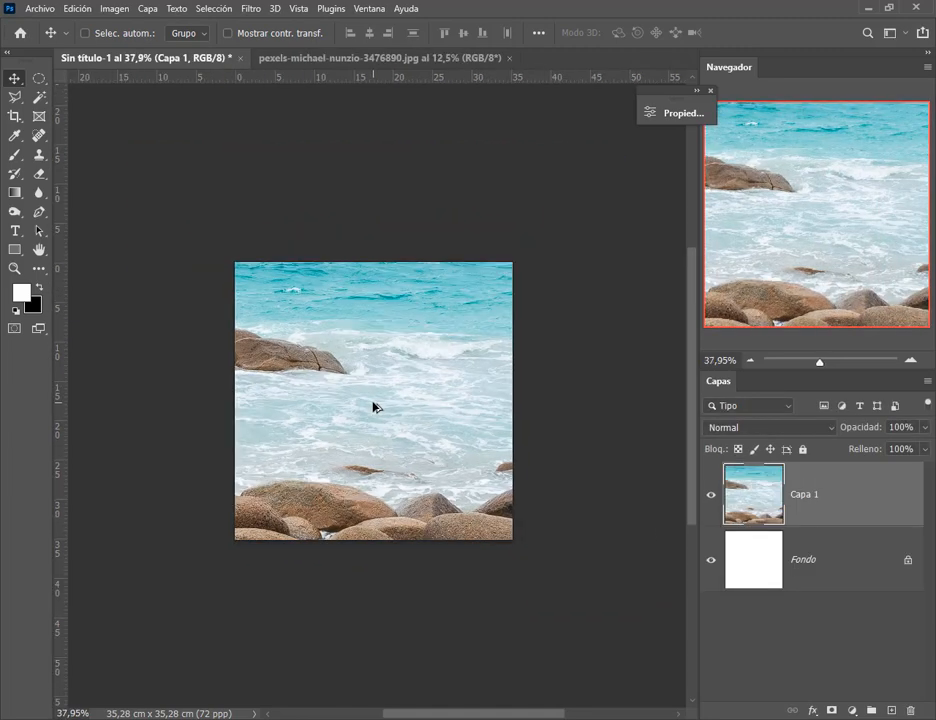
pyautogui.hotkey('ctrl', 't')
pyautogui.moveTo(604, 330); pyautogui.dragTo(335, 450)
pyautogui.moveTo(618, 281); pyautogui.dragTo(520, 334)
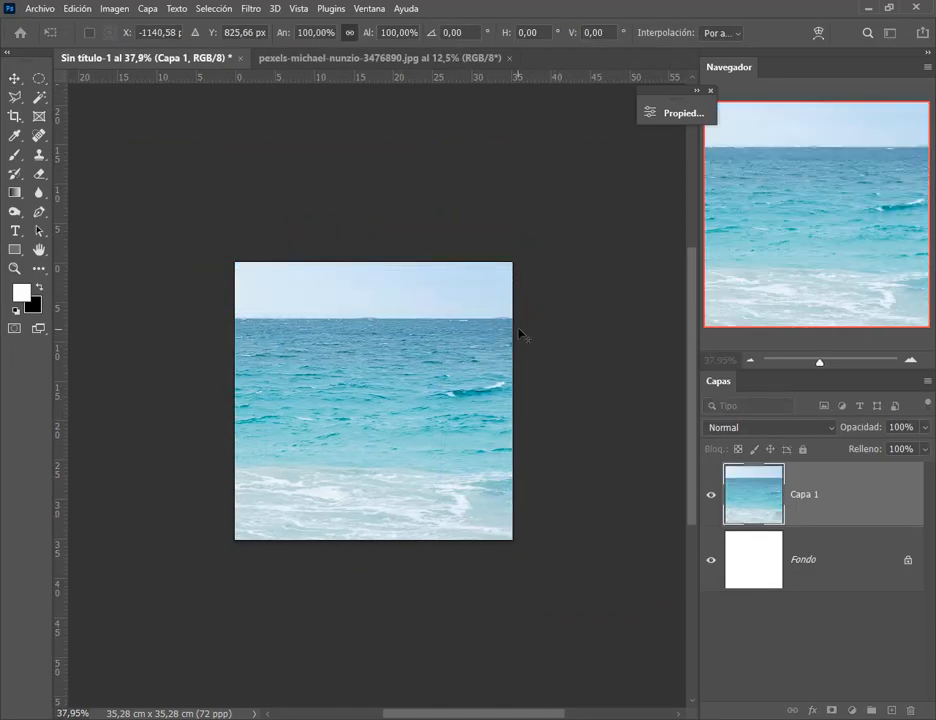
pyautogui.scroll(-3, 525, 320)
pyautogui.moveTo(629, 166); pyautogui.dragTo(258, 409)
pyautogui.moveTo(205, 428); pyautogui.dragTo(516, 343)
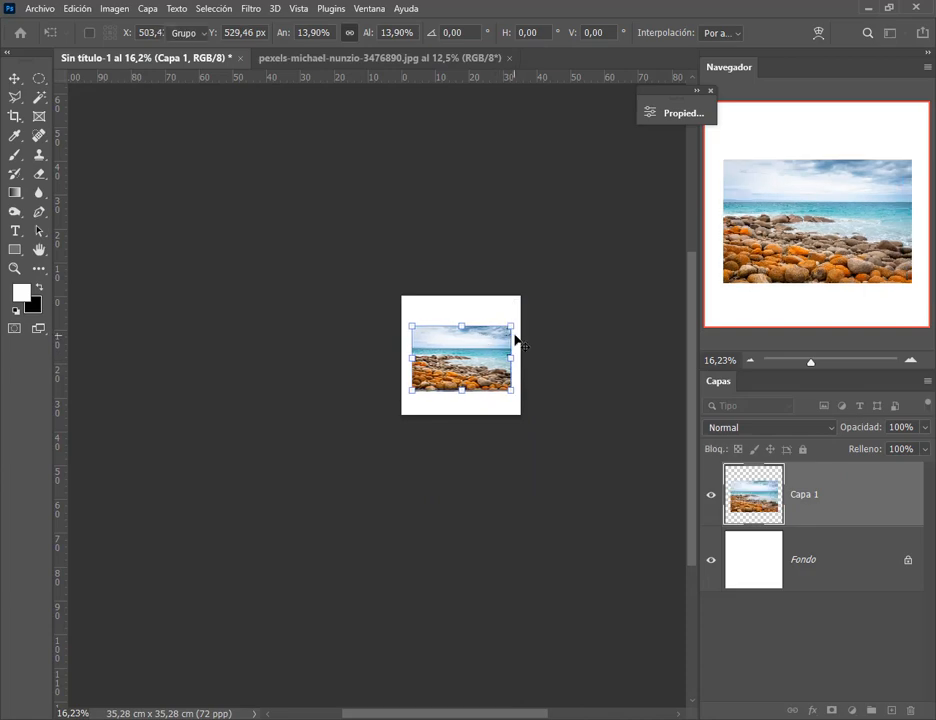
pyautogui.press('Return')
pyautogui.scroll(5, 510, 345)
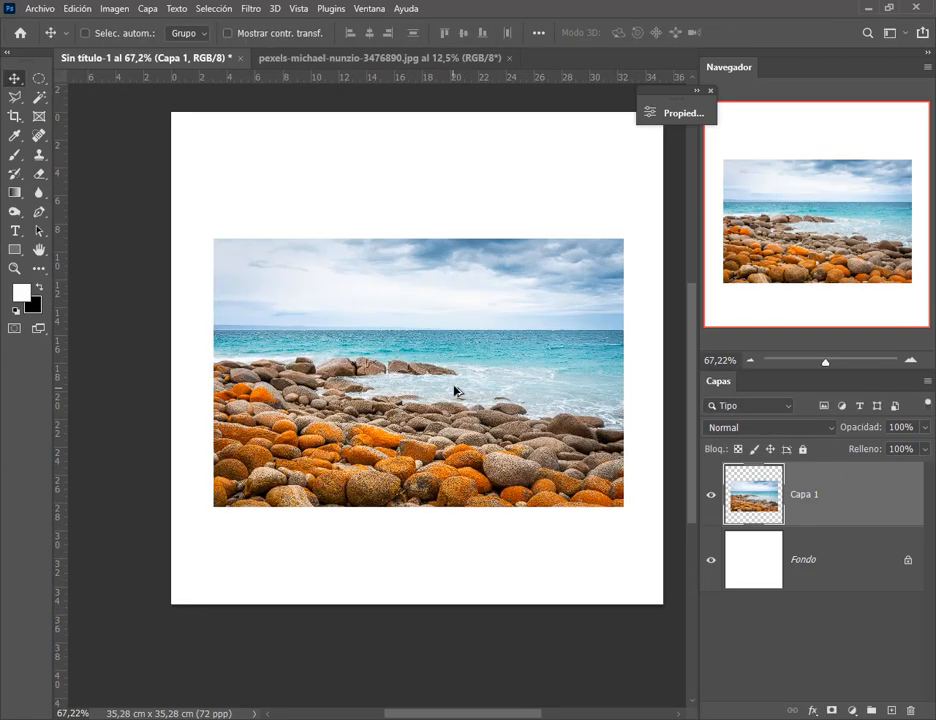
pyautogui.scroll(1, 455, 390)
pyautogui.moveTo(490, 395); pyautogui.dragTo(475, 391)
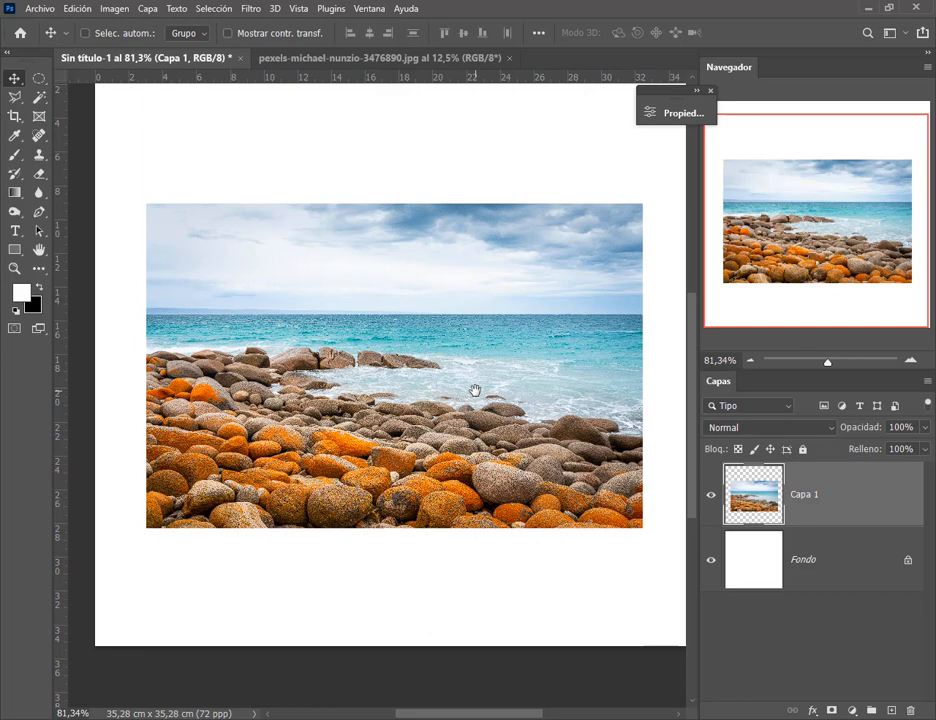
pyautogui.hotkey('ctrl', '2')
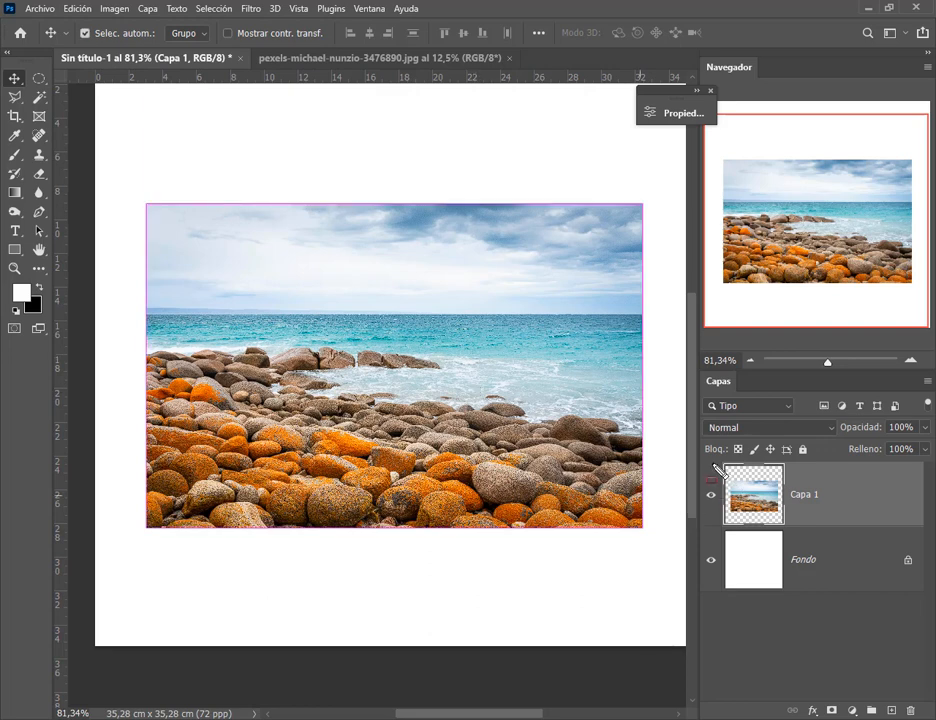
pyautogui.moveTo(718, 459)
pyautogui.mouseDown()
pyautogui.moveTo(792, 533)
pyautogui.moveTo(784, 525)
pyautogui.mouseUp()
pyautogui.press('Escape')
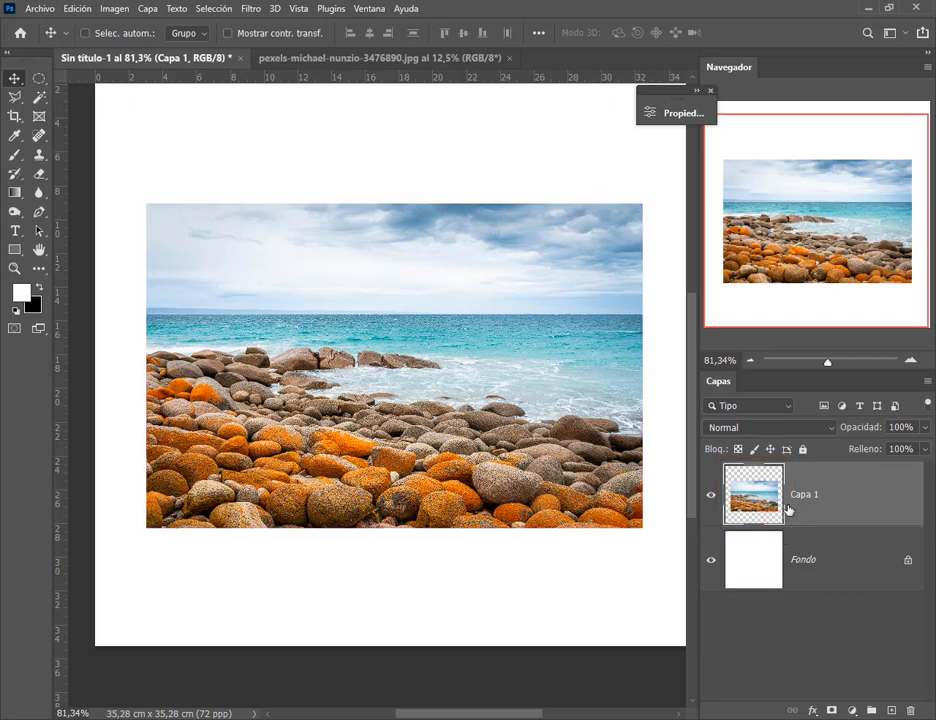
# Move the beach photo layer slightly up and to the left, and close the source photo document.
pyautogui.moveTo(515, 373); pyautogui.dragTo(503, 361)
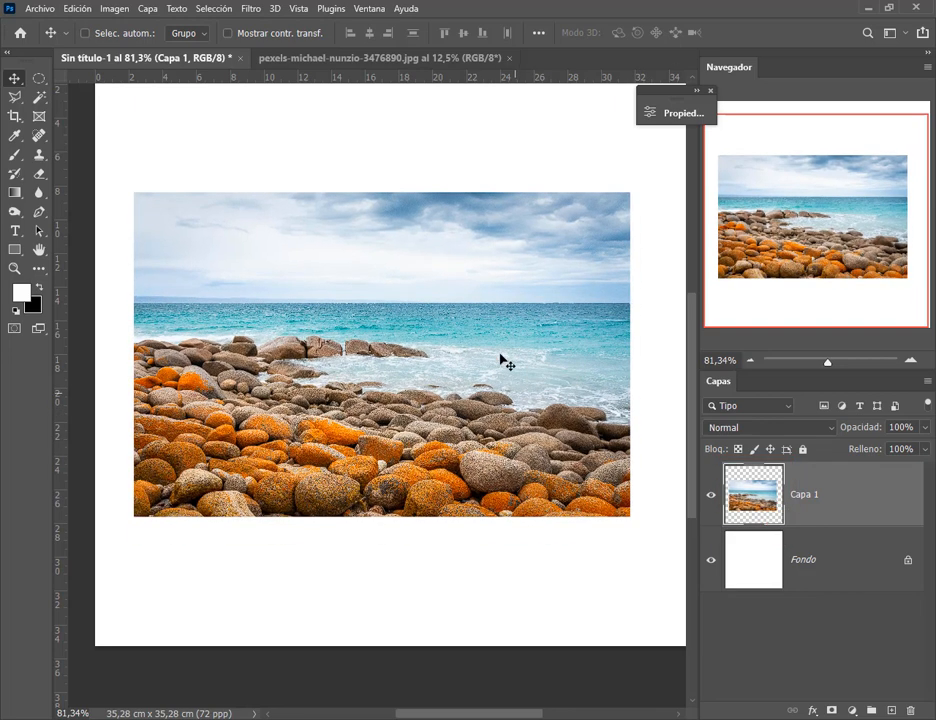
pyautogui.click(383, 60)
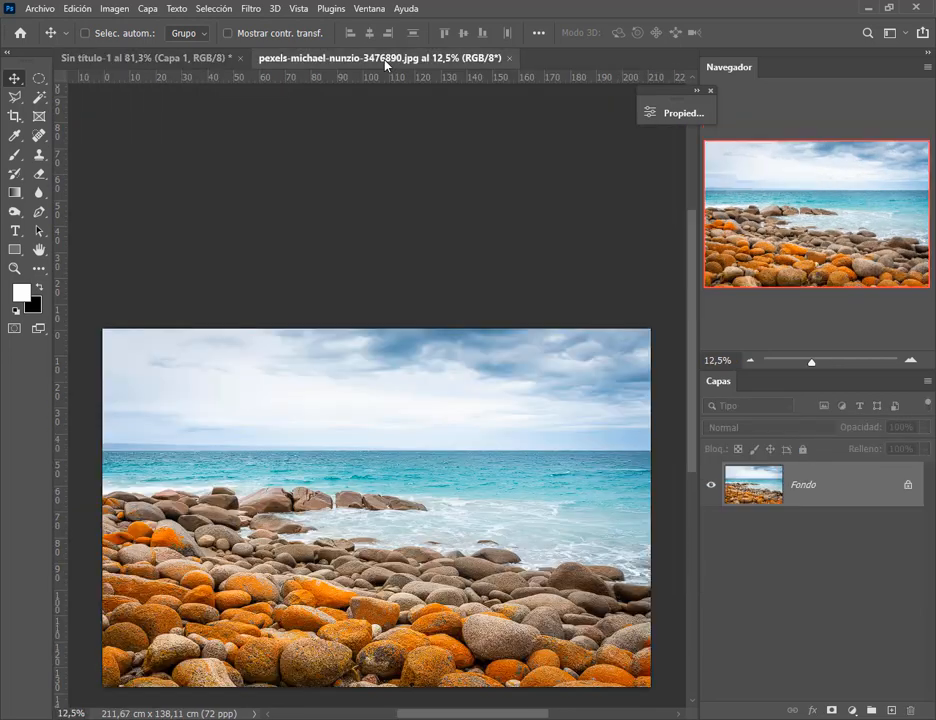
pyautogui.click(510, 58)
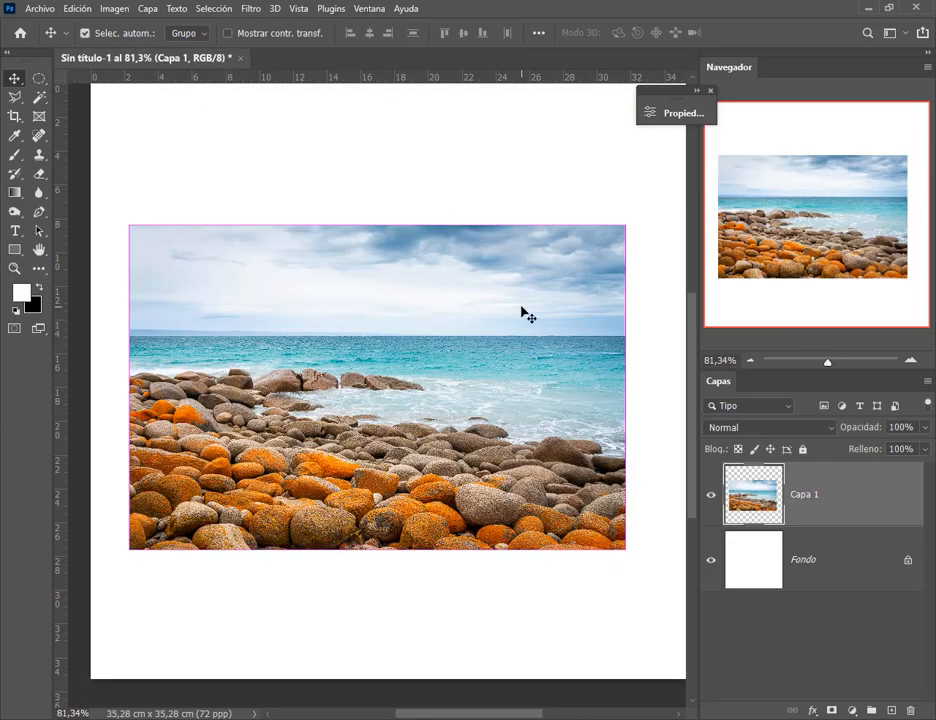
# Scale the beach photo layer down proportionally to about two thirds of its size, keeping its lower-left corner in place.
pyautogui.hotkey('ctrl', 't')
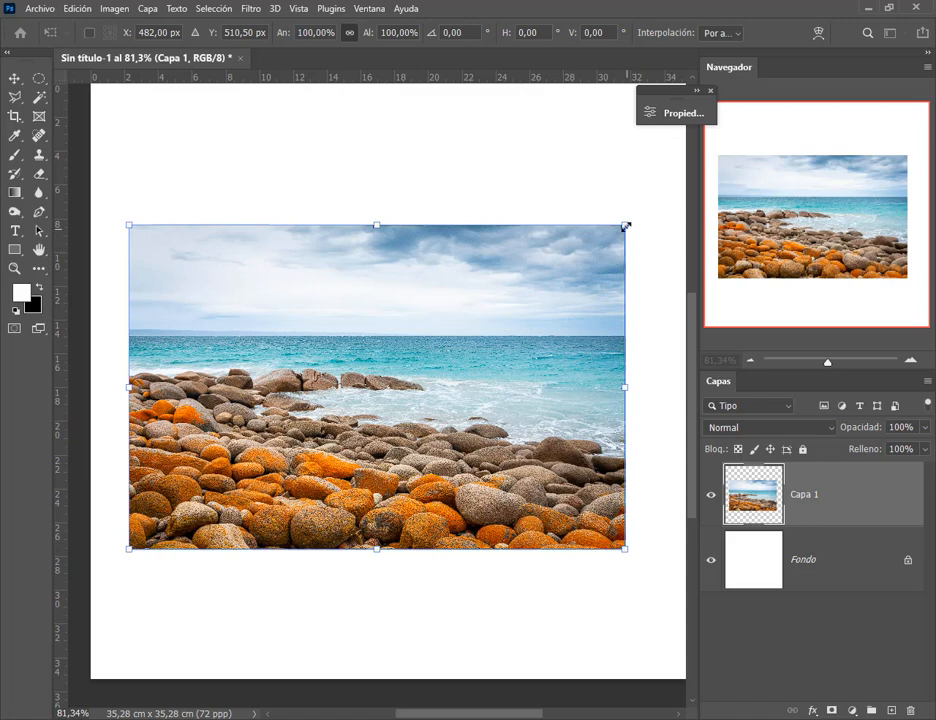
pyautogui.moveTo(626, 226); pyautogui.dragTo(468, 328)
pyautogui.press('Return')
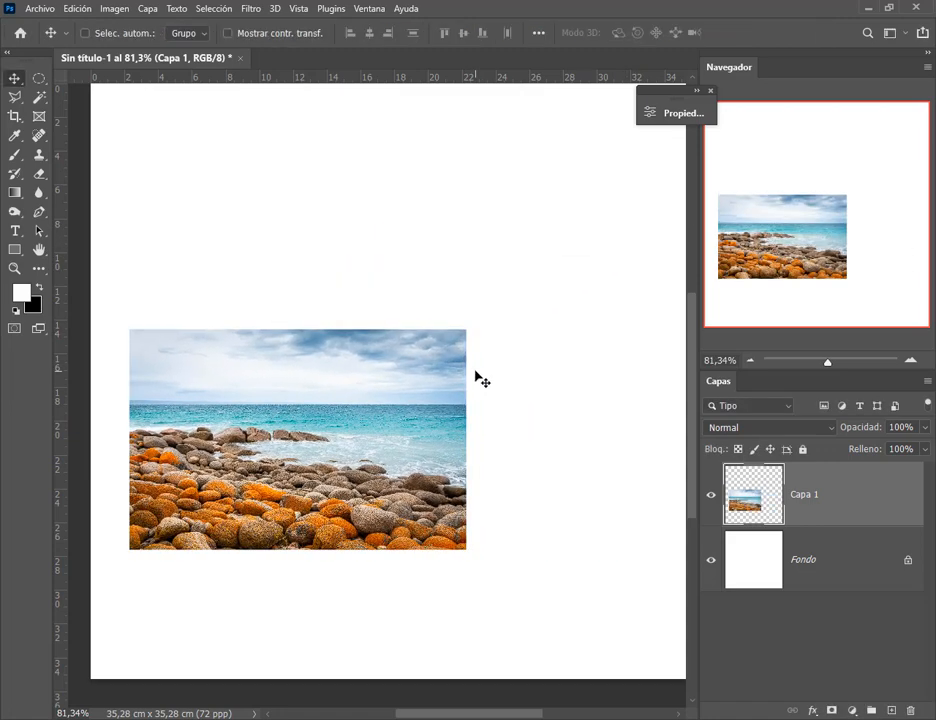
# Try scaling the beach photo layer down proportionally to a tiny thumbnail anchored at its lower-left corner, and inspect its pixels up close.
pyautogui.hotkey('ctrl', 't')
pyautogui.moveTo(466, 332); pyautogui.dragTo(150, 534)
pyautogui.press('Return')
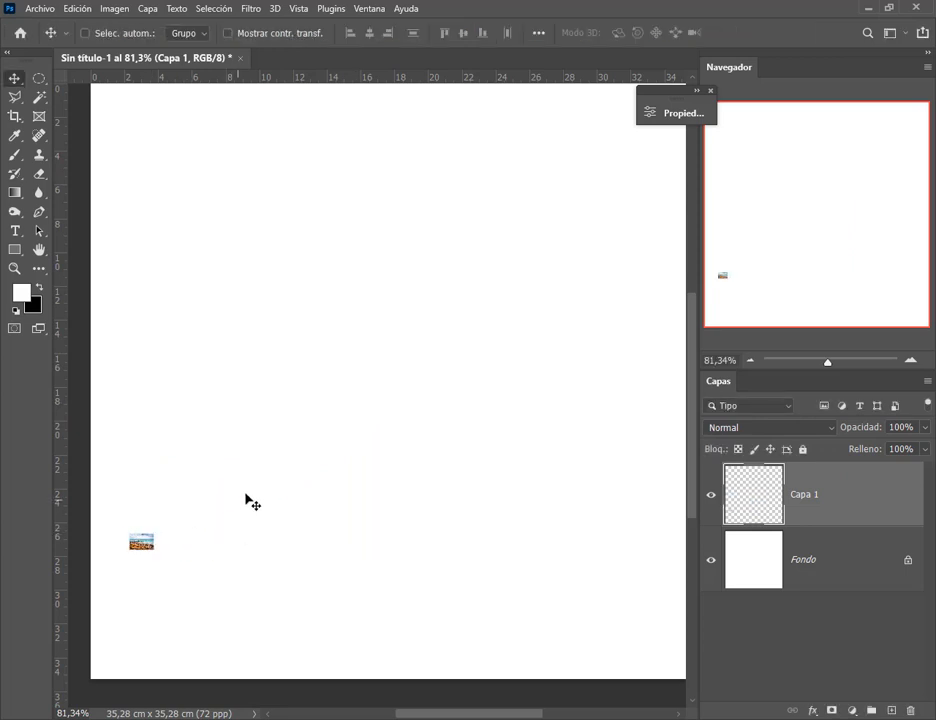
pyautogui.scroll(10, 71, 582)
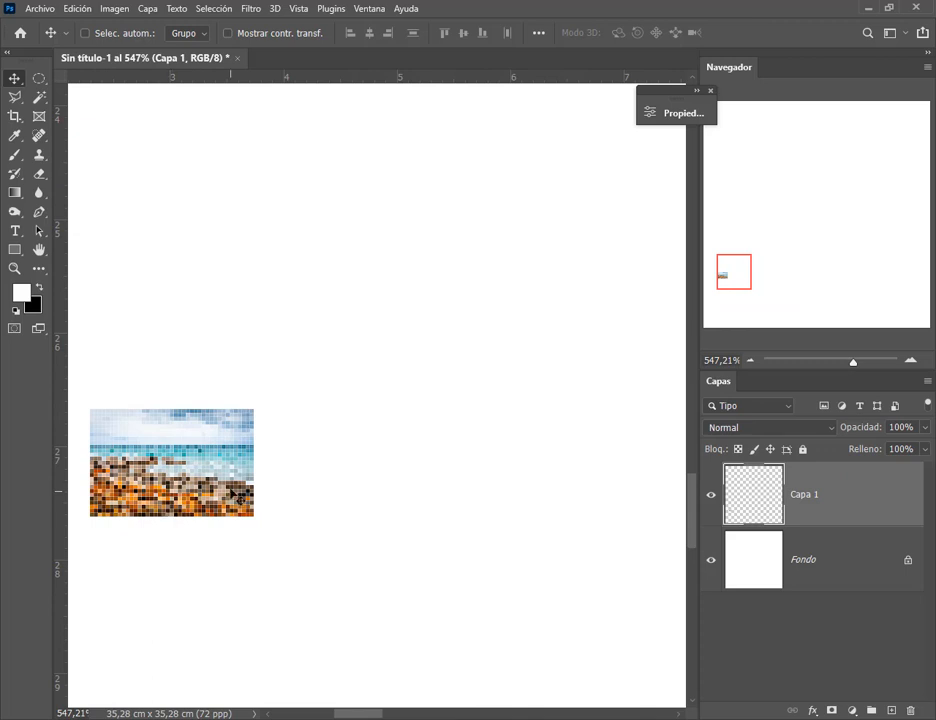
pyautogui.scroll(-2, 184, 444)
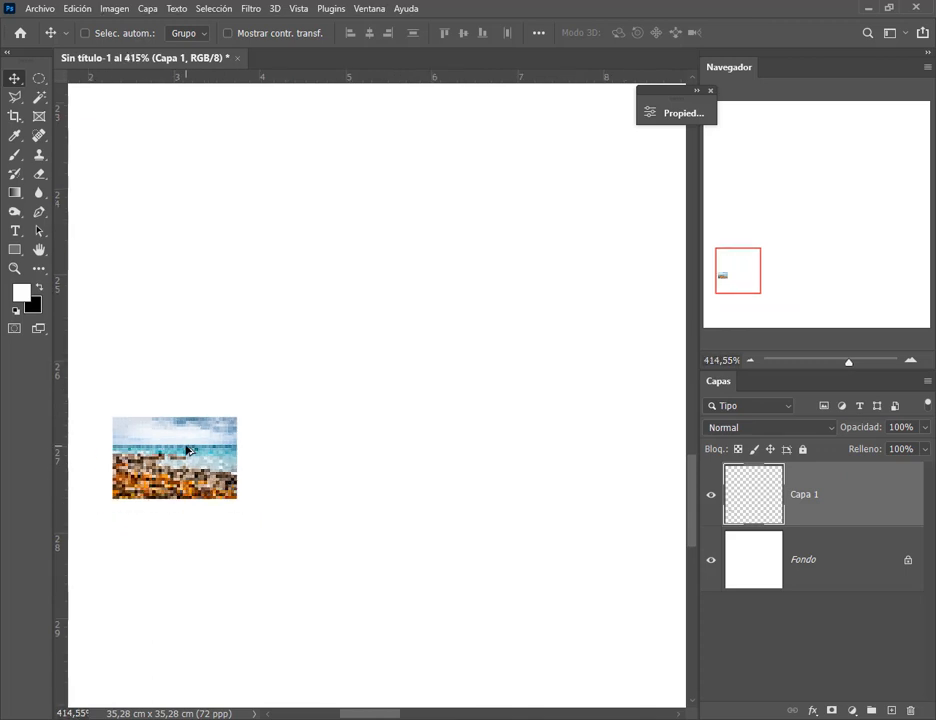
pyautogui.scroll(6, 186, 446)
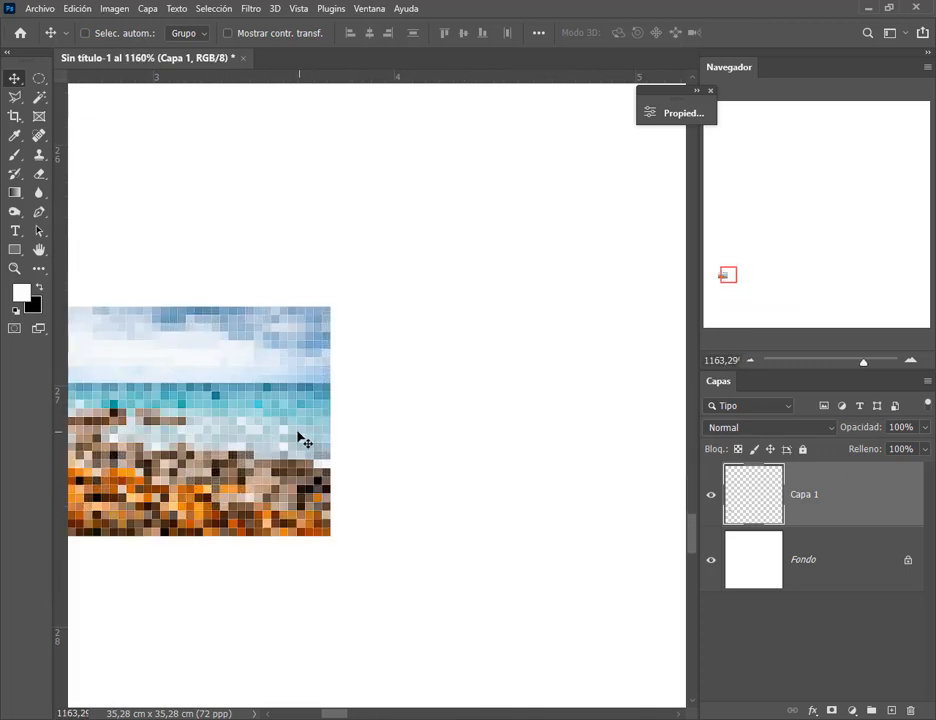
pyautogui.scroll(-7, 305, 438)
pyautogui.scroll(-1, 320, 437)
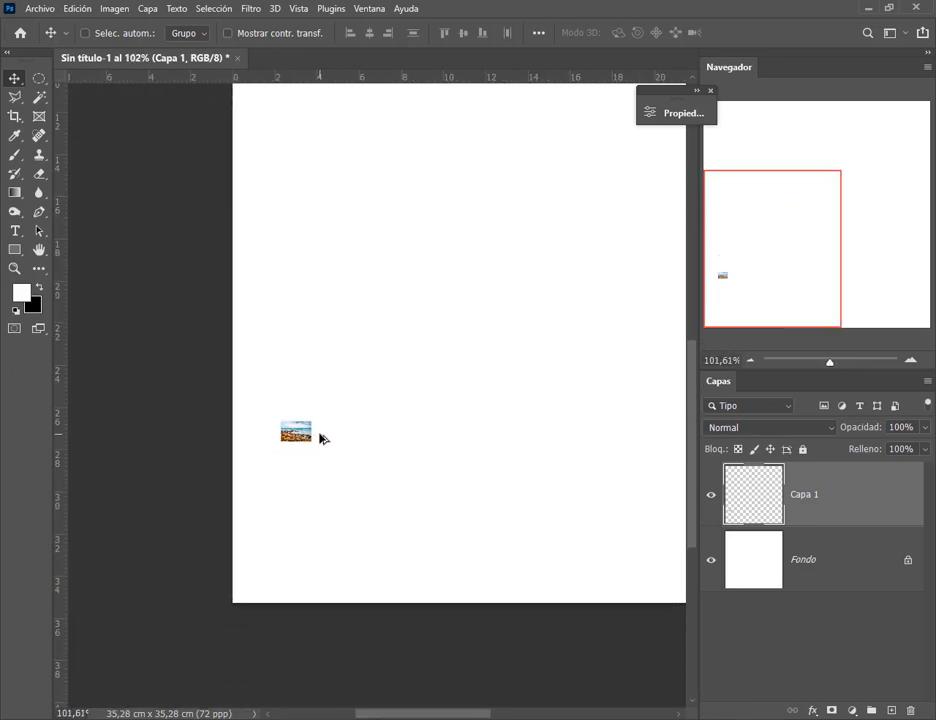
pyautogui.moveTo(424, 445); pyautogui.dragTo(334, 470)
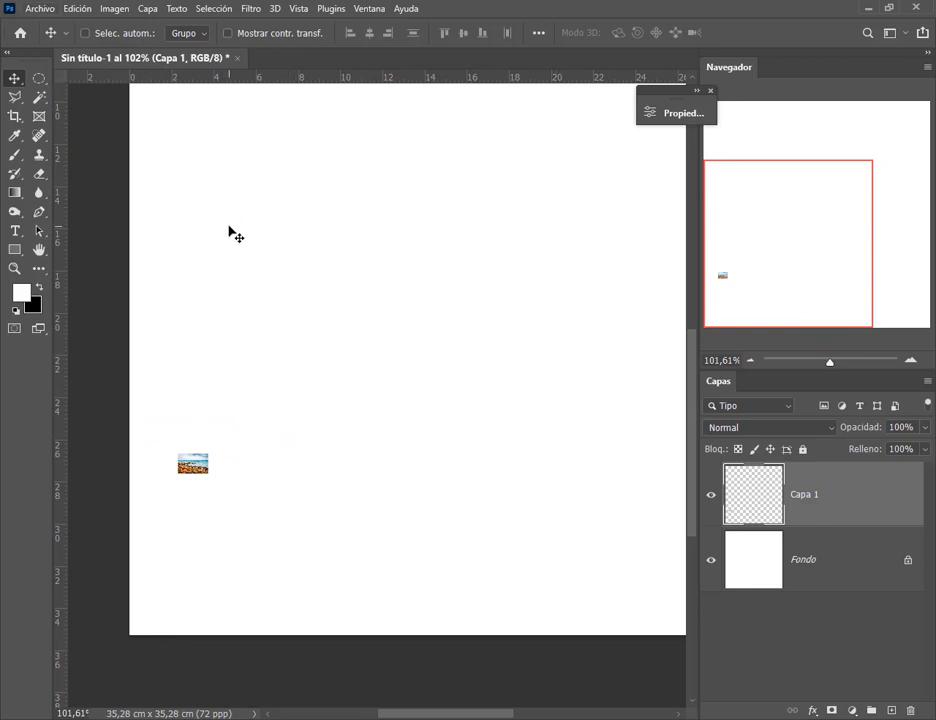
# Undo the last scaling of the beach photo layer and inspect the restored photo's detail up close.
pyautogui.hotkey('ctrl', 'z')
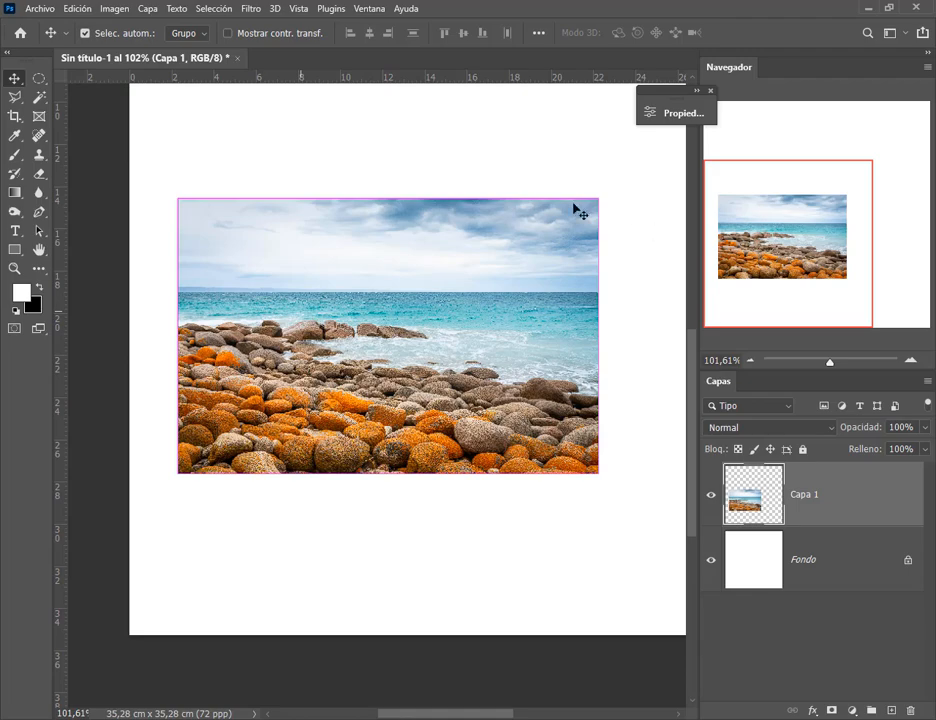
pyautogui.scroll(2, 540, 313)
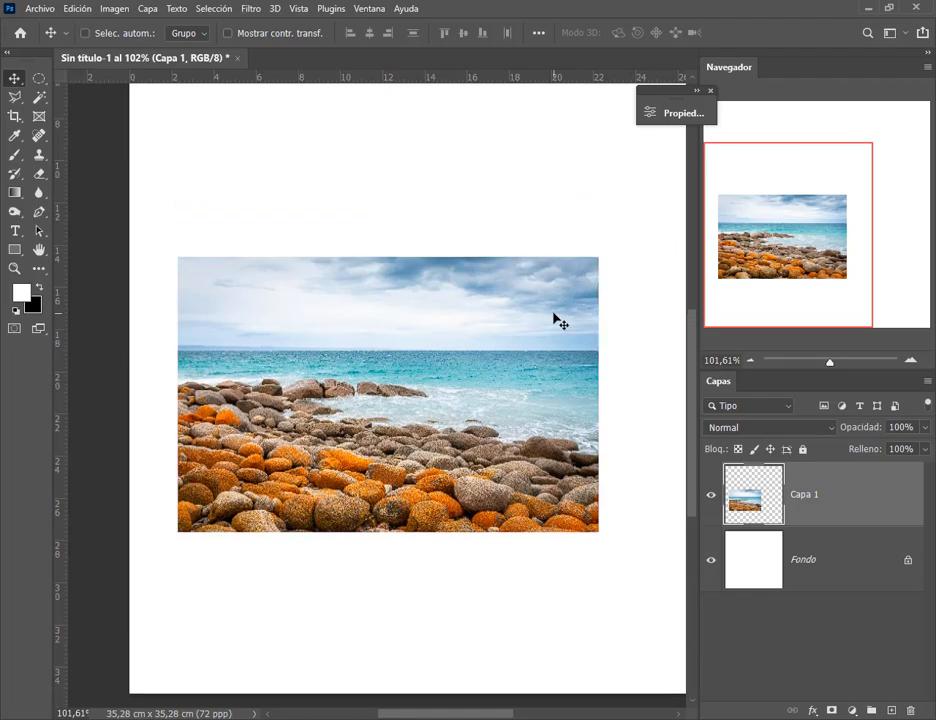
pyautogui.scroll(5, 556, 357)
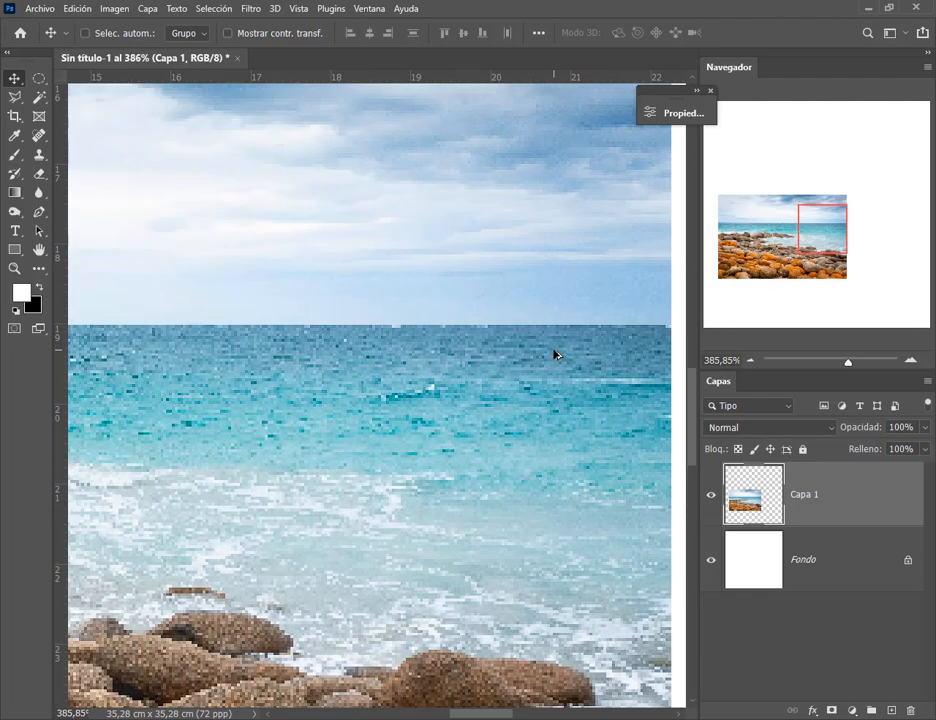
pyautogui.moveTo(315, 539); pyautogui.dragTo(466, 290)
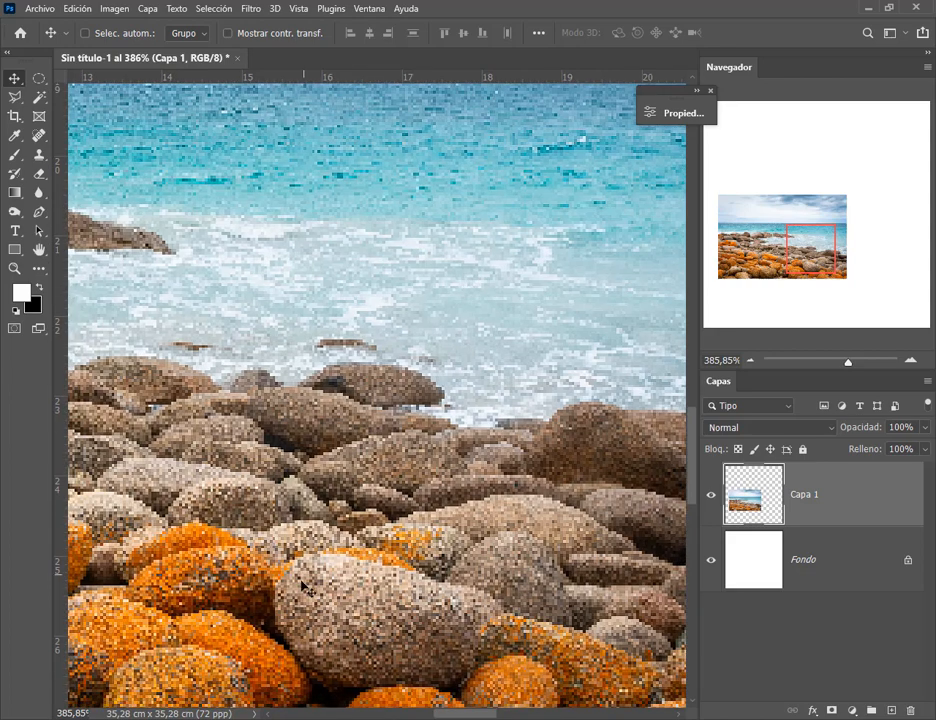
pyautogui.scroll(-5, 285, 395)
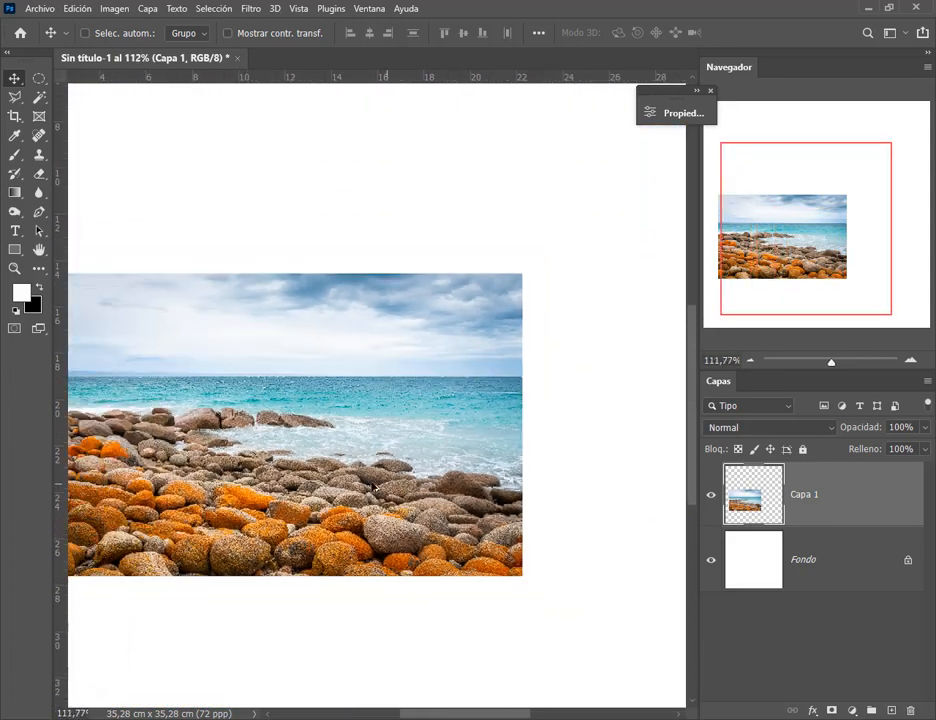
pyautogui.moveTo(343, 475); pyautogui.dragTo(443, 455)
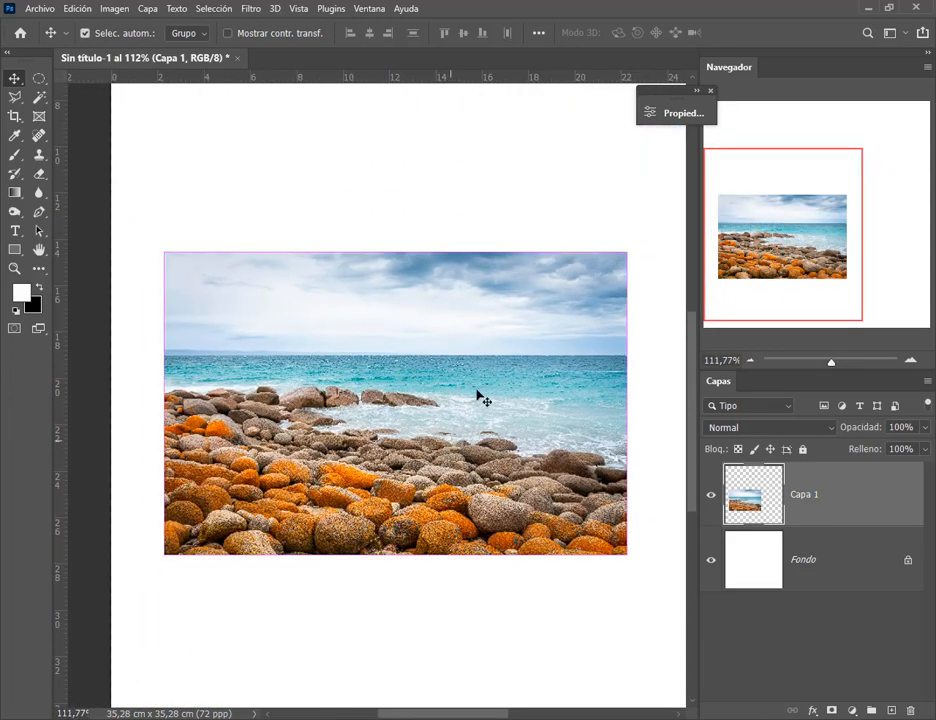
# Scale the beach photo layer down proportionally to about 36.7%, keeping its lower-left corner in place.
pyautogui.hotkey('ctrl', 't')
pyautogui.moveTo(627, 253); pyautogui.dragTo(304, 396)
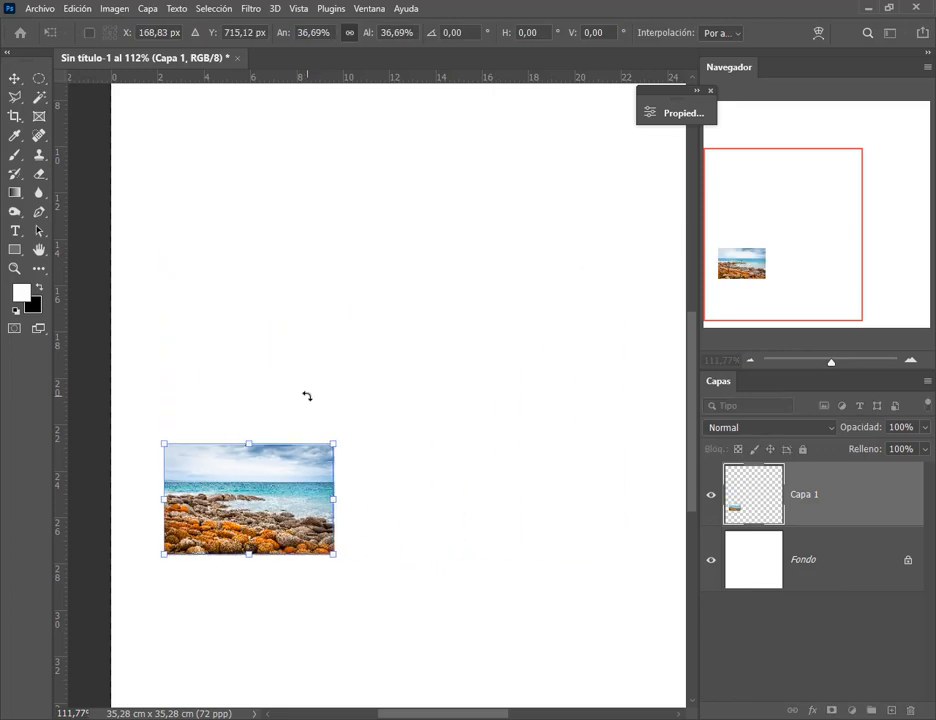
pyautogui.press('Return')
# Check the document's image size without changing it, and check the original beach photo's pixel dimensions in the FOTOS DE EJEMPLO folder.
pyautogui.click(40, 8)
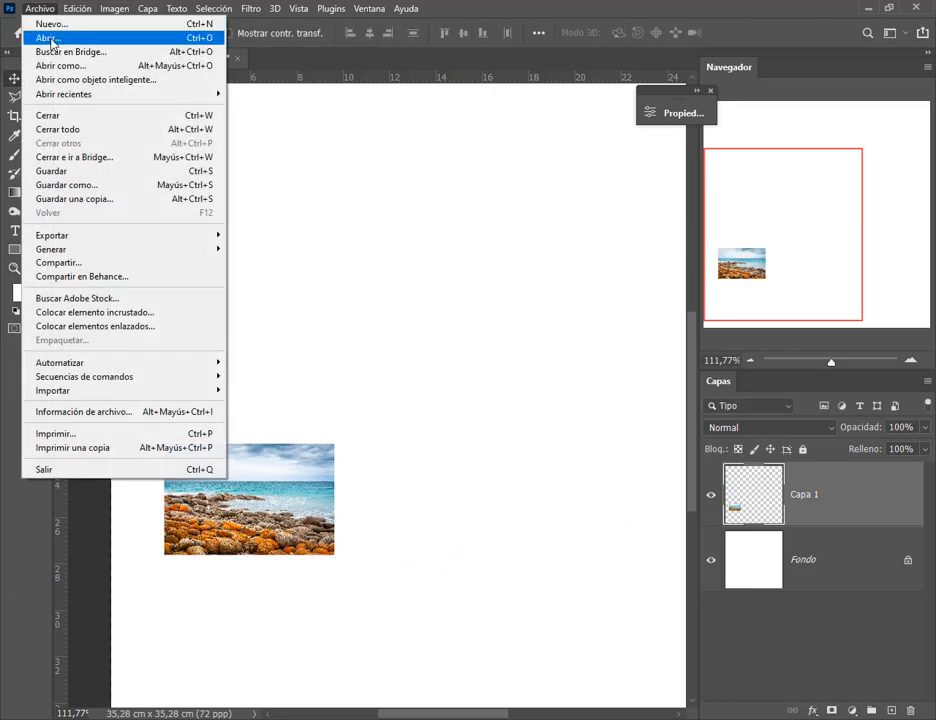
pyautogui.moveTo(114, 8)
pyautogui.click(150, 118)
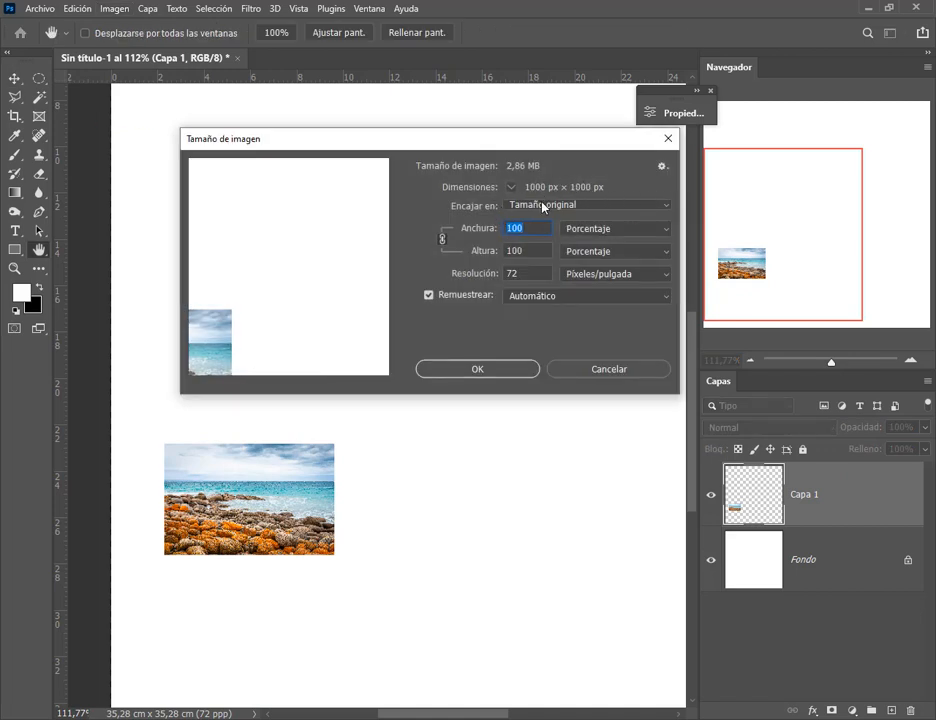
pyautogui.click(616, 372)
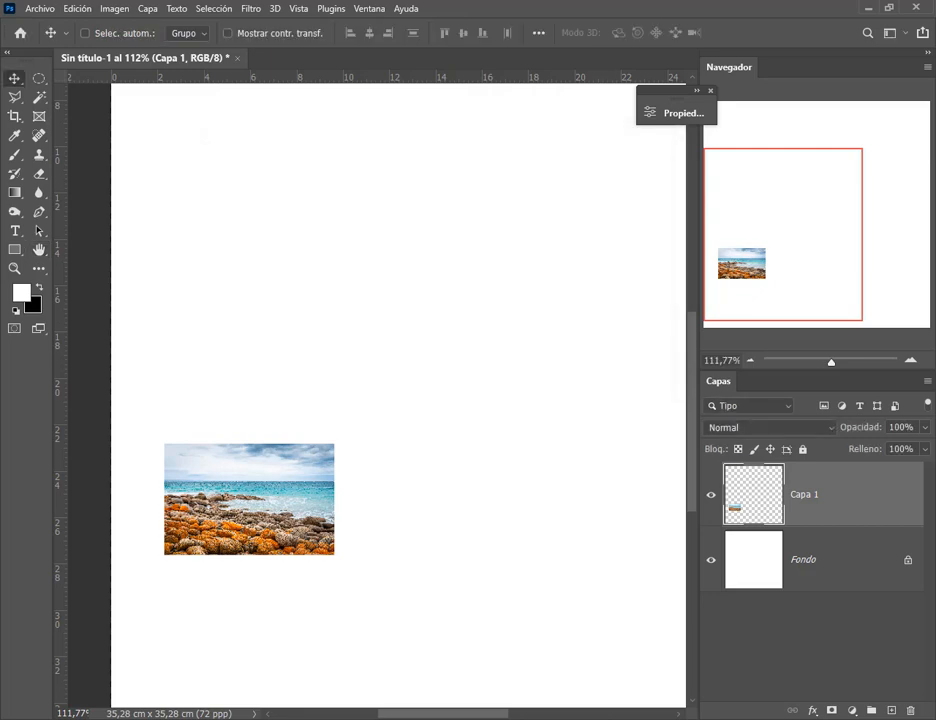
pyautogui.moveTo(145, 714)
pyautogui.click(113, 673)
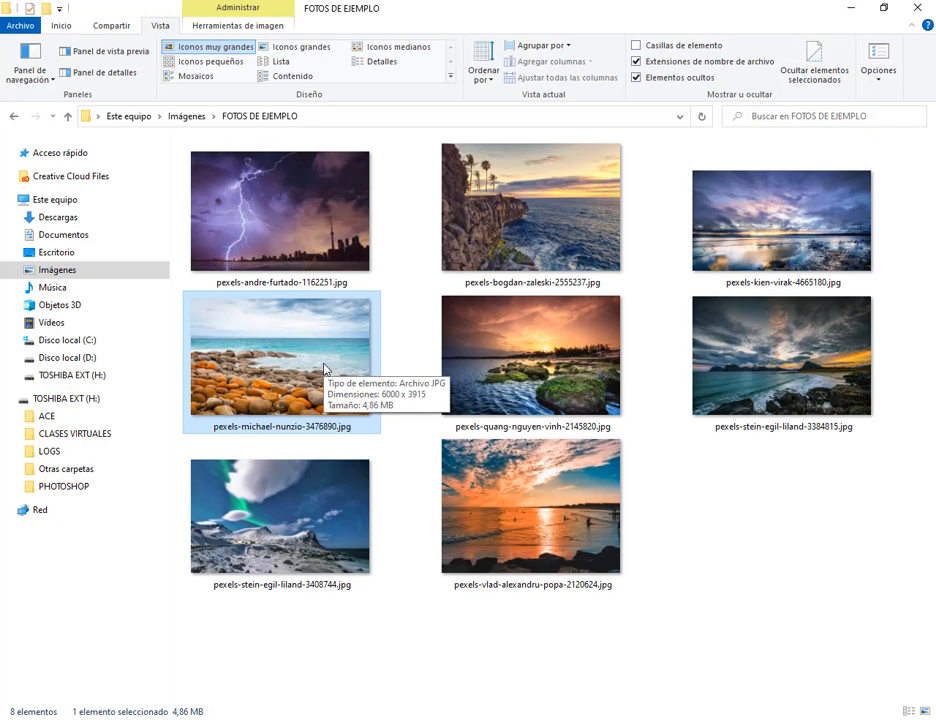
pyautogui.click(850, 8)
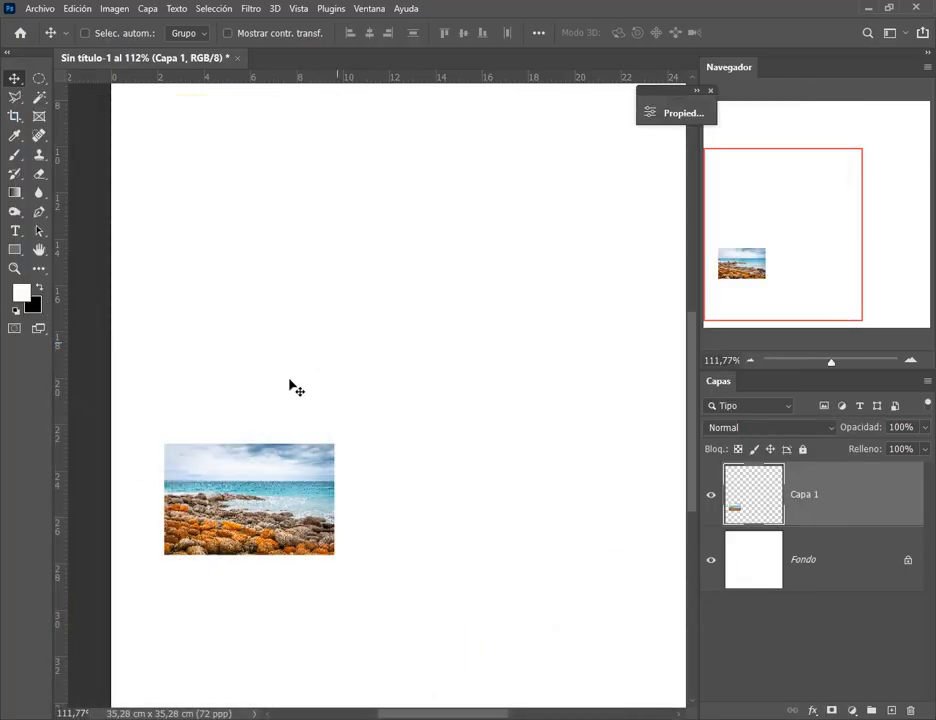
# Move the beach photo layer slightly up and to the right, and scale it down proportionally to a little over a quarter of its size.
pyautogui.moveTo(268, 505); pyautogui.dragTo(313, 482)
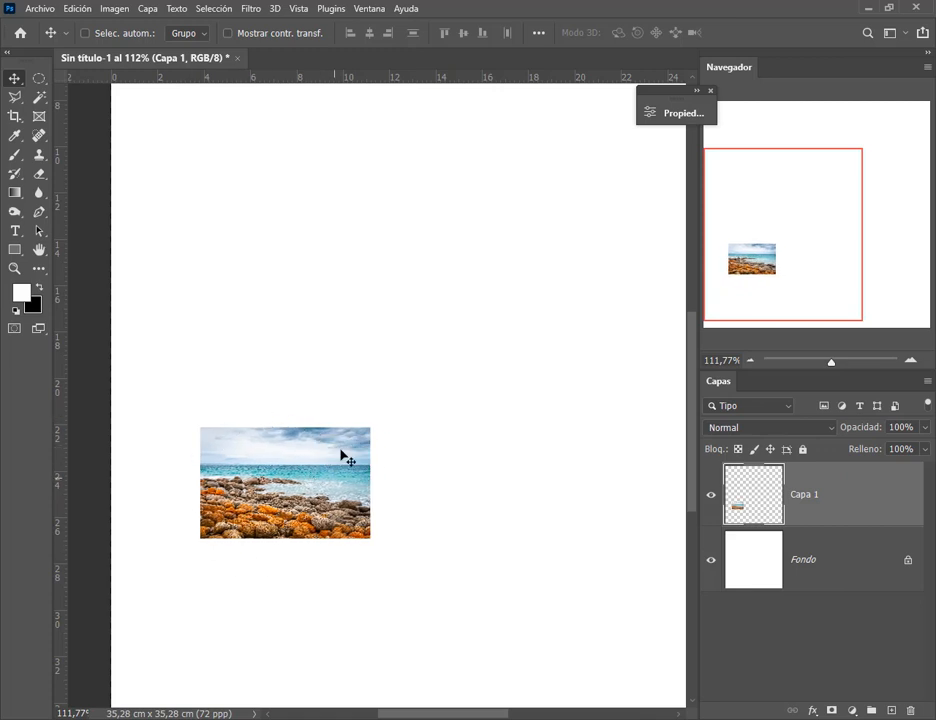
pyautogui.hotkey('ctrl', 't')
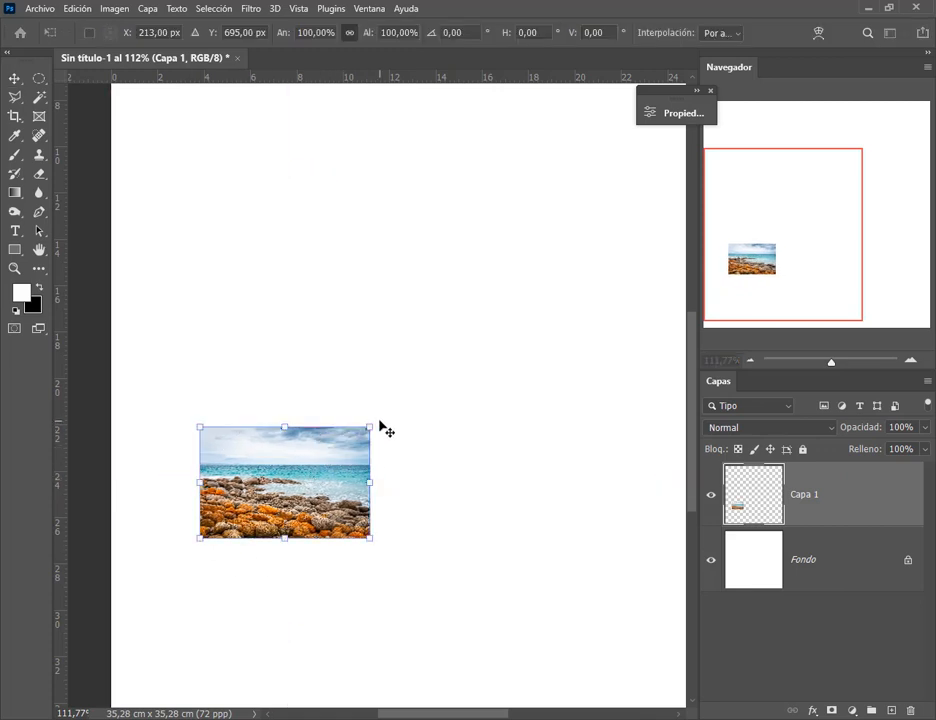
pyautogui.moveTo(370, 427); pyautogui.dragTo(241, 503)
pyautogui.press('Return')
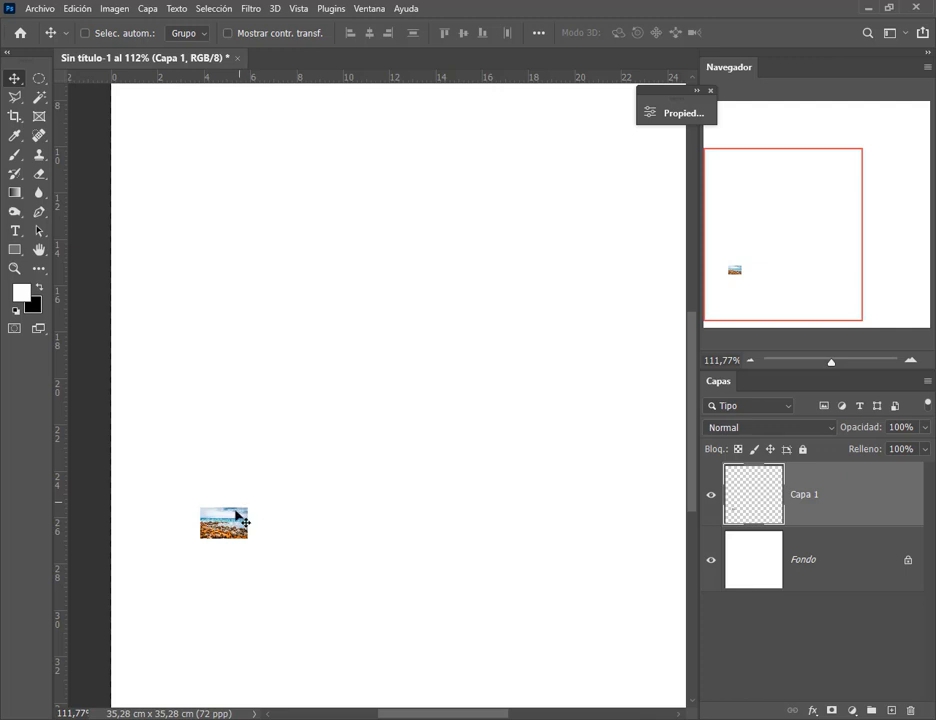
# Examine the pixel detail of the shrunken beach photo up close and its size relative to the whole canvas.
pyautogui.scroll(5, 210, 600)
pyautogui.scroll(5, 221, 534)
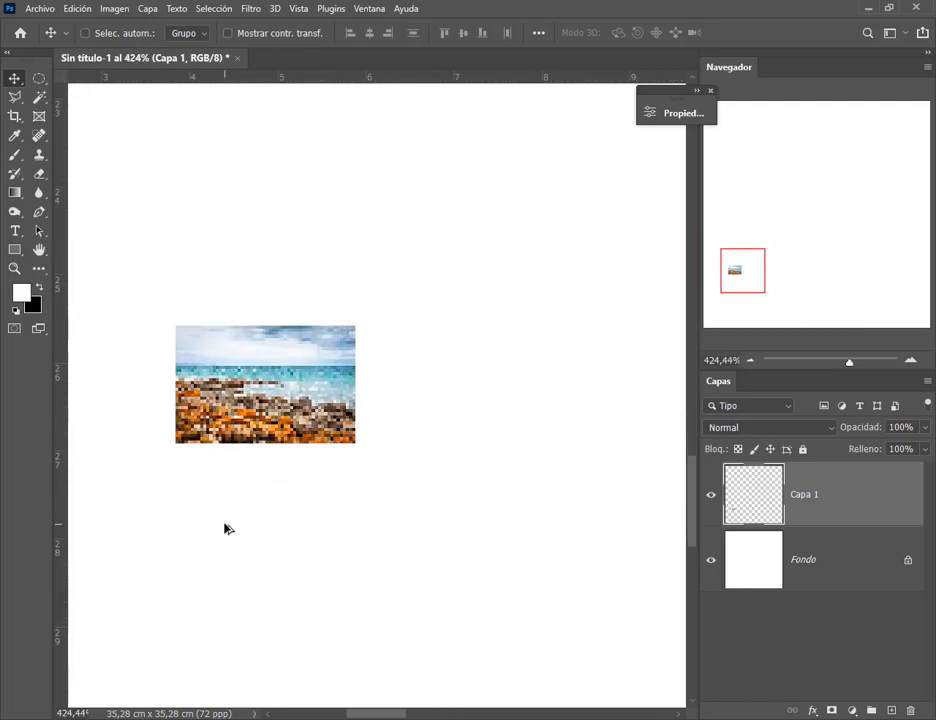
pyautogui.hotkey('ctrl', '2')
pyautogui.moveTo(159, 301)
pyautogui.mouseDown()
pyautogui.moveTo(382, 450)
pyautogui.moveTo(385, 476)
pyautogui.mouseUp()
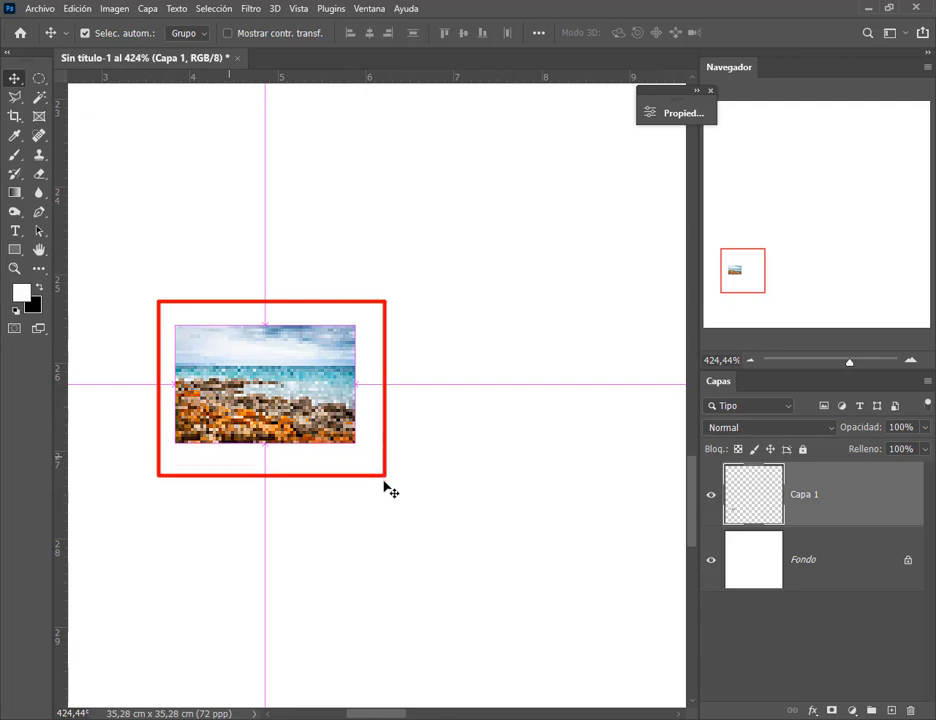
pyautogui.moveTo(372, 535); pyautogui.dragTo(348, 457)
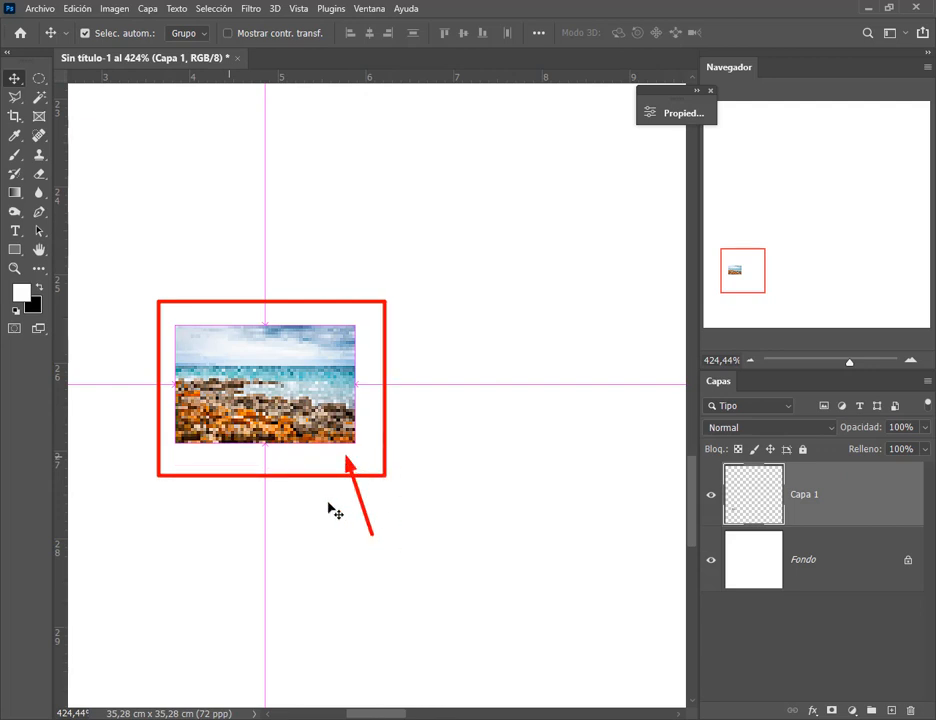
pyautogui.press('Escape')
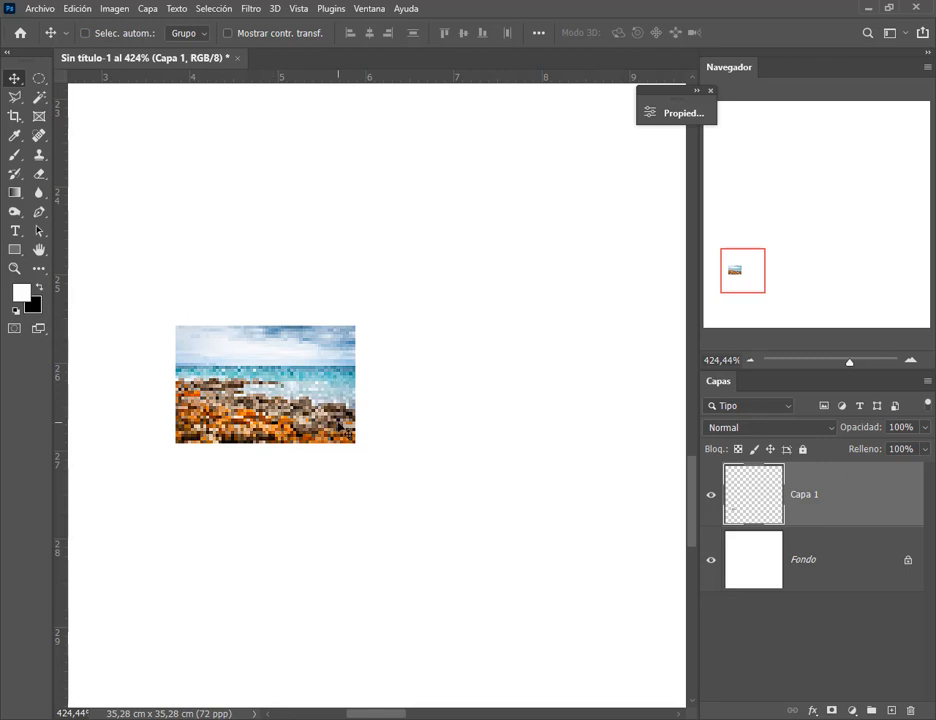
pyautogui.moveTo(160, 318)
pyautogui.mouseDown()
pyautogui.moveTo(439, 472)
pyautogui.moveTo(390, 462)
pyautogui.mouseUp()
pyautogui.scroll(-5, 420, 492)
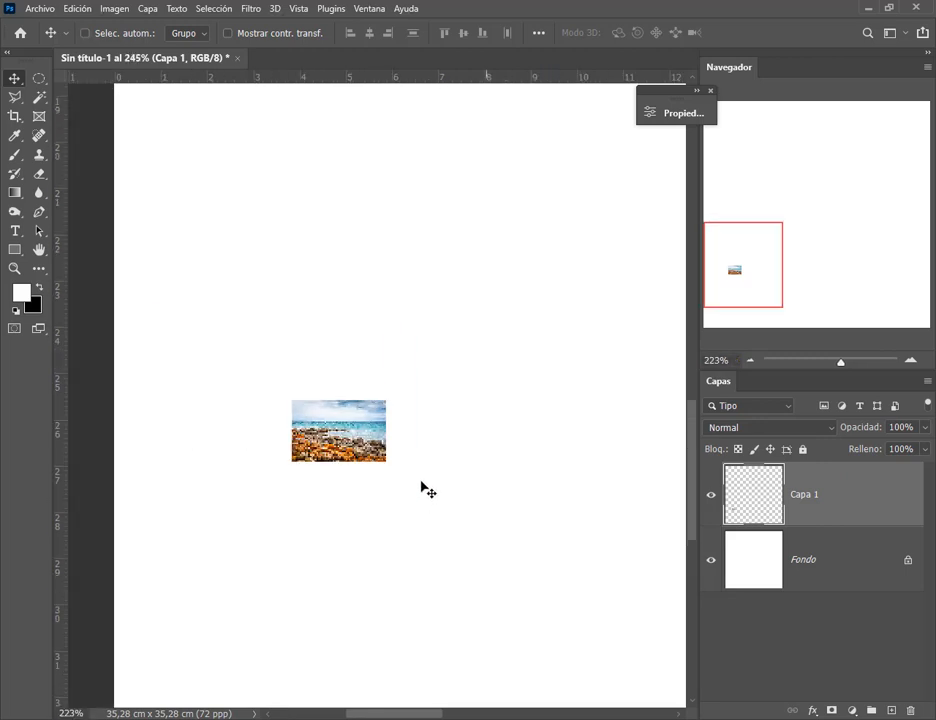
pyautogui.scroll(-2, 426, 478)
pyautogui.moveTo(516, 480); pyautogui.dragTo(371, 474)
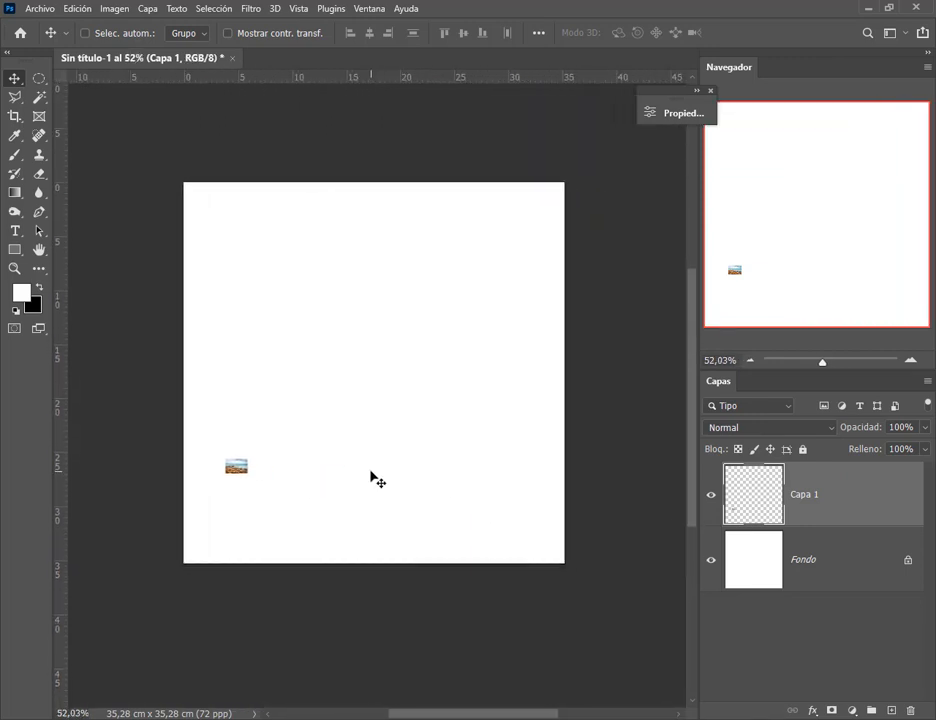
# Move the beach photo layer slightly up and enlarge it proportionally from opposite corners until it spans just beyond the canvas's full width.
pyautogui.moveTo(244, 467); pyautogui.dragTo(244, 459)
pyautogui.hotkey('ctrl', 't')
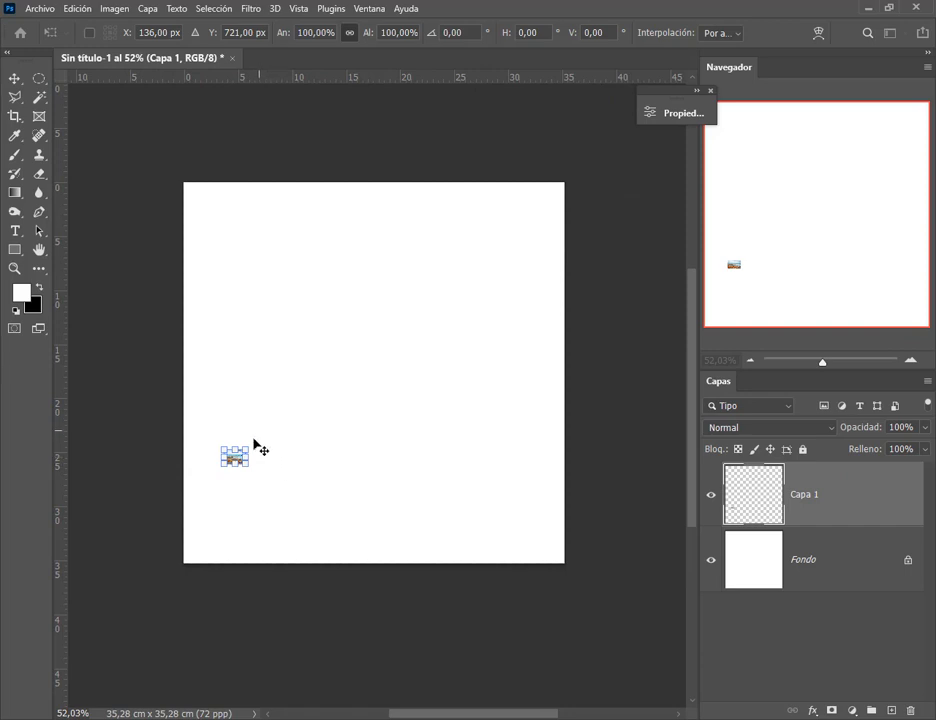
pyautogui.moveTo(248, 452); pyautogui.dragTo(585, 247)
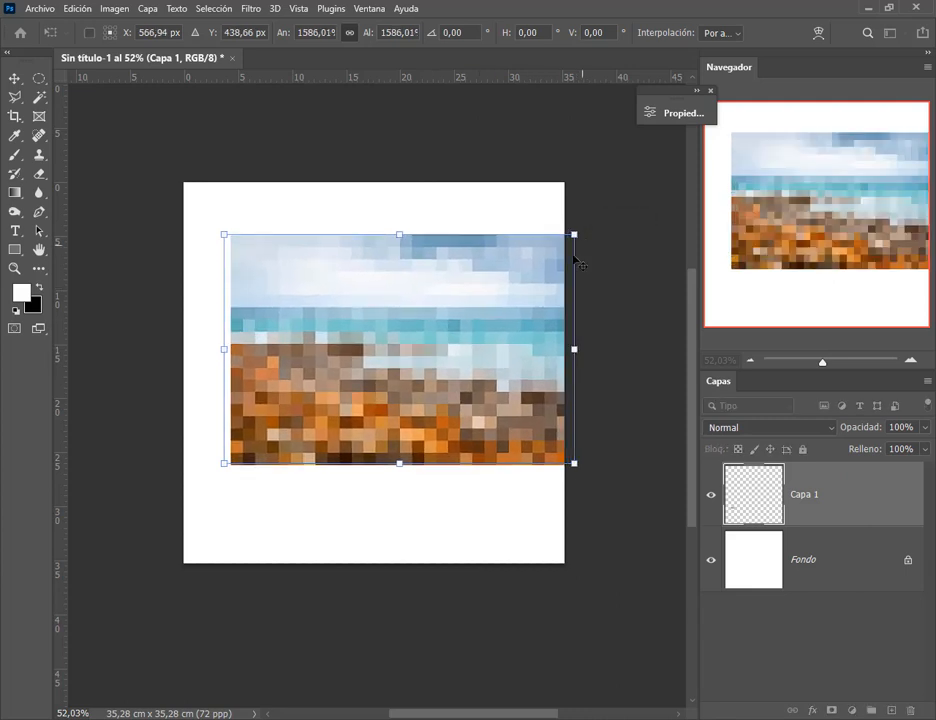
pyautogui.moveTo(224, 463); pyautogui.dragTo(178, 494)
pyautogui.press('Return')
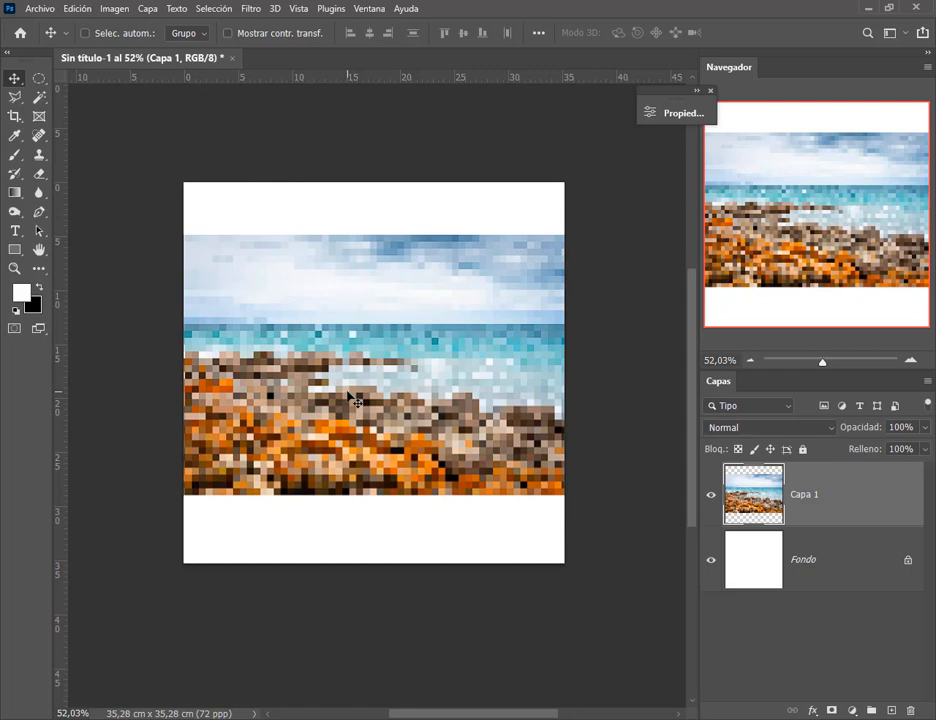
# Examine the pixel detail of the enlarged beach photo across the canvas, including the strip along its upper edge.
pyautogui.press('ctrl')
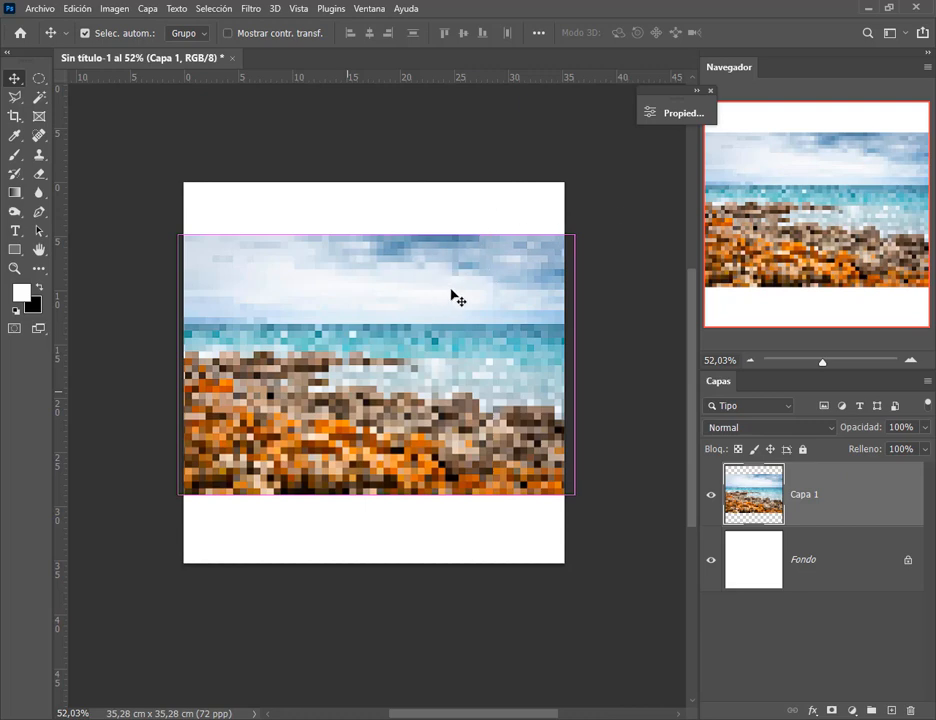
pyautogui.scroll(1, 430, 328)
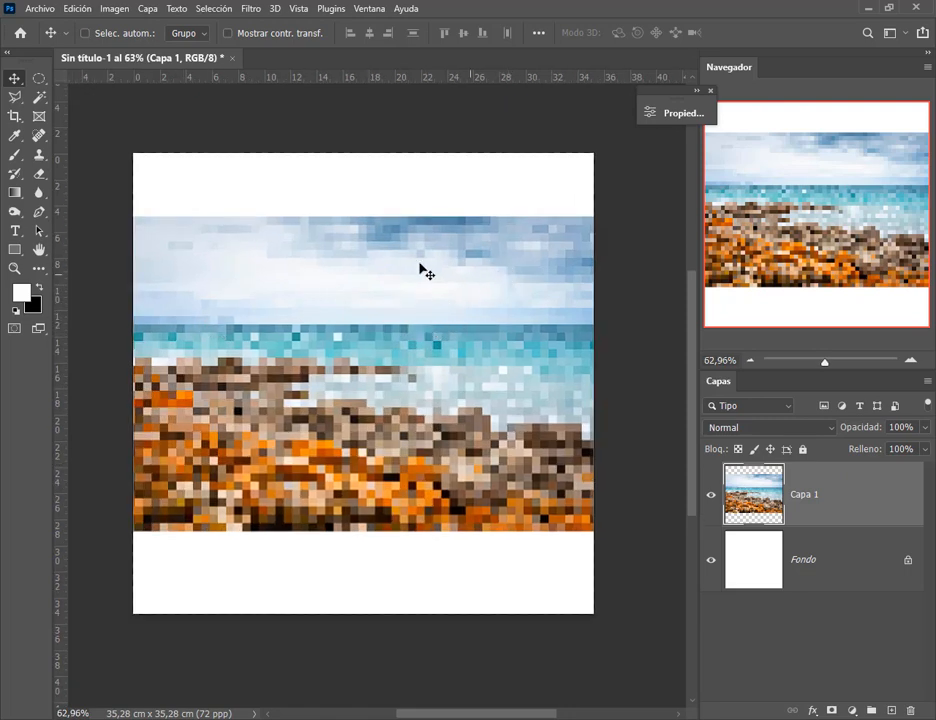
pyautogui.moveTo(120, 212)
pyautogui.mouseDown()
pyautogui.moveTo(461, 456)
pyautogui.moveTo(636, 549)
pyautogui.moveTo(627, 548)
pyautogui.mouseUp()
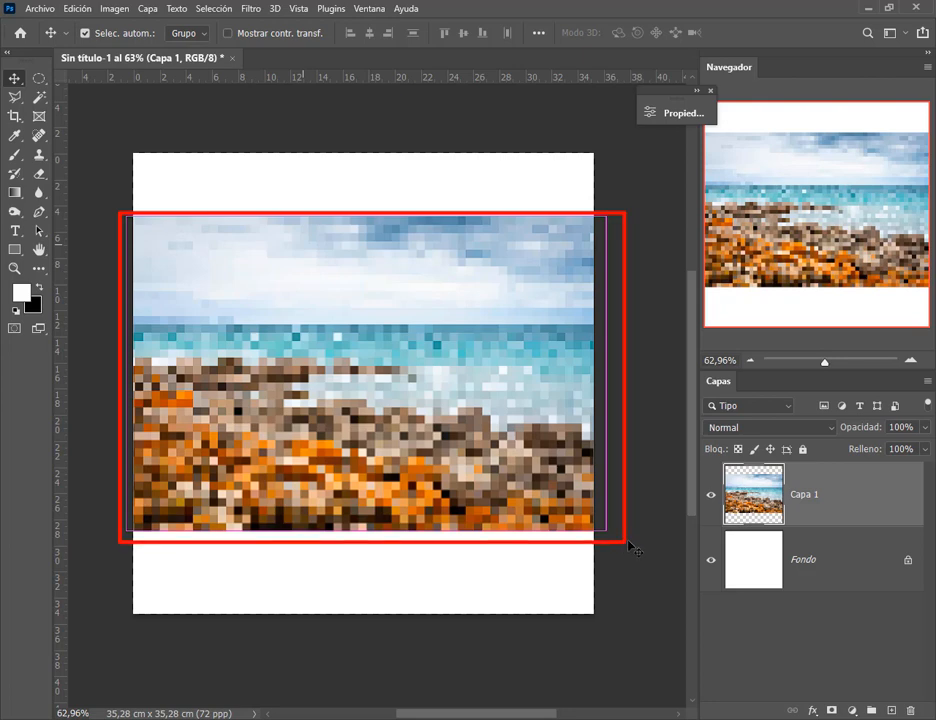
pyautogui.press('Escape')
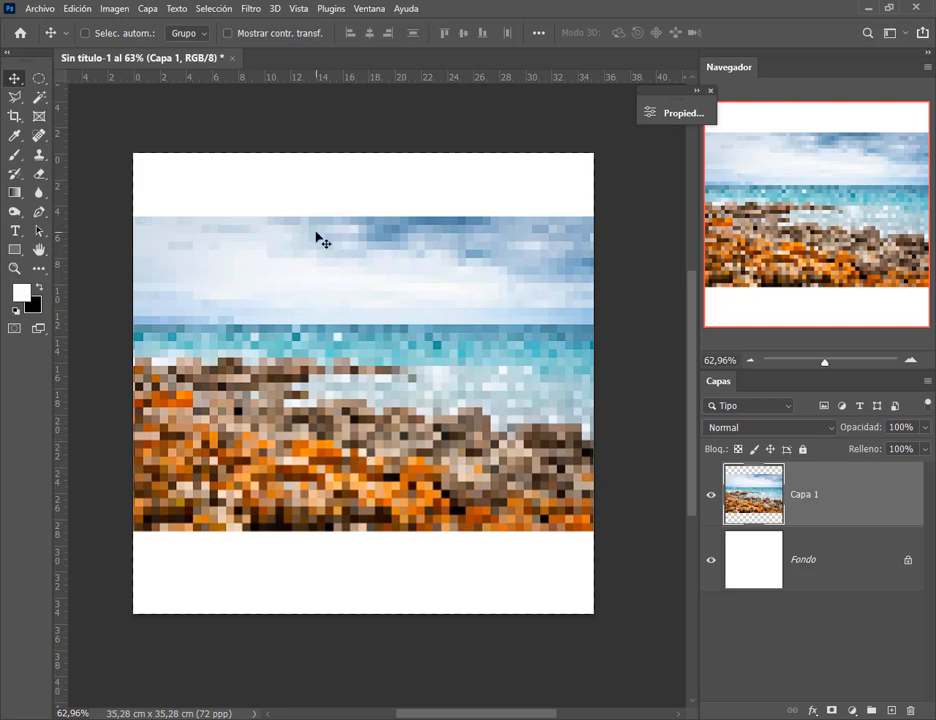
pyautogui.press('ctrl')
pyautogui.moveTo(130, 211); pyautogui.dragTo(614, 263)
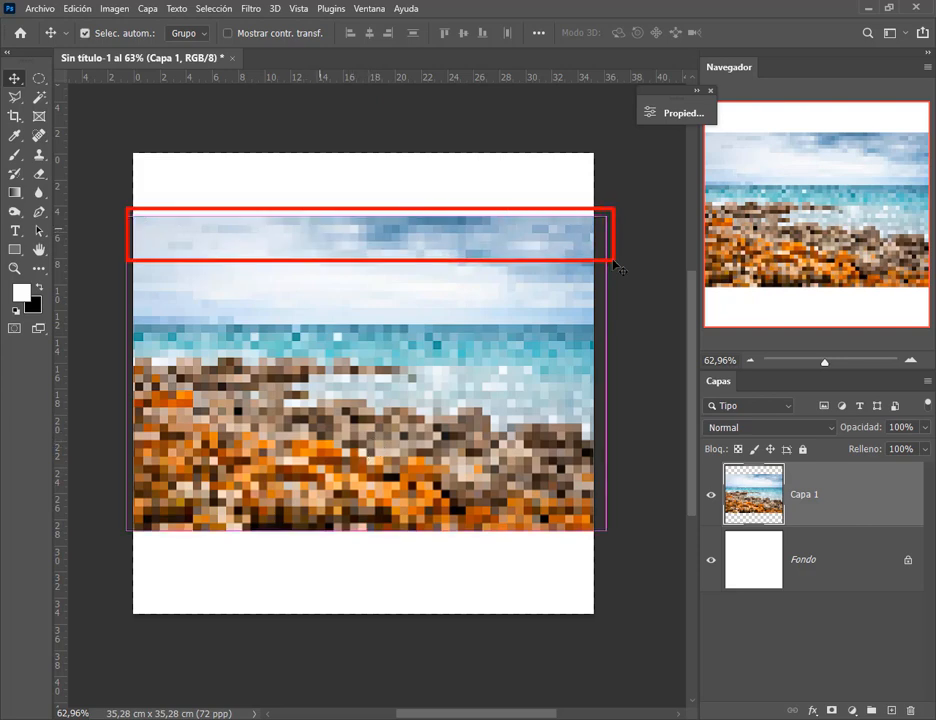
# Delete the pixelated beach photo layer Capa 1 from the document.
pyautogui.moveTo(590, 176); pyautogui.dragTo(579, 212)
pyautogui.moveTo(495, 167); pyautogui.dragTo(484, 212)
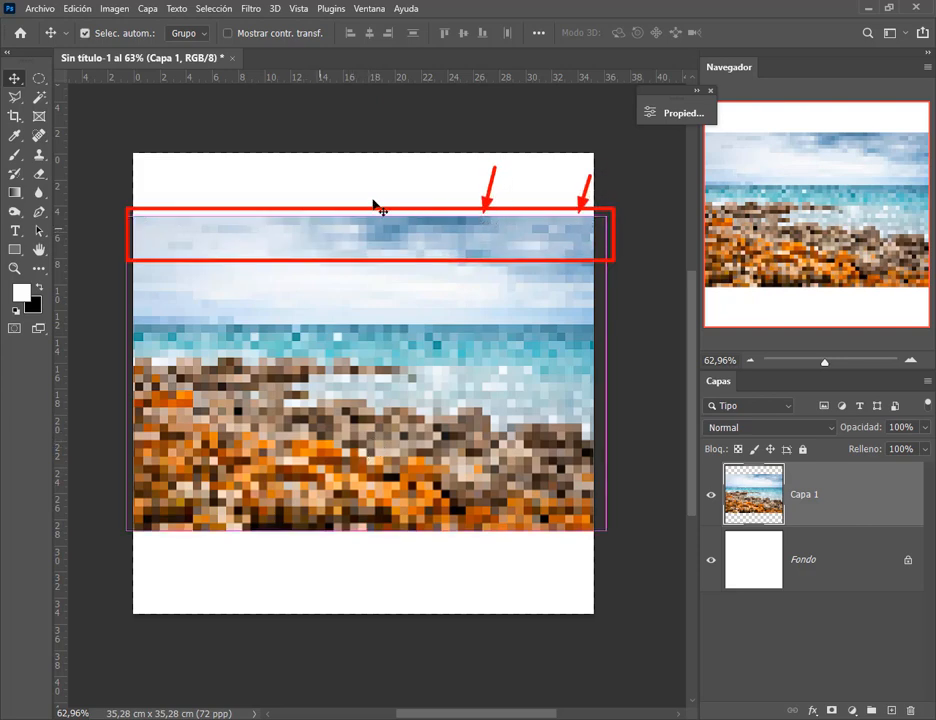
pyautogui.moveTo(221, 160); pyautogui.dragTo(195, 214)
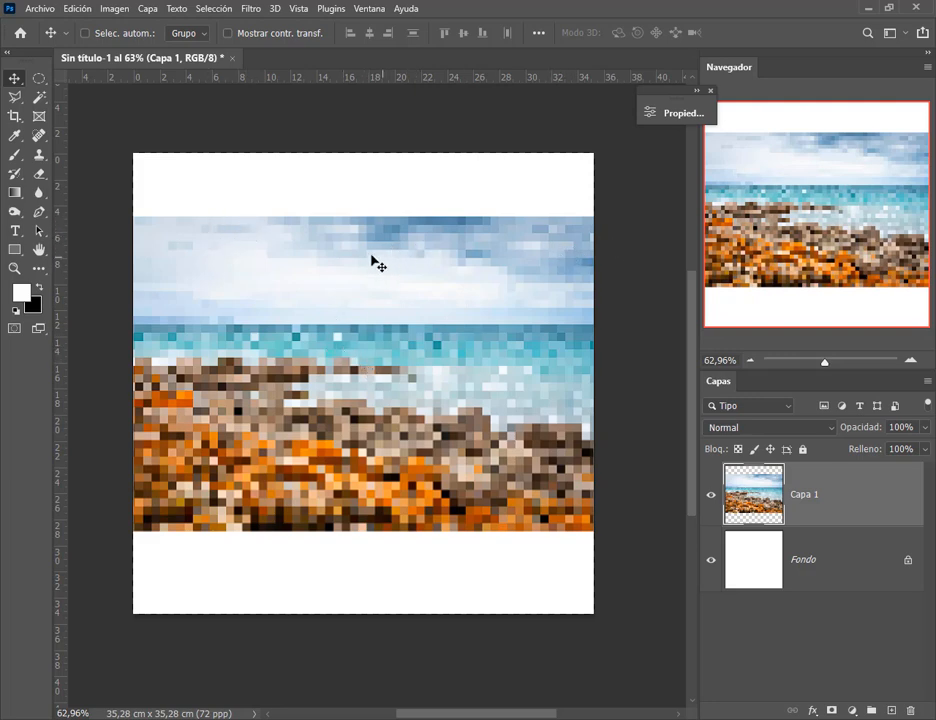
pyautogui.press('ctrl')
pyautogui.moveTo(120, 192)
pyautogui.mouseDown()
pyautogui.moveTo(610, 516)
pyautogui.moveTo(607, 548)
pyautogui.mouseUp()
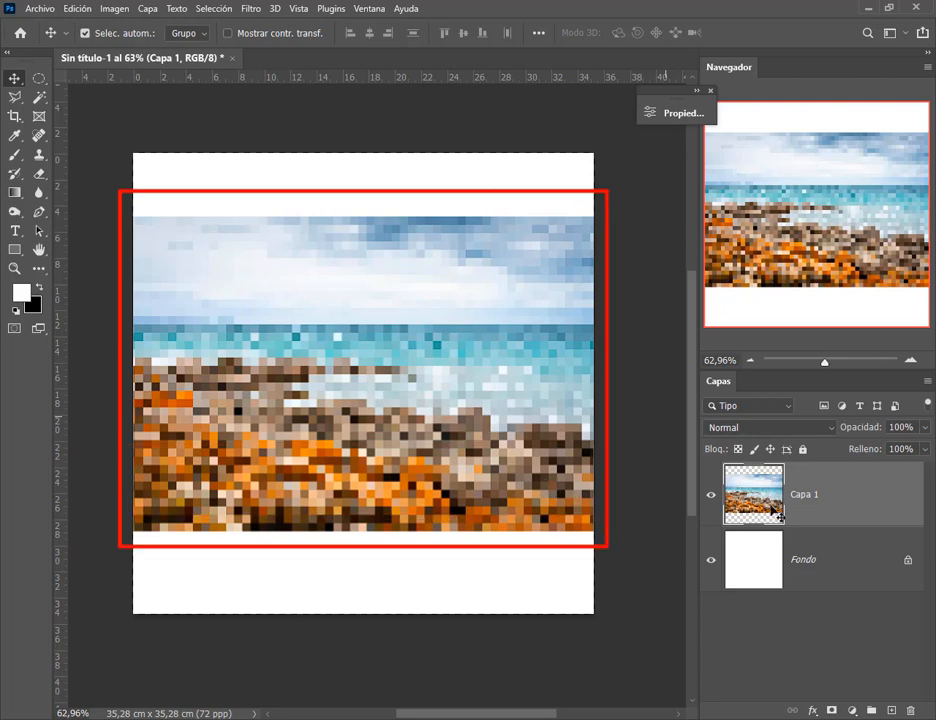
pyautogui.moveTo(797, 518)
pyautogui.mouseDown()
pyautogui.moveTo(760, 545)
pyautogui.moveTo(910, 710)
pyautogui.mouseUp()
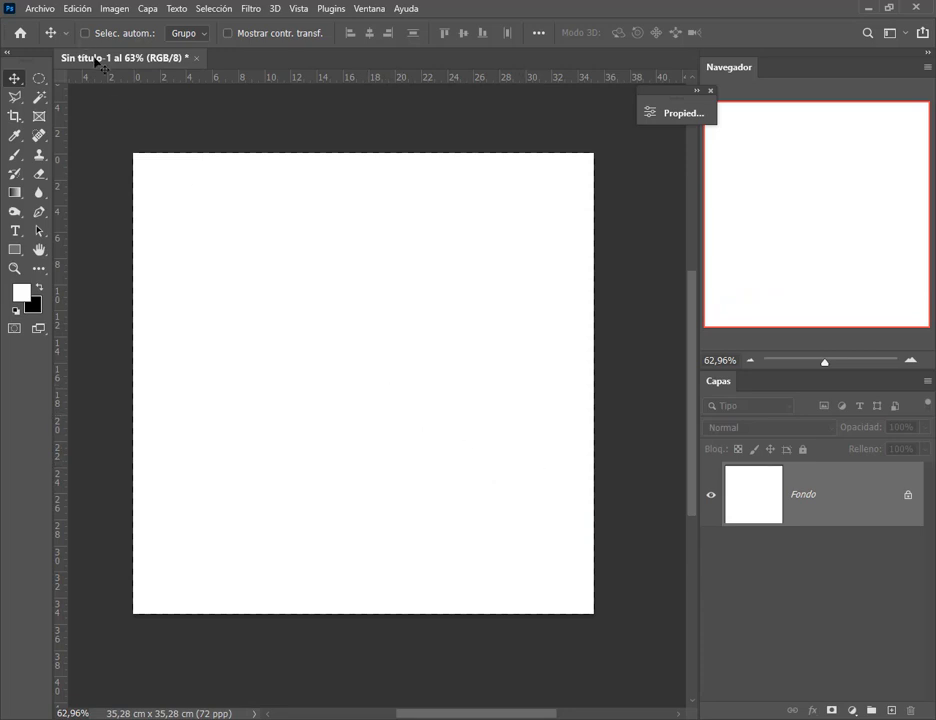
pyautogui.click(40, 10)
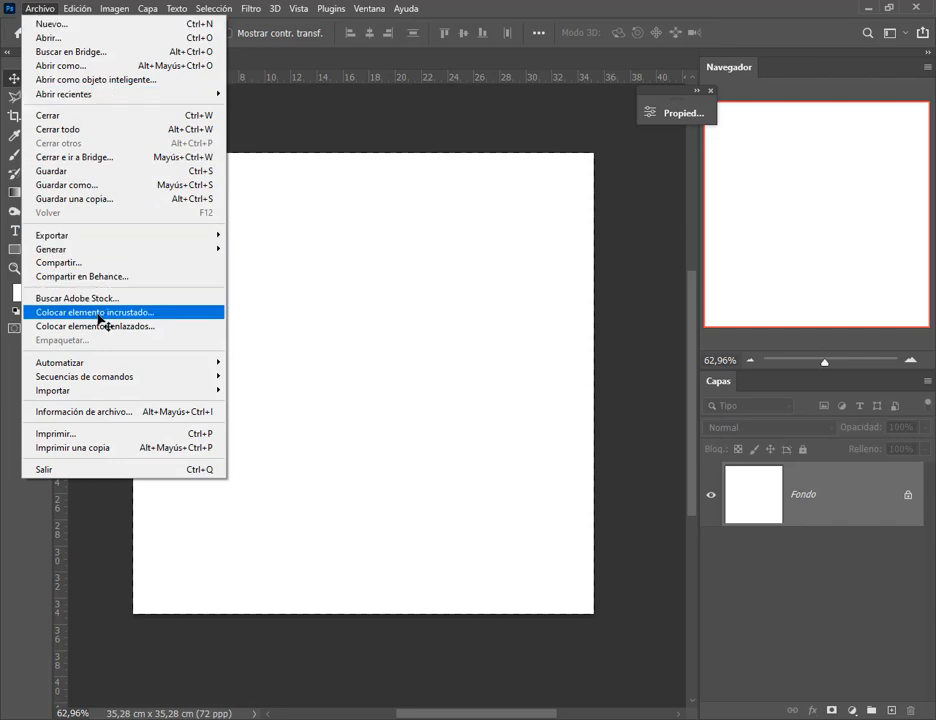
pyautogui.click(105, 327)
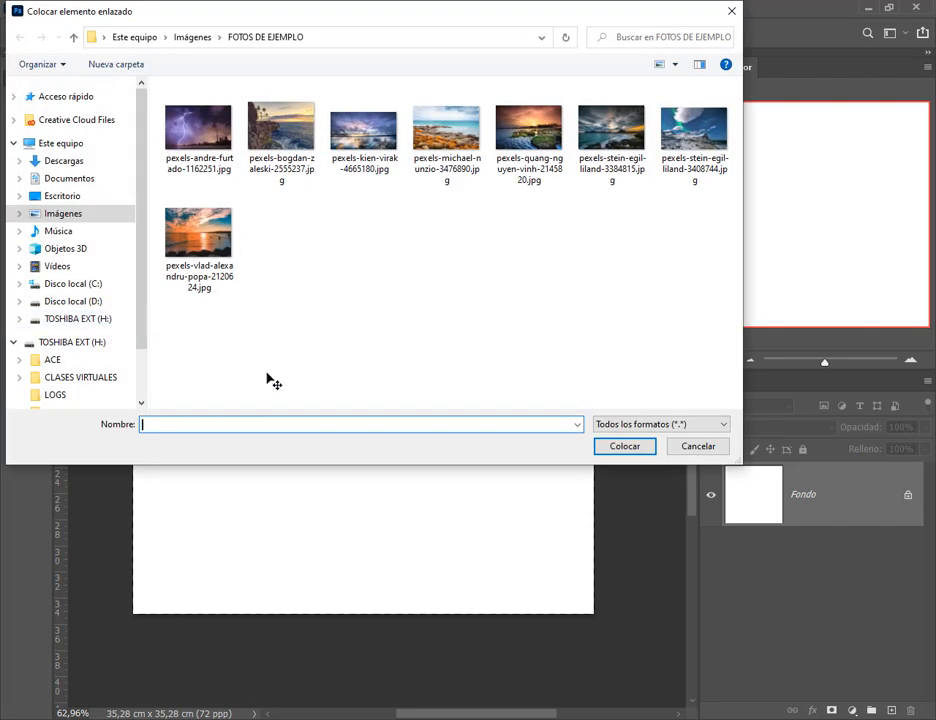
pyautogui.click(700, 447)
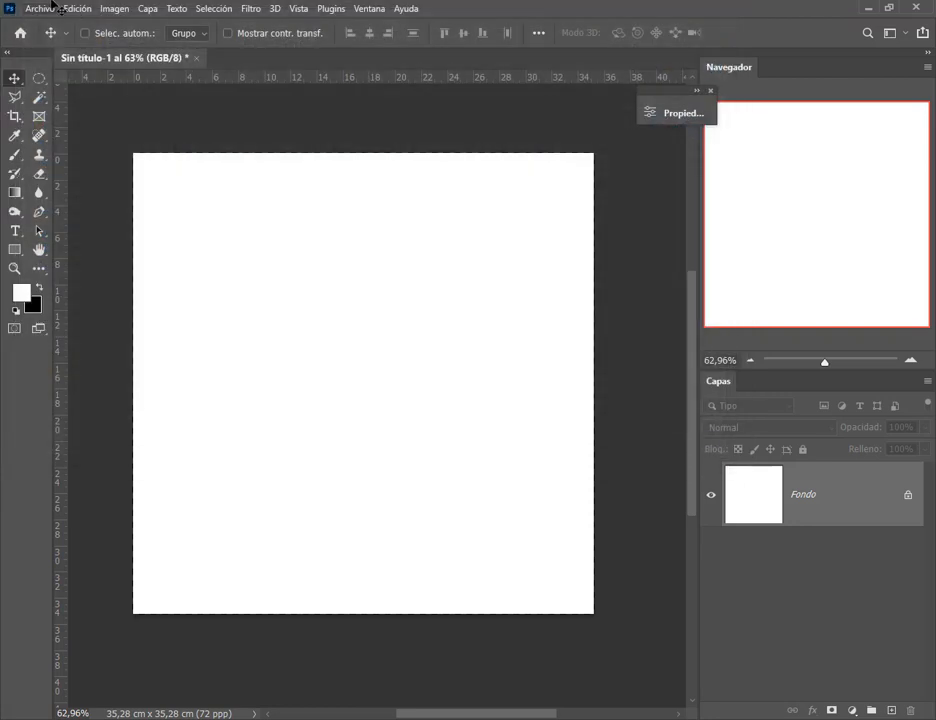
pyautogui.click(115, 683)
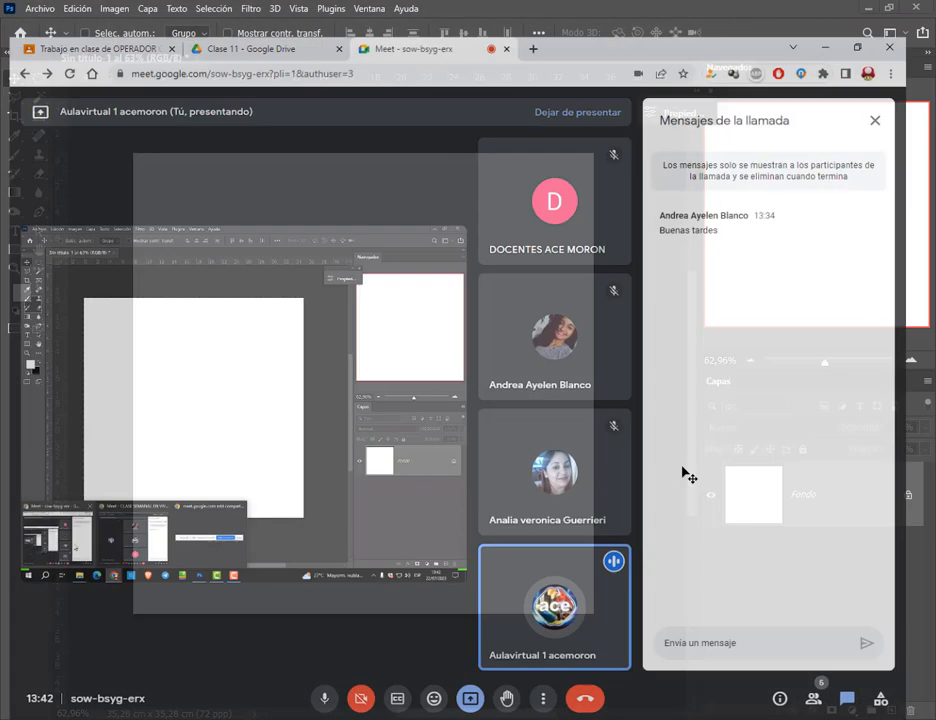
pyautogui.hotkey('alt', 'Tab')
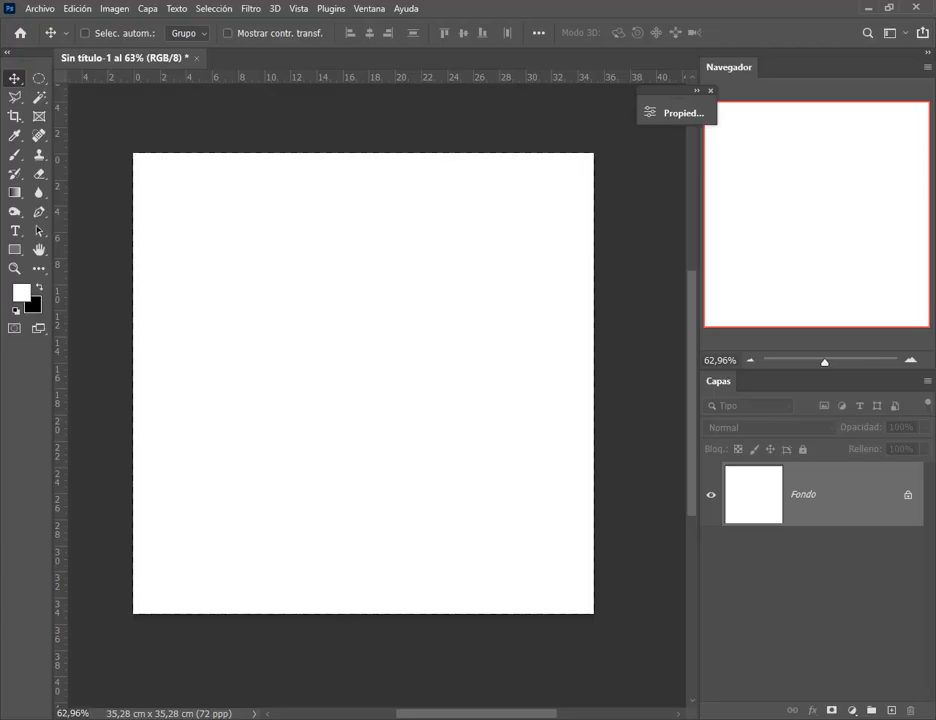
pyautogui.click(33, 8)
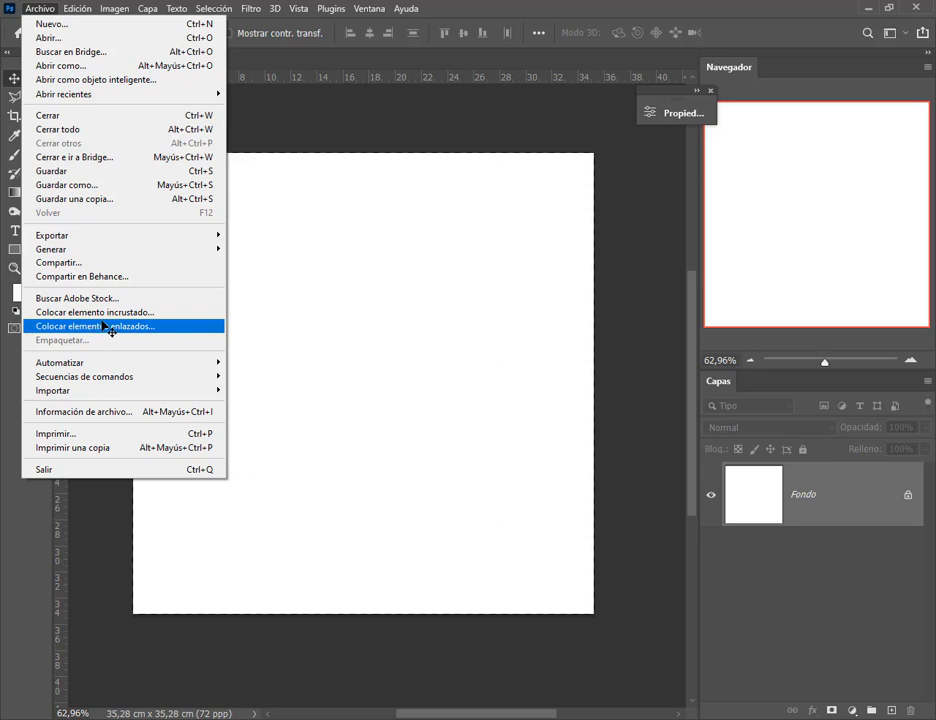
pyautogui.moveTo(105, 318); pyautogui.dragTo(160, 336)
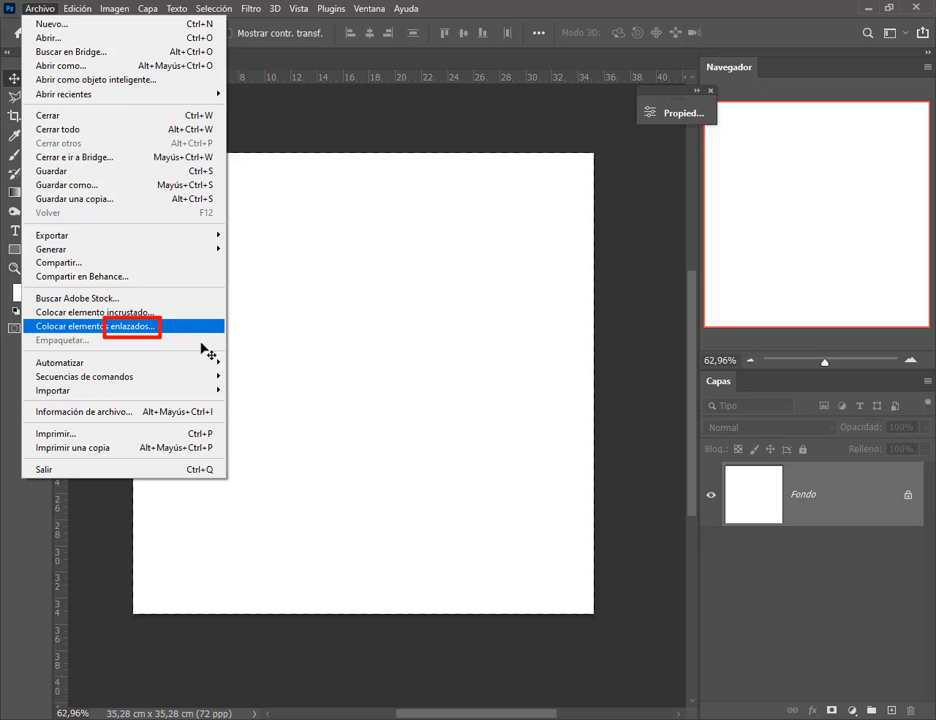
pyautogui.moveTo(216, 366); pyautogui.dragTo(154, 334)
pyautogui.hotkey('ctrl', 'z')
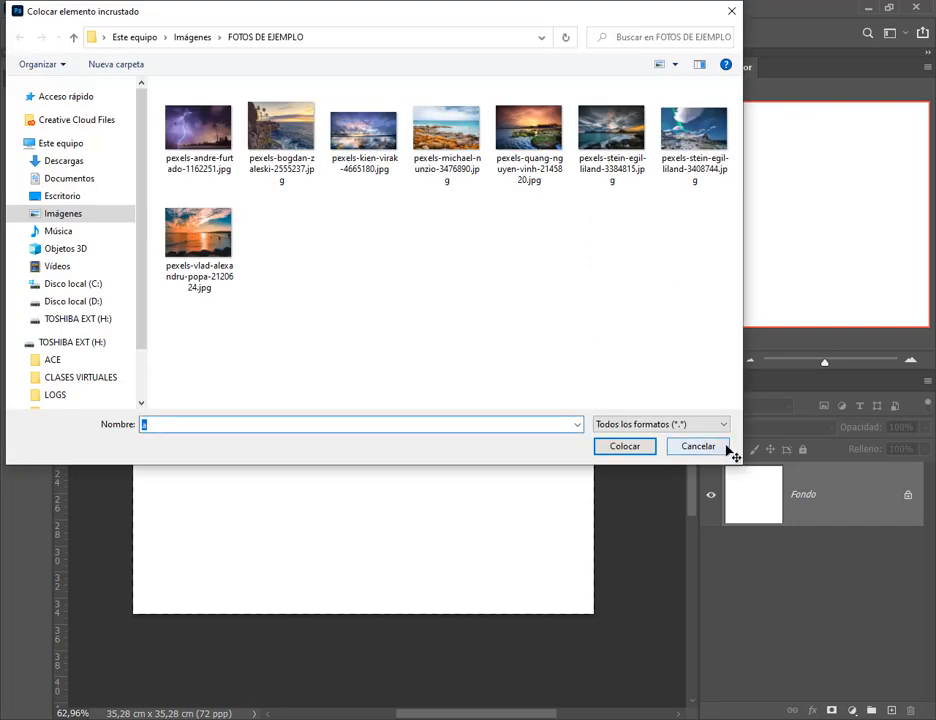
pyautogui.click(726, 447)
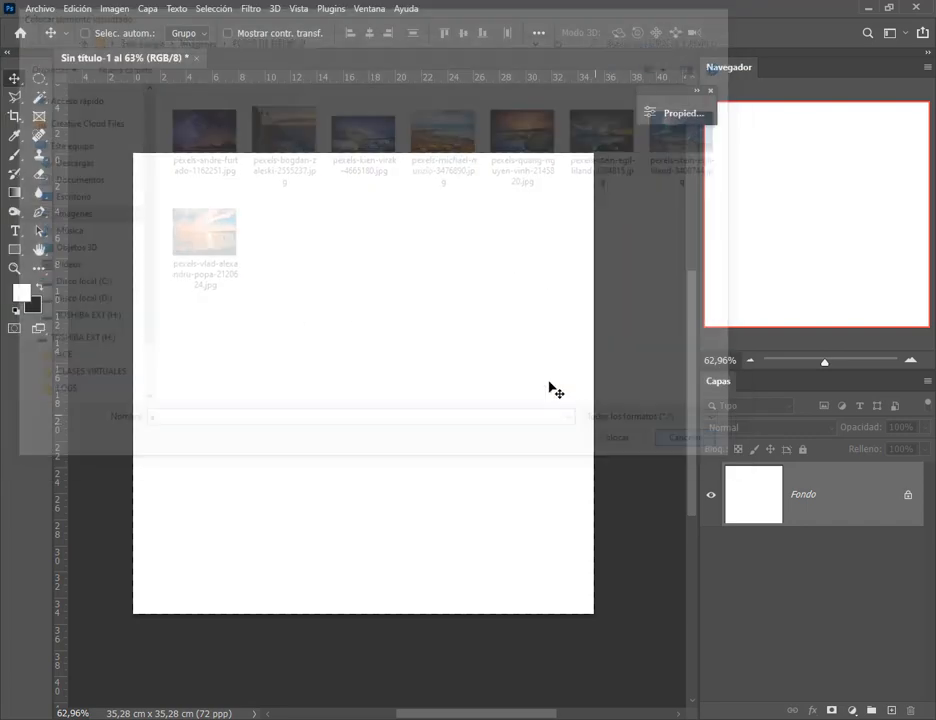
pyautogui.moveTo(118, 137)
pyautogui.mouseDown()
pyautogui.moveTo(454, 433)
pyautogui.moveTo(637, 643)
pyautogui.mouseUp()
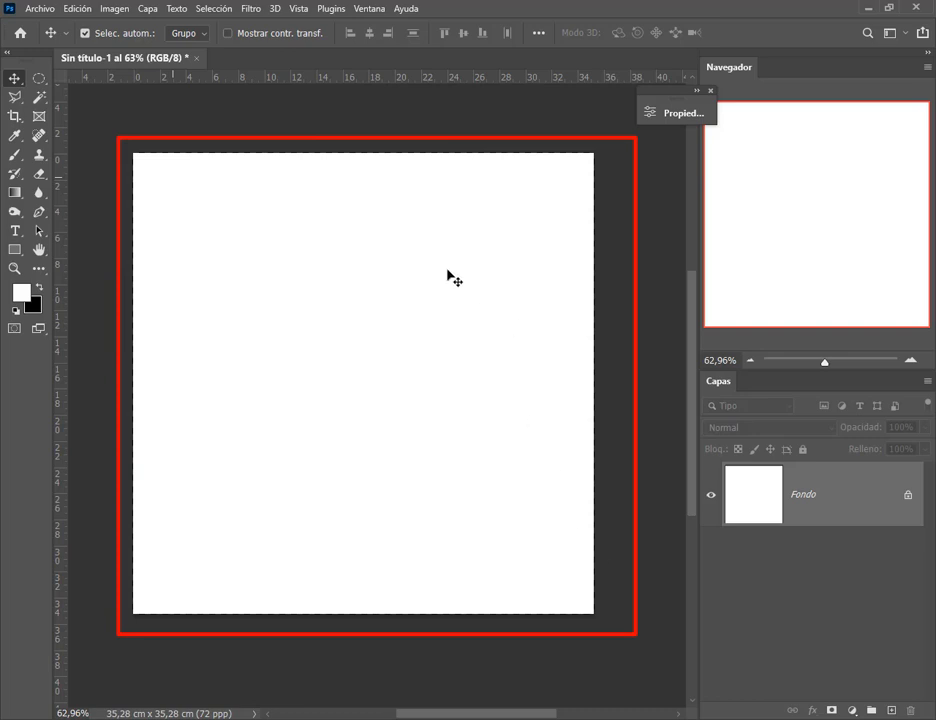
pyautogui.press('Escape')
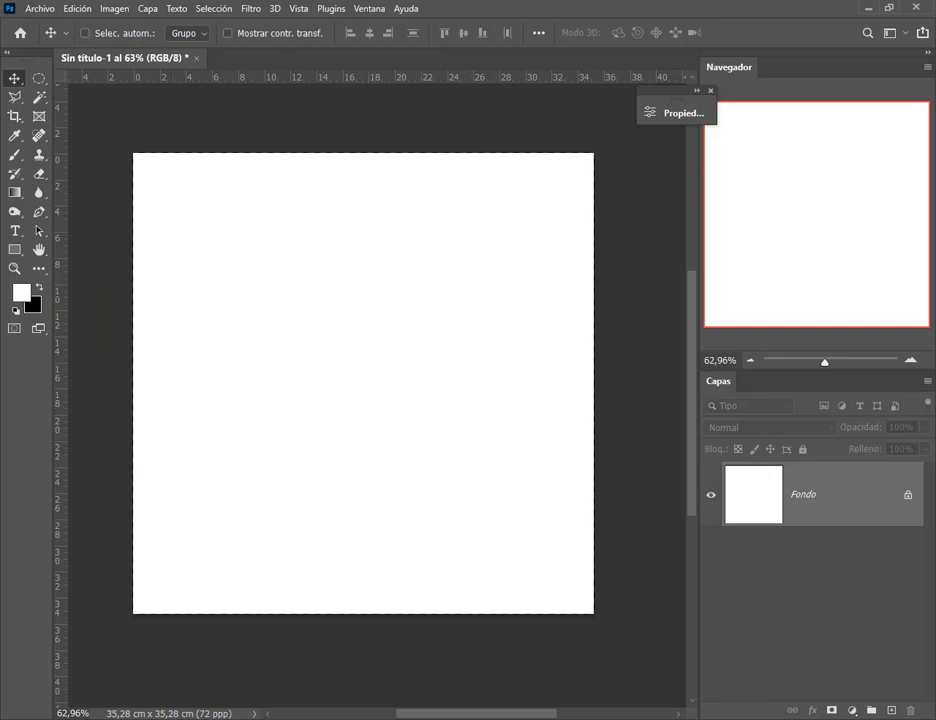
# Place the sunset beach photo ending in 2120624.jpg as a linked element, keeping its default size and centred position.
pyautogui.click(33, 8)
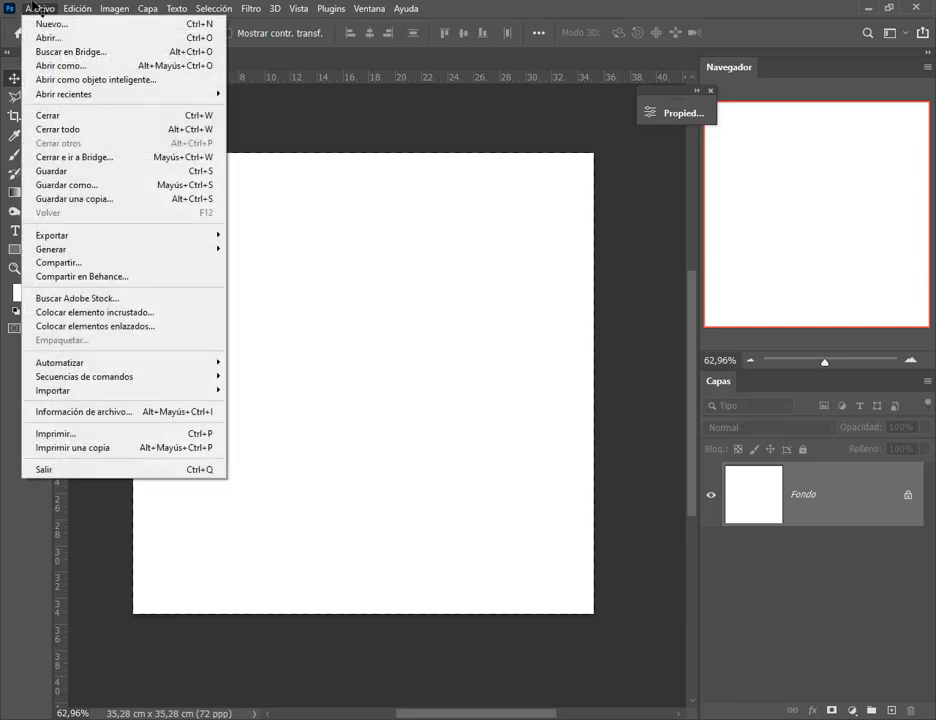
pyautogui.click(215, 328)
pyautogui.doubleClick(203, 244)
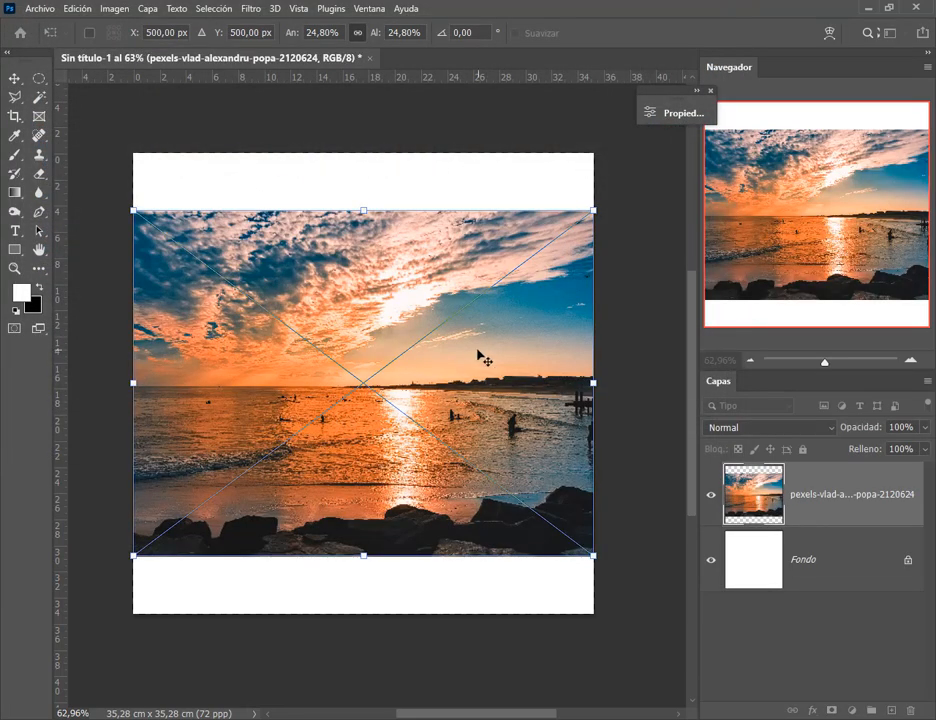
pyautogui.press('Return')
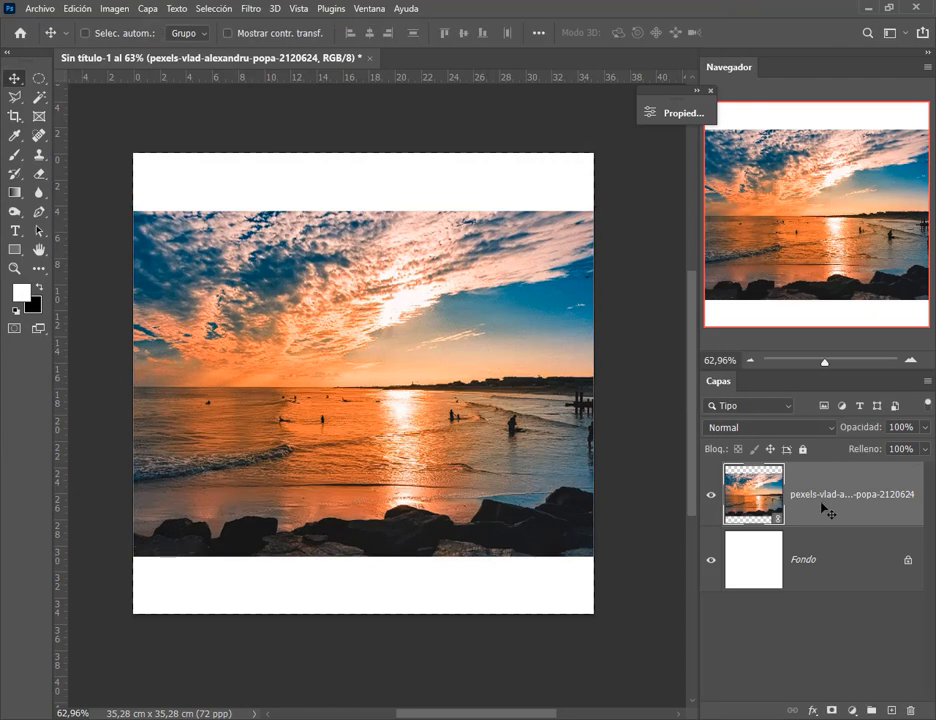
# Save the document to the Escritorio folder as a Photoshop file named Foto, with maximized compatibility.
pyautogui.press('ctrl')
pyautogui.click(42, 8)
pyautogui.click(82, 186)
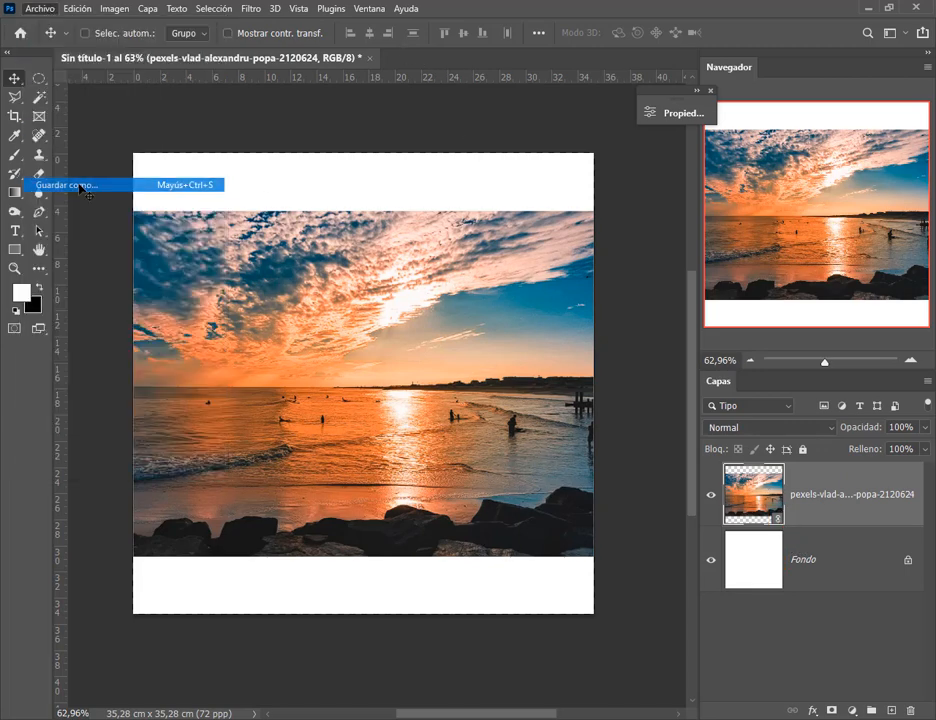
pyautogui.click(146, 198)
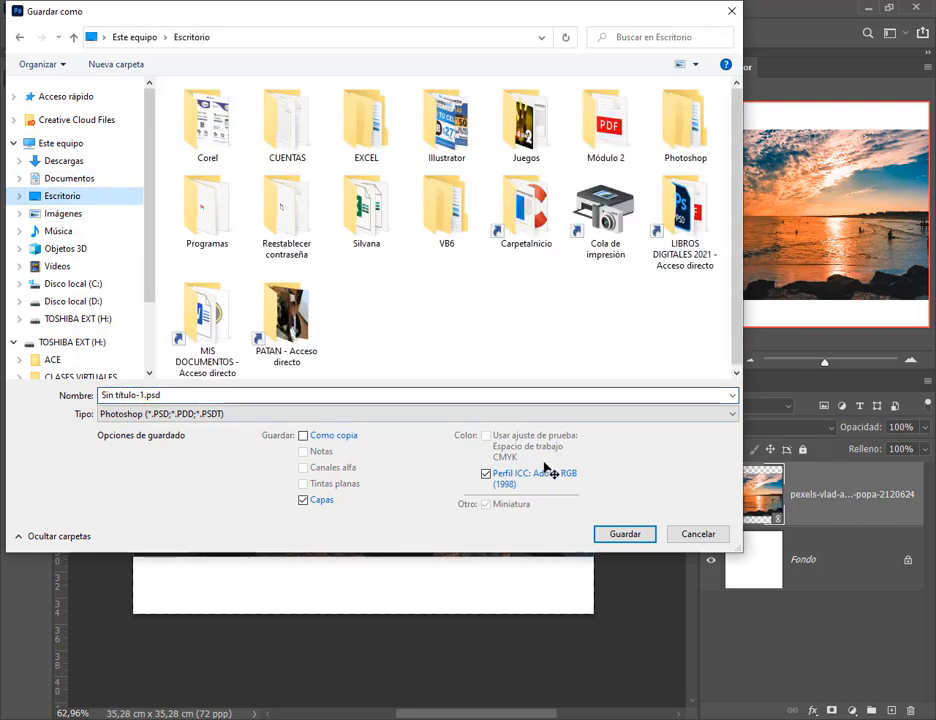
pyautogui.click(183, 398)
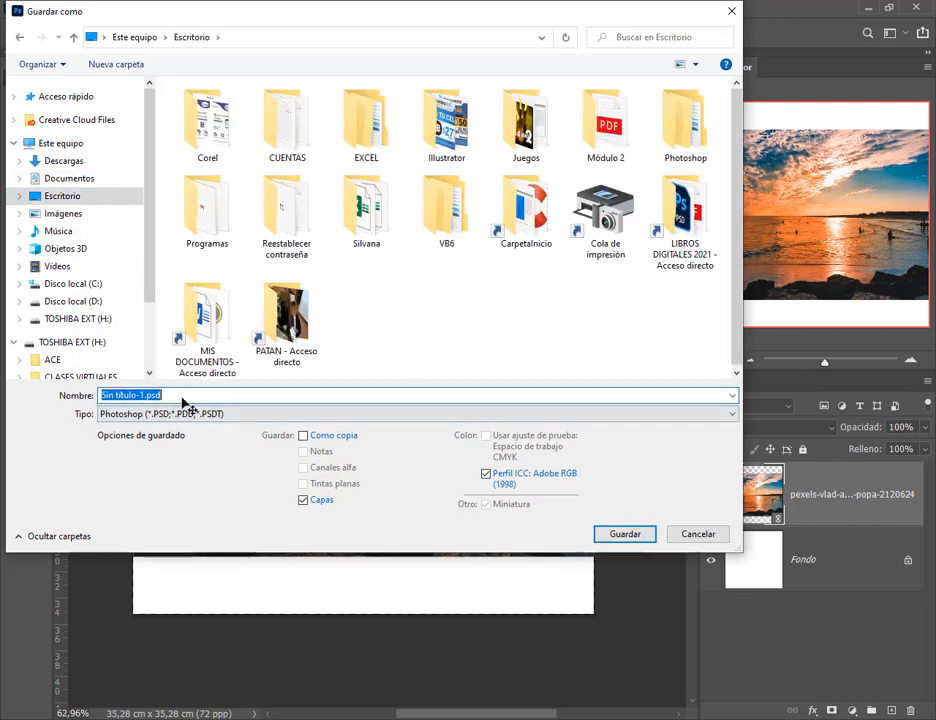
pyautogui.write('Foto')
pyautogui.press('Return')
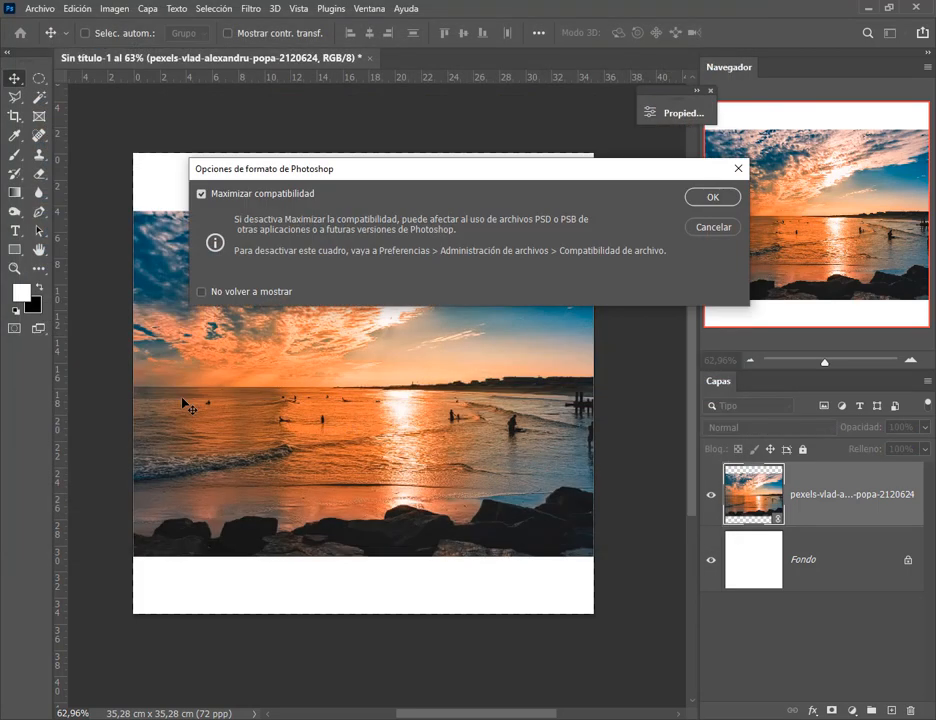
pyautogui.click(705, 200)
# Switch to Windows Settings and set the size of apps and text on the main display to 125%.
pyautogui.press('super')
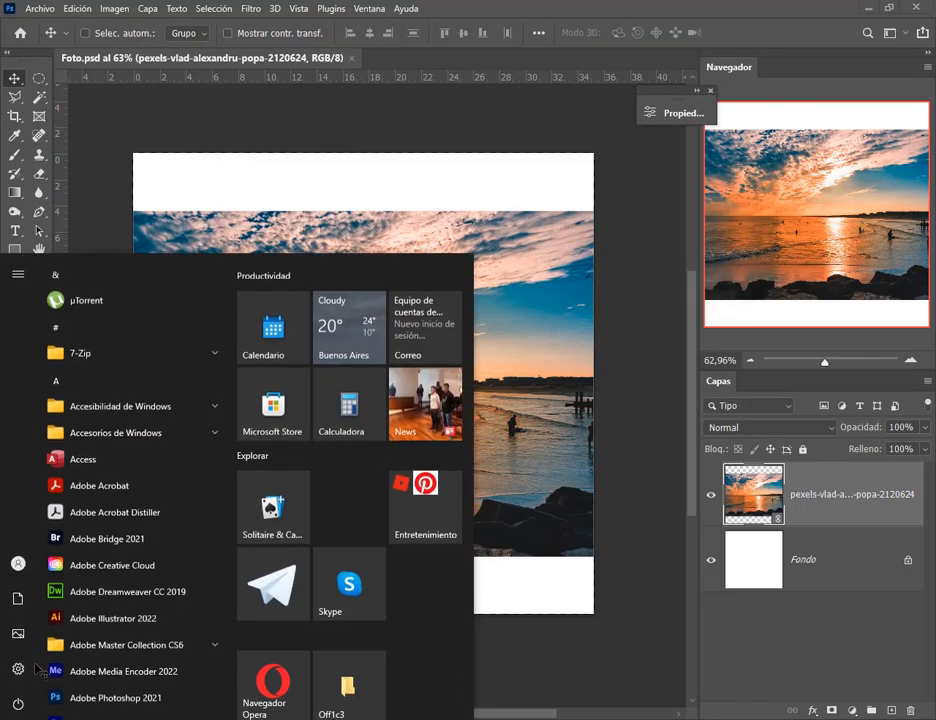
pyautogui.click(22, 668)
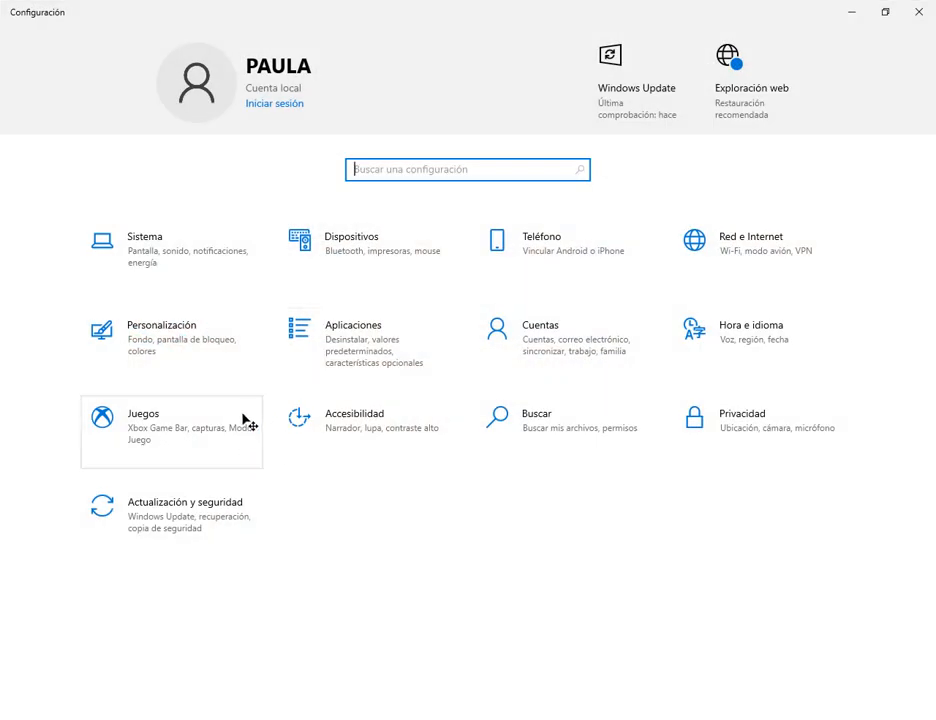
pyautogui.click(375, 411)
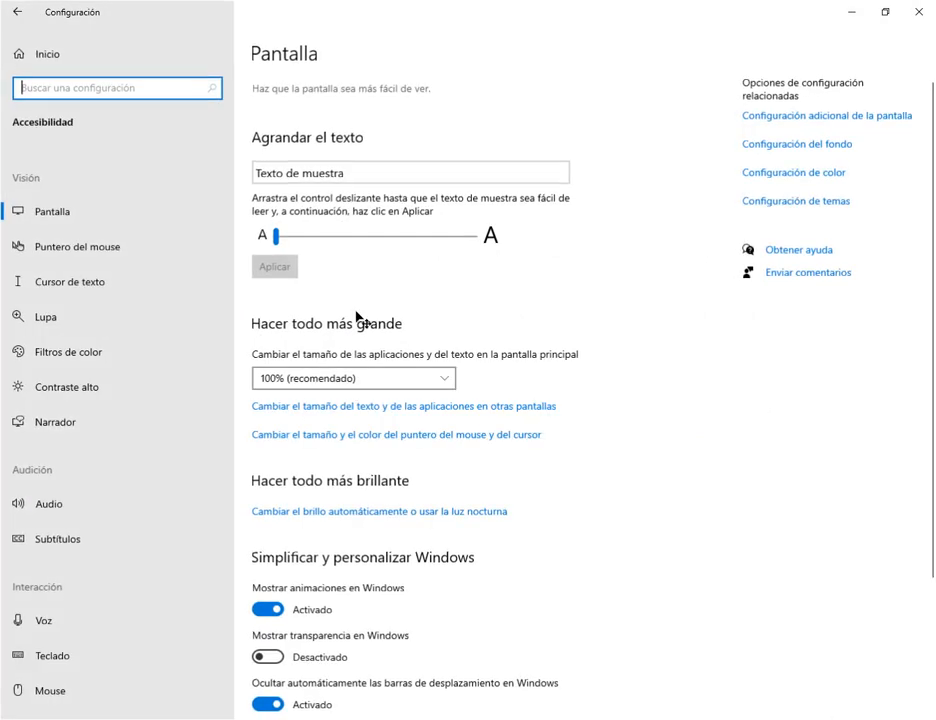
pyautogui.click(318, 380)
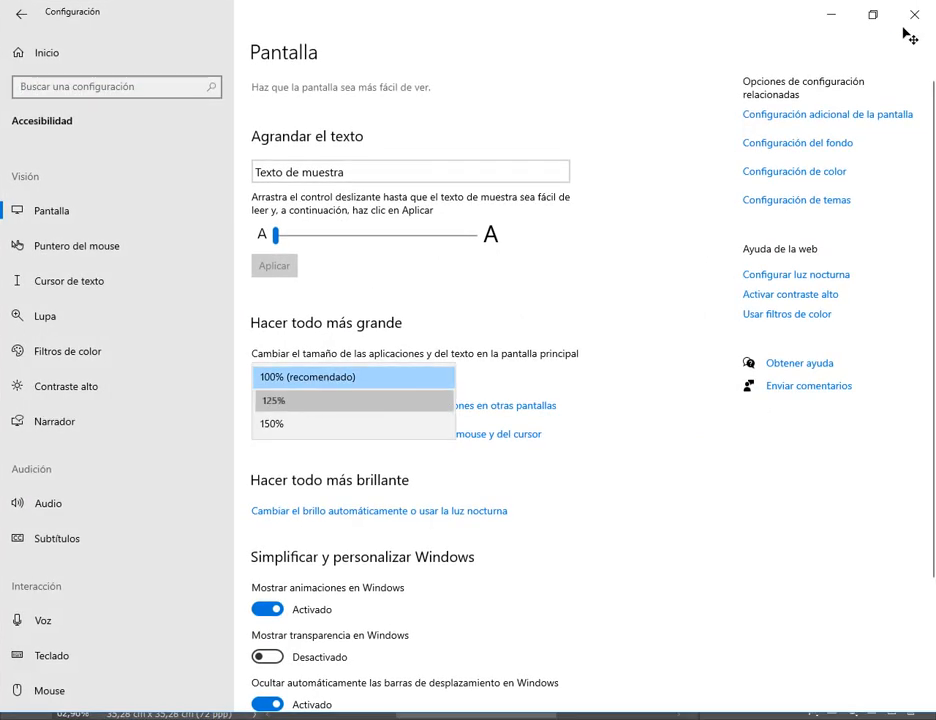
pyautogui.click(316, 403)
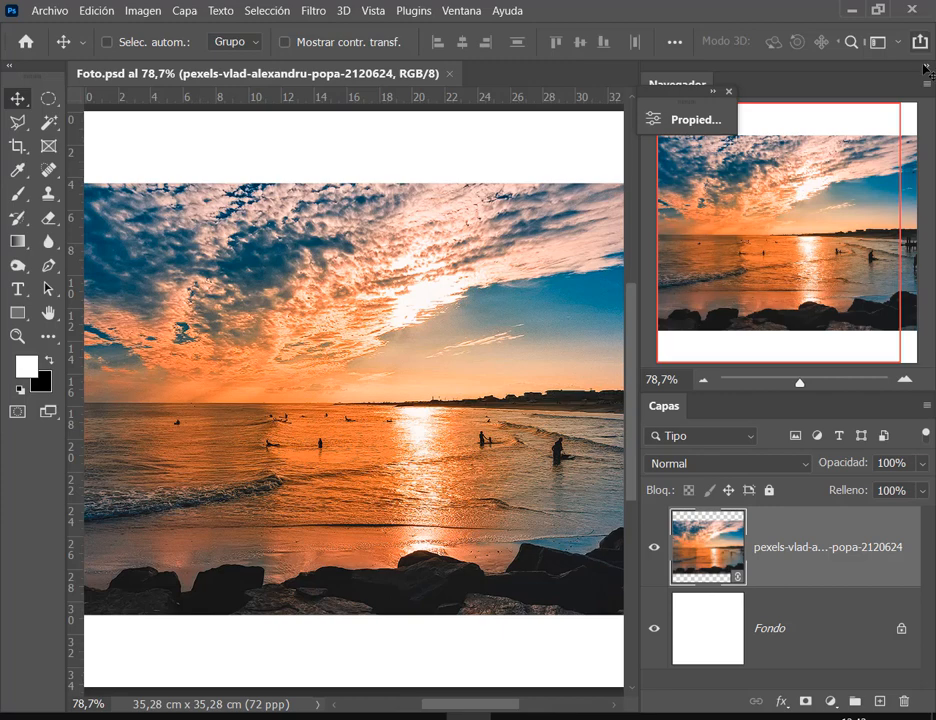
# Close the Foto.psd document.
pyautogui.click(927, 67)
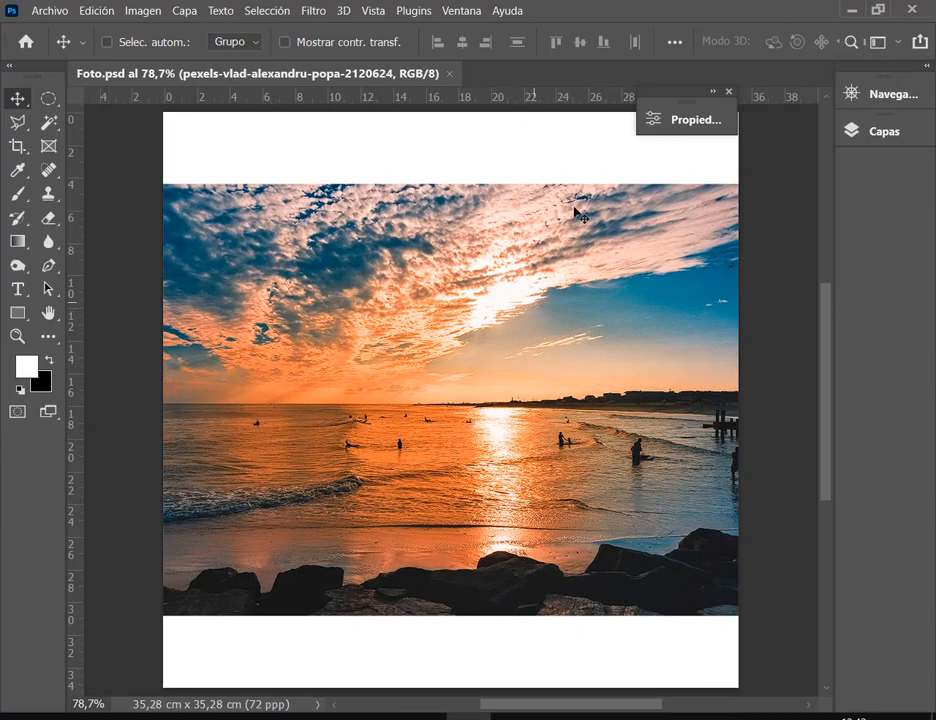
pyautogui.click(926, 69)
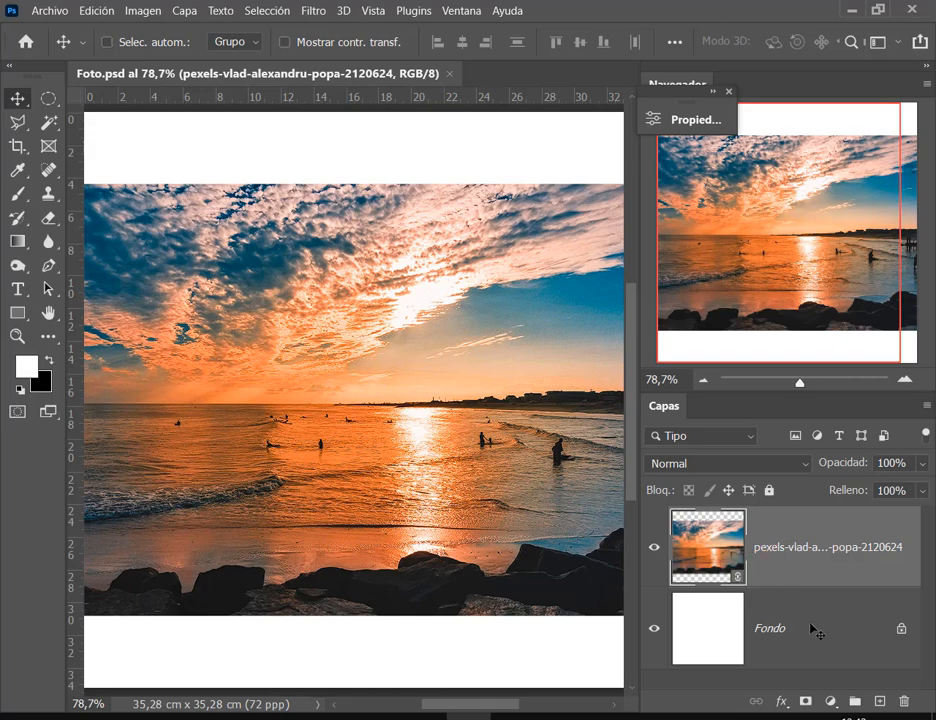
pyautogui.scroll(-2, 452, 401)
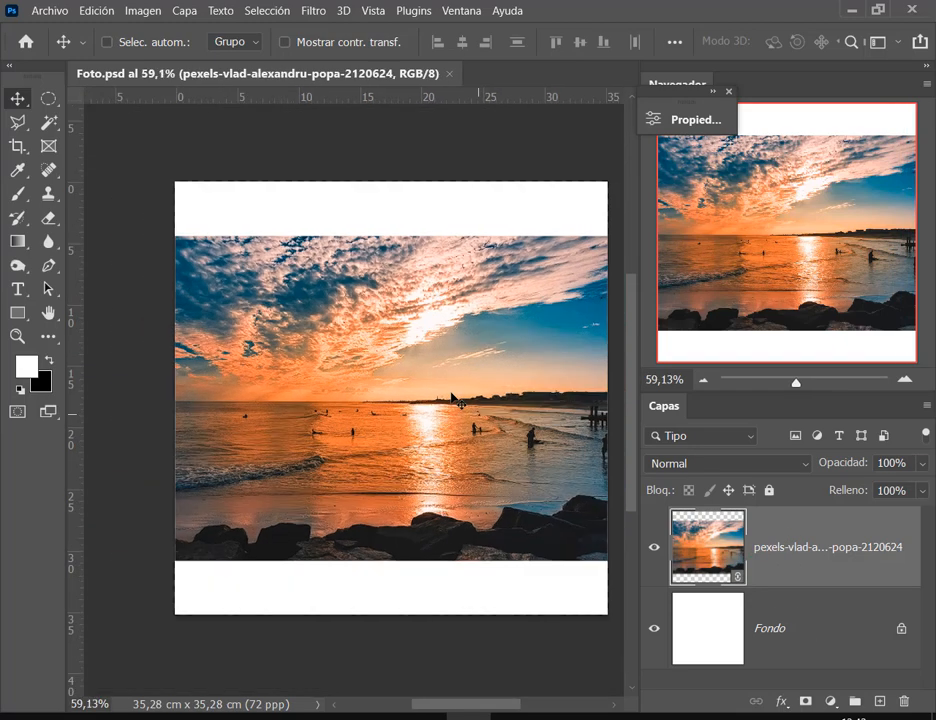
pyautogui.click(453, 75)
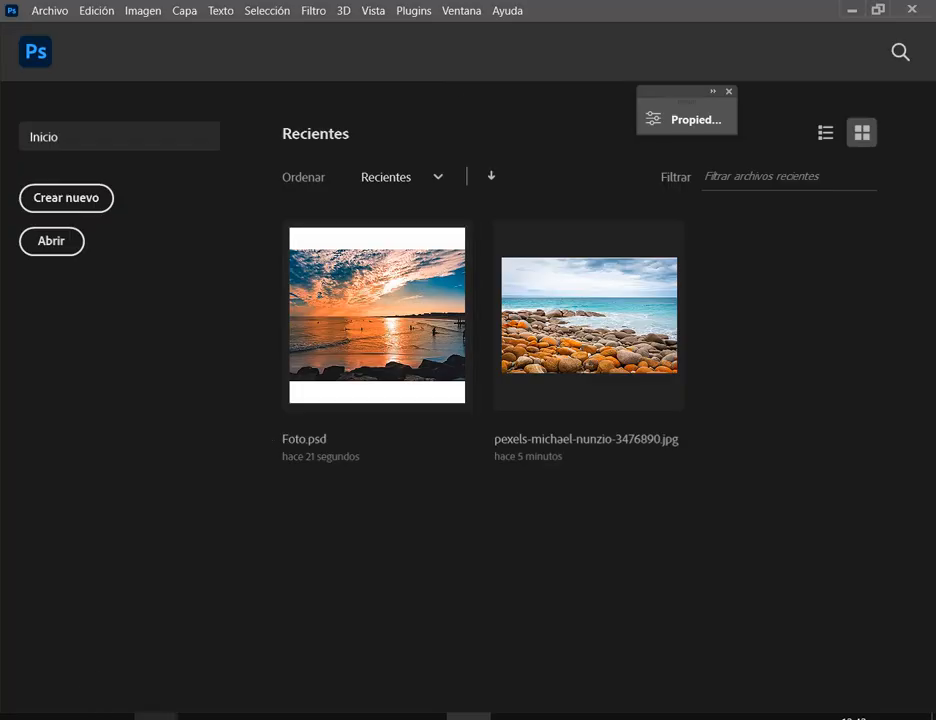
# Switch to File Explorer and move the sunset beach photo from the FOTOS DE EJEMPLO folder to the Descargas folder.
pyautogui.moveTo(155, 716)
pyautogui.click(125, 654)
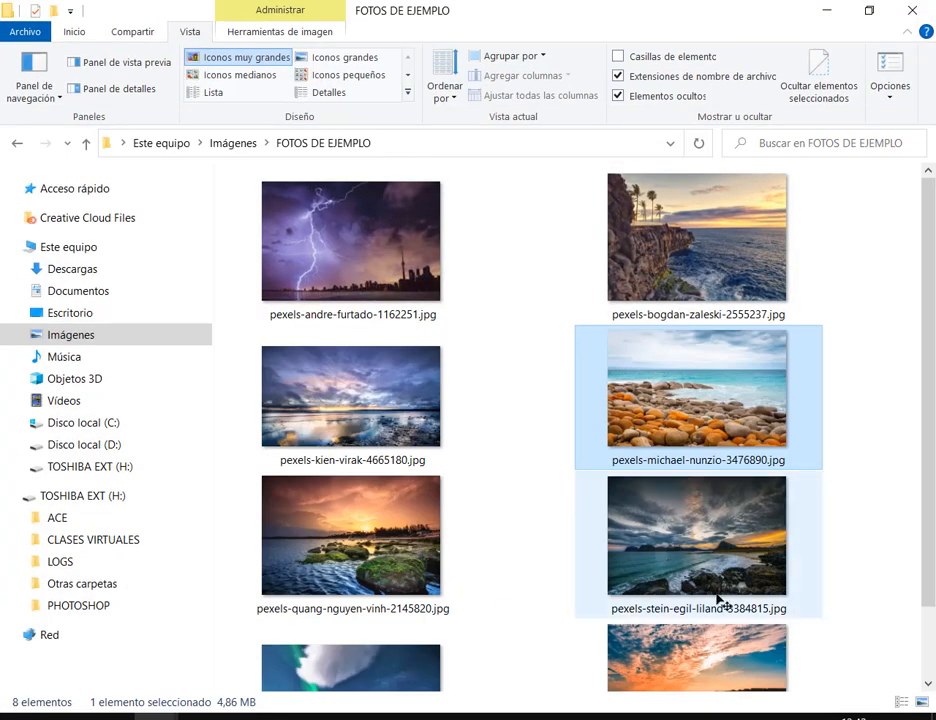
pyautogui.scroll(-2, 790, 514)
pyautogui.click(775, 600)
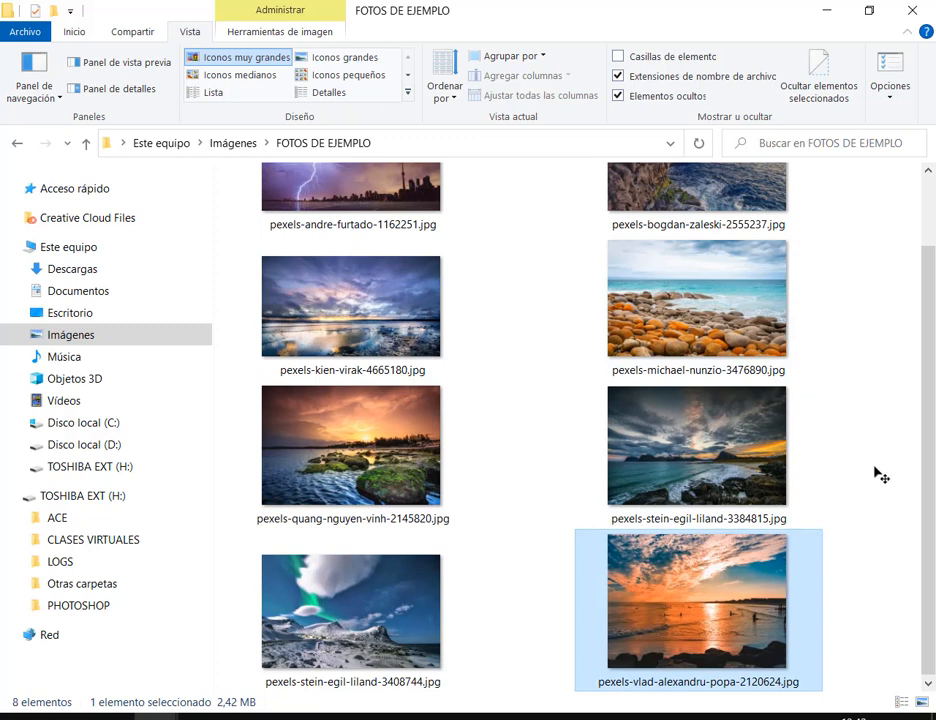
pyautogui.moveTo(815, 545); pyautogui.dragTo(72, 267)
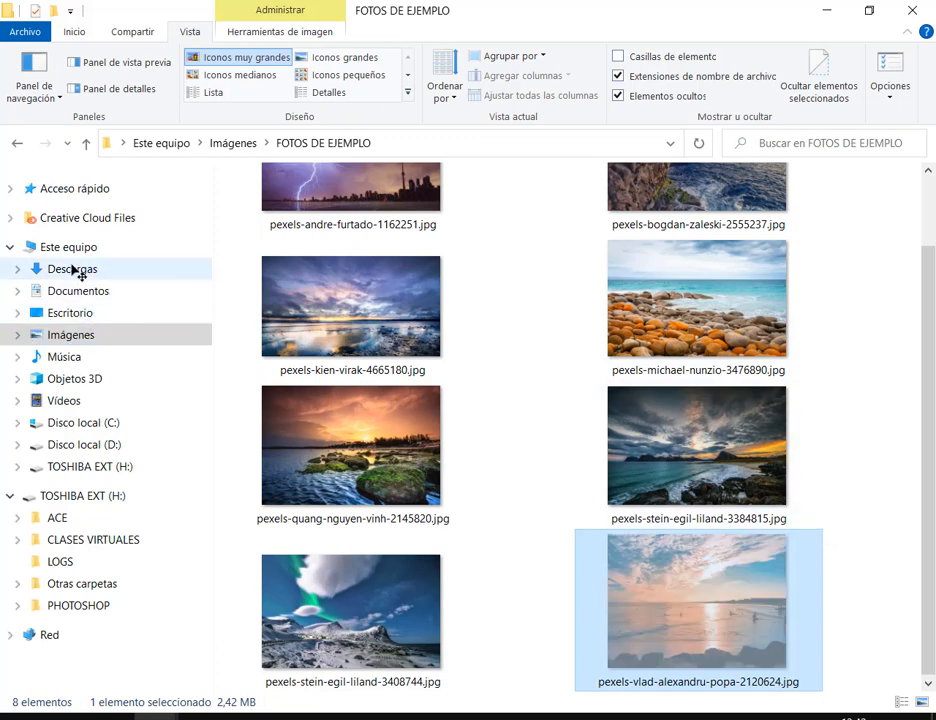
pyautogui.click(72, 268)
pyautogui.hotkey('ctrl', 'v')
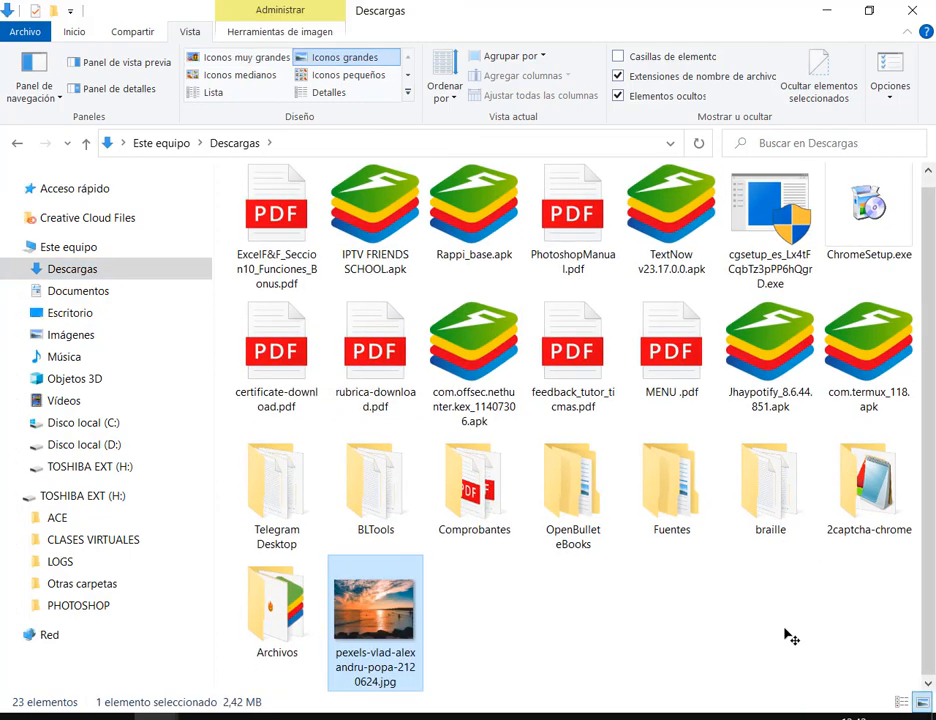
# Switch to the desktop, open Foto.psd in Photoshop and accept the missing linked assets notice without relinking the photo.
pyautogui.click(785, 629)
pyautogui.click(934, 717)
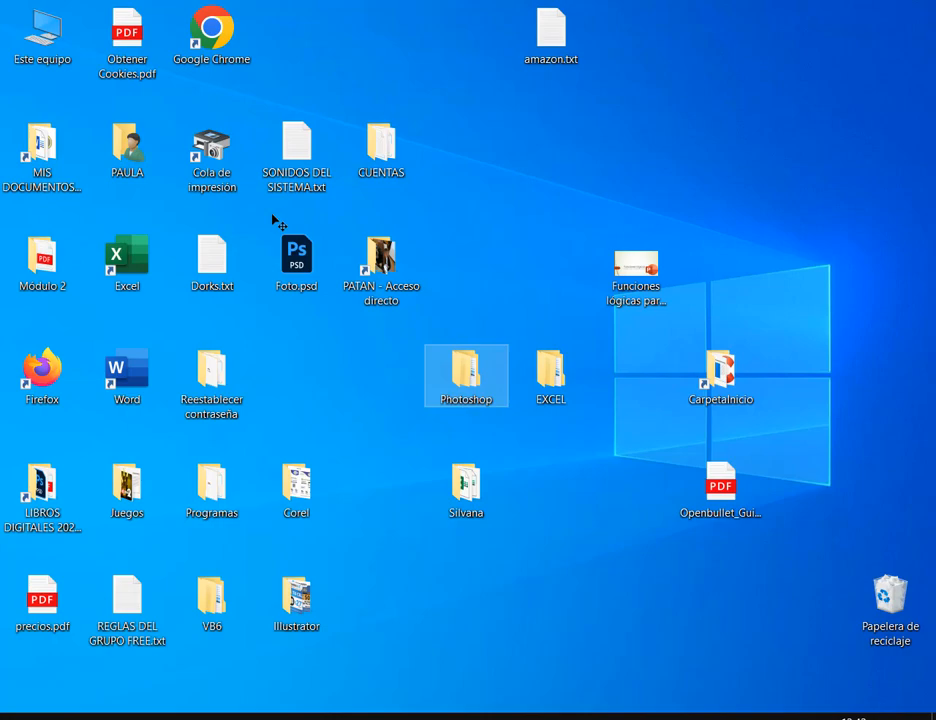
pyautogui.click(297, 262)
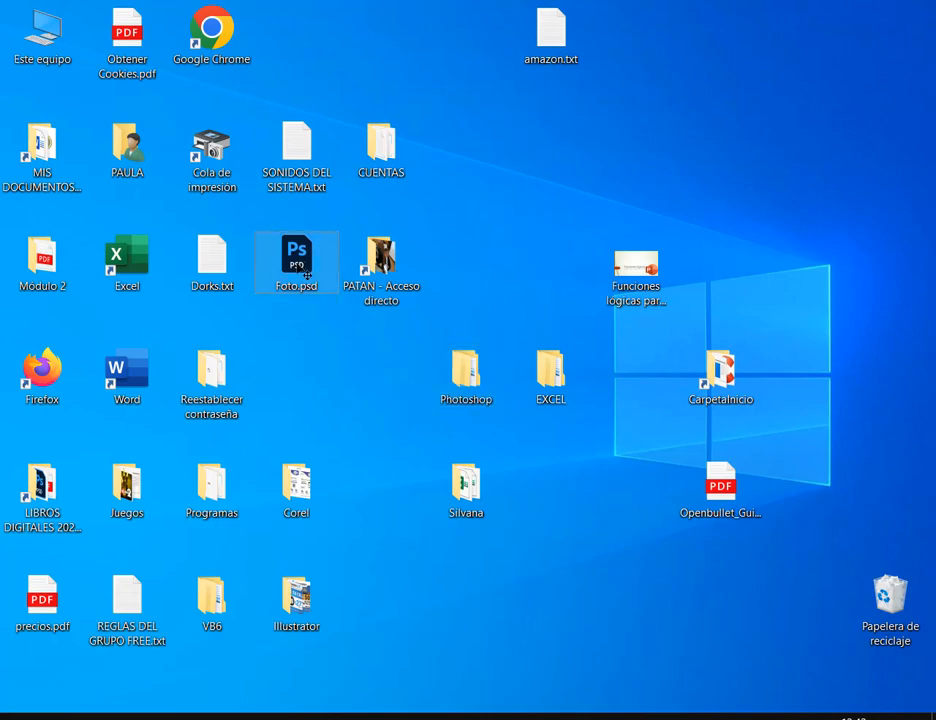
pyautogui.doubleClick(297, 262)
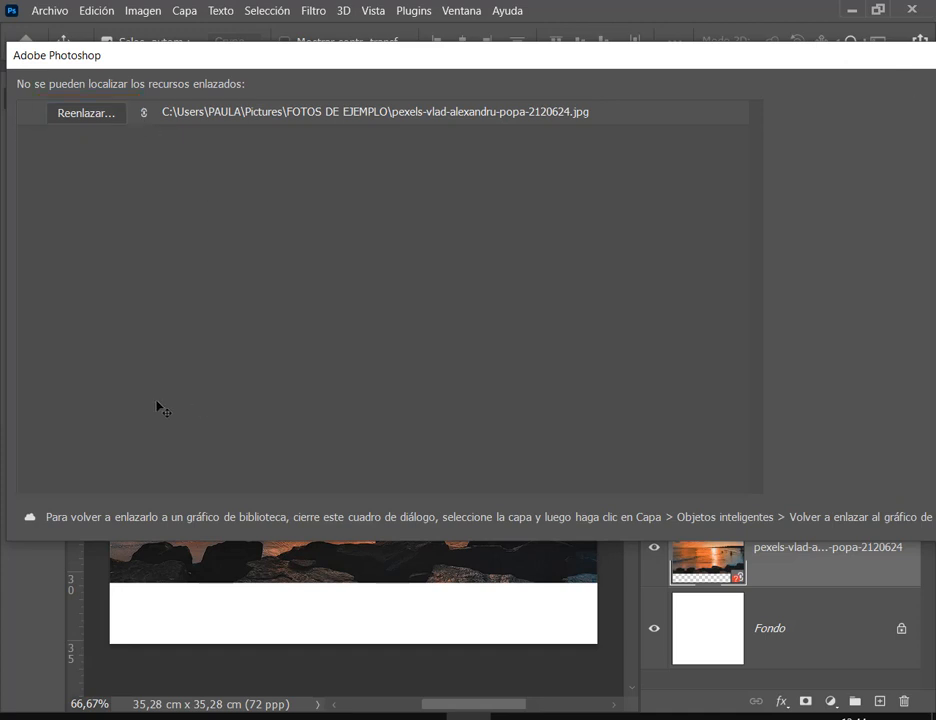
pyautogui.moveTo(600, 62); pyautogui.dragTo(426, 67)
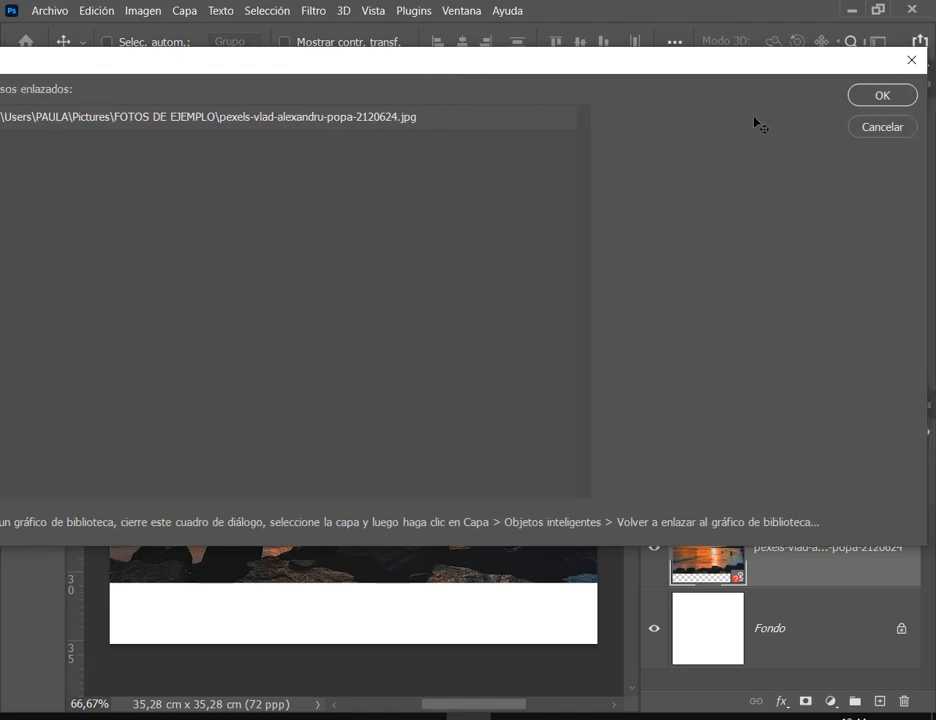
pyautogui.click(880, 96)
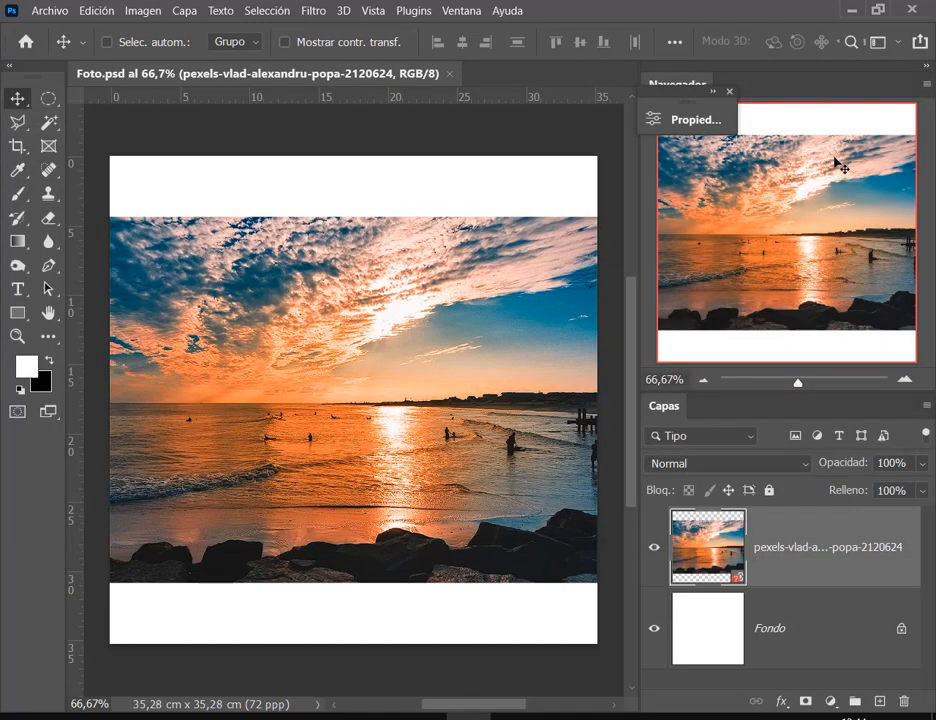
# Try to open the contents of the linked photo layer, examine the missing-file request and cancel it.
pyautogui.press('ctrl')
pyautogui.moveTo(356, 420)
pyautogui.mouseDown()
pyautogui.moveTo(378, 410)
pyautogui.moveTo(367, 409)
pyautogui.mouseUp()
pyautogui.doubleClick(722, 540)
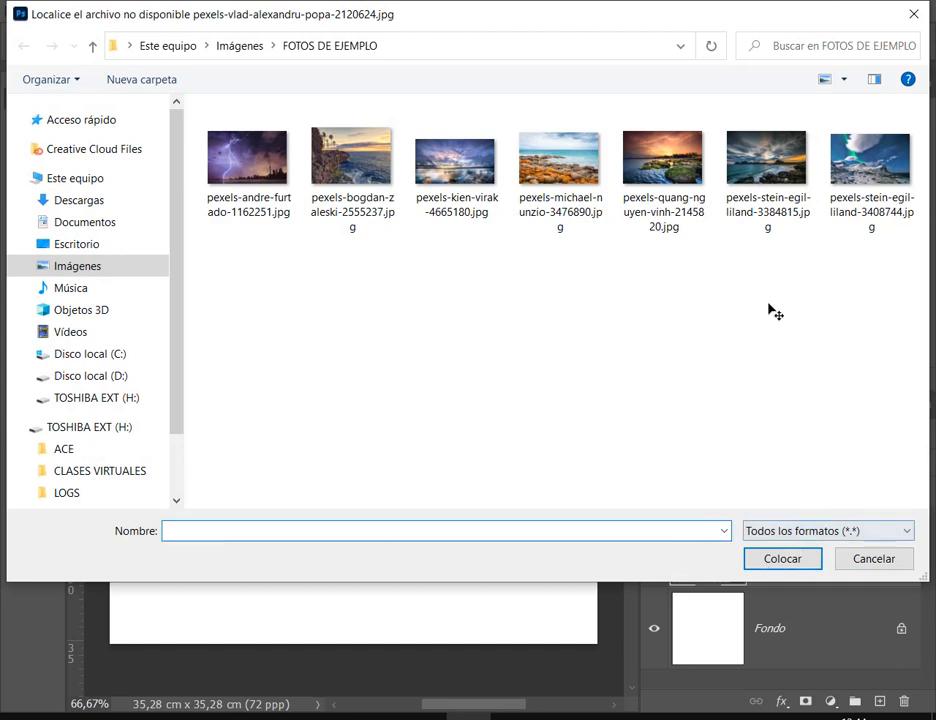
pyautogui.moveTo(23, 1); pyautogui.dragTo(401, 33)
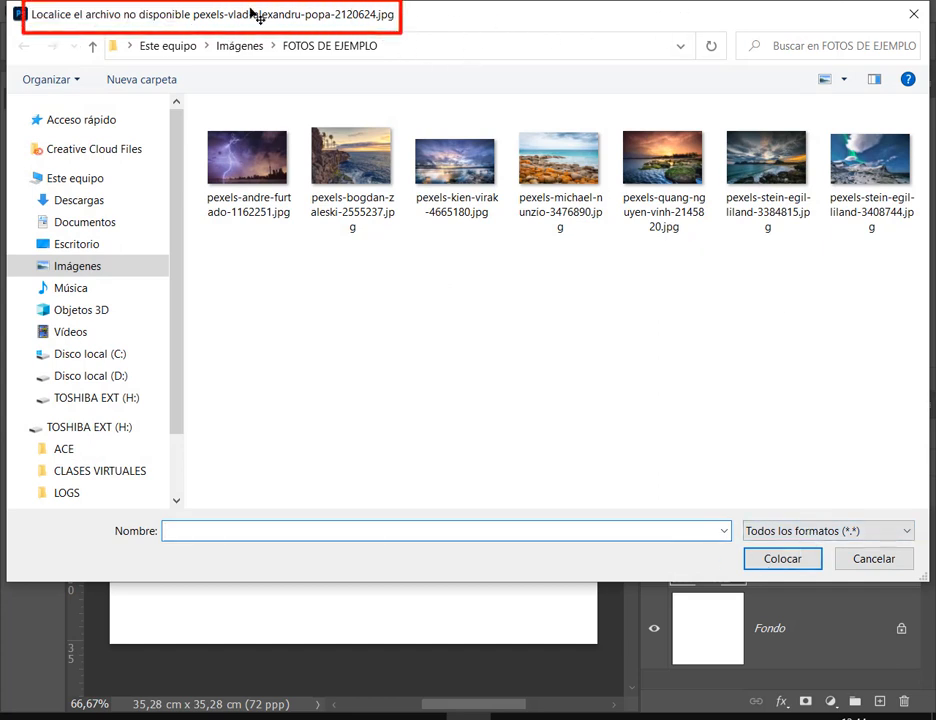
pyautogui.moveTo(197, 22)
pyautogui.mouseDown()
pyautogui.moveTo(400, 27)
pyautogui.moveTo(394, 22)
pyautogui.mouseUp()
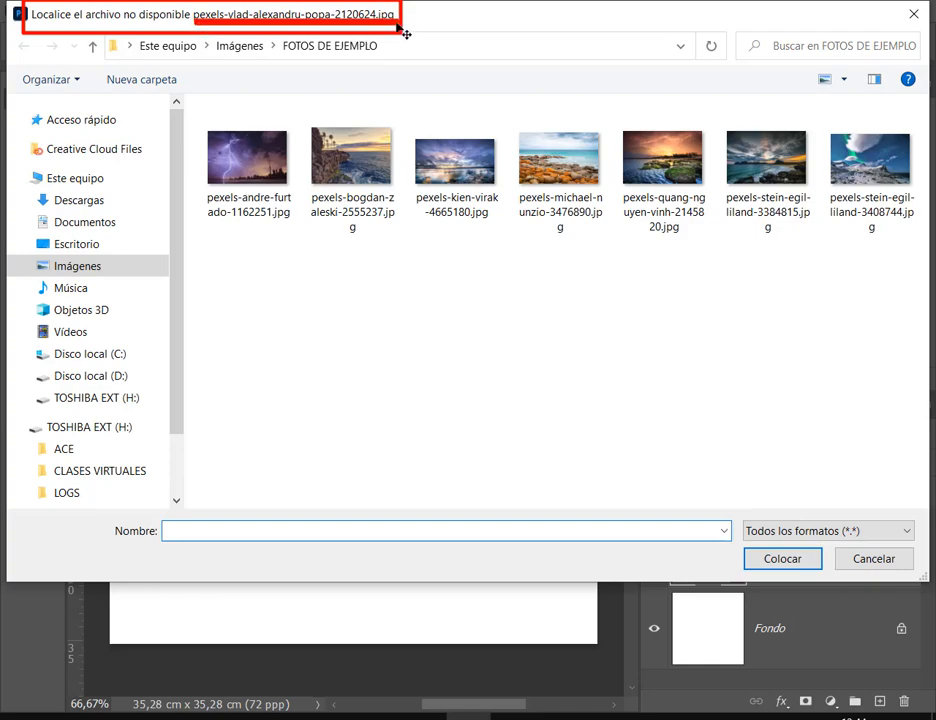
pyautogui.press('Escape')
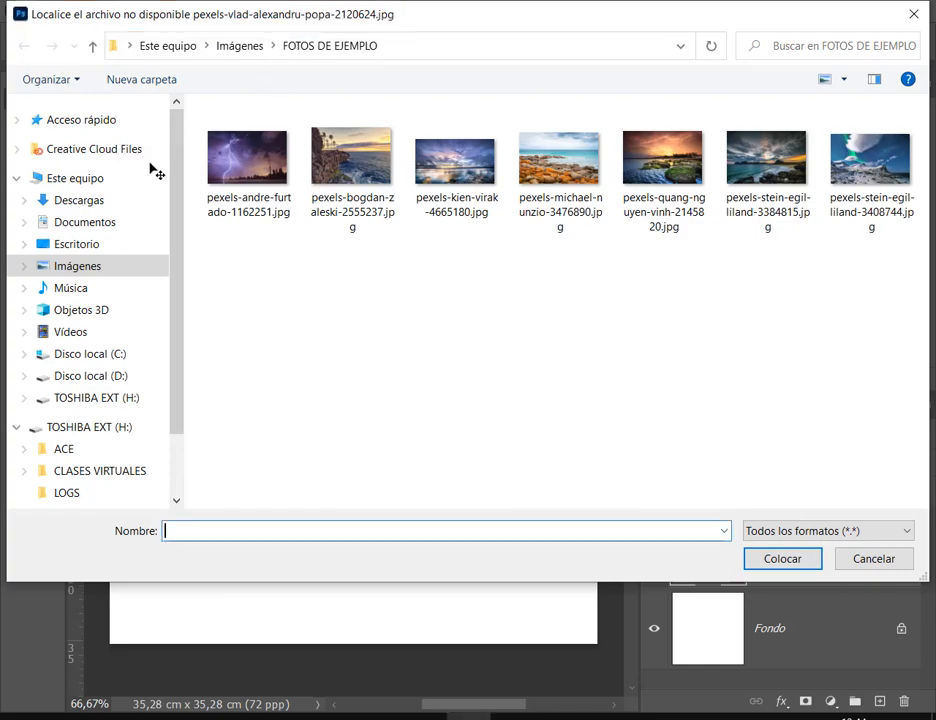
pyautogui.click(908, 562)
# Shift the linked sunset photo slightly on the canvas.
pyautogui.moveTo(348, 287); pyautogui.dragTo(372, 292)
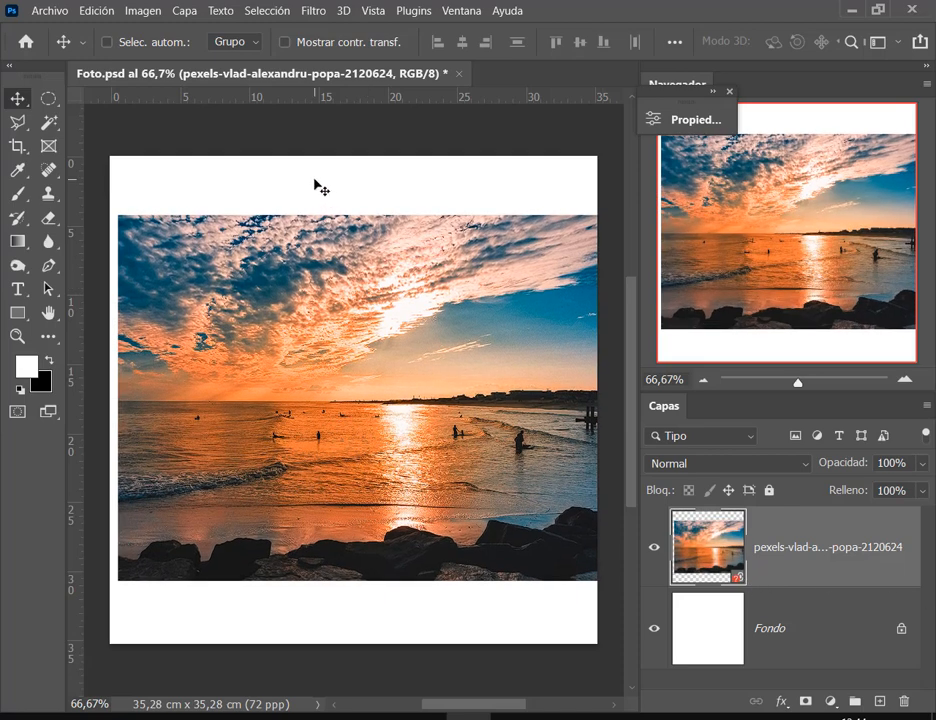
pyautogui.moveTo(325, 388); pyautogui.dragTo(317, 391)
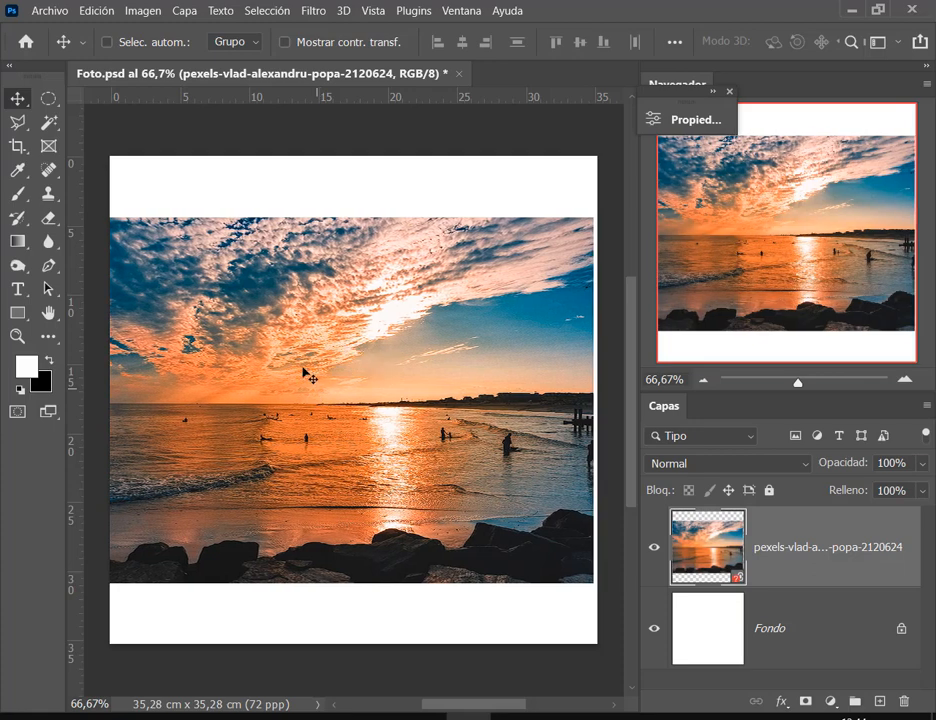
pyautogui.click(50, 11)
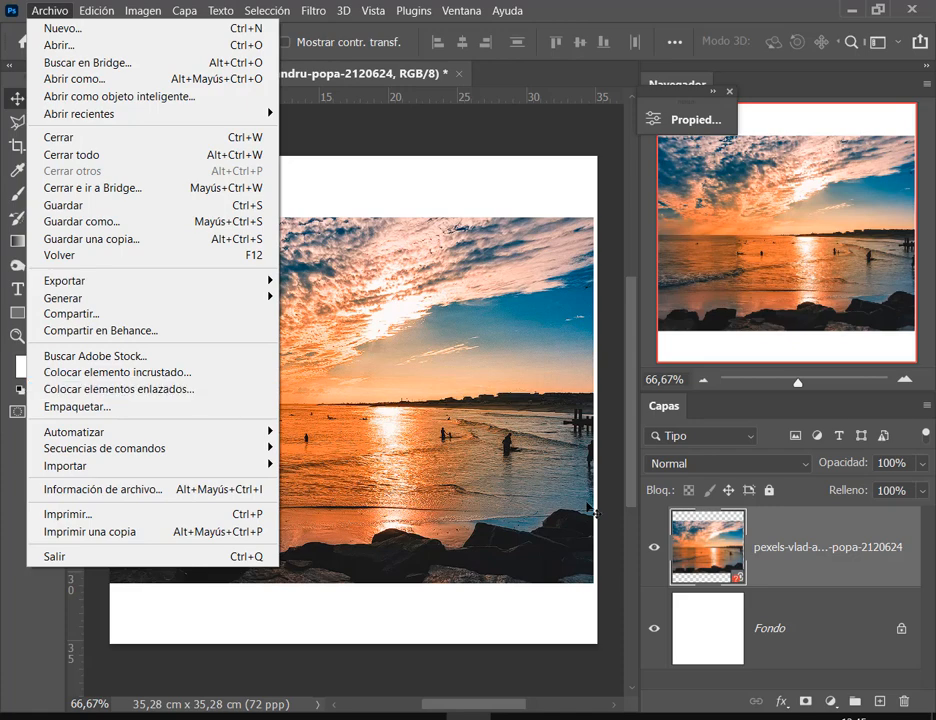
pyautogui.click(724, 549)
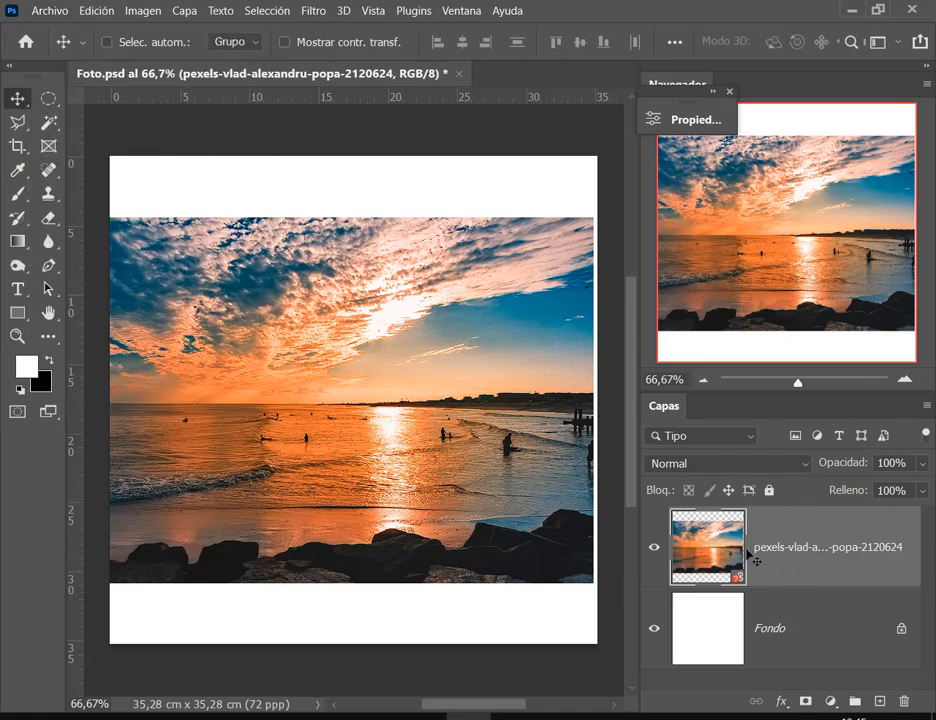
# Try to locate the linked layer's missing photo in the Descargas folder, cancelling the embedded color profile choice.
pyautogui.doubleClick(697, 551)
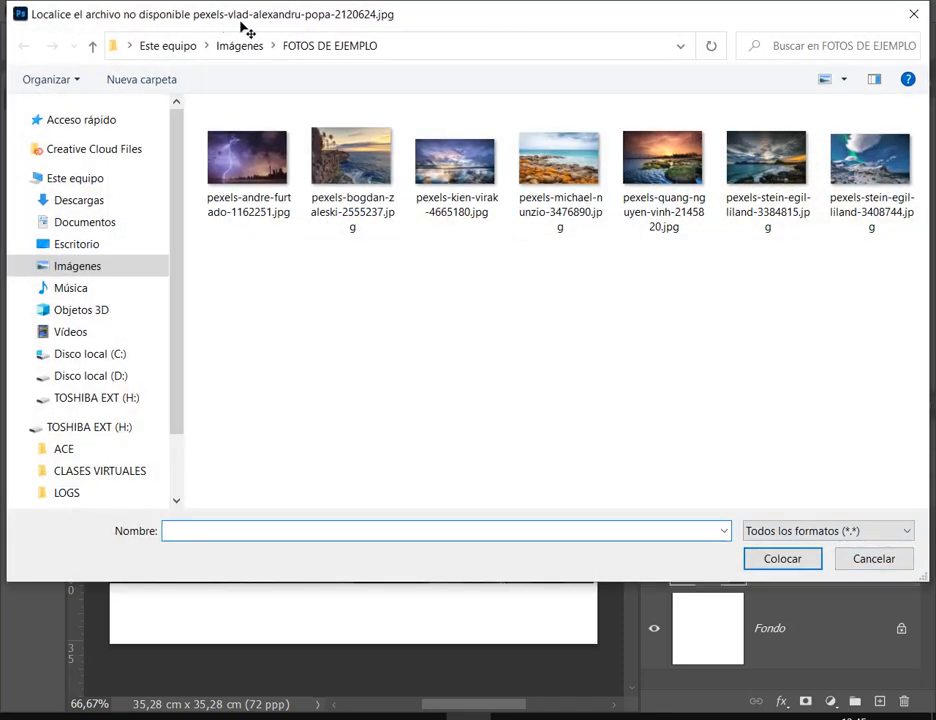
pyautogui.click(88, 203)
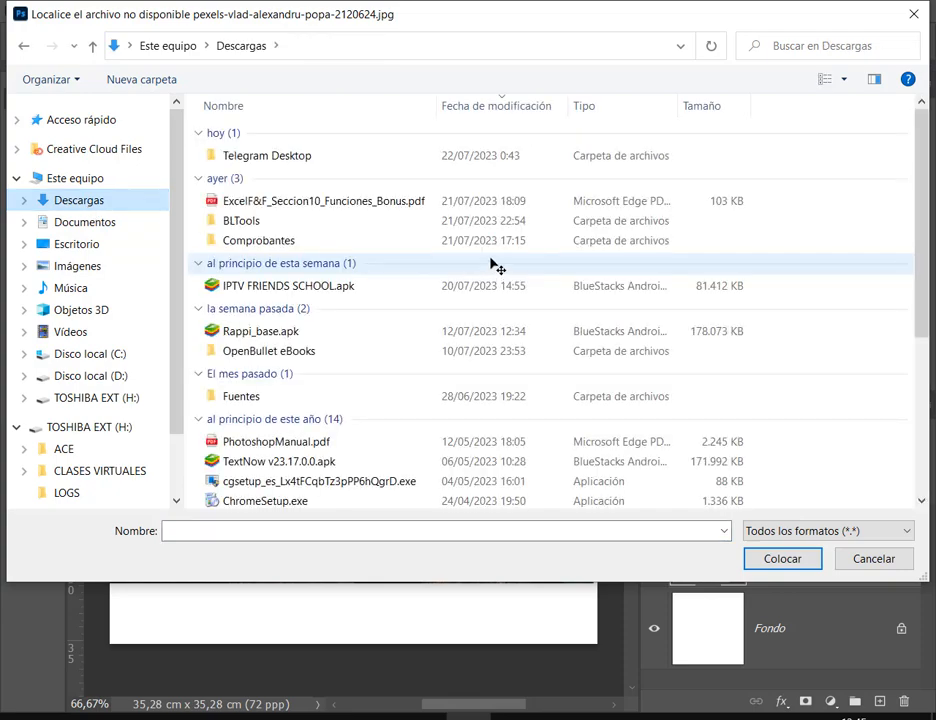
pyautogui.scroll(-4, 256, 240)
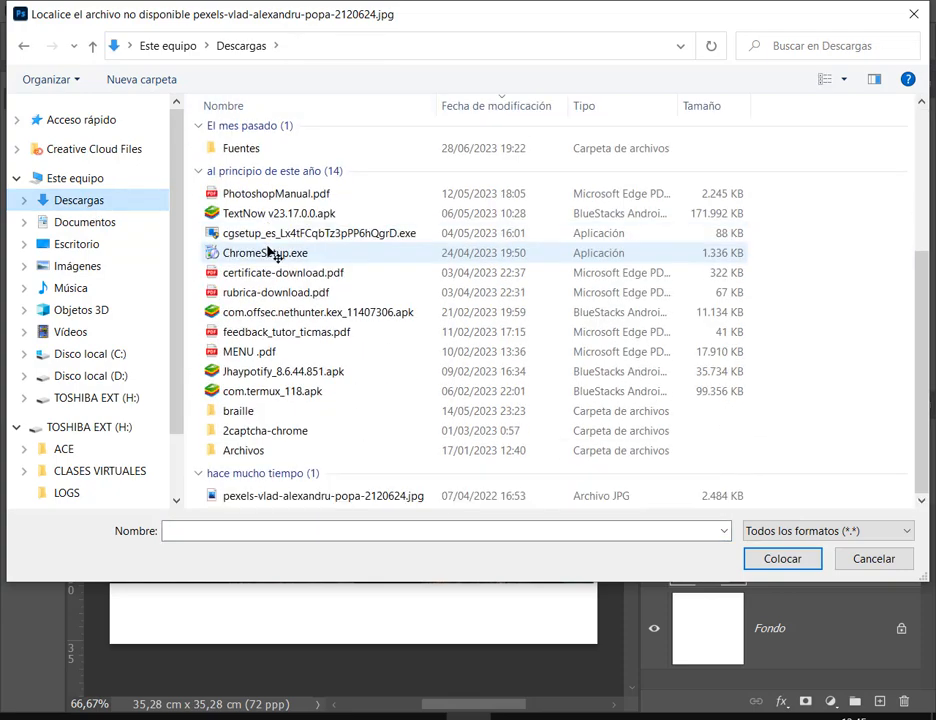
pyautogui.doubleClick(349, 498)
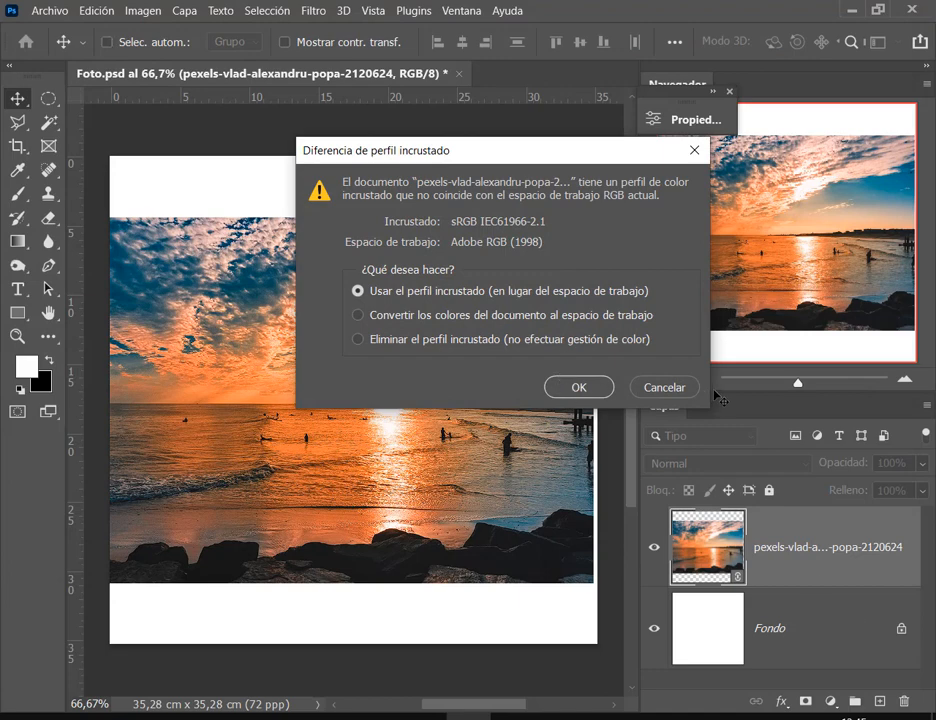
pyautogui.click(696, 149)
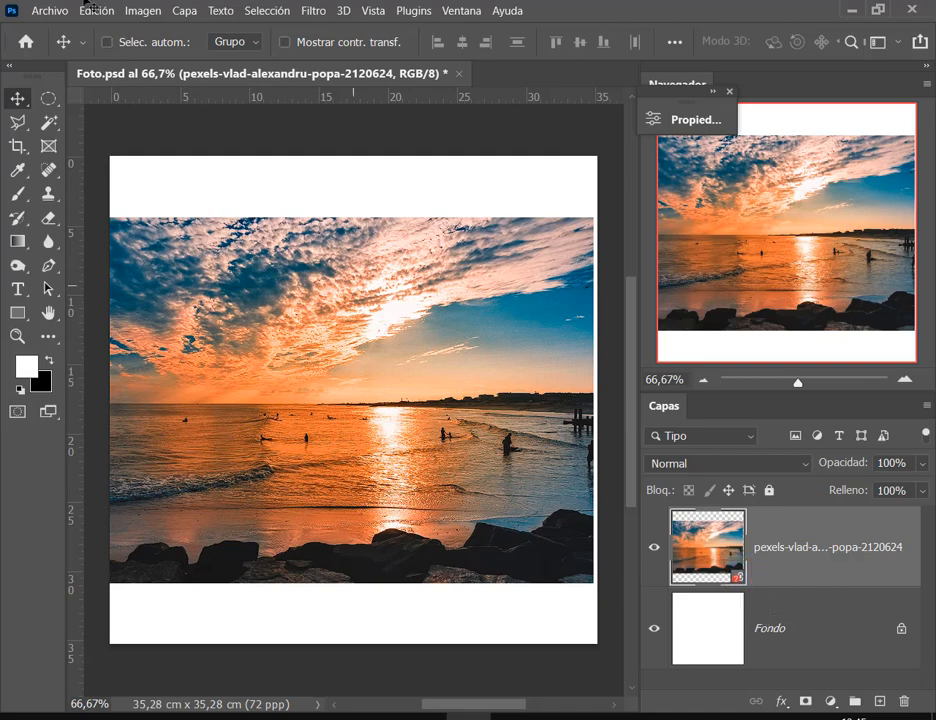
# Relink the sunset smart object to its photo file in the Descargas folder.
pyautogui.click(184, 10)
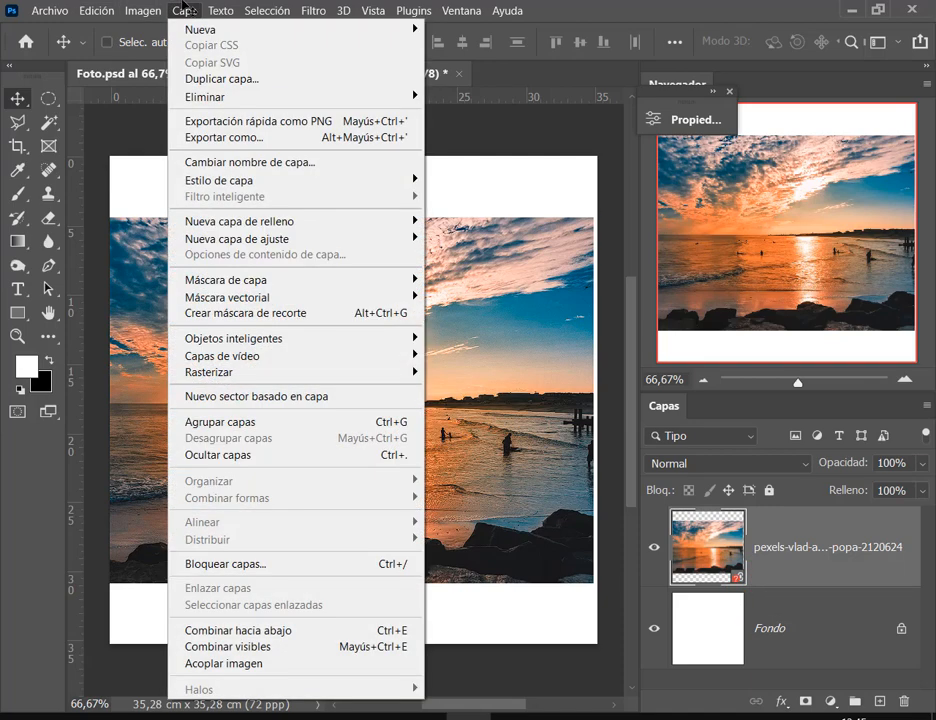
pyautogui.moveTo(307, 350)
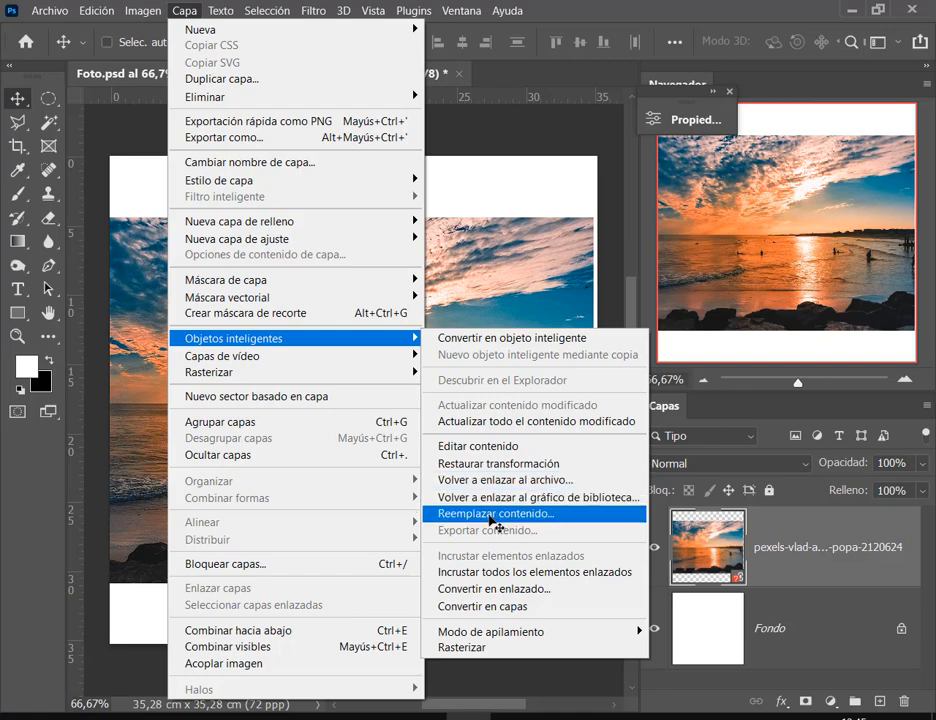
pyautogui.click(532, 481)
pyautogui.scroll(-5, 300, 470)
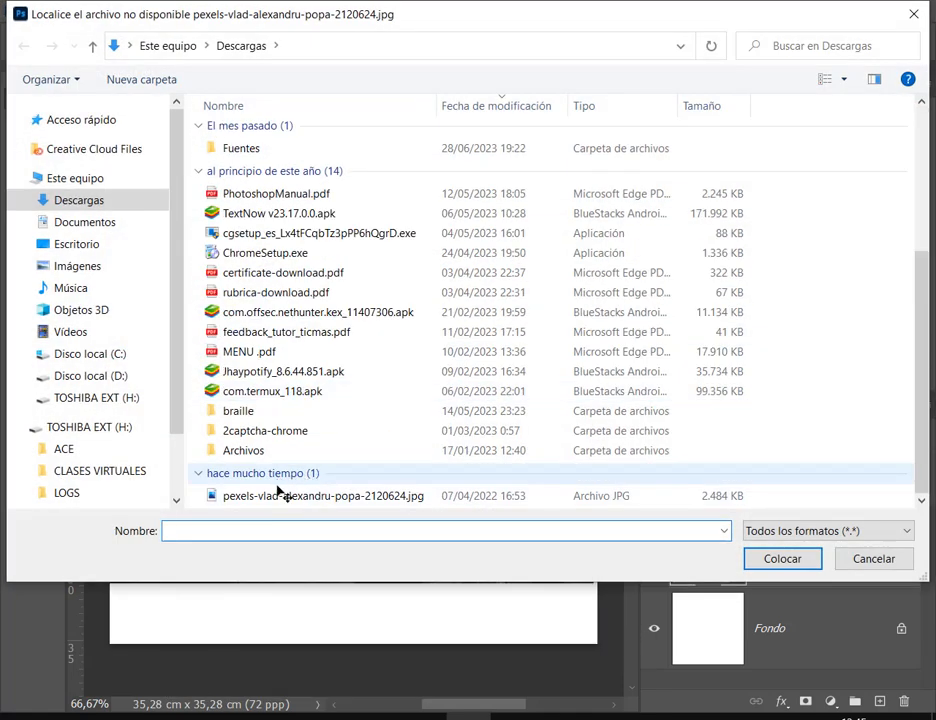
pyautogui.doubleClick(282, 495)
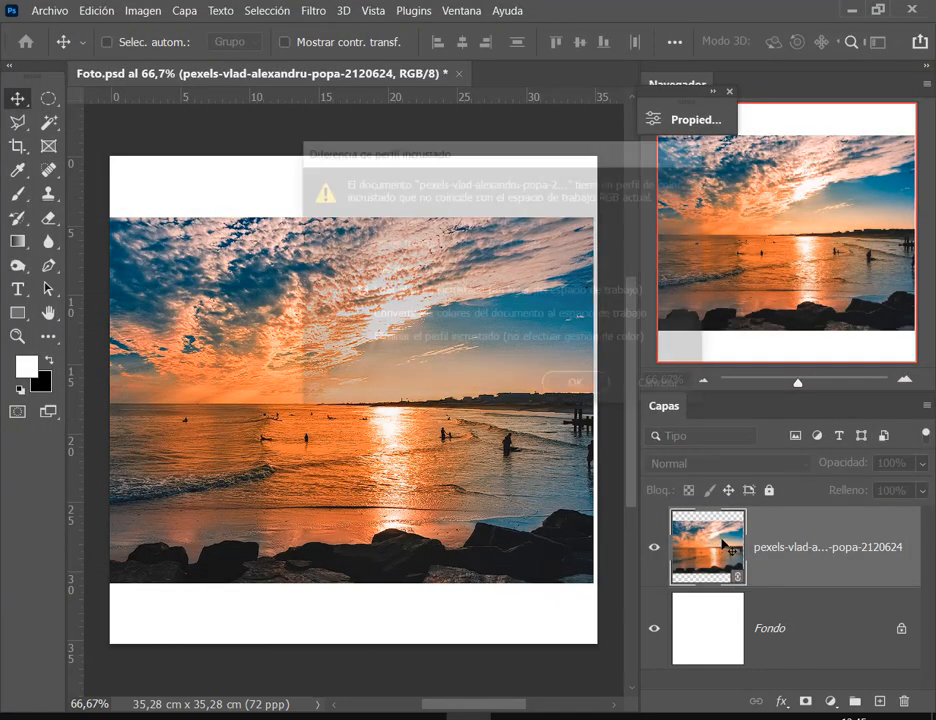
# Open the relinked photo's source document using its embedded color profile, examine its tab and Fondo layer, and close it.
pyautogui.moveTo(497, 173); pyautogui.dragTo(438, 153)
pyautogui.click(528, 379)
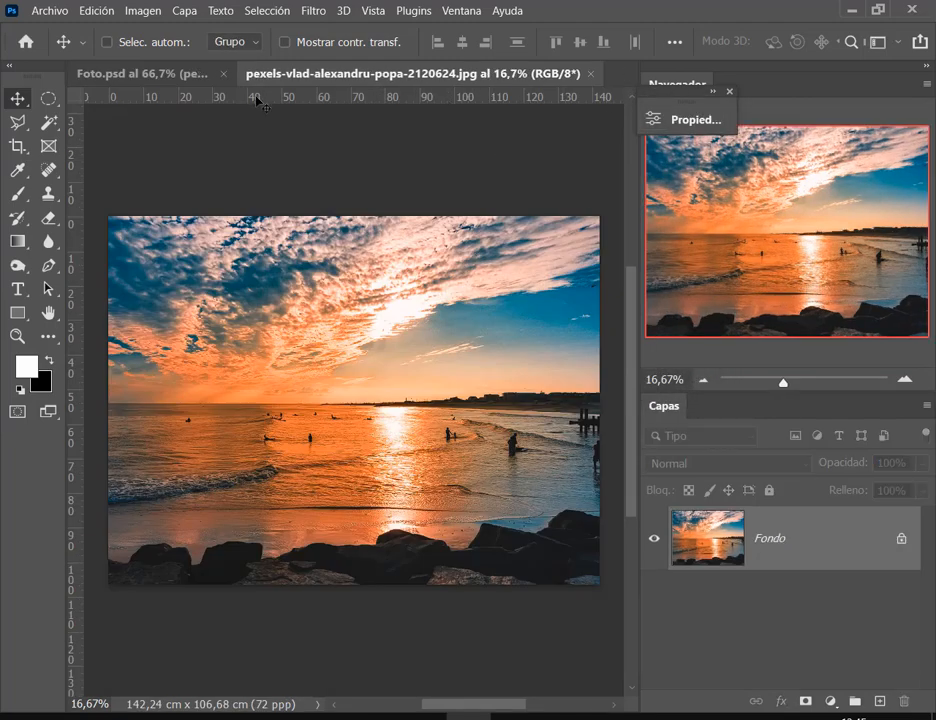
pyautogui.click(176, 41)
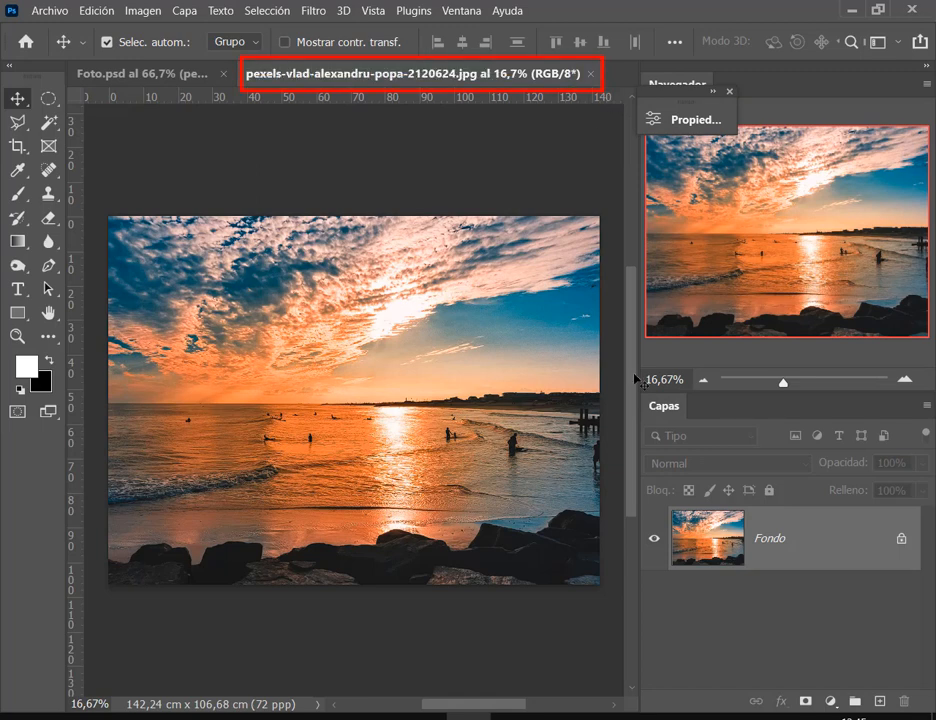
pyautogui.moveTo(664, 505); pyautogui.dragTo(808, 585)
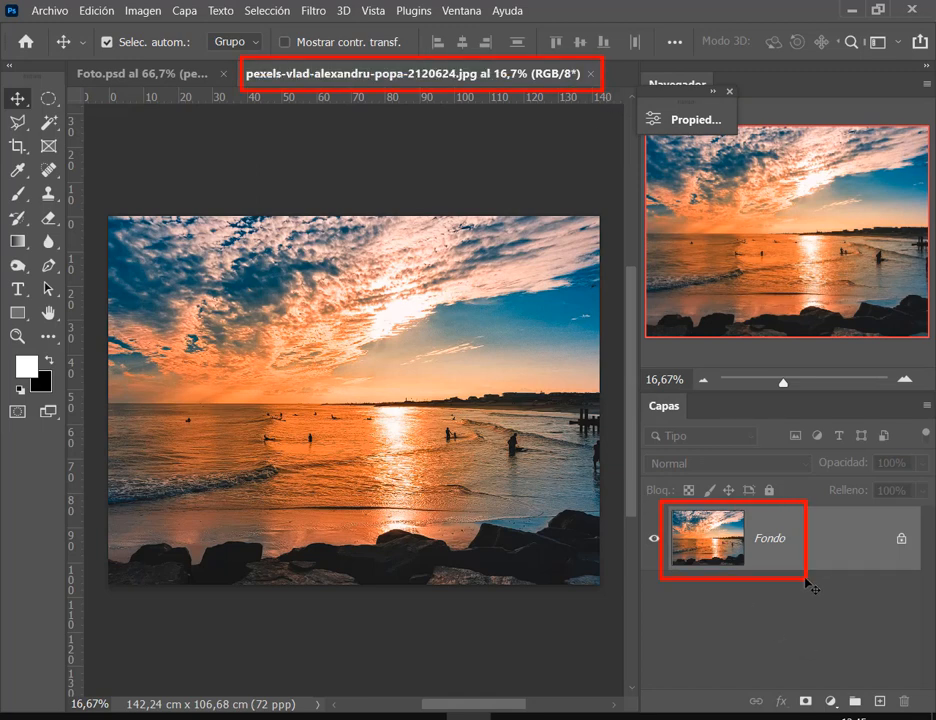
pyautogui.press('Escape')
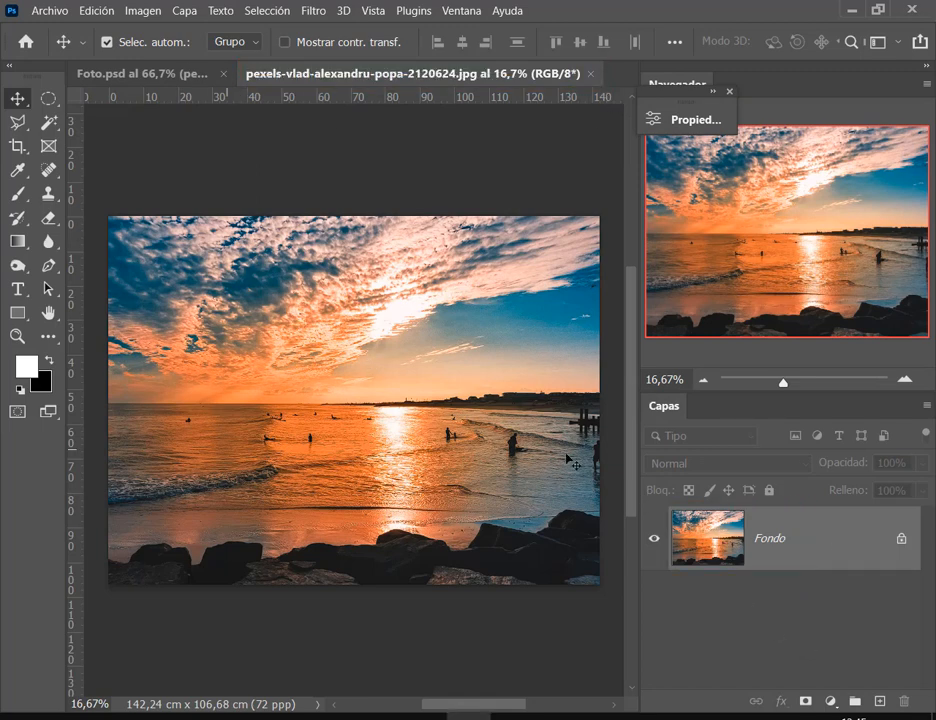
pyautogui.click(591, 74)
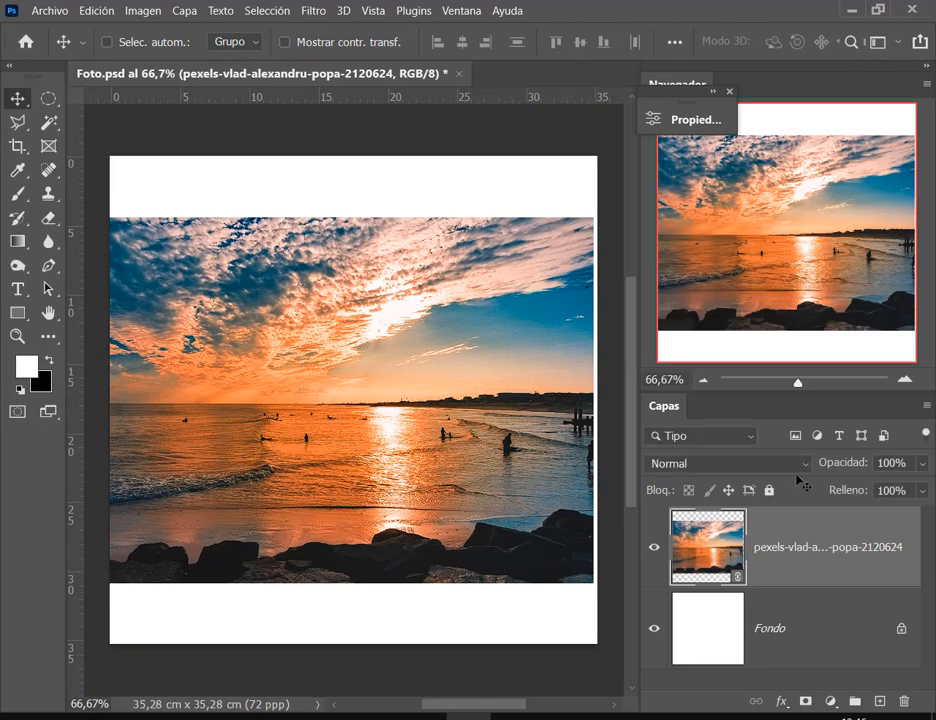
# Delete the linked sunset photo layer from Foto.psd, leaving only the Fondo layer.
pyautogui.moveTo(570, 445); pyautogui.dragTo(574, 445)
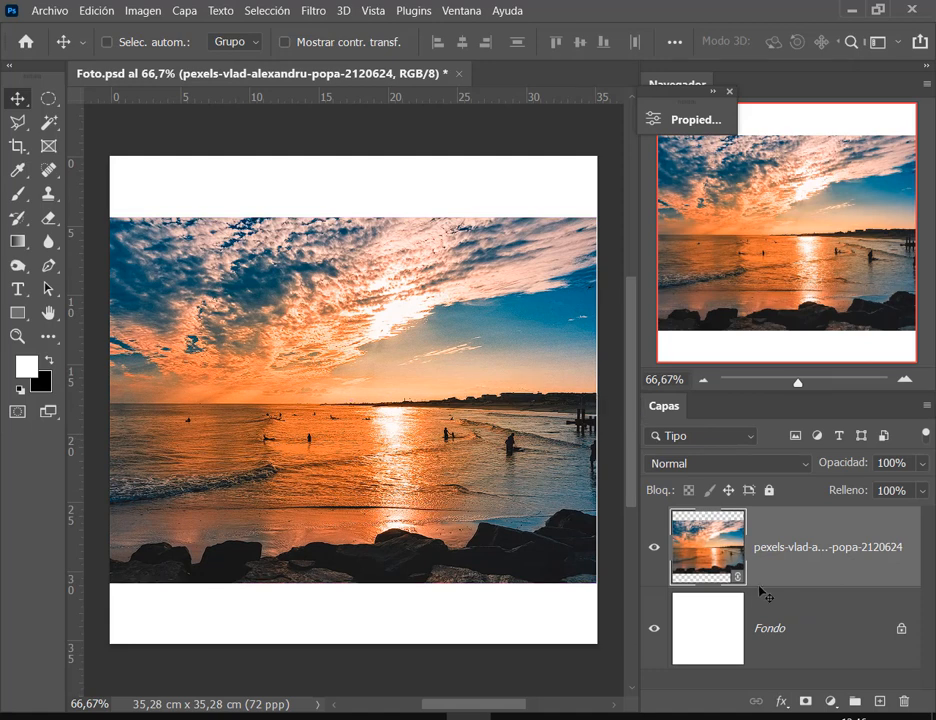
pyautogui.press('ctrl')
pyautogui.click(49, 10)
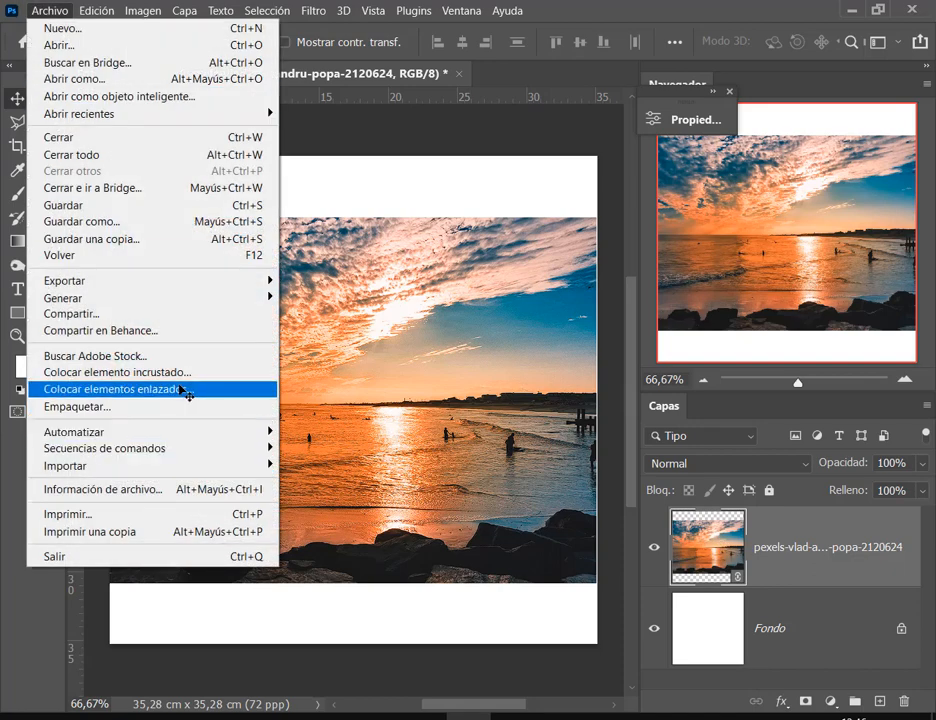
pyautogui.click(588, 157)
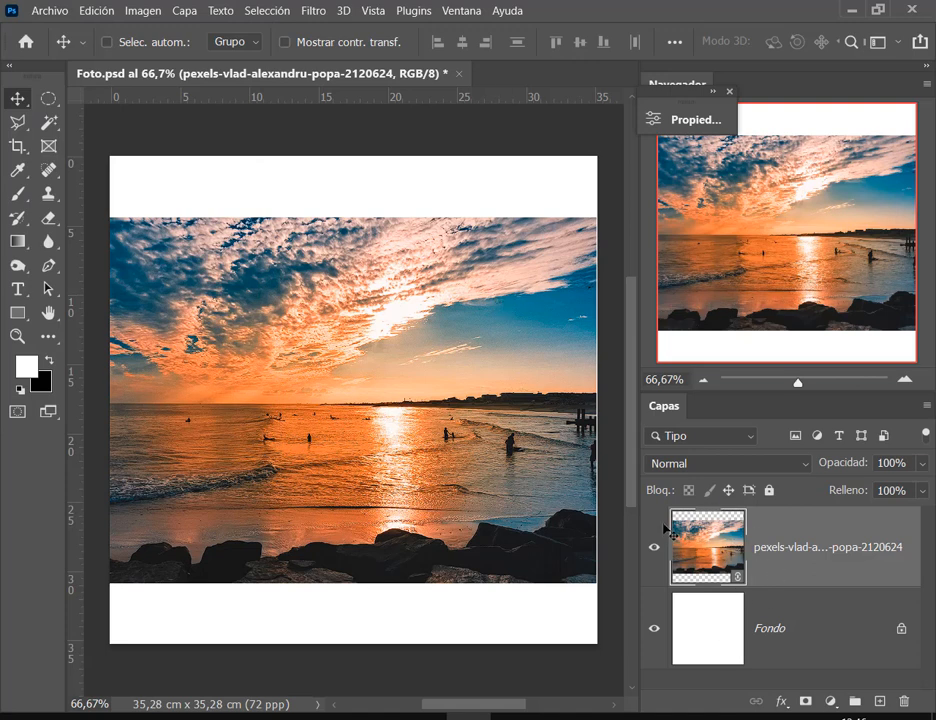
pyautogui.moveTo(716, 547); pyautogui.dragTo(904, 701)
# Place the sunset beach photo from the Descargas folder as an embedded element at the size offered.
pyautogui.click(50, 10)
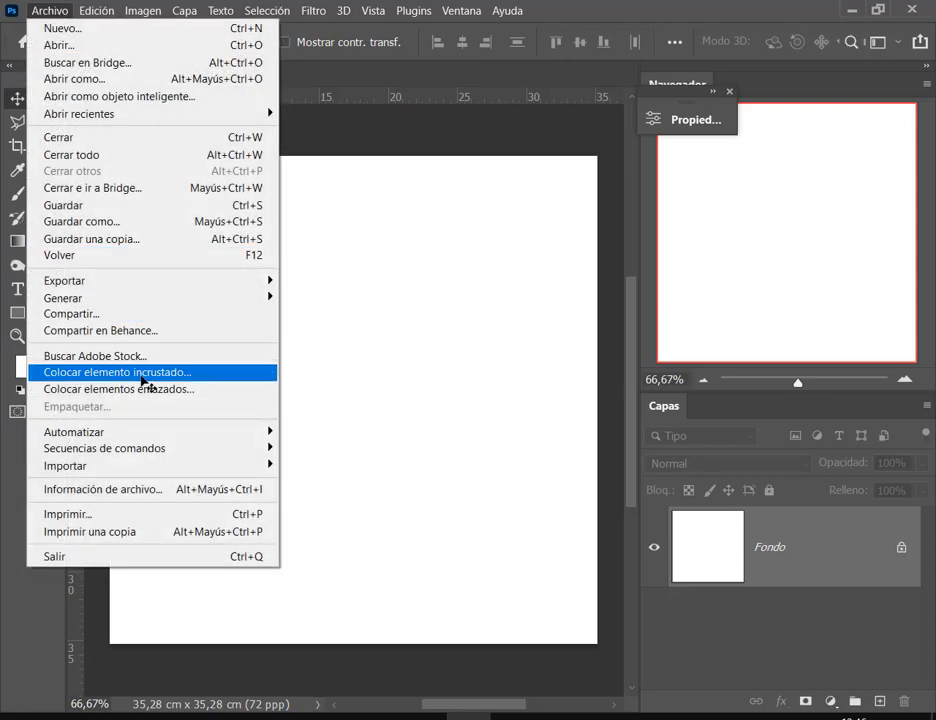
pyautogui.click(145, 372)
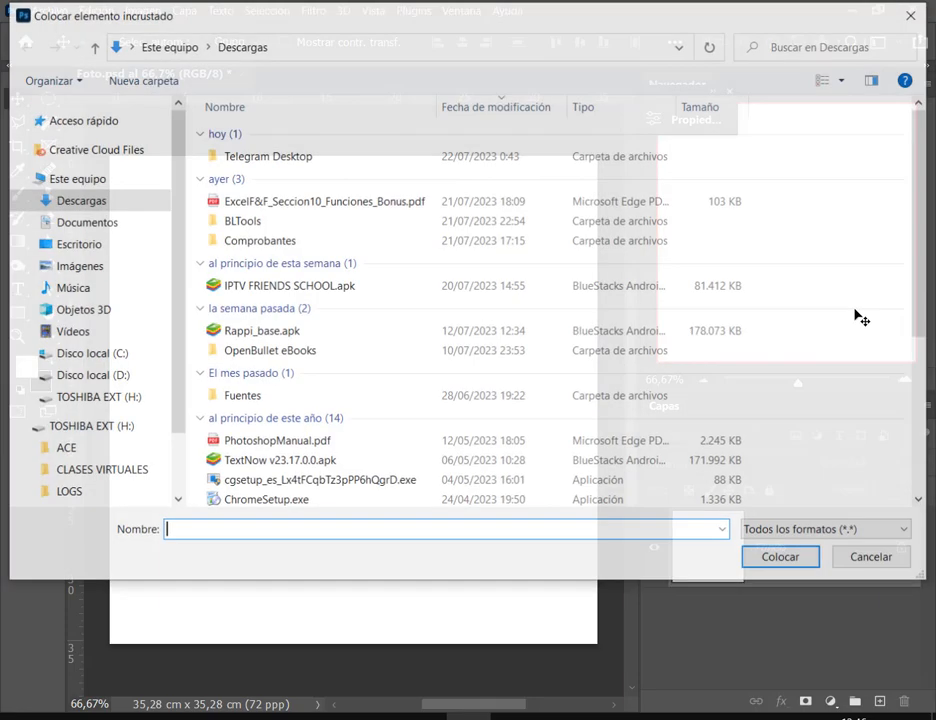
pyautogui.scroll(-1, 590, 245)
pyautogui.scroll(-3, 240, 347)
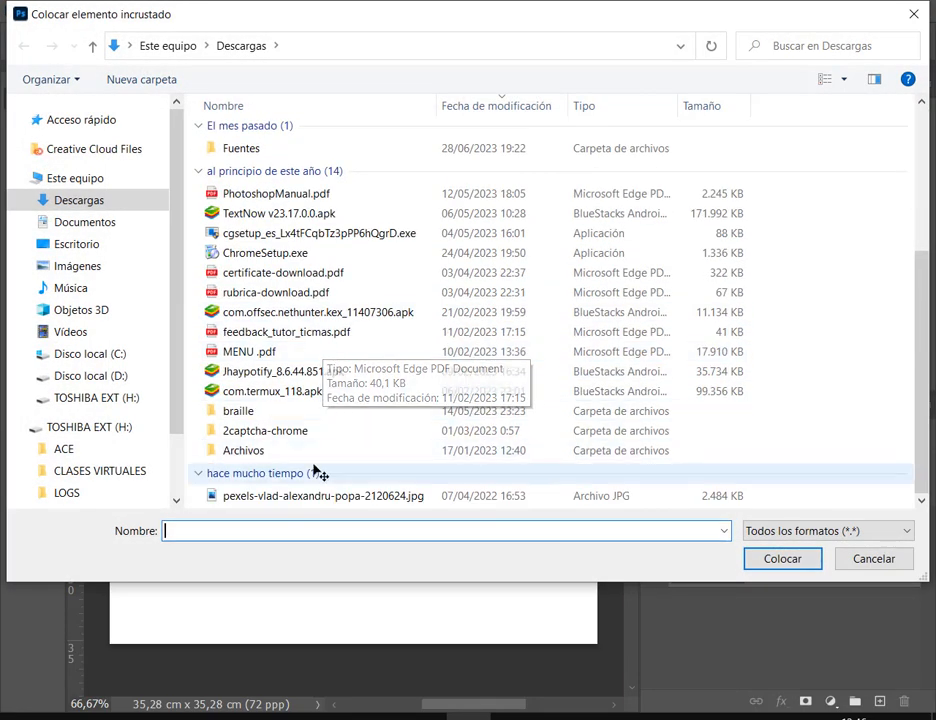
pyautogui.doubleClick(305, 504)
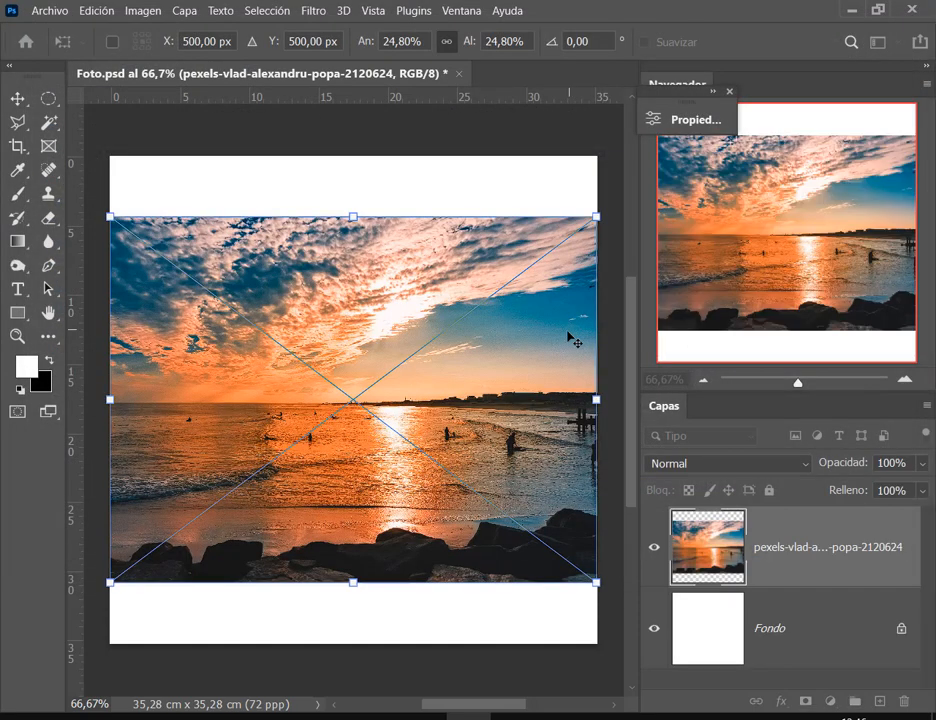
pyautogui.press('Return')
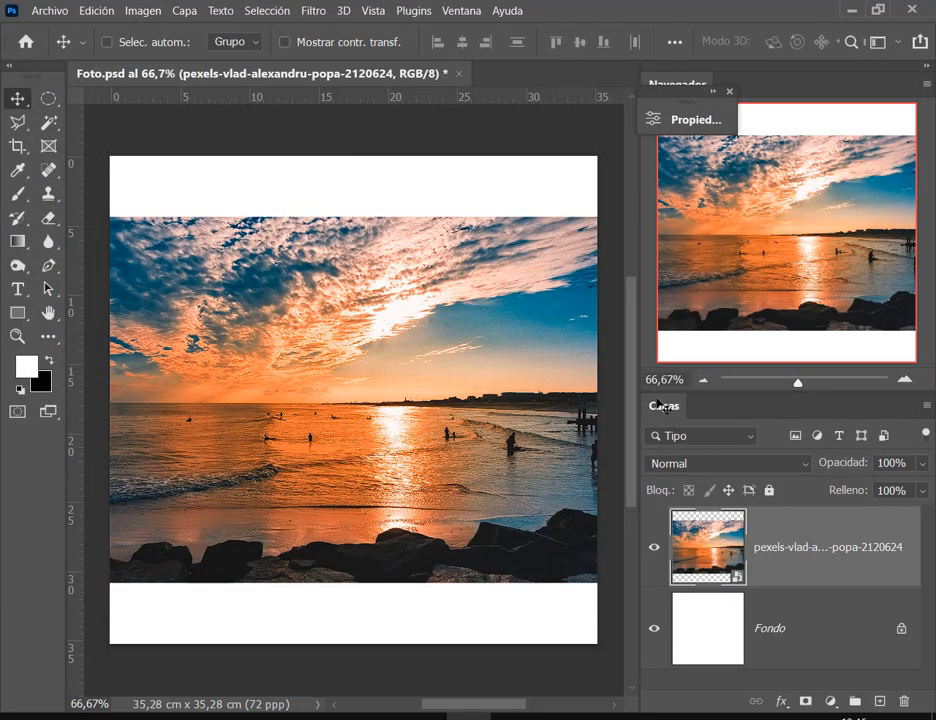
# Save Foto.psd with the embedded sunset photo and close the document.
pyautogui.click(50, 11)
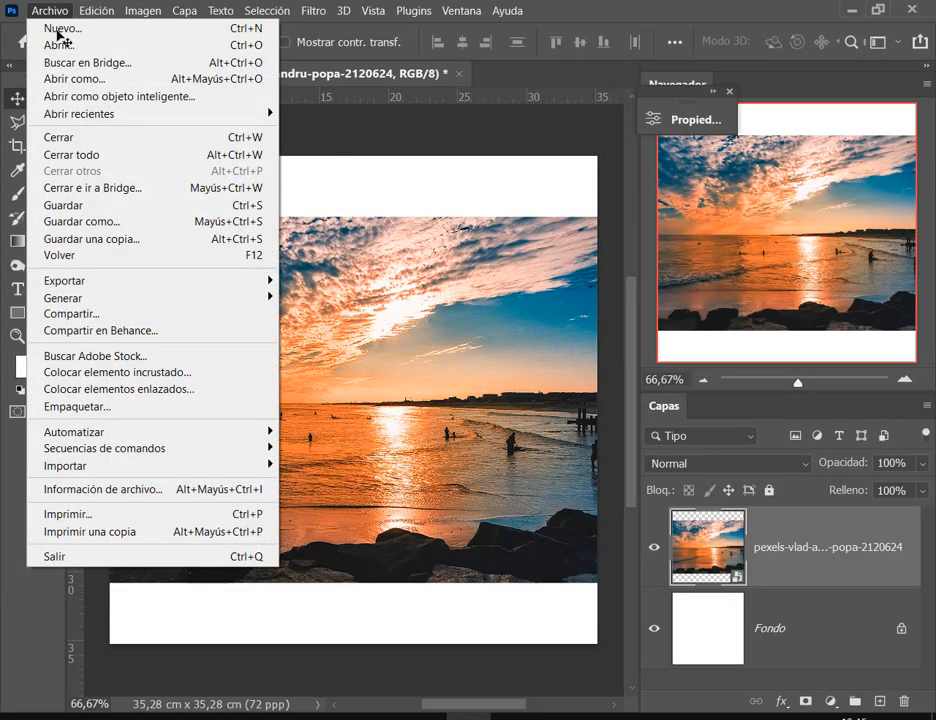
pyautogui.click(102, 206)
pyautogui.click(450, 74)
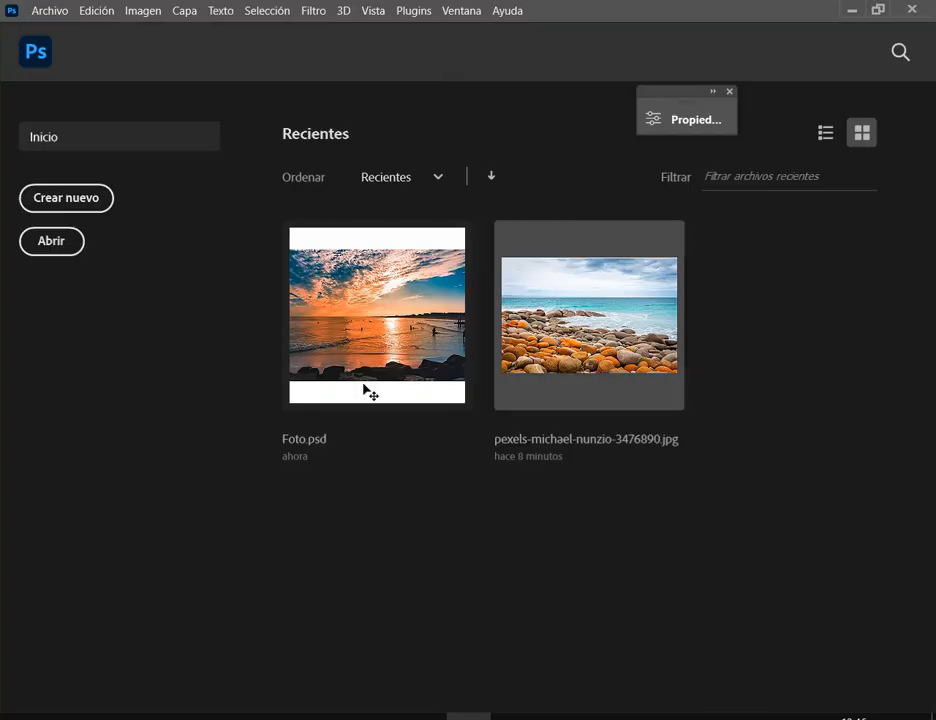
# Switch to File Explorer and move the sunset photo from Descargas into the FOTOS DE EJEMPLO folder in Imágenes.
pyautogui.hotkey('ctrl', 'q')
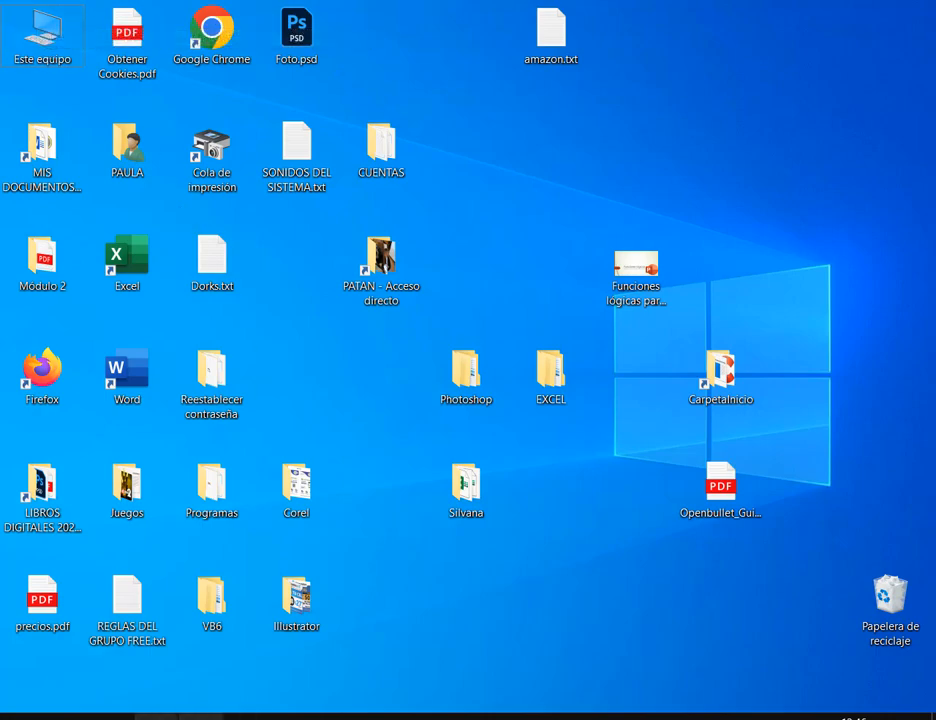
pyautogui.moveTo(146, 714)
pyautogui.click(138, 683)
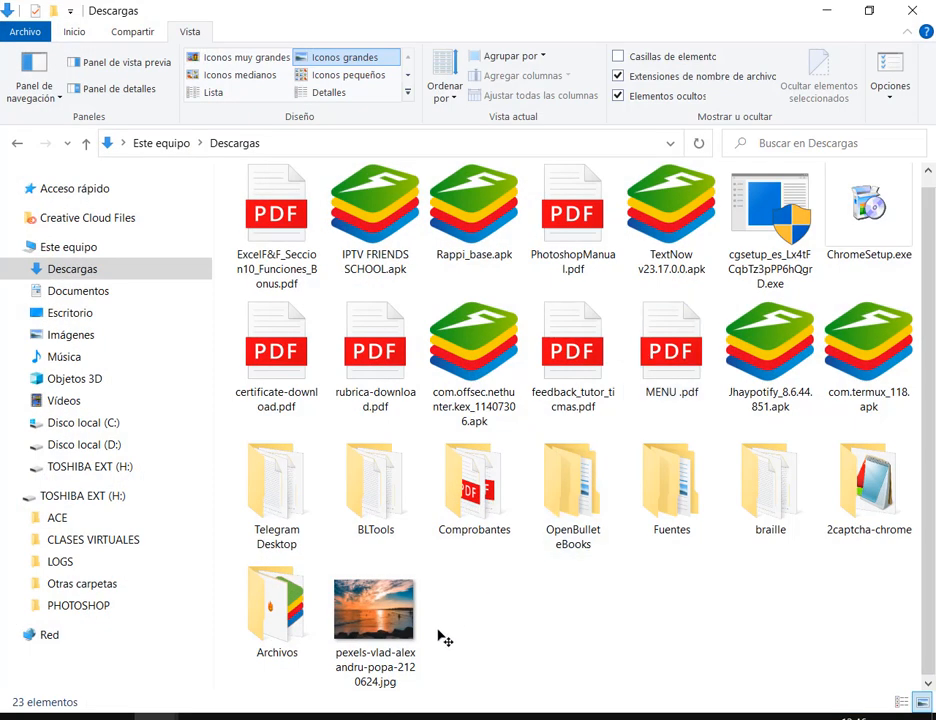
pyautogui.click(385, 615)
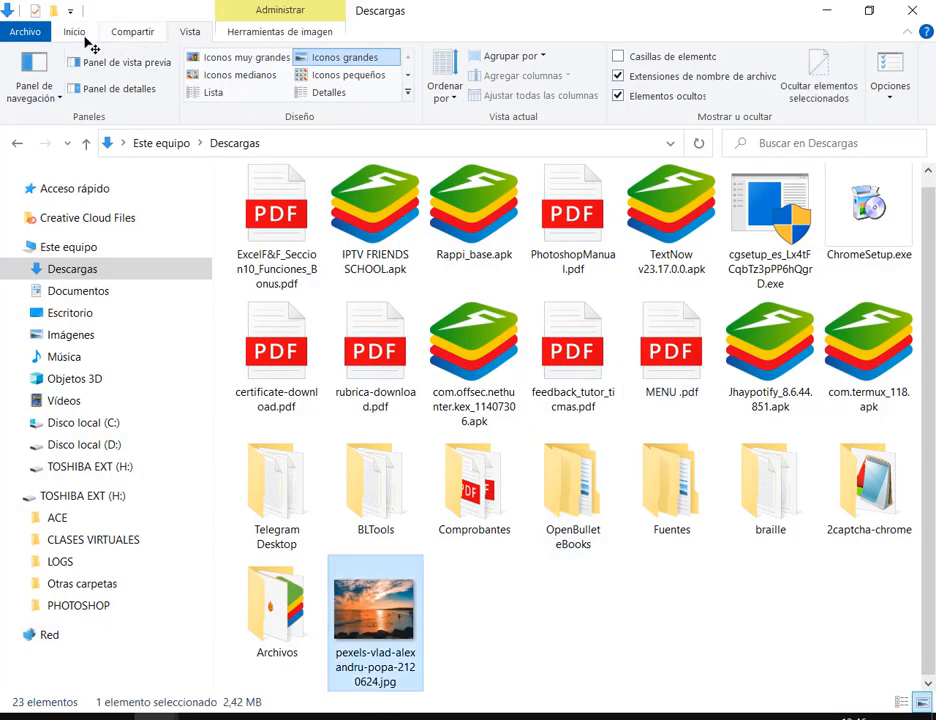
pyautogui.click(76, 33)
pyautogui.click(165, 56)
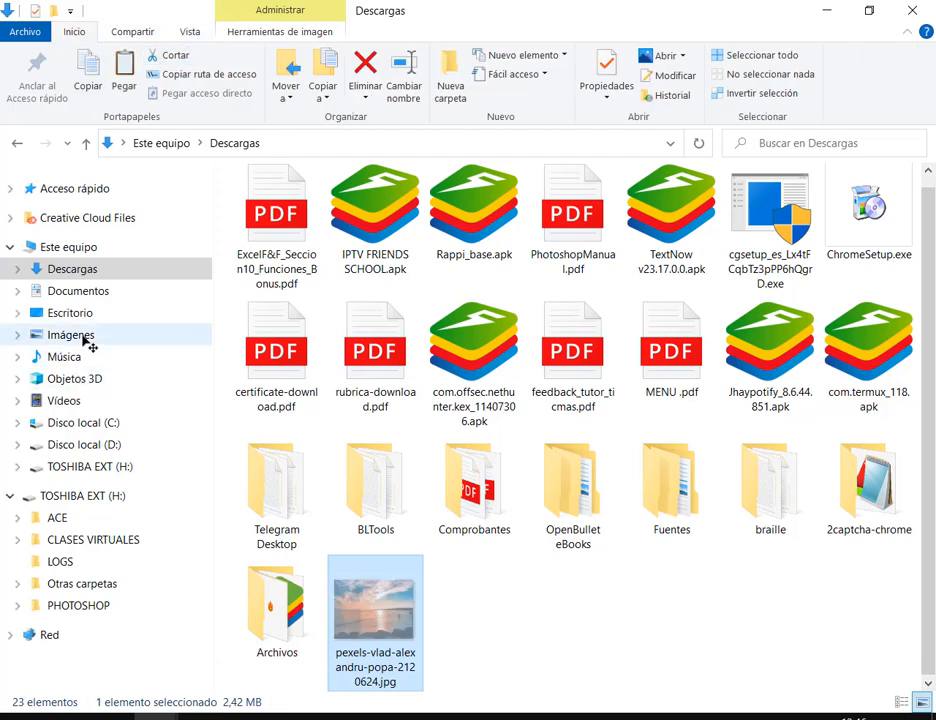
pyautogui.click(70, 334)
pyautogui.click(318, 355)
pyautogui.doubleClick(318, 355)
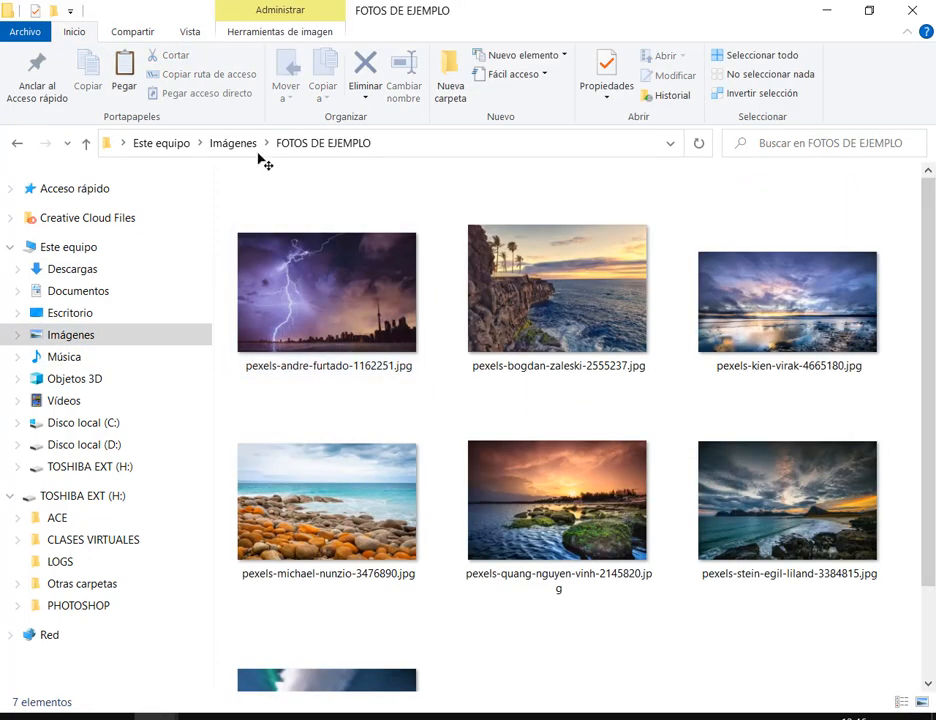
pyautogui.click(121, 70)
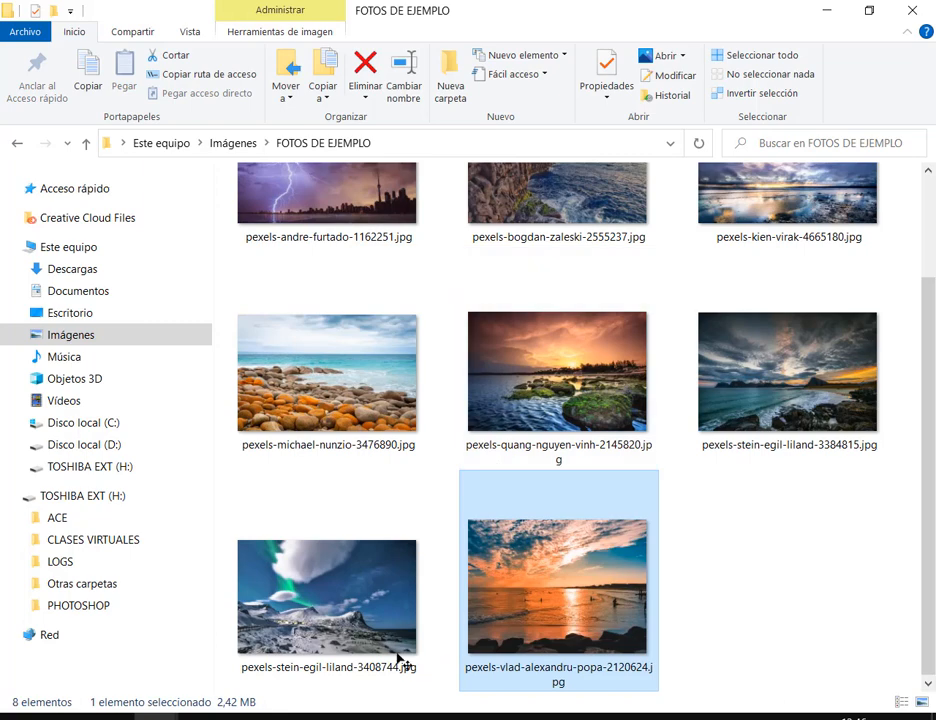
# Go to the desktop and reopen Foto.psd in Photoshop.
pyautogui.click(470, 716)
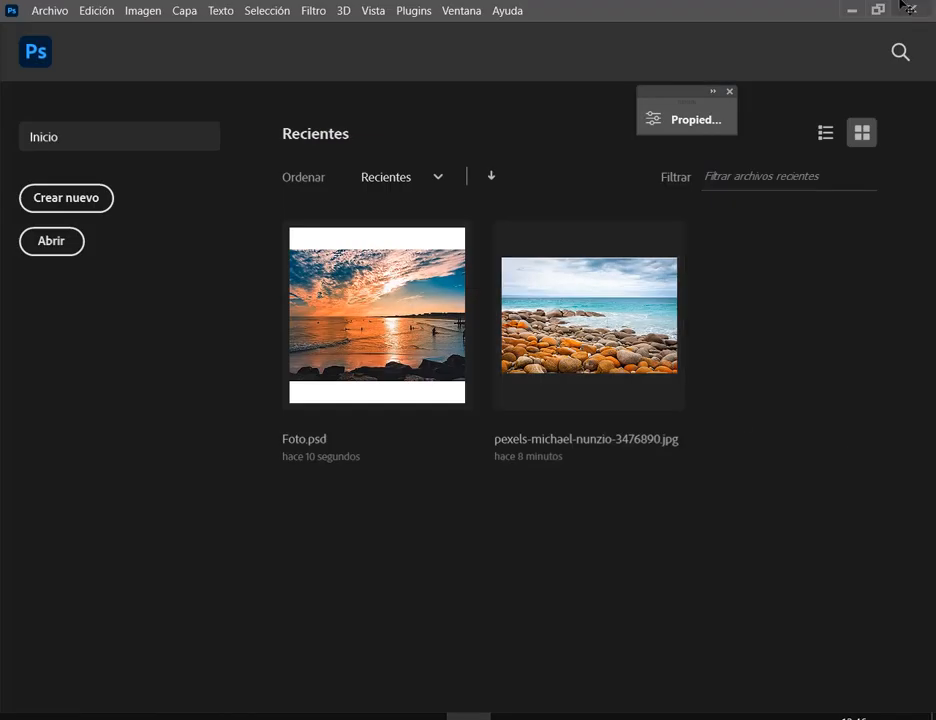
pyautogui.click(932, 716)
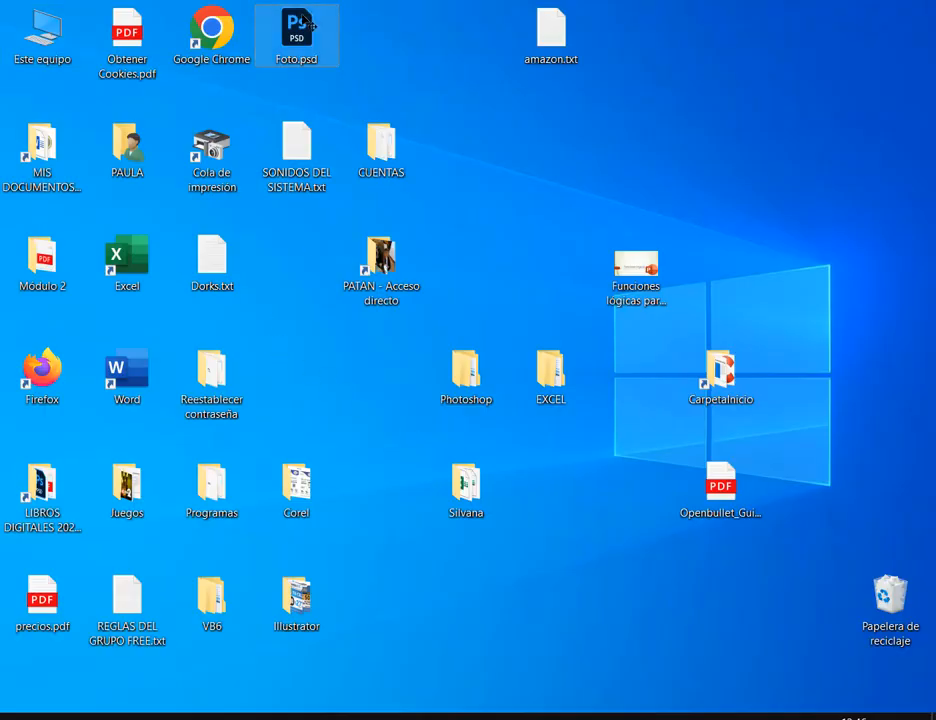
pyautogui.doubleClick(310, 26)
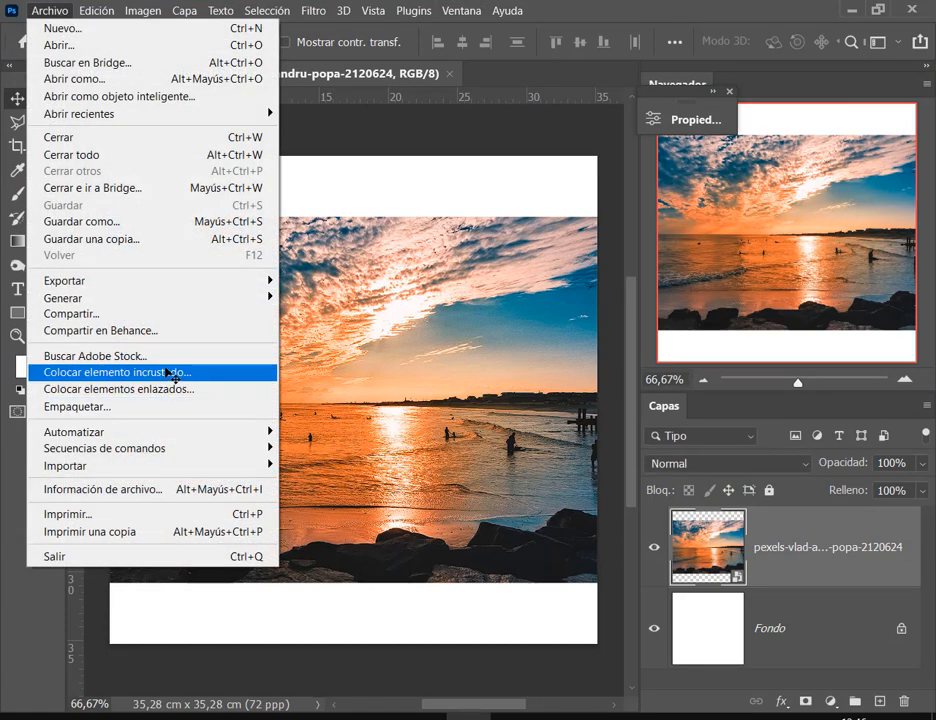
pyautogui.click(527, 220)
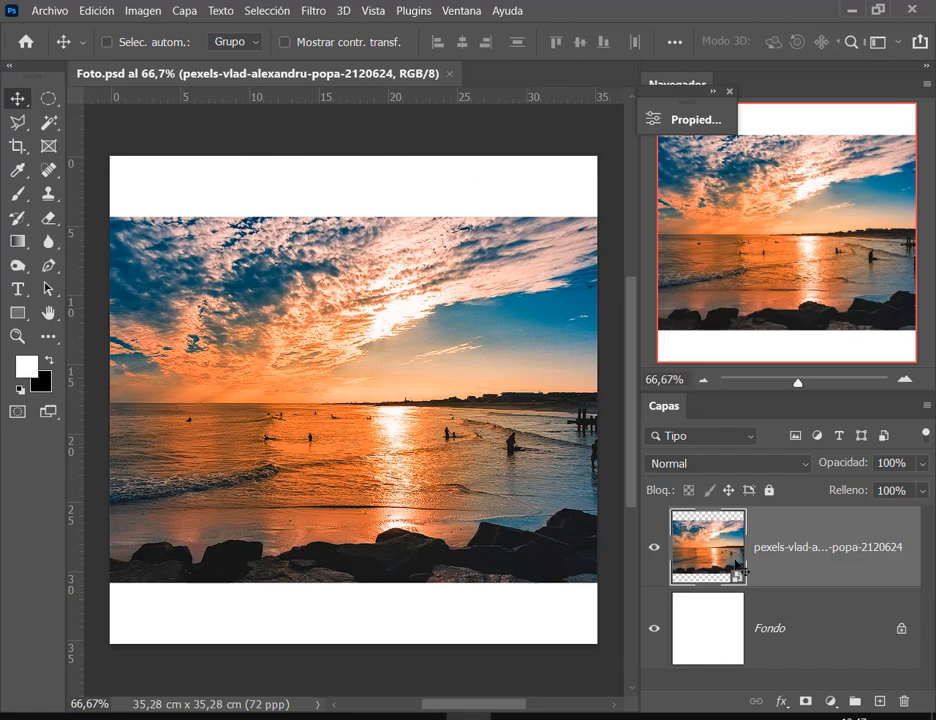
# Check the sunset photo's new location in the FOTOS DE EJEMPLO folder, and compare it with the embedded layer in Foto.psd.
pyautogui.click(933, 716)
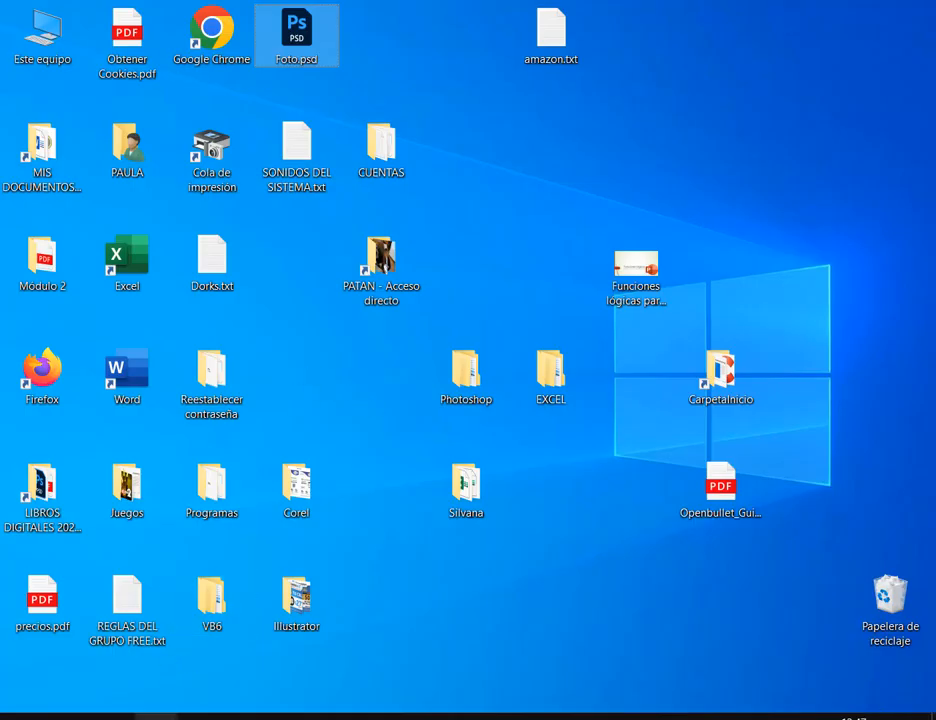
pyautogui.click(156, 716)
pyautogui.click(142, 690)
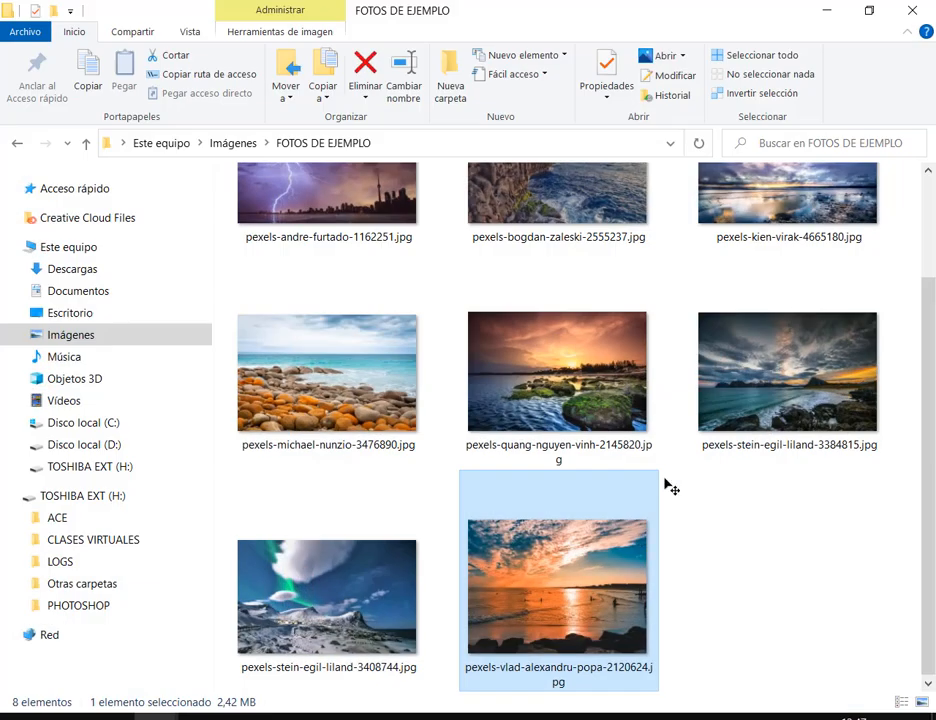
pyautogui.click(748, 561)
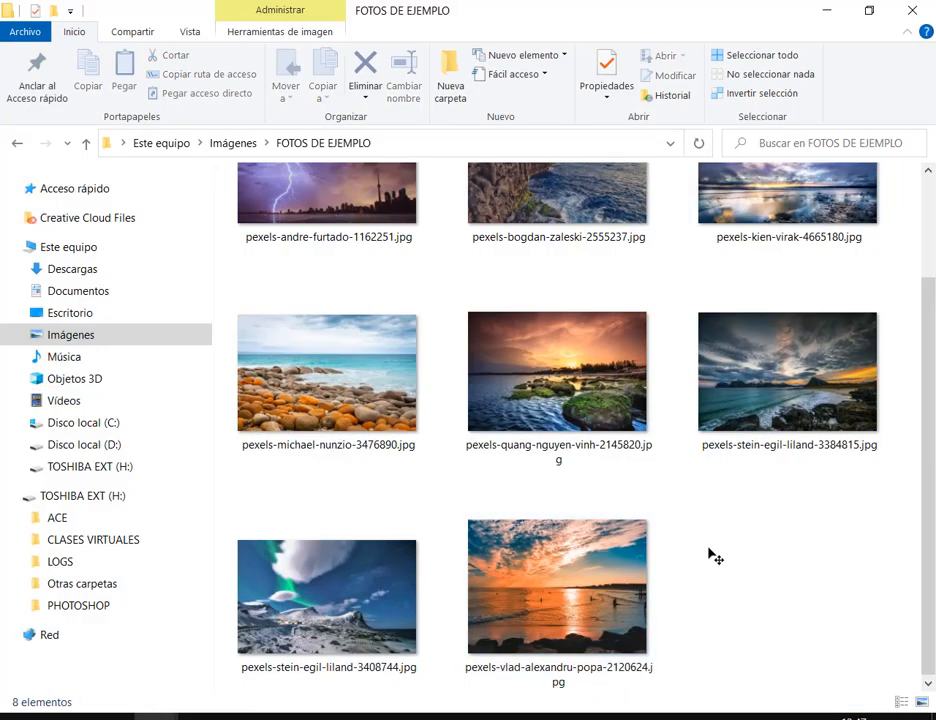
pyautogui.moveTo(714, 556); pyautogui.dragTo(443, 251)
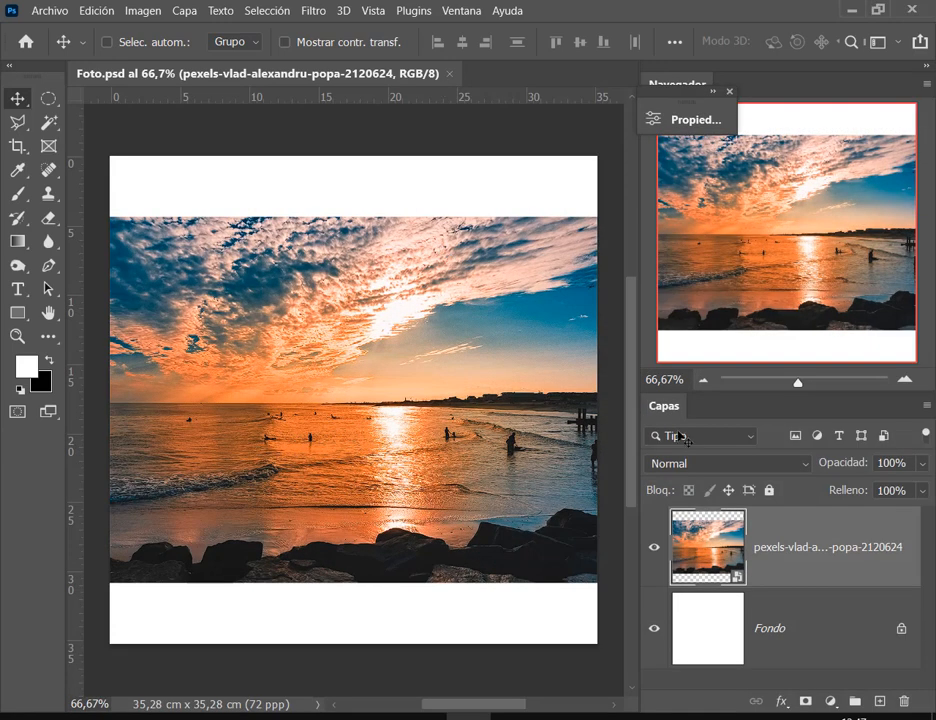
pyautogui.click(48, 11)
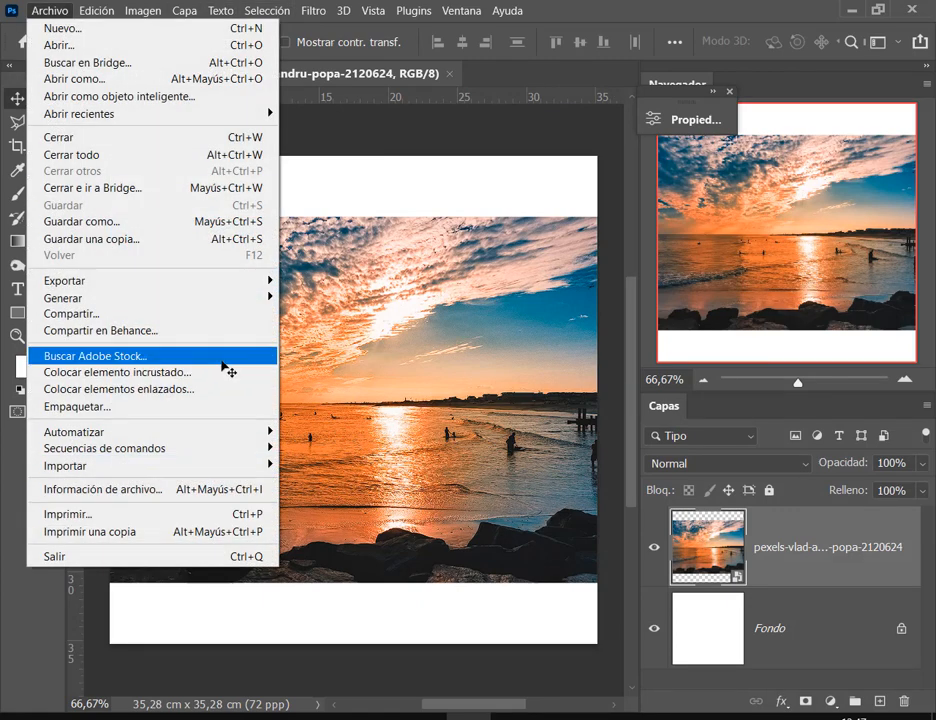
pyautogui.click(820, 558)
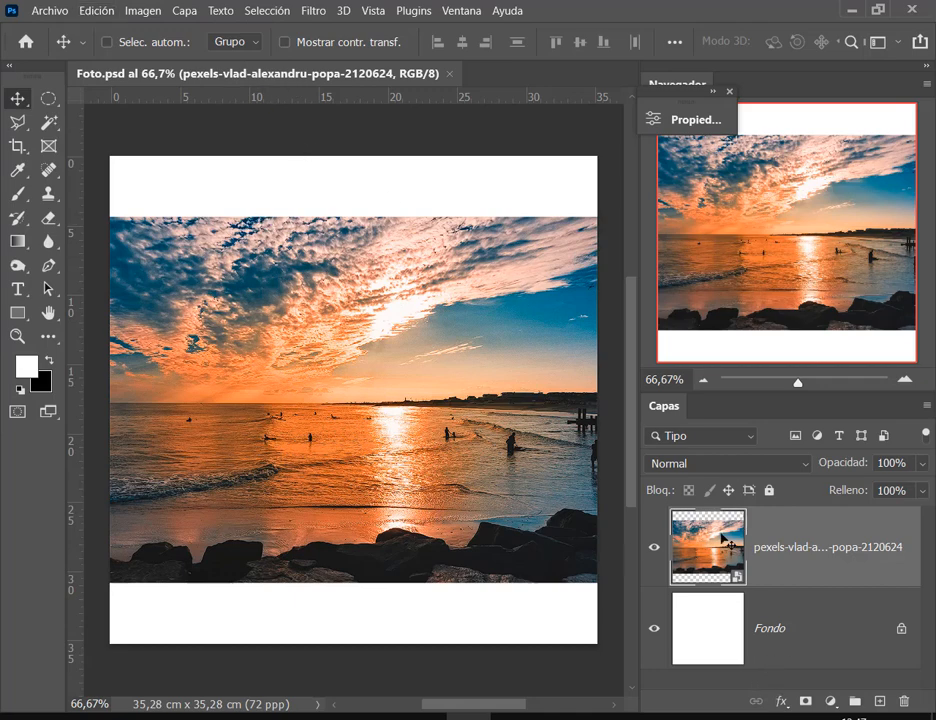
# Place the rocky beach photo from the FOTOS DE EJEMPLO folder as a linked element at the size offered.
pyautogui.click(50, 10)
pyautogui.click(152, 391)
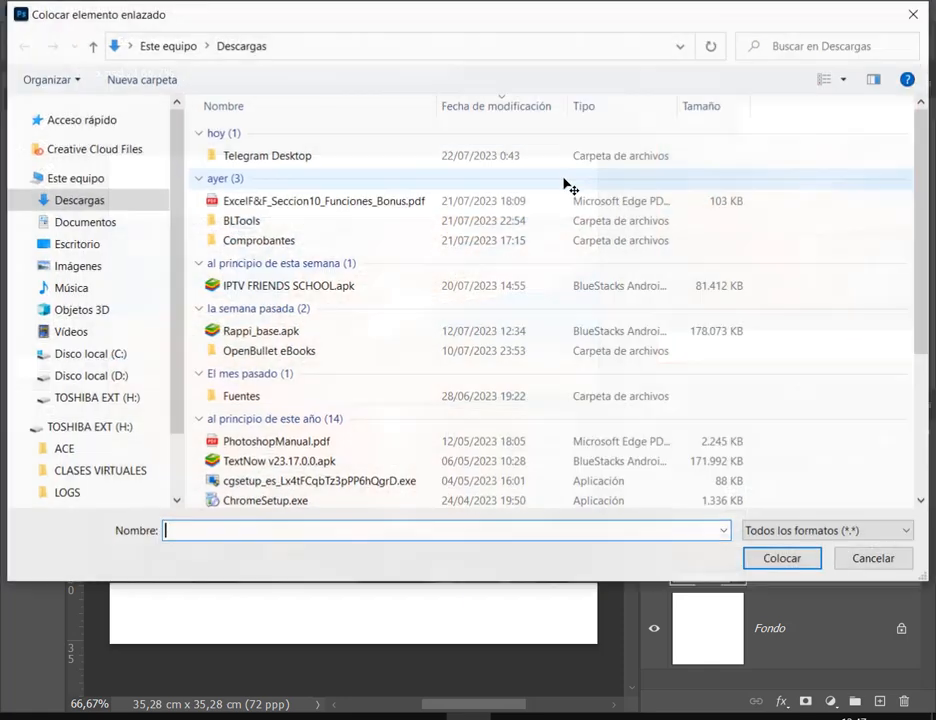
pyautogui.click(88, 246)
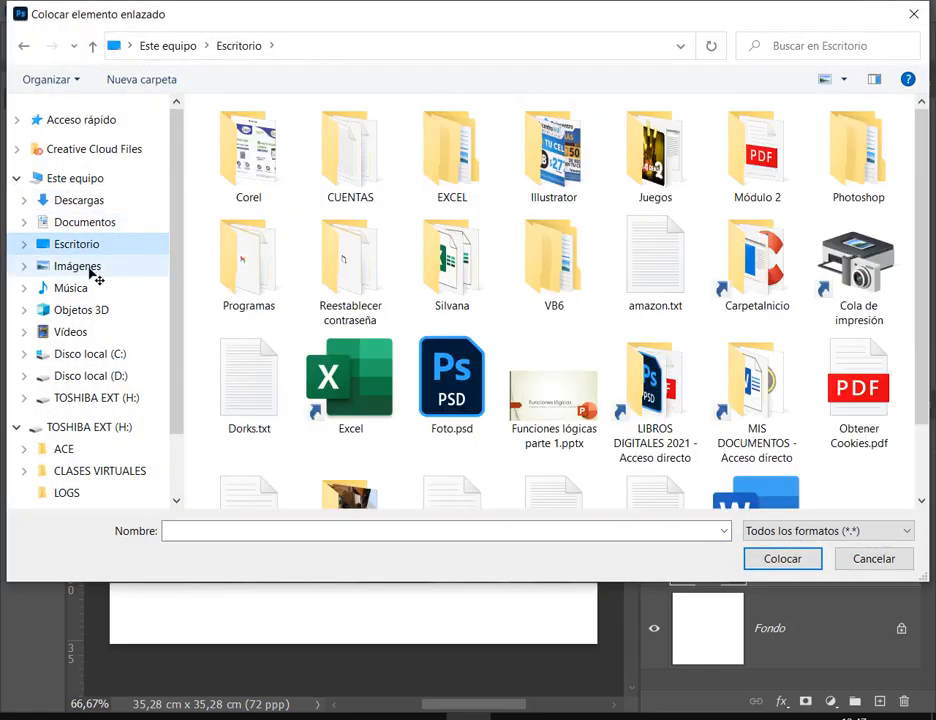
pyautogui.click(92, 267)
pyautogui.doubleClick(220, 292)
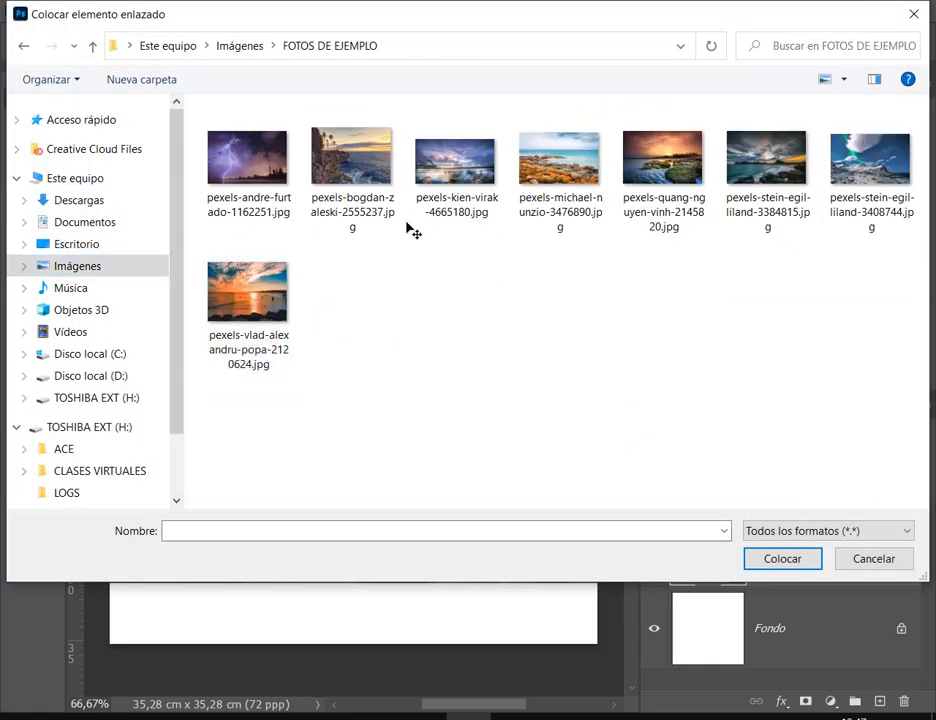
pyautogui.doubleClick(560, 172)
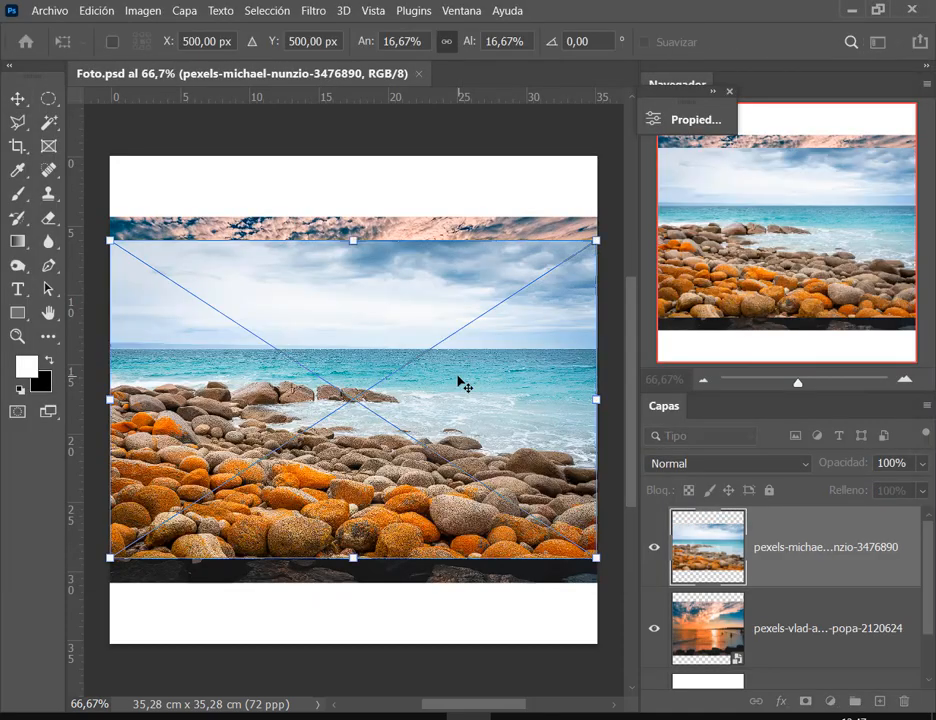
pyautogui.press('Return')
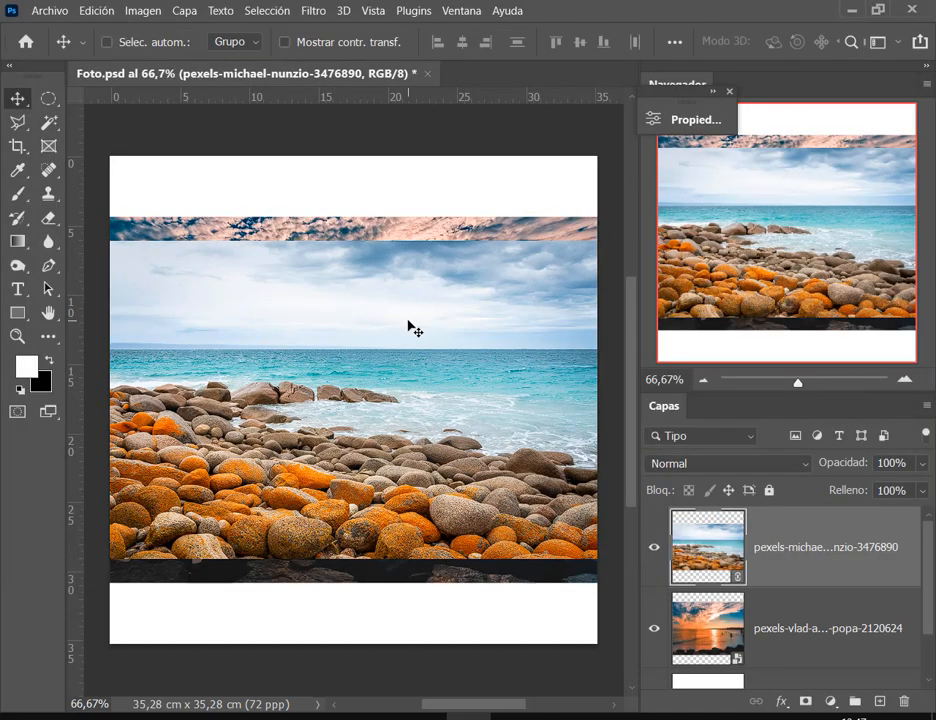
# Move the rocky beach photo up to the canvas's top edge and the sunset photo down to its bottom edge.
pyautogui.scroll(-1, 435, 382)
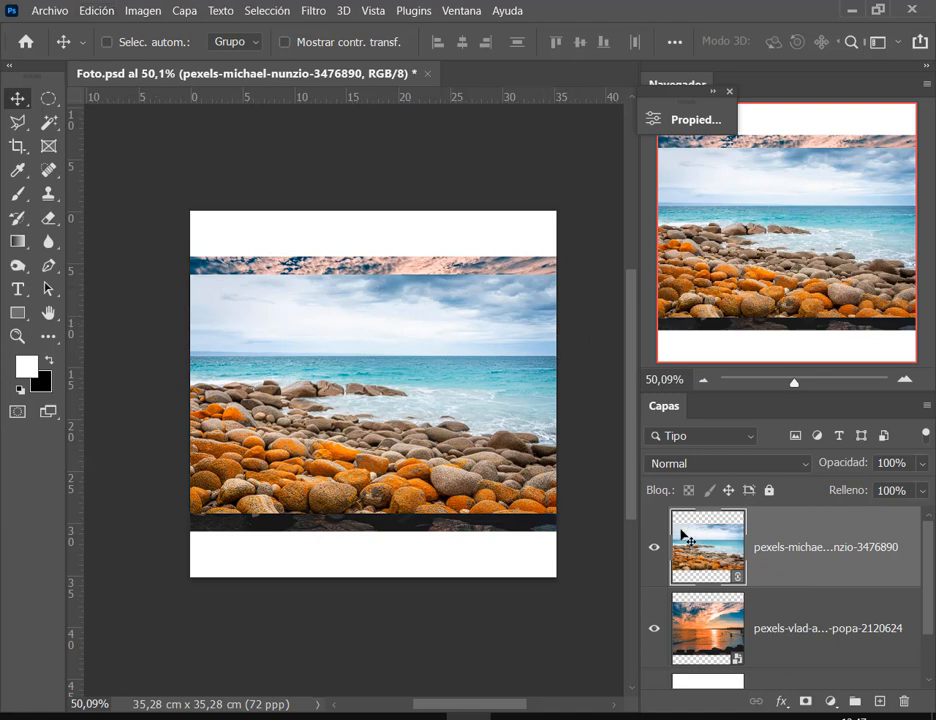
pyautogui.moveTo(443, 367); pyautogui.dragTo(445, 304)
pyautogui.click(777, 594)
pyautogui.moveTo(469, 457); pyautogui.dragTo(466, 501)
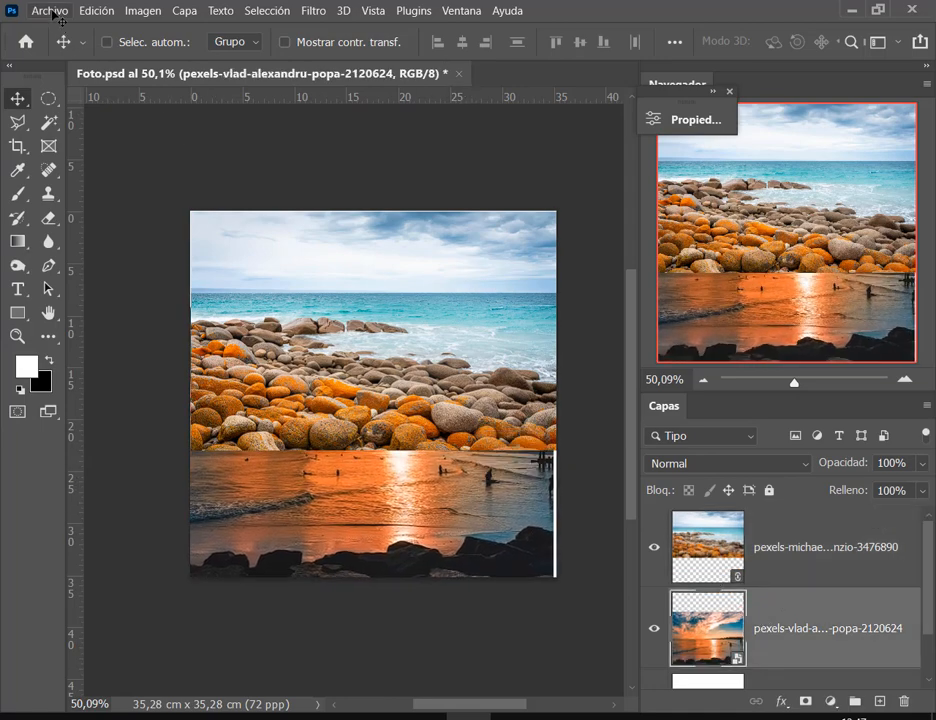
# Open the rocky beach photo as its own document and copy it into Foto.psd, converting its colors to keep their appearance.
pyautogui.click(38, 10)
pyautogui.click(58, 45)
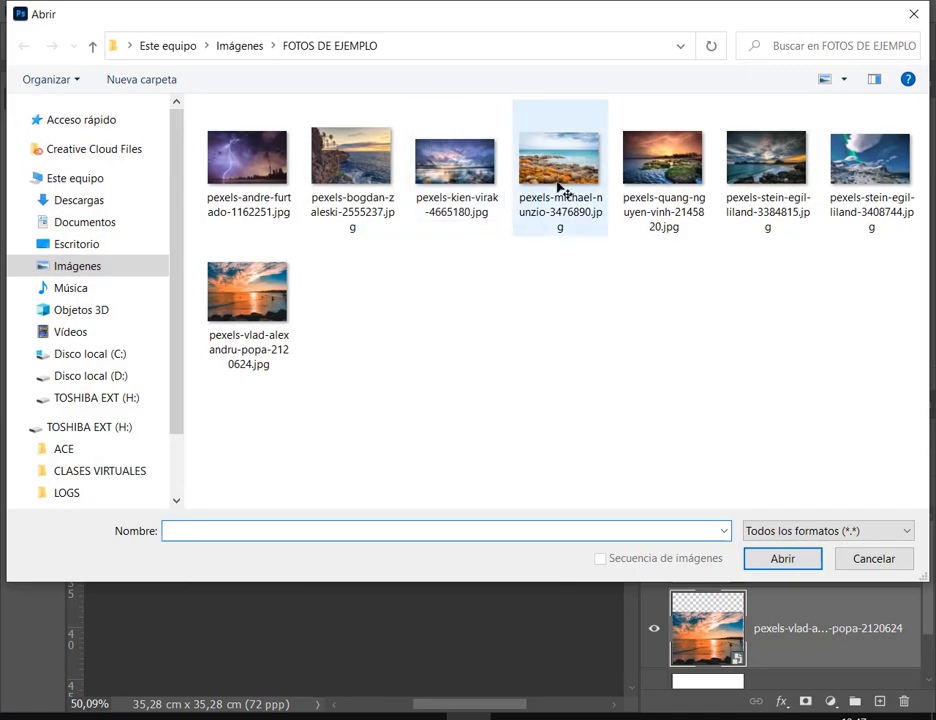
pyautogui.doubleClick(565, 168)
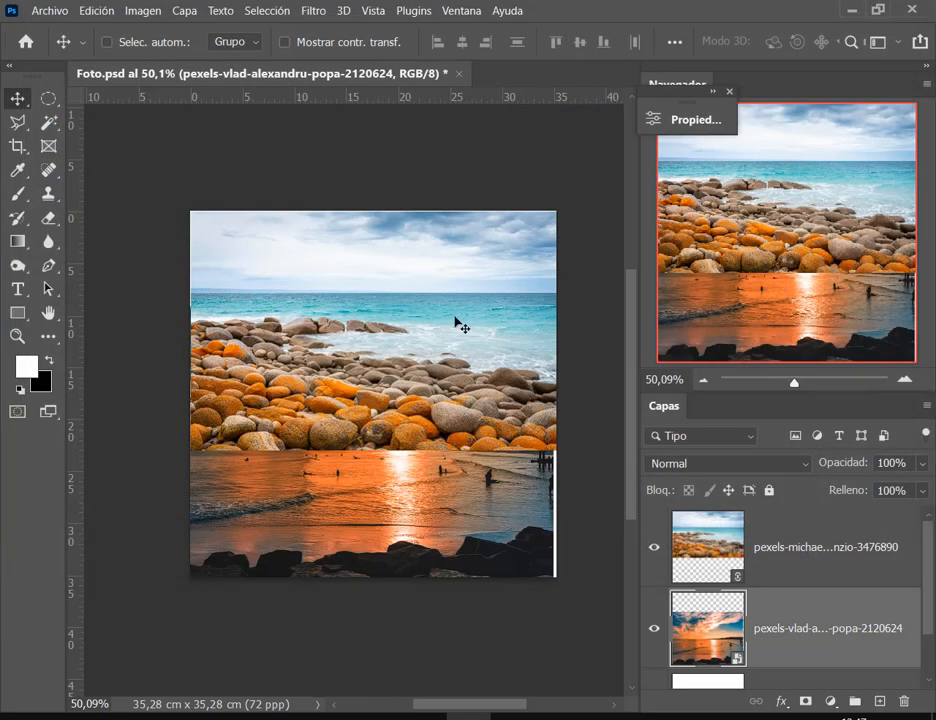
pyautogui.press('Return')
pyautogui.moveTo(409, 328); pyautogui.dragTo(295, 205)
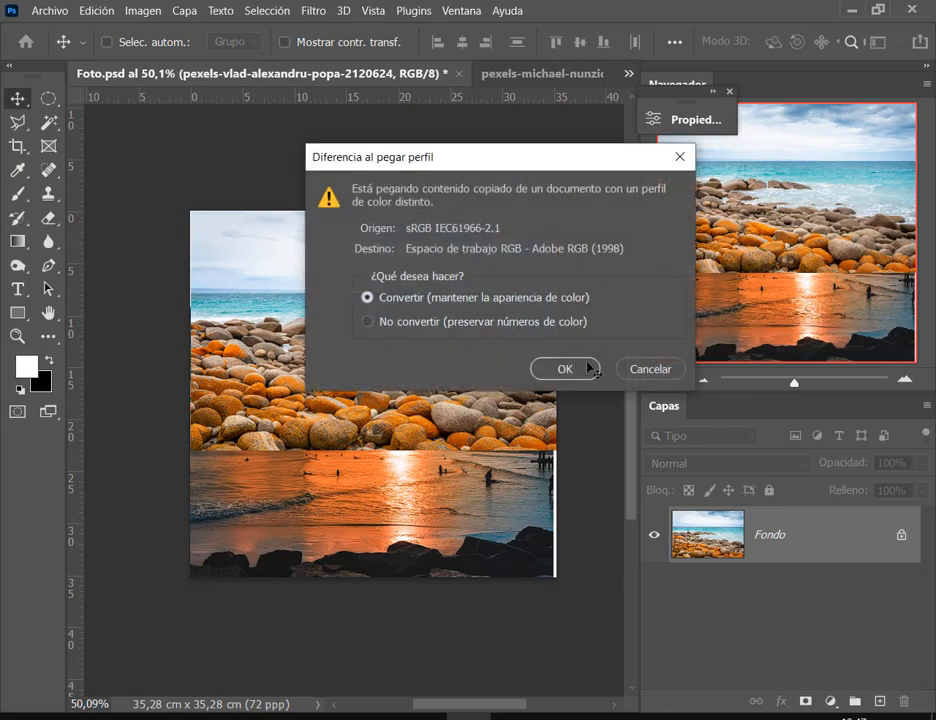
pyautogui.click(589, 368)
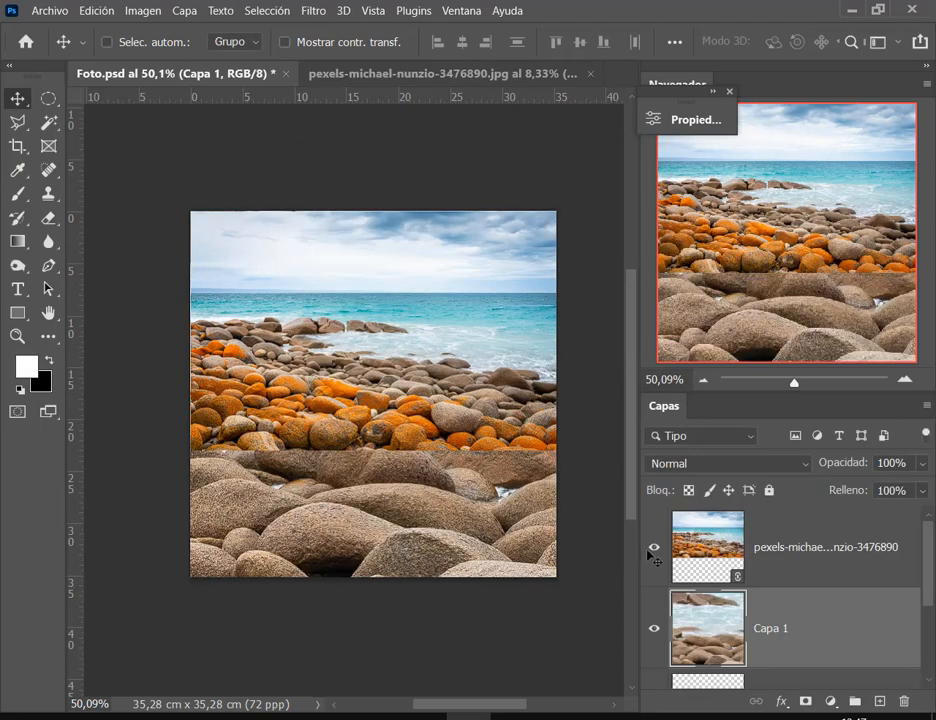
# Hide the linked rocky beach layer, delete the copied full-size photo's layer from Foto.psd, and close the photo's own document.
pyautogui.click(653, 547)
pyautogui.moveTo(445, 411); pyautogui.dragTo(268, 398)
pyautogui.moveTo(811, 637); pyautogui.dragTo(905, 706)
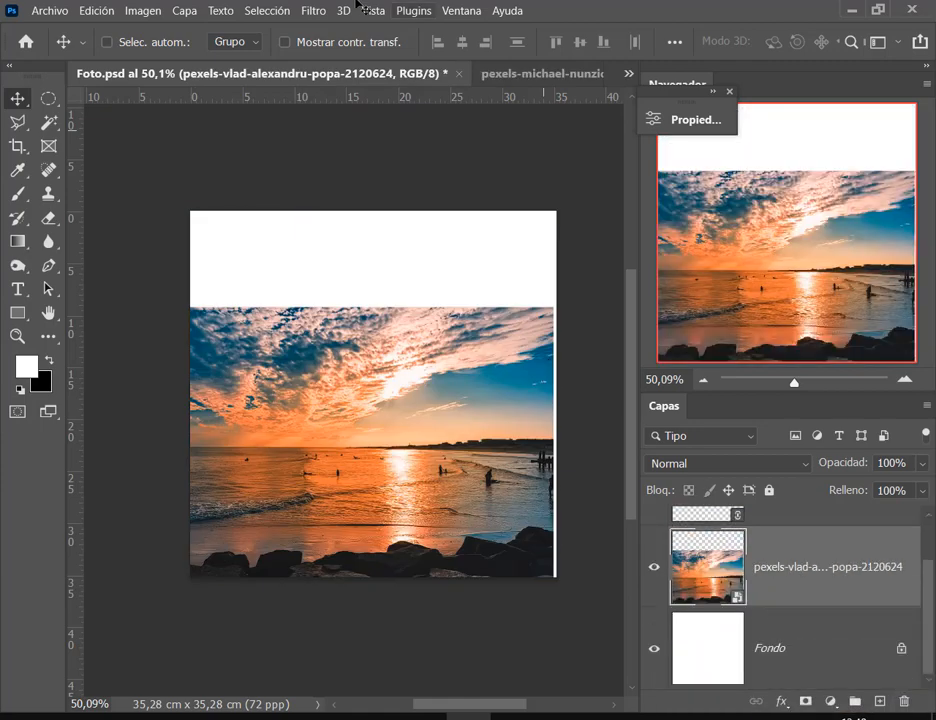
pyautogui.click(593, 75)
pyautogui.click(592, 74)
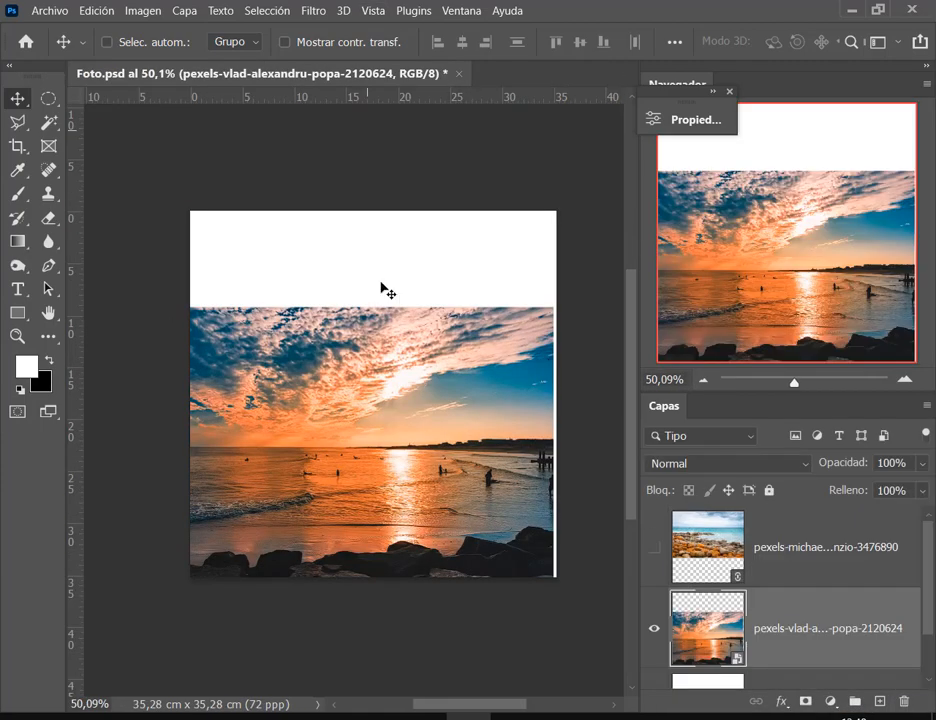
# Show the linked rocky beach layer again and shift the sunset and rocky beach photos slightly down the canvas.
pyautogui.click(660, 552)
pyautogui.moveTo(467, 347); pyautogui.dragTo(474, 355)
pyautogui.click(800, 562)
pyautogui.moveTo(418, 363); pyautogui.dragTo(418, 375)
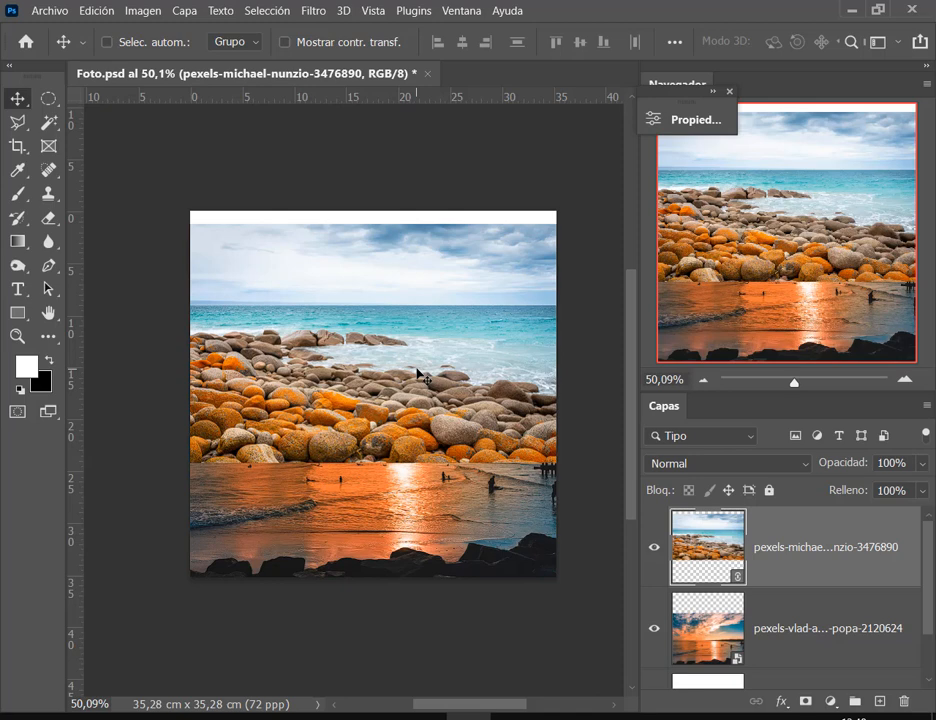
pyautogui.press('ctrl')
pyautogui.moveTo(457, 345); pyautogui.dragTo(460, 363)
# Hide the sunset layer and scale the linked rocky beach photo down to about 4.5 cm wide near the canvas's lower-left edge.
pyautogui.click(654, 628)
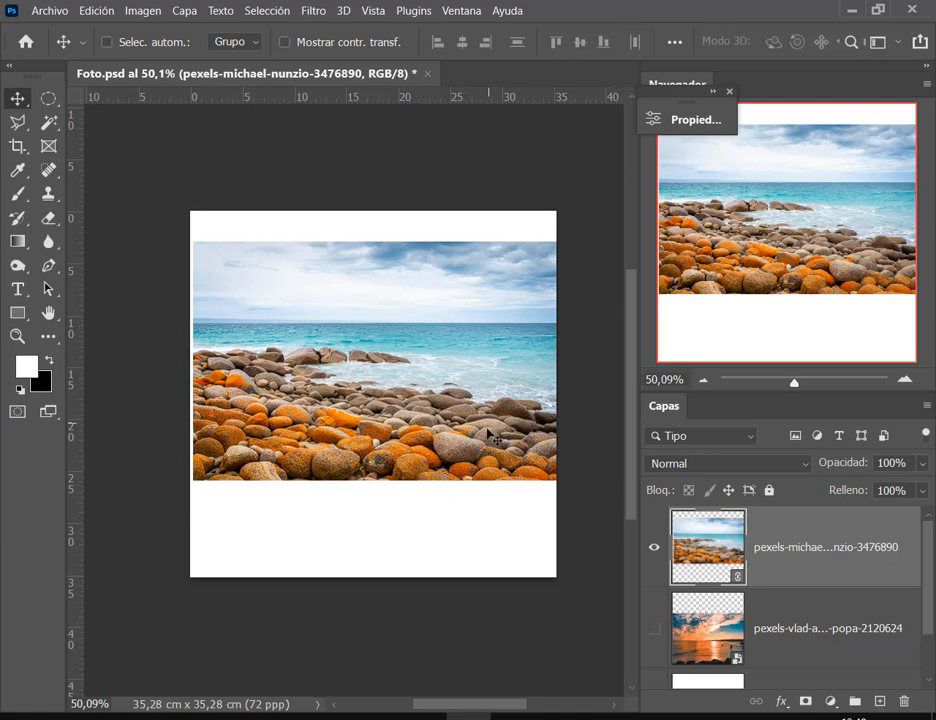
pyautogui.moveTo(490, 435); pyautogui.dragTo(487, 451)
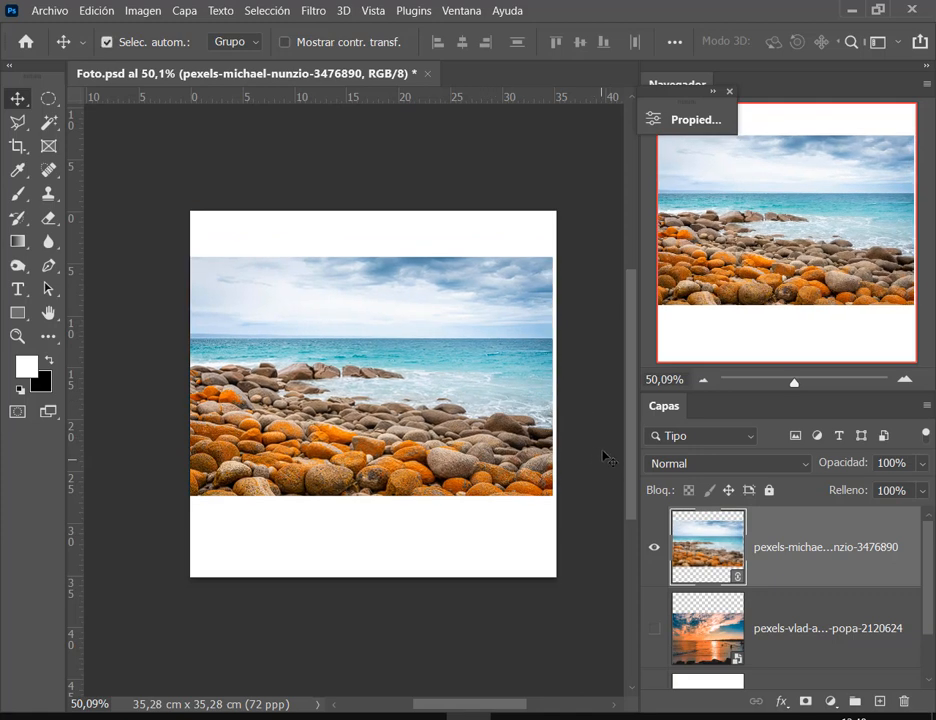
pyautogui.hotkey('ctrl', 't')
pyautogui.moveTo(553, 258); pyautogui.dragTo(533, 269)
pyautogui.moveTo(475, 297); pyautogui.dragTo(218, 432)
pyautogui.press('Return')
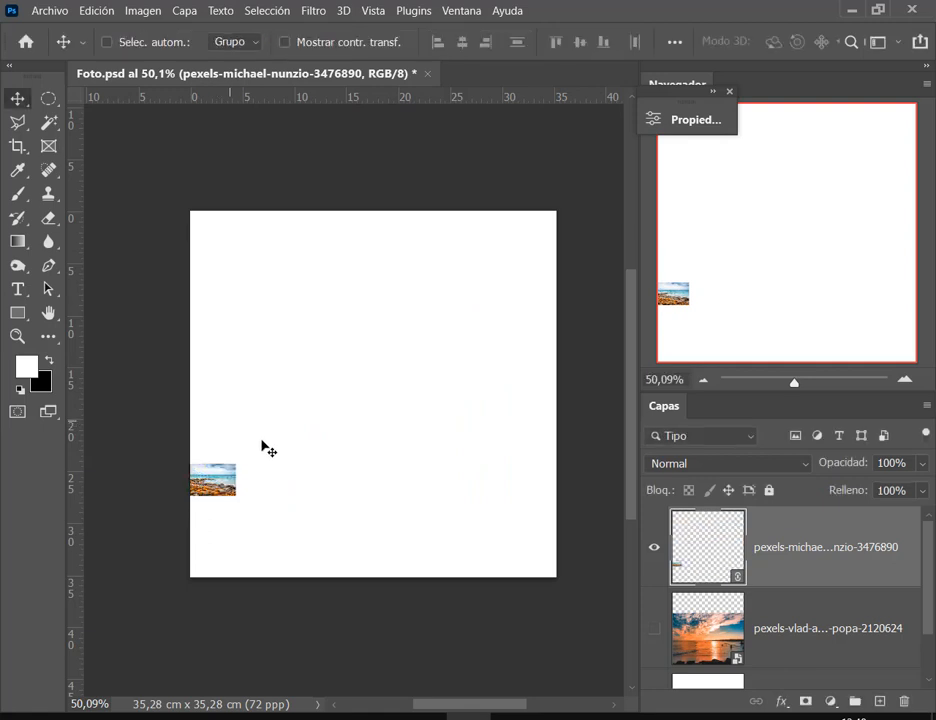
# Show the sunset layer again, move its photo up the canvas and scale it down to about 3.5 cm wide beside the rocky beach photo.
pyautogui.click(654, 628)
pyautogui.click(700, 628)
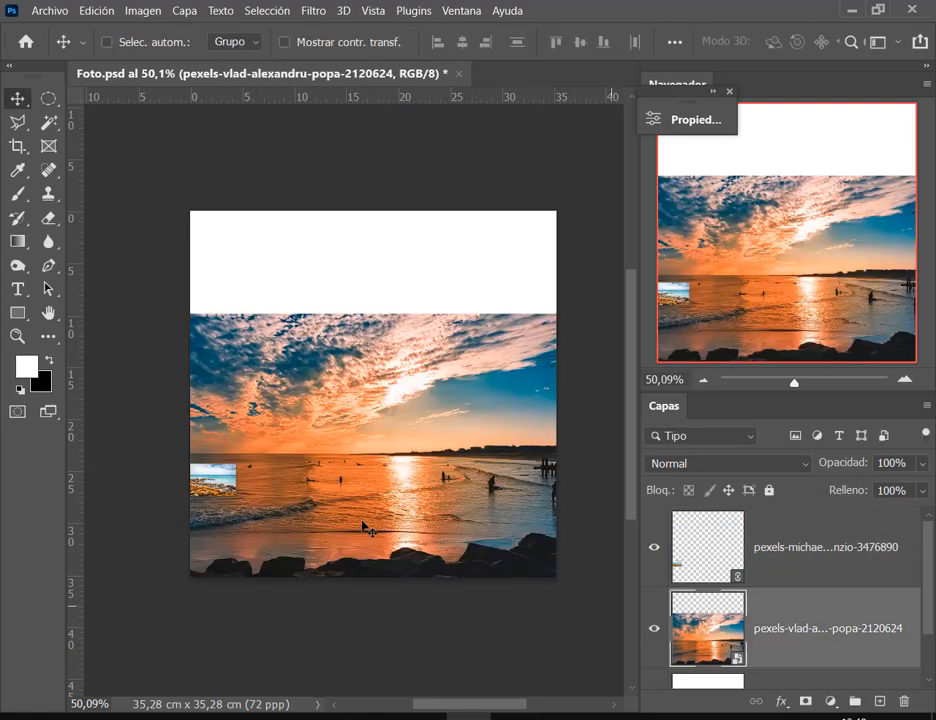
pyautogui.moveTo(305, 444); pyautogui.dragTo(290, 395)
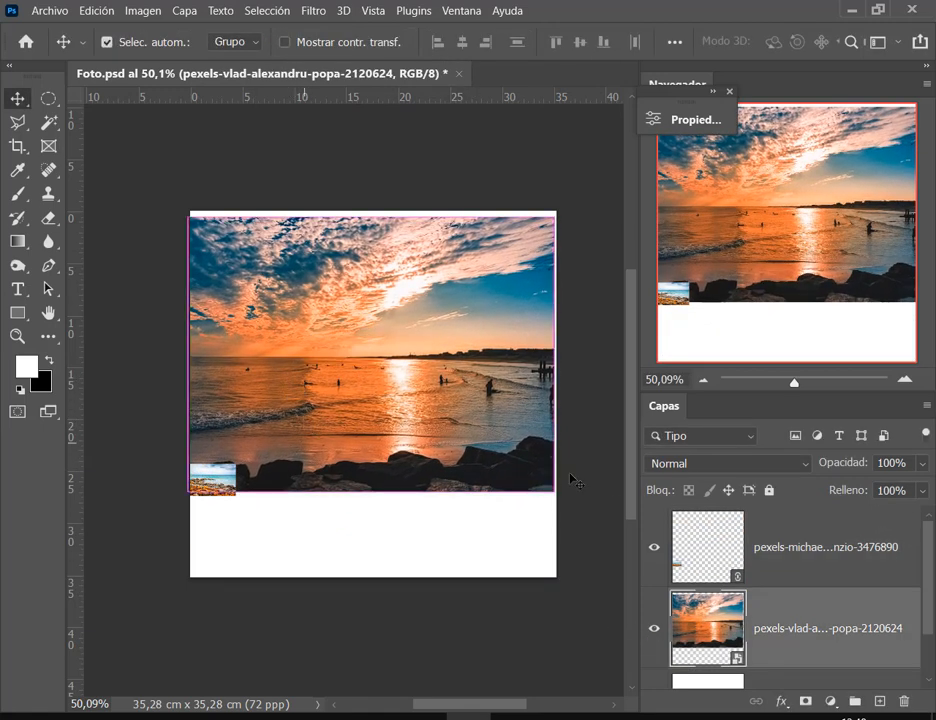
pyautogui.hotkey('ctrl', 't')
pyautogui.moveTo(555, 492); pyautogui.dragTo(290, 500)
pyautogui.press('Return')
pyautogui.scroll(6, 233, 519)
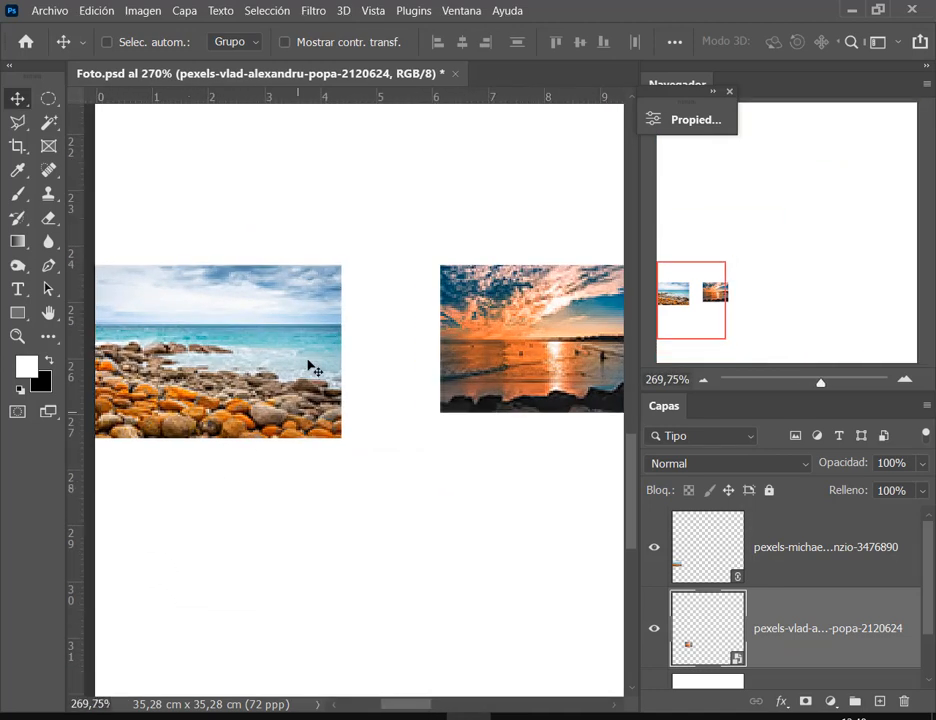
# Move the sunset photo closer to the rocky beach photo and scale it down to about 0.86%.
pyautogui.moveTo(547, 386); pyautogui.dragTo(478, 404)
pyautogui.hotkey('ctrl', 't')
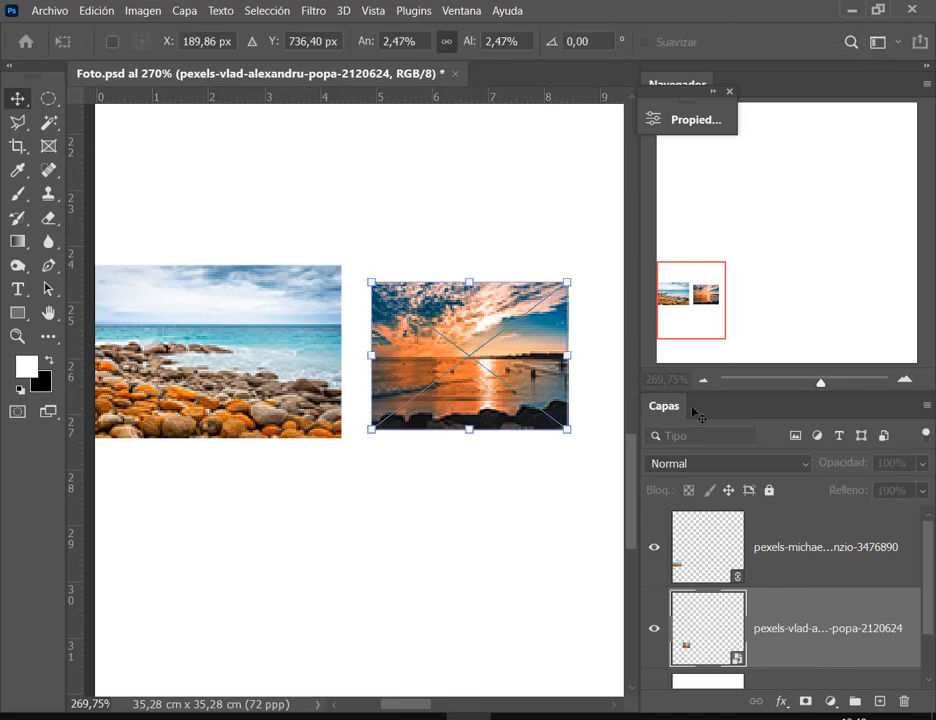
pyautogui.moveTo(570, 284); pyautogui.dragTo(420, 372)
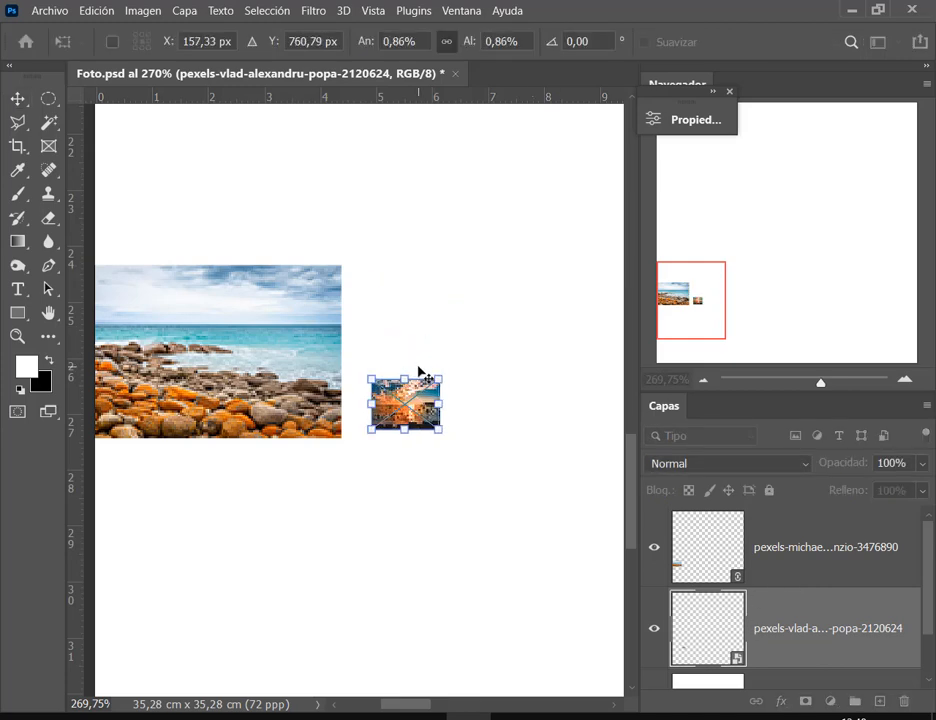
pyautogui.press('Return')
# Shift the linked rocky beach photo slightly away from the canvas's left edge and scale it down to about 0.42%.
pyautogui.click(712, 560)
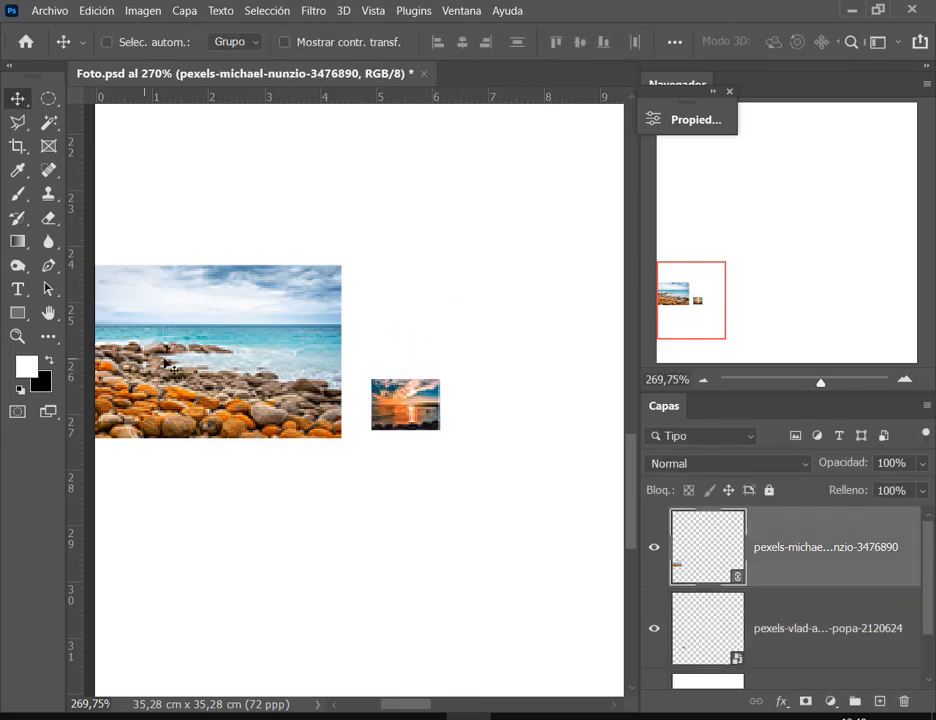
pyautogui.moveTo(200, 367); pyautogui.dragTo(232, 371)
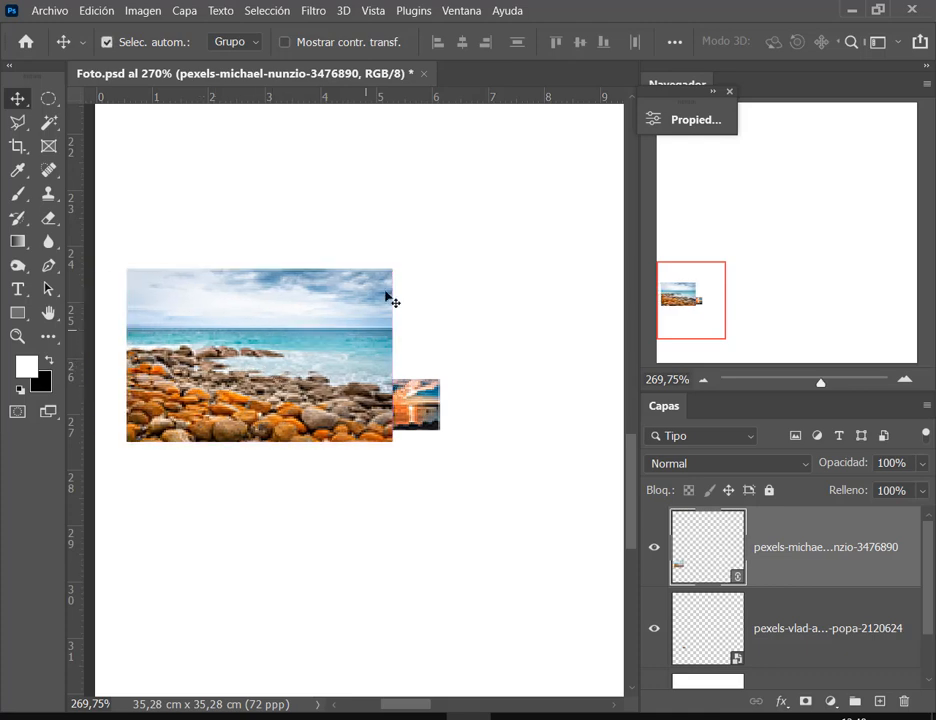
pyautogui.hotkey('ctrl', 't')
pyautogui.moveTo(393, 275); pyautogui.dragTo(177, 404)
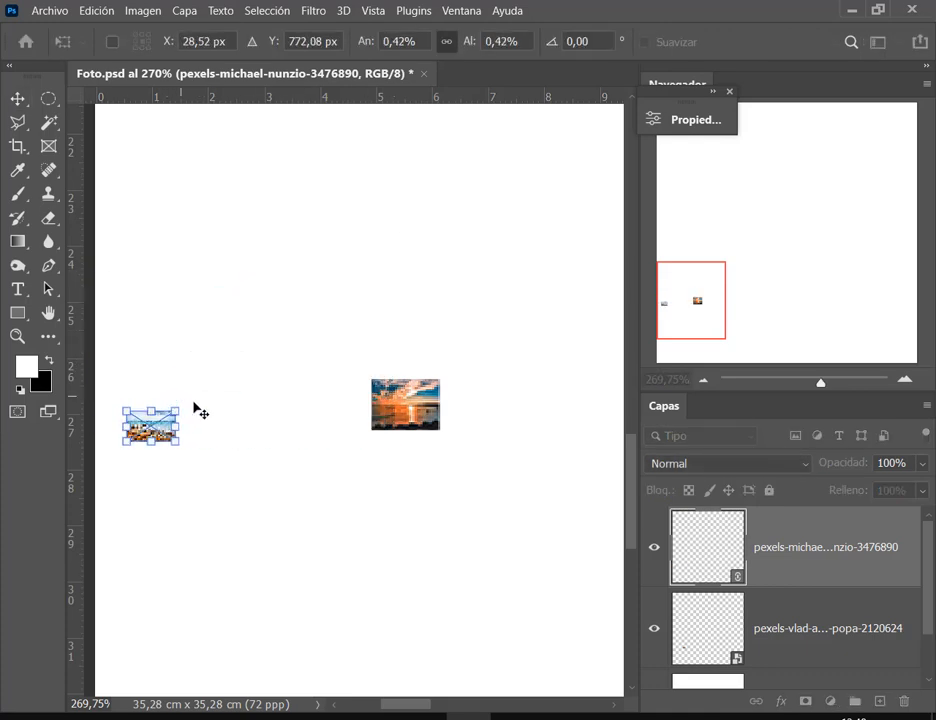
pyautogui.press('Return')
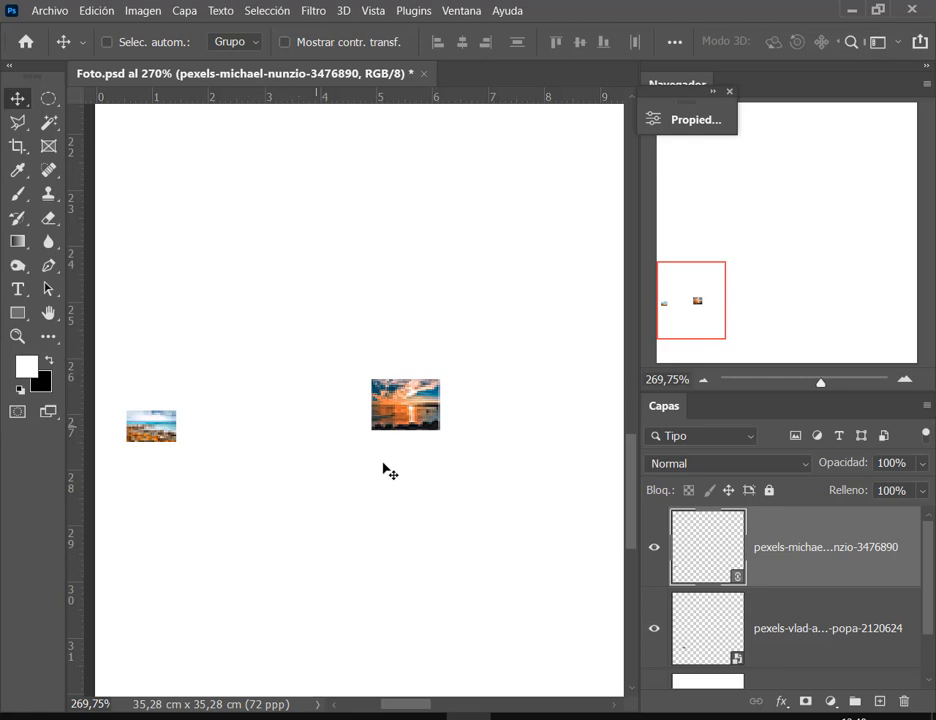
# Move the tiny rocky beach photo to the canvas's upper-left corner, about 2 cm from both edges.
pyautogui.scroll(-3, 360, 437)
pyautogui.scroll(-5, 360, 437)
pyautogui.moveTo(443, 414); pyautogui.dragTo(318, 485)
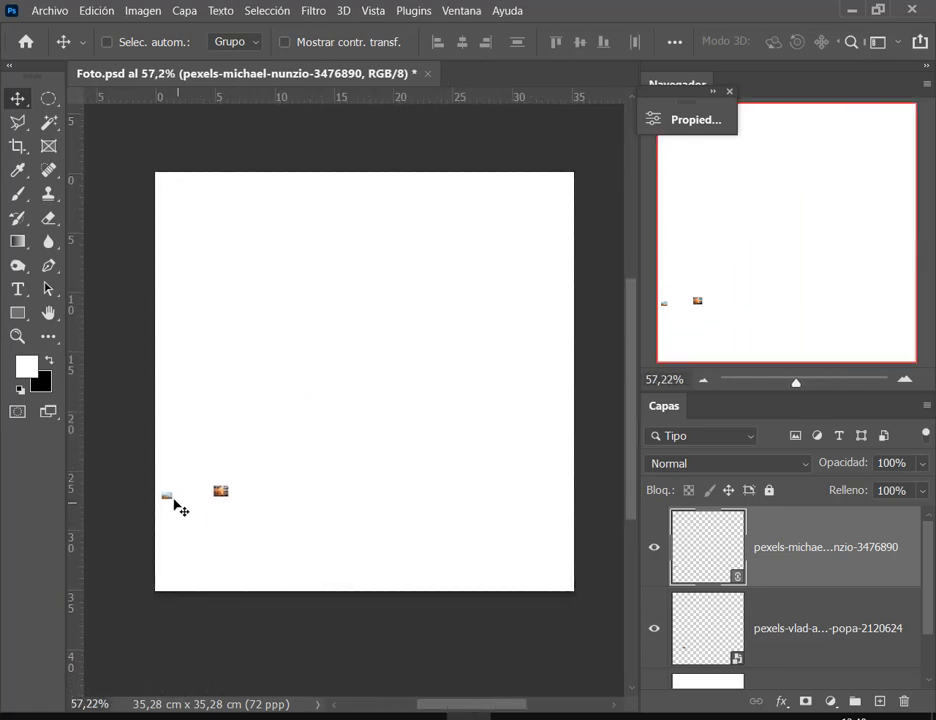
pyautogui.moveTo(178, 506); pyautogui.dragTo(190, 203)
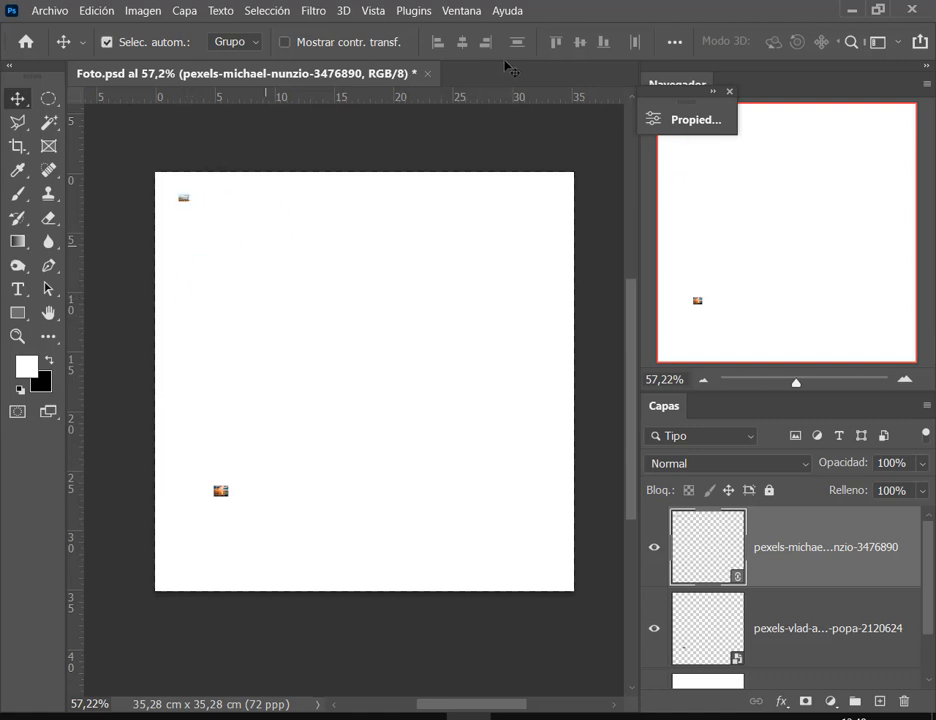
pyautogui.moveTo(466, 59); pyautogui.dragTo(630, 93)
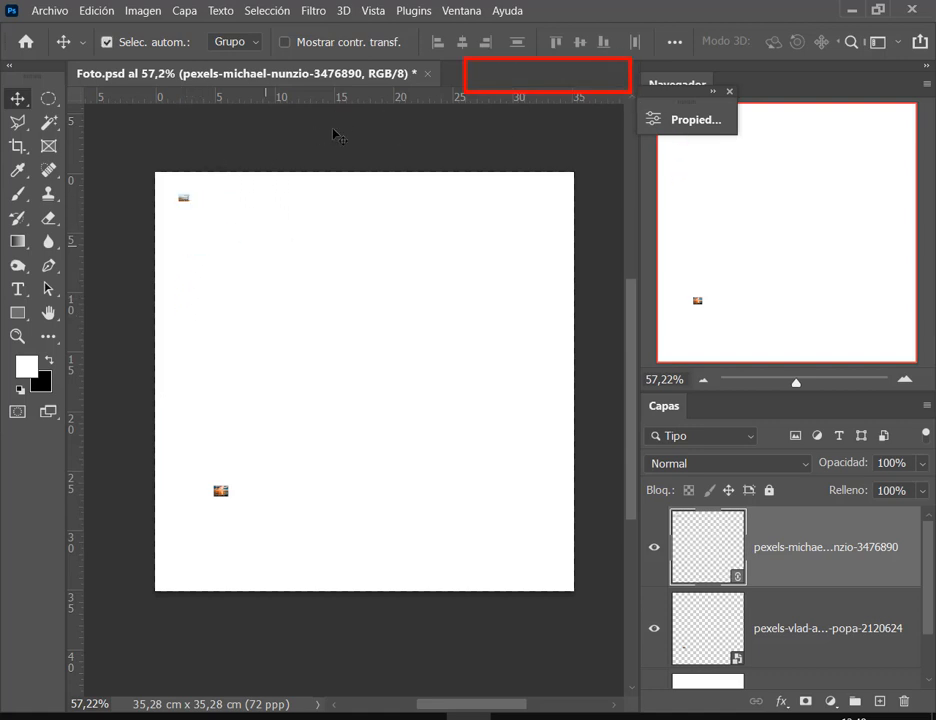
pyautogui.press('ctrl')
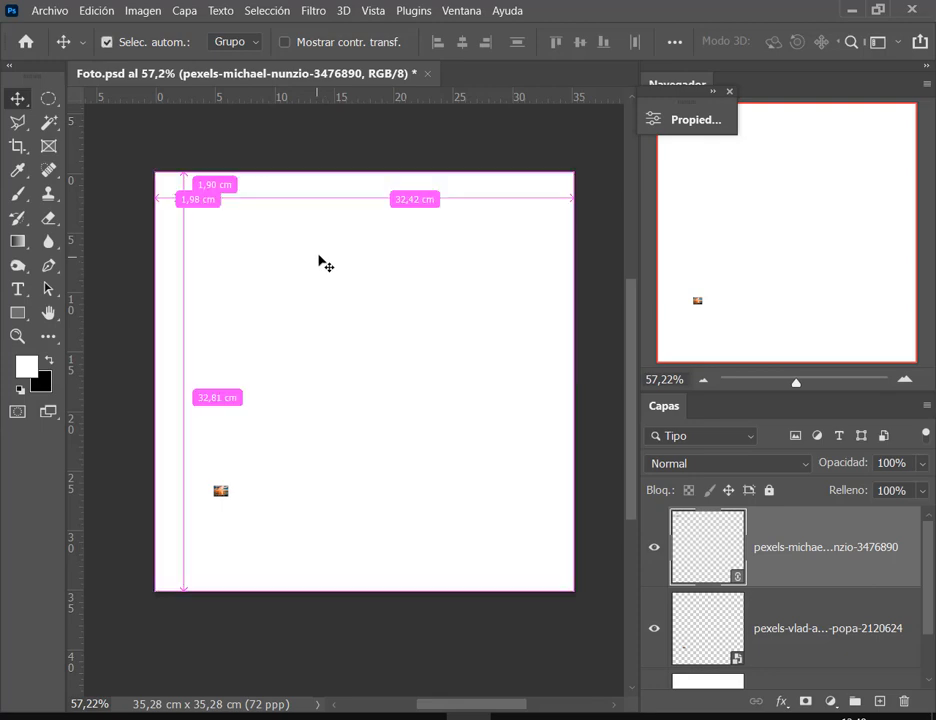
# Scale the linked rocky beach photo up to about 16.4% and place it against the canvas's upper edge, spanning nearly the full width.
pyautogui.hotkey('ctrl', 't')
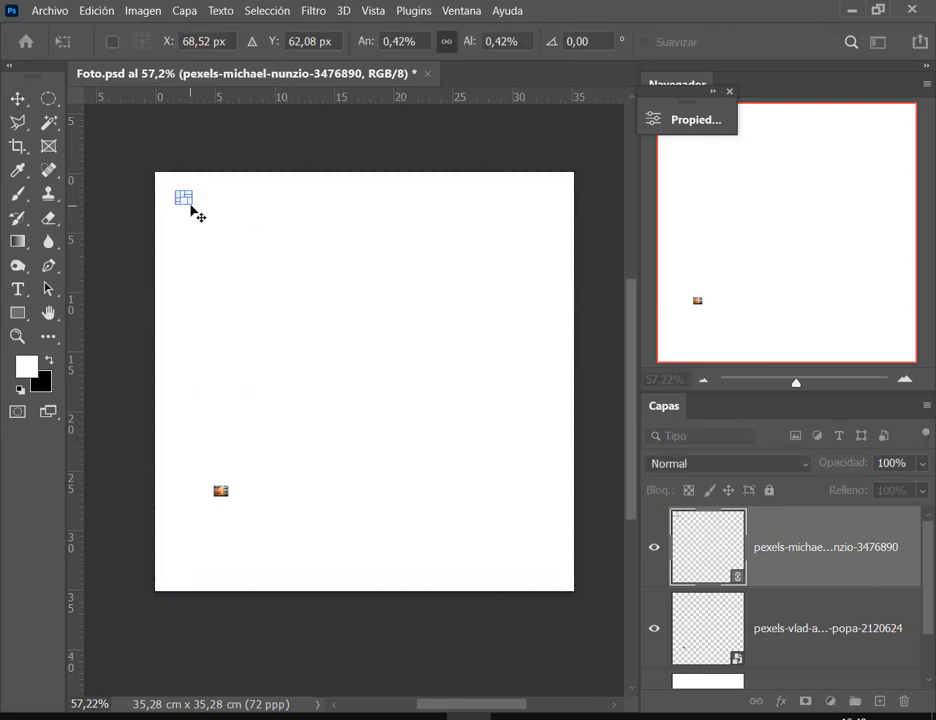
pyautogui.moveTo(191, 207); pyautogui.dragTo(584, 424)
pyautogui.moveTo(482, 377); pyautogui.dragTo(460, 357)
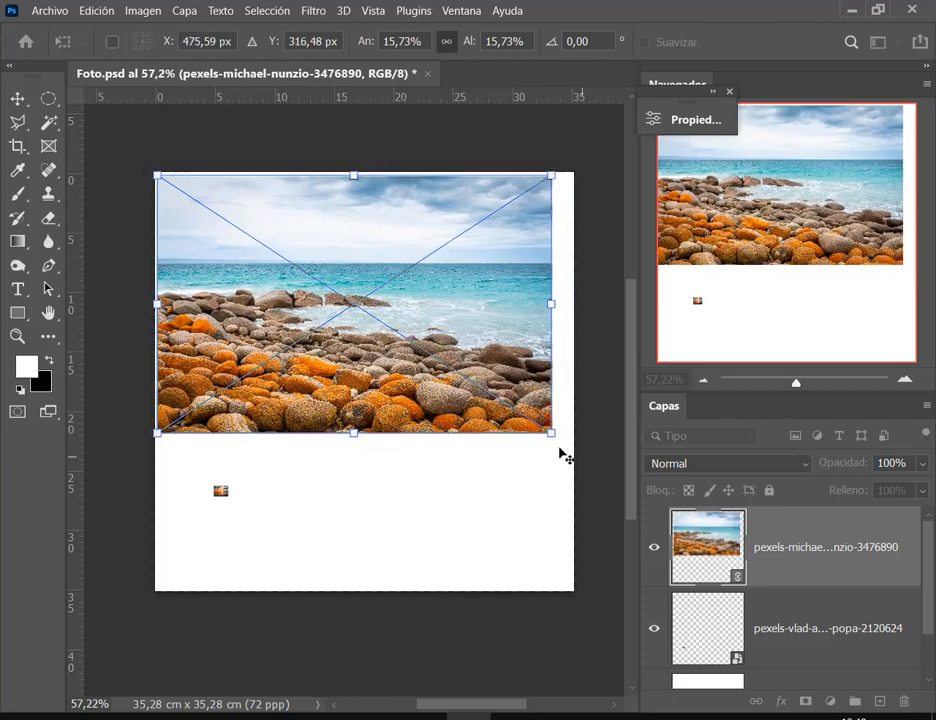
pyautogui.moveTo(551, 438); pyautogui.dragTo(568, 445)
pyautogui.press('Return')
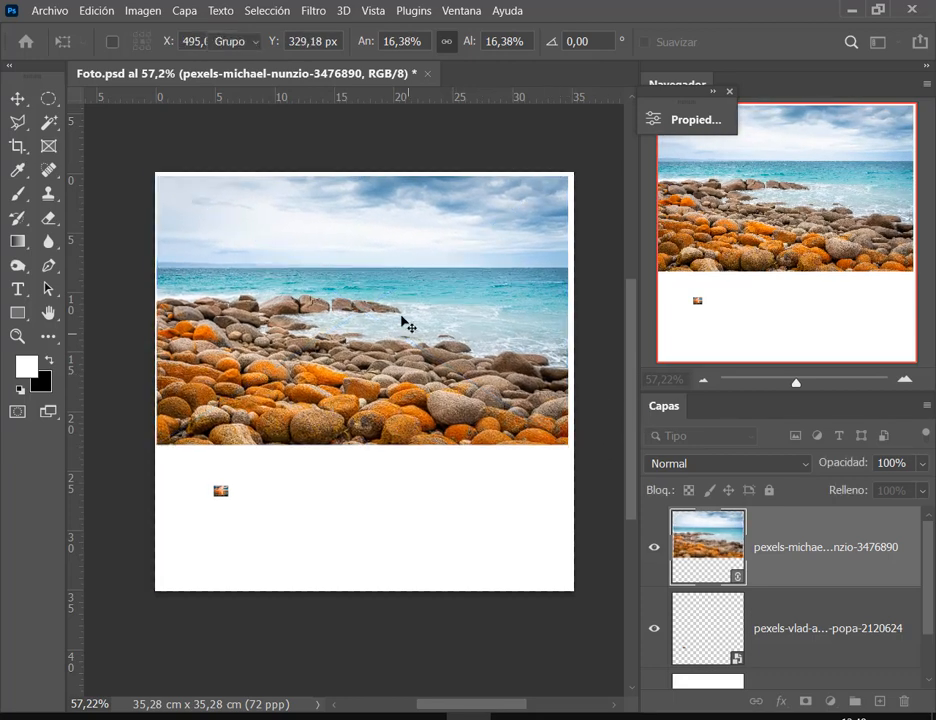
pyautogui.moveTo(332, 400); pyautogui.dragTo(333, 396)
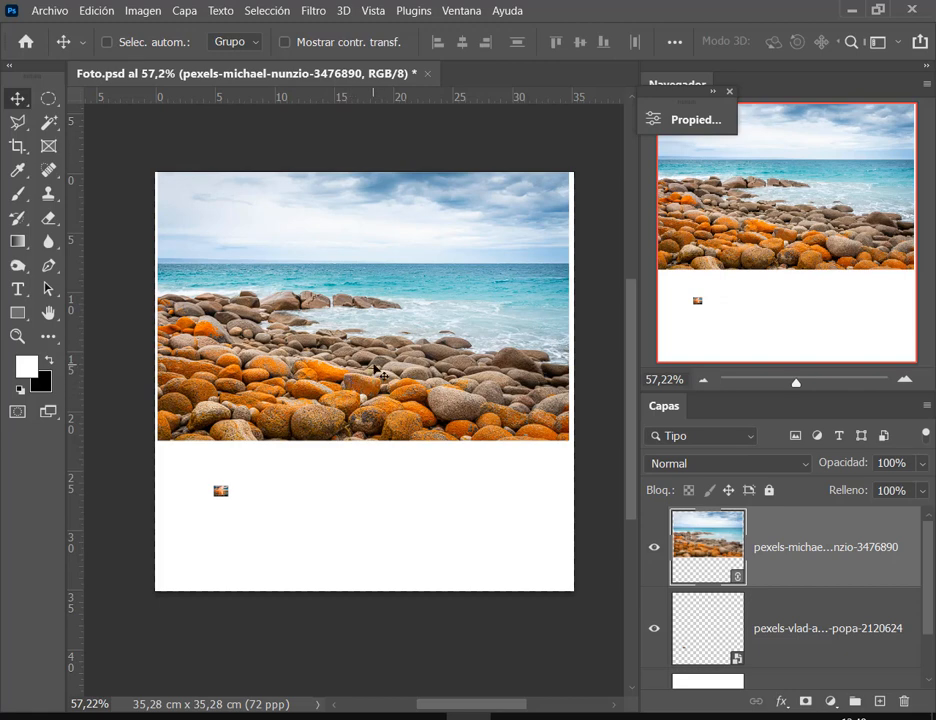
# Enlarge the embedded sunset photo to the canvas's full width and place it along the canvas's lower edge.
pyautogui.click(715, 630)
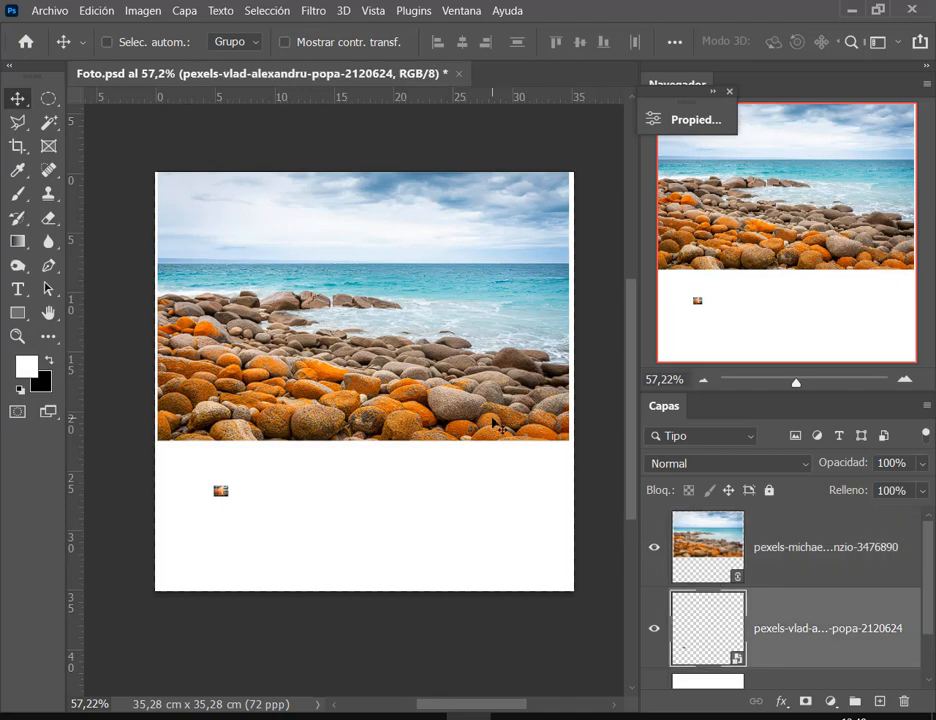
pyautogui.hotkey('ctrl', 't')
pyautogui.moveTo(229, 490); pyautogui.dragTo(605, 285)
pyautogui.moveTo(407, 440); pyautogui.dragTo(355, 531)
pyautogui.moveTo(512, 334); pyautogui.dragTo(588, 282)
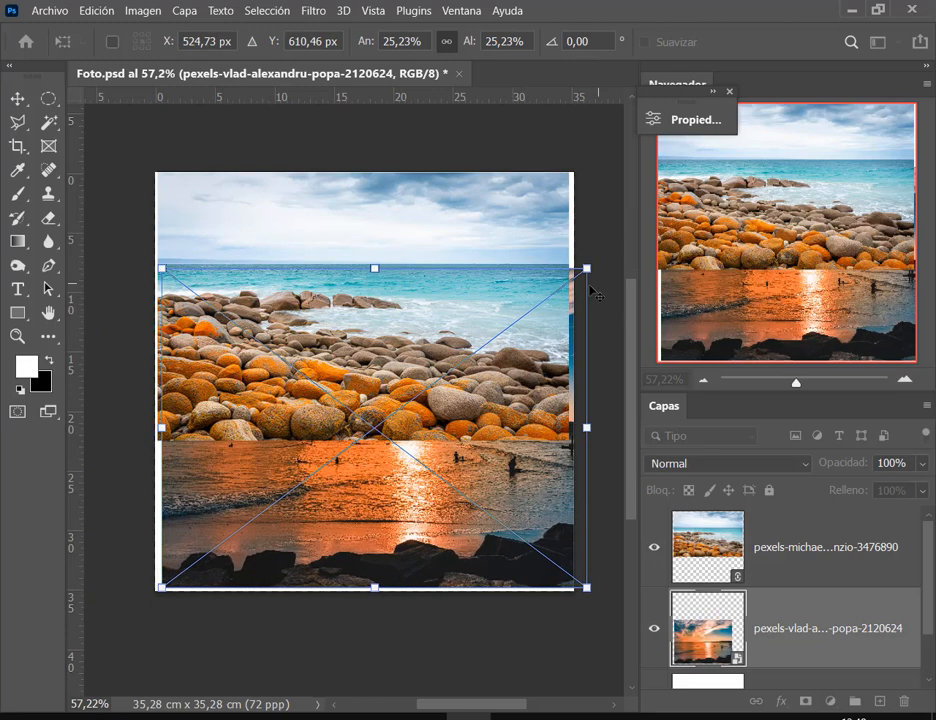
pyautogui.press('Return')
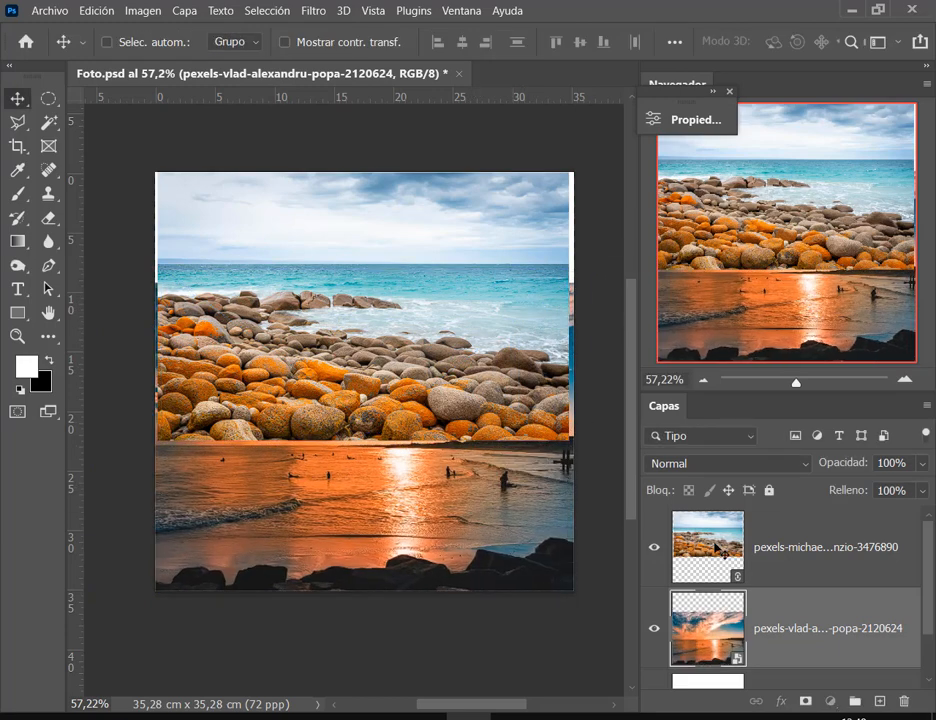
# Briefly hide the rocky beach layer to check the sunset, and shift the rocky beach photo up and the sunset photo slightly down.
pyautogui.click(662, 560)
pyautogui.click(654, 547)
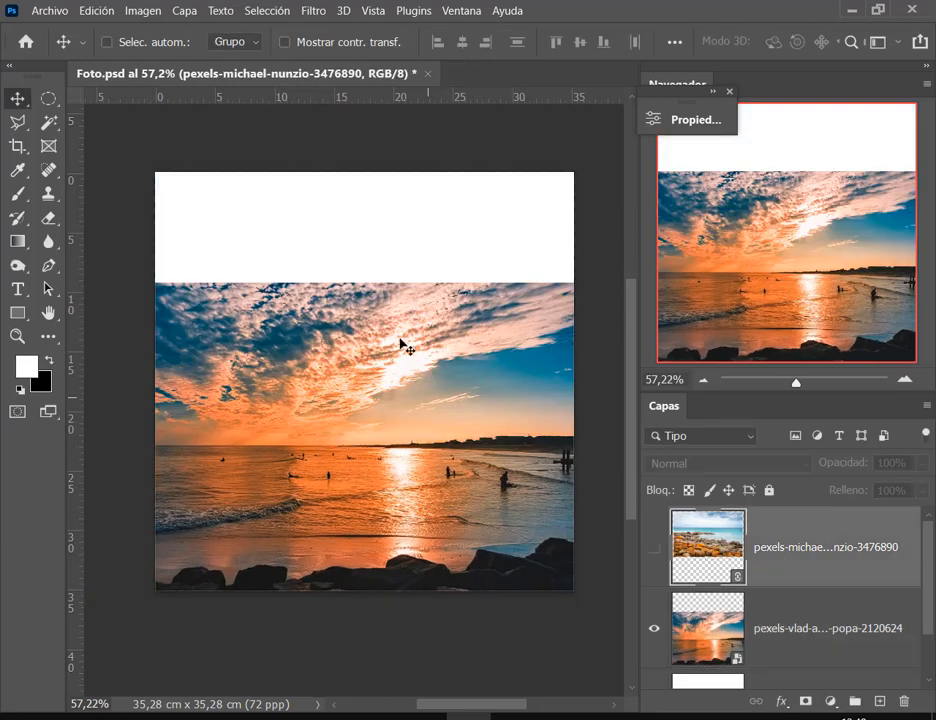
pyautogui.click(654, 547)
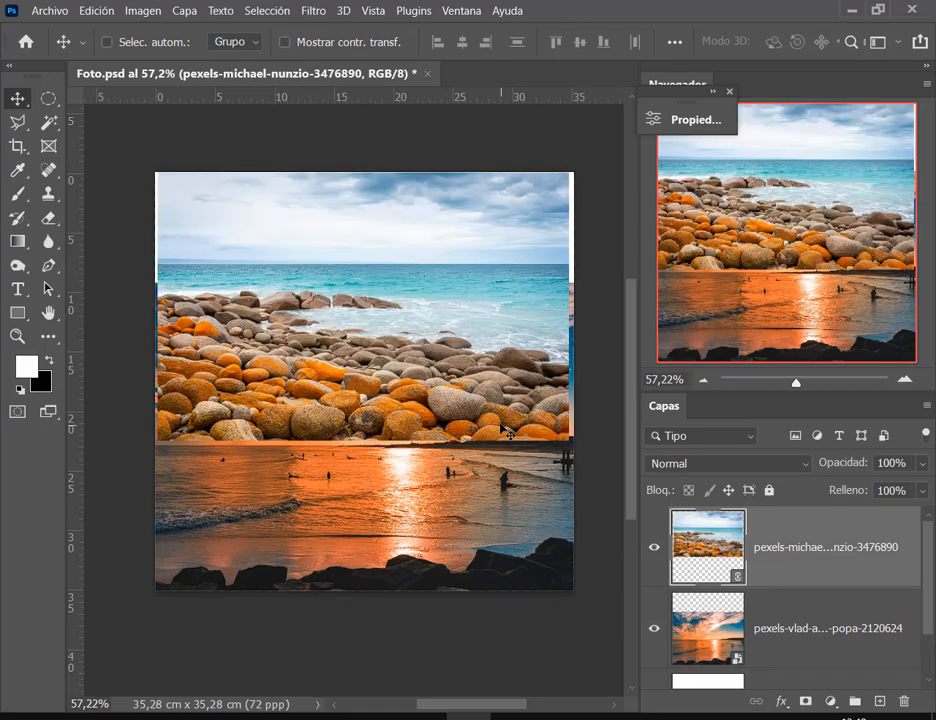
pyautogui.moveTo(508, 433); pyautogui.dragTo(508, 392)
pyautogui.keyDown('ctrl'); pyautogui.click(535, 525); pyautogui.keyUp('ctrl')
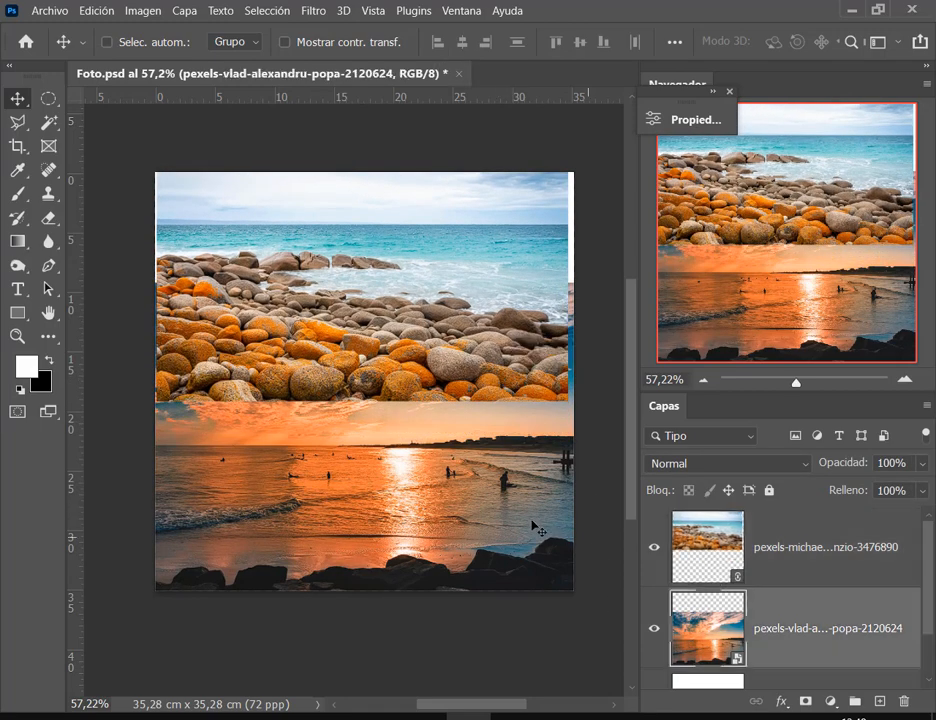
pyautogui.moveTo(535, 525); pyautogui.dragTo(535, 537)
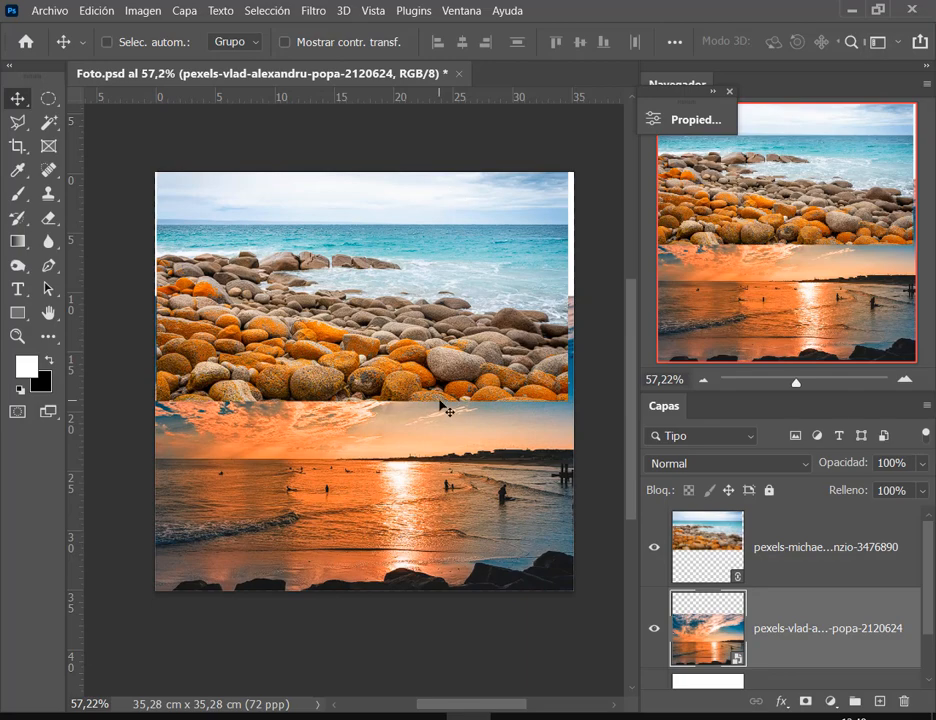
# Open pexels-kien-virak-4665180.jpg as its own document.
pyautogui.click(56, 10)
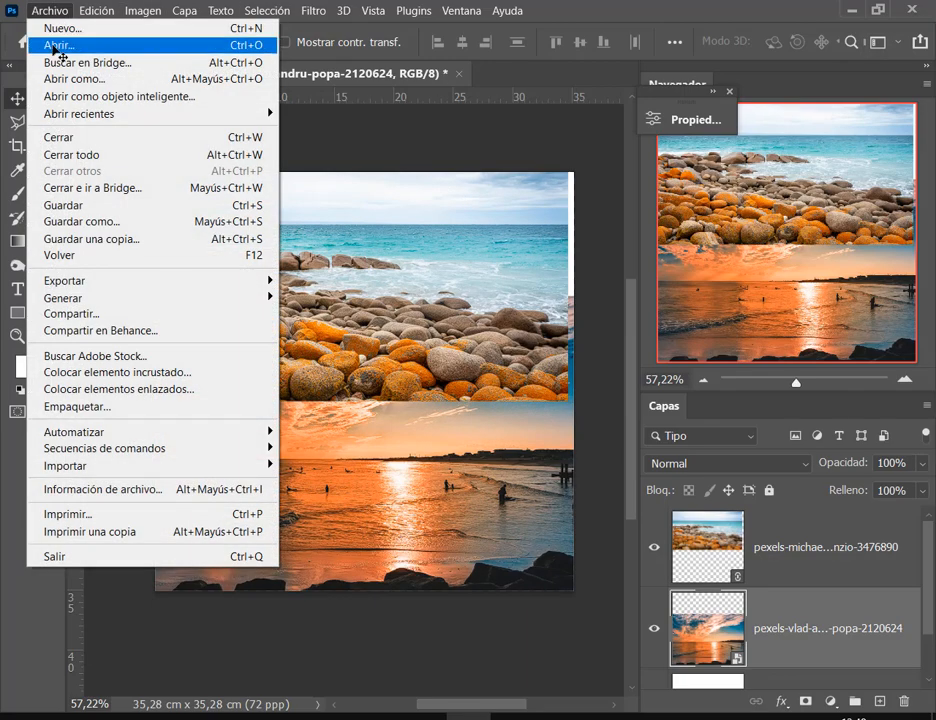
pyautogui.click(57, 46)
pyautogui.doubleClick(499, 181)
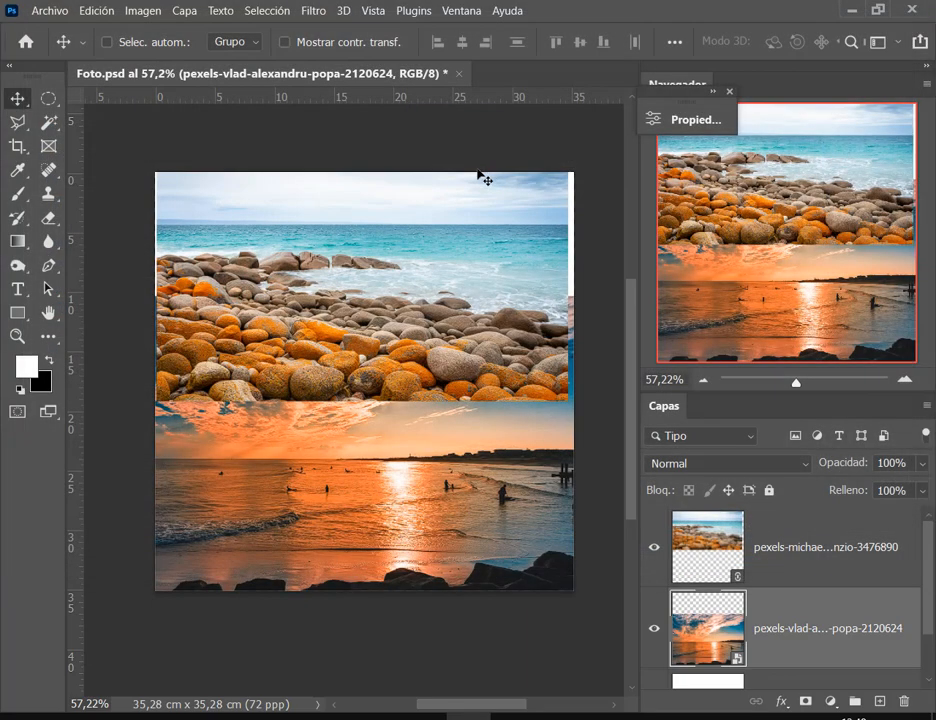
pyautogui.click(520, 386)
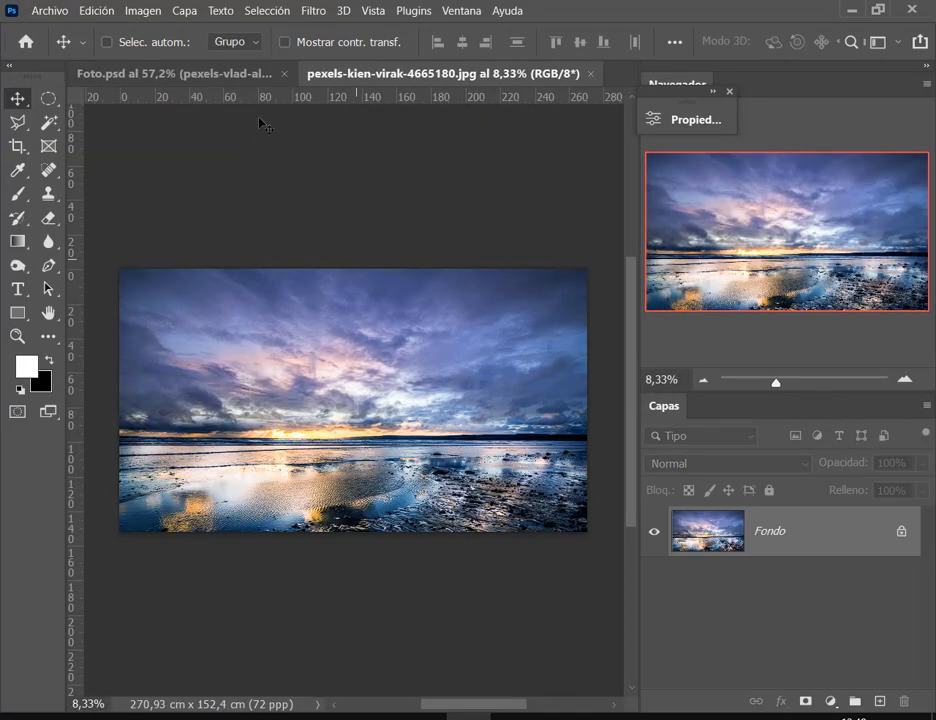
# Return to Foto.psd and delete both the linked rocky beach layer and the embedded sunset layer.
pyautogui.click(255, 73)
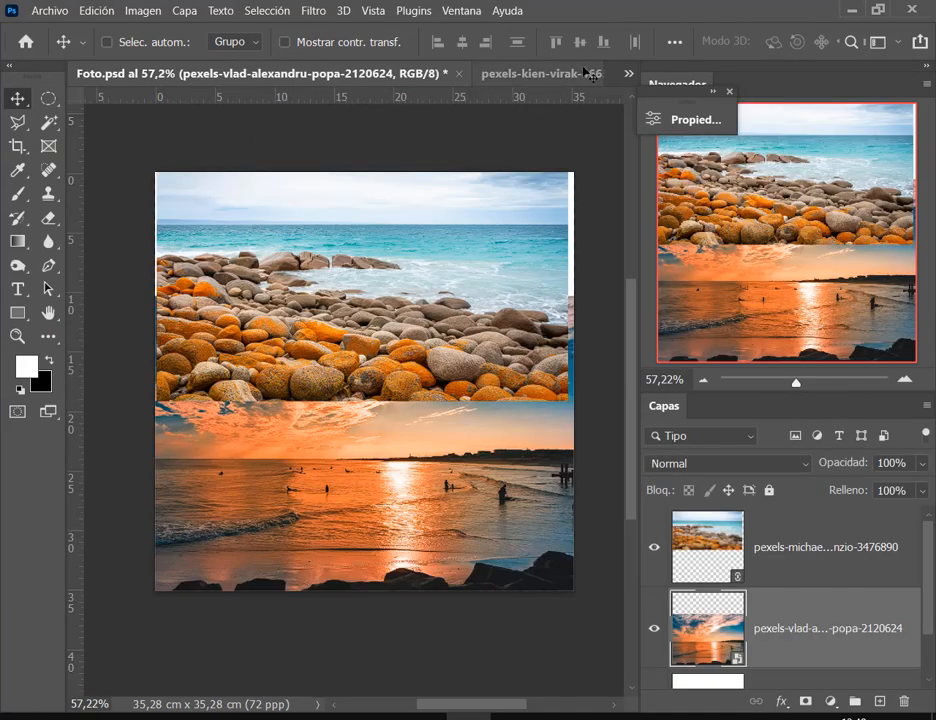
pyautogui.click(513, 74)
pyautogui.click(200, 72)
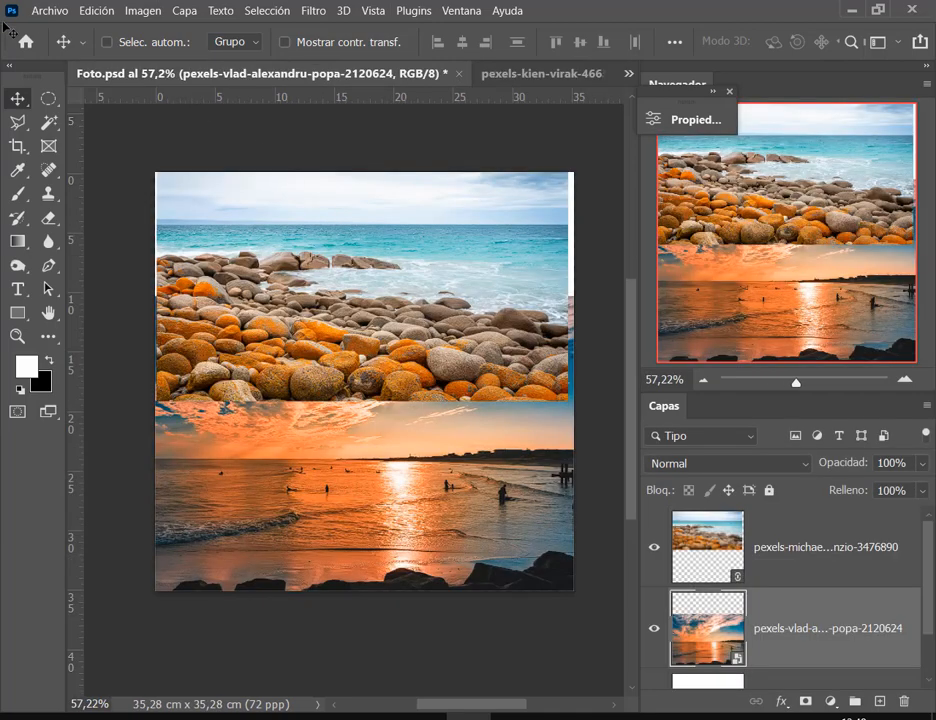
pyautogui.click(49, 10)
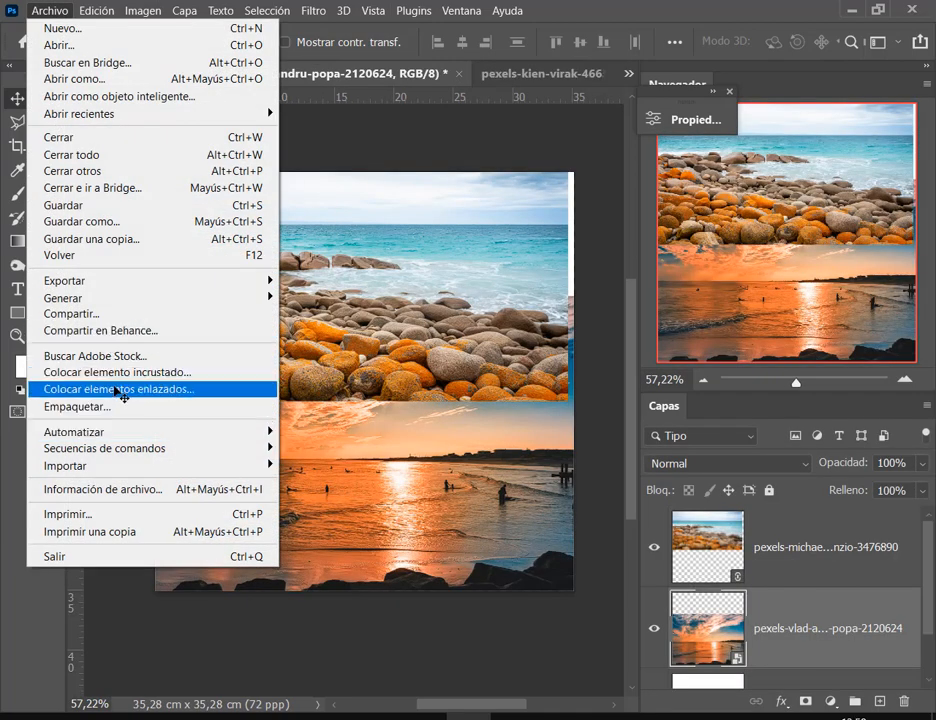
pyautogui.click(511, 432)
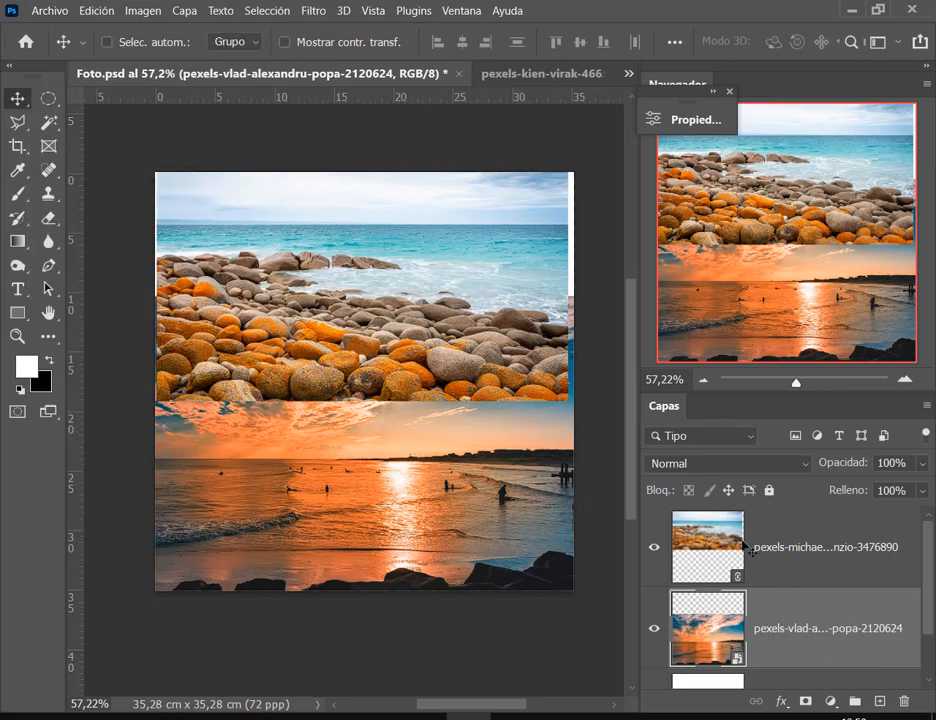
pyautogui.keyDown('shift'); pyautogui.click(775, 562); pyautogui.keyUp('shift')
pyautogui.moveTo(834, 539); pyautogui.dragTo(905, 702)
# Copy the pexels-kien-virak-4665180.jpg photo into Foto.psd, converting its colors to keep their appearance, and close the photo's own document.
pyautogui.click(404, 80)
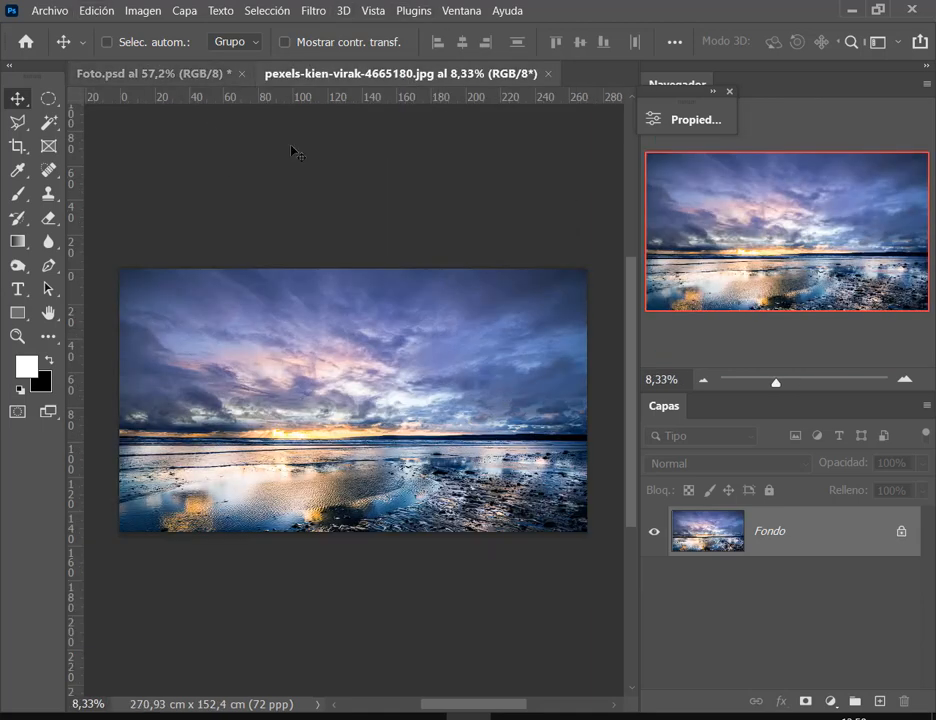
pyautogui.moveTo(336, 280); pyautogui.dragTo(413, 252)
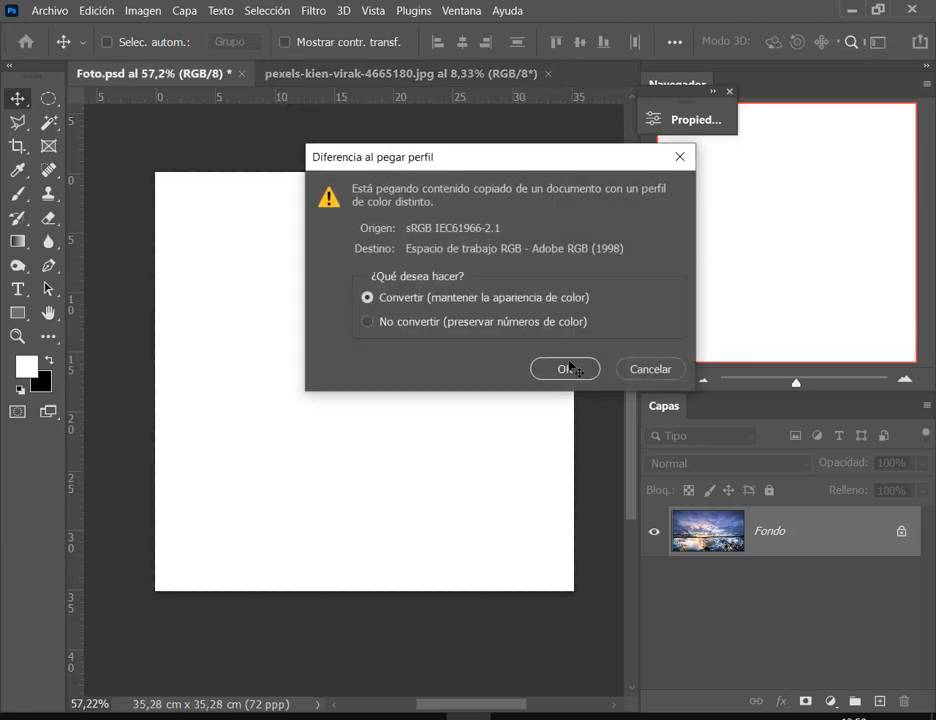
pyautogui.click(568, 368)
pyautogui.click(590, 76)
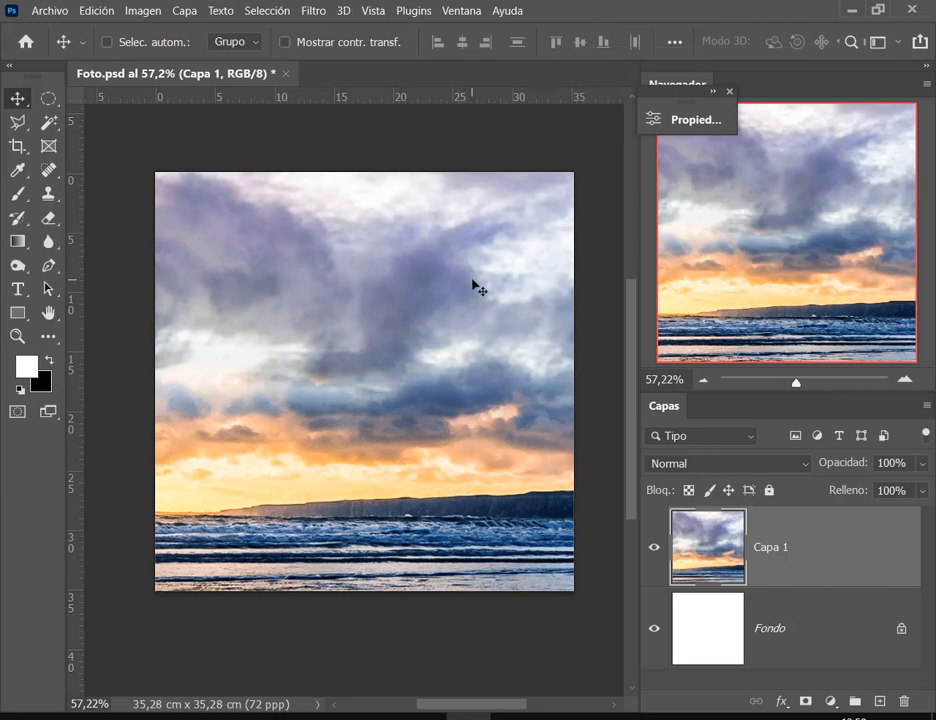
# Scale the copied seascape photo down proportionally to the canvas width and position it across the middle of the canvas.
pyautogui.scroll(-5, 470, 285)
pyautogui.hotkey('ctrl', 't')
pyautogui.moveTo(520, 260); pyautogui.dragTo(213, 428)
pyautogui.moveTo(490, 258); pyautogui.dragTo(108, 460)
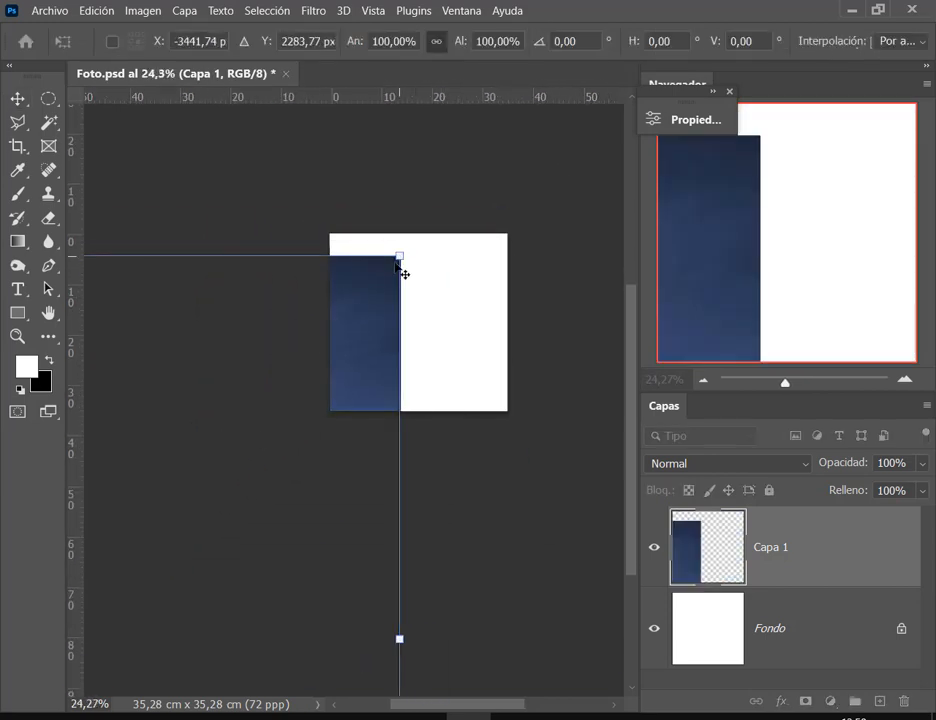
pyautogui.moveTo(403, 270); pyautogui.dragTo(529, 224)
pyautogui.moveTo(552, 146); pyautogui.dragTo(385, 281)
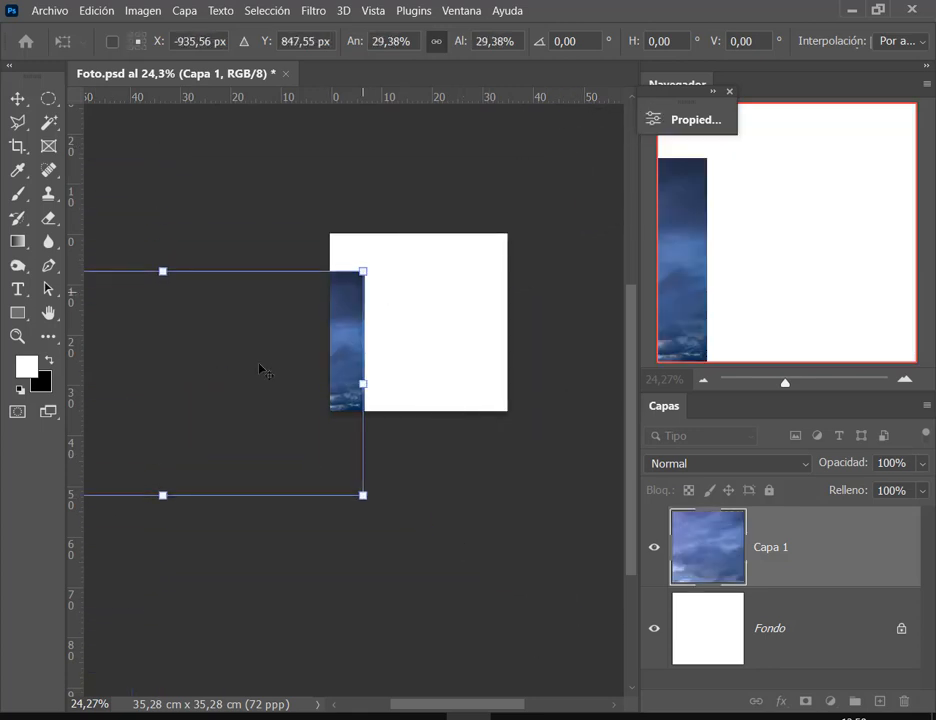
pyautogui.moveTo(259, 370); pyautogui.dragTo(528, 309)
pyautogui.moveTo(252, 222); pyautogui.dragTo(345, 274)
pyautogui.moveTo(401, 313); pyautogui.dragTo(397, 316)
pyautogui.press('Return')
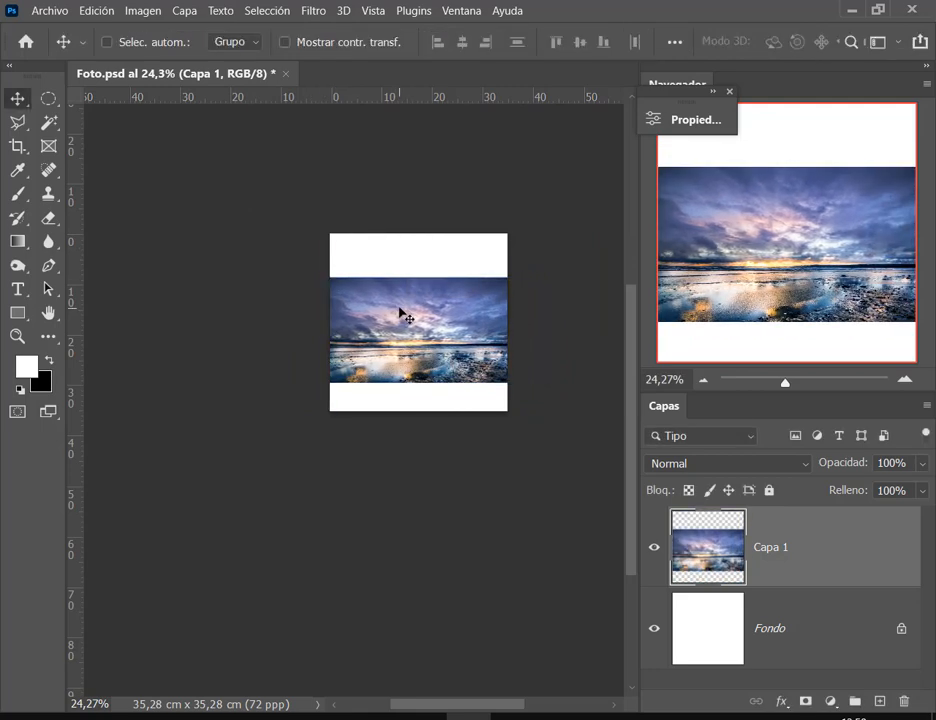
# Inspect the photo up close, scale Capa 1 to 95.20% and shift it slightly down.
pyautogui.scroll(5, 464, 323)
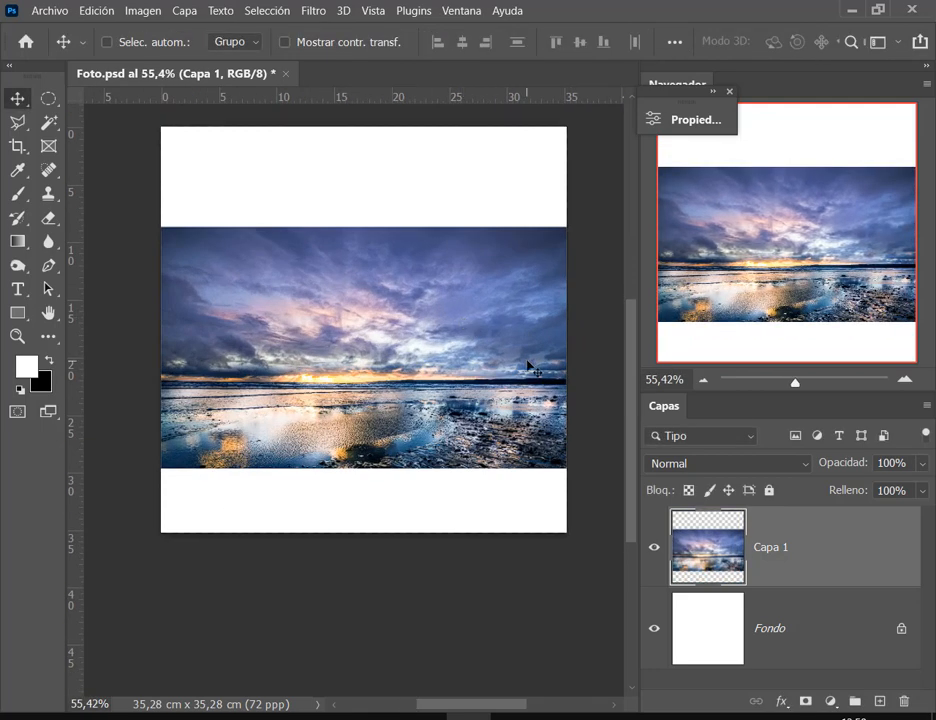
pyautogui.scroll(3, 313, 507)
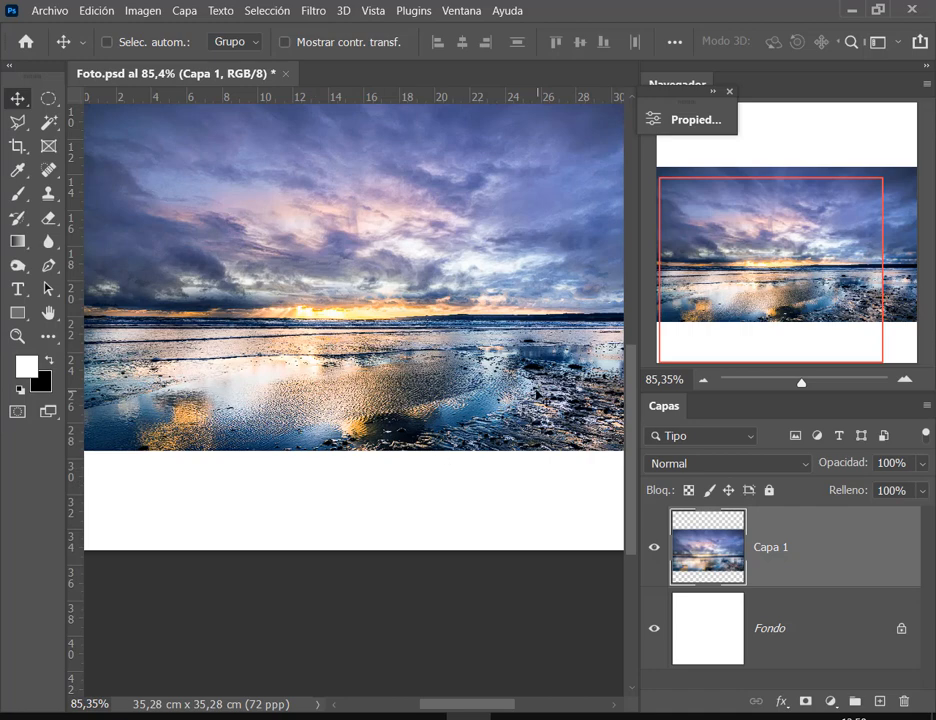
pyautogui.scroll(-3, 535, 388)
pyautogui.moveTo(510, 367); pyautogui.dragTo(443, 387)
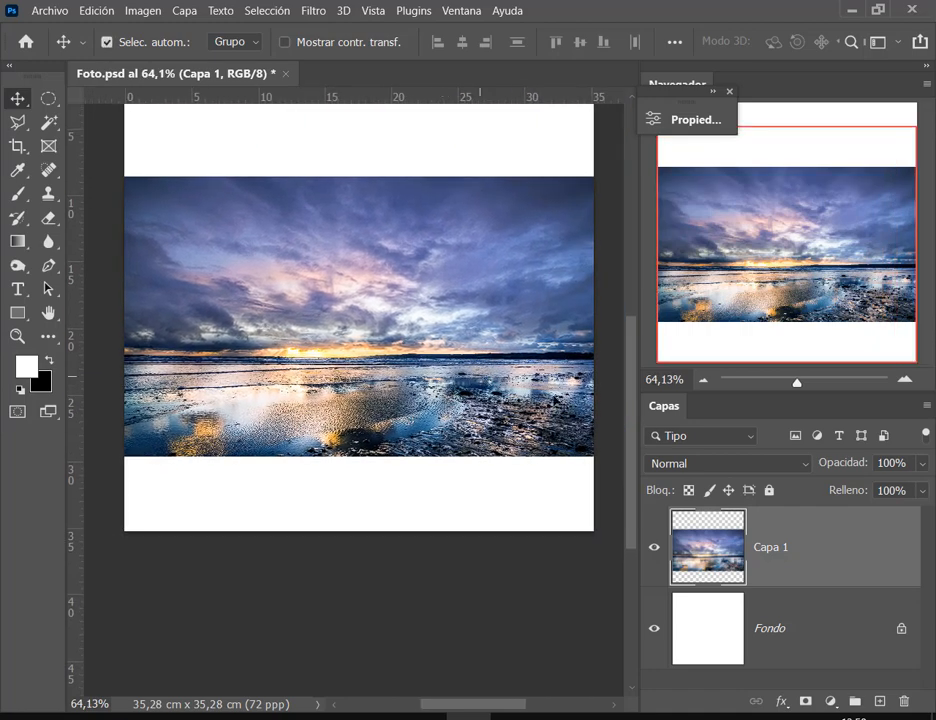
pyautogui.hotkey('ctrl', 't')
pyautogui.moveTo(623, 462); pyautogui.dragTo(590, 447)
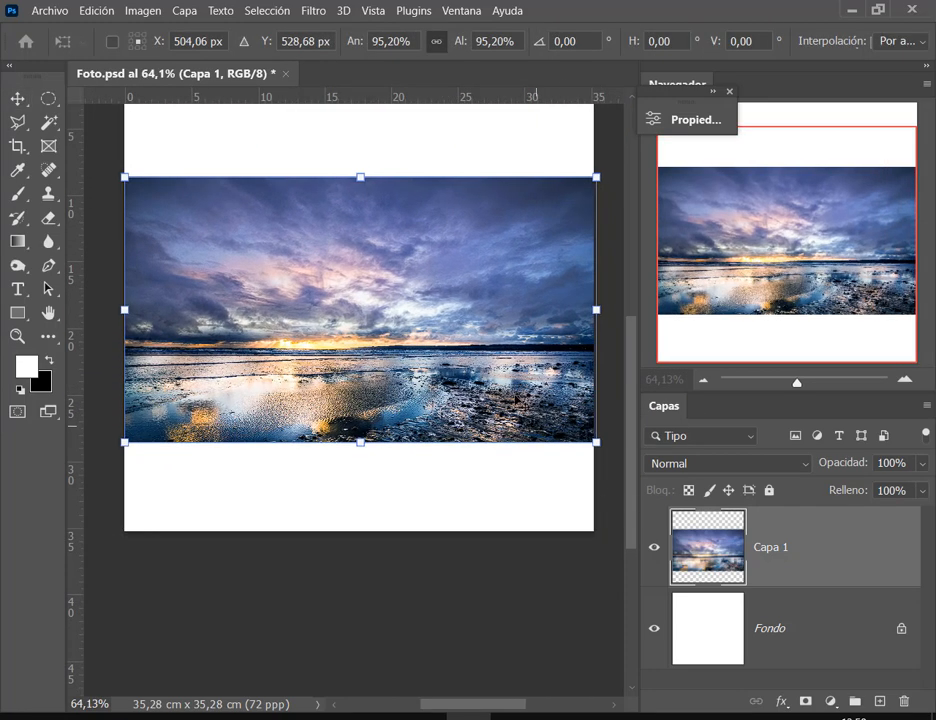
pyautogui.press('Return')
pyautogui.moveTo(505, 372); pyautogui.dragTo(504, 387)
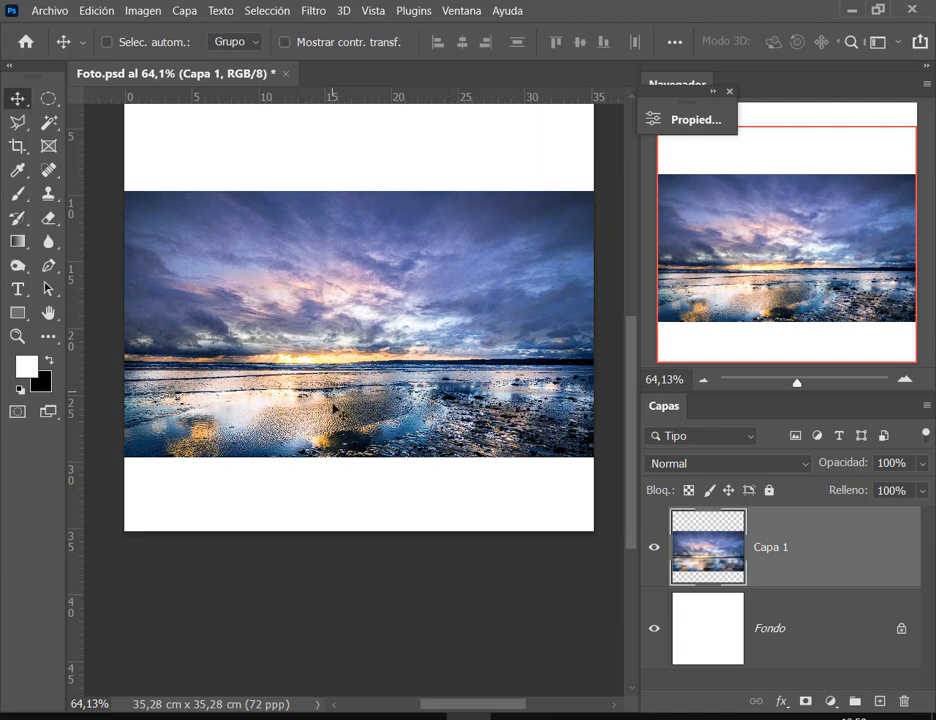
pyautogui.moveTo(360, 335); pyautogui.dragTo(364, 352)
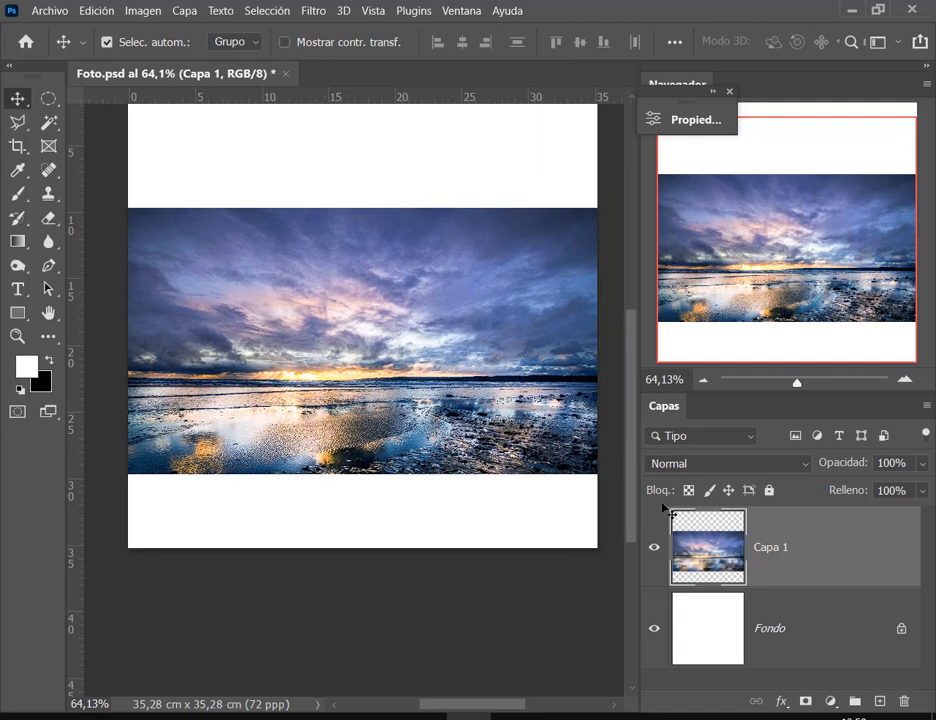
# Convert the Capa 1 layer to a smart object.
pyautogui.moveTo(662, 503)
pyautogui.mouseDown()
pyautogui.moveTo(770, 591)
pyautogui.moveTo(809, 592)
pyautogui.mouseUp()
pyautogui.rightClick(799, 546)
pyautogui.click(903, 560)
pyautogui.moveTo(664, 508); pyautogui.dragTo(933, 586)
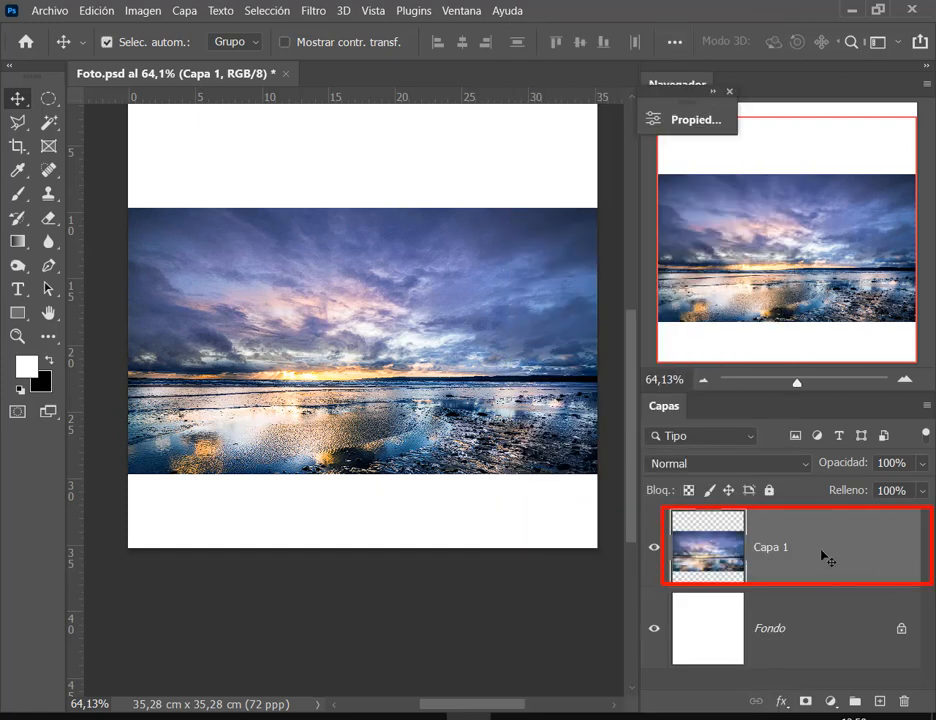
pyautogui.moveTo(748, 510); pyautogui.dragTo(933, 607)
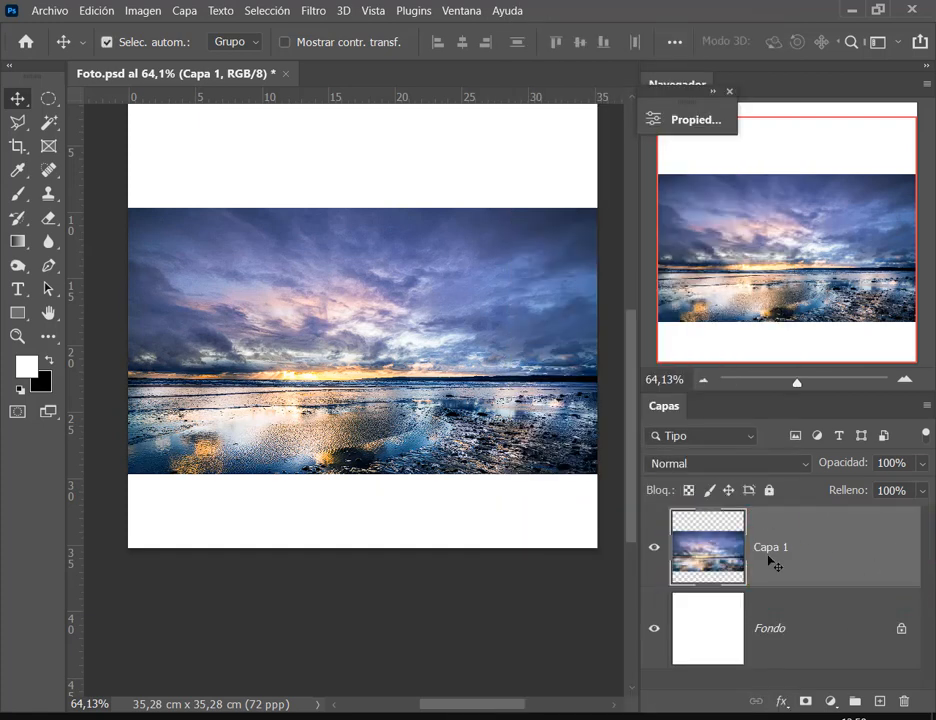
pyautogui.rightClick(812, 572)
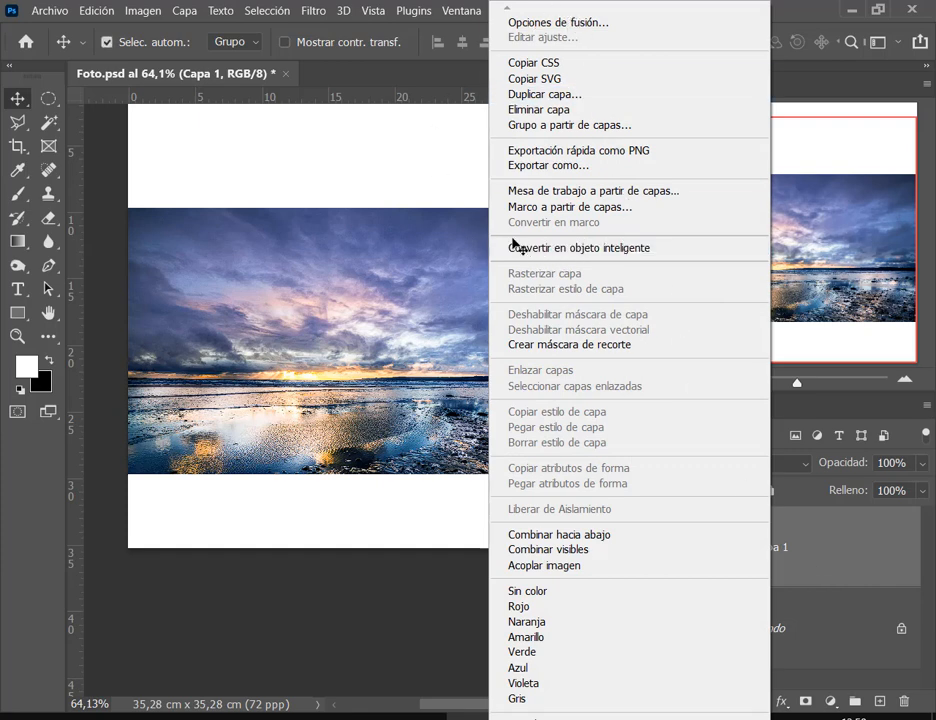
pyautogui.moveTo(494, 232); pyautogui.dragTo(696, 280)
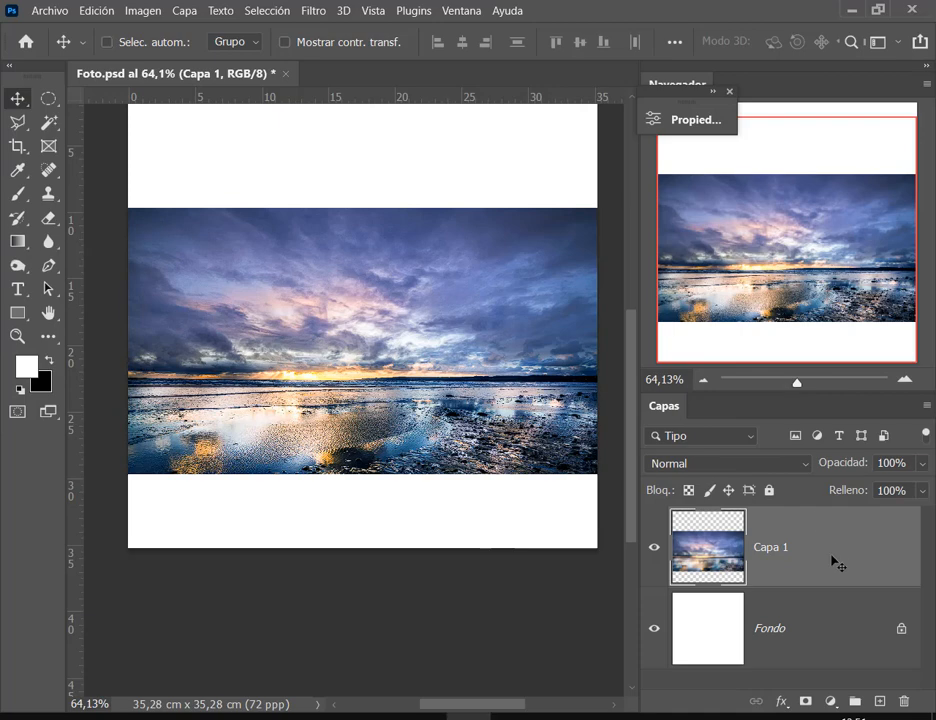
pyautogui.rightClick(831, 562)
pyautogui.click(652, 249)
pyautogui.moveTo(727, 563); pyautogui.dragTo(749, 588)
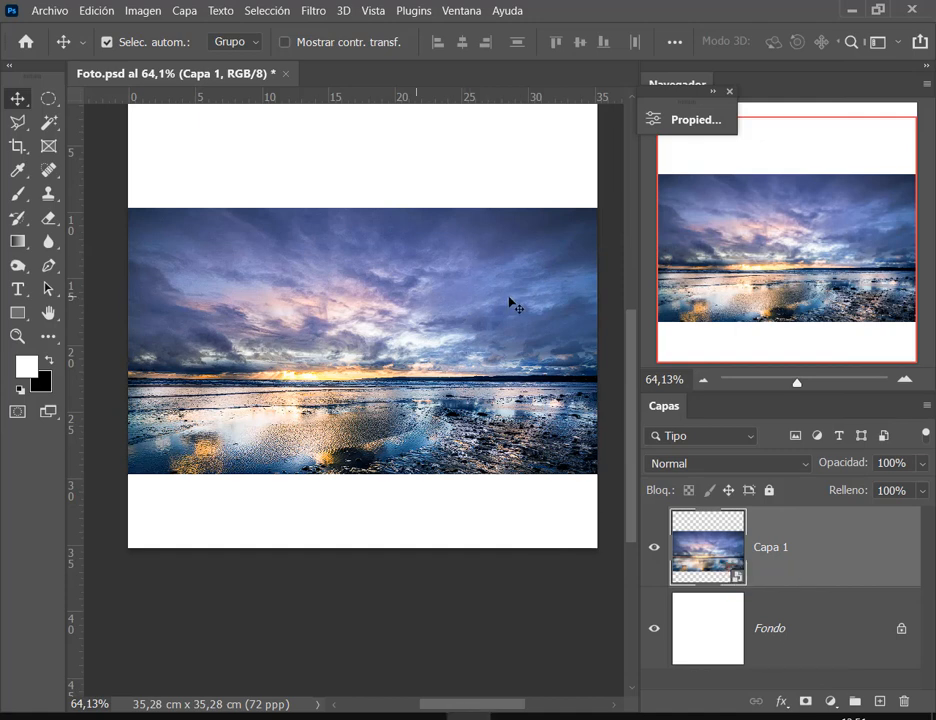
# Shrink the Capa 1 smart object to about 6.09% near the canvas's lower-left edge and inspect it up close.
pyautogui.hotkey('ctrl', 't')
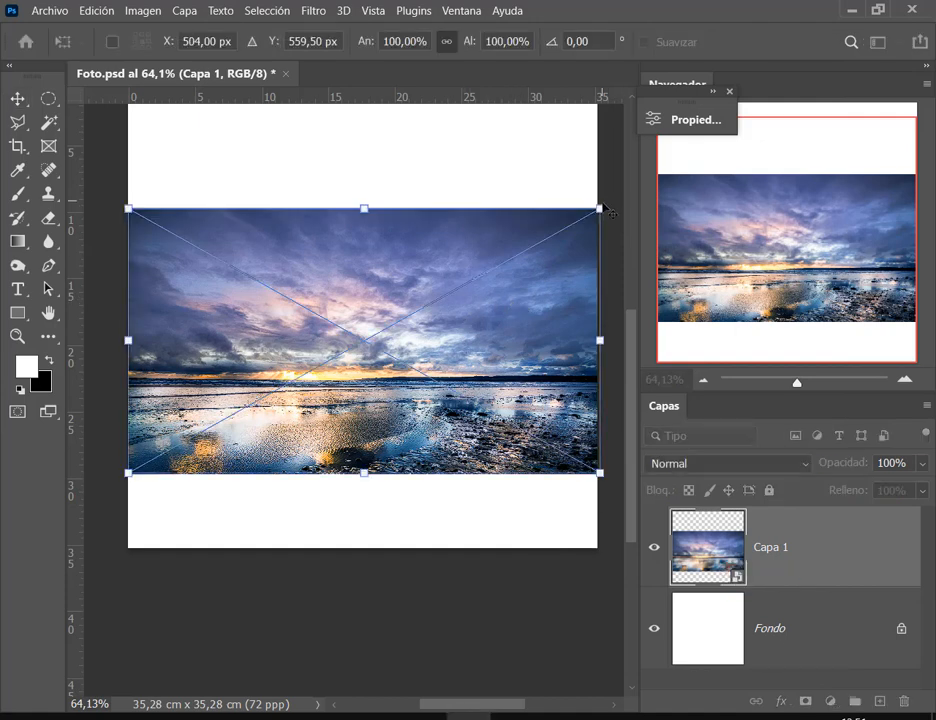
pyautogui.moveTo(601, 209); pyautogui.dragTo(134, 424)
pyautogui.press('Return')
pyautogui.scroll(10, 145, 452)
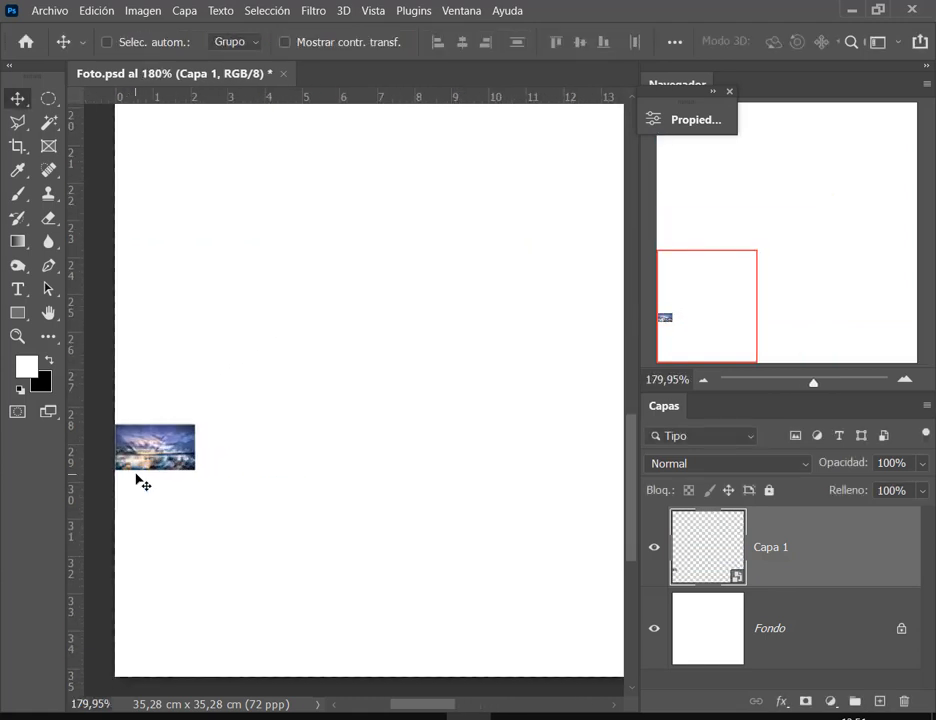
pyautogui.scroll(-8, 278, 388)
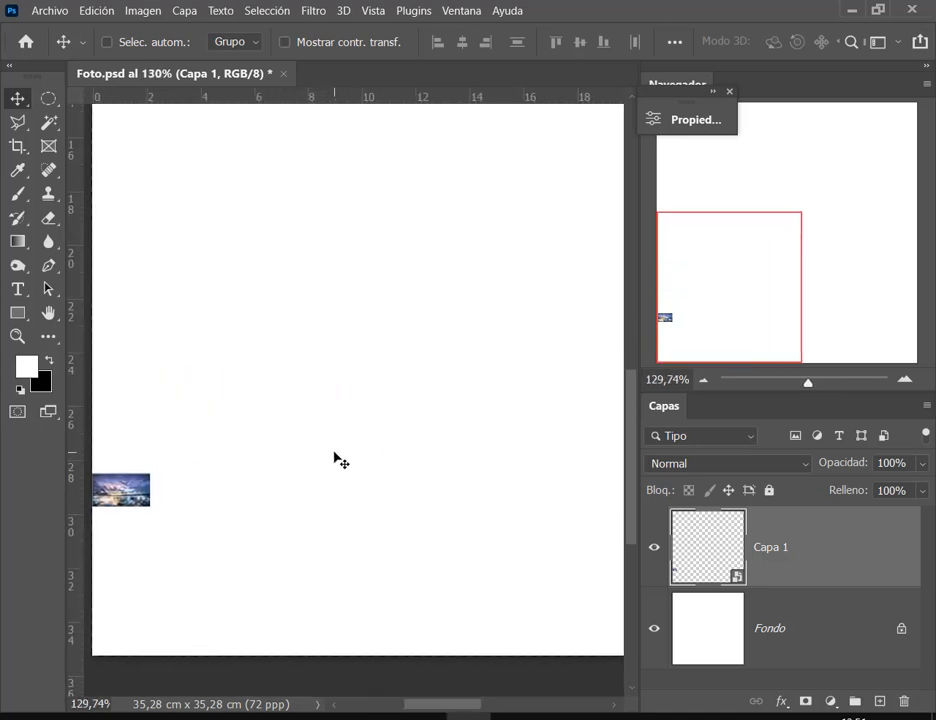
pyautogui.scroll(-4, 339, 460)
pyautogui.hscroll(-3, 333, 497)
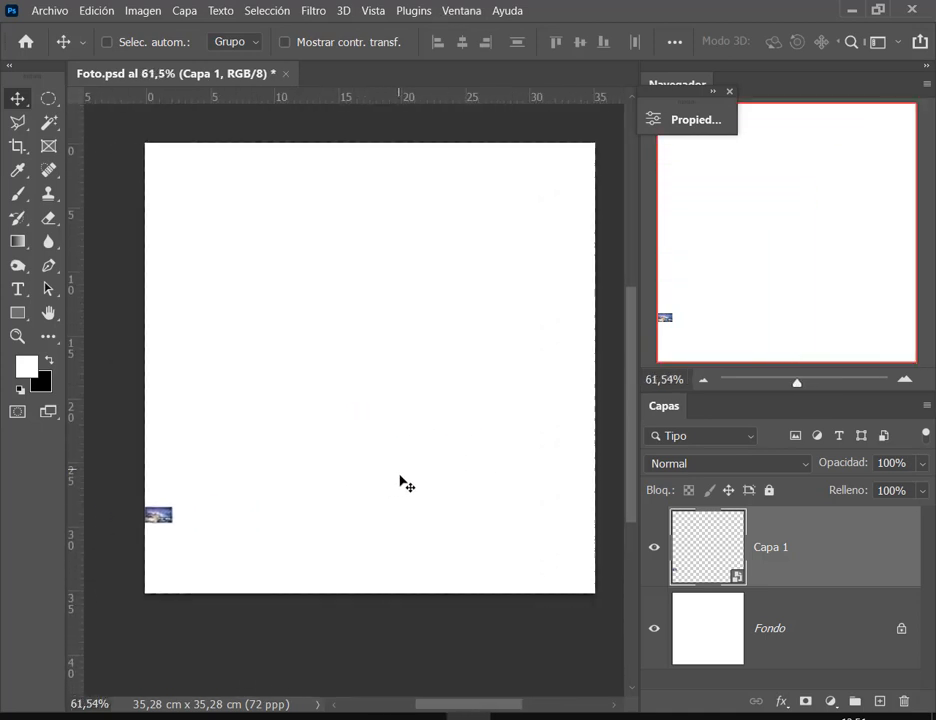
# Enlarge the Capa 1 smart object back to about 97.30% and move it up on the canvas.
pyautogui.hotkey('ctrl', 't')
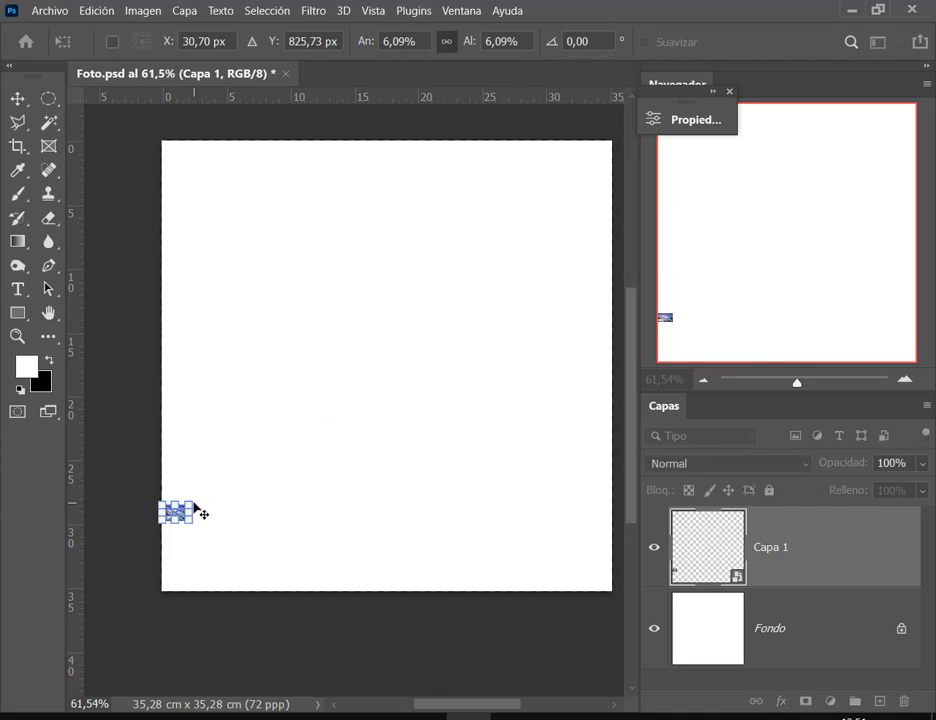
pyautogui.moveTo(195, 503); pyautogui.dragTo(593, 320)
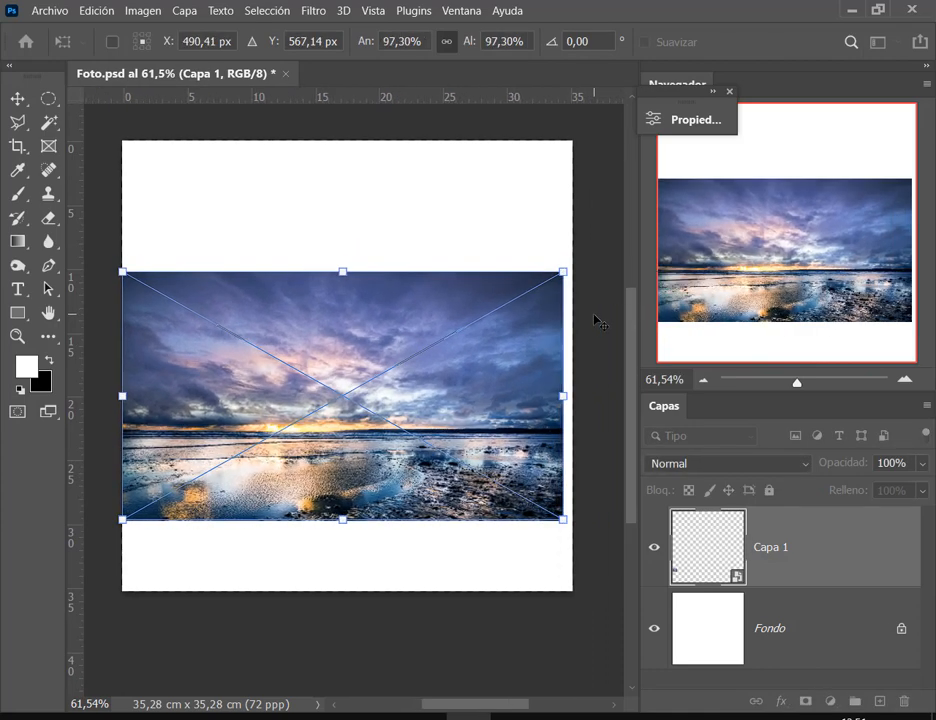
pyautogui.press('Return')
pyautogui.moveTo(416, 410); pyautogui.dragTo(406, 361)
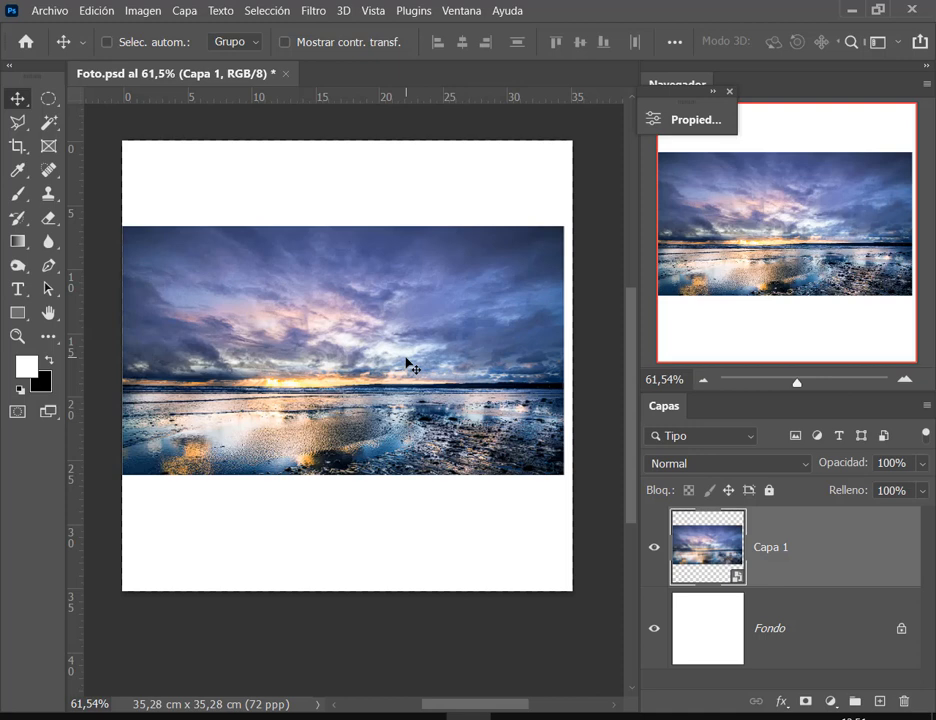
# Shrink the Capa 1 smart object again, to about 8.87%.
pyautogui.press('ctrl')
pyautogui.hotkey('ctrl', 't')
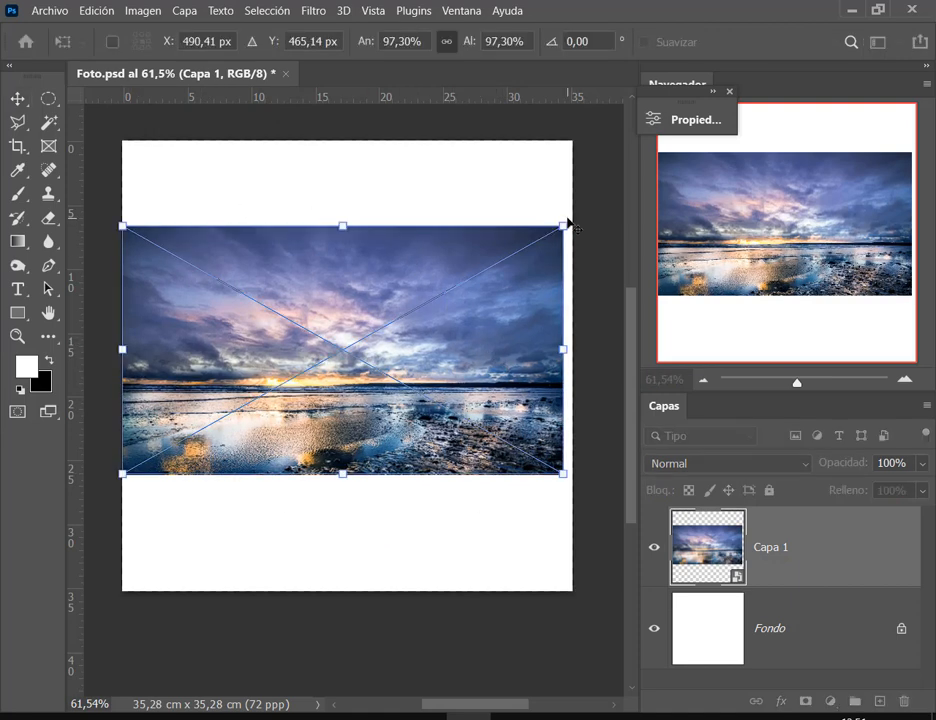
pyautogui.moveTo(564, 224); pyautogui.dragTo(176, 424)
pyautogui.press('Return')
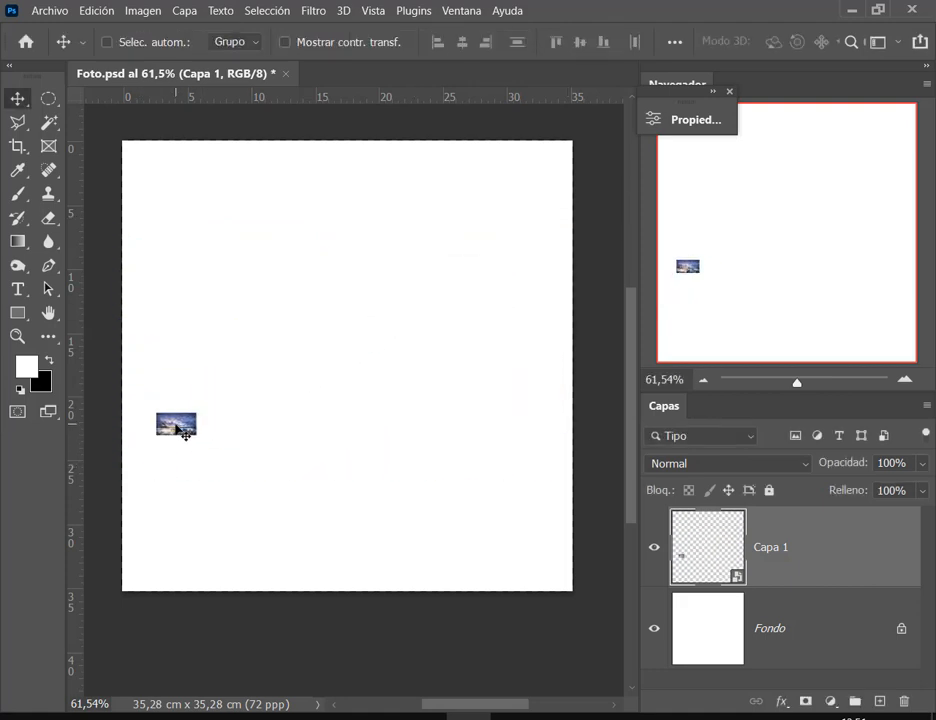
# Enlarge the Capa 1 smart object to about 103.38% and position it to span the full canvas width.
pyautogui.hotkey('ctrl', 't')
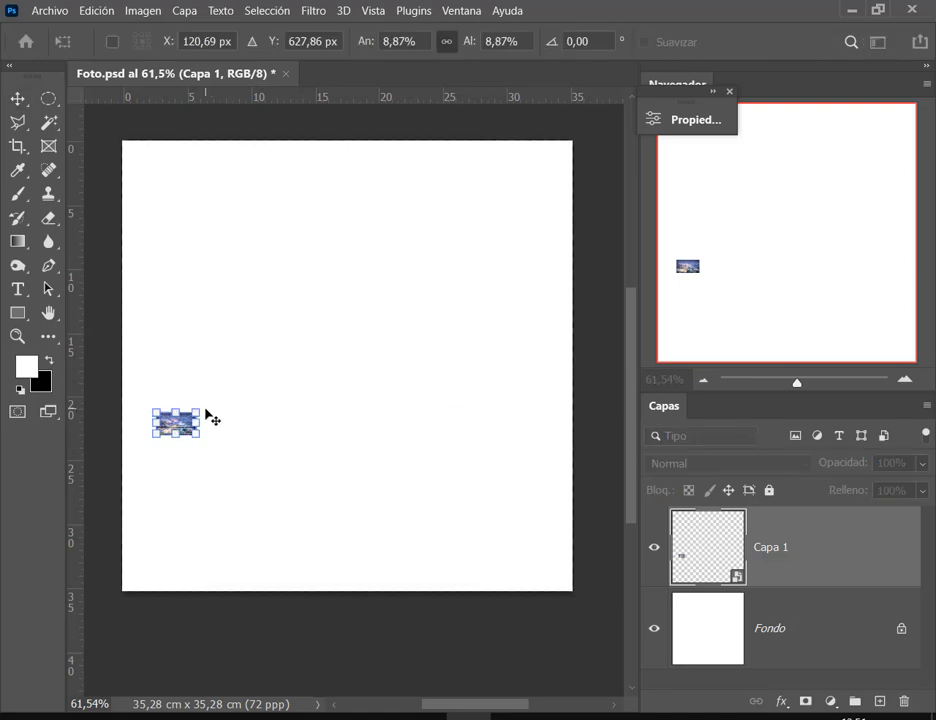
pyautogui.moveTo(209, 413); pyautogui.dragTo(543, 274)
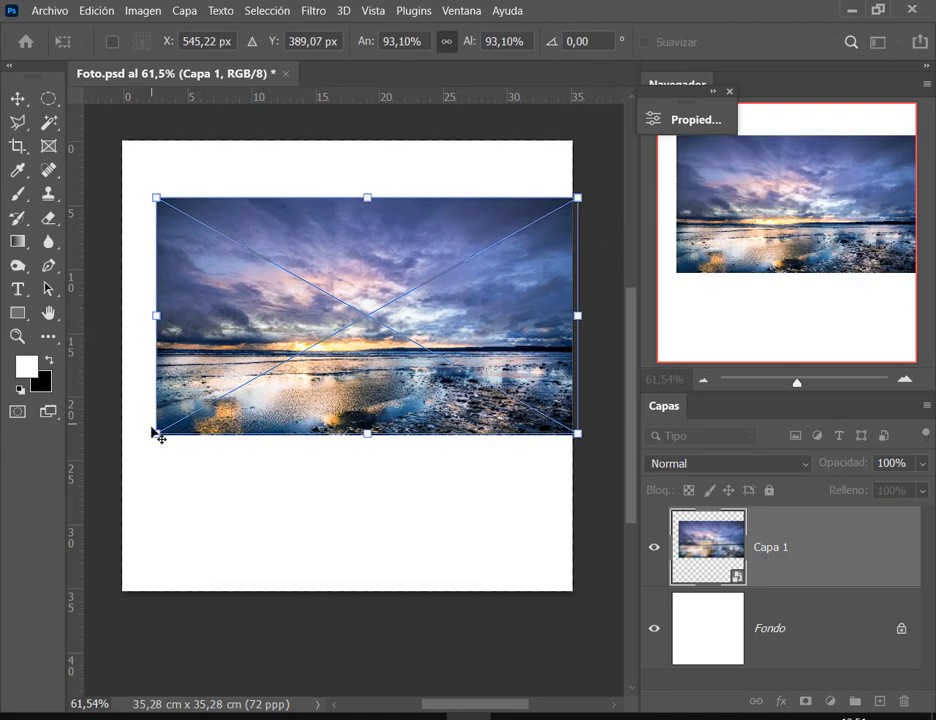
pyautogui.moveTo(155, 435); pyautogui.dragTo(112, 466)
pyautogui.moveTo(454, 392); pyautogui.dragTo(452, 404)
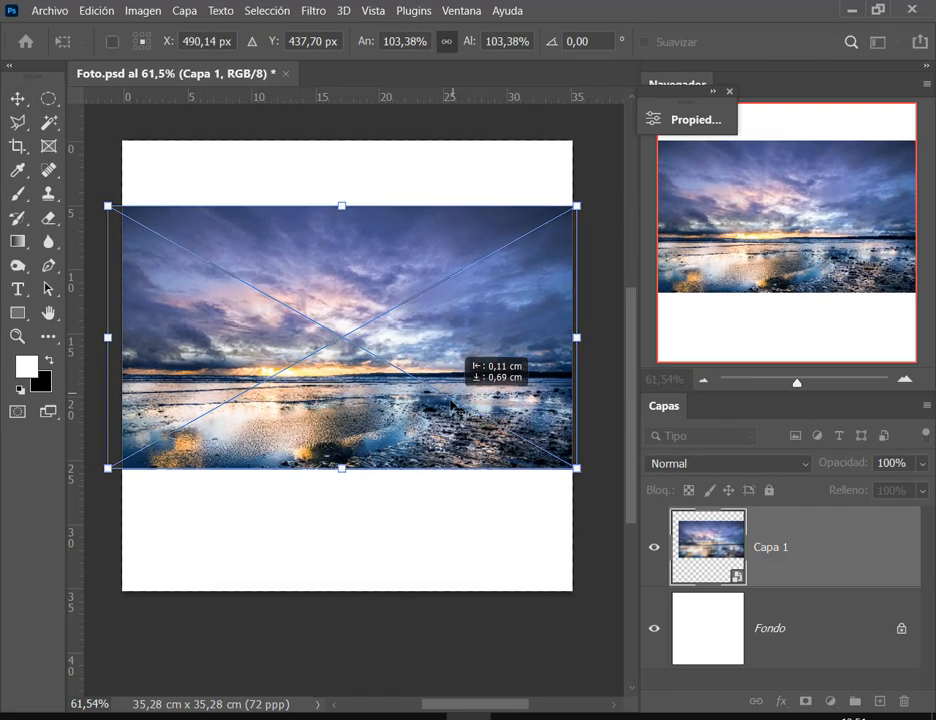
pyautogui.press('Return')
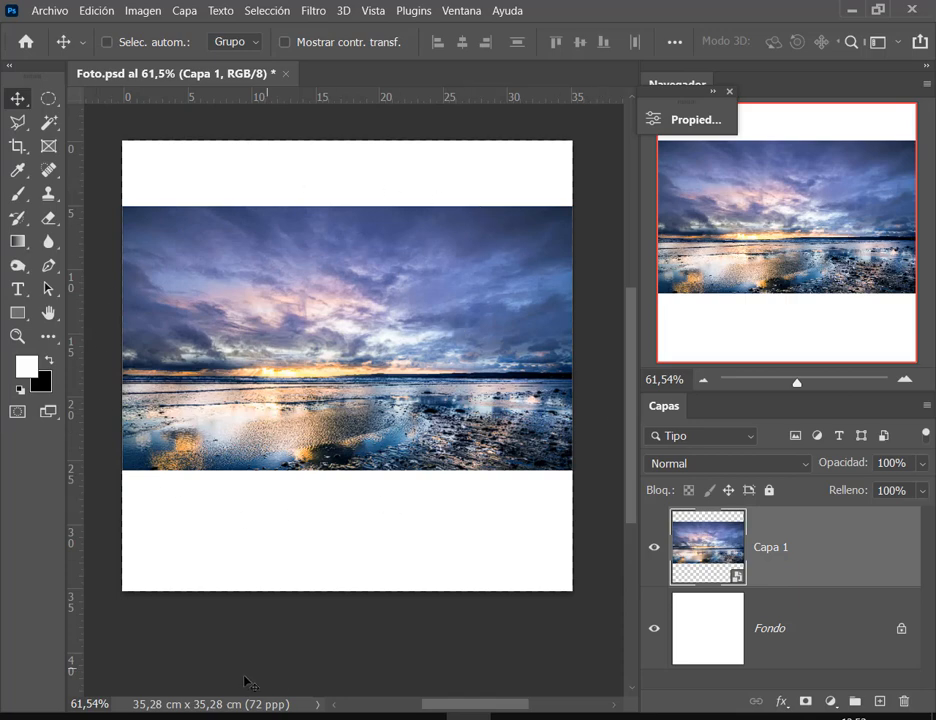
# Switch to the Google Meet call in Chrome and read the students' chat messages.
pyautogui.moveTo(245, 718)
pyautogui.click(120, 630)
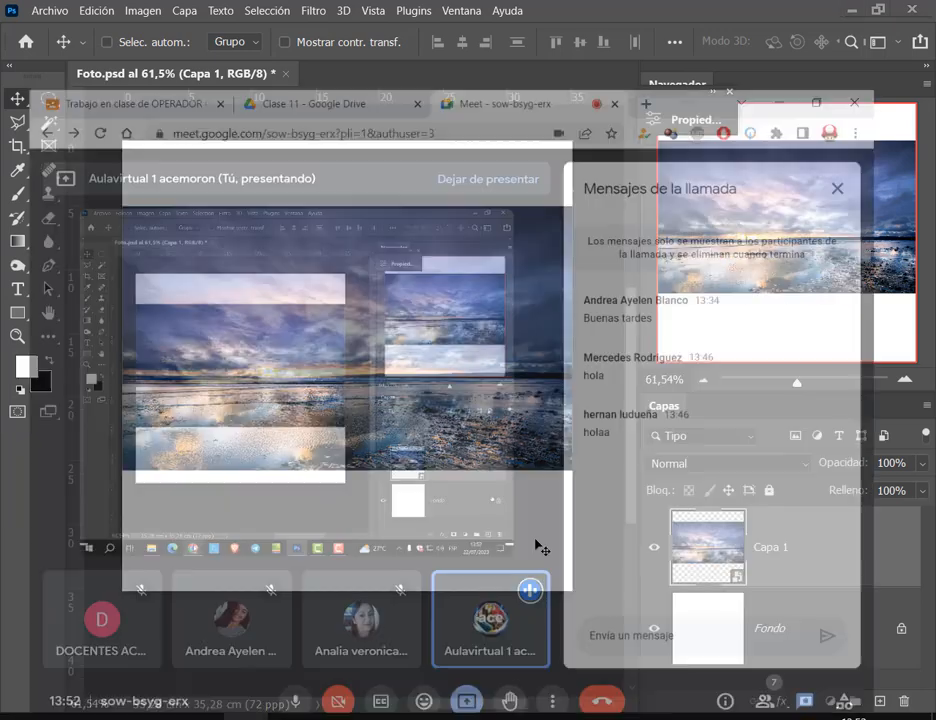
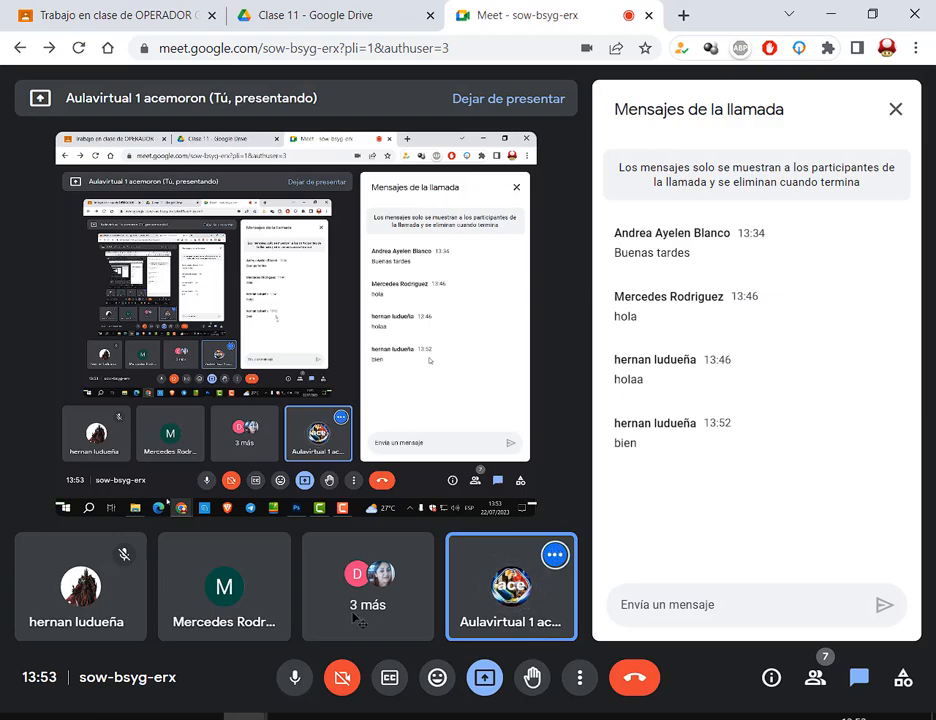
# Return to Photoshop and close Foto.psd without saving the changes.
pyautogui.click(468, 719)
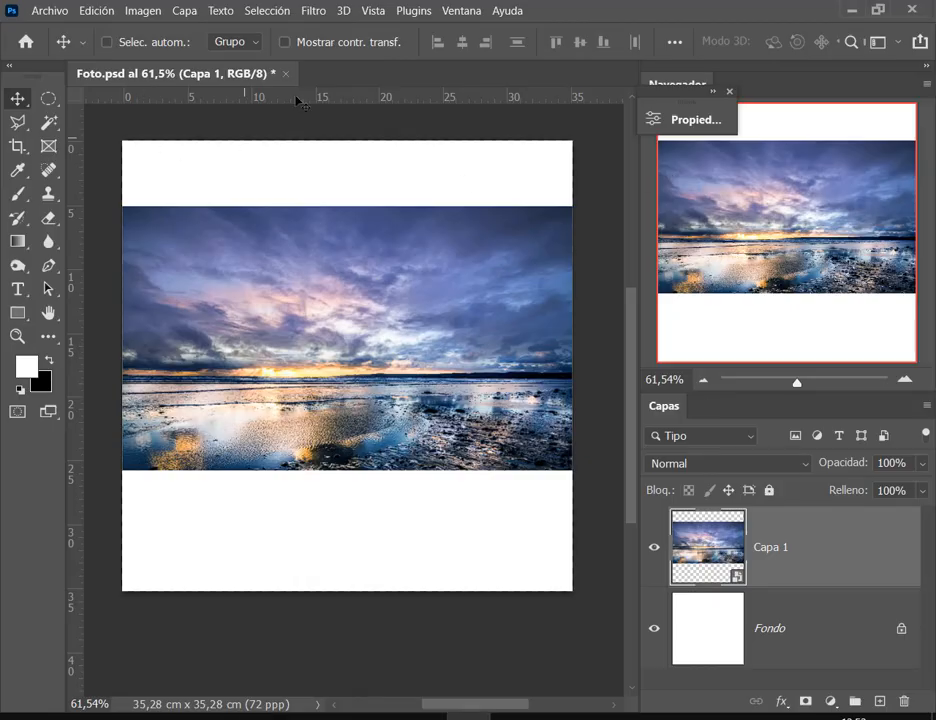
pyautogui.click(286, 73)
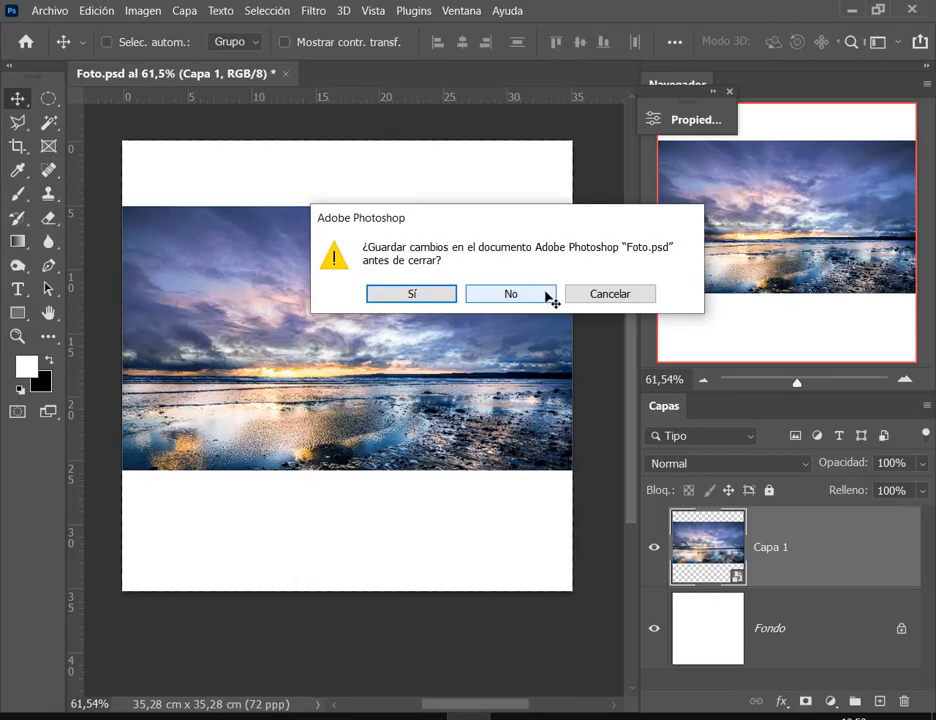
pyautogui.click(548, 295)
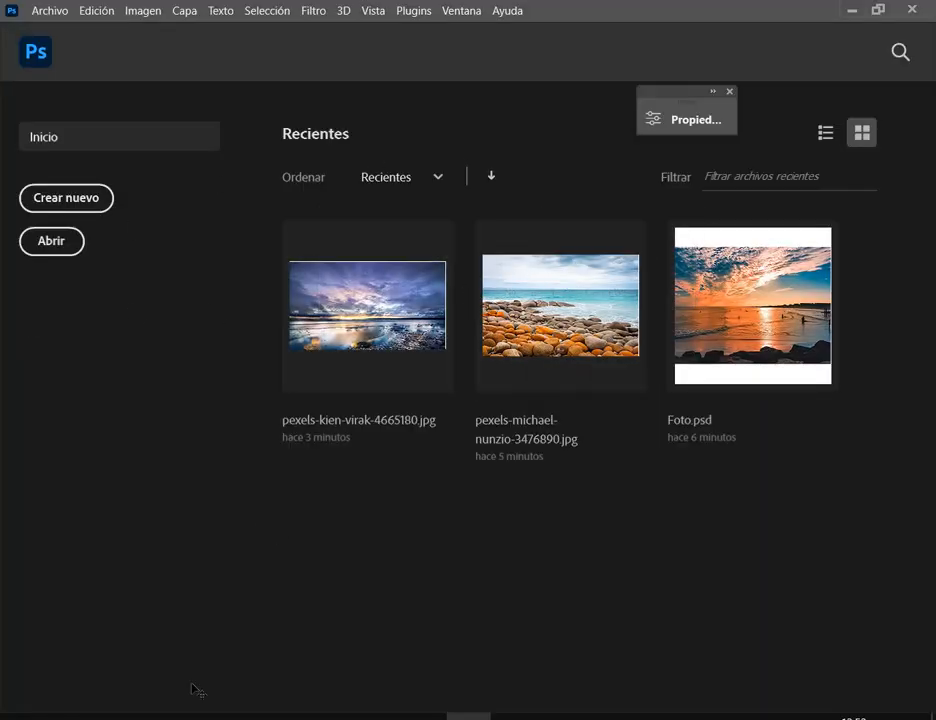
# Switch to Chrome and show the Google Classroom classwork page with the Photoshop - Clase 11 assignment.
pyautogui.moveTo(155, 716)
pyautogui.moveTo(255, 686)
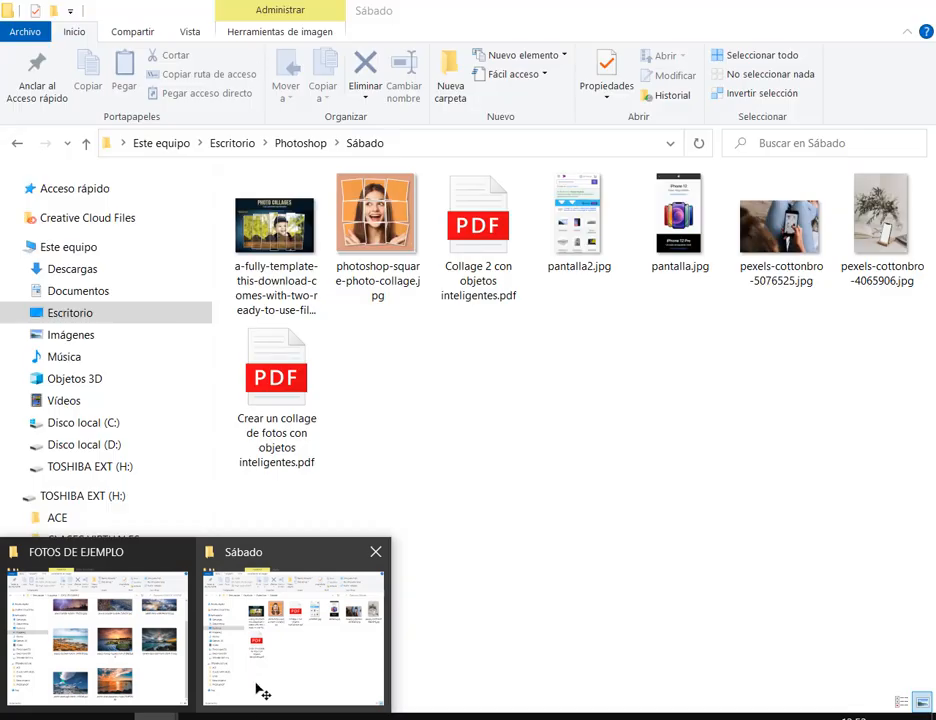
pyautogui.moveTo(244, 716)
pyautogui.click(167, 641)
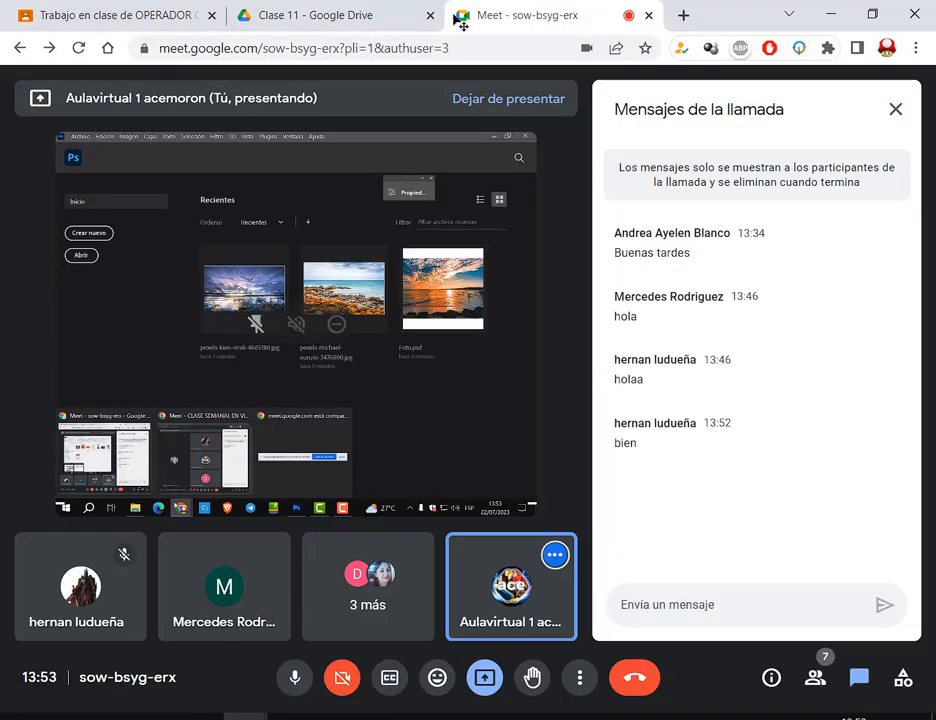
pyautogui.click(342, 8)
pyautogui.hotkey('ctrl', 'shift', 'Tab')
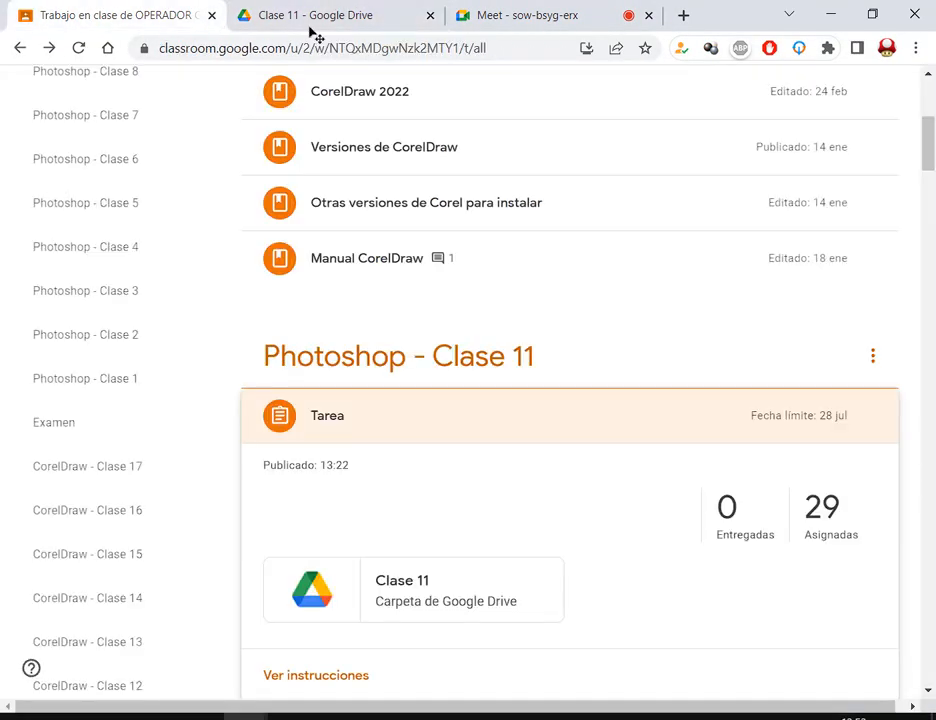
# Switch to the Clase 11 folder in Google Drive and look over its PDF guides and sample images.
pyautogui.click(351, 8)
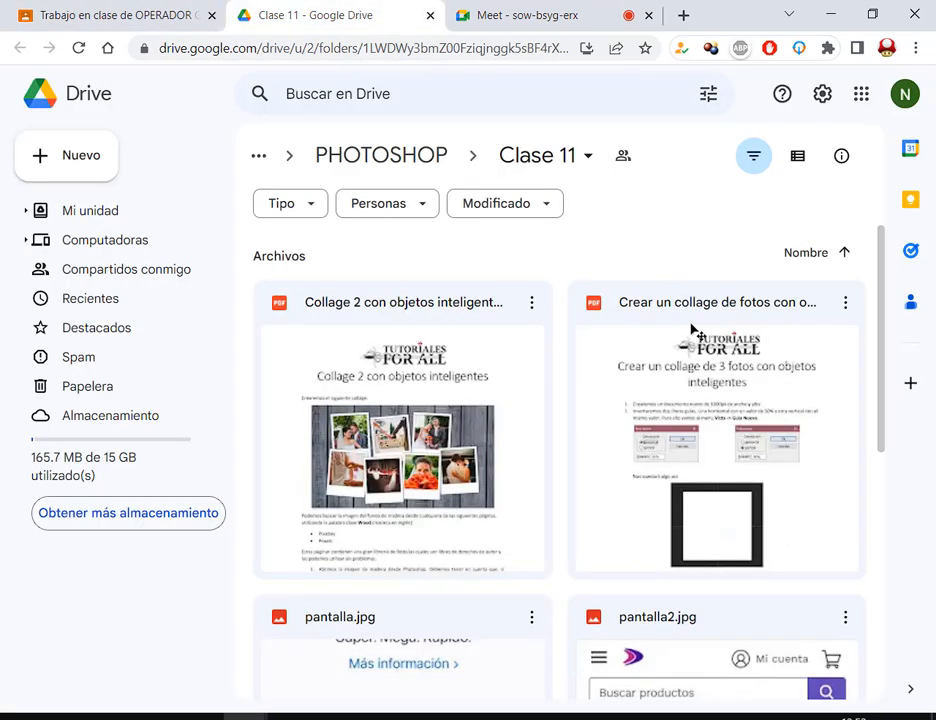
pyautogui.scroll(-2, 781, 340)
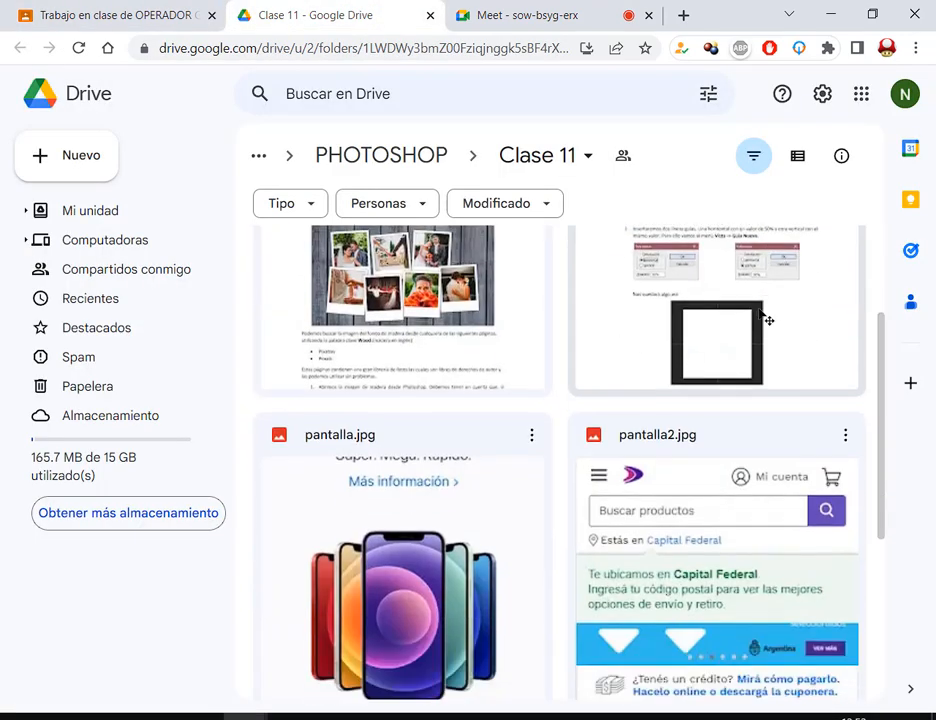
pyautogui.scroll(2, 702, 320)
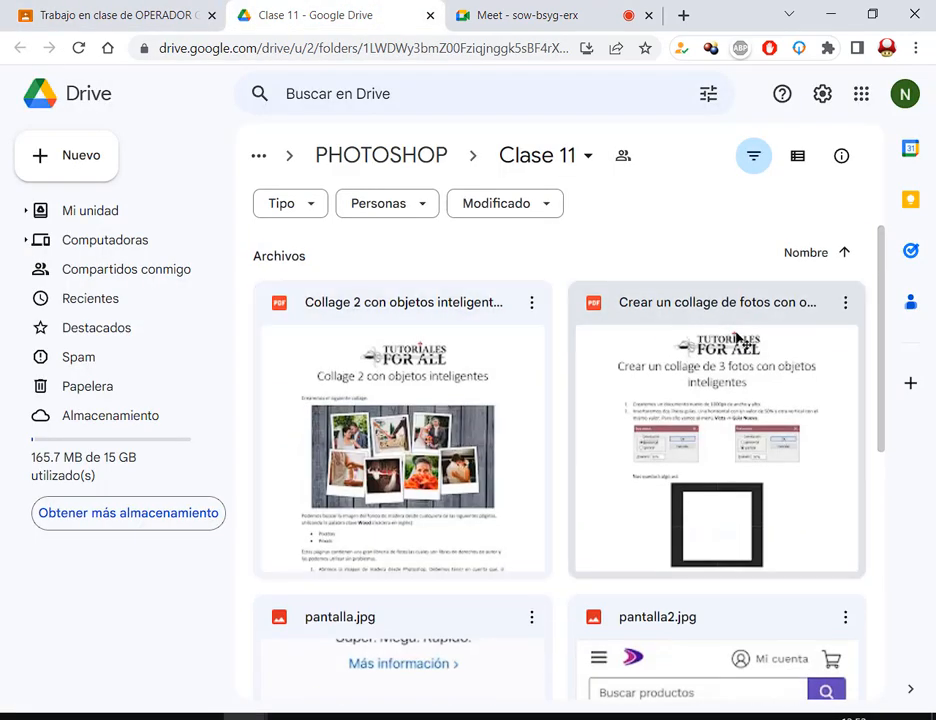
pyautogui.scroll(-5, 735, 338)
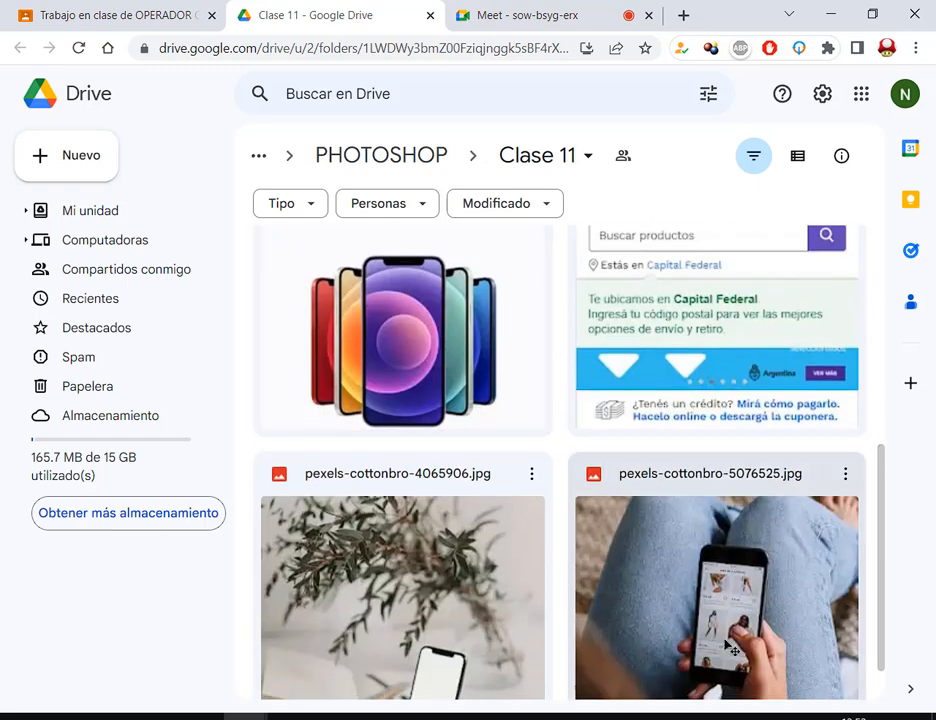
pyautogui.scroll(1, 683, 495)
pyautogui.scroll(4, 686, 500)
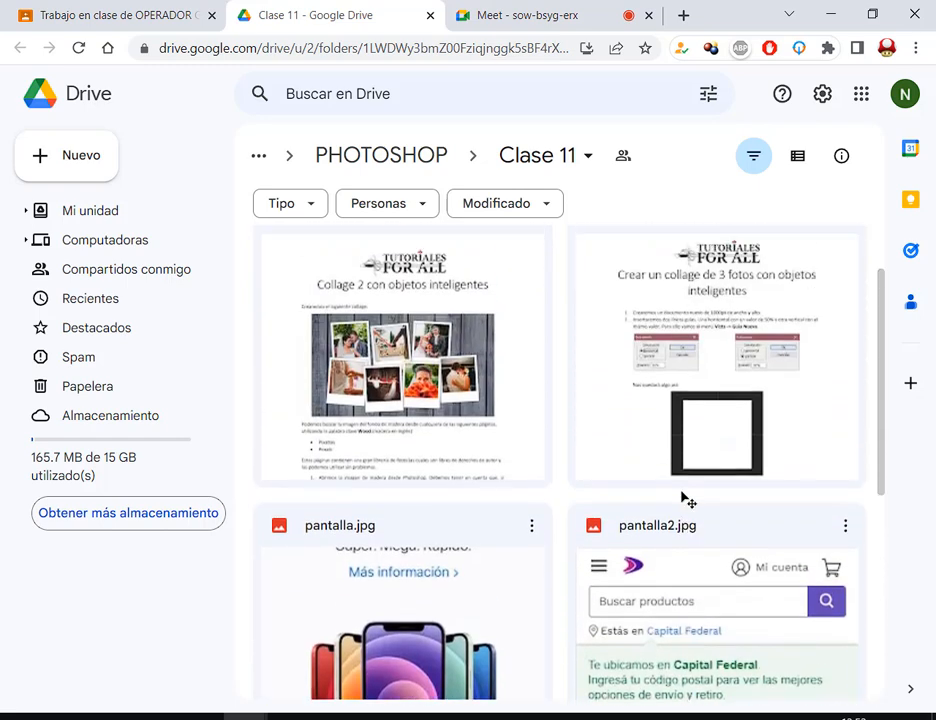
pyautogui.scroll(1, 673, 480)
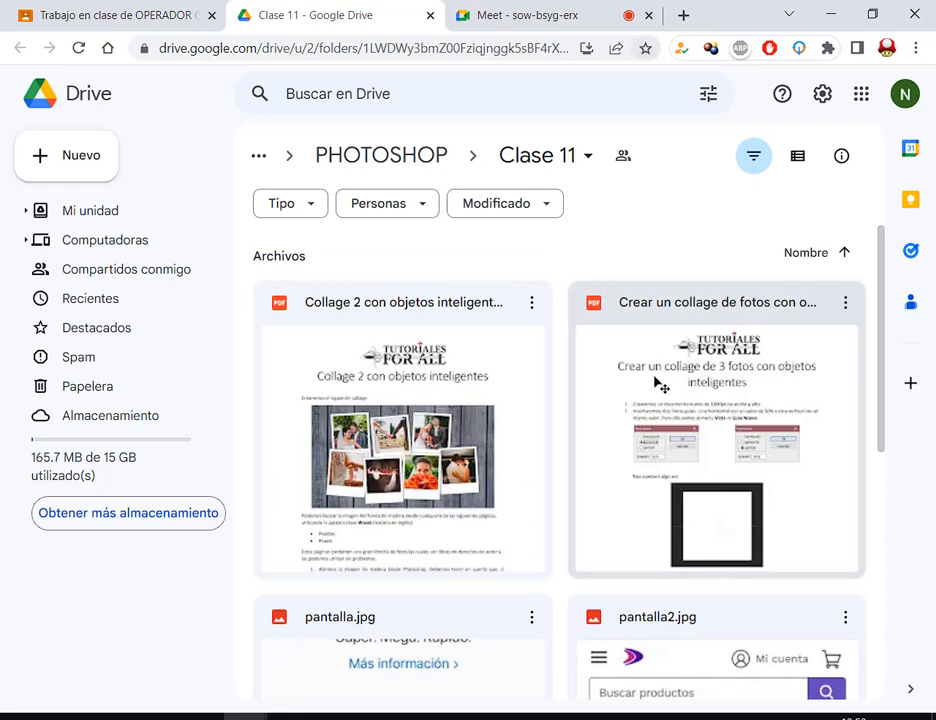
# Preview the Collage 2 PDF and the three-photo collage PDF through its final page, closing each preview.
pyautogui.doubleClick(318, 328)
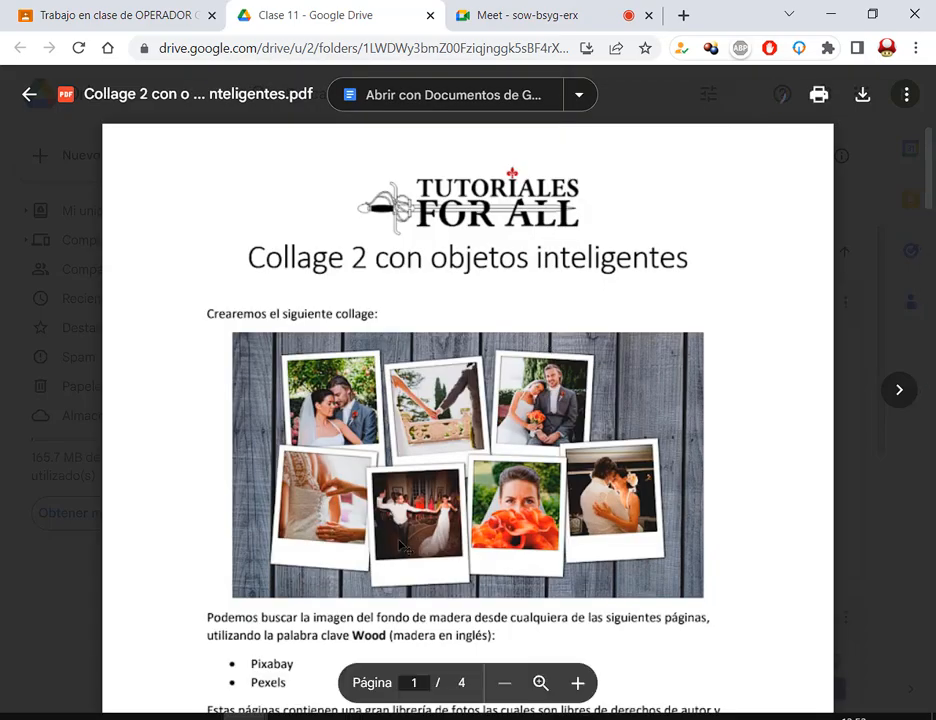
pyautogui.press('Escape')
pyautogui.doubleClick(727, 457)
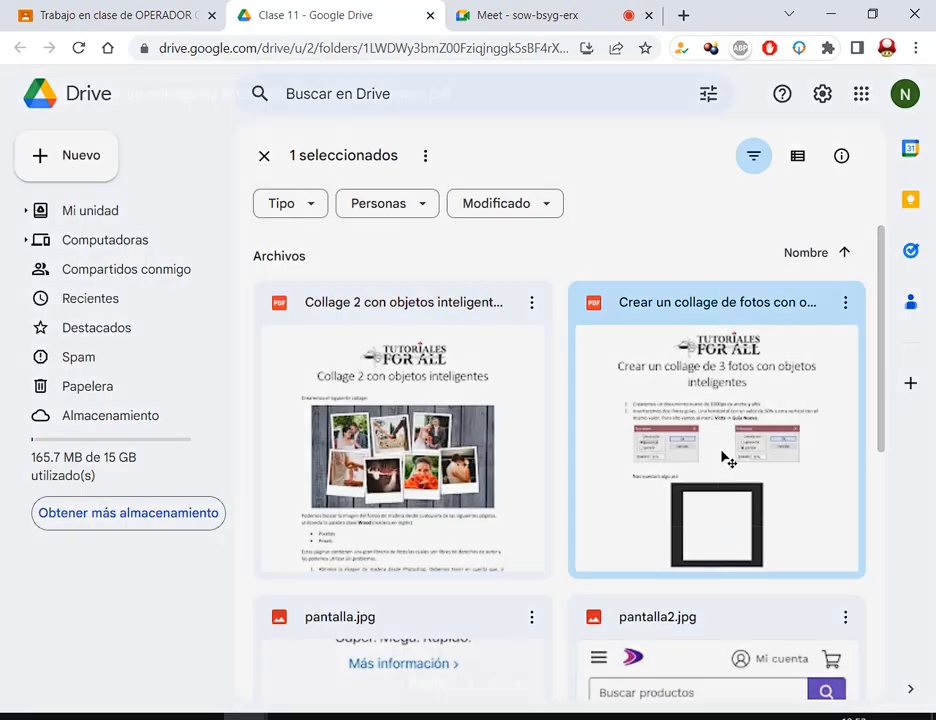
pyautogui.scroll(-10, 549, 376)
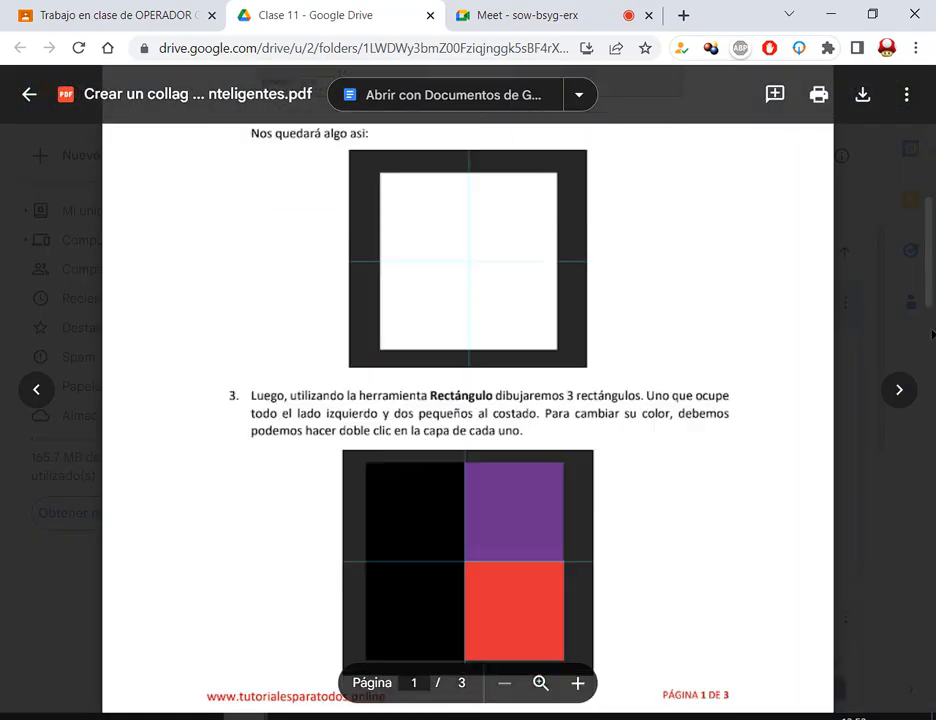
pyautogui.scroll(-10, 497, 345)
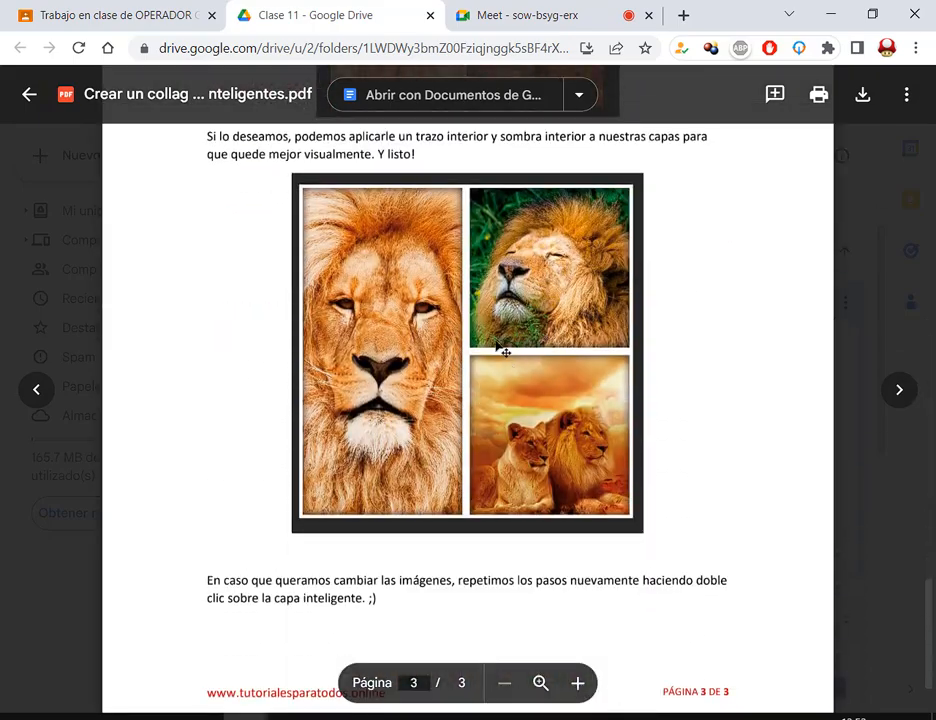
pyautogui.press('Escape')
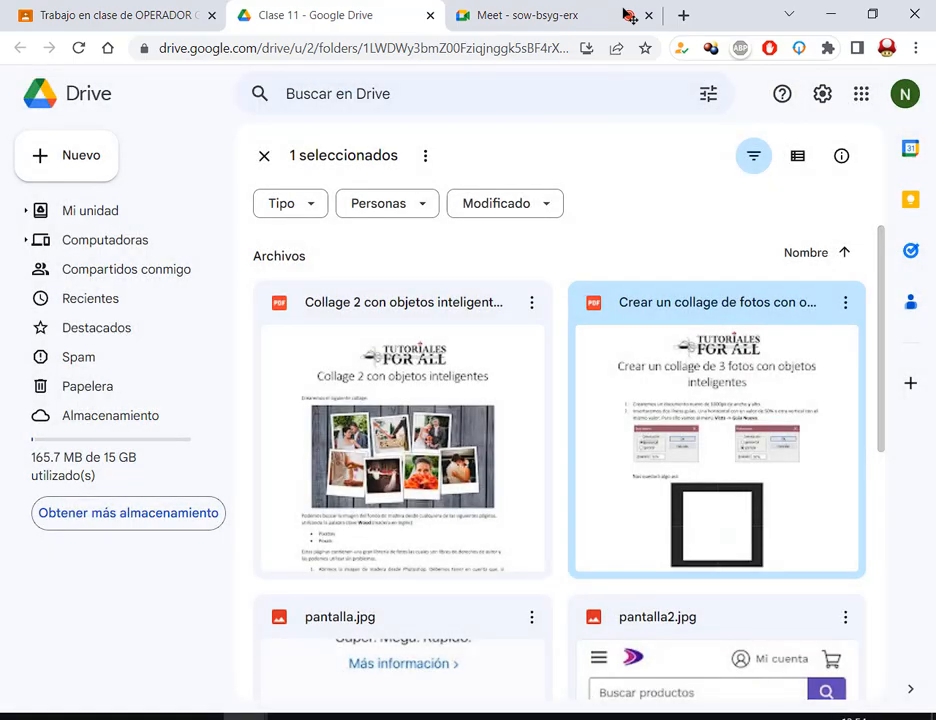
# Check the Meet call chat, and open the freepik.es home page in a new browser tab, dismissing the Google sign-in prompt.
pyautogui.click(577, 12)
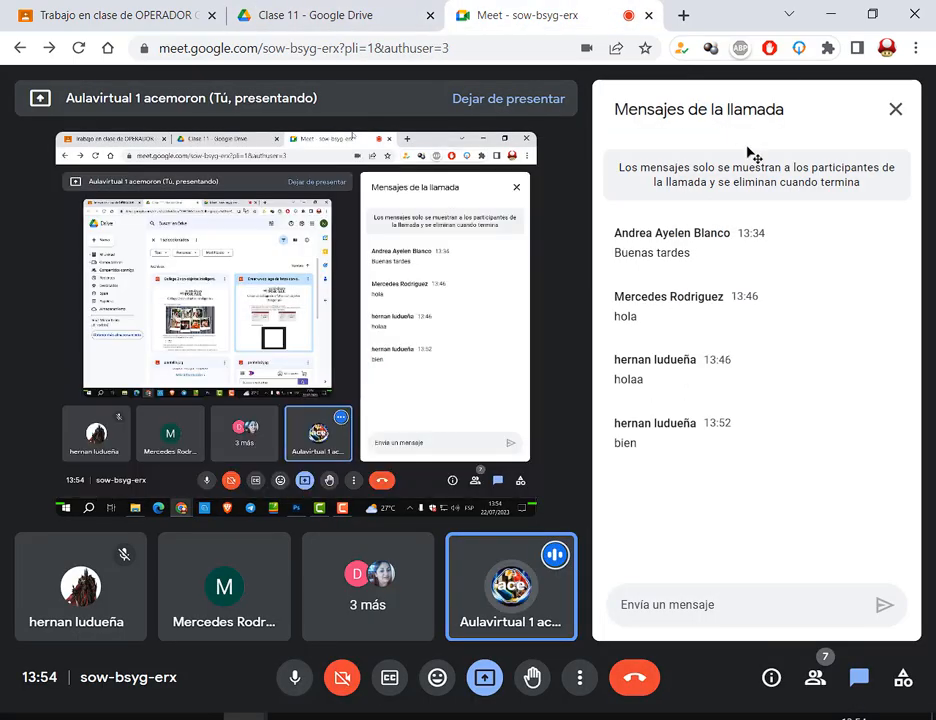
pyautogui.click(684, 16)
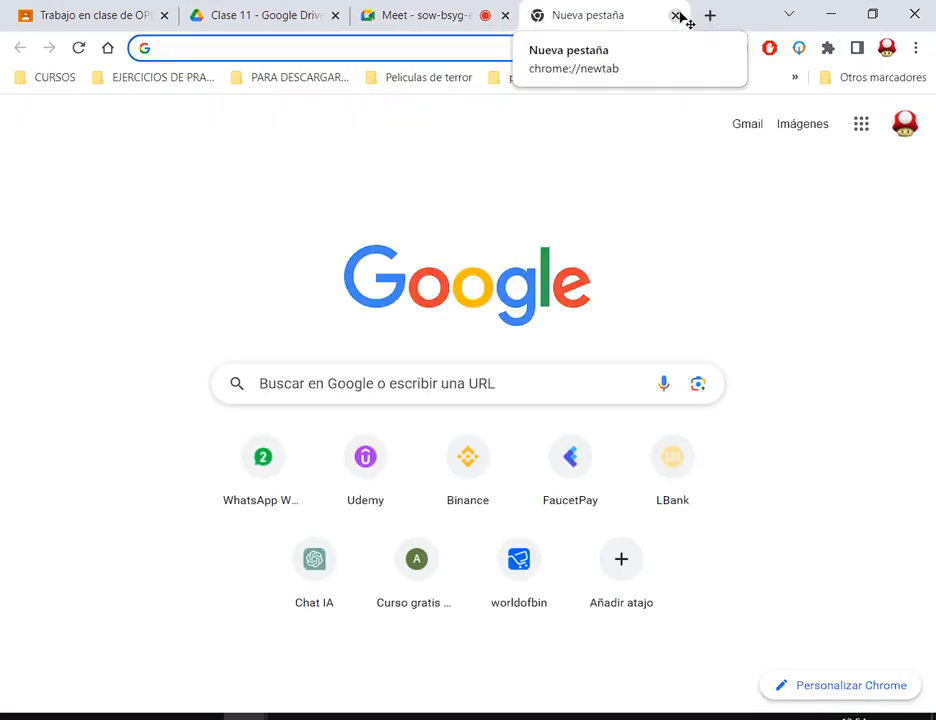
pyautogui.write('freepik')
pyautogui.press('Delete')
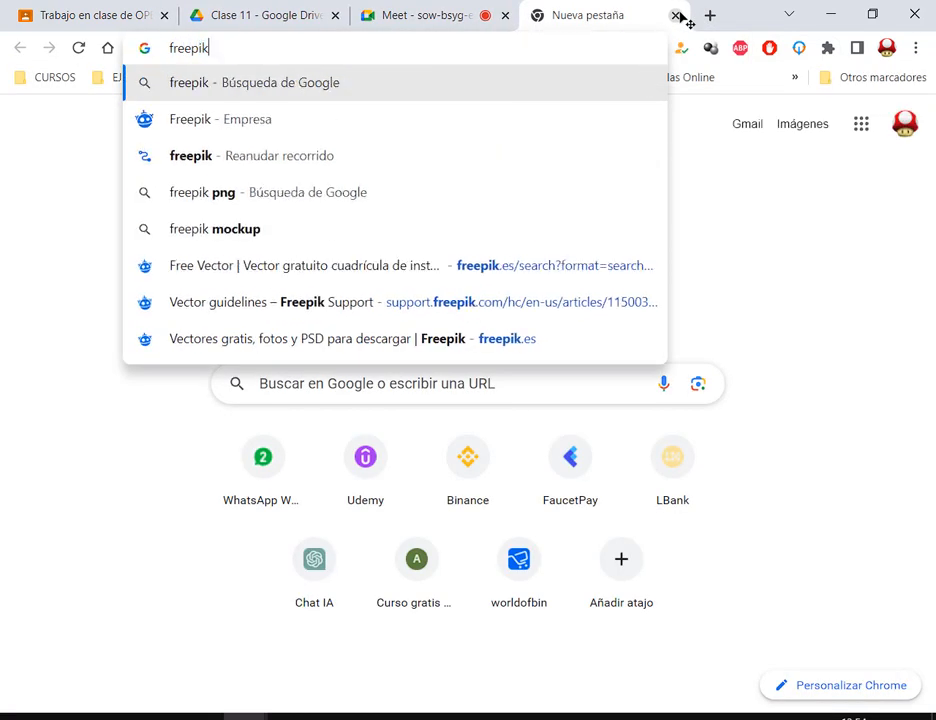
pyautogui.press('Return')
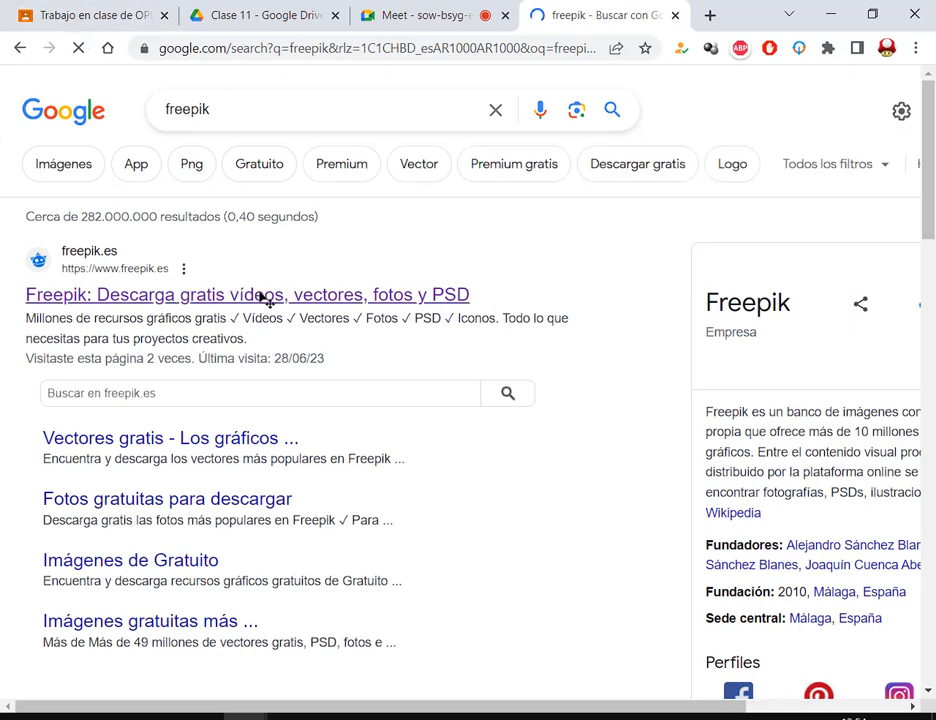
pyautogui.click(255, 292)
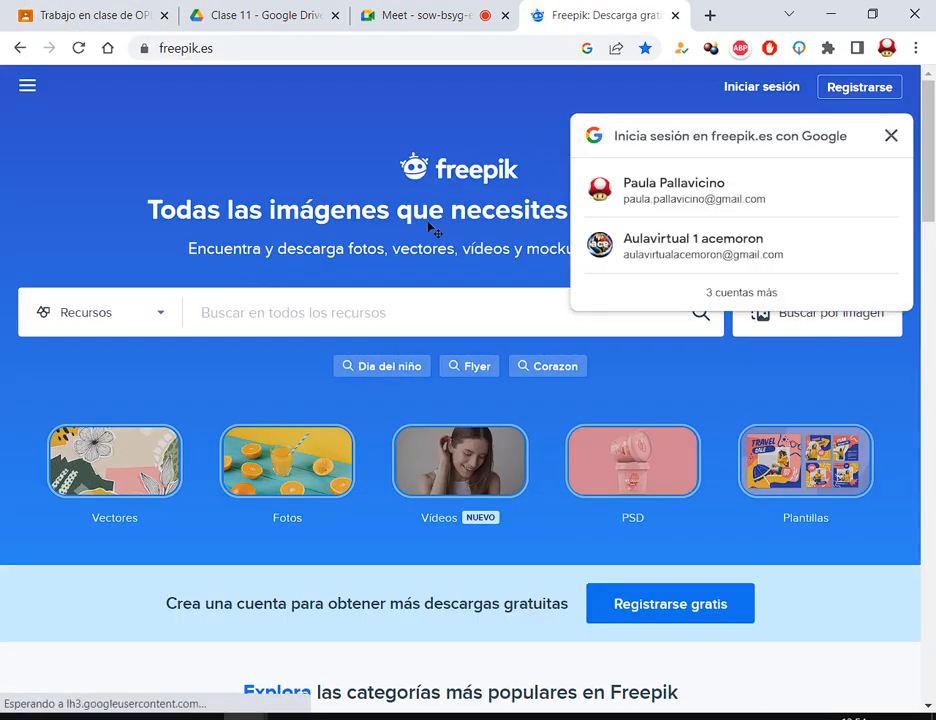
pyautogui.click(890, 136)
# Restrict the Freepik search to PSD resources and search for "mockup".
pyautogui.click(152, 315)
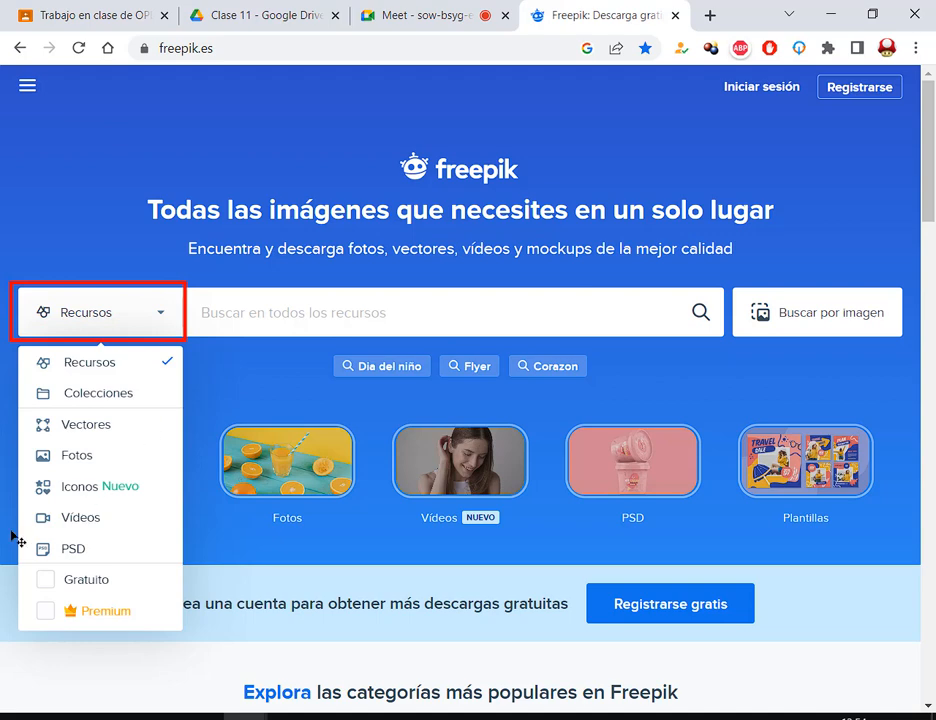
pyautogui.click(156, 321)
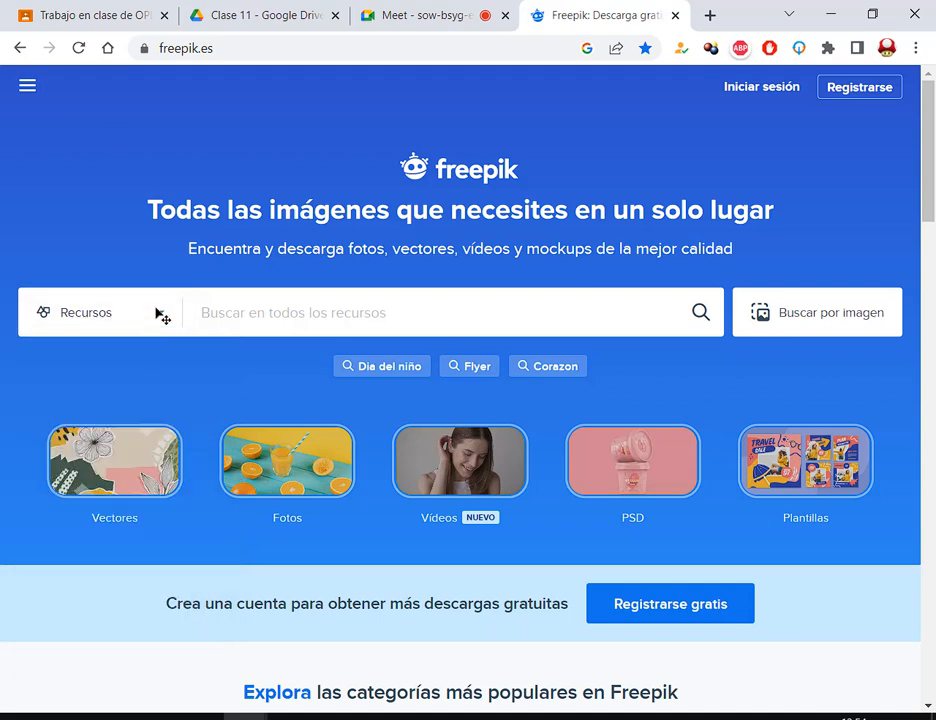
pyautogui.click(160, 316)
pyautogui.click(56, 549)
pyautogui.click(270, 316)
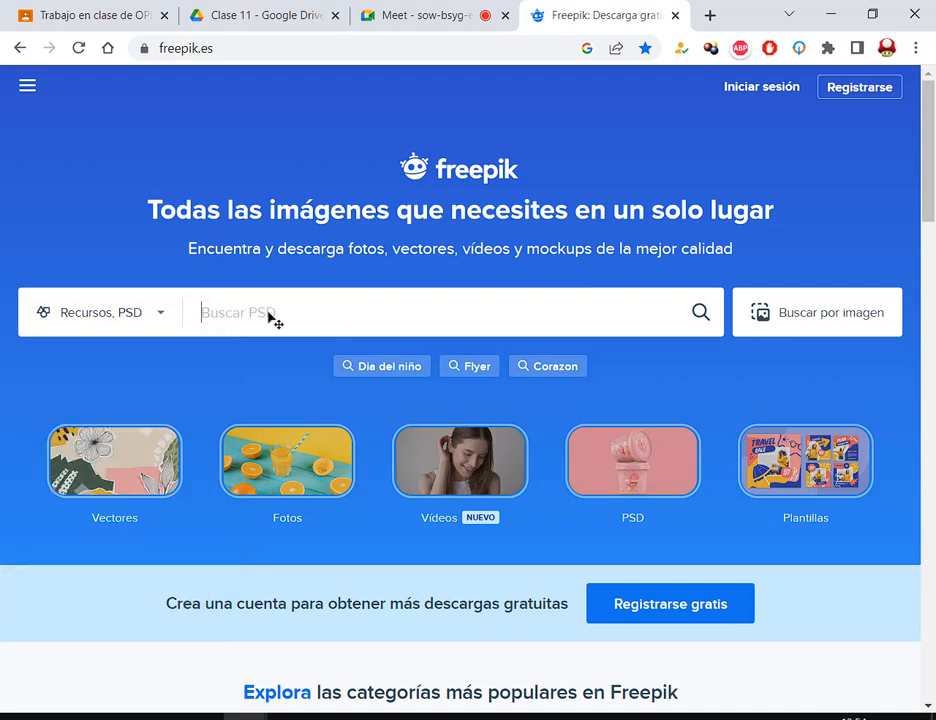
pyautogui.write('mockup')
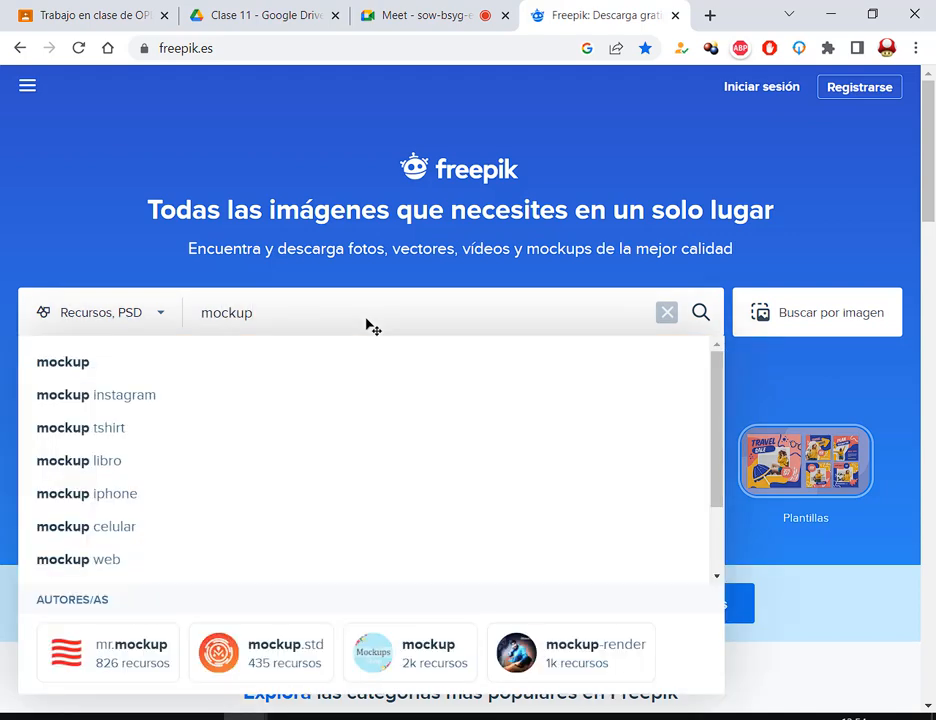
pyautogui.click(54, 368)
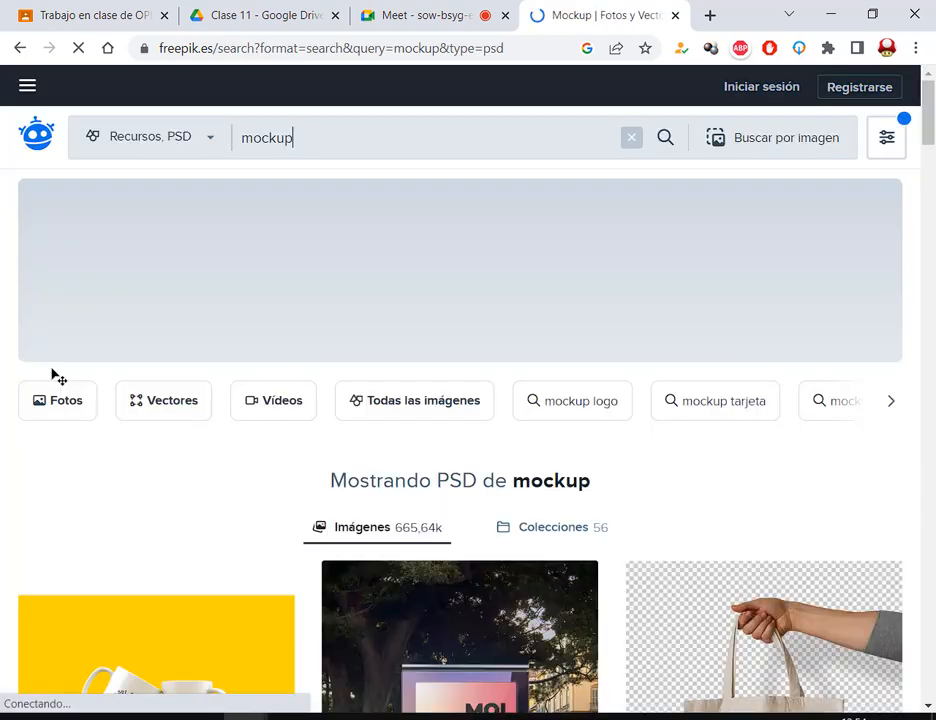
# Browse the PSD mockup results, examining the kinds of products offered and which designs carry the premium crown.
pyautogui.scroll(-4, 850, 240)
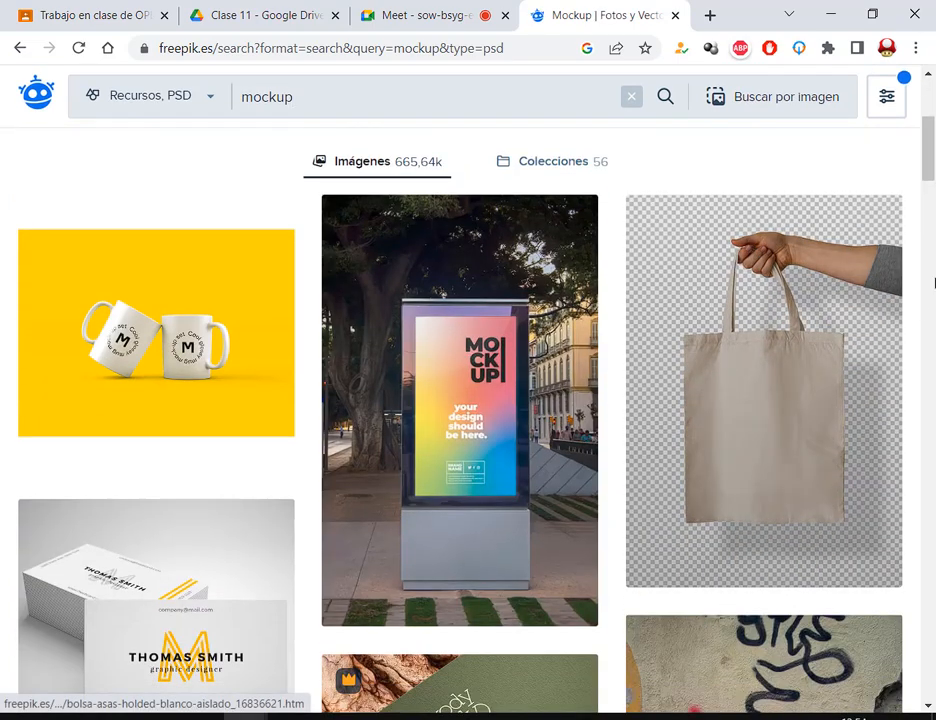
pyautogui.scroll(-3, 918, 348)
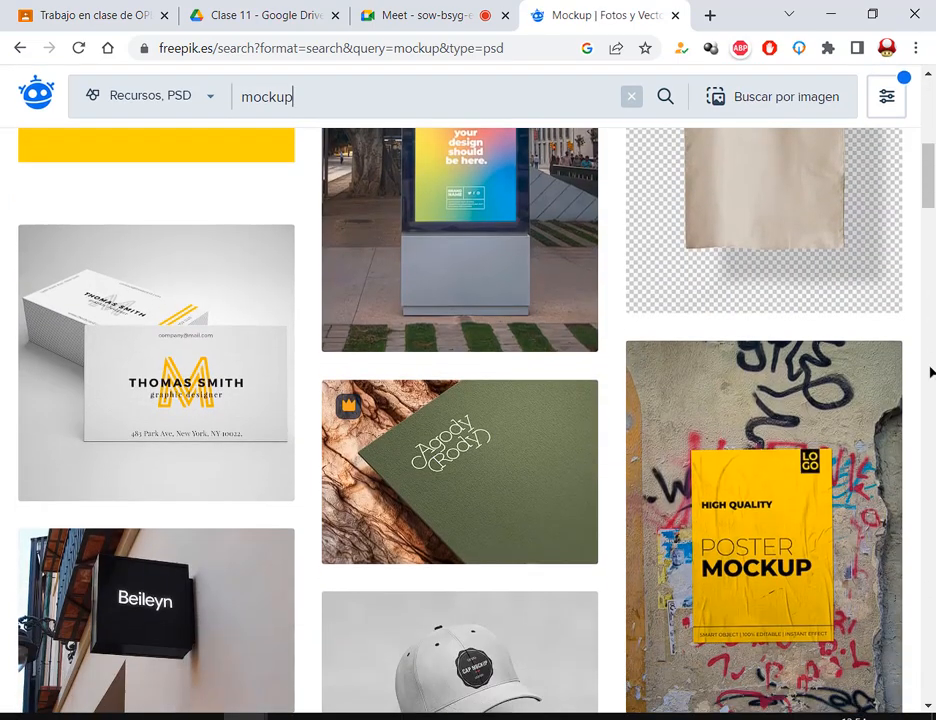
pyautogui.scroll(-3, 918, 367)
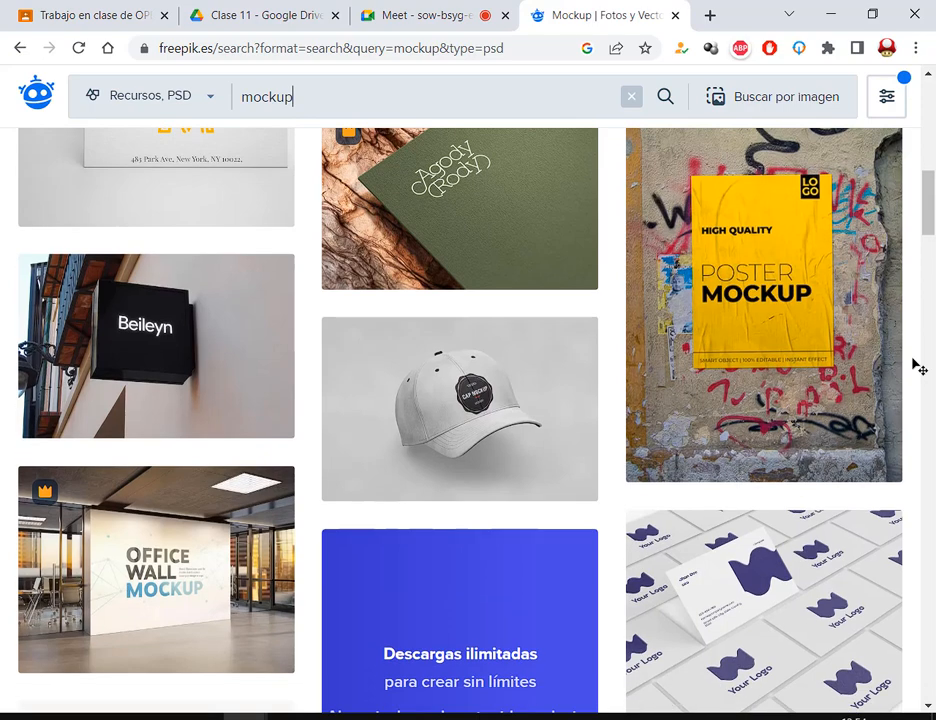
pyautogui.scroll(-3, 918, 367)
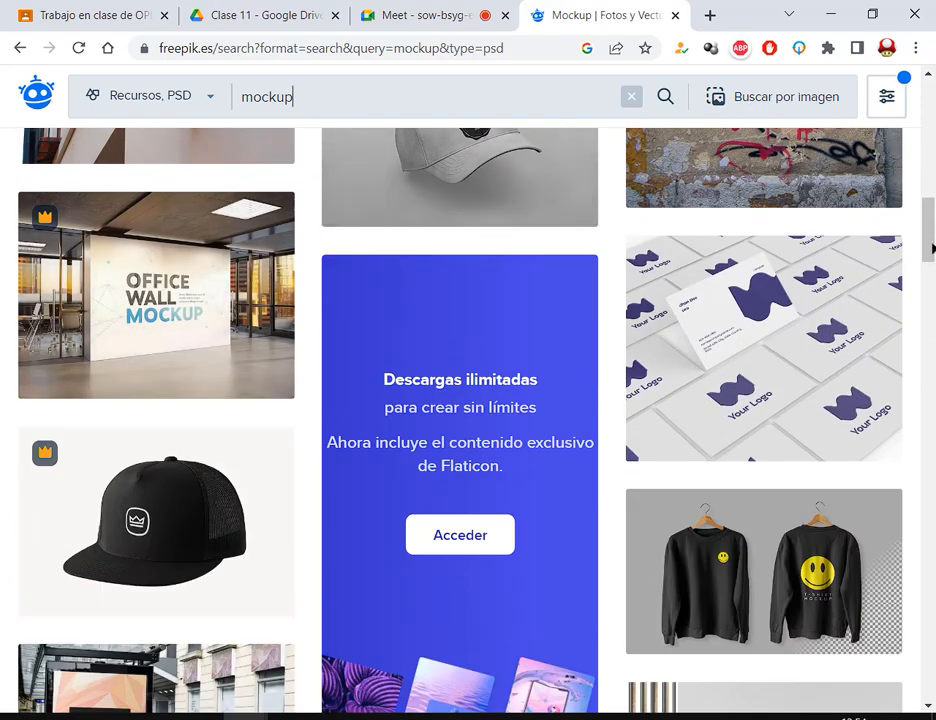
pyautogui.scroll(-3, 640, 310)
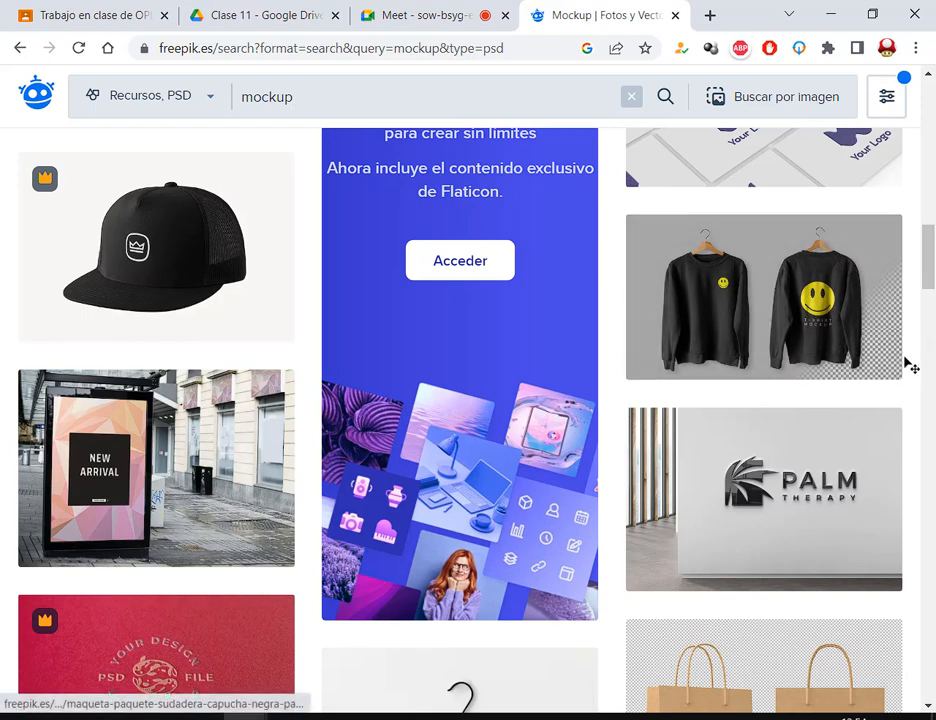
pyautogui.scroll(-3, 908, 380)
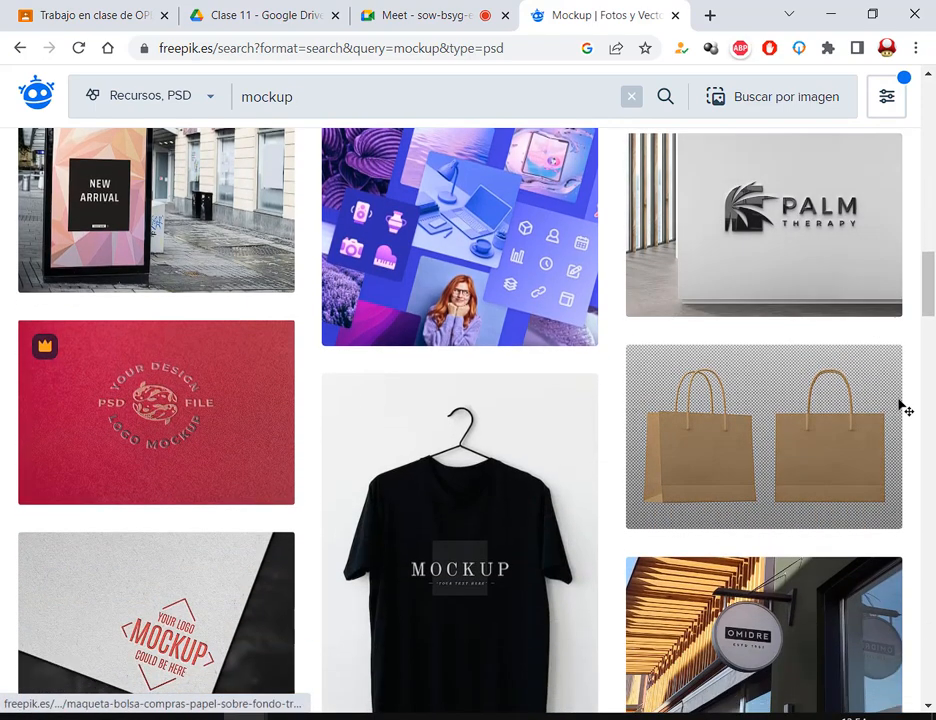
pyautogui.scroll(-2, 905, 408)
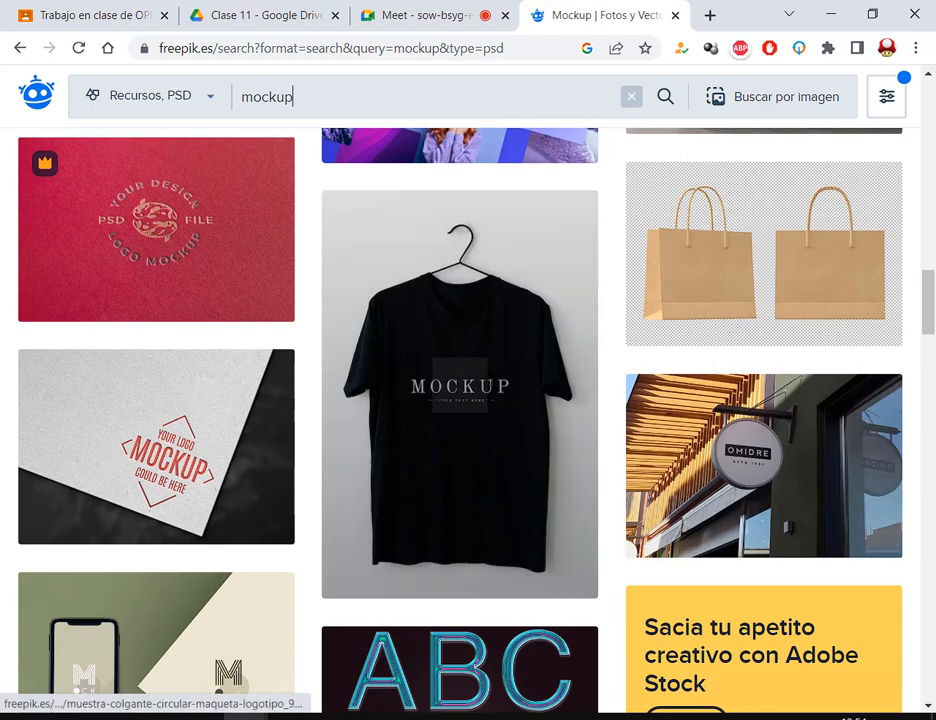
pyautogui.scroll(-3, 927, 413)
pyautogui.scroll(1, 463, 203)
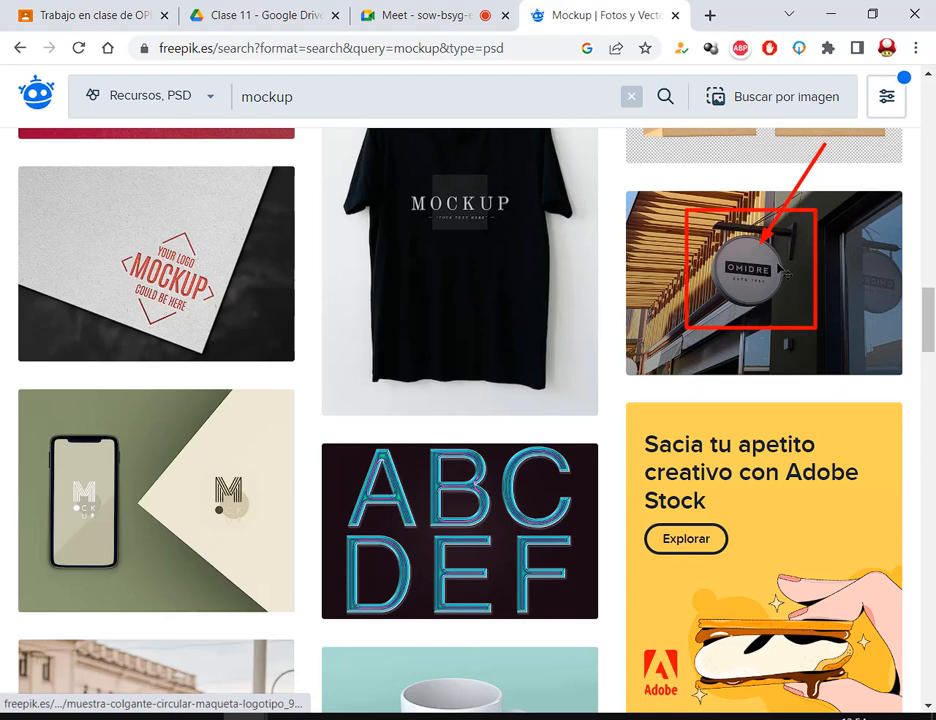
pyautogui.scroll(-3, 786, 268)
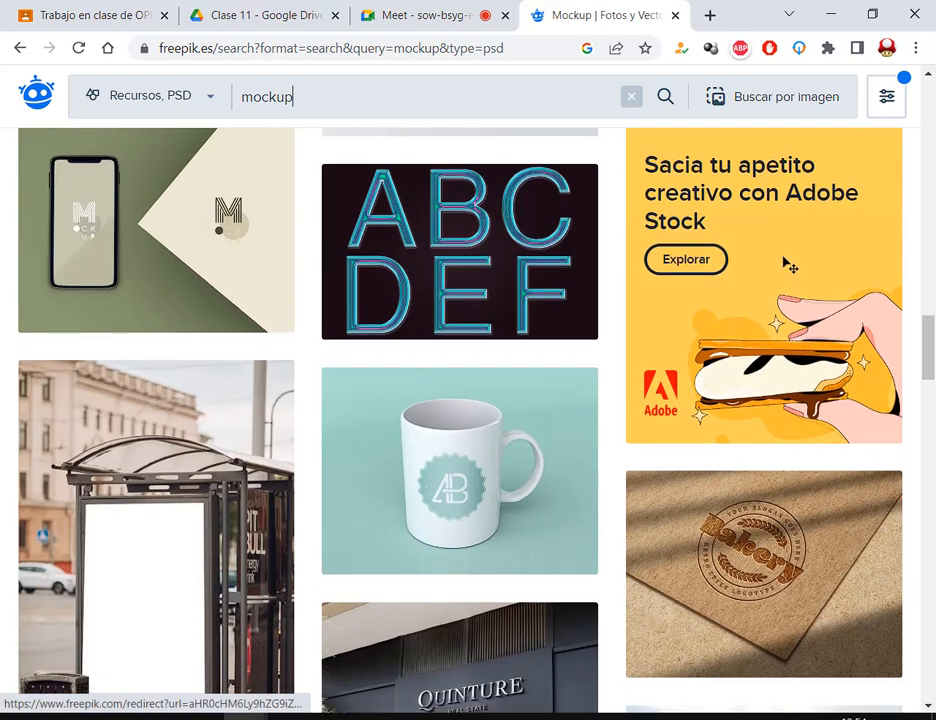
pyautogui.scroll(-2, 788, 266)
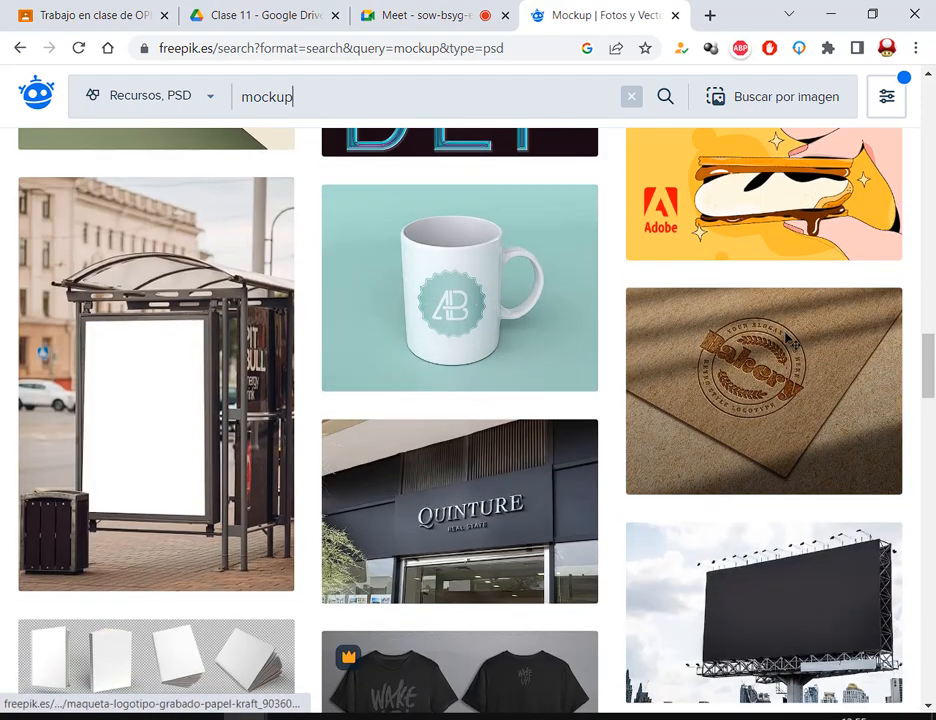
pyautogui.scroll(-4, 548, 358)
pyautogui.scroll(-1, 931, 357)
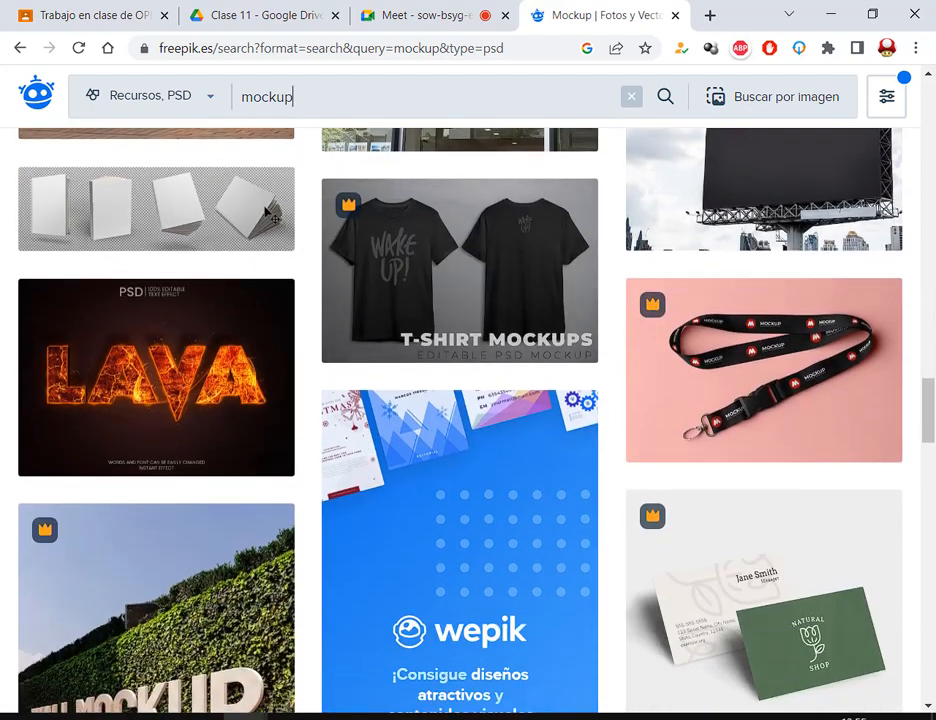
pyautogui.moveTo(389, 164); pyautogui.dragTo(358, 199)
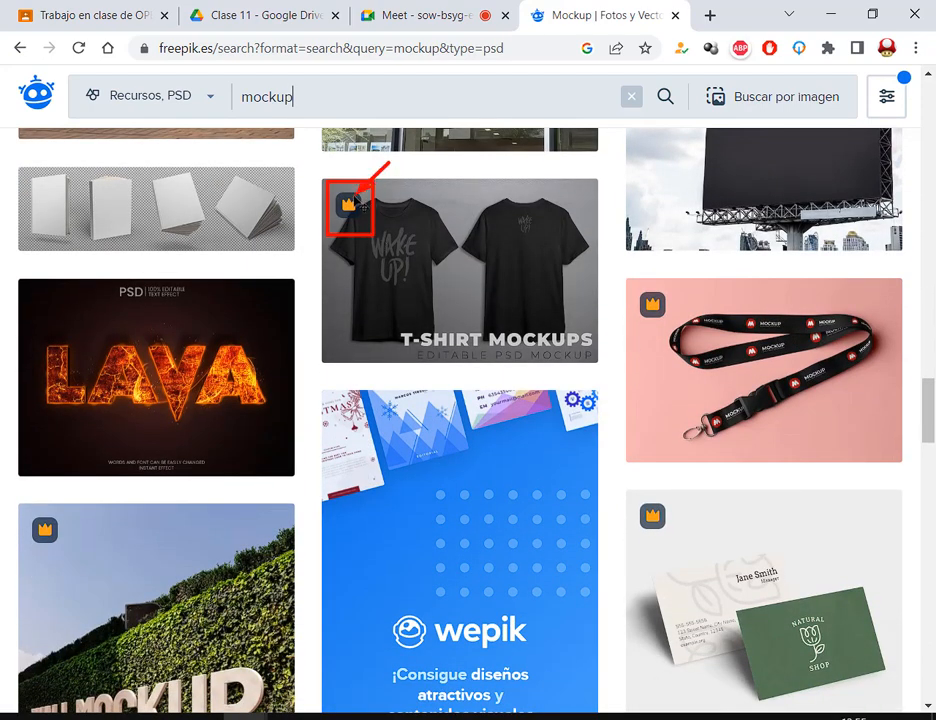
pyautogui.press('Escape')
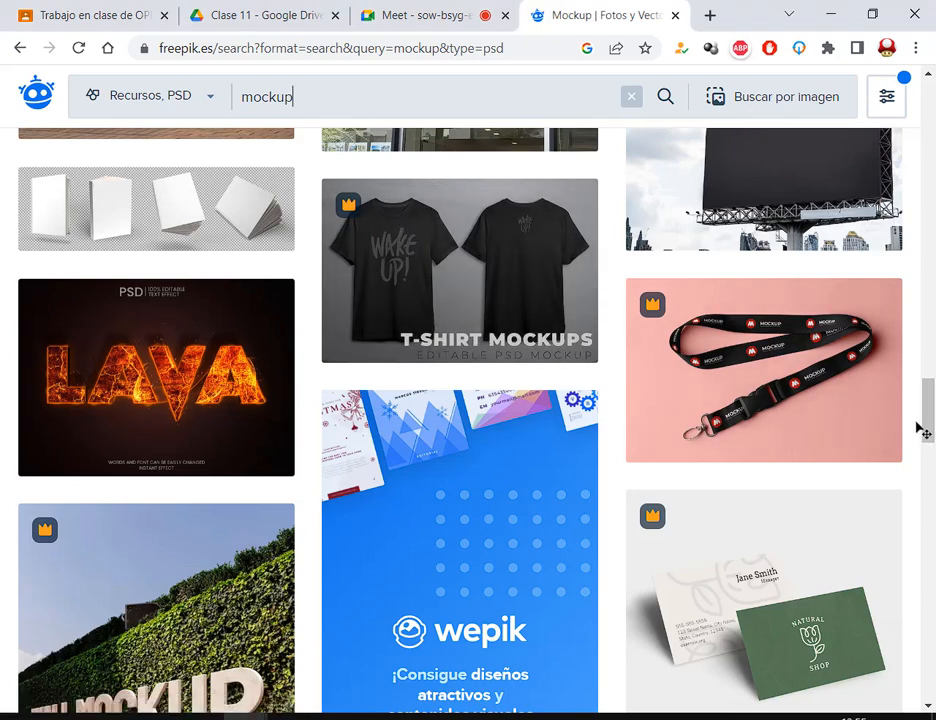
pyautogui.scroll(-4, 918, 428)
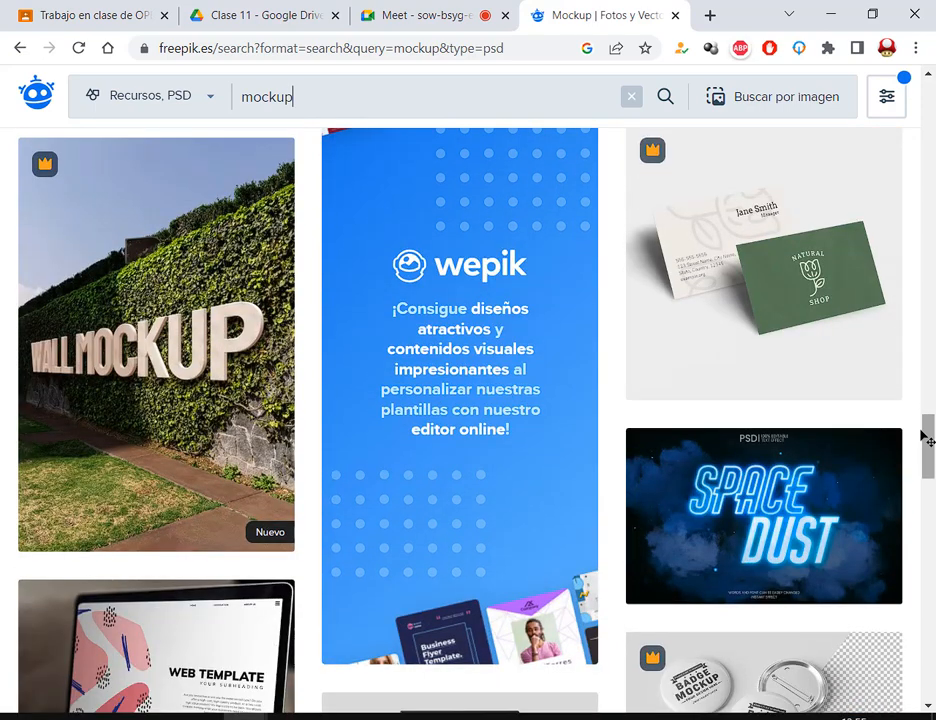
# Examine the white tote bag mockup among the results, outlining its printed design area and pointing to it, and close its preview.
pyautogui.scroll(-4, 812, 397)
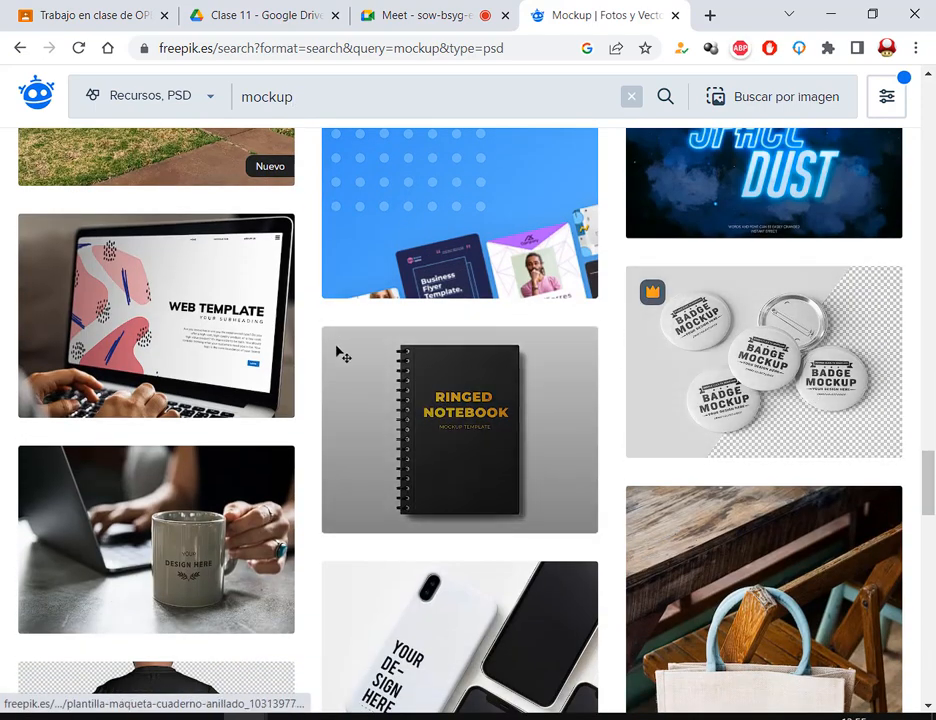
pyautogui.scroll(-3, 340, 355)
pyautogui.scroll(-4, 928, 400)
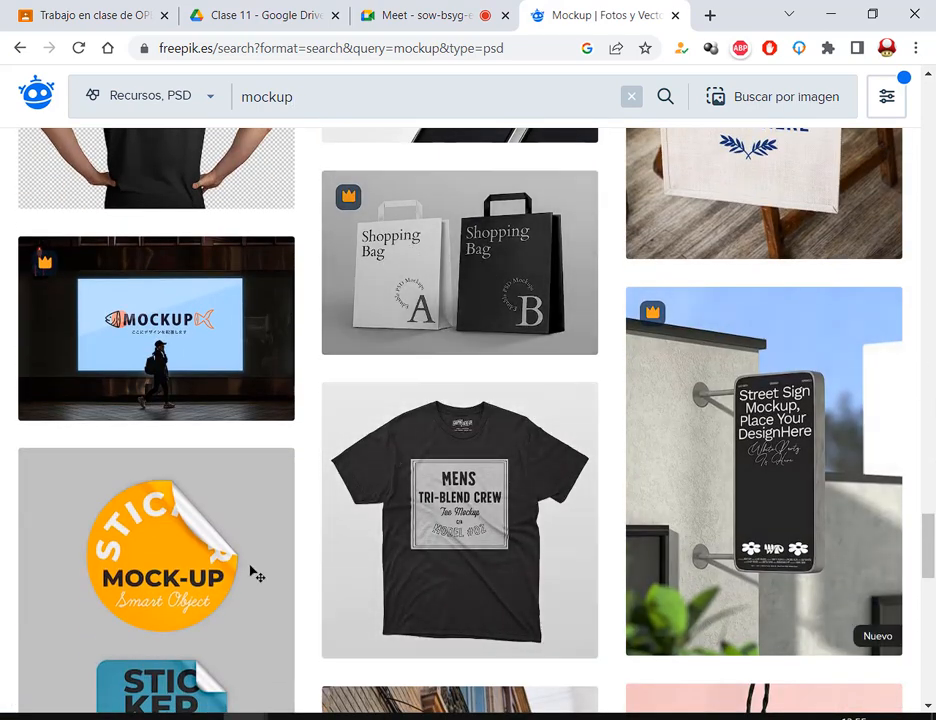
pyautogui.scroll(3, 710, 228)
pyautogui.click(836, 388)
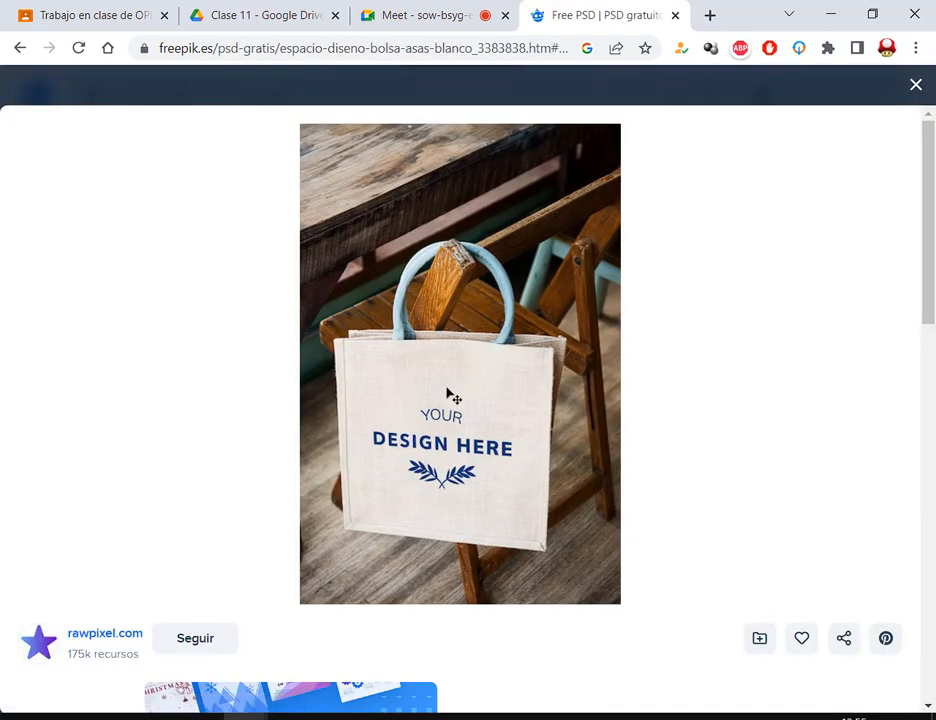
pyautogui.moveTo(358, 394); pyautogui.dragTo(531, 501)
pyautogui.moveTo(531, 369); pyautogui.dragTo(464, 437)
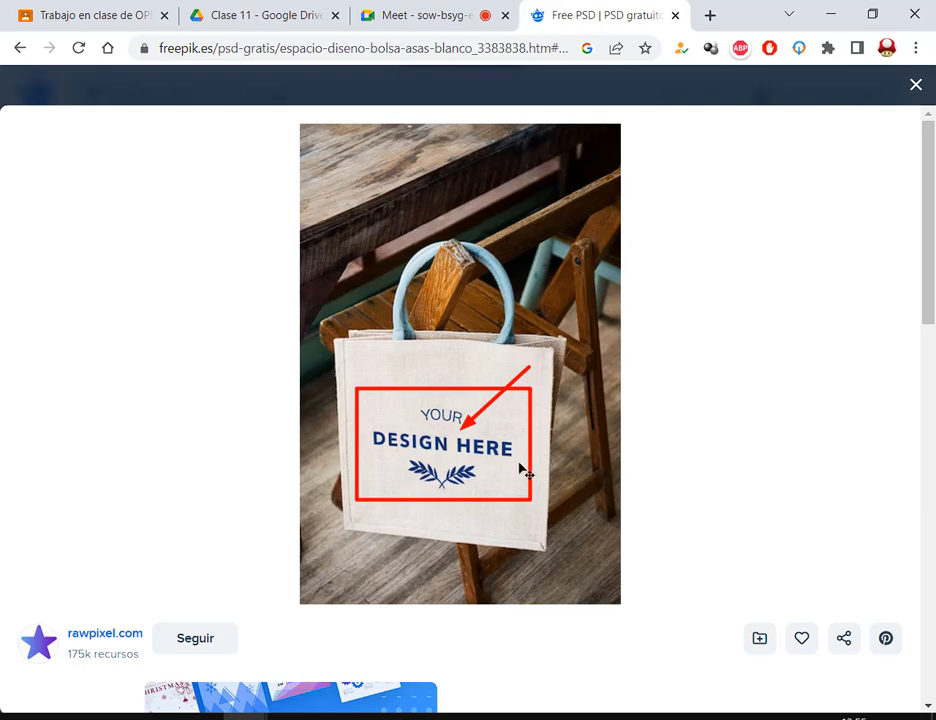
pyautogui.press('Escape')
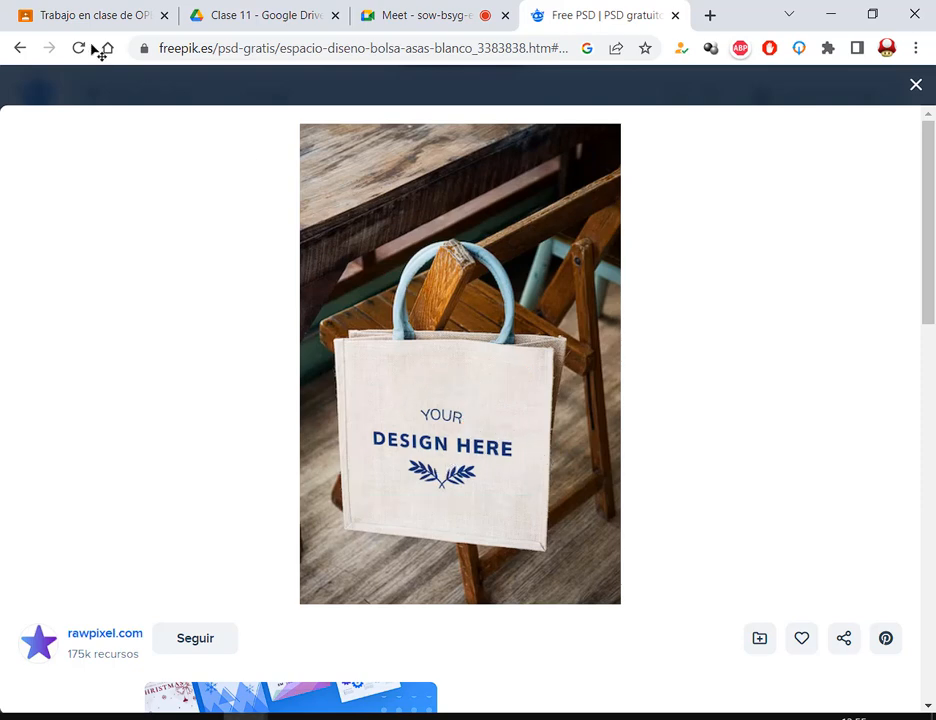
pyautogui.click(915, 84)
# Download the black sweatshirt front-and-back PSD mockup by Vectonauta using the free option with attribution.
pyautogui.scroll(20, 877, 518)
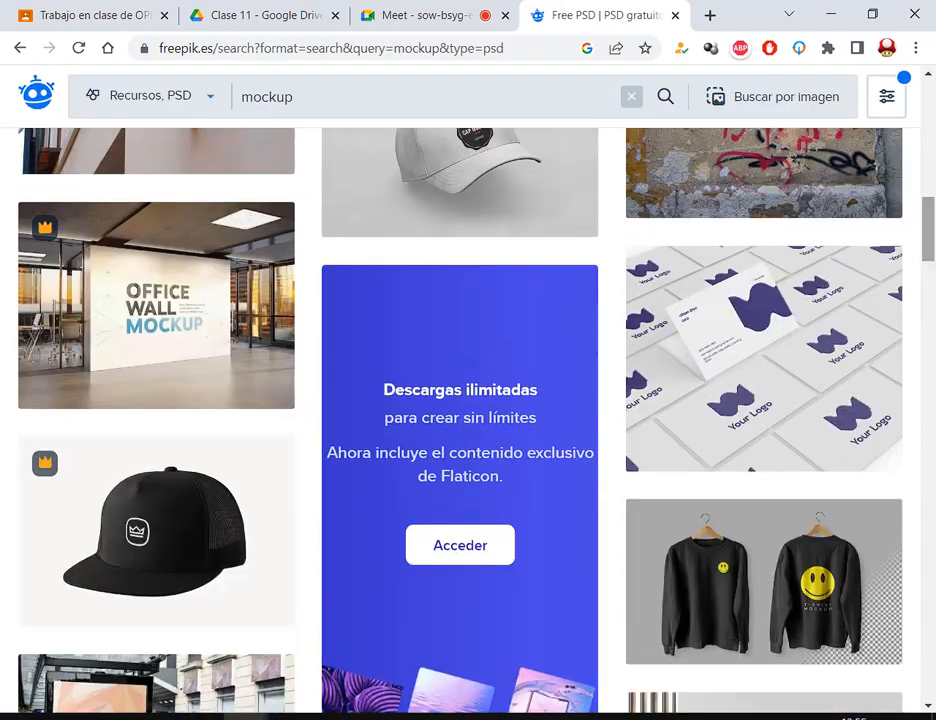
pyautogui.click(790, 540)
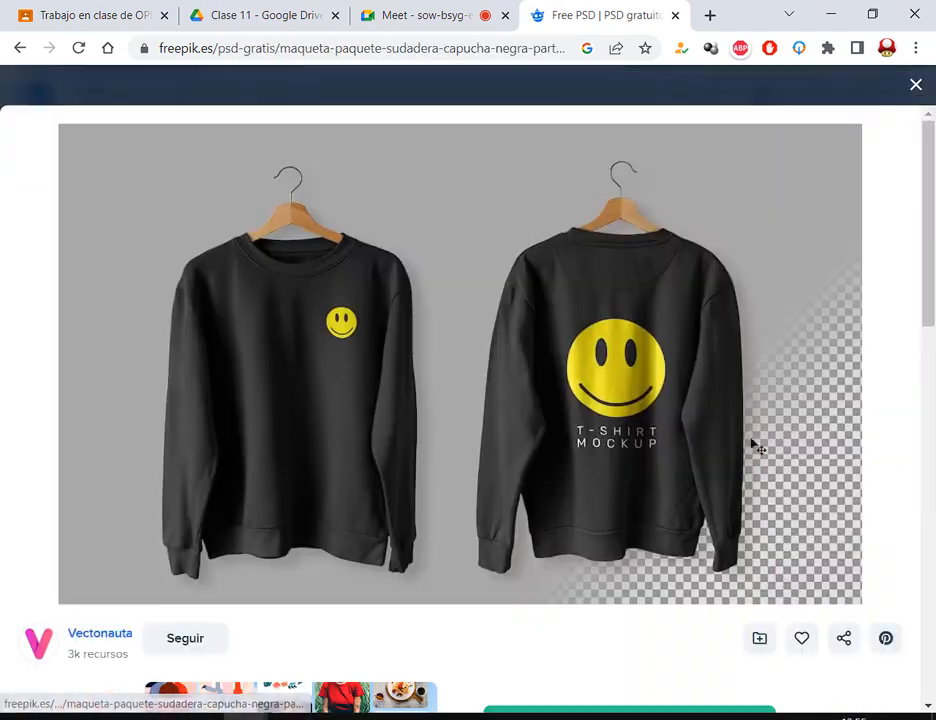
pyautogui.scroll(-3, 787, 343)
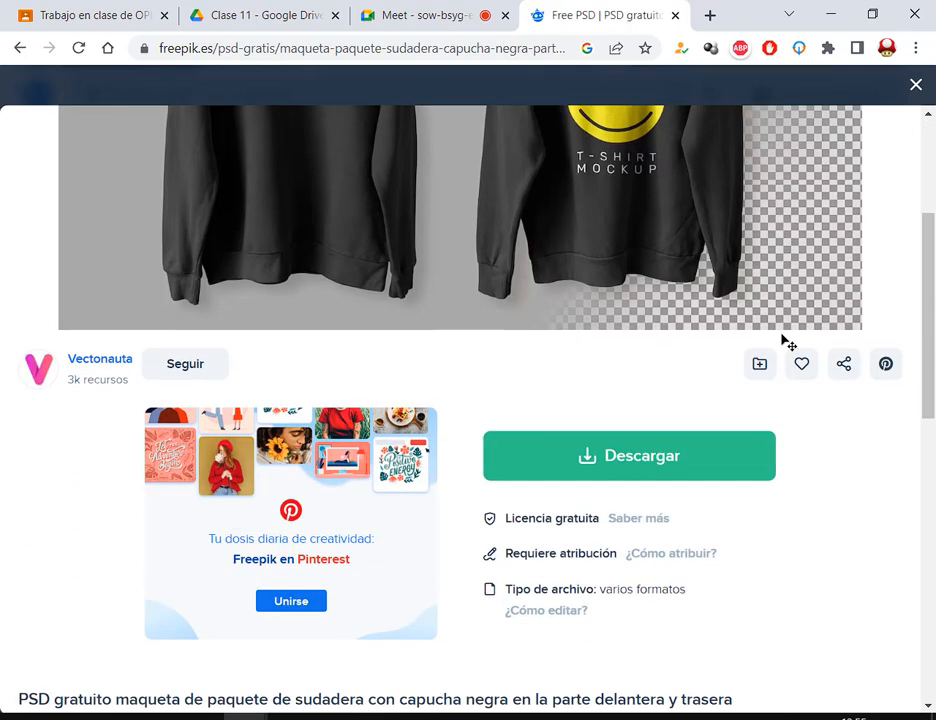
pyautogui.click(612, 460)
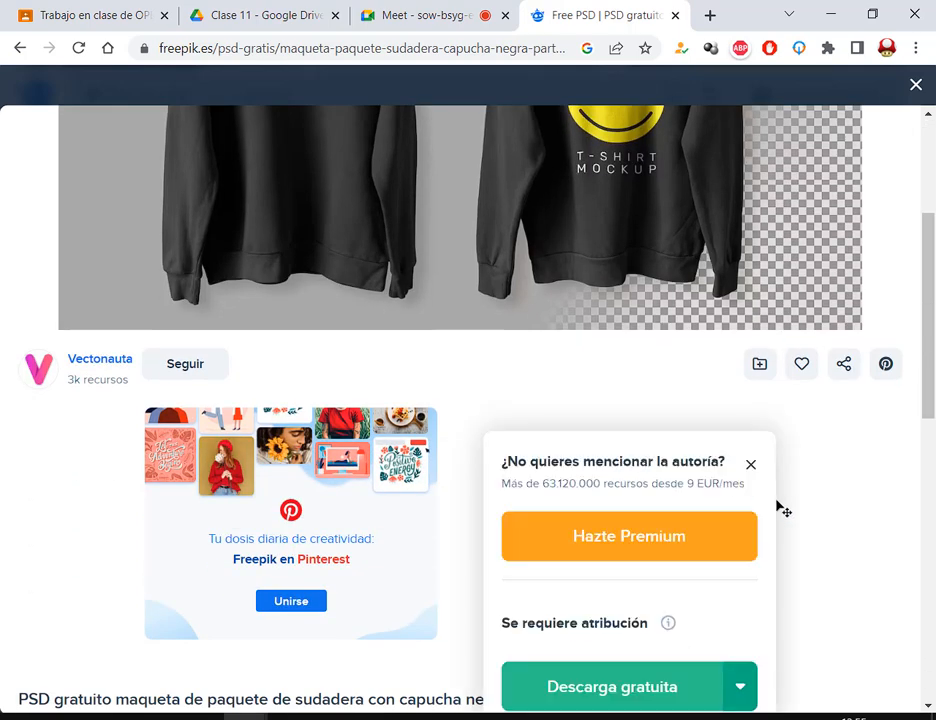
pyautogui.scroll(-2, 790, 535)
pyautogui.click(610, 520)
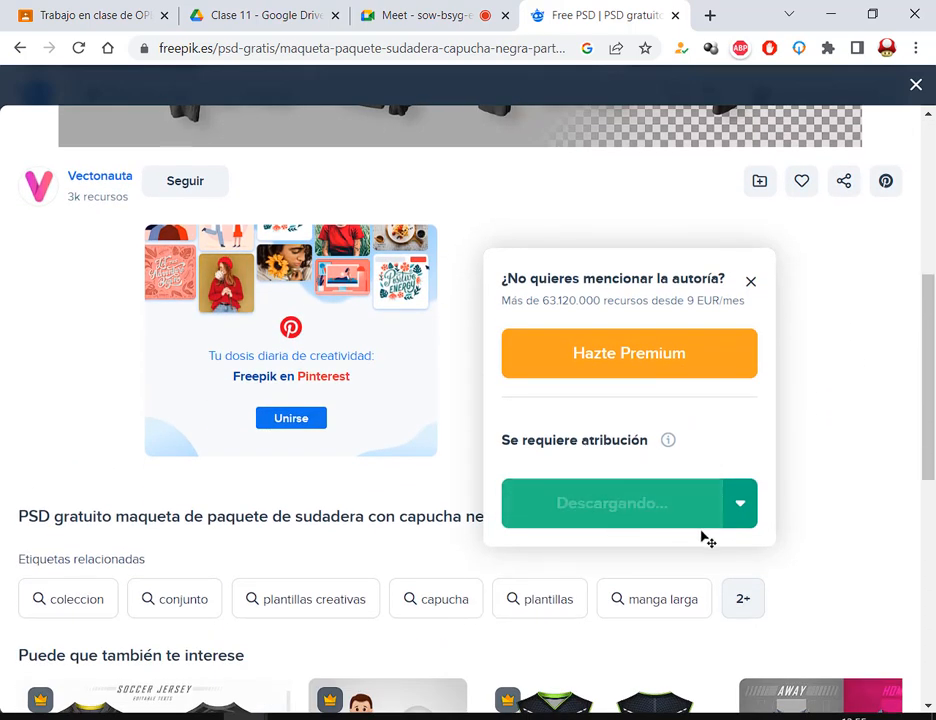
pyautogui.scroll(4, 867, 507)
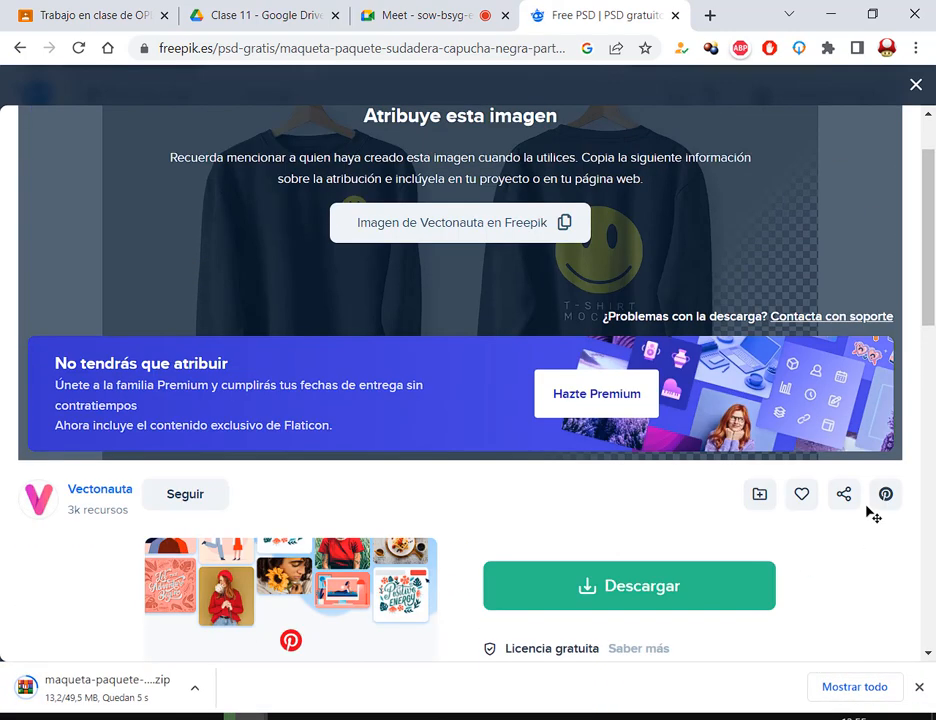
pyautogui.scroll(1, 84, 599)
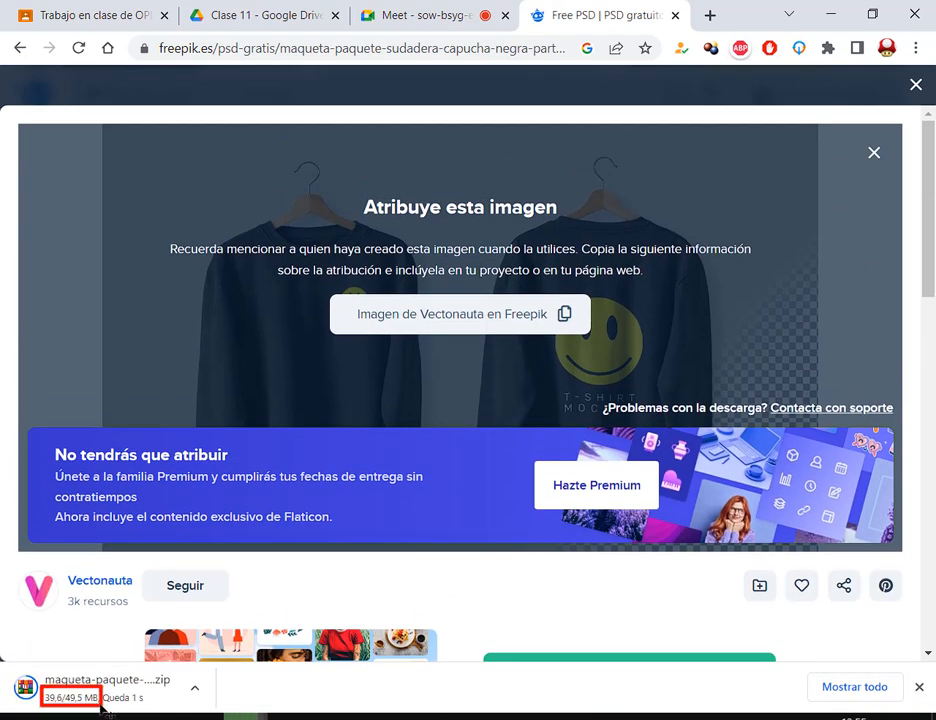
# Show the downloaded sweatshirt mockup archive in its folder and check its full file name and extension without renaming it.
pyautogui.click(856, 688)
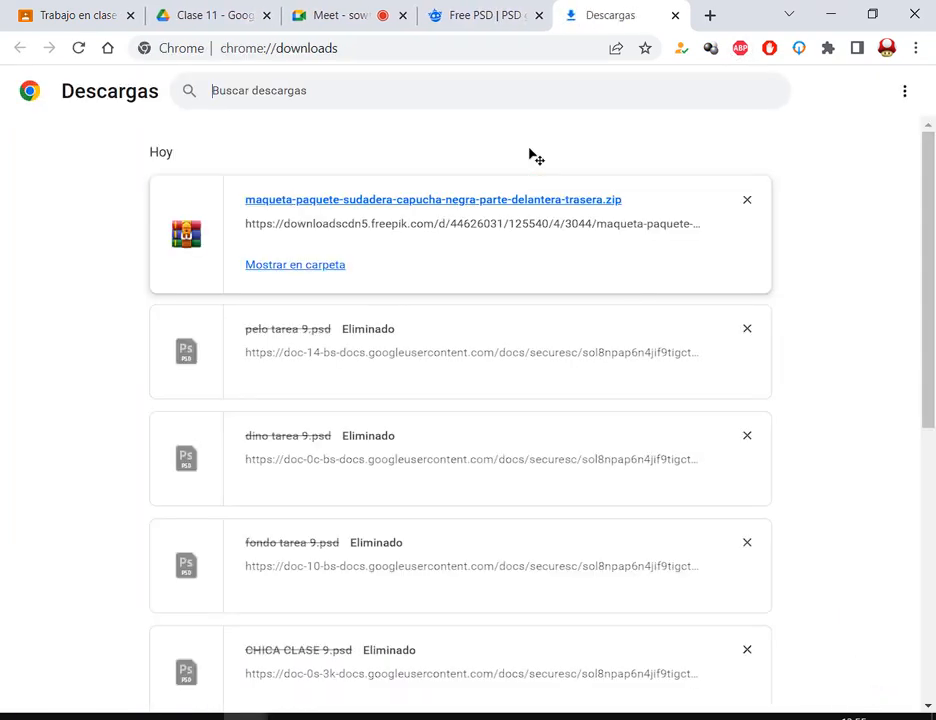
pyautogui.click(293, 265)
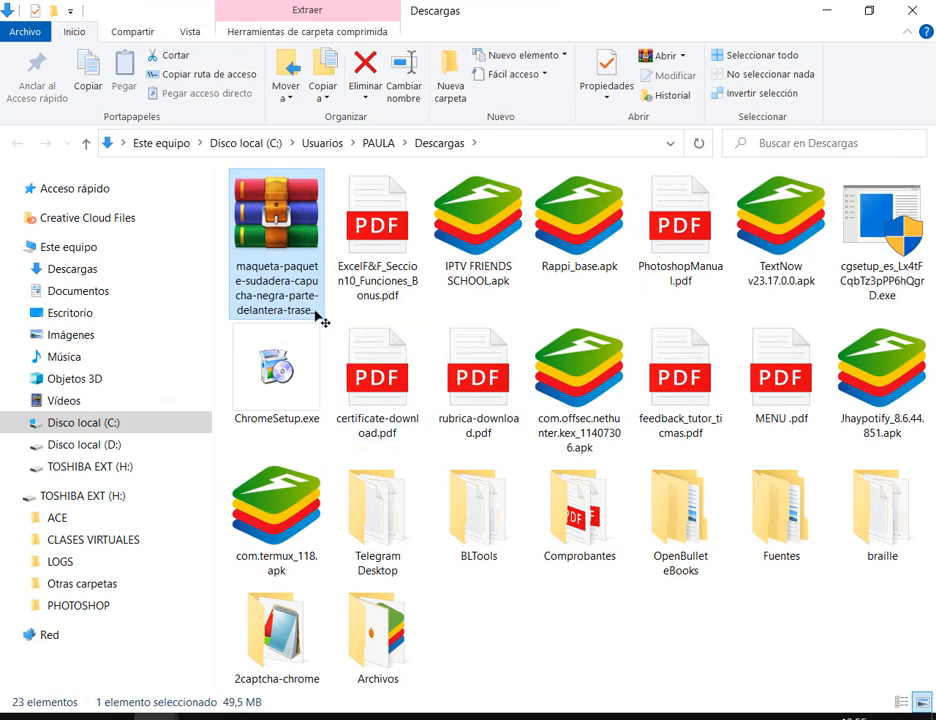
pyautogui.click(313, 313)
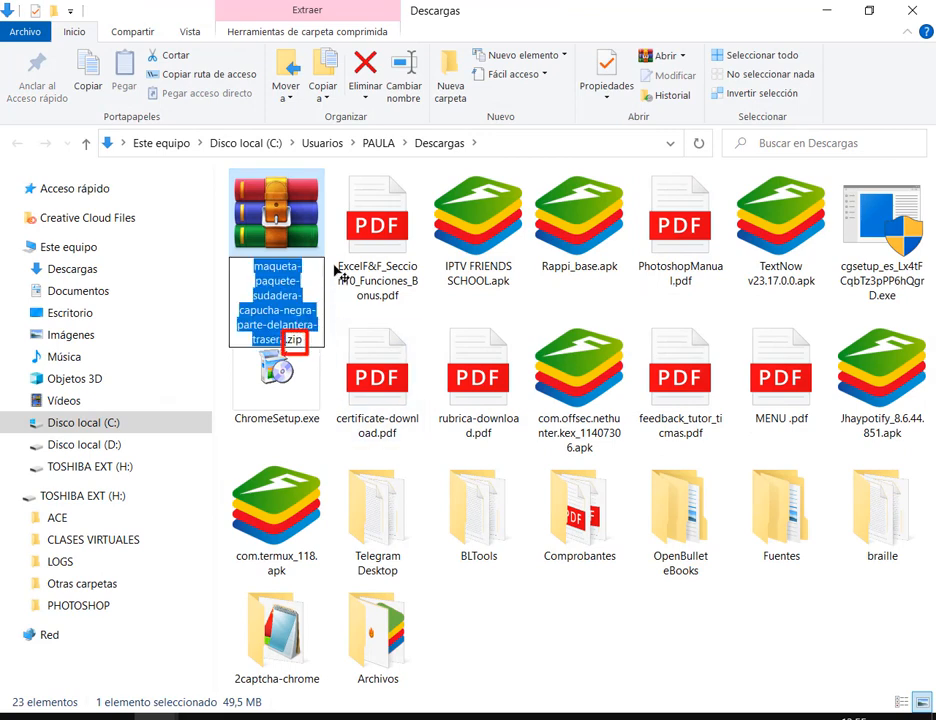
pyautogui.click(290, 210)
pyautogui.click(503, 602)
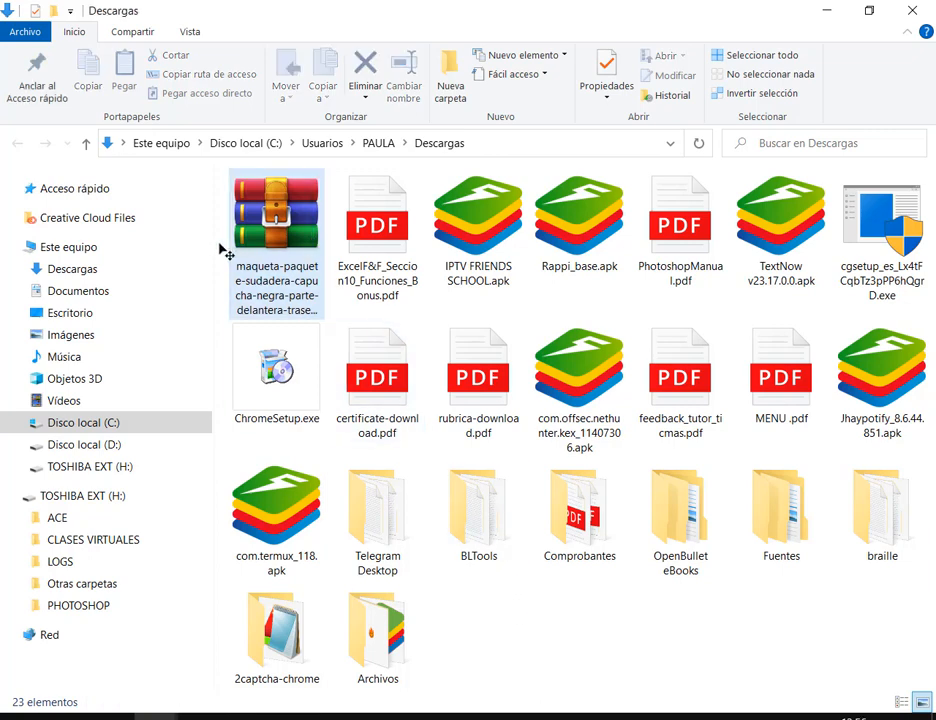
# Extract the sweatshirt mockup archive with WinRAR into the default folder named after it, and open that folder.
pyautogui.rightClick(284, 208)
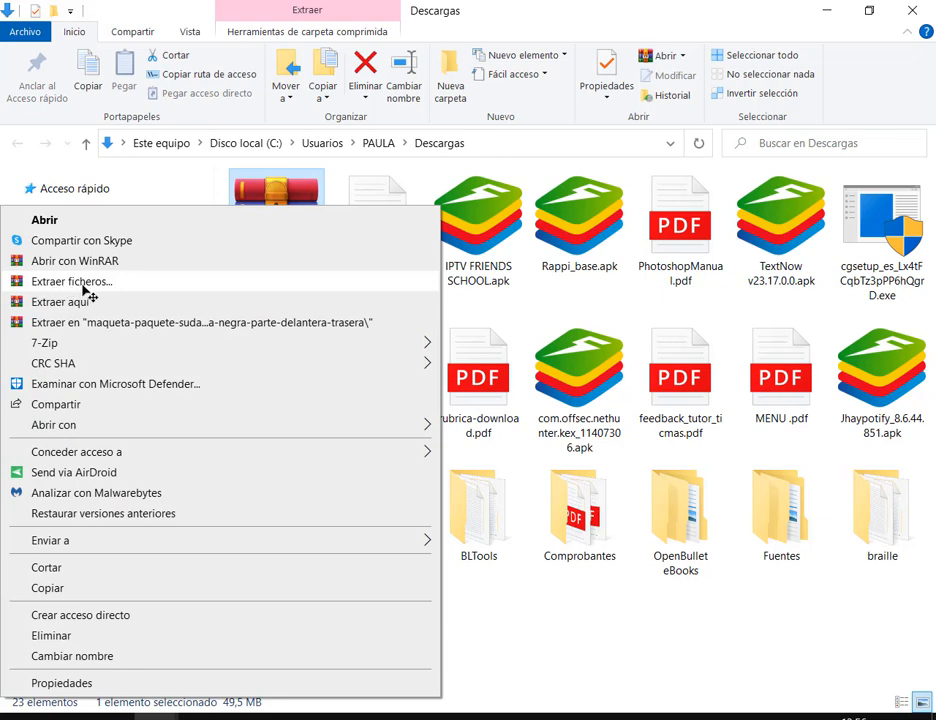
pyautogui.click(84, 285)
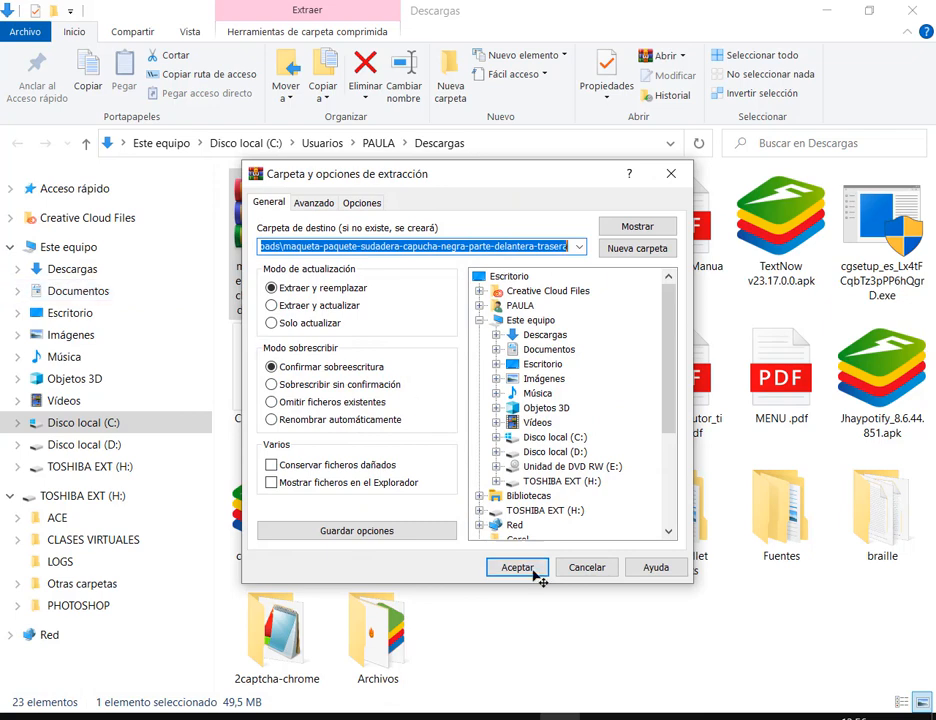
pyautogui.click(537, 572)
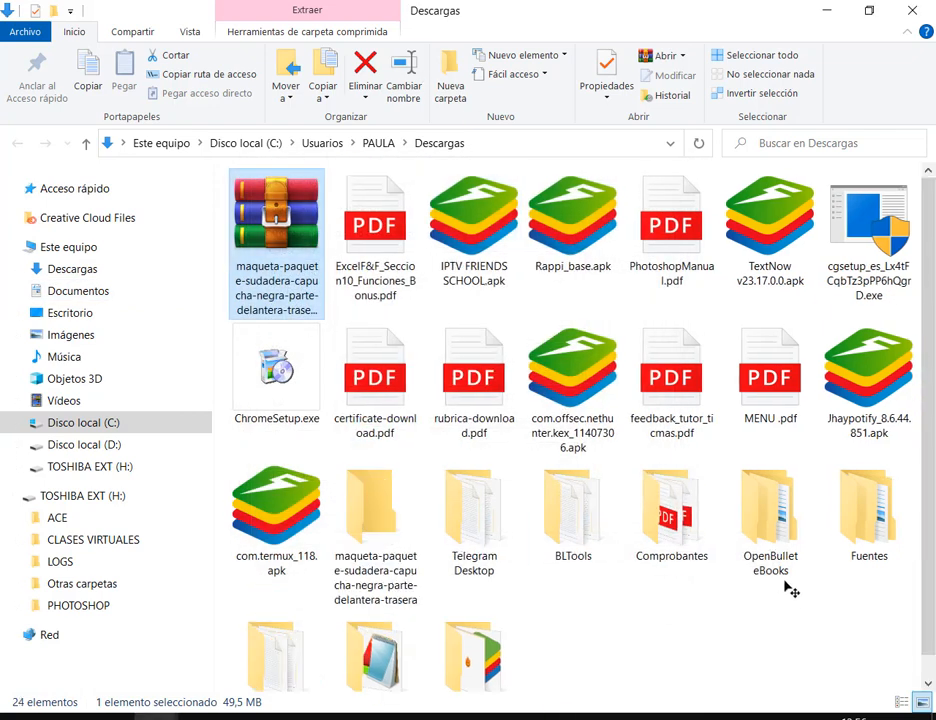
pyautogui.scroll(-1, 755, 590)
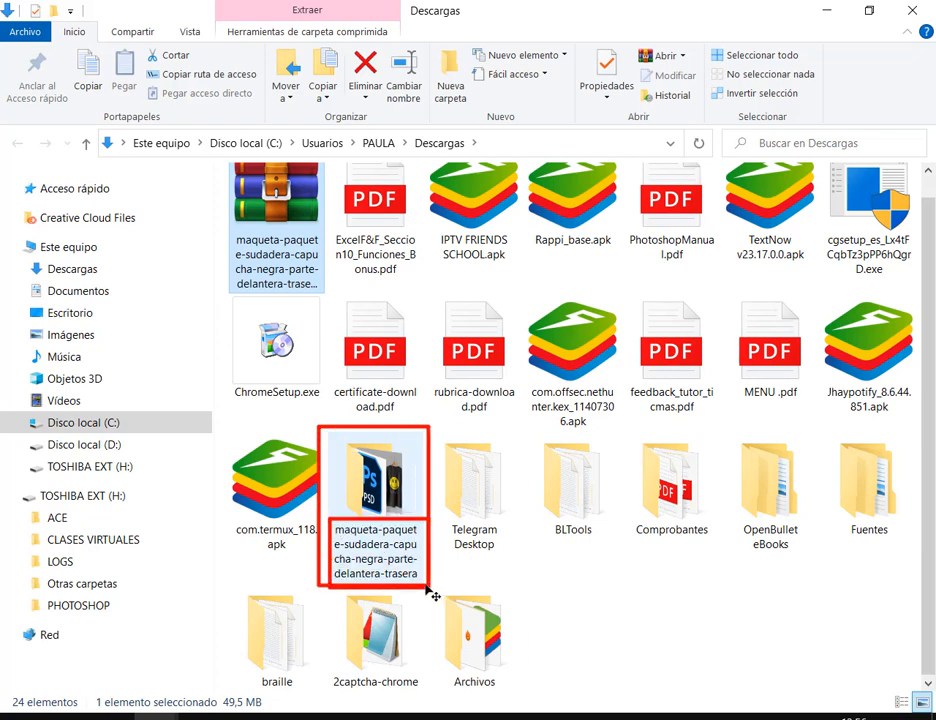
pyautogui.doubleClick(390, 490)
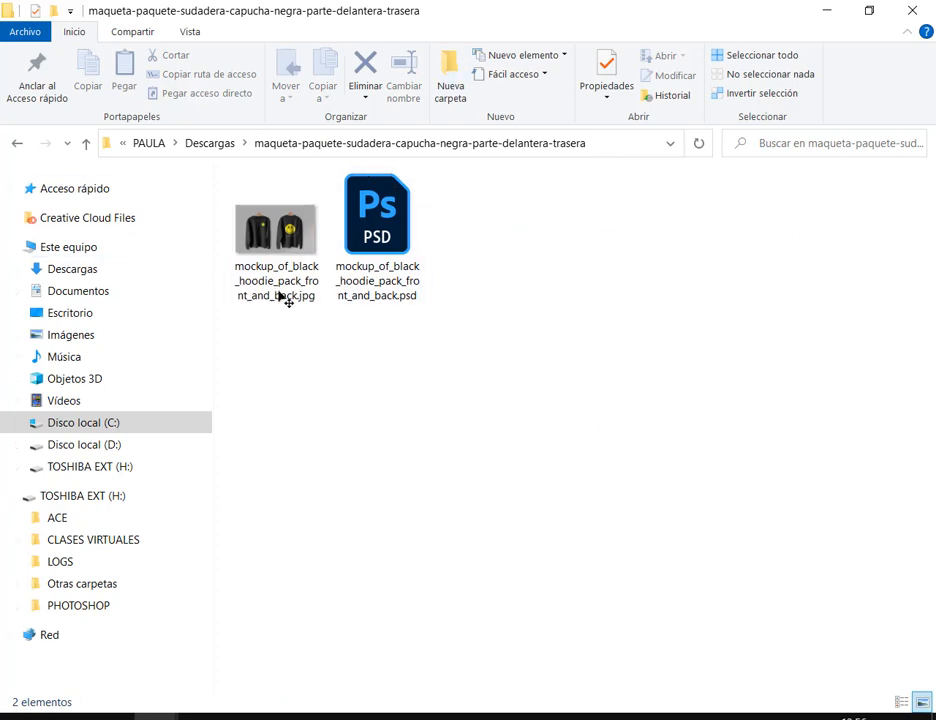
# Preview mockup_of_black_hoodie_pack_front_and_back.jpg, close it, and open the matching PSD in Photoshop for a closer view of the sweatshirts.
pyautogui.doubleClick(283, 298)
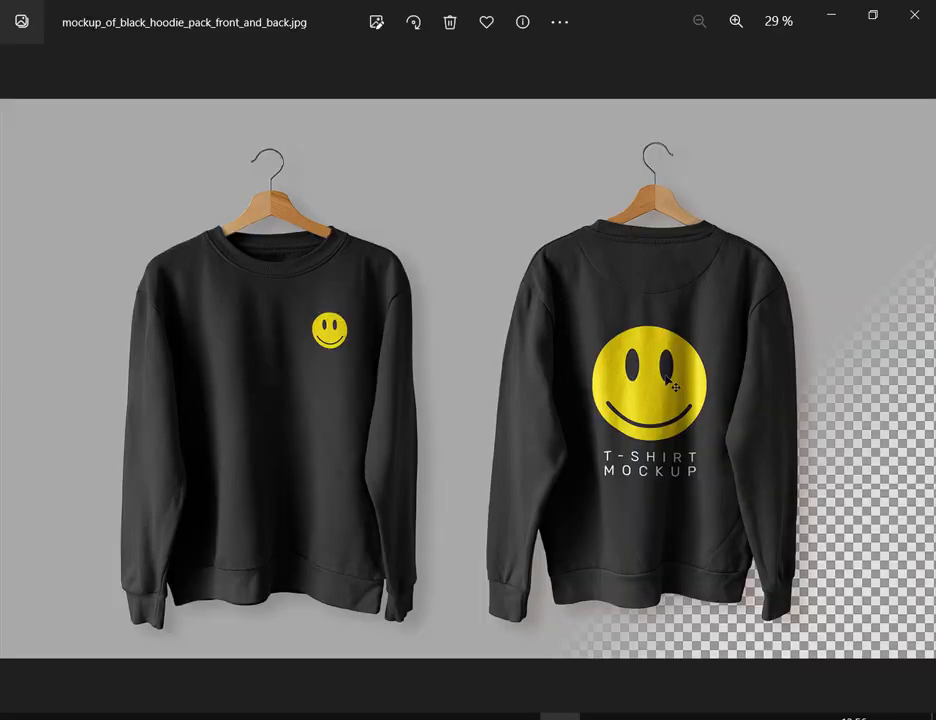
pyautogui.click(914, 14)
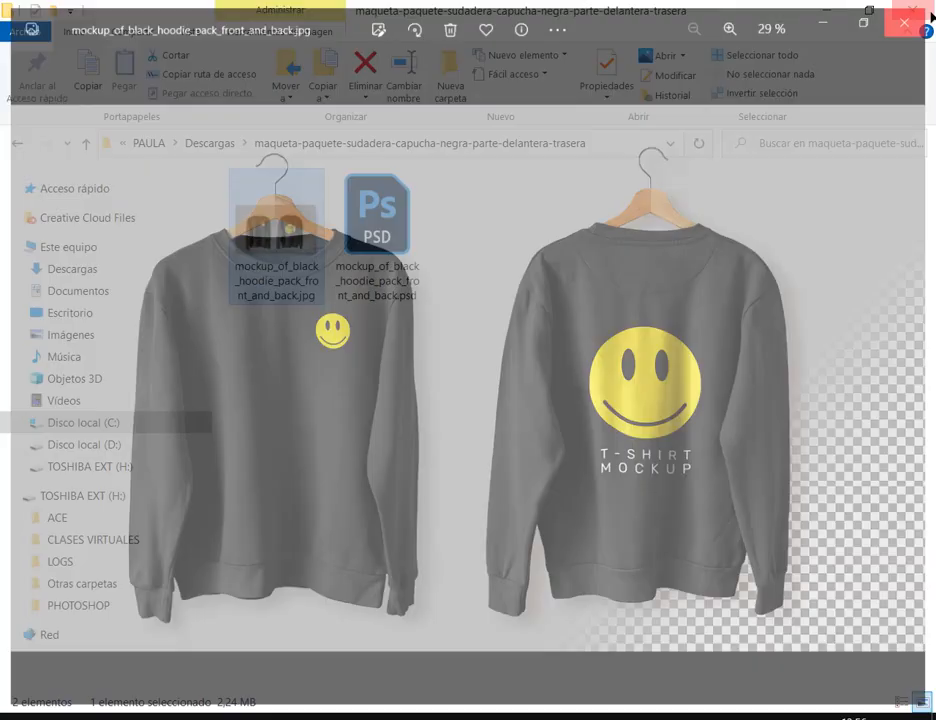
pyautogui.doubleClick(376, 212)
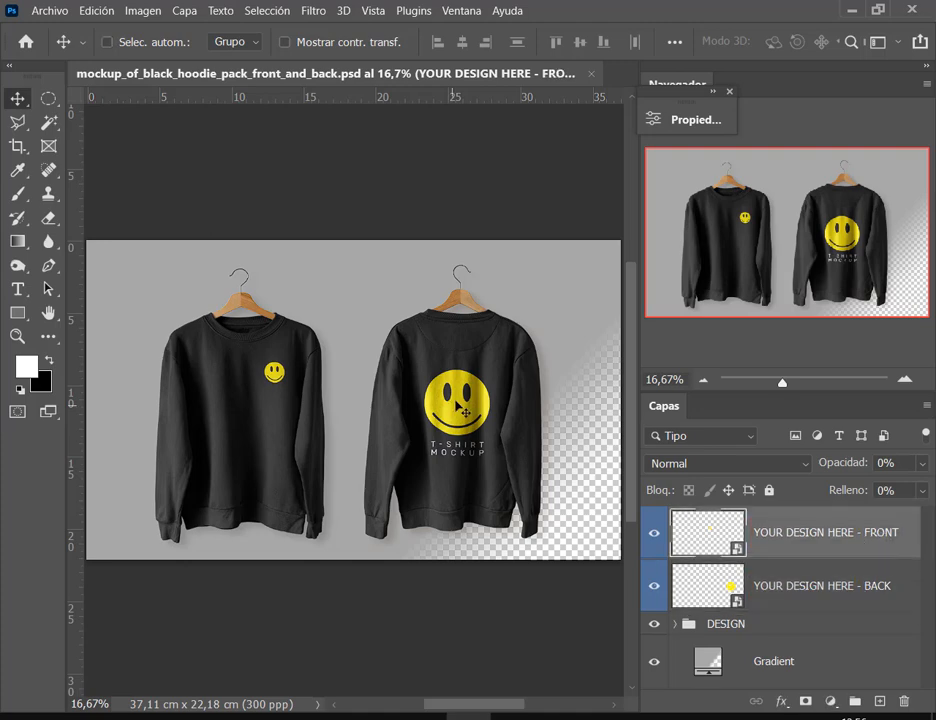
pyautogui.keyDown('alt'); pyautogui.scroll(3, 322, 494); pyautogui.keyUp('alt')
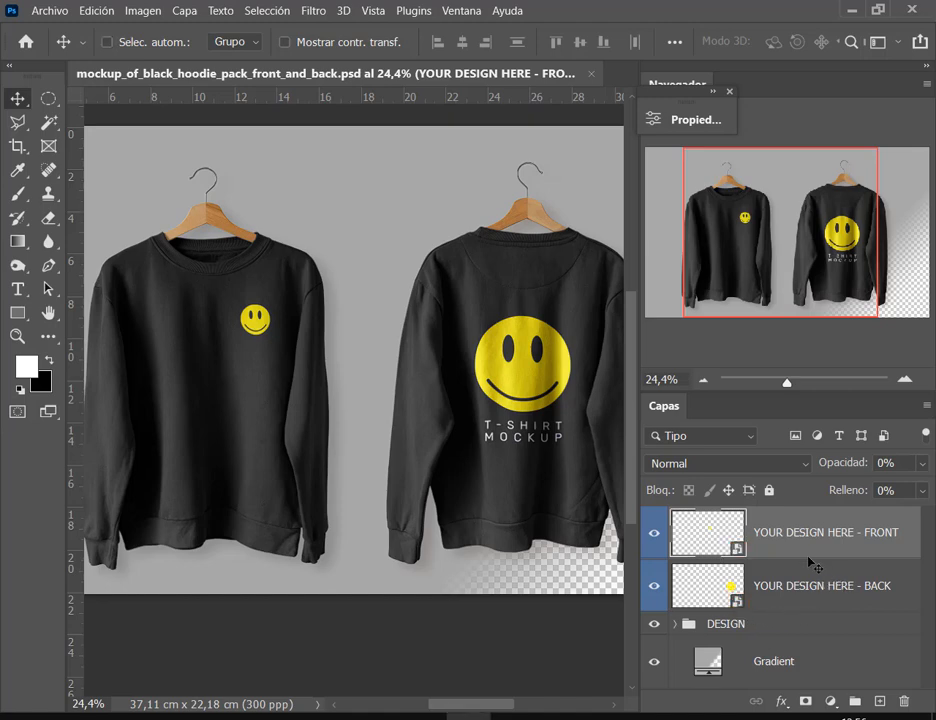
# Toggle the YOUR DESIGN HERE - FRONT layer's visibility off and on, and open its smart object contents for editing.
pyautogui.click(654, 533)
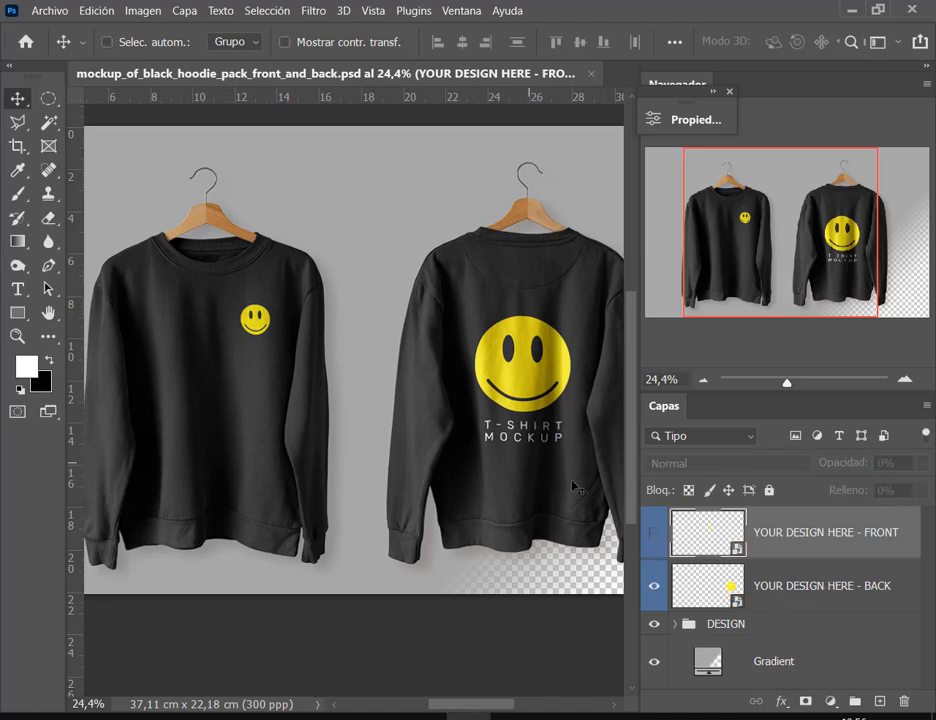
pyautogui.click(655, 535)
pyautogui.doubleClick(698, 535)
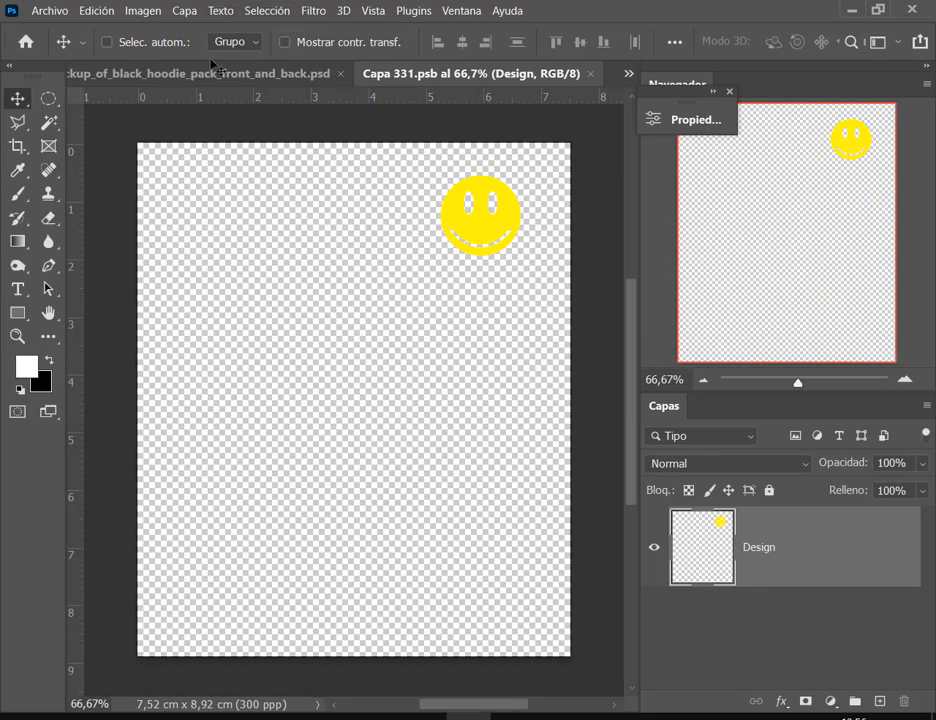
pyautogui.hotkey('ctrl', 'w')
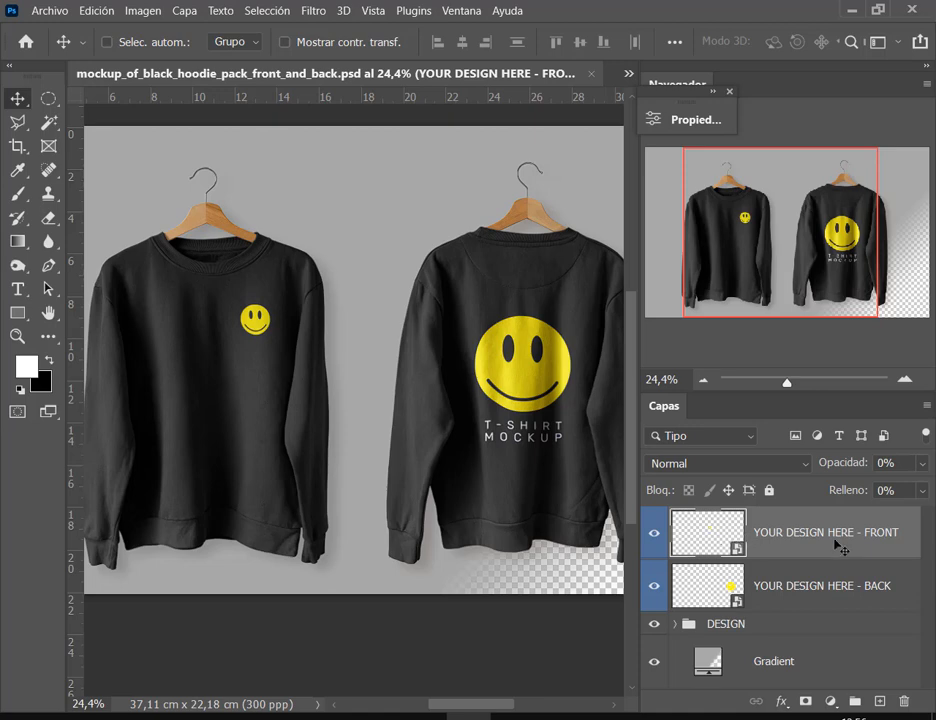
pyautogui.doubleClick(718, 522)
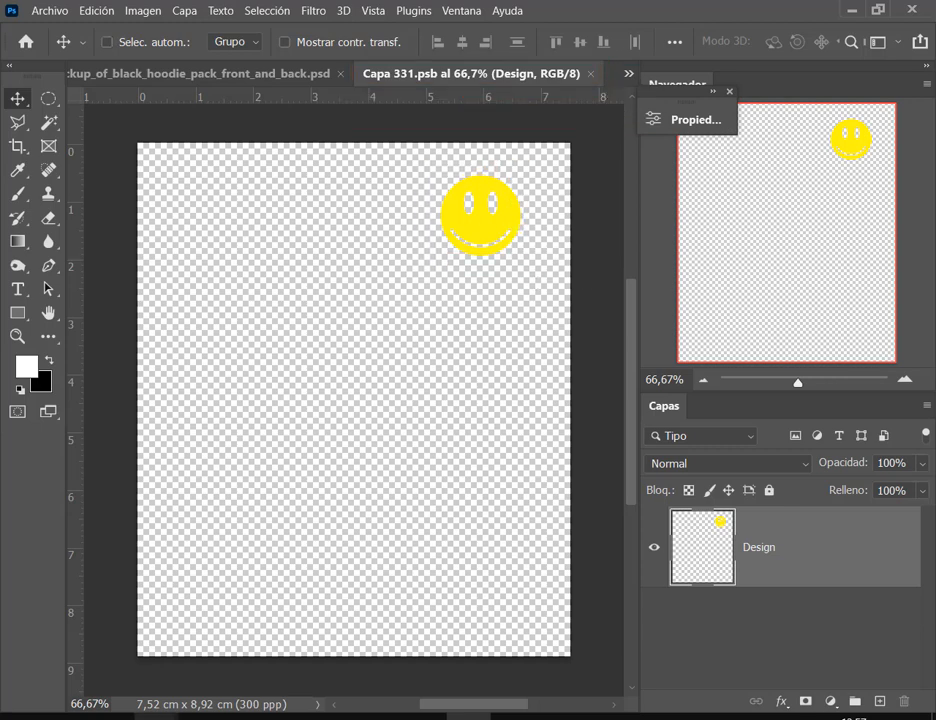
# Switch to Chrome and open Google Images in a window of another browser profile.
pyautogui.click(167, 616)
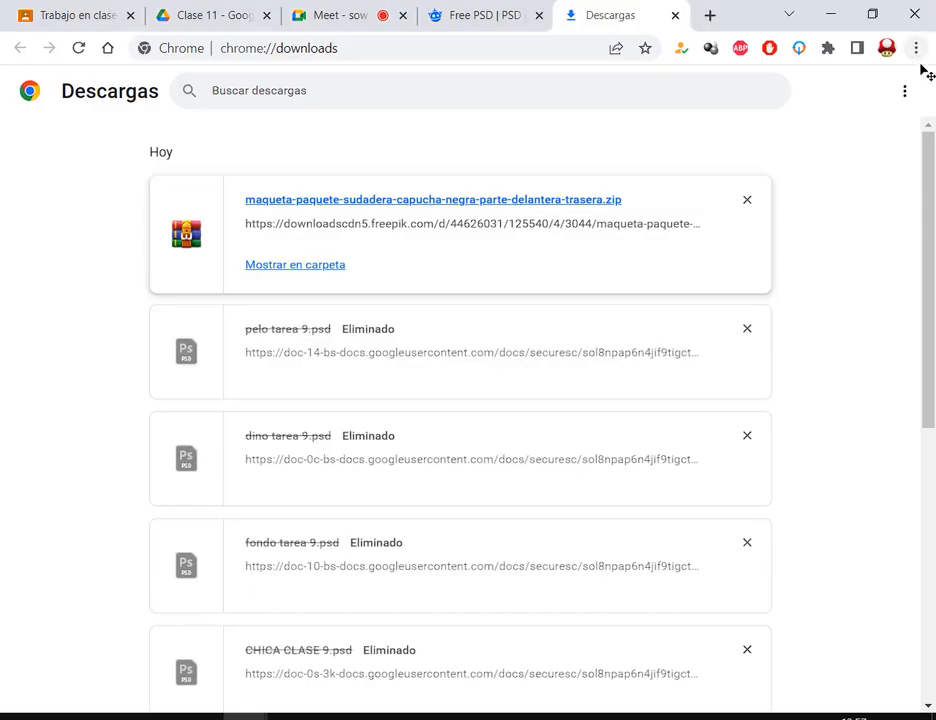
pyautogui.click(712, 16)
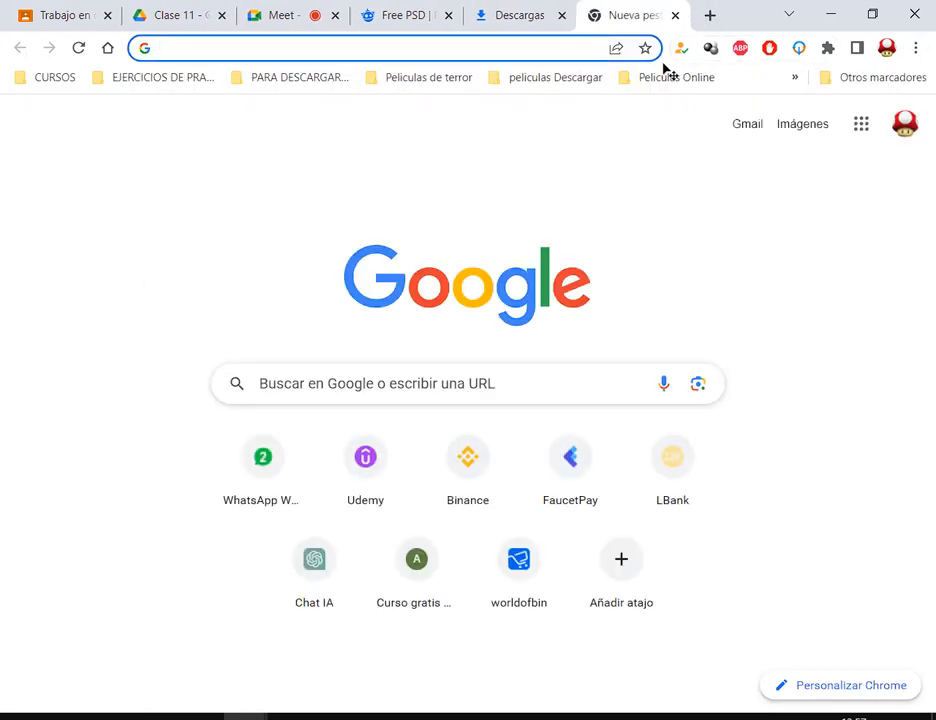
pyautogui.write('dragonball.sullca.com/capitulos/dragon-ball-super-latino')
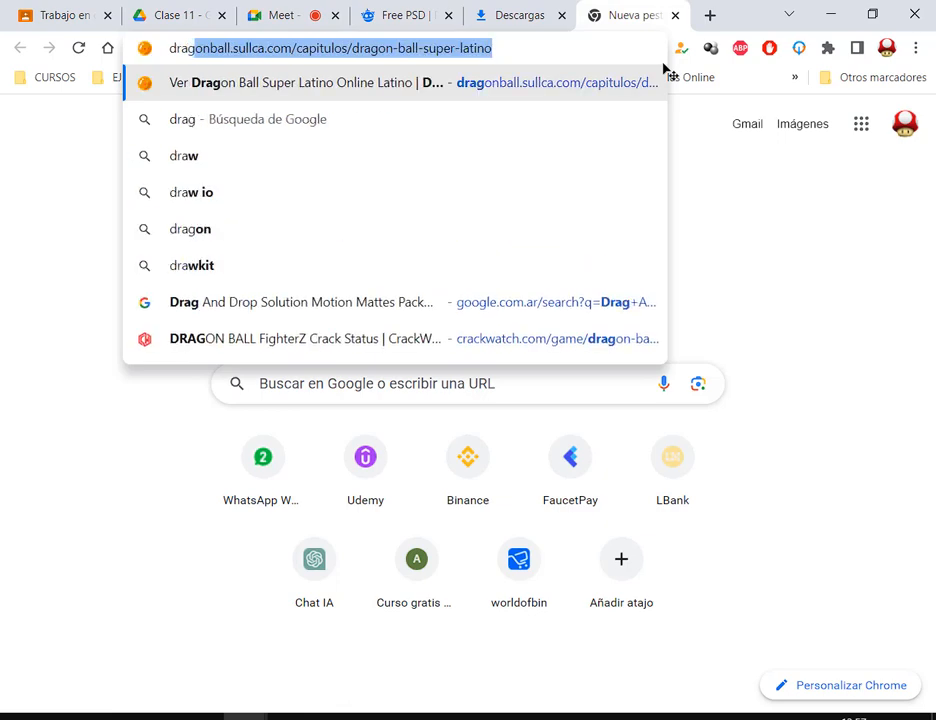
pyautogui.click(889, 50)
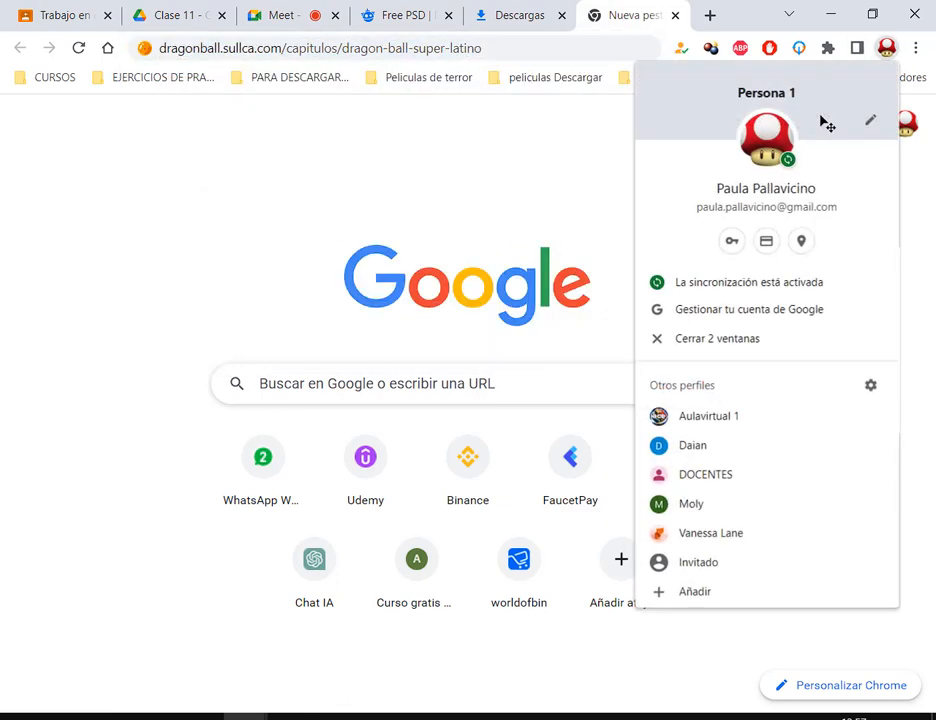
pyautogui.click(710, 449)
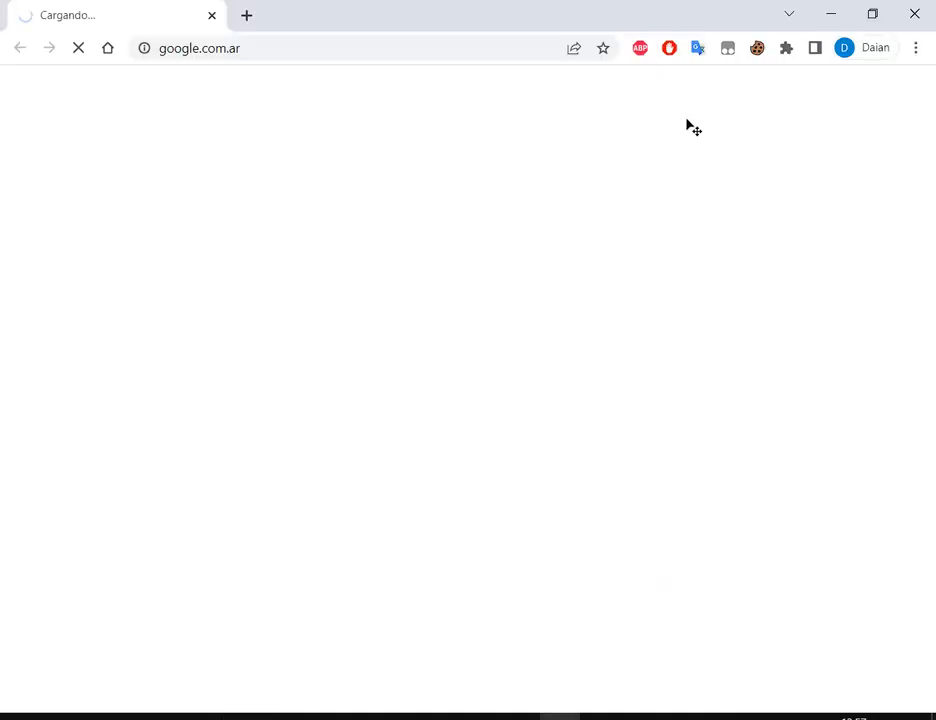
pyautogui.click(744, 94)
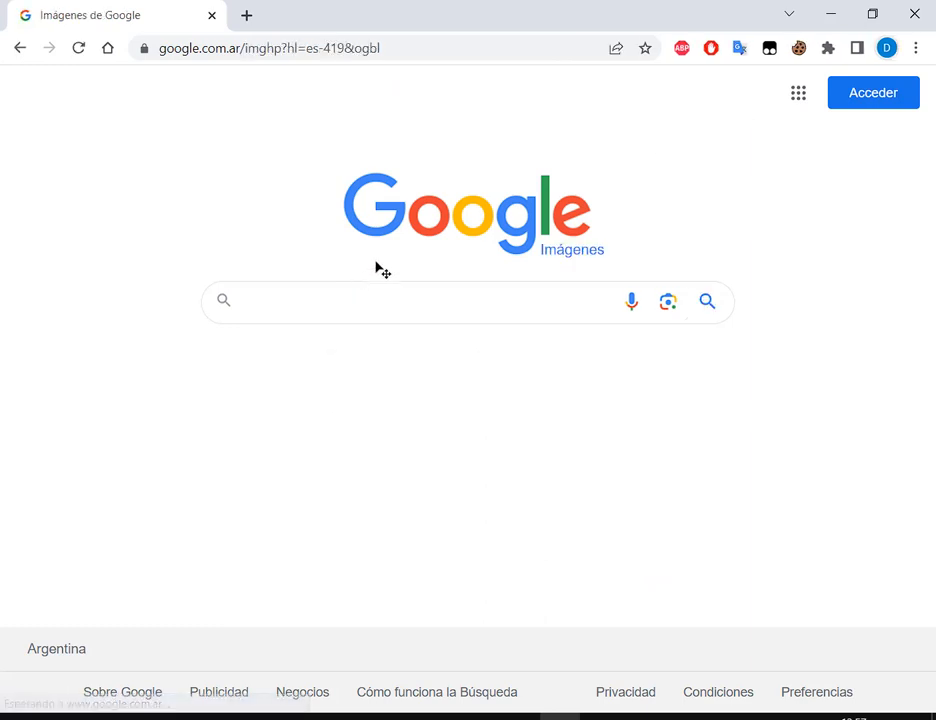
# Search Google Images for "dragon ball super vector".
pyautogui.write('dragib bl')
pyautogui.press('BackSpace')
pyautogui.press('BackSpace')
pyautogui.press('BackSpace')
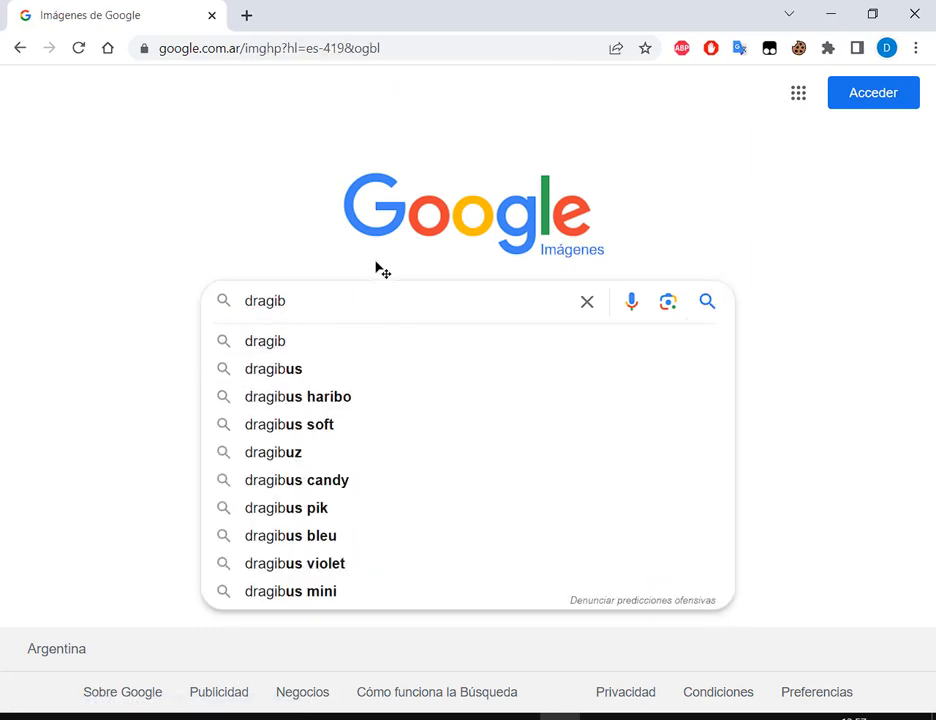
pyautogui.press('BackSpace')
pyautogui.press('BackSpace')
pyautogui.write('on')
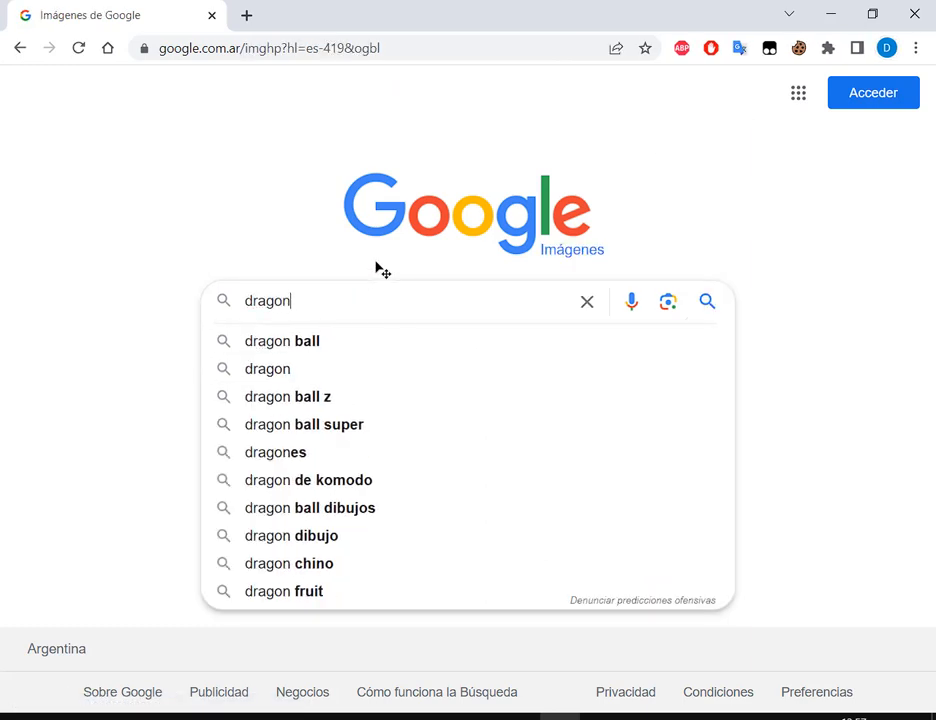
pyautogui.write(' ball super ')
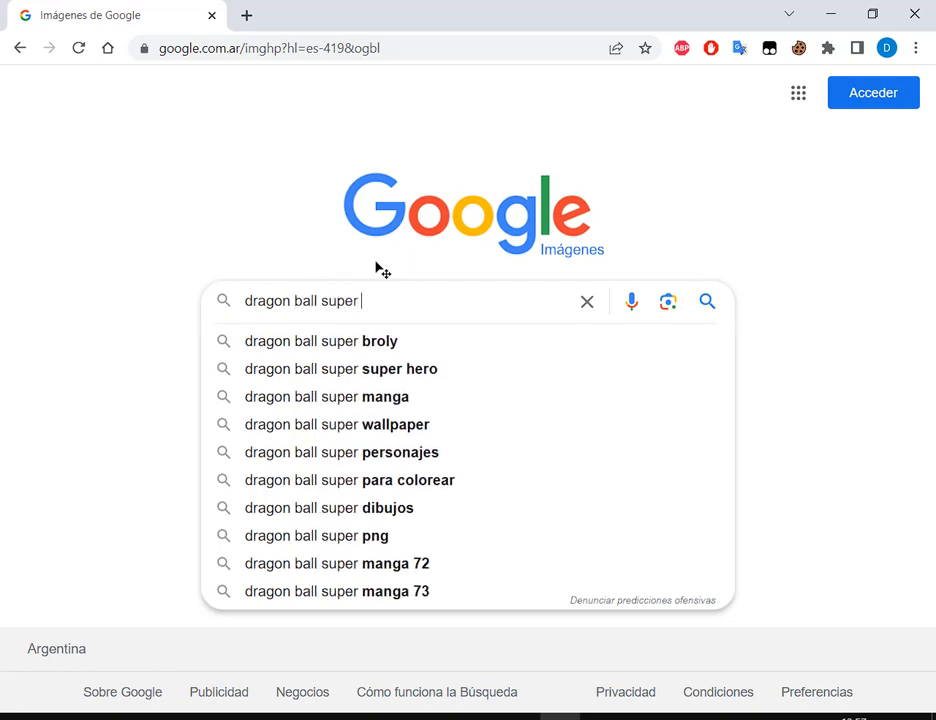
pyautogui.write('vector')
pyautogui.press('Return')
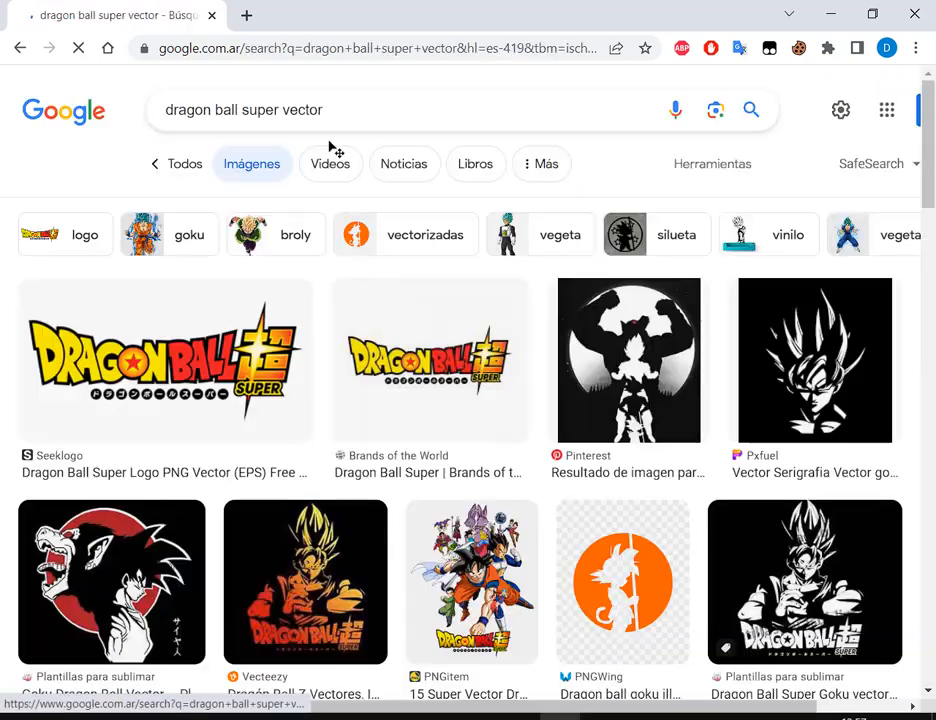
# Refine the image search to "dragon ball super siluet", shorten it to "dragon ball siluet", and accept the suggested spelling "dragon ball silhouette".
pyautogui.doubleClick(310, 109)
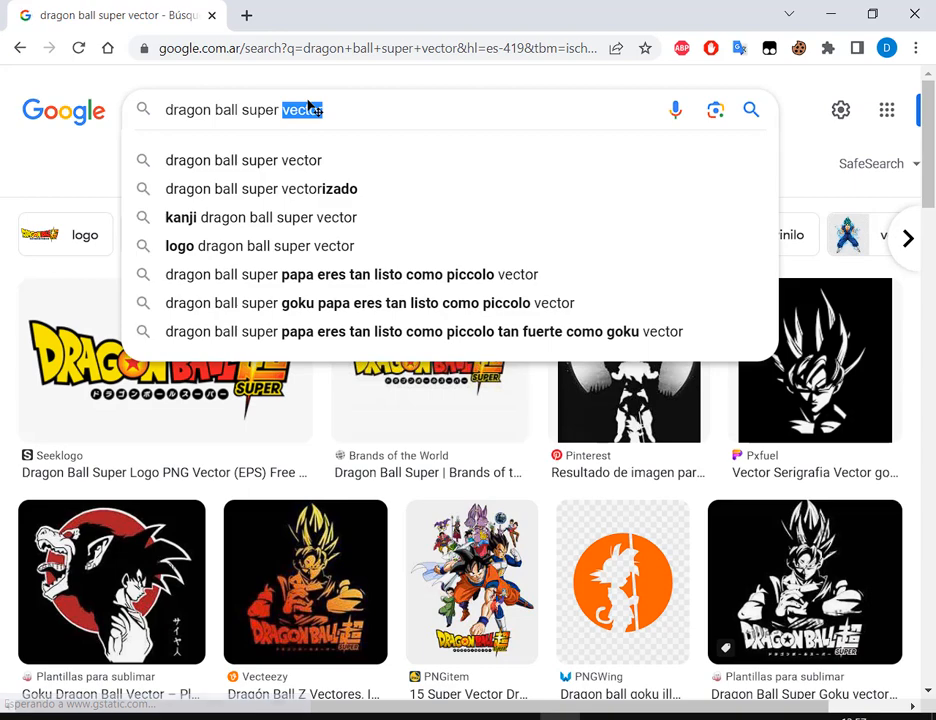
pyautogui.write('siluet')
pyautogui.press('Return')
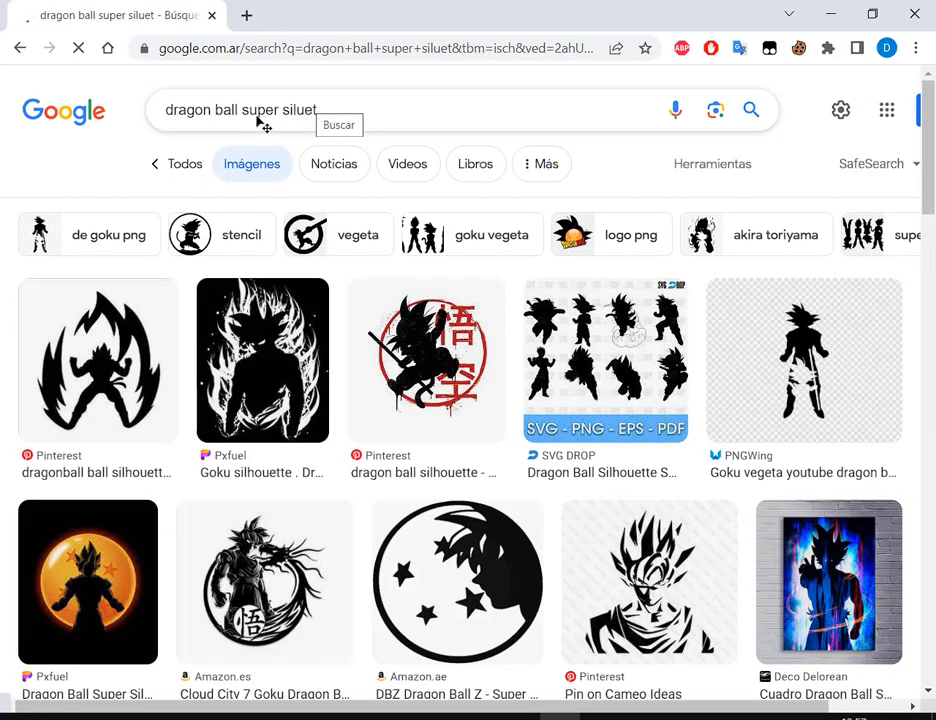
pyautogui.doubleClick(261, 120)
pyautogui.press('BackSpace')
pyautogui.press('Return')
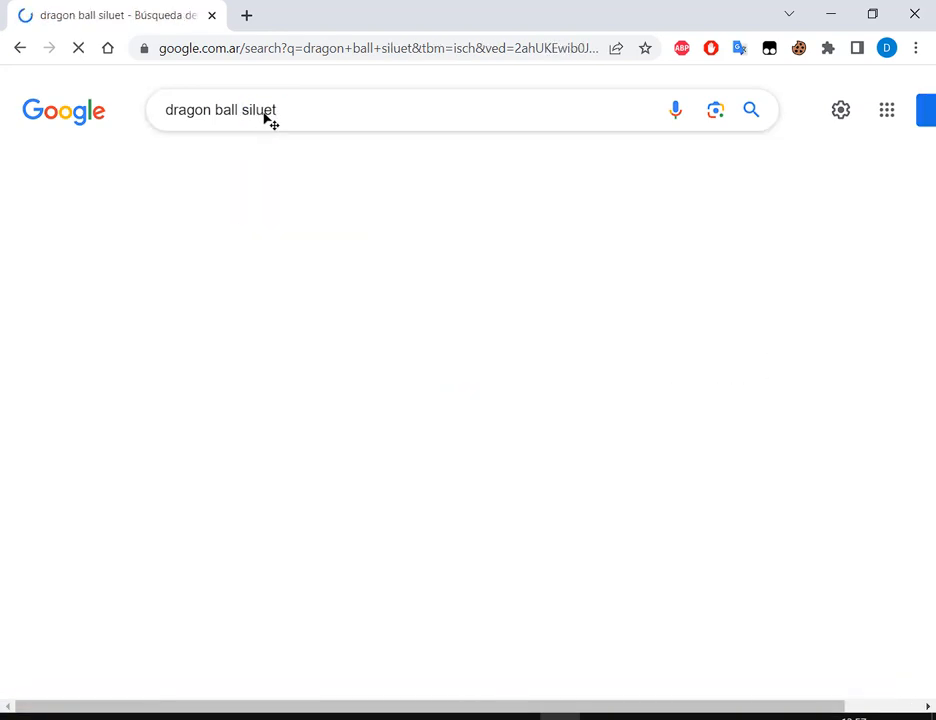
pyautogui.click(318, 313)
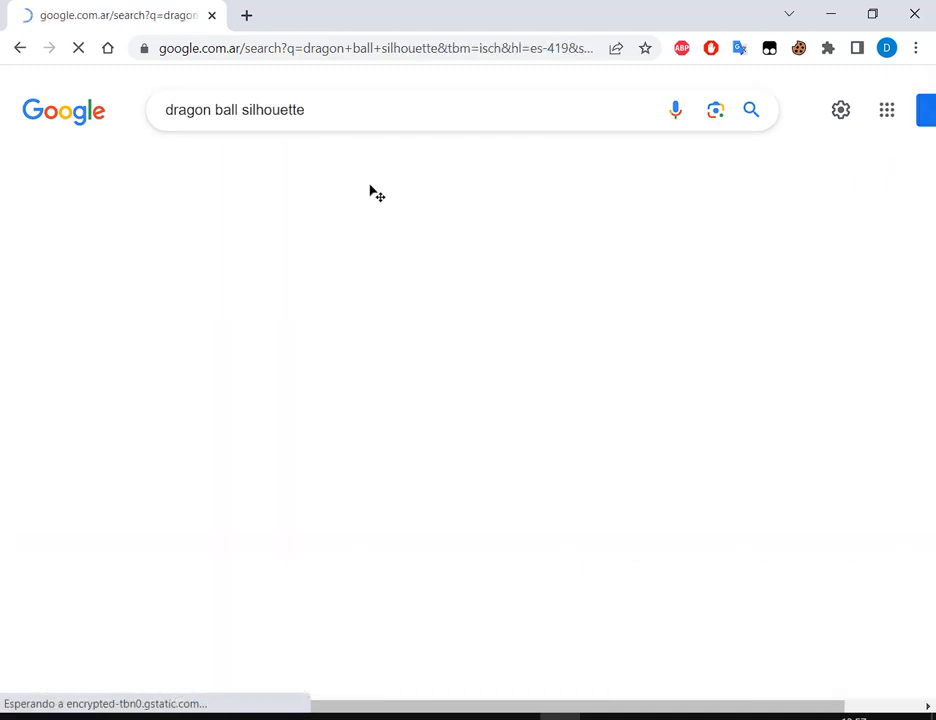
# Replace the image search query with "vegeta silhouette".
pyautogui.doubleClick(224, 115)
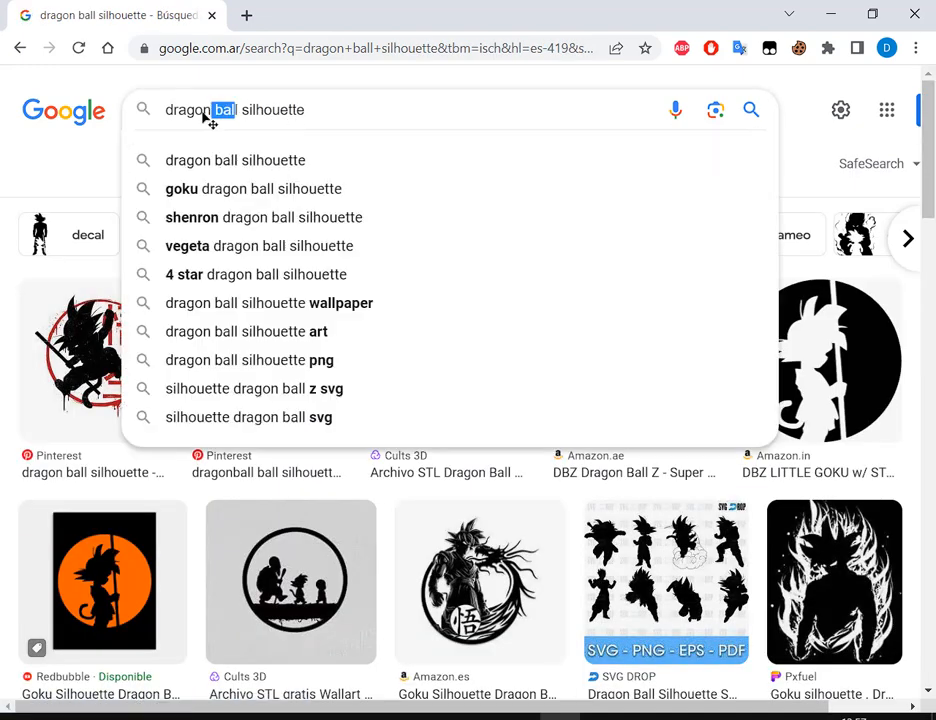
pyautogui.press('BackSpace')
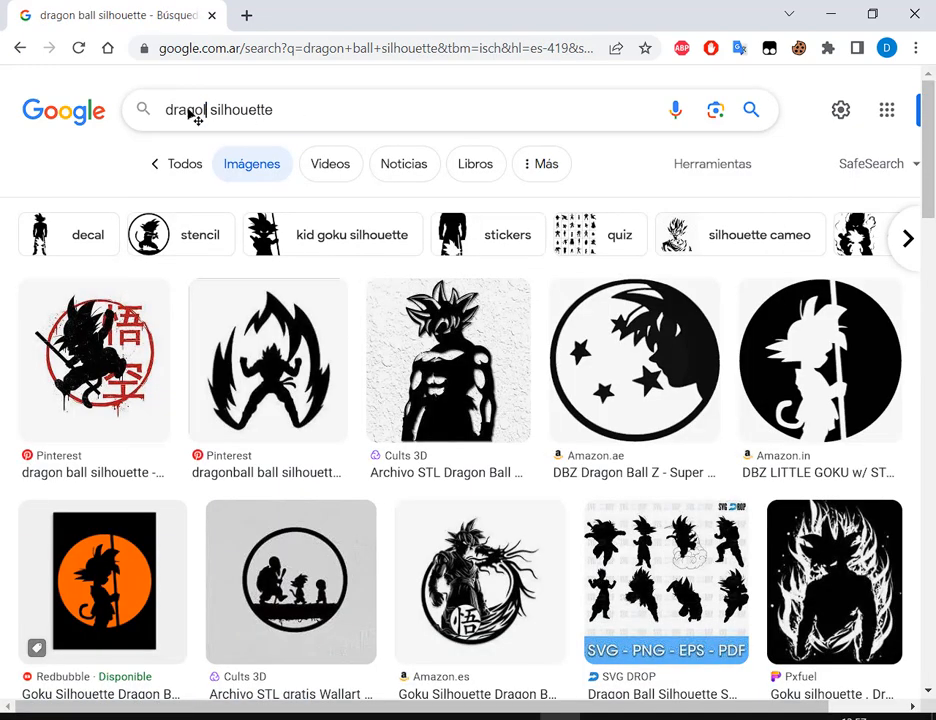
pyautogui.doubleClick(195, 115)
pyautogui.write('vegeta')
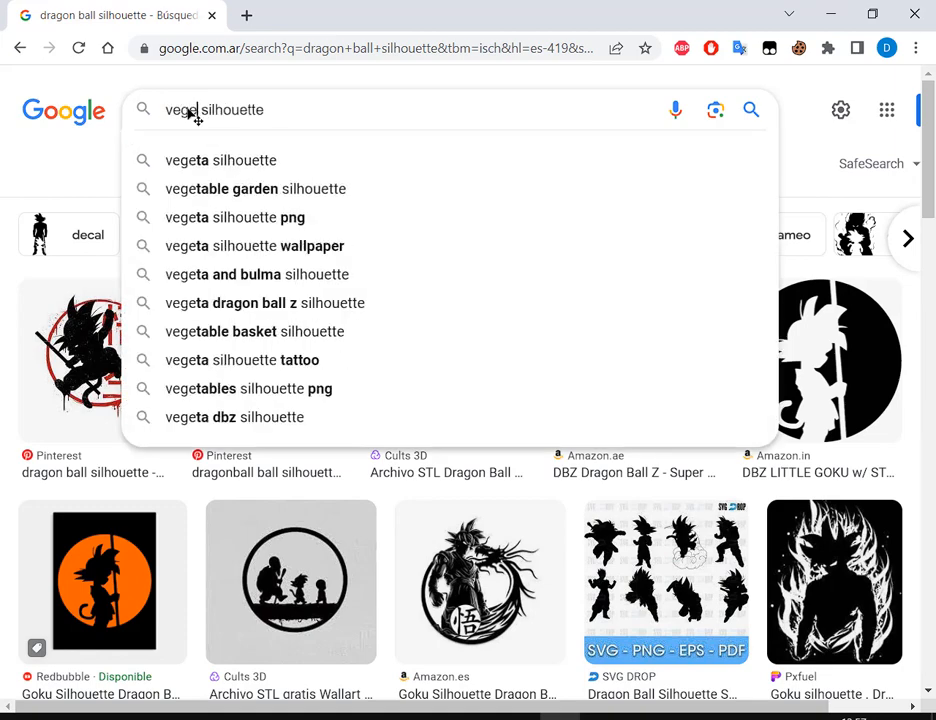
pyautogui.press('Return')
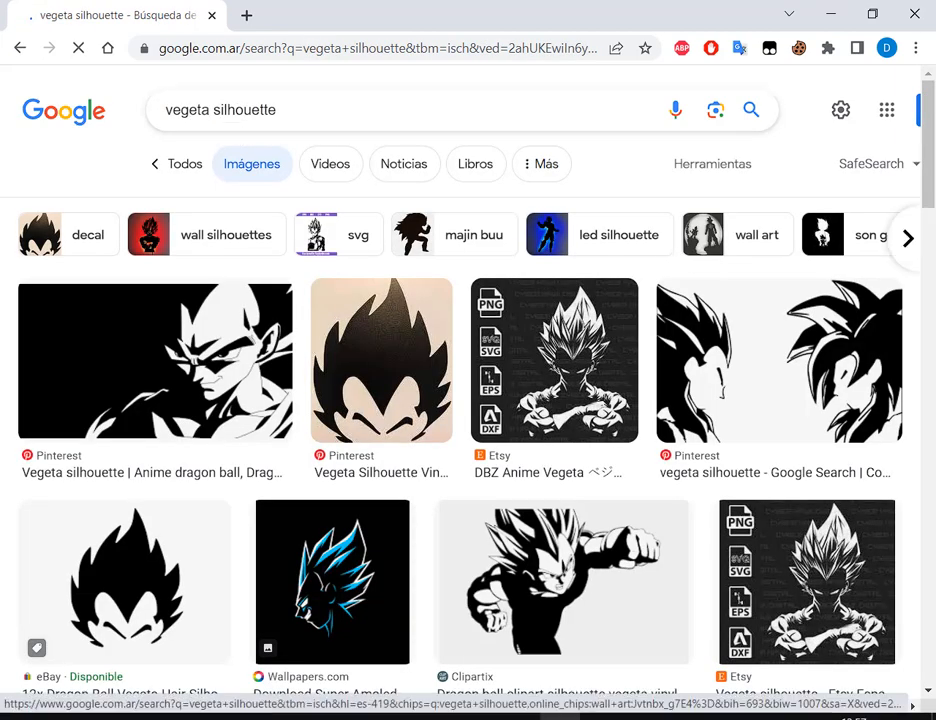
# Open the eBay result showing the black Vegeta hair silhouette and save its image to the Escritorio folder as s-l1600.png.
pyautogui.scroll(-3, 790, 188)
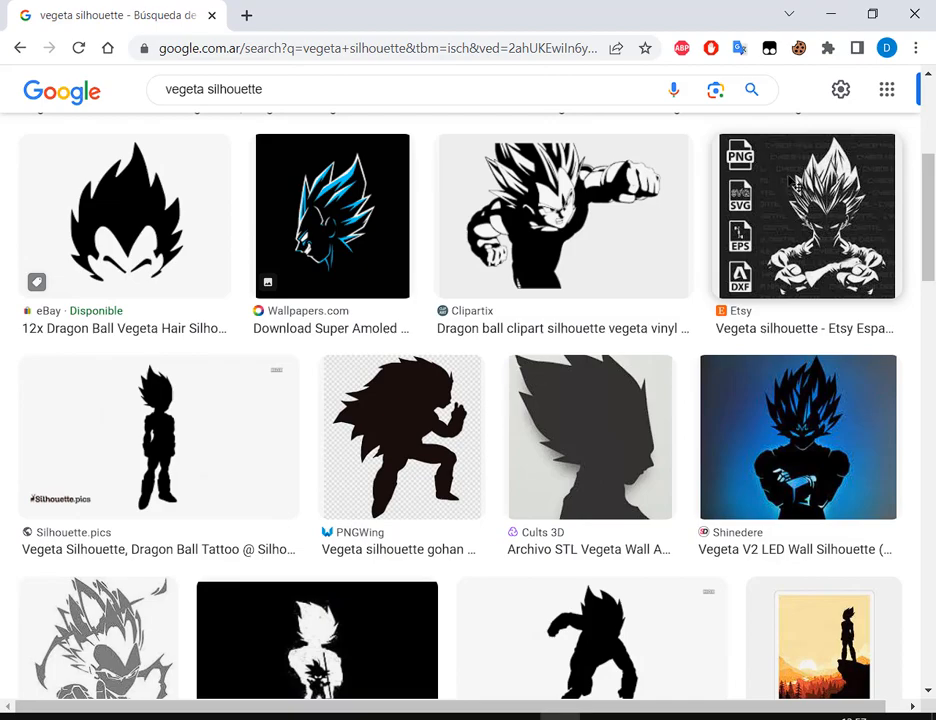
pyautogui.scroll(-3, 790, 182)
pyautogui.scroll(4, 790, 182)
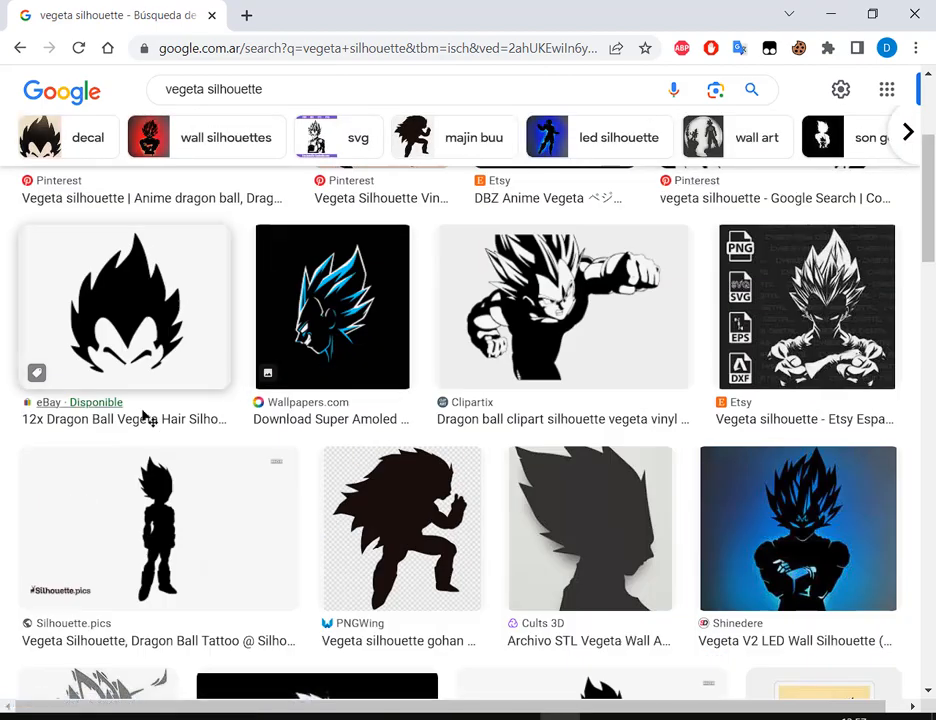
pyautogui.scroll(-8, 360, 380)
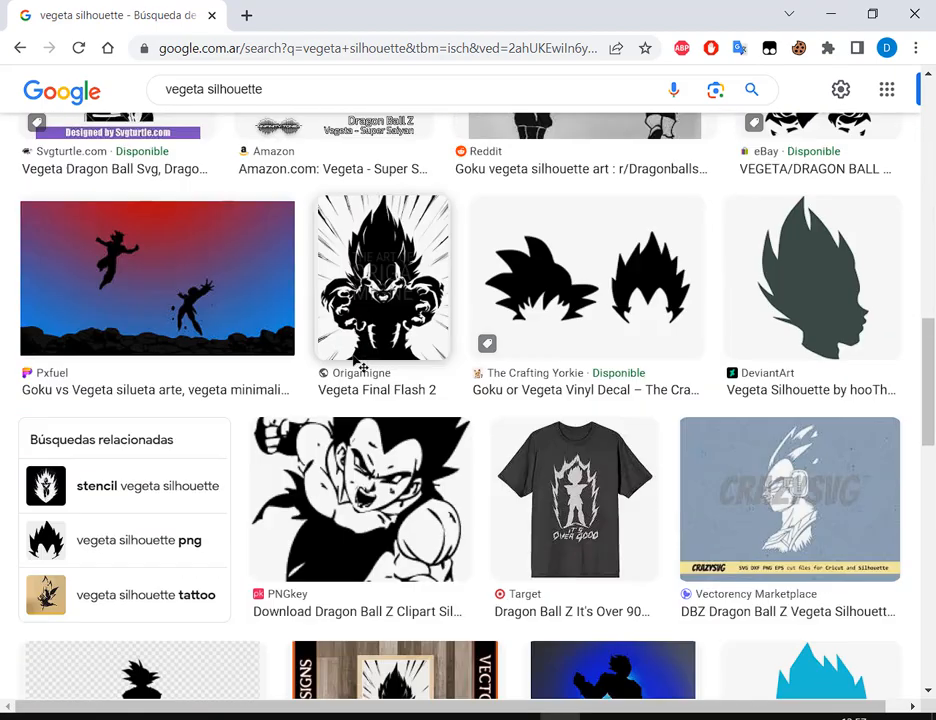
pyautogui.scroll(4, 358, 362)
pyautogui.scroll(4, 420, 355)
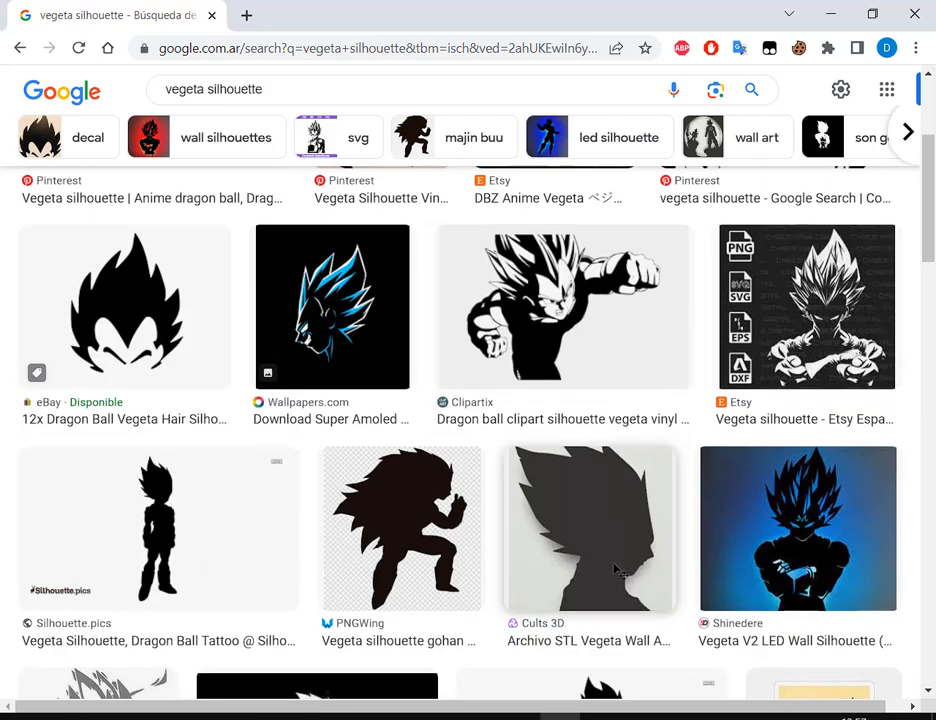
pyautogui.click(96, 245)
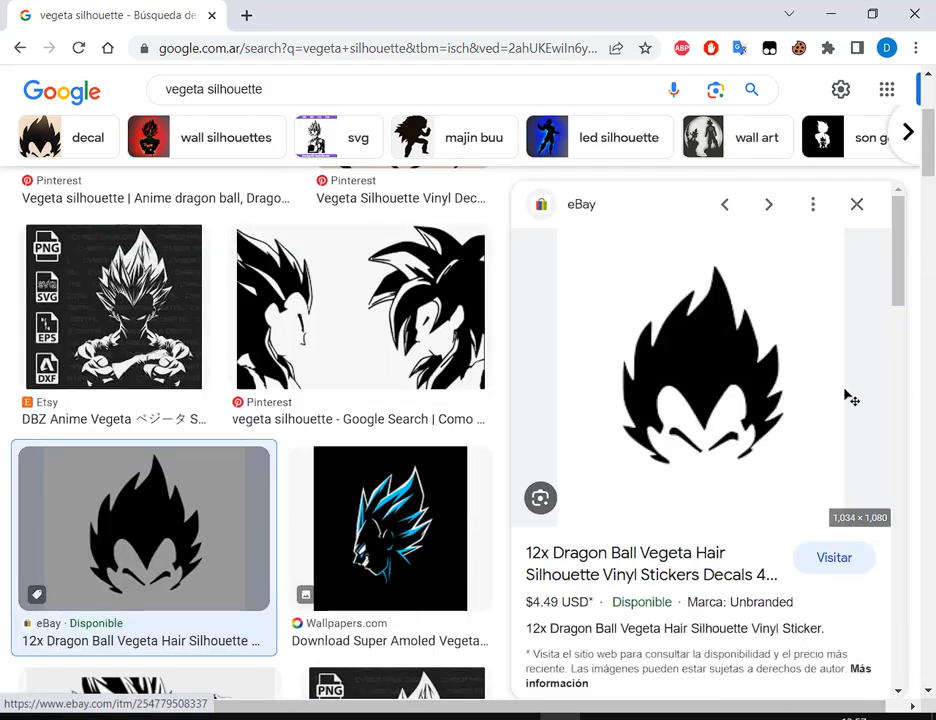
pyautogui.rightClick(726, 334)
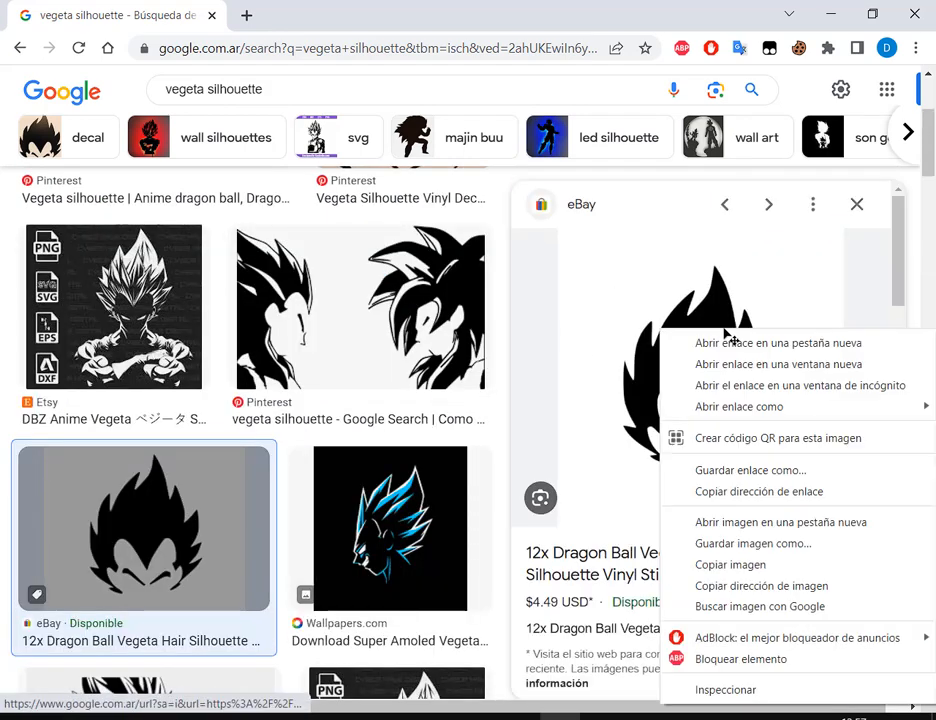
pyautogui.click(729, 545)
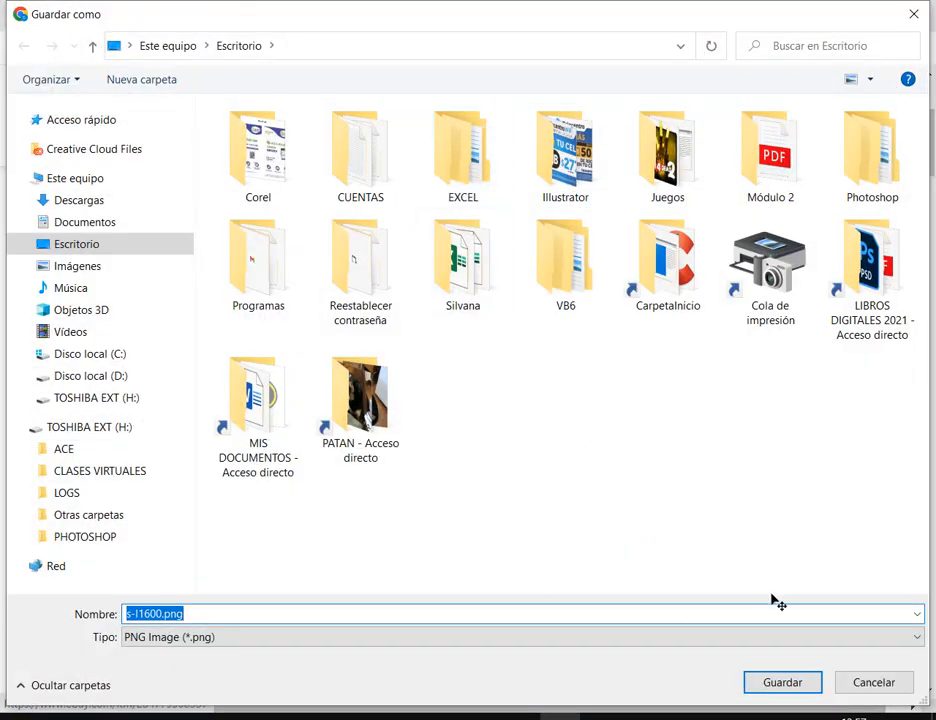
pyautogui.click(808, 680)
# Open Chrome's full downloads list and show the saved s-l1600.png in its folder.
pyautogui.scroll(-5, 808, 299)
pyautogui.scroll(-5, 812, 299)
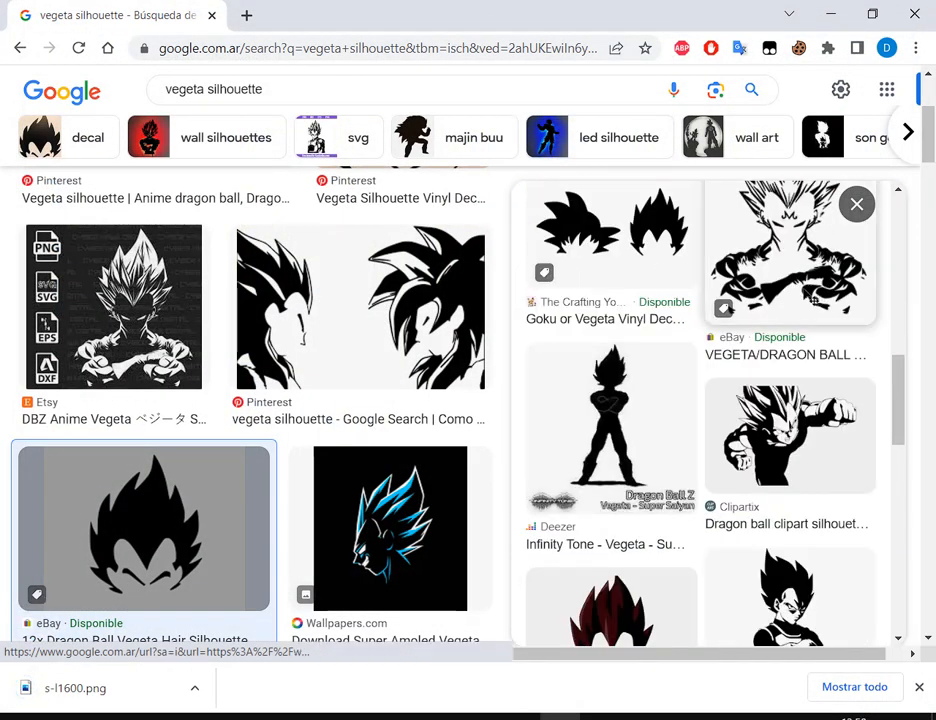
pyautogui.click(855, 688)
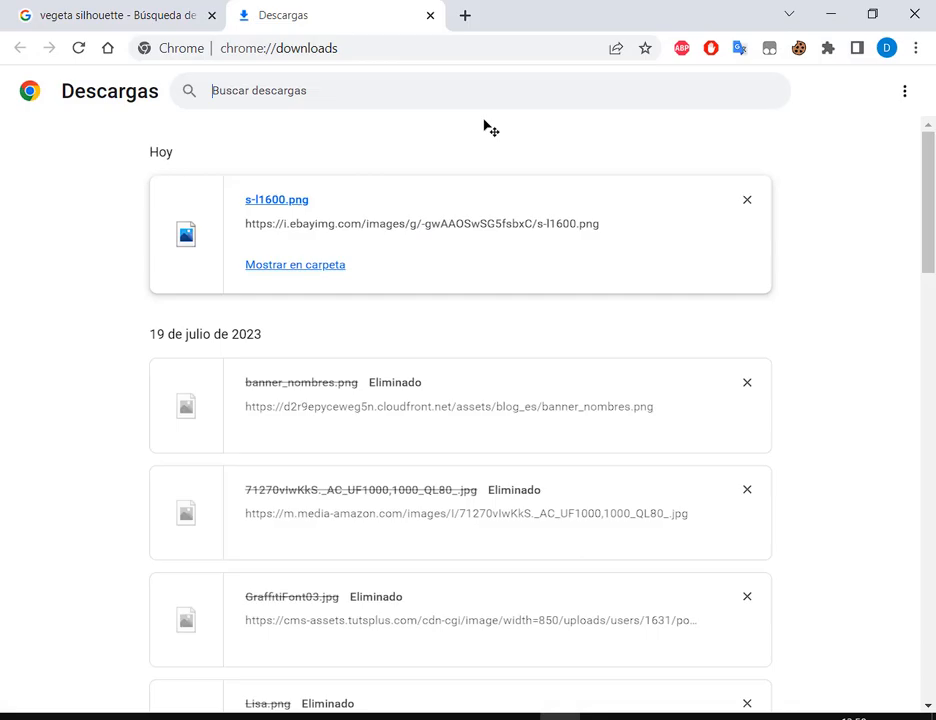
pyautogui.click(318, 265)
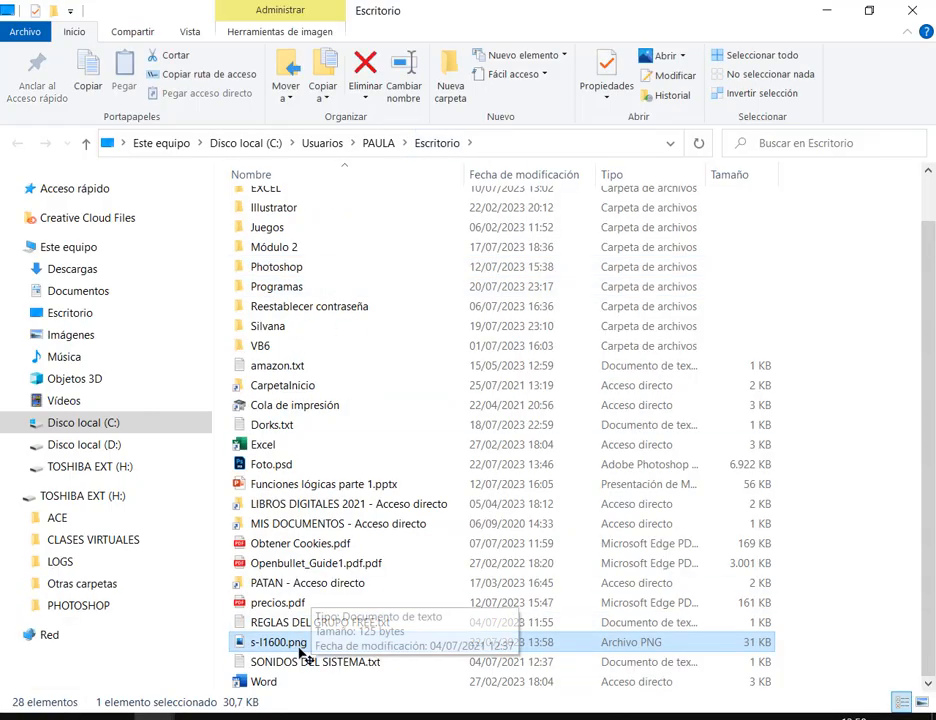
pyautogui.moveTo(391, 653); pyautogui.dragTo(298, 648)
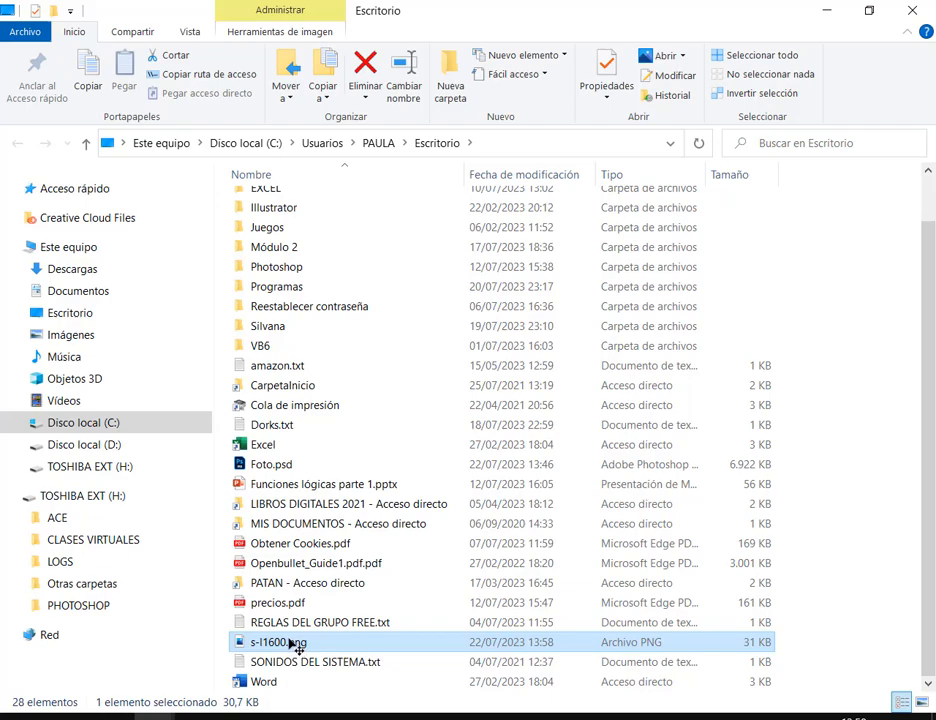
# Switch to Photoshop, start placing a linked element in Capa 331.psb, and browse to the Descargas folder.
pyautogui.click(440, 717)
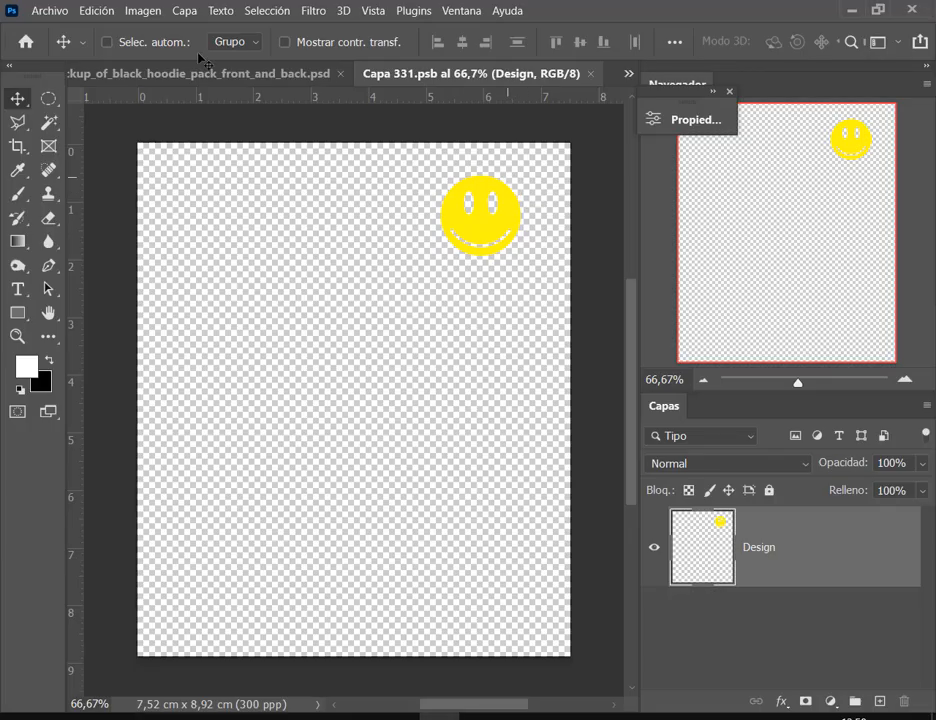
pyautogui.click(47, 10)
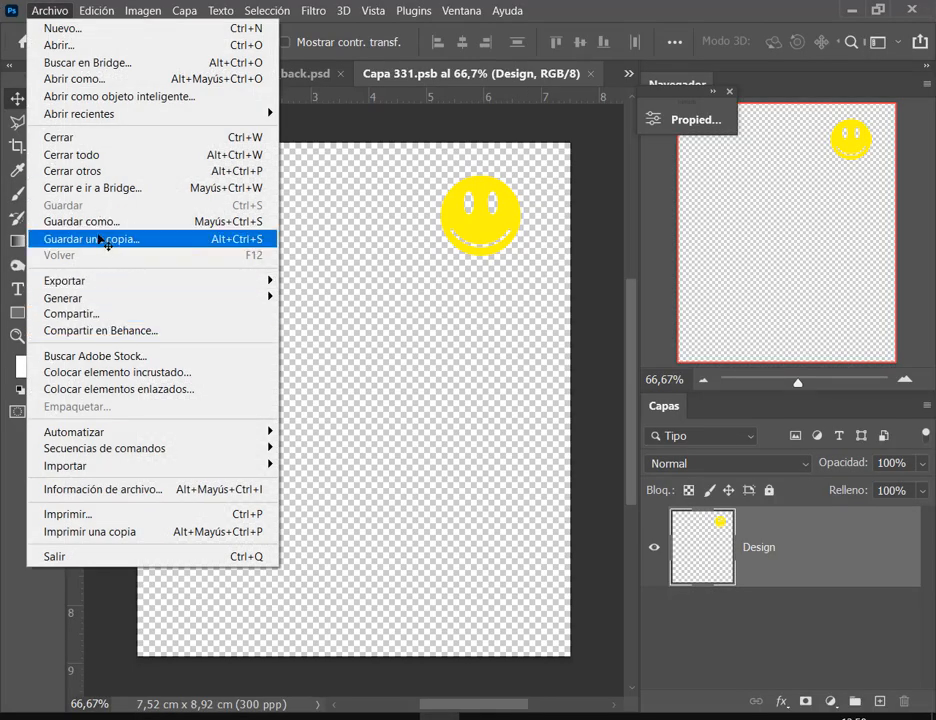
pyautogui.click(162, 390)
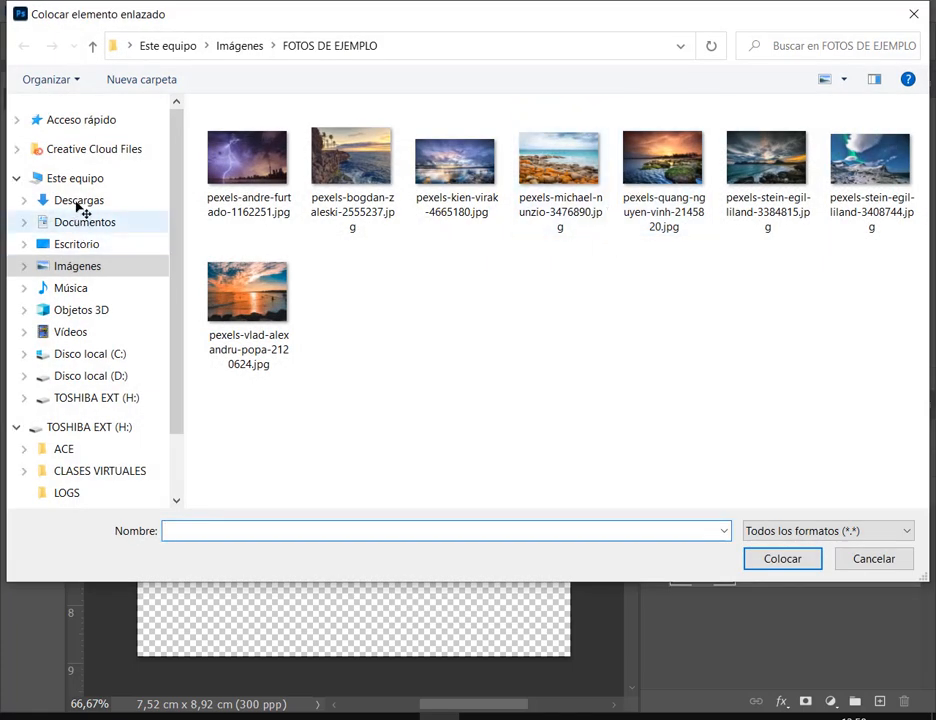
pyautogui.click(78, 200)
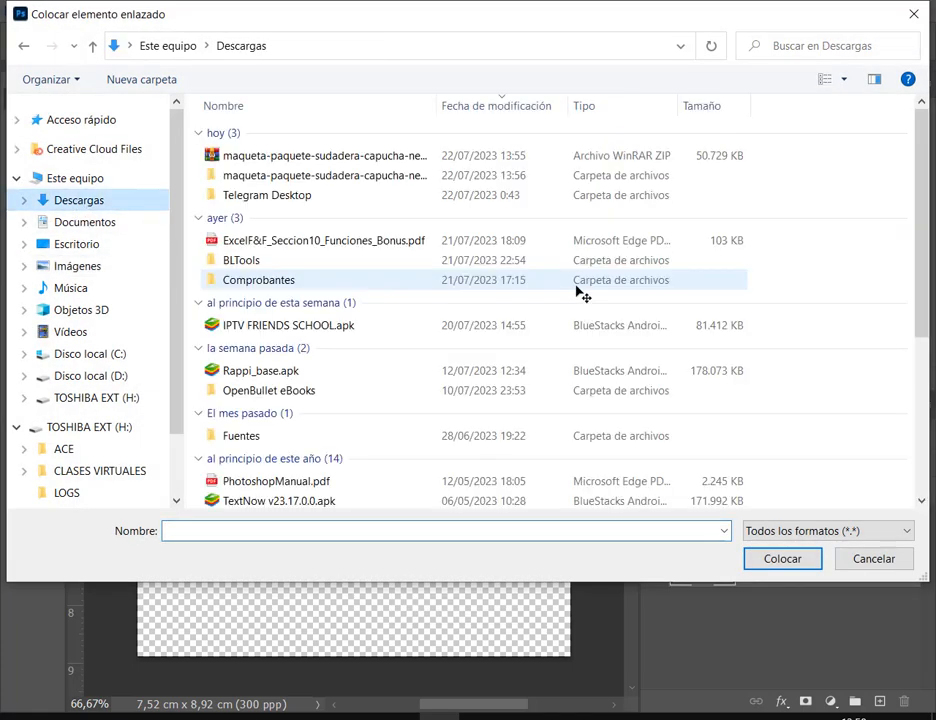
# Place s-l1600.png from the Escritorio folder as a linked element in the Capa 331.psb design at its default size.
pyautogui.click(845, 80)
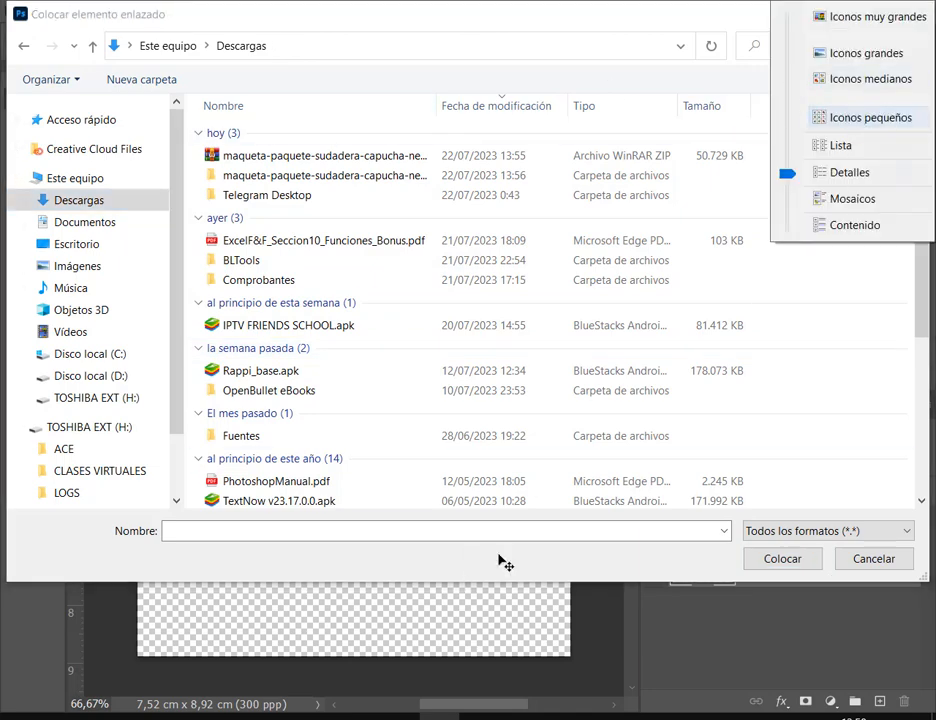
pyautogui.click(76, 244)
pyautogui.scroll(-1, 742, 280)
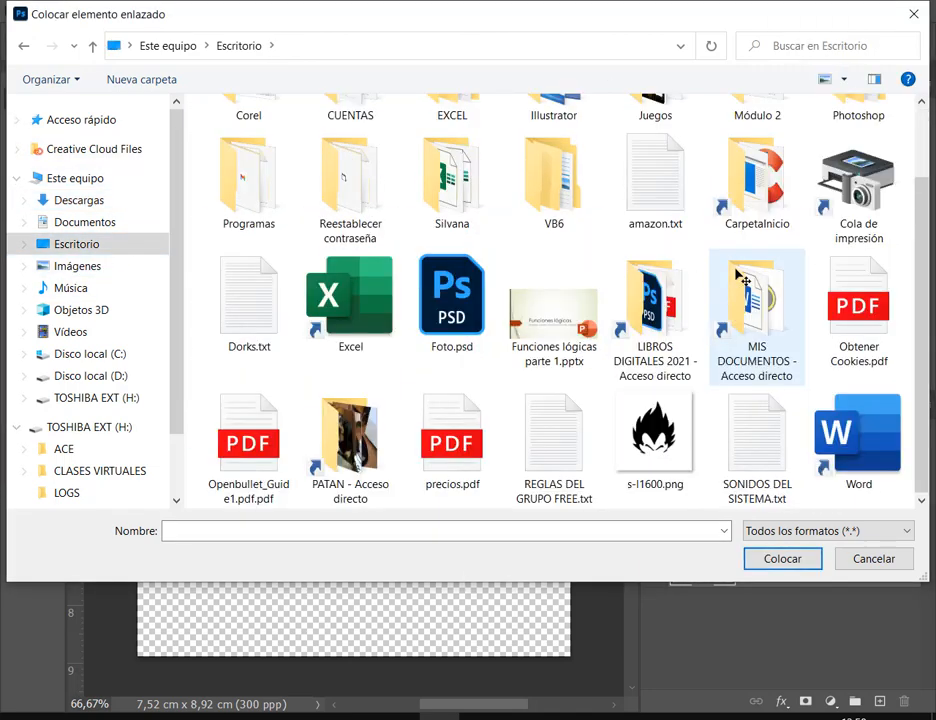
pyautogui.doubleClick(655, 432)
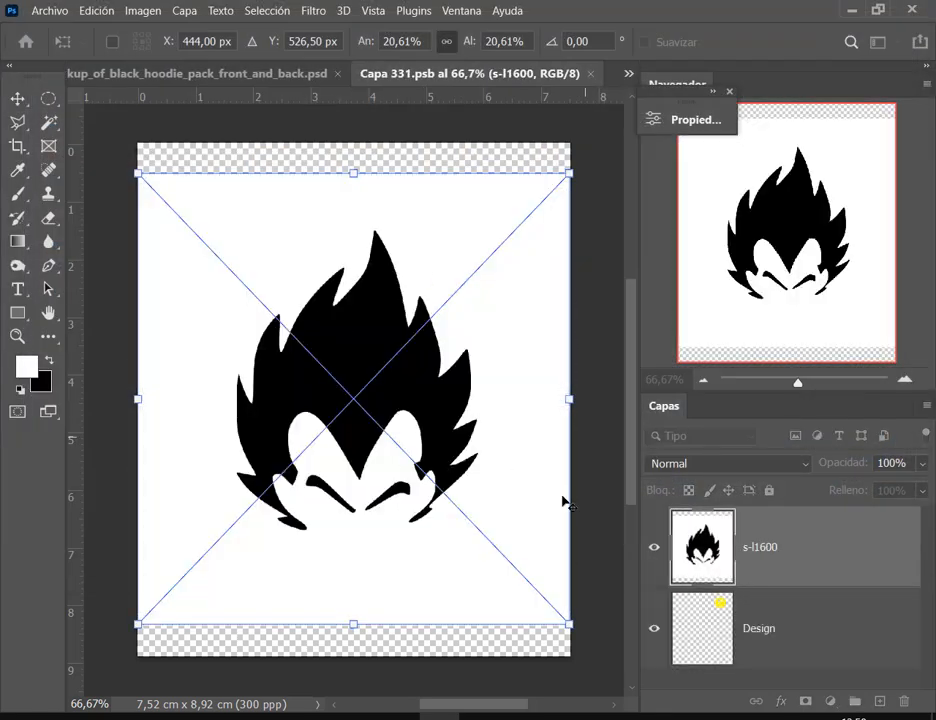
pyautogui.press('Return')
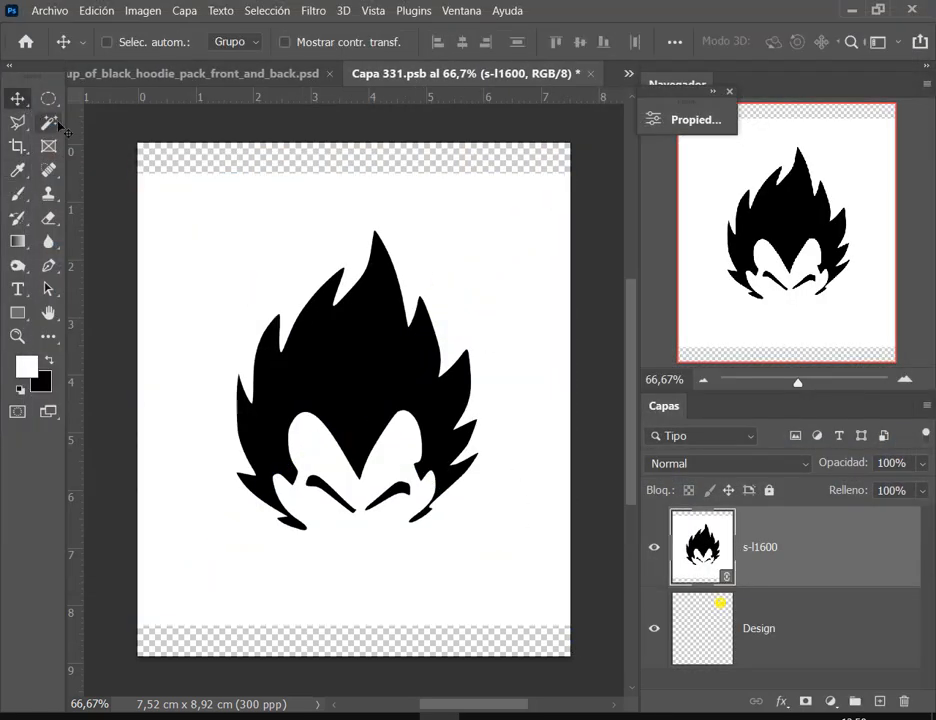
# Try to delete the white background of the s-l1600 layer using a Magic Wand selection.
pyautogui.click(48, 122)
pyautogui.click(257, 272)
pyautogui.press('Delete')
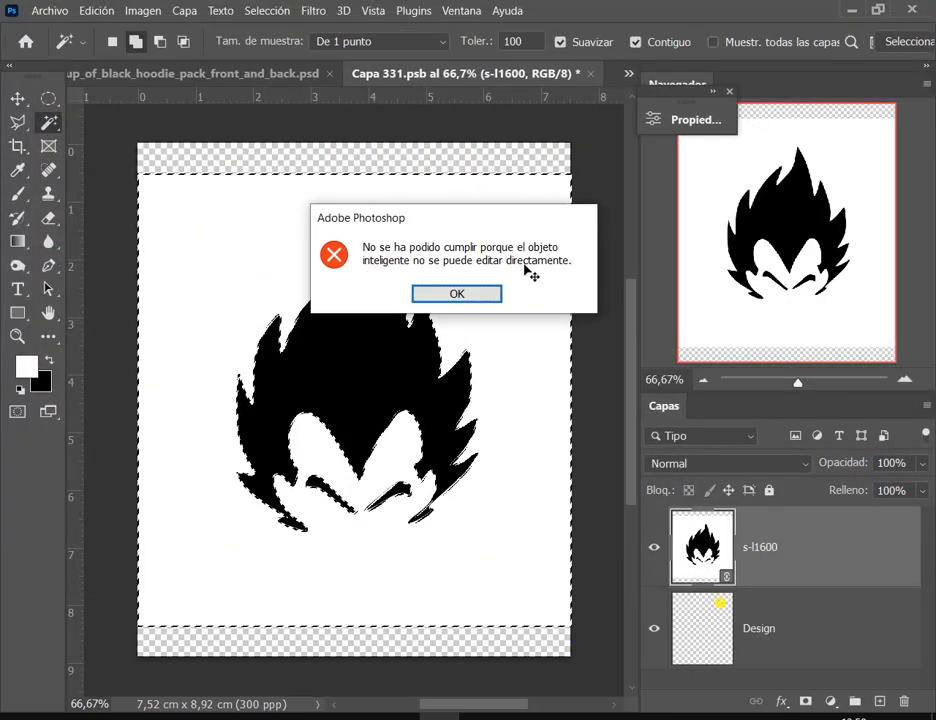
pyautogui.click(485, 296)
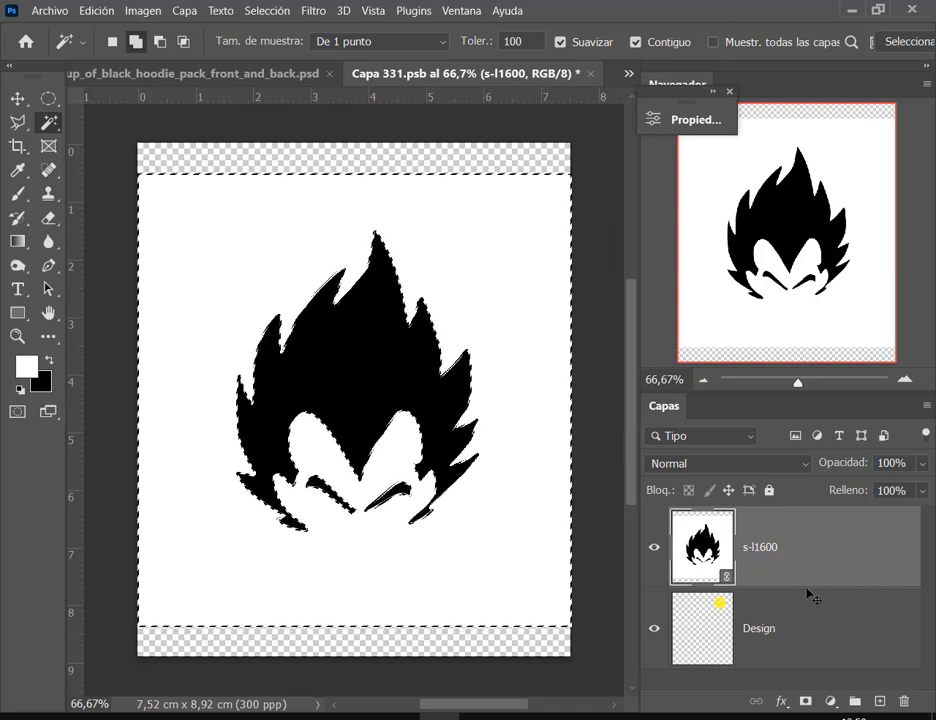
pyautogui.press('Delete')
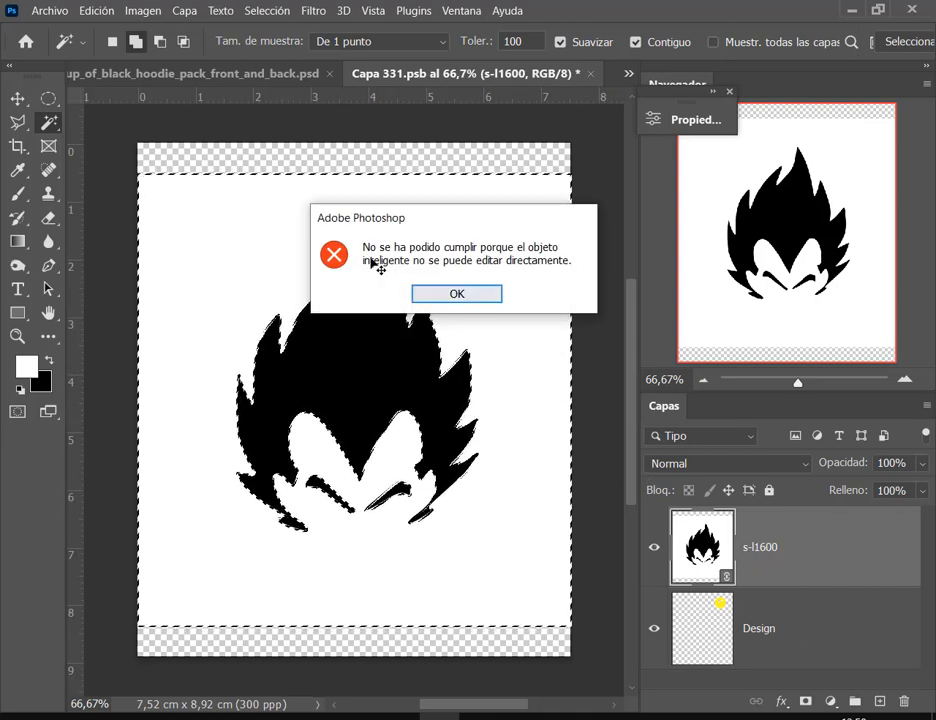
pyautogui.press('Return')
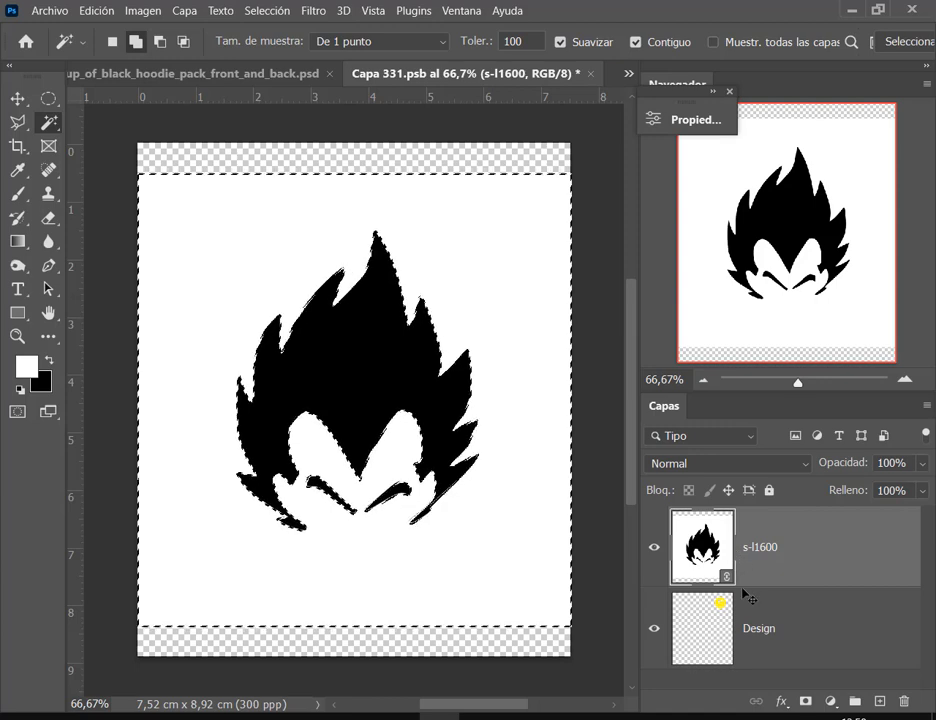
pyautogui.hotkey('ctrl', 'd')
# Rasterize the s-l1600 layer, delete its white background with a Magic Wand selection, and deselect.
pyautogui.rightClick(778, 545)
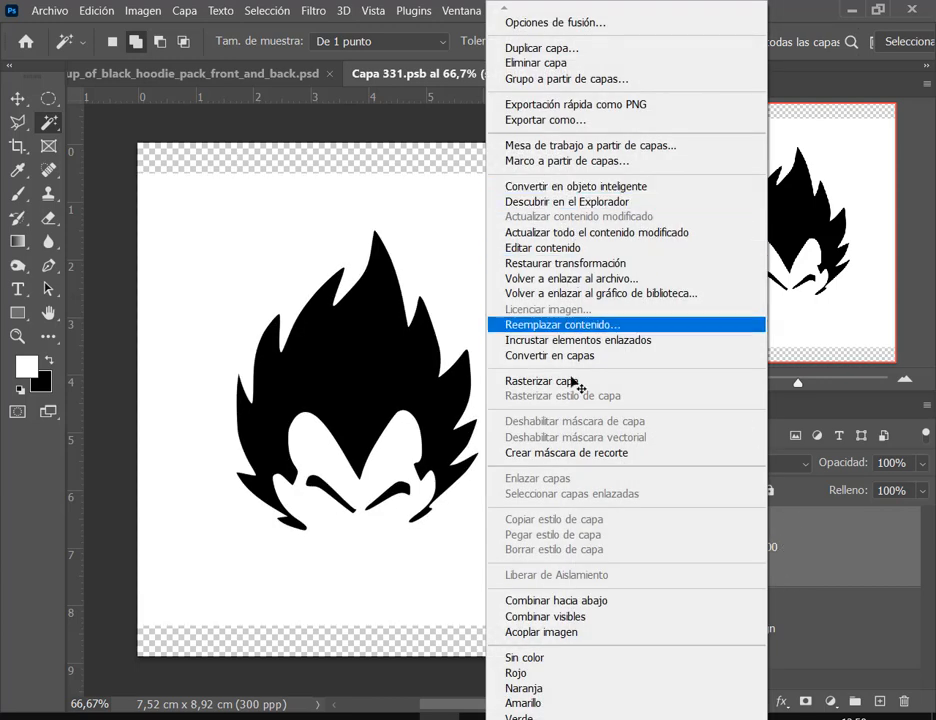
pyautogui.click(529, 381)
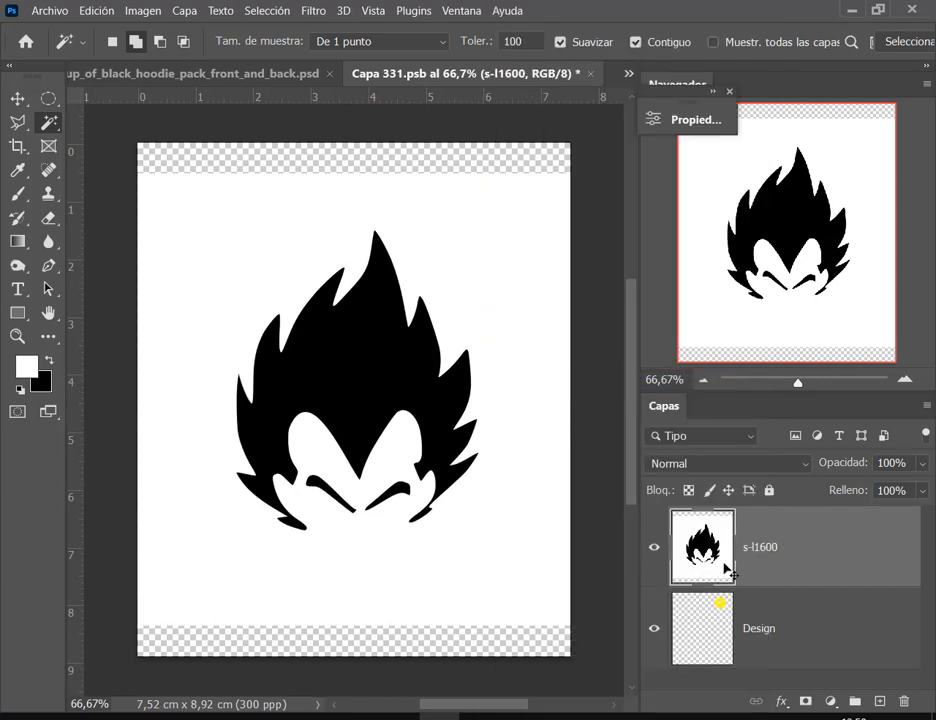
pyautogui.click(529, 286)
pyautogui.press('Delete')
pyautogui.hotkey('ctrl', 'd')
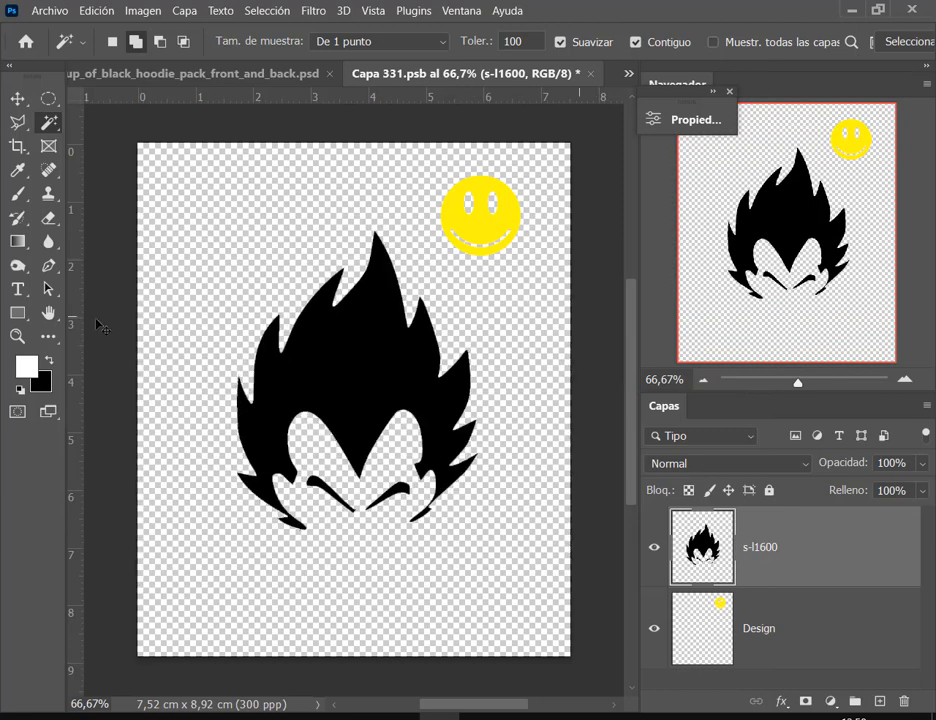
# Select the black hair and both eyebrow shapes with the Magic Wand, and clear the selection.
pyautogui.click(17, 99)
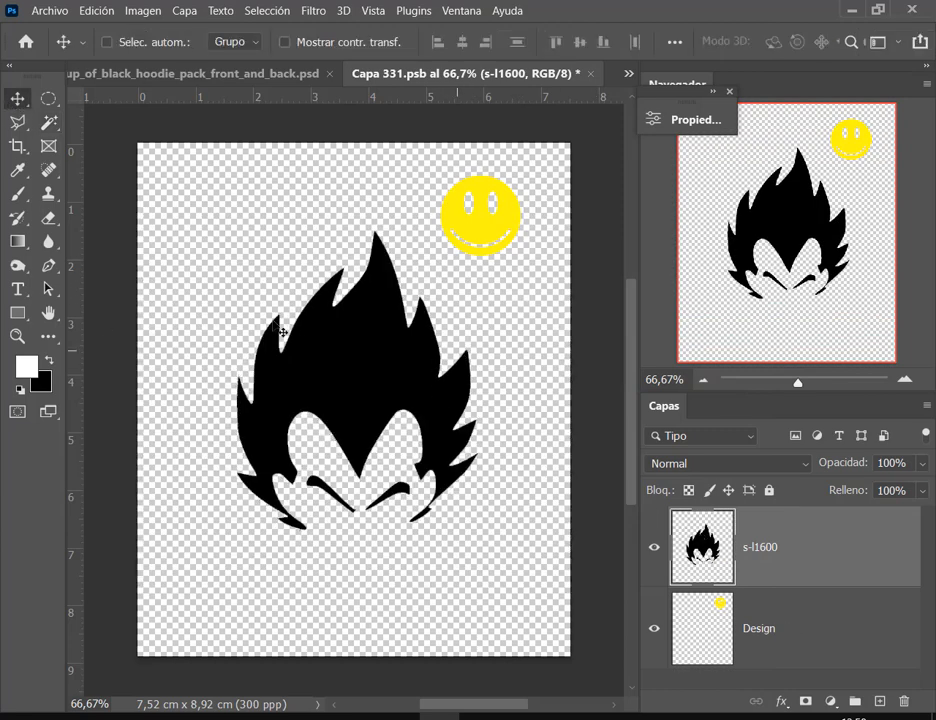
pyautogui.click(48, 122)
pyautogui.click(354, 392)
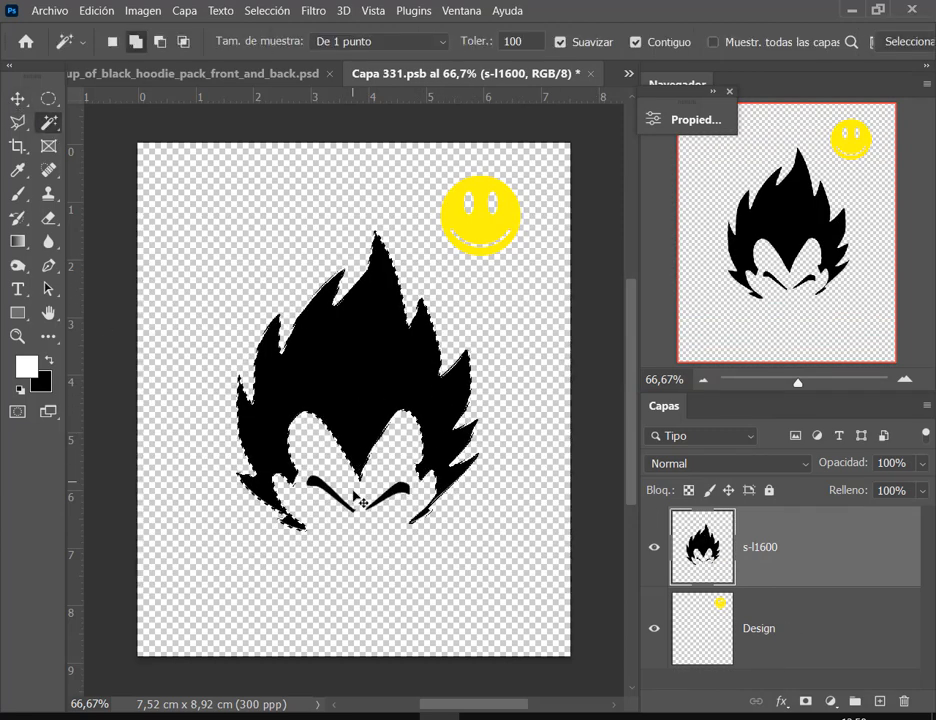
pyautogui.click(327, 489)
pyautogui.click(397, 497)
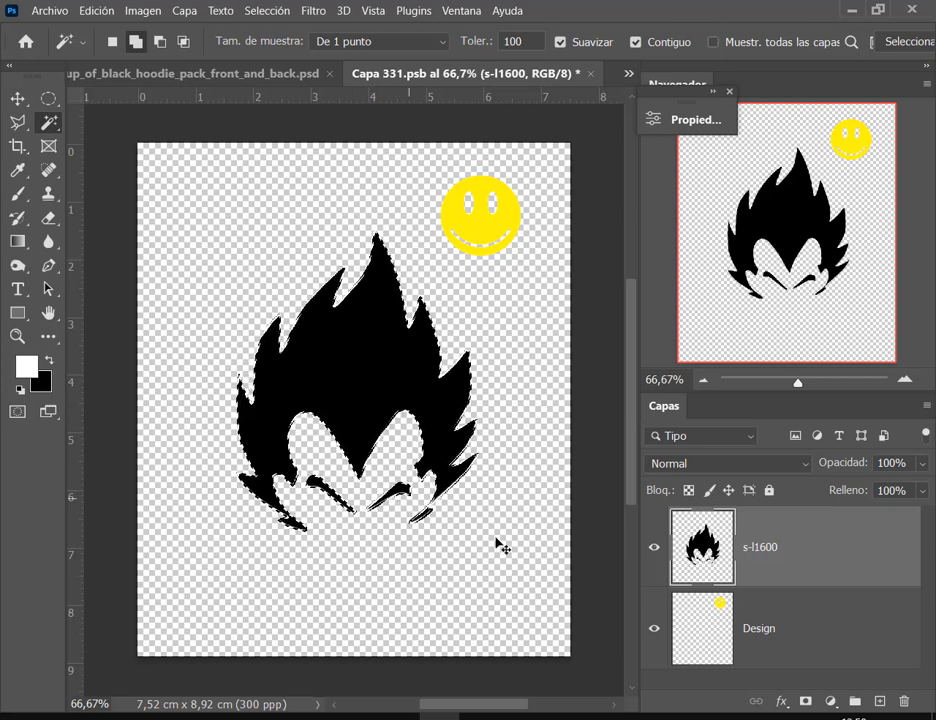
pyautogui.press('v')
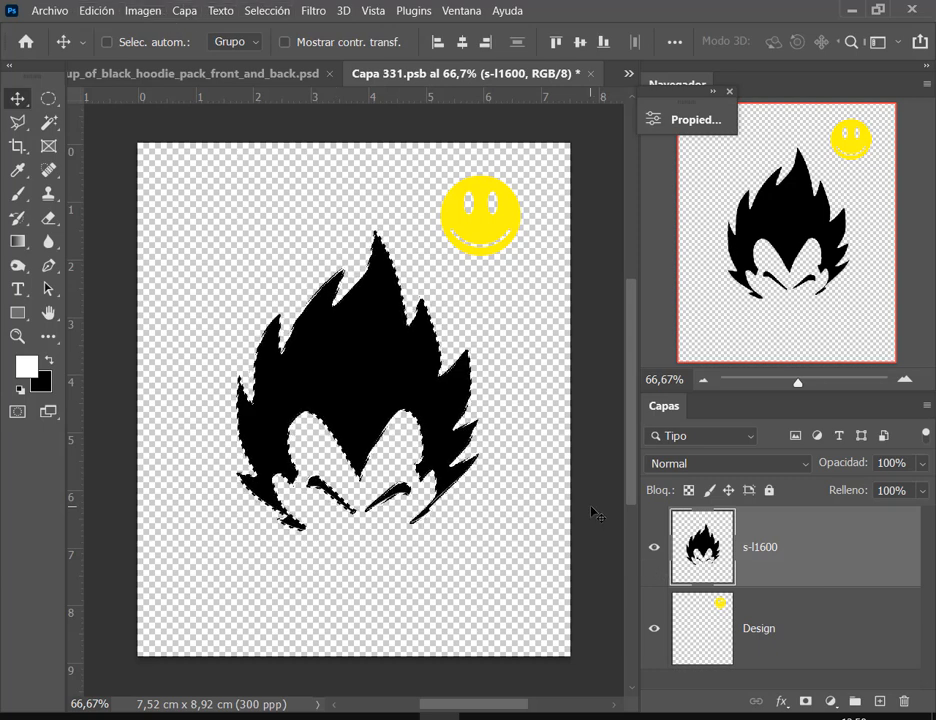
pyautogui.hotkey('ctrl', 'd')
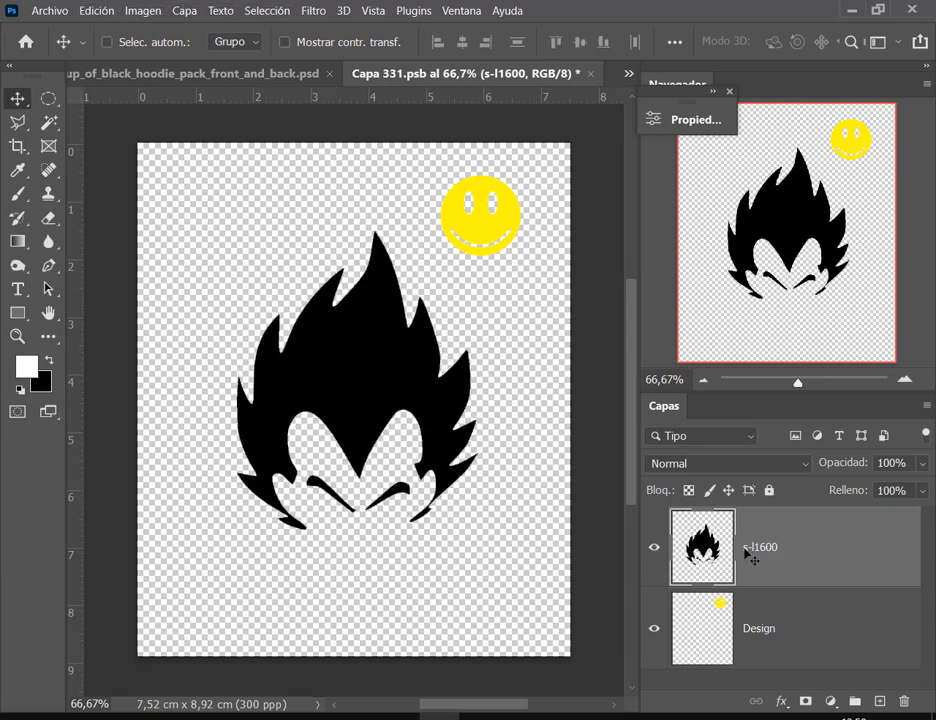
# Move the black head slightly up on the canvas and enable a Color Overlay layer style on it.
pyautogui.moveTo(380, 318)
pyautogui.mouseDown()
pyautogui.moveTo(345, 274)
pyautogui.moveTo(378, 300)
pyautogui.moveTo(387, 337)
pyautogui.mouseUp()
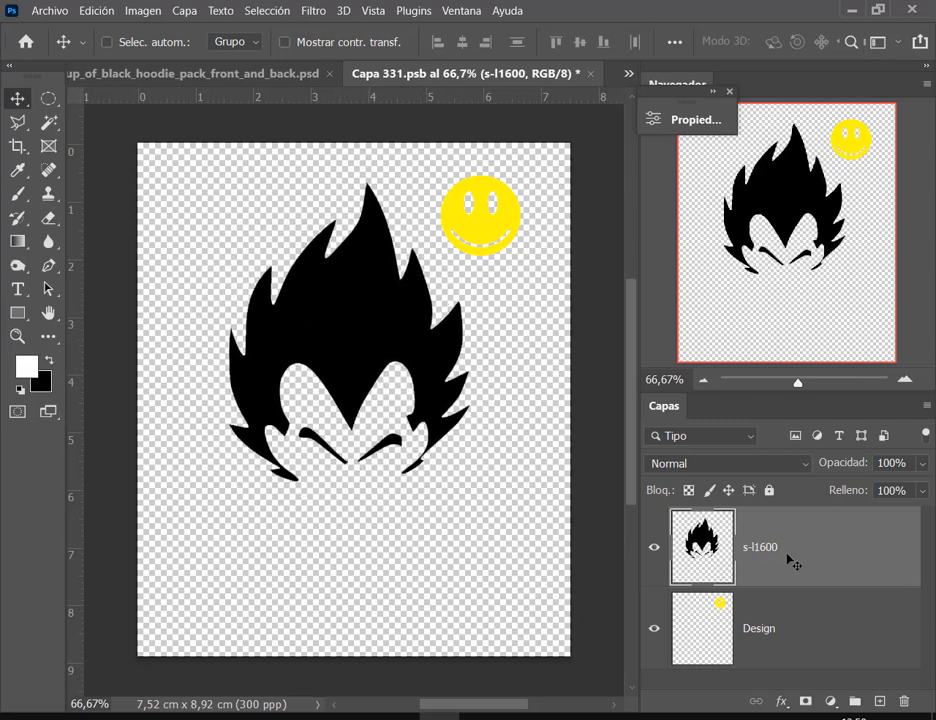
pyautogui.doubleClick(722, 557)
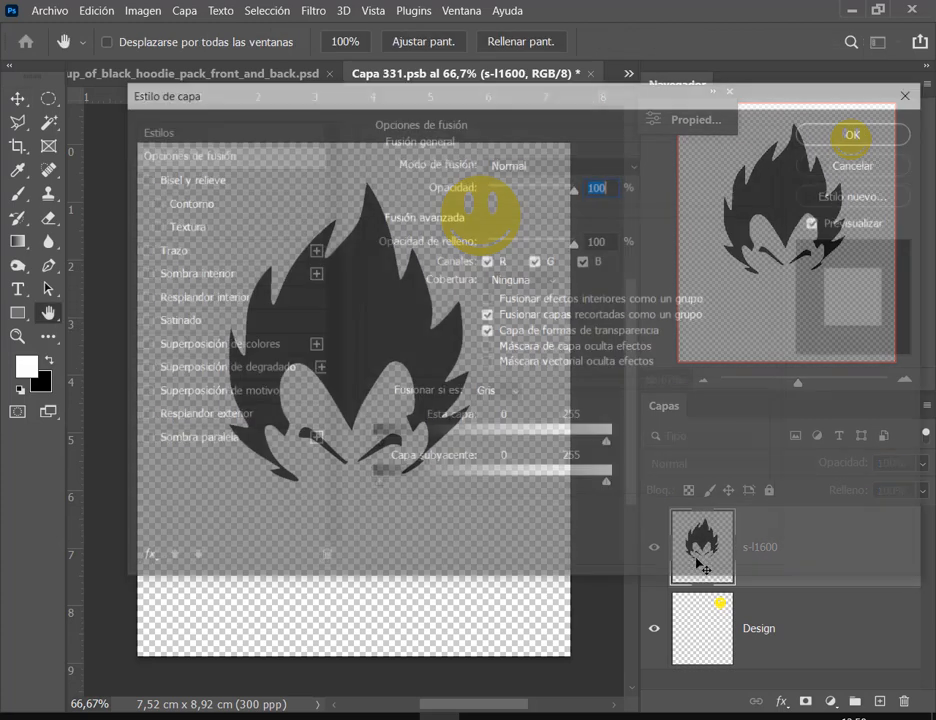
pyautogui.moveTo(476, 97); pyautogui.dragTo(280, 333)
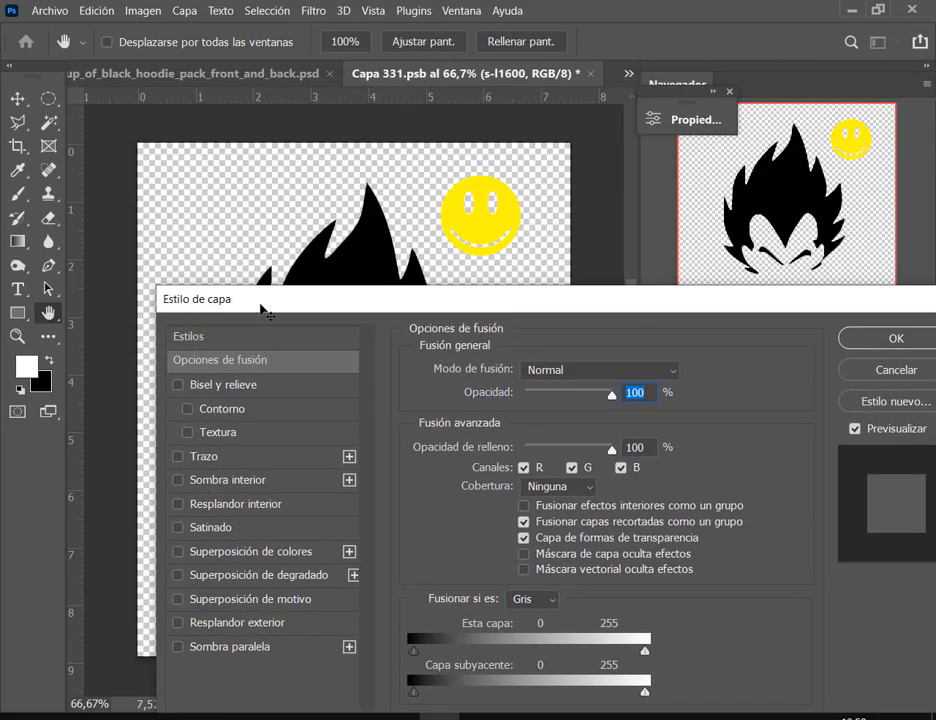
pyautogui.moveTo(270, 312); pyautogui.dragTo(578, 99)
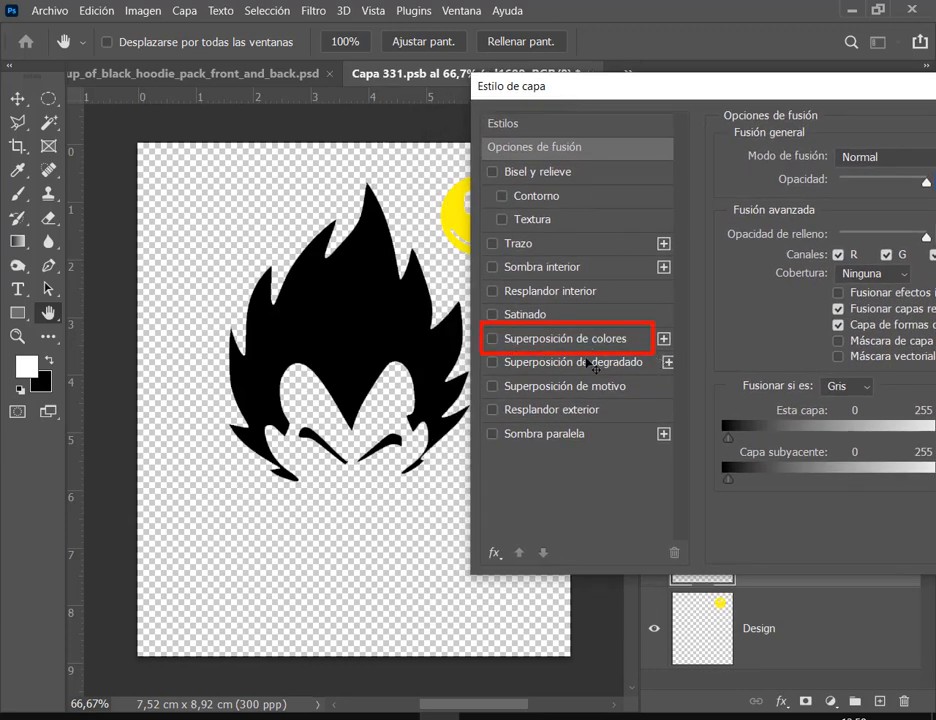
pyautogui.click(555, 339)
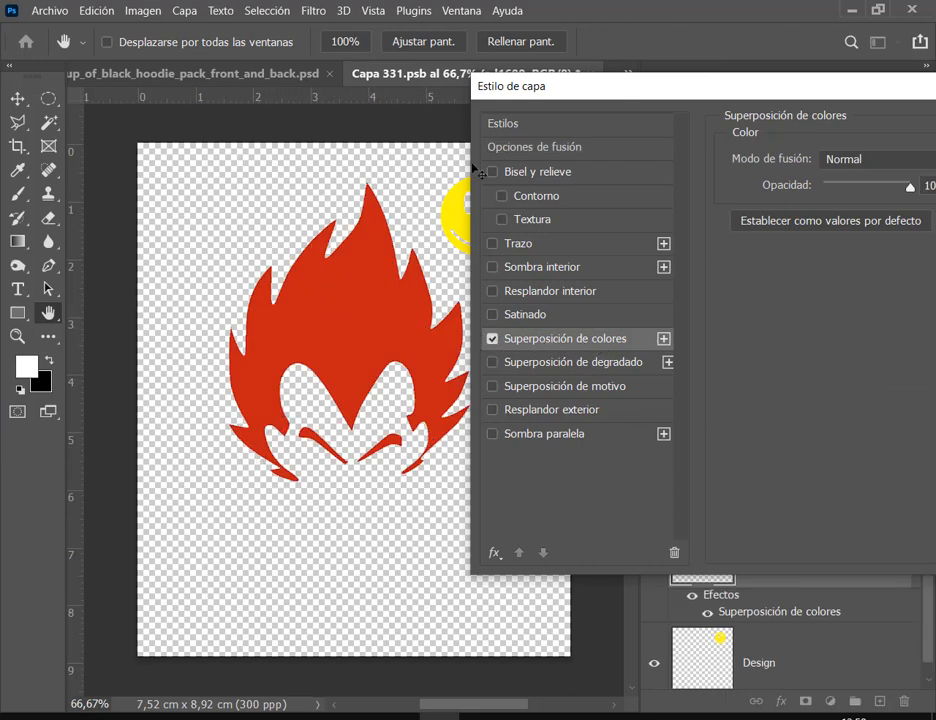
# Change the overlay color of the s-l1600 layer to a light cyan blue and apply the layer style.
pyautogui.moveTo(563, 98); pyautogui.dragTo(465, 143)
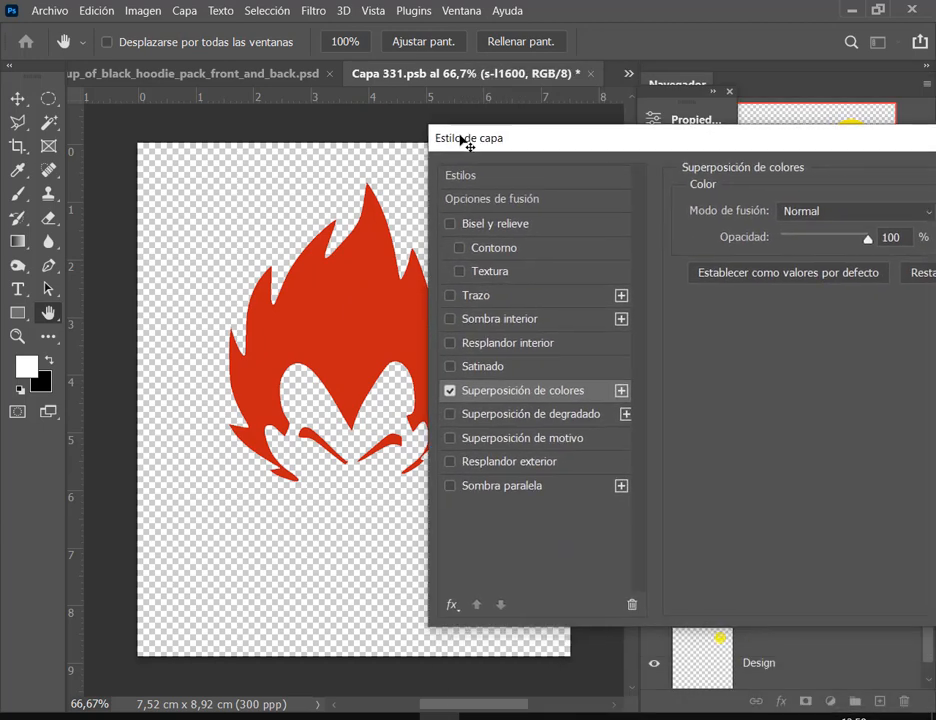
pyautogui.moveTo(733, 148); pyautogui.dragTo(563, 113)
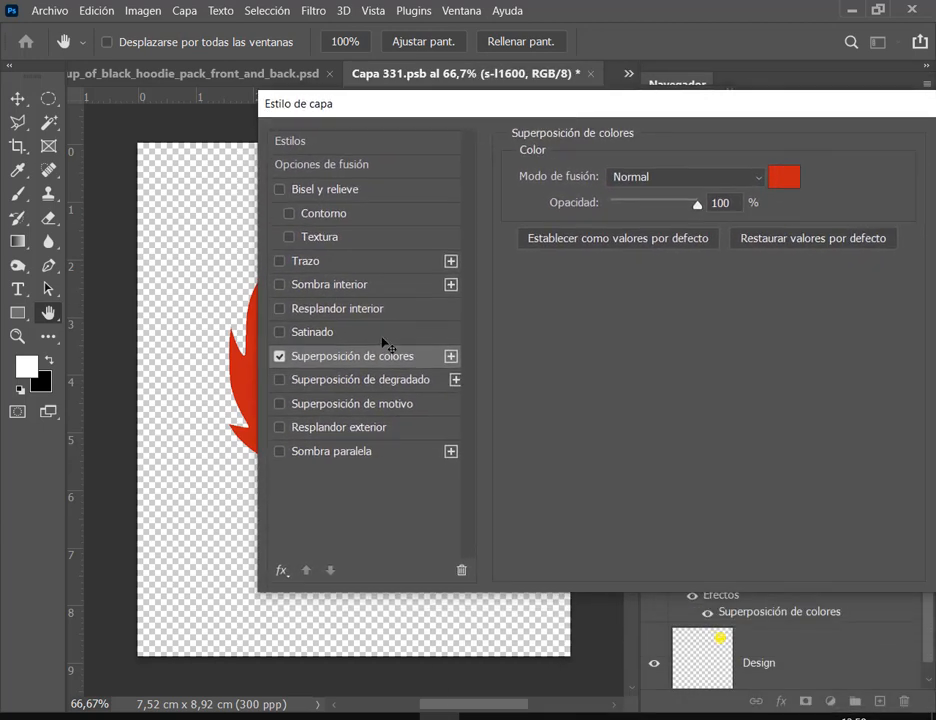
pyautogui.click(788, 178)
pyautogui.click(679, 159)
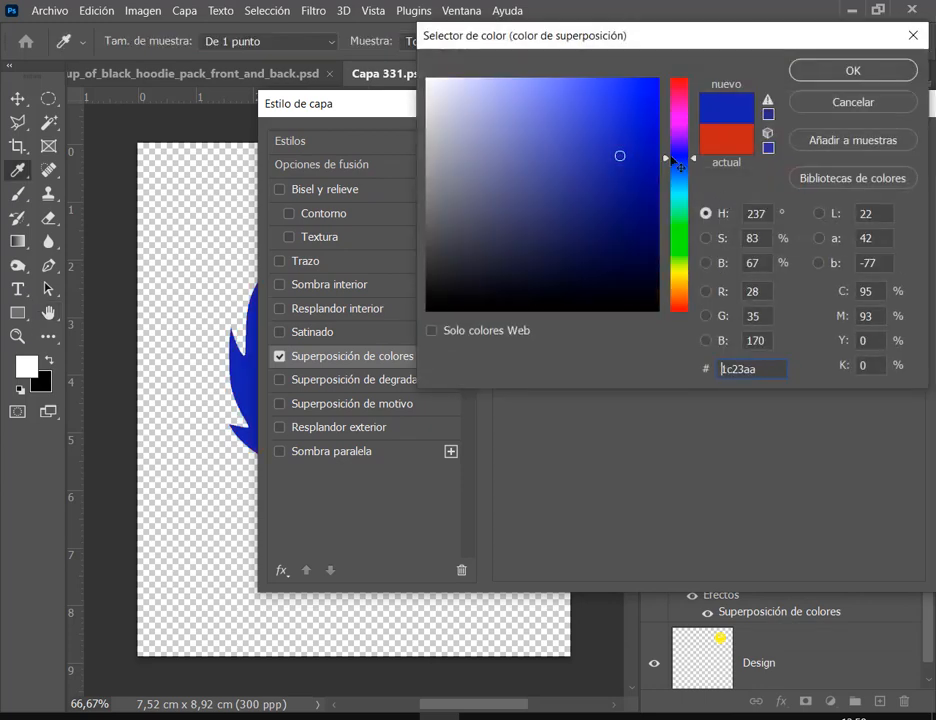
pyautogui.moveTo(679, 160); pyautogui.dragTo(695, 190)
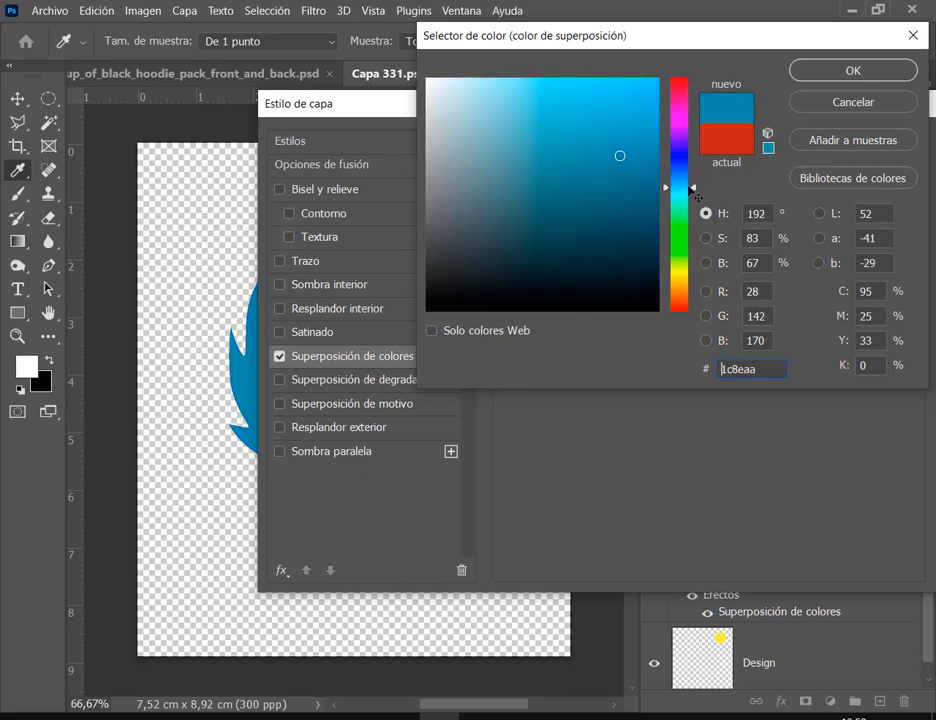
pyautogui.moveTo(655, 152)
pyautogui.mouseDown()
pyautogui.moveTo(541, 117)
pyautogui.moveTo(797, 110)
pyautogui.moveTo(584, 181)
pyautogui.moveTo(583, 173)
pyautogui.mouseUp()
pyautogui.click(848, 72)
pyautogui.moveTo(851, 164); pyautogui.dragTo(631, 122)
pyautogui.click(832, 175)
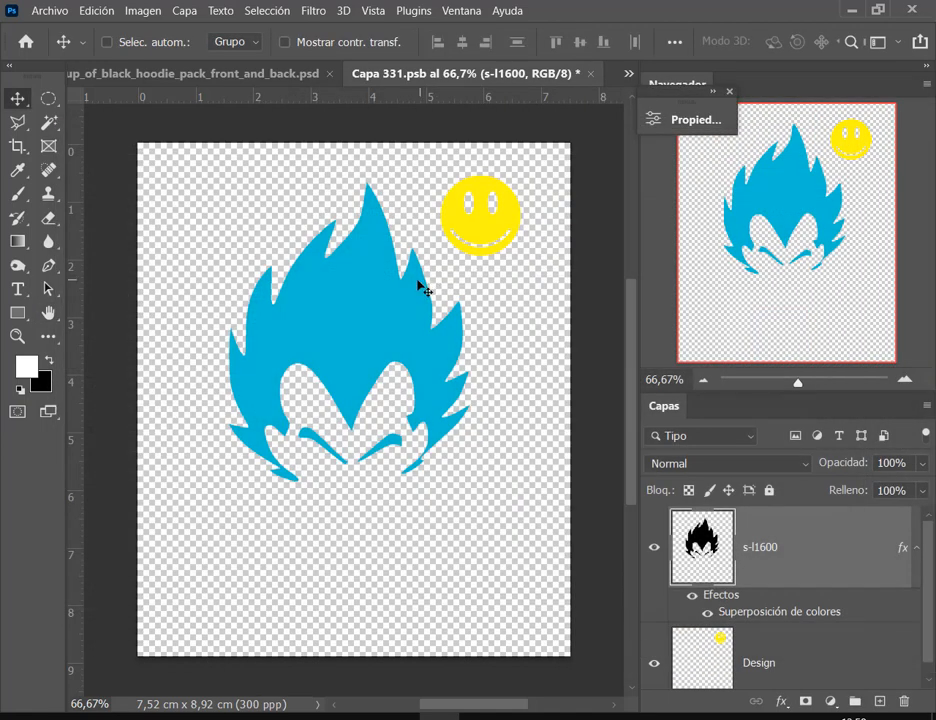
# Scale the blue head to about half size over the smiley in the canvas's upper-right corner and hide the Design layer.
pyautogui.hotkey('ctrl', 't')
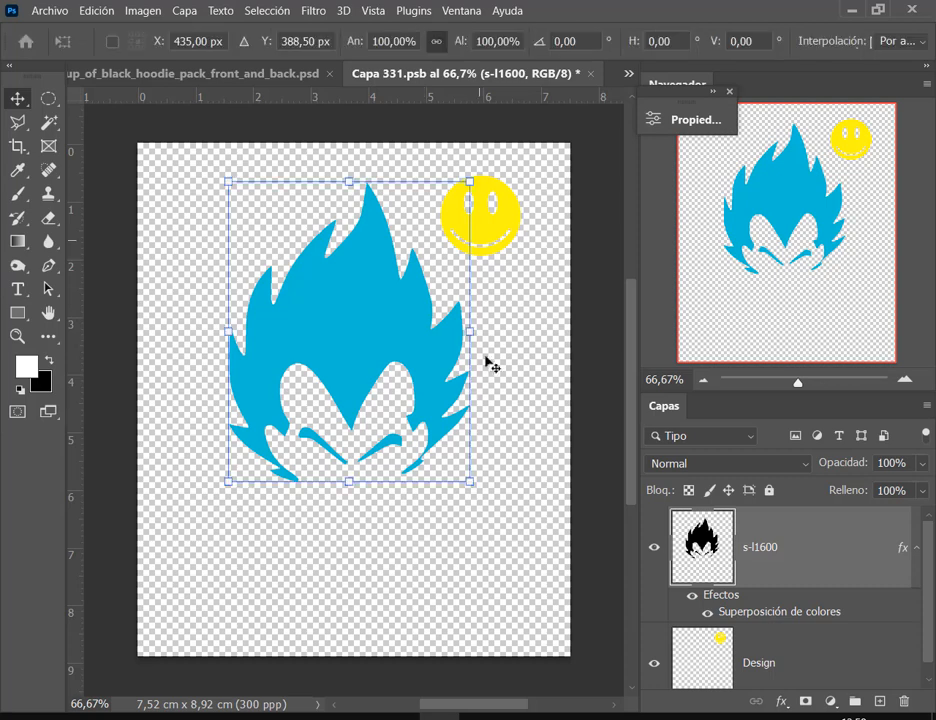
pyautogui.moveTo(481, 491); pyautogui.dragTo(356, 348)
pyautogui.press('Return')
pyautogui.moveTo(309, 272); pyautogui.dragTo(505, 236)
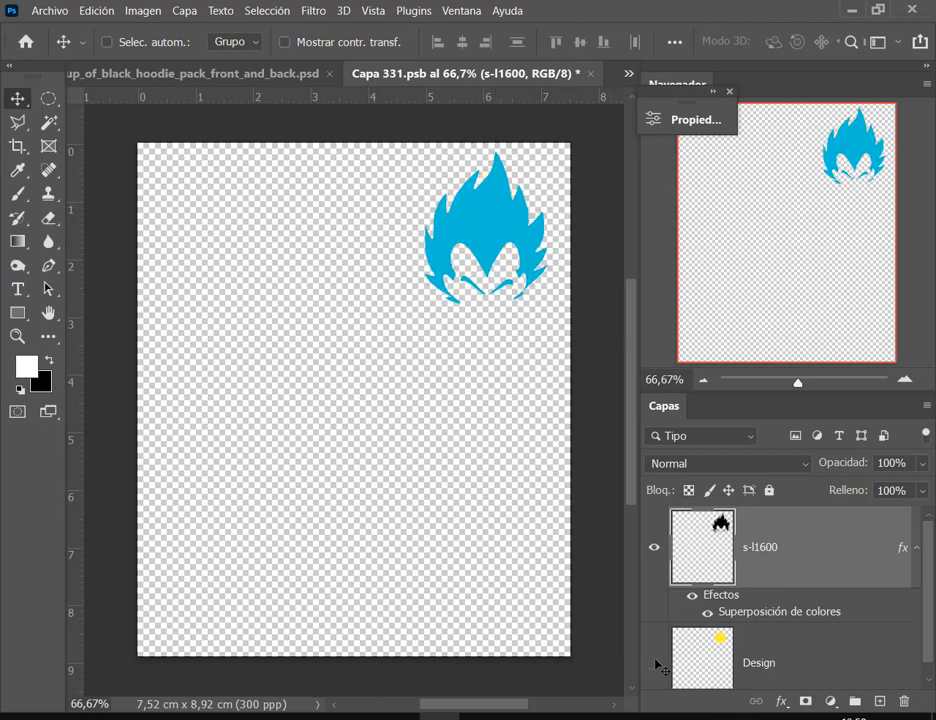
pyautogui.click(916, 545)
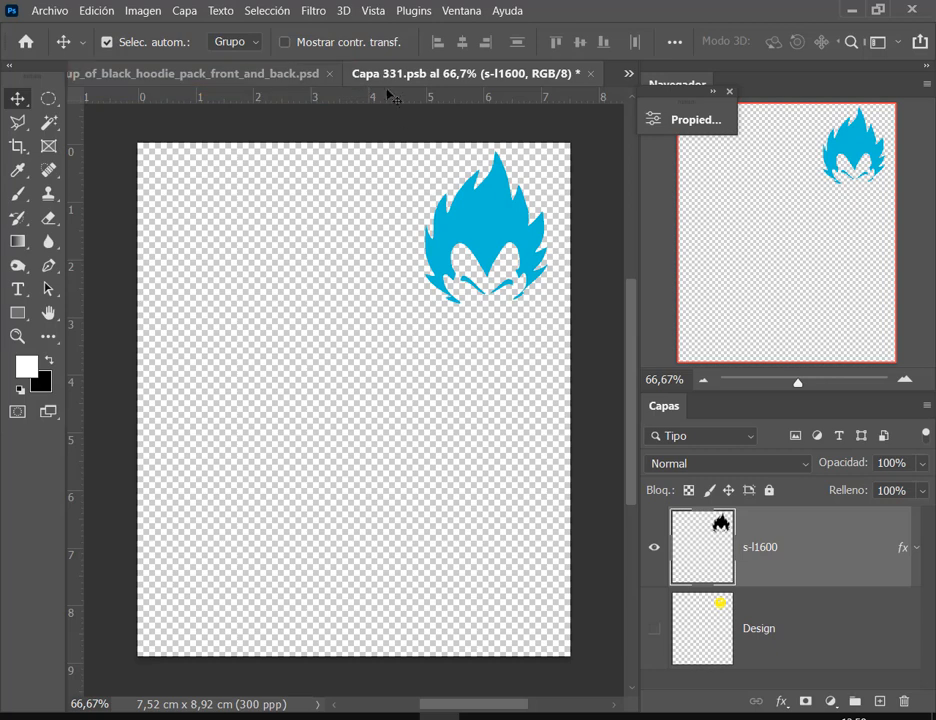
# Check the front design in the hoodie mockup document and return to Capa 331.psb.
pyautogui.click(290, 78)
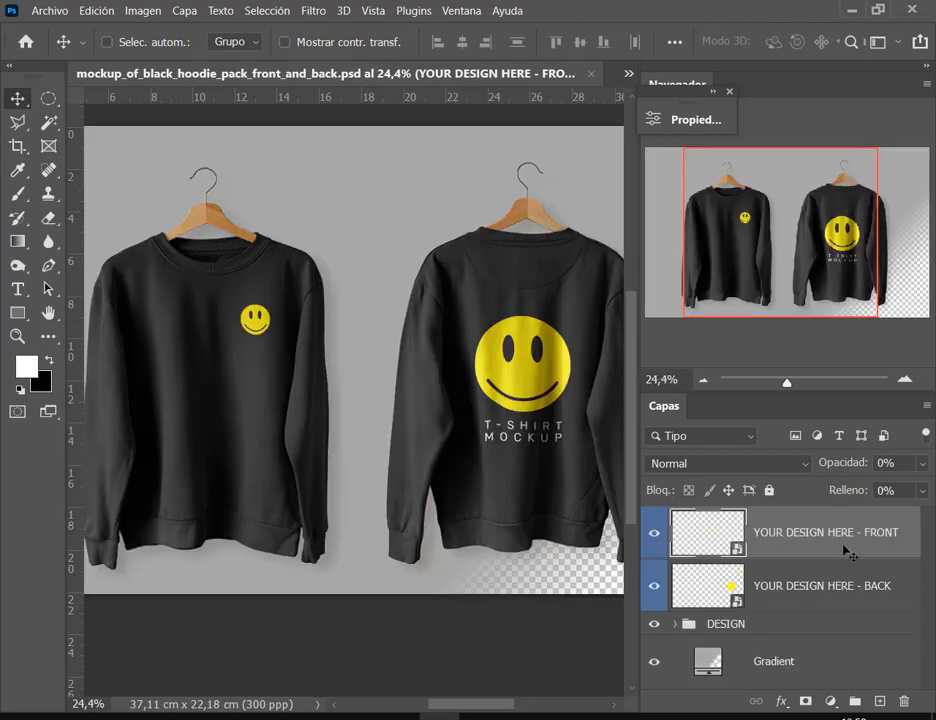
pyautogui.click(630, 76)
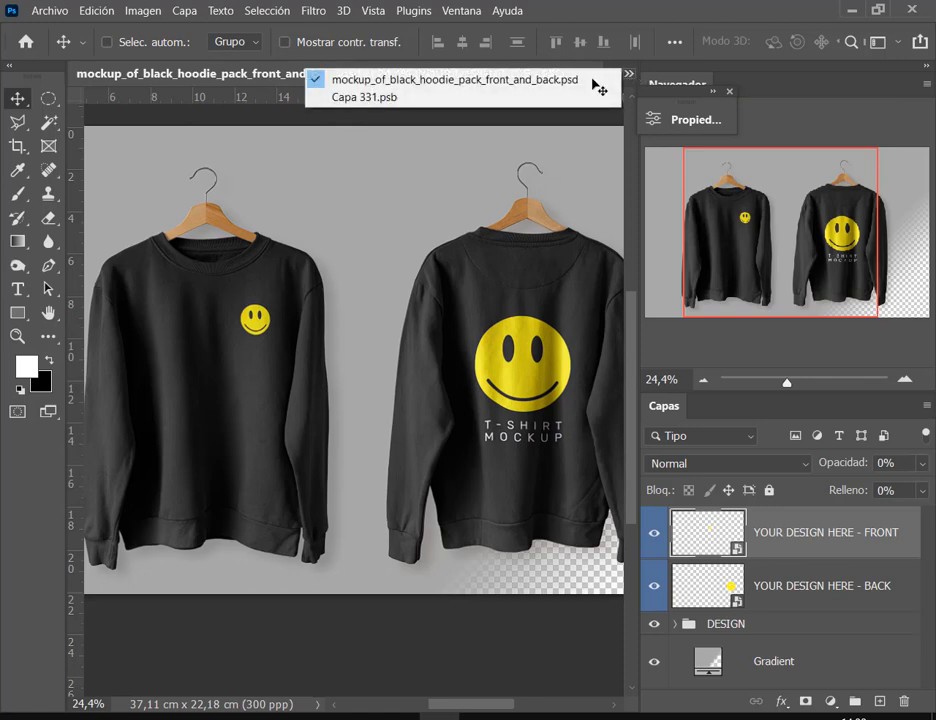
pyautogui.click(560, 98)
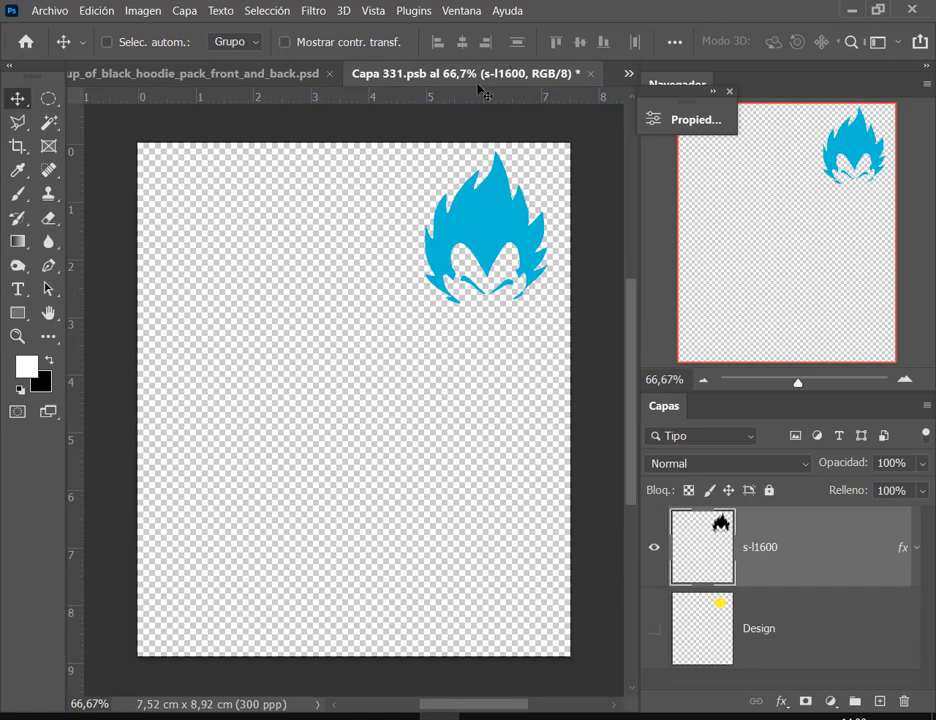
# Save and close Capa 331.psb, and examine the updated design on the front of the sweatshirt up close.
pyautogui.click(52, 10)
pyautogui.click(77, 209)
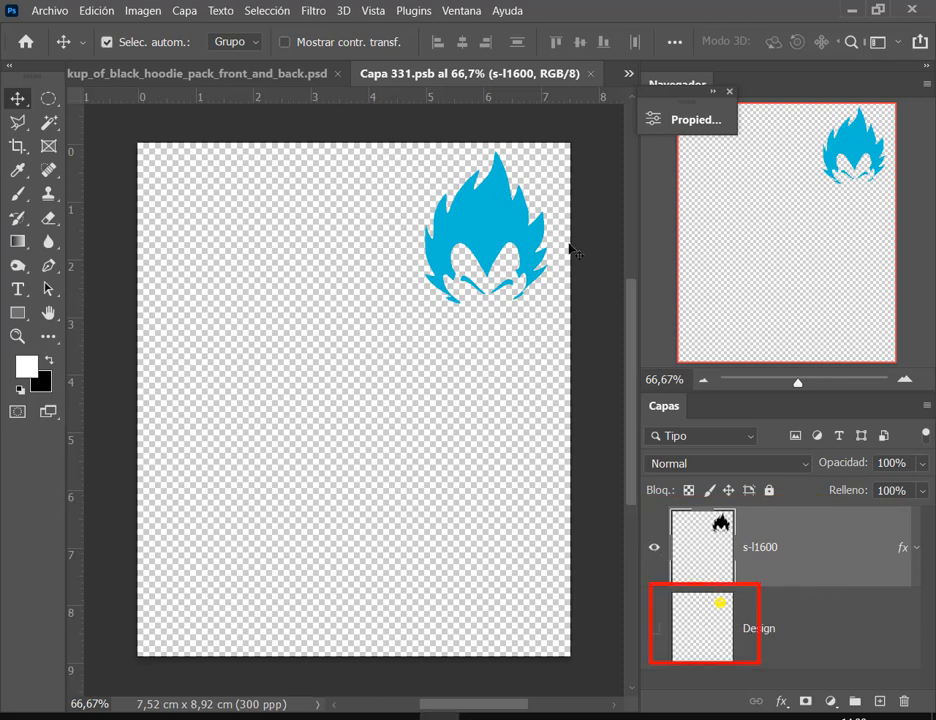
pyautogui.click(593, 74)
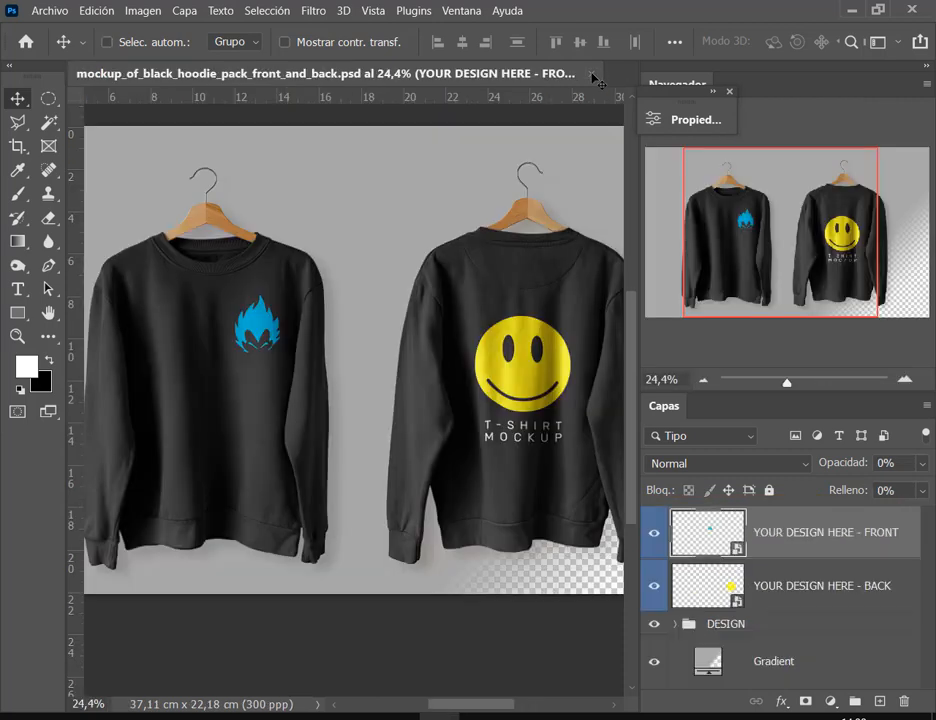
pyautogui.press('ctrl')
pyautogui.scroll(5, 253, 400)
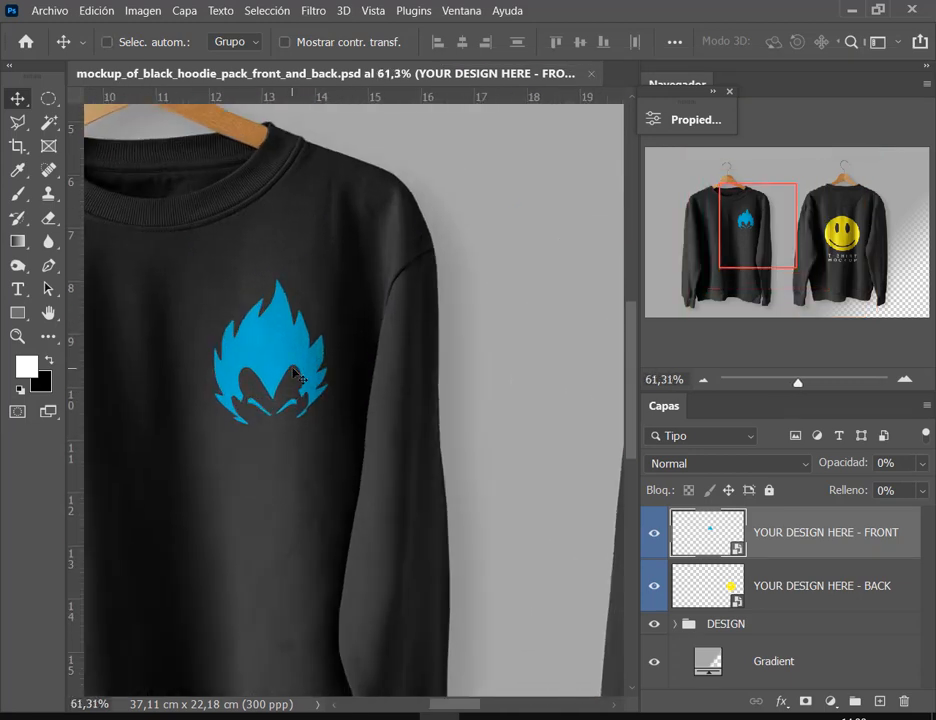
# Open the smart object contents of the YOUR DESIGN HERE - BACK layer.
pyautogui.scroll(-5, 294, 374)
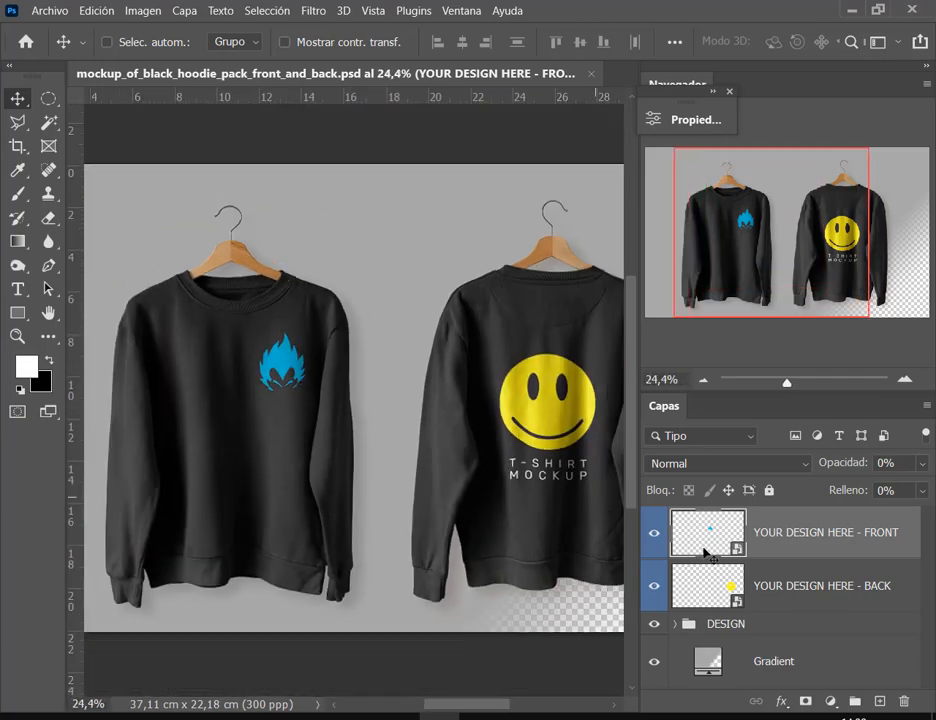
pyautogui.click(810, 588)
pyautogui.doubleClick(697, 597)
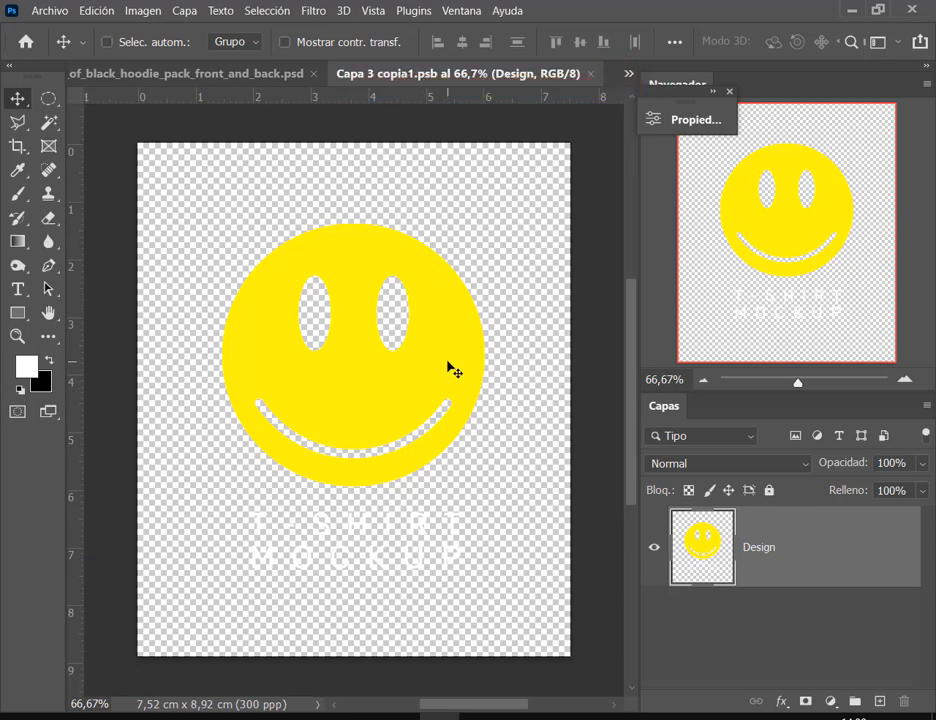
# Check the back design in the hoodie mockup document and return to Capa 3 copia1.psb.
pyautogui.hotkey('ctrl', 's')
pyautogui.hotkey('ctrl', 'w')
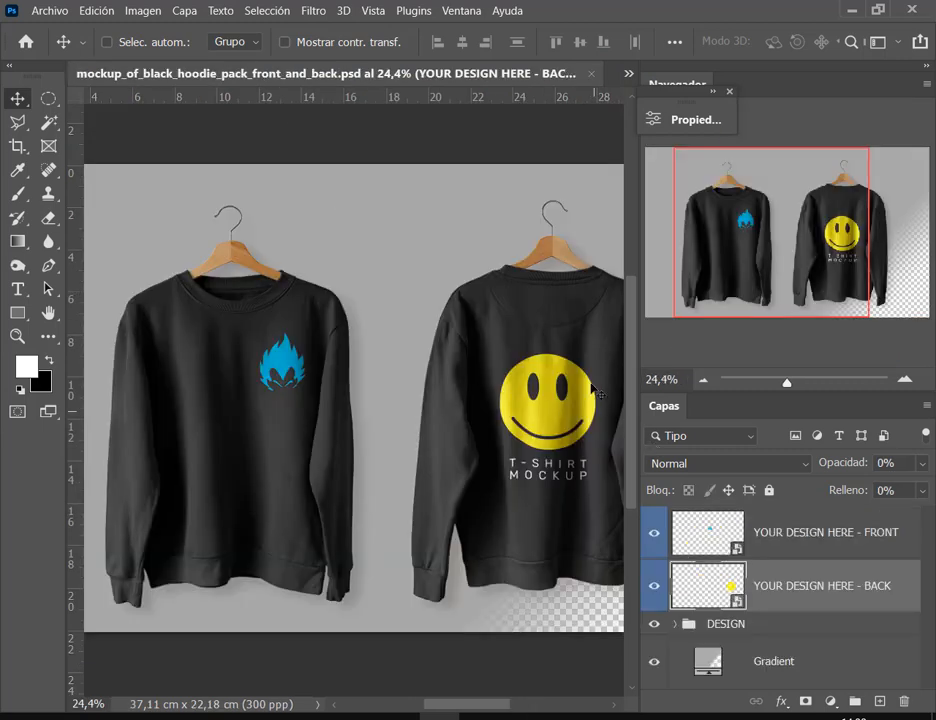
pyautogui.click(629, 74)
pyautogui.click(584, 96)
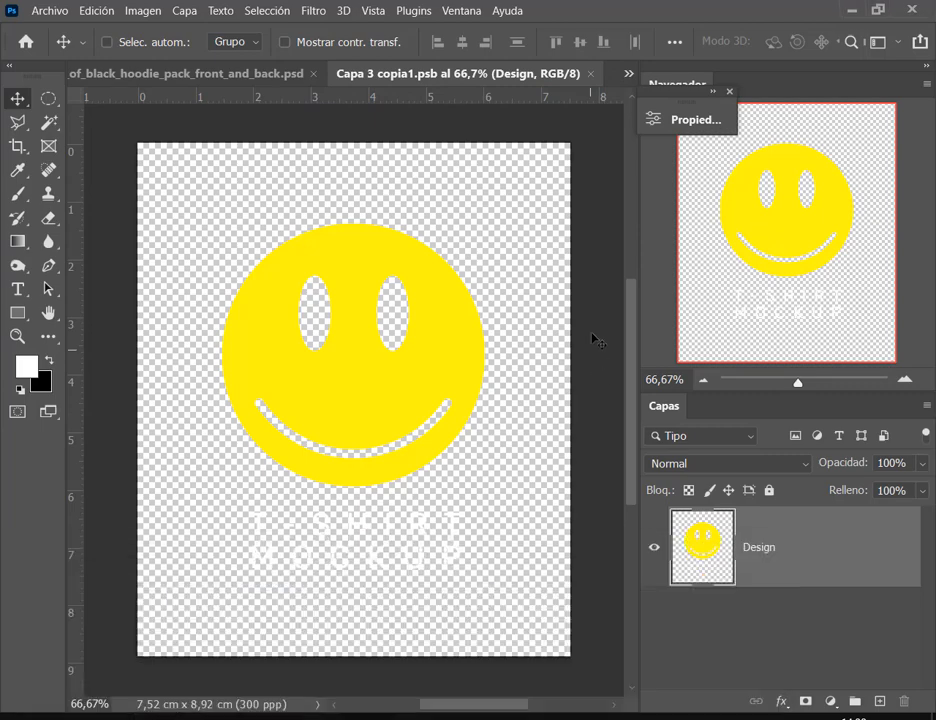
# Place the s-l1600 head image from the desktop as a linked element above the Design layer.
pyautogui.click(48, 10)
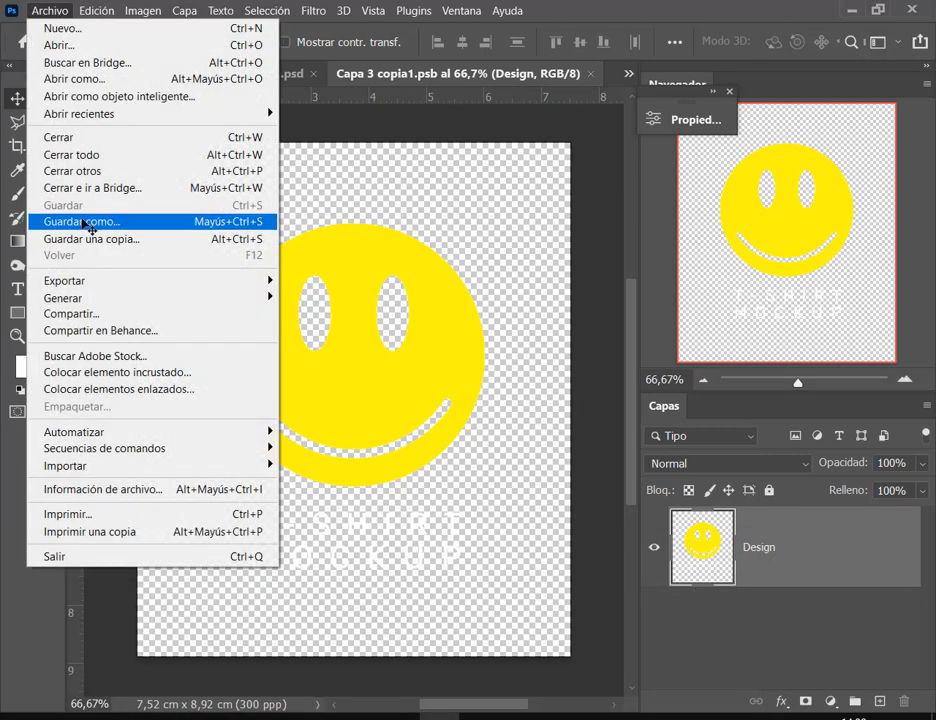
pyautogui.click(112, 389)
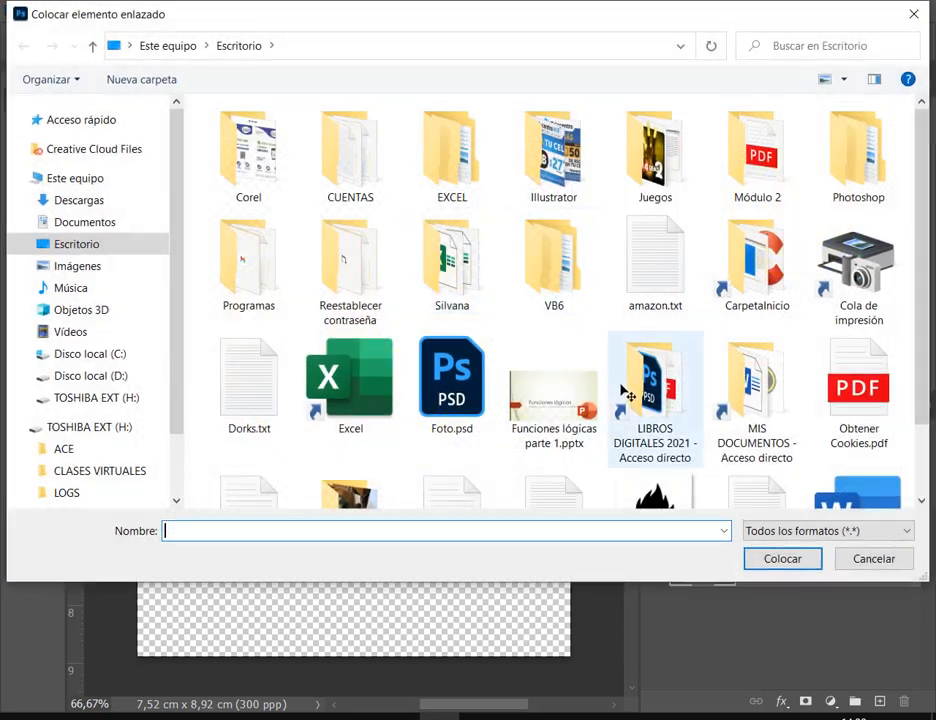
pyautogui.scroll(-1, 618, 388)
pyautogui.doubleClick(668, 450)
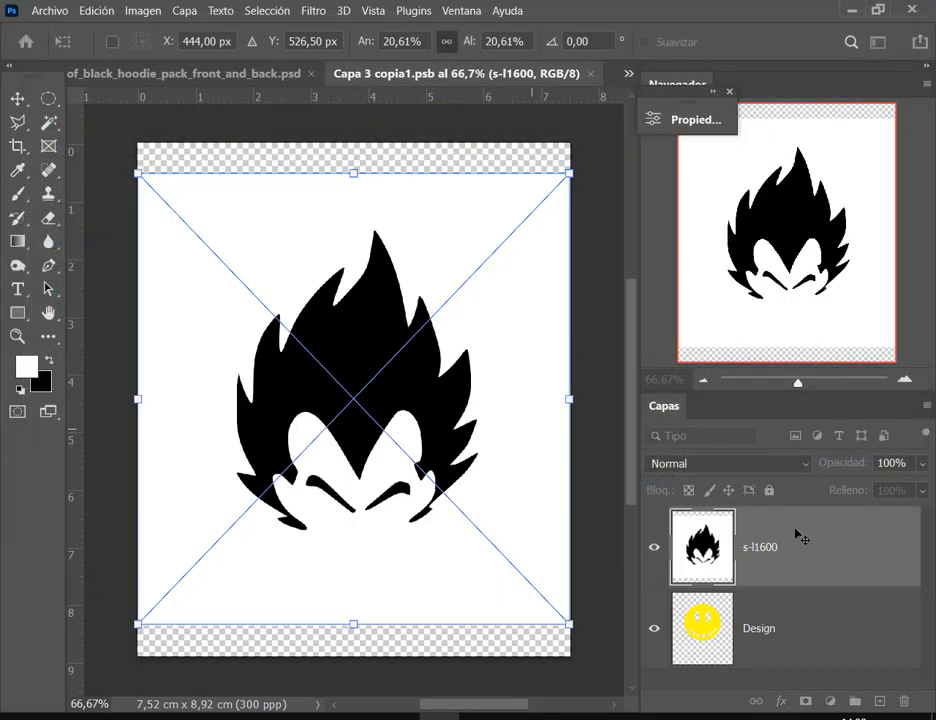
pyautogui.press('Return')
# Rasterize the s-l1600 layer and cut out the white background around the black head with the Magic Wand.
pyautogui.rightClick(752, 549)
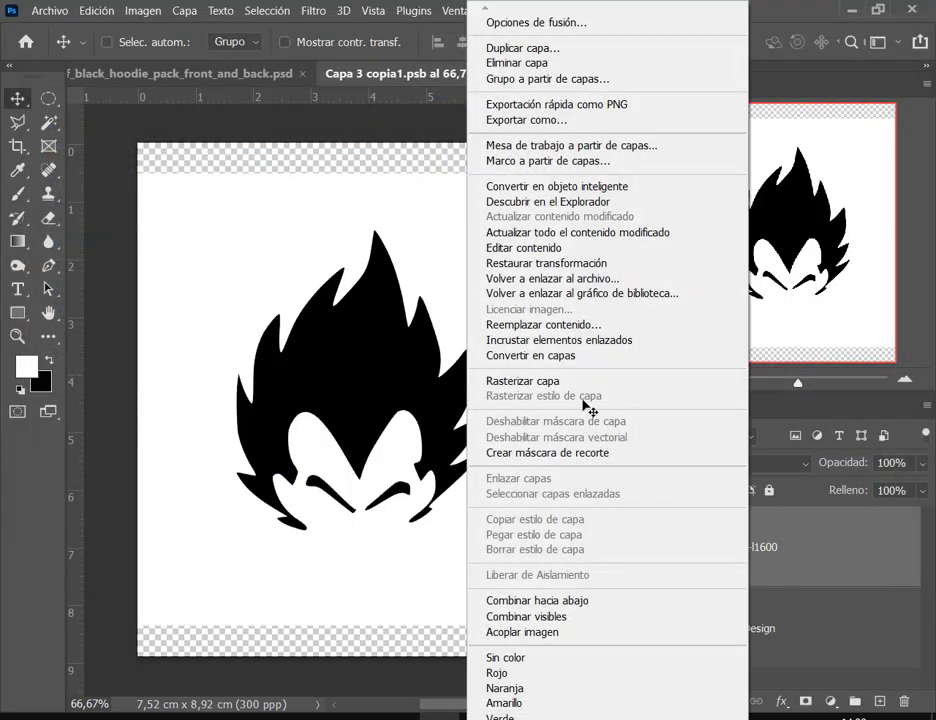
pyautogui.click(560, 381)
pyautogui.click(47, 122)
pyautogui.click(540, 396)
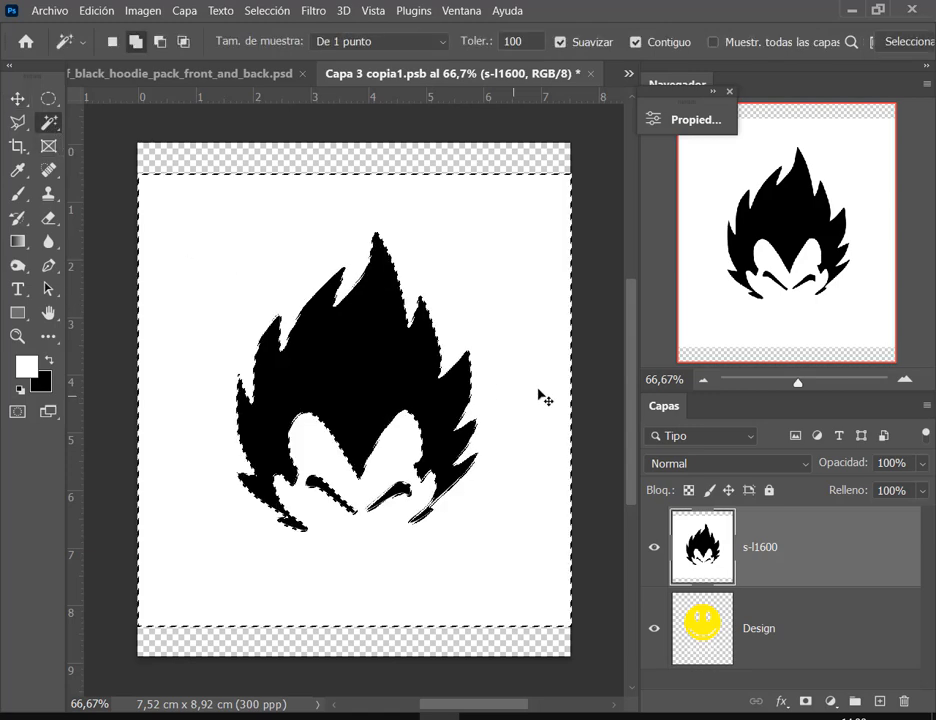
pyautogui.hotkey('ctrl', 'x')
pyautogui.click(18, 100)
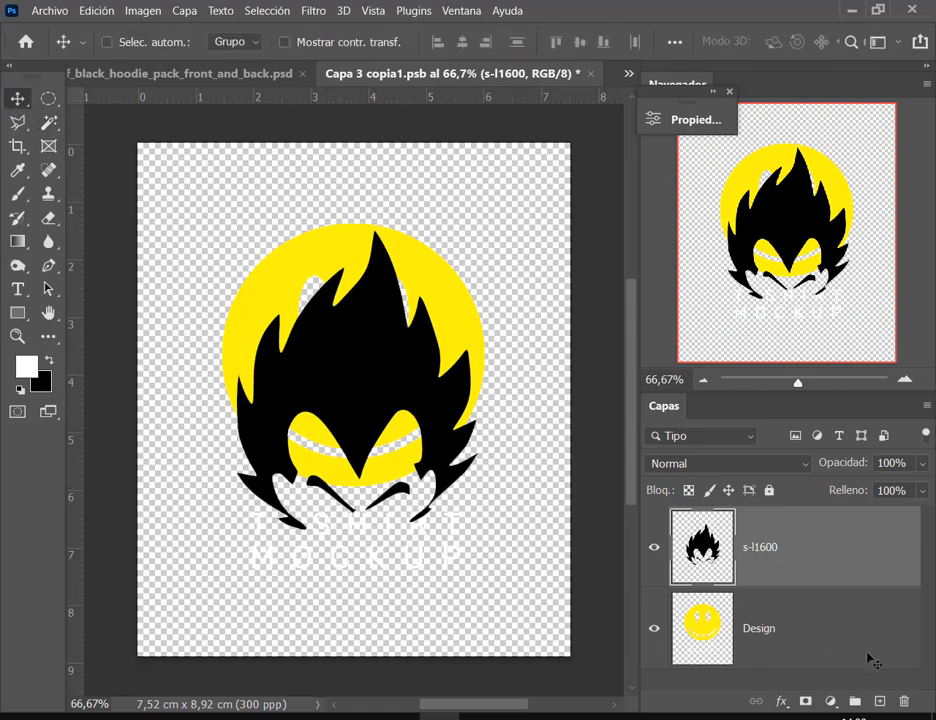
# Hide the Design layer briefly to view the head alone, and show it again with the s-l1600 layer selected.
pyautogui.click(780, 638)
pyautogui.click(654, 629)
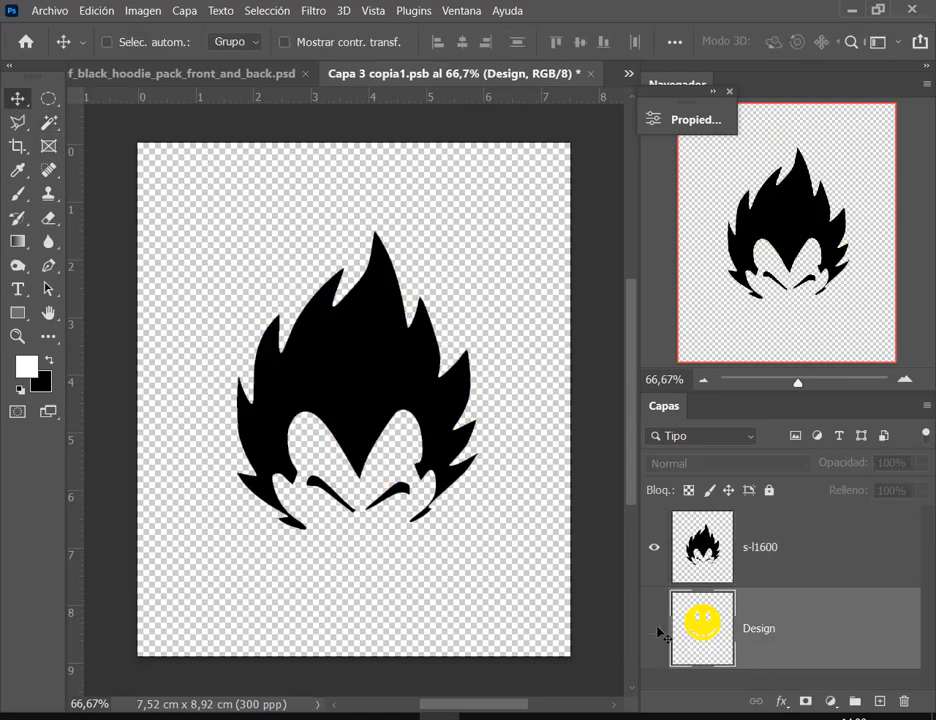
pyautogui.click(728, 547)
pyautogui.click(654, 629)
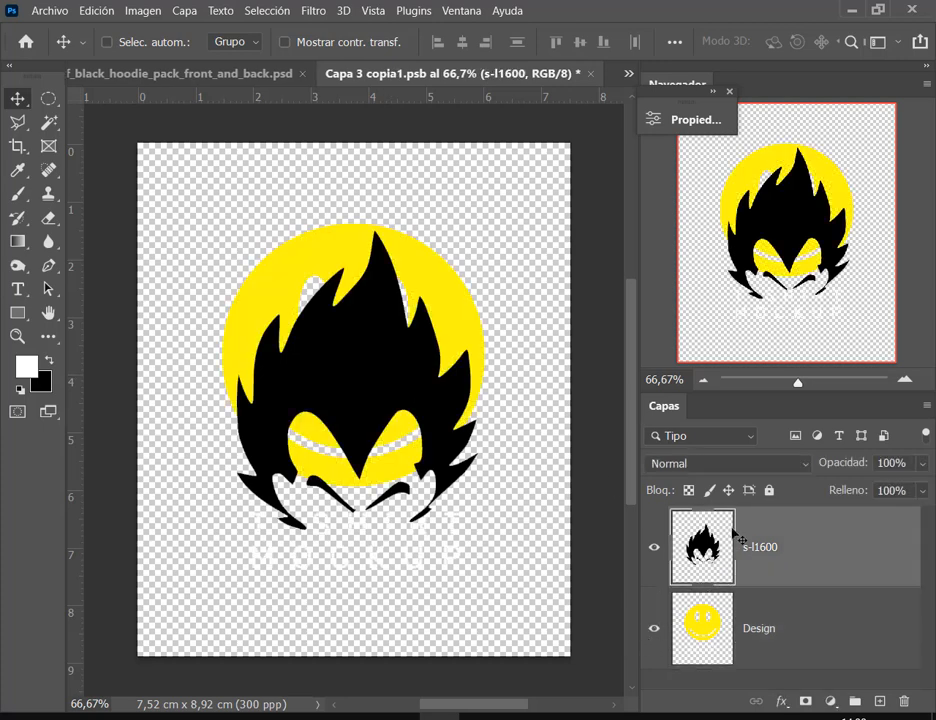
# Move the black head up over the smiley, compare with the mockup document, and enlarge the head slightly to cover the smiley.
pyautogui.moveTo(441, 425); pyautogui.dragTo(437, 383)
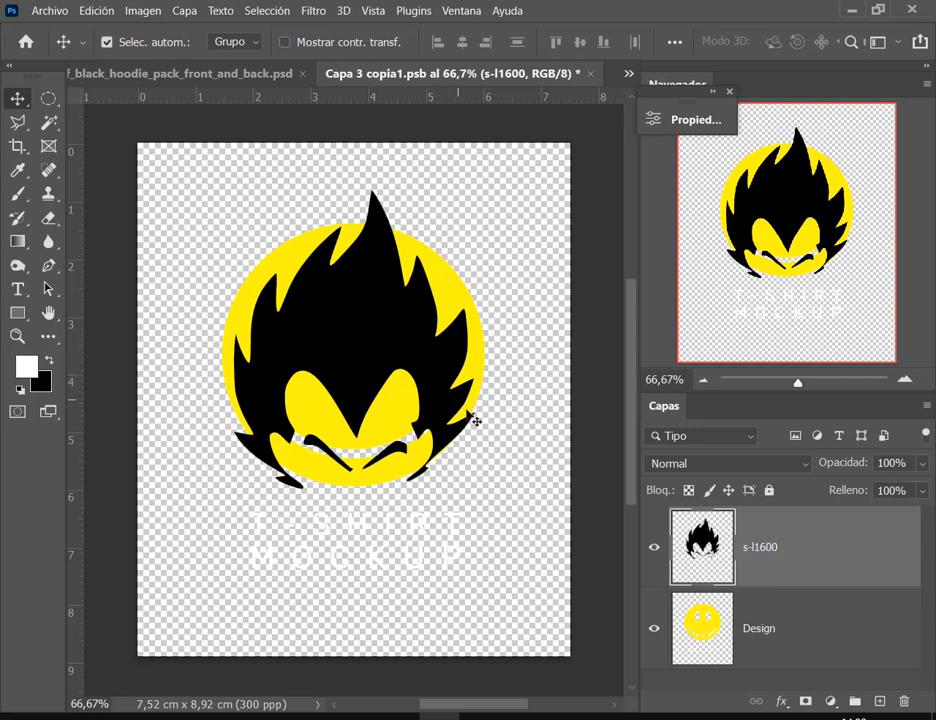
pyautogui.hotkey('ctrl', 't')
pyautogui.click(262, 78)
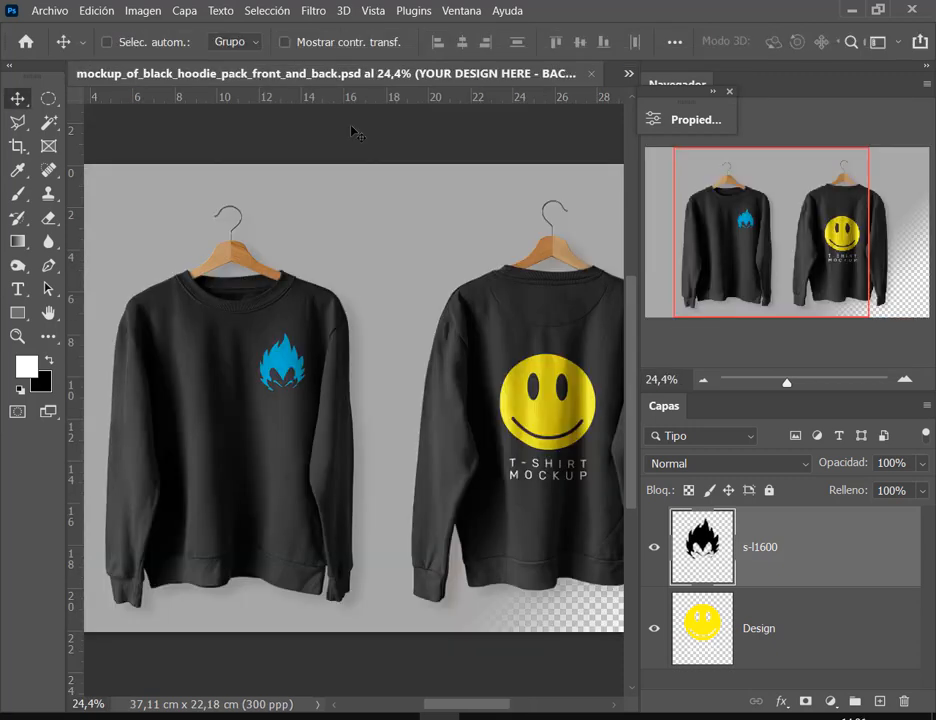
pyautogui.click(628, 74)
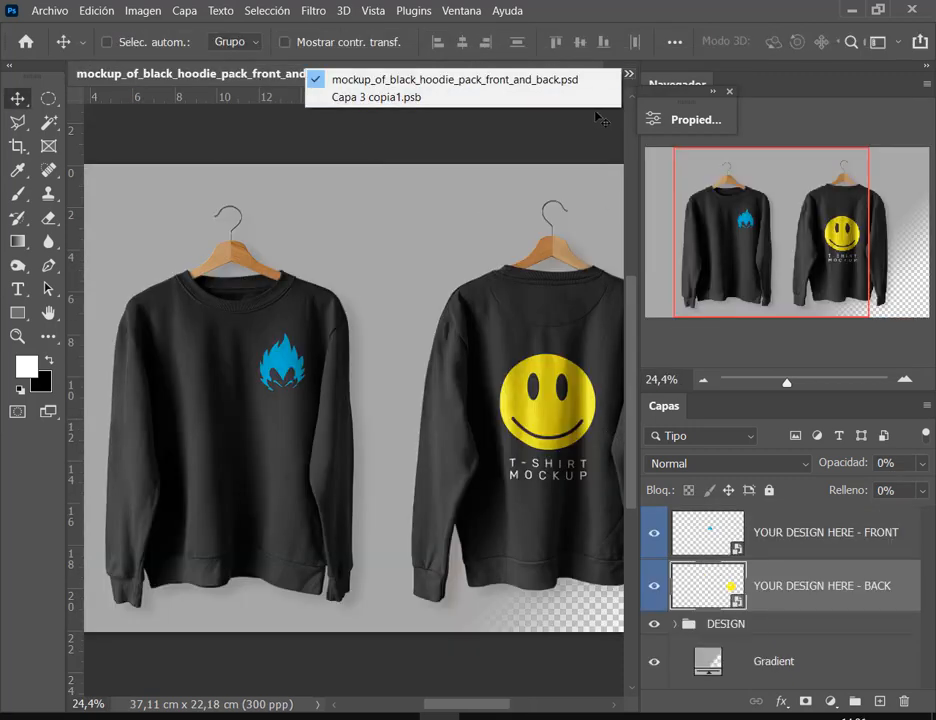
pyautogui.click(380, 93)
pyautogui.hotkey('ctrl', 't')
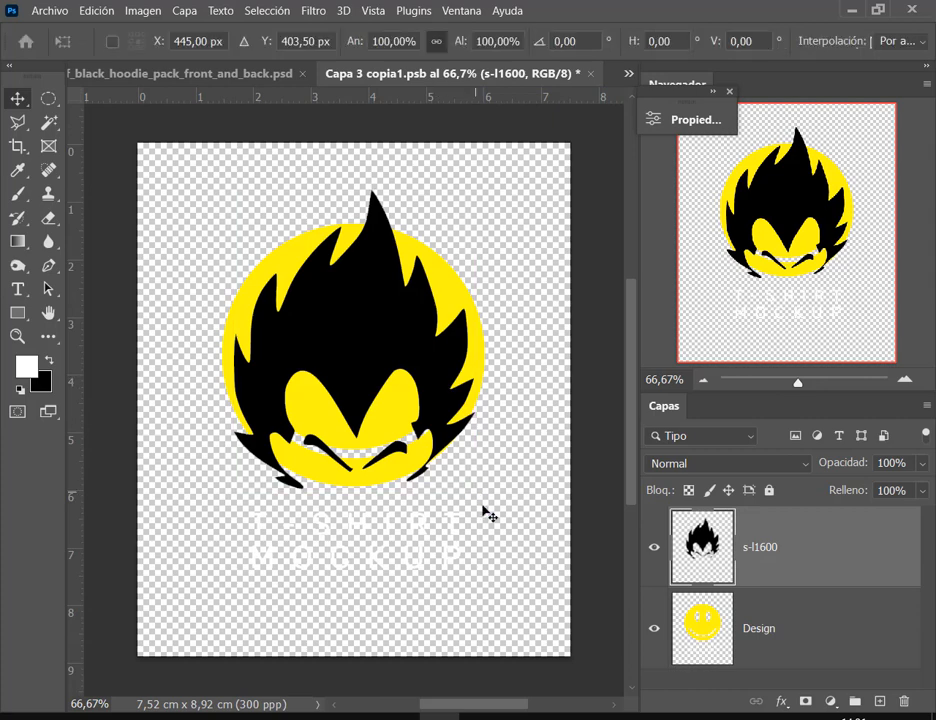
pyautogui.moveTo(479, 500); pyautogui.dragTo(487, 512)
pyautogui.press('Return')
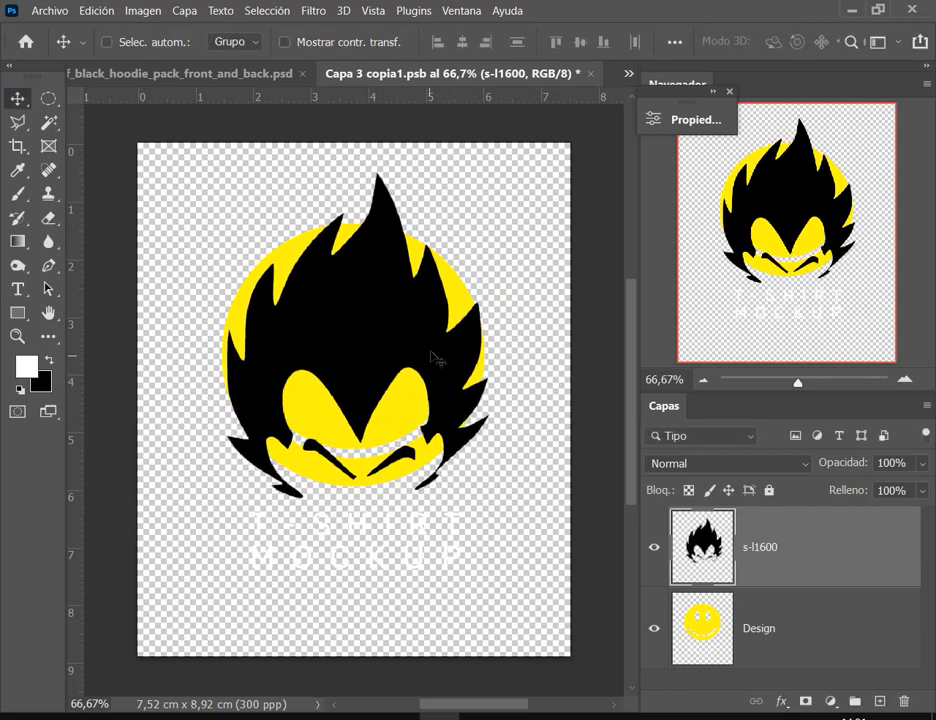
# Hide the Design layer and apply a light blue color overlay at 100% opacity to the s-l1600 layer.
pyautogui.click(654, 628)
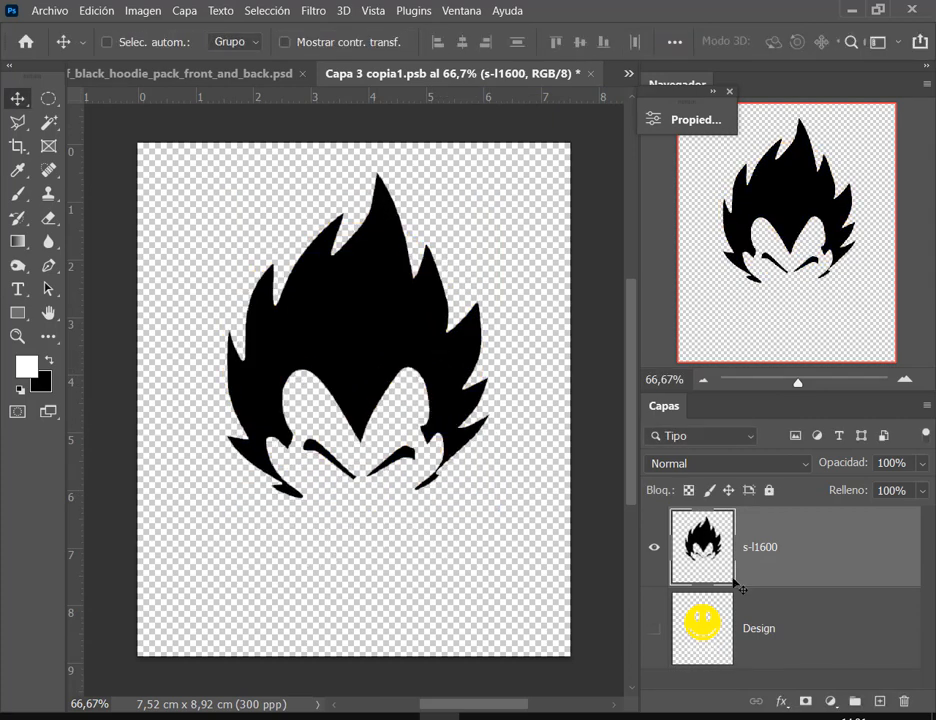
pyautogui.rightClick(861, 544)
pyautogui.click(690, 23)
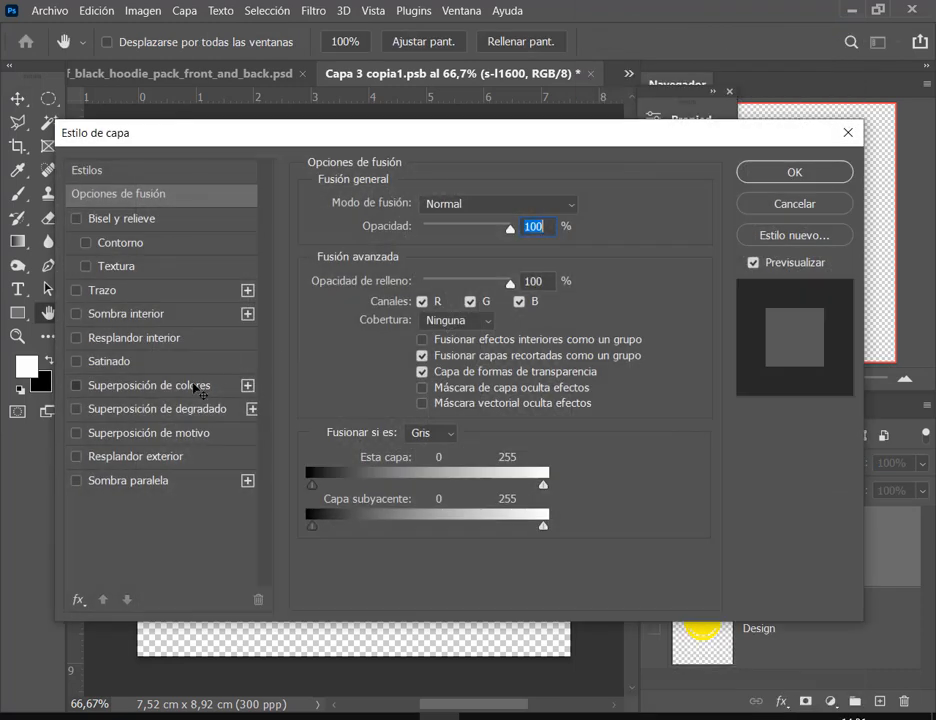
pyautogui.click(198, 388)
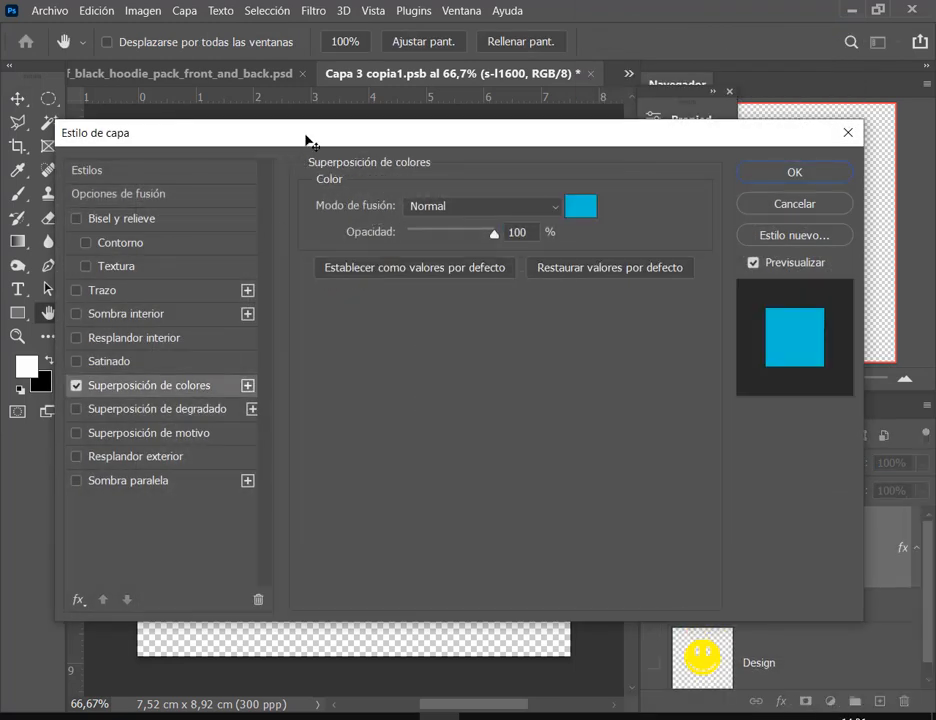
pyautogui.moveTo(307, 142); pyautogui.dragTo(337, 240)
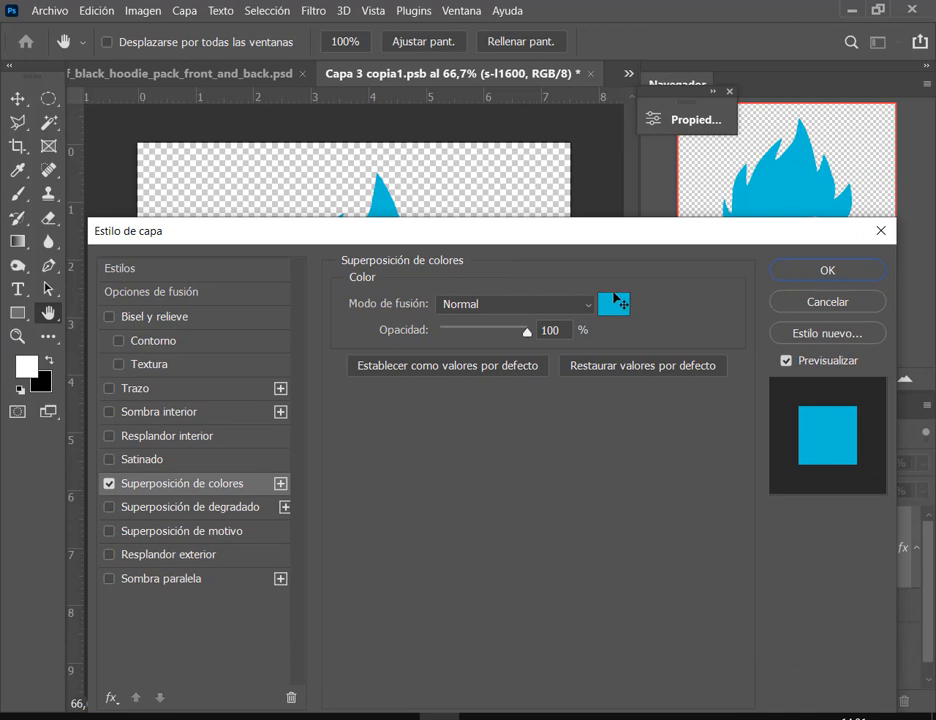
pyautogui.click(828, 275)
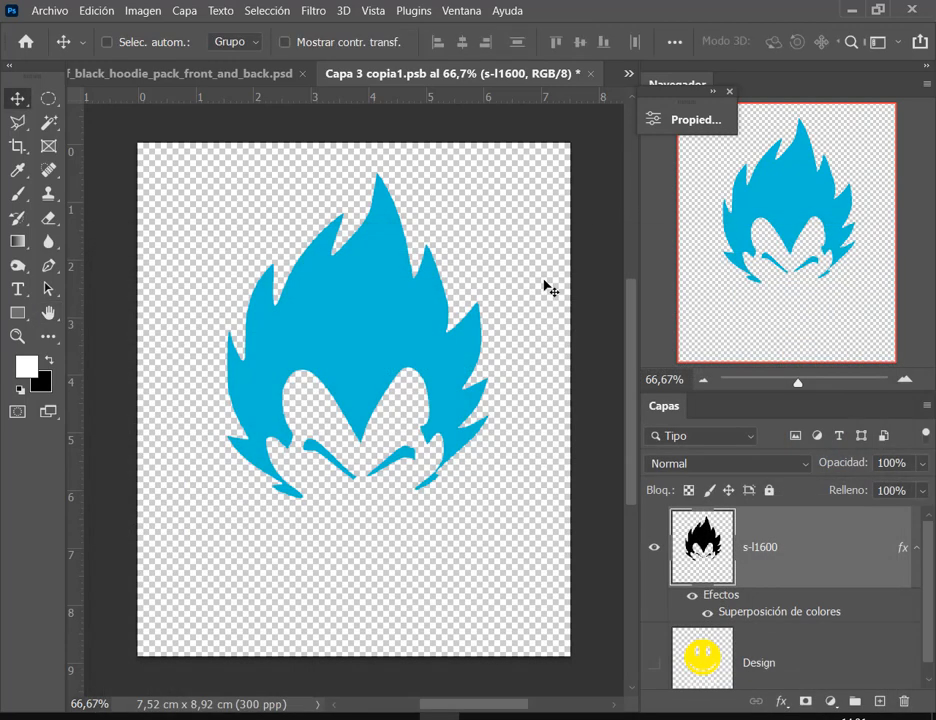
# Save and close Capa 3 copia1.psb to update the back of the sweatshirt.
pyautogui.click(38, 11)
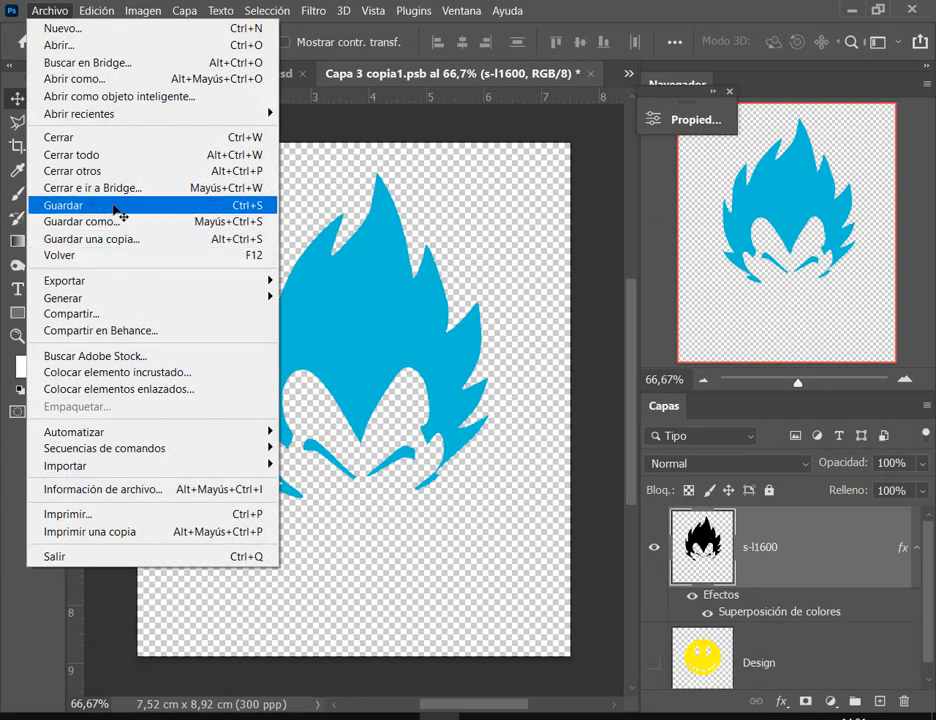
pyautogui.click(122, 205)
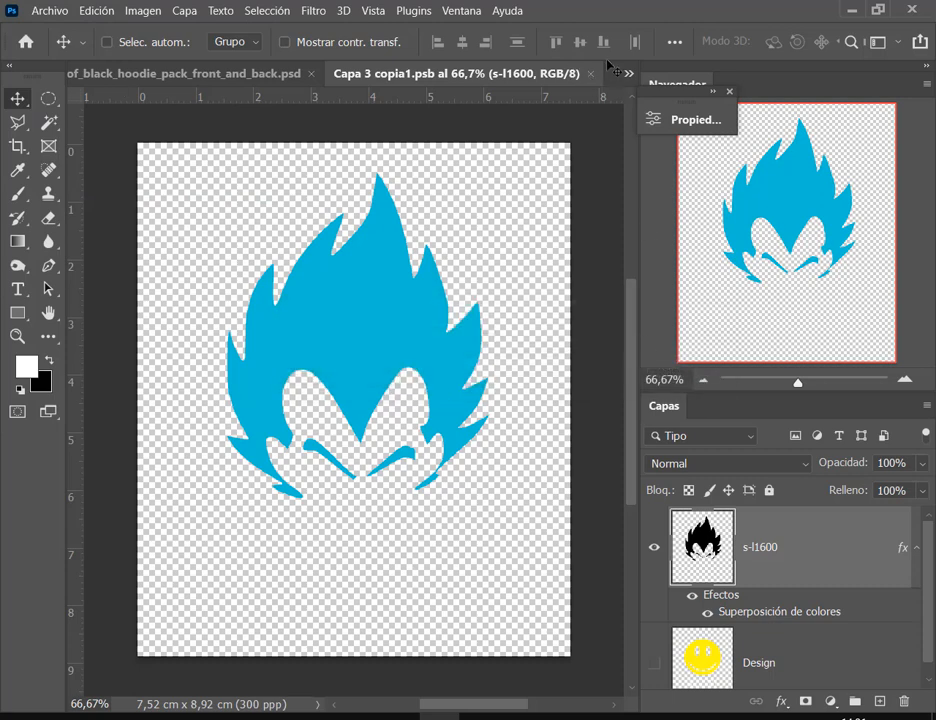
pyautogui.click(591, 74)
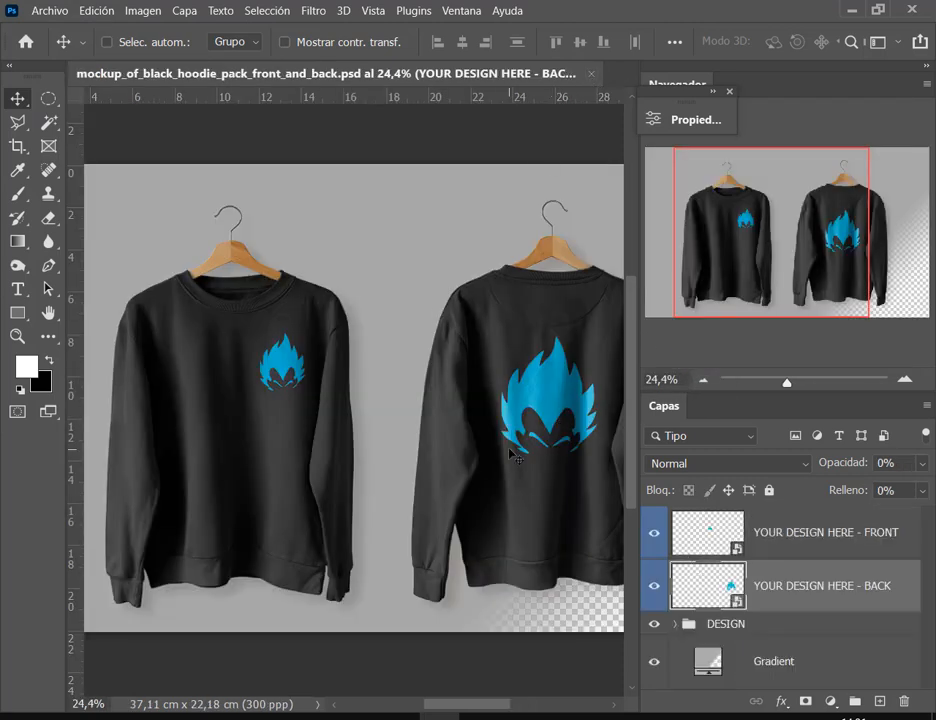
# Examine the front and back designs side by side in the mockup, along with their smart object layers.
pyautogui.scroll(-1, 511, 453)
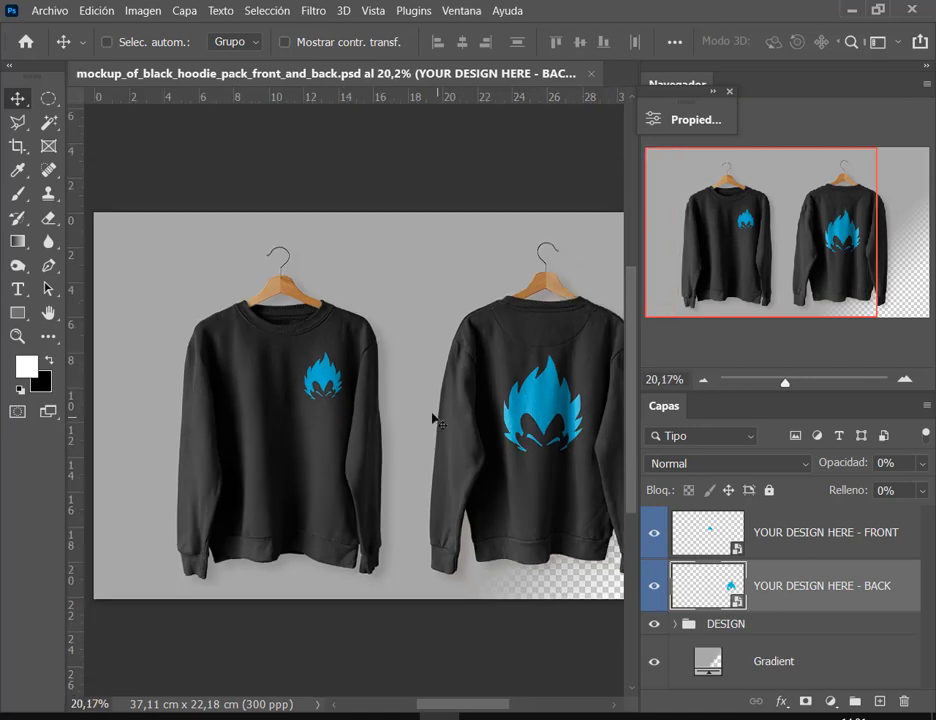
pyautogui.moveTo(433, 415); pyautogui.dragTo(402, 397)
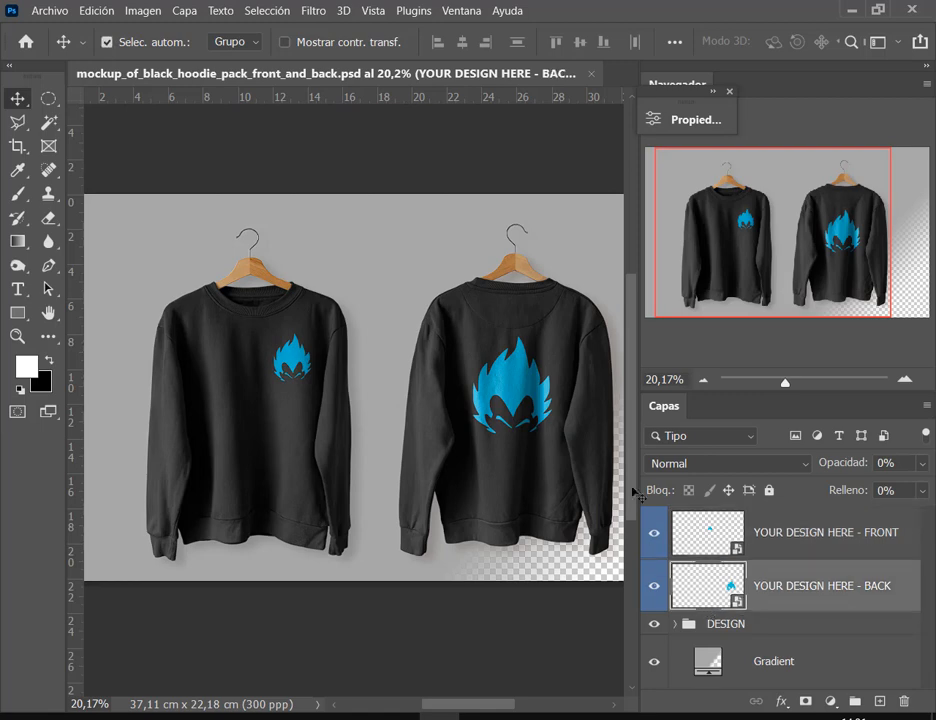
pyautogui.moveTo(450, 318); pyautogui.dragTo(578, 448)
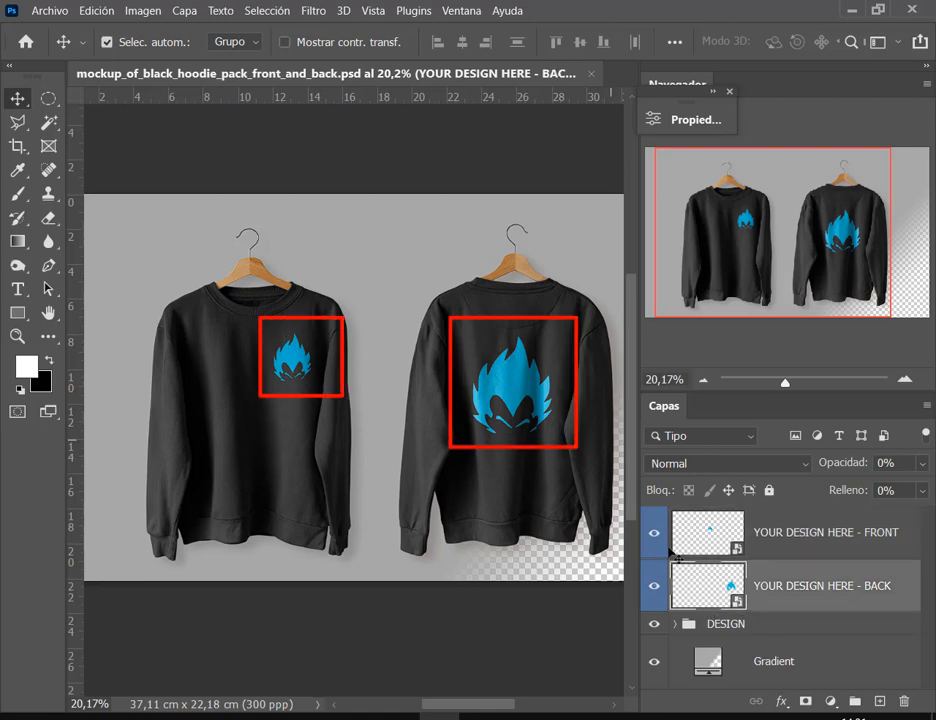
pyautogui.moveTo(725, 586); pyautogui.dragTo(753, 616)
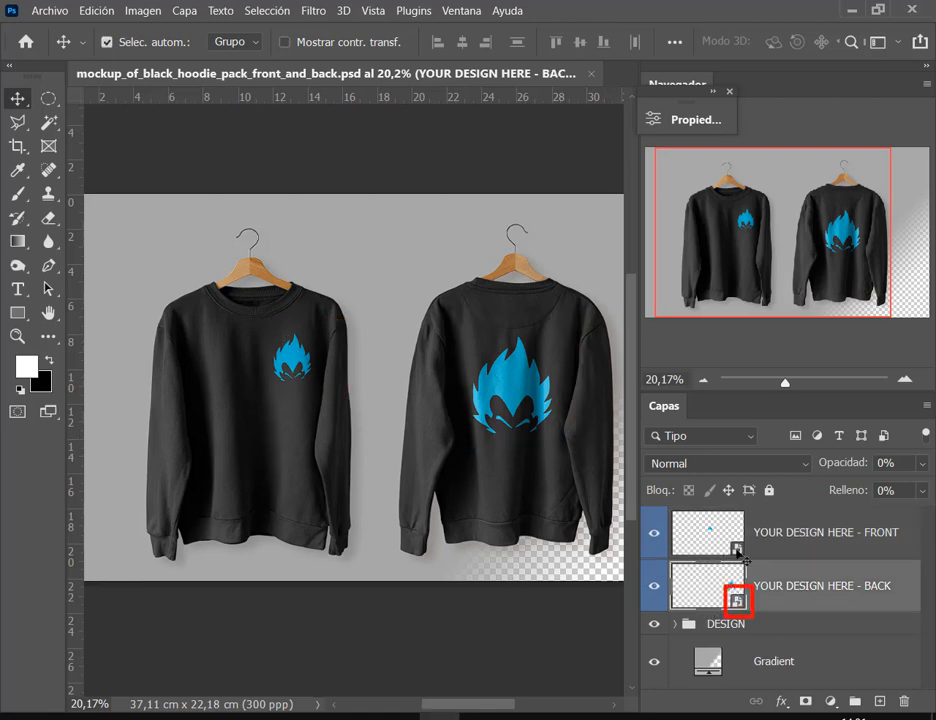
pyautogui.moveTo(722, 534); pyautogui.dragTo(749, 562)
# Reopen the back design's smart object, scale the blue head to about 114%, and reposition it in the upper middle of the canvas.
pyautogui.doubleClick(720, 600)
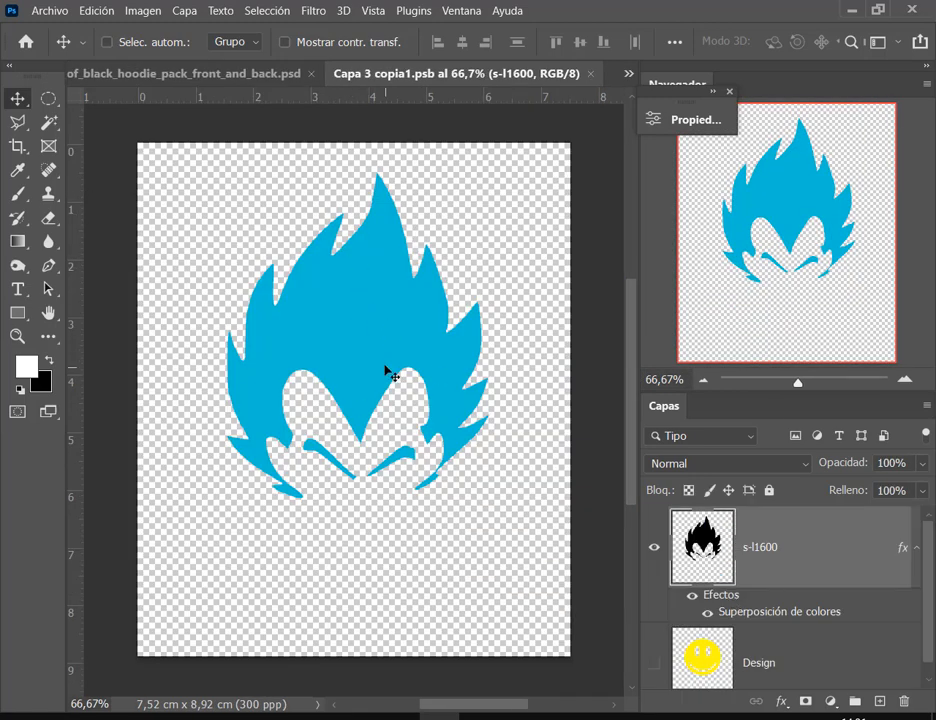
pyautogui.moveTo(386, 370); pyautogui.dragTo(412, 418)
pyautogui.hotkey('ctrl', 't')
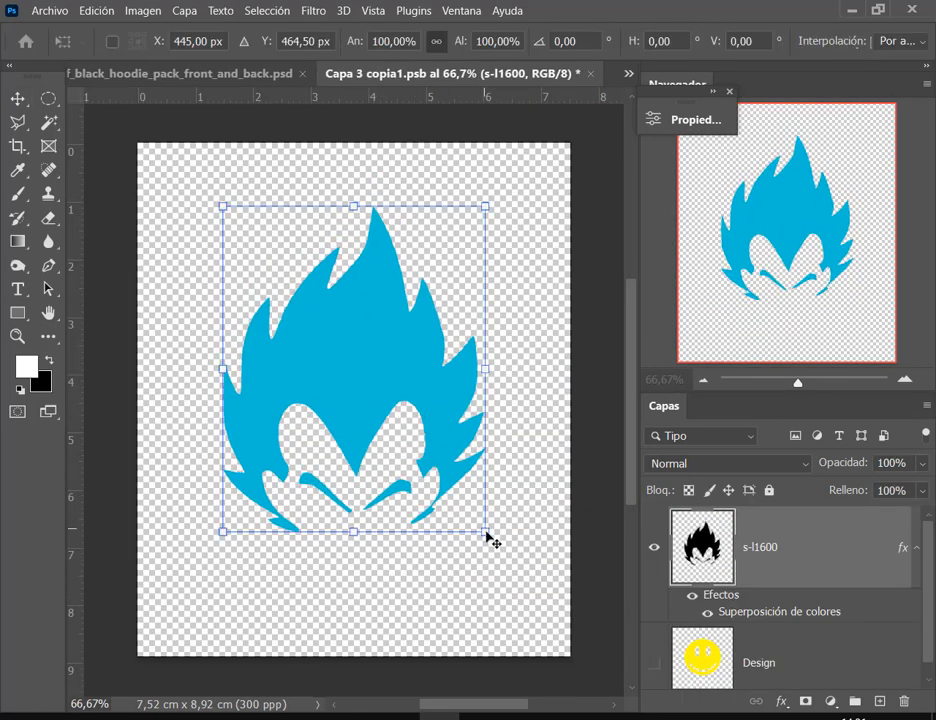
pyautogui.moveTo(486, 537); pyautogui.dragTo(518, 576)
pyautogui.moveTo(445, 424); pyautogui.dragTo(413, 374)
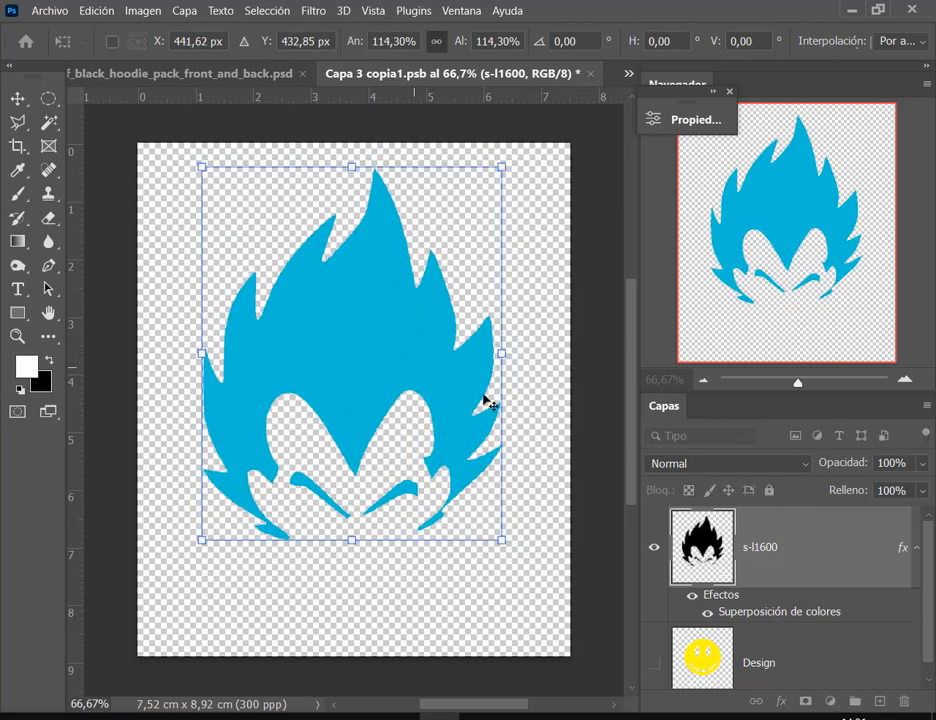
pyautogui.press('Return')
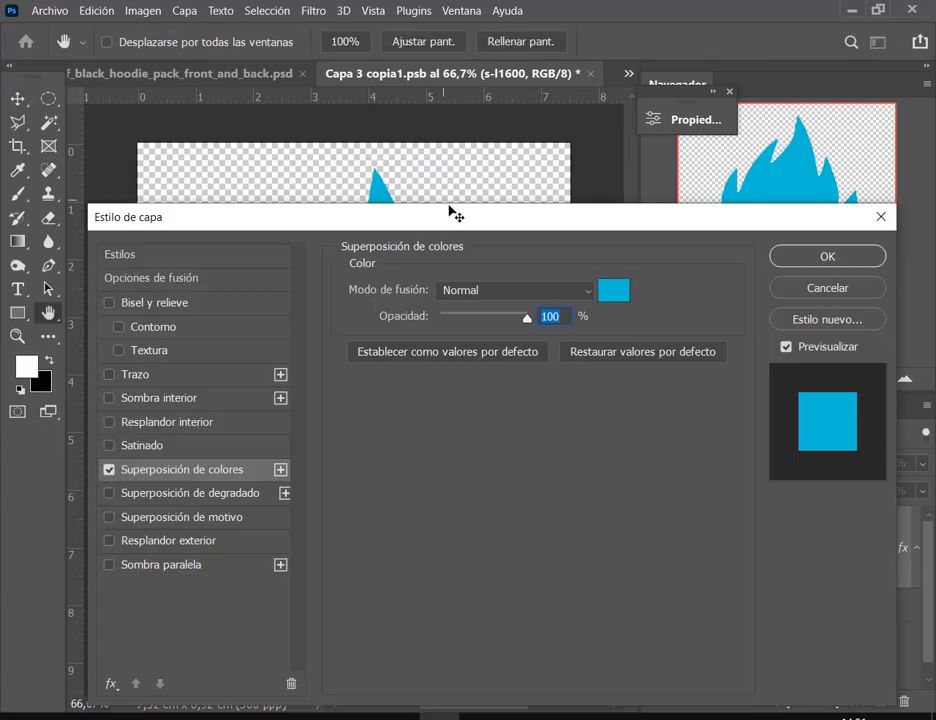
# Change the color overlay of the back design's s-l1600 layer to salmon red, d36969, at 100% opacity.
pyautogui.moveTo(455, 214); pyautogui.dragTo(490, 379)
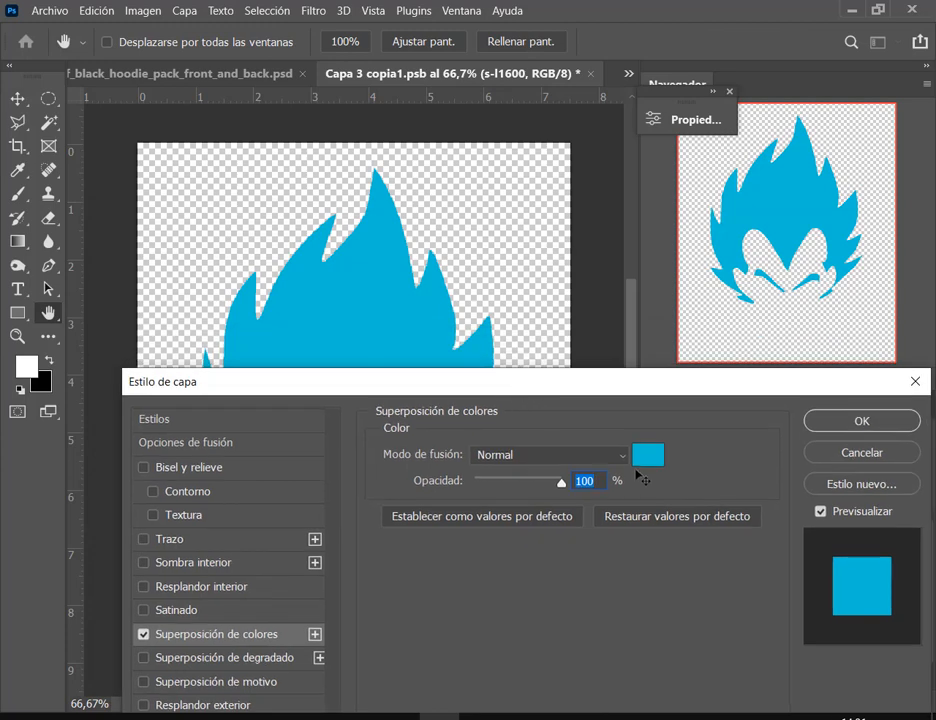
pyautogui.click(648, 455)
pyautogui.click(689, 106)
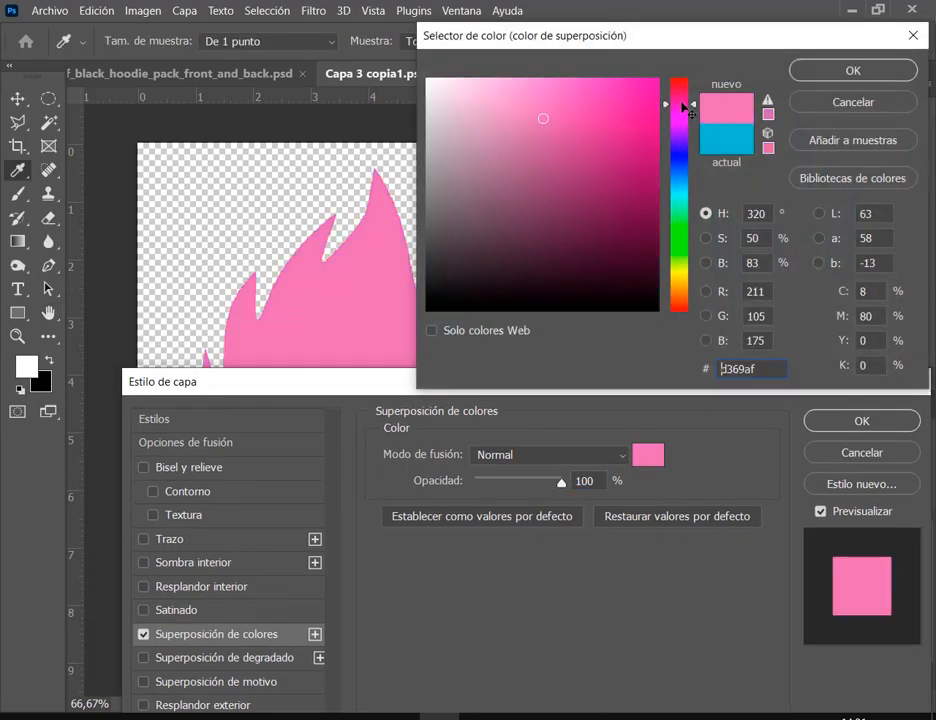
pyautogui.moveTo(689, 105); pyautogui.dragTo(692, 76)
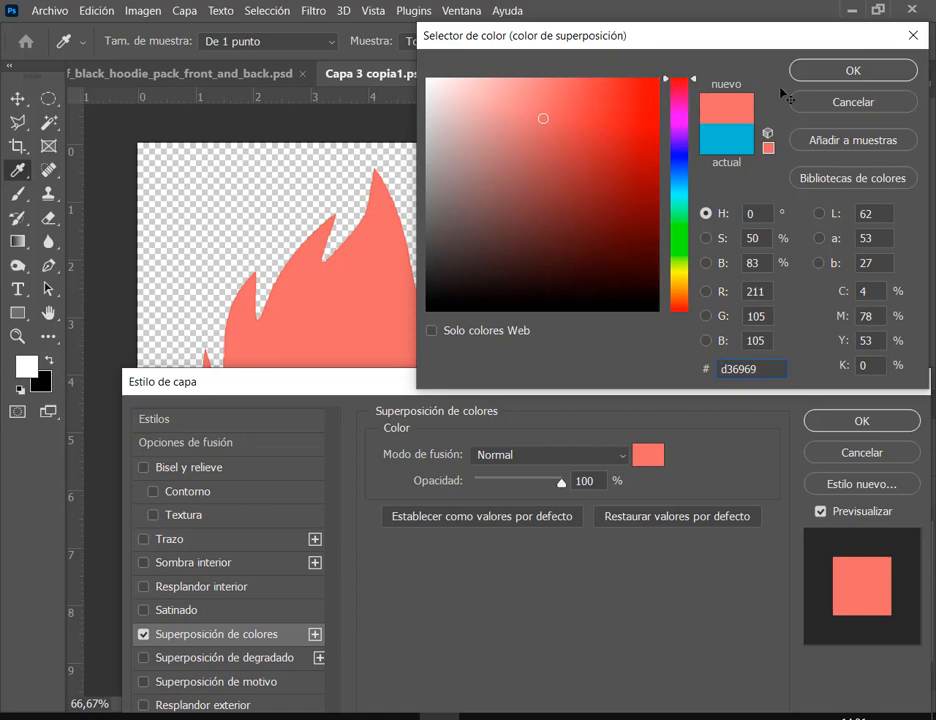
pyautogui.click(869, 70)
pyautogui.click(835, 422)
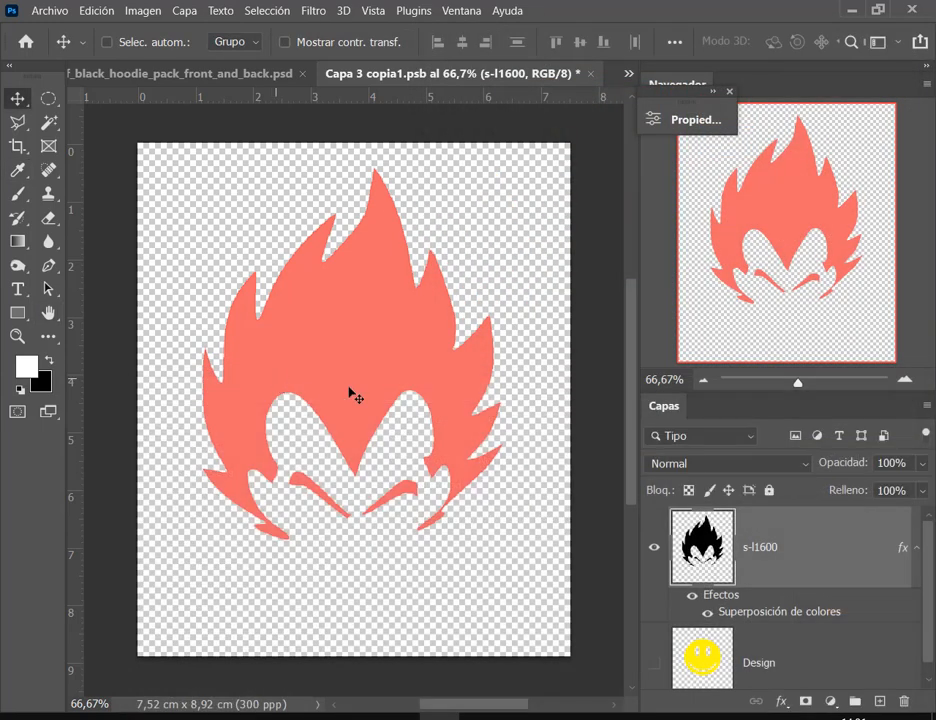
# Save and close Capa 3 copia1.psb to apply the recolored head to the back of the sweatshirt.
pyautogui.click(48, 10)
pyautogui.click(90, 202)
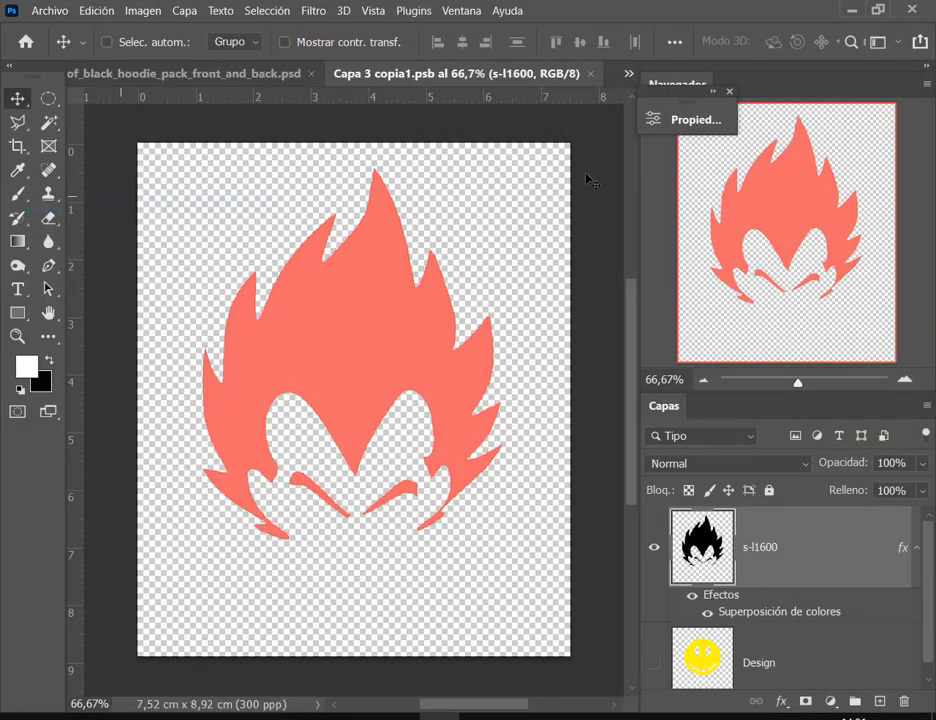
pyautogui.click(591, 74)
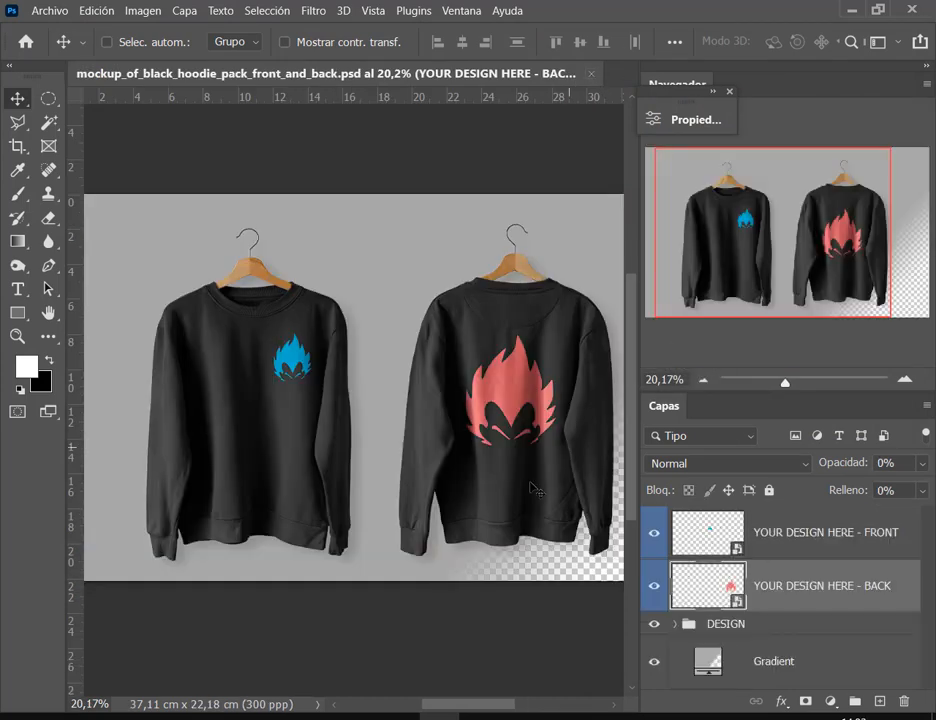
# Open the YOUR DESIGN HERE - FRONT smart object and change the s-l1600 layer's color overlay to coral red, e35757.
pyautogui.doubleClick(705, 545)
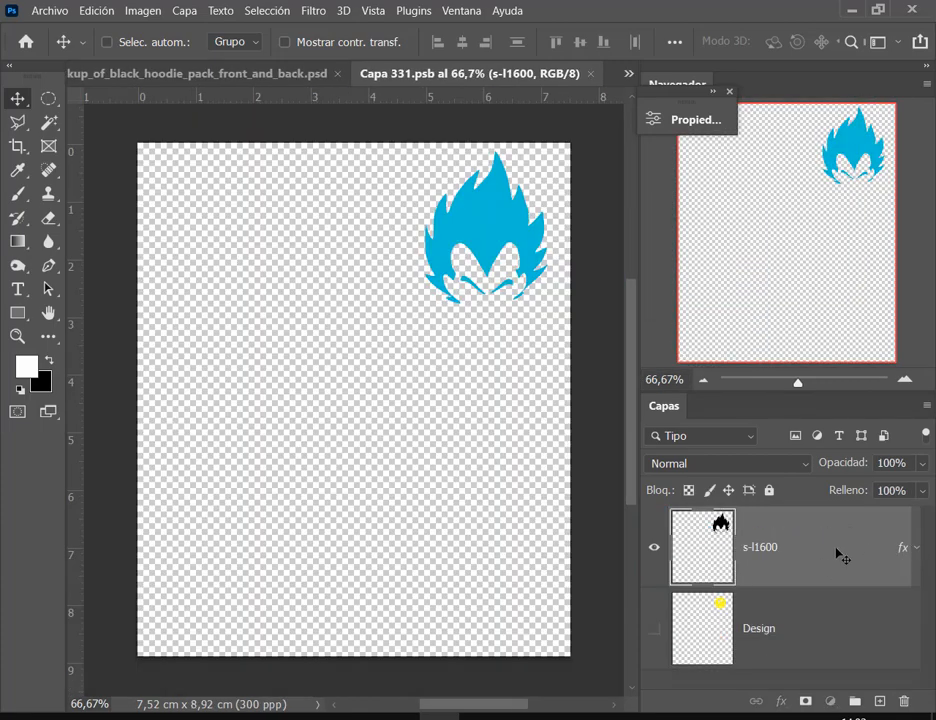
pyautogui.doubleClick(840, 540)
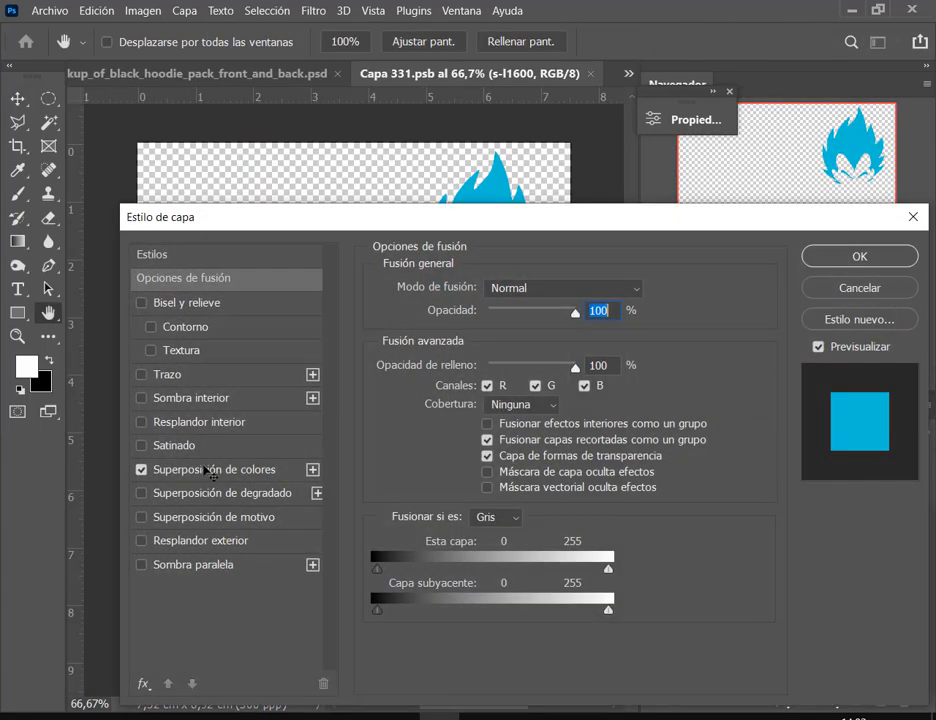
pyautogui.click(207, 470)
pyautogui.click(655, 292)
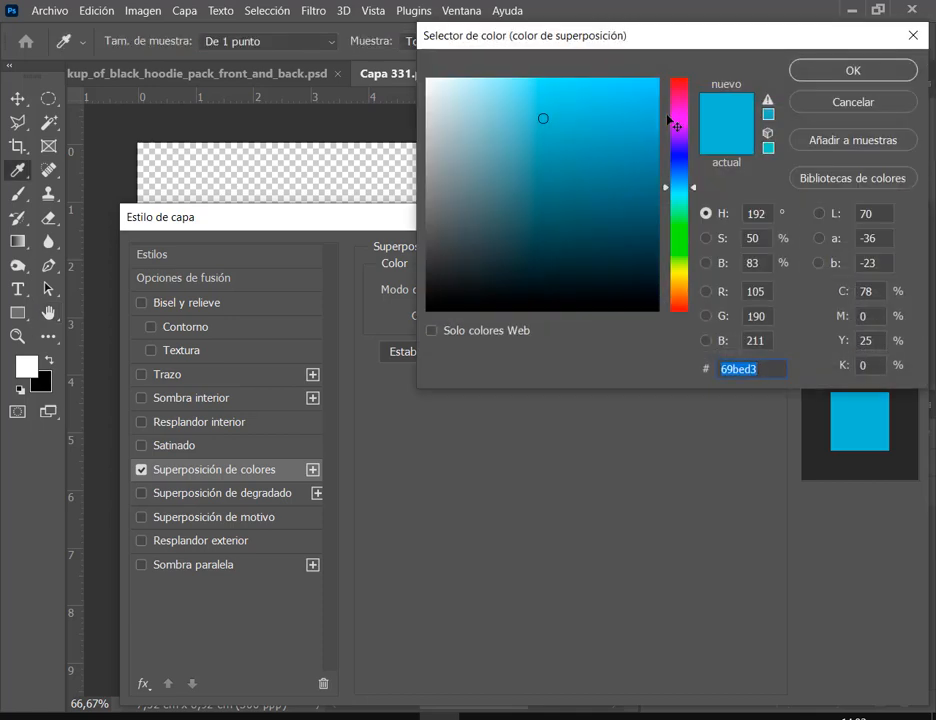
pyautogui.moveTo(680, 187); pyautogui.dragTo(688, 64)
pyautogui.moveTo(616, 80); pyautogui.dragTo(577, 331)
pyautogui.moveTo(507, 390)
pyautogui.mouseDown()
pyautogui.moveTo(589, 318)
pyautogui.moveTo(524, 368)
pyautogui.mouseUp()
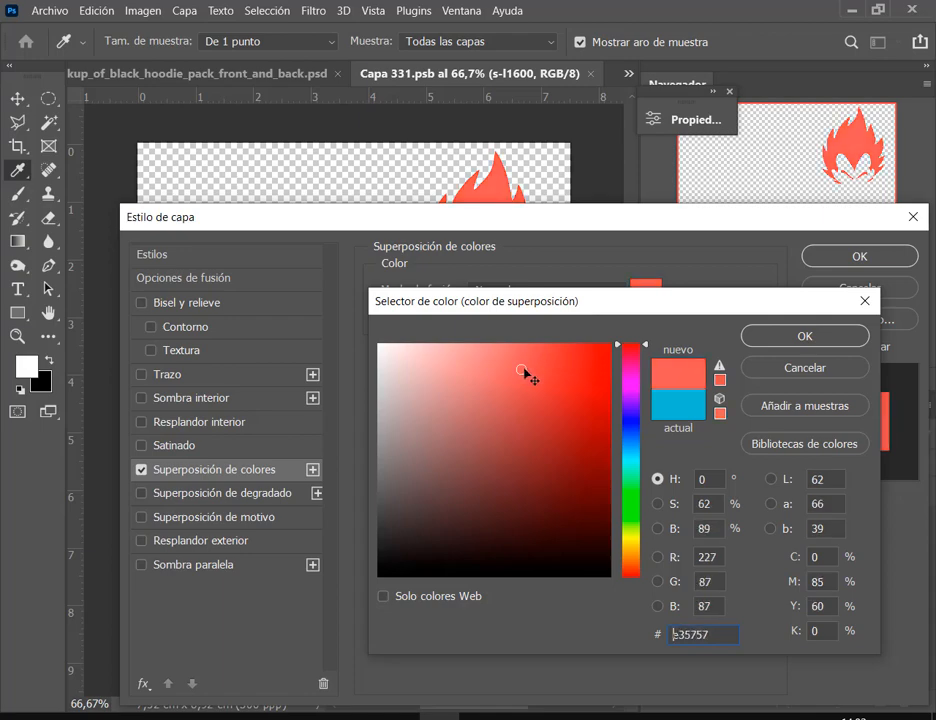
pyautogui.click(828, 338)
pyautogui.click(812, 257)
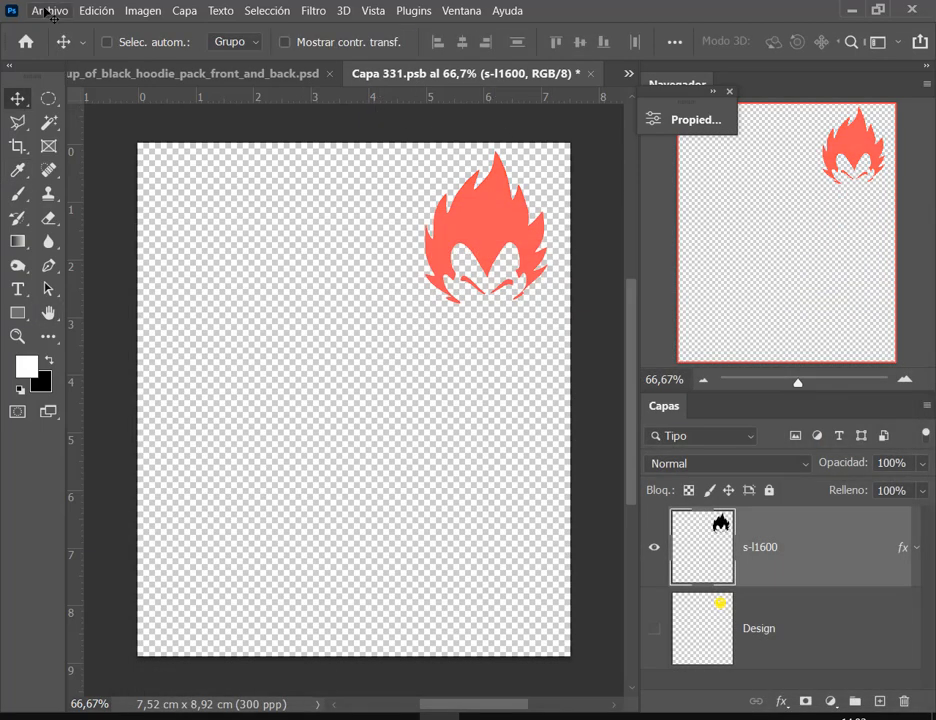
# Save and close Capa 331.psb to update the front design in the hoodie mockup.
pyautogui.click(48, 14)
pyautogui.click(50, 202)
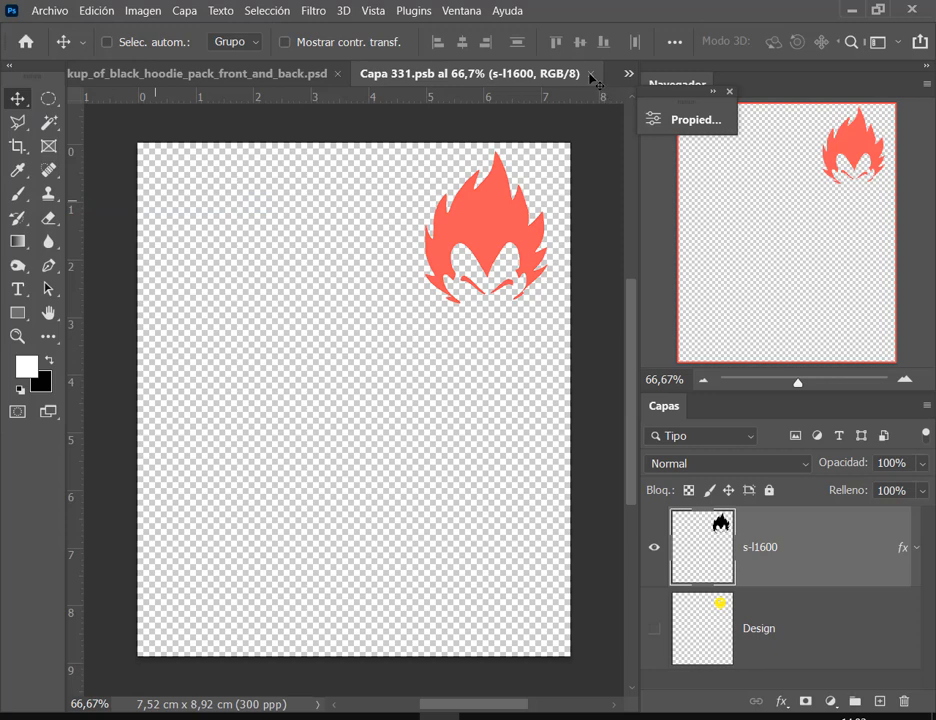
pyautogui.click(591, 74)
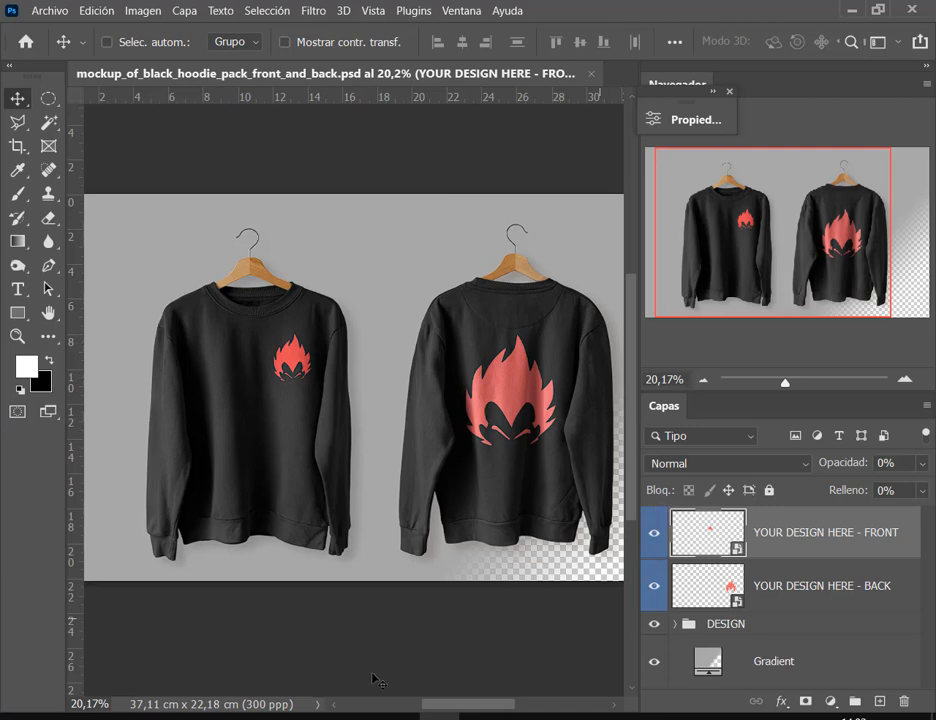
# Switch to Chrome, check the chat in the Meet call, and close the Descargas and Nueva pestaña tabs.
pyautogui.moveTo(236, 716)
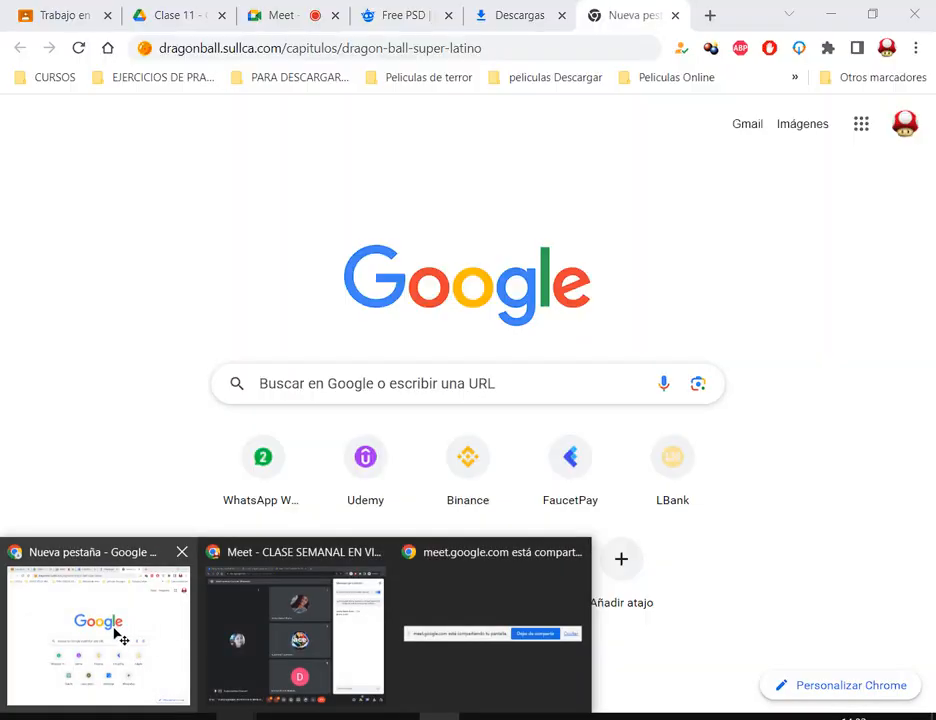
pyautogui.click(121, 637)
pyautogui.click(313, 23)
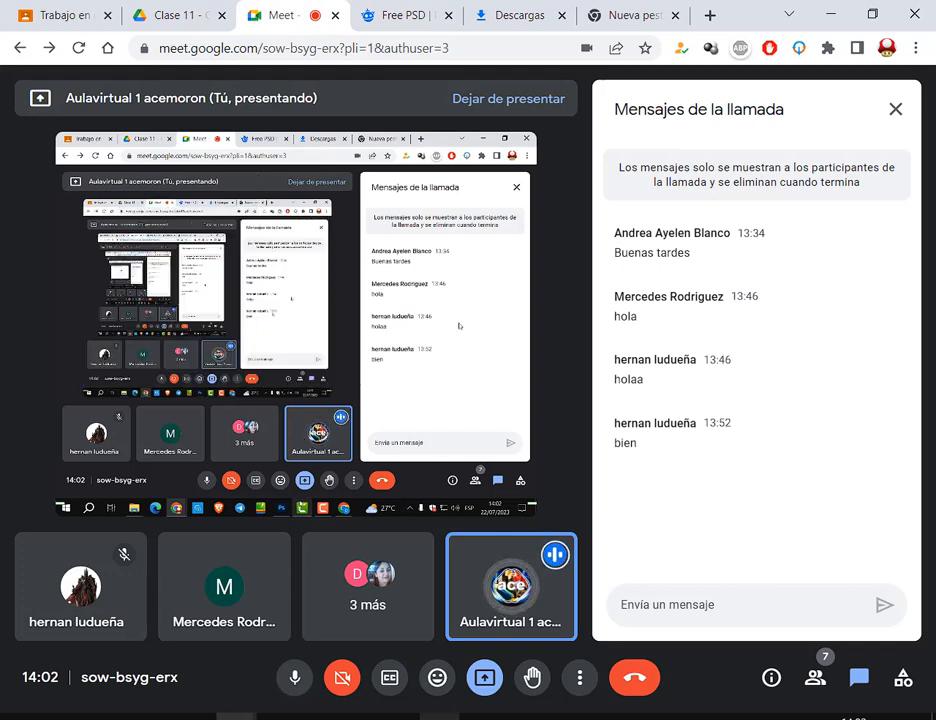
pyautogui.moveTo(441, 716)
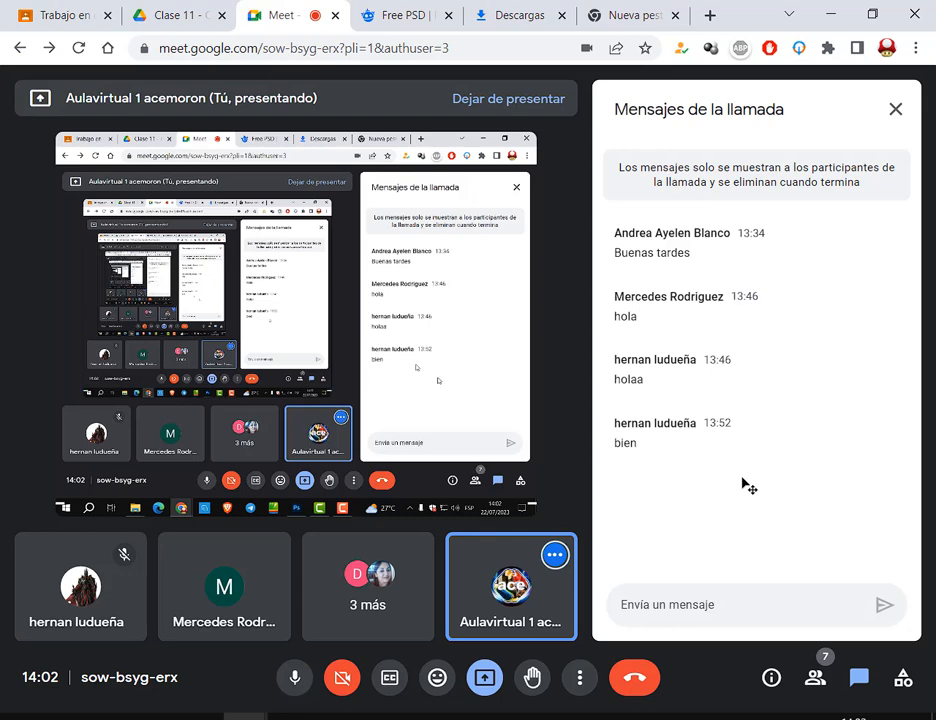
pyautogui.click(562, 17)
pyautogui.click(562, 17)
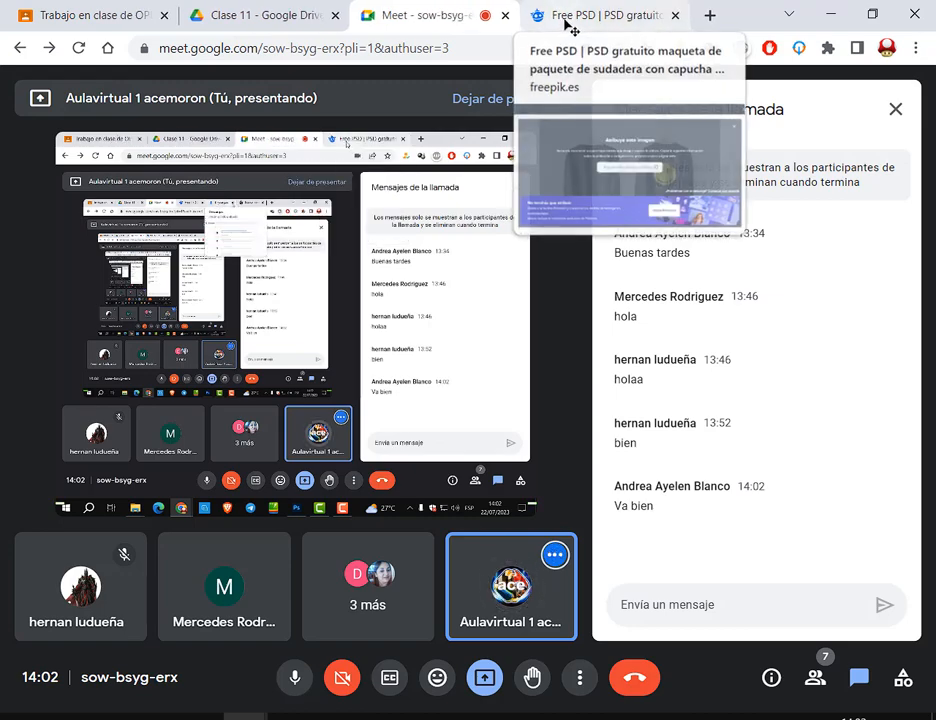
# Close the hoodie mockup's detail page on Freepik and look through the PSD search results for mockup.
pyautogui.click(562, 24)
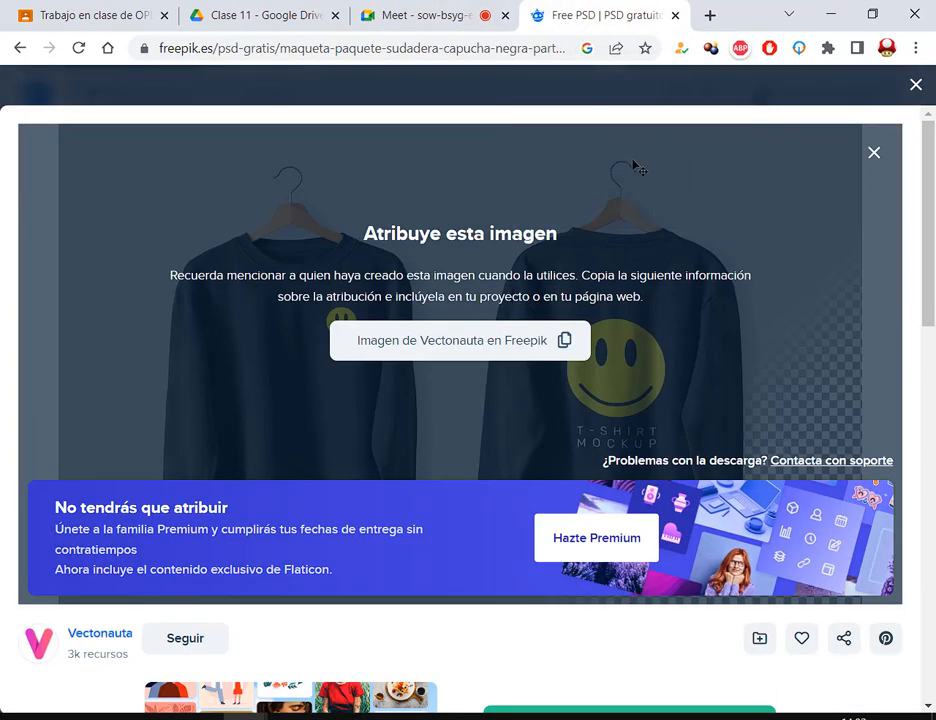
pyautogui.click(874, 153)
pyautogui.press('Escape')
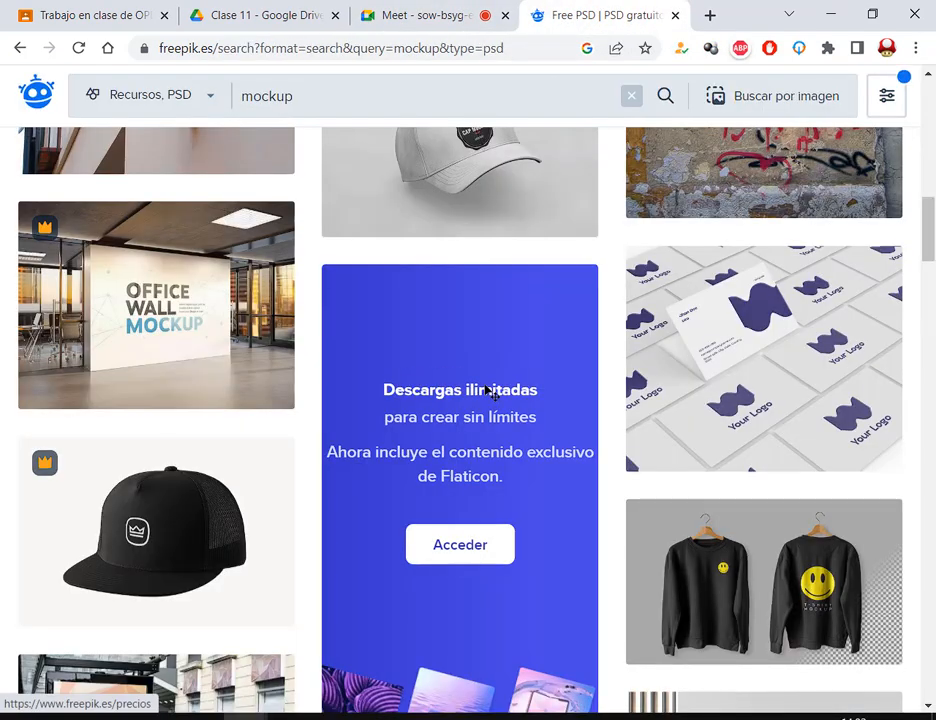
pyautogui.scroll(4, 490, 393)
pyautogui.moveTo(244, 96); pyautogui.dragTo(387, 106)
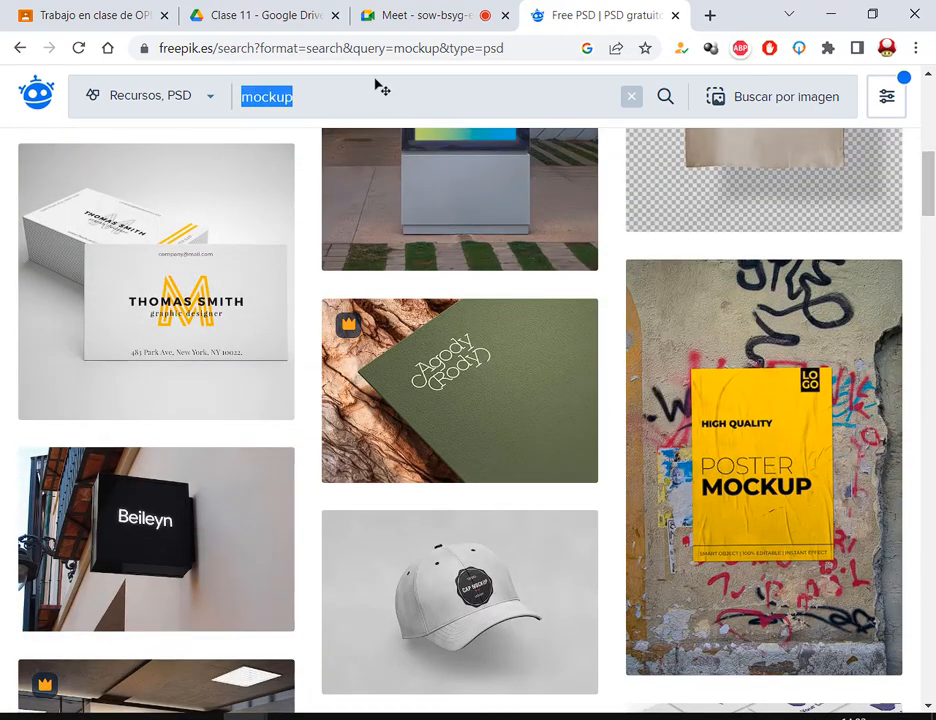
pyautogui.click(380, 88)
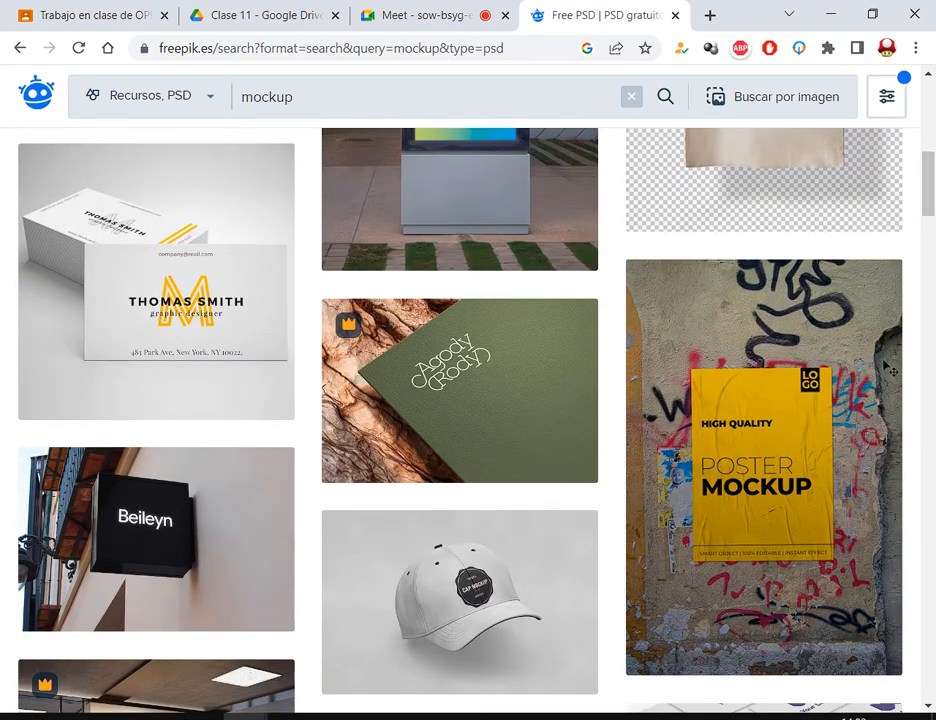
pyautogui.scroll(5, 906, 453)
pyautogui.scroll(-5, 906, 453)
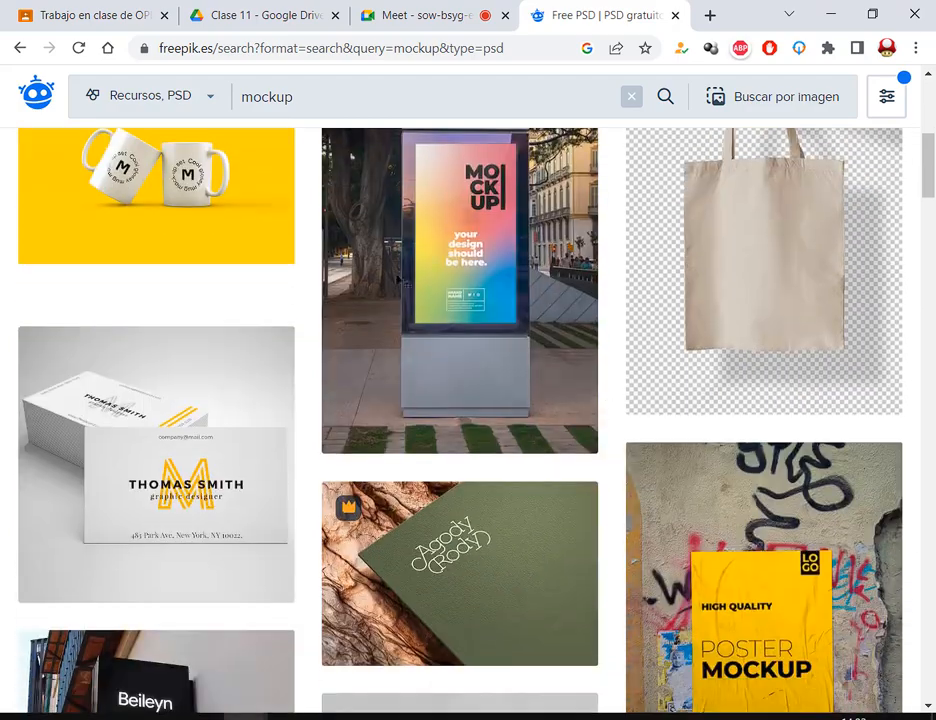
pyautogui.scroll(-15, 372, 330)
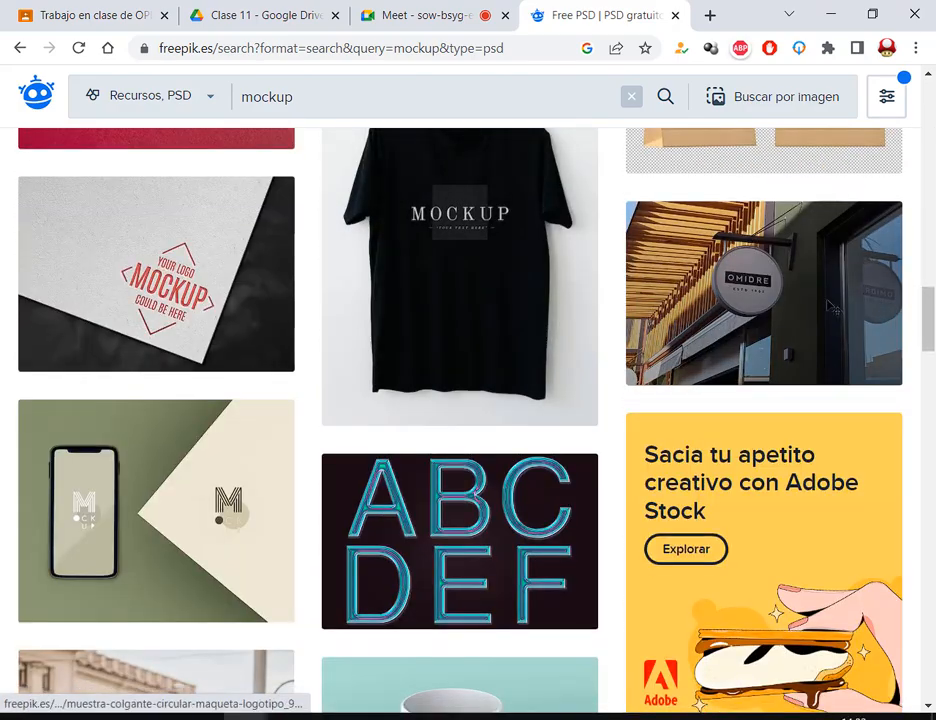
pyautogui.scroll(-4, 632, 224)
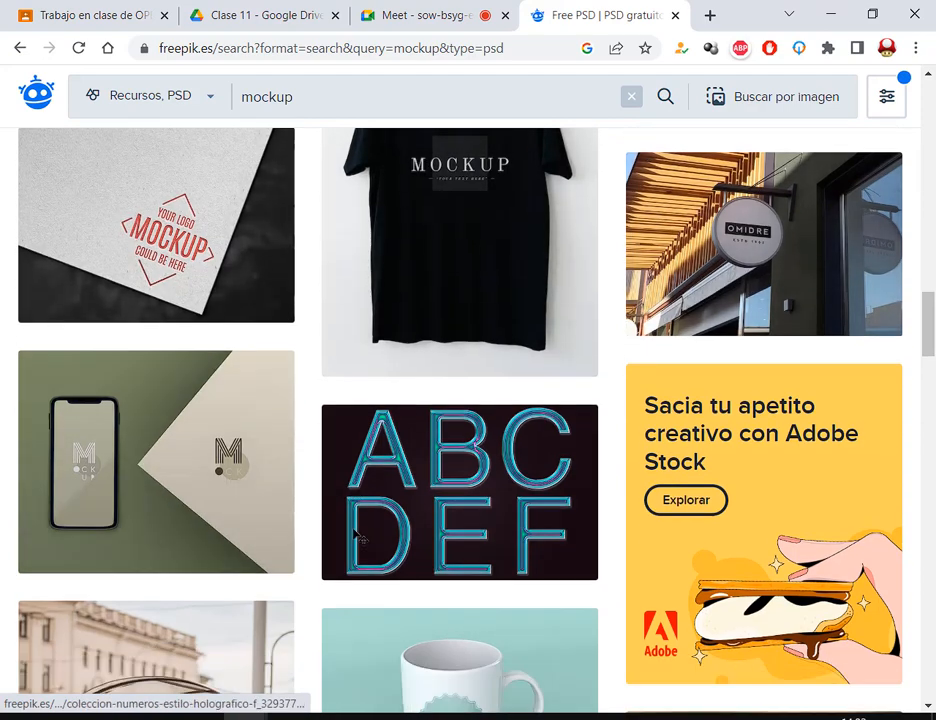
pyautogui.scroll(-2, 489, 219)
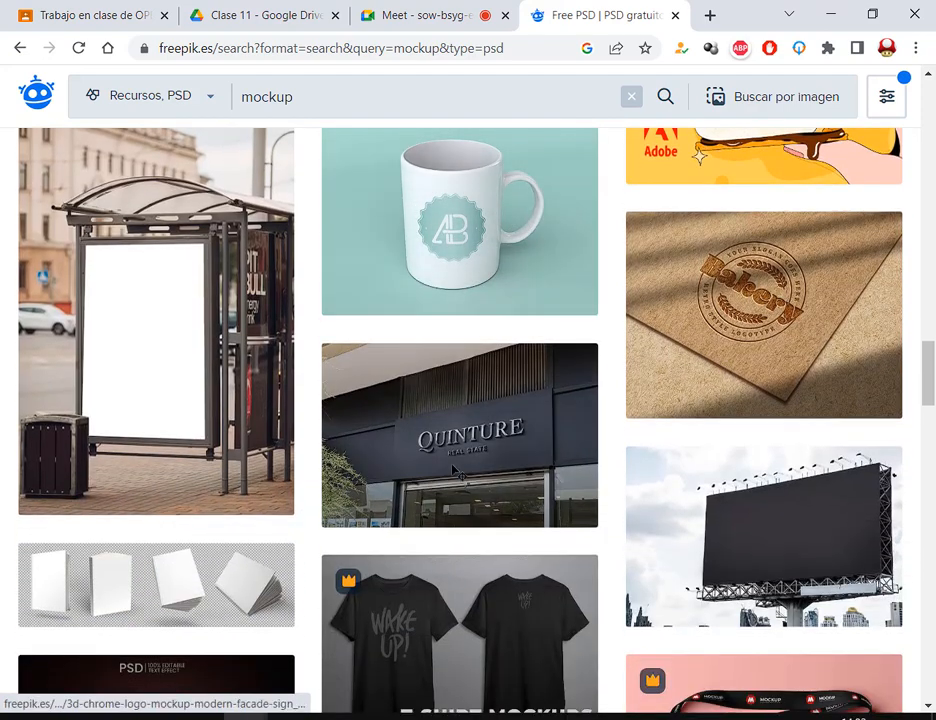
pyautogui.scroll(-3, 902, 481)
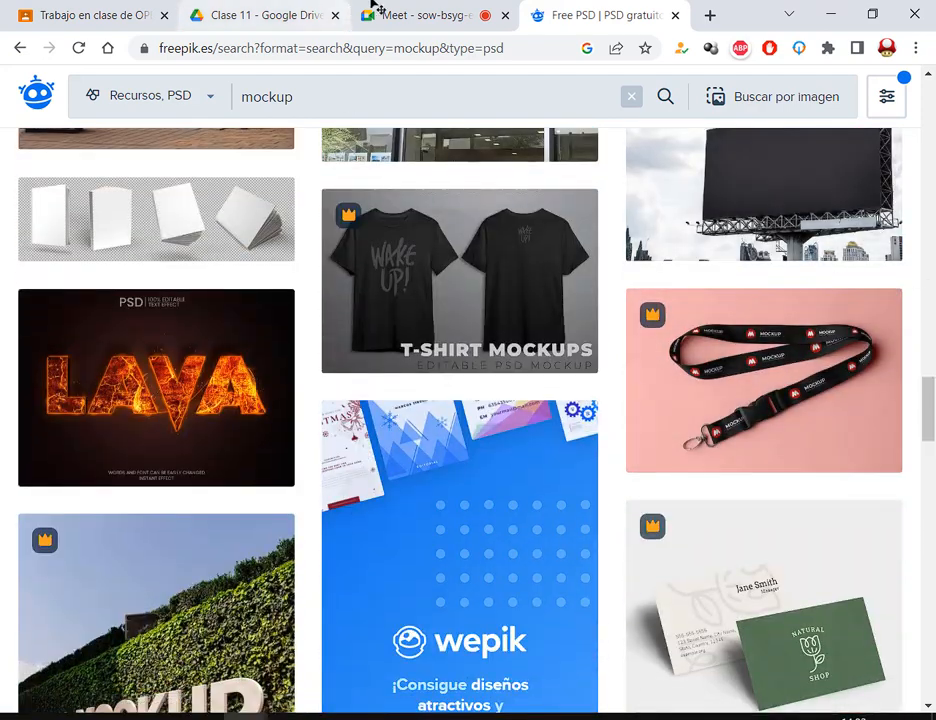
# Return to the Meet call and close the Freepik tab.
pyautogui.click(398, 10)
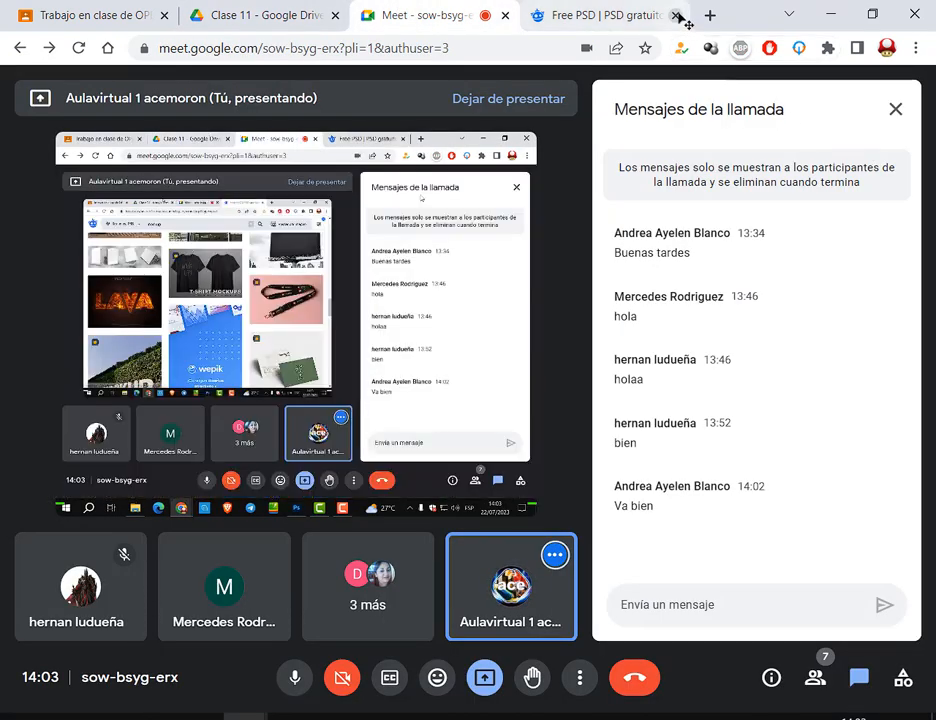
pyautogui.click(675, 15)
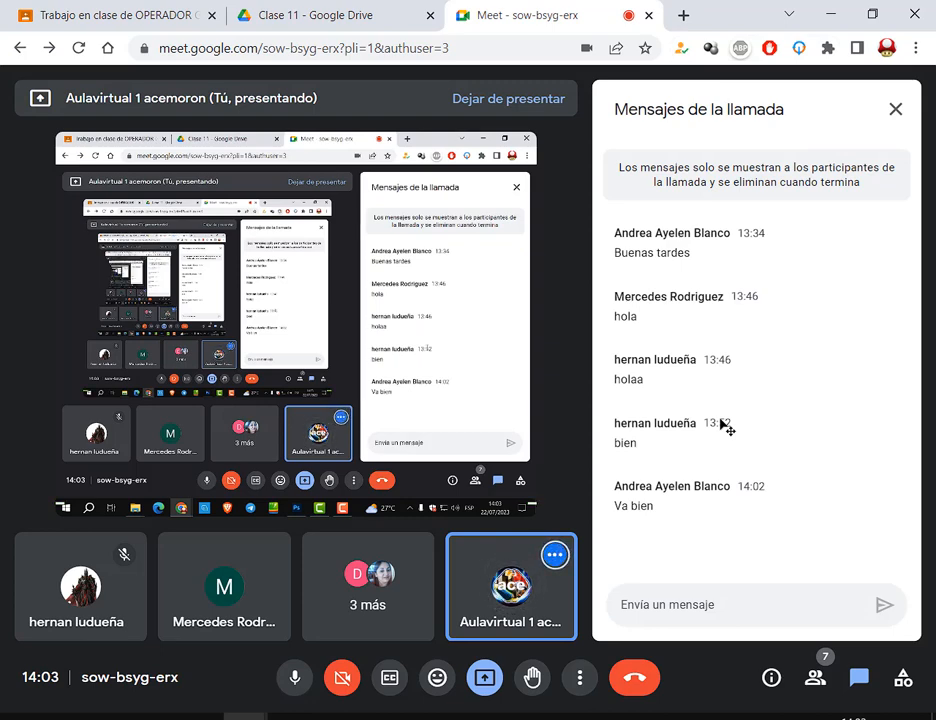
# Switch to Photoshop and close mockup_of_black_hoodie_pack_front_and_back.psd without saving the changes.
pyautogui.click(468, 718)
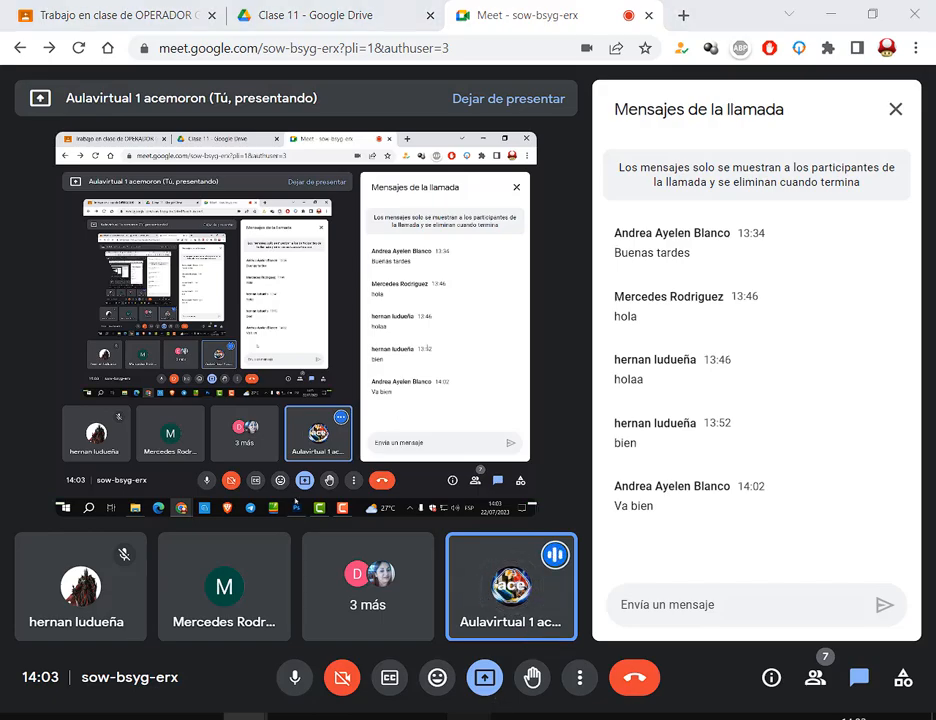
pyautogui.click(591, 76)
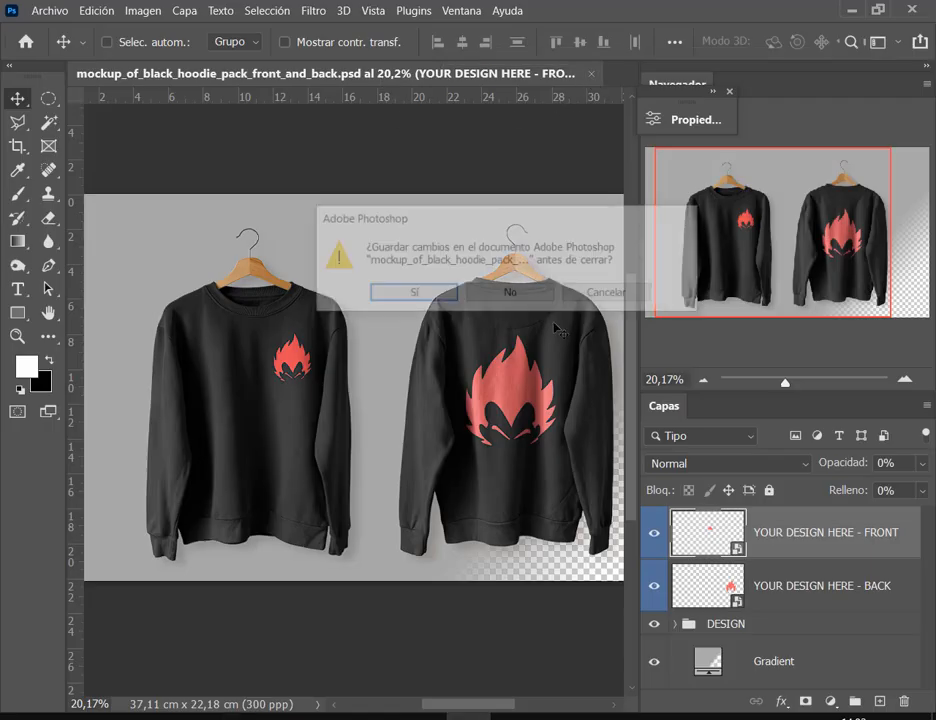
pyautogui.click(530, 300)
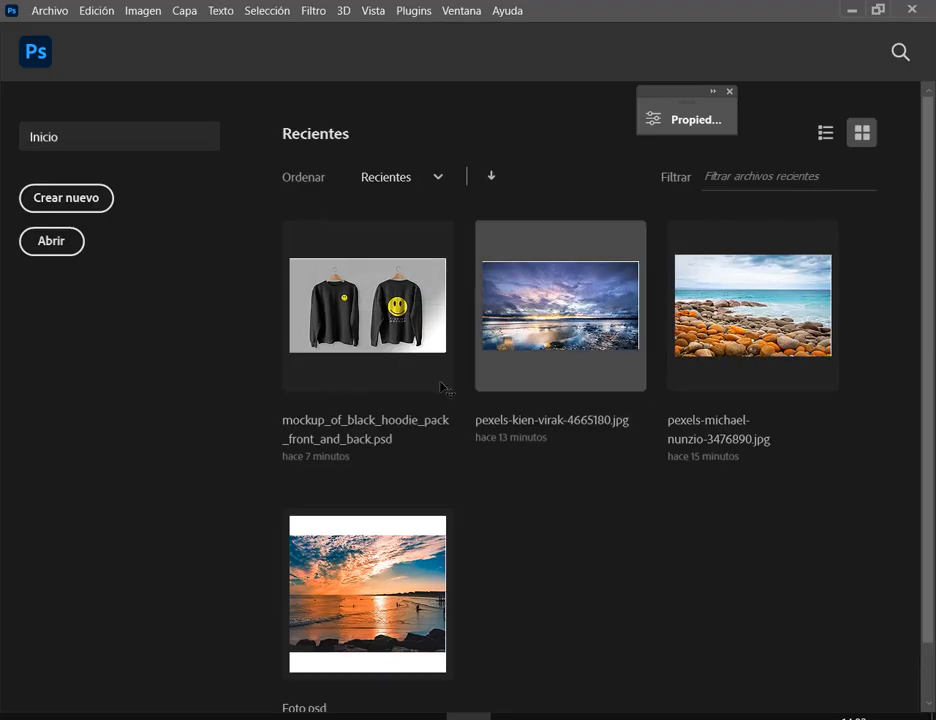
# Clear the list of recently opened files.
pyautogui.click(58, 10)
pyautogui.moveTo(150, 117)
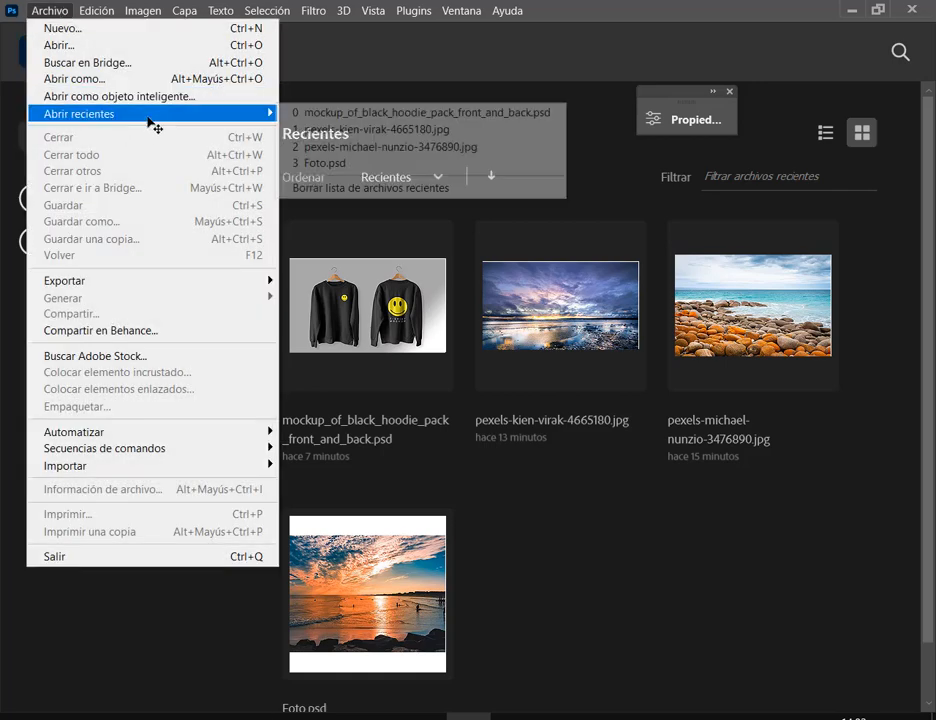
pyautogui.click(500, 188)
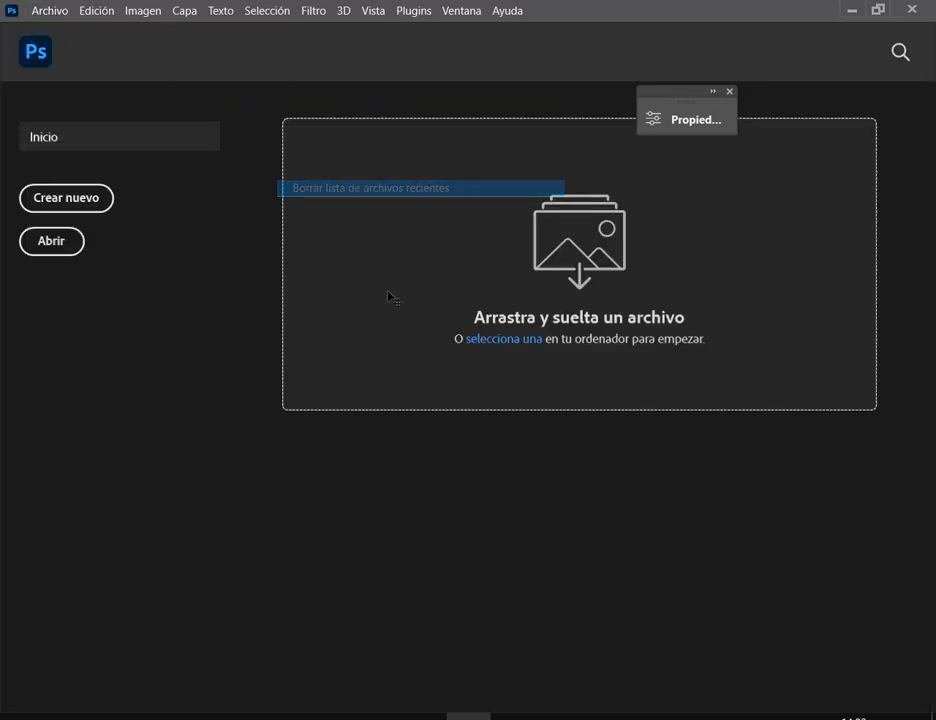
# Switch to the Sábado folder in File Explorer and preview the two sample photo collage images.
pyautogui.click(856, 10)
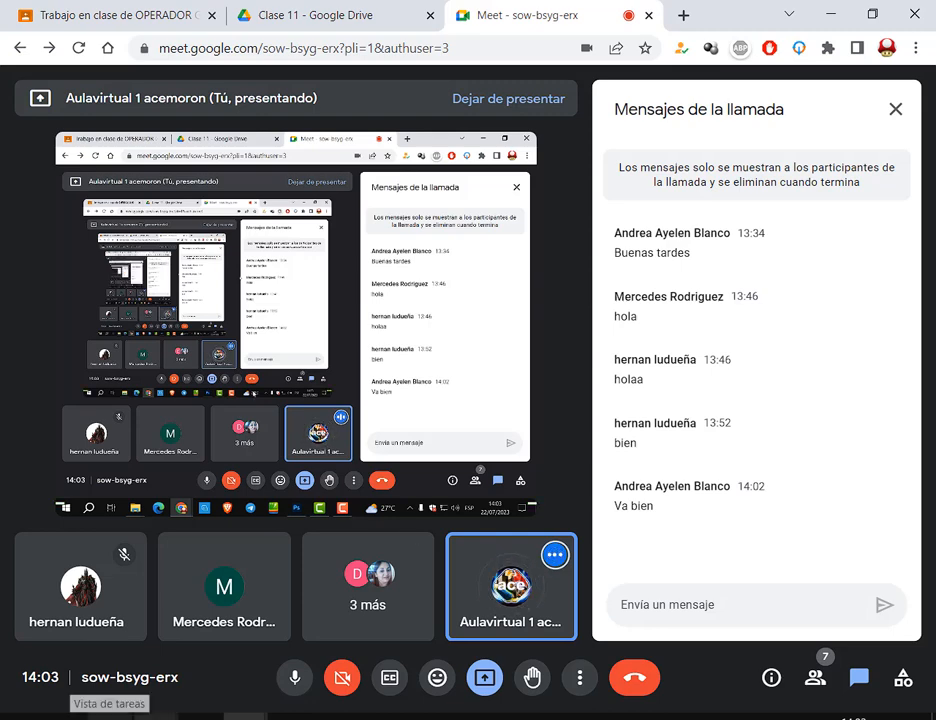
pyautogui.moveTo(150, 714)
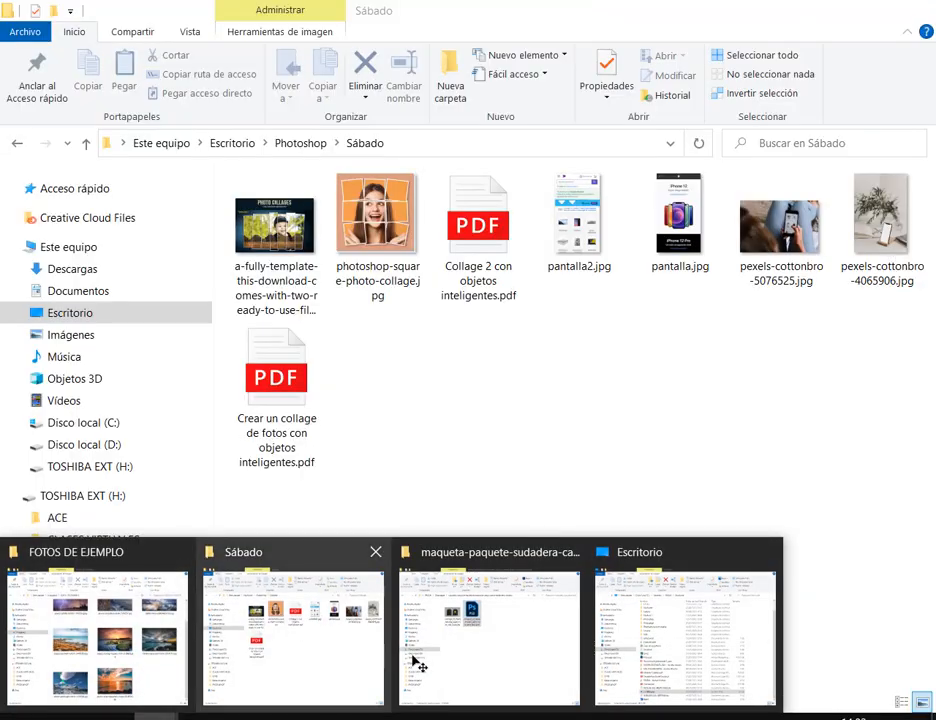
pyautogui.click(351, 664)
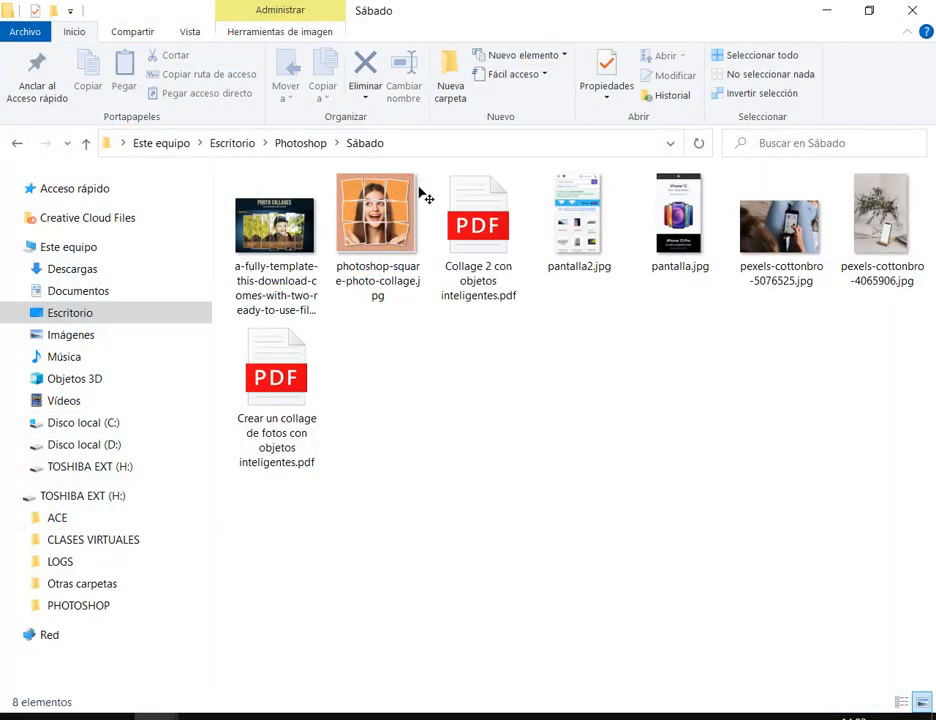
pyautogui.click(300, 240)
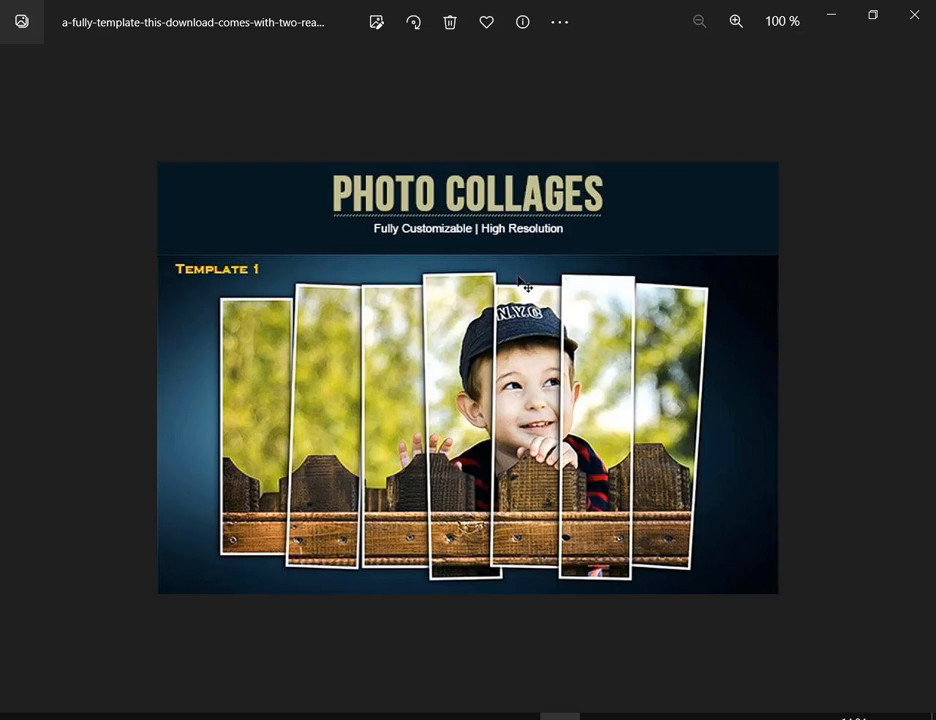
pyautogui.click(914, 15)
pyautogui.doubleClick(380, 232)
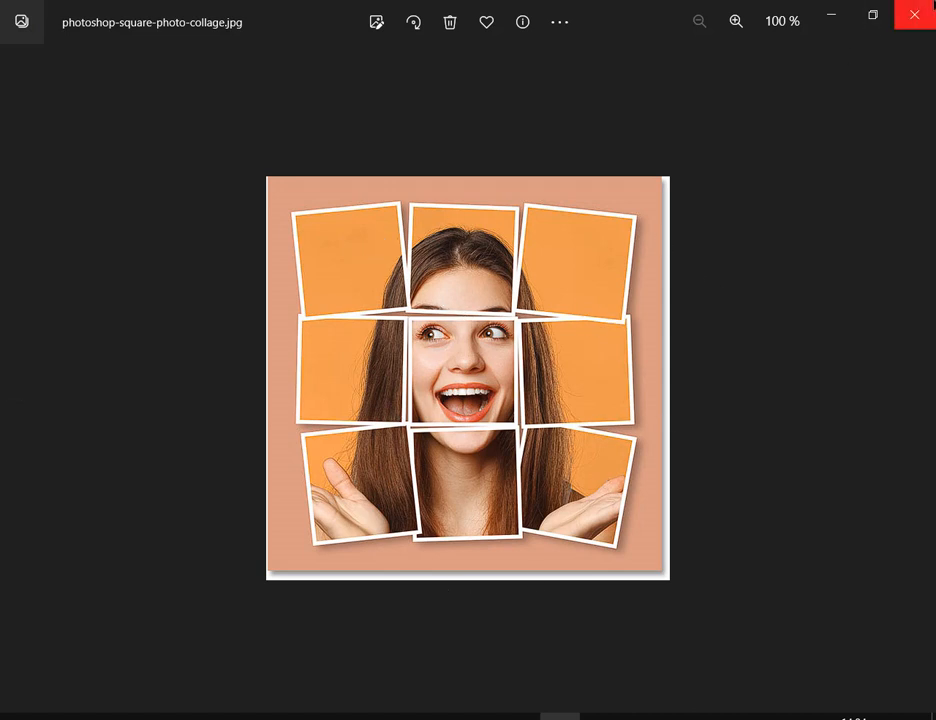
pyautogui.click(914, 14)
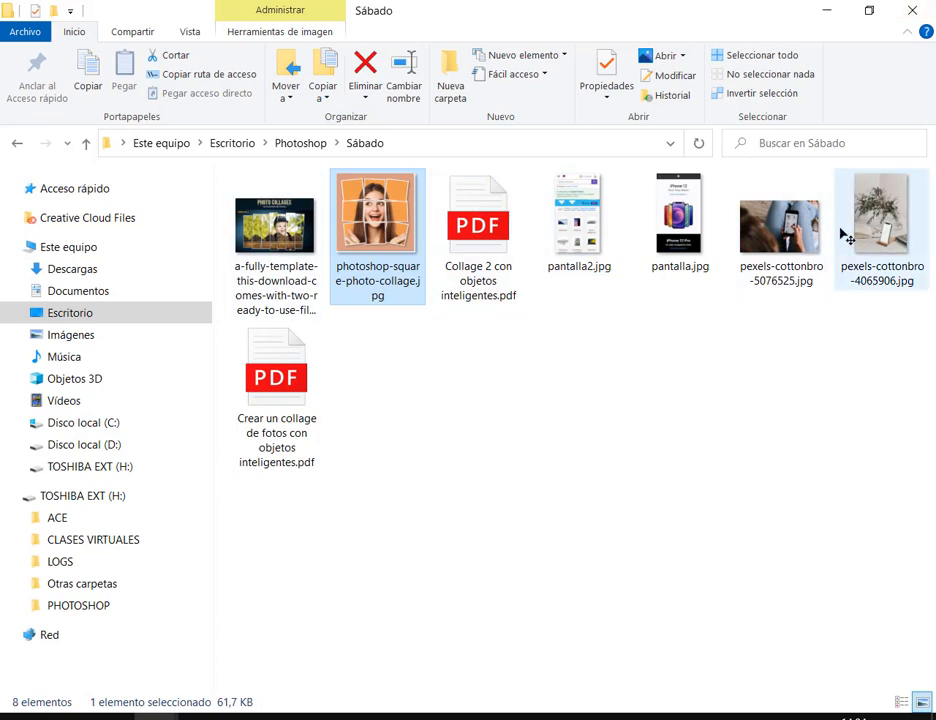
# Open Crear un collage de fotos con objetos inteligentes.pdf and examine the finished three-photo collage on its last page.
pyautogui.doubleClick(282, 397)
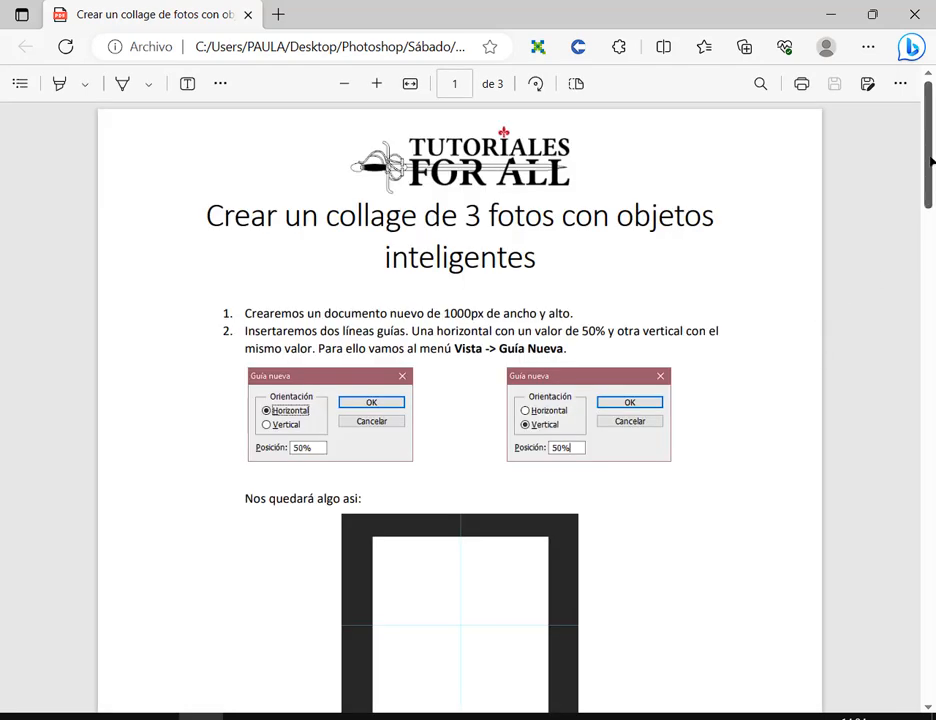
pyautogui.moveTo(930, 158); pyautogui.dragTo(928, 712)
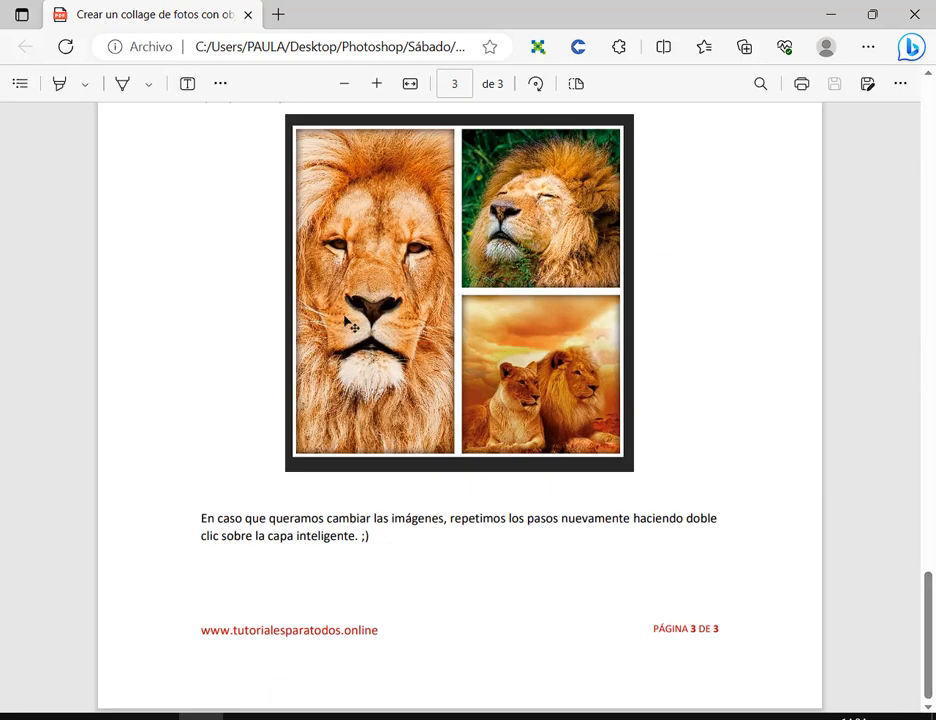
pyautogui.scroll(2, 553, 272)
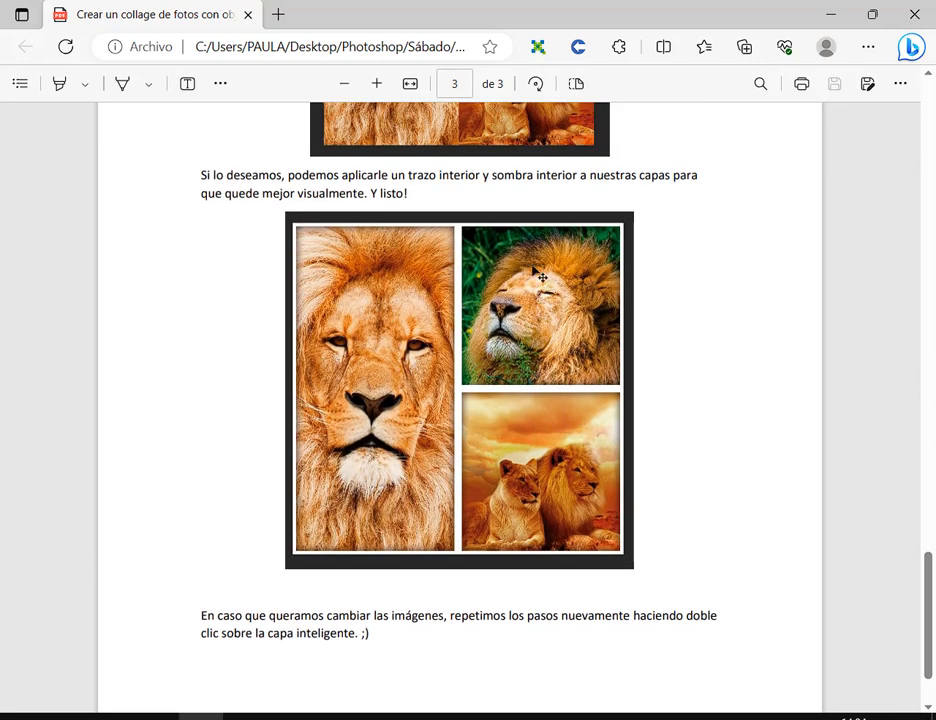
pyautogui.moveTo(296, 229); pyautogui.dragTo(443, 548)
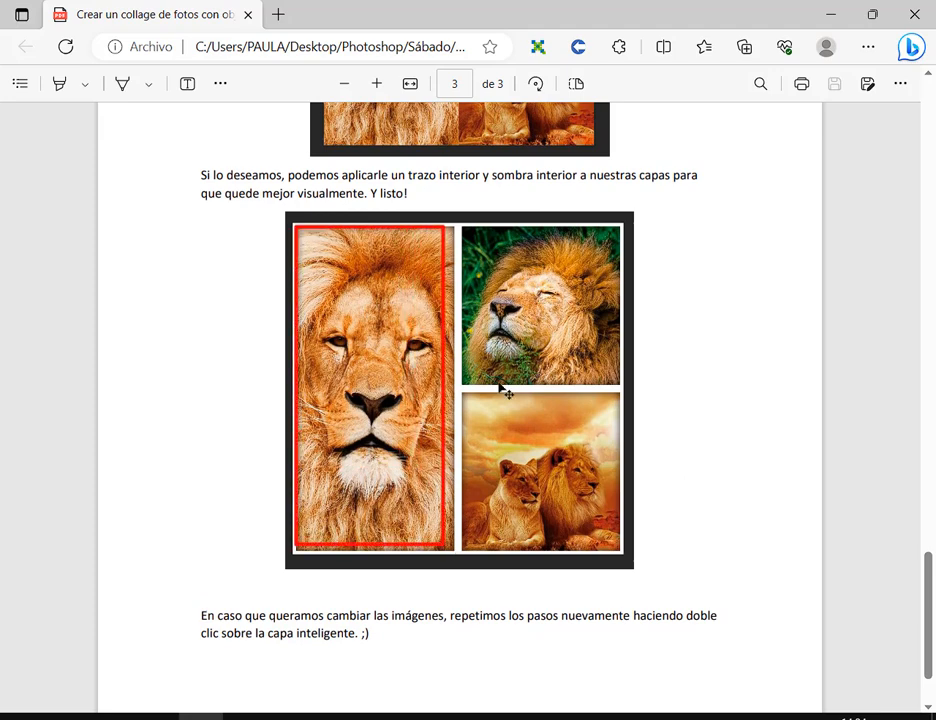
pyautogui.moveTo(461, 233); pyautogui.dragTo(604, 379)
pyautogui.moveTo(479, 399); pyautogui.dragTo(617, 551)
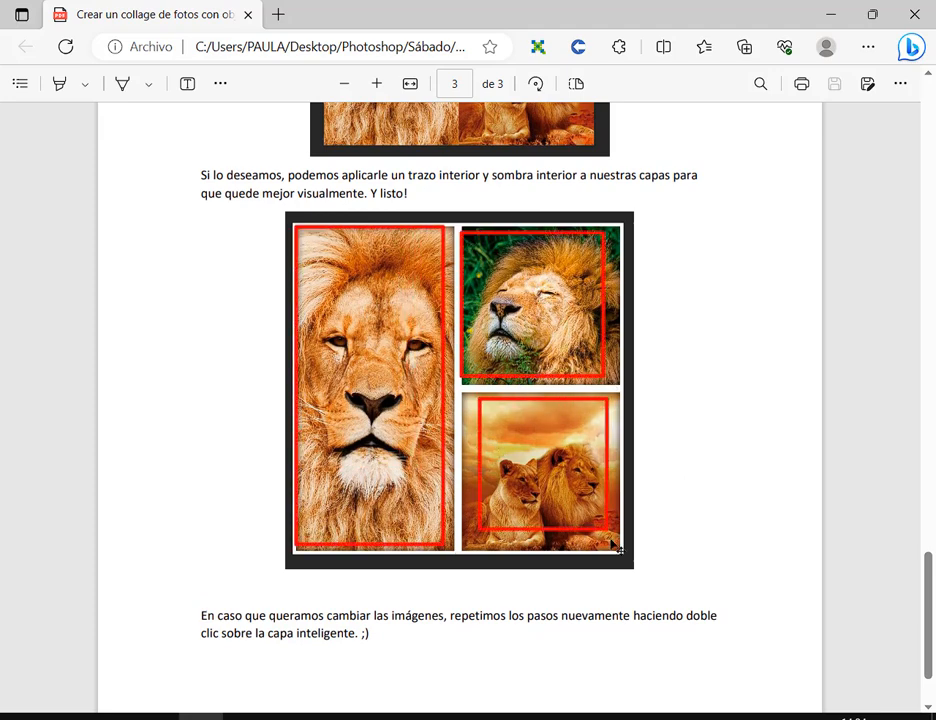
pyautogui.press('Escape')
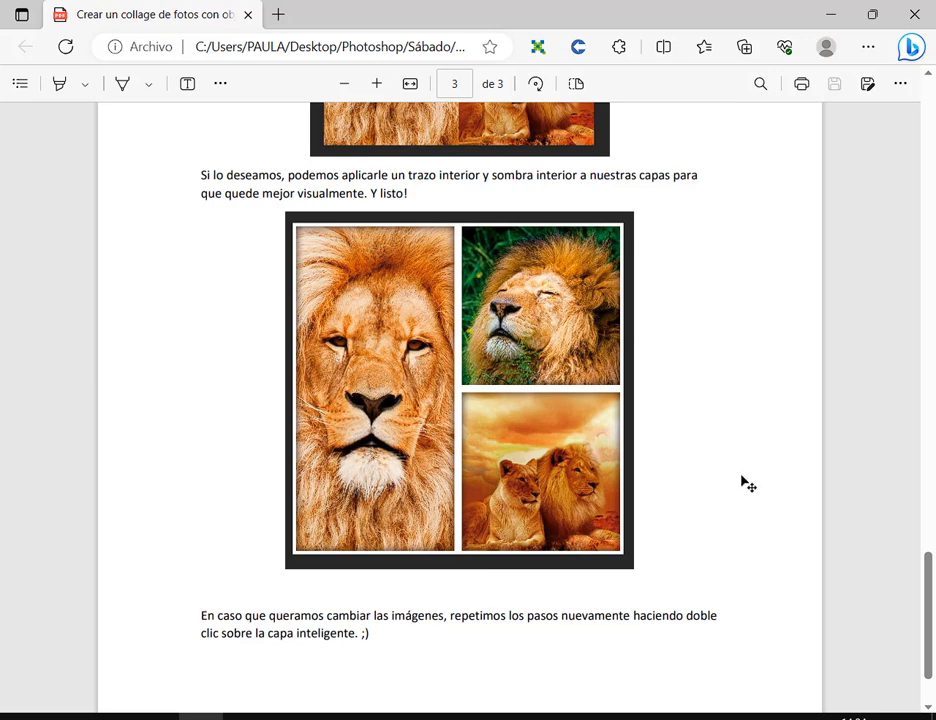
pyautogui.moveTo(288, 222); pyautogui.dragTo(627, 557)
pyautogui.press('Escape')
# Return to the first page of the PDF and read the instruction for the new document's size.
pyautogui.moveTo(929, 592); pyautogui.dragTo(929, 115)
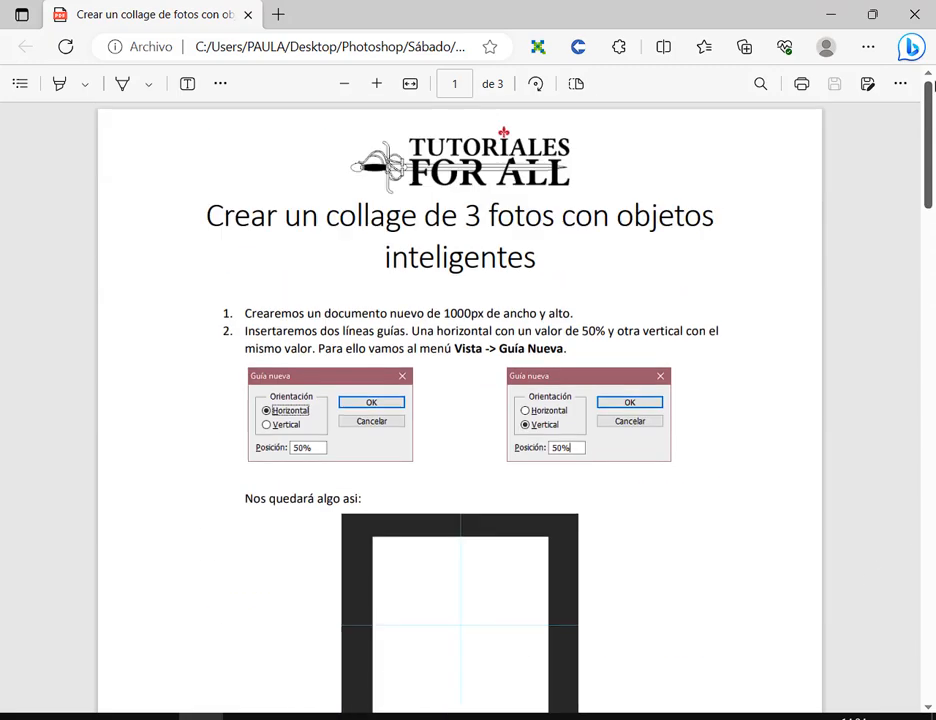
pyautogui.scroll(-2, 660, 307)
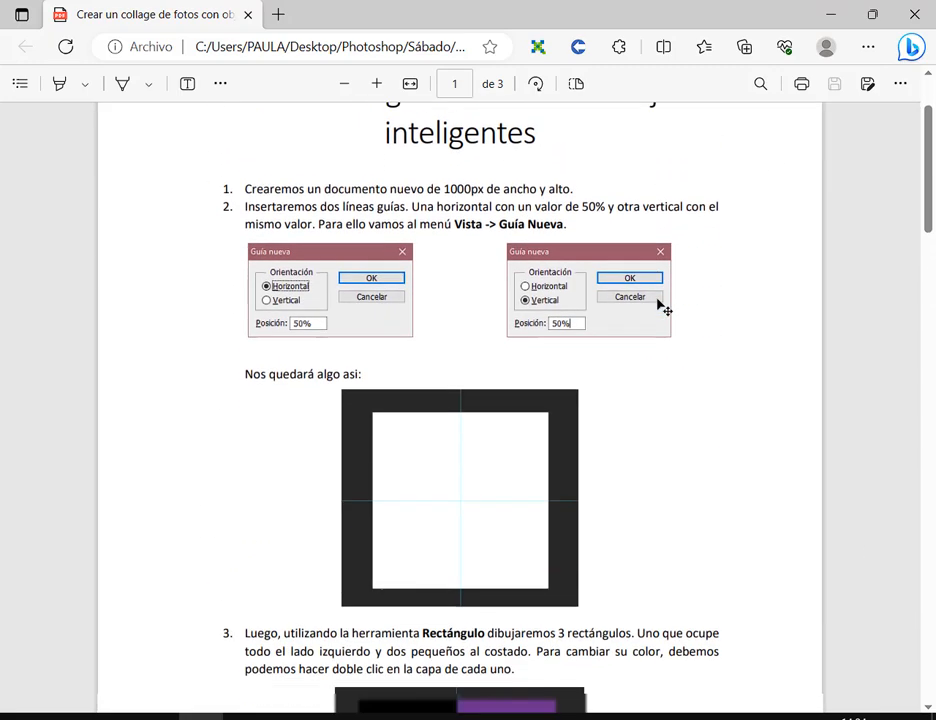
pyautogui.scroll(1, 660, 307)
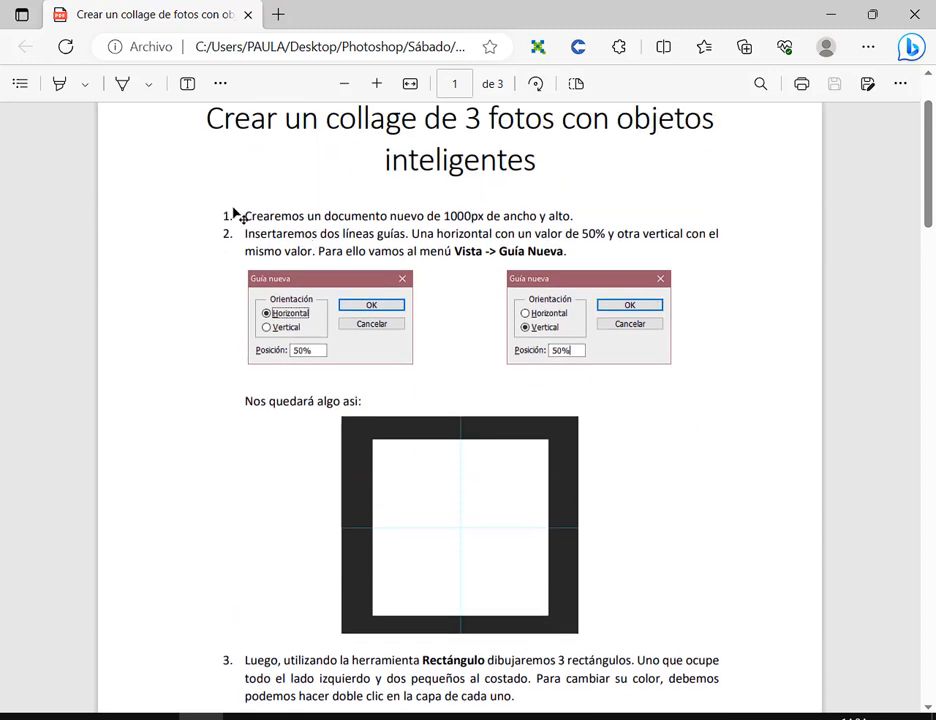
pyautogui.moveTo(234, 209); pyautogui.dragTo(587, 224)
# Switch to Photoshop, create a 1000 x 1000 px RGB document at 72 pixels/inch with a white background, and collapse the docked panels.
pyautogui.click(468, 715)
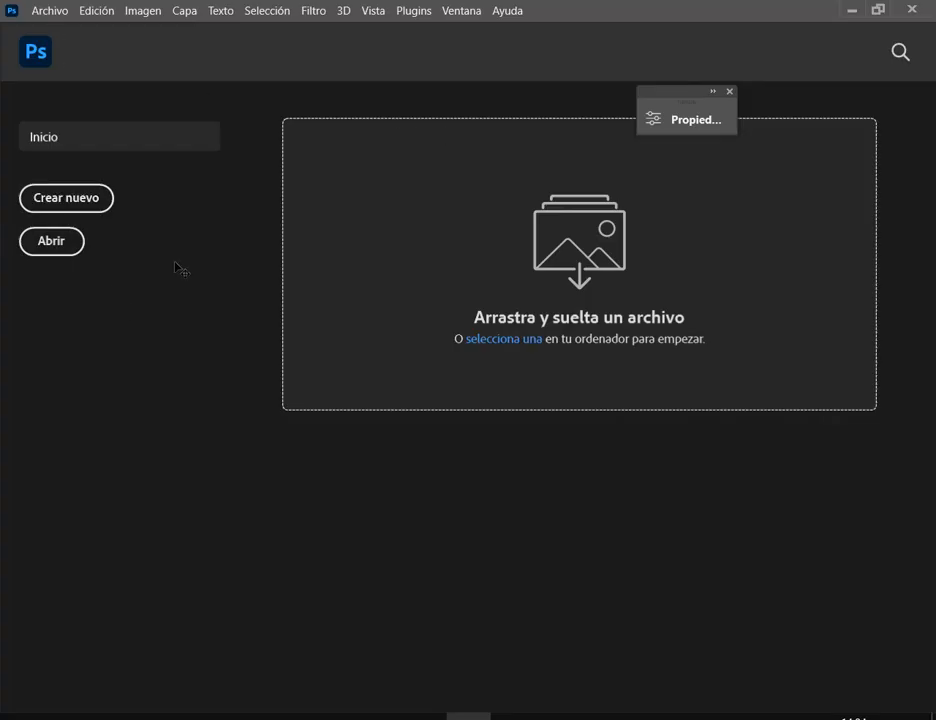
pyautogui.click(62, 11)
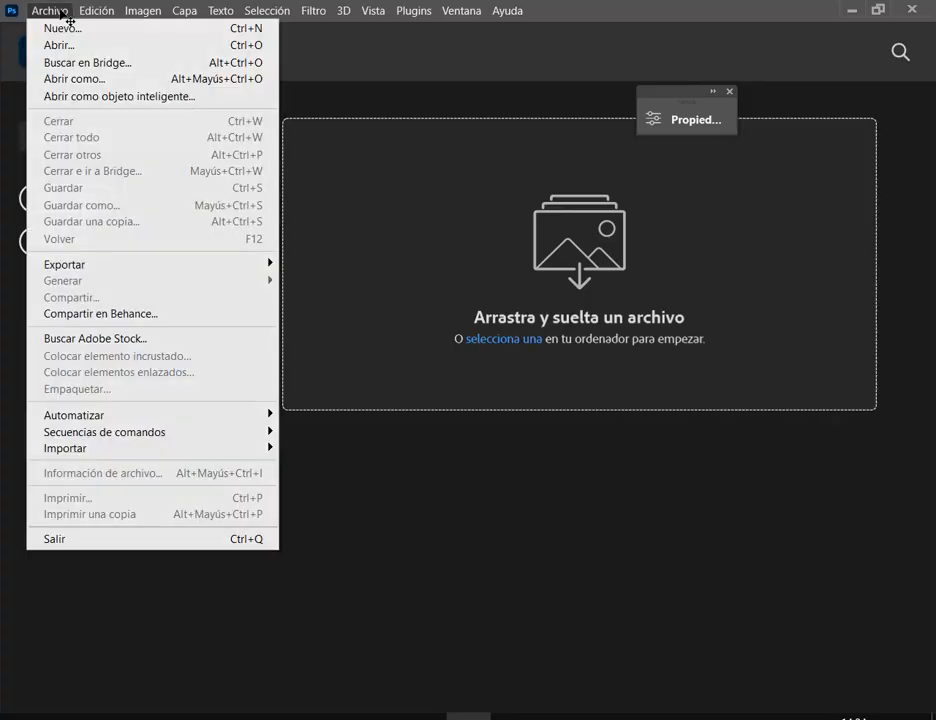
pyautogui.click(75, 27)
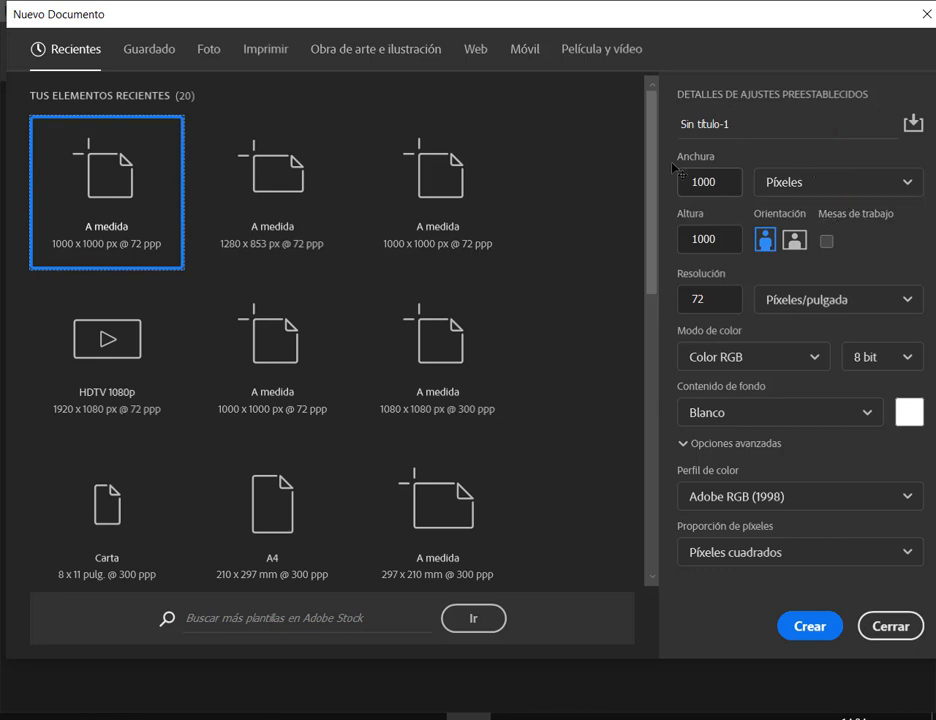
pyautogui.moveTo(674, 171); pyautogui.dragTo(748, 262)
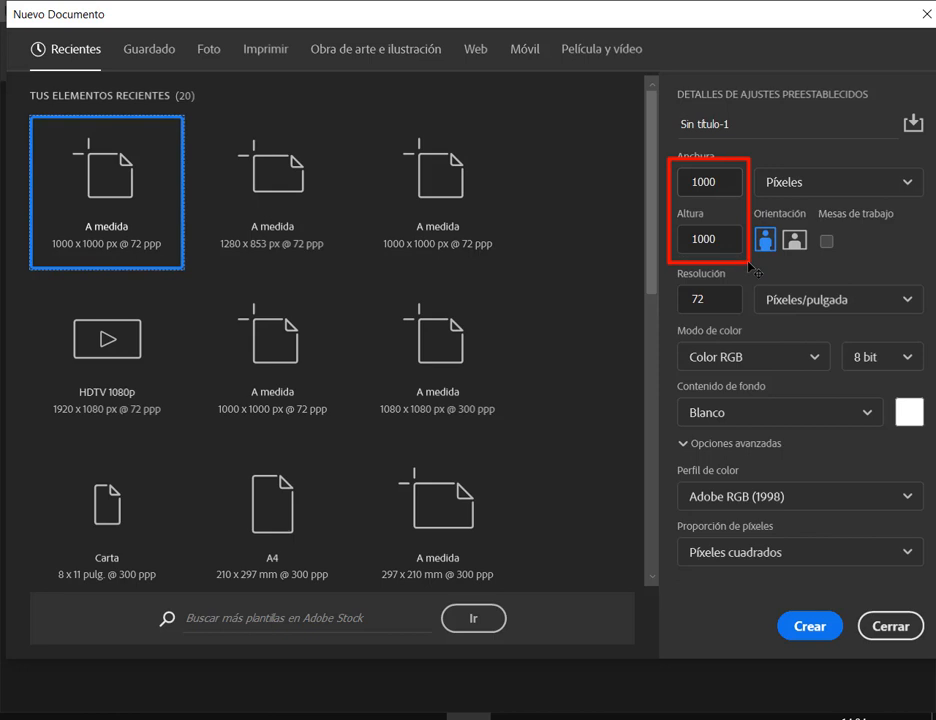
pyautogui.moveTo(639, 164); pyautogui.dragTo(679, 186)
pyautogui.moveTo(627, 232); pyautogui.dragTo(674, 240)
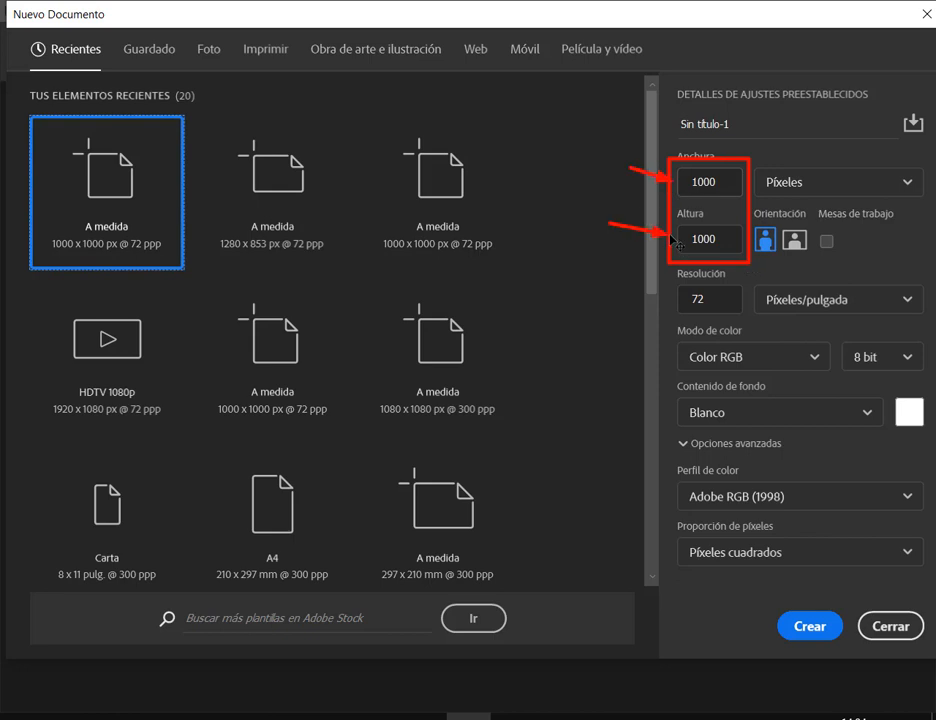
pyautogui.press('Escape')
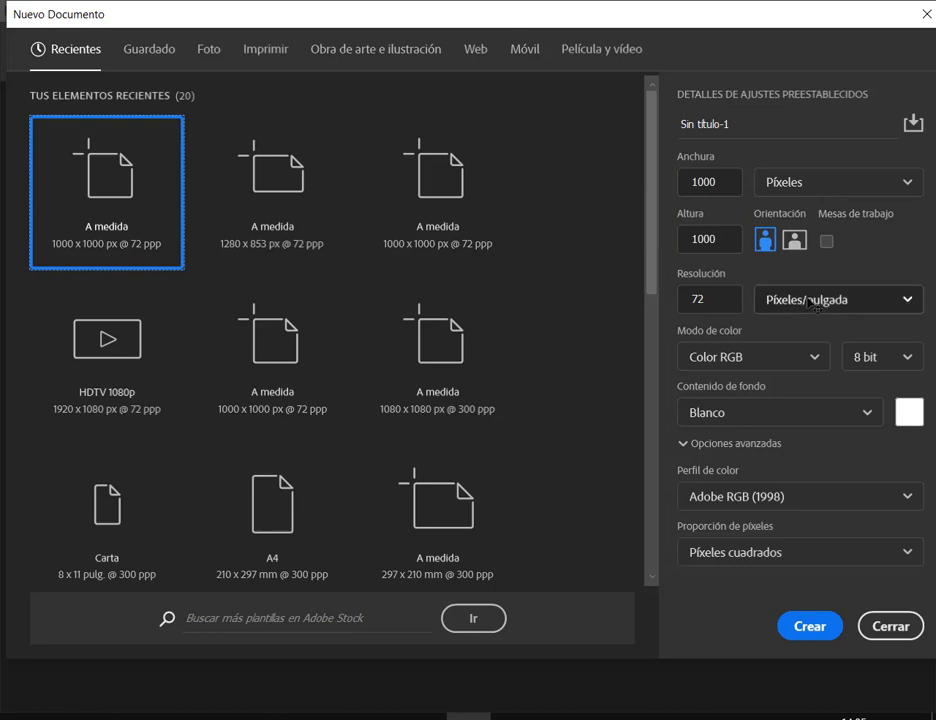
pyautogui.click(809, 627)
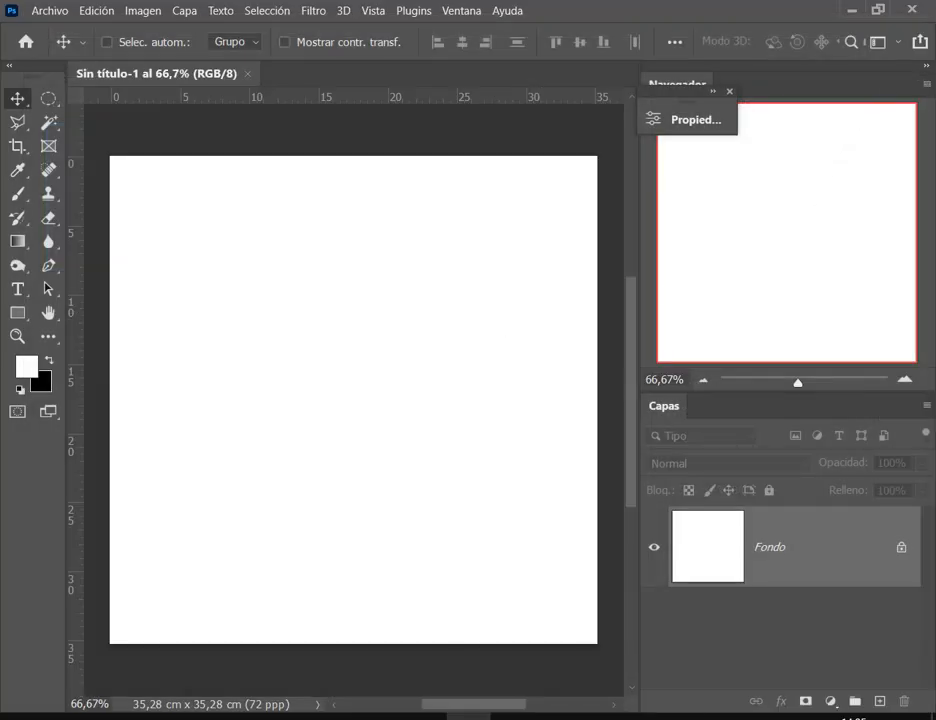
pyautogui.click(927, 66)
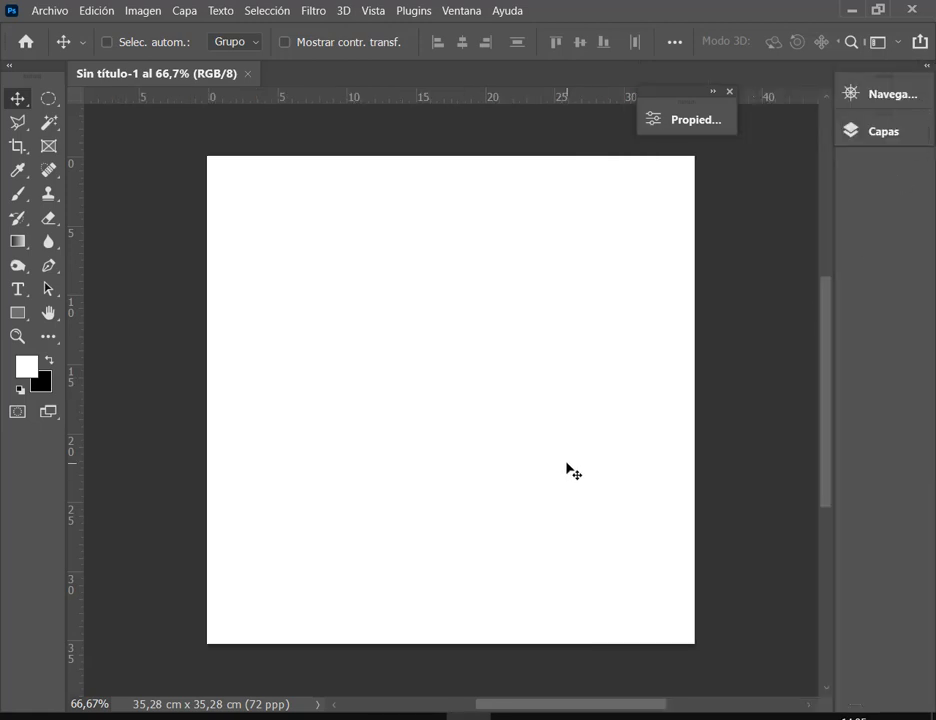
# Switch to the PDF in the browser and check the orientation and position settings for the two guides.
pyautogui.click(201, 717)
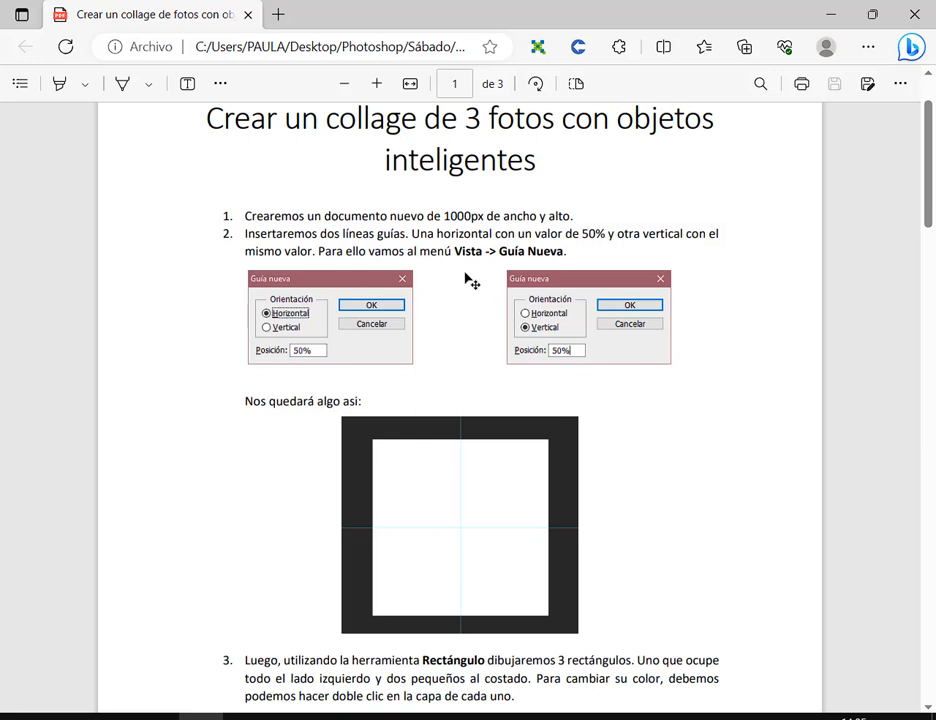
pyautogui.moveTo(233, 261)
pyautogui.mouseDown()
pyautogui.moveTo(712, 399)
pyautogui.moveTo(684, 392)
pyautogui.mouseUp()
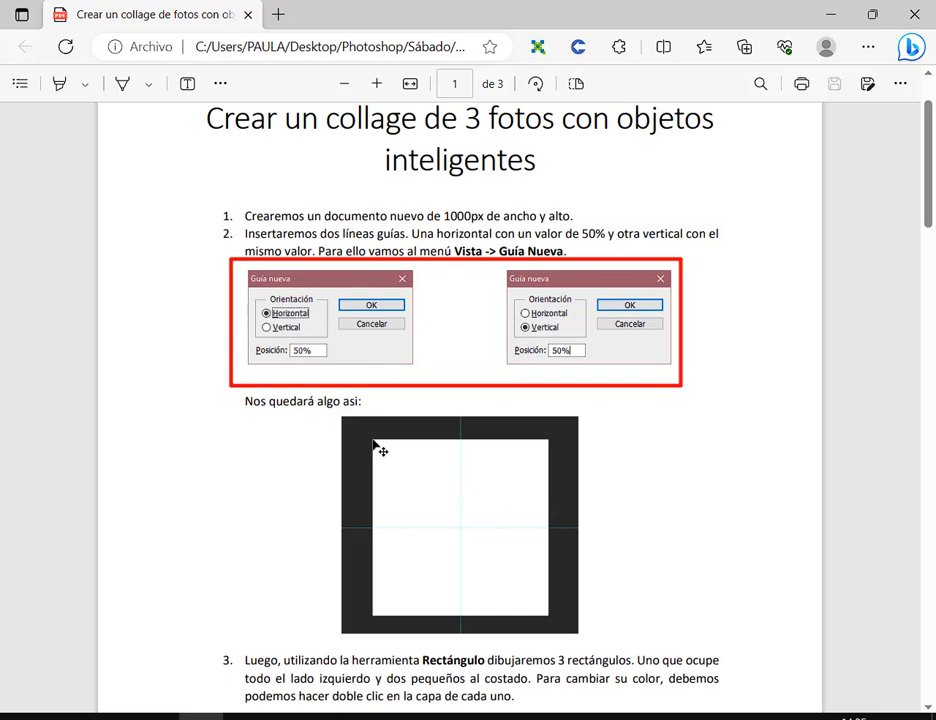
pyautogui.press('Escape')
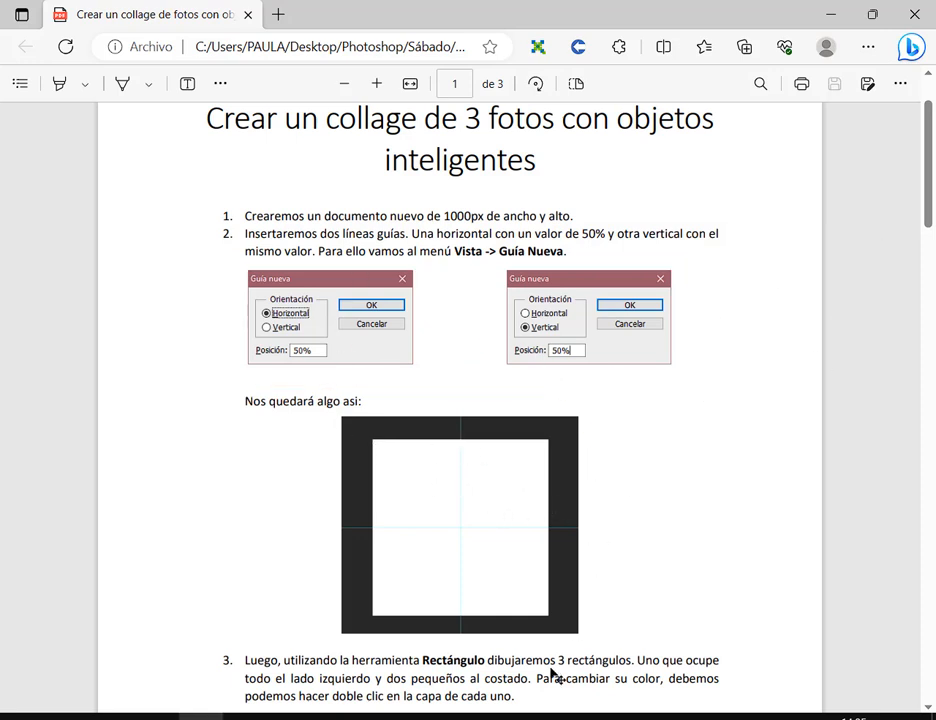
# Switch to Photoshop and add a vertical guide at 50% of the canvas.
pyautogui.click(468, 717)
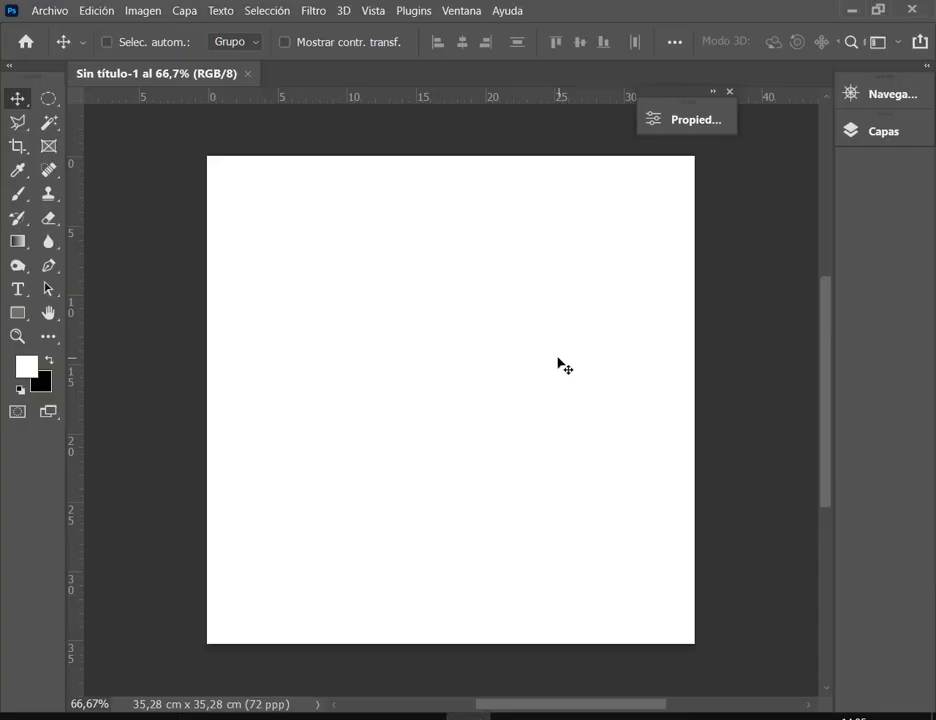
pyautogui.click(375, 10)
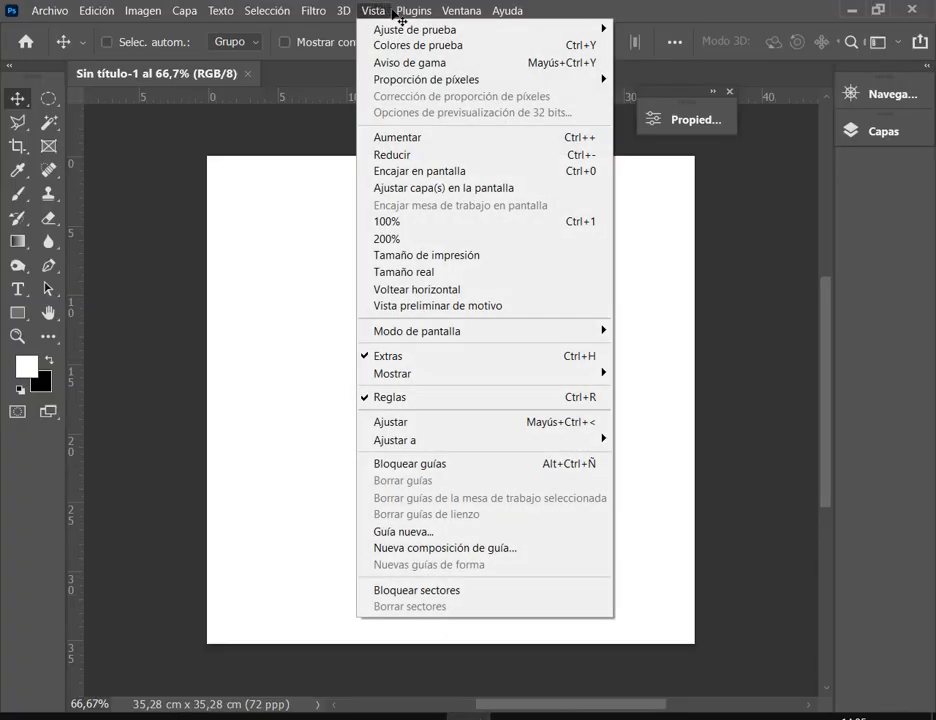
pyautogui.click(401, 531)
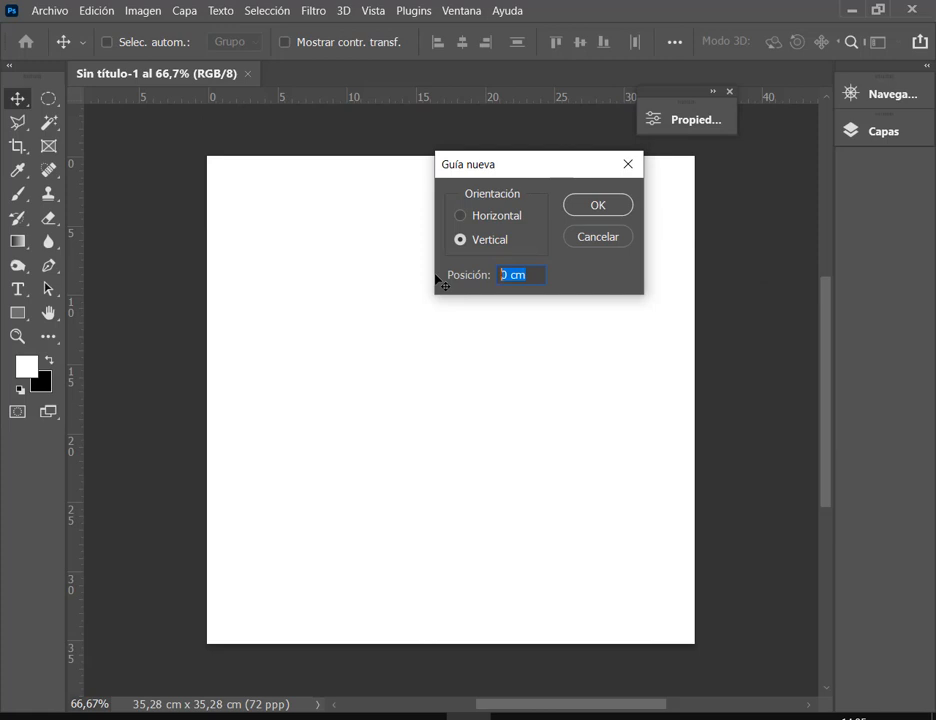
pyautogui.write('50')
pyautogui.press('ctrl')
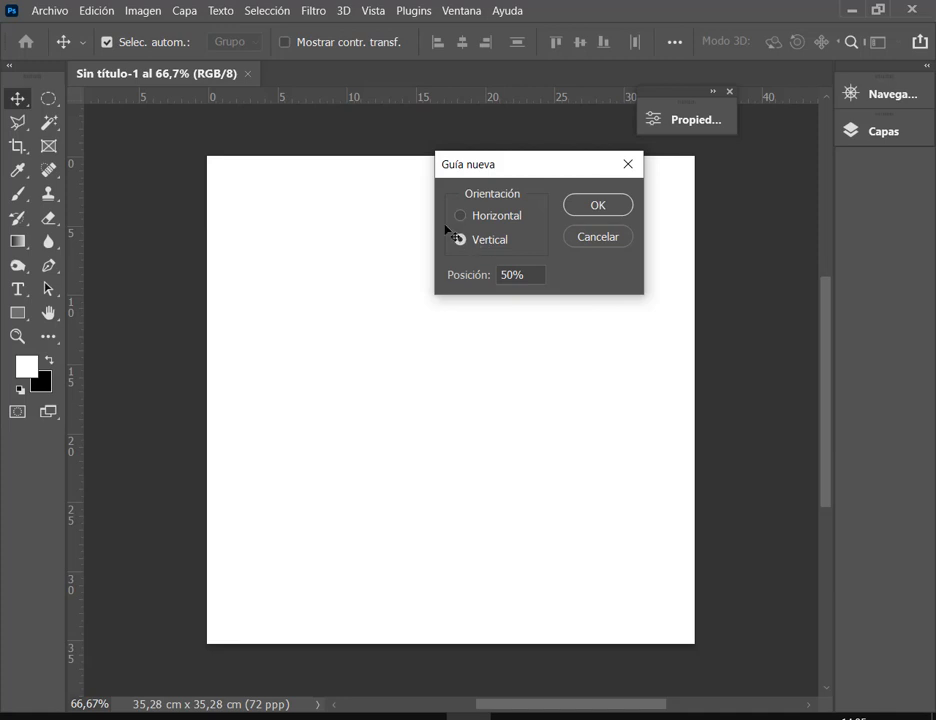
pyautogui.click(502, 270)
pyautogui.click(597, 206)
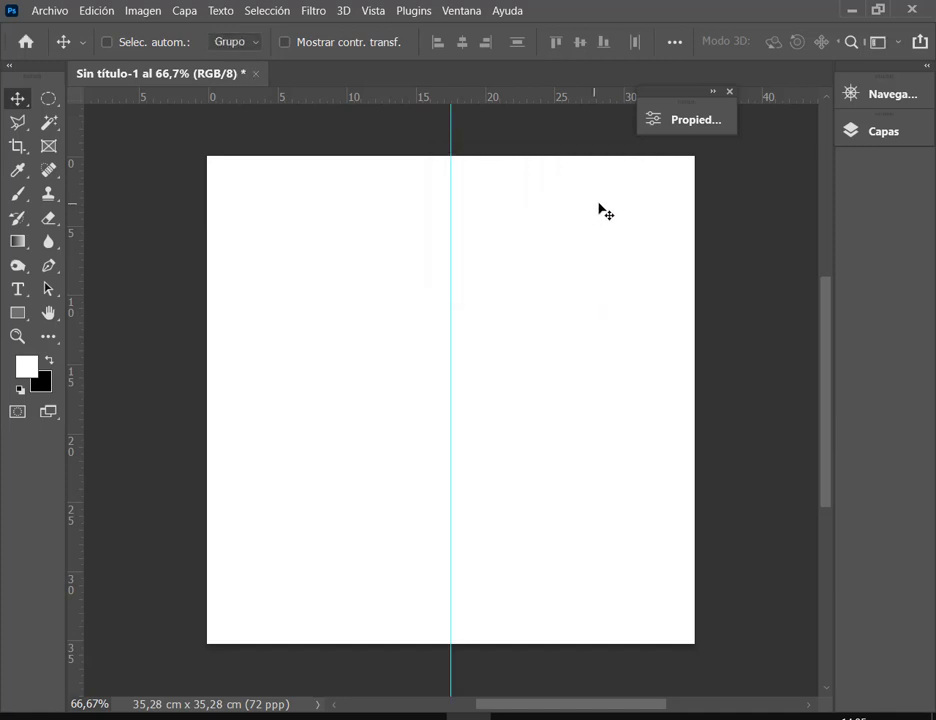
# Add a horizontal guide at 50% of the canvas.
pyautogui.press('ctrl')
pyautogui.click(386, 6)
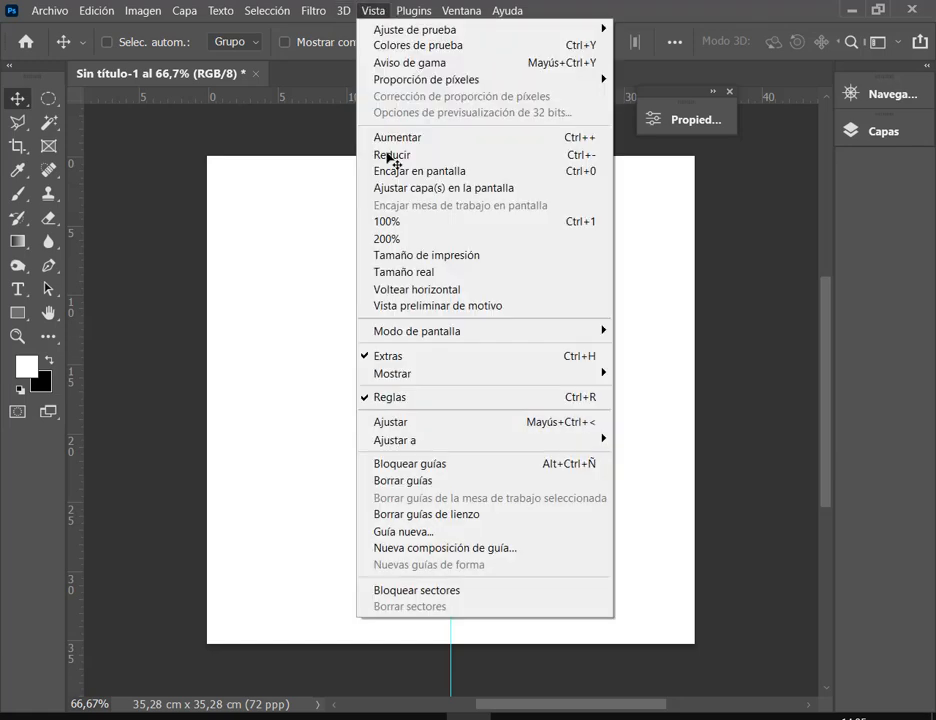
pyautogui.click(378, 533)
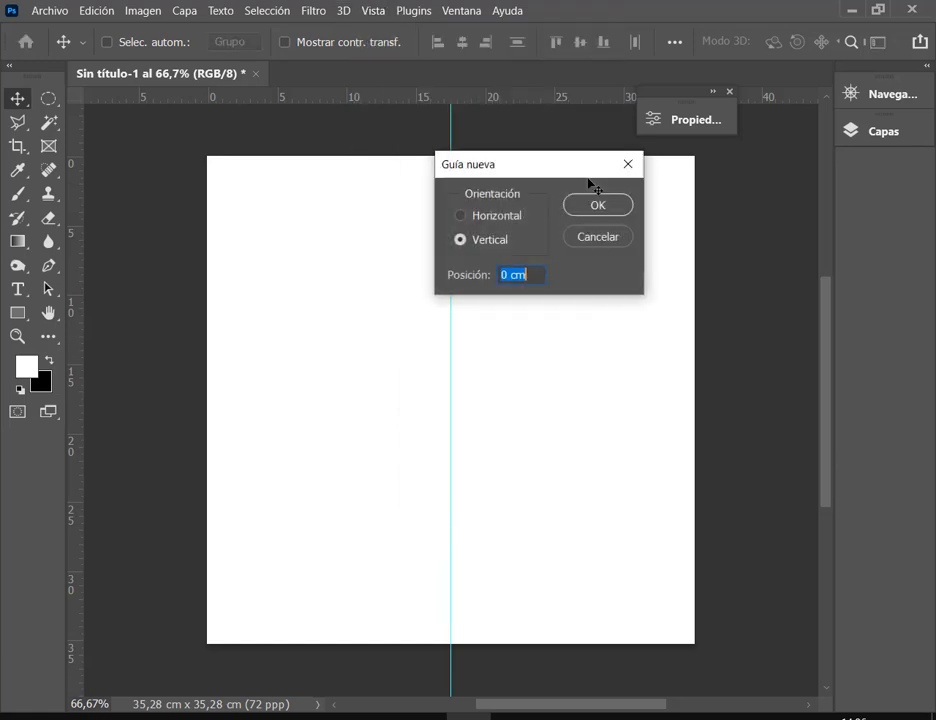
pyautogui.click(459, 216)
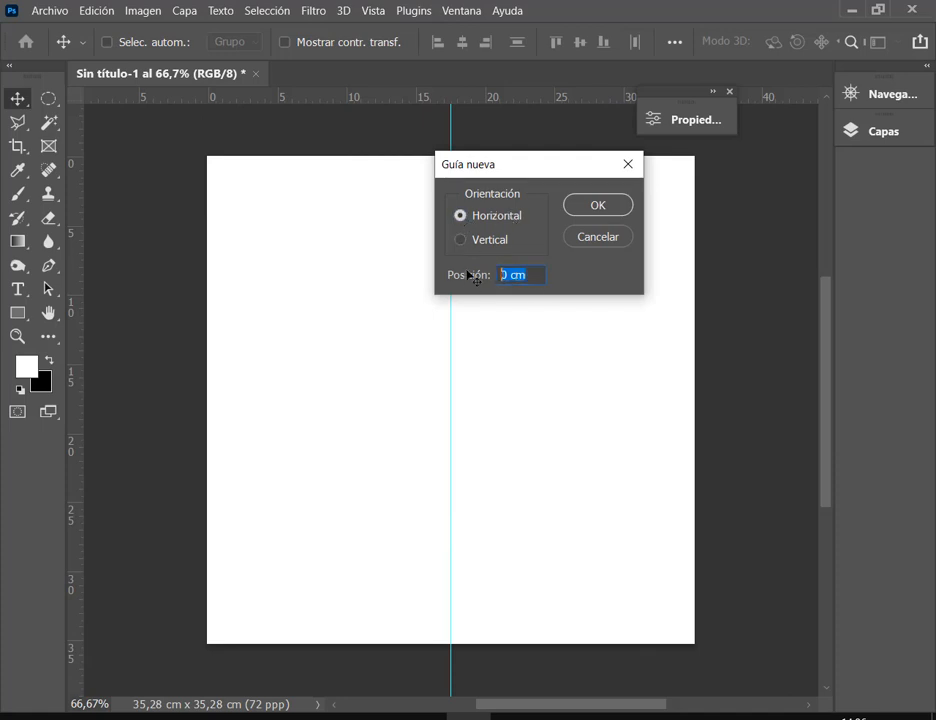
pyautogui.write('50')
pyautogui.click(603, 207)
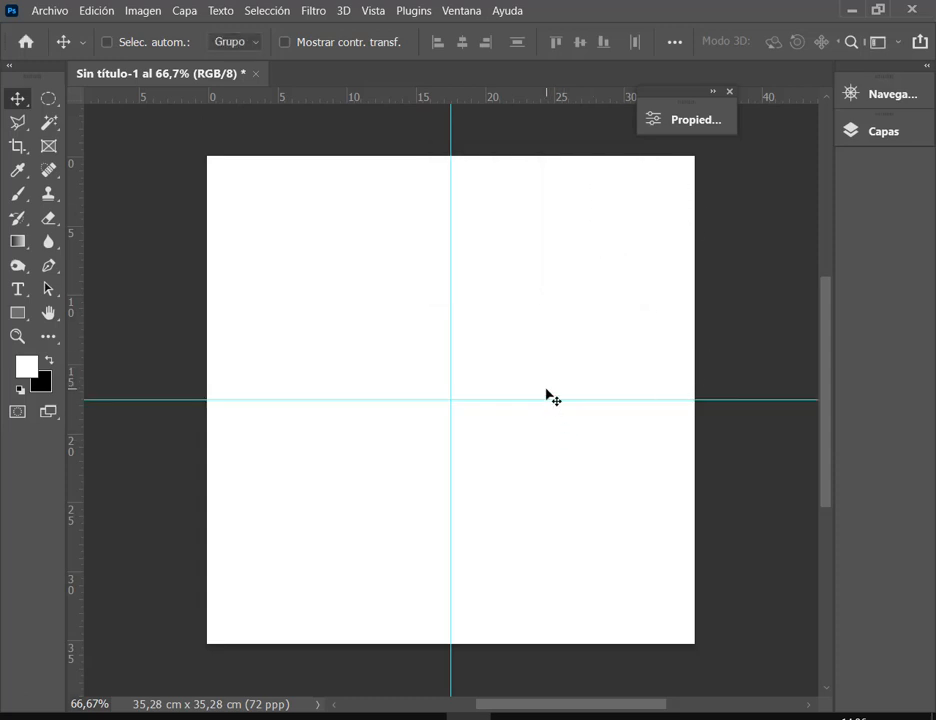
# Switch to the PDF in the browser and read step 3 on the three rectangles' layout, then glance at step 4.
pyautogui.click(203, 717)
pyautogui.scroll(-3, 560, 378)
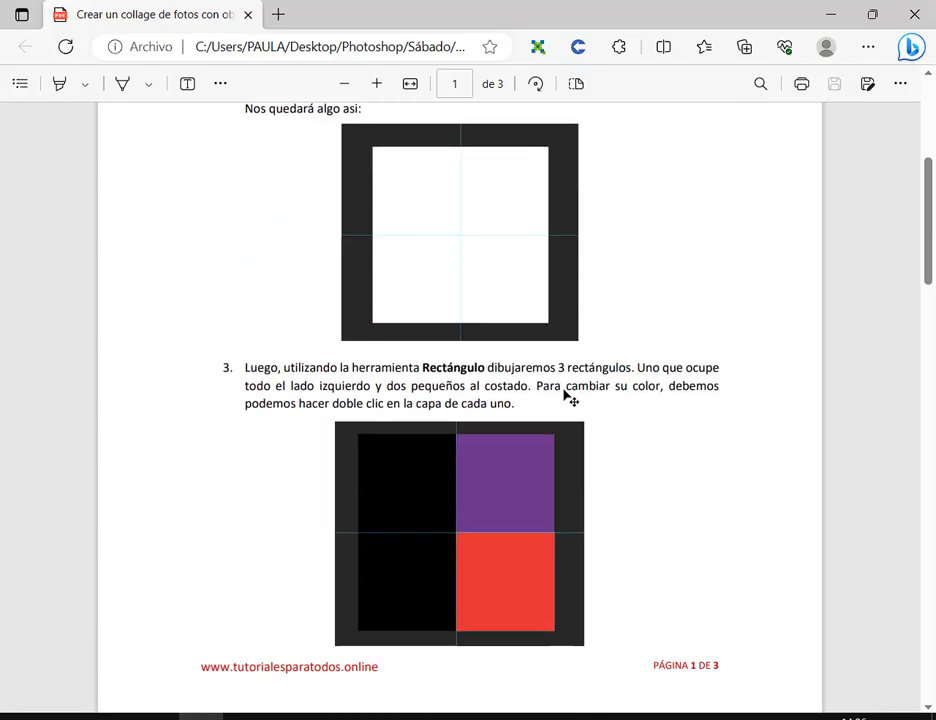
pyautogui.scroll(-1, 565, 380)
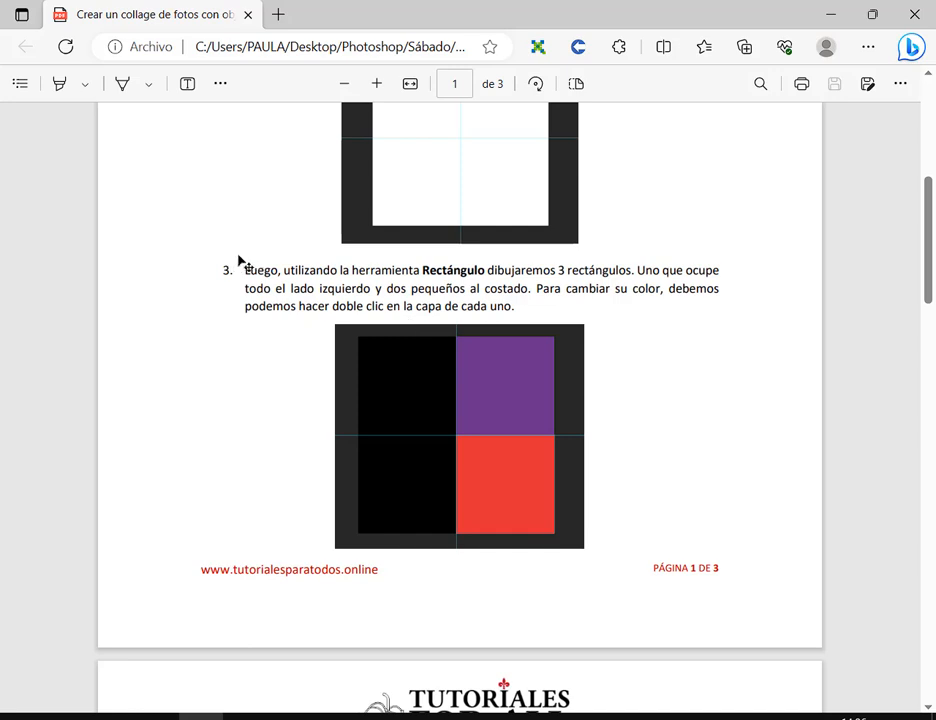
pyautogui.moveTo(238, 261); pyautogui.dragTo(478, 278)
pyautogui.moveTo(535, 281); pyautogui.dragTo(752, 326)
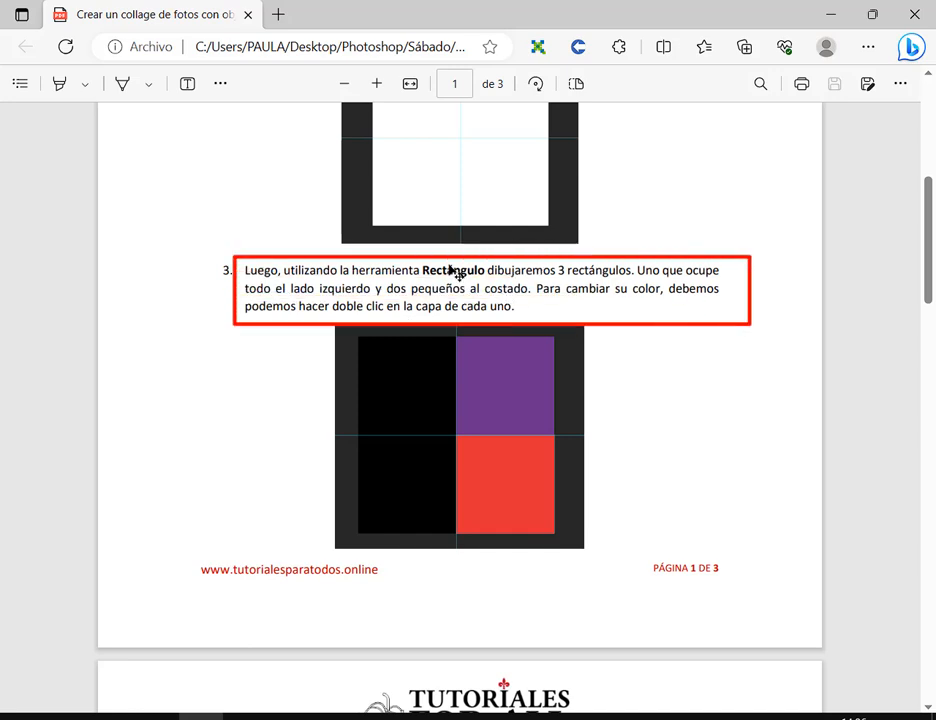
pyautogui.moveTo(556, 260); pyautogui.dragTo(634, 283)
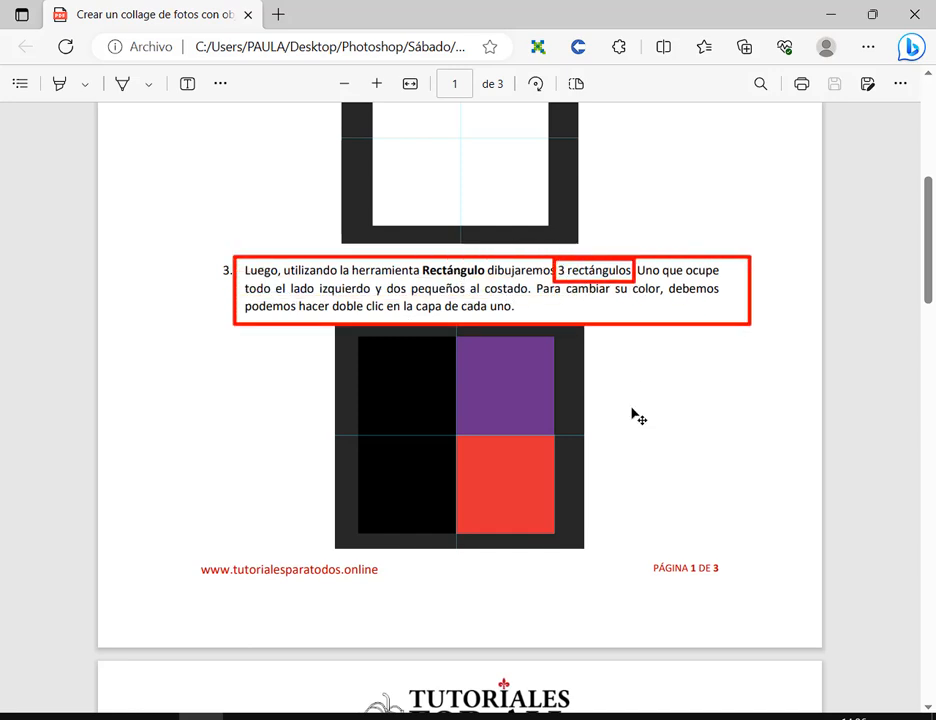
pyautogui.moveTo(293, 365)
pyautogui.mouseDown()
pyautogui.moveTo(366, 381)
pyautogui.moveTo(462, 543)
pyautogui.mouseUp()
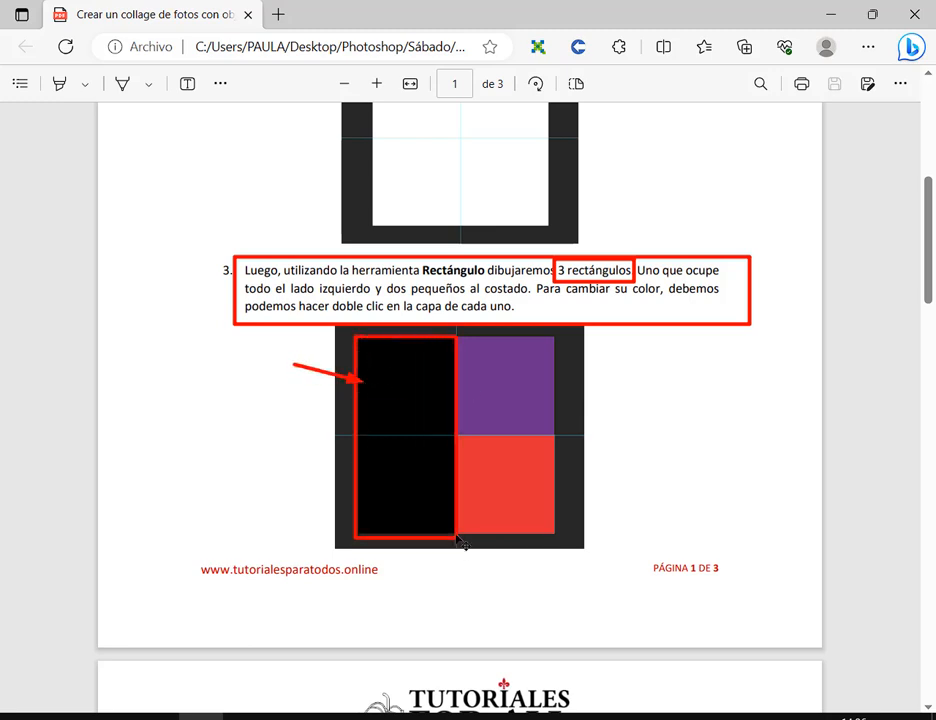
pyautogui.hotkey('ctrl', 'z')
pyautogui.hotkey('ctrl', 'z')
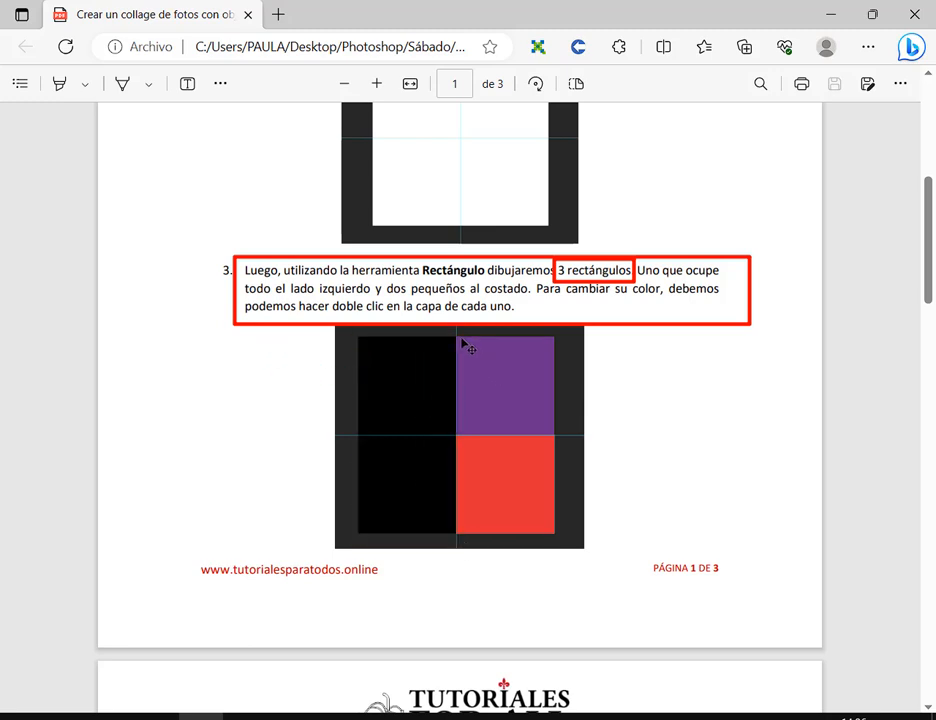
pyautogui.moveTo(483, 365)
pyautogui.mouseDown()
pyautogui.moveTo(564, 455)
pyautogui.moveTo(558, 439)
pyautogui.mouseUp()
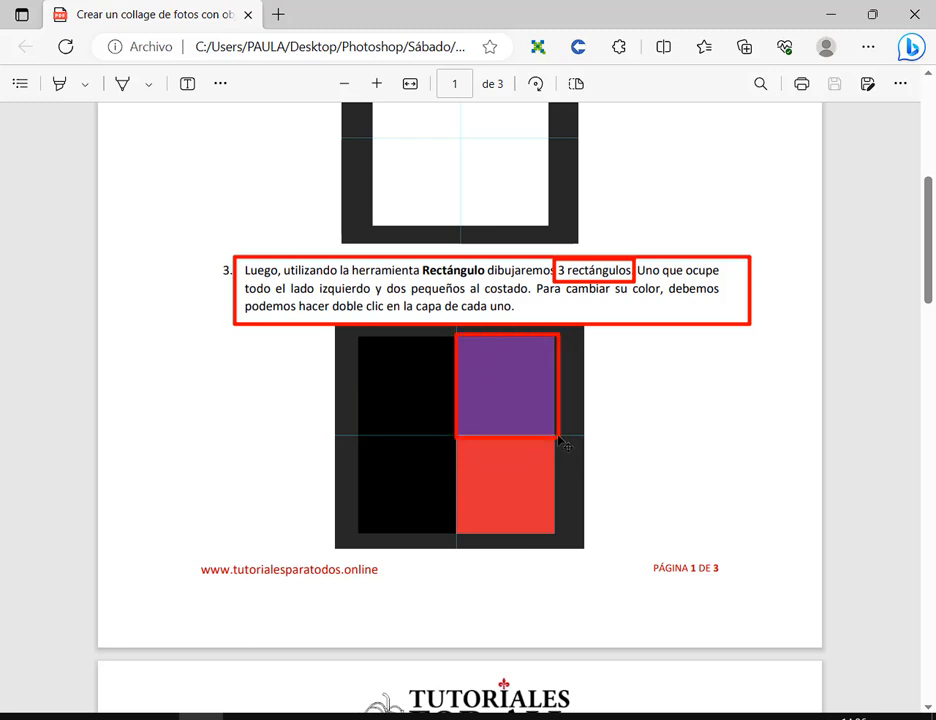
pyautogui.moveTo(458, 437)
pyautogui.mouseDown()
pyautogui.moveTo(569, 545)
pyautogui.moveTo(557, 531)
pyautogui.mouseUp()
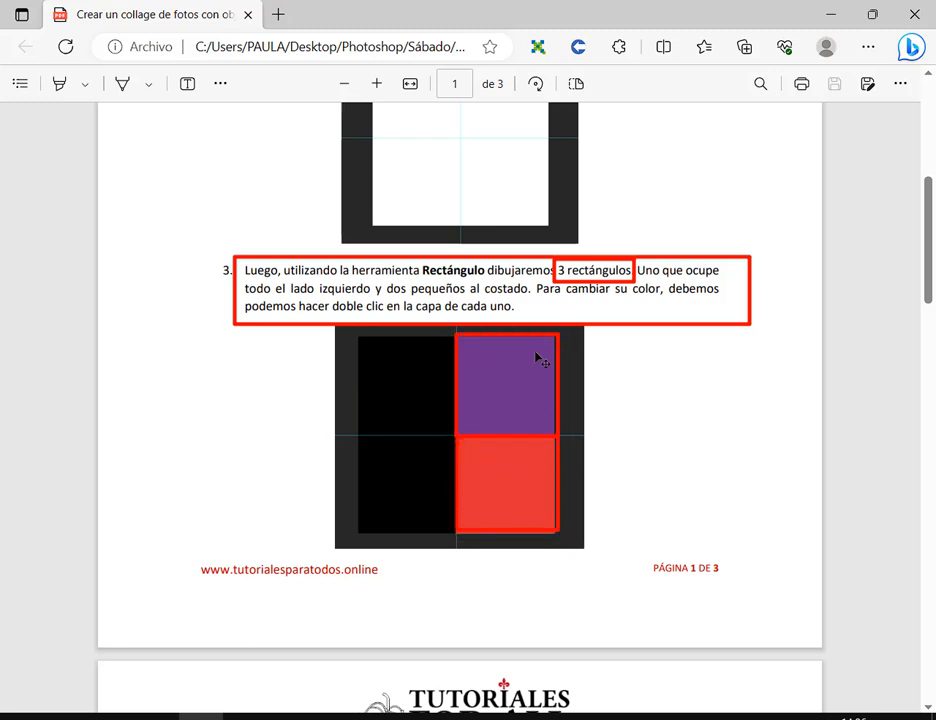
pyautogui.press('Escape')
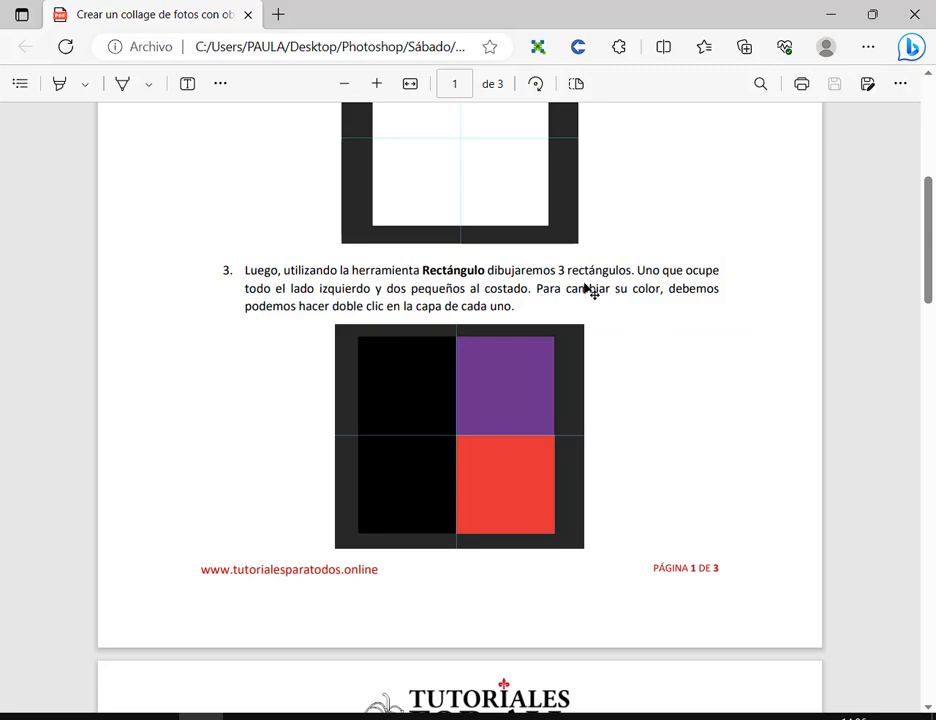
pyautogui.scroll(-5, 590, 295)
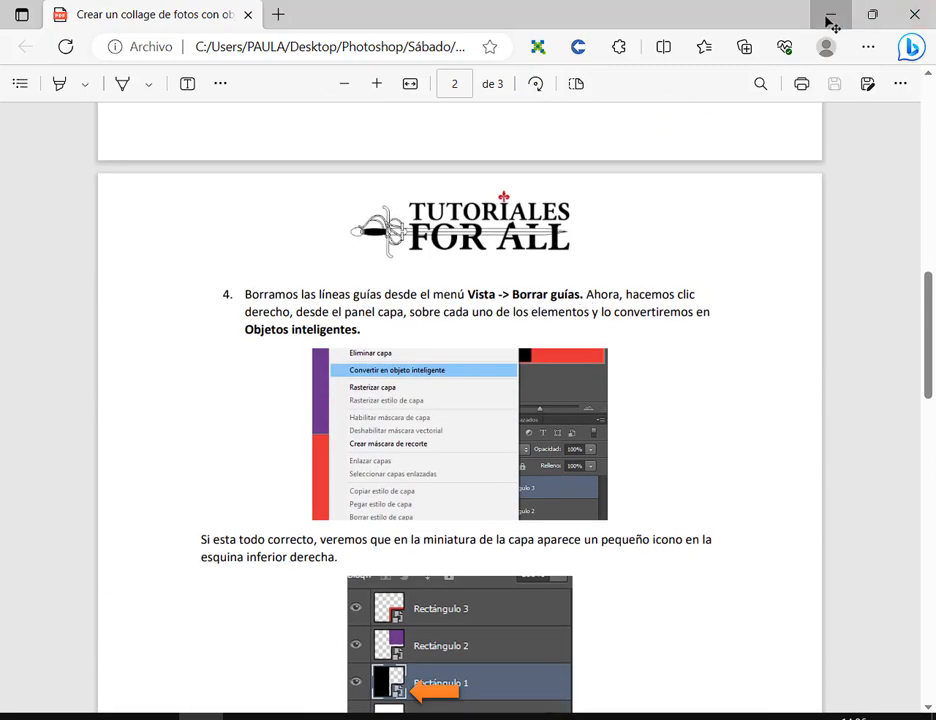
# Switch to Photoshop, set the toolbox to a single column, and activate the Rectangle tool.
pyautogui.click(829, 16)
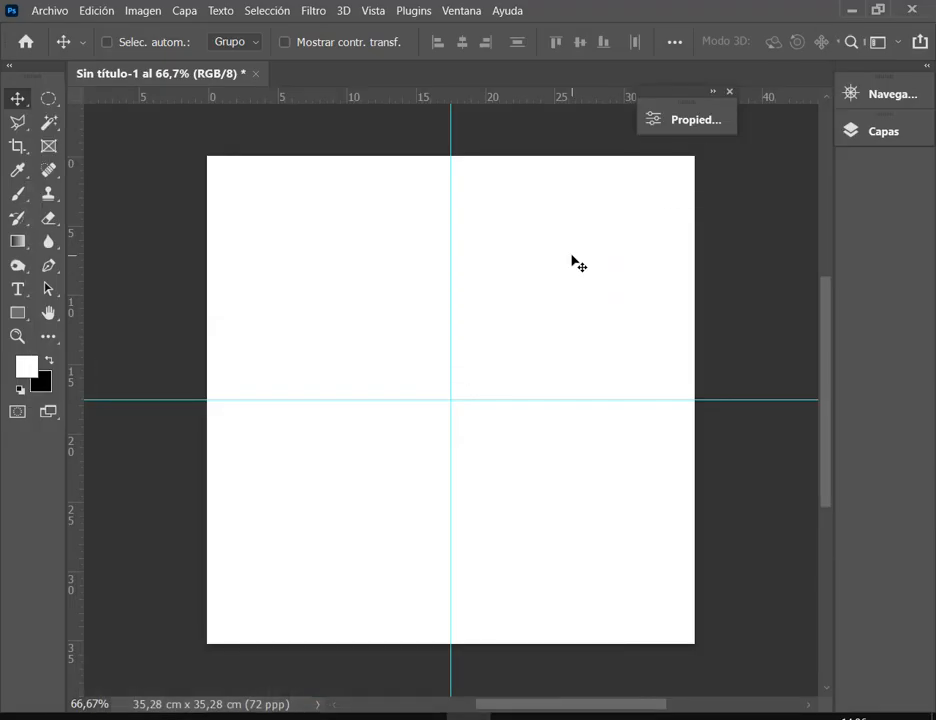
pyautogui.click(15, 70)
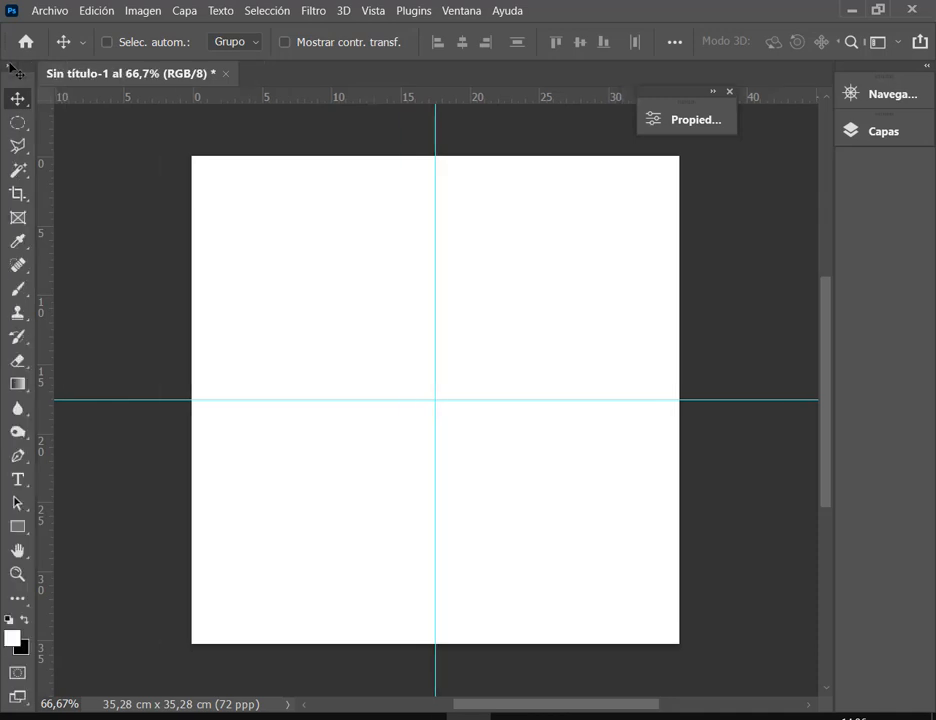
pyautogui.press('ctrl')
pyautogui.click(18, 527)
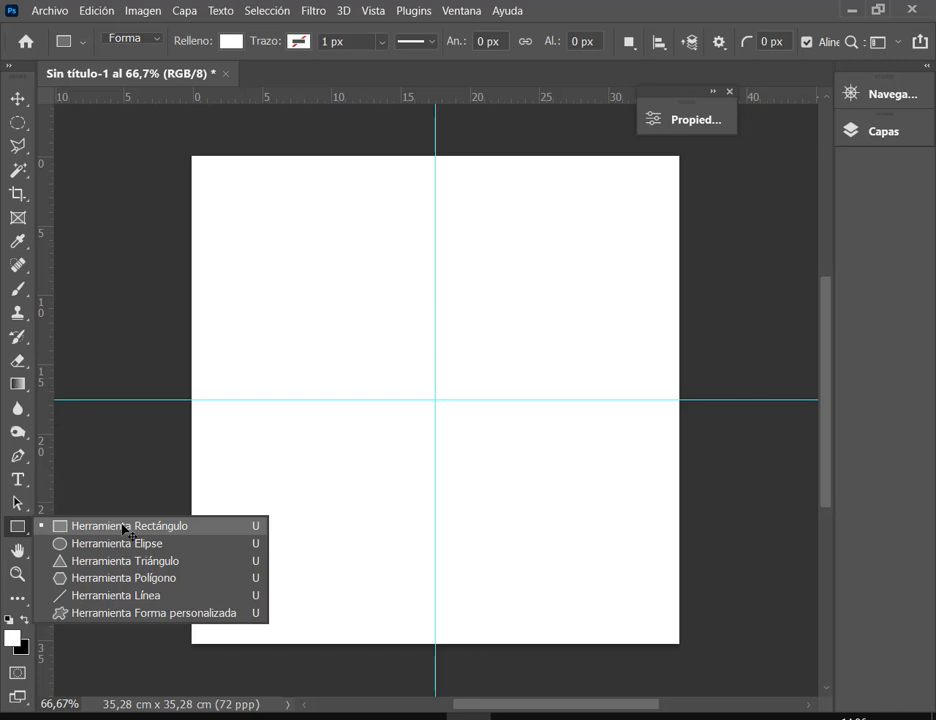
pyautogui.click(124, 527)
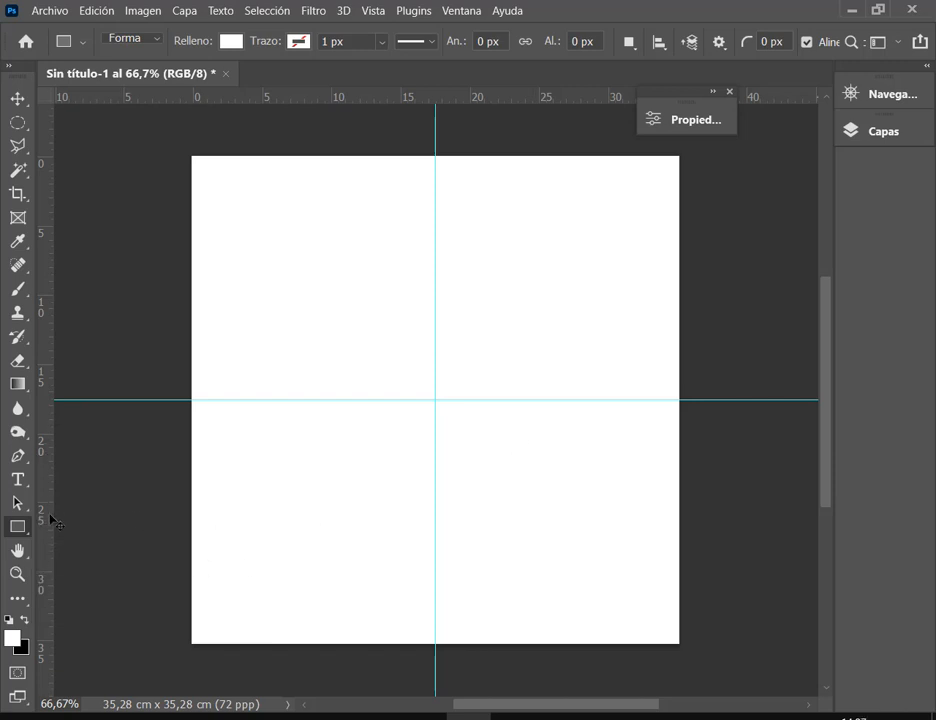
pyautogui.rightClick(17, 526)
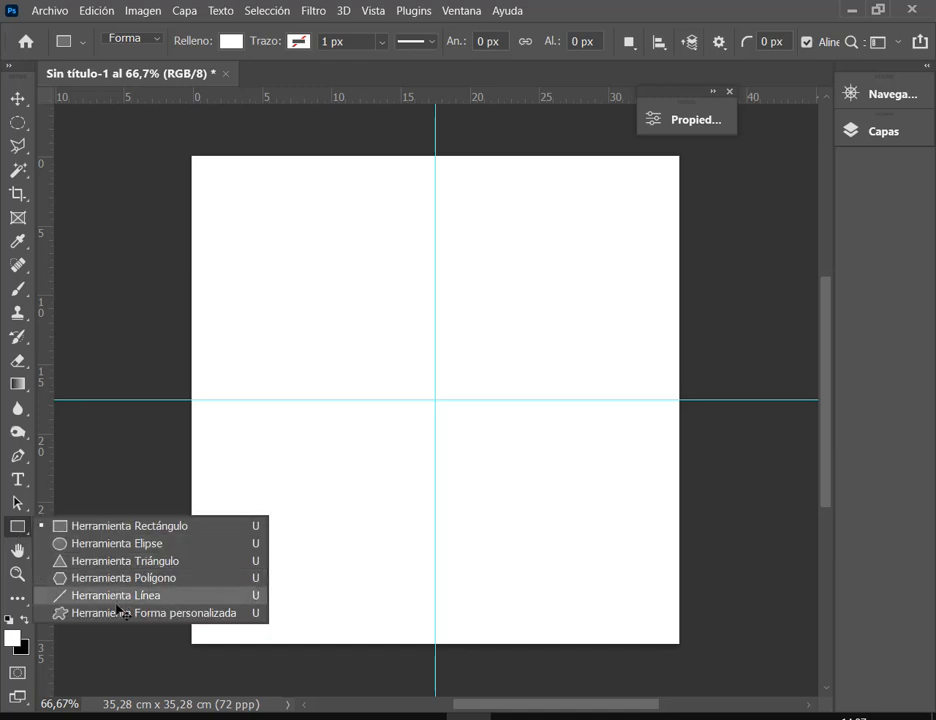
pyautogui.click(641, 3)
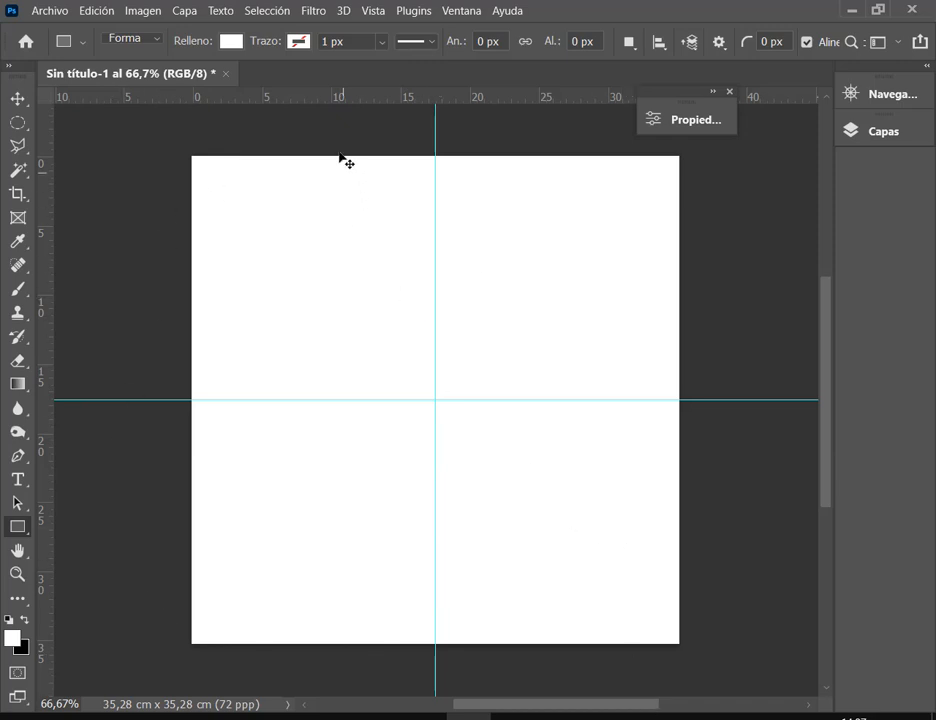
# Set the Rectangle tool's fill to a medium green using the color picker.
pyautogui.click(233, 42)
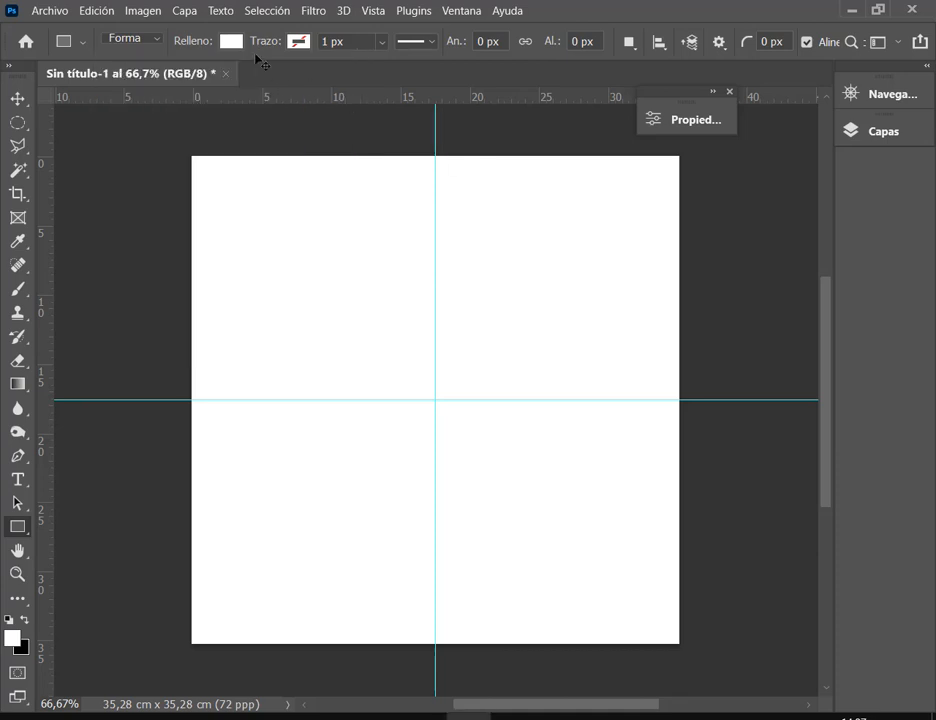
pyautogui.click(235, 41)
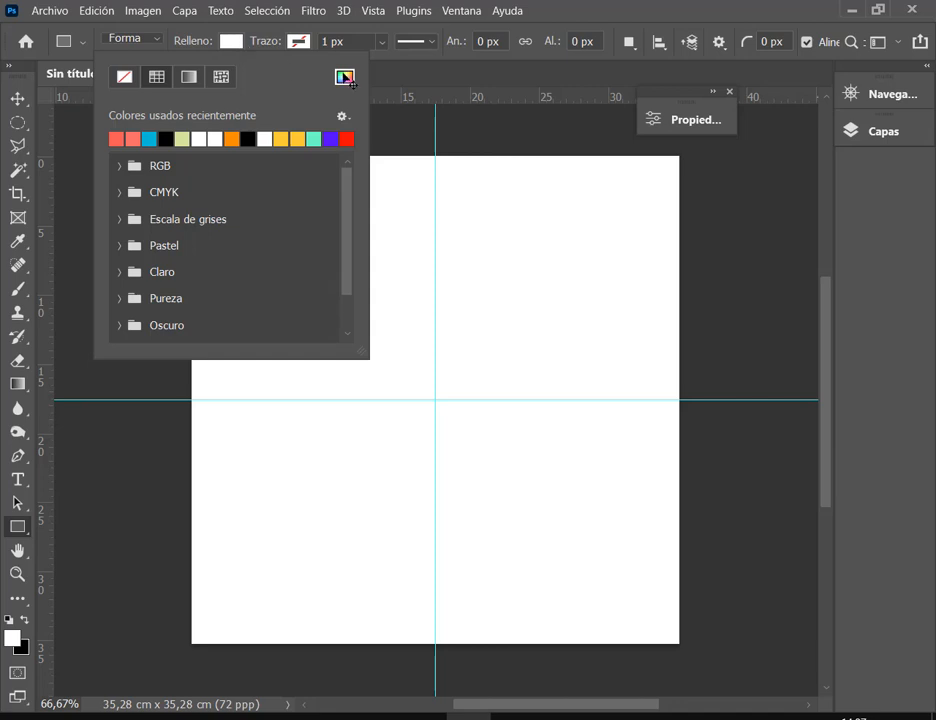
pyautogui.click(345, 78)
pyautogui.moveTo(501, 300); pyautogui.dragTo(632, 94)
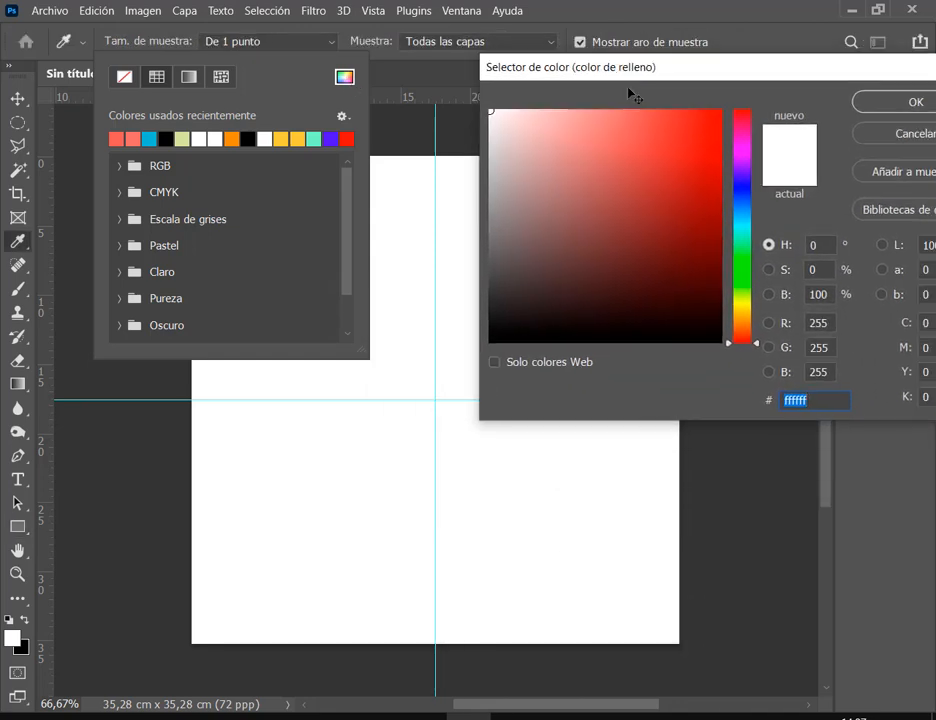
pyautogui.click(509, 242)
pyautogui.moveTo(500, 218)
pyautogui.mouseDown()
pyautogui.moveTo(489, 217)
pyautogui.moveTo(490, 246)
pyautogui.moveTo(629, 228)
pyautogui.moveTo(577, 216)
pyautogui.moveTo(550, 230)
pyautogui.mouseUp()
pyautogui.click(744, 266)
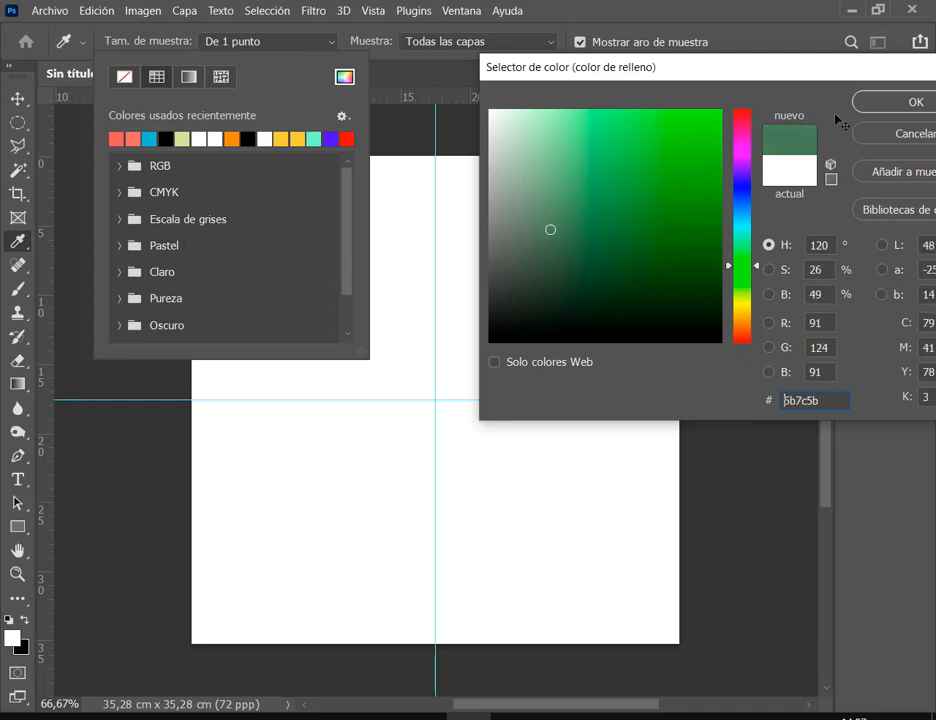
pyautogui.click(614, 167)
pyautogui.click(926, 108)
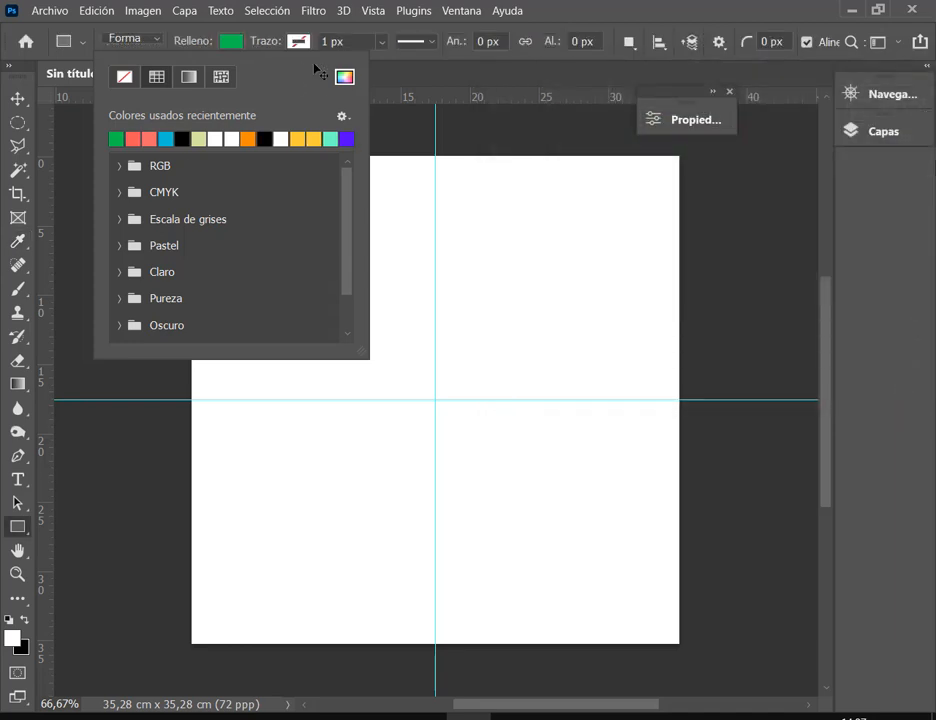
pyautogui.click(594, 14)
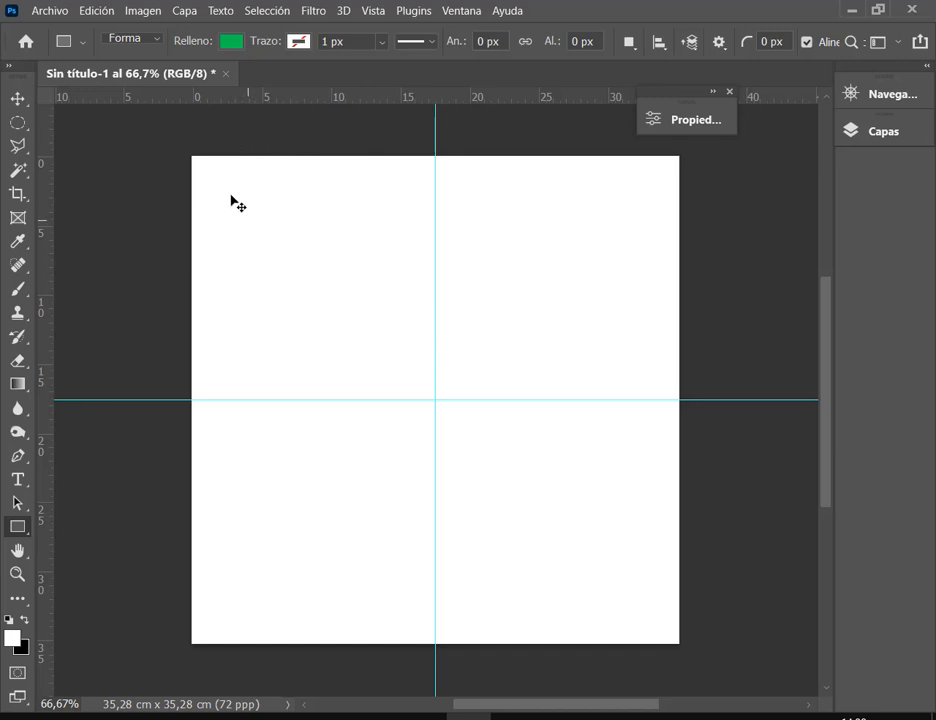
# Draw a vertical rectangle about 347 x 712 px in the canvas's left half and close the floating Properties panel.
pyautogui.moveTo(233, 197); pyautogui.dragTo(402, 543)
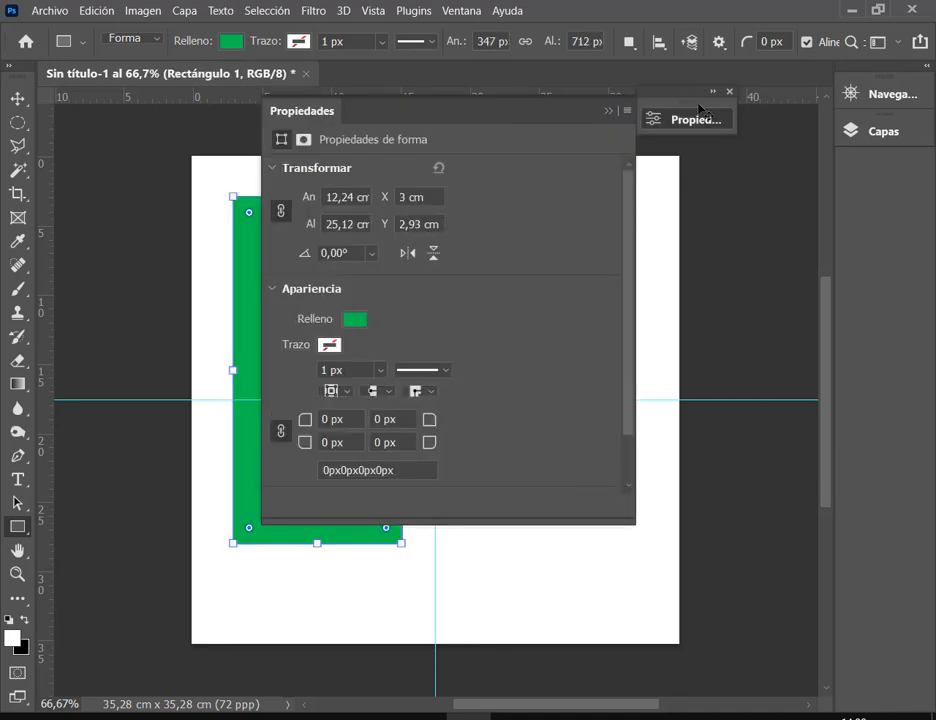
pyautogui.click(730, 93)
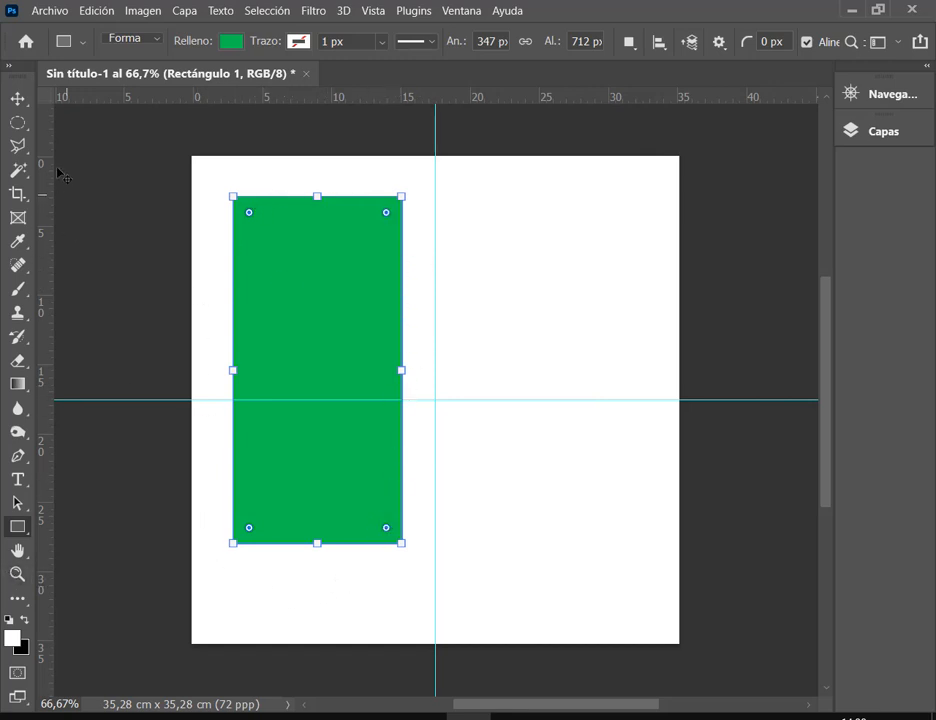
# Reposition the green rectangle within the canvas's left half with the Move tool, briefly checking its handles with the Path Selection tool.
pyautogui.click(18, 98)
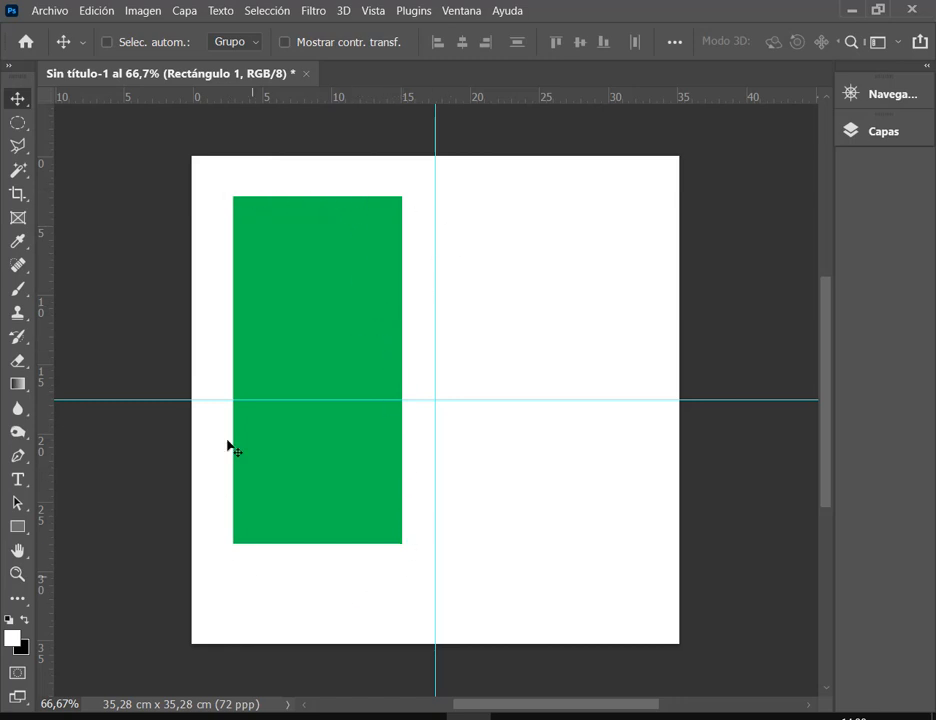
pyautogui.moveTo(328, 239); pyautogui.dragTo(359, 276)
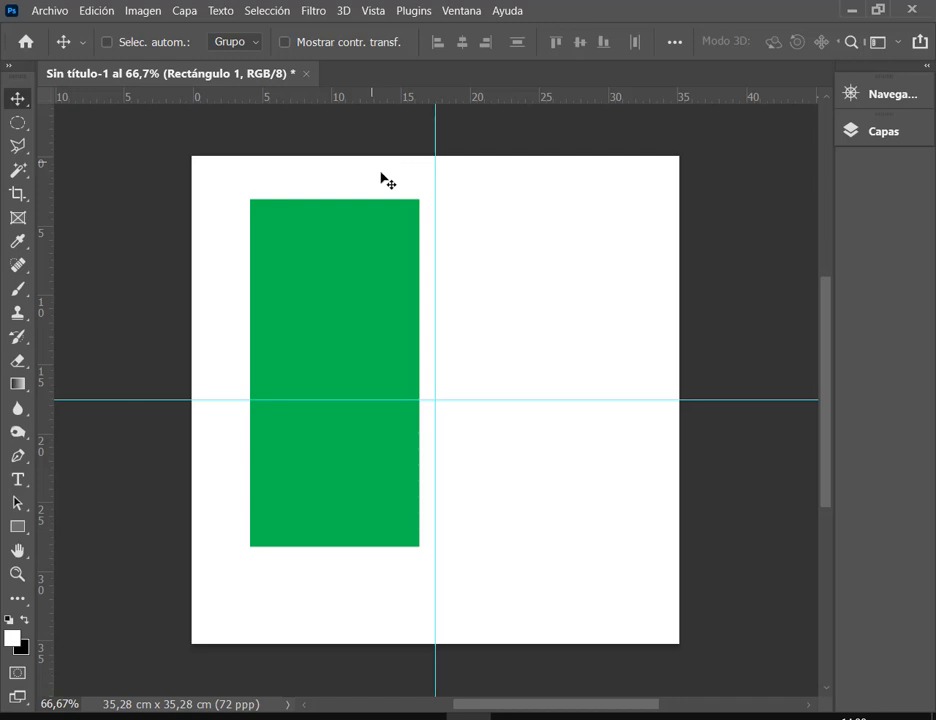
pyautogui.press('ctrl')
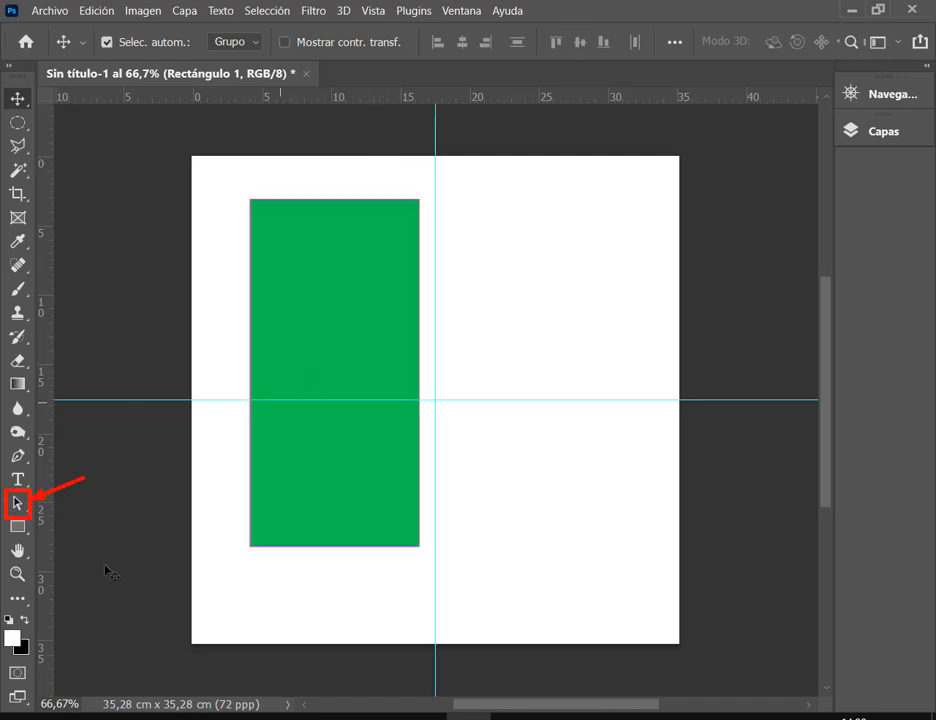
pyautogui.click(16, 503)
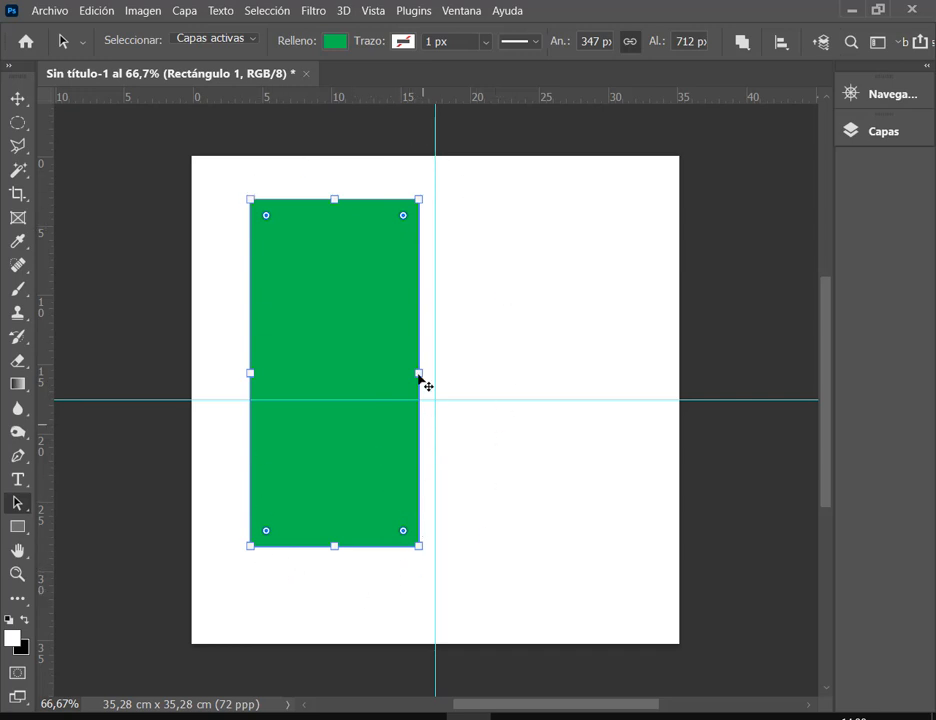
pyautogui.click(17, 98)
pyautogui.moveTo(309, 345); pyautogui.dragTo(330, 343)
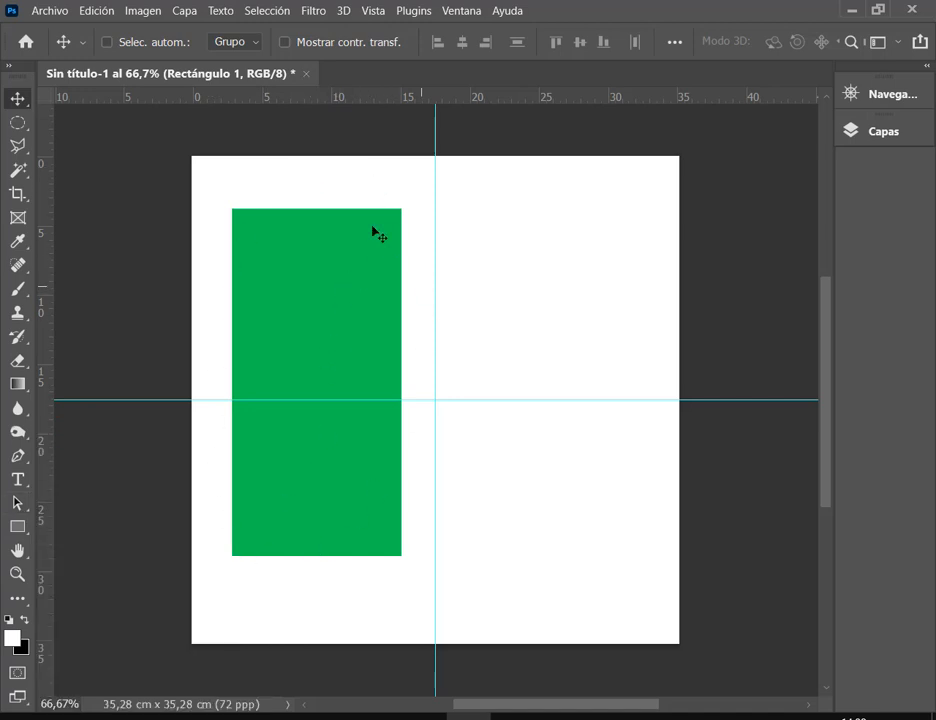
pyautogui.moveTo(336, 274); pyautogui.dragTo(343, 221)
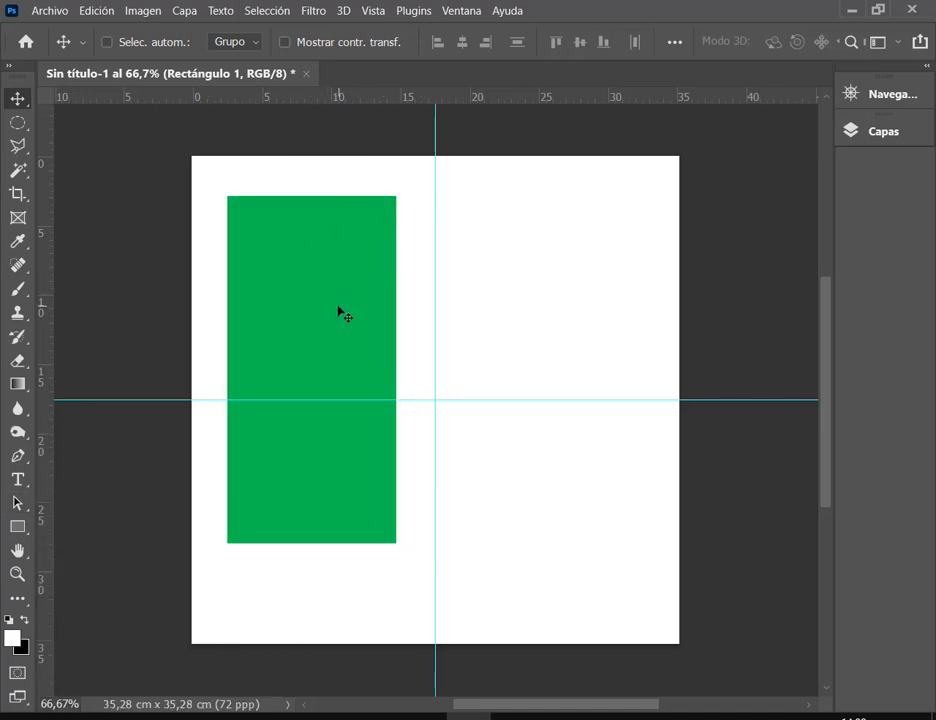
# Free-transform the green rectangle, stretching it to about 121.61% width and 106.74% height toward the vertical guide and the canvas's upper edge.
pyautogui.click(97, 12)
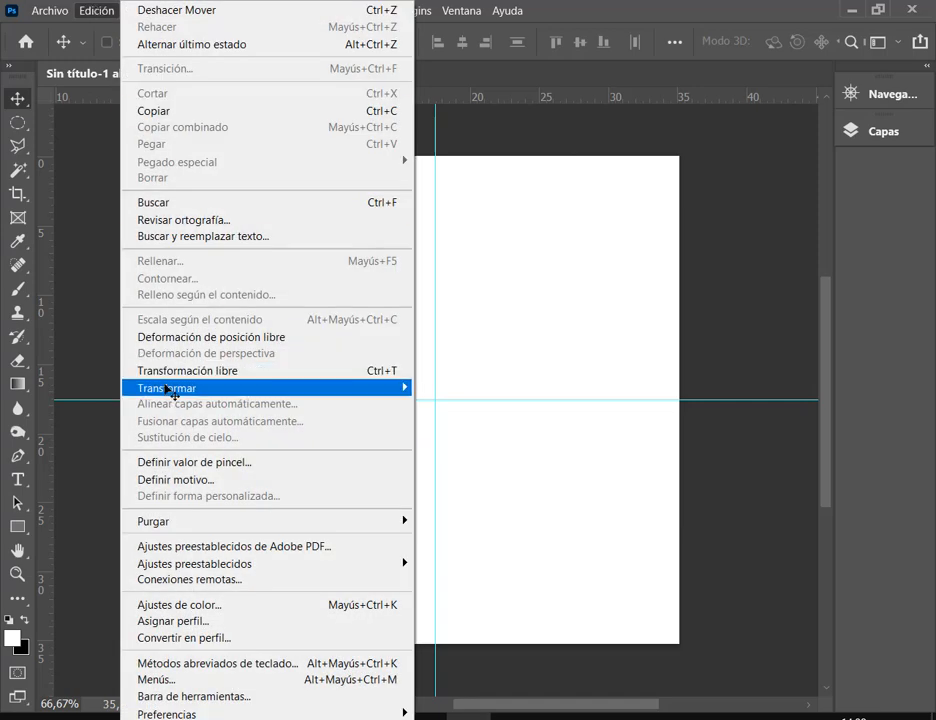
pyautogui.click(215, 372)
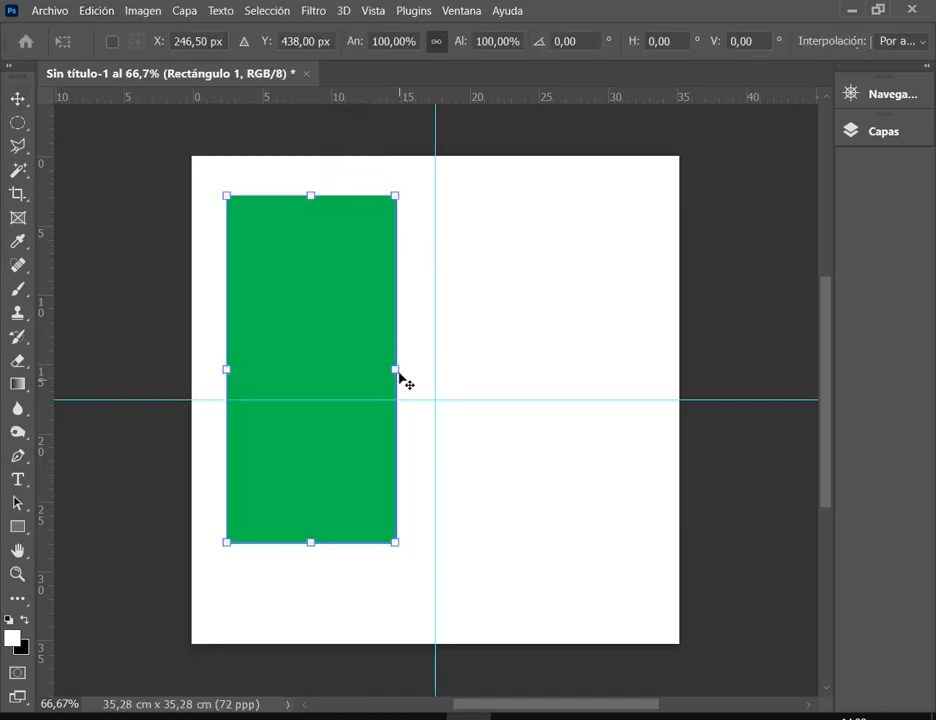
pyautogui.moveTo(401, 378)
pyautogui.mouseDown()
pyautogui.moveTo(433, 377)
pyautogui.moveTo(410, 382)
pyautogui.moveTo(393, 370)
pyautogui.mouseUp()
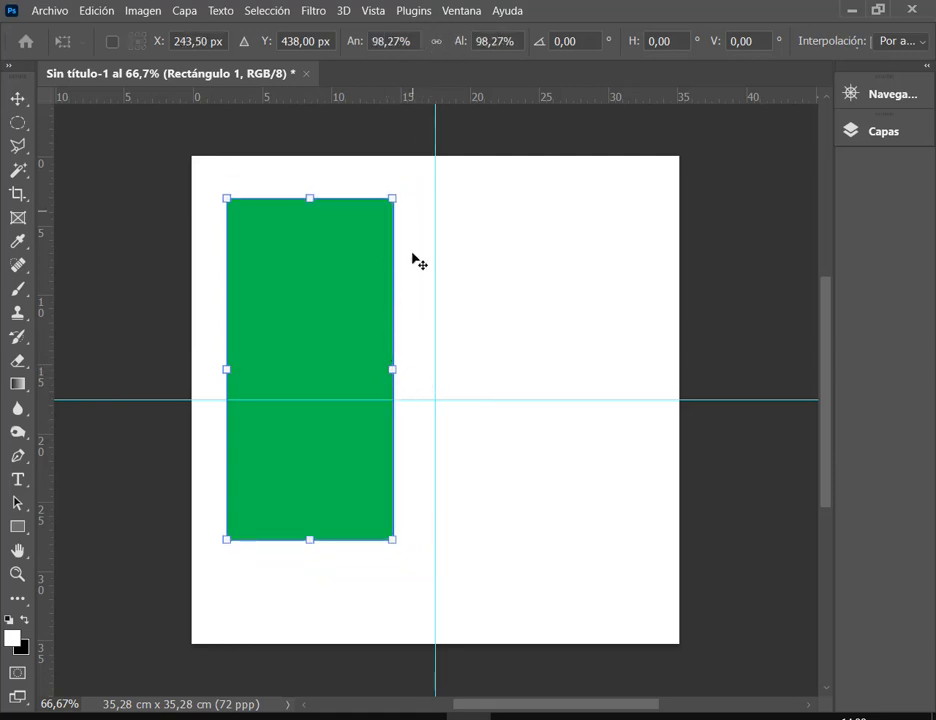
pyautogui.moveTo(394, 368); pyautogui.dragTo(432, 374)
pyautogui.moveTo(325, 196); pyautogui.dragTo(336, 166)
pyautogui.moveTo(384, 279); pyautogui.dragTo(371, 279)
# Turn on snapping to guides while the green rectangle is being transformed.
pyautogui.click(374, 12)
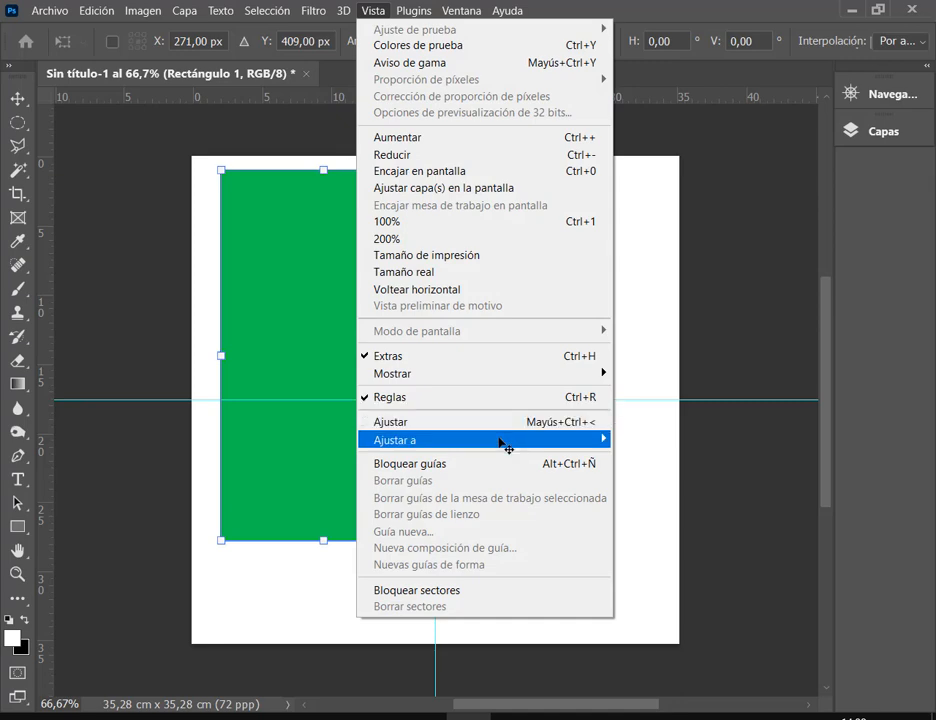
pyautogui.moveTo(506, 446)
pyautogui.click(666, 440)
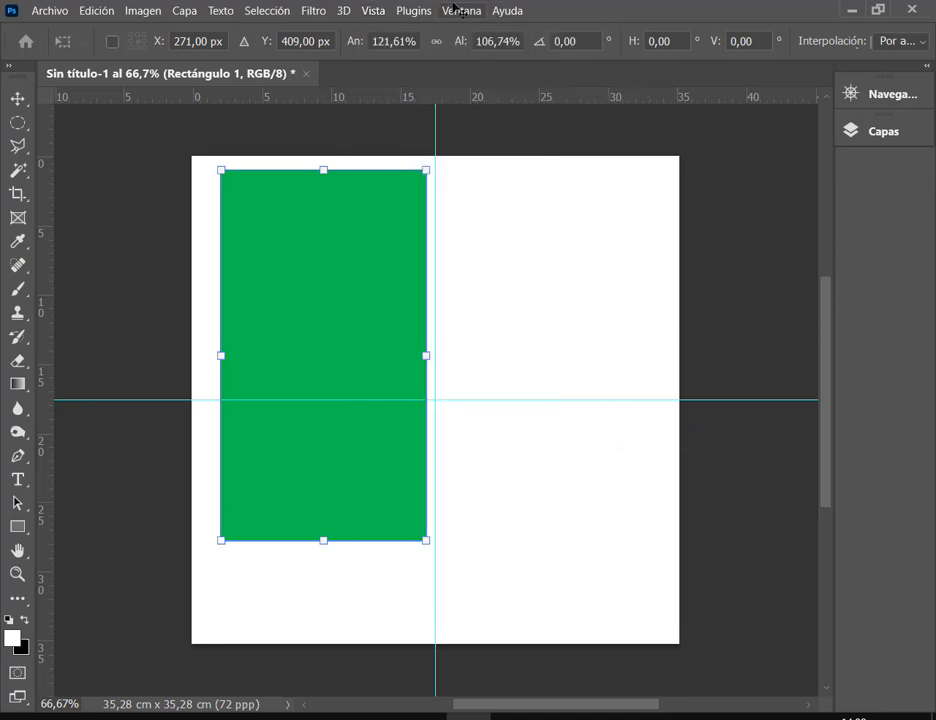
# Stretch the green rectangle's right edge to the vertical guide, reaching 126.80% width, and lower its upper edge slightly.
pyautogui.click(384, 10)
pyautogui.moveTo(443, 443)
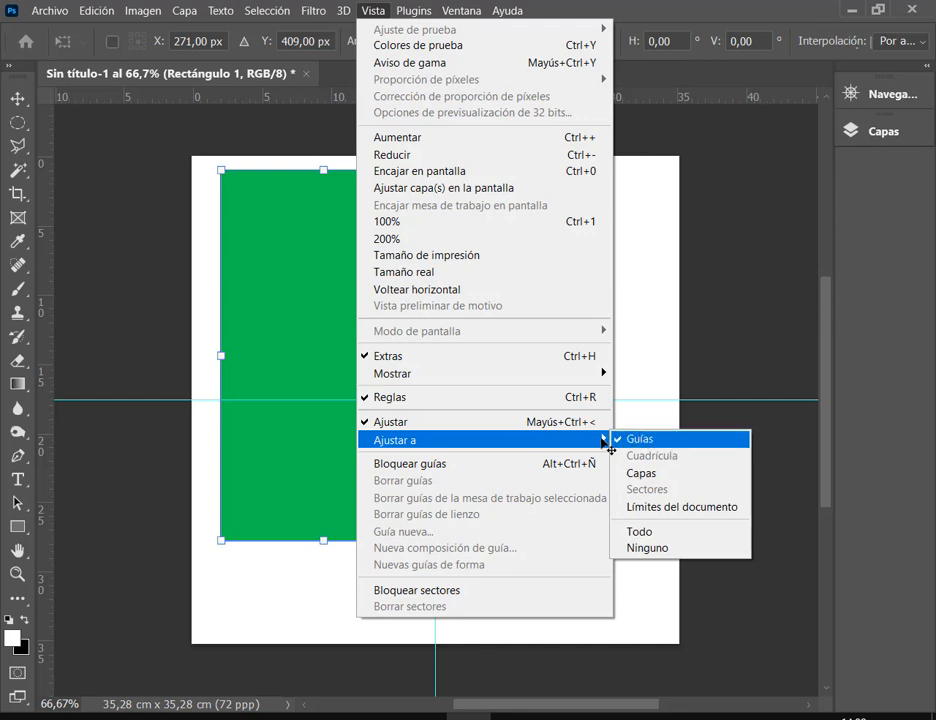
pyautogui.click(638, 8)
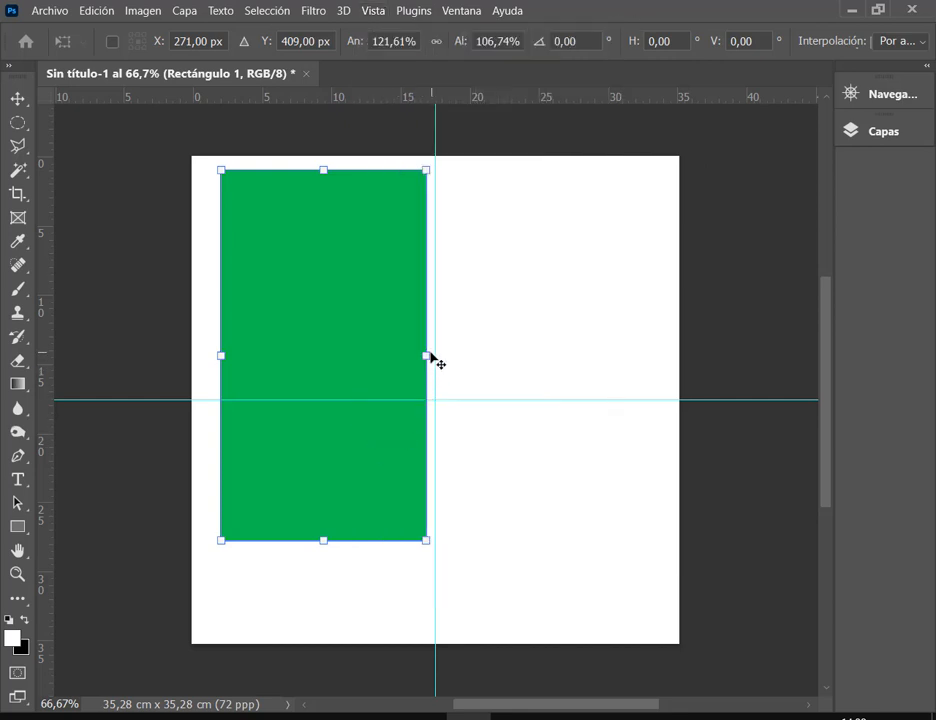
pyautogui.moveTo(429, 357)
pyautogui.mouseDown()
pyautogui.moveTo(419, 362)
pyautogui.moveTo(436, 366)
pyautogui.mouseUp()
pyautogui.moveTo(331, 172)
pyautogui.mouseDown()
pyautogui.moveTo(329, 151)
pyautogui.moveTo(331, 178)
pyautogui.mouseUp()
# Turn on snapping to the document bounds while the green rectangle is being transformed.
pyautogui.click(372, 12)
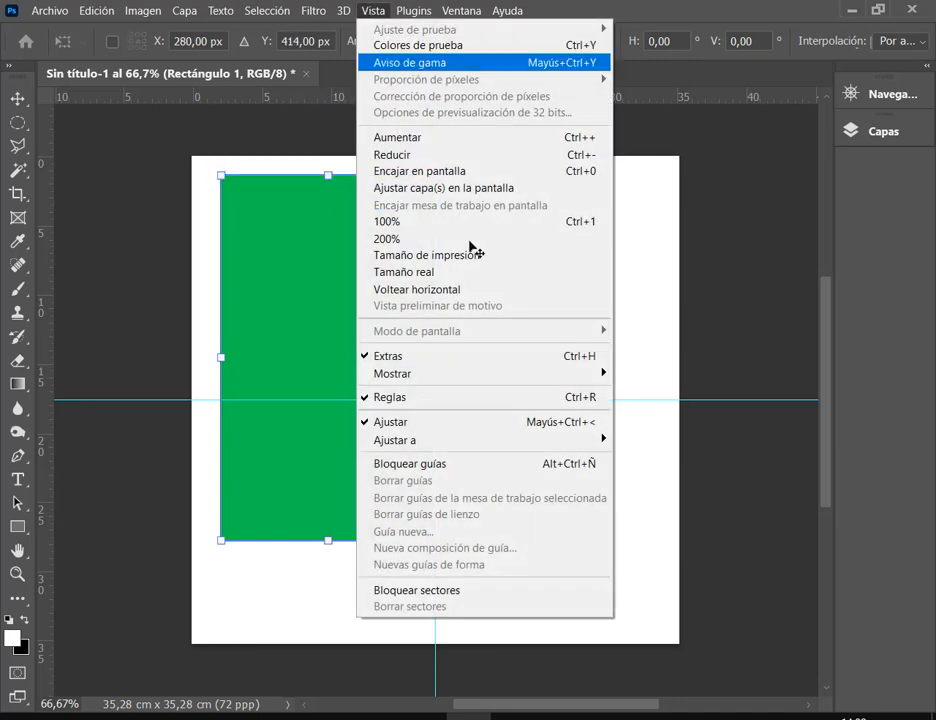
pyautogui.moveTo(477, 451)
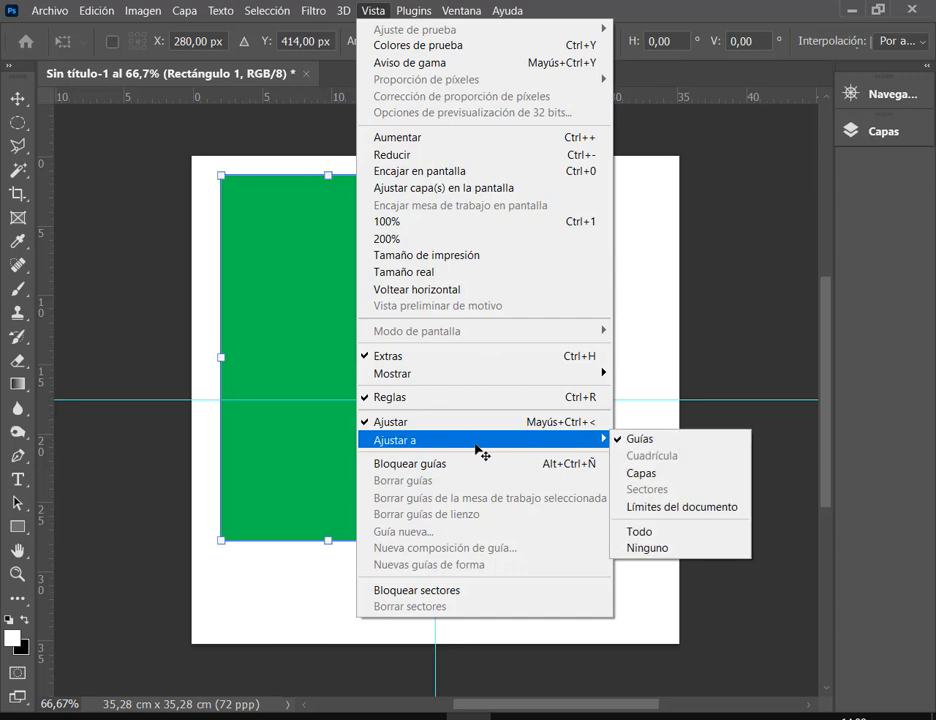
pyautogui.click(703, 507)
# Stretch the green rectangle to the canvas's upper, left and lower edges, filling the left half at 144.09% width and 140.45% height, and apply the transform.
pyautogui.moveTo(328, 176); pyautogui.dragTo(328, 156)
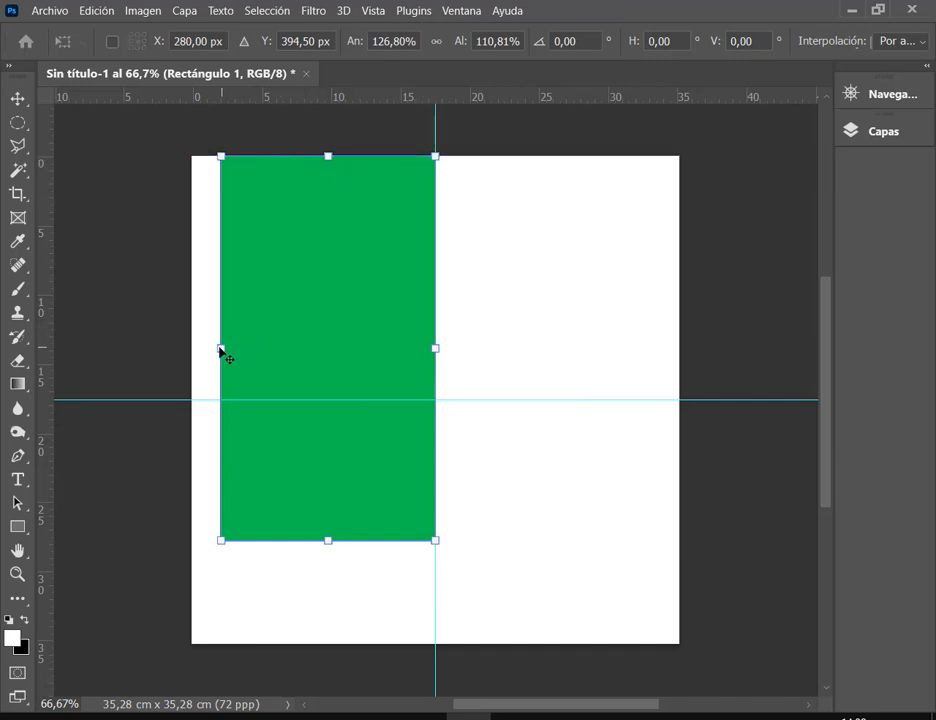
pyautogui.moveTo(220, 348); pyautogui.dragTo(193, 350)
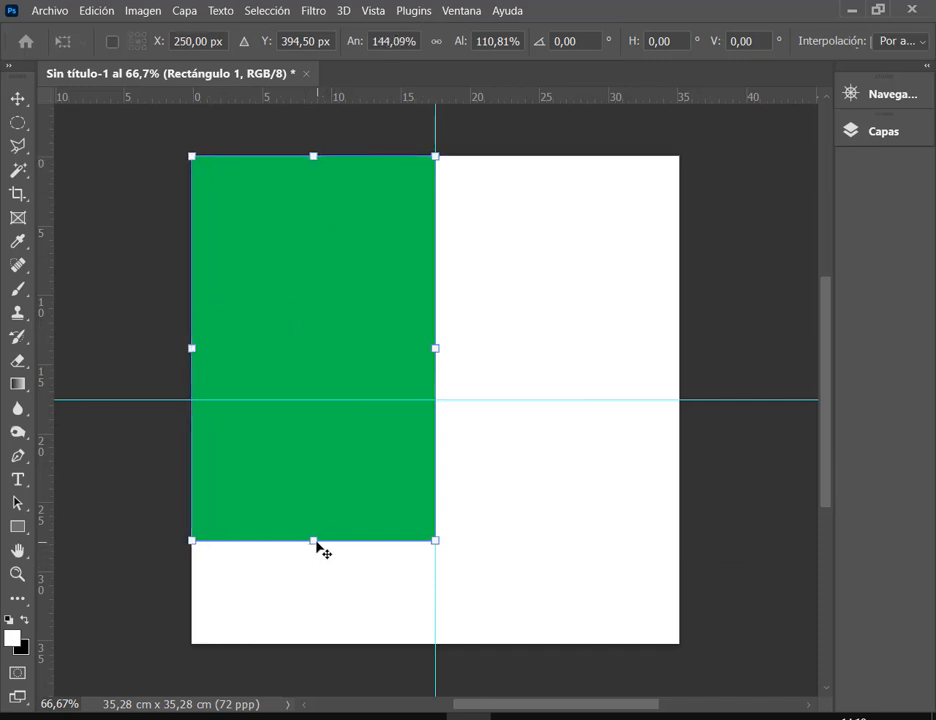
pyautogui.moveTo(314, 541); pyautogui.dragTo(322, 646)
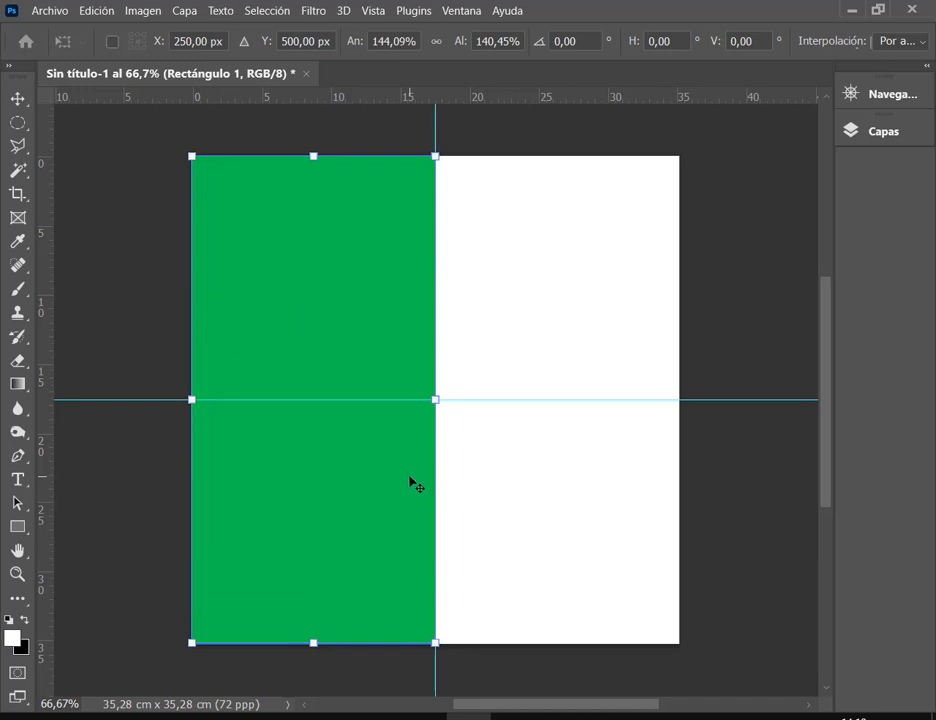
pyautogui.press('Return')
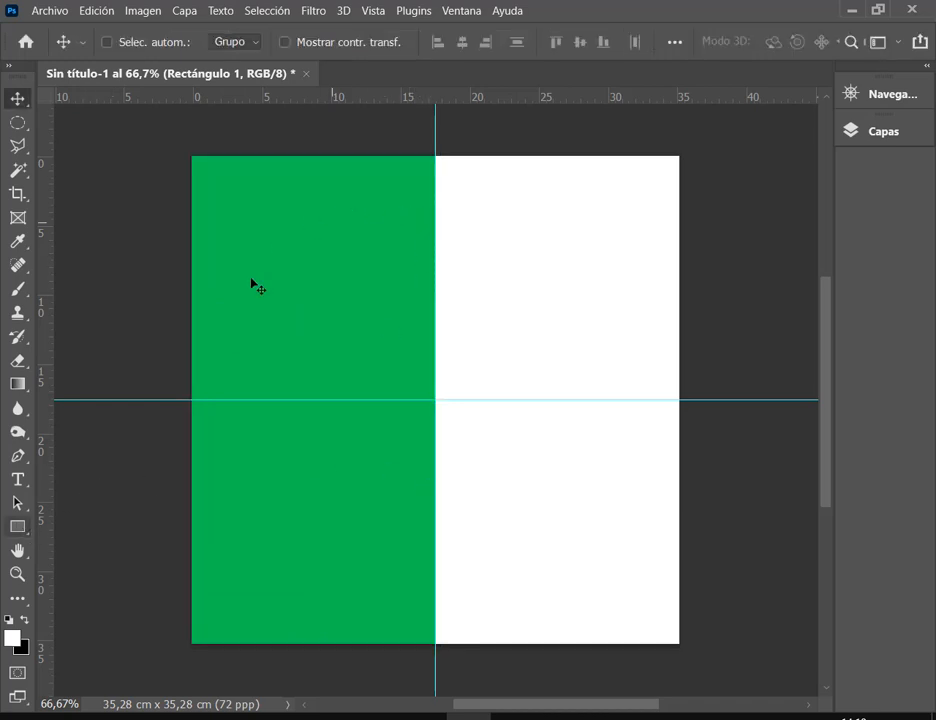
# Draw a second rectangle in the canvas's upper-right quadrant and stretch it to the guides and canvas edges at 500 x 500 px.
pyautogui.click(17, 527)
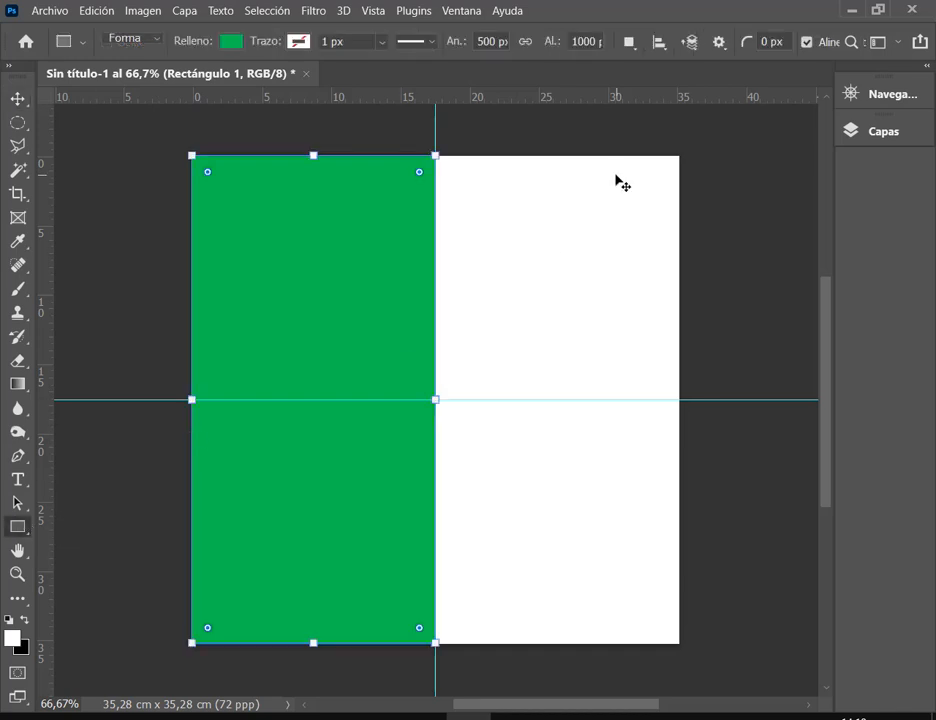
pyautogui.moveTo(483, 190); pyautogui.dragTo(627, 319)
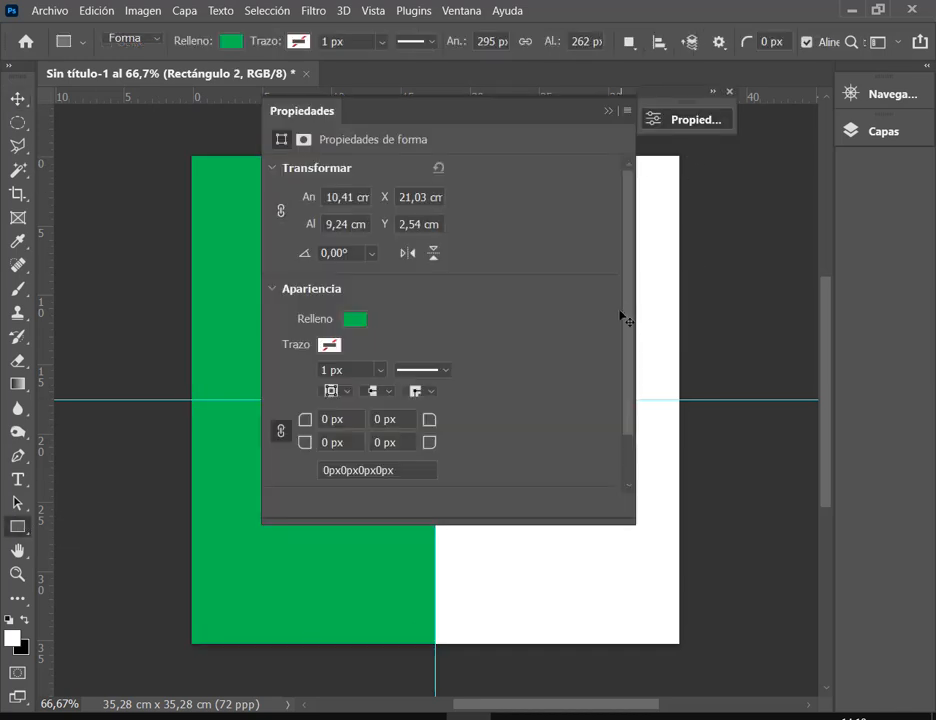
pyautogui.click(730, 94)
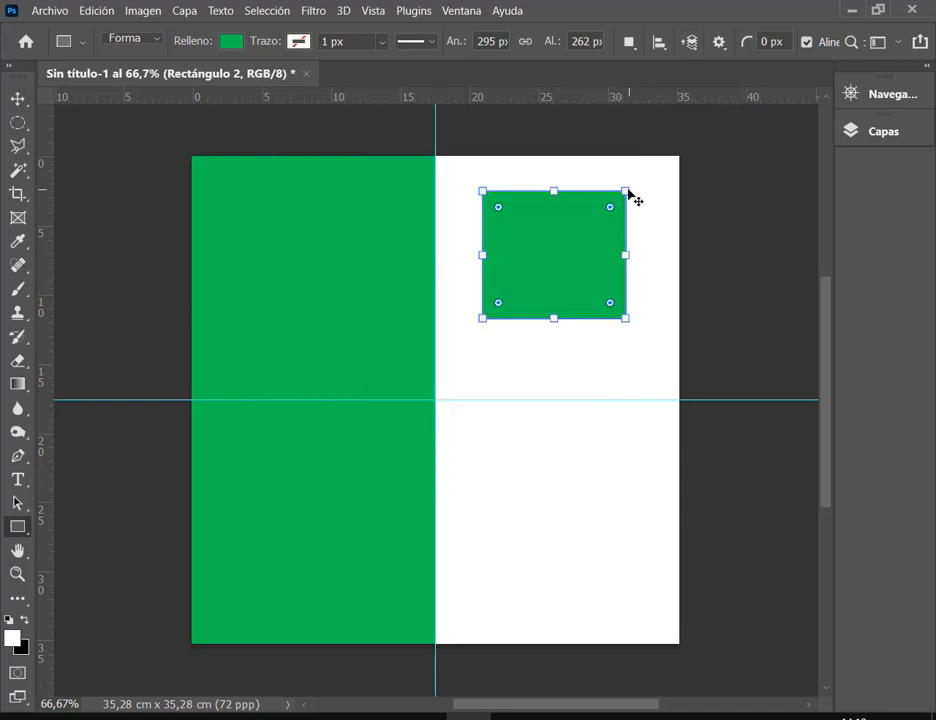
pyautogui.moveTo(627, 192); pyautogui.dragTo(679, 156)
pyautogui.moveTo(483, 317); pyautogui.dragTo(435, 400)
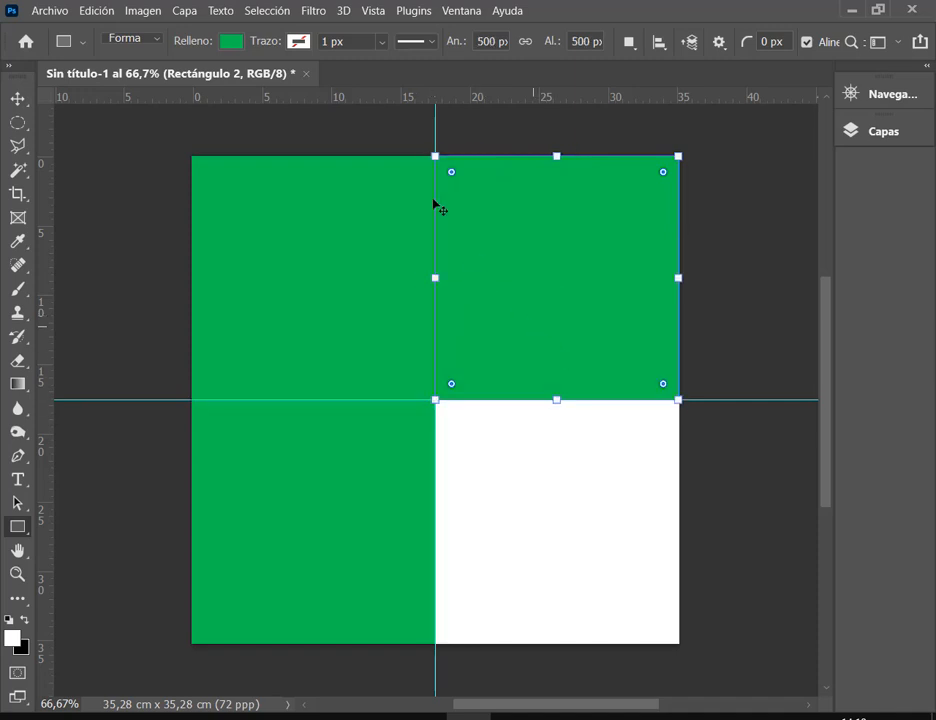
# Try a salmon fill on the upper-right square and dismiss the rectangle creation dialog.
pyautogui.click(229, 42)
pyautogui.click(149, 141)
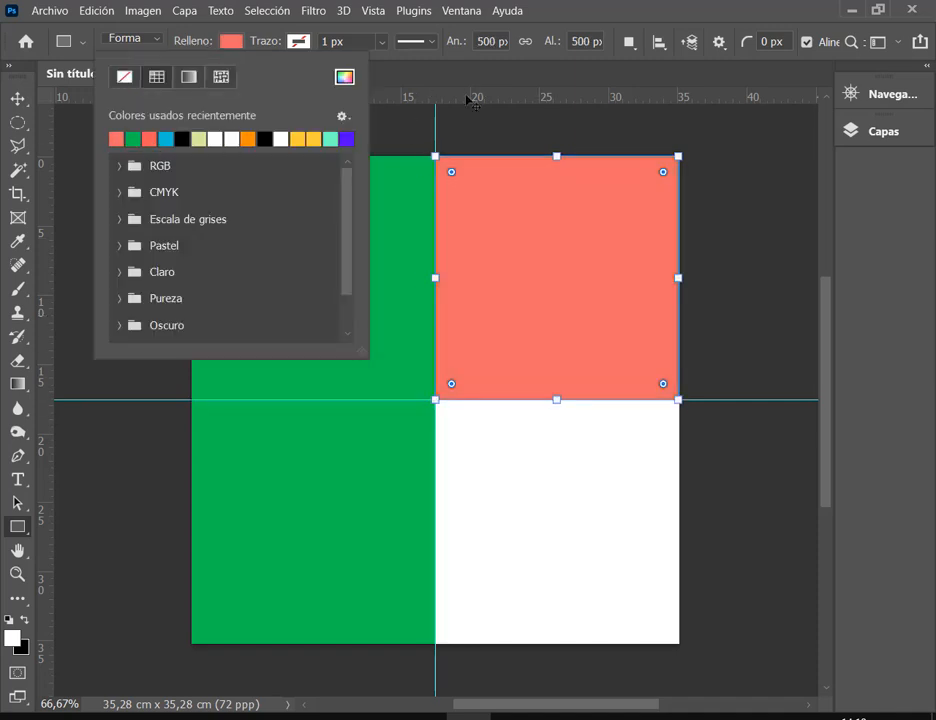
pyautogui.click(584, 6)
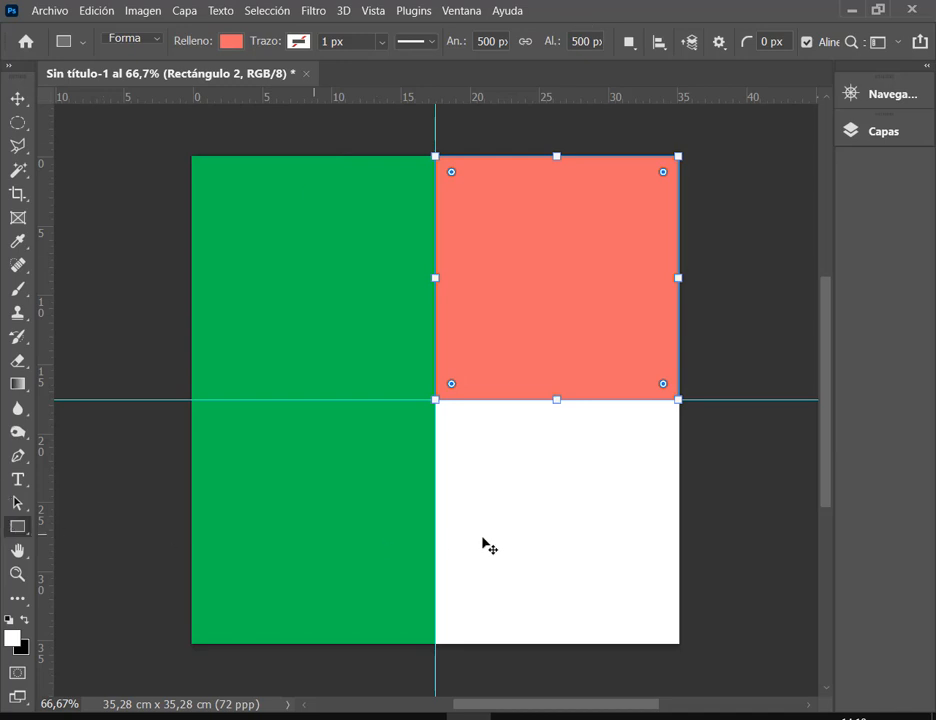
pyautogui.click(508, 537)
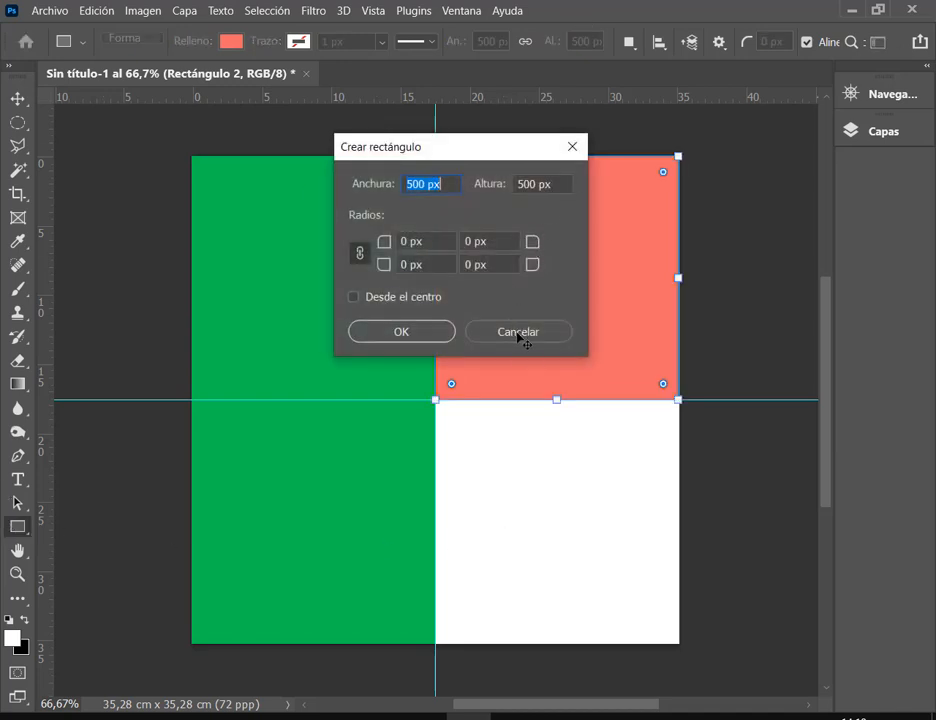
pyautogui.click(518, 333)
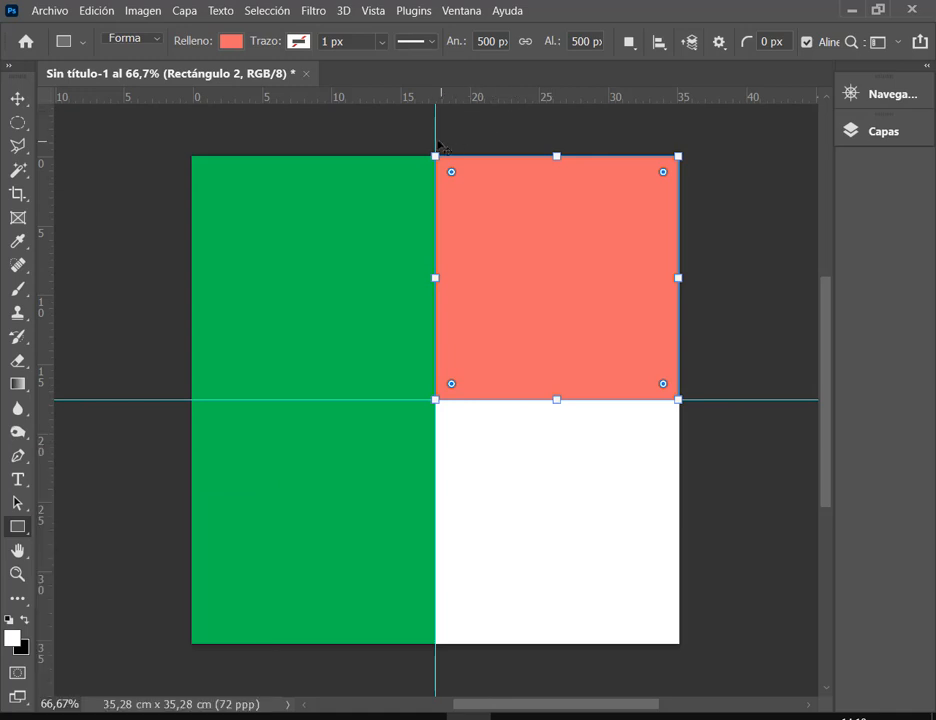
# Fill the upper-right square with orange and expand the collapsed panels to show the layers.
pyautogui.click(229, 42)
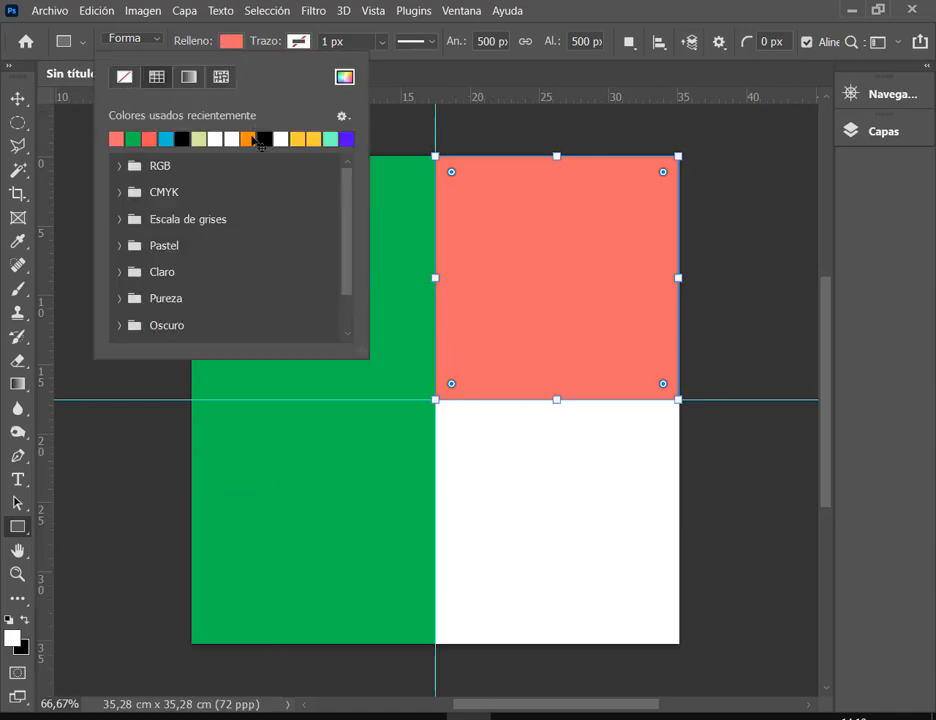
pyautogui.click(250, 139)
pyautogui.click(594, 17)
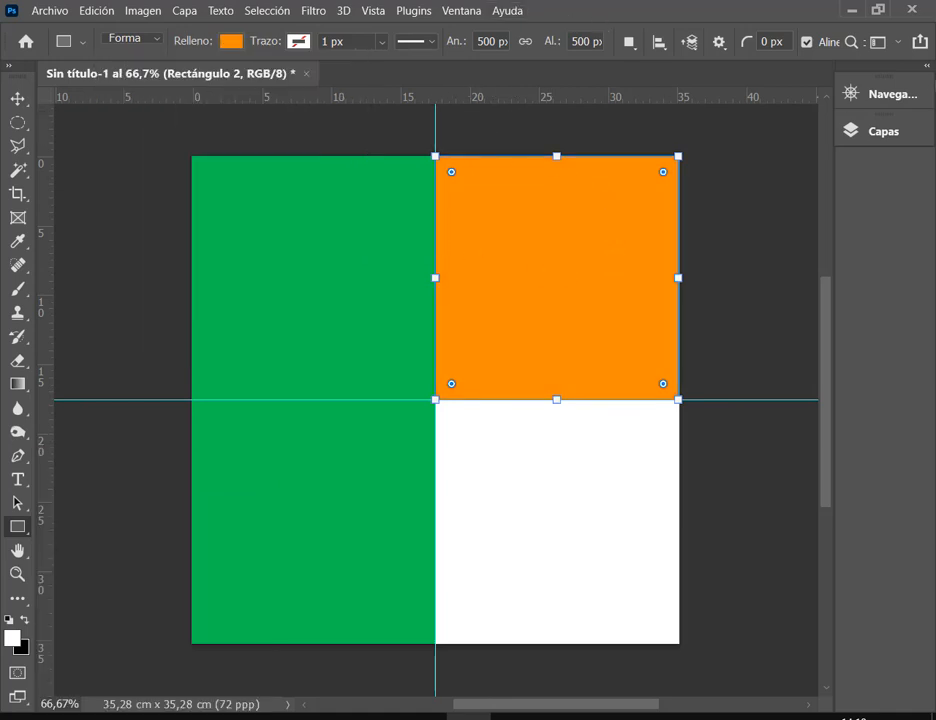
pyautogui.click(926, 69)
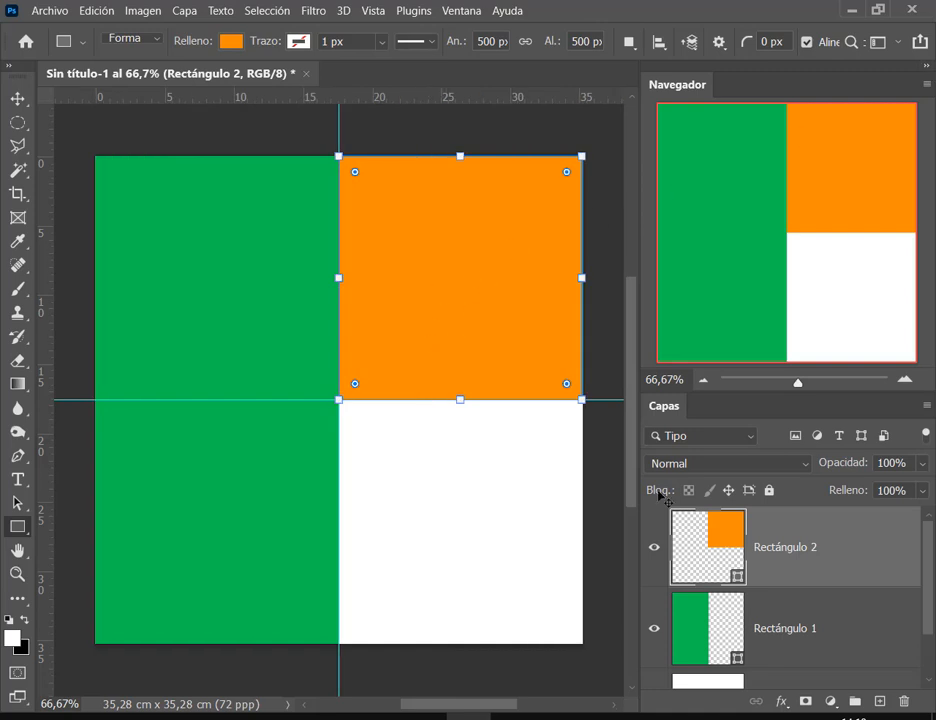
# Try a violet fill on the Rectángulo 1 layer and return it to green.
pyautogui.click(726, 655)
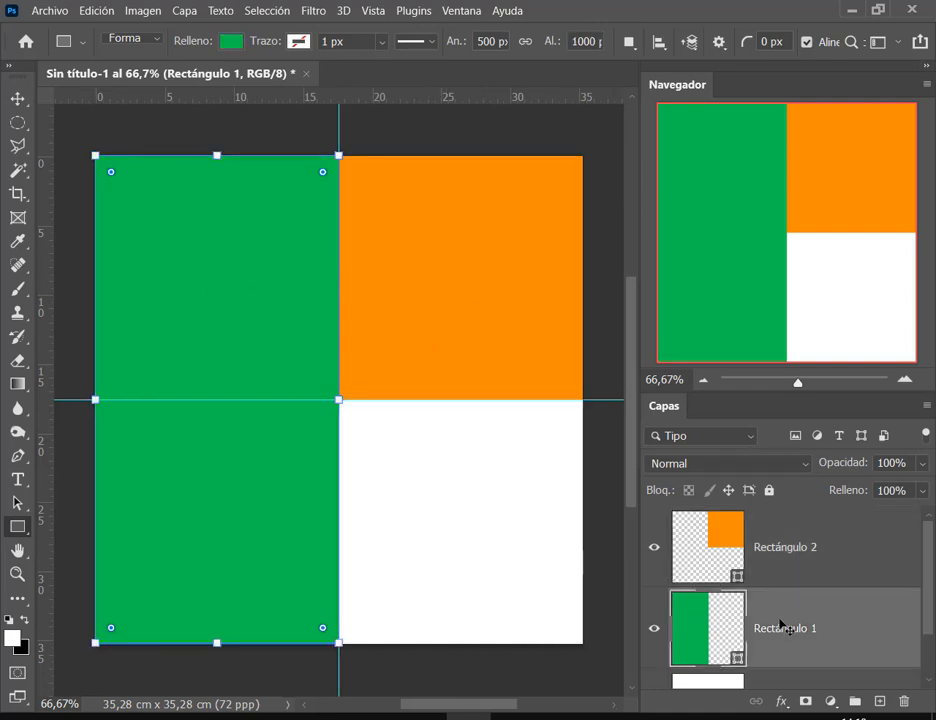
pyautogui.click(233, 43)
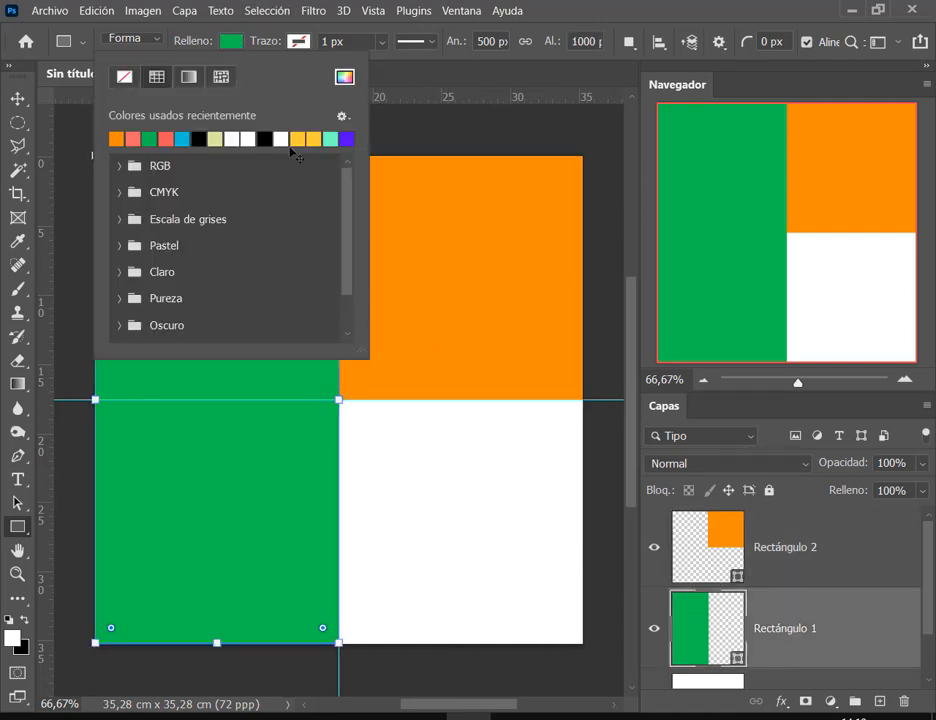
pyautogui.click(350, 140)
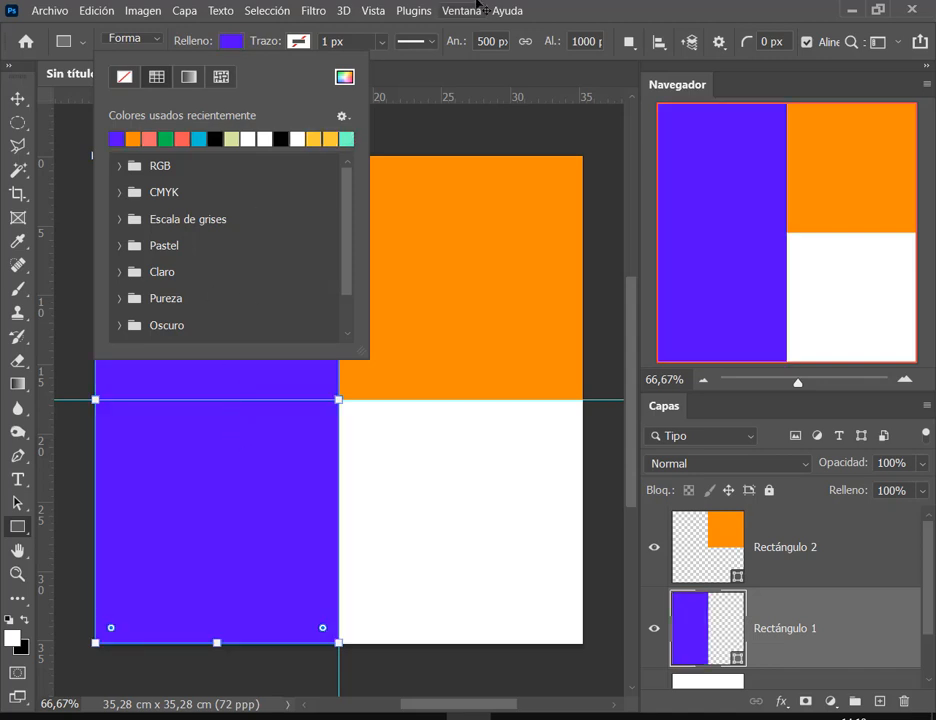
pyautogui.click(167, 139)
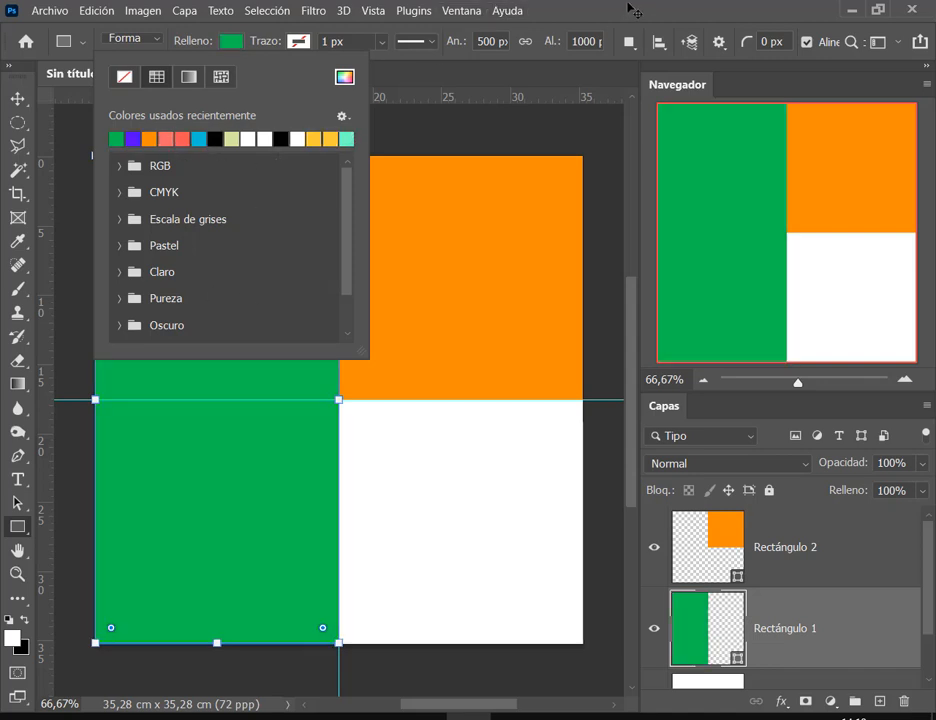
pyautogui.click(200, 464)
# Select the Fondo layer and set the Rectangle tool's fill to violet.
pyautogui.scroll(-1, 779, 531)
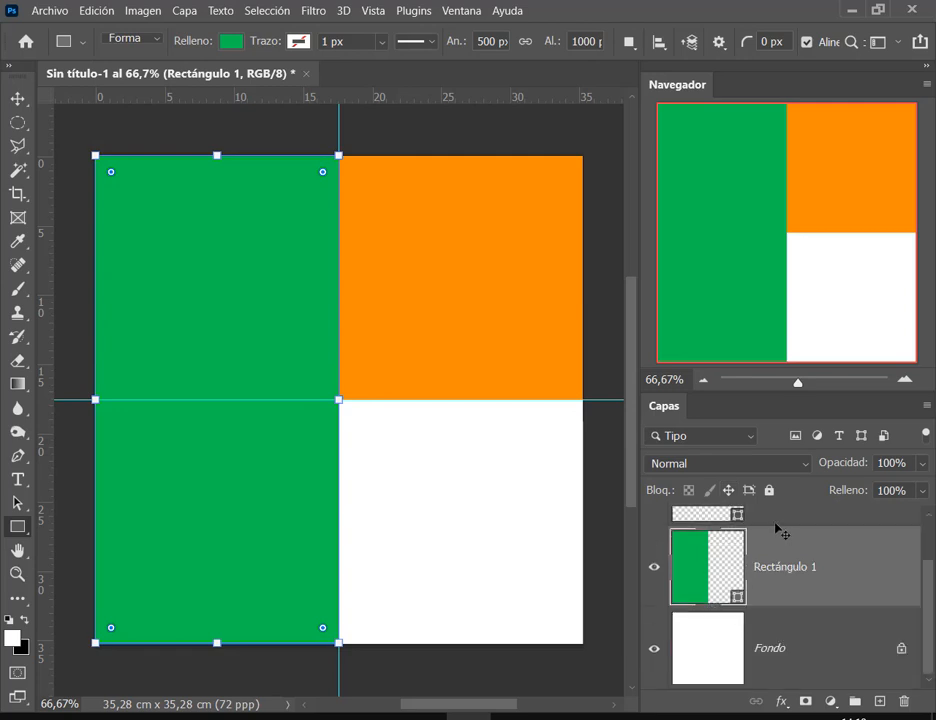
pyautogui.click(775, 648)
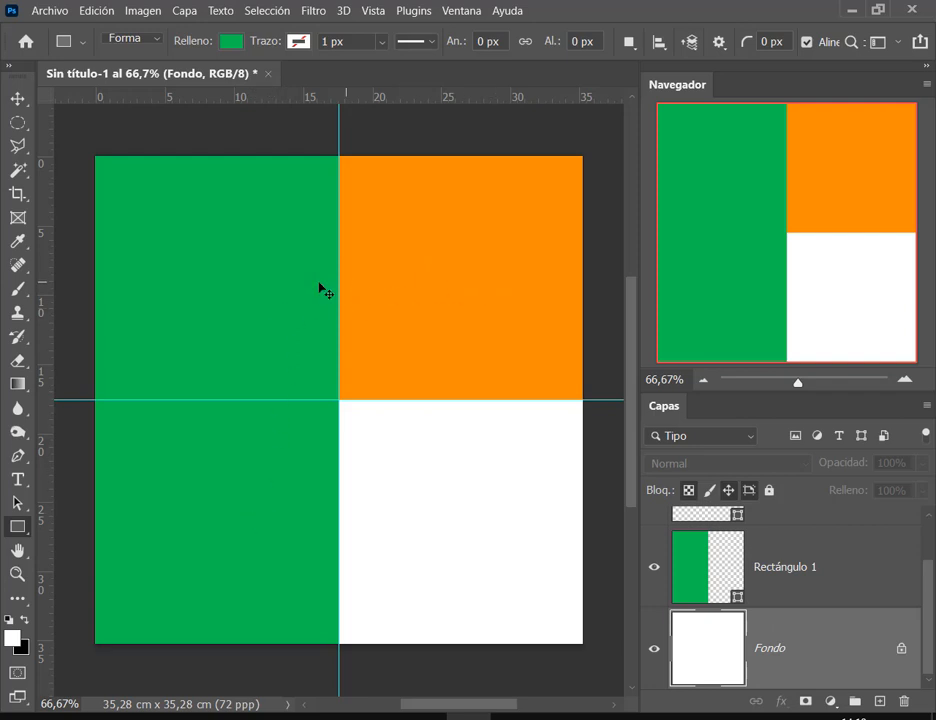
pyautogui.scroll(1, 767, 601)
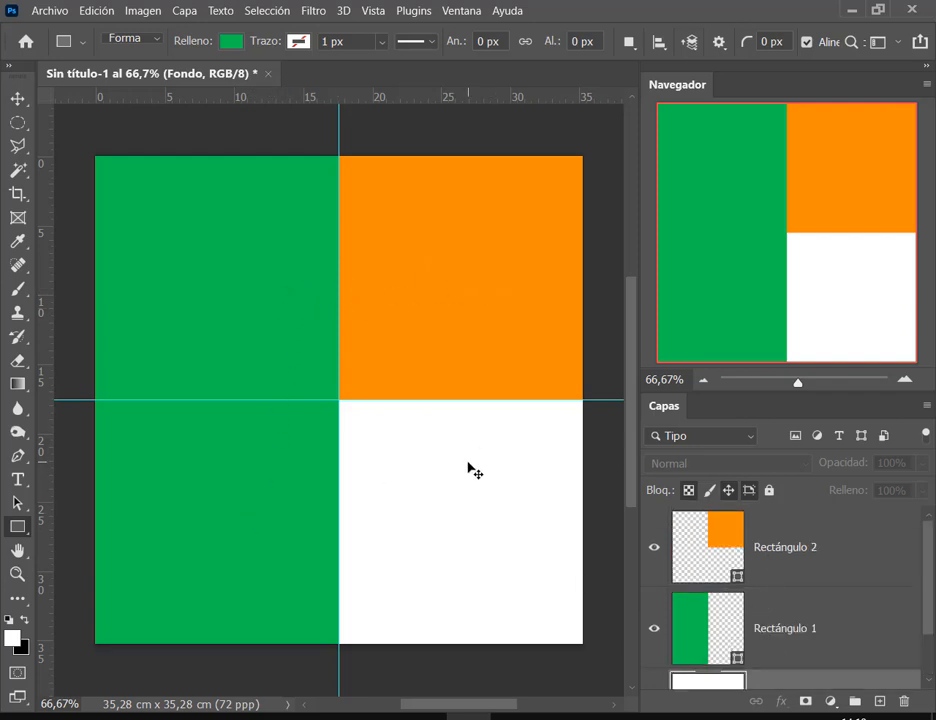
pyautogui.click(232, 41)
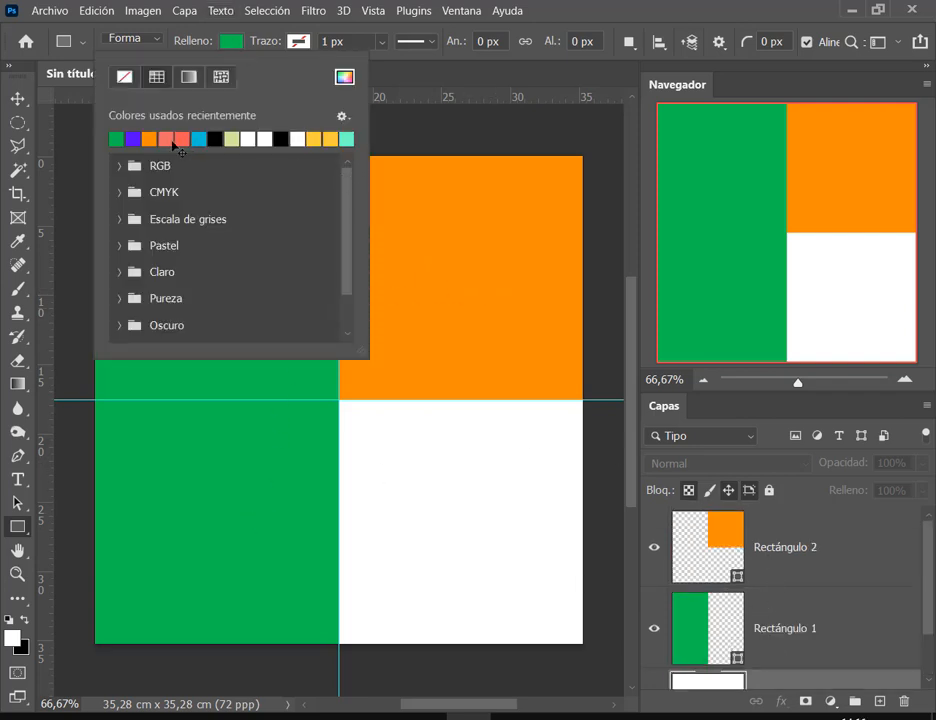
pyautogui.click(133, 139)
pyautogui.click(568, 8)
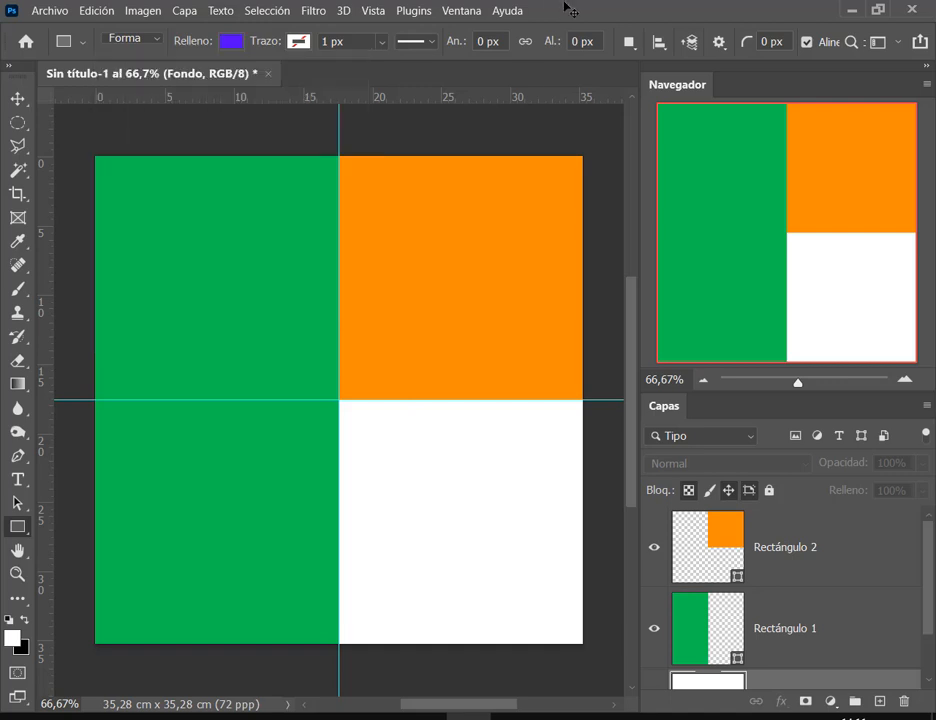
# Draw a violet rectangle about 299 x 314 px in the canvas's lower-right quadrant, close the floating Properties panel and collapse the side panels.
pyautogui.moveTo(407, 446)
pyautogui.mouseDown()
pyautogui.moveTo(556, 607)
pyautogui.moveTo(551, 601)
pyautogui.mouseUp()
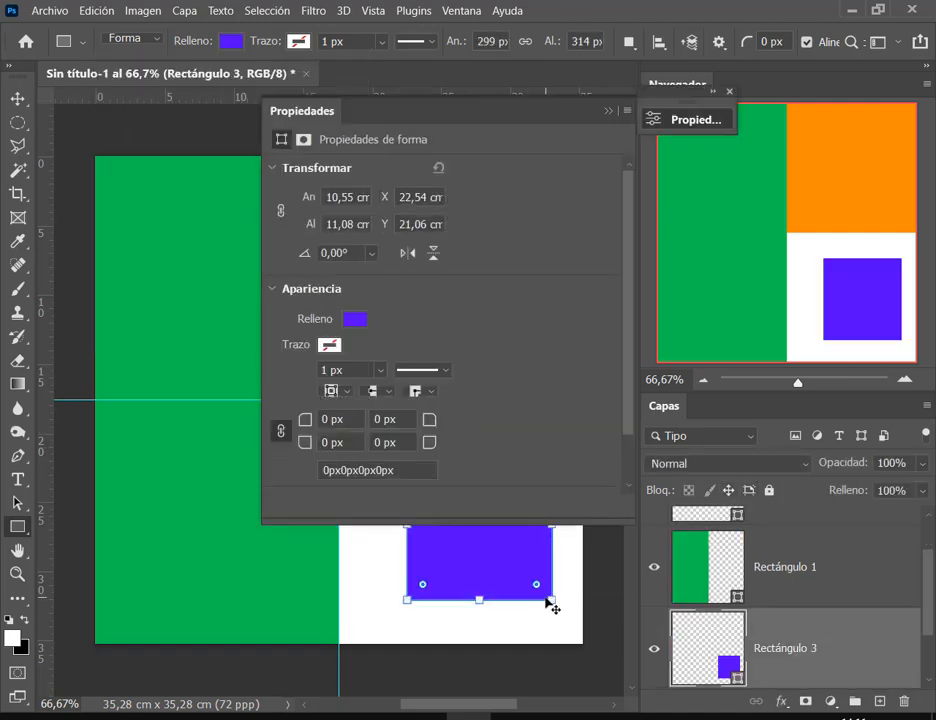
pyautogui.click(731, 92)
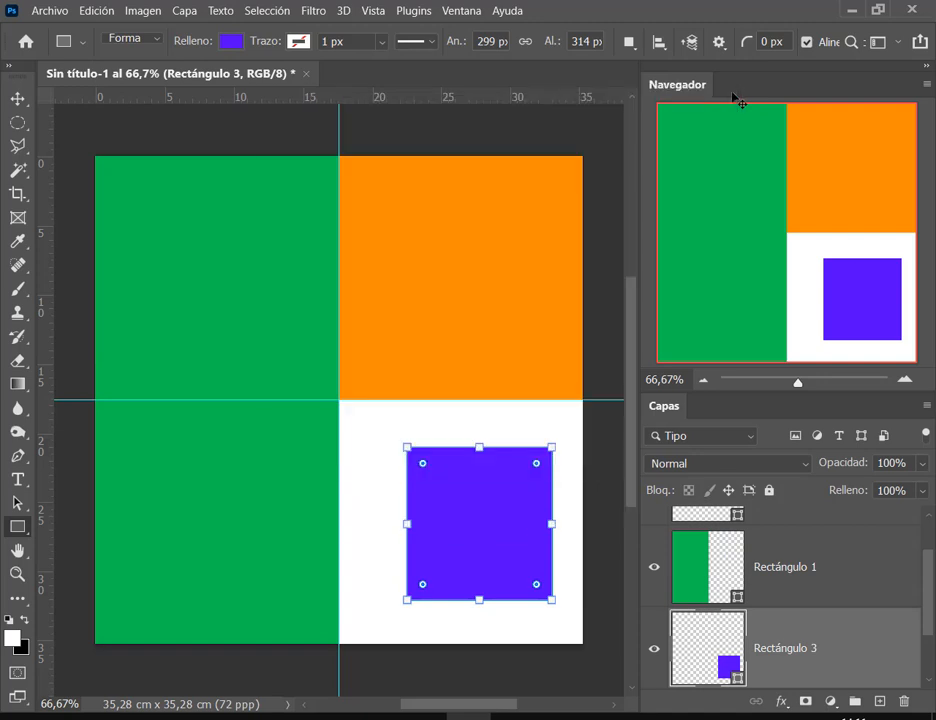
pyautogui.scroll(-1, 809, 638)
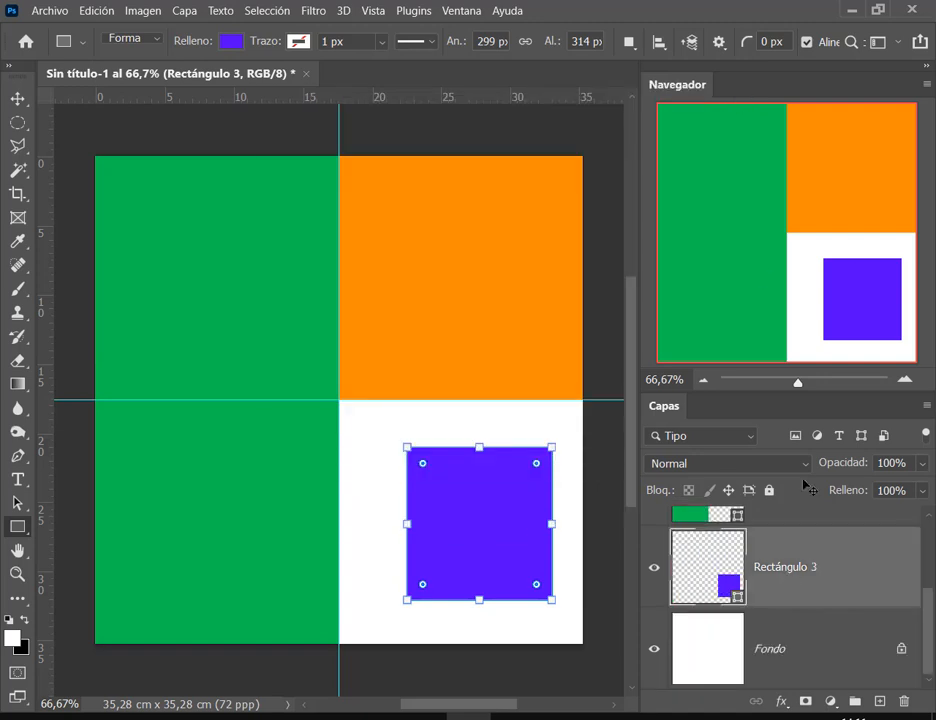
pyautogui.click(927, 68)
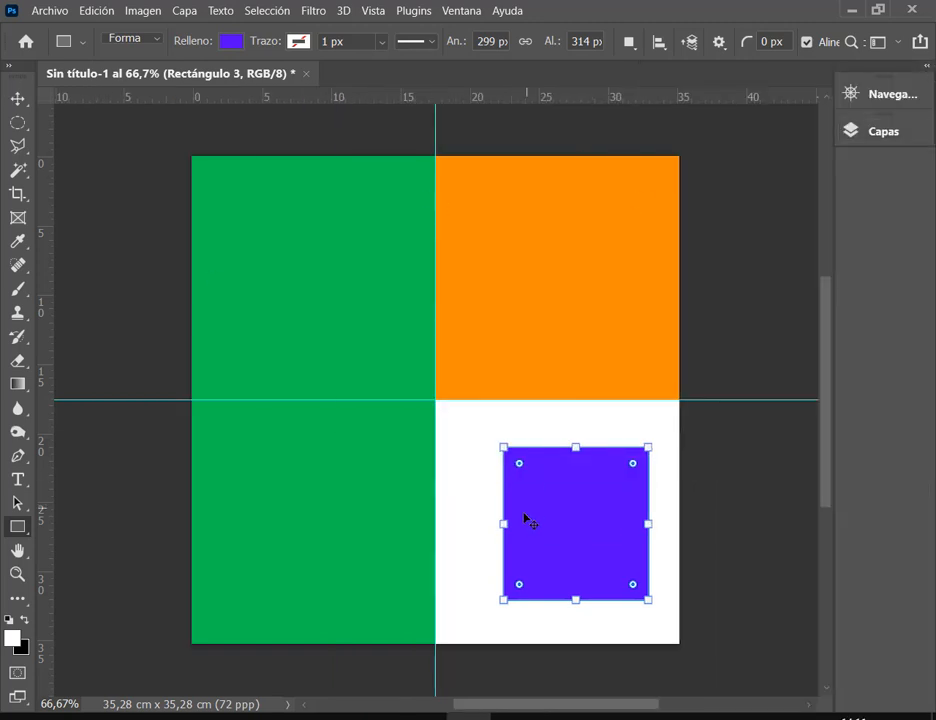
# Stretch the violet rectangle to the guides and canvas edges to fill the lower-right quadrant, switch to the Move tool and expand the side panels.
pyautogui.moveTo(504, 524); pyautogui.dragTo(435, 524)
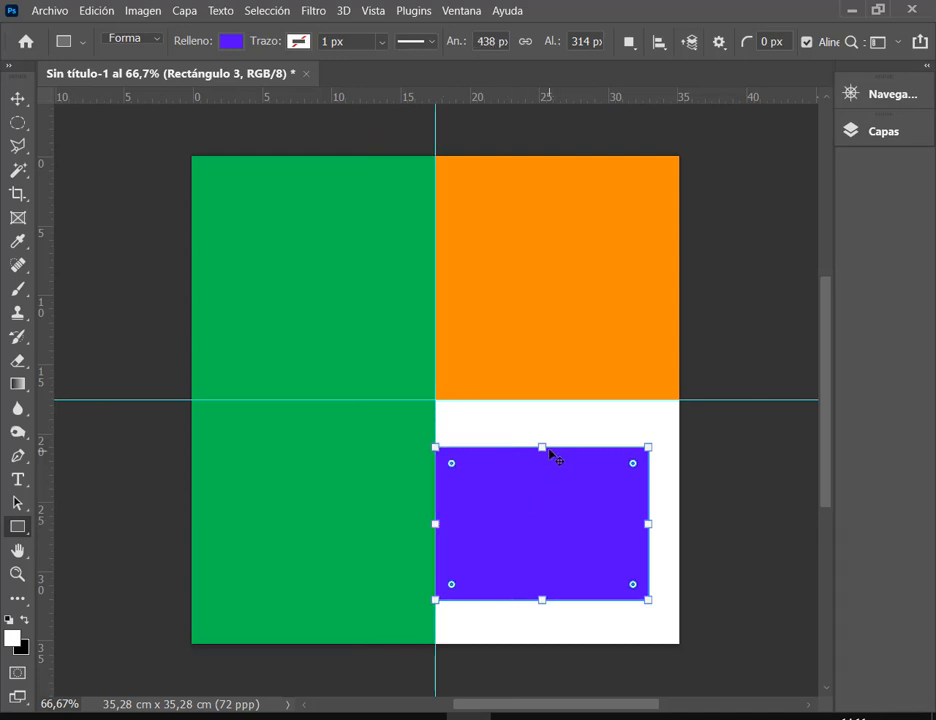
pyautogui.moveTo(549, 455); pyautogui.dragTo(549, 400)
pyautogui.moveTo(648, 503); pyautogui.dragTo(679, 505)
pyautogui.moveTo(558, 608); pyautogui.dragTo(558, 645)
pyautogui.click(18, 98)
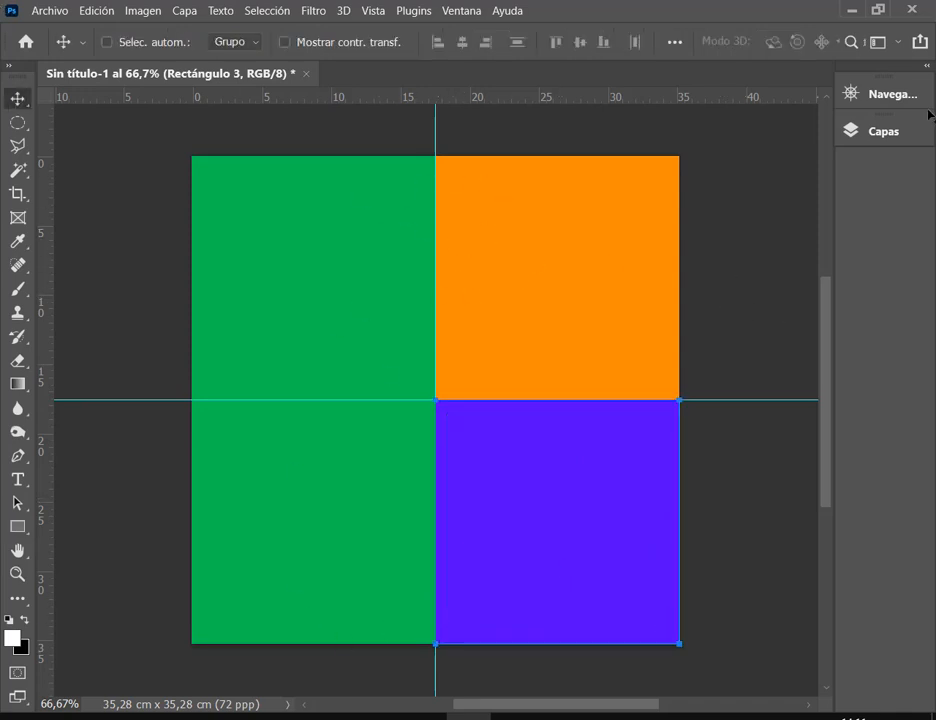
pyautogui.click(927, 66)
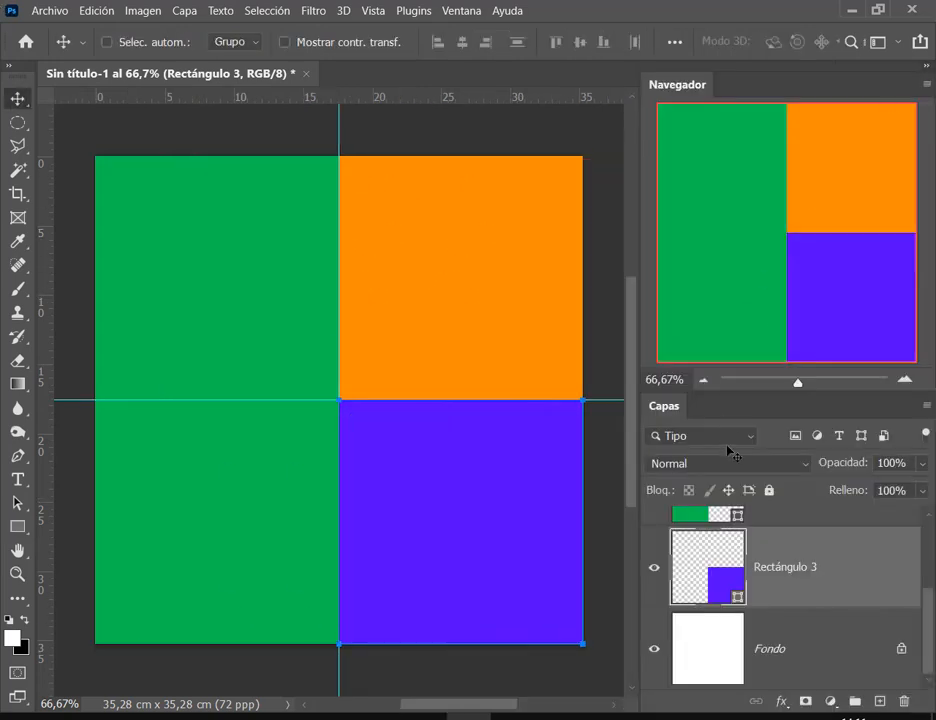
# Set the layer thumbnails to small, deselect all layers and shrink the Navigator to give the Layers panel more room.
pyautogui.rightClick(730, 572)
pyautogui.click(750, 355)
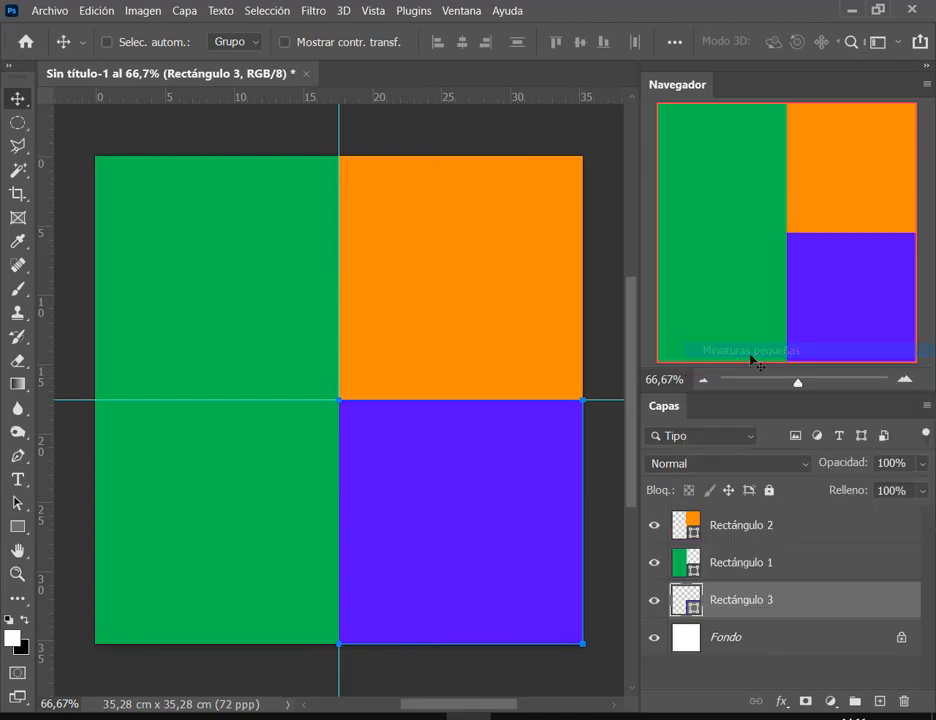
pyautogui.click(748, 670)
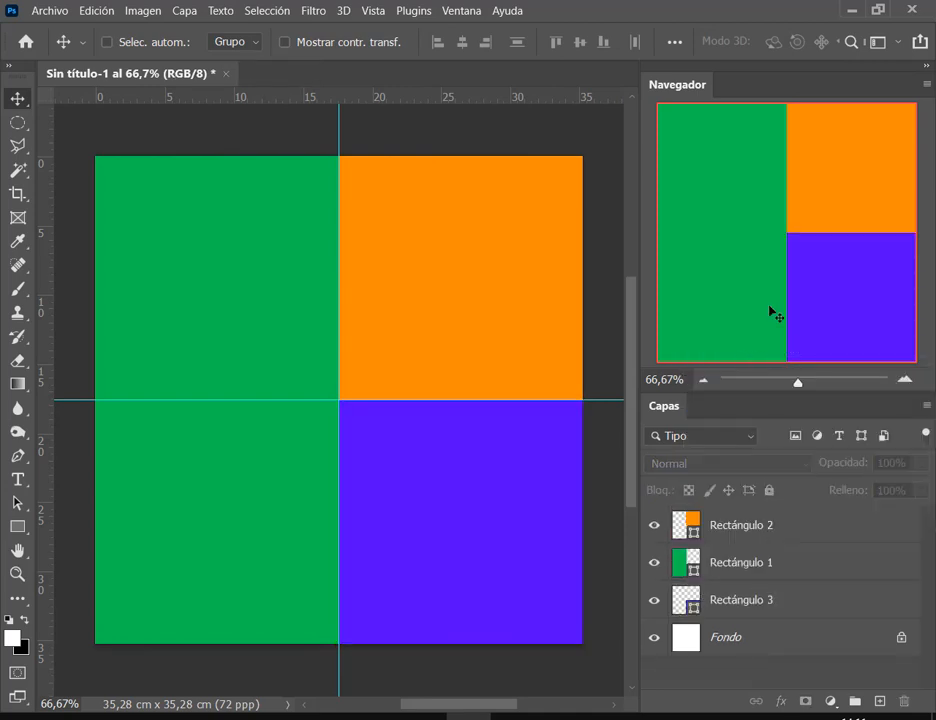
pyautogui.click(774, 371)
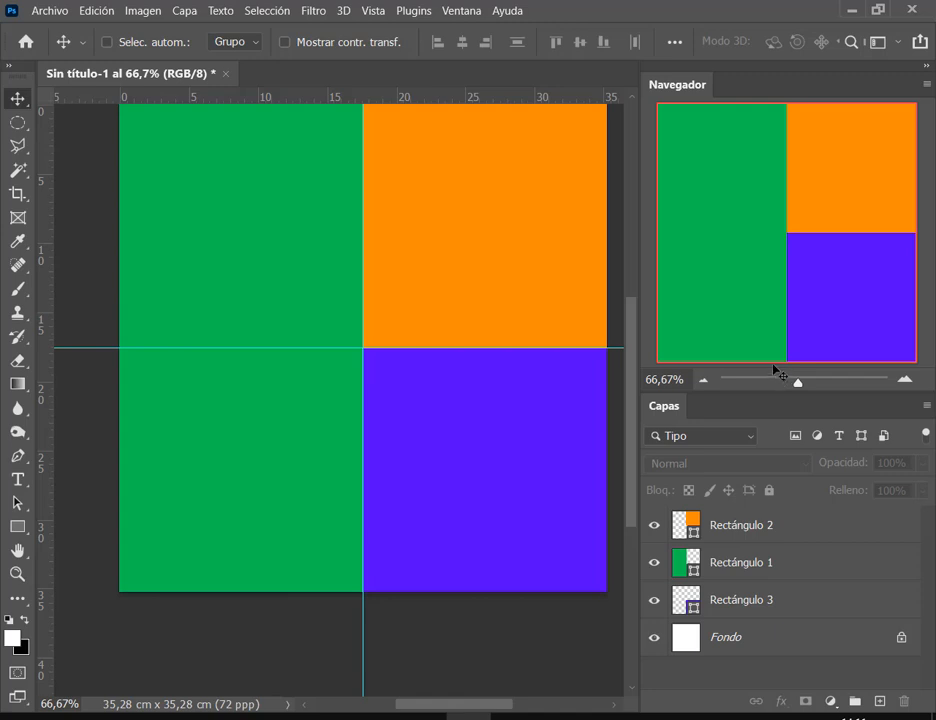
pyautogui.moveTo(674, 367); pyautogui.dragTo(696, 263)
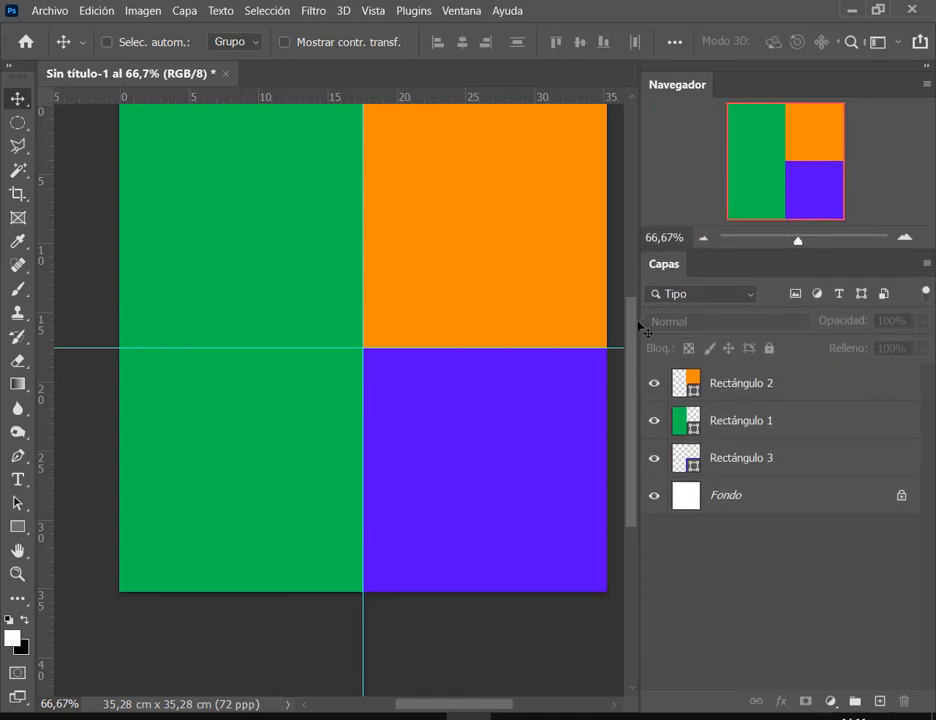
pyautogui.moveTo(640, 324); pyautogui.dragTo(697, 326)
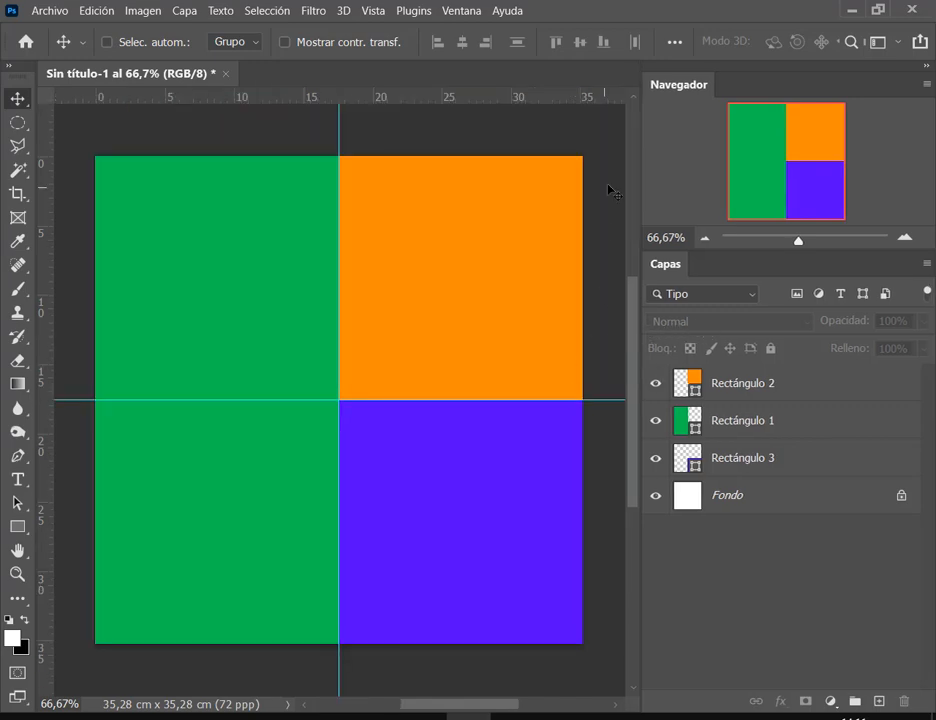
# Clear all guides from the document and leave every layer deselected.
pyautogui.click(373, 12)
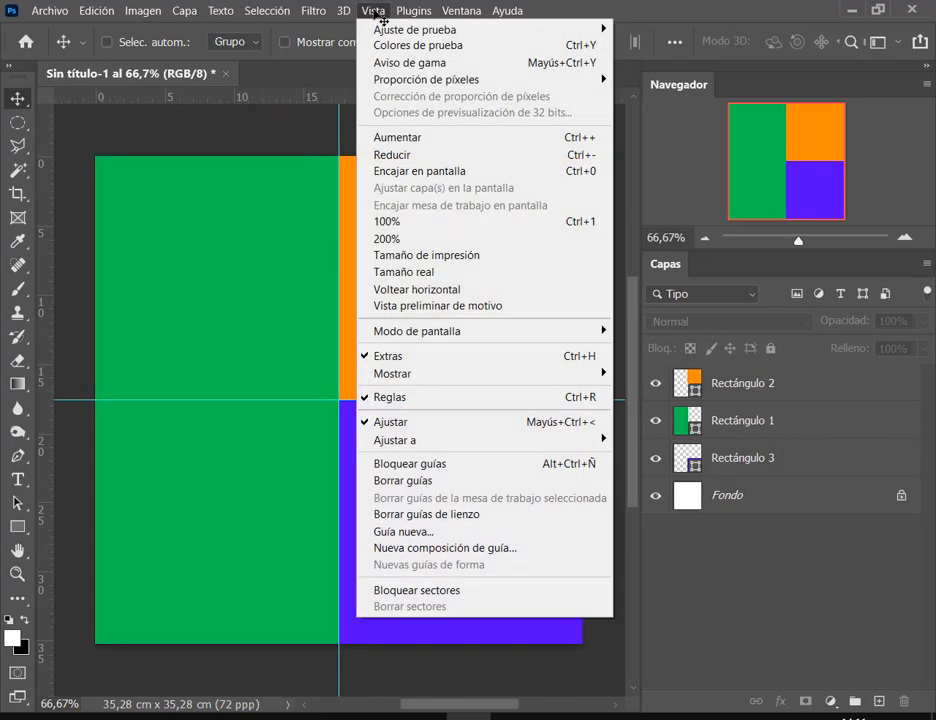
pyautogui.click(450, 482)
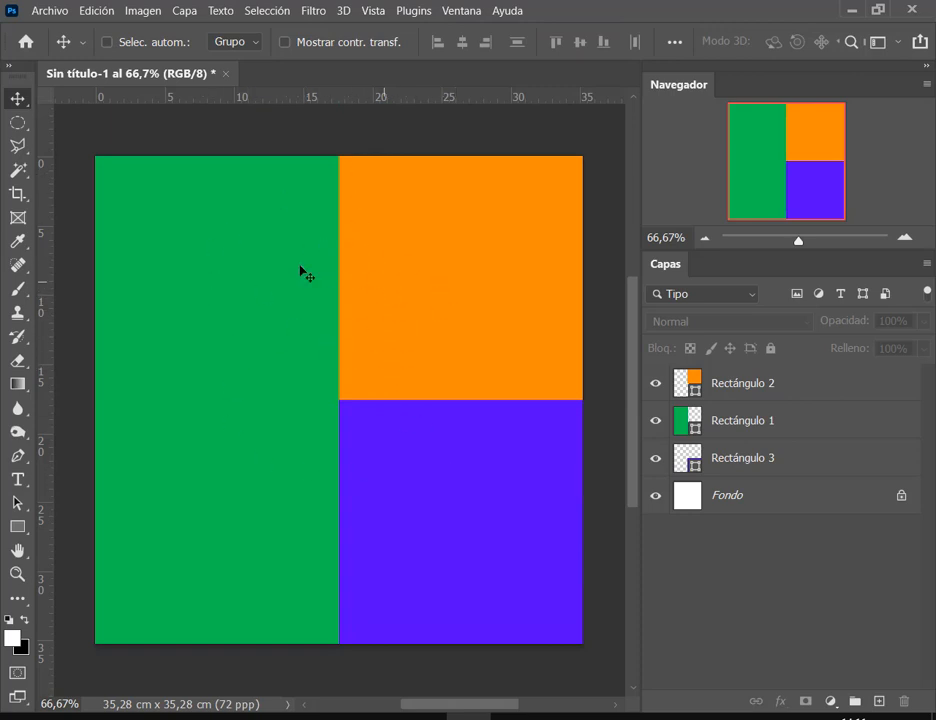
pyautogui.click(746, 384)
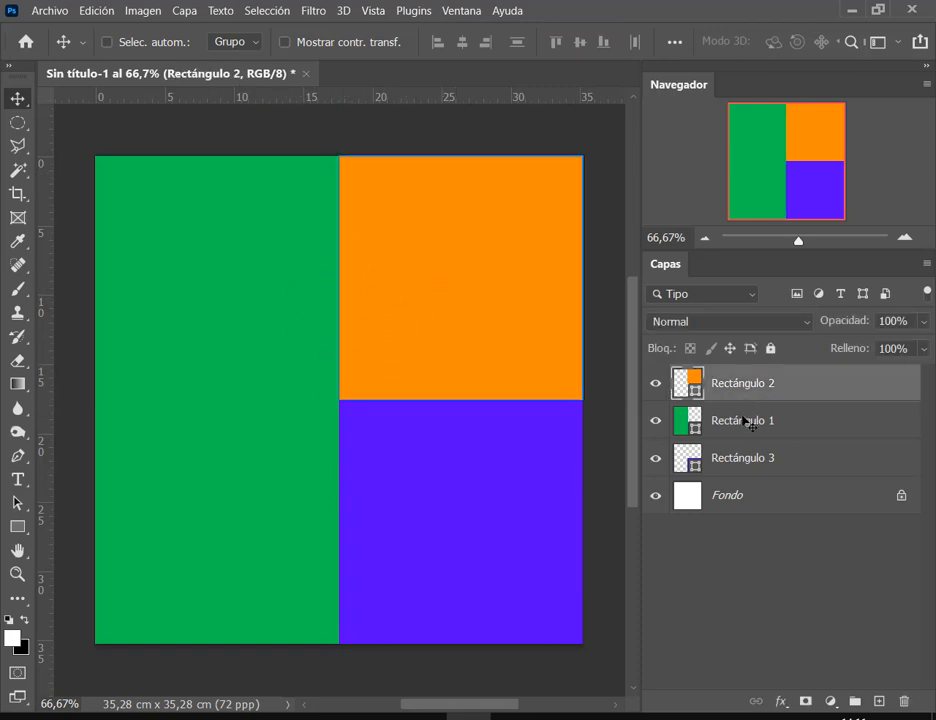
pyautogui.click(748, 420)
pyautogui.click(757, 469)
pyautogui.click(727, 408)
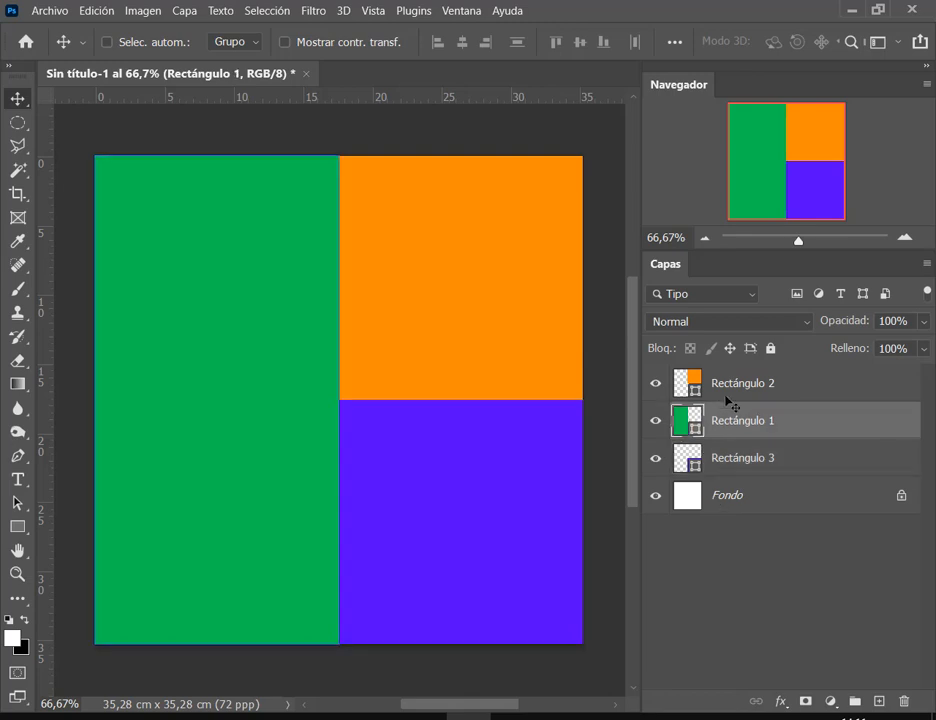
pyautogui.click(729, 390)
pyautogui.click(735, 433)
pyautogui.click(808, 598)
# Switch to the PDF tutorial and review steps 4 to 6 on converting layers to smart objects, plus the finished collage example.
pyautogui.click(243, 718)
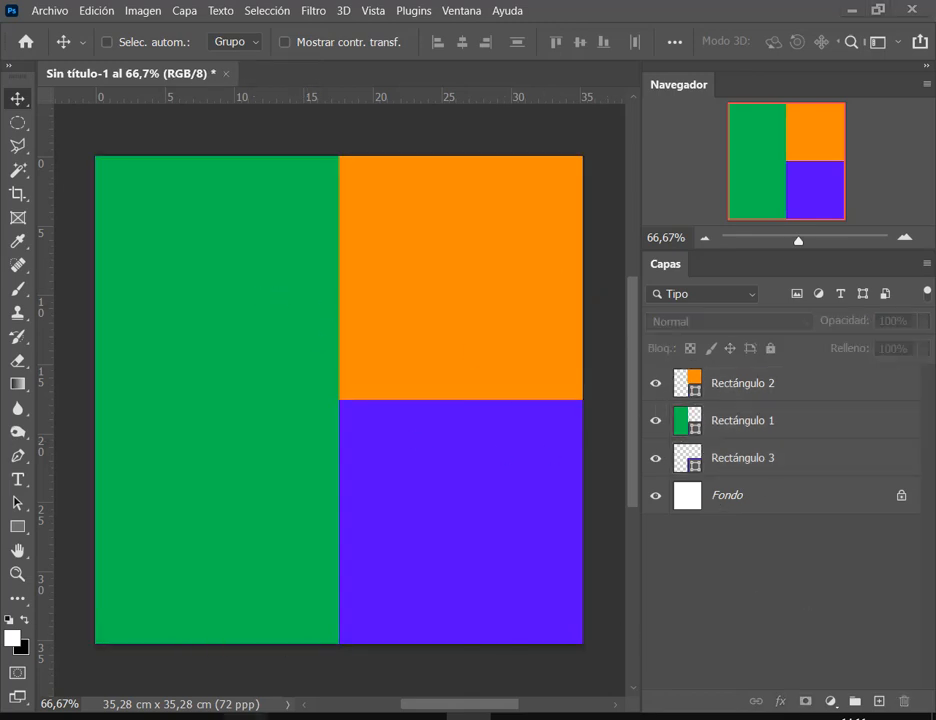
pyautogui.click(134, 587)
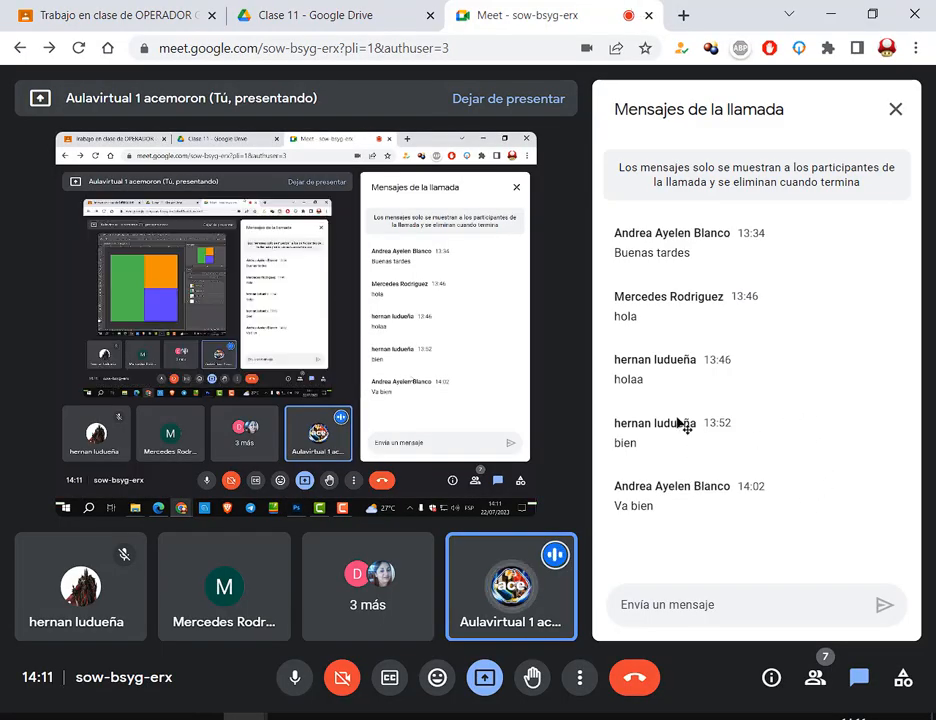
pyautogui.click(310, 12)
pyautogui.click(540, 6)
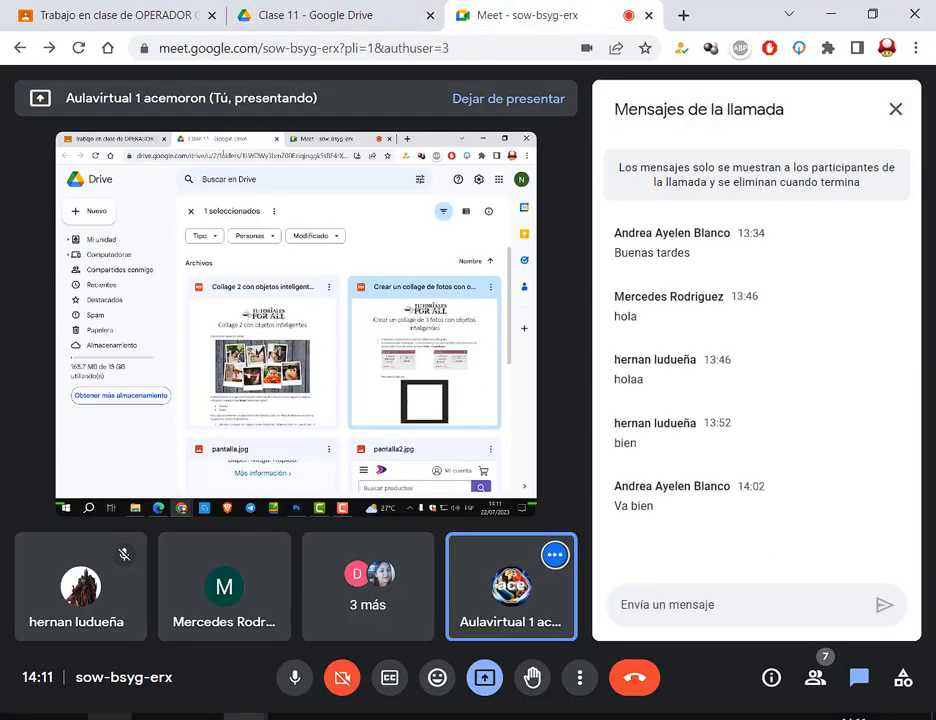
pyautogui.hotkey('alt', 'Tab')
pyautogui.scroll(-3, 628, 296)
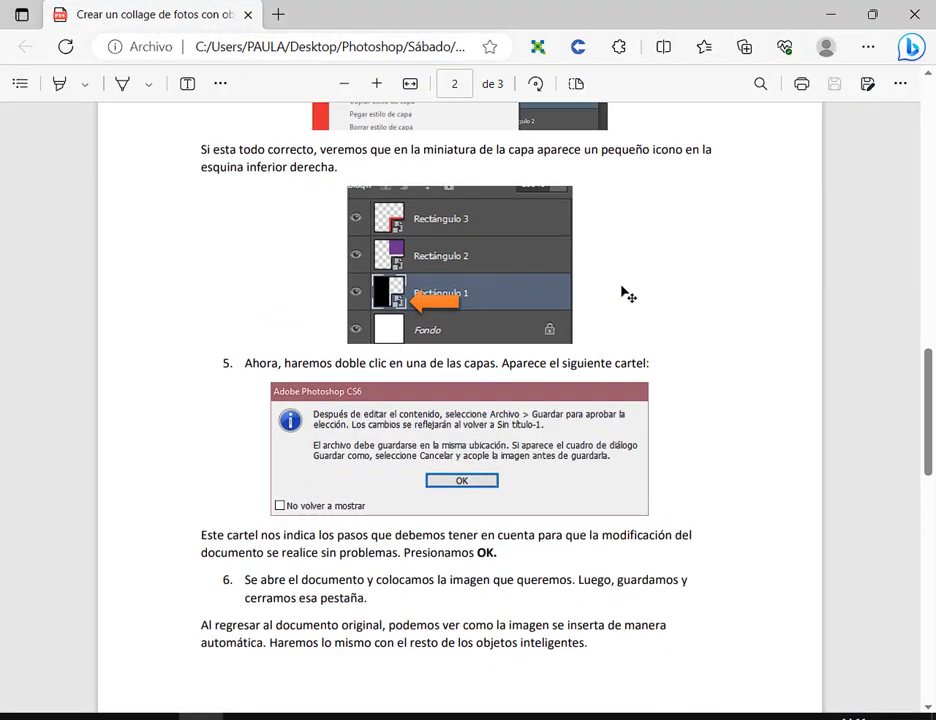
pyautogui.scroll(3, 493, 261)
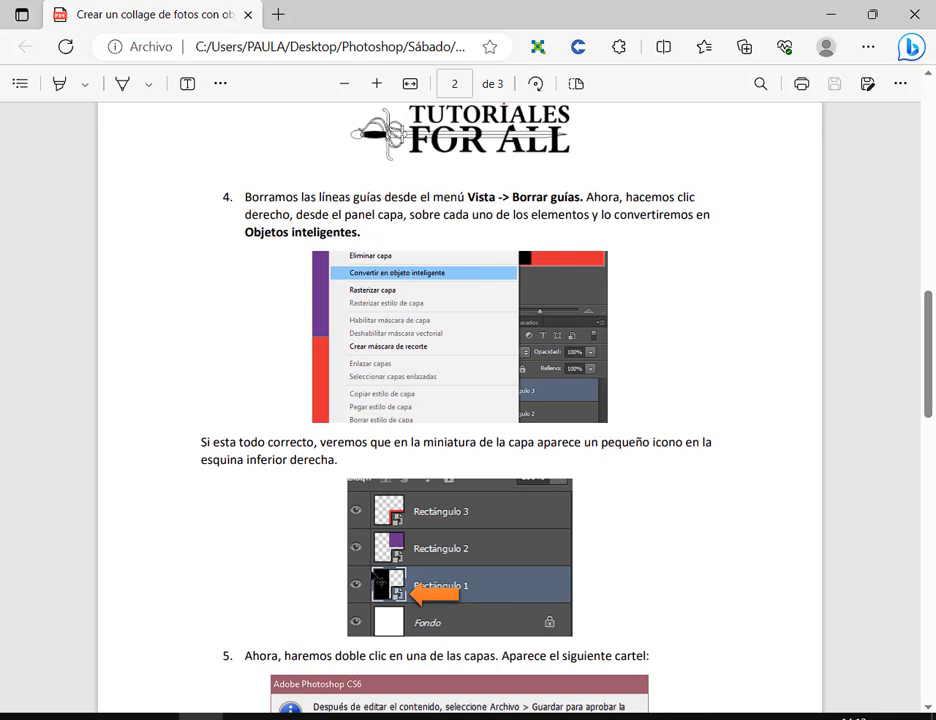
pyautogui.scroll(-2, 508, 513)
pyautogui.scroll(-3, 482, 238)
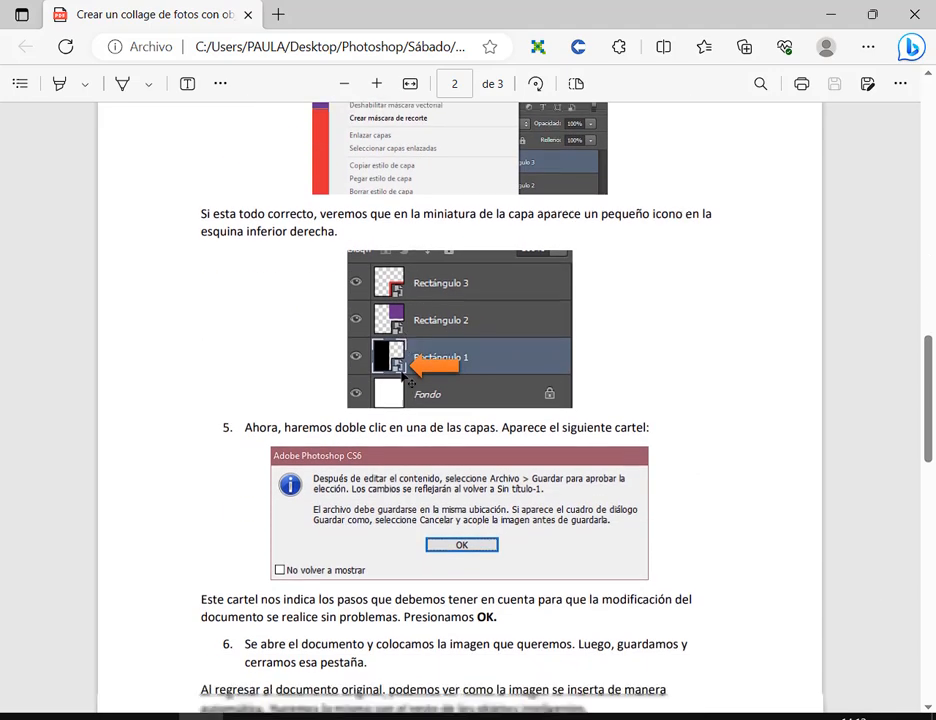
pyautogui.scroll(-3, 393, 315)
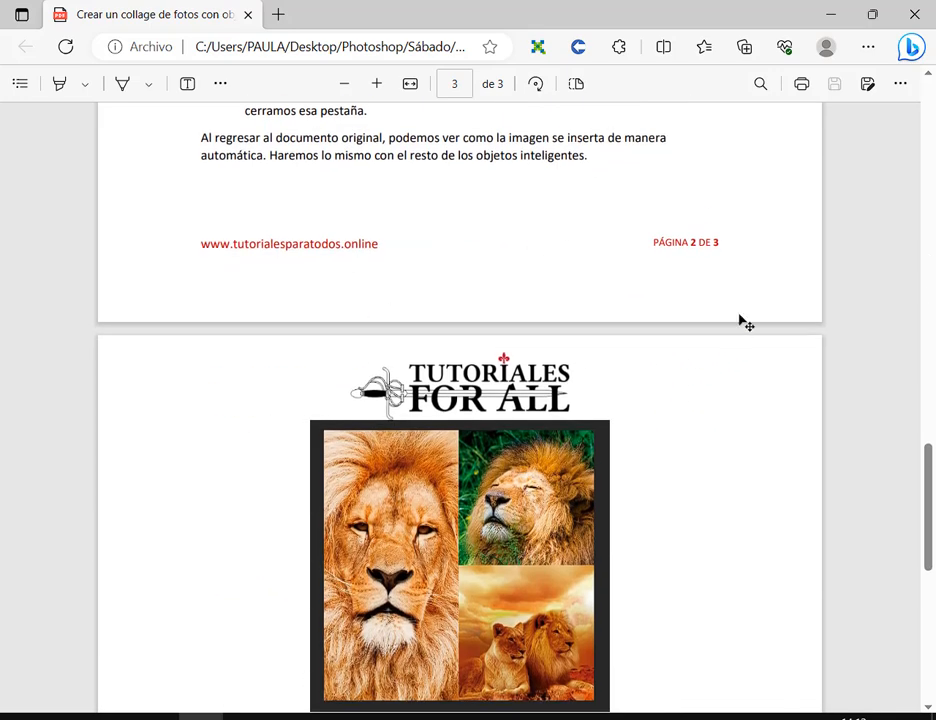
pyautogui.scroll(-3, 745, 323)
pyautogui.click(830, 14)
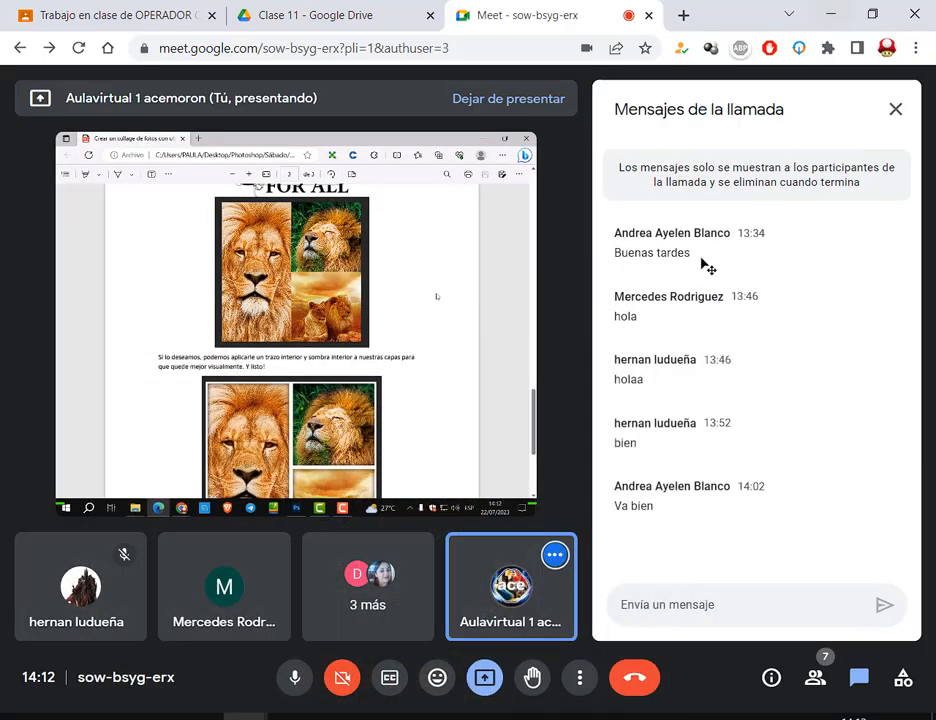
# Return to Photoshop and convert the Rectángulo 2 layer into a smart object.
pyautogui.click(460, 716)
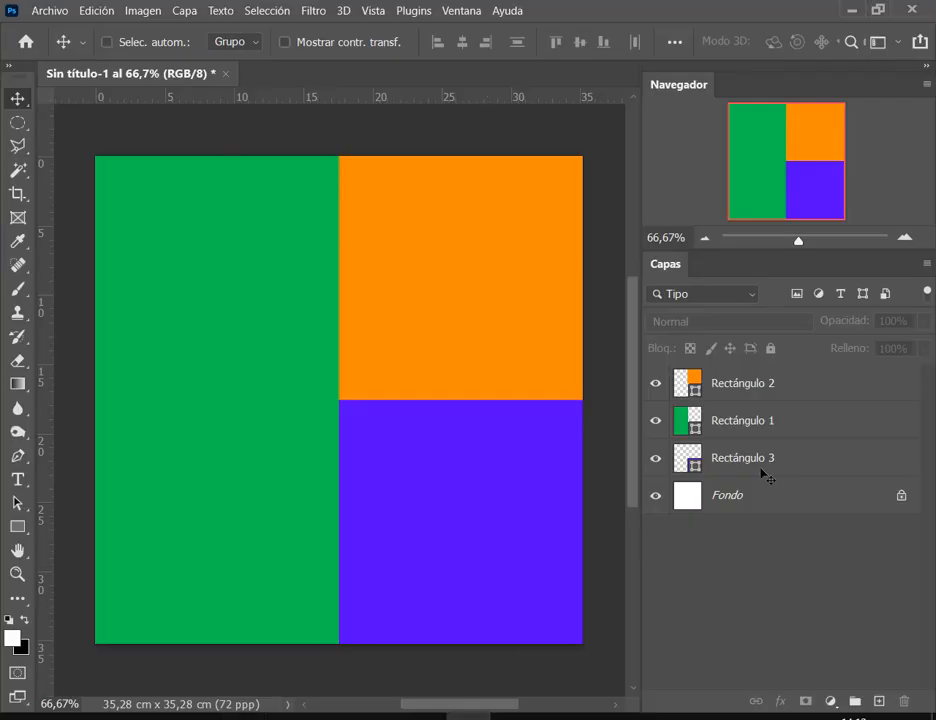
pyautogui.click(762, 384)
pyautogui.rightClick(768, 388)
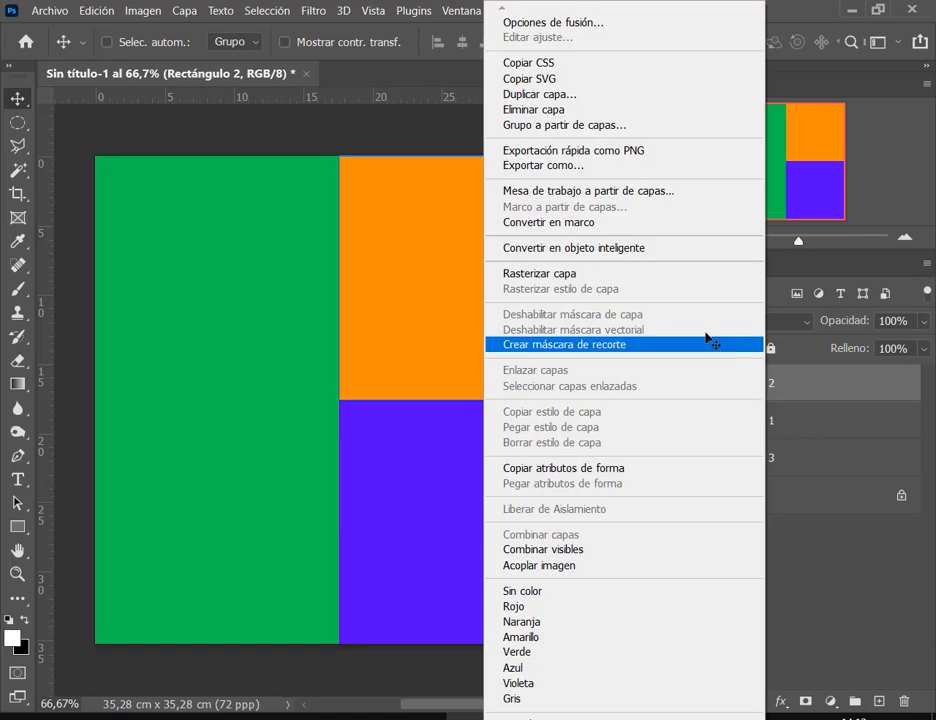
pyautogui.click(630, 254)
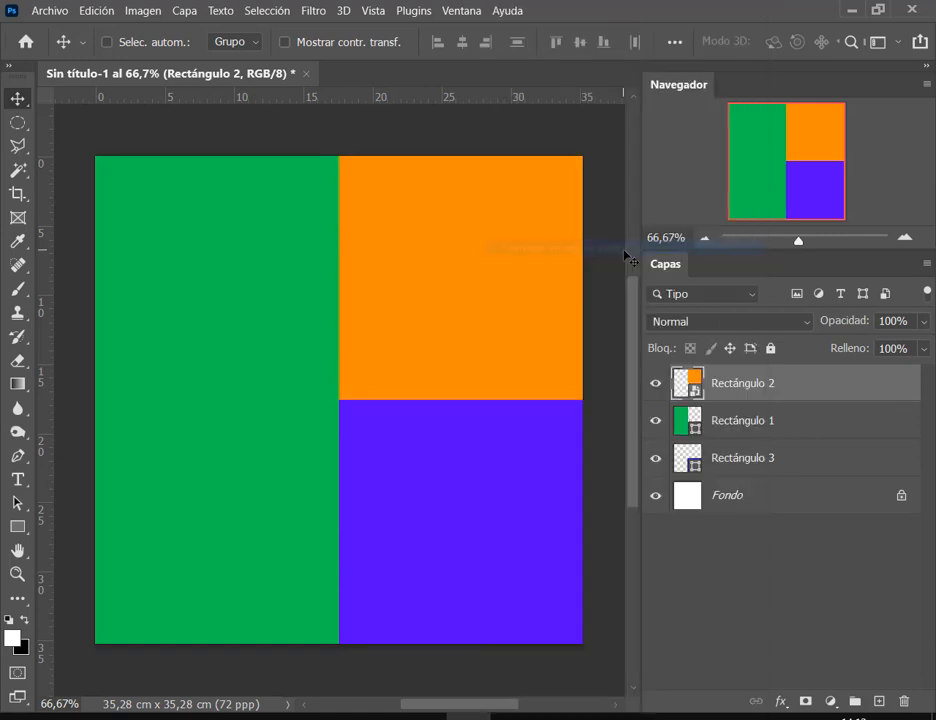
# Convert the Rectángulo 1 and Rectángulo 3 layers into smart objects, one after the other, and reselect Rectángulo 2.
pyautogui.click(762, 428)
pyautogui.rightClick(768, 428)
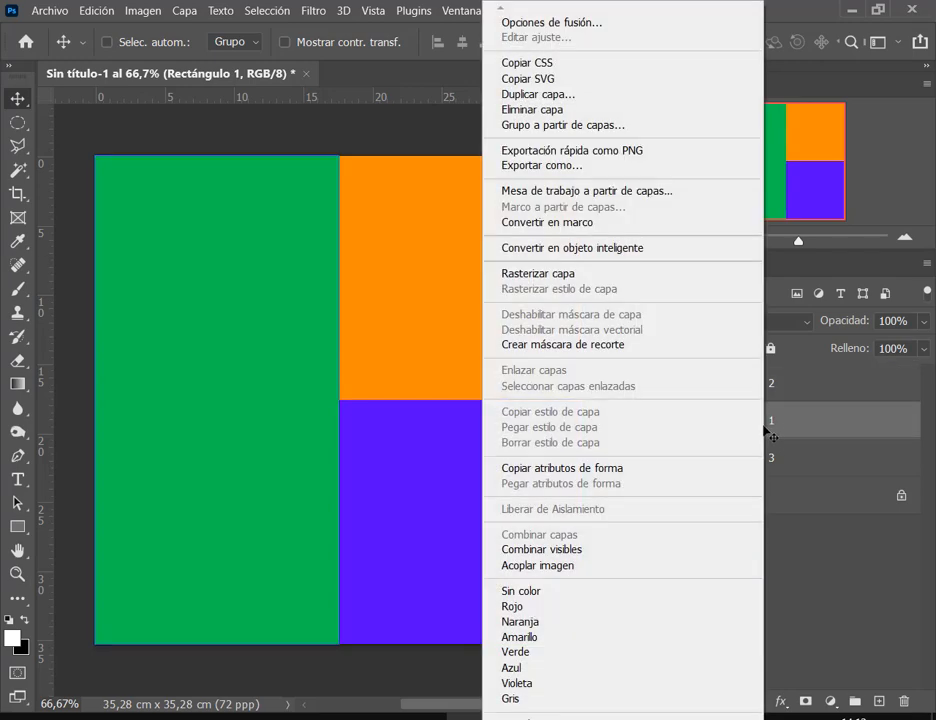
pyautogui.click(660, 250)
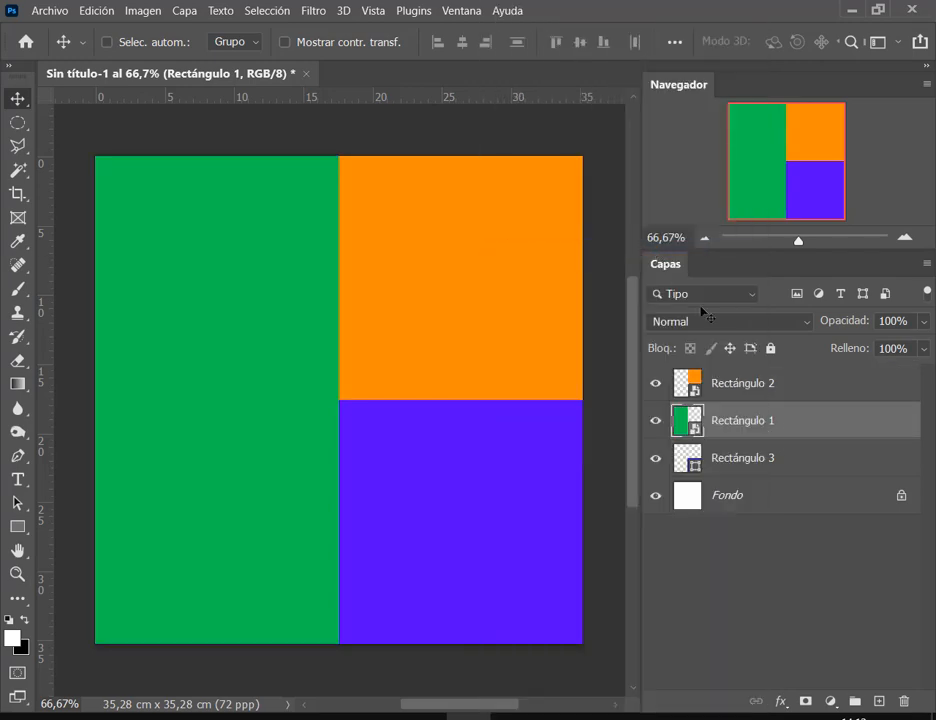
pyautogui.click(762, 462)
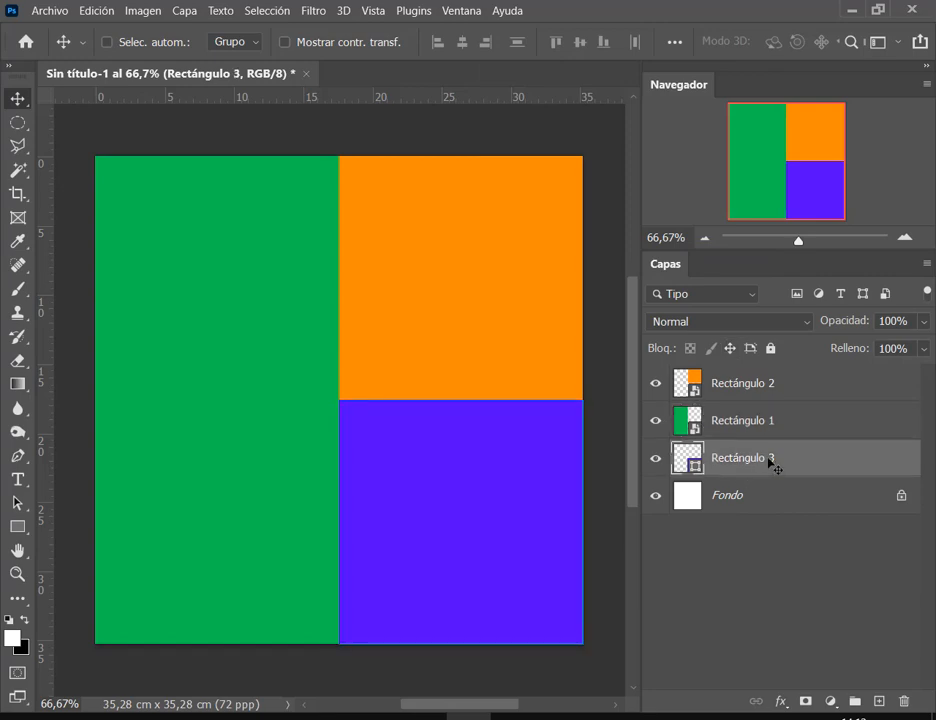
pyautogui.rightClick(771, 462)
pyautogui.click(660, 252)
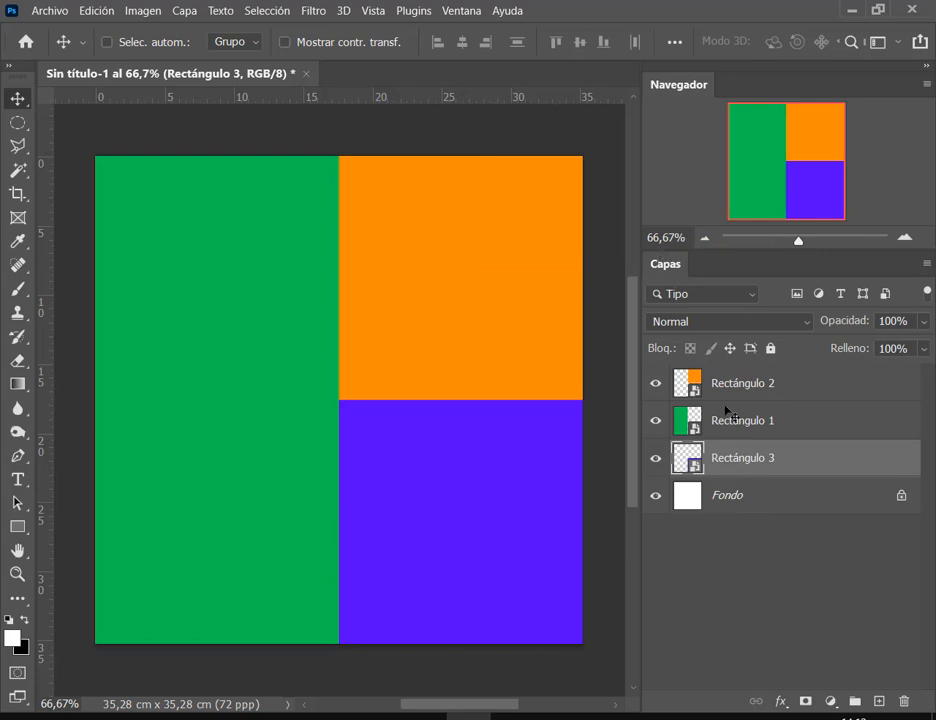
pyautogui.click(765, 387)
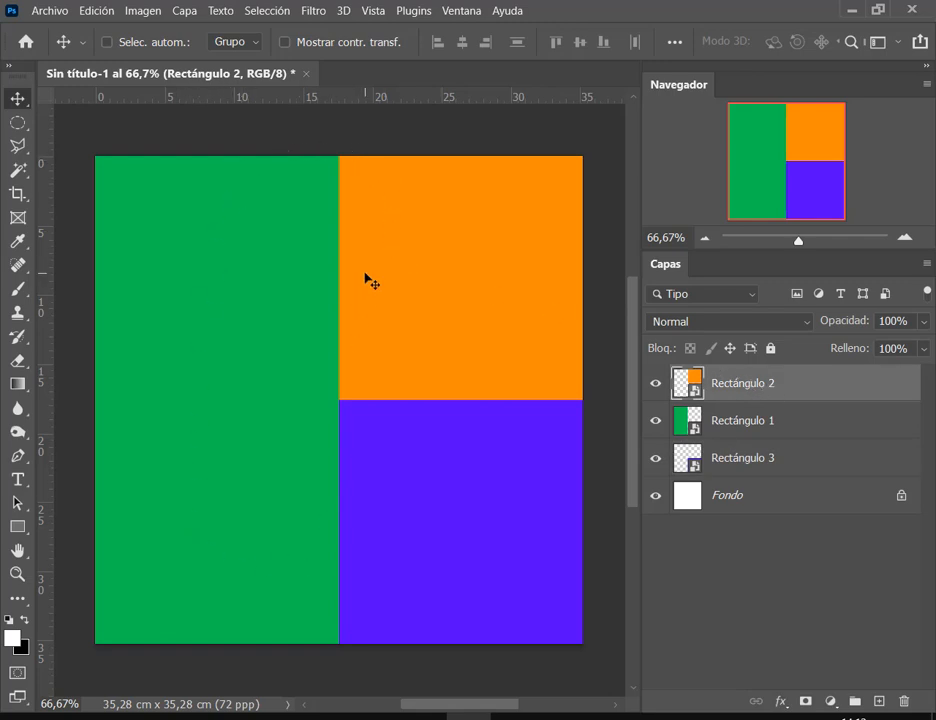
# Switch to Chrome and open a browser window under a different profile.
pyautogui.moveTo(244, 717)
pyautogui.click(125, 652)
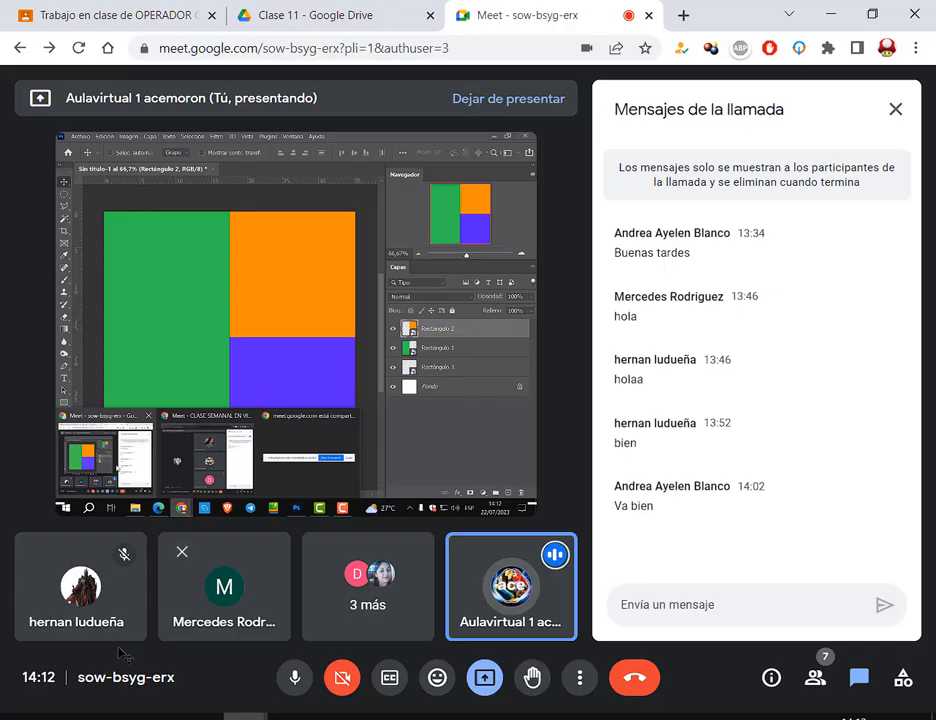
pyautogui.click(685, 16)
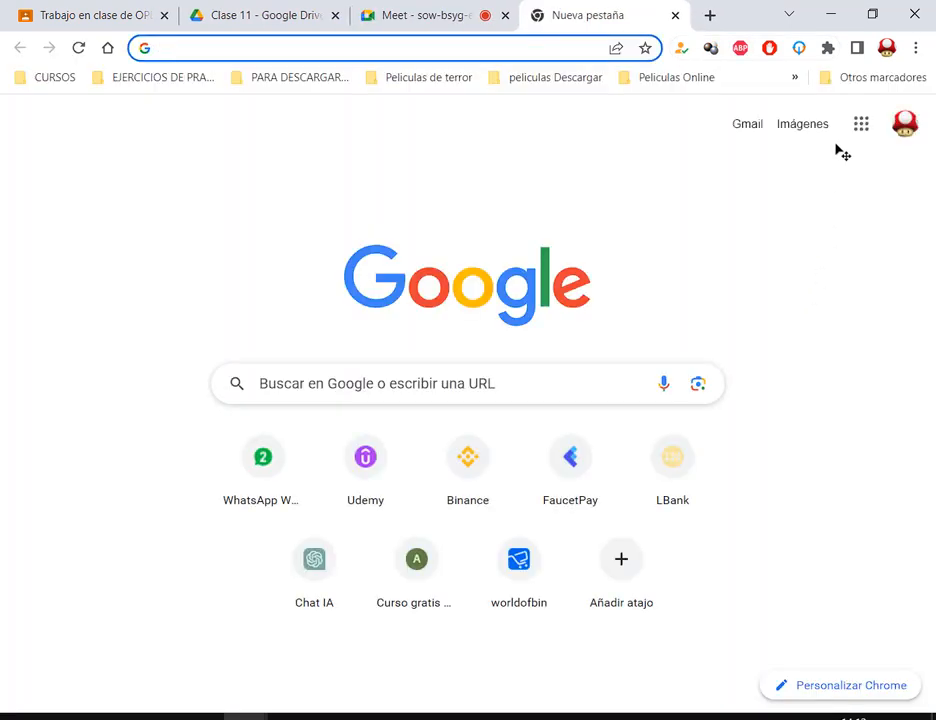
pyautogui.click(403, 10)
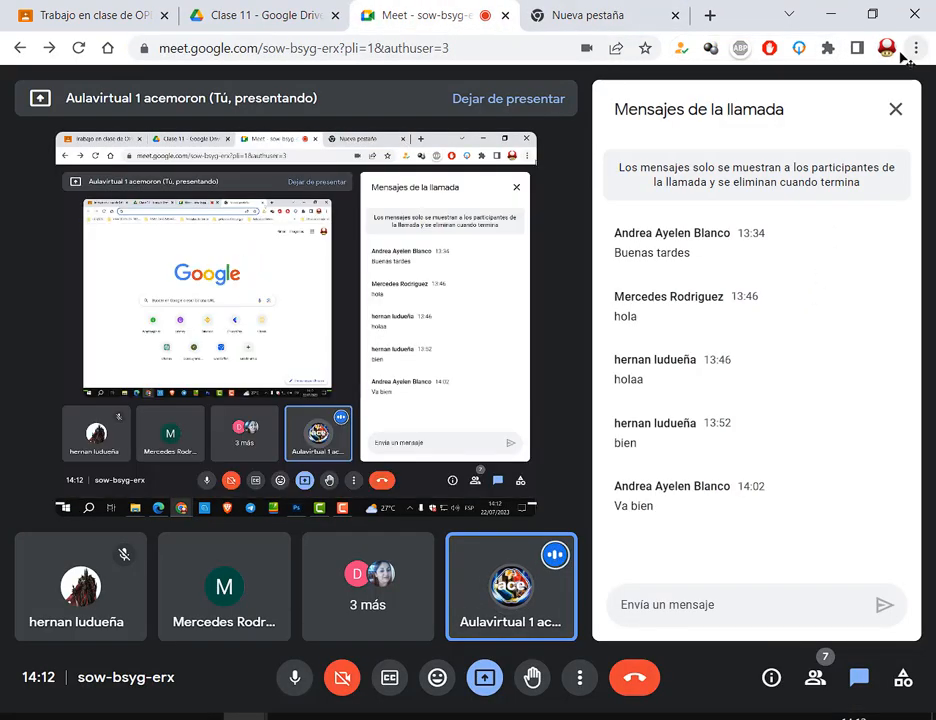
pyautogui.click(886, 47)
pyautogui.click(667, 458)
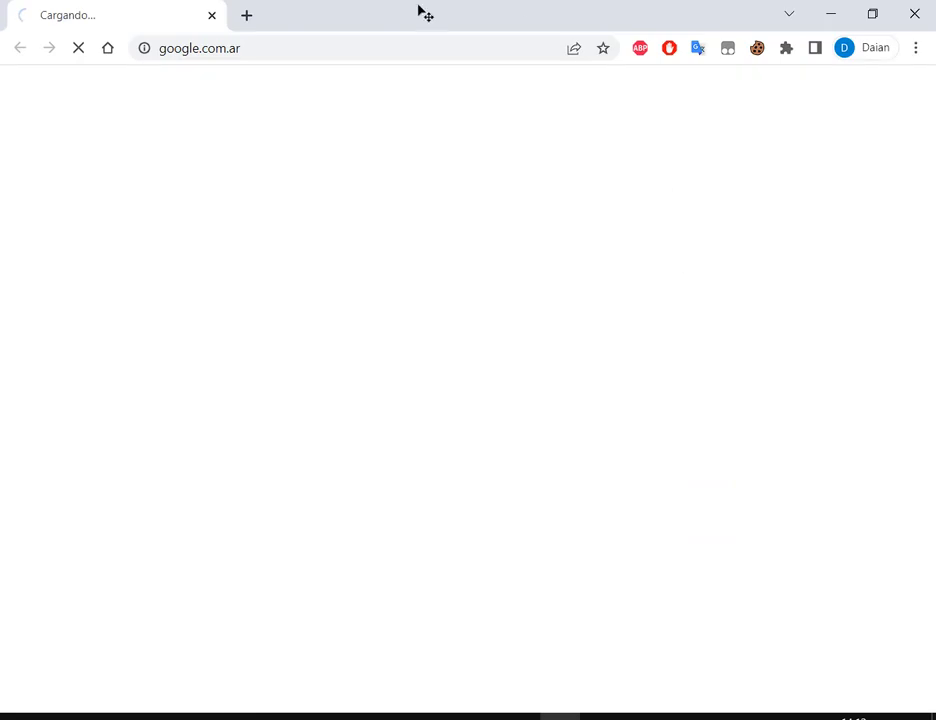
# Search Google for "pexels" and open the Pexels free stock photo site.
pyautogui.write('p')
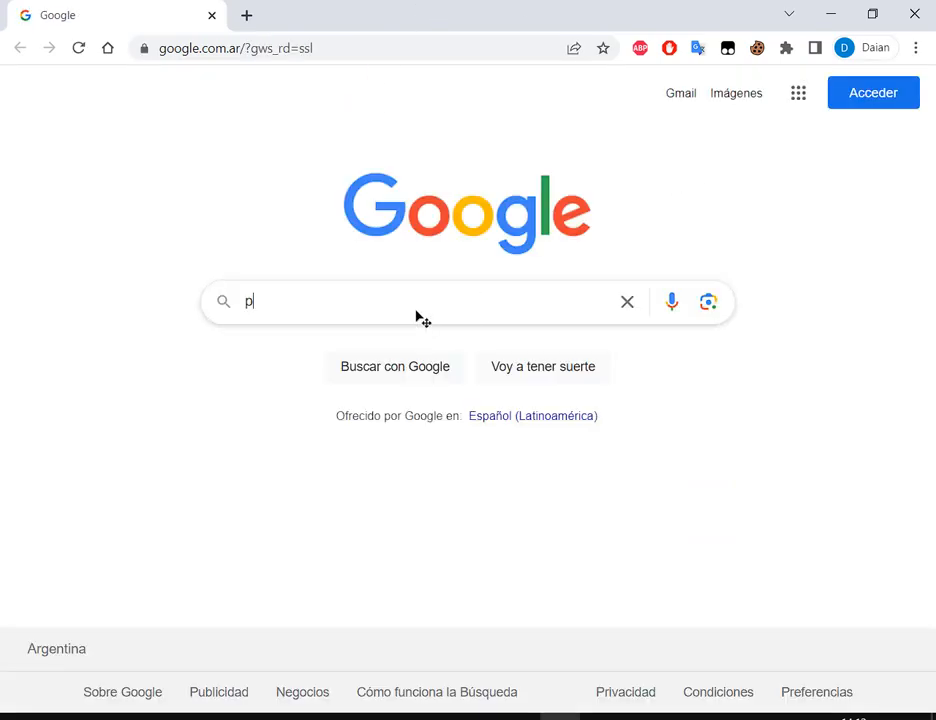
pyautogui.write('exels')
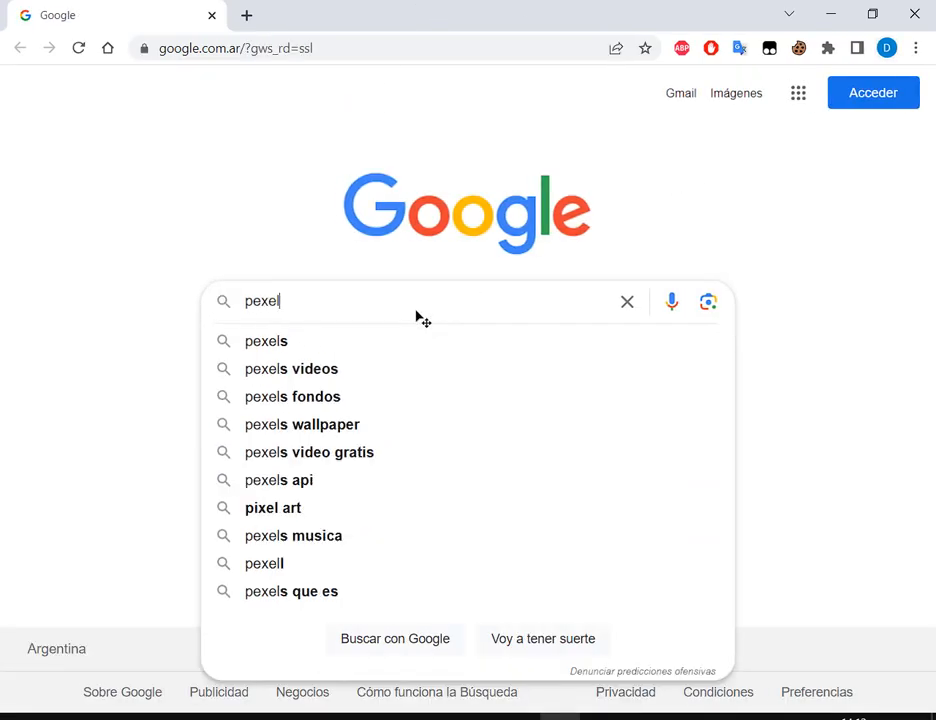
pyautogui.press('Return')
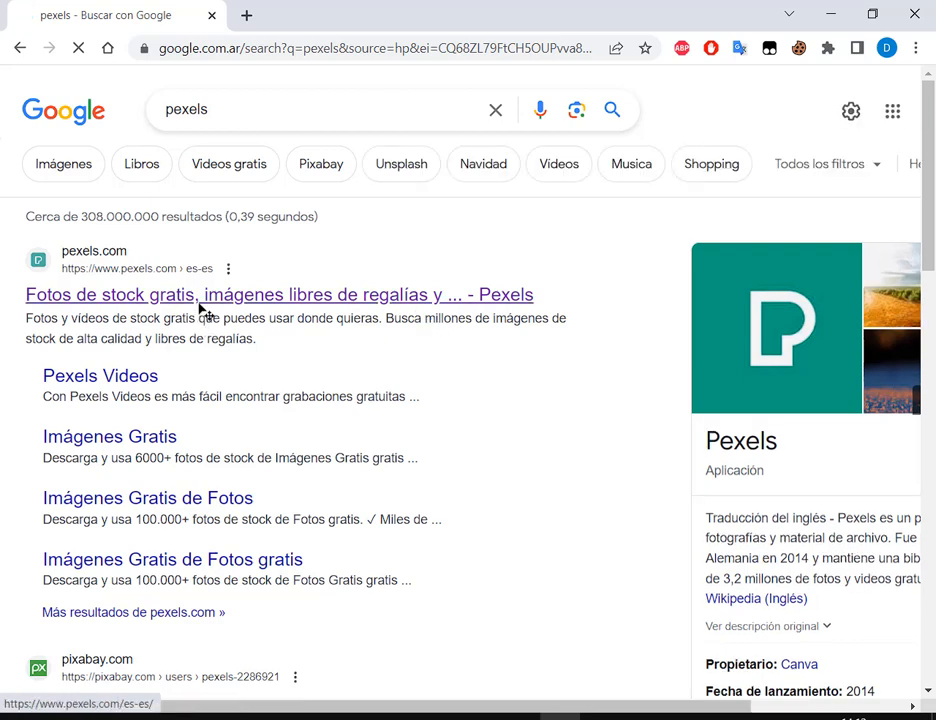
pyautogui.click(199, 296)
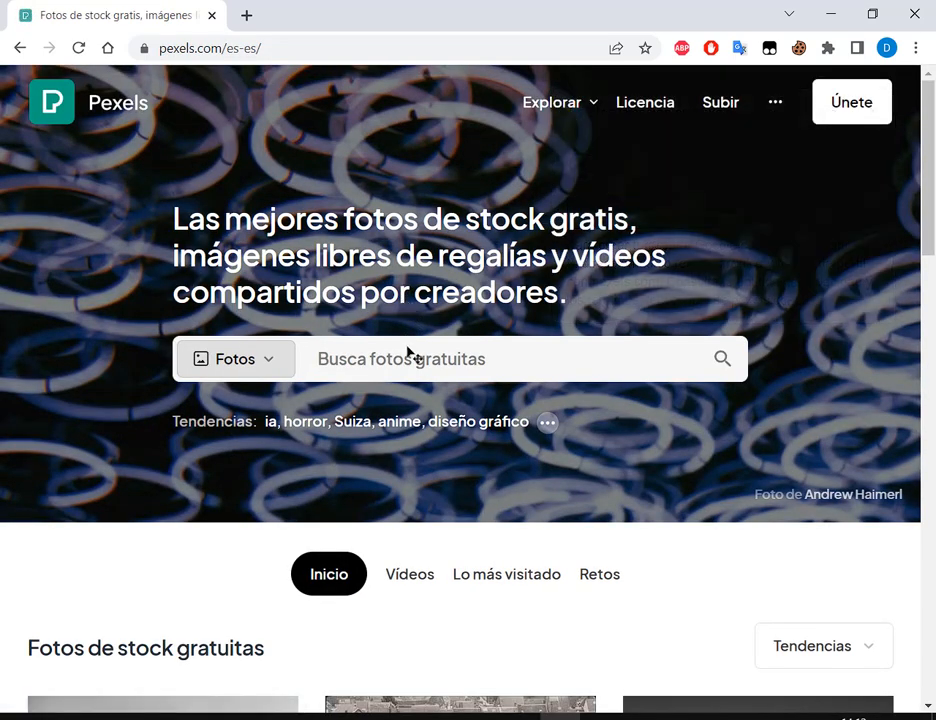
# Search Pexels for "erizos" and open the photo of the hedgehog standing at the edge of a paved step.
pyautogui.click(410, 355)
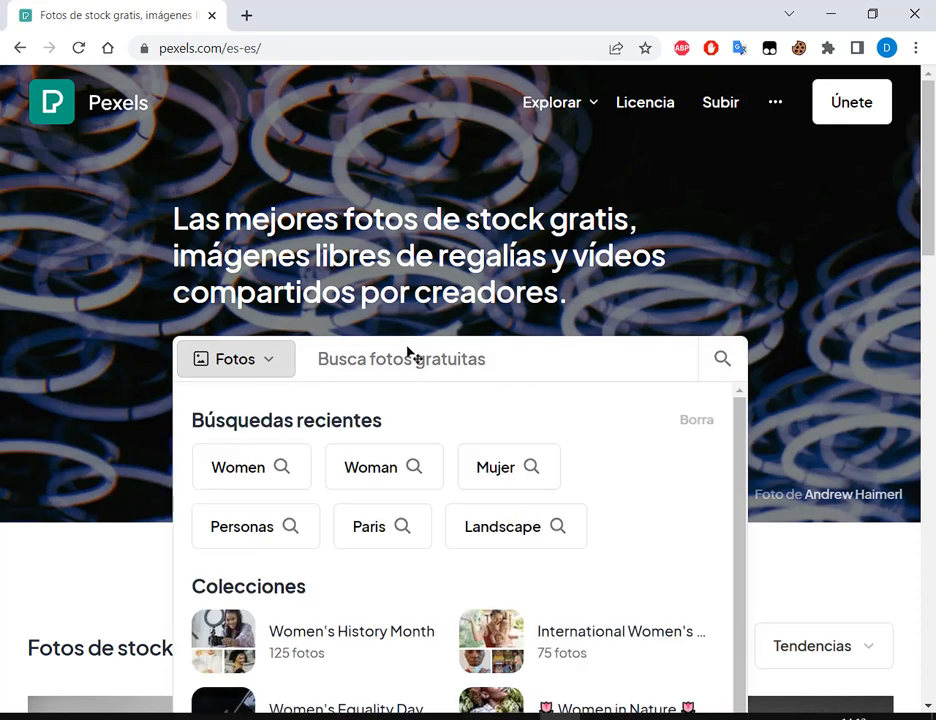
pyautogui.write('erizos')
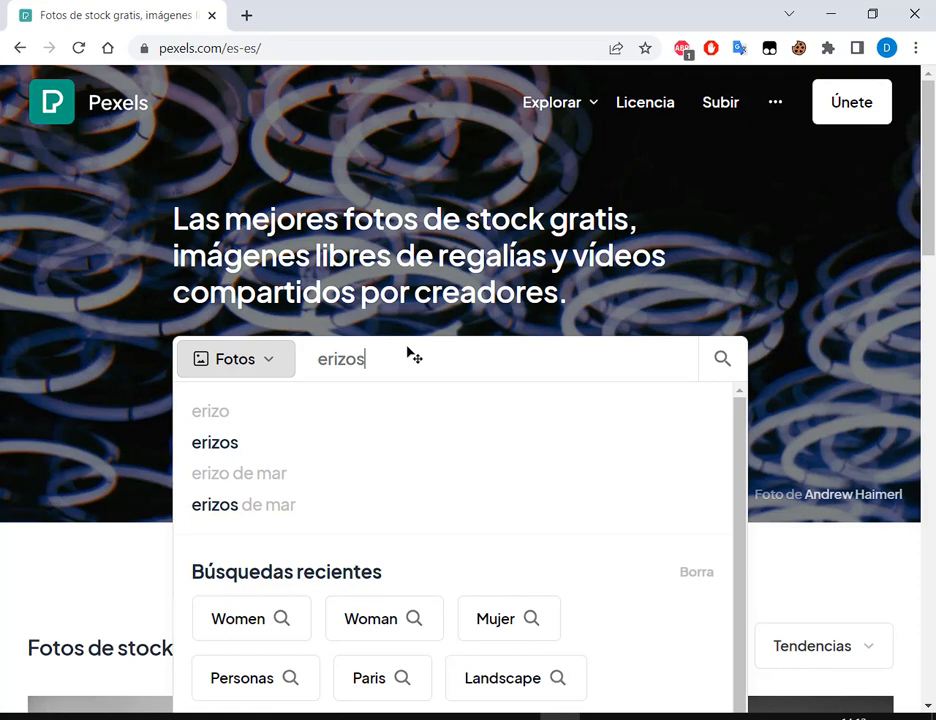
pyautogui.press('Return')
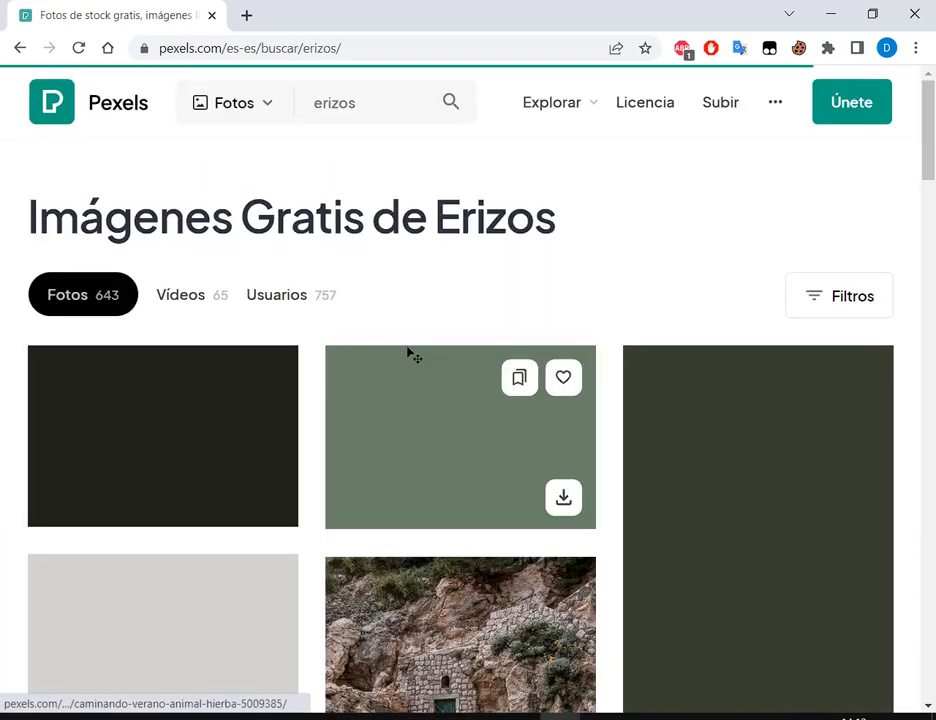
pyautogui.scroll(-3, 445, 280)
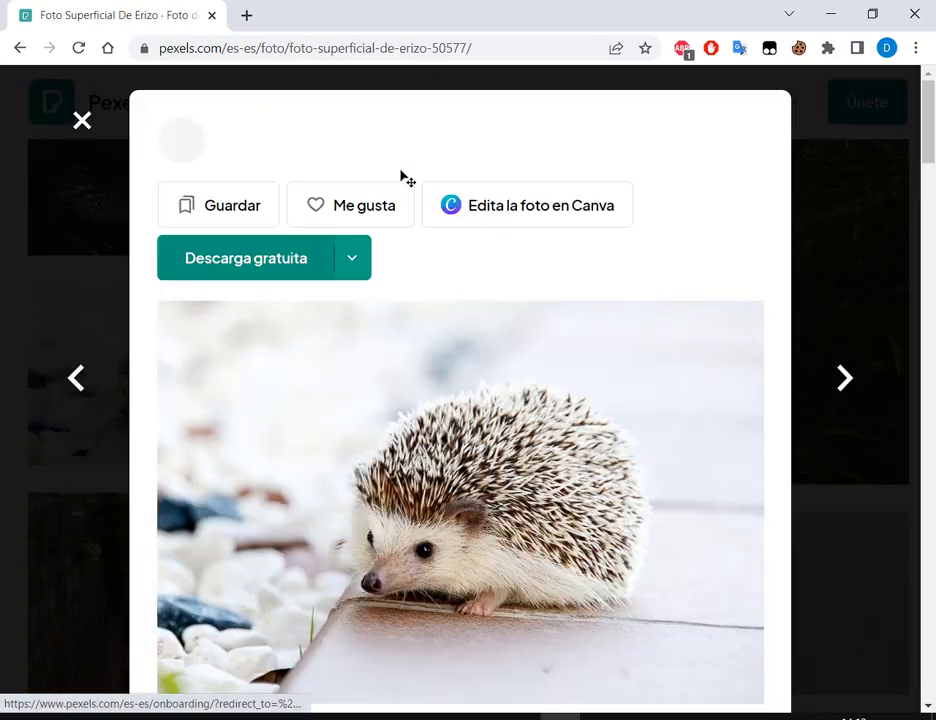
pyautogui.click(101, 282)
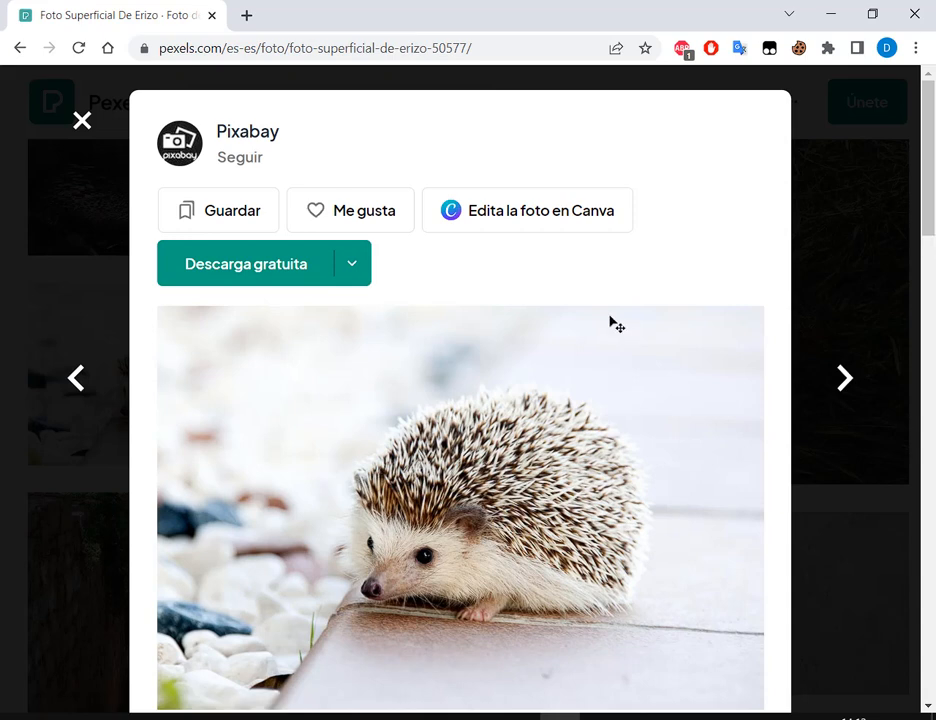
# Download the hedgehog photo in the Grande size, 1920×1275, and dismiss the donation pop-up.
pyautogui.click(352, 263)
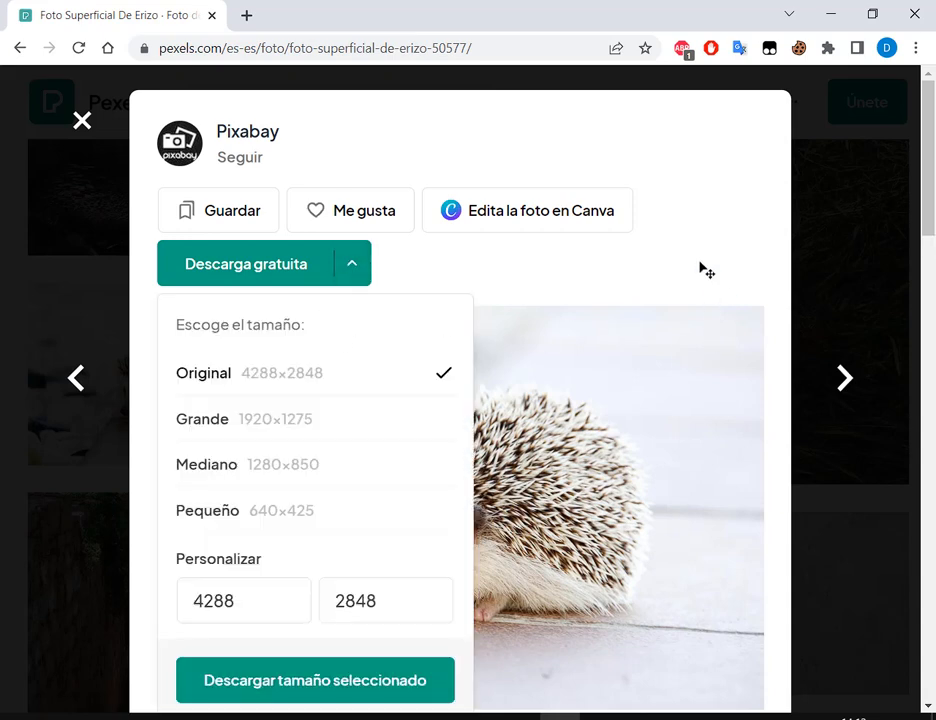
pyautogui.click(568, 397)
pyautogui.scroll(-2, 466, 268)
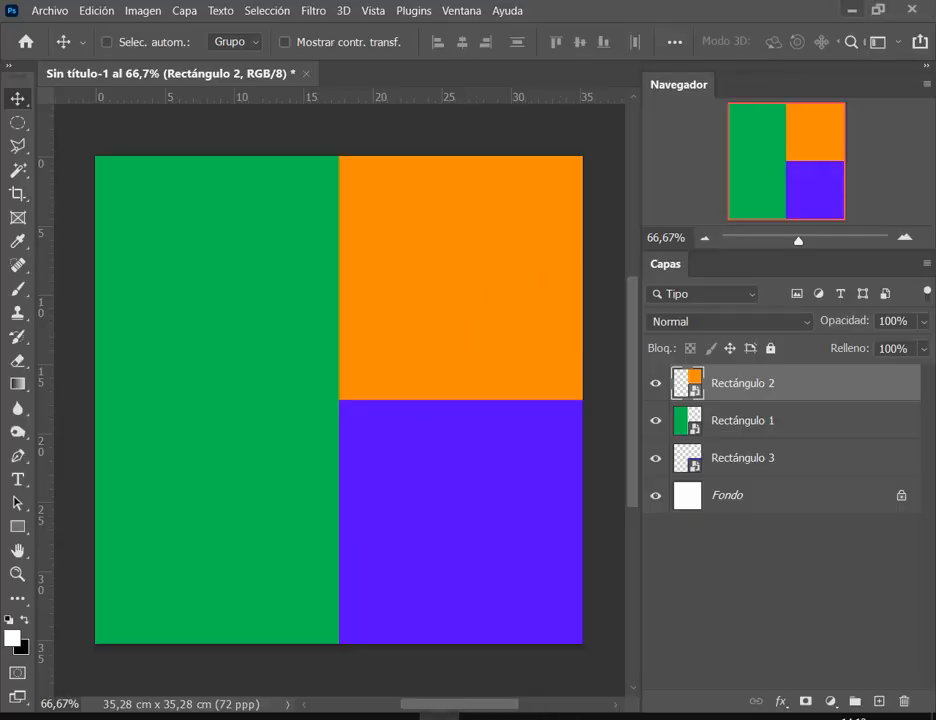
pyautogui.click(850, 10)
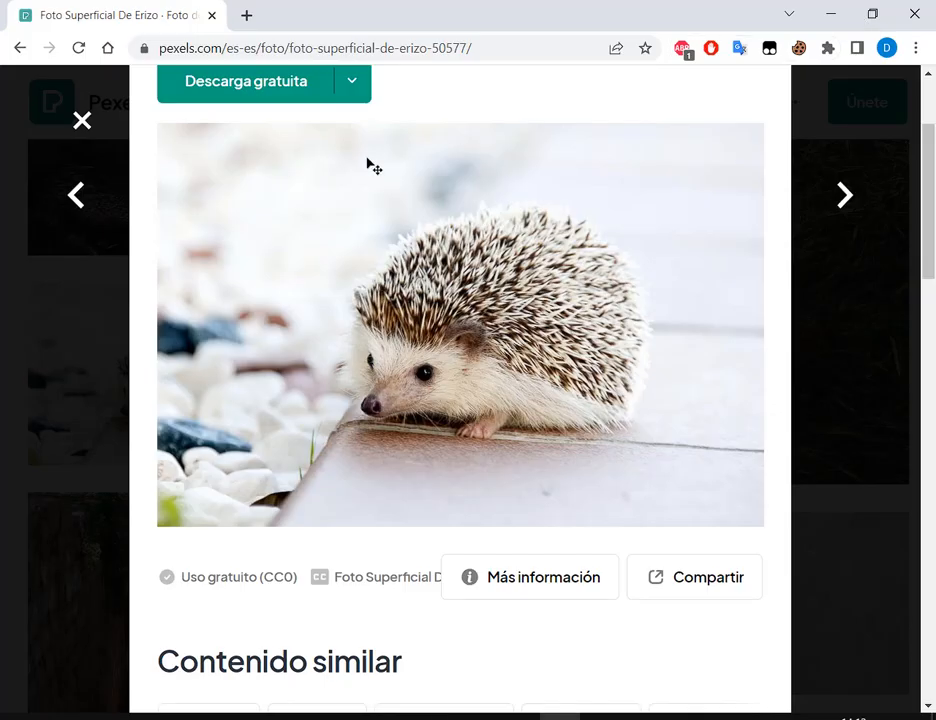
pyautogui.click(350, 82)
pyautogui.click(249, 238)
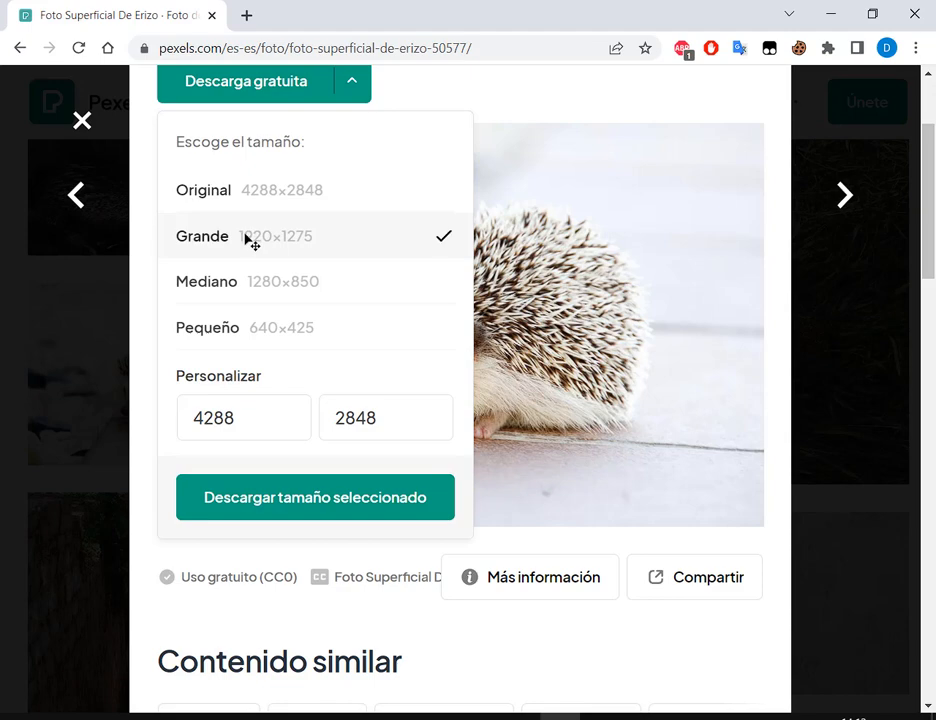
pyautogui.click(305, 512)
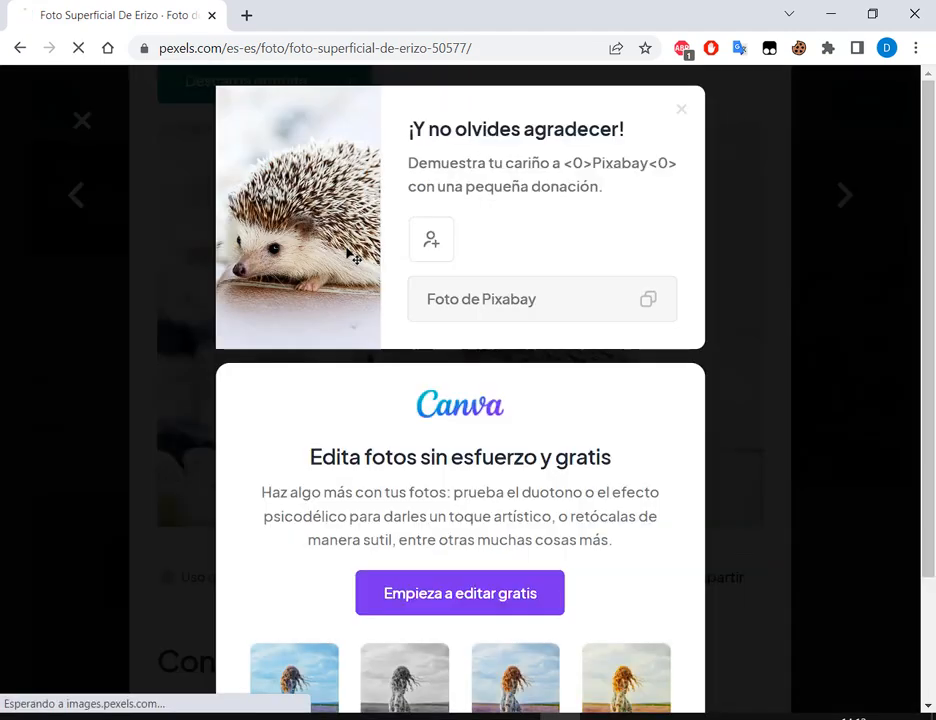
pyautogui.click(772, 300)
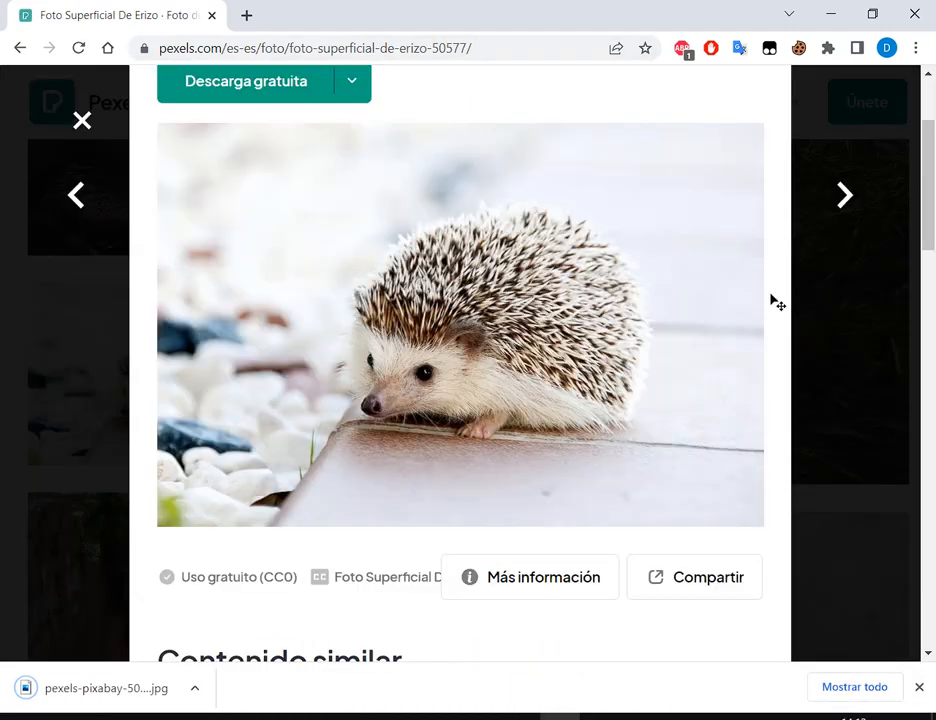
# Close the hedgehog photo, browse the other hedgehog results and search Pexels for "pandas" instead.
pyautogui.click(842, 328)
pyautogui.scroll(-5, 845, 320)
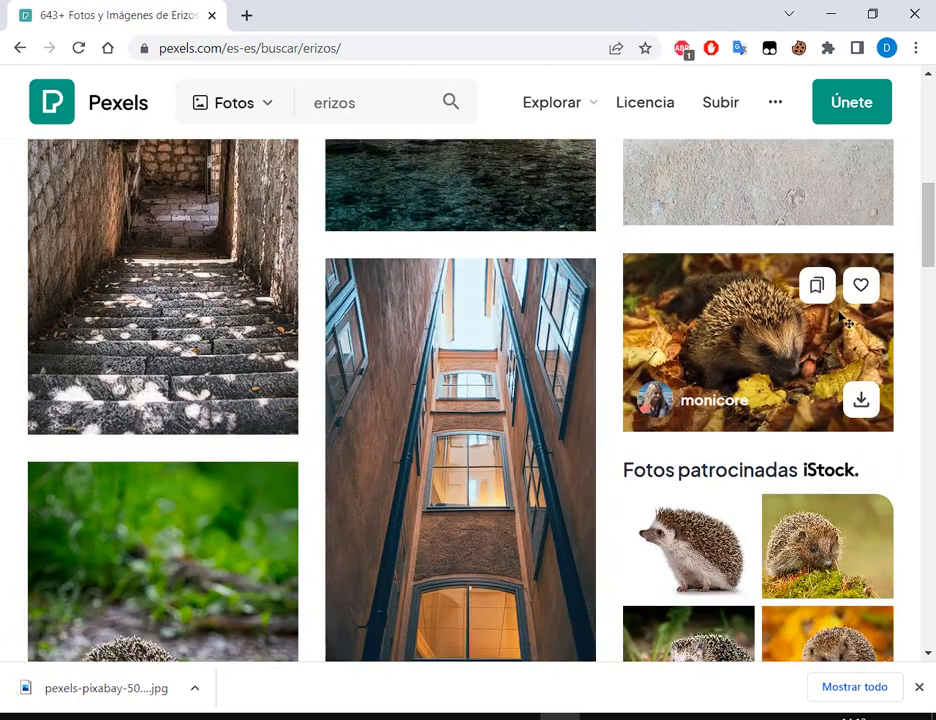
pyautogui.scroll(-5, 845, 318)
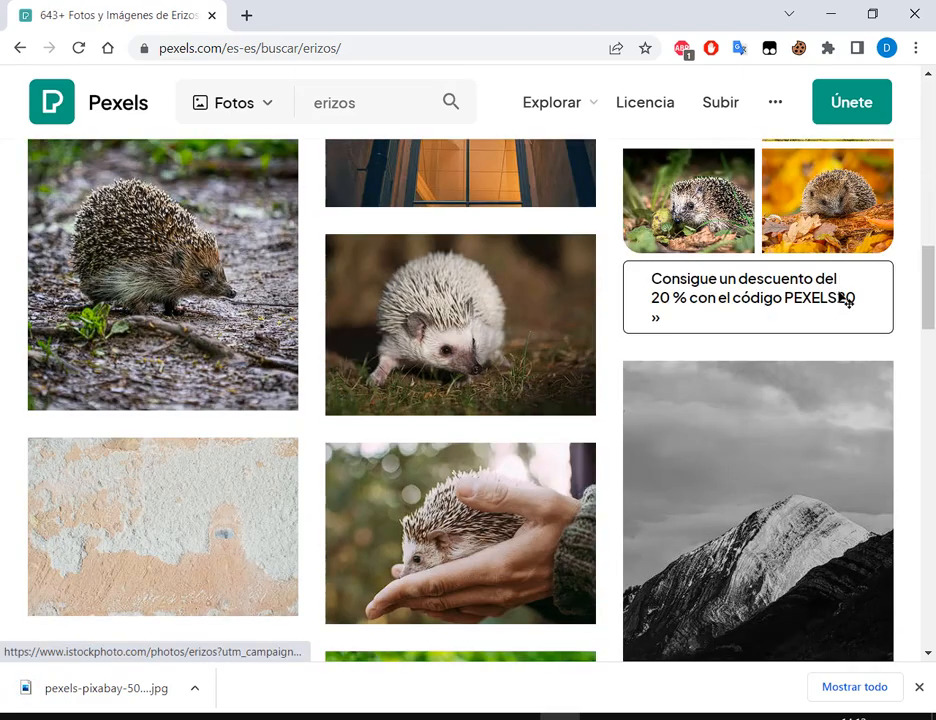
pyautogui.scroll(-5, 845, 300)
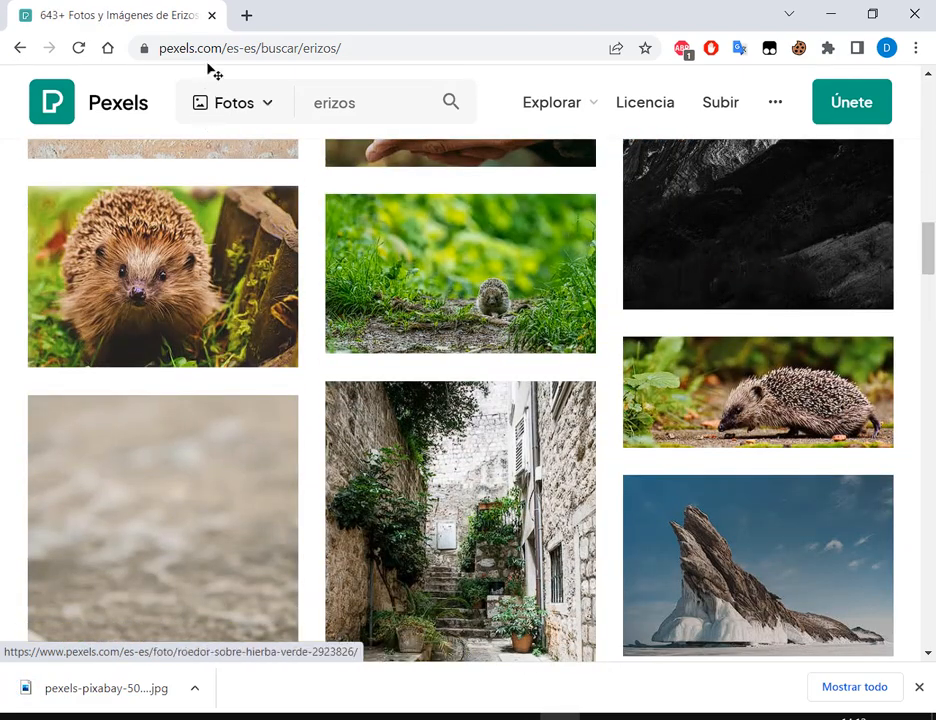
pyautogui.doubleClick(349, 106)
pyautogui.write('pandas')
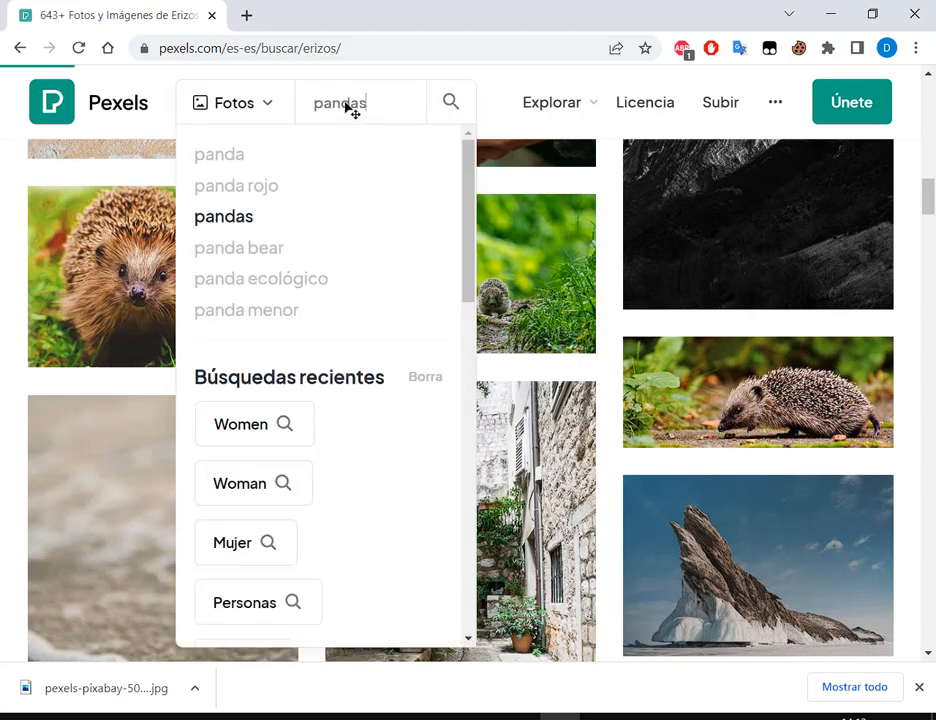
pyautogui.press('Return')
# Open the photo of the panda sitting in front of a grey wall and download it in the Grande size, 1920×2868.
pyautogui.scroll(-1, 553, 291)
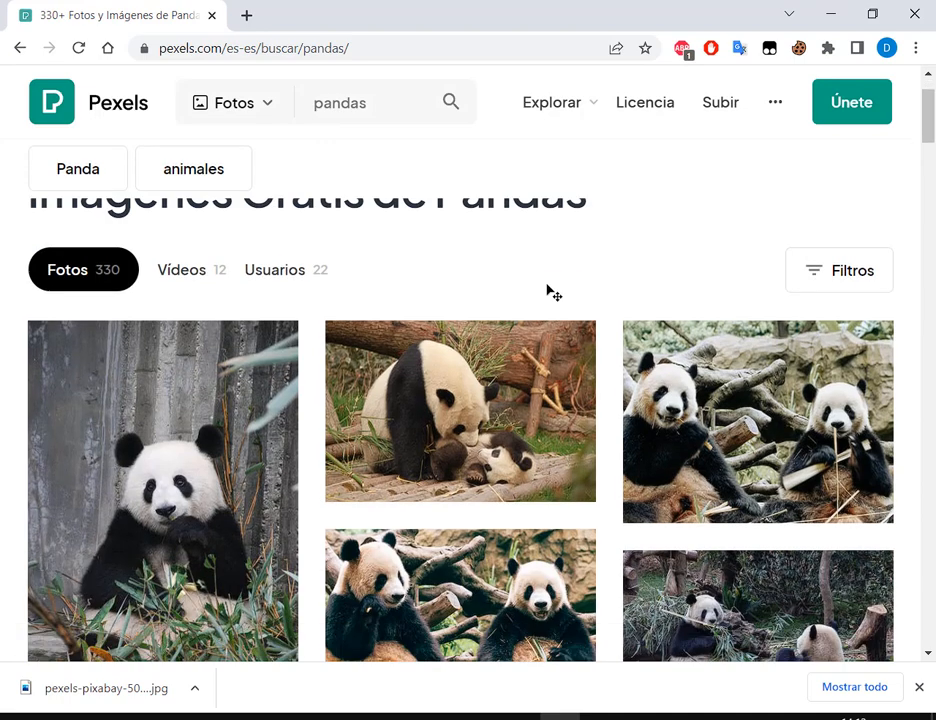
pyautogui.scroll(-2, 553, 291)
pyautogui.click(213, 300)
pyautogui.scroll(-3, 578, 328)
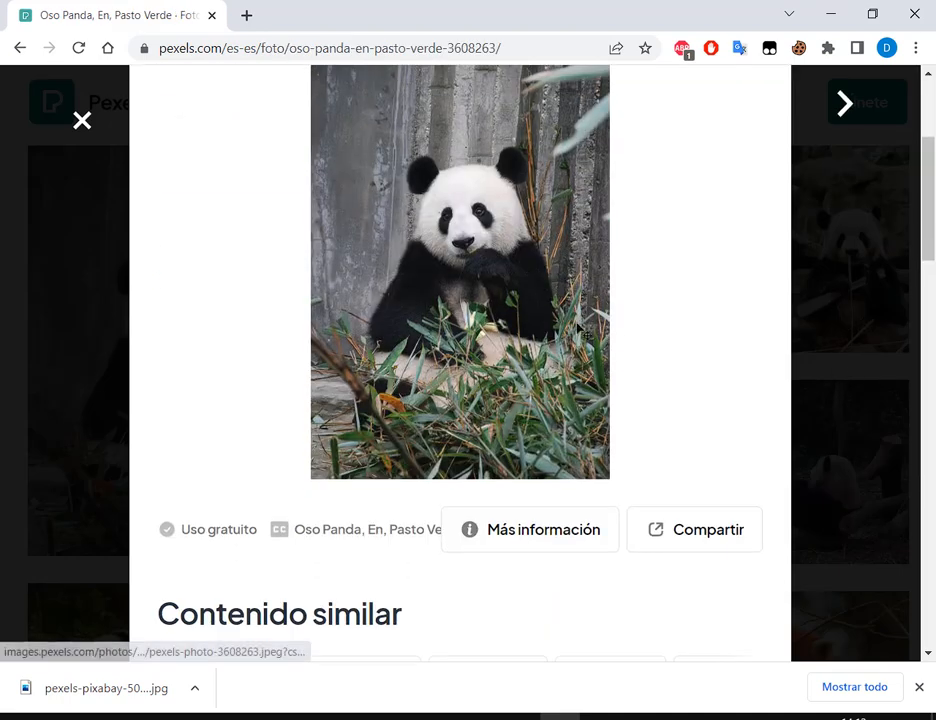
pyautogui.scroll(5, 368, 209)
pyautogui.click(355, 265)
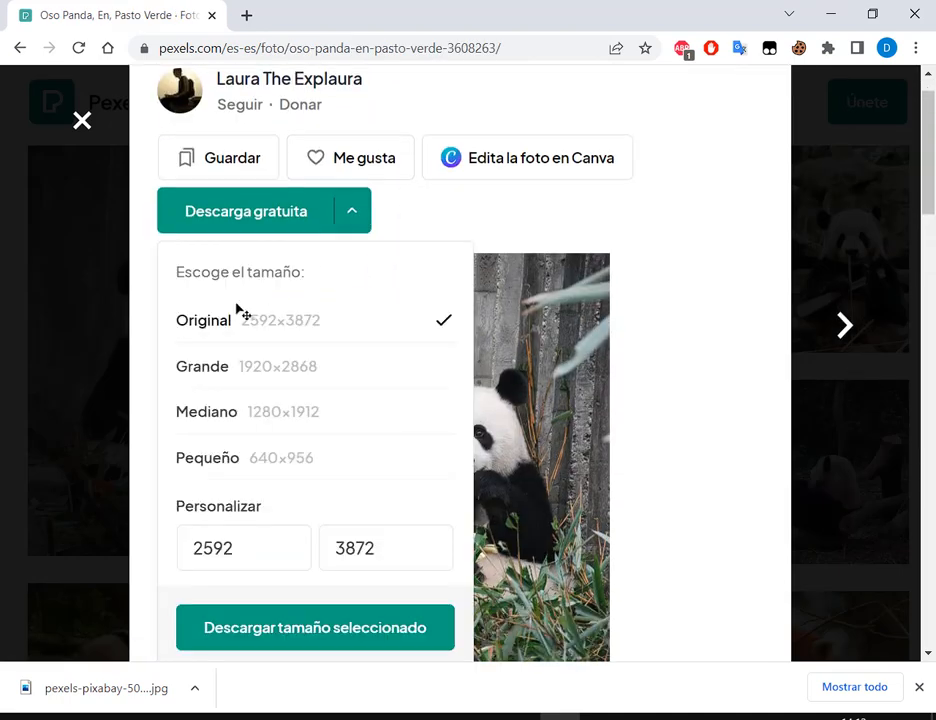
pyautogui.click(293, 368)
pyautogui.click(382, 626)
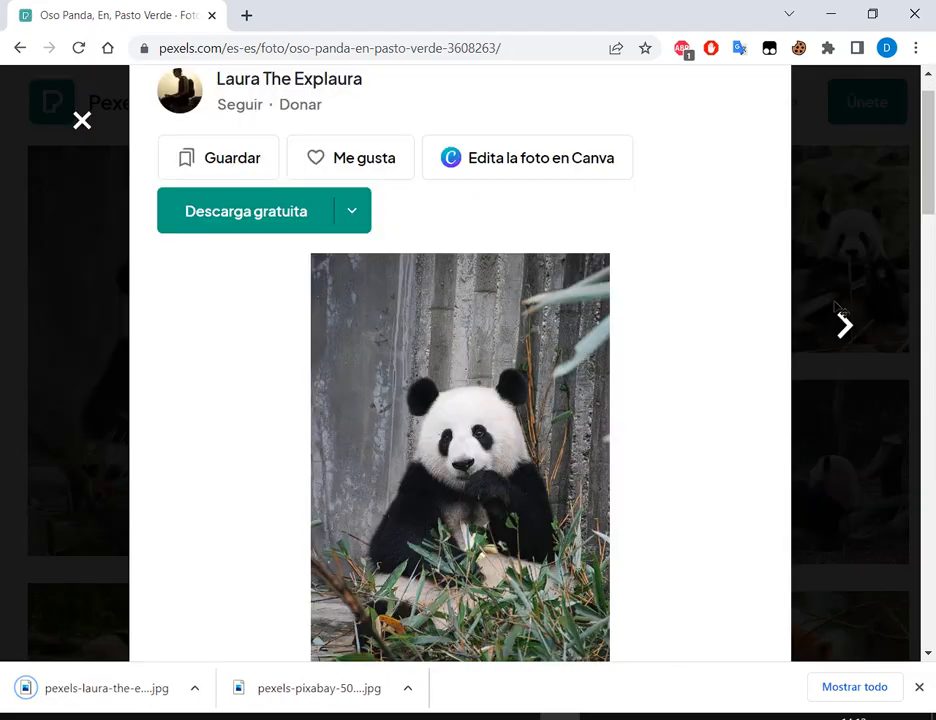
# Close the panda photo, open the one of the red panda sleeping on a branch and download it in the Grande size, 1920×1506.
pyautogui.click(857, 134)
pyautogui.scroll(-5, 740, 395)
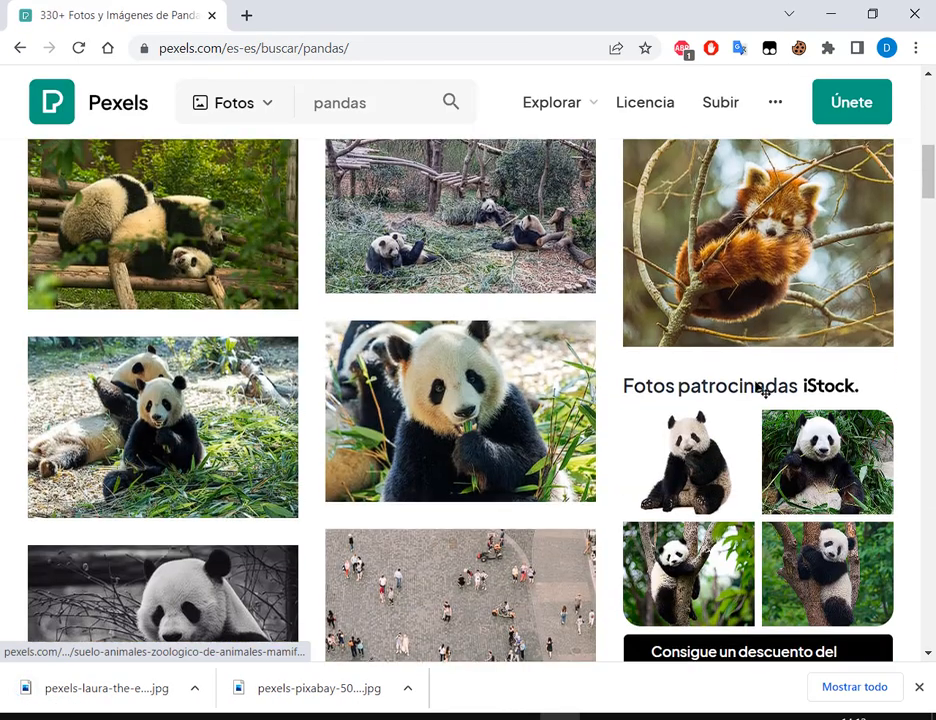
pyautogui.click(790, 310)
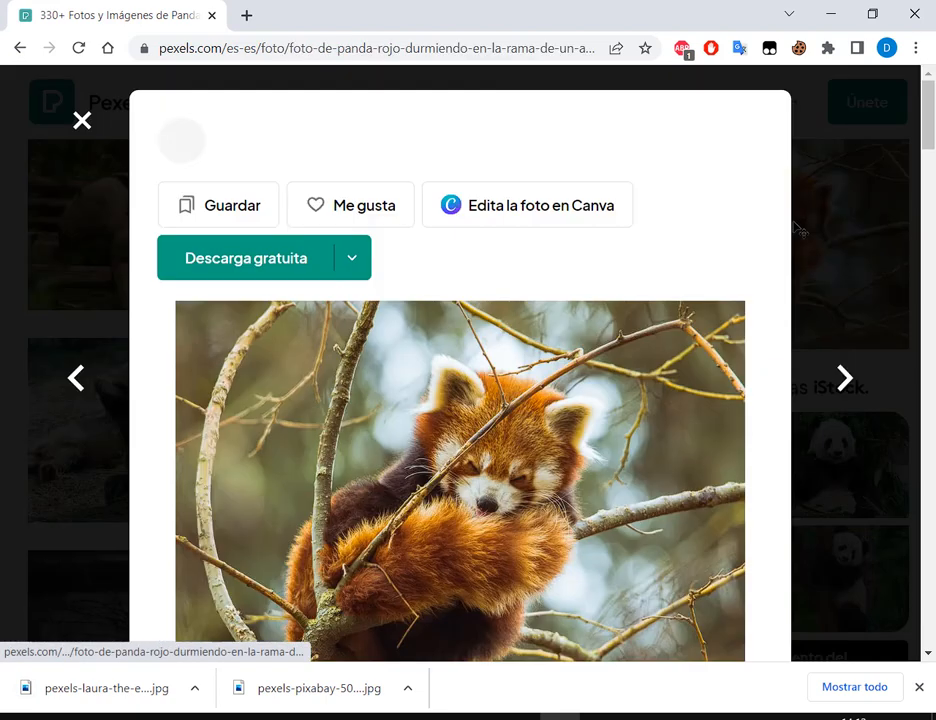
pyautogui.click(349, 265)
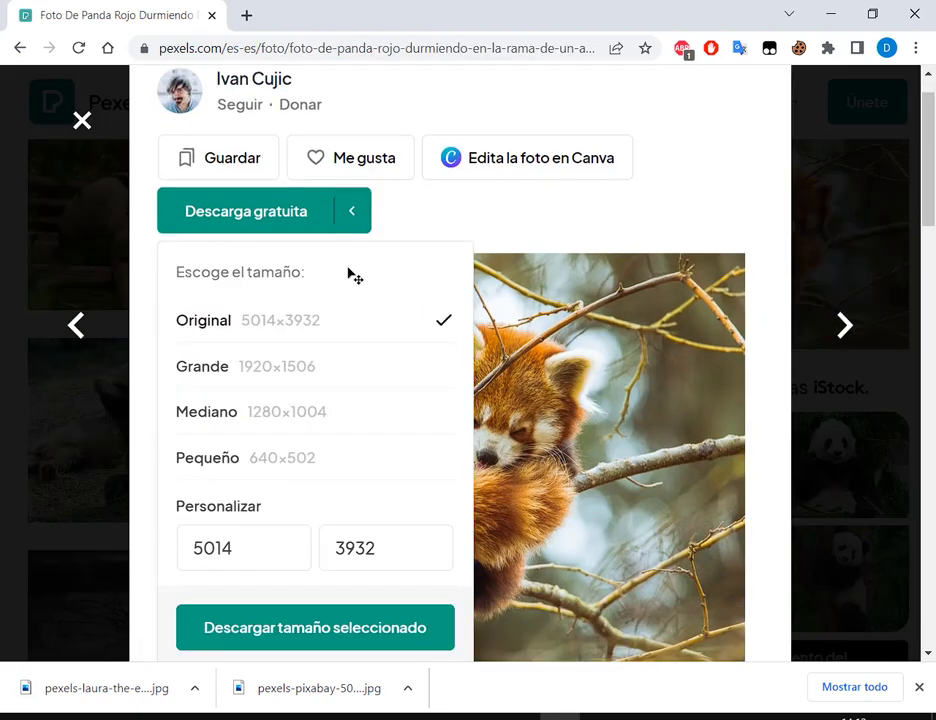
pyautogui.click(257, 374)
pyautogui.click(345, 637)
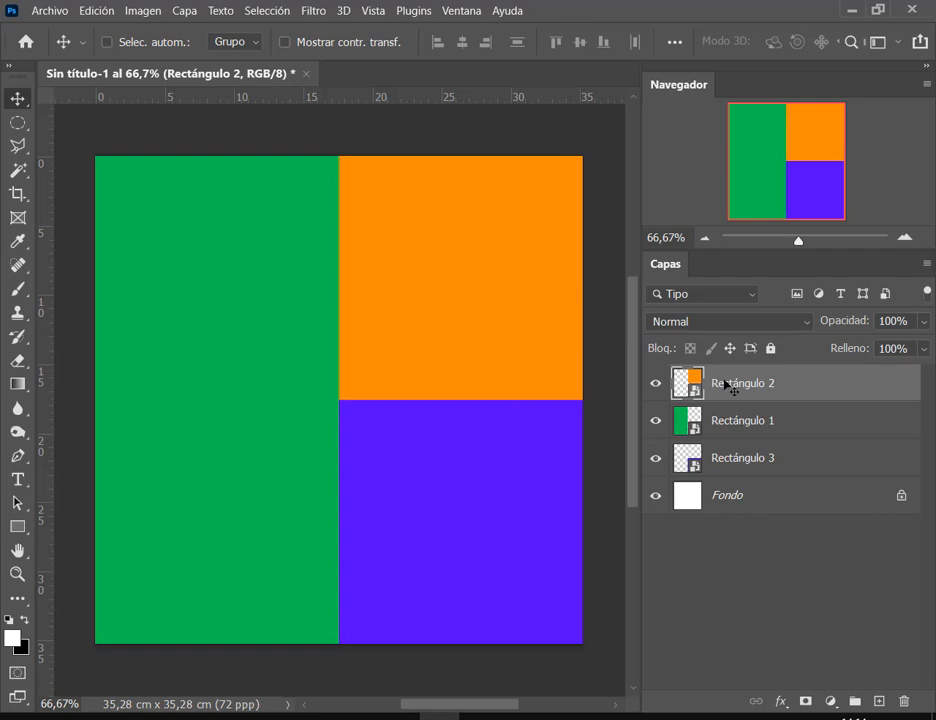
# Switch to Photoshop and open the contents of the Rectángulo 2 smart object, comparing them with the main document.
pyautogui.press('ctrl')
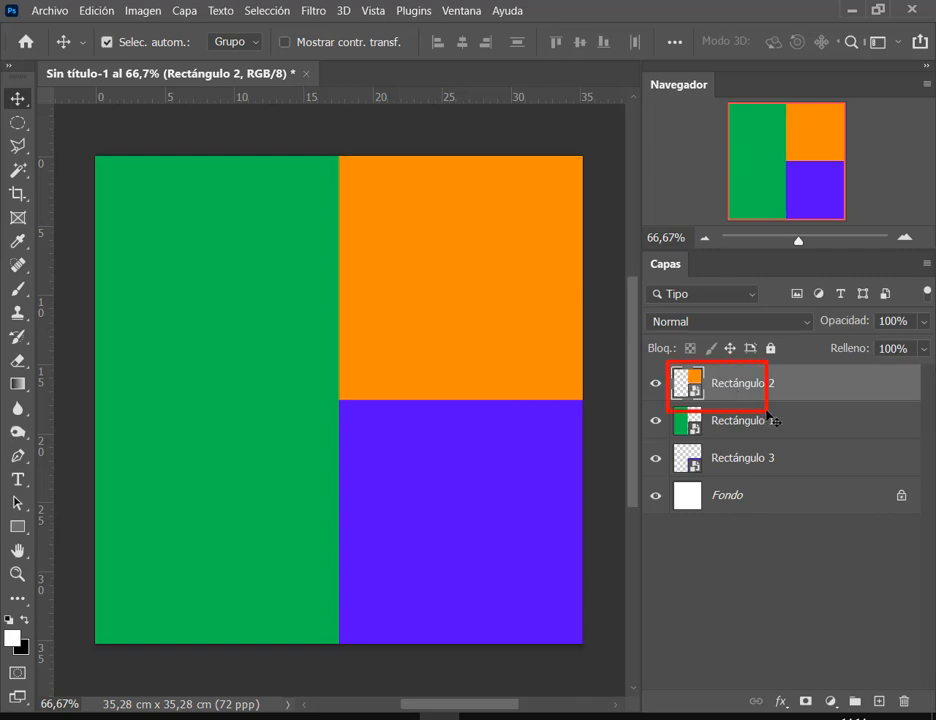
pyautogui.doubleClick(690, 383)
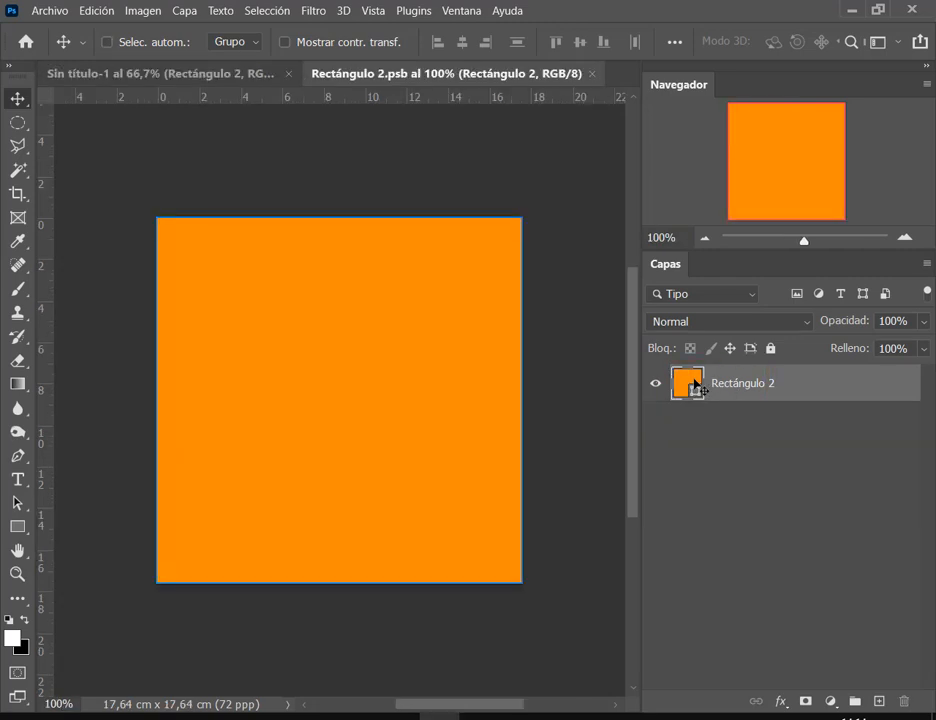
pyautogui.press('ctrl')
pyautogui.click(160, 73)
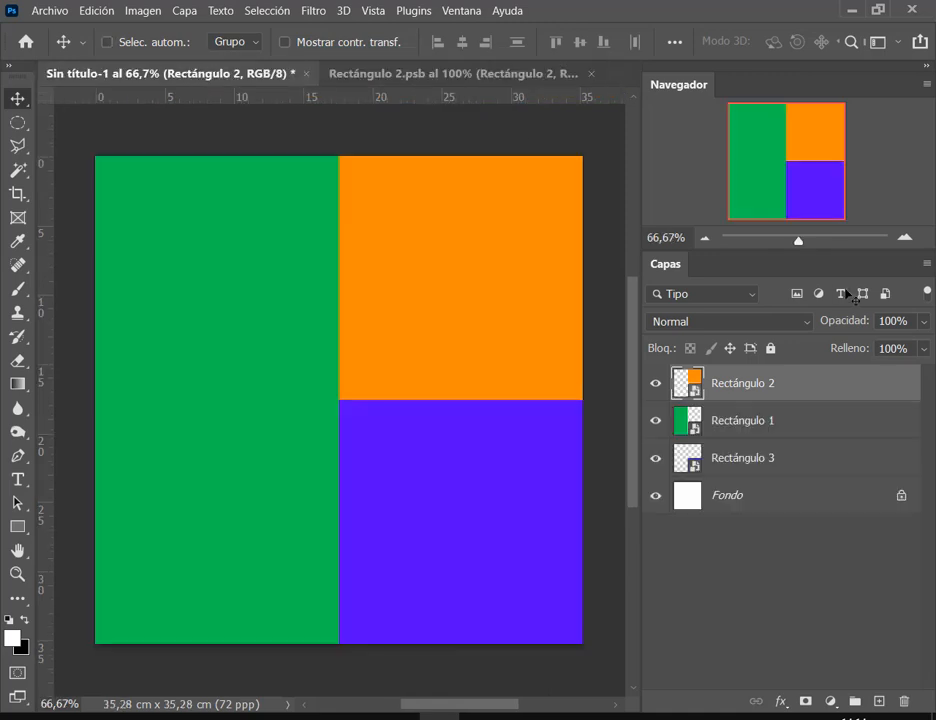
pyautogui.moveTo(703, 369)
pyautogui.mouseDown()
pyautogui.moveTo(816, 401)
pyautogui.moveTo(783, 400)
pyautogui.mouseUp()
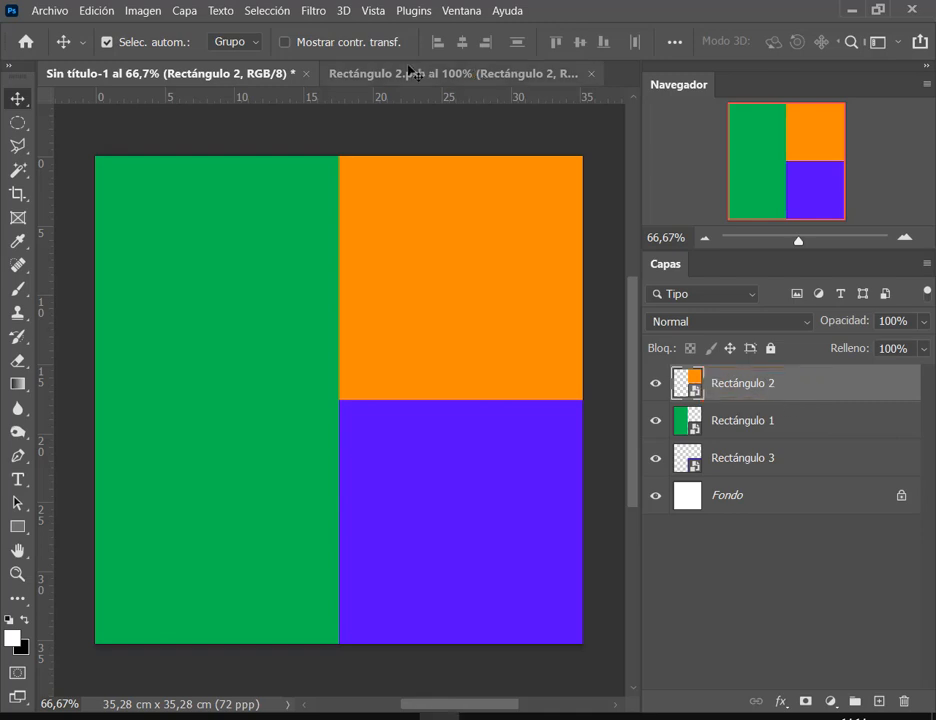
pyautogui.click(440, 75)
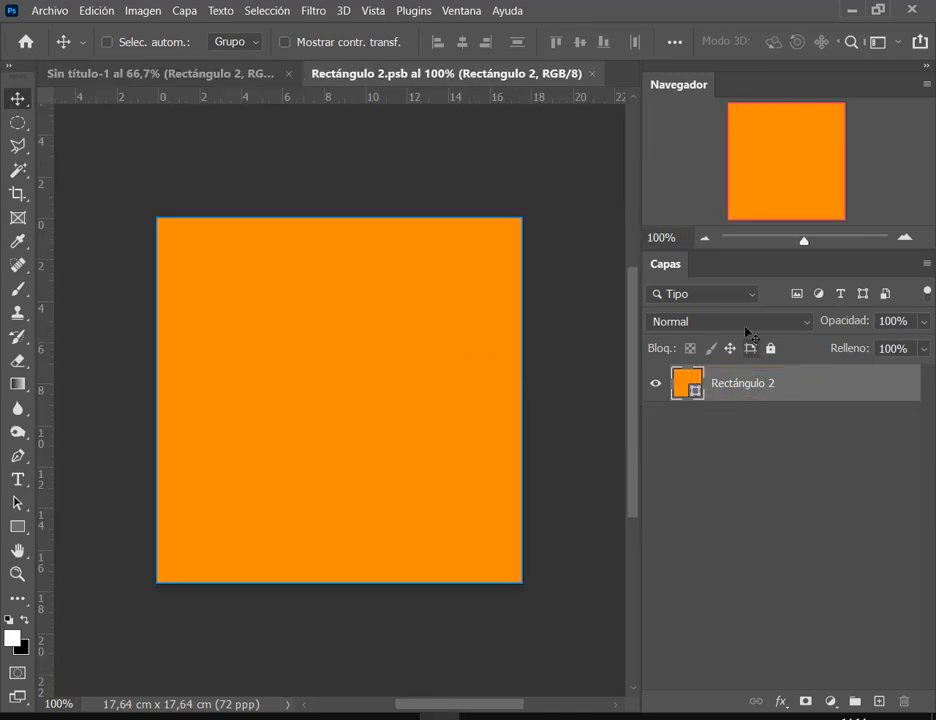
# Place the hedgehog photo pexels-pixabay-50577.jpg from the Descargas folder as a linked element in Rectángulo 2.psb.
pyautogui.click(49, 11)
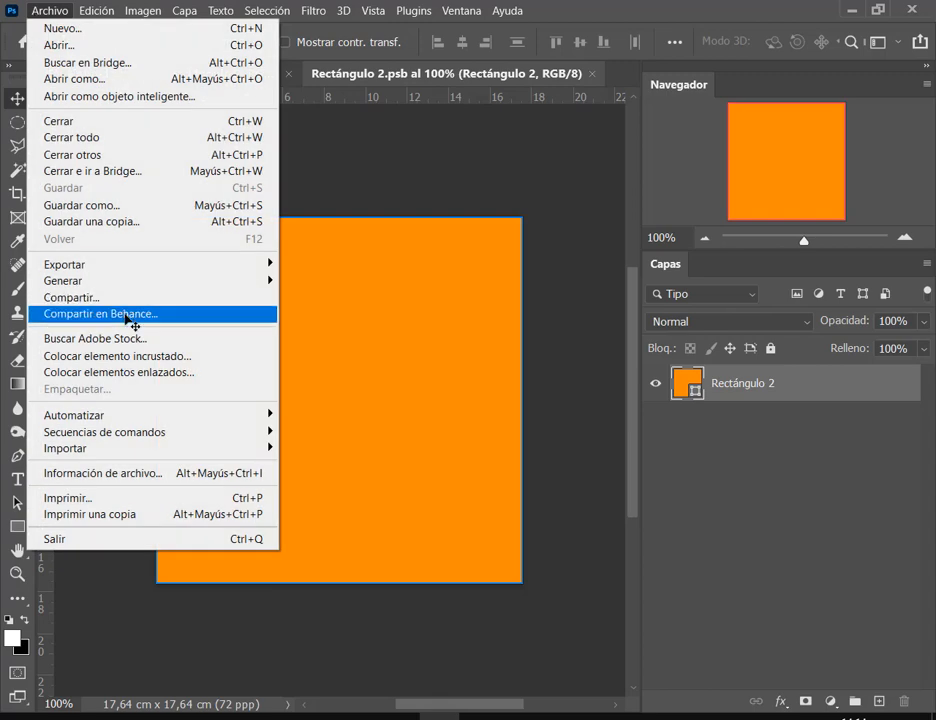
pyautogui.click(150, 373)
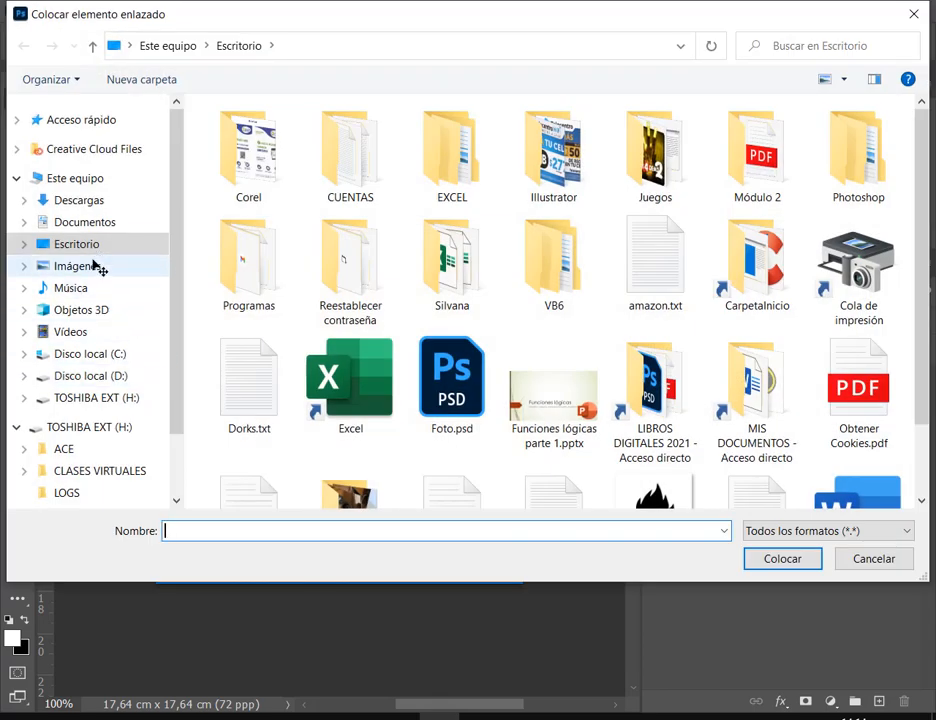
pyautogui.click(96, 266)
pyautogui.click(118, 199)
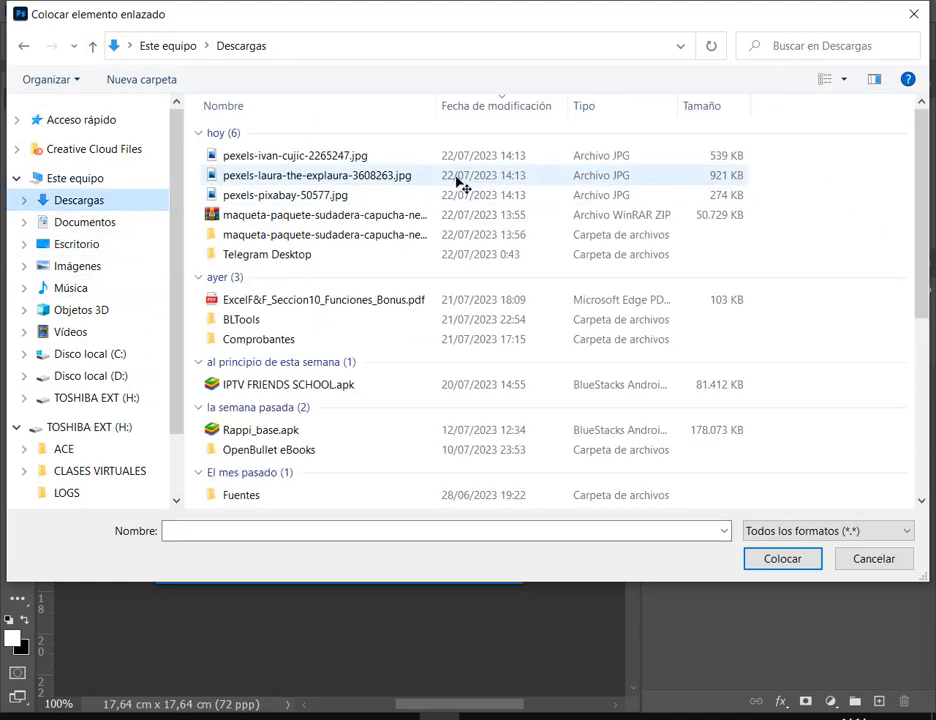
pyautogui.click(833, 75)
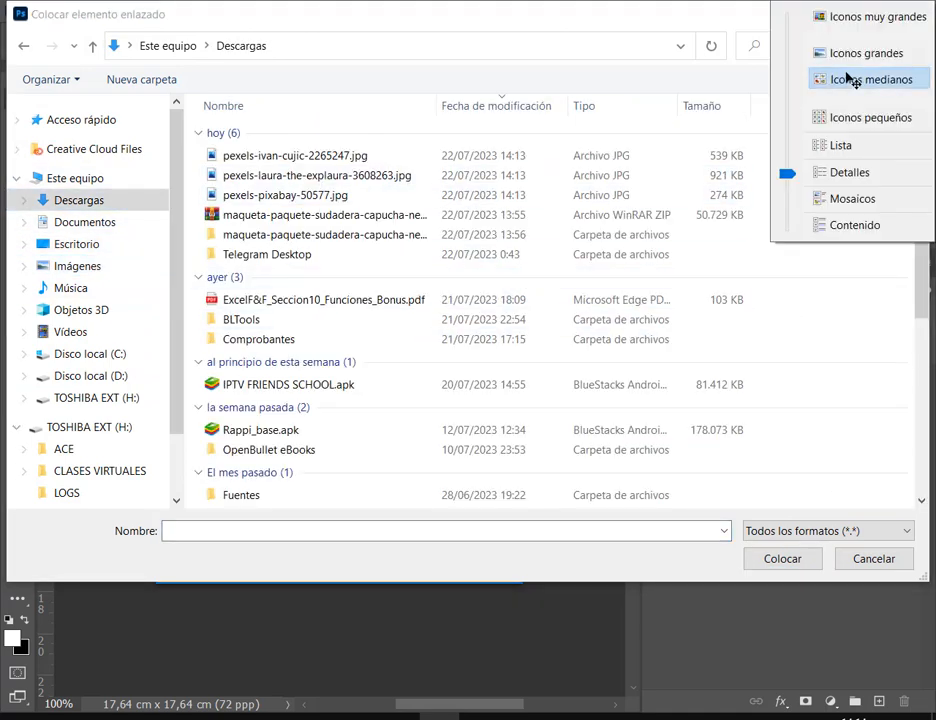
pyautogui.click(843, 80)
pyautogui.doubleClick(389, 161)
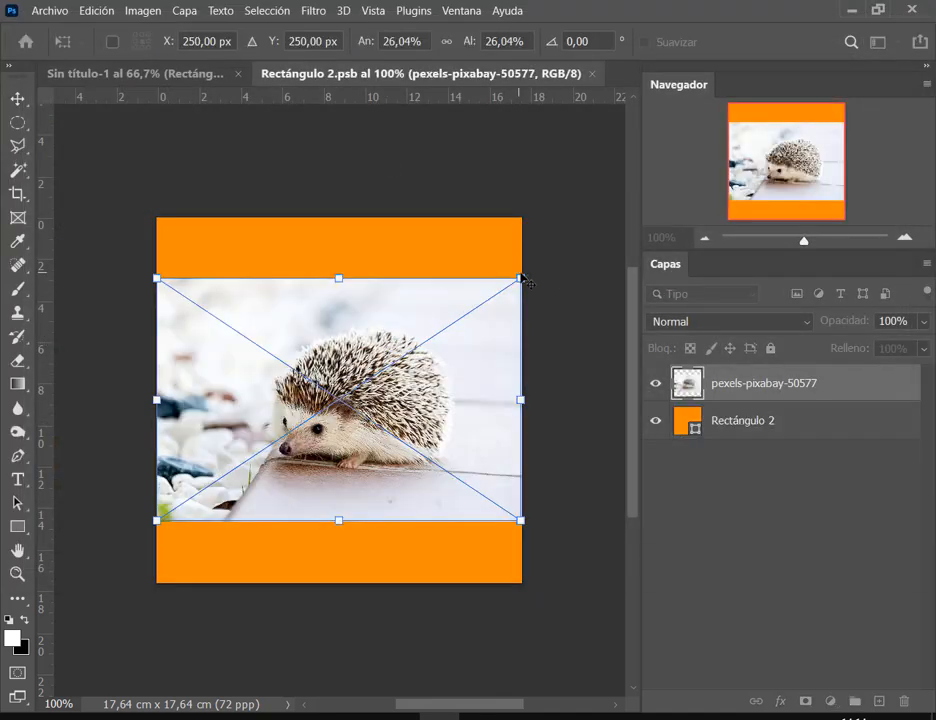
pyautogui.moveTo(520, 279); pyautogui.dragTo(417, 212)
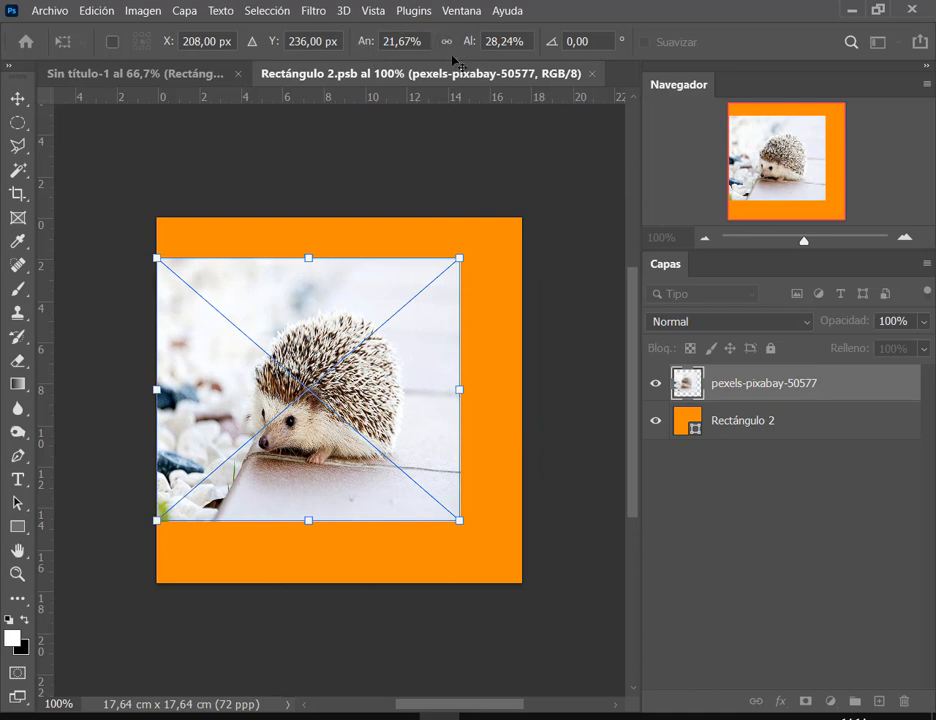
pyautogui.moveTo(461, 263); pyautogui.dragTo(368, 359)
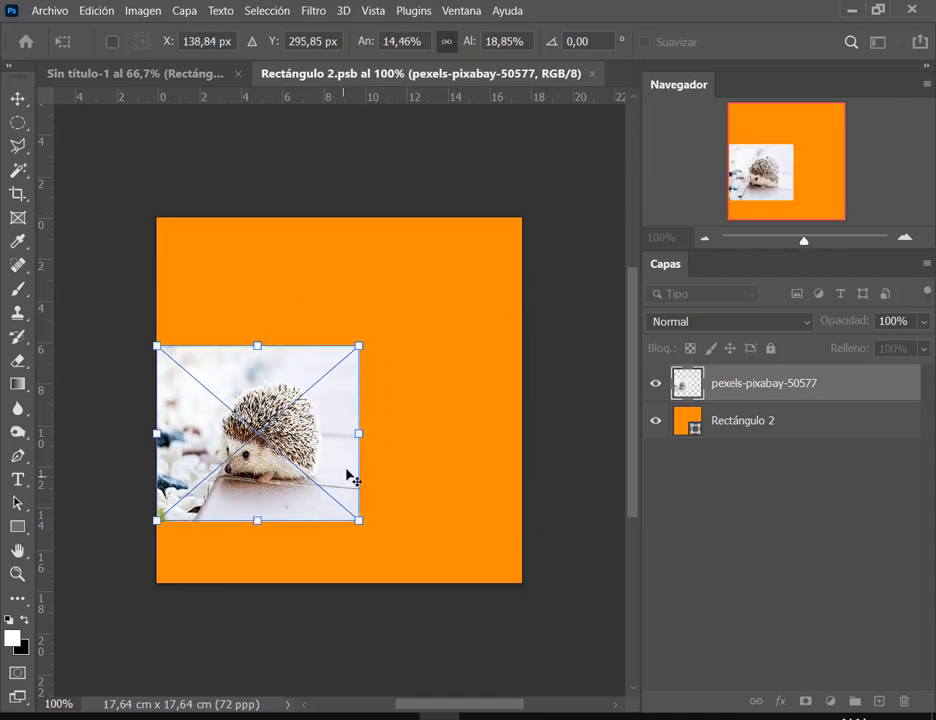
pyautogui.press('Escape')
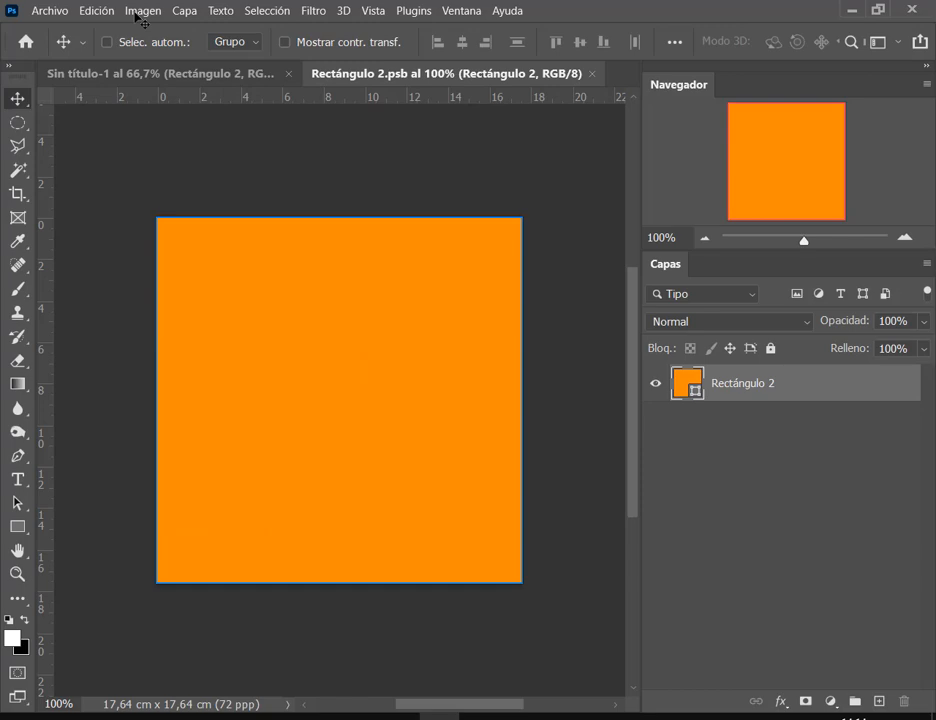
# Place pexels-pixabay-50577.jpg as a linked element in Rectángulo 2.psb, scale it proportionally to about 41% and shift it so the hedgehog fills the square.
pyautogui.click(52, 10)
pyautogui.click(130, 376)
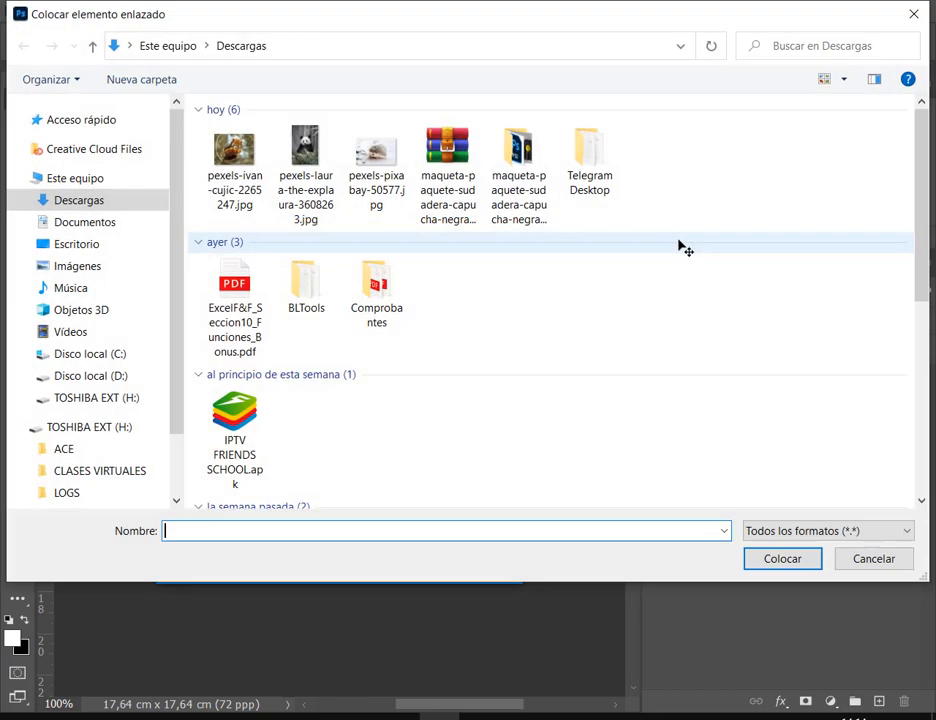
pyautogui.doubleClick(376, 158)
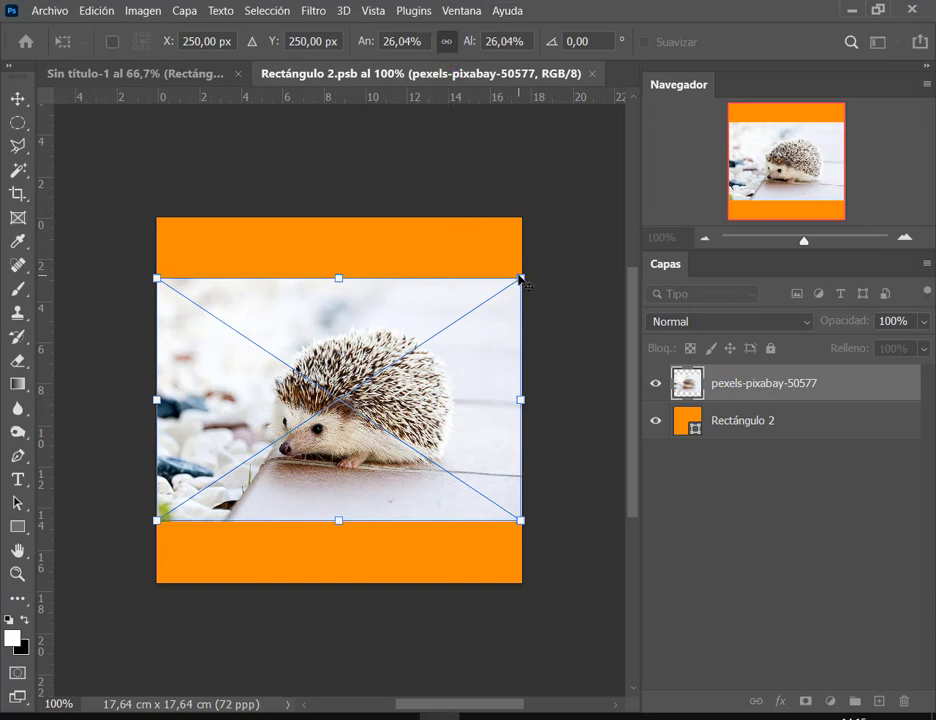
pyautogui.moveTo(520, 278); pyautogui.dragTo(623, 210)
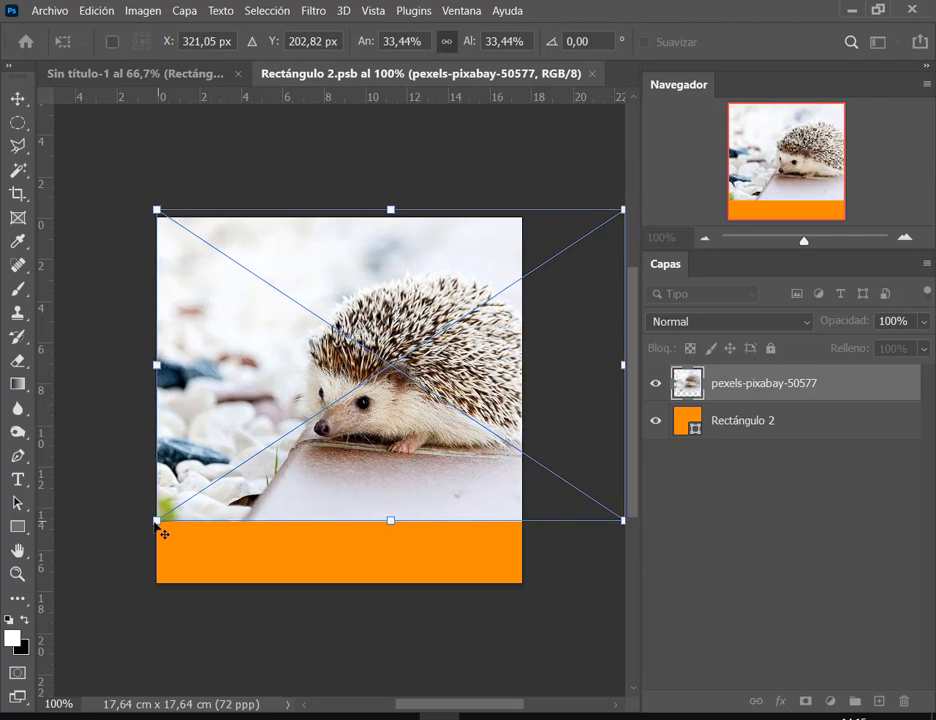
pyautogui.moveTo(156, 522); pyautogui.dragTo(54, 591)
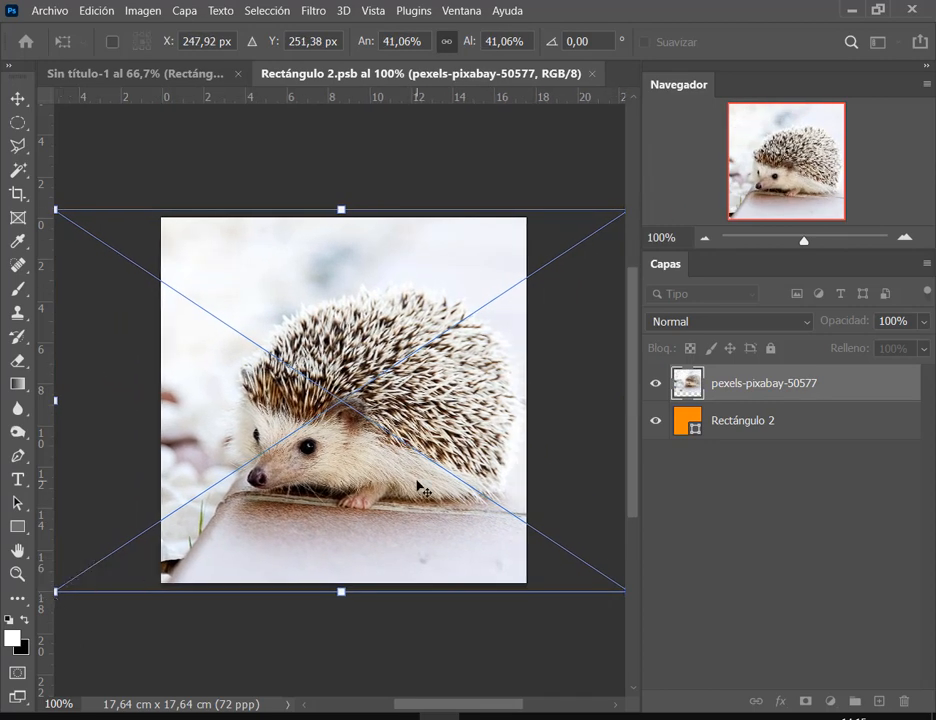
pyautogui.moveTo(420, 490); pyautogui.dragTo(399, 490)
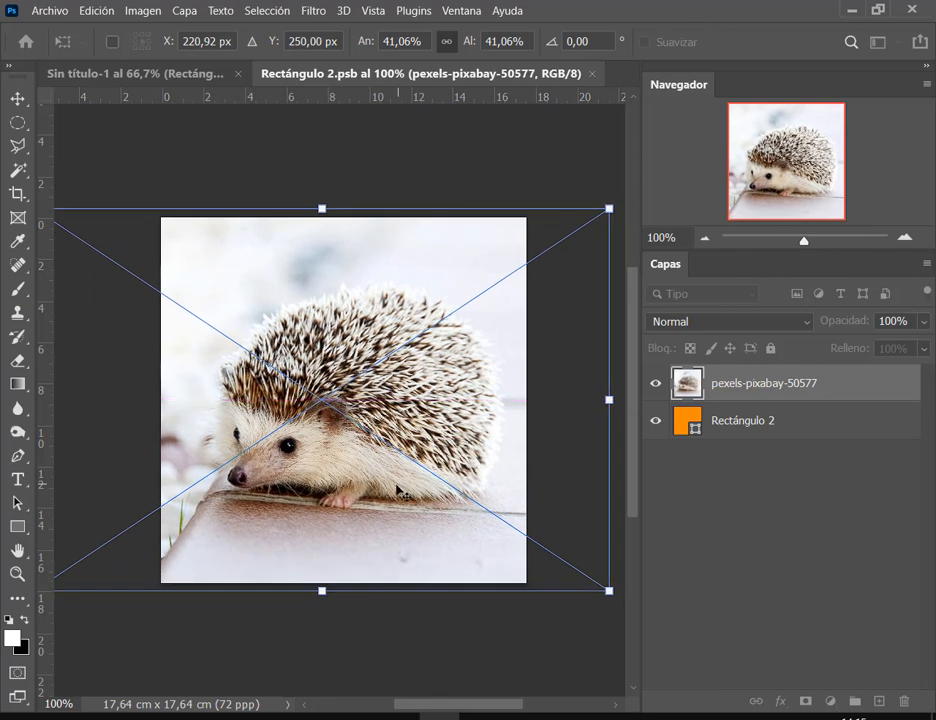
pyautogui.press('Return')
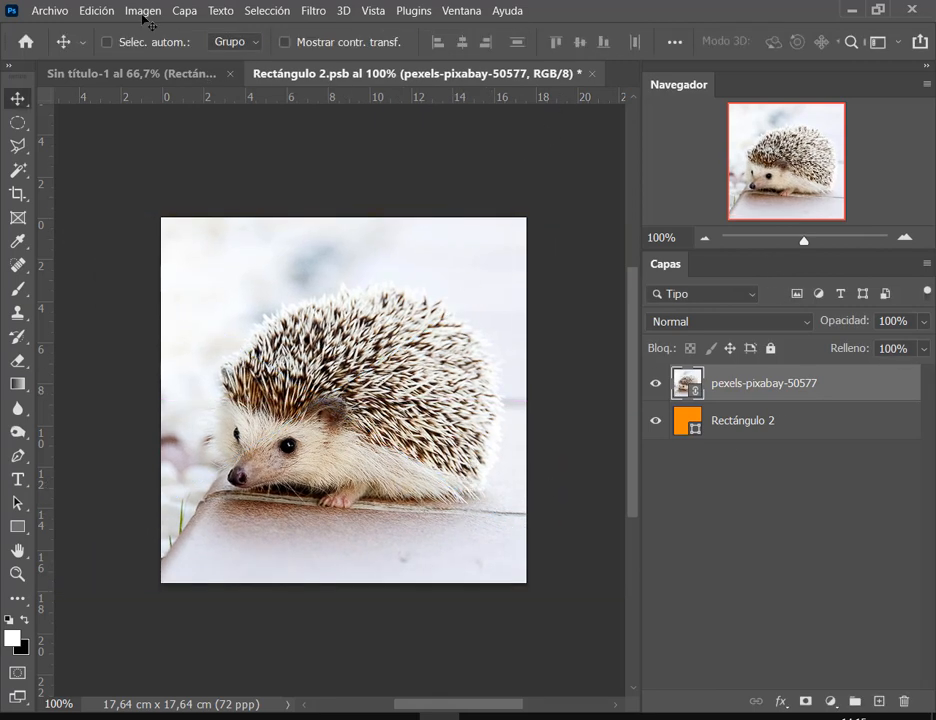
# Save and close Rectángulo 2.psb to update the hedgehog area of the collage.
pyautogui.click(56, 11)
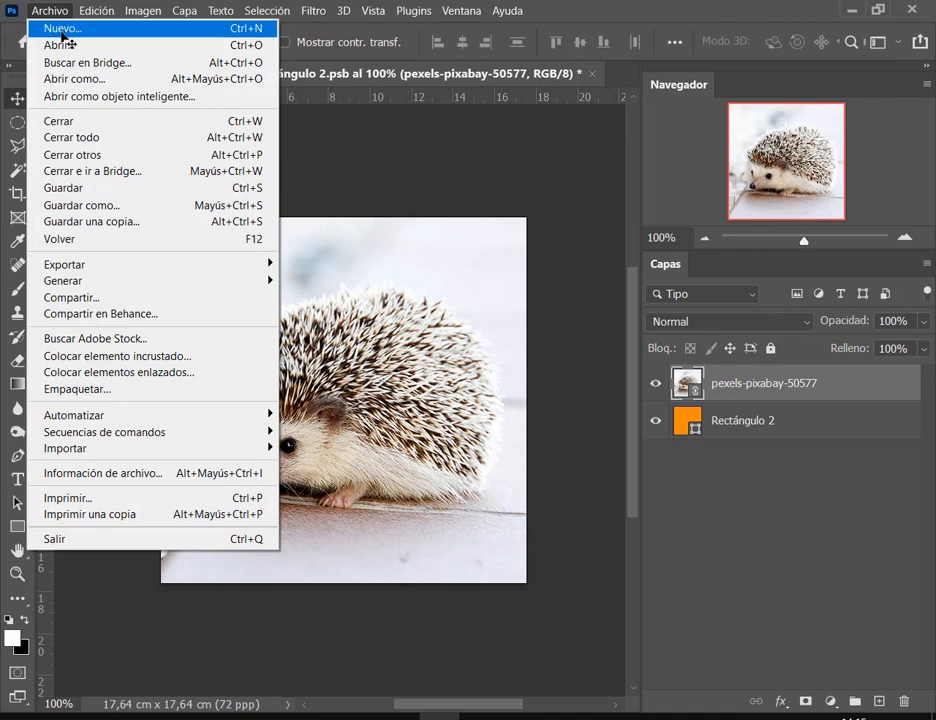
pyautogui.click(62, 189)
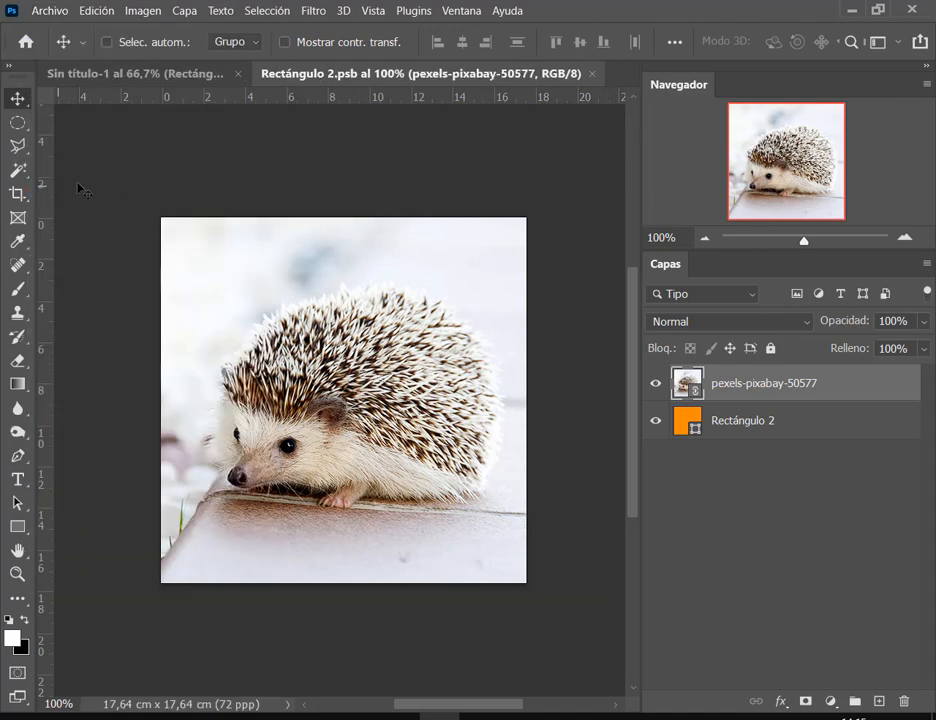
pyautogui.click(593, 75)
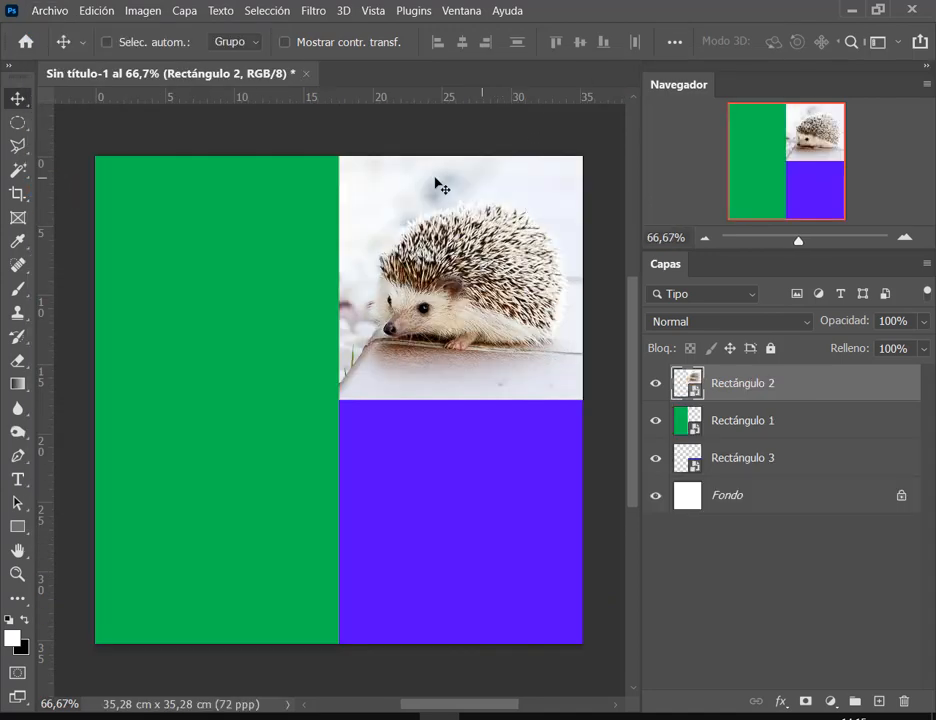
# Open the contents of the Rectángulo 3 smart object and place the red panda photo from the Descargas folder as a linked element.
pyautogui.click(710, 462)
pyautogui.doubleClick(699, 466)
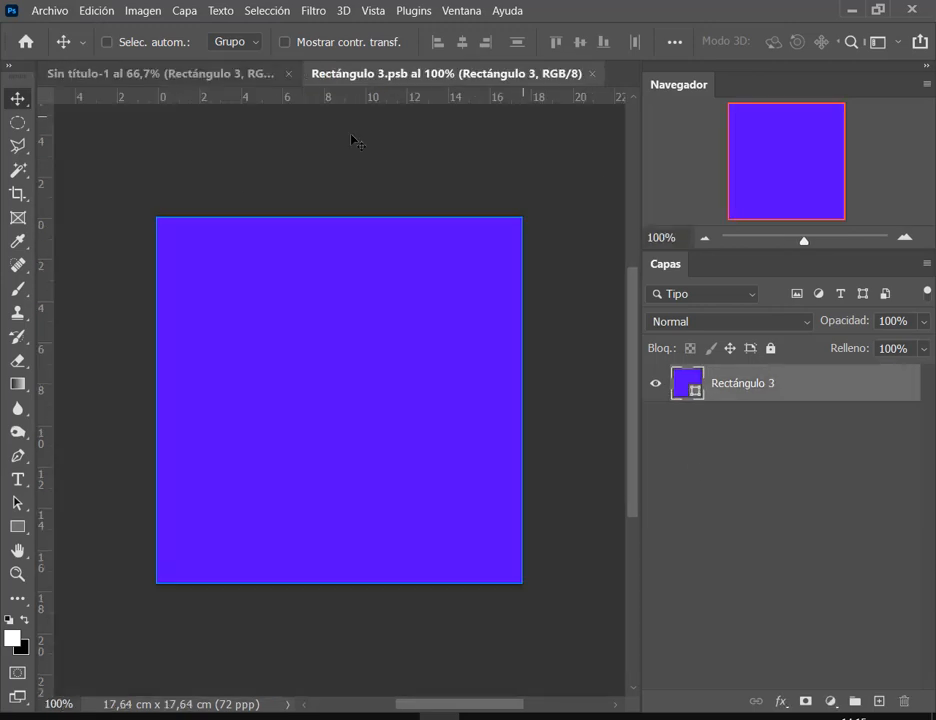
pyautogui.click(60, 13)
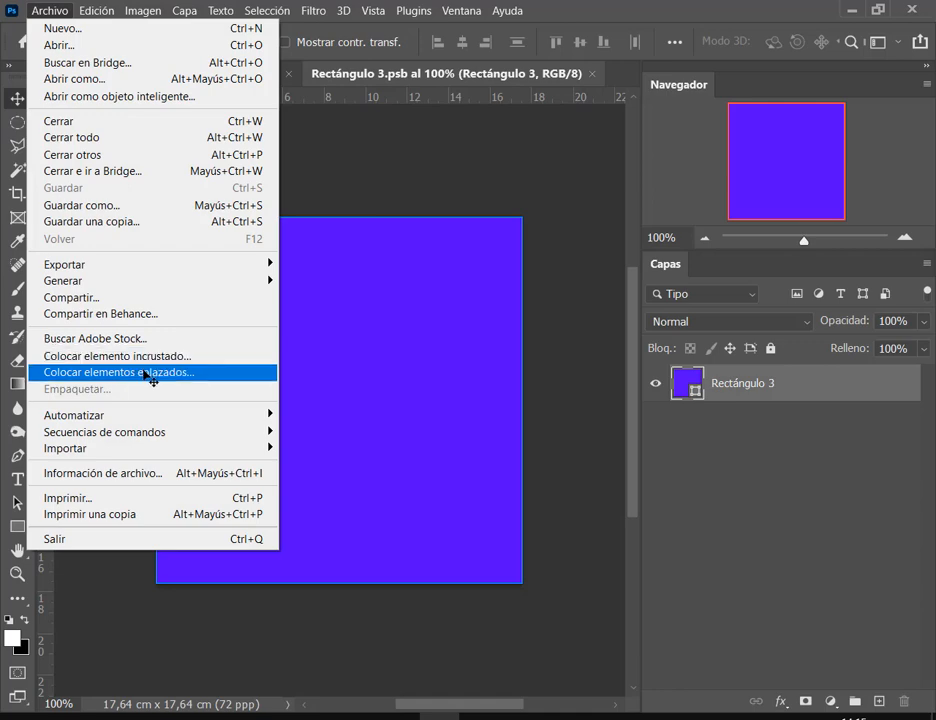
pyautogui.click(147, 377)
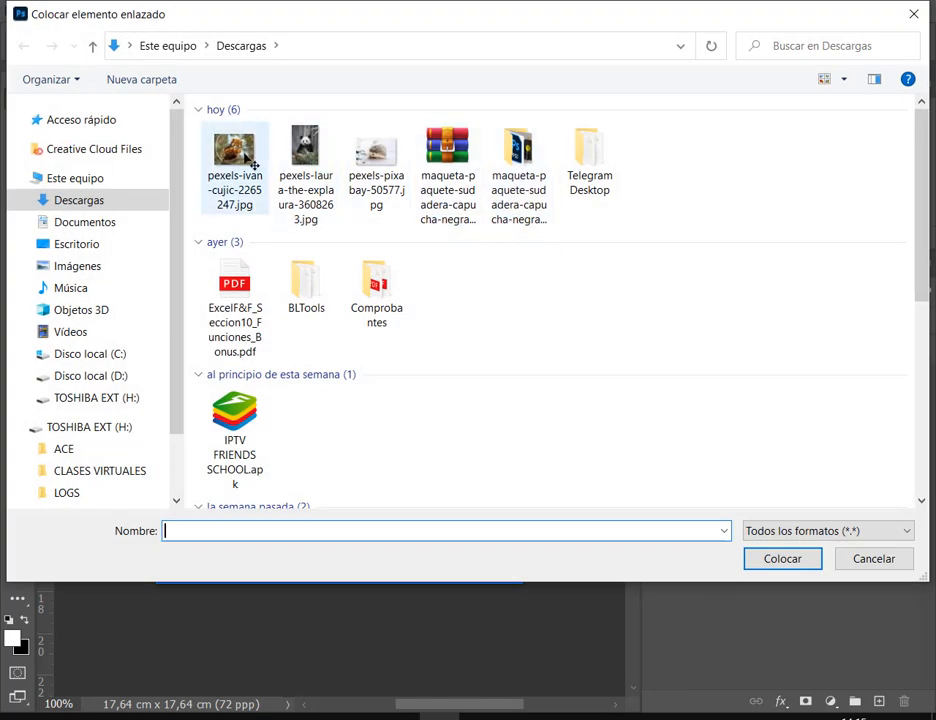
pyautogui.doubleClick(246, 156)
# Enlarge the red panda photo proportionally beyond the blue square's edges, shift it slightly to frame the animal and commit the placement.
pyautogui.moveTo(517, 262); pyautogui.dragTo(579, 209)
pyautogui.moveTo(157, 543); pyautogui.dragTo(86, 606)
pyautogui.moveTo(390, 509); pyautogui.dragTo(402, 513)
pyautogui.press('Return')
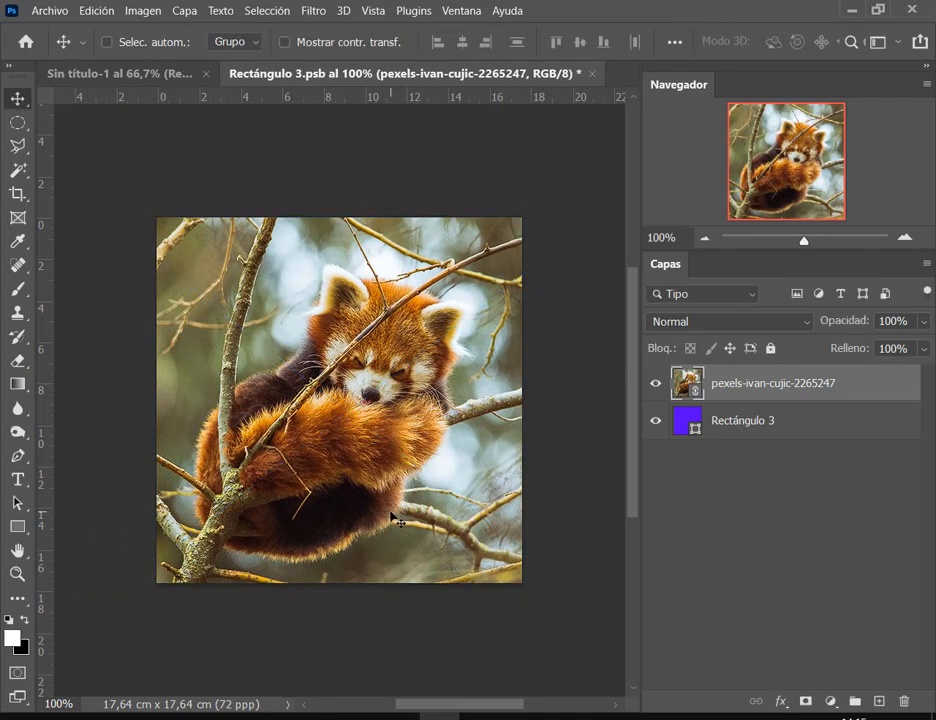
# Save and close Rectángulo 3.psb to update the red panda area of the collage.
pyautogui.click(52, 10)
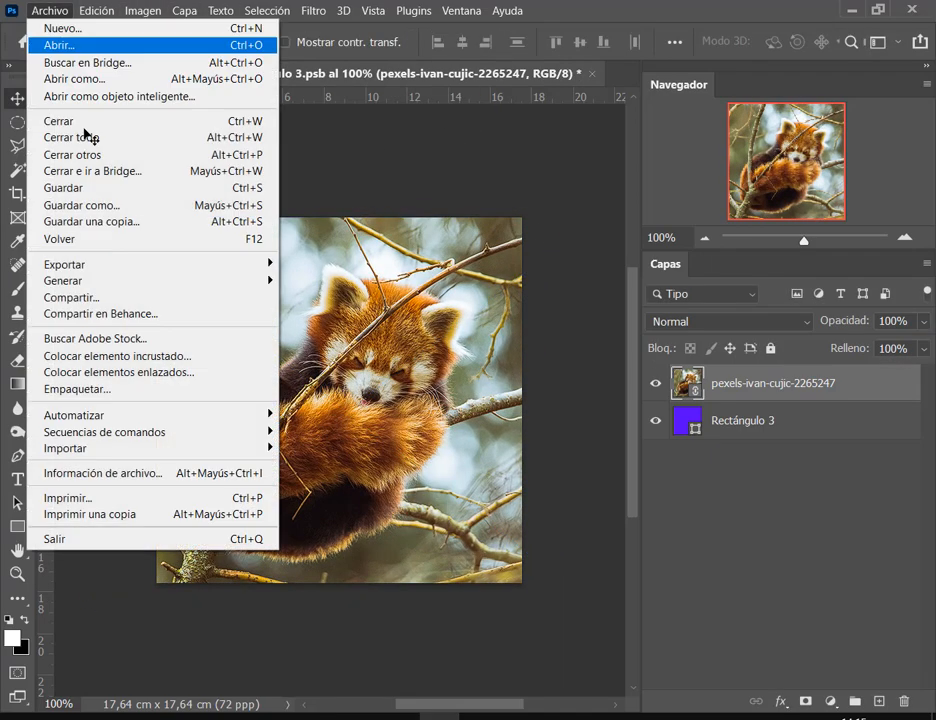
pyautogui.click(100, 188)
pyautogui.click(596, 75)
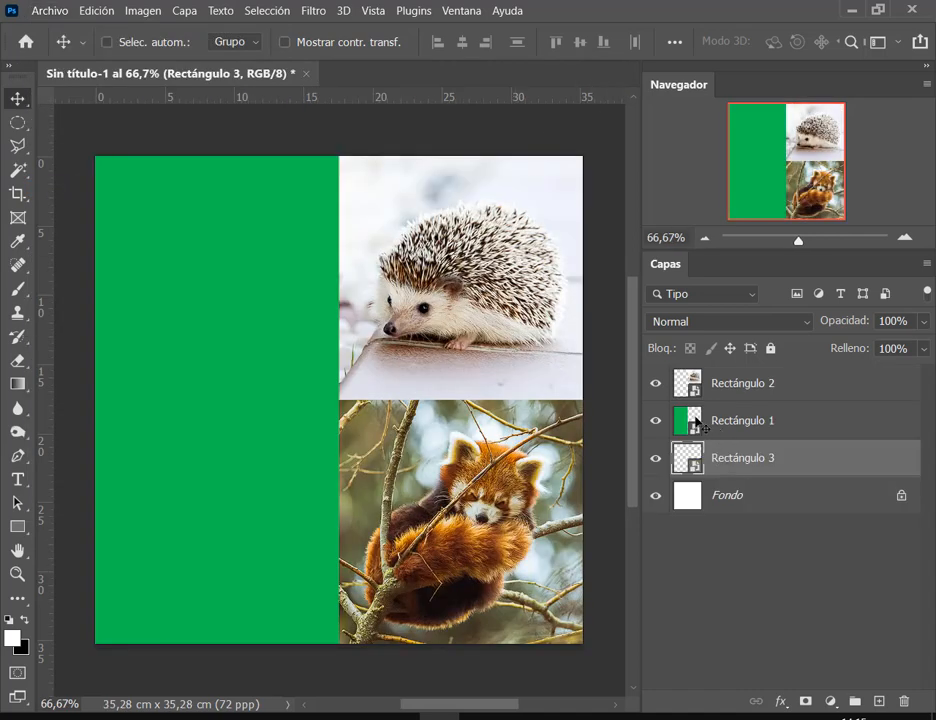
# Open the contents of the Rectángulo 1 smart object and place the black-and-white panda photo from the Descargas folder as a linked element.
pyautogui.doubleClick(688, 420)
pyautogui.click(58, 10)
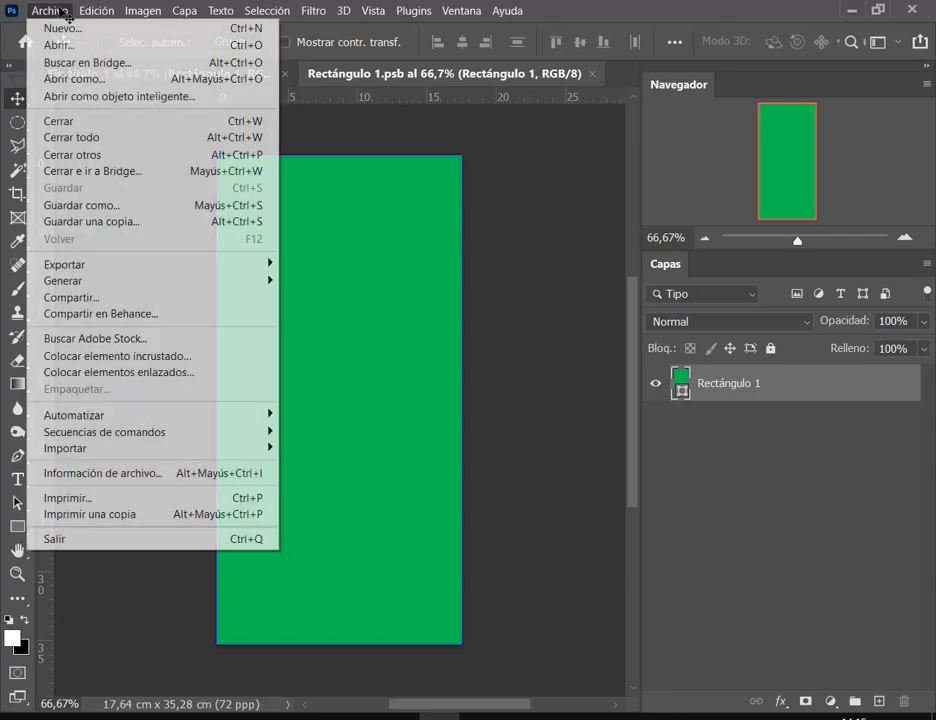
pyautogui.click(120, 374)
pyautogui.doubleClick(310, 150)
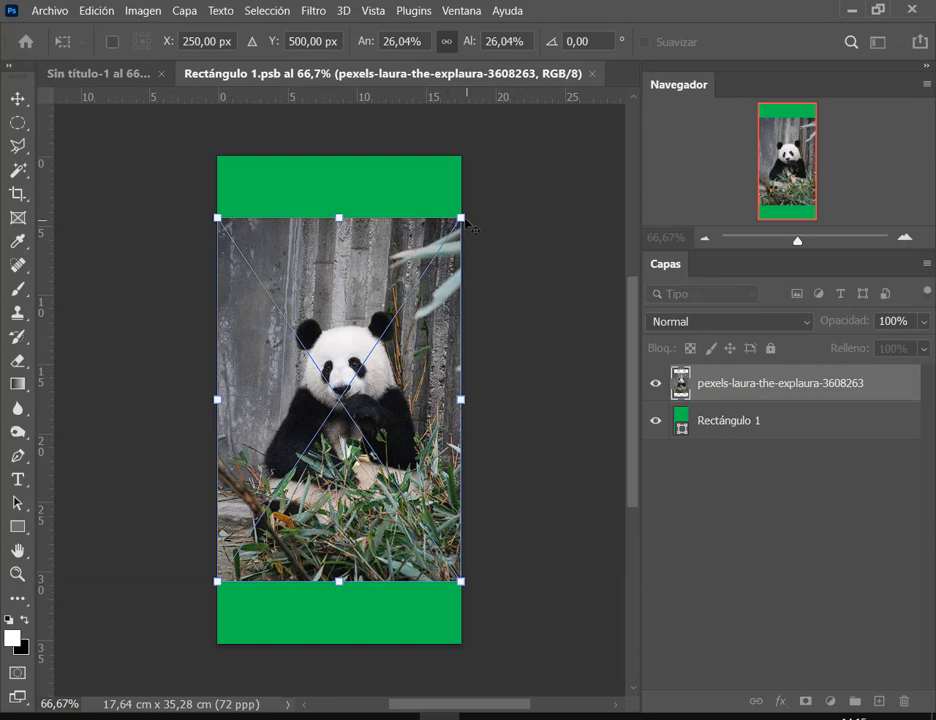
# Scale the panda photo proportionally to about 36.6% so it covers the green rectangle, commit it, and save and close Rectángulo 1.psb.
pyautogui.moveTo(466, 224); pyautogui.dragTo(512, 155)
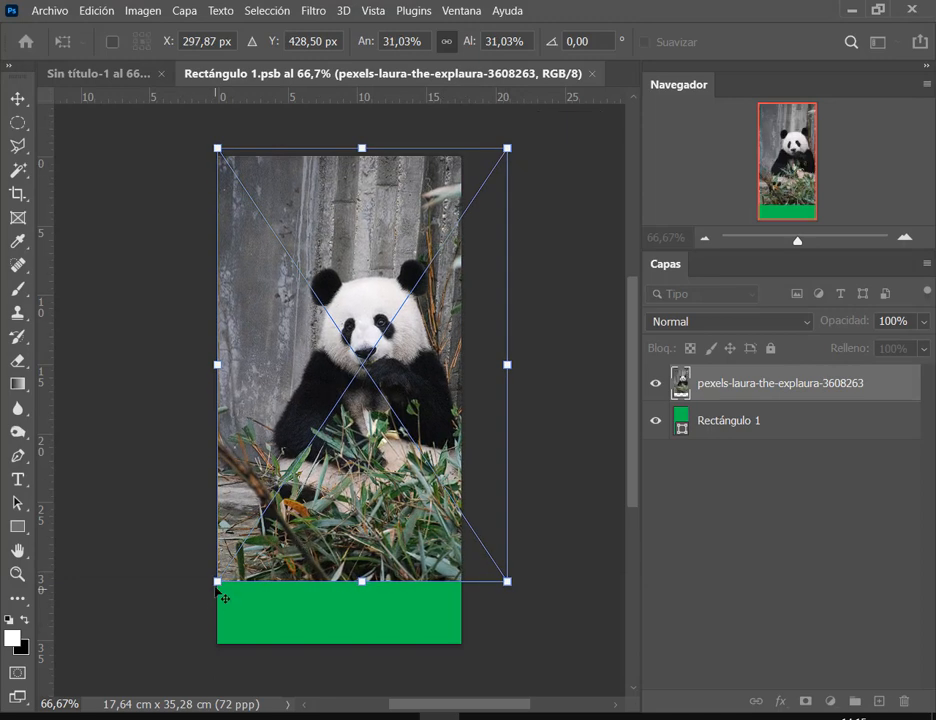
pyautogui.moveTo(216, 589); pyautogui.dragTo(165, 660)
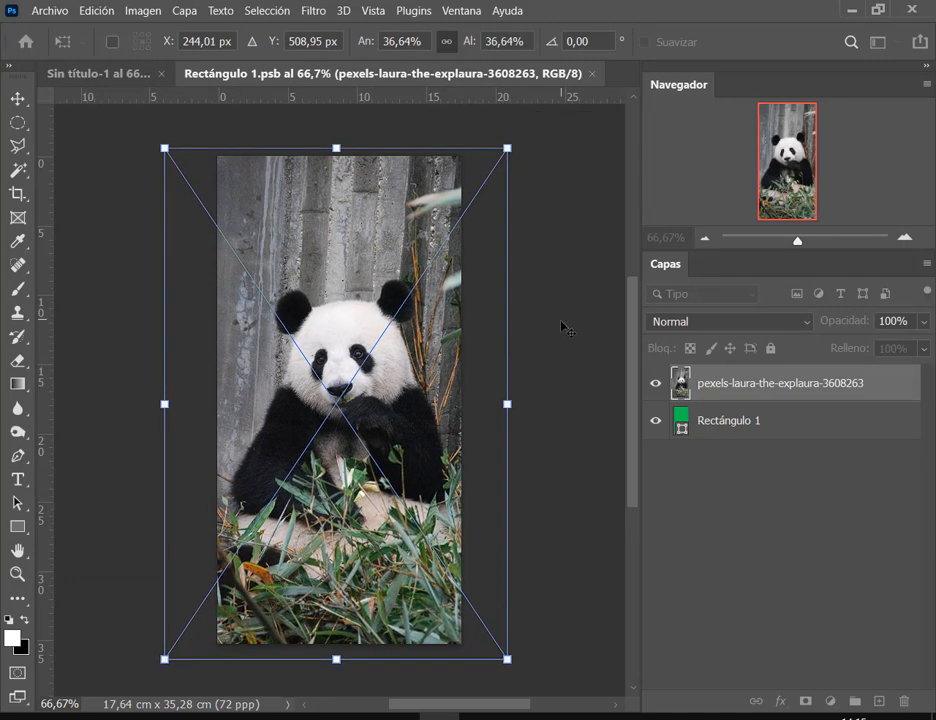
pyautogui.press('Return')
pyautogui.click(50, 11)
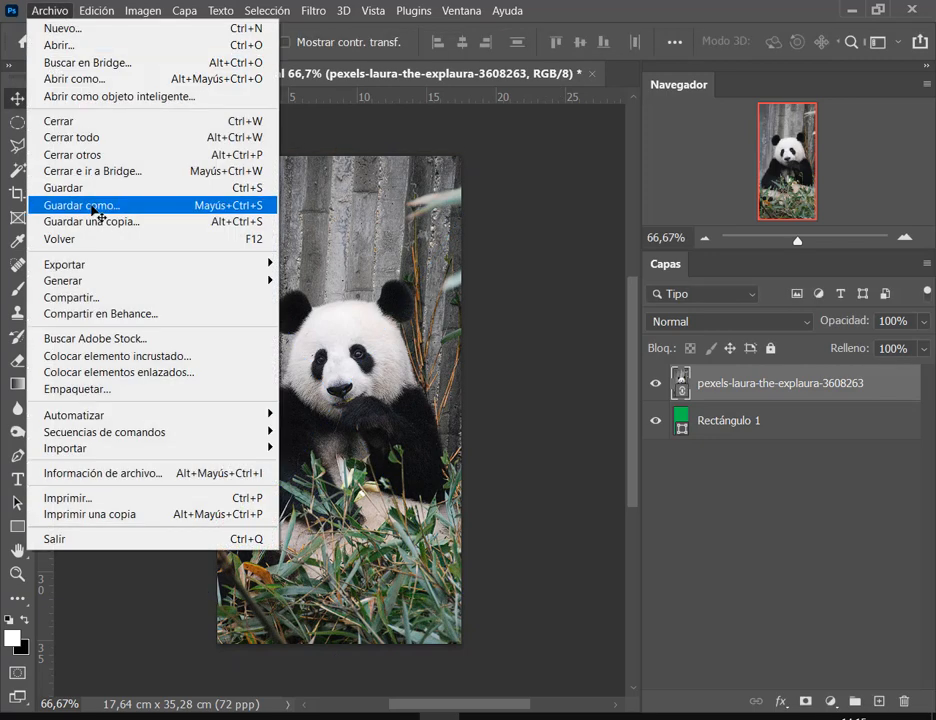
pyautogui.click(92, 188)
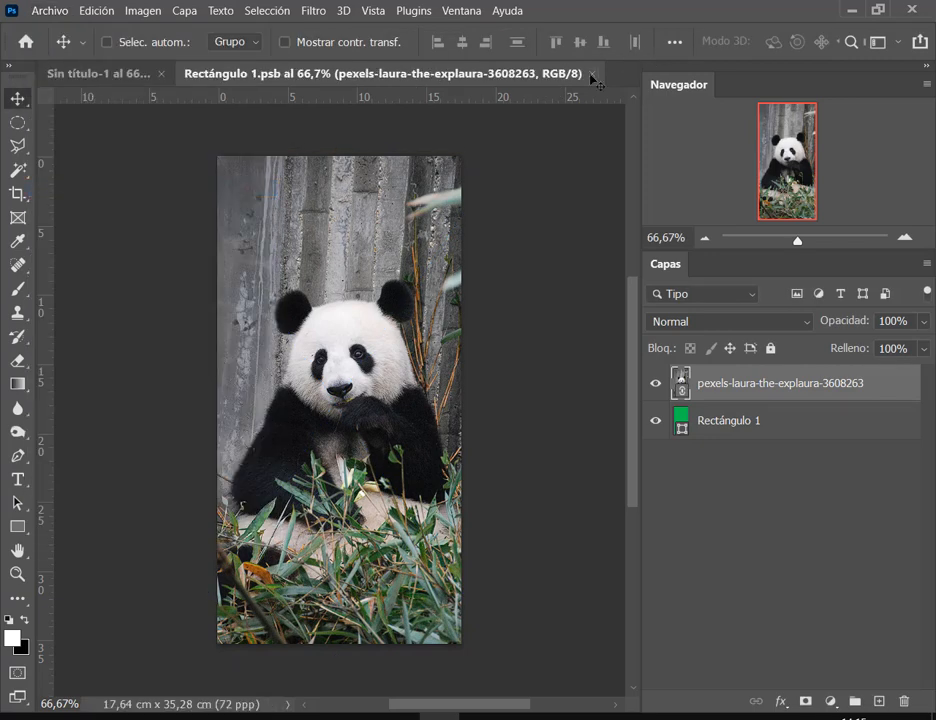
pyautogui.click(592, 75)
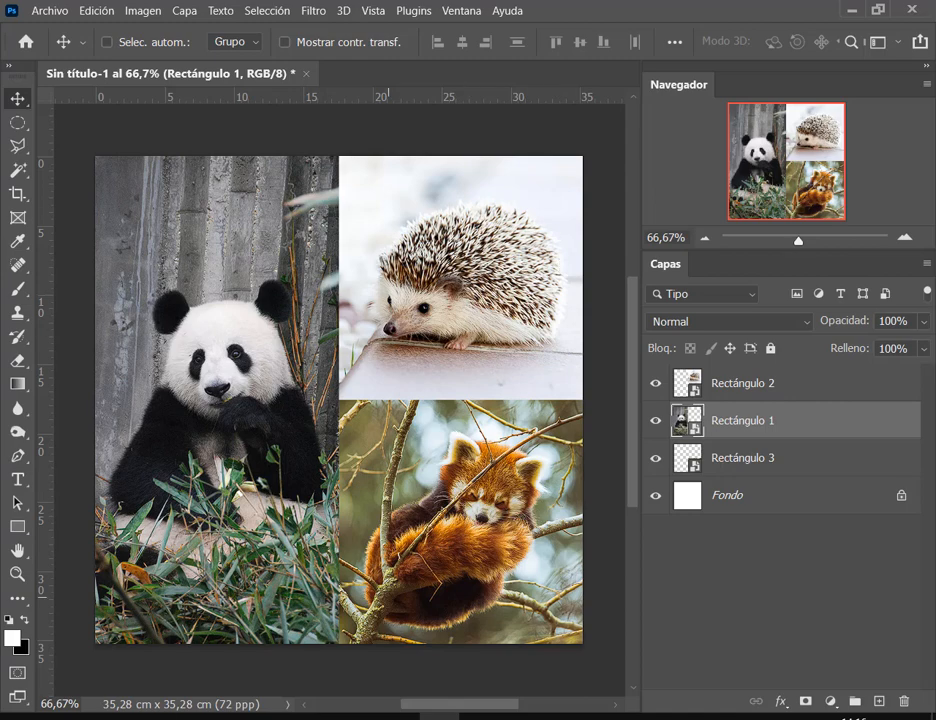
# Switch to Pexels in Chrome, open the similar photo of a red panda resting on a log and download it in the Grande size, 1920×1272.
pyautogui.click(161, 664)
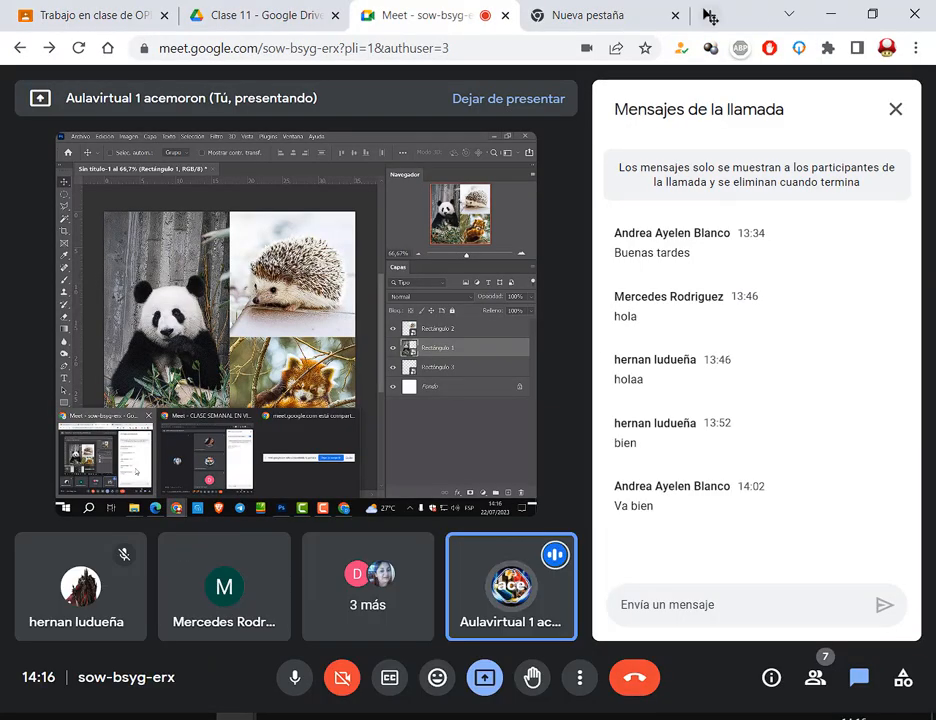
pyautogui.click(560, 718)
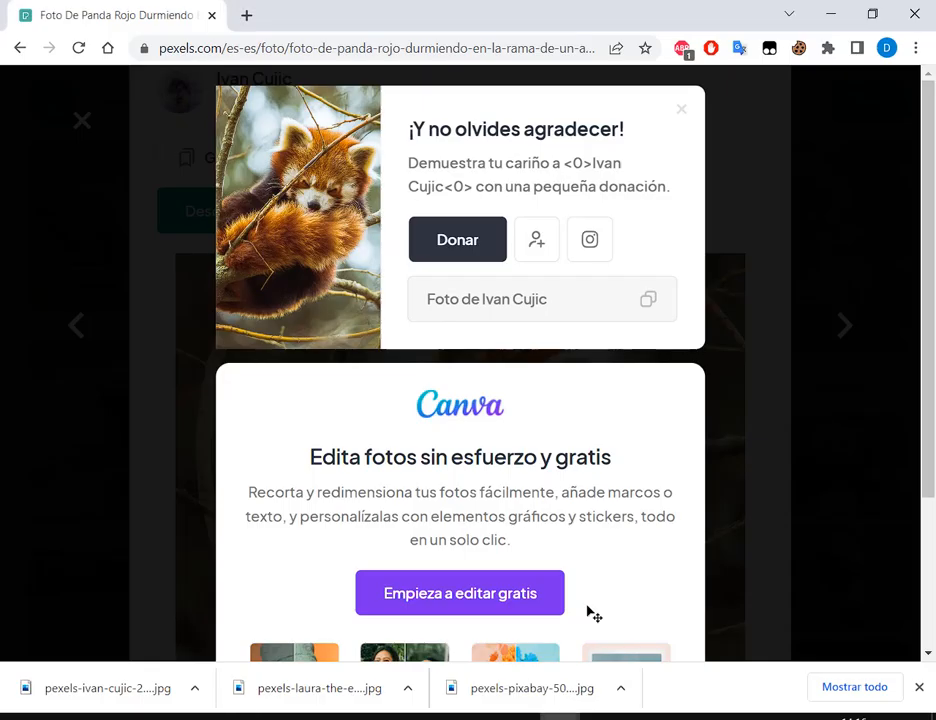
pyautogui.click(783, 226)
pyautogui.scroll(-8, 756, 295)
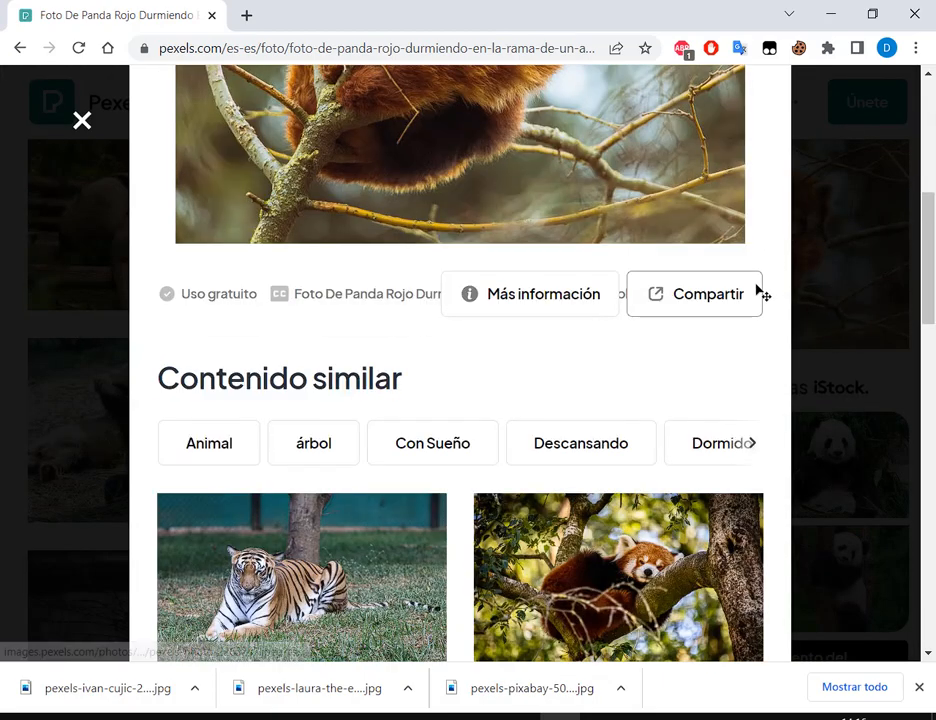
pyautogui.scroll(-3, 765, 296)
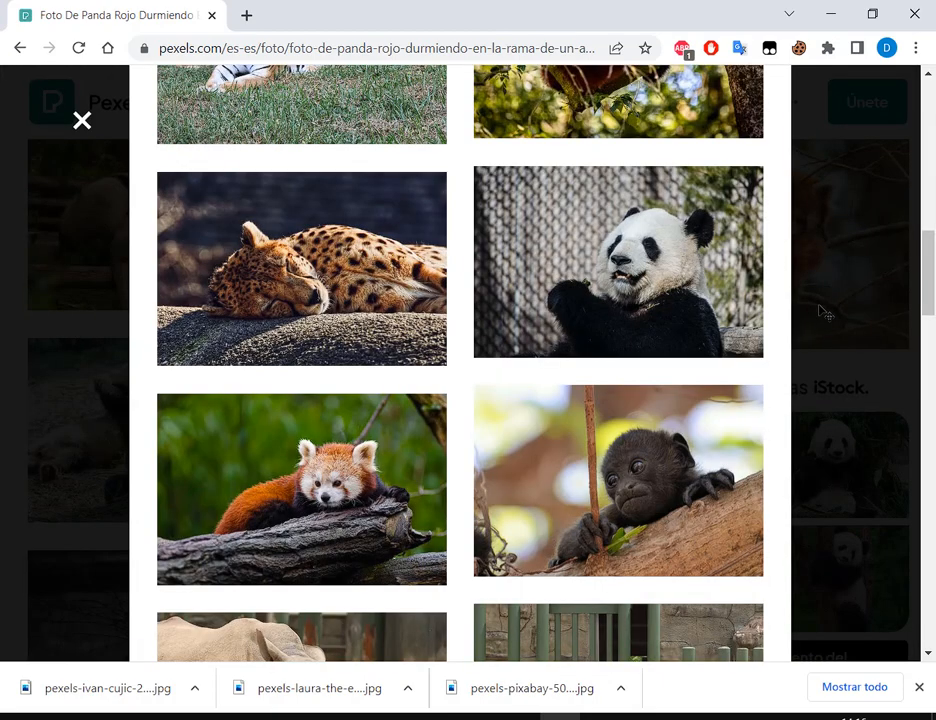
pyautogui.scroll(-3, 825, 312)
pyautogui.click(350, 222)
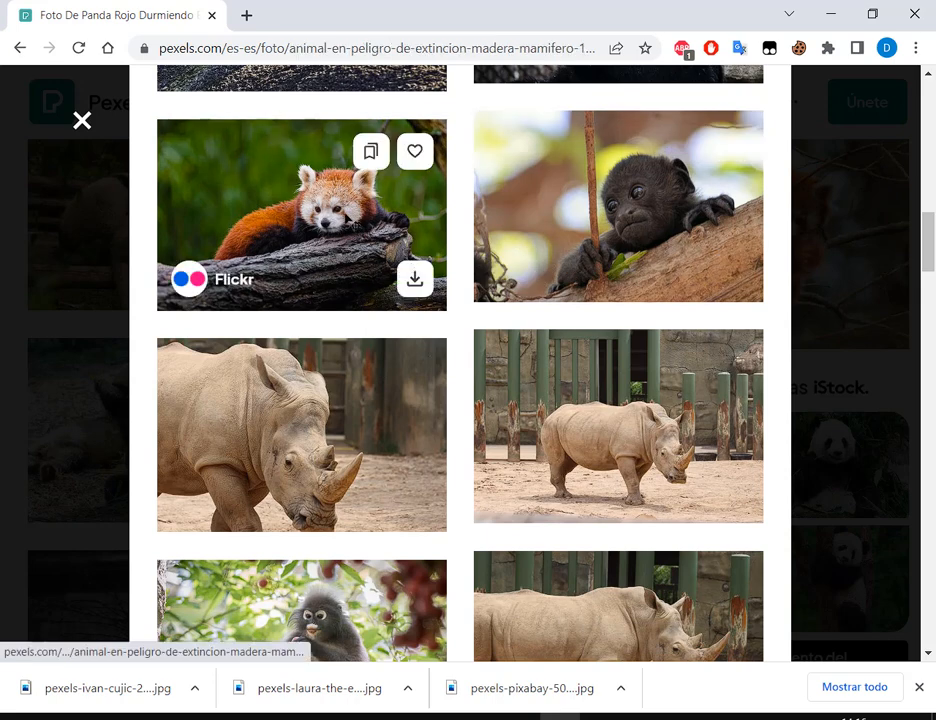
pyautogui.click(358, 266)
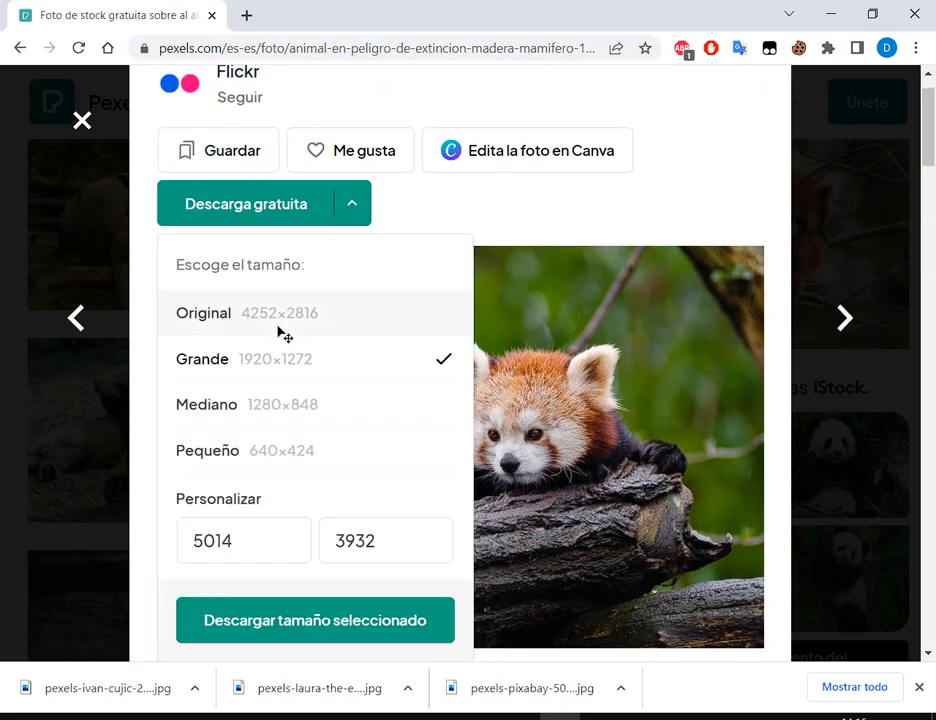
pyautogui.click(328, 636)
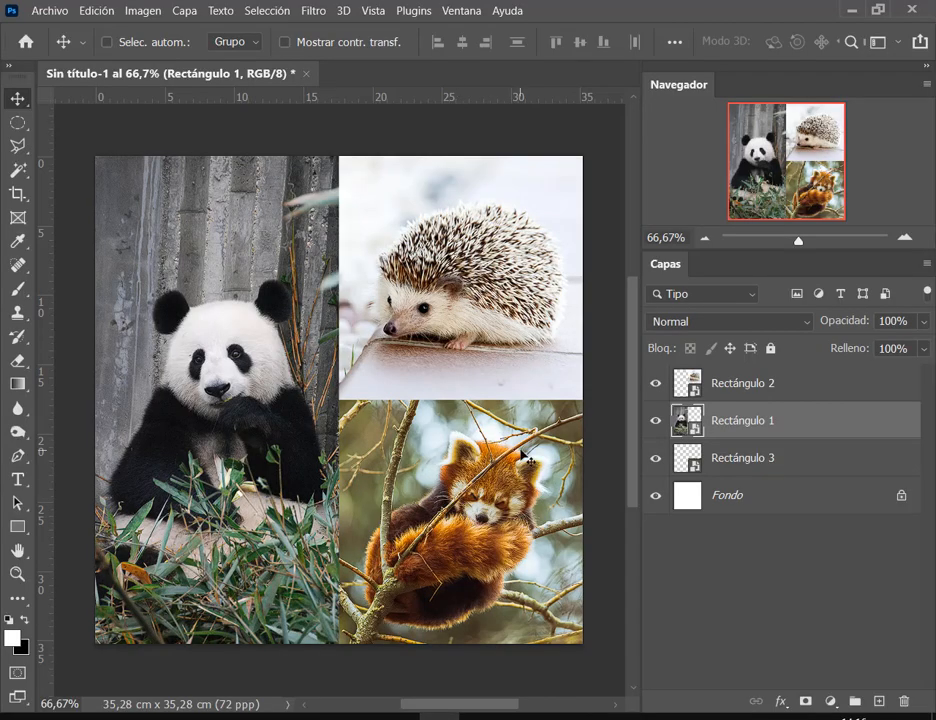
pyautogui.moveTo(359, 429); pyautogui.dragTo(559, 638)
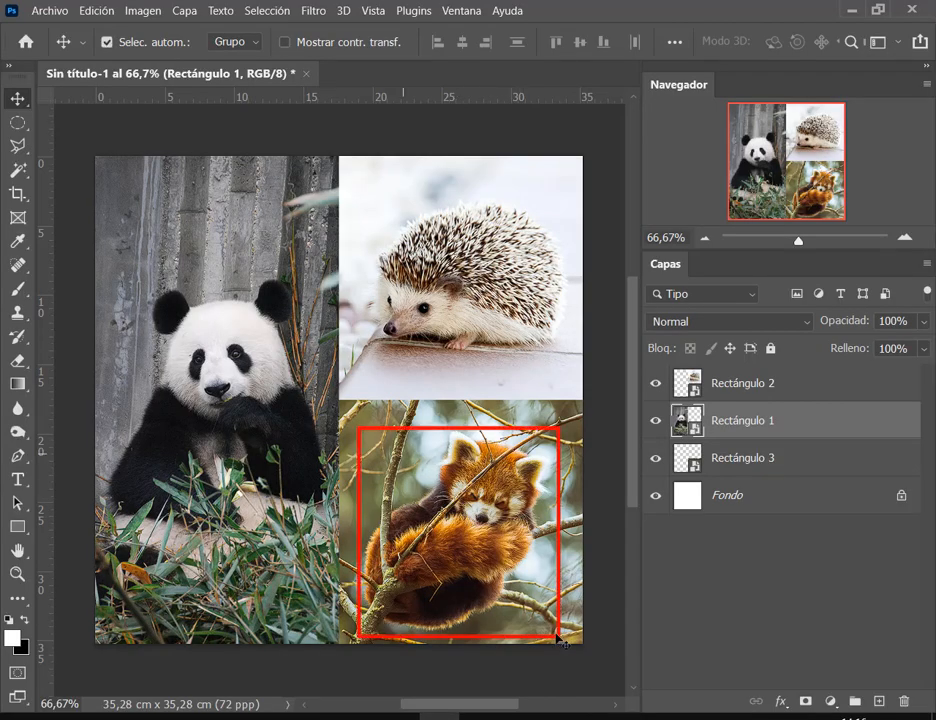
pyautogui.press('Escape')
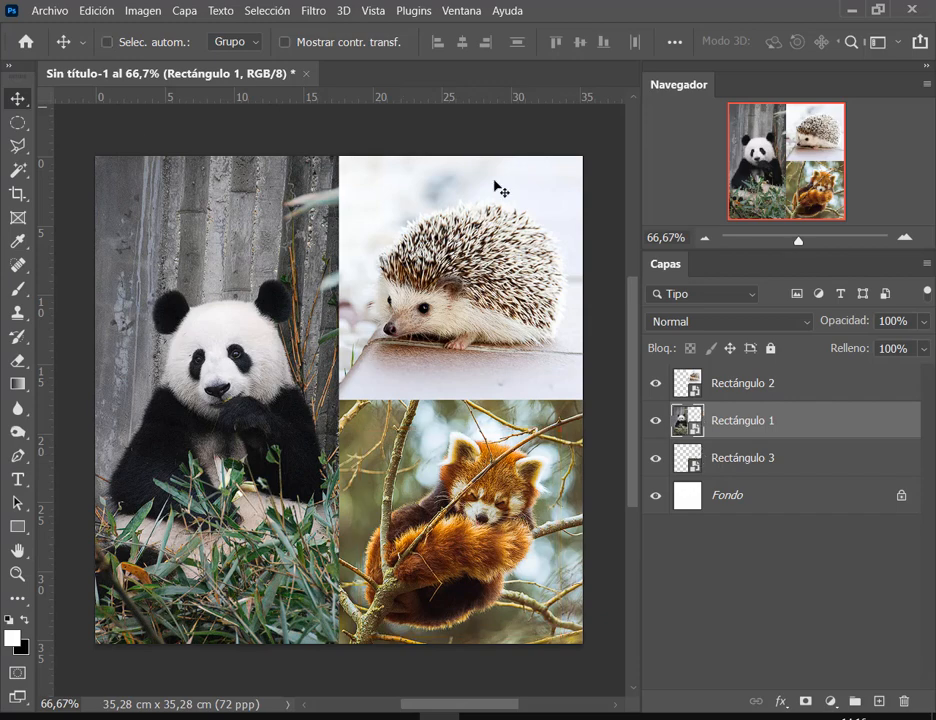
pyautogui.moveTo(80, 125); pyautogui.dragTo(602, 662)
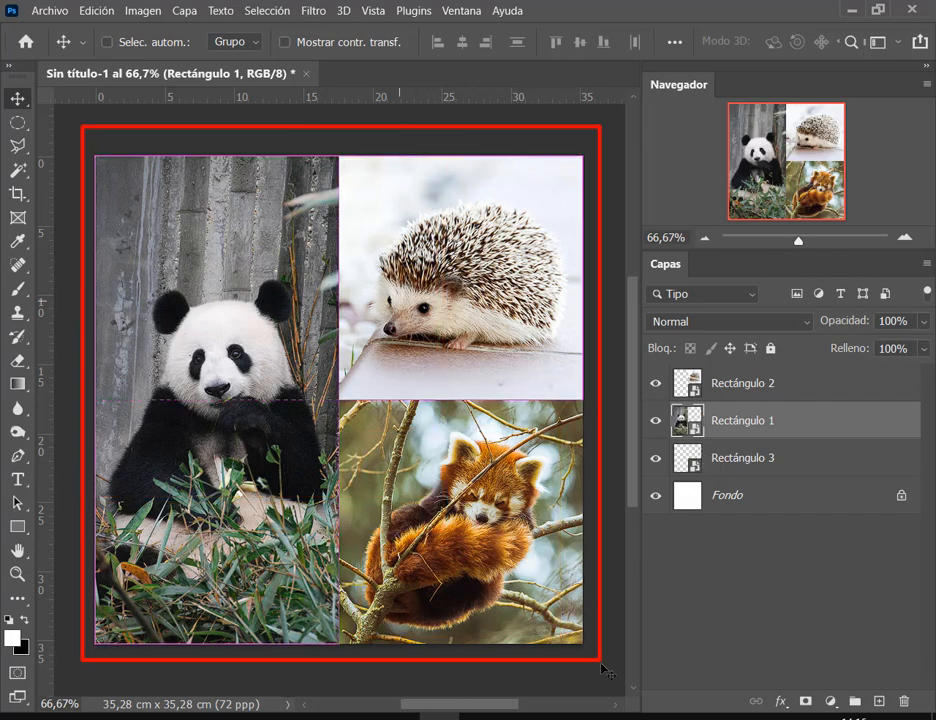
# Open the contents of the Rectángulo 3 smart object and delete the linked photo of the curled-up red panda.
pyautogui.press('Escape')
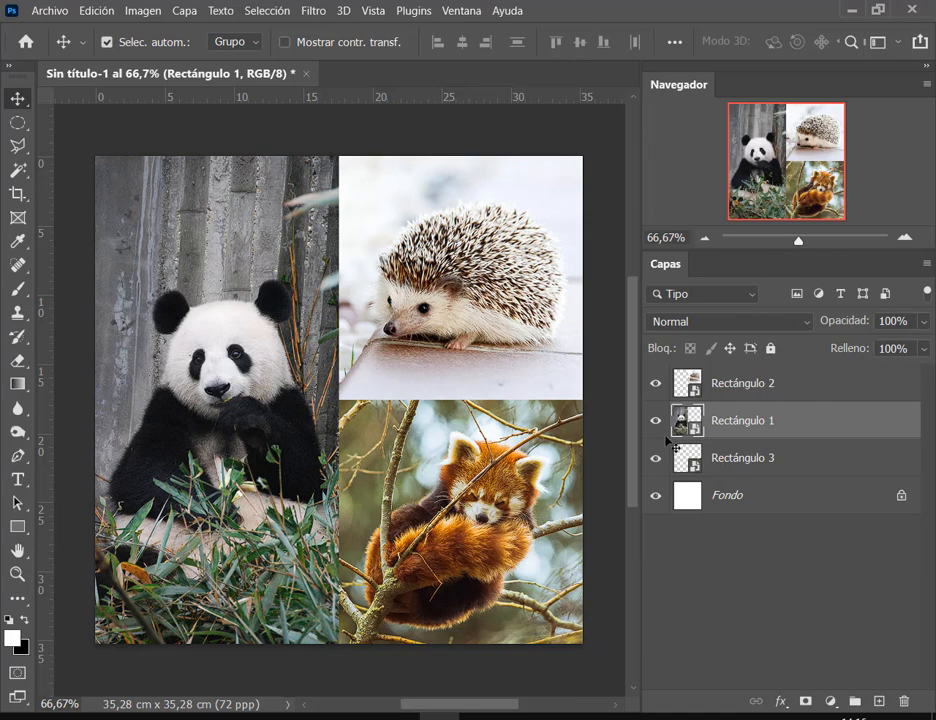
pyautogui.moveTo(666, 437); pyautogui.dragTo(800, 482)
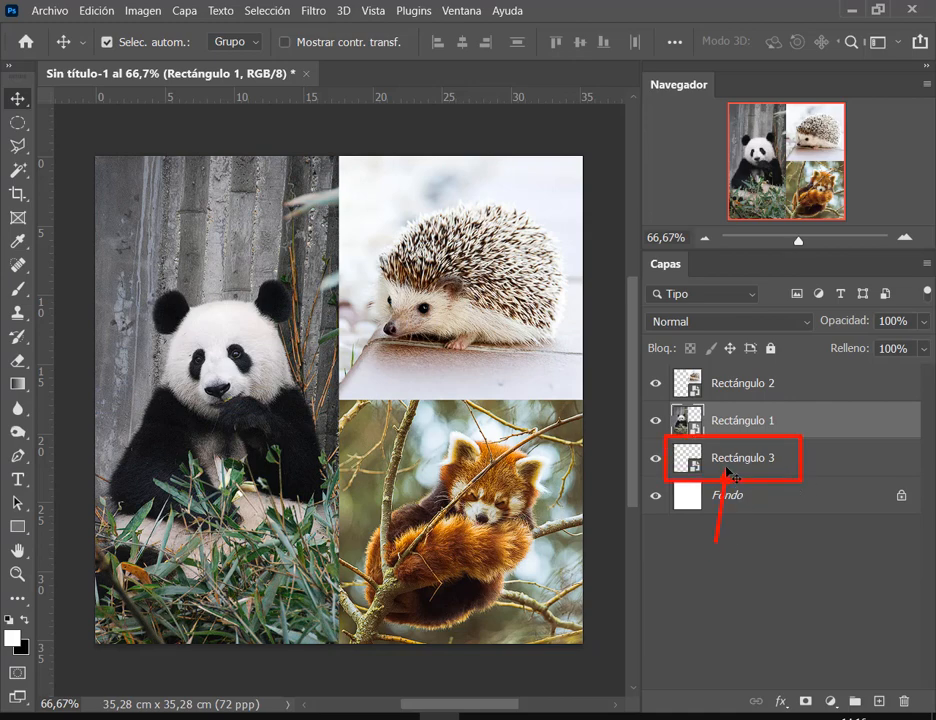
pyautogui.press('Escape')
pyautogui.click(725, 458)
pyautogui.click(656, 458)
pyautogui.click(656, 458)
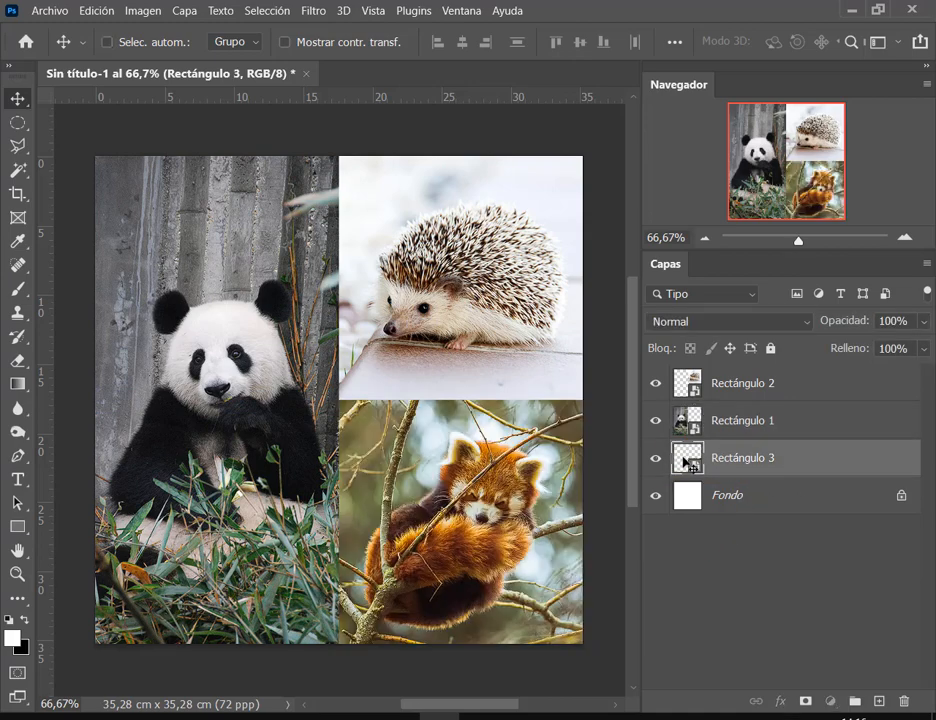
pyautogui.doubleClick(686, 460)
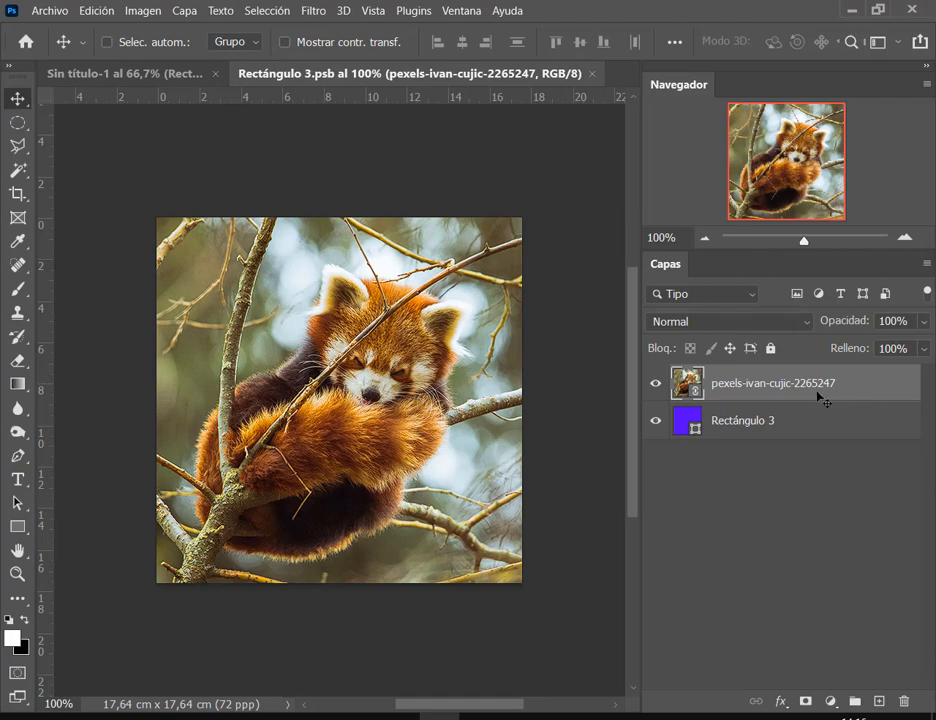
pyautogui.moveTo(820, 396); pyautogui.dragTo(904, 702)
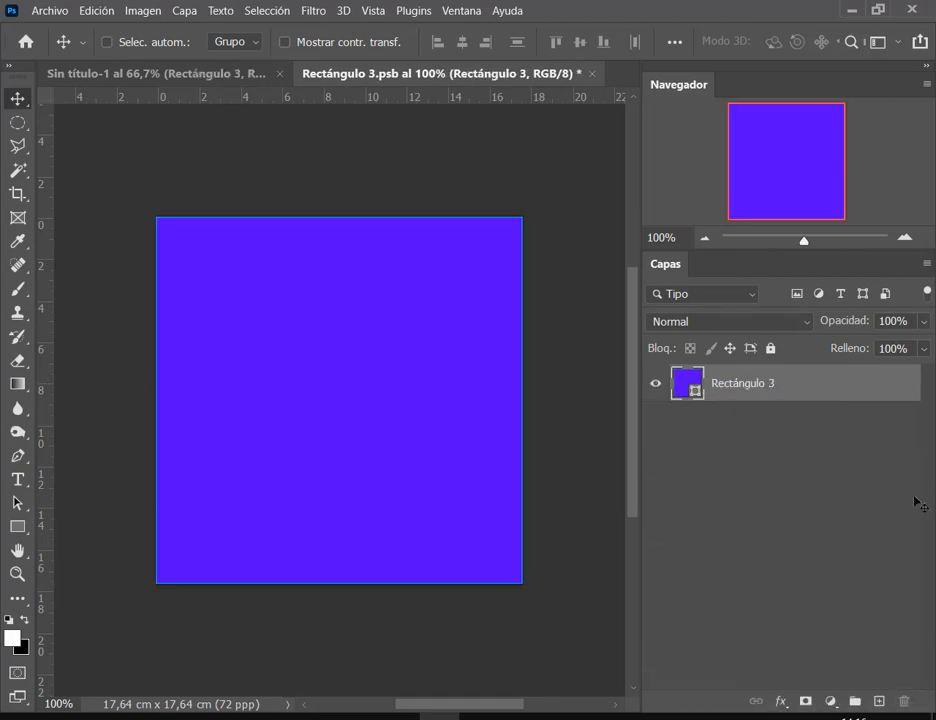
# Place the pexels-flickr-146095 red panda photo as a linked element, scaled proportionally to about 41.6% and shifted left to cover the purple rectangle.
pyautogui.click(49, 11)
pyautogui.click(165, 370)
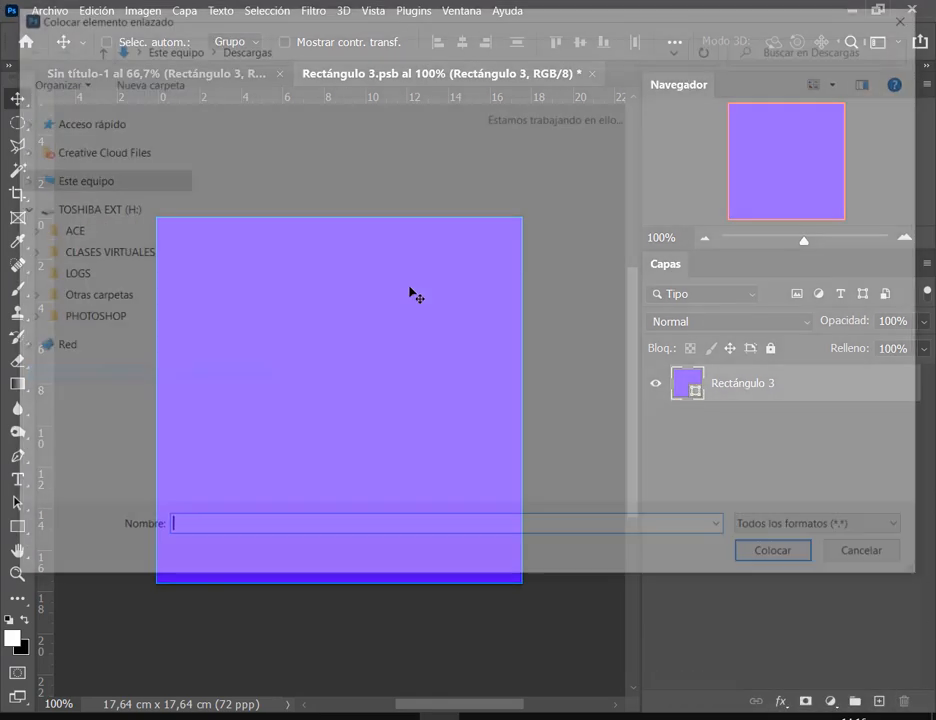
pyautogui.doubleClick(238, 153)
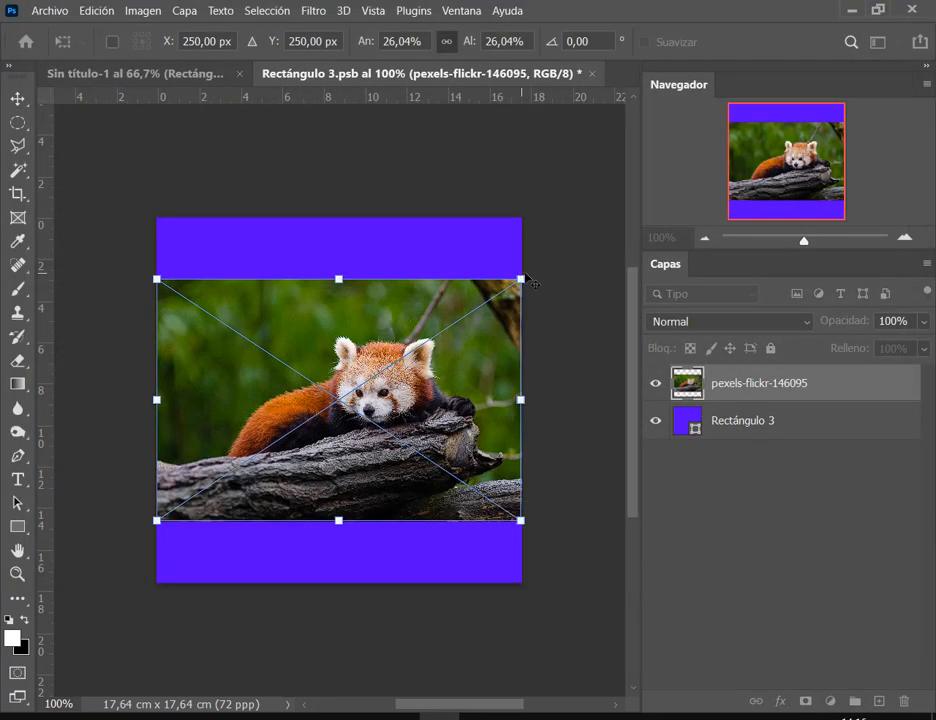
pyautogui.moveTo(534, 284); pyautogui.dragTo(627, 203)
pyautogui.moveTo(161, 547); pyautogui.dragTo(85, 627)
pyautogui.moveTo(459, 464); pyautogui.dragTo(409, 468)
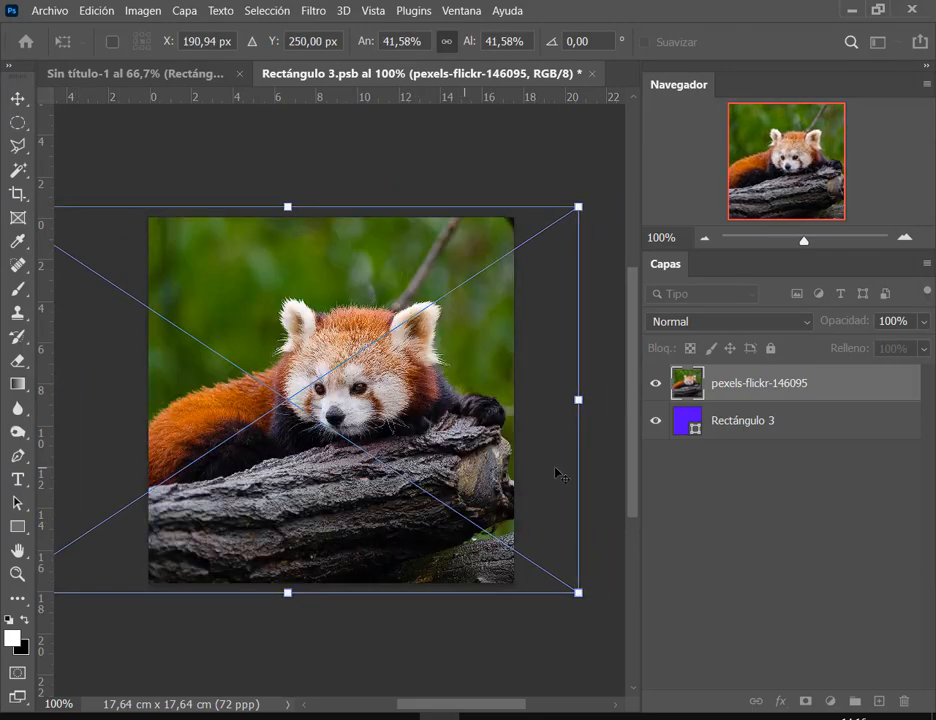
pyautogui.press('Return')
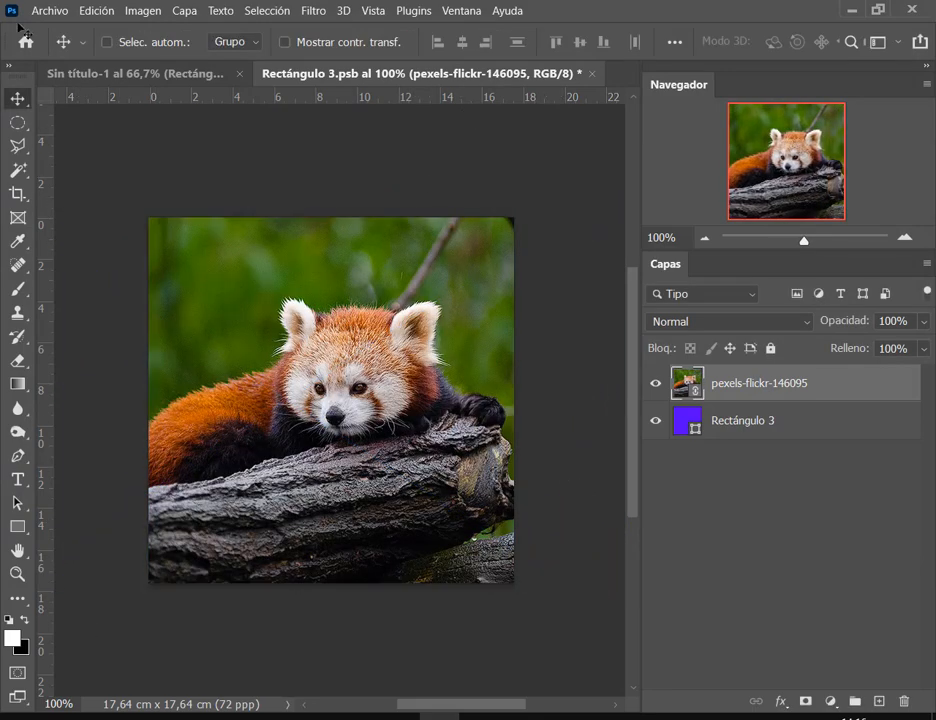
# Save and close Rectángulo 3.psb to update its area of the collage.
pyautogui.click(48, 10)
pyautogui.click(77, 186)
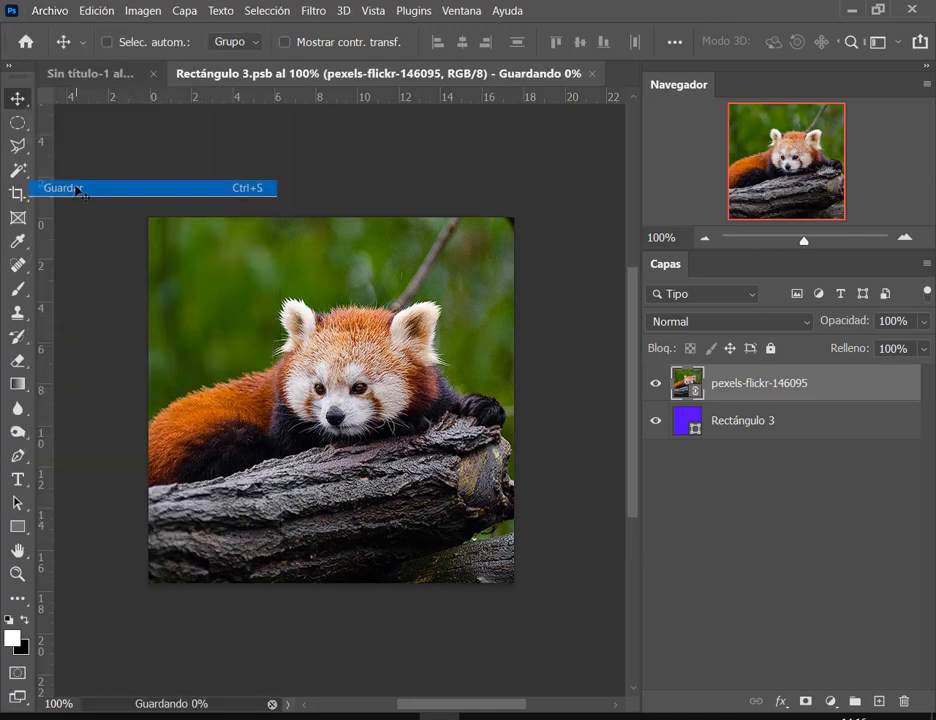
pyautogui.click(592, 74)
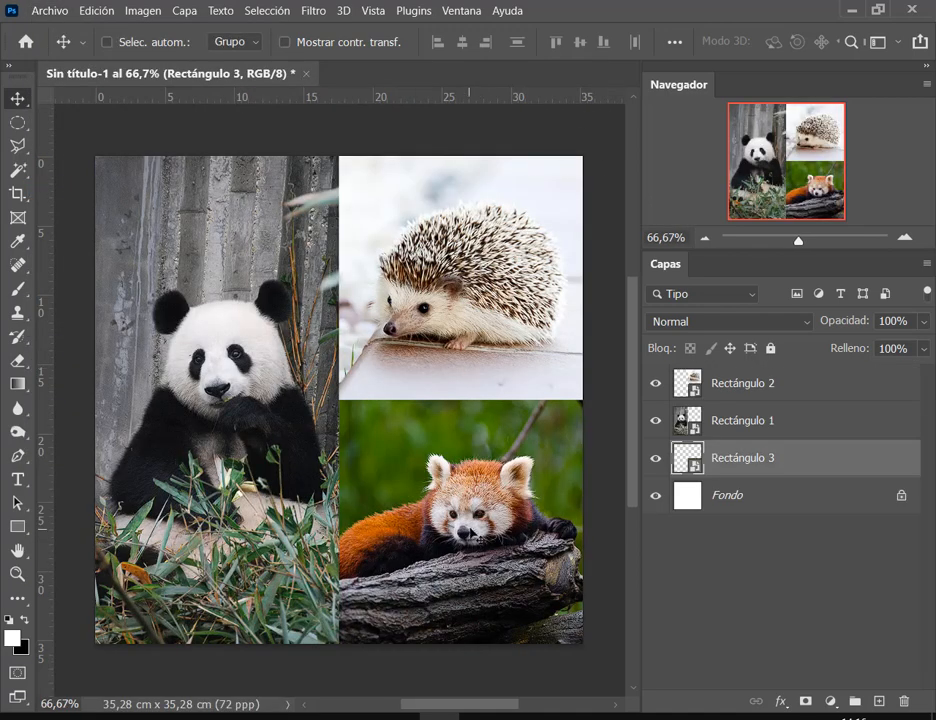
# Switch to the PDF guide in Edge to examine the finished collage example, and return to Photoshop.
pyautogui.click(808, 420)
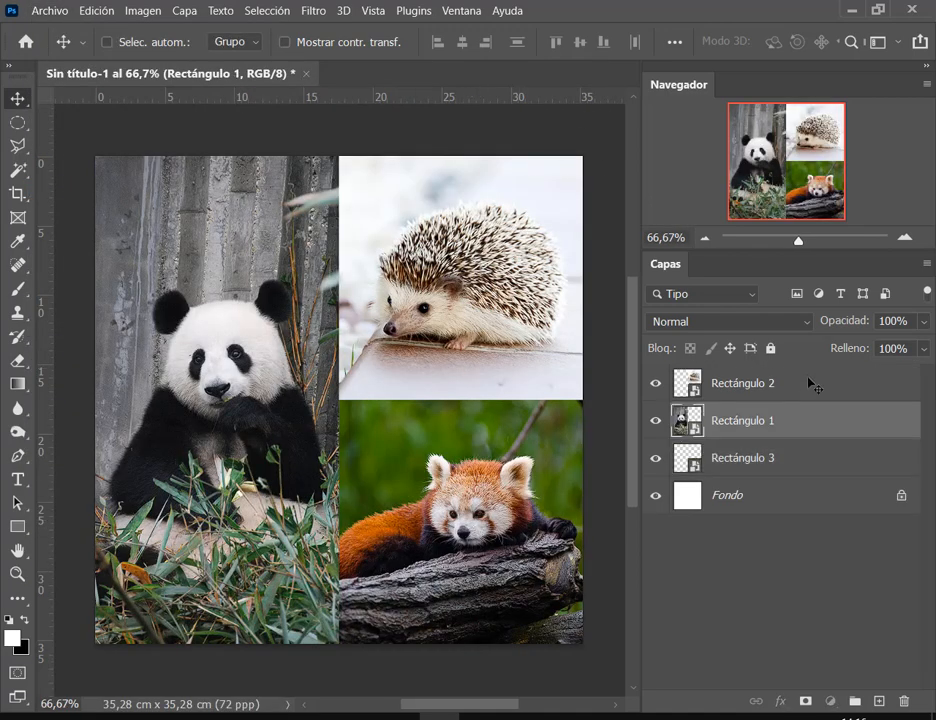
pyautogui.click(810, 382)
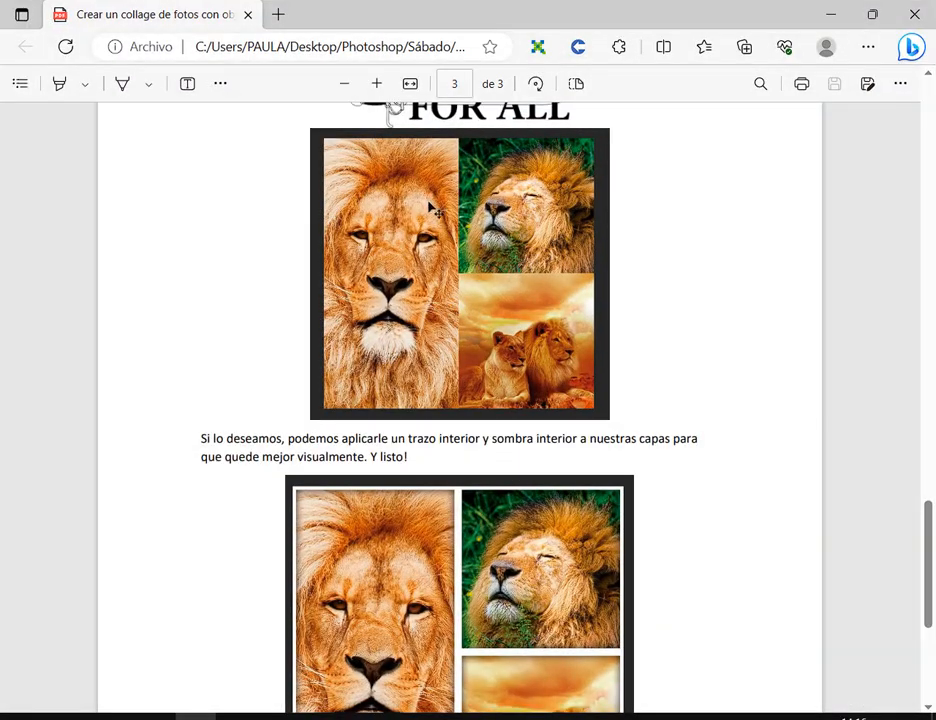
pyautogui.scroll(-2, 430, 207)
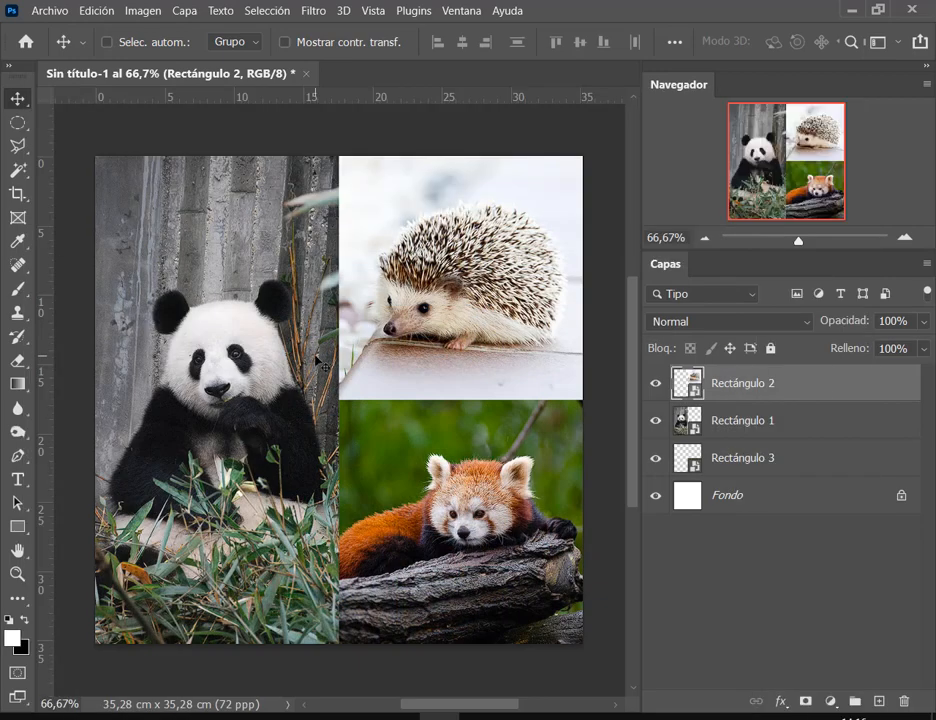
pyautogui.press('ctrl')
pyautogui.moveTo(652, 362); pyautogui.dragTo(812, 493)
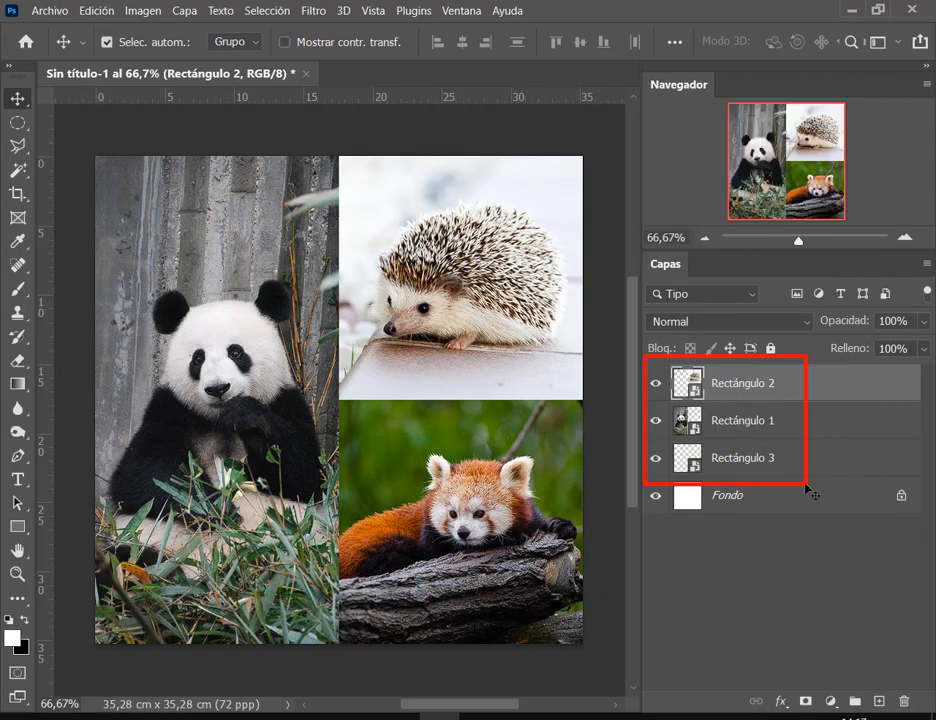
pyautogui.click(773, 426)
pyautogui.rightClick(797, 430)
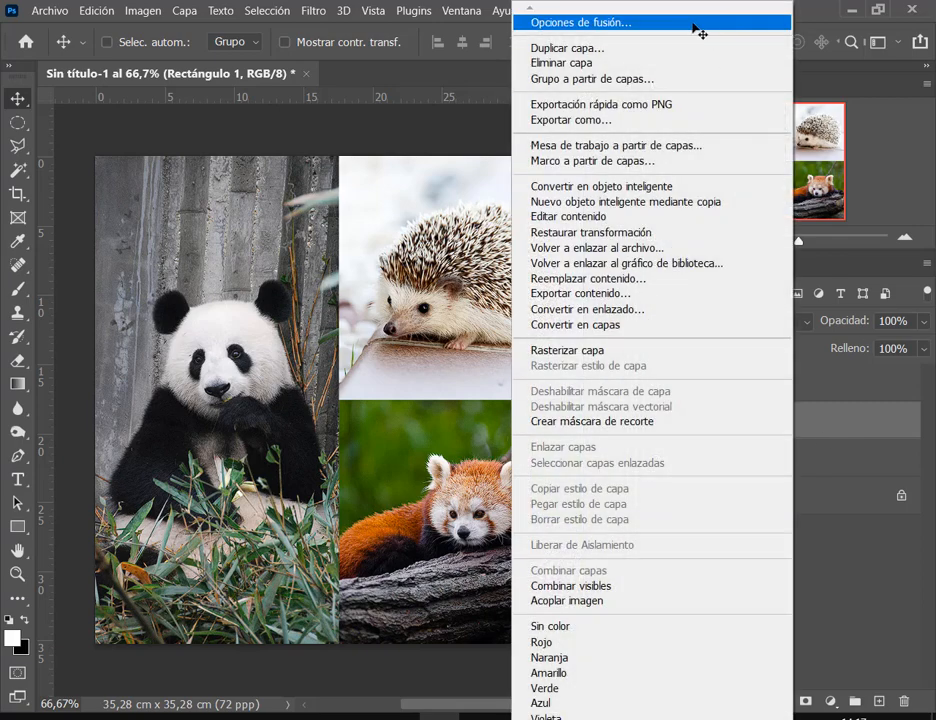
pyautogui.click(842, 418)
pyautogui.rightClick(787, 432)
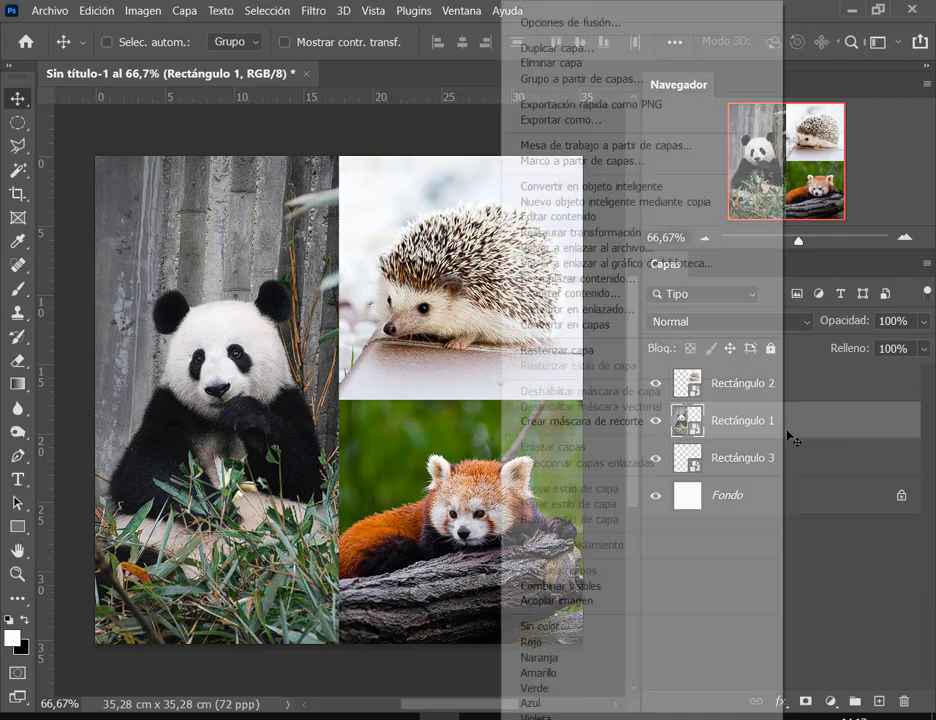
pyautogui.click(858, 425)
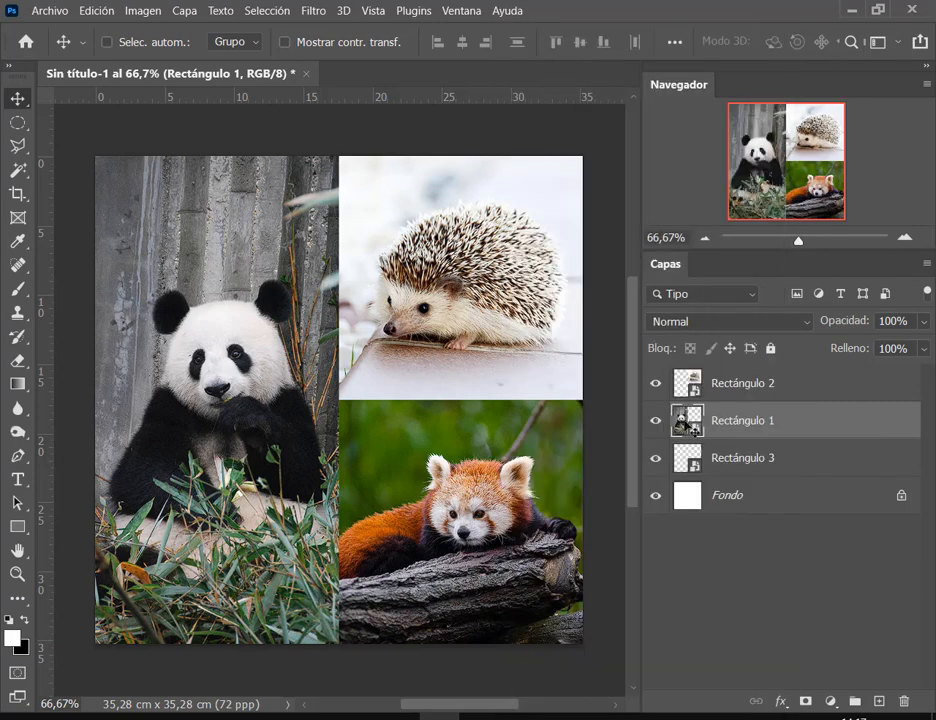
pyautogui.doubleClick(685, 423)
pyautogui.click(591, 74)
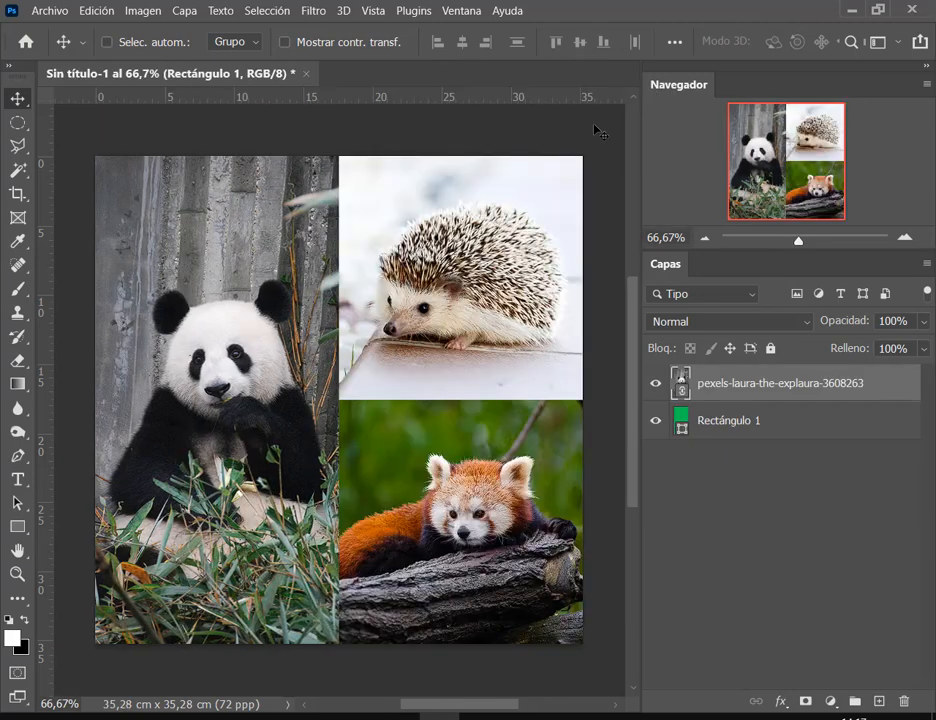
pyautogui.doubleClick(753, 425)
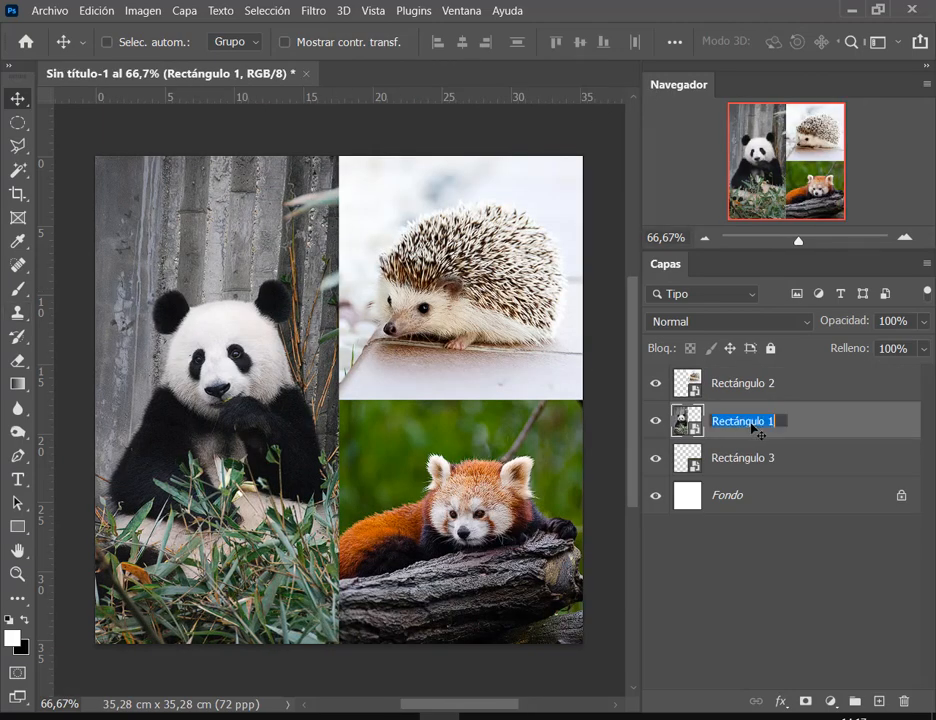
pyautogui.press('Return')
pyautogui.doubleClick(855, 428)
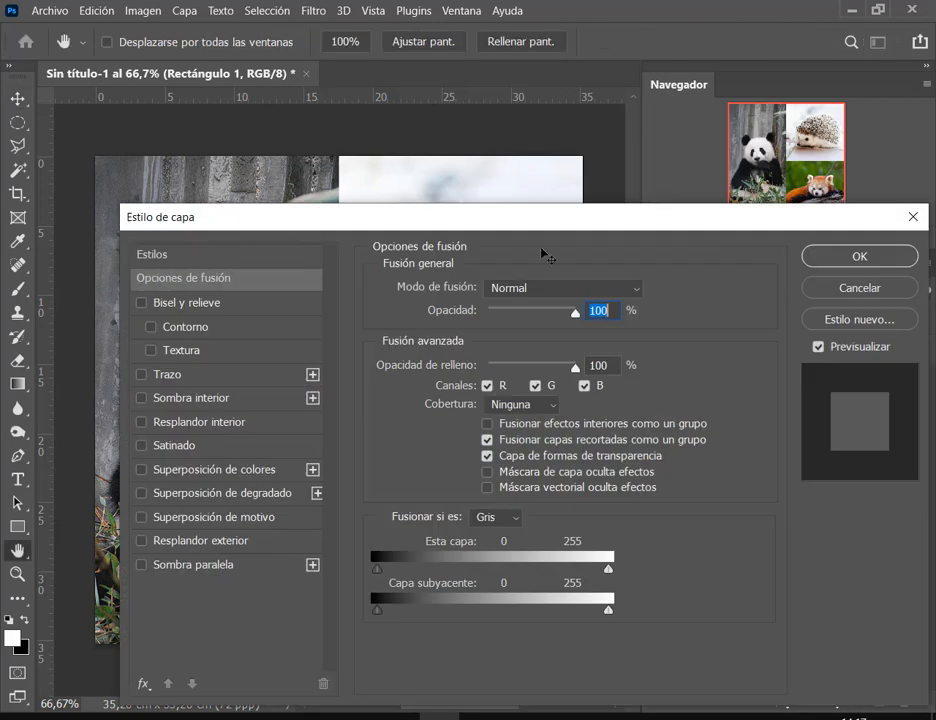
pyautogui.click(912, 218)
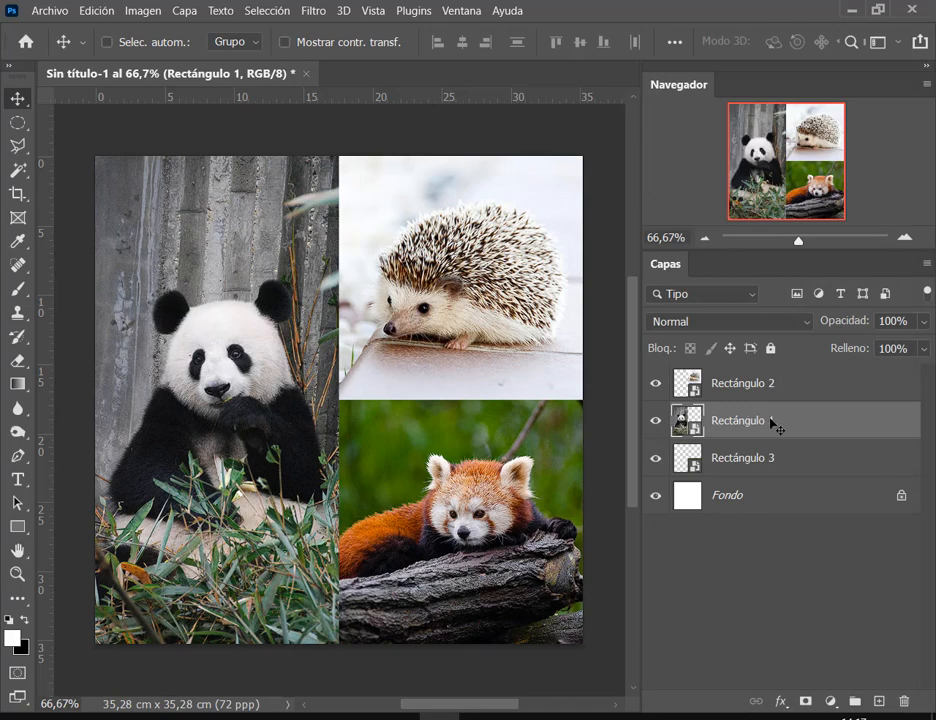
pyautogui.rightClick(770, 425)
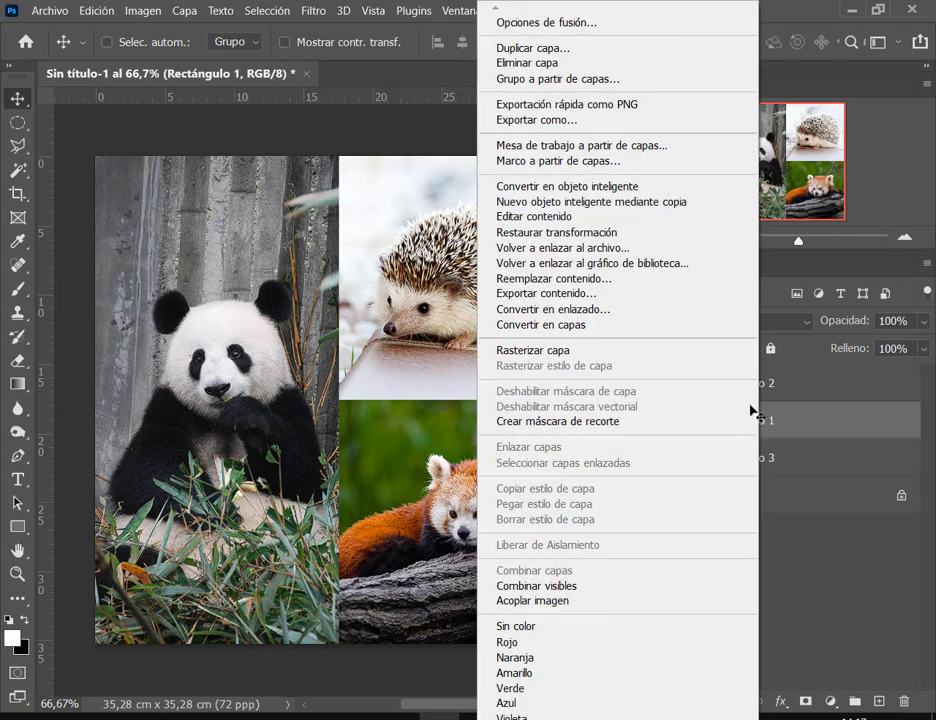
pyautogui.click(569, 24)
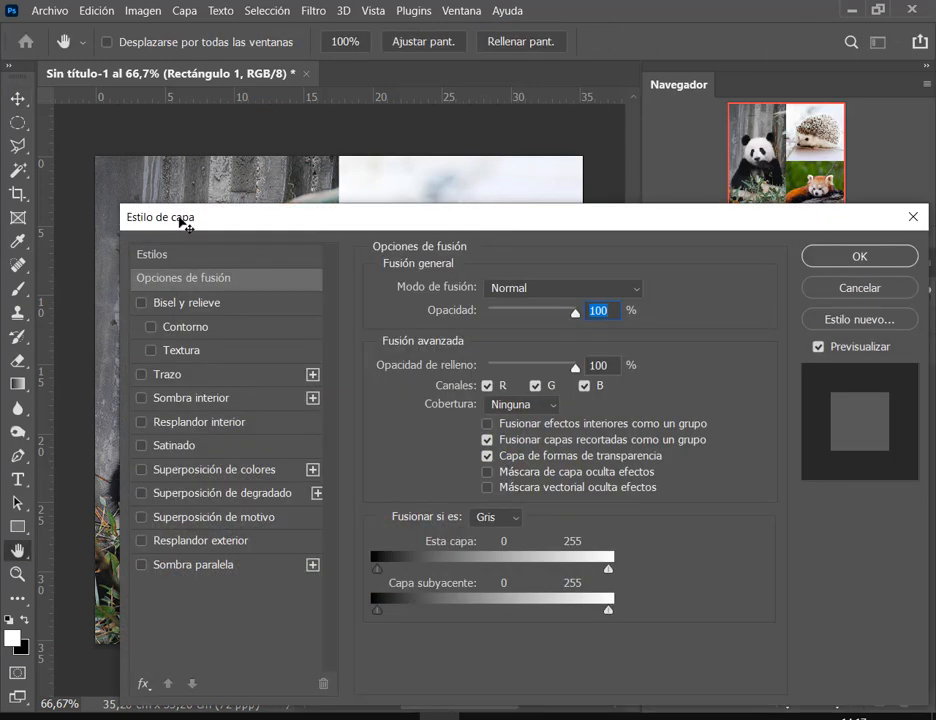
pyautogui.moveTo(182, 222); pyautogui.dragTo(327, 183)
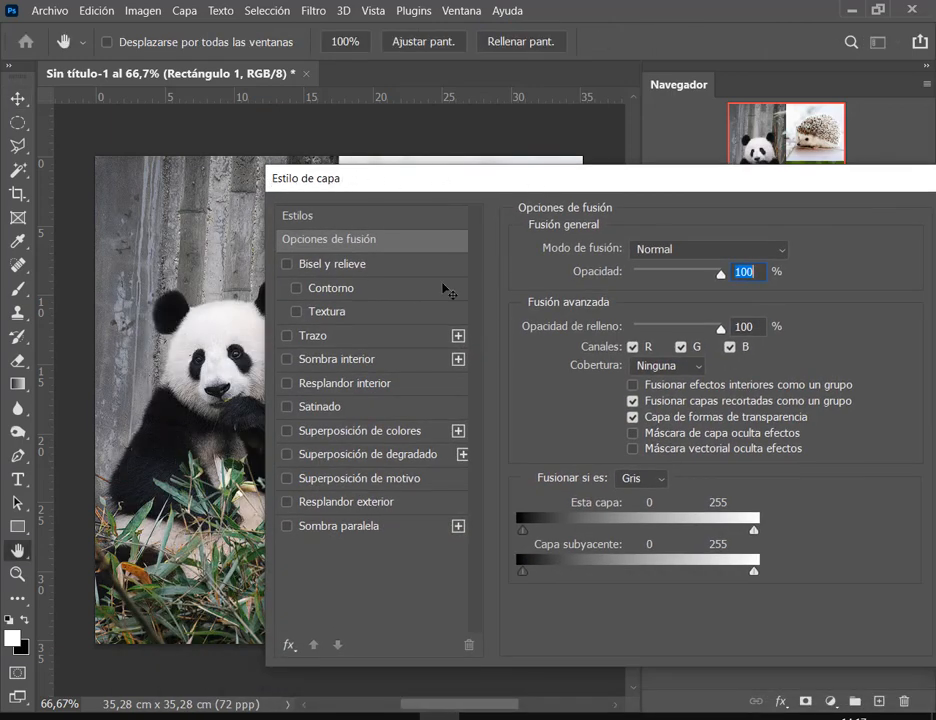
pyautogui.moveTo(591, 187); pyautogui.dragTo(455, 178)
pyautogui.click(866, 241)
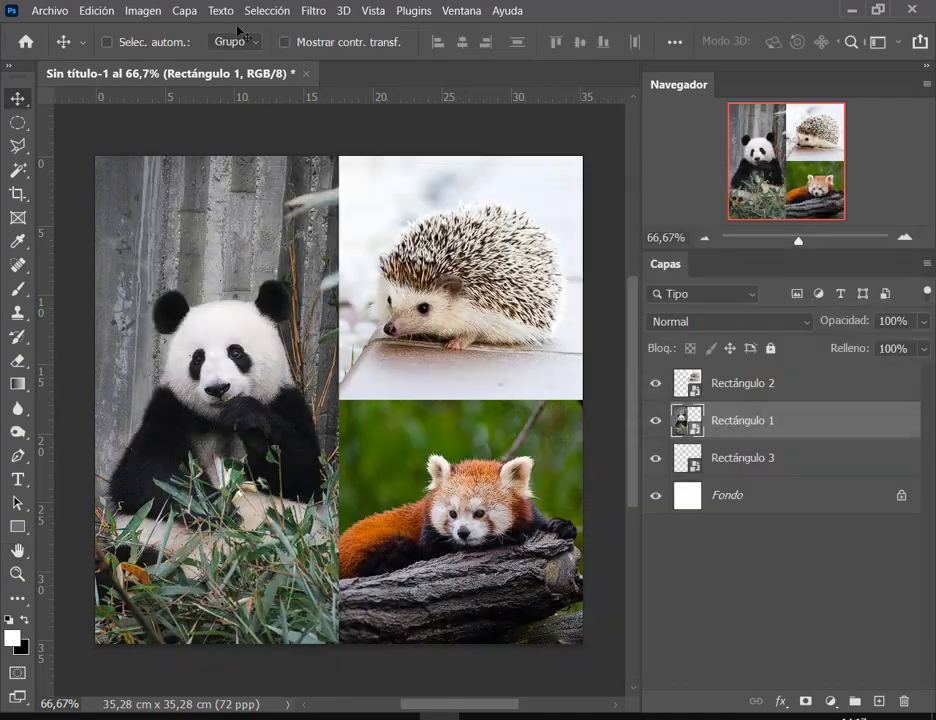
# Open the blending options of the Rectángulo 1 layer and enable the Trazo (stroke) effect.
pyautogui.click(186, 11)
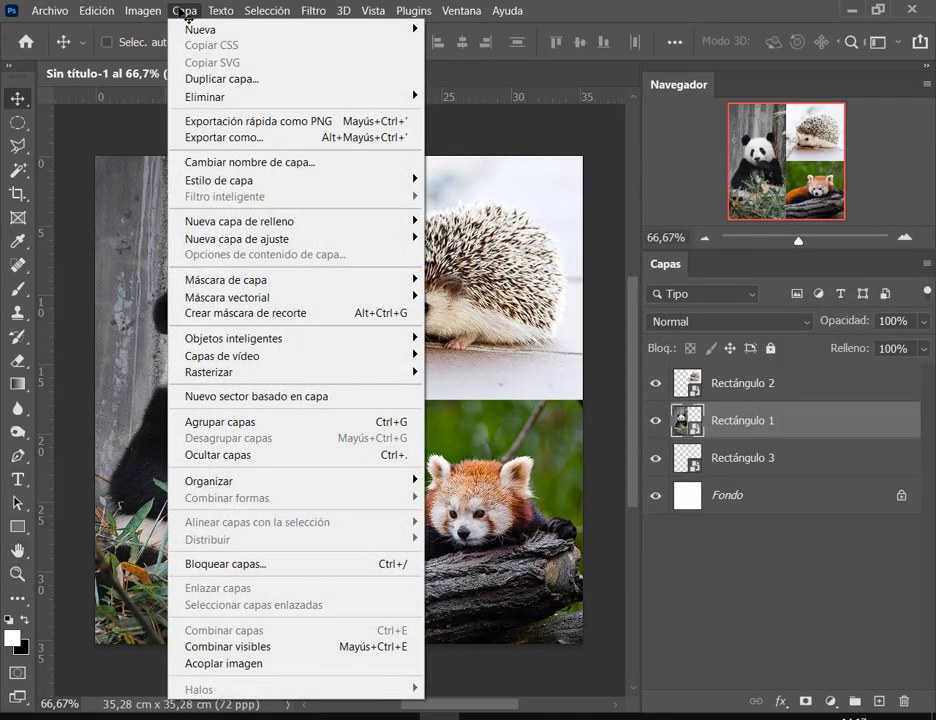
pyautogui.moveTo(228, 189)
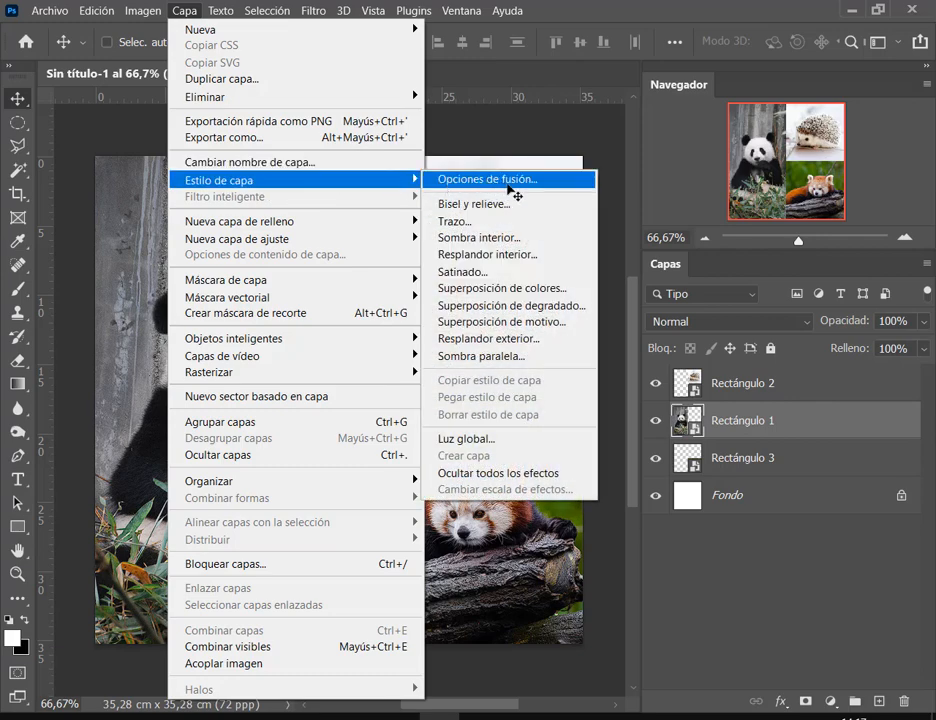
pyautogui.click(482, 183)
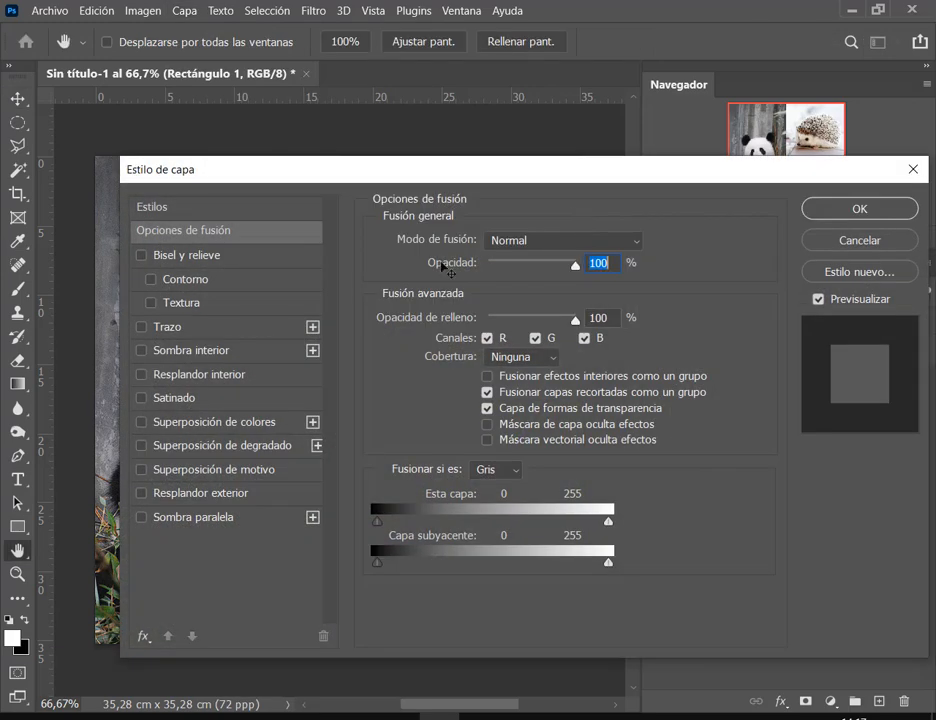
pyautogui.moveTo(345, 170); pyautogui.dragTo(593, 127)
pyautogui.click(432, 274)
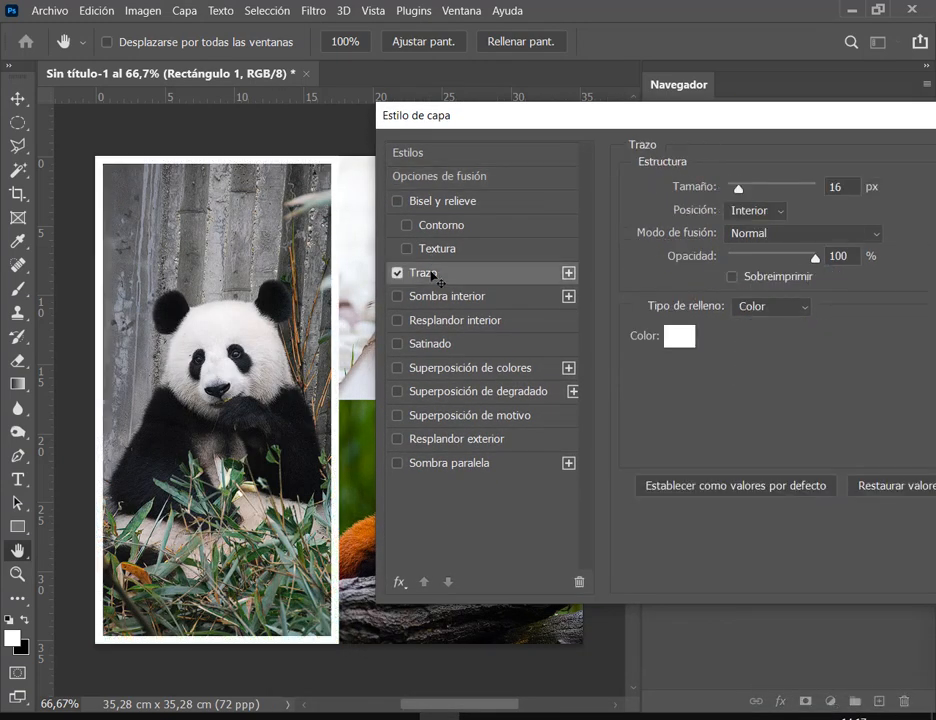
# Set the stroke's position to Exterior and its size to 21 px on the panda layer.
pyautogui.click(749, 212)
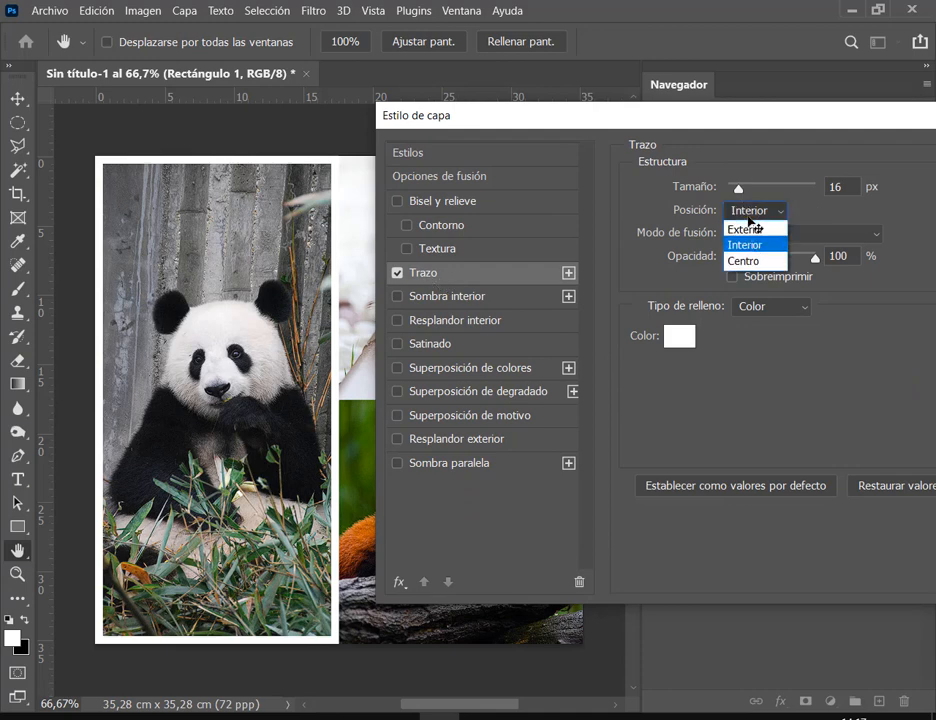
pyautogui.click(756, 231)
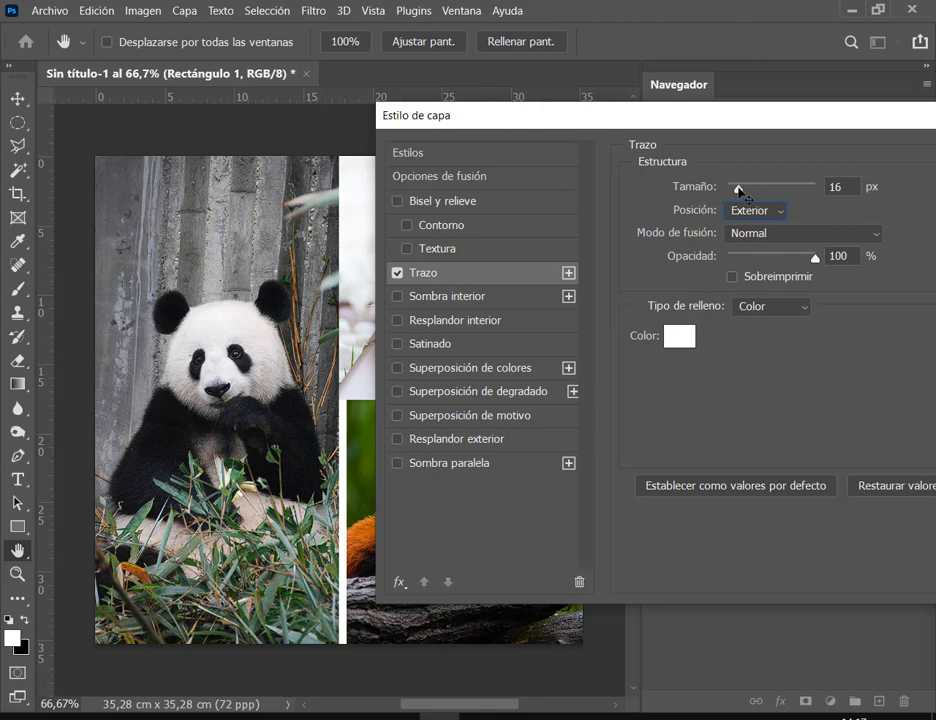
pyautogui.moveTo(740, 193)
pyautogui.mouseDown()
pyautogui.moveTo(727, 186)
pyautogui.moveTo(740, 189)
pyautogui.mouseUp()
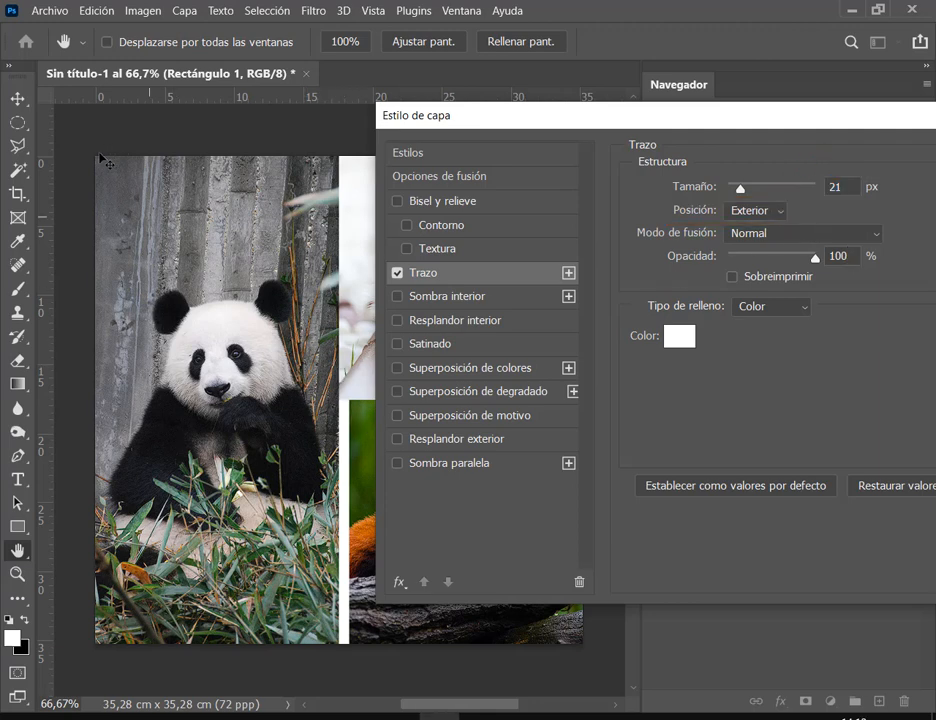
pyautogui.moveTo(98, 155)
pyautogui.mouseDown()
pyautogui.moveTo(338, 382)
pyautogui.moveTo(339, 648)
pyautogui.mouseUp()
pyautogui.moveTo(95, 155); pyautogui.dragTo(340, 648)
# Open the position options of the panda layer's stroke.
pyautogui.click(748, 210)
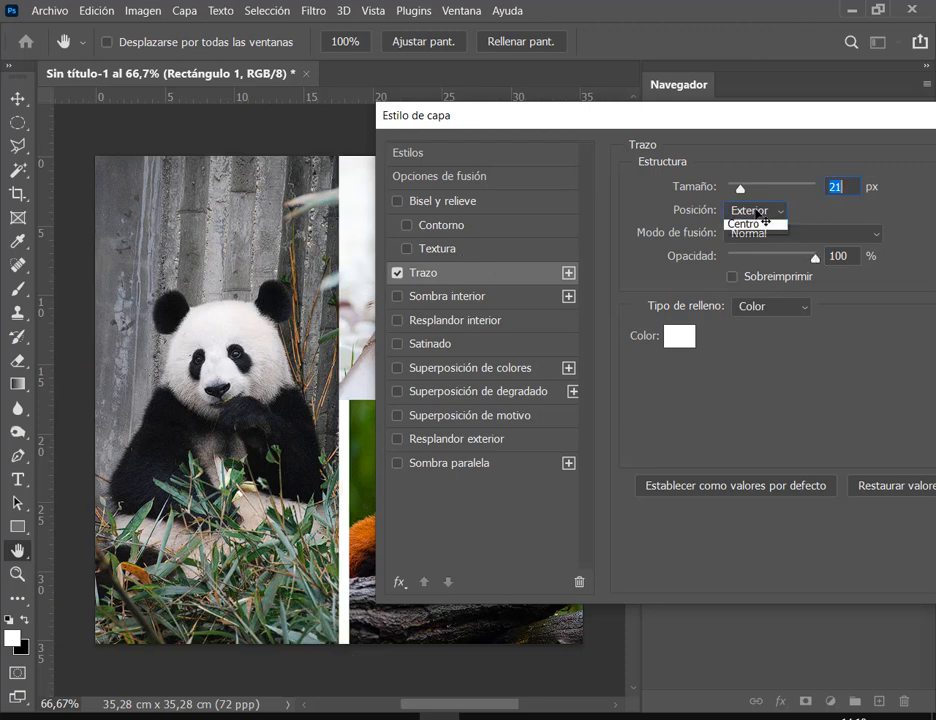
# Try the panda layer's stroke with the Centro position and a size of 32 px.
pyautogui.click(755, 249)
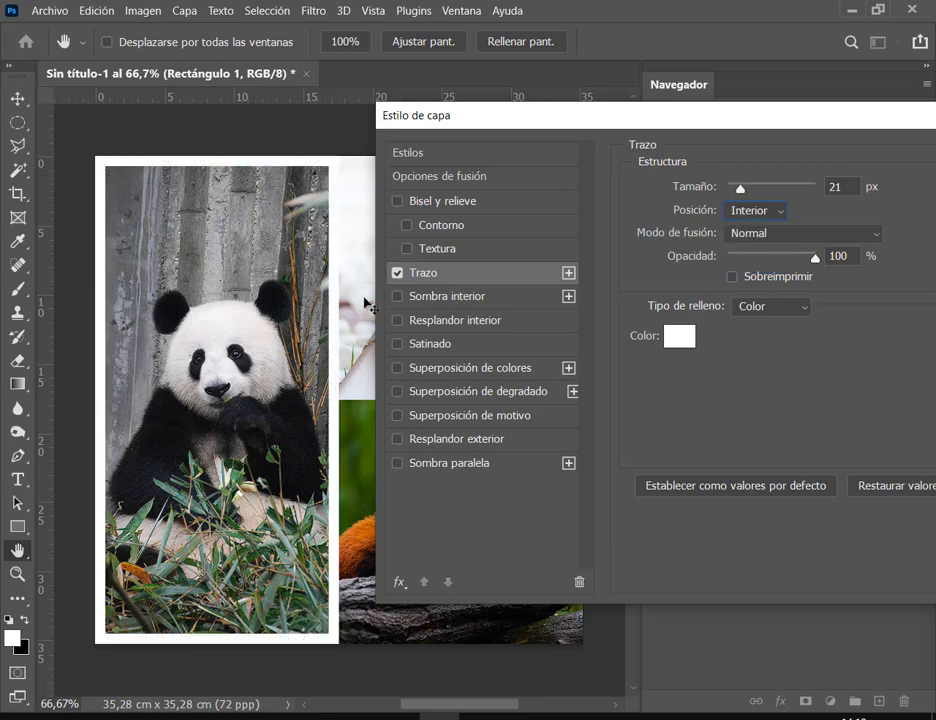
pyautogui.moveTo(752, 189)
pyautogui.mouseDown()
pyautogui.moveTo(781, 189)
pyautogui.moveTo(731, 189)
pyautogui.moveTo(739, 189)
pyautogui.mouseUp()
pyautogui.click(742, 211)
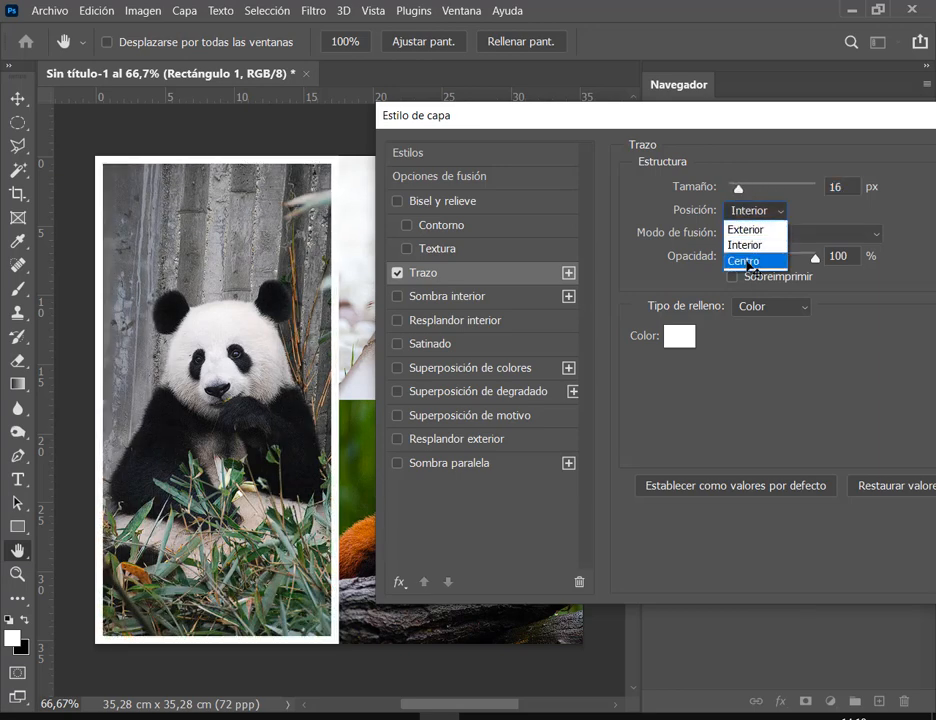
pyautogui.click(750, 261)
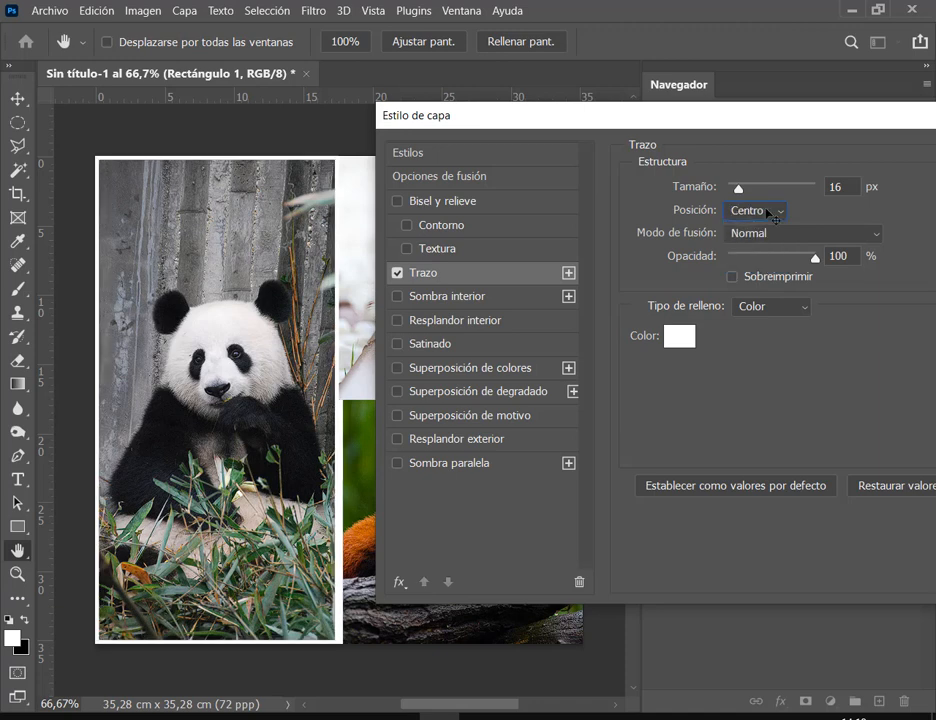
pyautogui.moveTo(741, 192); pyautogui.dragTo(746, 190)
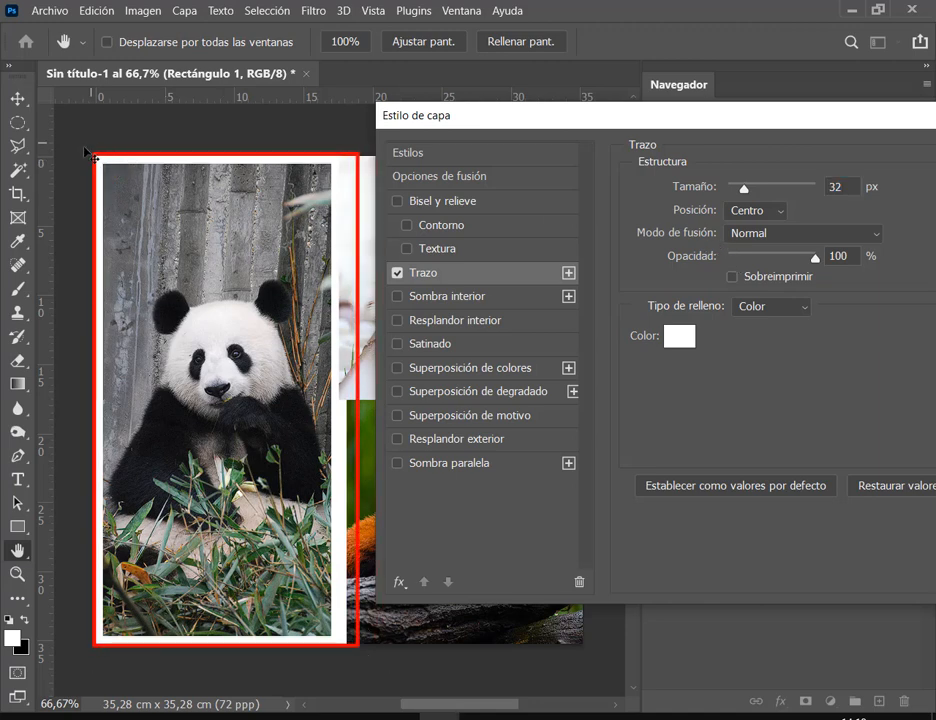
# Set the panda layer's stroke to the Interior position with a size of 18 px.
pyautogui.click(757, 210)
pyautogui.click(751, 245)
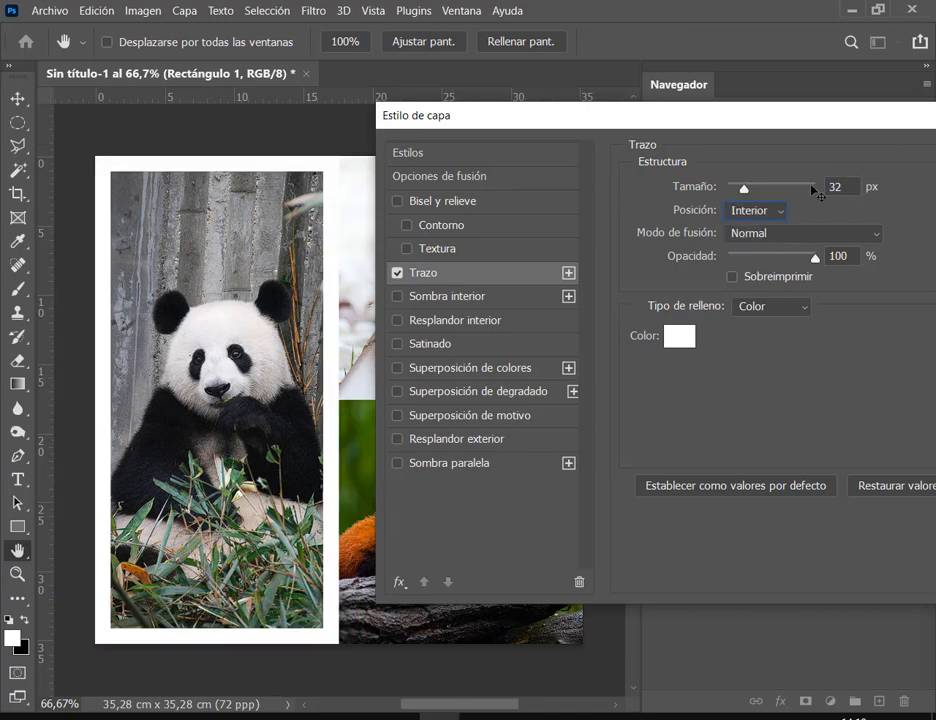
pyautogui.moveTo(749, 193); pyautogui.dragTo(740, 190)
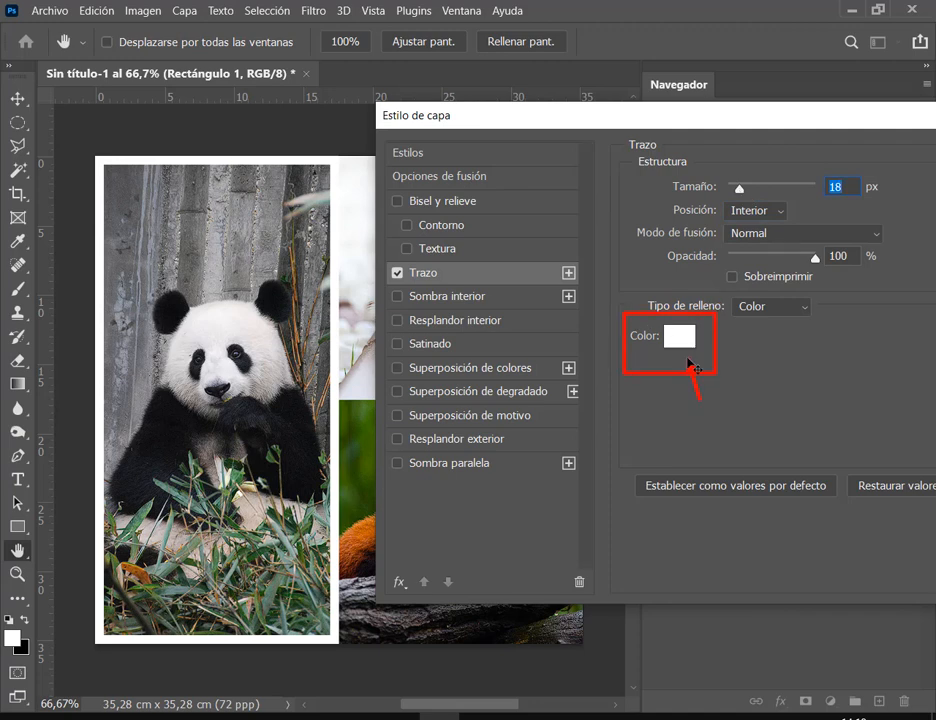
pyautogui.click(680, 338)
pyautogui.moveTo(533, 255)
pyautogui.mouseDown()
pyautogui.moveTo(623, 180)
pyautogui.moveTo(686, 108)
pyautogui.moveTo(677, 97)
pyautogui.mouseUp()
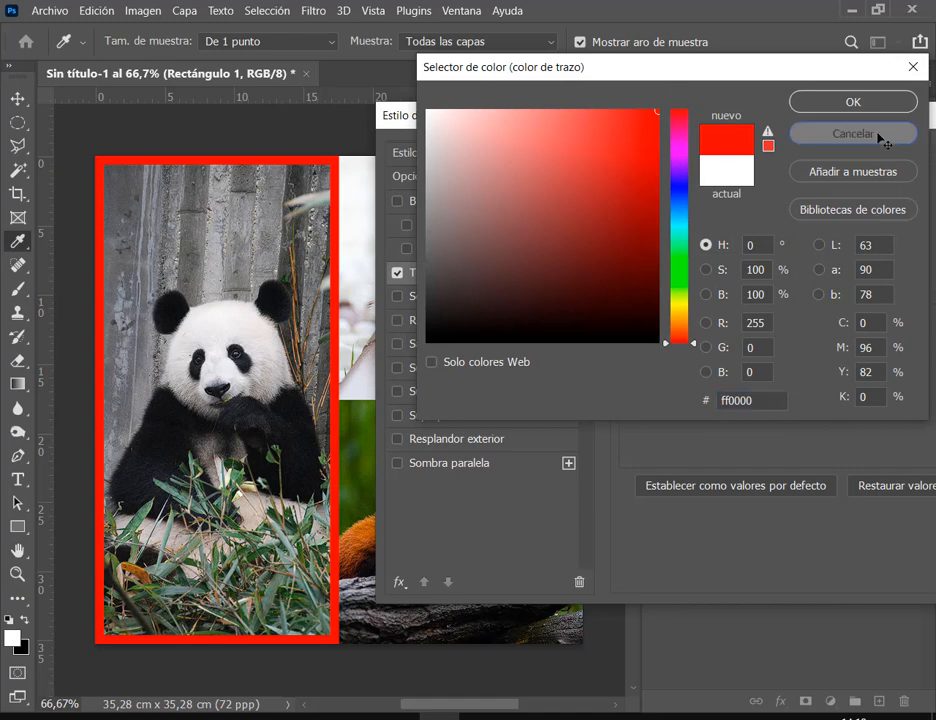
pyautogui.click(883, 136)
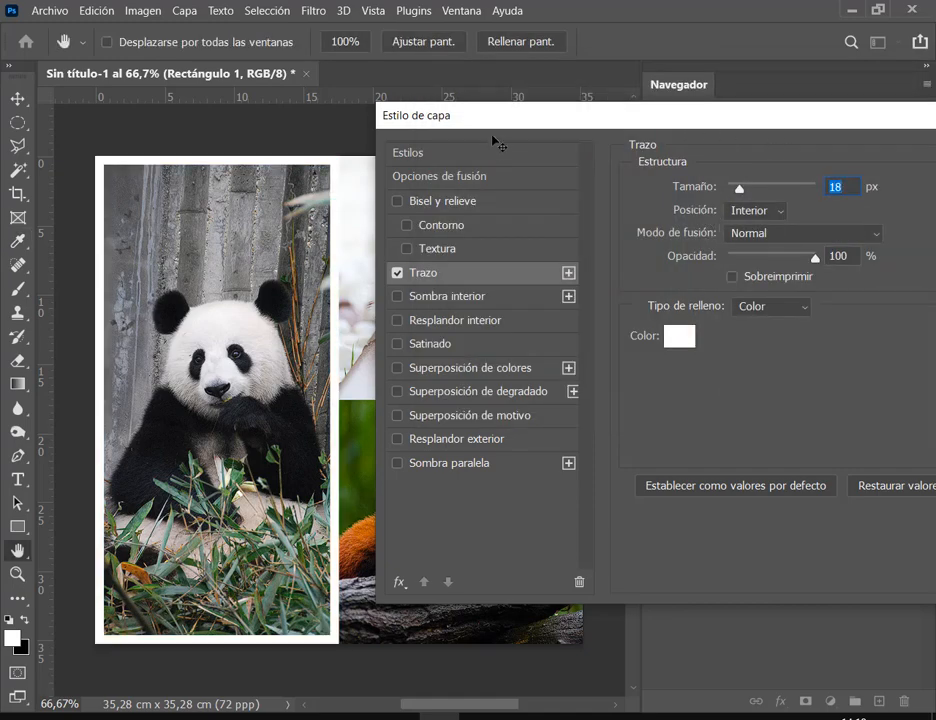
# Check the finished lion collage in the PDF guide for the inner stroke and inner shadow look.
pyautogui.moveTo(493, 137)
pyautogui.mouseDown()
pyautogui.moveTo(575, 119)
pyautogui.moveTo(579, 94)
pyautogui.moveTo(488, 117)
pyautogui.mouseUp()
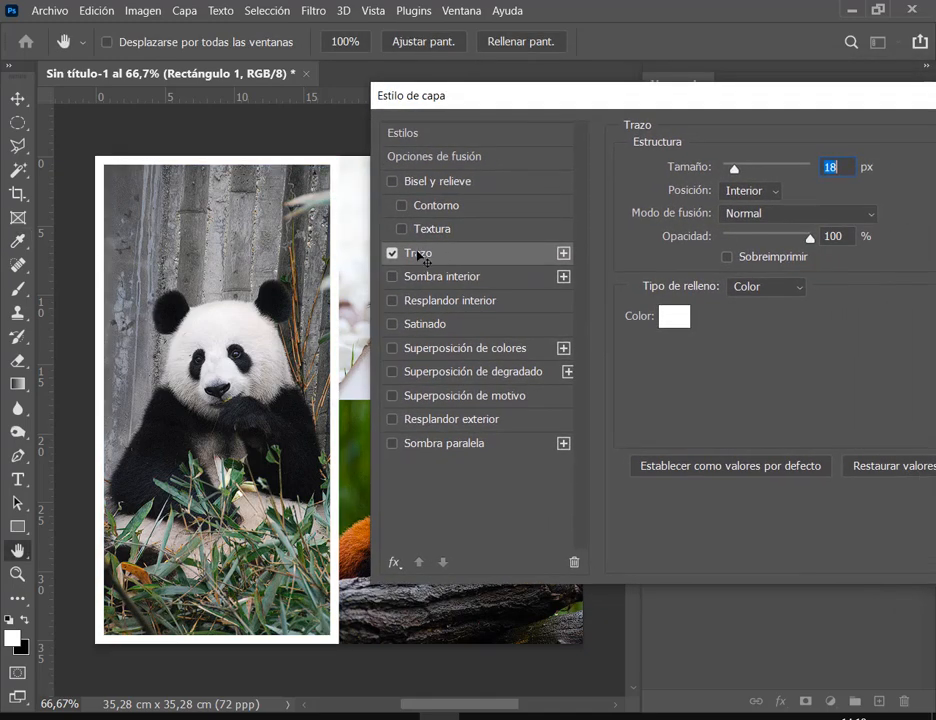
pyautogui.click(196, 717)
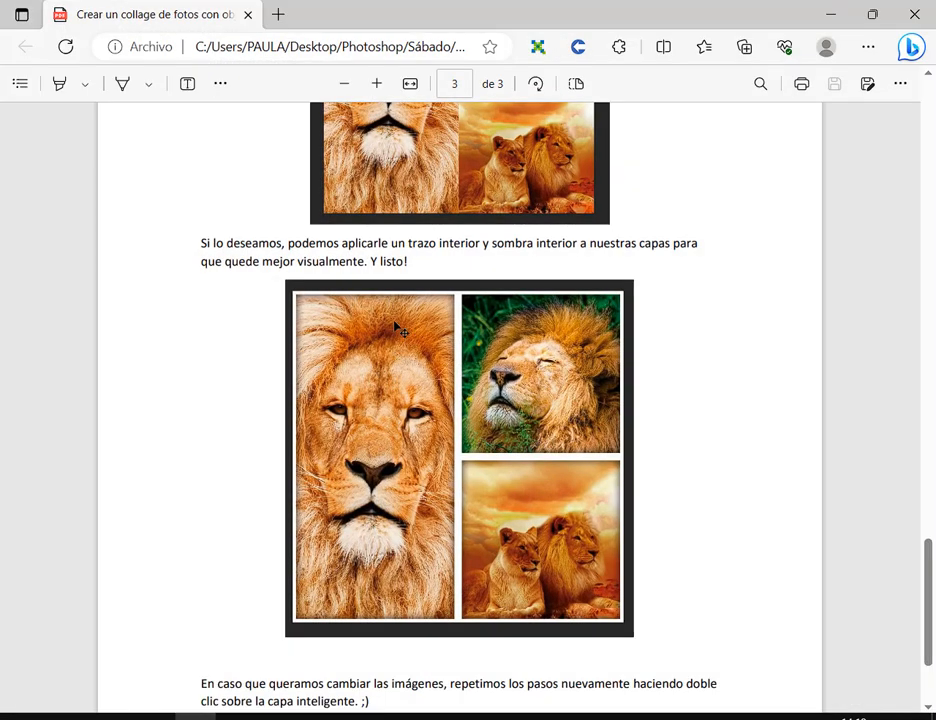
pyautogui.click(831, 13)
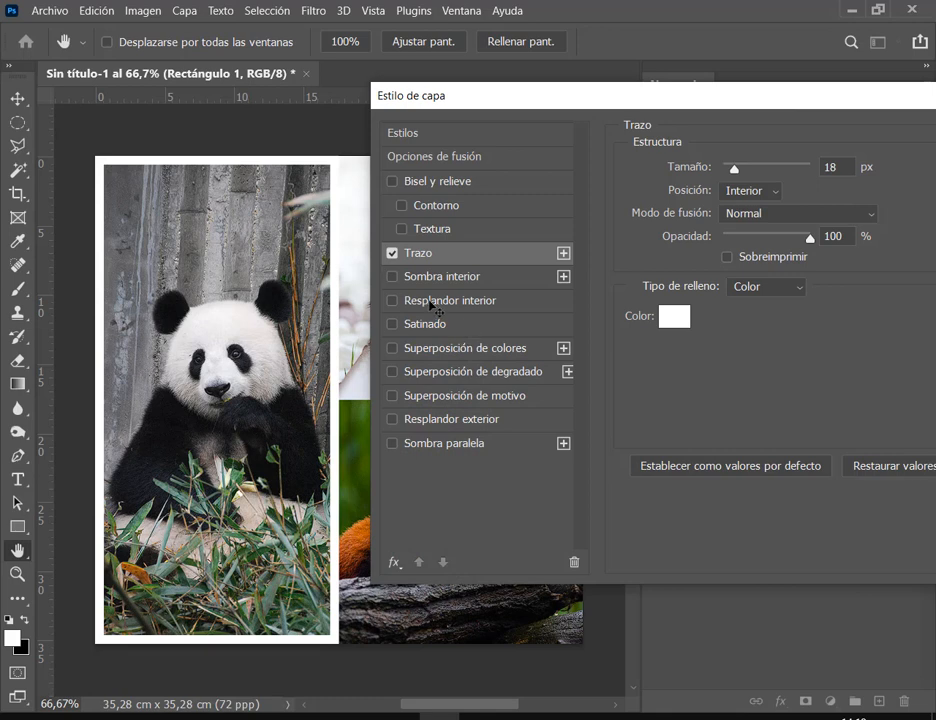
# Add an inner shadow to the panda layer with 100% opacity and a size of 70 px, and apply the layer style.
pyautogui.click(441, 284)
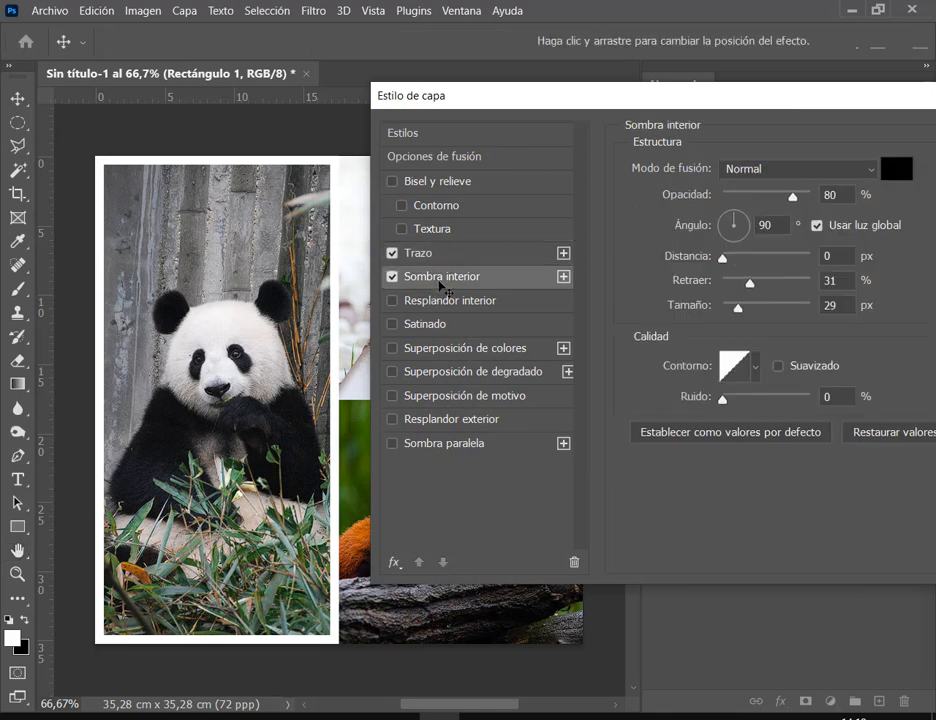
pyautogui.moveTo(798, 198); pyautogui.dragTo(819, 201)
pyautogui.moveTo(738, 308)
pyautogui.mouseDown()
pyautogui.moveTo(753, 311)
pyautogui.moveTo(736, 316)
pyautogui.moveTo(752, 322)
pyautogui.mouseUp()
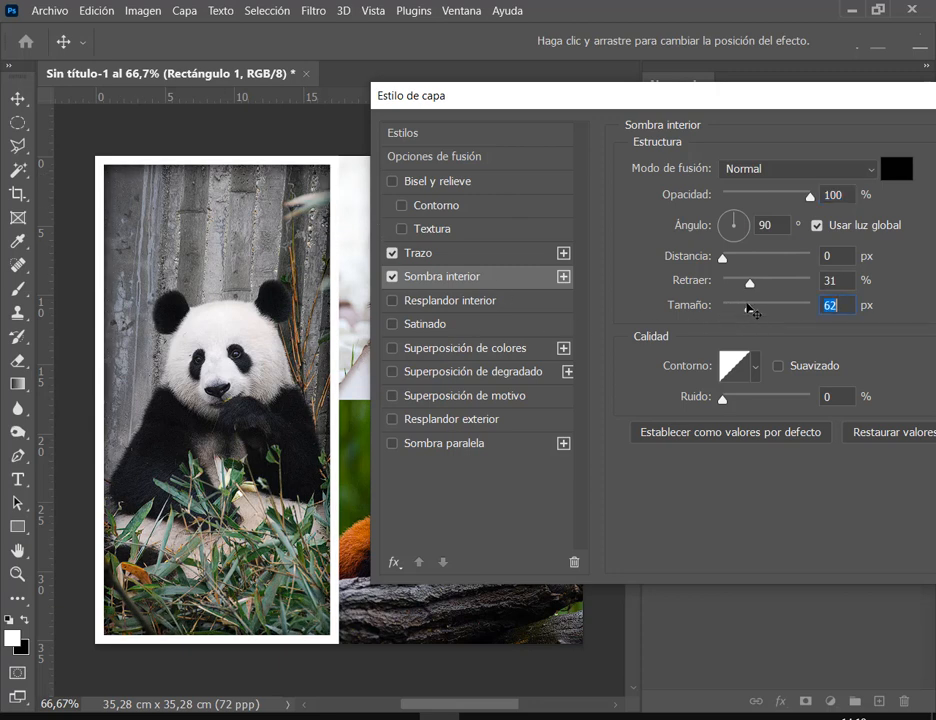
pyautogui.moveTo(750, 313)
pyautogui.mouseDown()
pyautogui.moveTo(775, 320)
pyautogui.moveTo(753, 312)
pyautogui.mouseUp()
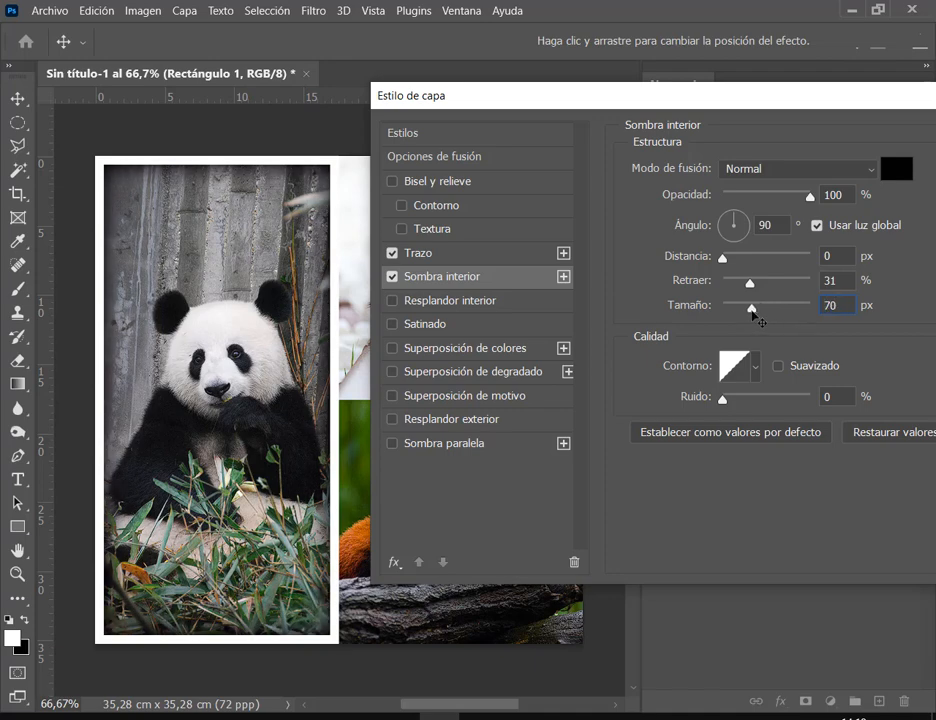
pyautogui.moveTo(739, 93); pyautogui.dragTo(425, 123)
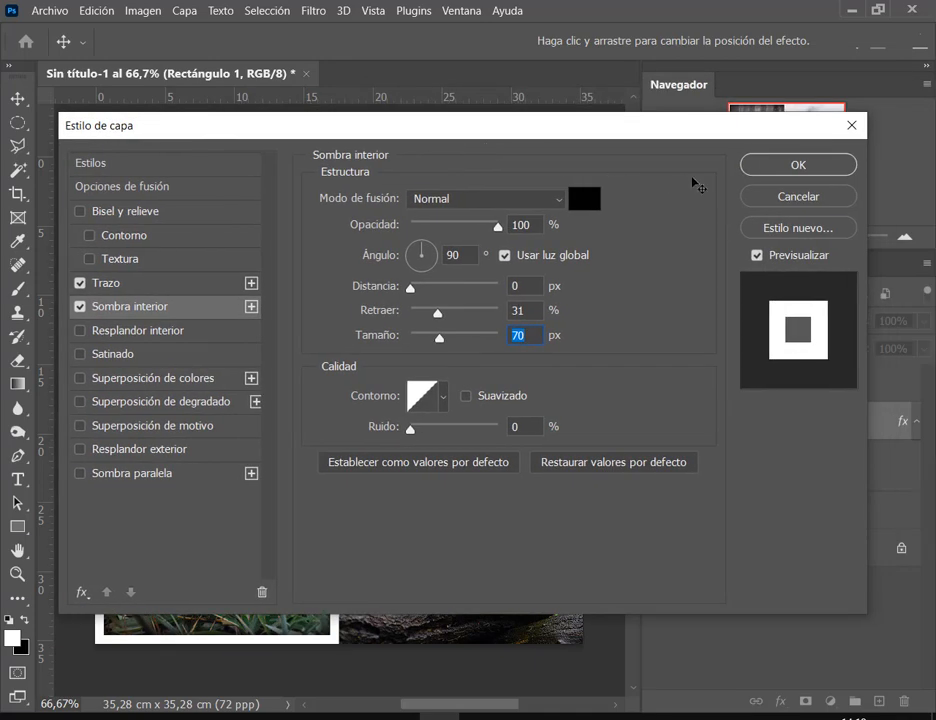
pyautogui.click(812, 165)
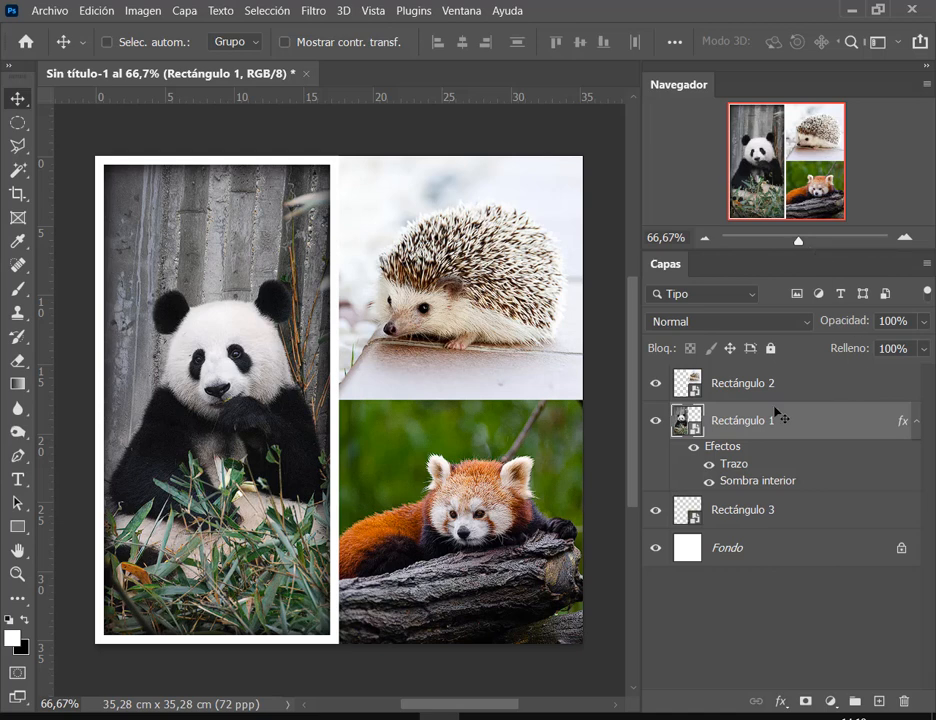
# Collapse the effects list of the Rectángulo 1 layer.
pyautogui.click(915, 424)
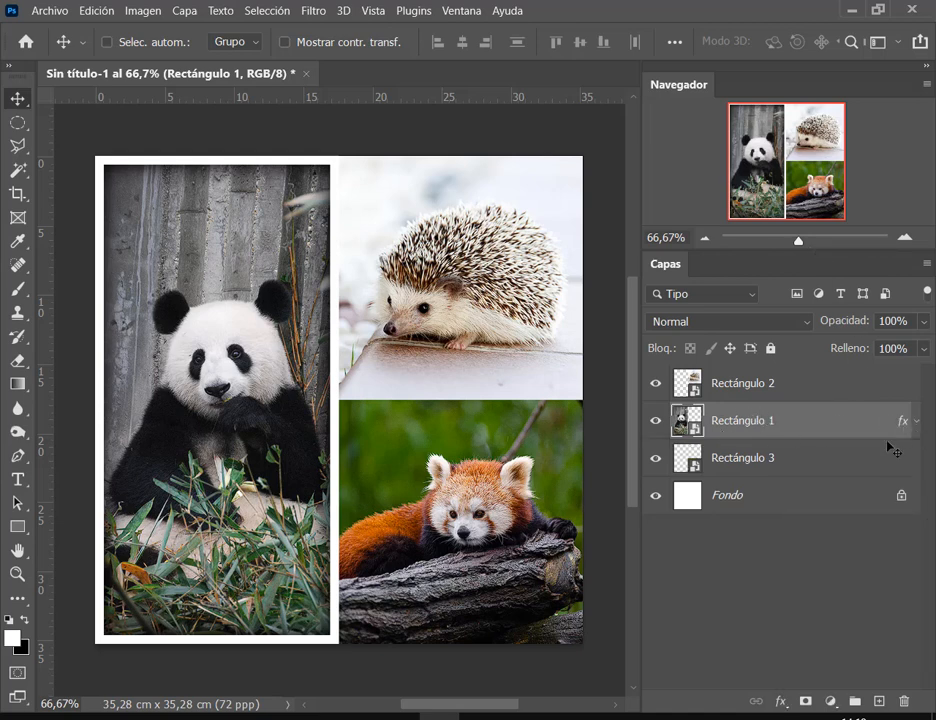
pyautogui.click(915, 424)
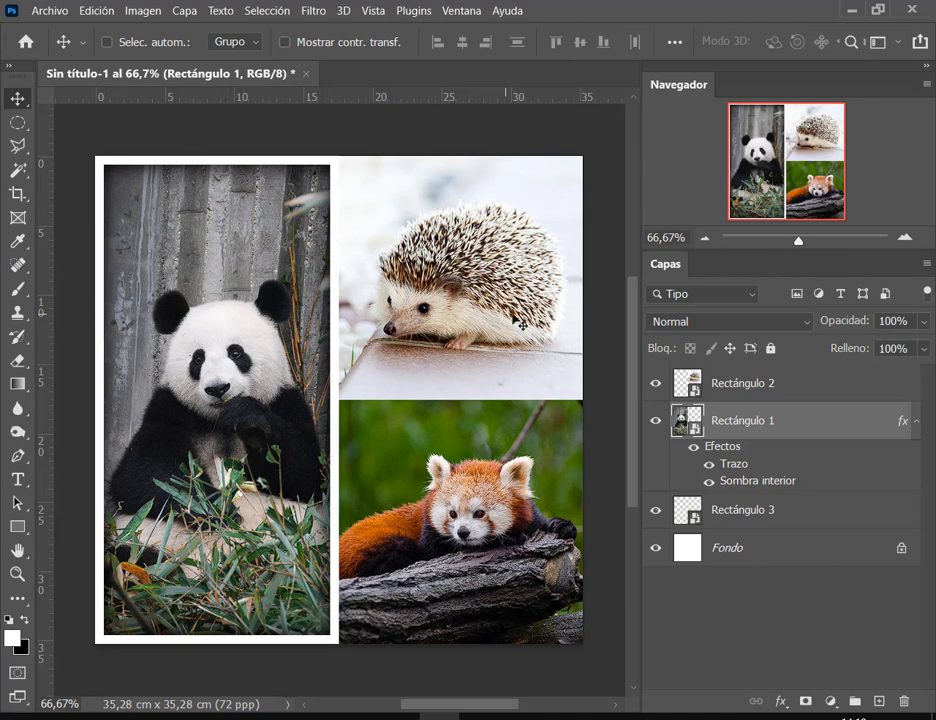
pyautogui.click(915, 424)
pyautogui.click(735, 388)
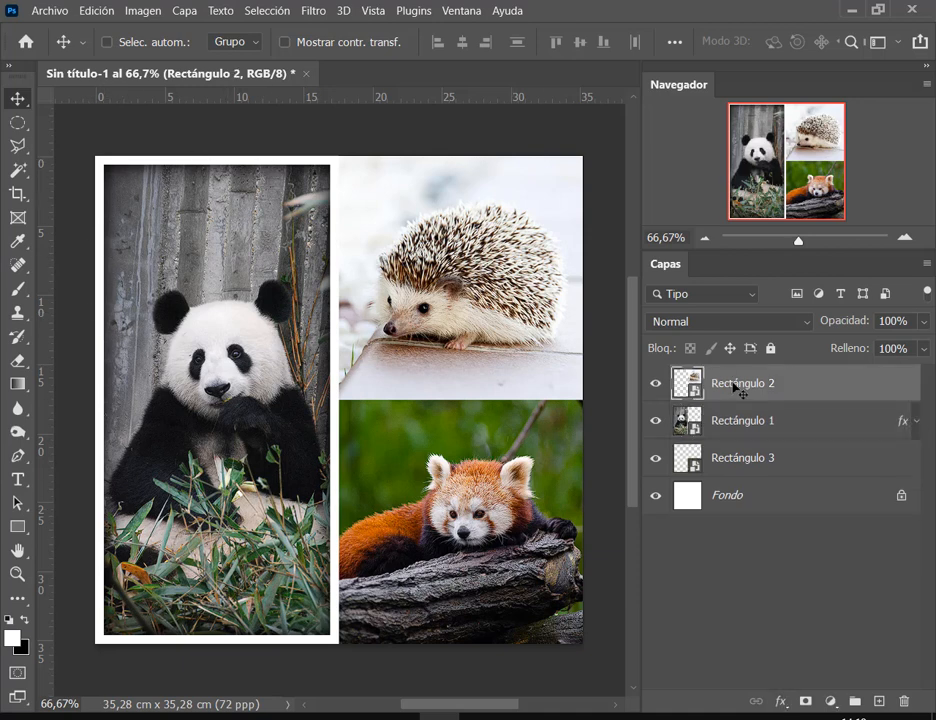
pyautogui.rightClick(806, 392)
pyautogui.click(710, 26)
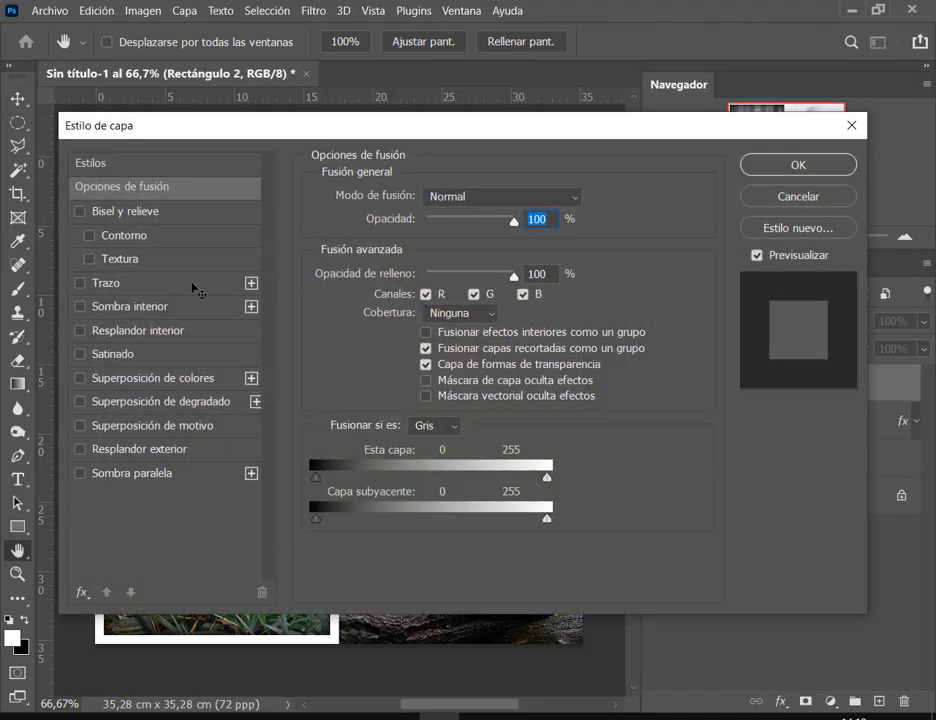
pyautogui.click(193, 285)
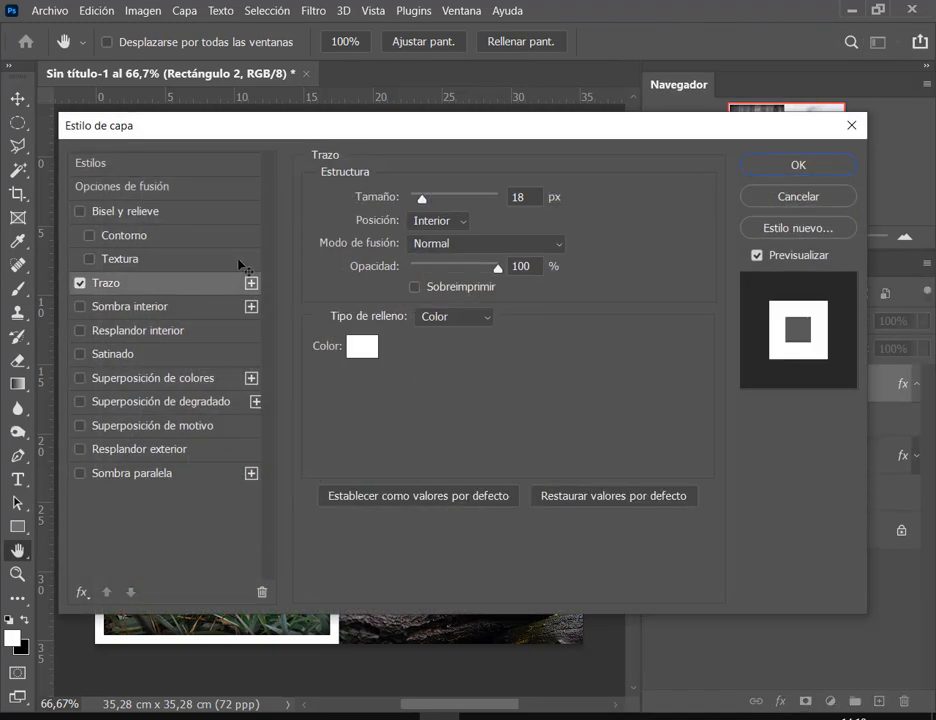
pyautogui.moveTo(443, 133); pyautogui.dragTo(486, 432)
pyautogui.click(322, 366)
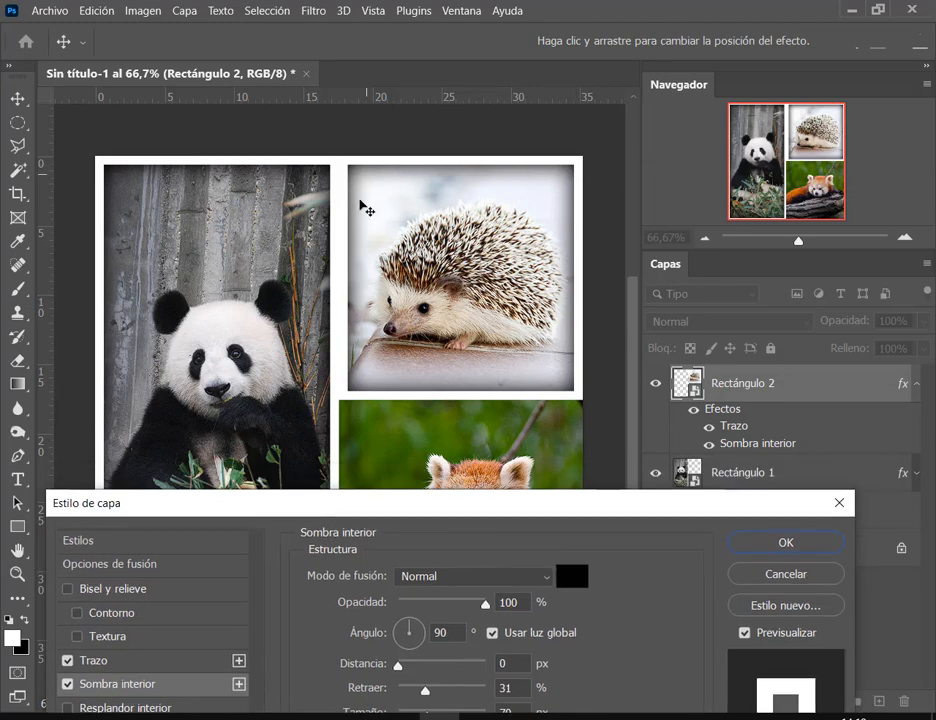
pyautogui.click(814, 580)
# Copy the layer style of the Rectángulo 1 panda layer.
pyautogui.click(857, 432)
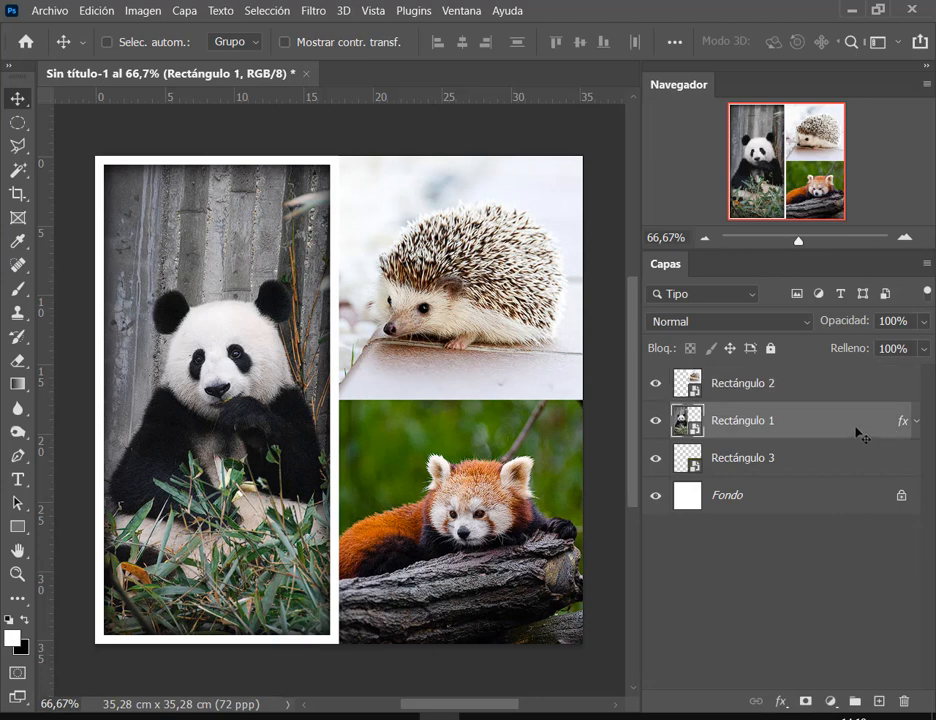
pyautogui.press('ctrl')
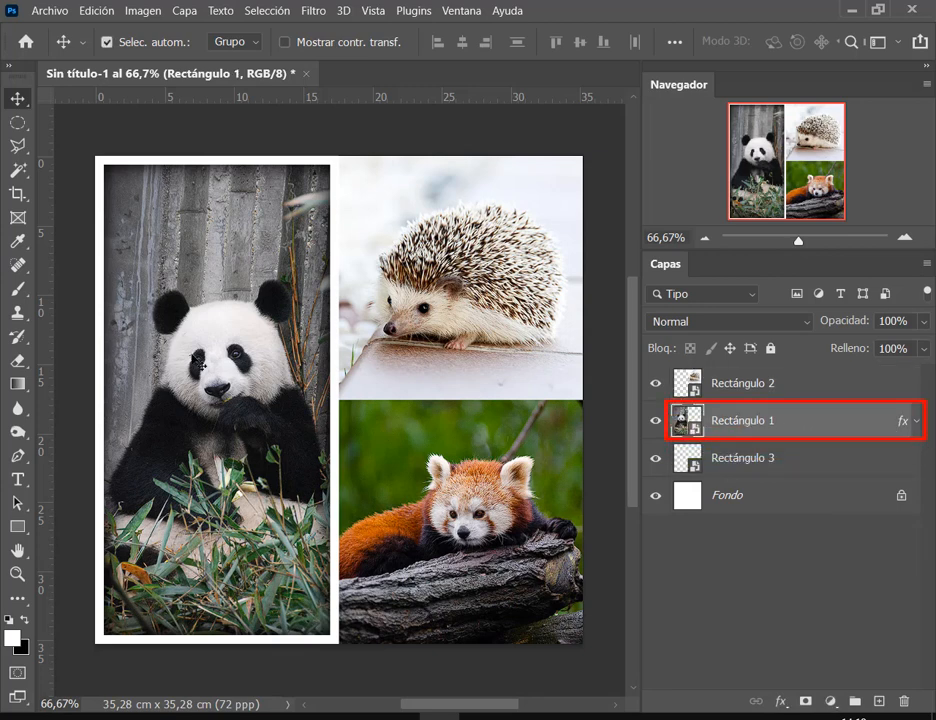
pyautogui.rightClick(790, 428)
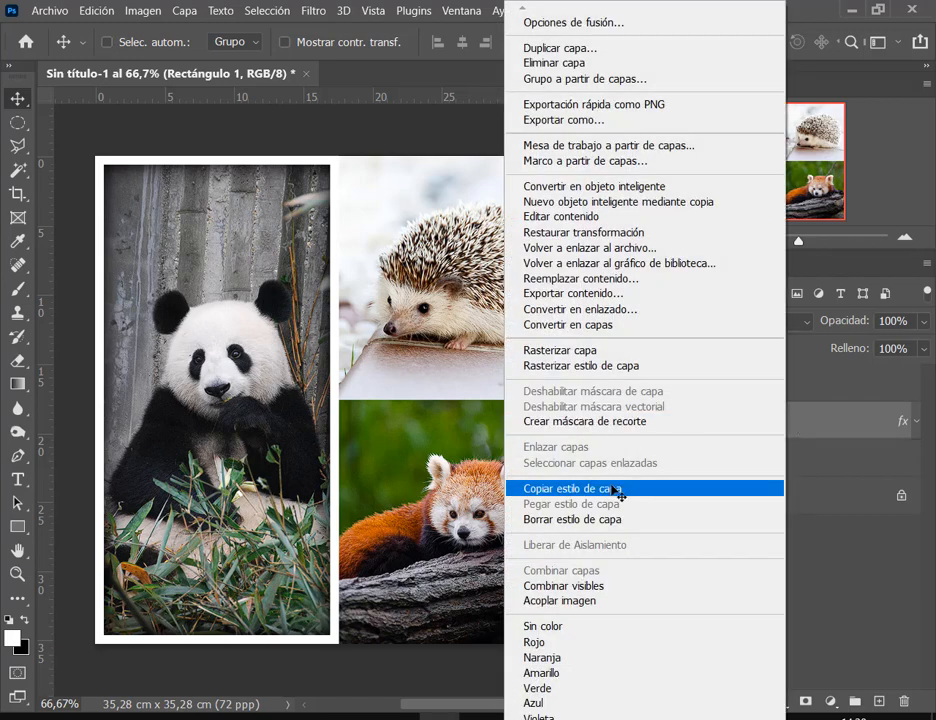
pyautogui.press('ctrl')
pyautogui.moveTo(516, 475); pyautogui.dragTo(635, 509)
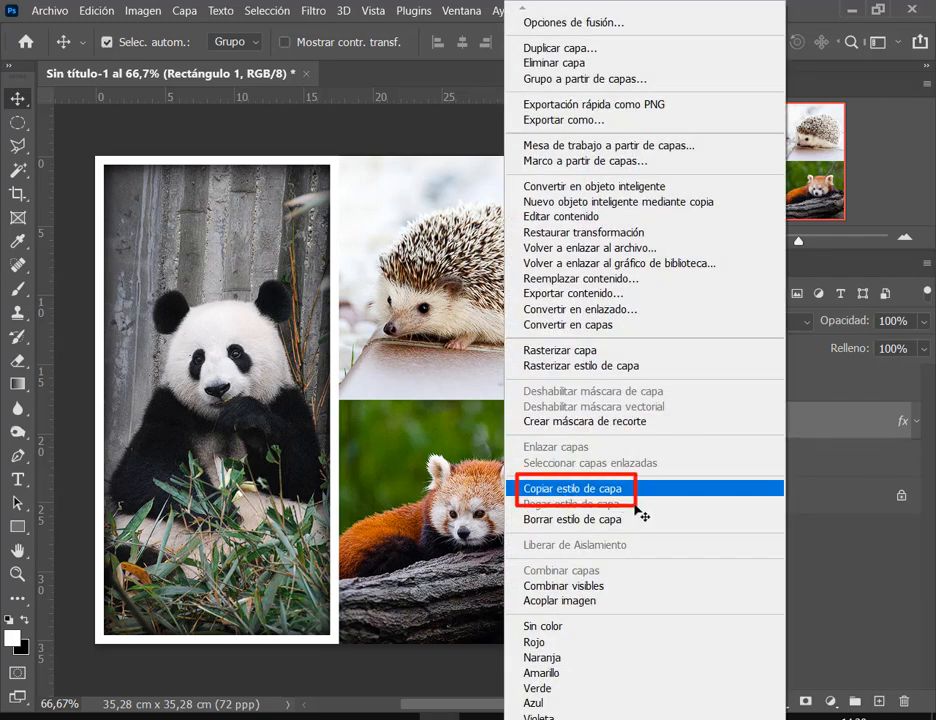
pyautogui.press('Escape')
pyautogui.rightClick(823, 430)
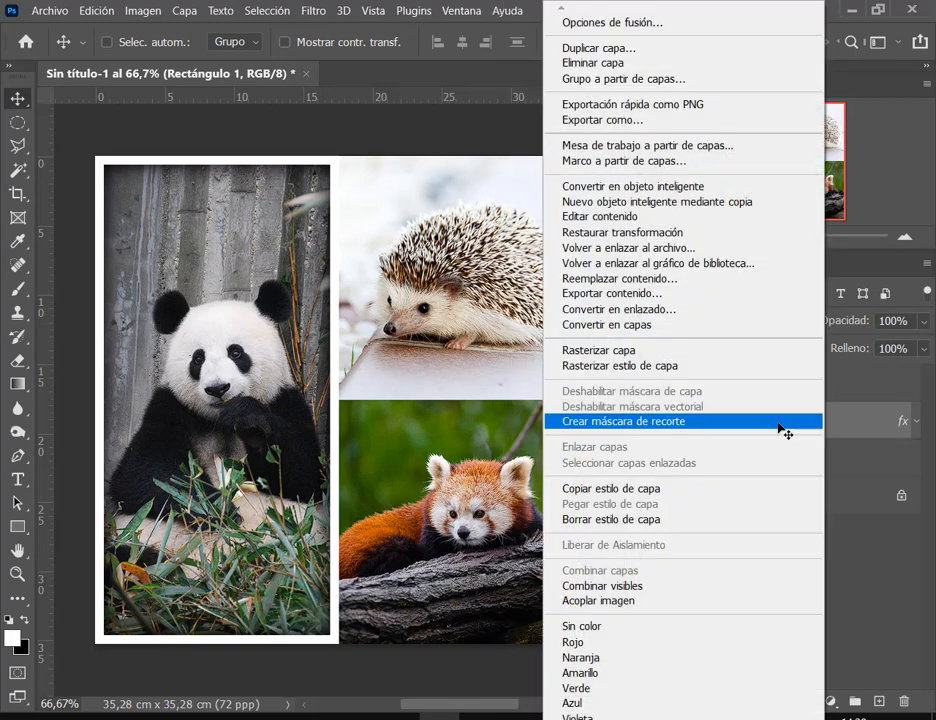
pyautogui.click(618, 490)
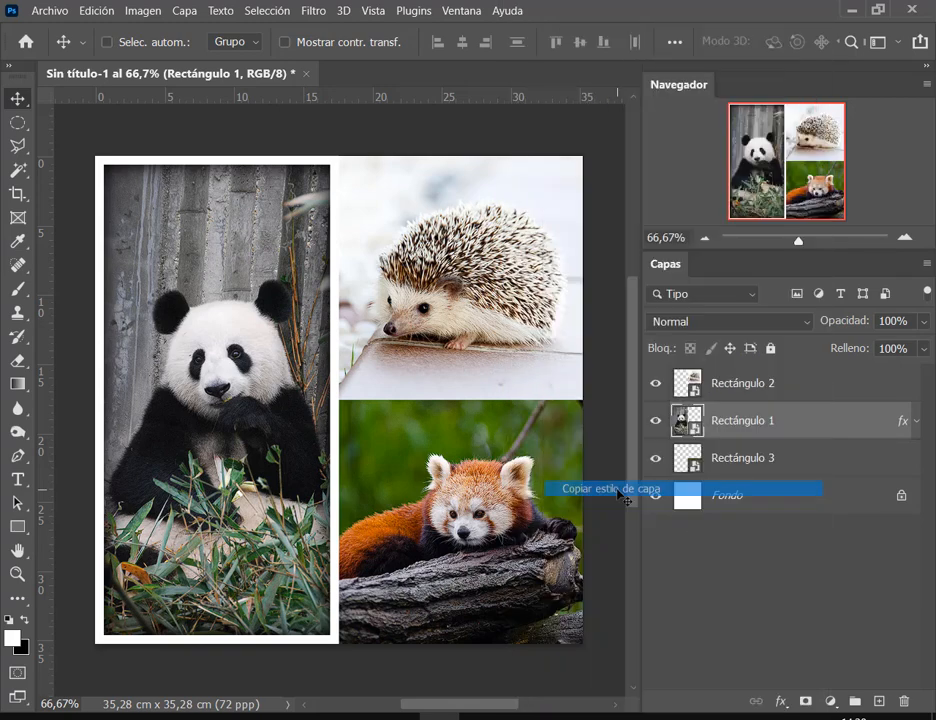
# Paste the copied layer style onto the Rectángulo 2 hedgehog layer.
pyautogui.click(776, 387)
pyautogui.rightClick(821, 387)
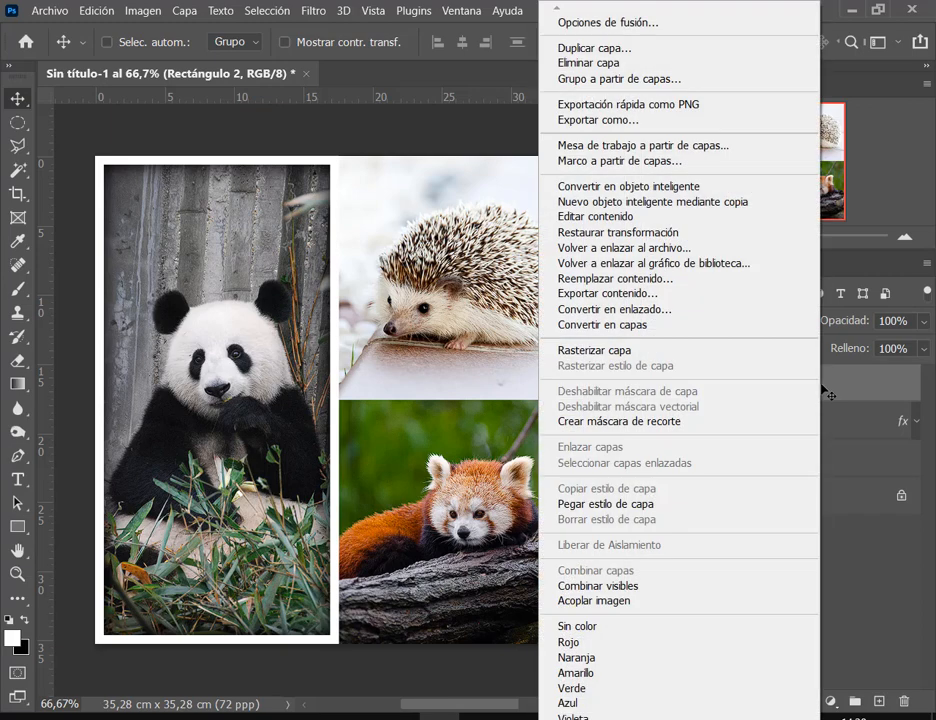
pyautogui.click(604, 510)
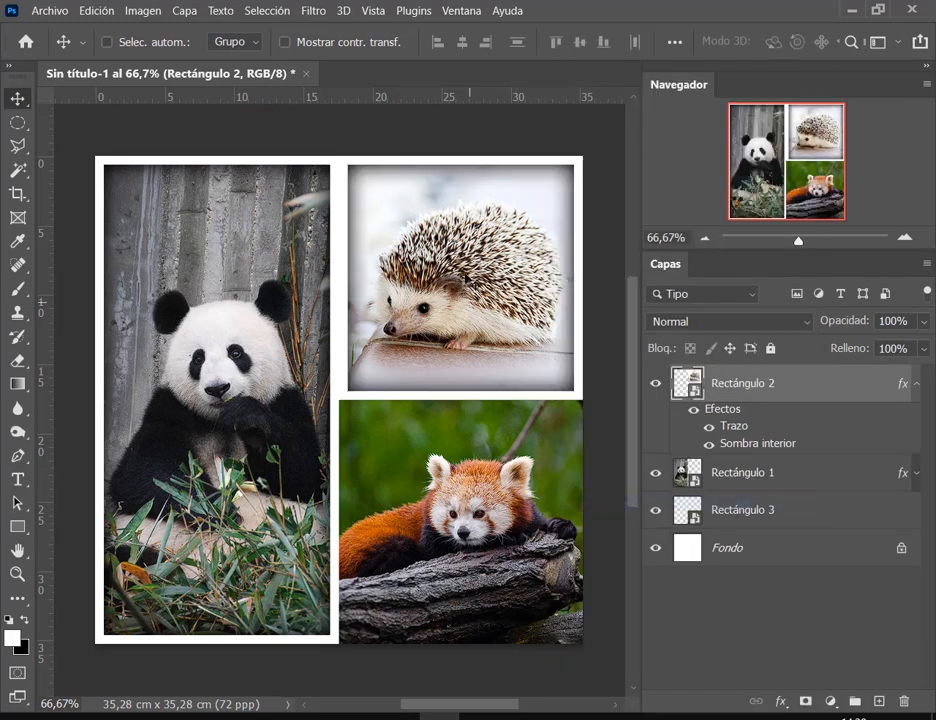
# Paste the copied layer style onto the Rectángulo 3 red panda layer and collapse the effects lists of Rectángulo 3 and Rectángulo 2.
pyautogui.click(773, 511)
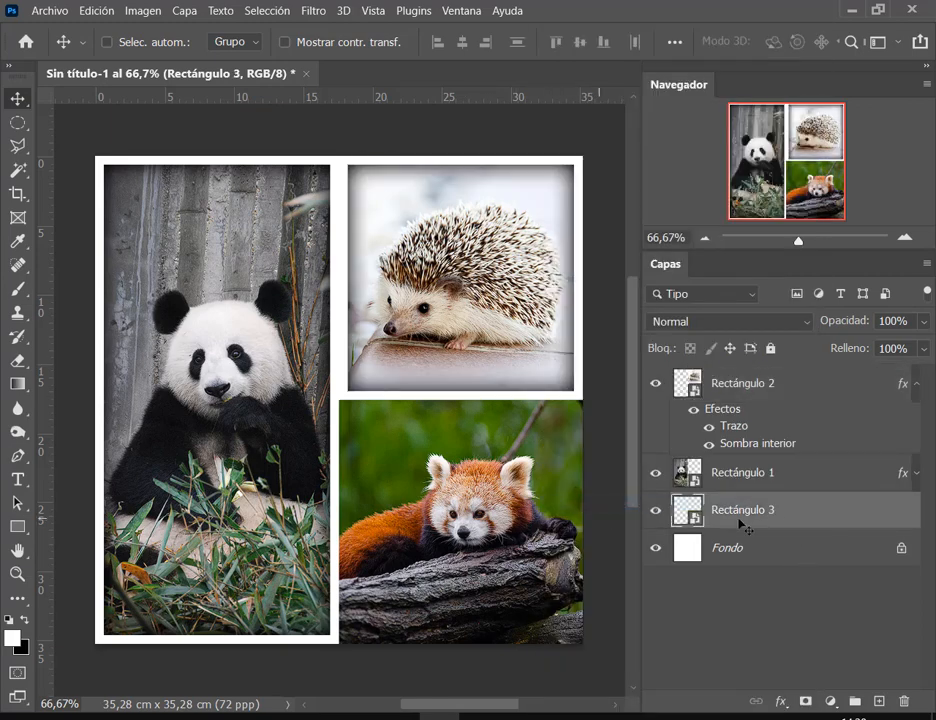
pyautogui.rightClick(821, 516)
pyautogui.click(606, 501)
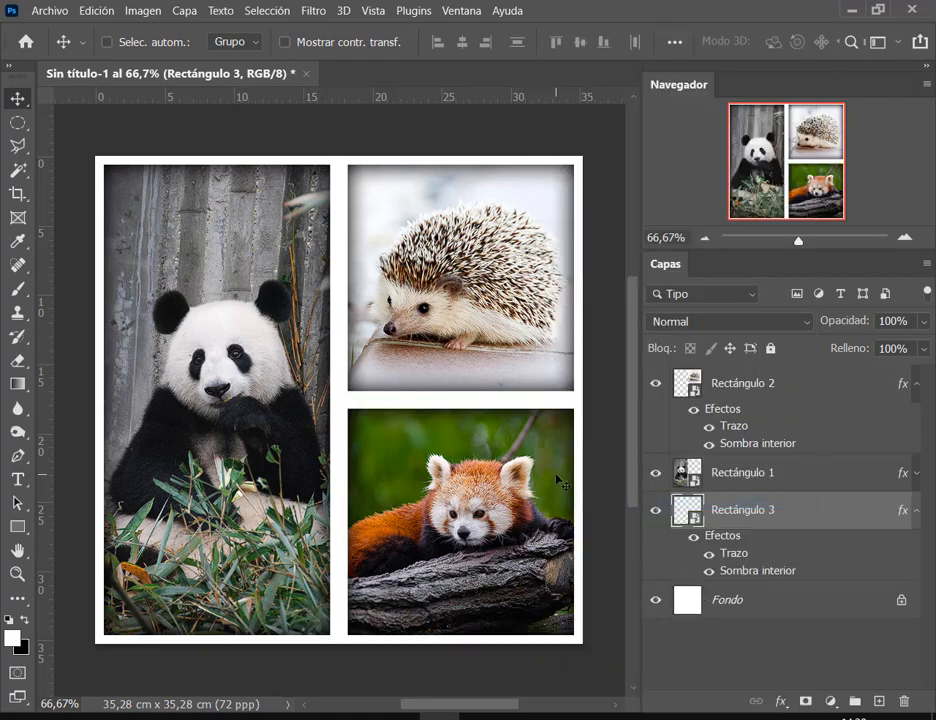
pyautogui.click(916, 511)
pyautogui.click(916, 383)
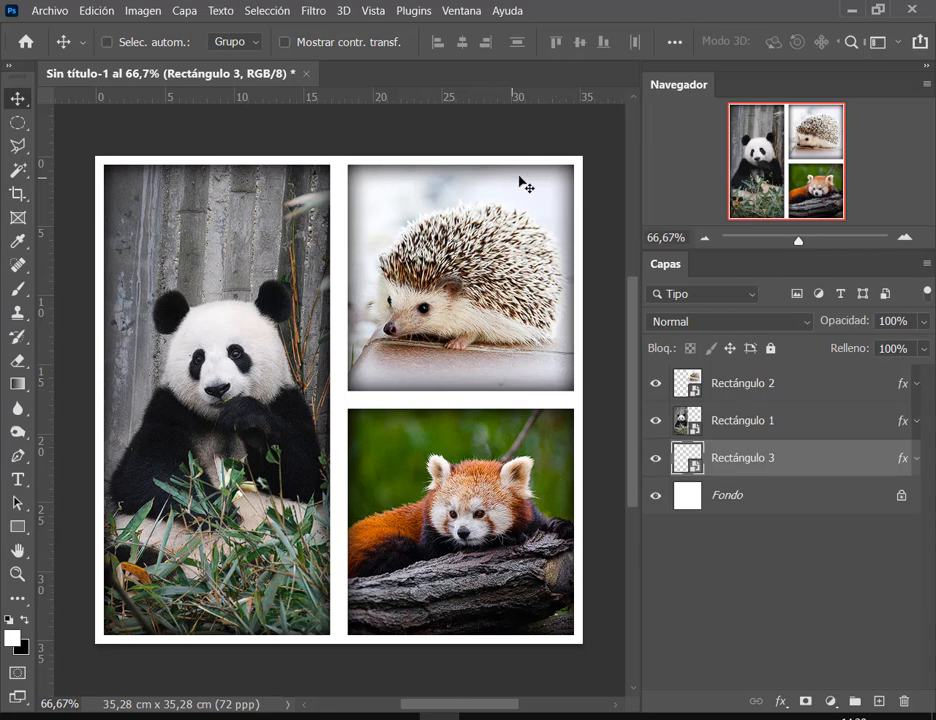
# Select the Rectángulo 2 hedgehog layer, then switch to Pexels in the browser and leave the red panda photo's page.
pyautogui.click(754, 372)
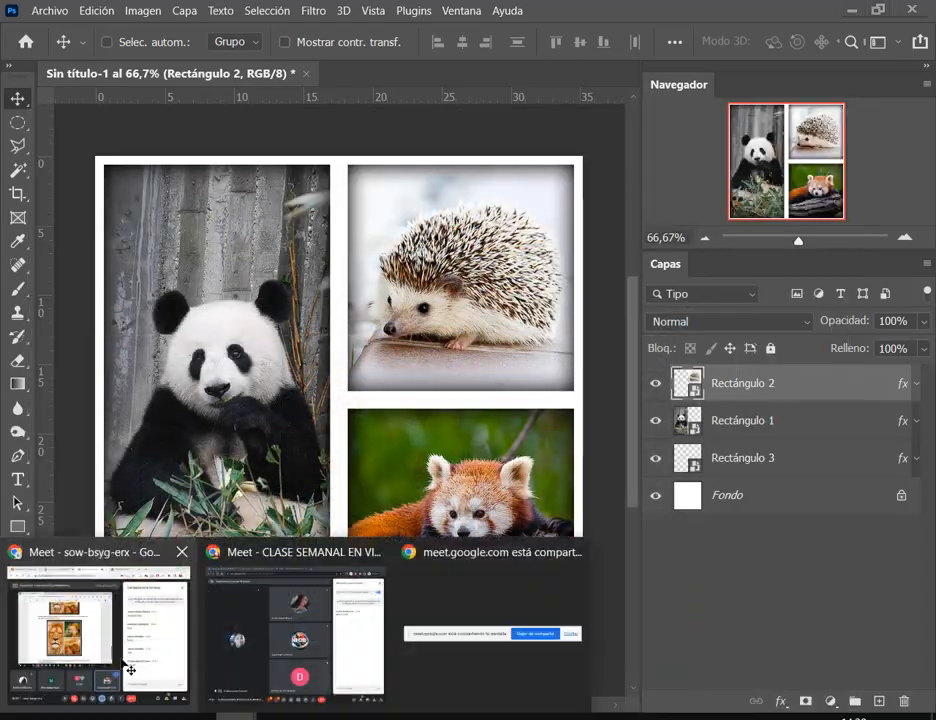
pyautogui.click(130, 664)
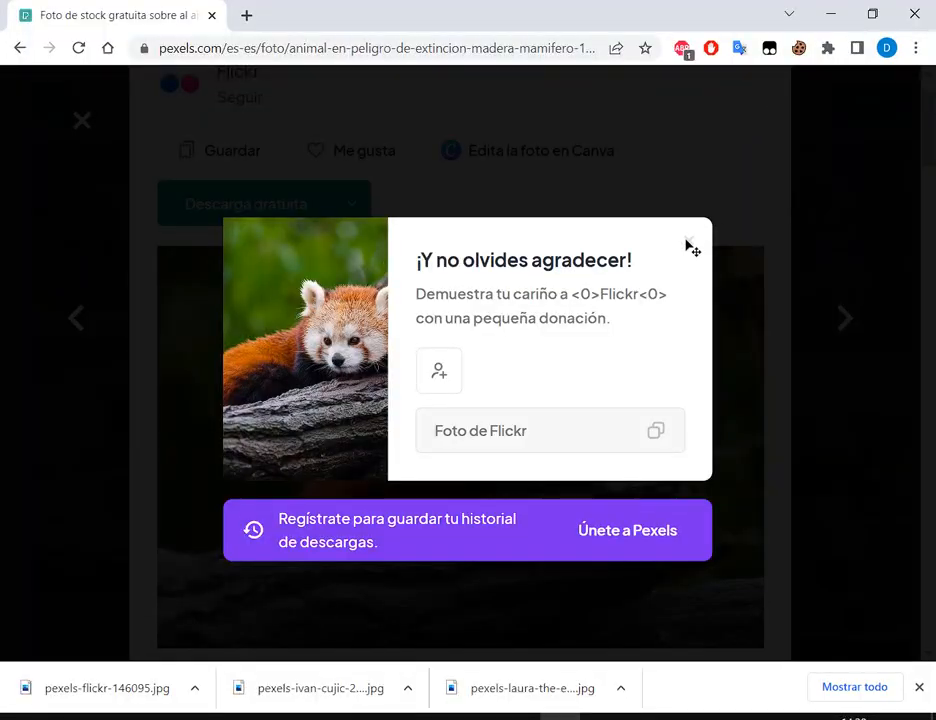
pyautogui.click(688, 243)
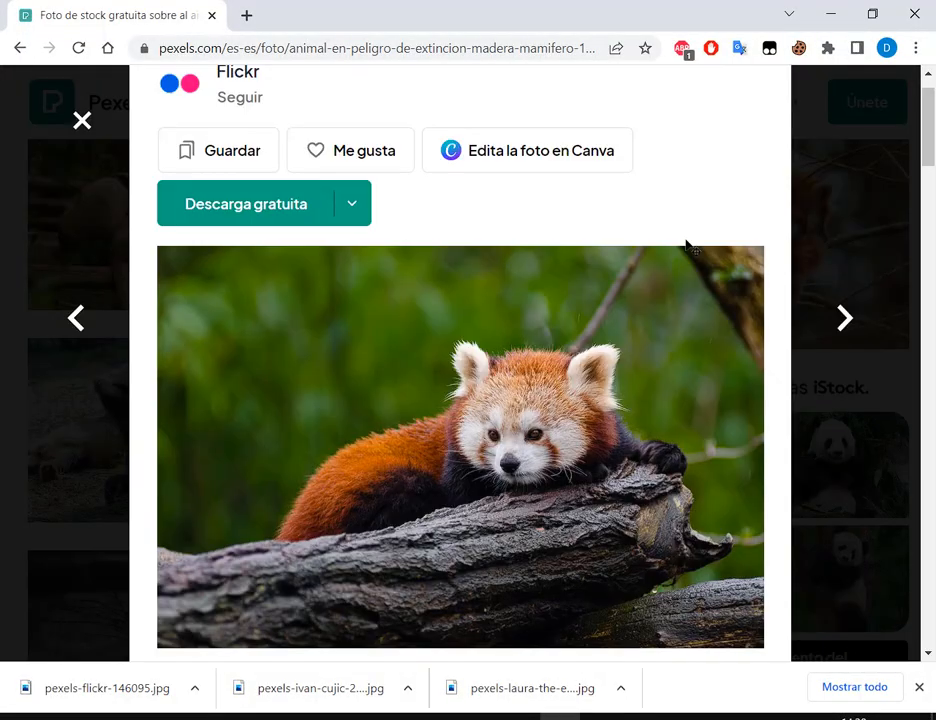
pyautogui.click(865, 215)
pyautogui.scroll(-5, 773, 334)
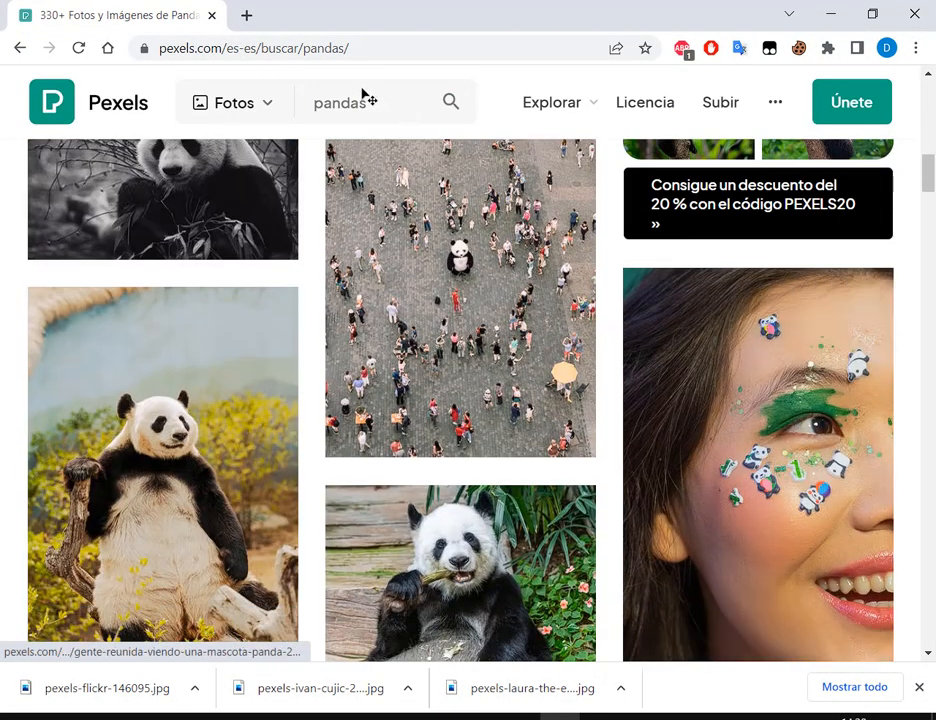
# Search Pexels photos for "cachorro".
pyautogui.click(350, 110)
pyautogui.moveTo(344, 105); pyautogui.dragTo(269, 87)
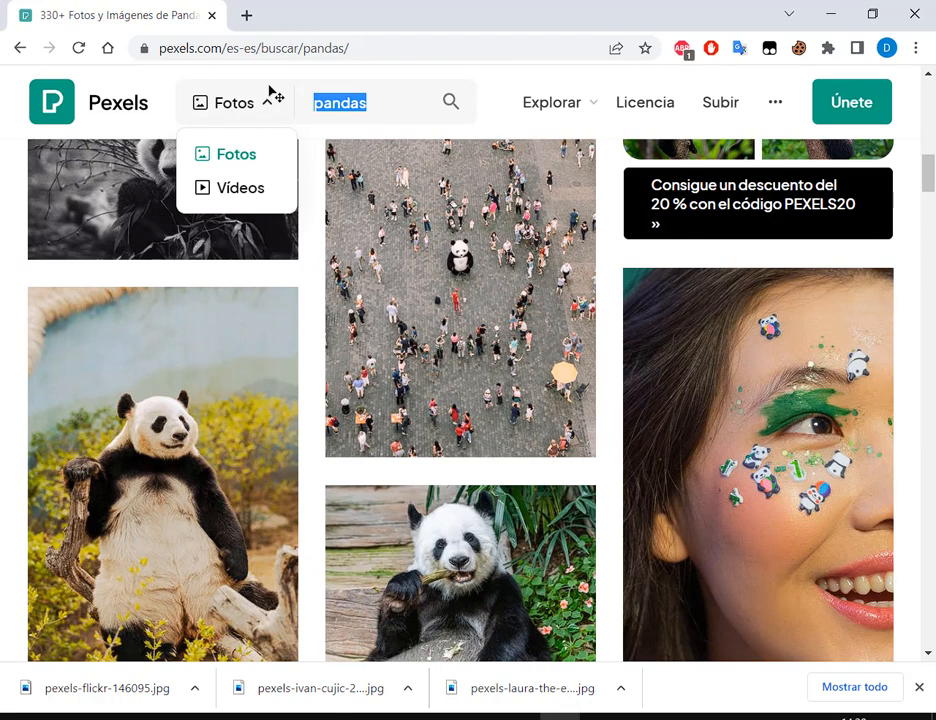
pyautogui.write('t')
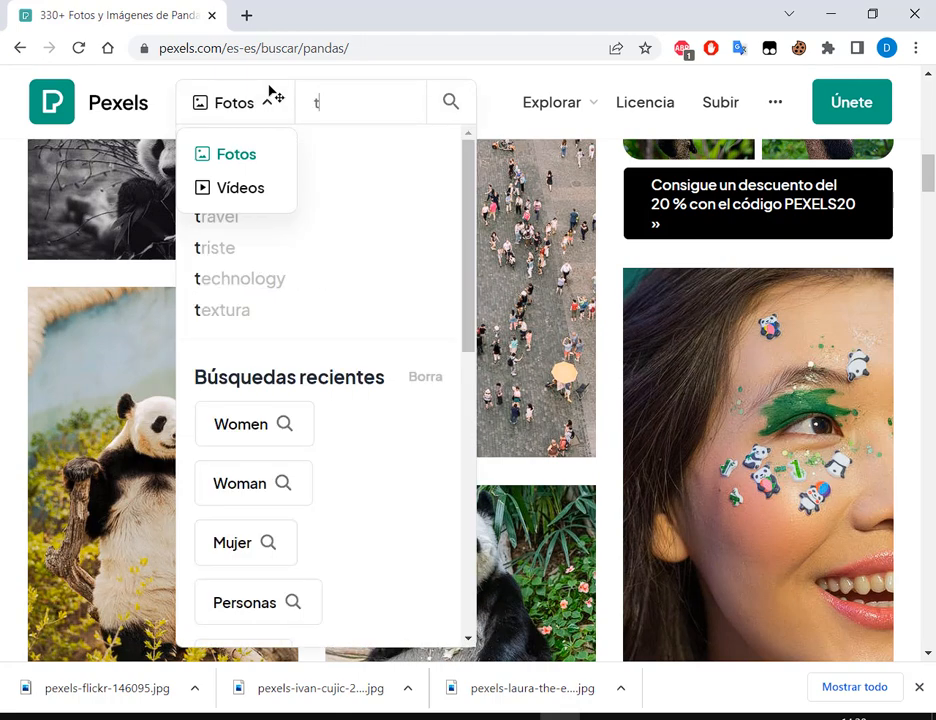
pyautogui.press('BackSpace')
pyautogui.write('cachorro')
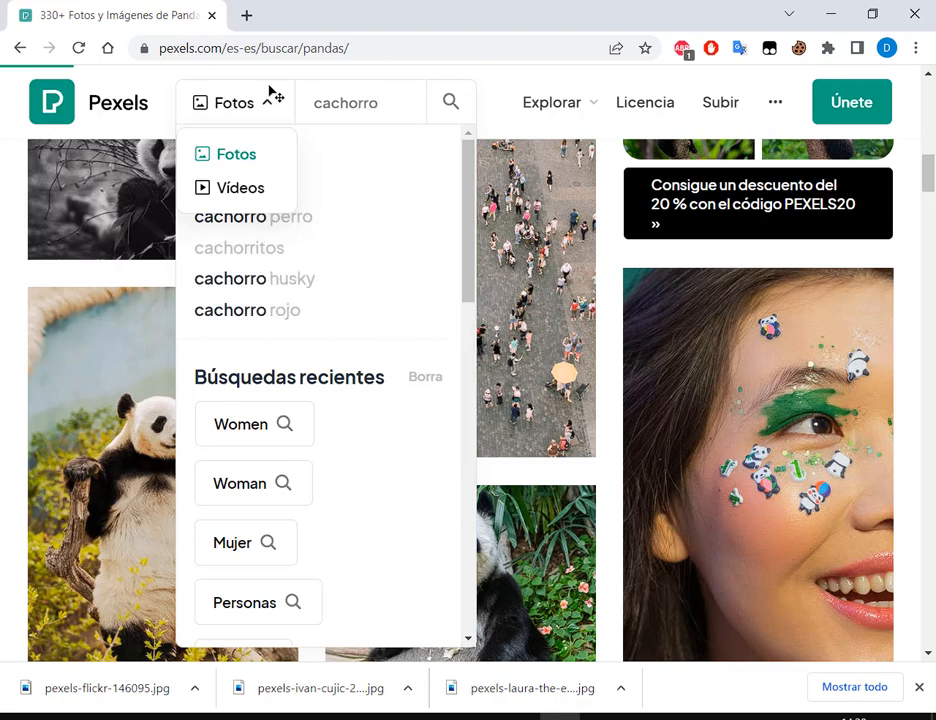
pyautogui.press('Return')
# Open the photo of the corgi puppy looking up and download it in the Grande 1920×1914 size.
pyautogui.scroll(-4, 600, 340)
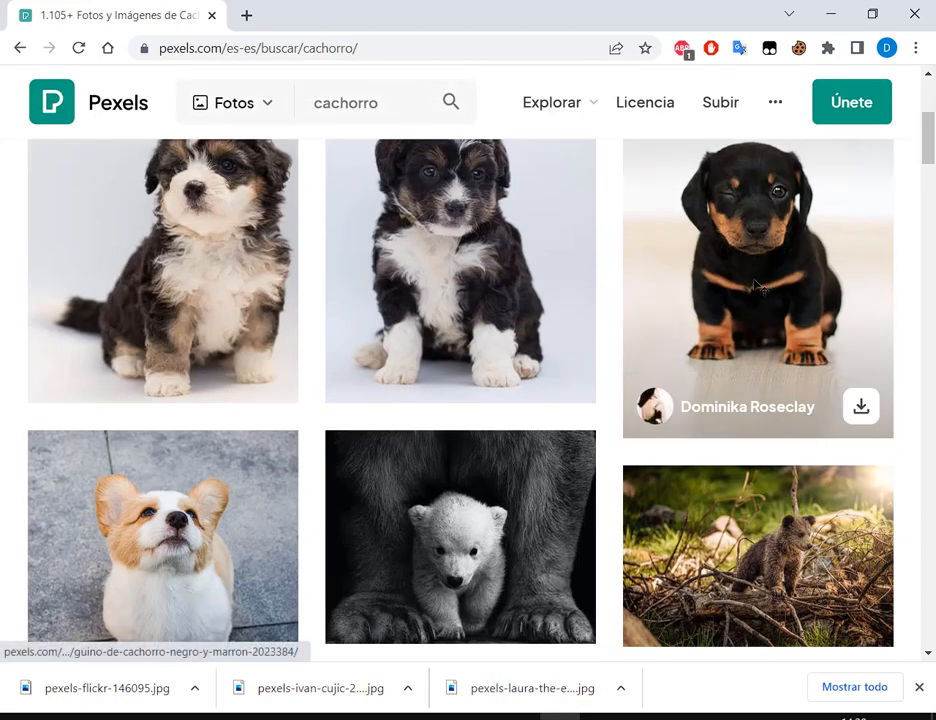
pyautogui.scroll(-1, 757, 287)
pyautogui.click(209, 476)
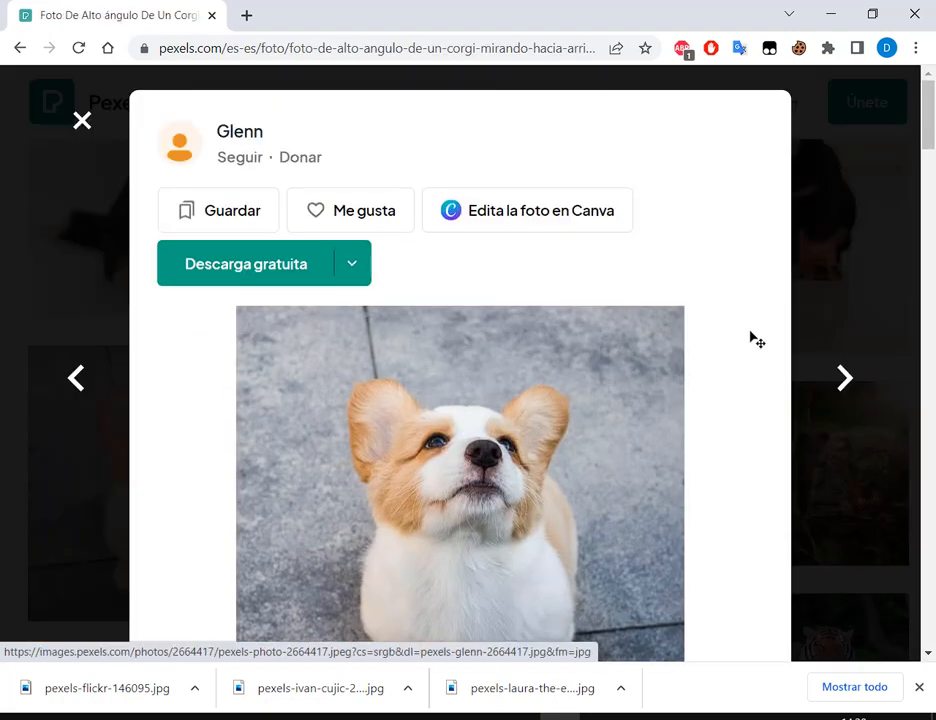
pyautogui.scroll(-5, 441, 194)
pyautogui.scroll(5, 395, 207)
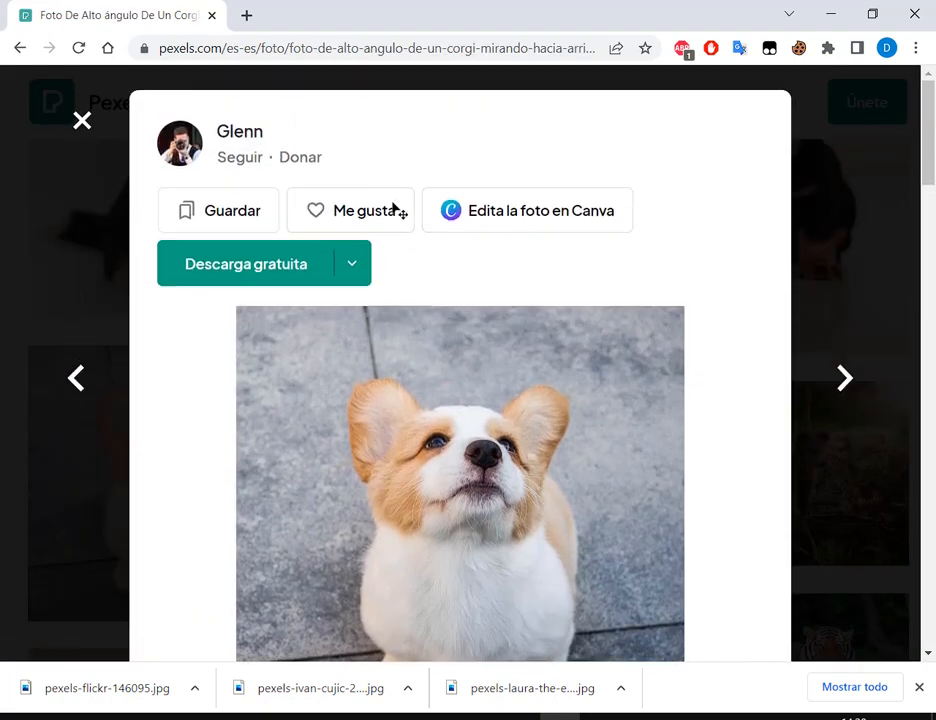
pyautogui.click(352, 264)
pyautogui.scroll(-1, 247, 313)
pyautogui.click(256, 368)
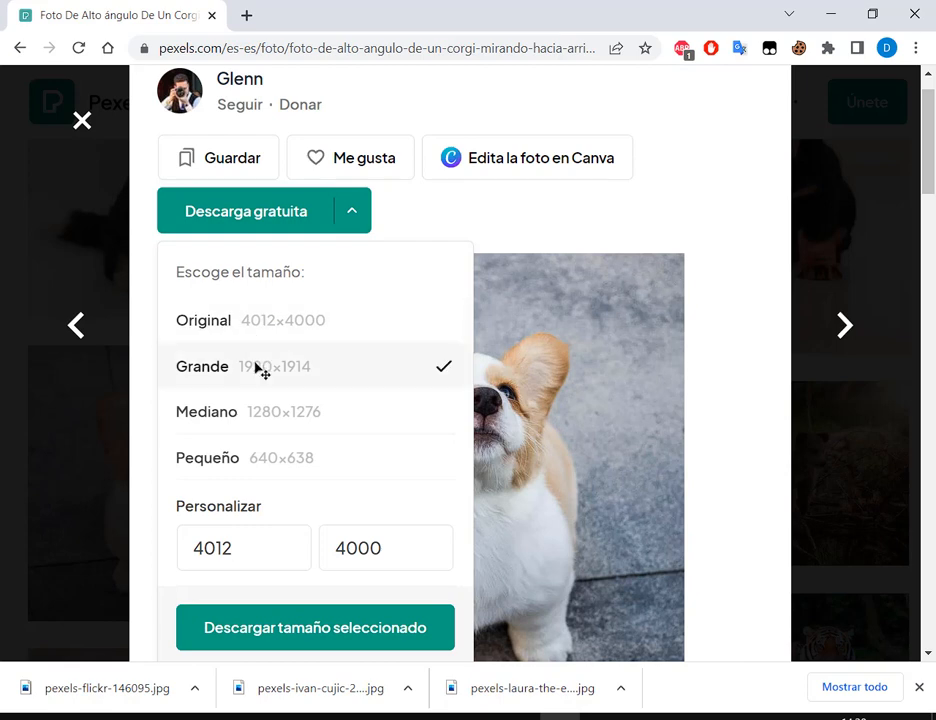
pyautogui.click(340, 630)
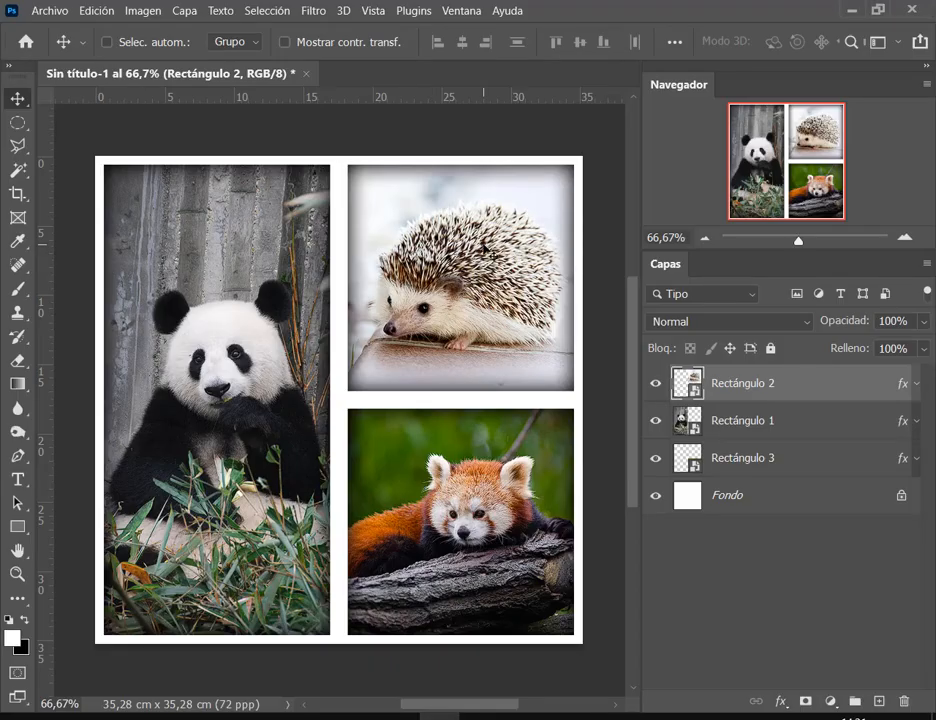
# Back in Photoshop, open the contents of the Rectángulo 2 smart object and delete its hedgehog photo layer.
pyautogui.doubleClick(692, 388)
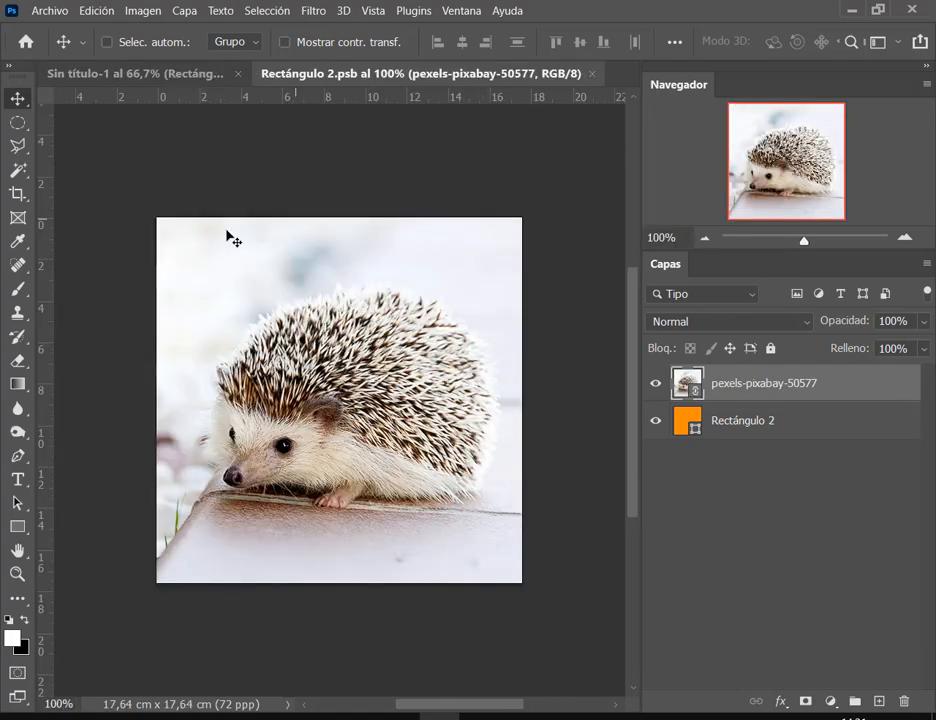
pyautogui.moveTo(838, 398); pyautogui.dragTo(905, 701)
# Place the downloaded corgi photo as a linked element, enlarged slightly to cover the whole orange square.
pyautogui.click(50, 11)
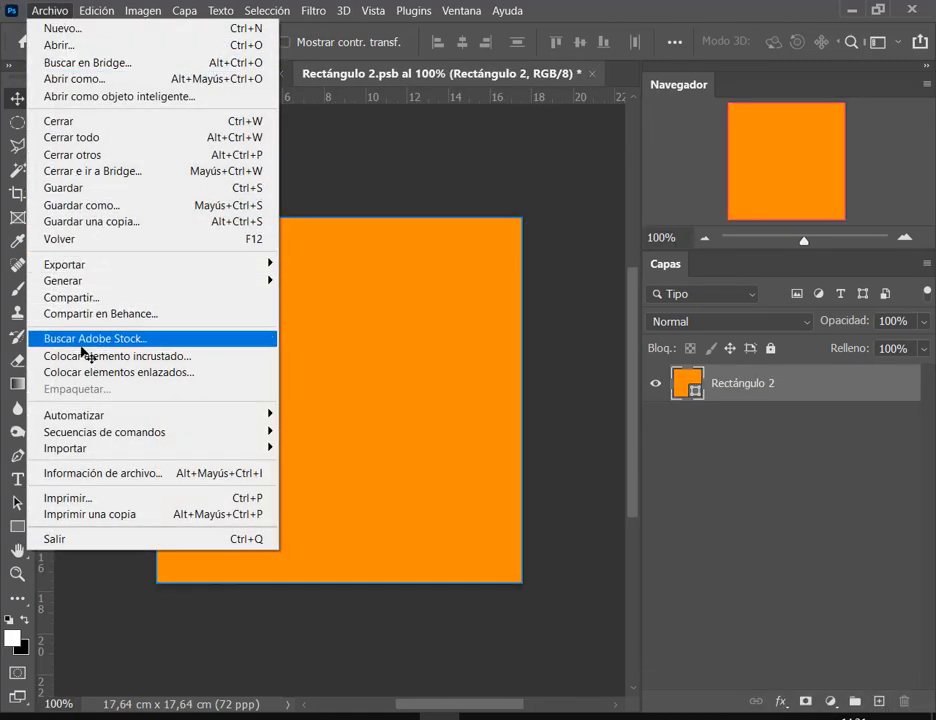
pyautogui.click(100, 374)
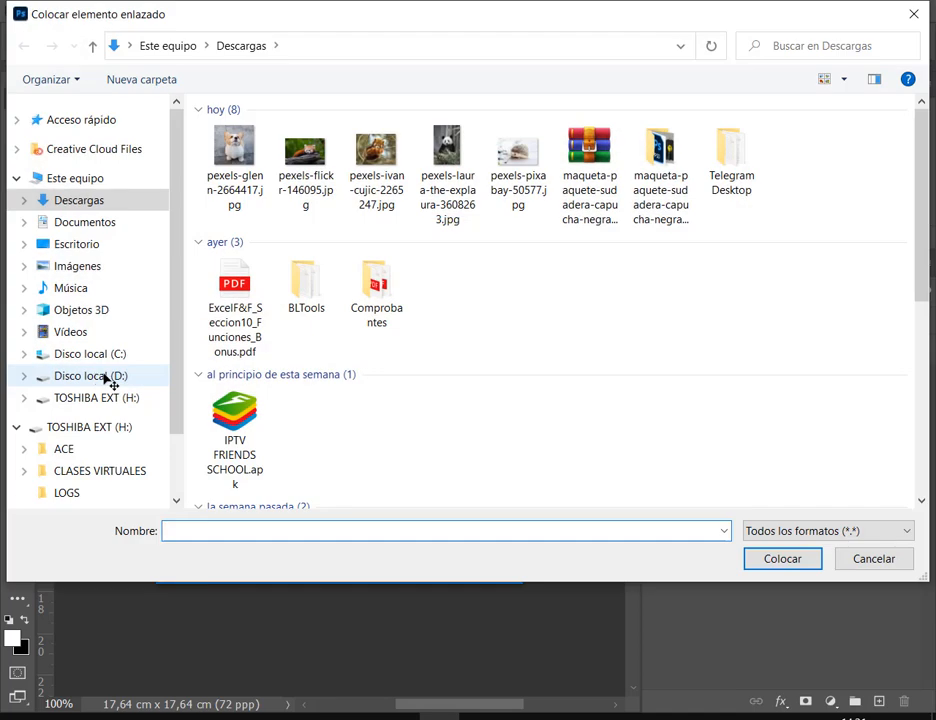
pyautogui.doubleClick(226, 150)
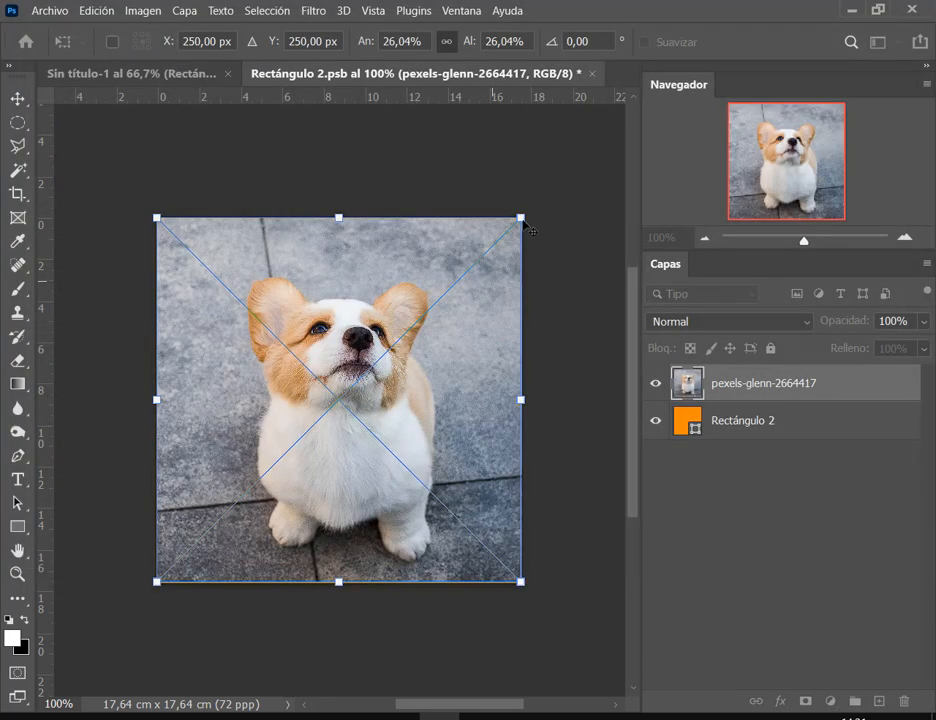
pyautogui.moveTo(528, 213); pyautogui.dragTo(541, 209)
pyautogui.moveTo(497, 290); pyautogui.dragTo(493, 291)
pyautogui.press('Return')
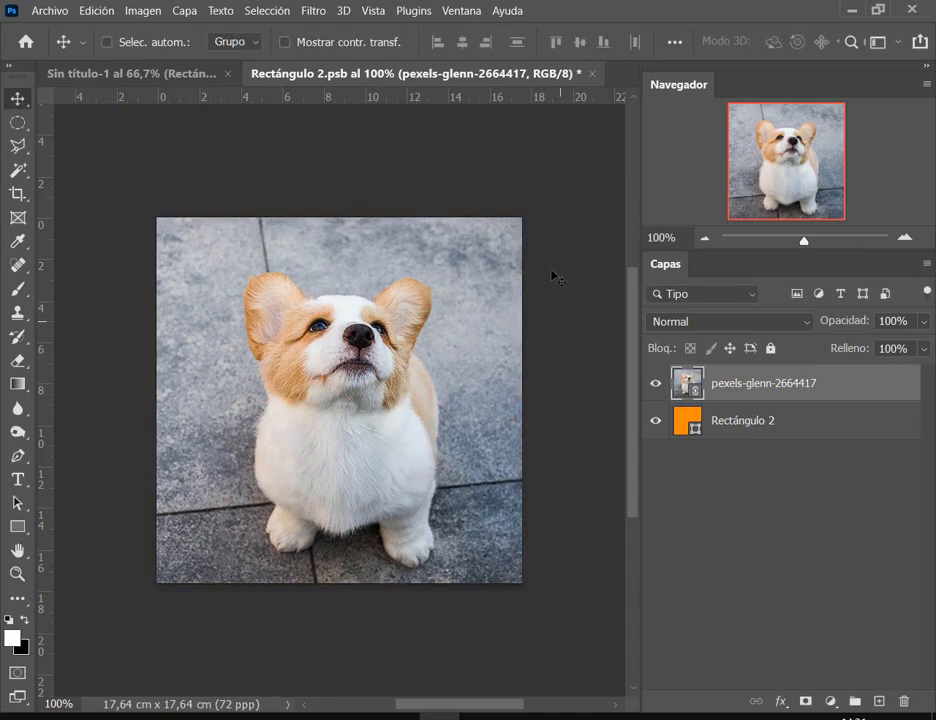
# Save and close the Rectángulo 2 smart object to update the collage.
pyautogui.click(50, 11)
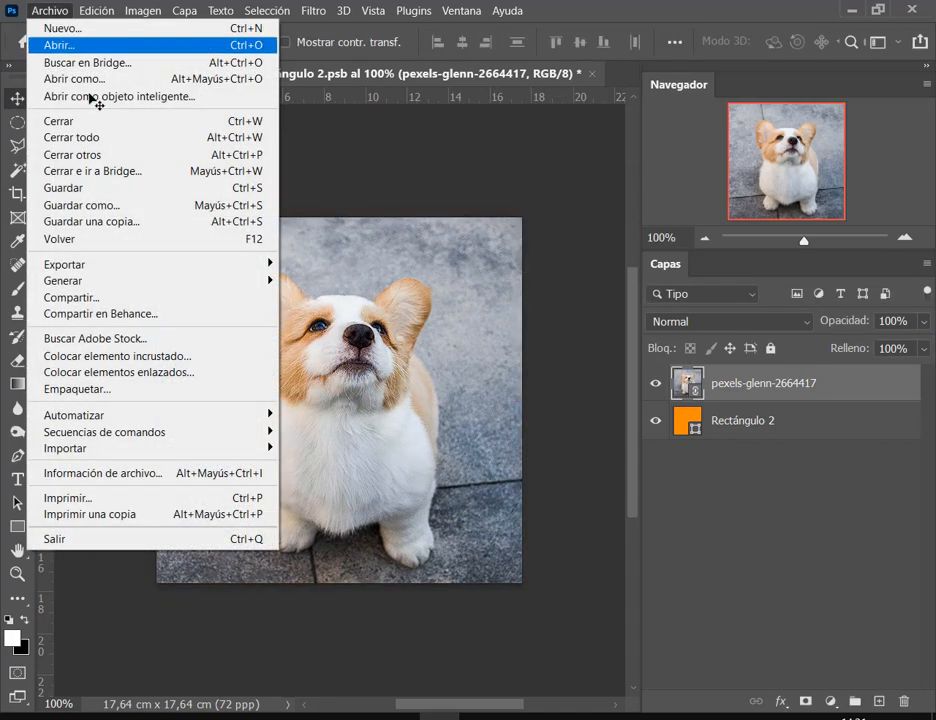
pyautogui.click(91, 190)
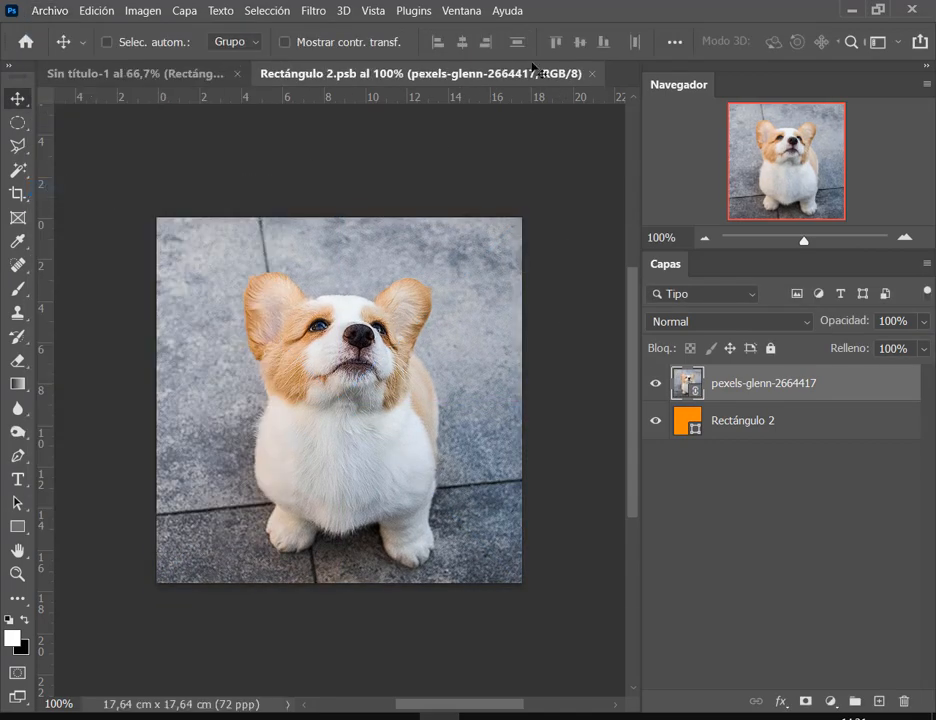
pyautogui.click(592, 74)
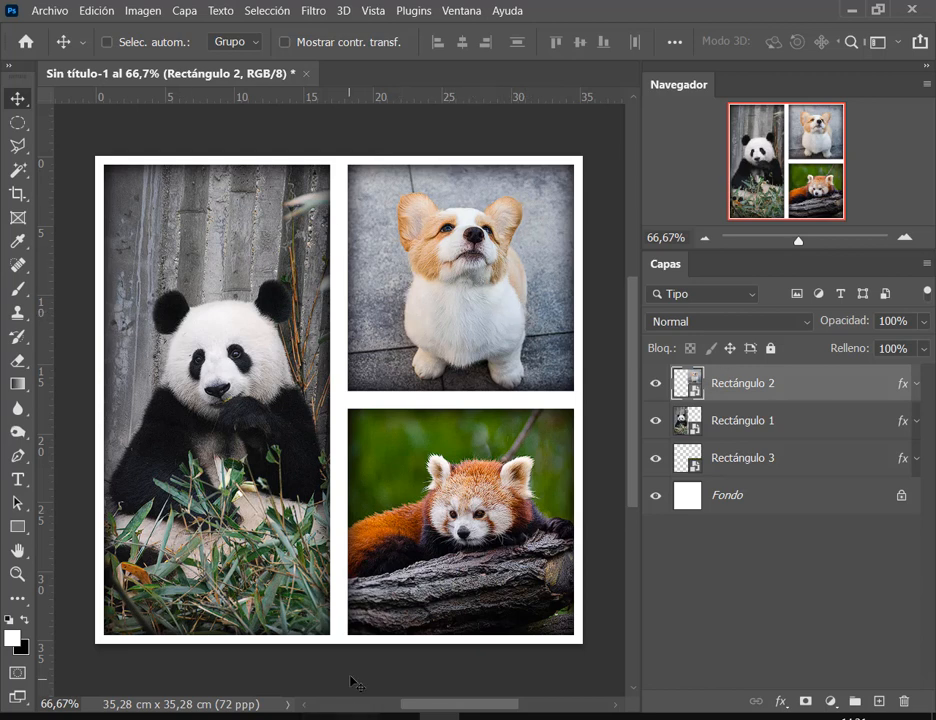
# Check the chat messages of the Google Meet call and return to Photoshop.
pyautogui.moveTo(200, 716)
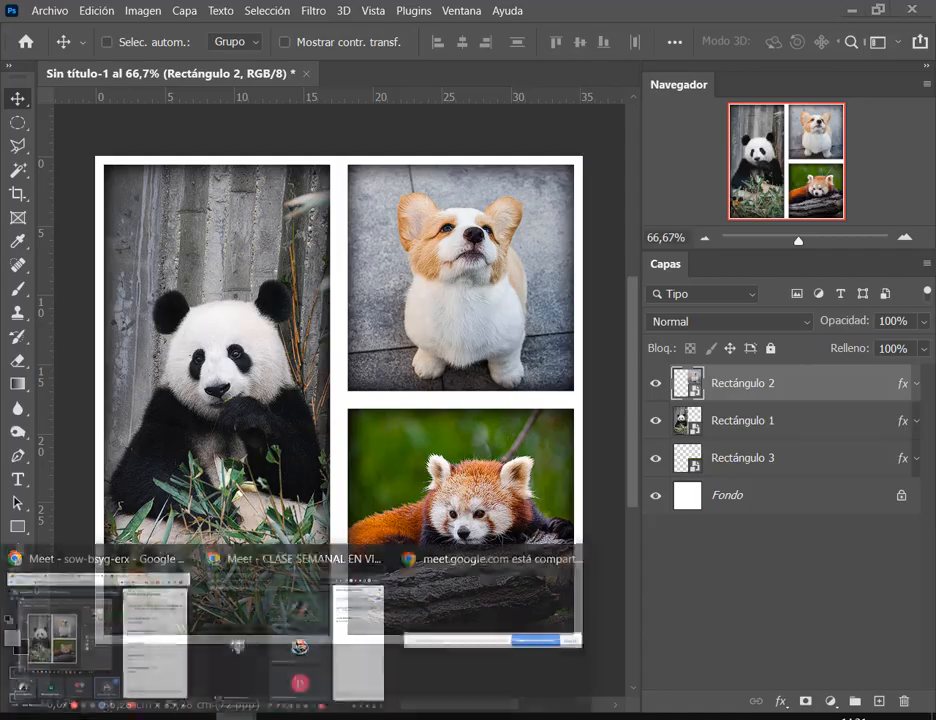
pyautogui.click(137, 652)
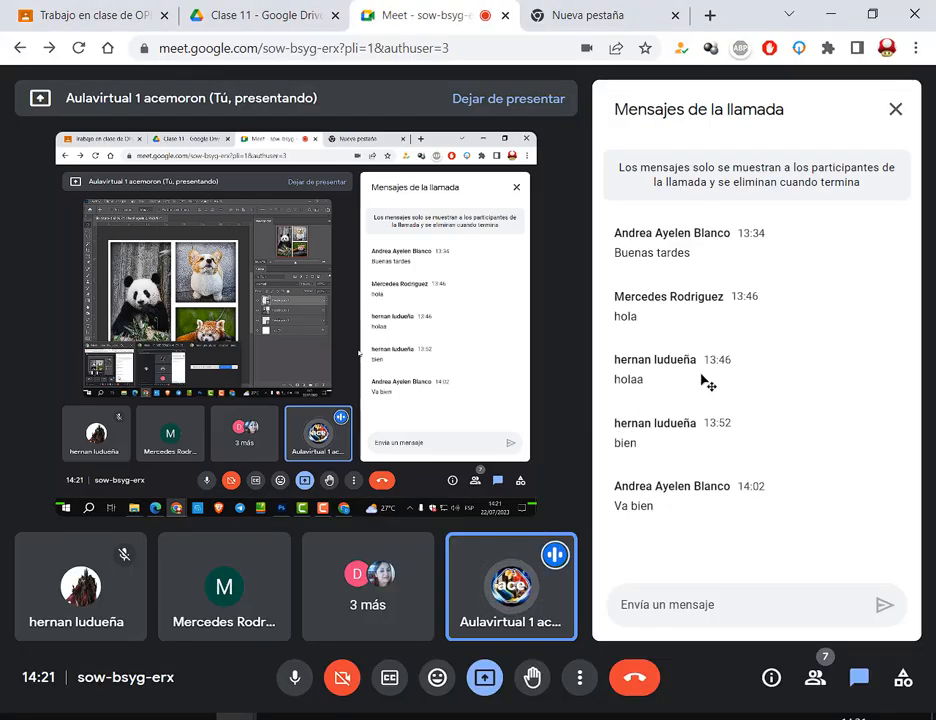
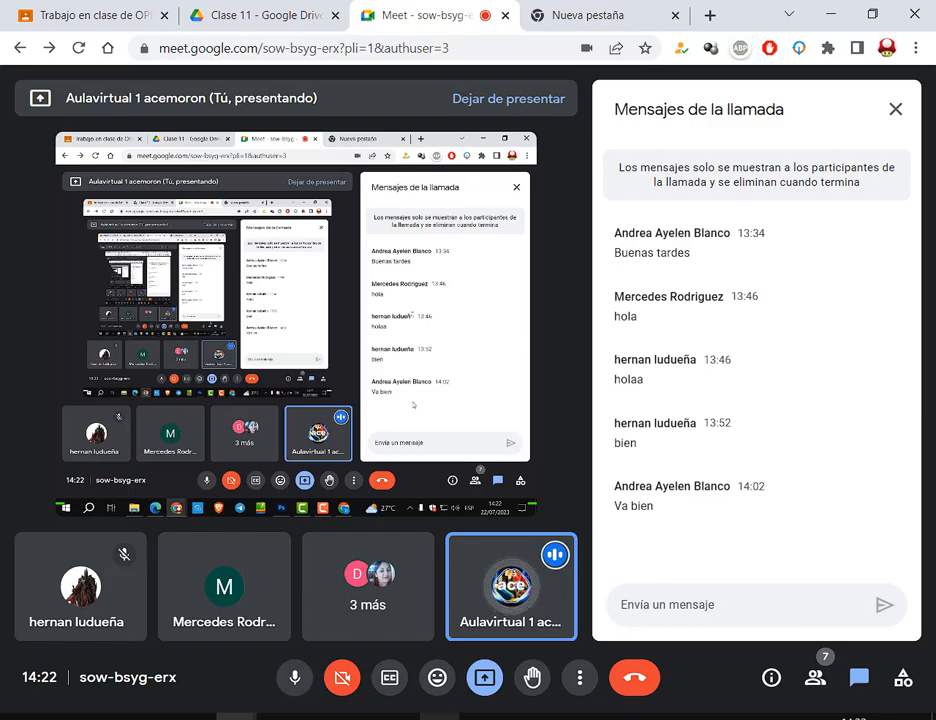
pyautogui.click(442, 719)
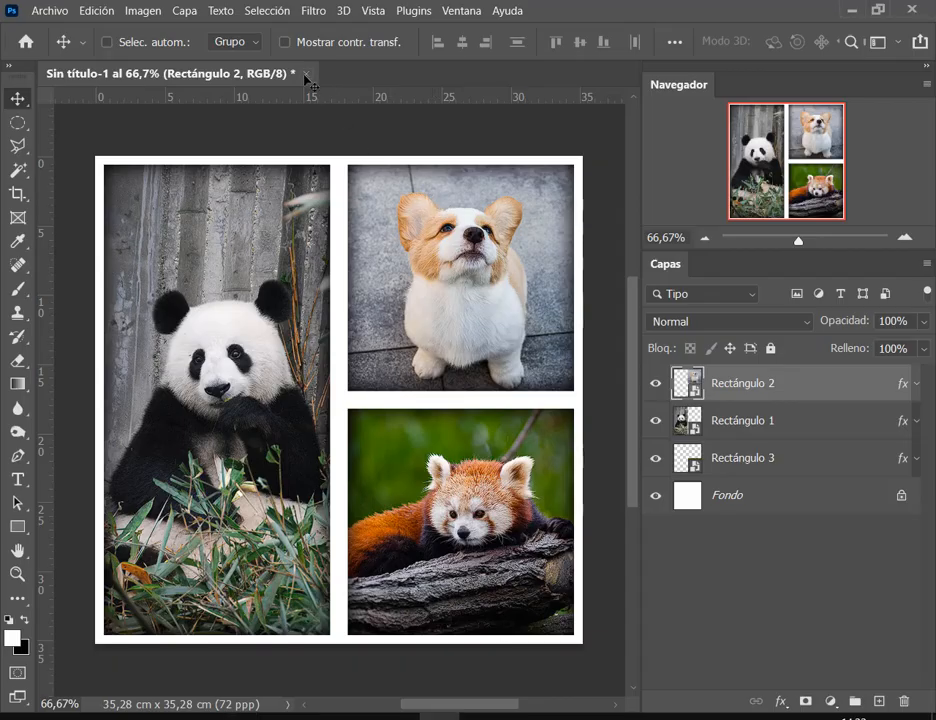
# Close the Sin título-1 collage without saving and close the first collage tutorial PDF.
pyautogui.click(306, 74)
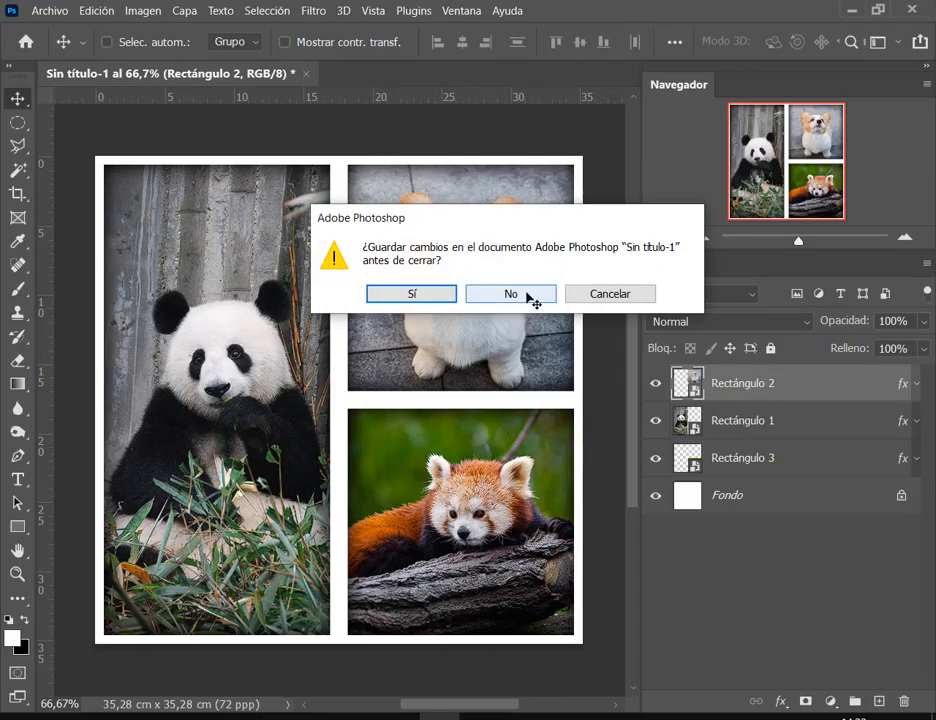
pyautogui.click(528, 296)
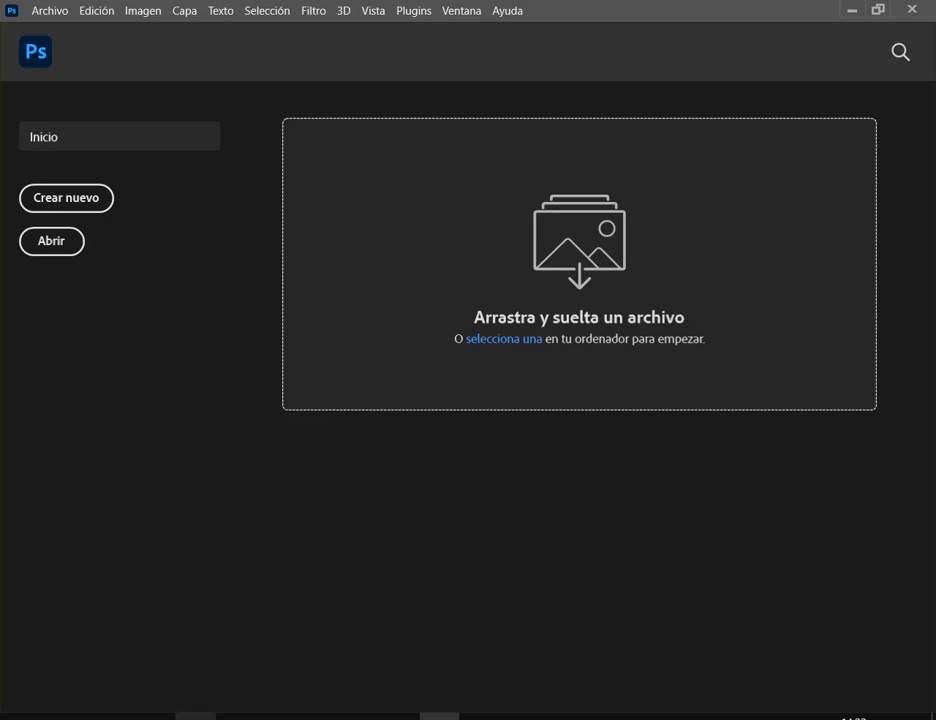
pyautogui.click(196, 715)
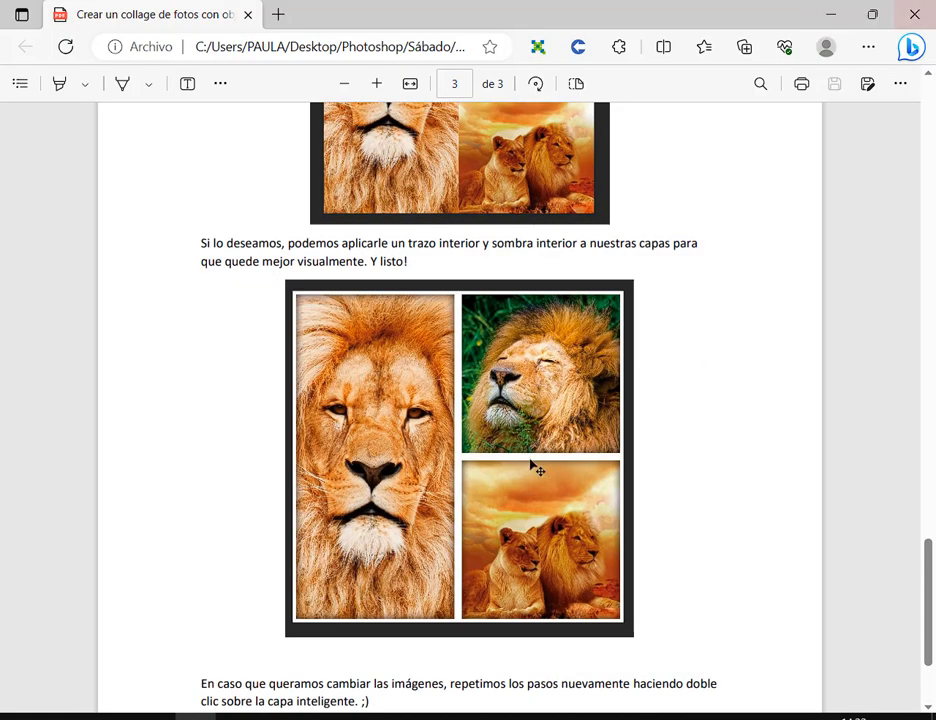
pyautogui.click(914, 14)
# Open Collage 2 con objetos inteligentes.pdf from the Sábado folder and examine its polaroid-style sample collage up close.
pyautogui.moveTo(155, 715)
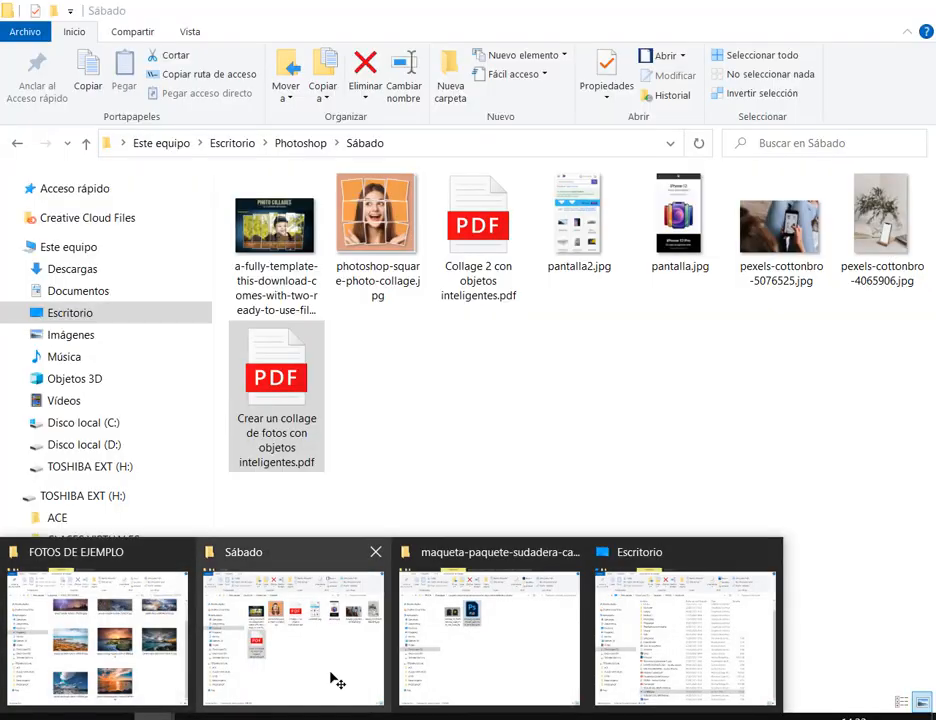
pyautogui.click(334, 685)
pyautogui.click(427, 593)
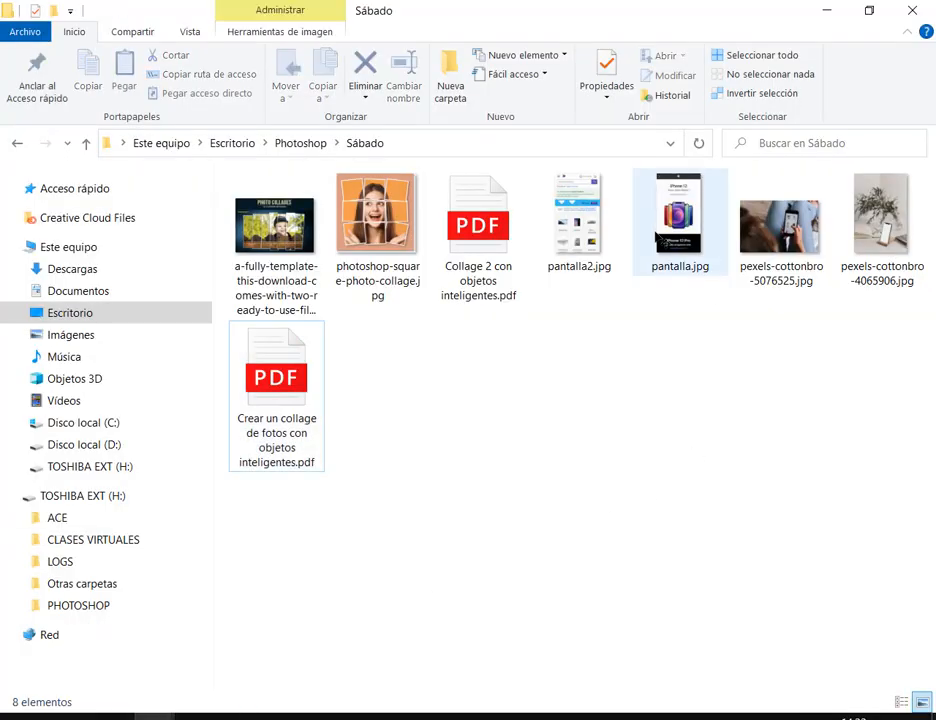
pyautogui.doubleClick(298, 405)
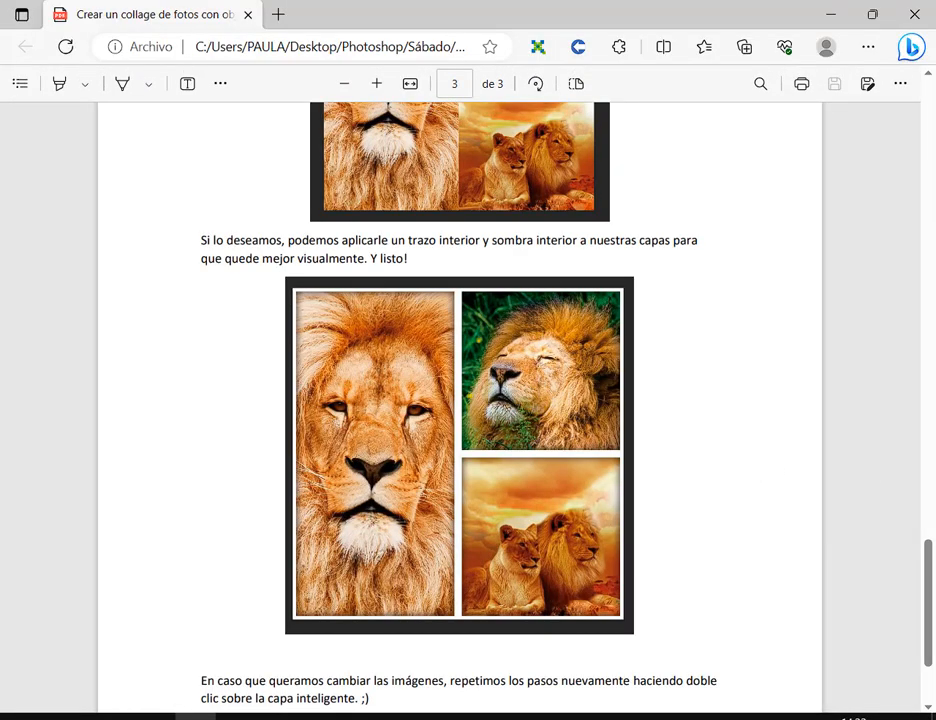
pyautogui.click(912, 8)
pyautogui.doubleClick(481, 220)
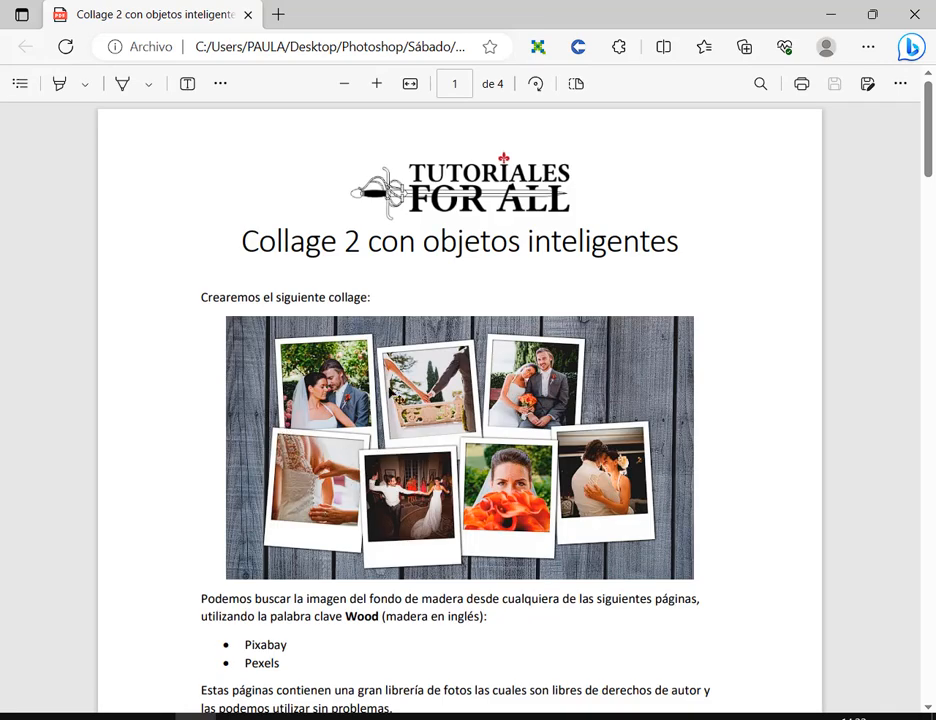
pyautogui.keyDown('ctrl'); pyautogui.scroll(3, 484, 551); pyautogui.keyUp('ctrl')
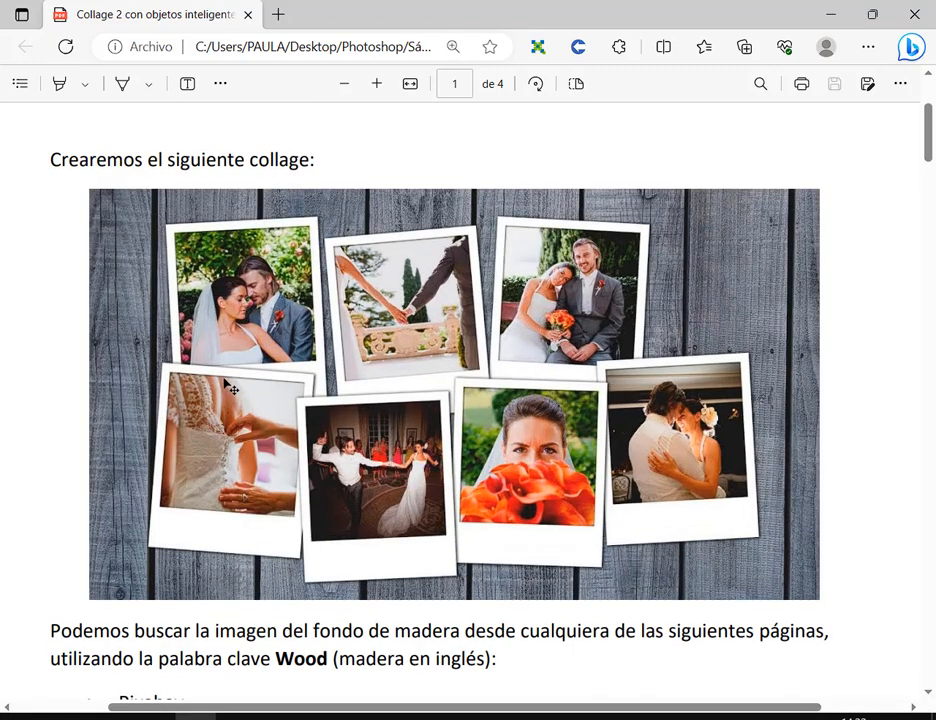
pyautogui.moveTo(163, 362); pyautogui.dragTo(301, 562)
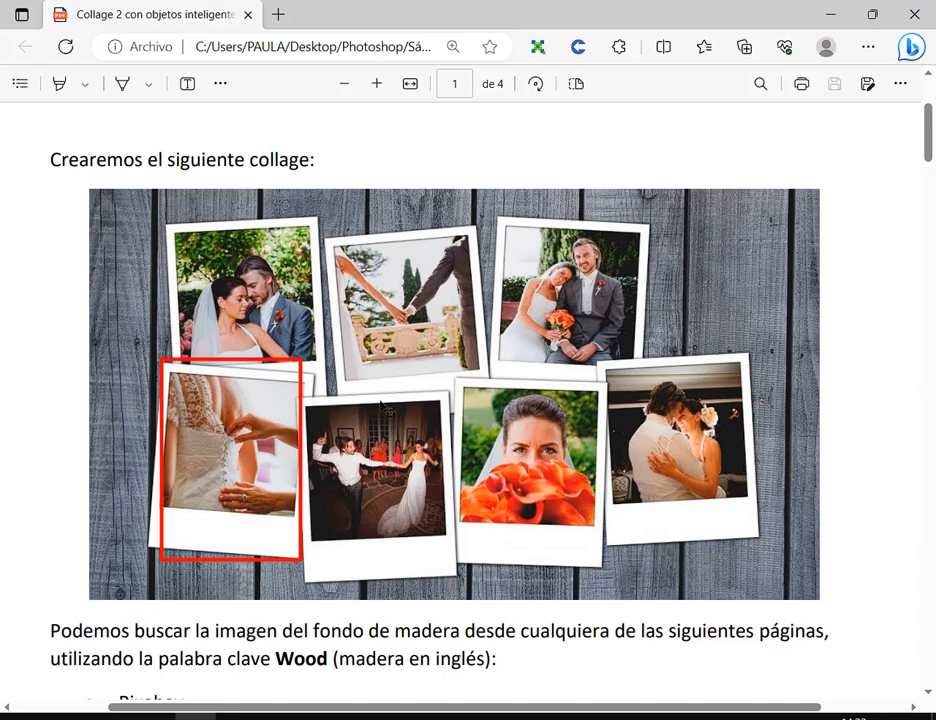
pyautogui.click(442, 716)
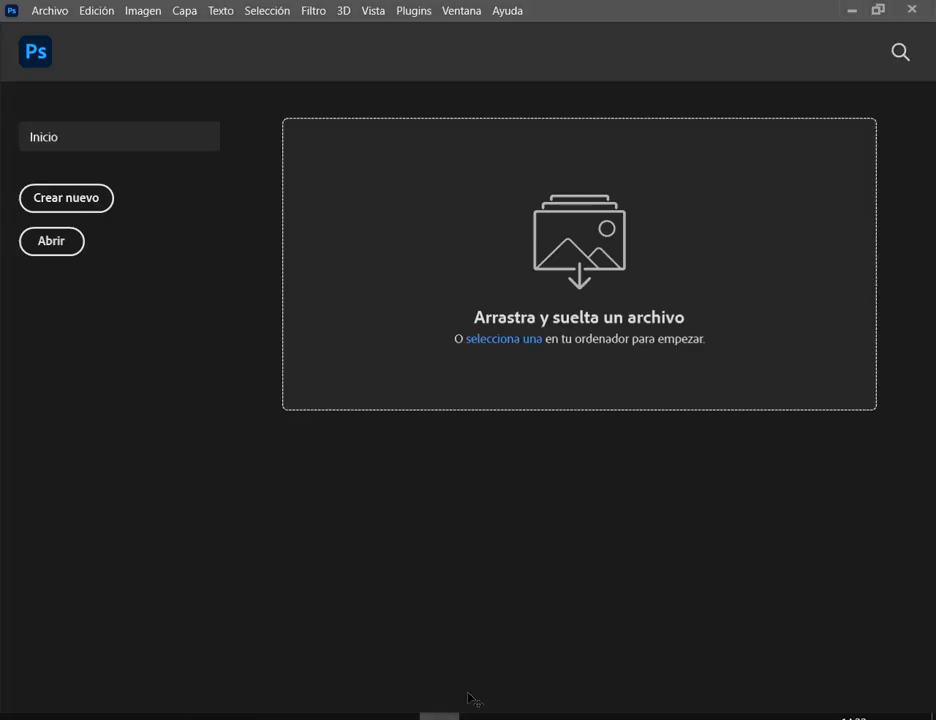
pyautogui.click(50, 12)
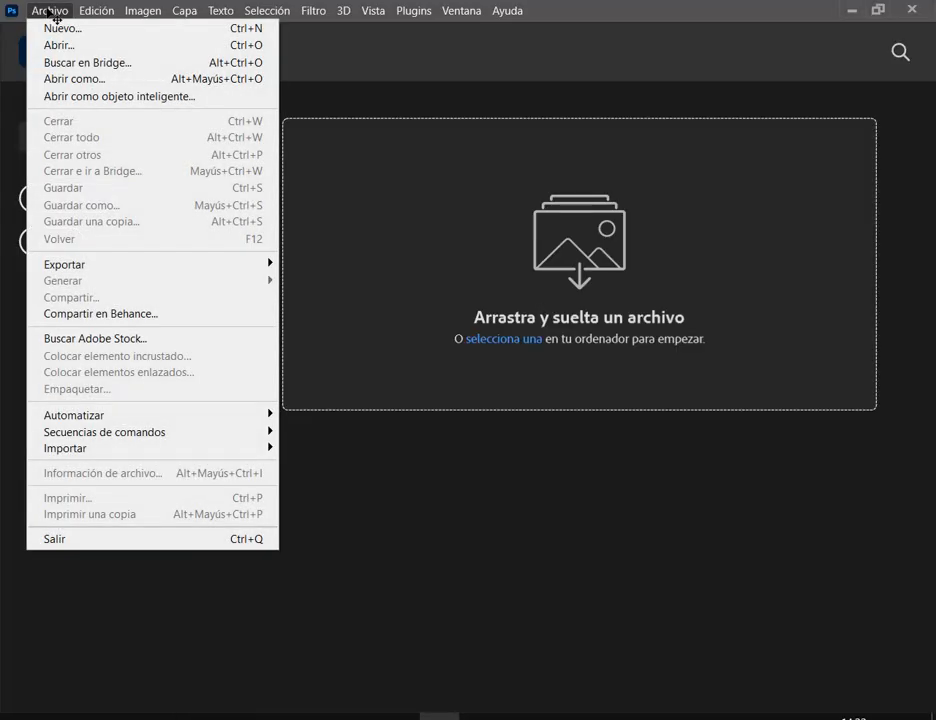
pyautogui.click(338, 673)
pyautogui.moveTo(236, 716)
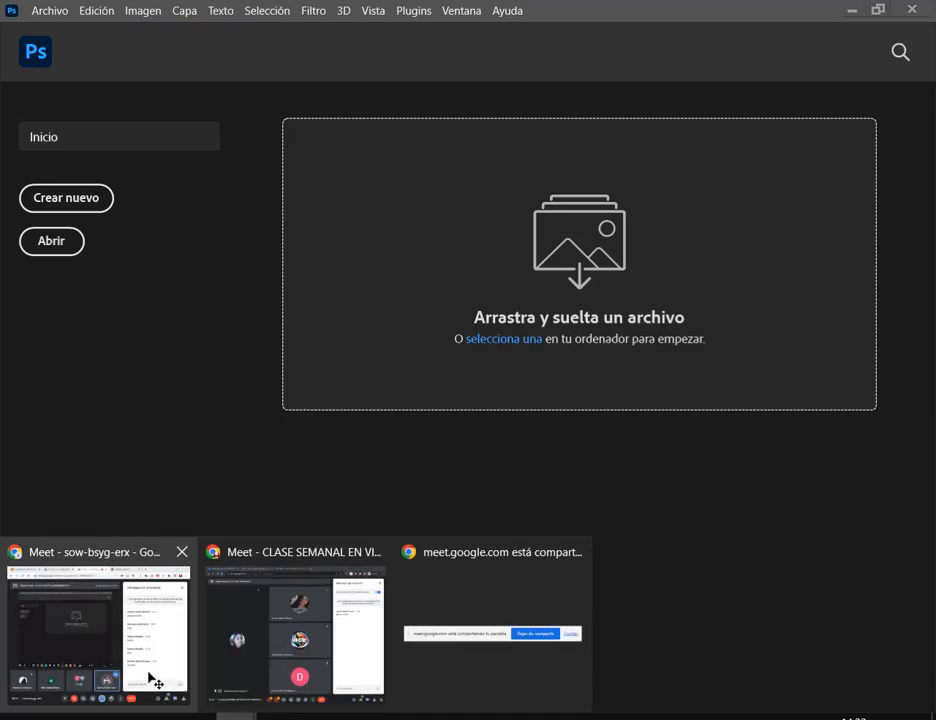
pyautogui.click(157, 683)
# Switch to Pexels in Chrome, close the corgi photo page and search the photos for "madera fondo".
pyautogui.click(562, 716)
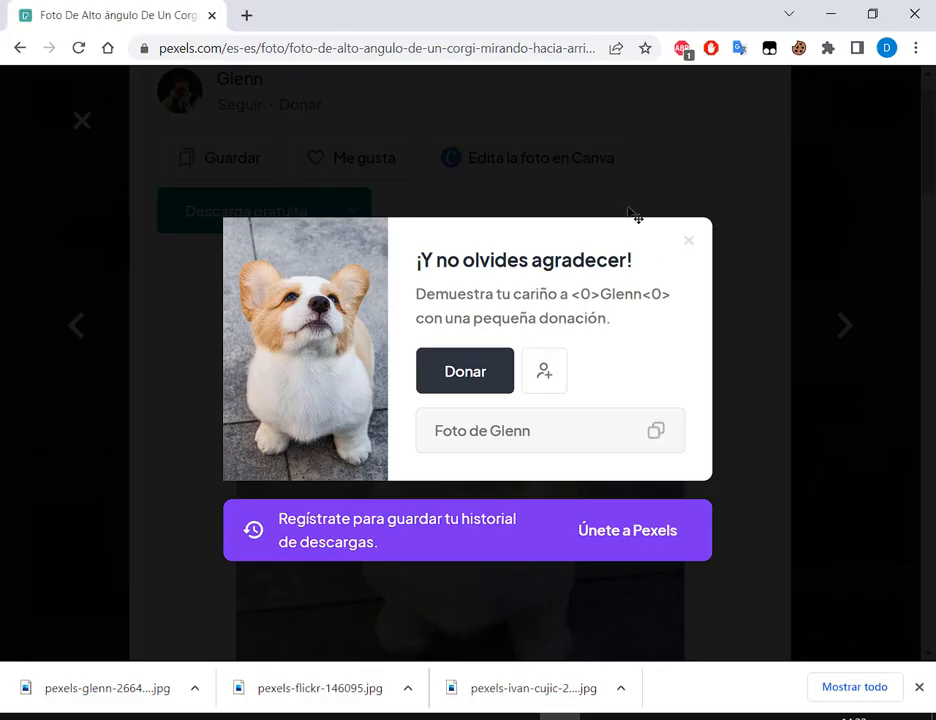
pyautogui.click(809, 171)
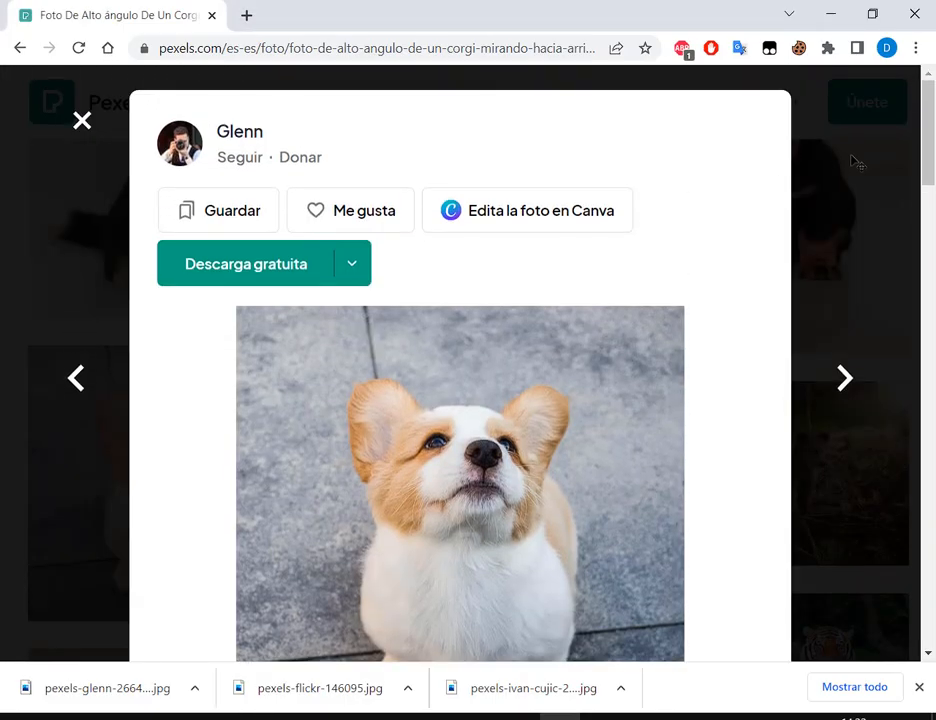
pyautogui.click(855, 161)
pyautogui.click(361, 94)
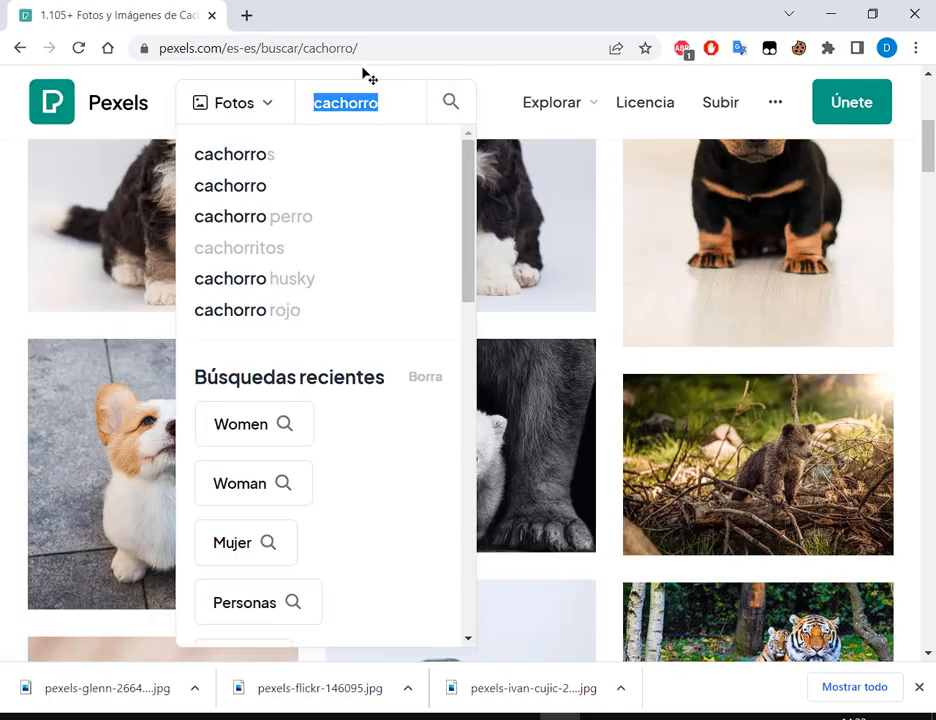
pyautogui.write('made')
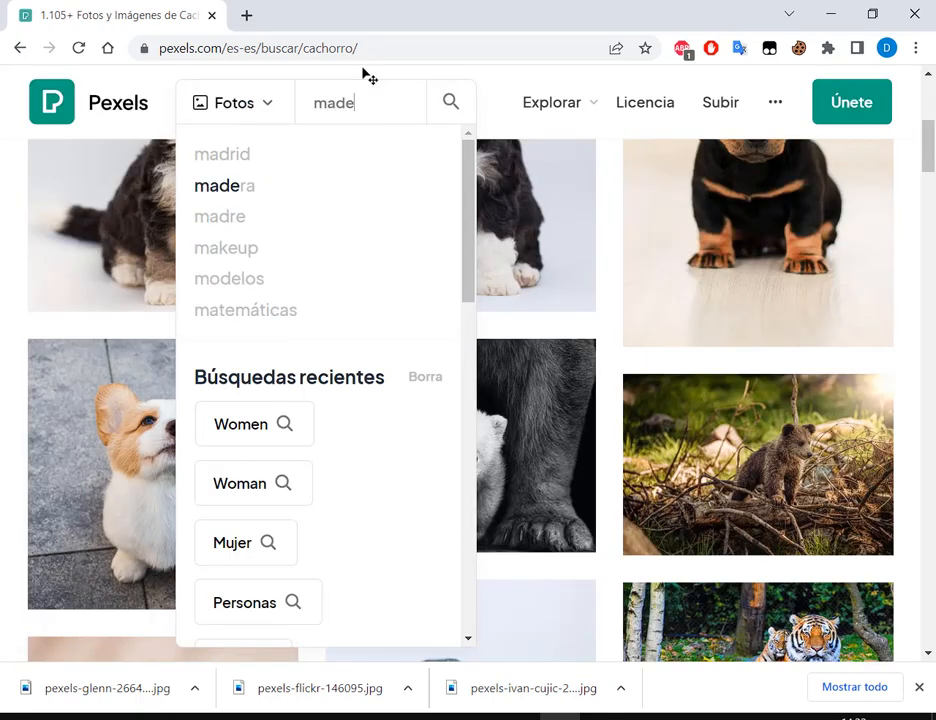
pyautogui.write('ra fondo')
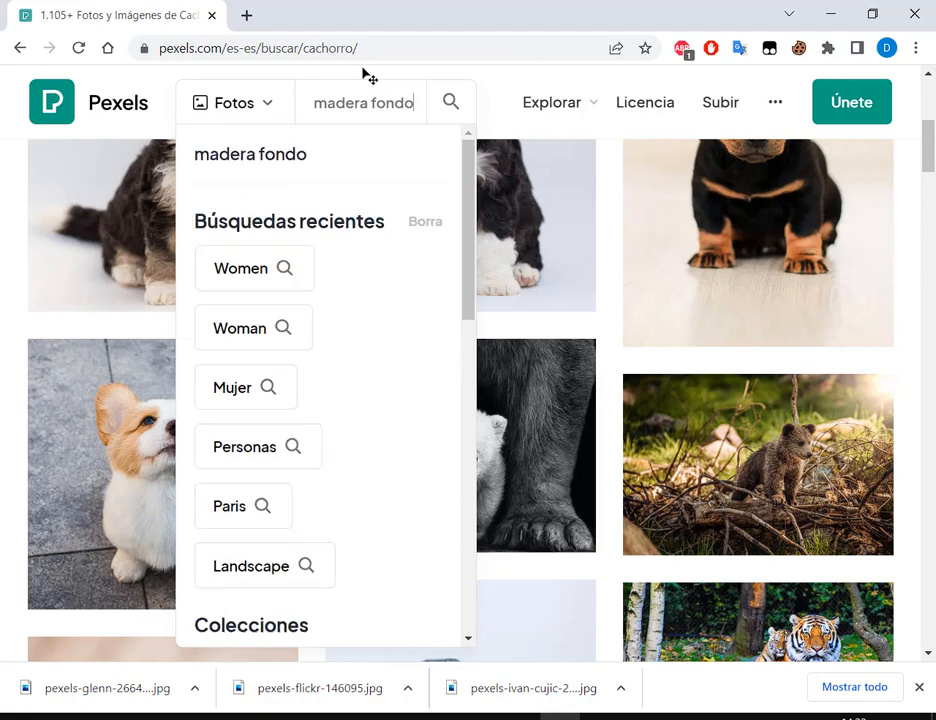
pyautogui.press('Return')
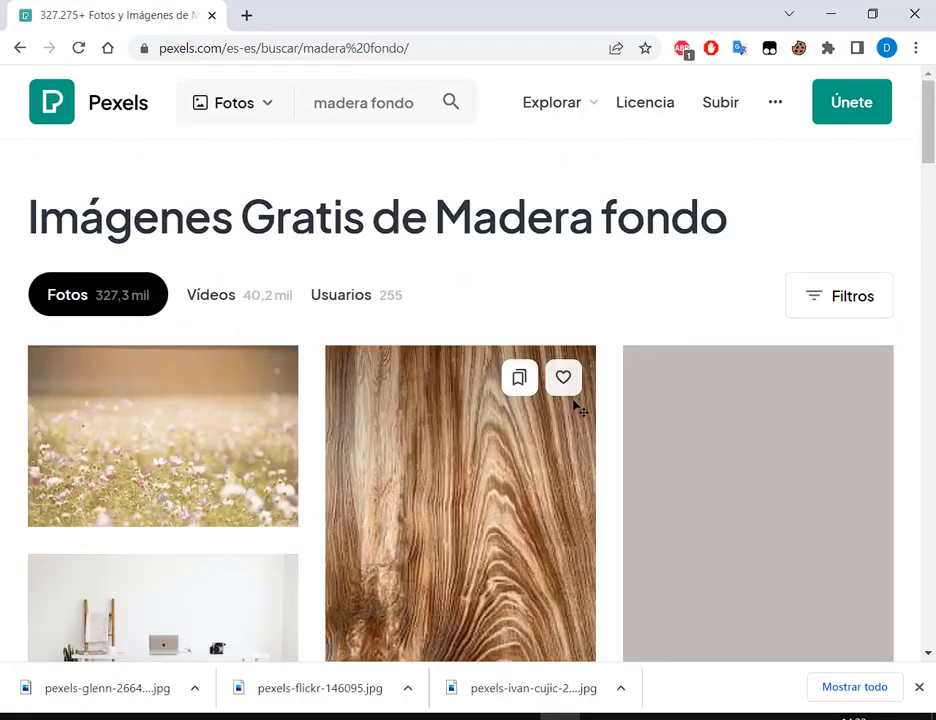
# Browse the wood background results and open FWStudio's brown wood panel photo.
pyautogui.scroll(-3, 928, 255)
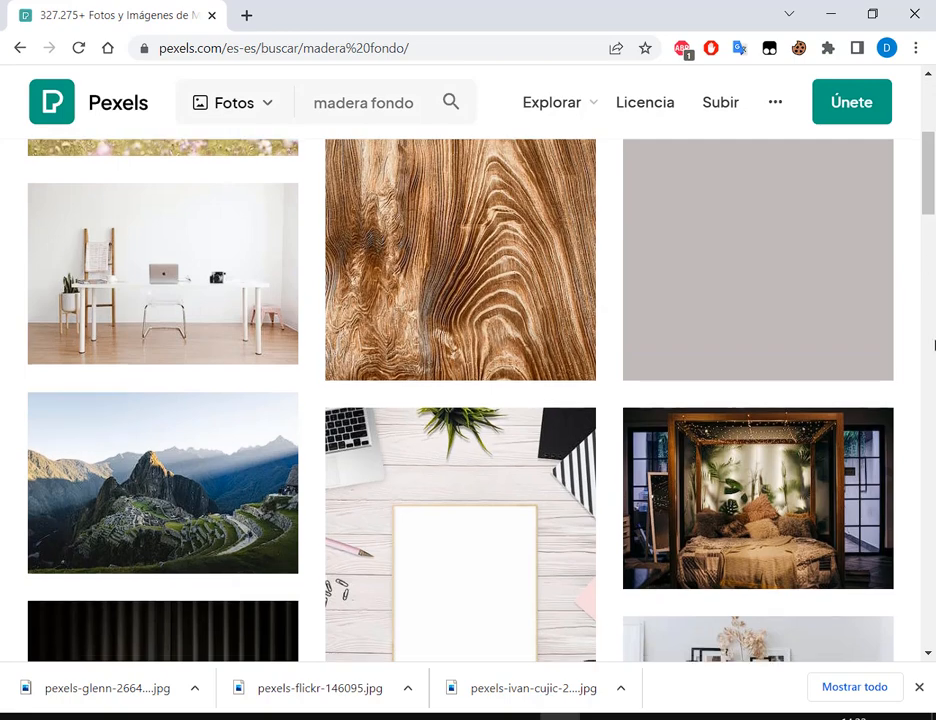
pyautogui.scroll(-3, 933, 345)
pyautogui.scroll(-4, 468, 400)
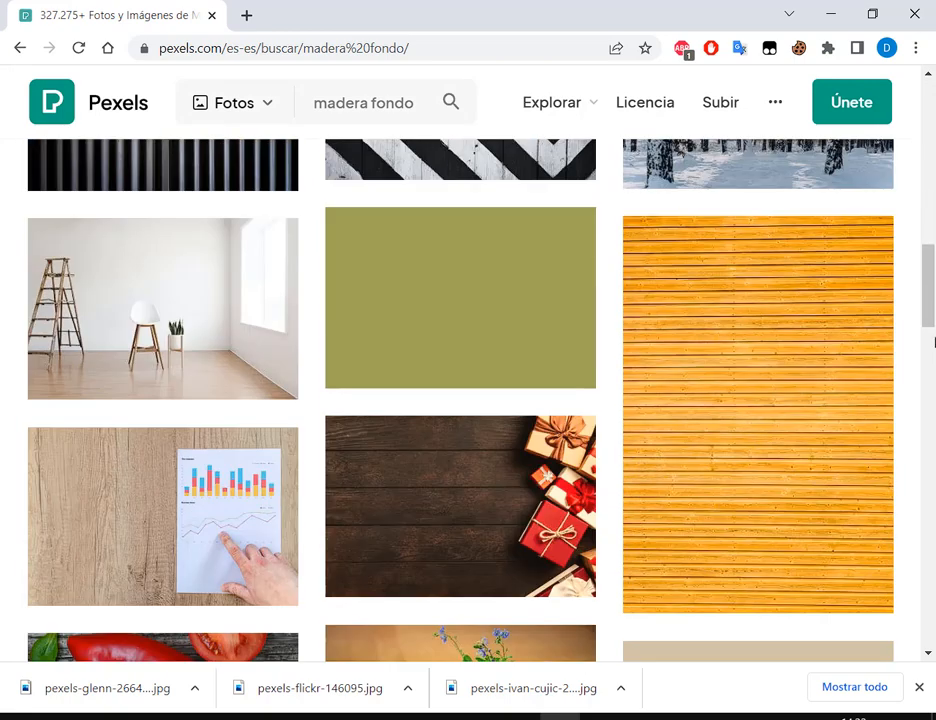
pyautogui.scroll(-5, 933, 343)
pyautogui.scroll(-2, 918, 327)
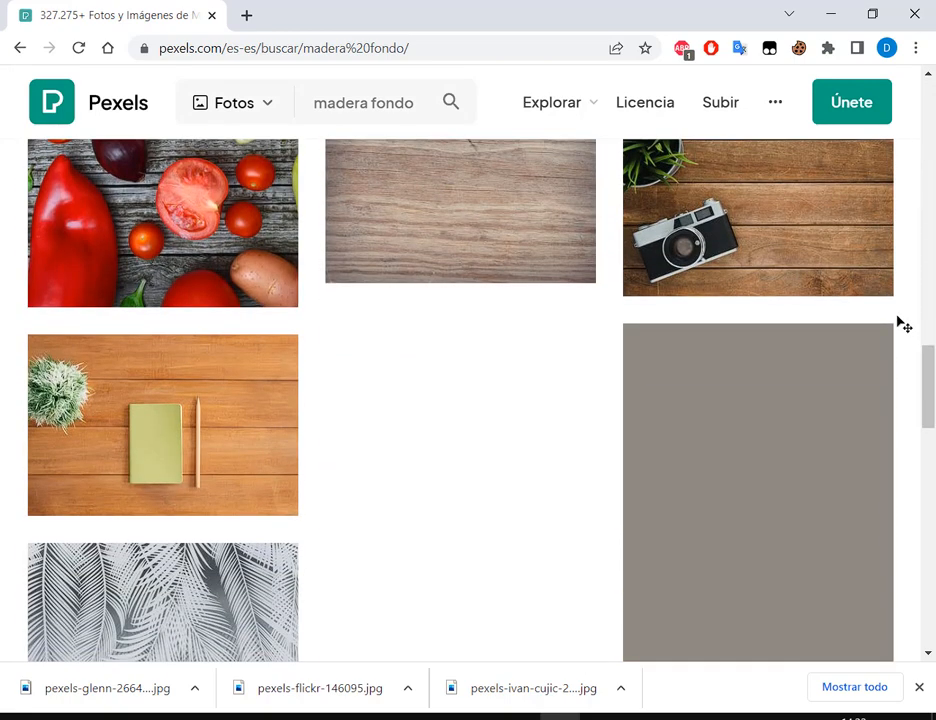
pyautogui.scroll(-4, 903, 325)
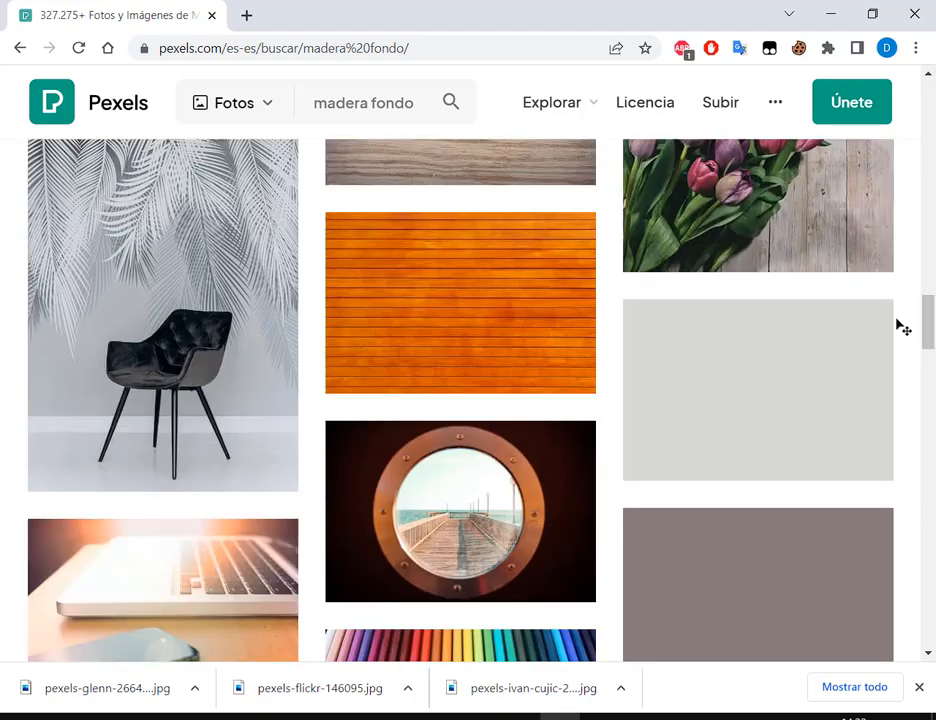
pyautogui.scroll(2, 903, 325)
pyautogui.click(352, 412)
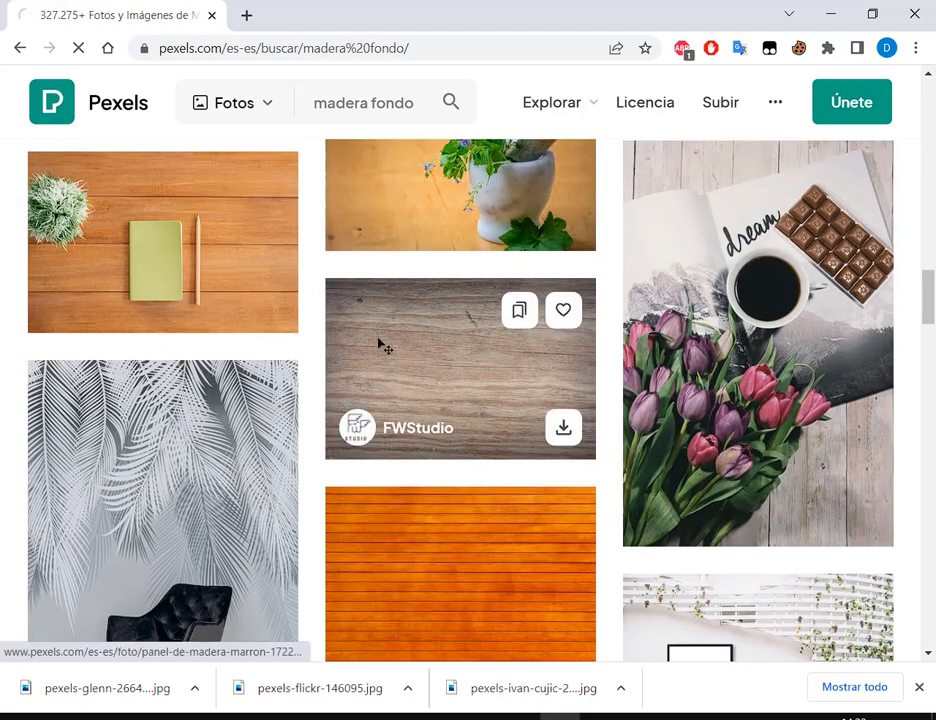
pyautogui.click(19, 47)
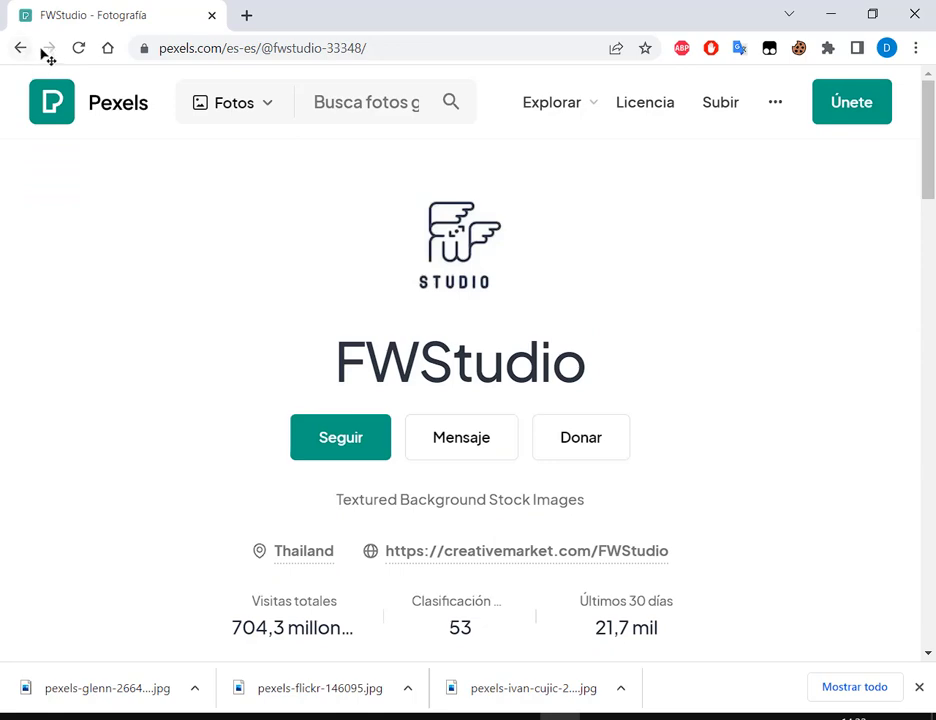
pyautogui.click(539, 389)
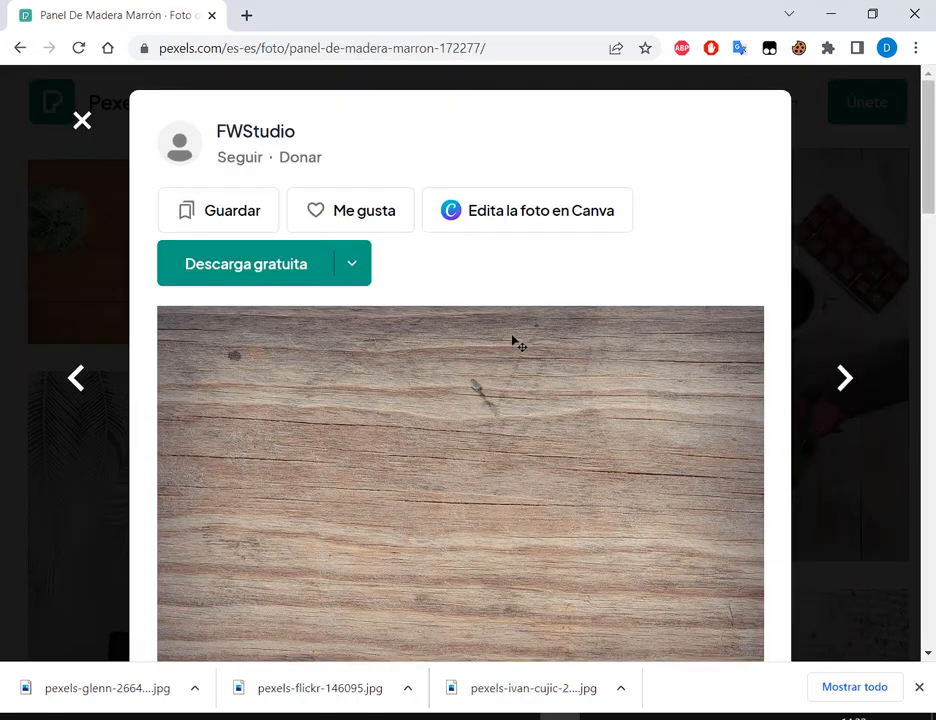
# Download the wood panel photo in the Grande 1920×1278 size and show the full list of downloads.
pyautogui.click(351, 267)
pyautogui.click(302, 374)
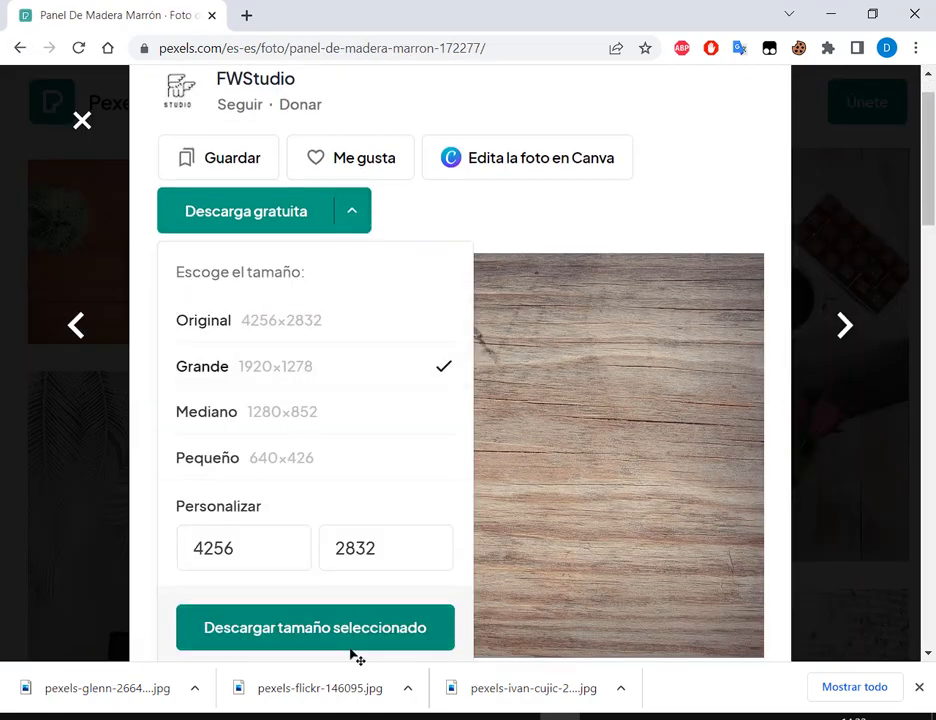
pyautogui.click(358, 642)
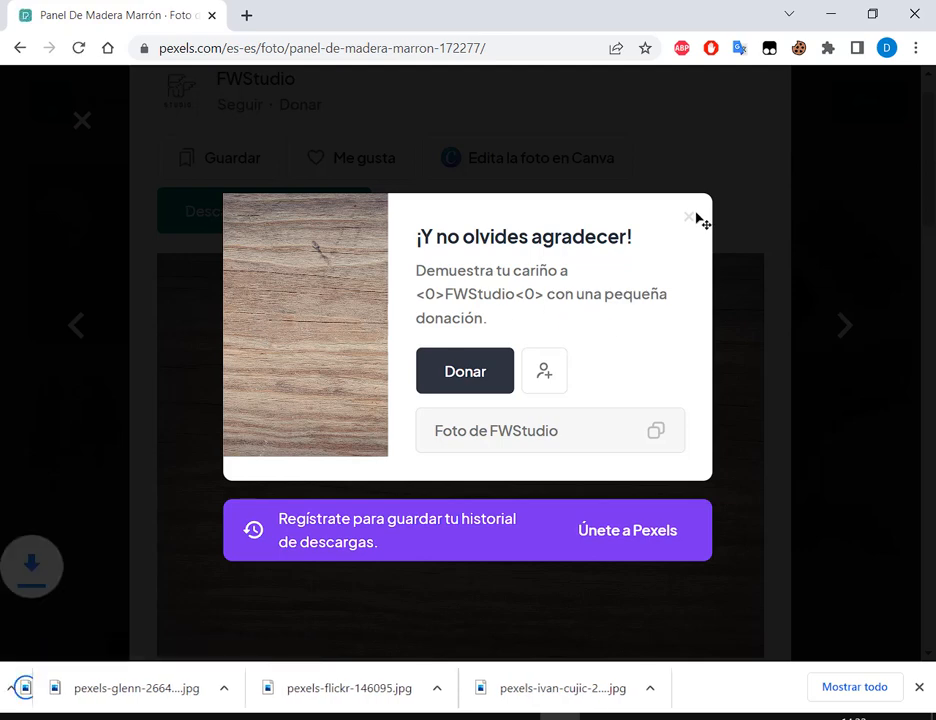
pyautogui.click(773, 374)
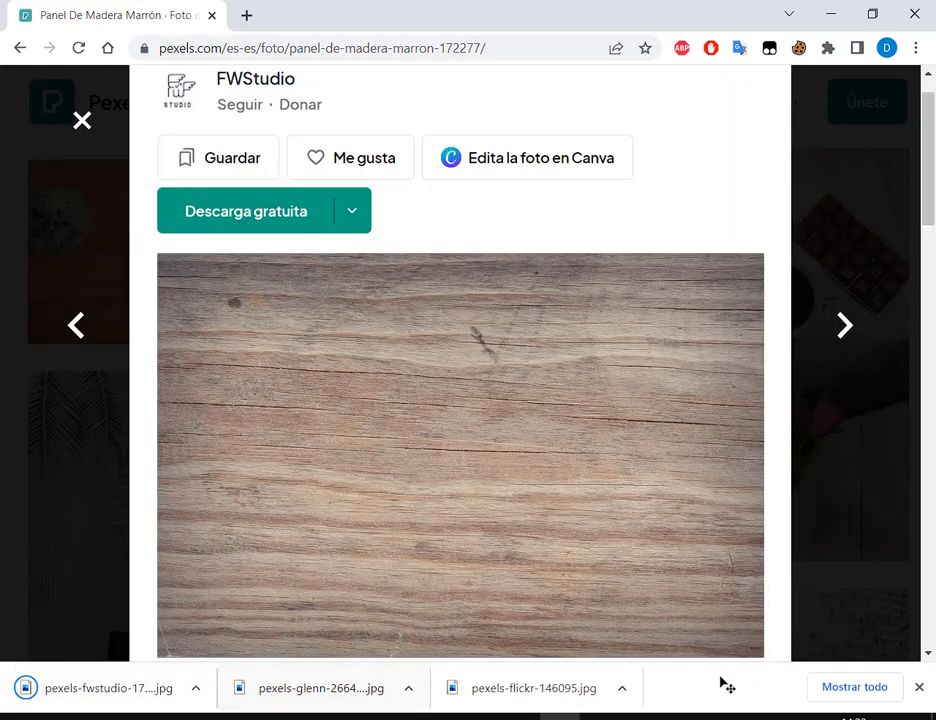
pyautogui.click(852, 687)
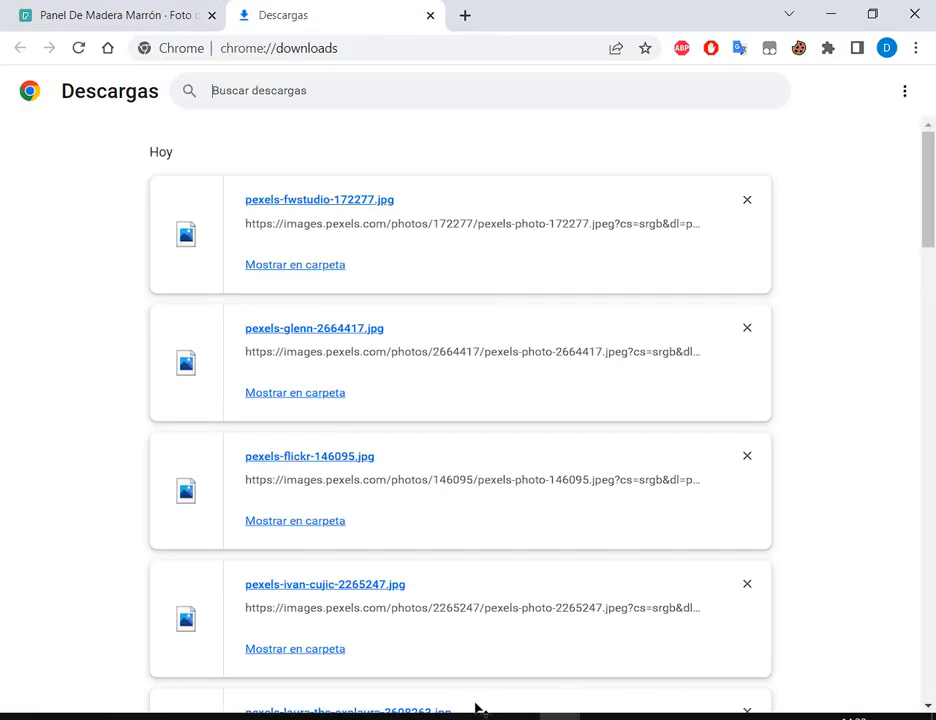
# Open pexels-fwstudio-172277.jpg in Photoshop using its embedded colour profile, and enlarge the view with the Navegador and Capas panels collapsed.
pyautogui.click(440, 714)
pyautogui.click(36, 10)
pyautogui.click(40, 42)
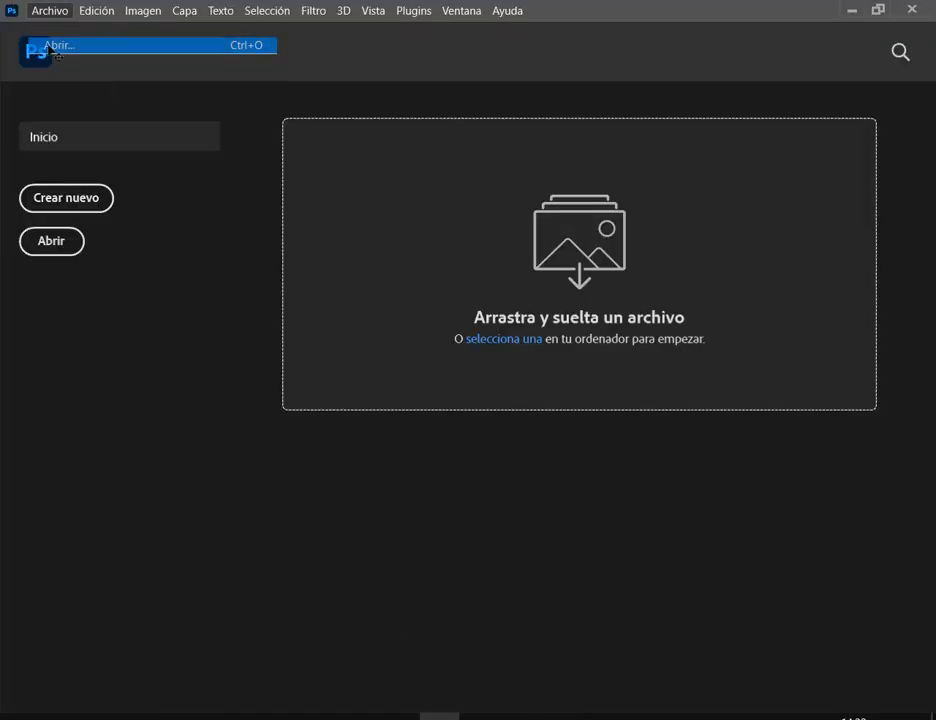
pyautogui.doubleClick(253, 154)
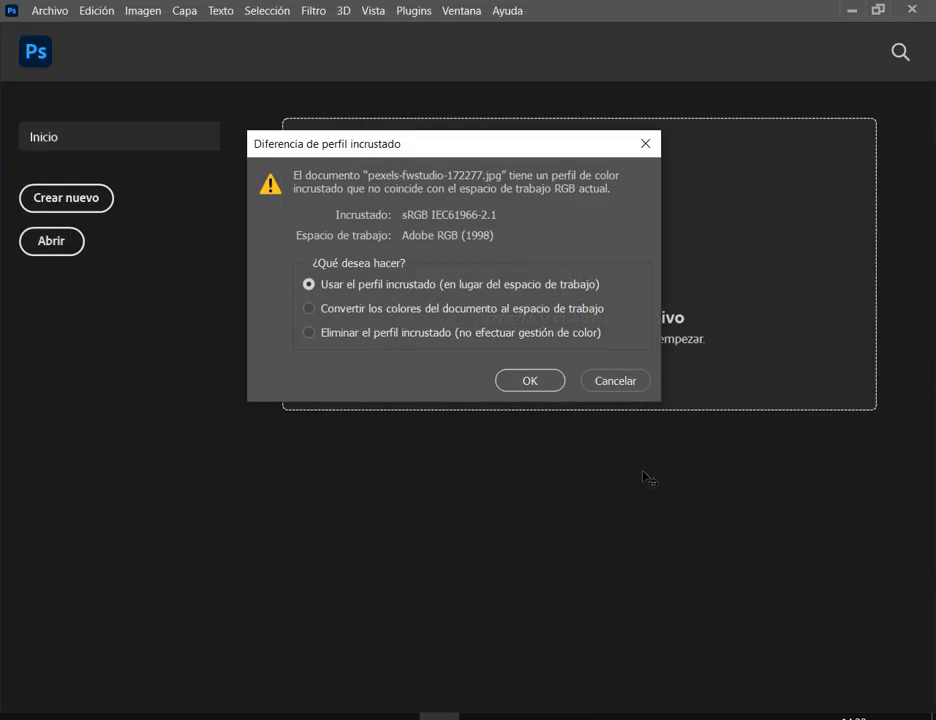
pyautogui.click(530, 380)
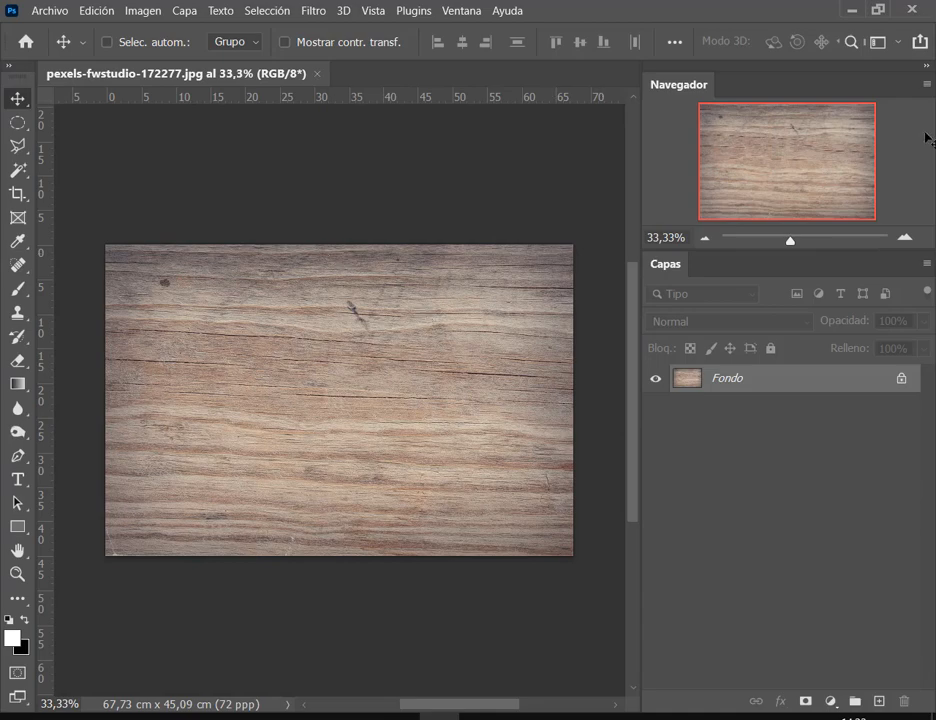
pyautogui.scroll(3, 403, 406)
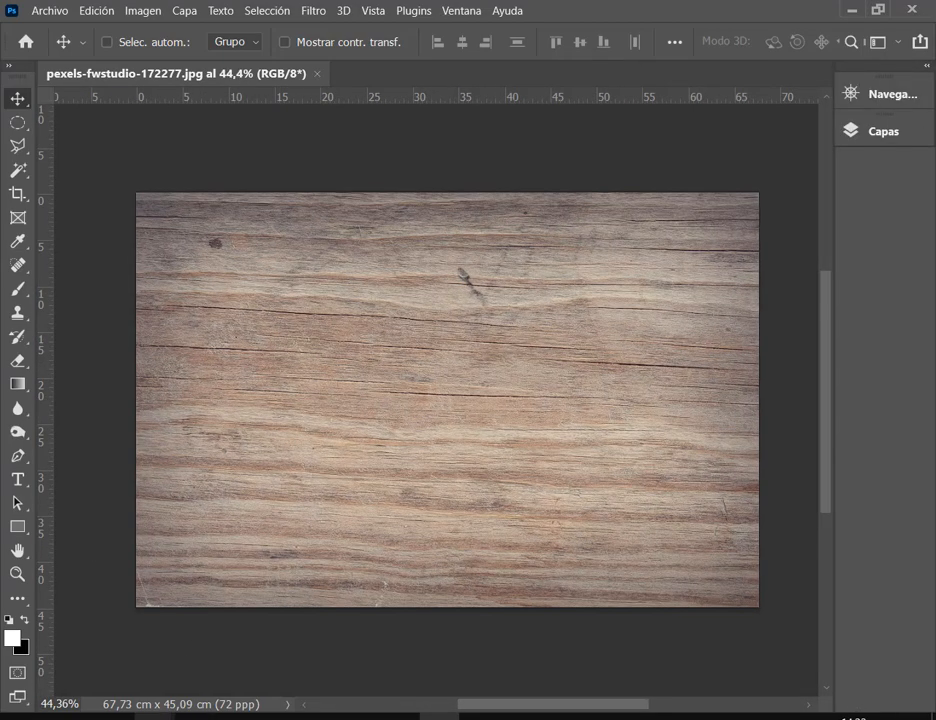
# Delete the five Pexels animal photos from the Descargas folder.
pyautogui.moveTo(155, 714)
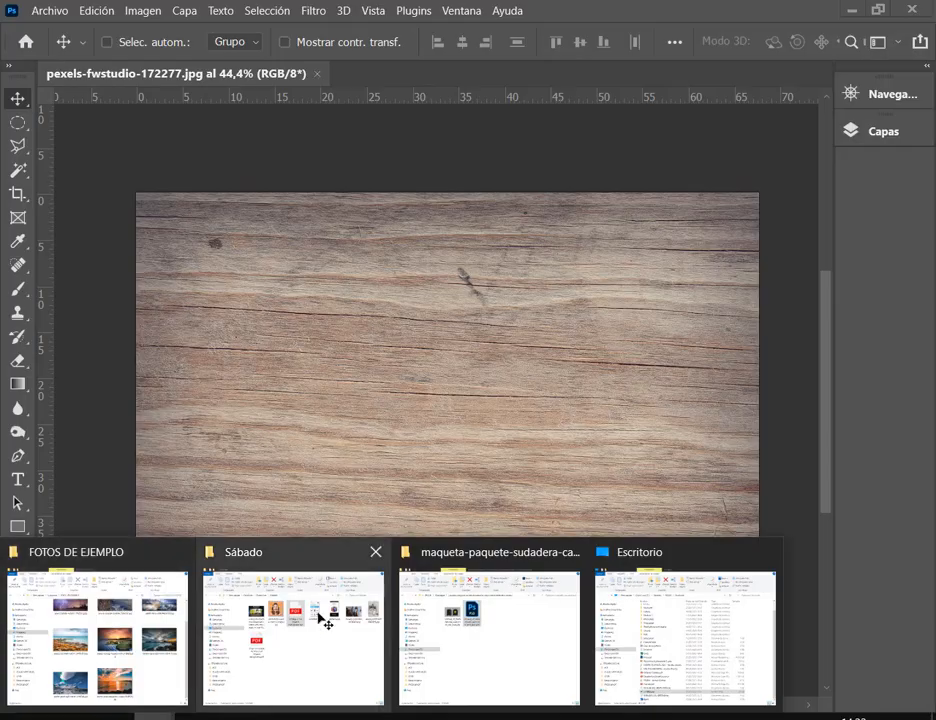
pyautogui.click(96, 620)
pyautogui.click(72, 269)
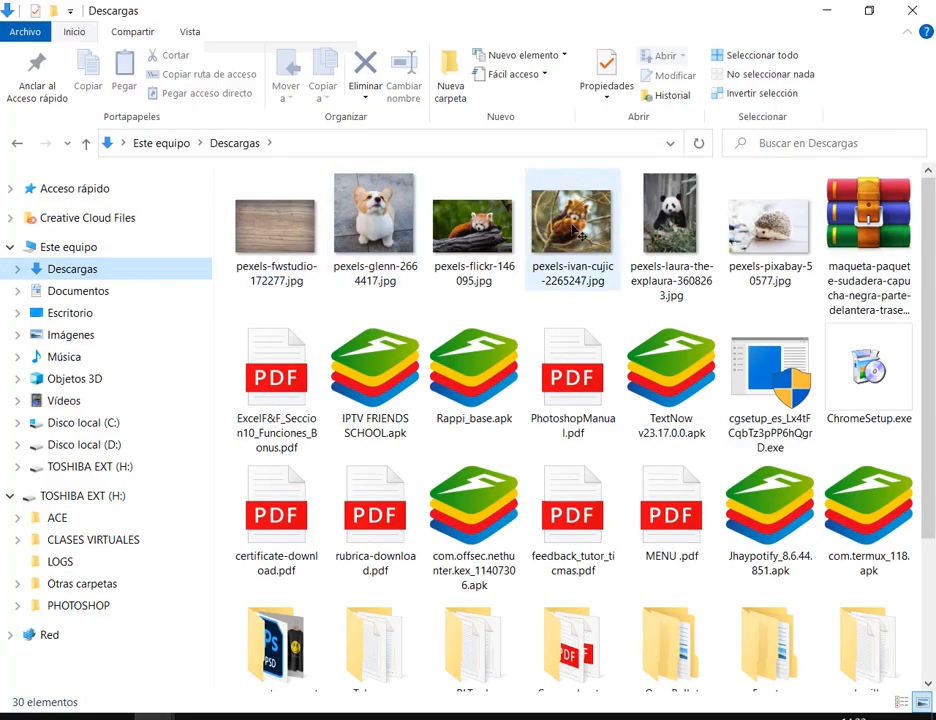
pyautogui.click(381, 247)
pyautogui.keyDown('shift'); pyautogui.click(800, 254); pyautogui.keyUp('shift')
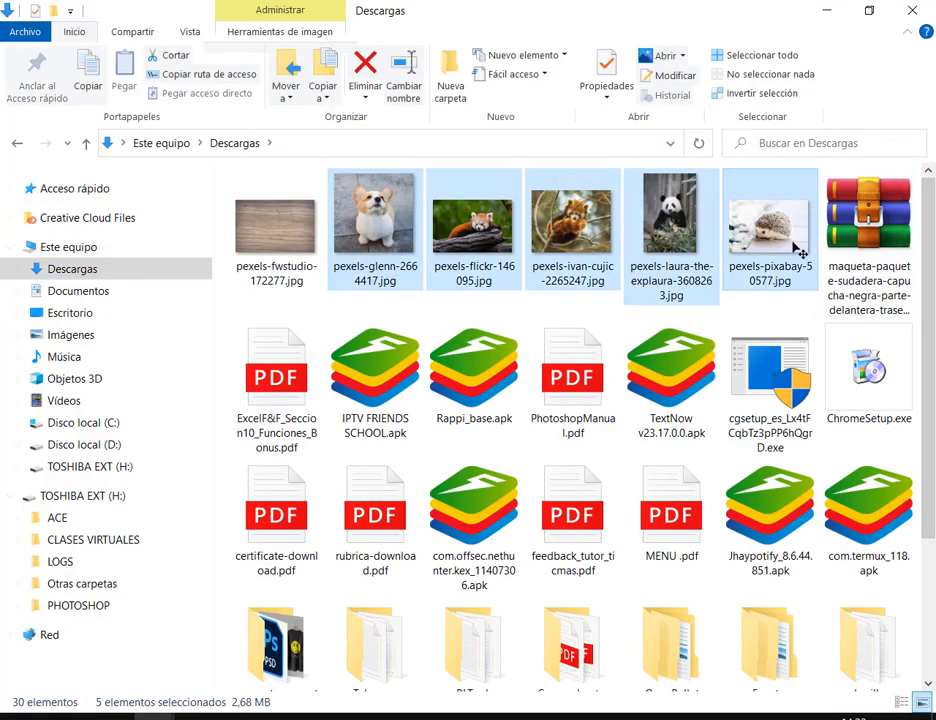
pyautogui.press('Delete')
# Delete the maqueta-paquete-sudadera mockup archive and its extracted folder from the Descargas folder.
pyautogui.click(415, 245)
pyautogui.press('Delete')
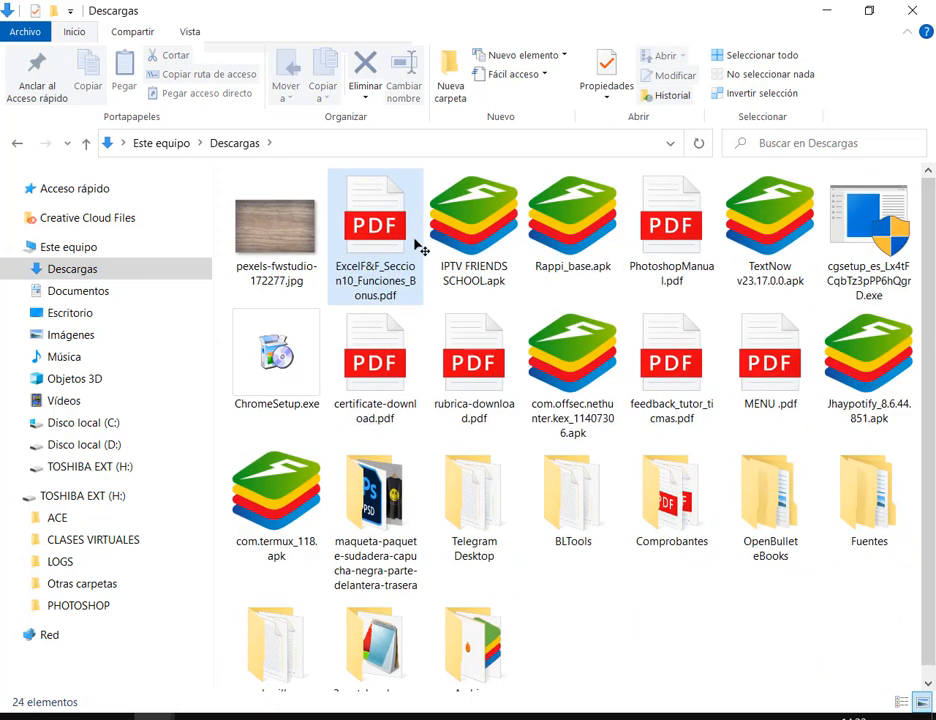
pyautogui.click(342, 487)
pyautogui.press('Delete')
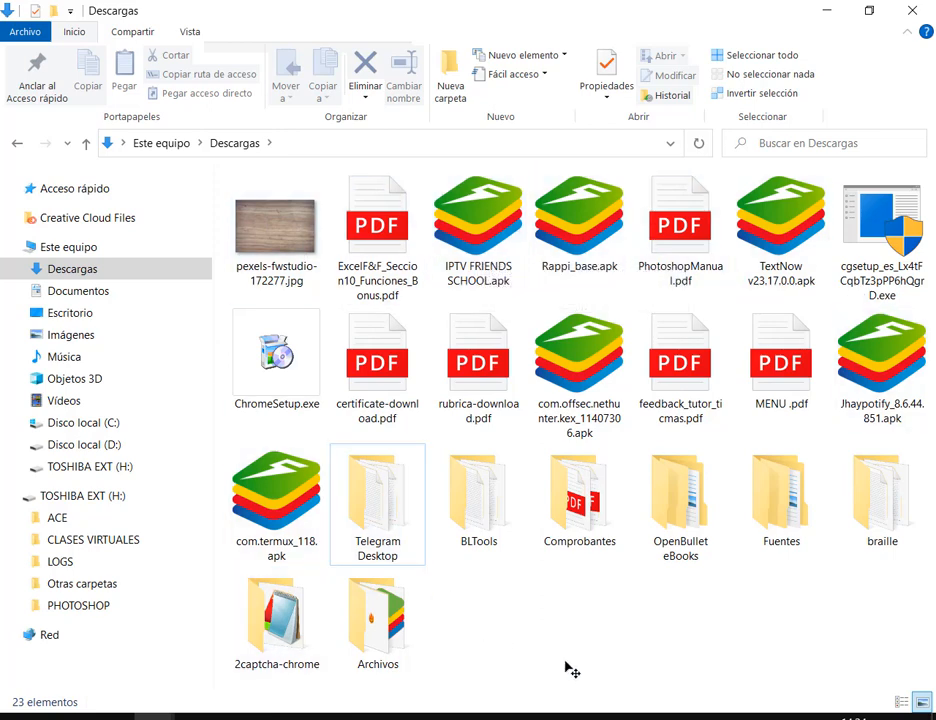
# Preview pexels-fwstudio-172277.jpg, then delete it from the Descargas folder and undo the deletion.
pyautogui.doubleClick(290, 258)
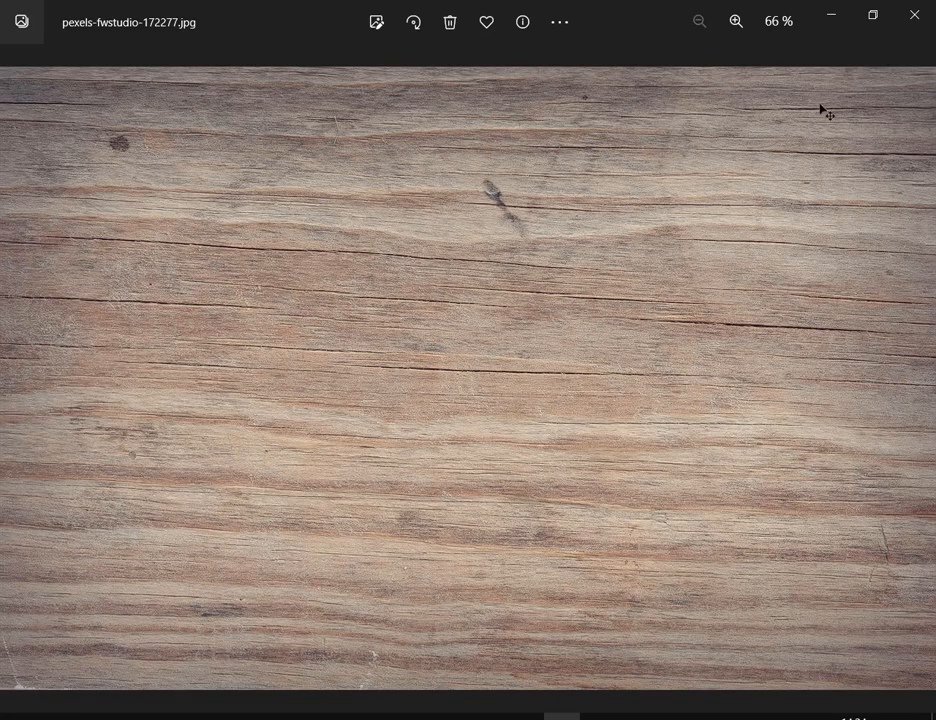
pyautogui.click(914, 15)
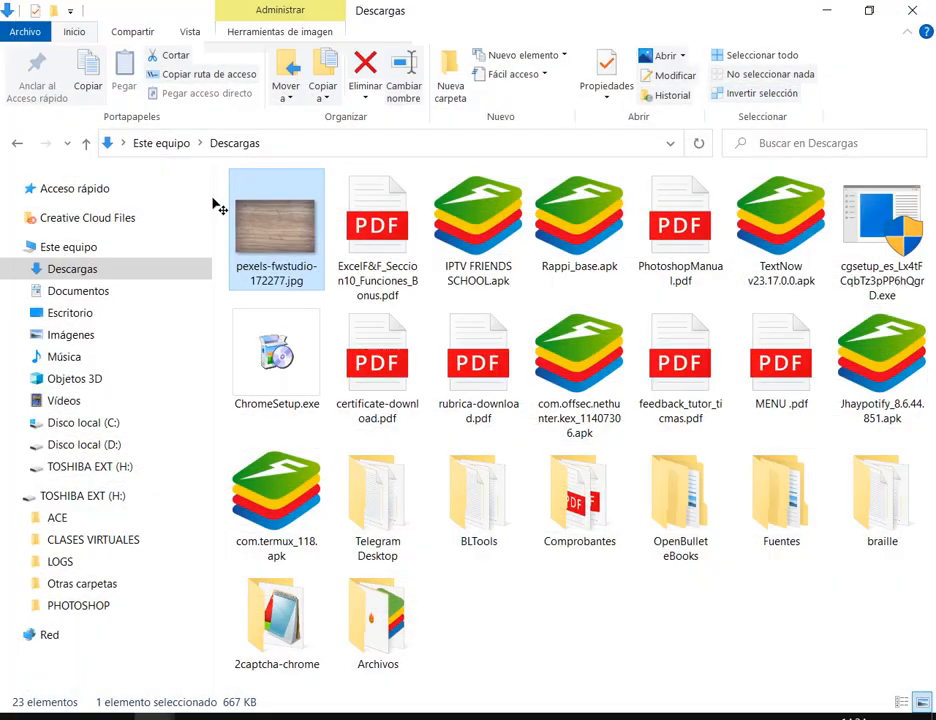
pyautogui.press('Delete')
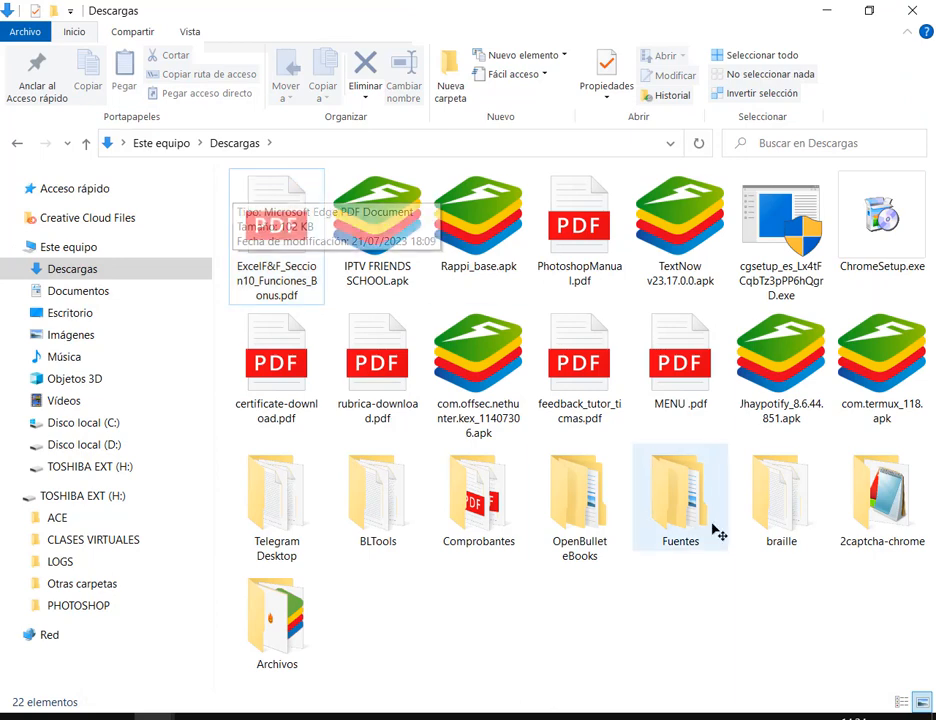
pyautogui.hotkey('ctrl', 'z')
pyautogui.moveTo(224, 184)
pyautogui.mouseDown()
pyautogui.moveTo(312, 293)
pyautogui.moveTo(326, 294)
pyautogui.mouseUp()
pyautogui.press('Escape')
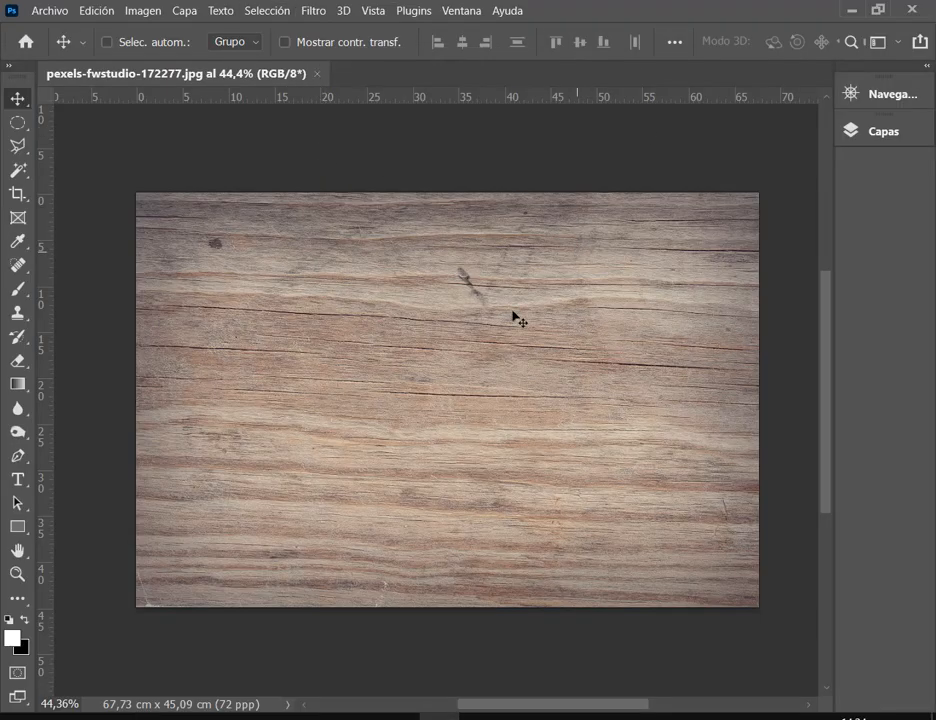
# Clear Chrome's downloads list and return to the Pexels page of the brown wood panel photo.
pyautogui.click(187, 717)
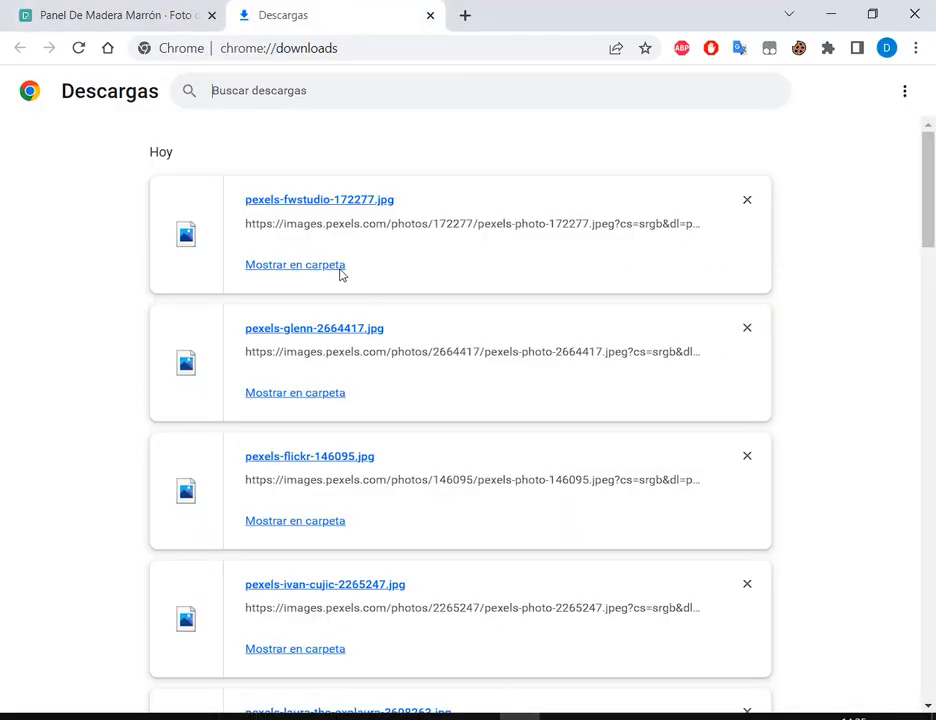
pyautogui.click(910, 90)
pyautogui.click(829, 112)
pyautogui.click(50, 6)
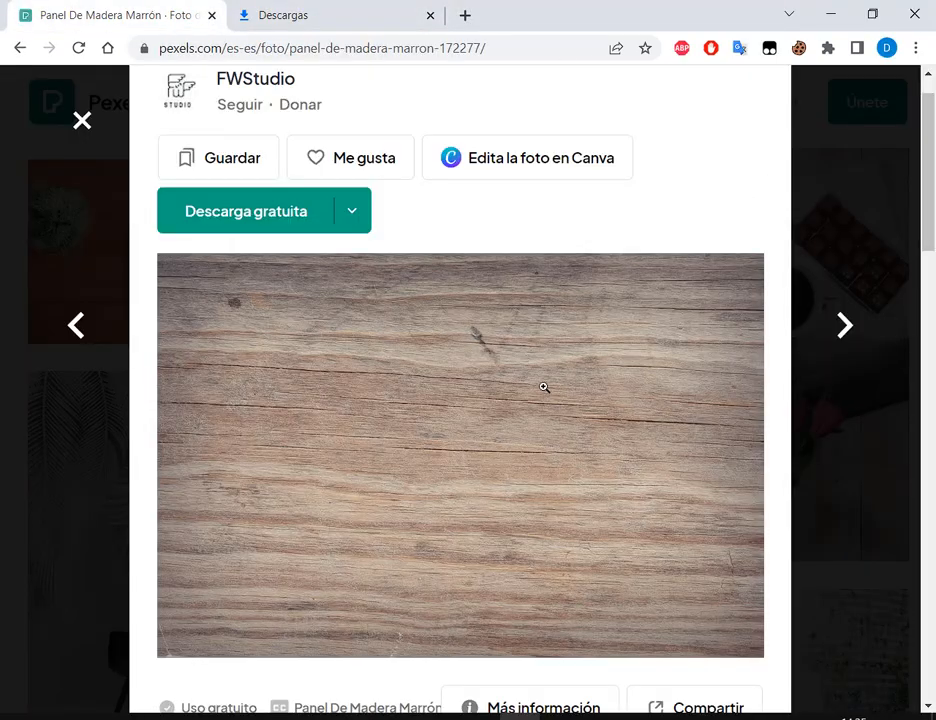
# Close the wood panel photo and browse the remaining madera fondo results on Pexels.
pyautogui.click(864, 220)
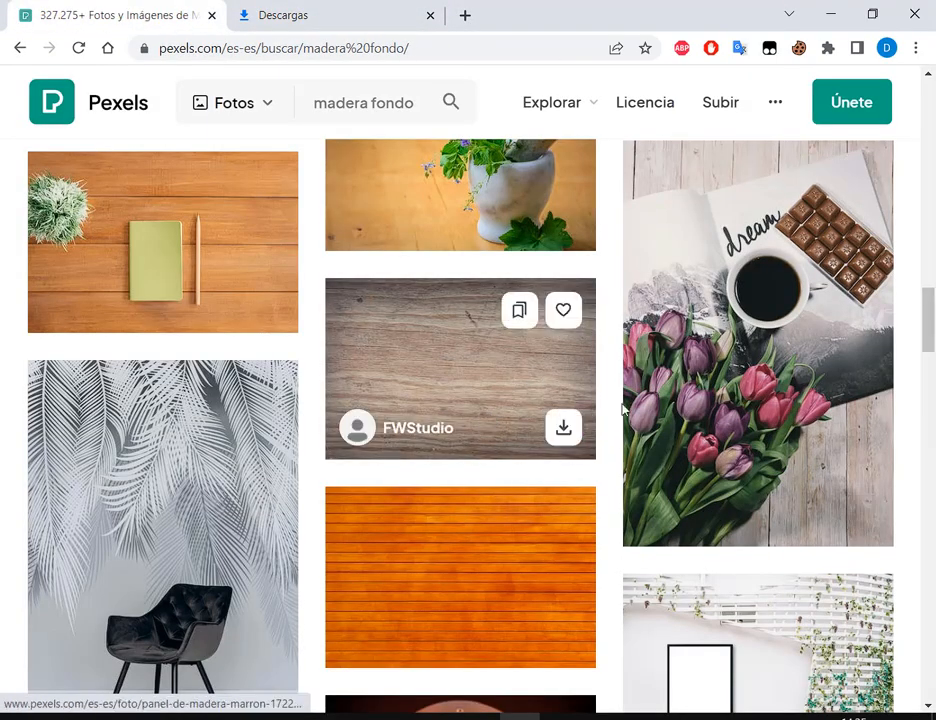
pyautogui.scroll(-5, 560, 400)
pyautogui.scroll(-4, 570, 374)
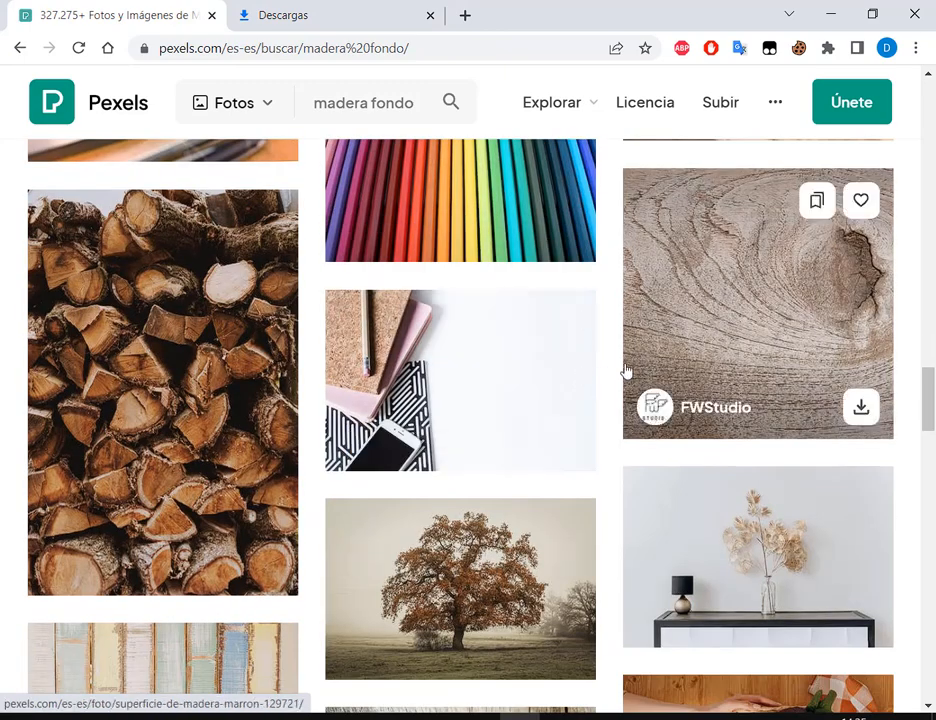
pyautogui.scroll(-4, 627, 372)
pyautogui.scroll(-4, 591, 333)
pyautogui.scroll(-5, 612, 286)
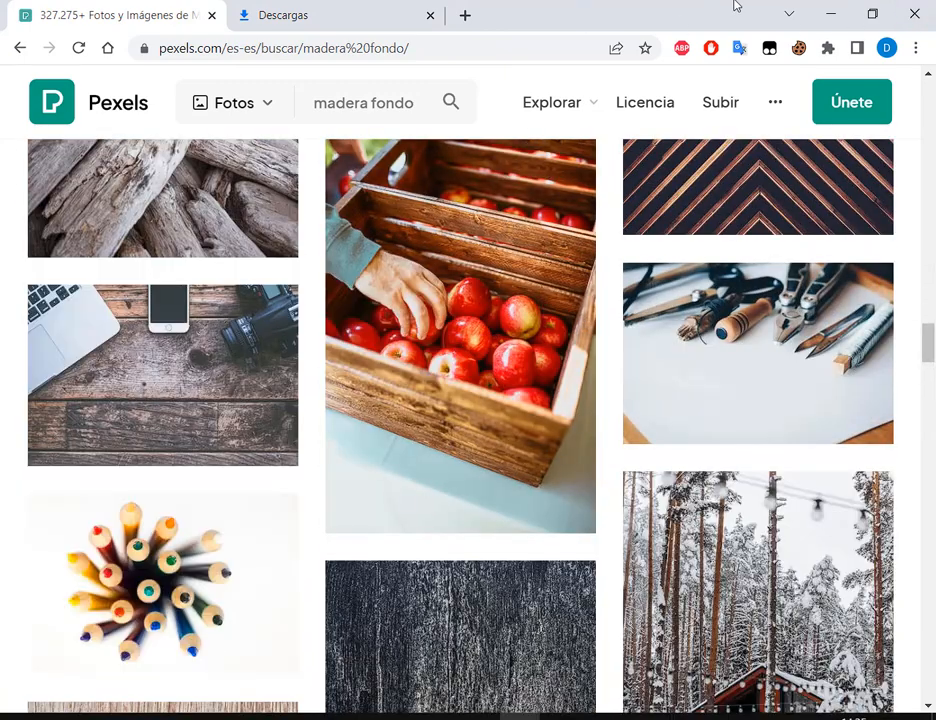
# Switch to the collage PDF in Edge, examine the polaroids in its sample image, and return to Photoshop.
pyautogui.click(836, 16)
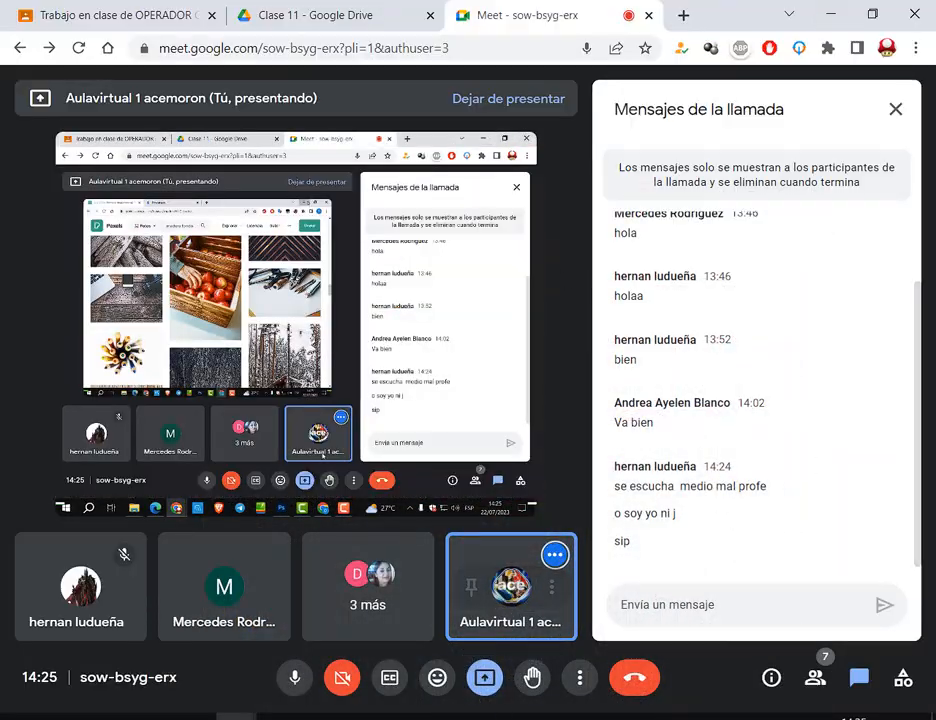
pyautogui.click(439, 717)
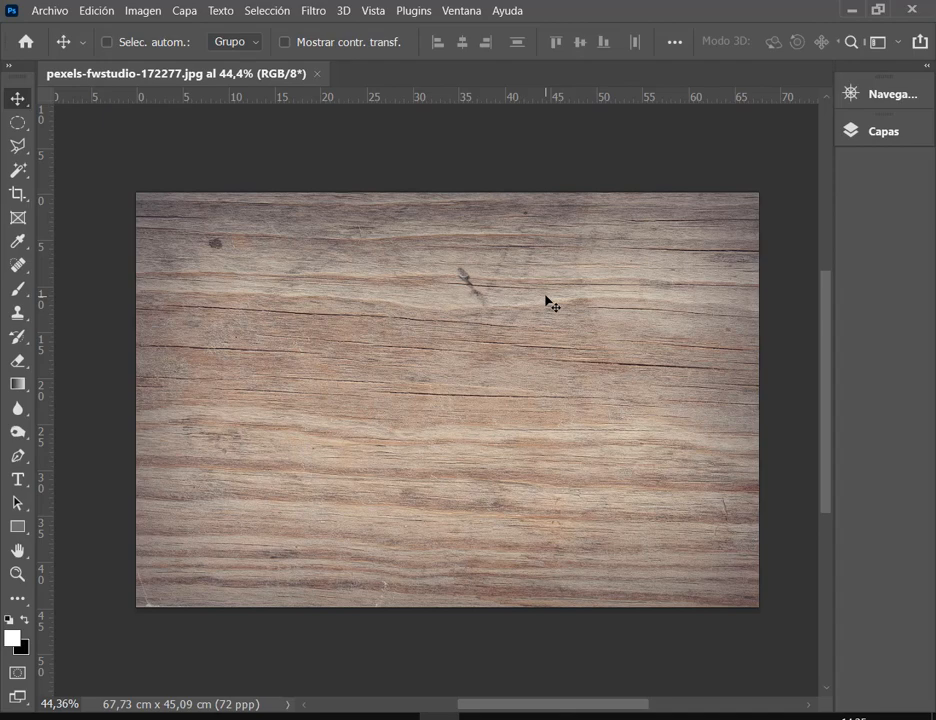
pyautogui.click(197, 717)
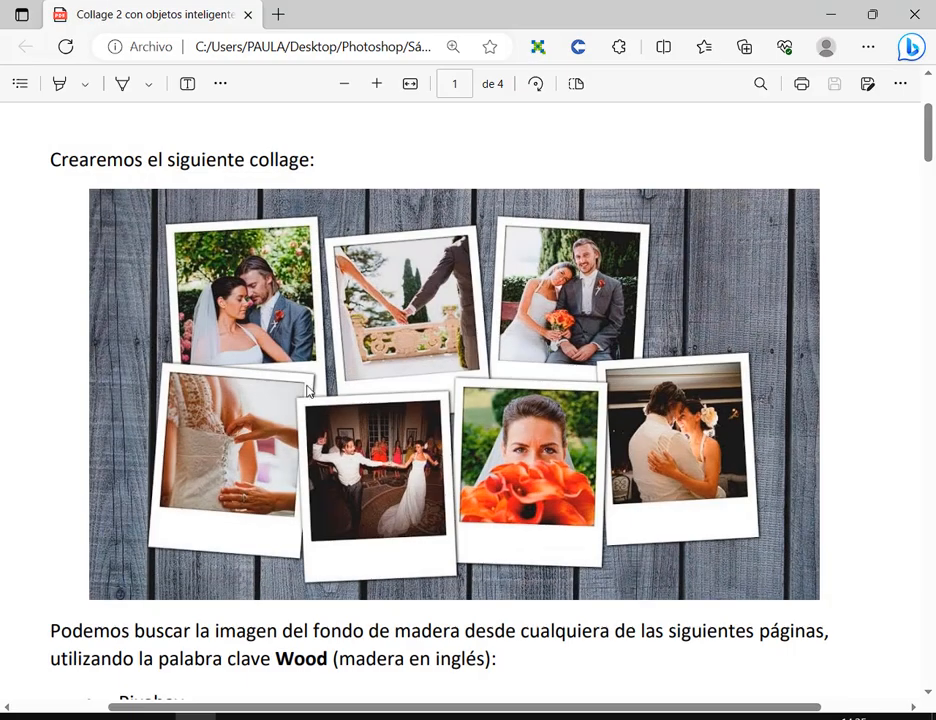
pyautogui.moveTo(148, 362); pyautogui.dragTo(307, 553)
pyautogui.moveTo(321, 155)
pyautogui.mouseDown()
pyautogui.moveTo(314, 200)
pyautogui.moveTo(287, 237)
pyautogui.mouseUp()
pyautogui.moveTo(442, 175); pyautogui.dragTo(432, 253)
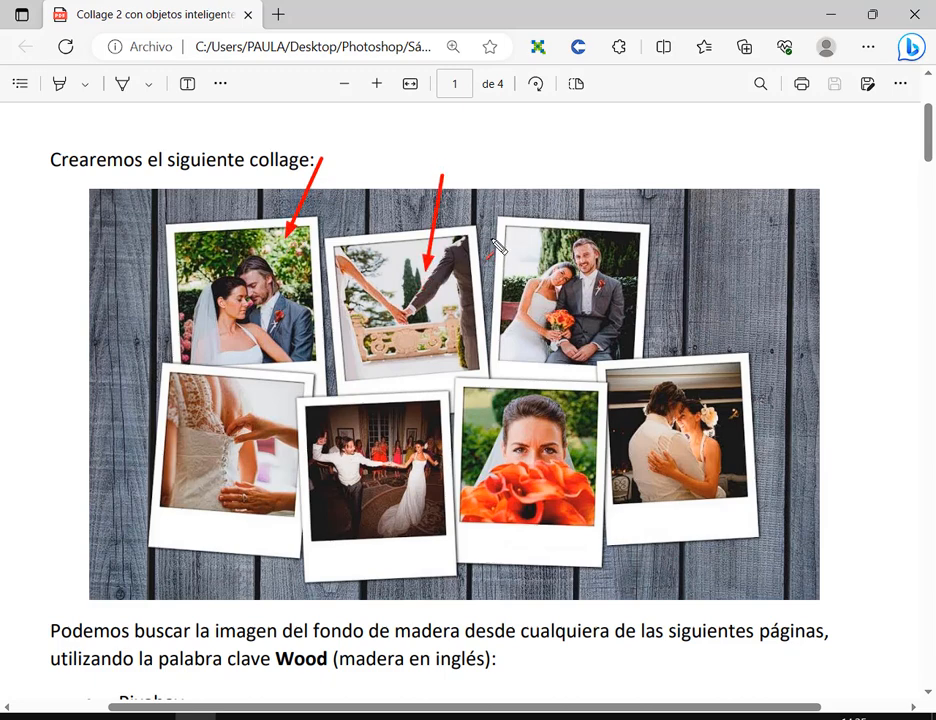
pyautogui.click(438, 210)
pyautogui.click(305, 224)
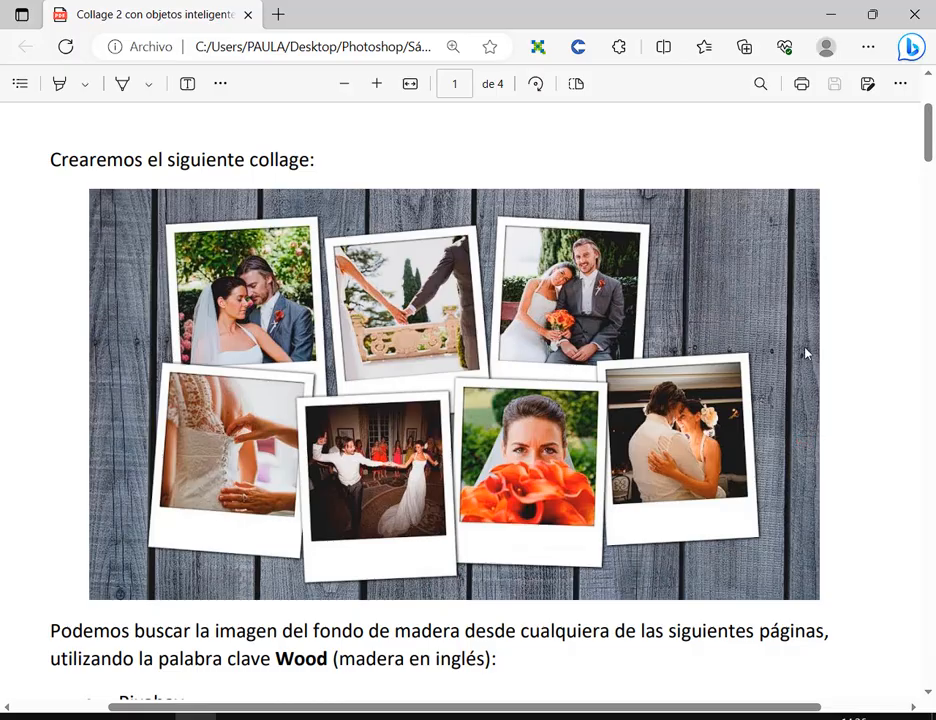
pyautogui.click(830, 20)
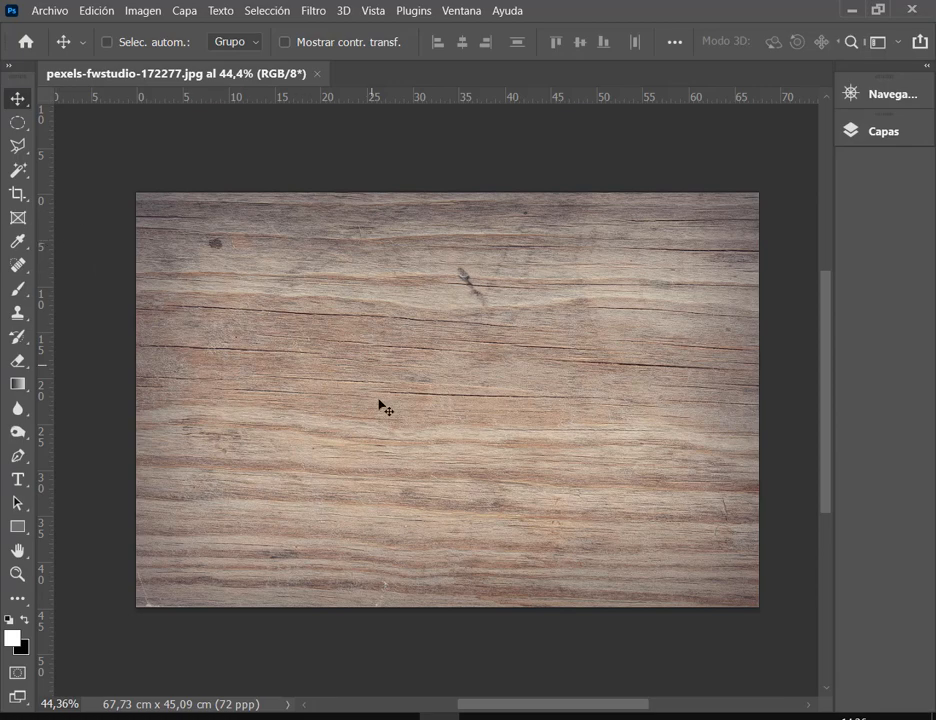
# Draw an orange rectangle shape about 578 by 597 px on the wood background, without a stroke.
pyautogui.scroll(1, 378, 420)
pyautogui.click(17, 527)
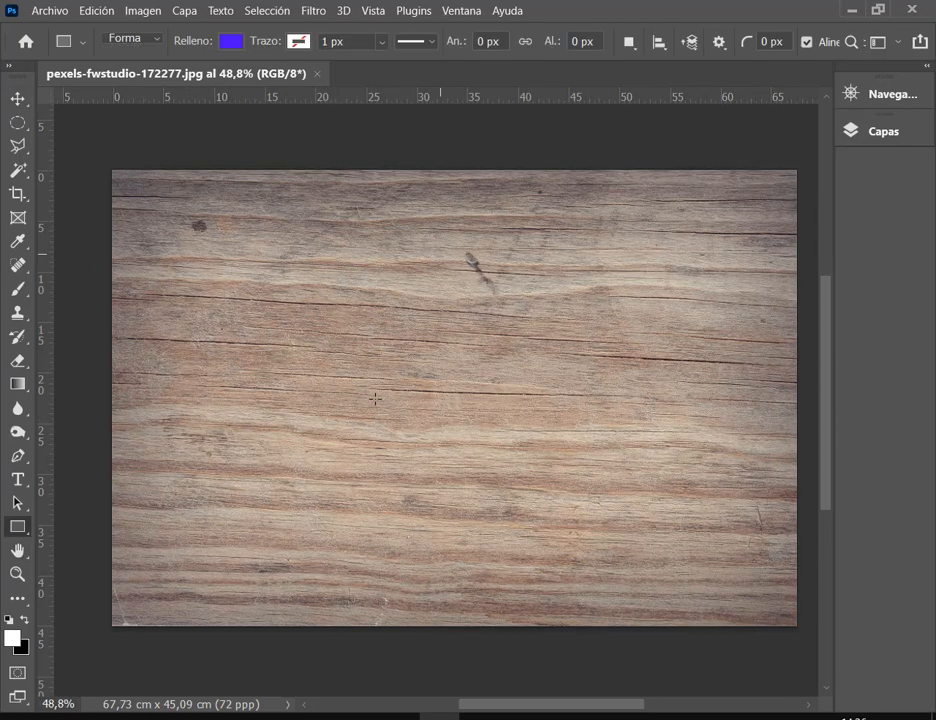
pyautogui.click(233, 41)
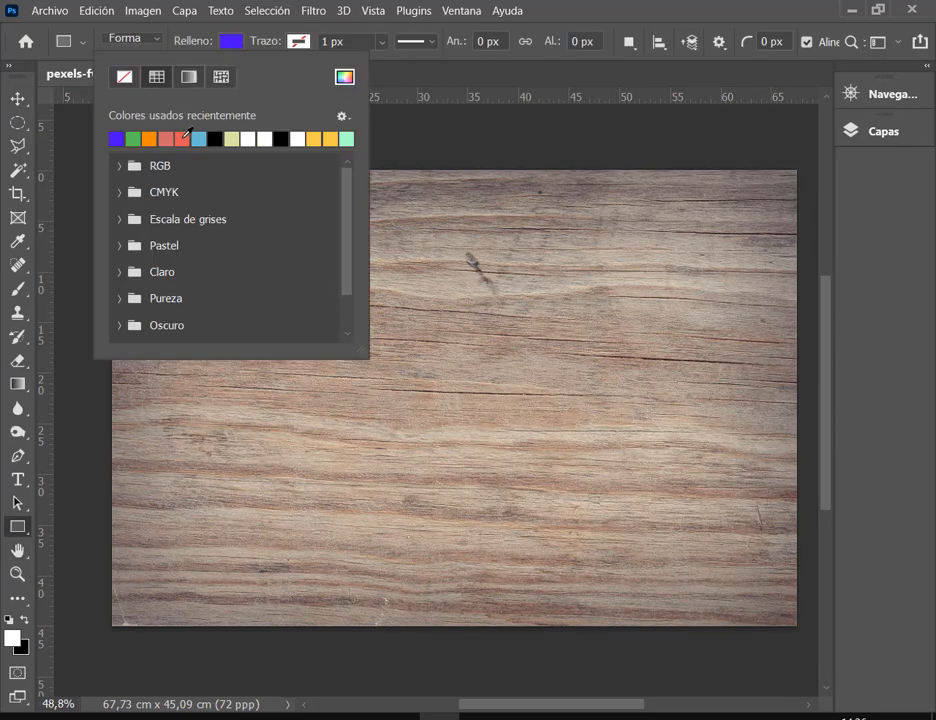
pyautogui.click(150, 139)
pyautogui.click(598, 16)
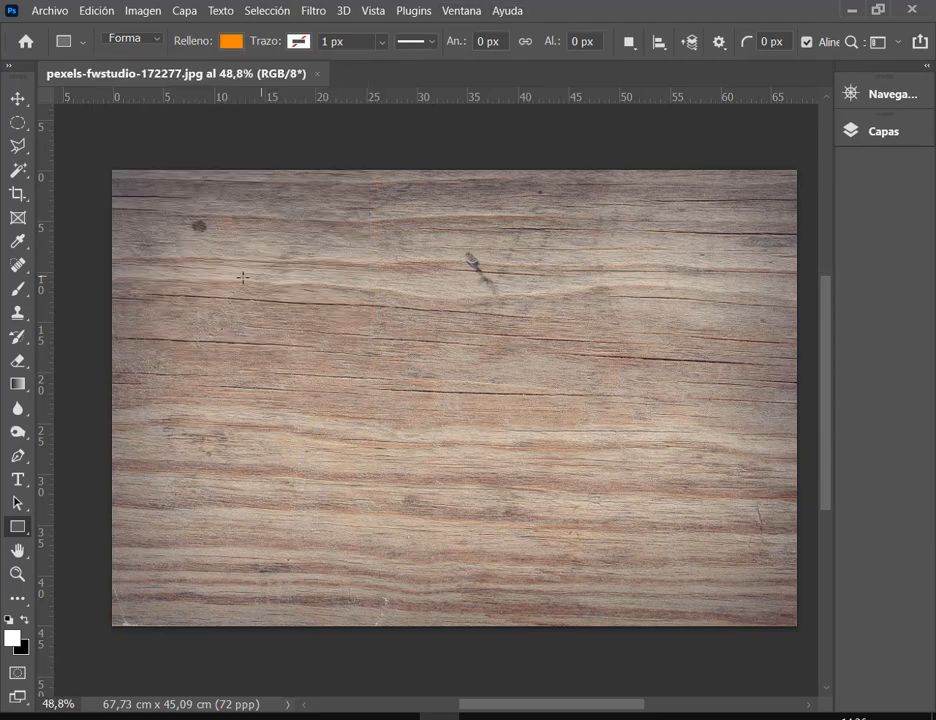
pyautogui.moveTo(255, 250); pyautogui.dragTo(461, 464)
pyautogui.click(730, 91)
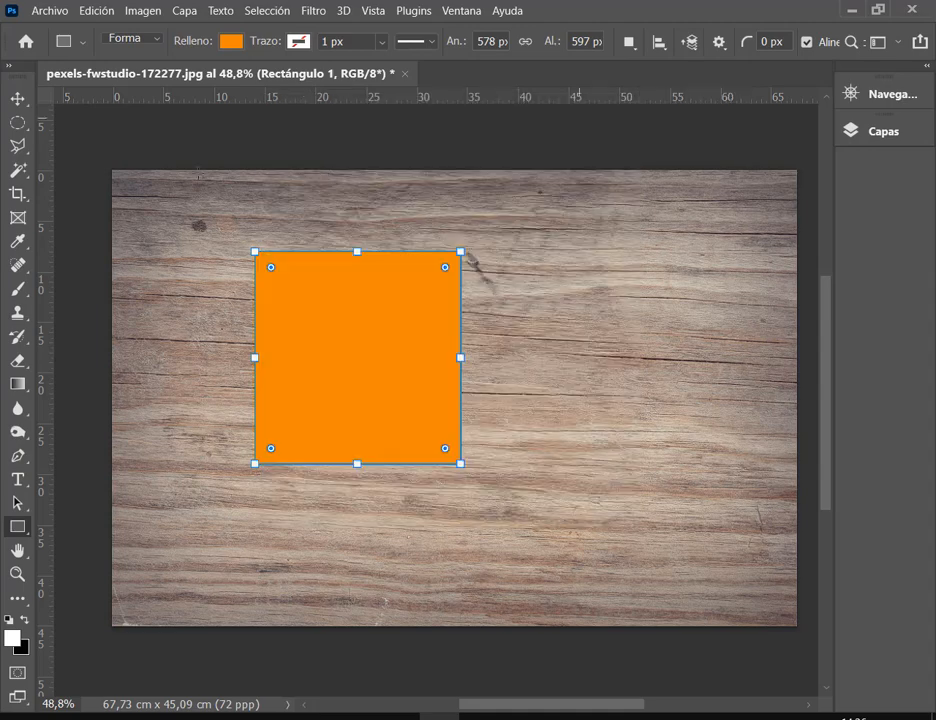
# Move the orange rectangle towards the left part of the wood and duplicate it level with the original on the right.
pyautogui.click(17, 98)
pyautogui.moveTo(324, 305)
pyautogui.mouseDown()
pyautogui.moveTo(347, 307)
pyautogui.moveTo(342, 298)
pyautogui.mouseUp()
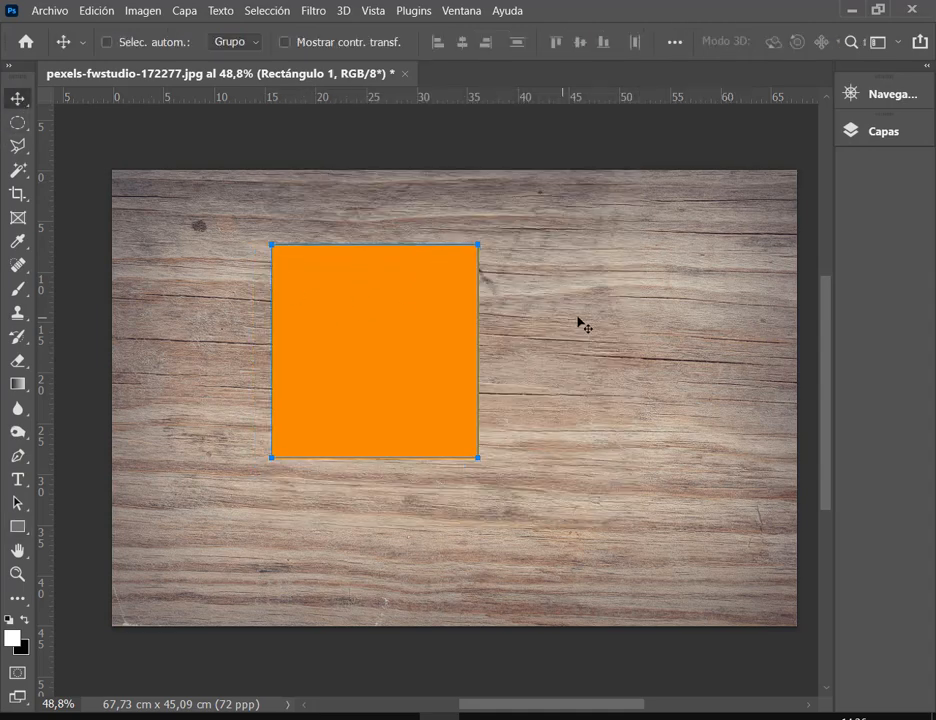
pyautogui.moveTo(449, 426); pyautogui.dragTo(384, 447)
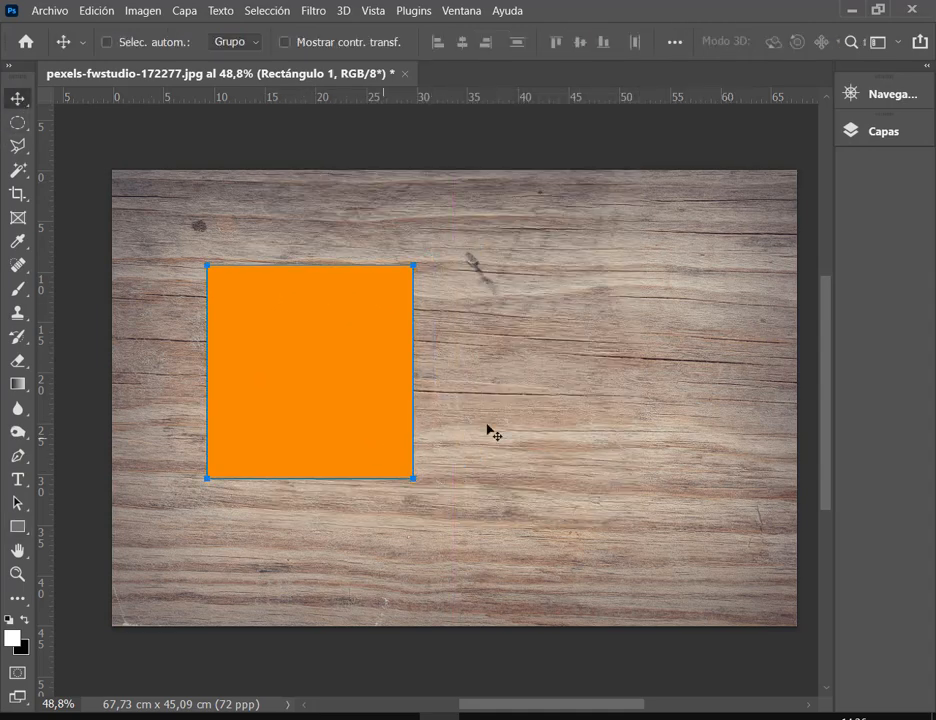
pyautogui.click(928, 70)
pyautogui.moveTo(303, 372); pyautogui.dragTo(634, 372)
pyautogui.click(926, 70)
# Set the duplicated rectangle's fill to a recently used salmon red.
pyautogui.click(17, 527)
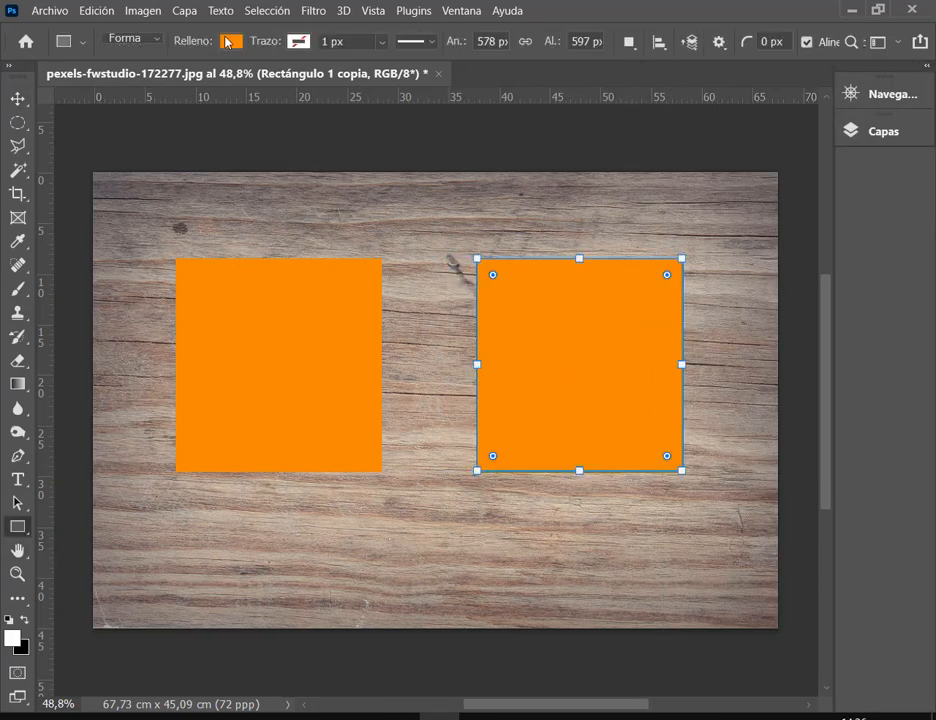
pyautogui.click(229, 41)
pyautogui.click(182, 139)
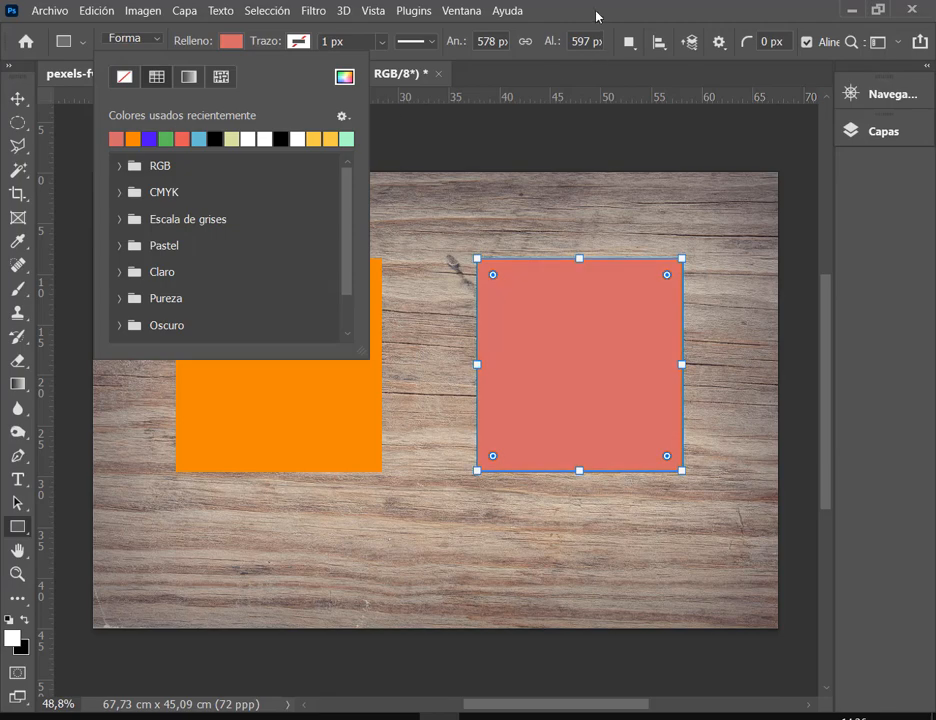
pyautogui.click(12, 97)
pyautogui.click(12, 97)
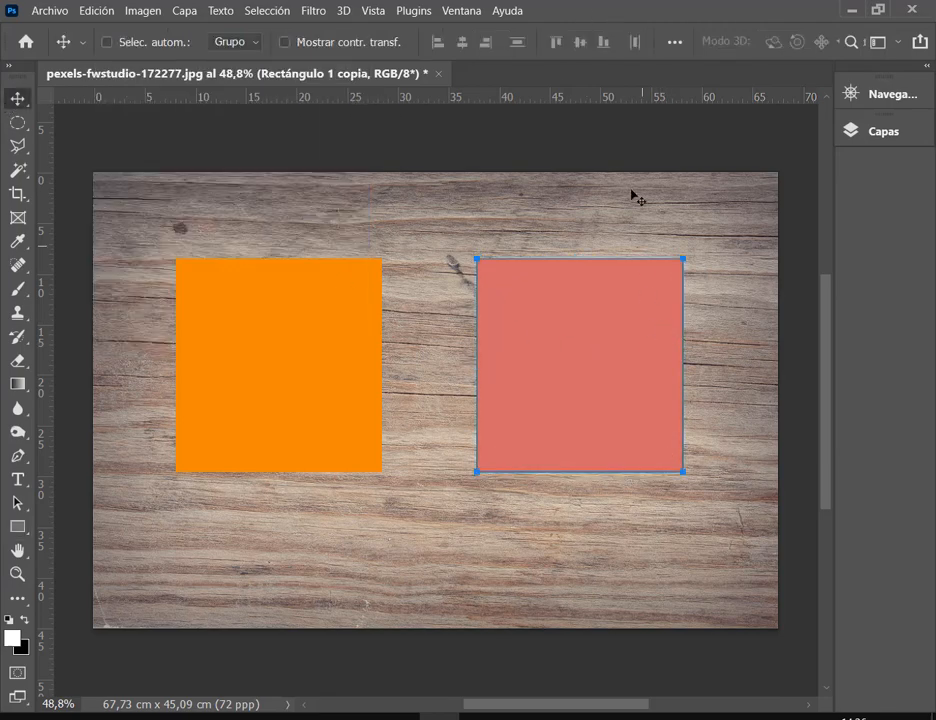
# Try a mint fill on the duplicated rectangle and settle on the recently used darker green.
pyautogui.click(928, 67)
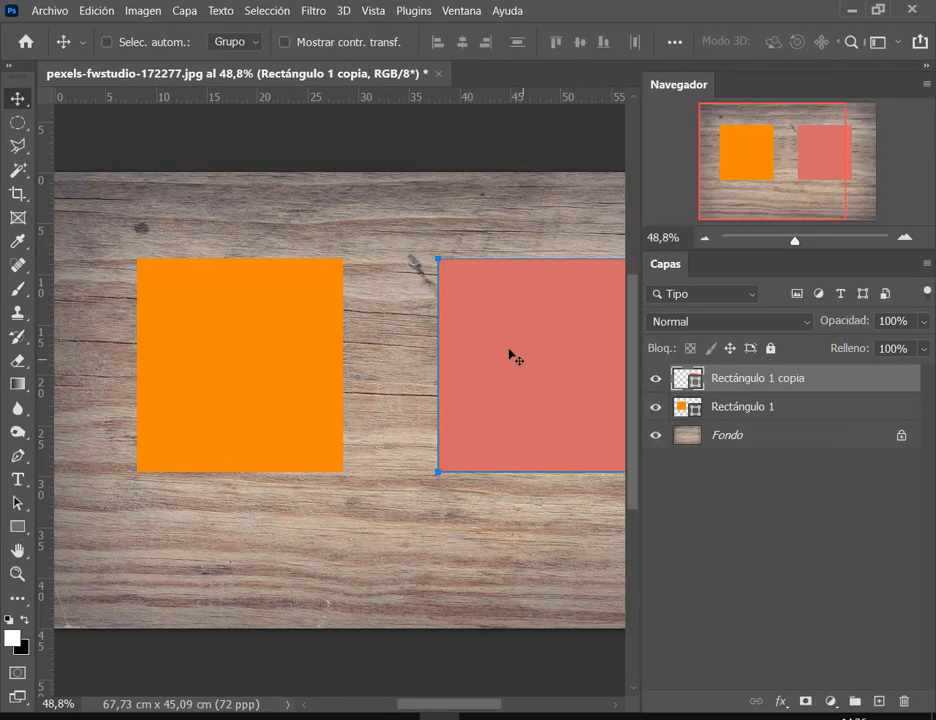
pyautogui.moveTo(485, 533); pyautogui.dragTo(390, 518)
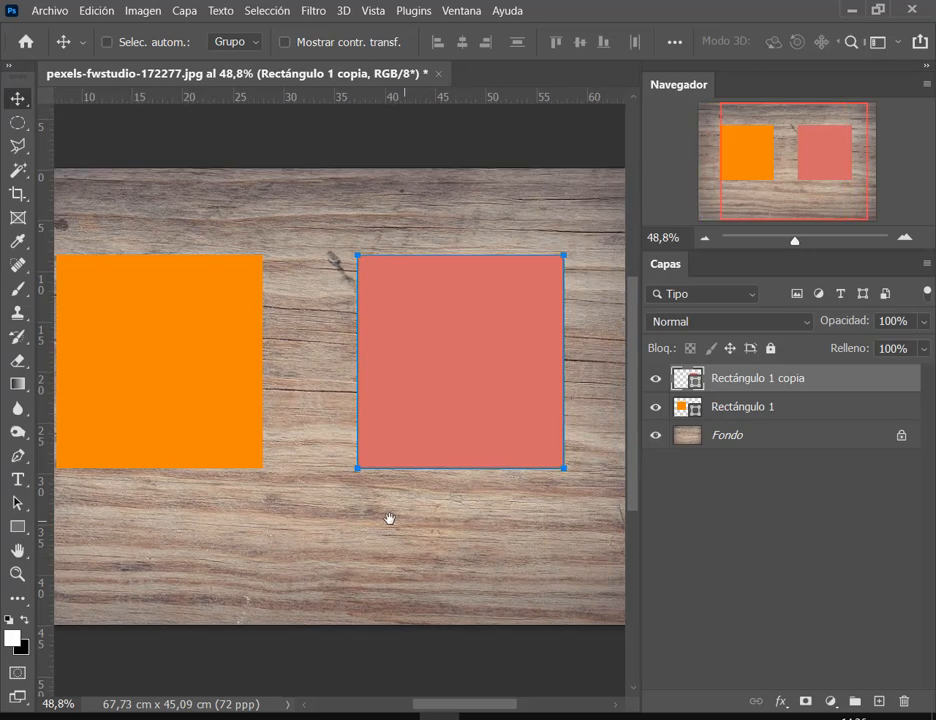
pyautogui.click(17, 526)
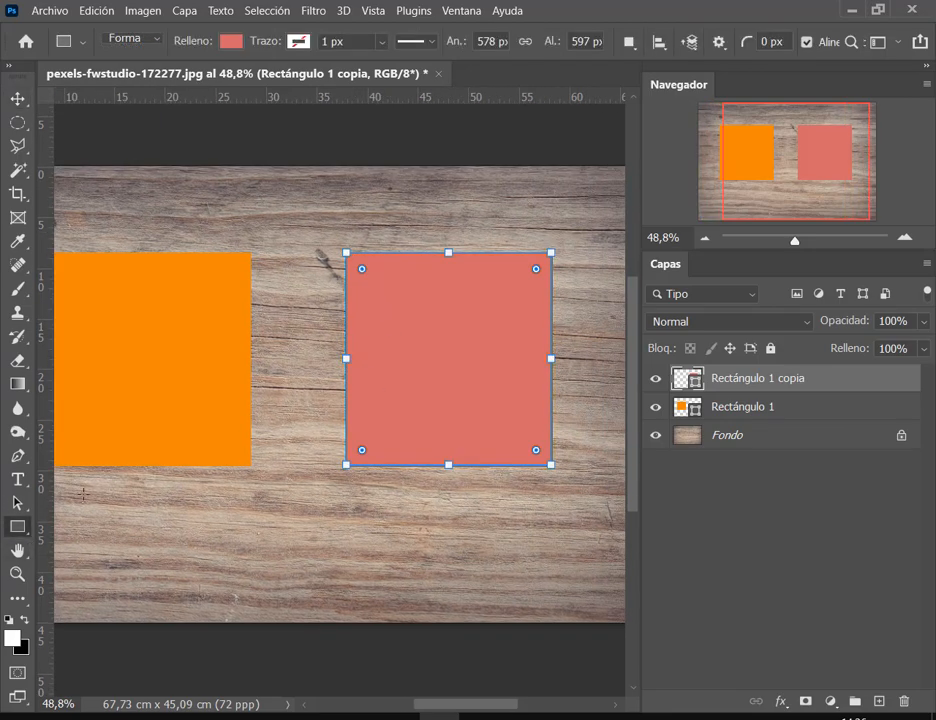
pyautogui.click(231, 41)
pyautogui.click(346, 139)
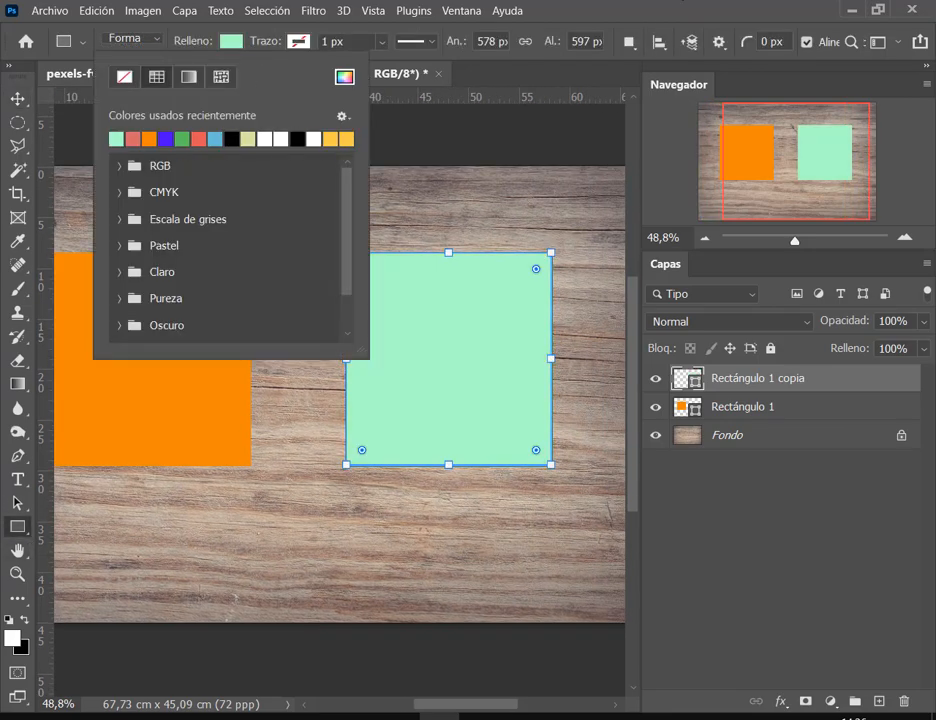
pyautogui.click(626, 20)
pyautogui.click(233, 43)
pyautogui.click(182, 140)
pyautogui.click(701, 5)
pyautogui.click(18, 99)
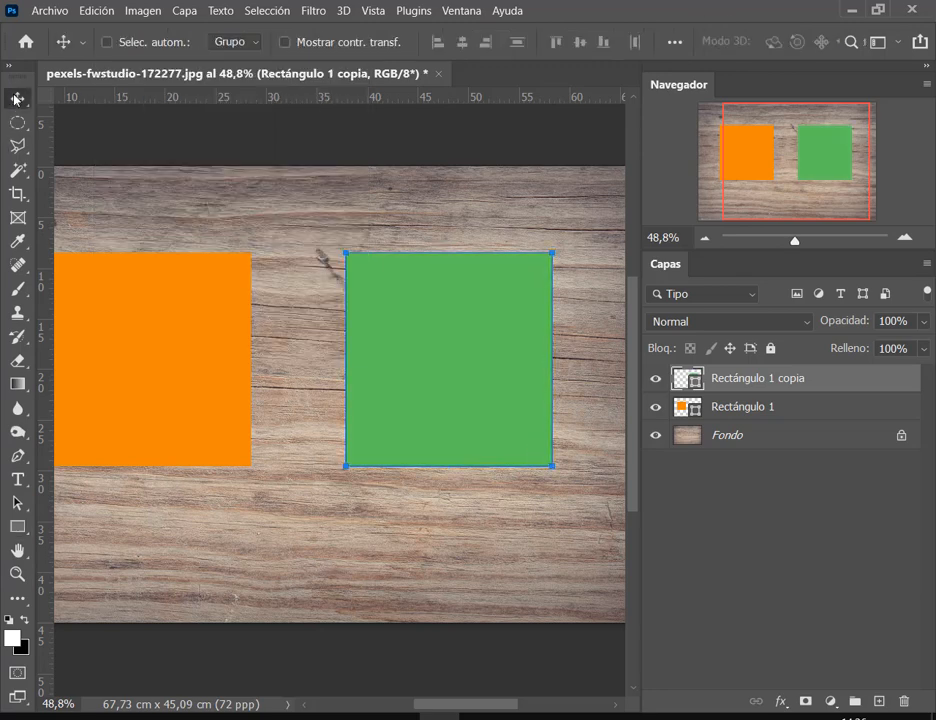
# Convert the green rectangle's layer, Rectángulo 1 copia, into a smart object and rotate it slightly clockwise.
pyautogui.rightClick(757, 380)
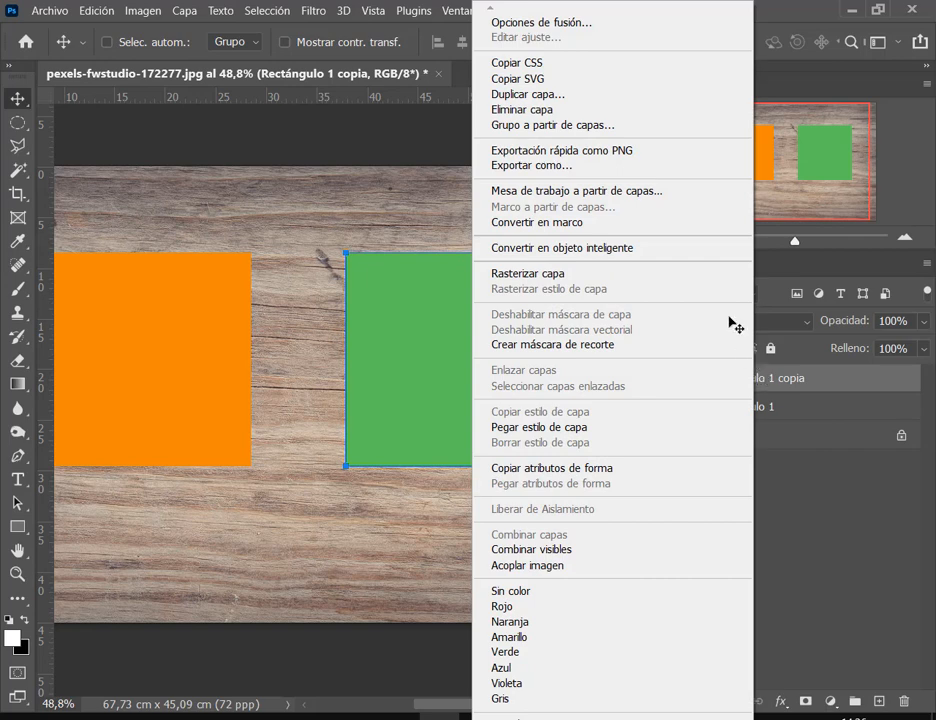
pyautogui.click(652, 248)
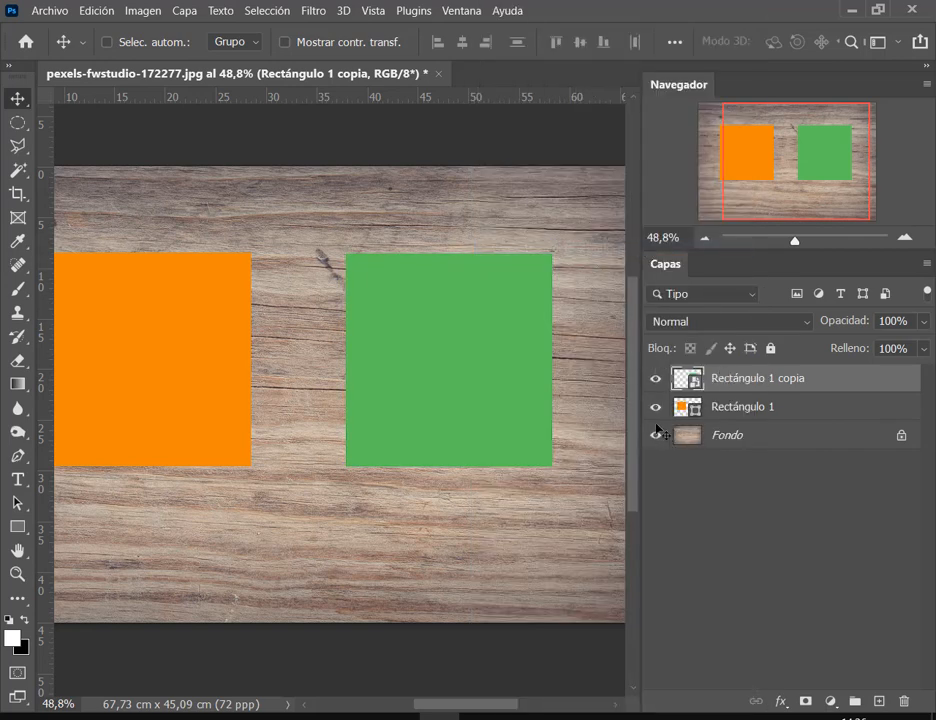
pyautogui.hotkey('ctrl', 't')
pyautogui.moveTo(602, 485); pyautogui.dragTo(585, 522)
pyautogui.press('Return')
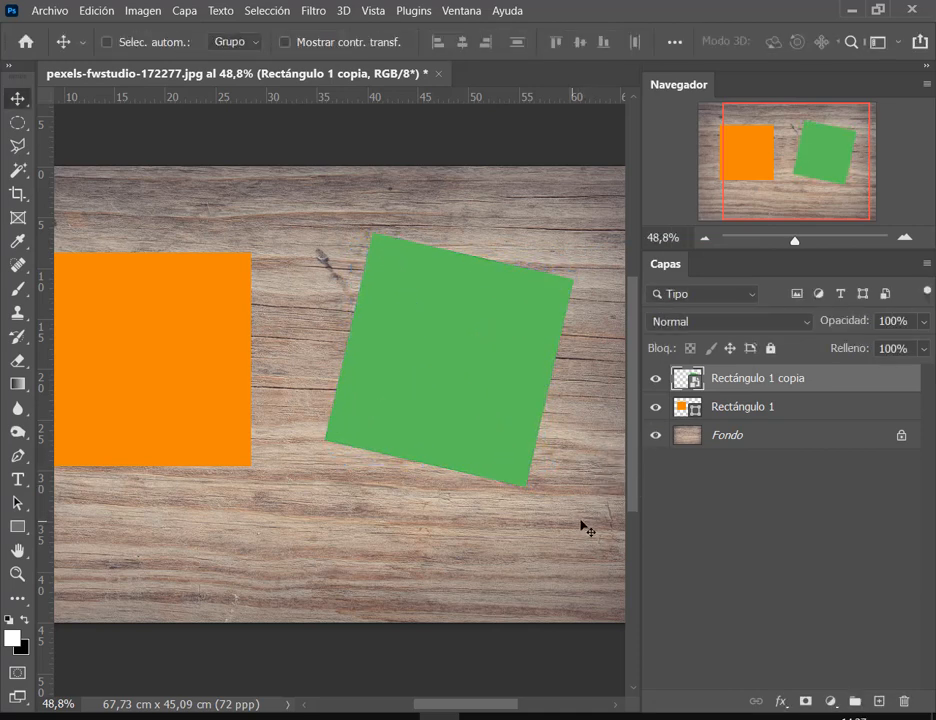
# Rotate the orange rectangle on the Rectángulo 1 layer about 14° clockwise with Free Transform.
pyautogui.click(740, 418)
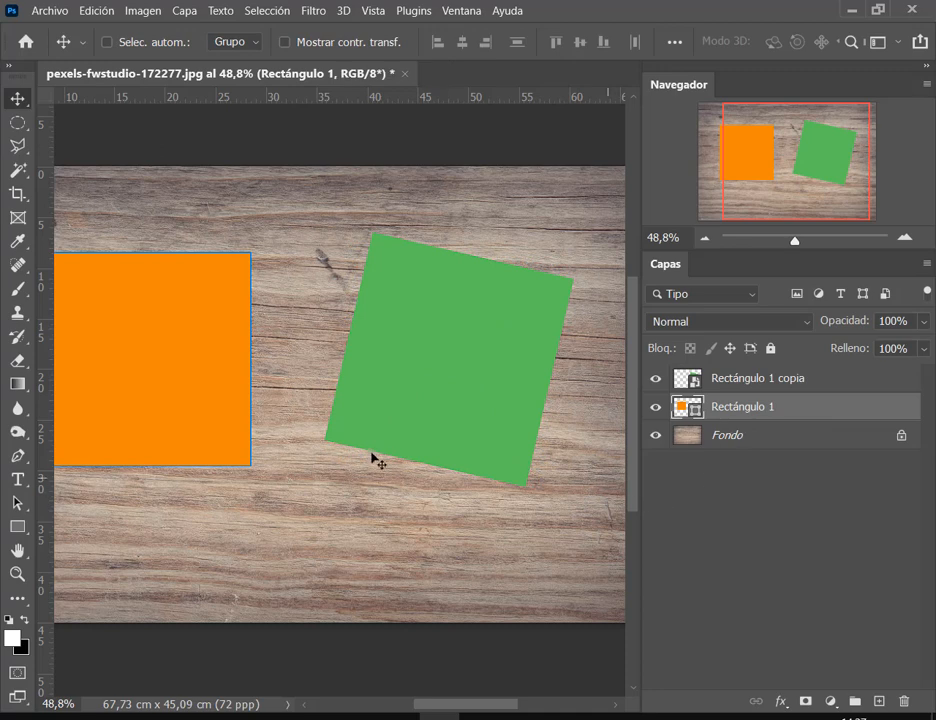
pyautogui.hscroll(-5, 432, 449)
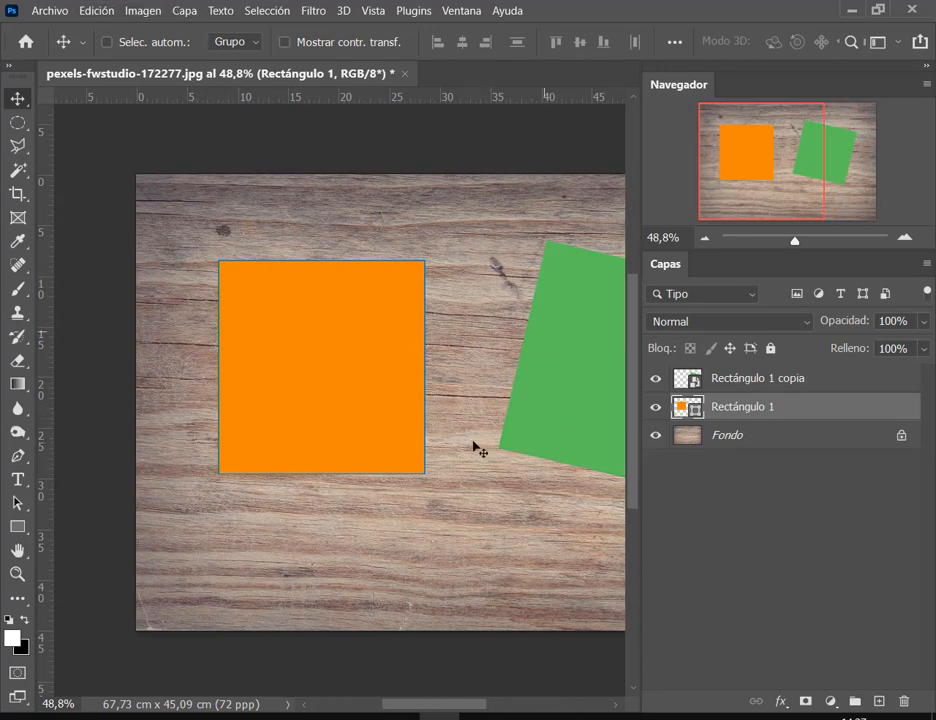
pyautogui.hotkey('ctrl', 't')
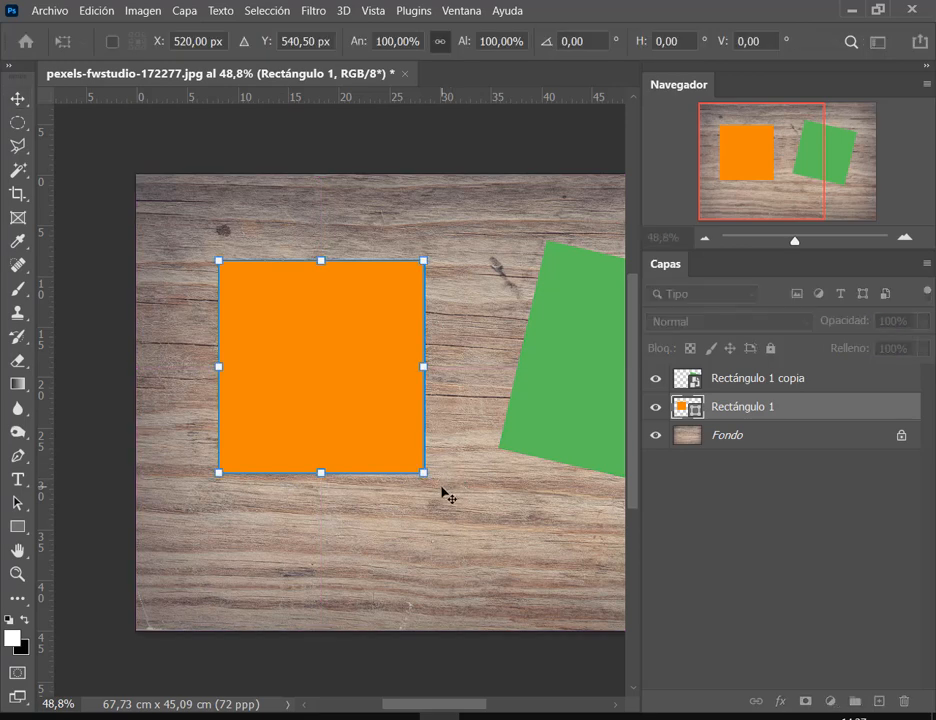
pyautogui.moveTo(442, 490); pyautogui.dragTo(416, 520)
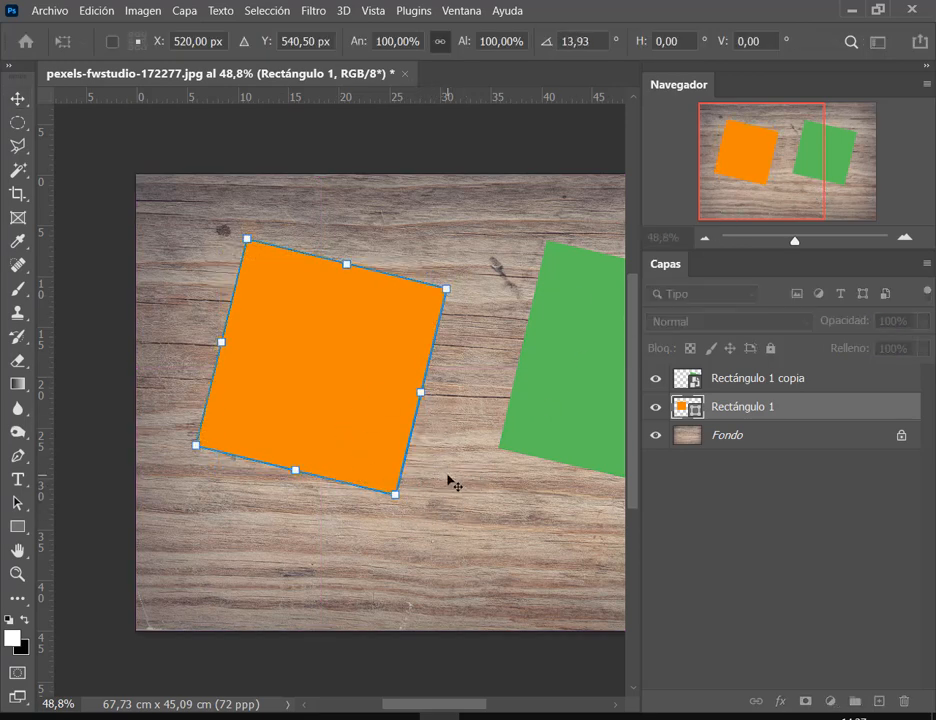
pyautogui.press('Return')
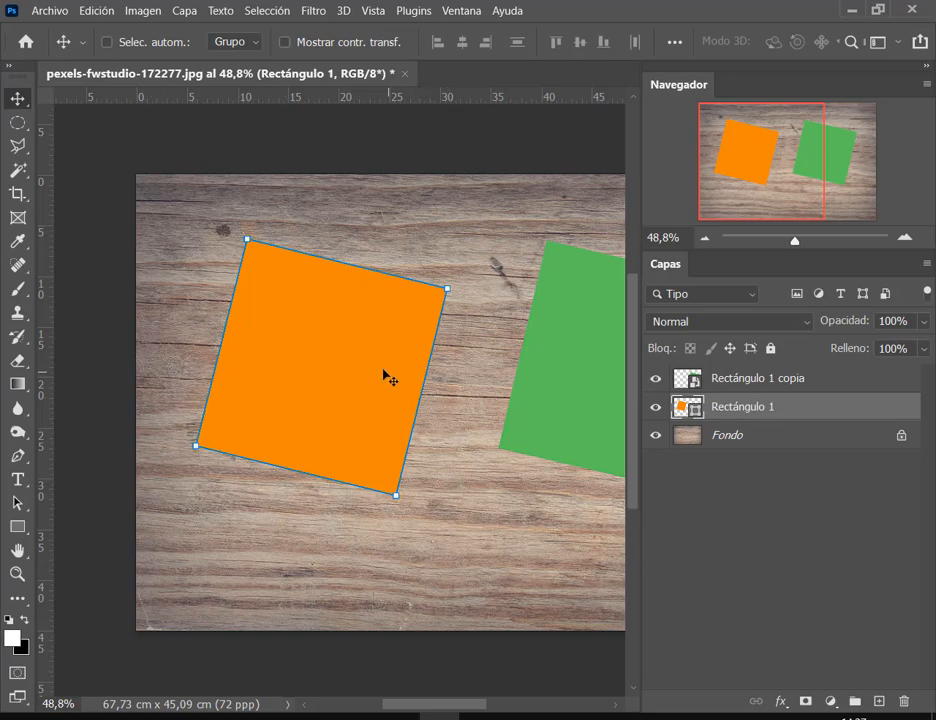
# Convert the Rectángulo 1 layer into a smart object and deselect all layers.
pyautogui.rightClick(762, 410)
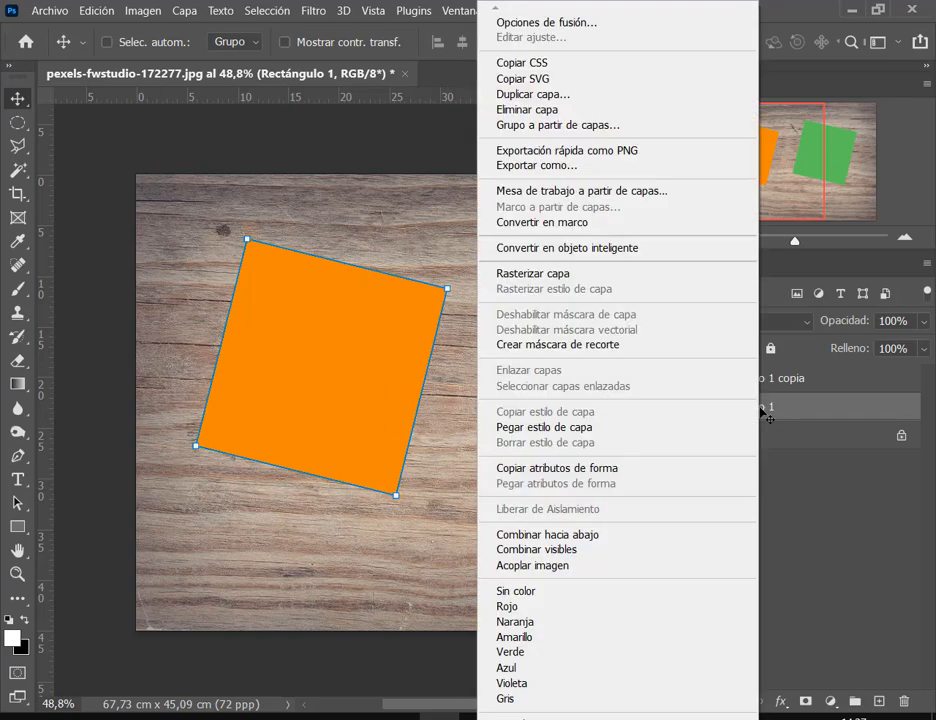
pyautogui.click(634, 247)
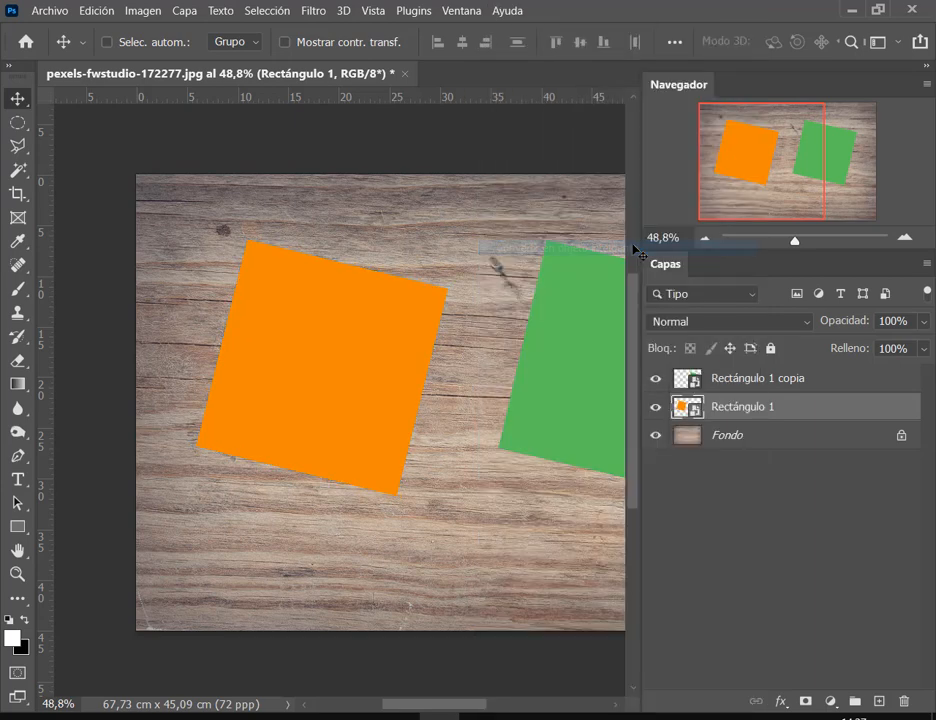
pyautogui.click(740, 476)
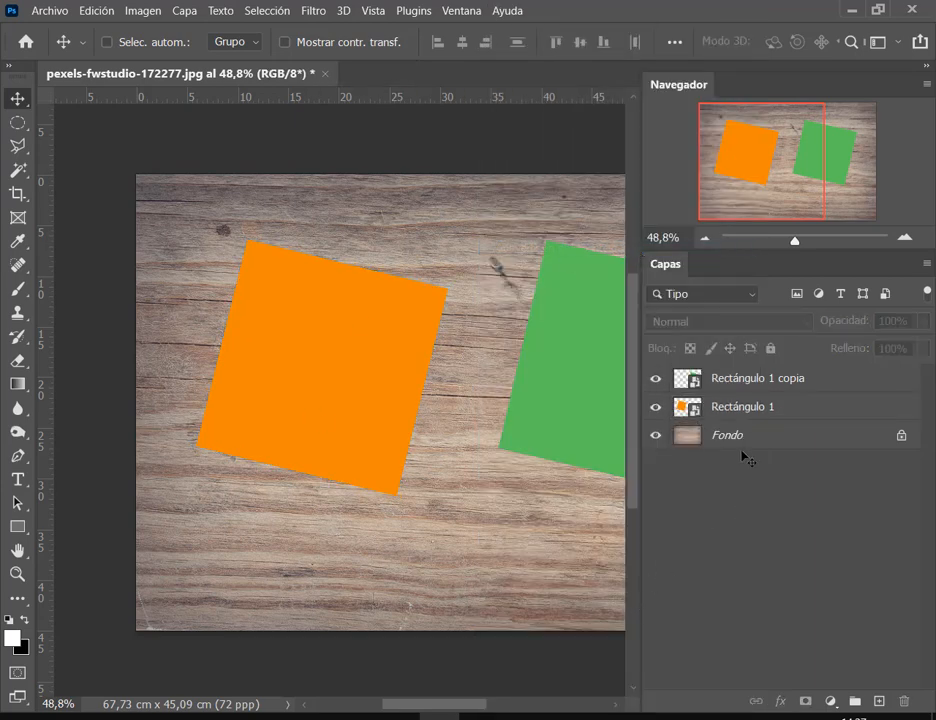
pyautogui.press('ctrl')
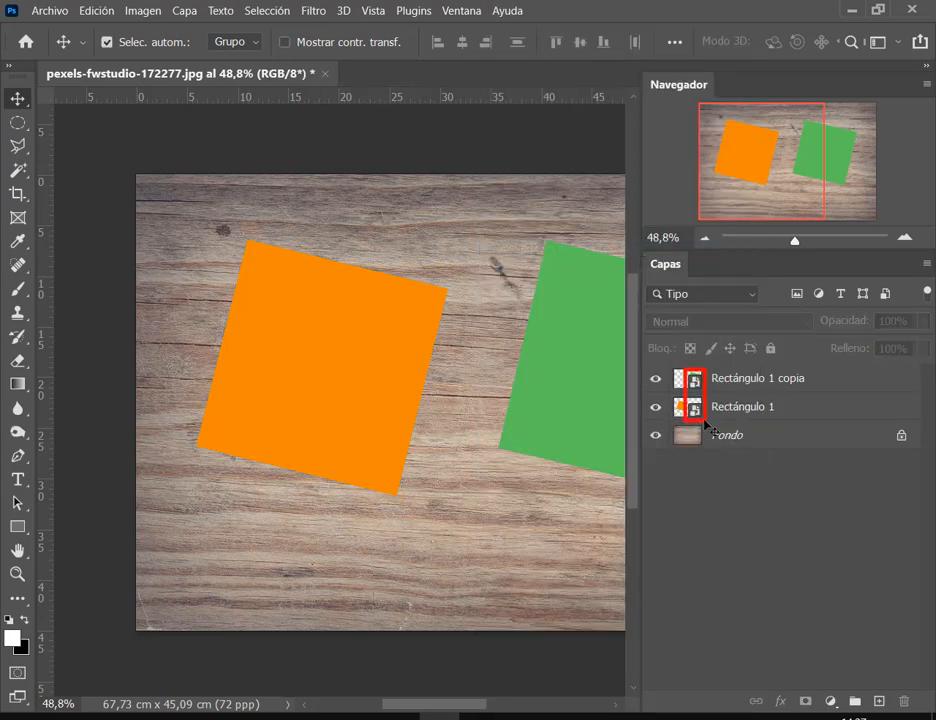
# Leave the reference collage PDF and open the contents of the Rectángulo 1 smart object in Photoshop, using its embedded color profile.
pyautogui.moveTo(505, 468); pyautogui.dragTo(408, 460)
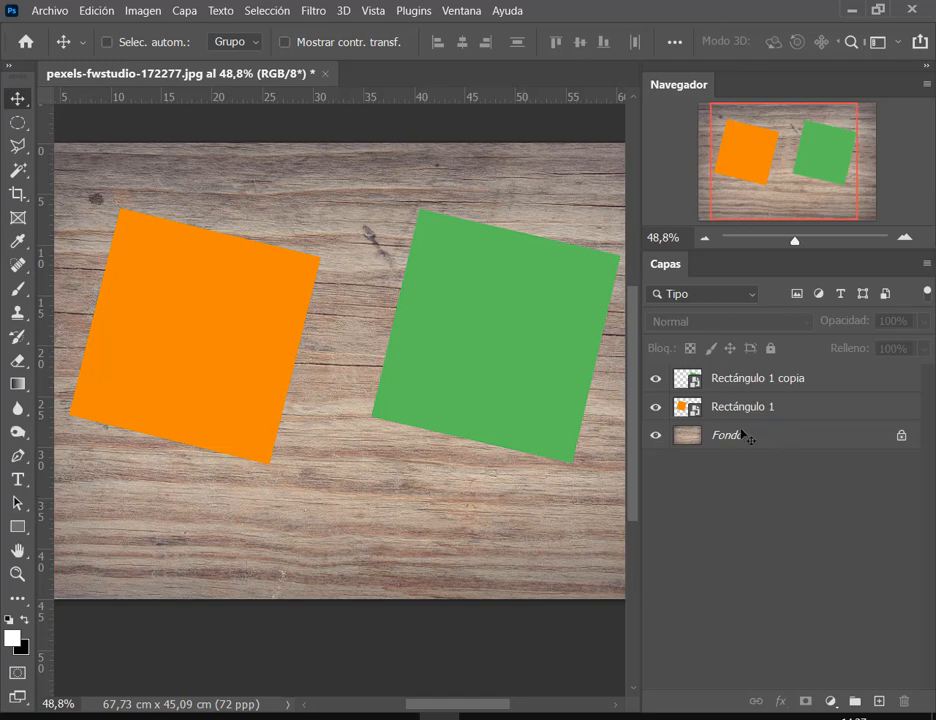
pyautogui.press('ctrl')
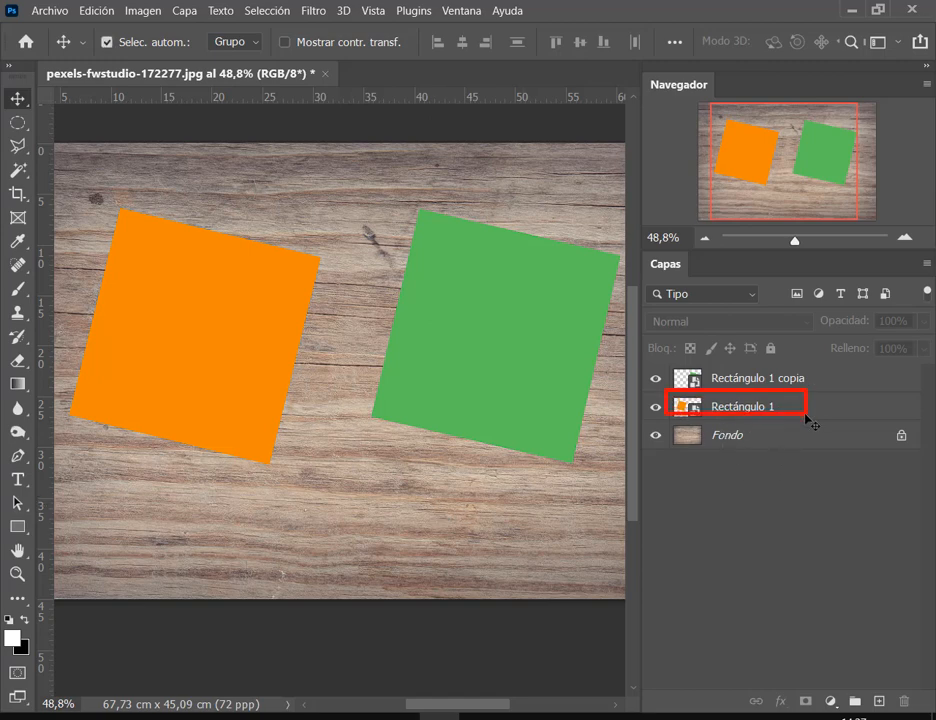
pyautogui.moveTo(53, 186); pyautogui.dragTo(340, 493)
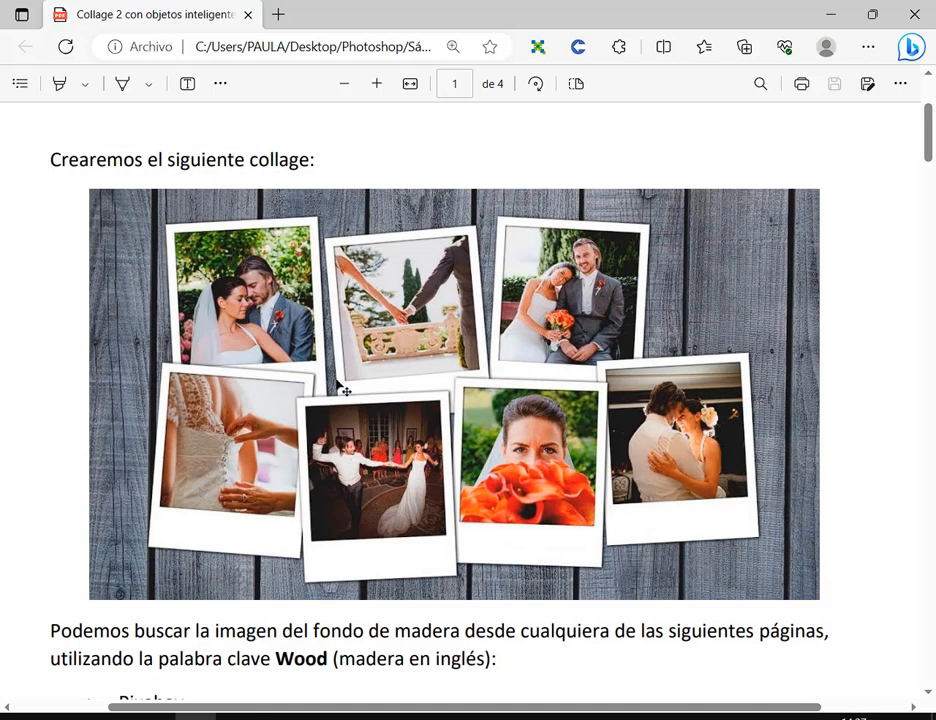
pyautogui.click(831, 15)
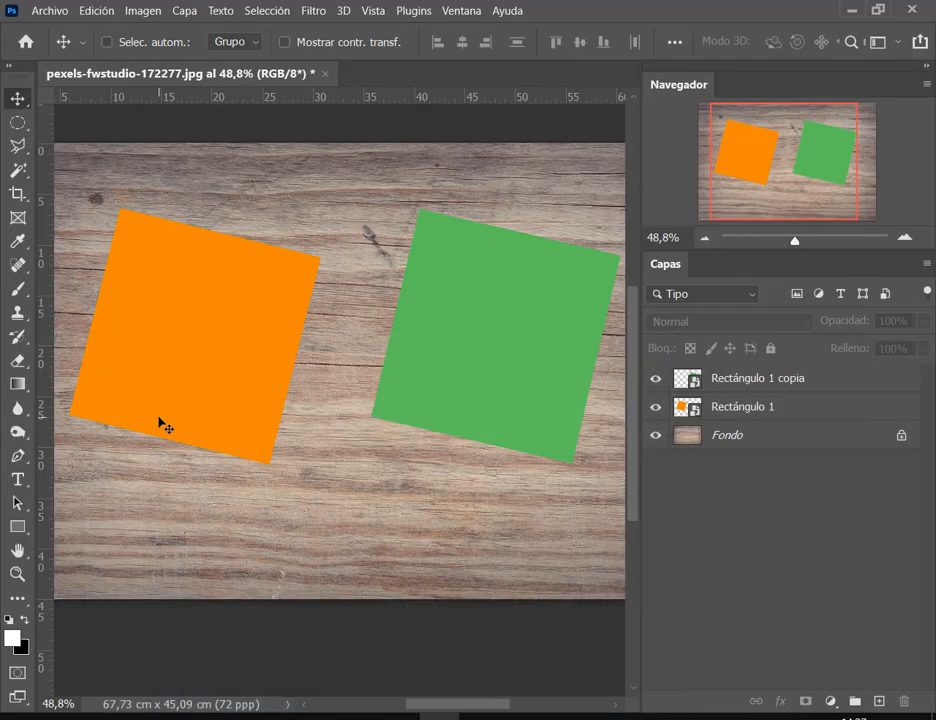
pyautogui.click(697, 412)
pyautogui.doubleClick(690, 410)
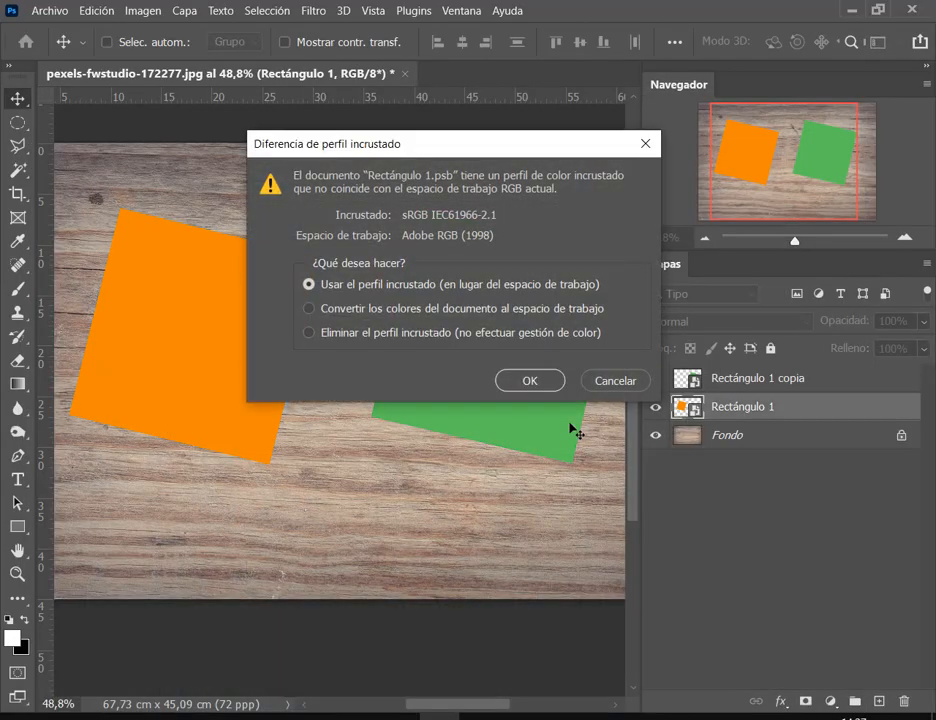
pyautogui.click(535, 383)
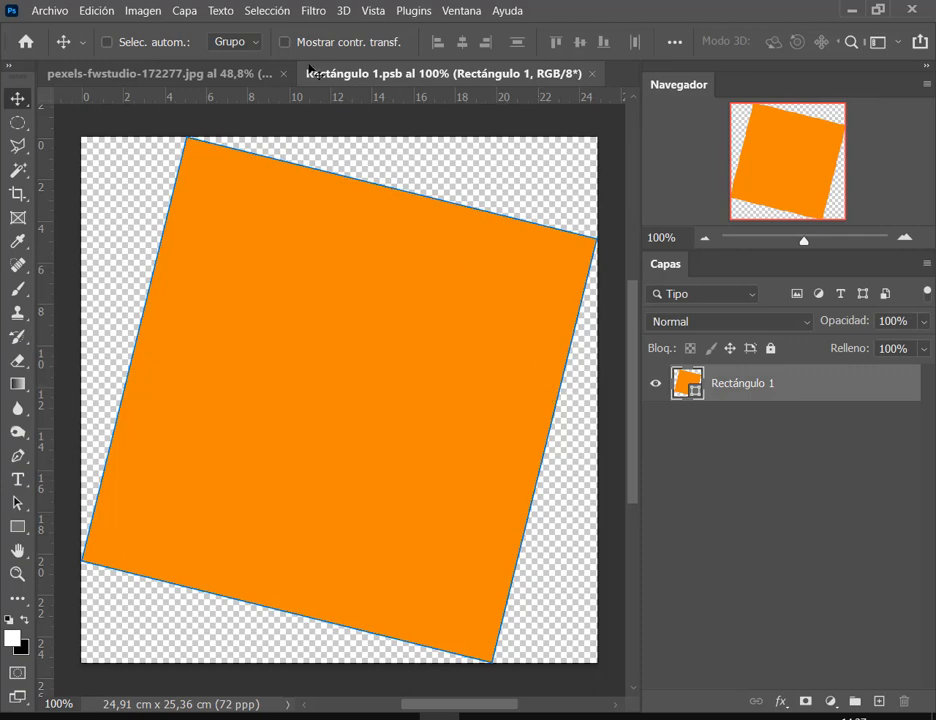
# Compare the wood-background collage document with the opened Rectángulo 1.psb contents.
pyautogui.click(200, 73)
pyautogui.click(200, 73)
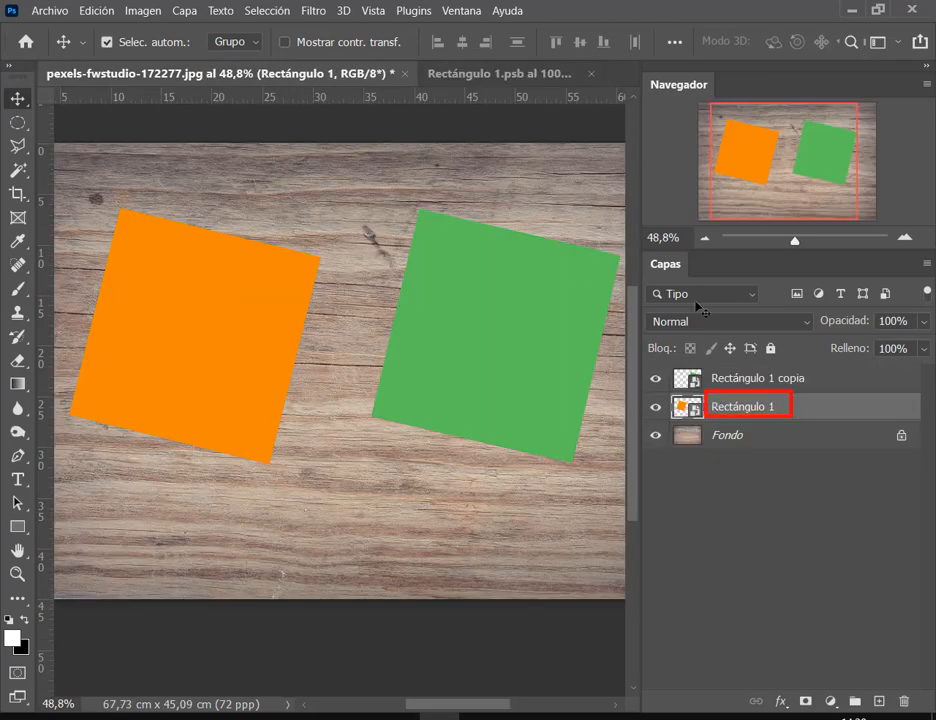
pyautogui.click(500, 73)
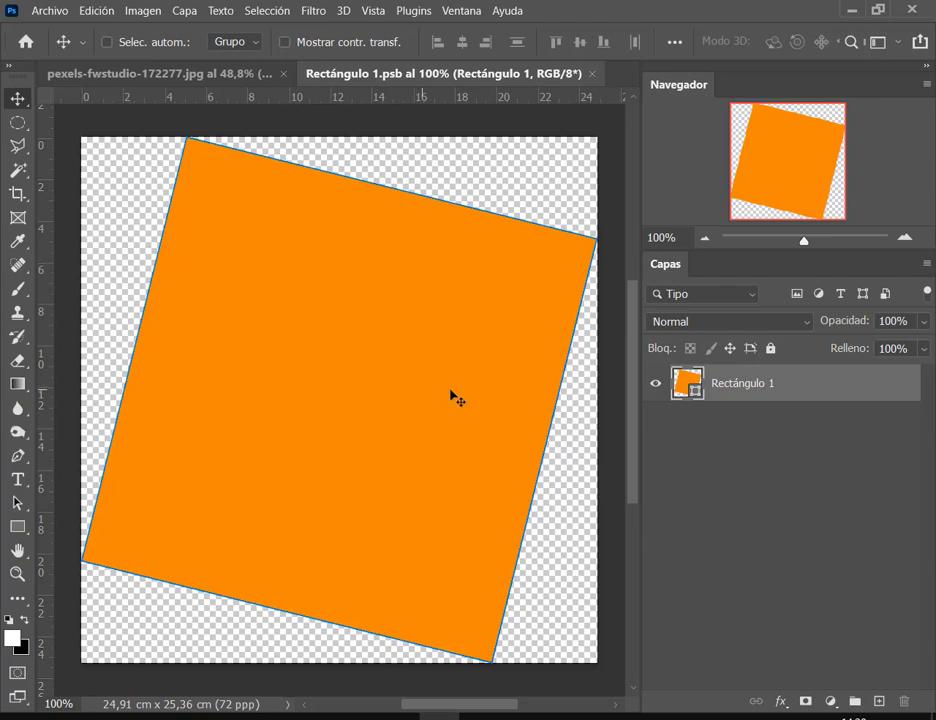
pyautogui.scroll(-3, 451, 393)
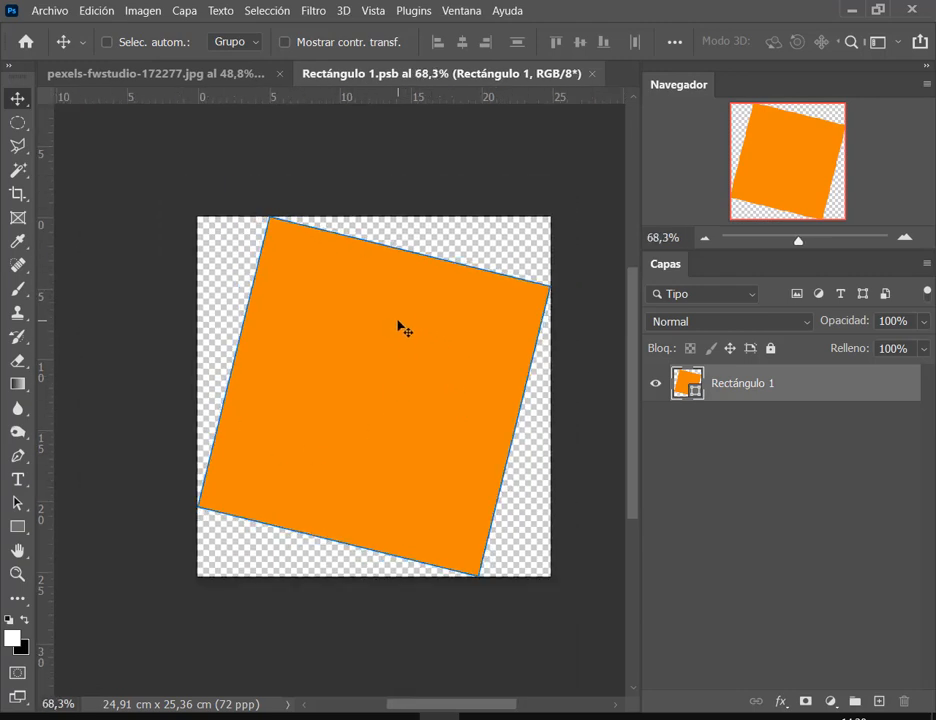
pyautogui.click(184, 73)
pyautogui.click(495, 72)
pyautogui.click(62, 10)
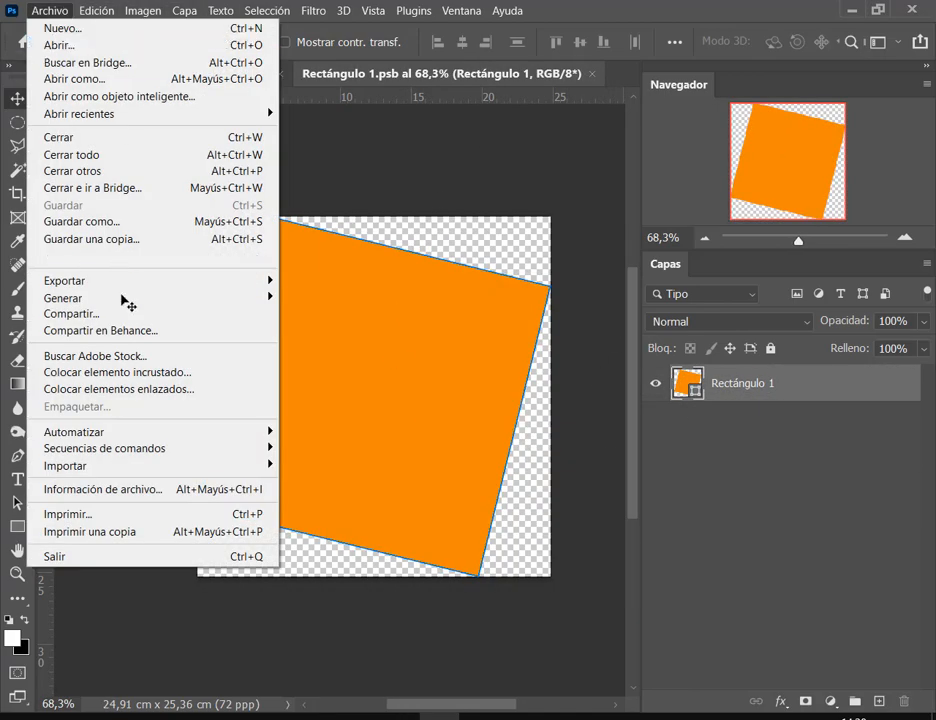
pyautogui.click(151, 389)
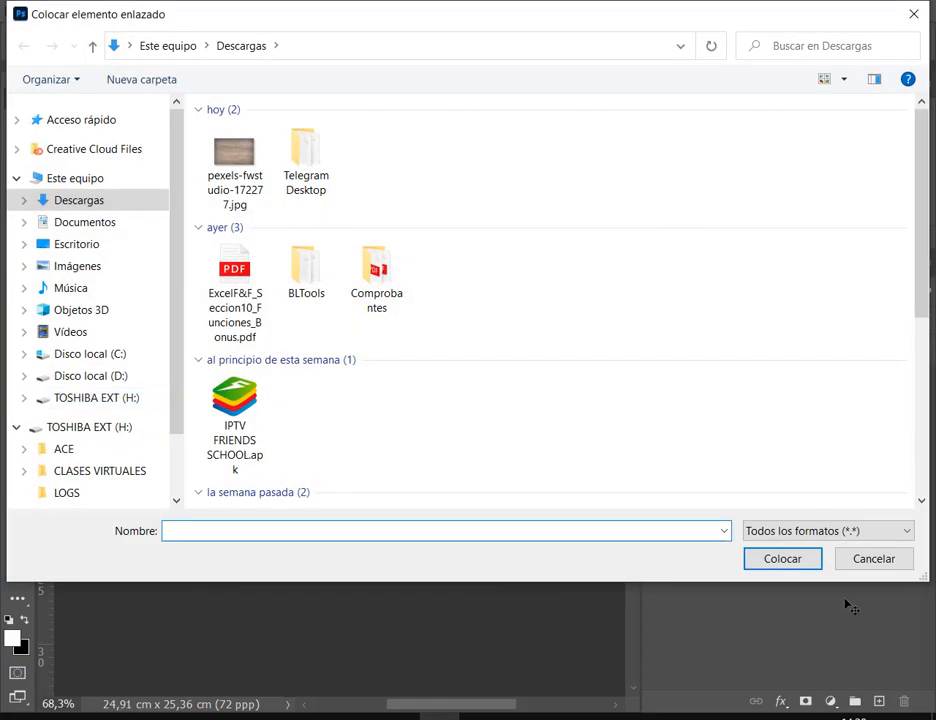
pyautogui.click(865, 566)
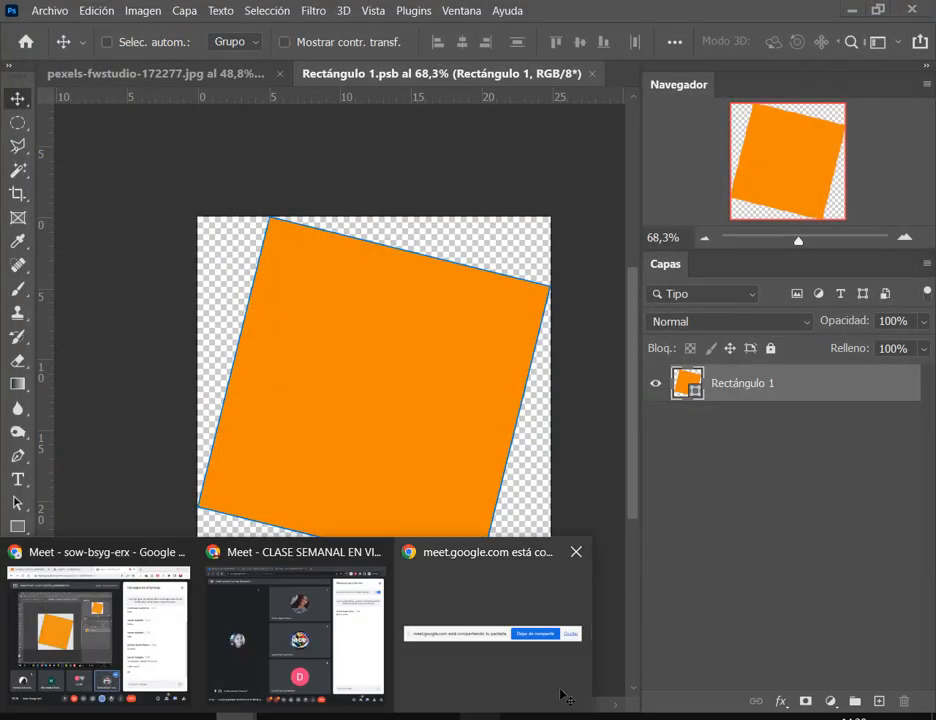
# Switch to Pexels in the browser and search its photos for "pareja romantica".
pyautogui.click(520, 716)
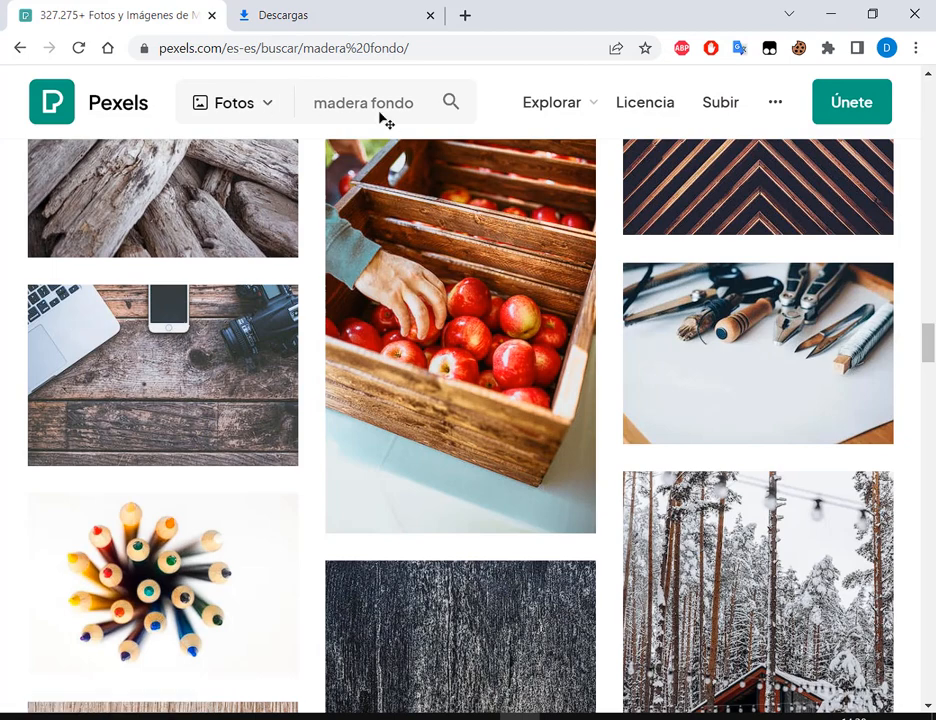
pyautogui.moveTo(413, 104); pyautogui.dragTo(325, 112)
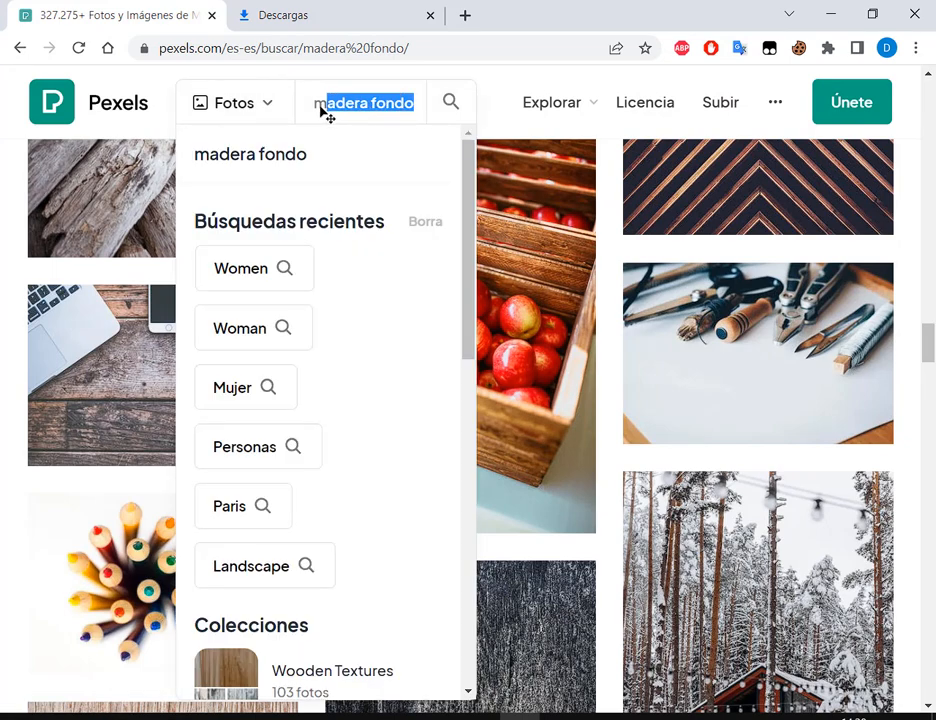
pyautogui.press('BackSpace')
pyautogui.press('BackSpace')
pyautogui.write('pareja romantic')
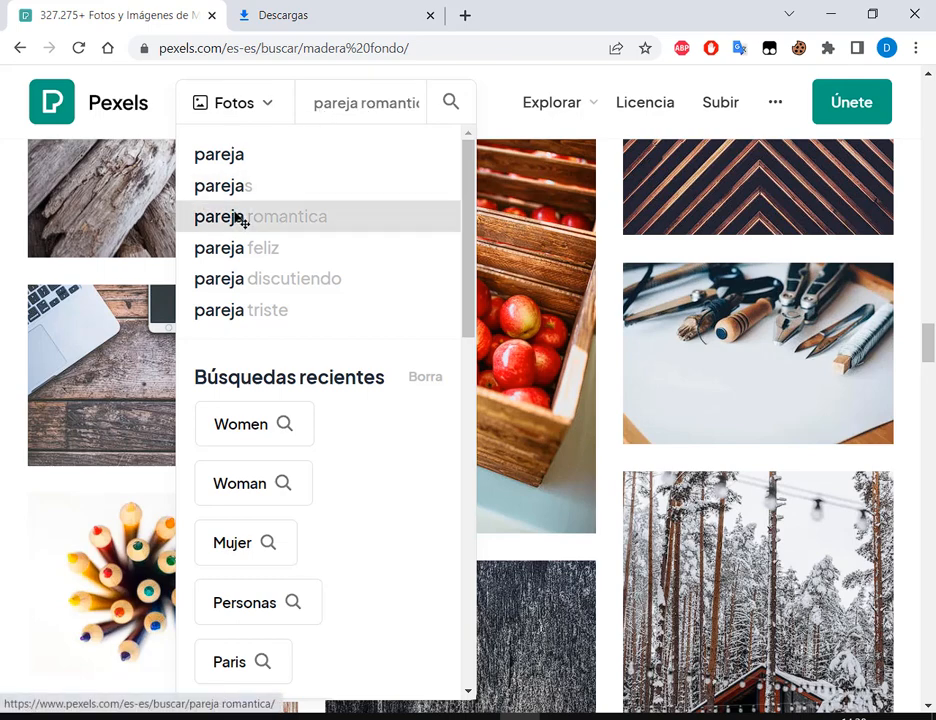
pyautogui.click(240, 216)
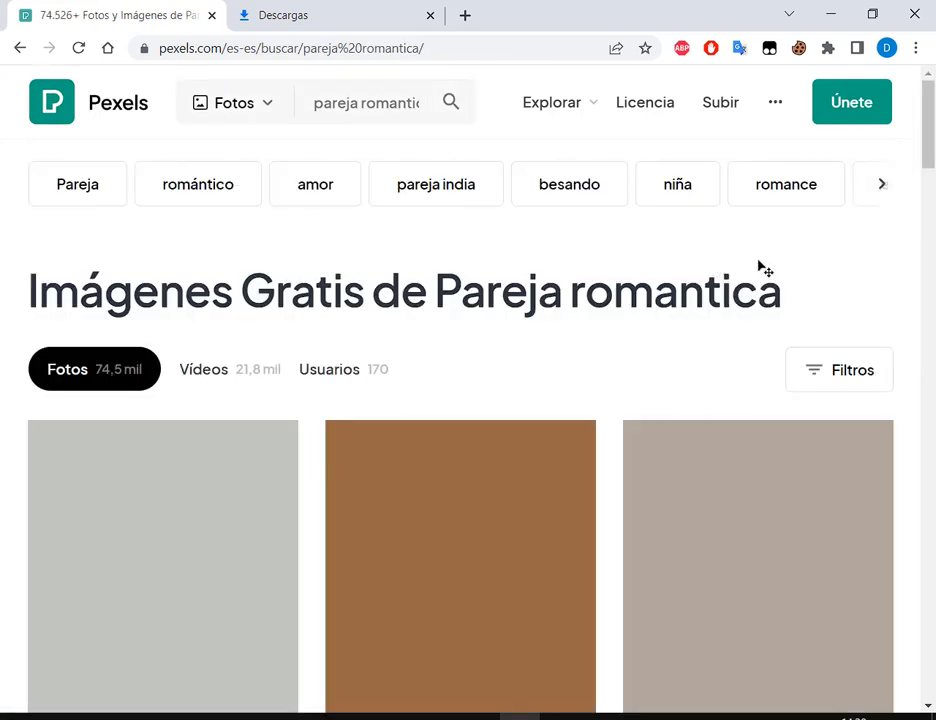
# Look through the romantic couple photos for a picture that suits the collage frame.
pyautogui.scroll(-3, 760, 273)
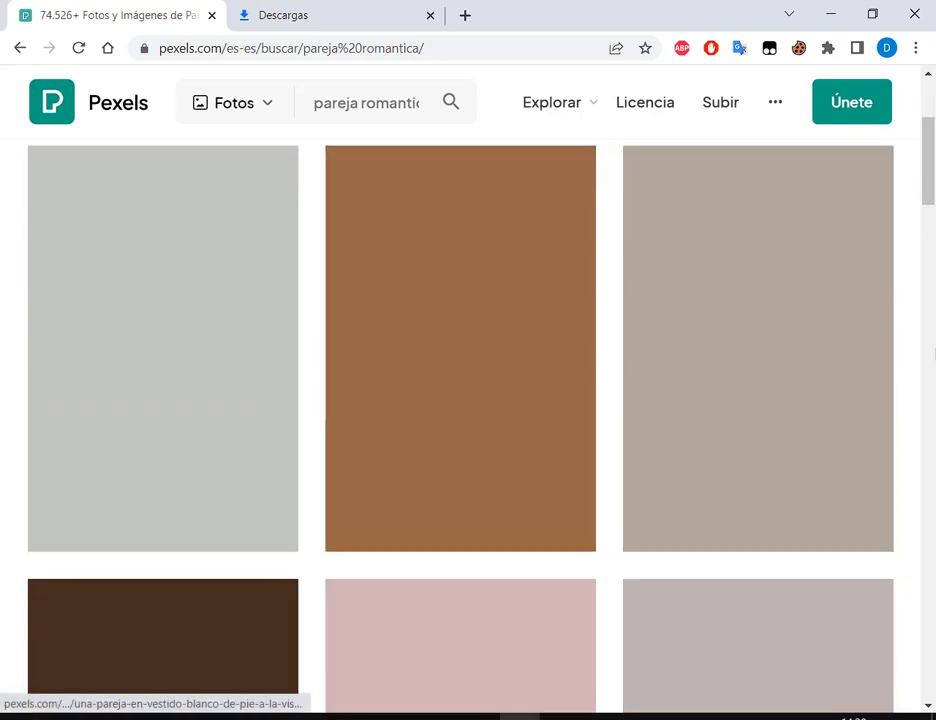
pyautogui.scroll(-5, 925, 353)
pyautogui.scroll(6, 925, 353)
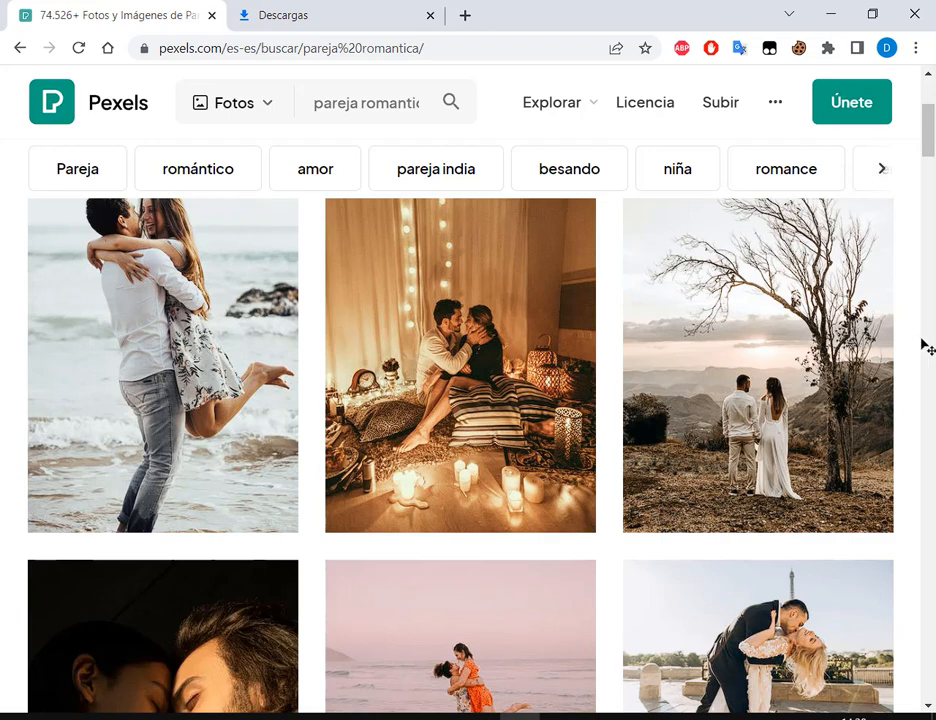
pyautogui.click(824, 376)
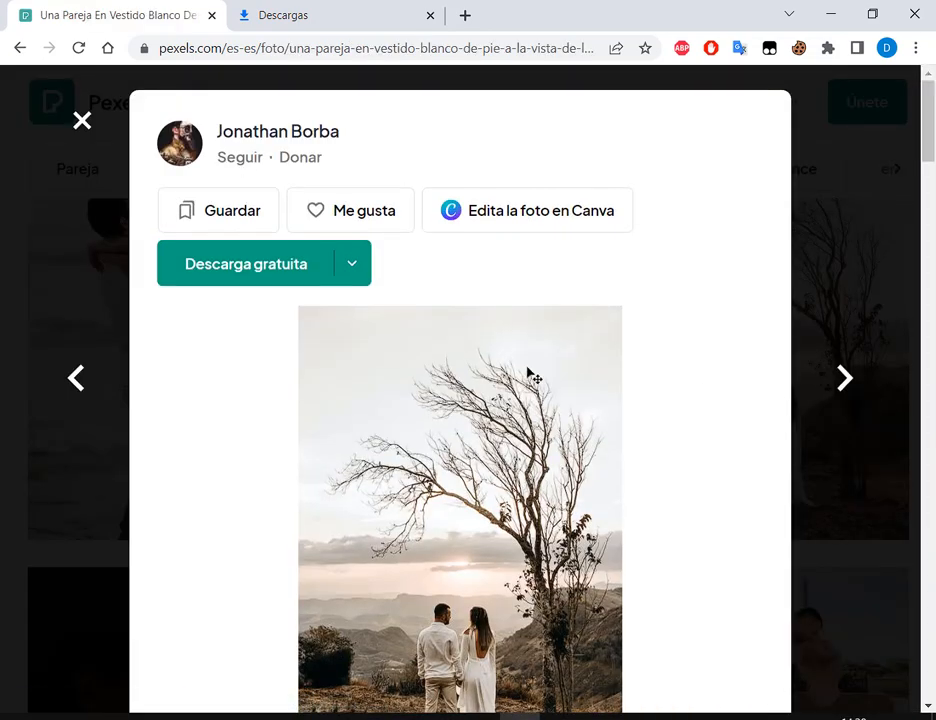
pyautogui.scroll(-3, 528, 373)
pyautogui.click(887, 349)
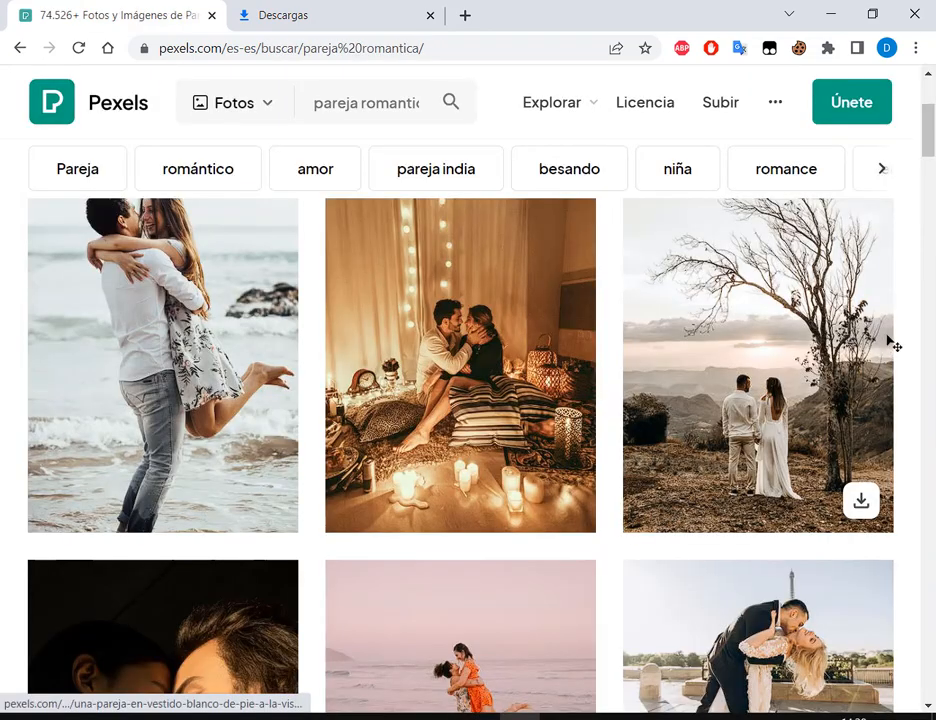
pyautogui.scroll(-3, 886, 345)
pyautogui.scroll(-1, 866, 334)
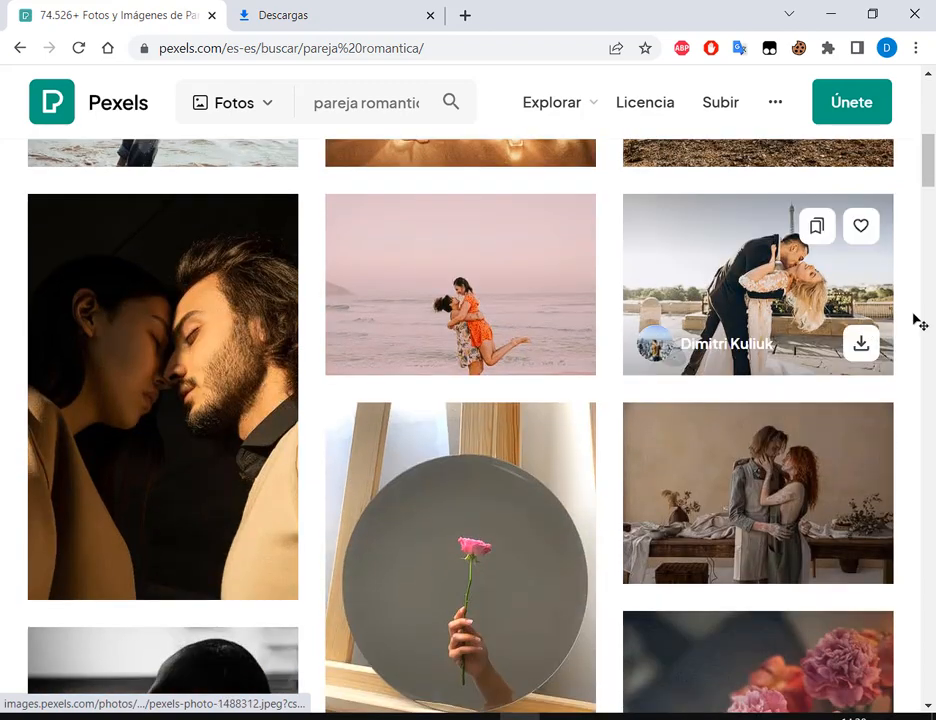
pyautogui.scroll(-5, 917, 320)
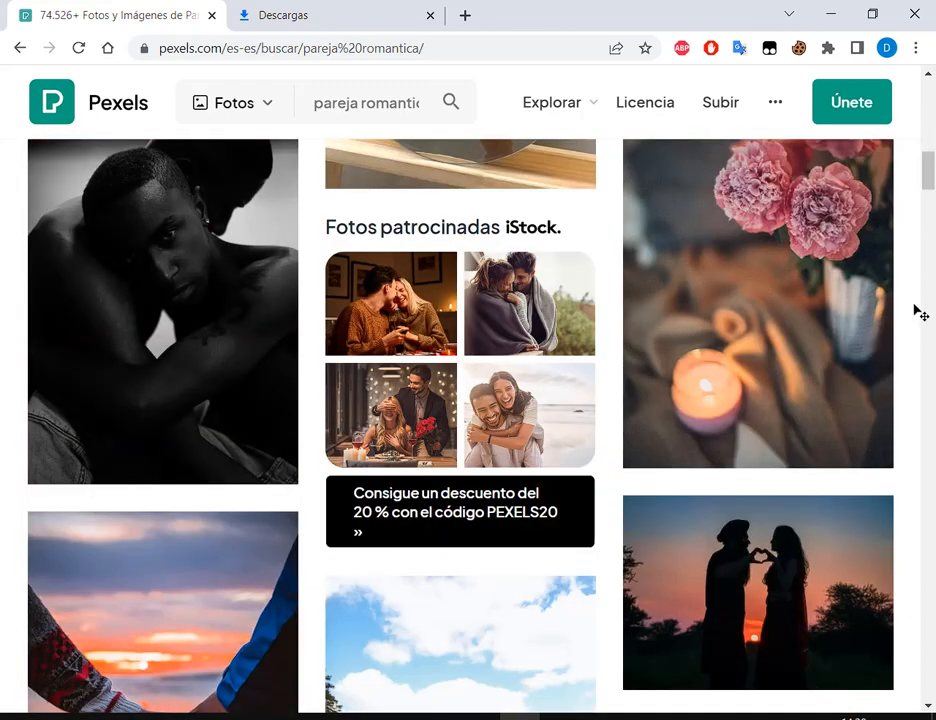
pyautogui.scroll(-4, 917, 312)
pyautogui.scroll(-2, 920, 307)
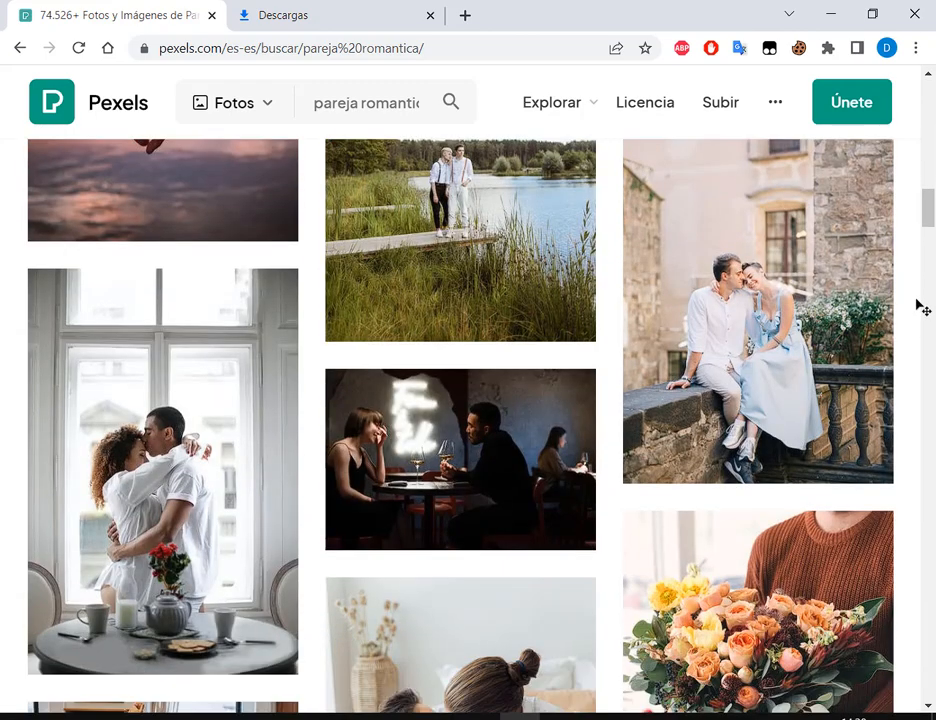
pyautogui.scroll(-3, 920, 307)
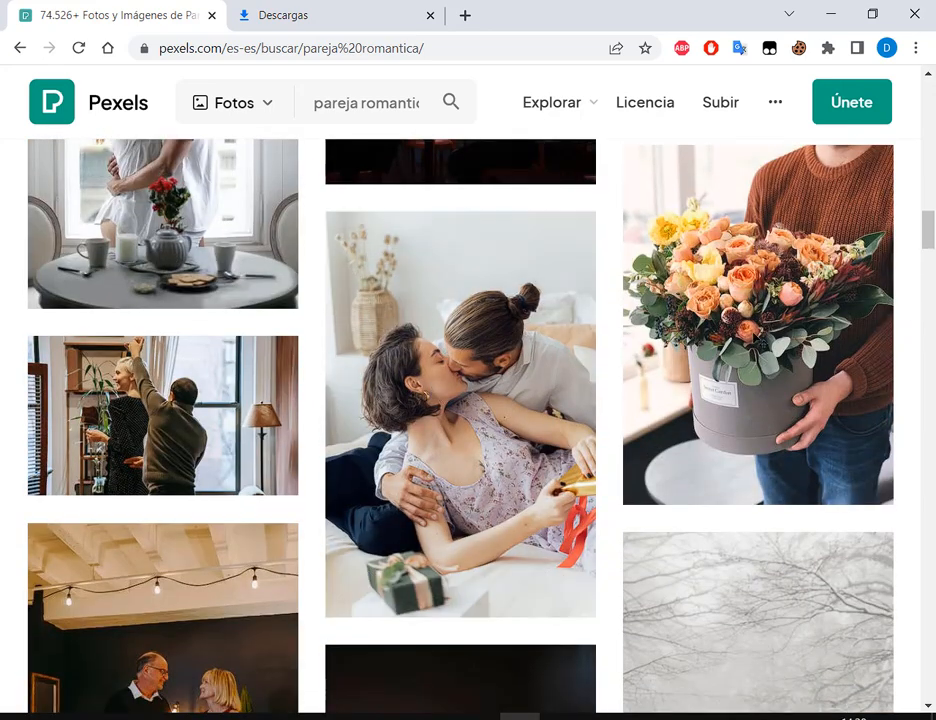
pyautogui.scroll(-3, 838, 378)
pyautogui.scroll(1, 838, 360)
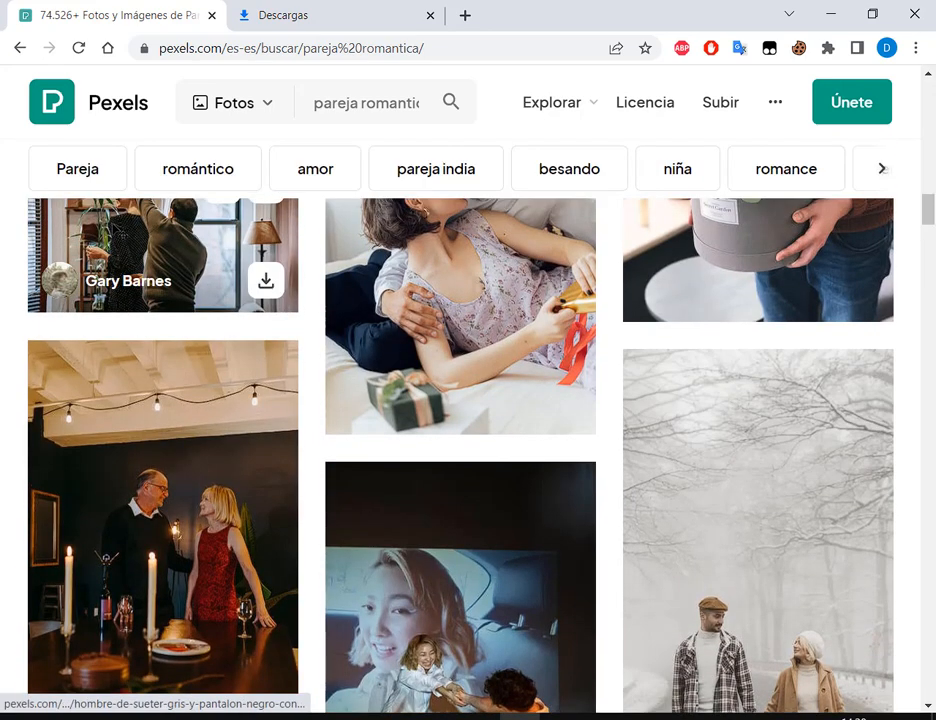
# Download the photo of the couple dancing by the window in the Grande size, 1920×1128, and return to Photoshop.
pyautogui.click(230, 235)
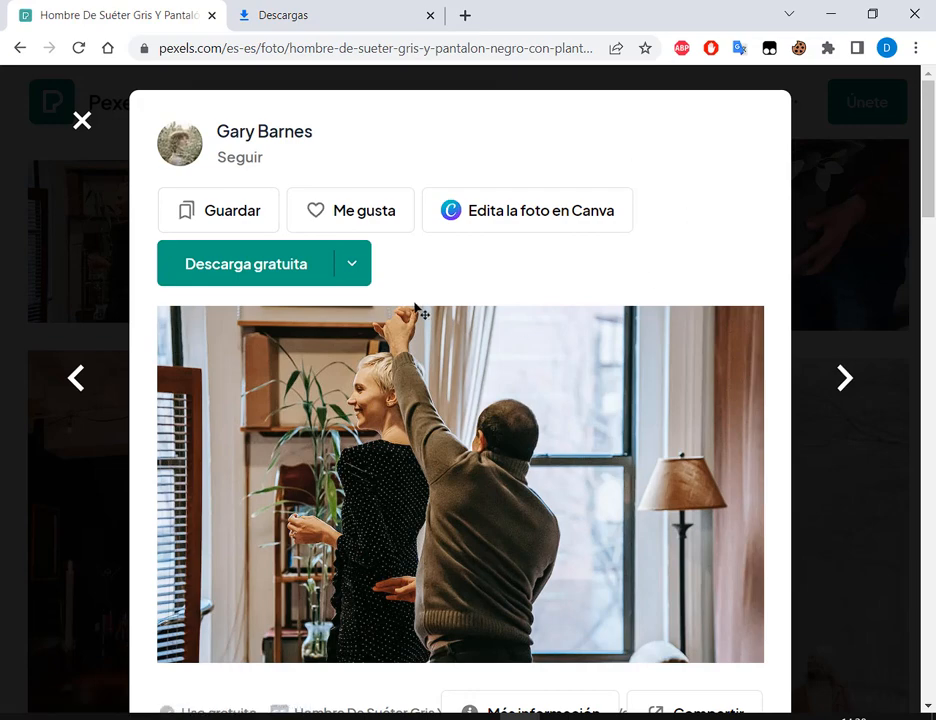
pyautogui.click(362, 268)
pyautogui.click(285, 425)
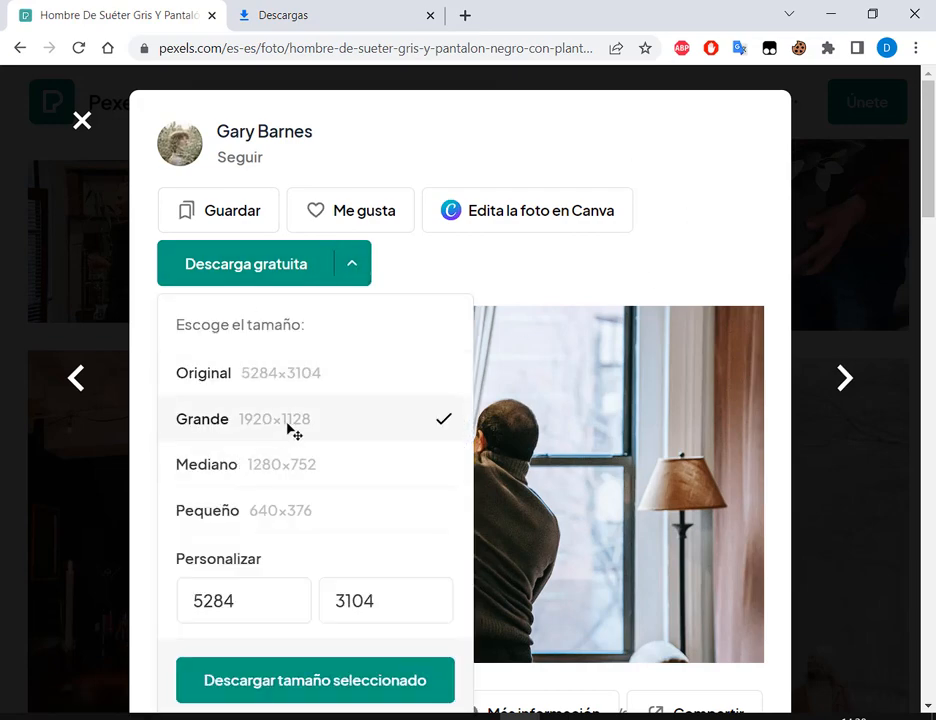
pyautogui.click(338, 690)
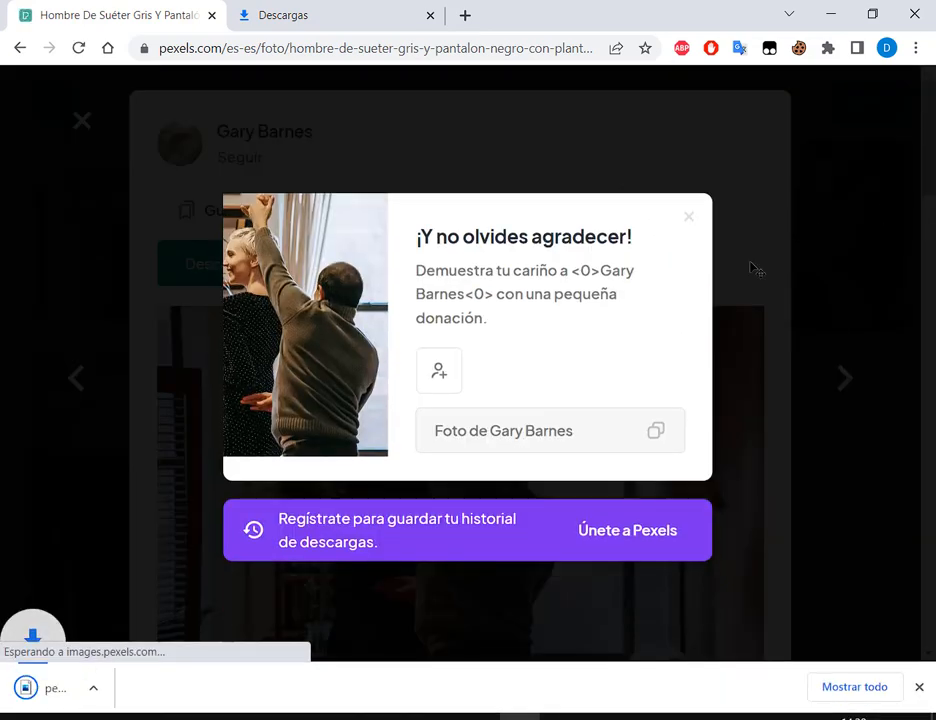
pyautogui.click(795, 268)
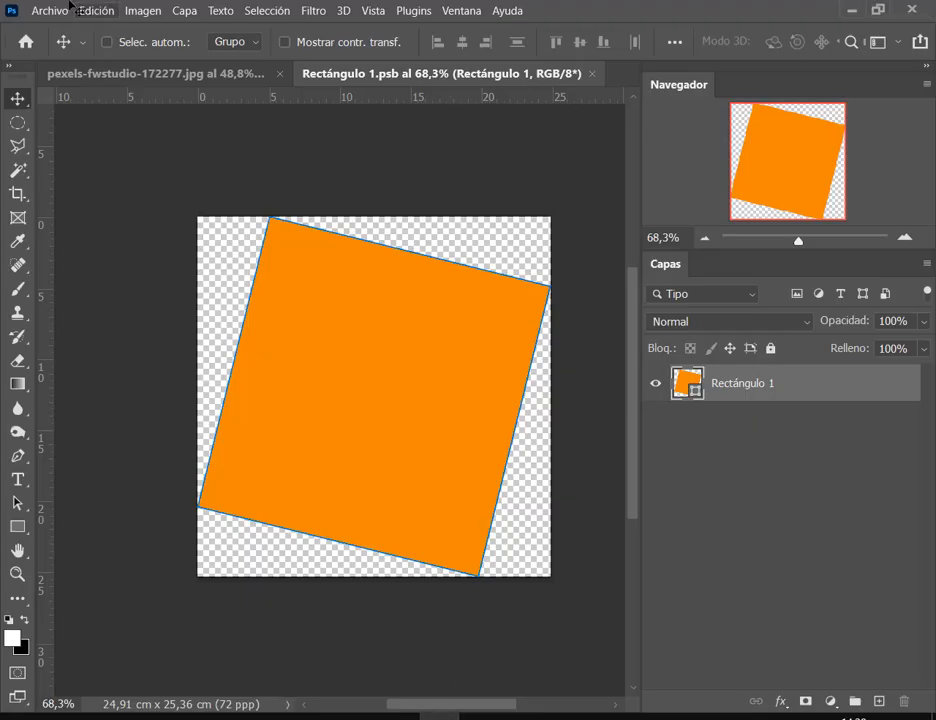
# Place the downloaded couple photo from Descargas as a linked element in Rectángulo 1.psb.
pyautogui.click(50, 10)
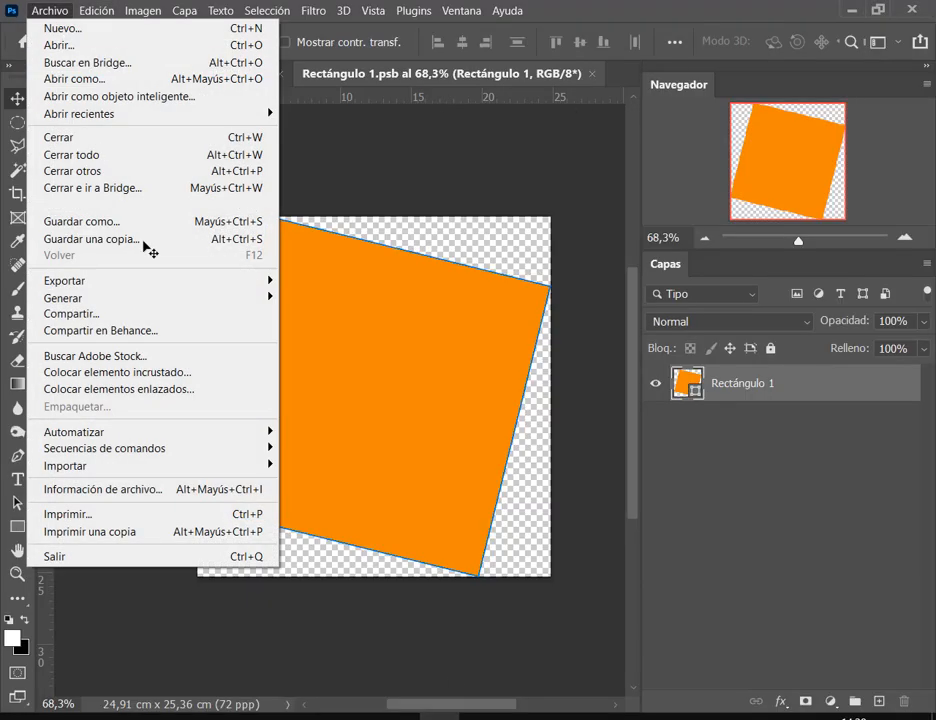
pyautogui.click(205, 390)
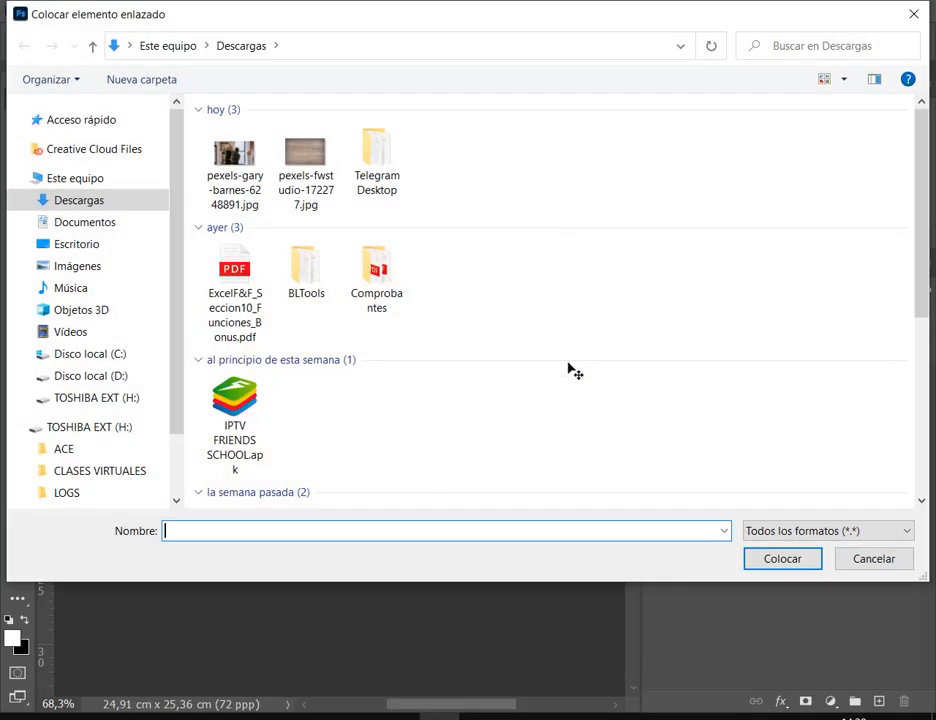
pyautogui.doubleClick(230, 155)
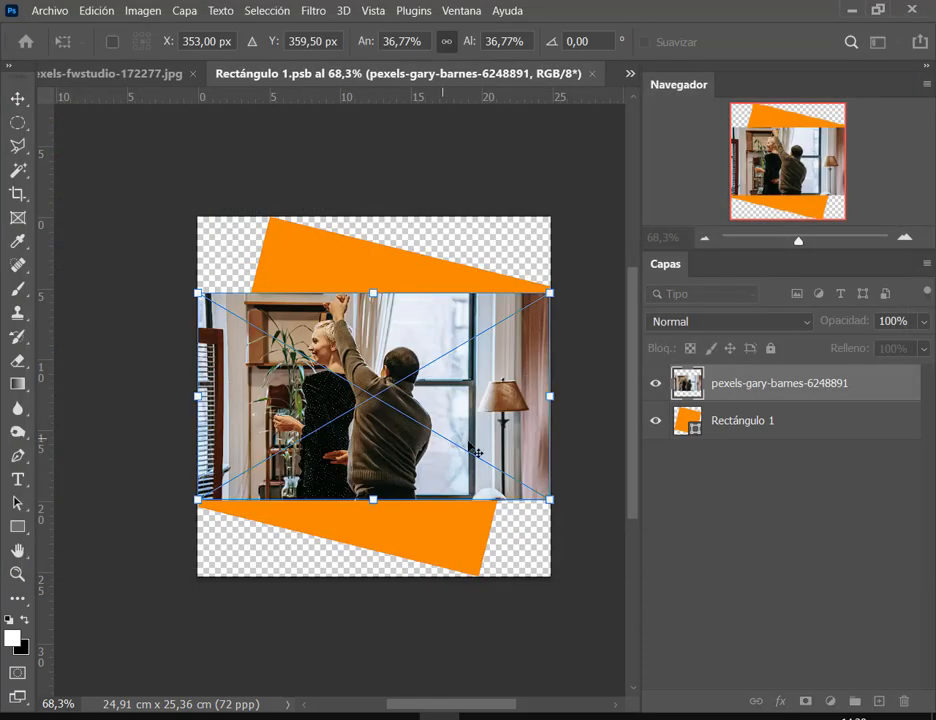
# Scale the placed couple photo to about 63.77% so it covers the canvas, and clip it to Rectángulo 1.
pyautogui.moveTo(552, 296); pyautogui.dragTo(526, 253)
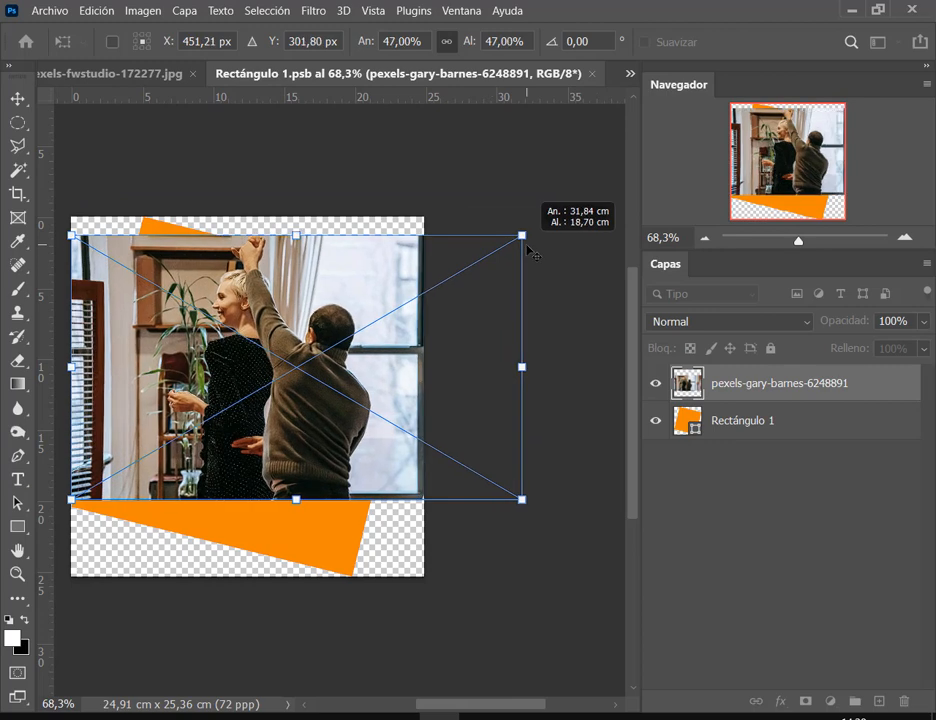
pyautogui.moveTo(523, 502); pyautogui.dragTo(589, 540)
pyautogui.moveTo(466, 712); pyautogui.dragTo(441, 712)
pyautogui.moveTo(465, 418); pyautogui.dragTo(402, 399)
pyautogui.hscroll(5, 480, 605)
pyautogui.scroll(-1, 480, 605)
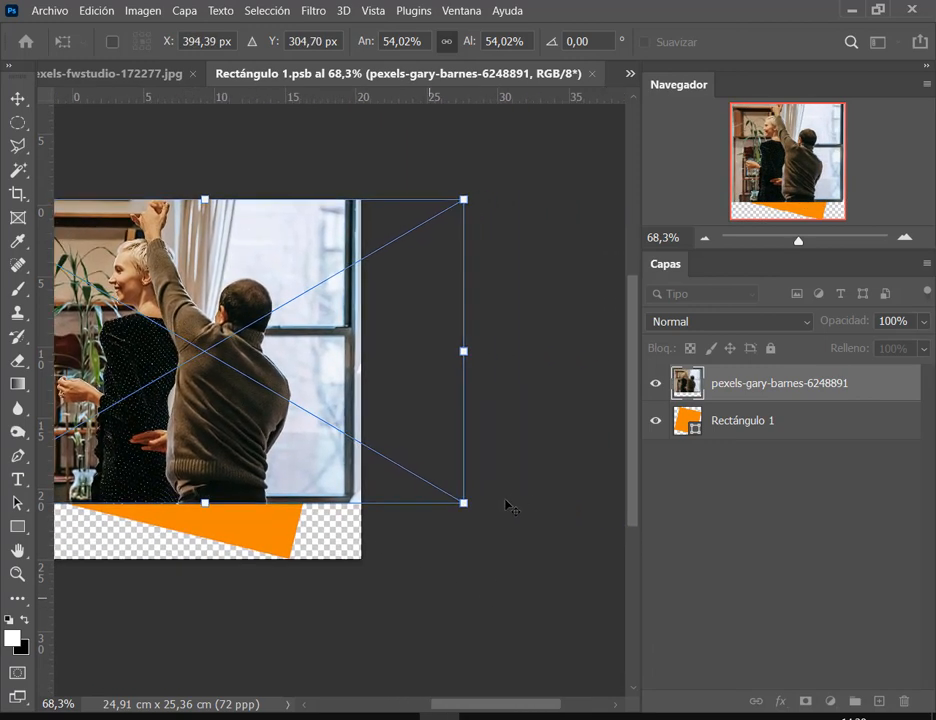
pyautogui.moveTo(435, 501); pyautogui.dragTo(531, 557)
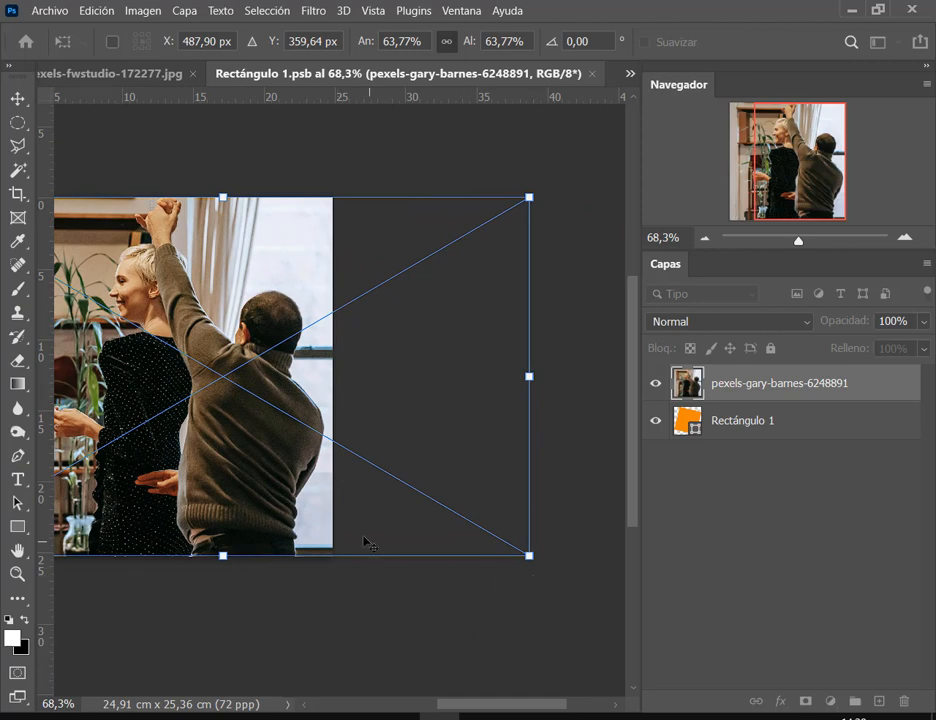
pyautogui.press('Return')
pyautogui.hscroll(-4, 200, 378)
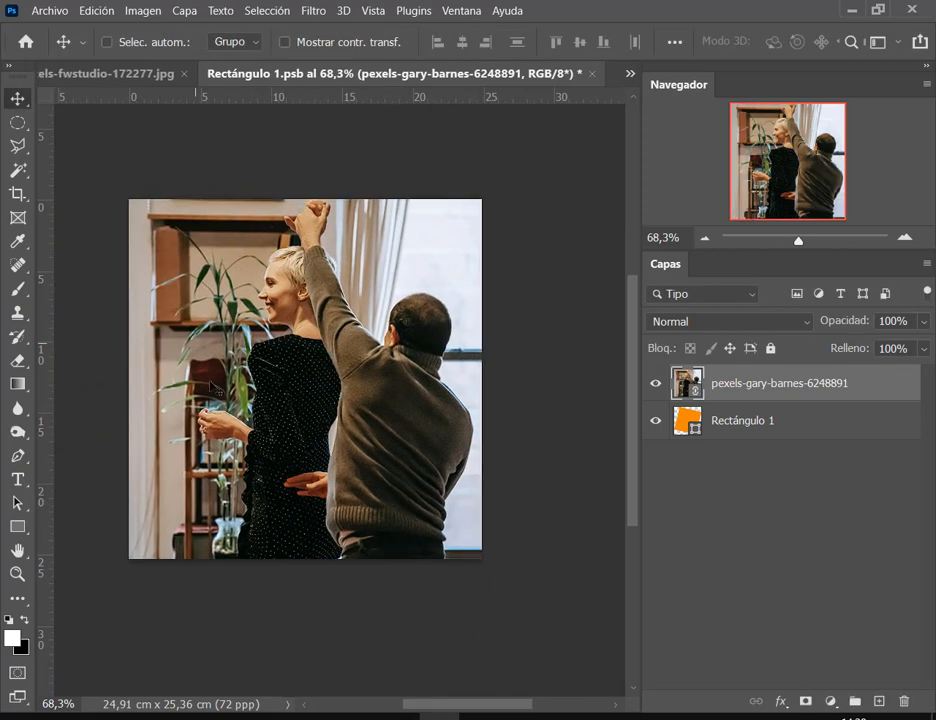
pyautogui.rightClick(797, 387)
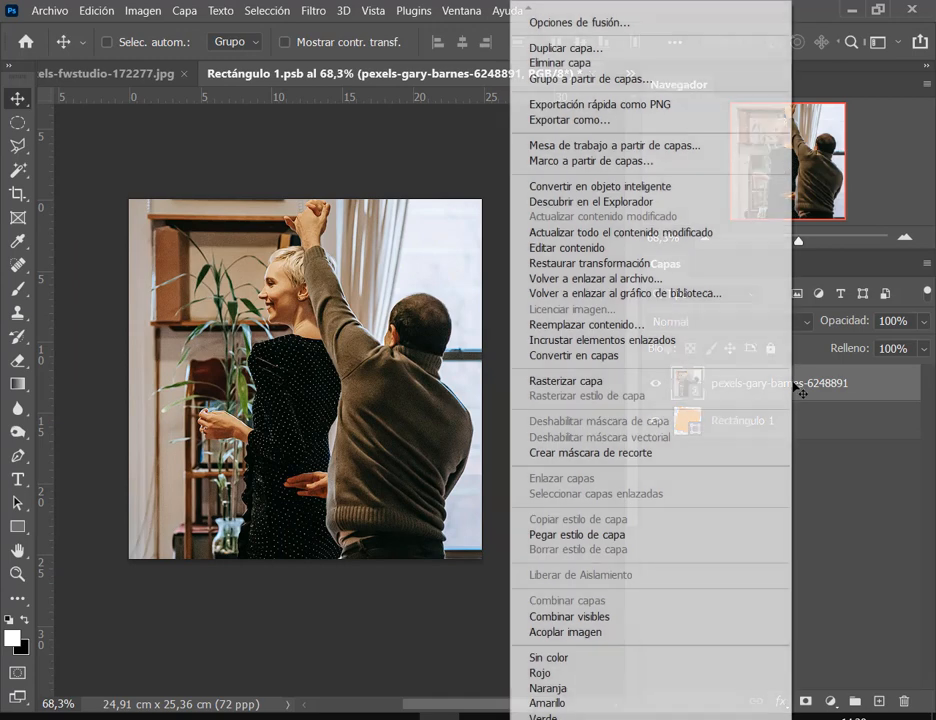
pyautogui.click(637, 455)
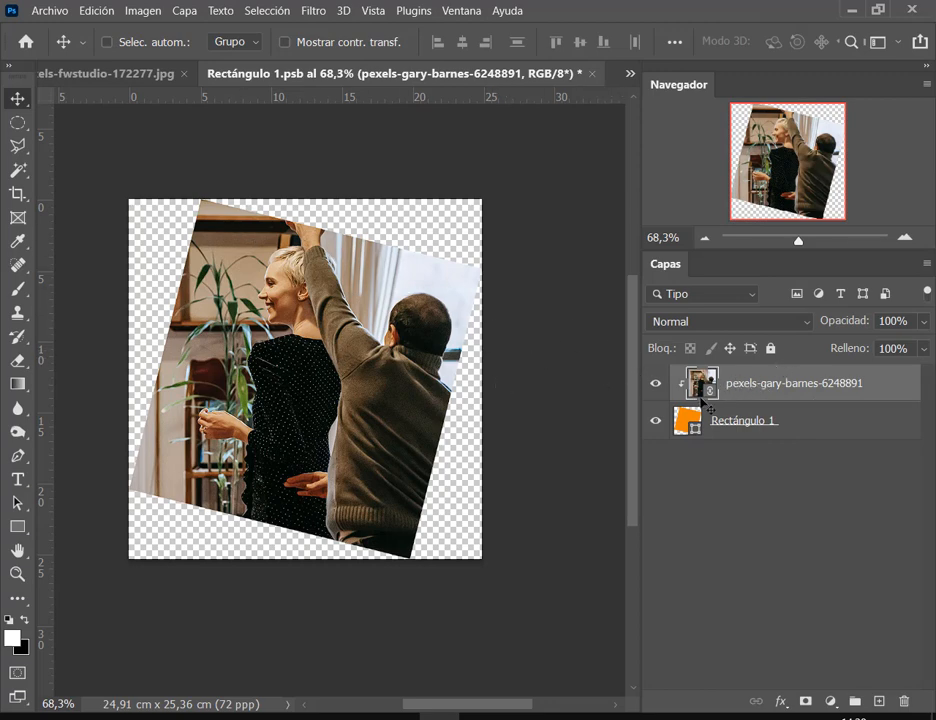
# Delete the clipped couple photo and place the same downloaded picture again as a linked element above Rectángulo 1.
pyautogui.press('ctrl')
pyautogui.hotkey('ctrl', 'alt', 'g')
pyautogui.press('Delete')
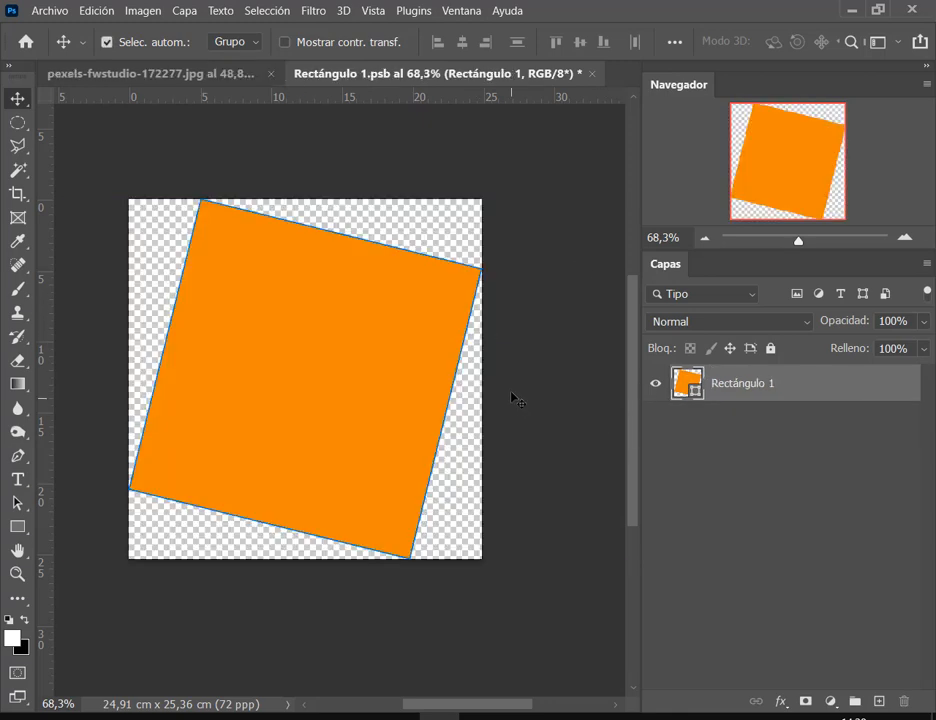
pyautogui.click(50, 10)
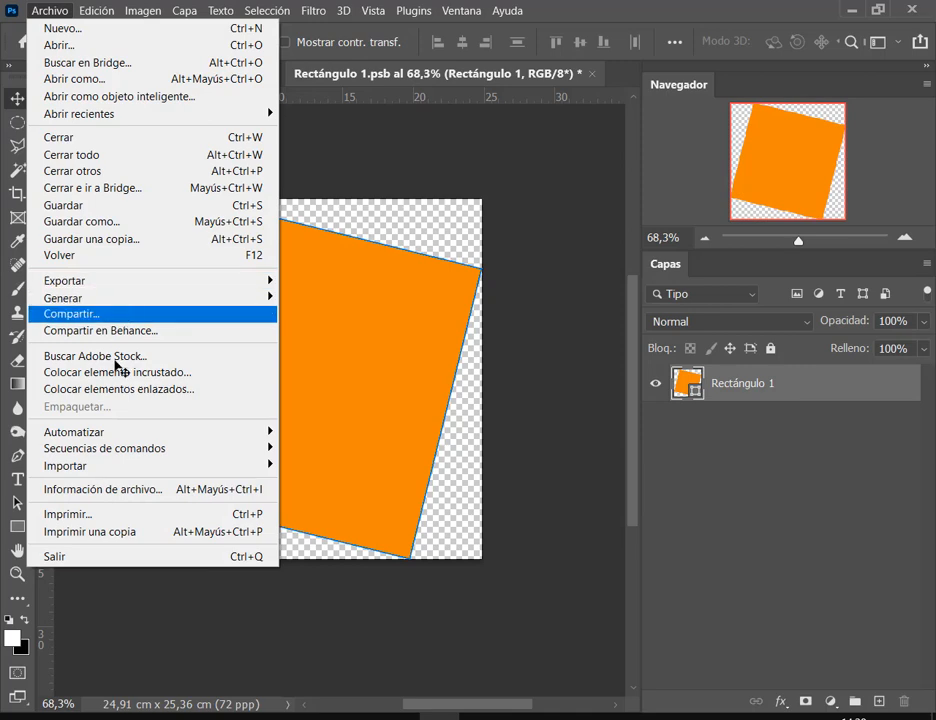
pyautogui.click(117, 392)
pyautogui.doubleClick(240, 176)
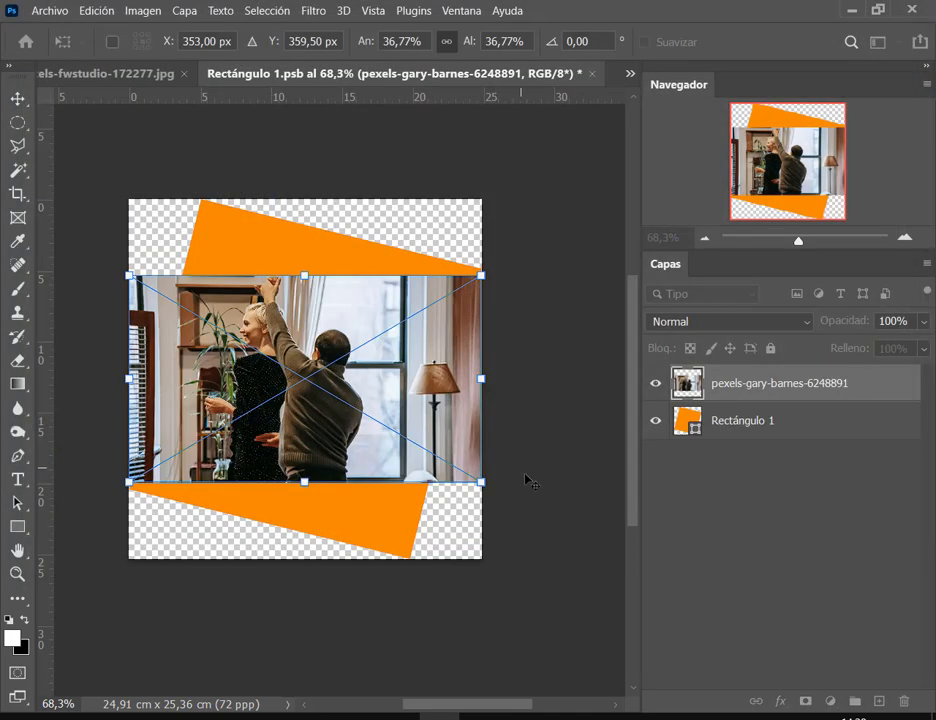
# Rotate the couple photo to about 13.80° to match the tilt of Rectángulo 1 and align it along the rectangle's upper edge.
pyautogui.moveTo(528, 481); pyautogui.dragTo(512, 518)
pyautogui.moveTo(145, 272); pyautogui.dragTo(163, 222)
pyautogui.scroll(3, 268, 248)
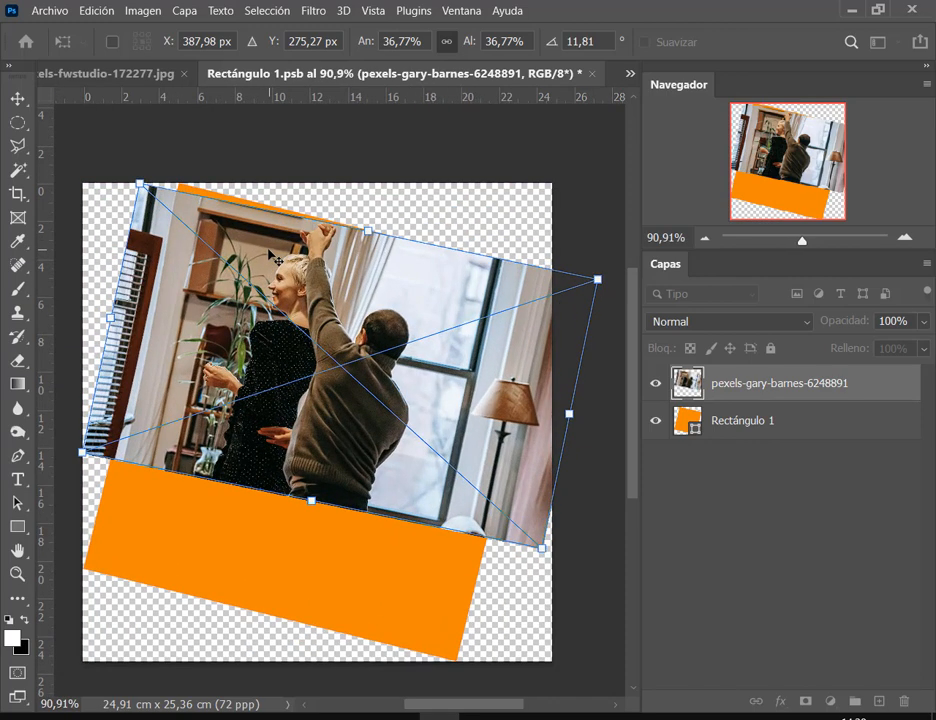
pyautogui.scroll(1, 272, 258)
pyautogui.moveTo(503, 338); pyautogui.dragTo(493, 351)
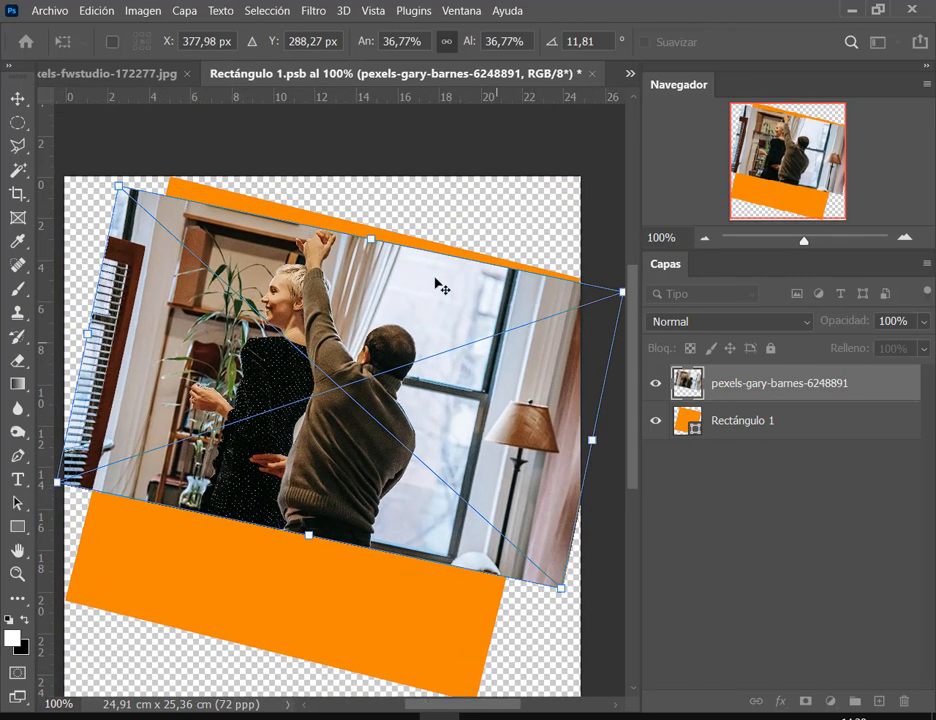
pyautogui.press('Up')
pyautogui.press('Up')
pyautogui.press('Up')
pyautogui.press('Up')
pyautogui.press('Up')
pyautogui.moveTo(468, 190); pyautogui.dragTo(478, 192)
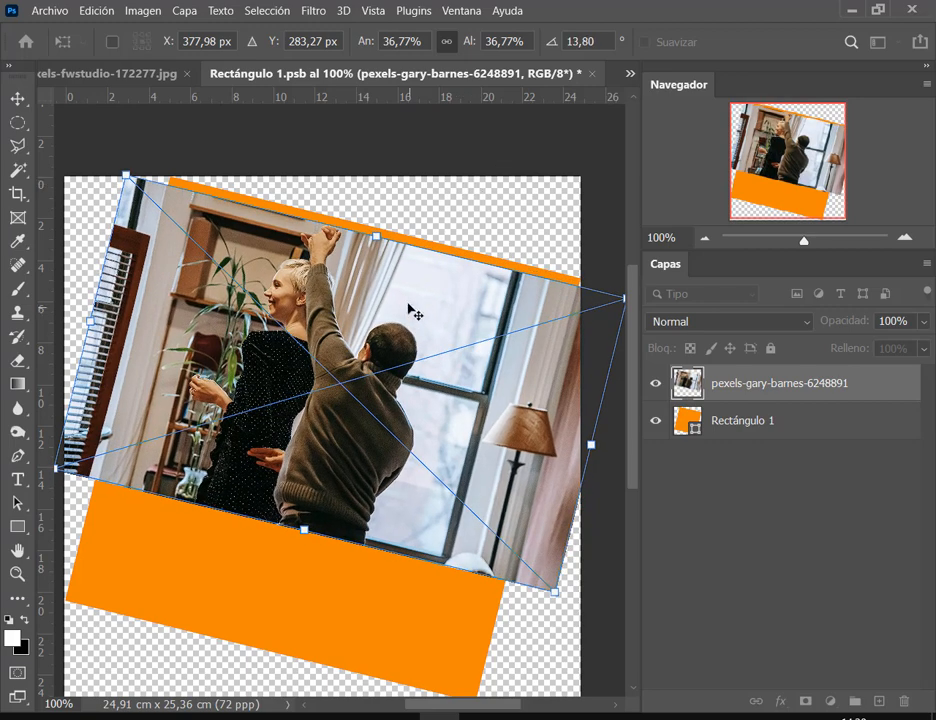
pyautogui.press('Return')
# Enlarge the tilted couple photo proportionally with Free Transform until it covers all of the orange rectangle.
pyautogui.scroll(-9, 492, 363)
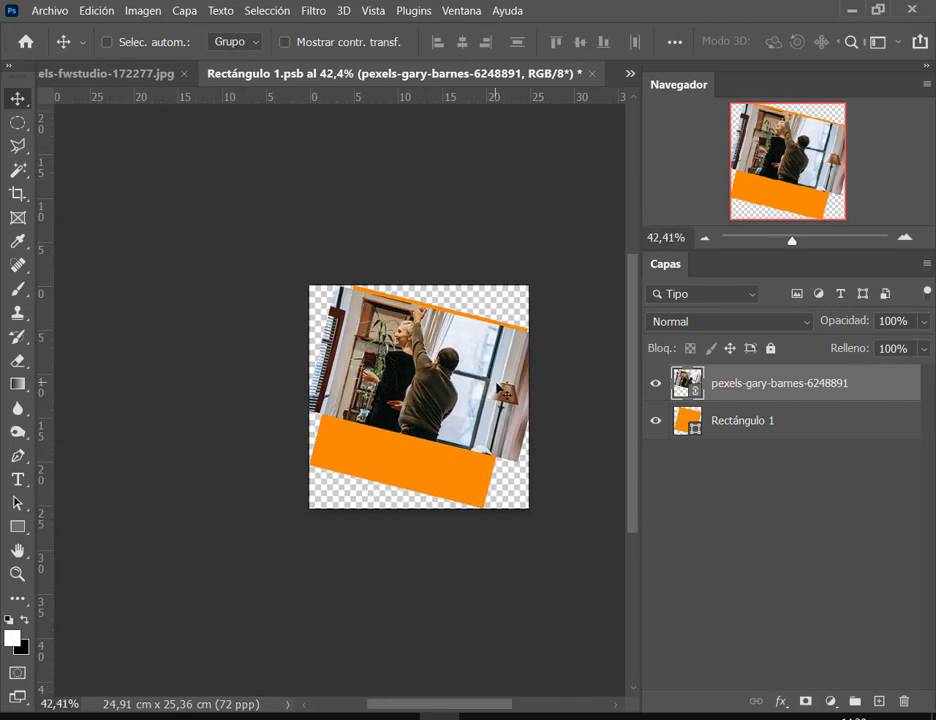
pyautogui.moveTo(497, 384); pyautogui.dragTo(424, 381)
pyautogui.hotkey('ctrl', 't')
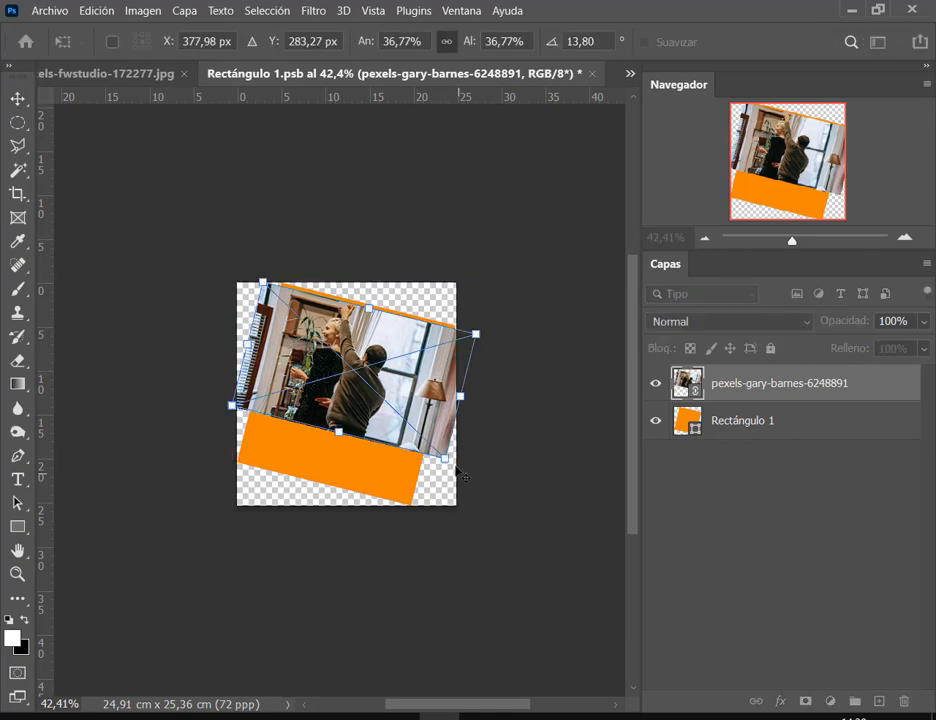
pyautogui.moveTo(455, 480); pyautogui.dragTo(540, 576)
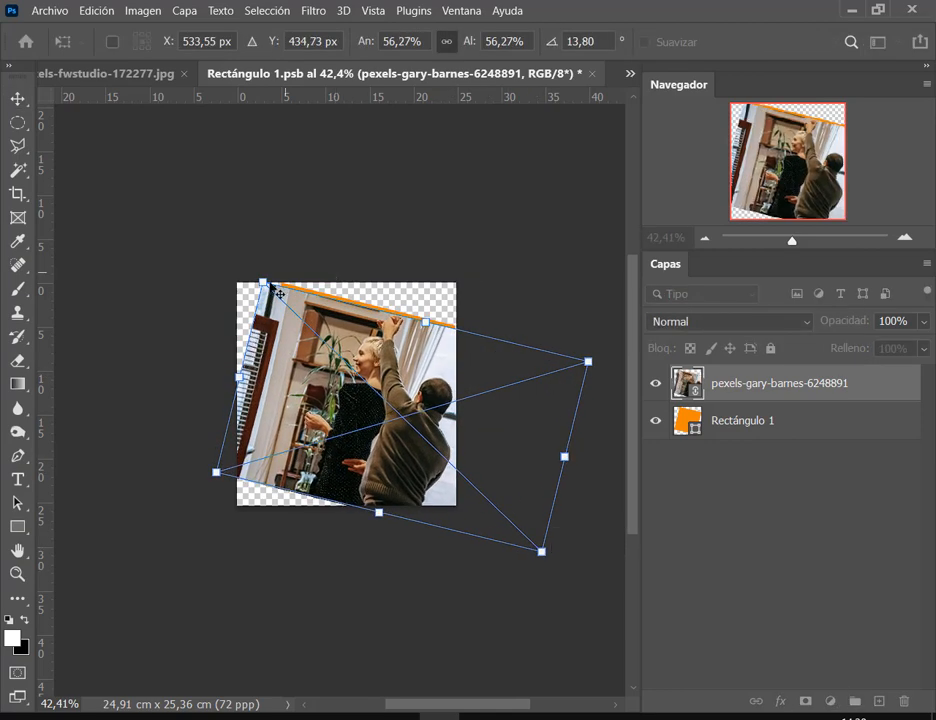
pyautogui.moveTo(262, 276); pyautogui.dragTo(245, 265)
pyautogui.press('Return')
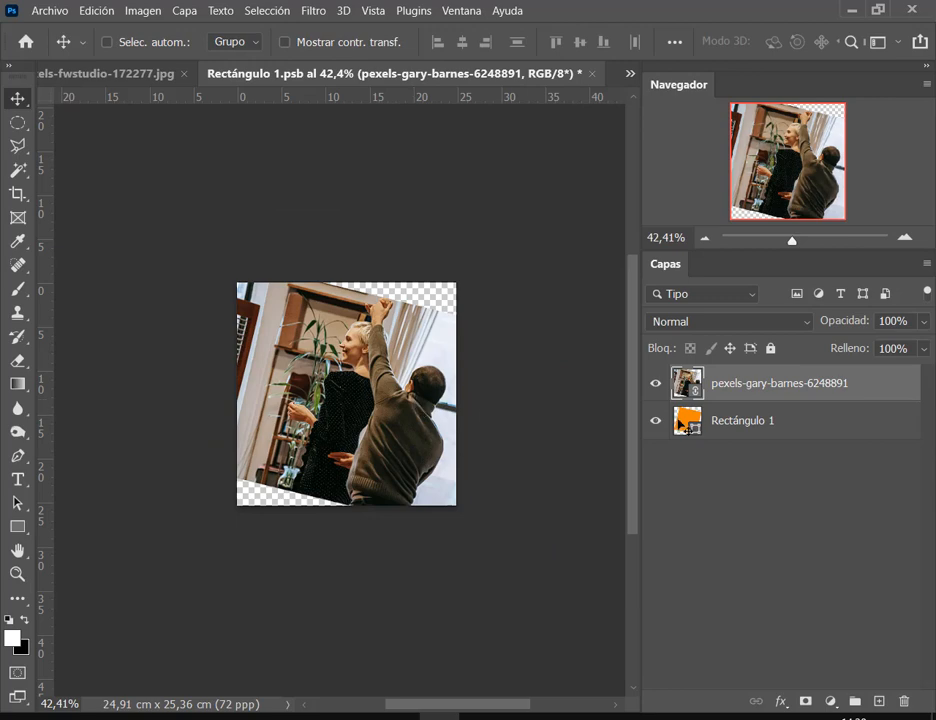
# Create a clipping mask so the tilted couple photo is confined to Rectángulo 1.
pyautogui.rightClick(786, 394)
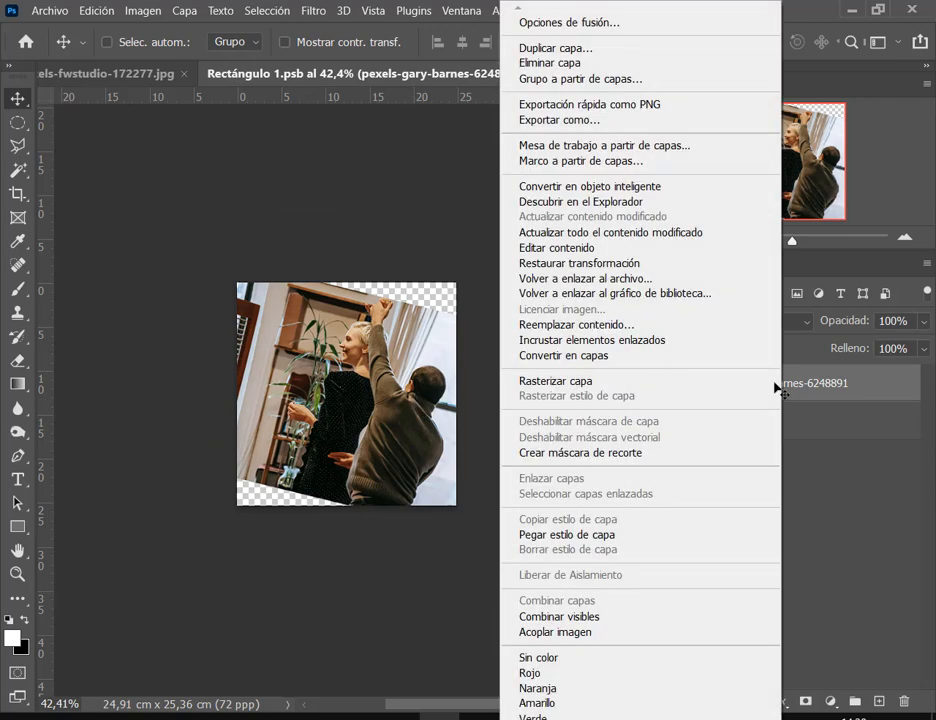
pyautogui.click(646, 453)
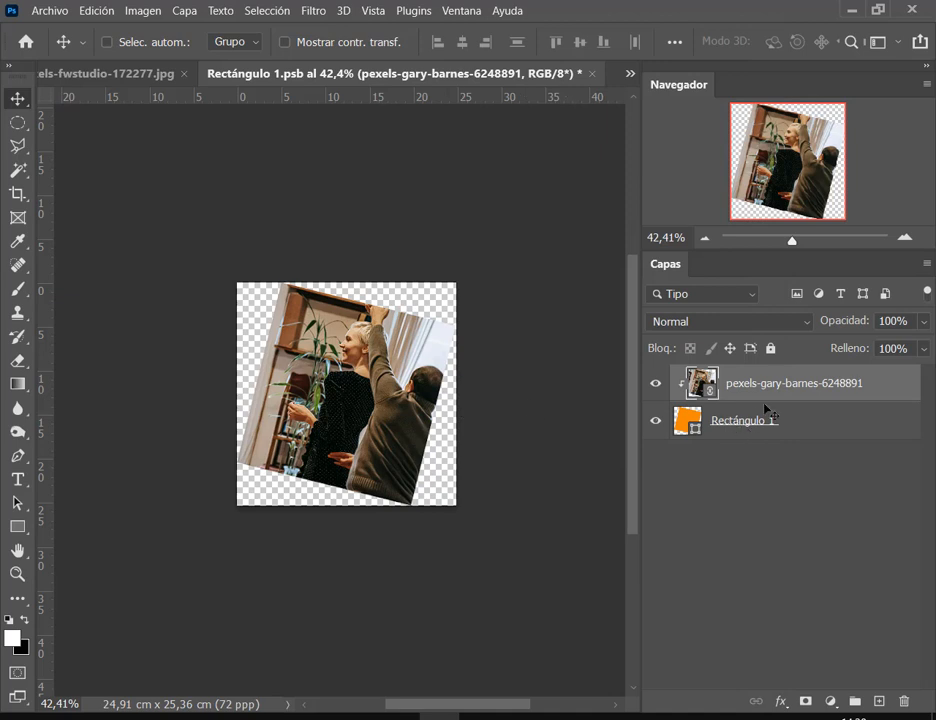
pyautogui.scroll(3, 404, 359)
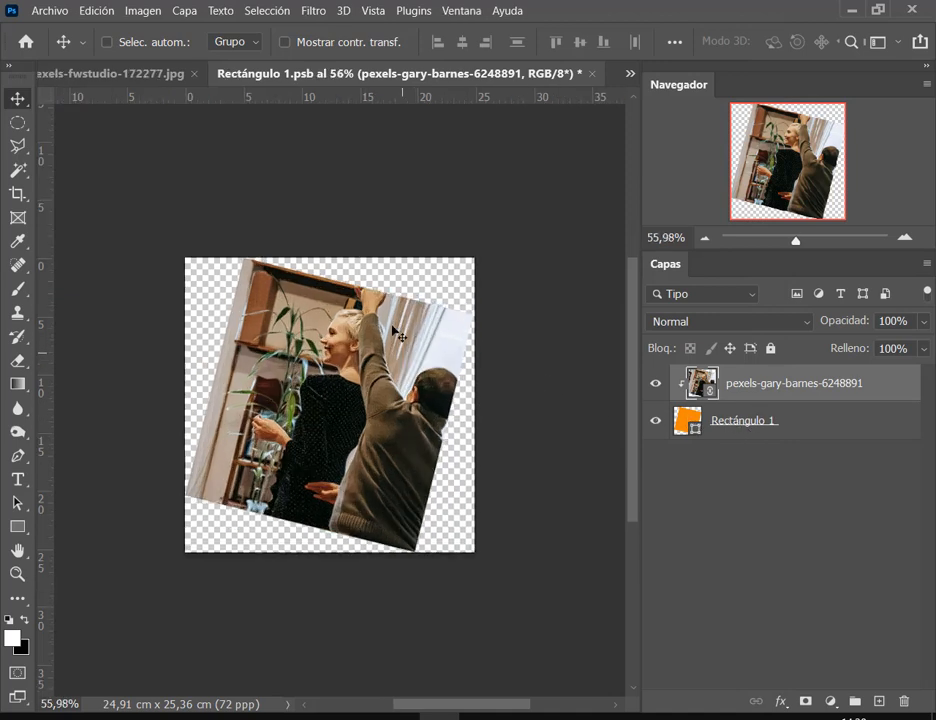
# Release the photo's clipping mask, save Rectángulo 1.psb and check the unclipped result in the wood-background collage.
pyautogui.hotkey('ctrl', 'alt', 'g')
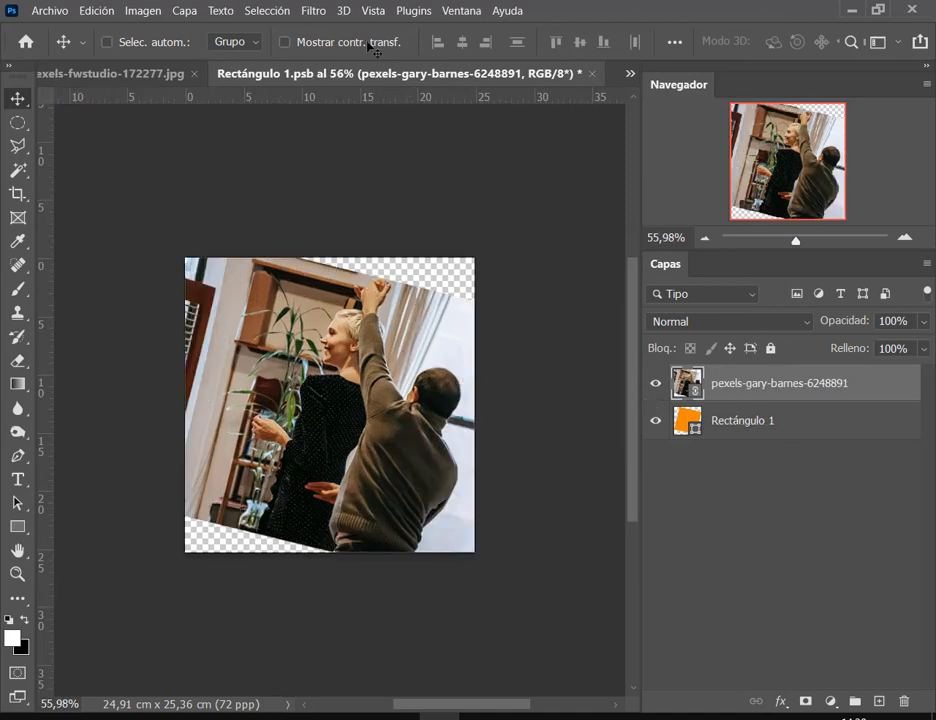
pyautogui.hotkey('ctrl', 's')
pyautogui.click(160, 76)
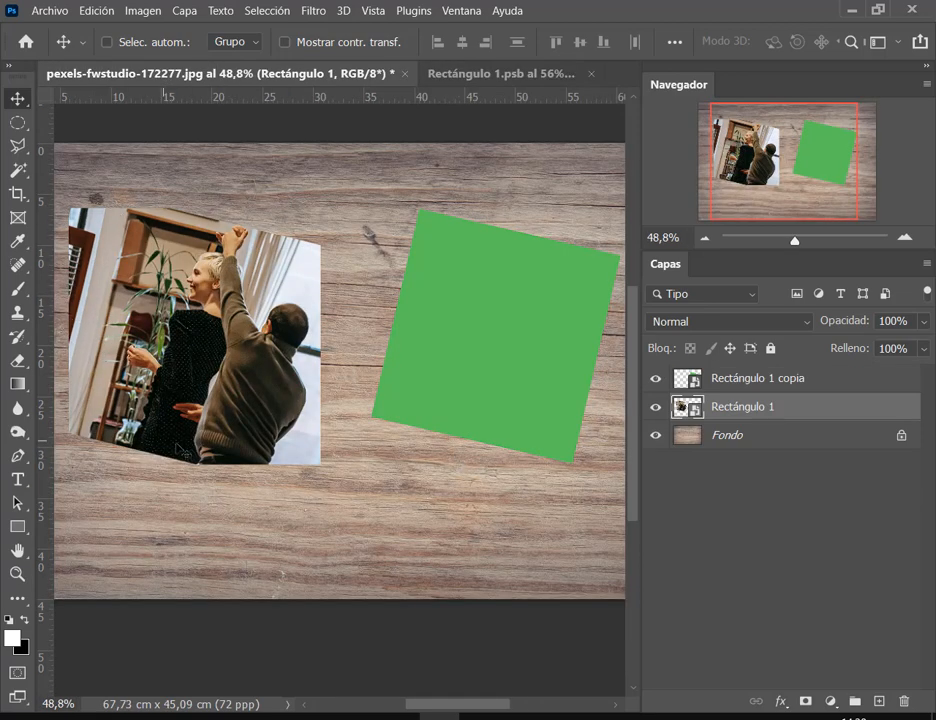
pyautogui.click(500, 75)
# Clip the couple photo to Rectángulo 1 again, then save and close Rectángulo 1.psb to update the collage.
pyautogui.rightClick(775, 385)
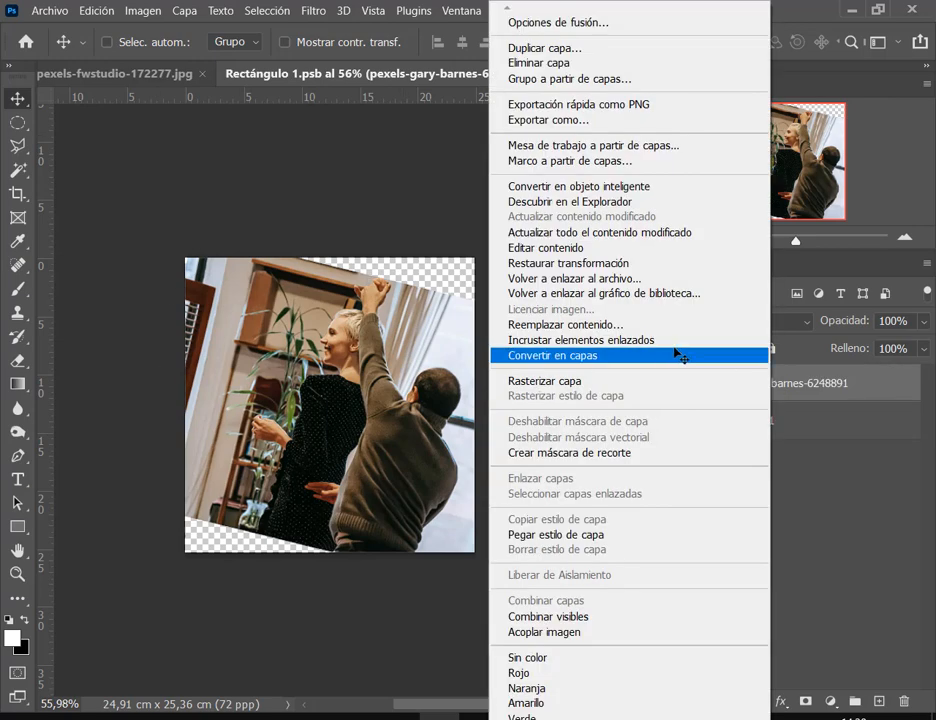
pyautogui.click(642, 459)
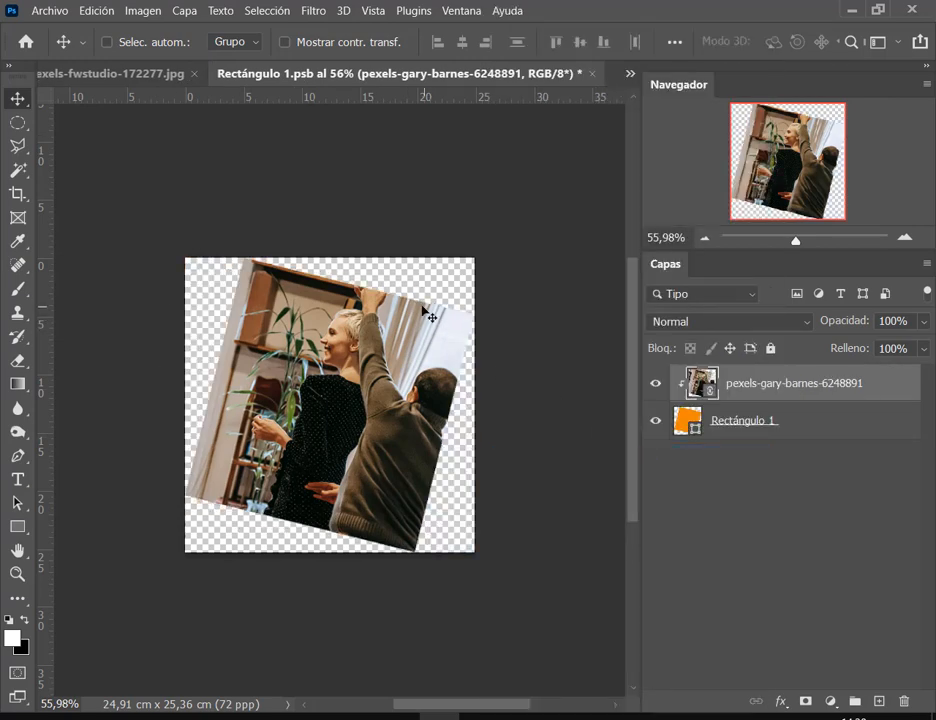
pyautogui.hotkey('ctrl', 's')
pyautogui.hotkey('ctrl', 's')
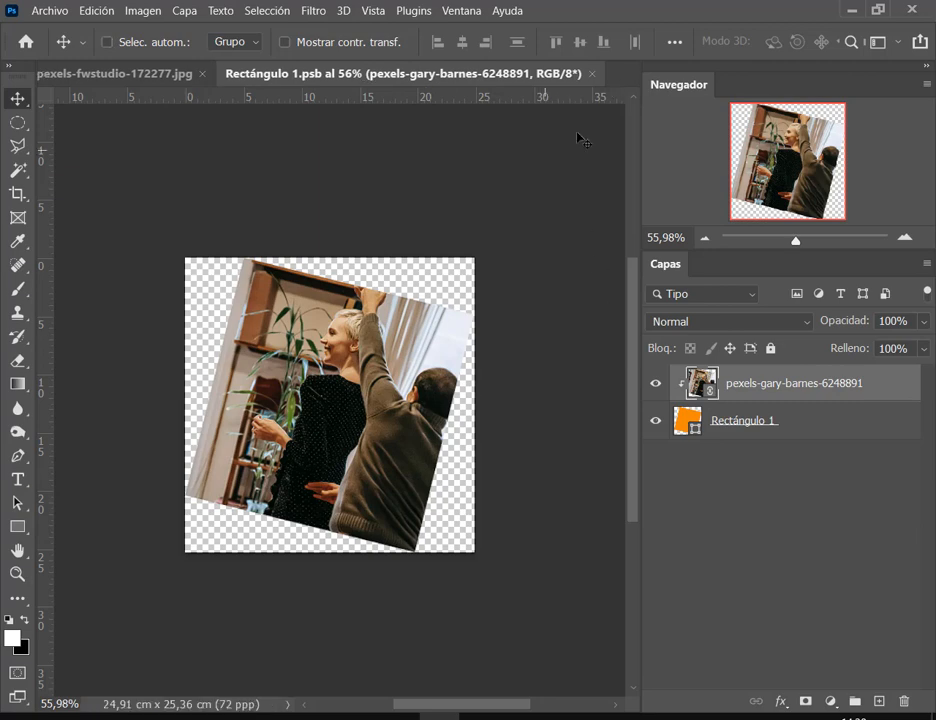
pyautogui.click(597, 75)
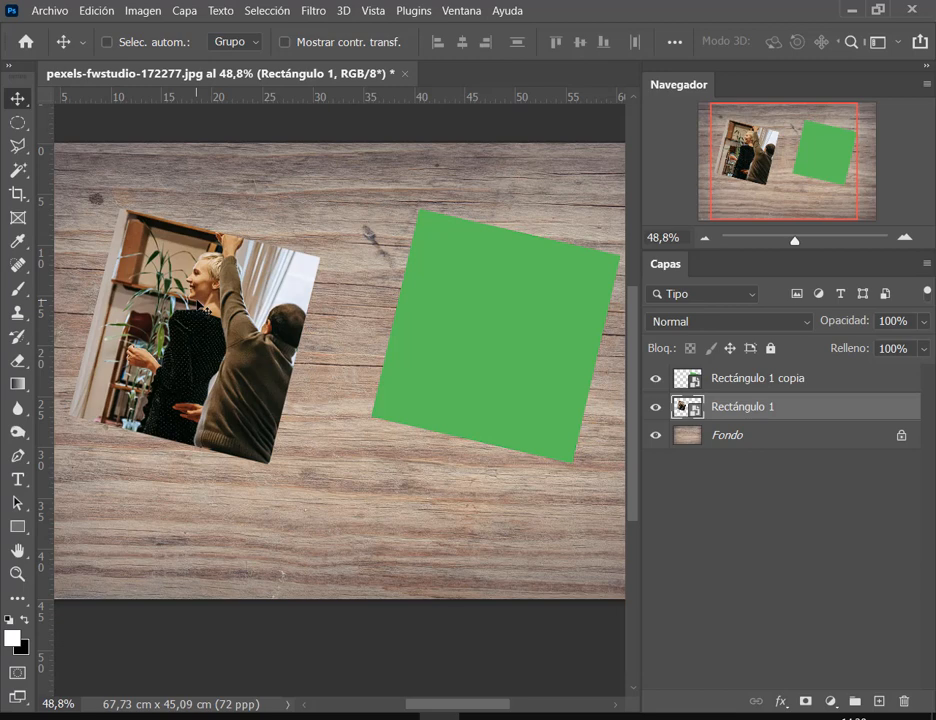
# Open the contents of the Rectángulo 1 copia smart object, the green rectangle on the wood background.
pyautogui.click(107, 41)
pyautogui.moveTo(433, 381); pyautogui.dragTo(338, 400)
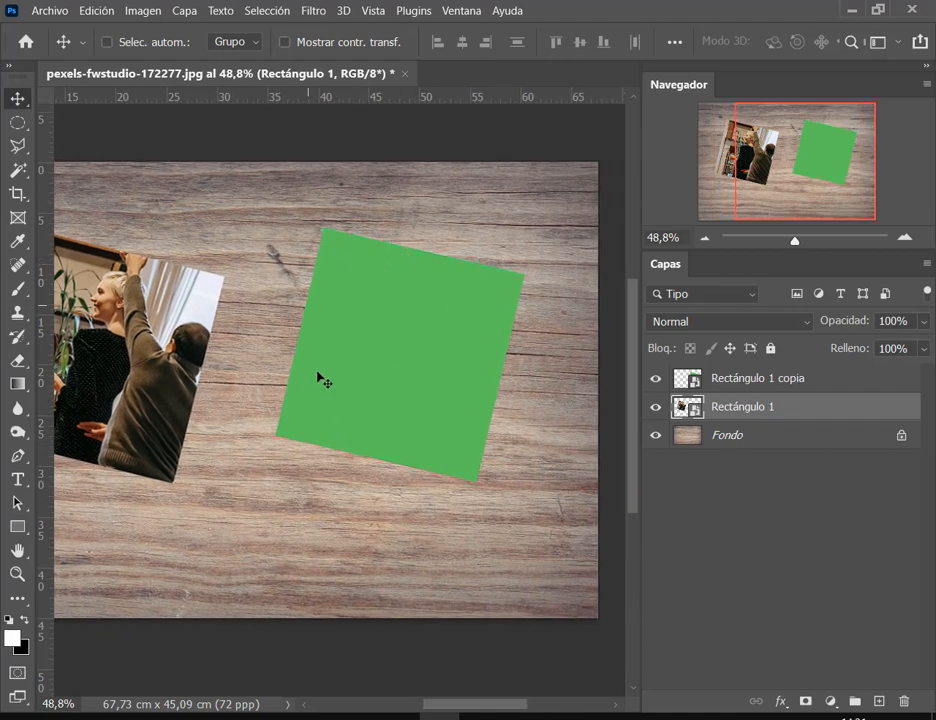
pyautogui.click(757, 378)
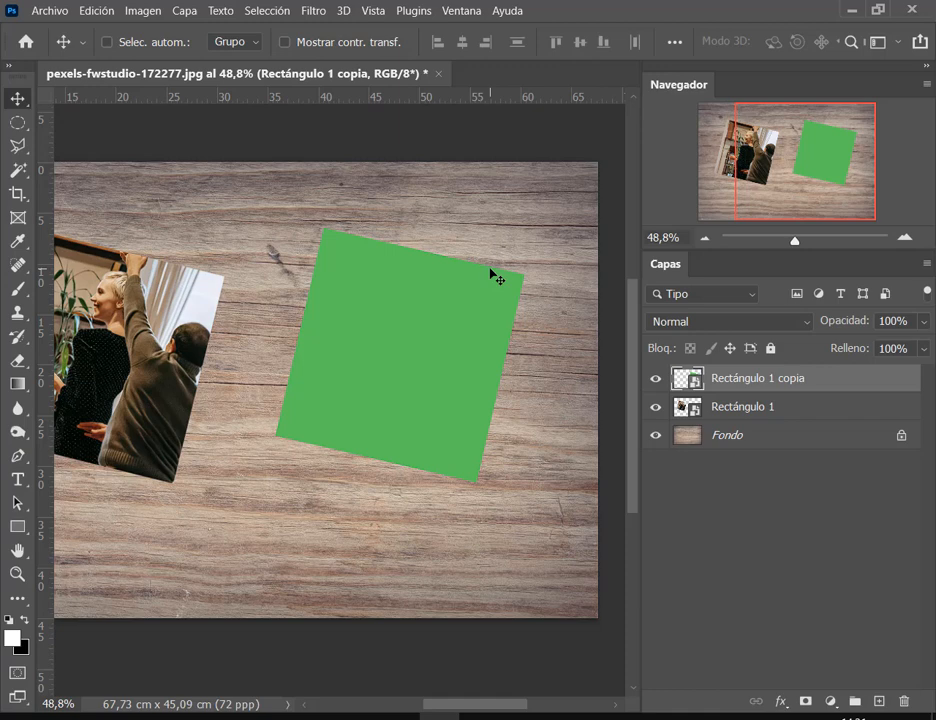
pyautogui.doubleClick(700, 380)
pyautogui.click(514, 380)
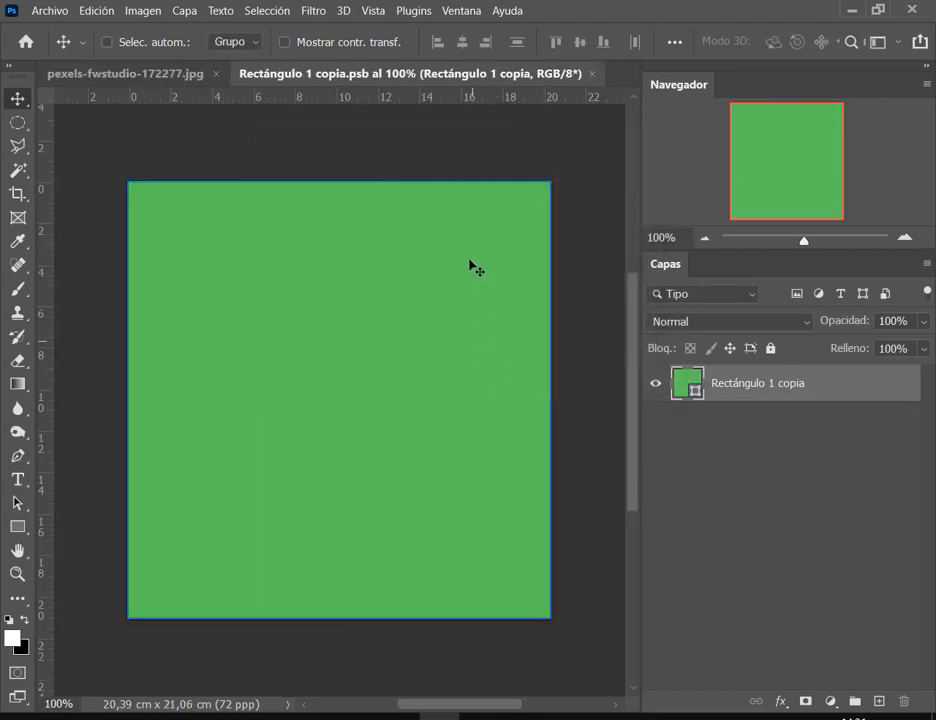
# Compare the green rectangle's orientation in the wood-background collage with its orientation inside Rectángulo 1 copia.psb.
pyautogui.click(183, 73)
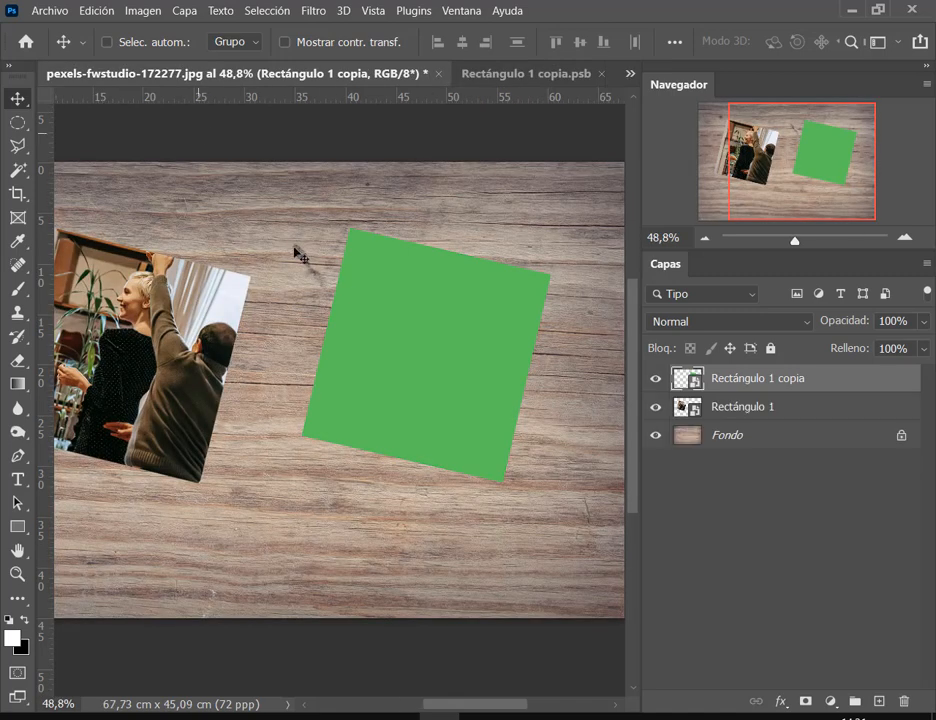
pyautogui.moveTo(499, 447); pyautogui.dragTo(575, 502)
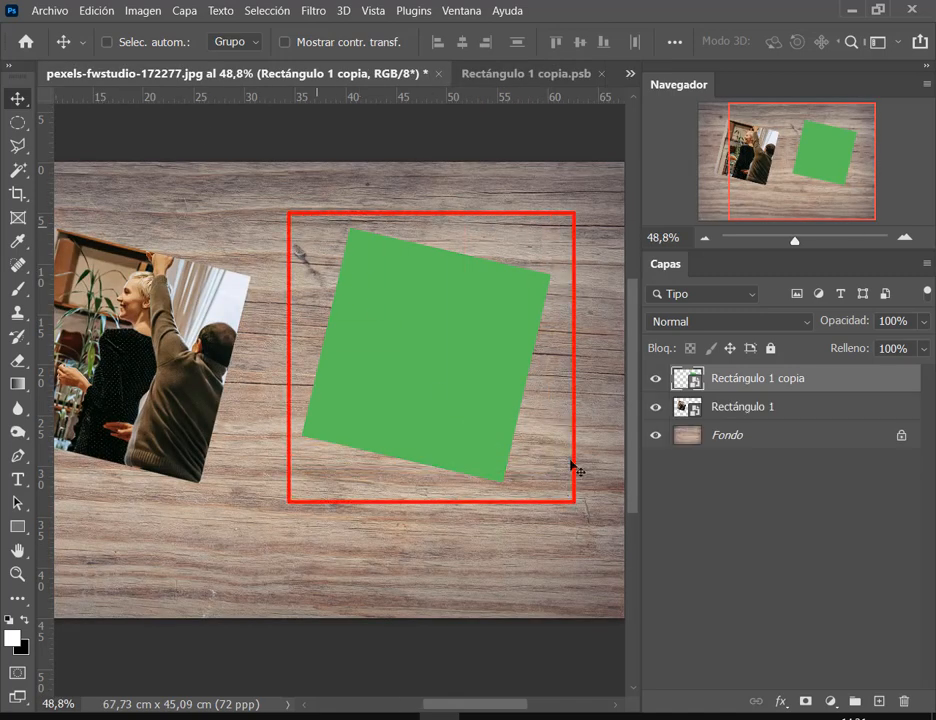
pyautogui.click(519, 76)
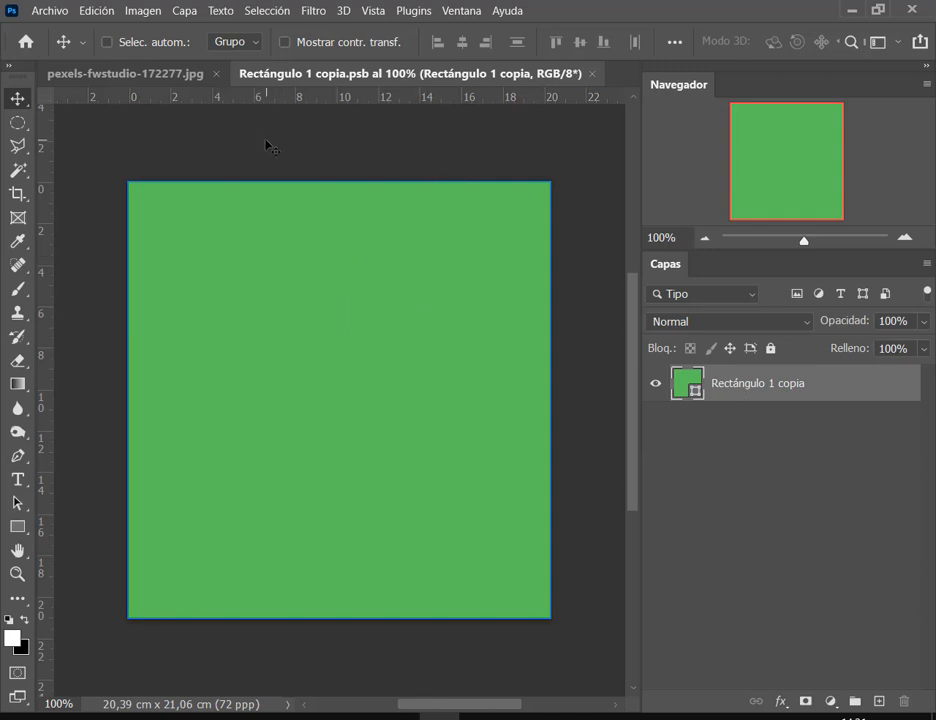
pyautogui.press('ctrl')
pyautogui.moveTo(278, 299); pyautogui.dragTo(411, 430)
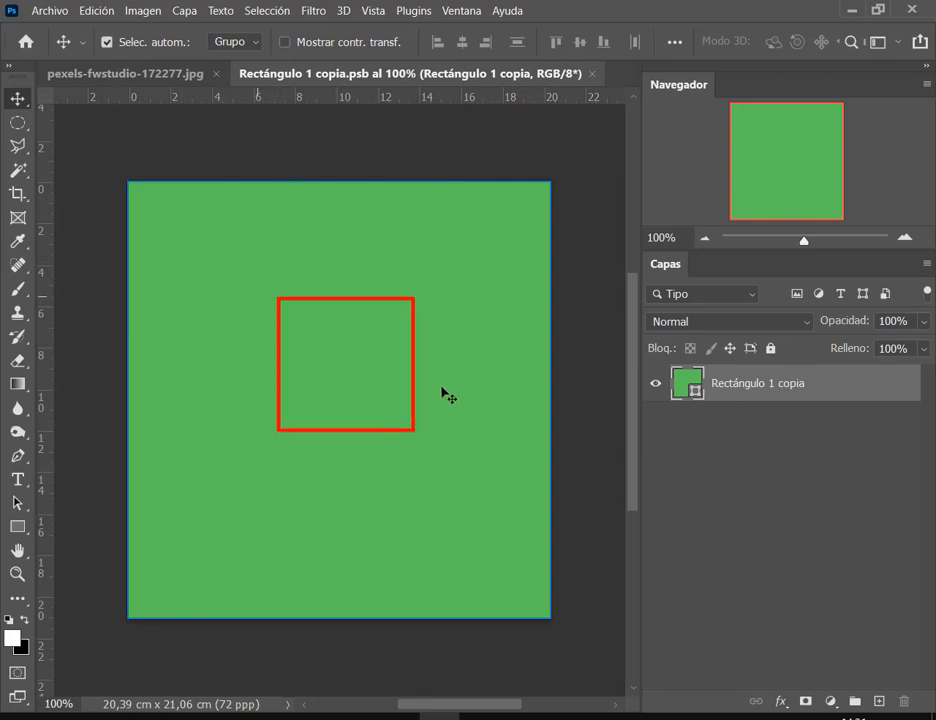
pyautogui.press('Escape')
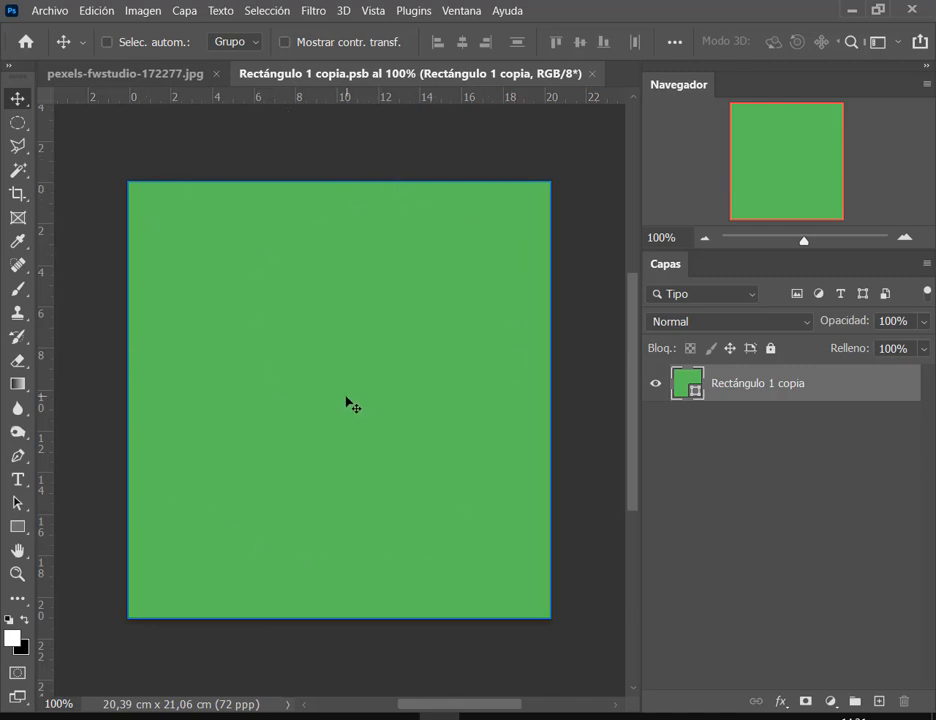
pyautogui.click(125, 73)
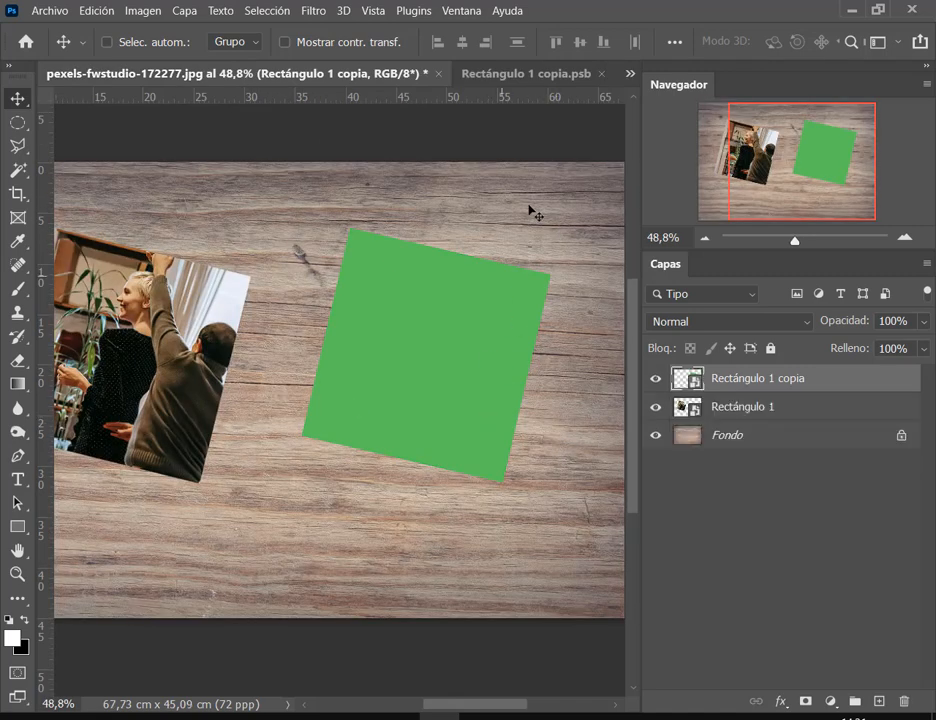
pyautogui.click(522, 73)
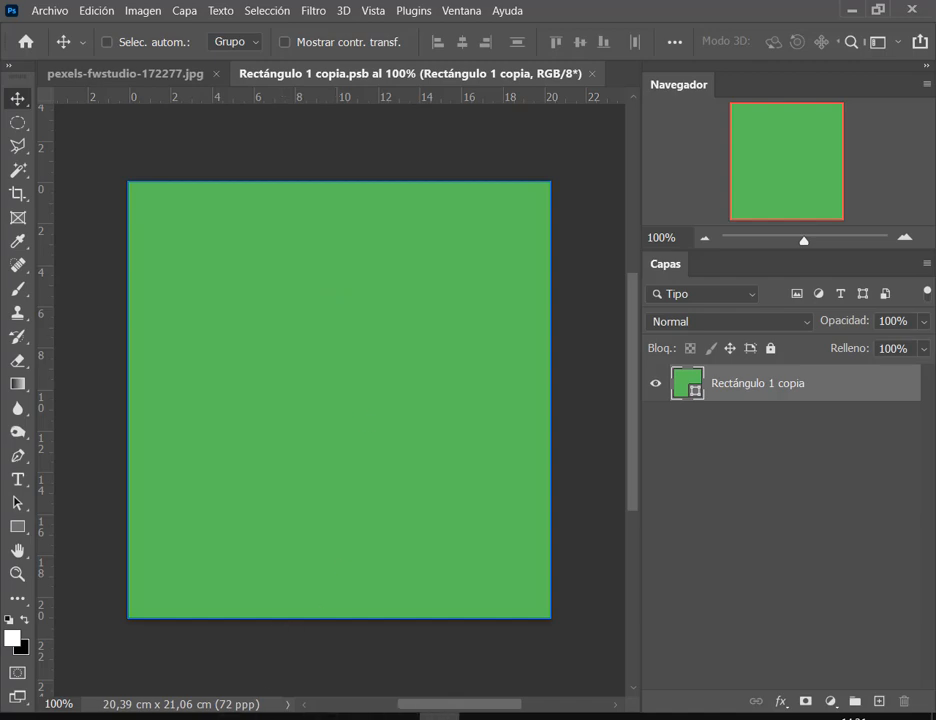
# Switch to Pexels in the browser, close the open photo and browse the "pareja romantica" results for another couple photo.
pyautogui.click(520, 717)
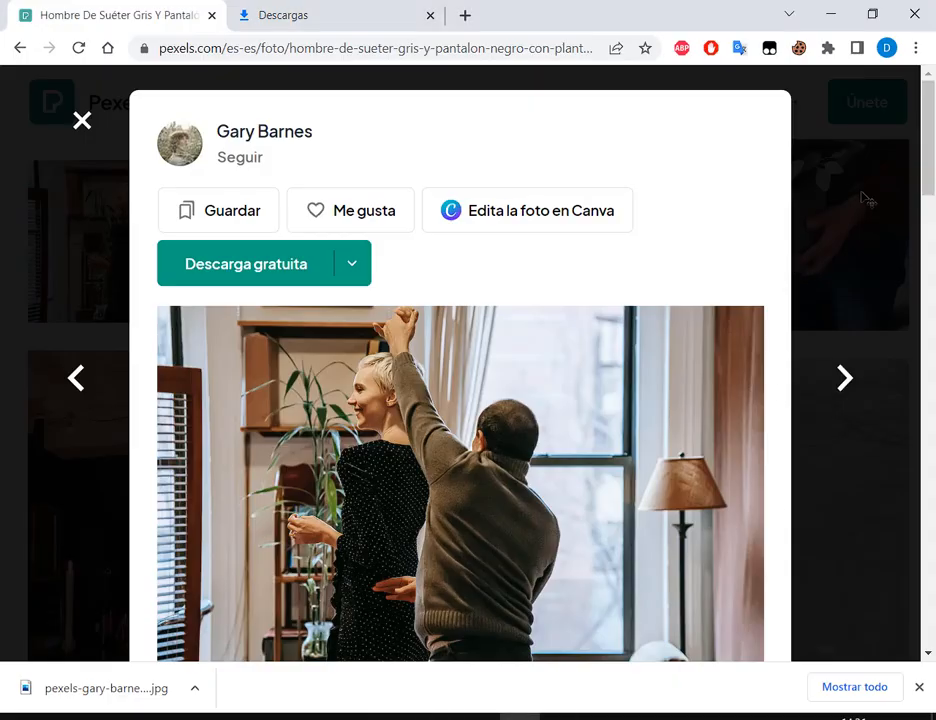
pyautogui.click(866, 199)
pyautogui.scroll(3, 836, 403)
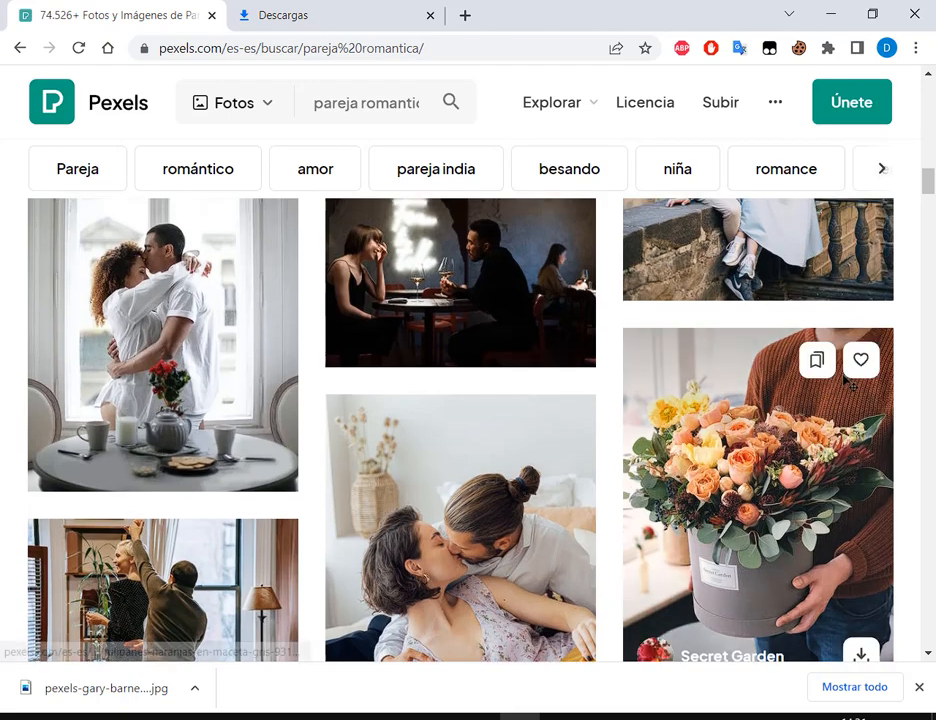
pyautogui.scroll(5, 848, 382)
pyautogui.scroll(5, 848, 384)
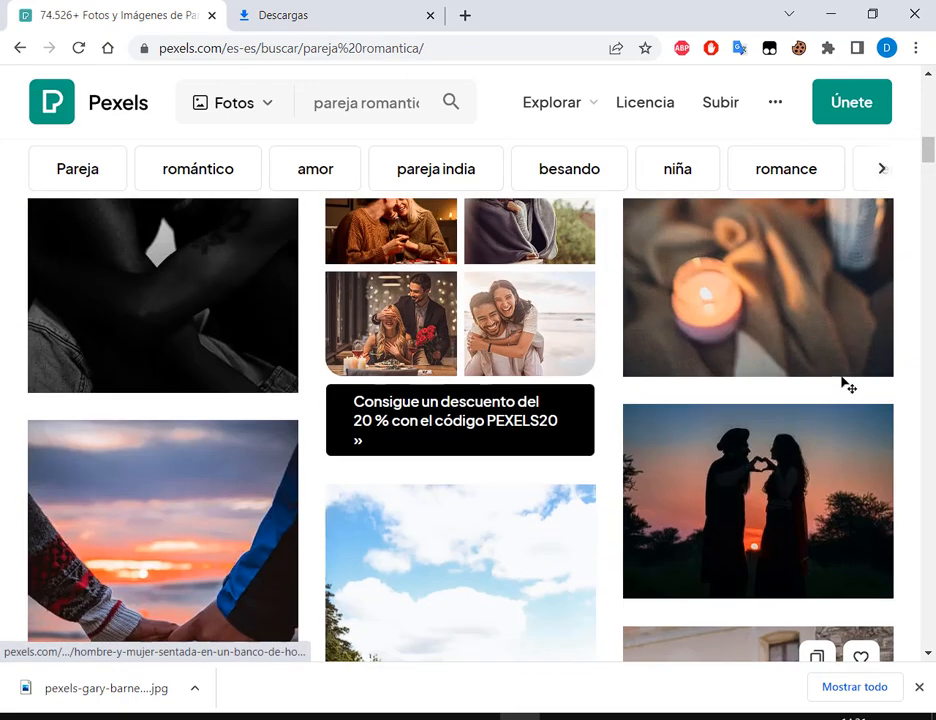
pyautogui.scroll(5, 845, 383)
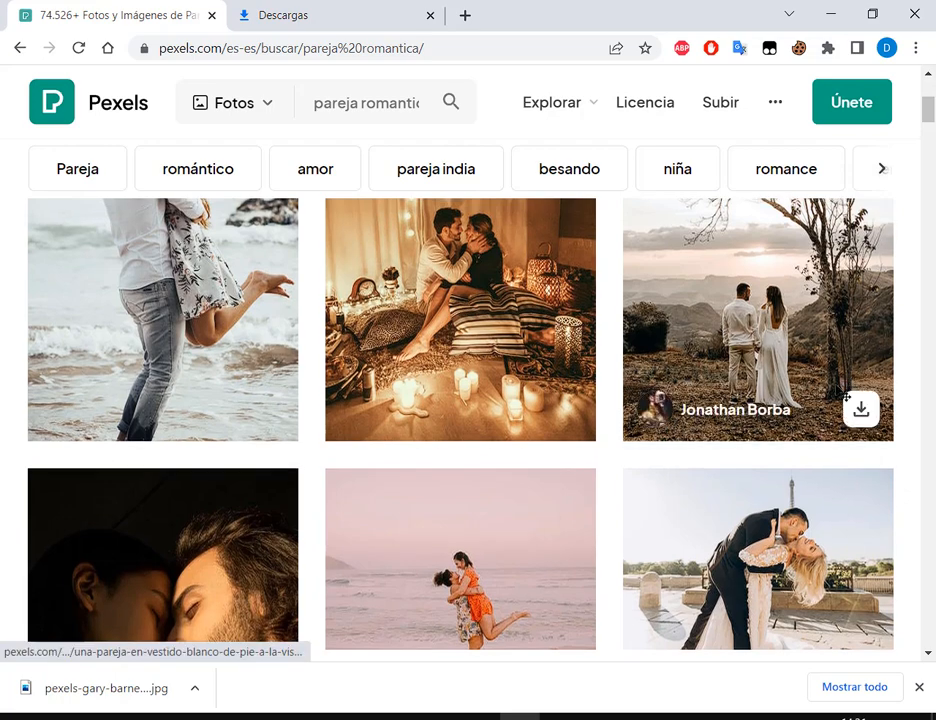
pyautogui.click(821, 503)
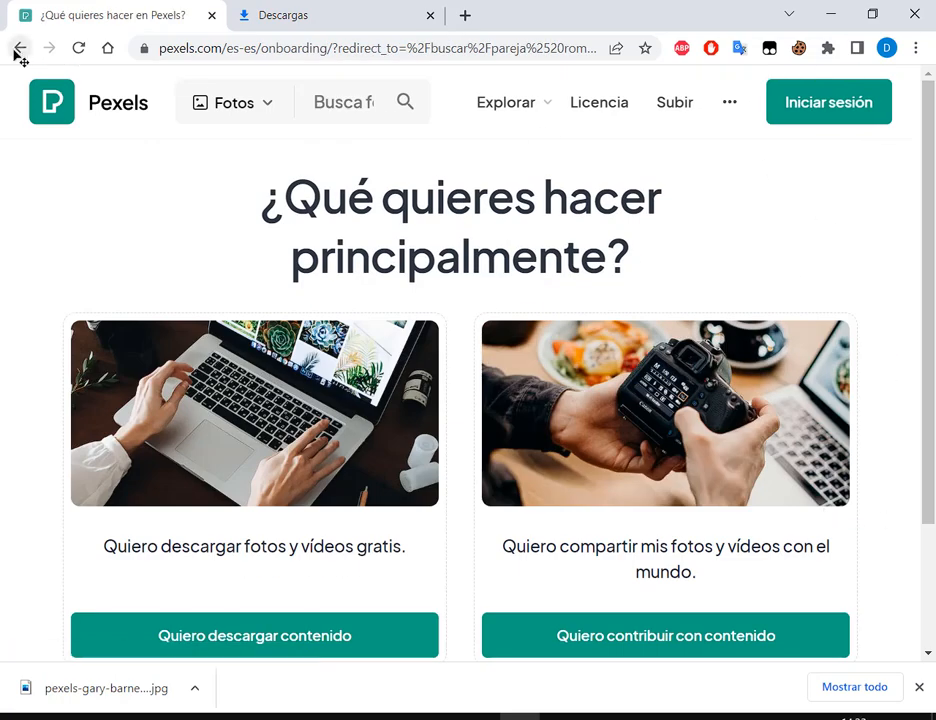
pyautogui.click(18, 48)
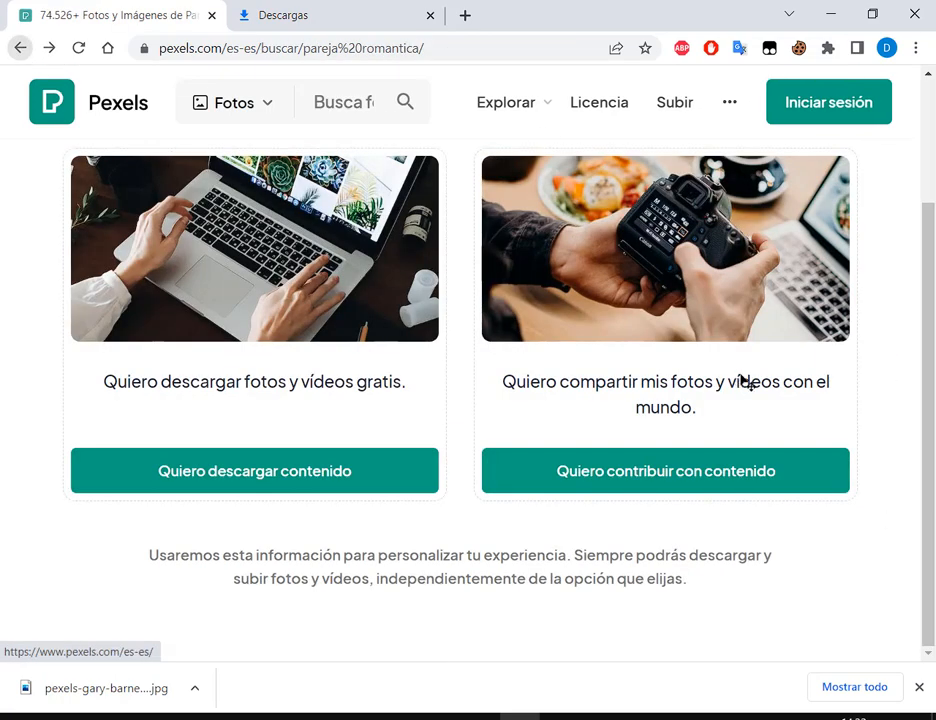
pyautogui.click(12, 47)
pyautogui.click(800, 413)
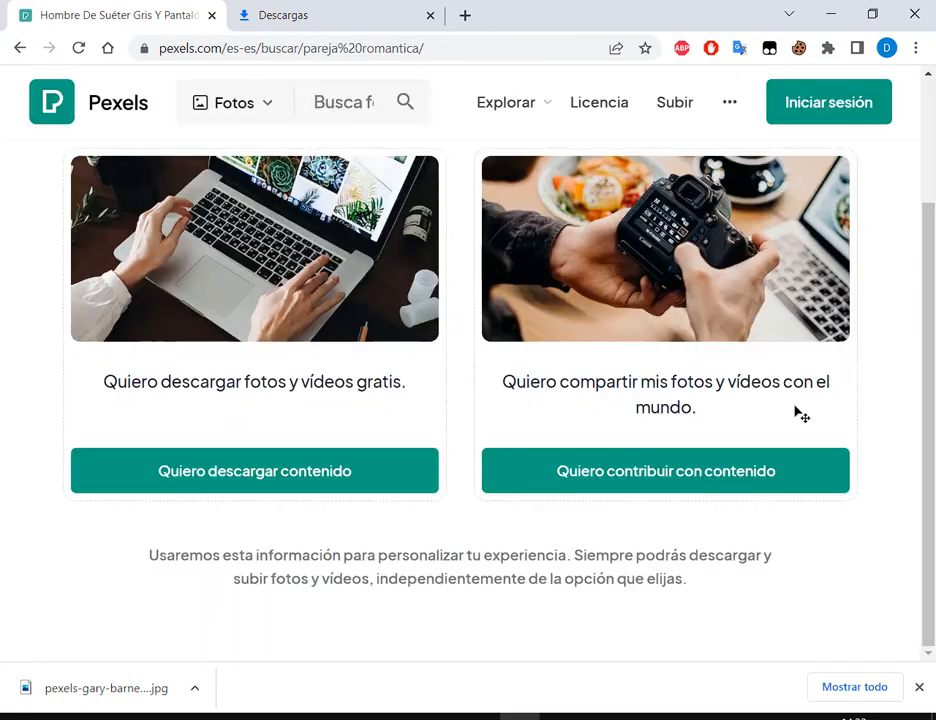
pyautogui.scroll(2, 740, 340)
pyautogui.scroll(-2, 740, 340)
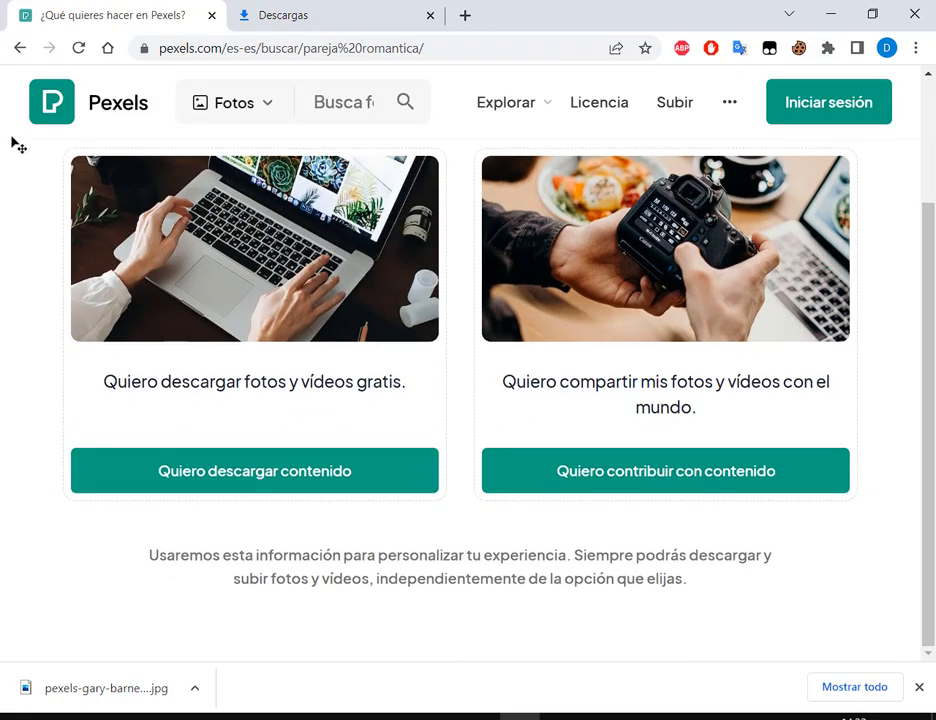
pyautogui.scroll(2, 18, 145)
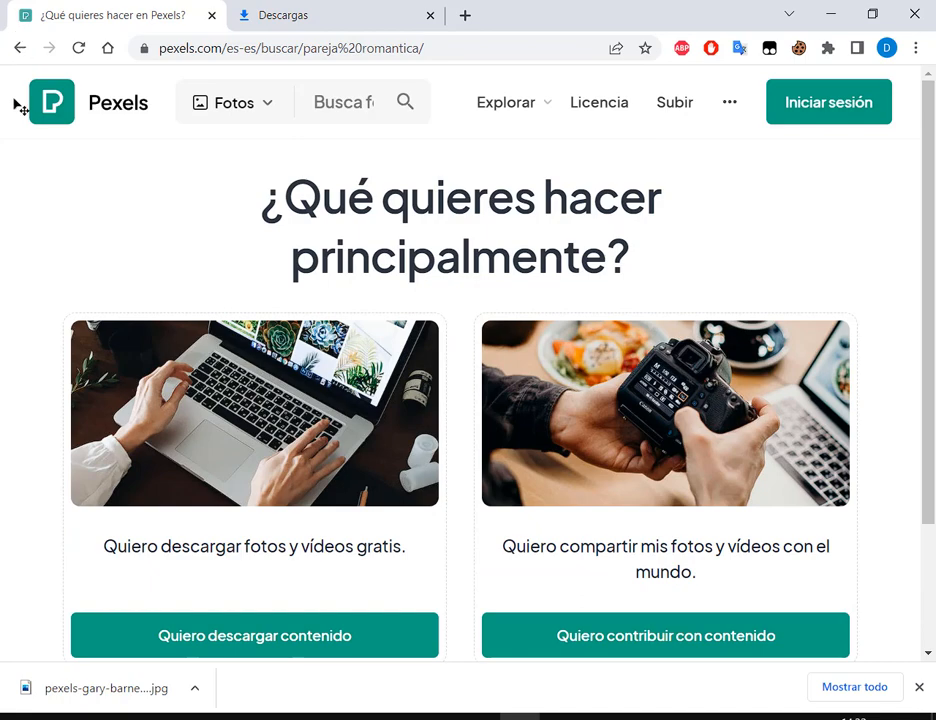
pyautogui.click(21, 47)
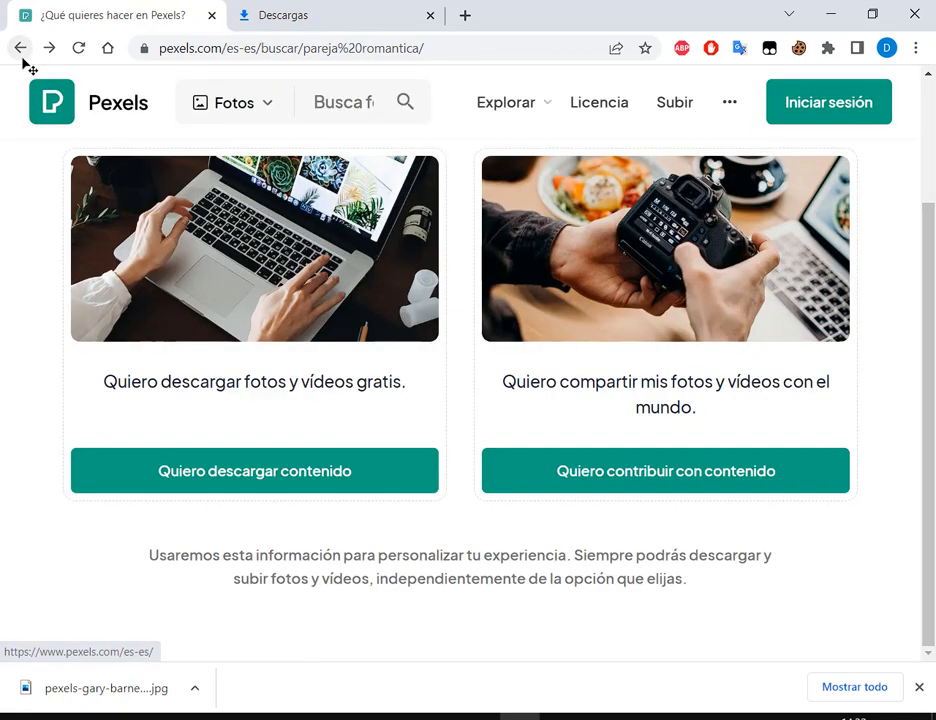
pyautogui.click(21, 55)
pyautogui.click(21, 55)
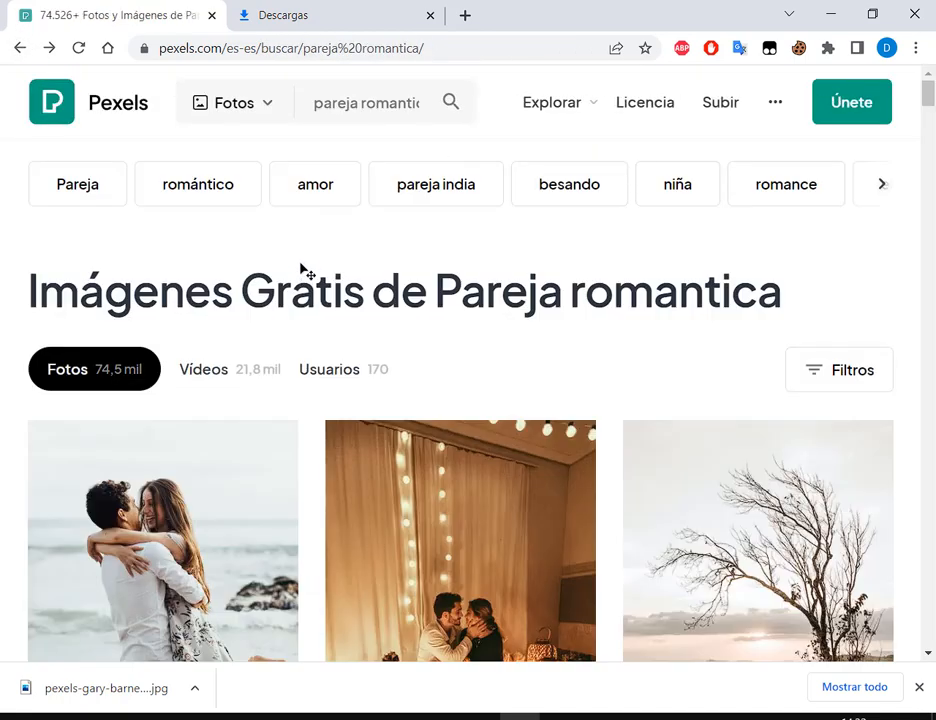
# Download the photo of the groom kissing the bride near the Eiffel Tower in Grande size, 1920×1280.
pyautogui.scroll(-5, 384, 257)
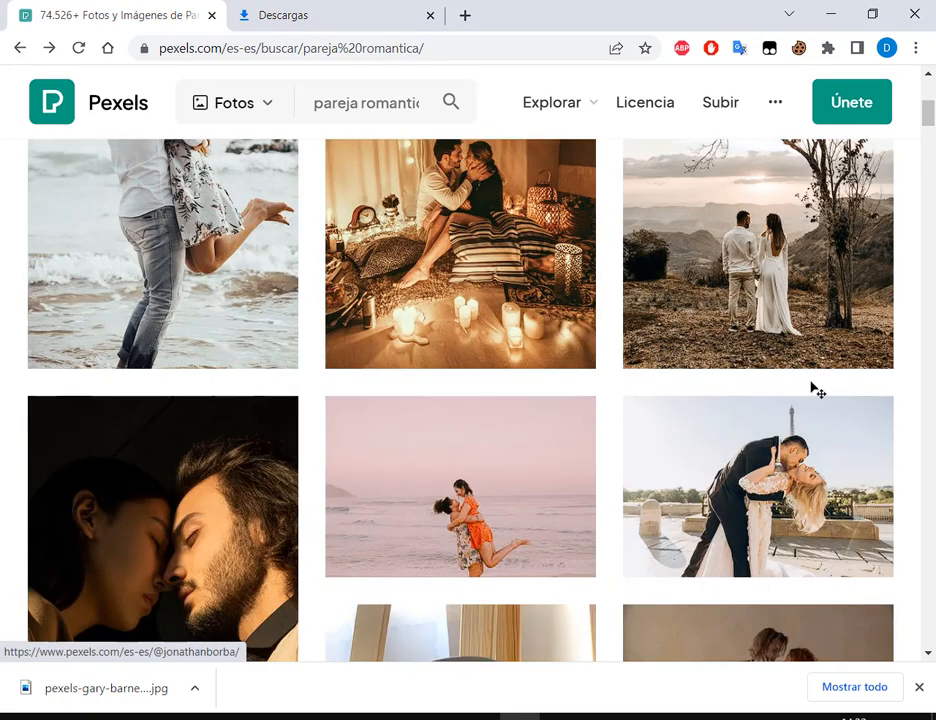
pyautogui.click(810, 410)
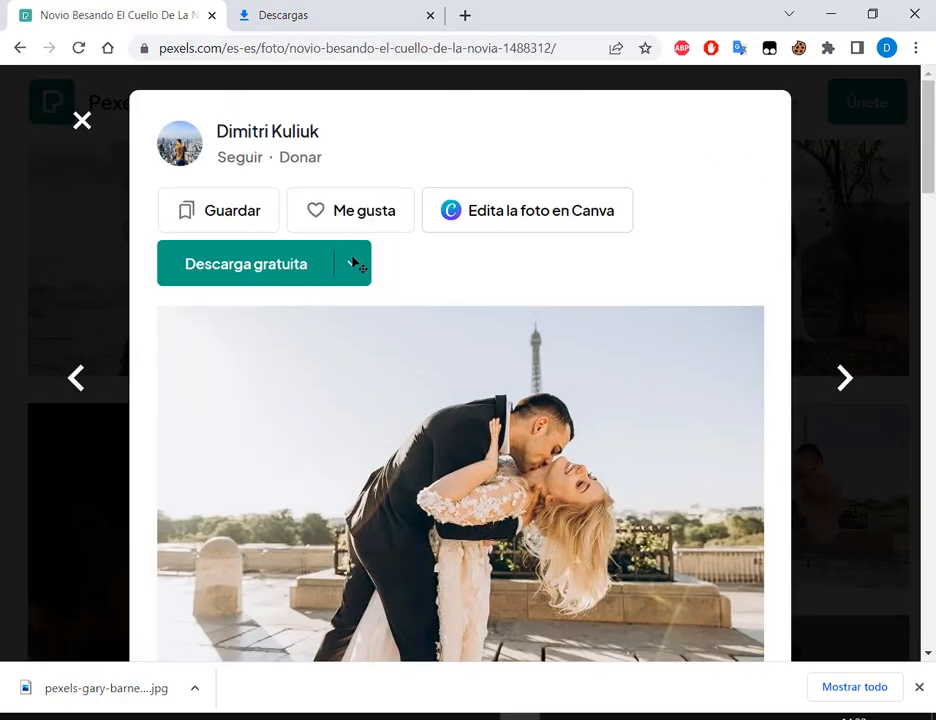
pyautogui.click(355, 264)
pyautogui.click(267, 366)
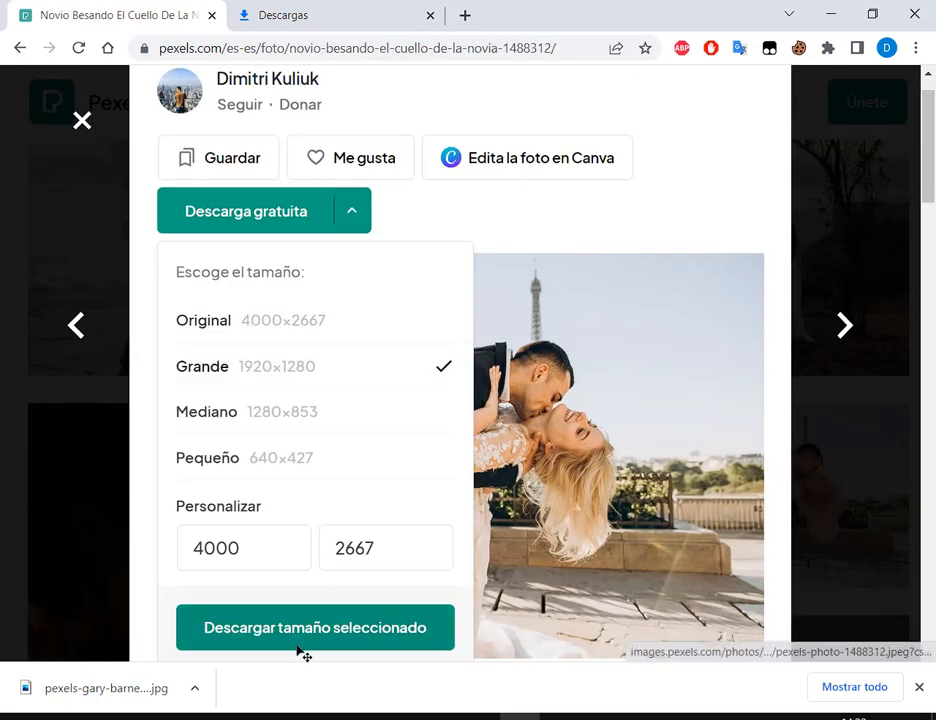
pyautogui.click(303, 645)
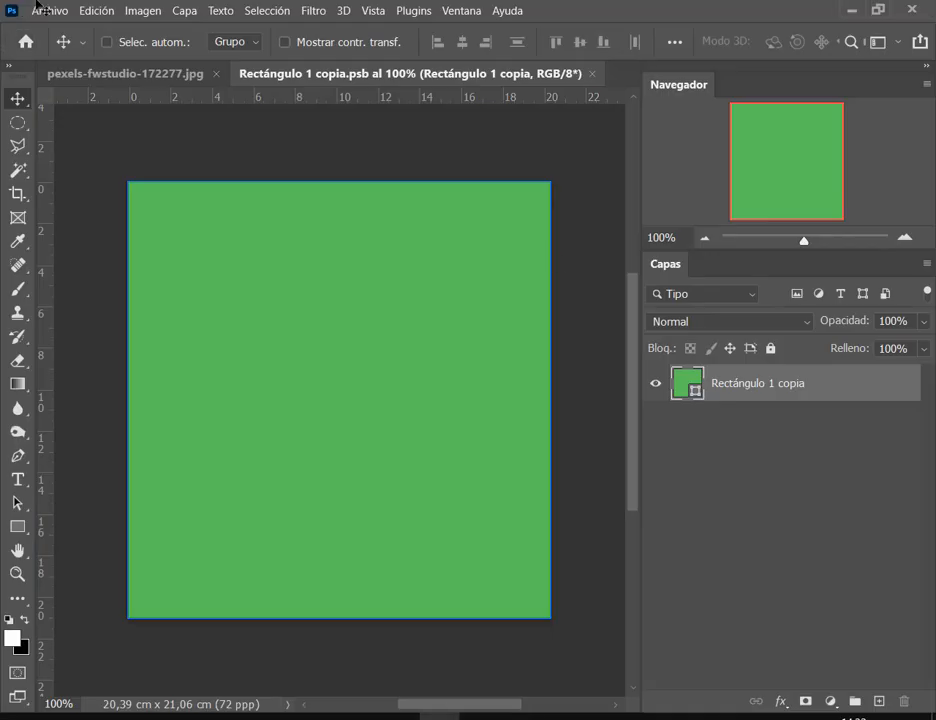
# Place the downloaded bride and groom photo as a linked element in Rectángulo 1 copia.psb, scaled to 48.83% to cover the green rectangle.
pyautogui.click(40, 9)
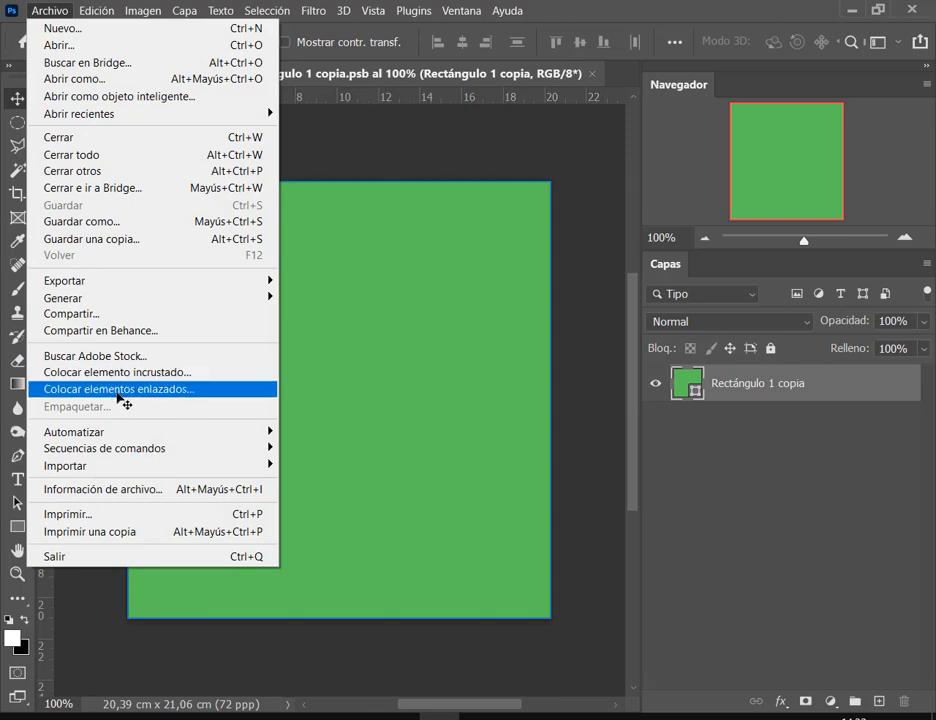
pyautogui.click(120, 389)
pyautogui.doubleClick(234, 165)
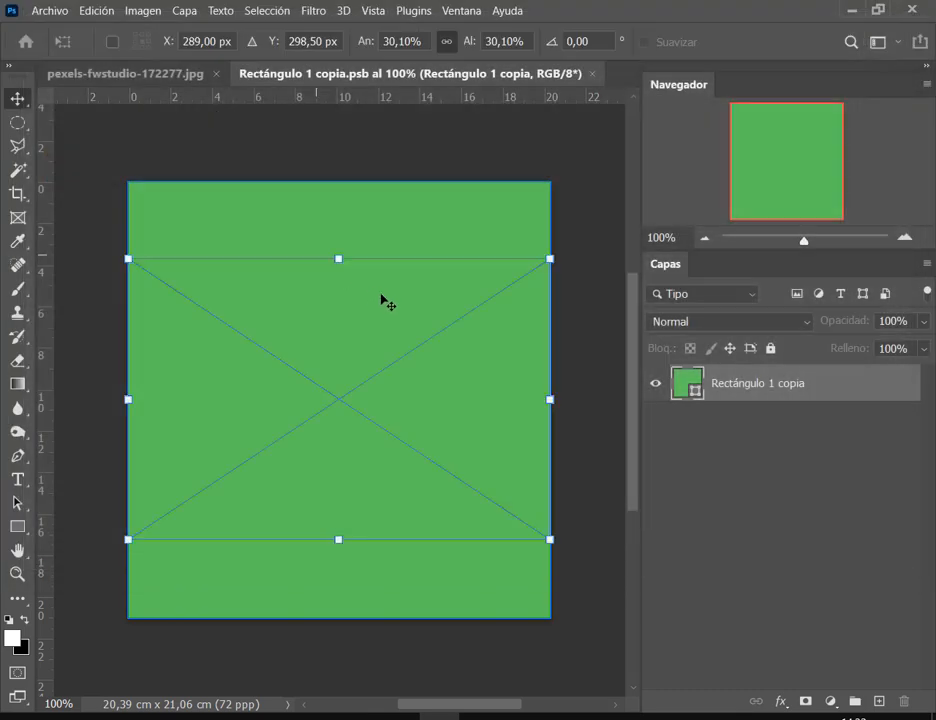
pyautogui.scroll(-5, 518, 258)
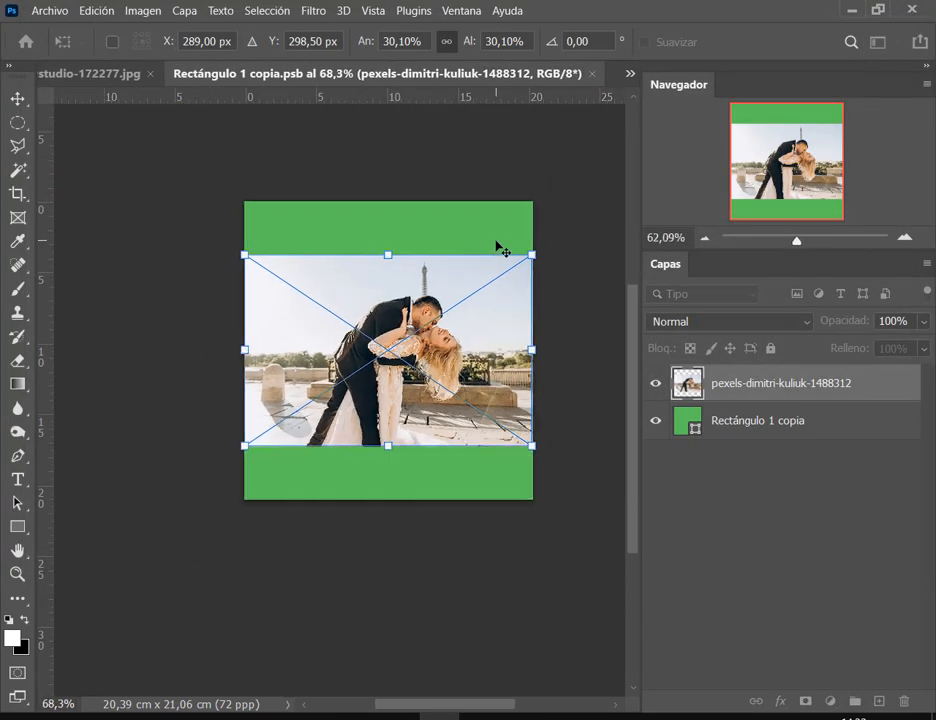
pyautogui.moveTo(534, 256); pyautogui.dragTo(602, 204)
pyautogui.moveTo(266, 428); pyautogui.dragTo(178, 487)
pyautogui.moveTo(398, 312); pyautogui.dragTo(406, 304)
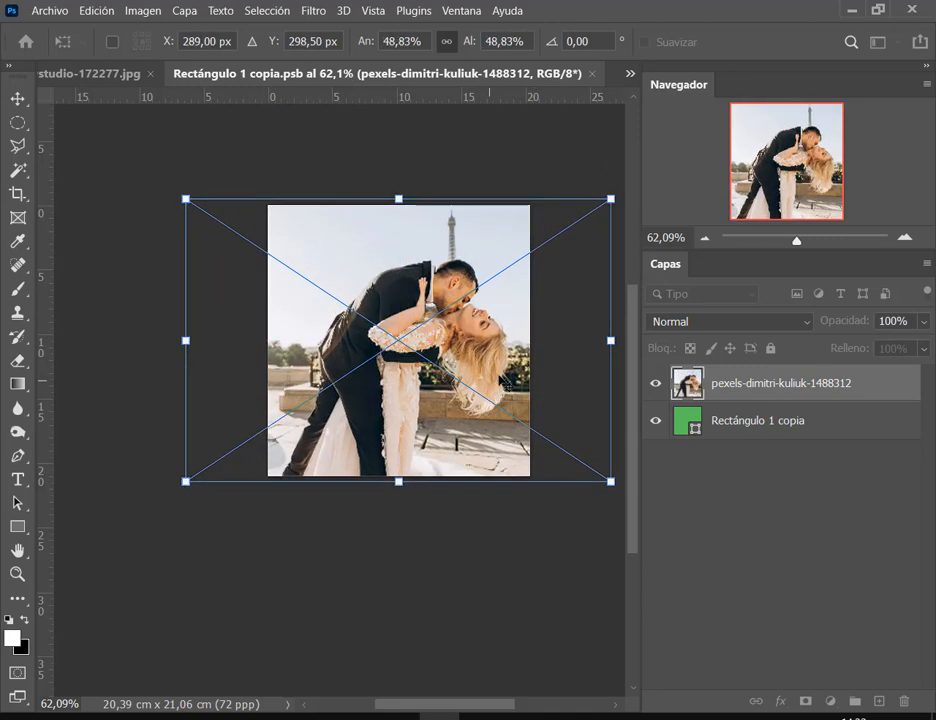
pyautogui.press('Return')
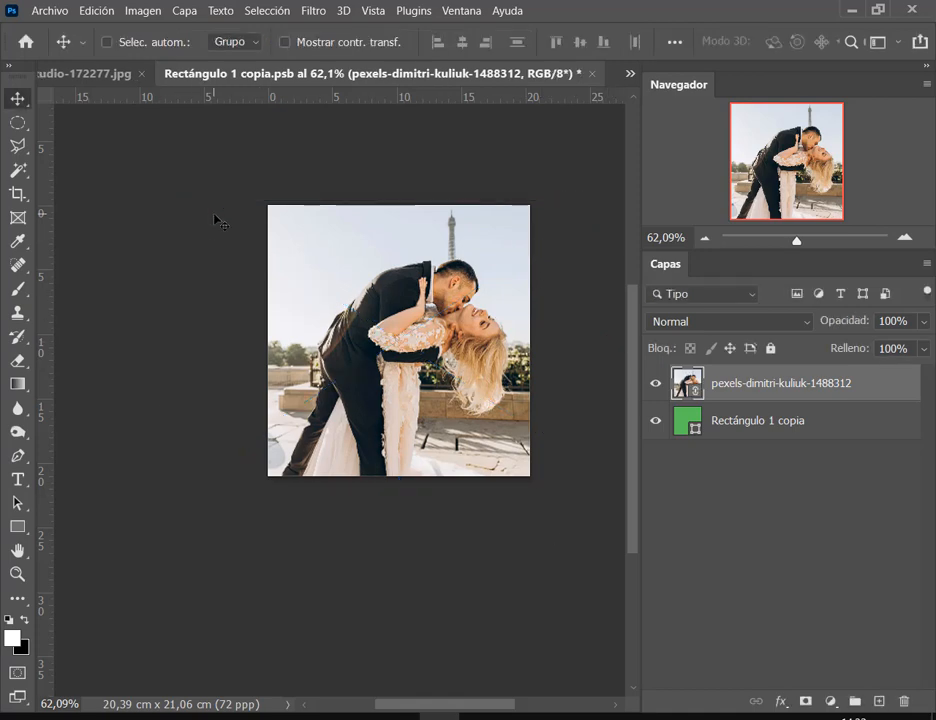
# Save and close Rectángulo 1 copia.psb to update the wood-background collage.
pyautogui.scroll(3, 527, 318)
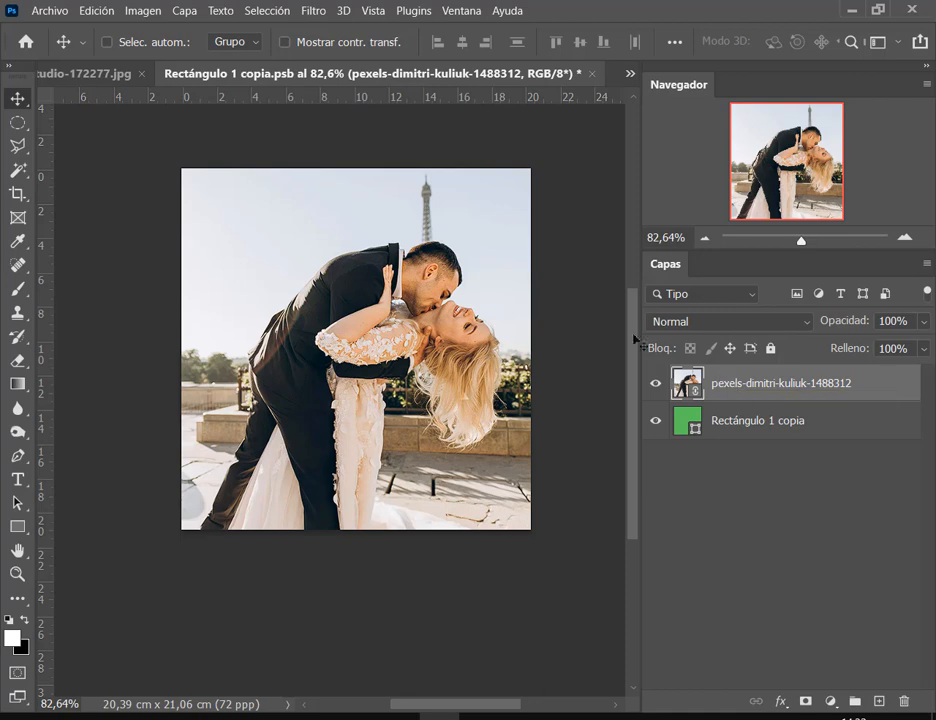
pyautogui.click(46, 10)
pyautogui.click(108, 206)
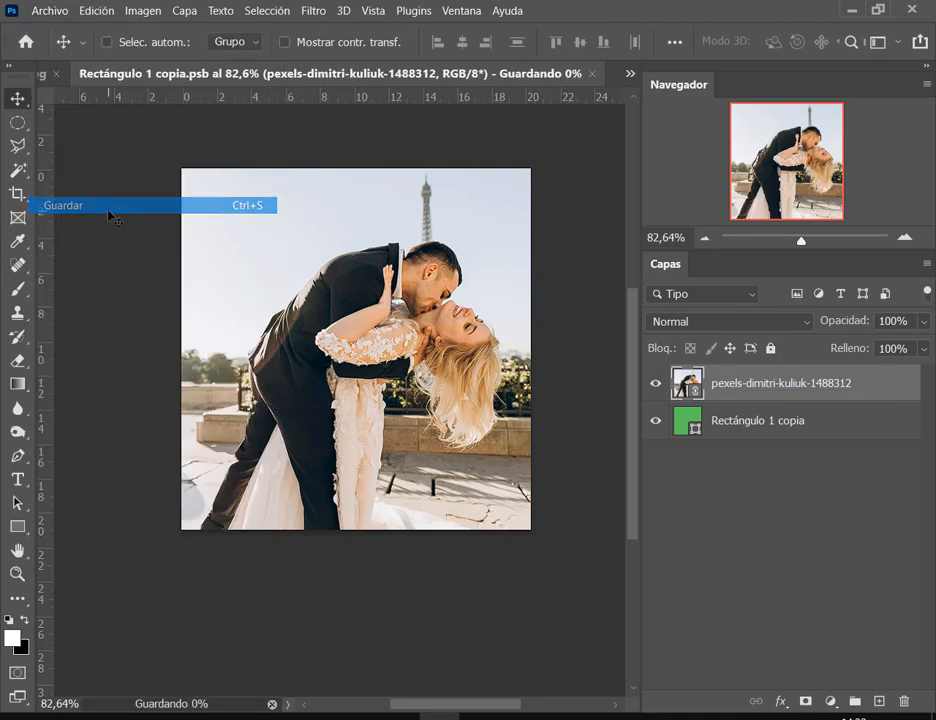
pyautogui.click(597, 74)
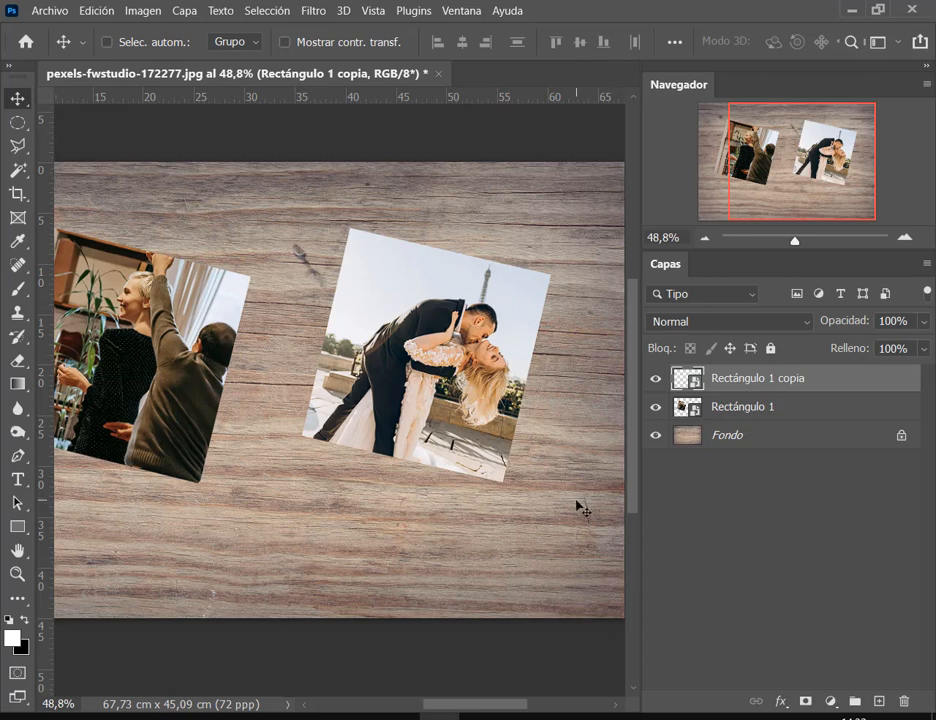
# Check the chat messages in the Google Meet call and return to the Photoshop collage.
pyautogui.press('ctrl')
pyautogui.hotkey('alt', 'Tab')
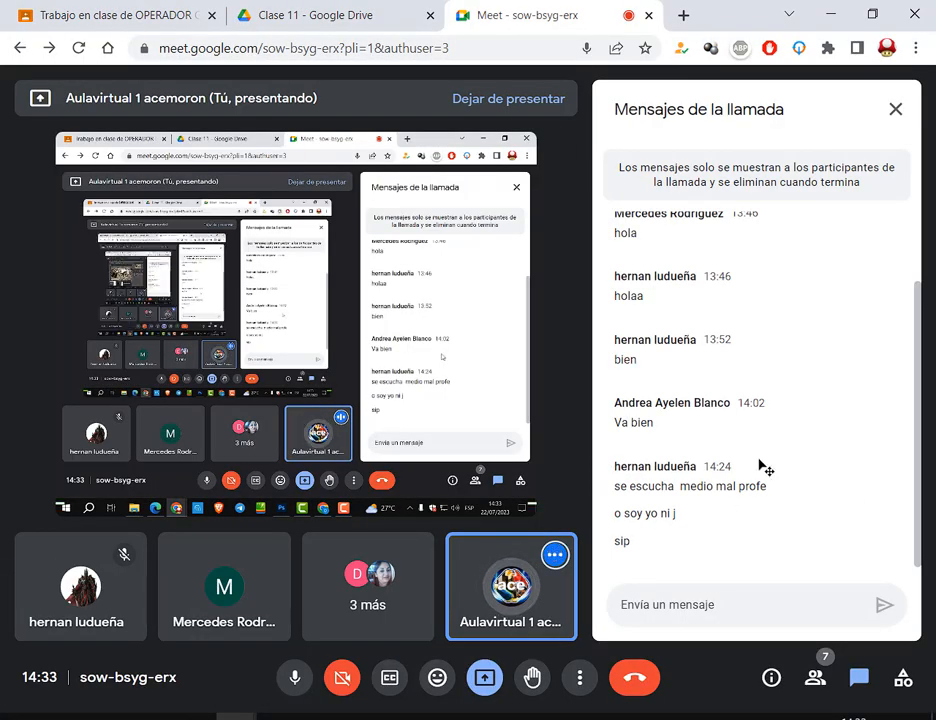
pyautogui.hotkey('alt', 'Tab')
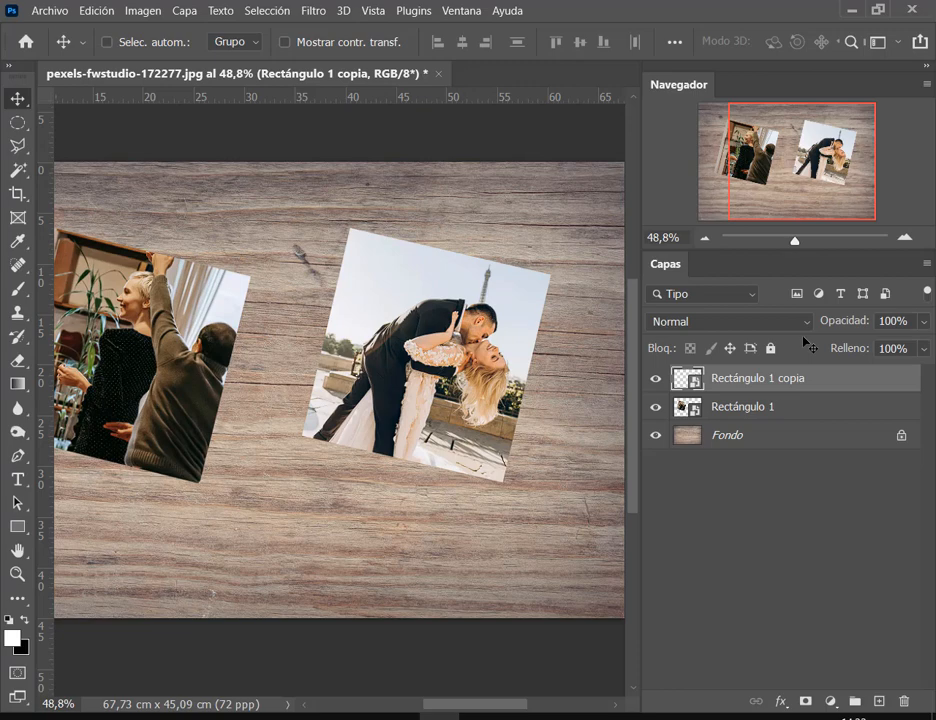
# Delete the Rectángulo 1 copia and Rectángulo 1 layers and consult the sample polaroid collage in the PDF guide.
pyautogui.scroll(-2, 283, 275)
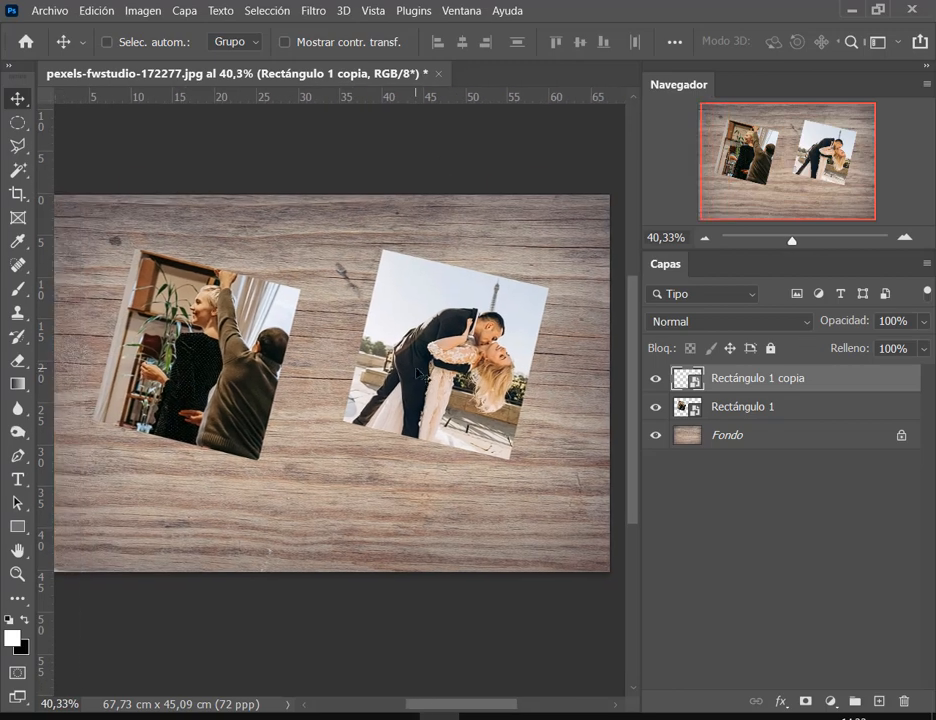
pyautogui.keyDown('shift'); pyautogui.click(732, 407); pyautogui.keyUp('shift')
pyautogui.moveTo(853, 409); pyautogui.dragTo(905, 711)
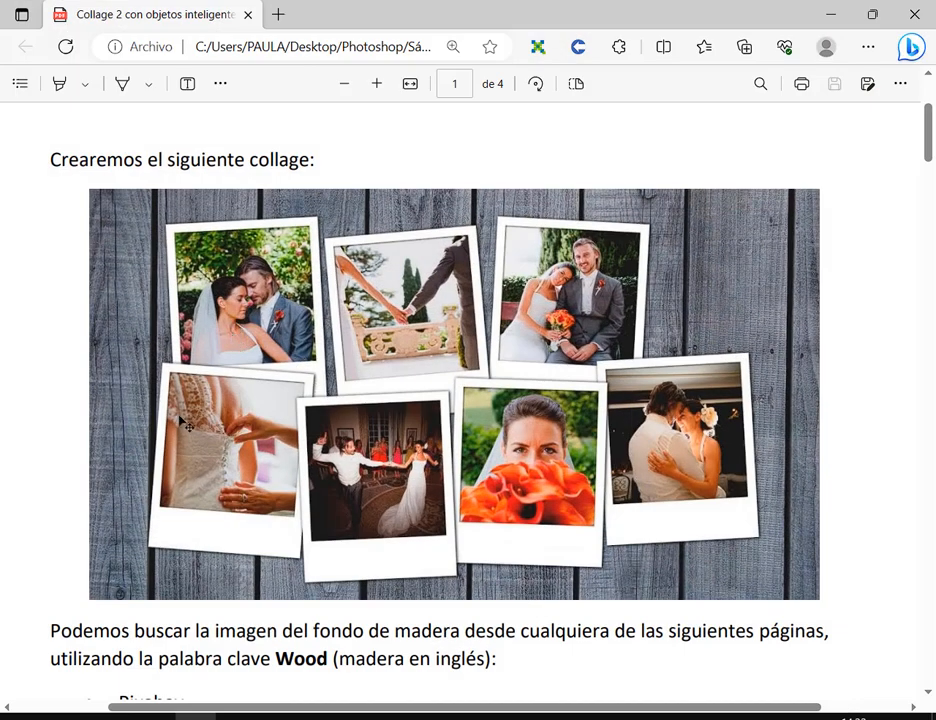
pyautogui.click(830, 12)
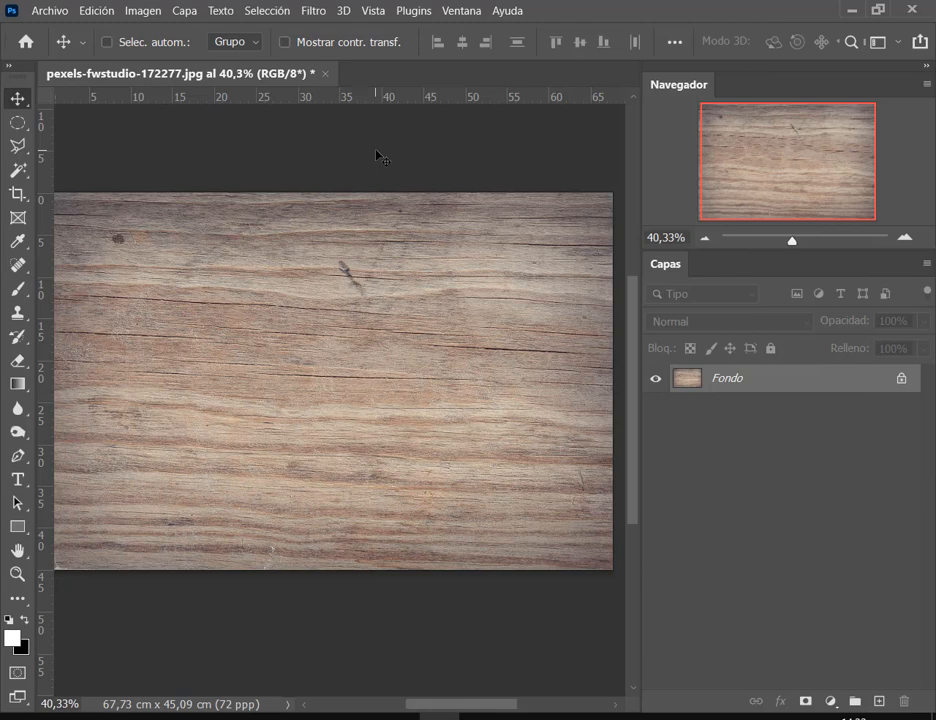
# Draw an unstroked orange rectangle about 15 × 17 cm on the left part of the wood background and nudge it into position.
pyautogui.click(17, 527)
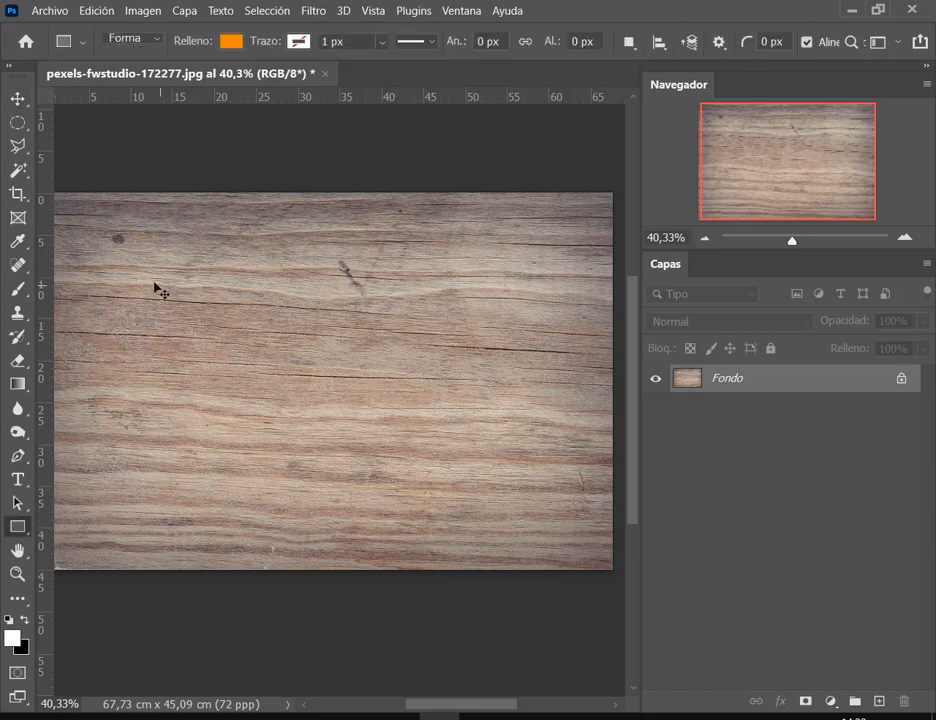
pyautogui.moveTo(154, 283); pyautogui.dragTo(280, 426)
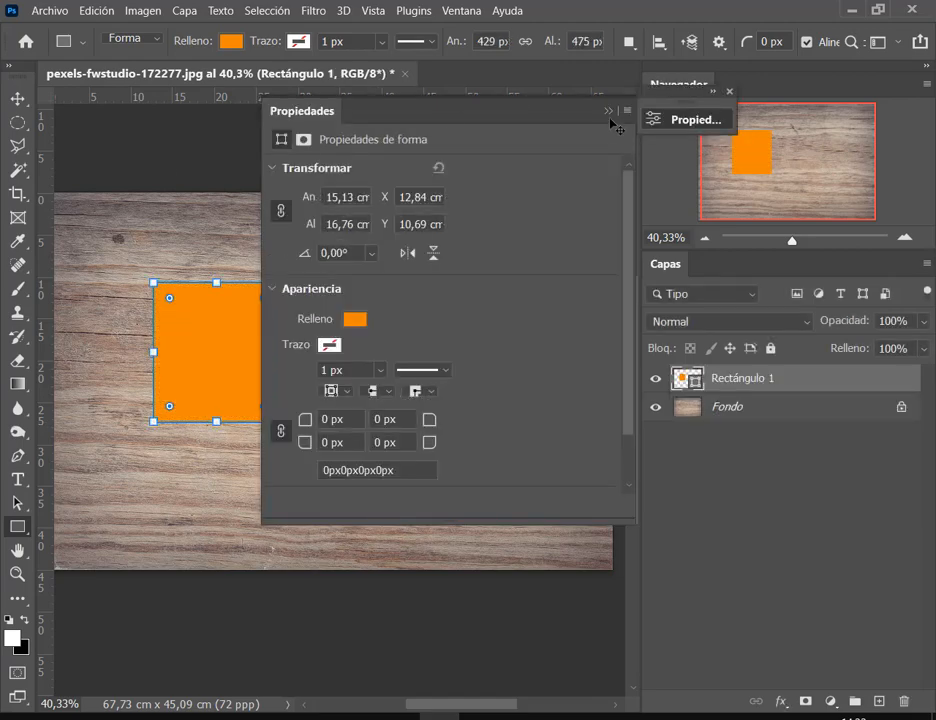
pyautogui.click(608, 111)
pyautogui.click(17, 98)
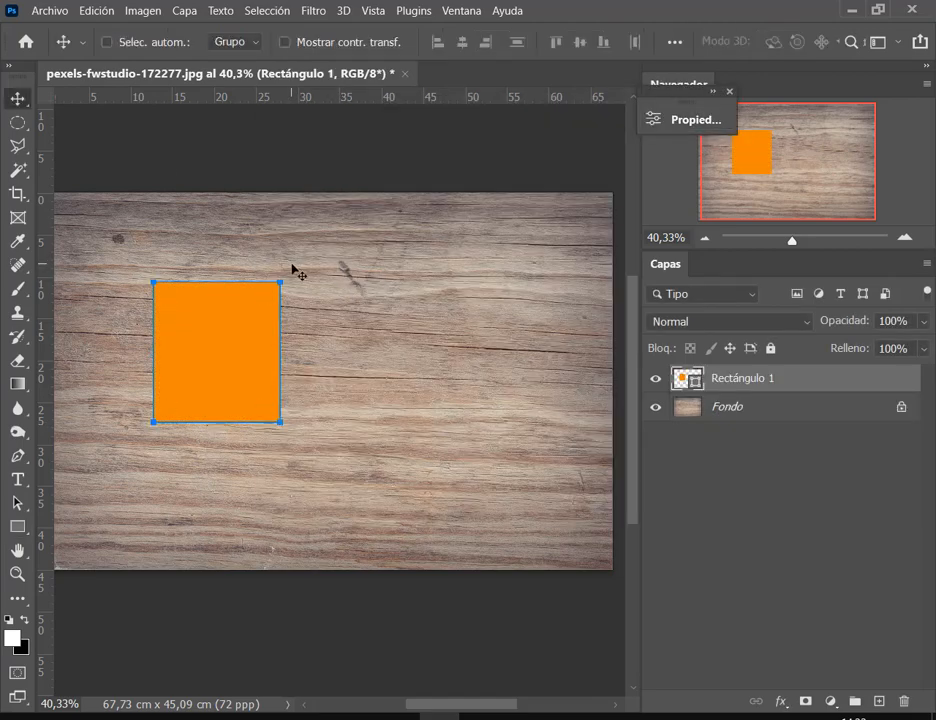
pyautogui.moveTo(351, 291); pyautogui.dragTo(380, 286)
pyautogui.scroll(2, 353, 314)
pyautogui.moveTo(267, 344); pyautogui.dragTo(264, 344)
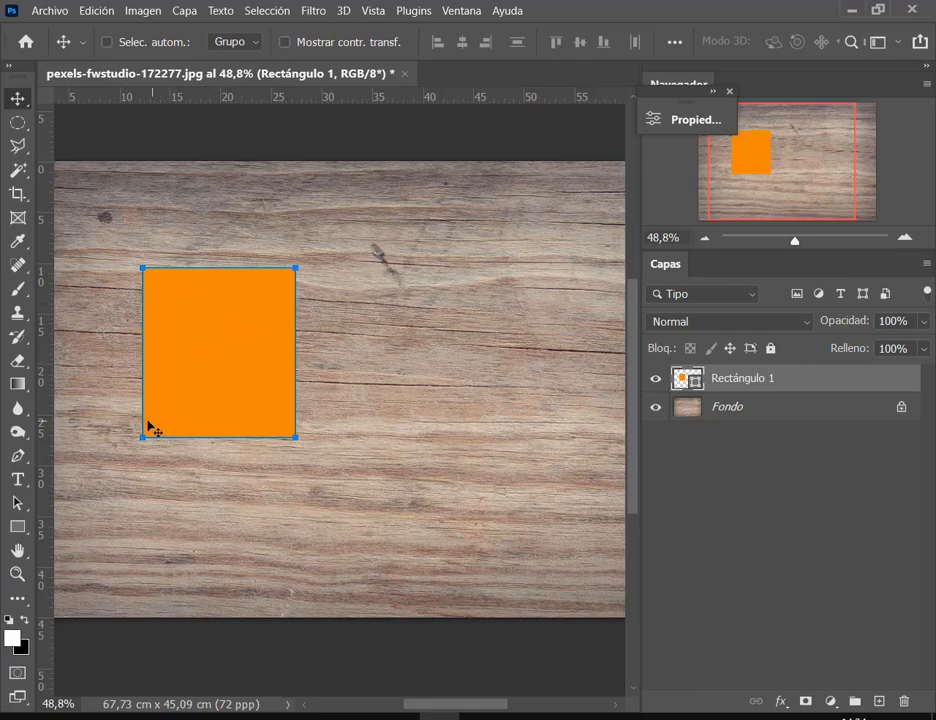
pyautogui.rightClick(775, 385)
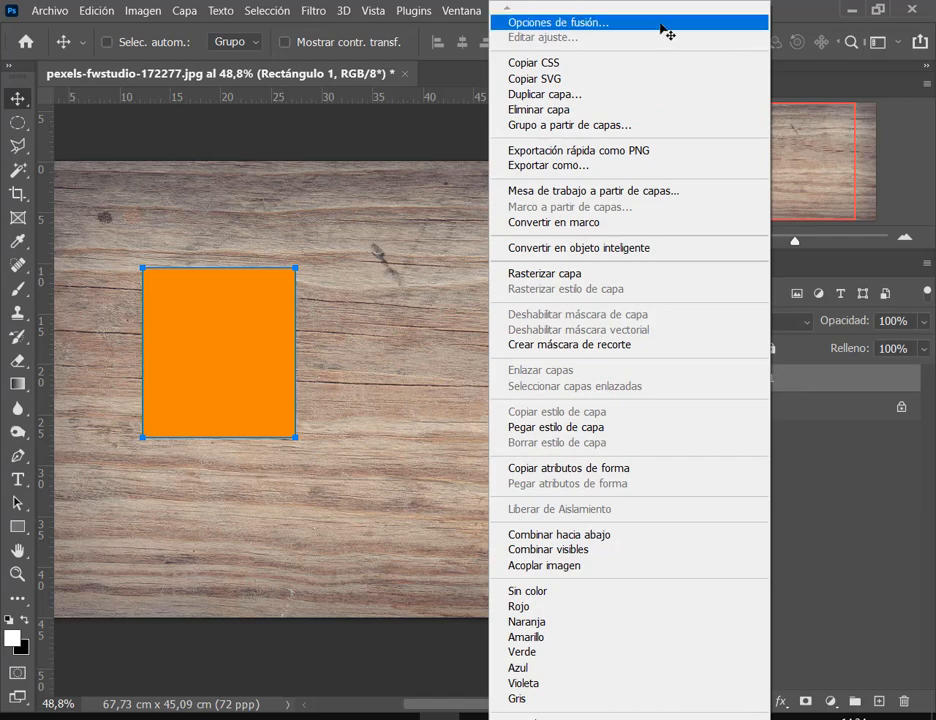
pyautogui.click(810, 383)
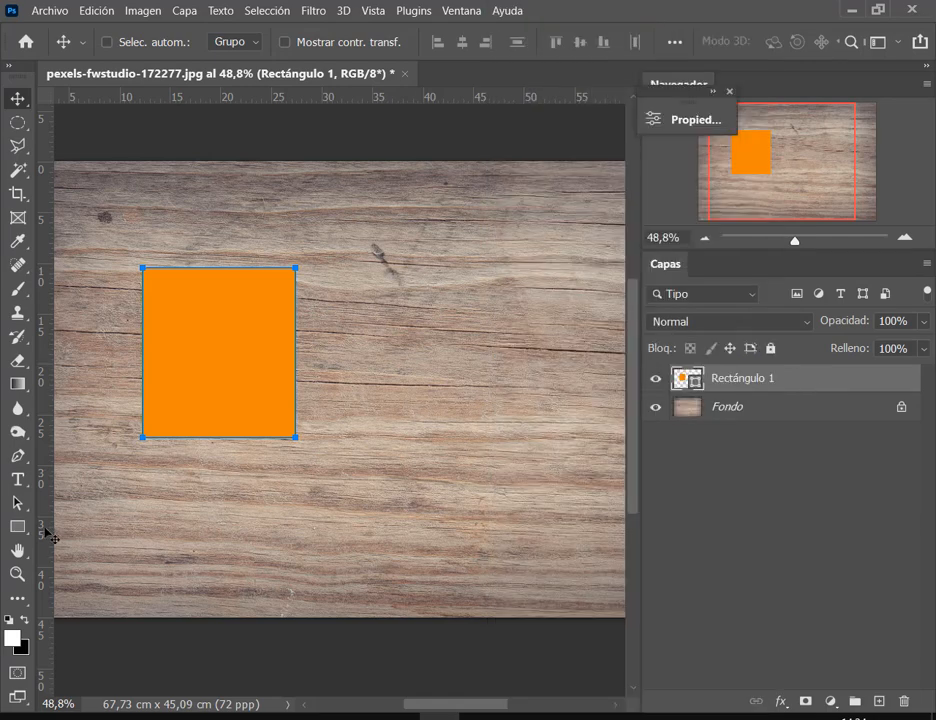
pyautogui.press('ctrl')
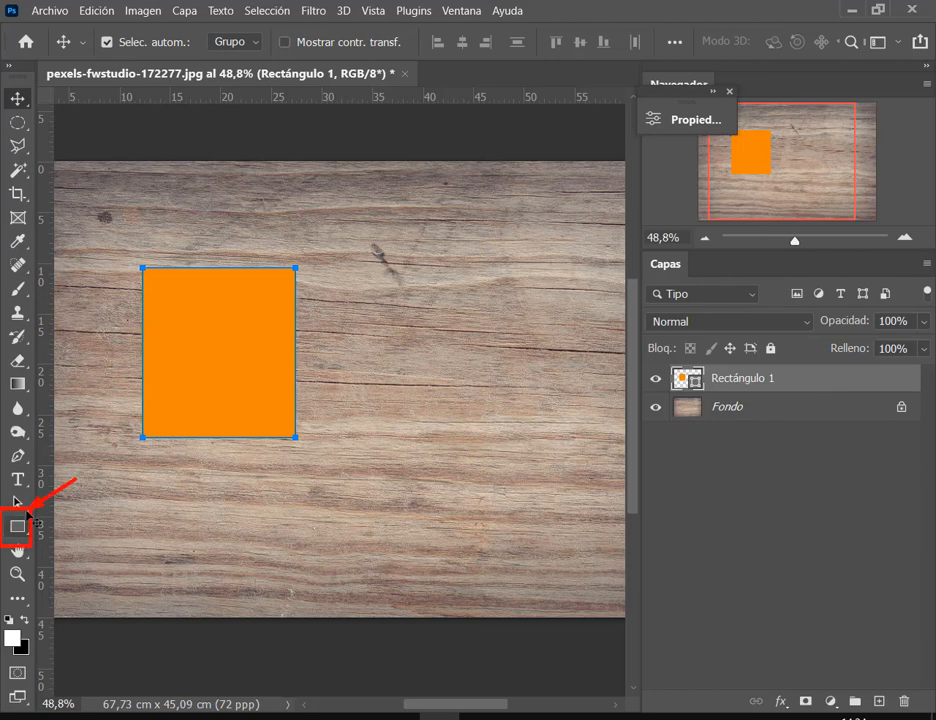
# Try a white stroke of 19,81 px around the orange rectangle and undo it.
pyautogui.click(24, 530)
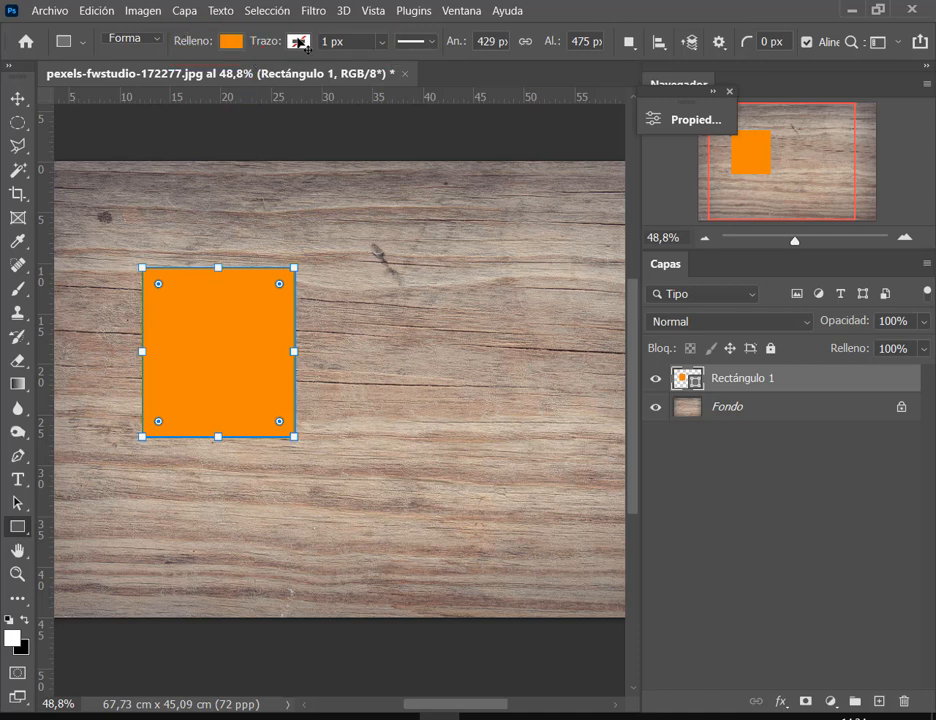
pyautogui.click(298, 42)
pyautogui.click(351, 140)
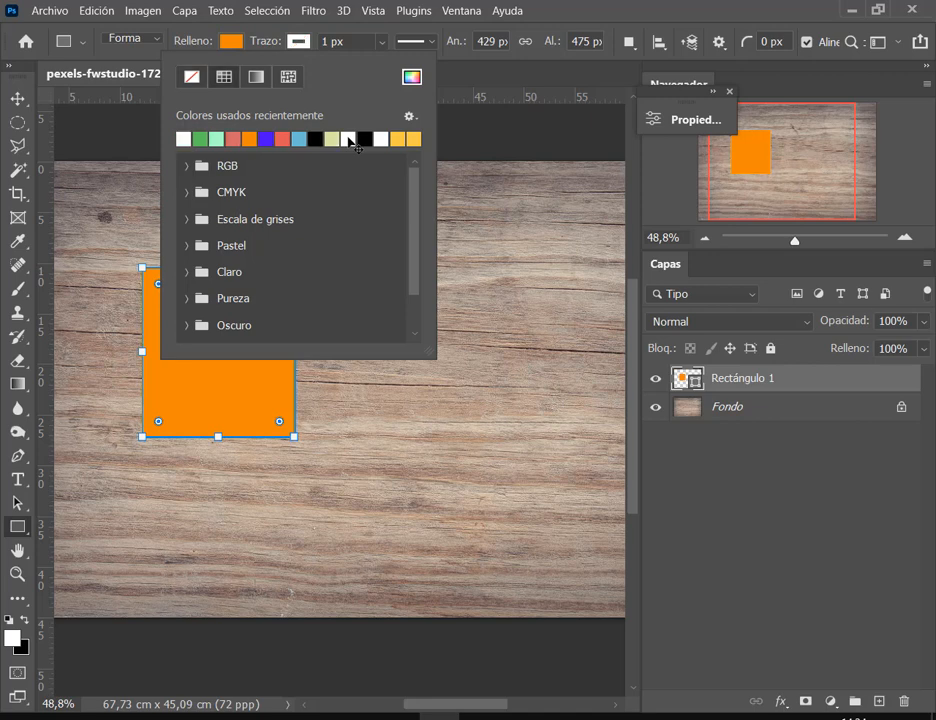
pyautogui.click(530, 7)
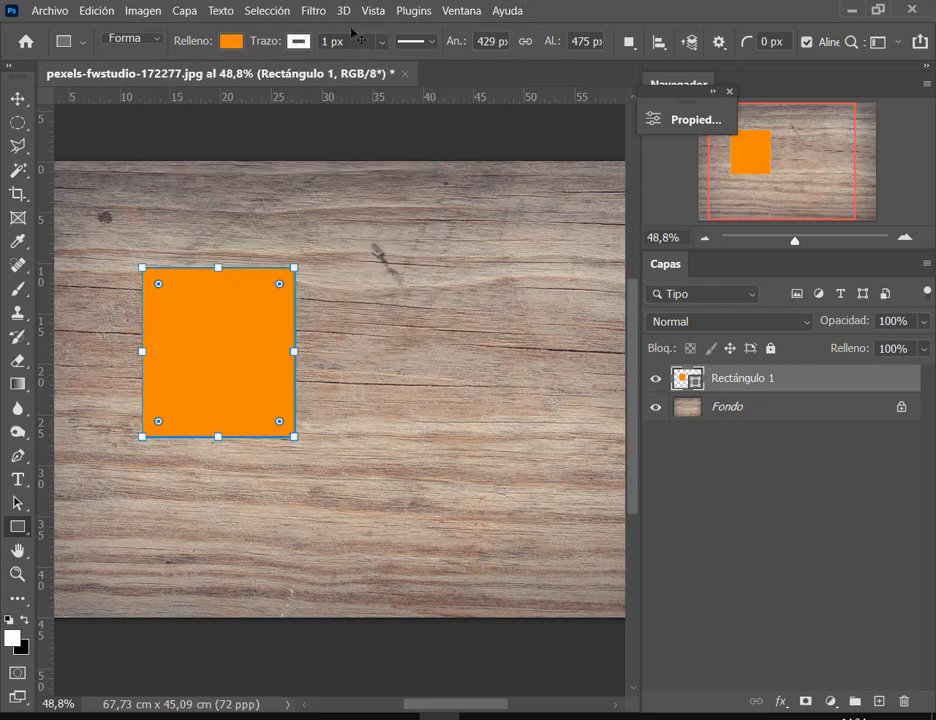
pyautogui.moveTo(382, 41)
pyautogui.mouseDown()
pyautogui.moveTo(384, 63)
pyautogui.moveTo(412, 69)
pyautogui.mouseUp()
pyautogui.click(566, 17)
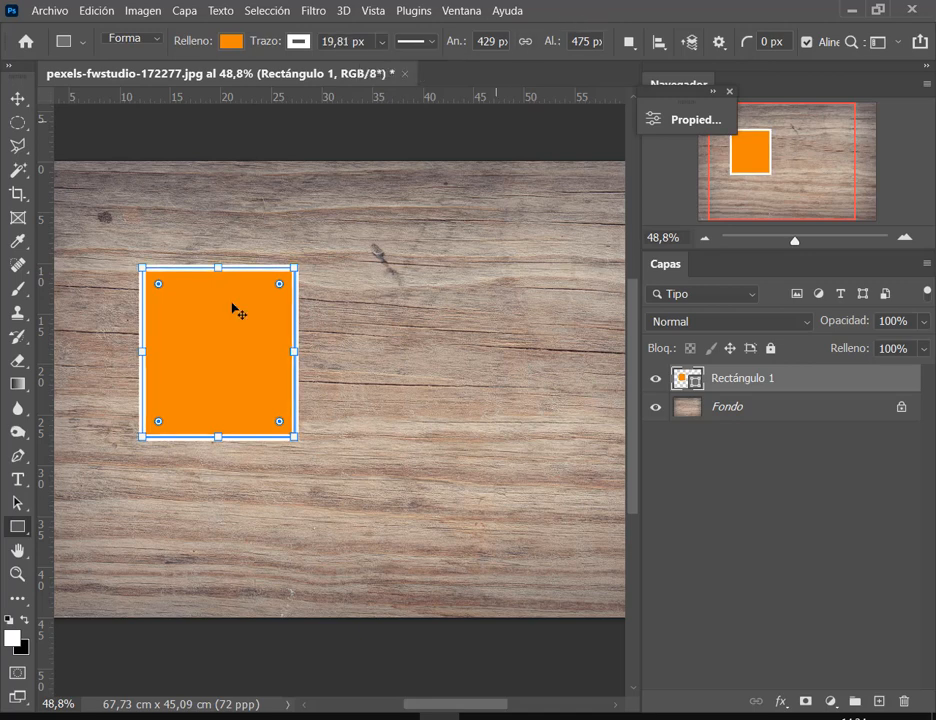
pyautogui.press('v')
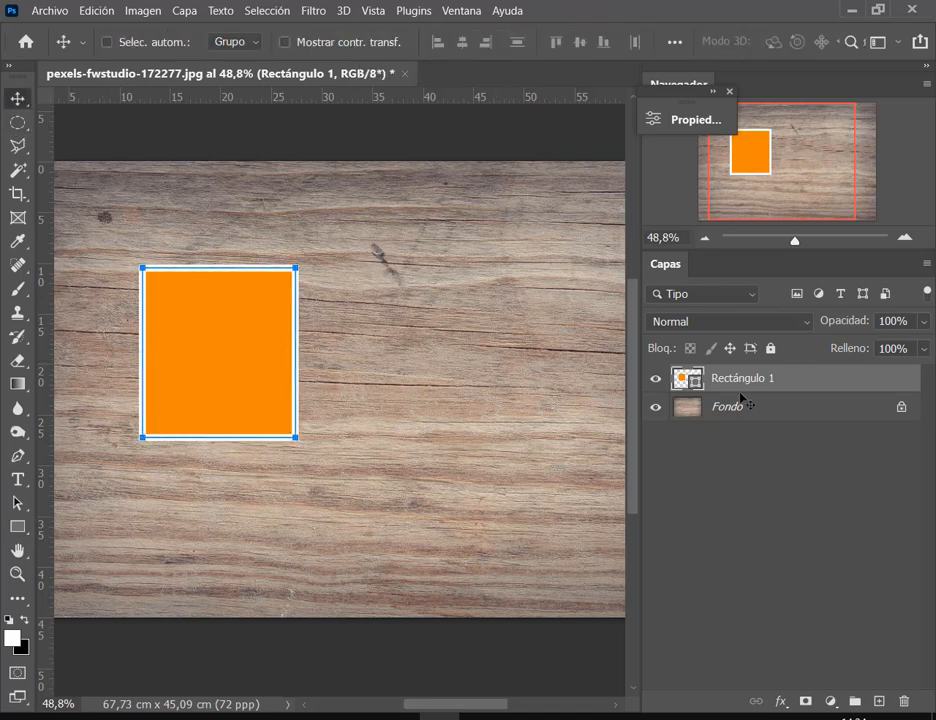
pyautogui.click(810, 414)
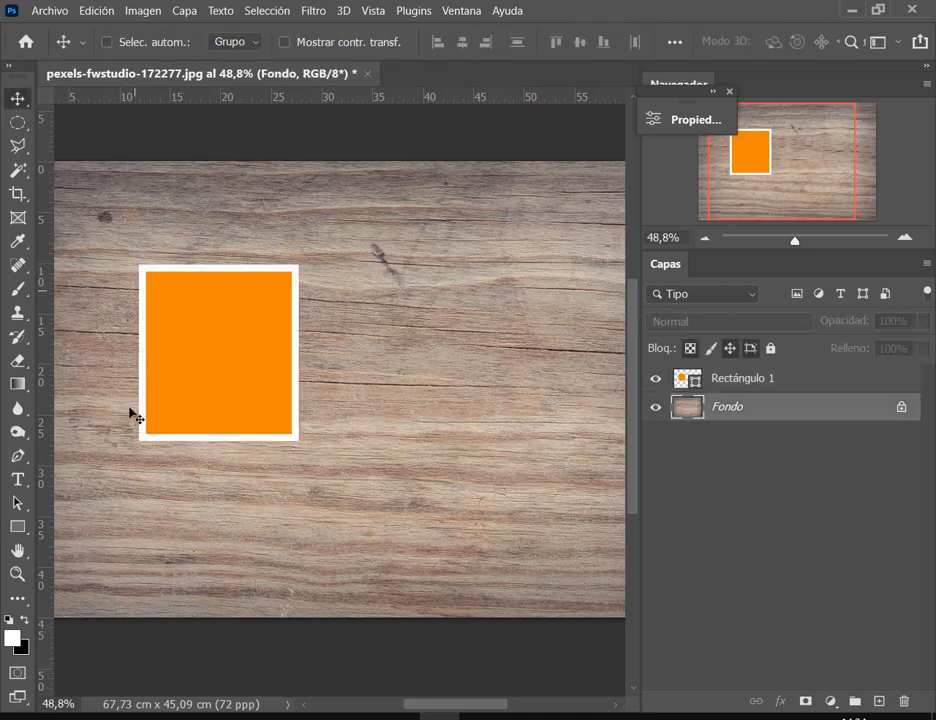
pyautogui.hotkey('ctrl', 'z')
pyautogui.hotkey('ctrl', 'z')
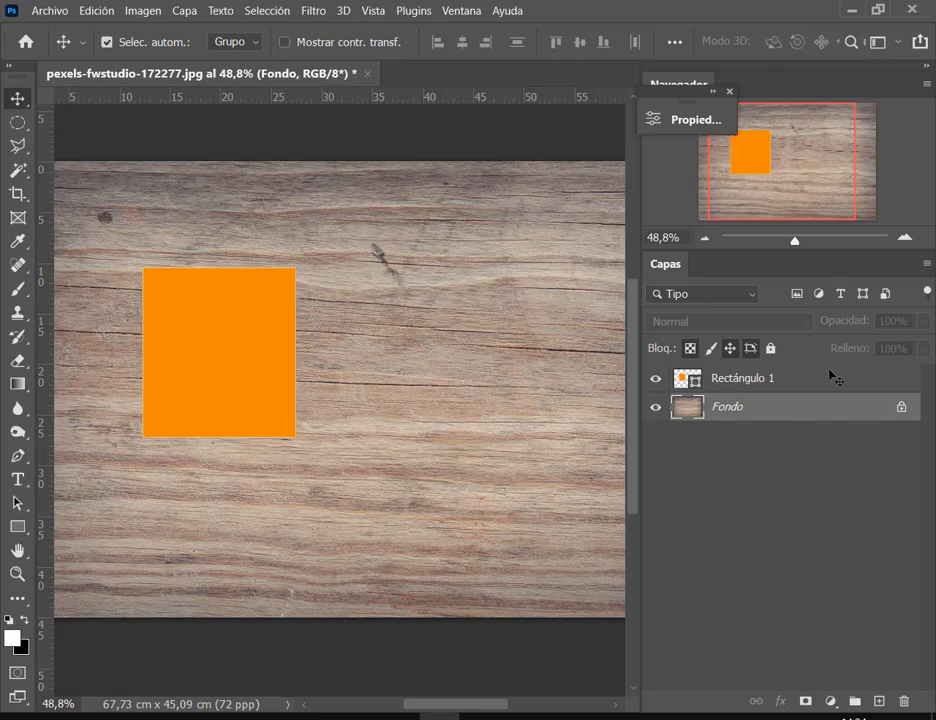
# Consult the sample polaroid collage in the PDF guide and shift the Rectángulo 1 shape slightly up and to the left on the wood background.
pyautogui.click(788, 383)
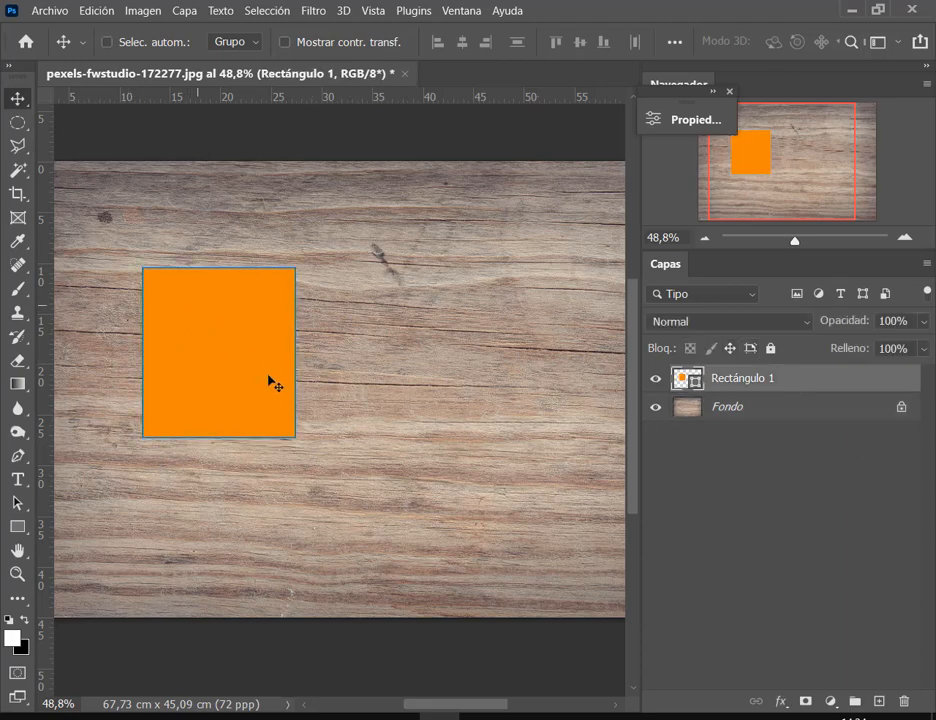
pyautogui.click(202, 717)
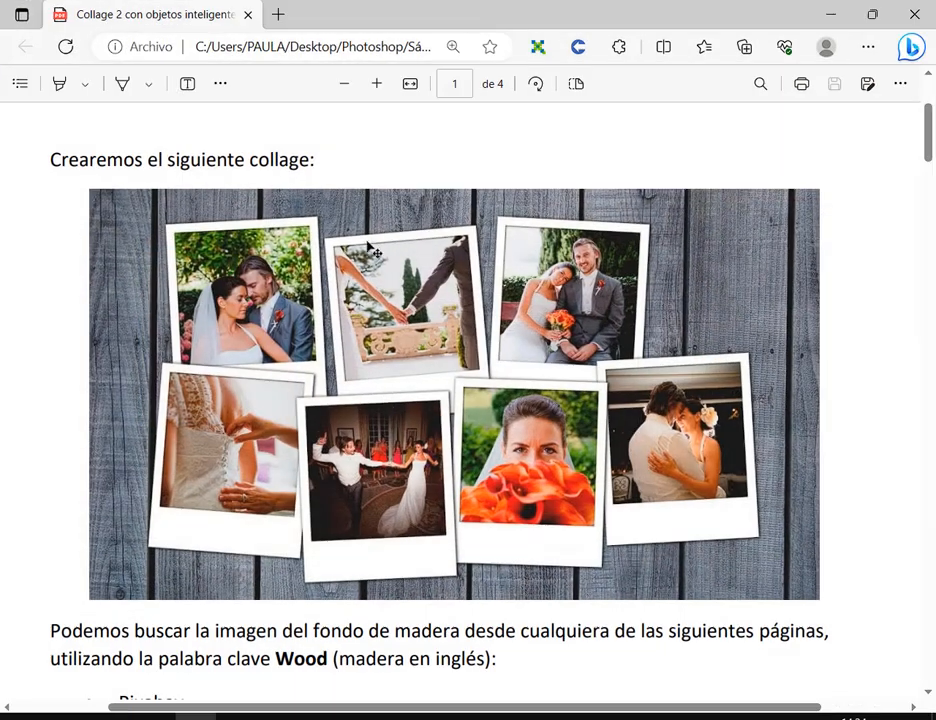
pyautogui.click(829, 15)
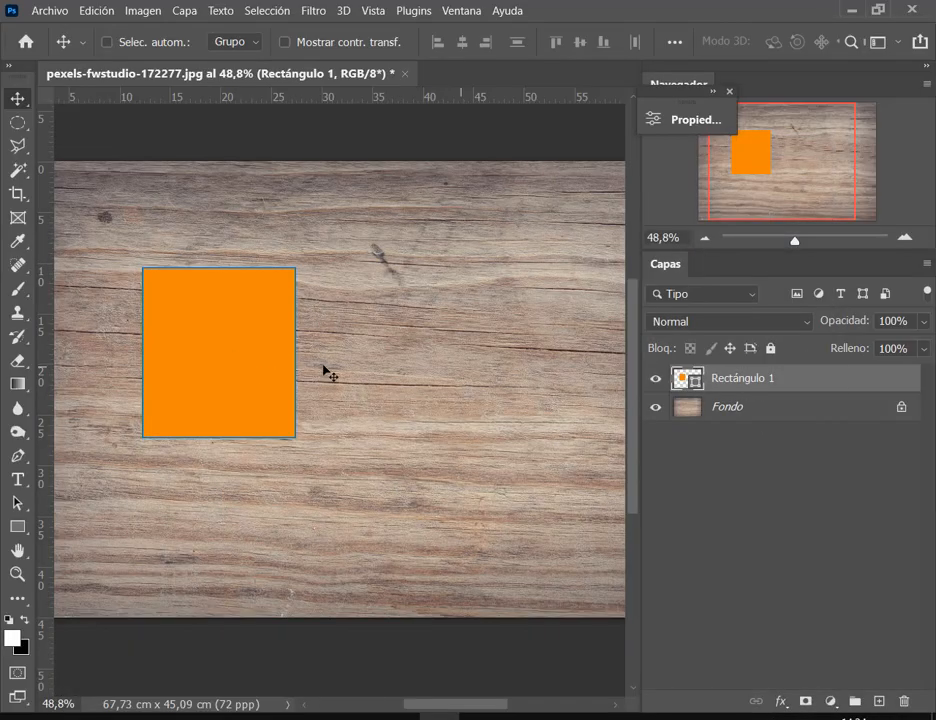
pyautogui.moveTo(252, 350); pyautogui.dragTo(240, 330)
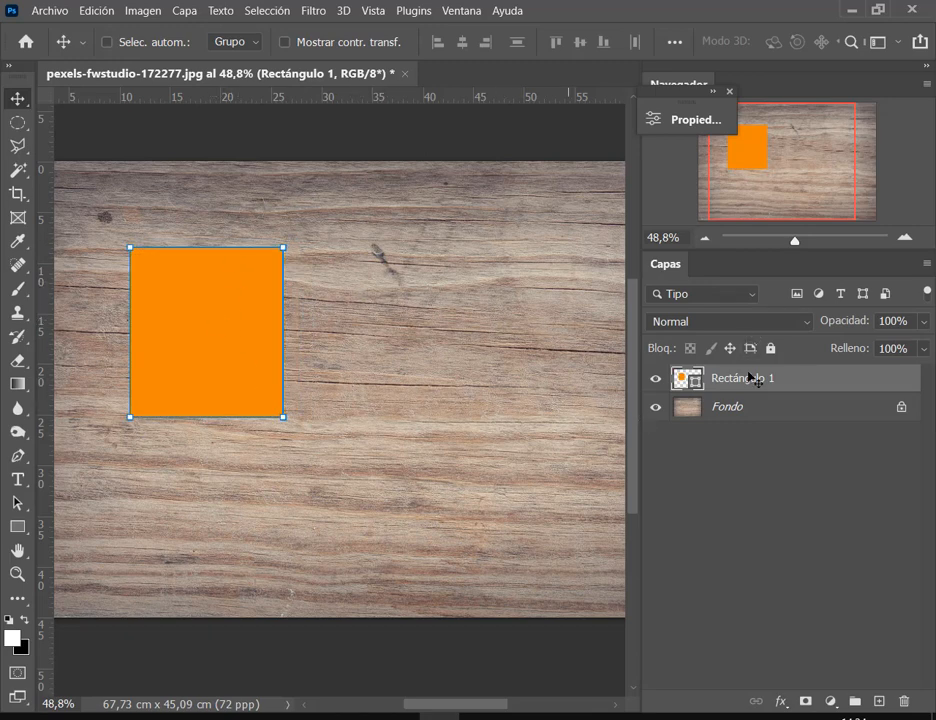
# Convert the Rectángulo 1 layer to a smart object and tilt it slightly counter-clockwise.
pyautogui.rightClick(803, 378)
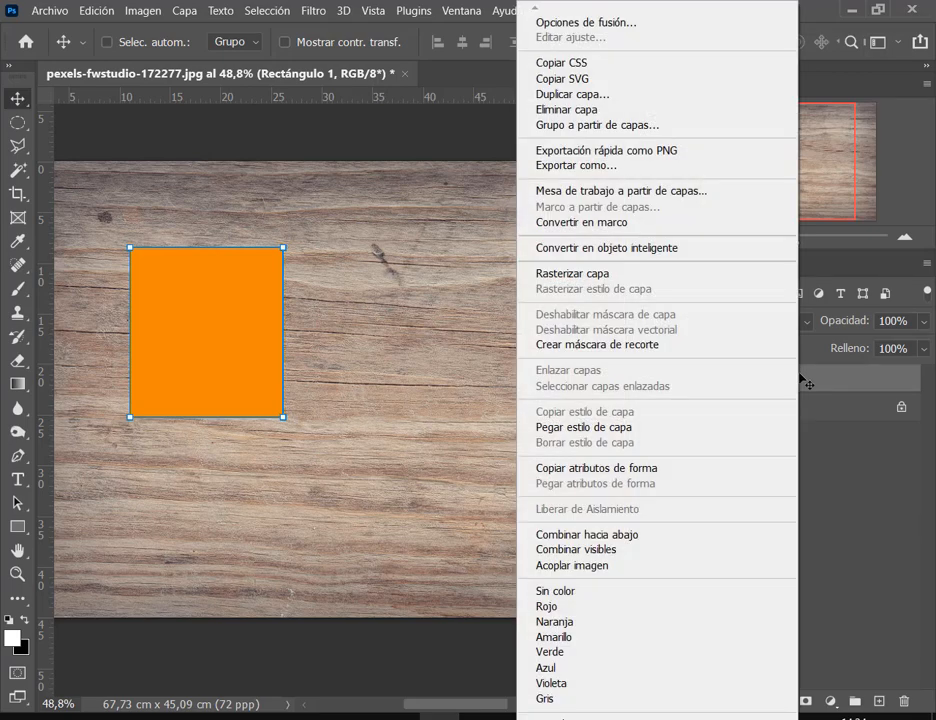
pyautogui.click(725, 249)
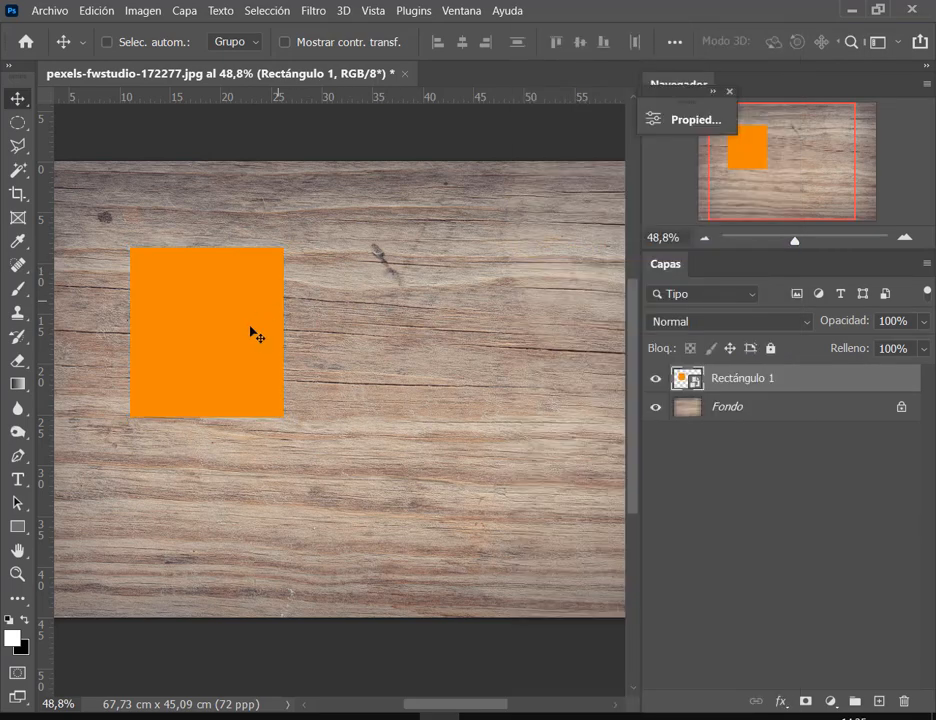
pyautogui.moveTo(250, 335); pyautogui.dragTo(258, 338)
pyautogui.hotkey('ctrl', 't')
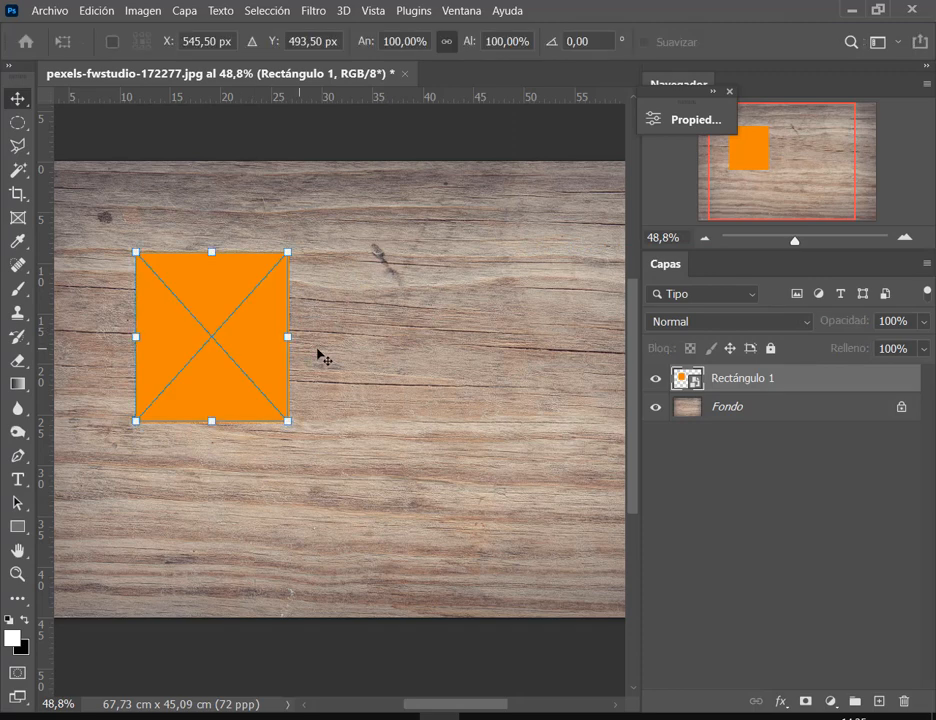
pyautogui.moveTo(321, 358); pyautogui.dragTo(335, 335)
pyautogui.press('Return')
# Duplicate the tilted orange rectangle, rotate the copy clockwise and place it on the upper right part of the wood background.
pyautogui.moveTo(270, 350); pyautogui.dragTo(477, 266)
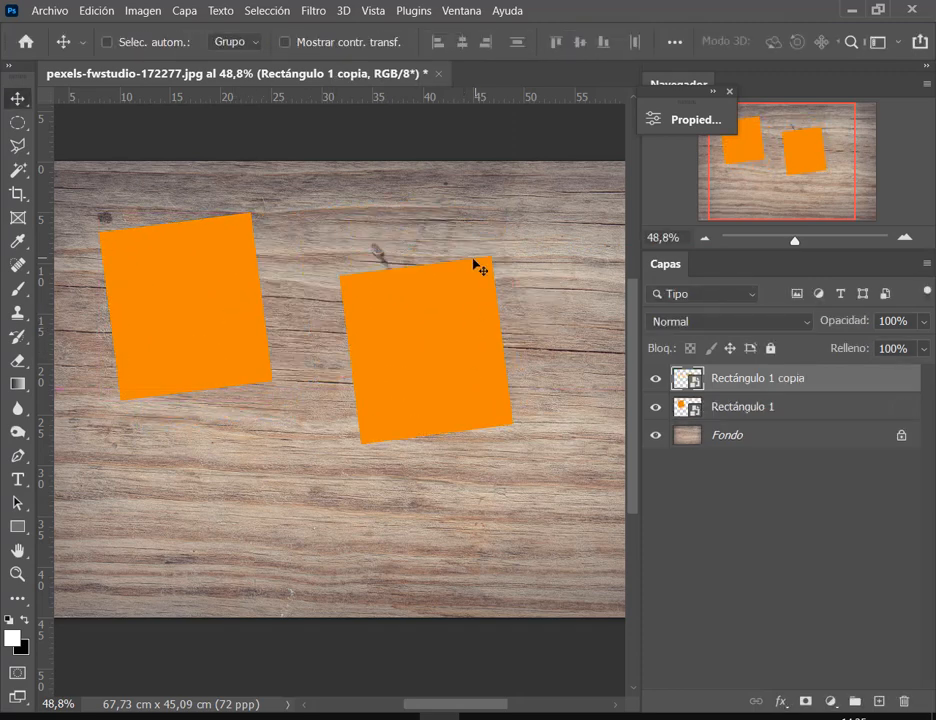
pyautogui.click(188, 10)
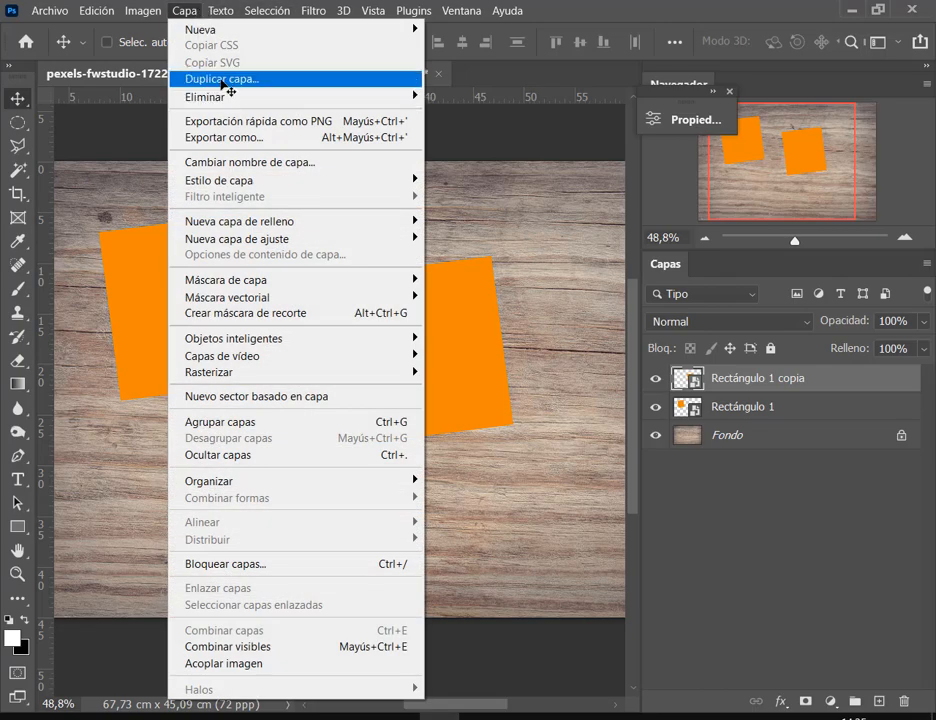
pyautogui.click(589, 328)
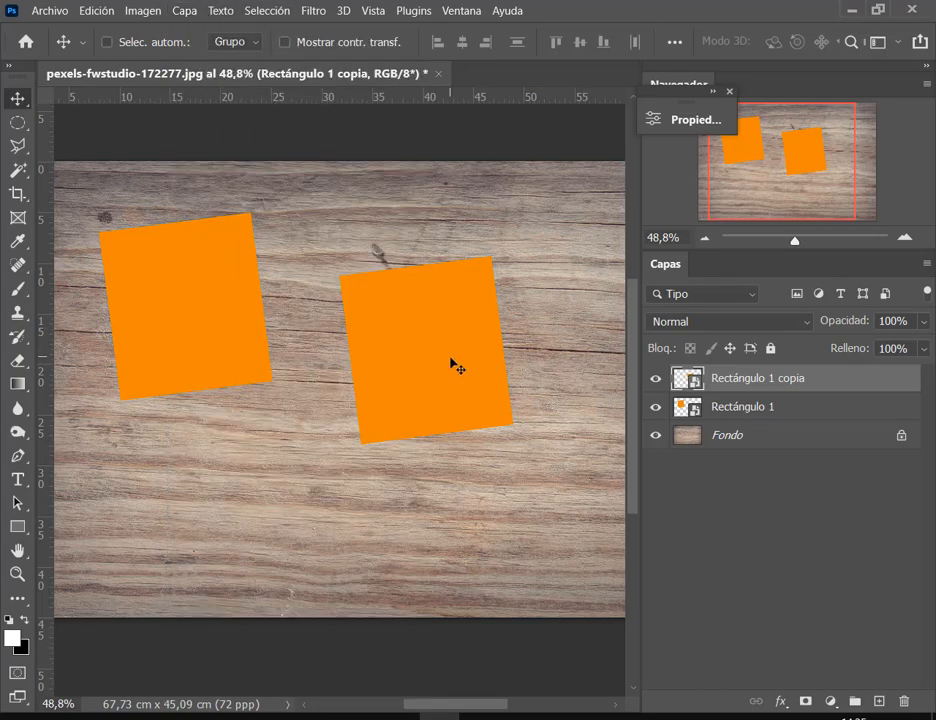
pyautogui.hotkey('ctrl', 't')
pyautogui.moveTo(556, 284); pyautogui.dragTo(553, 342)
pyautogui.press('Return')
pyautogui.moveTo(455, 316); pyautogui.dragTo(506, 287)
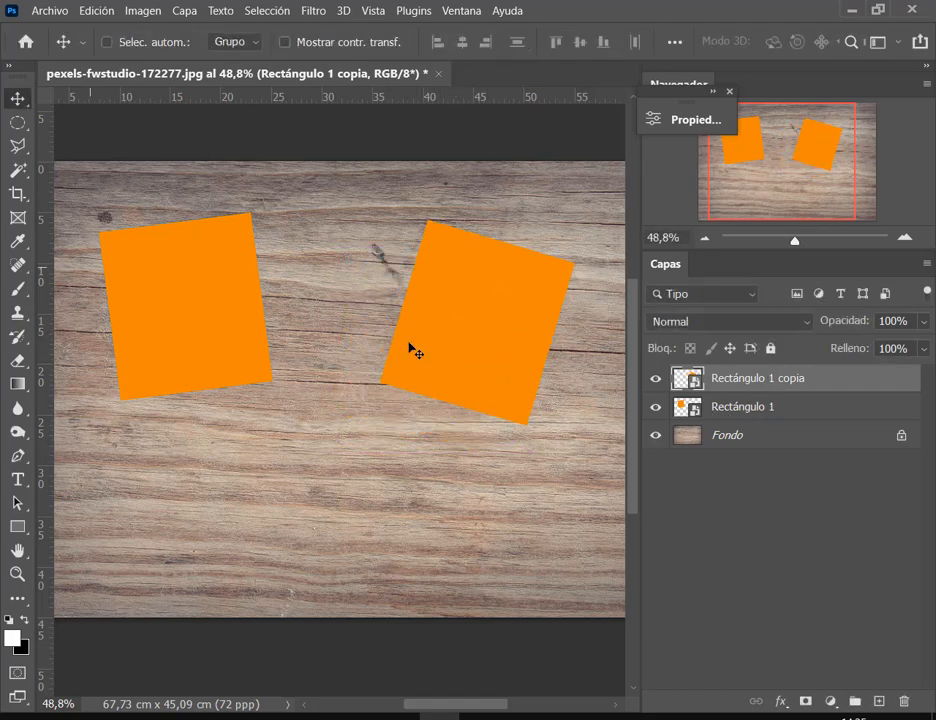
# Duplicate Rectángulo 1 as Rectángulo 1 copia 2, move the copy to the lower centre of the wood and rotate it upright.
pyautogui.click(709, 405)
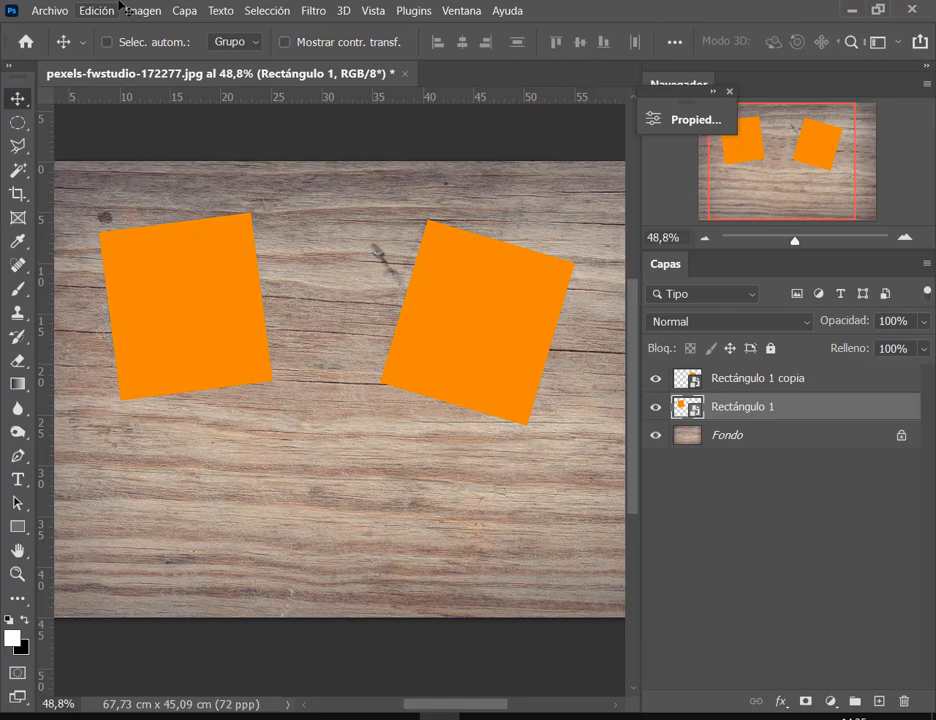
pyautogui.click(185, 12)
pyautogui.click(250, 76)
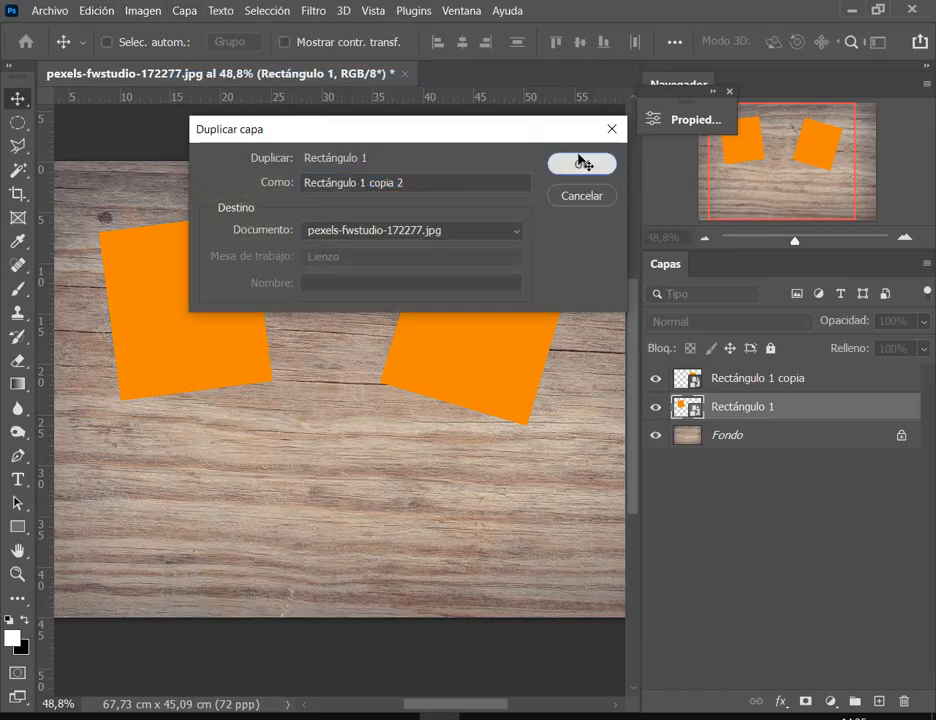
pyautogui.click(581, 163)
pyautogui.moveTo(222, 303); pyautogui.dragTo(340, 495)
pyautogui.hotkey('ctrl', 't')
pyautogui.moveTo(432, 445)
pyautogui.mouseDown()
pyautogui.moveTo(447, 473)
pyautogui.moveTo(442, 456)
pyautogui.mouseUp()
pyautogui.press('Return')
pyautogui.moveTo(308, 471); pyautogui.dragTo(308, 458)
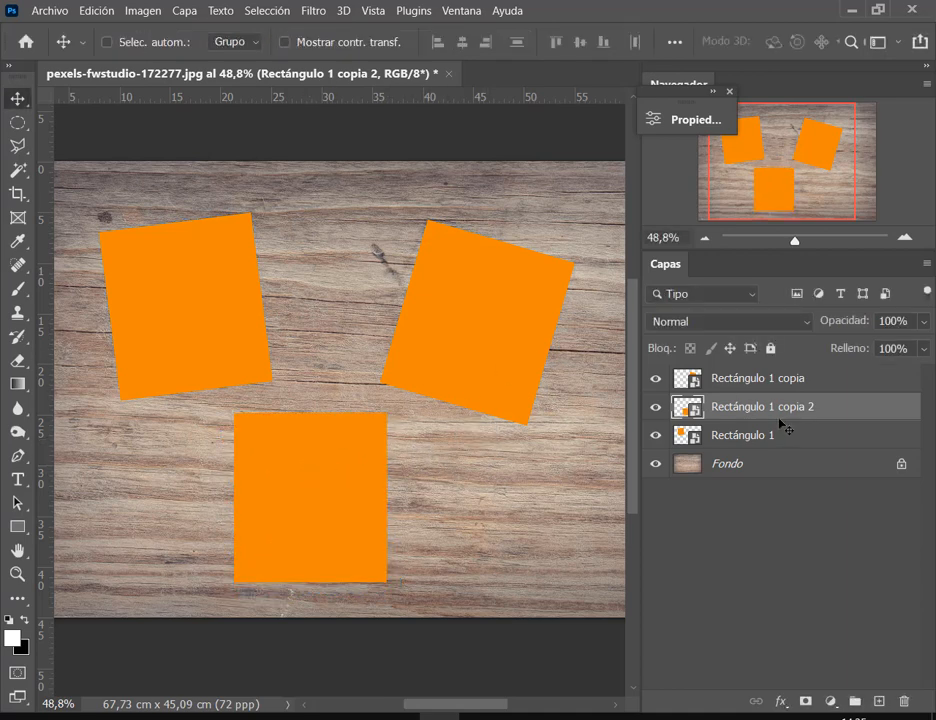
# Delete the Rectángulo 1 copia and Rectángulo 1 copia 2 layers, keeping the original rectangle.
pyautogui.click(755, 381)
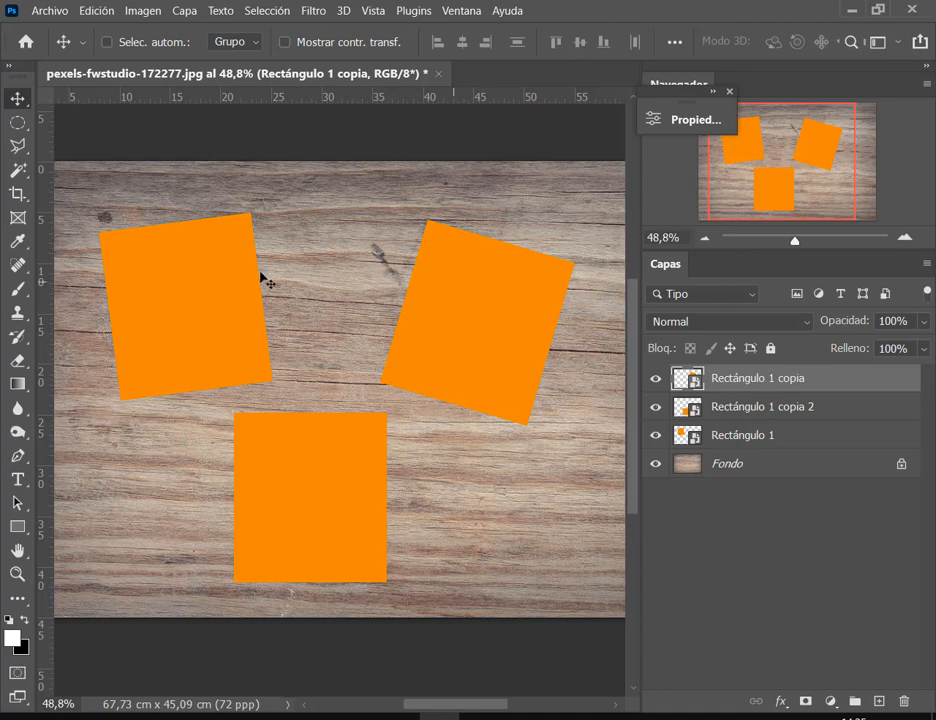
pyautogui.click(770, 409)
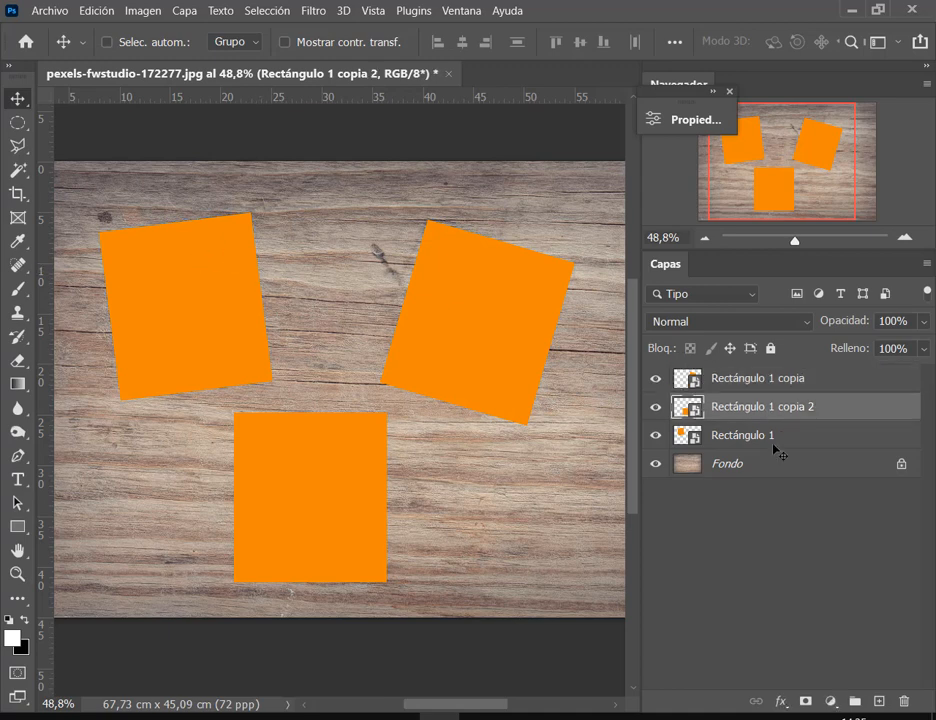
pyautogui.keyDown('shift'); pyautogui.click(773, 391); pyautogui.keyUp('shift')
pyautogui.moveTo(775, 393); pyautogui.dragTo(904, 702)
# Add a white 18 px interior stroke layer style to the Rectángulo 1 smart object.
pyautogui.rightClick(836, 385)
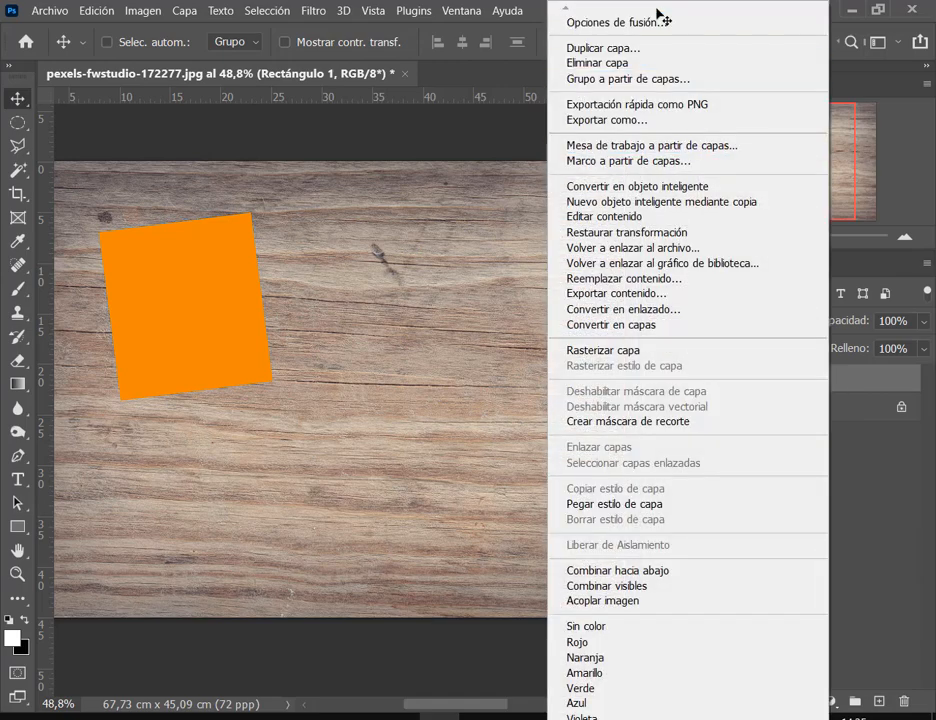
pyautogui.click(340, 218)
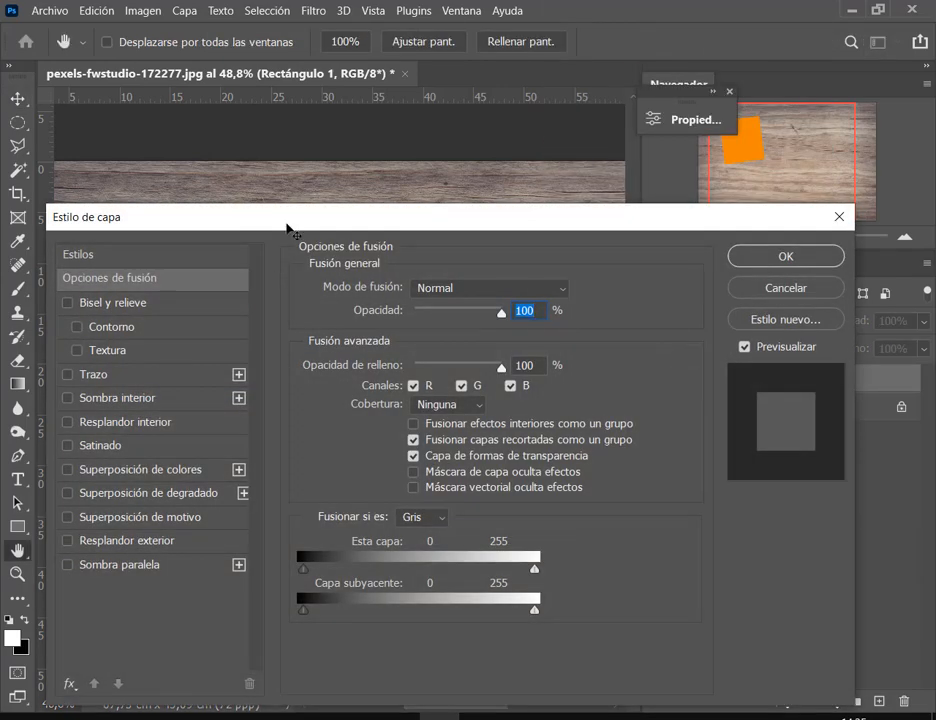
pyautogui.moveTo(280, 219); pyautogui.dragTo(586, 112)
pyautogui.click(440, 268)
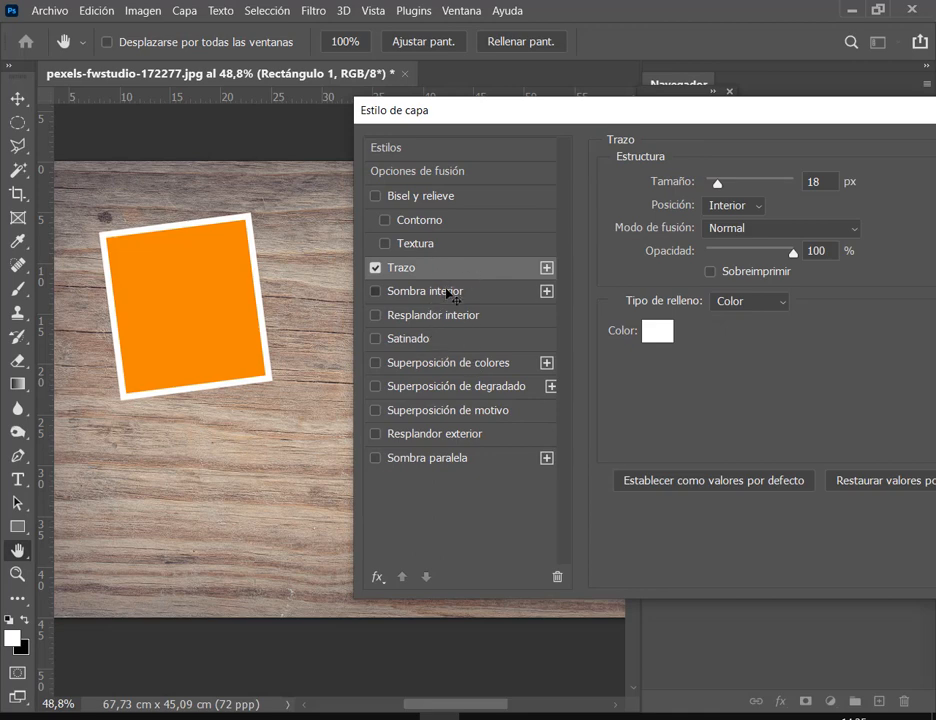
# Add a black inner shadow with 65% opacity to Rectángulo 1, apply the layer styles and collapse the layer's effects list.
pyautogui.click(450, 292)
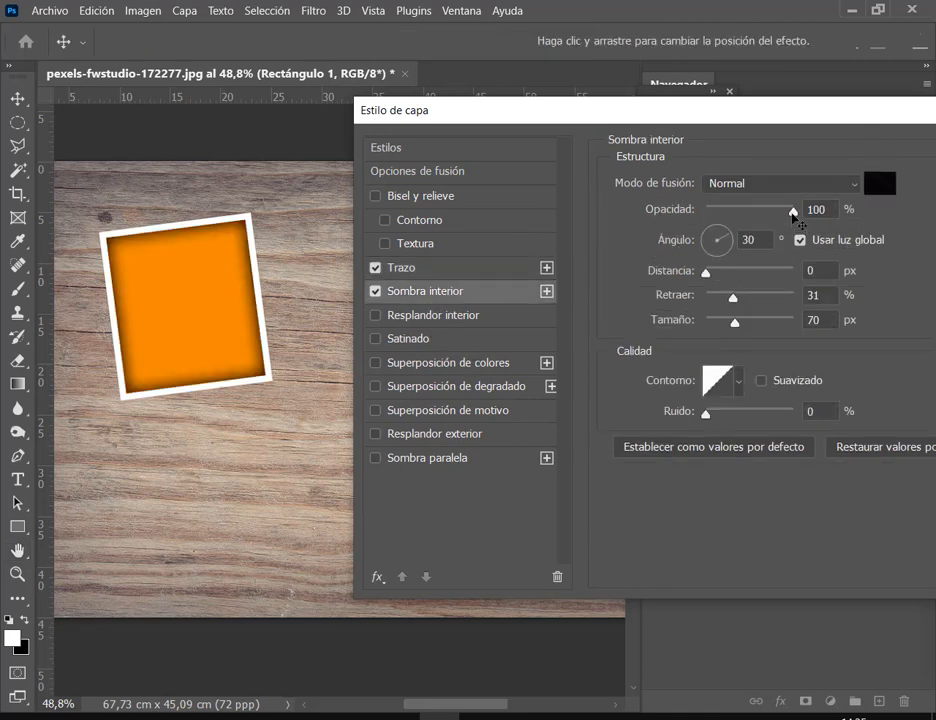
pyautogui.moveTo(792, 213); pyautogui.dragTo(763, 215)
pyautogui.moveTo(744, 119); pyautogui.dragTo(424, 163)
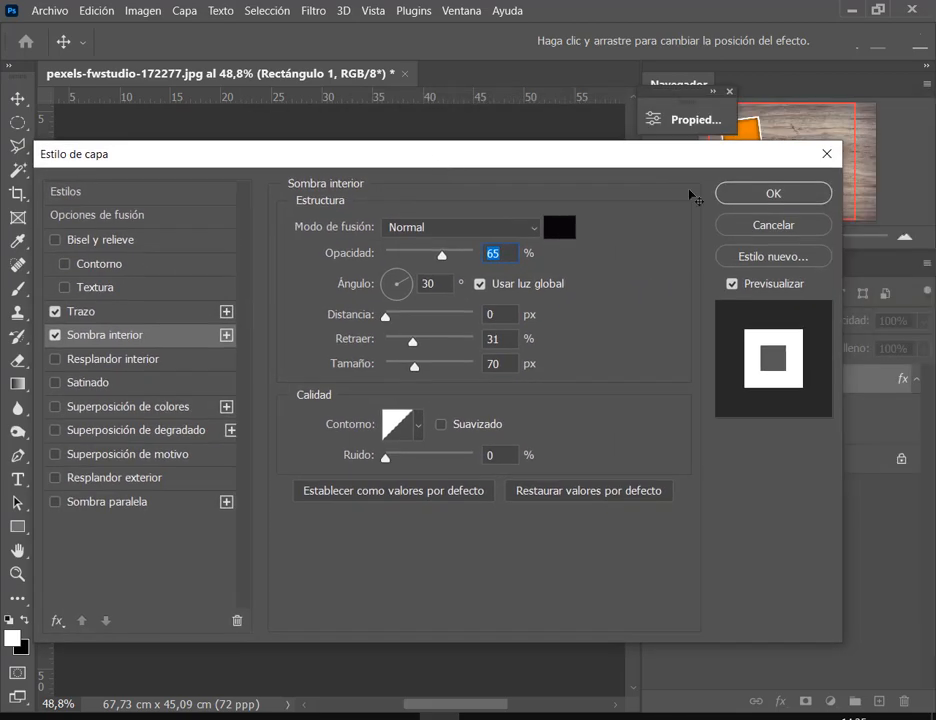
pyautogui.click(777, 192)
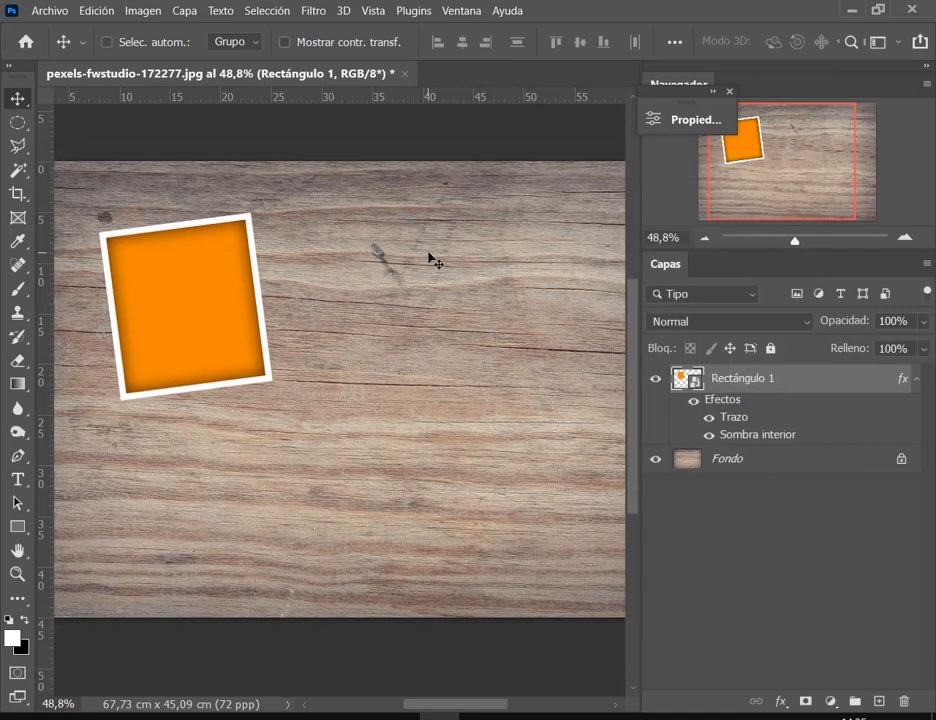
pyautogui.click(918, 379)
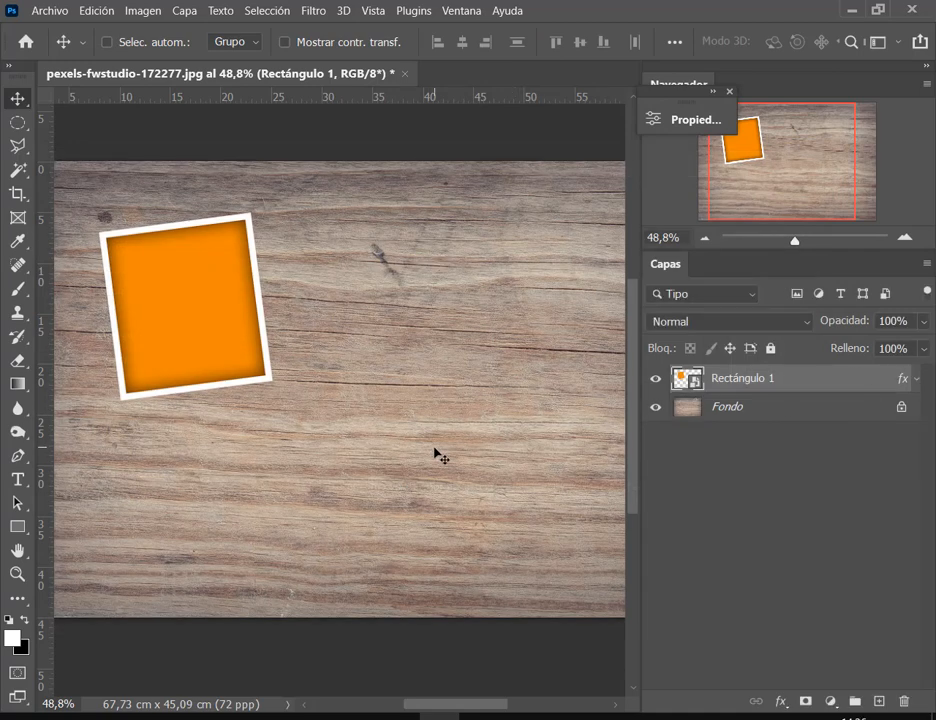
# Duplicate the framed Rectángulo 1 twice, placing one copy on the upper right of the wood and Rectángulo 1 copia 2 at the lower centre.
pyautogui.press('ctrl')
pyautogui.moveTo(186, 312); pyautogui.dragTo(476, 309)
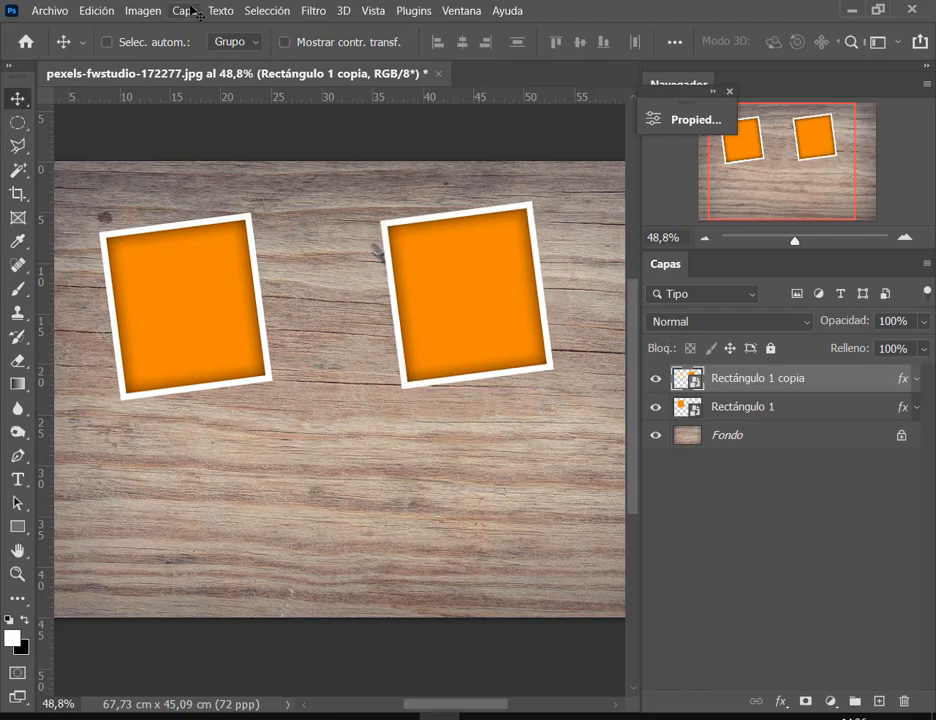
pyautogui.click(726, 410)
pyautogui.click(185, 11)
pyautogui.click(244, 77)
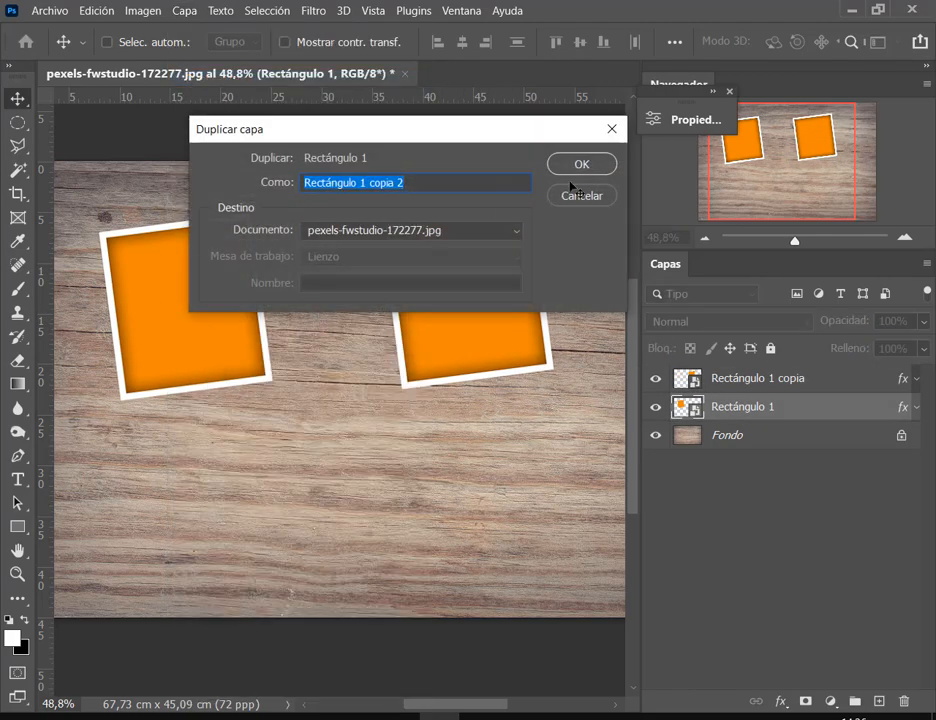
pyautogui.press('Return')
pyautogui.moveTo(272, 324); pyautogui.dragTo(420, 490)
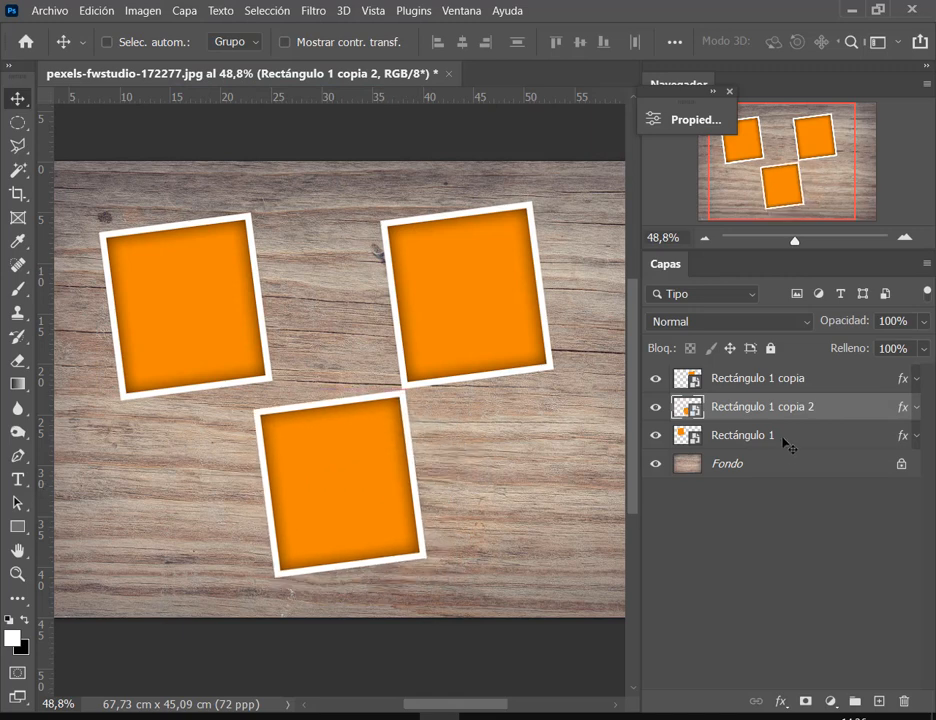
# Rotate the framed copy at the lower centre clockwise until it stands almost upright.
pyautogui.hotkey('ctrl', 't')
pyautogui.moveTo(480, 438); pyautogui.dragTo(495, 466)
pyautogui.press('Return')
# Rotate the Rectángulo 1 copia frame on the upper right clockwise to an angle of about 22°.
pyautogui.click(787, 379)
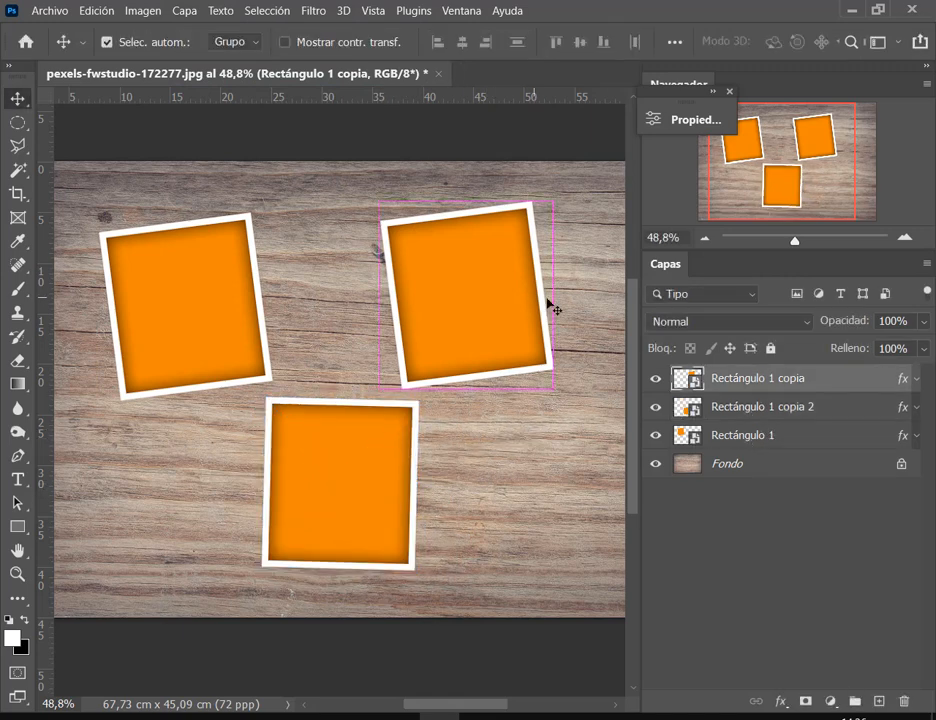
pyautogui.hotkey('ctrl', 't')
pyautogui.moveTo(587, 316); pyautogui.dragTo(552, 368)
pyautogui.press('Return')
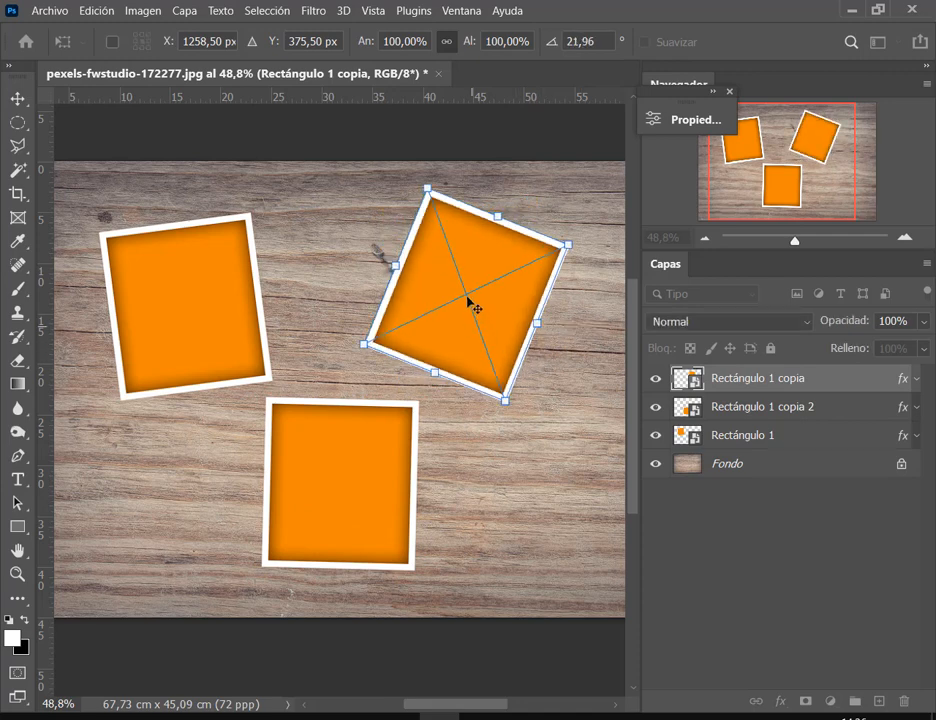
# Shift the upper-right frame slightly down and to the right, and open the Rectángulo 1 smart object keeping its embedded colour profile.
pyautogui.moveTo(474, 305); pyautogui.dragTo(487, 318)
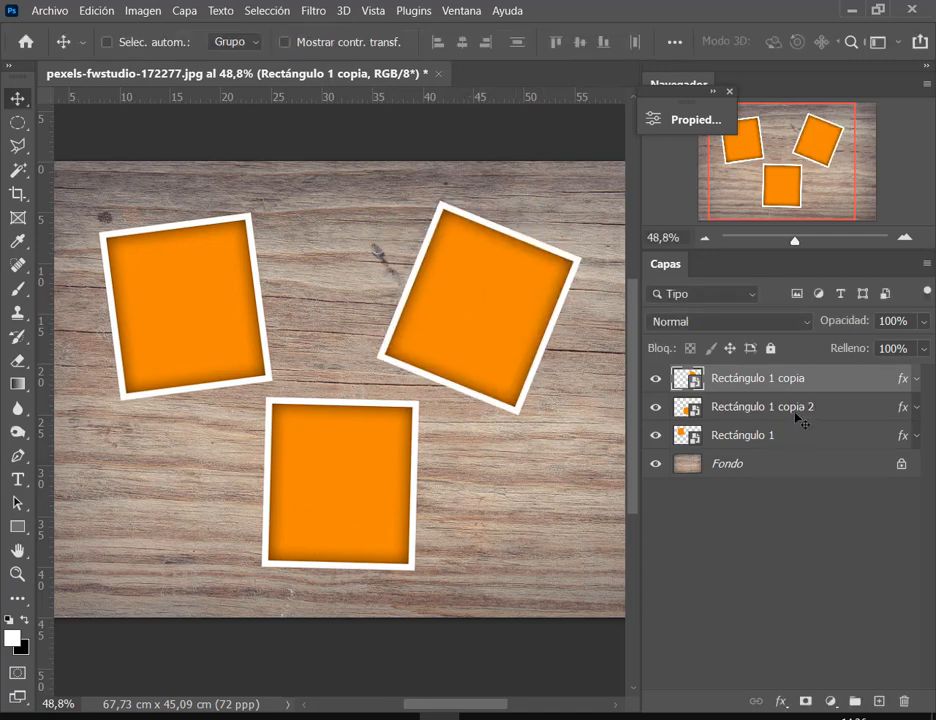
pyautogui.click(795, 414)
pyautogui.click(720, 437)
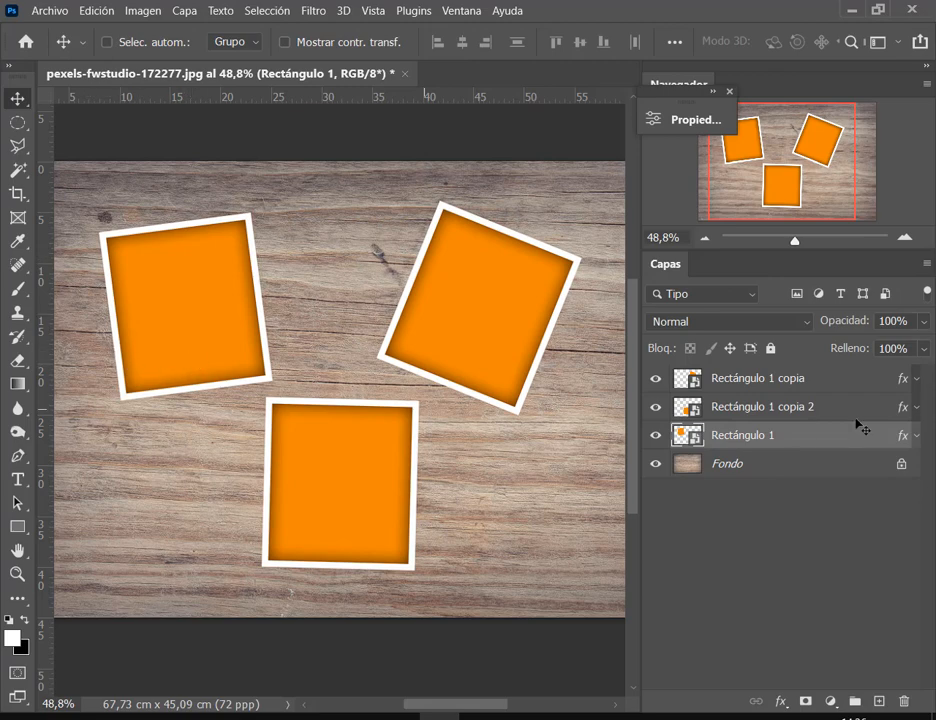
pyautogui.doubleClick(692, 437)
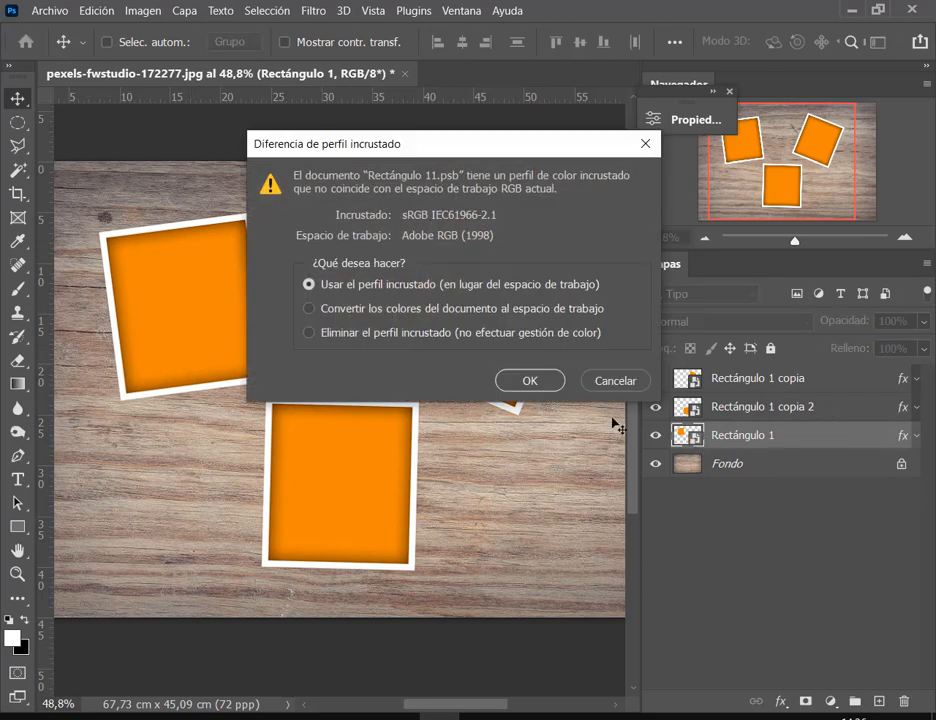
pyautogui.click(546, 379)
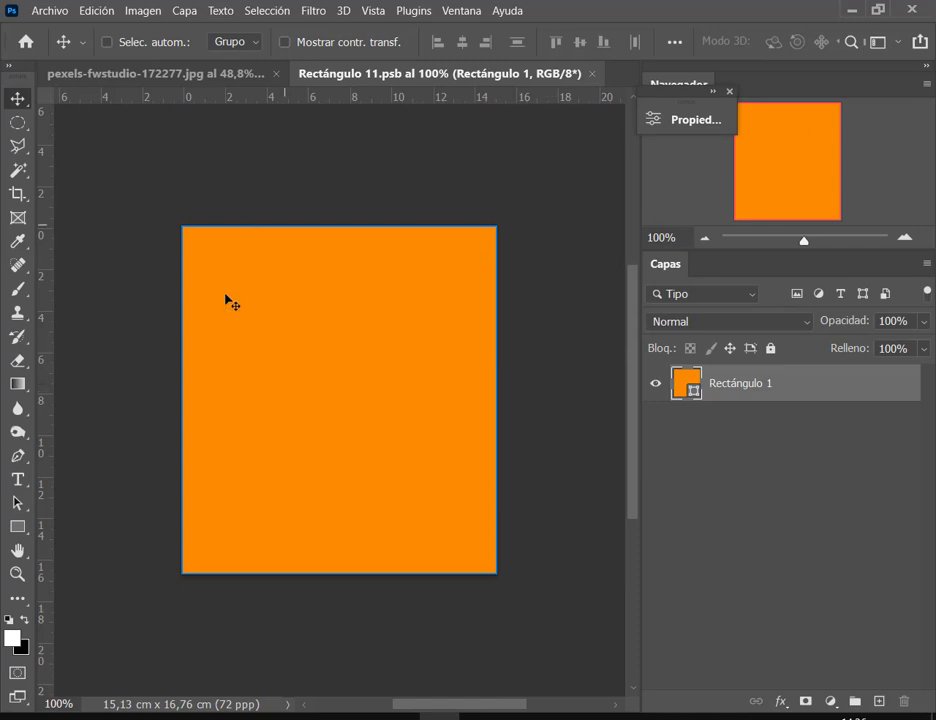
# Place the Pexels photo 1488312 as a linked element and scale it to about 38.6% to cover the whole smart-object canvas.
pyautogui.click(50, 10)
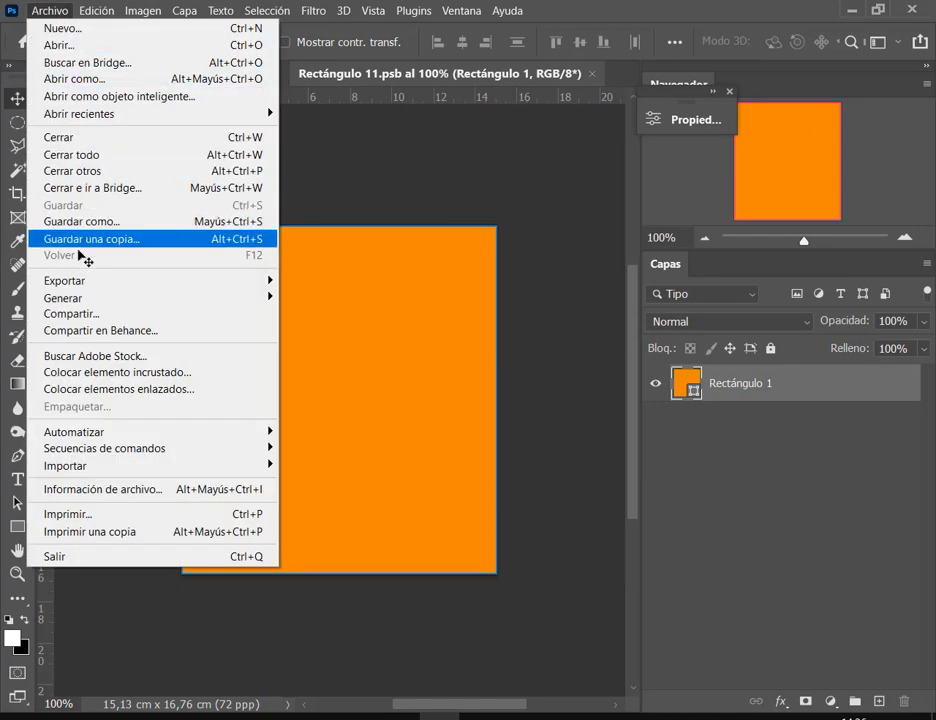
pyautogui.click(142, 389)
pyautogui.doubleClick(232, 155)
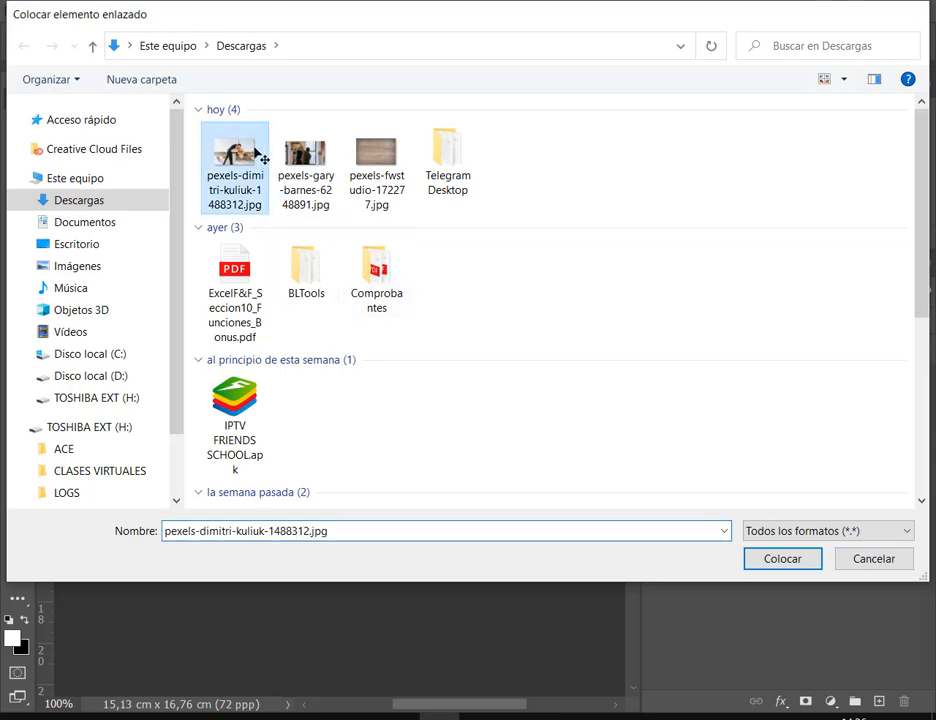
pyautogui.moveTo(495, 295); pyautogui.dragTo(580, 215)
pyautogui.moveTo(365, 413); pyautogui.dragTo(288, 403)
pyautogui.moveTo(513, 496); pyautogui.dragTo(602, 619)
pyautogui.moveTo(579, 487); pyautogui.dragTo(514, 487)
pyautogui.moveTo(595, 579); pyautogui.dragTo(604, 585)
pyautogui.moveTo(545, 549); pyautogui.dragTo(522, 521)
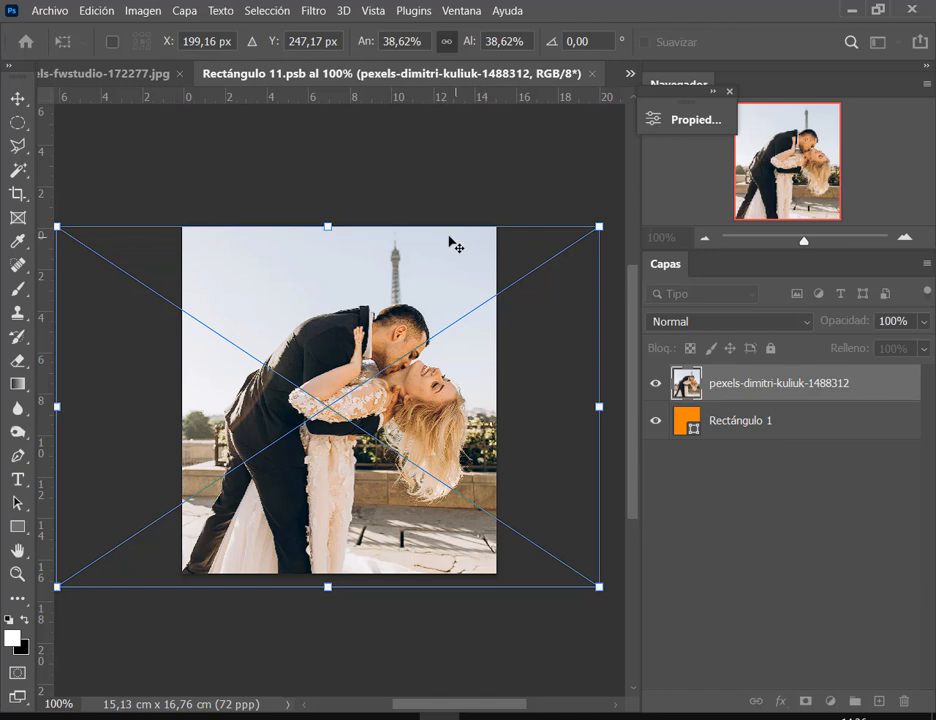
pyautogui.press('Up')
pyautogui.press('Up')
pyautogui.press('Up')
pyautogui.press('Return')
# Save the smart object Rectángulo 11.psb with the kissing-couple photo and close it.
pyautogui.click(49, 10)
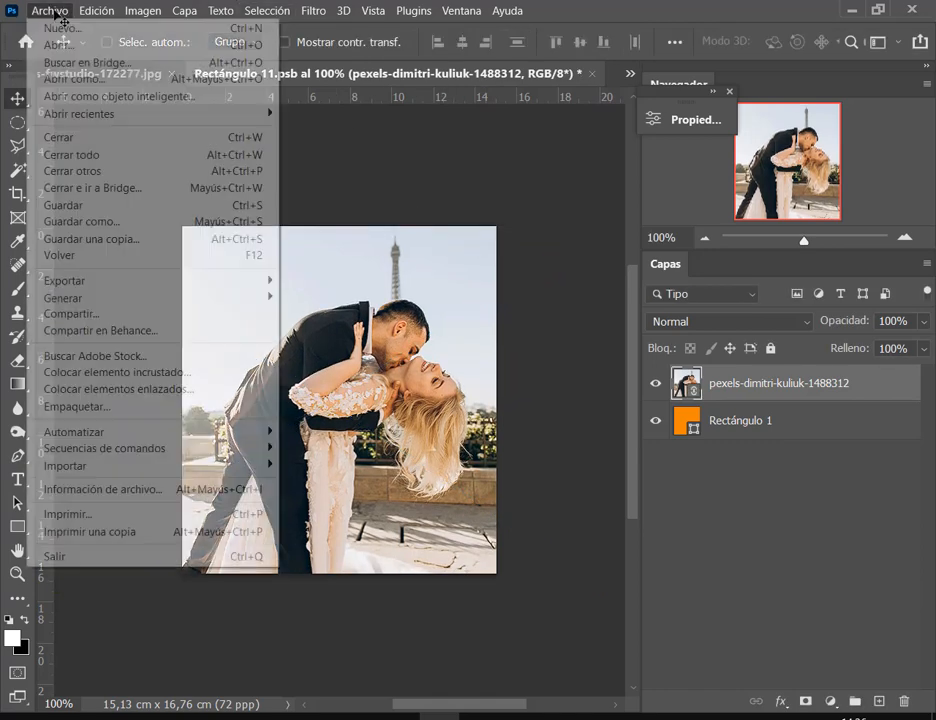
pyautogui.click(121, 206)
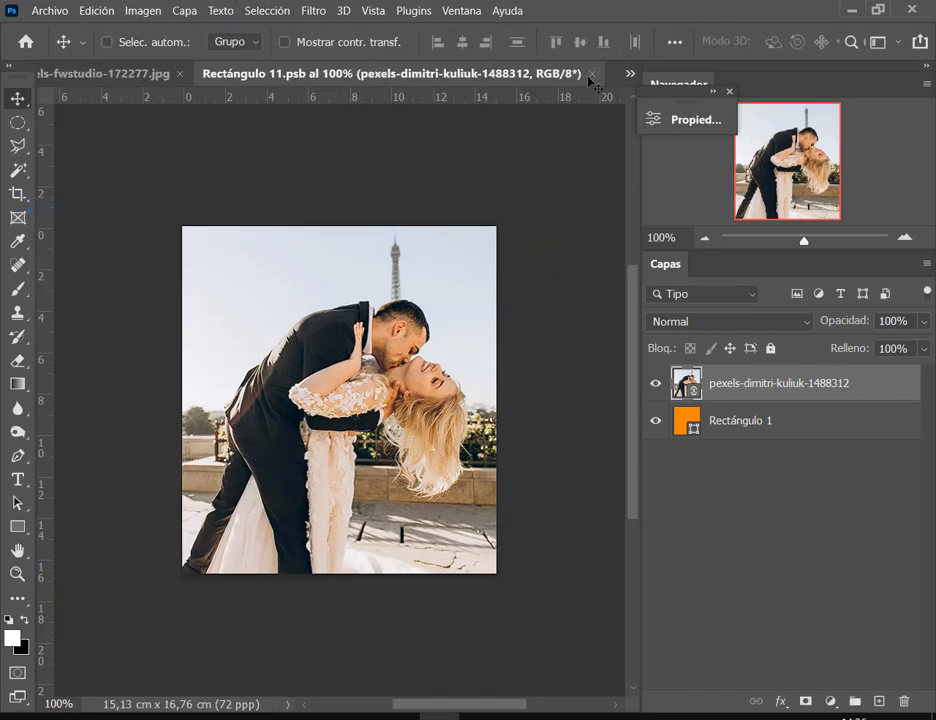
pyautogui.click(590, 74)
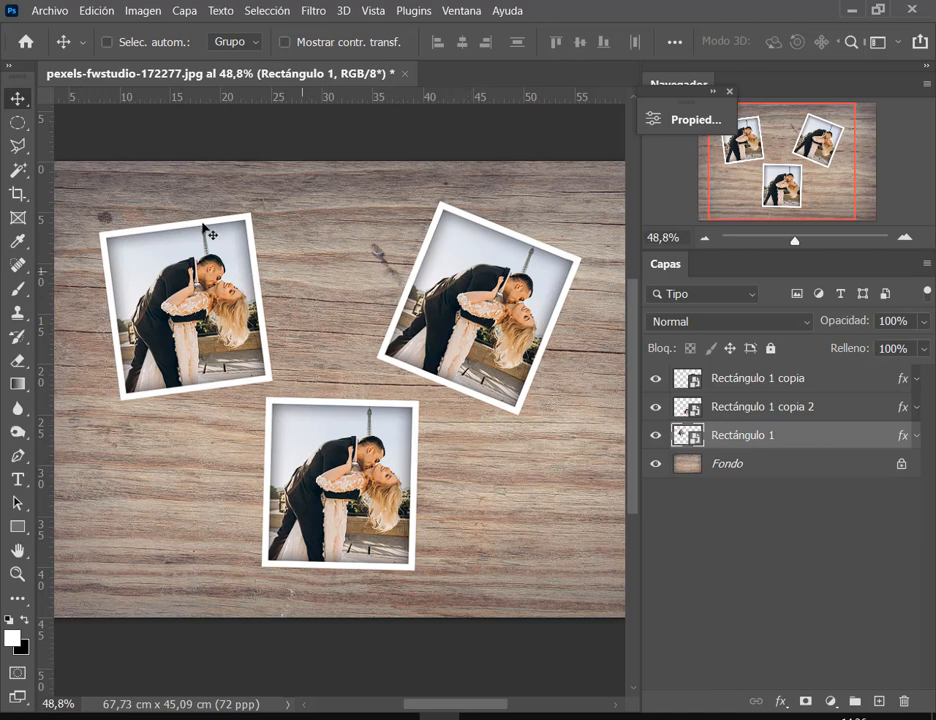
pyautogui.click(107, 42)
pyautogui.press('ctrl')
pyautogui.moveTo(67, 196); pyautogui.dragTo(290, 402)
# Open the smart object contents of the Rectángulo 1 copia layer, using the embedded colour profile.
pyautogui.click(730, 388)
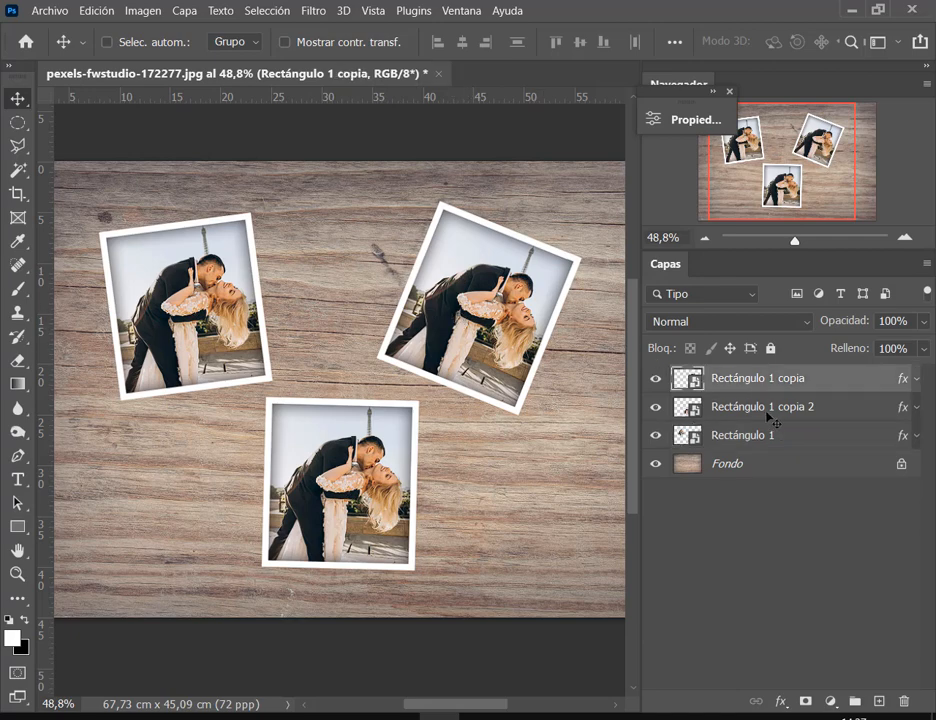
pyautogui.click(655, 379)
pyautogui.click(655, 379)
pyautogui.doubleClick(683, 378)
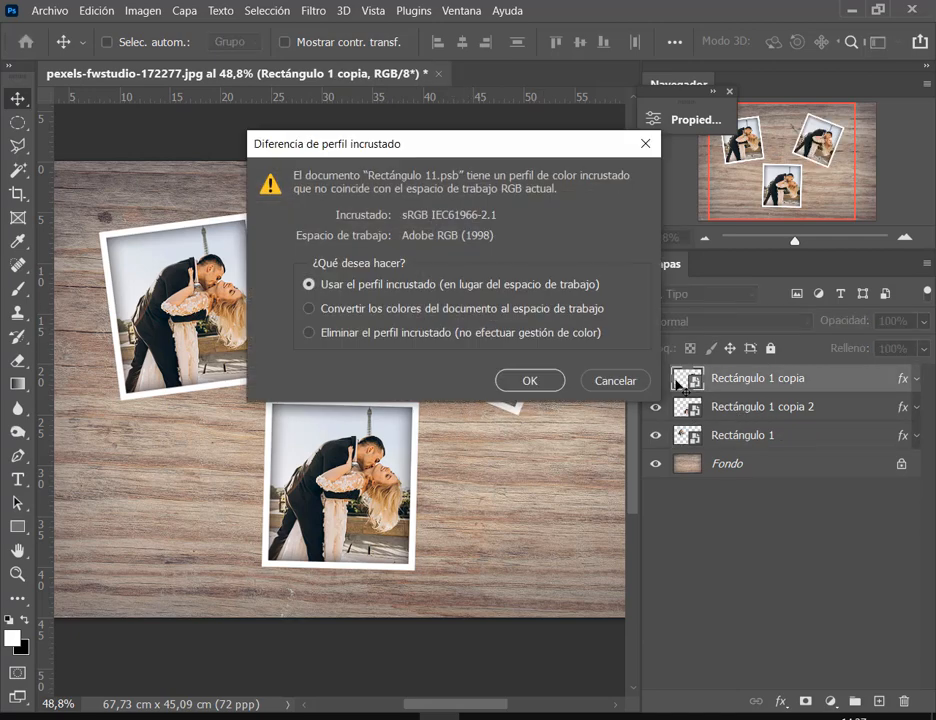
pyautogui.click(533, 381)
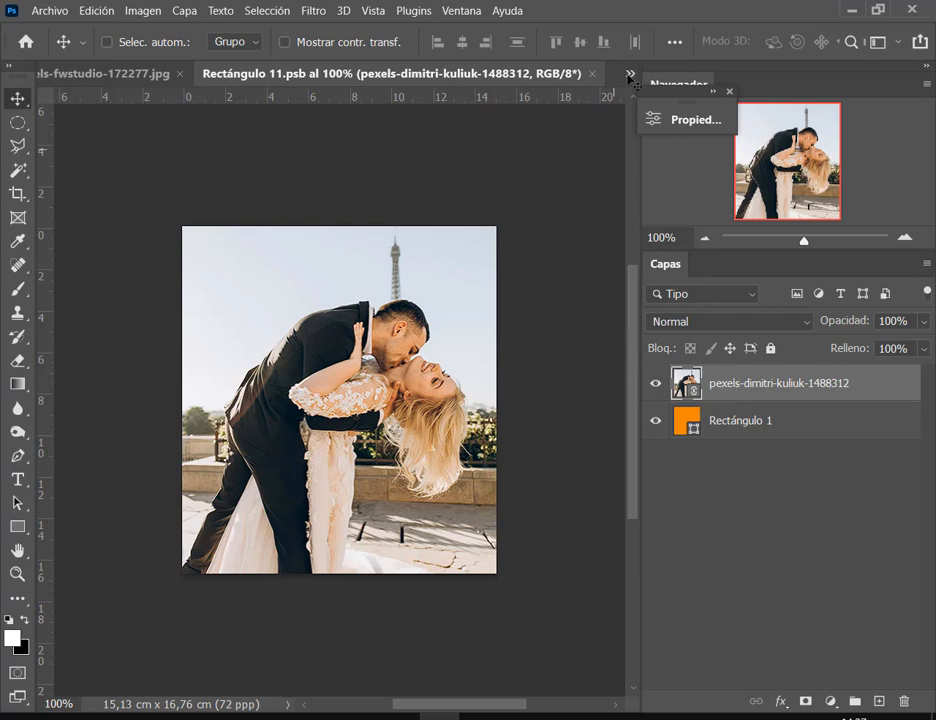
# Delete the kissing-couple photo layer and place the linked Pexels photo 6248891, enlarged to cover the whole canvas.
pyautogui.moveTo(775, 390); pyautogui.dragTo(904, 701)
pyautogui.click(50, 10)
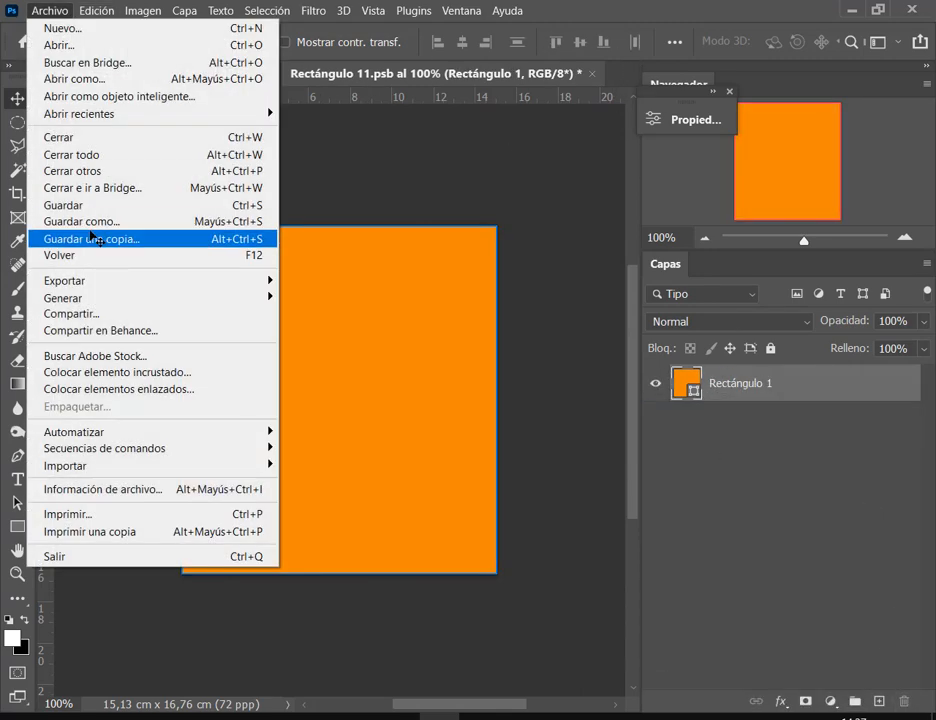
pyautogui.click(123, 390)
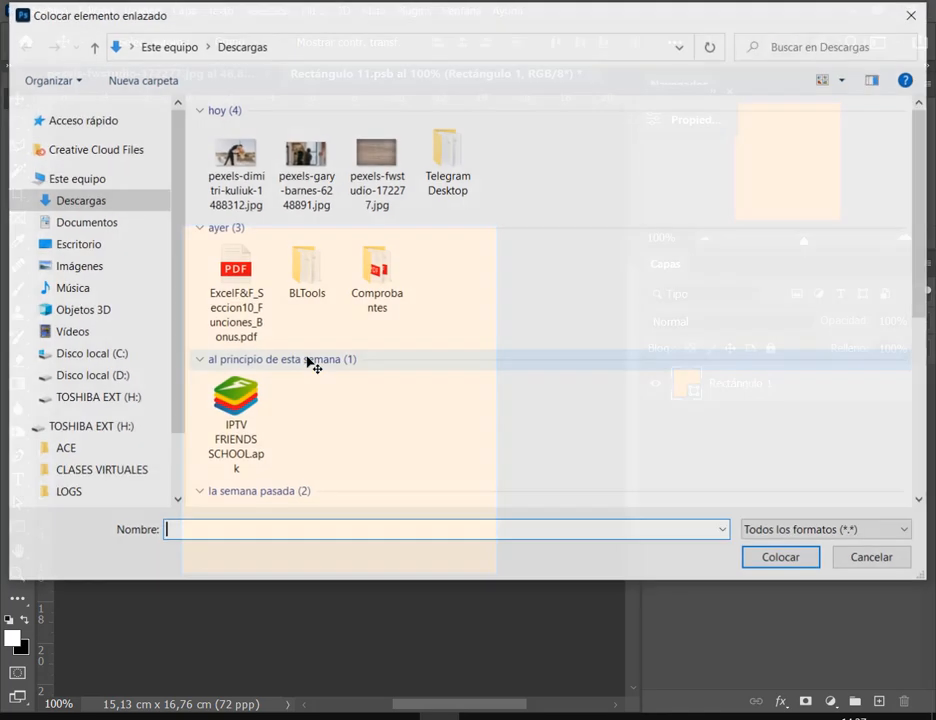
pyautogui.doubleClick(292, 180)
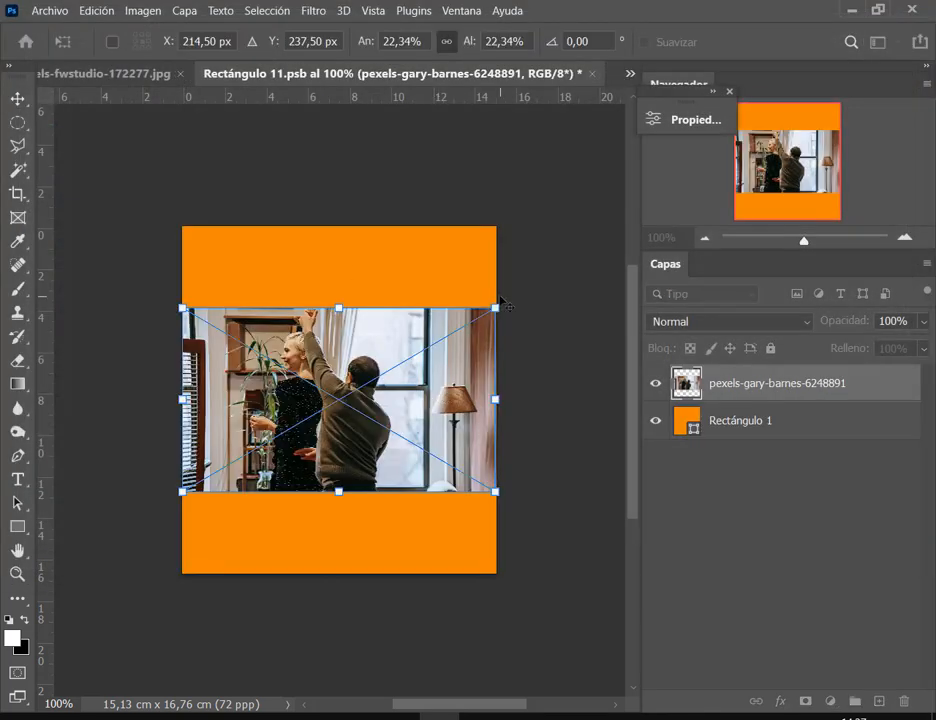
pyautogui.moveTo(495, 307); pyautogui.dragTo(601, 245)
pyautogui.moveTo(186, 494); pyautogui.dragTo(24, 587)
pyautogui.moveTo(601, 245); pyautogui.dragTo(629, 228)
pyautogui.moveTo(402, 378)
pyautogui.mouseDown()
pyautogui.moveTo(420, 375)
pyautogui.moveTo(371, 362)
pyautogui.moveTo(411, 364)
pyautogui.mouseUp()
# Save the smart object with the Pexels photo 6248891 and close it to return to the wood collage.
pyautogui.click(50, 11)
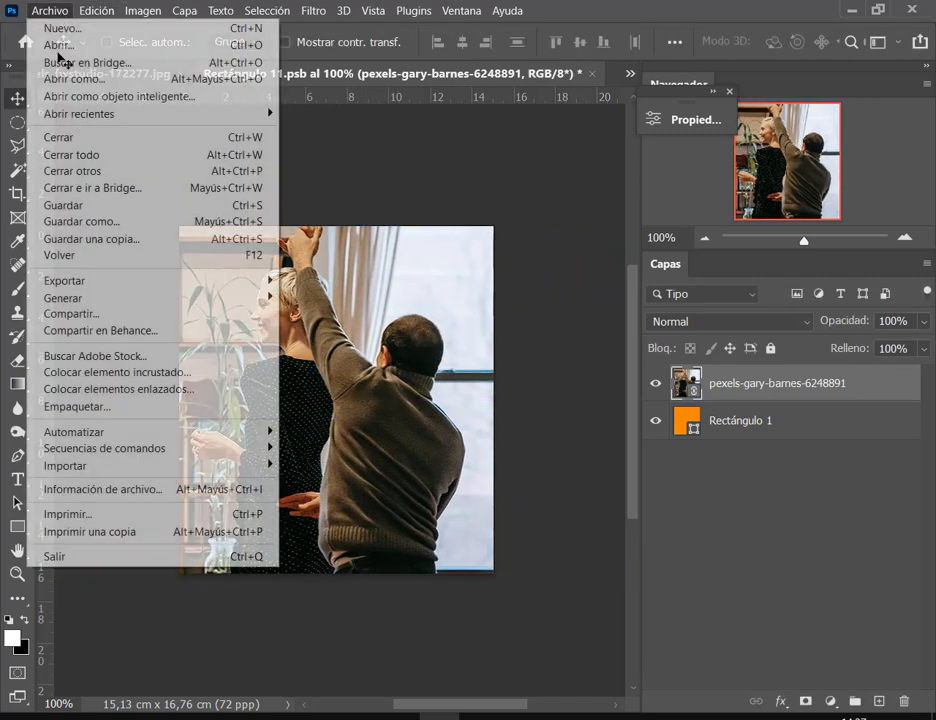
pyautogui.click(100, 205)
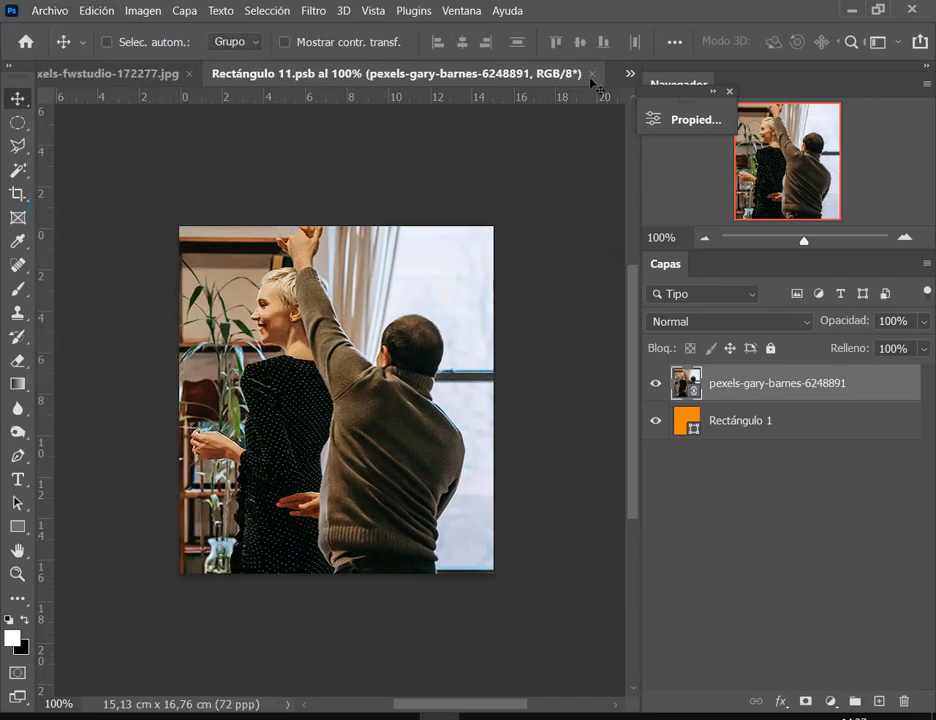
pyautogui.click(591, 74)
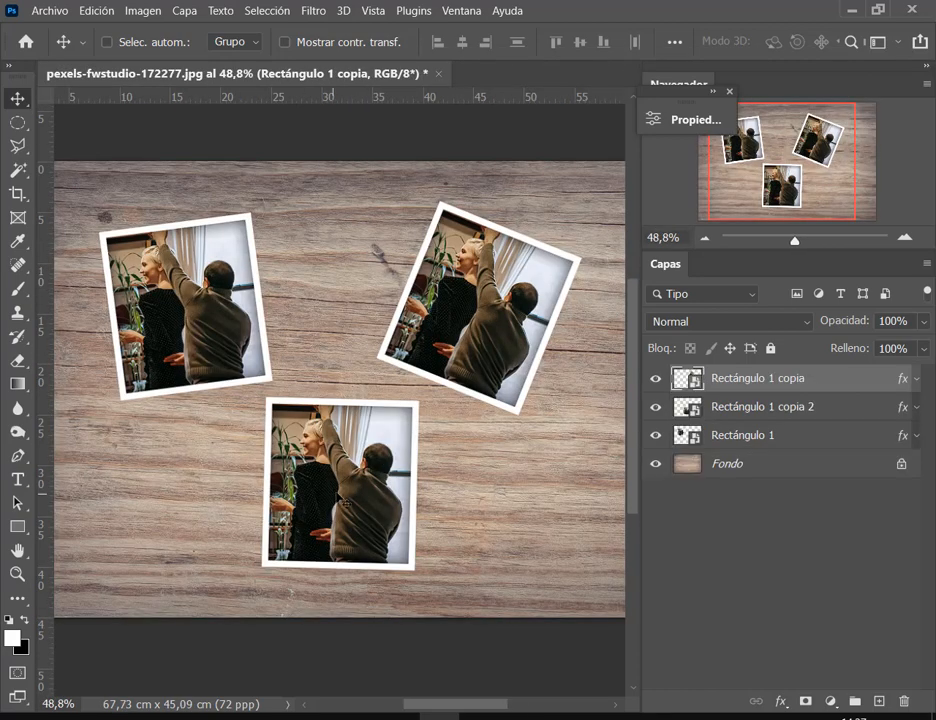
# Open the smart object of Rectángulo 1 copia 2 with its embedded profile to inspect its contents, and close it.
pyautogui.click(708, 410)
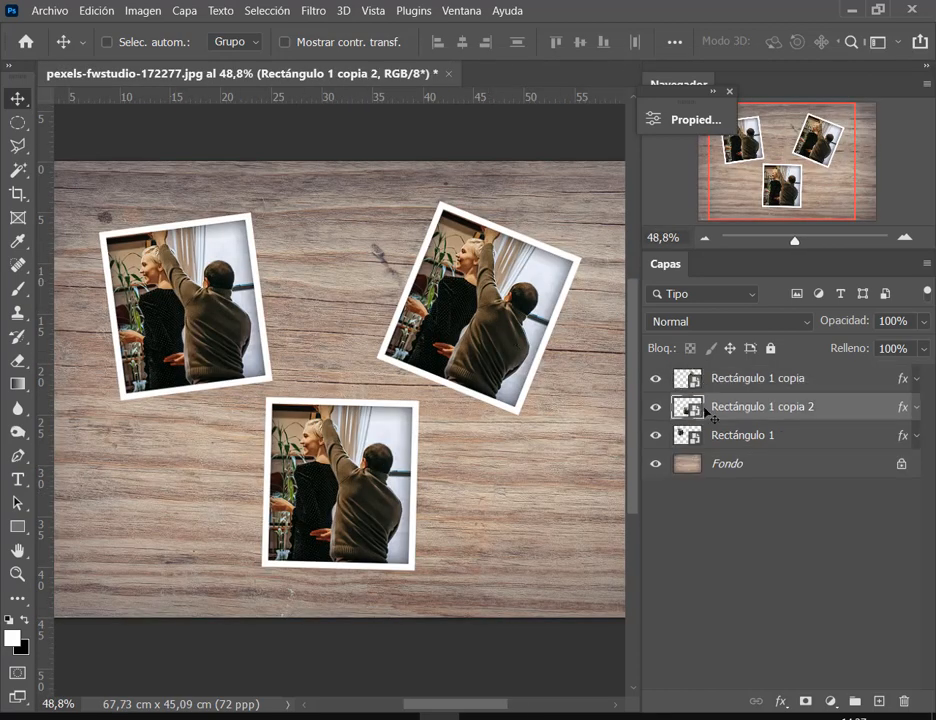
pyautogui.doubleClick(688, 407)
pyautogui.click(530, 381)
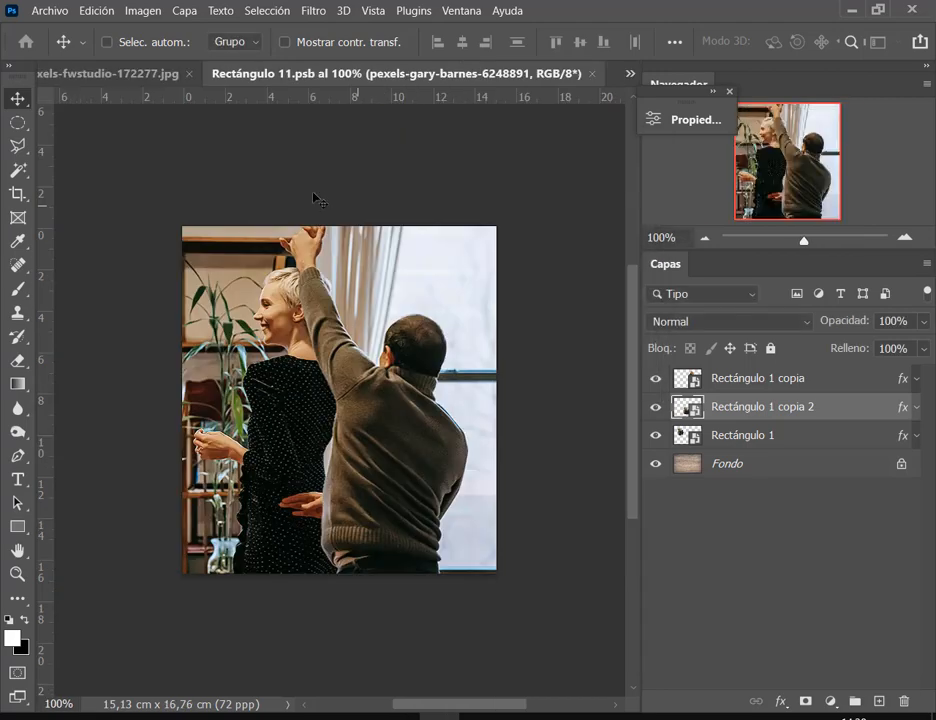
pyautogui.click(596, 75)
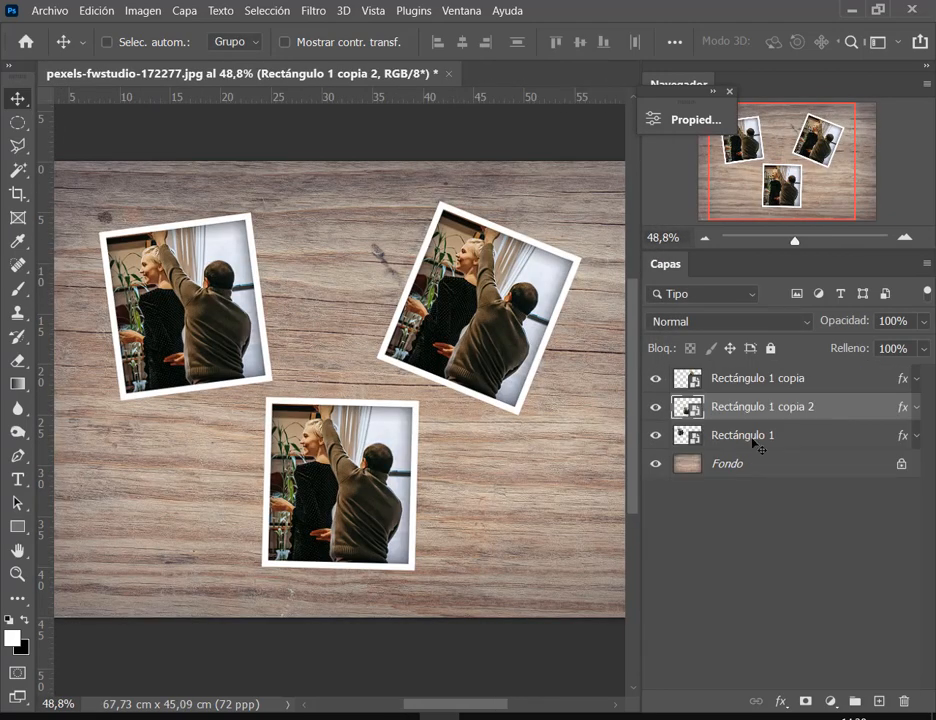
# Delete the Rectángulo 1, Rectángulo 1 copia 2 and Rectángulo 1 copia layers together, leaving the wood background.
pyautogui.click(754, 437)
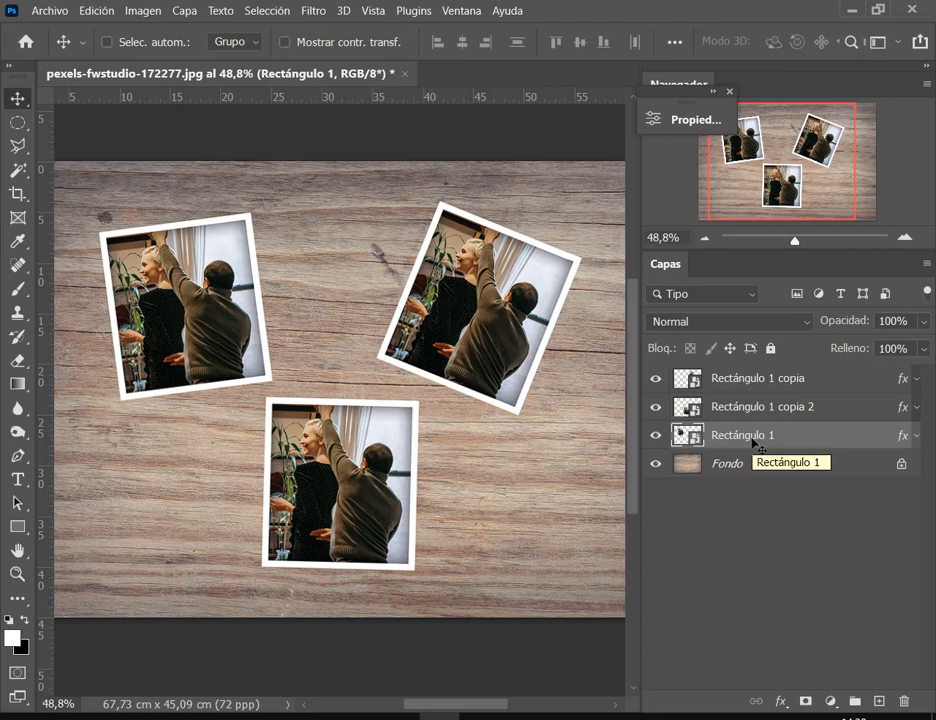
pyautogui.keyDown('shift'); pyautogui.click(749, 385); pyautogui.keyUp('shift')
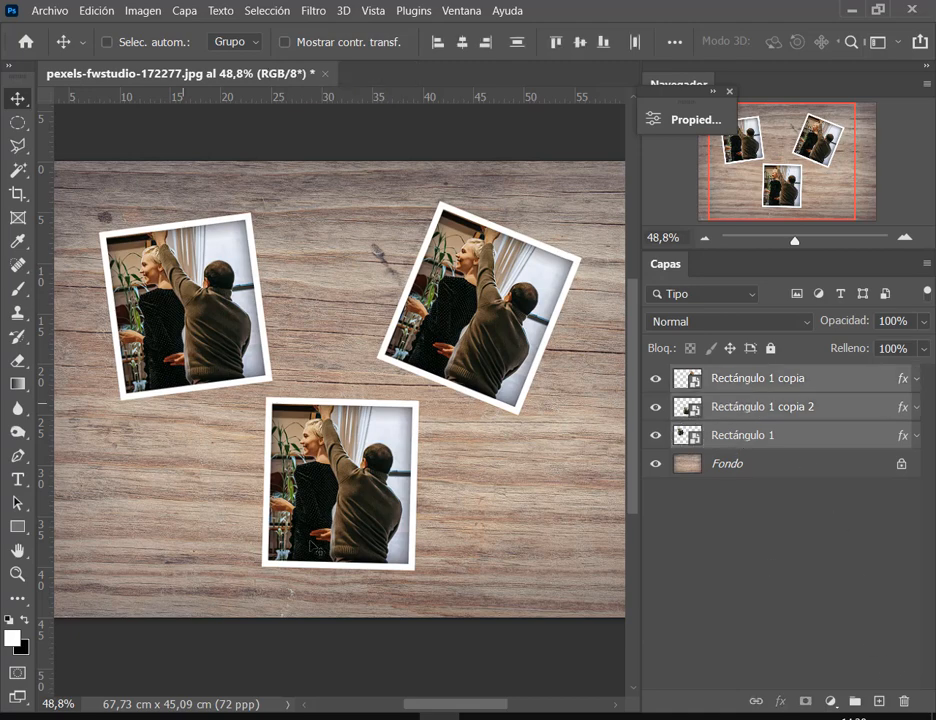
pyautogui.click(196, 717)
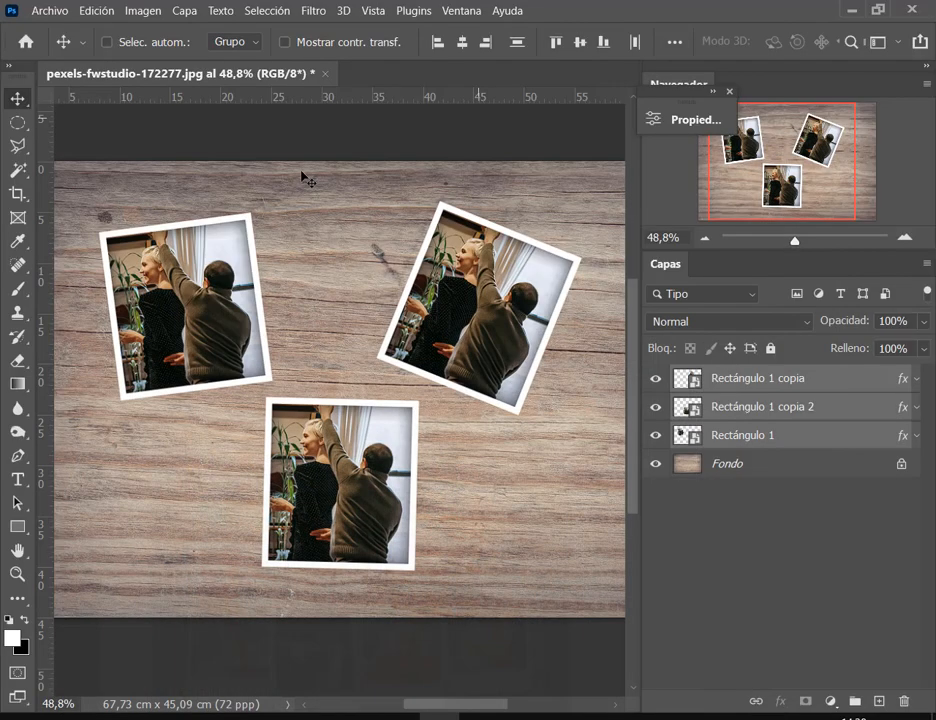
pyautogui.click(830, 14)
pyautogui.moveTo(796, 386); pyautogui.dragTo(903, 700)
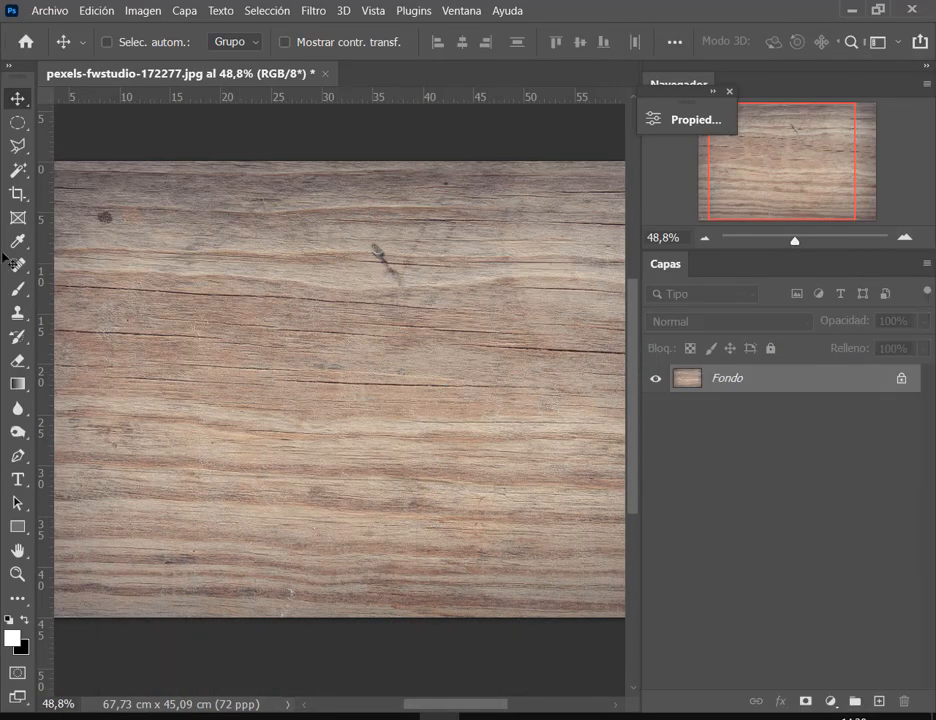
# Draw a white-filled rectangle about 484 × 581 px without stroke on the left part of the wood background.
pyautogui.click(17, 526)
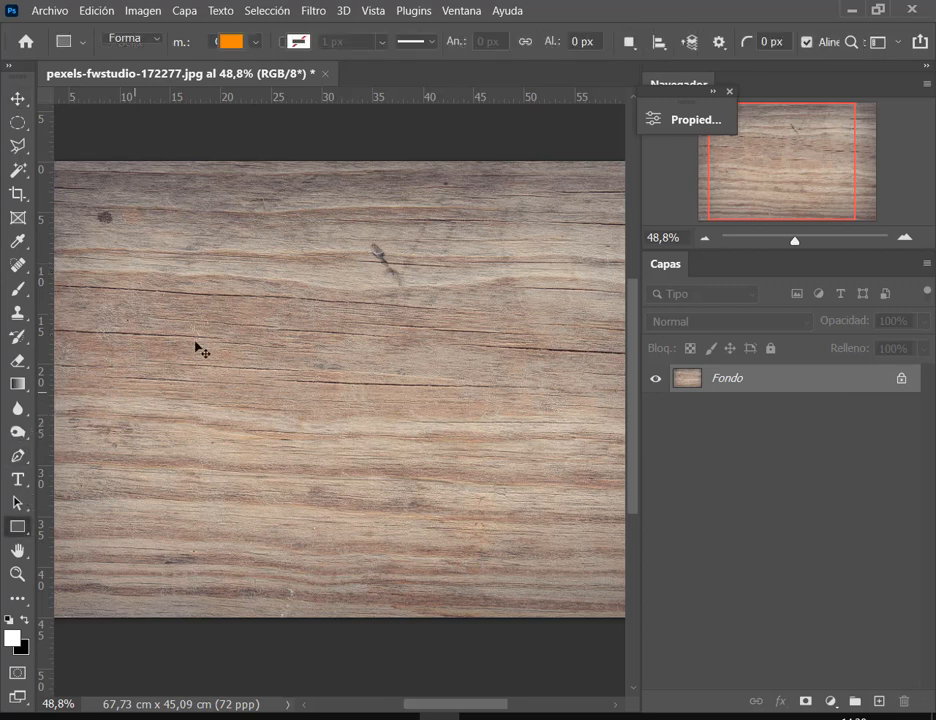
pyautogui.click(231, 41)
pyautogui.click(118, 137)
pyautogui.click(258, 336)
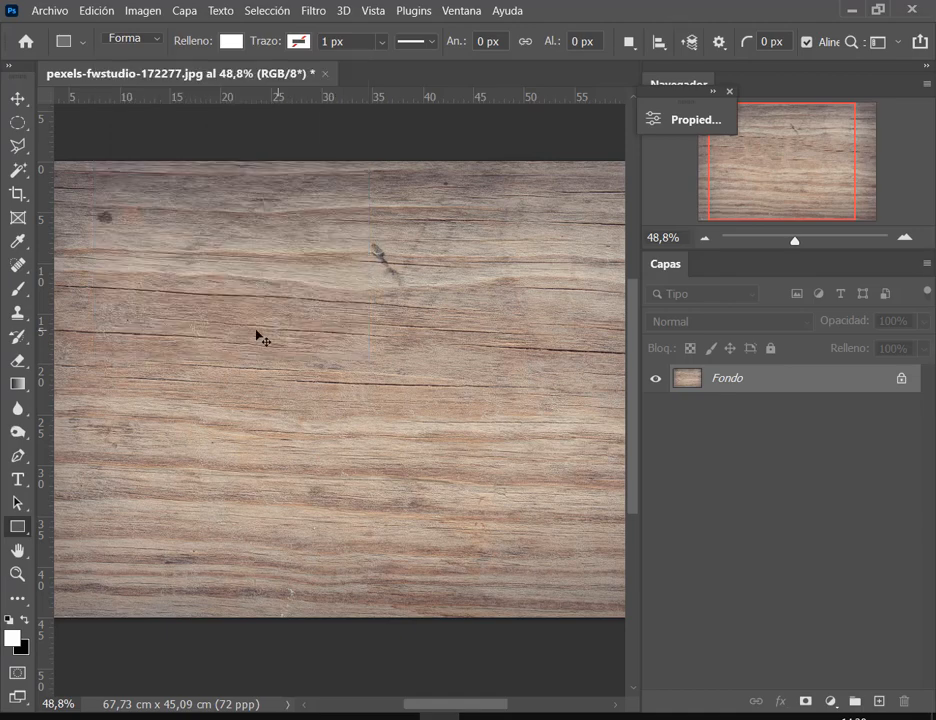
pyautogui.moveTo(130, 254); pyautogui.dragTo(304, 462)
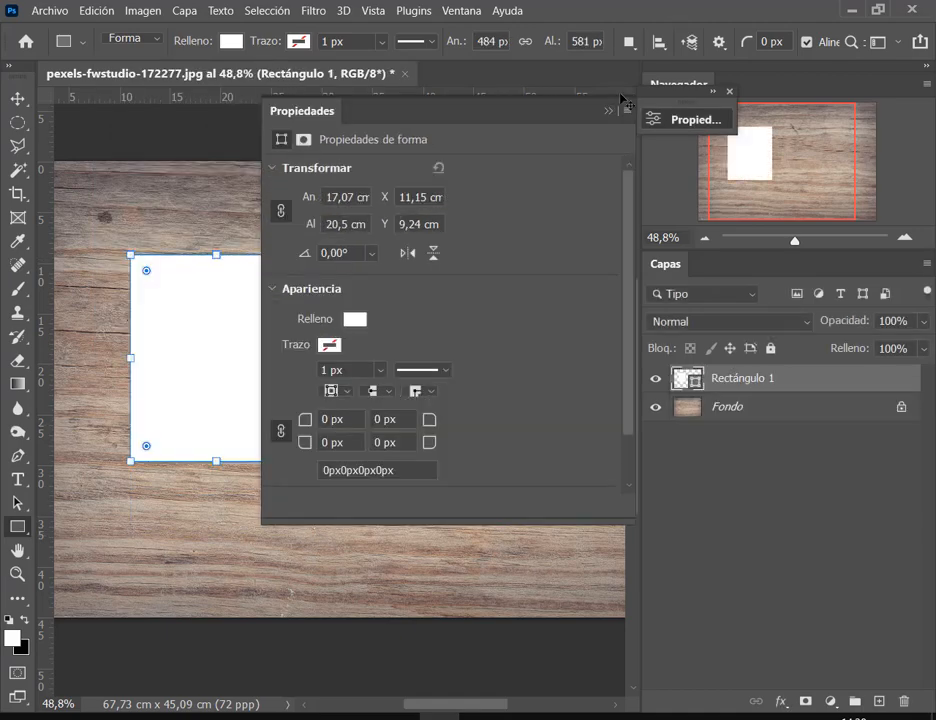
pyautogui.click(609, 110)
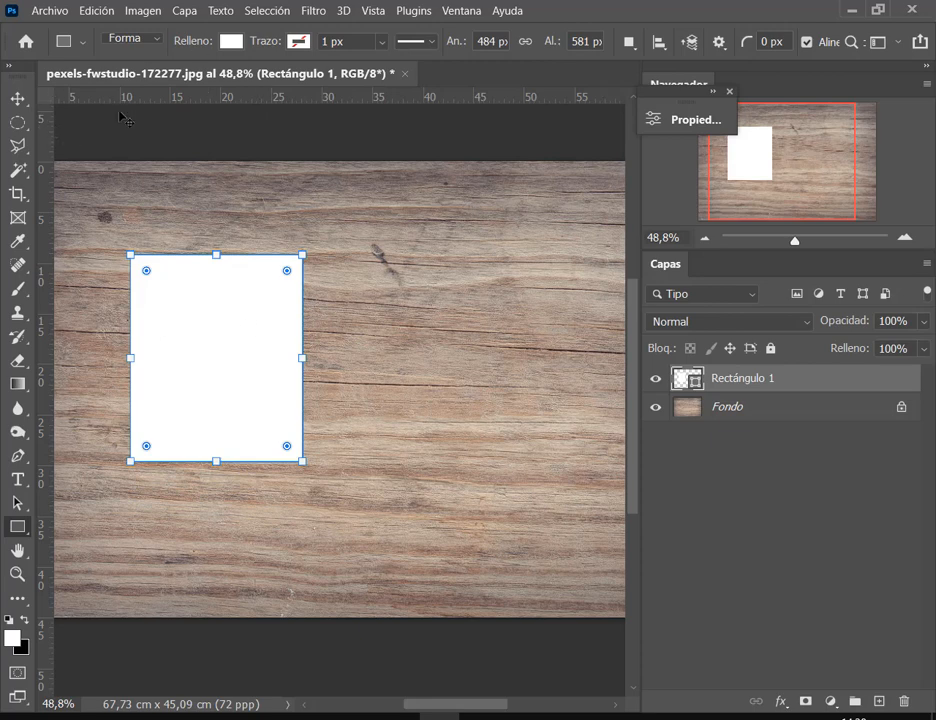
# Draw a coral-filled rectangle about 398 × 369 px directly above the Fondo layer, within the upper area of the white rectangle.
pyautogui.click(720, 416)
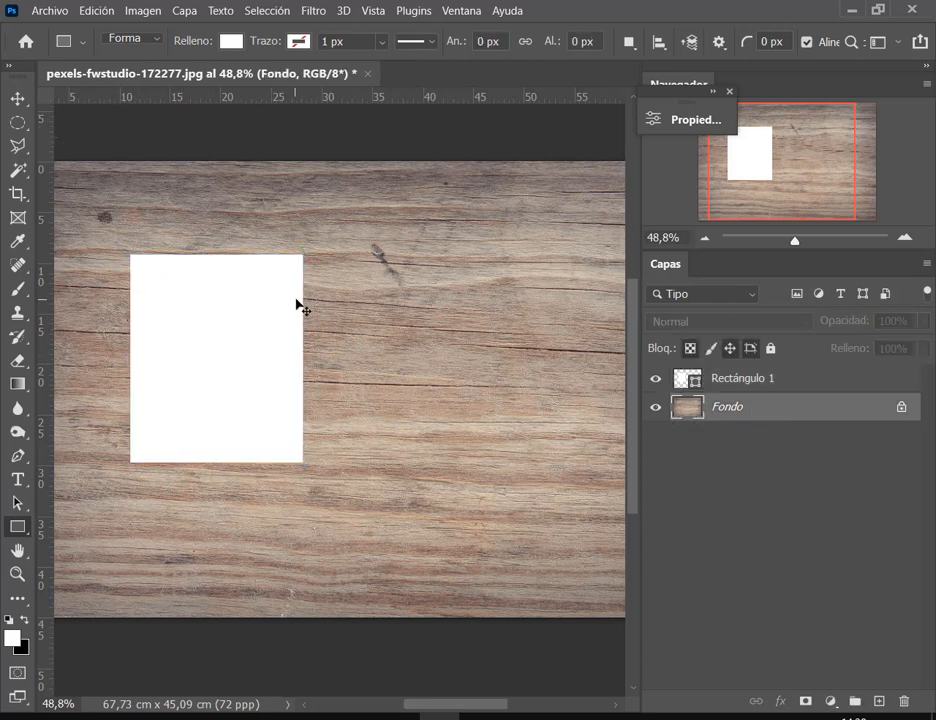
pyautogui.click(231, 41)
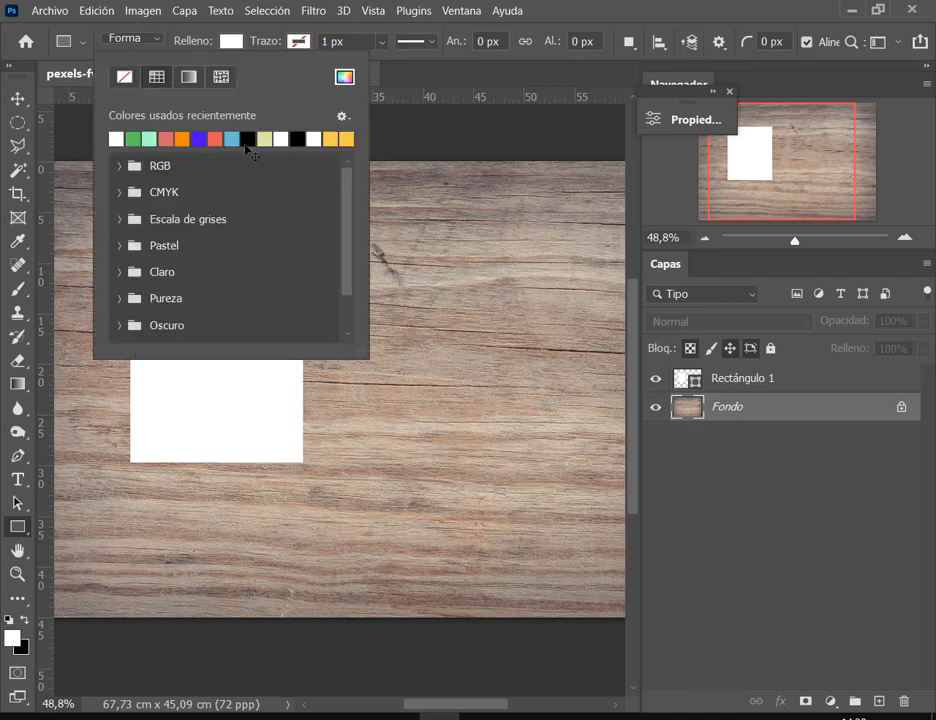
pyautogui.click(168, 139)
pyautogui.press('Return')
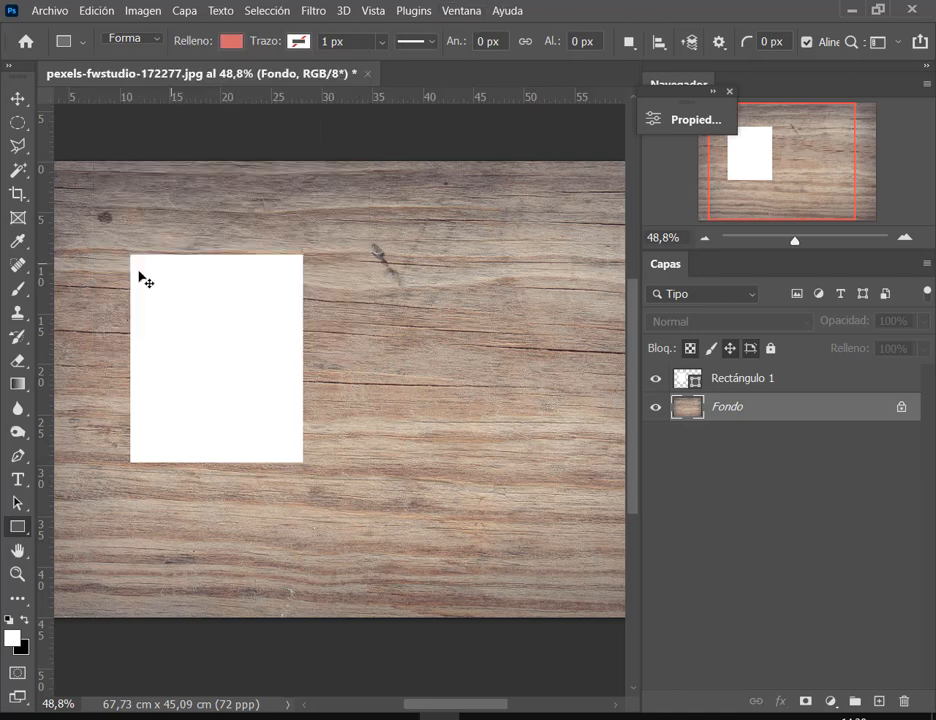
pyautogui.moveTo(141, 266); pyautogui.dragTo(284, 397)
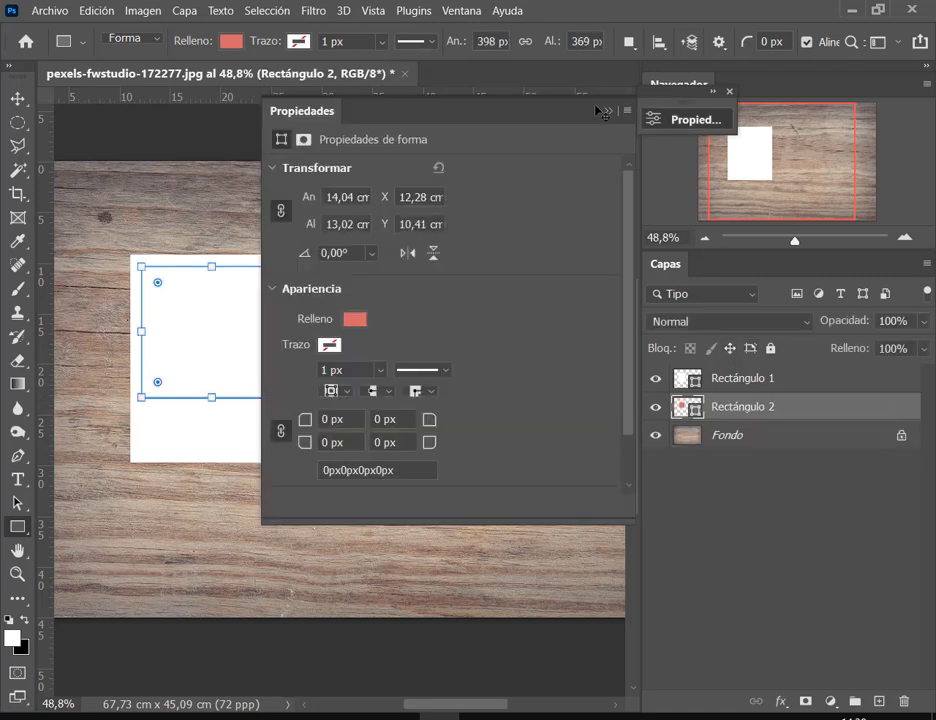
pyautogui.click(607, 114)
pyautogui.press('v')
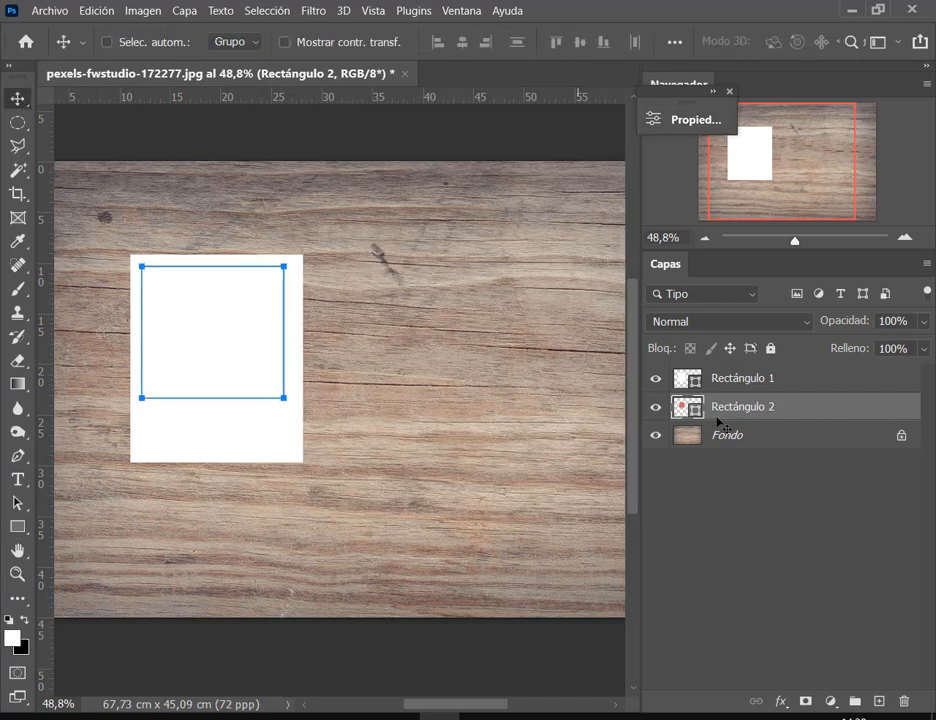
# Move the Rectángulo 2 layer above Rectángulo 1 and reposition the coral rectangle near the frame's upper-left corner, checking the reference collage PDF.
pyautogui.press('ctrl')
pyautogui.moveTo(745, 404); pyautogui.dragTo(746, 378)
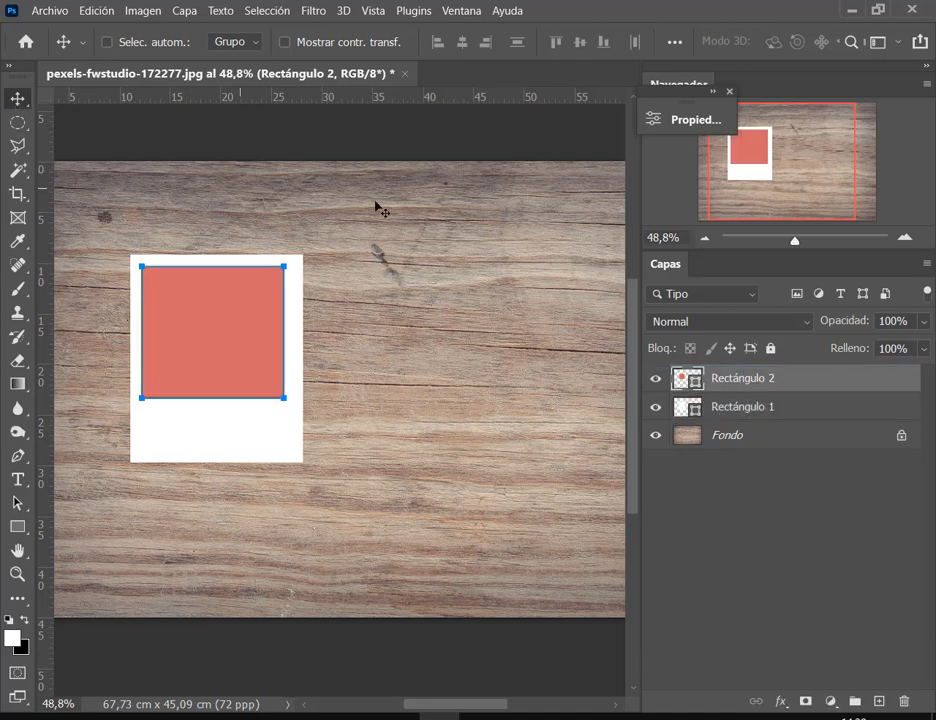
pyautogui.scroll(2, 140, 364)
pyautogui.scroll(1, 138, 353)
pyautogui.moveTo(220, 345); pyautogui.dragTo(236, 350)
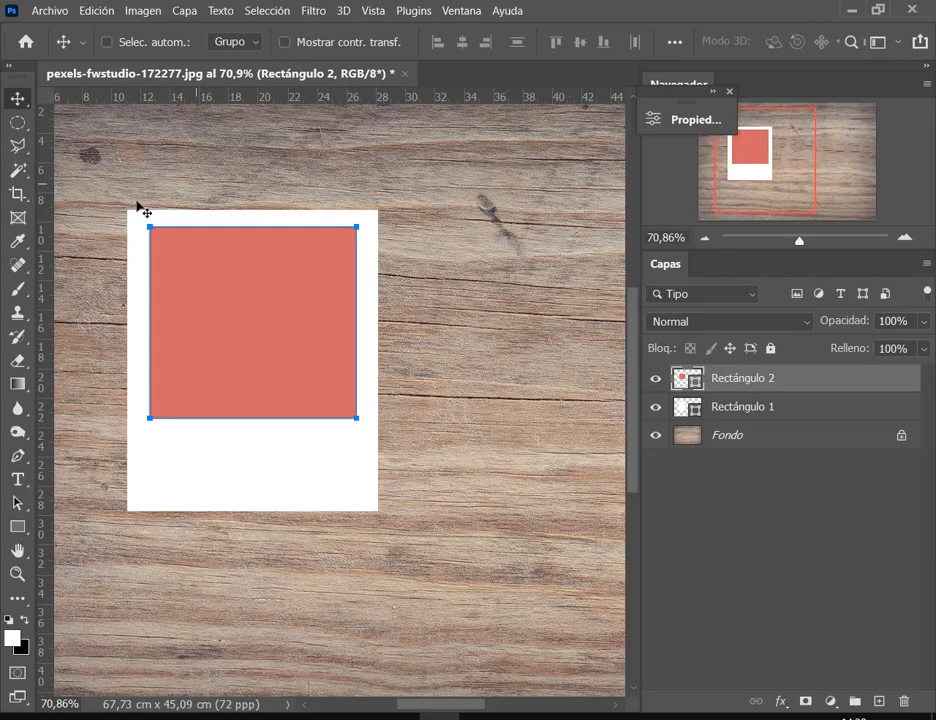
pyautogui.click(196, 717)
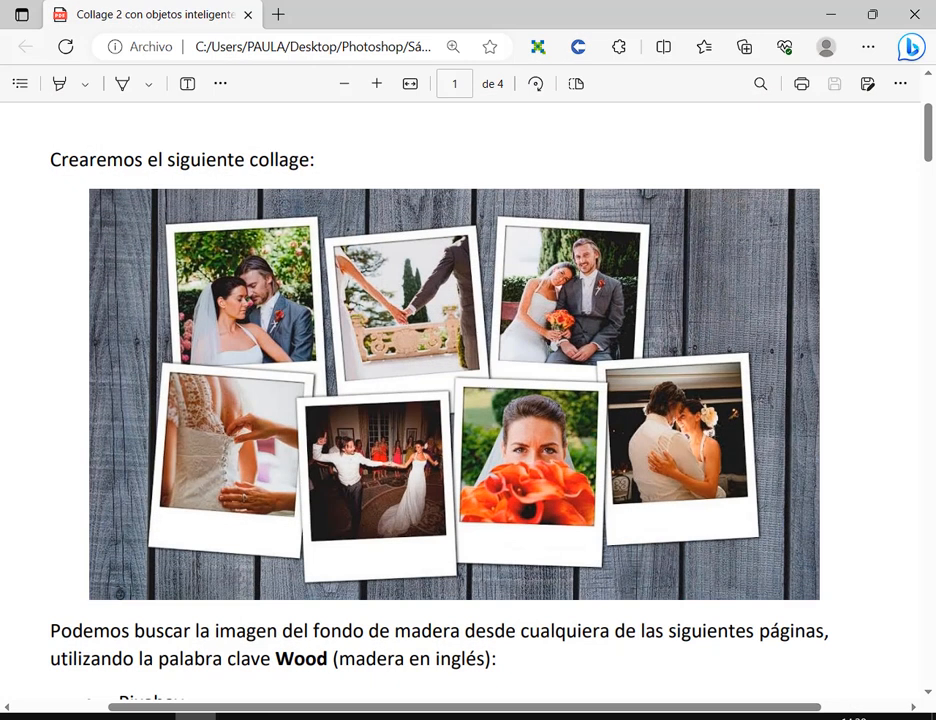
pyautogui.click(440, 717)
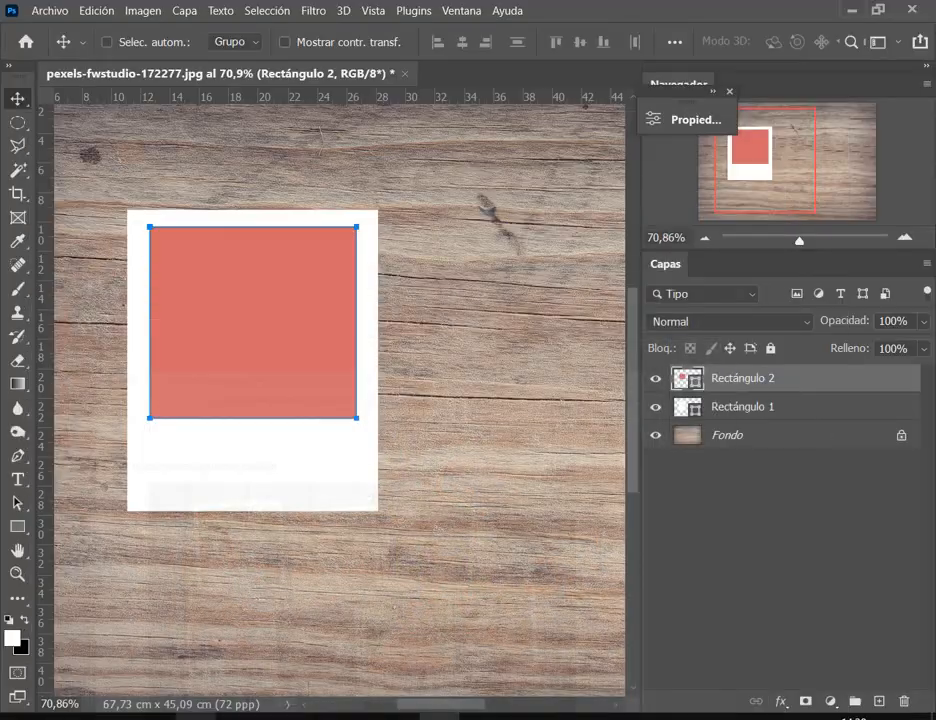
pyautogui.moveTo(304, 315); pyautogui.dragTo(298, 310)
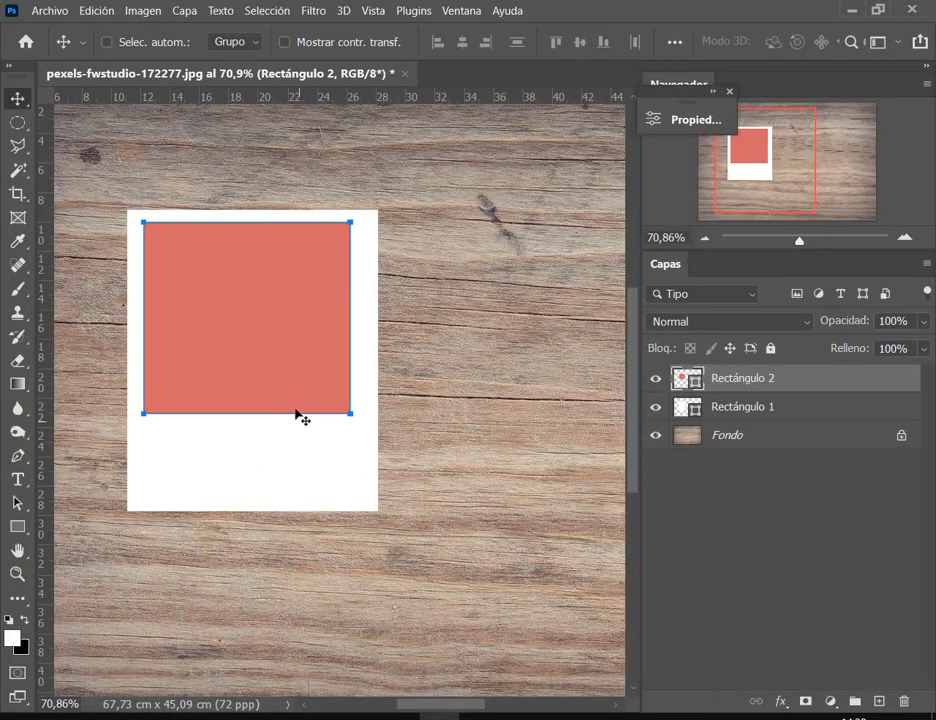
# Enlarge the coral rectangle slightly and proportionally from its lower-right corner so it leaves even side margins within the white frame.
pyautogui.click(95, 10)
pyautogui.moveTo(236, 399)
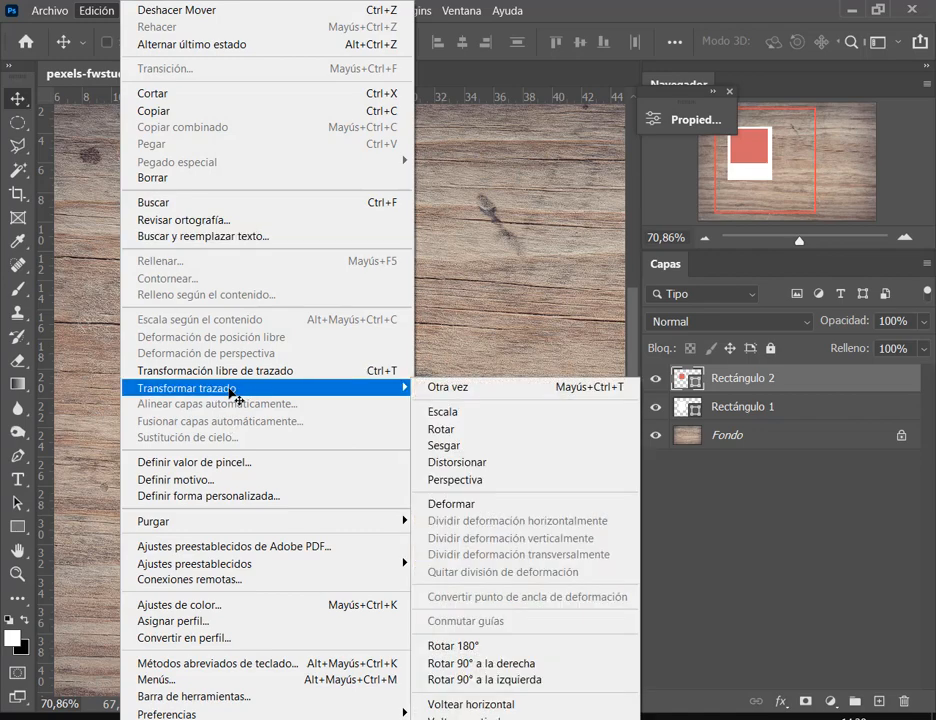
pyautogui.click(230, 370)
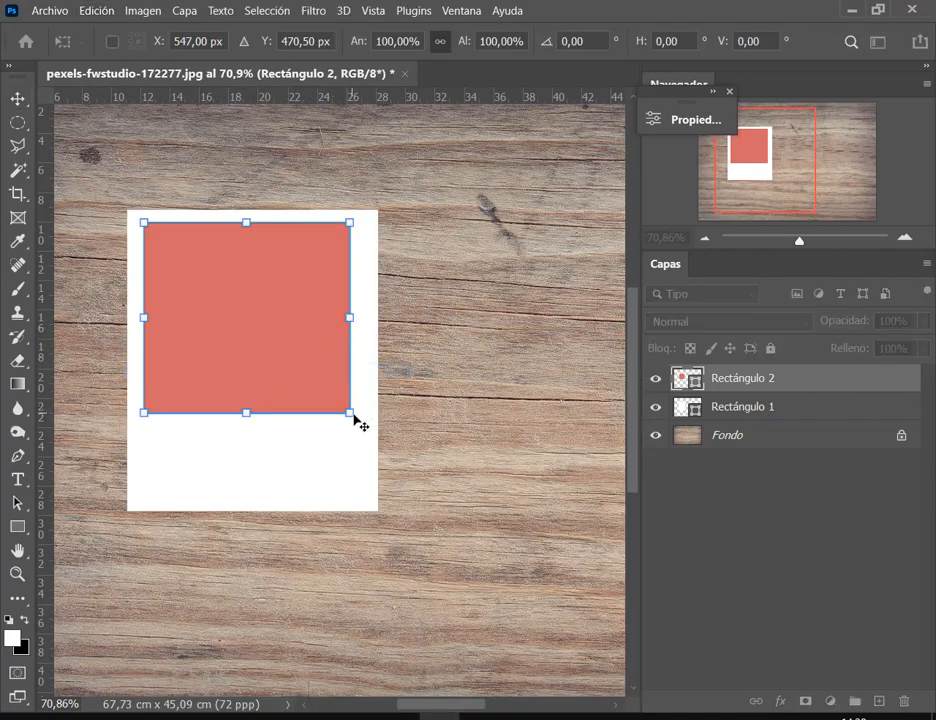
pyautogui.moveTo(356, 418)
pyautogui.mouseDown()
pyautogui.moveTo(366, 427)
pyautogui.moveTo(358, 423)
pyautogui.mouseUp()
pyautogui.press('Return')
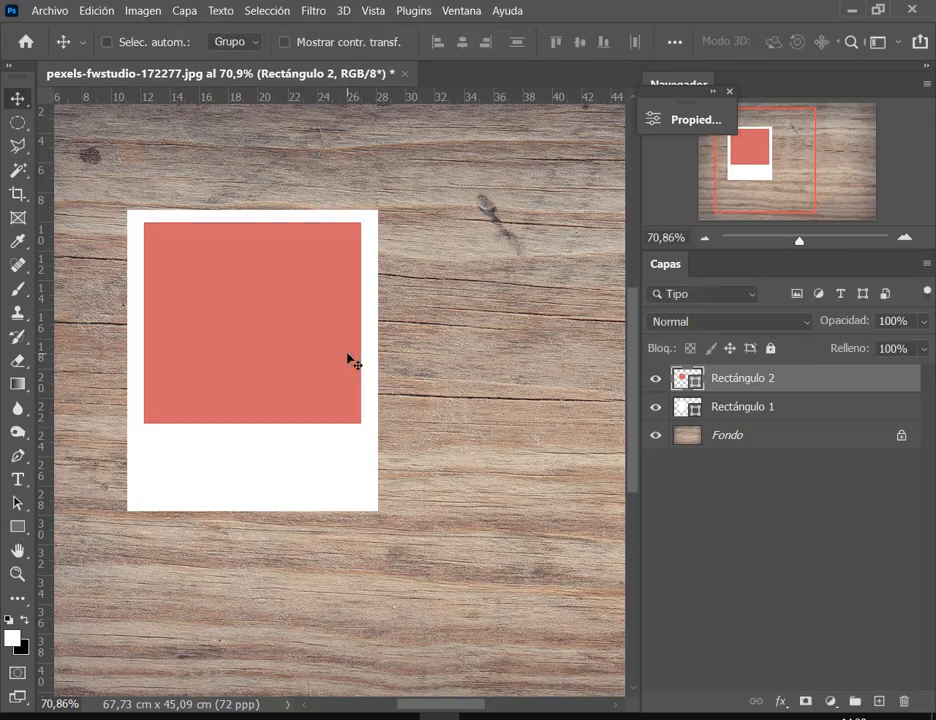
# Stretch the white Rectángulo 1 frame downward to 103,10% of its height.
pyautogui.click(783, 414)
pyautogui.hotkey('ctrl', 't')
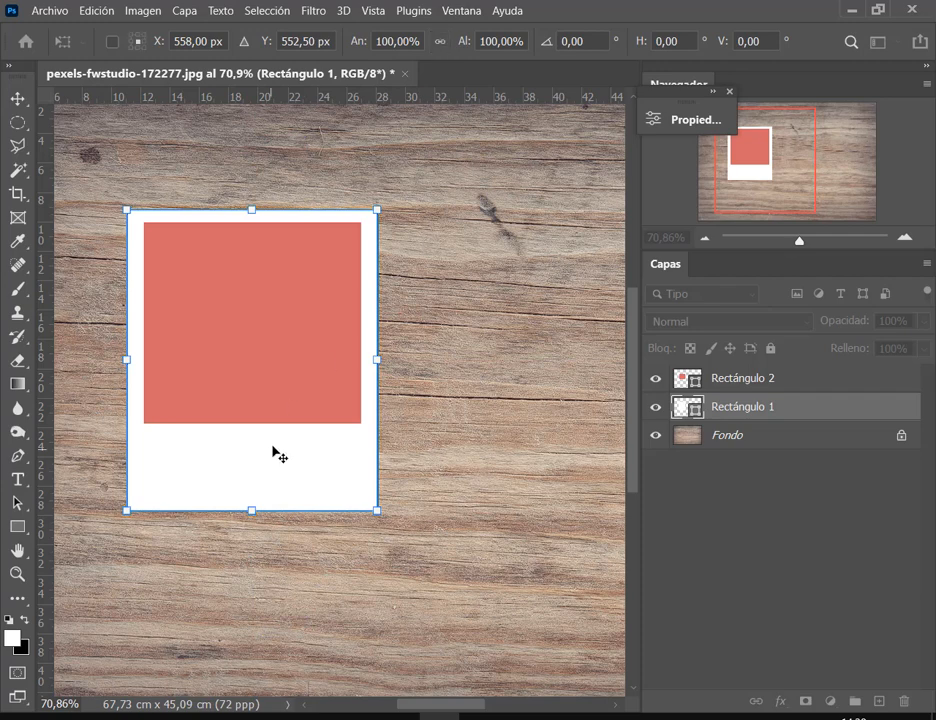
pyautogui.moveTo(253, 516); pyautogui.dragTo(256, 525)
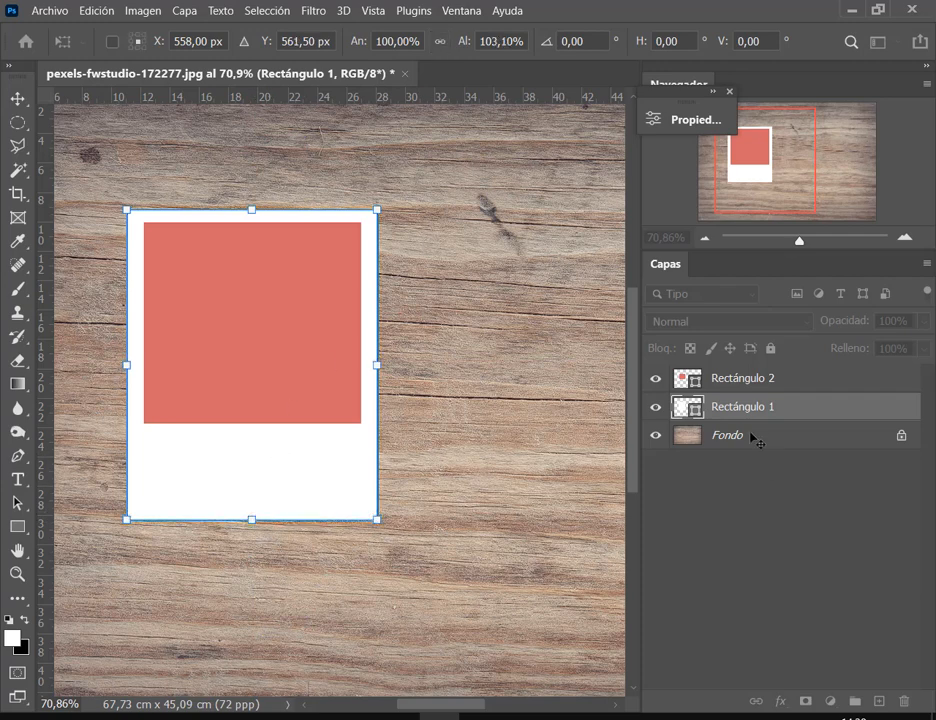
pyautogui.click(747, 378)
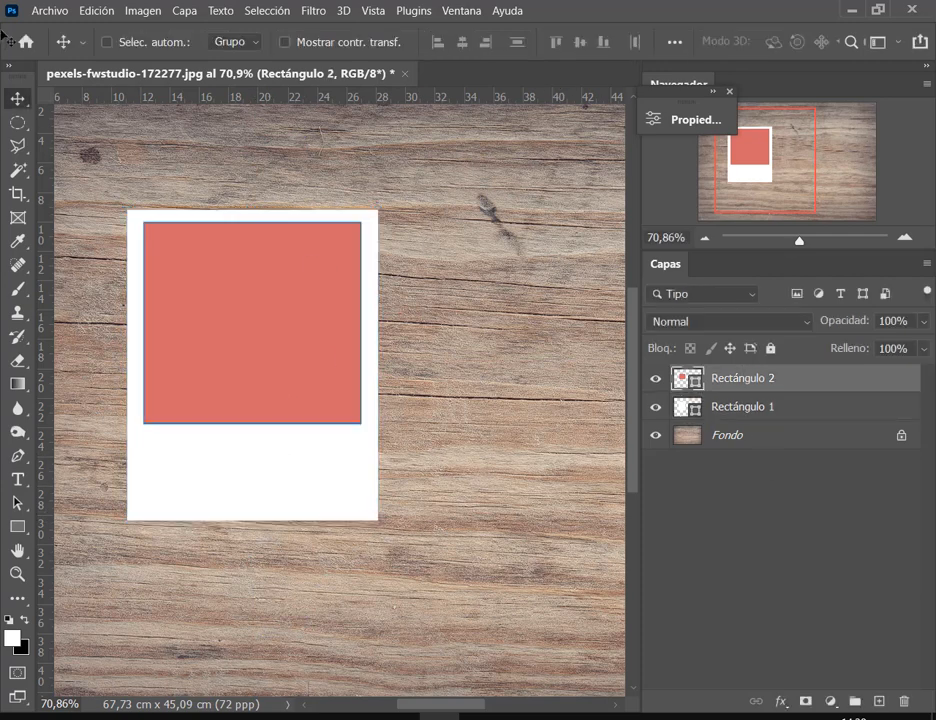
# Shift the coral rectangle slightly to the left within the white frame.
pyautogui.scroll(-3, 478, 395)
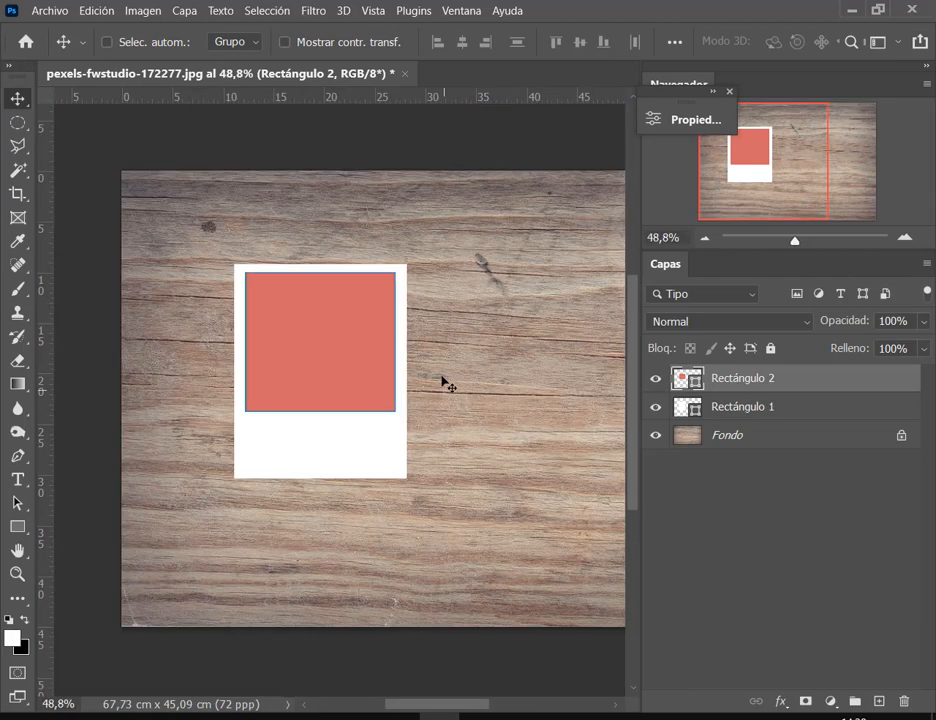
pyautogui.moveTo(522, 414); pyautogui.dragTo(482, 422)
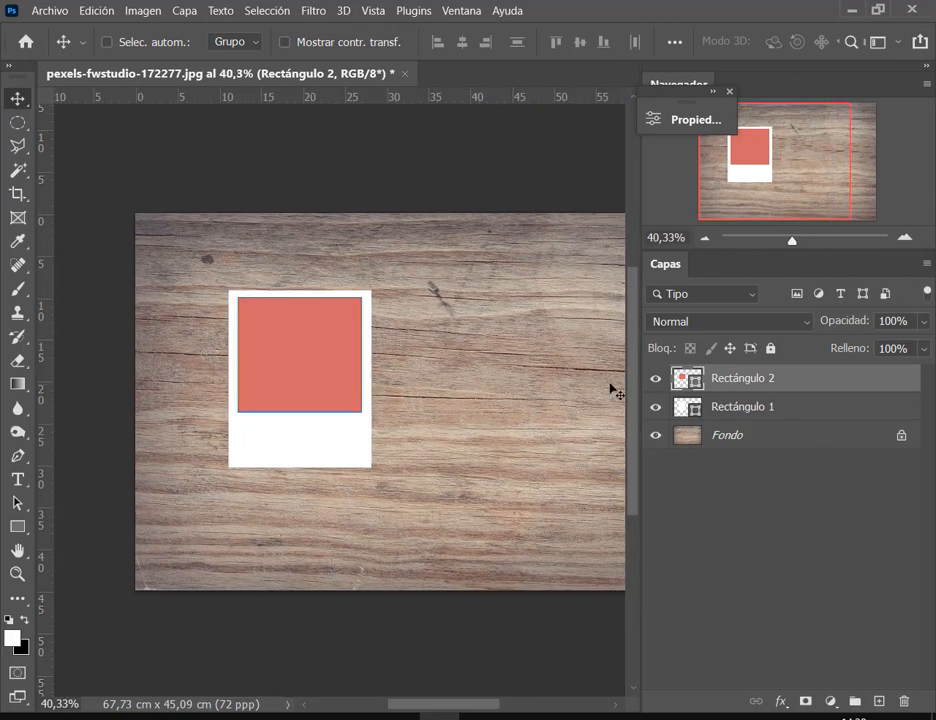
pyautogui.scroll(2, 335, 372)
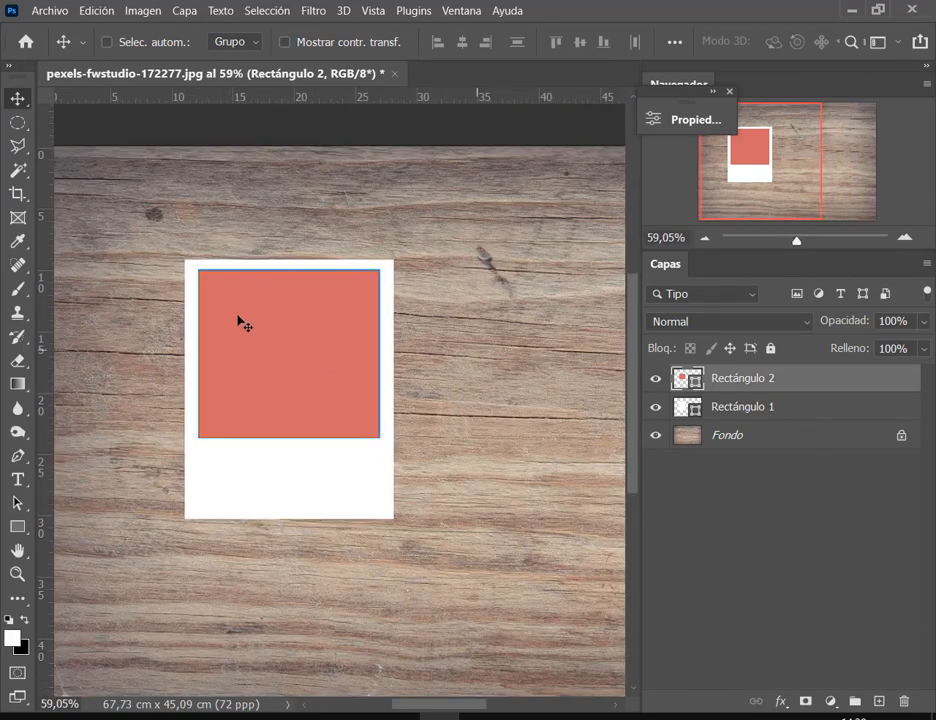
pyautogui.scroll(2, 347, 489)
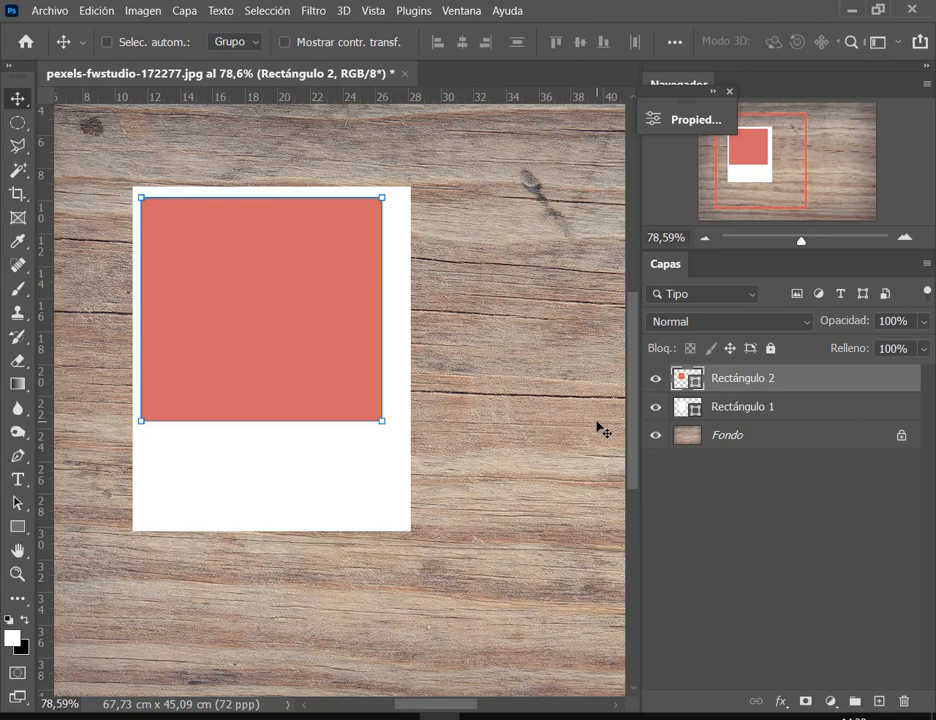
# Switch to the Google Meet call to check its chat messages, and return to Photoshop.
pyautogui.click(236, 717)
pyautogui.click(155, 632)
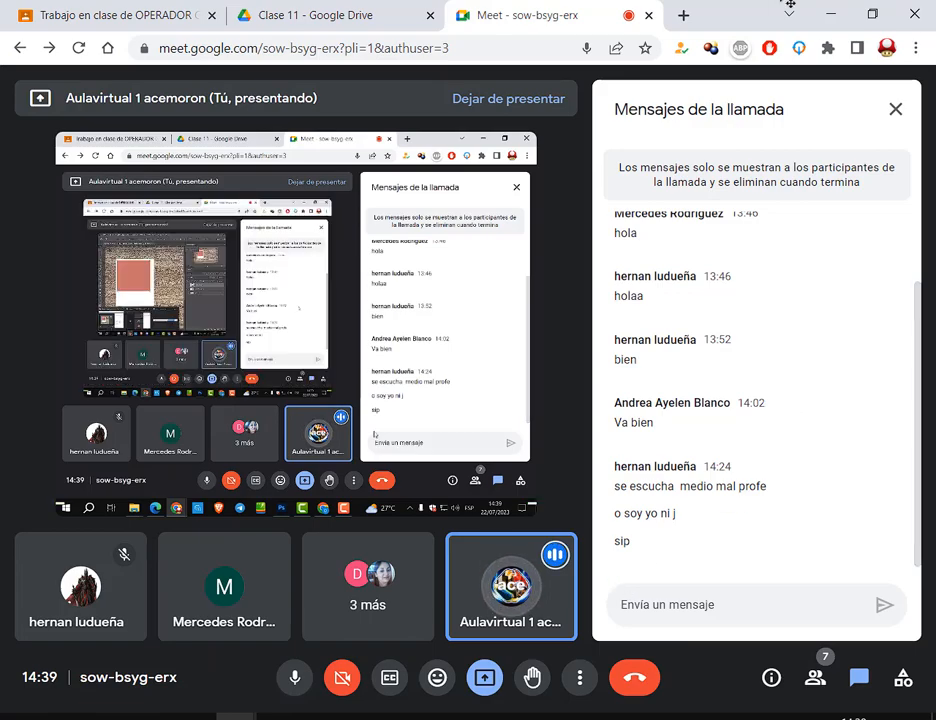
pyautogui.click(830, 14)
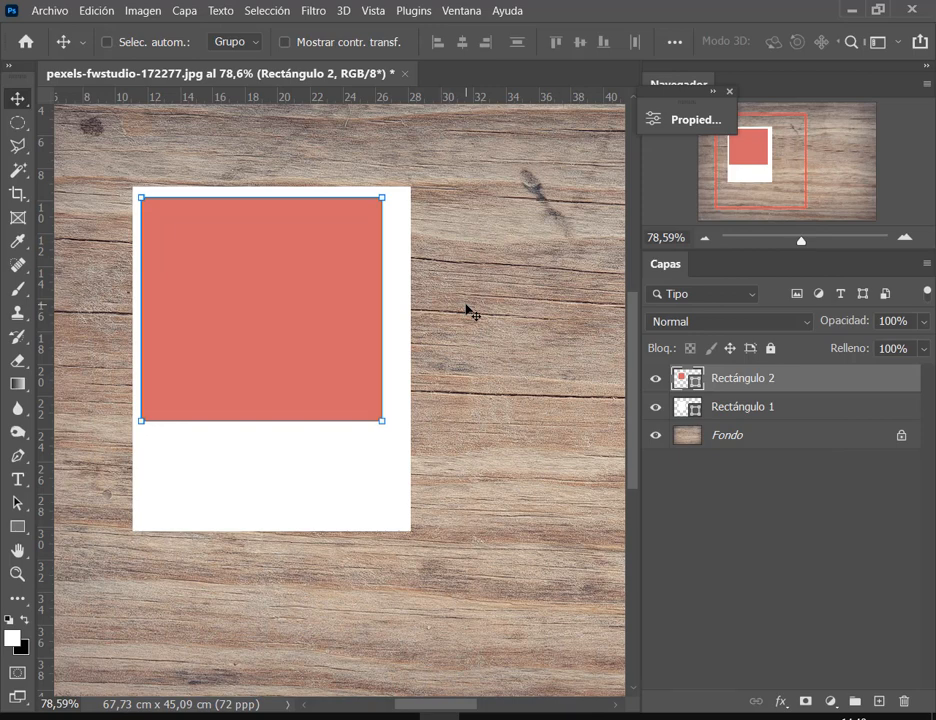
# Select the Rectángulo 2 and Rectángulo 1 layers together.
pyautogui.press('ctrl')
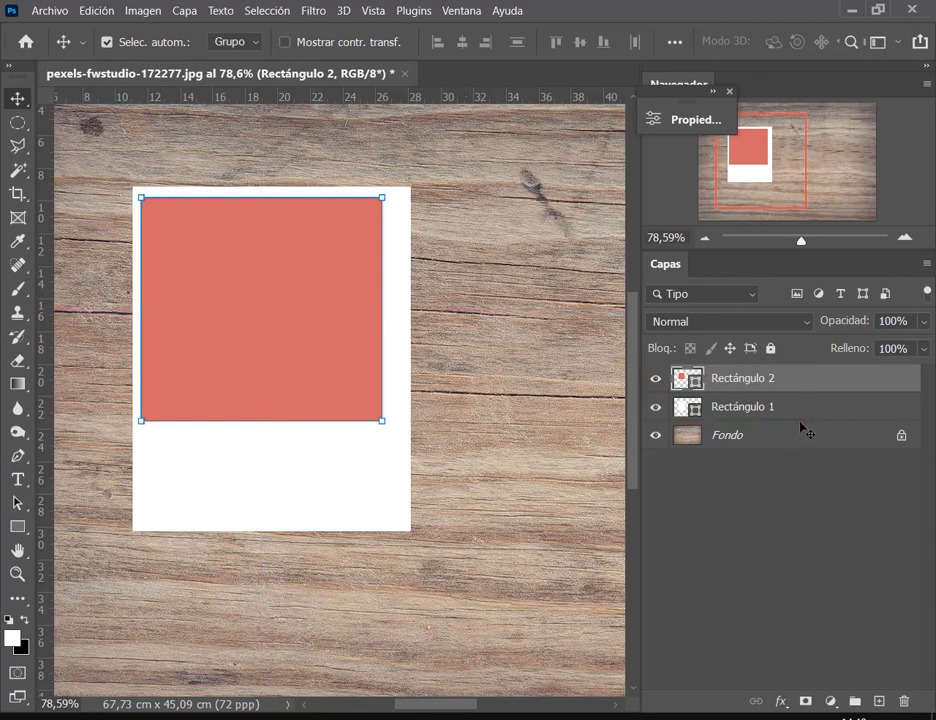
pyautogui.click(735, 409)
pyautogui.click(744, 382)
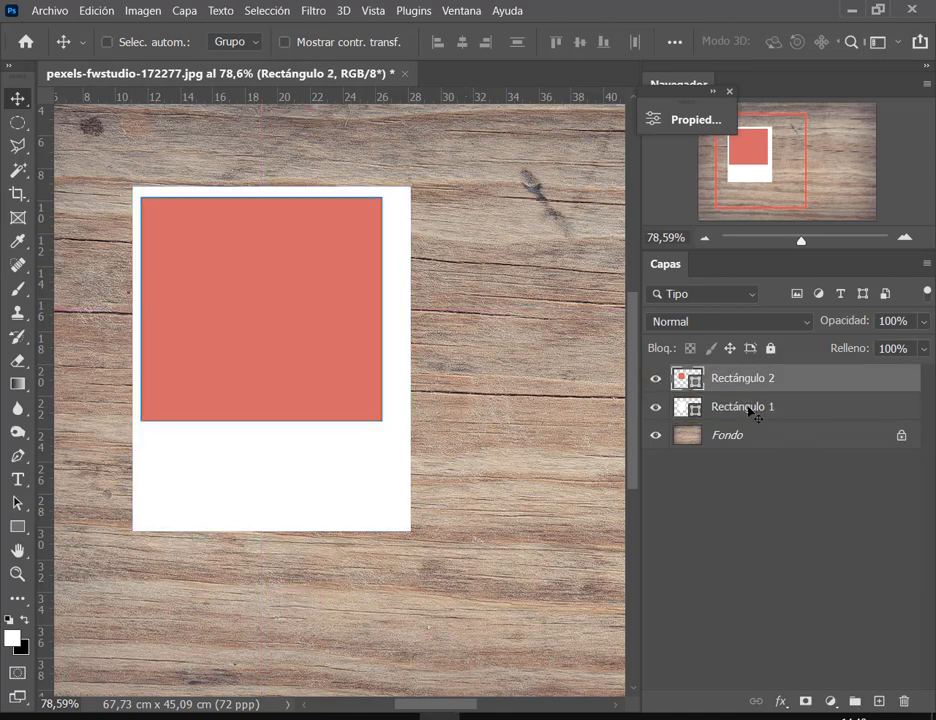
pyautogui.keyDown('shift'); pyautogui.click(750, 409); pyautogui.keyUp('shift')
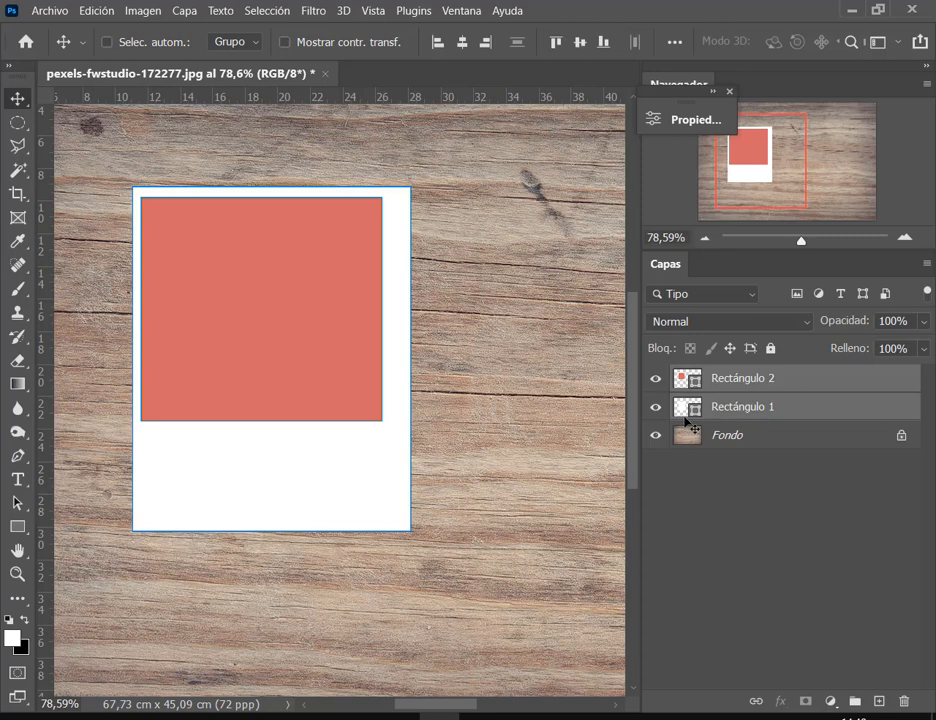
# Try aligning the two rectangles on their vertical and horizontal centres, and undo both alignments.
pyautogui.click(582, 43)
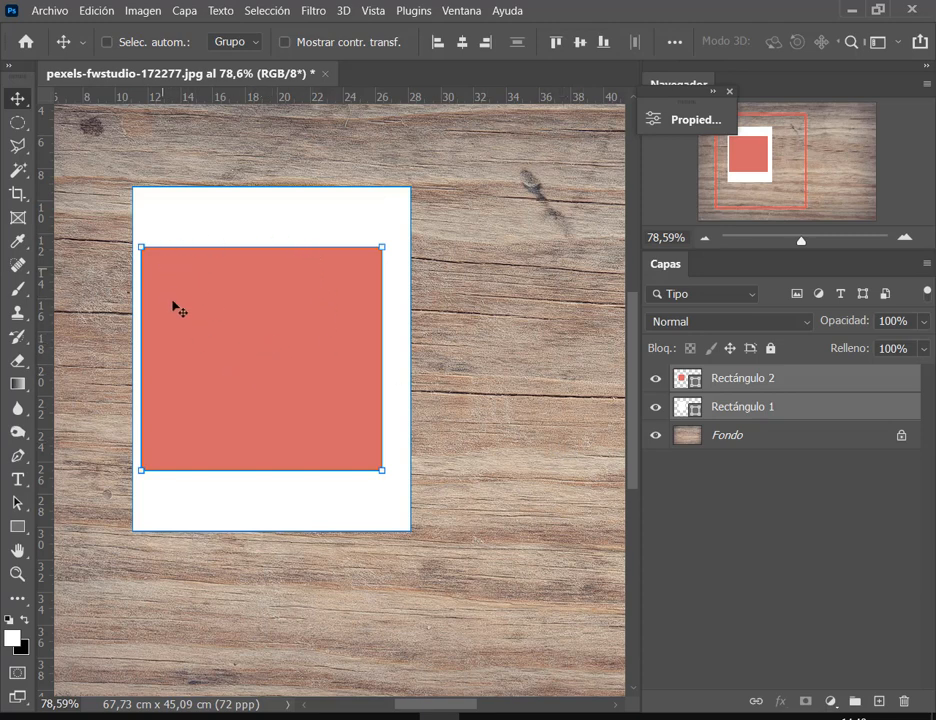
pyautogui.press('ctrl')
pyautogui.click(463, 43)
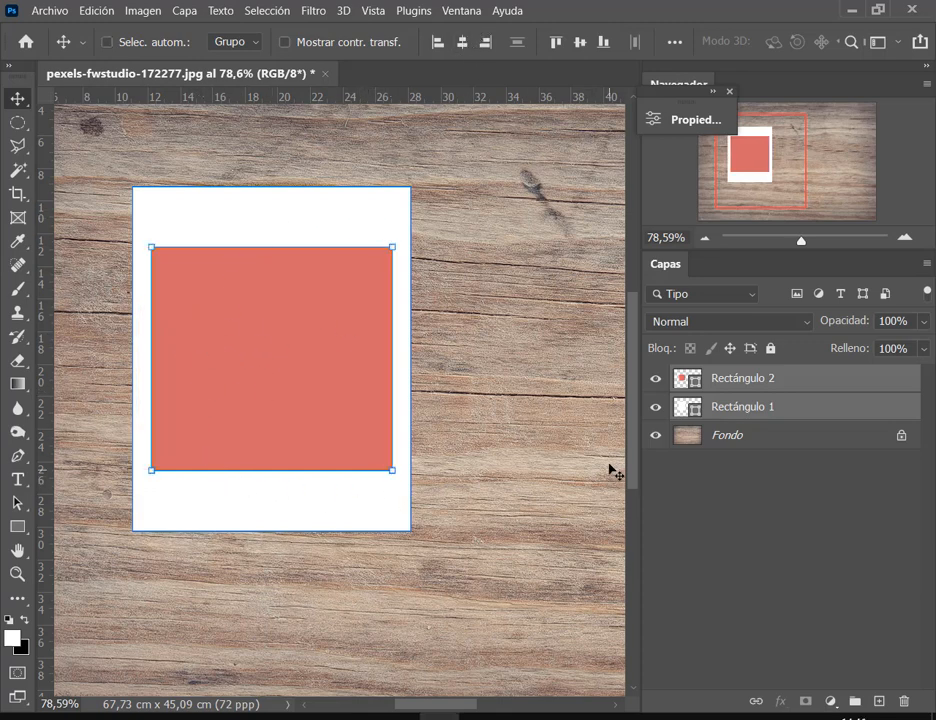
pyautogui.hotkey('ctrl', 'z')
pyautogui.hotkey('ctrl', 'z')
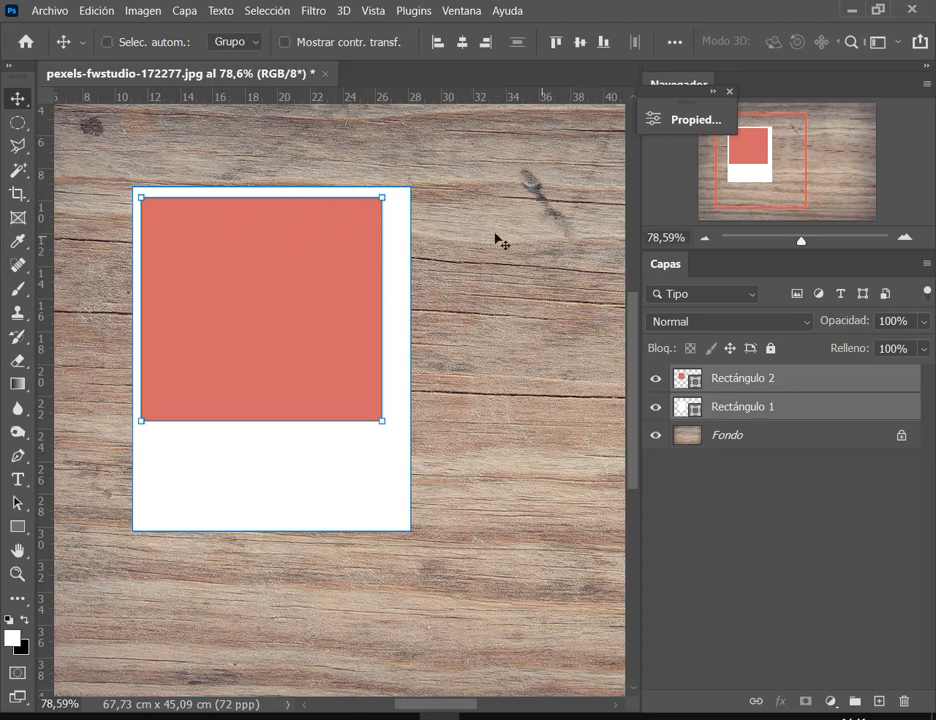
# Align the horizontal centres of the two rectangles only, and deselect them by selecting the Fondo layer.
pyautogui.click(107, 42)
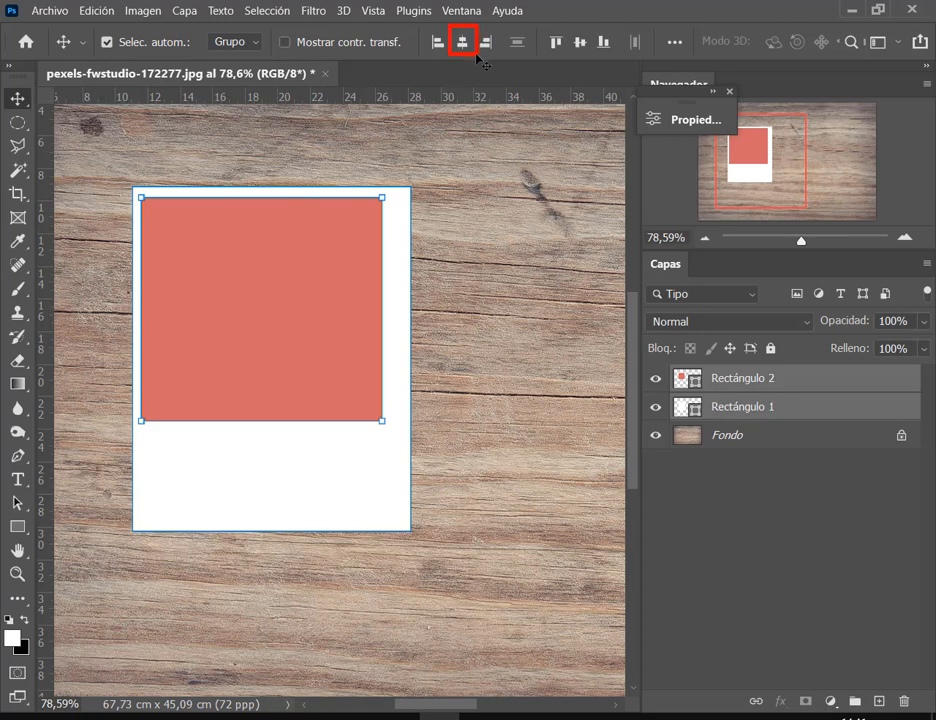
pyautogui.press('Escape')
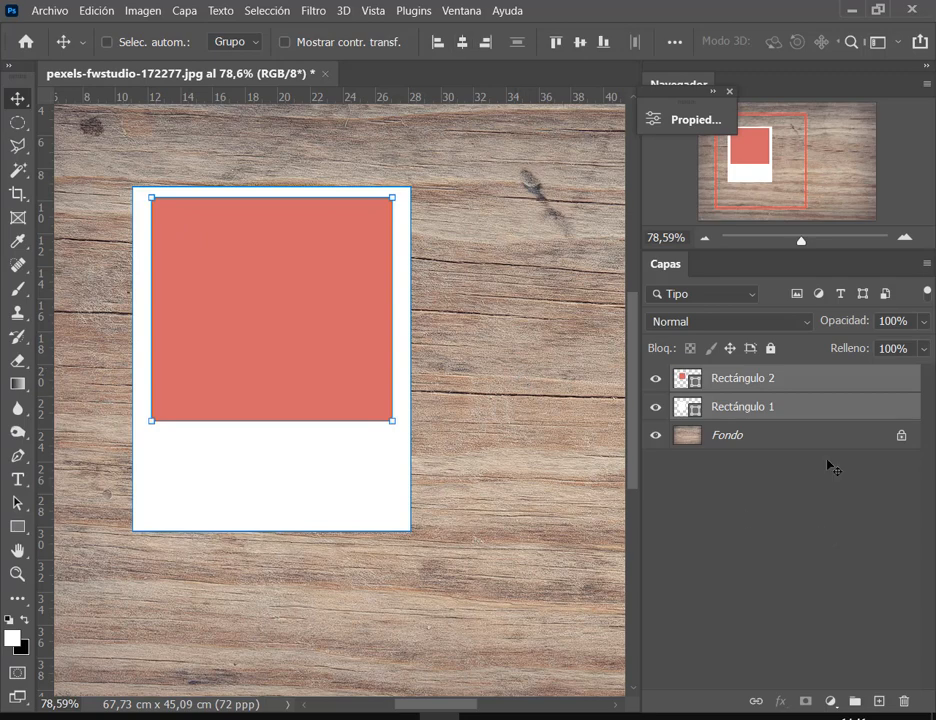
pyautogui.click(811, 435)
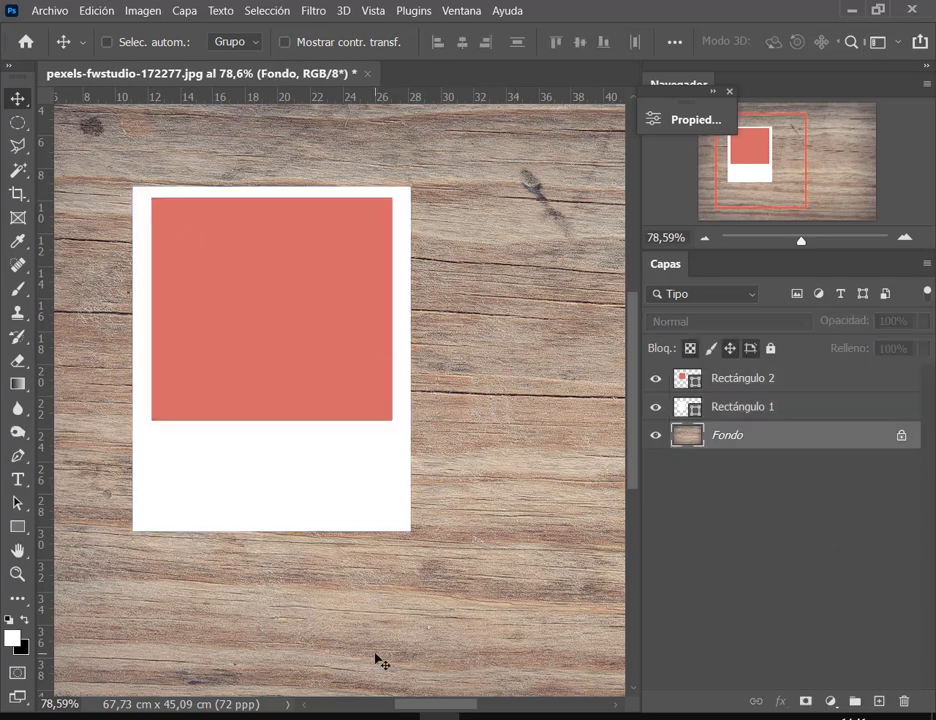
# Check the reference collage PDF, and add an inner shadow with 40% opacity to the coral Rectángulo 2 layer.
pyautogui.click(195, 717)
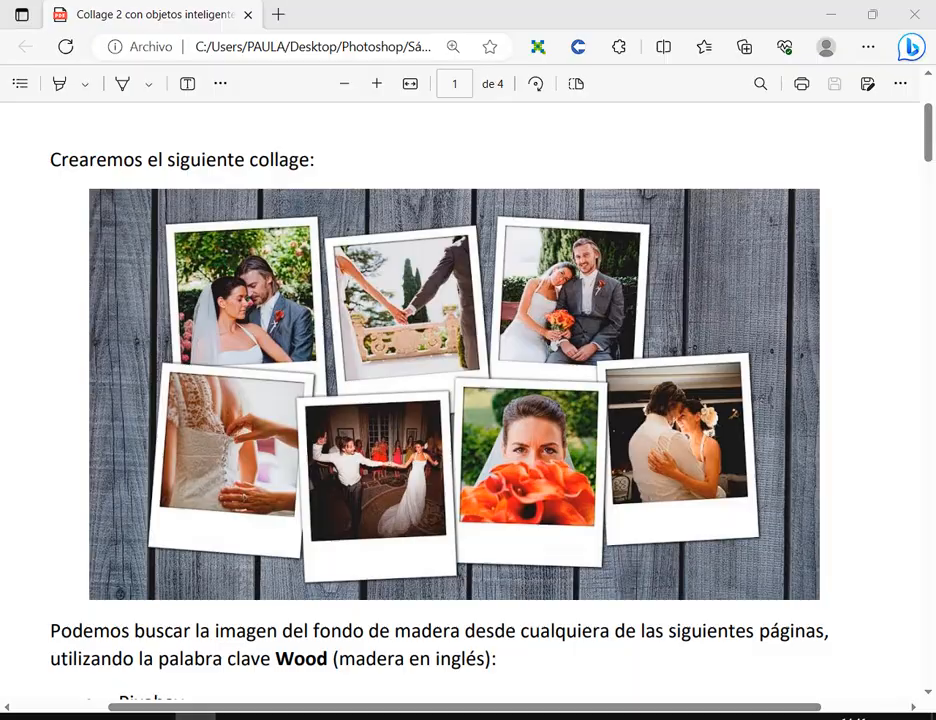
pyautogui.click(196, 716)
pyautogui.click(196, 716)
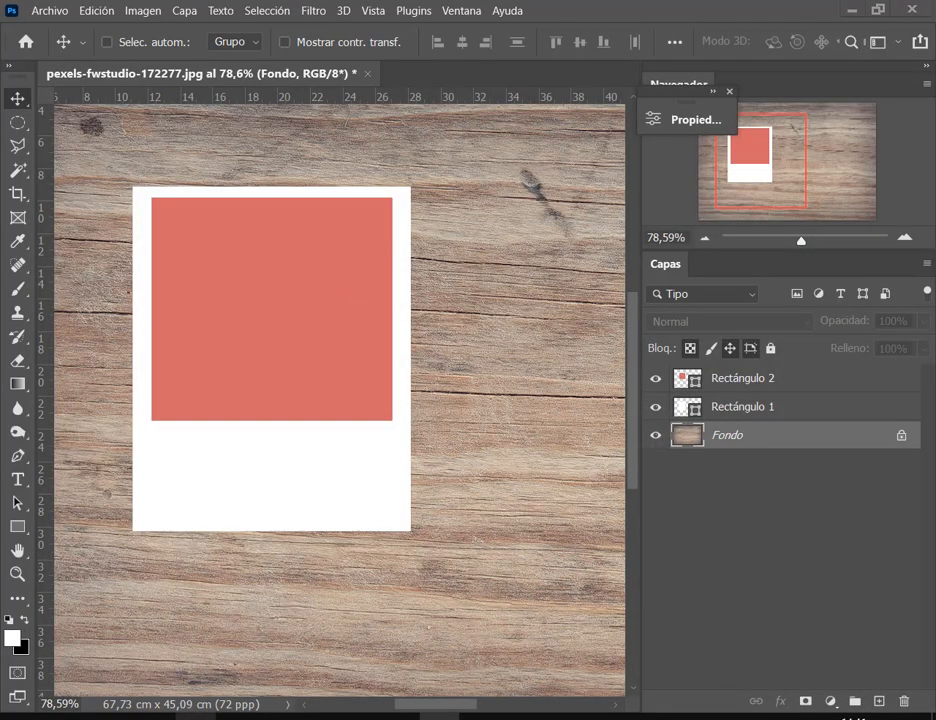
pyautogui.click(196, 716)
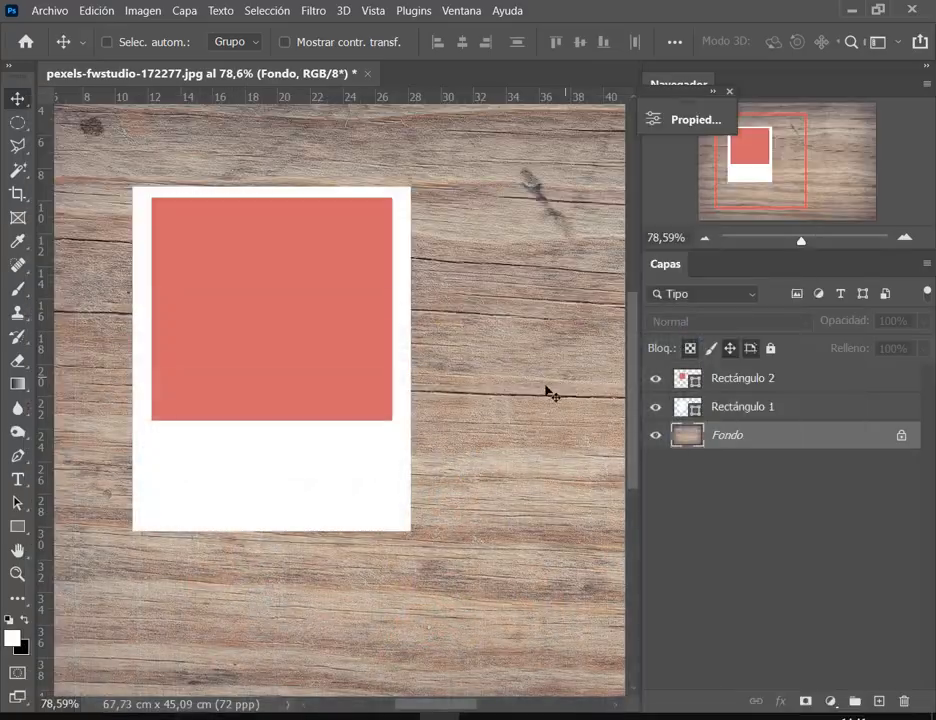
pyautogui.scroll(-2, 540, 390)
pyautogui.click(800, 384)
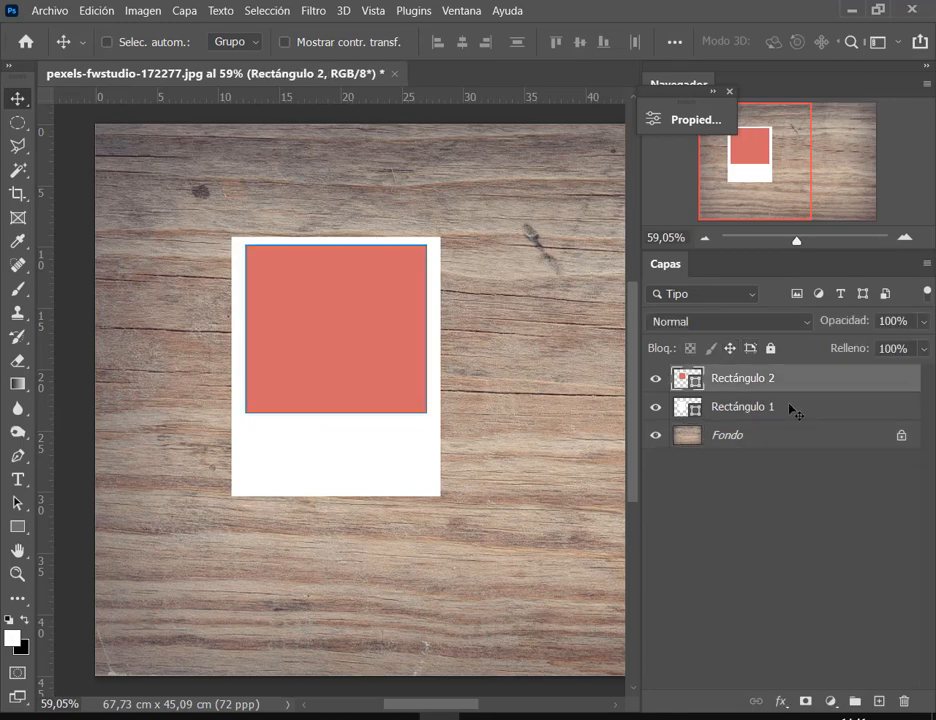
pyautogui.scroll(1, 449, 388)
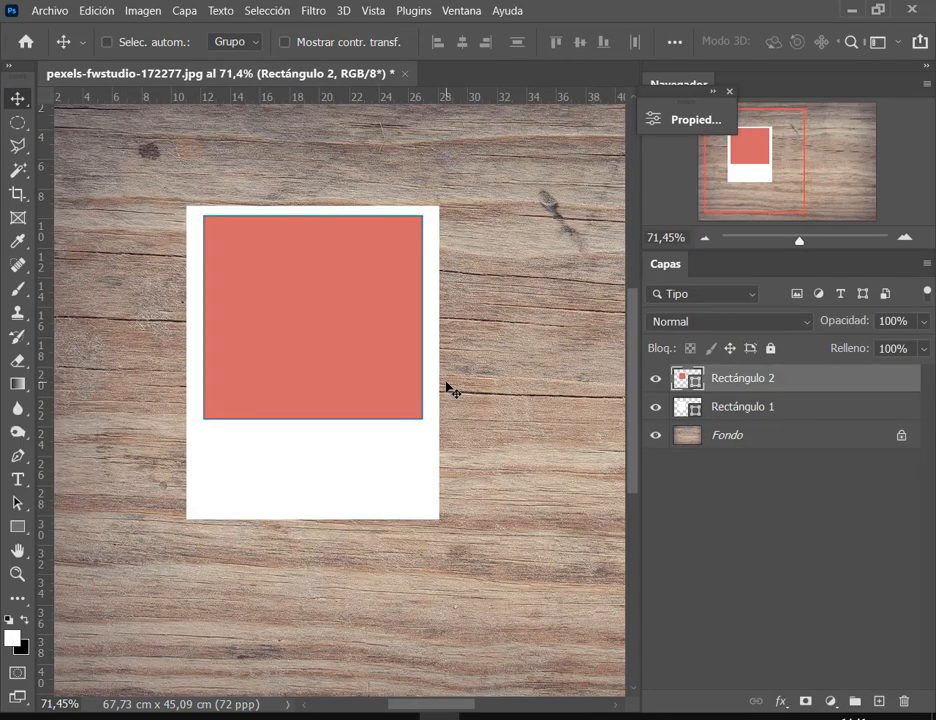
pyautogui.rightClick(827, 379)
pyautogui.click(689, 21)
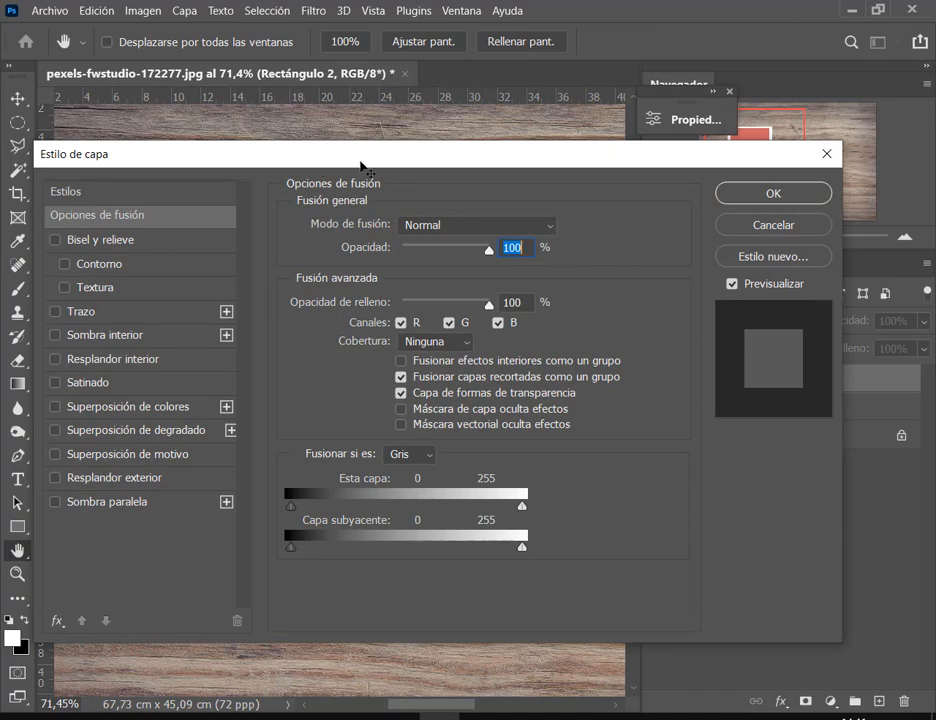
pyautogui.moveTo(340, 155); pyautogui.dragTo(706, 126)
pyautogui.click(472, 306)
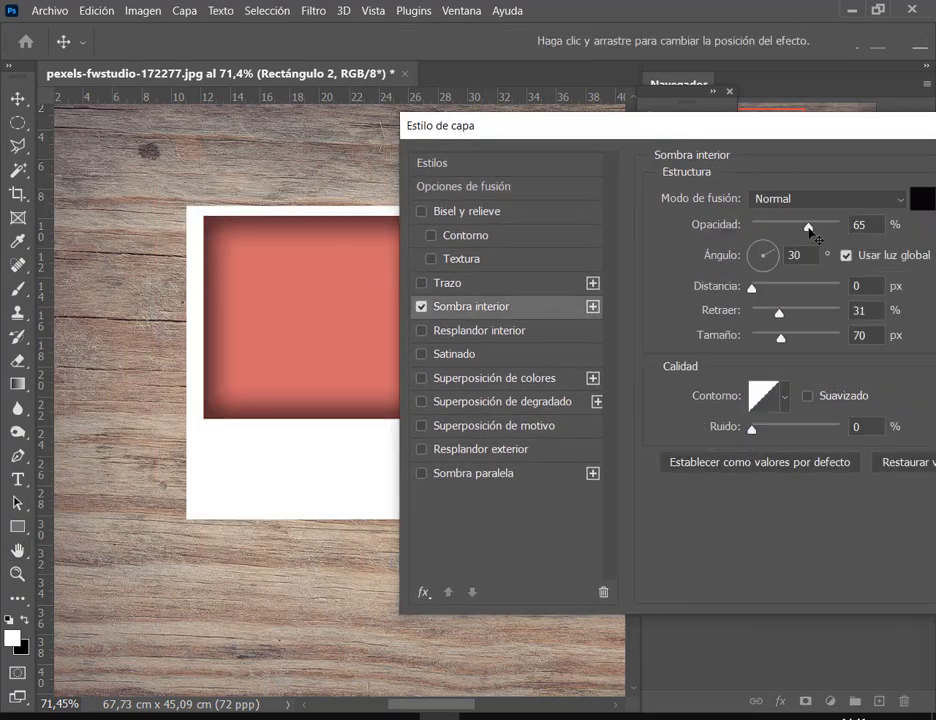
pyautogui.moveTo(811, 230); pyautogui.dragTo(789, 233)
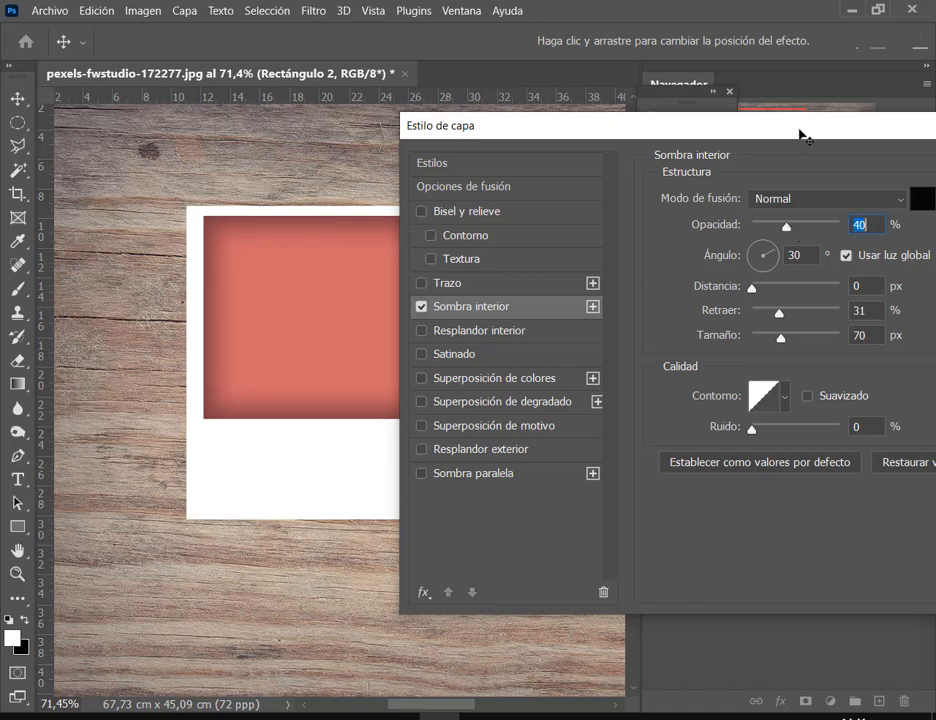
# Apply the inner shadow to the red rectangle with 40% opacity, 31% choke and 70 px size.
pyautogui.moveTo(800, 134); pyautogui.dragTo(535, 323)
pyautogui.click(858, 356)
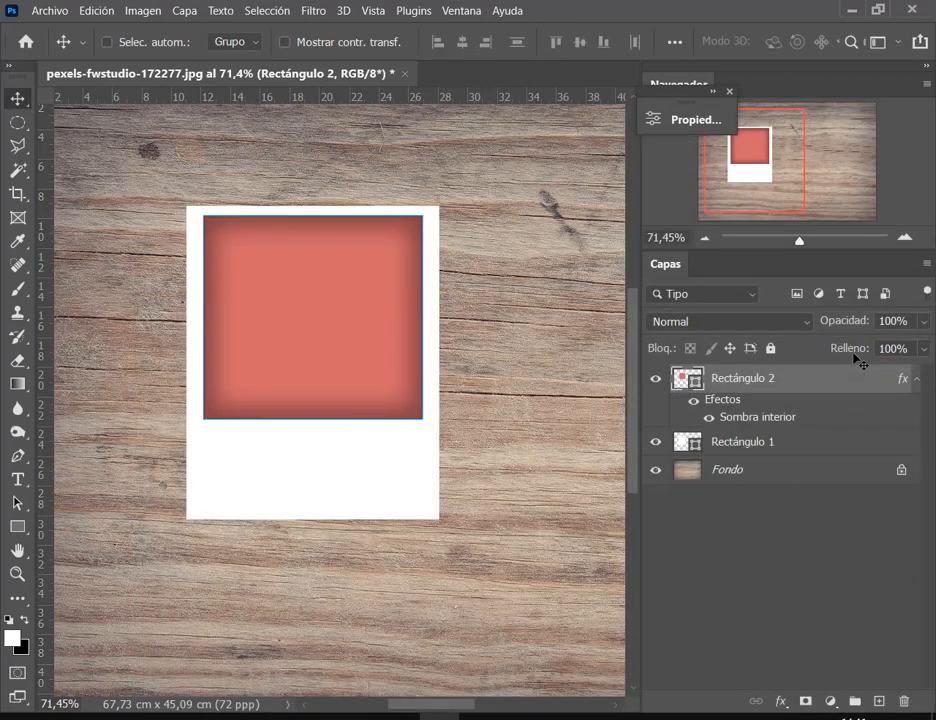
# Add a drop shadow to the white frame with 100% opacity, 0 px distance and 21 px size.
pyautogui.click(765, 445)
pyautogui.rightClick(765, 445)
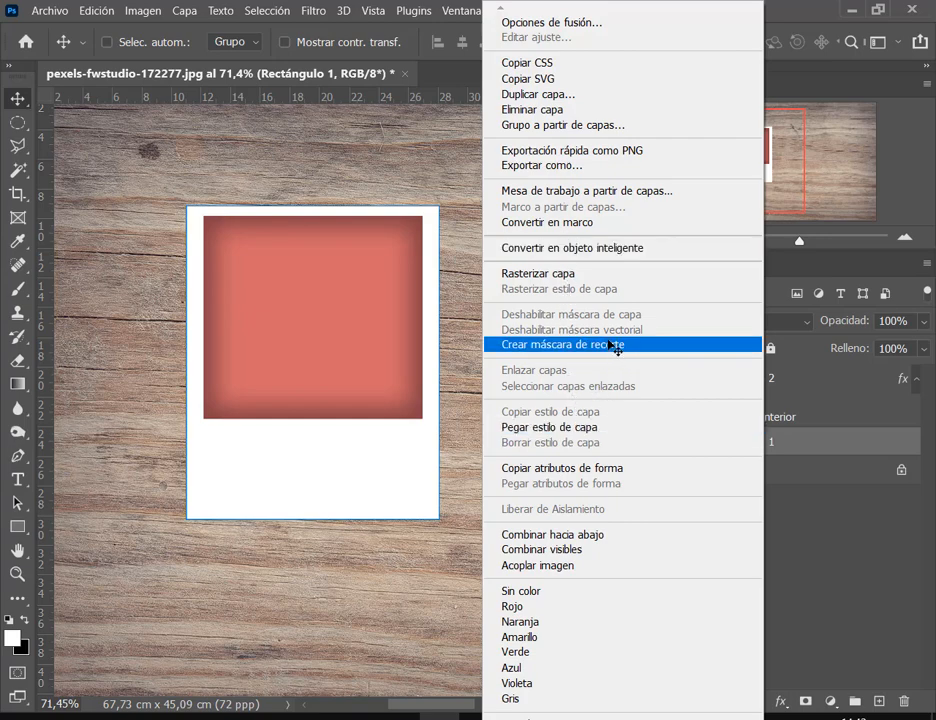
pyautogui.click(582, 20)
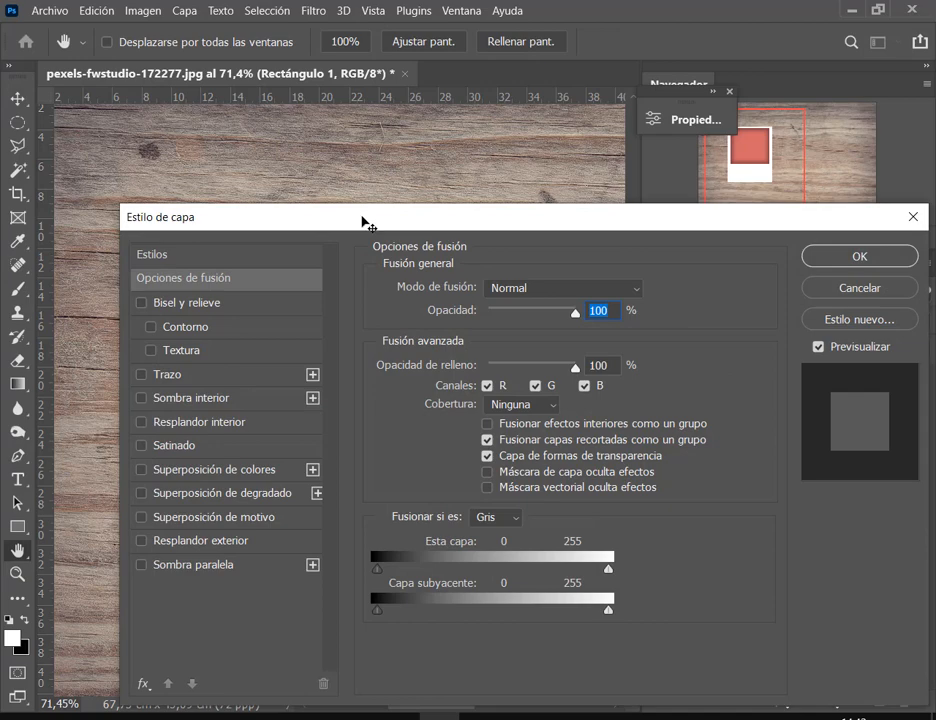
pyautogui.moveTo(364, 221); pyautogui.dragTo(698, 68)
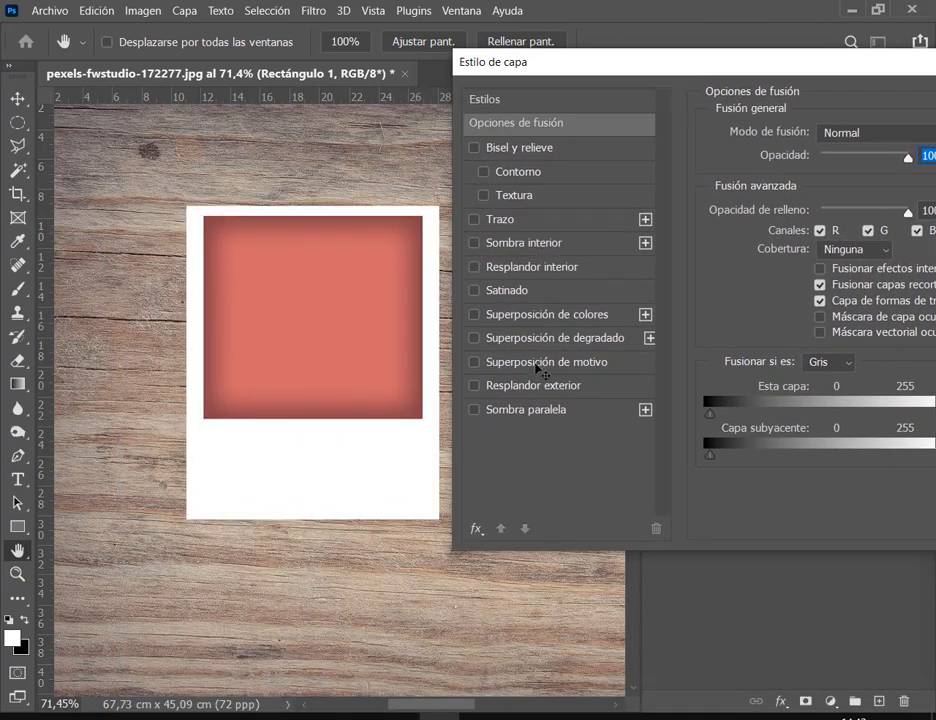
pyautogui.click(540, 412)
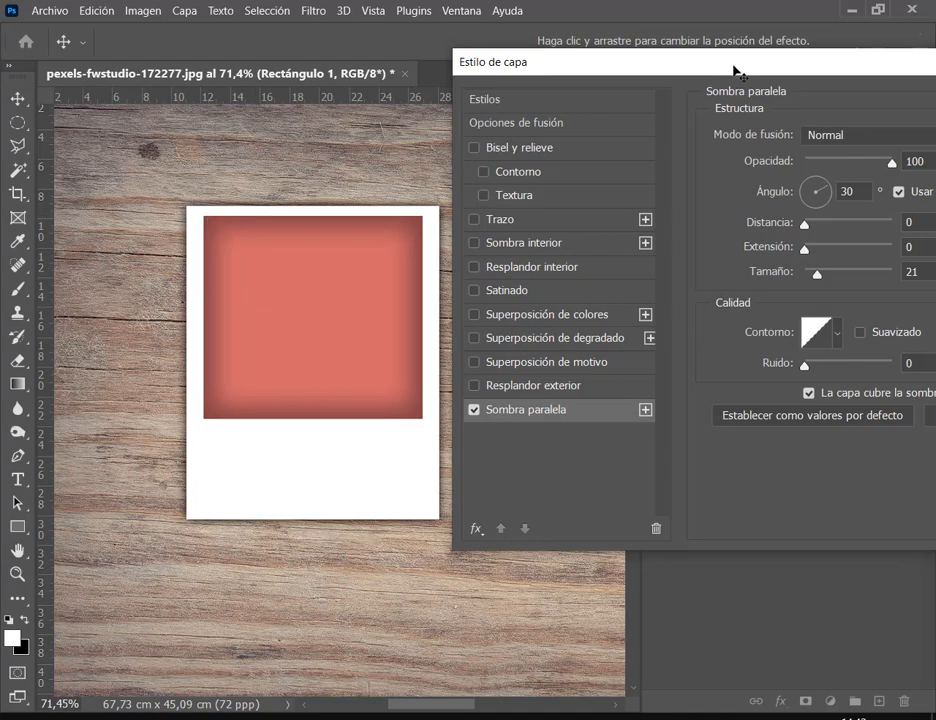
pyautogui.moveTo(735, 72); pyautogui.dragTo(448, 97)
pyautogui.click(920, 130)
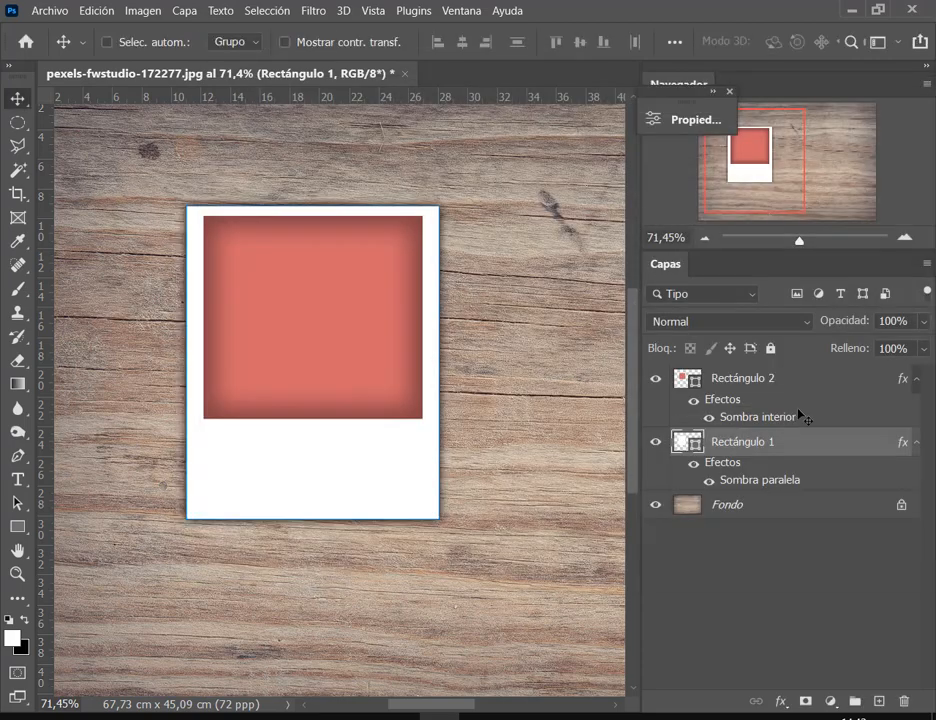
# Collapse the effects of the Rectángulo 2 layer and convert that layer into a smart object.
pyautogui.click(916, 379)
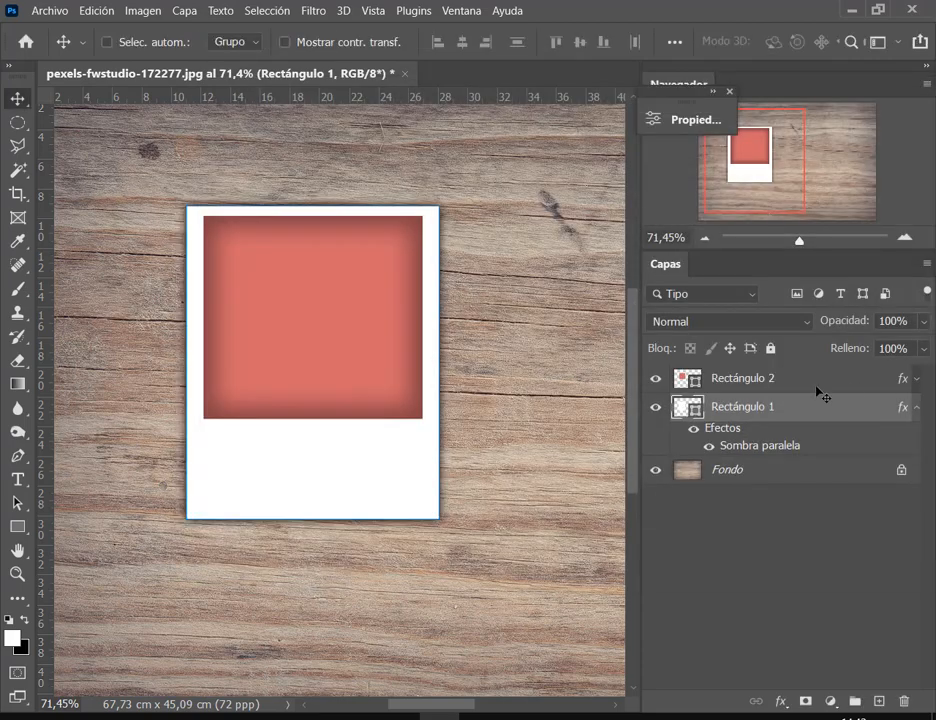
pyautogui.click(806, 380)
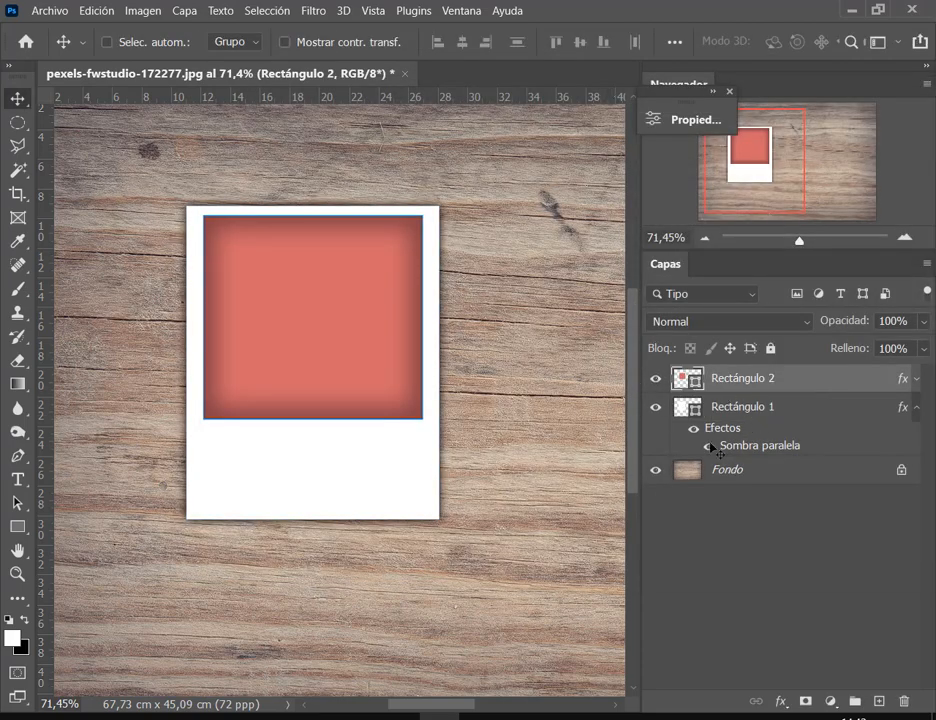
pyautogui.rightClick(816, 381)
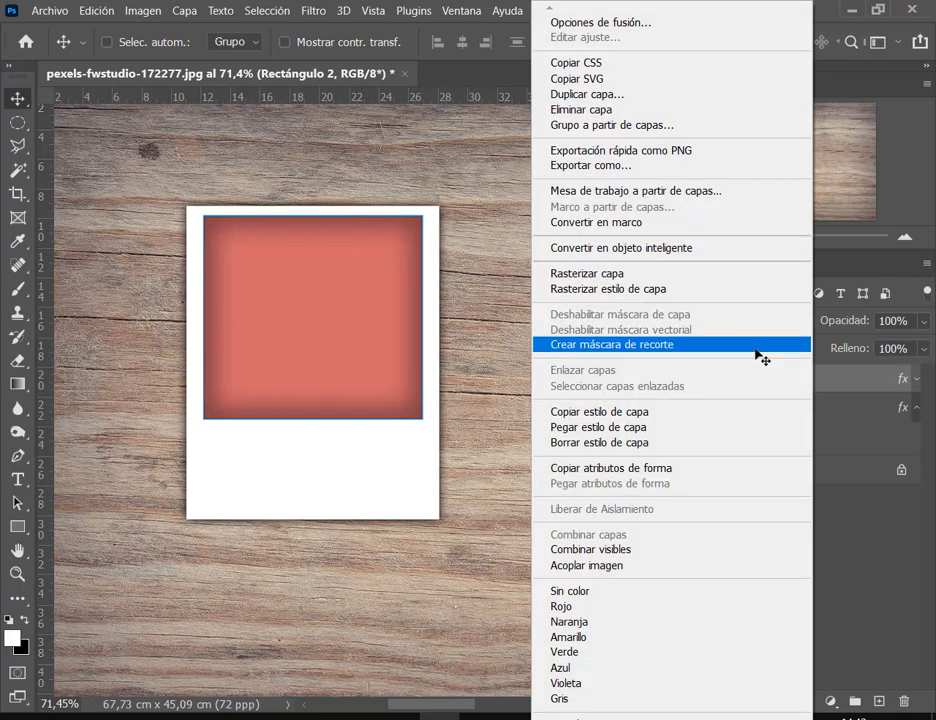
pyautogui.click(700, 249)
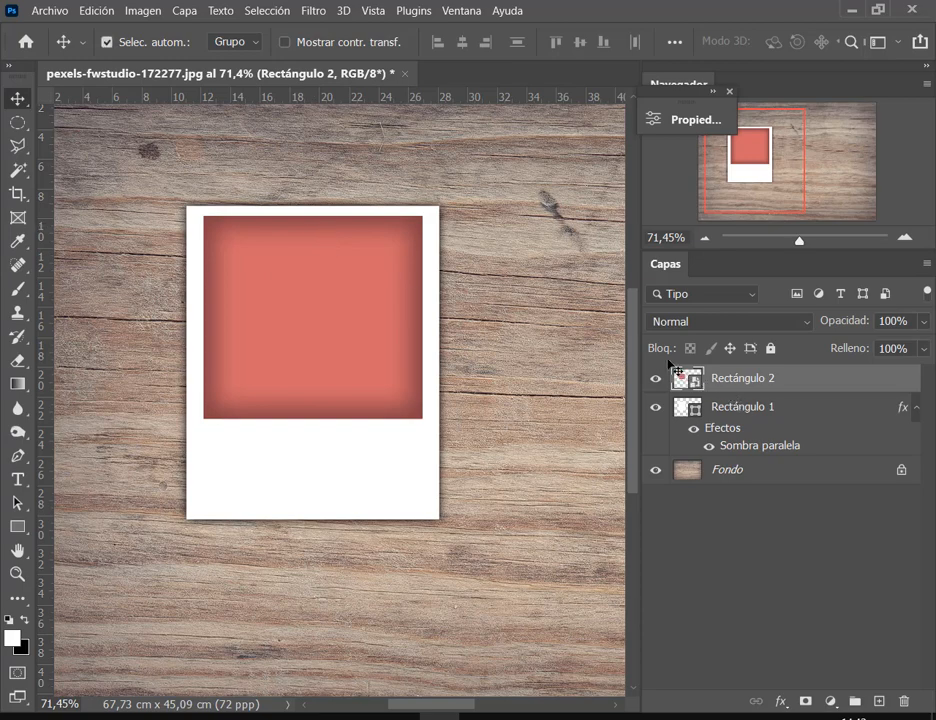
pyautogui.moveTo(669, 362); pyautogui.dragTo(793, 389)
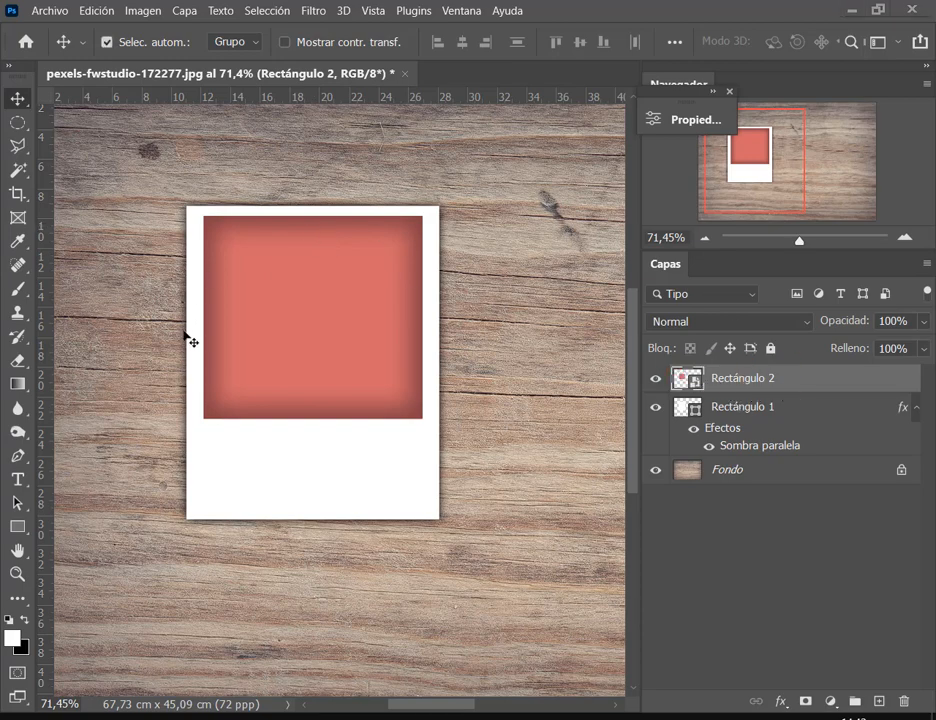
# Open the Rectángulo 2 smart object's contents and place the couple photo from the Descargas folder as a linked element.
pyautogui.doubleClick(697, 380)
pyautogui.click(529, 381)
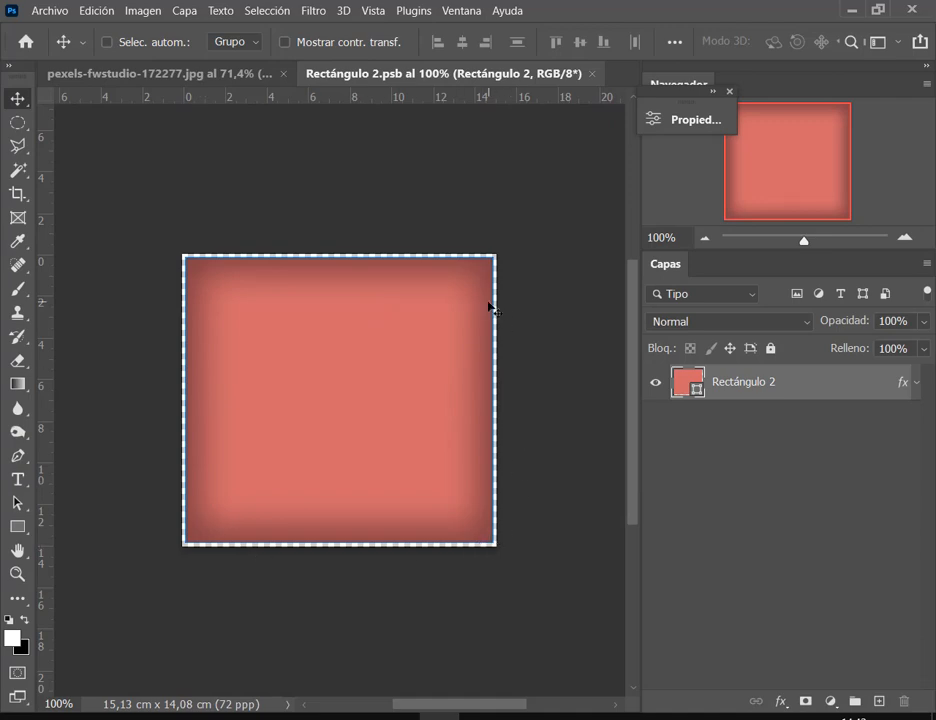
pyautogui.click(52, 12)
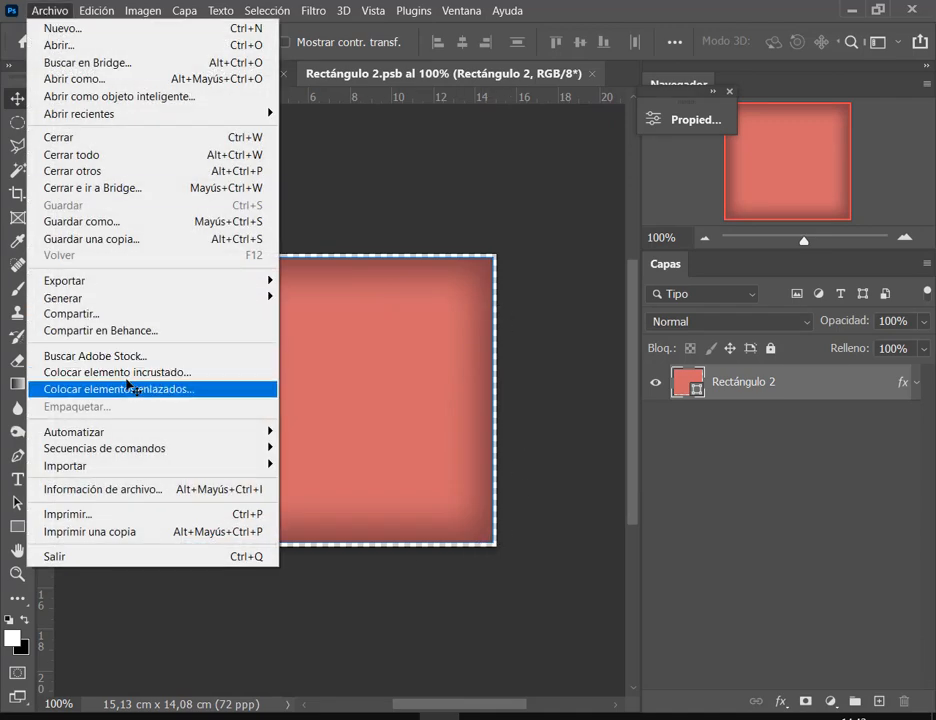
pyautogui.click(129, 389)
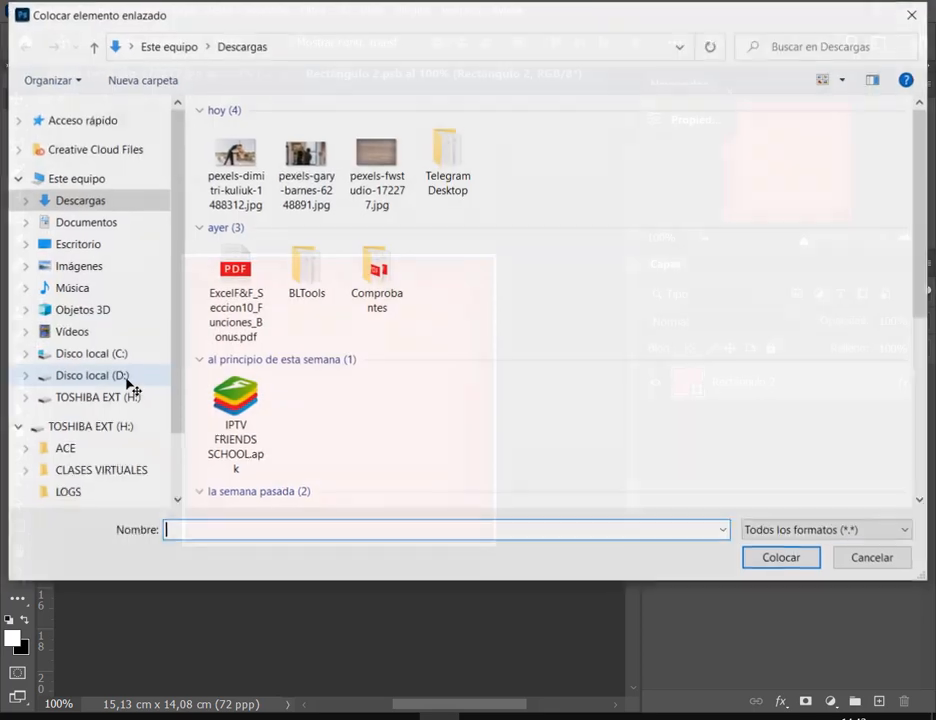
pyautogui.doubleClick(234, 155)
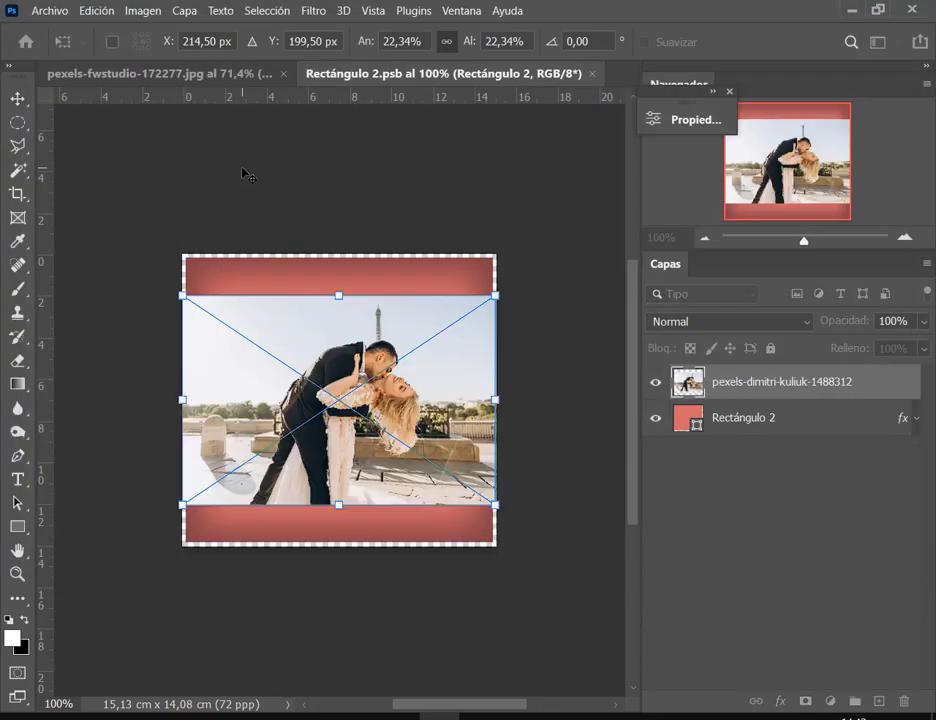
# Reposition and enlarge the placed couple photo until it covers the whole red rectangle, and commit the transformation.
pyautogui.moveTo(315, 357); pyautogui.dragTo(269, 344)
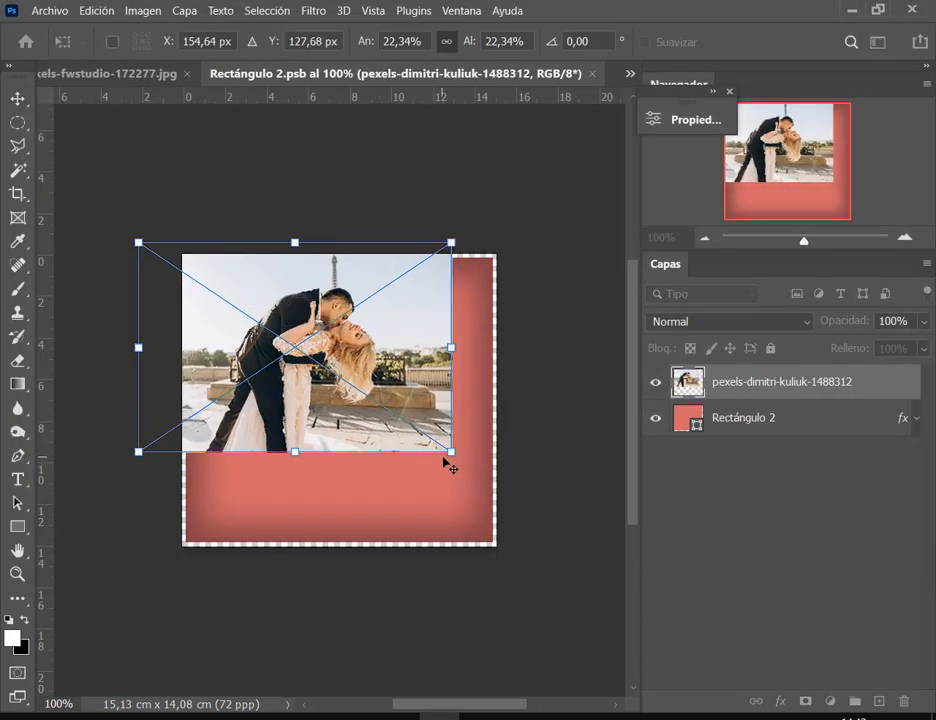
pyautogui.moveTo(451, 453); pyautogui.dragTo(598, 601)
pyautogui.press('Return')
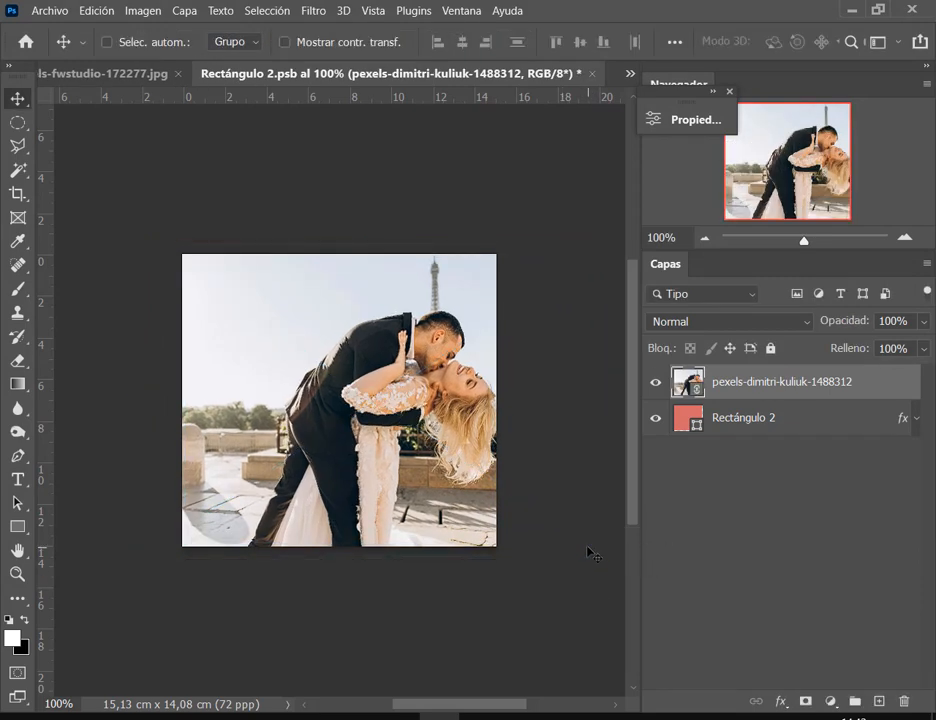
# Save the Rectángulo 2 smart object's contents and close its document.
pyautogui.click(48, 10)
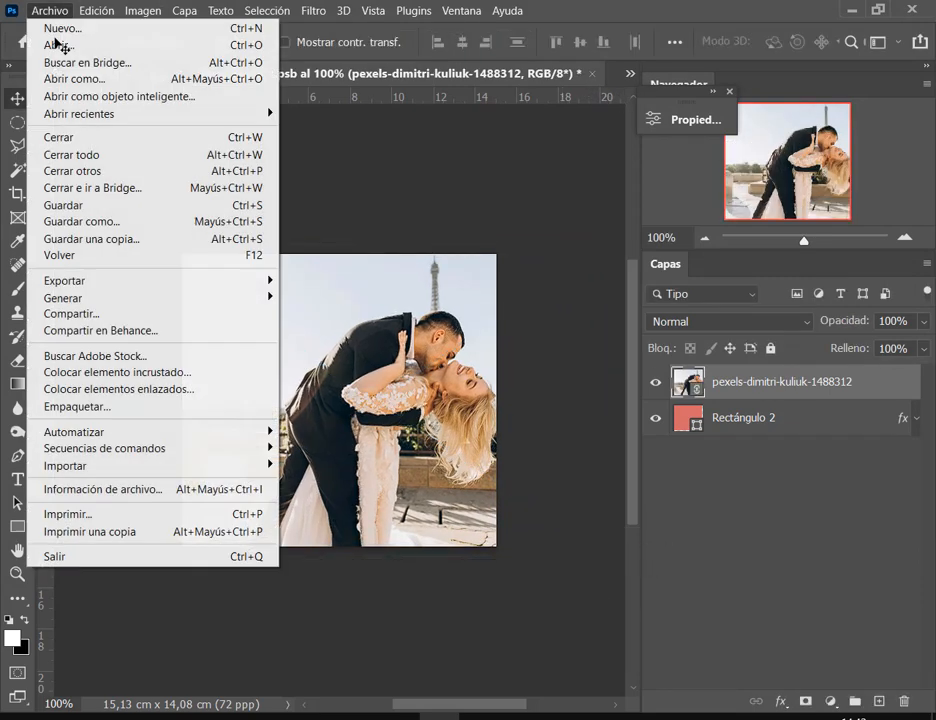
pyautogui.click(70, 204)
pyautogui.click(594, 74)
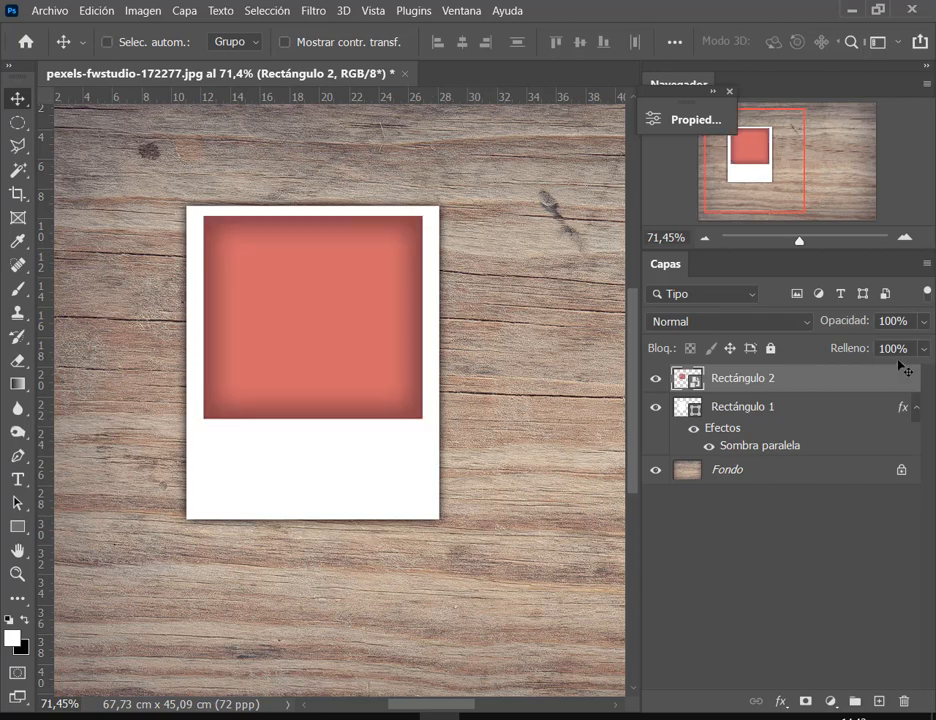
# Undo the smart object conversion and the shadow effects on both rectangle layers.
pyautogui.moveTo(903, 368); pyautogui.dragTo(896, 370)
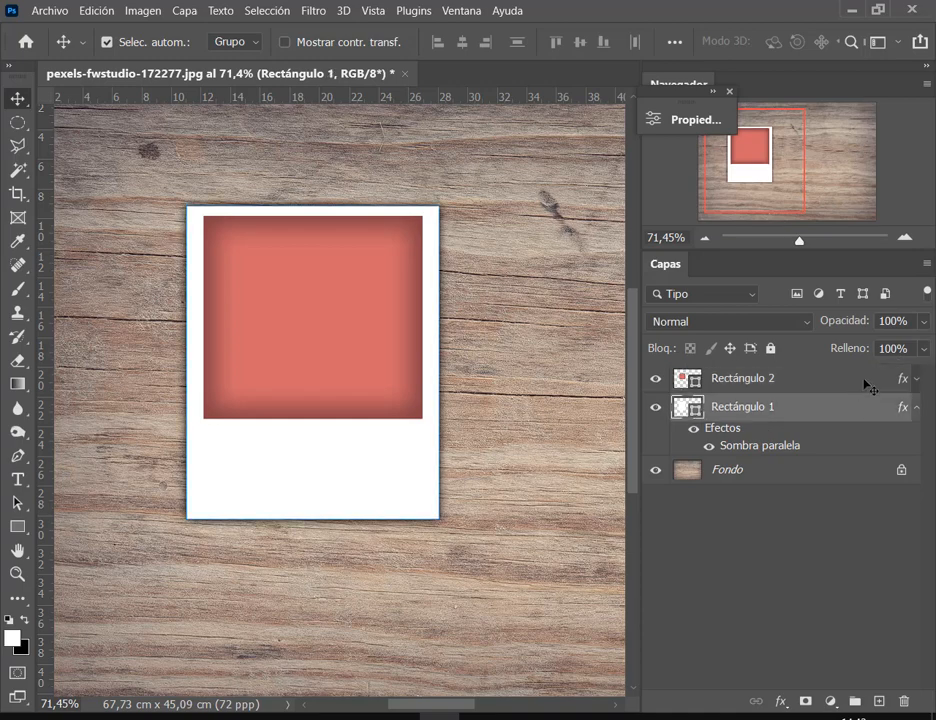
pyautogui.hotkey('ctrl', 'z')
pyautogui.hotkey('ctrl', 'z')
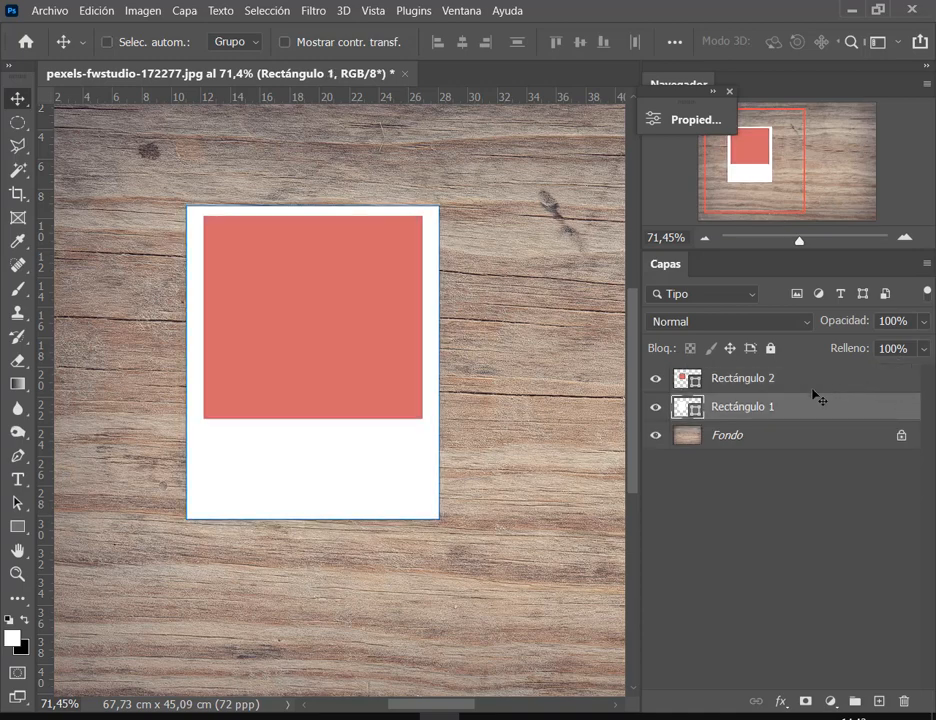
# Apply a drop shadow to the Rectángulo 1 layer using 100% opacity, 30° angle, 0 px distance and 21 px size.
pyautogui.click(812, 390)
pyautogui.click(792, 405)
pyautogui.rightClick(797, 404)
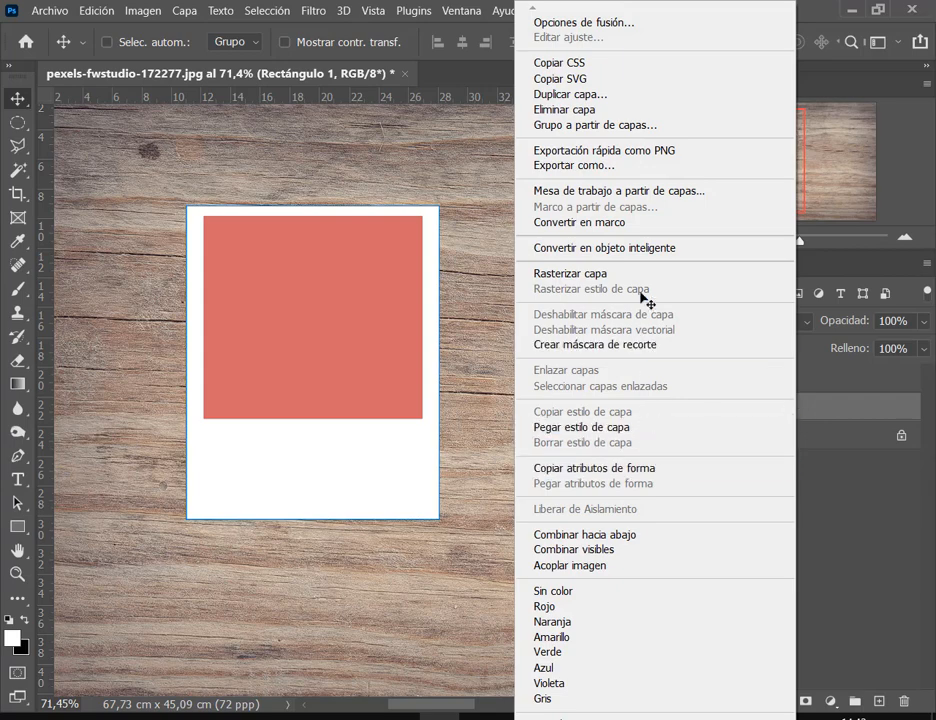
pyautogui.click(620, 20)
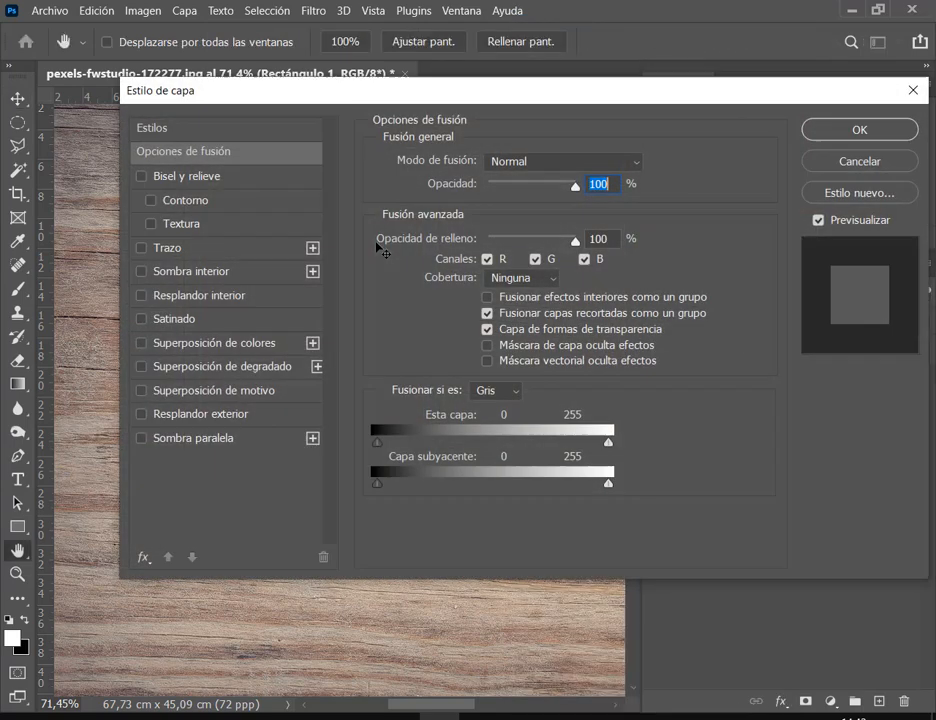
pyautogui.moveTo(257, 91); pyautogui.dragTo(580, 33)
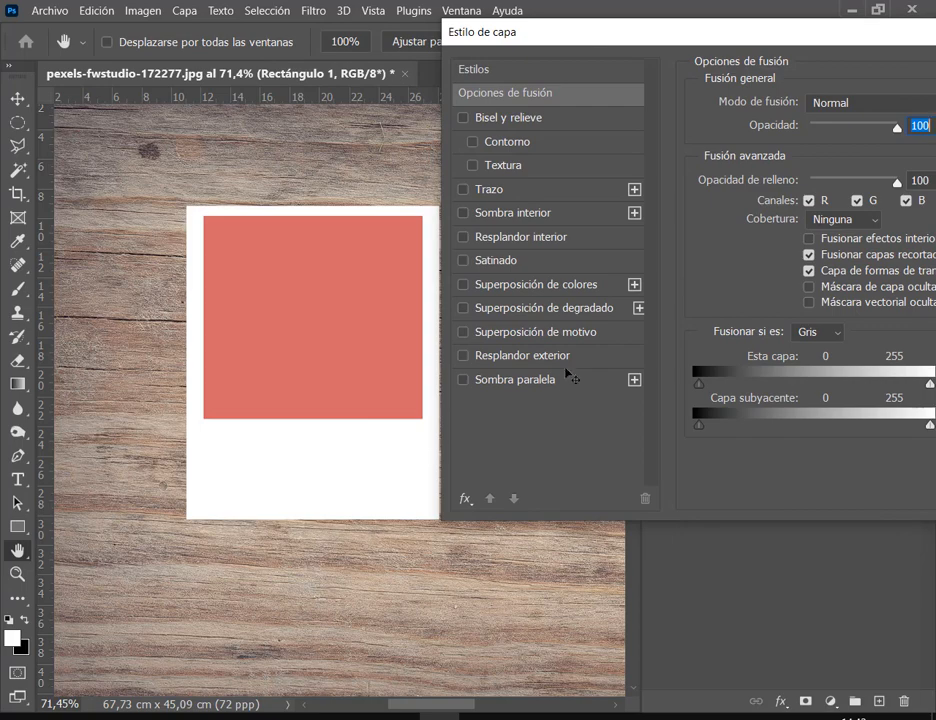
pyautogui.click(549, 389)
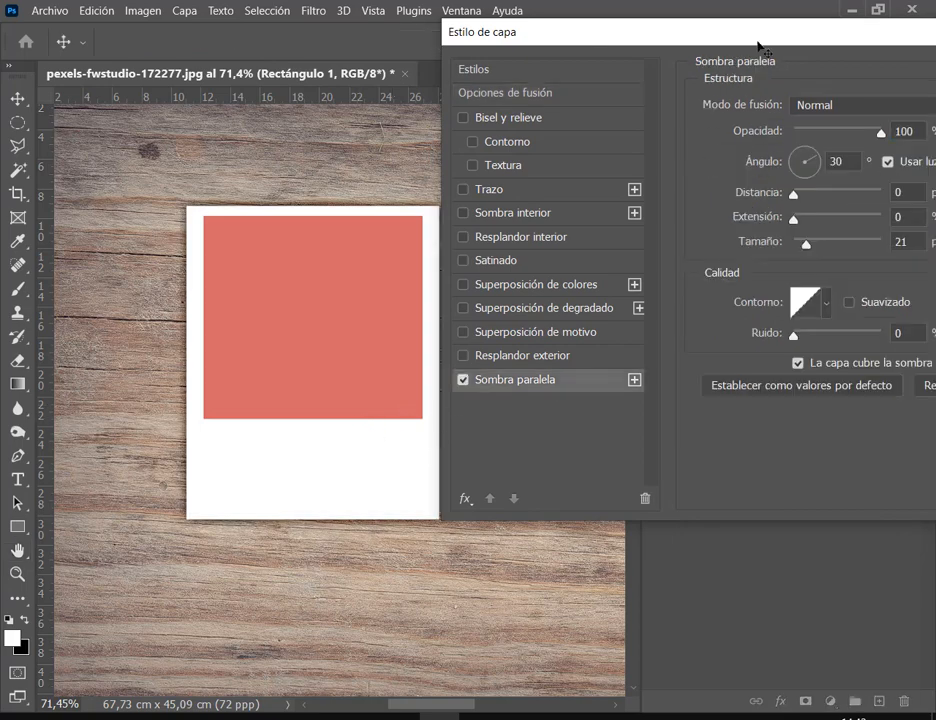
pyautogui.moveTo(758, 40); pyautogui.dragTo(334, 118)
pyautogui.click(752, 150)
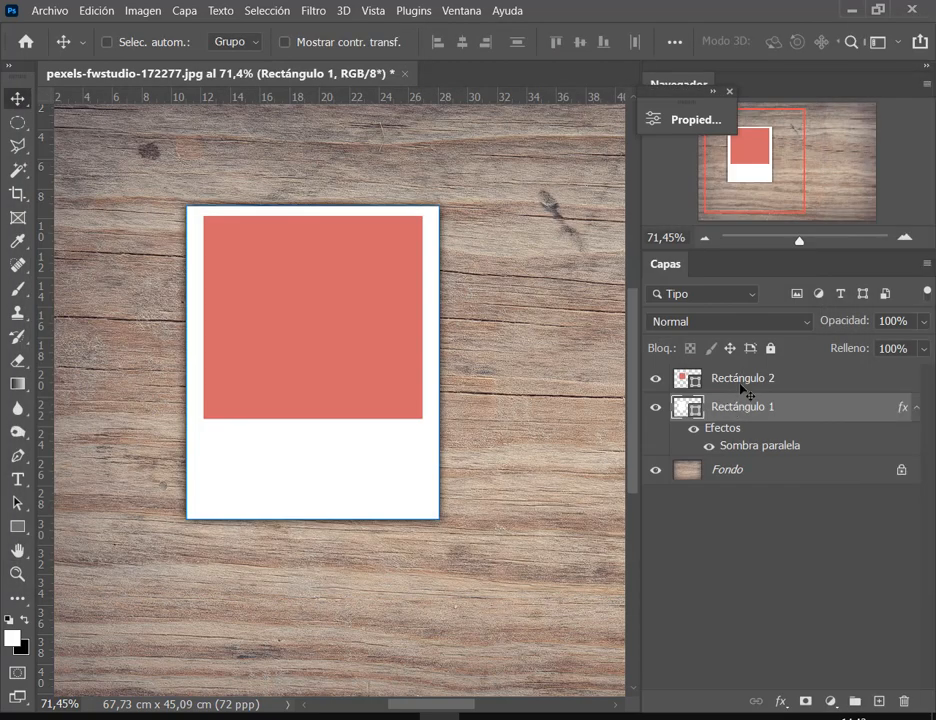
# Select the Rectángulo 2 layer and collapse the effects list under Rectángulo 1.
pyautogui.click(745, 377)
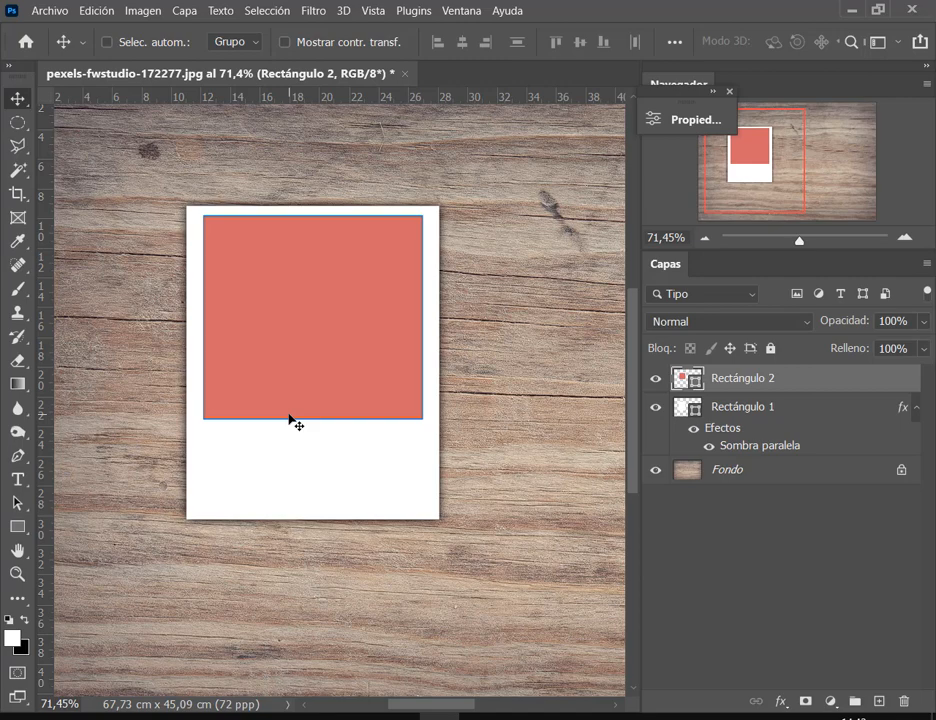
pyautogui.click(917, 408)
pyautogui.scroll(-3, 334, 470)
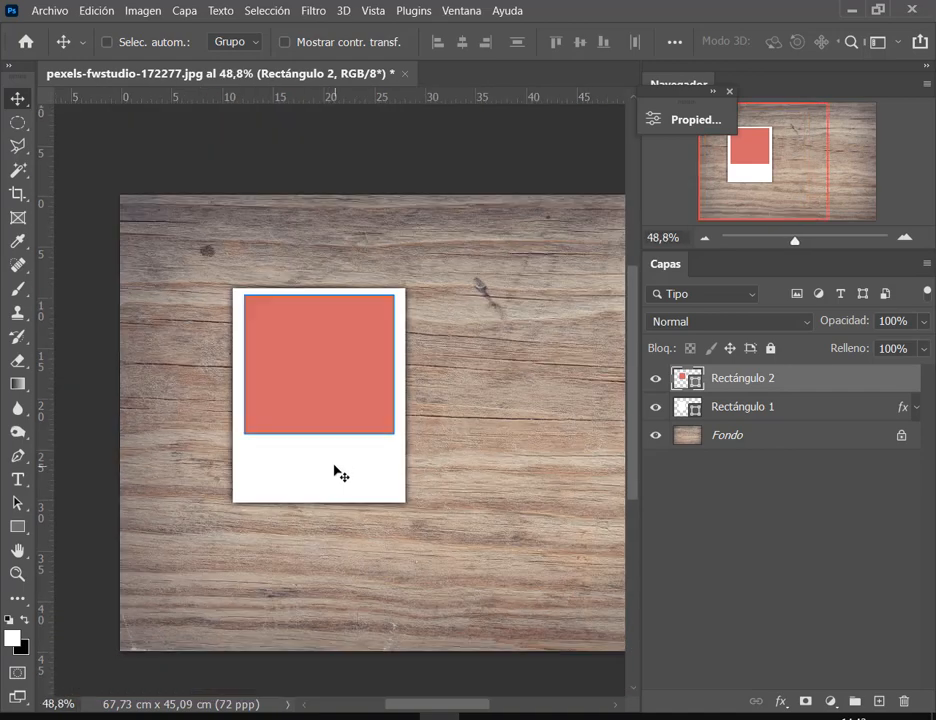
pyautogui.moveTo(483, 503); pyautogui.dragTo(403, 429)
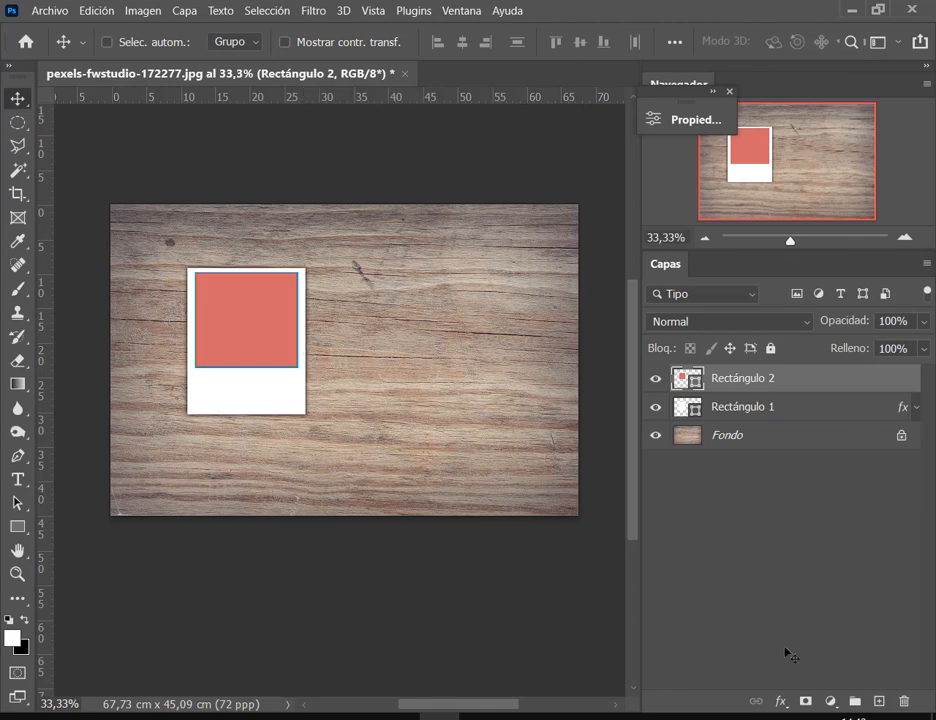
# Try grouping the Rectángulo 2 and Rectángulo 1 layers, and undo the grouping.
pyautogui.press('ctrl')
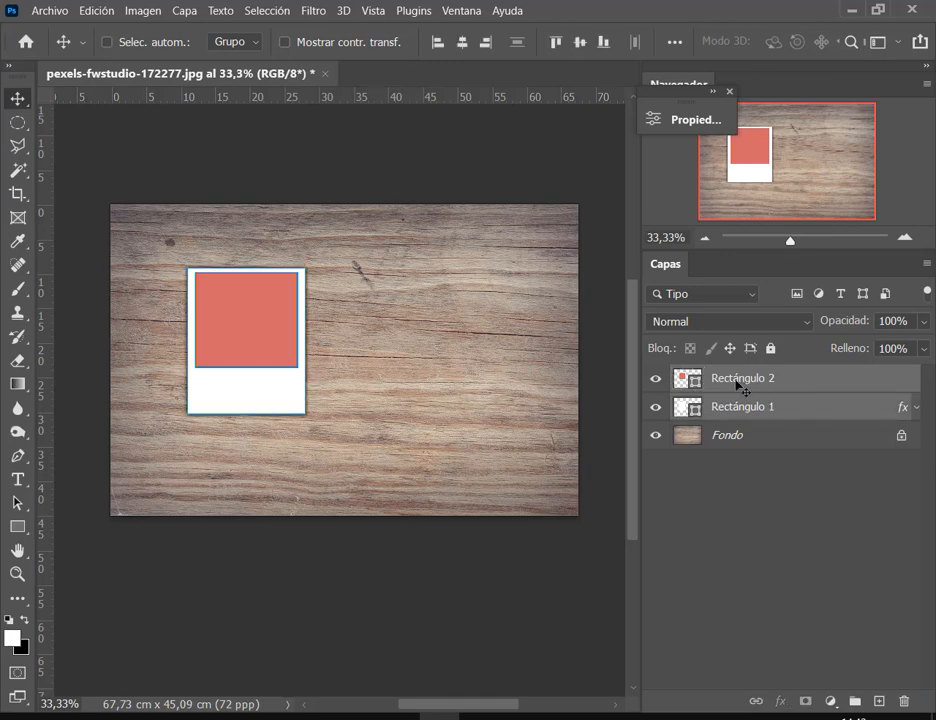
pyautogui.keyDown('ctrl'); pyautogui.click(773, 421); pyautogui.keyUp('ctrl')
pyautogui.hotkey('ctrl', 'g')
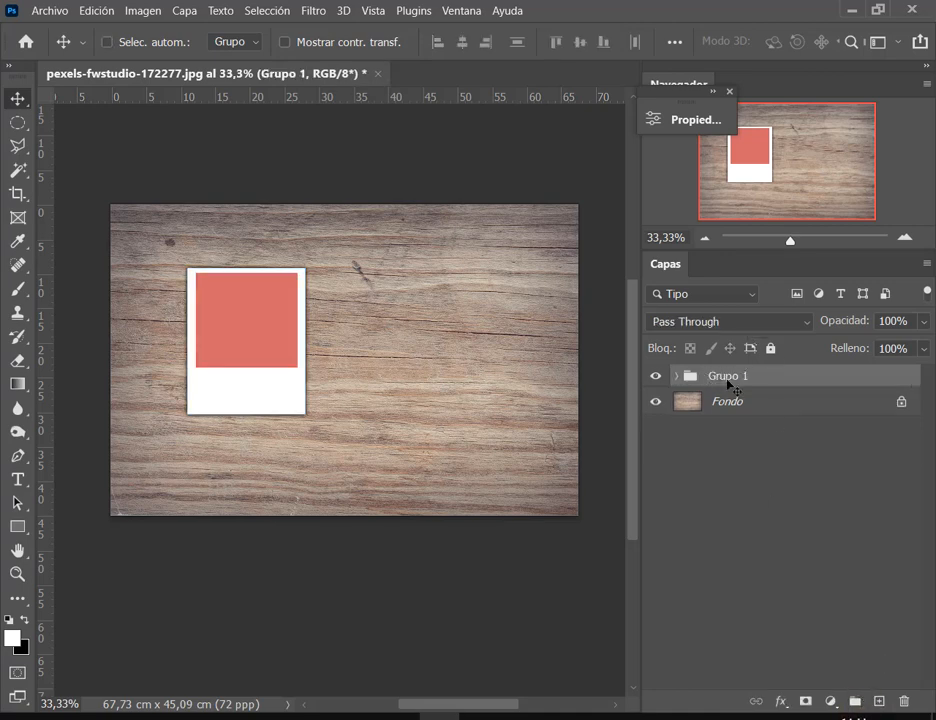
pyautogui.hotkey('ctrl', 'z')
# Select both rectangle layers together and place them in a new layer group.
pyautogui.click(775, 379)
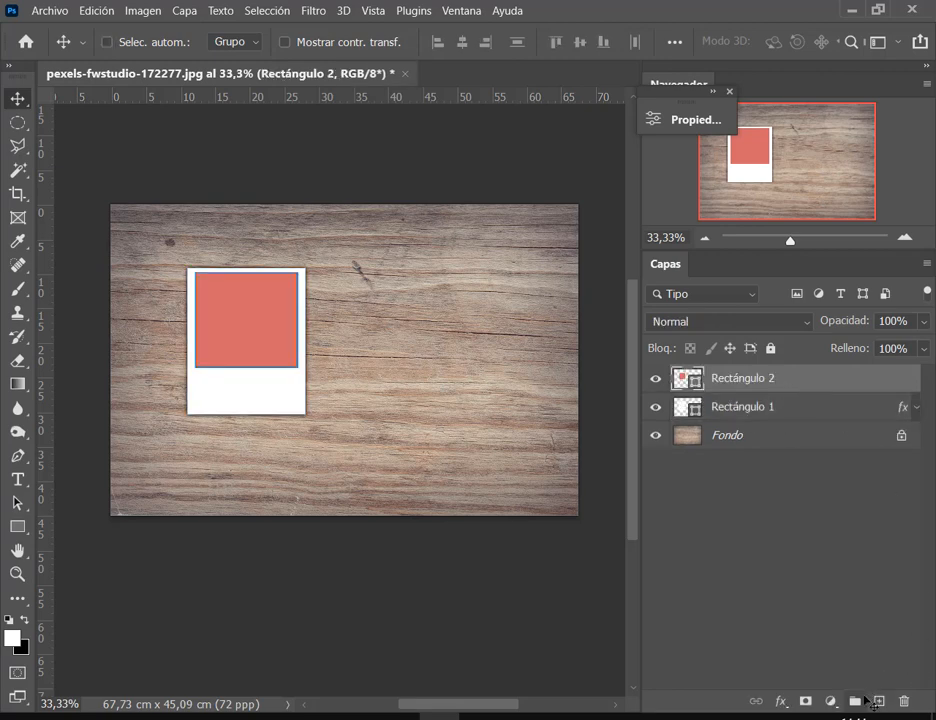
pyautogui.keyDown('ctrl'); pyautogui.click(783, 407); pyautogui.keyUp('ctrl')
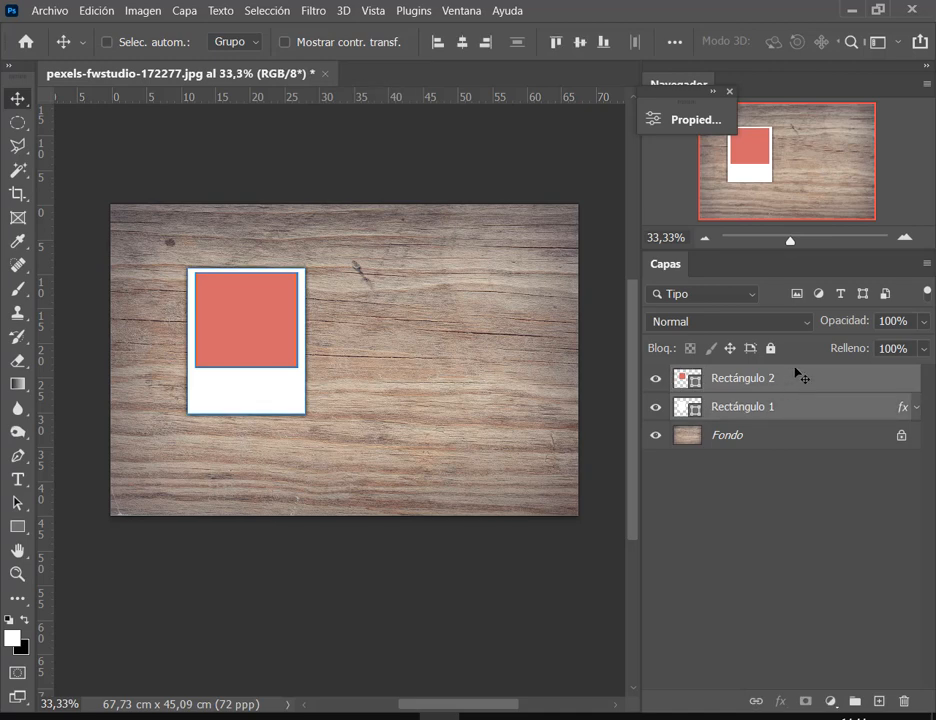
pyautogui.click(854, 701)
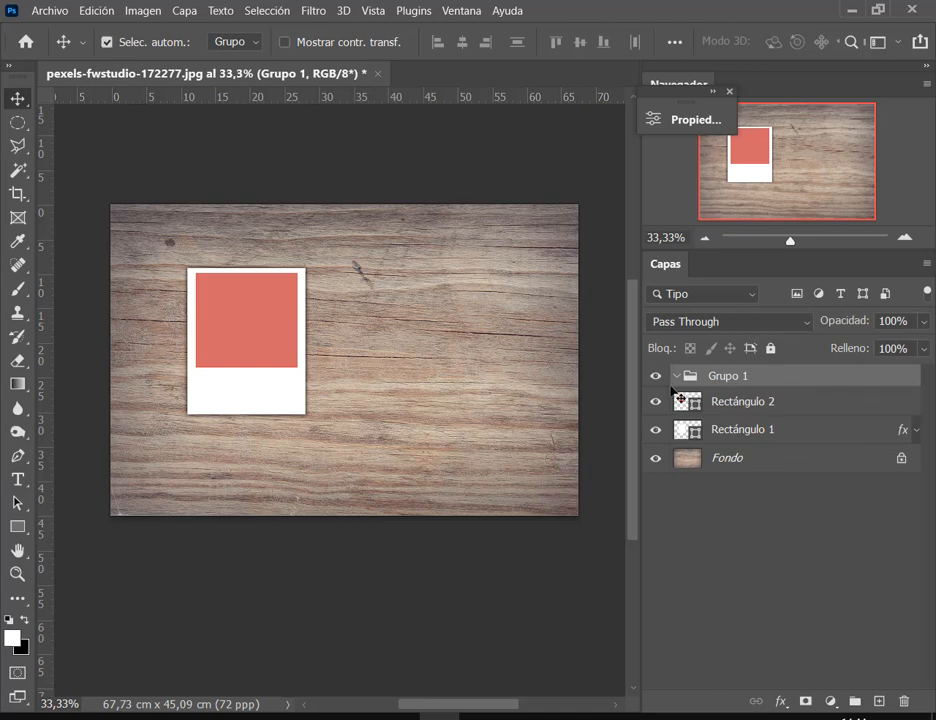
pyautogui.moveTo(672, 388); pyautogui.dragTo(827, 456)
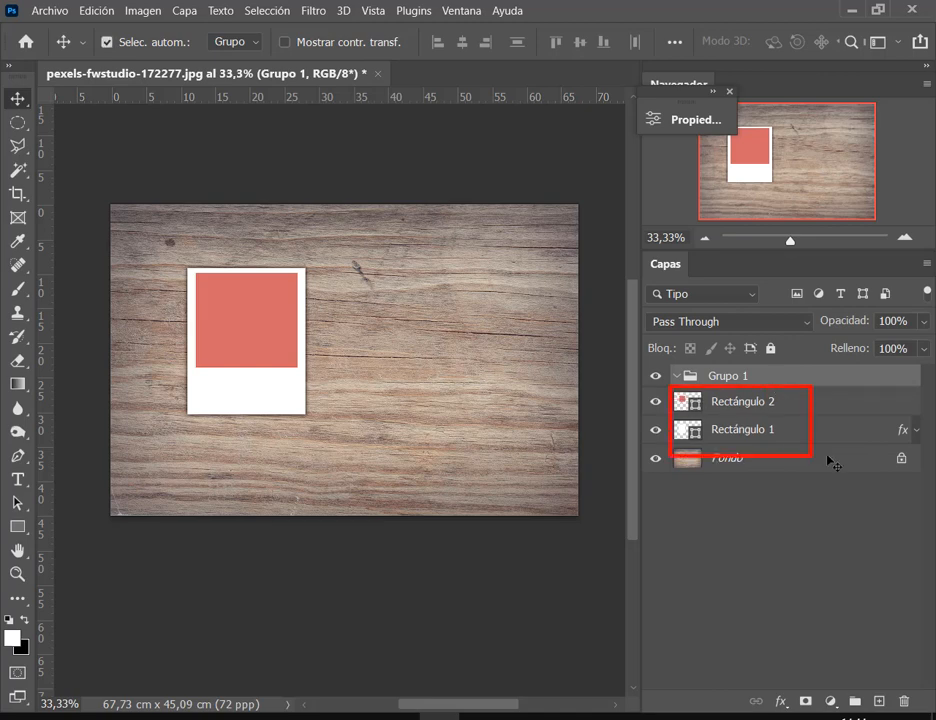
# Move the Rectángulo 2 and Rectángulo 1 layers together into Grupo 1 and collapse the group.
pyautogui.click(766, 403)
pyautogui.keyDown('shift'); pyautogui.click(749, 430); pyautogui.keyUp('shift')
pyautogui.moveTo(735, 405); pyautogui.dragTo(731, 378)
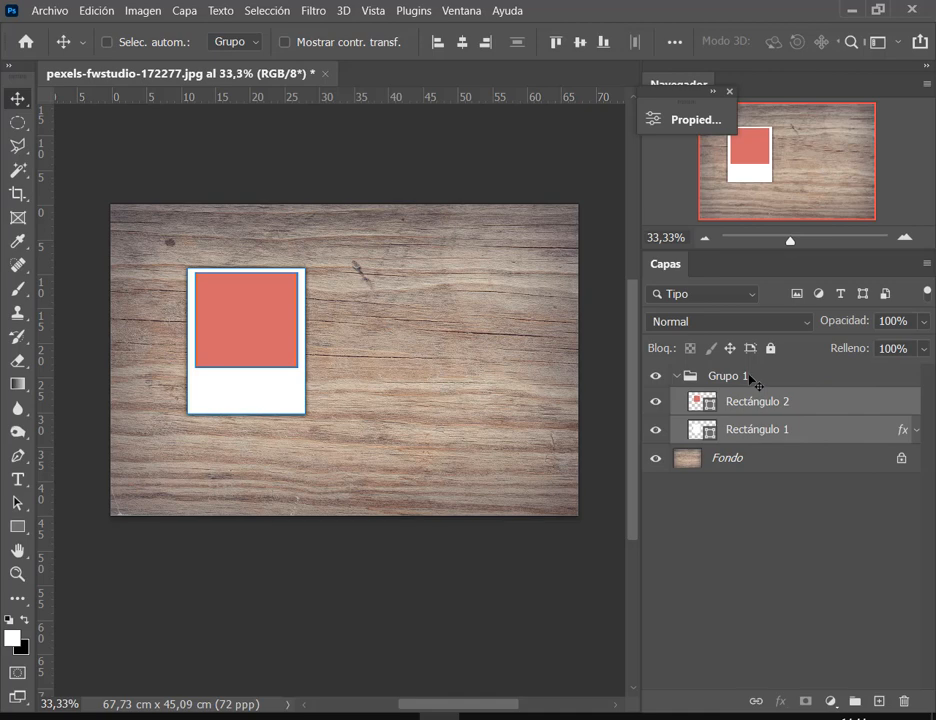
pyautogui.click(742, 376)
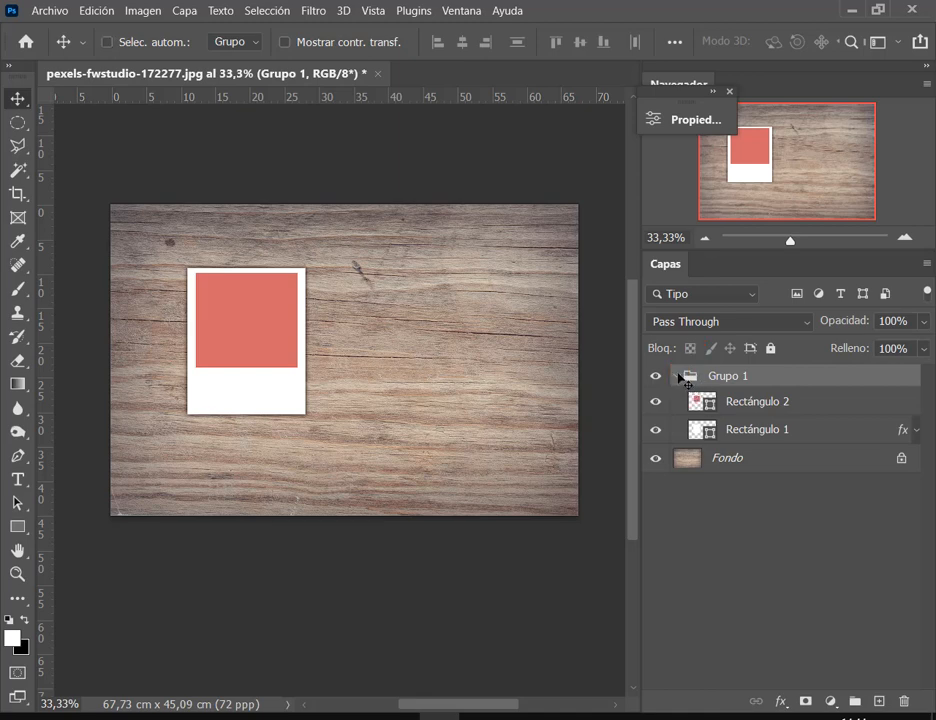
pyautogui.click(679, 376)
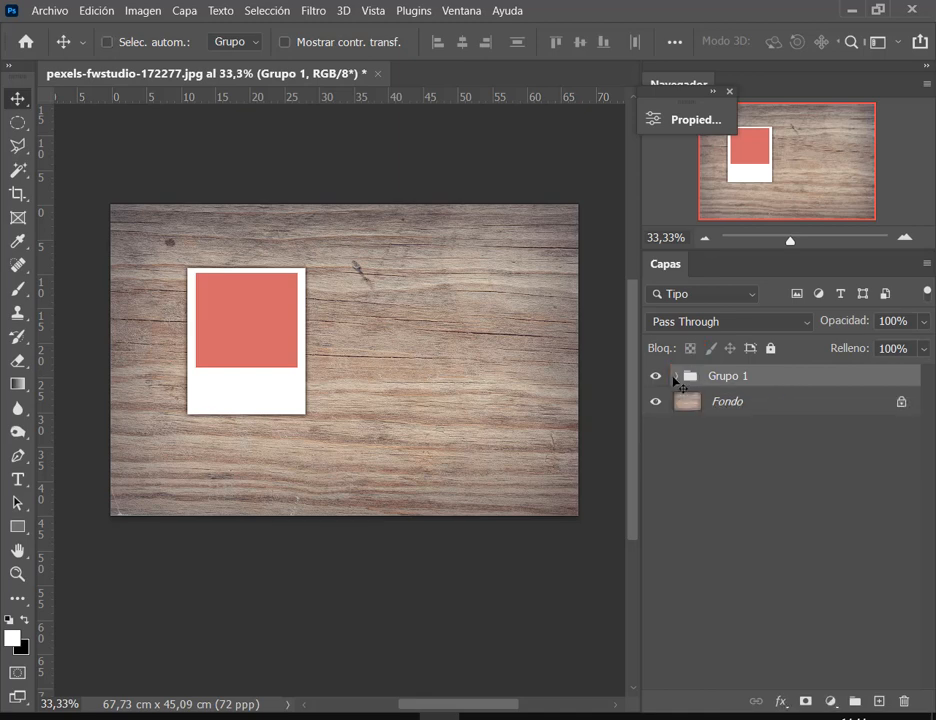
pyautogui.click(678, 376)
pyautogui.click(678, 377)
# Move the Grupo 1 frame toward the upper-left corner of the wood and scale it down to about three quarters of its size.
pyautogui.moveTo(258, 347); pyautogui.dragTo(226, 297)
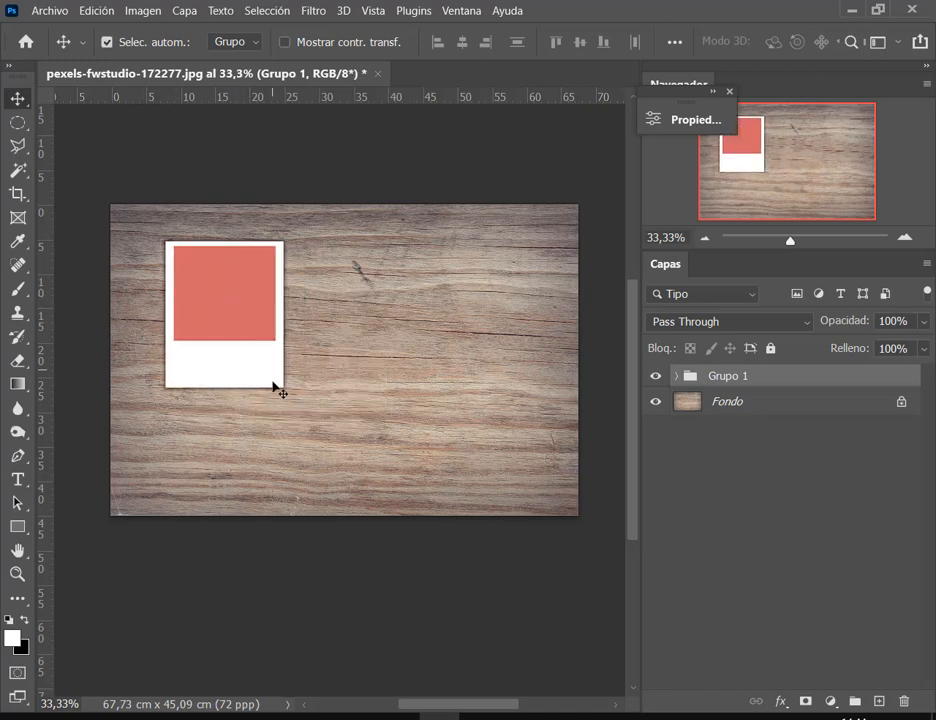
pyautogui.hotkey('ctrl', 't')
pyautogui.moveTo(293, 399); pyautogui.dragTo(256, 347)
pyautogui.moveTo(268, 352); pyautogui.dragTo(266, 355)
pyautogui.press('Return')
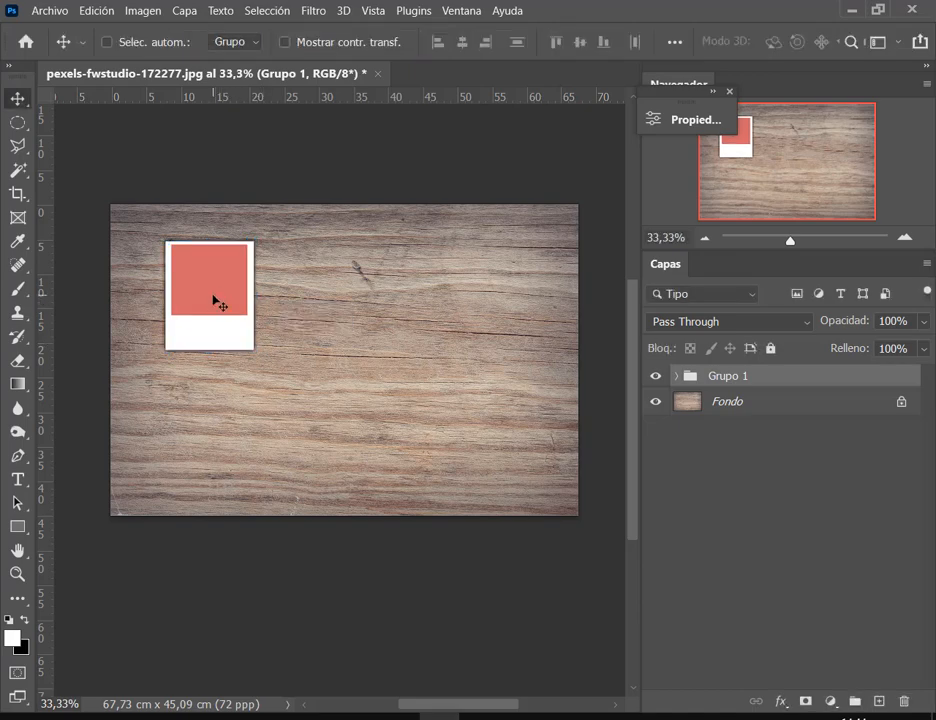
# Duplicate the Grupo 1 frame twice and place the copies beside it to form an upper row of three frames.
pyautogui.scroll(2, 219, 303)
pyautogui.scroll(-2, 217, 303)
pyautogui.moveTo(303, 325); pyautogui.dragTo(268, 335)
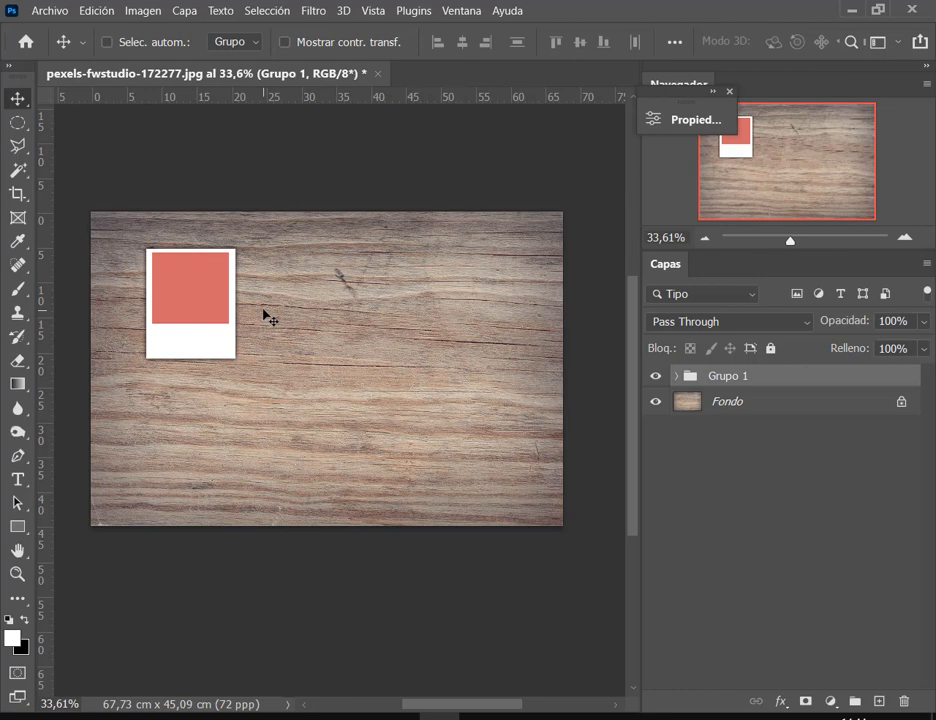
pyautogui.hotkey('ctrl', 'j')
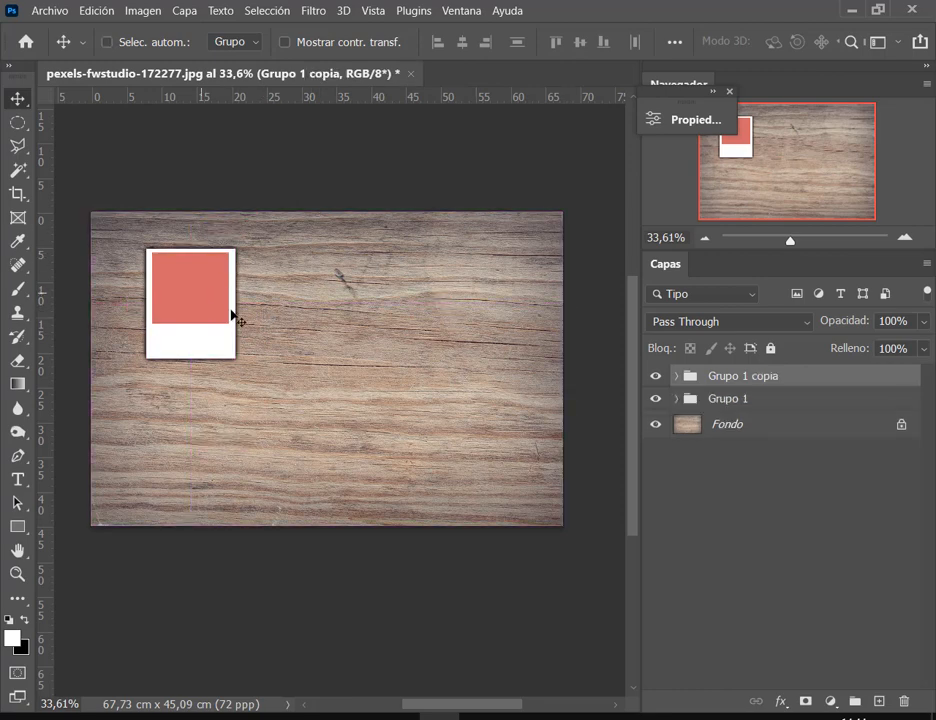
pyautogui.moveTo(231, 315); pyautogui.dragTo(472, 292)
pyautogui.press('ctrl')
pyautogui.hotkey('ctrl', 'j')
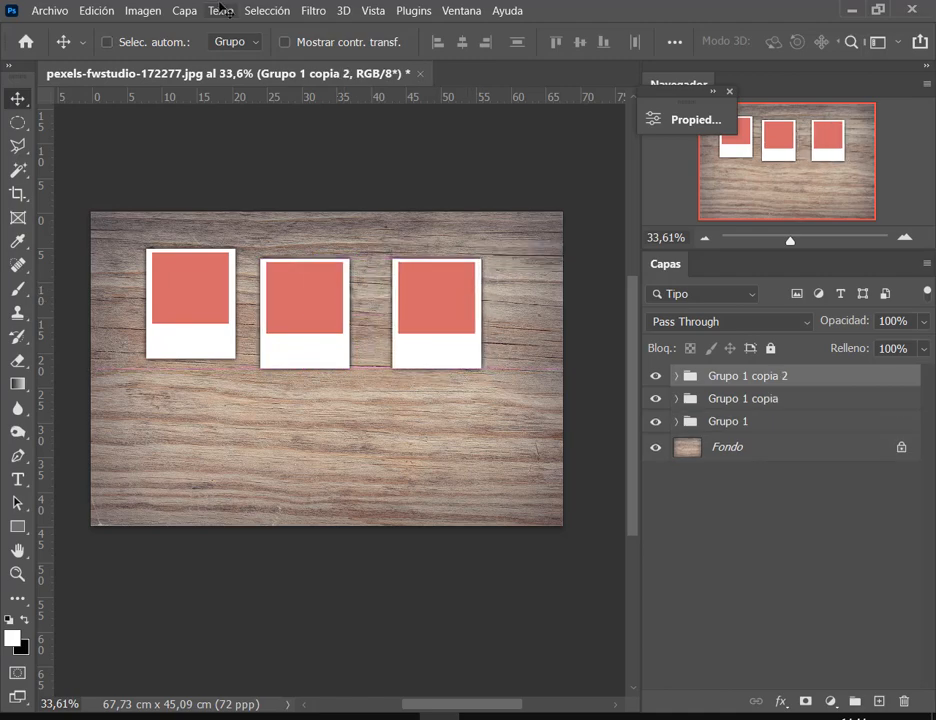
# Duplicate the frame group three more times and arrange the copies as a lower row of three frames.
pyautogui.click(184, 10)
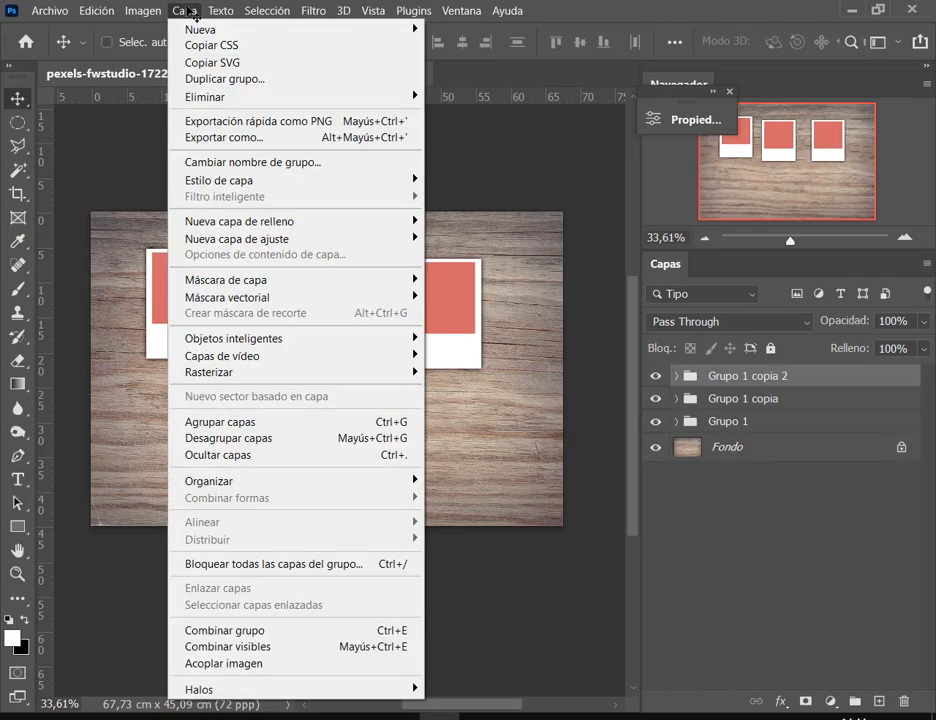
pyautogui.click(212, 80)
pyautogui.click(579, 163)
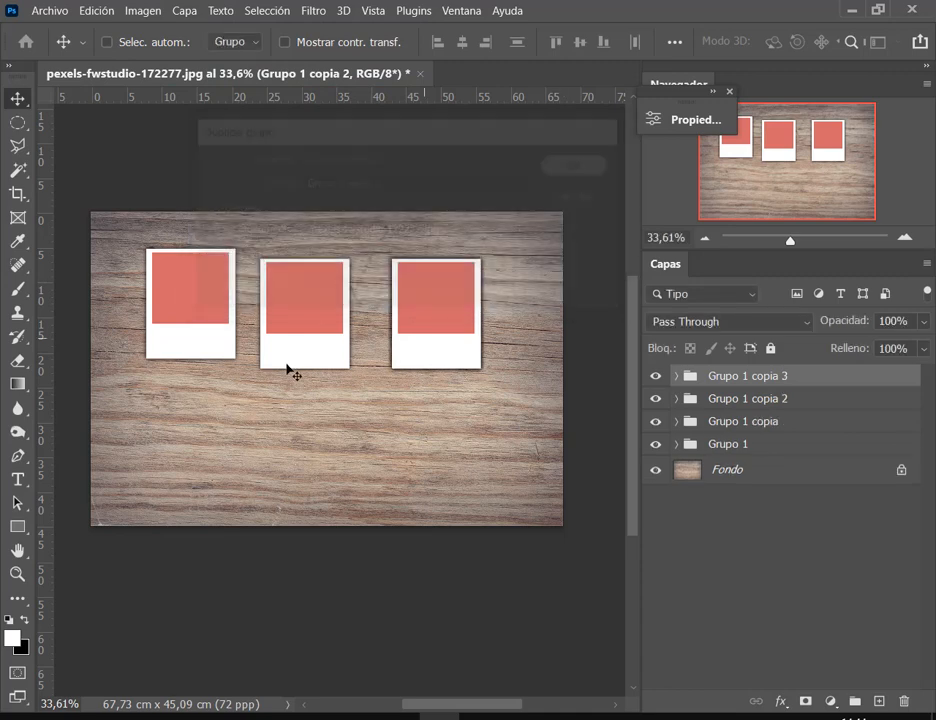
pyautogui.moveTo(443, 304); pyautogui.dragTo(466, 467)
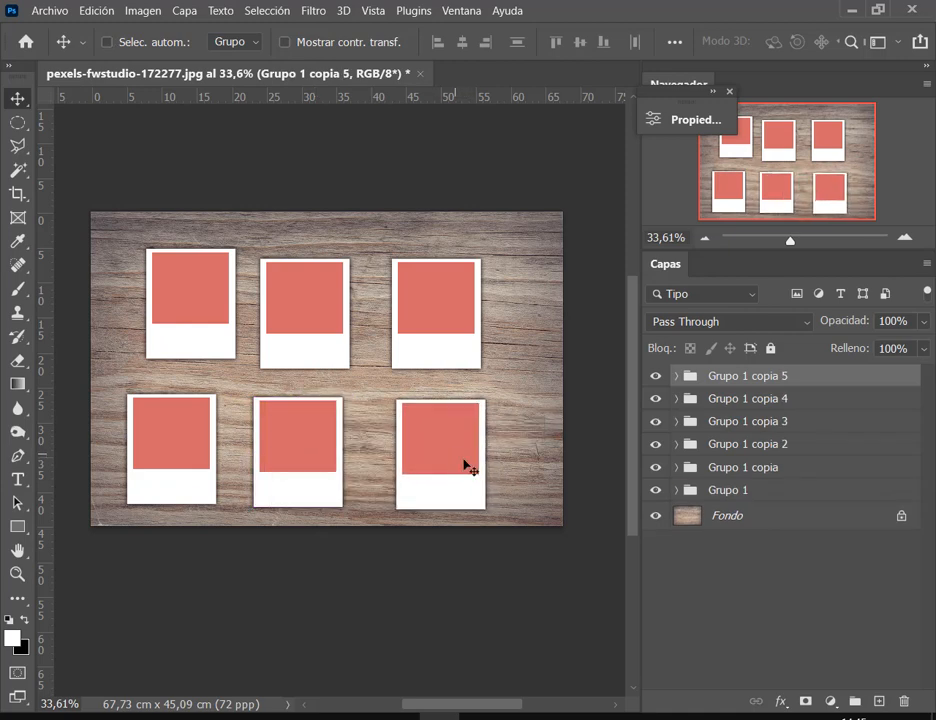
# Go through the six frame groups one by one and compare them with the reference collage in the browser's PDF.
pyautogui.click(745, 491)
pyautogui.click(745, 467)
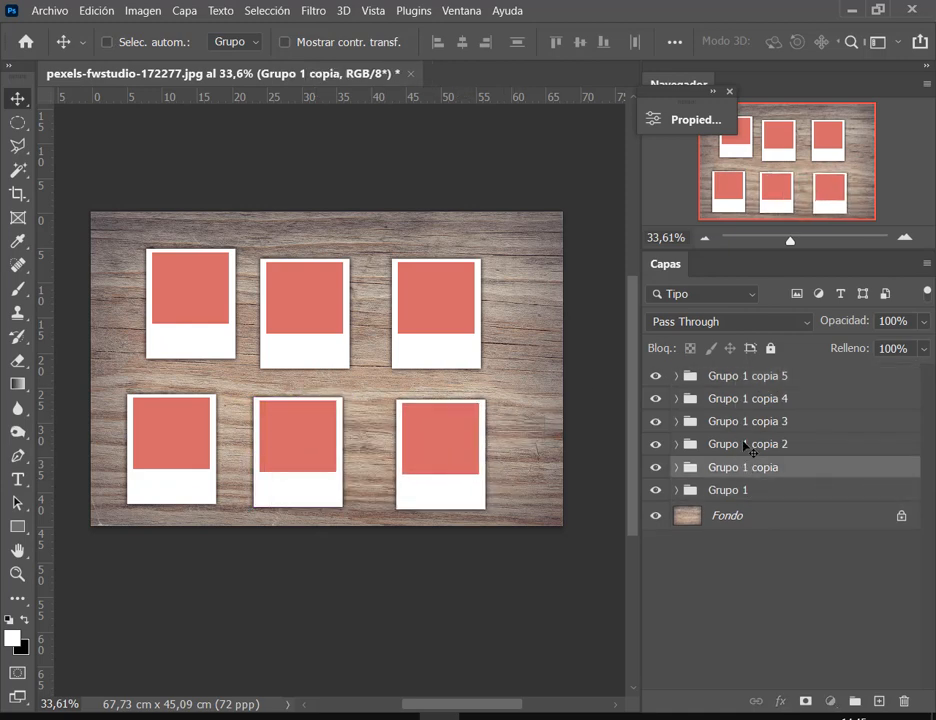
pyautogui.click(748, 444)
pyautogui.click(752, 421)
pyautogui.click(756, 398)
pyautogui.click(756, 376)
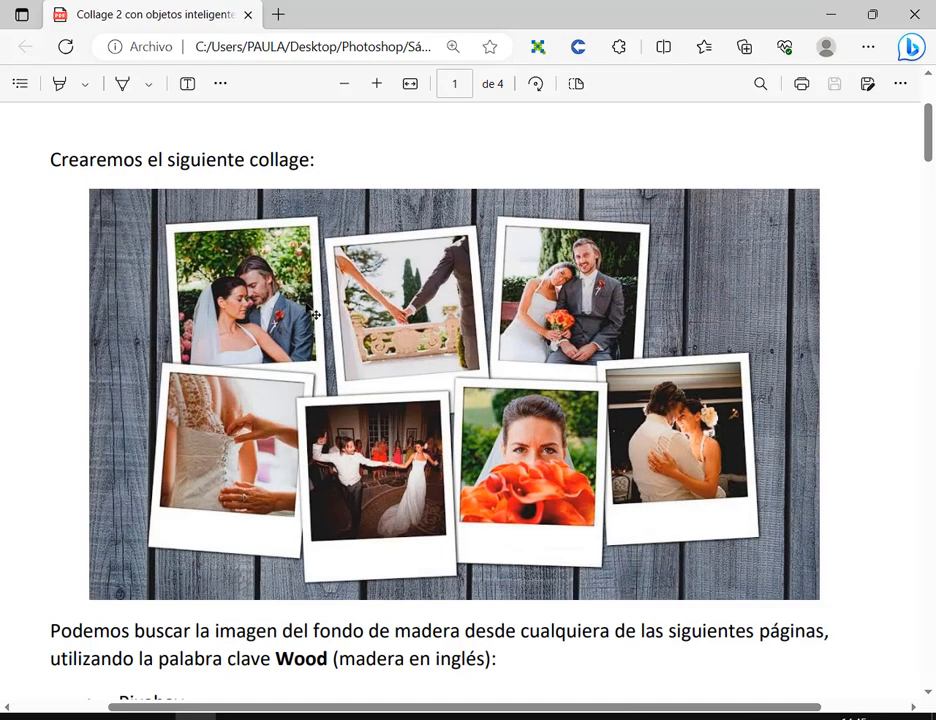
pyautogui.click(838, 6)
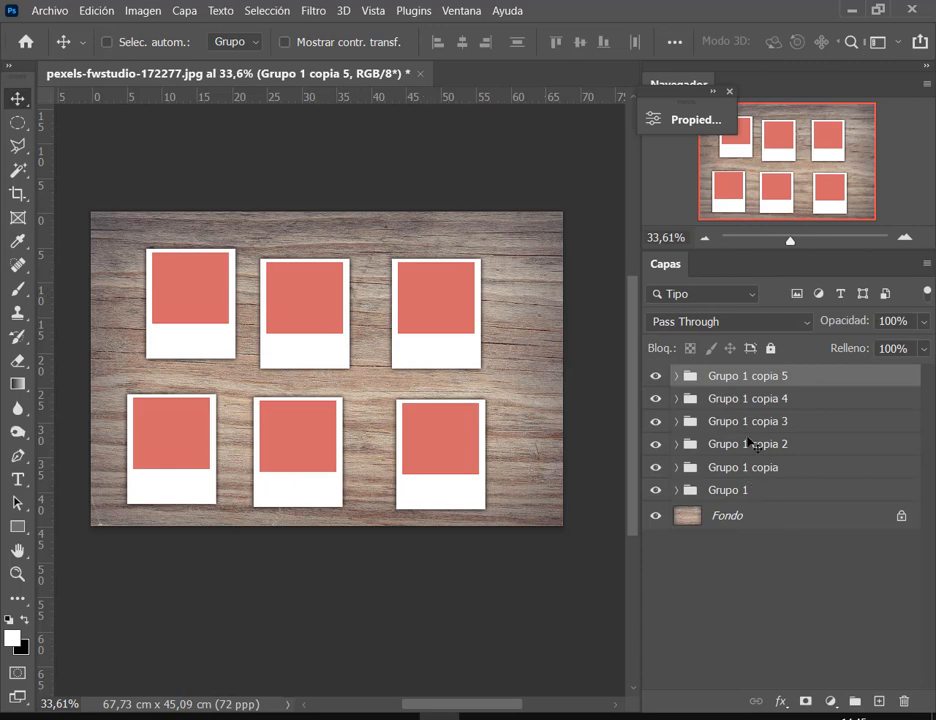
# Add a seventh frame by duplicating Grupo 1 copia 5, and space the lower row out so all four frames fit.
pyautogui.moveTo(430, 490); pyautogui.dragTo(541, 474)
pyautogui.click(723, 402)
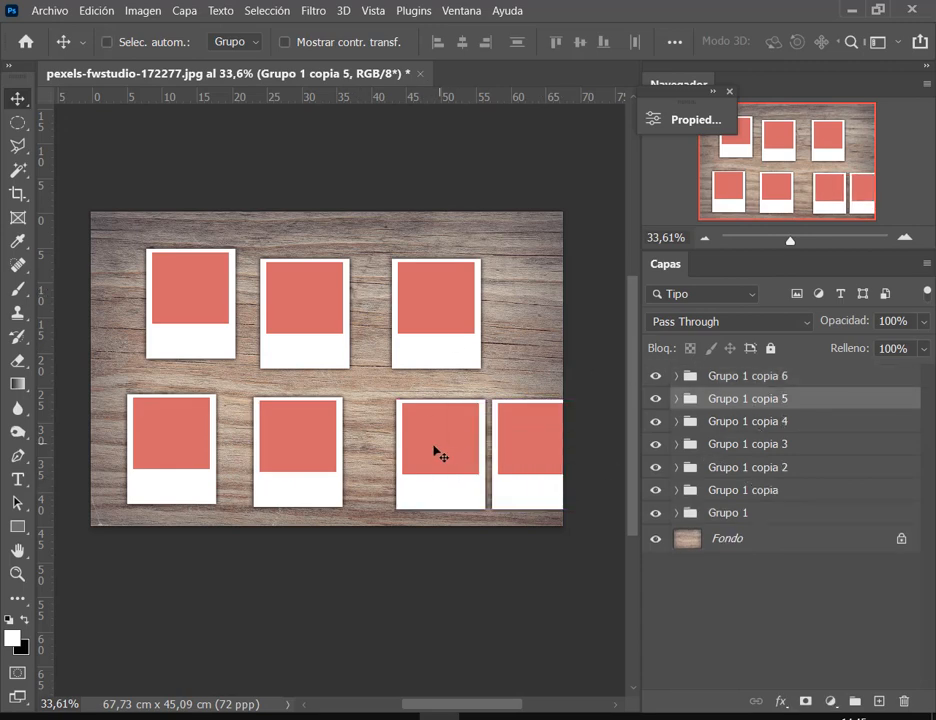
pyautogui.moveTo(435, 451); pyautogui.dragTo(401, 453)
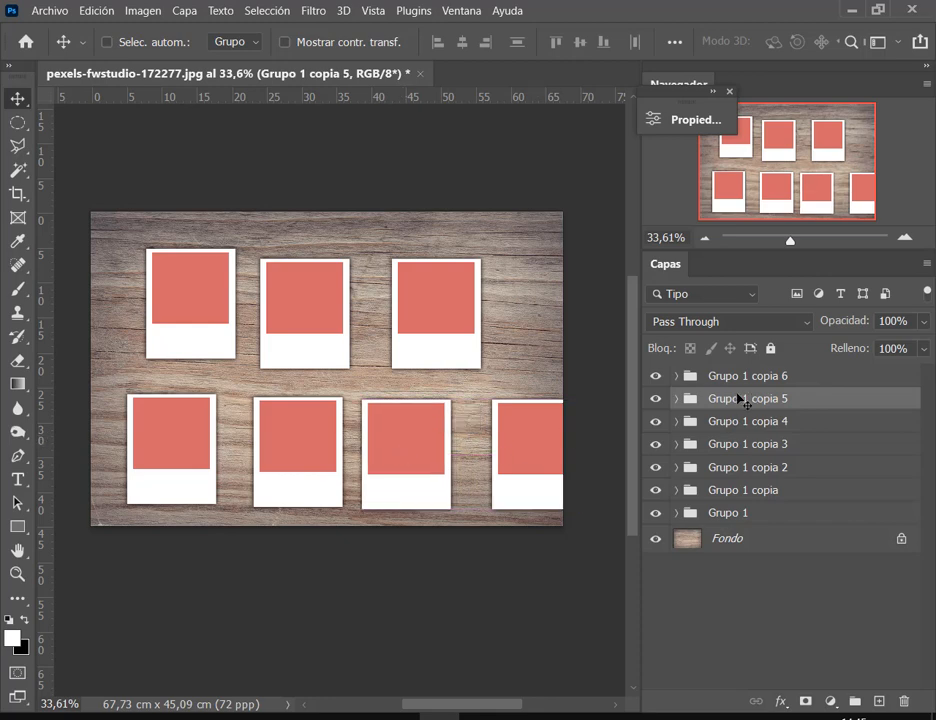
pyautogui.click(745, 376)
pyautogui.moveTo(533, 450); pyautogui.dragTo(515, 451)
# Convert the Rectángulo 2 layer inside Grupo 1 into a smart object and collapse the group.
pyautogui.click(678, 514)
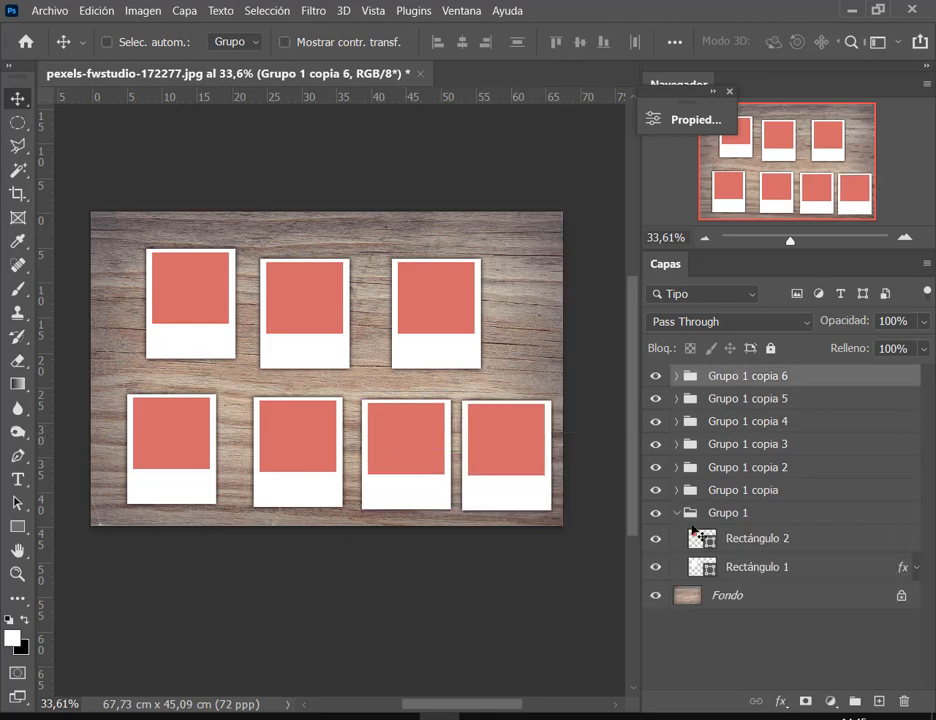
pyautogui.click(697, 538)
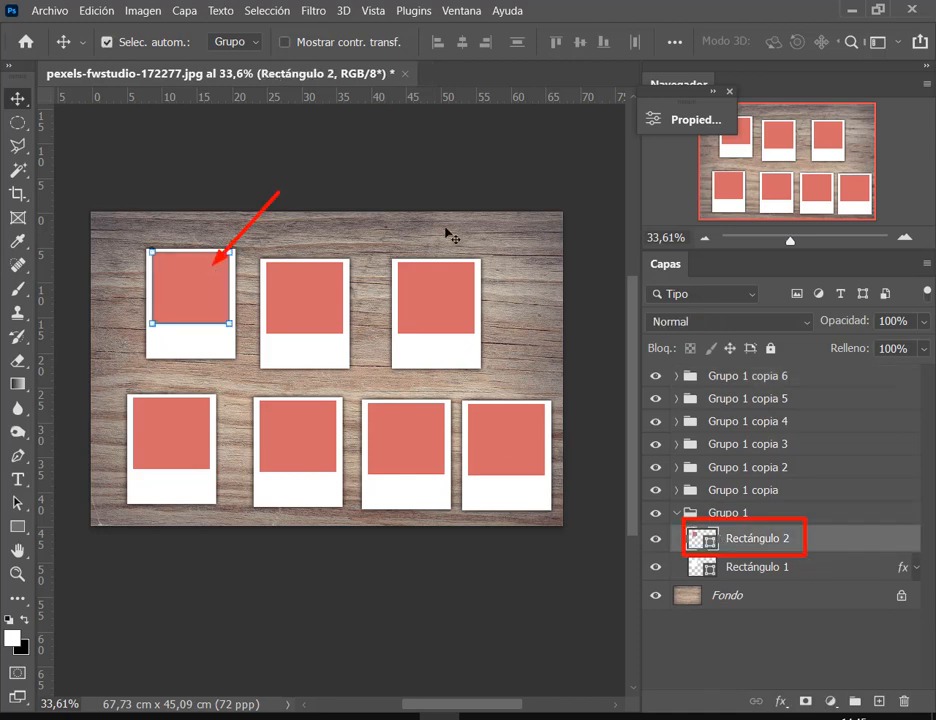
pyautogui.rightClick(788, 548)
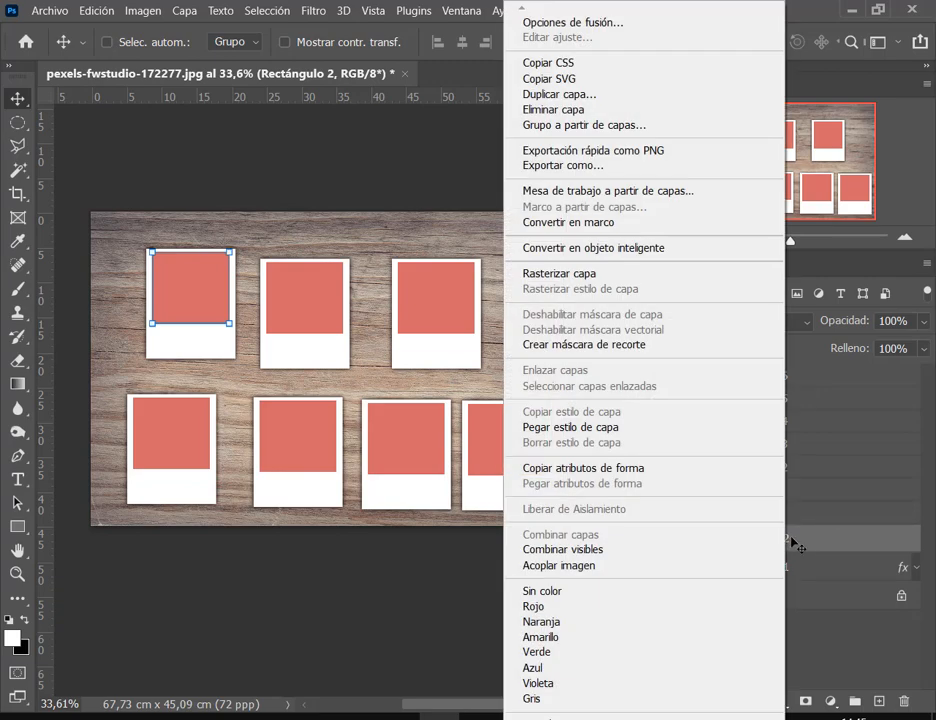
pyautogui.click(668, 250)
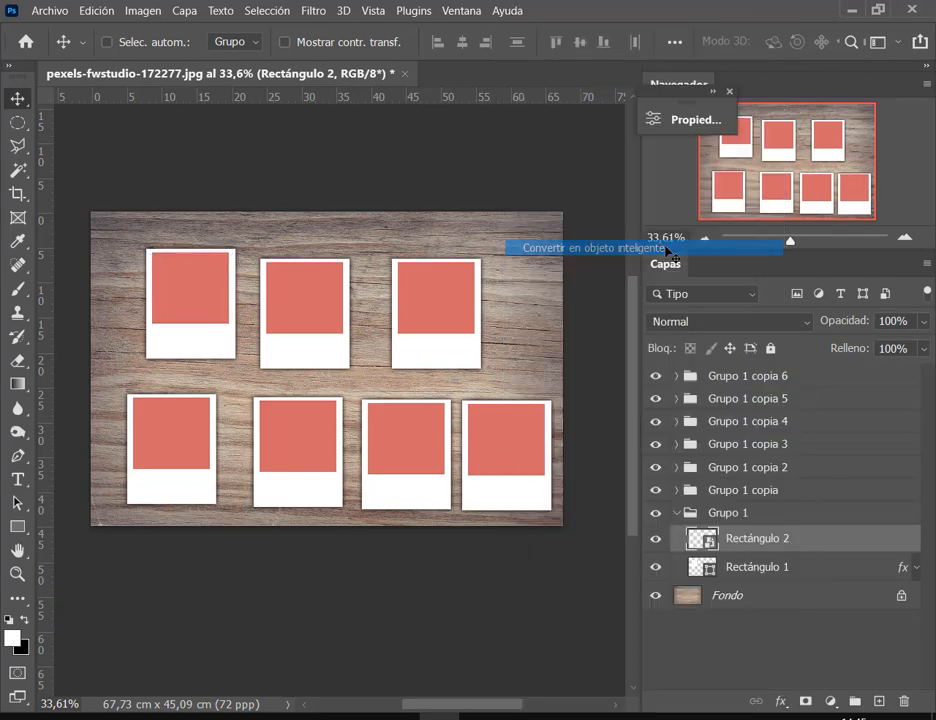
pyautogui.click(676, 512)
# Convert the Rectángulo 2 layer inside Grupo 1 copia into a smart object.
pyautogui.click(676, 490)
pyautogui.click(770, 517)
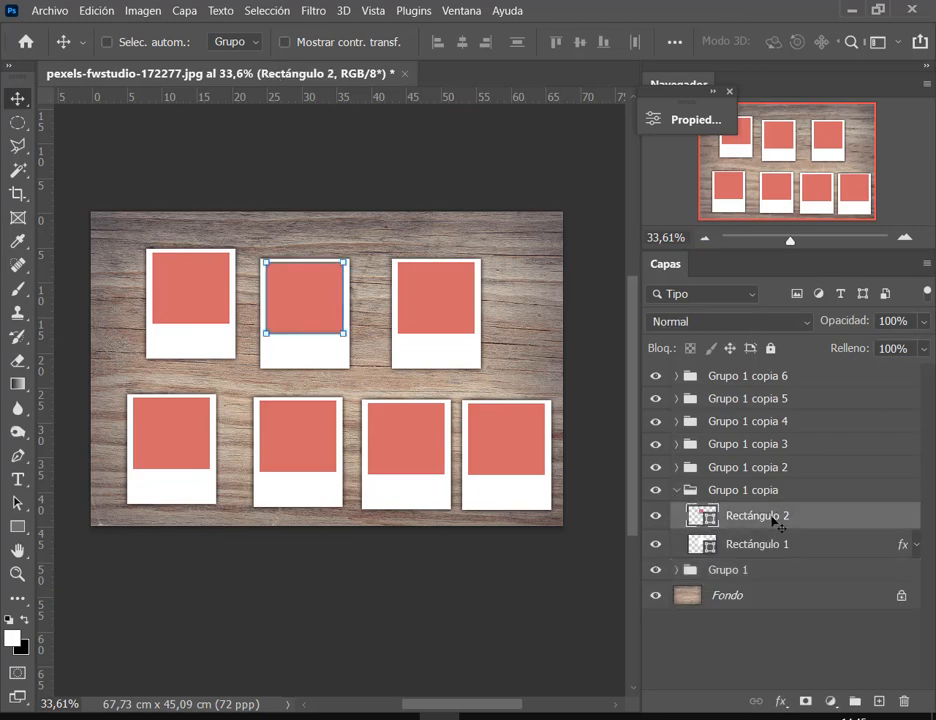
pyautogui.rightClick(773, 518)
pyautogui.click(620, 249)
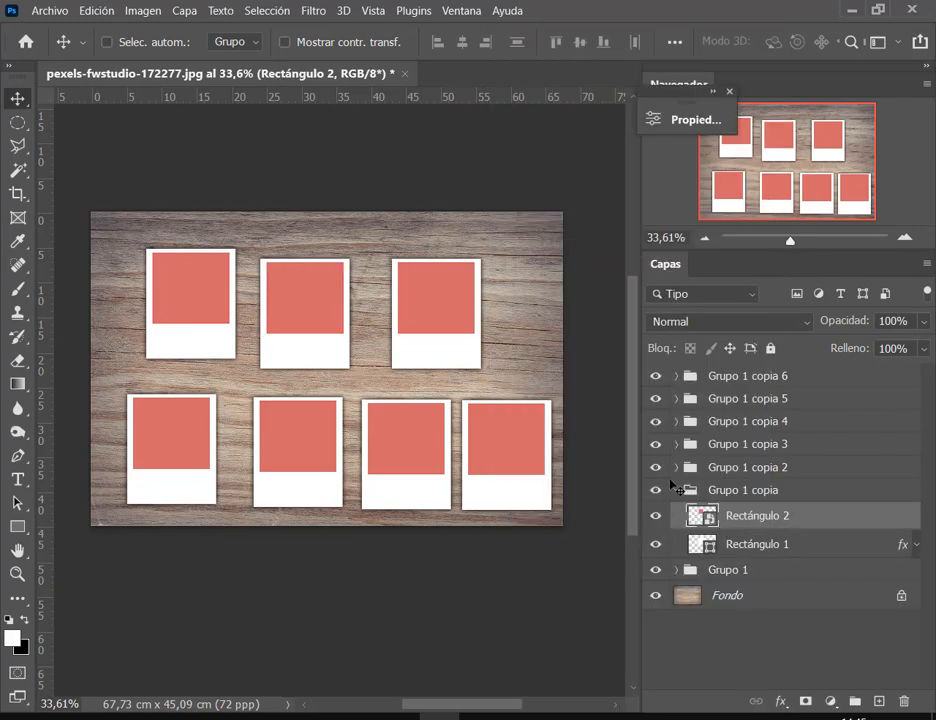
# Convert the Rectángulo 2 layers inside Grupo 1 copia 2 and Grupo 1 copia 3 into separate smart objects.
pyautogui.click(675, 467)
pyautogui.rightClick(770, 493)
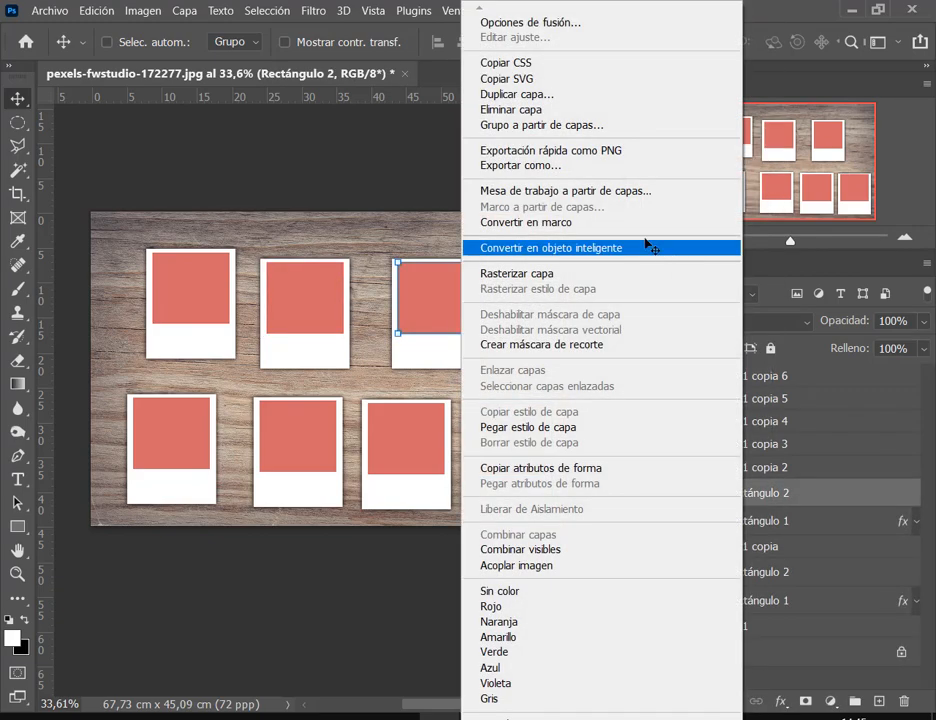
pyautogui.click(640, 249)
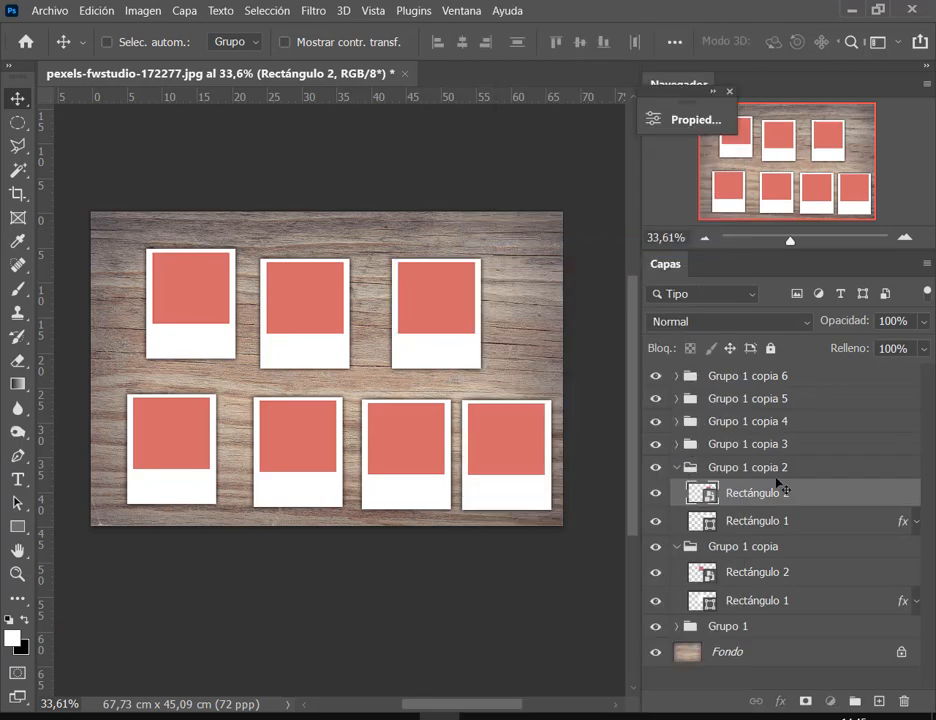
pyautogui.click(676, 444)
pyautogui.rightClick(773, 479)
pyautogui.click(671, 313)
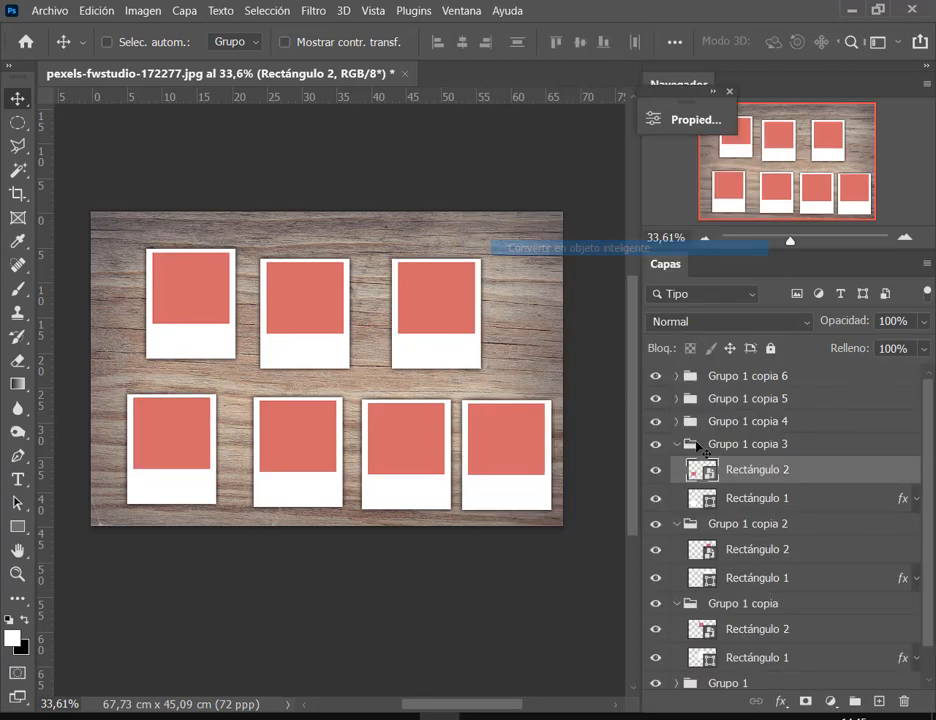
# Convert the Rectángulo 2 layers inside Grupo 1 copia 4 and Grupo 1 copia 5 into separate smart objects.
pyautogui.click(676, 421)
pyautogui.rightClick(750, 446)
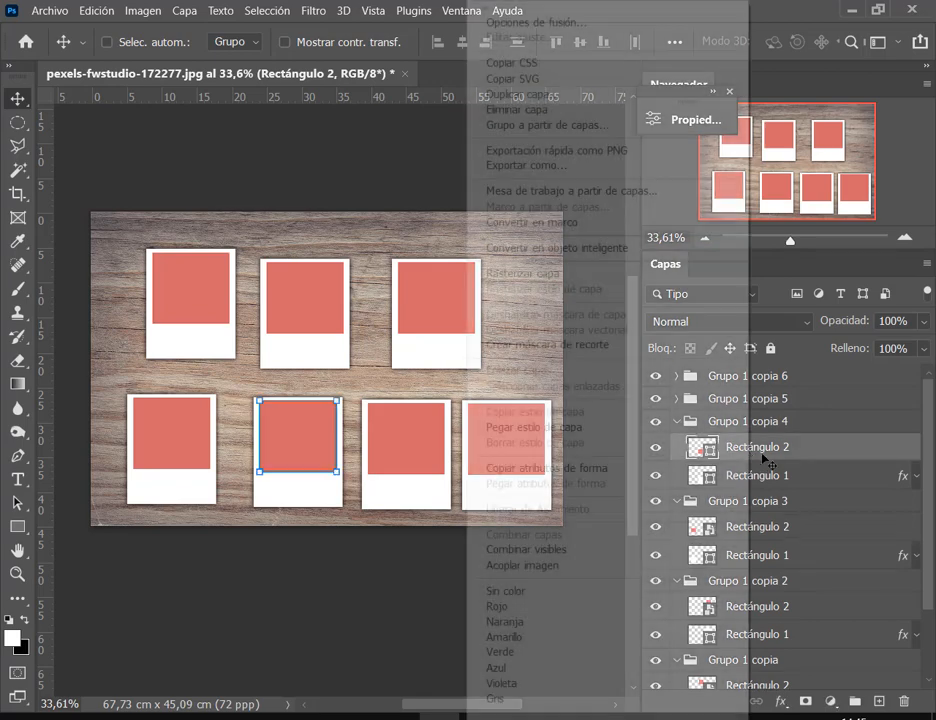
pyautogui.click(630, 257)
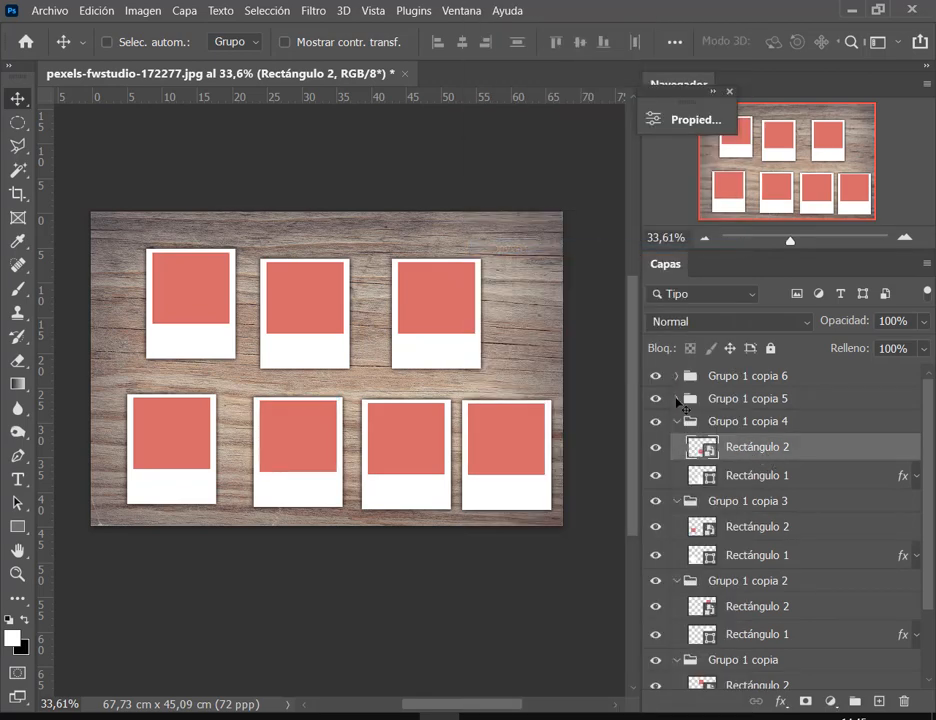
pyautogui.click(676, 398)
pyautogui.rightClick(731, 428)
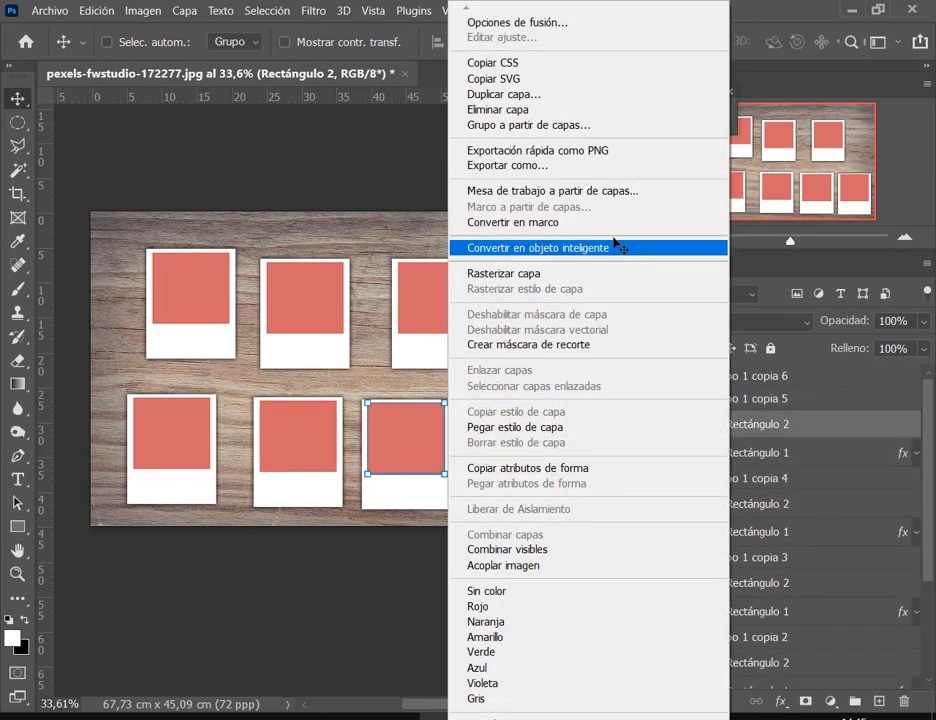
pyautogui.click(618, 249)
# Convert the Rectángulo 2 layer inside Grupo 1 copia 6 into a smart object.
pyautogui.click(676, 375)
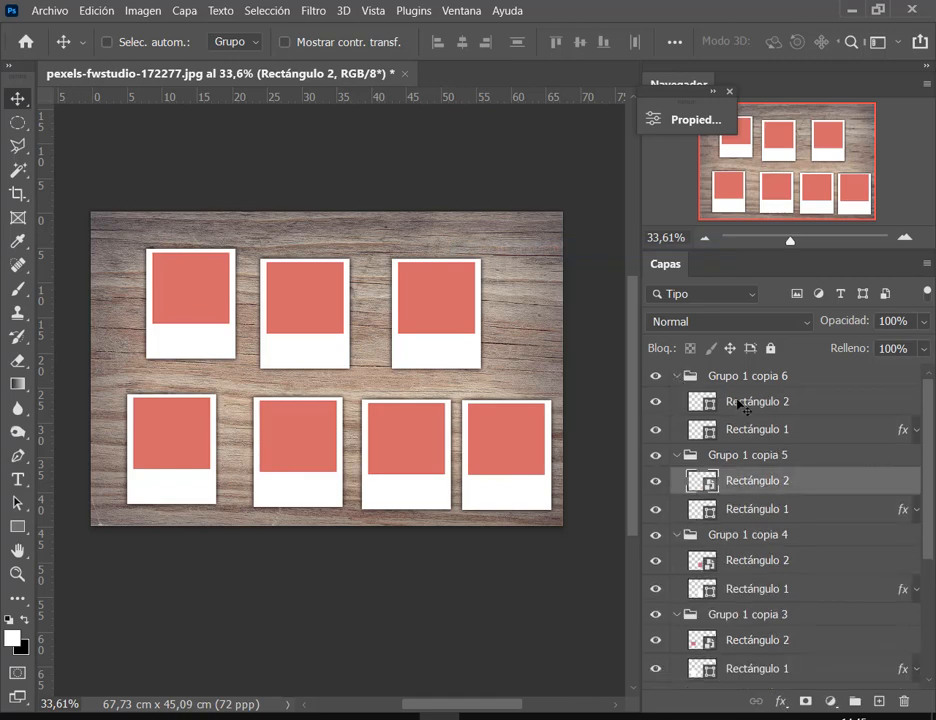
pyautogui.click(740, 401)
pyautogui.rightClick(770, 401)
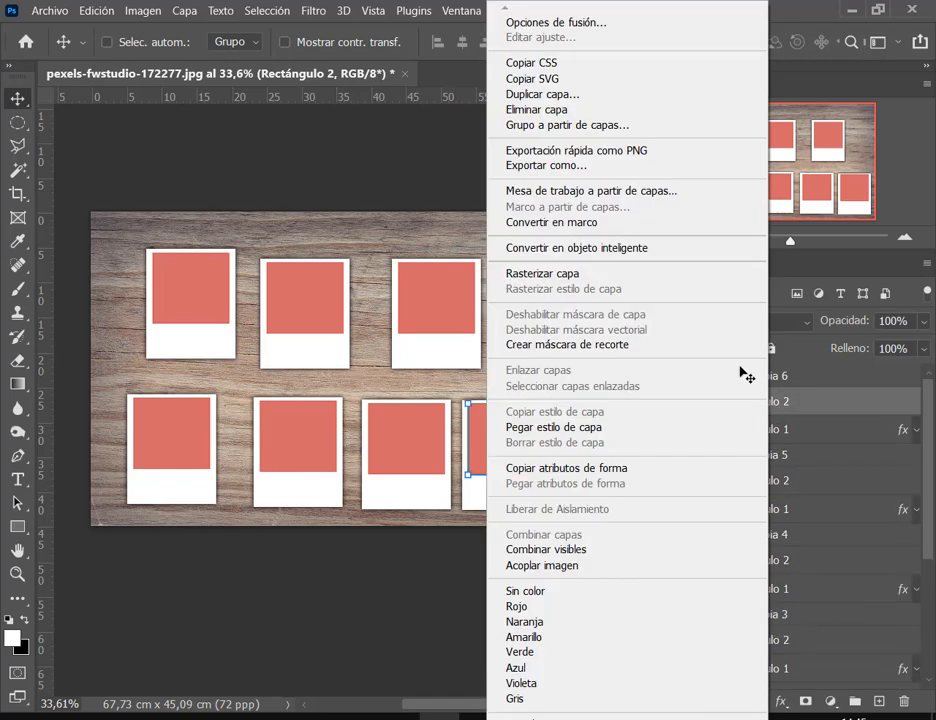
pyautogui.click(640, 249)
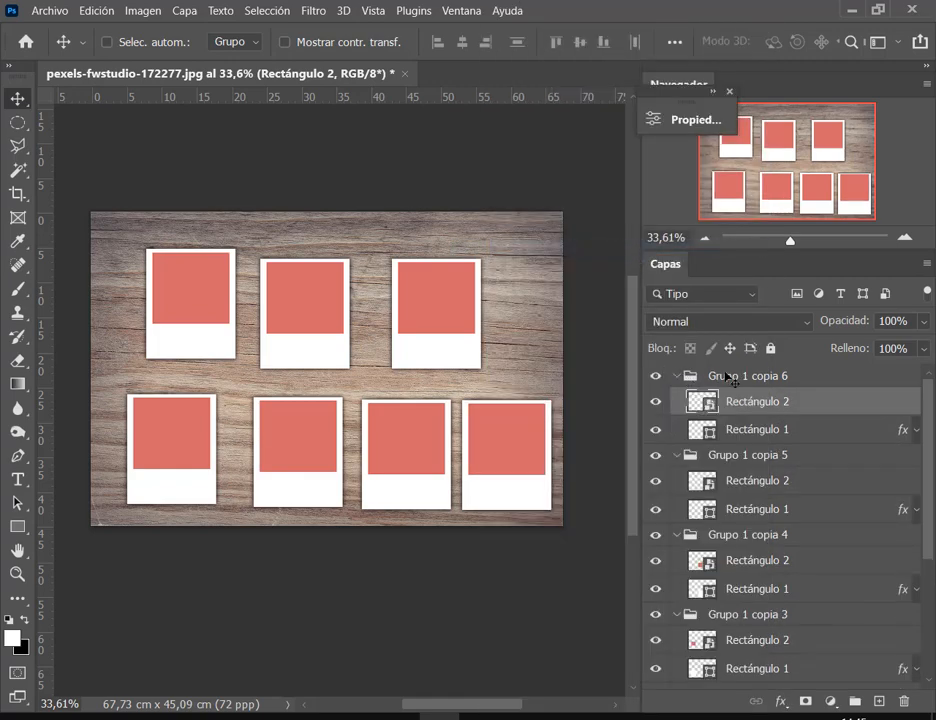
# Select the groups from Grupo 1 copia 6 down to Grupo 1 copia and collapse all the expanded frame groups.
pyautogui.click(720, 376)
pyautogui.scroll(-4, 780, 500)
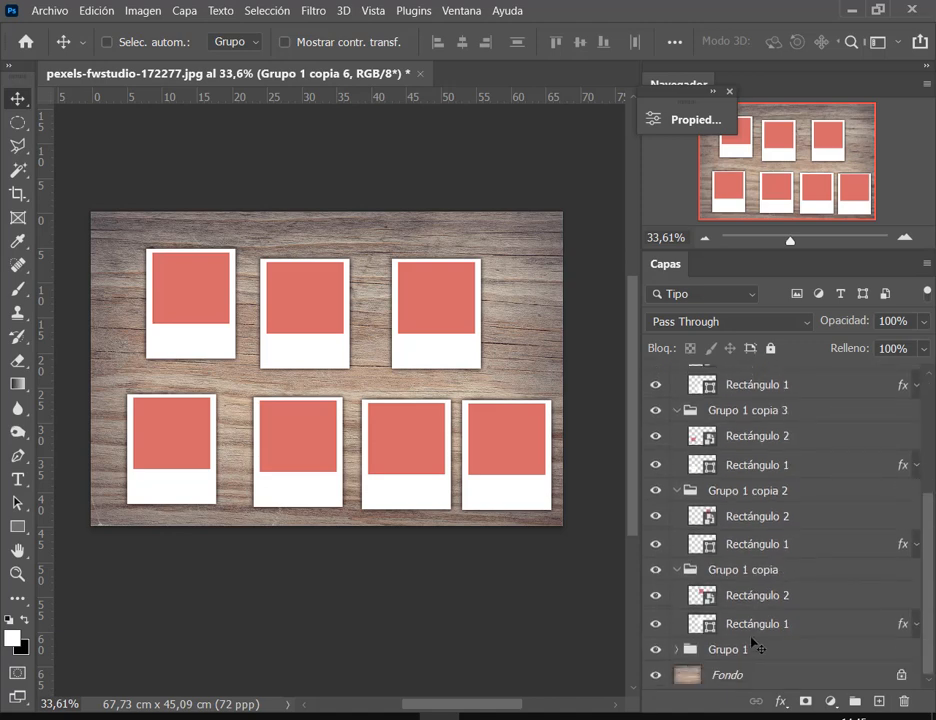
pyautogui.keyDown('shift'); pyautogui.click(752, 568); pyautogui.keyUp('shift')
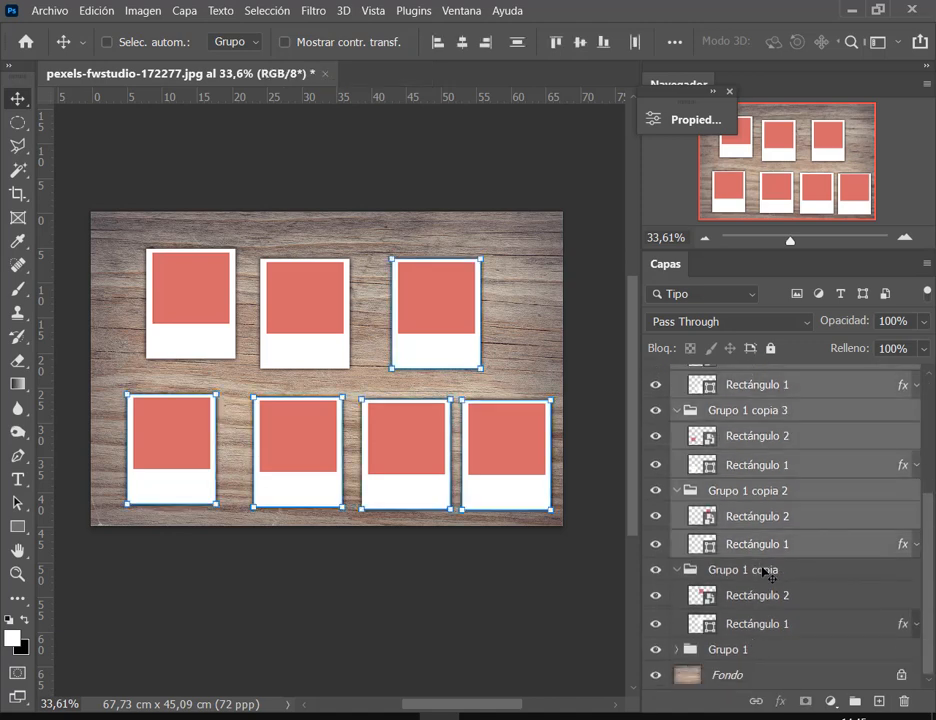
pyautogui.click(676, 570)
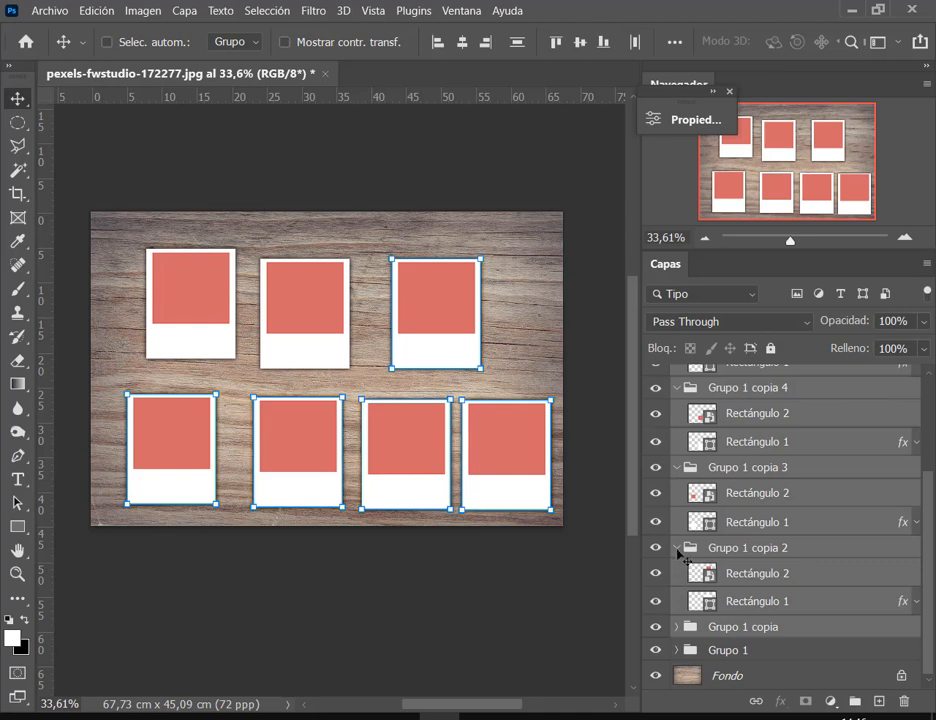
pyautogui.keyDown('alt'); pyautogui.click(677, 548); pyautogui.keyUp('alt')
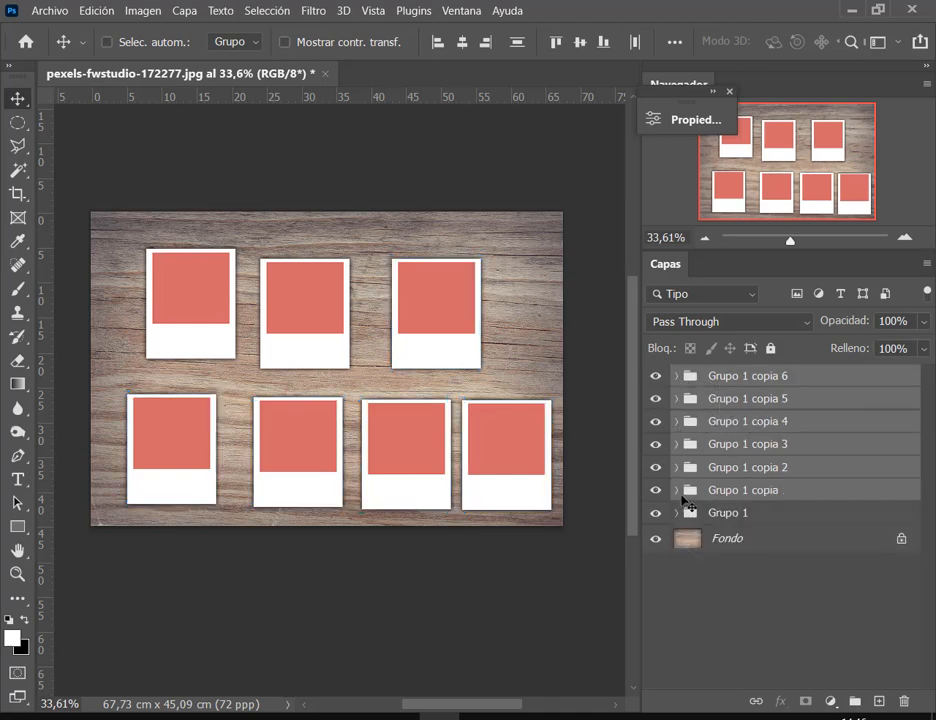
# Expand the six copied frame groups one by one, from Grupo 1 copia up to Grupo 1 copia 6.
pyautogui.click(676, 490)
pyautogui.click(676, 467)
pyautogui.click(676, 444)
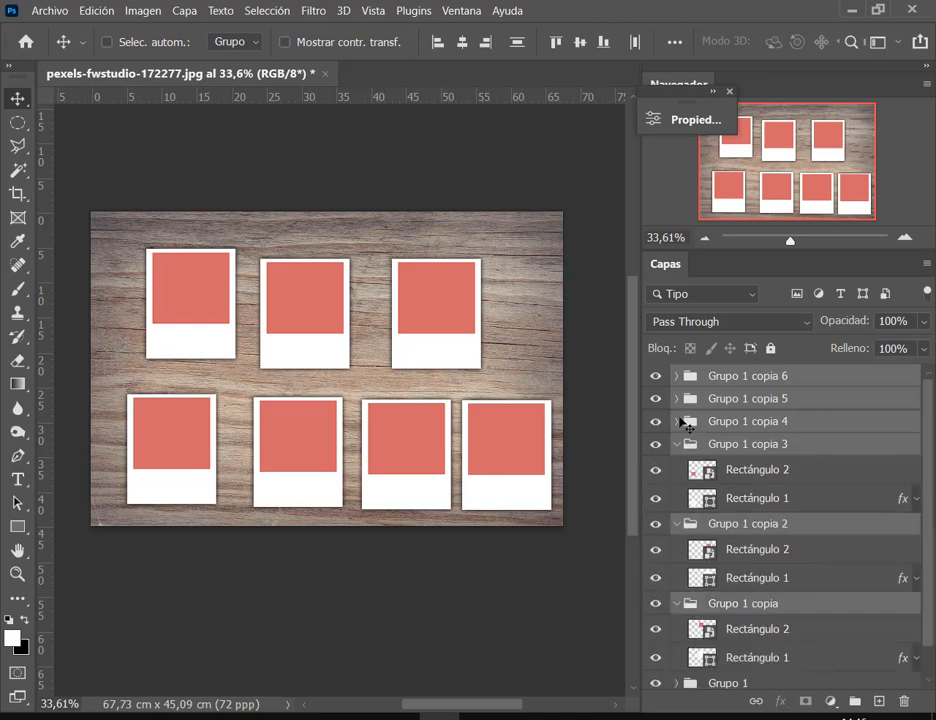
pyautogui.click(677, 421)
pyautogui.click(677, 398)
pyautogui.click(677, 375)
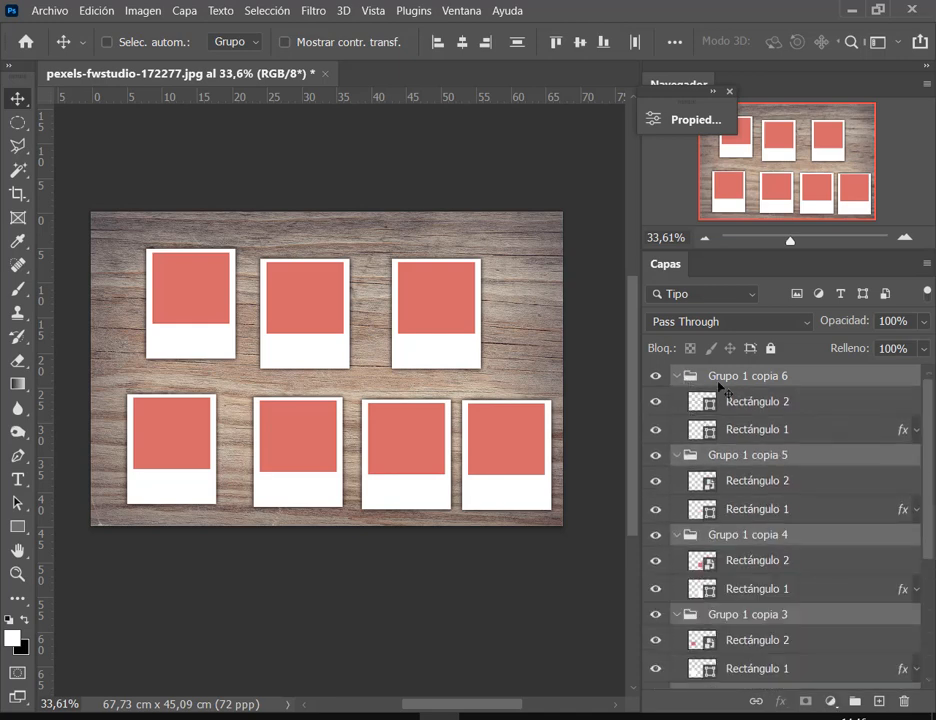
# Select the groups from Grupo 1 copia 6 down to Grupo 1 copia and collapse them all at once.
pyautogui.scroll(-3, 760, 500)
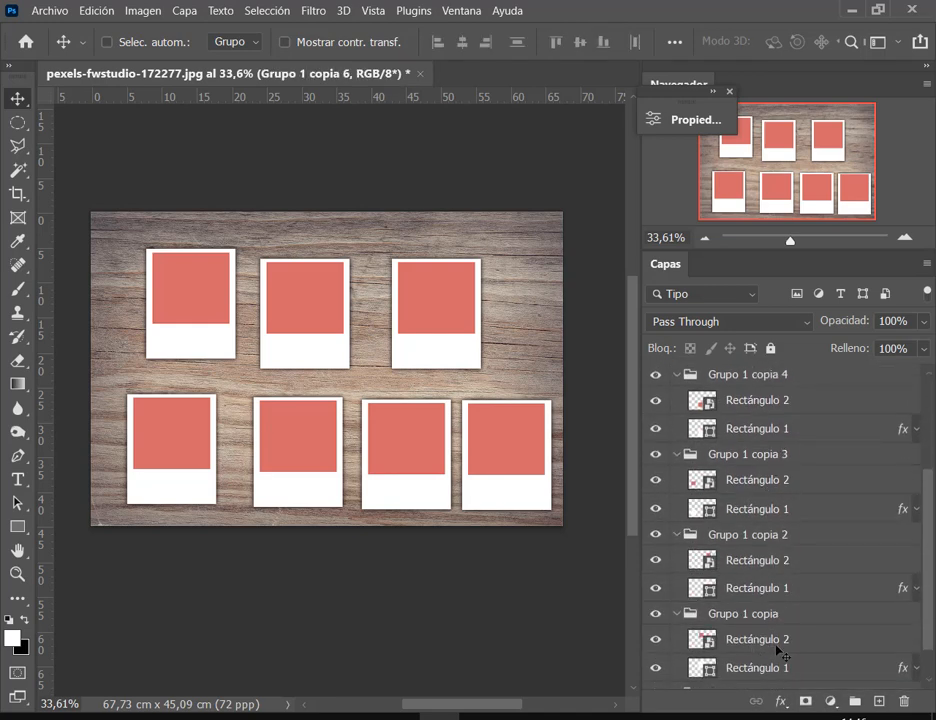
pyautogui.scroll(-2, 777, 650)
pyautogui.keyDown('shift'); pyautogui.click(751, 577); pyautogui.keyUp('shift')
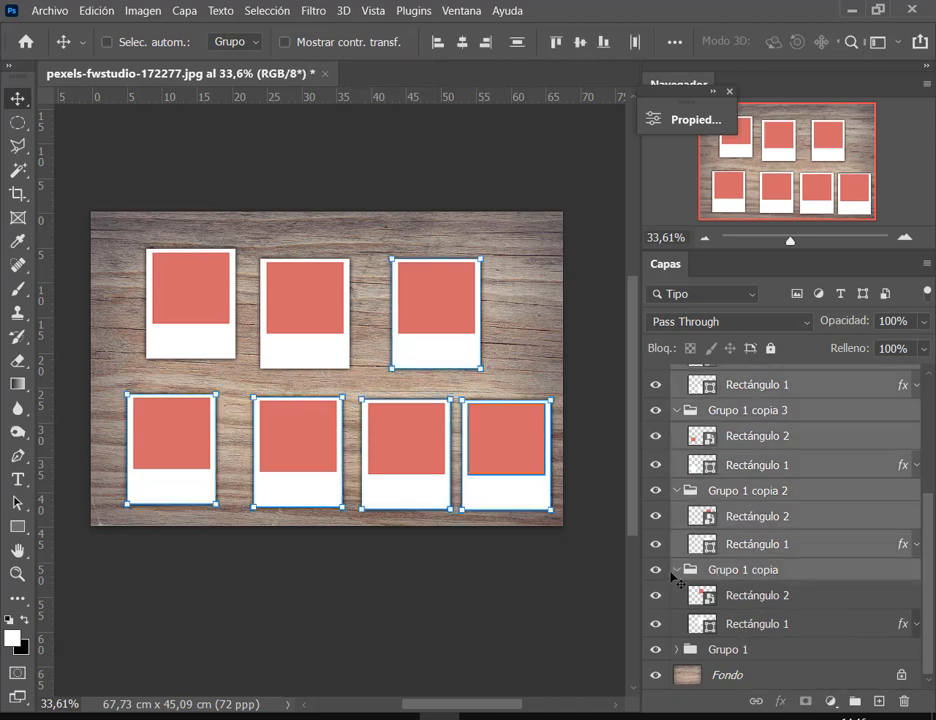
pyautogui.scroll(2, 680, 572)
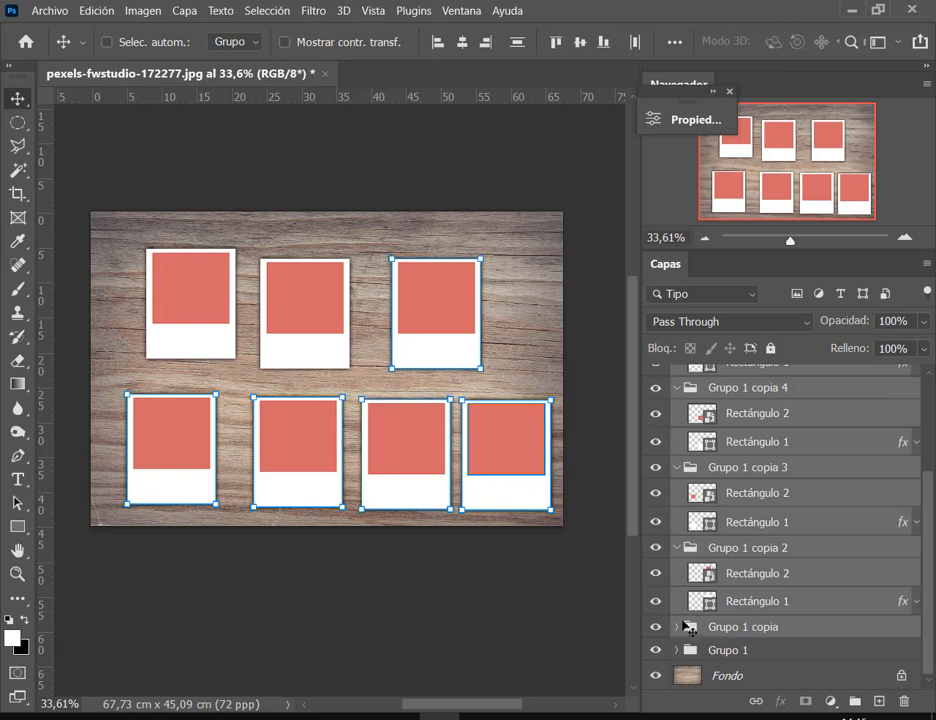
pyautogui.click(677, 628)
pyautogui.click(677, 628)
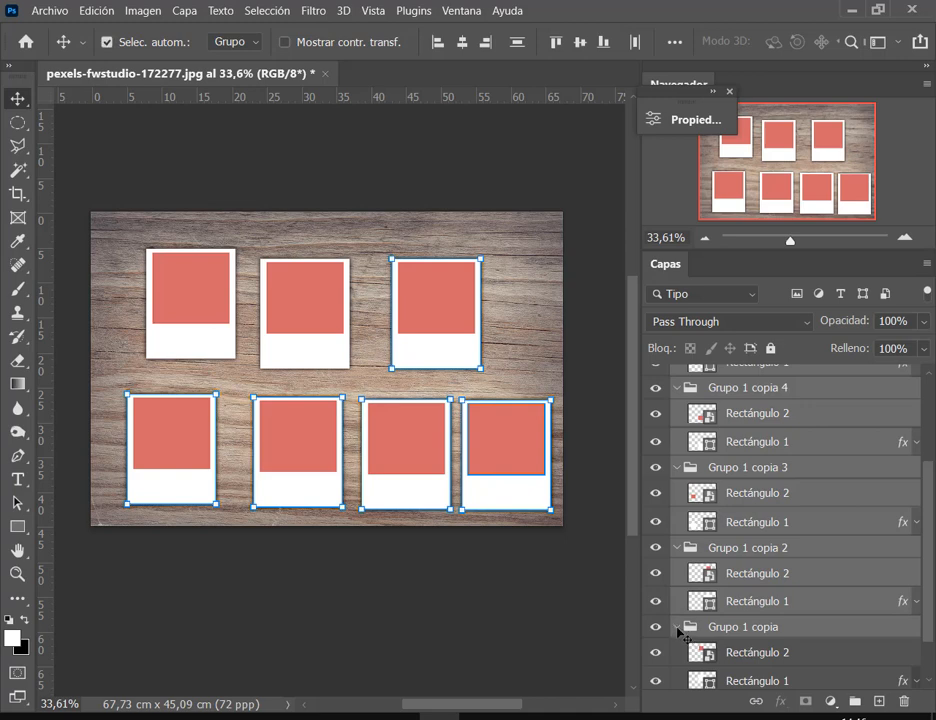
pyautogui.keyDown('ctrl'); pyautogui.click(677, 628); pyautogui.keyUp('ctrl')
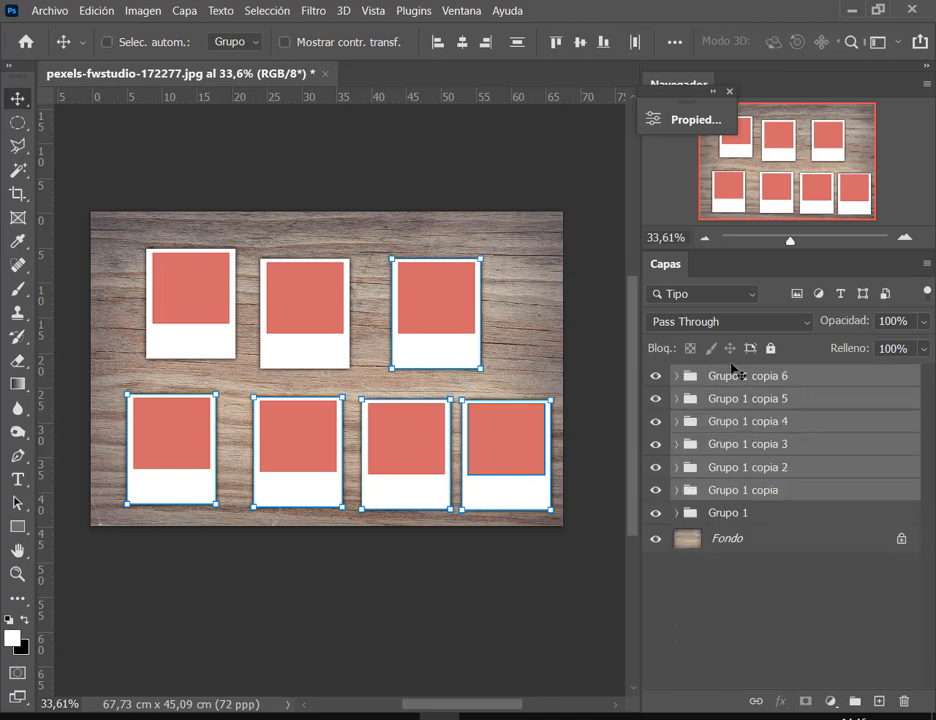
# Select all seven frame groups, expand and collapse them together, and leave only Grupo 1 copia 6 selected.
pyautogui.click(687, 377)
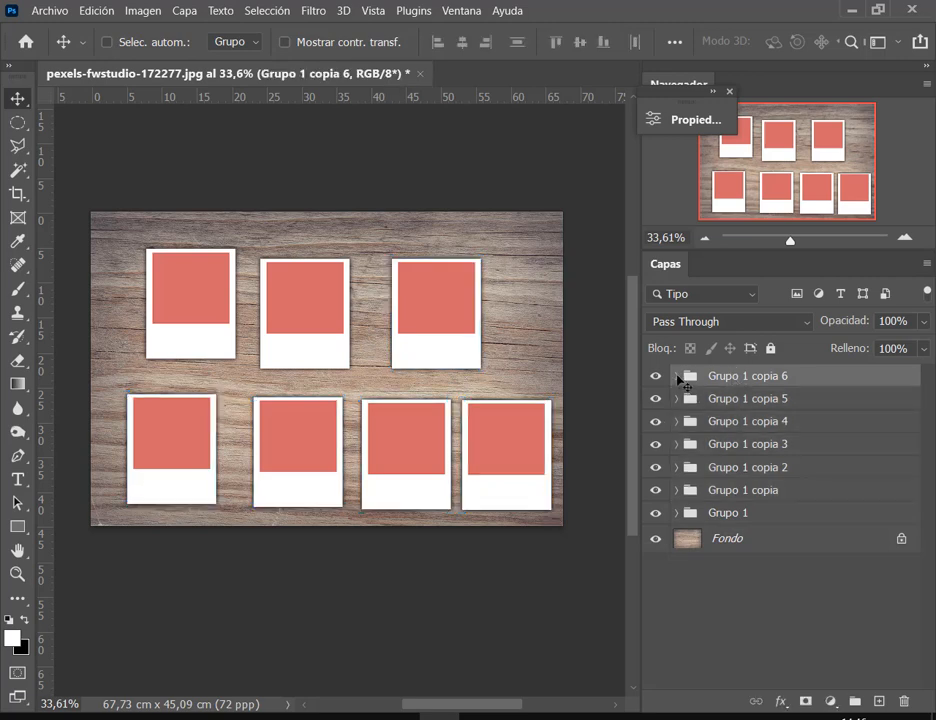
pyautogui.click(680, 376)
pyautogui.click(680, 376)
pyautogui.keyDown('shift'); pyautogui.click(707, 512); pyautogui.keyUp('shift')
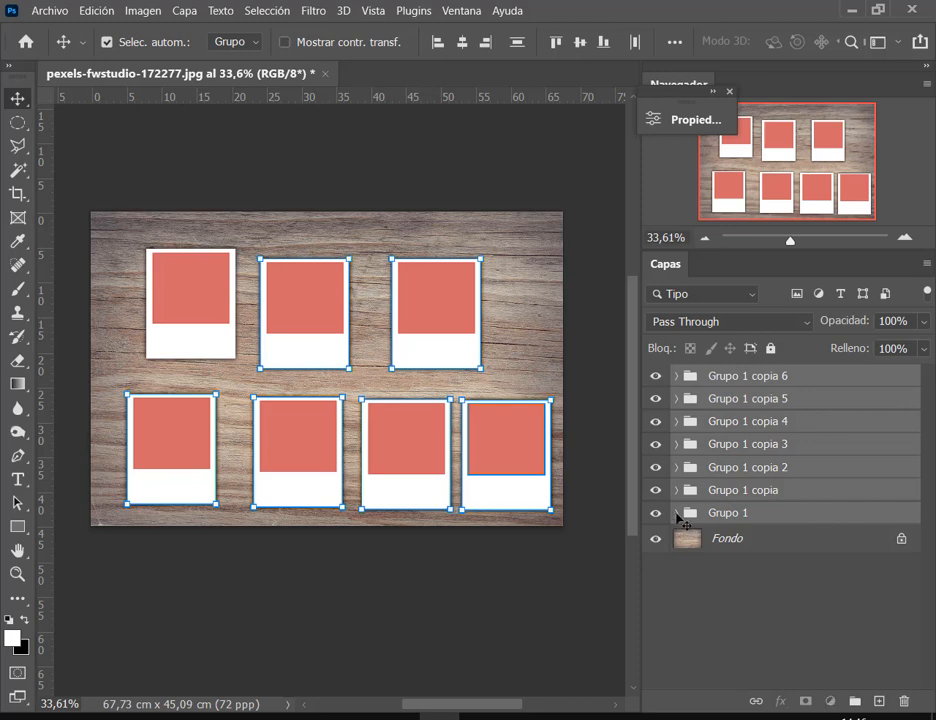
pyautogui.keyDown('ctrl'); pyautogui.click(679, 513); pyautogui.keyUp('ctrl')
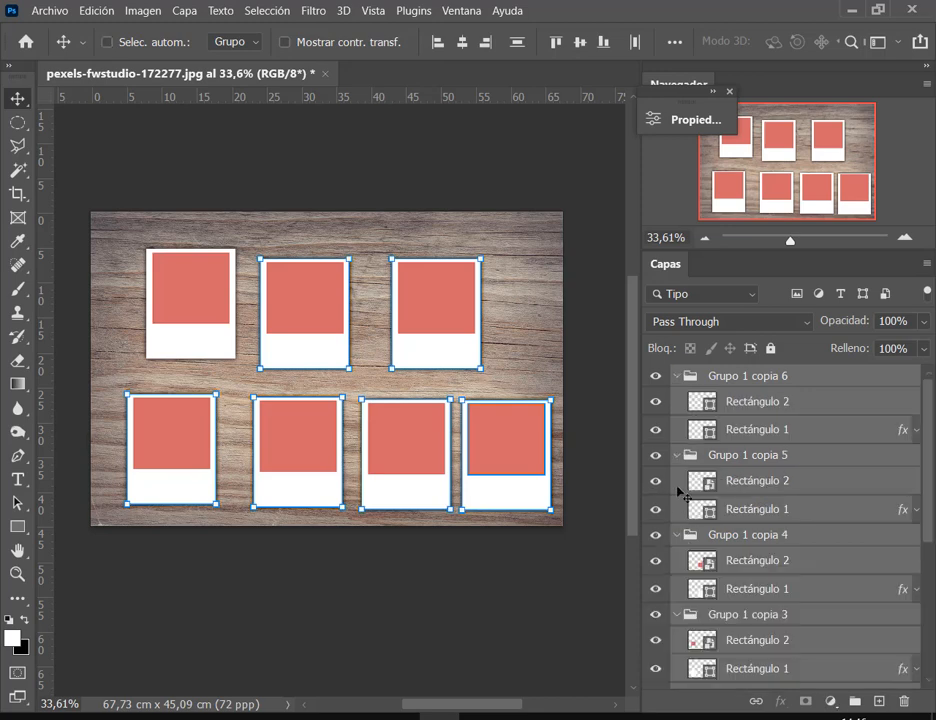
pyautogui.keyDown('ctrl'); pyautogui.click(678, 376); pyautogui.keyUp('ctrl')
pyautogui.keyDown('ctrl'); pyautogui.click(678, 376); pyautogui.keyUp('ctrl')
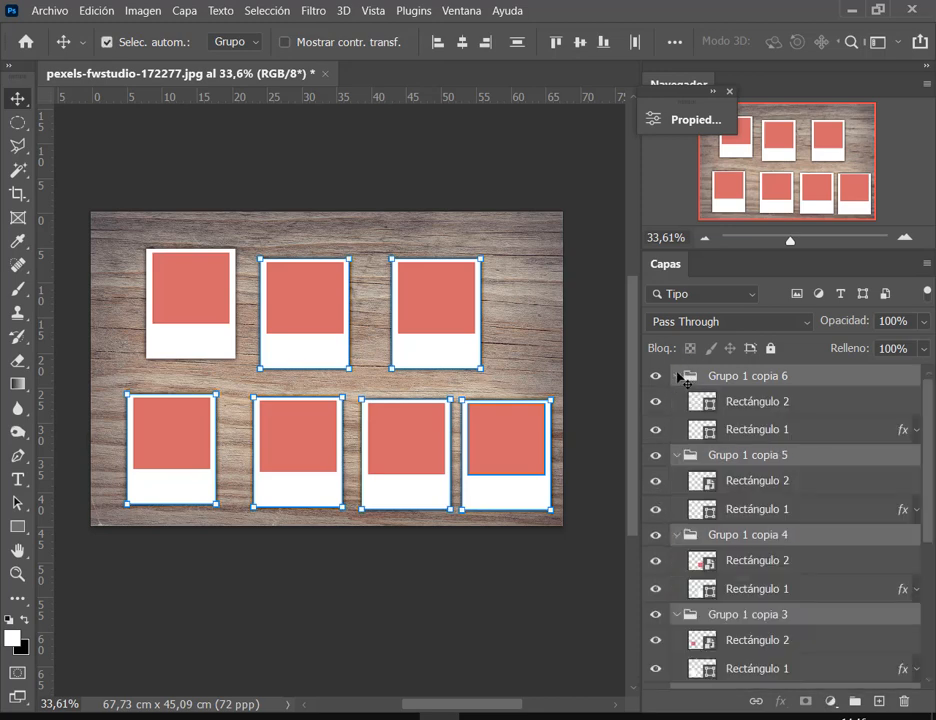
pyautogui.keyDown('ctrl'); pyautogui.click(678, 376); pyautogui.keyUp('ctrl')
pyautogui.keyDown('ctrl'); pyautogui.click(678, 376); pyautogui.keyUp('ctrl')
pyautogui.keyDown('ctrl'); pyautogui.click(679, 376); pyautogui.keyUp('ctrl')
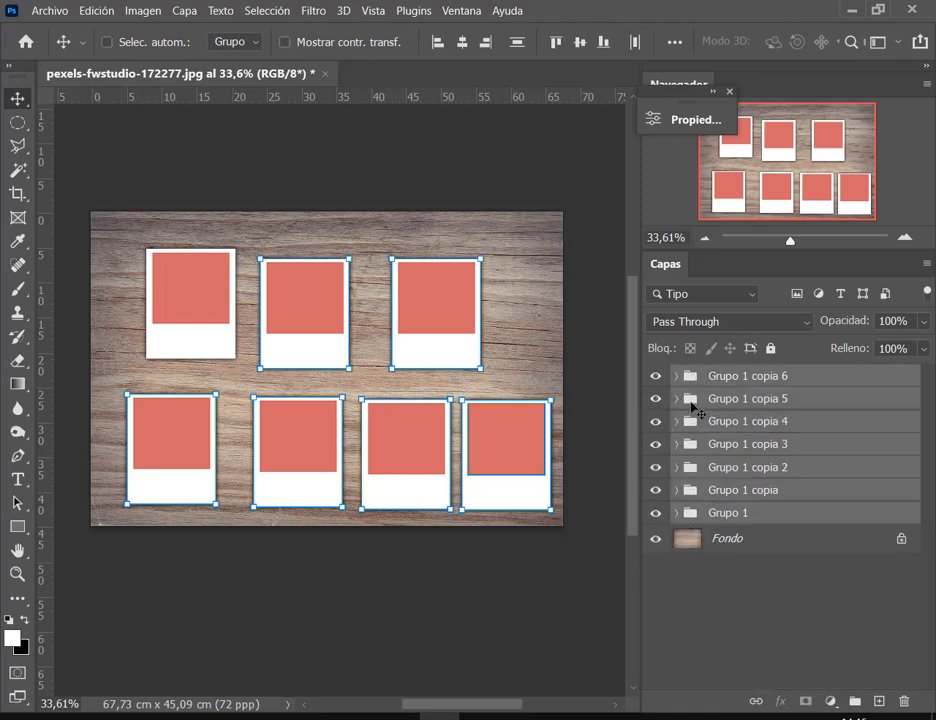
pyautogui.click(714, 386)
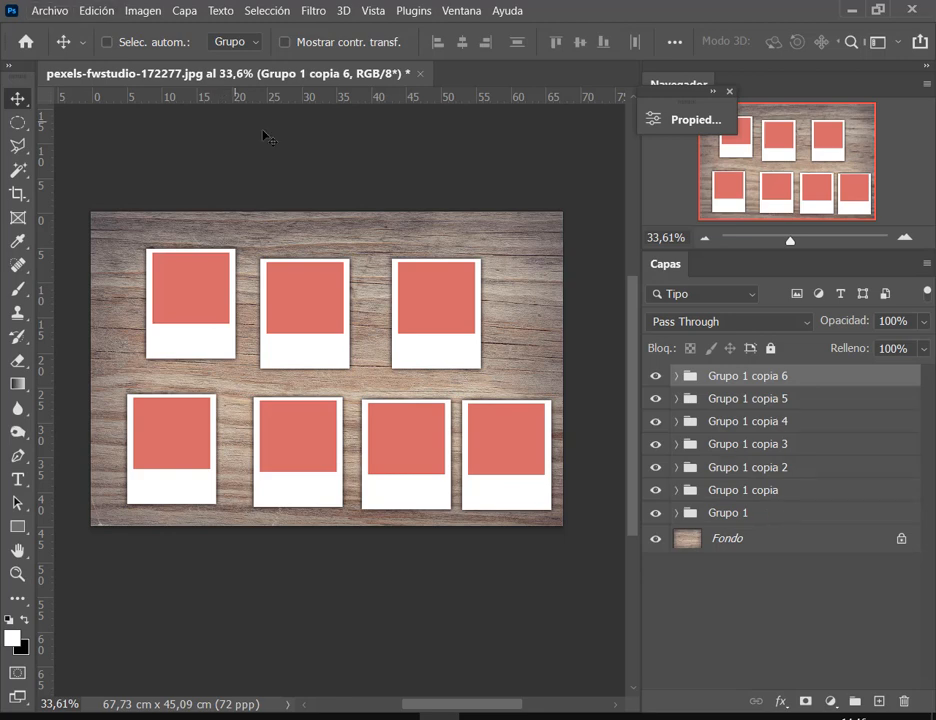
# Expand Grupo 1 and select its Rectángulo 2 smart object layer.
pyautogui.click(702, 520)
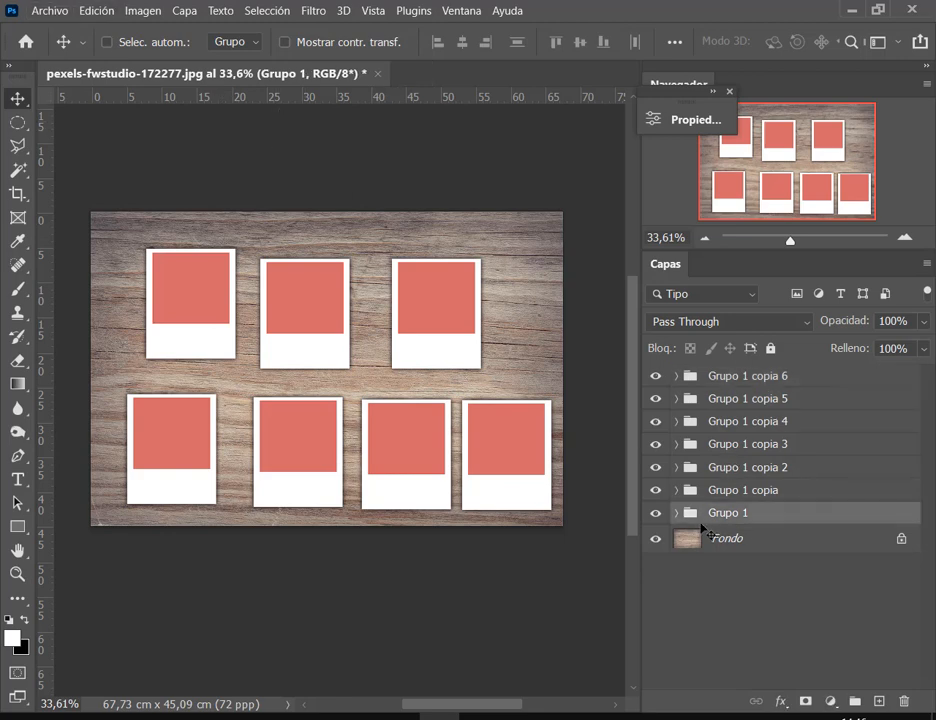
pyautogui.click(656, 514)
pyautogui.click(656, 514)
pyautogui.click(677, 513)
pyautogui.click(690, 541)
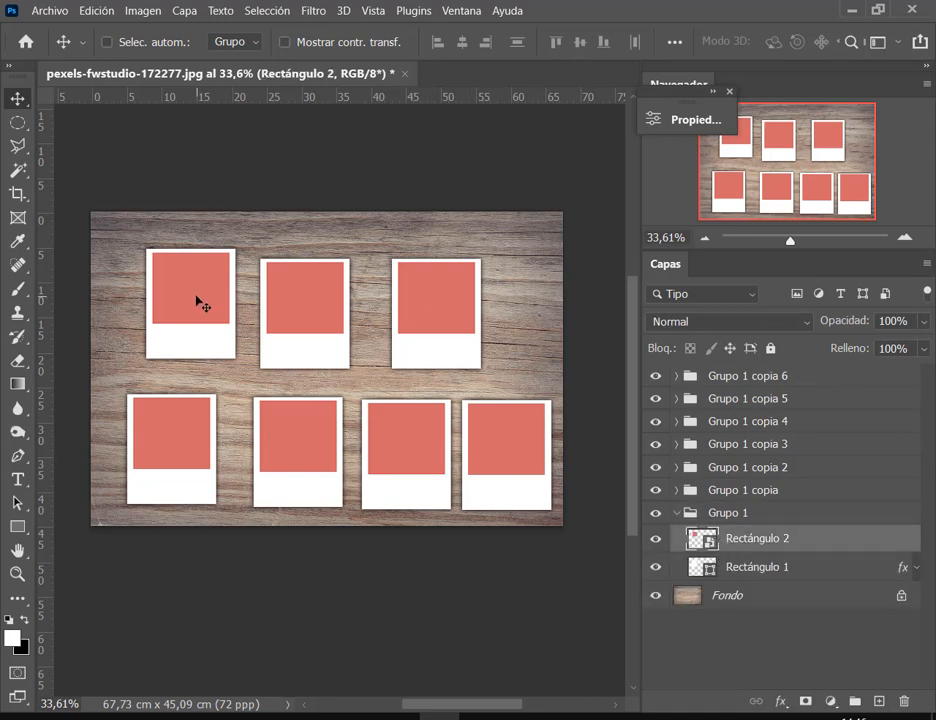
pyautogui.click(677, 490)
pyautogui.click(677, 490)
# Add a Sombra interior effect to Rectángulo 2 in Grupo 1 with 34% opacity and 49 px size.
pyautogui.rightClick(815, 544)
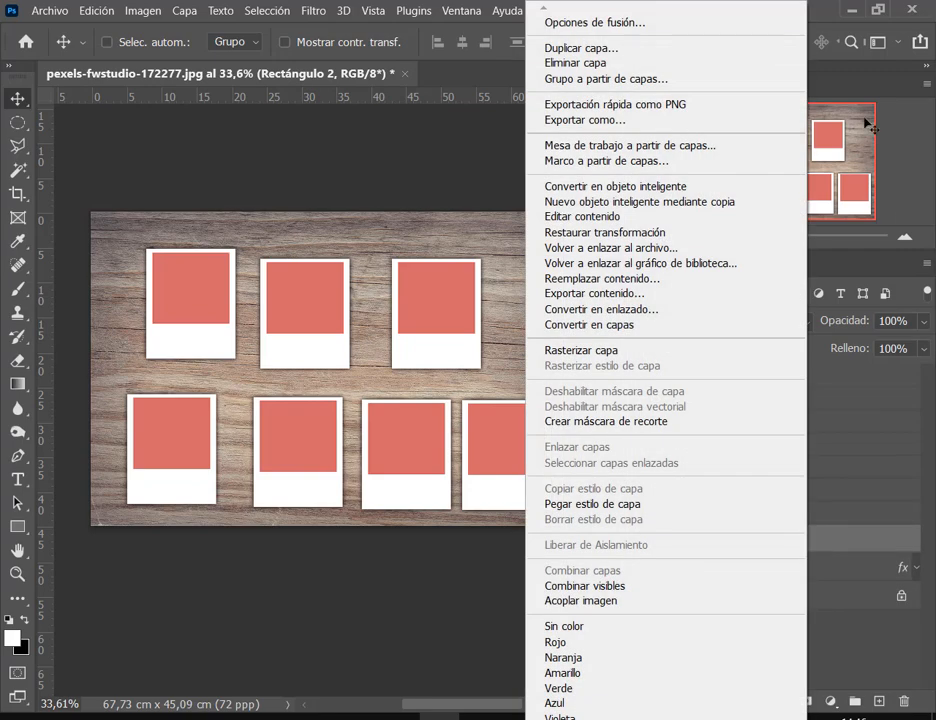
pyautogui.click(733, 26)
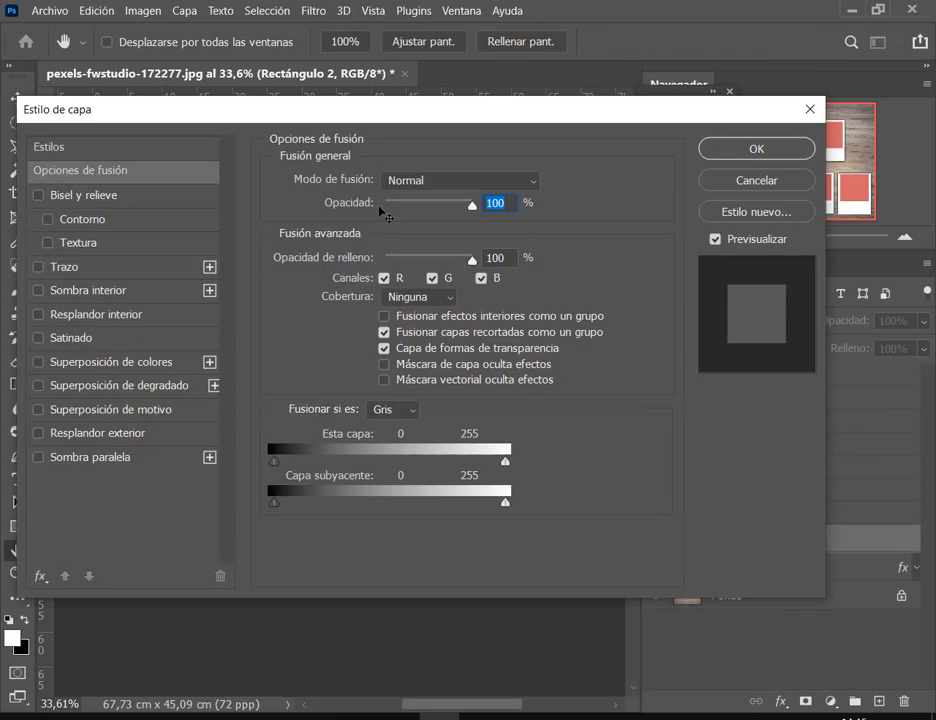
pyautogui.moveTo(188, 112); pyautogui.dragTo(451, 113)
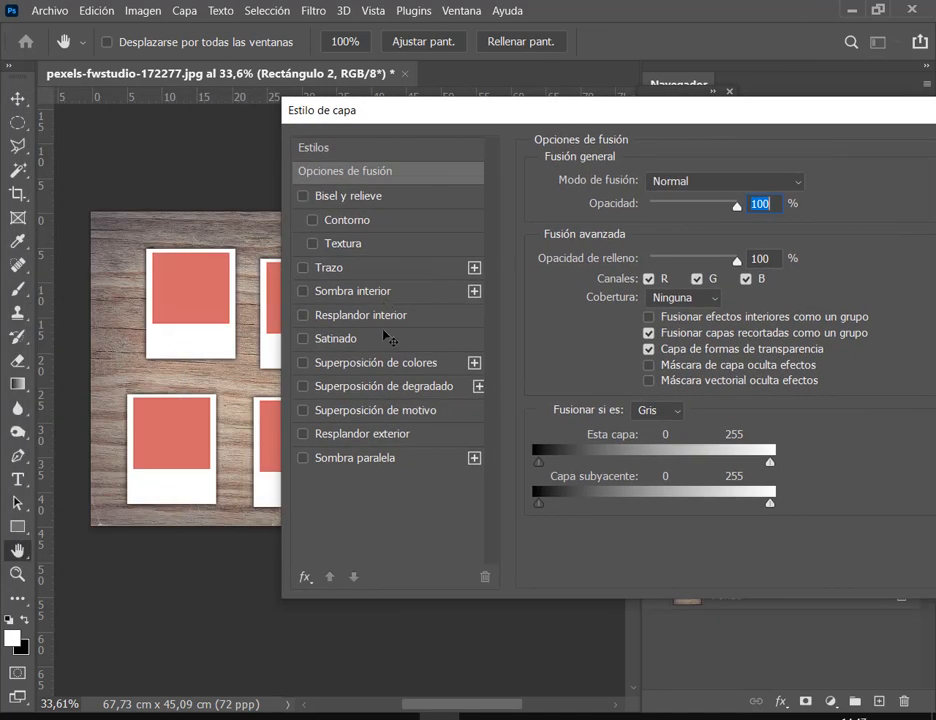
pyautogui.click(395, 298)
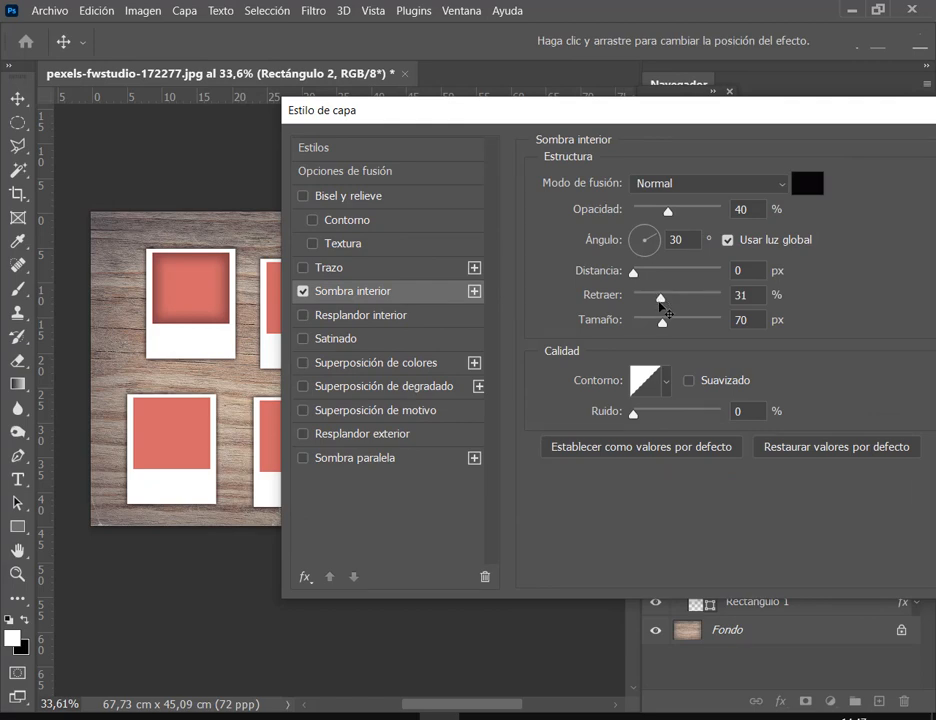
pyautogui.moveTo(660, 323); pyautogui.dragTo(655, 327)
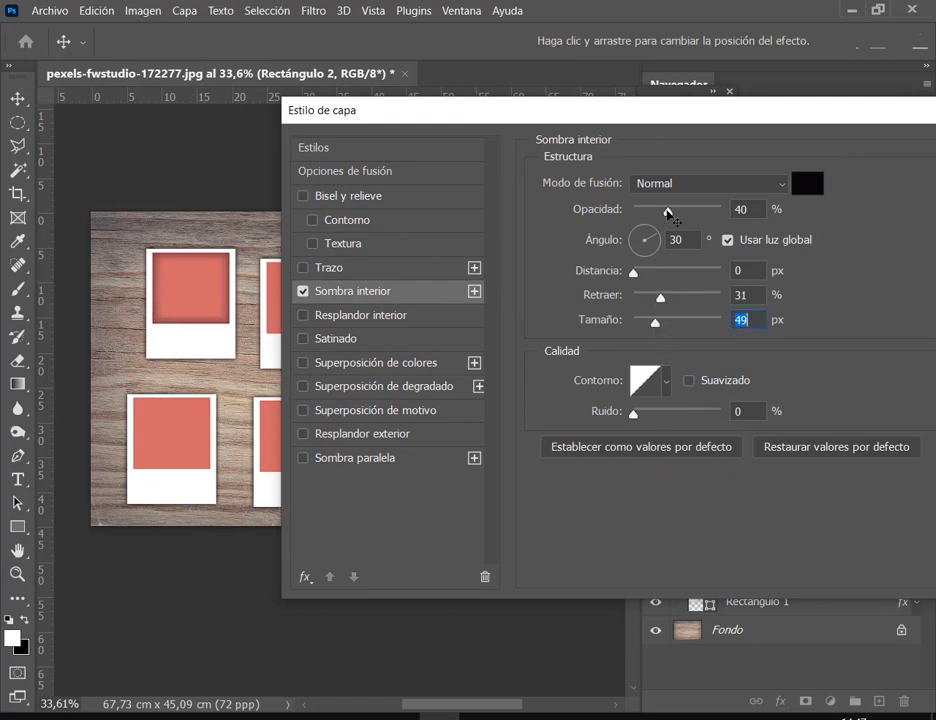
pyautogui.moveTo(668, 212); pyautogui.dragTo(663, 213)
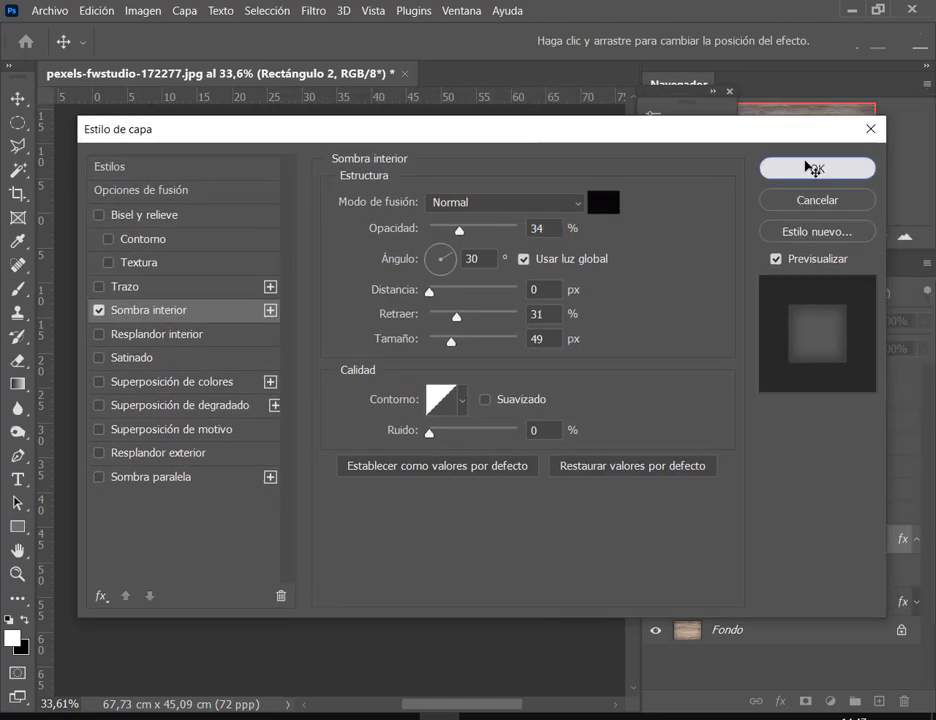
pyautogui.click(781, 166)
# Copy the layer style of Rectángulo 2 in Grupo 1 and expand all six copied frame groups.
pyautogui.rightClick(808, 546)
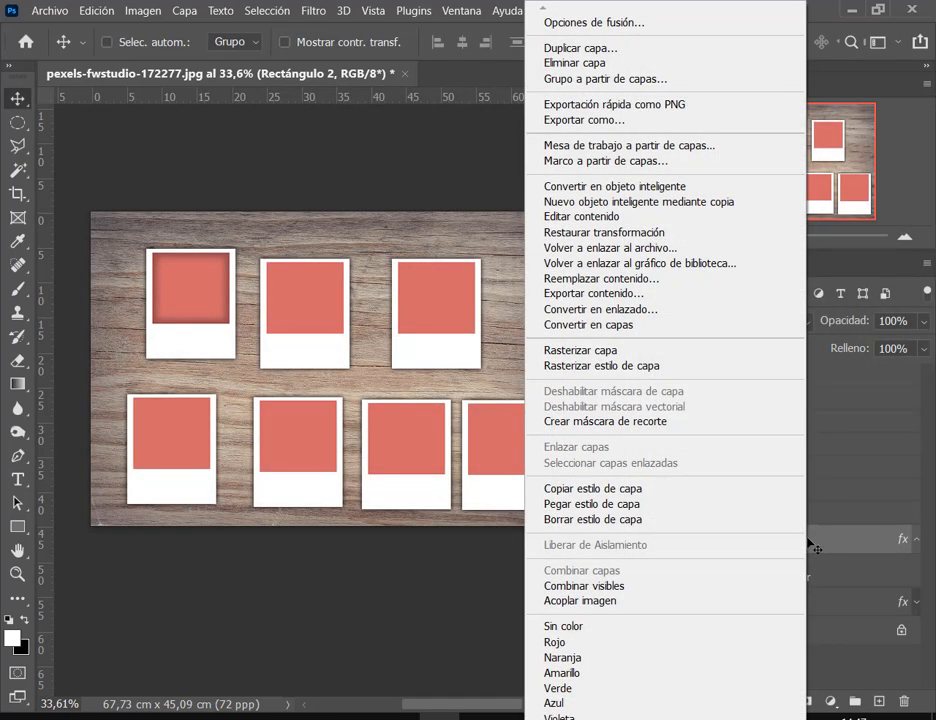
pyautogui.click(688, 489)
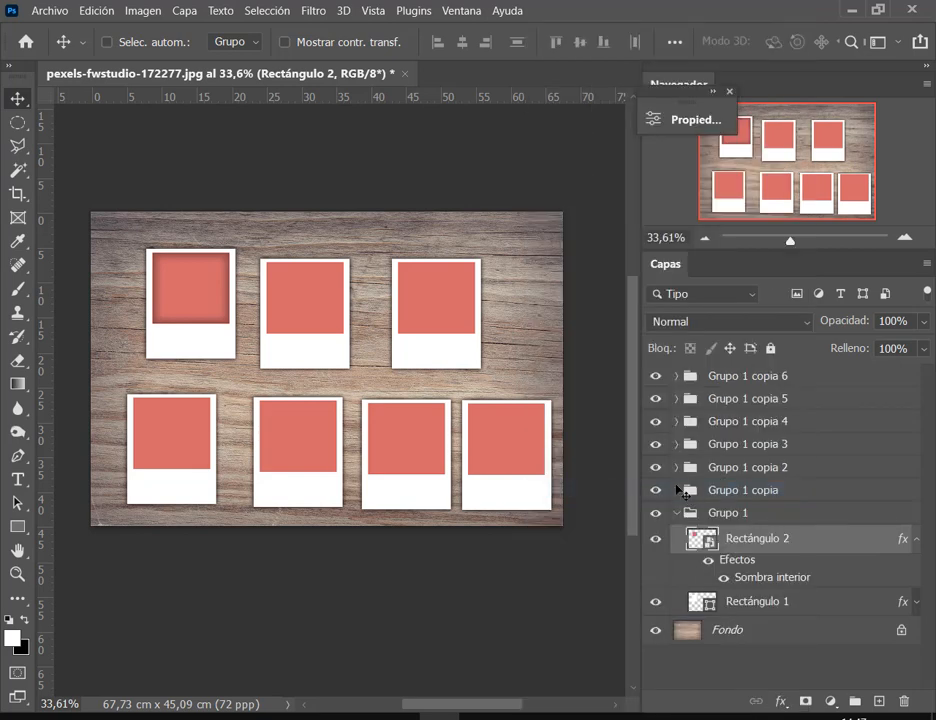
pyautogui.click(700, 490)
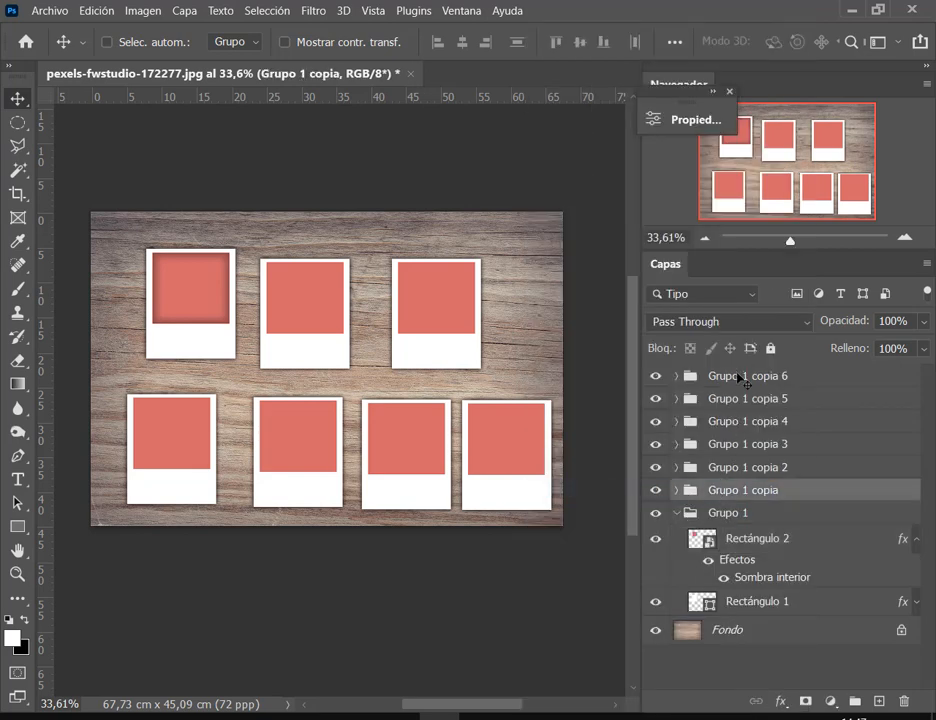
pyautogui.keyDown('shift'); pyautogui.click(745, 376); pyautogui.keyUp('shift')
pyautogui.keyDown('ctrl'); pyautogui.click(680, 377); pyautogui.keyUp('ctrl')
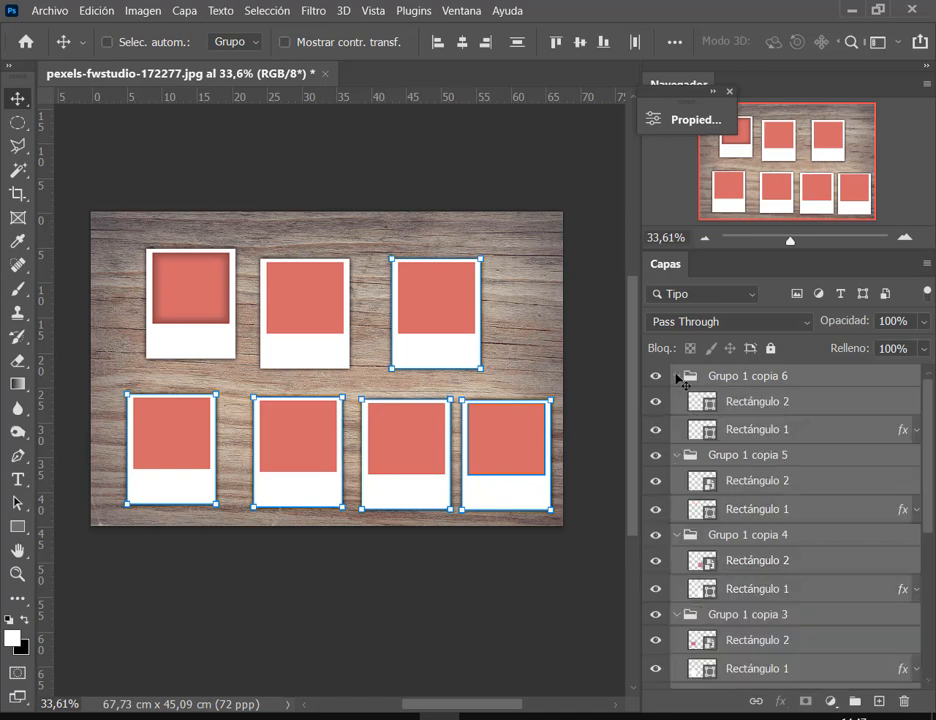
# Paste the copied layer style onto the Rectángulo 2 layers of all six copied groups, from Grupo 1 copia 6 down to Grupo 1 copia.
pyautogui.click(763, 406)
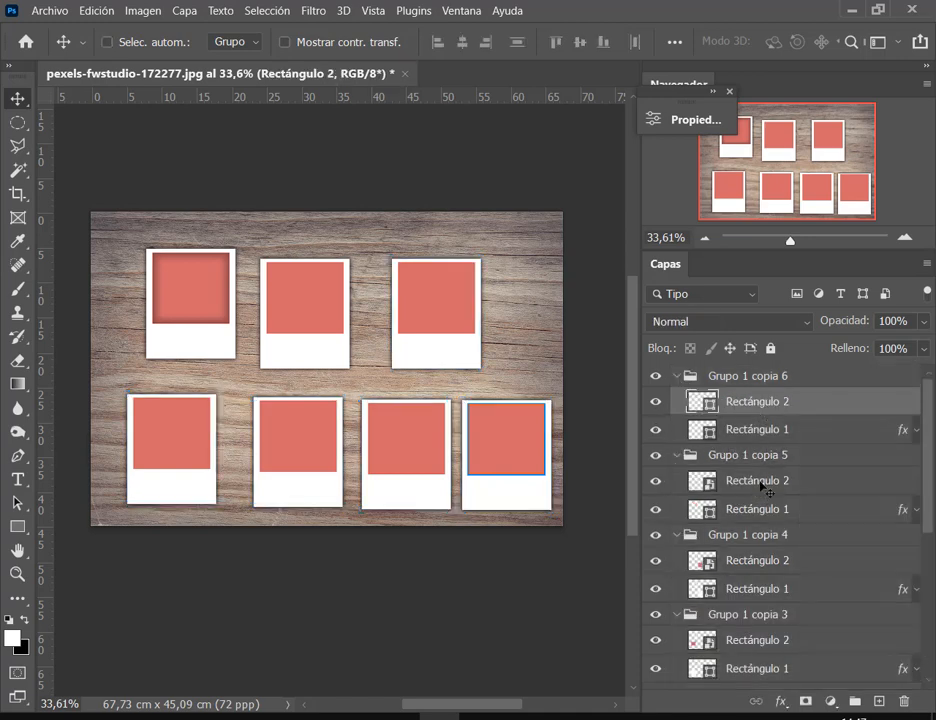
pyautogui.keyDown('ctrl'); pyautogui.click(768, 482); pyautogui.keyUp('ctrl')
pyautogui.keyDown('ctrl'); pyautogui.click(770, 560); pyautogui.keyUp('ctrl')
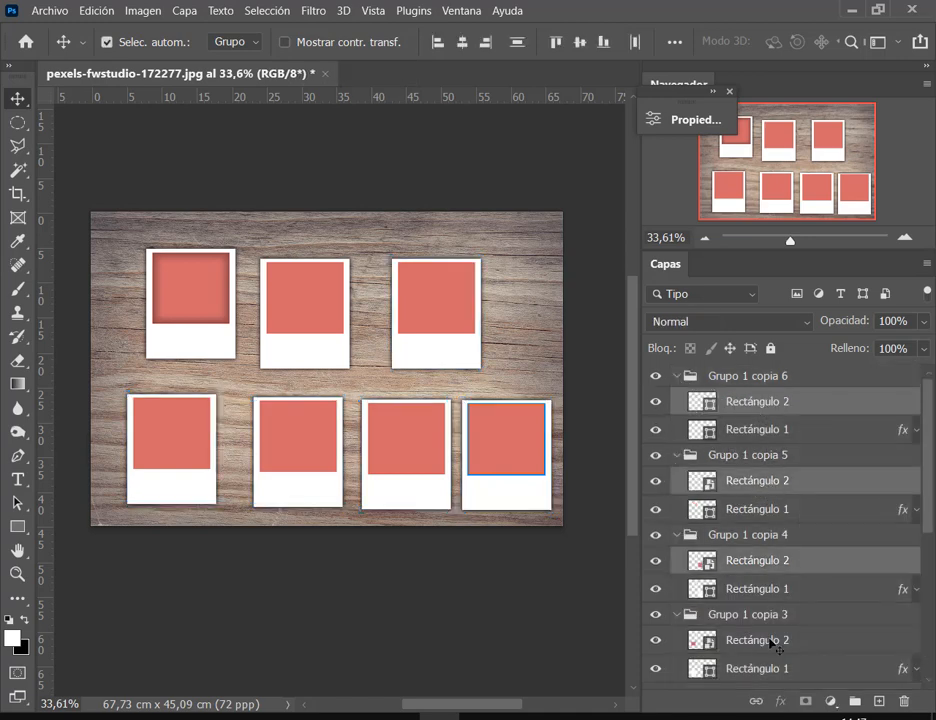
pyautogui.keyDown('ctrl'); pyautogui.click(770, 641); pyautogui.keyUp('ctrl')
pyautogui.scroll(-2, 830, 590)
pyautogui.scroll(-3, 822, 580)
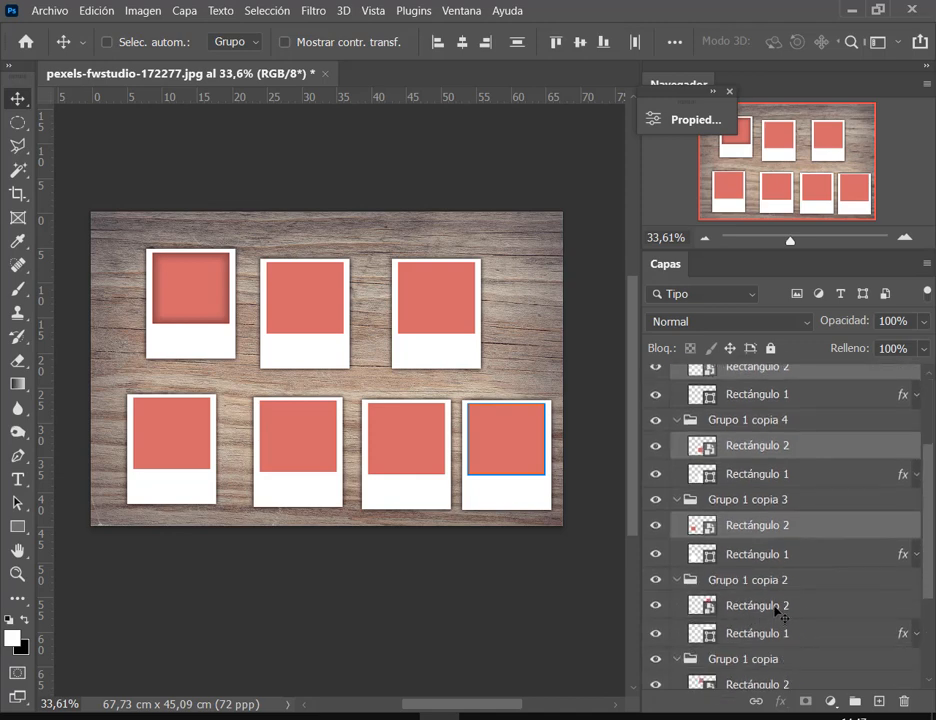
pyautogui.keyDown('ctrl'); pyautogui.click(782, 515); pyautogui.keyUp('ctrl')
pyautogui.keyDown('ctrl'); pyautogui.click(780, 597); pyautogui.keyUp('ctrl')
pyautogui.scroll(-3, 790, 600)
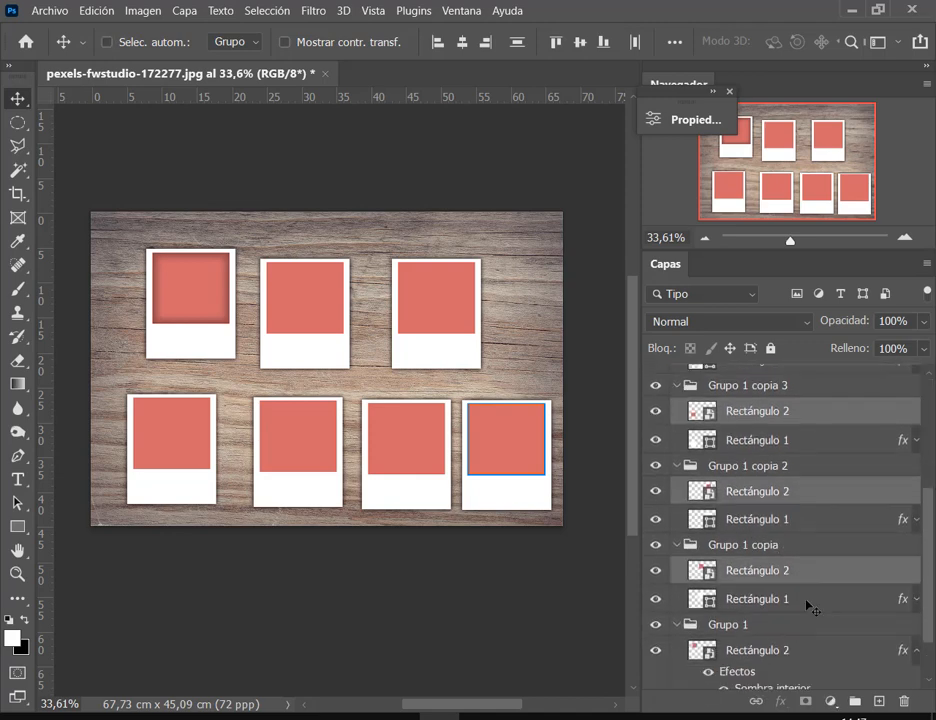
pyautogui.keyDown('ctrl'); pyautogui.click(800, 593); pyautogui.keyUp('ctrl')
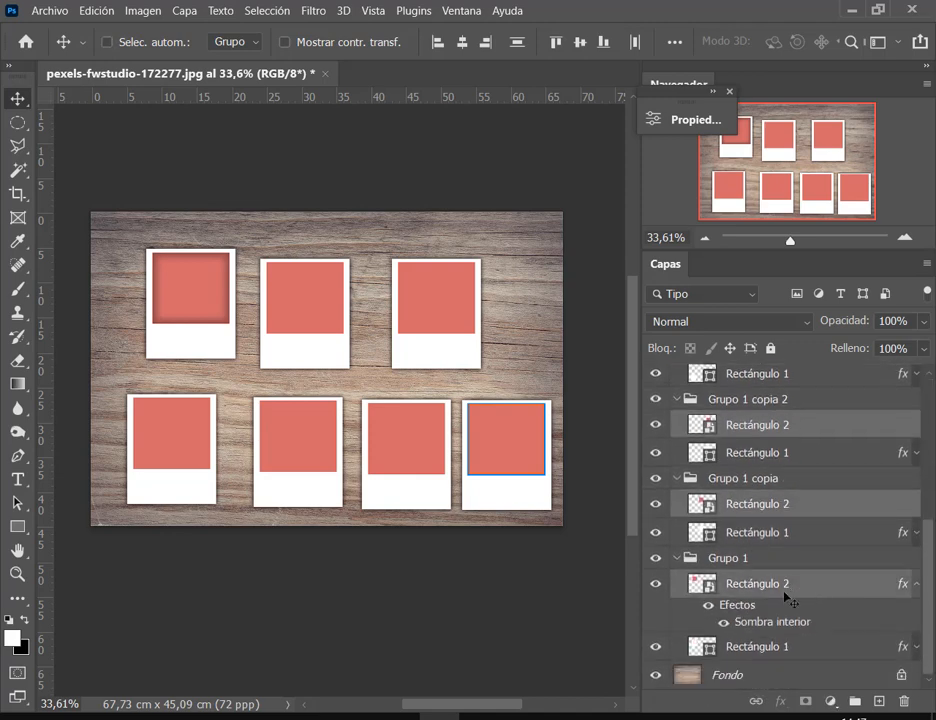
pyautogui.rightClick(790, 505)
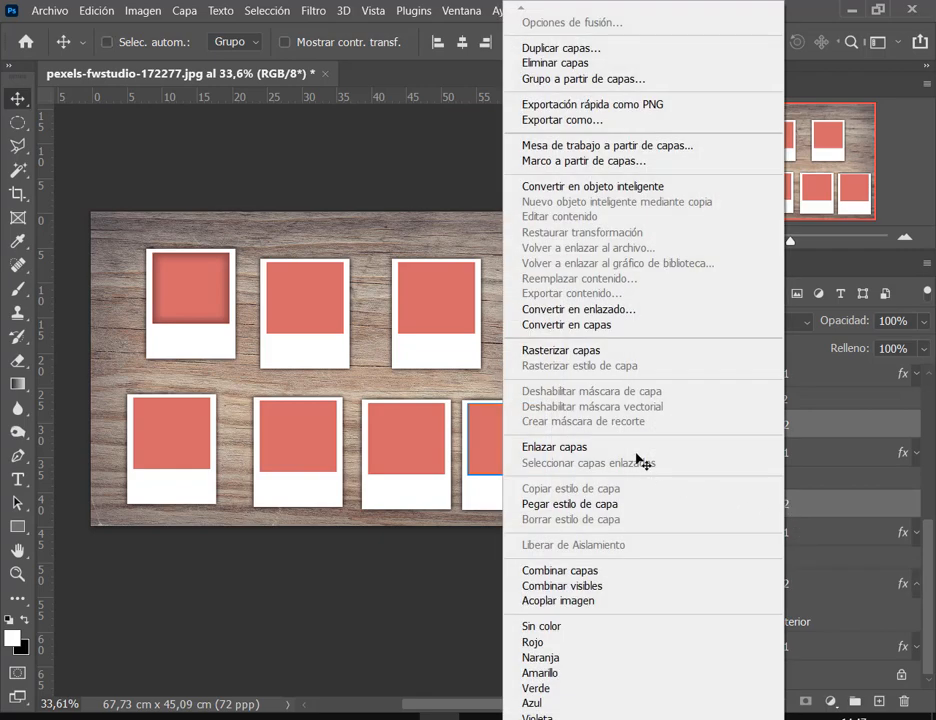
pyautogui.click(606, 505)
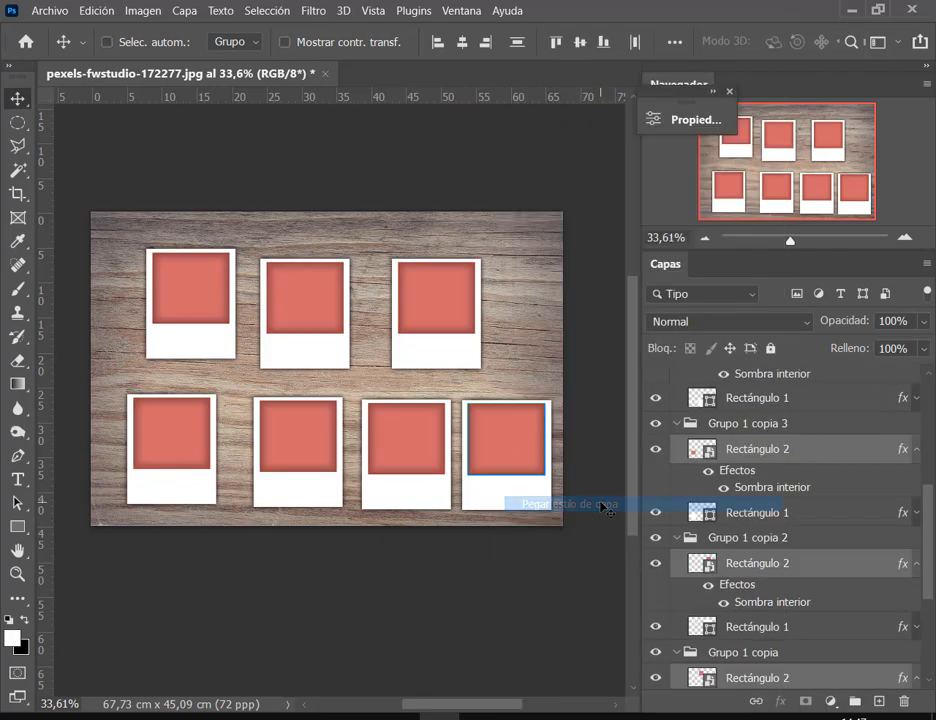
# Collapse all the frame groups, then reopen only Grupo 1 and select its Rectángulo 2 layer.
pyautogui.keyDown('ctrl'); pyautogui.click(677, 424); pyautogui.keyUp('ctrl')
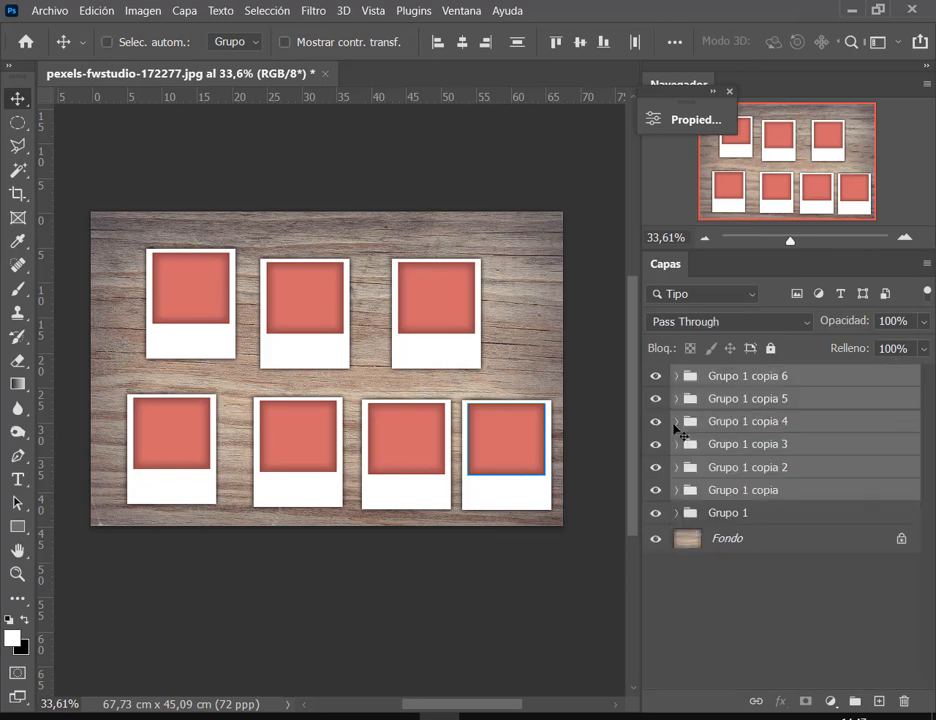
pyautogui.click(786, 516)
pyautogui.click(677, 513)
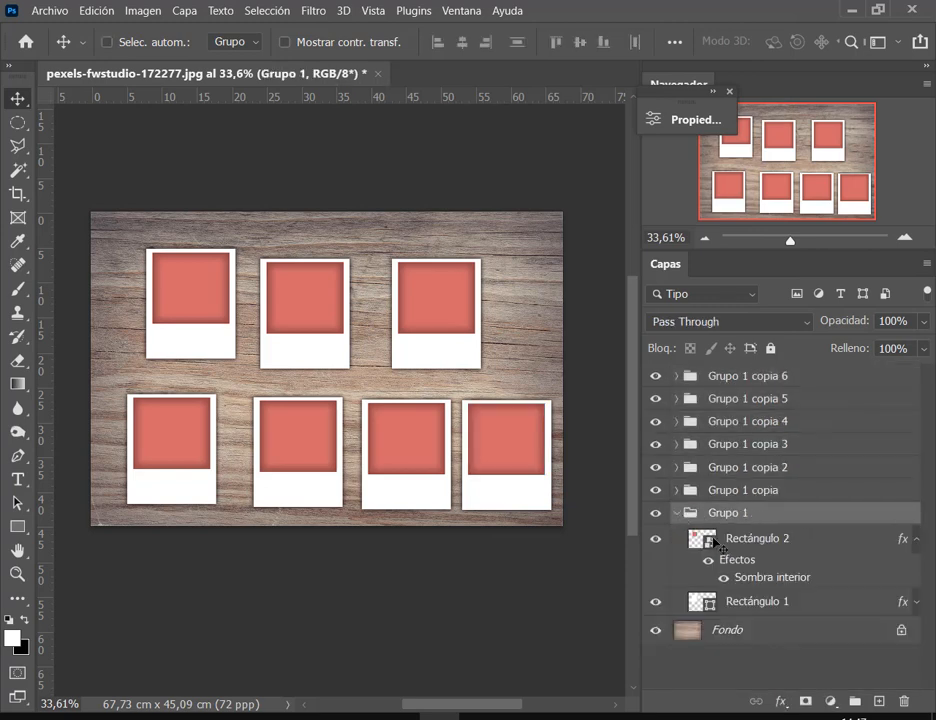
pyautogui.click(748, 544)
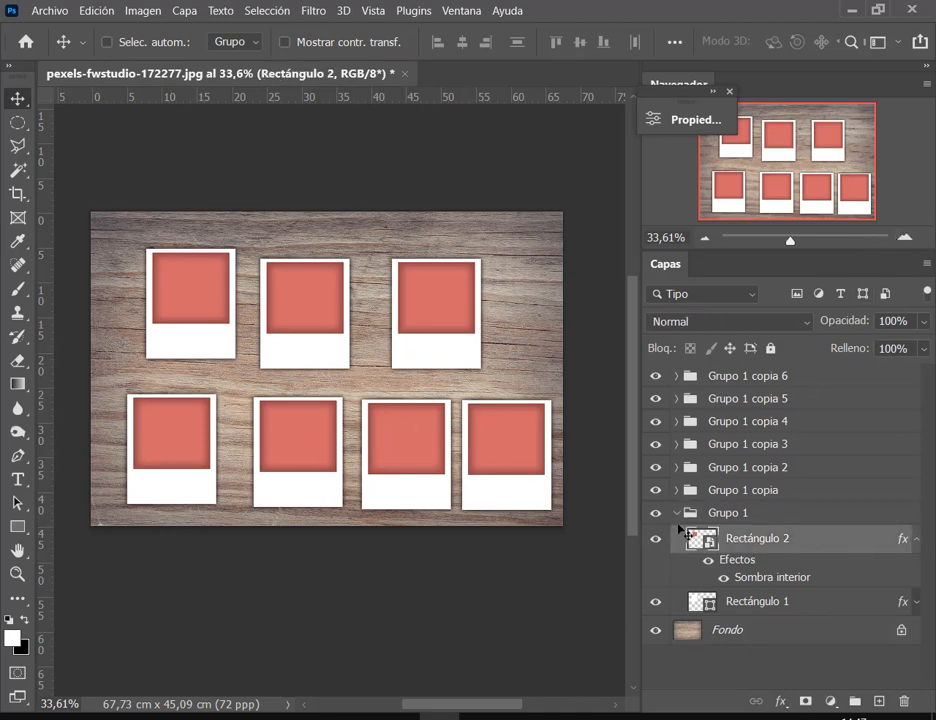
# Collapse Grupo 1, move its Polaroid slightly down and left to about X 370 px, Y 436 px, and rotate it a few degrees clockwise.
pyautogui.click(677, 513)
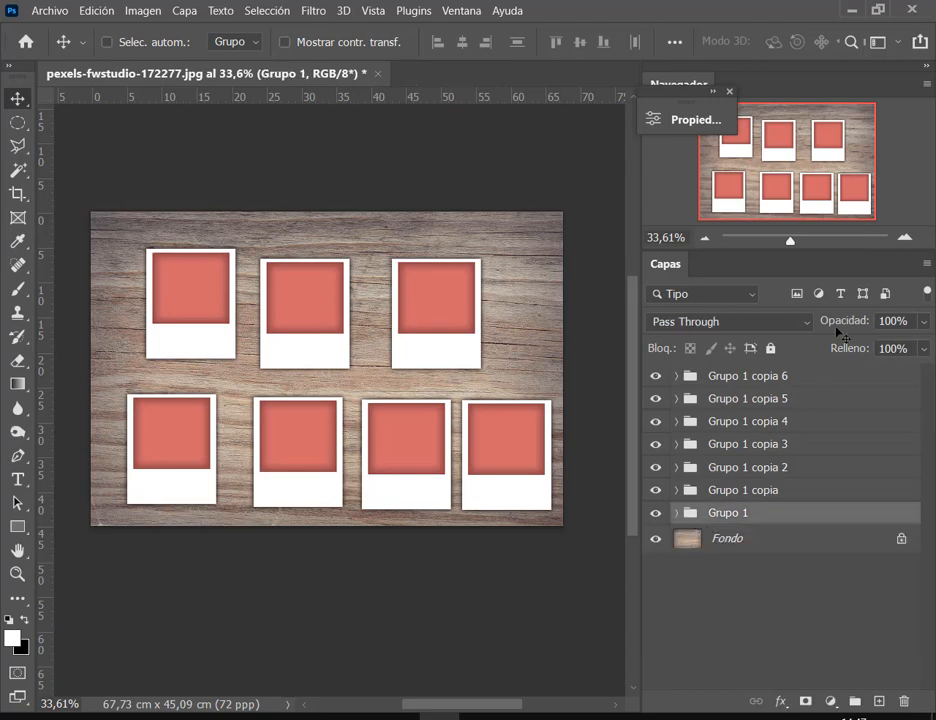
pyautogui.click(906, 234)
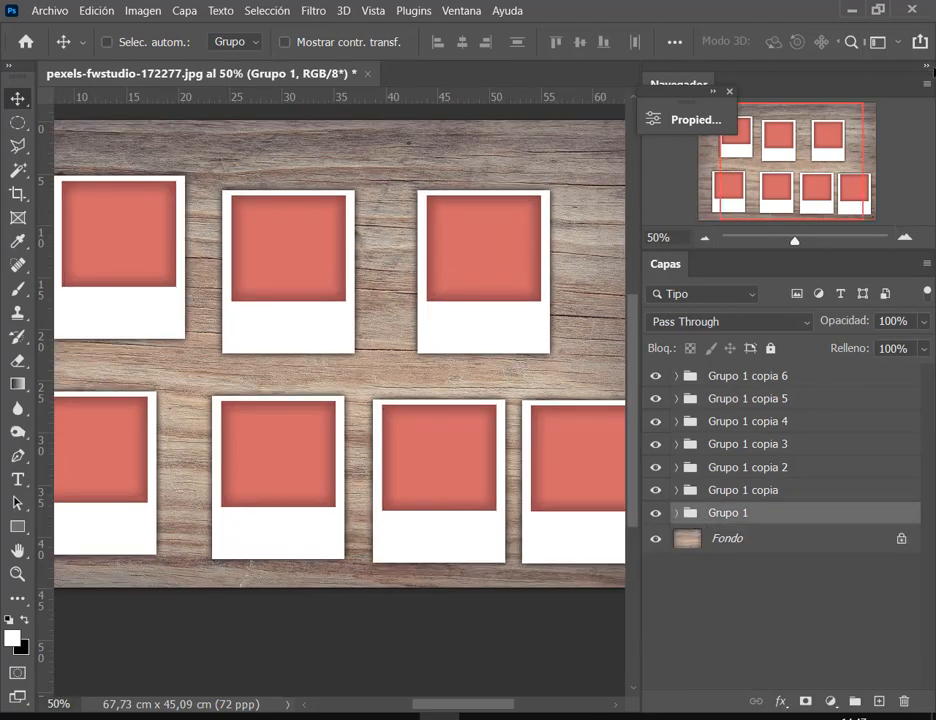
pyautogui.click(930, 67)
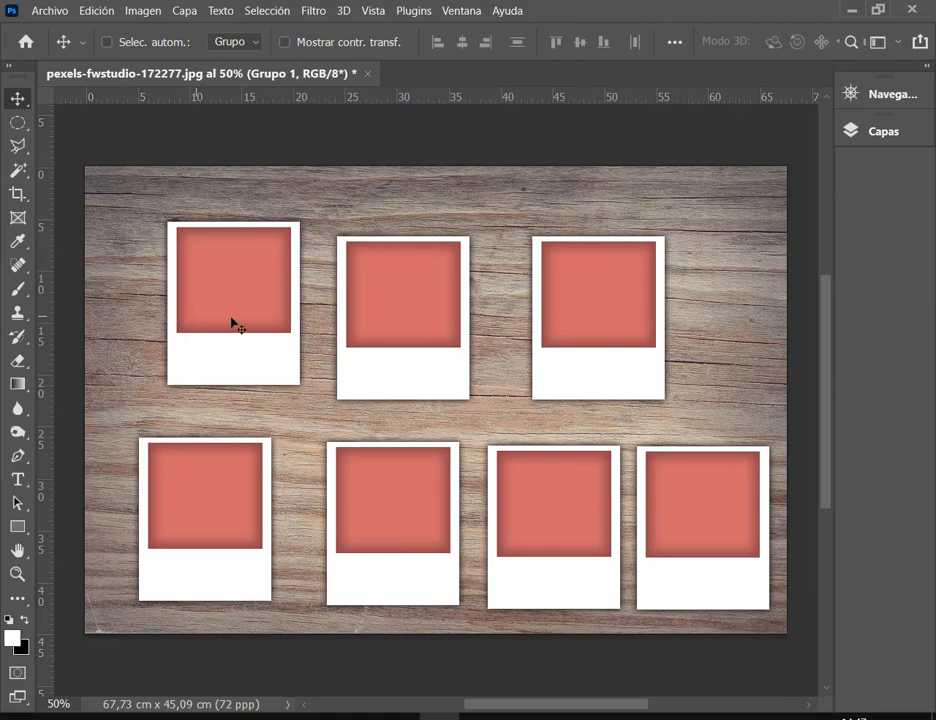
pyautogui.moveTo(233, 325); pyautogui.dragTo(218, 344)
pyautogui.hotkey('ctrl', 't')
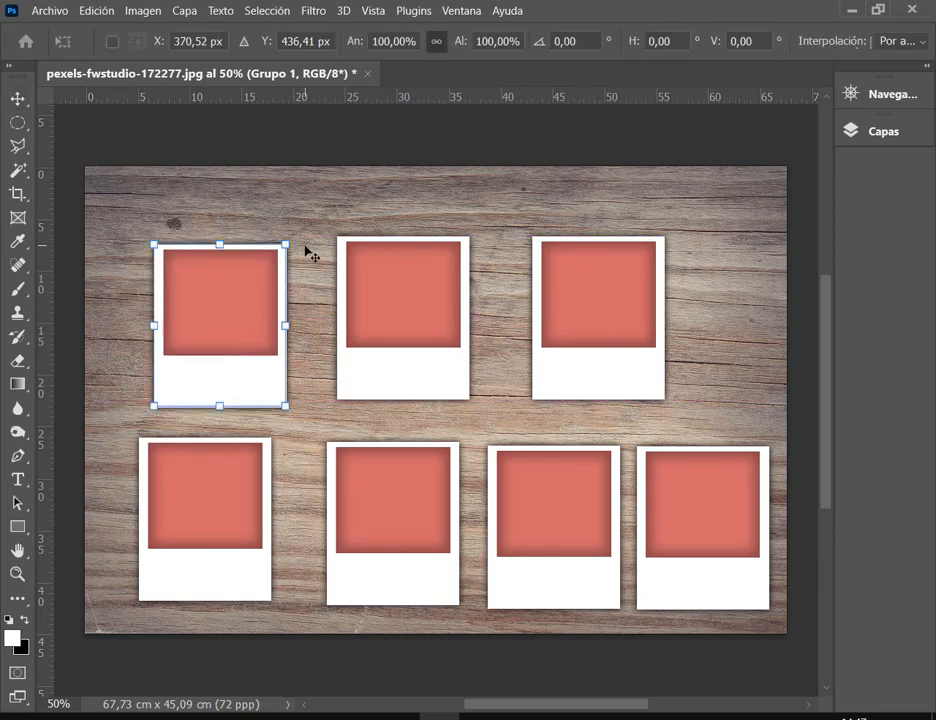
pyautogui.moveTo(310, 255); pyautogui.dragTo(281, 285)
pyautogui.press('Return')
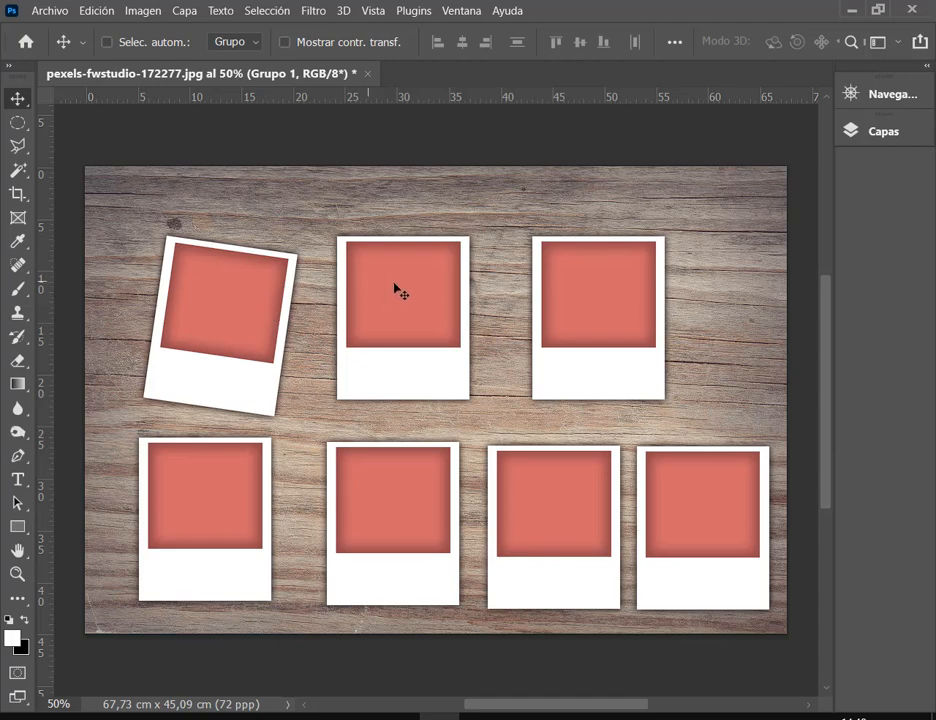
# Turn on automatic selection for the Move tool so frames can be picked directly on the canvas.
pyautogui.click(923, 67)
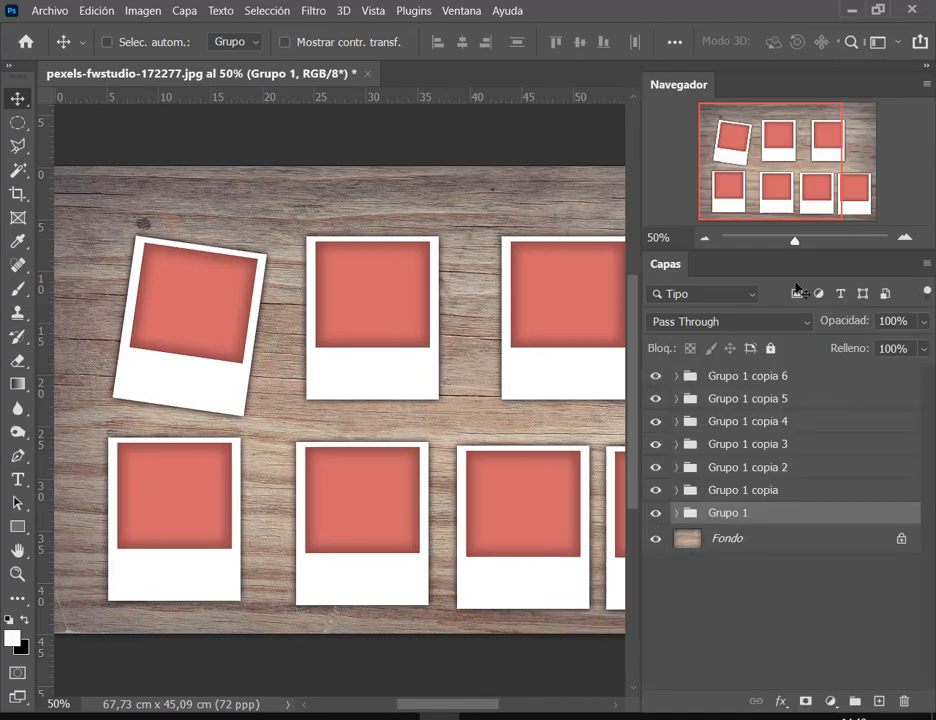
pyautogui.click(655, 491)
pyautogui.click(926, 67)
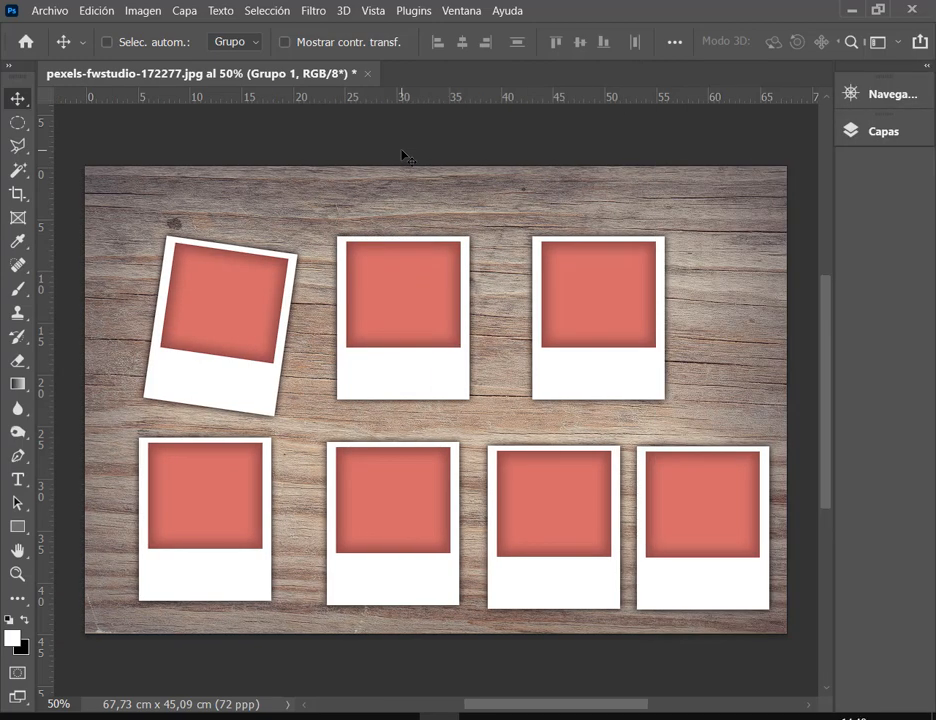
pyautogui.click(107, 42)
pyautogui.click(140, 46)
pyautogui.press('ctrl')
# Try moving the tilted frame's photo rectangle alone with auto-select set to Capa, undo the move and return auto-select to Grupo.
pyautogui.click(255, 44)
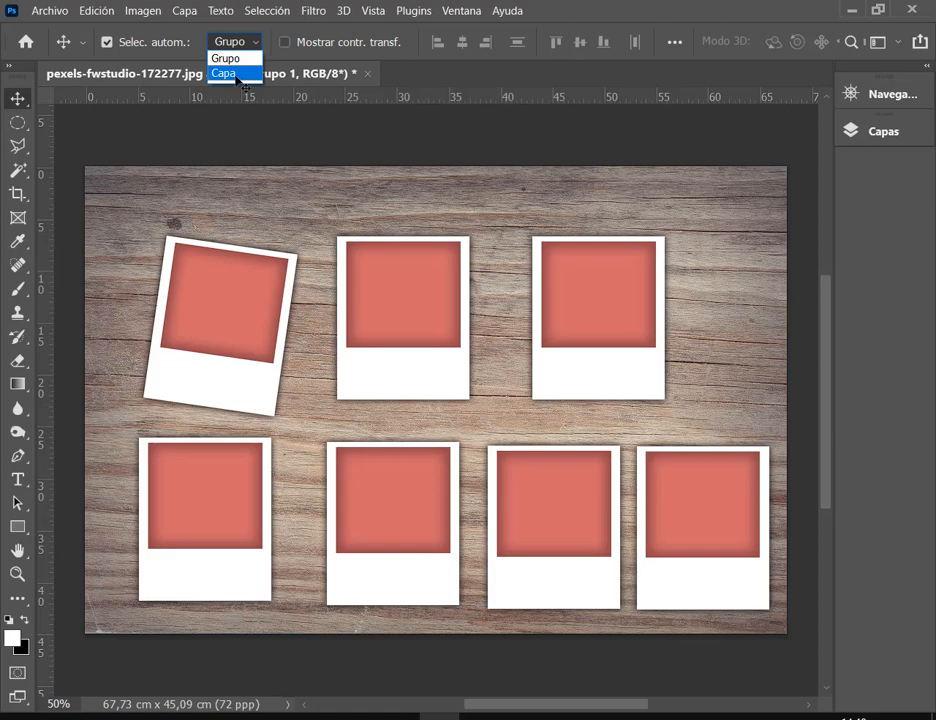
pyautogui.click(240, 74)
pyautogui.moveTo(237, 283); pyautogui.dragTo(142, 310)
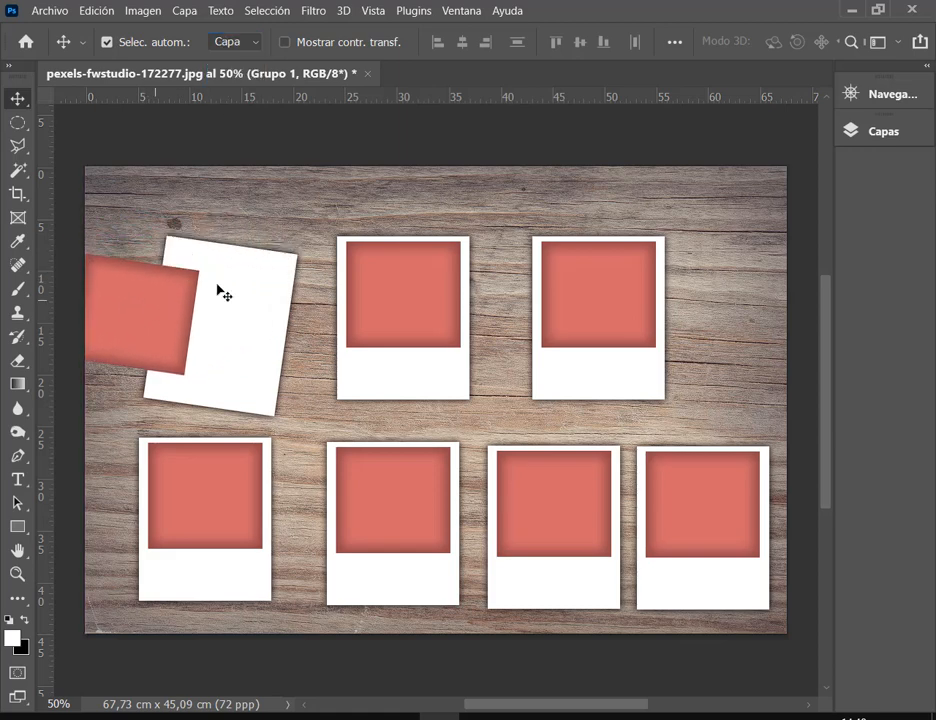
pyautogui.click(97, 11)
pyautogui.click(152, 15)
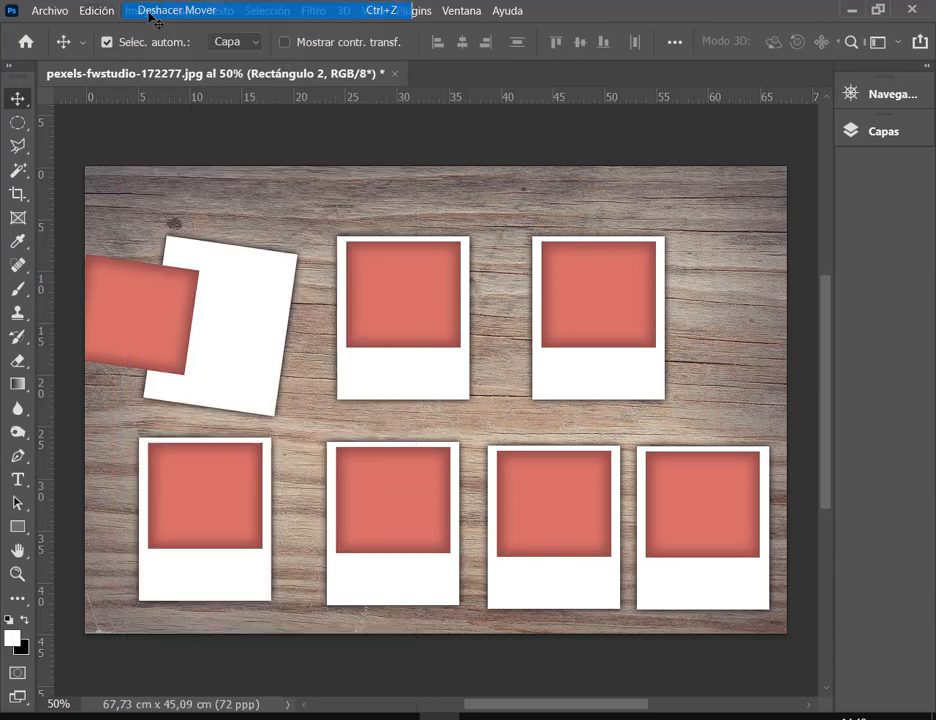
pyautogui.click(250, 51)
pyautogui.click(236, 56)
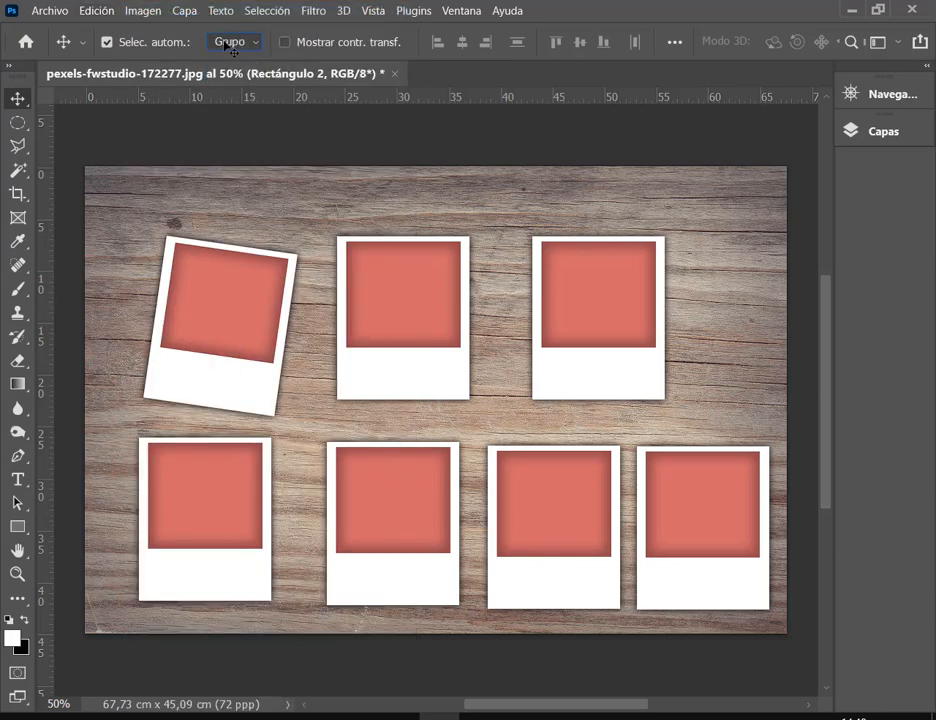
# Move the tilted Polaroid slightly up and adjust the positions of the four lower-row frames, shifting the first one left.
pyautogui.moveTo(240, 292)
pyautogui.mouseDown()
pyautogui.moveTo(278, 267)
pyautogui.moveTo(244, 270)
pyautogui.moveTo(241, 285)
pyautogui.mouseUp()
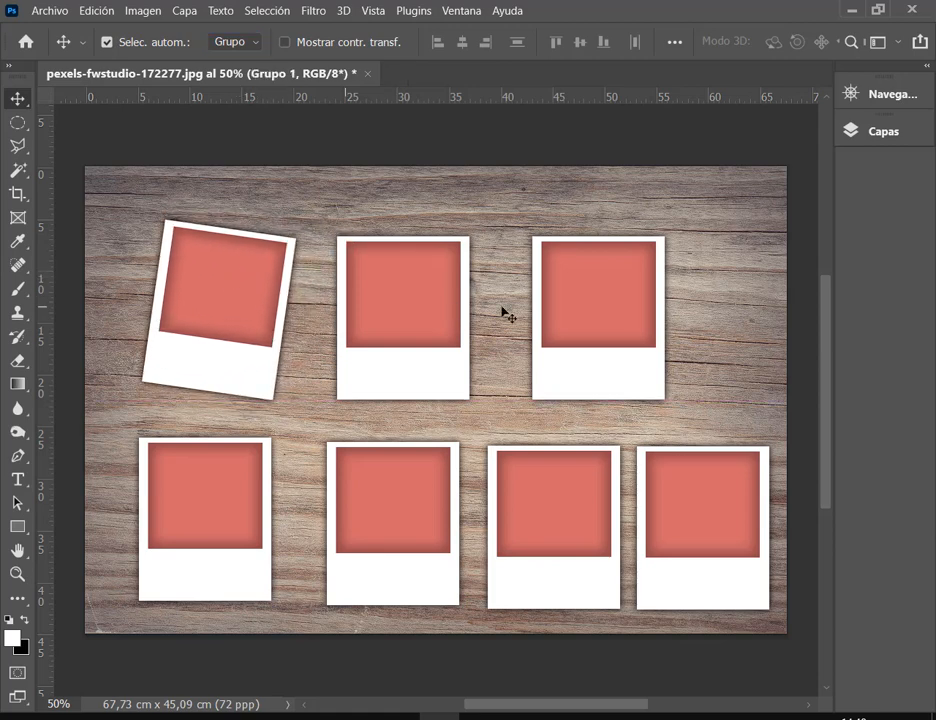
pyautogui.moveTo(447, 310)
pyautogui.mouseDown()
pyautogui.moveTo(455, 280)
pyautogui.moveTo(445, 305)
pyautogui.mouseUp()
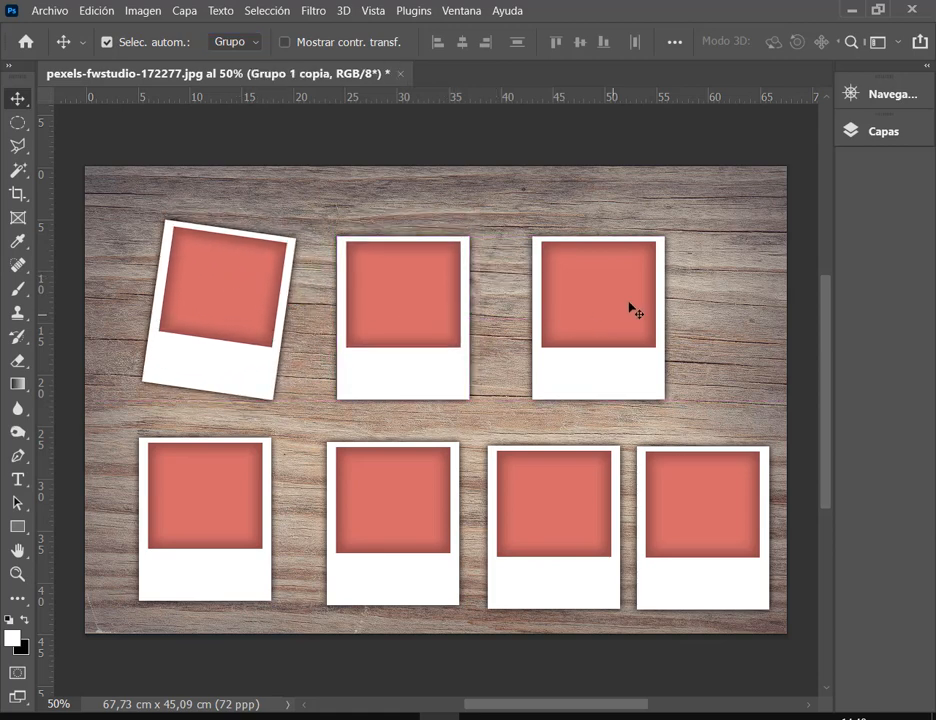
pyautogui.moveTo(633, 309)
pyautogui.mouseDown()
pyautogui.moveTo(657, 290)
pyautogui.moveTo(654, 318)
pyautogui.moveTo(623, 313)
pyautogui.mouseUp()
pyautogui.hotkey('ctrl', 'j')
pyautogui.moveTo(225, 523); pyautogui.dragTo(199, 523)
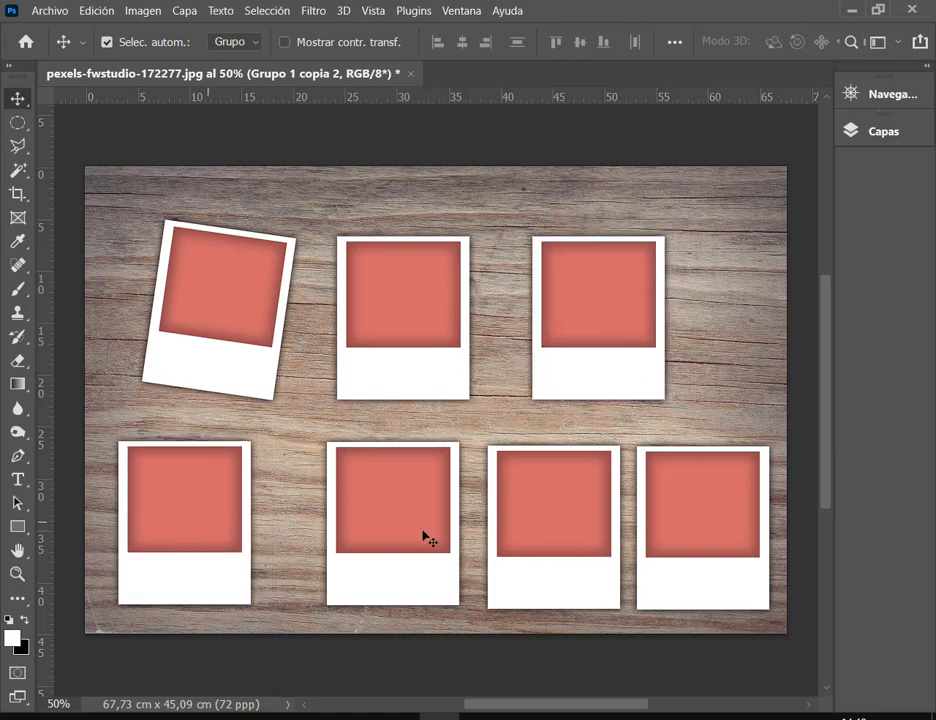
pyautogui.moveTo(424, 539)
pyautogui.mouseDown()
pyautogui.moveTo(421, 530)
pyautogui.moveTo(415, 538)
pyautogui.mouseUp()
pyautogui.moveTo(554, 533); pyautogui.dragTo(557, 521)
pyautogui.click(652, 523)
pyautogui.moveTo(652, 523); pyautogui.dragTo(700, 522)
# Move the second and third upper frames left and tilt the third one slightly counterclockwise.
pyautogui.moveTo(414, 330); pyautogui.dragTo(366, 334)
pyautogui.moveTo(641, 326); pyautogui.dragTo(604, 334)
pyautogui.hotkey('ctrl', 'j')
pyautogui.hotkey('ctrl', 't')
pyautogui.press('Return')
# Rotate Grupo 1 copia strongly clockwise so its wide border faces lower left, and place it overlapping Grupo 1, with Grupo 1 copia 2 closer beside it.
pyautogui.moveTo(391, 328); pyautogui.dragTo(376, 409)
pyautogui.hotkey('ctrl', 't')
pyautogui.press('Return')
pyautogui.moveTo(382, 313); pyautogui.dragTo(395, 371)
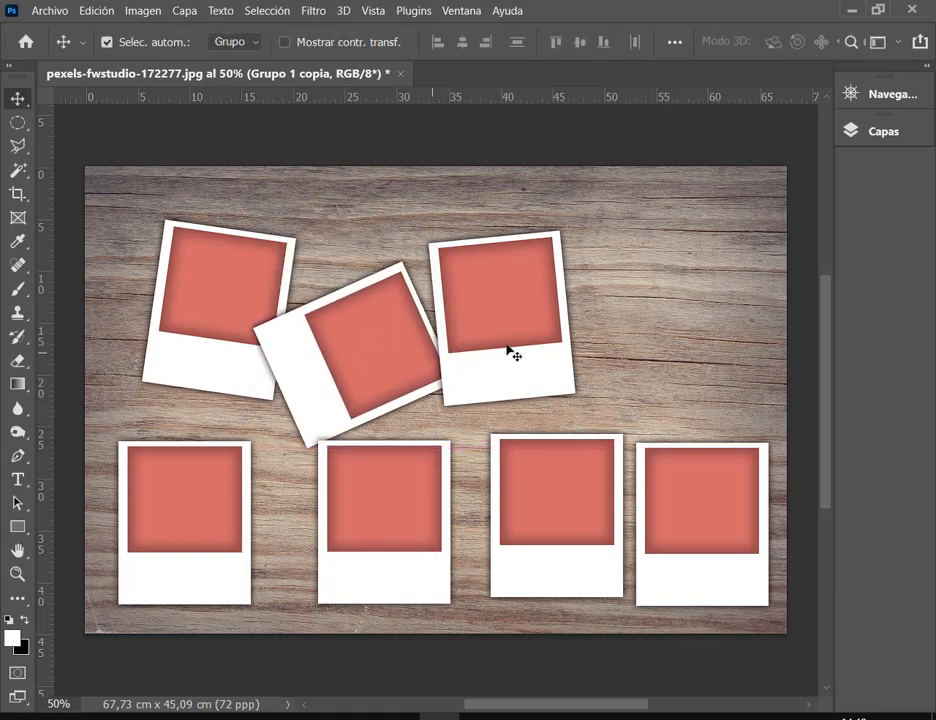
pyautogui.moveTo(508, 350); pyautogui.dragTo(493, 347)
pyautogui.click(374, 338)
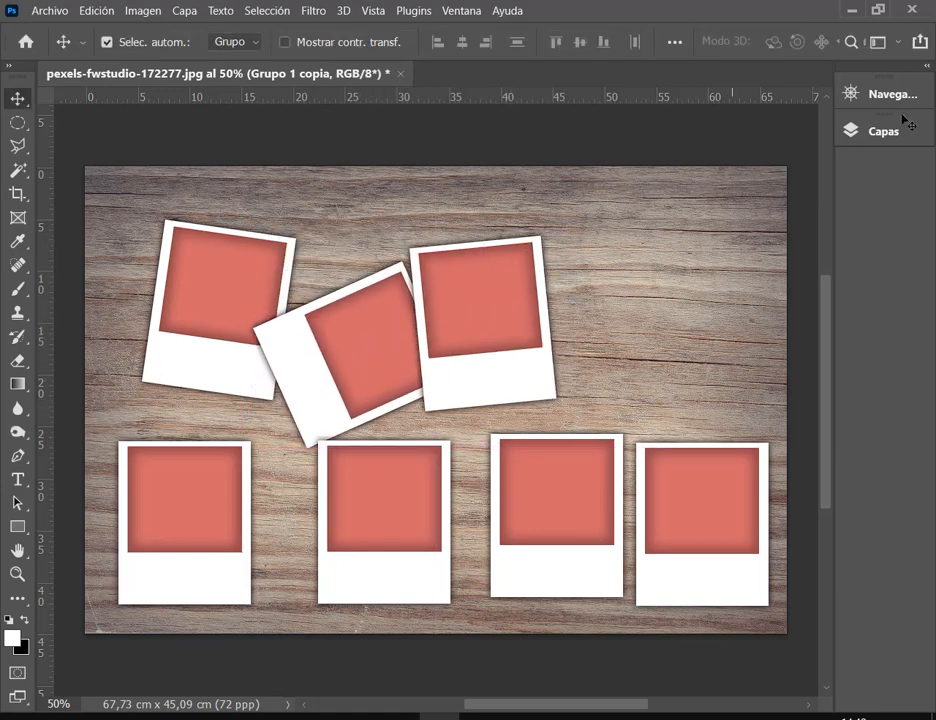
pyautogui.moveTo(376, 327)
pyautogui.mouseDown()
pyautogui.moveTo(347, 328)
pyautogui.moveTo(359, 334)
pyautogui.mouseUp()
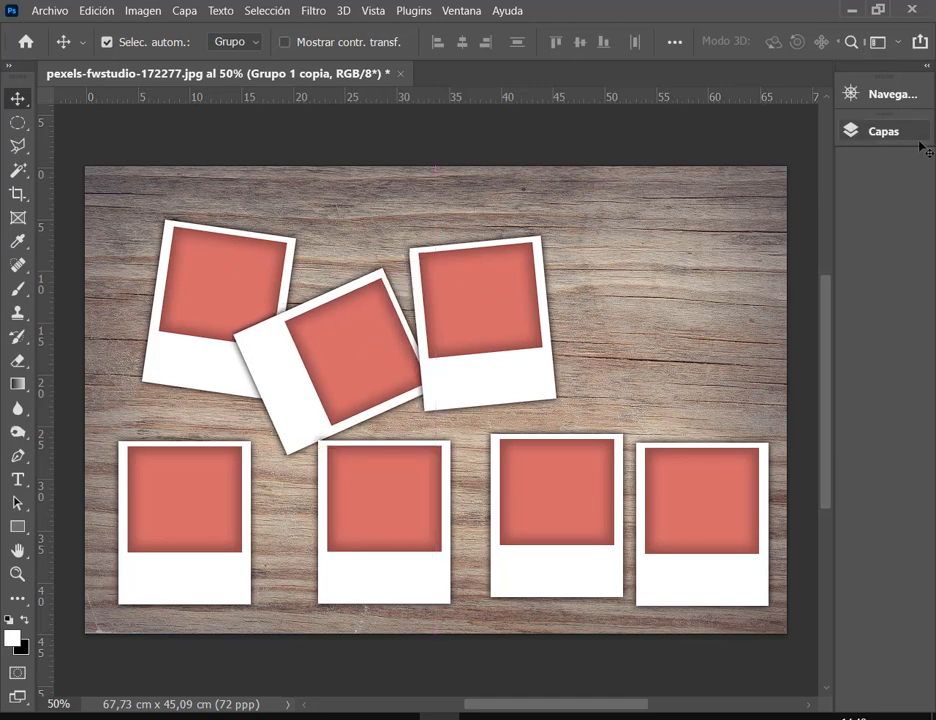
# Try moving Grupo 1 copia up the layer stack to Grupo 1 copia 5, and undo the layer order change.
pyautogui.click(928, 67)
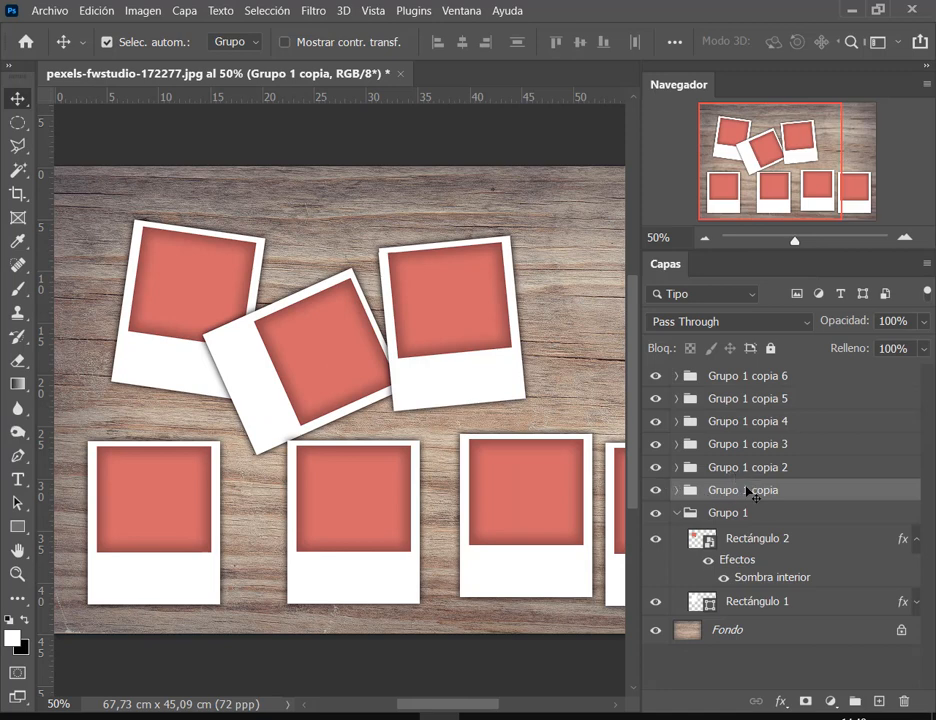
pyautogui.moveTo(750, 492); pyautogui.dragTo(782, 398)
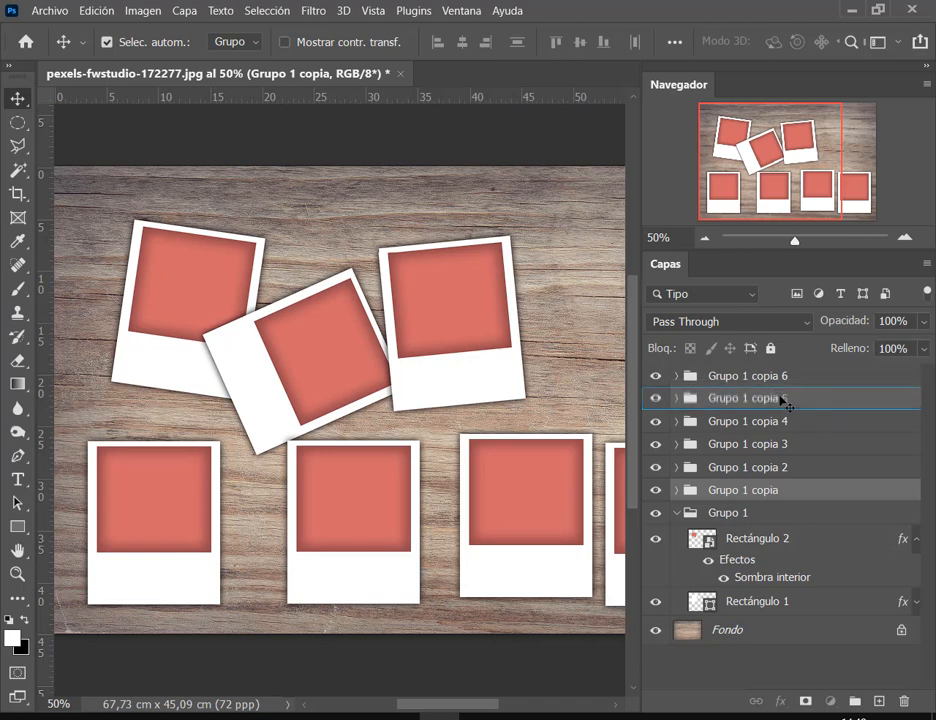
pyautogui.moveTo(782, 400); pyautogui.dragTo(781, 403)
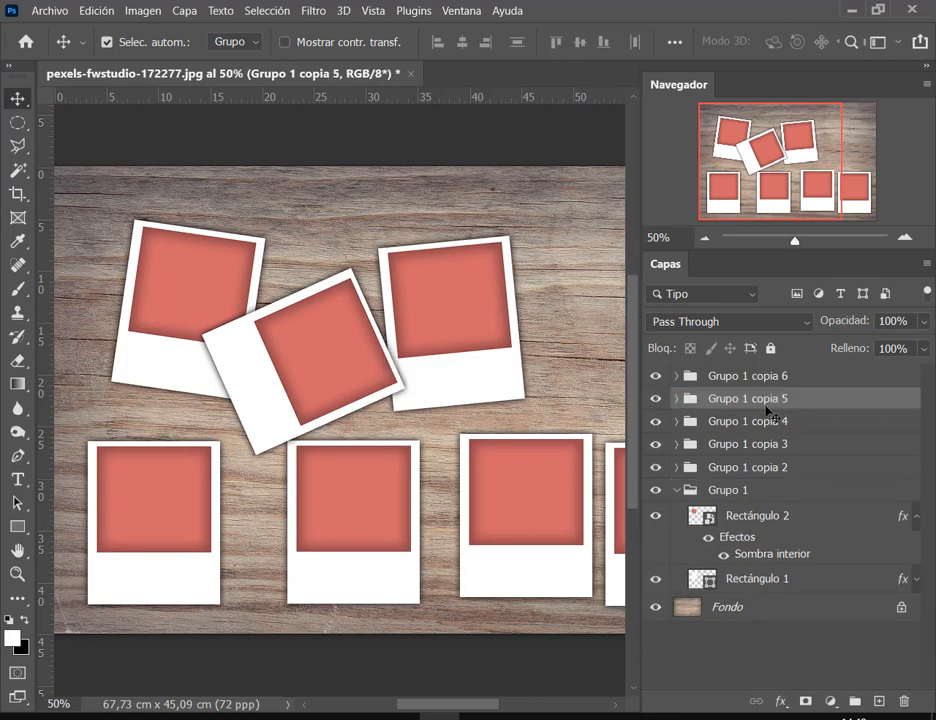
pyautogui.click(96, 11)
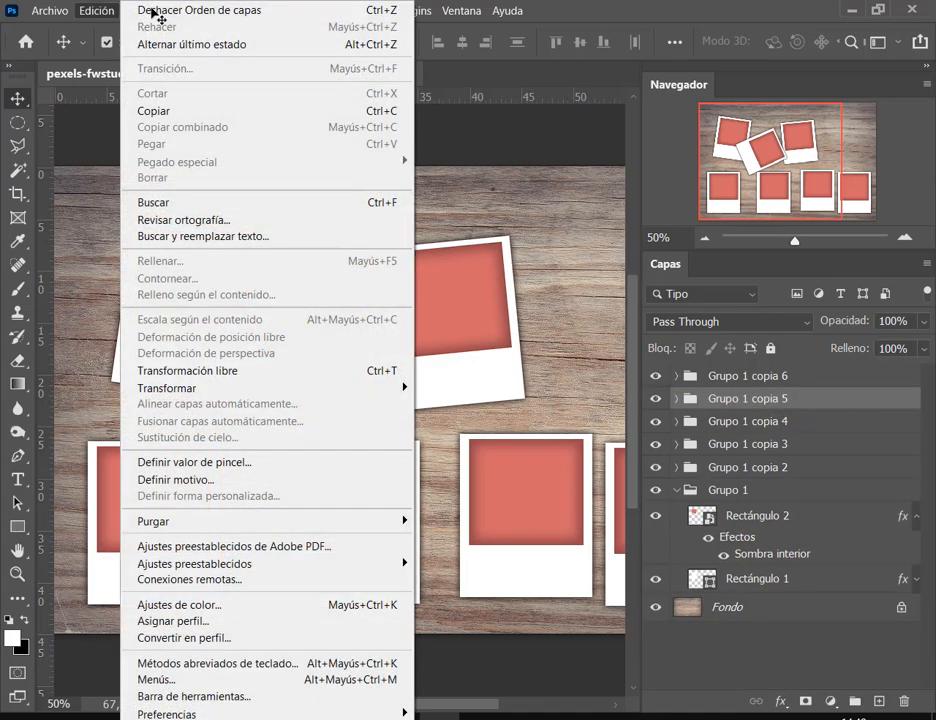
pyautogui.click(160, 12)
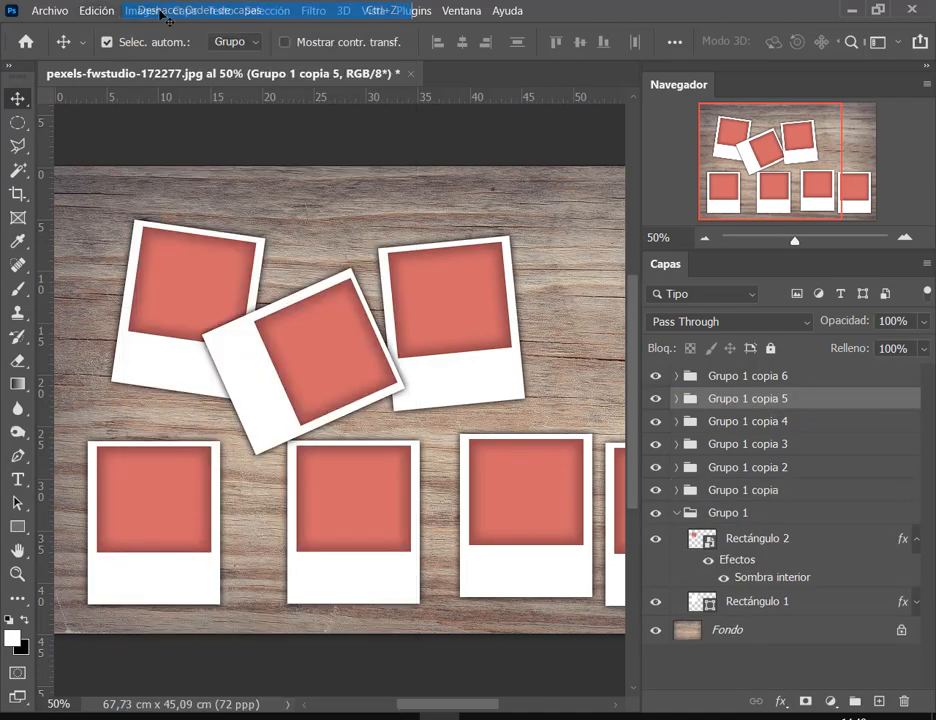
# Move Grupo 1 copia to the top of the layer stack, above Grupo 1 copia 6.
pyautogui.click(757, 500)
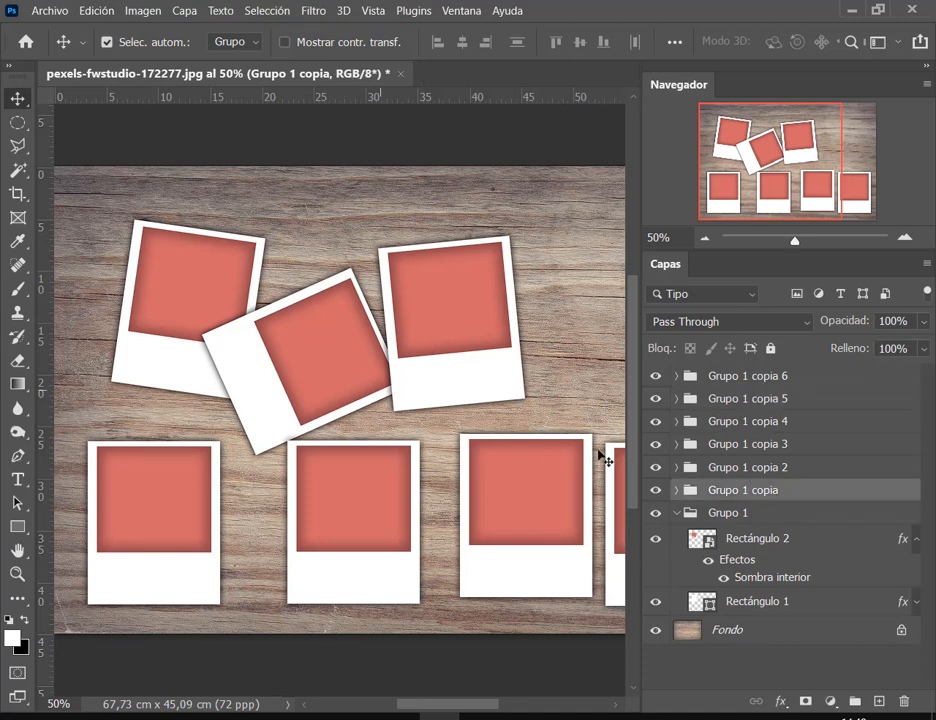
pyautogui.click(656, 490)
pyautogui.click(657, 494)
pyautogui.moveTo(745, 490); pyautogui.dragTo(727, 371)
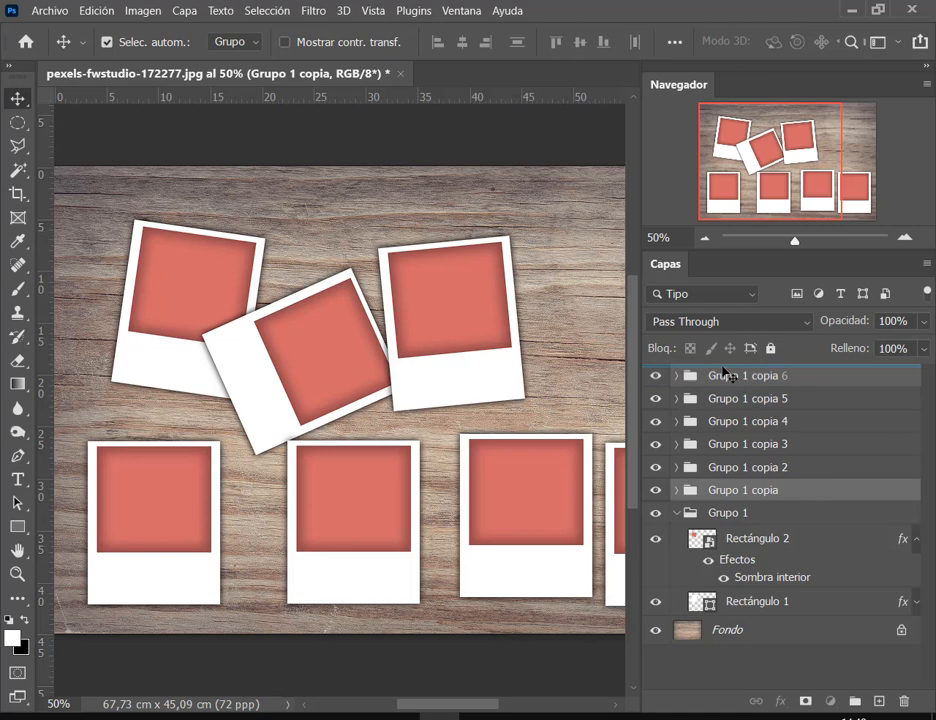
pyautogui.moveTo(724, 375); pyautogui.dragTo(717, 396)
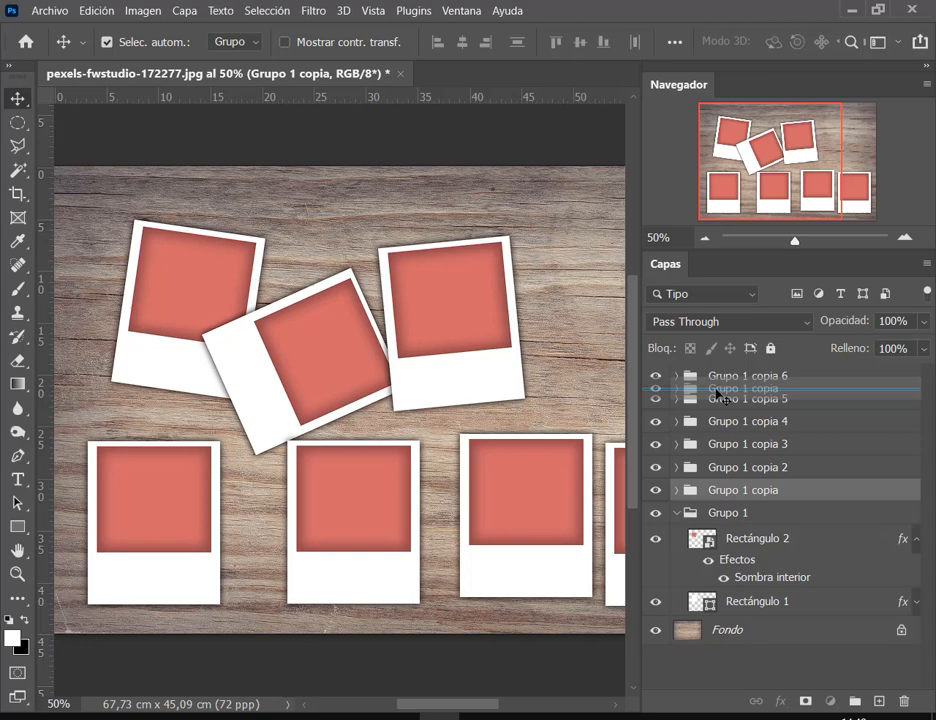
pyautogui.moveTo(720, 396); pyautogui.dragTo(790, 401)
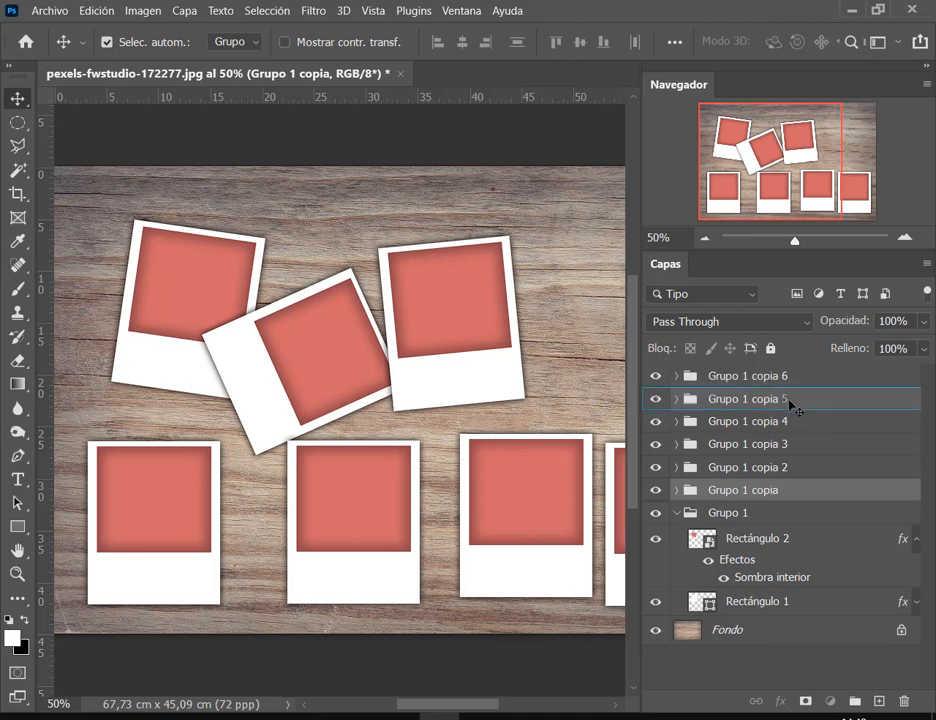
pyautogui.moveTo(790, 403); pyautogui.dragTo(790, 375)
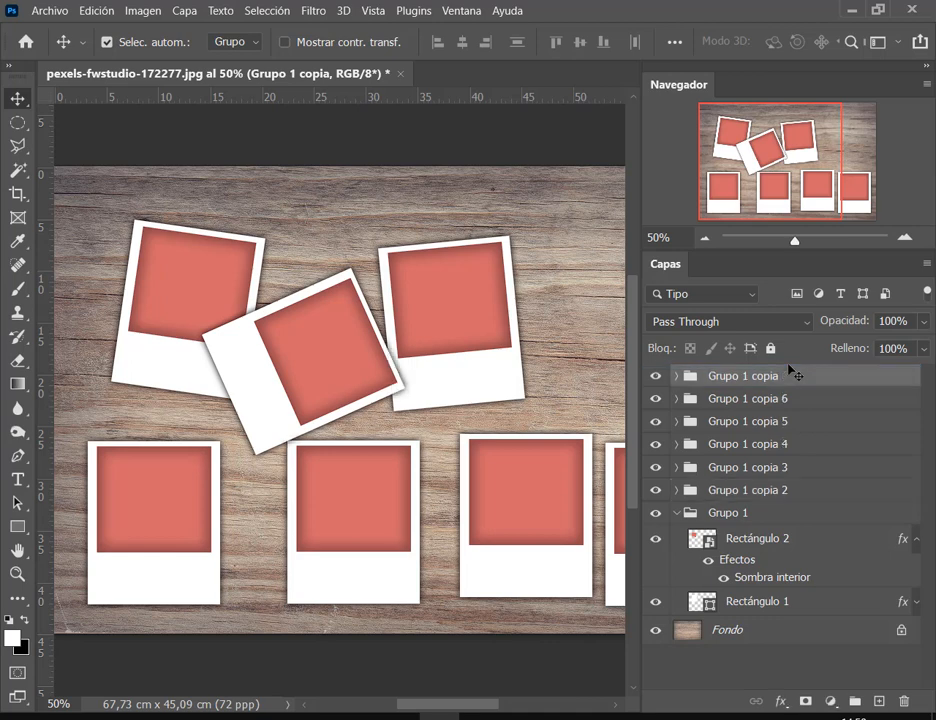
# Shift Grupo 1 copia slightly down and left, and move Grupo 1 copia 2 up and left so its corner tucks behind it.
pyautogui.moveTo(372, 382)
pyautogui.mouseDown()
pyautogui.moveTo(368, 411)
pyautogui.moveTo(357, 408)
pyautogui.moveTo(370, 386)
pyautogui.mouseUp()
pyautogui.click(508, 355)
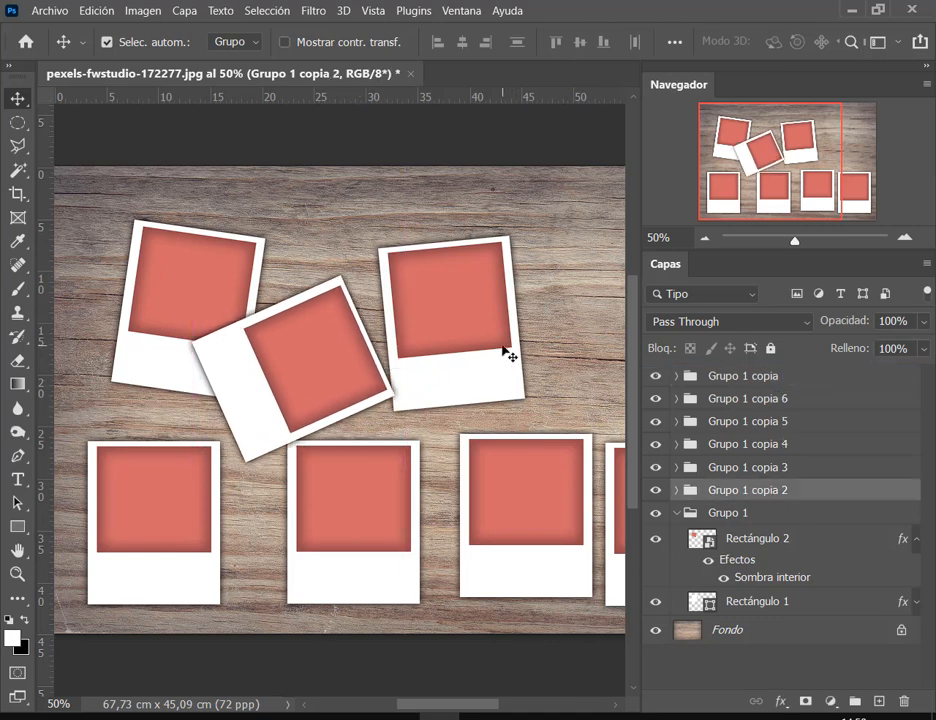
pyautogui.click(927, 65)
pyautogui.moveTo(522, 328); pyautogui.dragTo(480, 305)
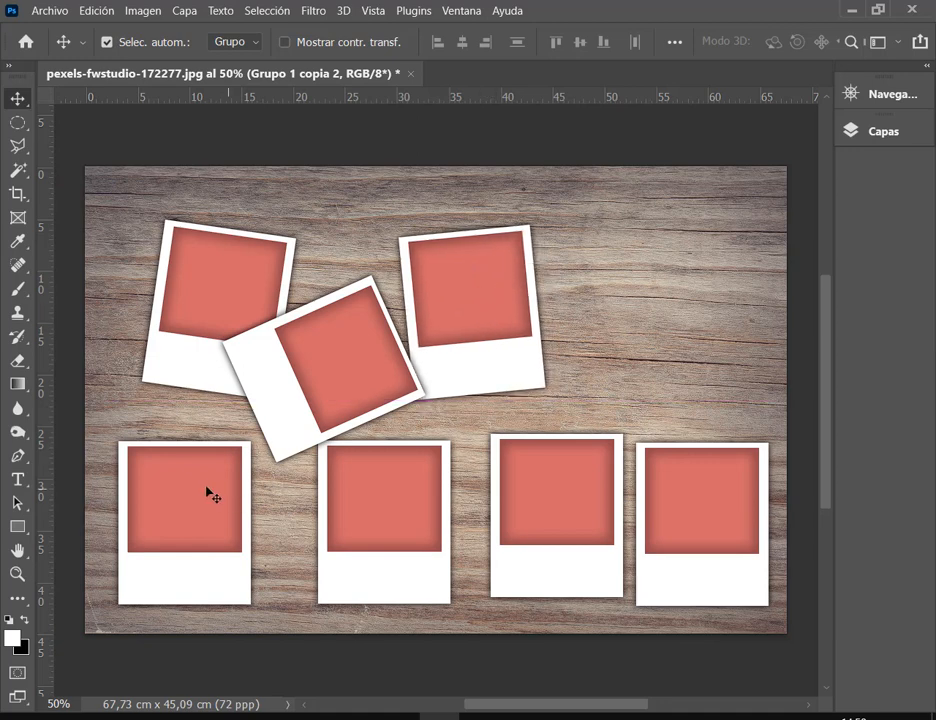
# Move the first lower-row Polaroid, Grupo 1 copia 3, upward and rotate it about -2.8°.
pyautogui.click(229, 527)
pyautogui.moveTo(220, 523)
pyautogui.mouseDown()
pyautogui.moveTo(229, 514)
pyautogui.moveTo(222, 499)
pyautogui.mouseUp()
pyautogui.hotkey('ctrl', 't')
pyautogui.moveTo(265, 582); pyautogui.dragTo(276, 578)
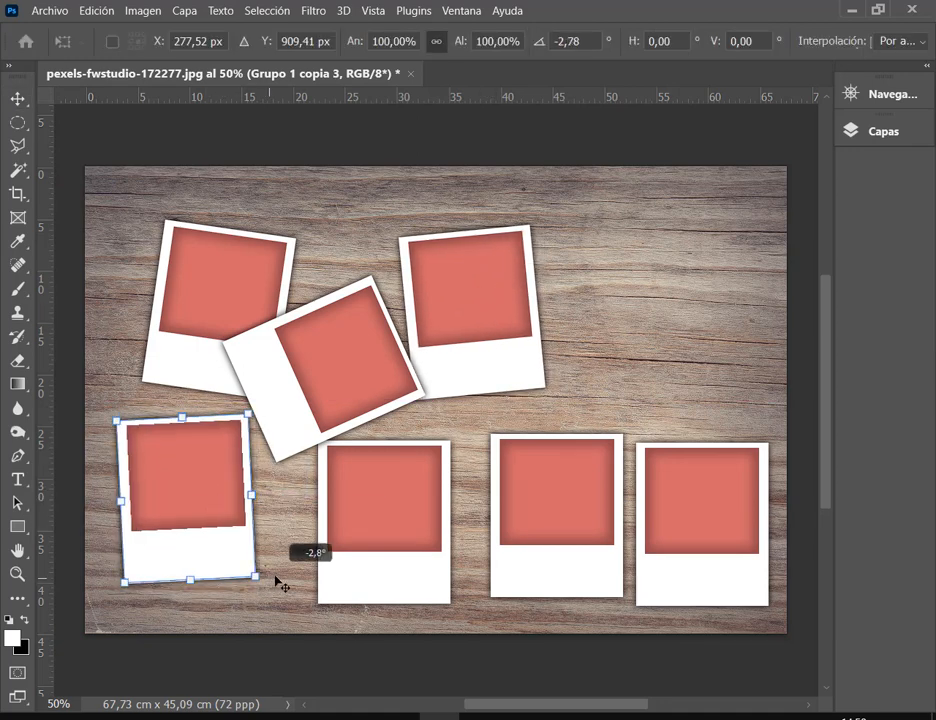
pyautogui.press('Return')
pyautogui.moveTo(250, 523); pyautogui.dragTo(249, 509)
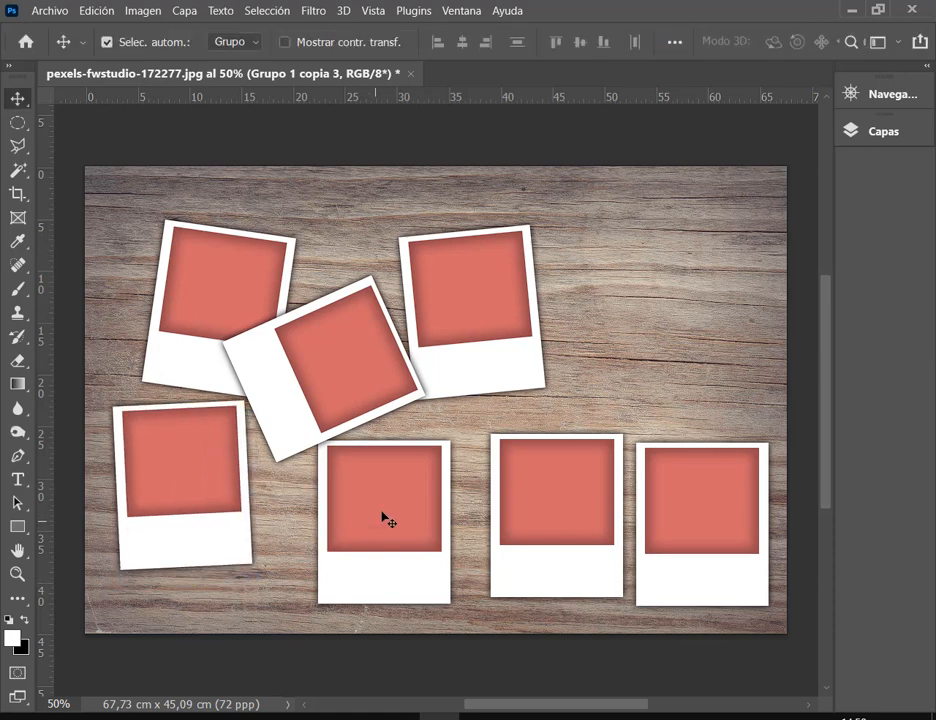
# Tilt Grupo 1 copia 4 counterclockwise and move it left to overlap Grupo 1 copia 3, and nudge Grupo 1 copia 2 slightly left.
pyautogui.moveTo(378, 520); pyautogui.dragTo(380, 522)
pyautogui.hotkey('ctrl', 'j')
pyautogui.hotkey('ctrl', 't')
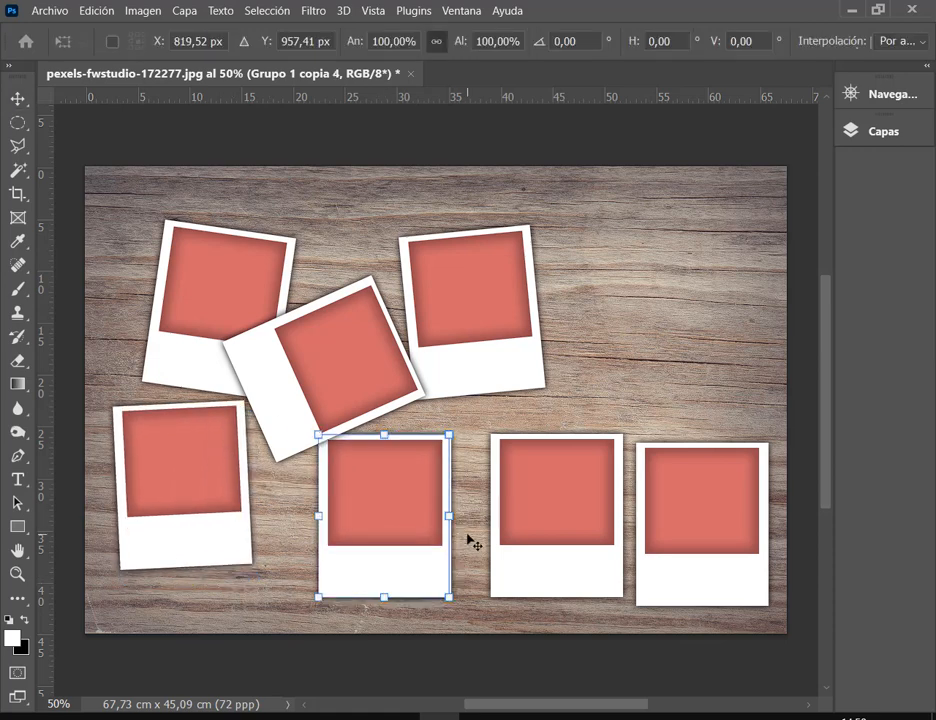
pyautogui.moveTo(470, 543); pyautogui.dragTo(360, 541)
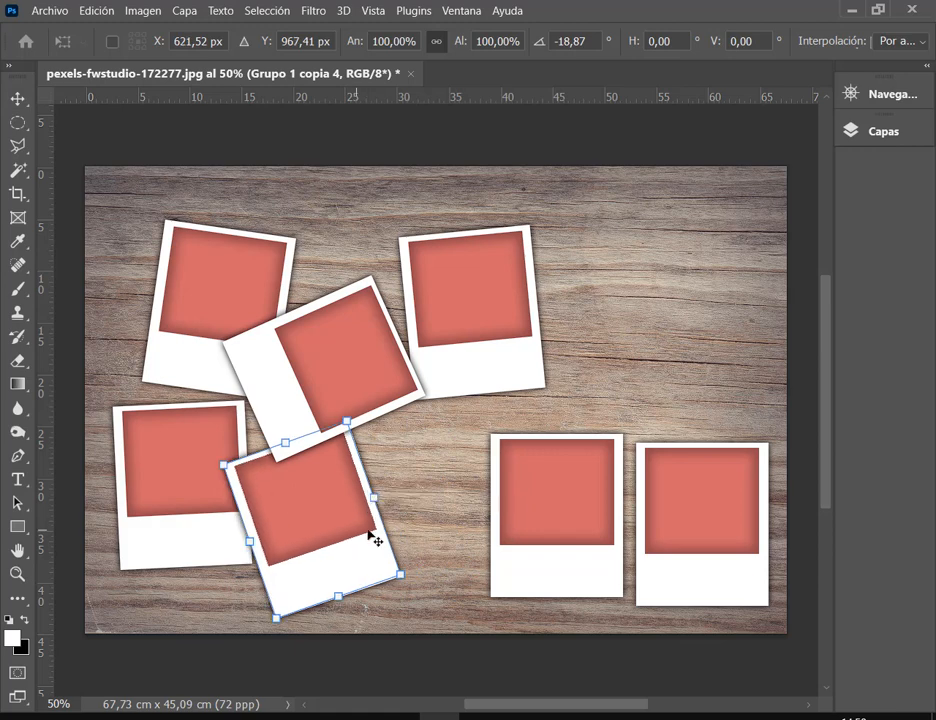
pyautogui.moveTo(420, 533); pyautogui.dragTo(445, 553)
pyautogui.press('Return')
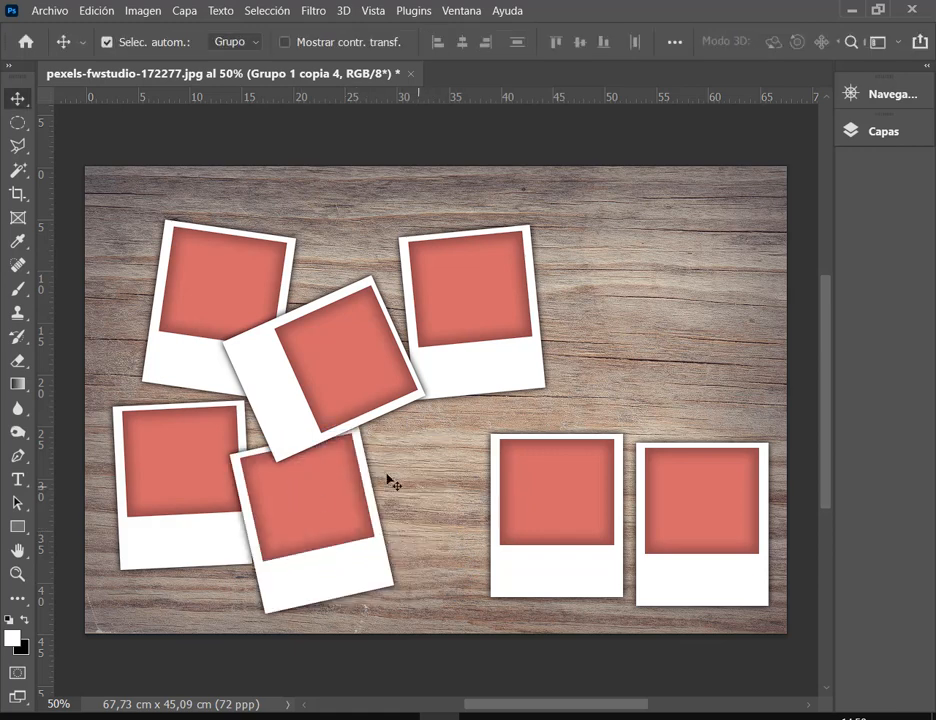
pyautogui.press('ctrl')
pyautogui.moveTo(450, 380)
pyautogui.mouseDown()
pyautogui.moveTo(472, 376)
pyautogui.moveTo(455, 376)
pyautogui.mouseUp()
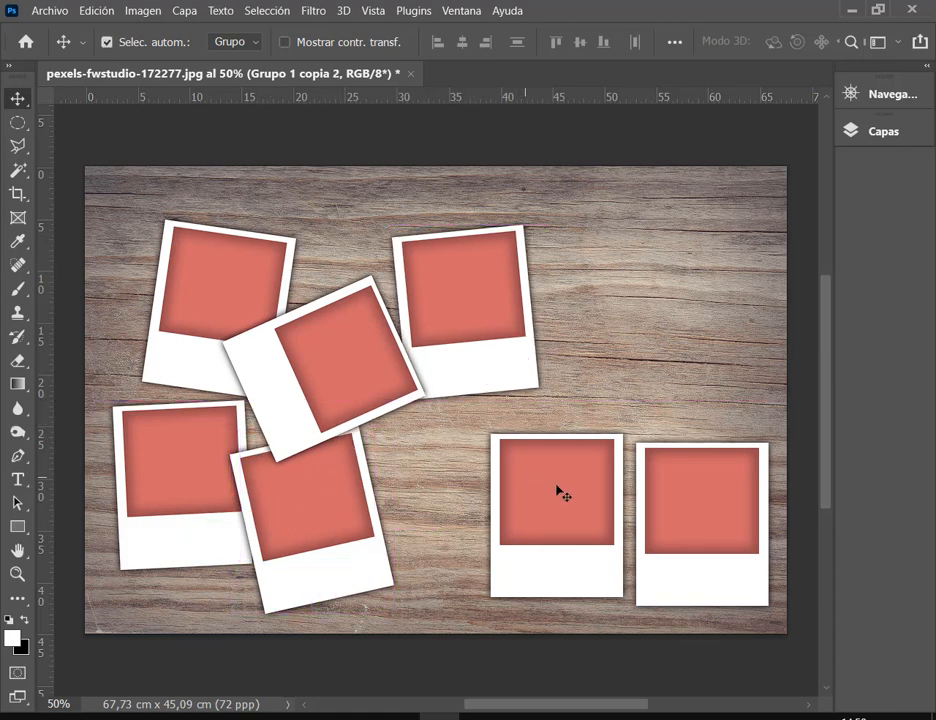
# Move the lower-row Polaroid Grupo 1 copia 5 left and slightly up, and tilt it slightly clockwise.
pyautogui.moveTo(560, 494); pyautogui.dragTo(482, 479)
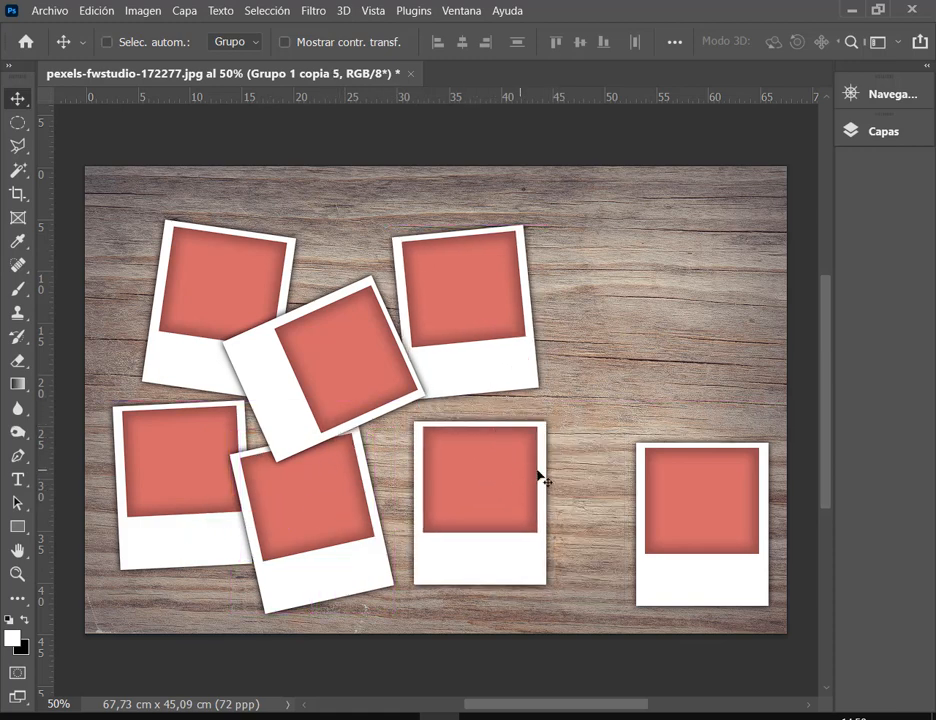
pyautogui.hotkey('ctrl', 't')
pyautogui.moveTo(577, 483); pyautogui.dragTo(522, 496)
pyautogui.press('Return')
# Tilt the last Polaroid, Grupo 1 copia 6, slightly counterclockwise and move it up and left beside the upper-row frames.
pyautogui.moveTo(649, 507); pyautogui.dragTo(648, 380)
pyautogui.hotkey('ctrl', 't')
pyautogui.moveTo(735, 512); pyautogui.dragTo(741, 509)
pyautogui.press('Return')
pyautogui.moveTo(680, 477); pyautogui.dragTo(652, 442)
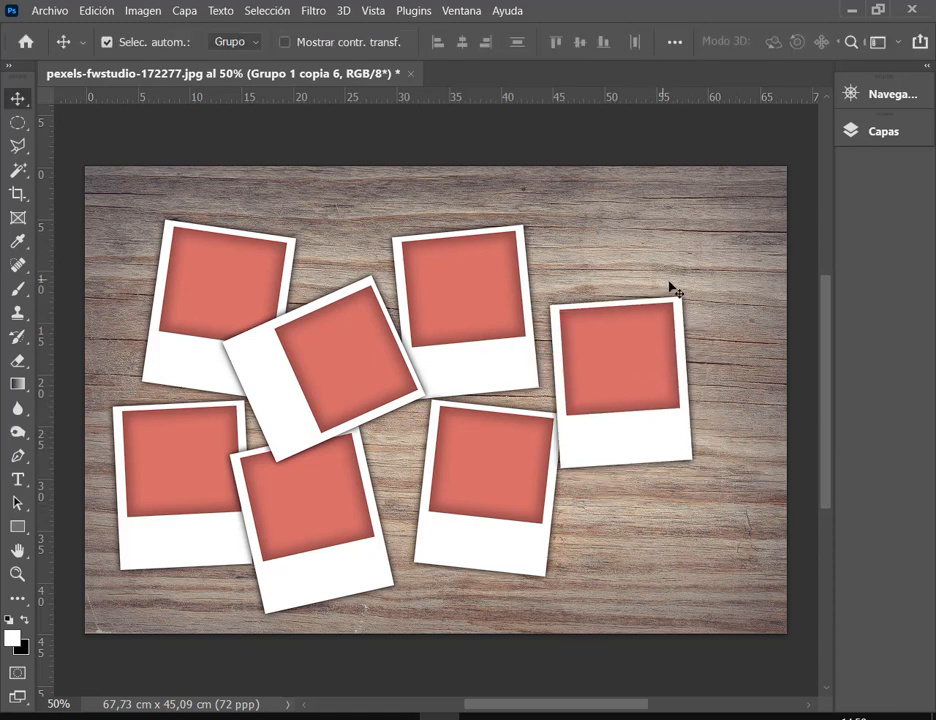
# Spread the collage by moving copia 6 right, copia 5 down and right, and Grupo 1 copia and copia 2 up and right.
pyautogui.moveTo(659, 341); pyautogui.dragTo(681, 339)
pyautogui.moveTo(508, 490); pyautogui.dragTo(530, 507)
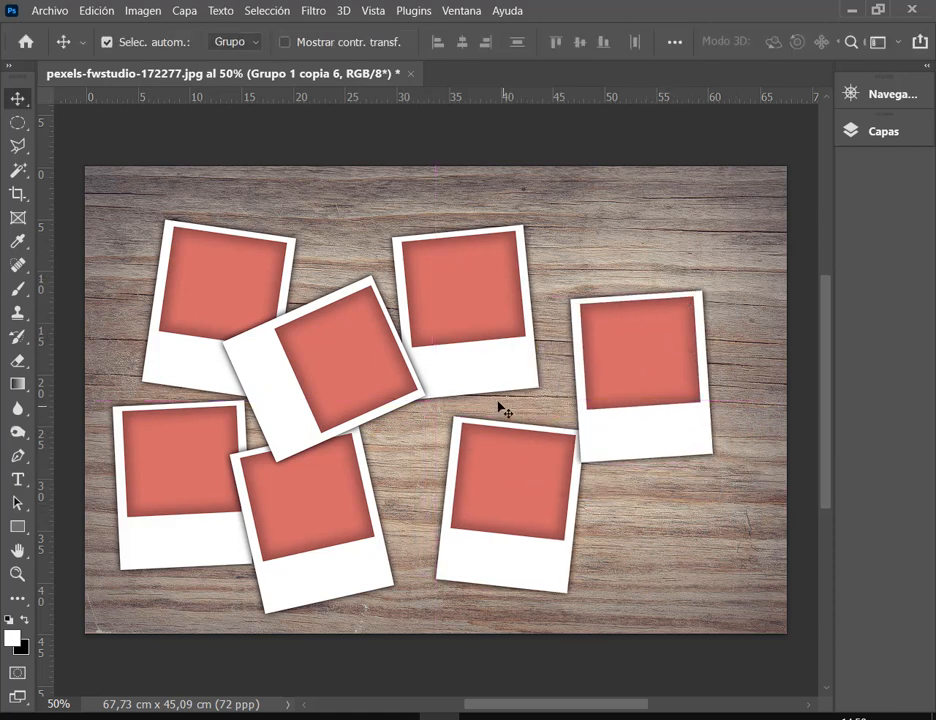
pyautogui.moveTo(498, 379); pyautogui.dragTo(510, 368)
pyautogui.moveTo(407, 372); pyautogui.dragTo(418, 362)
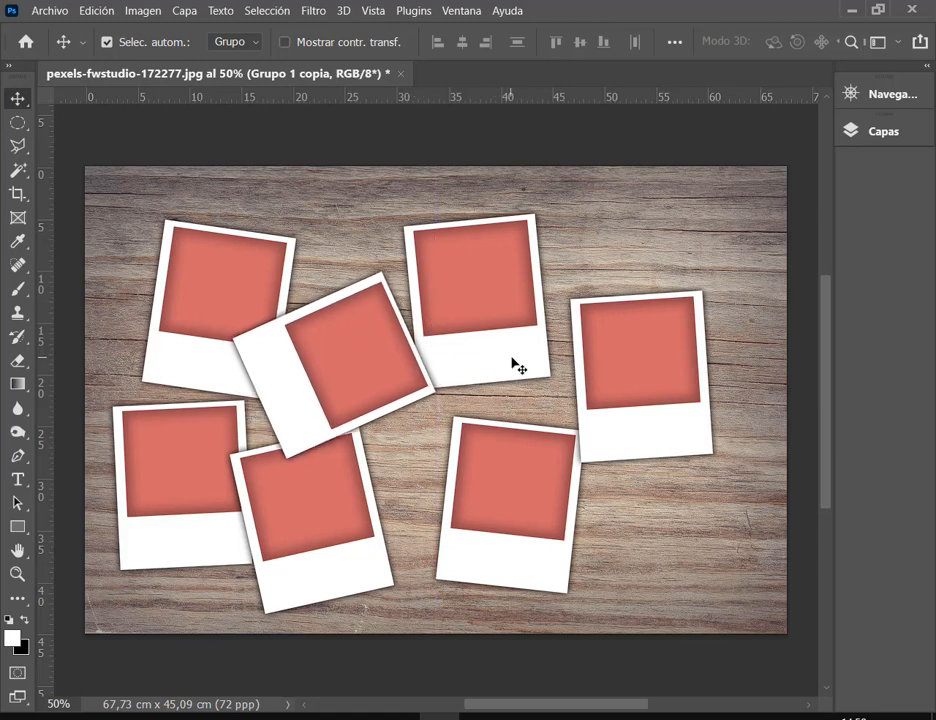
pyautogui.moveTo(513, 358); pyautogui.dragTo(524, 358)
pyautogui.moveTo(408, 375); pyautogui.dragTo(427, 366)
# Move Grupo 1 copia 4 and copia 3 right and up, nudge copia 5 slightly left, and shift copia 6 down and right.
pyautogui.moveTo(338, 484); pyautogui.dragTo(378, 474)
pyautogui.moveTo(238, 447); pyautogui.dragTo(263, 431)
pyautogui.moveTo(455, 502); pyautogui.dragTo(482, 508)
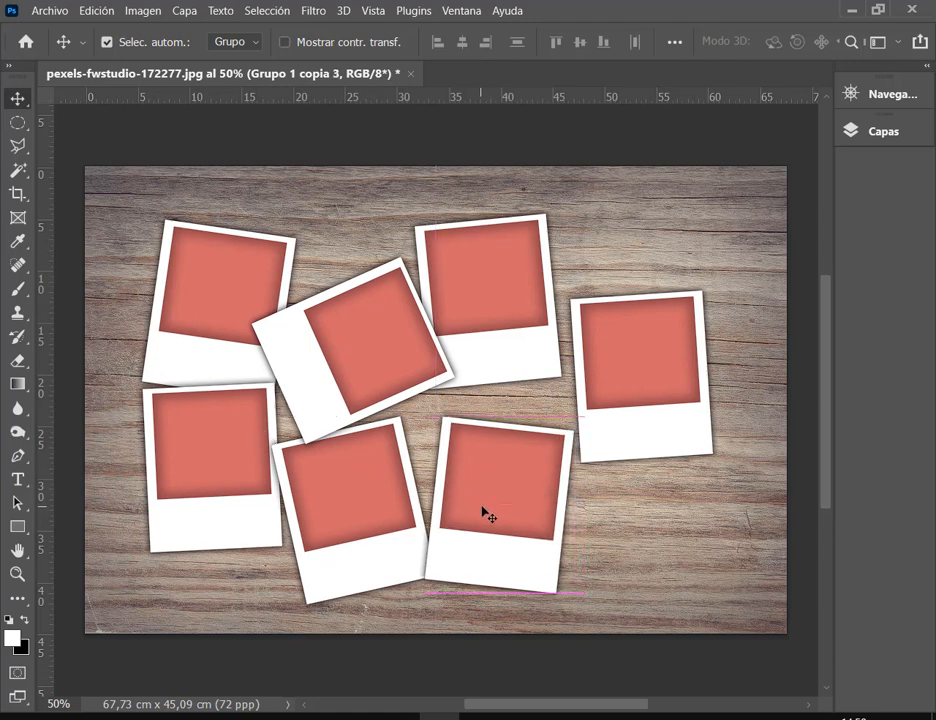
pyautogui.click(637, 426)
pyautogui.moveTo(637, 426); pyautogui.dragTo(660, 445)
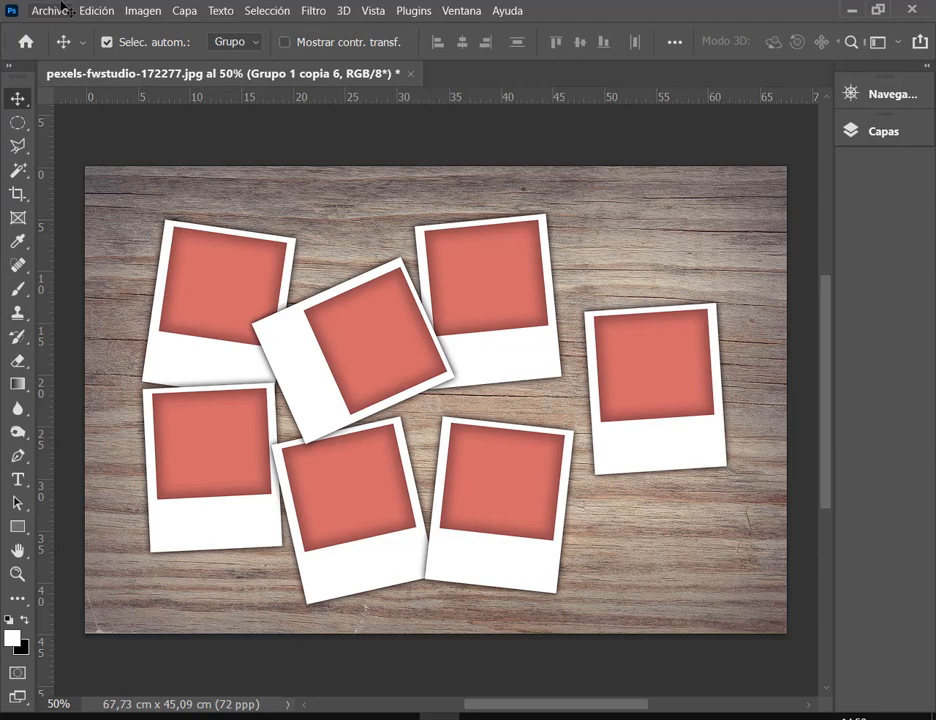
# Switch to the Google Meet call, read the chat messages, and return to Photoshop.
pyautogui.moveTo(324, 679)
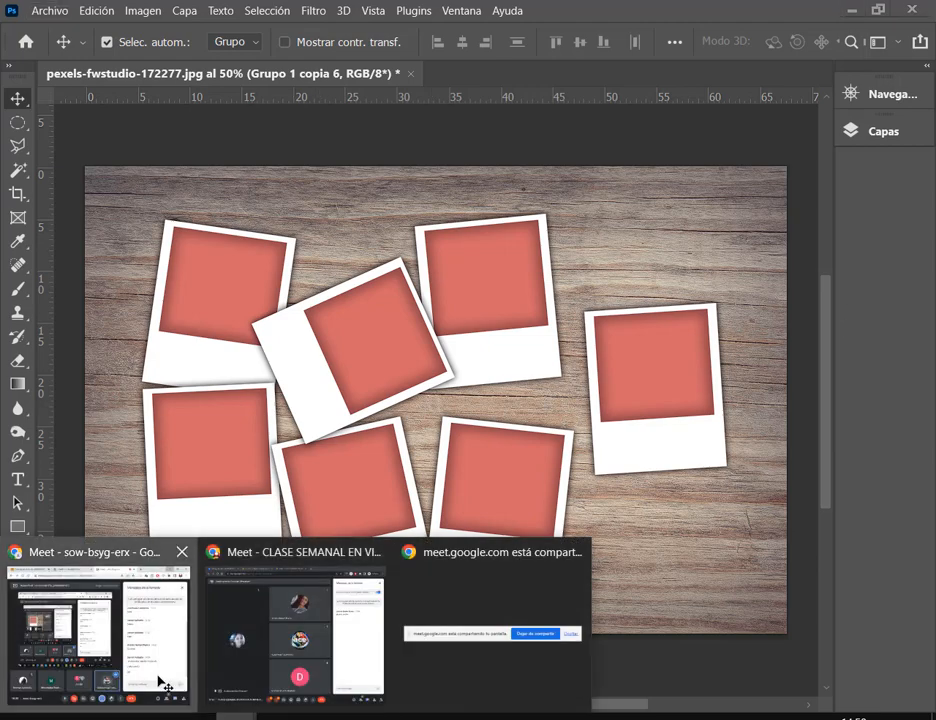
pyautogui.click(163, 678)
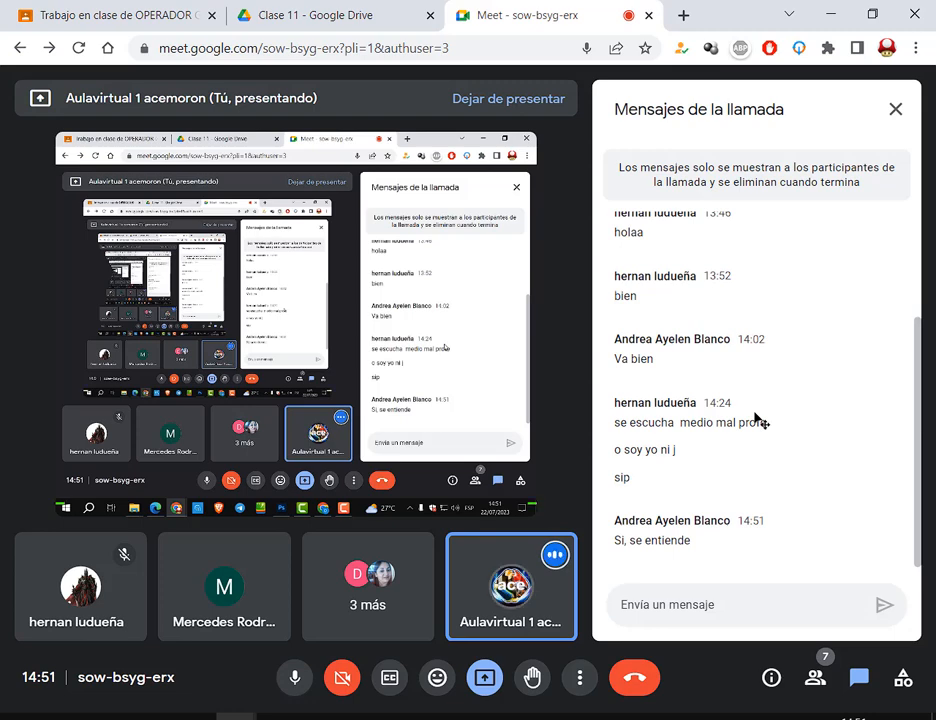
pyautogui.click(438, 717)
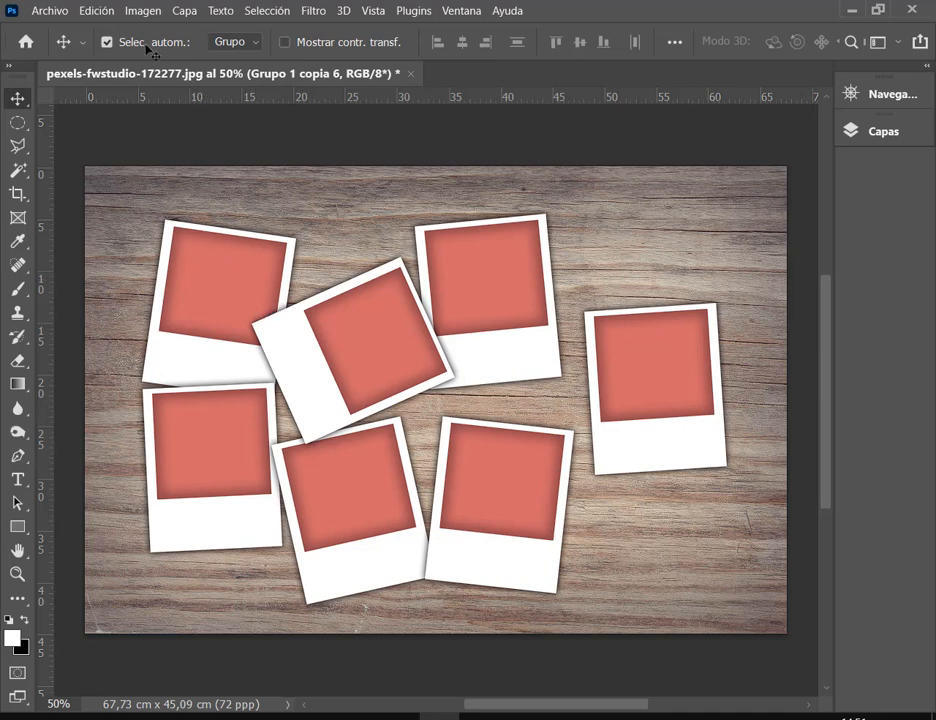
# Set auto-select to Capa, show the layer list, and select the red square Rectángulo 2 in Grupo 1 copia 5.
pyautogui.click(226, 43)
pyautogui.click(226, 74)
pyautogui.click(928, 68)
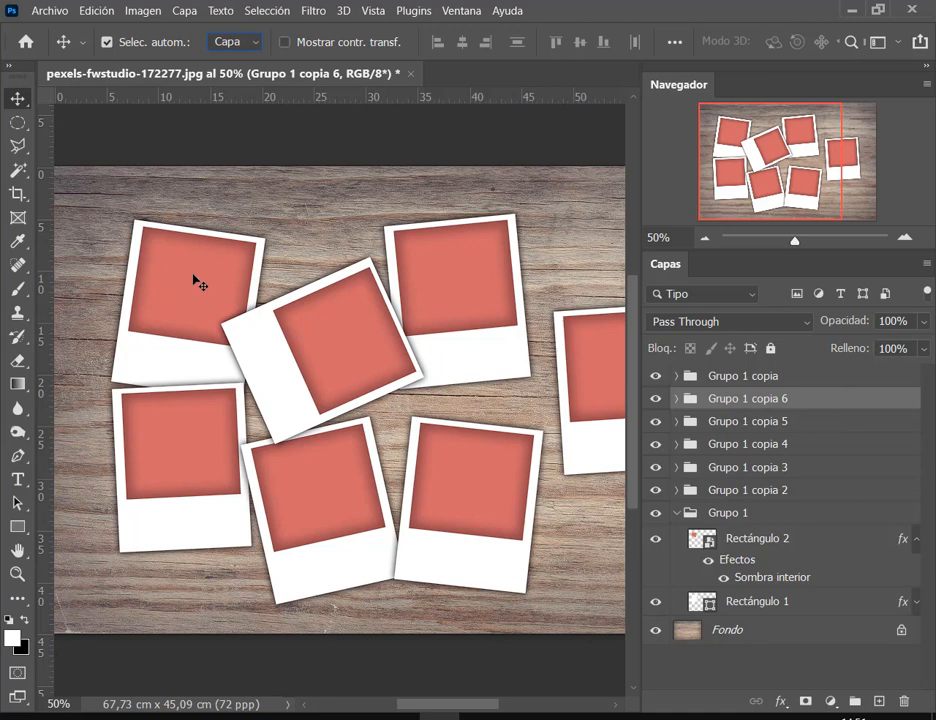
pyautogui.click(489, 497)
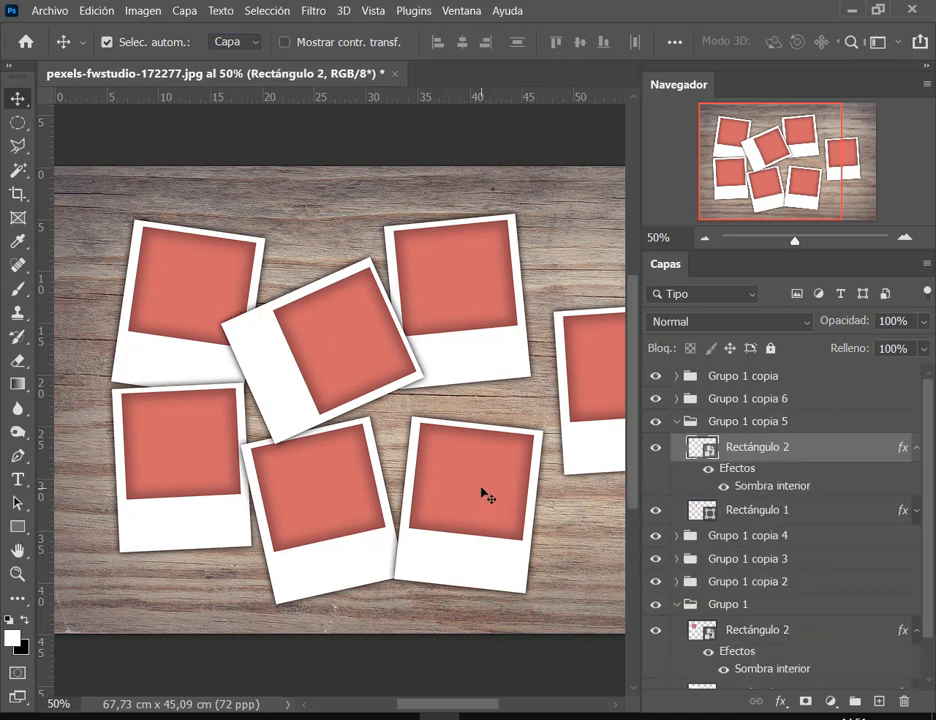
pyautogui.press('ctrl')
# Open the Rectángulo 2 smart object's contents using the embedded colour profile, view them, and close them unchanged.
pyautogui.doubleClick(706, 449)
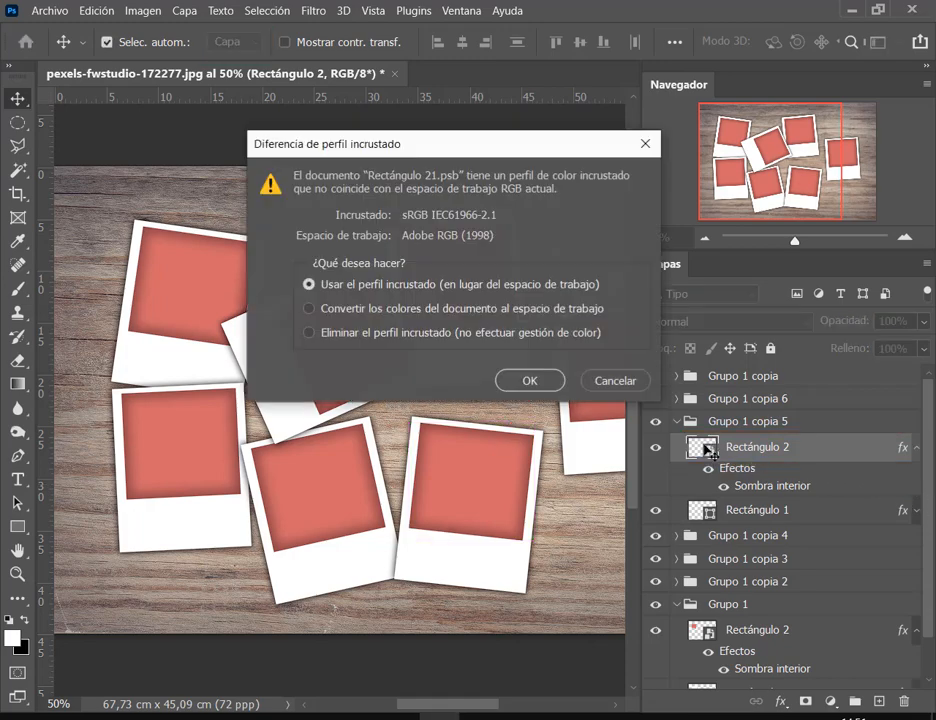
pyautogui.click(535, 382)
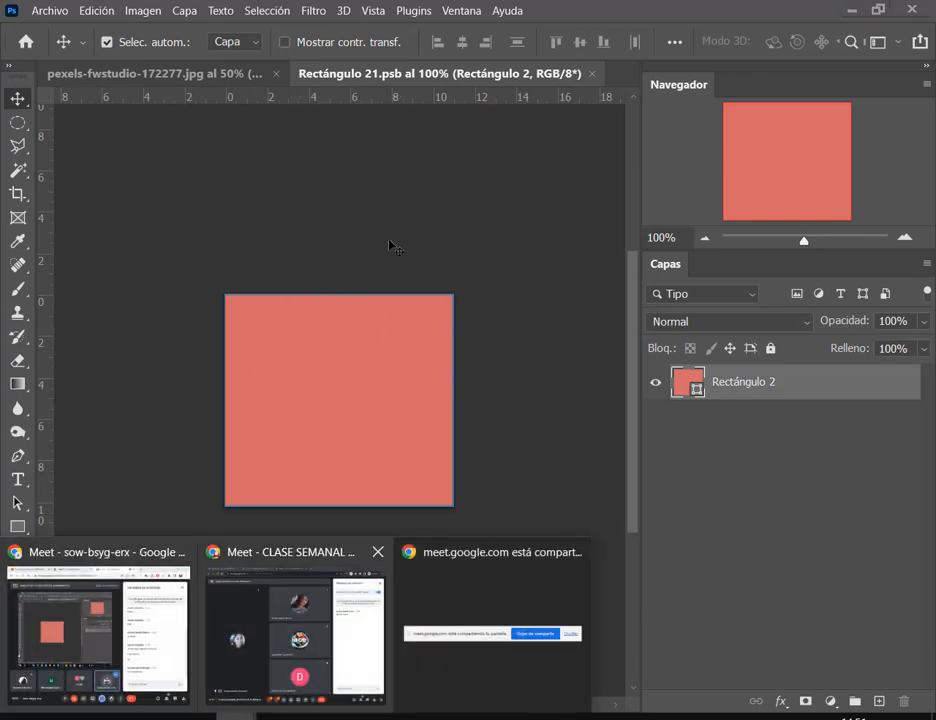
pyautogui.click(591, 74)
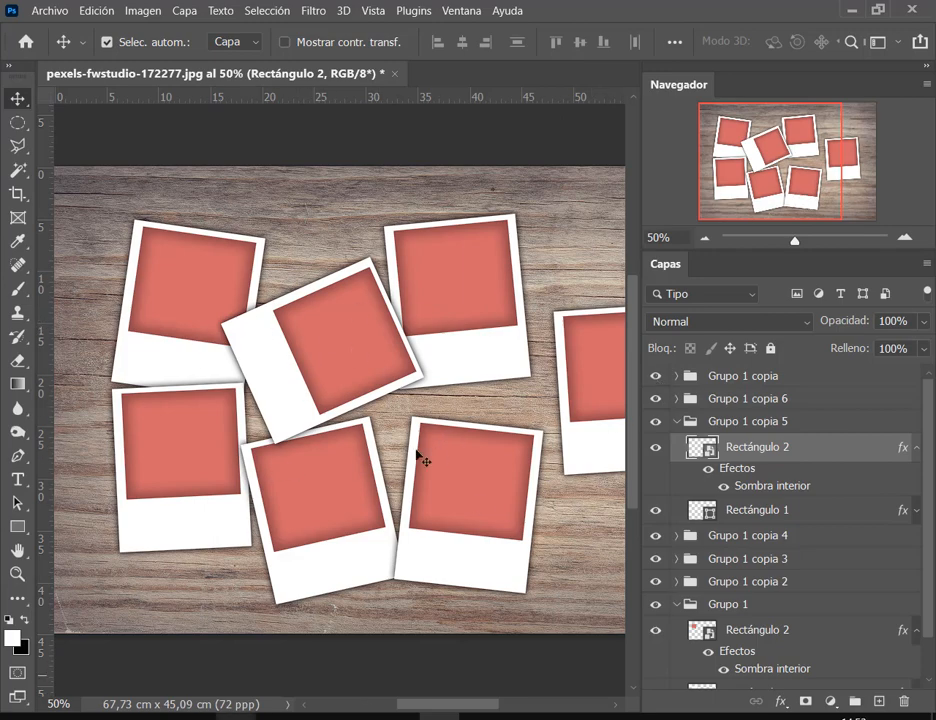
# Switch to Pexels in Chrome, dismiss the donation prompt, and close the wedding-couple photo to return to the search results.
pyautogui.moveTo(156, 681)
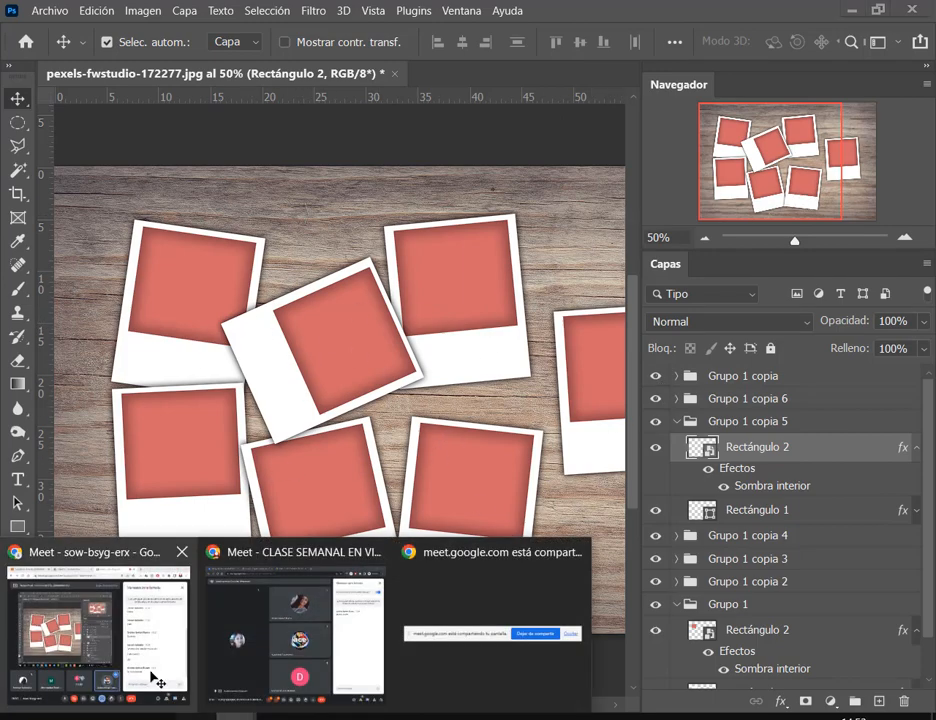
pyautogui.click(520, 717)
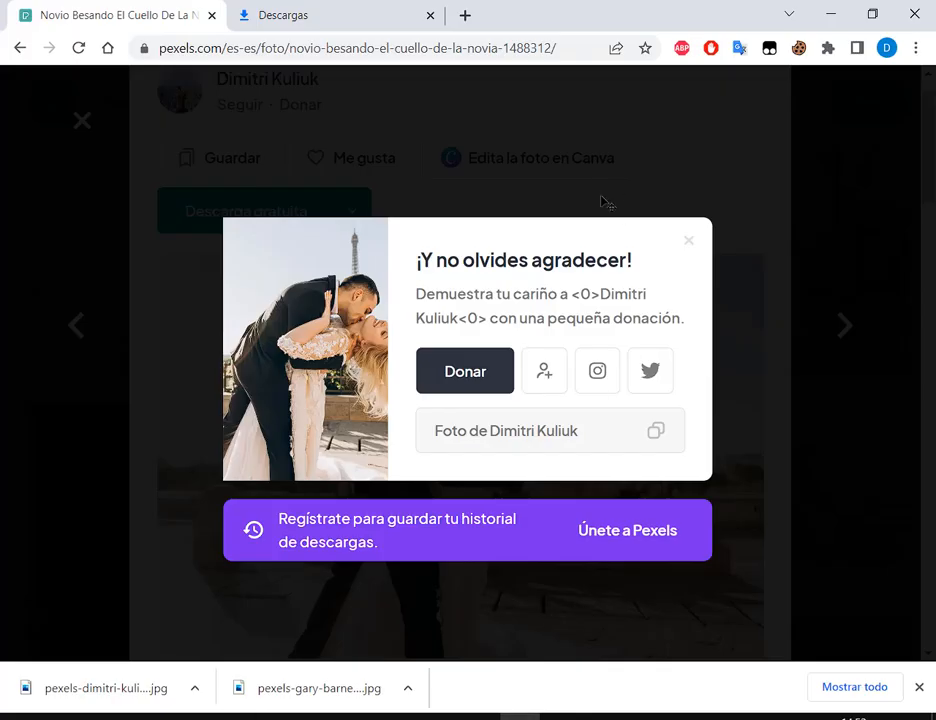
pyautogui.click(688, 240)
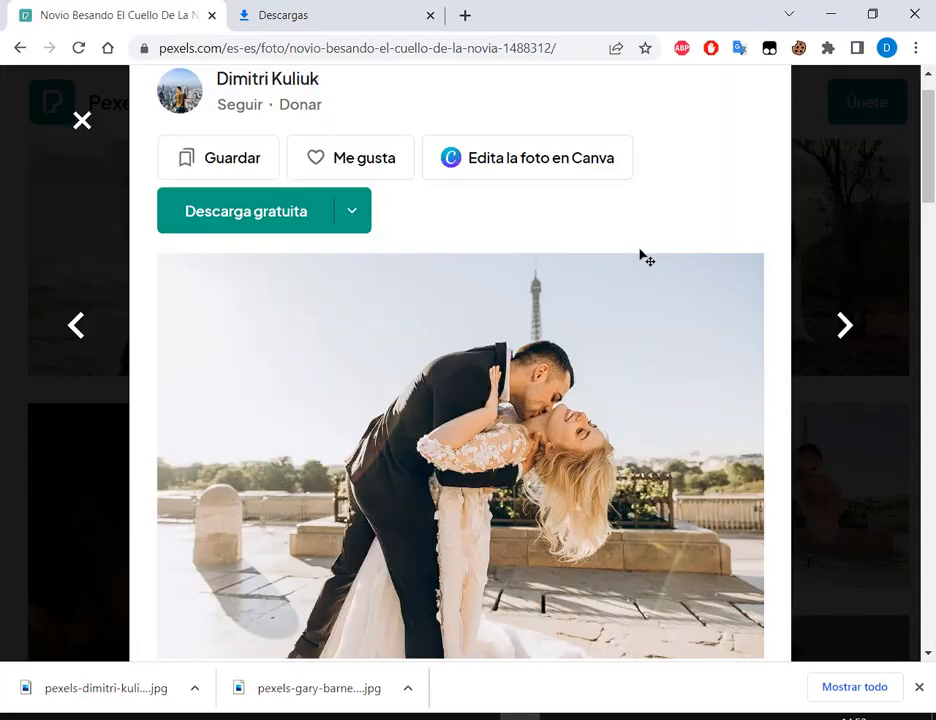
pyautogui.click(82, 120)
pyautogui.scroll(-3, 922, 340)
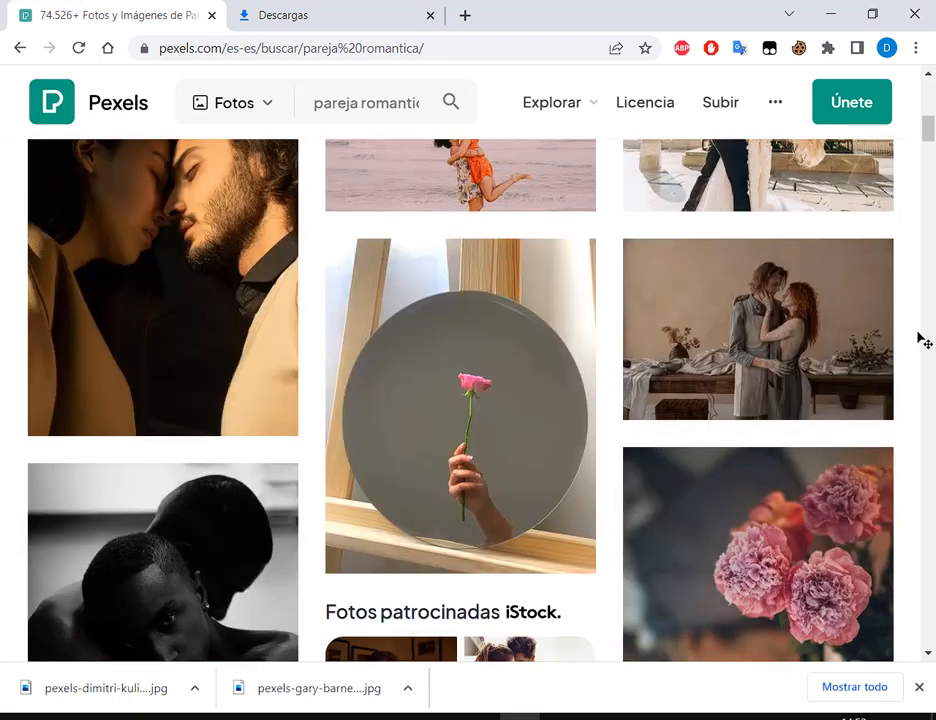
# Return to the start of the Pexels results and replace the search text with "ca".
pyautogui.scroll(3, 893, 355)
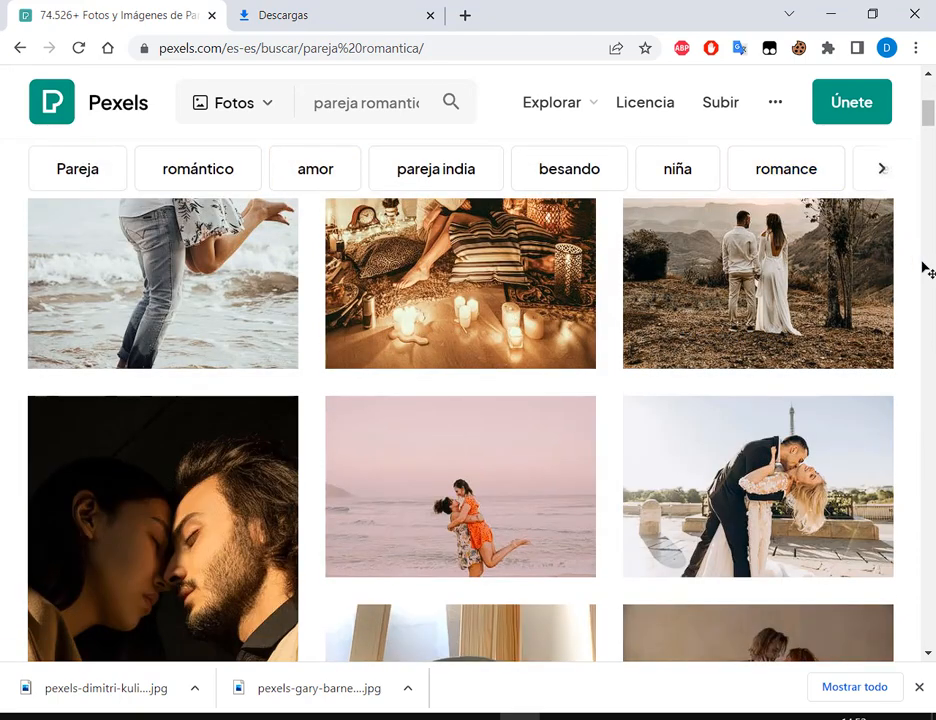
pyautogui.scroll(4, 920, 278)
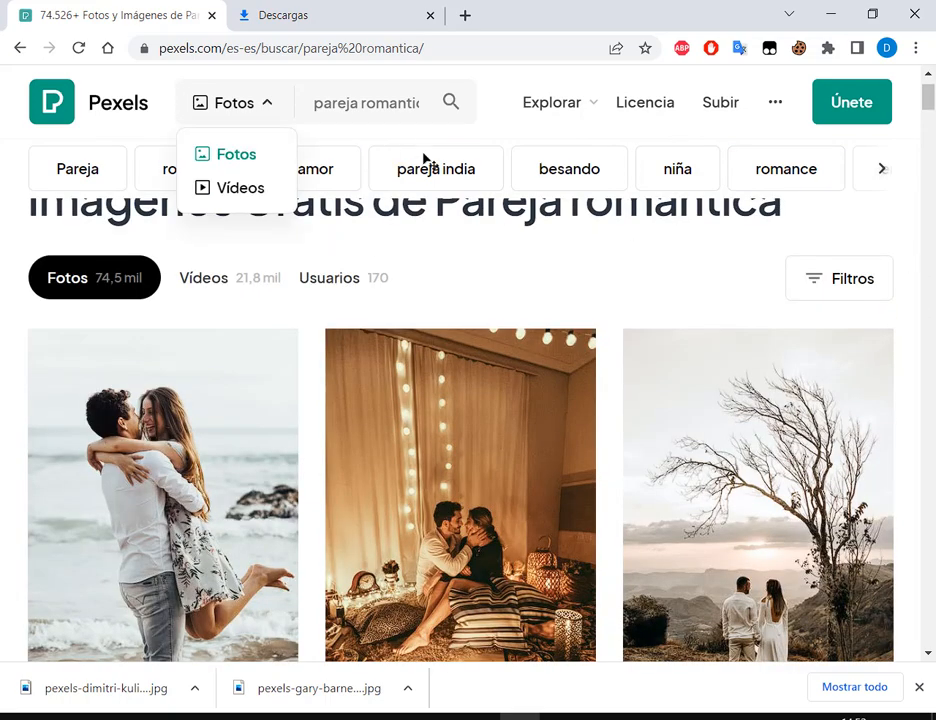
pyautogui.moveTo(420, 107); pyautogui.dragTo(242, 107)
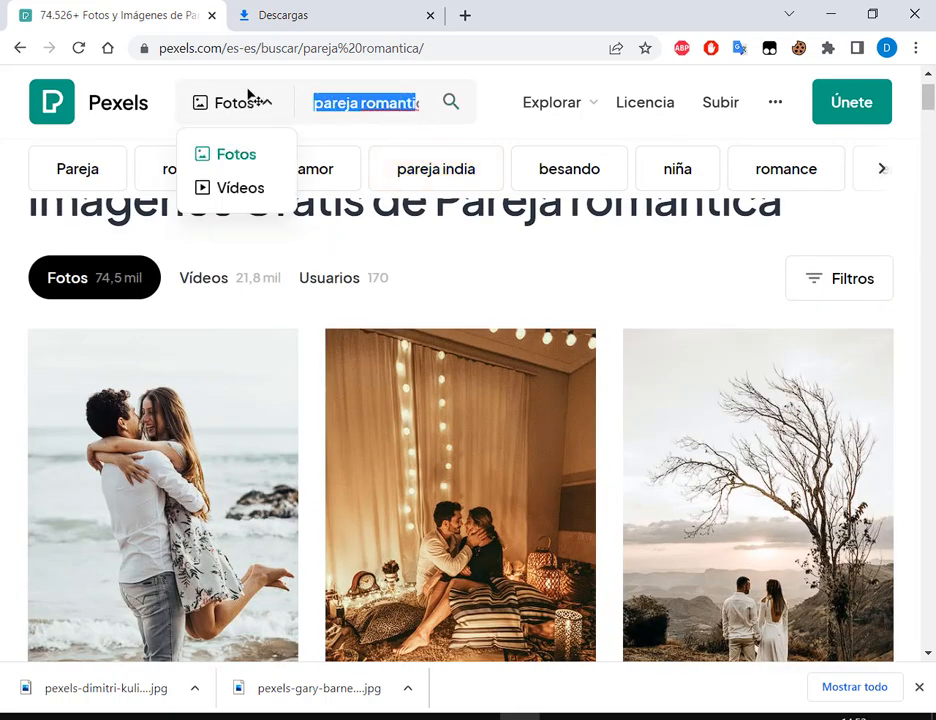
pyautogui.write('ca')
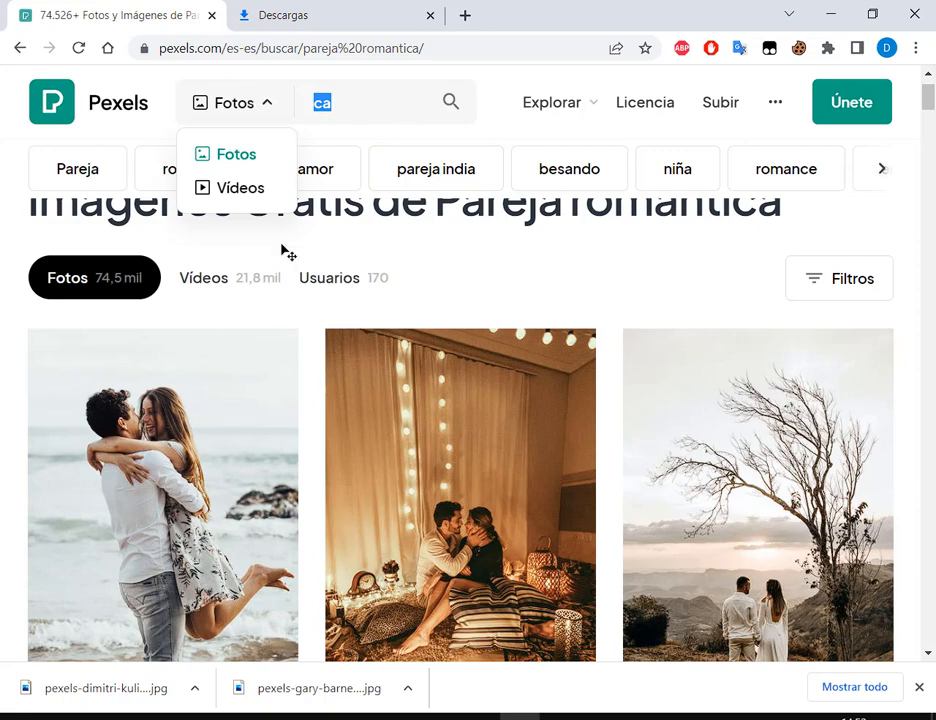
# Examine how square crops would fit the three vertical couple photos in the first row of results.
pyautogui.scroll(-2, 656, 295)
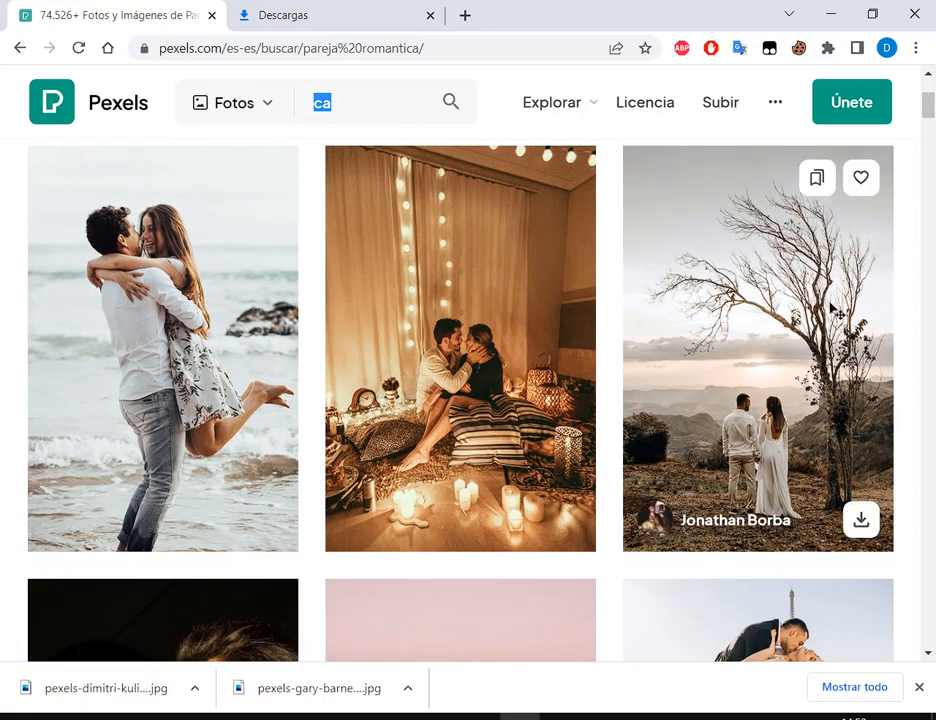
pyautogui.scroll(-2, 815, 290)
pyautogui.scroll(3, 797, 270)
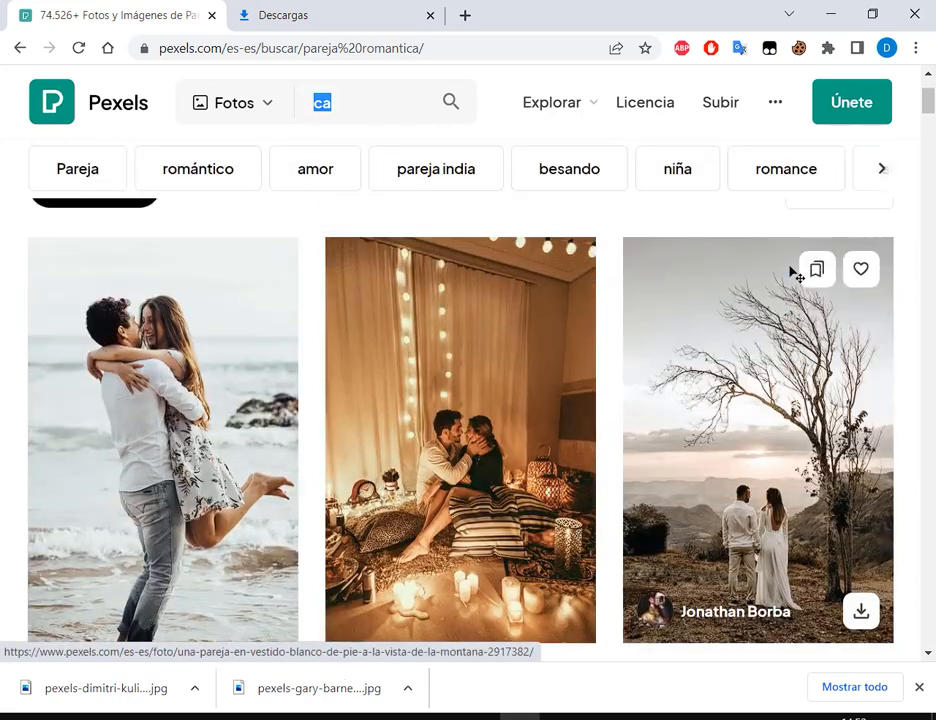
pyautogui.moveTo(374, 252)
pyautogui.mouseDown()
pyautogui.moveTo(464, 386)
pyautogui.moveTo(484, 437)
pyautogui.mouseUp()
pyautogui.scroll(-1, 493, 411)
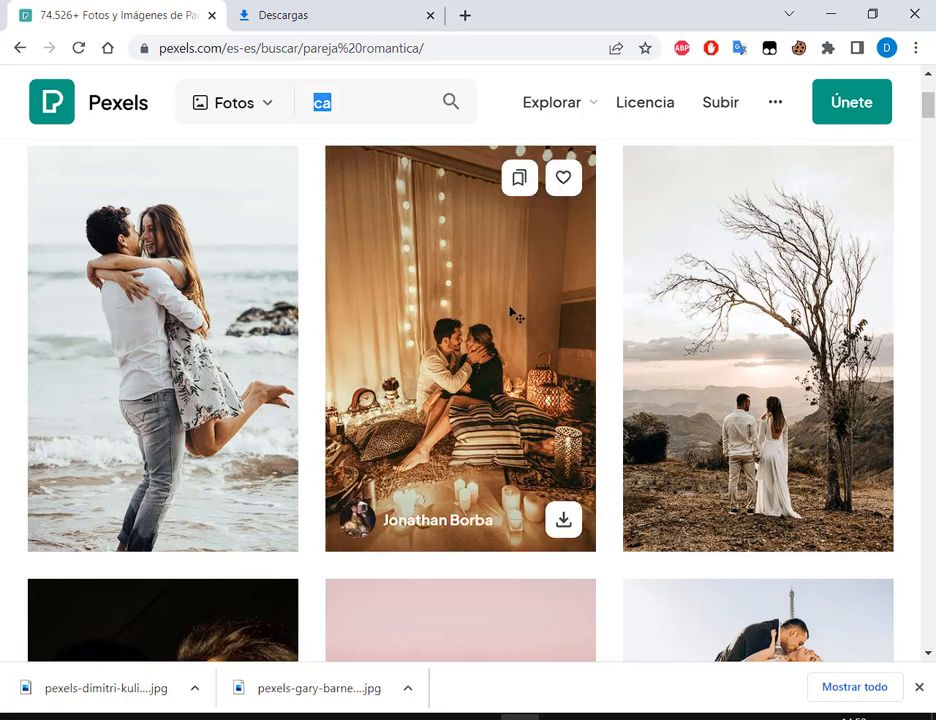
pyautogui.moveTo(623, 146)
pyautogui.mouseDown()
pyautogui.moveTo(930, 368)
pyautogui.moveTo(880, 389)
pyautogui.moveTo(898, 386)
pyautogui.moveTo(890, 374)
pyautogui.mouseUp()
pyautogui.moveTo(697, 380); pyautogui.dragTo(821, 534)
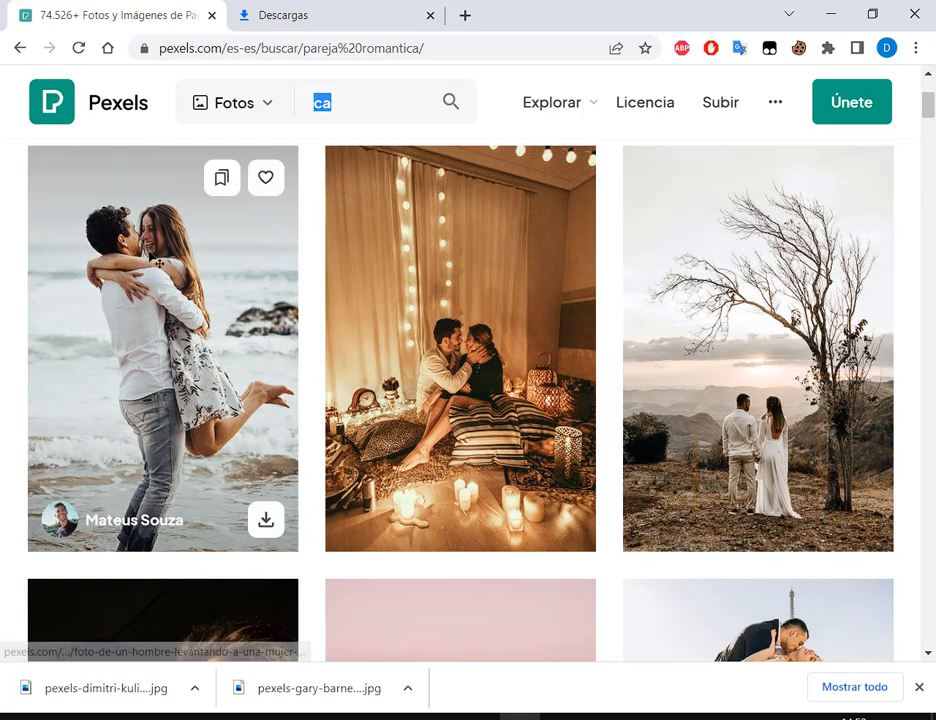
pyautogui.moveTo(24, 146); pyautogui.dragTo(256, 320)
pyautogui.moveTo(276, 366); pyautogui.dragTo(300, 560)
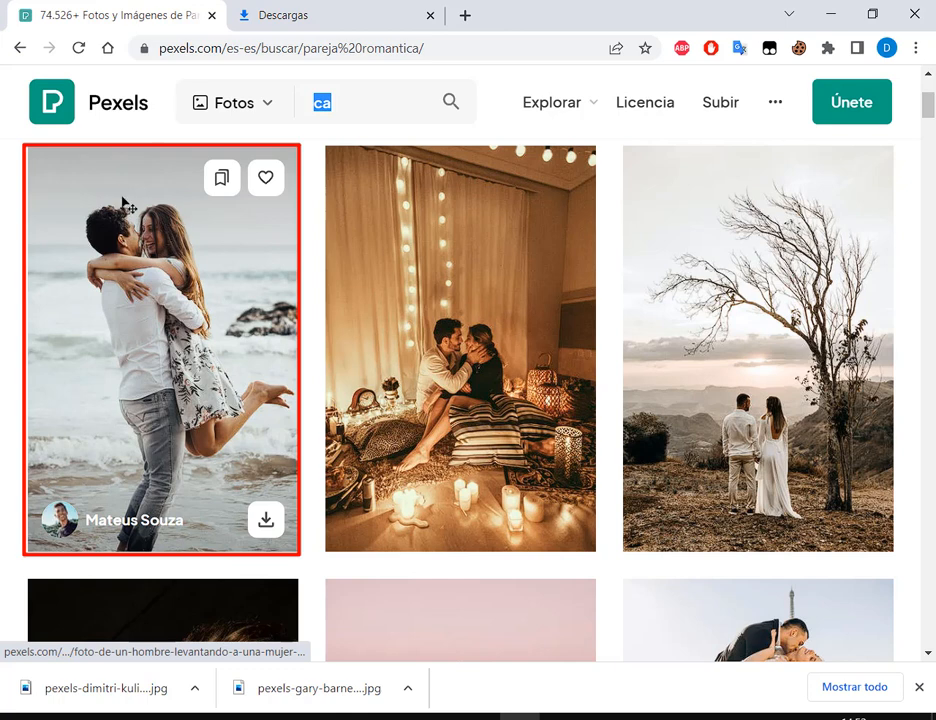
pyautogui.moveTo(52, 181); pyautogui.dragTo(268, 374)
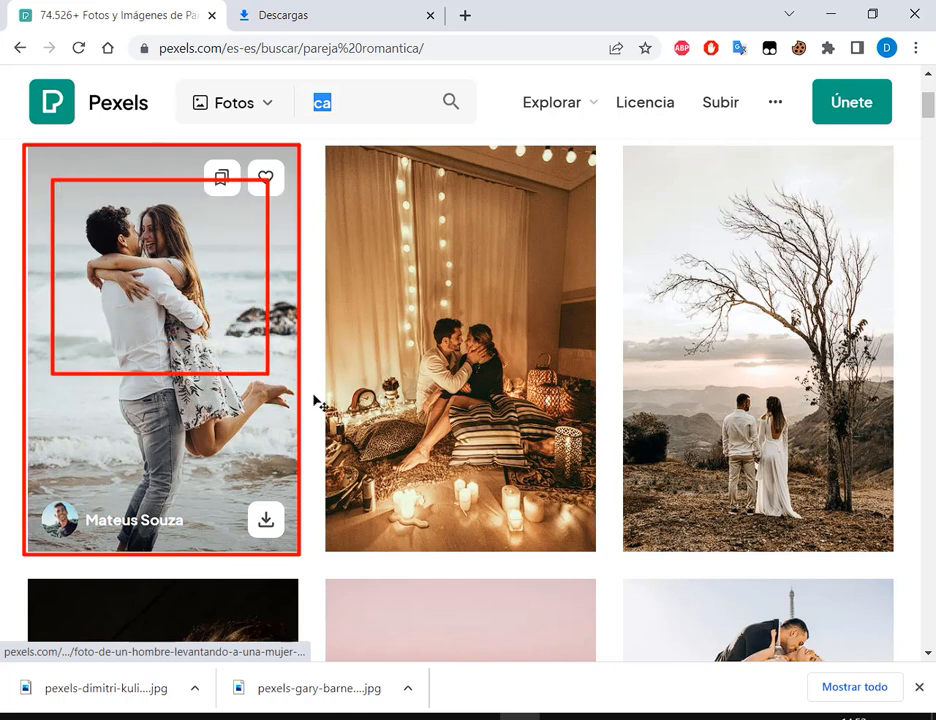
# Examine how square crops would fit the horizontal beach and Eiffel Tower couple photos, noting the side areas cut off.
pyautogui.scroll(-4, 359, 330)
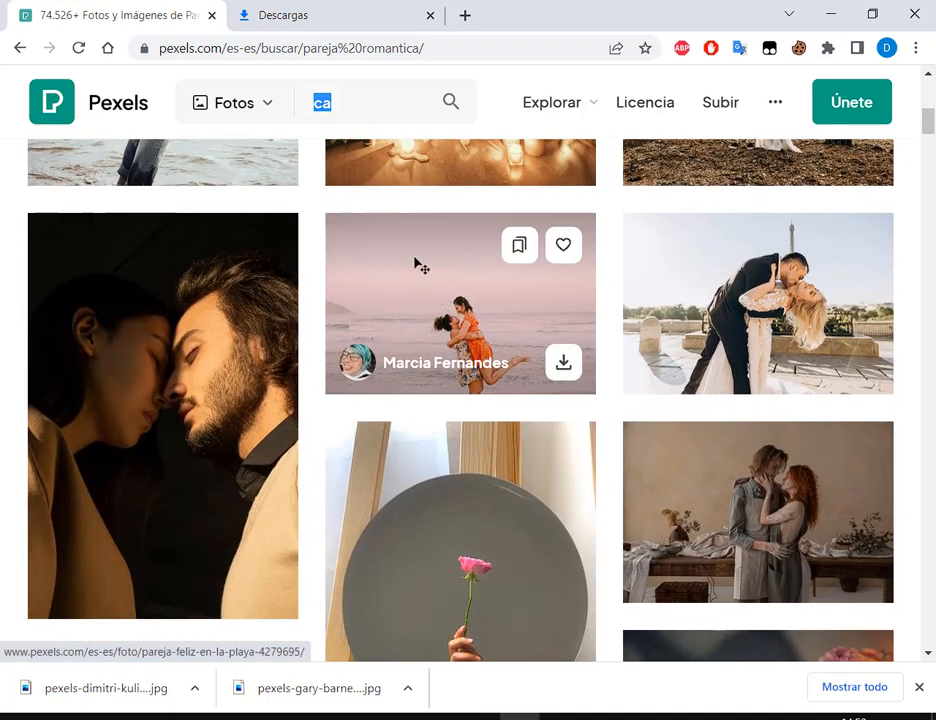
pyautogui.moveTo(377, 271)
pyautogui.mouseDown()
pyautogui.moveTo(522, 389)
pyautogui.moveTo(549, 396)
pyautogui.mouseUp()
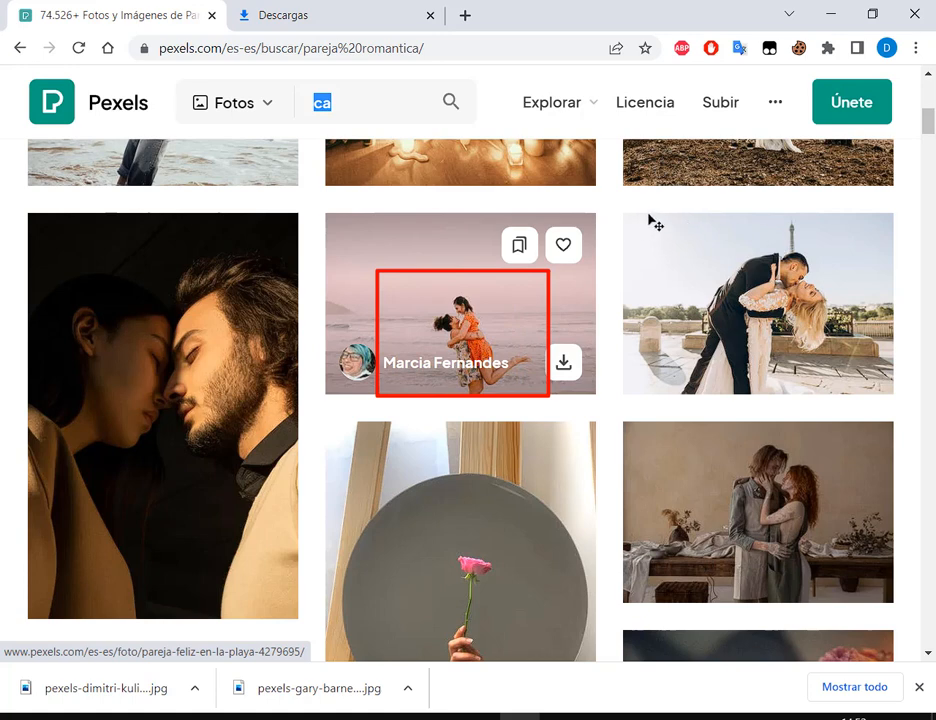
pyautogui.moveTo(656, 212)
pyautogui.mouseDown()
pyautogui.moveTo(825, 389)
pyautogui.moveTo(854, 398)
pyautogui.mouseUp()
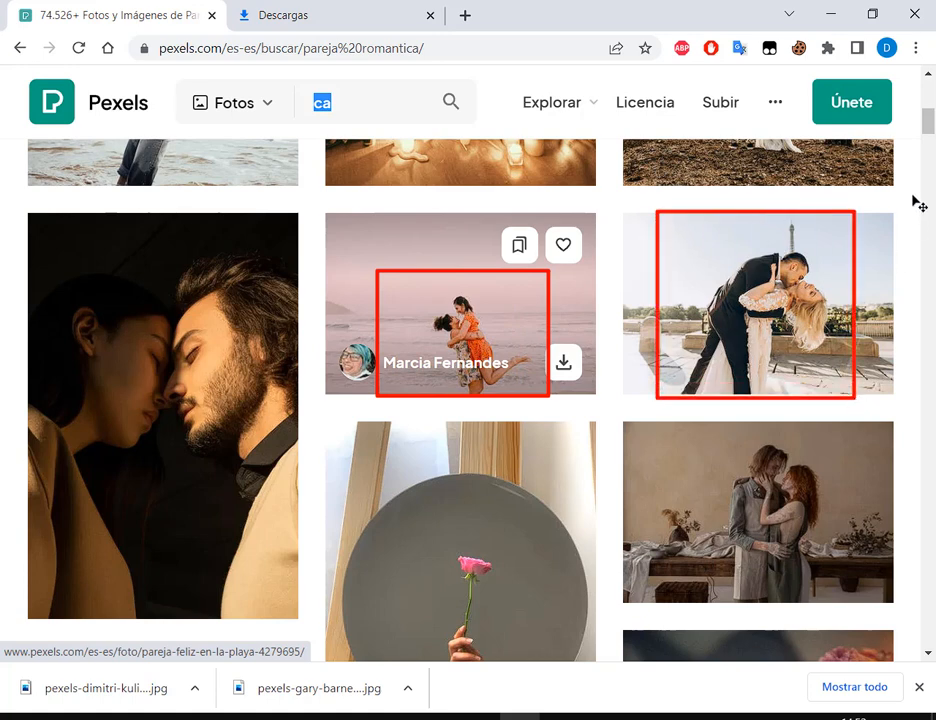
pyautogui.moveTo(913, 197); pyautogui.dragTo(880, 237)
pyautogui.moveTo(618, 190); pyautogui.dragTo(631, 229)
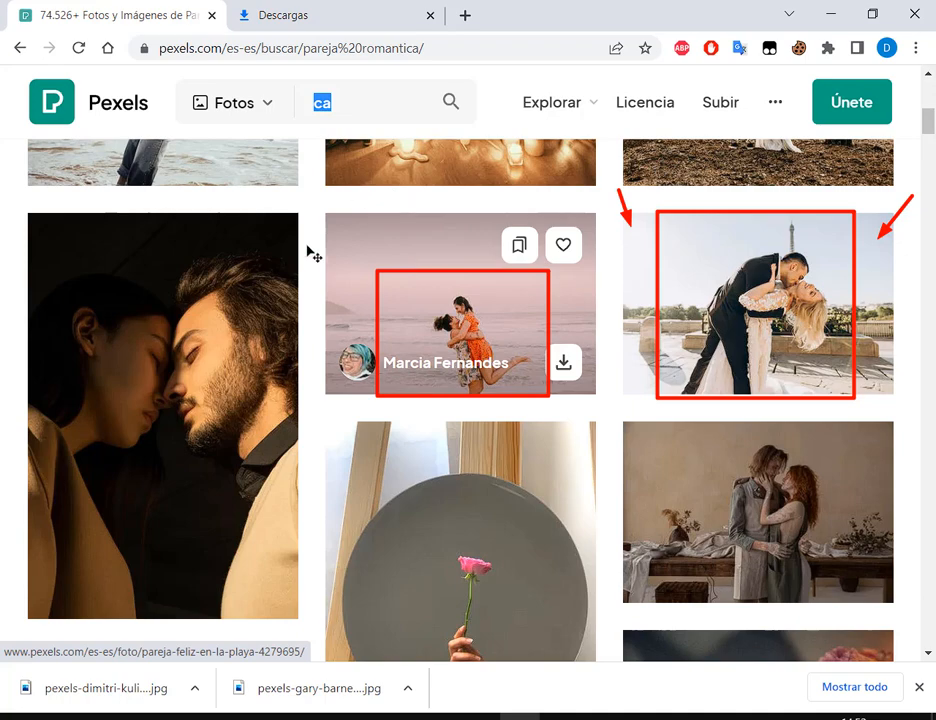
pyautogui.moveTo(308, 263); pyautogui.dragTo(353, 291)
pyautogui.moveTo(616, 255); pyautogui.dragTo(587, 285)
pyautogui.press('Escape')
# Examine how a square crop would fit the vertical black-and-white photo of two people embracing.
pyautogui.scroll(-4, 586, 300)
pyautogui.scroll(-3, 590, 305)
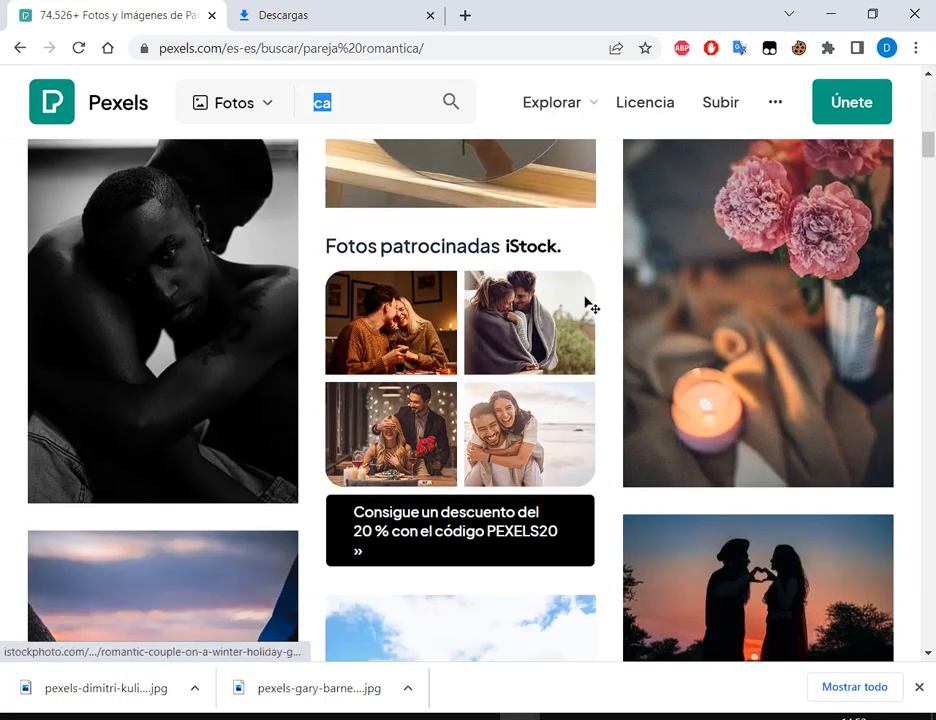
pyautogui.scroll(2, 590, 305)
pyautogui.moveTo(25, 200); pyautogui.dragTo(303, 597)
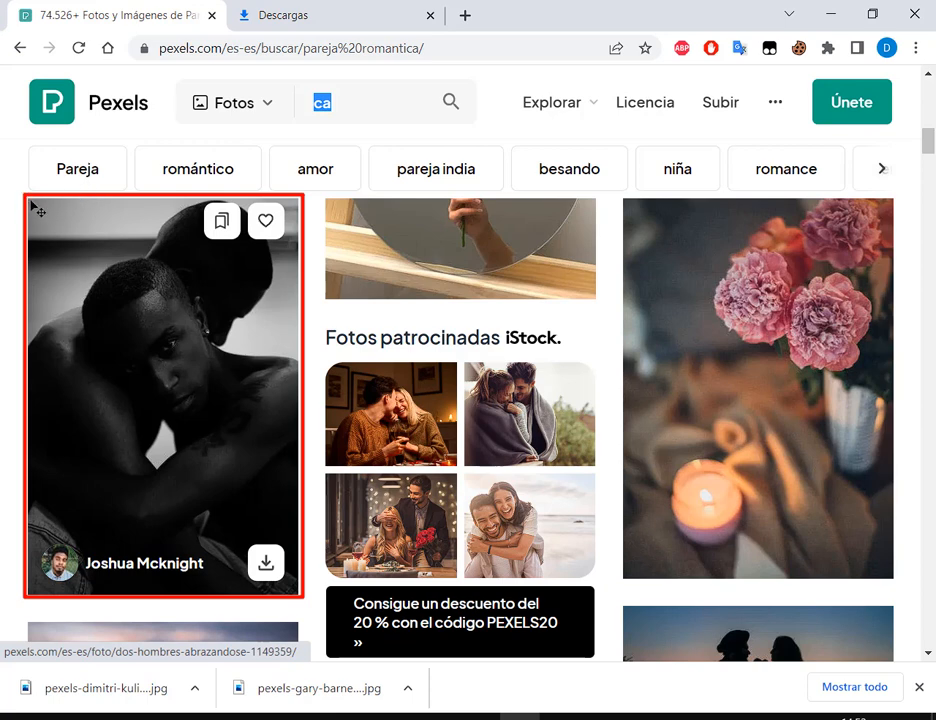
pyautogui.moveTo(27, 198)
pyautogui.mouseDown()
pyautogui.moveTo(88, 226)
pyautogui.moveTo(320, 424)
pyautogui.moveTo(313, 485)
pyautogui.moveTo(311, 437)
pyautogui.mouseUp()
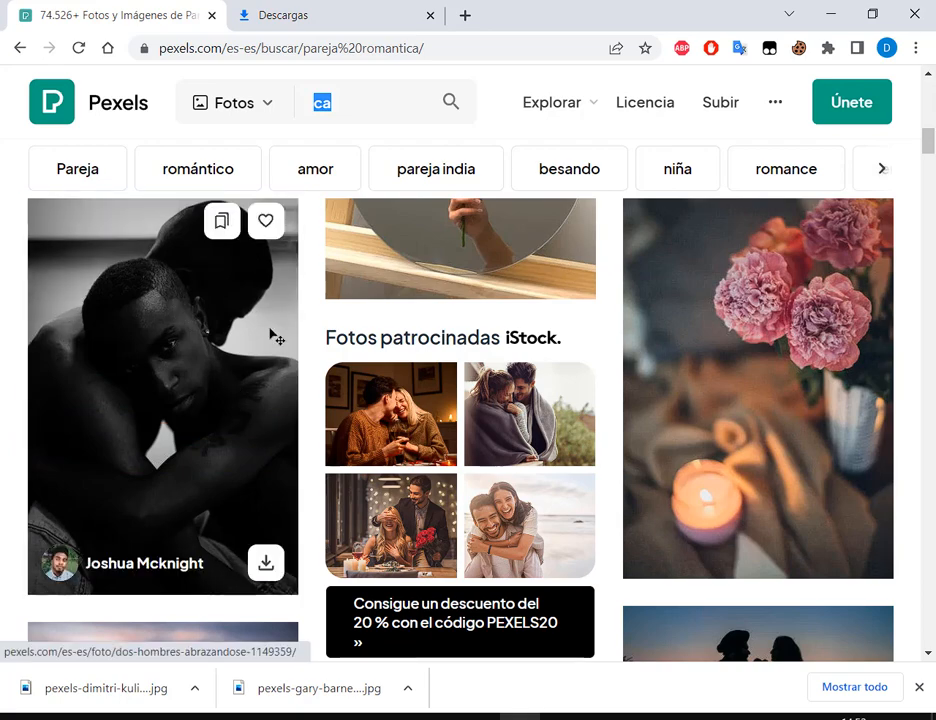
# Examine how a square crop would fit the vertical photo of the couple on the lake pier, noting the surrounding areas cut off.
pyautogui.scroll(-2, 528, 388)
pyautogui.scroll(-5, 528, 388)
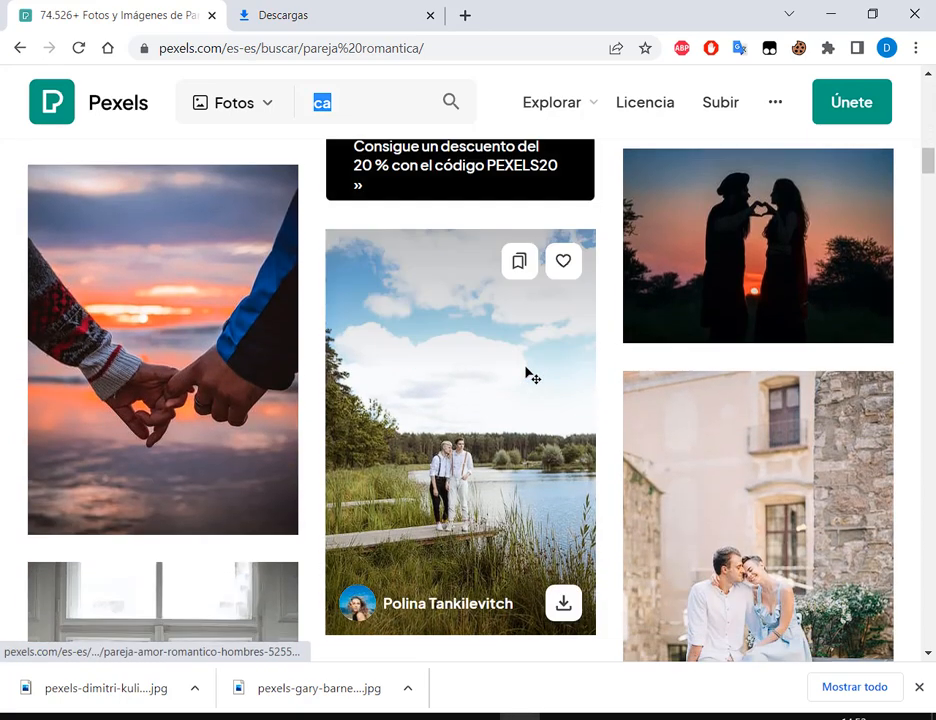
pyautogui.scroll(1, 518, 349)
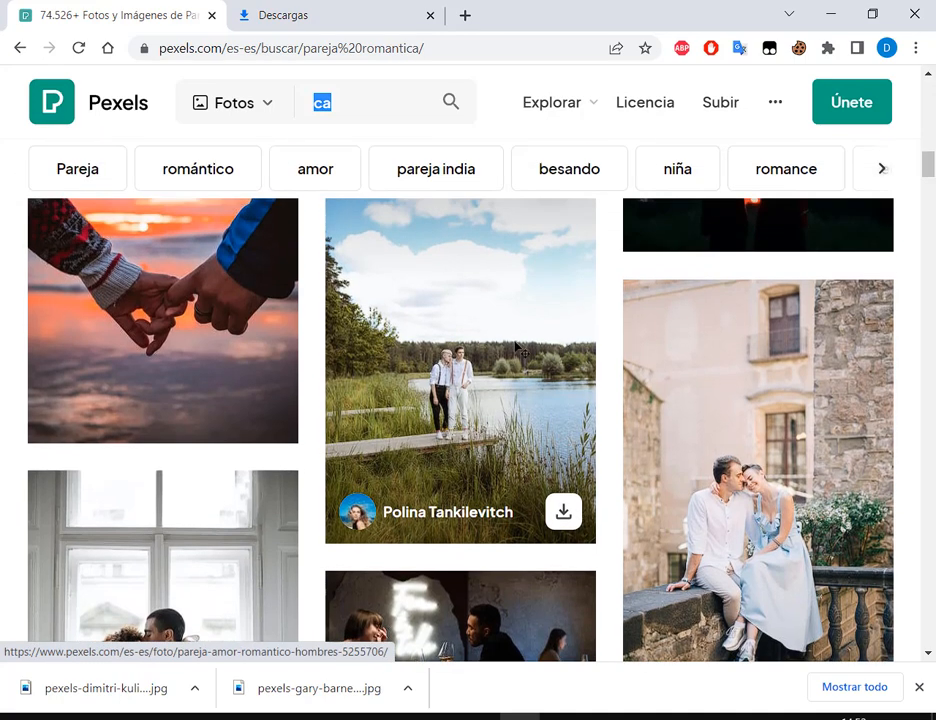
pyautogui.moveTo(384, 318)
pyautogui.mouseDown()
pyautogui.moveTo(531, 433)
pyautogui.moveTo(557, 468)
pyautogui.mouseUp()
pyautogui.hotkey('ctrl', 'z')
pyautogui.moveTo(374, 311); pyautogui.dragTo(527, 474)
pyautogui.moveTo(553, 188); pyautogui.dragTo(527, 216)
pyautogui.moveTo(664, 291); pyautogui.dragTo(585, 341)
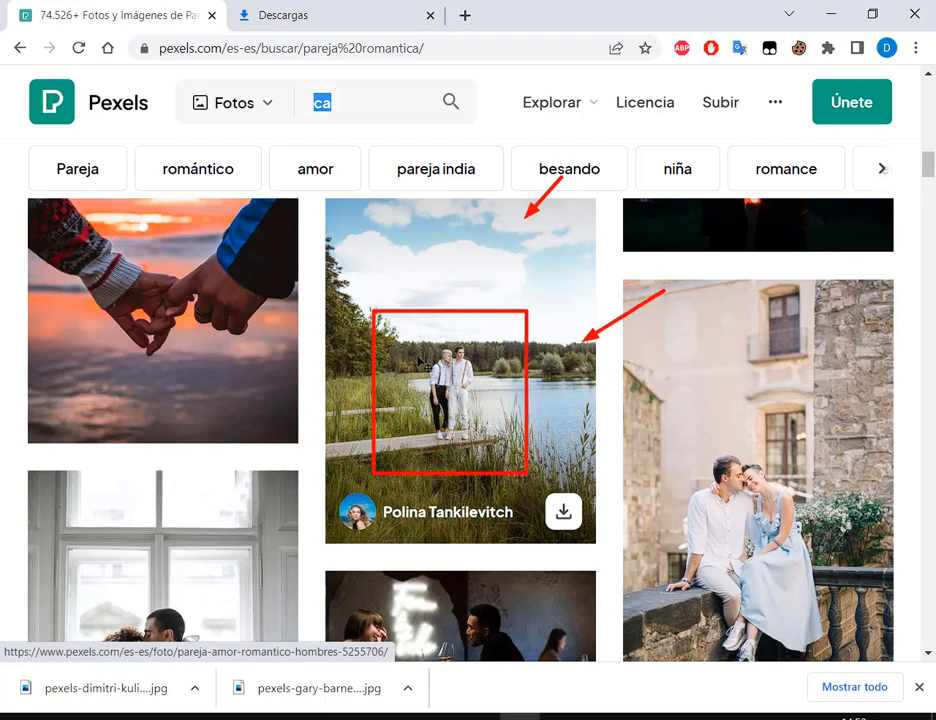
pyautogui.moveTo(281, 347); pyautogui.dragTo(349, 372)
pyautogui.moveTo(460, 578); pyautogui.dragTo(457, 488)
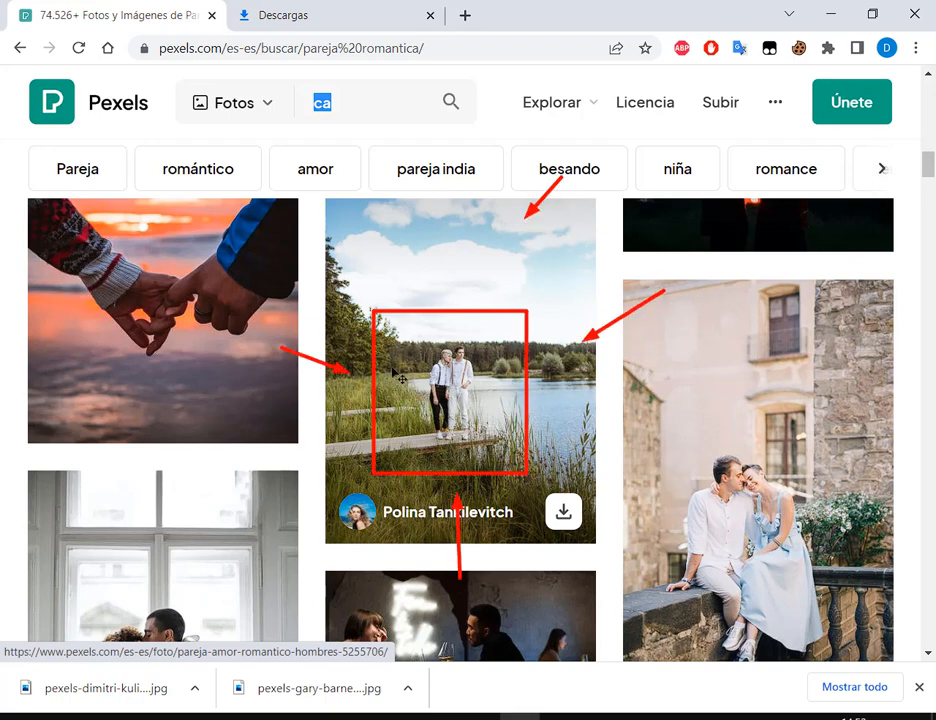
# Examine how a square crop would fit the vertical photo of the couple holding hands on the foggy winter road.
pyautogui.scroll(-3, 643, 399)
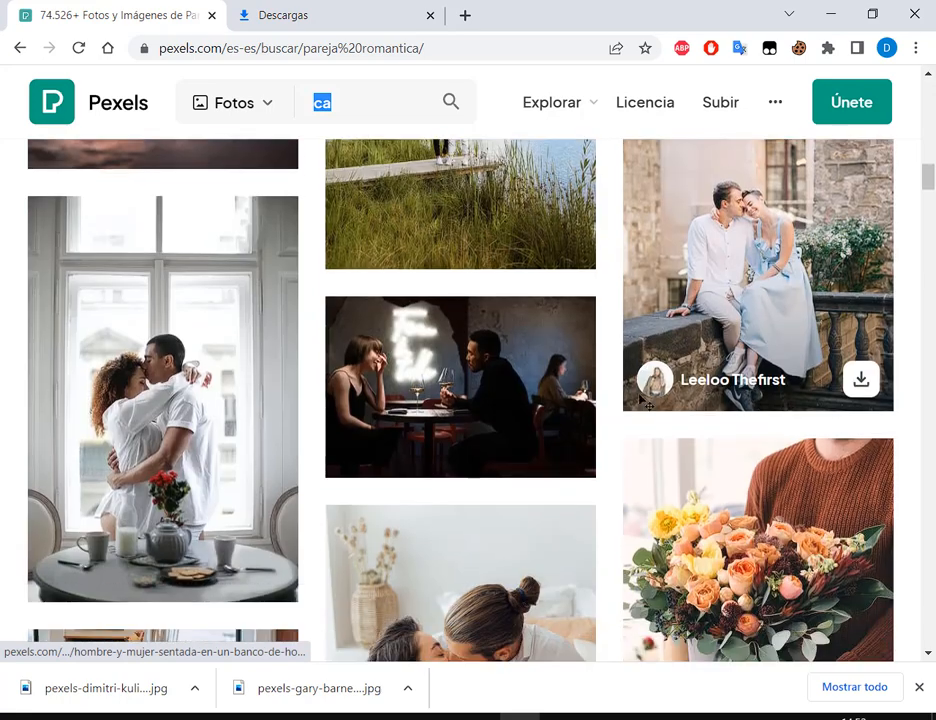
pyautogui.scroll(-3, 643, 399)
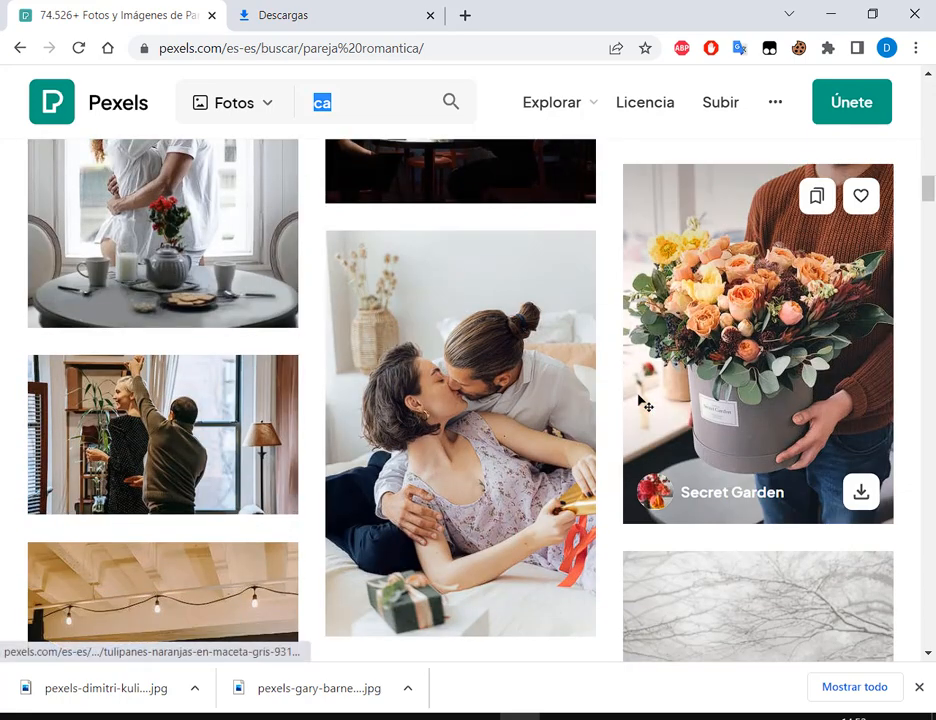
pyautogui.scroll(-3, 640, 400)
pyautogui.scroll(-2, 548, 318)
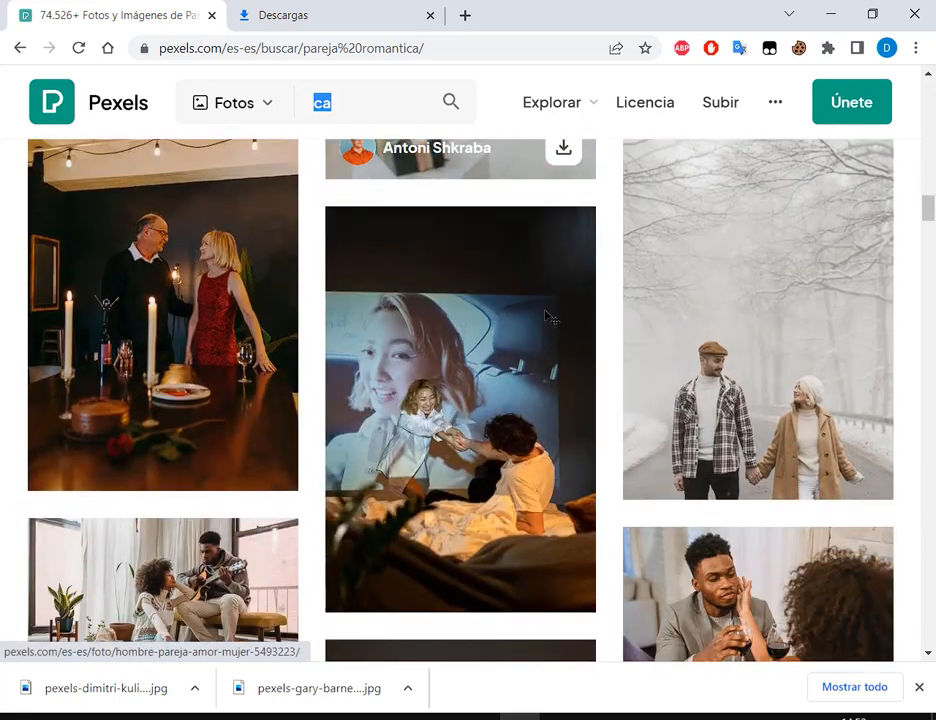
pyautogui.scroll(-2, 548, 318)
pyautogui.scroll(2, 855, 279)
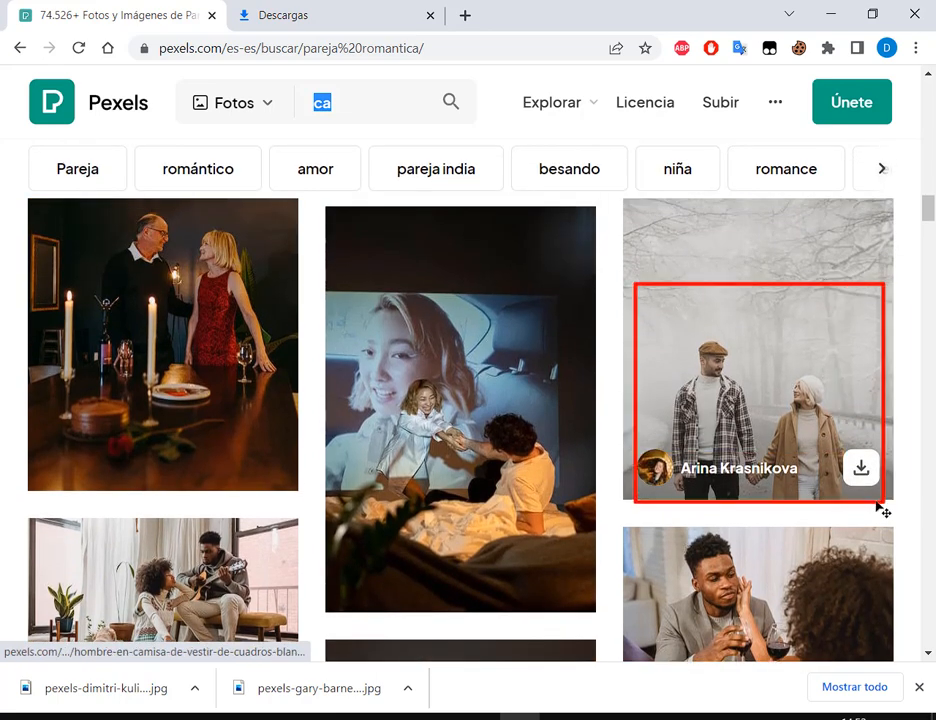
# Examine how a square crop would fit the horizontal photo of the couple in bed, noting the areas cut off around it.
pyautogui.scroll(-3, 860, 460)
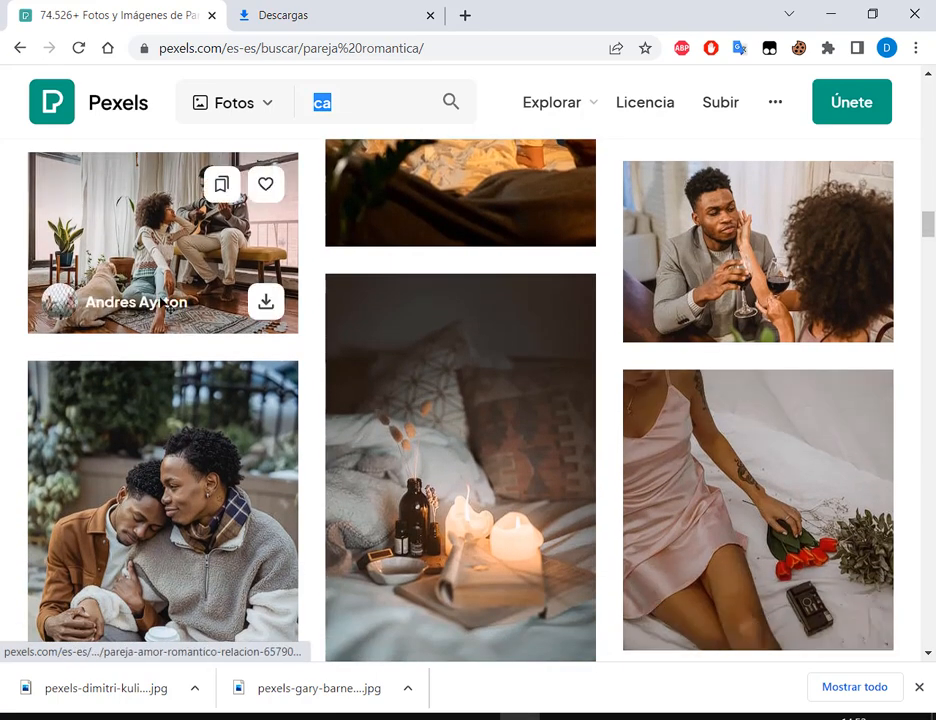
pyautogui.scroll(-1, 610, 412)
pyautogui.scroll(-4, 612, 412)
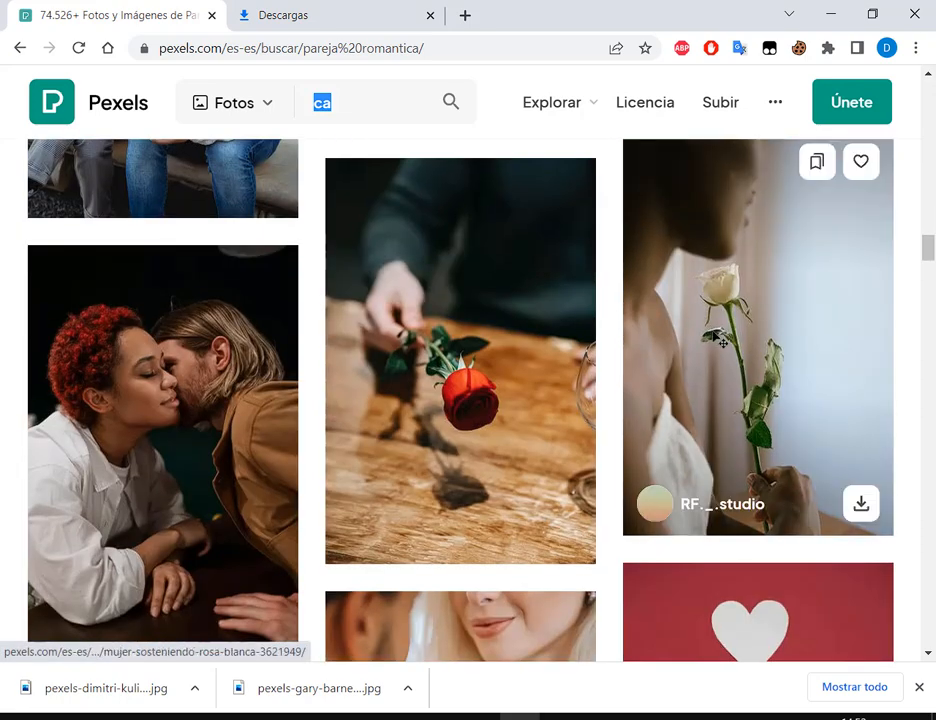
pyautogui.scroll(-5, 716, 322)
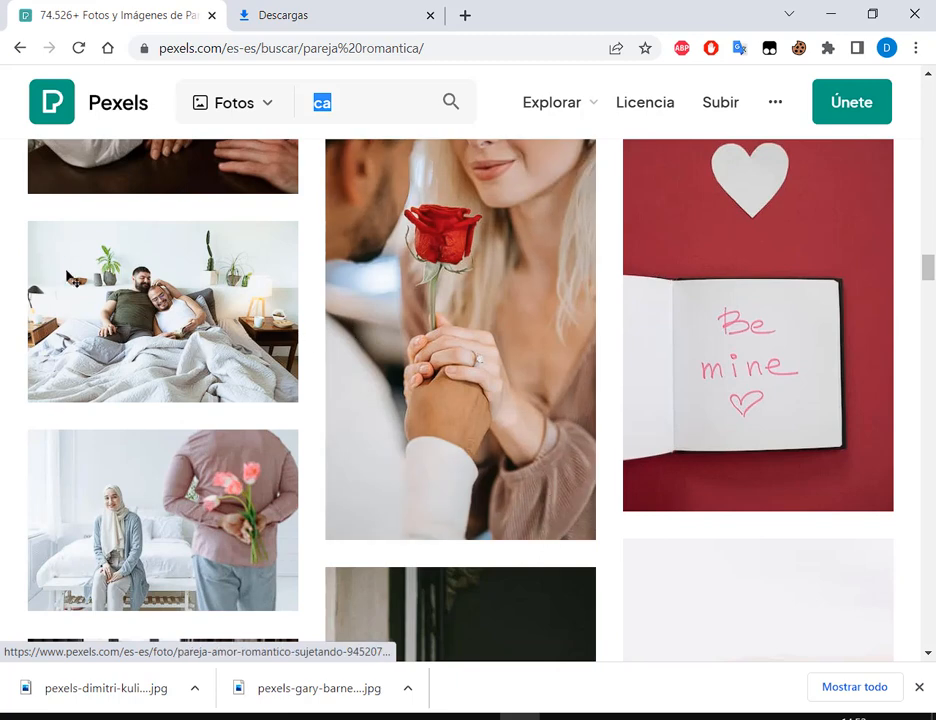
pyautogui.moveTo(58, 233); pyautogui.dragTo(253, 384)
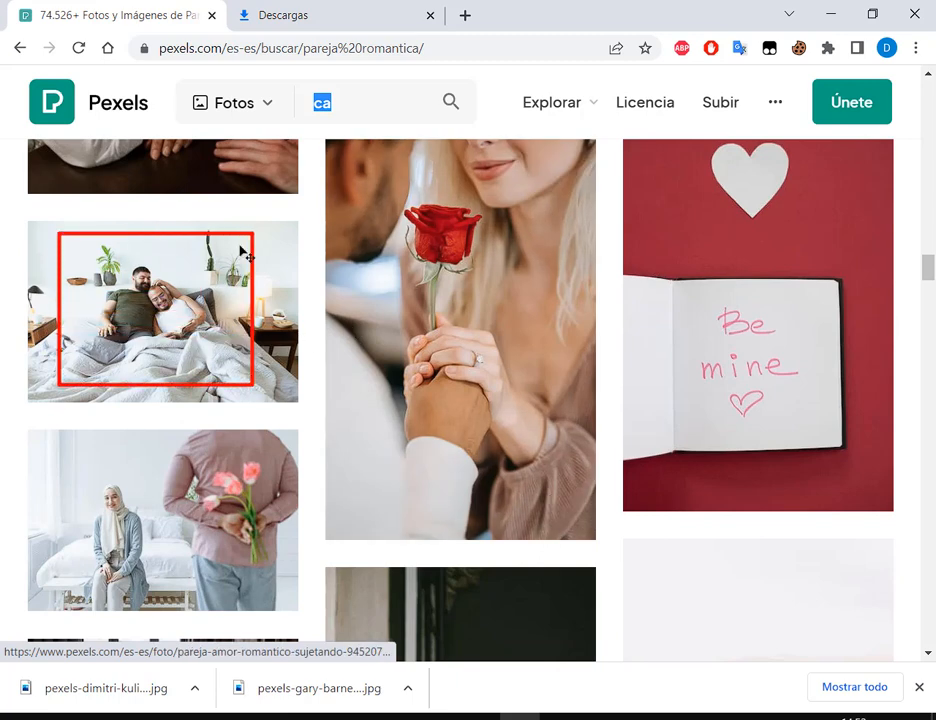
pyautogui.moveTo(243, 217); pyautogui.dragTo(240, 215)
pyautogui.moveTo(334, 227); pyautogui.dragTo(290, 278)
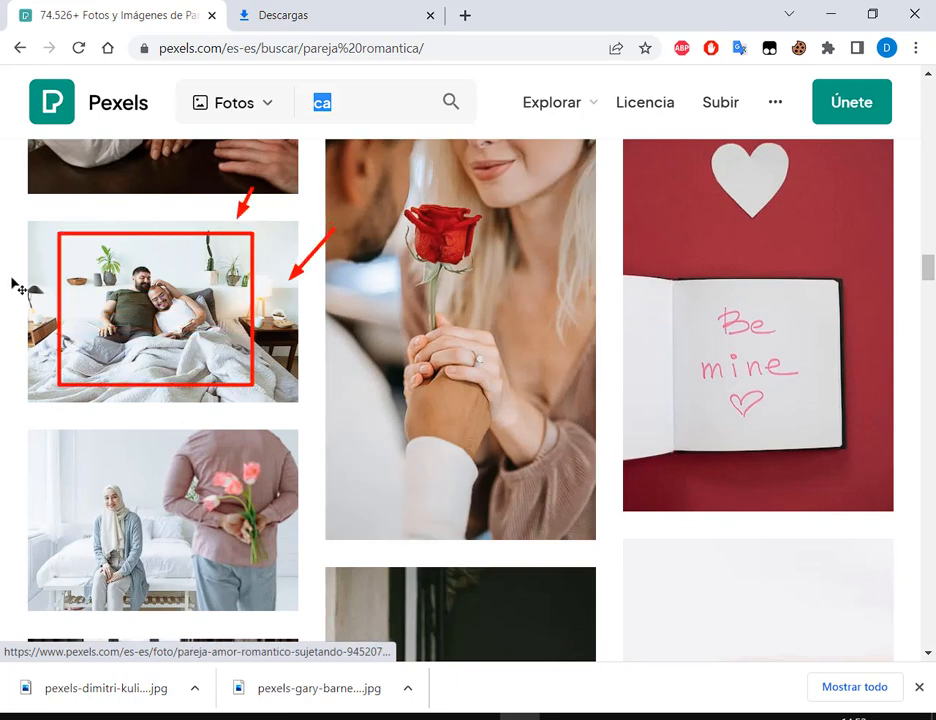
pyautogui.moveTo(8, 273); pyautogui.dragTo(28, 289)
pyautogui.moveTo(167, 450); pyautogui.dragTo(163, 405)
pyautogui.press('Escape')
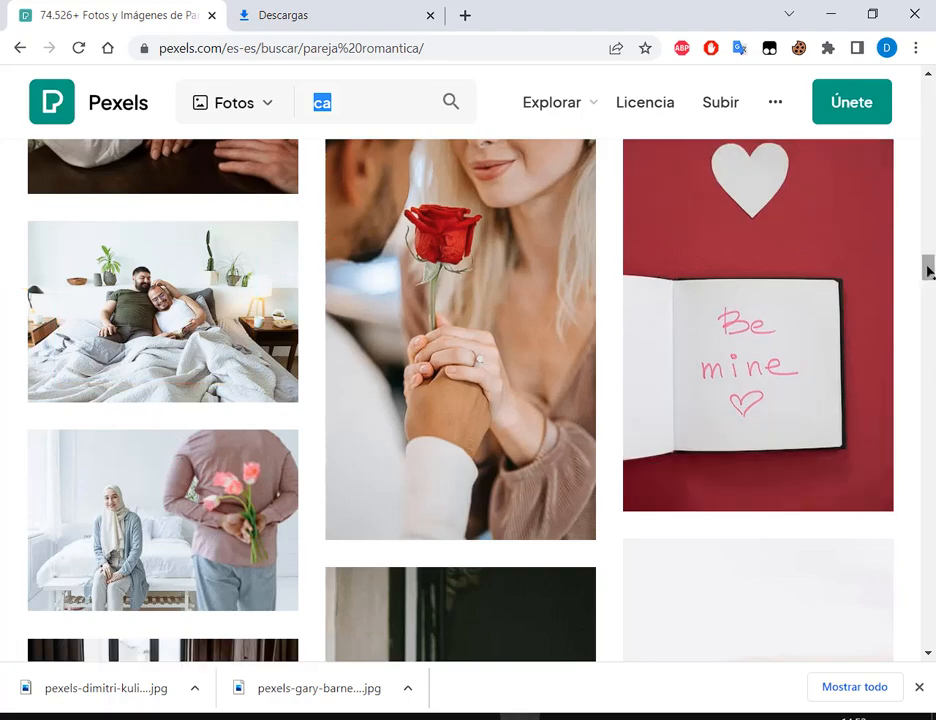
# Download the first-row photo of the couple beside the bare tree in Grande size, 1920×2880, and return to the results.
pyautogui.moveTo(928, 267); pyautogui.dragTo(928, 90)
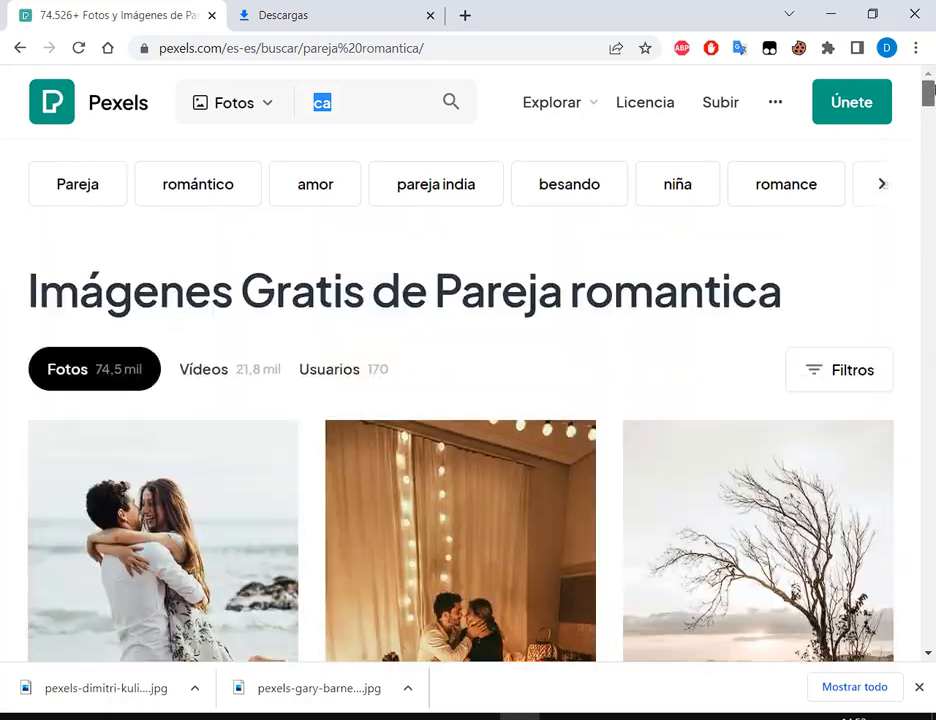
pyautogui.click(347, 105)
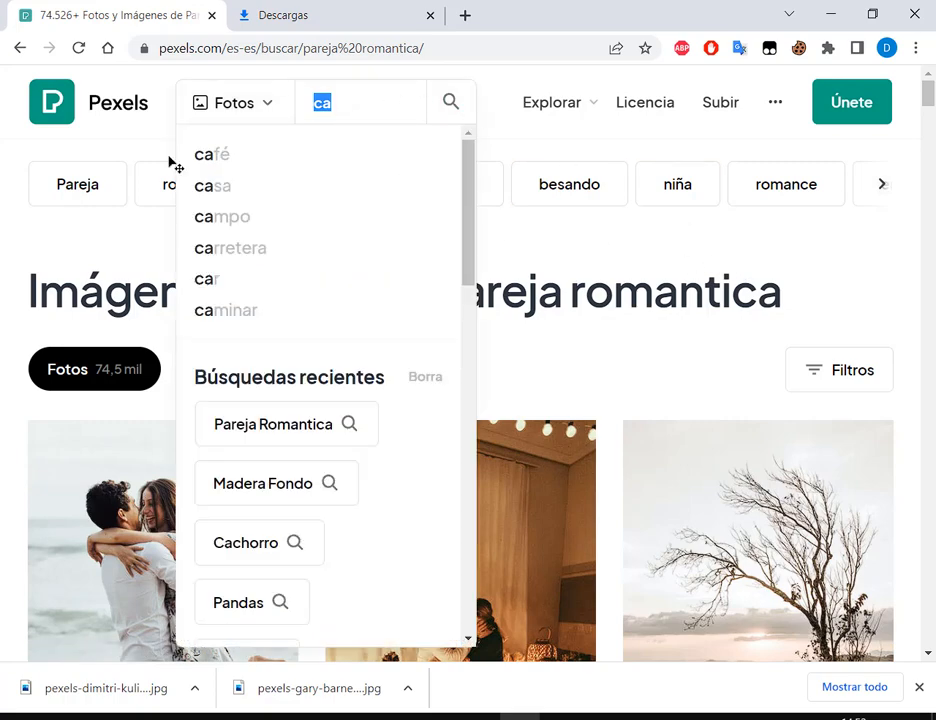
pyautogui.click(574, 240)
pyautogui.scroll(-3, 578, 275)
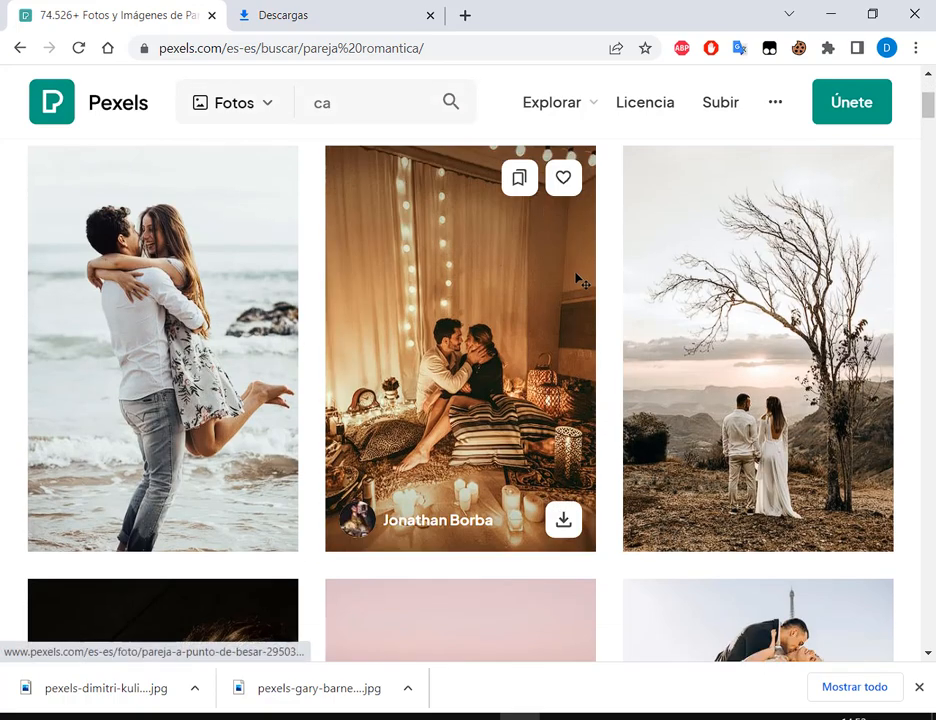
pyautogui.scroll(1, 894, 234)
pyautogui.click(800, 405)
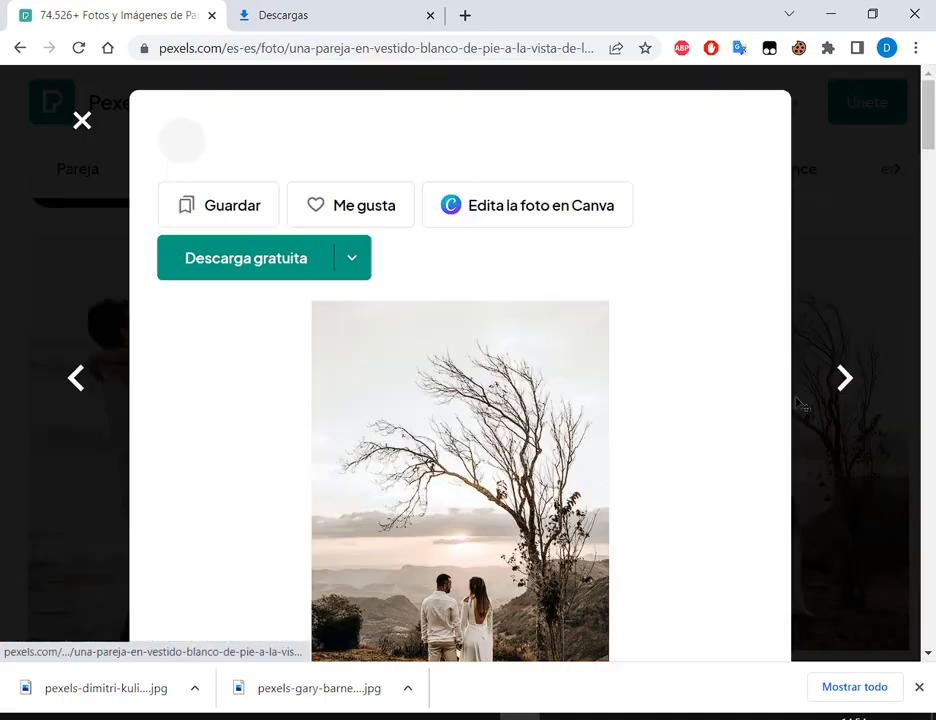
pyautogui.click(353, 261)
pyautogui.click(268, 357)
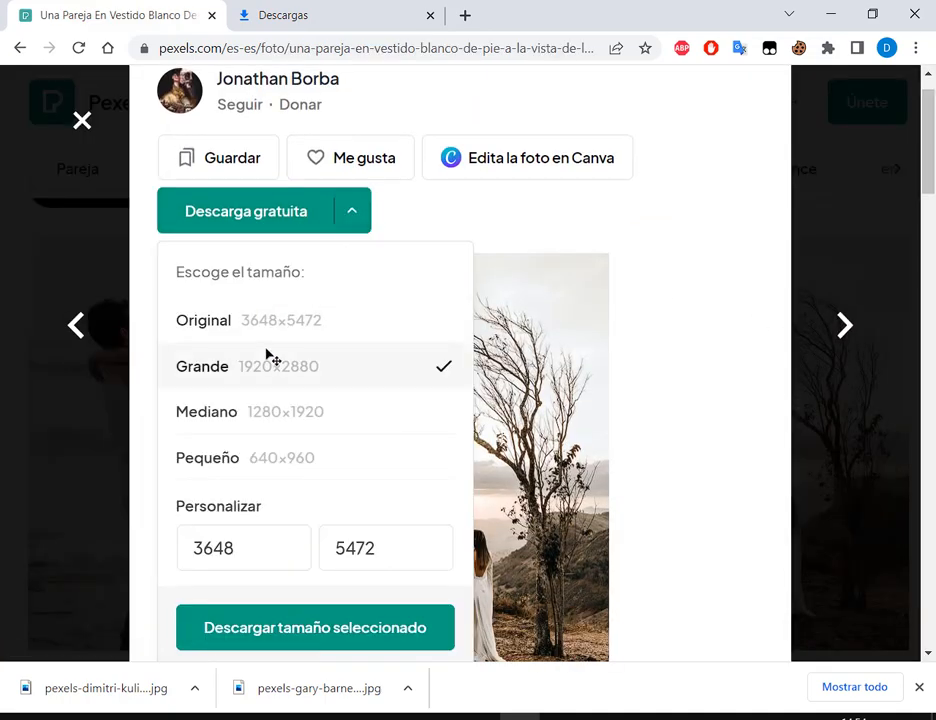
pyautogui.click(351, 614)
pyautogui.click(877, 195)
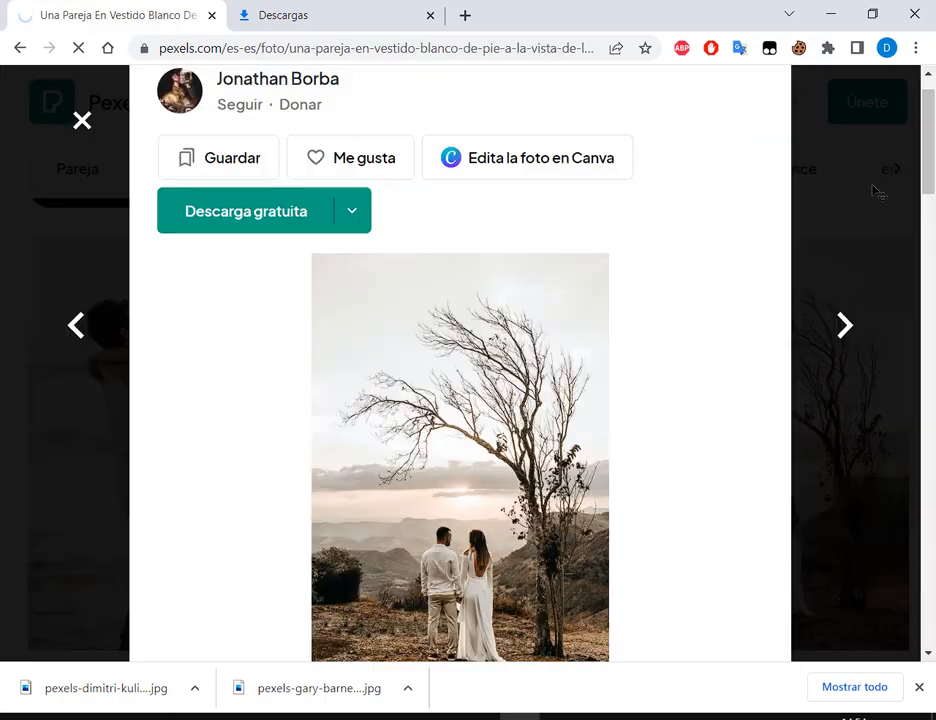
pyautogui.scroll(-5, 746, 278)
pyautogui.click(903, 328)
# Download the first-row photo of the couple sitting among string lights and candles in Grande size and return to the results.
pyautogui.scroll(-4, 843, 290)
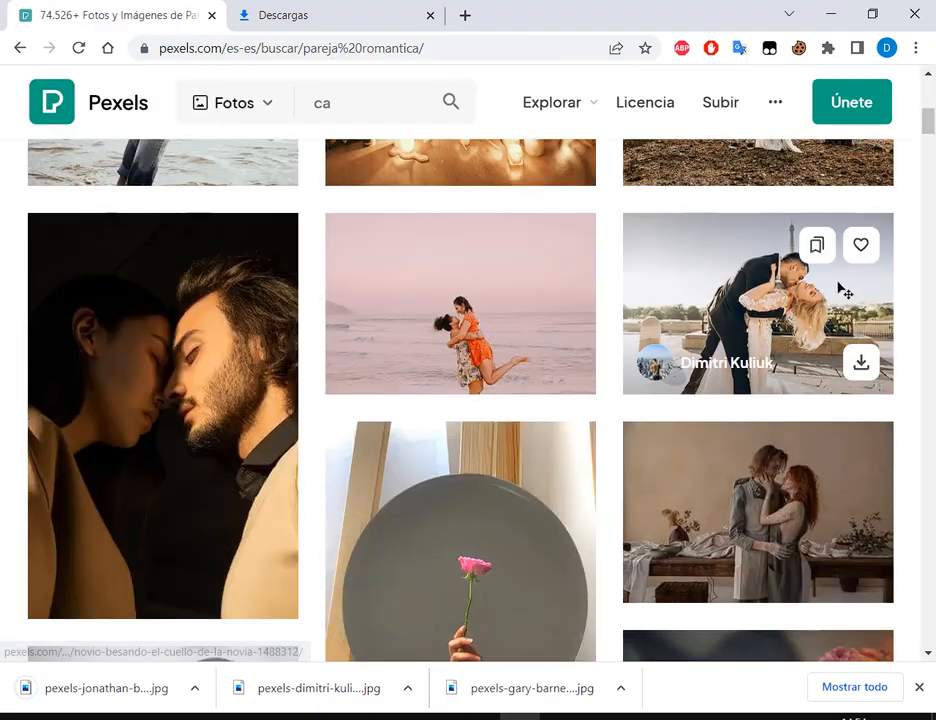
pyautogui.scroll(4, 843, 290)
pyautogui.click(522, 334)
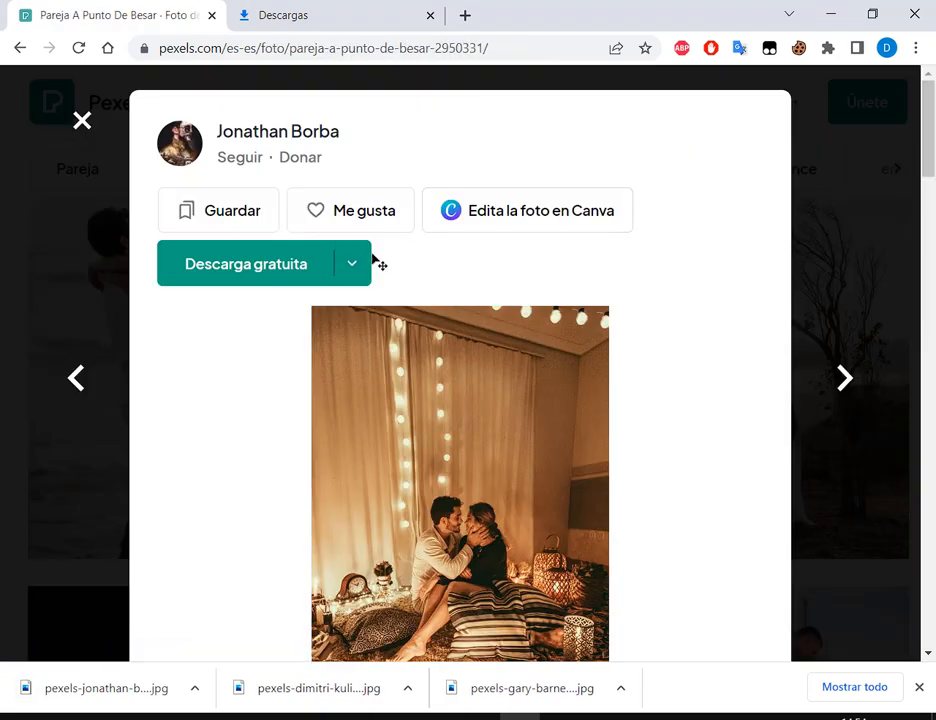
pyautogui.click(362, 262)
pyautogui.click(274, 363)
pyautogui.click(350, 640)
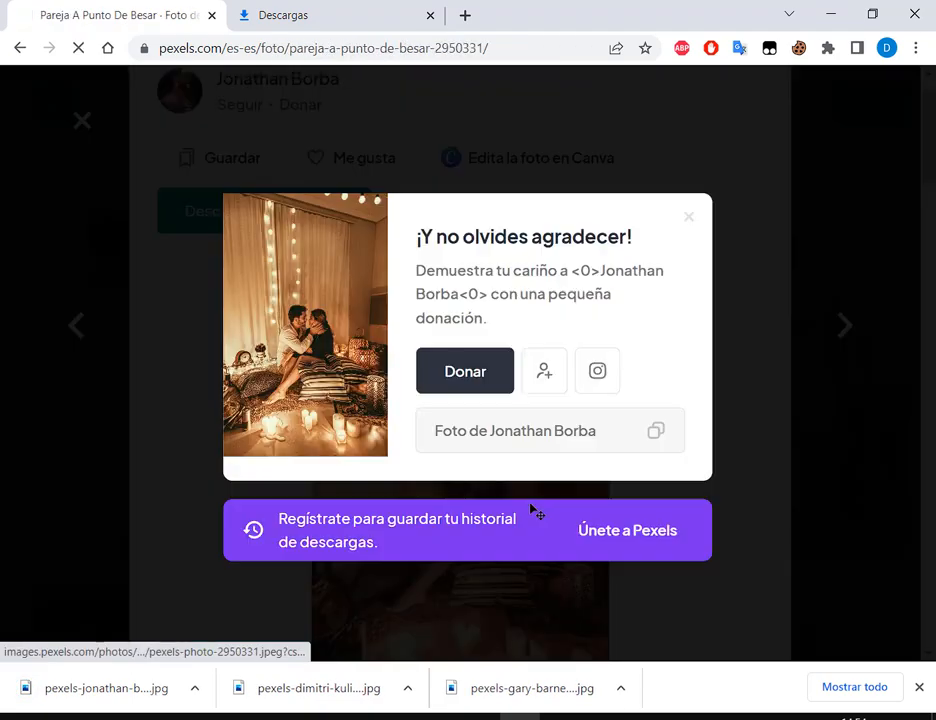
pyautogui.click(818, 257)
pyautogui.scroll(-6, 812, 272)
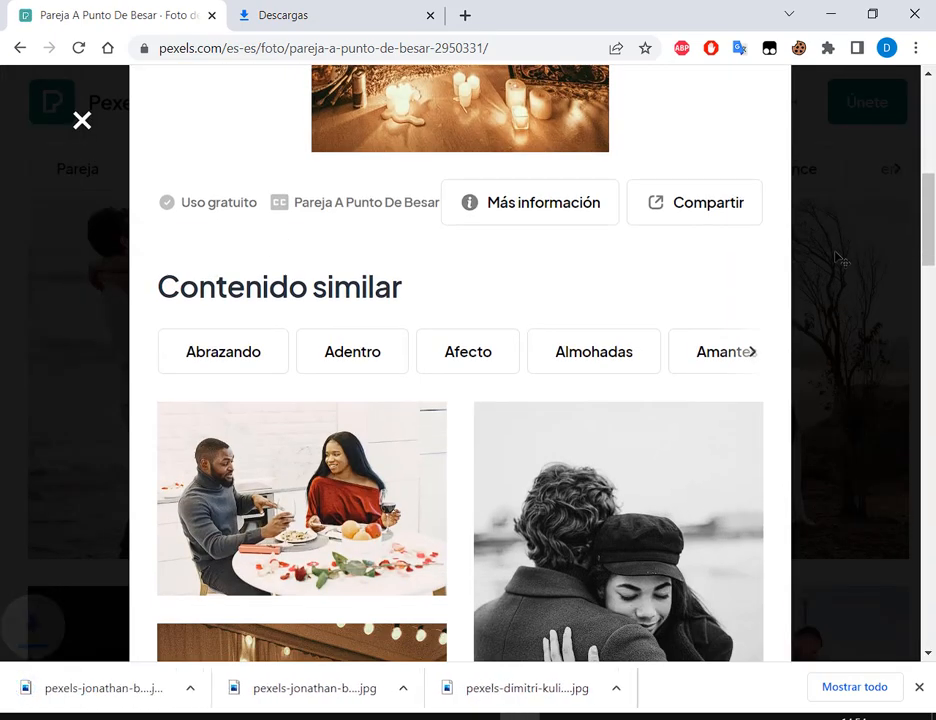
pyautogui.click(838, 257)
# Download the horizontal photo of the couple embracing on the pink-toned beach in Grande size, 1920×1280, and return to the results.
pyautogui.scroll(-5, 838, 257)
pyautogui.click(510, 205)
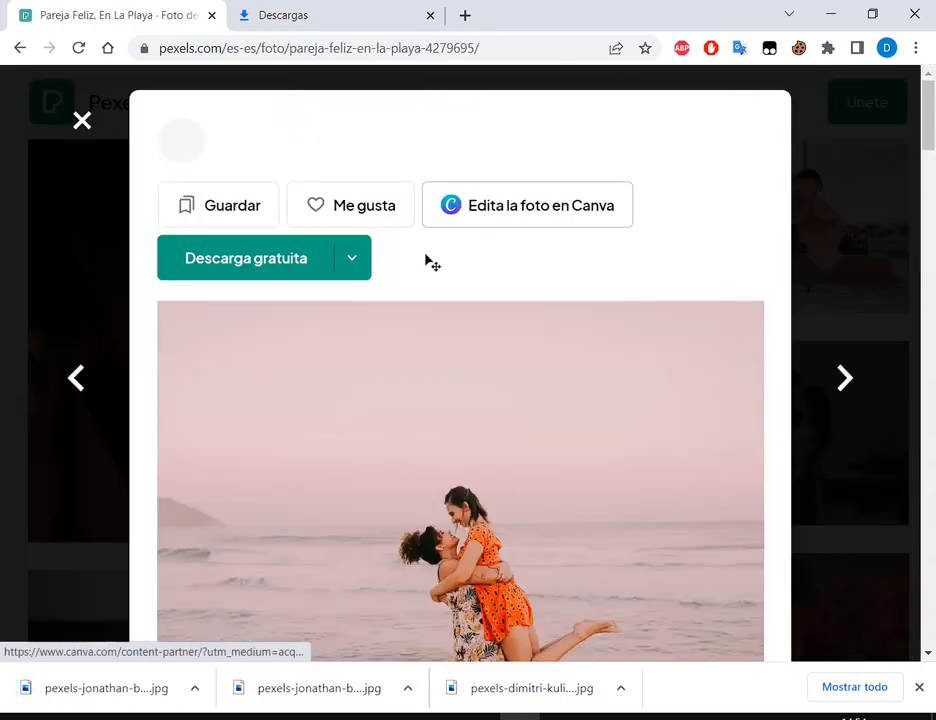
pyautogui.click(351, 261)
pyautogui.click(235, 366)
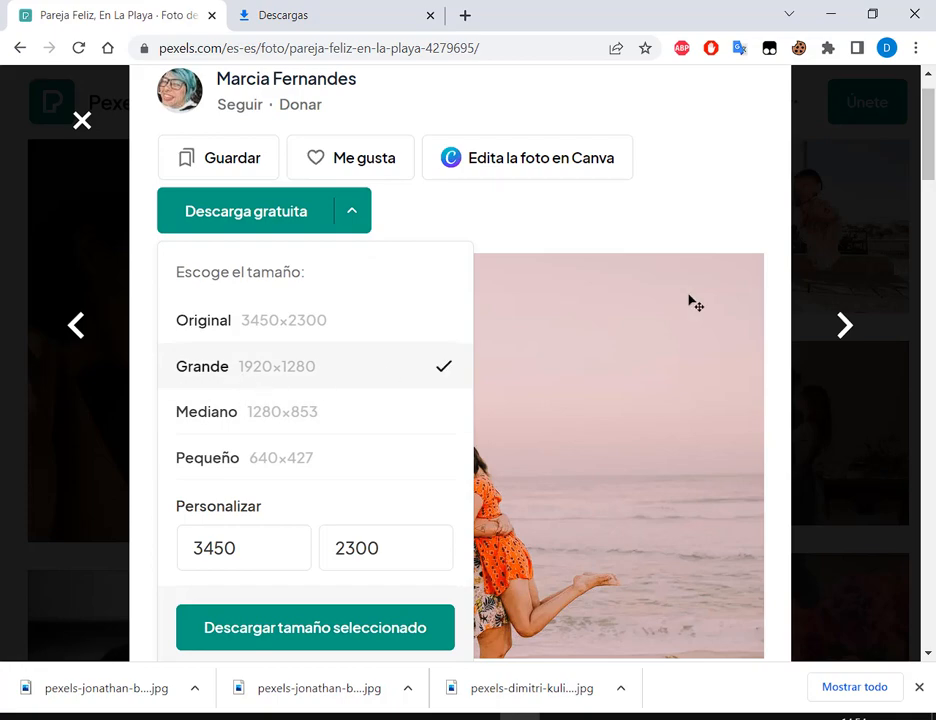
pyautogui.click(400, 627)
pyautogui.click(880, 184)
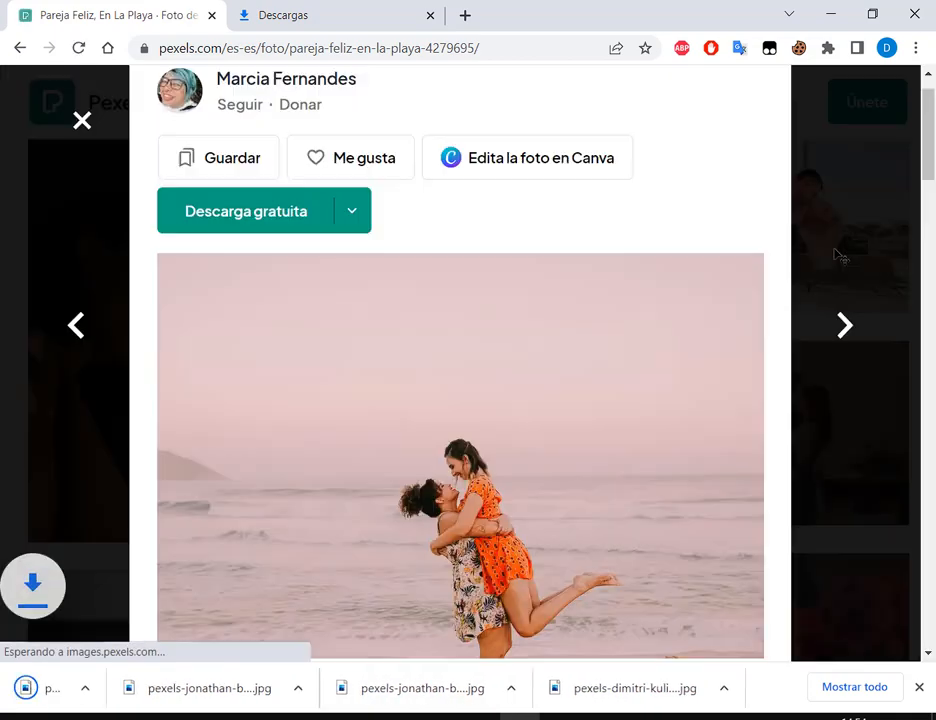
pyautogui.click(826, 287)
# Download the photo of the couple on the lake pier in Grande size, 1920×2880, and return to the results.
pyautogui.scroll(-8, 826, 287)
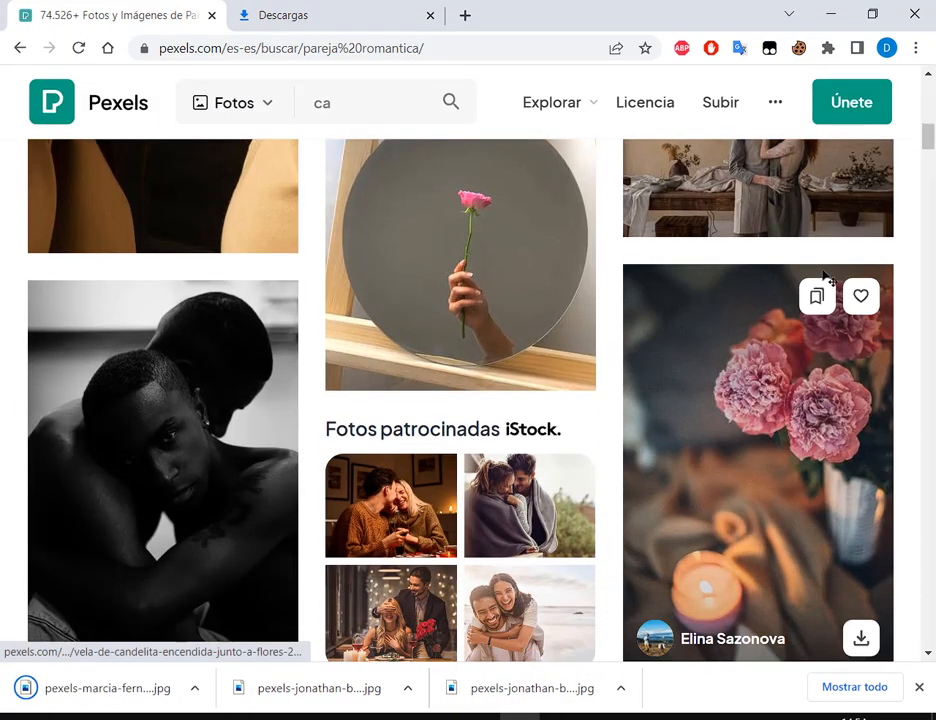
pyautogui.scroll(-5, 826, 268)
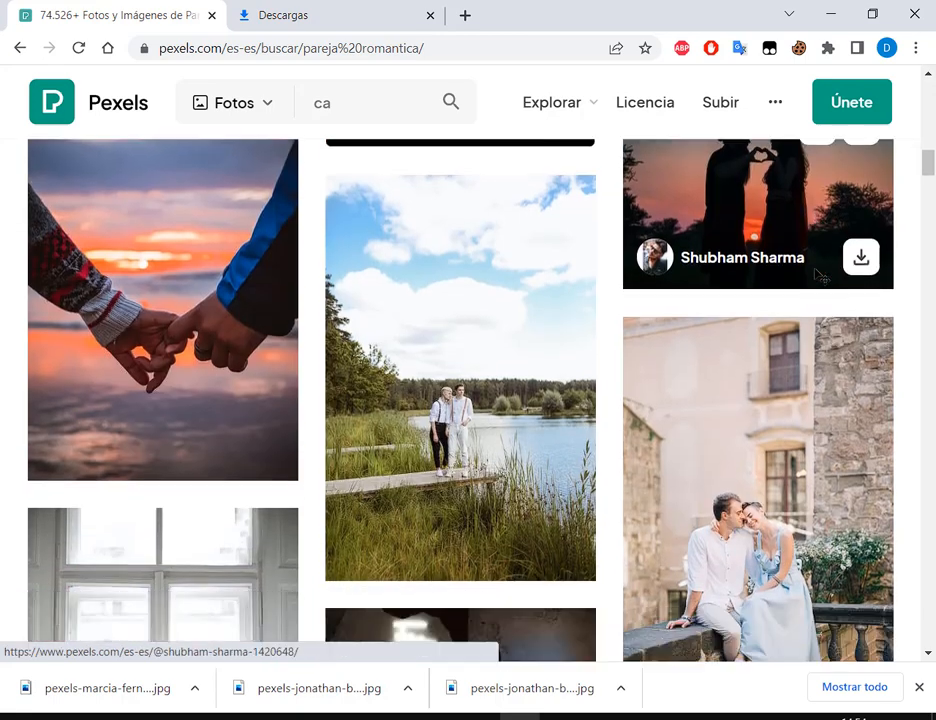
pyautogui.click(575, 256)
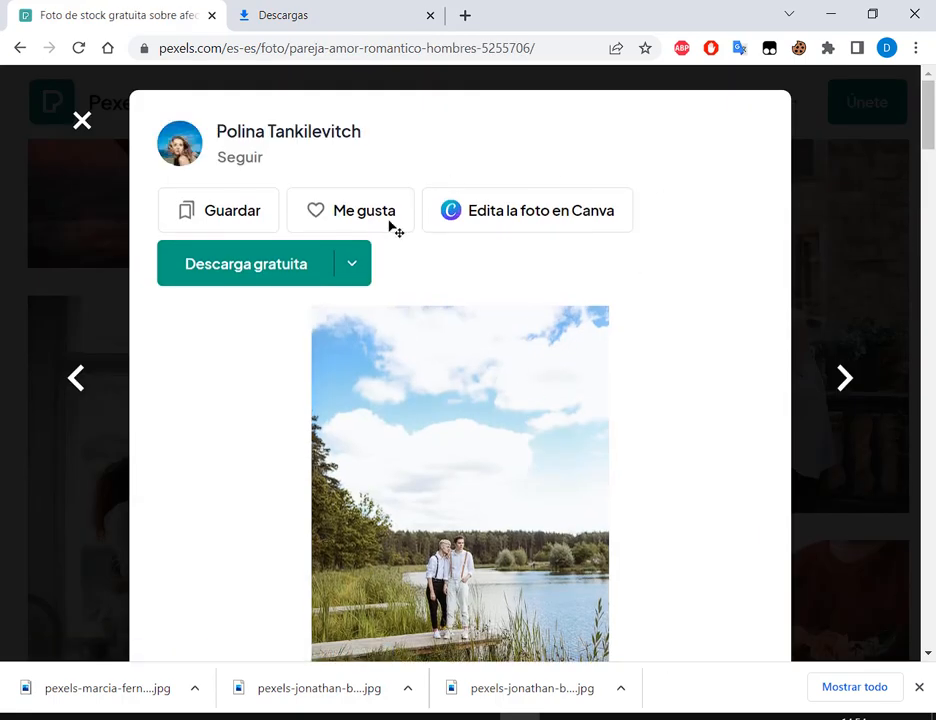
pyautogui.click(353, 265)
pyautogui.click(286, 370)
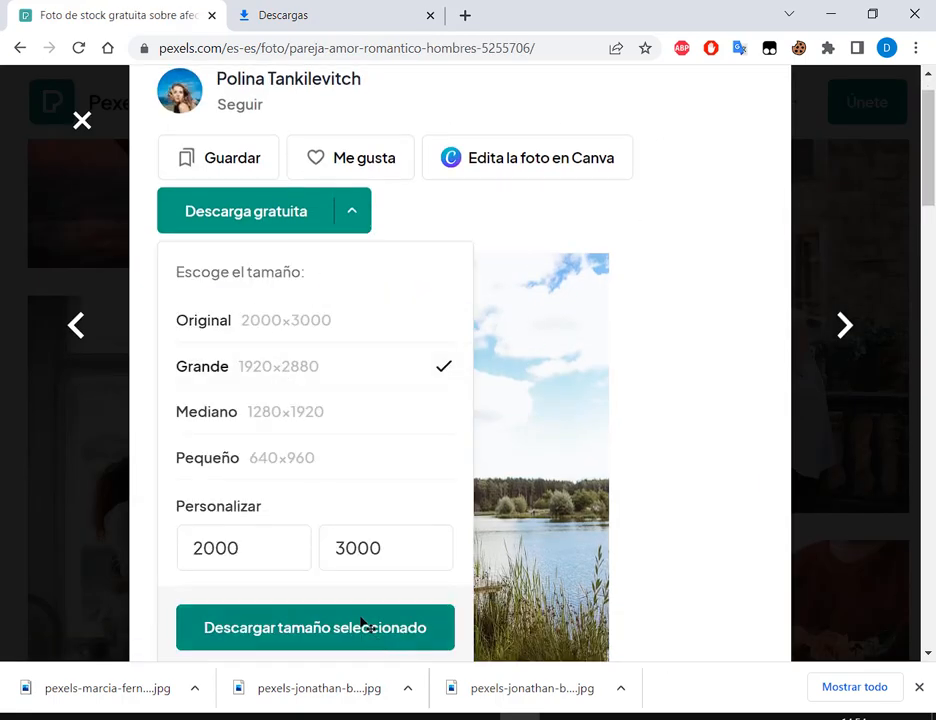
pyautogui.click(359, 622)
pyautogui.click(834, 225)
pyautogui.click(841, 266)
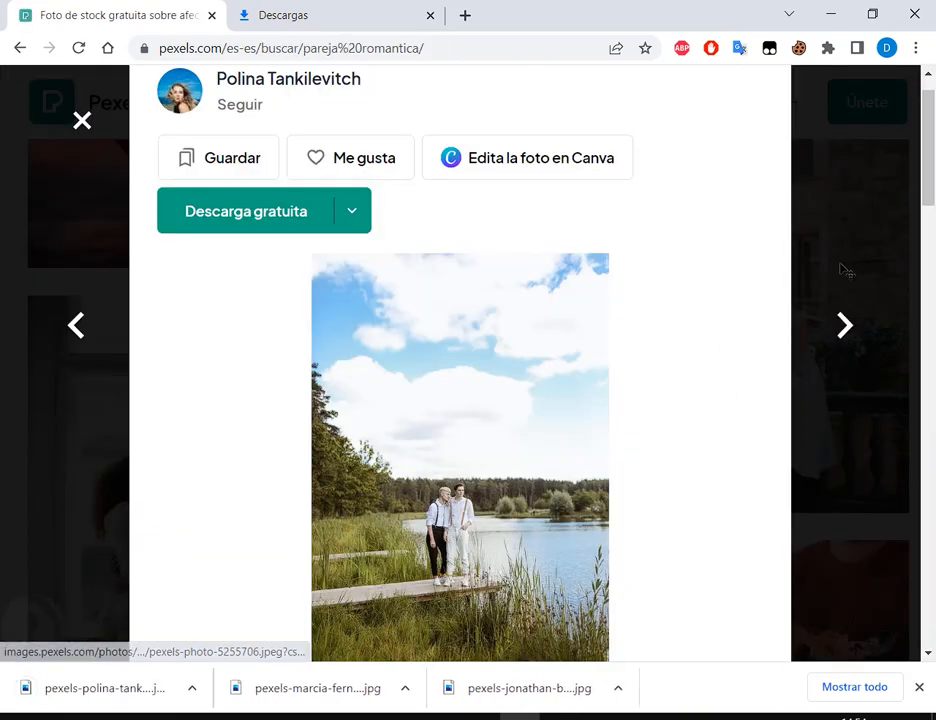
# Download the photo of the couple seated on the stone ledge by the old building in Grande size, 1920×2876.
pyautogui.scroll(-1, 507, 408)
pyautogui.scroll(-1, 507, 410)
pyautogui.click(690, 330)
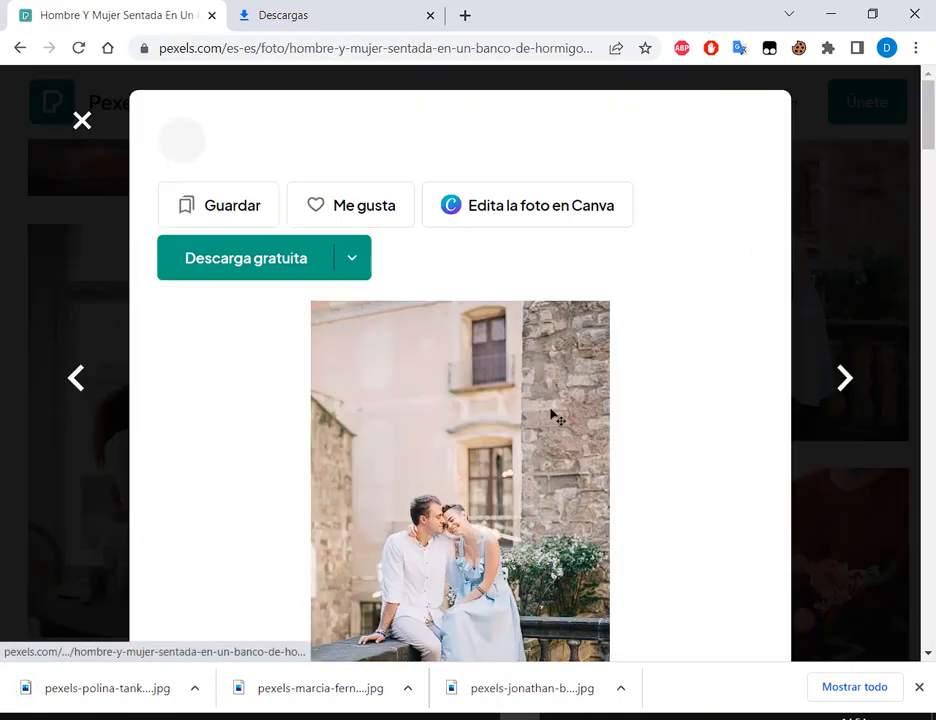
pyautogui.click(350, 272)
pyautogui.click(248, 372)
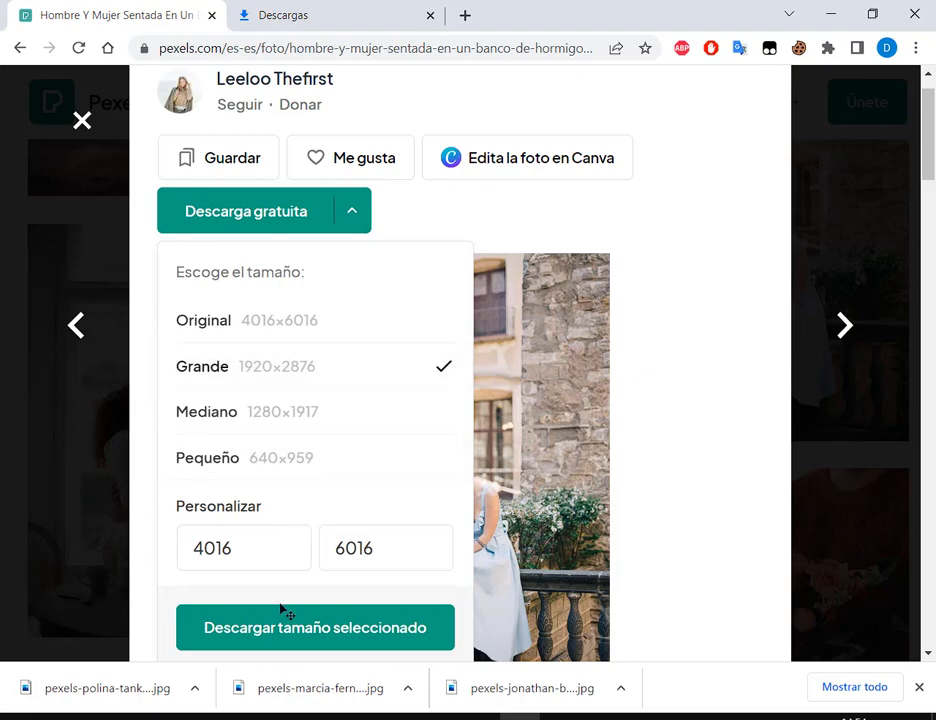
pyautogui.click(283, 615)
pyautogui.click(838, 226)
pyautogui.scroll(-5, 870, 260)
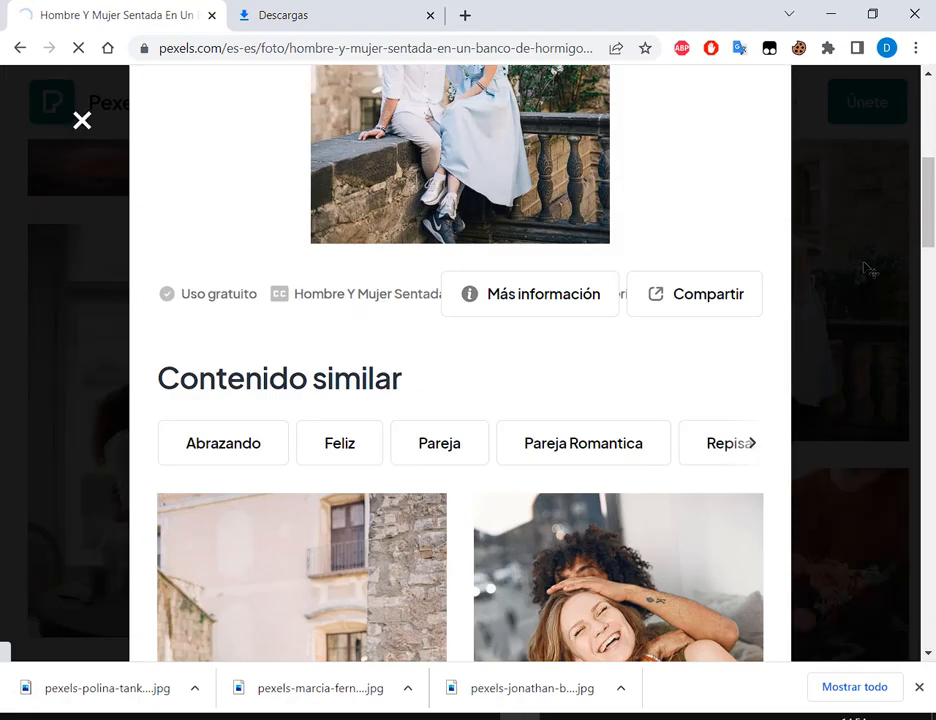
# Compare the horizontal photo of the man kissing the woman's hand with the square Polaroid openings in Photoshop, checking which side areas would be cropped.
pyautogui.scroll(-4, 878, 265)
pyautogui.scroll(-4, 885, 255)
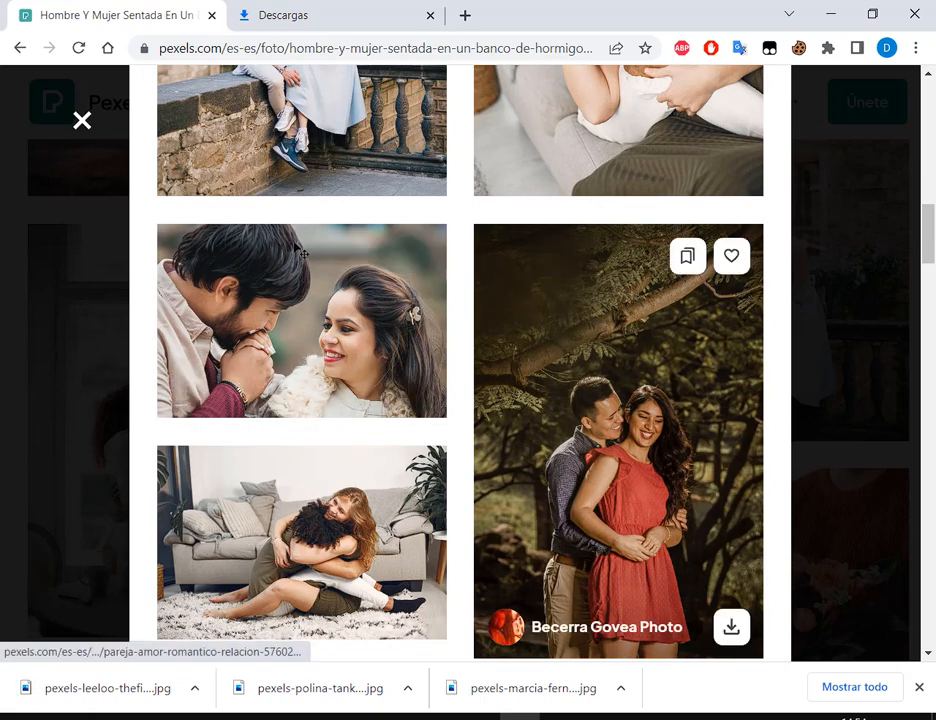
pyautogui.moveTo(152, 221); pyautogui.dragTo(447, 419)
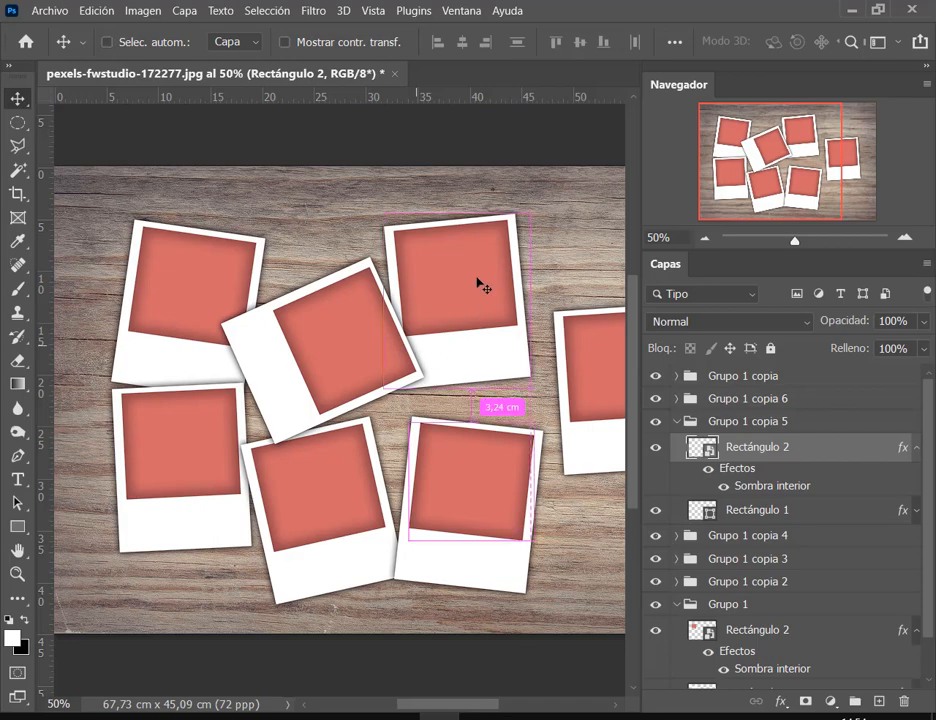
pyautogui.moveTo(403, 422); pyautogui.dragTo(537, 545)
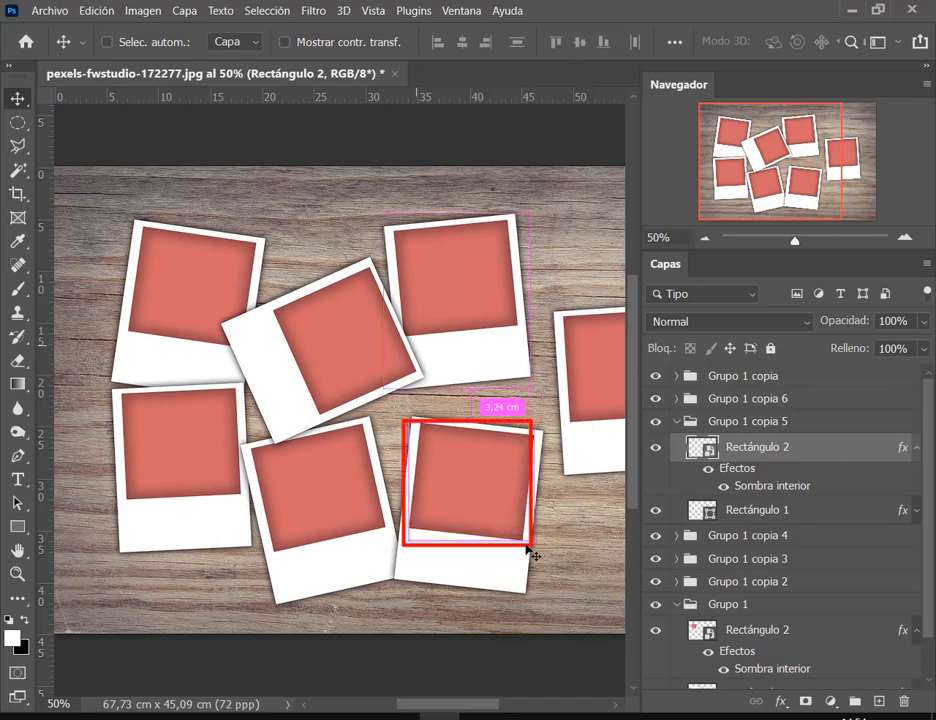
pyautogui.click(850, 12)
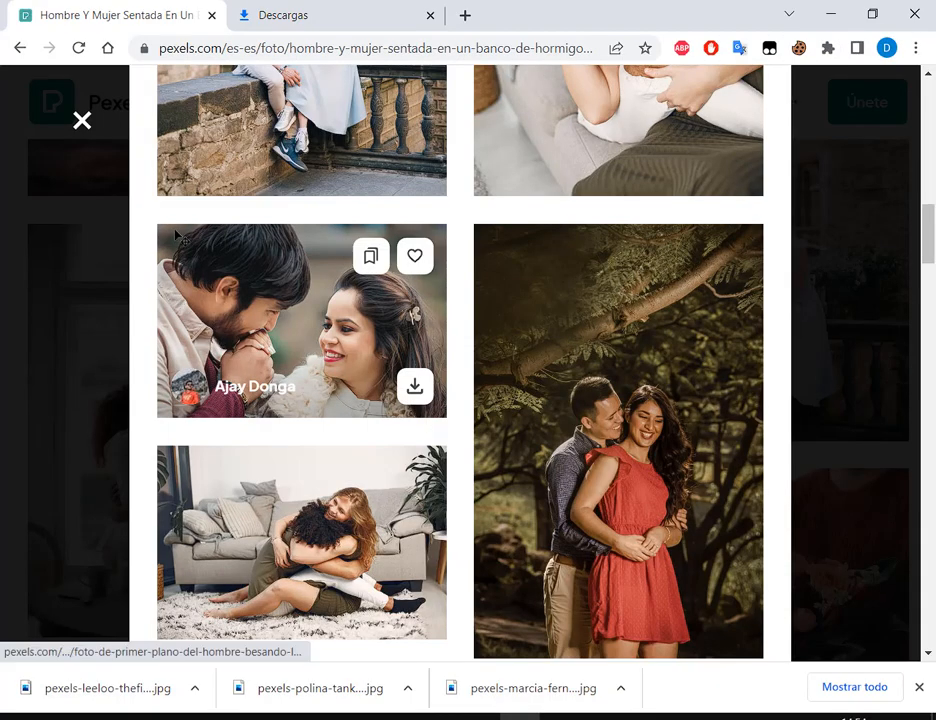
pyautogui.moveTo(219, 238)
pyautogui.mouseDown()
pyautogui.moveTo(416, 393)
pyautogui.moveTo(418, 423)
pyautogui.mouseUp()
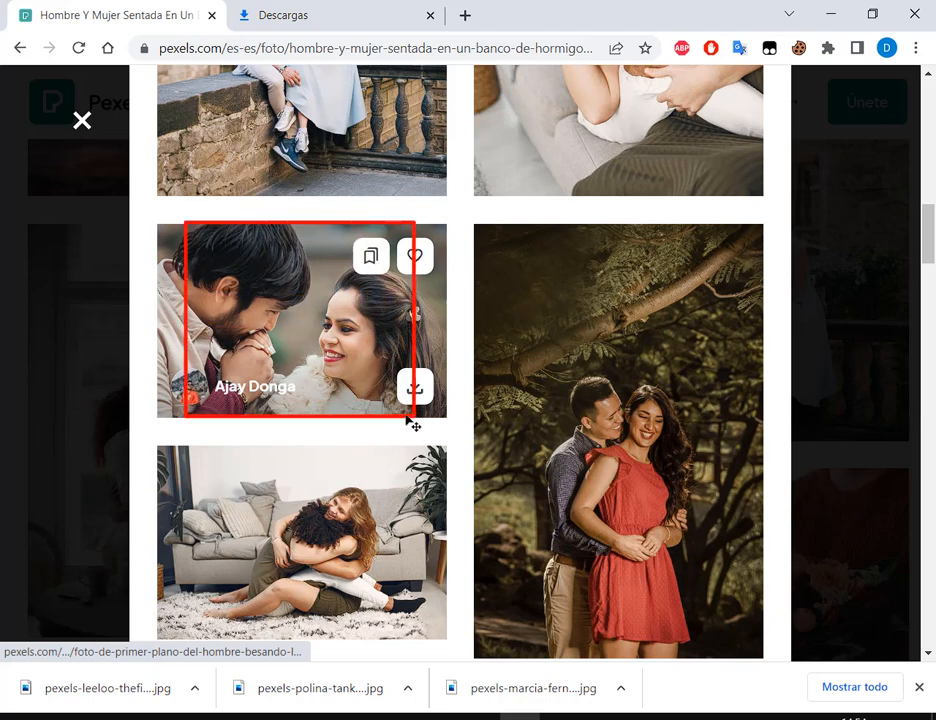
pyautogui.moveTo(95, 247); pyautogui.dragTo(168, 286)
pyautogui.moveTo(485, 260); pyautogui.dragTo(441, 298)
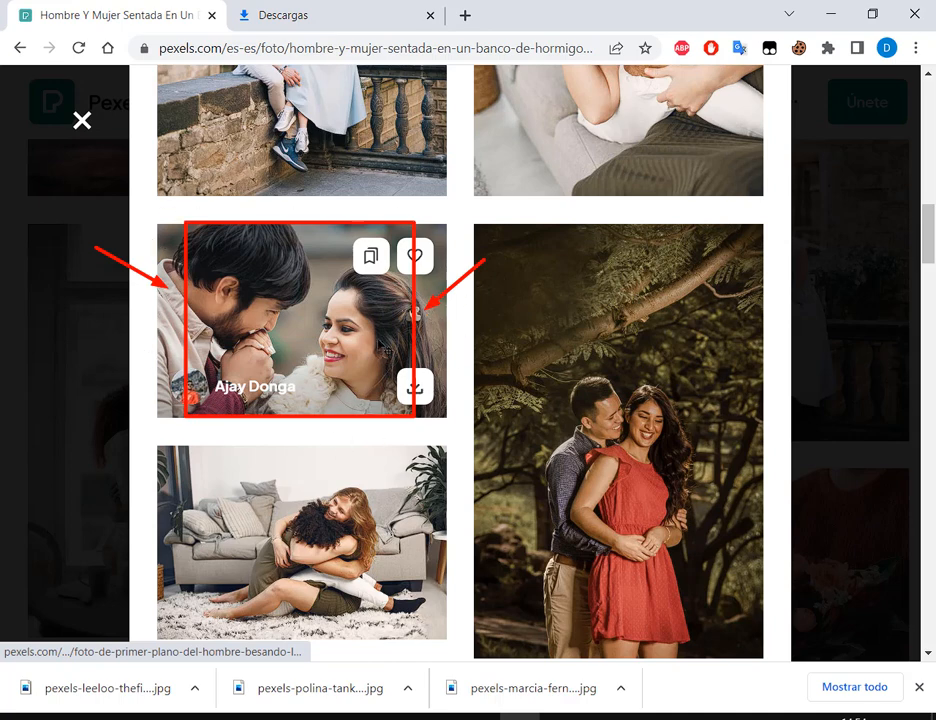
# Examine the remaining similar couple photos for vertical compositions that allow a square crop, and return to the search results.
pyautogui.scroll(-3, 780, 388)
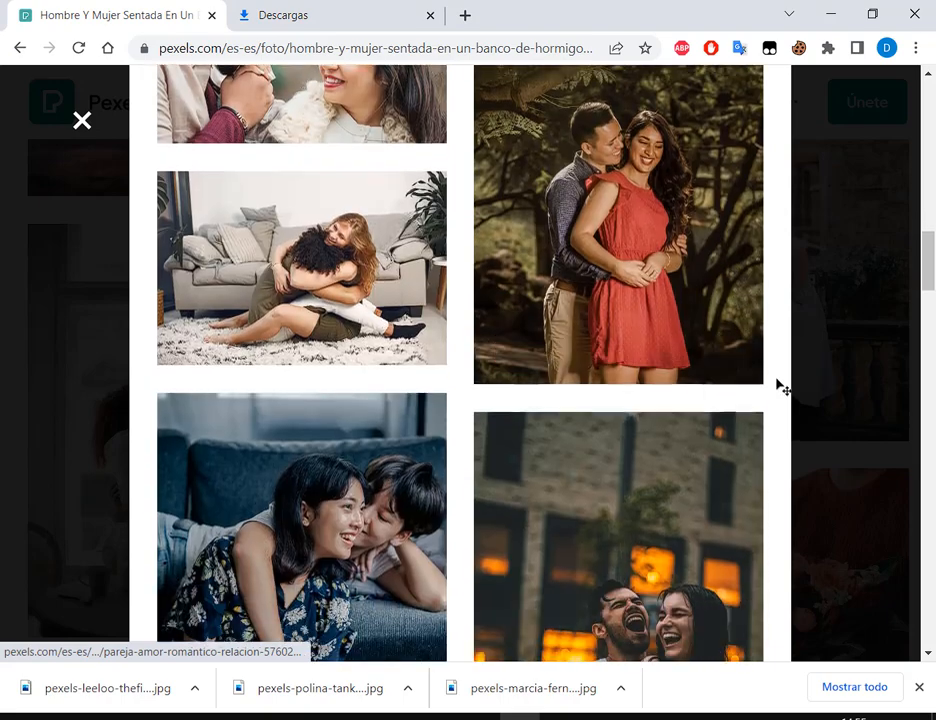
pyautogui.scroll(-2, 782, 385)
pyautogui.scroll(-4, 783, 381)
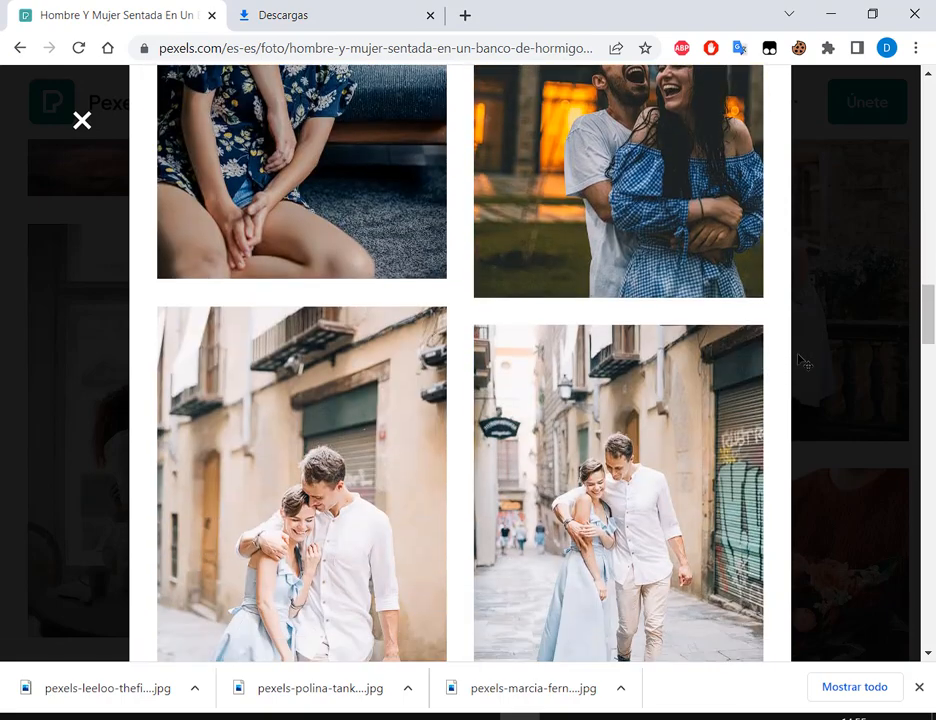
pyautogui.scroll(-4, 806, 356)
pyautogui.scroll(2, 808, 358)
pyautogui.scroll(-2, 810, 357)
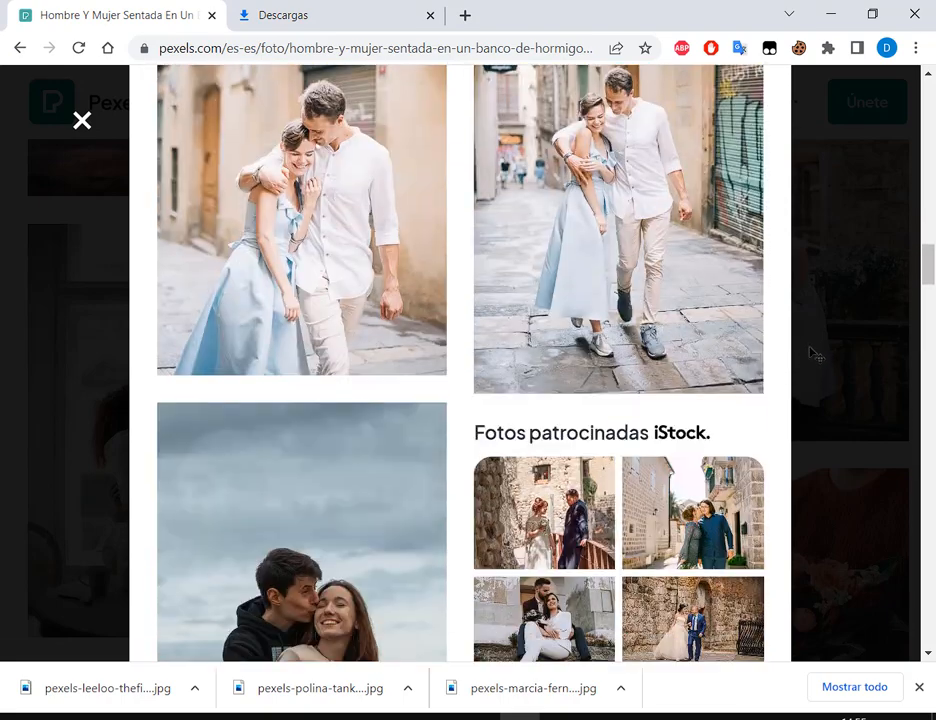
pyautogui.scroll(1, 818, 347)
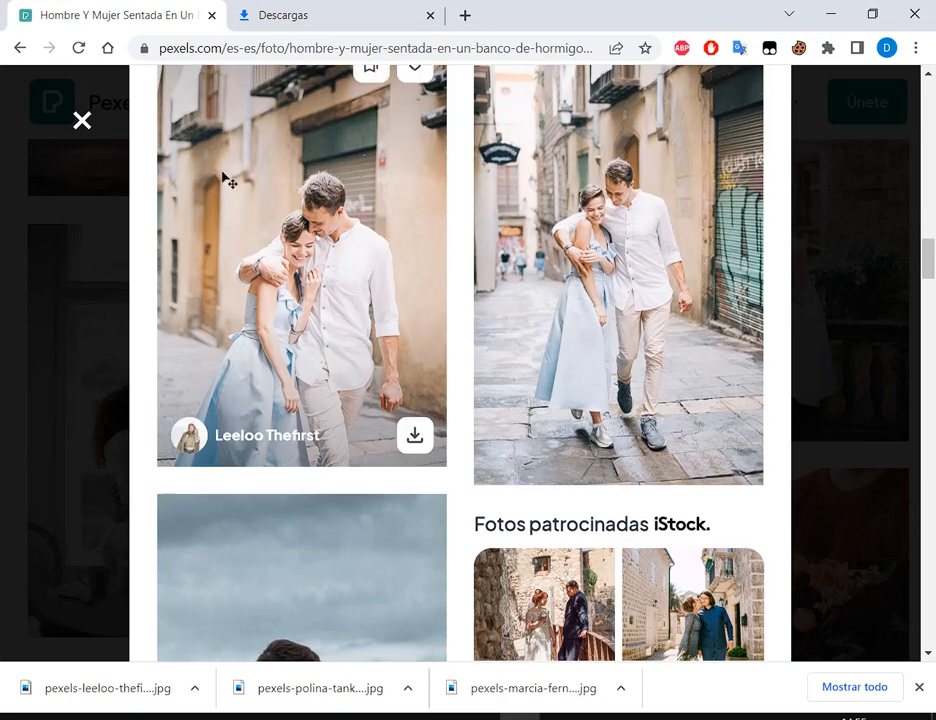
pyautogui.moveTo(187, 137)
pyautogui.mouseDown()
pyautogui.moveTo(433, 390)
pyautogui.moveTo(413, 384)
pyautogui.mouseUp()
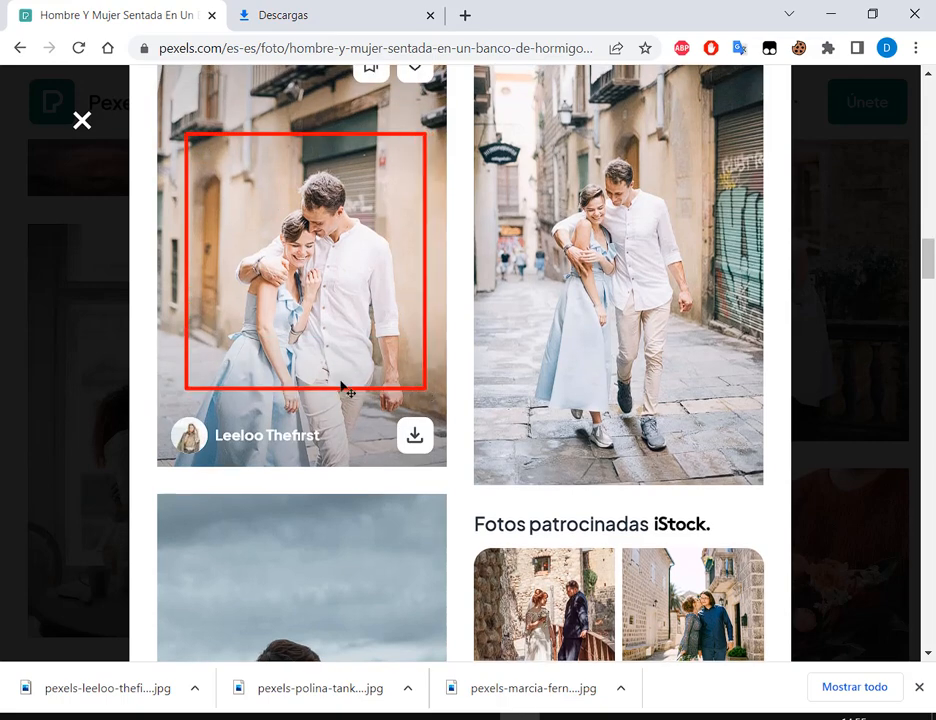
pyautogui.scroll(-3, 439, 382)
pyautogui.scroll(-4, 798, 314)
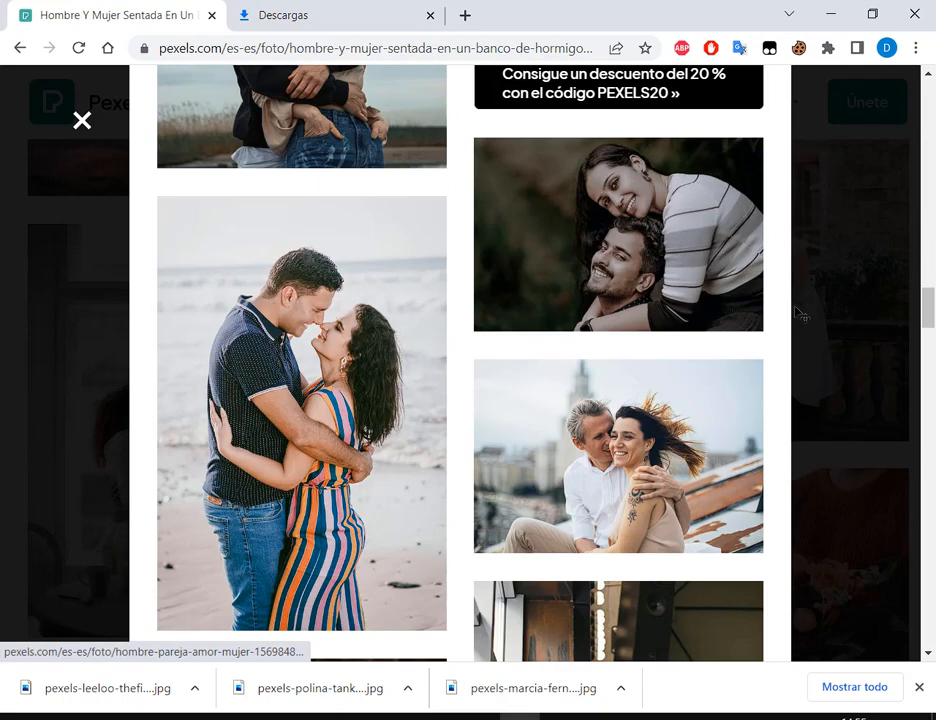
pyautogui.click(862, 305)
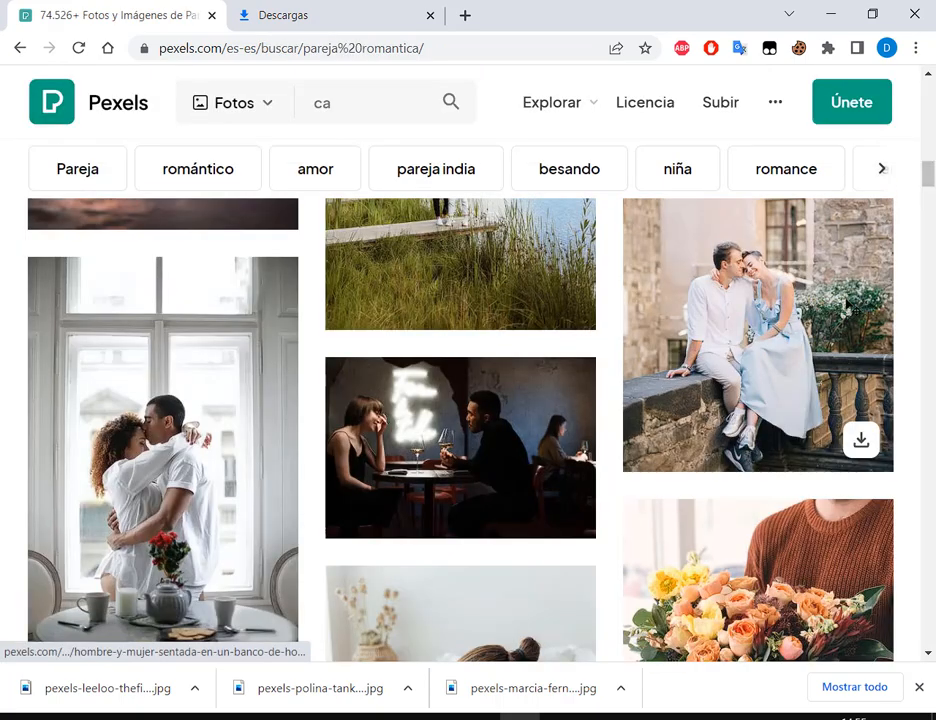
# Switch to File Explorer and review the downloaded couple photos in the Descargas folder.
pyautogui.click(155, 714)
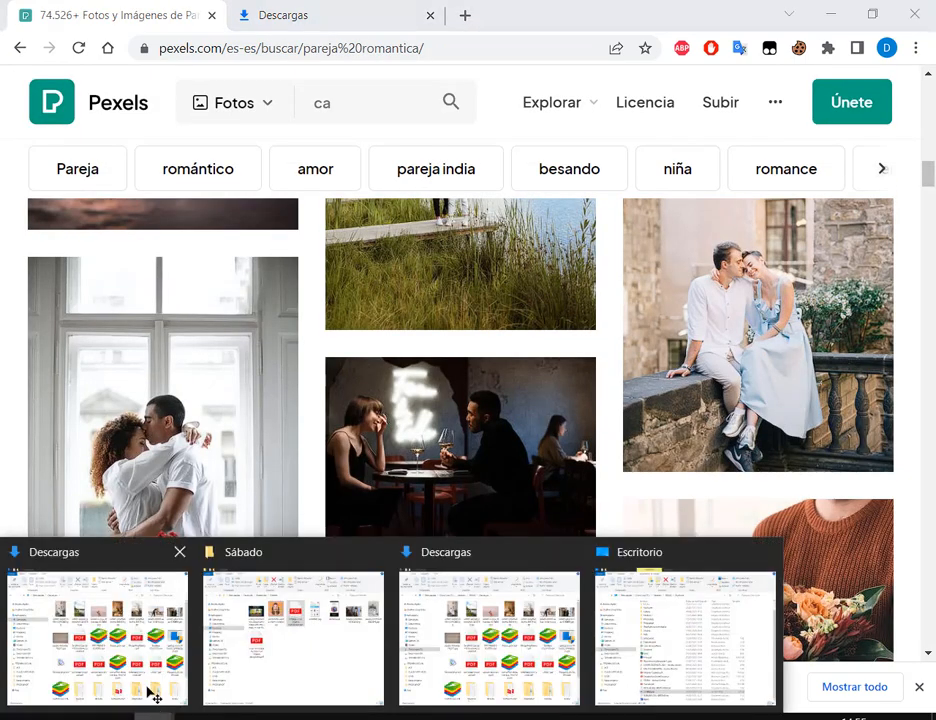
pyautogui.click(480, 630)
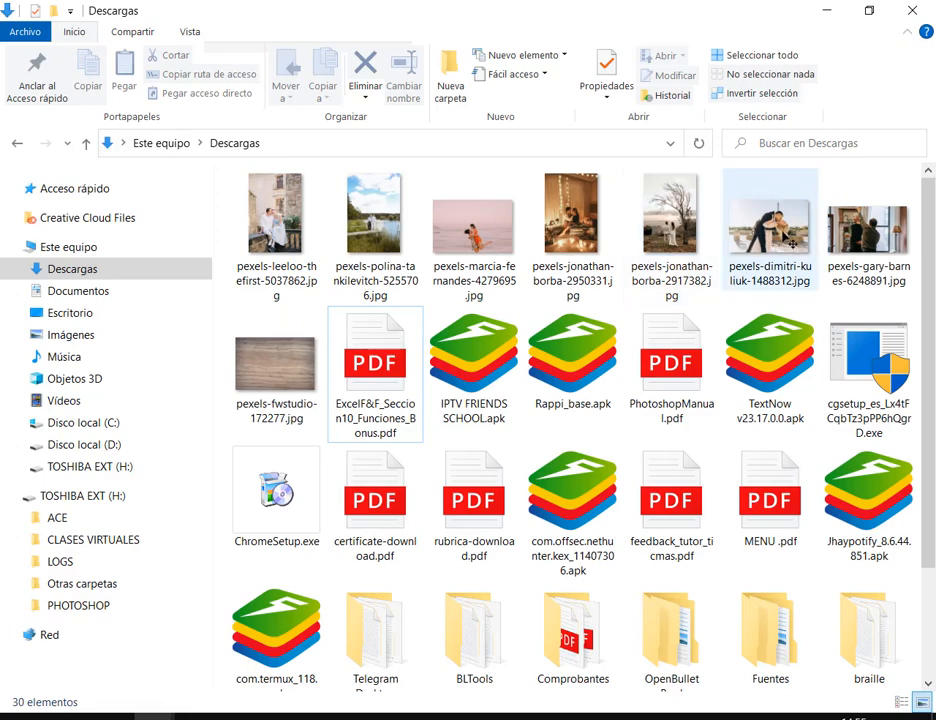
pyautogui.click(297, 232)
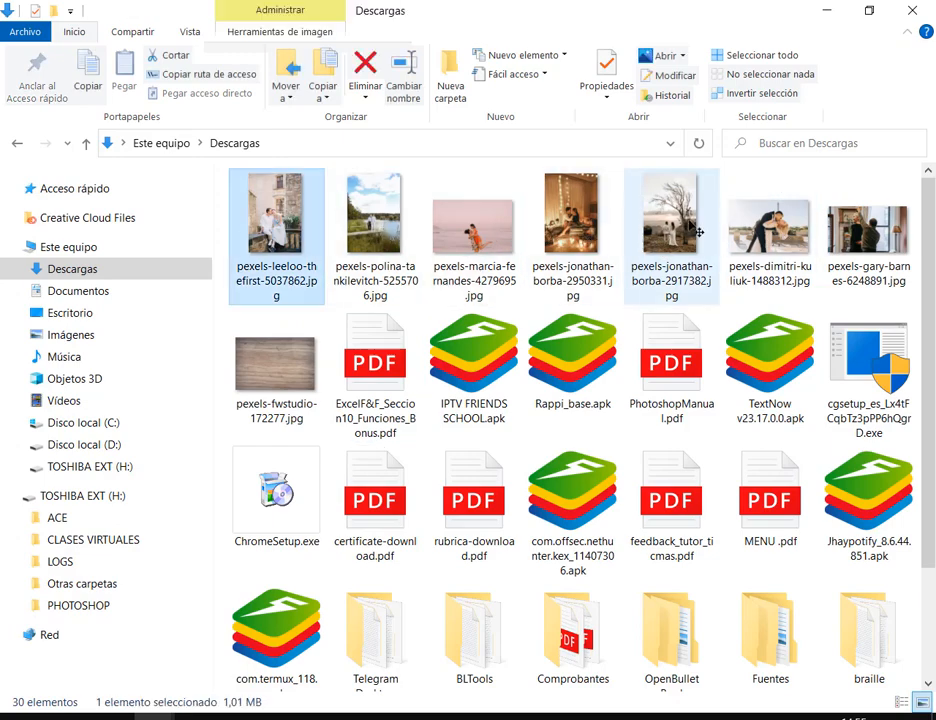
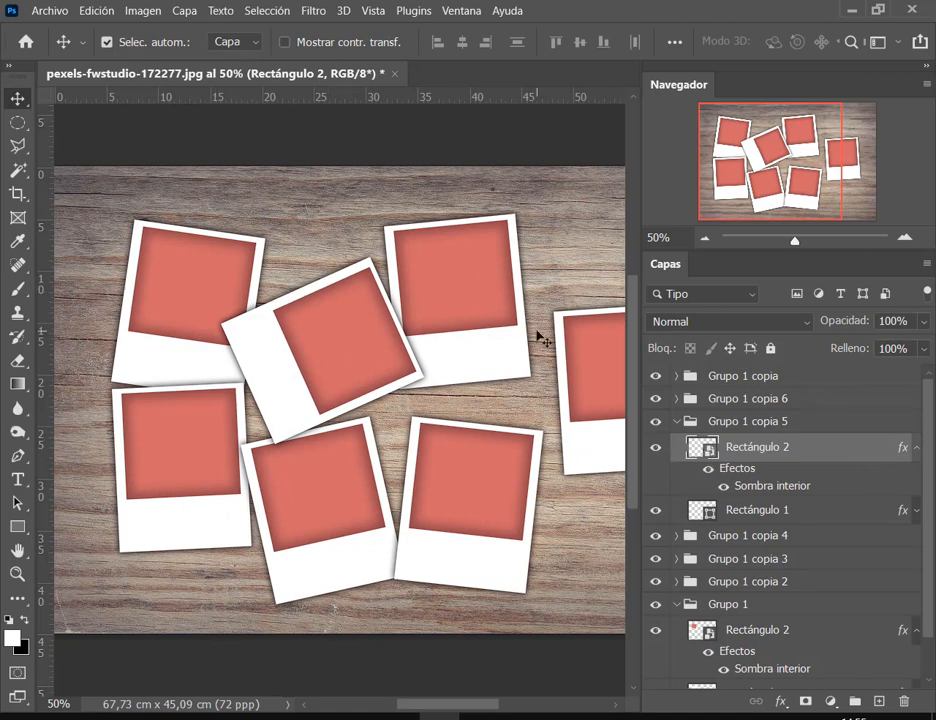
# In Photoshop, open the upper-left Polaroid's smart object with its embedded profile and place the stone-ledge couple photo as a linked element.
pyautogui.click(210, 277)
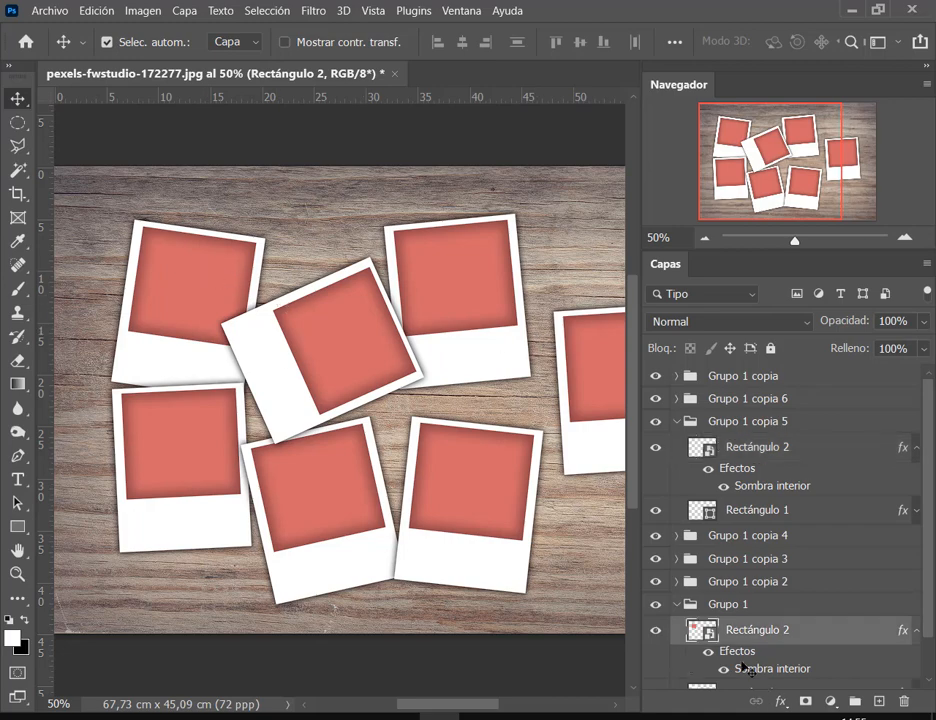
pyautogui.doubleClick(708, 632)
pyautogui.click(548, 382)
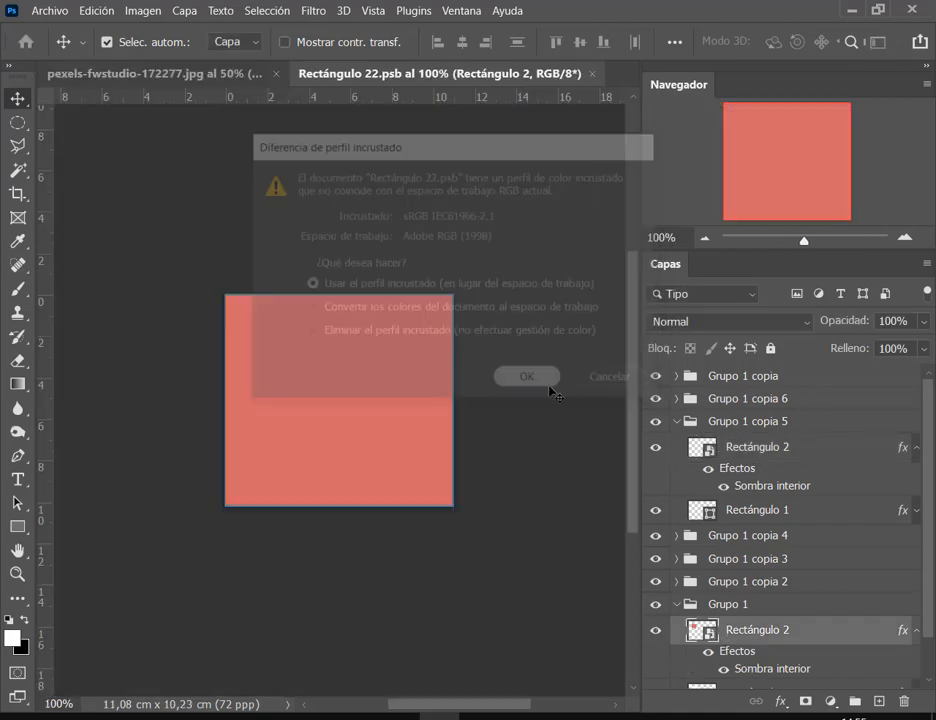
pyautogui.click(78, 10)
pyautogui.moveTo(50, 10)
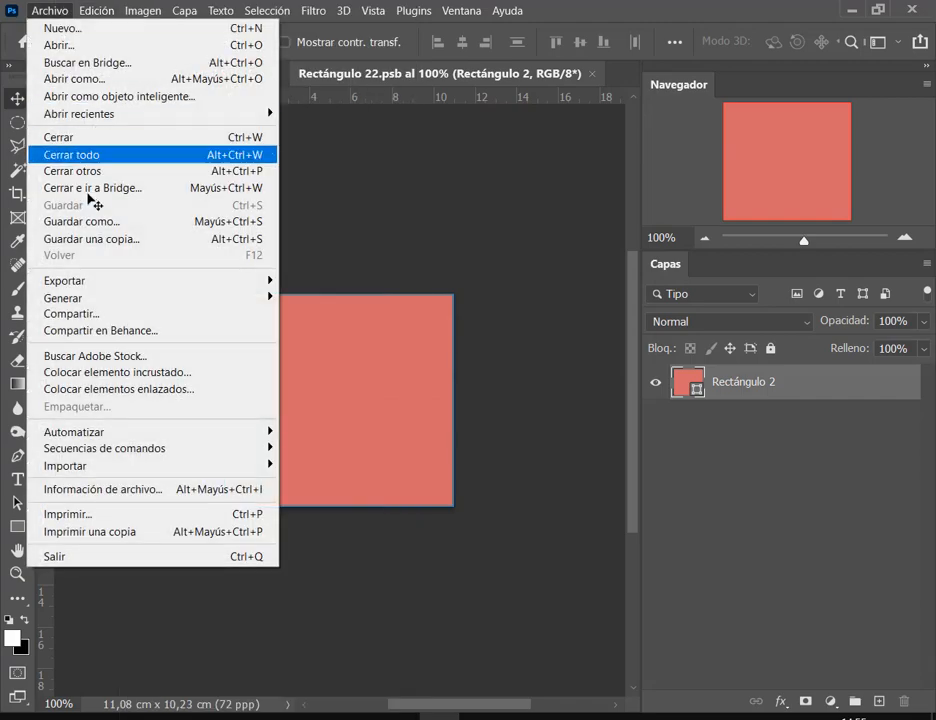
pyautogui.click(180, 390)
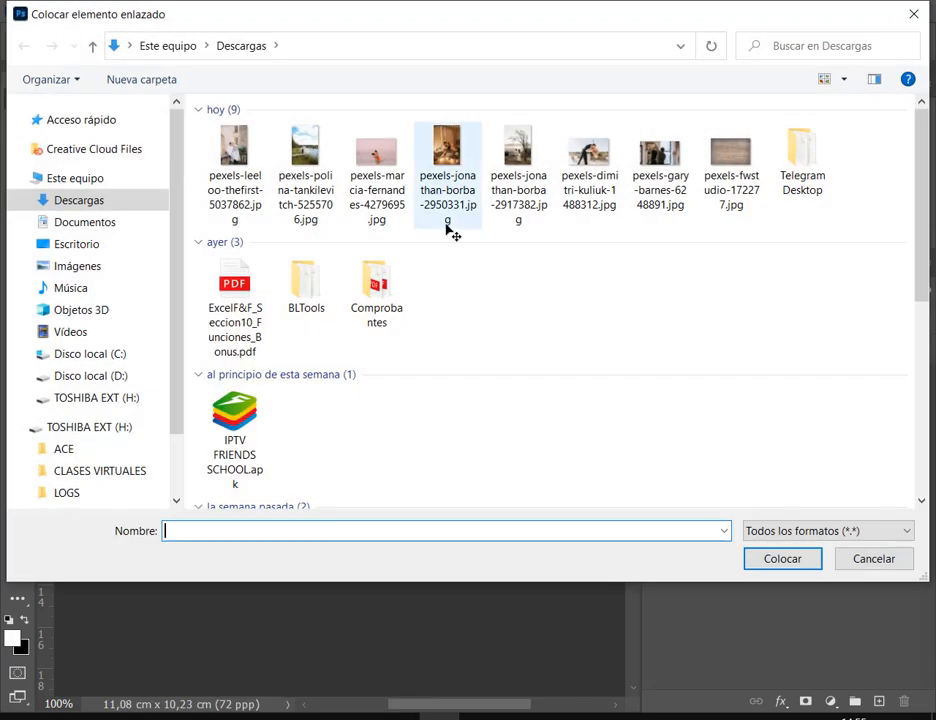
pyautogui.doubleClick(251, 182)
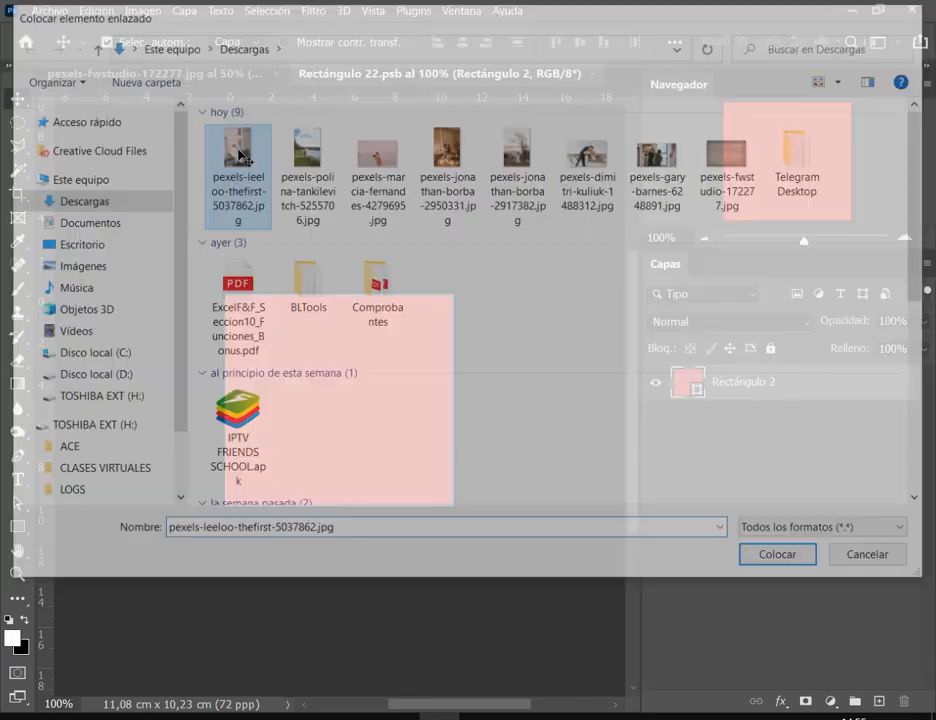
# Scale the placed stone-ledge photo to about 18.5% and position it so the seated couple fills the square canvas.
pyautogui.moveTo(432, 287); pyautogui.dragTo(497, 200)
pyautogui.moveTo(268, 516); pyautogui.dragTo(213, 592)
pyautogui.moveTo(339, 465); pyautogui.dragTo(332, 404)
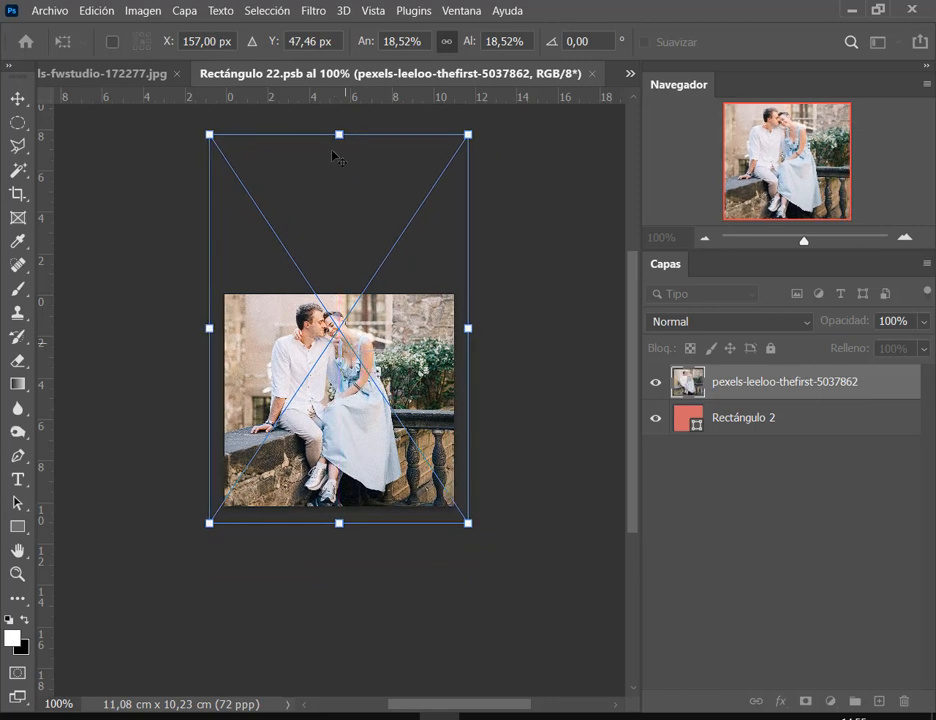
pyautogui.moveTo(205, 127)
pyautogui.mouseDown()
pyautogui.moveTo(493, 261)
pyautogui.moveTo(501, 290)
pyautogui.mouseUp()
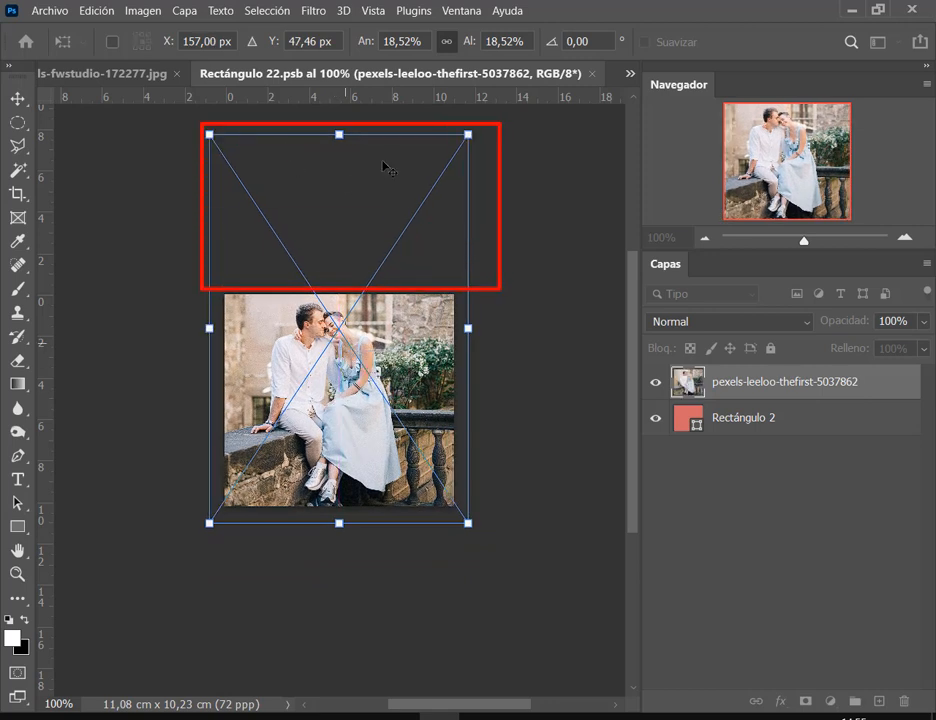
pyautogui.moveTo(583, 152); pyautogui.dragTo(476, 196)
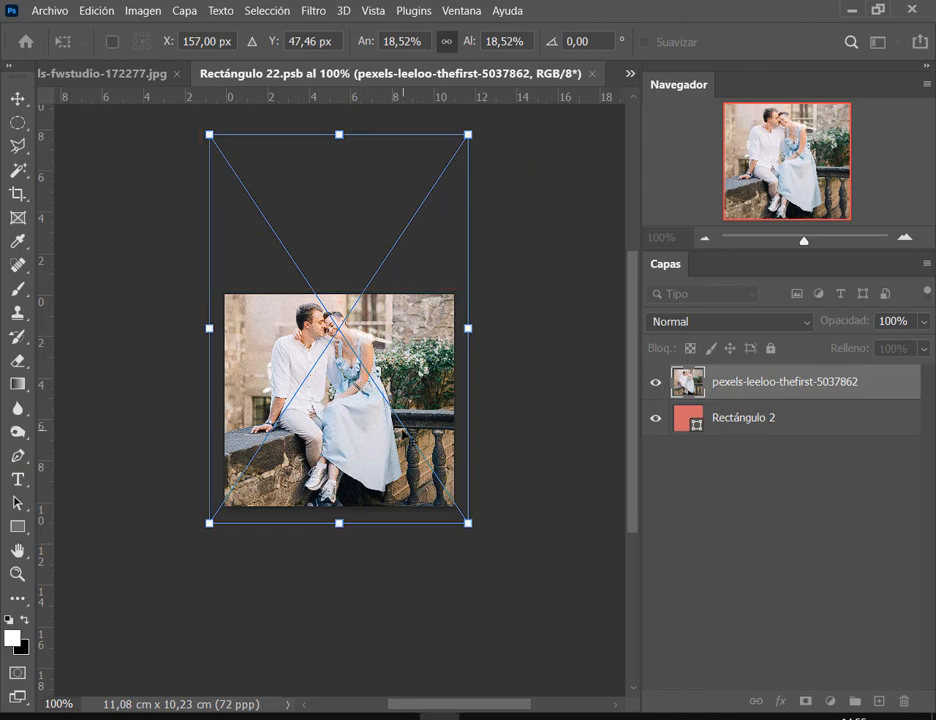
pyautogui.press('Return')
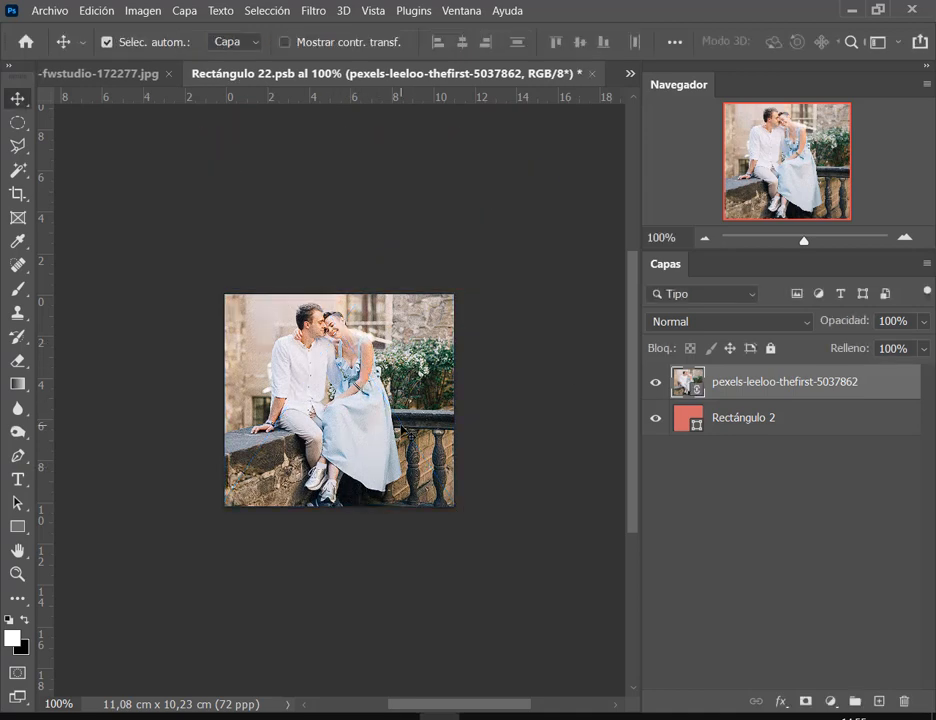
# Save the upper-left Polaroid's smart object and close it to return to the collage.
pyautogui.click(50, 11)
pyautogui.click(93, 205)
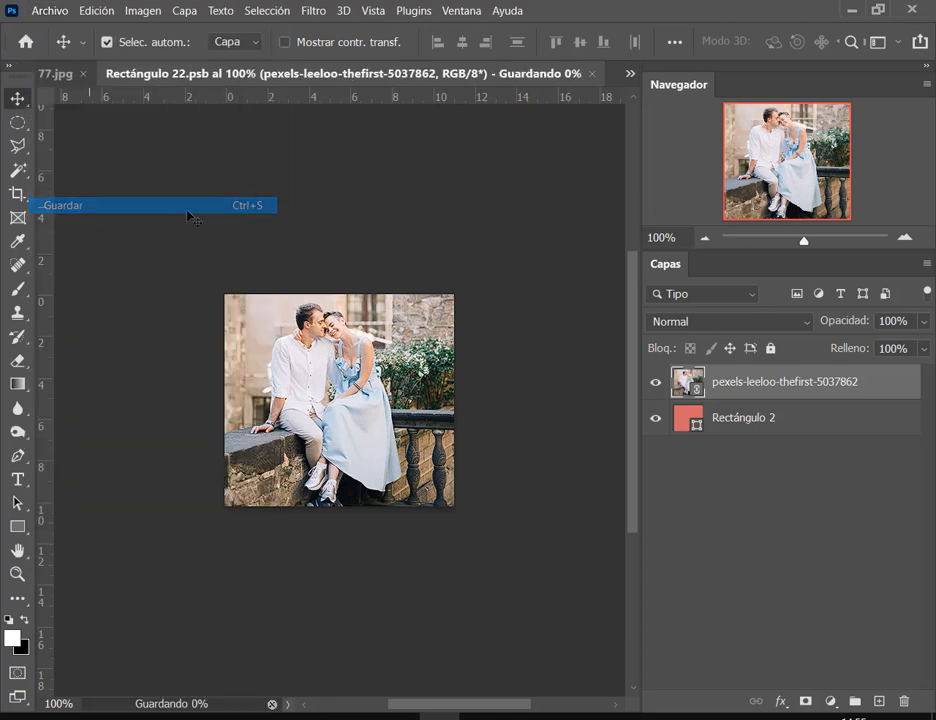
pyautogui.click(595, 75)
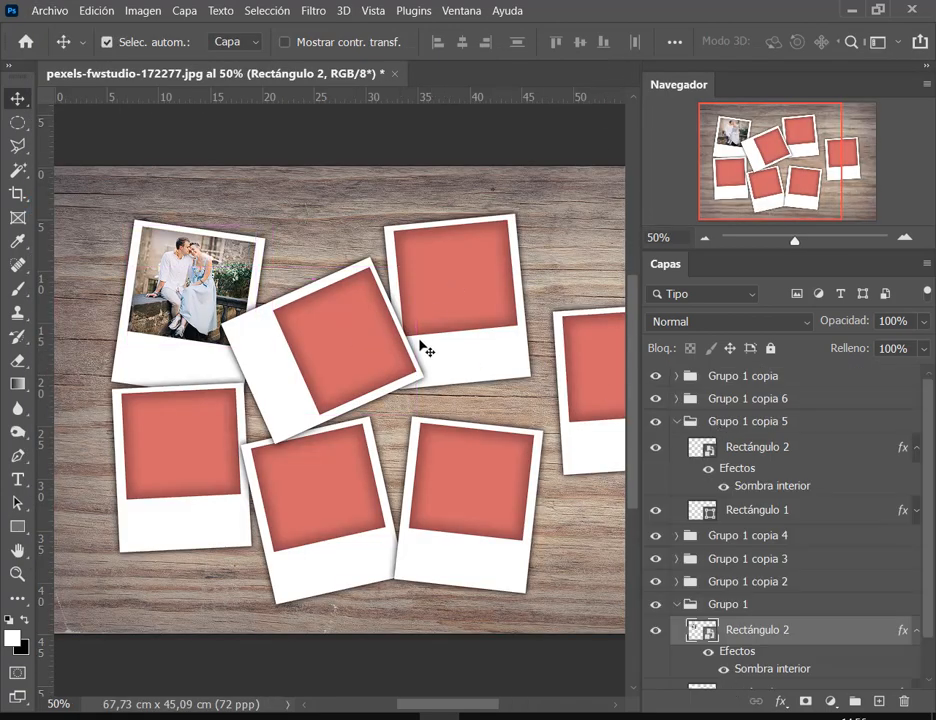
# Open the contents of the tilted middle Polaroid's red smart object, keeping the embedded color profile.
pyautogui.click(350, 325)
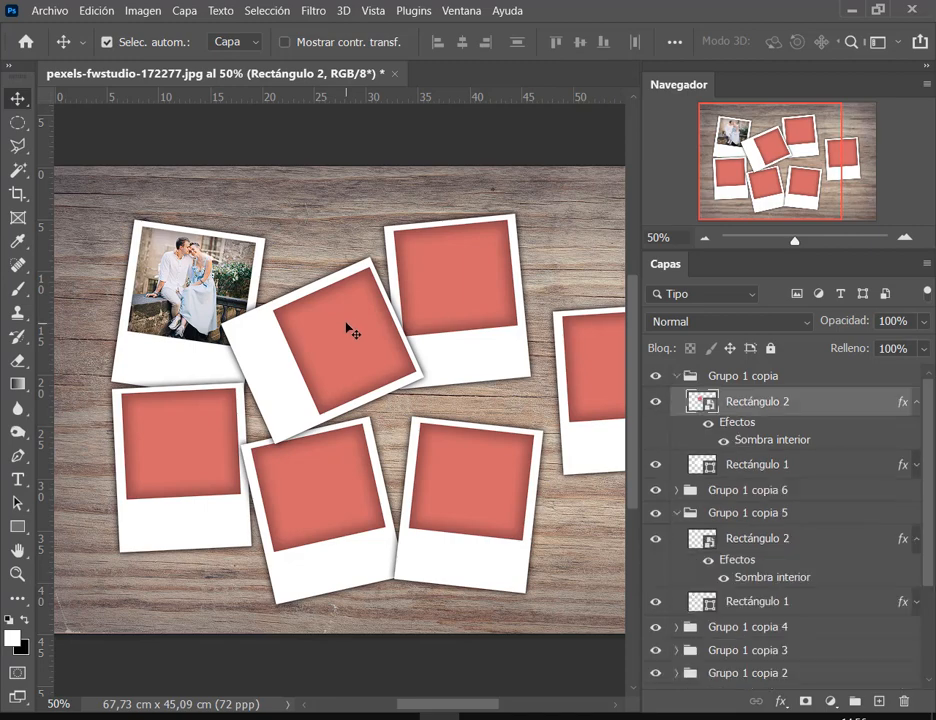
pyautogui.doubleClick(703, 404)
pyautogui.click(527, 382)
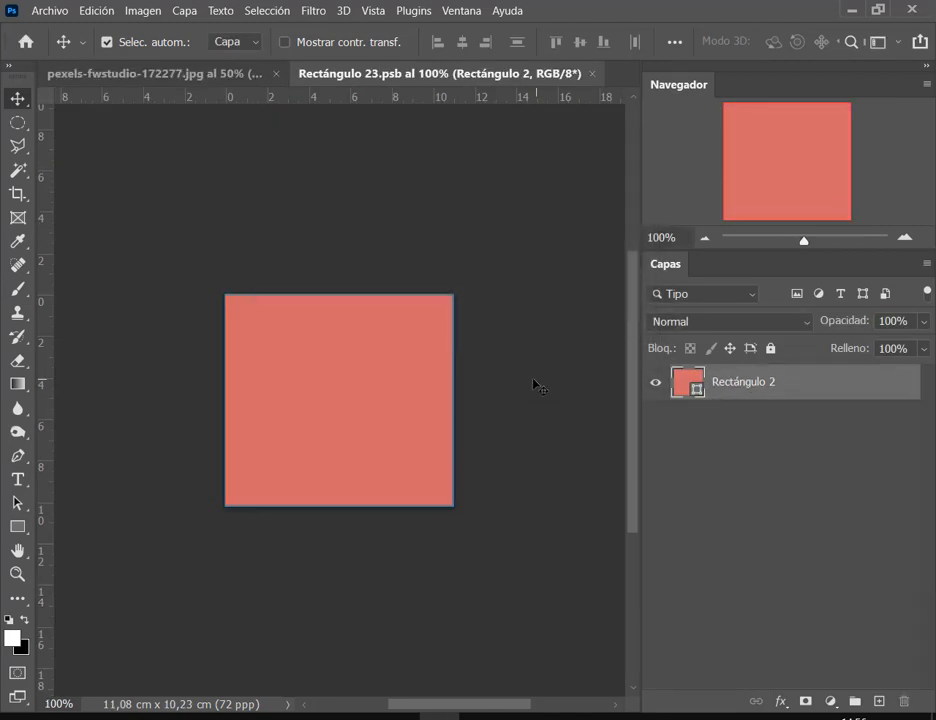
pyautogui.click(48, 11)
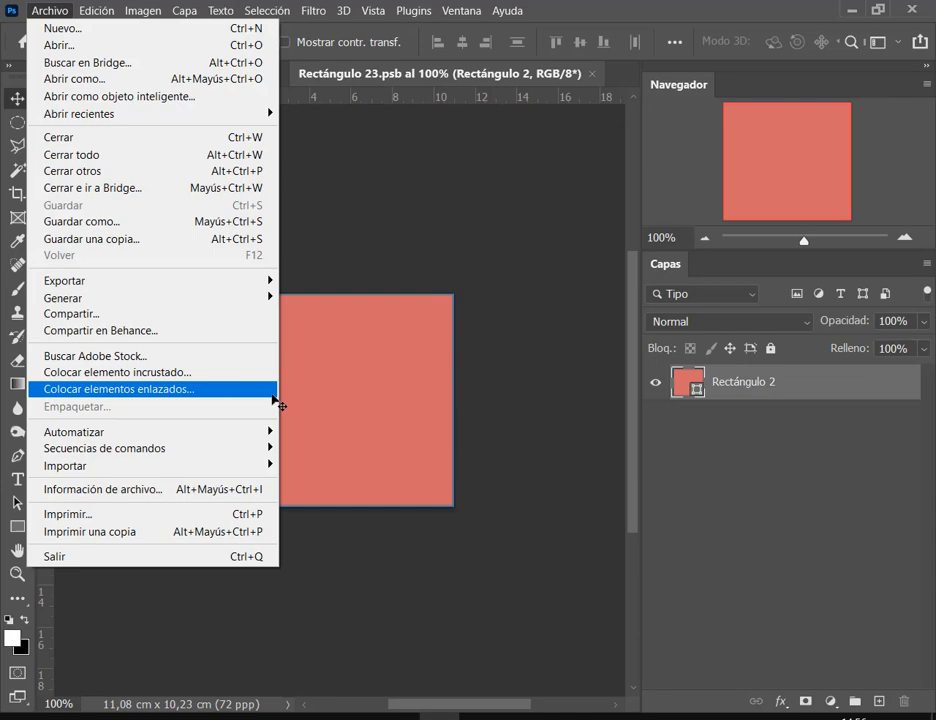
pyautogui.click(197, 399)
pyautogui.doubleClick(662, 158)
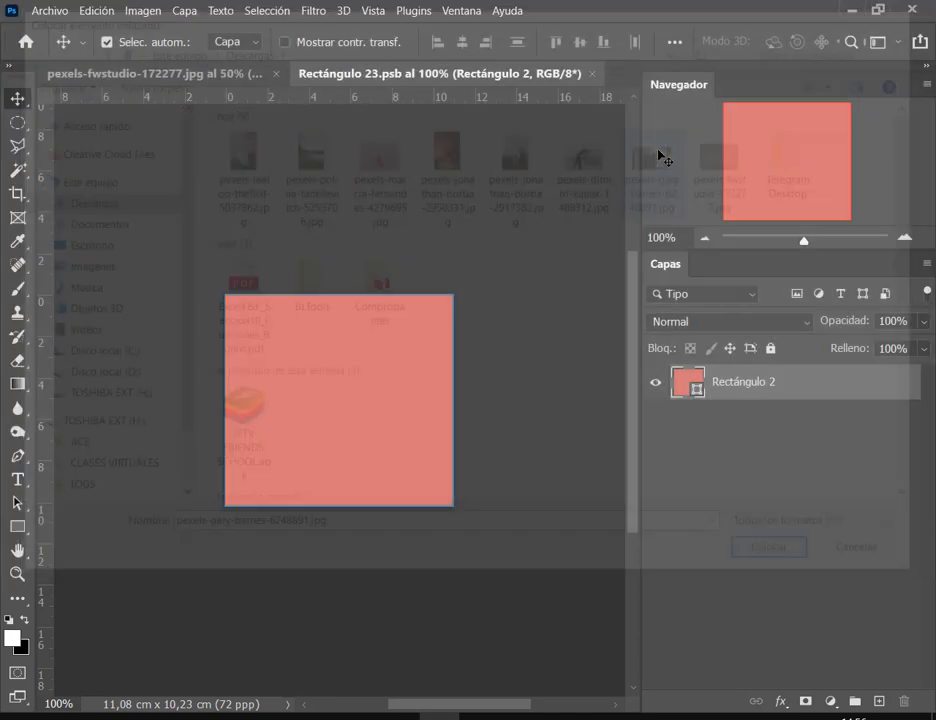
pyautogui.moveTo(455, 335); pyautogui.dragTo(545, 278)
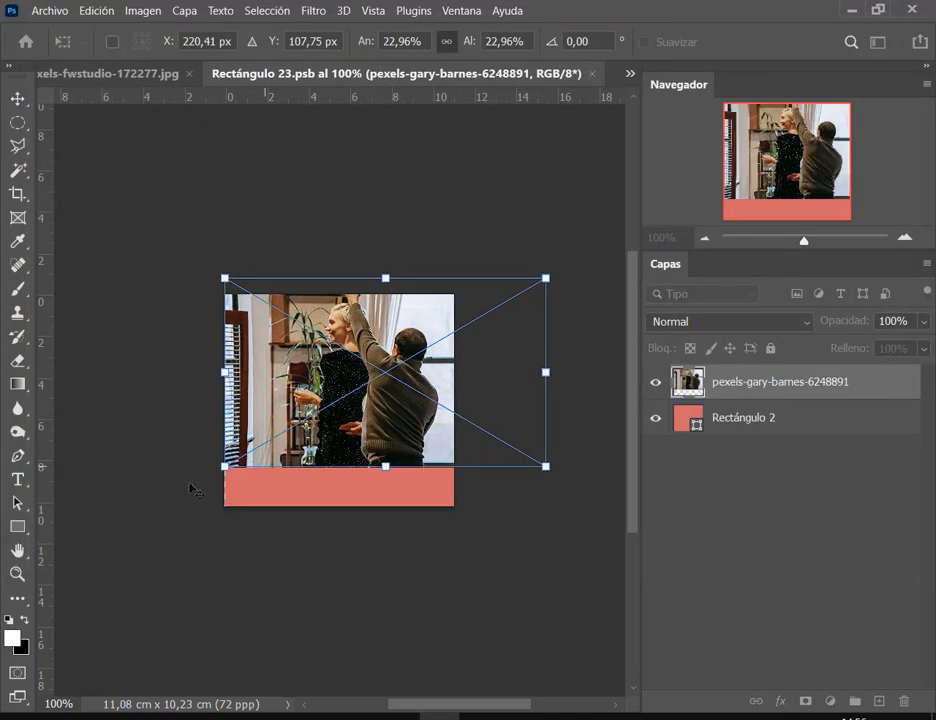
pyautogui.moveTo(223, 468); pyautogui.dragTo(153, 508)
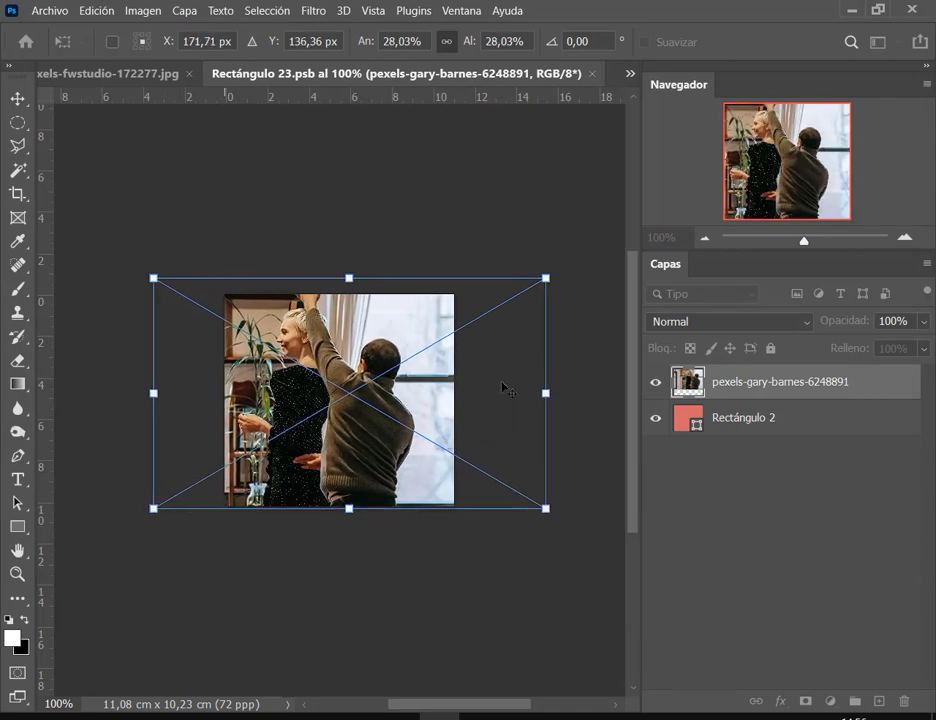
pyautogui.press('Escape')
# Place the Eiffel Tower couple photo as a linked element instead of the window couple, enlarged and positioned to fill the canvas.
pyautogui.click(49, 10)
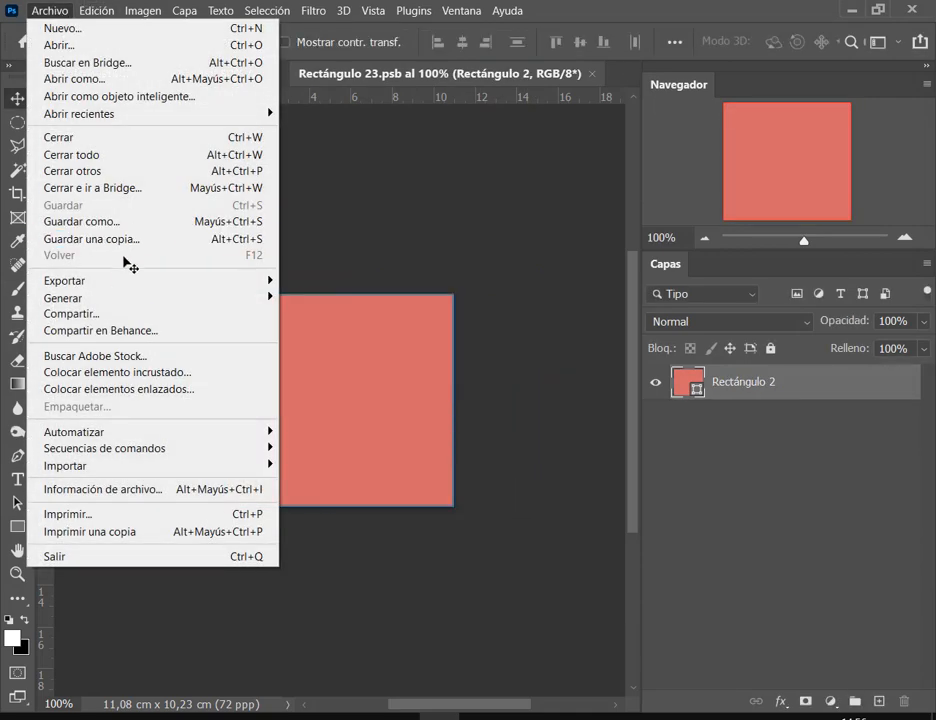
pyautogui.click(186, 390)
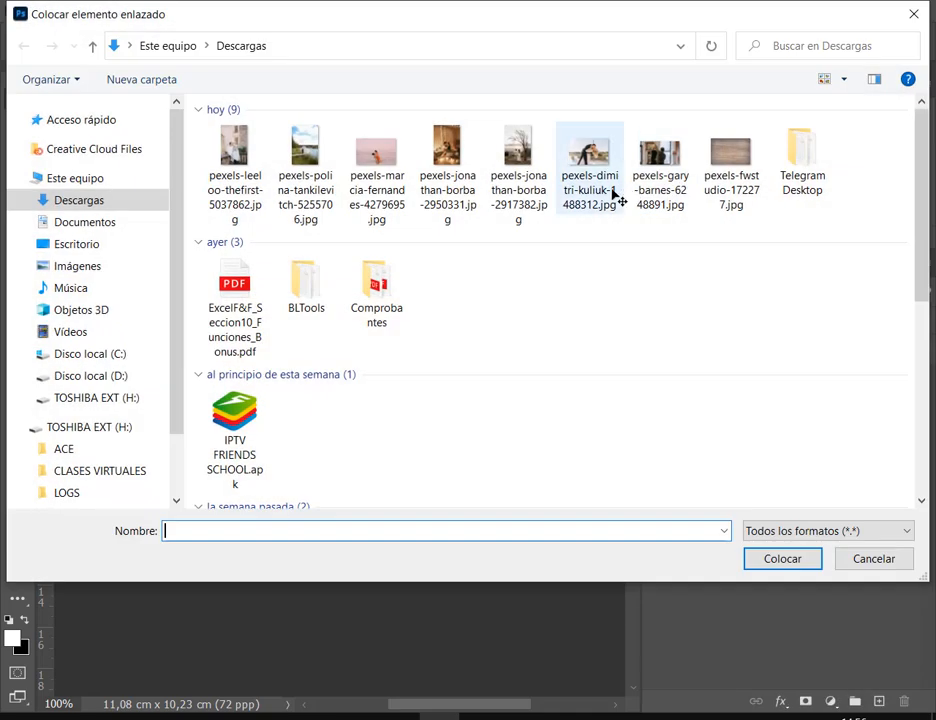
pyautogui.doubleClick(601, 172)
pyautogui.moveTo(225, 320); pyautogui.dragTo(166, 269)
pyautogui.moveTo(456, 478); pyautogui.dragTo(500, 530)
pyautogui.press('Return')
# Save the tilted middle Polaroid's smart object and close it to return to the collage.
pyautogui.click(52, 12)
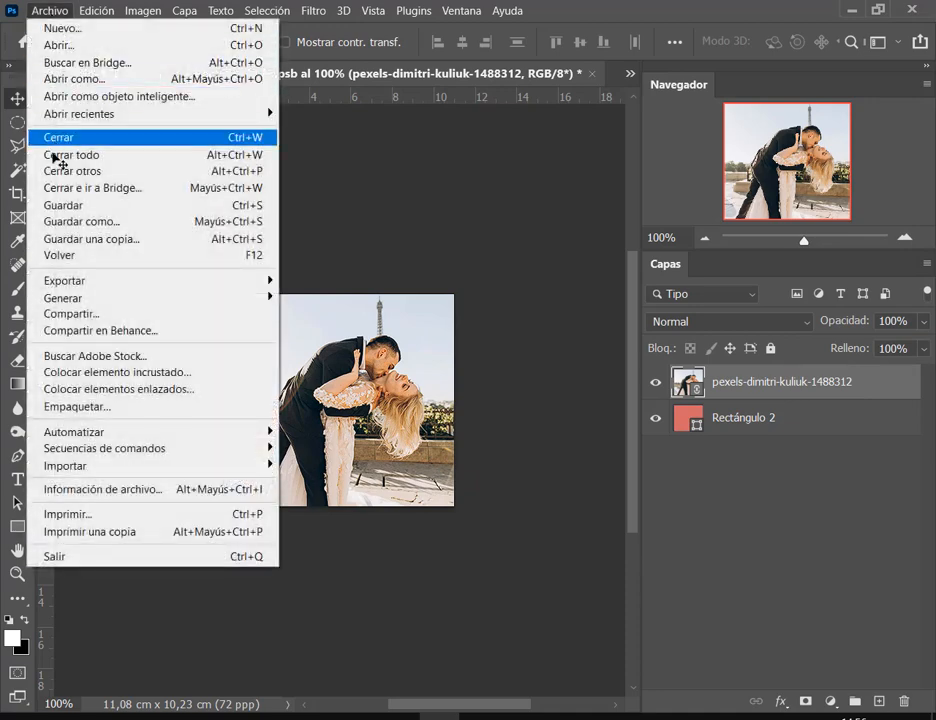
pyautogui.click(46, 205)
pyautogui.click(593, 76)
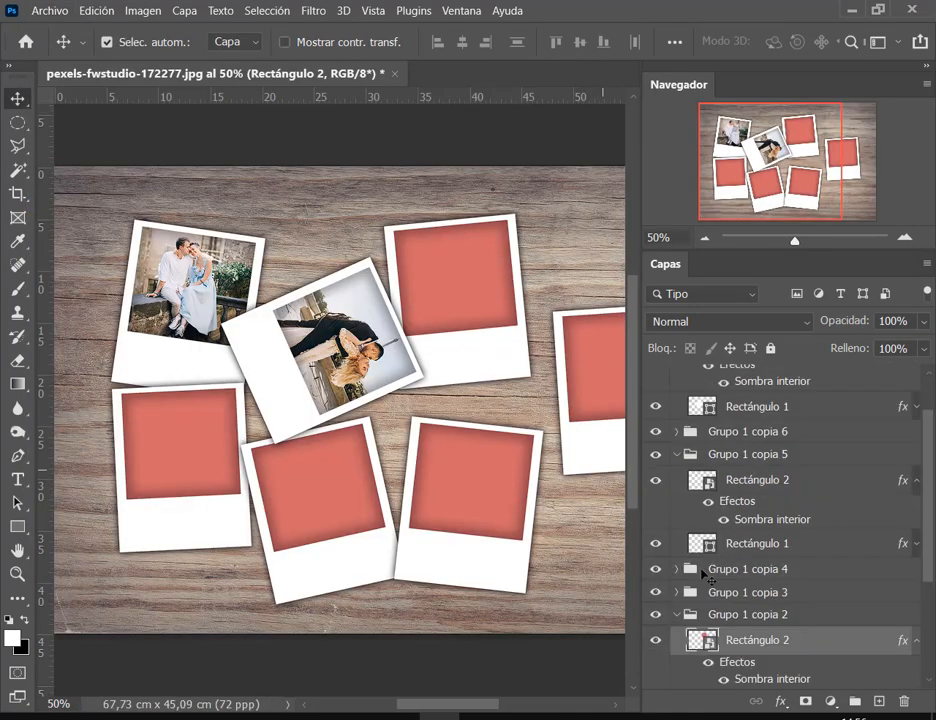
# Open the upper-right Polaroid's smart object with its embedded profile and place the photo of the couple hugging on the beach as a linked element.
pyautogui.doubleClick(706, 641)
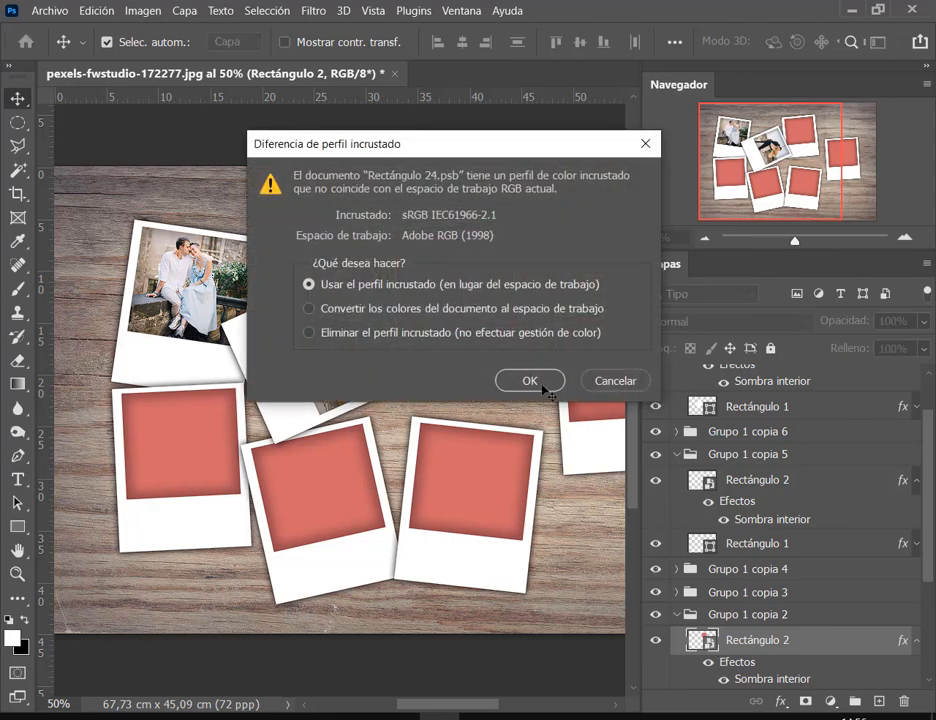
pyautogui.click(530, 381)
pyautogui.click(50, 11)
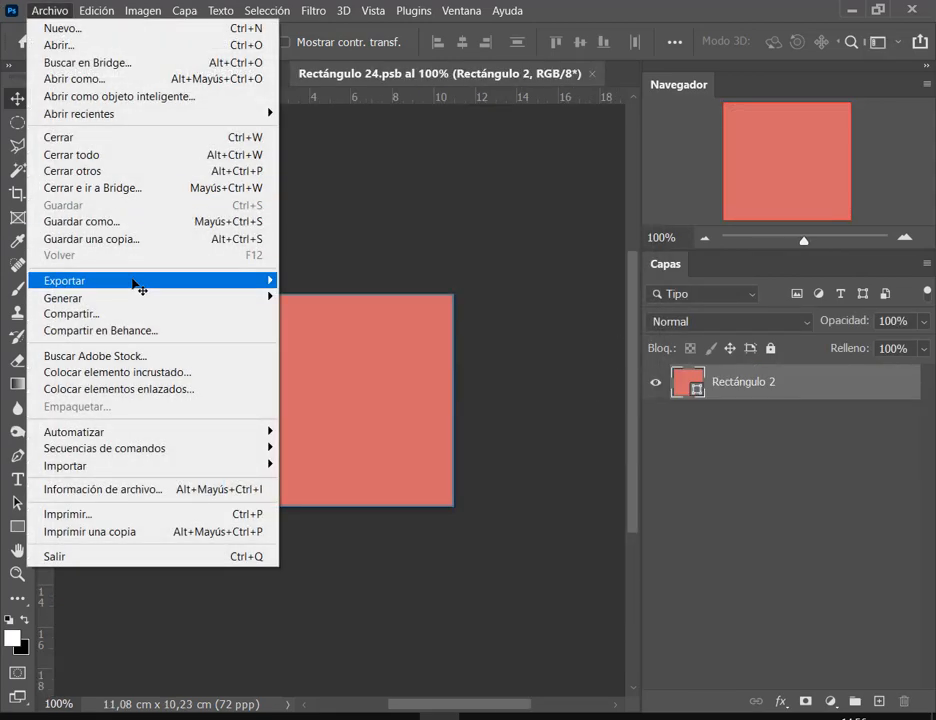
pyautogui.click(150, 389)
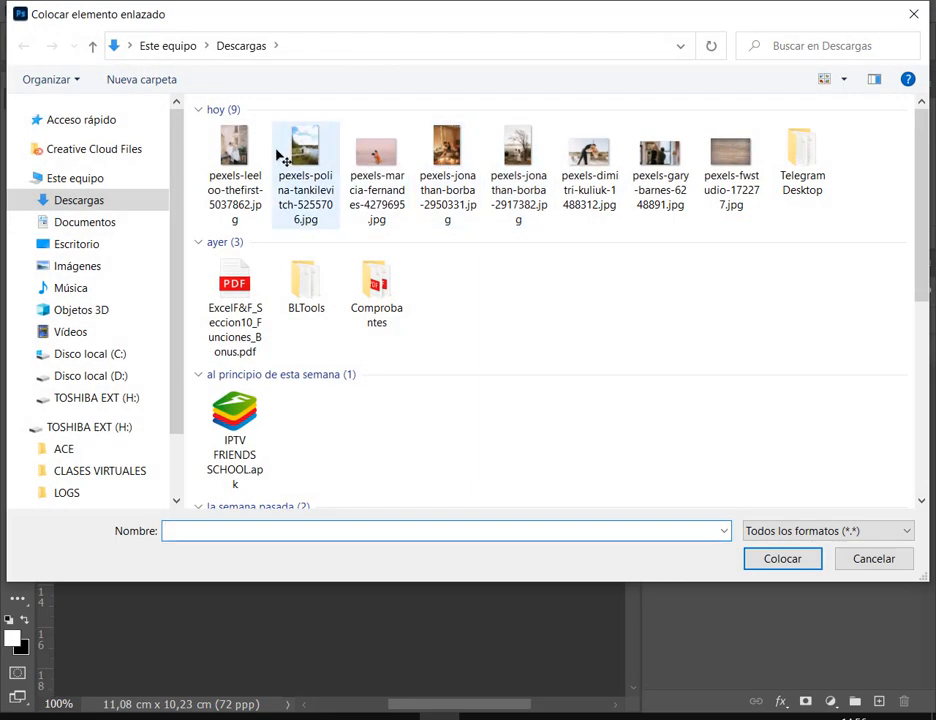
pyautogui.doubleClick(370, 152)
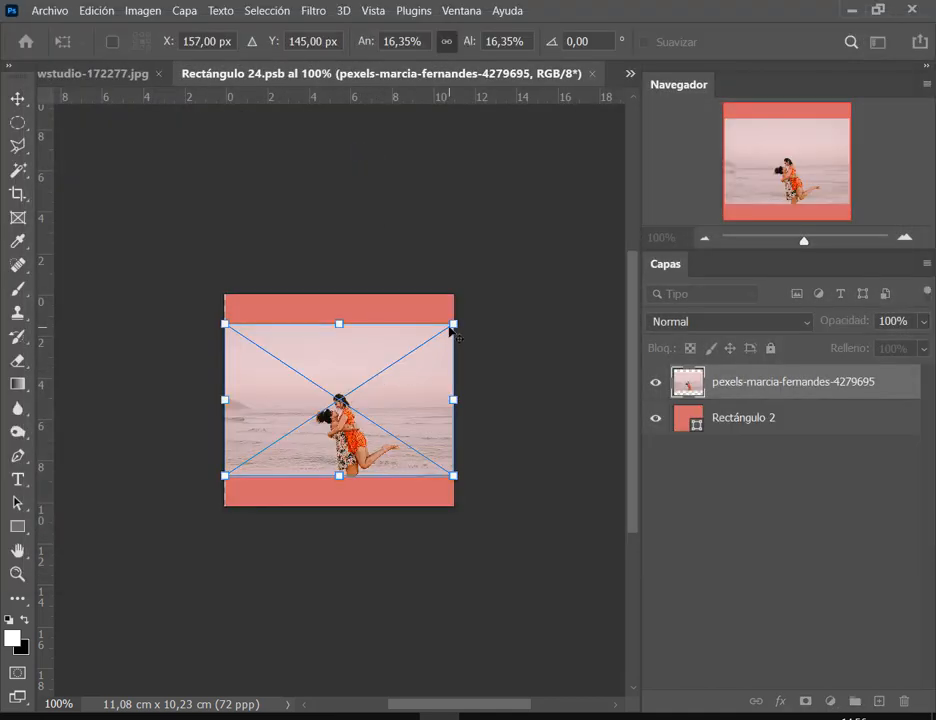
# Scale the placed beach photo to 32.50% and position it so the hugging couple is centered and the canvas is filled.
pyautogui.moveTo(449, 327); pyautogui.dragTo(548, 262)
pyautogui.moveTo(224, 474); pyautogui.dragTo(185, 508)
pyautogui.moveTo(342, 459); pyautogui.dragTo(305, 452)
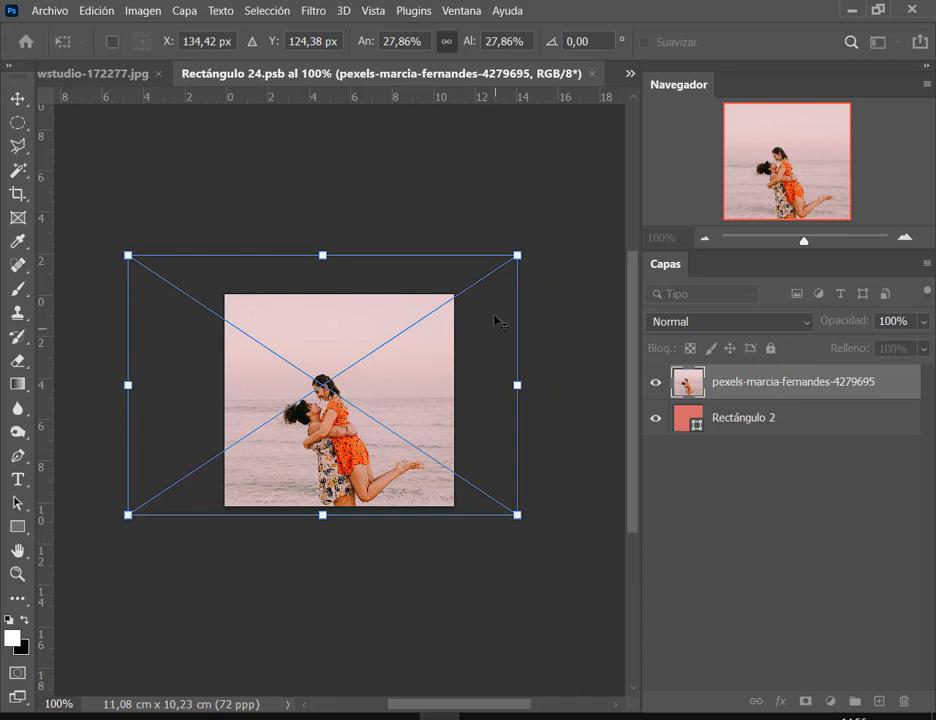
pyautogui.moveTo(521, 259); pyautogui.dragTo(587, 215)
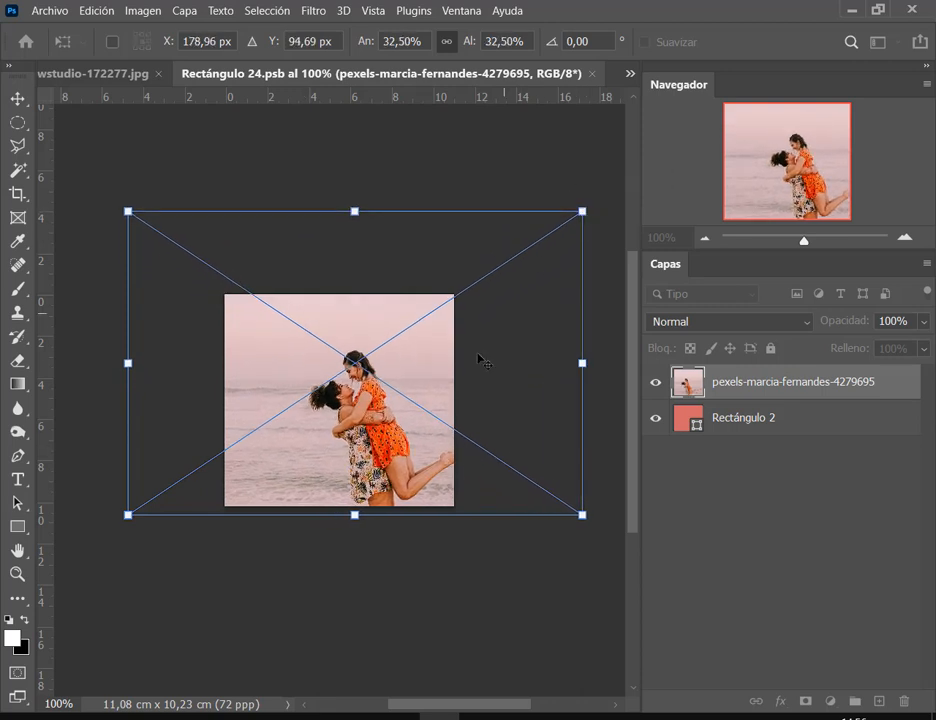
pyautogui.moveTo(436, 379); pyautogui.dragTo(393, 370)
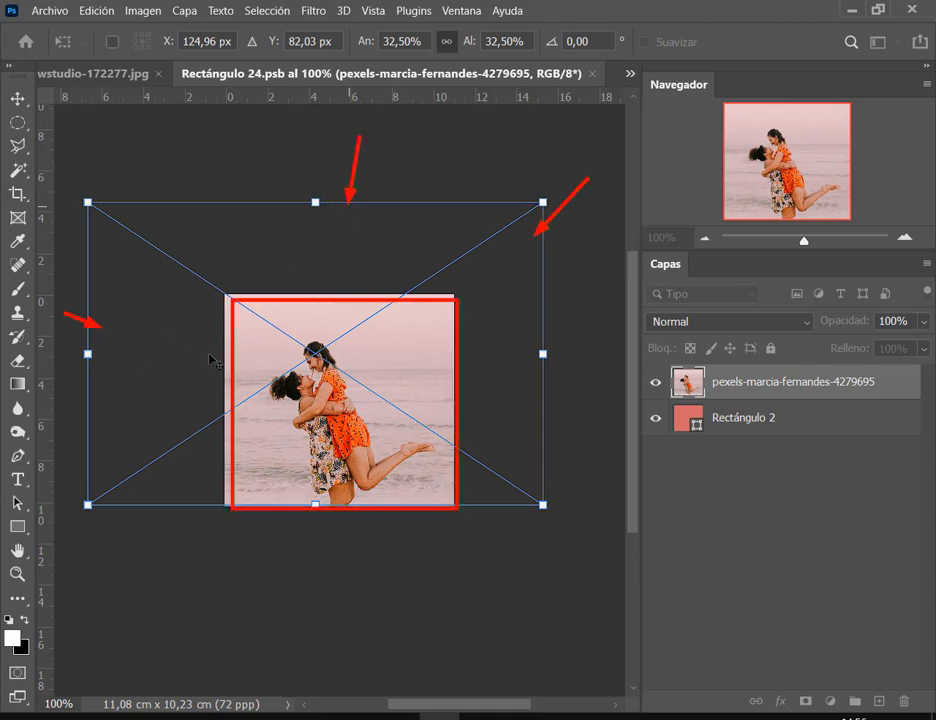
pyautogui.moveTo(416, 238)
pyautogui.mouseDown()
pyautogui.moveTo(412, 251)
pyautogui.moveTo(497, 263)
pyautogui.moveTo(489, 334)
pyautogui.moveTo(430, 265)
pyautogui.moveTo(443, 254)
pyautogui.mouseUp()
pyautogui.press('Return')
# Save the beach photo's smart object and close it to return to the collage.
pyautogui.click(50, 10)
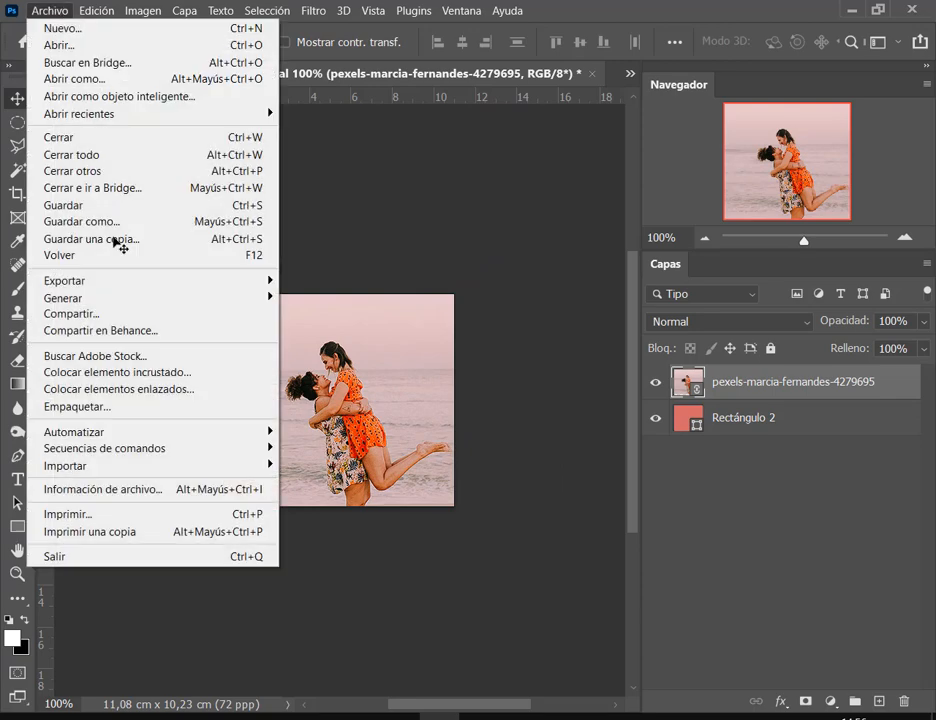
pyautogui.click(109, 205)
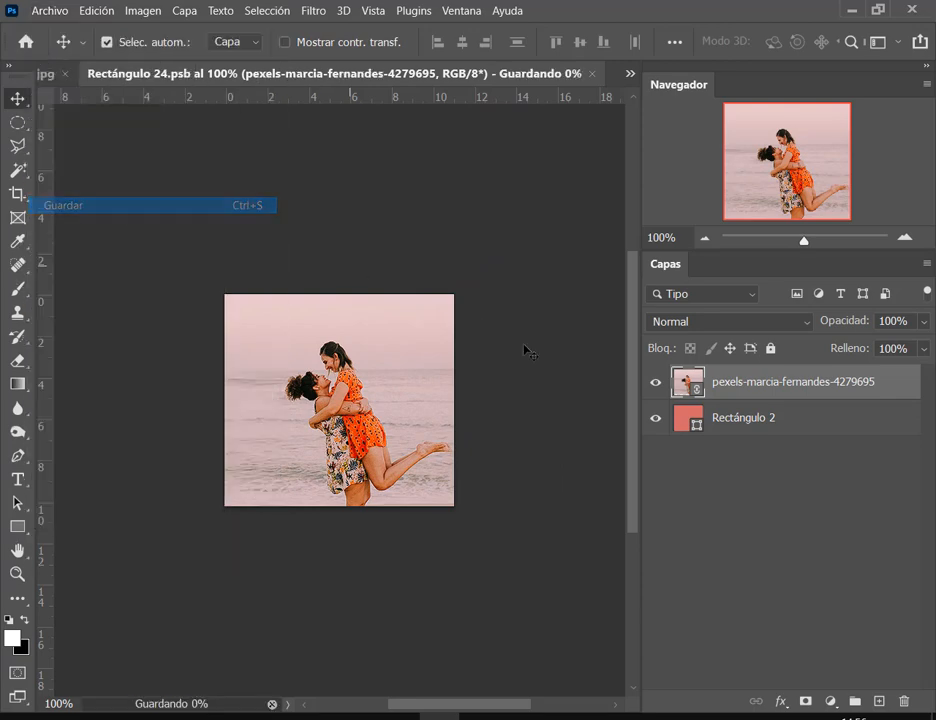
pyautogui.click(591, 75)
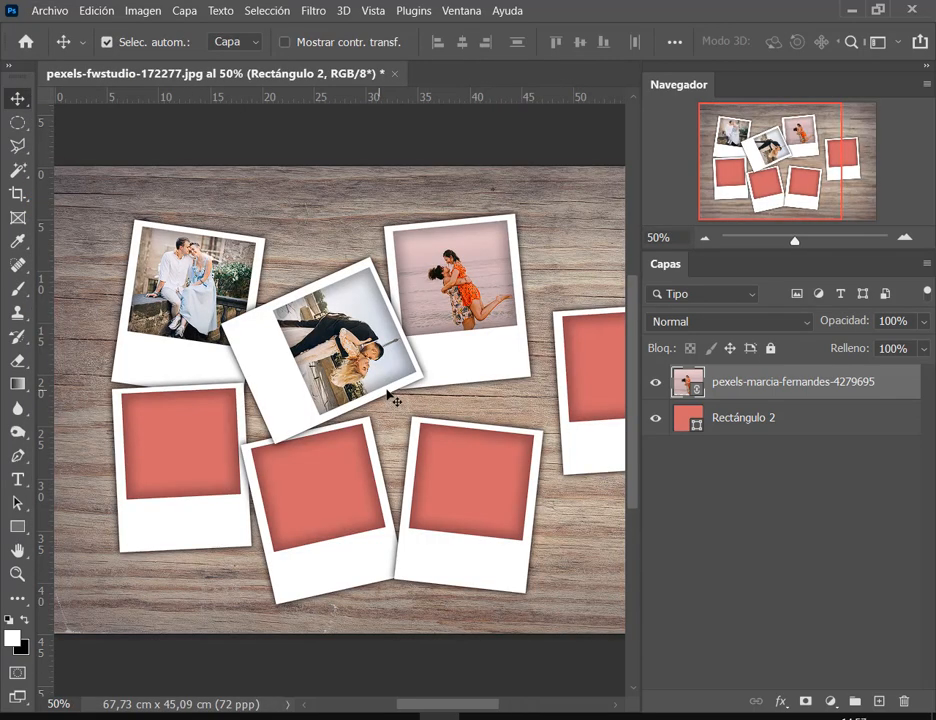
pyautogui.click(615, 388)
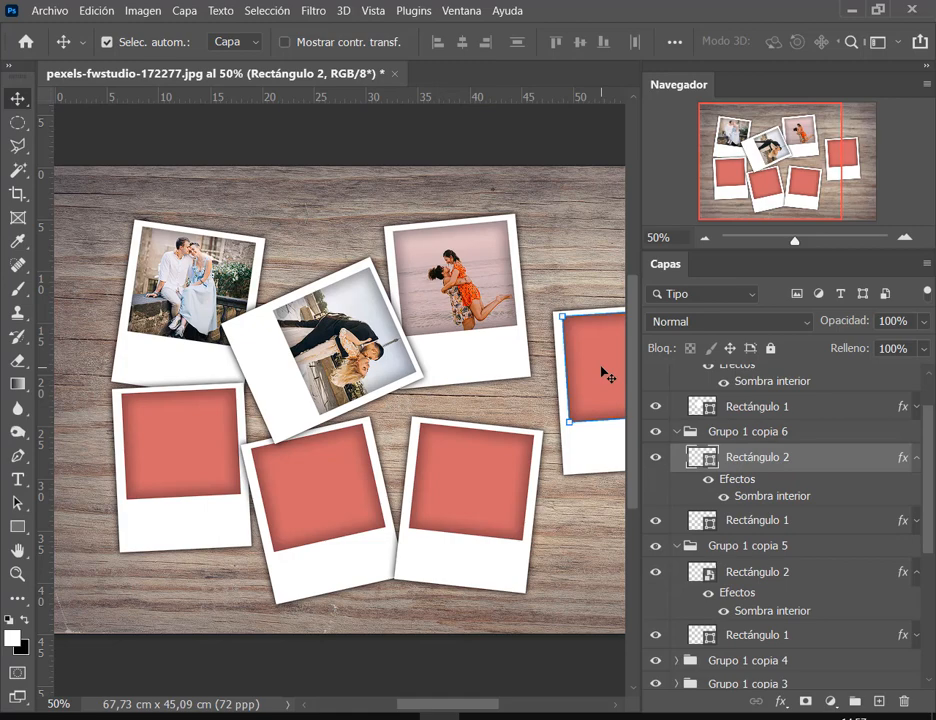
pyautogui.doubleClick(702, 458)
pyautogui.click(875, 142)
pyautogui.doubleClick(778, 458)
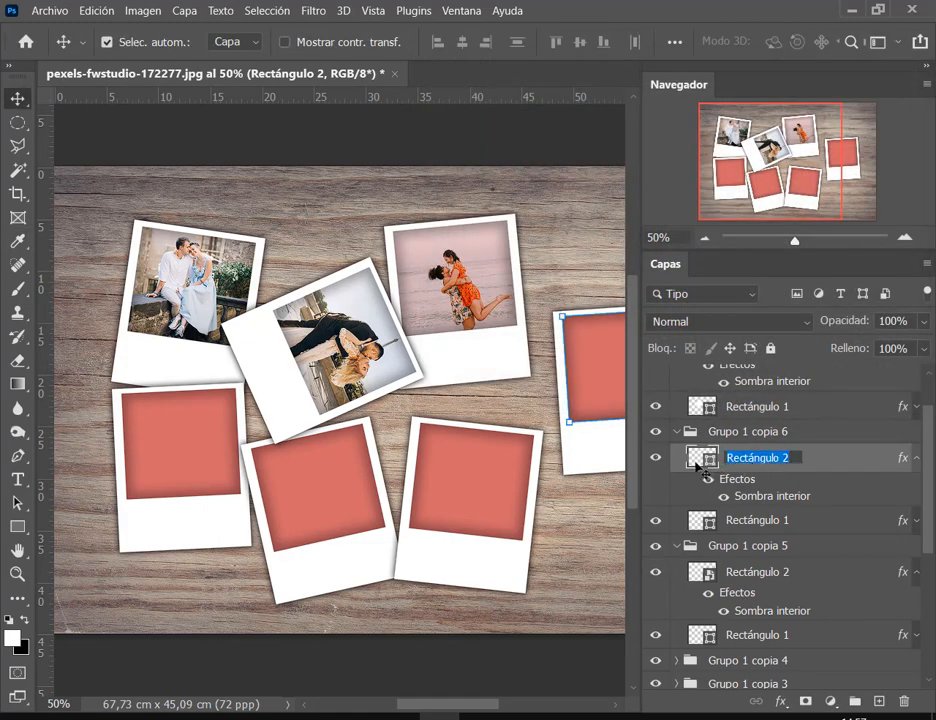
pyautogui.press('Return')
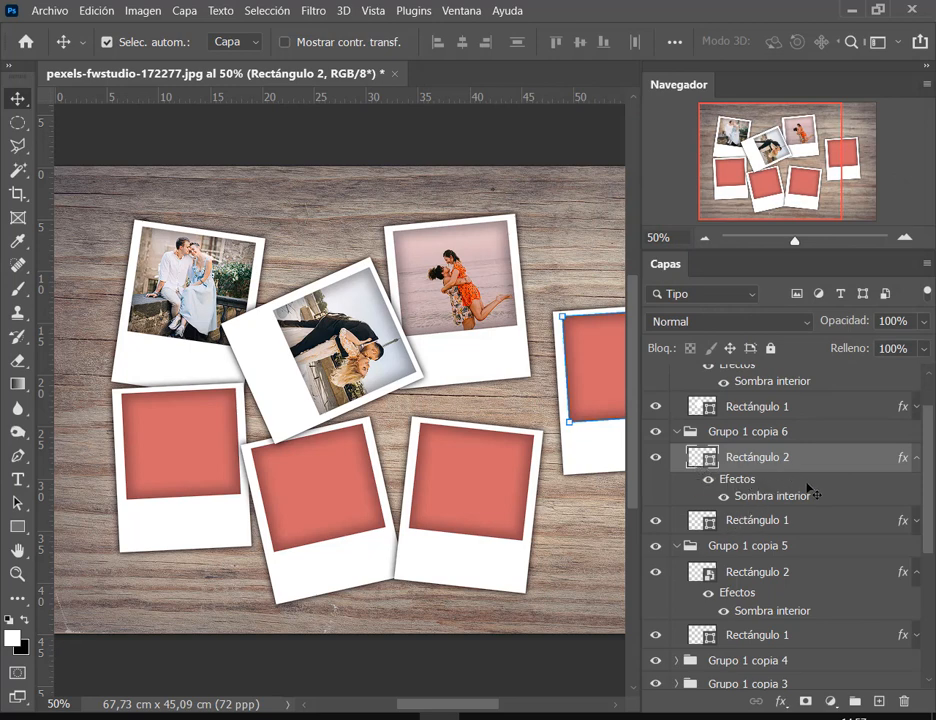
# Try converting the far-right Polaroid's red rectangle to a smart object, view its contents with the embedded profile, and close them.
pyautogui.scroll(2, 808, 489)
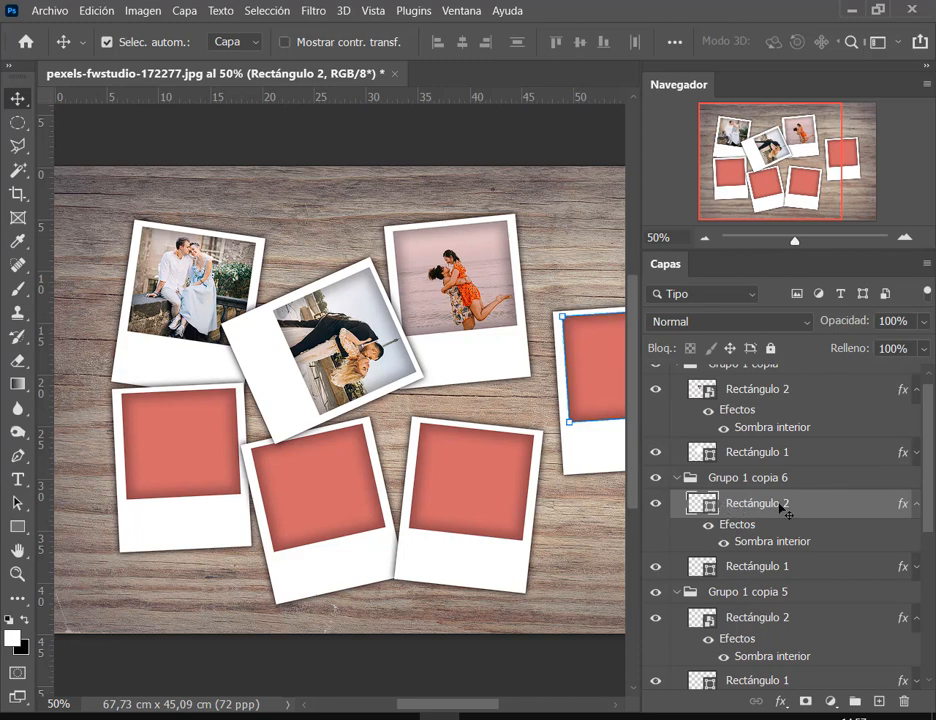
pyautogui.rightClick(782, 510)
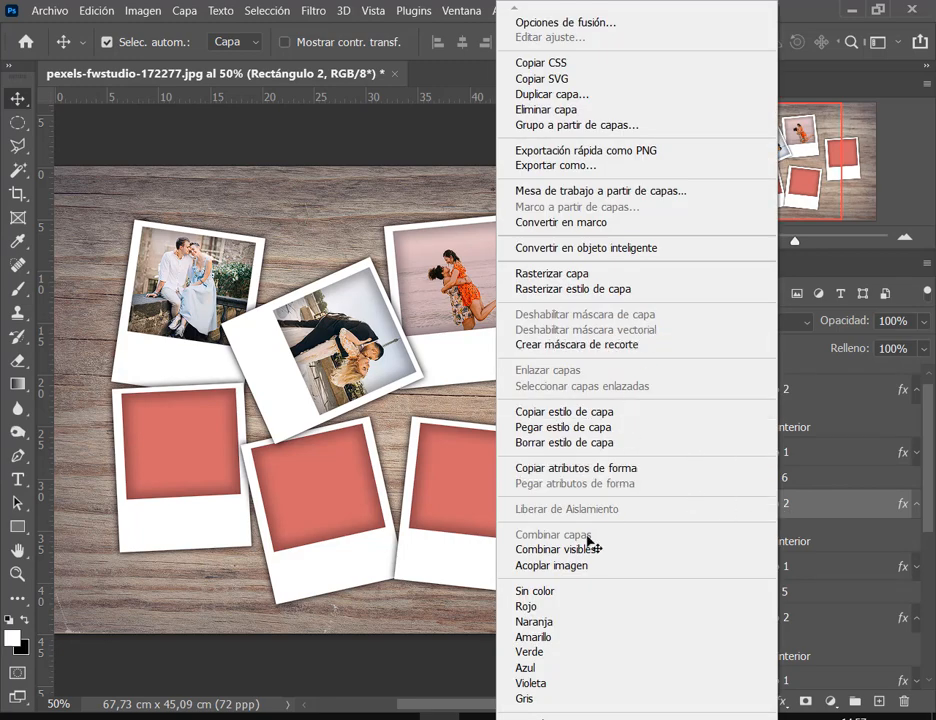
pyautogui.click(588, 255)
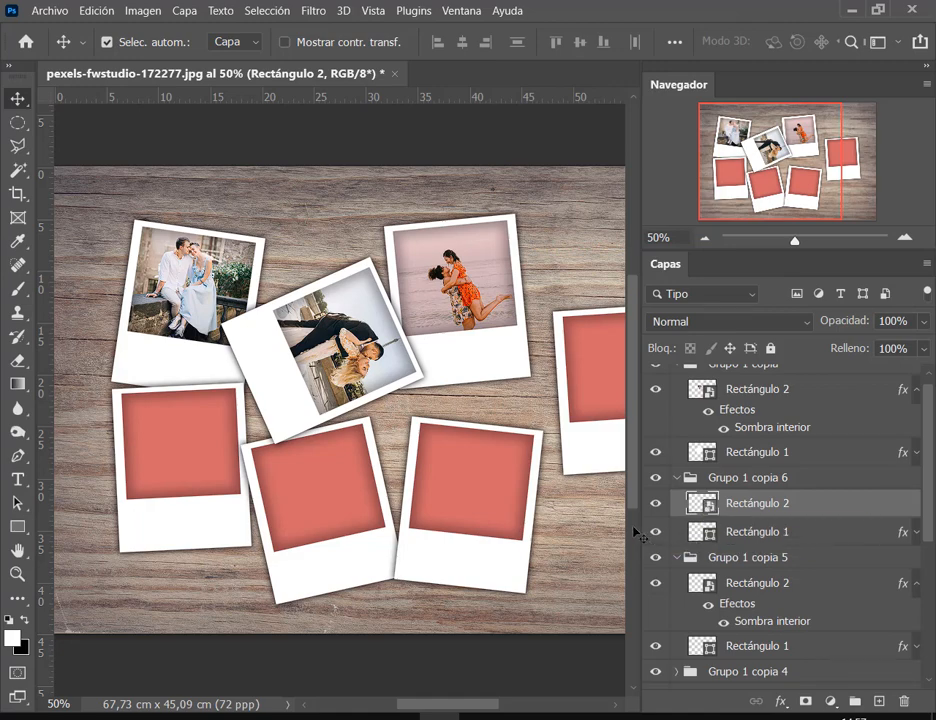
pyautogui.hscroll(3, 560, 528)
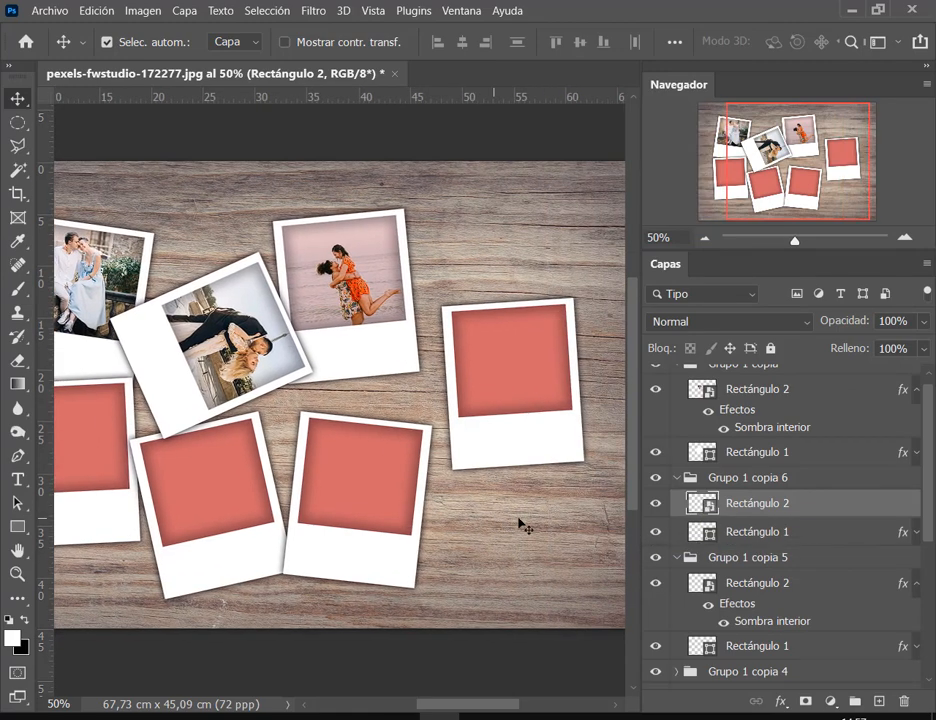
pyautogui.doubleClick(706, 508)
pyautogui.click(527, 378)
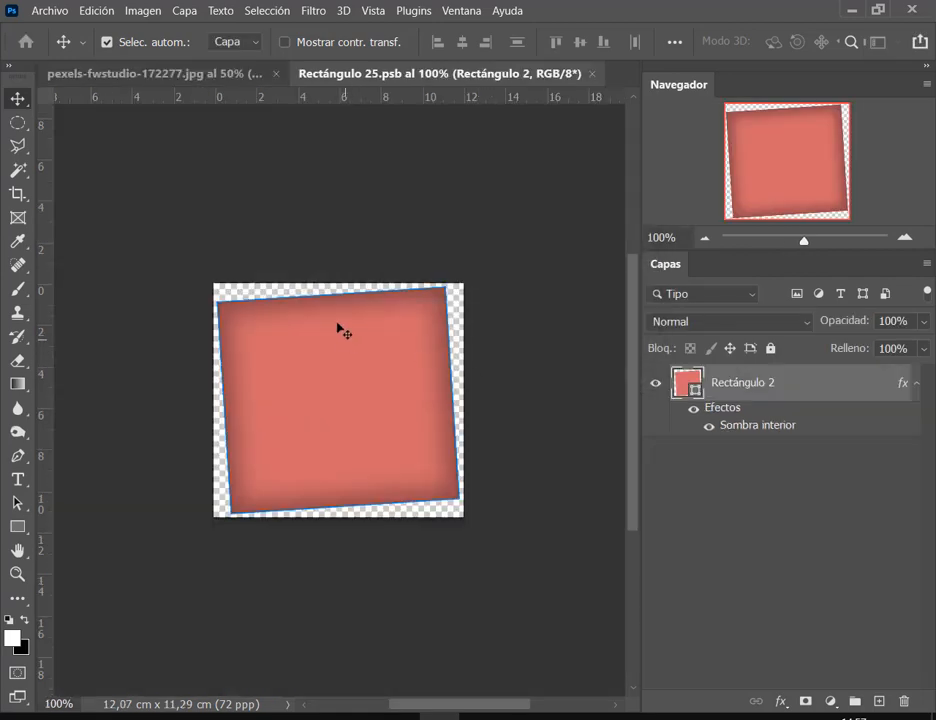
pyautogui.click(595, 75)
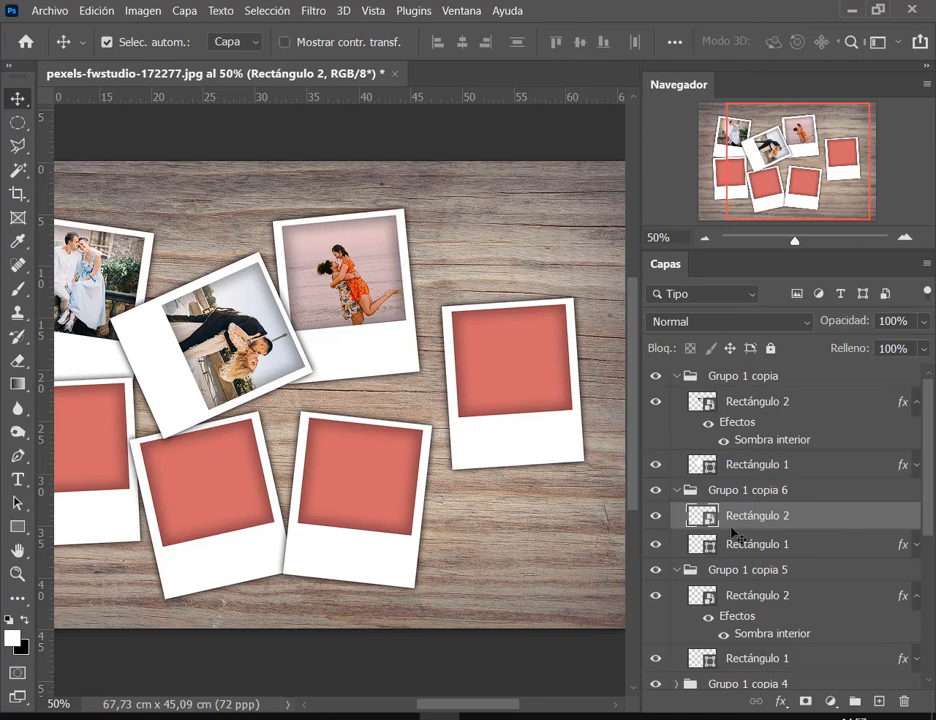
# Undo the far-right rectangle's smart object conversion, redoing the beach photo's smart object update if it is undone too.
pyautogui.hotkey('ctrl', 'z')
pyautogui.scroll(-3, 803, 630)
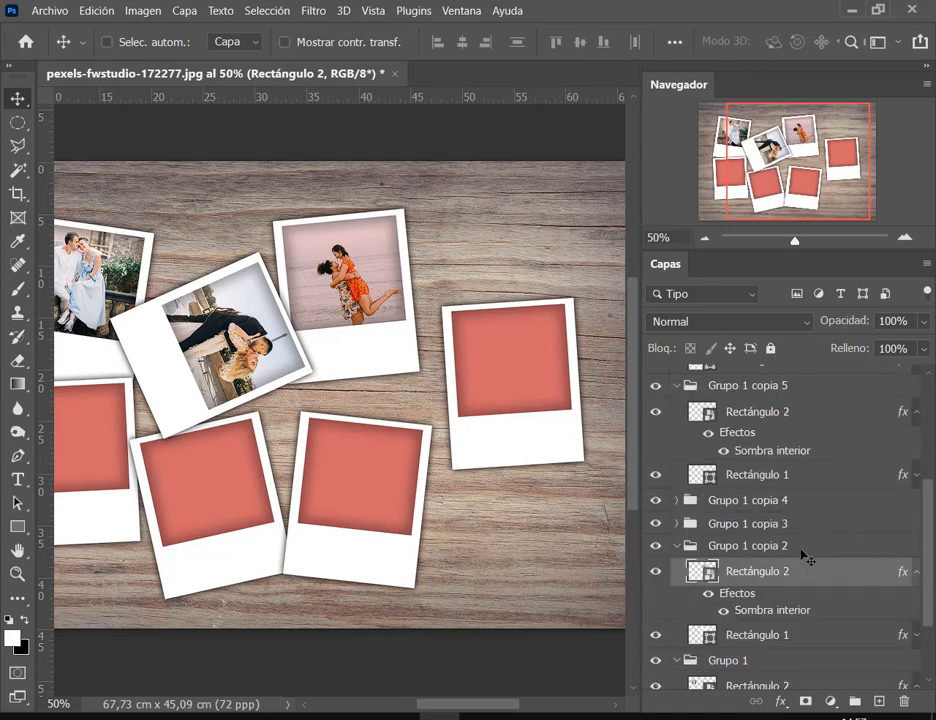
pyautogui.hotkey('ctrl', 'z')
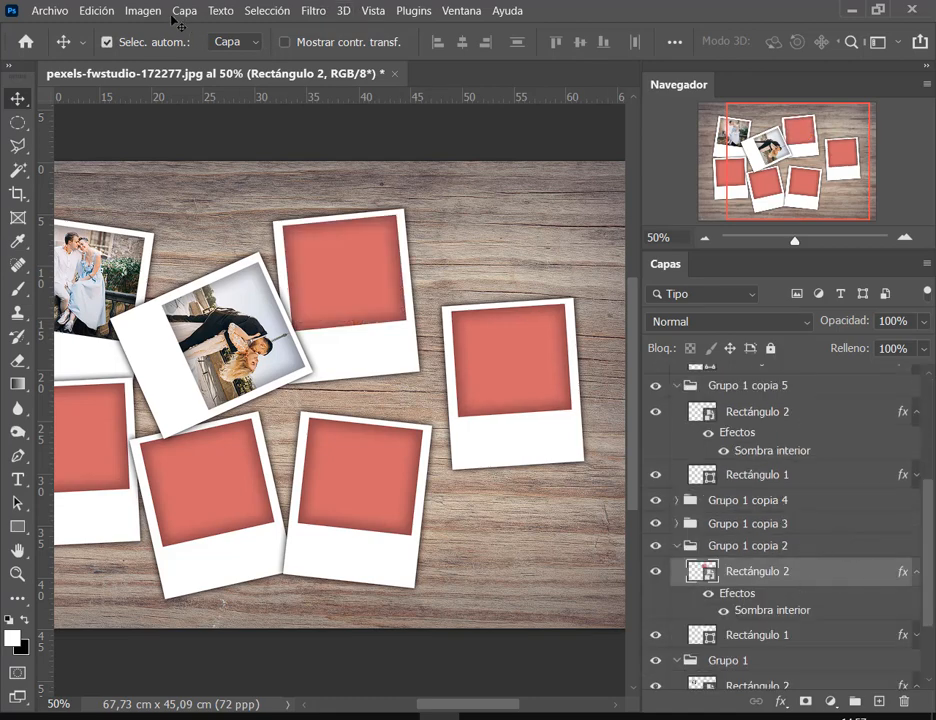
pyautogui.click(97, 11)
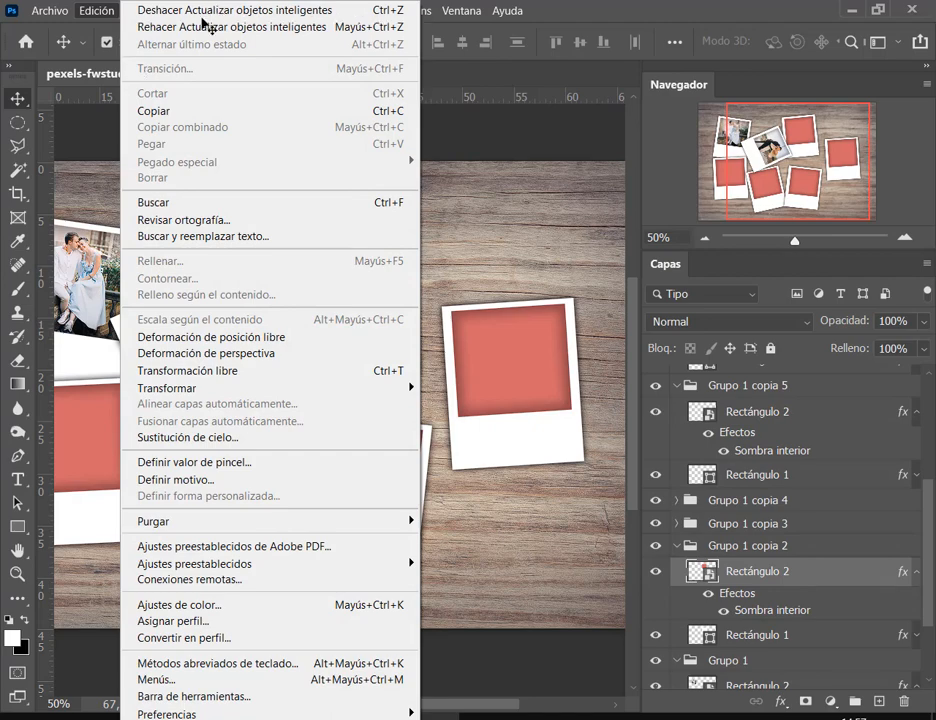
pyautogui.click(202, 27)
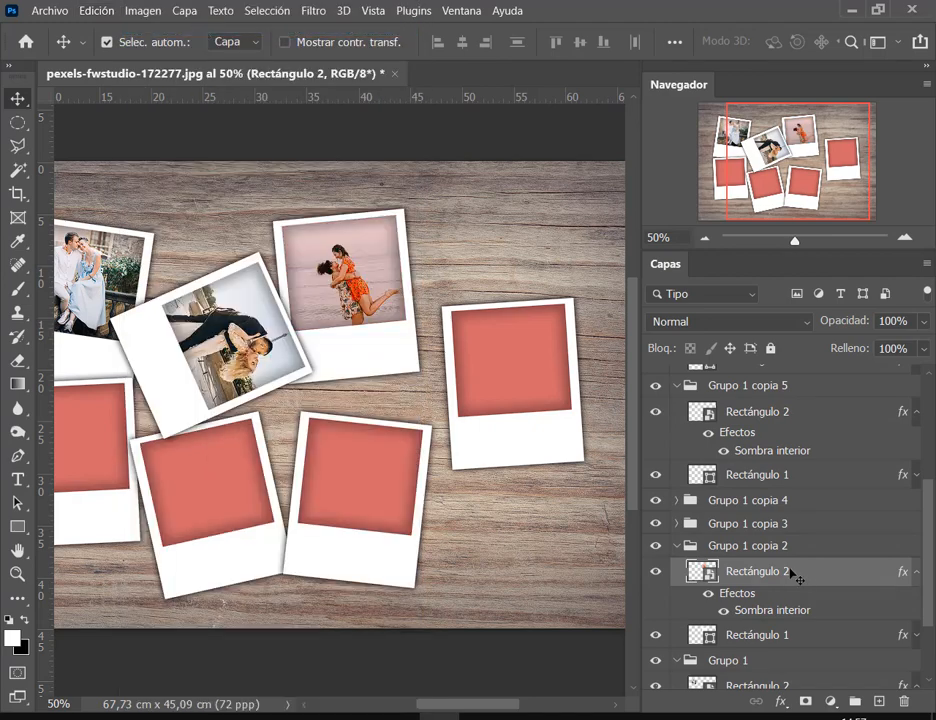
# Clear the layer style from the far-right Polaroid's red rectangle in Grupo 1 copia 6.
pyautogui.click(509, 372)
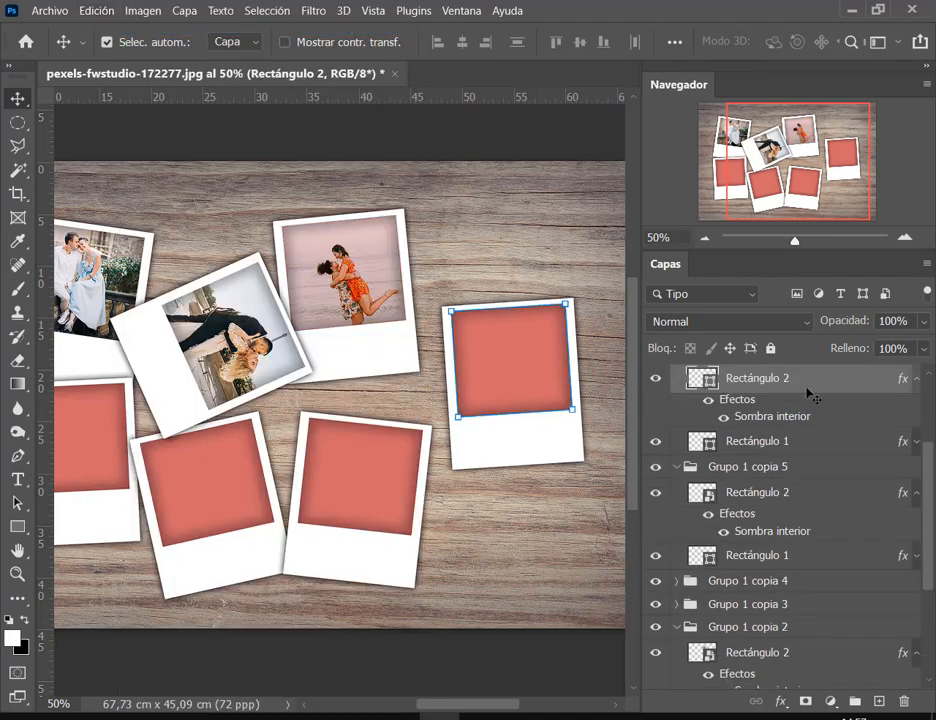
pyautogui.scroll(1, 810, 395)
pyautogui.rightClick(893, 410)
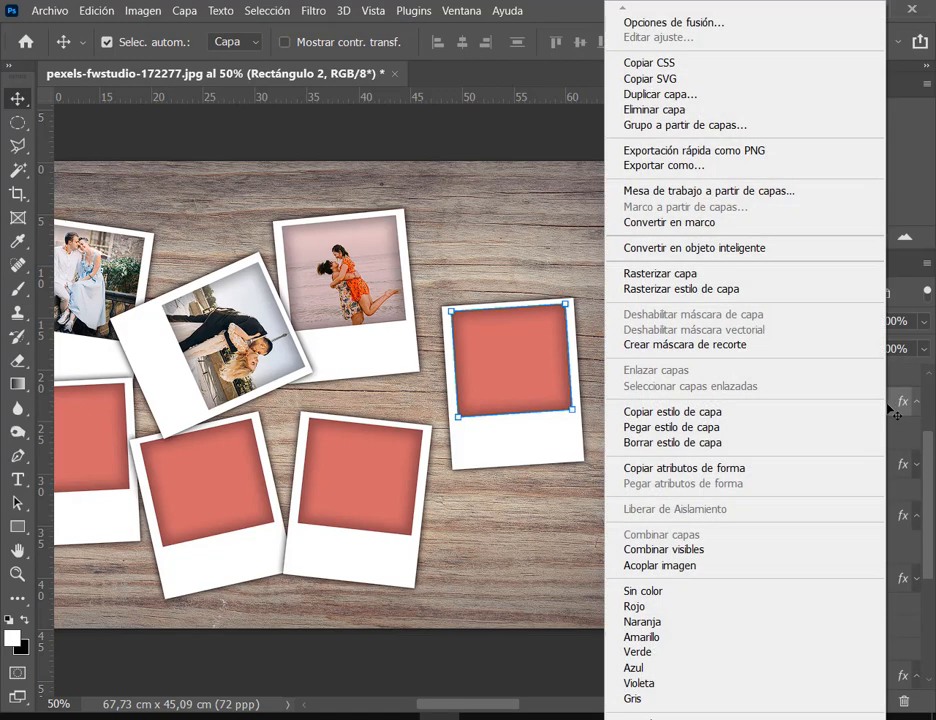
pyautogui.click(760, 445)
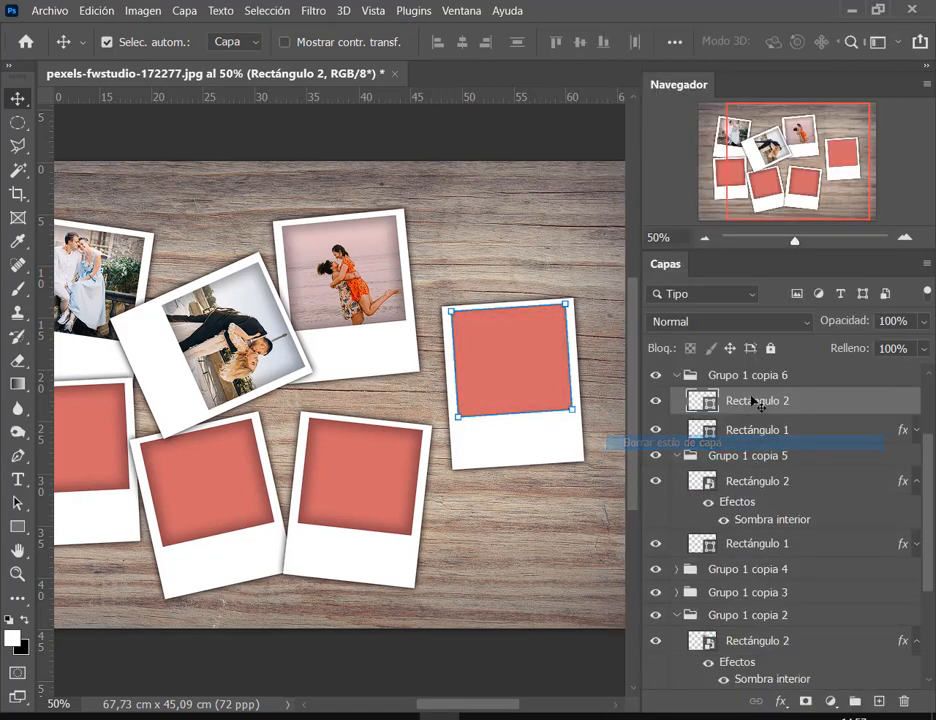
pyautogui.rightClick(773, 402)
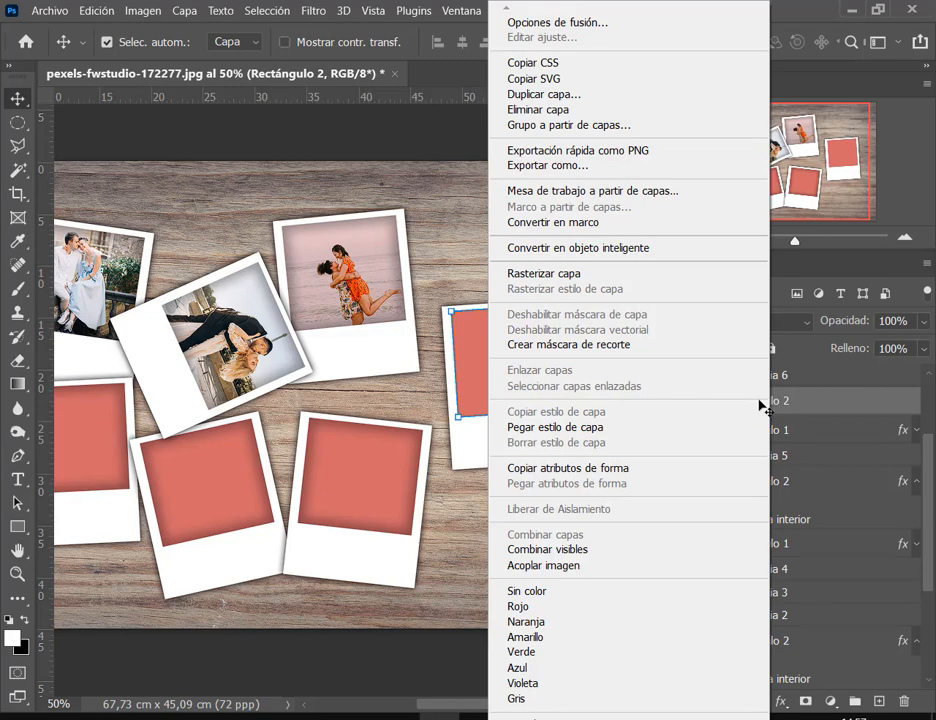
pyautogui.click(822, 400)
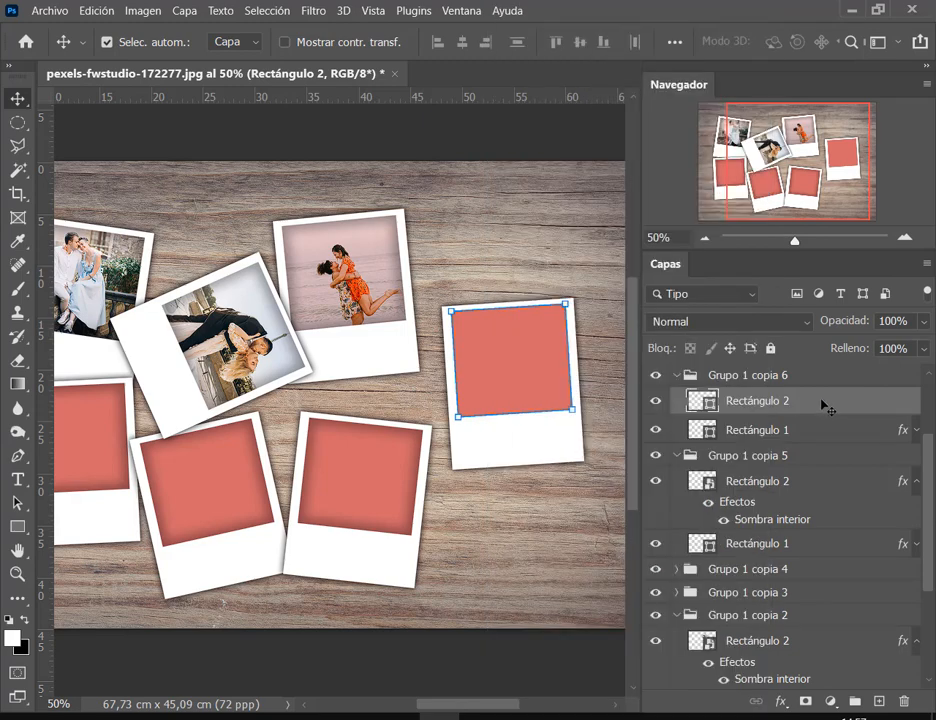
# Rotate the far-right Polaroid group, Grupo 1 copia 6, so the frame stands upright.
pyautogui.click(731, 376)
pyautogui.hotkey('ctrl', 't')
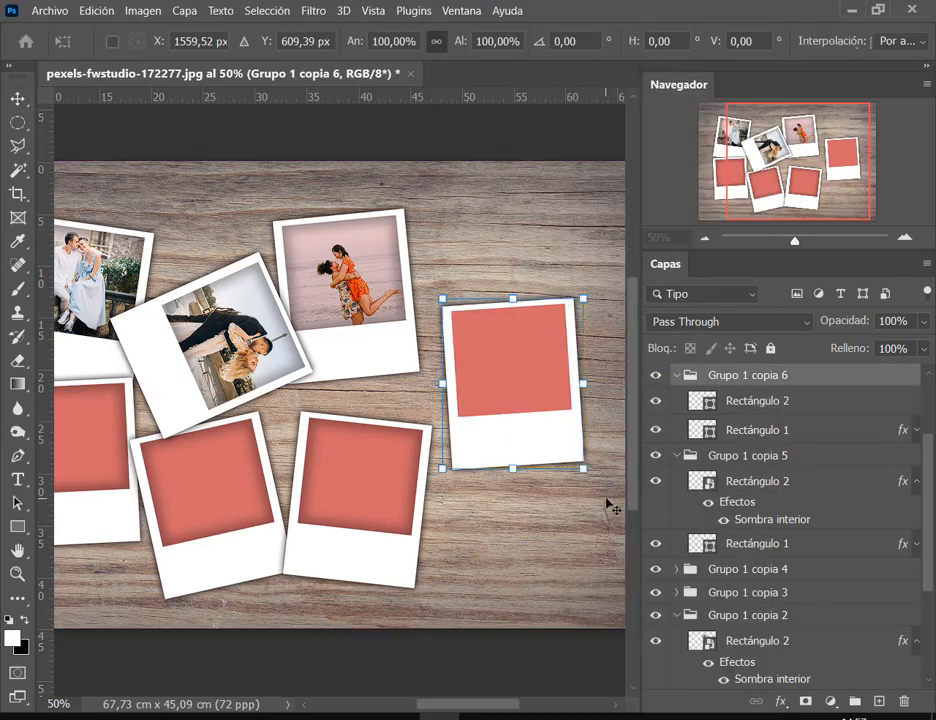
pyautogui.moveTo(606, 503)
pyautogui.mouseDown()
pyautogui.moveTo(596, 513)
pyautogui.moveTo(600, 506)
pyautogui.mouseUp()
pyautogui.press('Return')
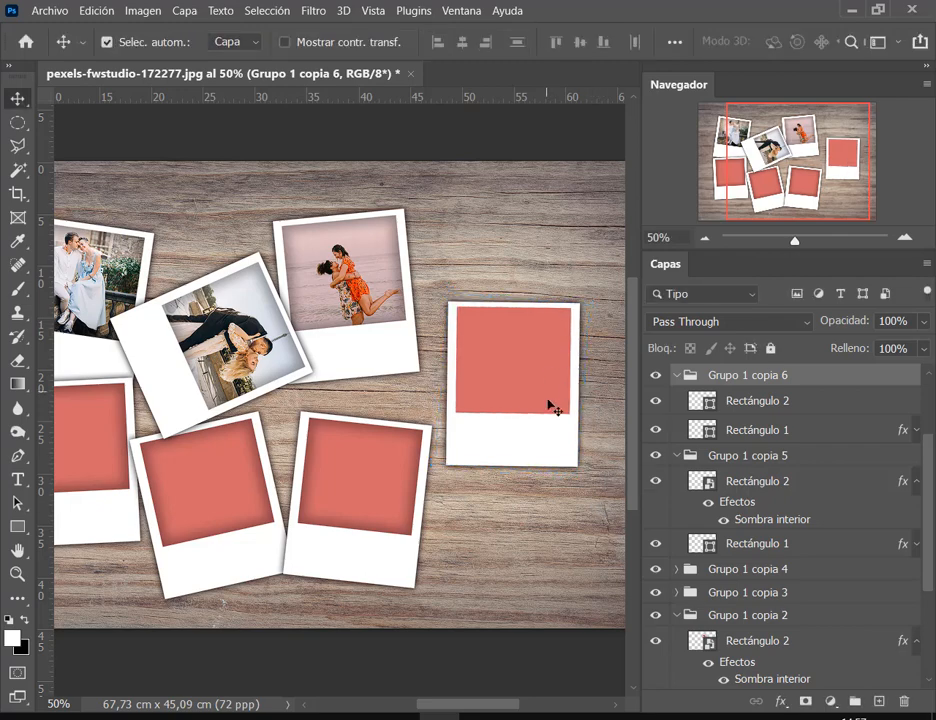
# Convert the red rectangle of the far-right Polaroid, Rectángulo 2 in Grupo 1 copia 6, into a smart object.
pyautogui.click(757, 402)
pyautogui.rightClick(759, 402)
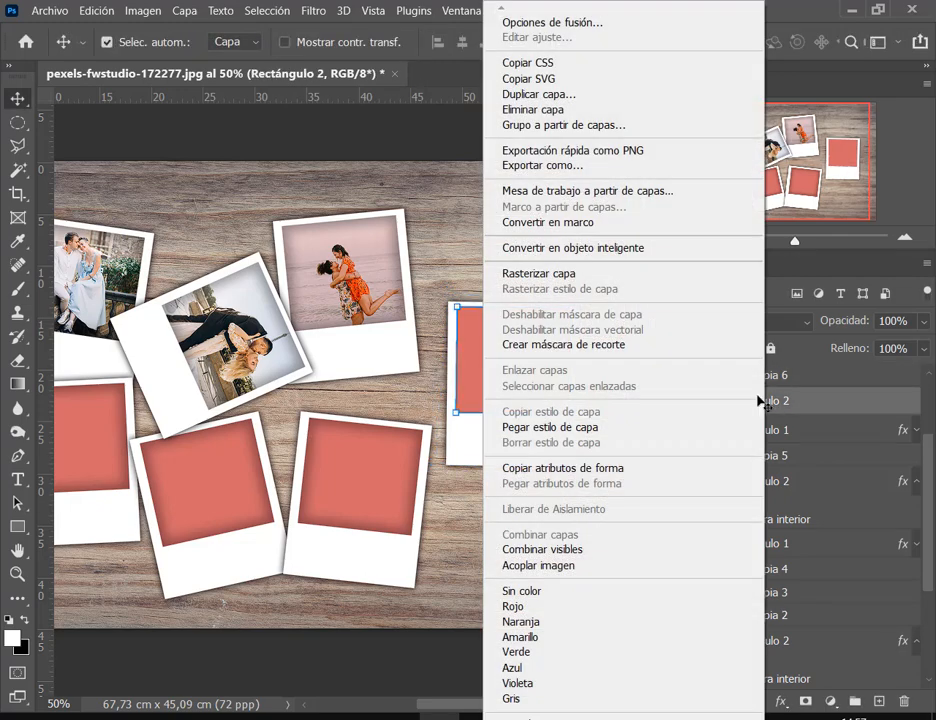
pyautogui.click(666, 248)
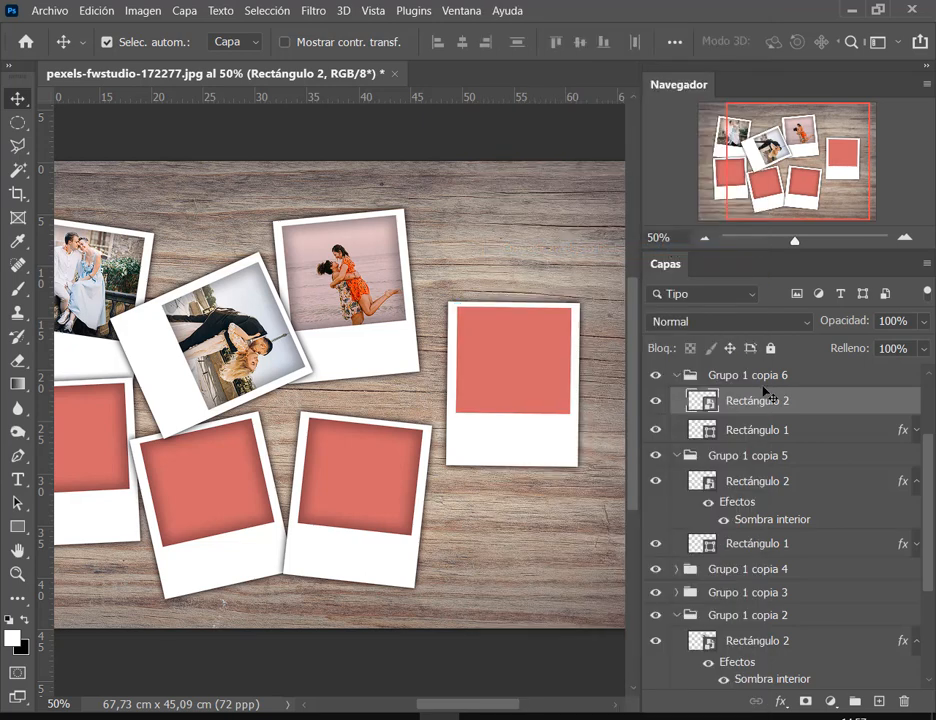
# Rotate the far-right Polaroid group, Grupo 1 copia 6, about 9.4° counterclockwise.
pyautogui.click(715, 379)
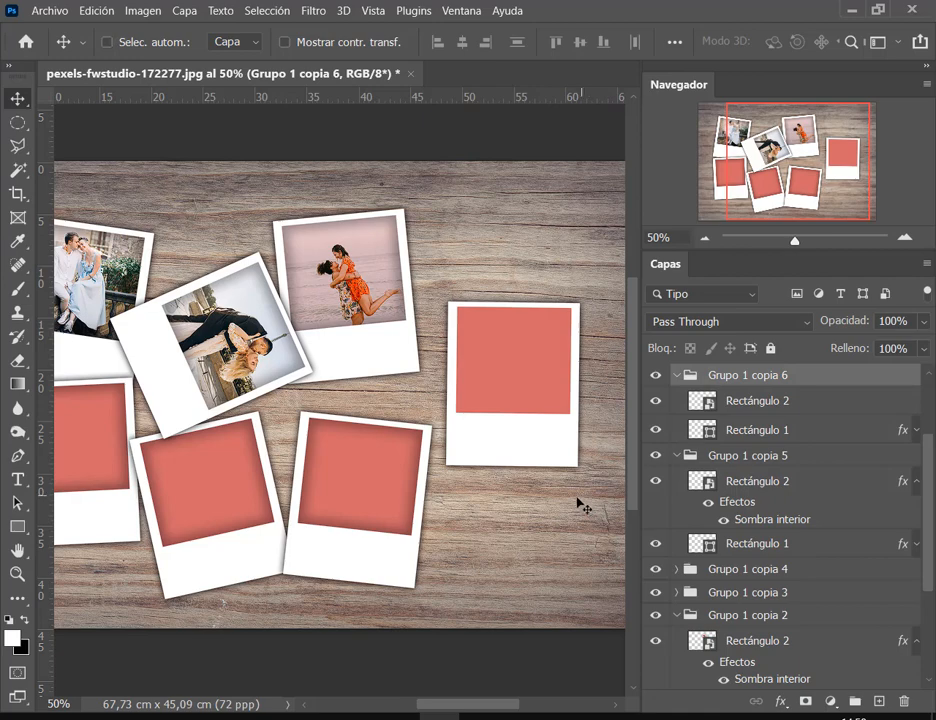
pyautogui.hotkey('ctrl', 't')
pyautogui.moveTo(595, 508); pyautogui.dragTo(627, 497)
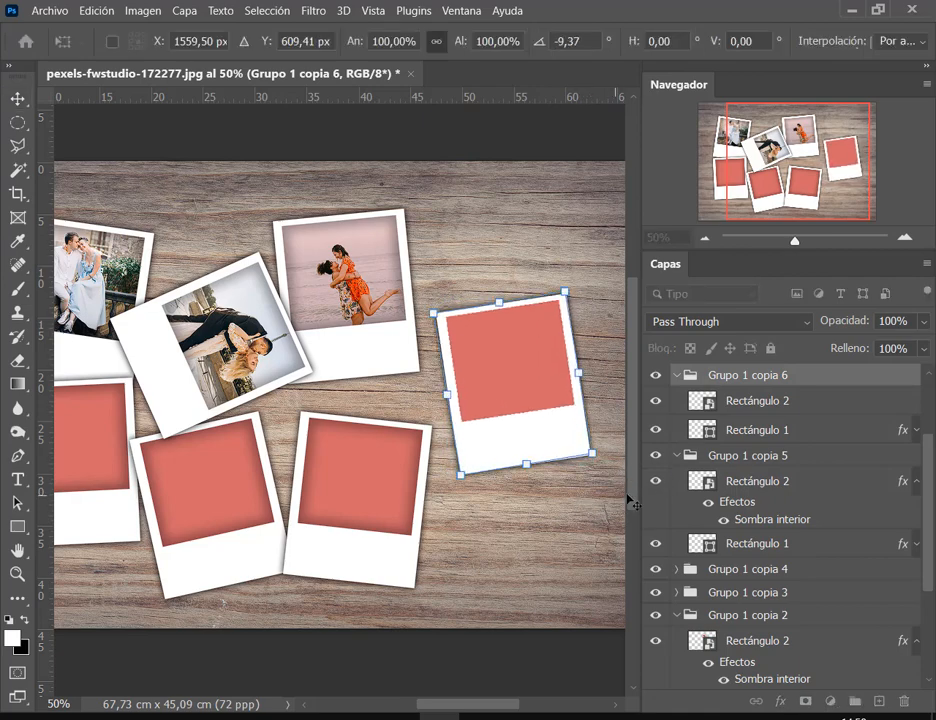
pyautogui.press('Return')
# Copy the layer style of Rectángulo 2 in Grupo 1 copia 5 and paste it onto Rectángulo 2 in Grupo 1 copia 6.
pyautogui.click(766, 410)
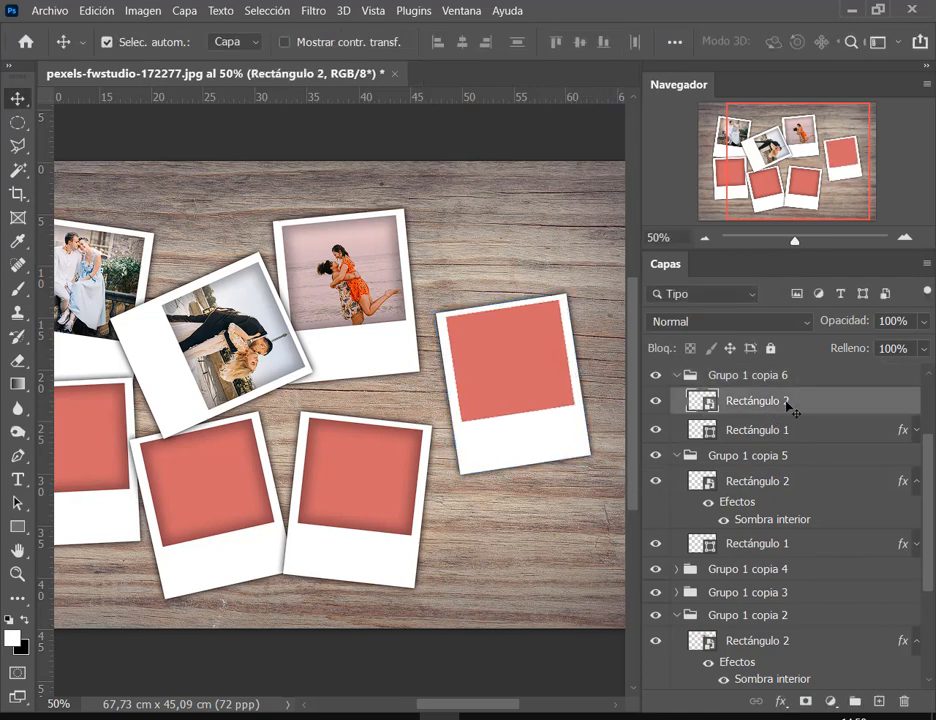
pyautogui.click(757, 486)
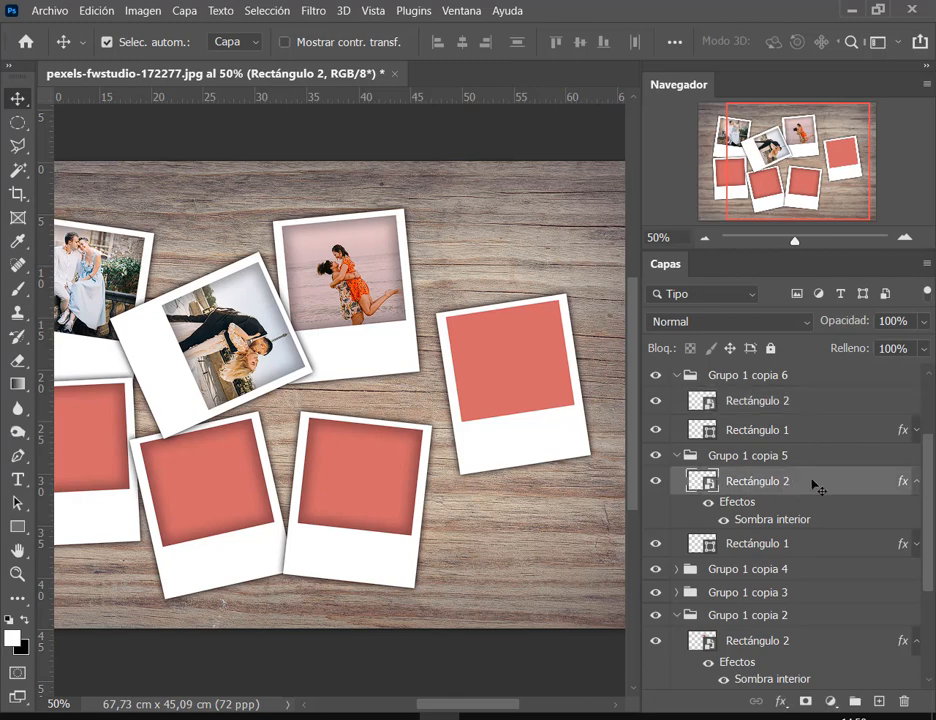
pyautogui.rightClick(757, 486)
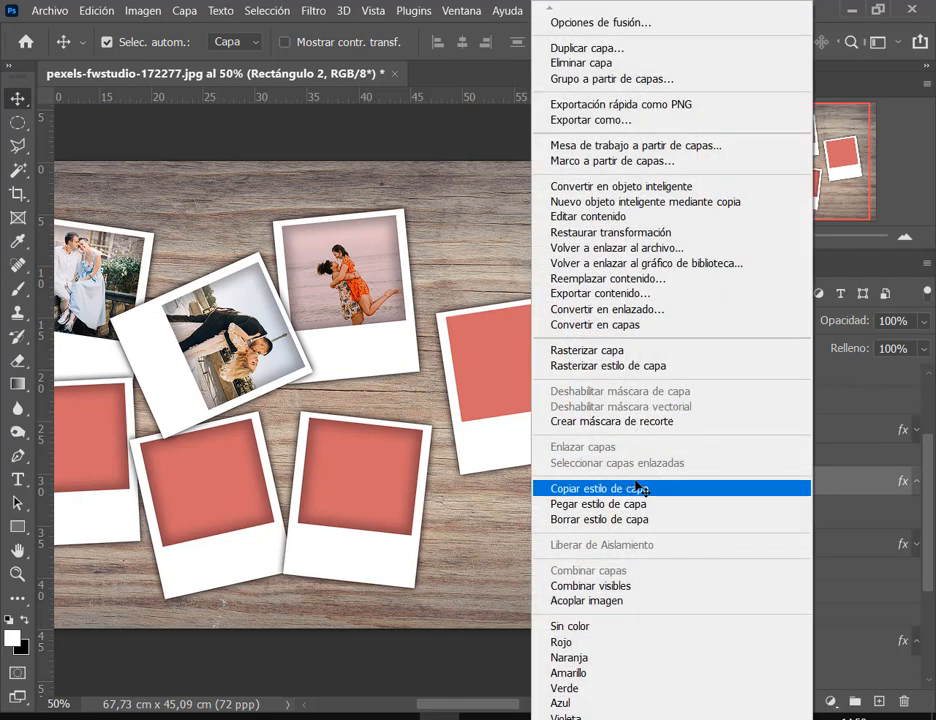
pyautogui.click(640, 489)
pyautogui.click(807, 404)
pyautogui.rightClick(807, 404)
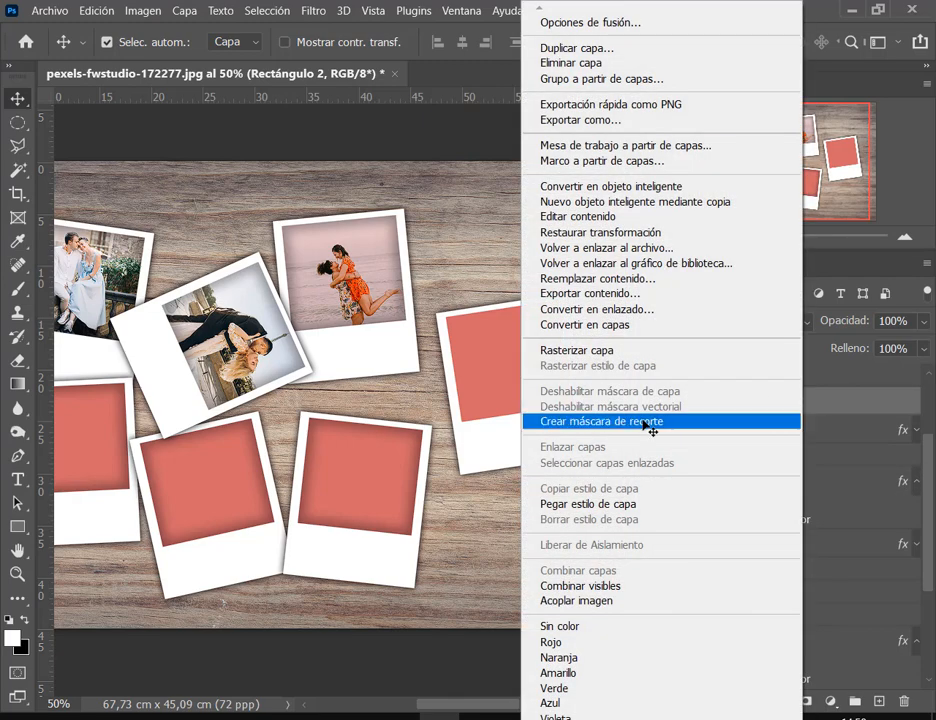
pyautogui.click(635, 503)
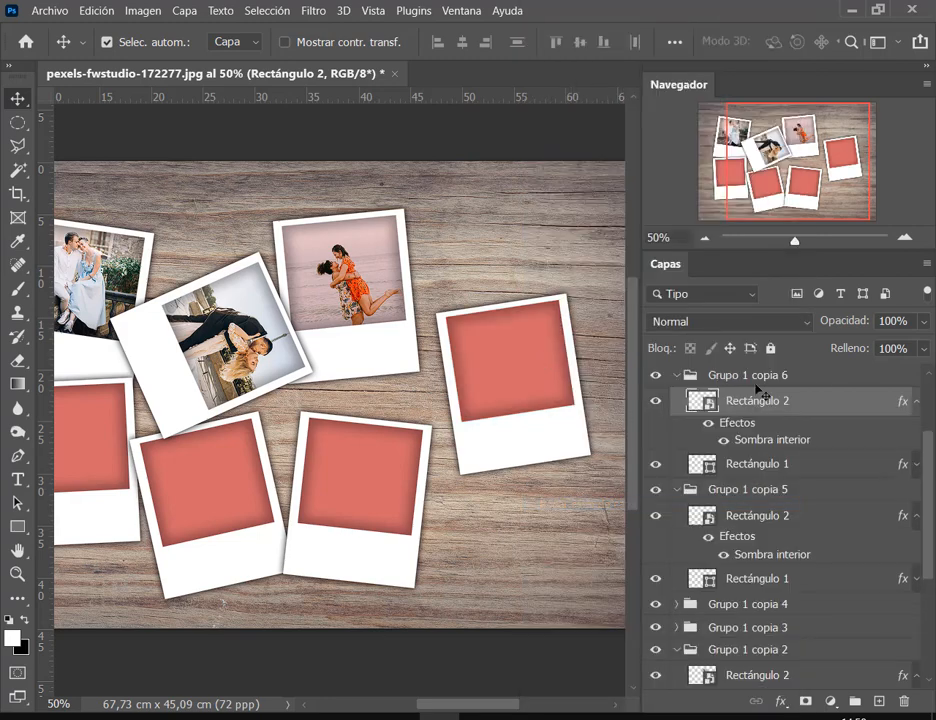
# Open the far-right Polaroid's smart object contents with the embedded profile and place Pexels photo 6248891 as a linked element.
pyautogui.doubleClick(708, 403)
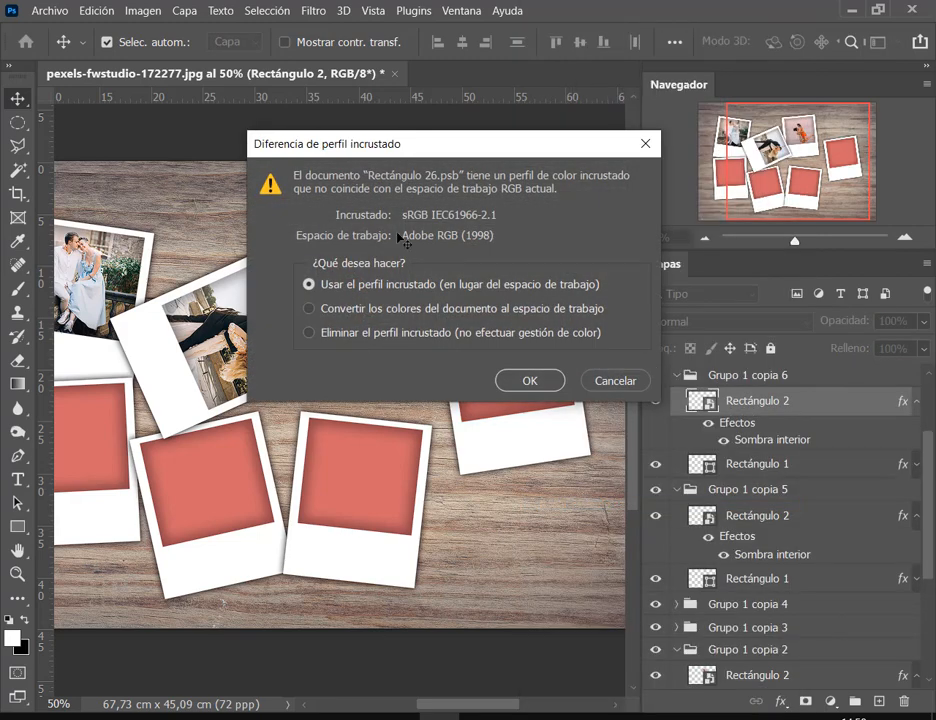
pyautogui.click(530, 380)
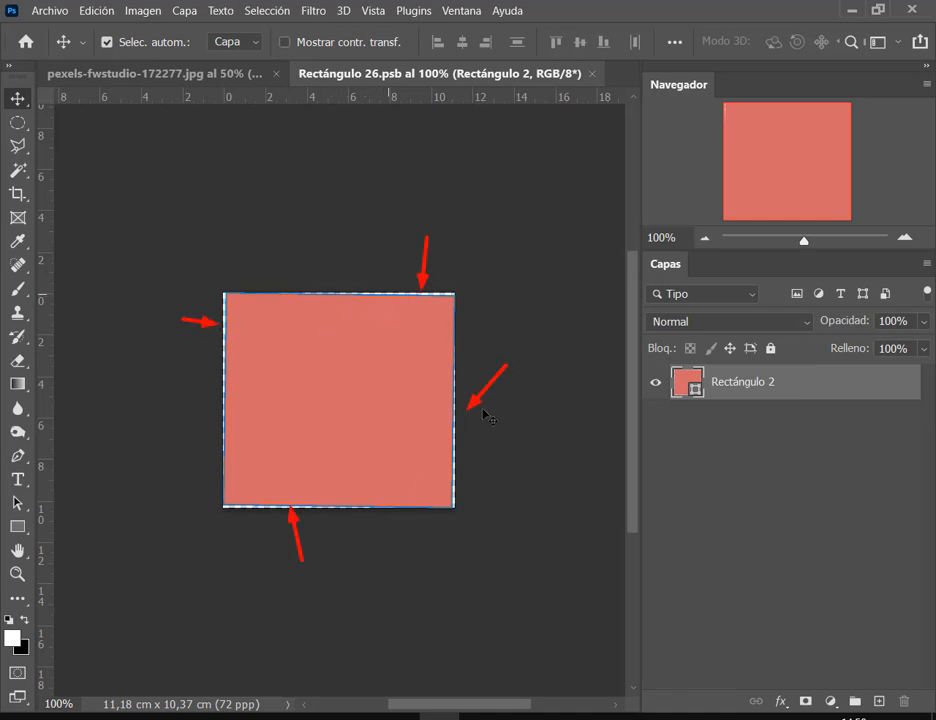
pyautogui.click(58, 11)
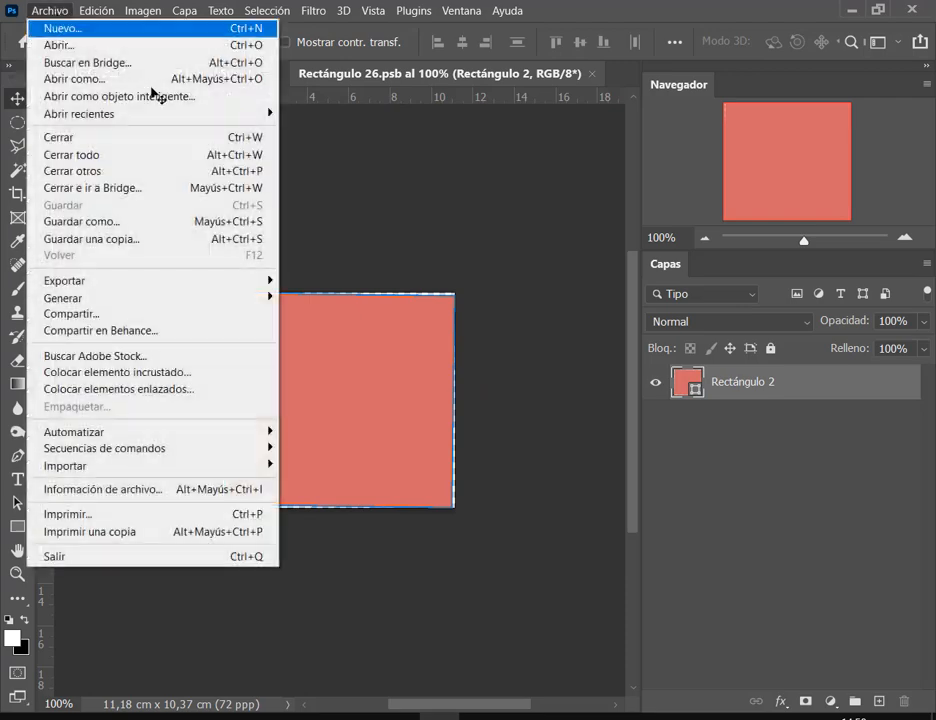
pyautogui.click(200, 389)
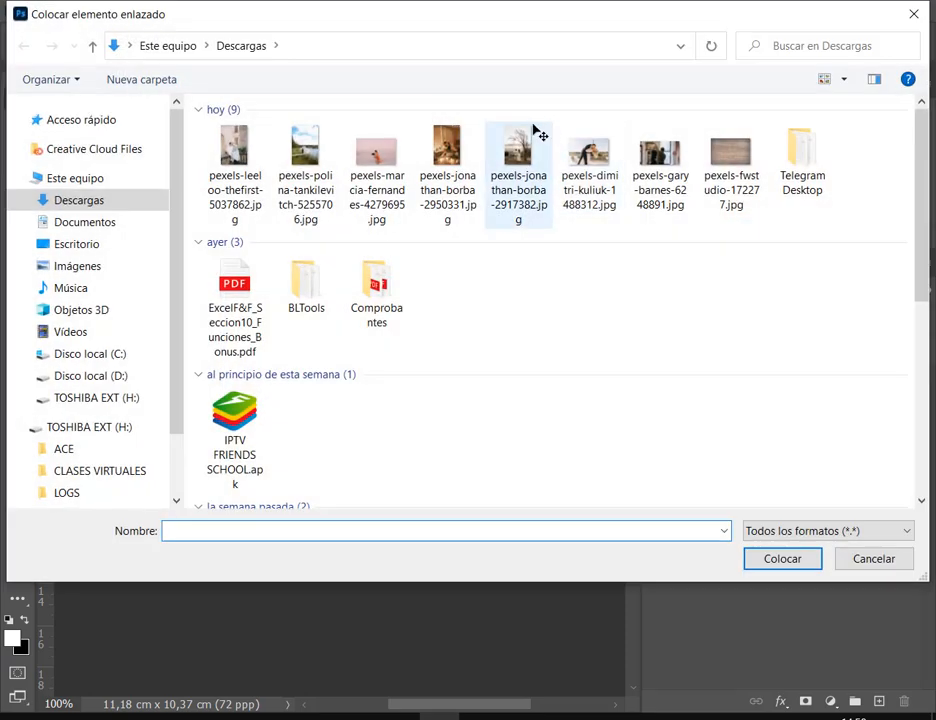
pyautogui.doubleClick(650, 150)
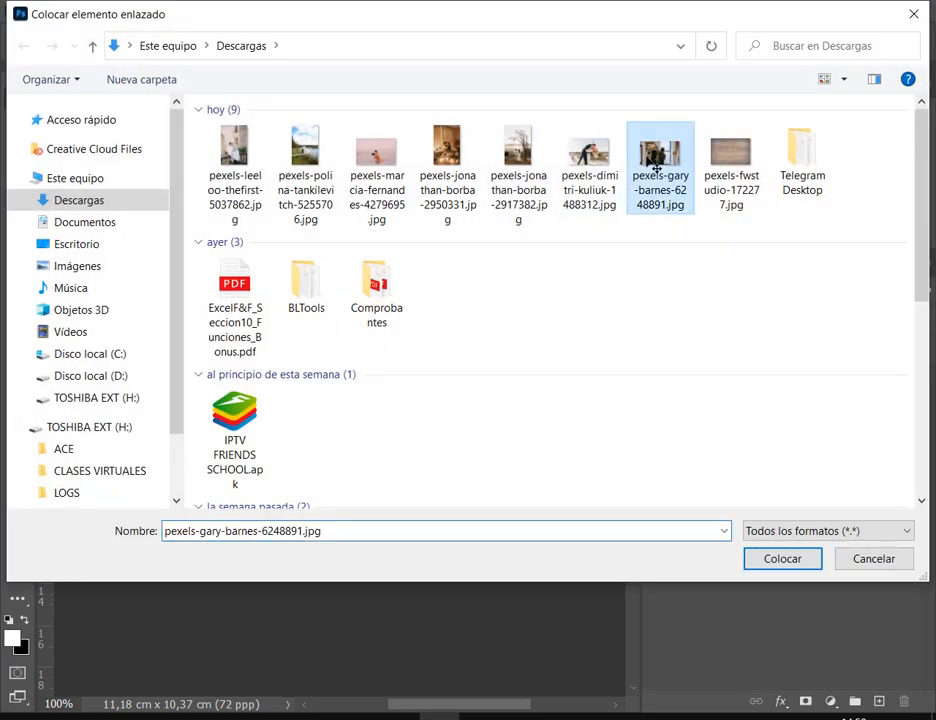
# Scale the indoor couple photo to about 28% and position it so the pair fills the whole canvas.
pyautogui.moveTo(462, 476); pyautogui.dragTo(548, 548)
pyautogui.moveTo(223, 331); pyautogui.dragTo(160, 267)
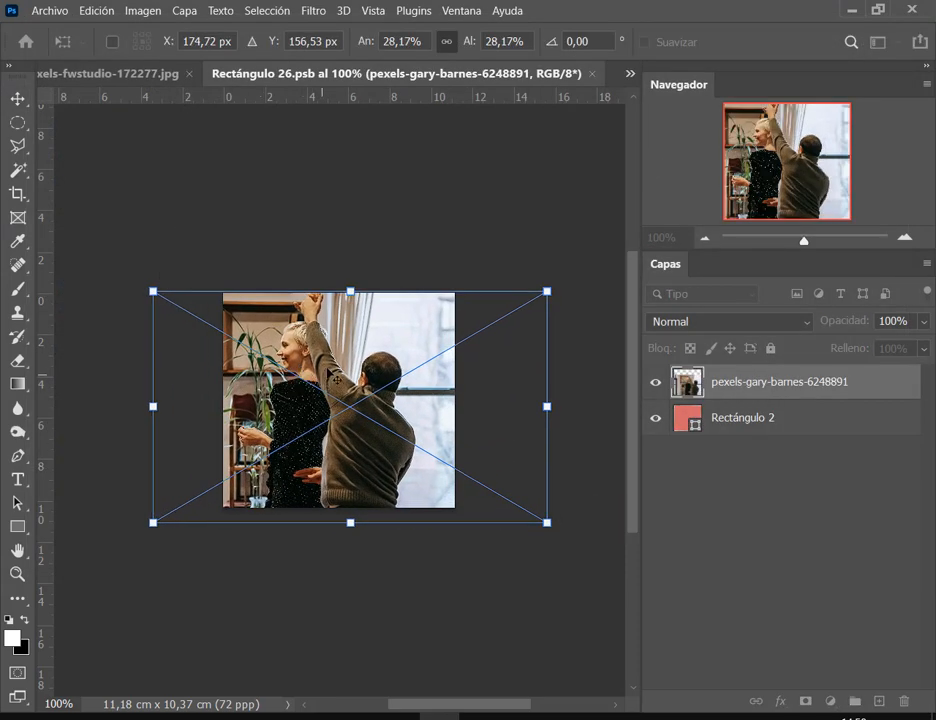
pyautogui.moveTo(321, 377); pyautogui.dragTo(329, 370)
pyautogui.press('Return')
# Clip the indoor couple photo to the red rectangle, then save and close the smart object contents.
pyautogui.rightClick(826, 385)
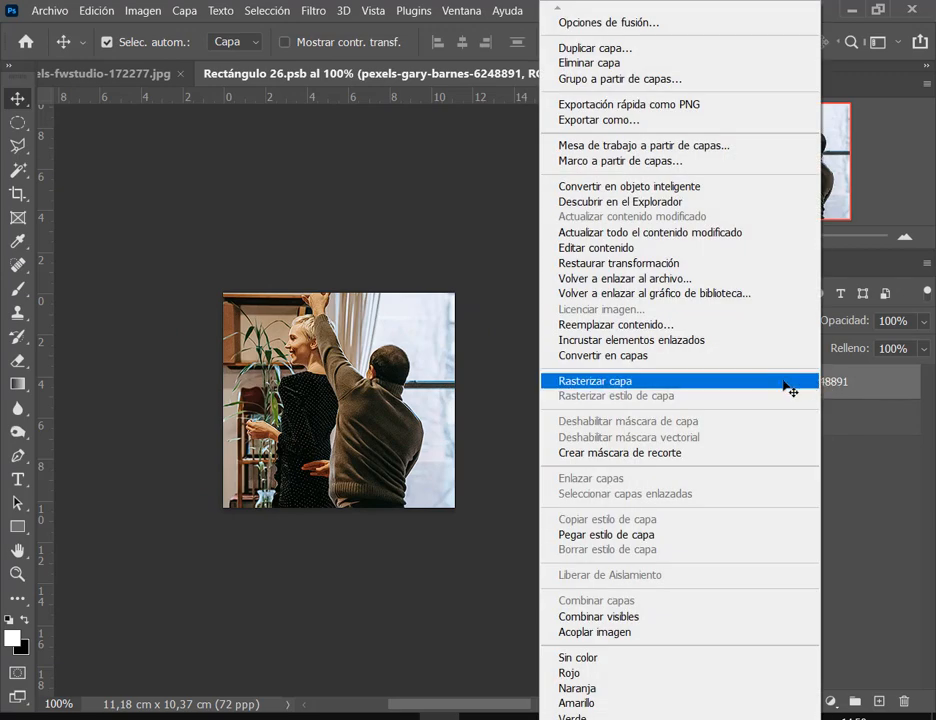
pyautogui.click(735, 453)
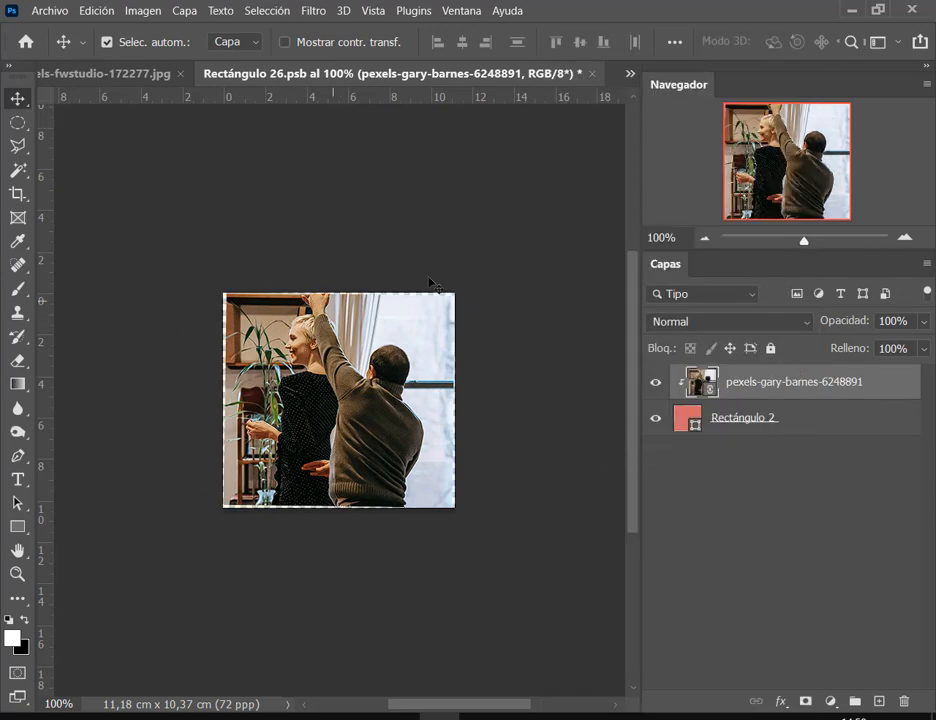
pyautogui.click(50, 10)
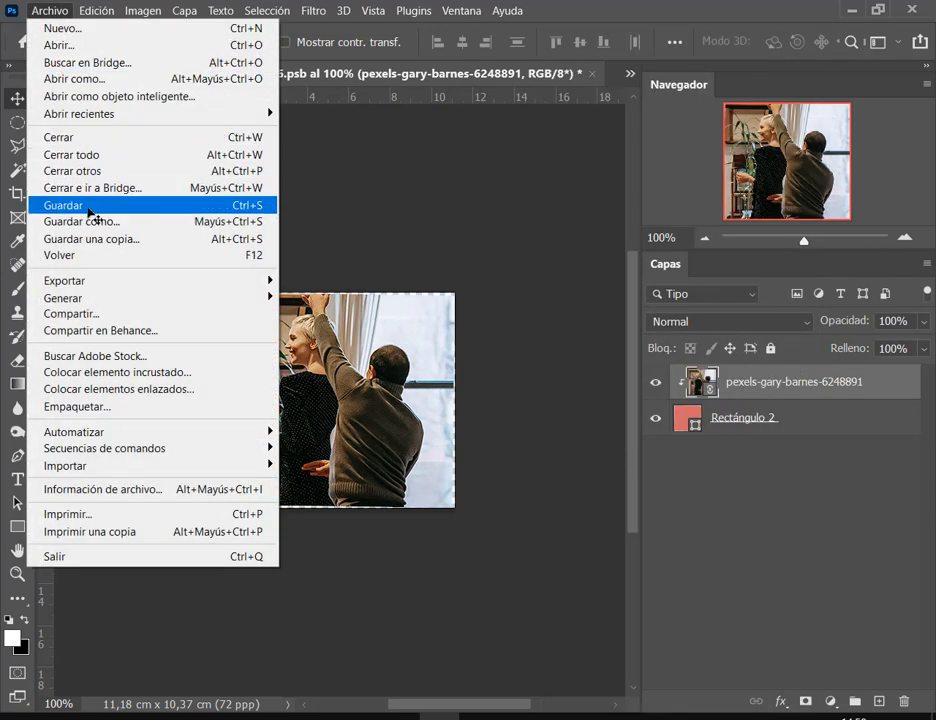
pyautogui.click(92, 206)
pyautogui.click(591, 74)
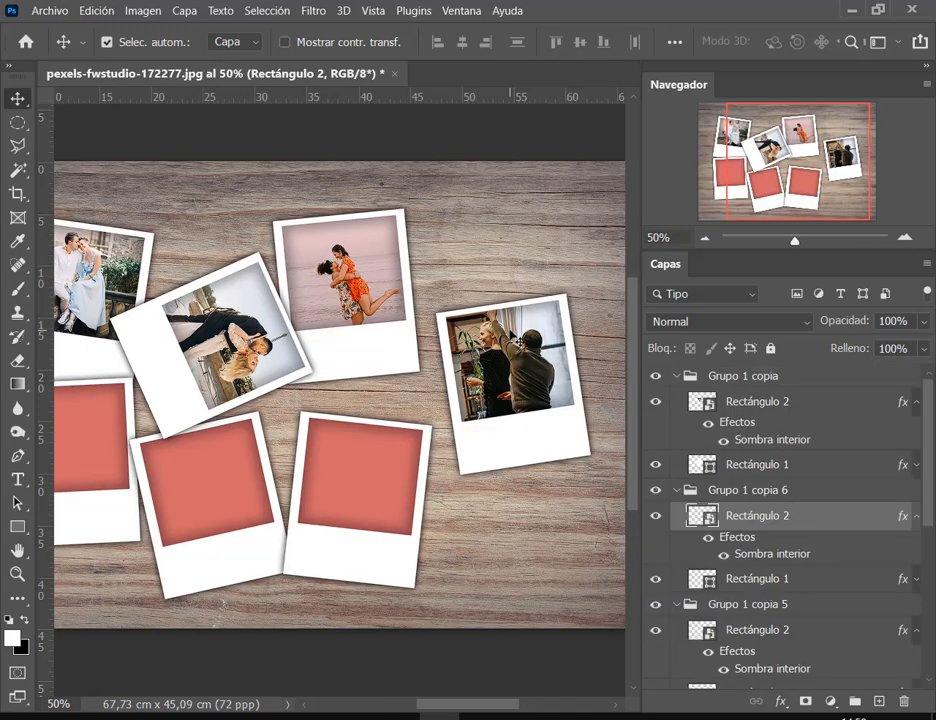
# Collapse the layer groups Grupo 1 copia 6, Grupo 1 copia 5 and Grupo 1 copia 2.
pyautogui.click(680, 491)
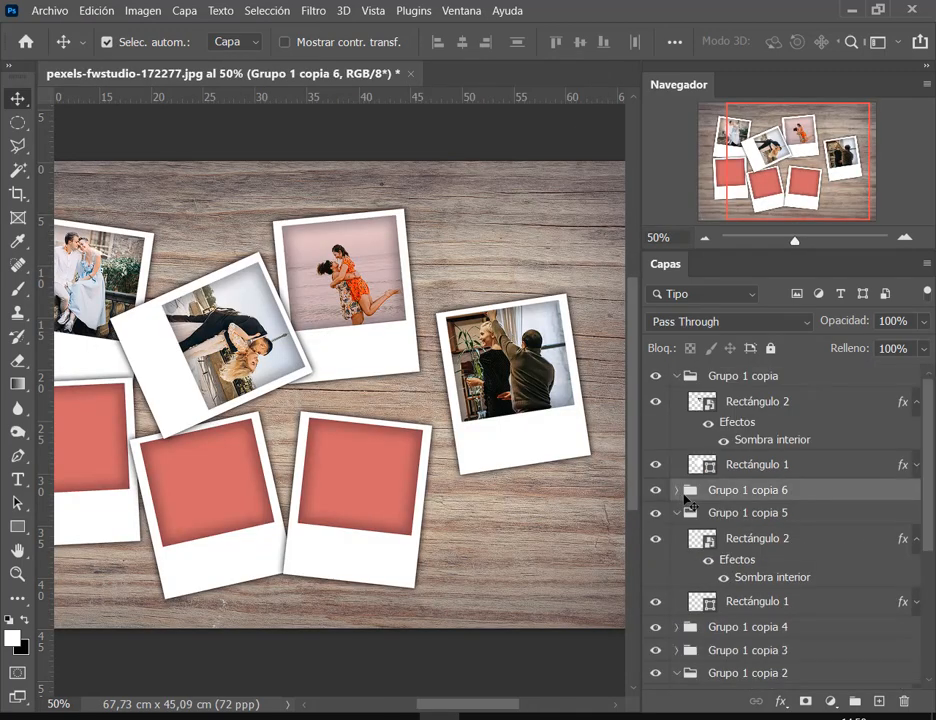
pyautogui.click(677, 514)
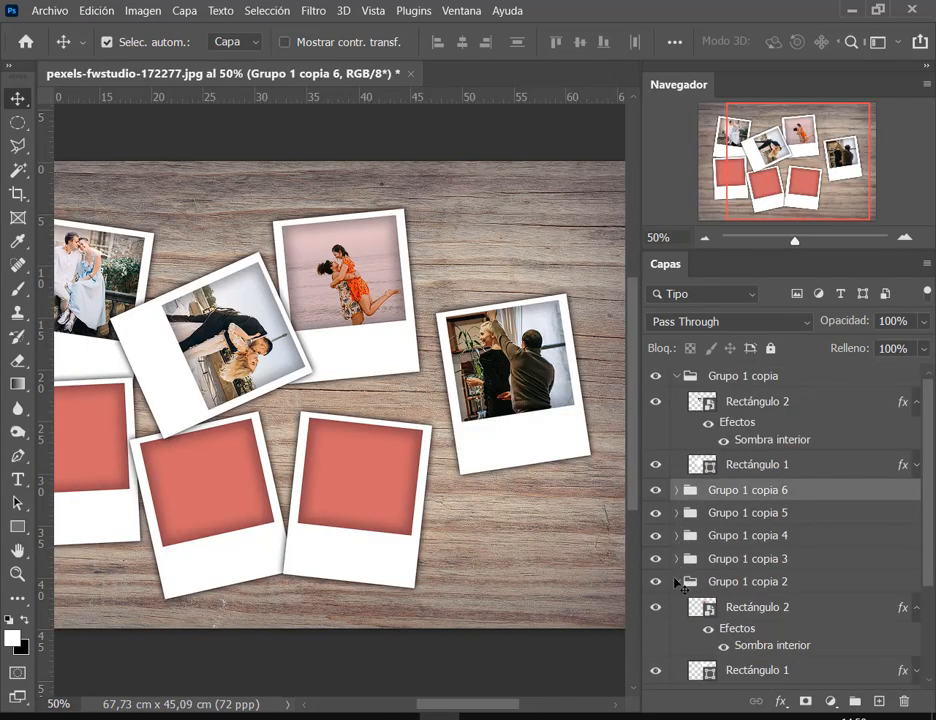
pyautogui.click(678, 583)
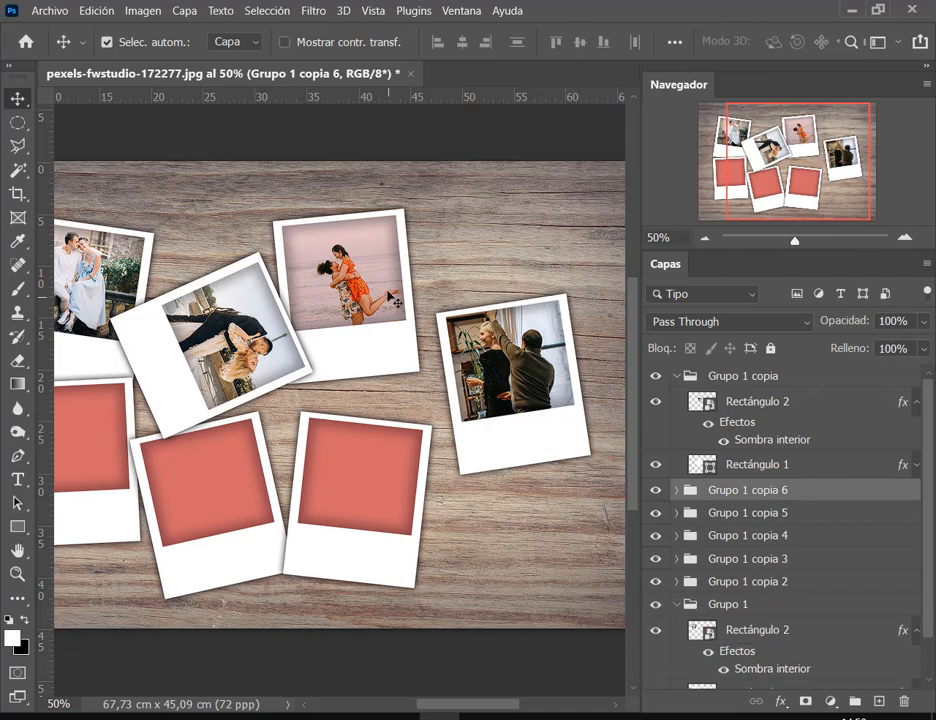
# Open the smart object contents of Grupo 1 copia 5's red rectangle with the embedded profile and place Pexels photo 2950331 as linked.
pyautogui.click(366, 468)
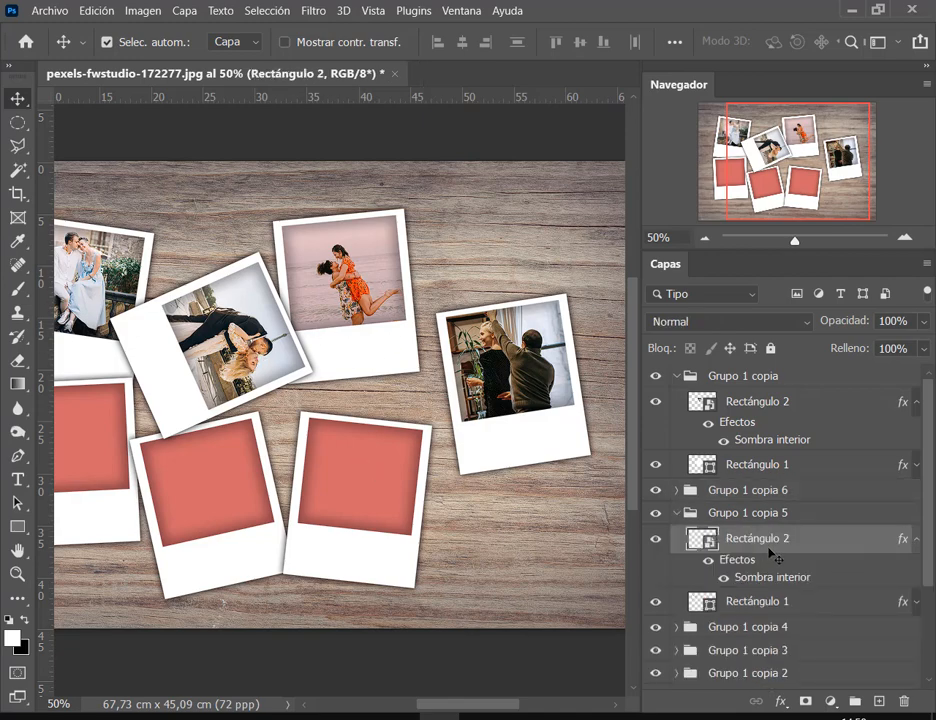
pyautogui.doubleClick(703, 539)
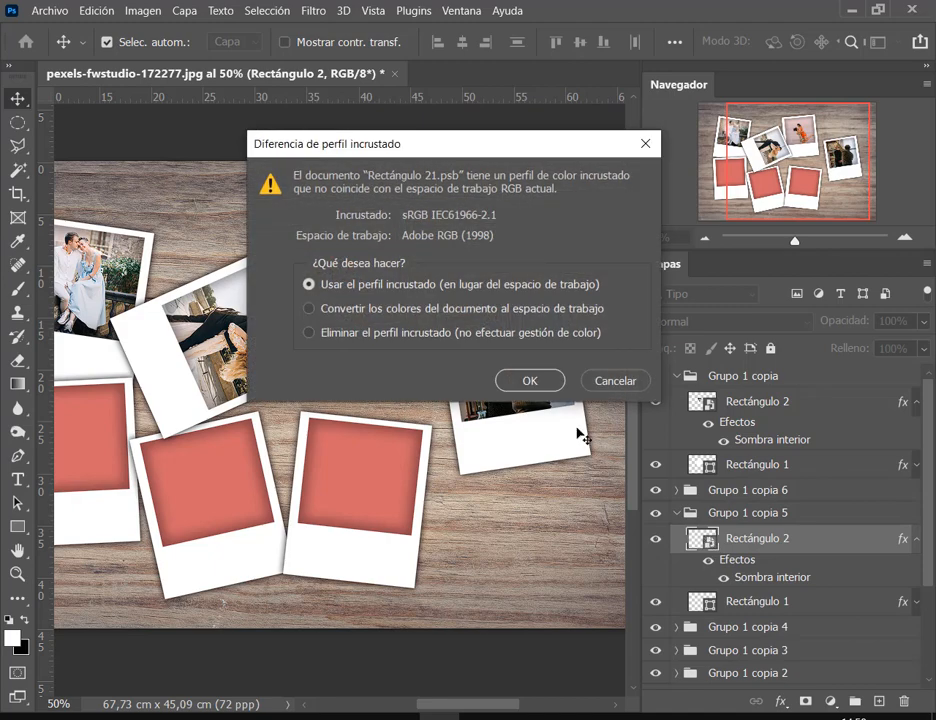
pyautogui.click(538, 380)
pyautogui.click(30, 9)
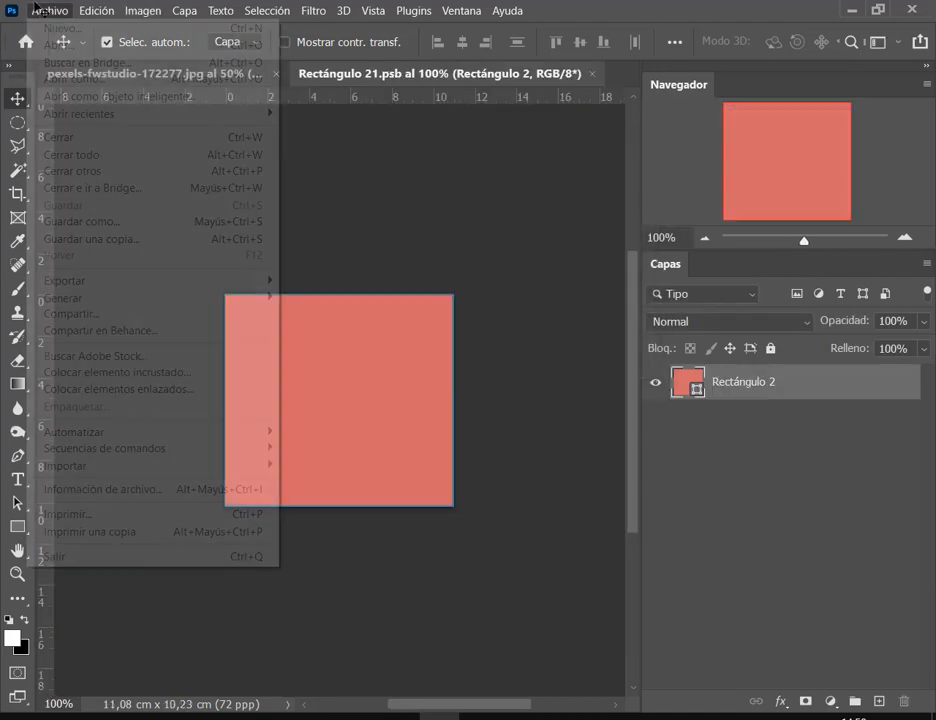
pyautogui.click(120, 390)
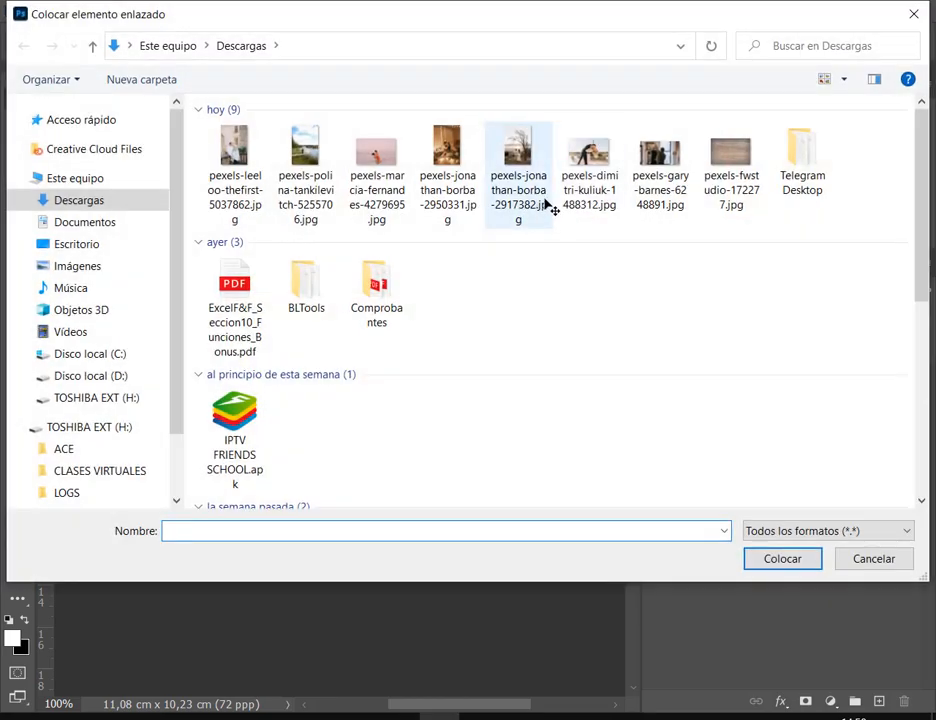
pyautogui.doubleClick(466, 163)
# Enlarge the candlelit couple photo to cover the canvas and position it with the pair in the upper middle.
pyautogui.moveTo(413, 298); pyautogui.dragTo(465, 215)
pyautogui.moveTo(267, 508); pyautogui.dragTo(176, 577)
pyautogui.moveTo(326, 480); pyautogui.dragTo(331, 376)
pyautogui.press('Return')
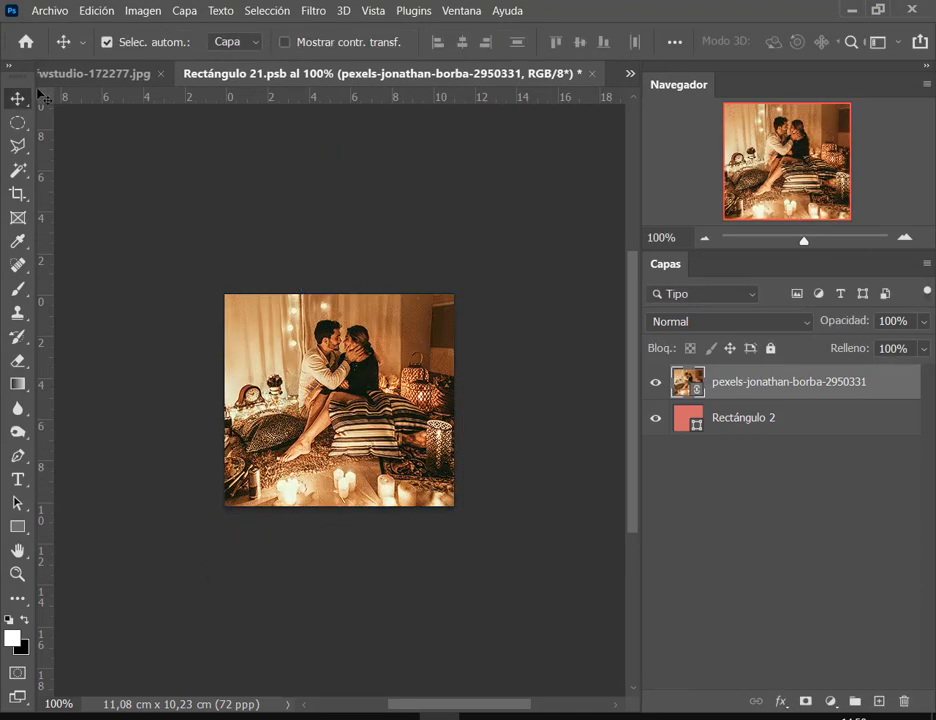
# Save the smart object contents with the candlelit photo and close them to return to the collage.
pyautogui.click(47, 10)
pyautogui.click(85, 206)
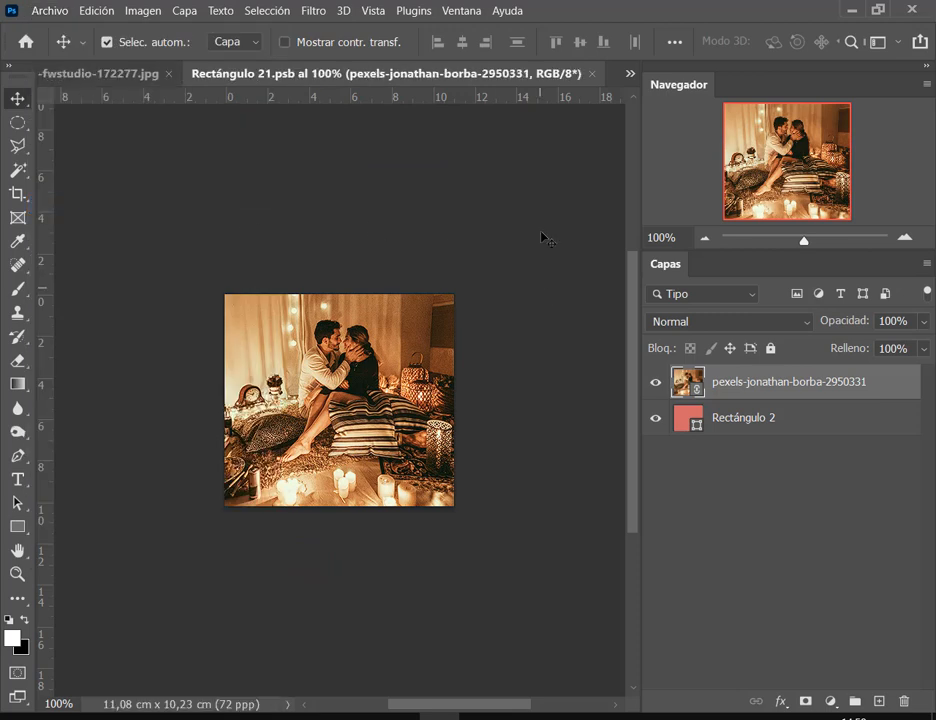
pyautogui.click(593, 74)
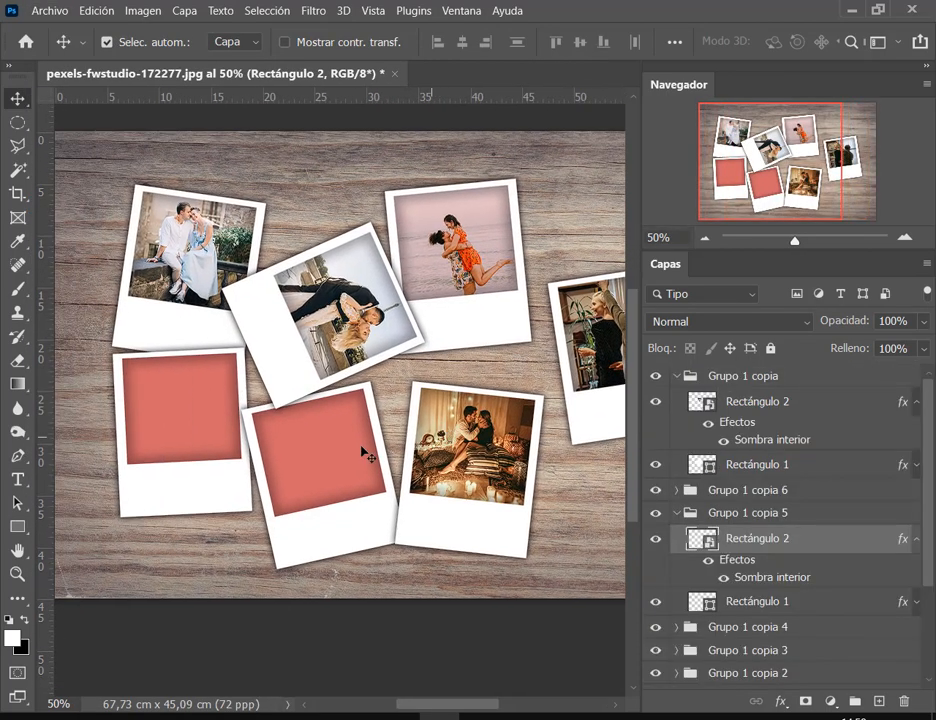
# Open the smart object contents of Grupo 1 copia 4's red rectangle with the embedded profile and place Pexels photo 5255706 as linked.
pyautogui.click(340, 452)
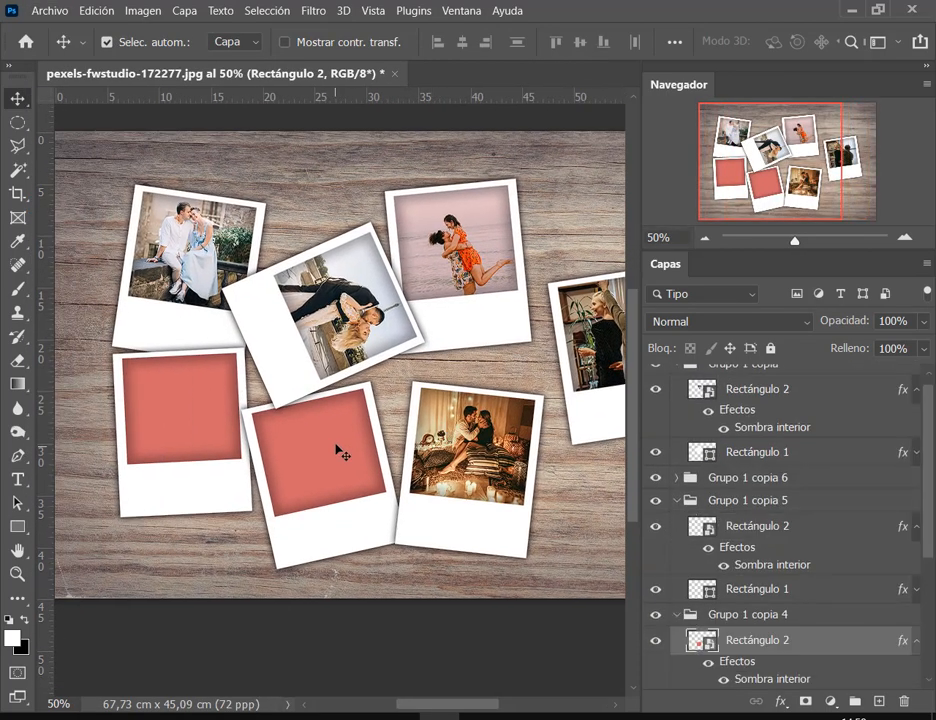
pyautogui.doubleClick(697, 641)
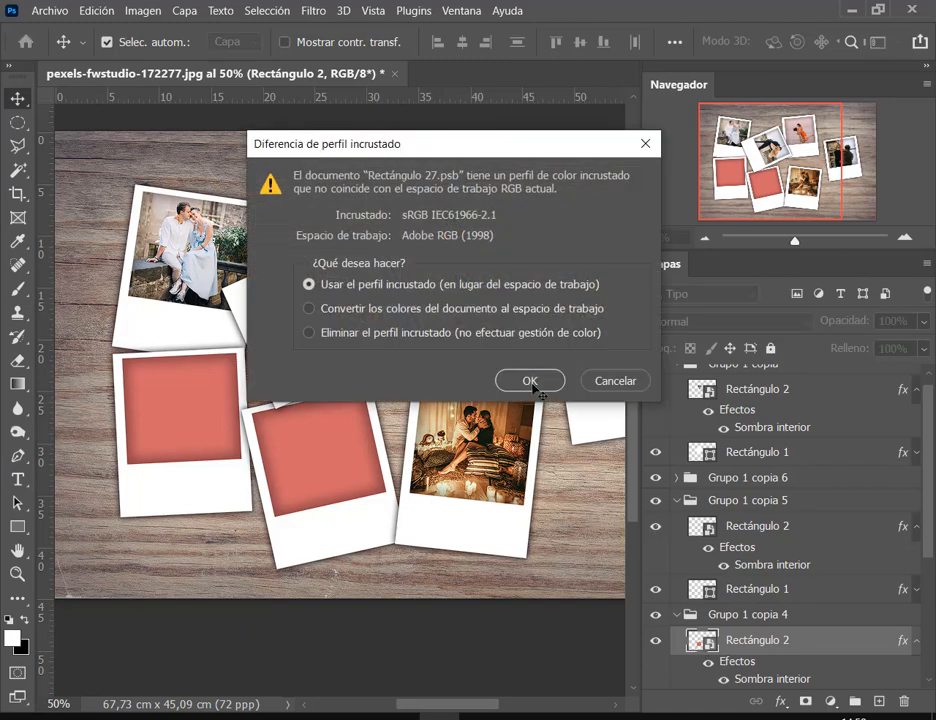
pyautogui.click(530, 381)
pyautogui.click(50, 10)
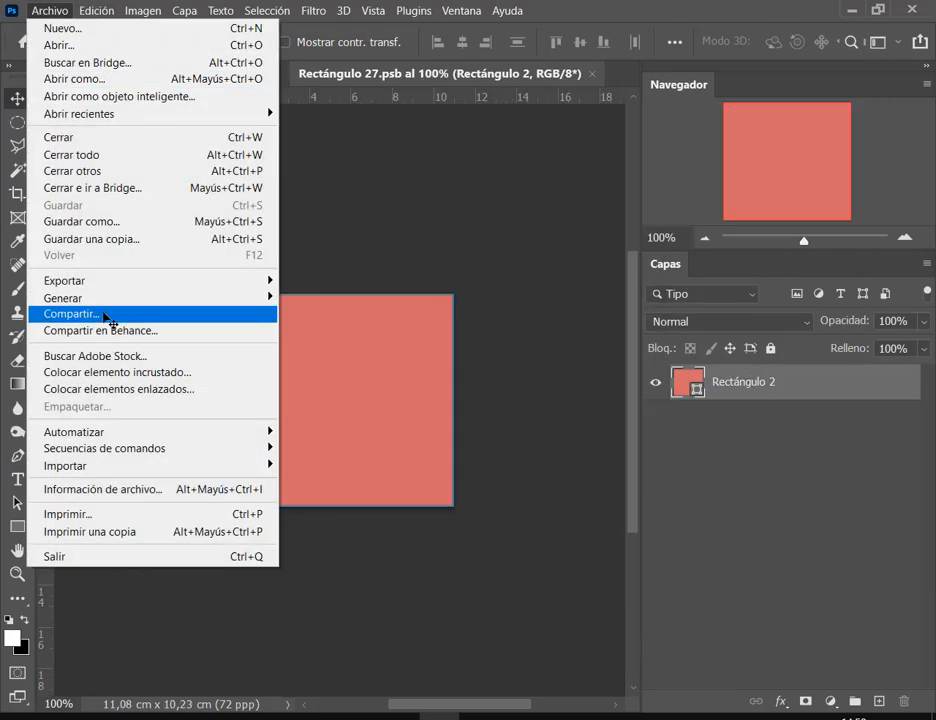
pyautogui.click(110, 397)
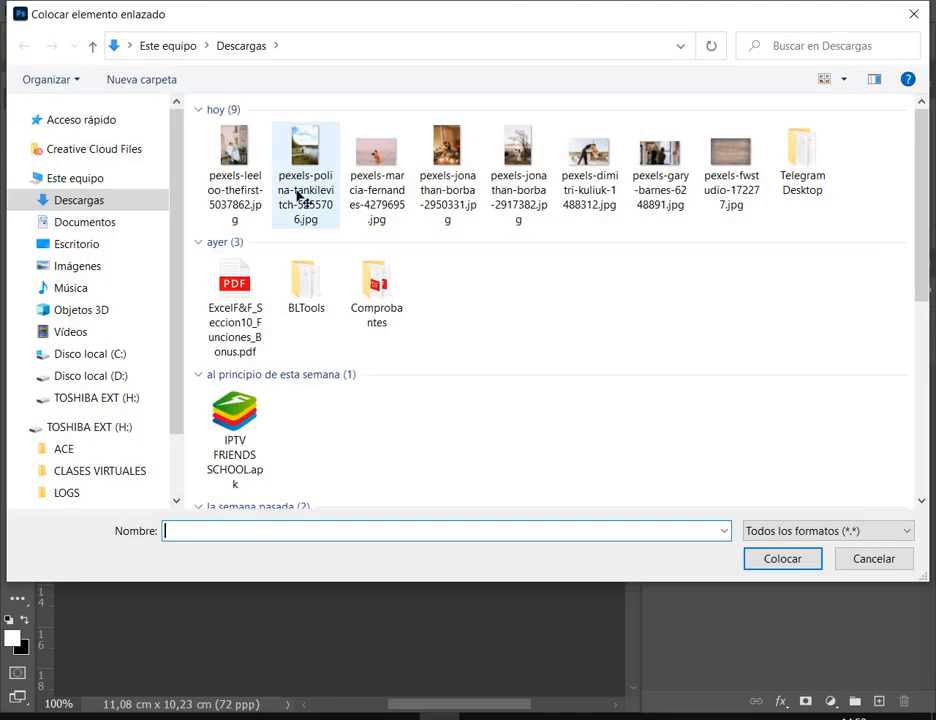
pyautogui.click(297, 176)
pyautogui.doubleClick(297, 176)
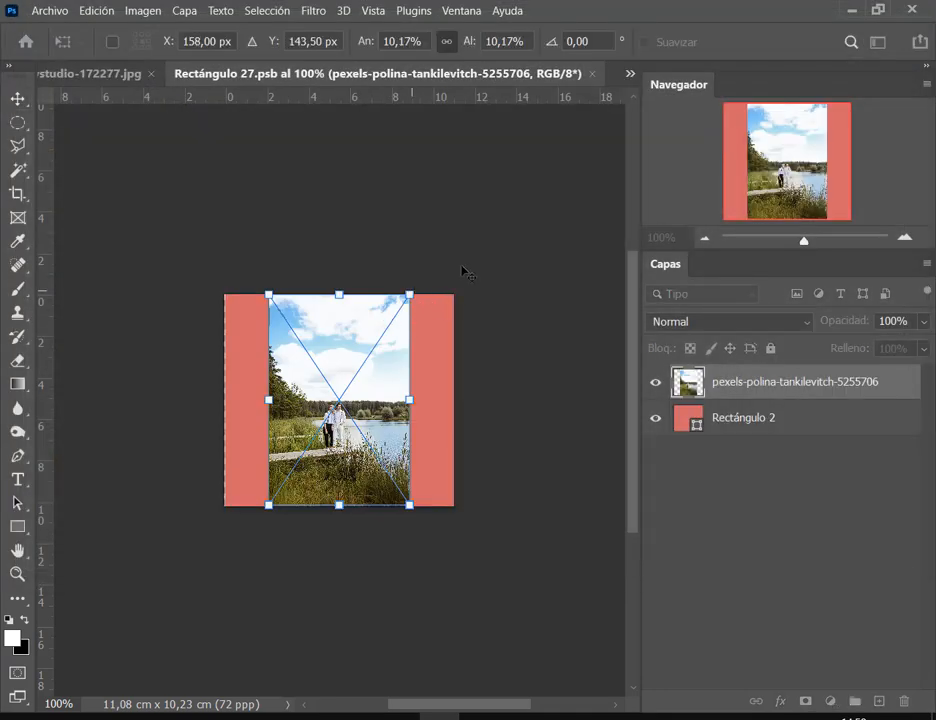
# Enlarge the lakeside couple photo to about 27% so it covers the canvas, with the pair standing near the centre.
pyautogui.moveTo(410, 295); pyautogui.dragTo(552, 208)
pyautogui.moveTo(266, 503); pyautogui.dragTo(140, 610)
pyautogui.moveTo(322, 462); pyautogui.dragTo(366, 426)
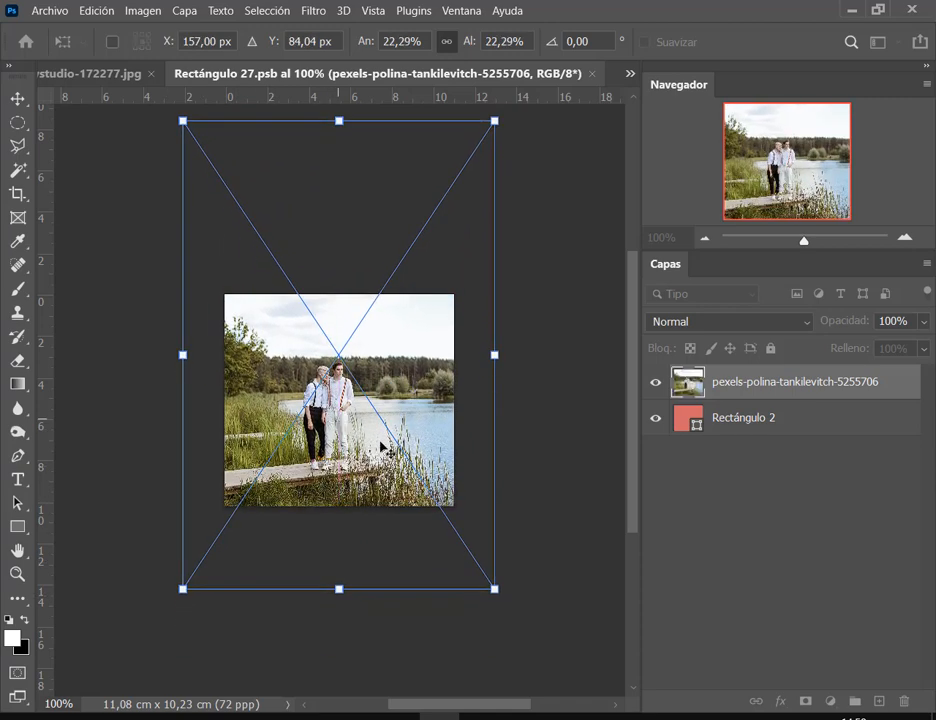
pyautogui.moveTo(508, 605); pyautogui.dragTo(560, 656)
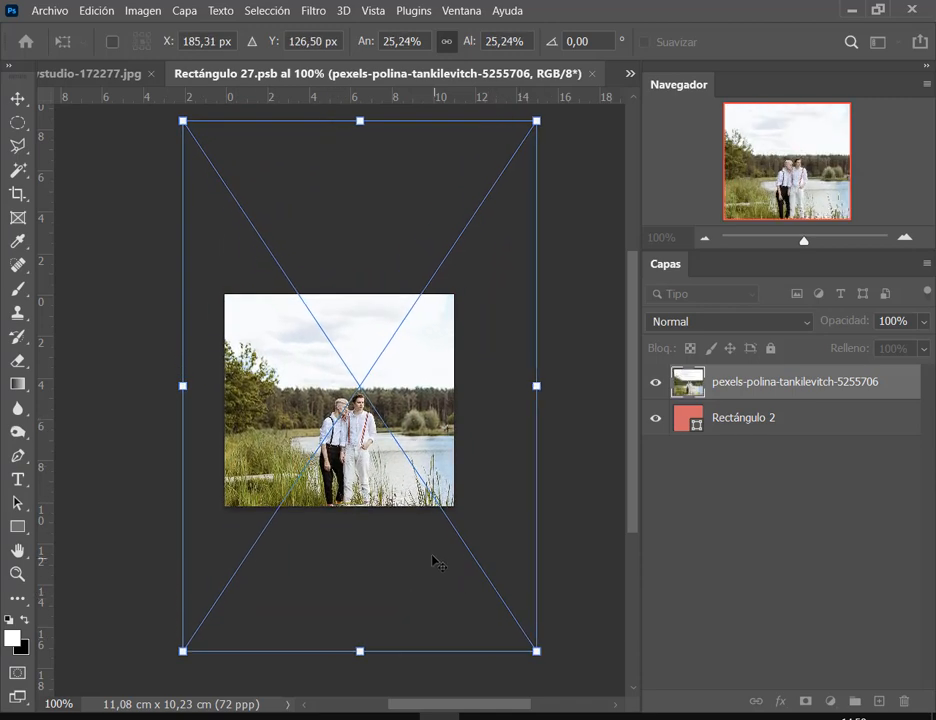
pyautogui.moveTo(526, 507); pyautogui.dragTo(525, 450)
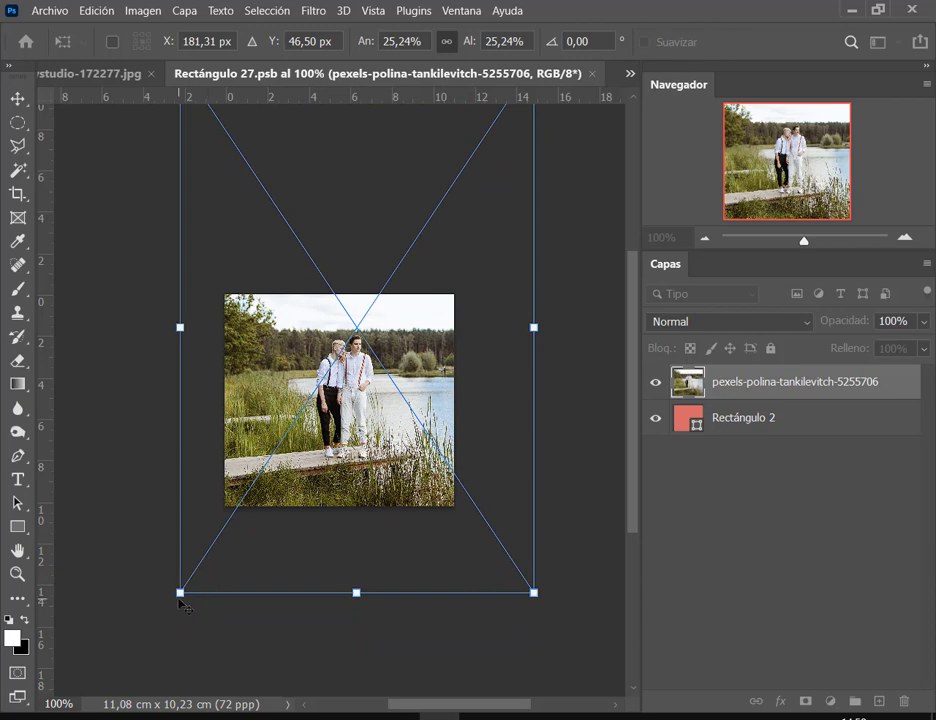
pyautogui.moveTo(183, 605); pyautogui.dragTo(154, 641)
pyautogui.moveTo(345, 533); pyautogui.dragTo(352, 522)
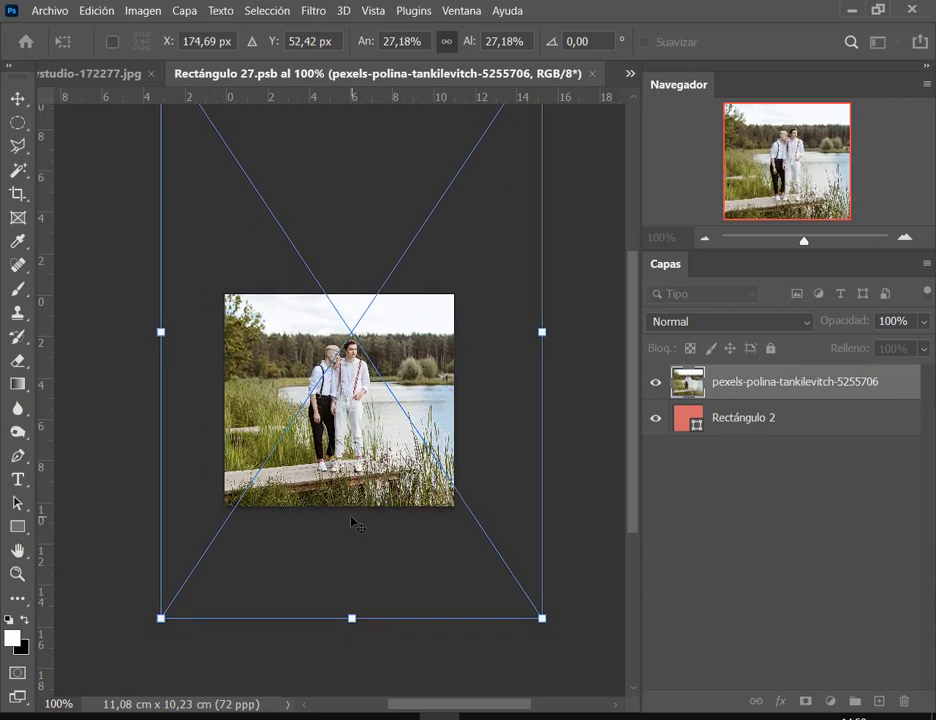
pyautogui.press('Return')
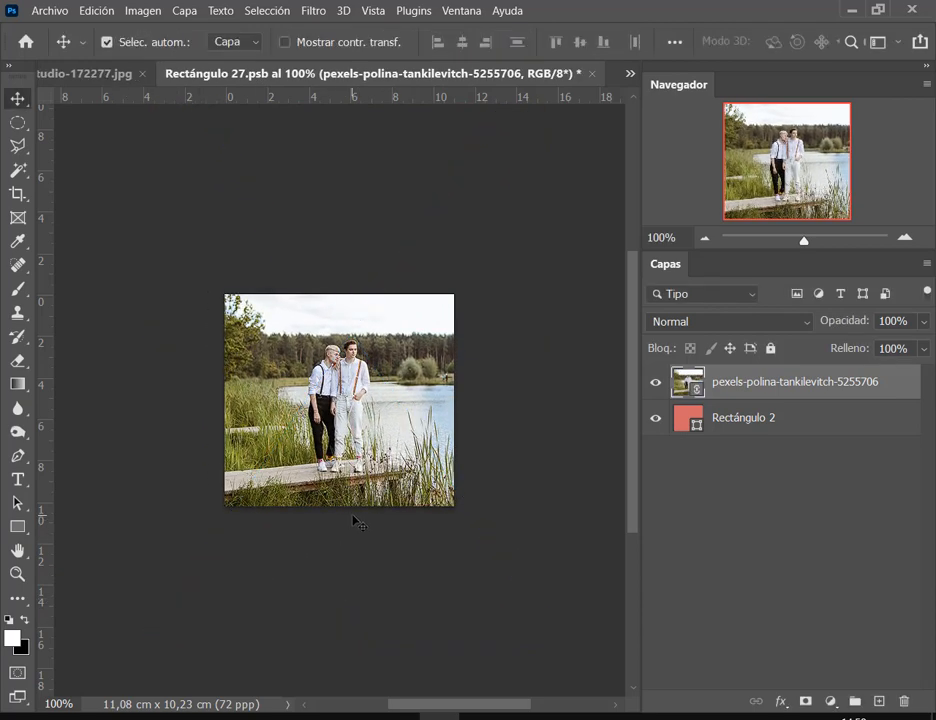
# Save the smart object contents with the lakeside photo and close them to return to the collage.
pyautogui.click(60, 12)
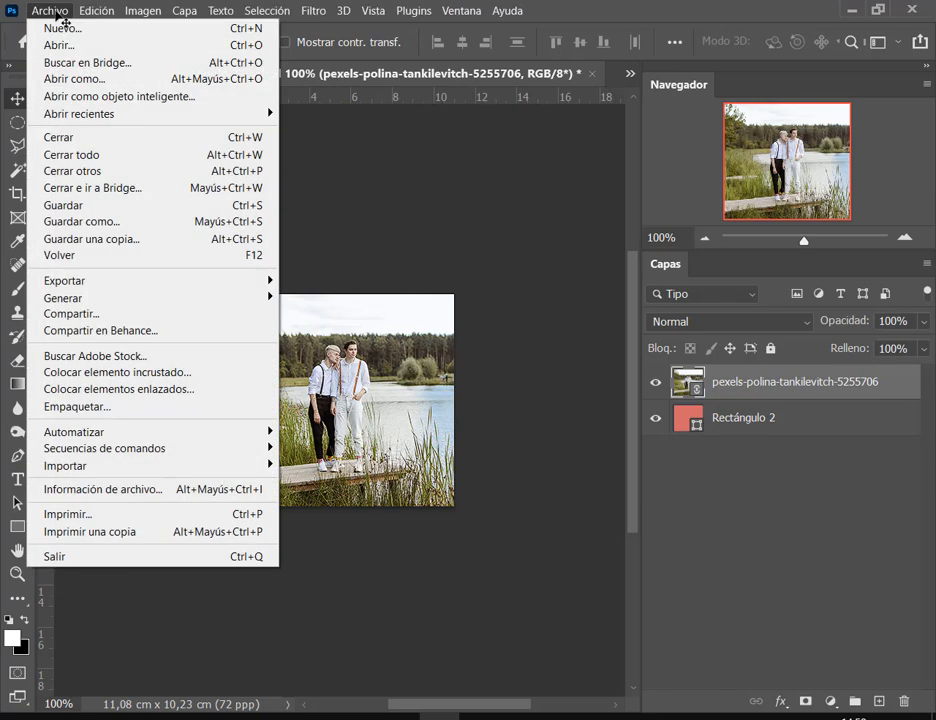
pyautogui.click(100, 210)
pyautogui.click(593, 75)
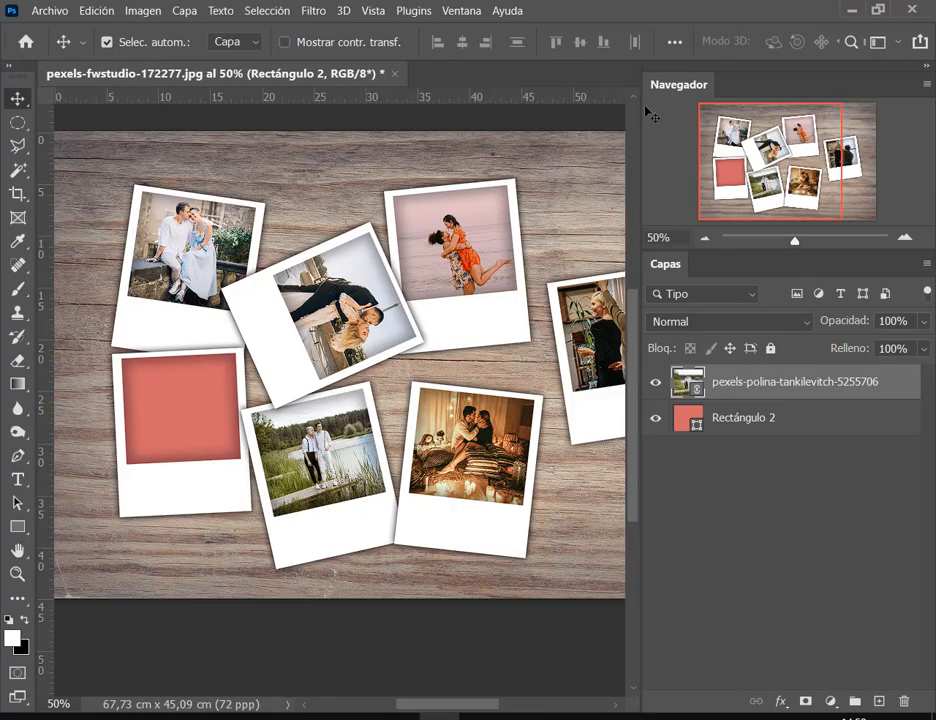
# Open the smart object contents of Grupo 1 copia 3's red rectangle with the embedded profile and place Pexels photo 2917382 as linked.
pyautogui.click(194, 424)
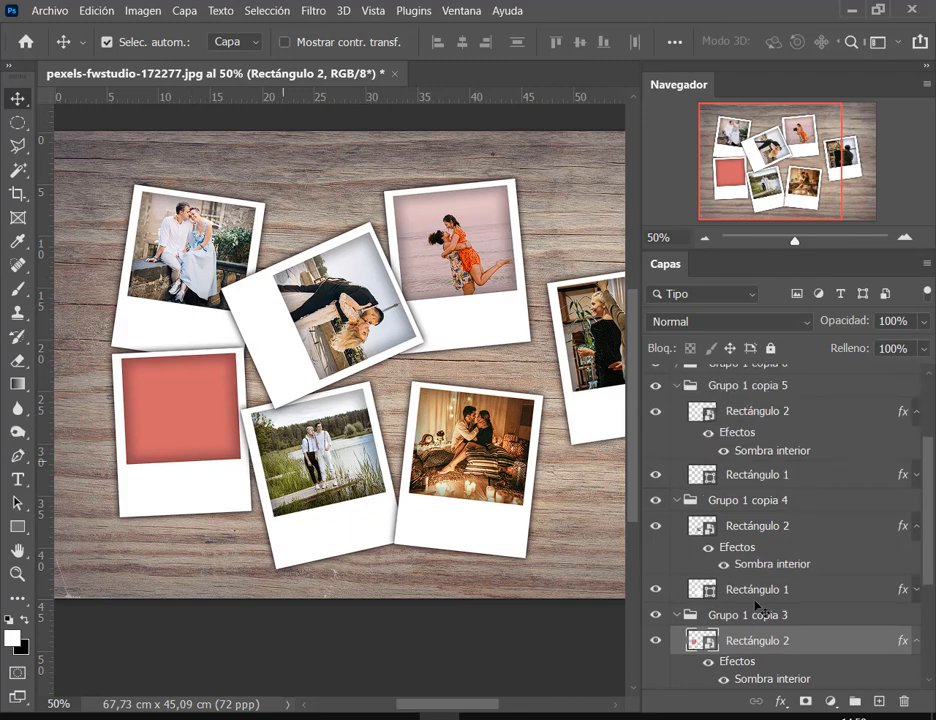
pyautogui.doubleClick(700, 640)
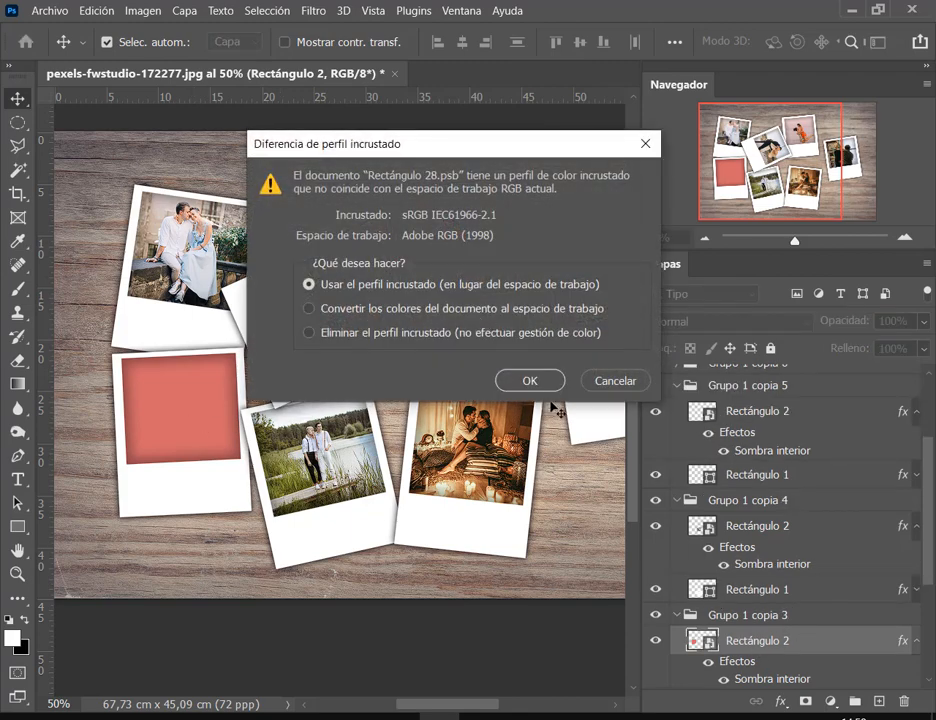
pyautogui.click(530, 380)
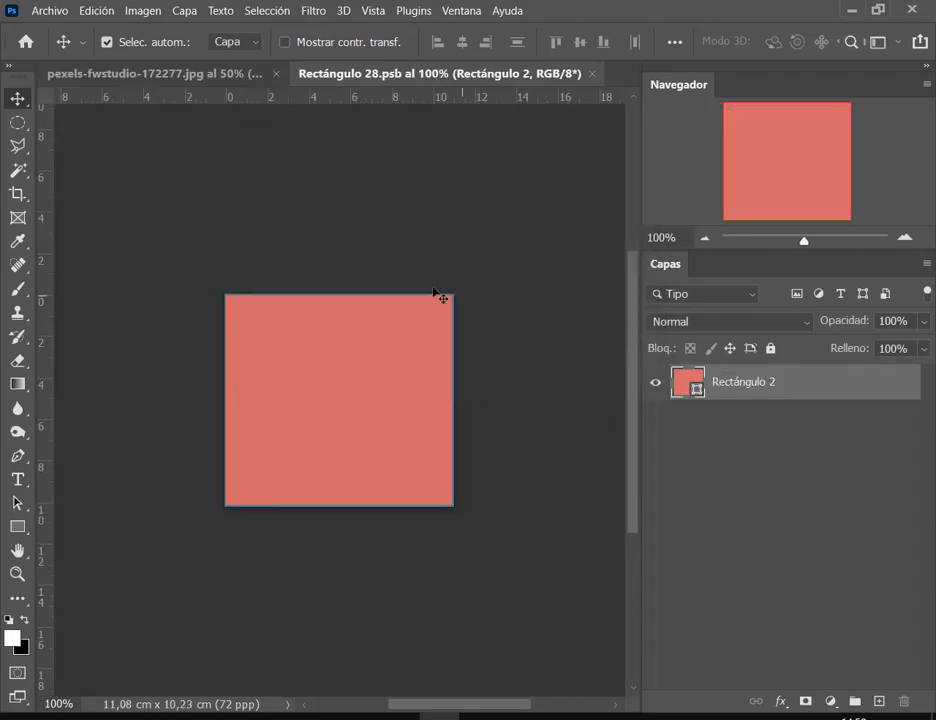
pyautogui.click(57, 10)
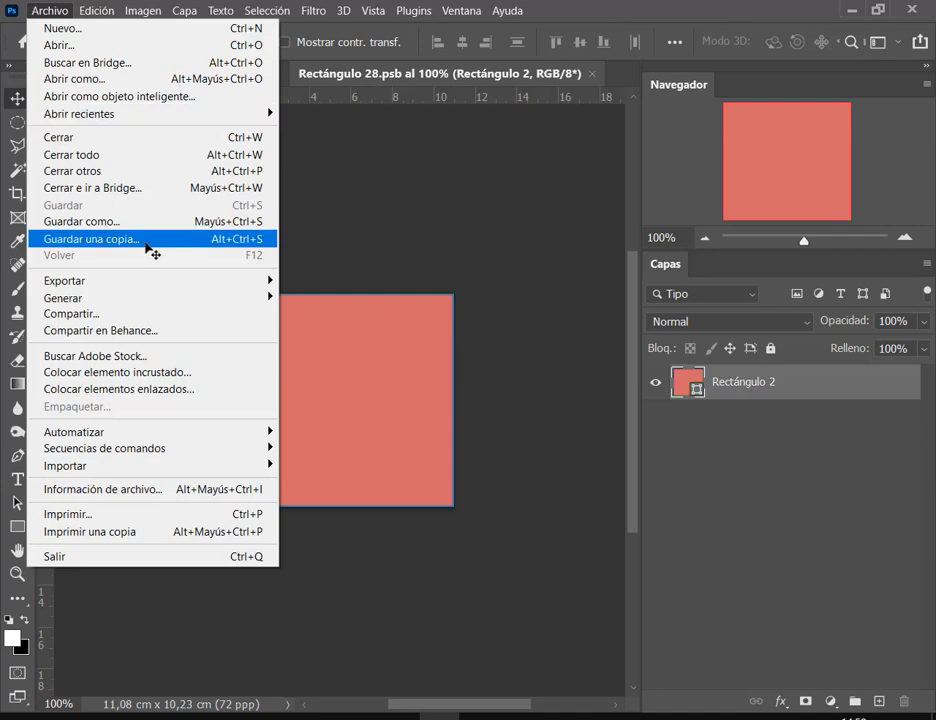
pyautogui.click(155, 390)
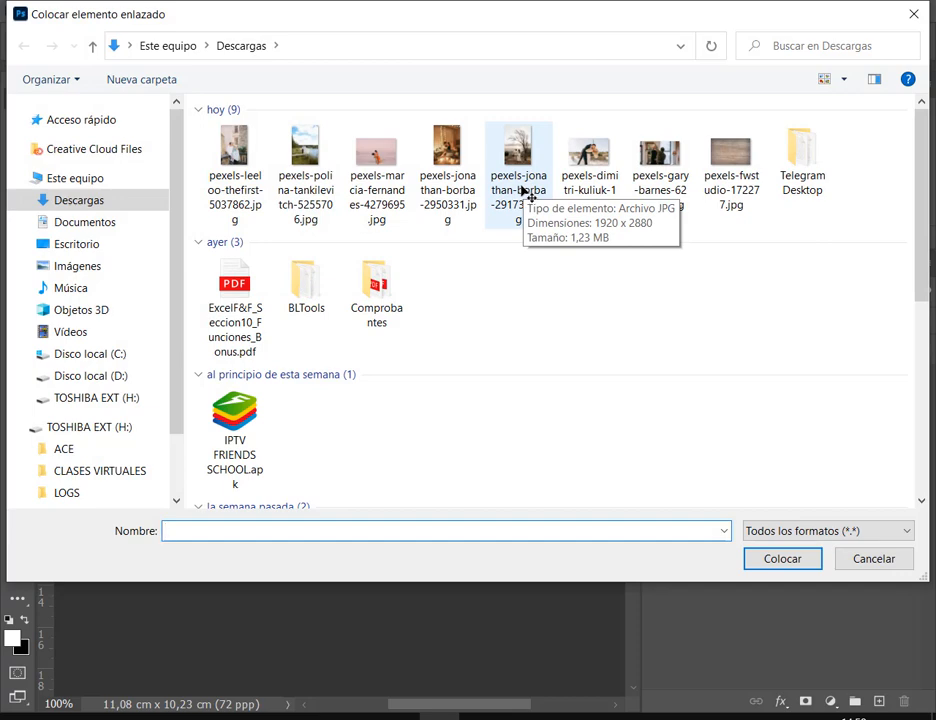
pyautogui.doubleClick(527, 152)
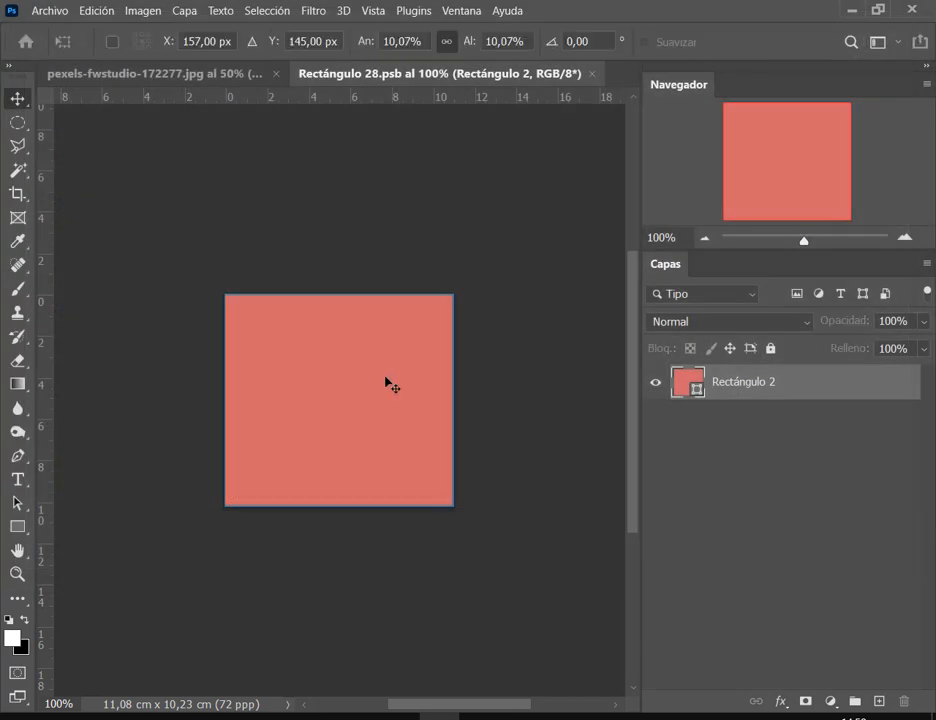
# Enlarge the mountain-view couple photo to about 24% so it covers the canvas, keeping the pair in full view near the centre.
pyautogui.moveTo(411, 294); pyautogui.dragTo(508, 147)
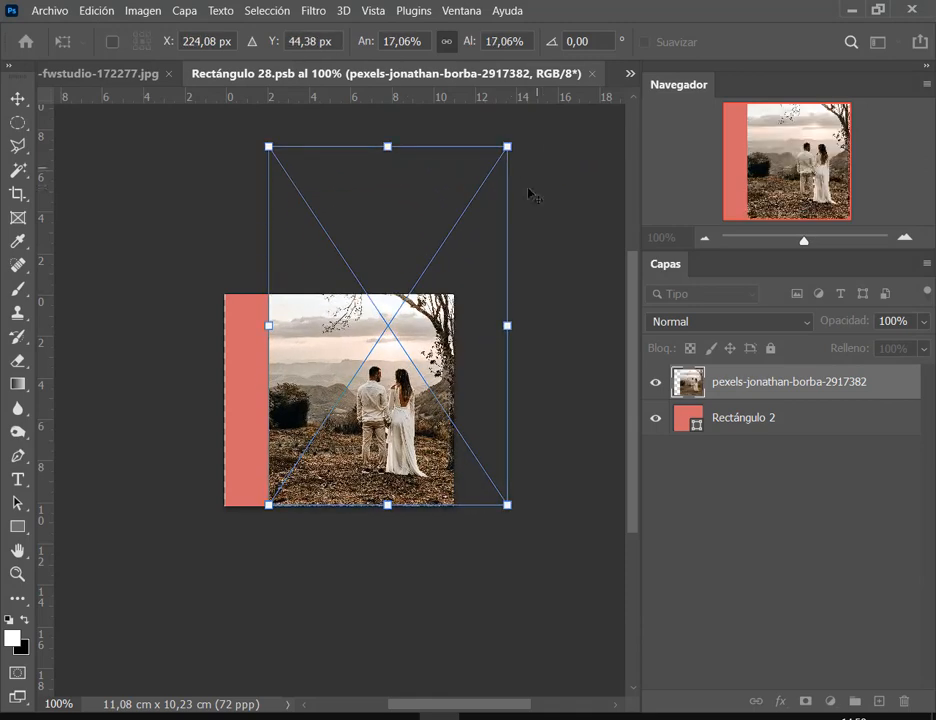
pyautogui.moveTo(270, 507); pyautogui.dragTo(161, 604)
pyautogui.moveTo(324, 530); pyautogui.dragTo(310, 424)
pyautogui.moveTo(495, 520); pyautogui.dragTo(455, 502)
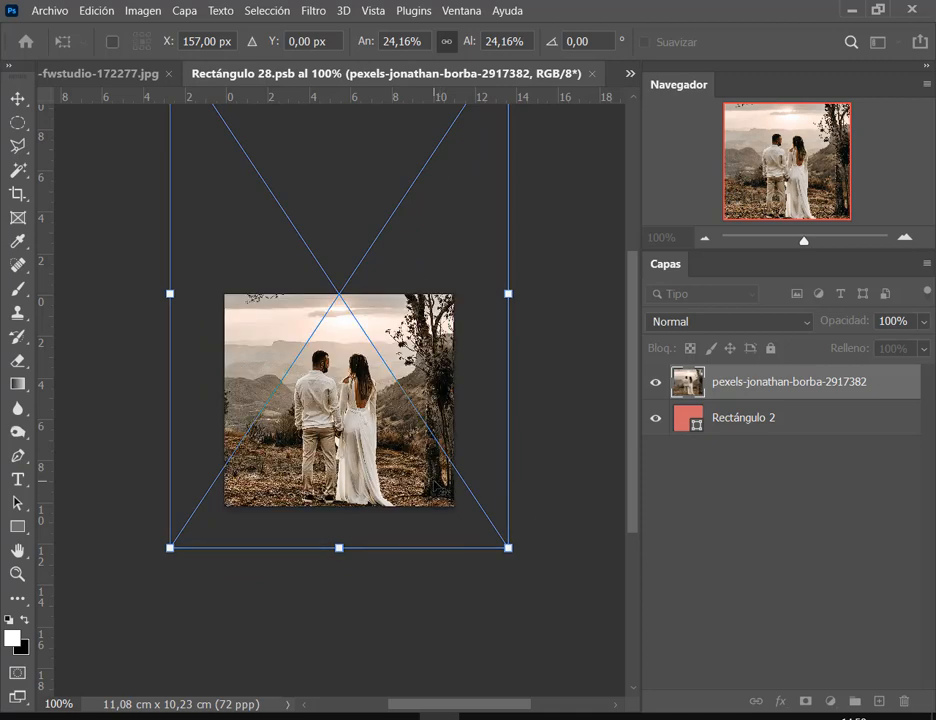
pyautogui.press('Return')
# Save the smart object contents with the mountain-view photo and close them to return to the collage.
pyautogui.click(50, 10)
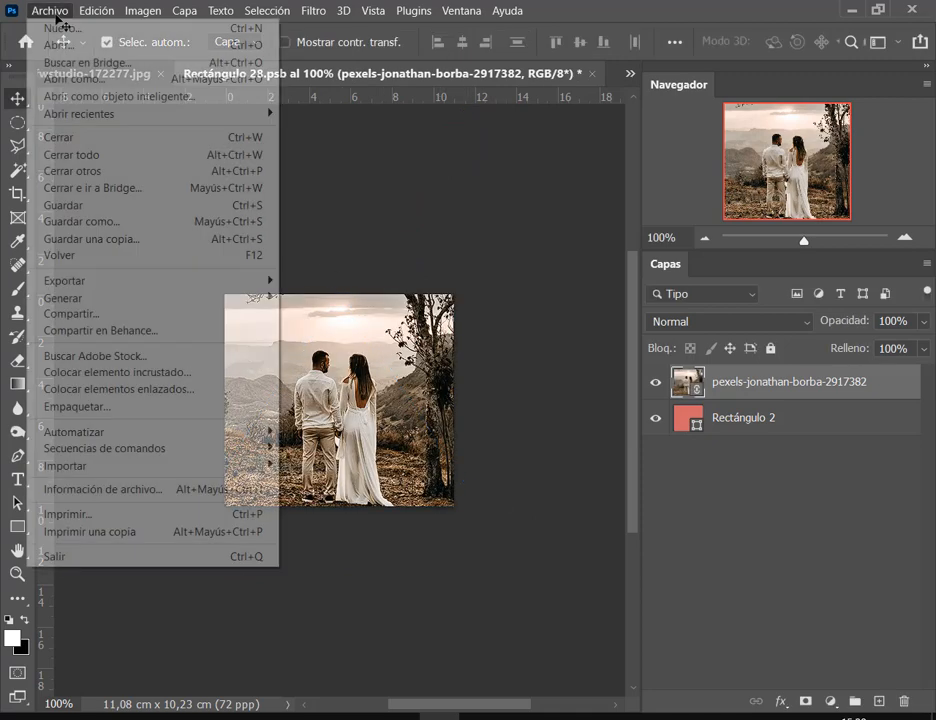
pyautogui.click(46, 200)
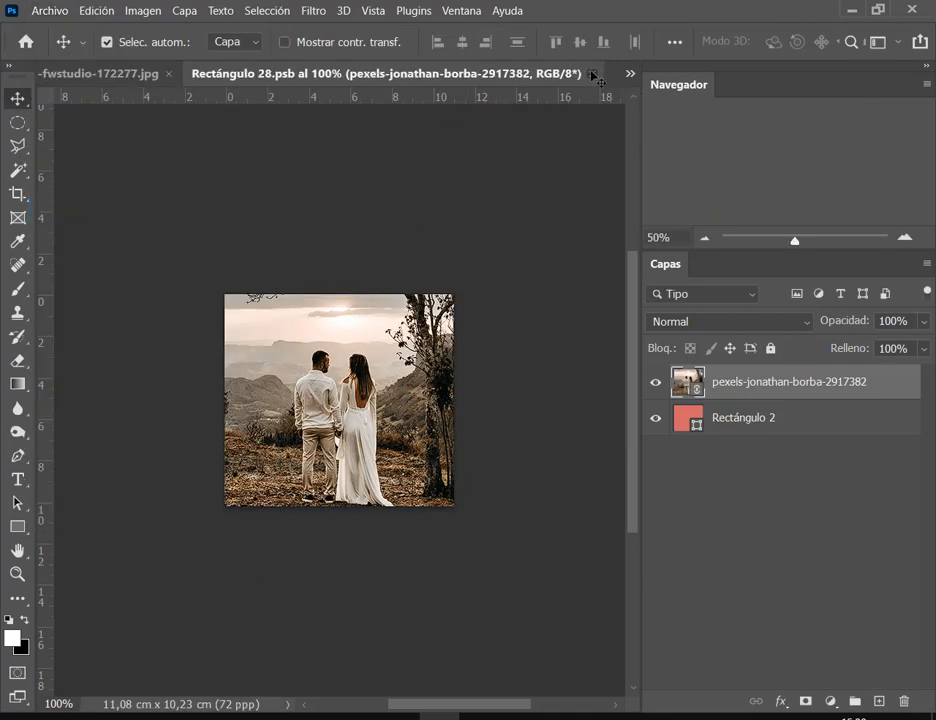
pyautogui.click(596, 75)
# Inspect the smart object contents of Grupo 1's photo using the embedded profile, and close them again.
pyautogui.scroll(-3, 522, 386)
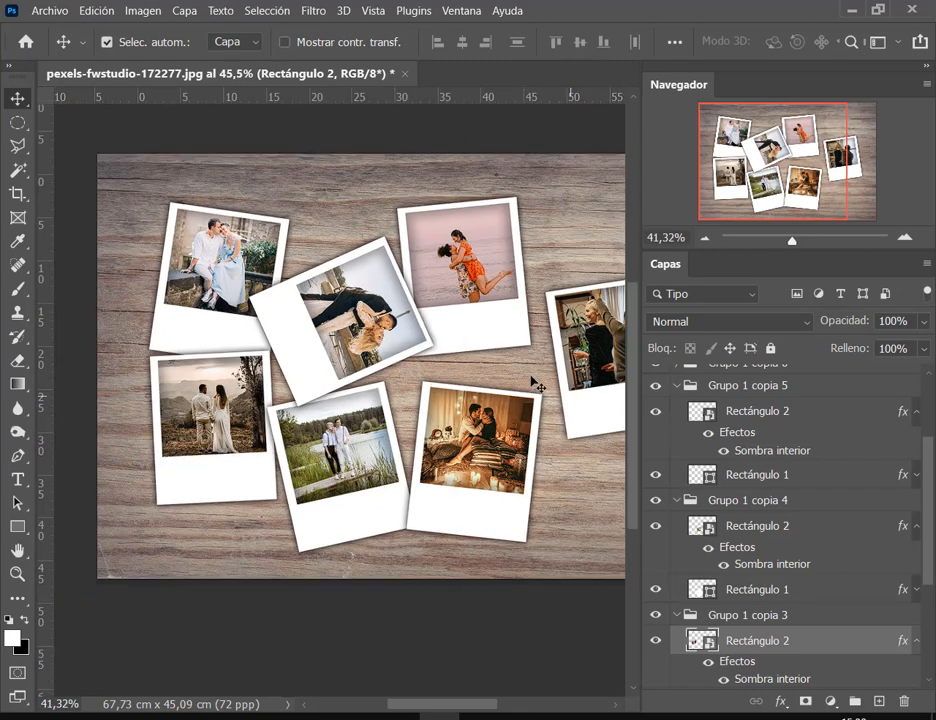
pyautogui.moveTo(561, 418); pyautogui.dragTo(470, 414)
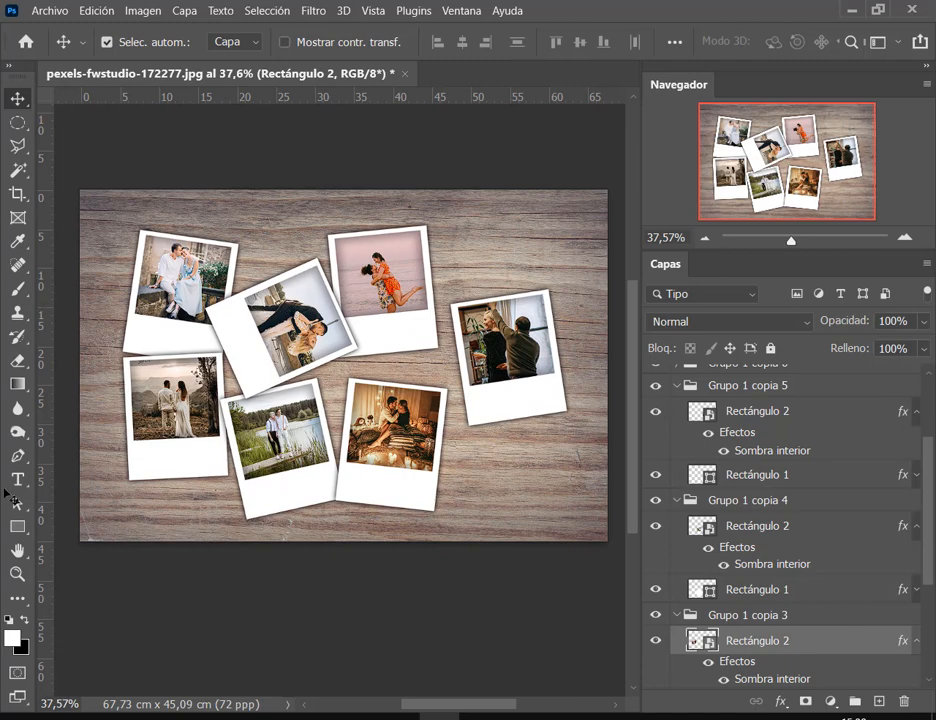
pyautogui.scroll(-3, 708, 600)
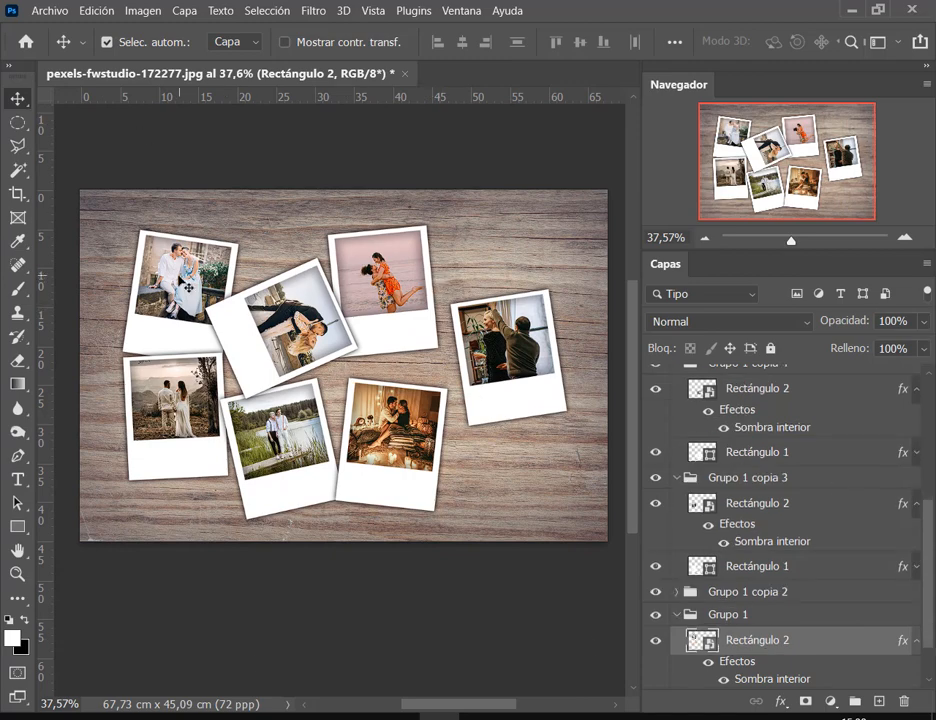
pyautogui.doubleClick(703, 640)
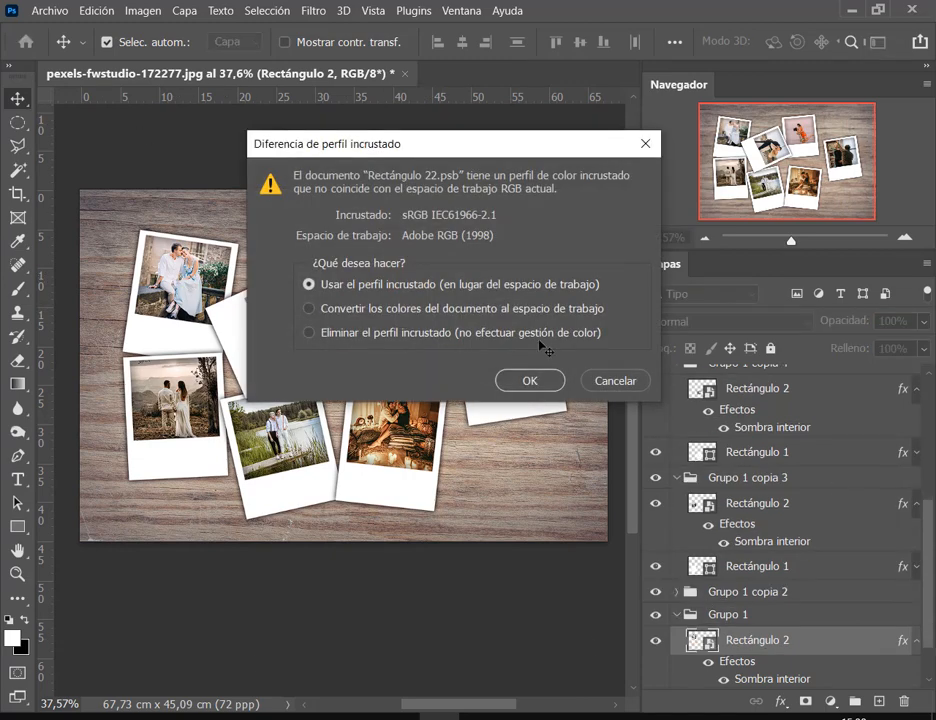
pyautogui.click(532, 381)
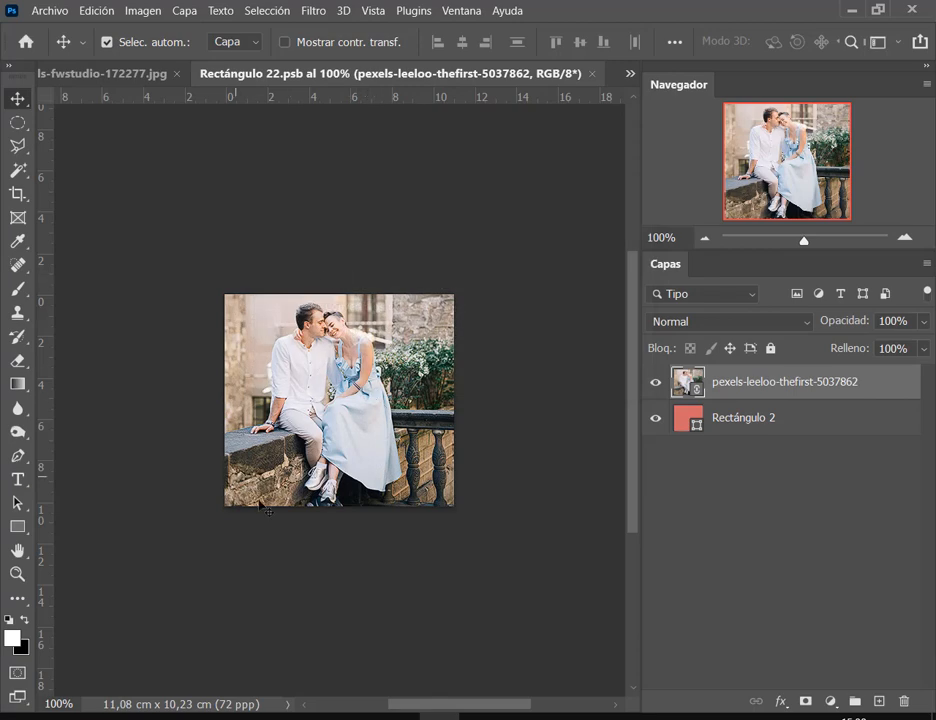
pyautogui.click(591, 75)
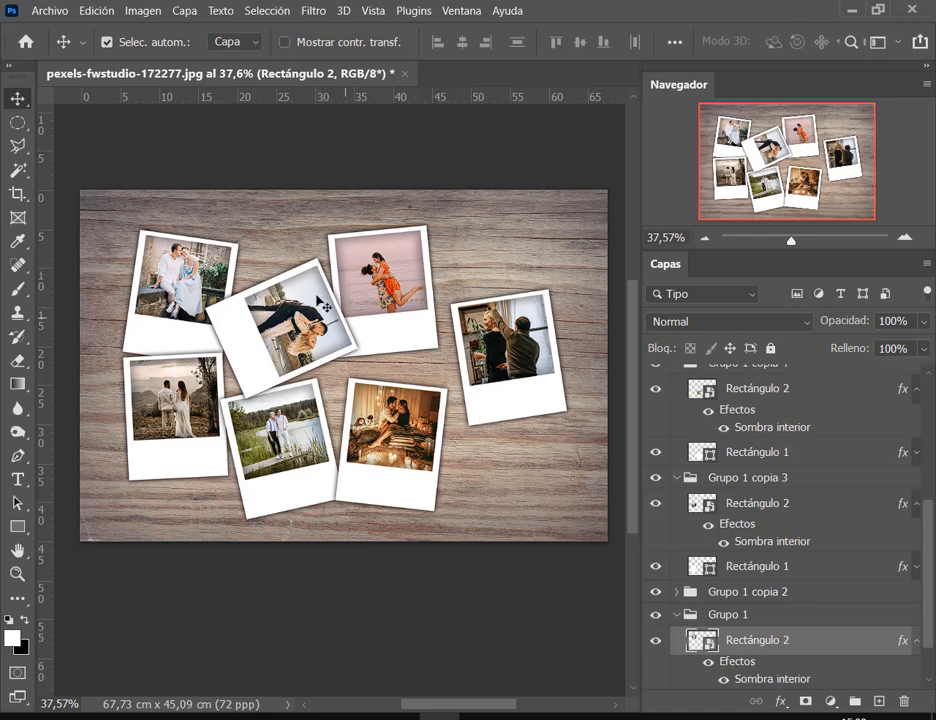
# Rename the smart object layer Rectángulo 2 inside Grupo 1 to "Foto aqui".
pyautogui.click(783, 512)
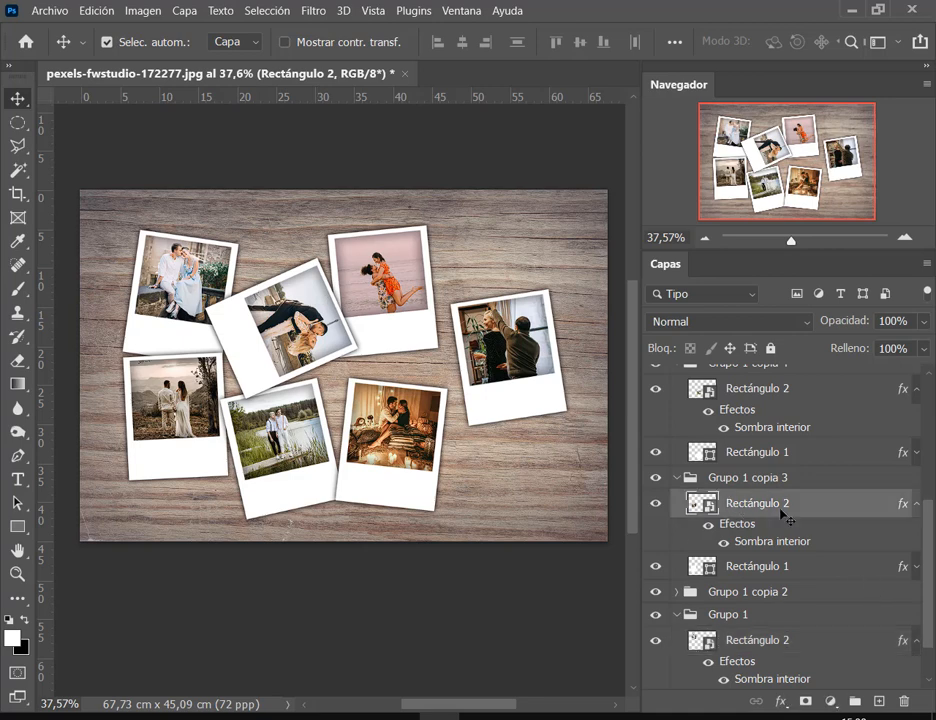
pyautogui.click(753, 640)
pyautogui.scroll(-2, 775, 633)
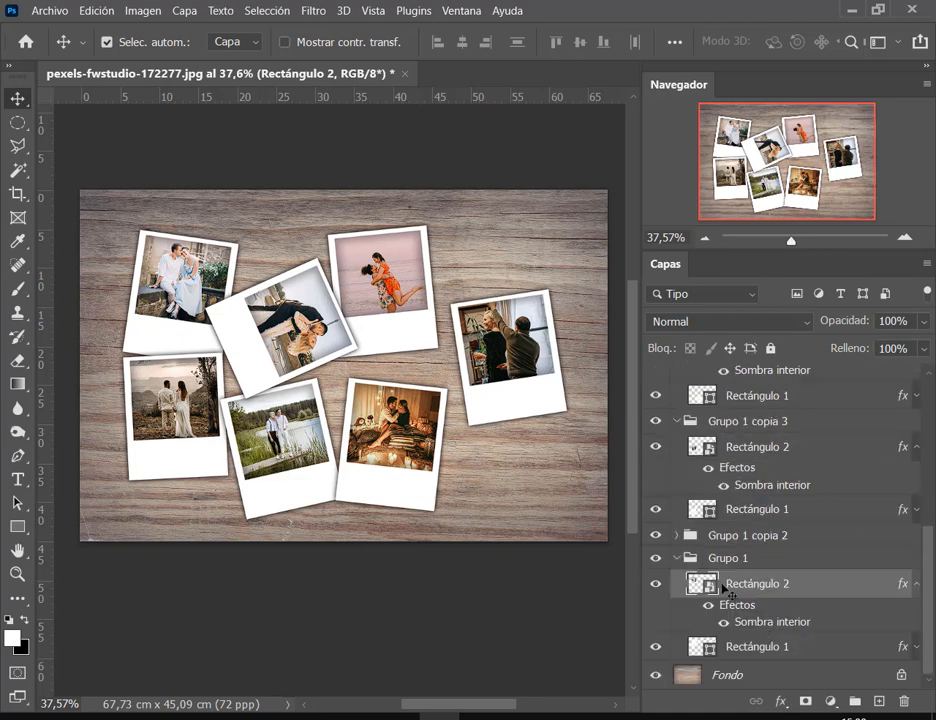
pyautogui.click(656, 584)
pyautogui.click(656, 584)
pyautogui.doubleClick(765, 584)
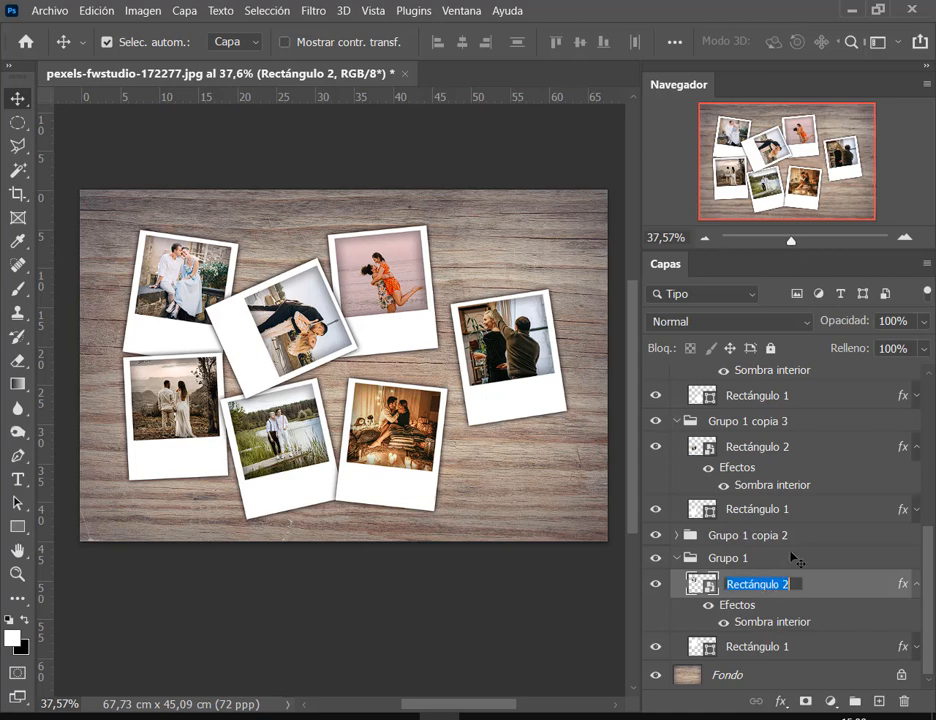
pyautogui.write('Foto')
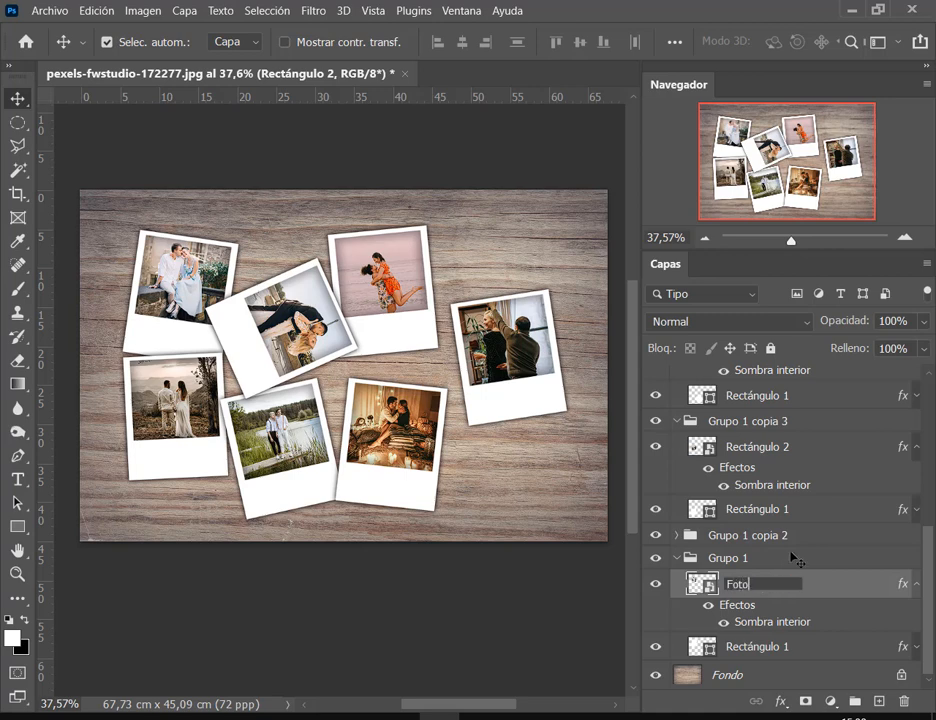
pyautogui.write(' aqui')
pyautogui.press('Return')
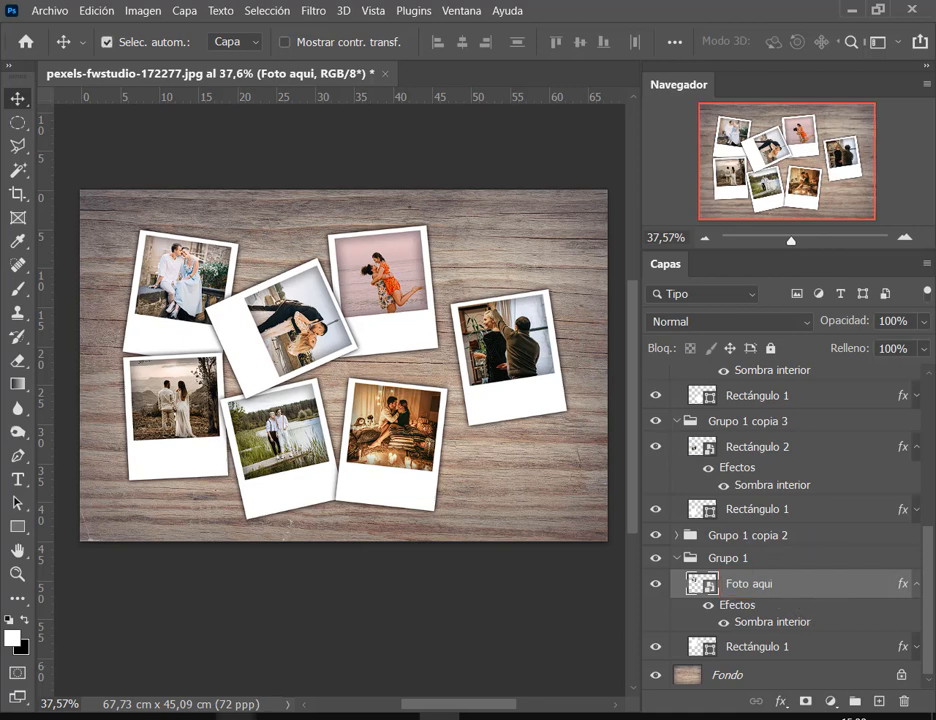
# Switch to the Google Meet call in Chrome to check the participants' chat messages.
pyautogui.click(236, 717)
pyautogui.click(146, 657)
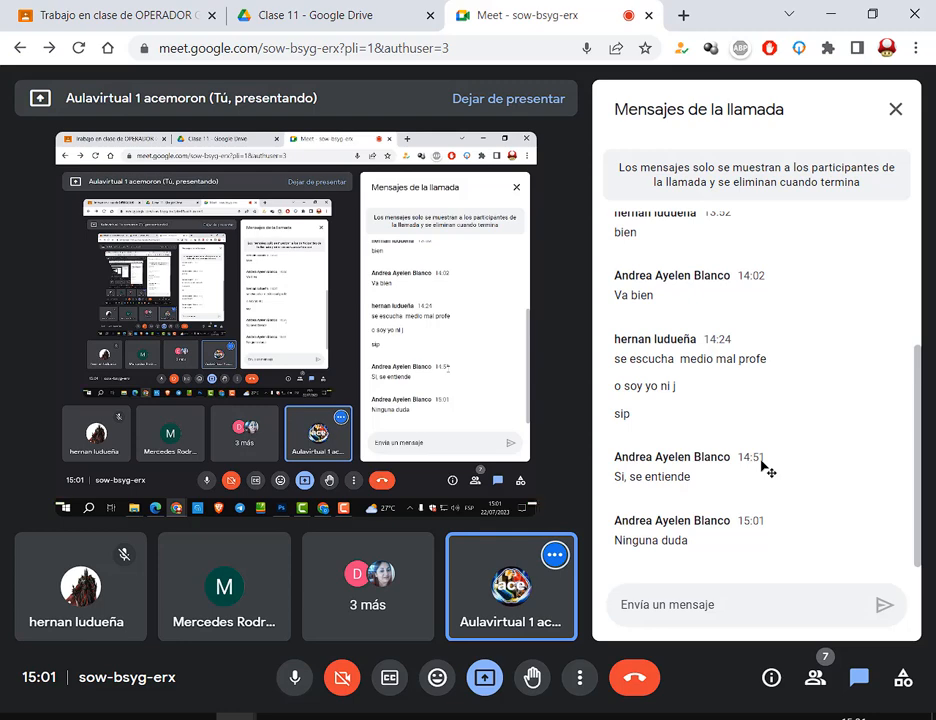
# Switch to Photoshop and close the pexels-fwstudio-172277.jpg collage without saving its changes.
pyautogui.click(439, 718)
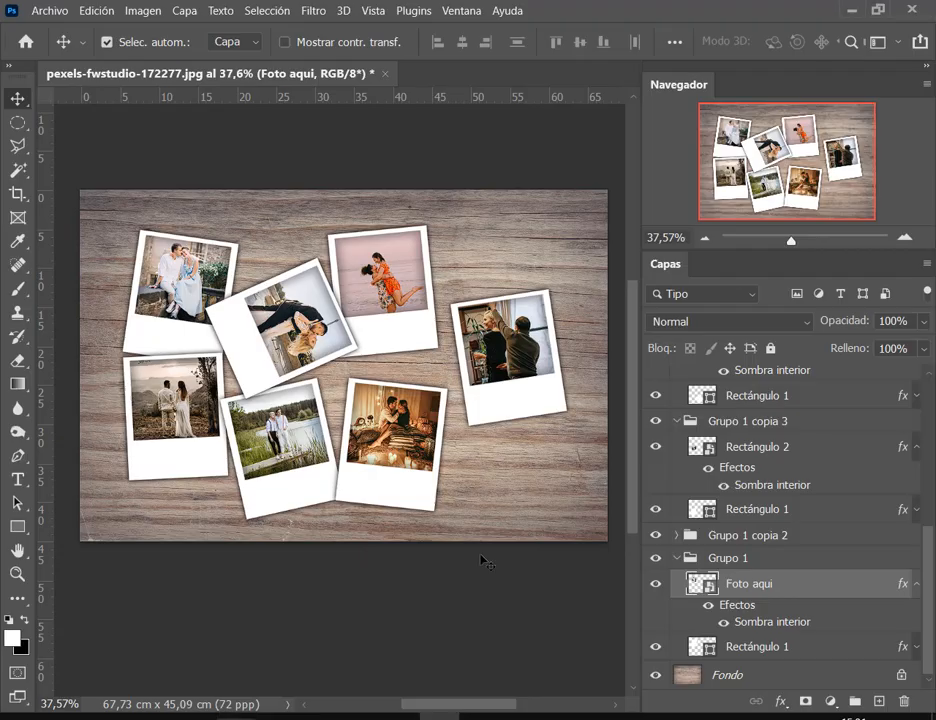
pyautogui.click(387, 75)
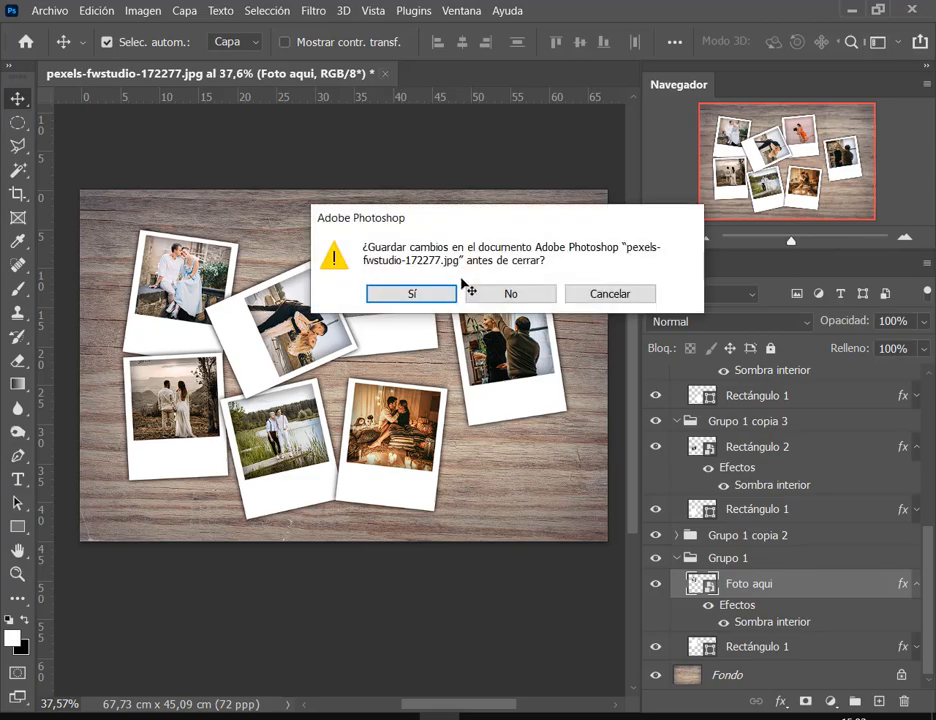
pyautogui.click(522, 294)
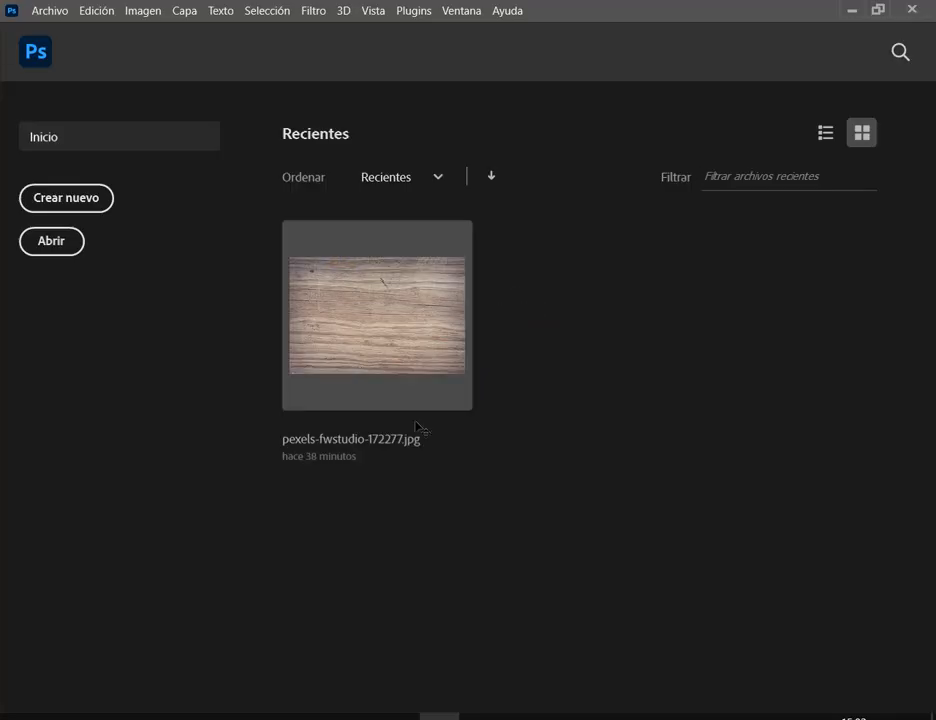
# Switch to File Explorer and bring up the Sábado folder with the exercise images.
pyautogui.click(196, 717)
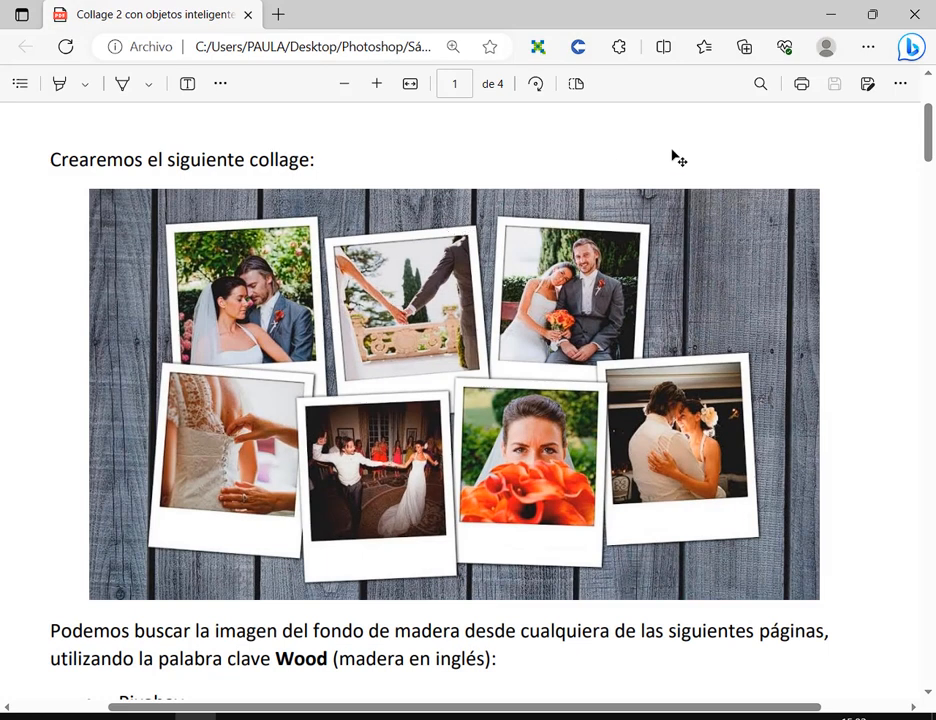
pyautogui.click(439, 717)
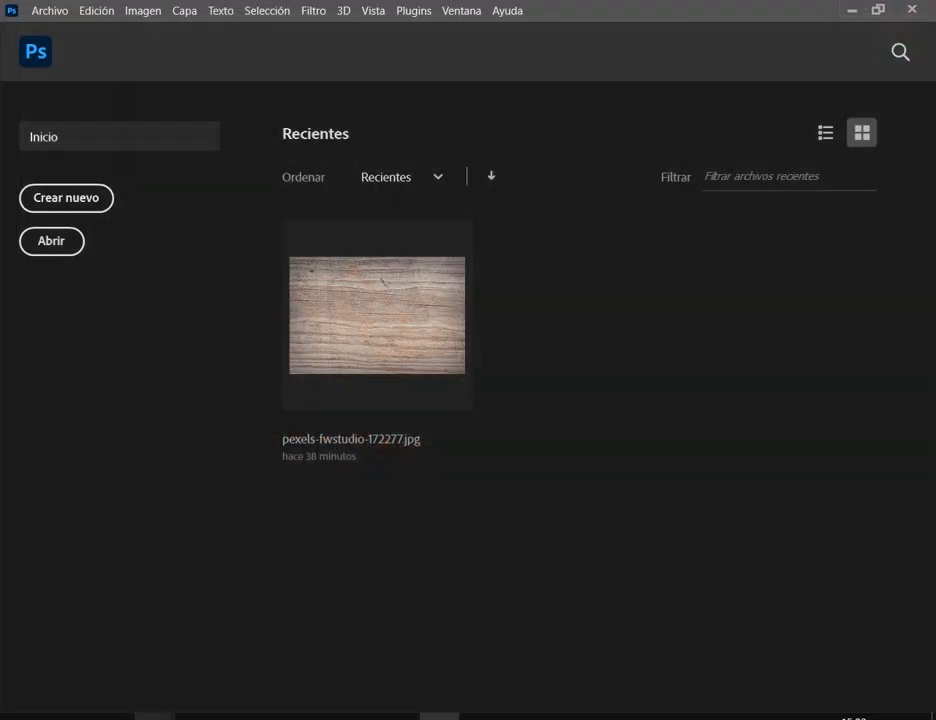
pyautogui.moveTo(168, 717)
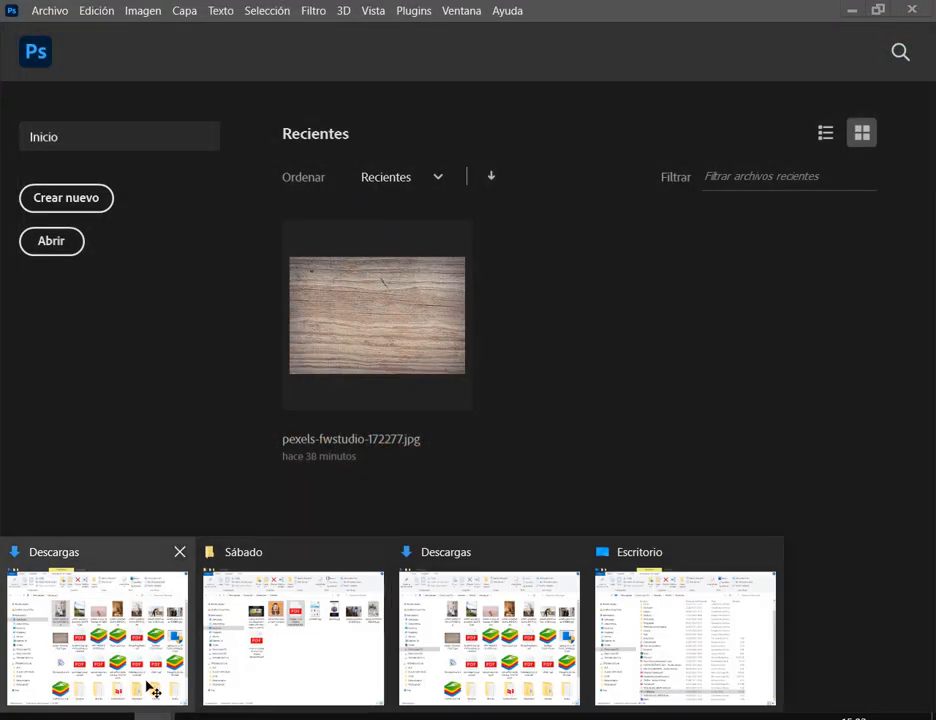
pyautogui.click(150, 683)
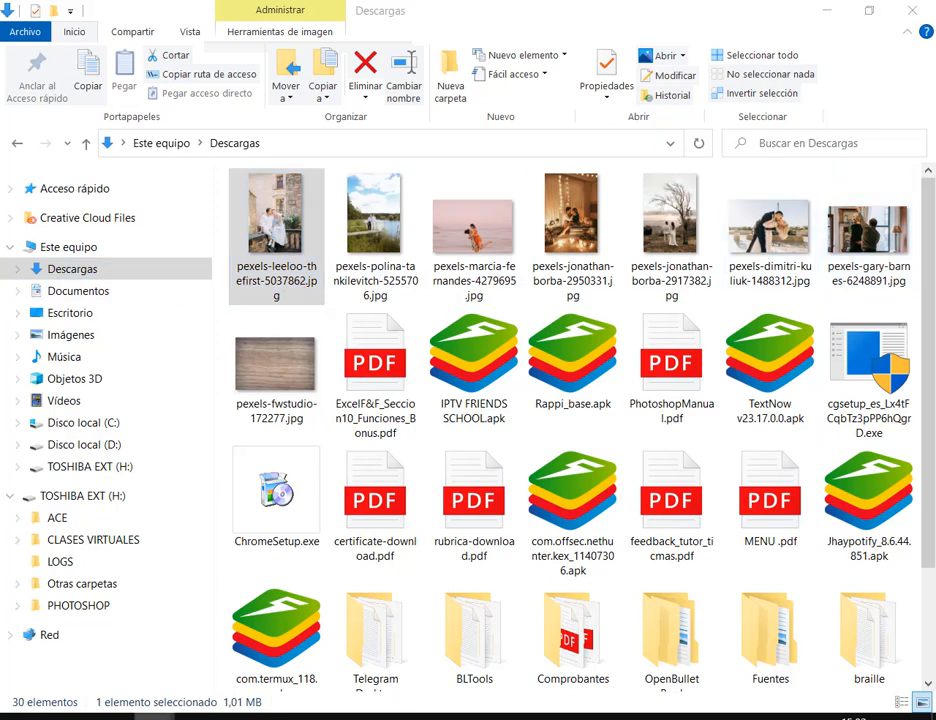
pyautogui.moveTo(168, 717)
pyautogui.click(322, 648)
pyautogui.click(569, 430)
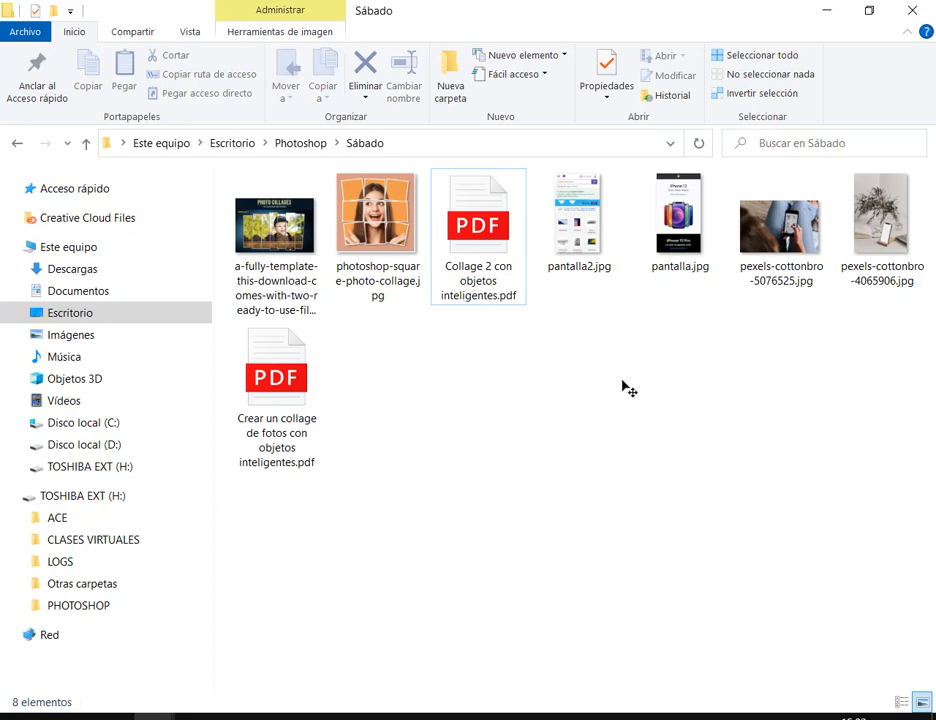
# Preview the two phone photos pexels-cottonbro-5076525.jpg and pexels-cottonbro-4065906.jpg, closing each one after viewing.
pyautogui.doubleClick(780, 228)
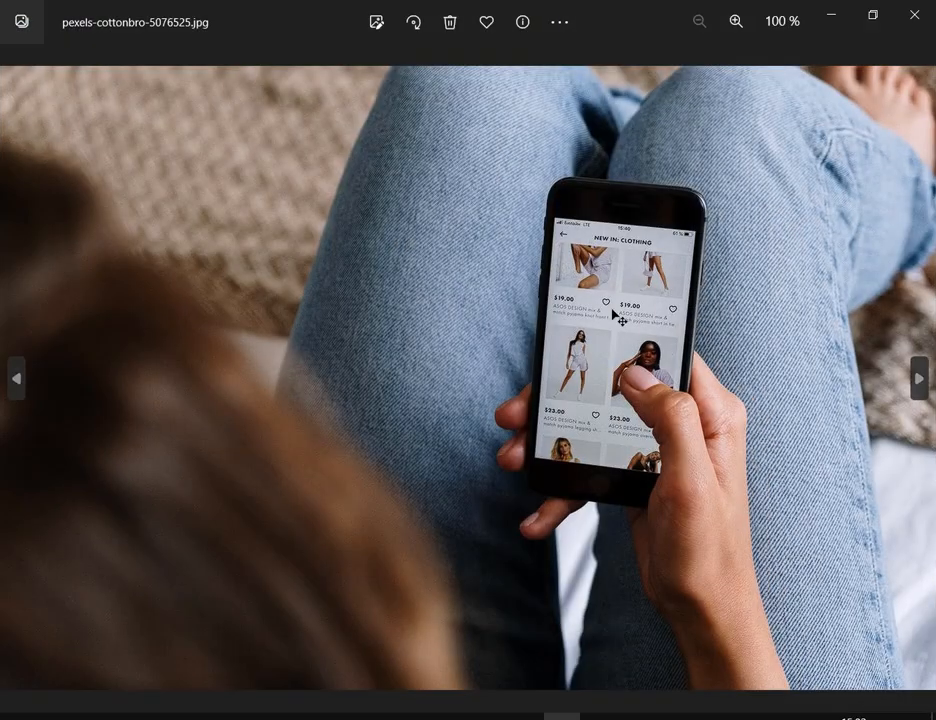
pyautogui.click(913, 14)
pyautogui.click(890, 238)
pyautogui.doubleClick(890, 238)
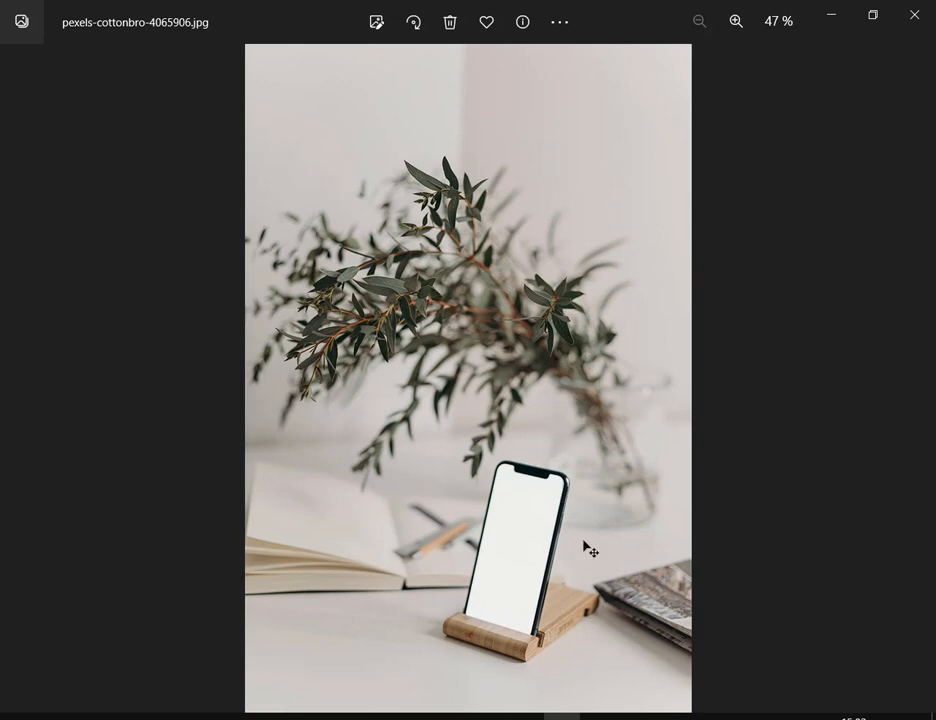
pyautogui.click(914, 14)
# Preview the screenshots pantalla.jpg and pantalla2.jpg, closing each one after viewing.
pyautogui.click(664, 224)
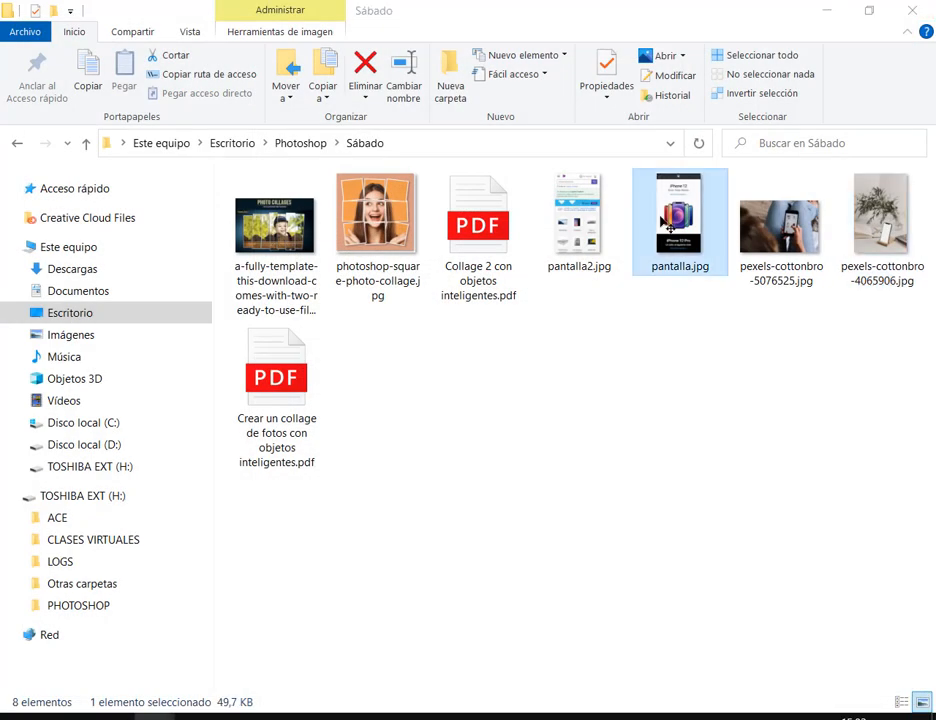
pyautogui.doubleClick(664, 224)
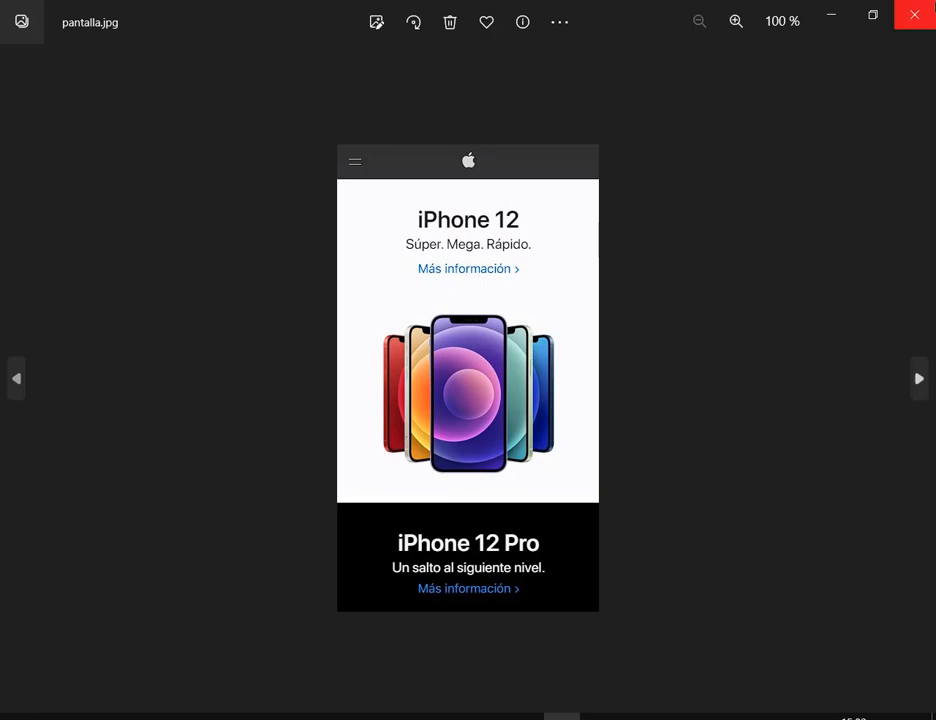
pyautogui.click(914, 14)
pyautogui.doubleClick(582, 216)
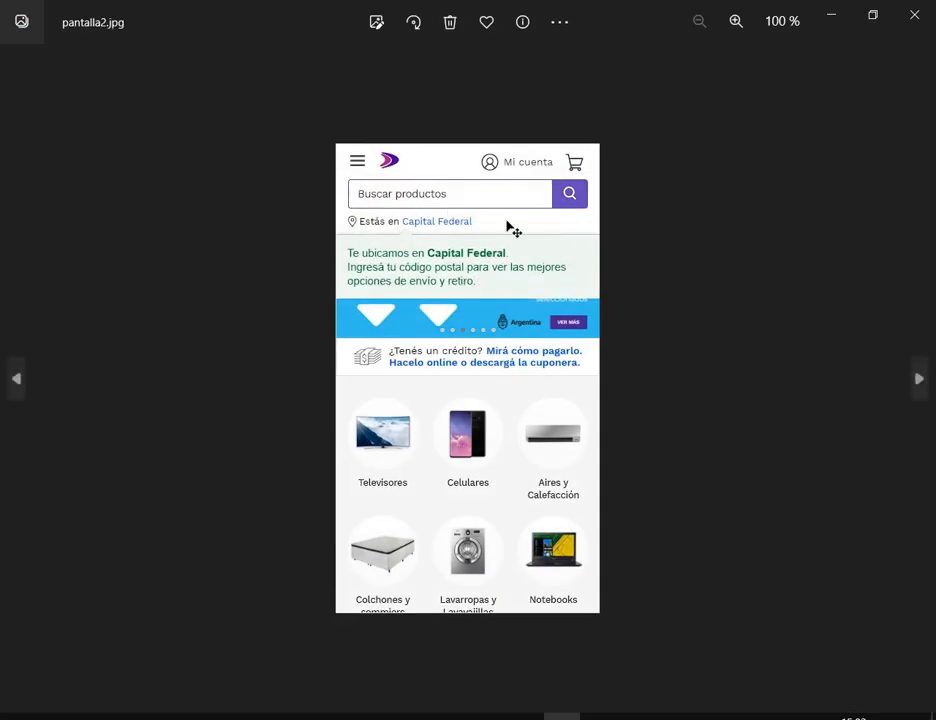
pyautogui.click(914, 14)
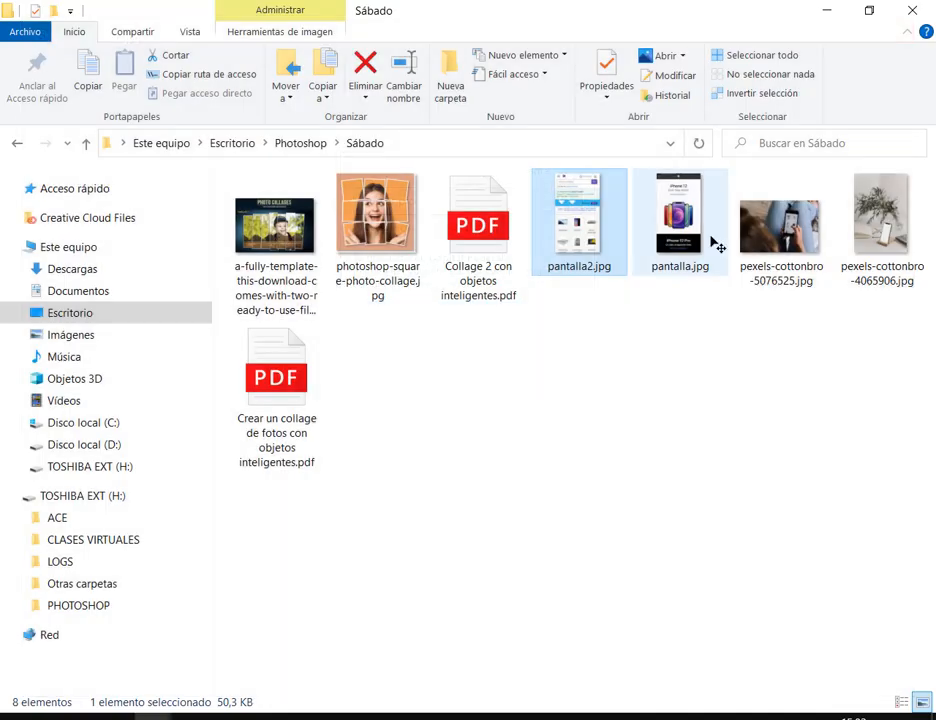
pyautogui.doubleClick(580, 214)
pyautogui.click(914, 14)
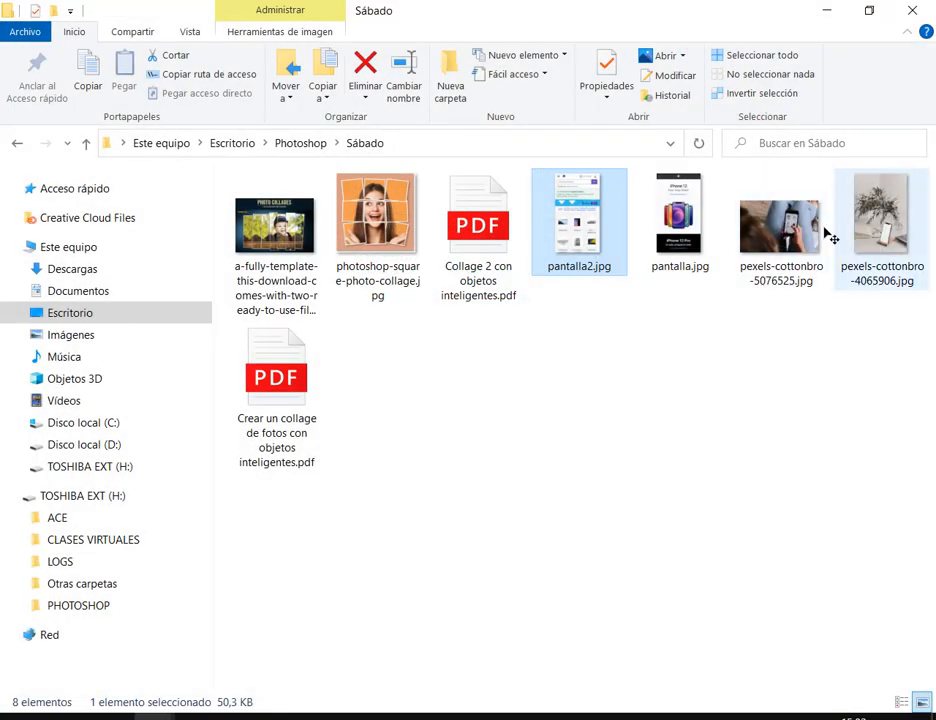
# Open pexels-cottonbro-5076525.jpg from the Sábado folder in Photoshop, using its embedded color profile.
pyautogui.click(788, 262)
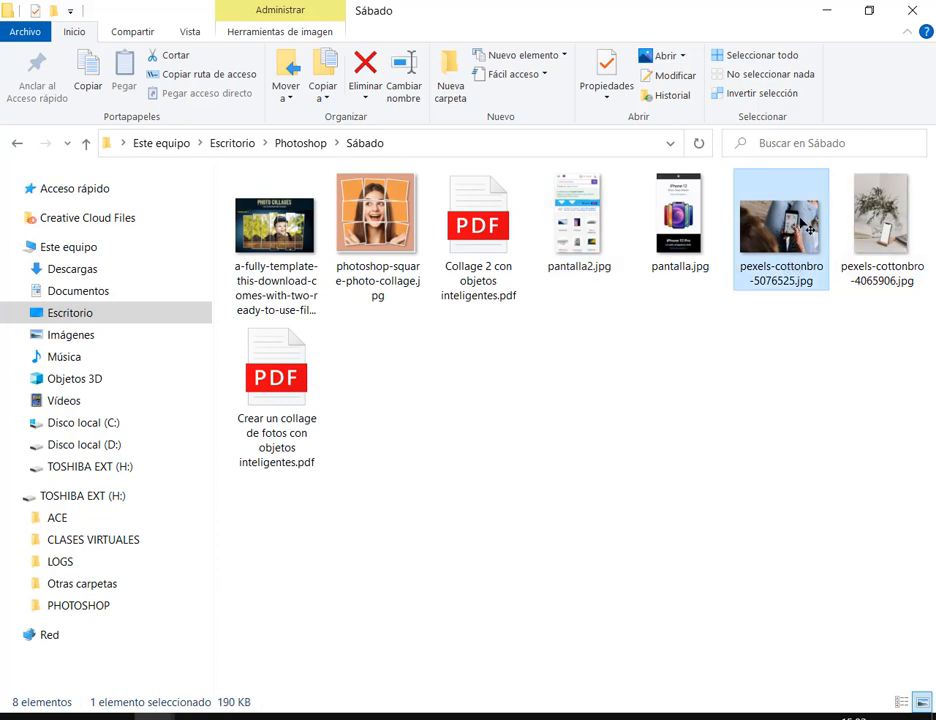
pyautogui.click(836, 282)
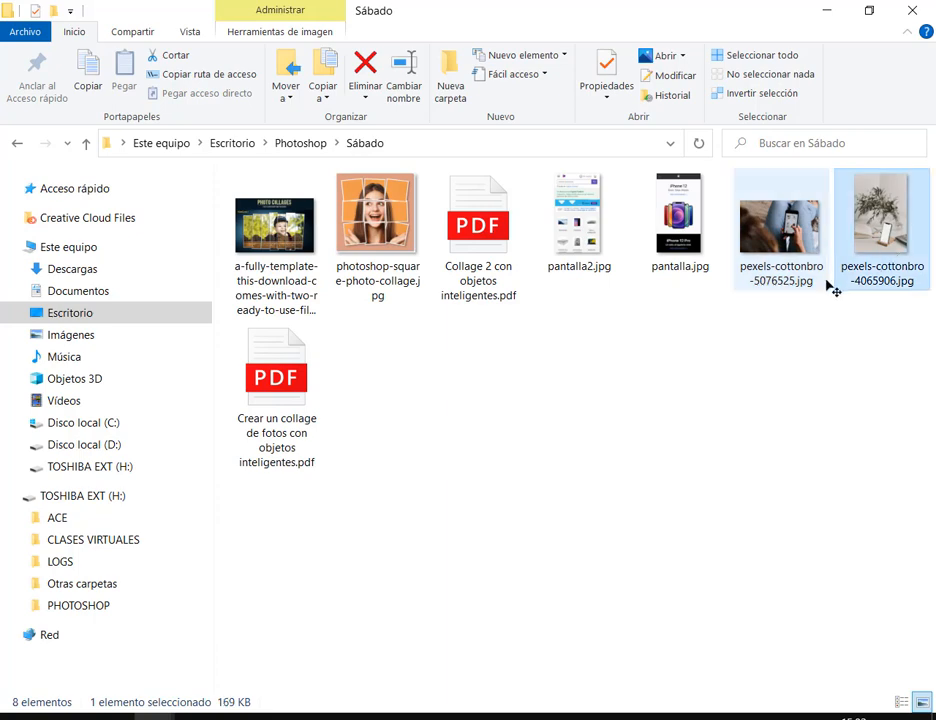
pyautogui.moveTo(826, 282); pyautogui.dragTo(605, 375)
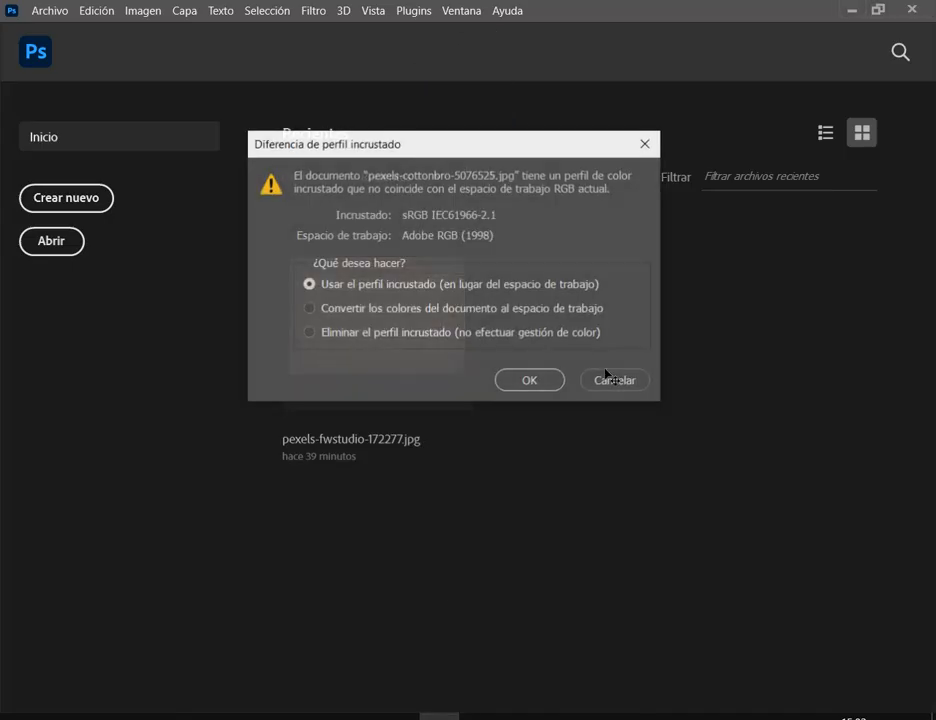
pyautogui.click(549, 381)
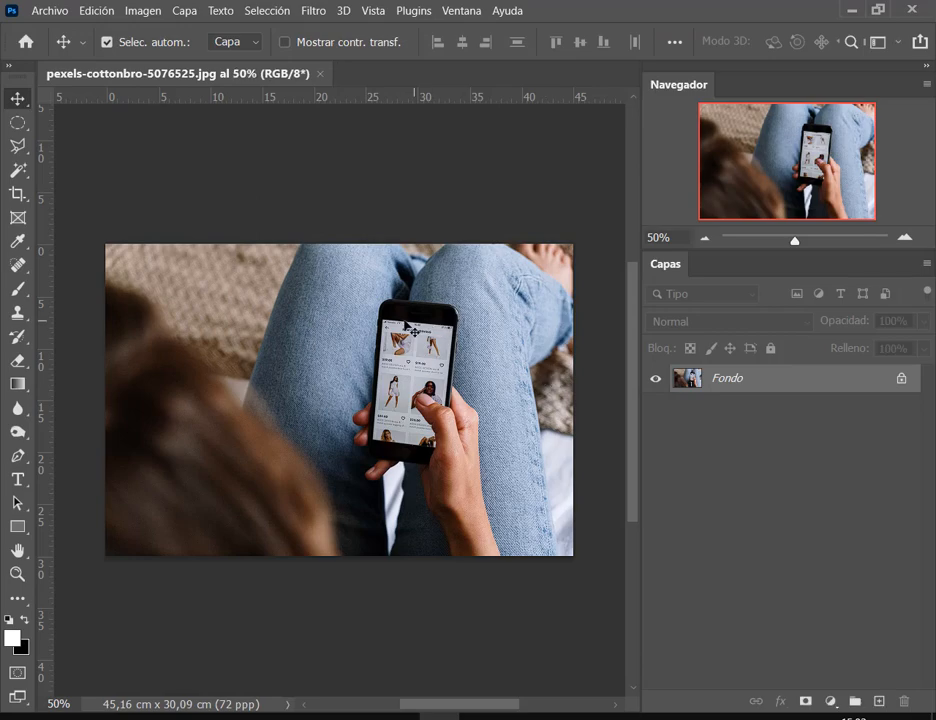
# Draw a salmon-red rectangle shape about 230 × 358 px beside the phone, without a stroke.
pyautogui.scroll(3, 430, 418)
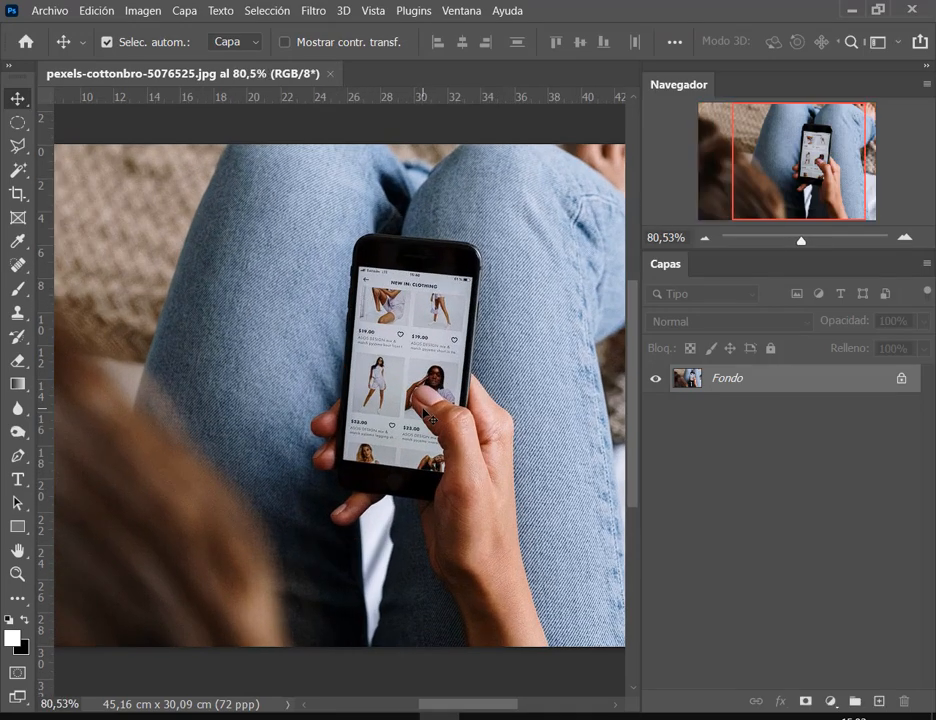
pyautogui.scroll(1, 432, 418)
pyautogui.moveTo(401, 391); pyautogui.dragTo(450, 388)
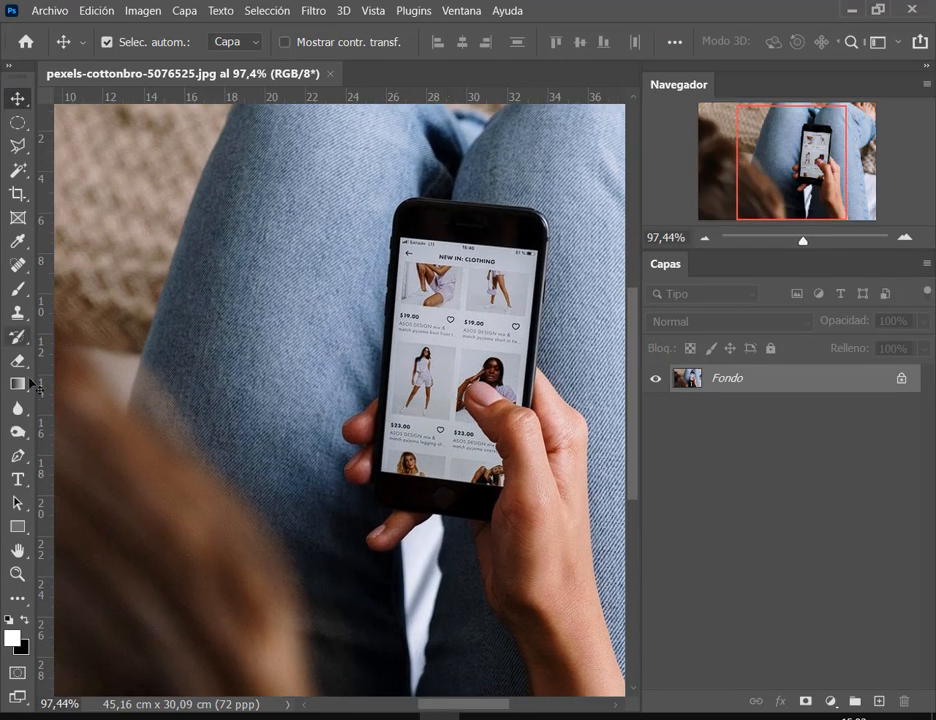
pyautogui.click(18, 527)
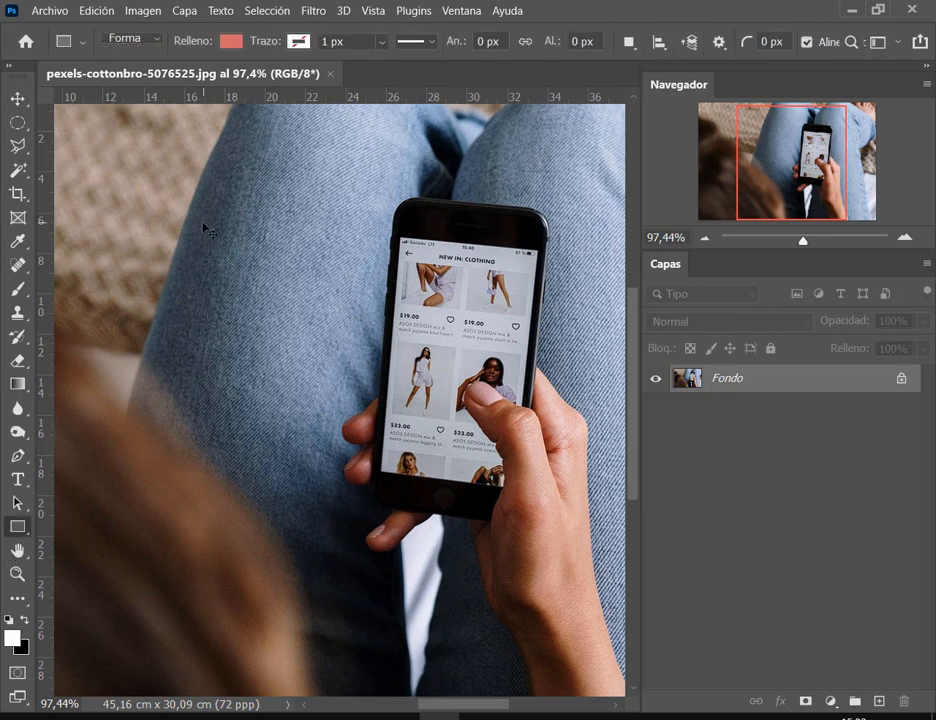
pyautogui.moveTo(205, 222); pyautogui.dragTo(370, 477)
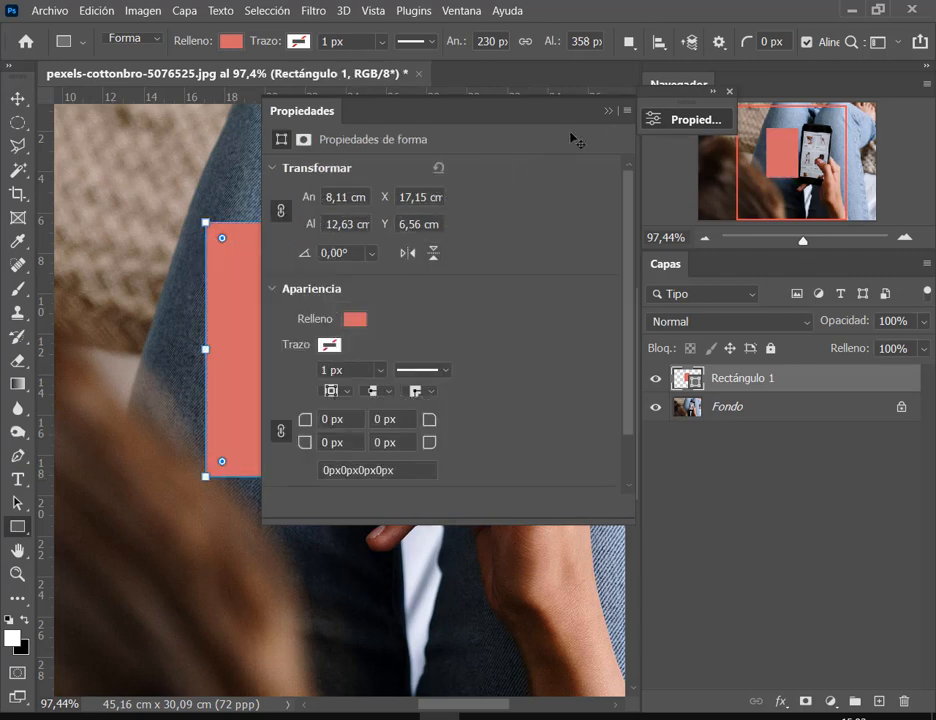
pyautogui.click(730, 93)
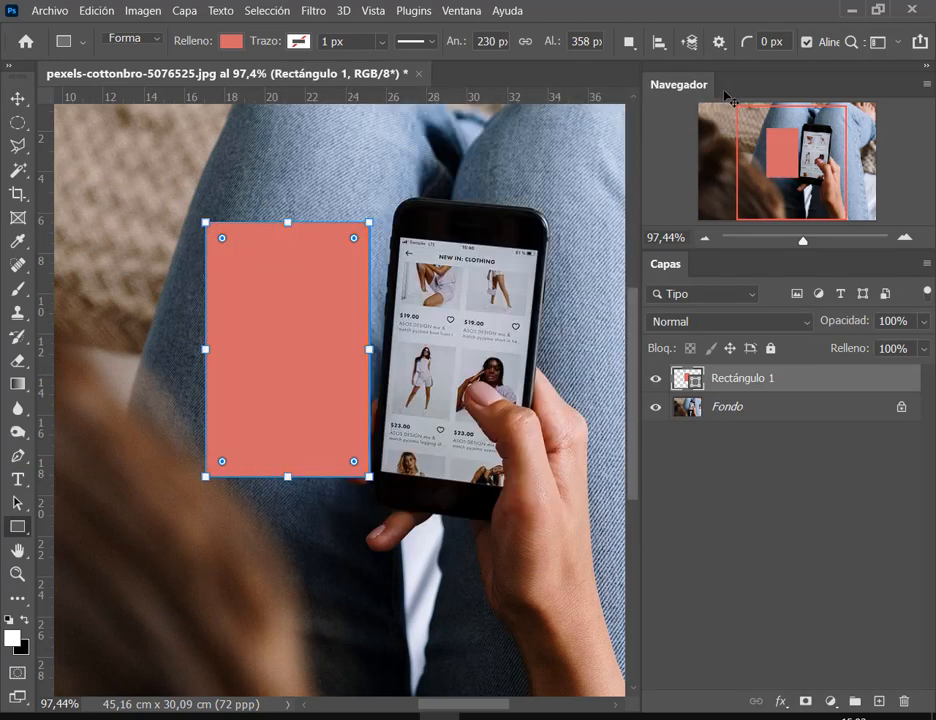
# Move the rectangle slightly away from the phone and convert its layer into a smart object.
pyautogui.click(17, 98)
pyautogui.moveTo(359, 326); pyautogui.dragTo(247, 353)
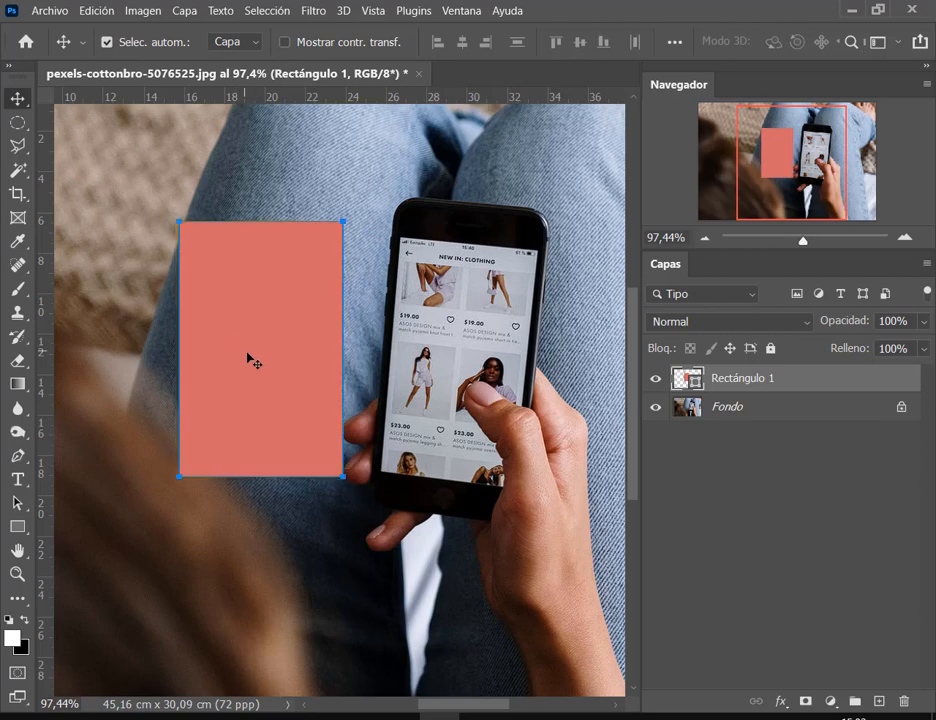
pyautogui.rightClick(787, 388)
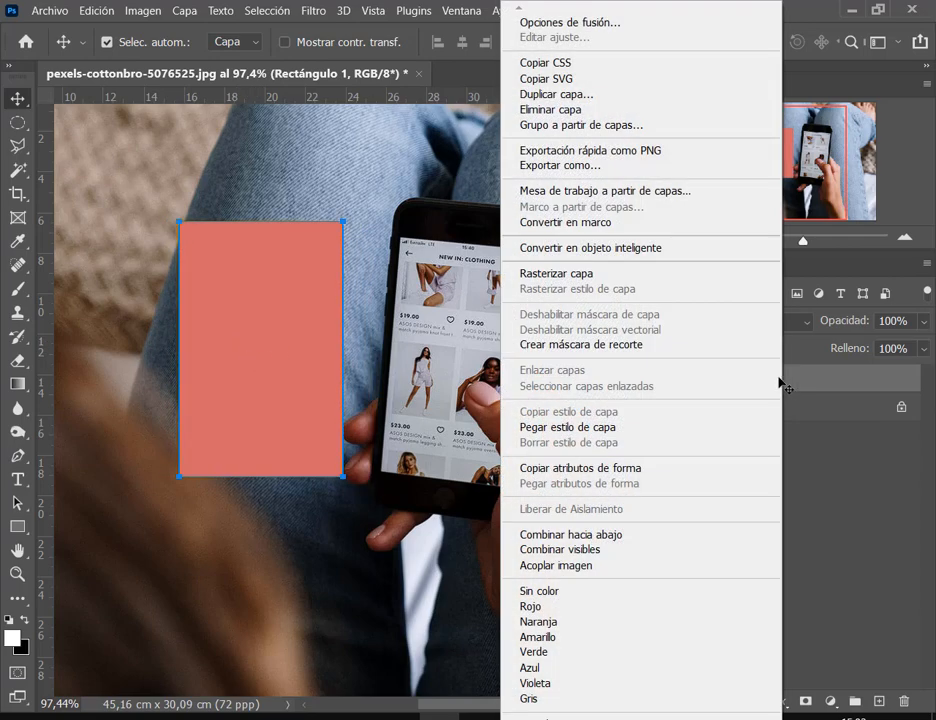
pyautogui.click(710, 250)
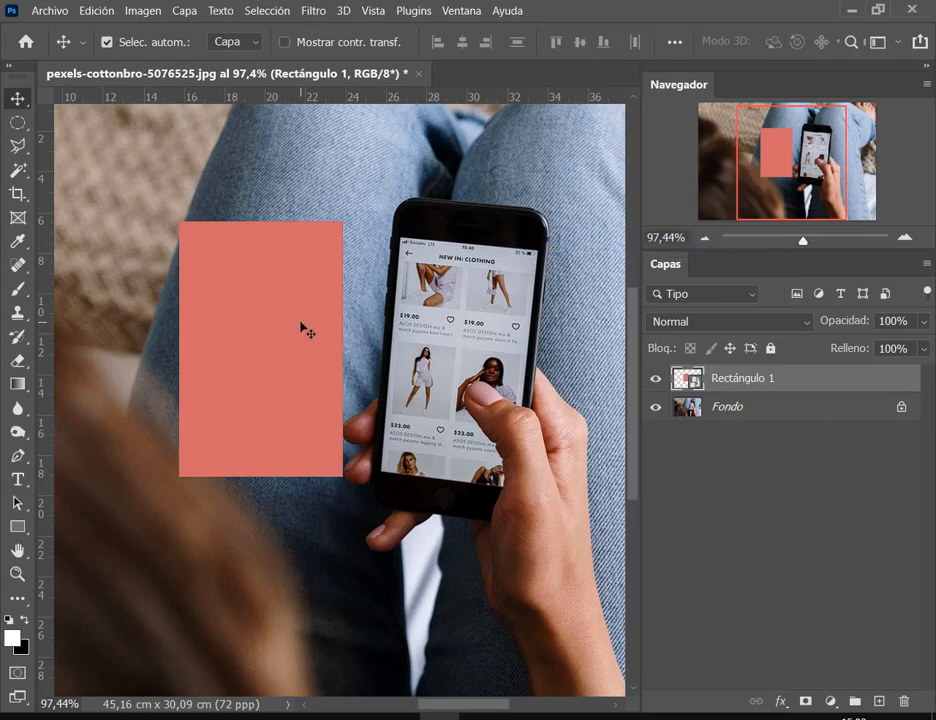
# Move the smart object rectangle over the phone's screen and scale it to about 90% with Free Transform.
pyautogui.moveTo(320, 355); pyautogui.dragTo(494, 327)
pyautogui.hotkey('ctrl', '1')
pyautogui.click(84, 12)
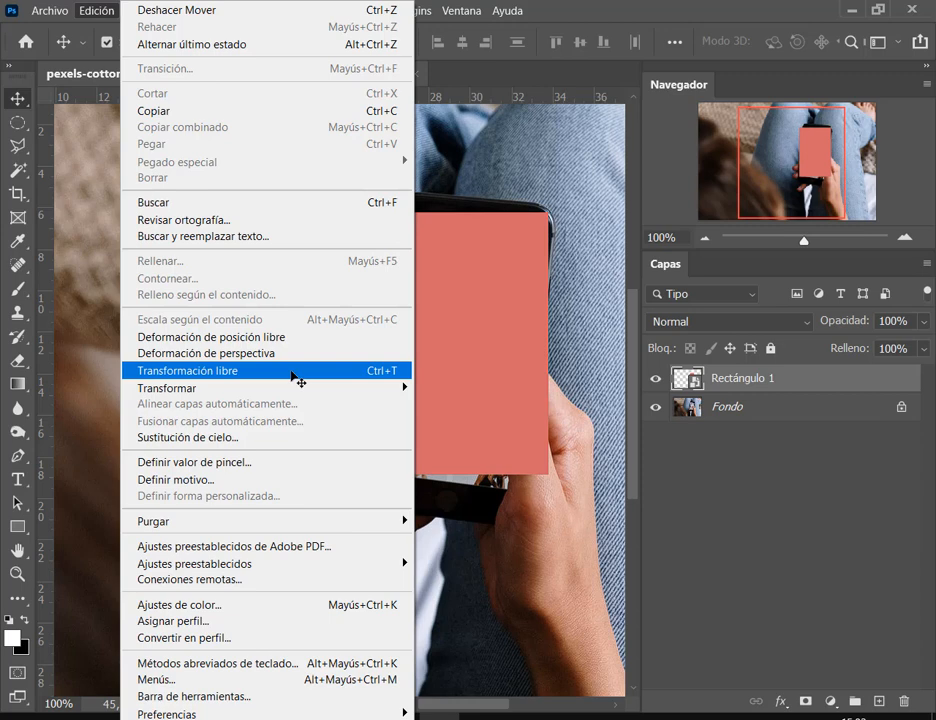
pyautogui.click(293, 375)
pyautogui.moveTo(547, 212); pyautogui.dragTo(528, 234)
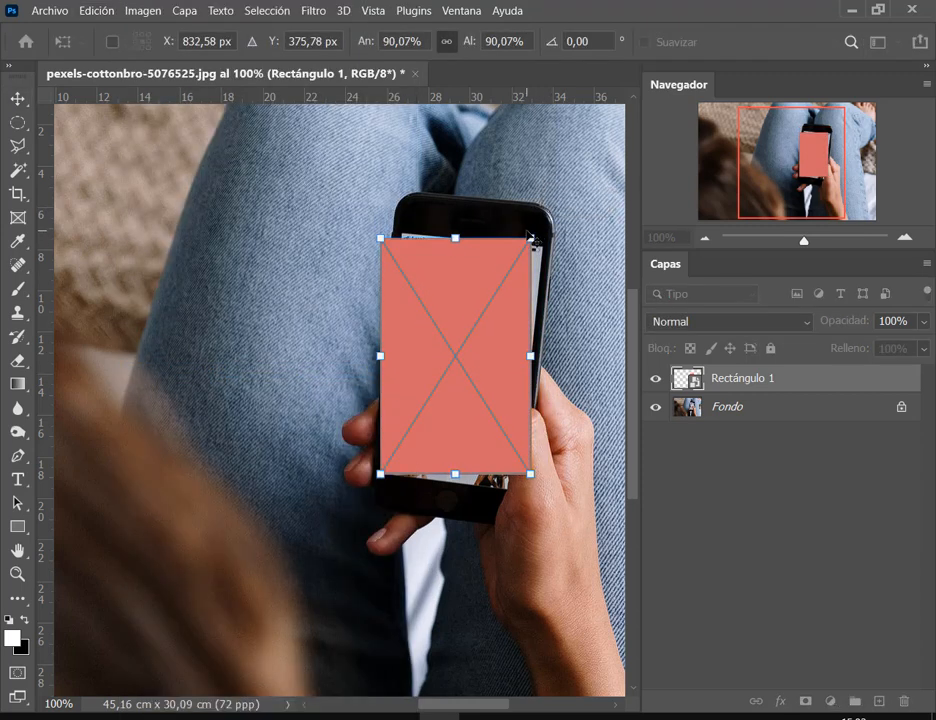
# Distort the rectangle so its lower-right and both upper corners line up with the phone's screen corners.
pyautogui.click(112, 12)
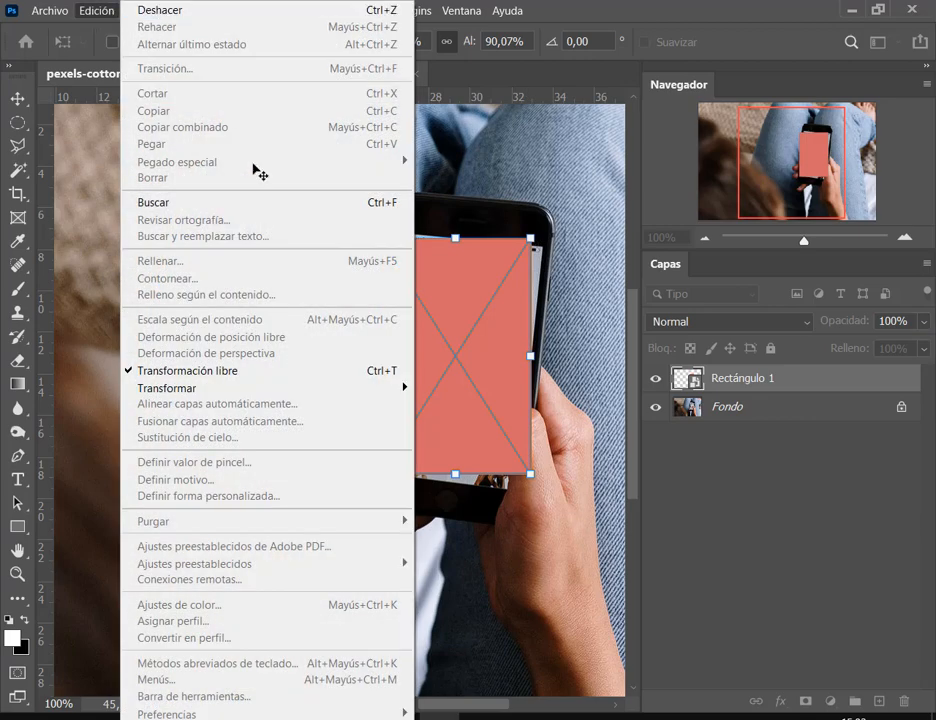
pyautogui.moveTo(347, 397)
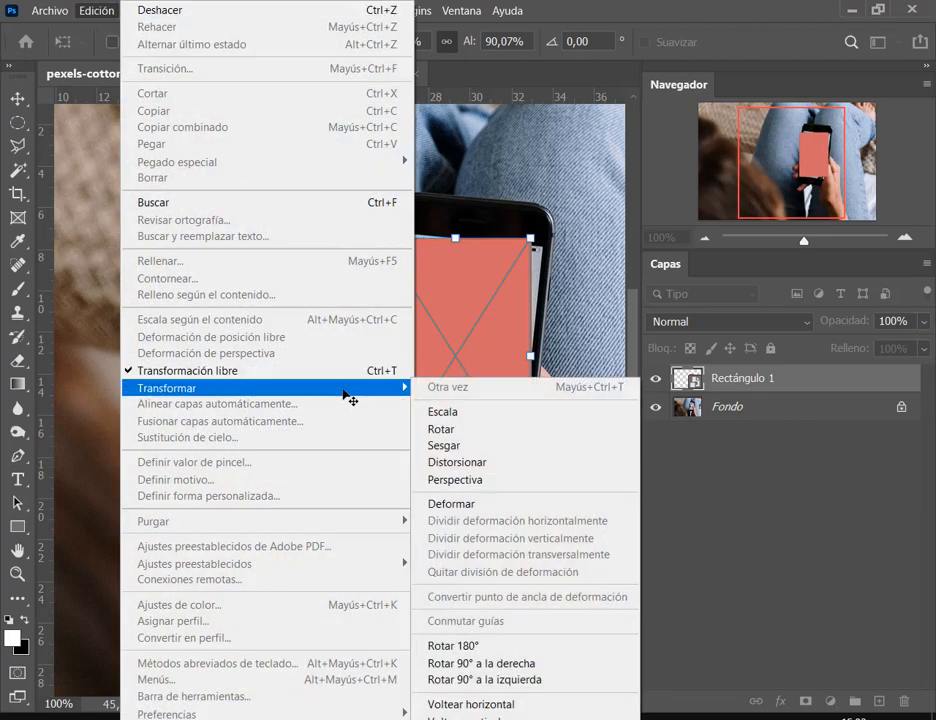
pyautogui.click(509, 465)
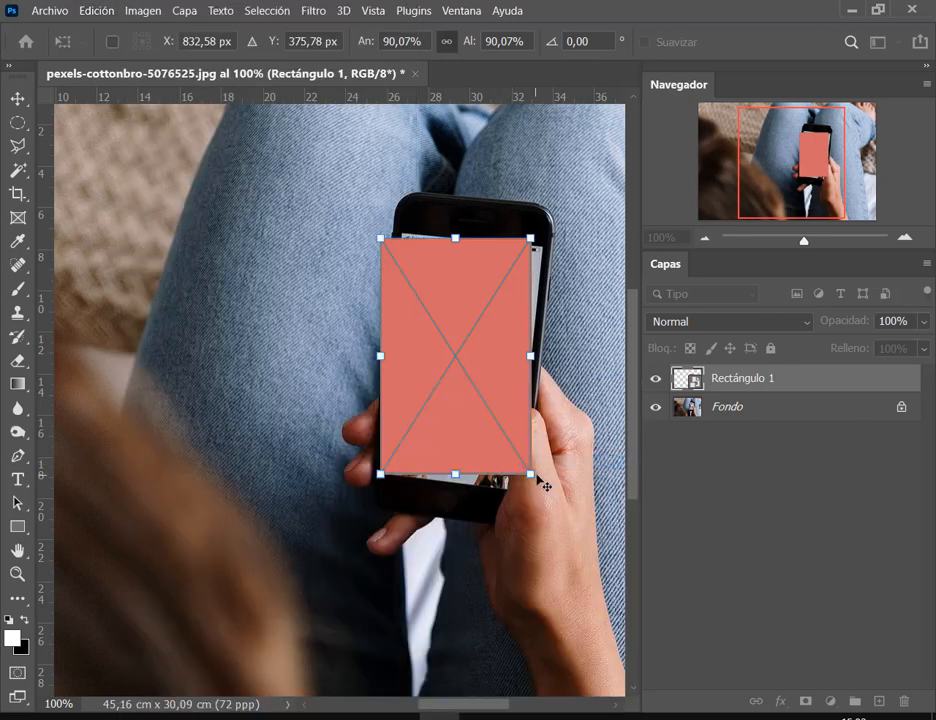
pyautogui.moveTo(531, 475); pyautogui.dragTo(511, 492)
pyautogui.moveTo(531, 238); pyautogui.dragTo(548, 248)
pyautogui.moveTo(385, 243); pyautogui.dragTo(412, 243)
# Fine-tune the two upper corners of the distorted rectangle at 300% zoom so they sit exactly on the phone screen's upper corners.
pyautogui.click(905, 238)
pyautogui.click(905, 238)
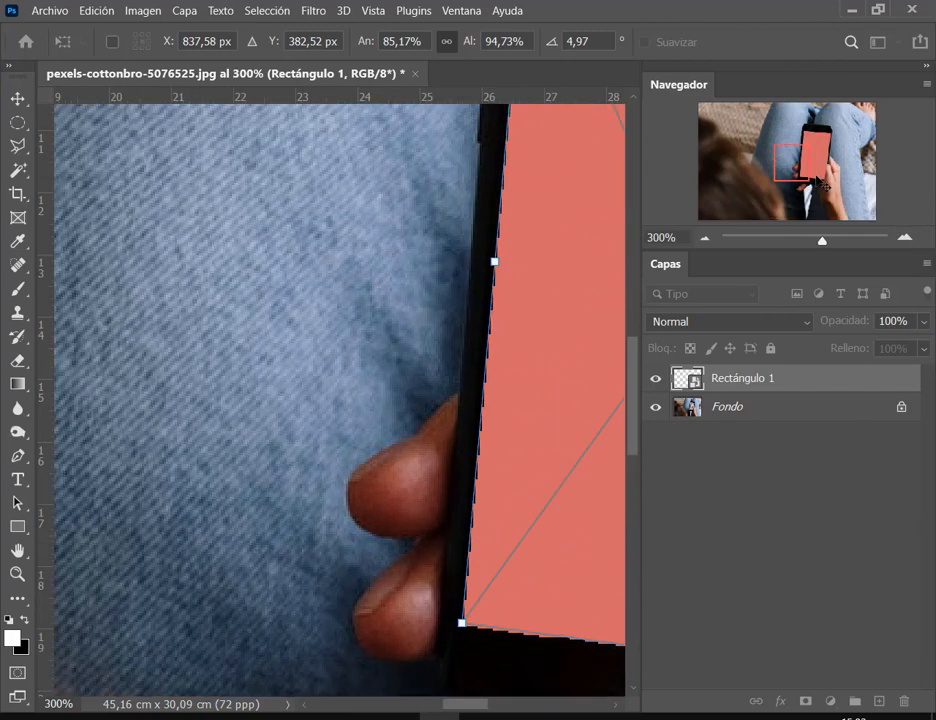
pyautogui.moveTo(817, 181); pyautogui.dragTo(831, 158)
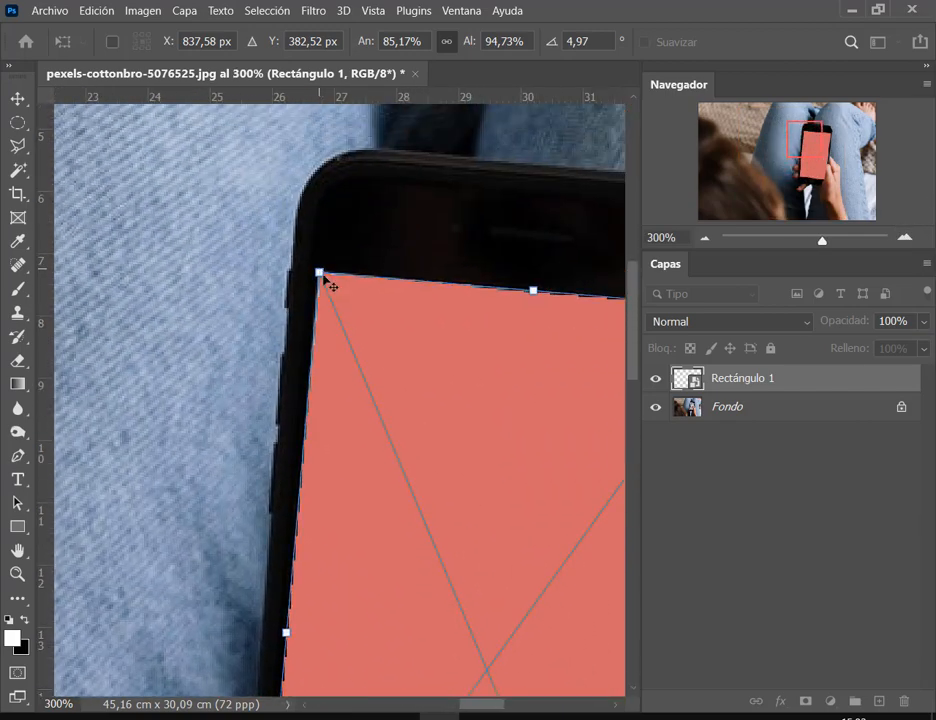
pyautogui.moveTo(323, 275); pyautogui.dragTo(327, 278)
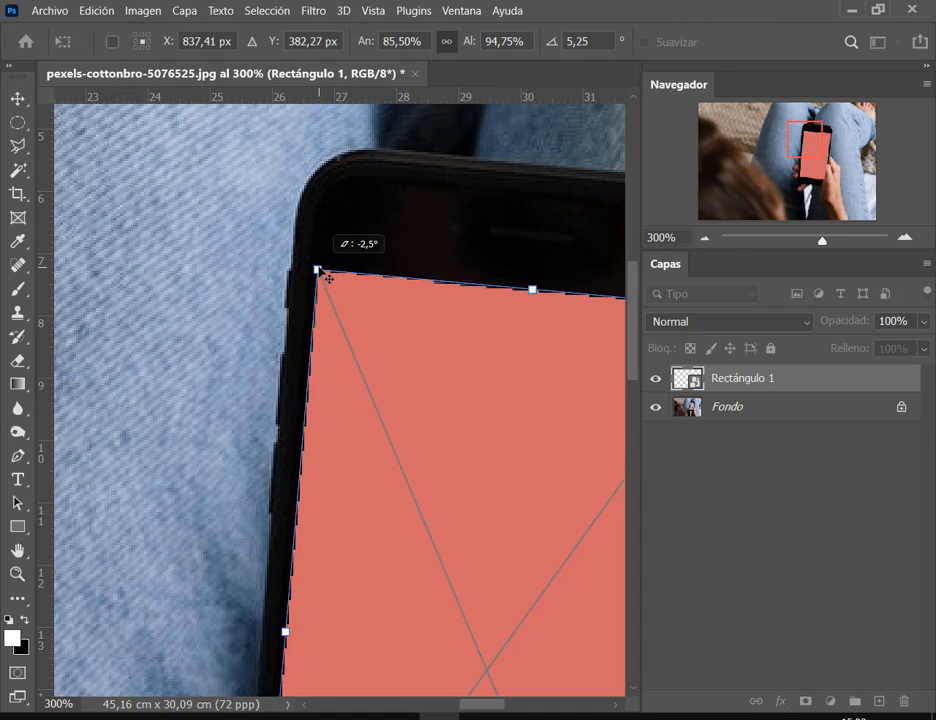
pyautogui.moveTo(805, 150); pyautogui.dragTo(826, 148)
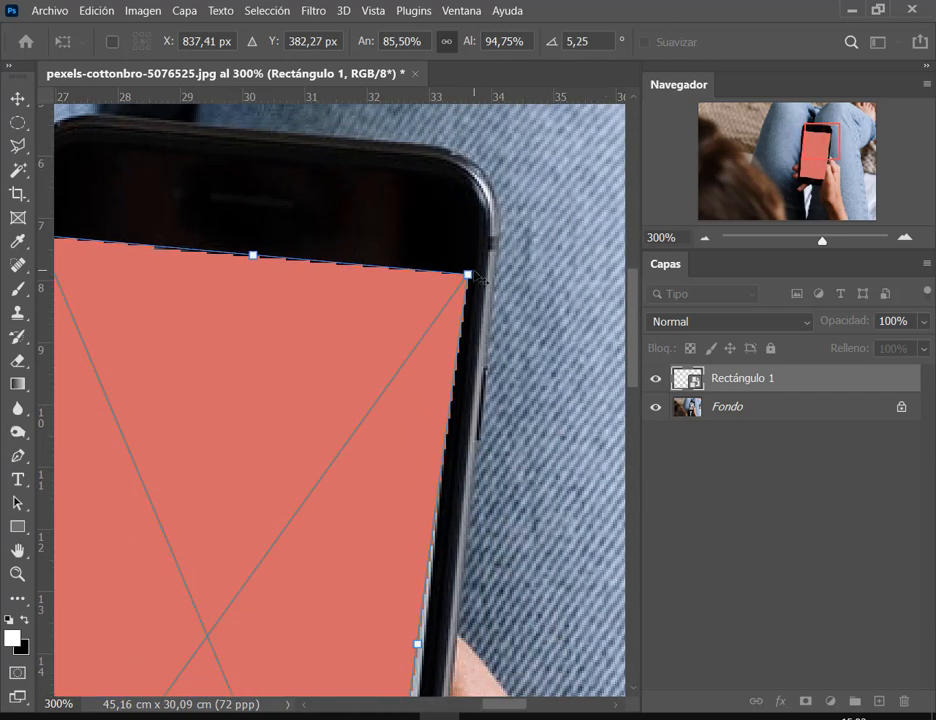
pyautogui.moveTo(481, 279); pyautogui.dragTo(470, 288)
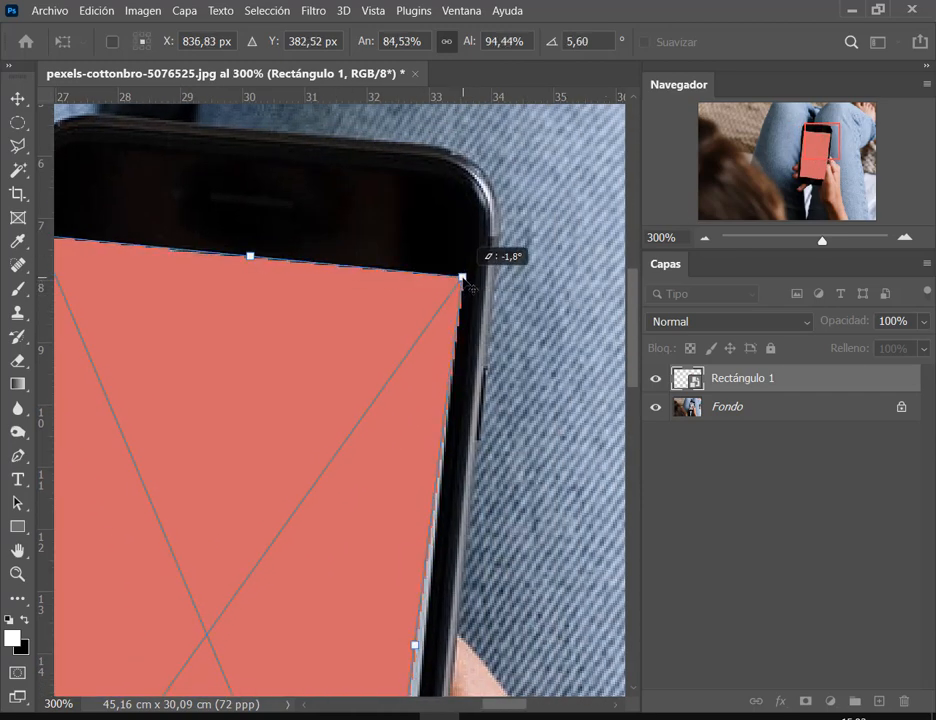
# Align the rectangle's two lower corners with the phone screen's lower corners and apply the transformation.
pyautogui.moveTo(839, 165); pyautogui.dragTo(838, 188)
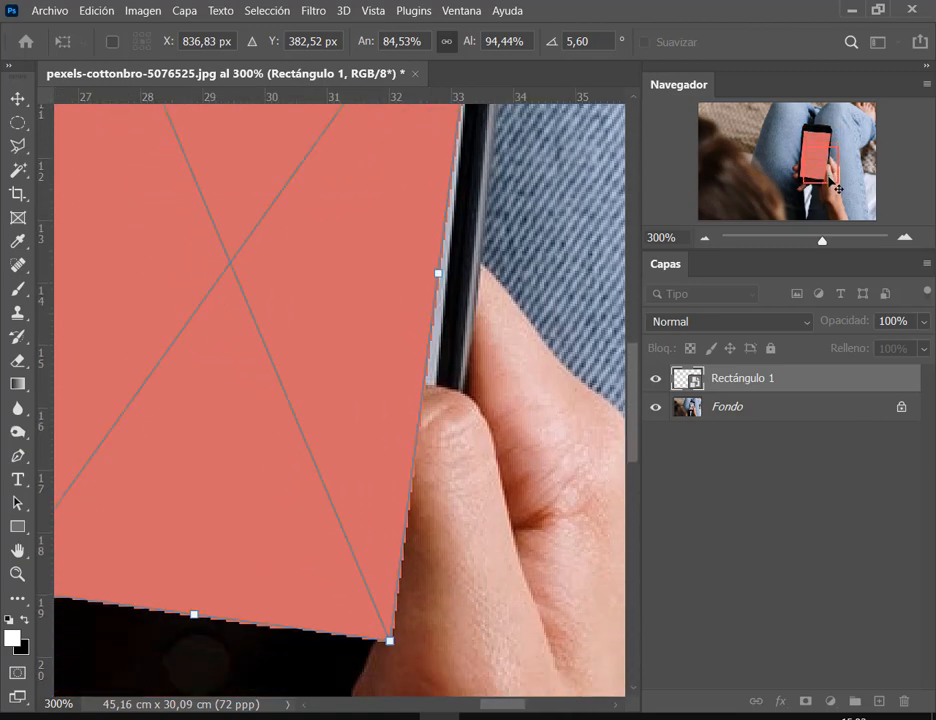
pyautogui.moveTo(391, 642)
pyautogui.mouseDown()
pyautogui.moveTo(386, 627)
pyautogui.moveTo(399, 637)
pyautogui.moveTo(410, 626)
pyautogui.moveTo(405, 637)
pyautogui.mouseUp()
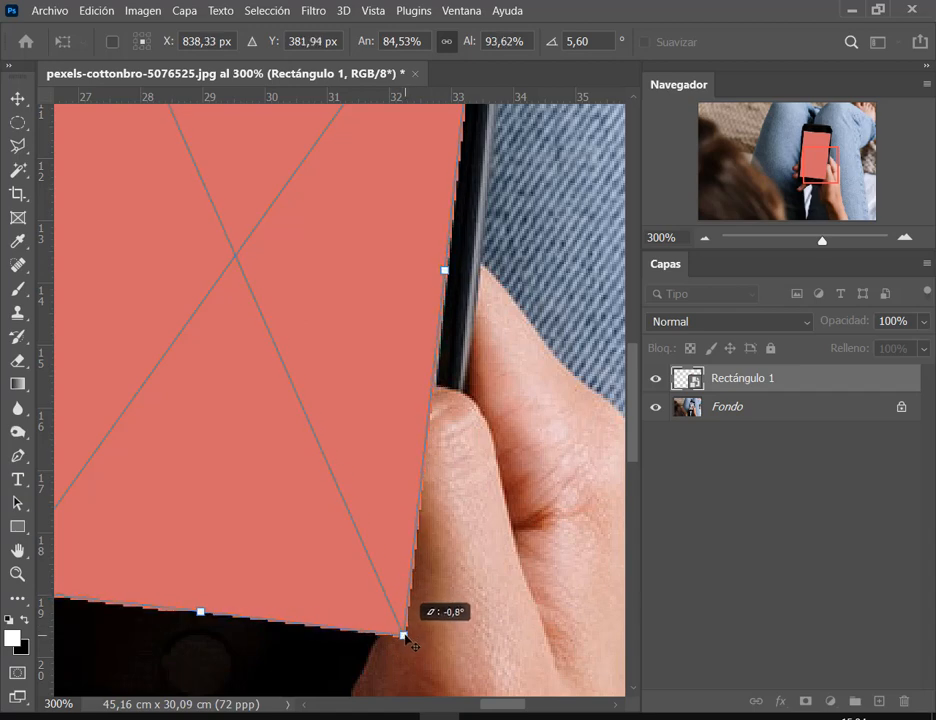
pyautogui.moveTo(829, 179); pyautogui.dragTo(817, 184)
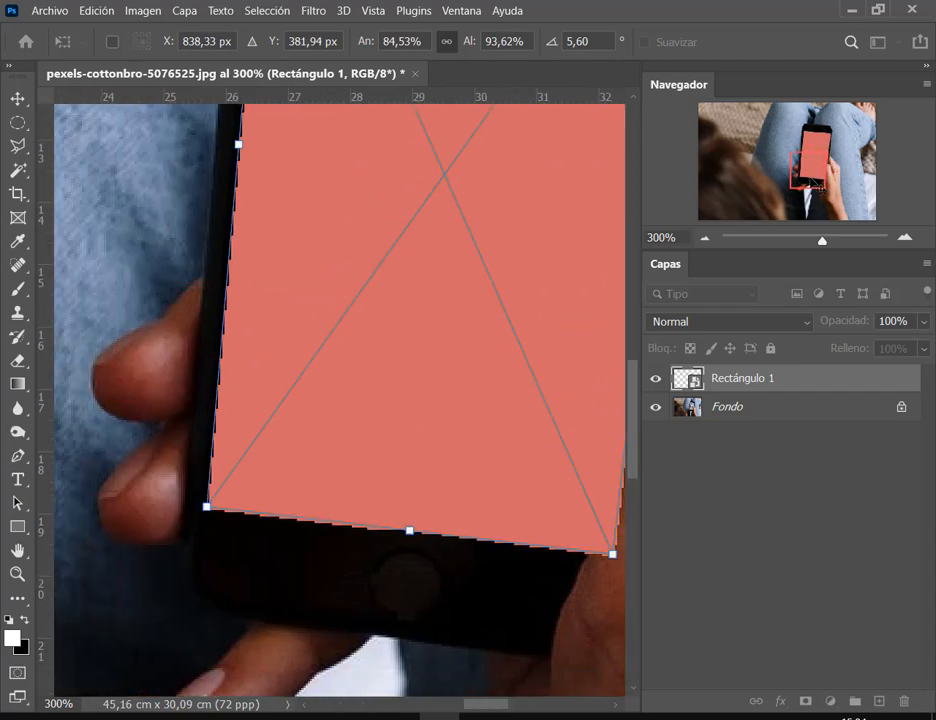
pyautogui.moveTo(206, 507)
pyautogui.mouseDown()
pyautogui.moveTo(231, 509)
pyautogui.moveTo(212, 509)
pyautogui.mouseUp()
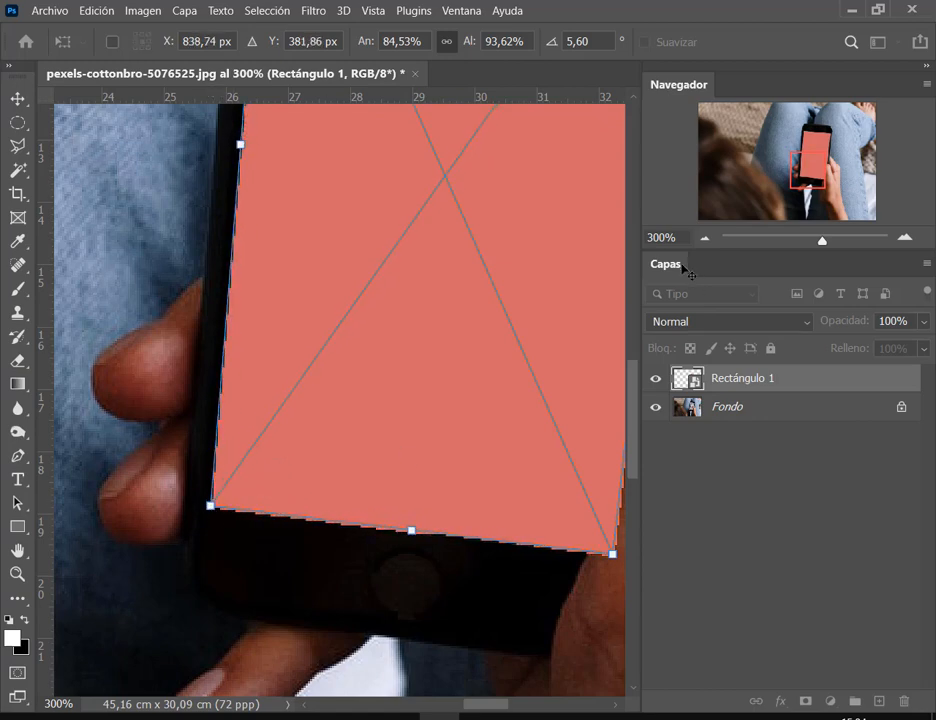
pyautogui.press('Return')
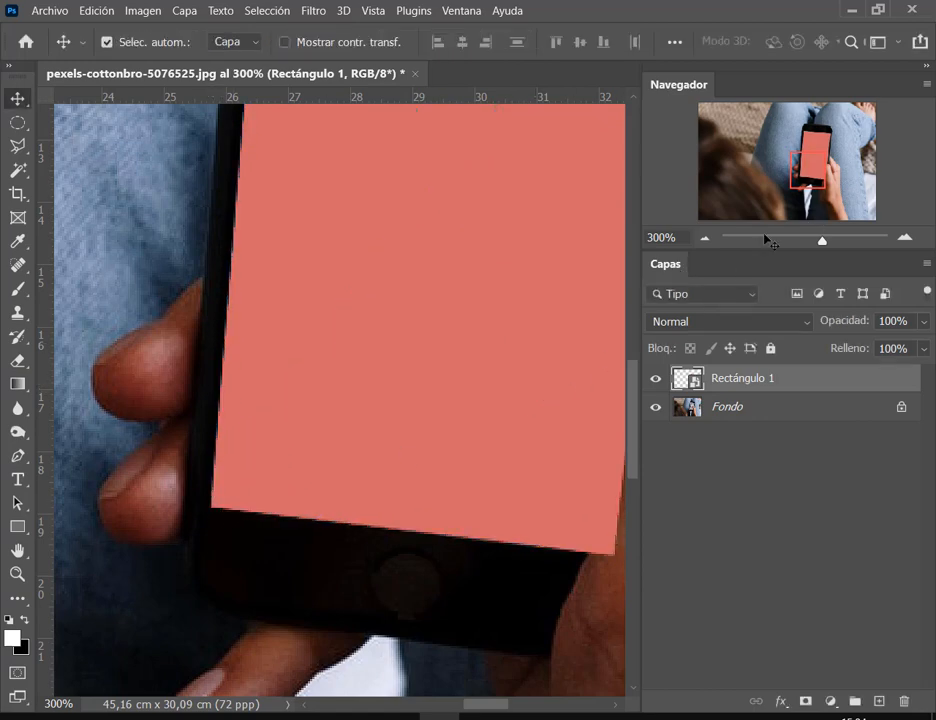
pyautogui.hotkey('ctrl', '-')
pyautogui.hotkey('ctrl', '-')
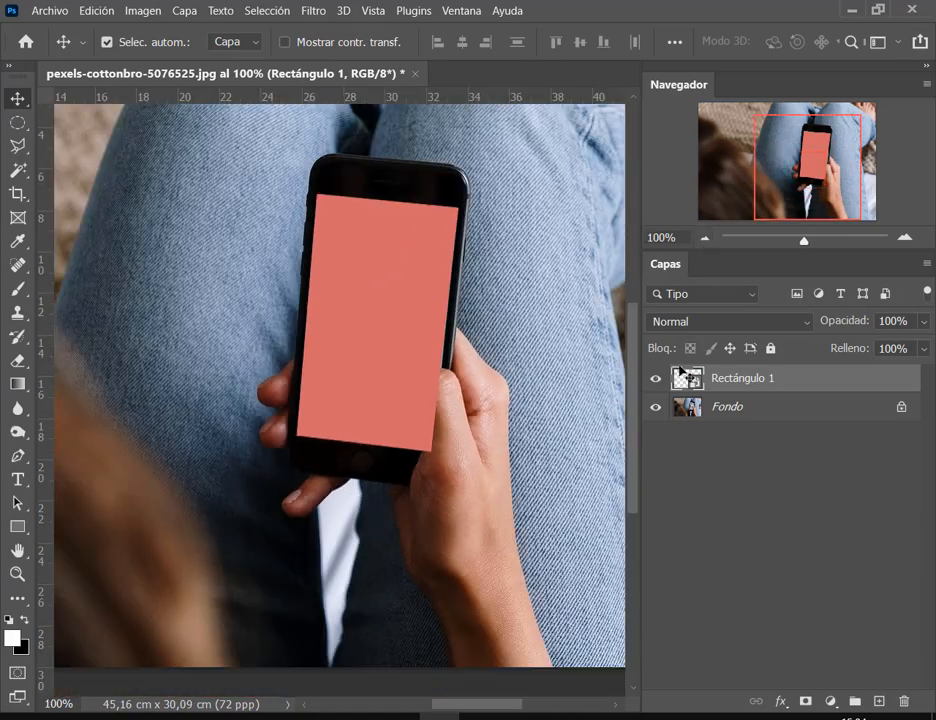
# Open the contents of the Rectángulo 1 smart object and place pantalla2.jpg from the Sábado folder as a linked element.
pyautogui.doubleClick(684, 380)
pyautogui.click(541, 380)
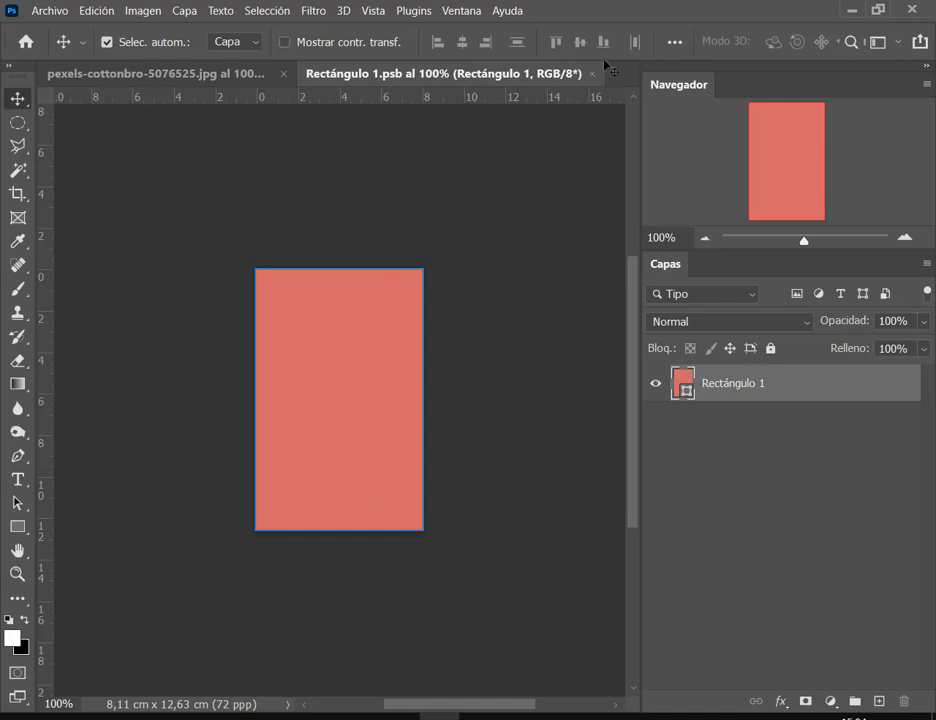
pyautogui.click(50, 12)
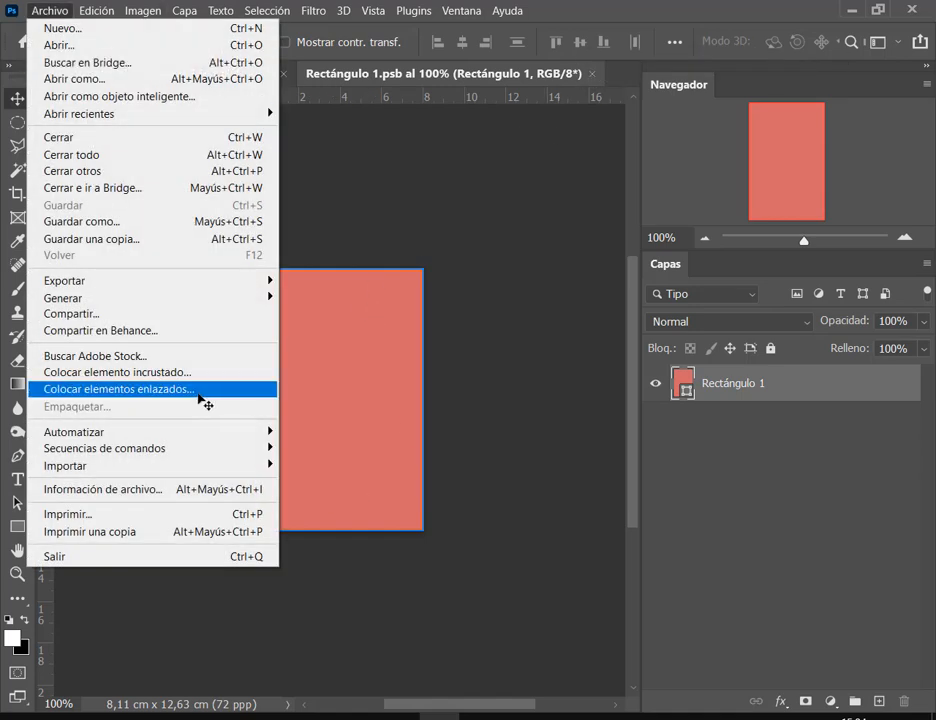
pyautogui.click(196, 389)
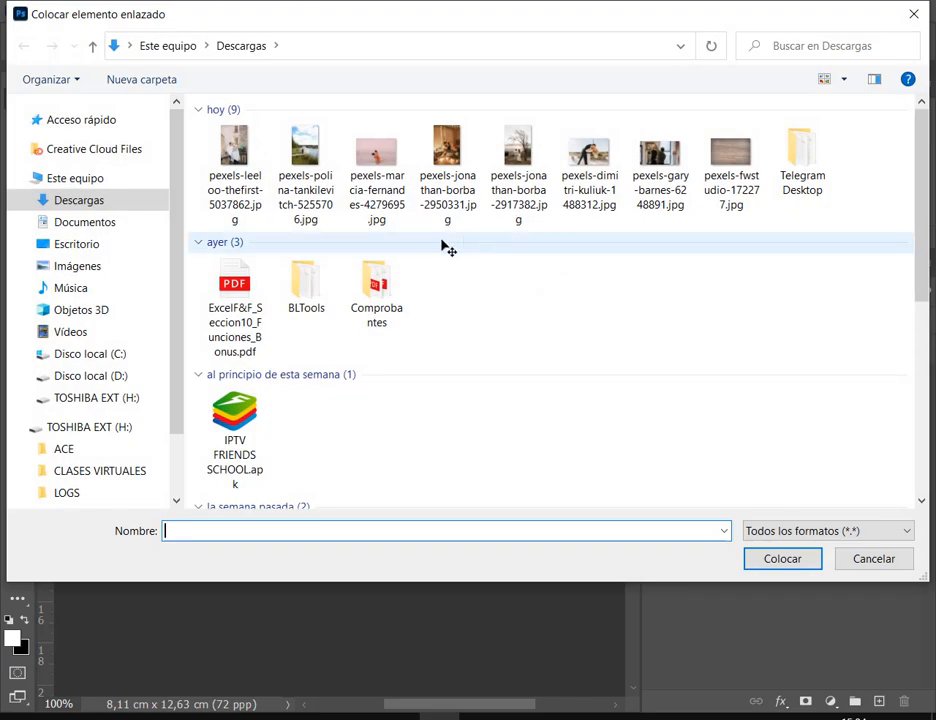
pyautogui.click(119, 242)
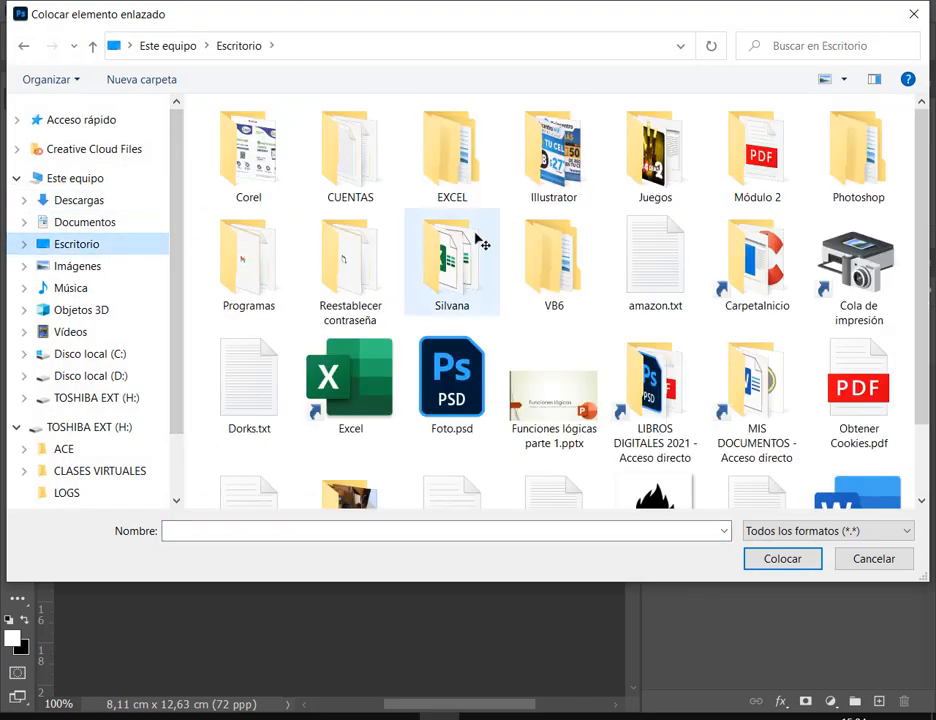
pyautogui.doubleClick(834, 160)
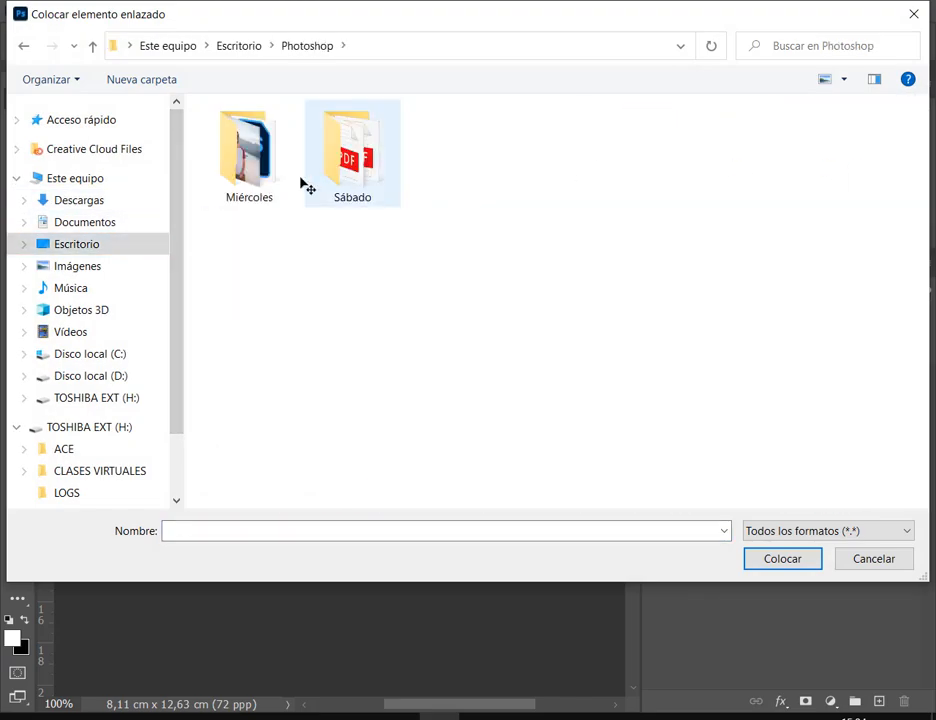
pyautogui.doubleClick(358, 175)
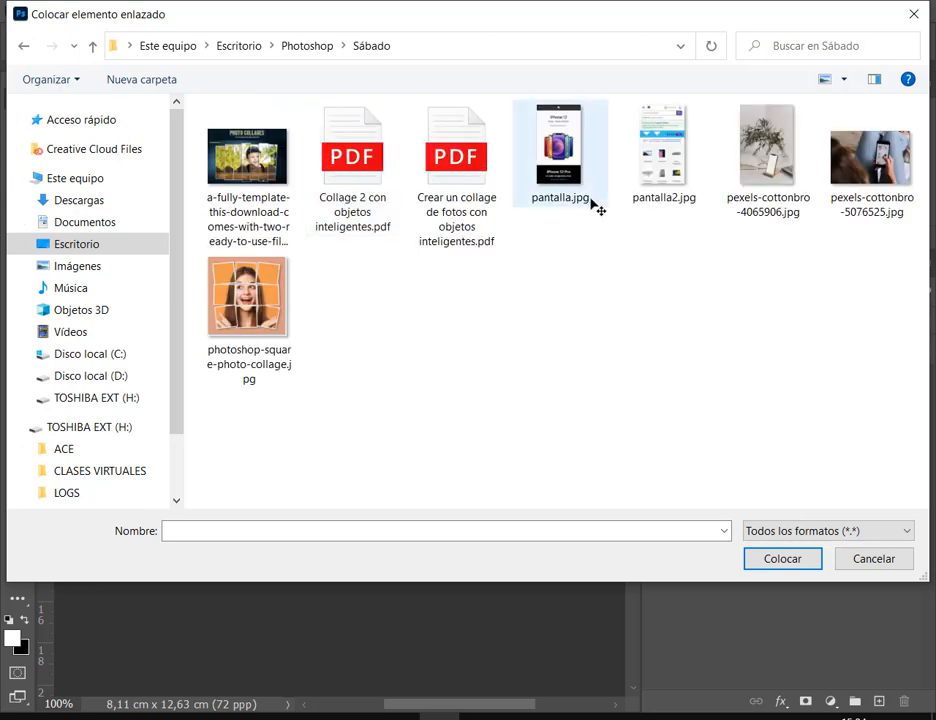
pyautogui.click(684, 175)
pyautogui.doubleClick(684, 175)
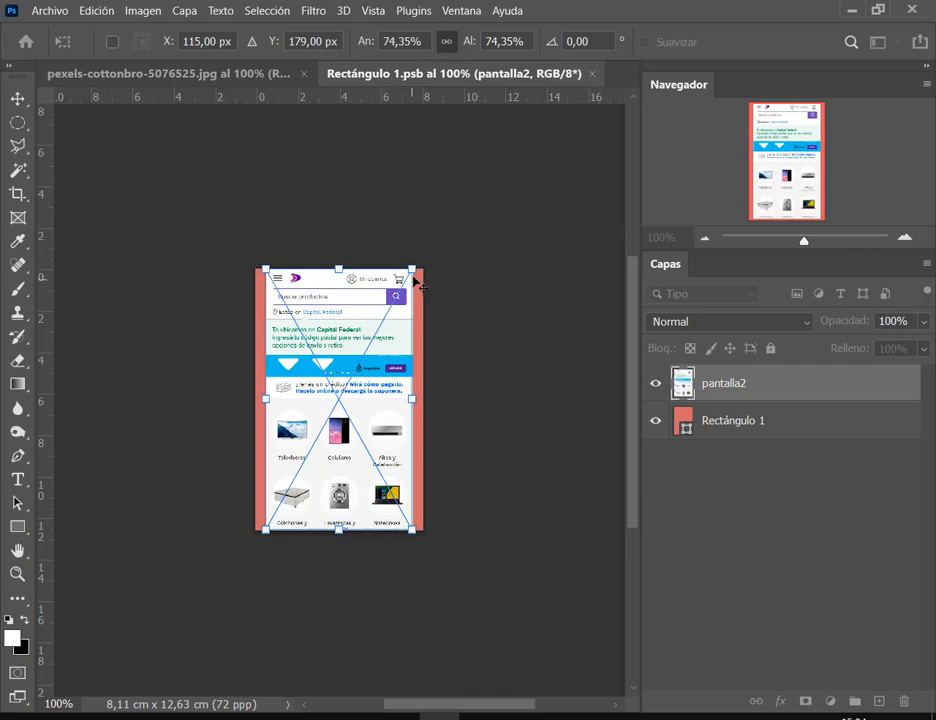
# Scale the placed pantalla2 image to about 85%, align it to the canvas's upper edge and full width, and apply the placement.
pyautogui.moveTo(419, 285); pyautogui.dragTo(429, 249)
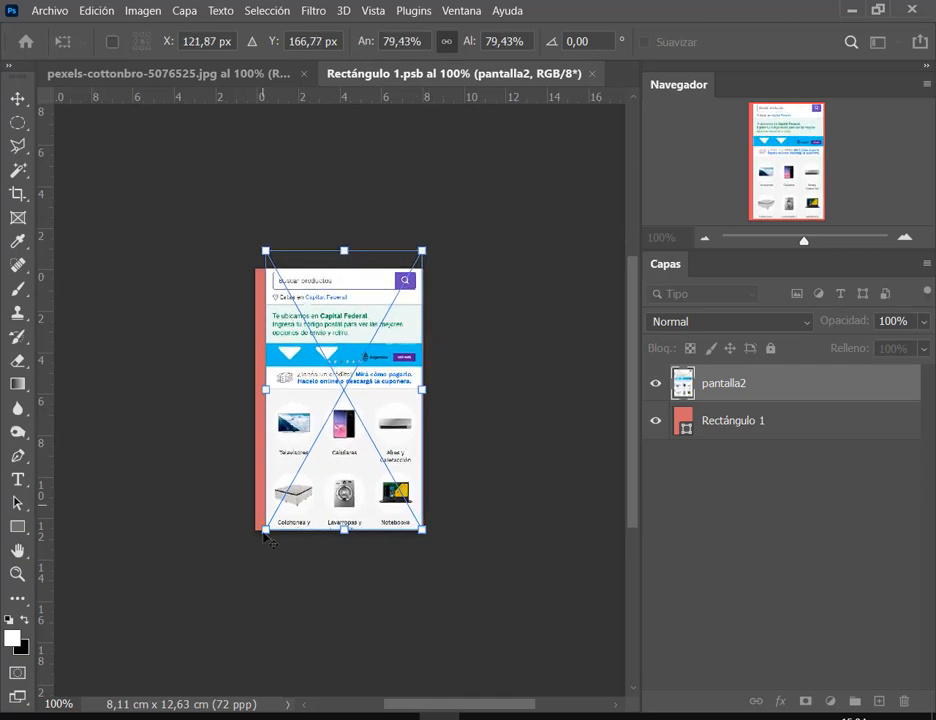
pyautogui.moveTo(264, 533); pyautogui.dragTo(250, 554)
pyautogui.moveTo(370, 295); pyautogui.dragTo(366, 313)
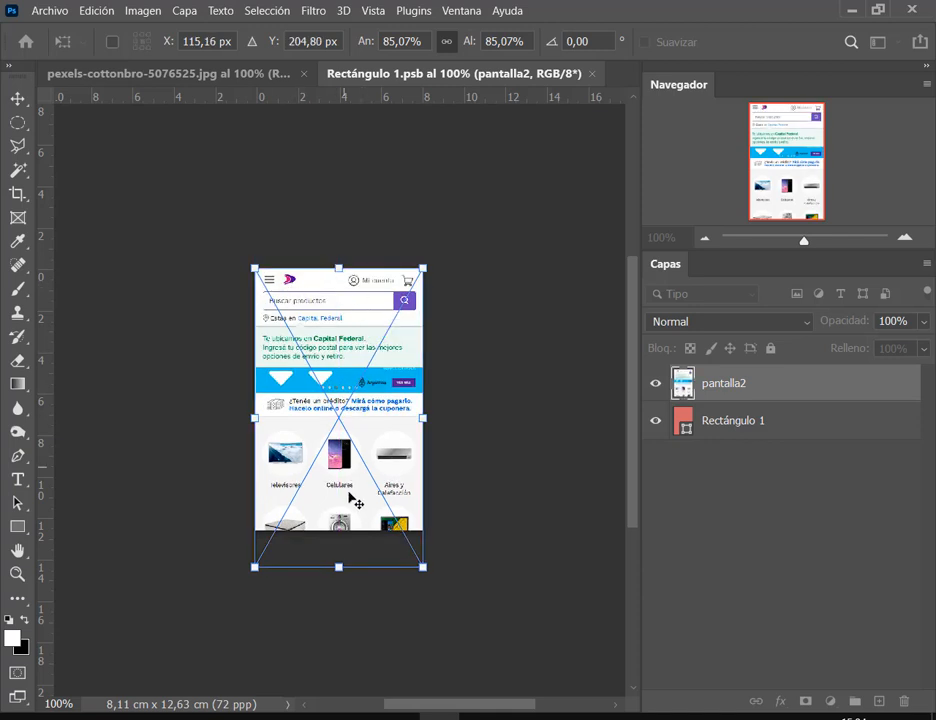
pyautogui.press('Up')
pyautogui.press('Return')
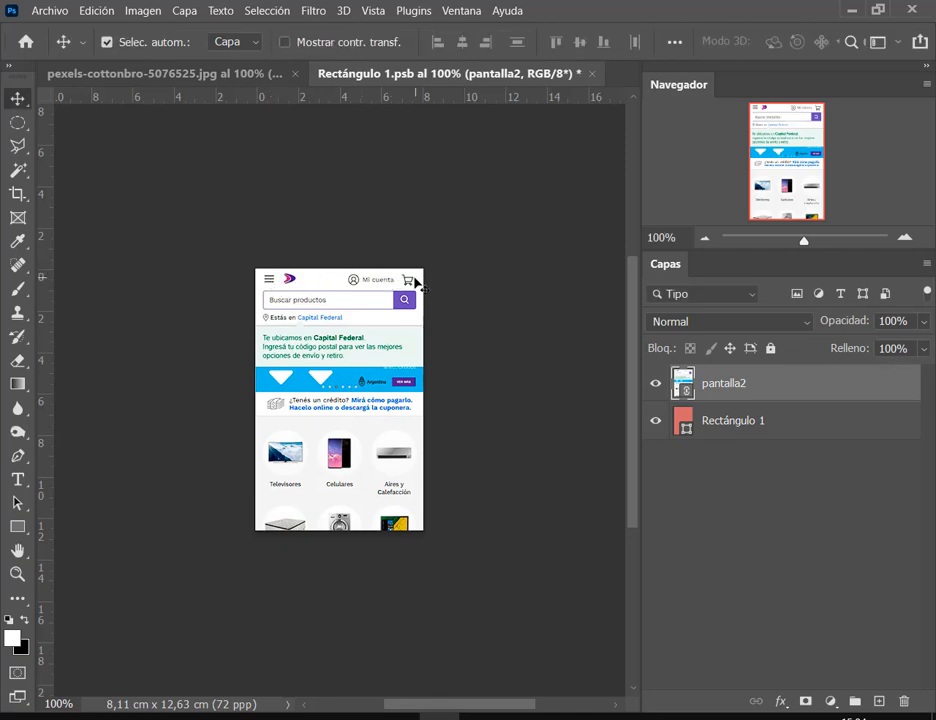
# Save the edited smart object contents and close their document to update the phone mockup.
pyautogui.click(45, 10)
pyautogui.click(92, 206)
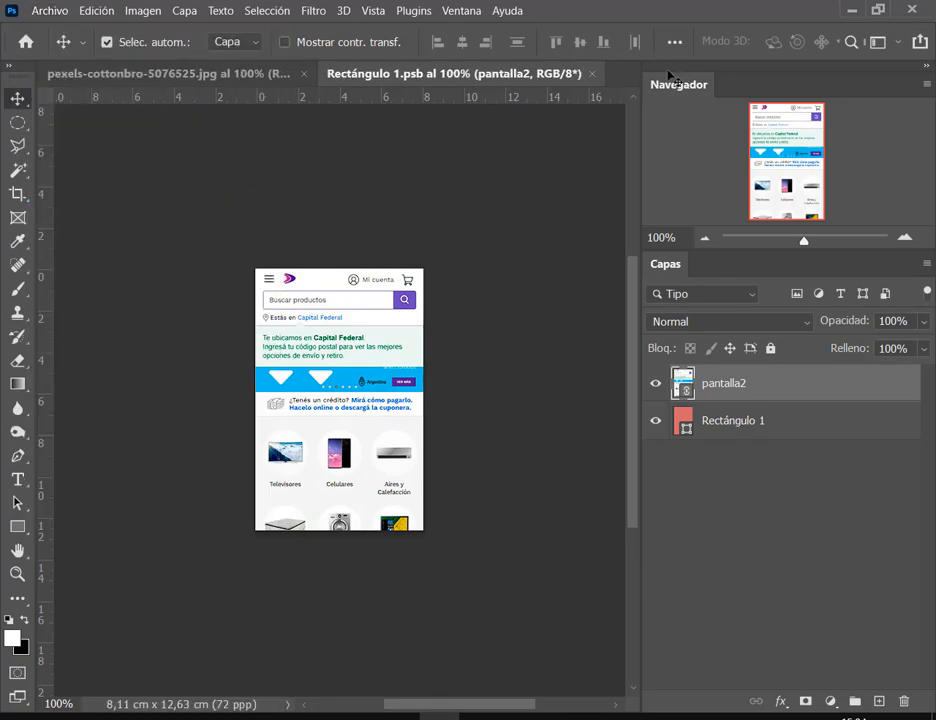
pyautogui.click(592, 75)
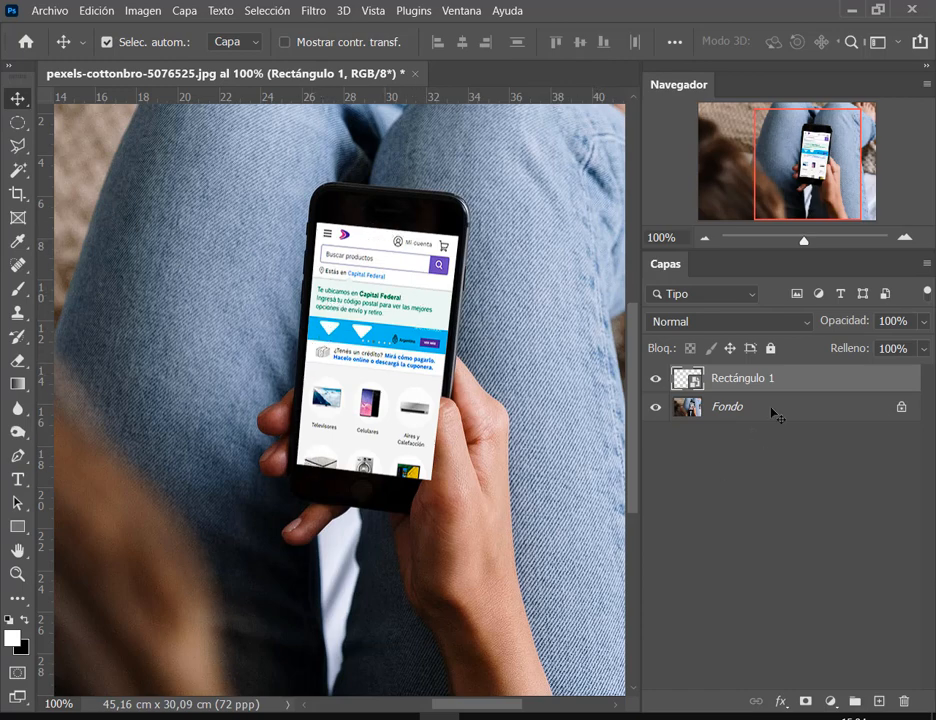
# Add a layer mask to the Rectángulo 1 layer and lower the layer's opacity to 52% to reveal the thumb underneath.
pyautogui.click(656, 379)
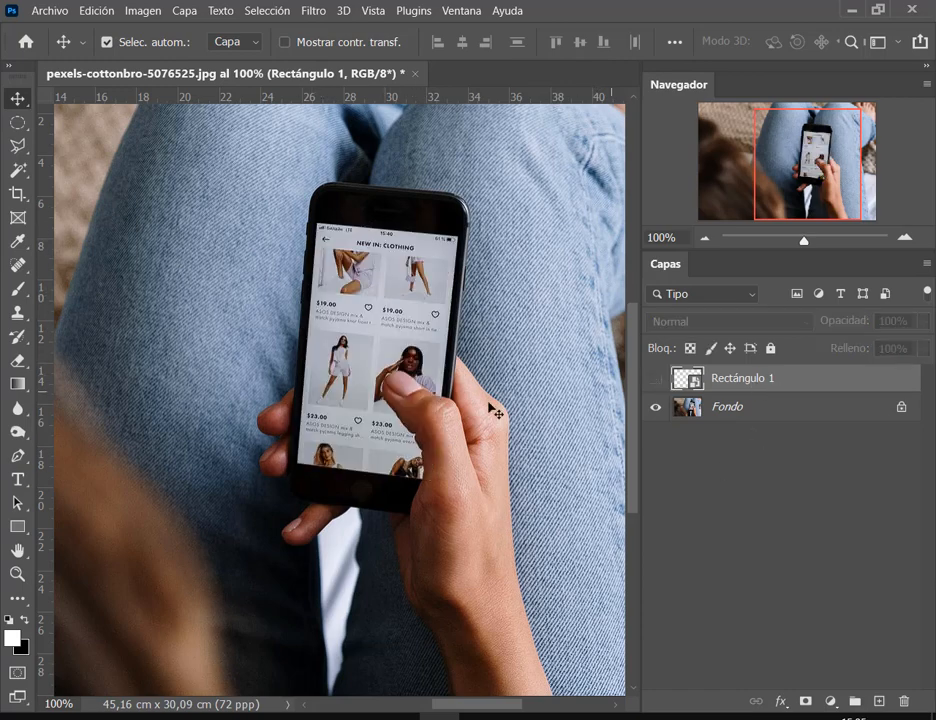
pyautogui.click(656, 379)
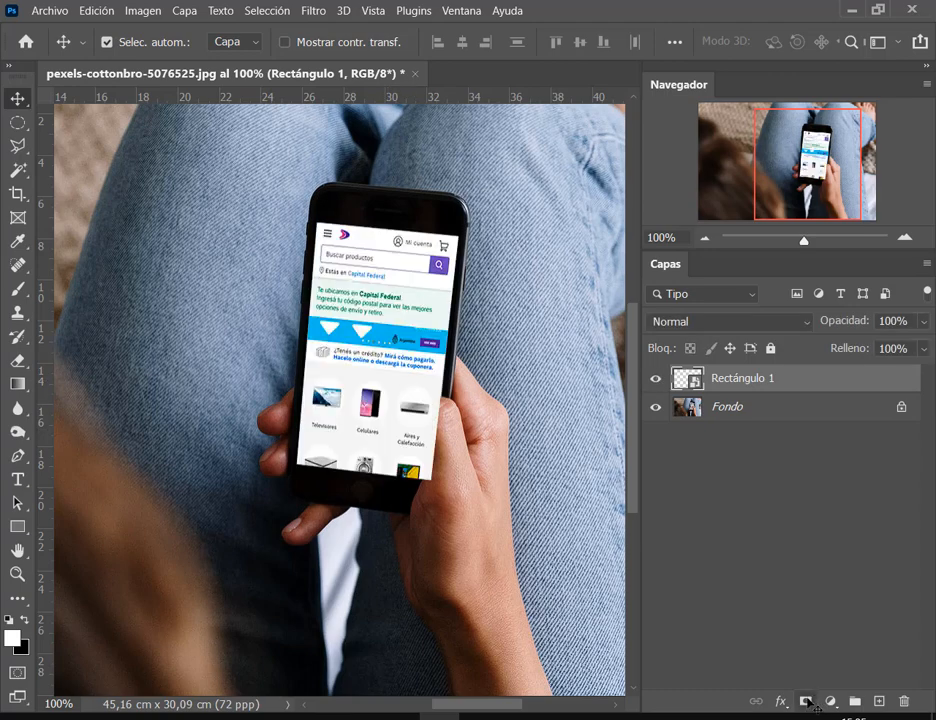
pyautogui.click(806, 702)
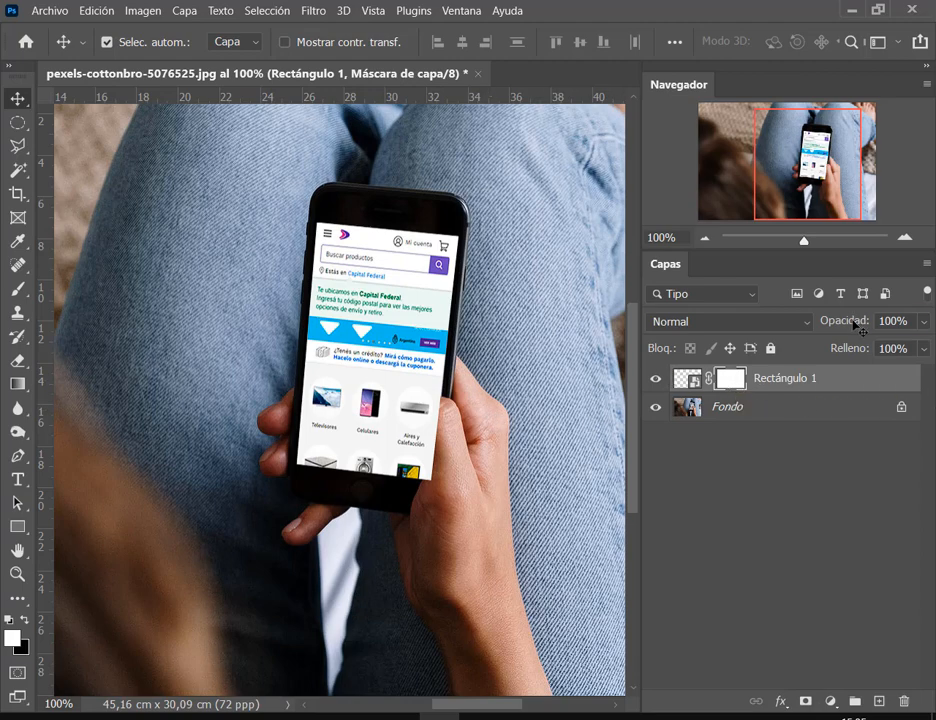
pyautogui.moveTo(857, 328); pyautogui.dragTo(827, 328)
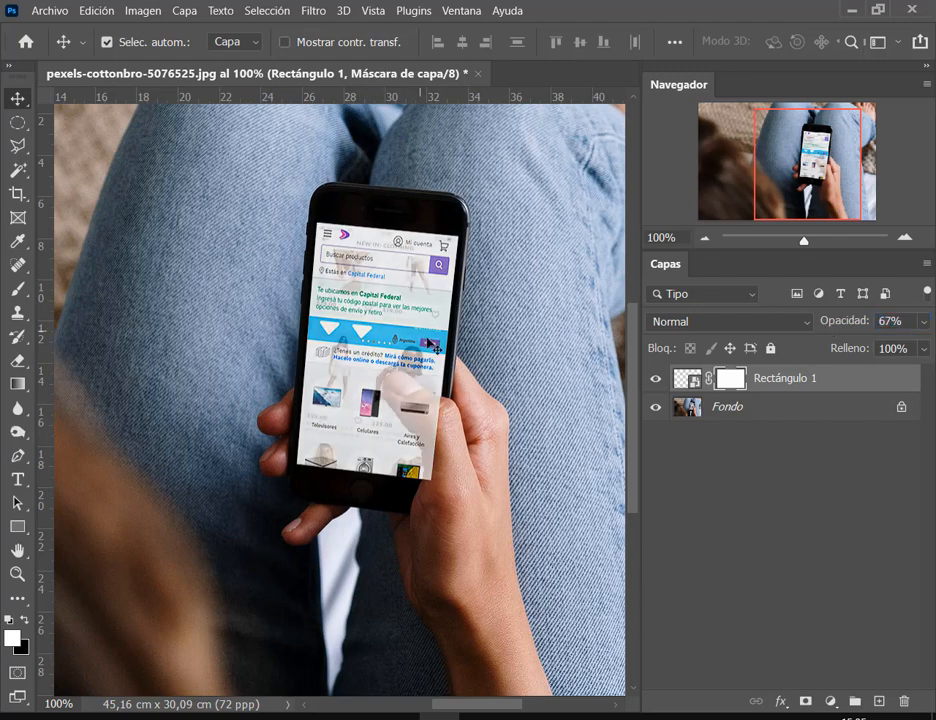
pyautogui.scroll(4, 461, 407)
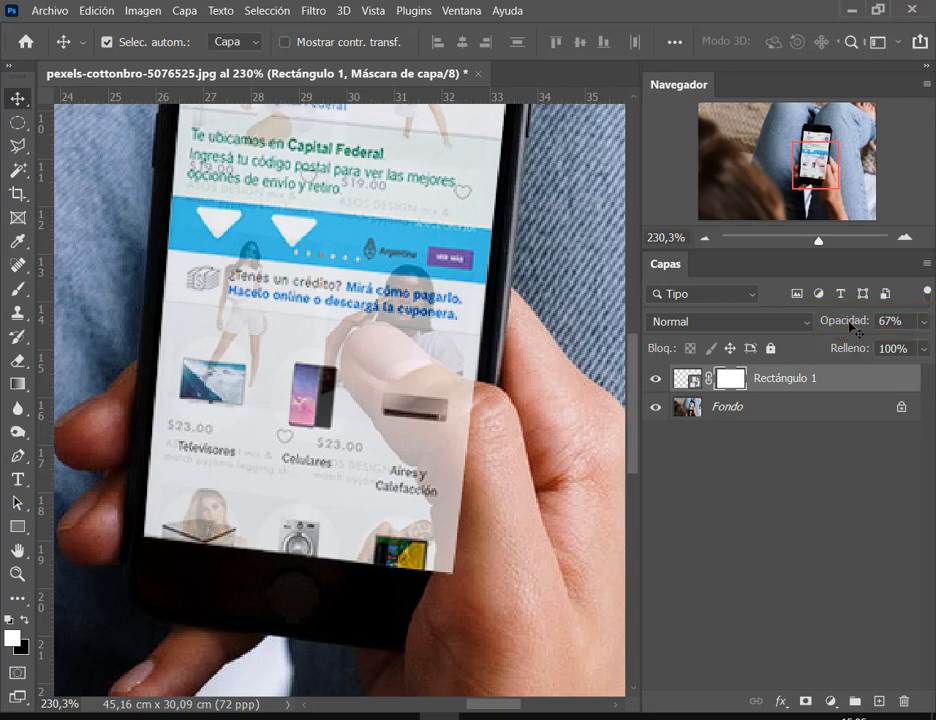
pyautogui.moveTo(843, 336); pyautogui.dragTo(828, 336)
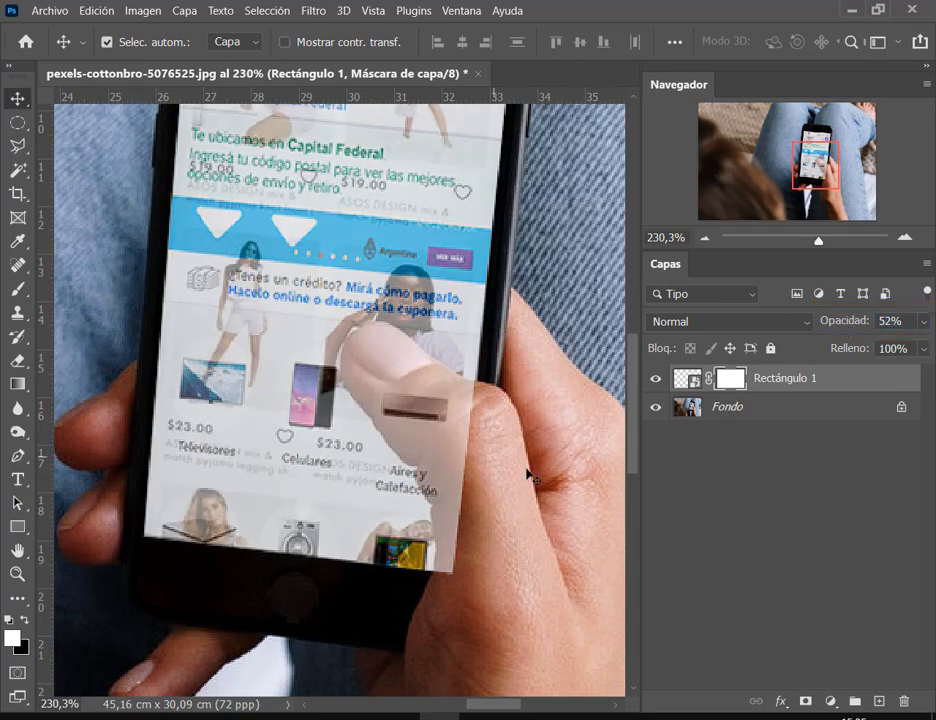
pyautogui.scroll(1, 560, 470)
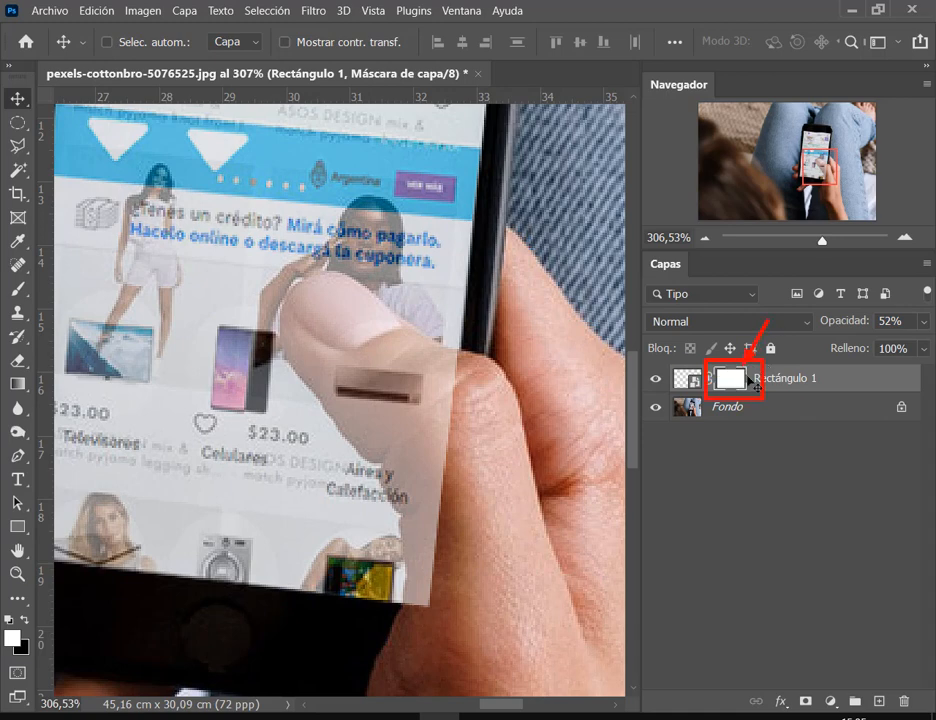
# Erase the screen image over the thumb on the layer mask, using a 46 px Eraser with increased hardness.
pyautogui.press('ctrl')
pyautogui.click(19, 362)
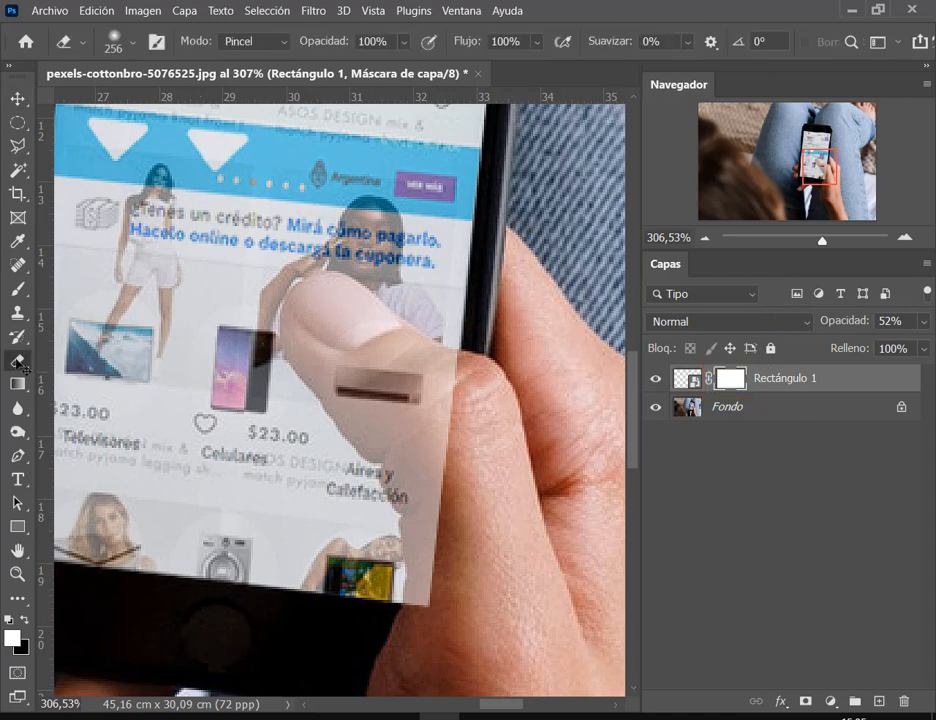
pyautogui.rightClick(345, 338)
pyautogui.click(469, 382)
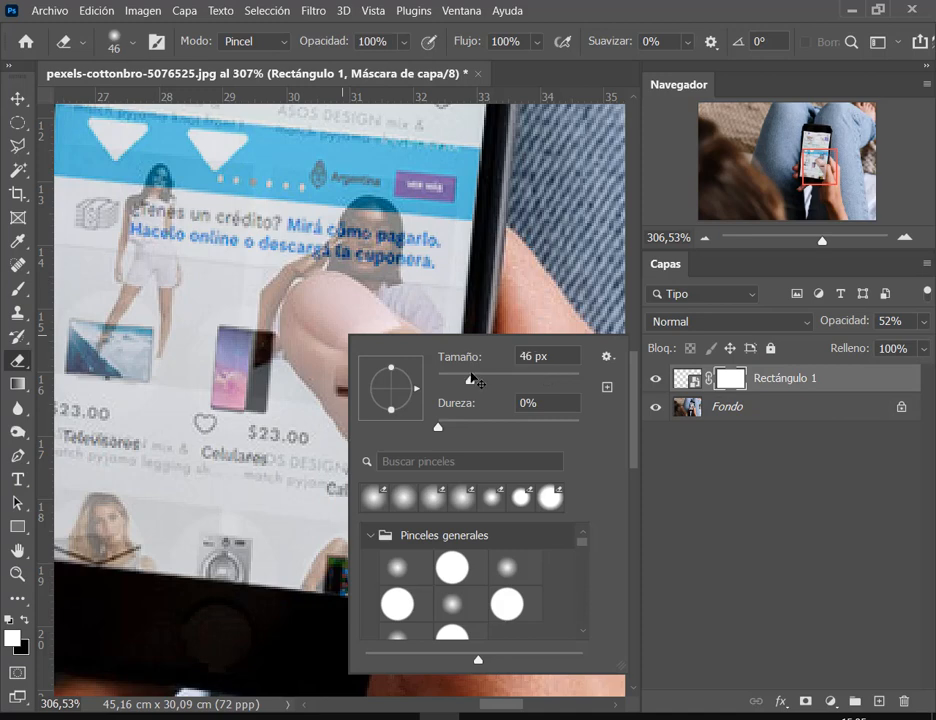
pyautogui.moveTo(487, 428); pyautogui.dragTo(545, 430)
pyautogui.click(540, 412)
pyautogui.write('0')
pyautogui.press('Return')
pyautogui.click(555, 427)
pyautogui.click(535, 427)
pyautogui.click(698, 6)
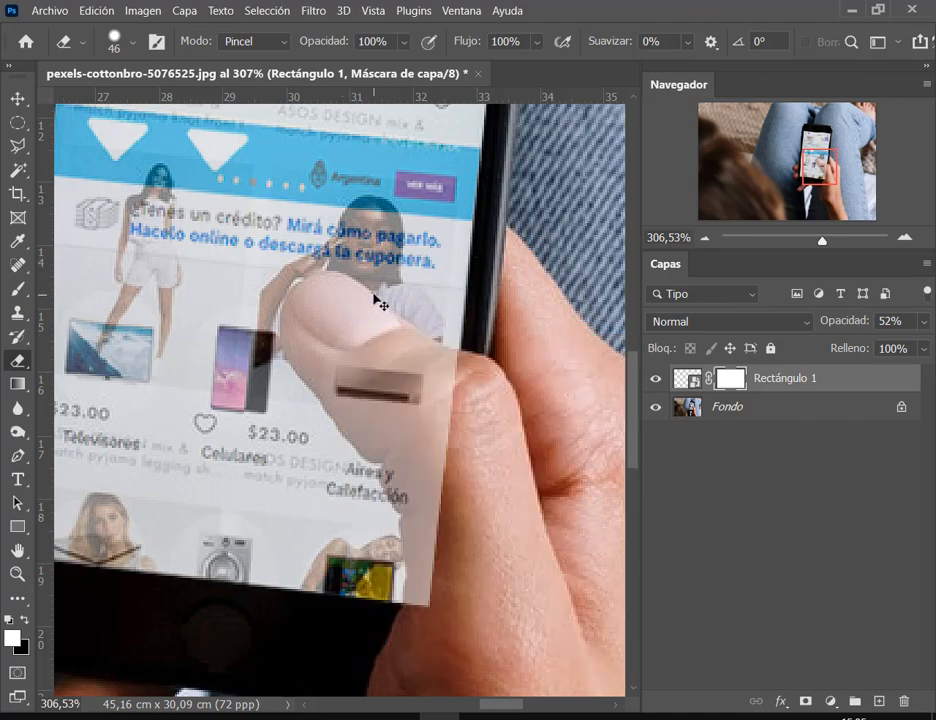
pyautogui.moveTo(330, 330)
pyautogui.mouseDown()
pyautogui.moveTo(445, 480)
pyautogui.moveTo(462, 568)
pyautogui.moveTo(457, 629)
pyautogui.mouseUp()
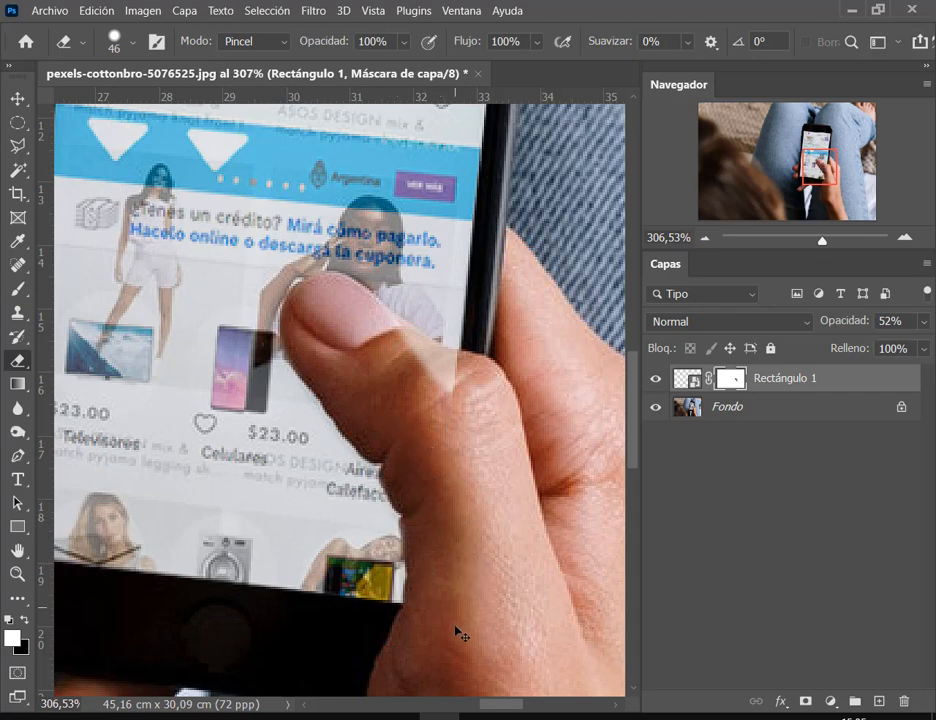
pyautogui.moveTo(440, 398); pyautogui.dragTo(391, 380)
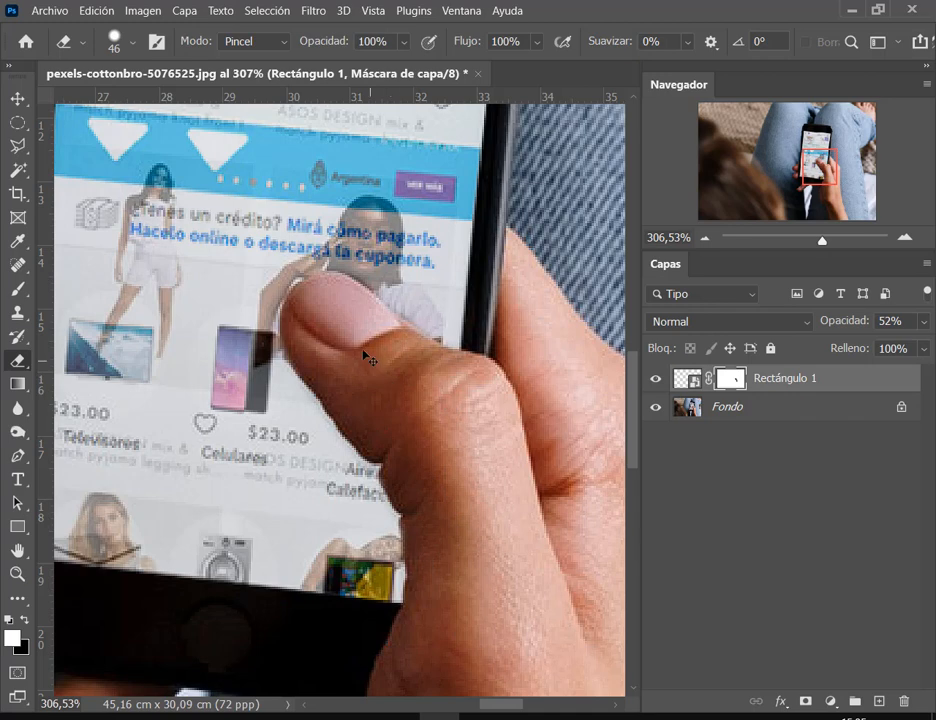
# Finish erasing the screen image over the thumb on the mask with a 28 px Eraser and restore the Rectángulo 1 layer's opacity to 100%.
pyautogui.moveTo(350, 335); pyautogui.dragTo(321, 326)
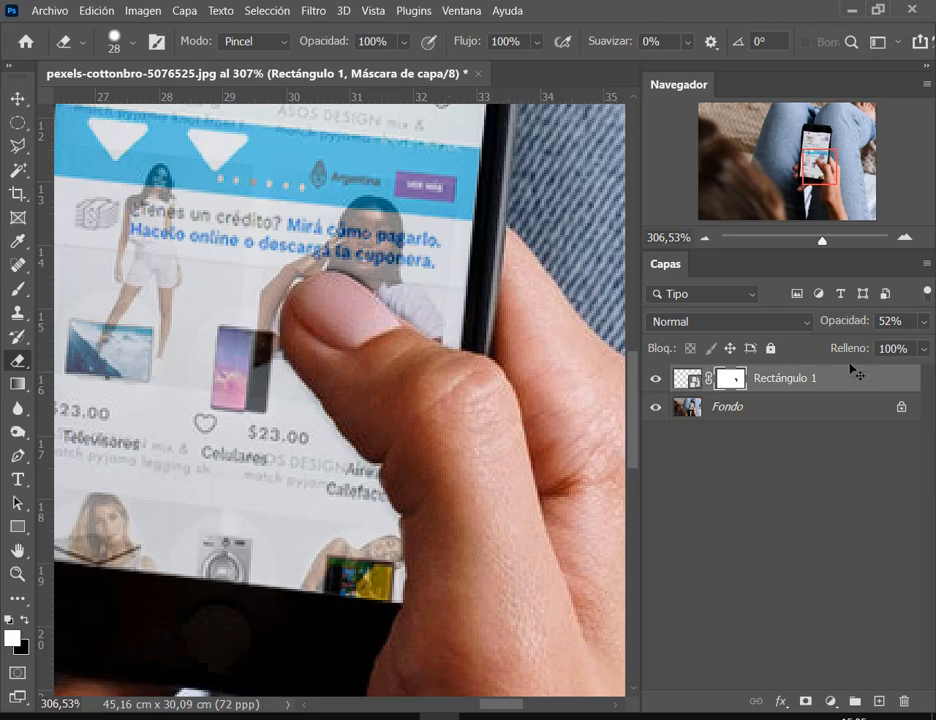
pyautogui.moveTo(838, 330); pyautogui.dragTo(886, 330)
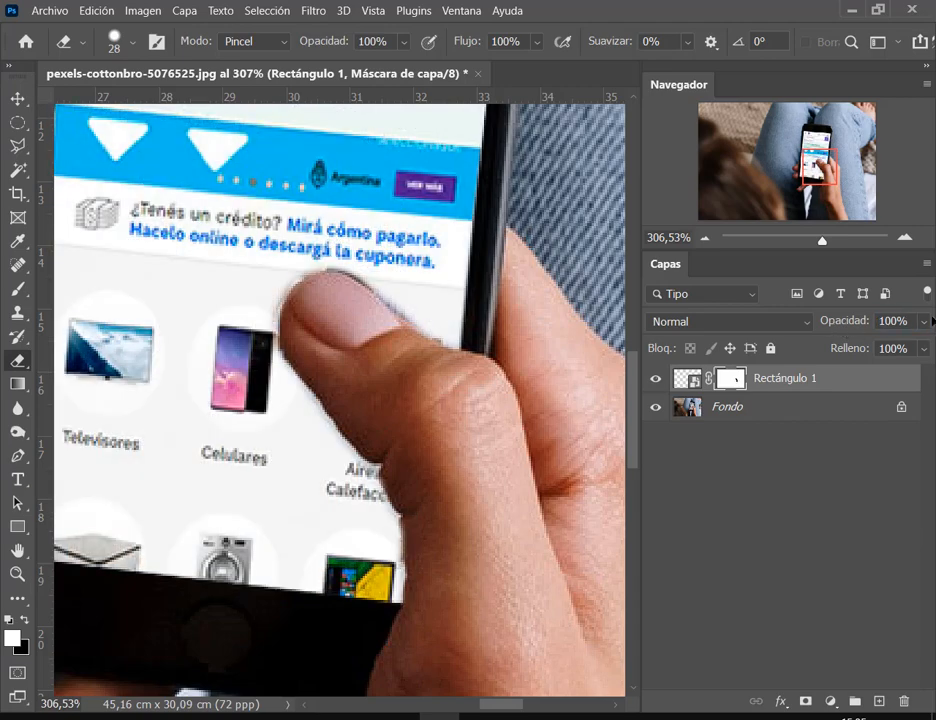
pyautogui.click(908, 239)
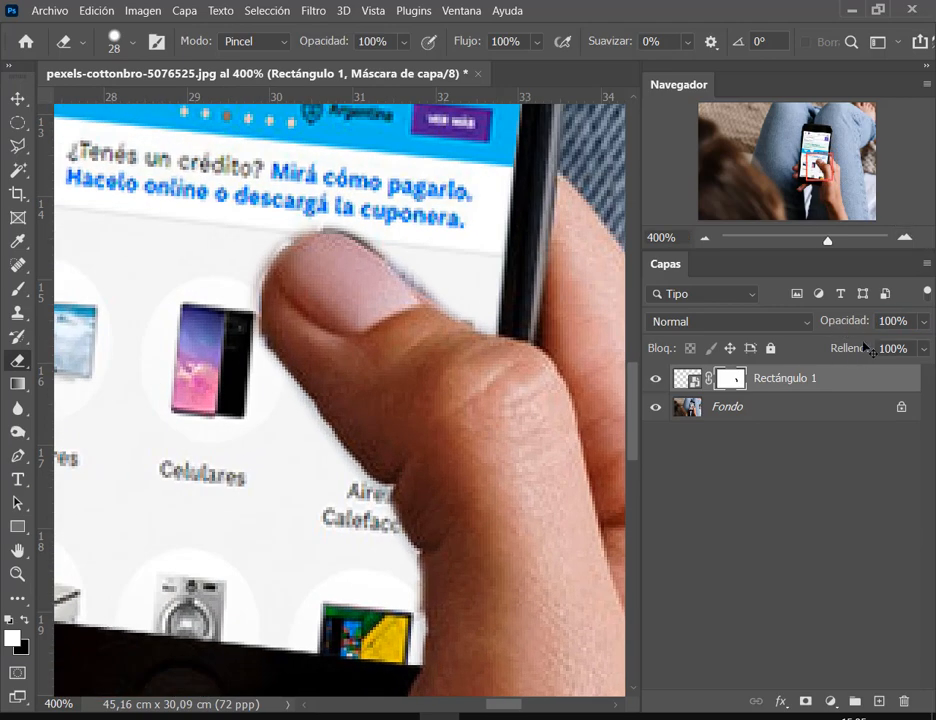
# Reduce the Eraser's tip size to 15 px.
pyautogui.rightClick(441, 205)
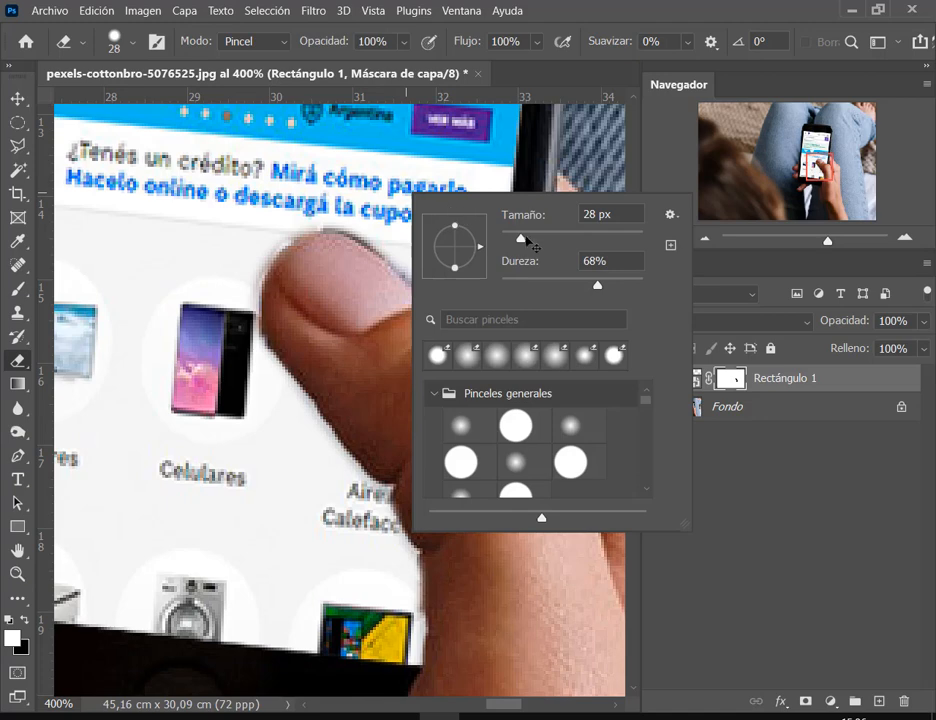
pyautogui.moveTo(514, 236); pyautogui.dragTo(508, 237)
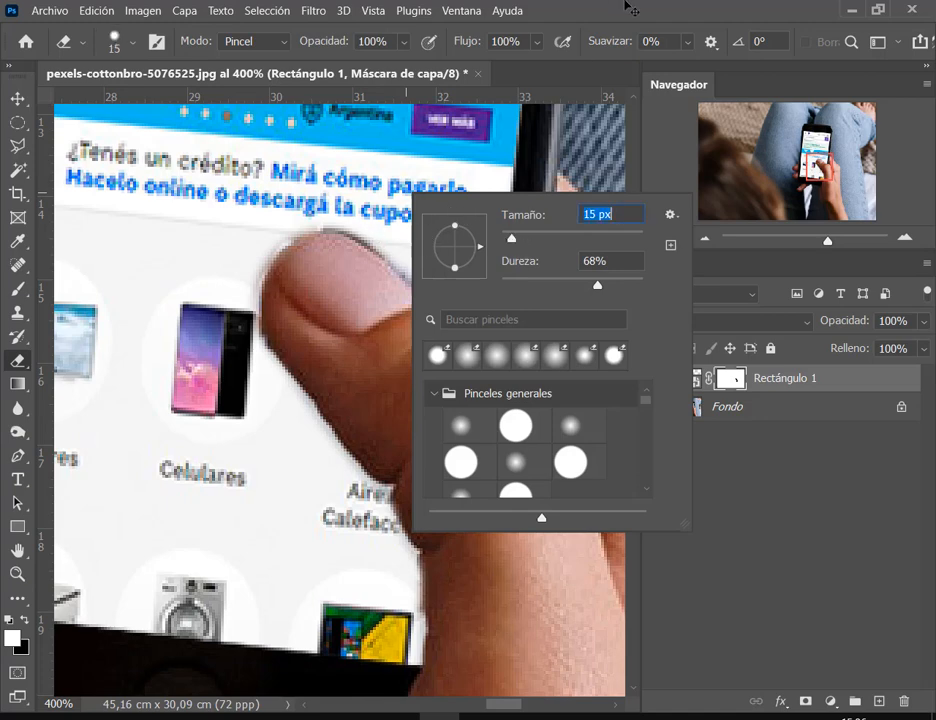
pyautogui.press('Return')
# Set the Brush tip to 17 px with 68% hardness, matching the Eraser's hardness.
pyautogui.click(17, 289)
pyautogui.rightClick(350, 262)
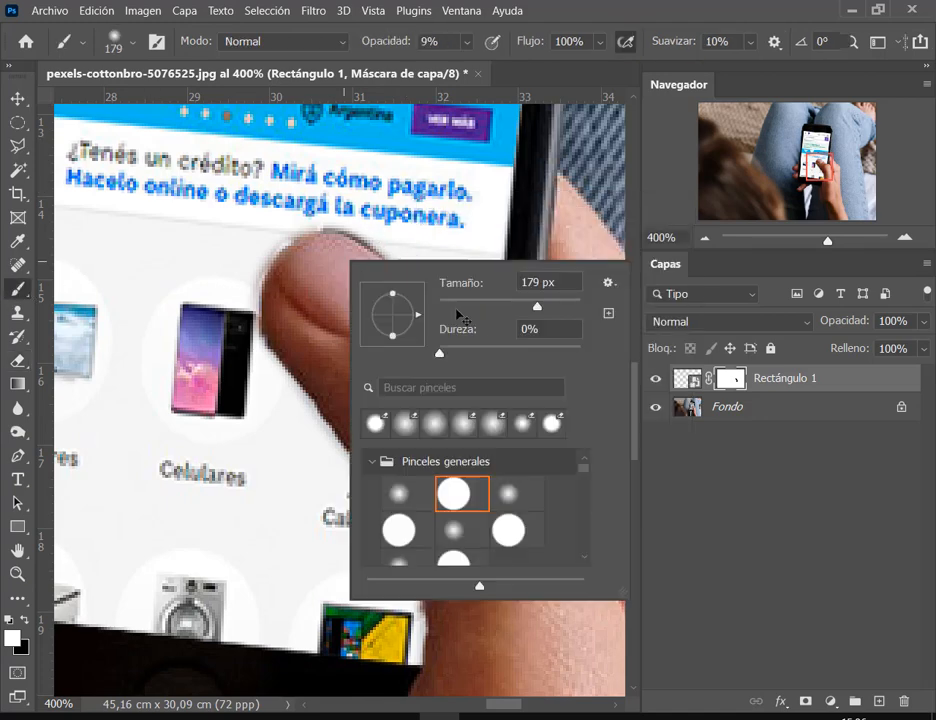
pyautogui.click(453, 302)
pyautogui.click(539, 354)
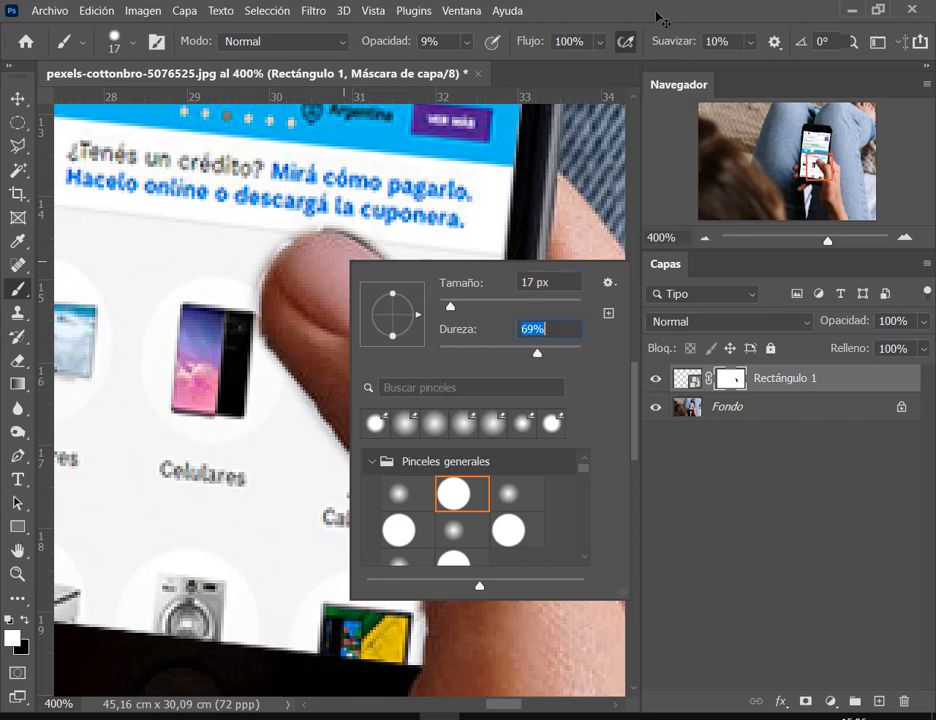
pyautogui.click(17, 360)
pyautogui.rightClick(505, 288)
pyautogui.press('Escape')
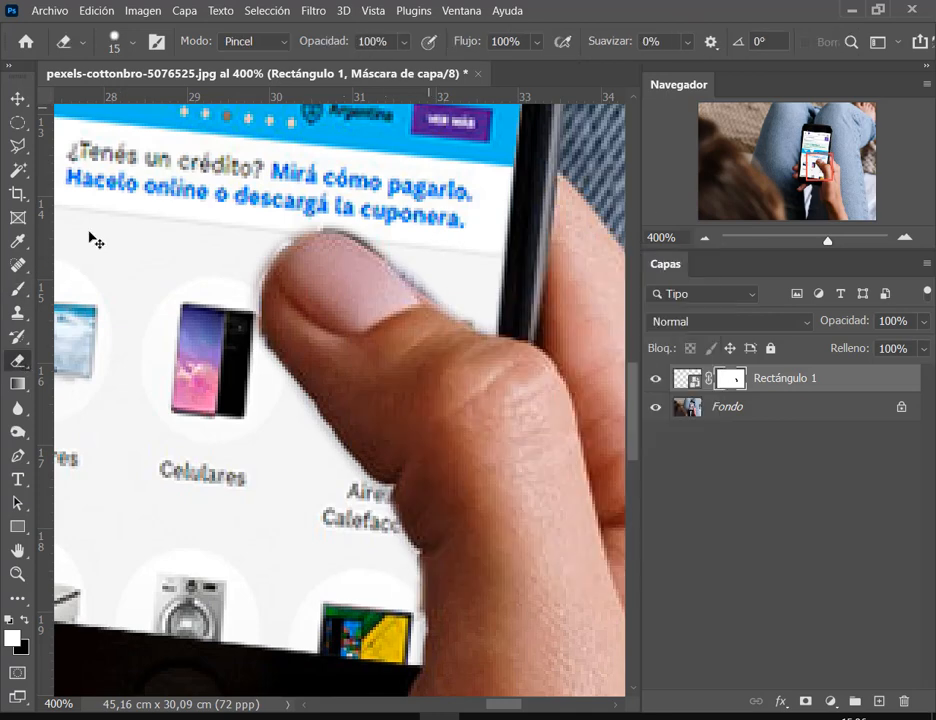
pyautogui.click(17, 288)
pyautogui.rightClick(405, 285)
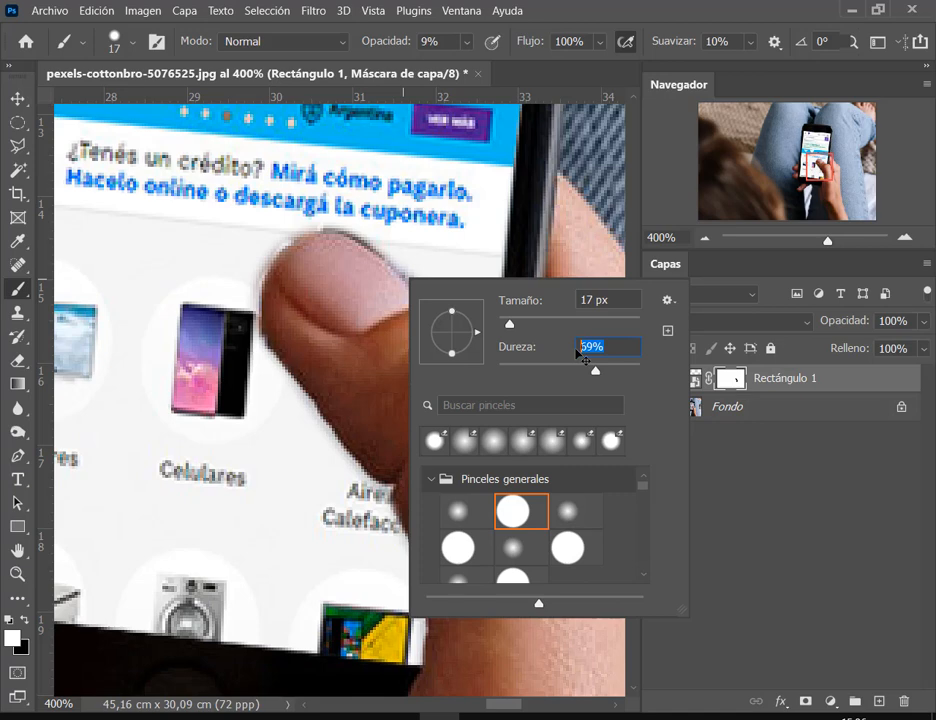
pyautogui.write('68')
pyautogui.press('Return')
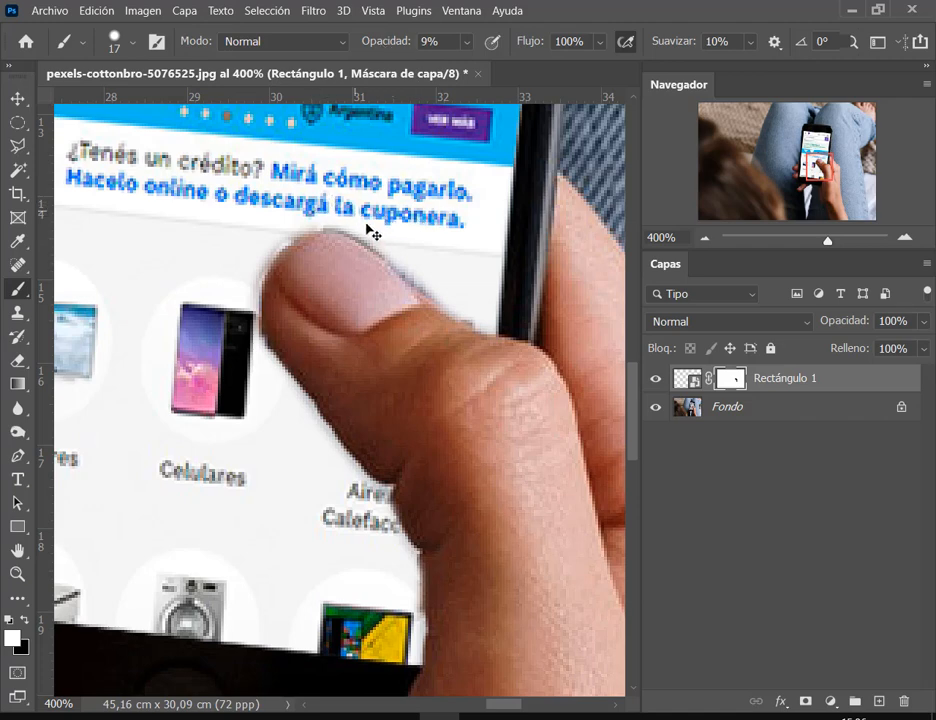
# Paint white on the layer mask around the thumb's outline at 100% brush opacity, refining the edge with a 9 px tip.
pyautogui.write('100')
pyautogui.press('Return')
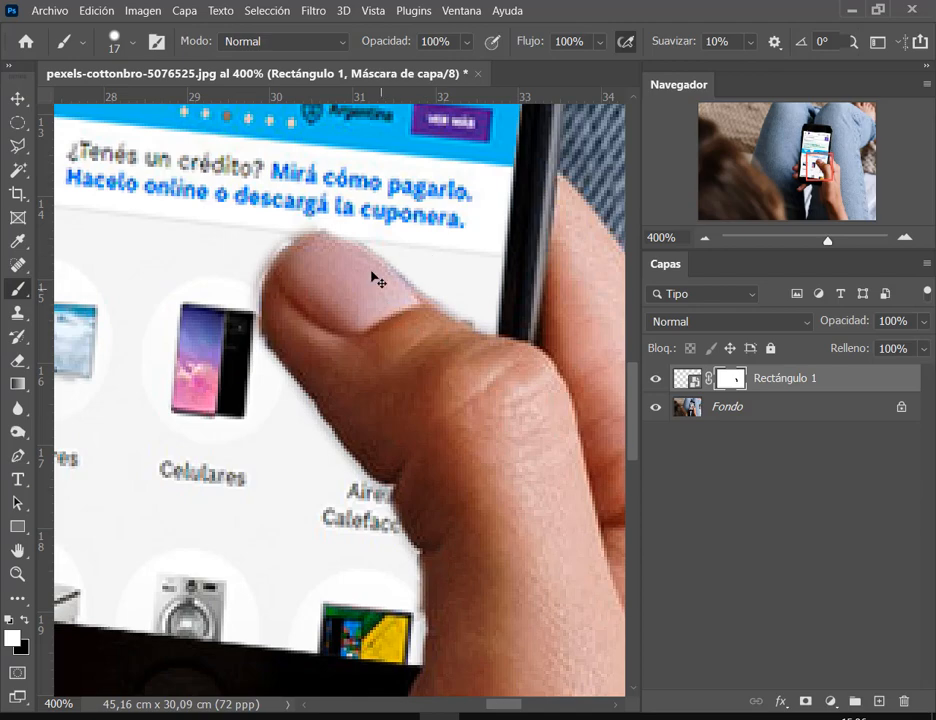
pyautogui.scroll(3, 345, 212)
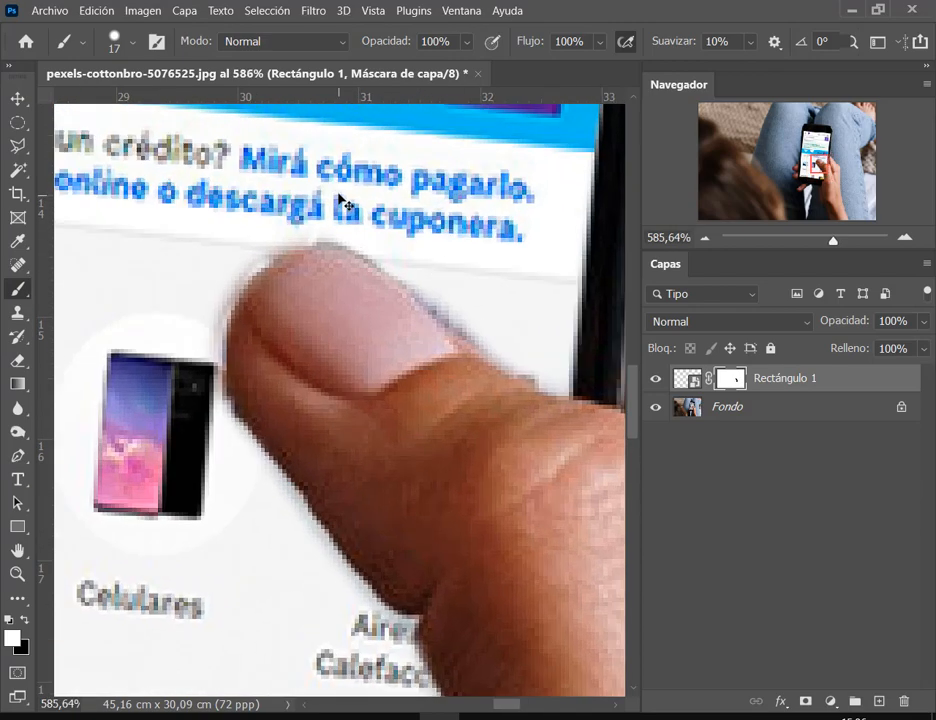
pyautogui.keyDown('alt'); pyautogui.rightClick(334, 203); pyautogui.keyUp('alt')
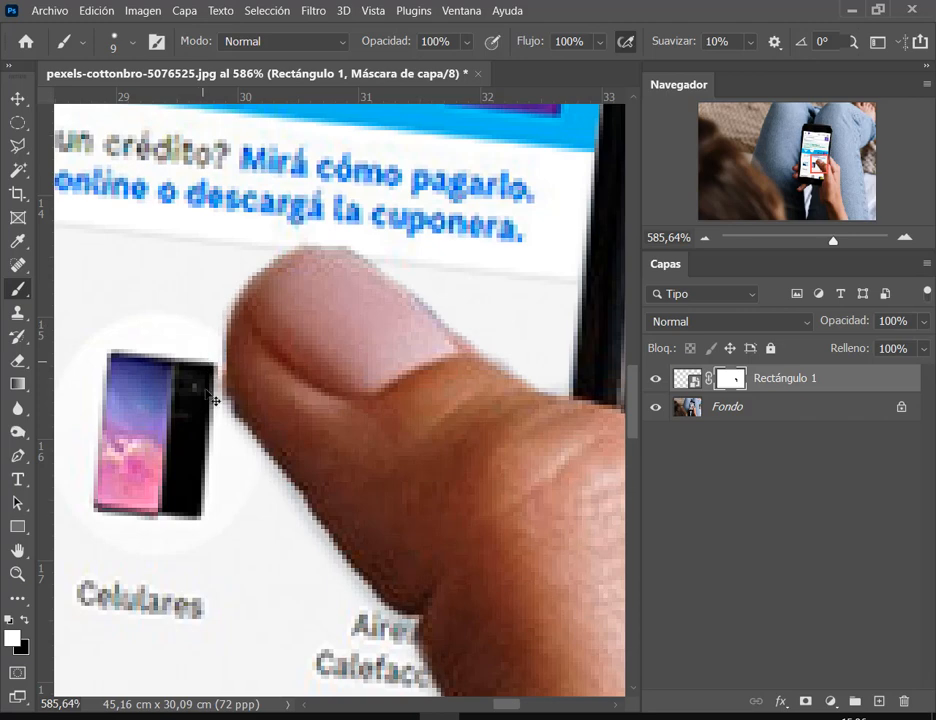
pyautogui.scroll(-3, 250, 400)
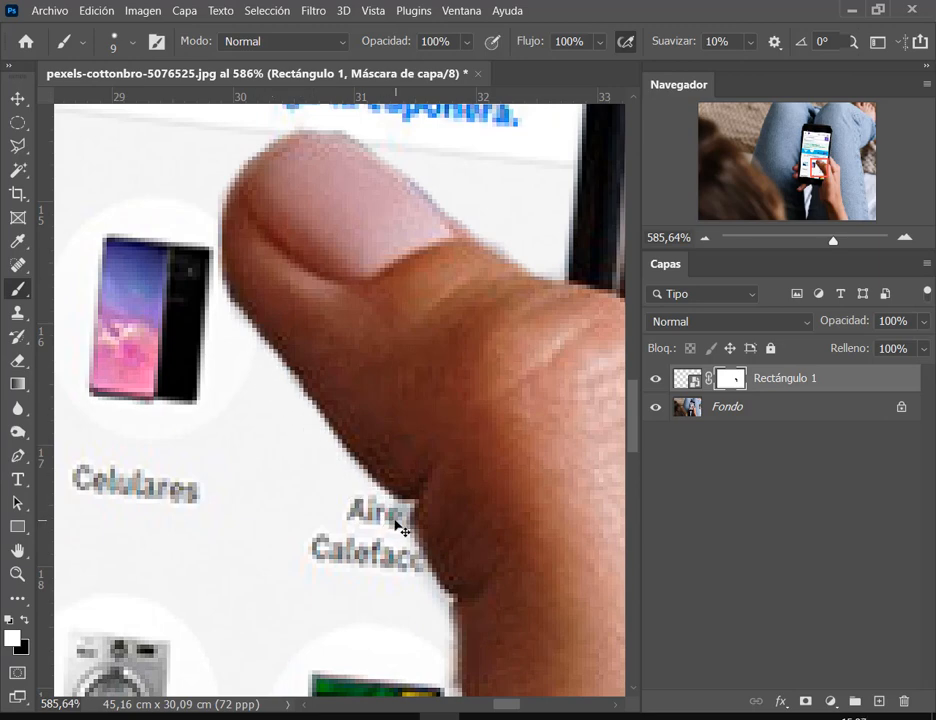
pyautogui.moveTo(366, 547); pyautogui.dragTo(313, 328)
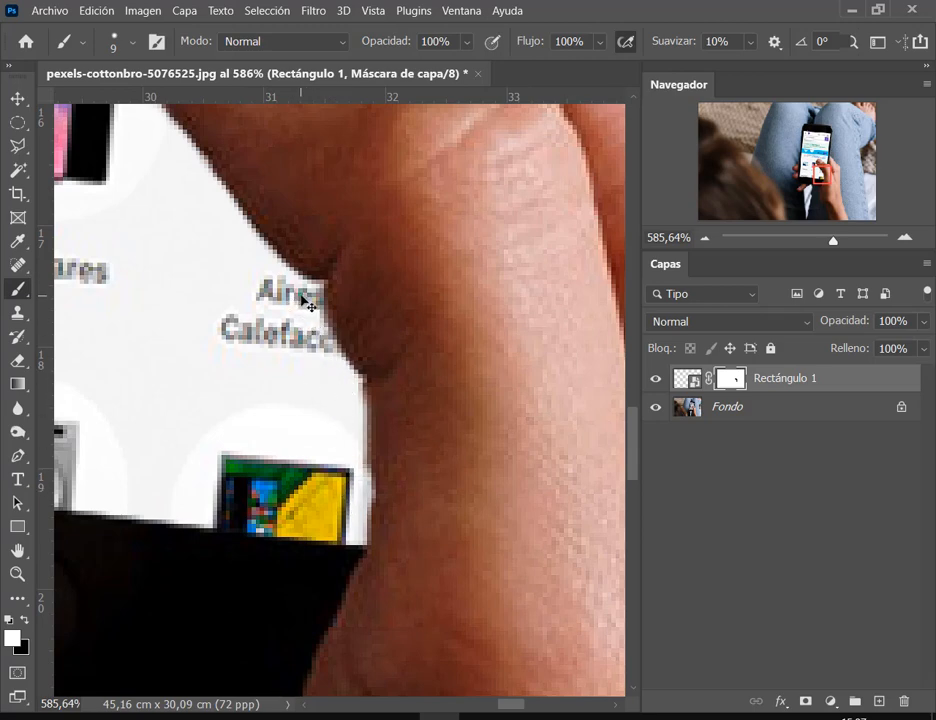
pyautogui.scroll(-3, 285, 299)
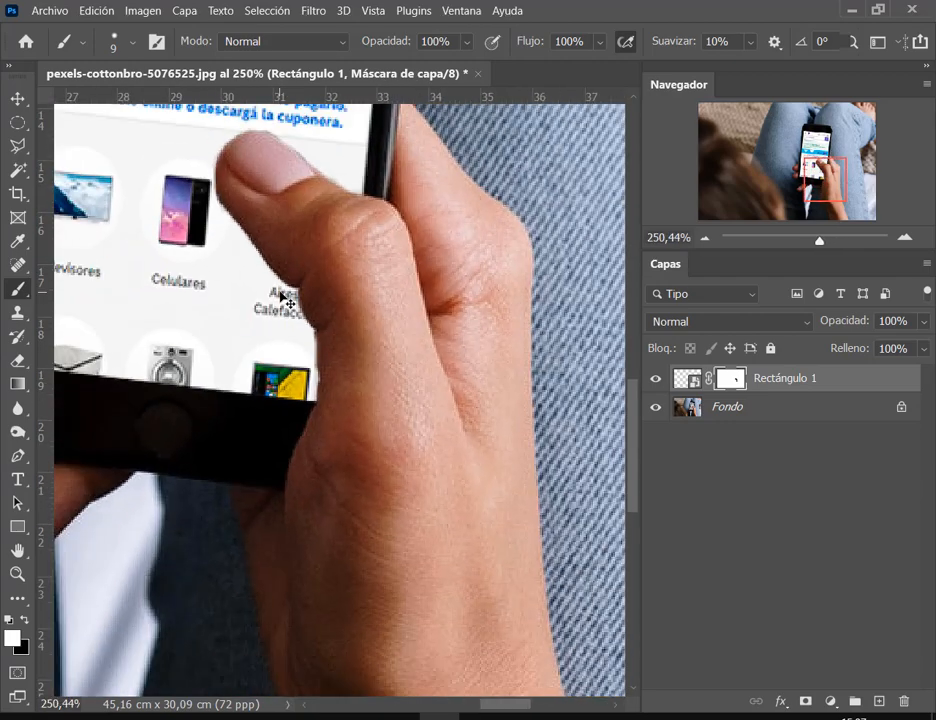
pyautogui.moveTo(280, 293); pyautogui.dragTo(383, 436)
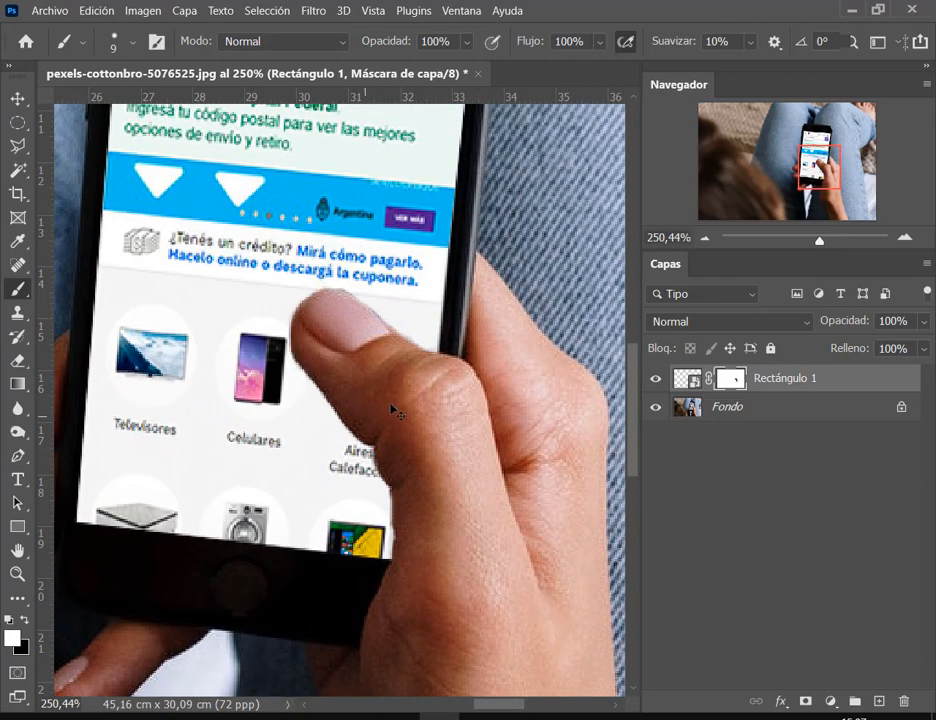
# Add a new layer directly above Fondo, and hide and show Rectángulo 1 to compare the original shading around the thumb.
pyautogui.click(752, 418)
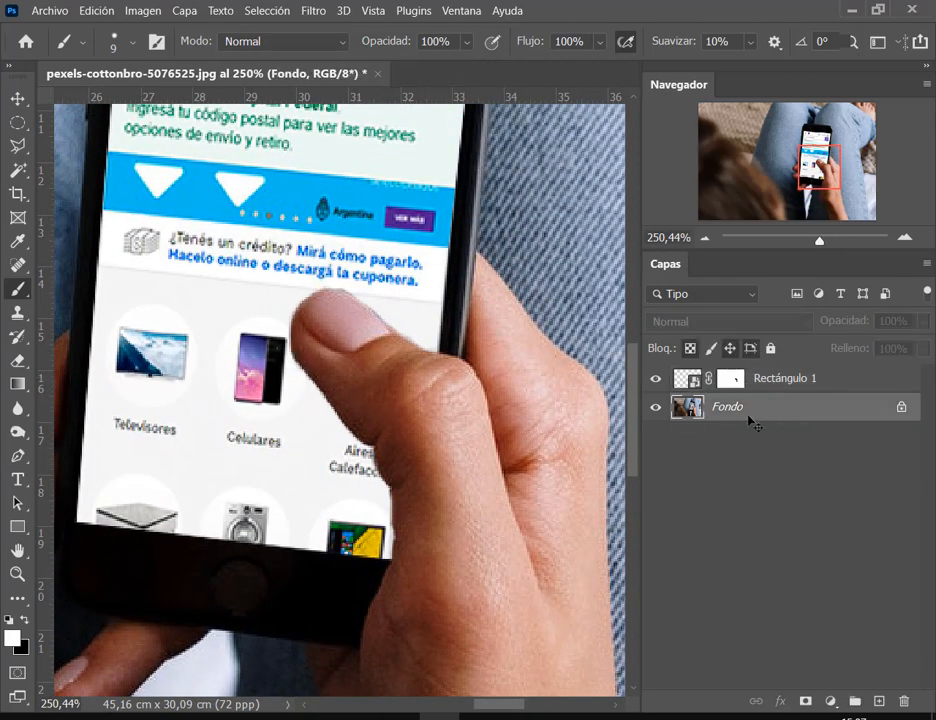
pyautogui.click(880, 701)
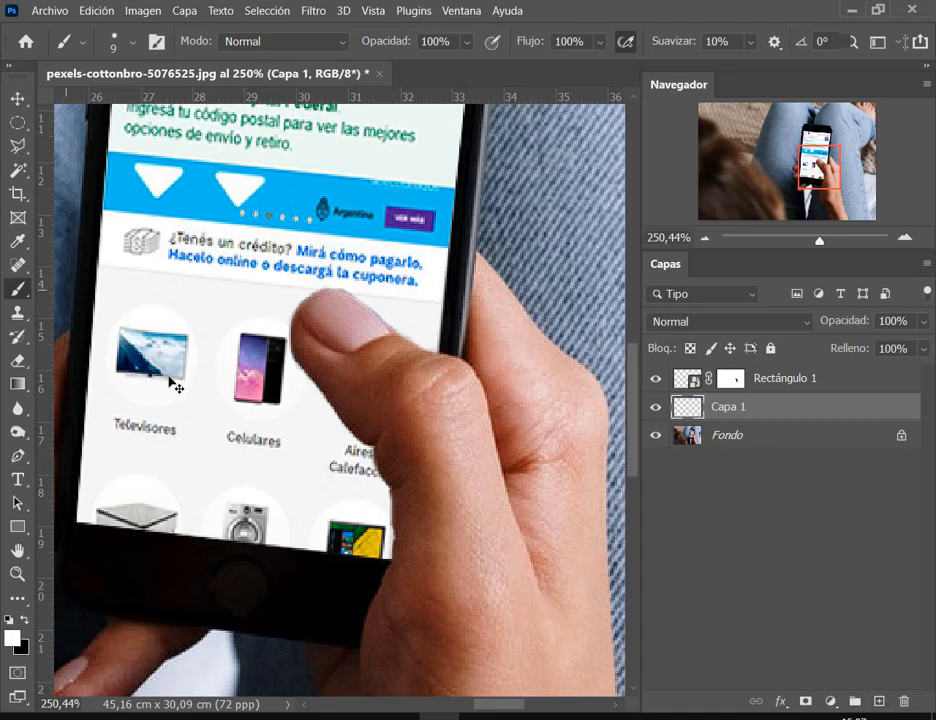
pyautogui.click(658, 378)
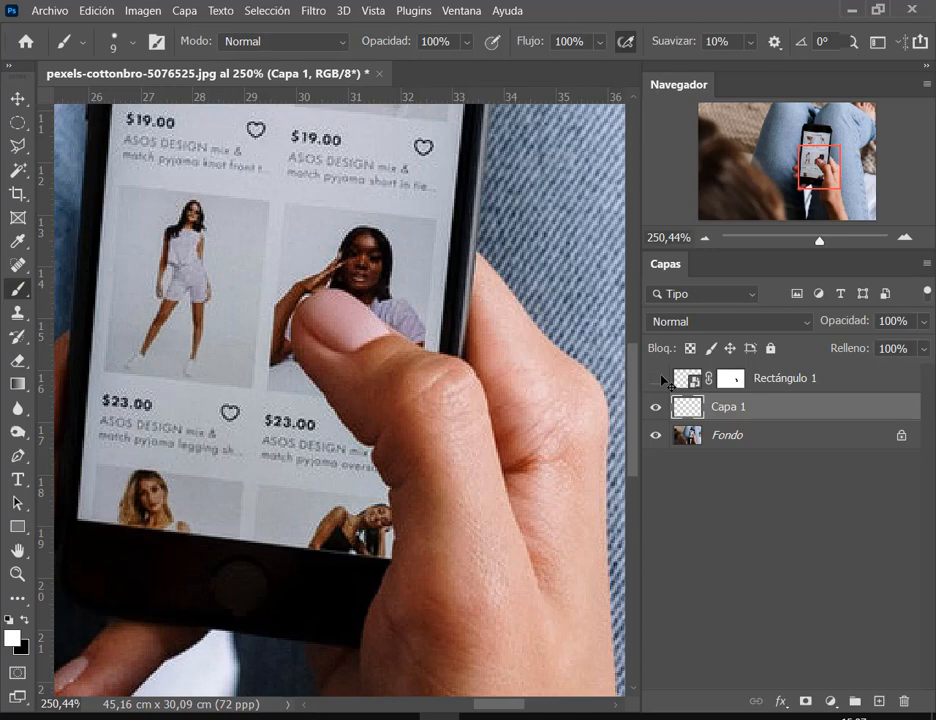
pyautogui.click(661, 377)
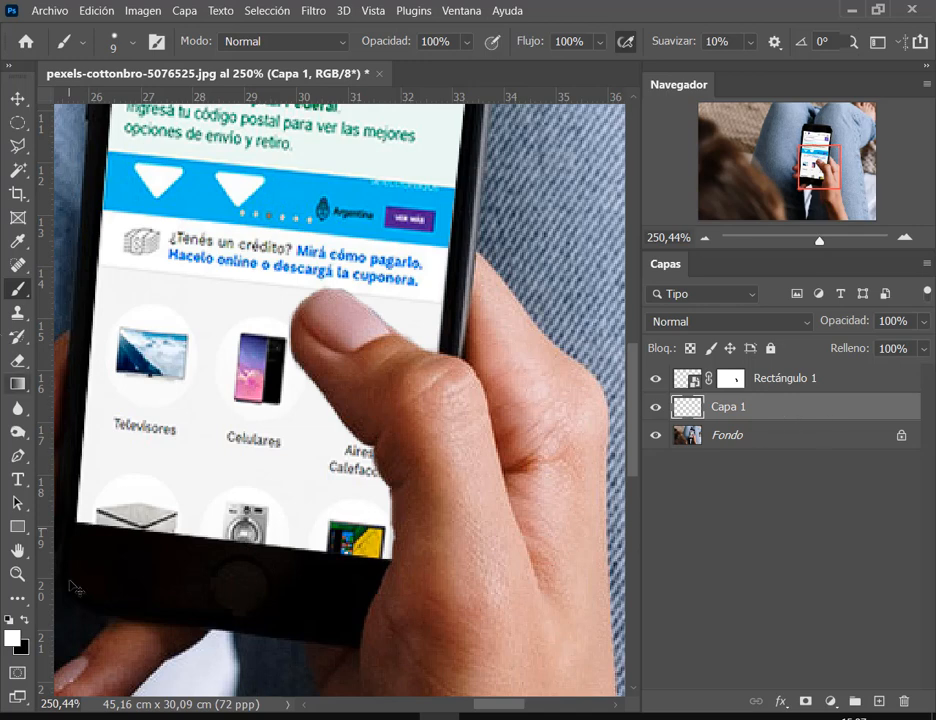
# Make black the foreground color and set the Brush to 19 px with 0% hardness.
pyautogui.click(22, 620)
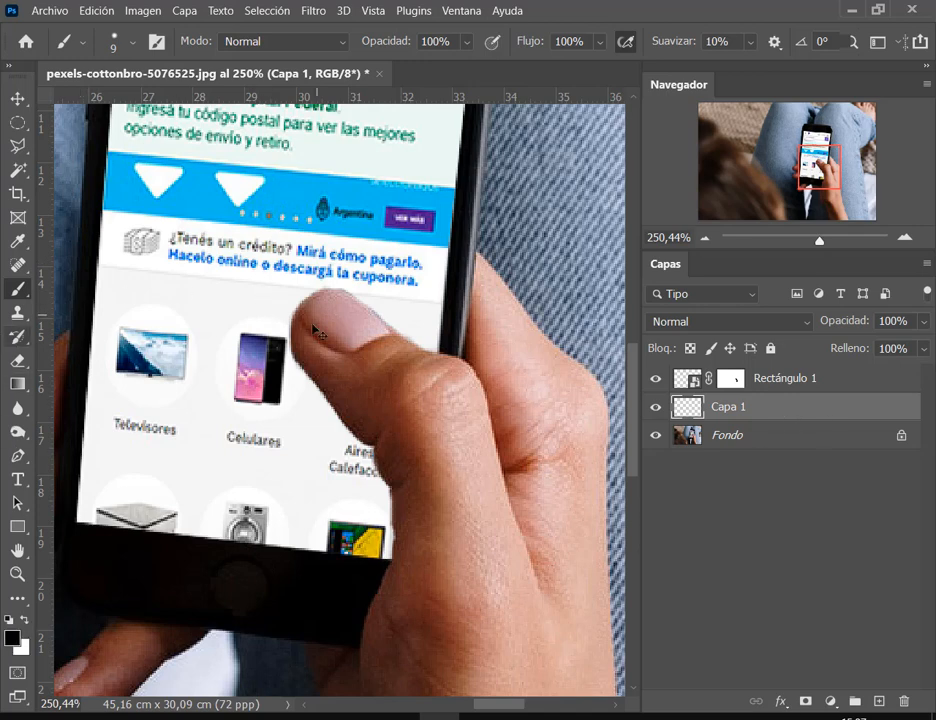
pyautogui.rightClick(302, 350)
pyautogui.moveTo(407, 396); pyautogui.dragTo(415, 396)
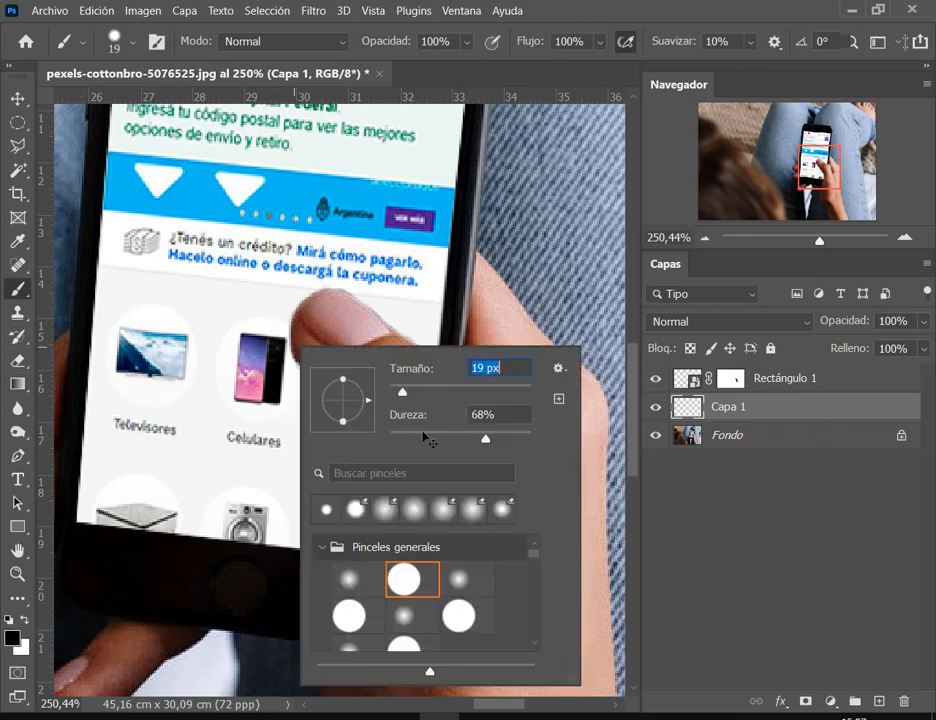
pyautogui.moveTo(424, 439); pyautogui.dragTo(390, 440)
pyautogui.press('Return')
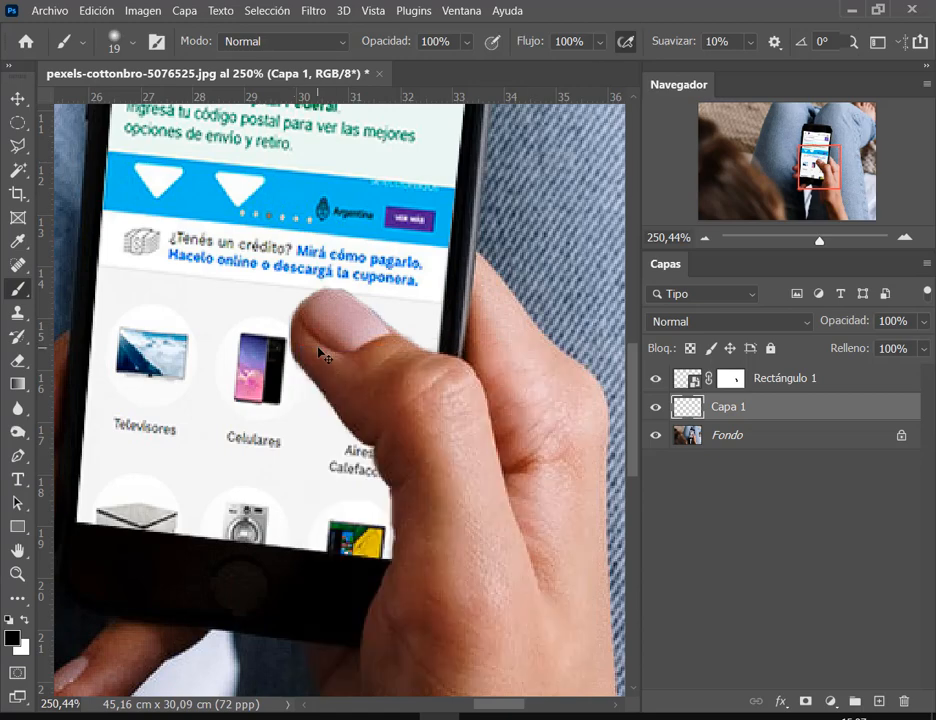
# Undo the trial brush mark and paint a soft black shadow stroke along the thumb's lower edge on Capa 1.
pyautogui.click(310, 356)
pyautogui.click(100, 10)
pyautogui.click(104, 44)
pyautogui.moveTo(300, 338)
pyautogui.mouseDown()
pyautogui.moveTo(340, 420)
pyautogui.moveTo(380, 446)
pyautogui.mouseUp()
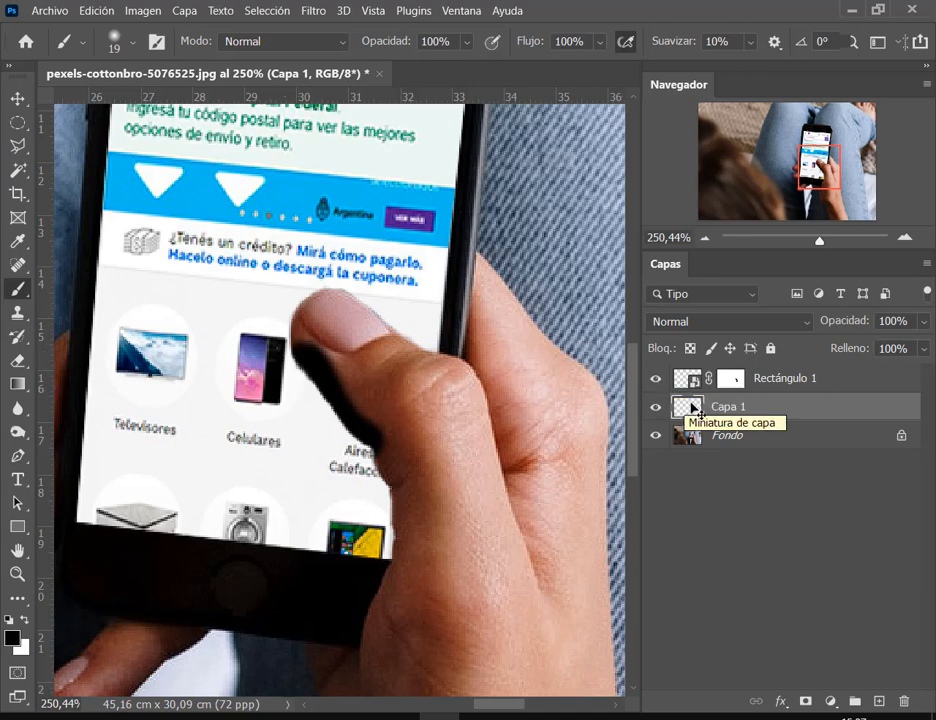
# Move Capa 1 above the Rectángulo 1 layer and toggle its visibility to check the shadow stroke.
pyautogui.moveTo(695, 410); pyautogui.dragTo(695, 375)
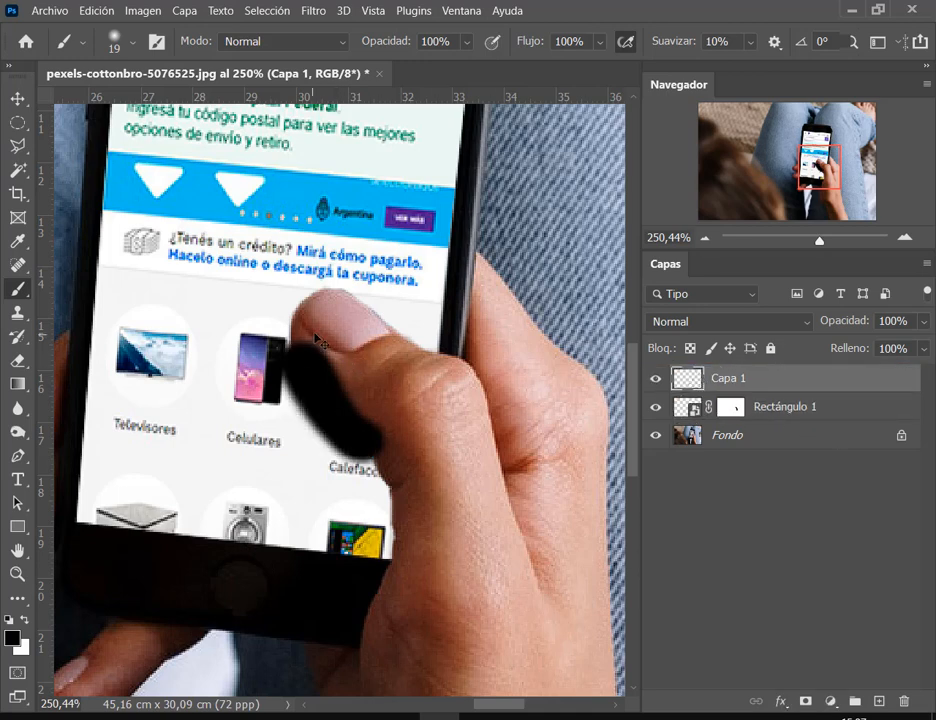
pyautogui.click(655, 379)
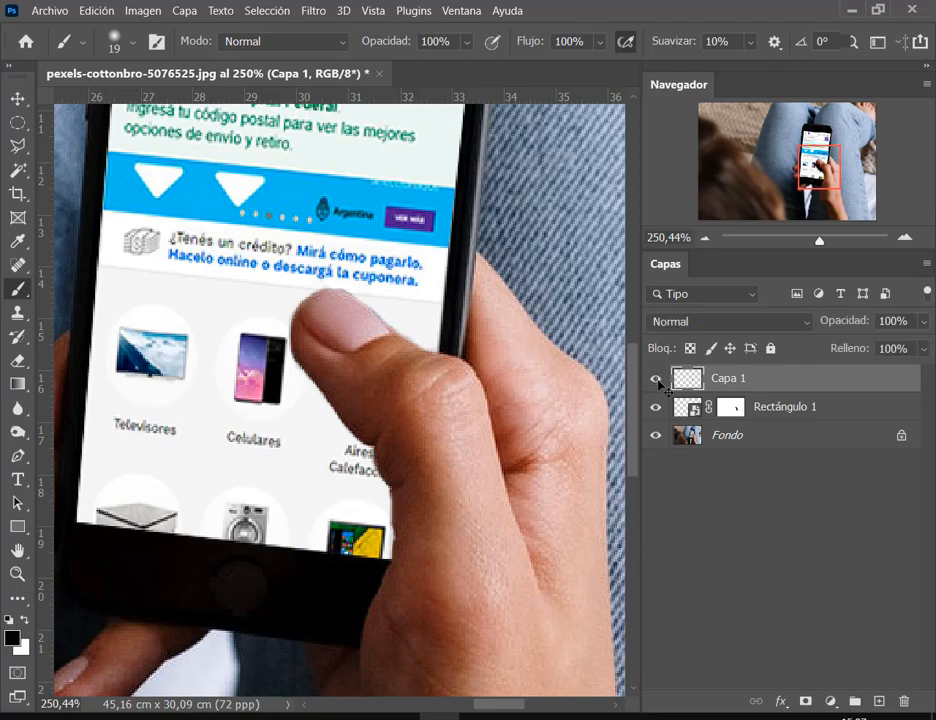
pyautogui.click(655, 379)
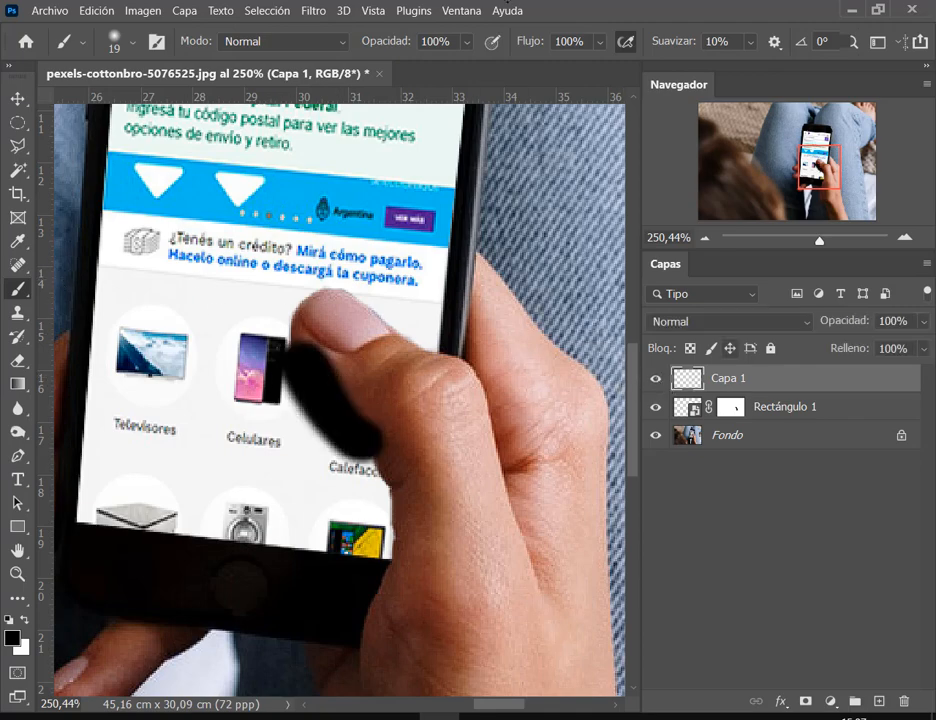
pyautogui.click(101, 12)
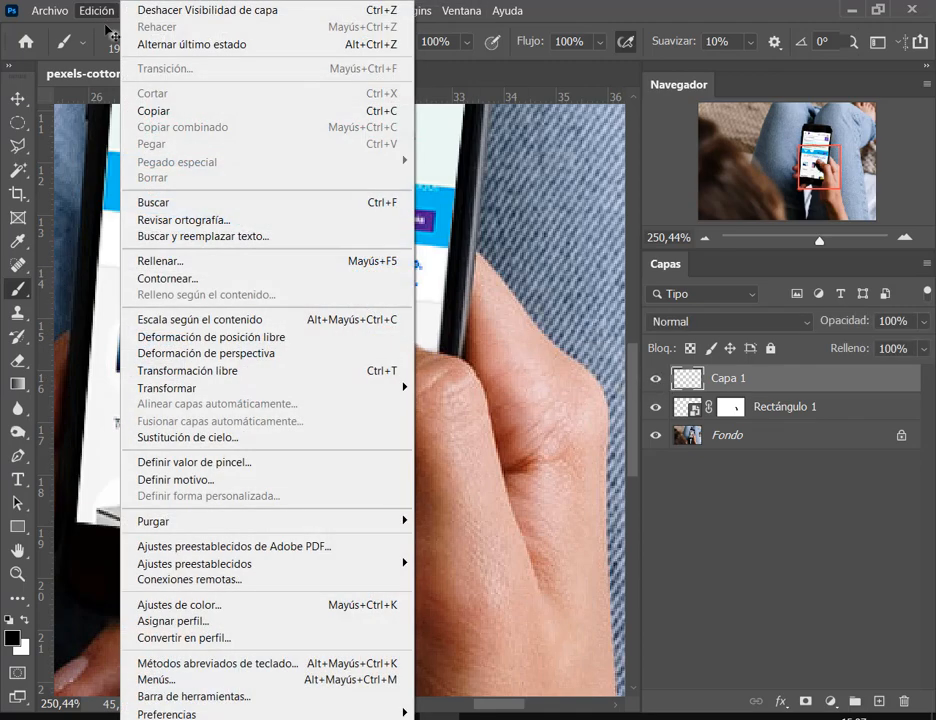
pyautogui.click(184, 12)
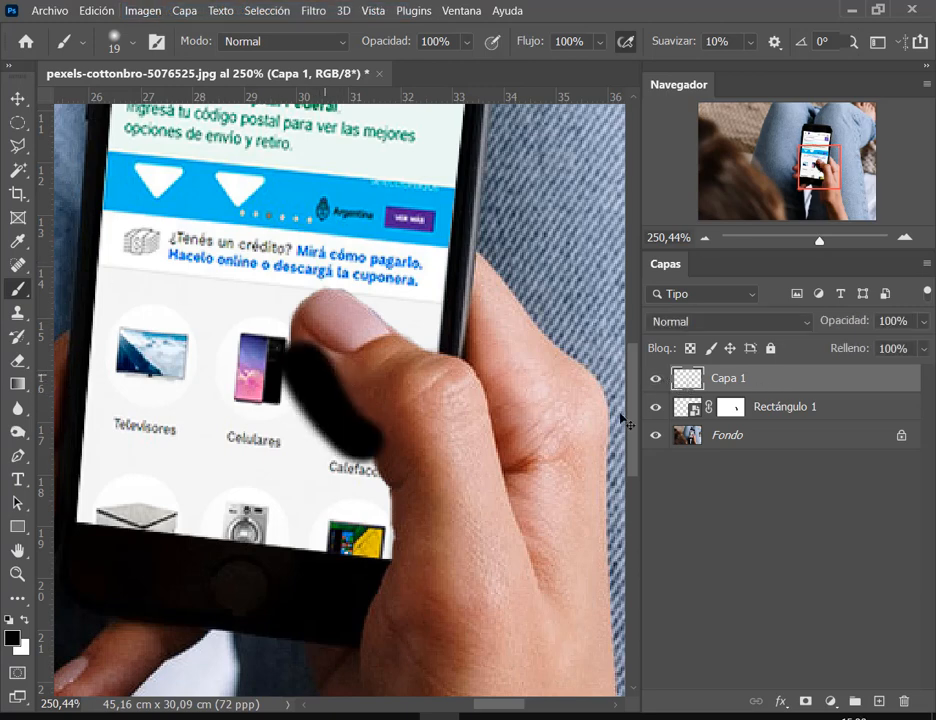
# Erase the black paint covering the thumb with the 15 px Eraser, leaving a thin shadow band along its edge.
pyautogui.click(18, 361)
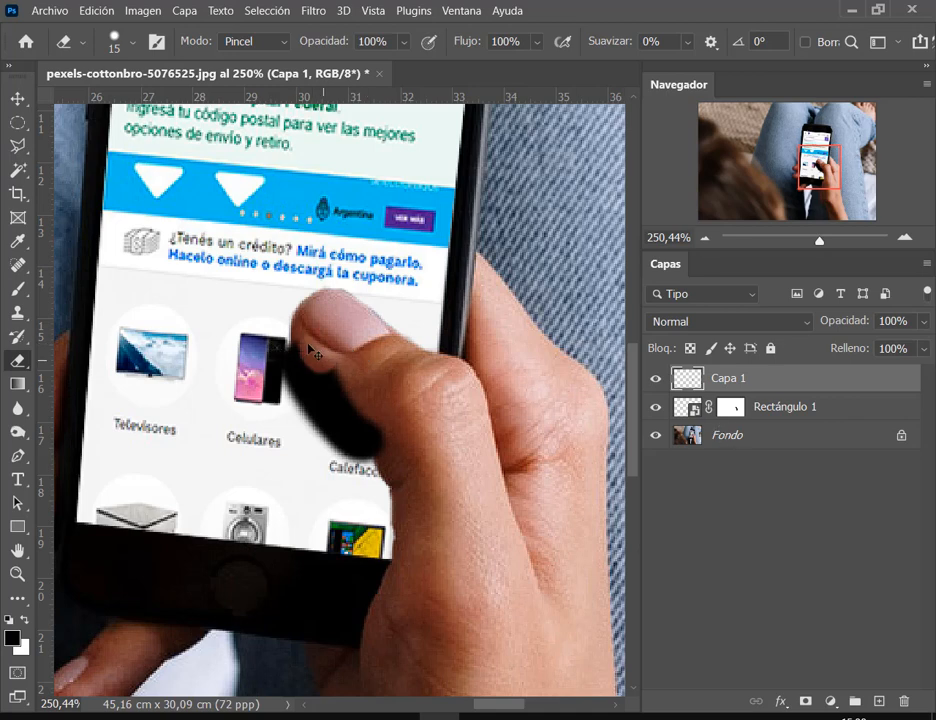
pyautogui.moveTo(312, 352)
pyautogui.mouseDown()
pyautogui.moveTo(390, 456)
pyautogui.moveTo(389, 436)
pyautogui.moveTo(330, 393)
pyautogui.mouseUp()
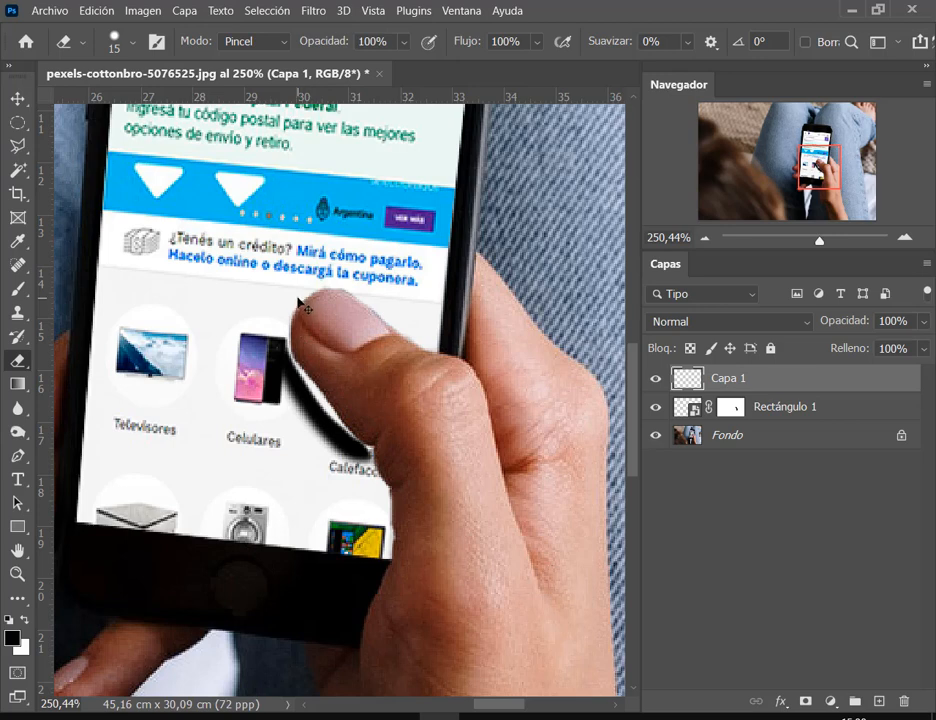
# Fill the white gap between the black shadow band and the thumb on Capa 1 with the 19 px Brush.
pyautogui.press('b')
pyautogui.moveTo(298, 383)
pyautogui.mouseDown()
pyautogui.moveTo(279, 348)
pyautogui.moveTo(300, 398)
pyautogui.moveTo(378, 478)
pyautogui.mouseUp()
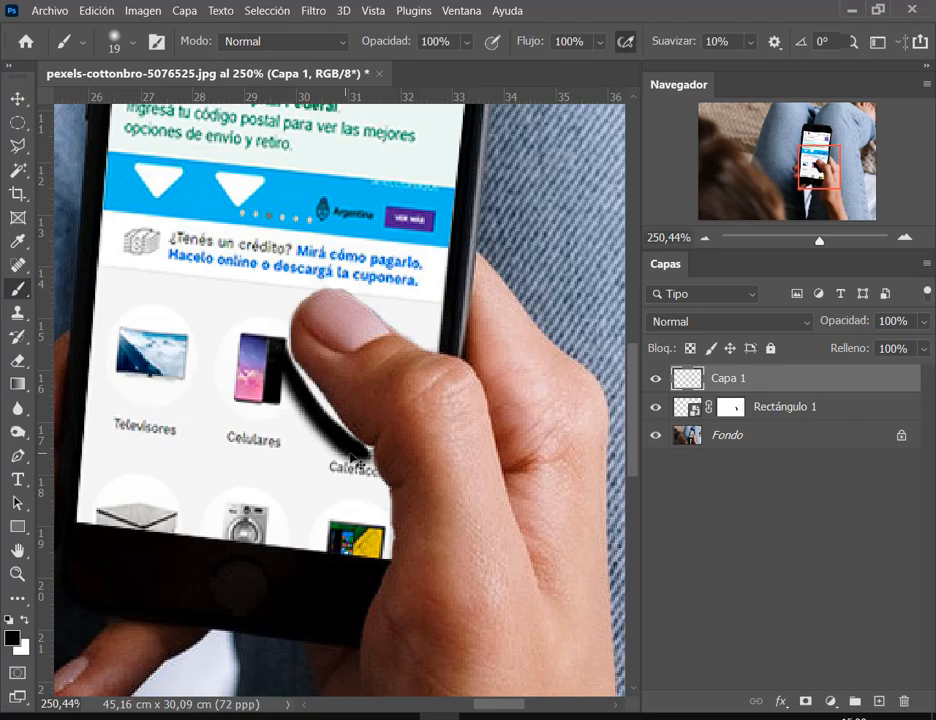
pyautogui.scroll(3, 352, 444)
pyautogui.rightClick(318, 405)
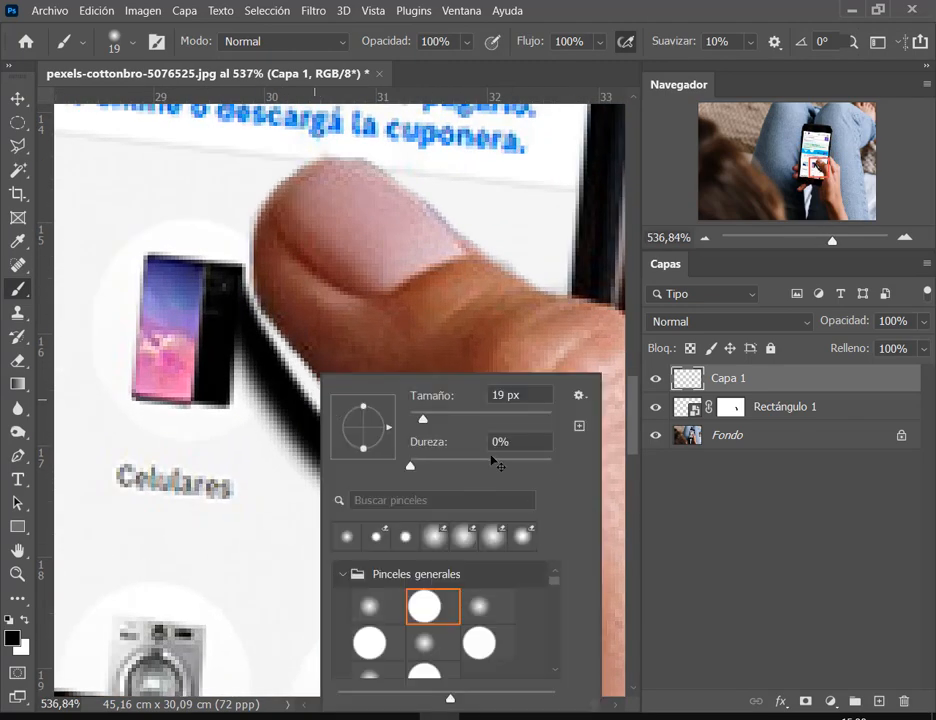
pyautogui.click(618, 7)
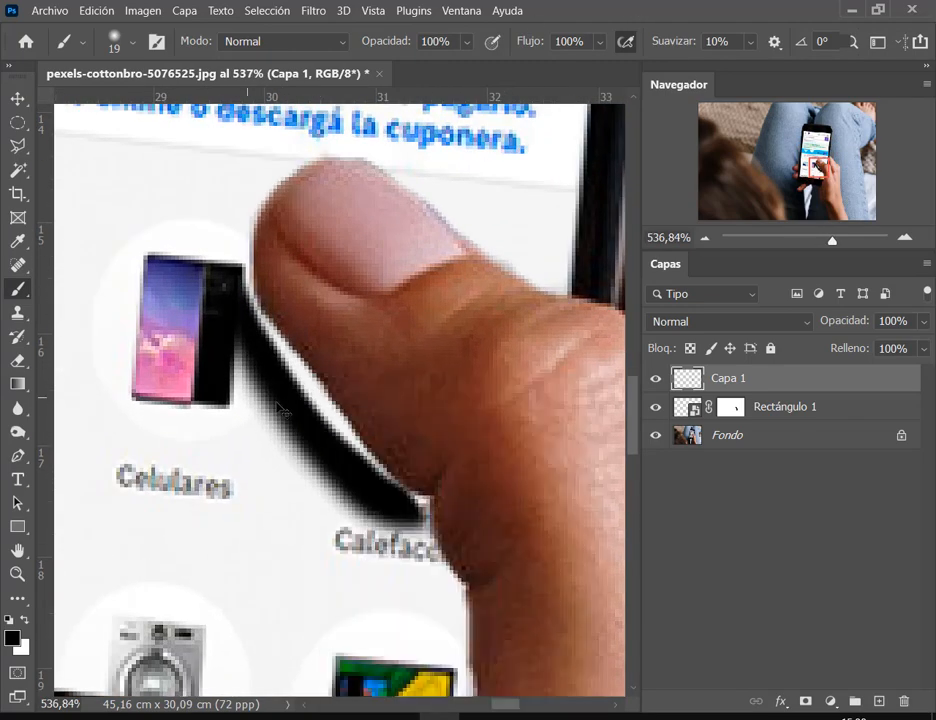
pyautogui.moveTo(284, 304); pyautogui.dragTo(336, 400)
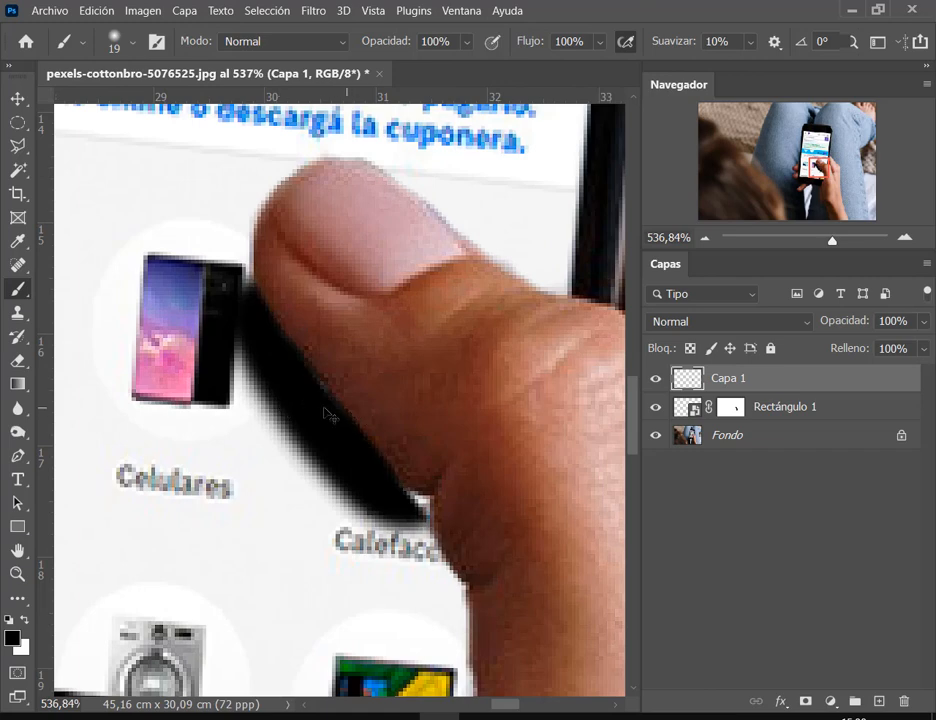
# Increase the Brush hardness and erase the entire black shadow band from Capa 1 with the 15 px Eraser.
pyautogui.rightClick(306, 374)
pyautogui.moveTo(408, 470); pyautogui.dragTo(437, 470)
pyautogui.press('Return')
pyautogui.click(19, 362)
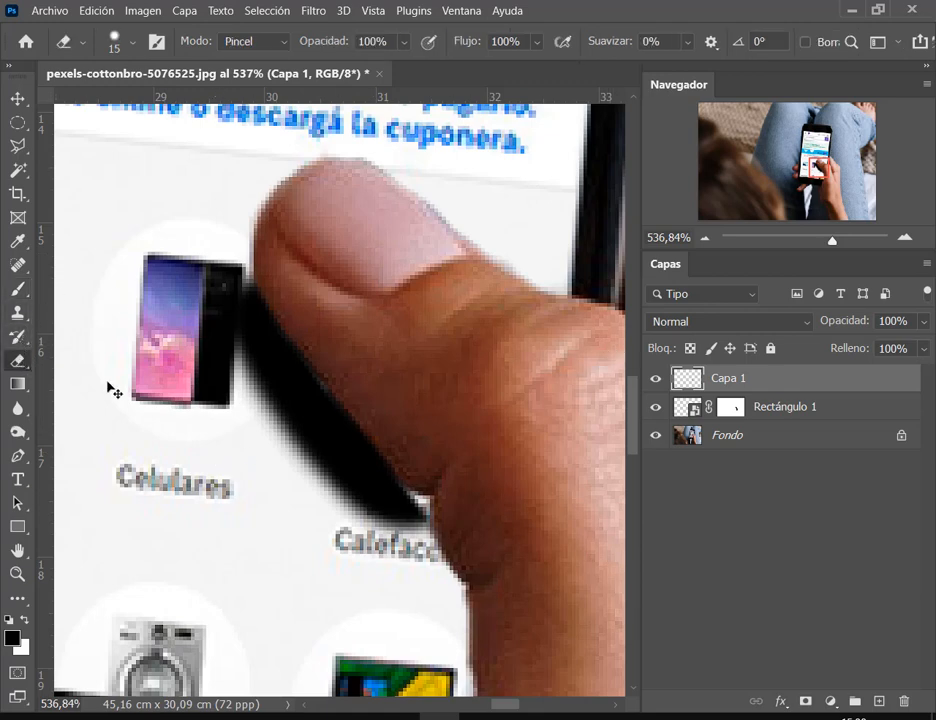
pyautogui.moveTo(262, 312)
pyautogui.mouseDown()
pyautogui.moveTo(319, 353)
pyautogui.moveTo(423, 470)
pyautogui.moveTo(428, 505)
pyautogui.mouseUp()
pyautogui.moveTo(357, 457)
pyautogui.mouseDown()
pyautogui.moveTo(245, 290)
pyautogui.moveTo(409, 491)
pyautogui.moveTo(301, 436)
pyautogui.moveTo(197, 289)
pyautogui.mouseUp()
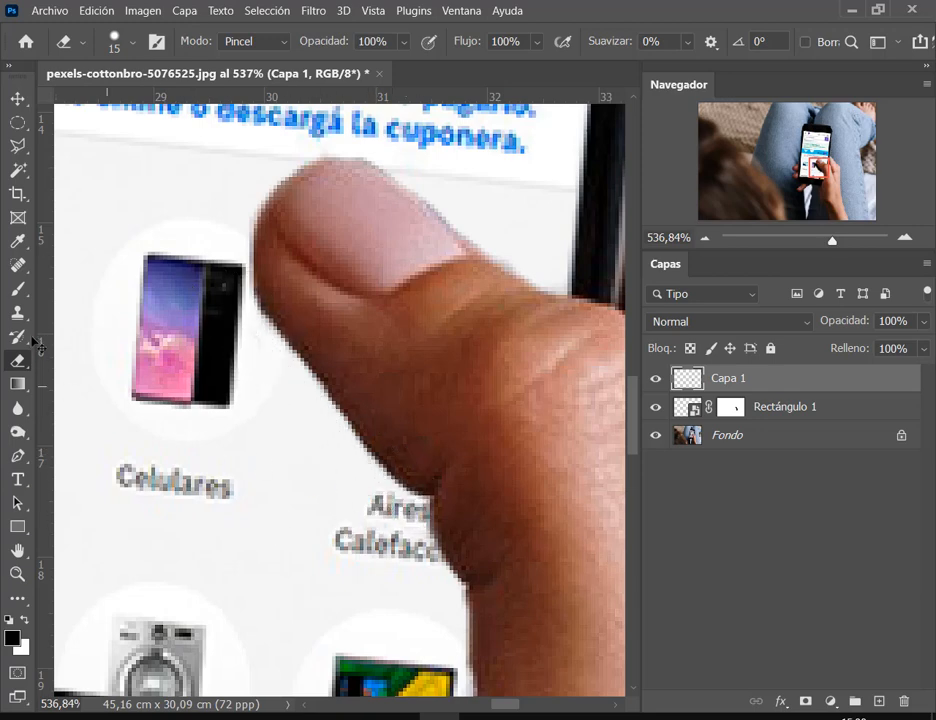
# Repaint a black shadow stroke along the thumb's lower edge from tip to knuckle and thin its outer side near the tip with the Eraser.
pyautogui.press('b')
pyautogui.moveTo(257, 324)
pyautogui.mouseDown()
pyautogui.moveTo(367, 470)
pyautogui.moveTo(425, 514)
pyautogui.moveTo(431, 546)
pyautogui.moveTo(472, 592)
pyautogui.mouseUp()
pyautogui.moveTo(255, 322); pyautogui.dragTo(244, 243)
pyautogui.click(18, 360)
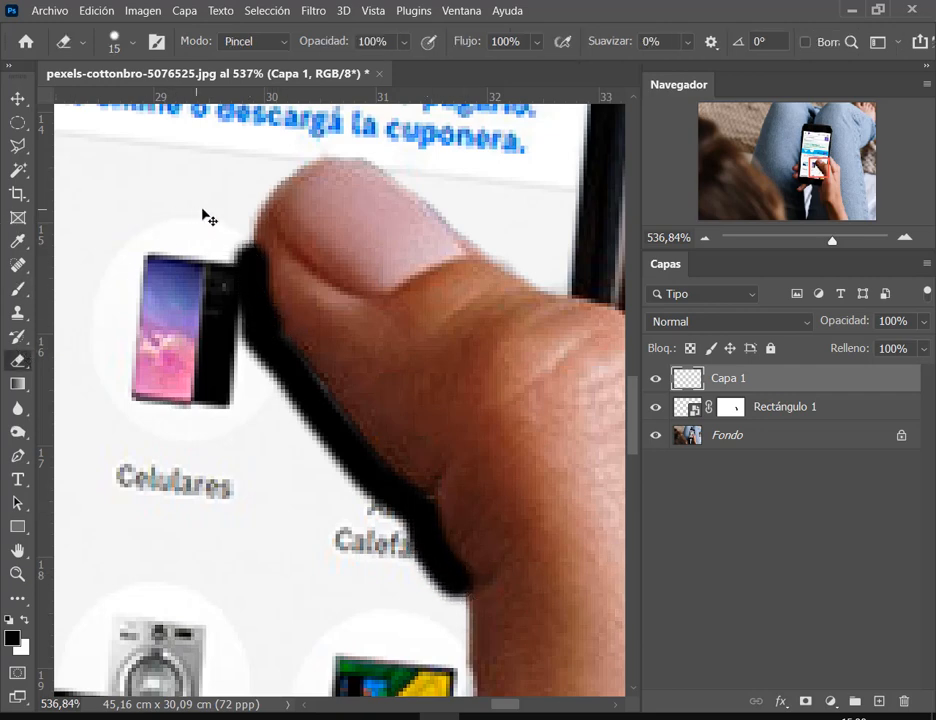
pyautogui.moveTo(217, 318); pyautogui.dragTo(234, 381)
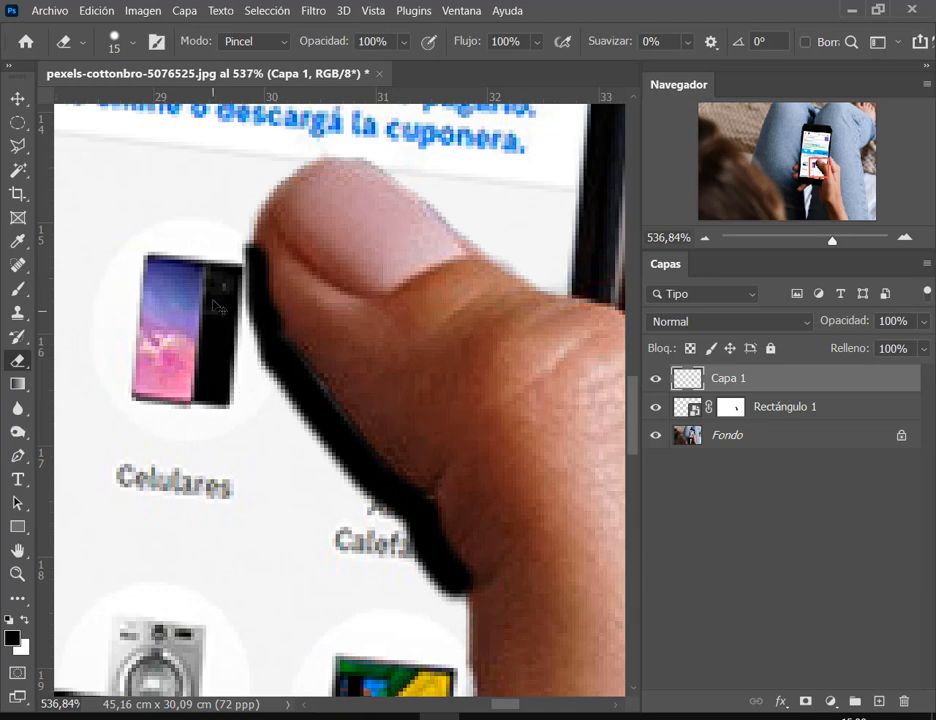
pyautogui.moveTo(220, 250); pyautogui.dragTo(260, 203)
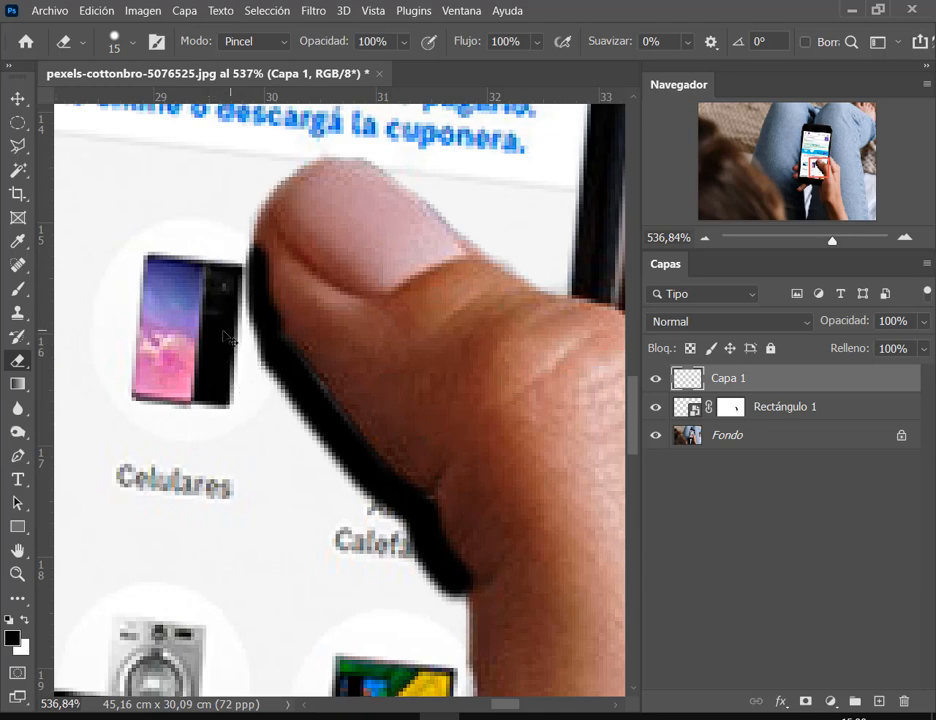
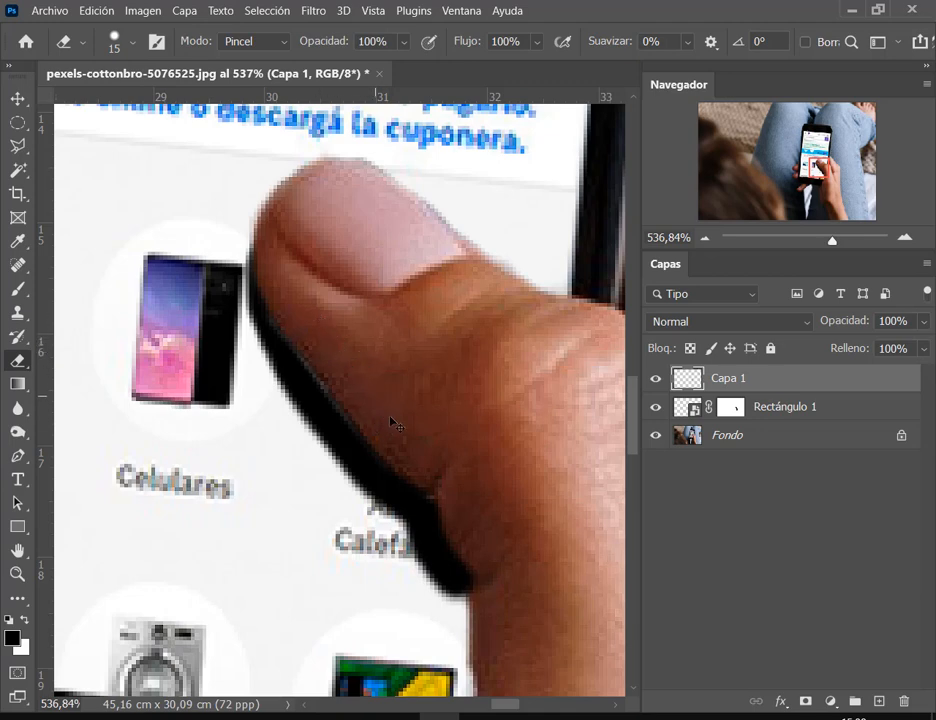
# Preview Capa 1 at 68% opacity, restore it to 100%, and extend the shadow's lower end with the 4 px Brush.
pyautogui.click(658, 378)
pyautogui.moveTo(853, 328); pyautogui.dragTo(830, 332)
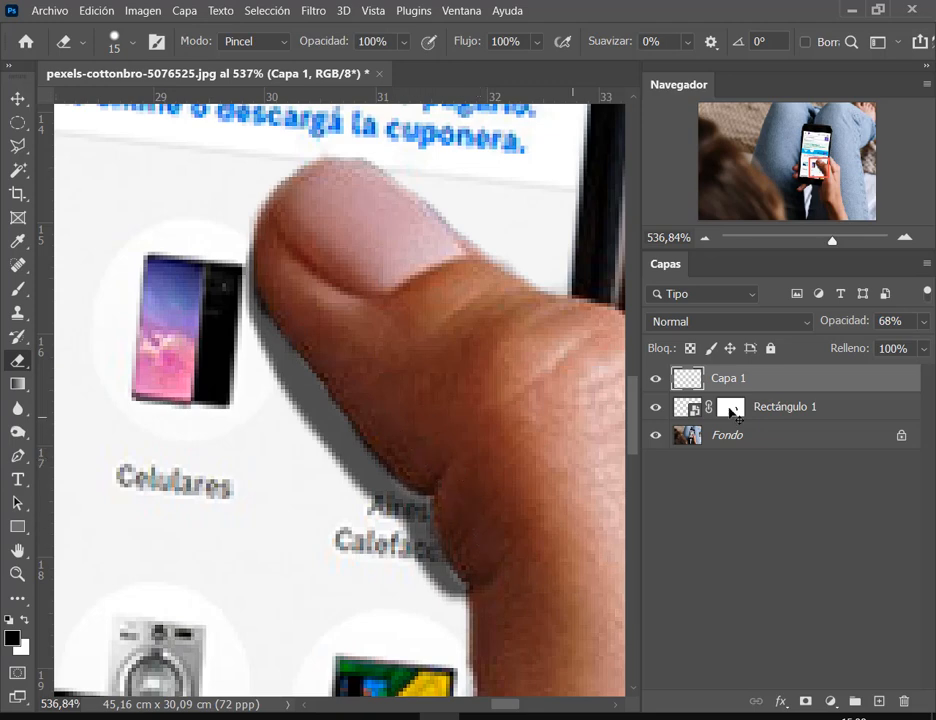
pyautogui.moveTo(845, 330); pyautogui.dragTo(880, 330)
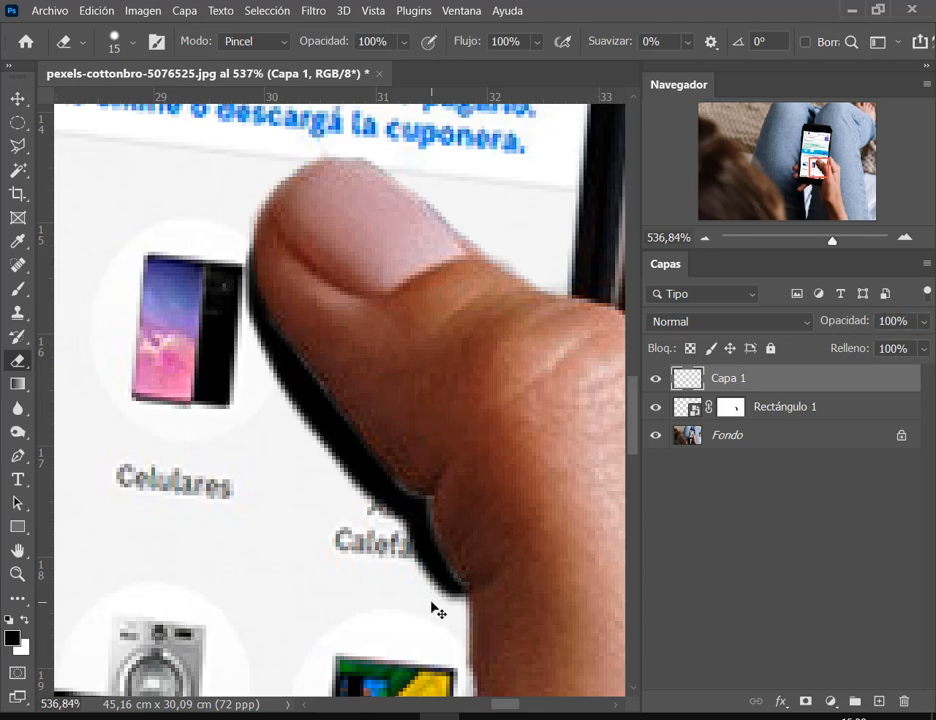
pyautogui.press('b')
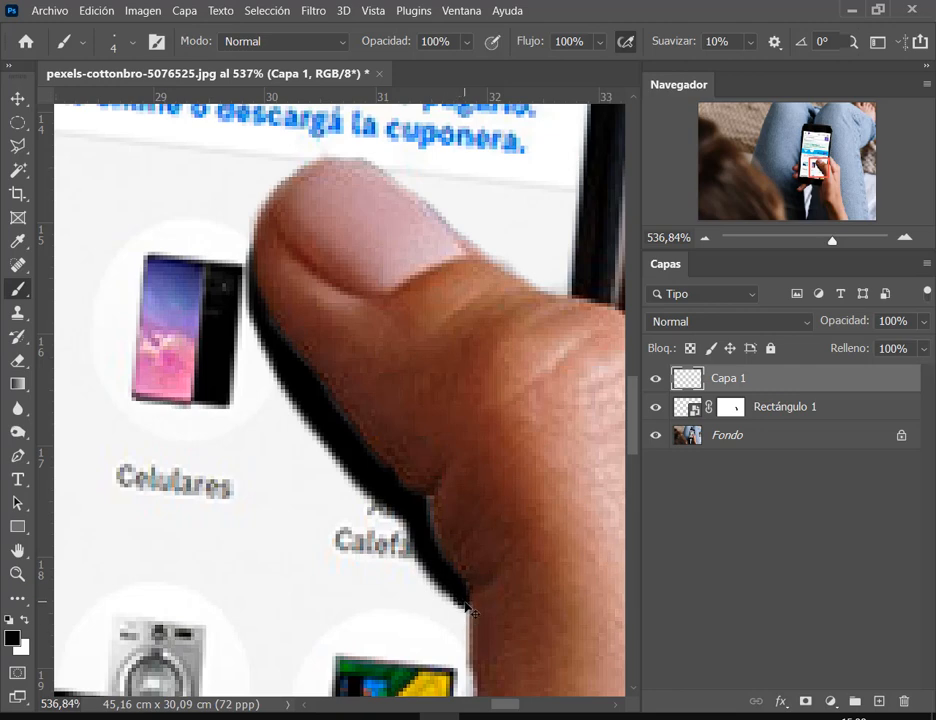
# Apply a Gaussian Blur with a 4.0 pixel radius to the thumb shadow on Capa 1.
pyautogui.click(313, 10)
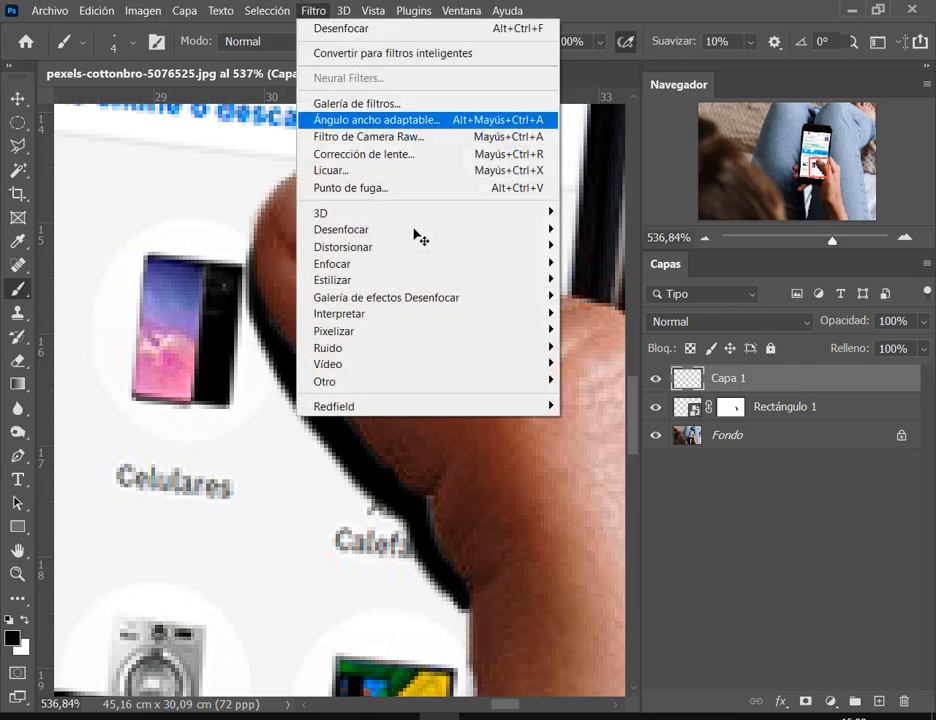
pyautogui.moveTo(422, 240)
pyautogui.click(620, 350)
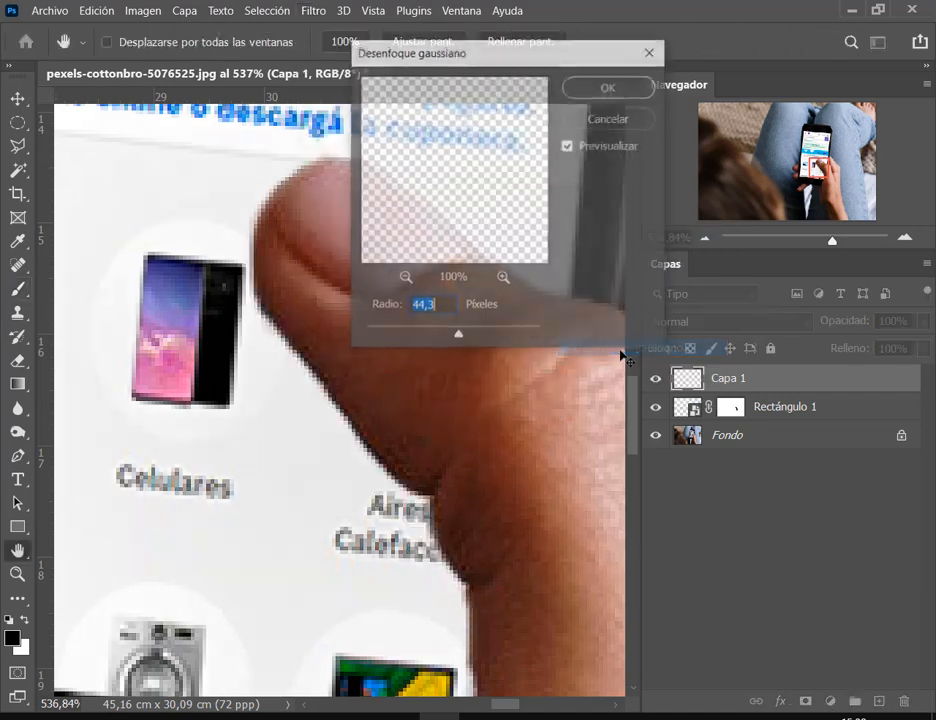
pyautogui.moveTo(384, 337); pyautogui.dragTo(403, 335)
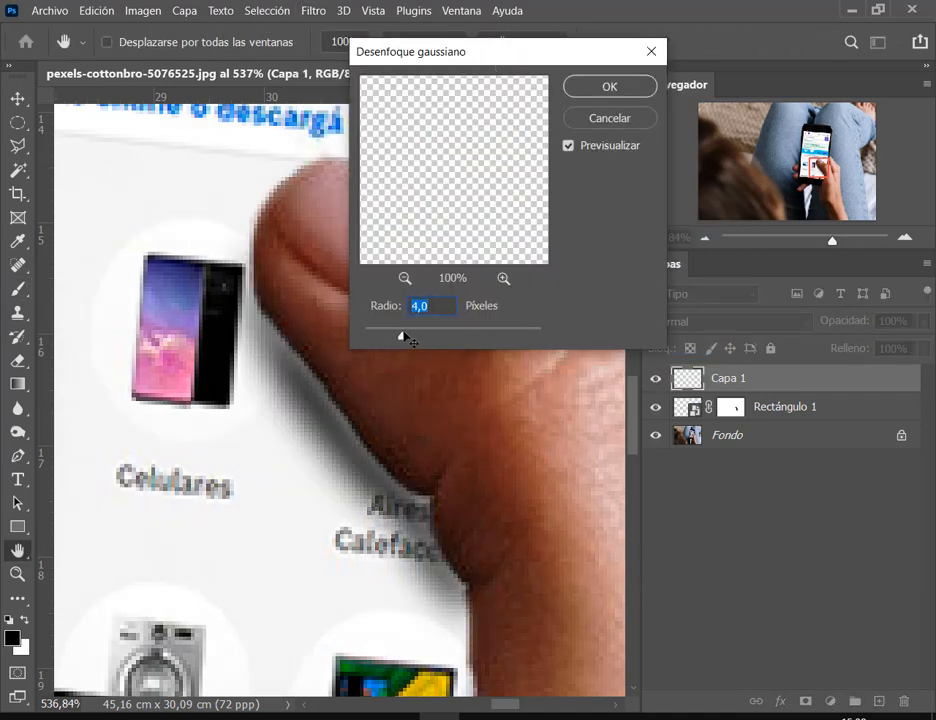
pyautogui.click(616, 92)
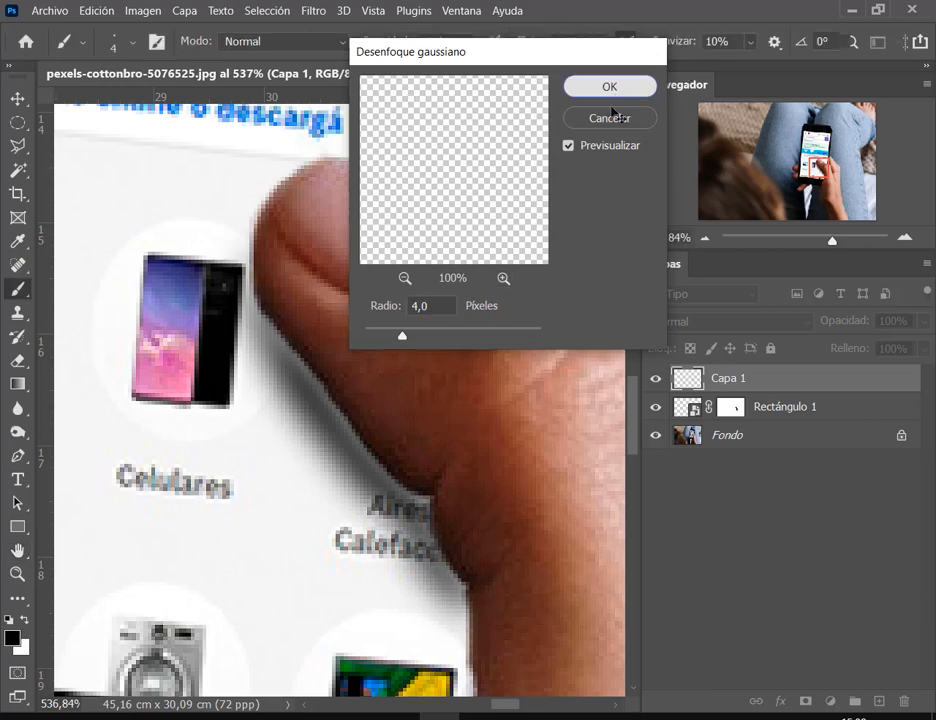
# Move the blurred shadow slightly upward against the thumb and toggle Capa 1's visibility to compare the result.
pyautogui.click(17, 97)
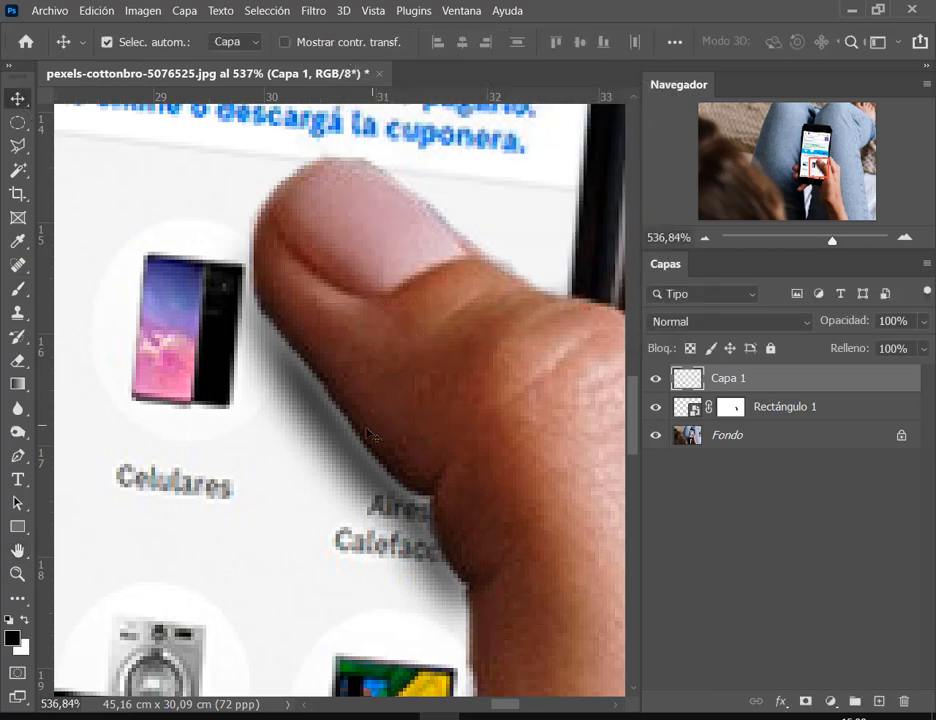
pyautogui.moveTo(368, 433); pyautogui.dragTo(372, 418)
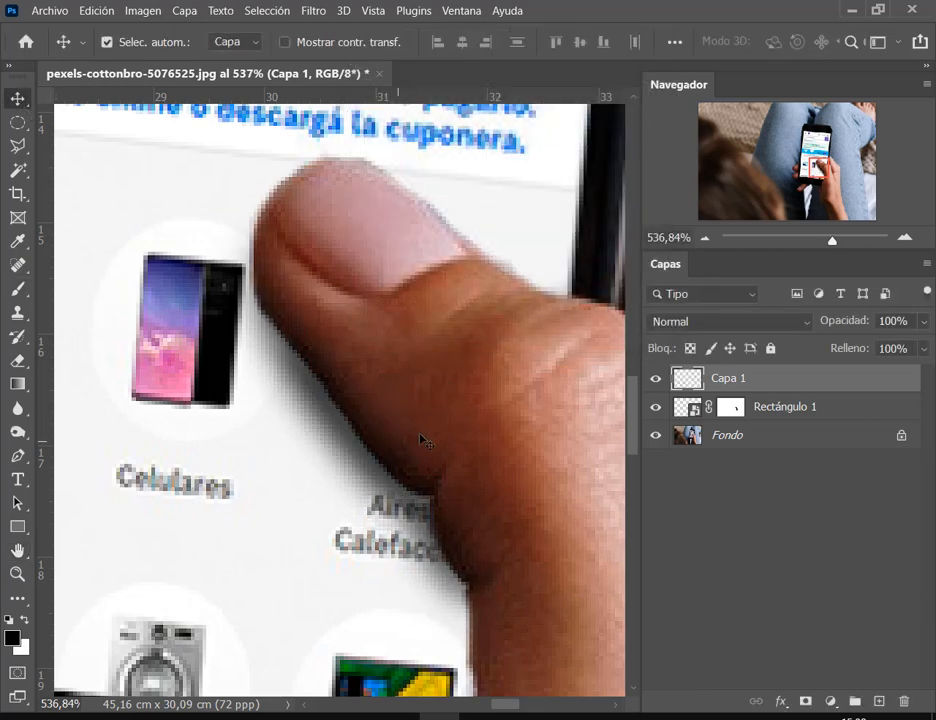
pyautogui.scroll(-6, 423, 441)
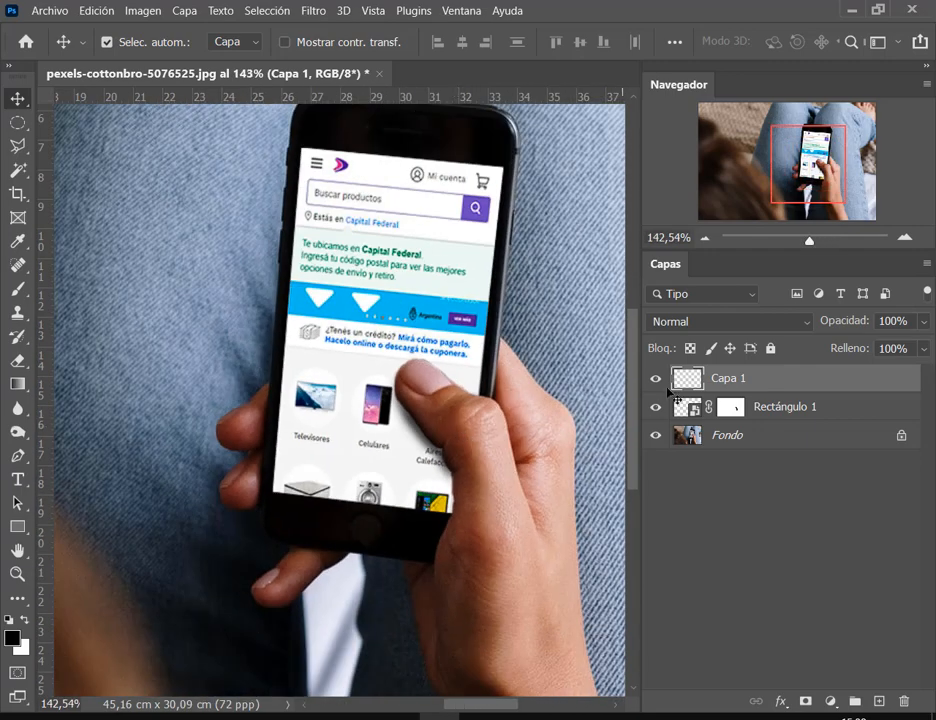
pyautogui.click(657, 379)
pyautogui.click(657, 379)
# Lower the opacity of the Capa 1 shadow layer to 54%.
pyautogui.moveTo(865, 321); pyautogui.dragTo(818, 331)
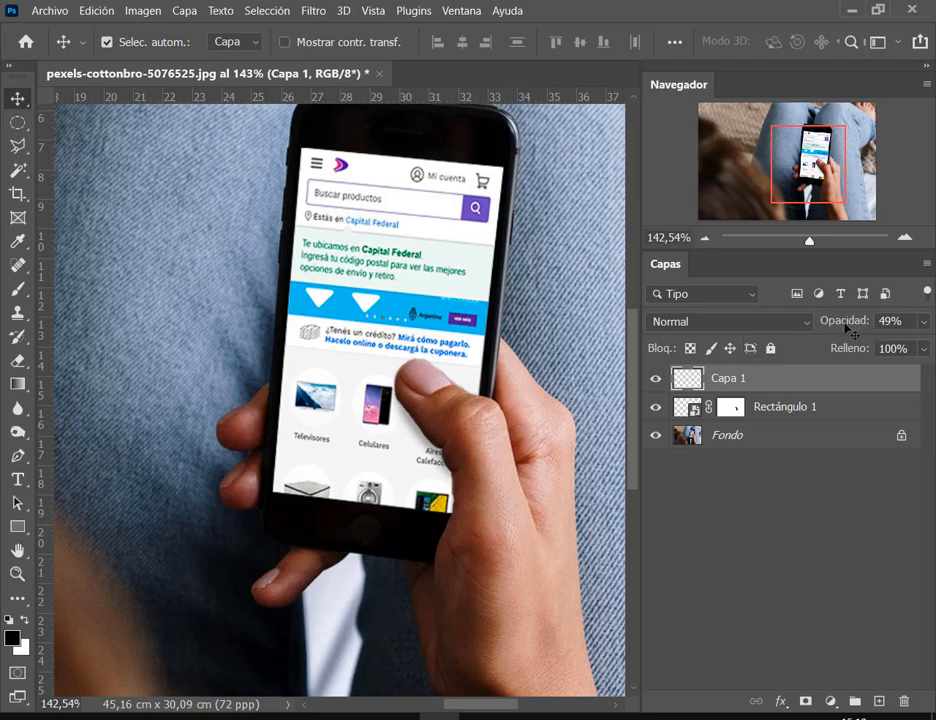
pyautogui.moveTo(845, 326); pyautogui.dragTo(850, 327)
pyautogui.hotkey('ctrl', '0')
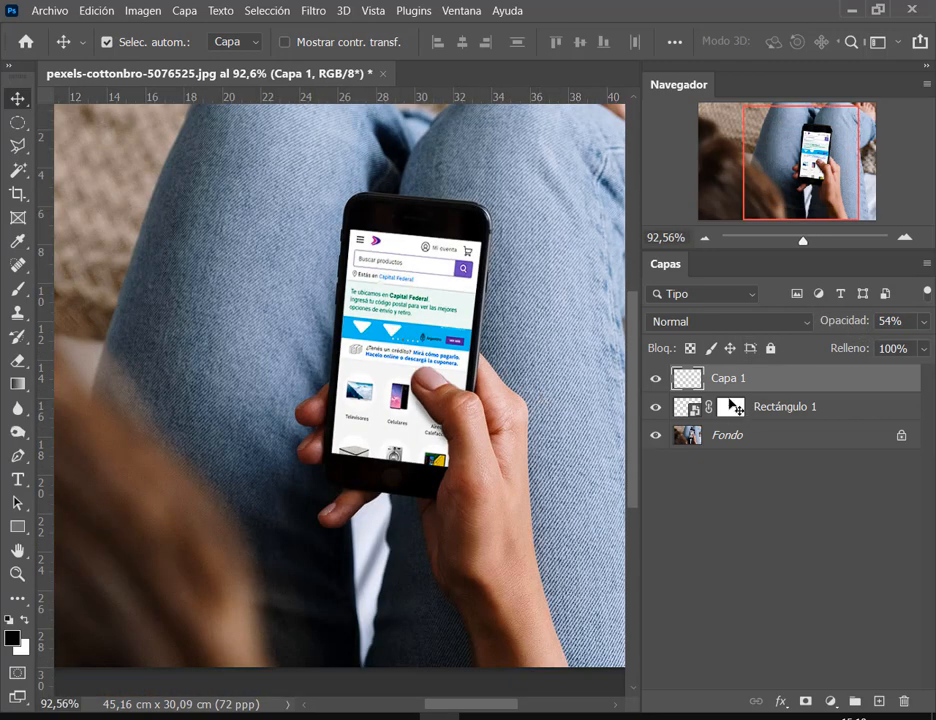
# Toggle Capa 1's visibility to compare the whole mockup with and without the thumb shadow.
pyautogui.click(658, 378)
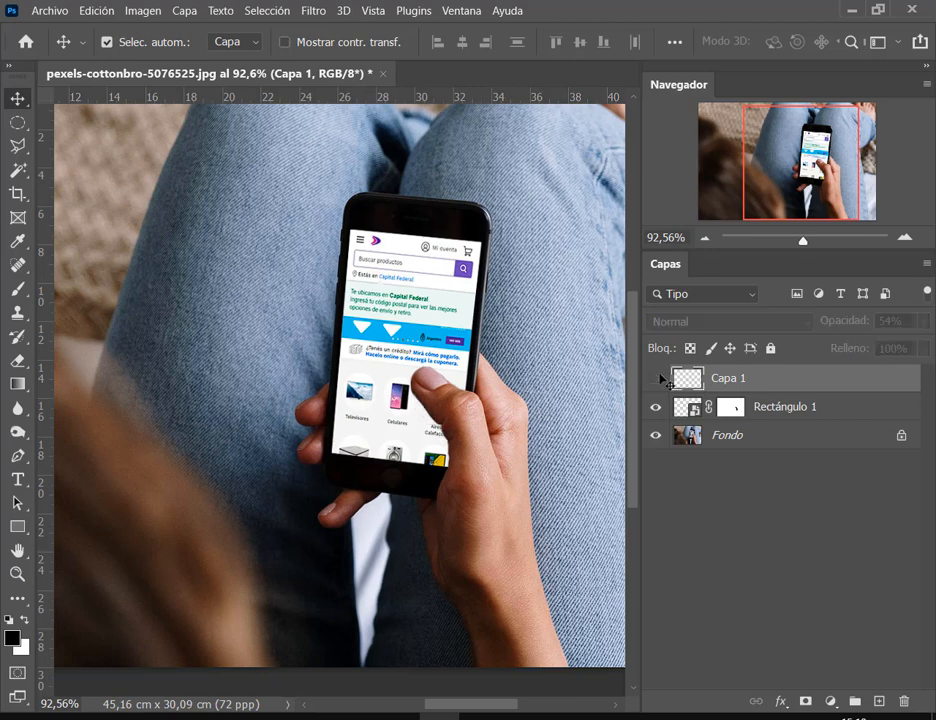
pyautogui.click(658, 378)
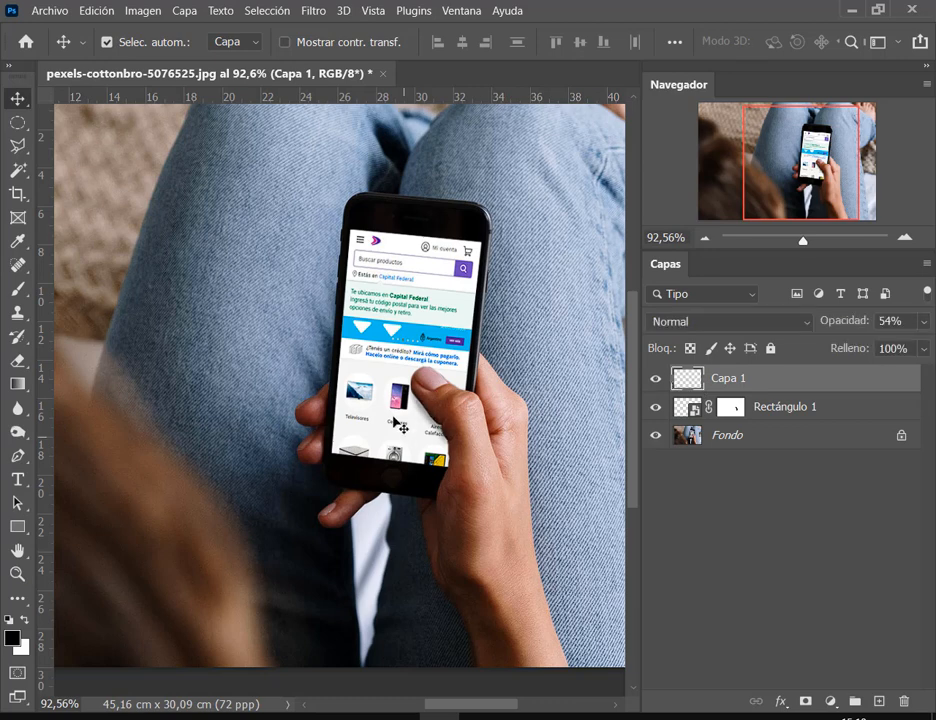
pyautogui.click(658, 378)
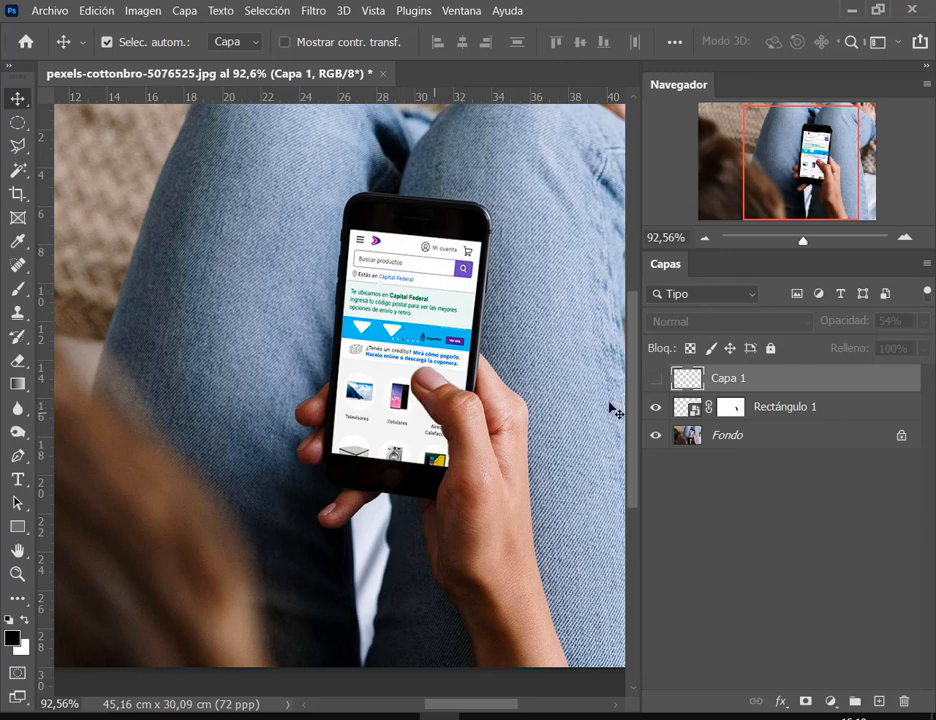
pyautogui.click(658, 378)
pyautogui.scroll(-3, 530, 400)
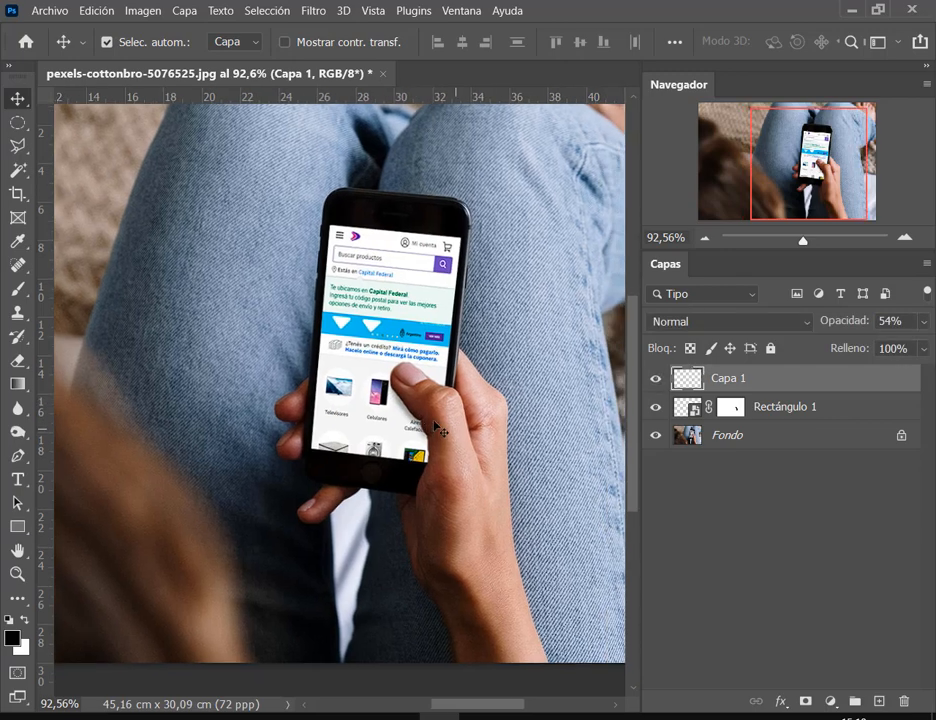
pyautogui.scroll(2, 587, 305)
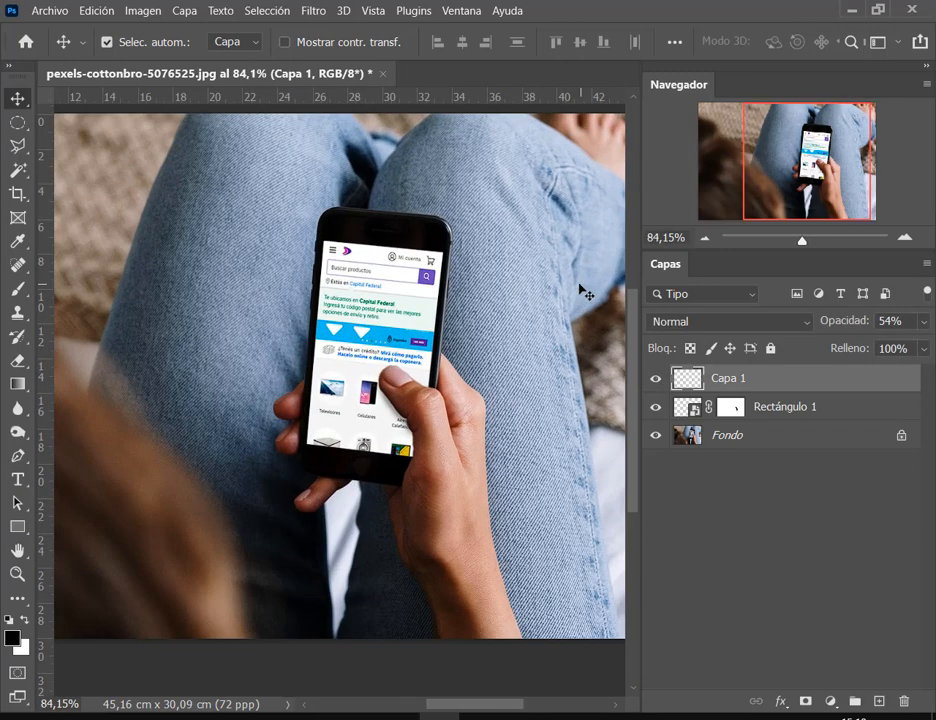
# Open the contents of the Rectángulo 1 smart object, keeping its embedded color profile.
pyautogui.click(687, 414)
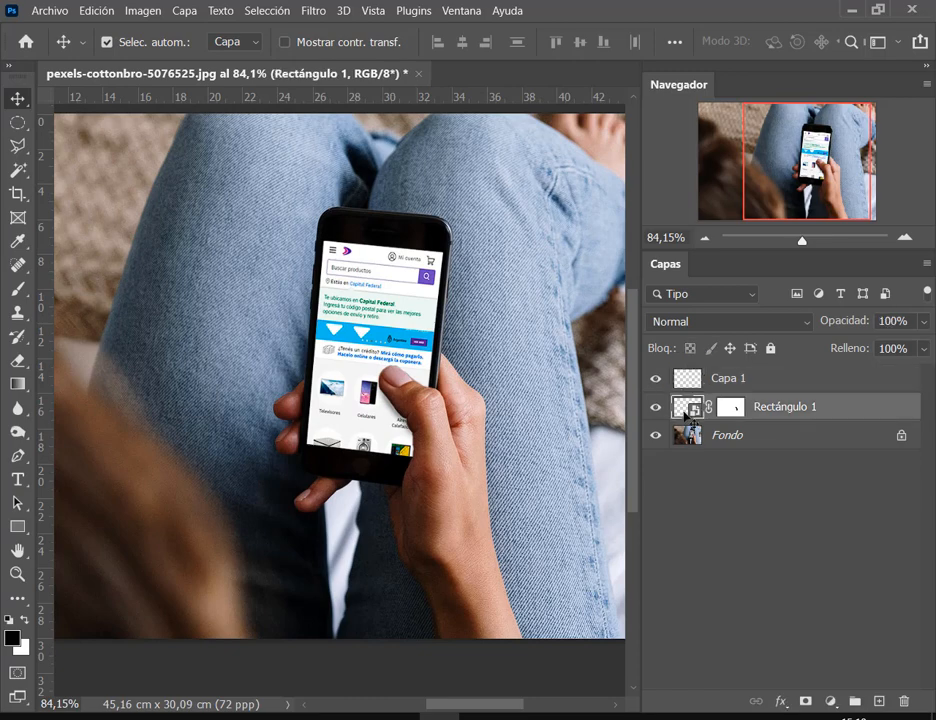
pyautogui.doubleClick(692, 410)
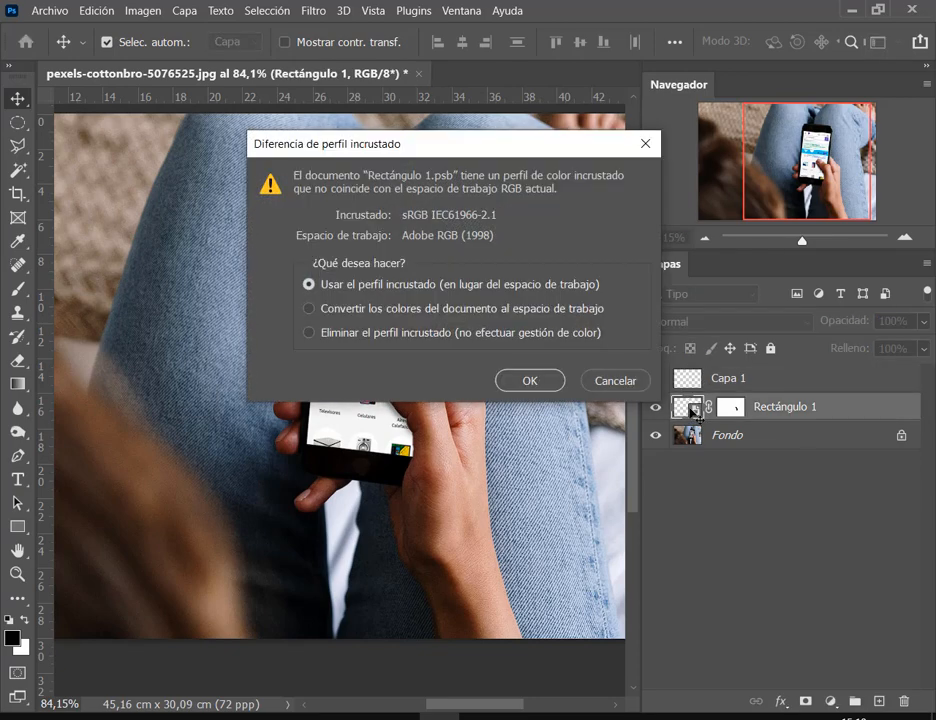
pyautogui.click(553, 377)
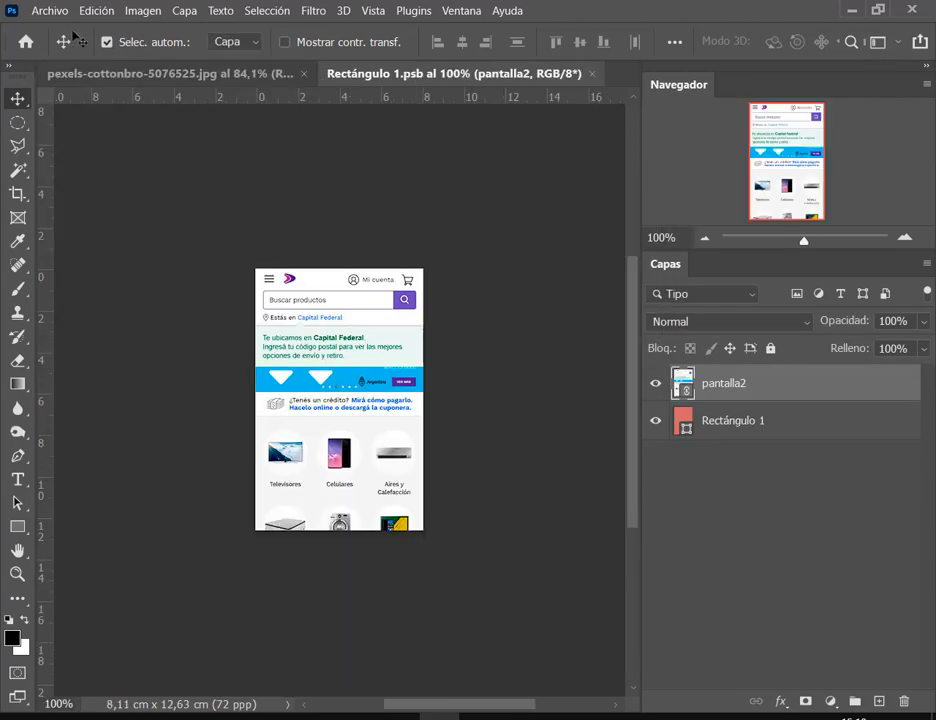
# Place pantalla.jpg as a linked element, scale it to 86.50% to fill the canvas width, and align it with the canvas's upper edge.
pyautogui.click(55, 13)
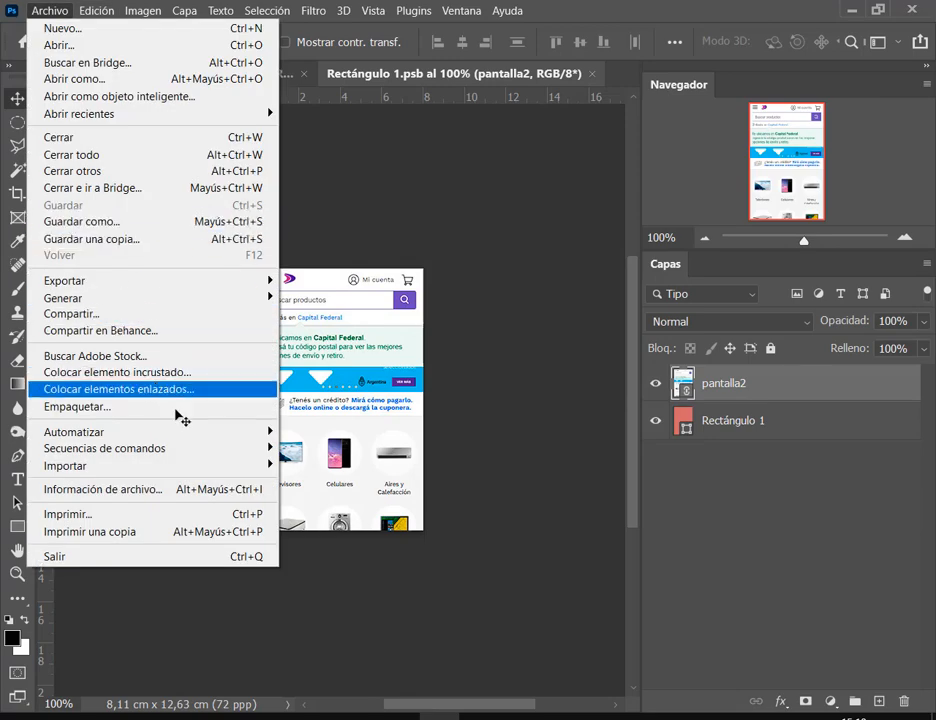
pyautogui.click(212, 390)
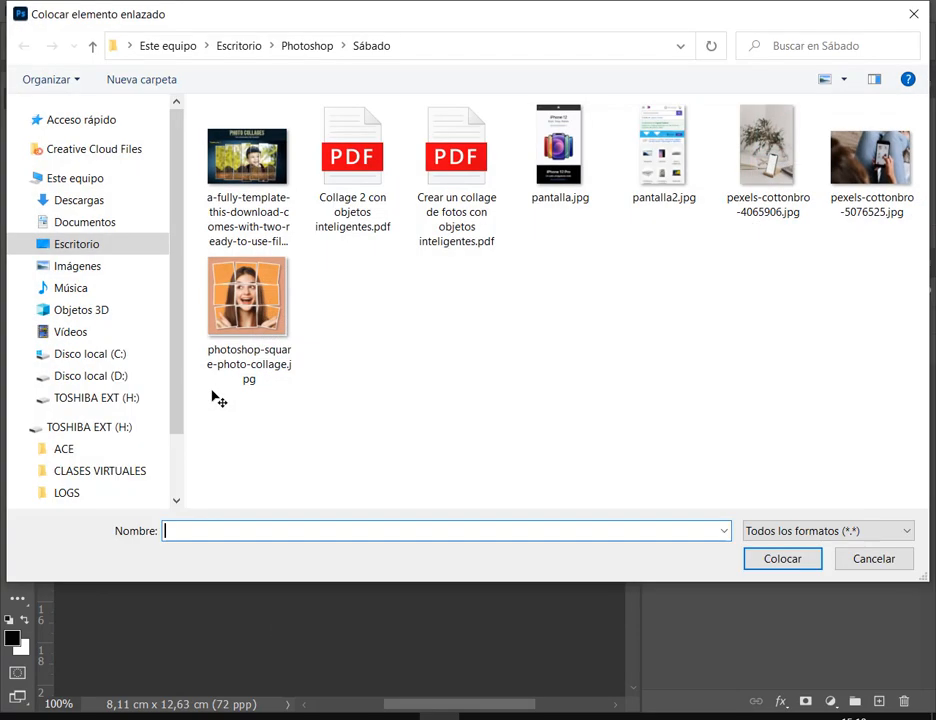
pyautogui.doubleClick(565, 148)
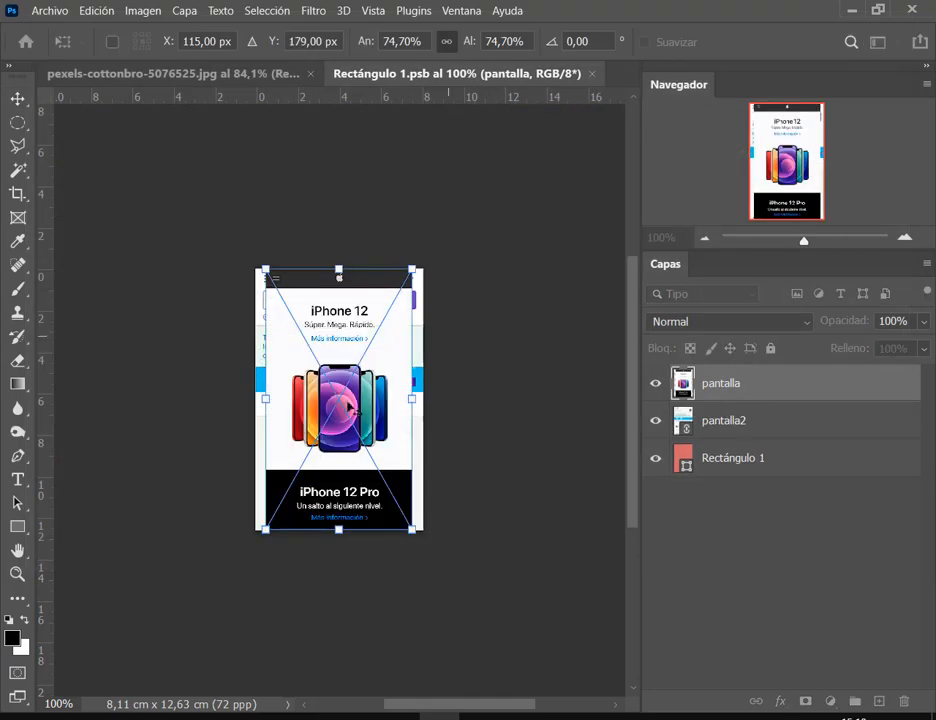
pyautogui.moveTo(414, 270); pyautogui.dragTo(425, 248)
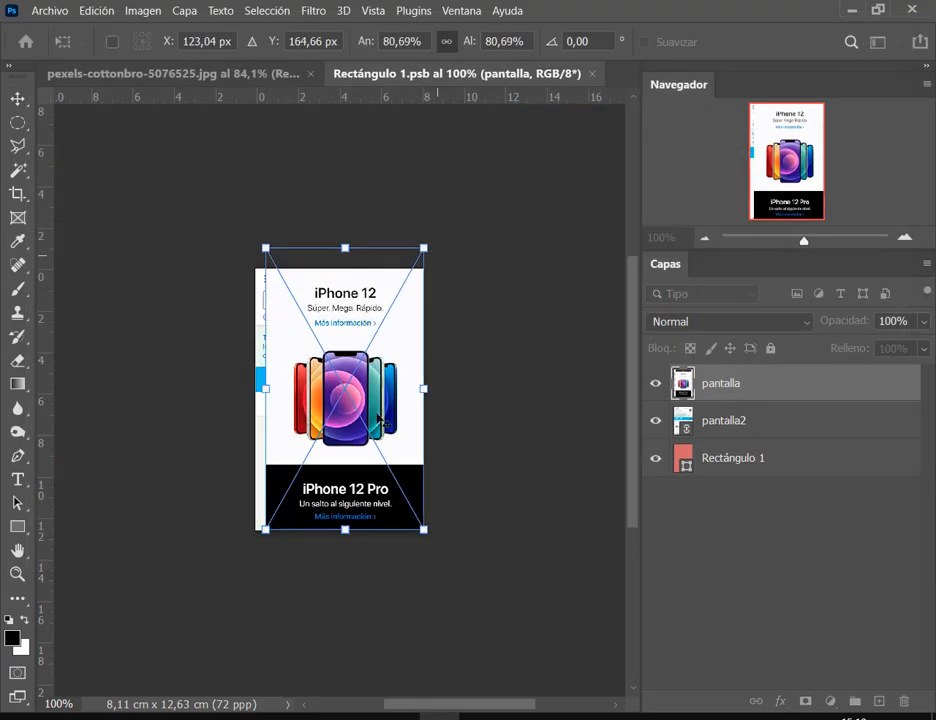
pyautogui.moveTo(260, 537); pyautogui.dragTo(255, 561)
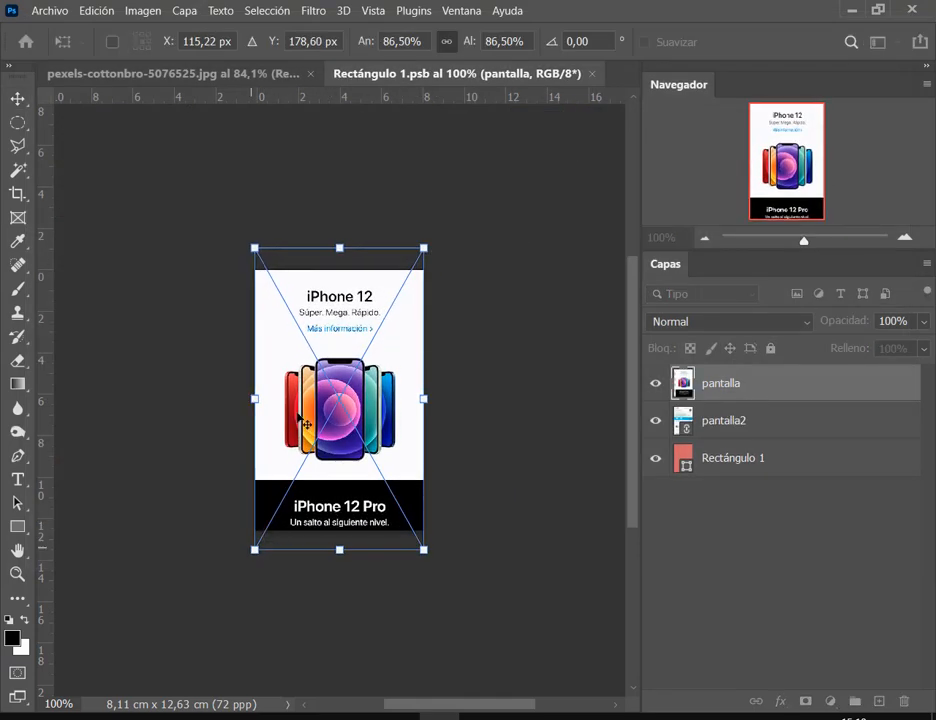
pyautogui.moveTo(352, 300); pyautogui.dragTo(353, 321)
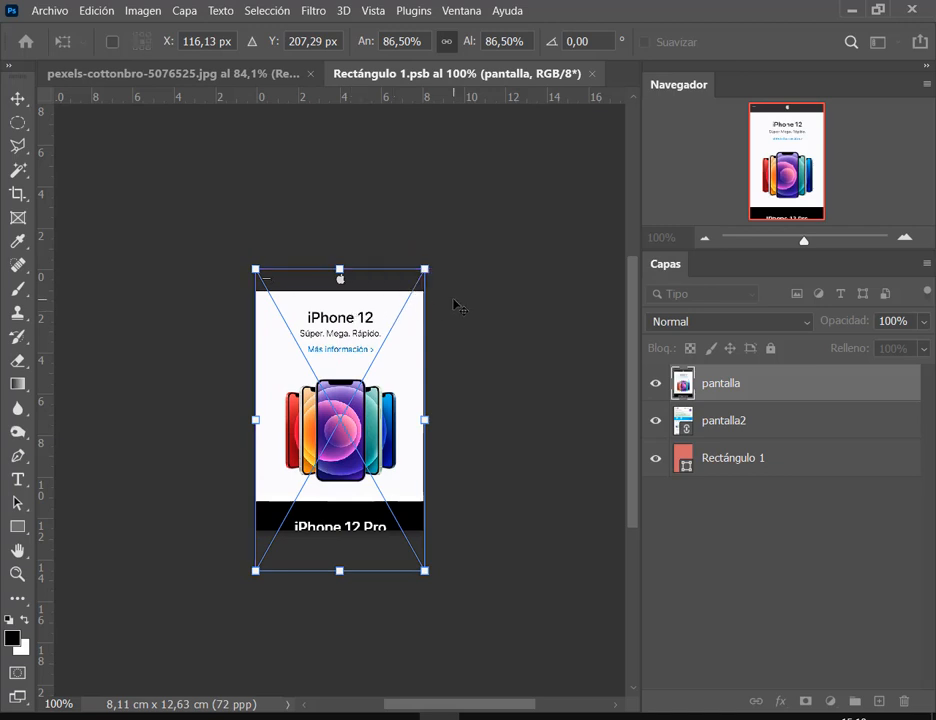
pyautogui.press('Return')
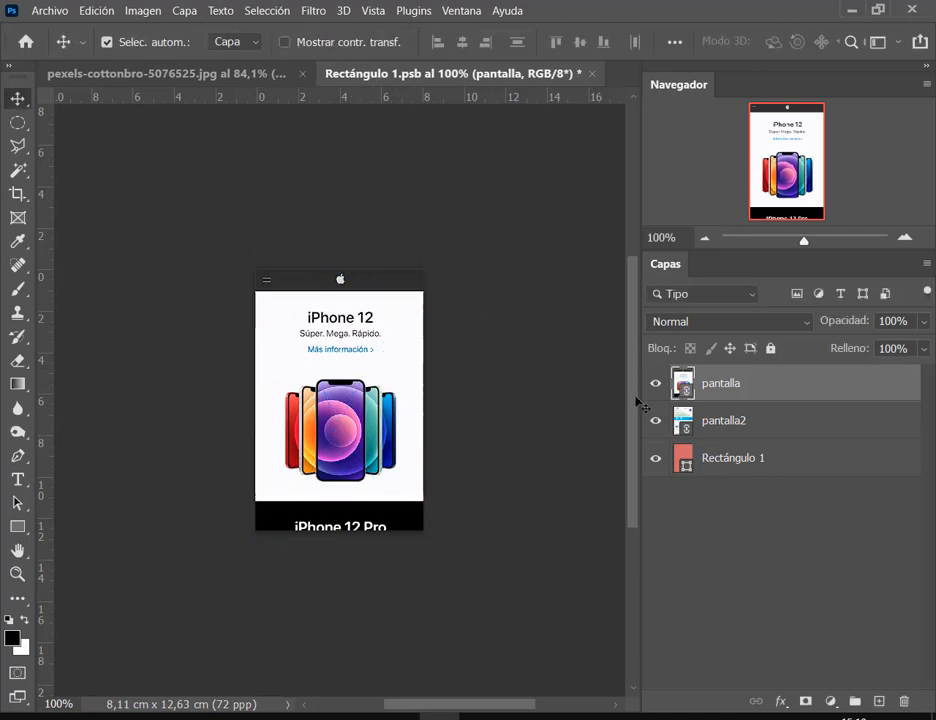
pyautogui.press('Up')
pyautogui.press('Up')
pyautogui.press('Up')
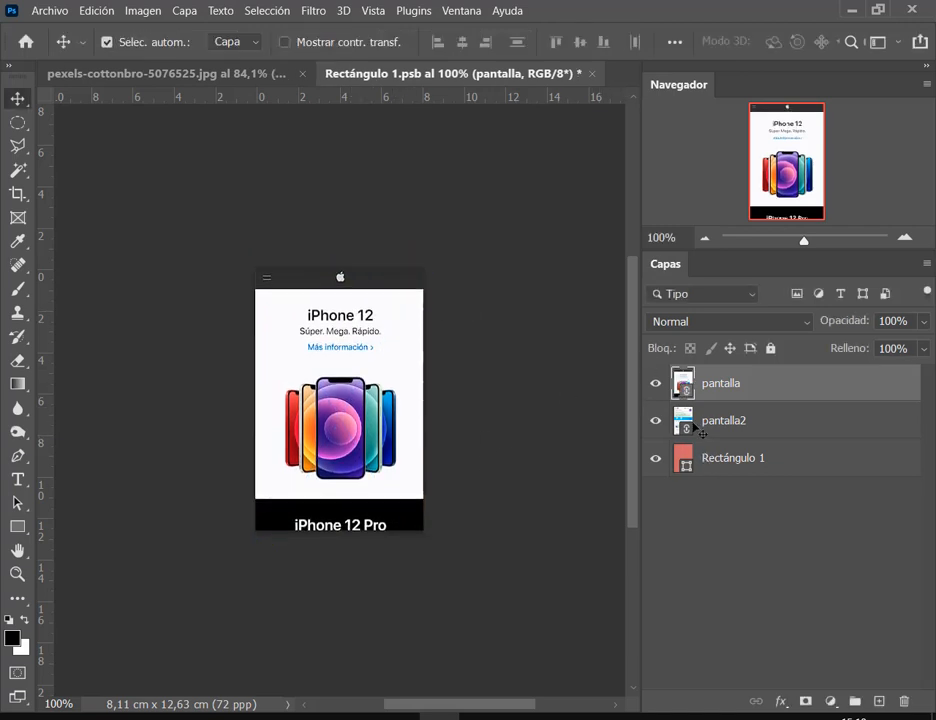
# Save and close the smart object's contents, and toggle Rectángulo 1's visibility in the phone photo to check the replaced screen.
pyautogui.click(52, 12)
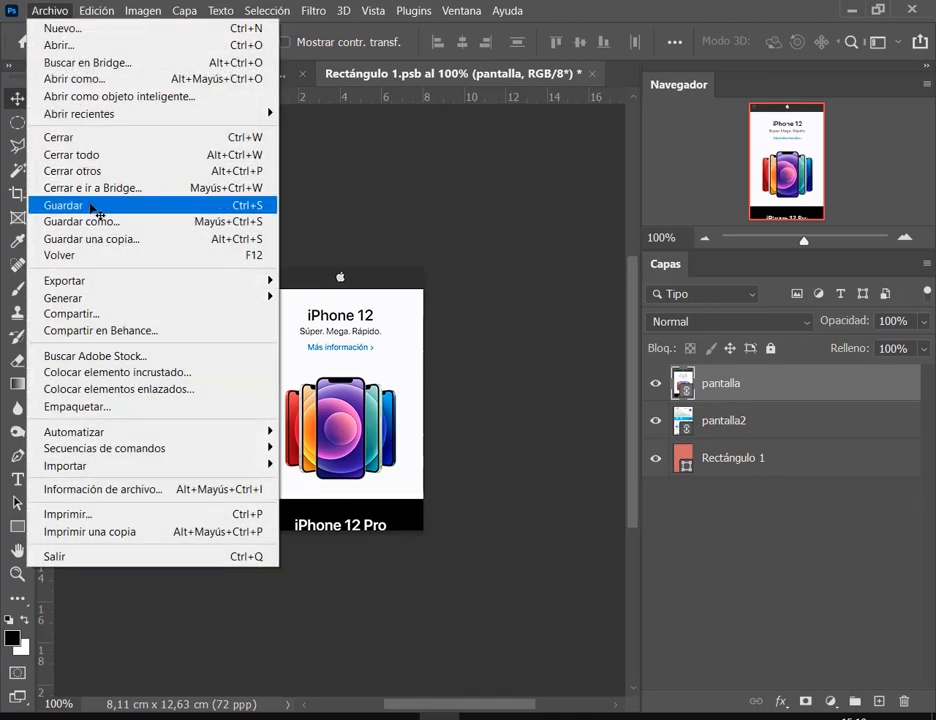
pyautogui.click(96, 205)
pyautogui.click(592, 74)
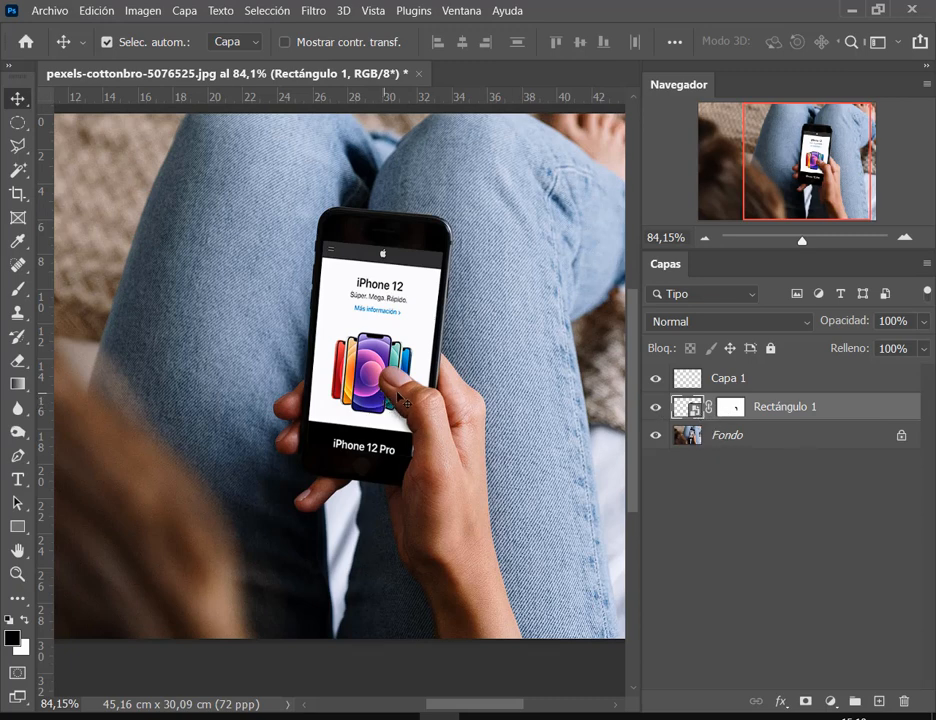
pyautogui.click(662, 405)
pyautogui.click(662, 405)
# Delete the pantalla layer inside the Rectángulo 1 smart object, keeping the embedded color profile, and save and close its contents.
pyautogui.doubleClick(687, 407)
pyautogui.click(529, 381)
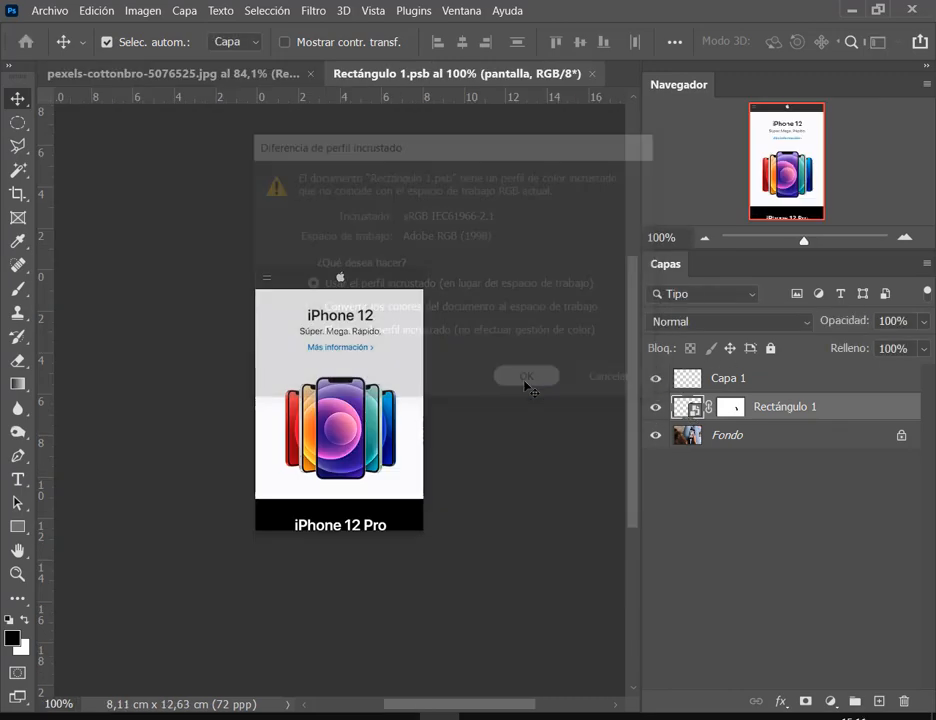
pyautogui.moveTo(699, 403); pyautogui.dragTo(904, 702)
pyautogui.click(62, 11)
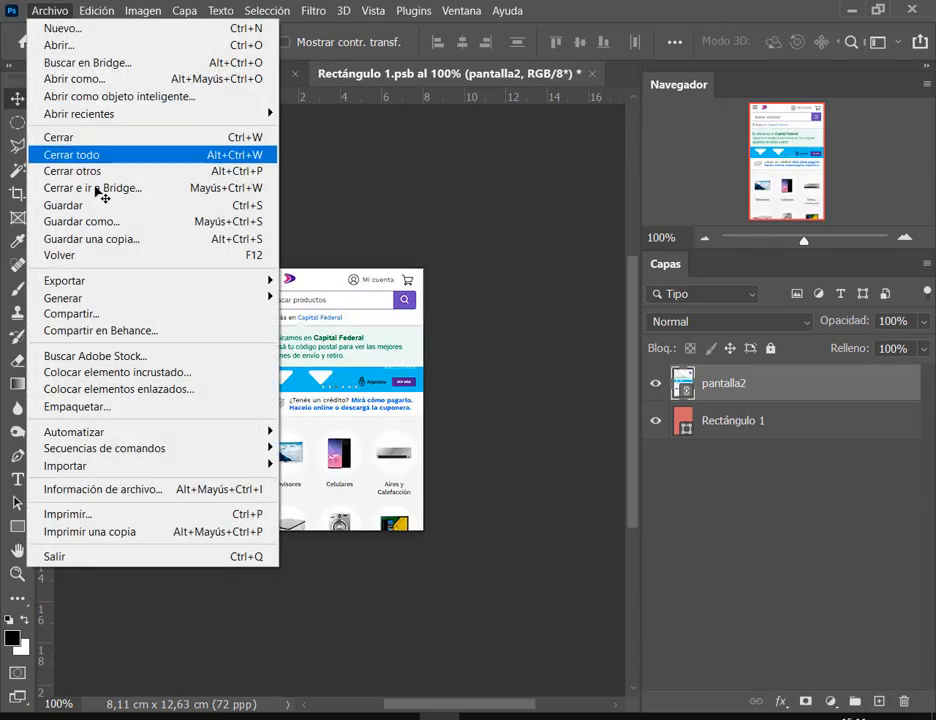
pyautogui.click(104, 208)
pyautogui.click(592, 75)
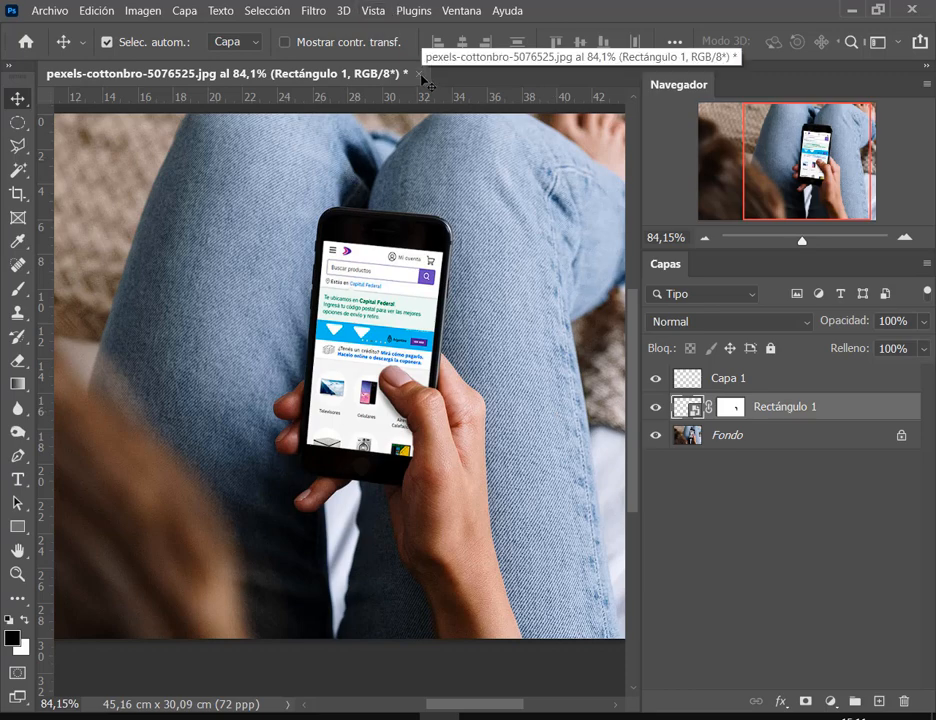
# Switch to File Explorer and preview pexels-cottonbro-4065906.jpg, photoshop-square-photo-collage.jpg and the photo collages template from the Sábado folder.
pyautogui.moveTo(150, 714)
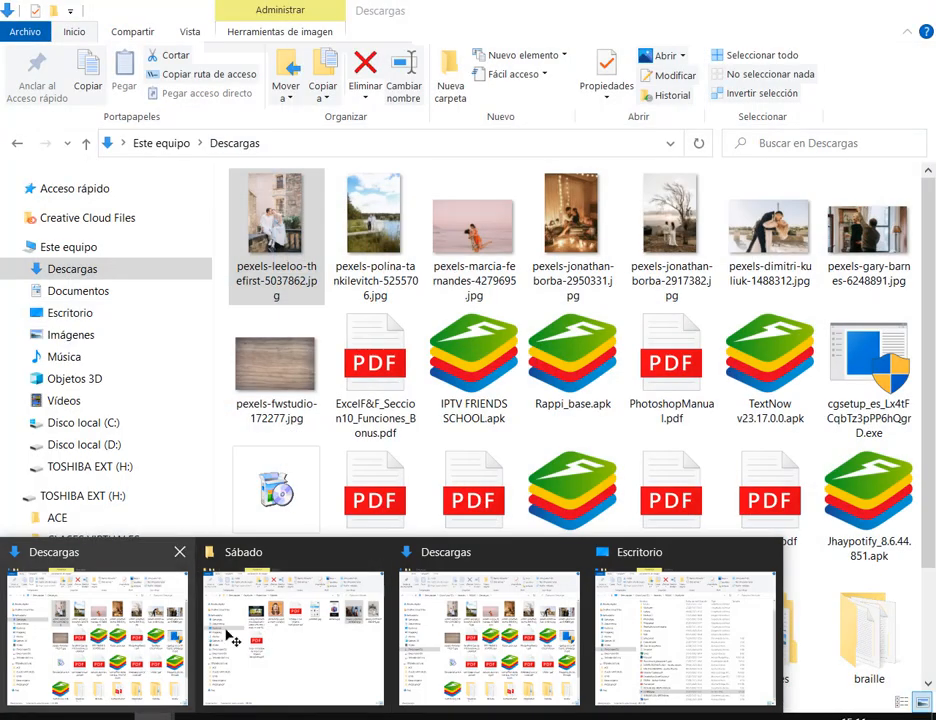
pyautogui.click(234, 585)
pyautogui.doubleClick(903, 232)
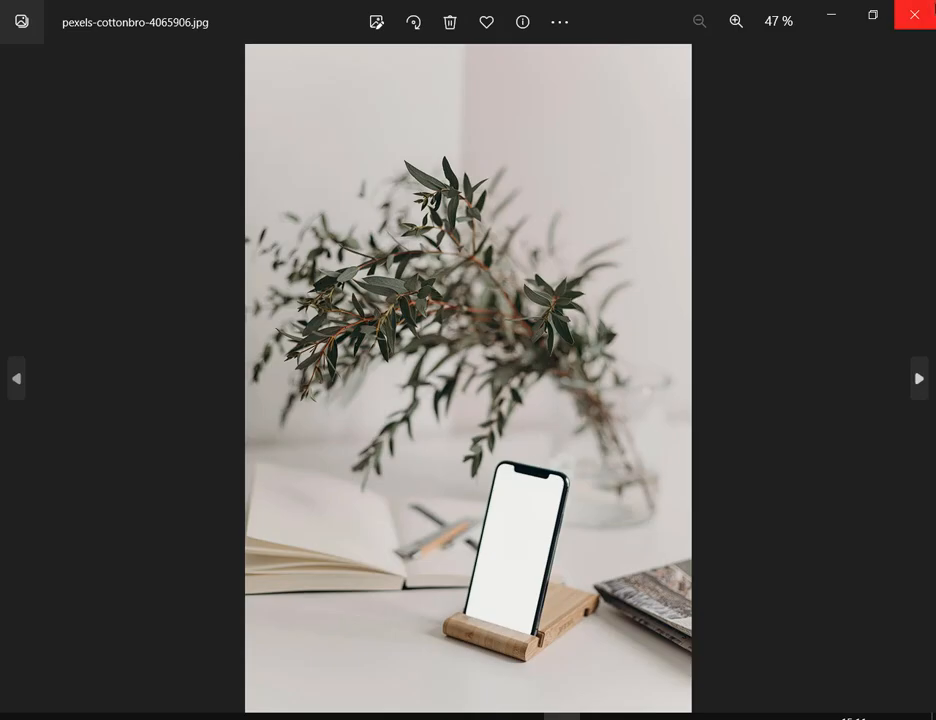
pyautogui.click(914, 14)
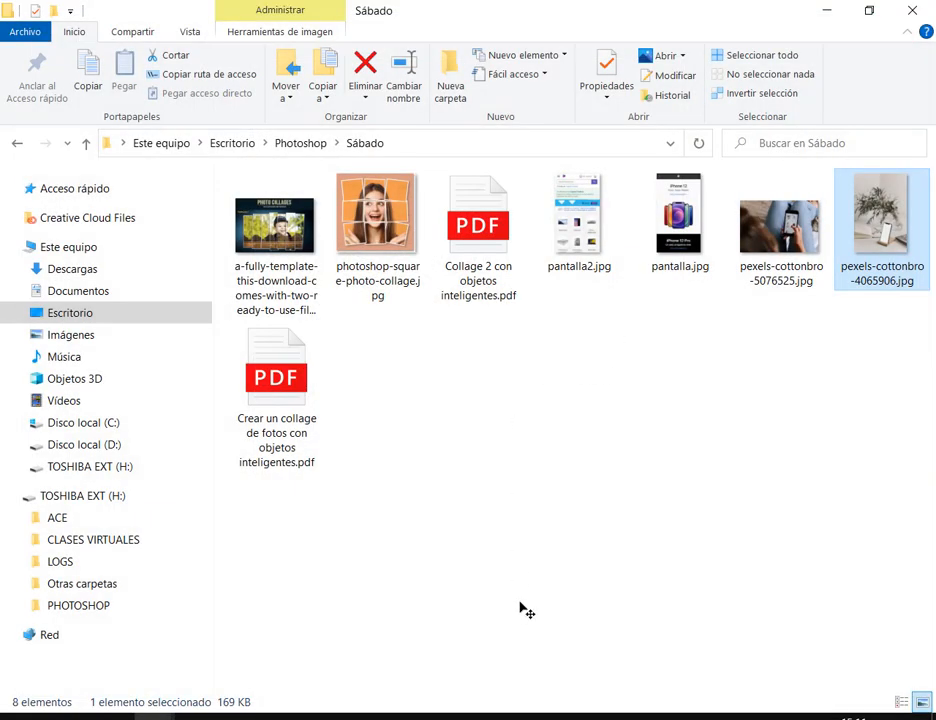
pyautogui.doubleClick(368, 244)
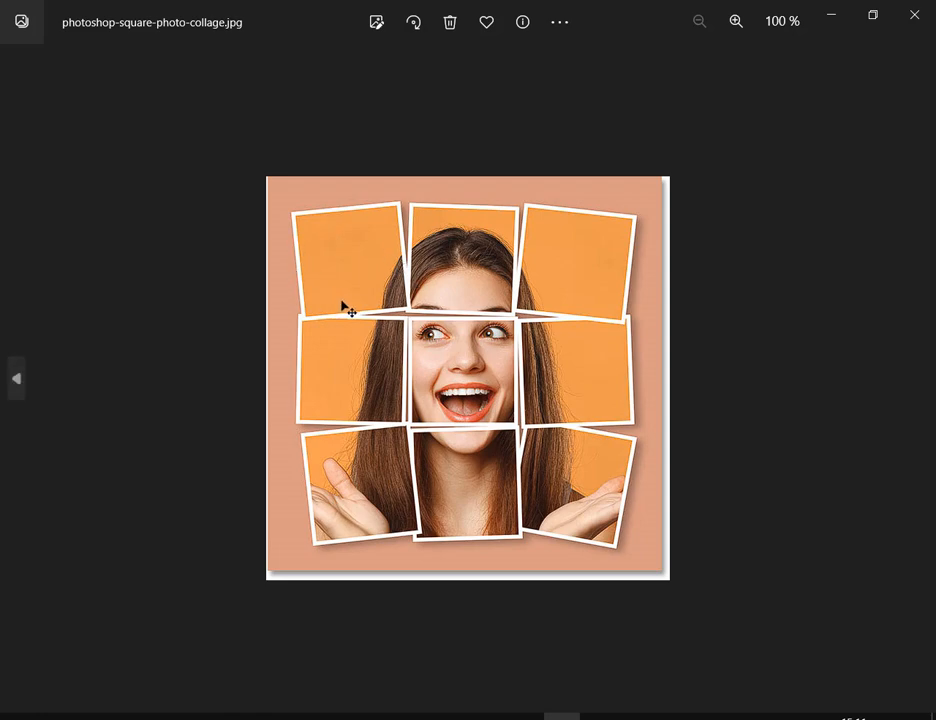
pyautogui.click(914, 14)
pyautogui.doubleClick(278, 258)
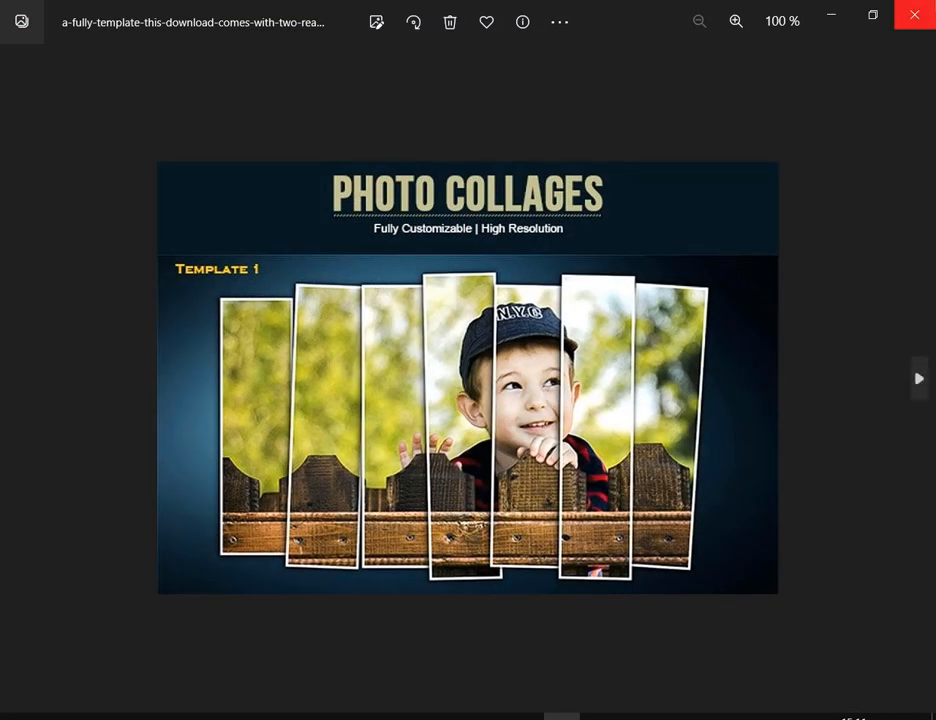
pyautogui.click(912, 14)
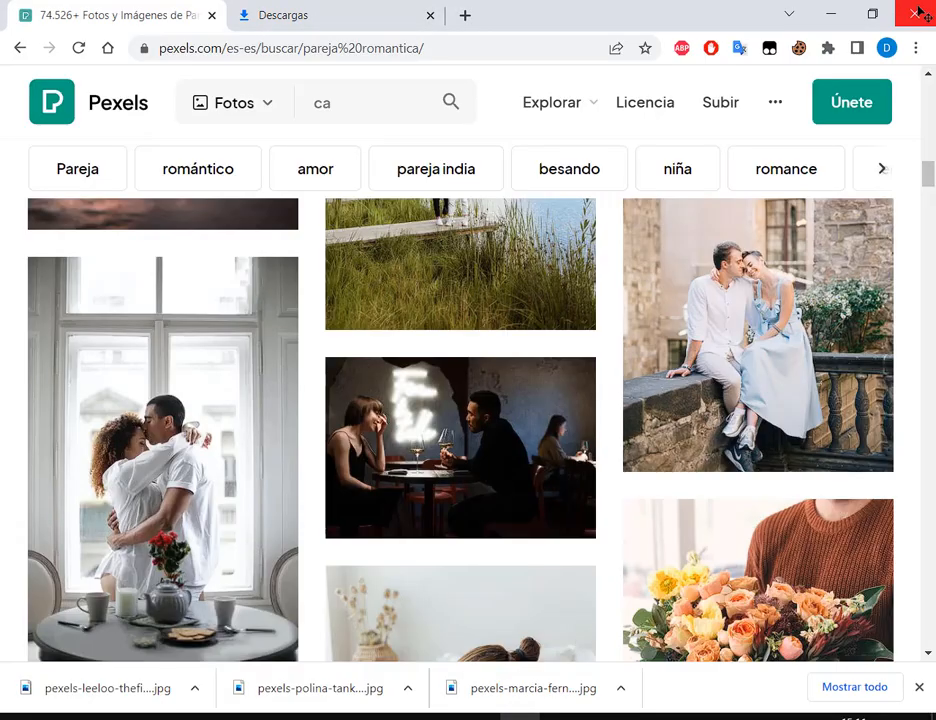
pyautogui.click(919, 10)
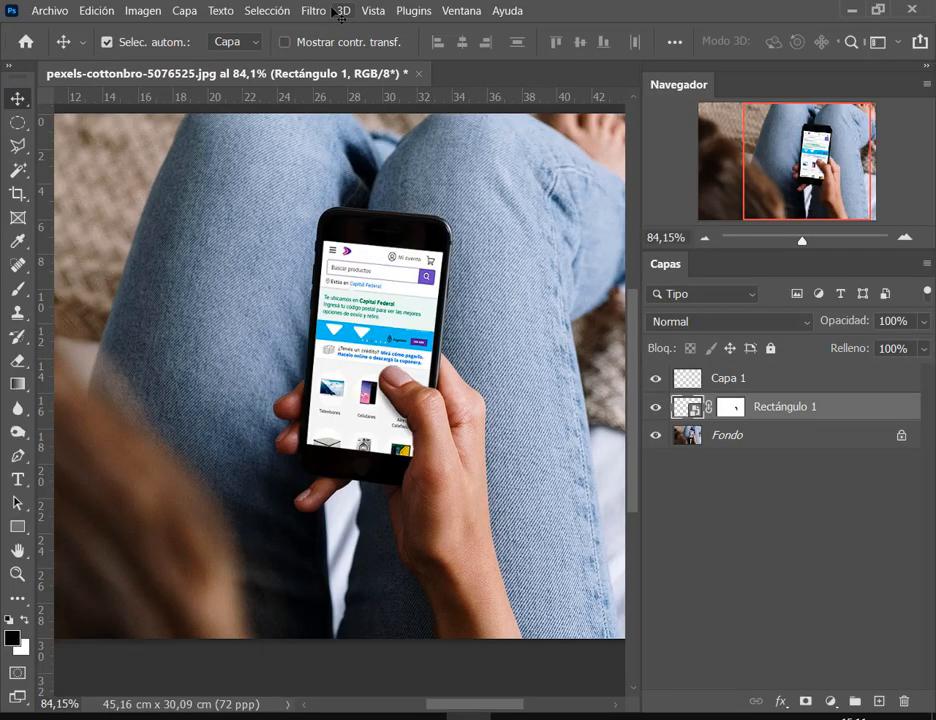
# Close the phone mockup without saving and create a new 1000 x 1000 px document at 72 ppi with a white background.
pyautogui.click(421, 74)
pyautogui.click(528, 298)
pyautogui.click(49, 10)
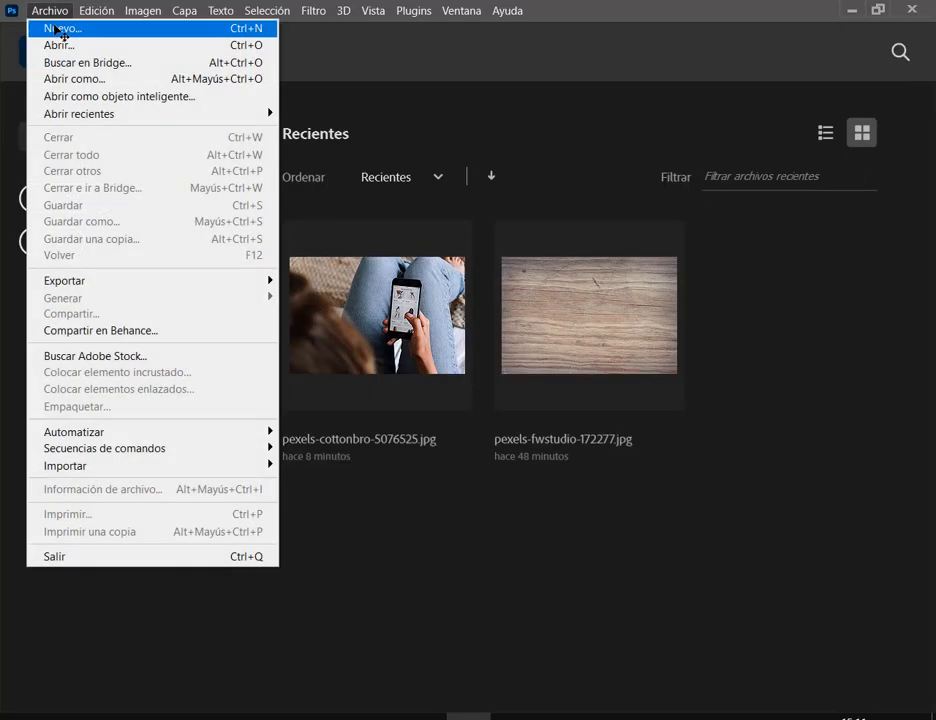
pyautogui.click(60, 30)
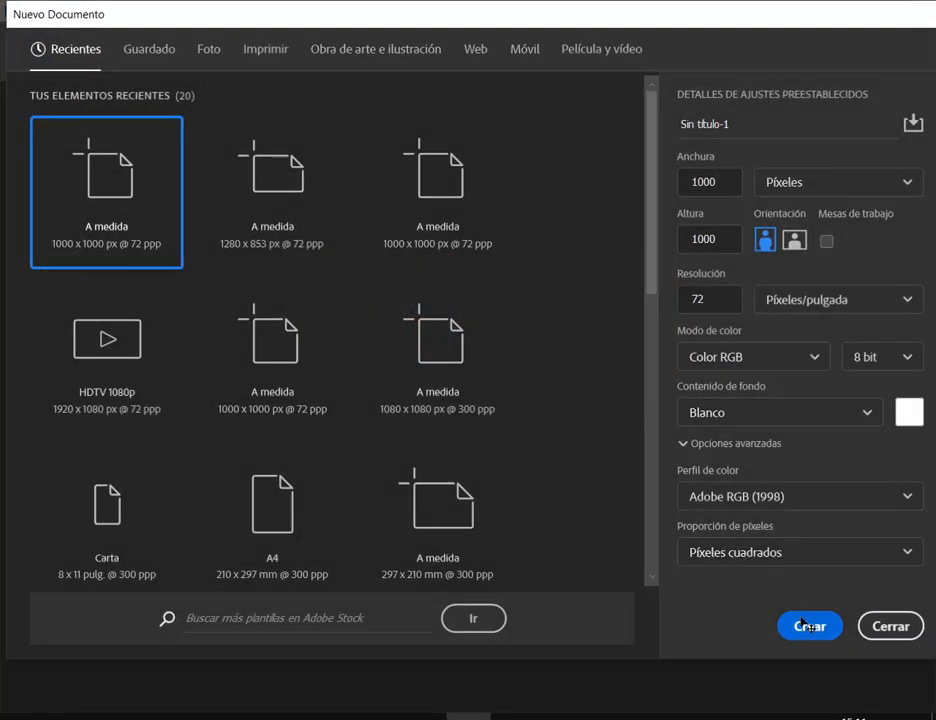
pyautogui.click(806, 625)
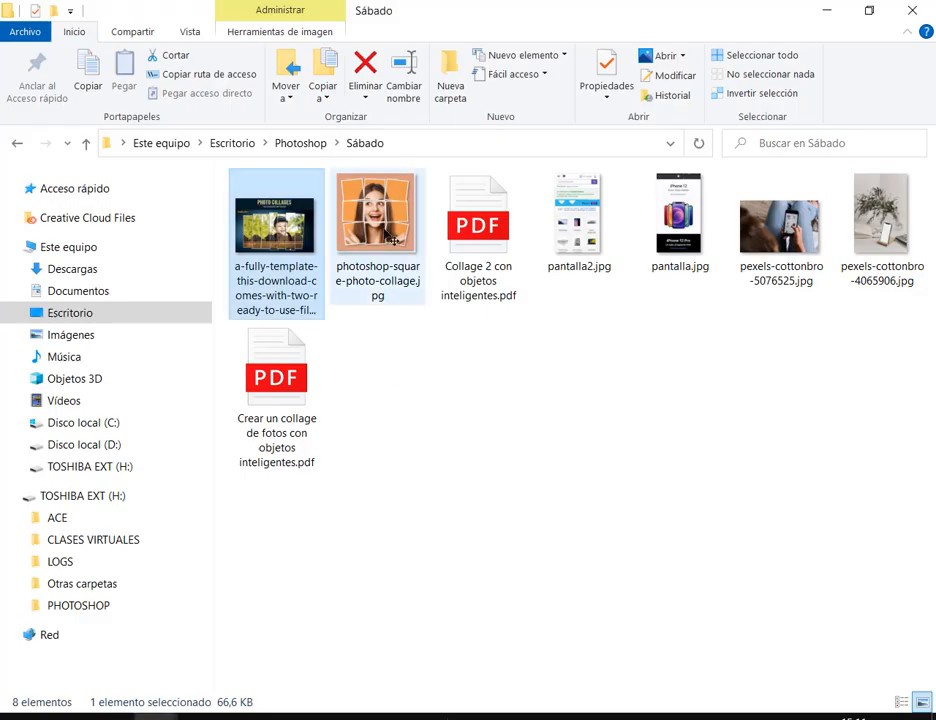
# Open photoshop-square-photo-collage.jpg as a reference and draw a black square of about 187 px near the new canvas's upper-left corner.
pyautogui.doubleClick(382, 255)
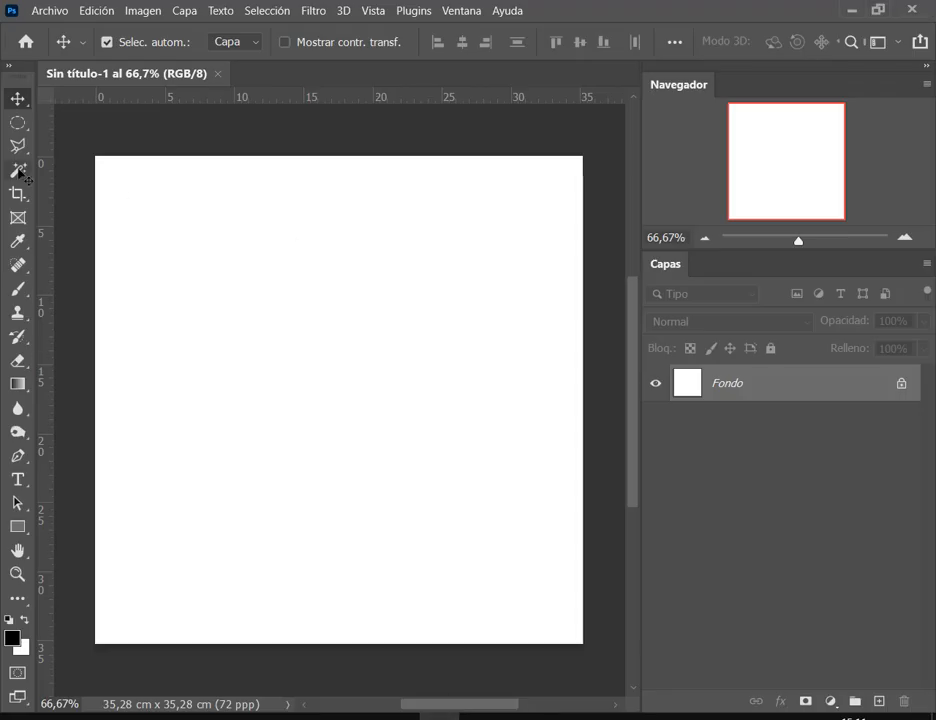
pyautogui.press('u')
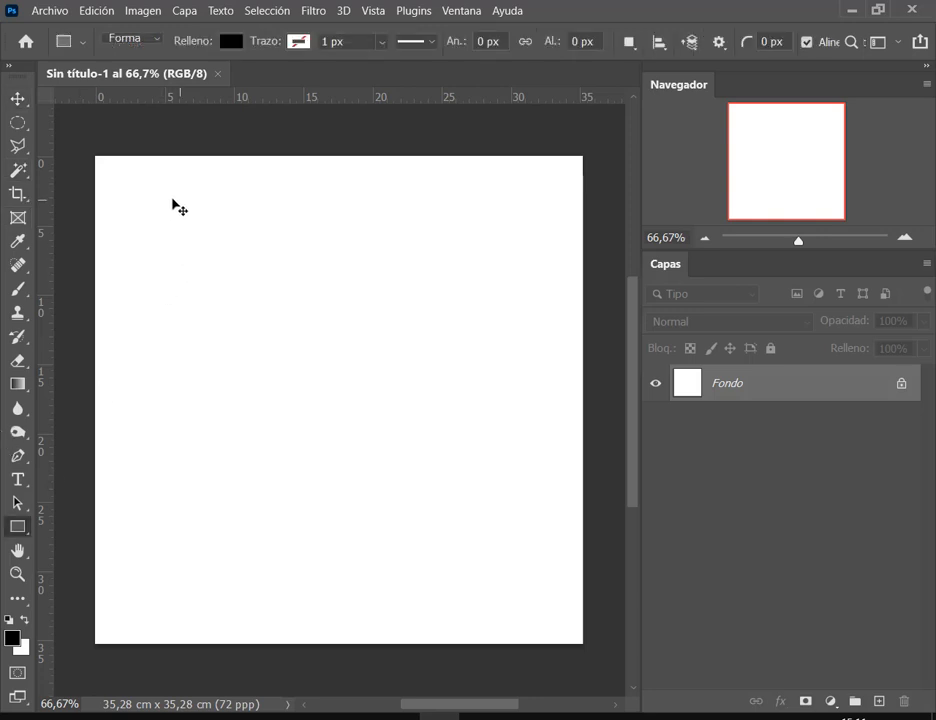
pyautogui.moveTo(160, 199); pyautogui.dragTo(250, 289)
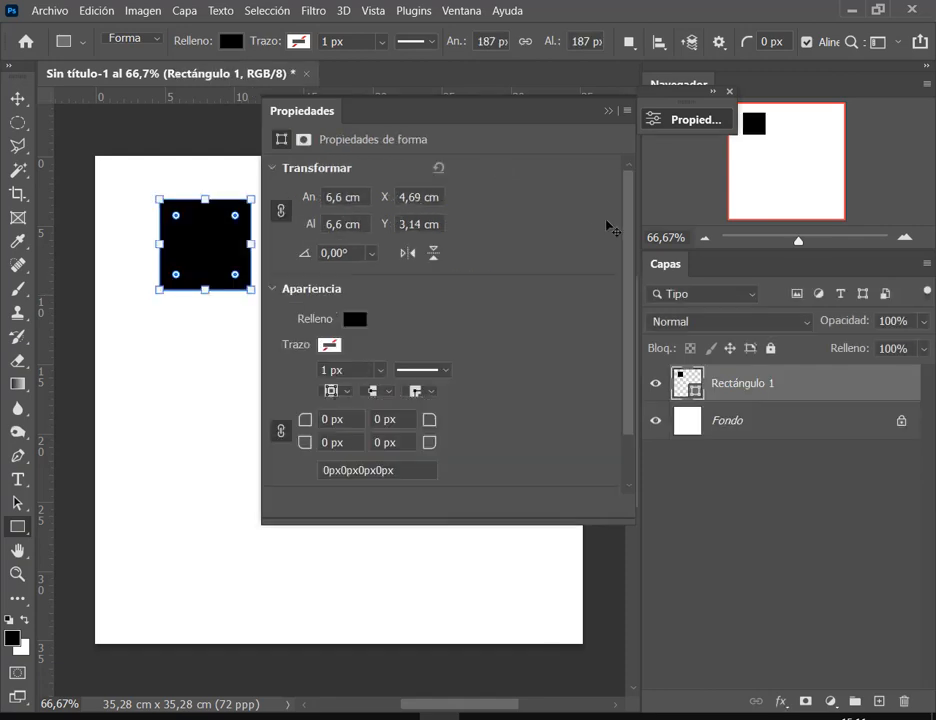
pyautogui.click(607, 112)
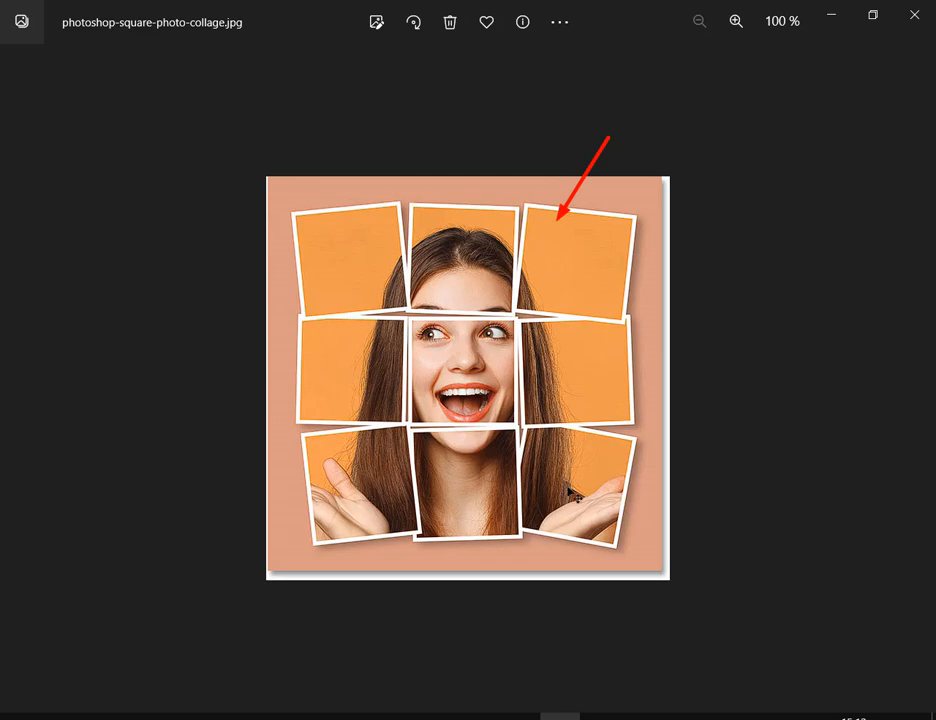
pyautogui.click(829, 14)
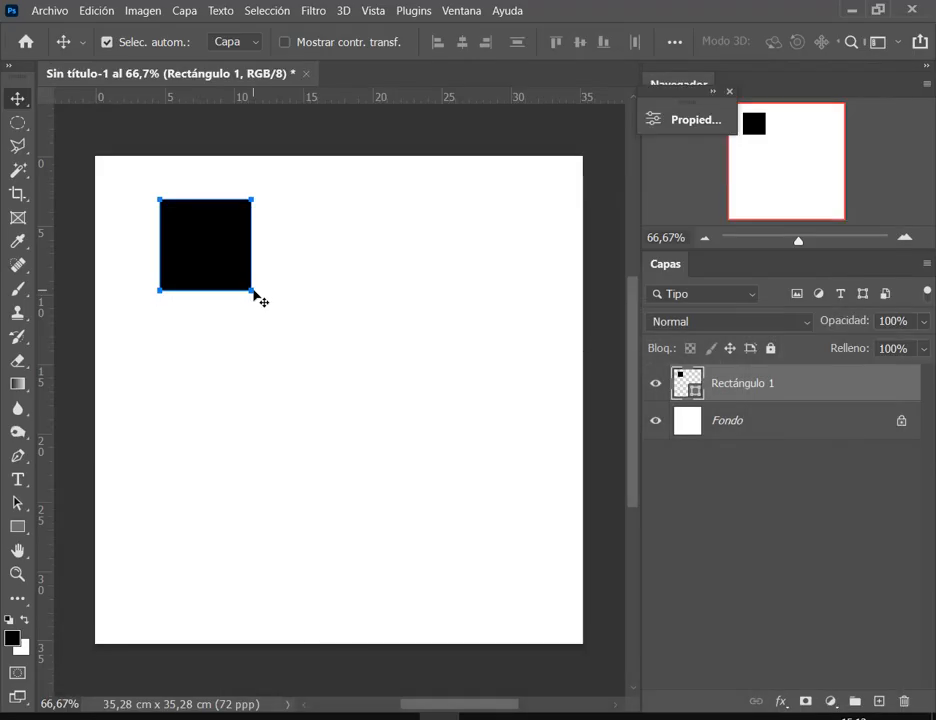
# Add a solid color fill layer in salmon #daa68c directly above the Fondo layer.
pyautogui.click(788, 436)
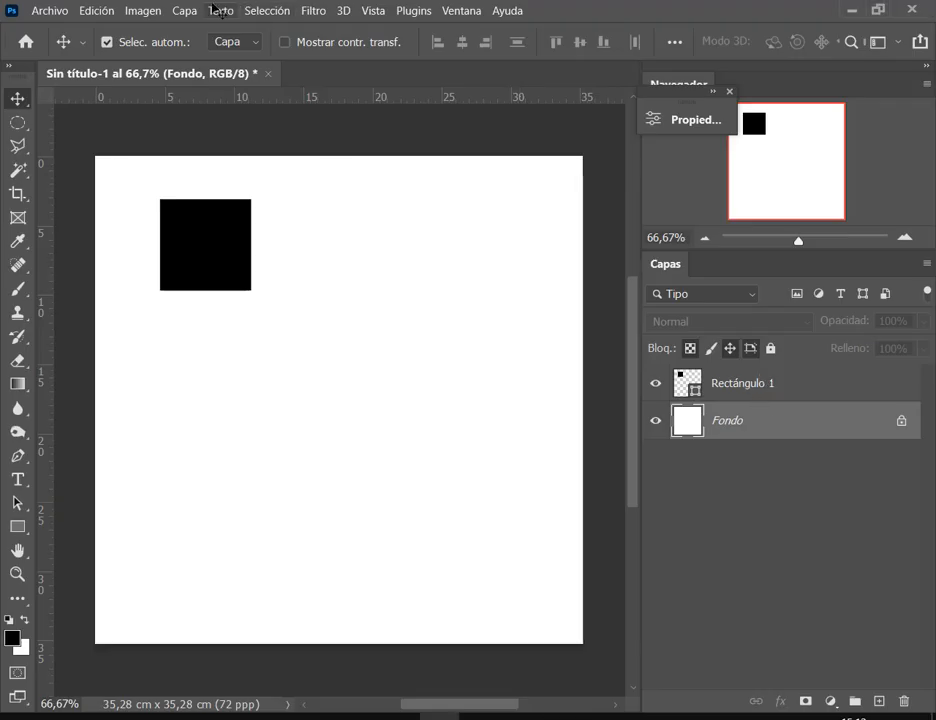
pyautogui.click(184, 10)
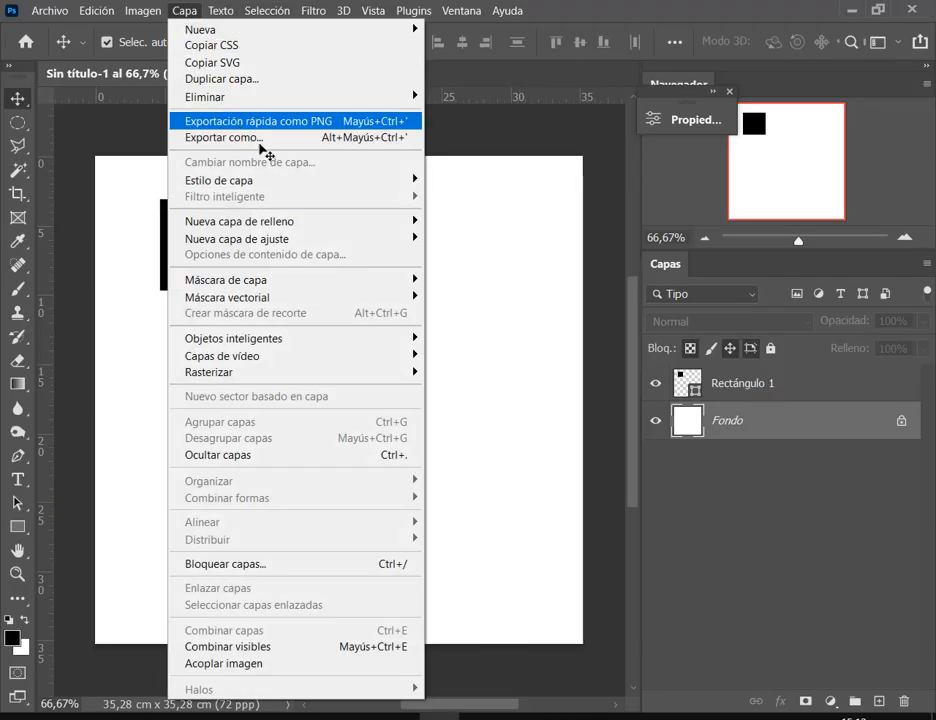
pyautogui.moveTo(300, 228)
pyautogui.click(478, 221)
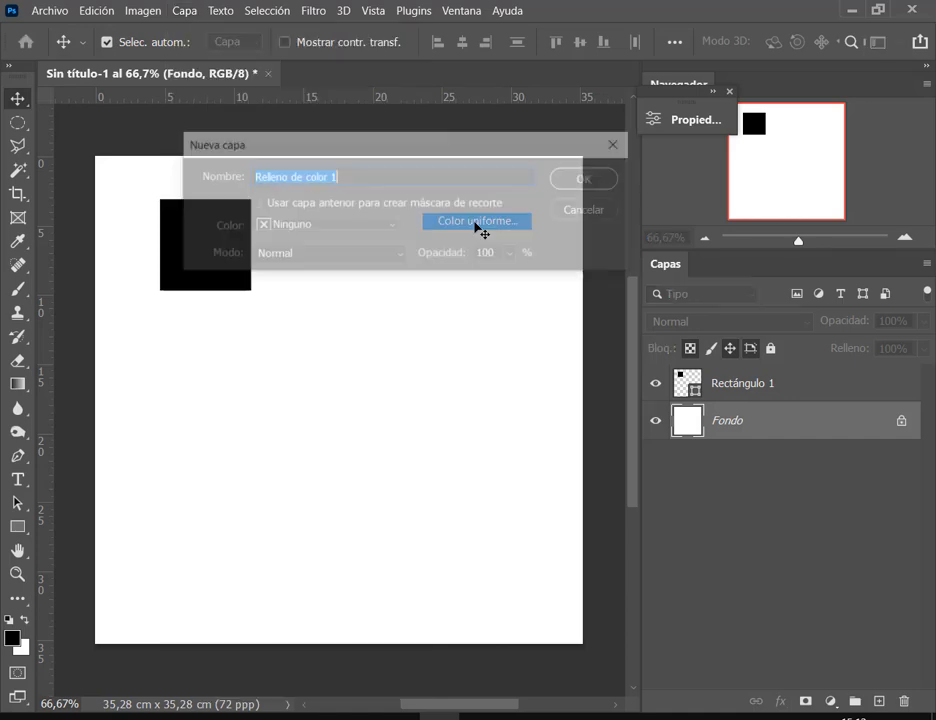
pyautogui.click(582, 184)
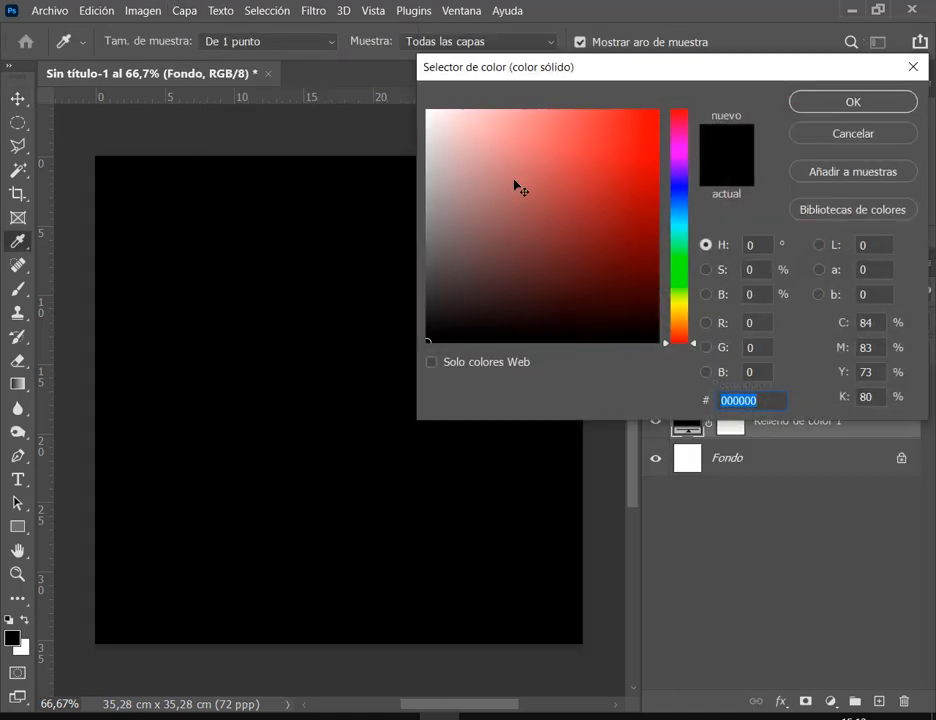
pyautogui.click(508, 201)
pyautogui.moveTo(508, 201); pyautogui.dragTo(509, 143)
pyautogui.moveTo(680, 341)
pyautogui.mouseDown()
pyautogui.moveTo(688, 330)
pyautogui.moveTo(691, 340)
pyautogui.mouseUp()
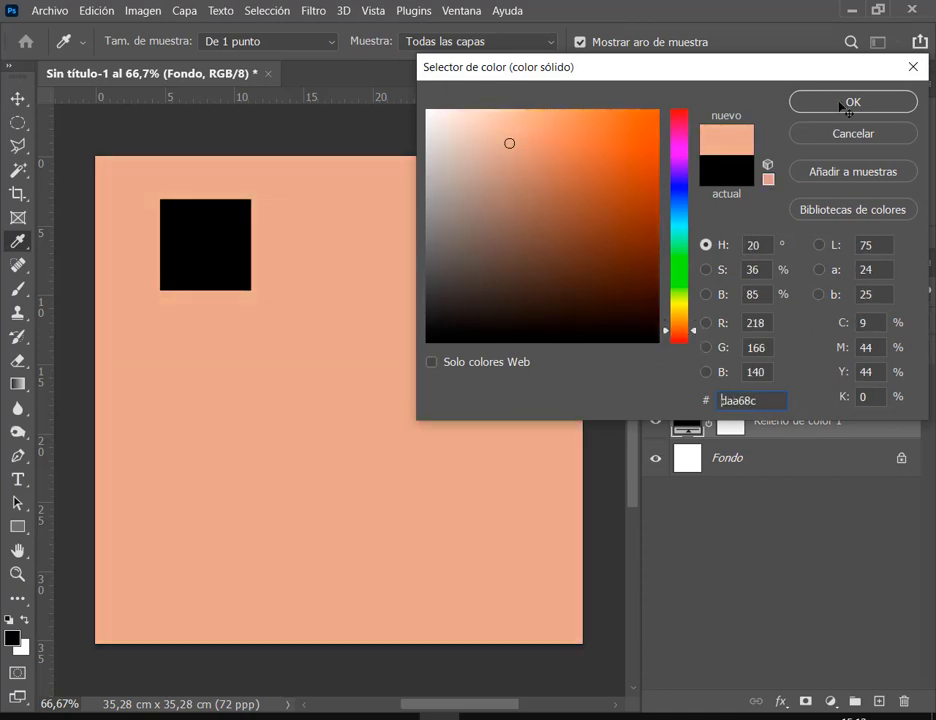
pyautogui.click(842, 104)
# Check the reference collage's top corner square and shift the black square slightly toward the canvas's left edge.
pyautogui.click(194, 241)
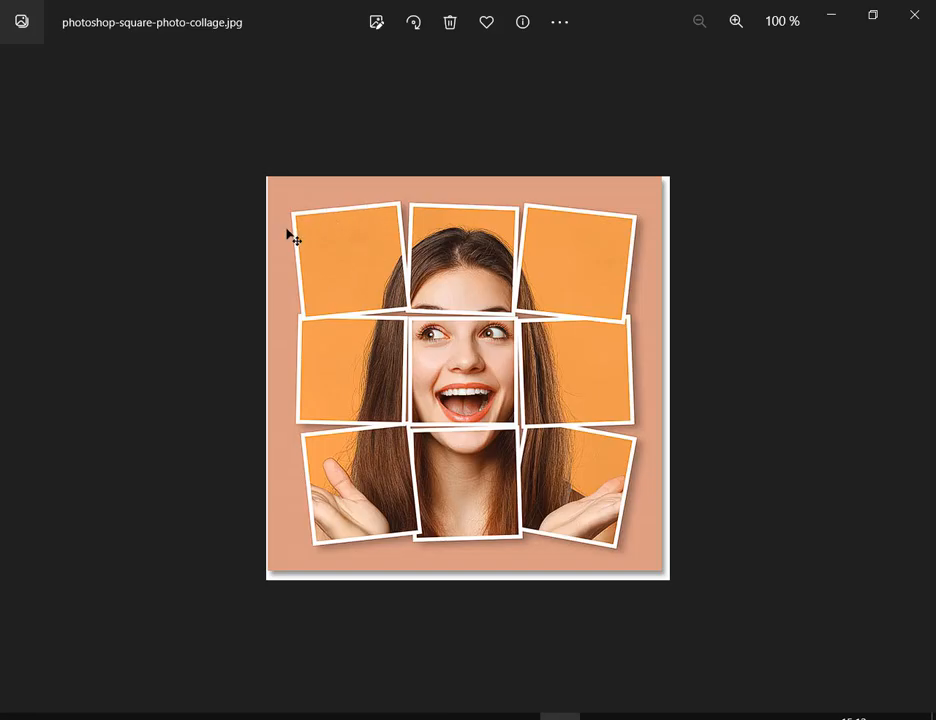
pyautogui.hotkey('alt', 'Tab')
pyautogui.scroll(2, 212, 252)
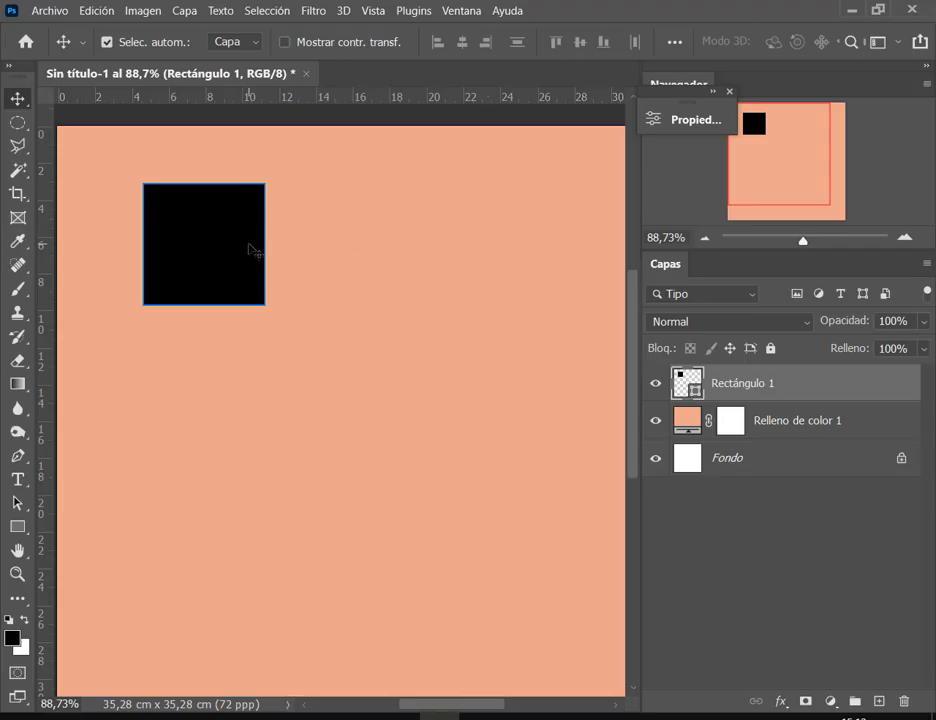
pyautogui.moveTo(251, 247); pyautogui.dragTo(240, 248)
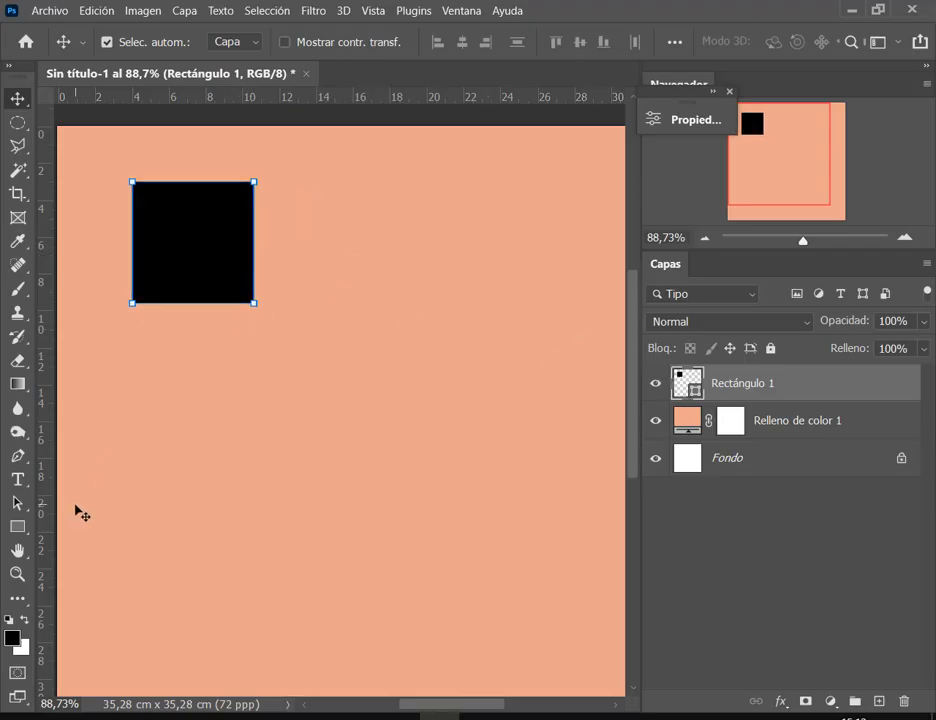
# Change the square's fill from the recently used colors to green.
pyautogui.press('u')
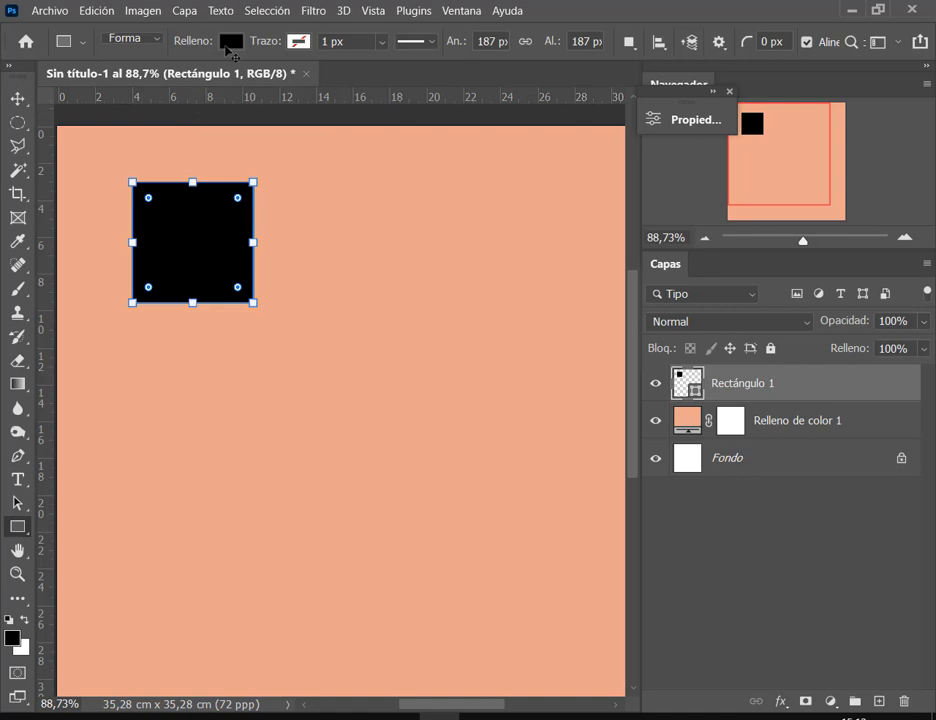
pyautogui.click(231, 41)
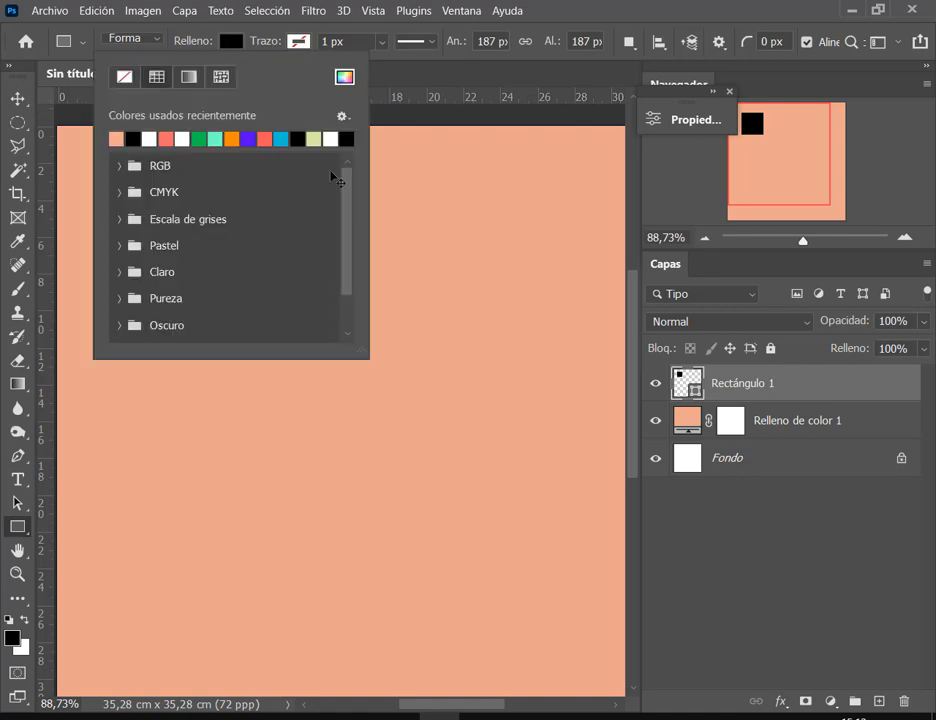
pyautogui.click(204, 145)
pyautogui.press('Return')
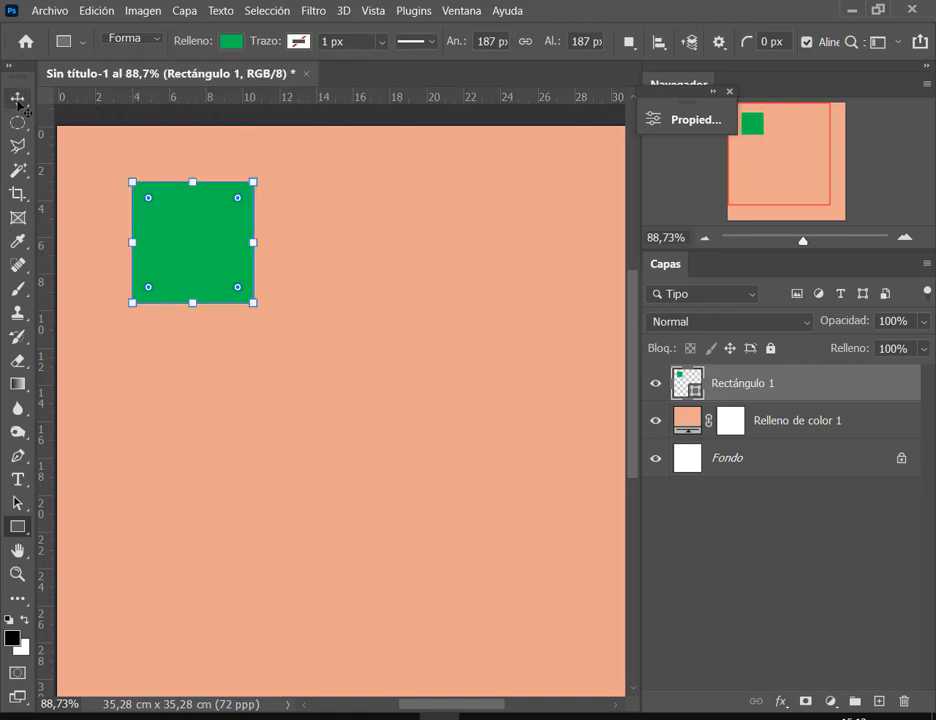
pyautogui.click(18, 98)
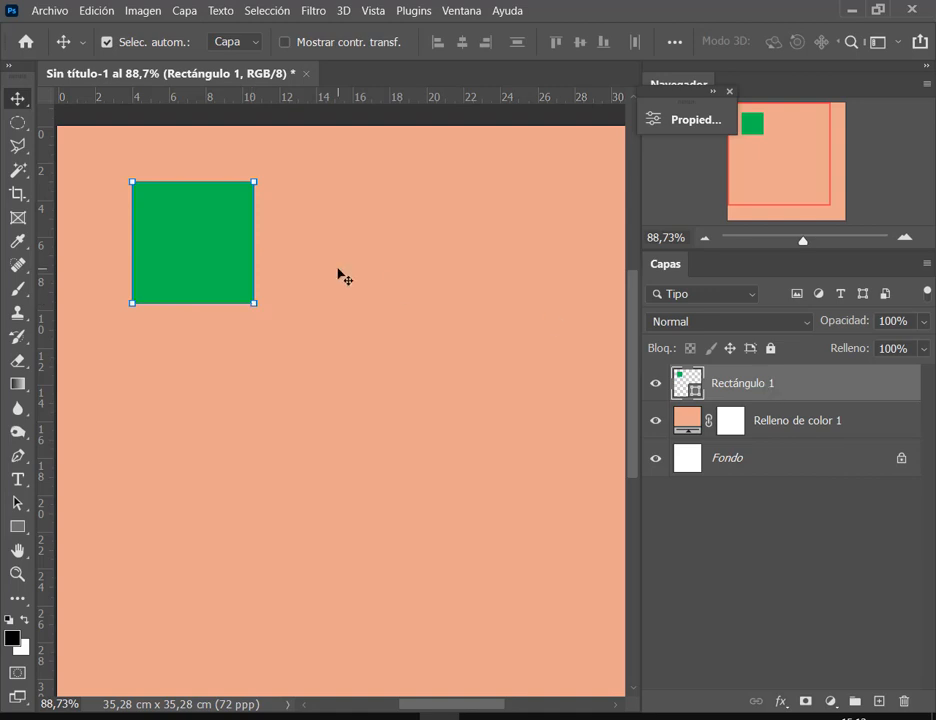
# Give the green square a white stroke 11,48 px wide.
pyautogui.click(17, 527)
pyautogui.click(300, 42)
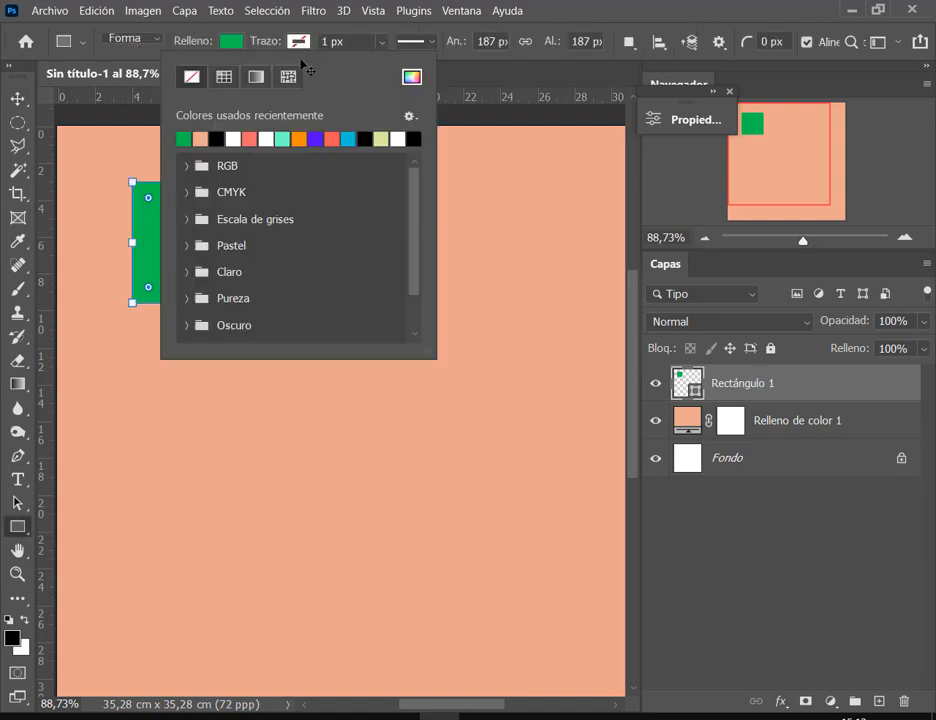
pyautogui.click(218, 139)
pyautogui.click(381, 41)
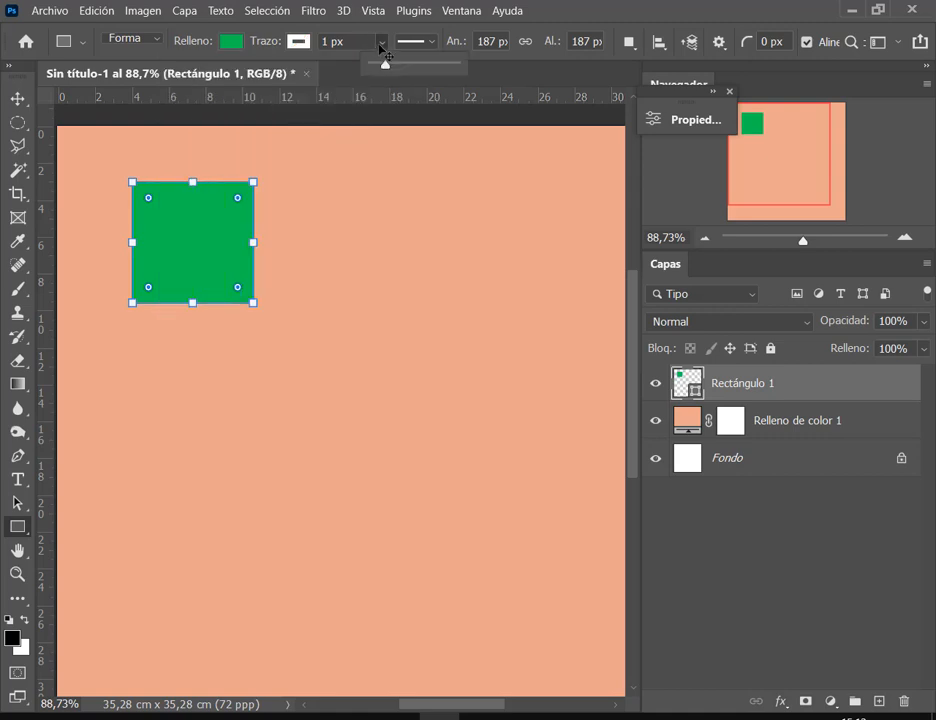
pyautogui.moveTo(368, 63); pyautogui.dragTo(400, 66)
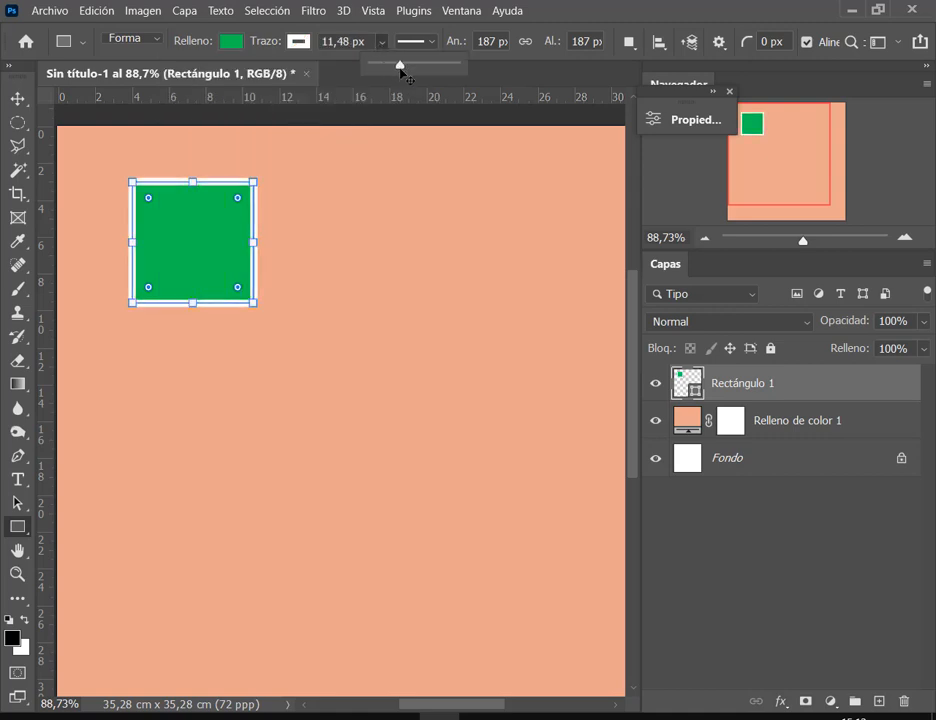
pyautogui.click(20, 98)
# Move the framed square slightly lower on the canvas and scale it up proportionally.
pyautogui.click(688, 432)
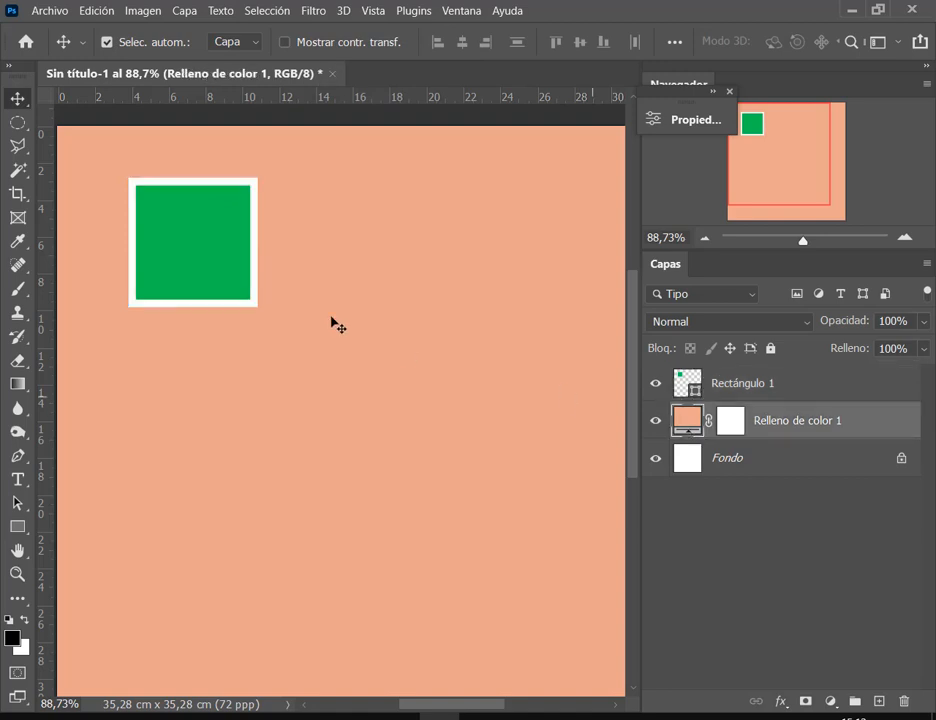
pyautogui.moveTo(209, 270); pyautogui.dragTo(212, 312)
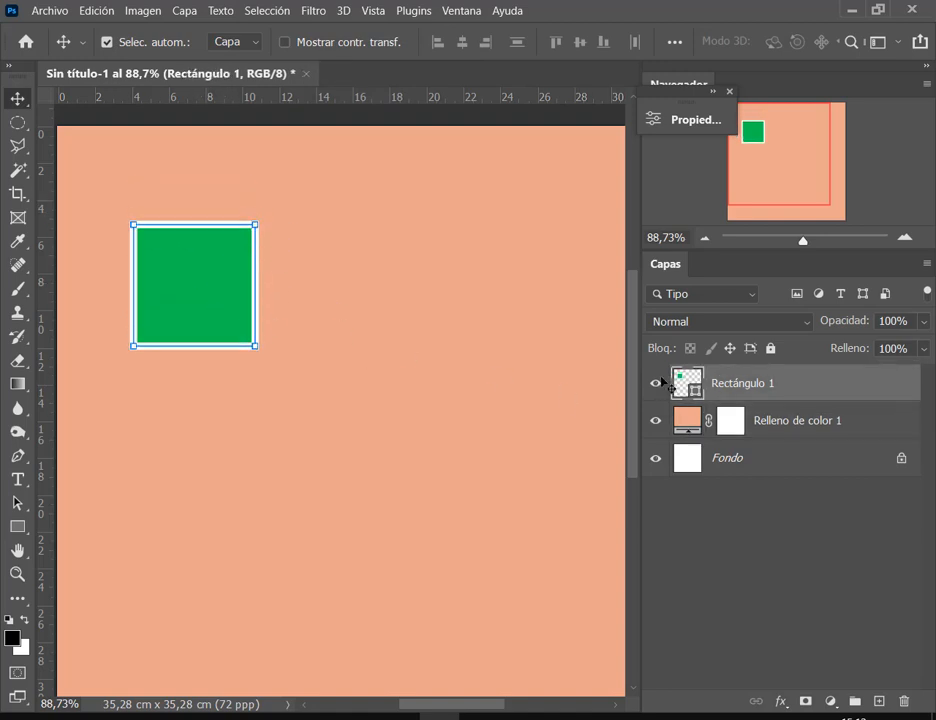
pyautogui.scroll(-3, 378, 409)
pyautogui.moveTo(465, 452); pyautogui.dragTo(445, 441)
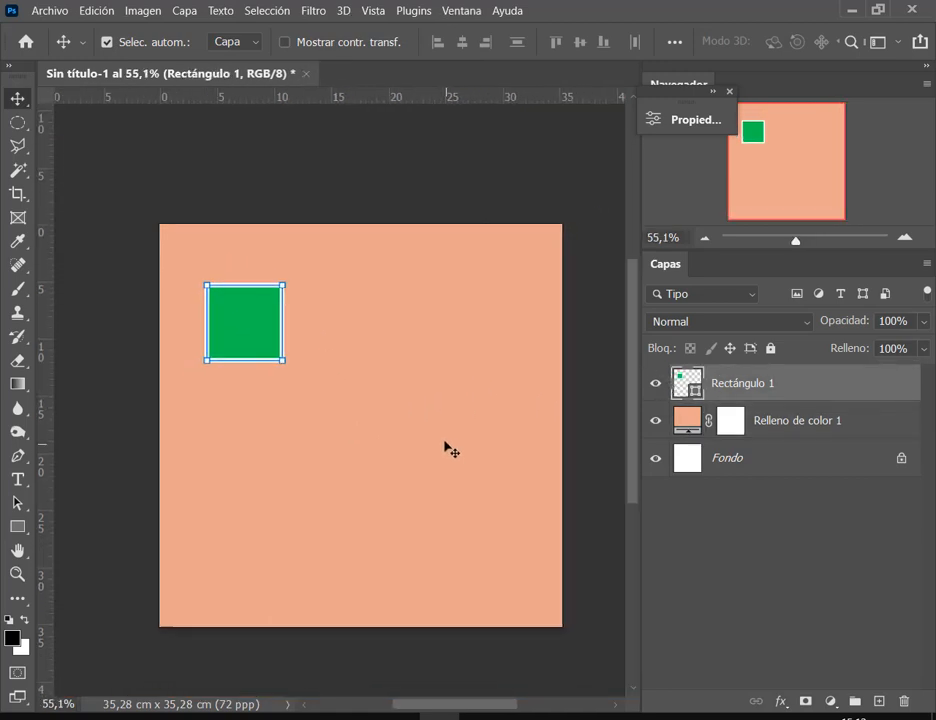
pyautogui.hotkey('ctrl', 'j')
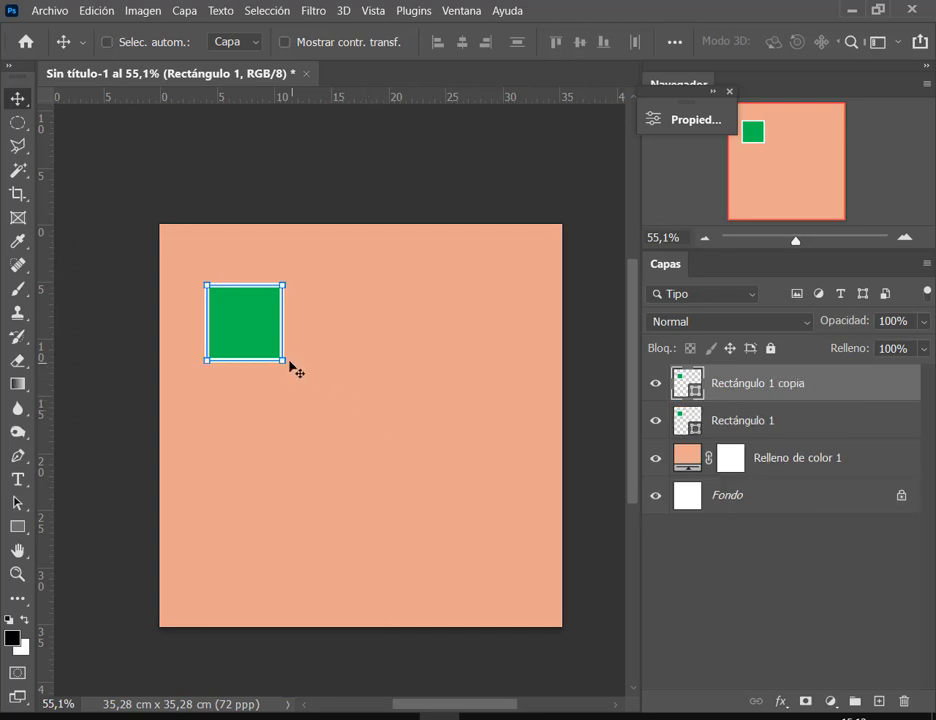
pyautogui.hotkey('ctrl', 'z')
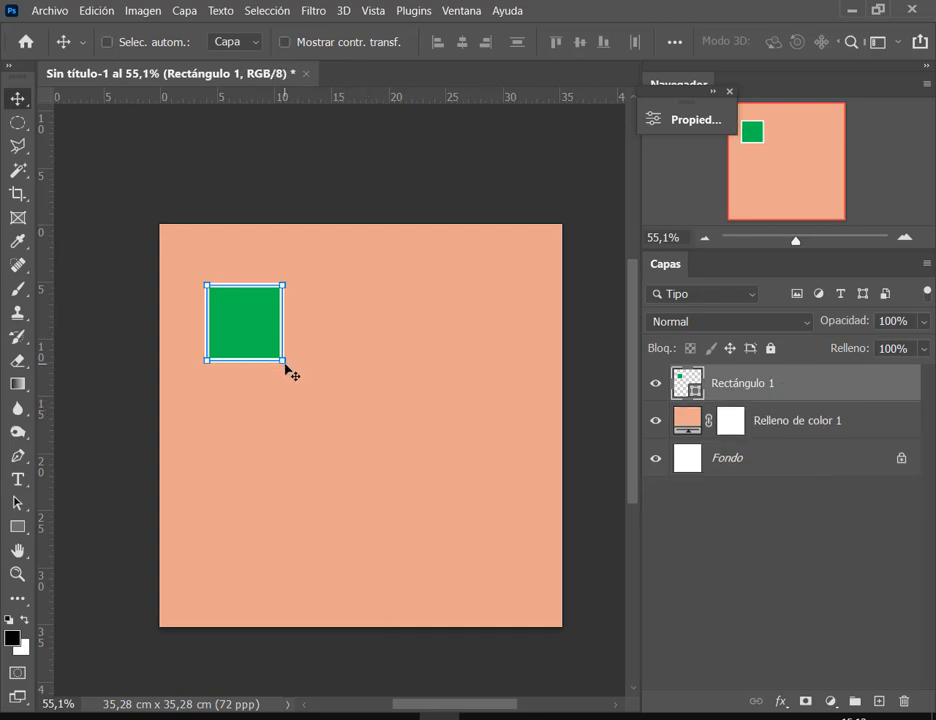
pyautogui.hotkey('ctrl', 't')
pyautogui.moveTo(285, 365); pyautogui.dragTo(283, 307)
pyautogui.press('Return')
pyautogui.scroll(1, 351, 334)
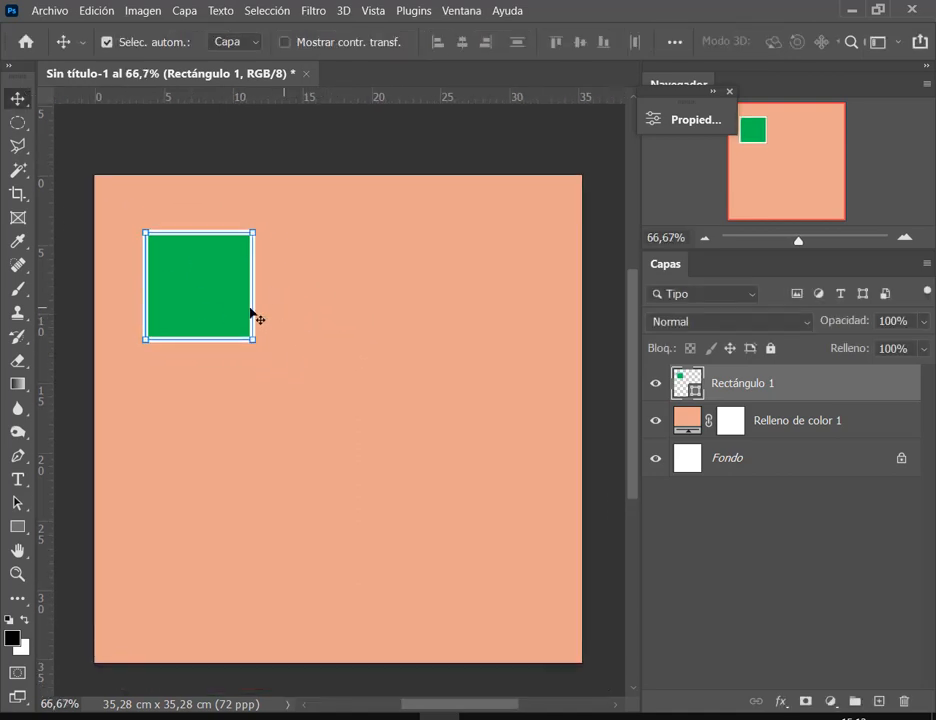
# Duplicate the framed square into a row of three and copy that row twice to form a three-by-three grid.
pyautogui.moveTo(193, 306); pyautogui.dragTo(497, 320)
pyautogui.keyDown('shift'); pyautogui.click(735, 457); pyautogui.keyUp('shift')
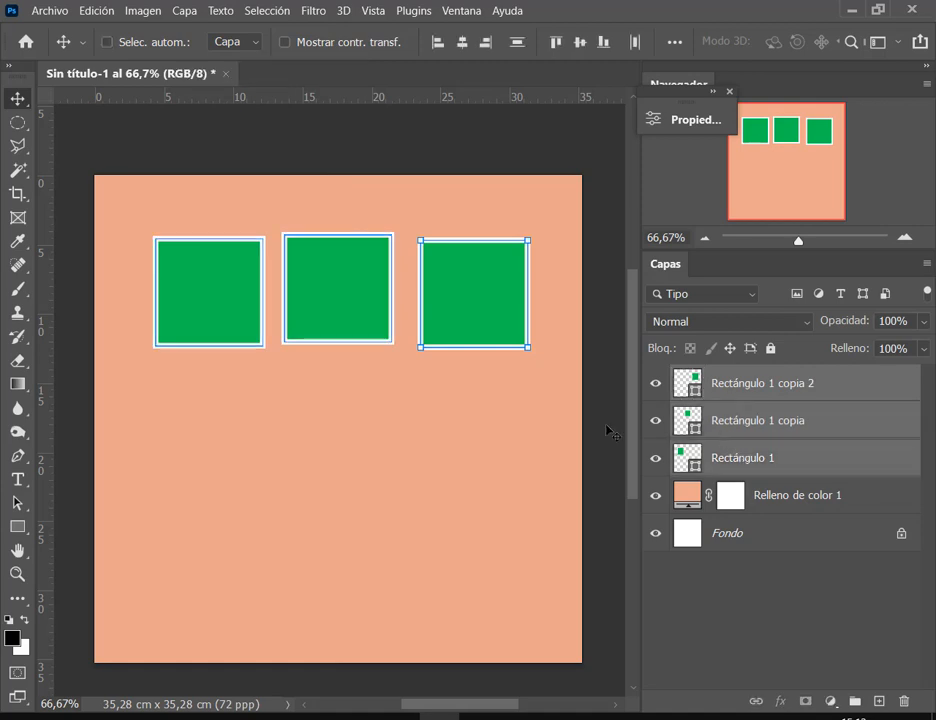
pyautogui.moveTo(378, 322); pyautogui.dragTo(368, 589)
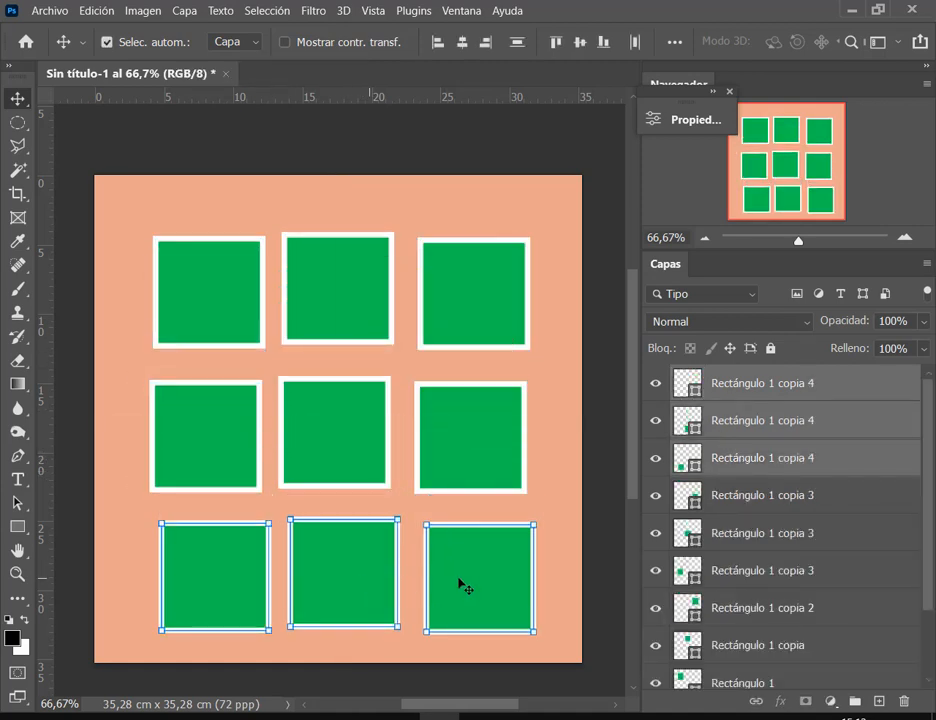
# Reorder the layers so the bottom row sits directly above Relleno de color 1 and the top row heads the stack.
pyautogui.moveTo(800, 458); pyautogui.dragTo(783, 608)
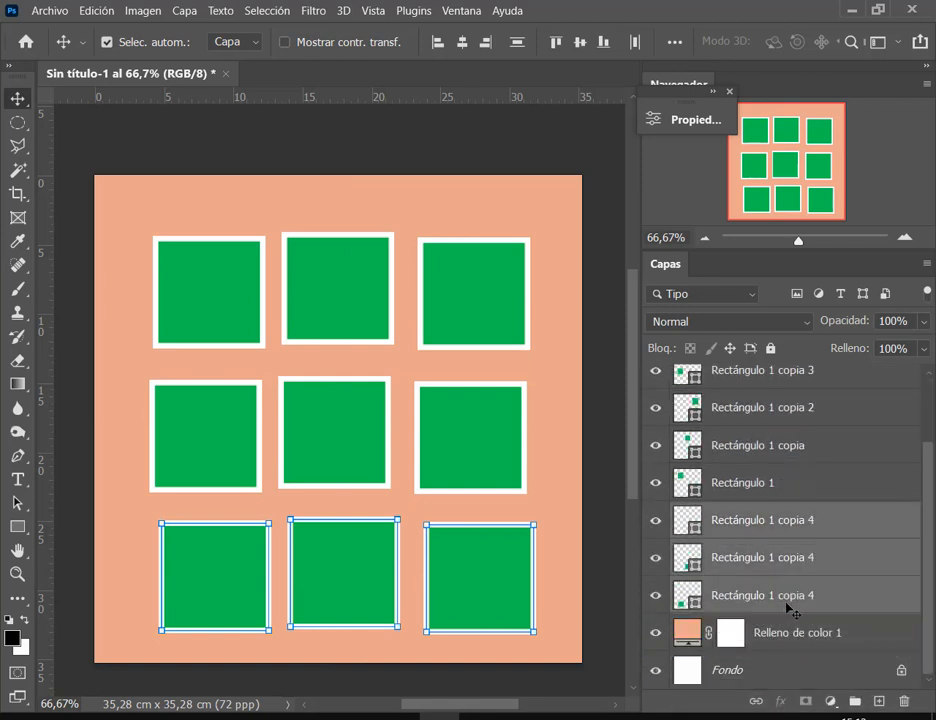
pyautogui.click(764, 484)
pyautogui.keyDown('shift'); pyautogui.click(802, 405); pyautogui.keyUp('shift')
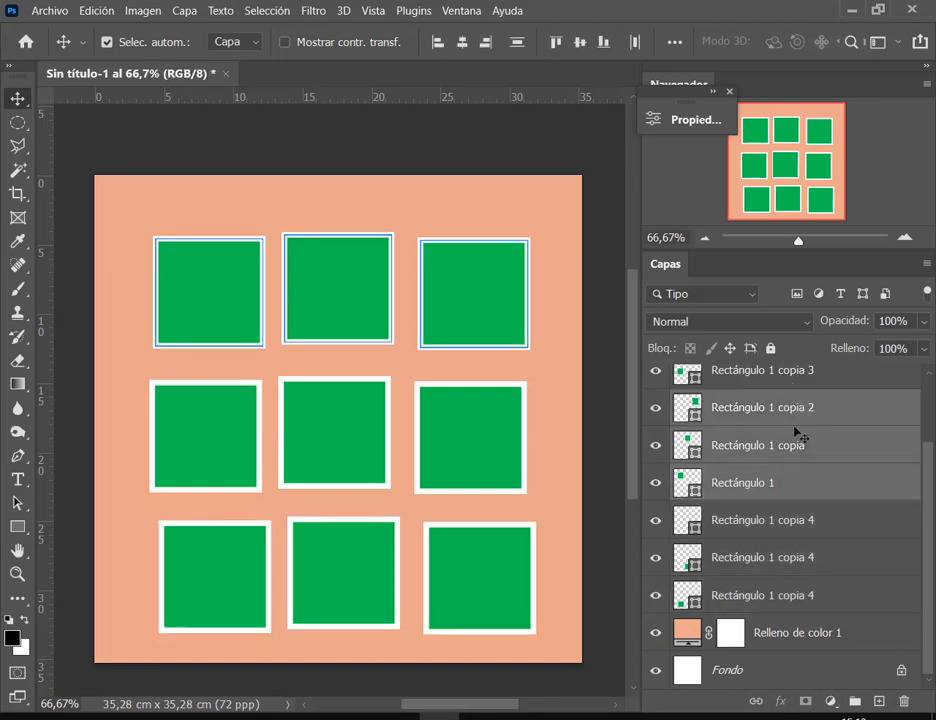
pyautogui.scroll(3, 796, 432)
pyautogui.moveTo(781, 482); pyautogui.dragTo(773, 380)
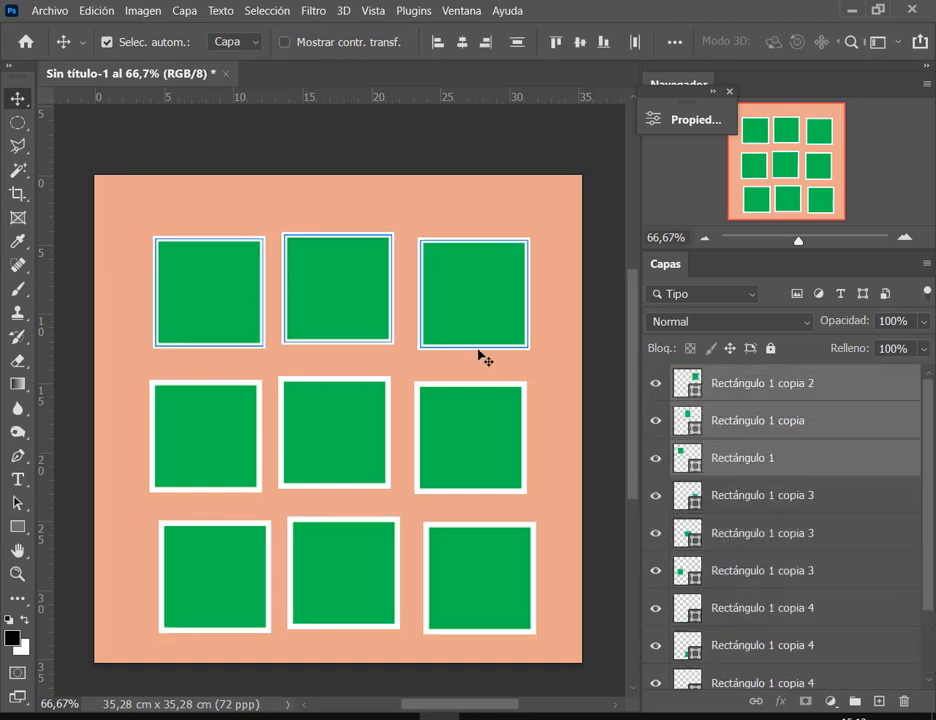
# Nudge the top-middle square level with the first square of its row and compare the grid with the reference collage.
pyautogui.click(790, 410)
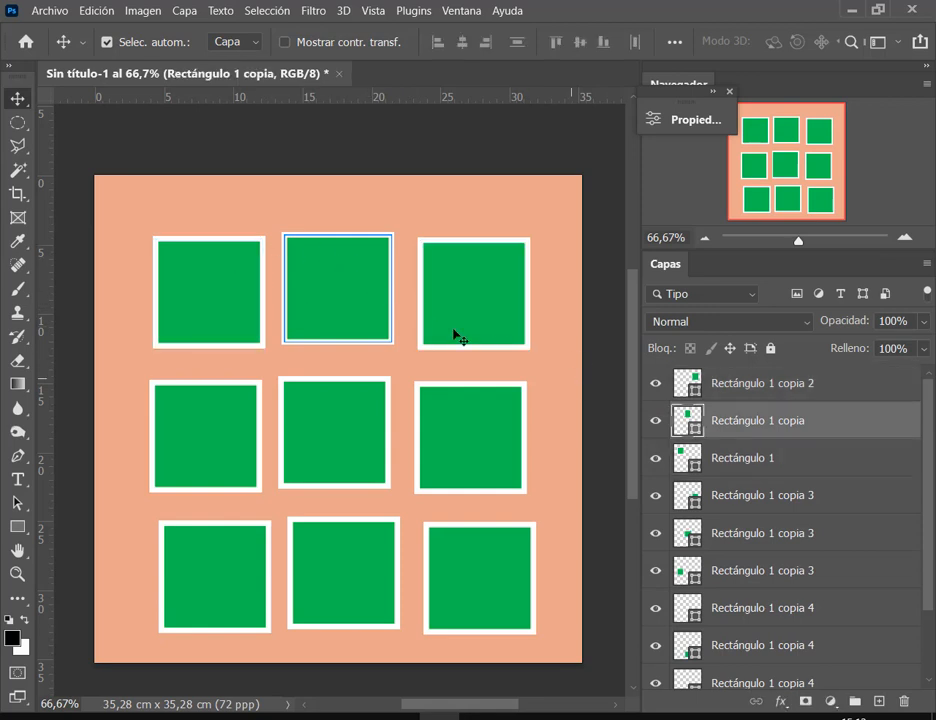
pyautogui.click(464, 309)
pyautogui.click(203, 310)
pyautogui.click(336, 305)
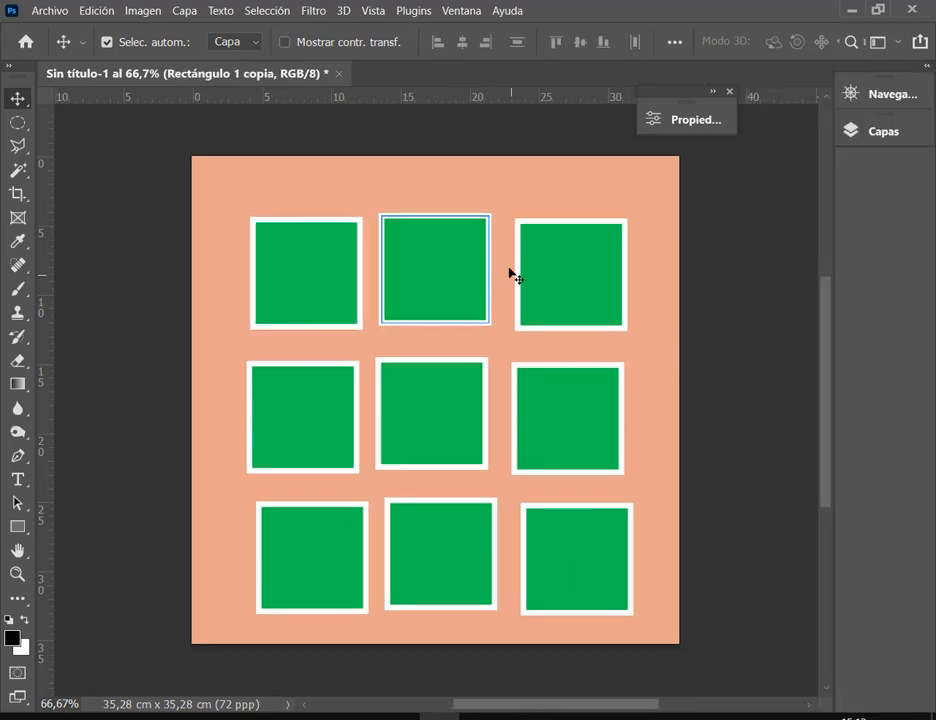
pyautogui.scroll(2, 510, 272)
pyautogui.moveTo(437, 290)
pyautogui.mouseDown()
pyautogui.moveTo(429, 370)
pyautogui.moveTo(424, 272)
pyautogui.moveTo(428, 290)
pyautogui.mouseUp()
pyautogui.scroll(-1, 533, 345)
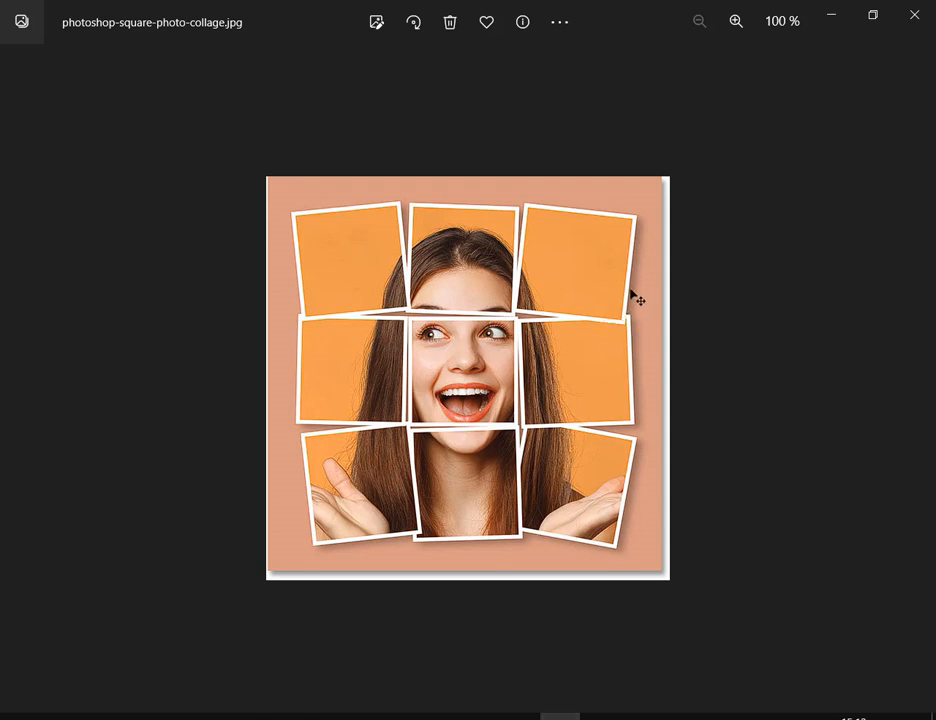
pyautogui.click(829, 13)
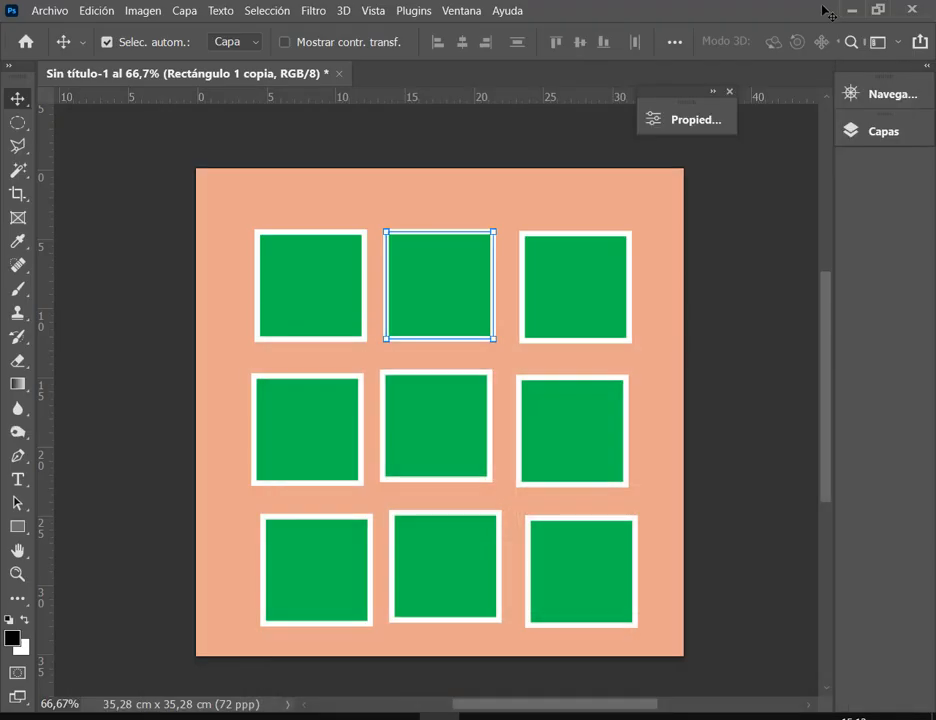
pyautogui.click(927, 66)
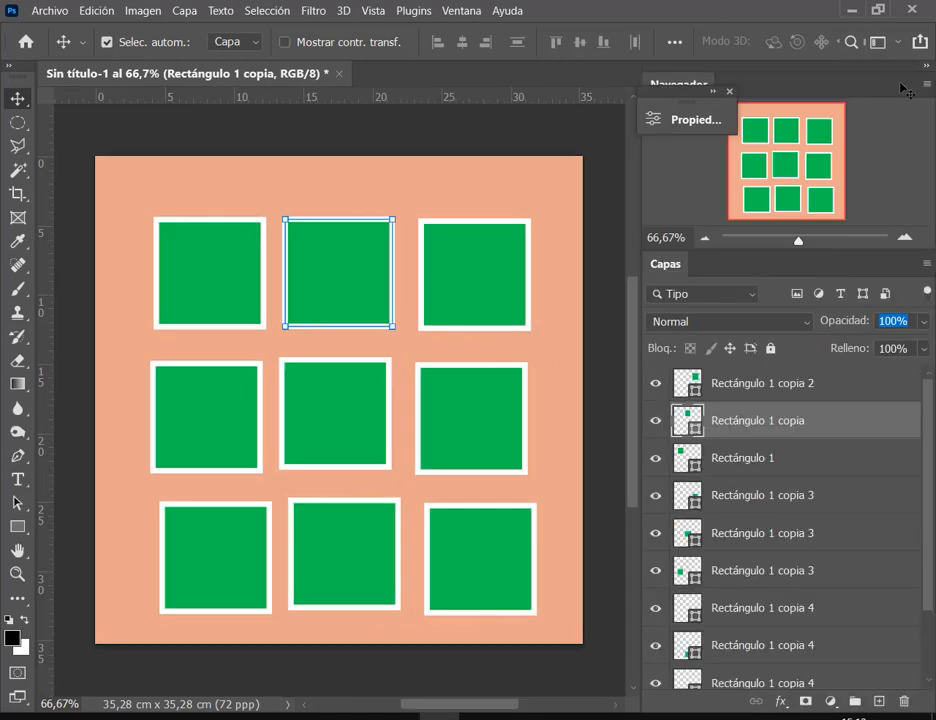
pyautogui.click(775, 383)
pyautogui.scroll(-3, 790, 467)
pyautogui.keyDown('shift'); pyautogui.click(790, 592); pyautogui.keyUp('shift')
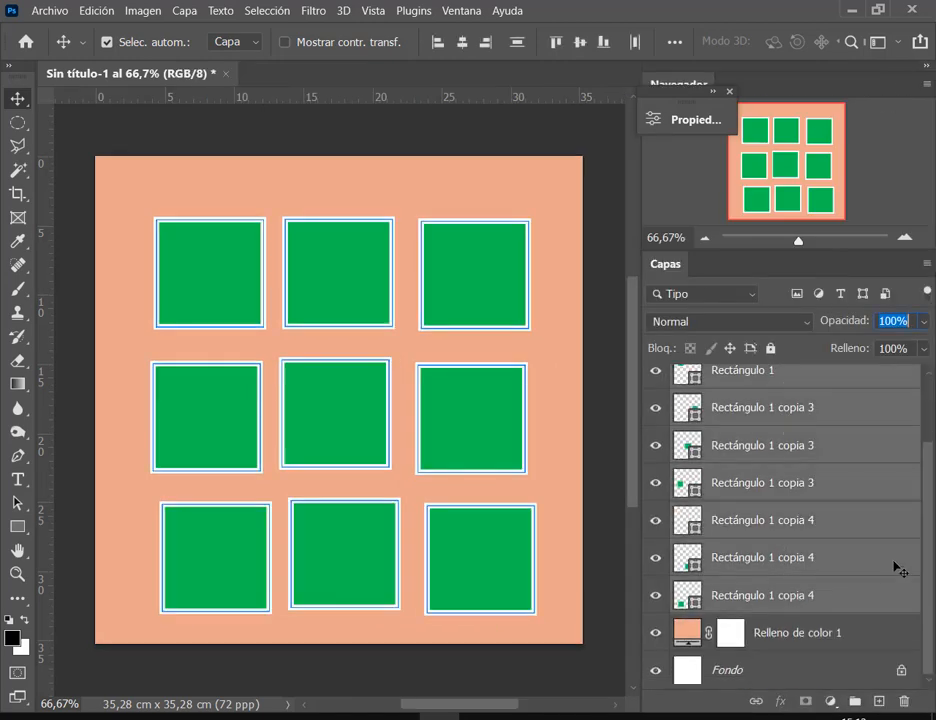
pyautogui.rightClick(848, 497)
pyautogui.click(872, 484)
pyautogui.scroll(3, 795, 532)
pyautogui.click(763, 568)
pyautogui.click(771, 598)
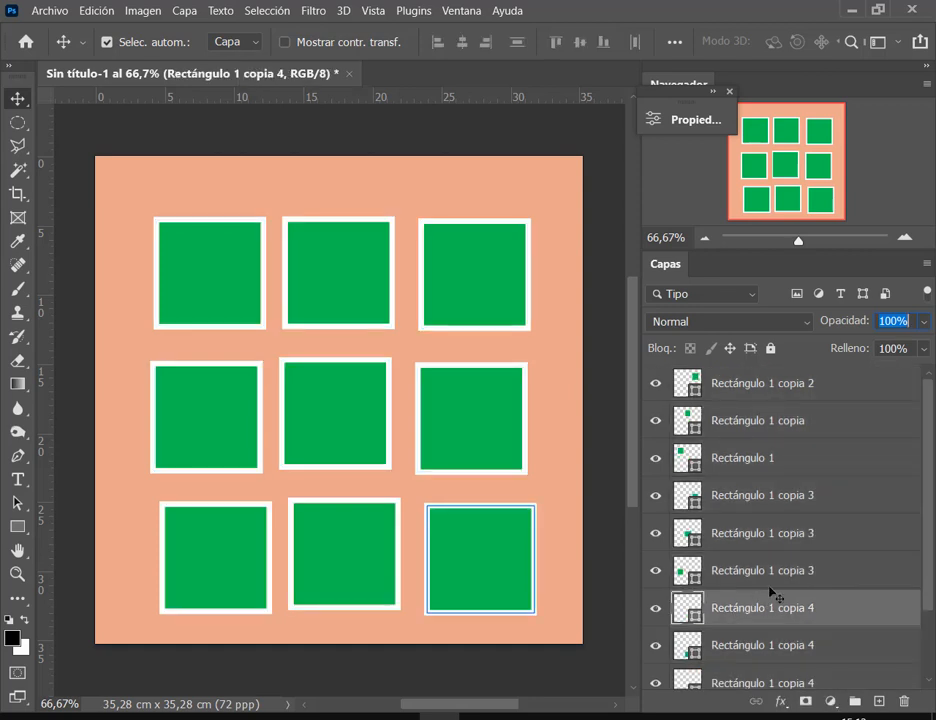
pyautogui.click(801, 580)
pyautogui.click(831, 610)
pyautogui.click(858, 642)
# Add a drop shadow (Sombra paralela) to the layer Rectángulo 1 copia 2.
pyautogui.click(867, 383)
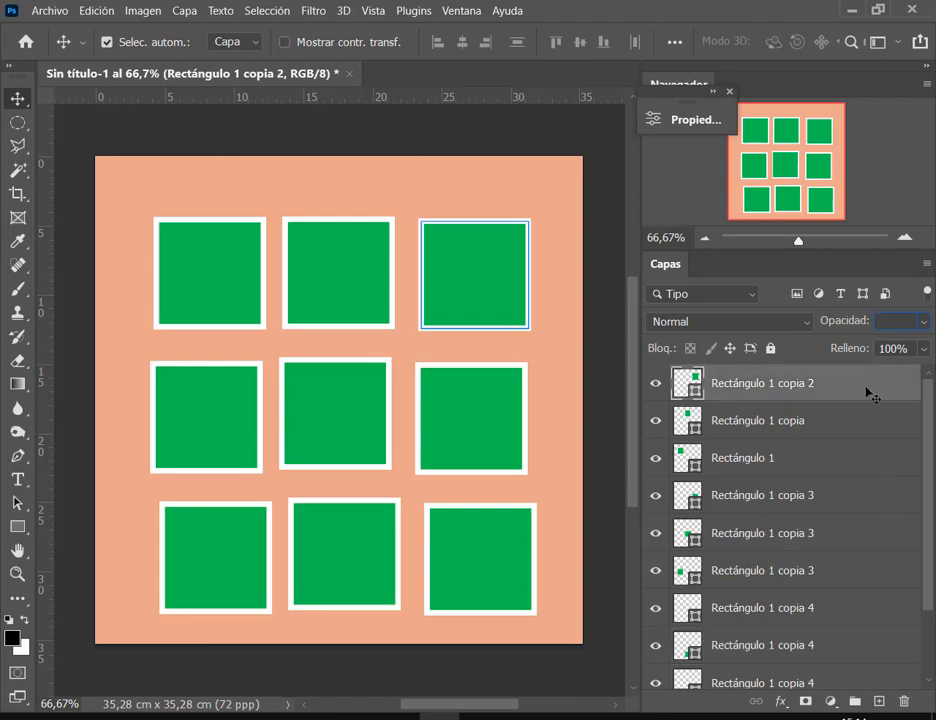
pyautogui.rightClick(867, 388)
pyautogui.press('Escape')
pyautogui.doubleClick(737, 377)
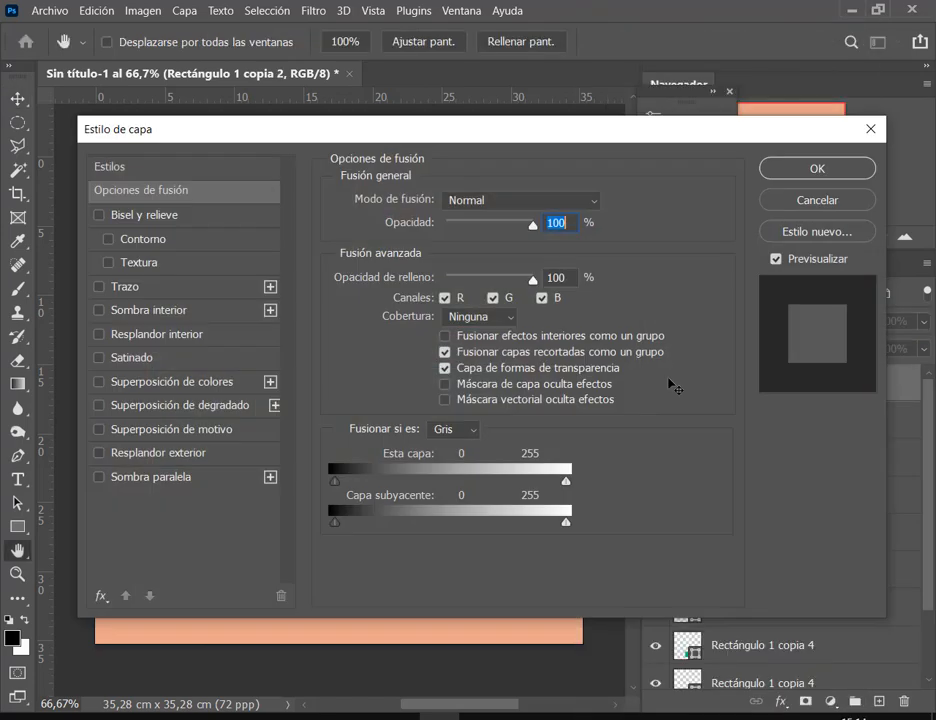
pyautogui.moveTo(205, 136); pyautogui.dragTo(655, 128)
pyautogui.click(640, 451)
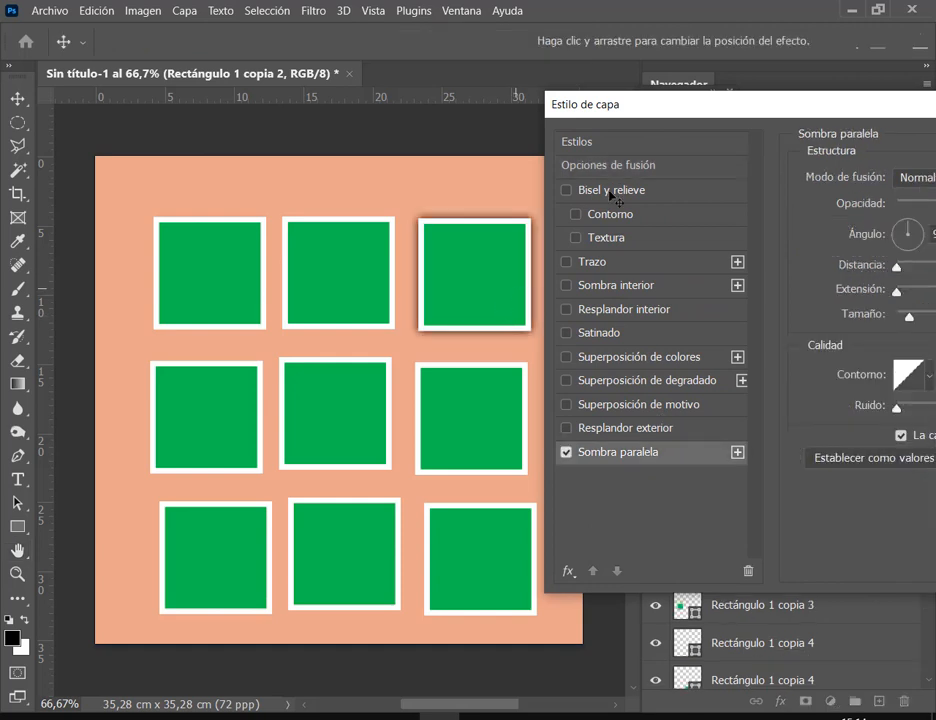
# Examine how the drop shadow spreads around the top-right square, with the layer style dialog moved out of the way.
pyautogui.moveTo(762, 118); pyautogui.dragTo(593, 146)
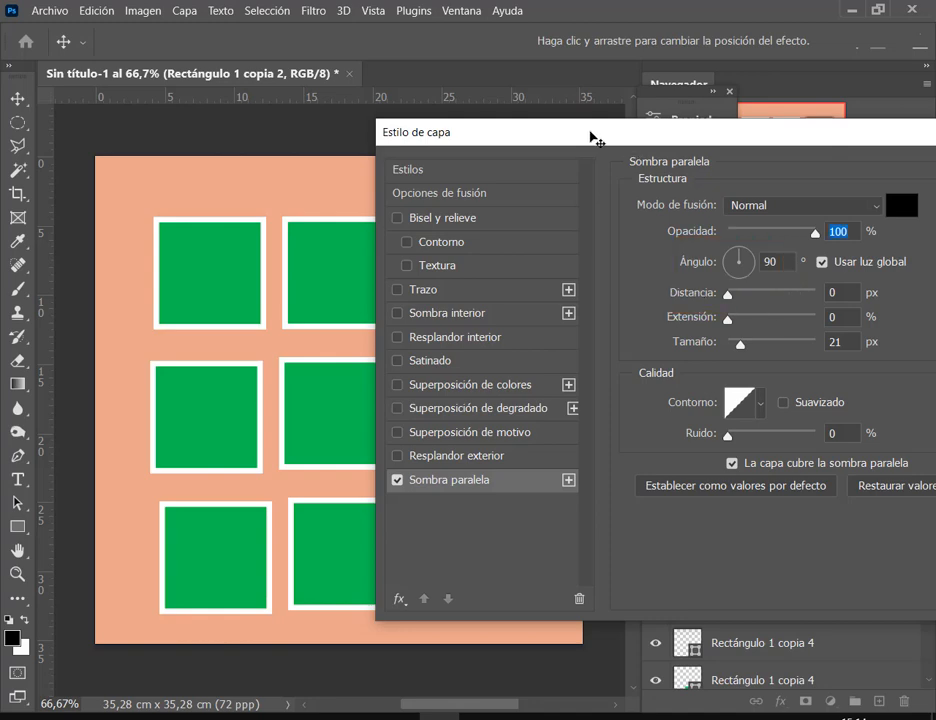
pyautogui.moveTo(593, 138); pyautogui.dragTo(782, 112)
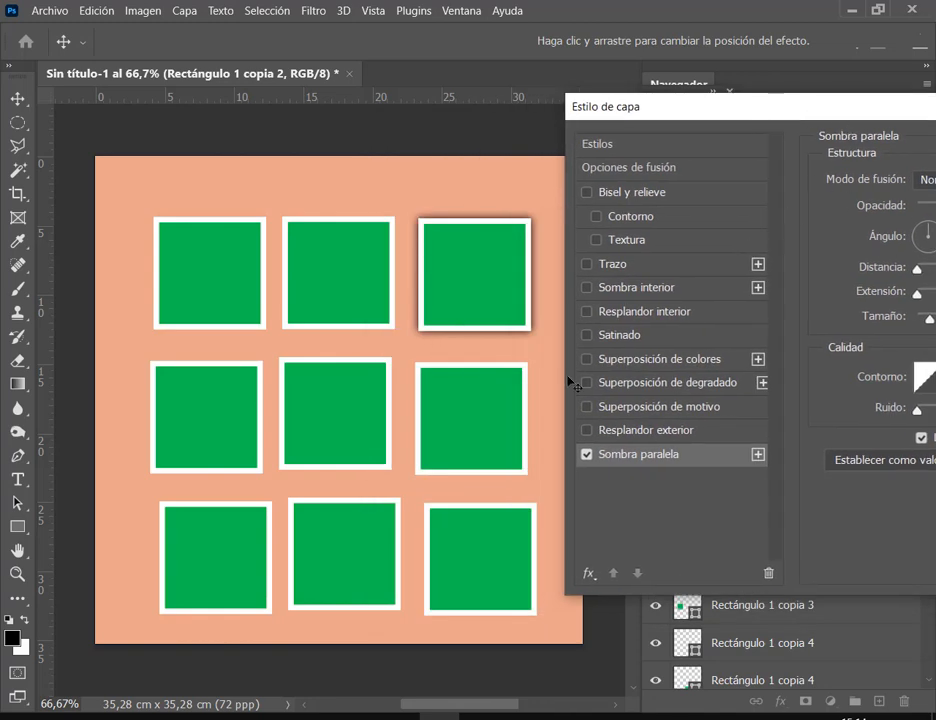
pyautogui.moveTo(876, 101); pyautogui.dragTo(452, 402)
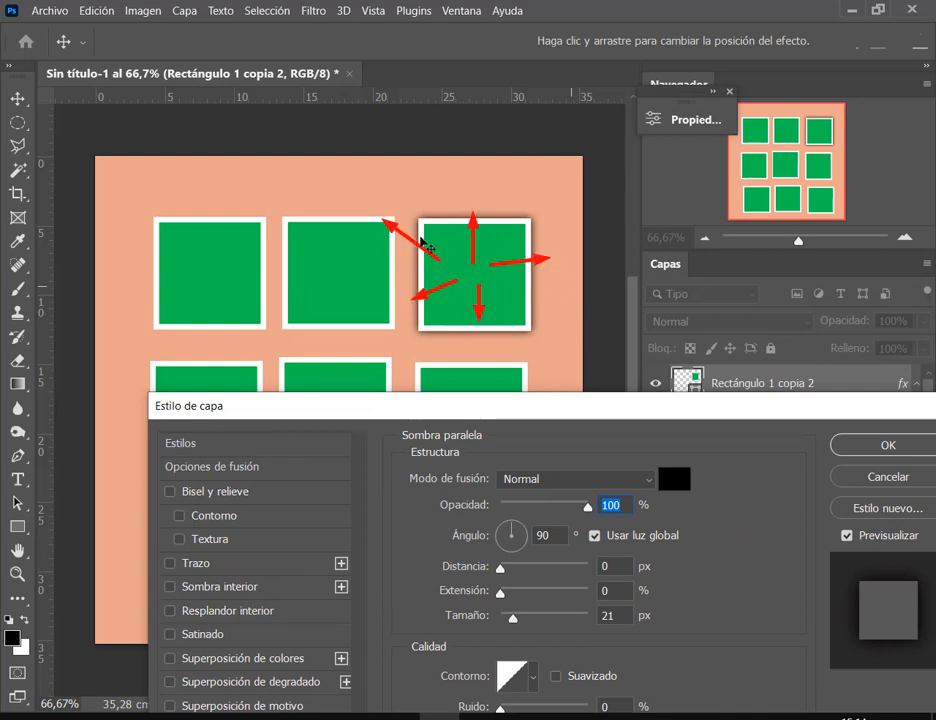
pyautogui.click(456, 231)
pyautogui.moveTo(476, 270); pyautogui.dragTo(572, 245)
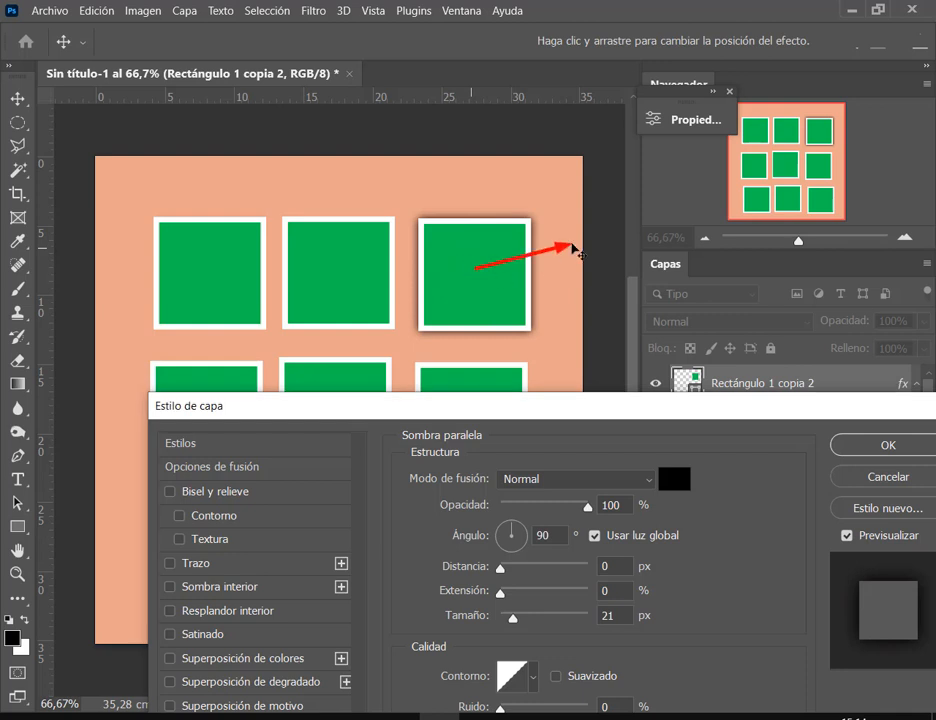
# Set the drop shadow's distance to 17 px and its angle to -171° for the top-right square.
pyautogui.press('Escape')
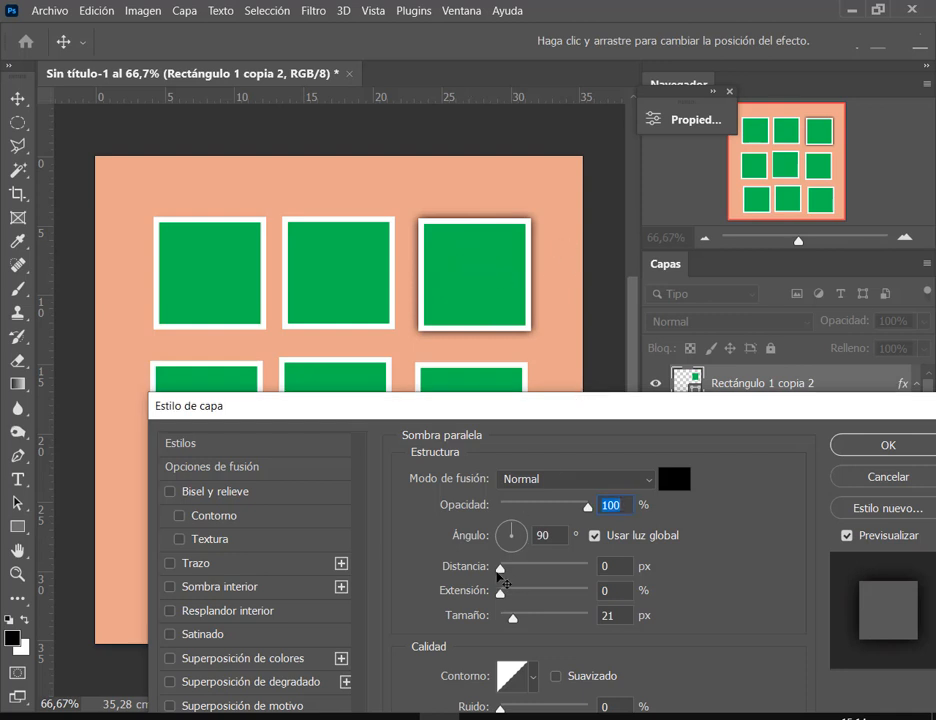
pyautogui.moveTo(497, 573); pyautogui.dragTo(517, 578)
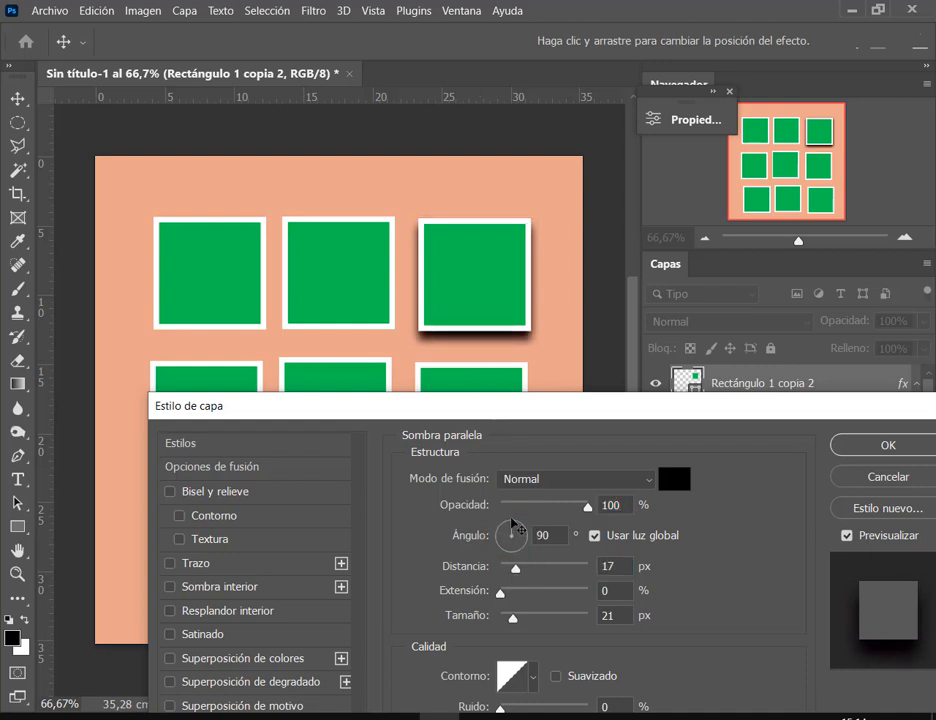
pyautogui.moveTo(512, 530)
pyautogui.mouseDown()
pyautogui.moveTo(522, 534)
pyautogui.moveTo(507, 536)
pyautogui.mouseUp()
pyautogui.write('-171')
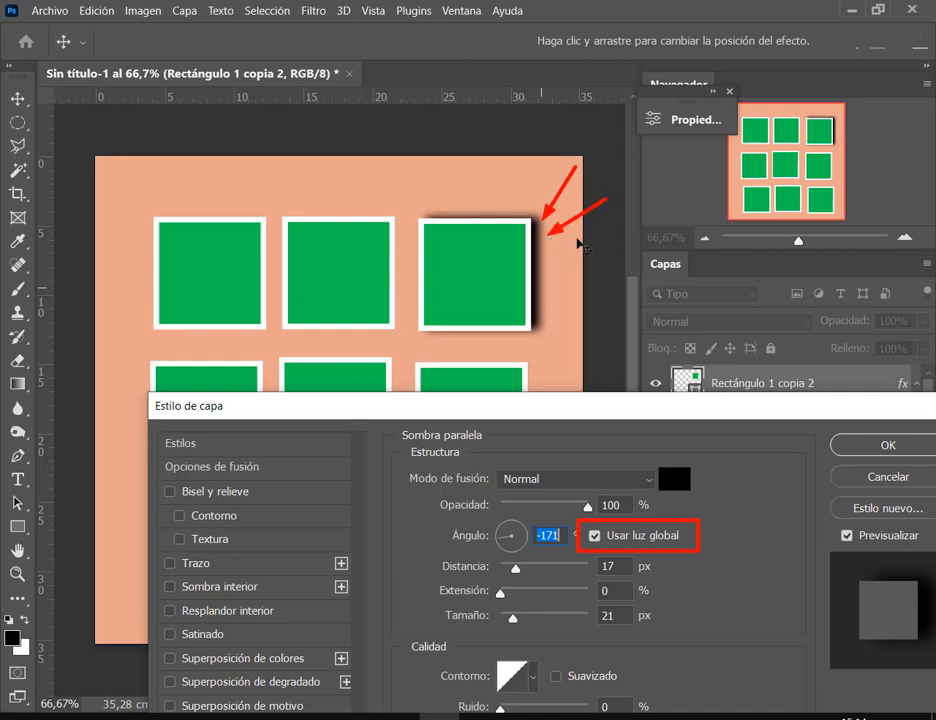
pyautogui.moveTo(594, 242); pyautogui.dragTo(552, 263)
pyautogui.press('Escape')
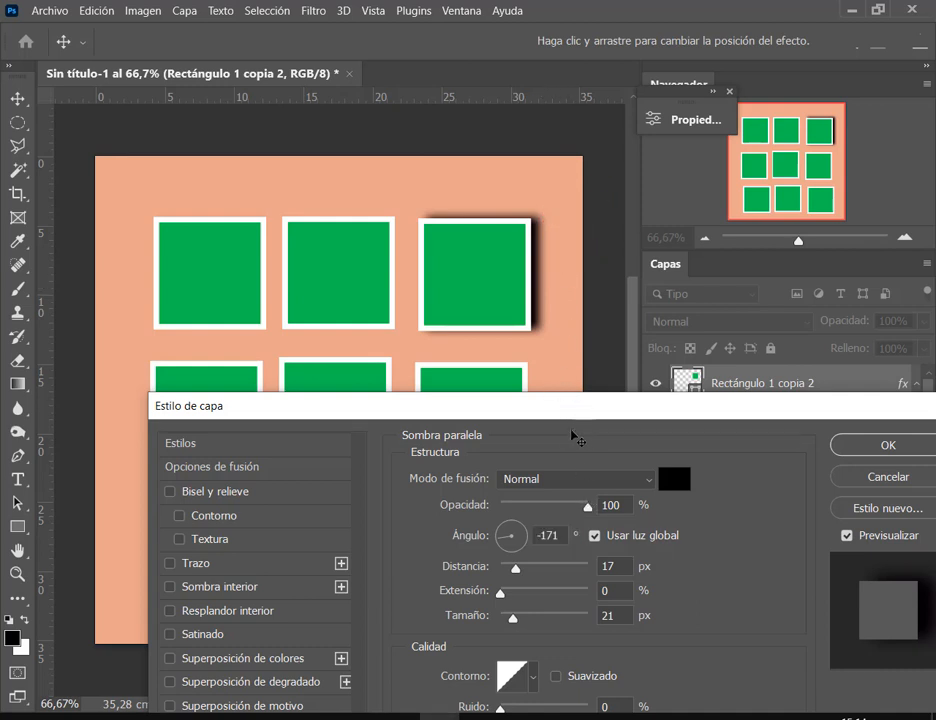
pyautogui.moveTo(438, 229); pyautogui.dragTo(511, 316)
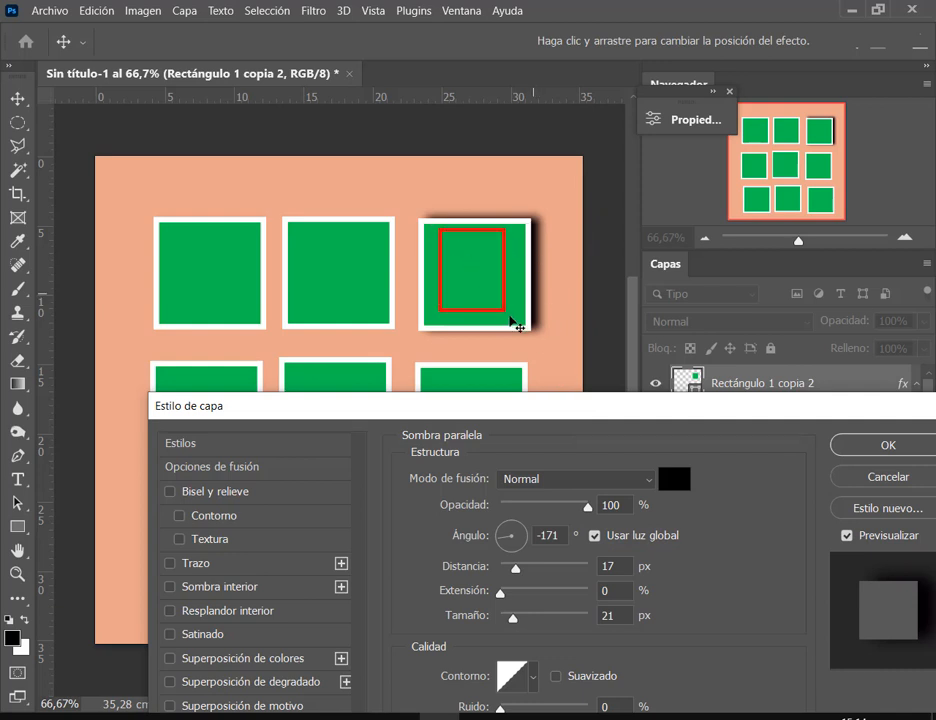
pyautogui.moveTo(524, 263); pyautogui.dragTo(565, 230)
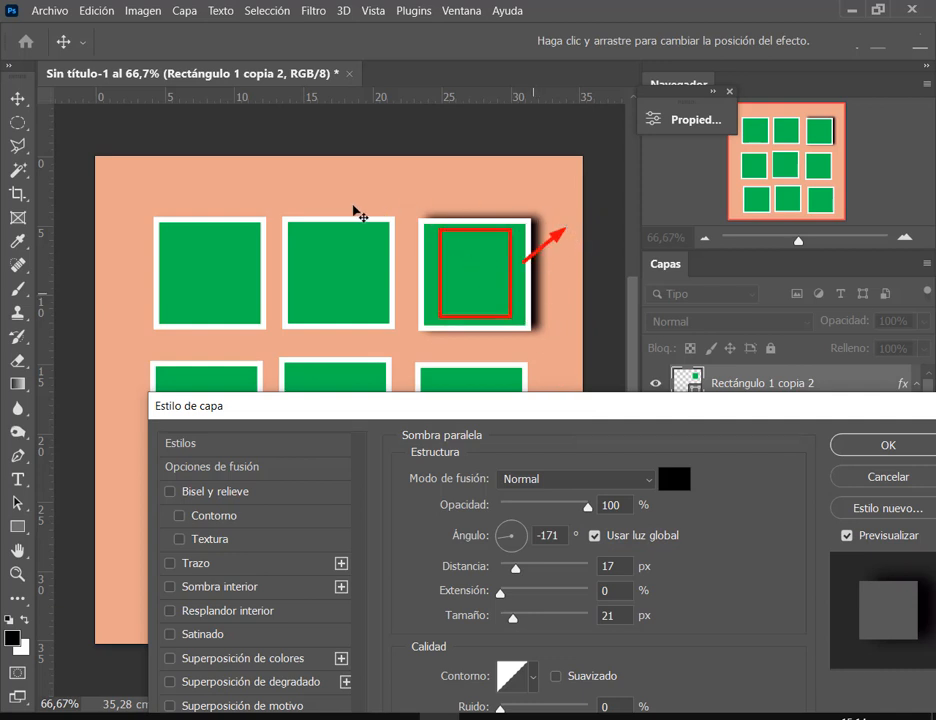
pyautogui.moveTo(297, 236); pyautogui.dragTo(357, 310)
pyautogui.moveTo(326, 230); pyautogui.dragTo(314, 176)
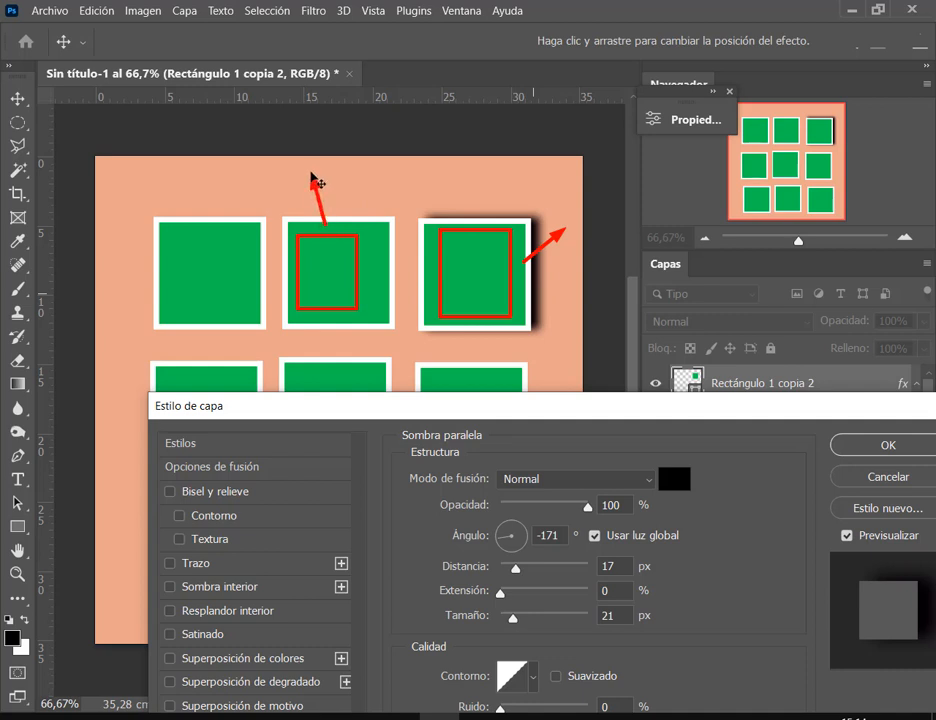
pyautogui.press('Escape')
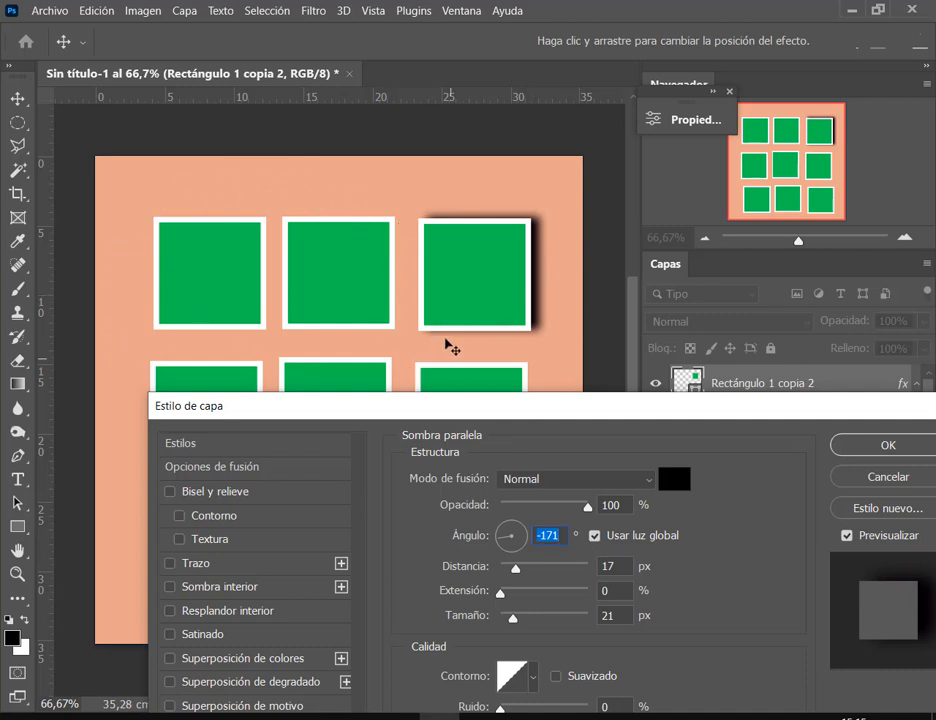
pyautogui.moveTo(581, 518); pyautogui.dragTo(708, 548)
pyautogui.moveTo(537, 497); pyautogui.dragTo(586, 528)
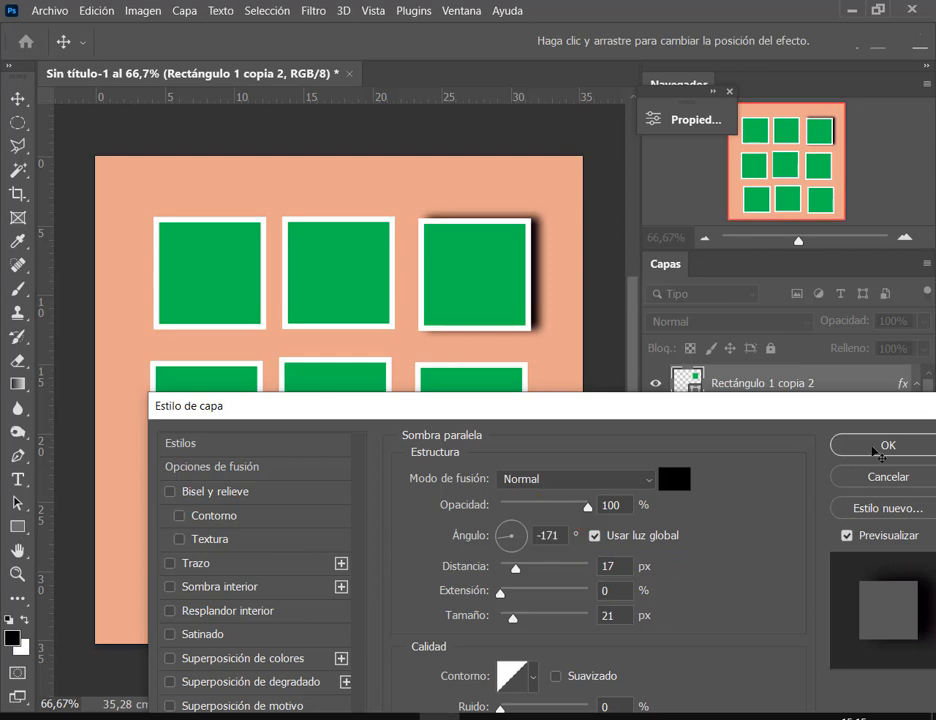
# Apply the drop shadow to Rectángulo 1 copia 2, copy its layer style and collapse its effects list.
pyautogui.click(875, 452)
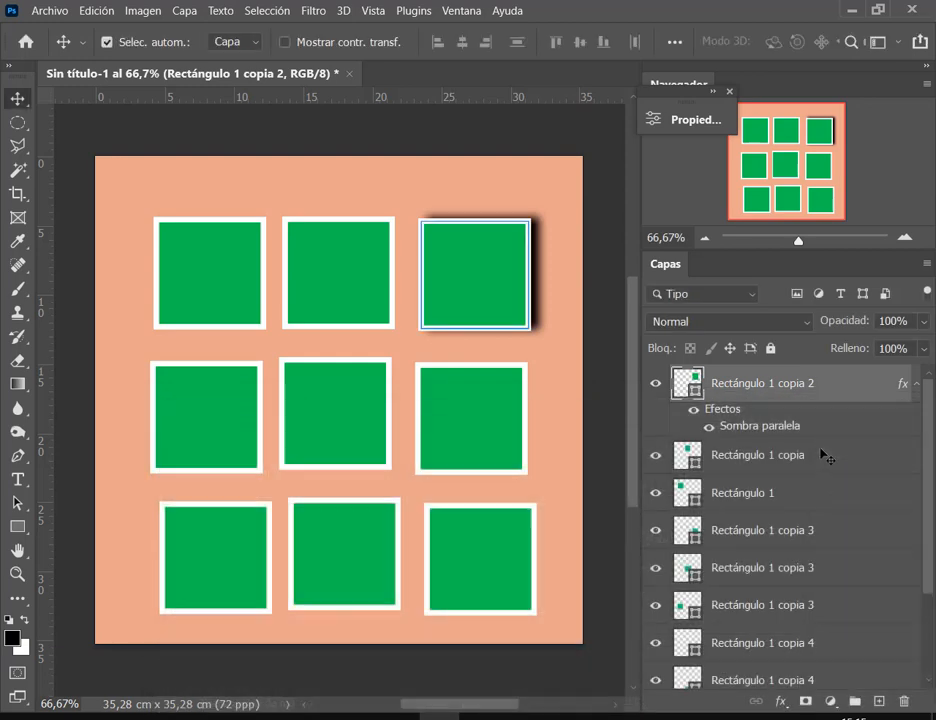
pyautogui.rightClick(813, 389)
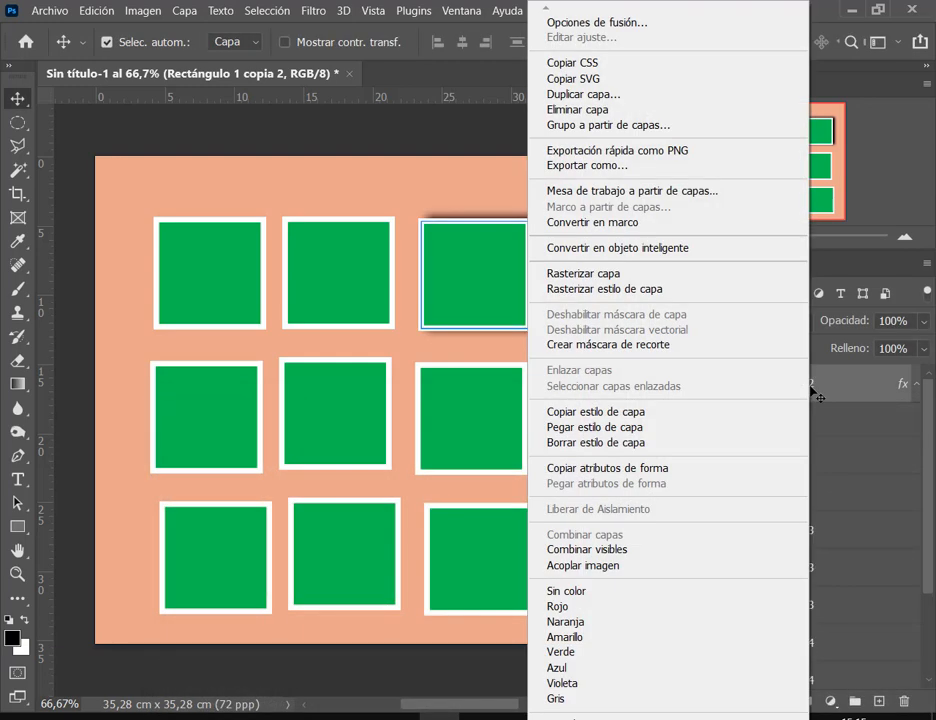
pyautogui.click(680, 412)
pyautogui.click(914, 382)
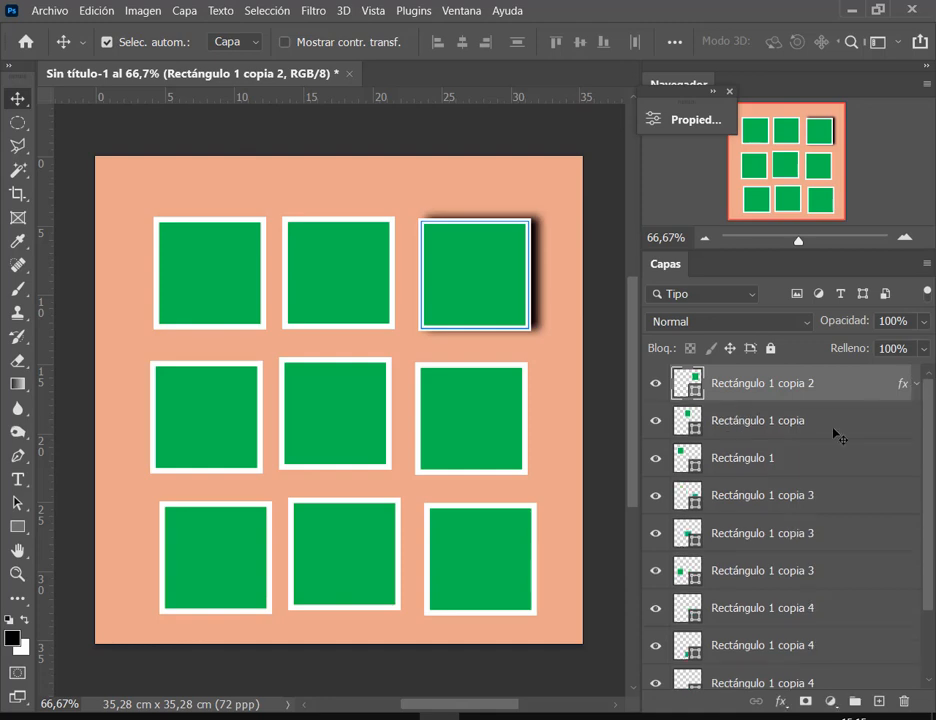
# Paste the copied layer style onto the other eight rectangle layers, from Rectángulo 1 copia down to the last Rectángulo 1 copia 4.
pyautogui.click(800, 428)
pyautogui.scroll(-2, 820, 500)
pyautogui.keyDown('shift'); pyautogui.click(846, 591); pyautogui.keyUp('shift')
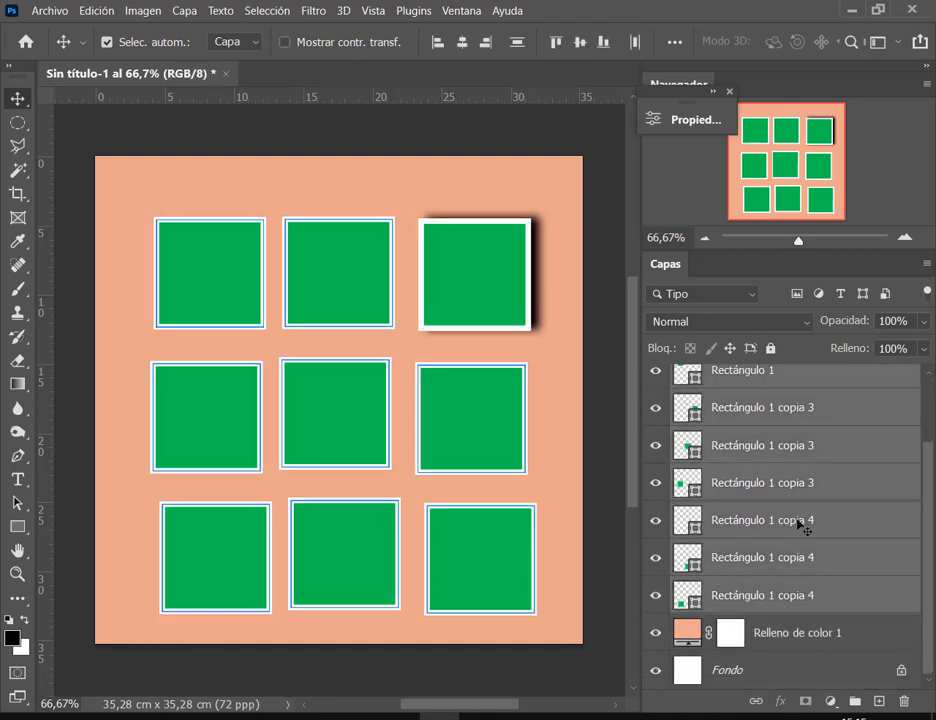
pyautogui.rightClick(806, 472)
pyautogui.click(660, 428)
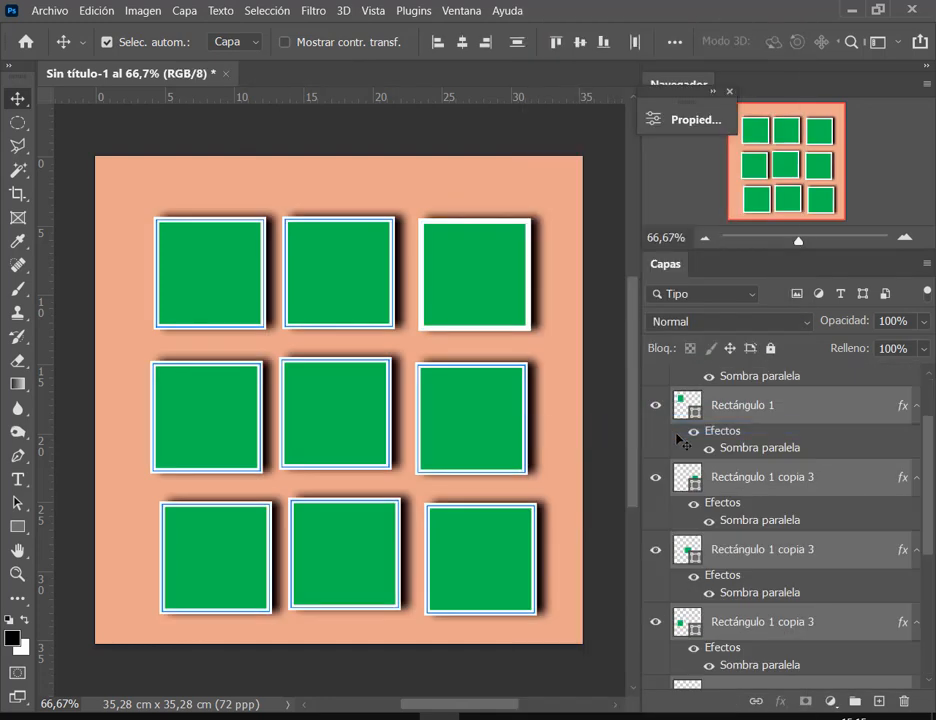
pyautogui.click(853, 421)
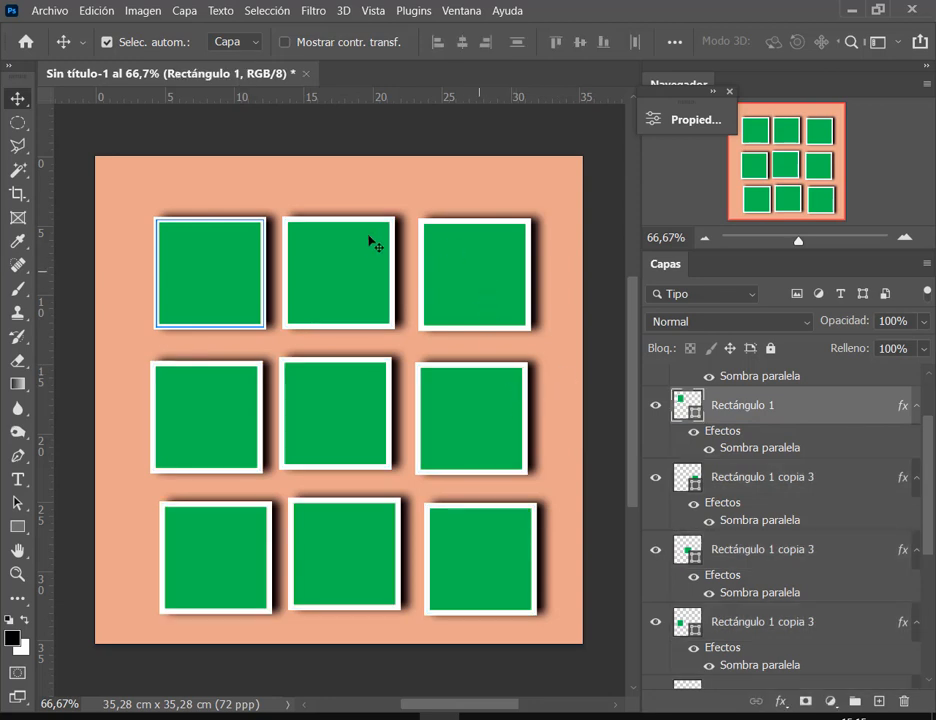
pyautogui.scroll(2, 752, 420)
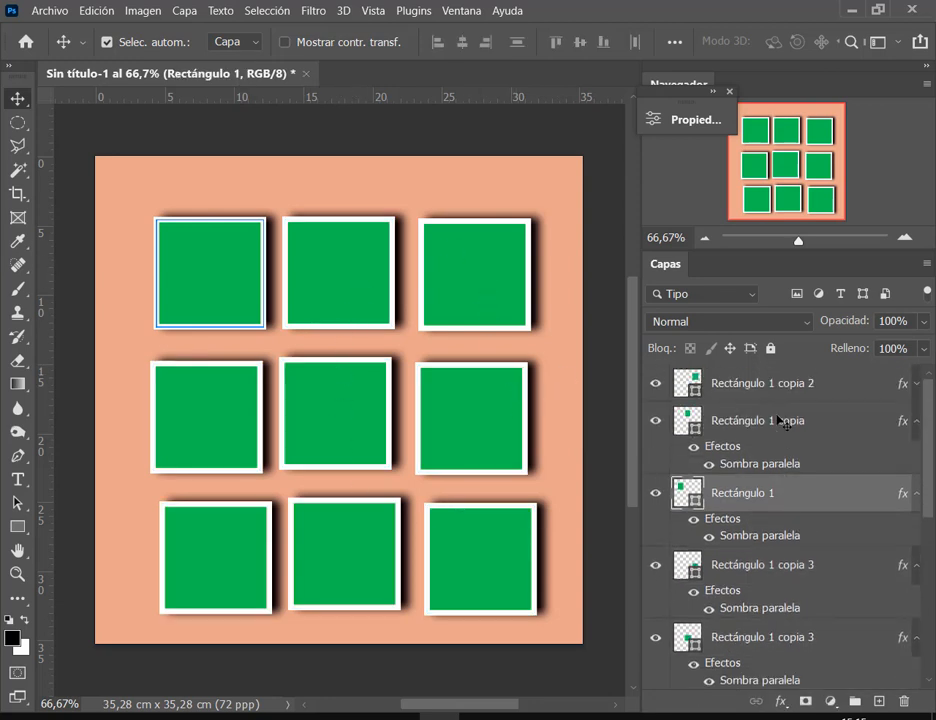
pyautogui.scroll(-4, 767, 560)
# Open the centre square's Sombra paralela effect and try shadow angles of 108° and 10° with global light on.
pyautogui.click(747, 537)
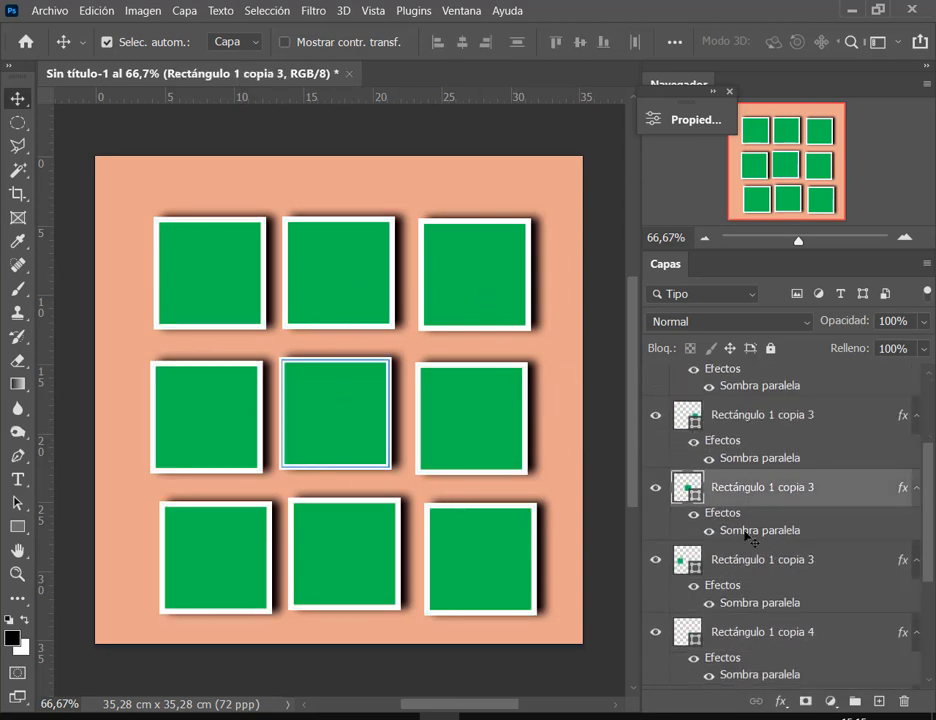
pyautogui.doubleClick(749, 537)
pyautogui.moveTo(514, 222); pyautogui.dragTo(576, 501)
pyautogui.click(539, 623)
pyautogui.moveTo(539, 623); pyautogui.dragTo(543, 617)
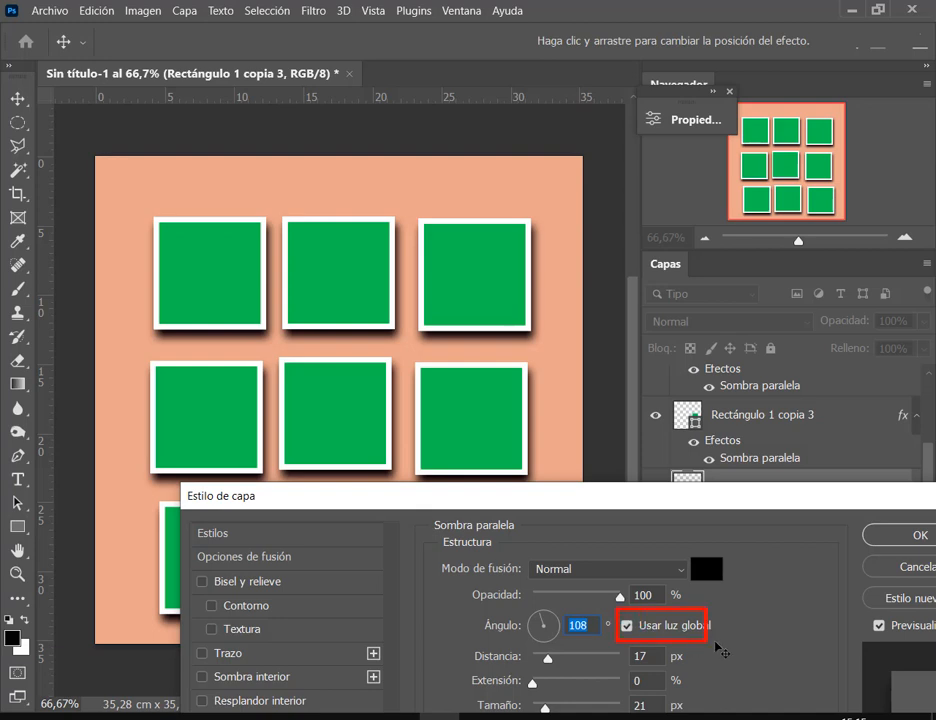
pyautogui.moveTo(540, 617); pyautogui.dragTo(548, 624)
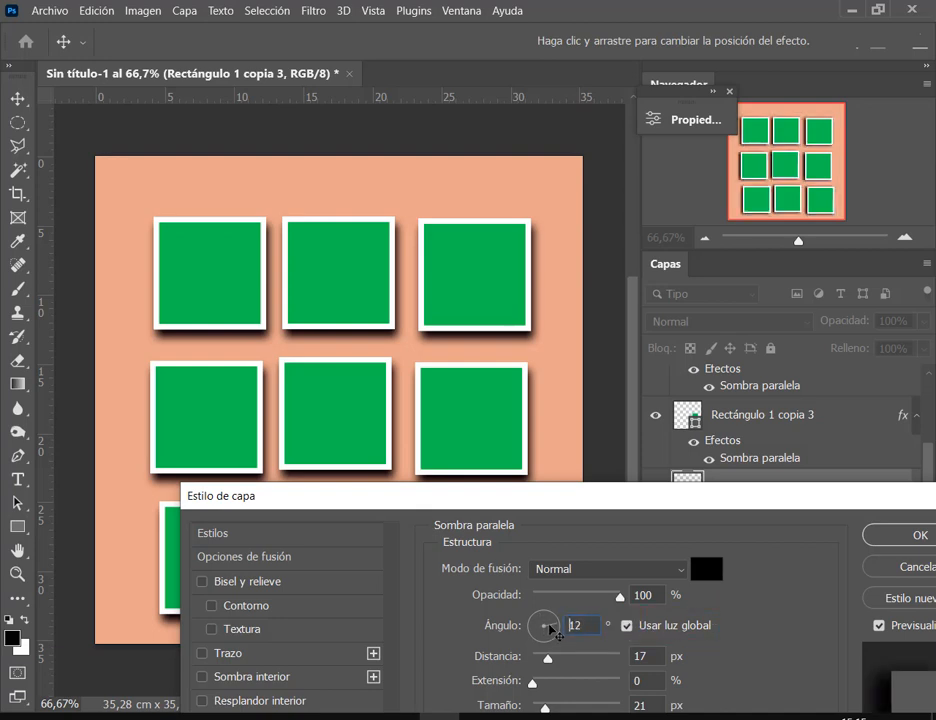
# Try further global light angles on the centre square's drop shadow and apply 50°.
pyautogui.moveTo(494, 502); pyautogui.dragTo(638, 343)
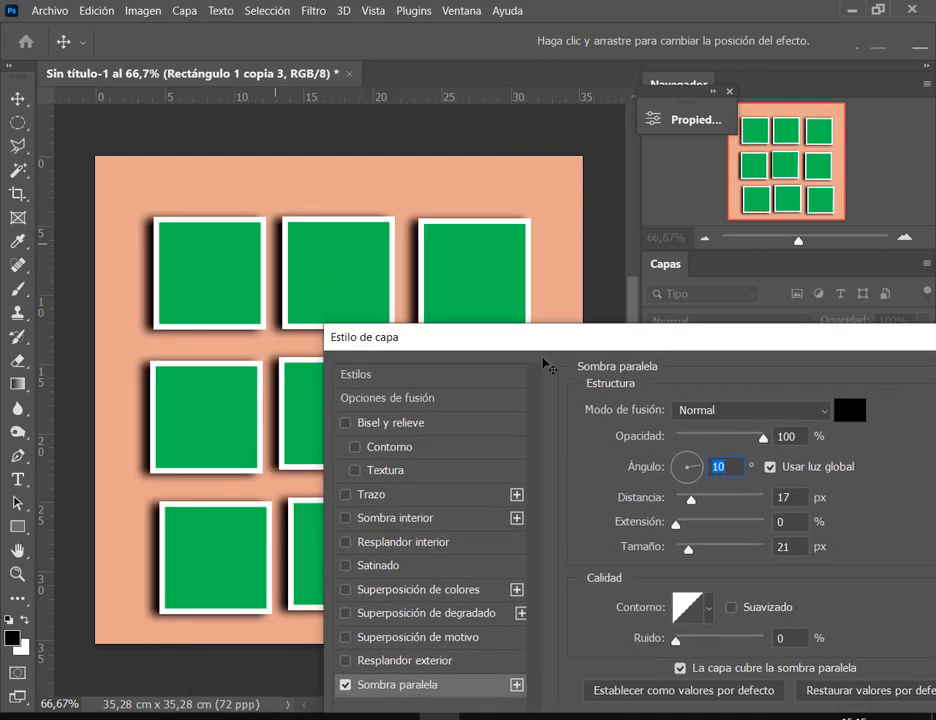
pyautogui.moveTo(700, 463); pyautogui.dragTo(689, 452)
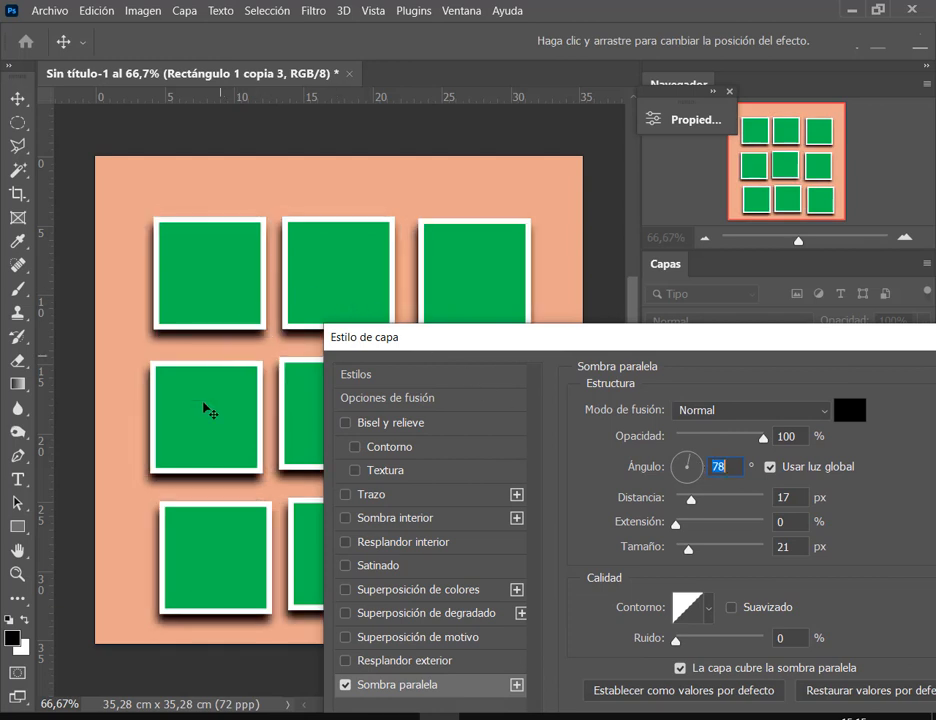
pyautogui.scroll(12, 727, 470)
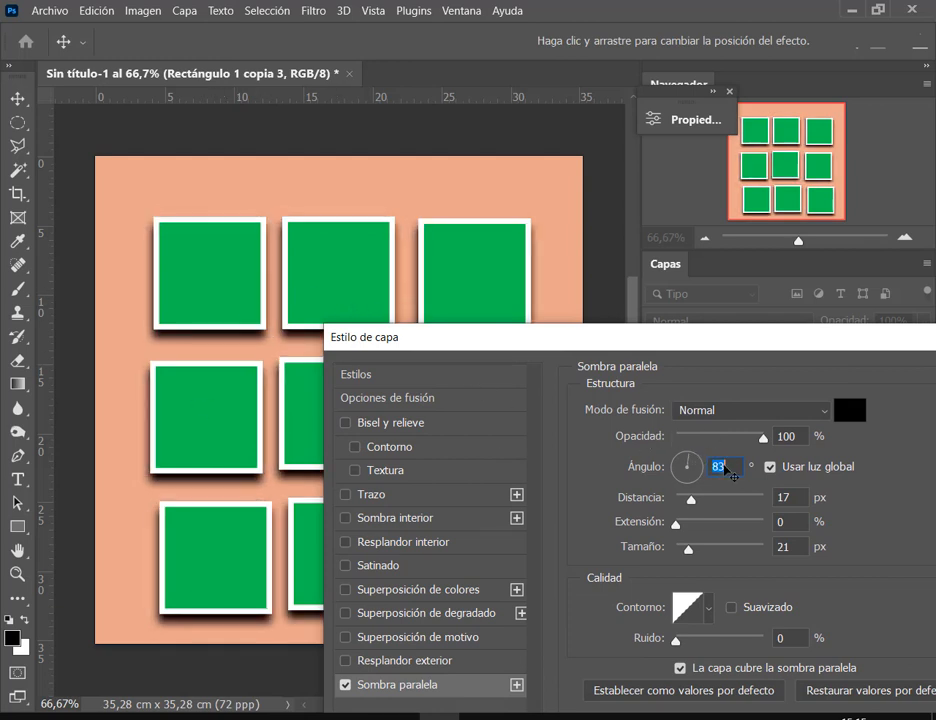
pyautogui.scroll(-14, 727, 470)
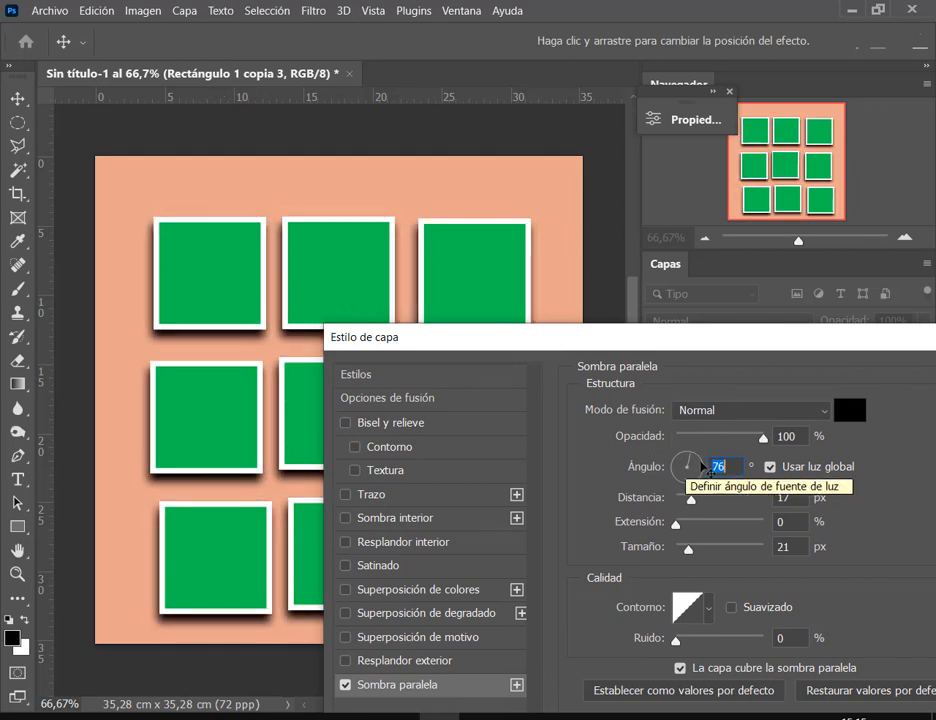
pyautogui.click(695, 457)
pyautogui.moveTo(750, 337); pyautogui.dragTo(455, 283)
pyautogui.click(742, 324)
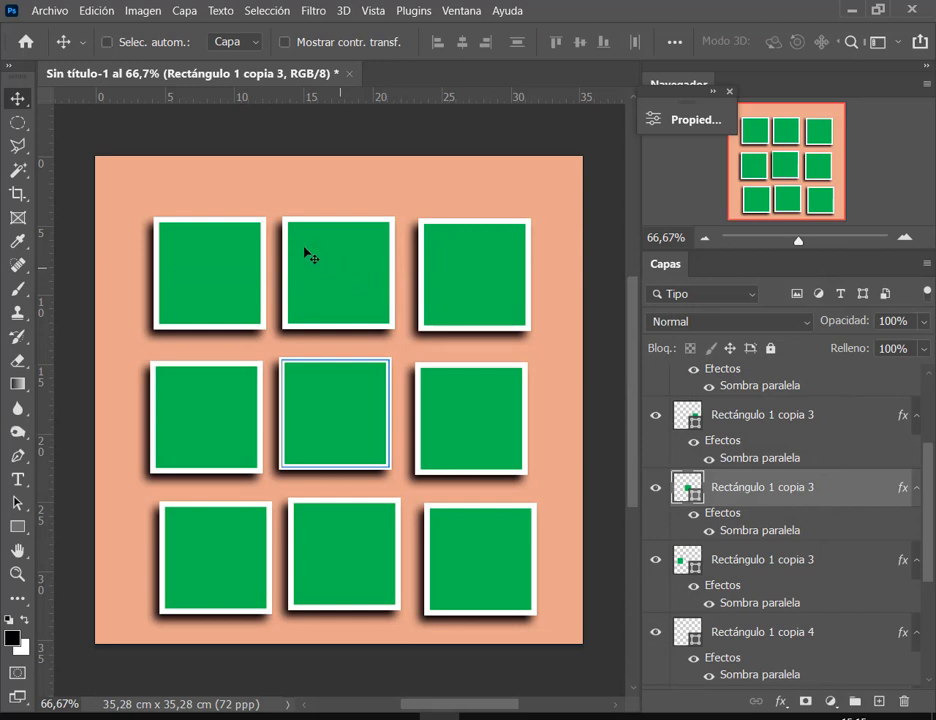
pyautogui.moveTo(276, 206)
pyautogui.mouseDown()
pyautogui.moveTo(378, 336)
pyautogui.moveTo(403, 345)
pyautogui.mouseUp()
pyautogui.moveTo(331, 250); pyautogui.dragTo(337, 199)
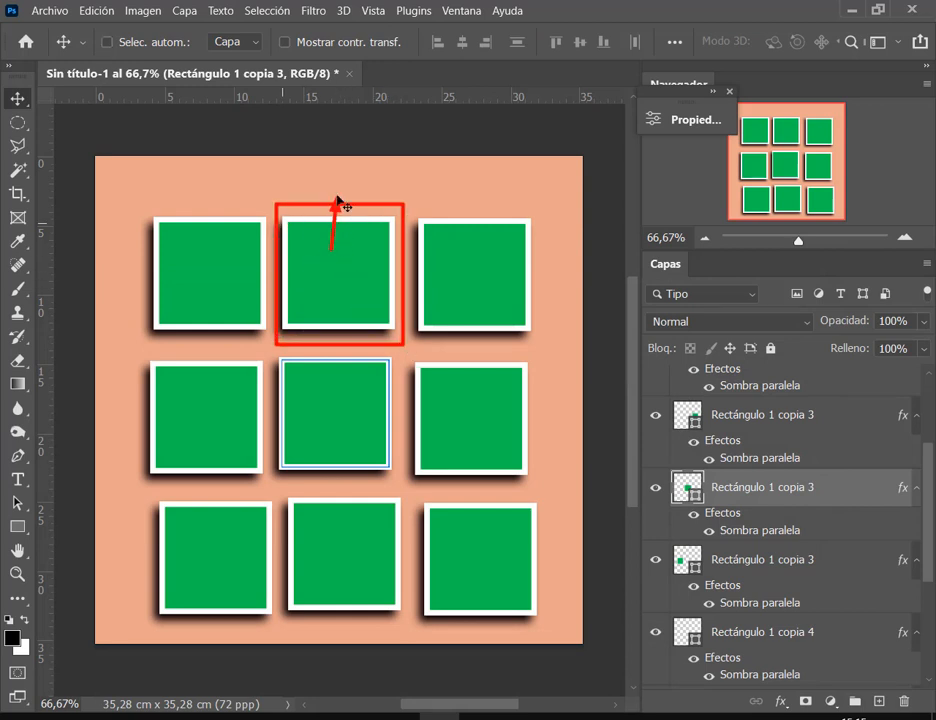
# Try an independent shadow angle of -48° on the top-middle square with Usar luz global off, and discard the change.
pyautogui.keyDown('ctrl'); pyautogui.click(351, 286); pyautogui.keyUp('ctrl')
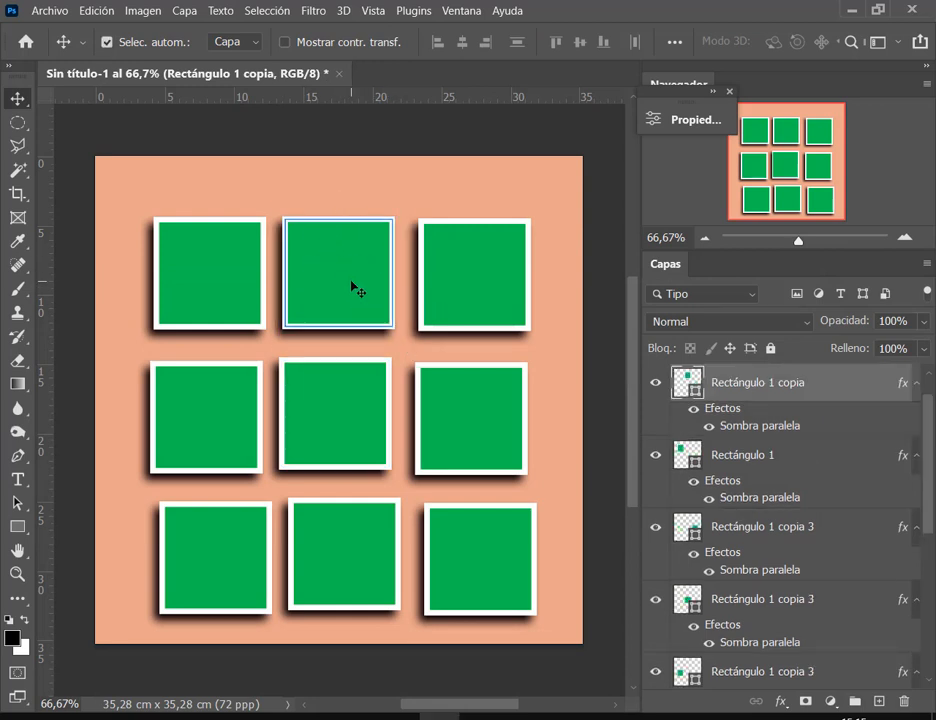
pyautogui.doubleClick(791, 420)
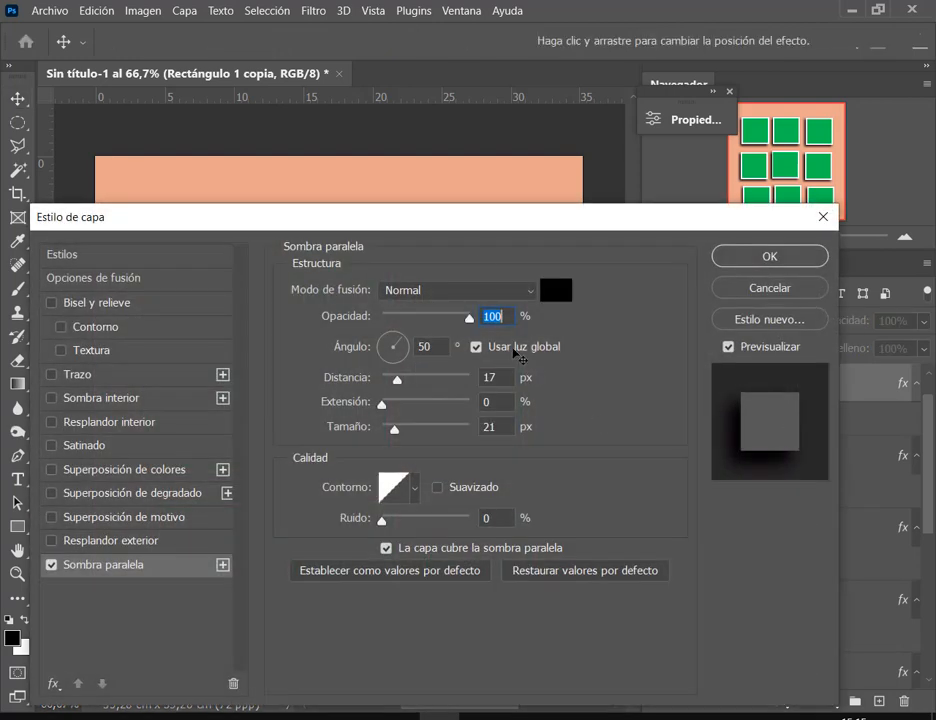
pyautogui.moveTo(481, 217); pyautogui.dragTo(509, 424)
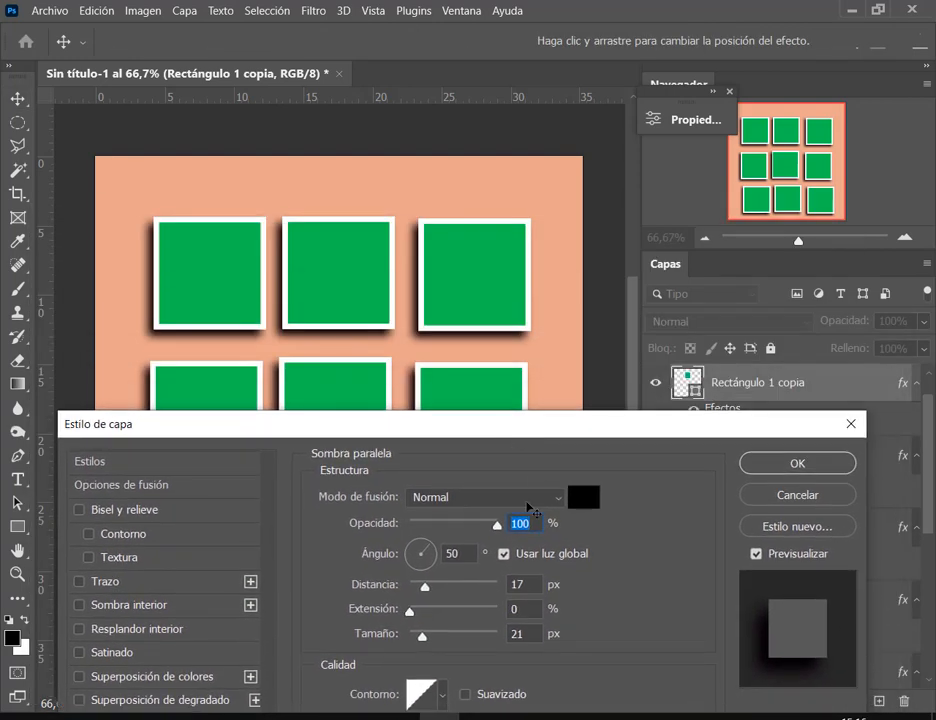
pyautogui.click(504, 553)
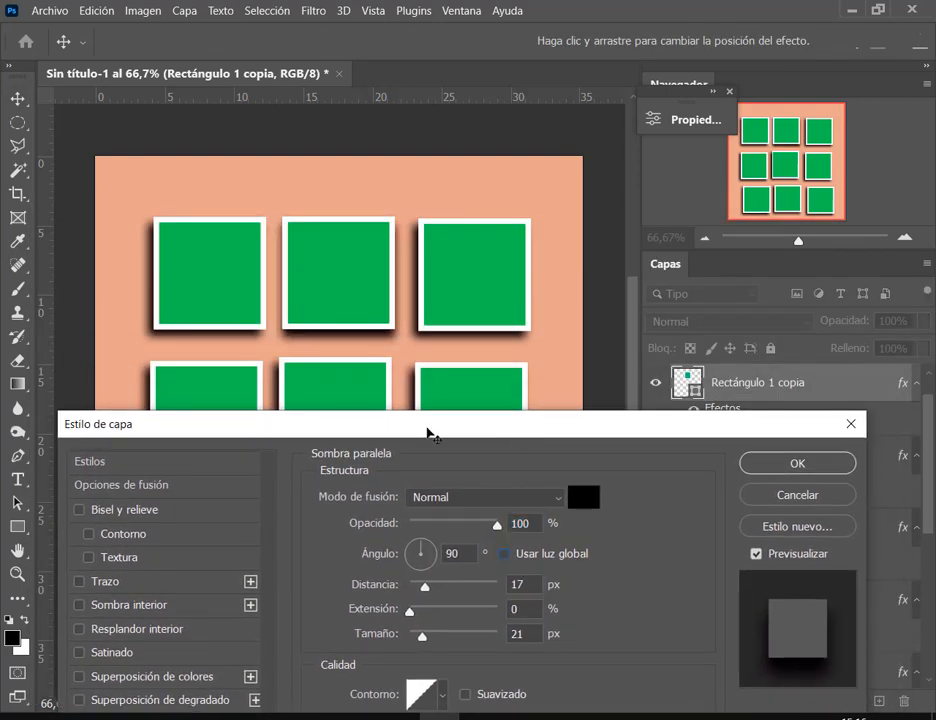
pyautogui.moveTo(422, 557)
pyautogui.mouseDown()
pyautogui.moveTo(420, 568)
pyautogui.moveTo(424, 556)
pyautogui.mouseUp()
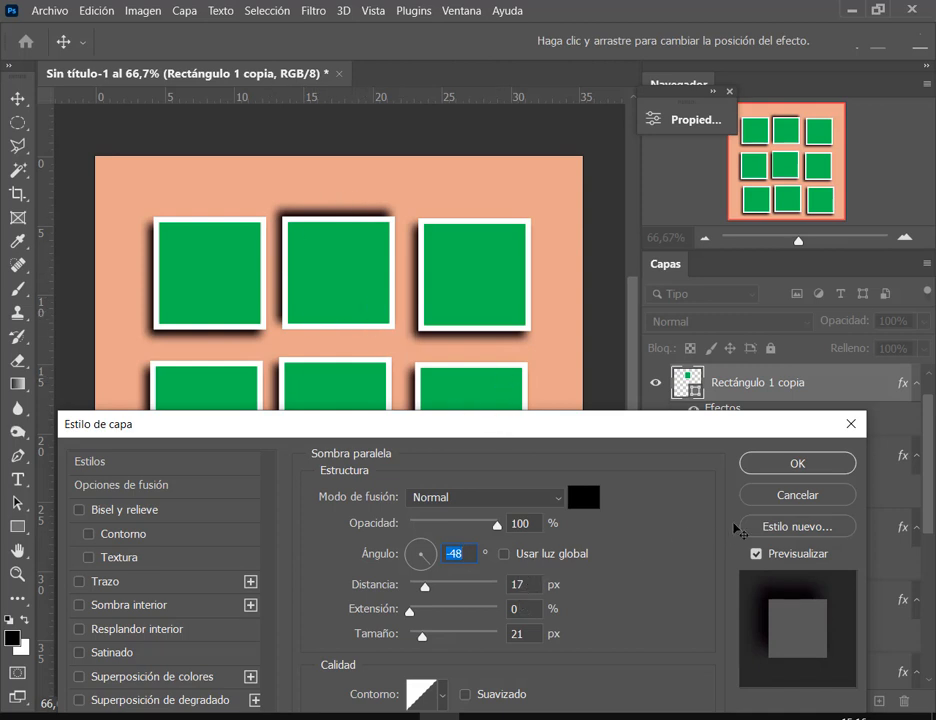
pyautogui.click(799, 496)
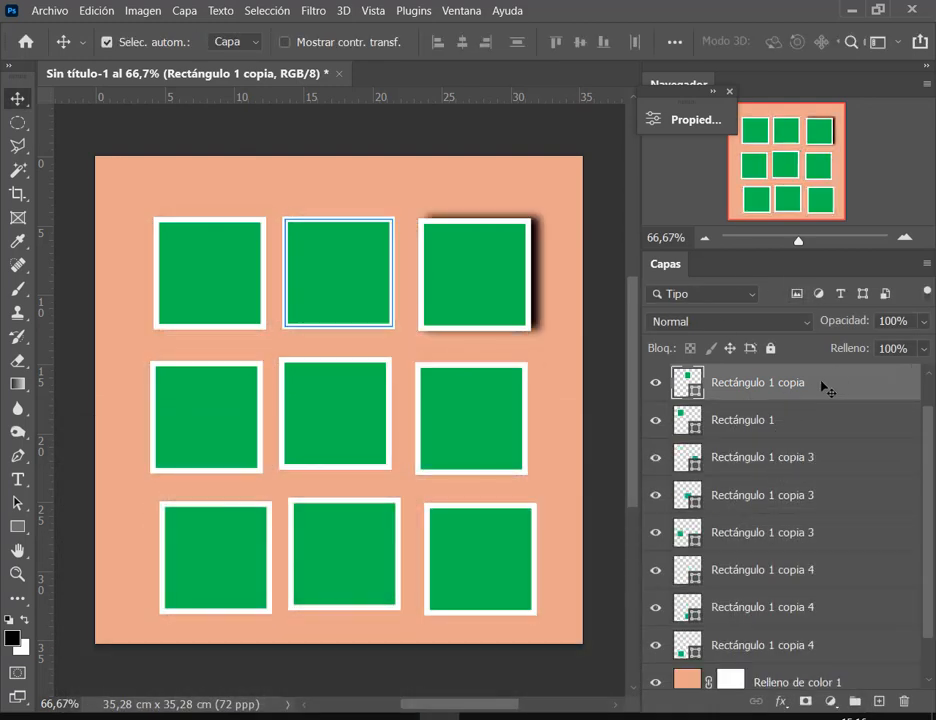
# Lower the opacity of the top-right square's Sombra paralela effect to 40%.
pyautogui.scroll(1, 833, 393)
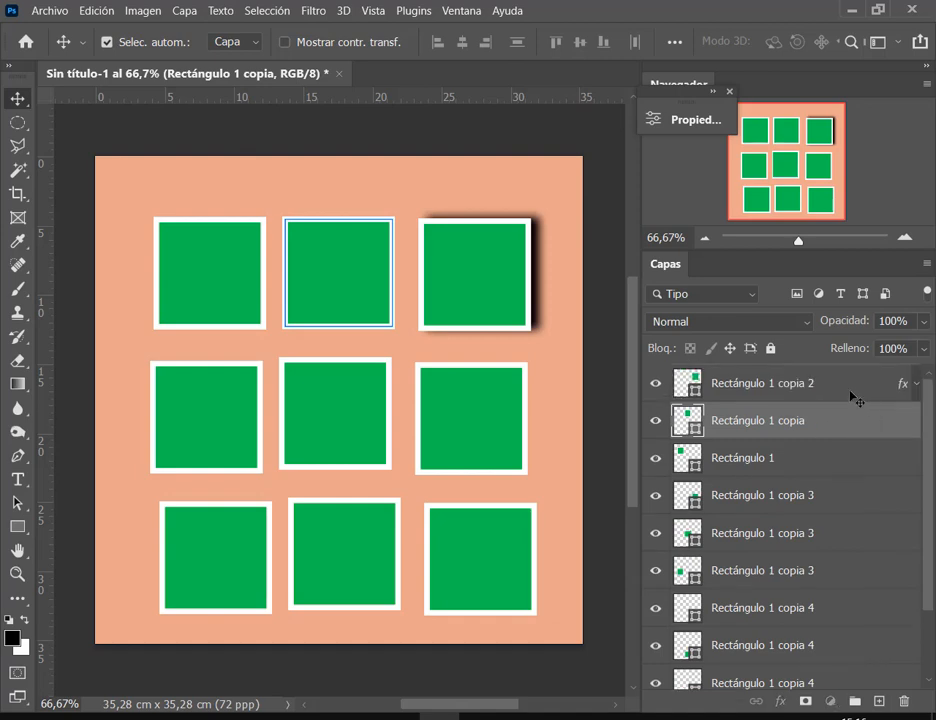
pyautogui.click(740, 390)
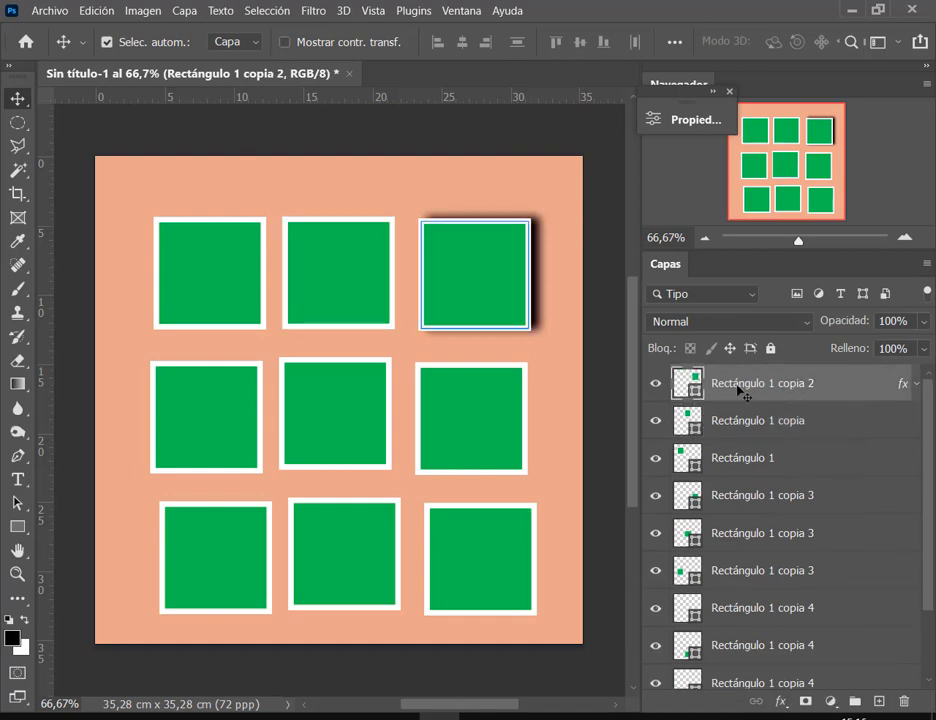
pyautogui.doubleClick(897, 388)
pyautogui.moveTo(567, 218); pyautogui.dragTo(584, 431)
pyautogui.moveTo(527, 482)
pyautogui.mouseDown()
pyautogui.moveTo(491, 483)
pyautogui.moveTo(532, 484)
pyautogui.mouseUp()
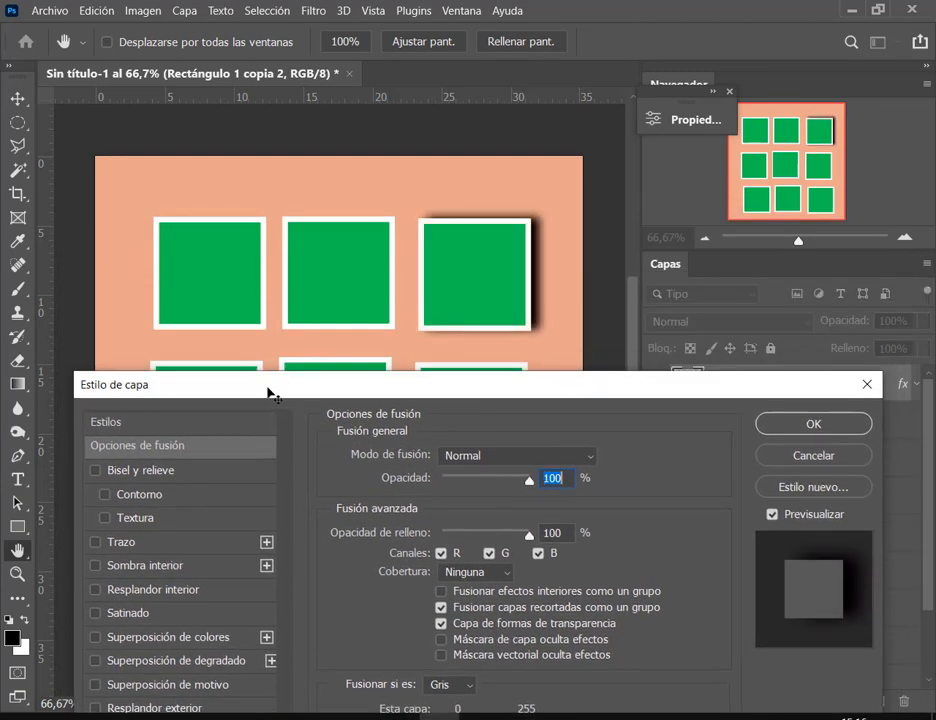
pyautogui.moveTo(270, 393); pyautogui.dragTo(406, 257)
pyautogui.click(285, 598)
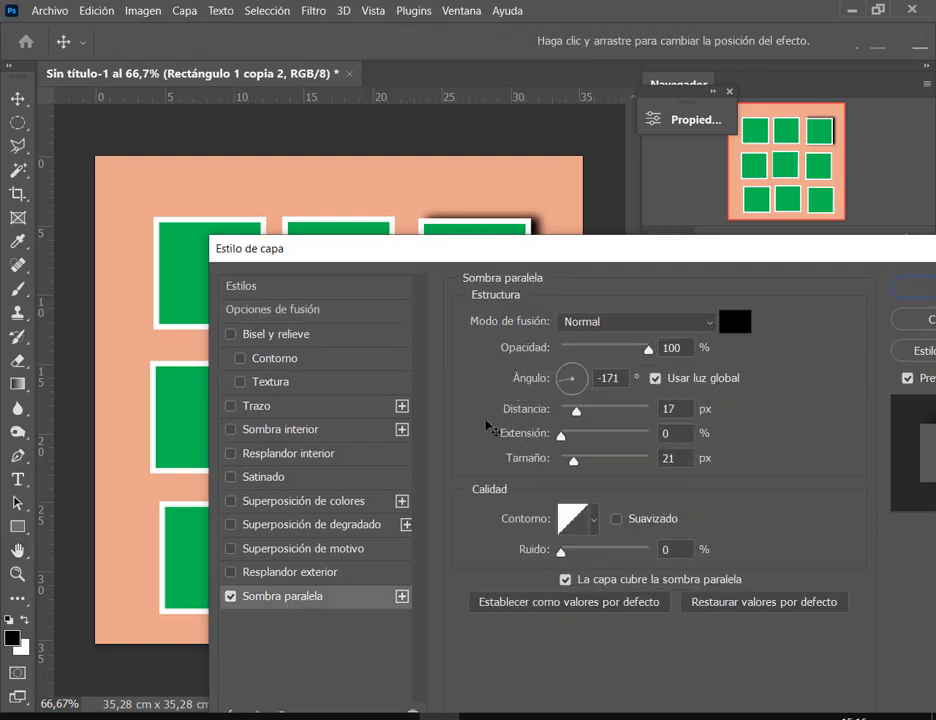
pyautogui.moveTo(583, 281); pyautogui.dragTo(437, 404)
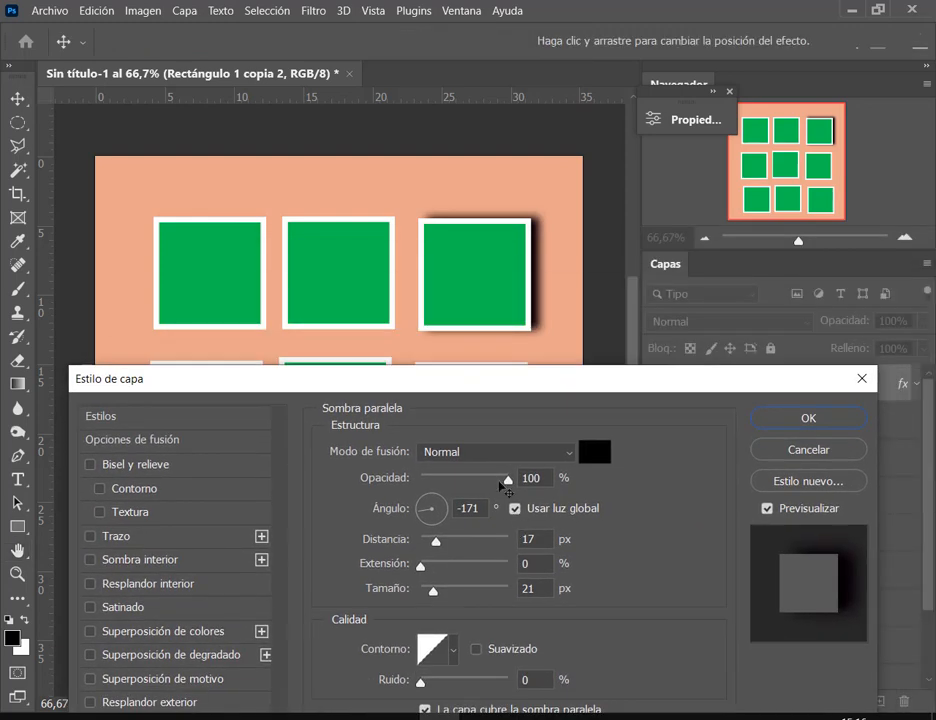
pyautogui.moveTo(508, 482); pyautogui.dragTo(456, 489)
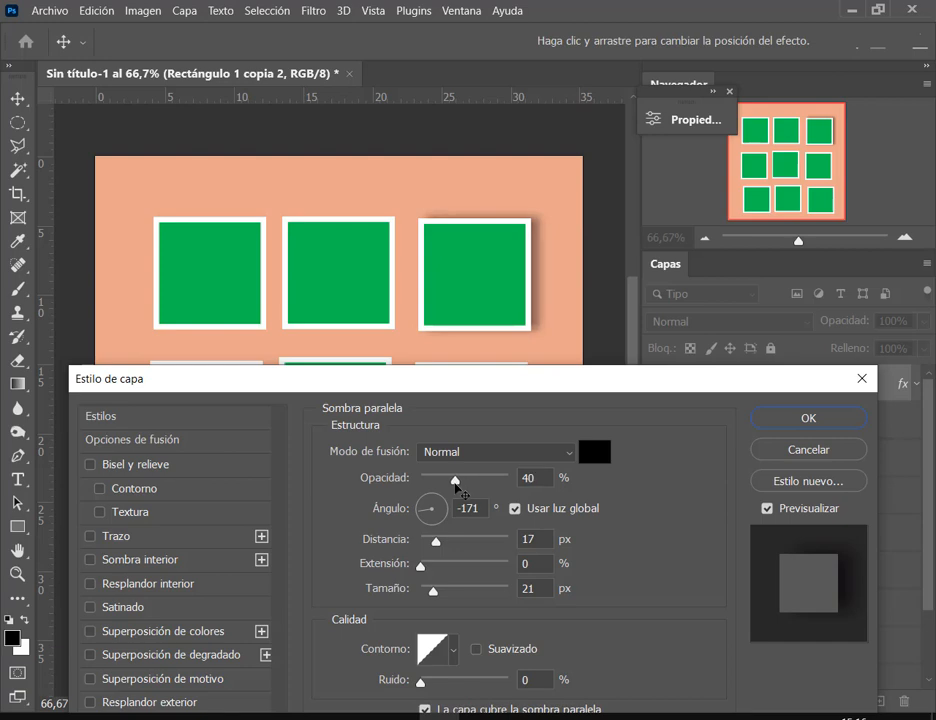
pyautogui.click(822, 422)
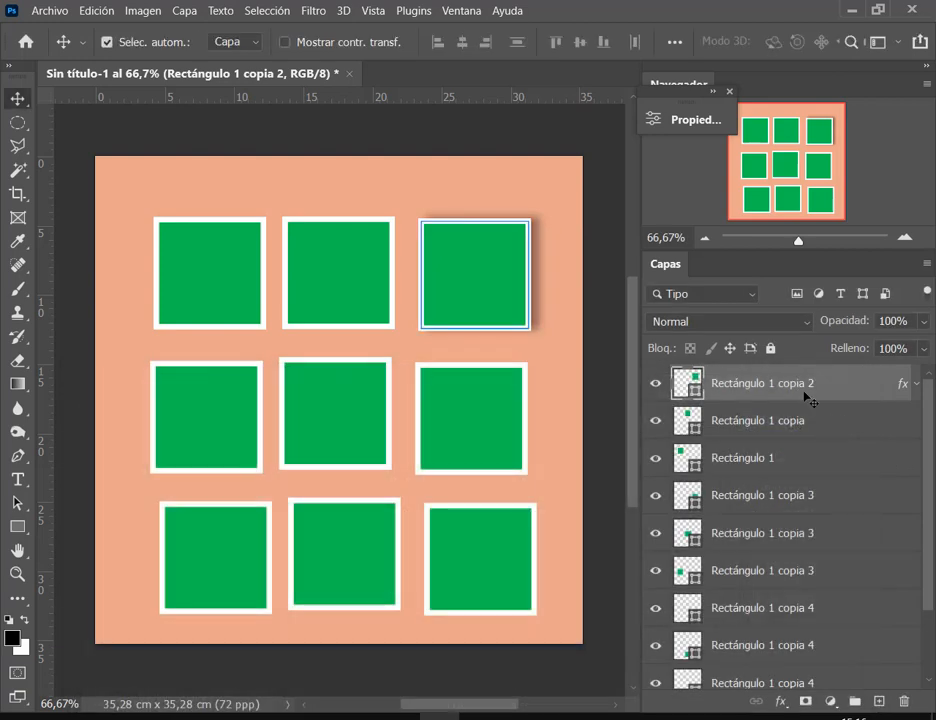
# Copy the top-right square's layer style onto the other eight rectangle layers and collapse their effect lists.
pyautogui.rightClick(872, 383)
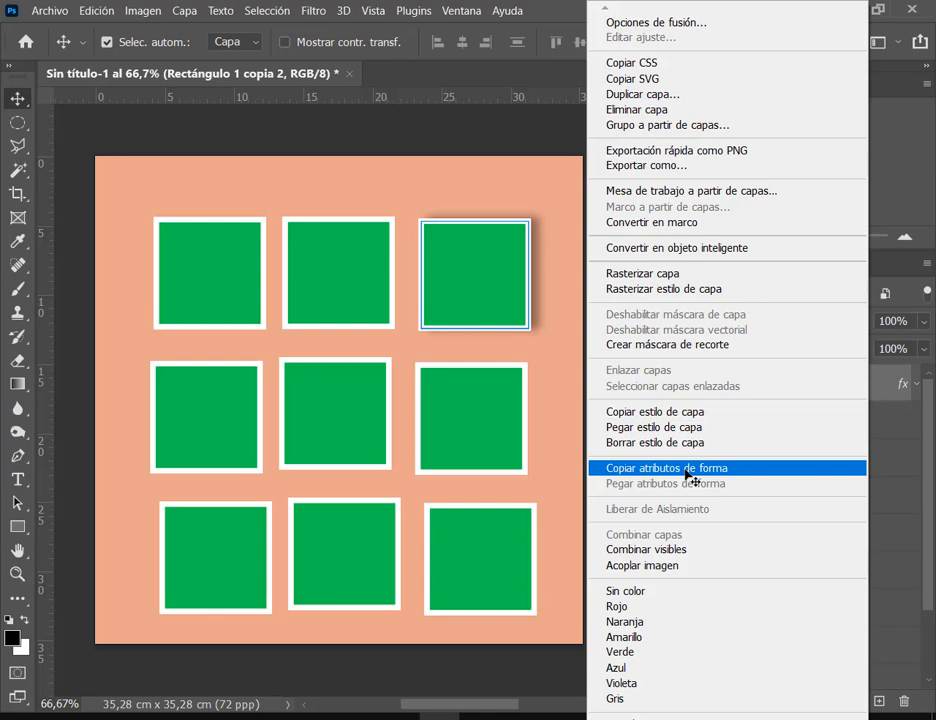
pyautogui.click(696, 412)
pyautogui.click(780, 425)
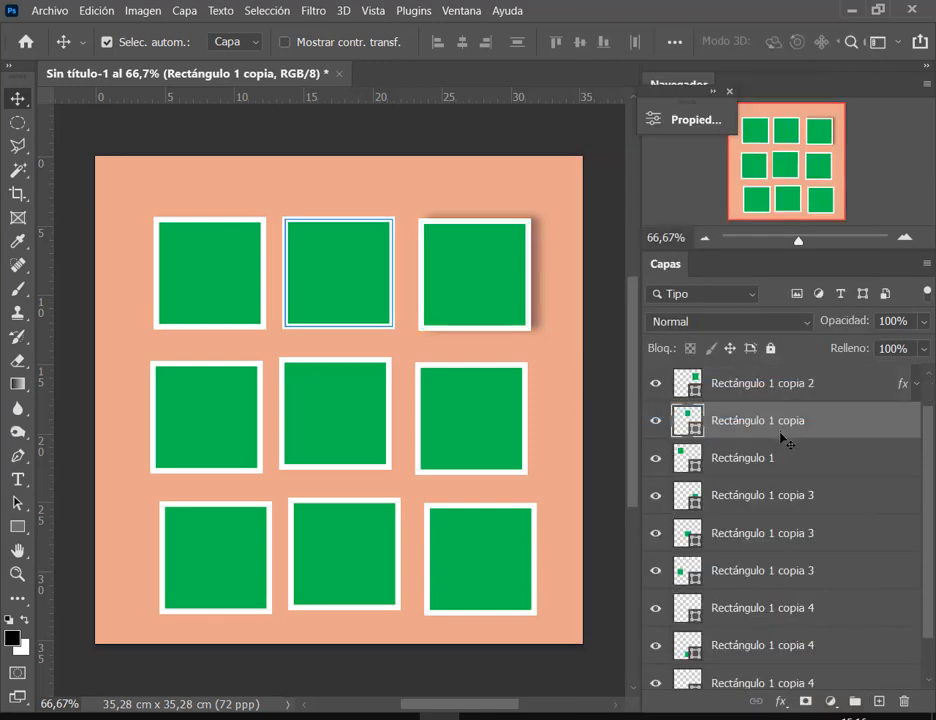
pyautogui.scroll(-2, 784, 440)
pyautogui.keyDown('shift'); pyautogui.click(776, 572); pyautogui.keyUp('shift')
pyautogui.rightClick(776, 572)
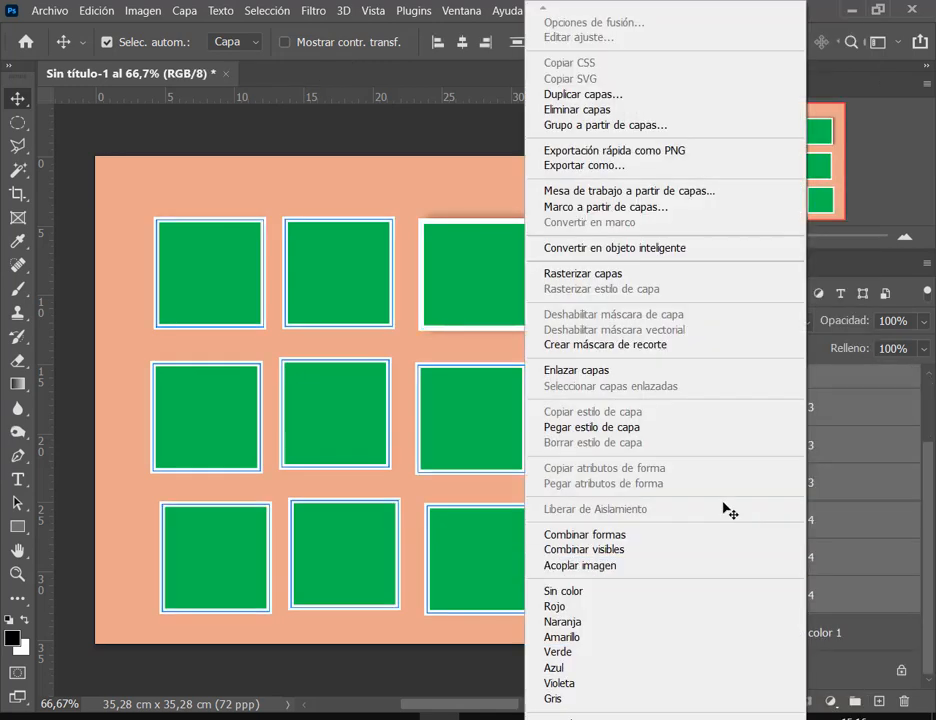
pyautogui.click(638, 426)
pyautogui.scroll(2, 895, 398)
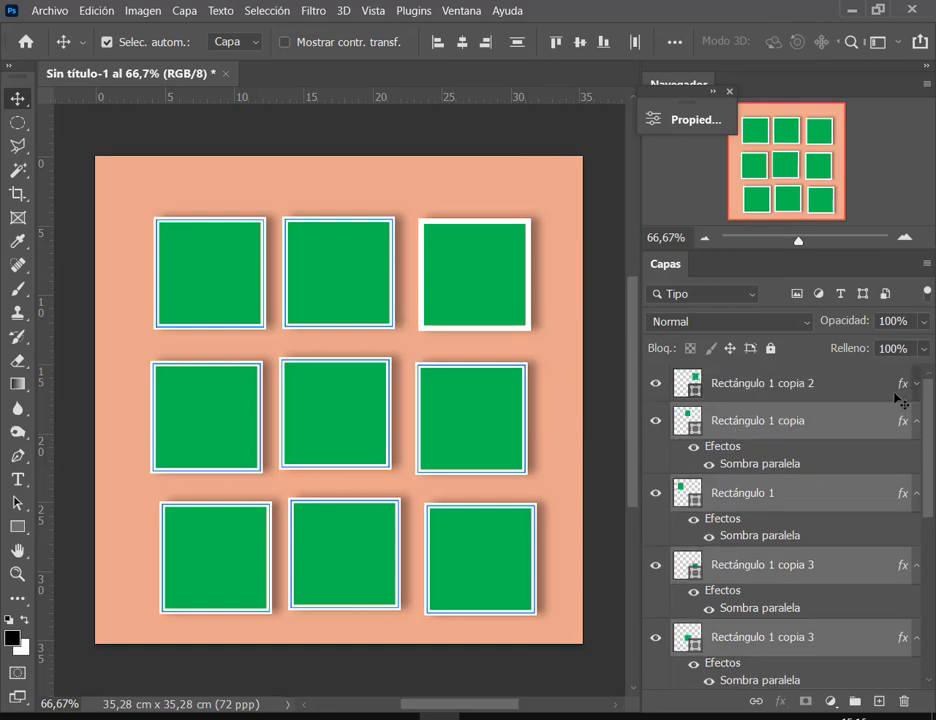
pyautogui.keyDown('alt'); pyautogui.click(916, 423); pyautogui.keyUp('alt')
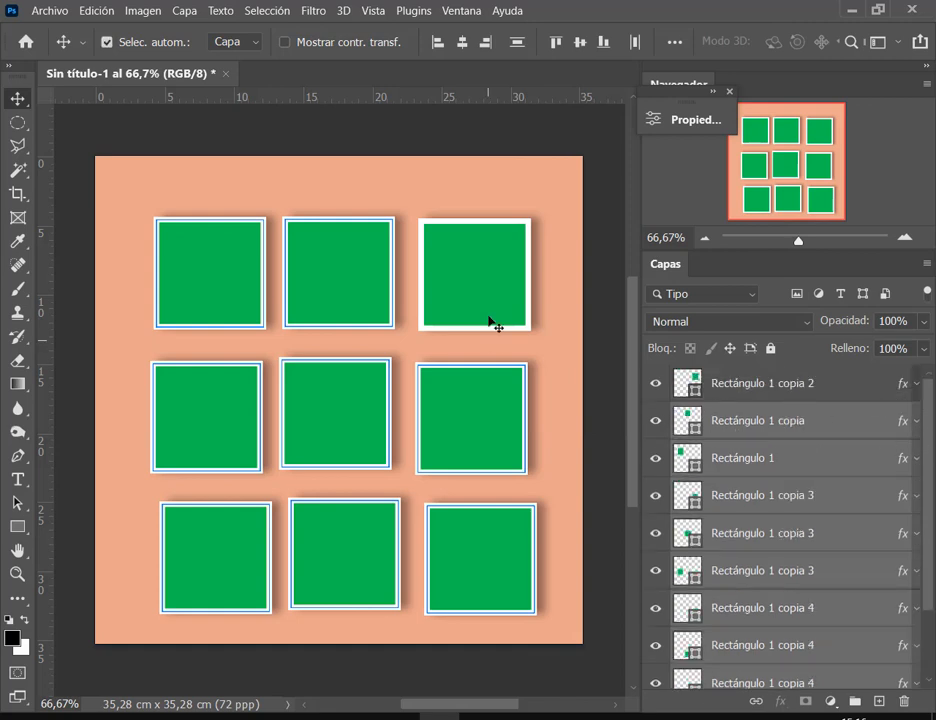
# Rotate the top-right square clockwise and shift it towards the top-middle square so that their frames overlap slightly.
pyautogui.click(495, 302)
pyautogui.moveTo(490, 290)
pyautogui.mouseDown()
pyautogui.moveTo(462, 290)
pyautogui.moveTo(482, 291)
pyautogui.mouseUp()
pyautogui.hotkey('ctrl', 't')
pyautogui.moveTo(541, 274); pyautogui.dragTo(537, 295)
pyautogui.press('Return')
pyautogui.moveTo(482, 284); pyautogui.dragTo(486, 288)
# Tilt the top-middle square slightly anticlockwise, then bring the top-left square closer and rotate it about 6.4° clockwise.
pyautogui.click(355, 286)
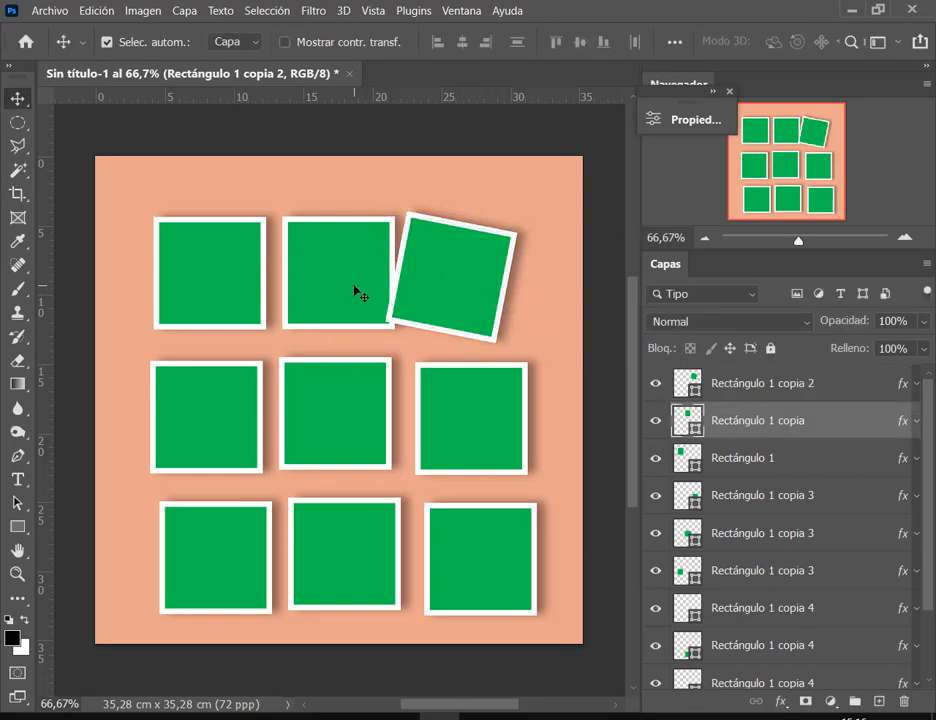
pyautogui.hotkey('ctrl', 't')
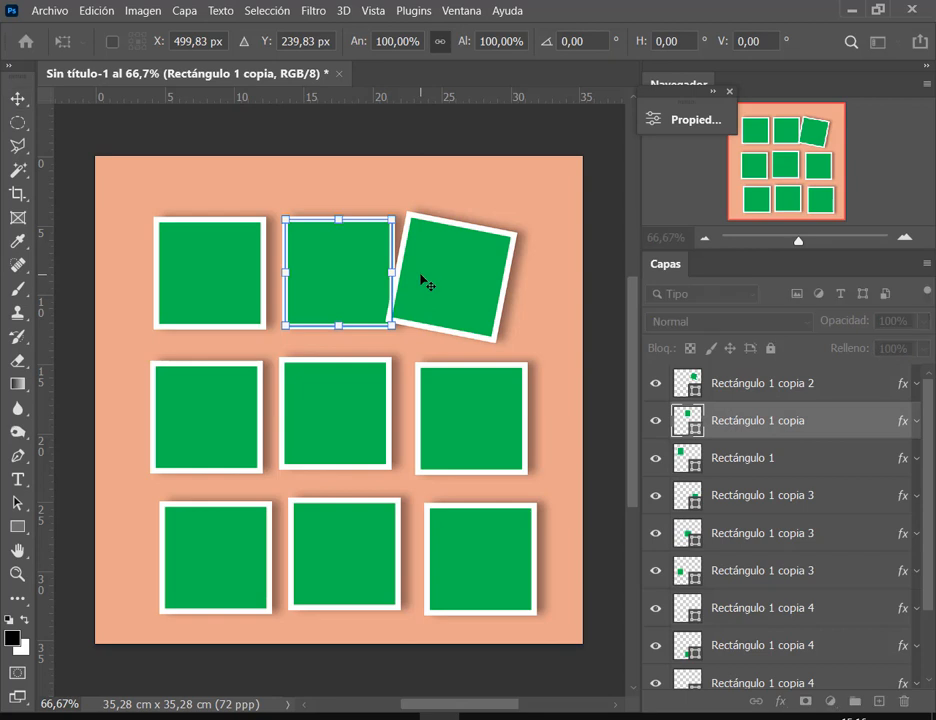
pyautogui.moveTo(424, 280); pyautogui.dragTo(423, 273)
pyautogui.press('Return')
pyautogui.moveTo(212, 260); pyautogui.dragTo(218, 260)
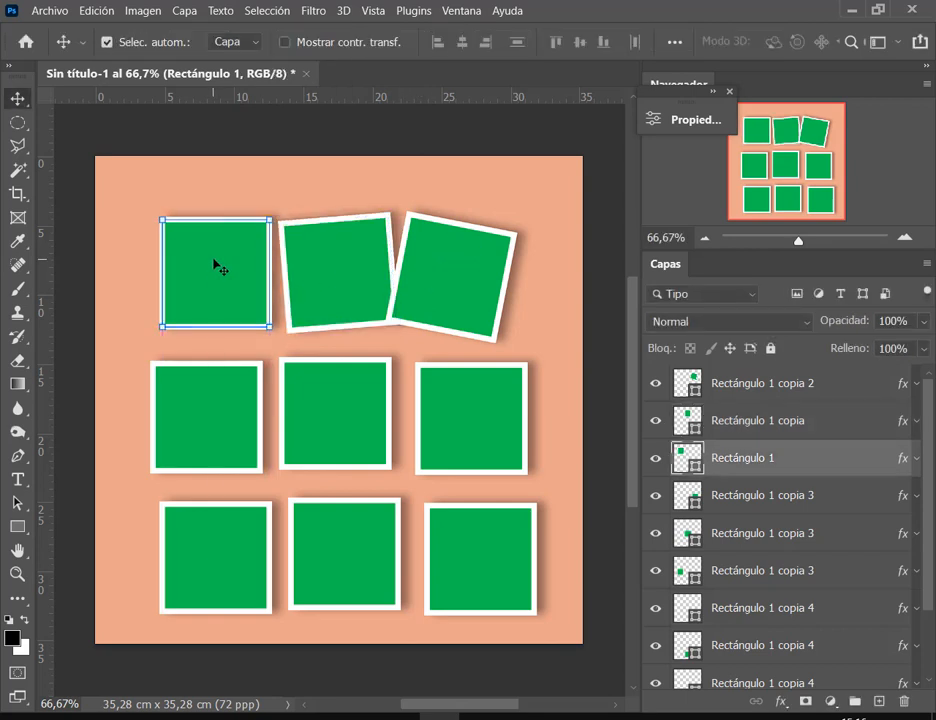
pyautogui.hotkey('ctrl', 't')
pyautogui.moveTo(297, 283); pyautogui.dragTo(292, 294)
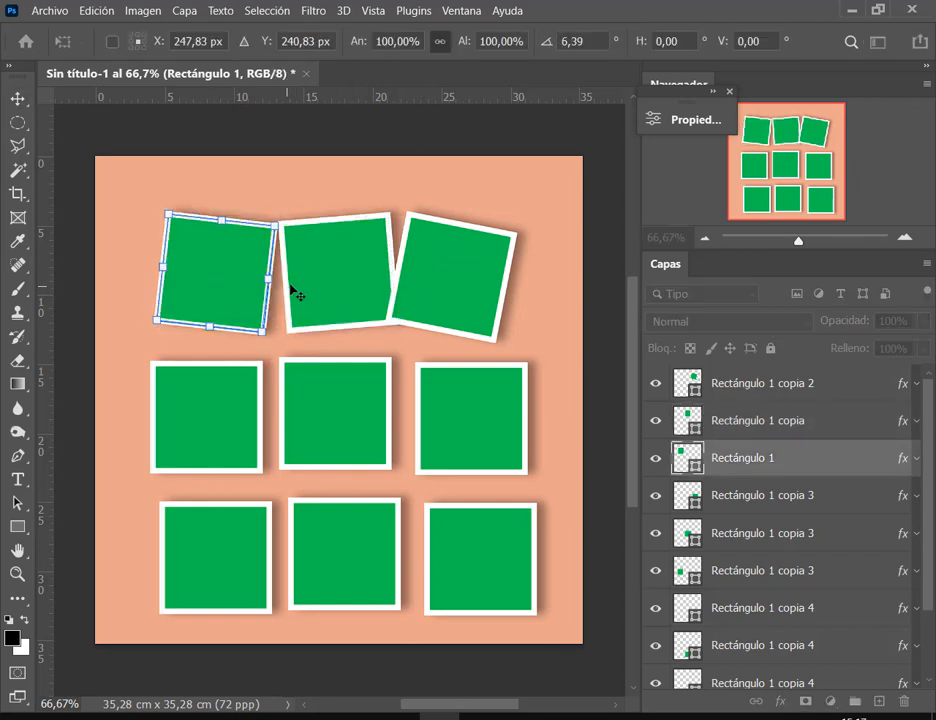
pyautogui.press('Return')
# Move the middle-row left and centre squares up against the top row, tilting the left one anticlockwise and the centre one clockwise.
pyautogui.moveTo(208, 393)
pyautogui.mouseDown()
pyautogui.moveTo(219, 366)
pyautogui.moveTo(221, 377)
pyautogui.mouseUp()
pyautogui.hotkey('ctrl', 't')
pyautogui.moveTo(309, 382); pyautogui.dragTo(334, 389)
pyautogui.press('Return')
pyautogui.hotkey('ctrl', 't')
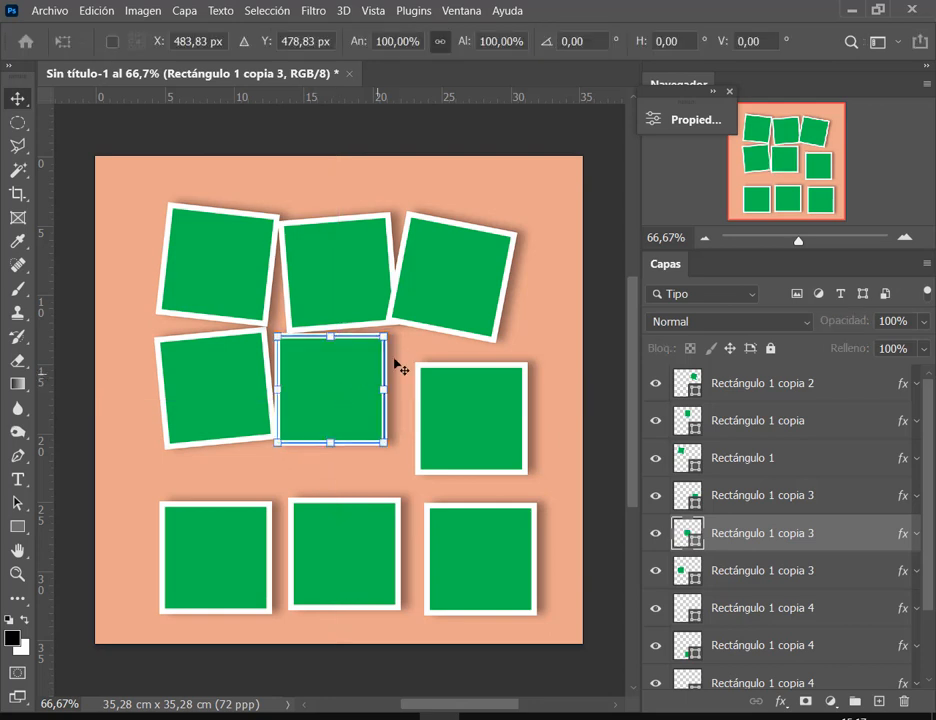
pyautogui.moveTo(397, 370); pyautogui.dragTo(437, 386)
pyautogui.press('Return')
# Tilt the middle-row right square slightly anticlockwise and adjust its spacing with the top-right square.
pyautogui.hotkey('ctrl', 't')
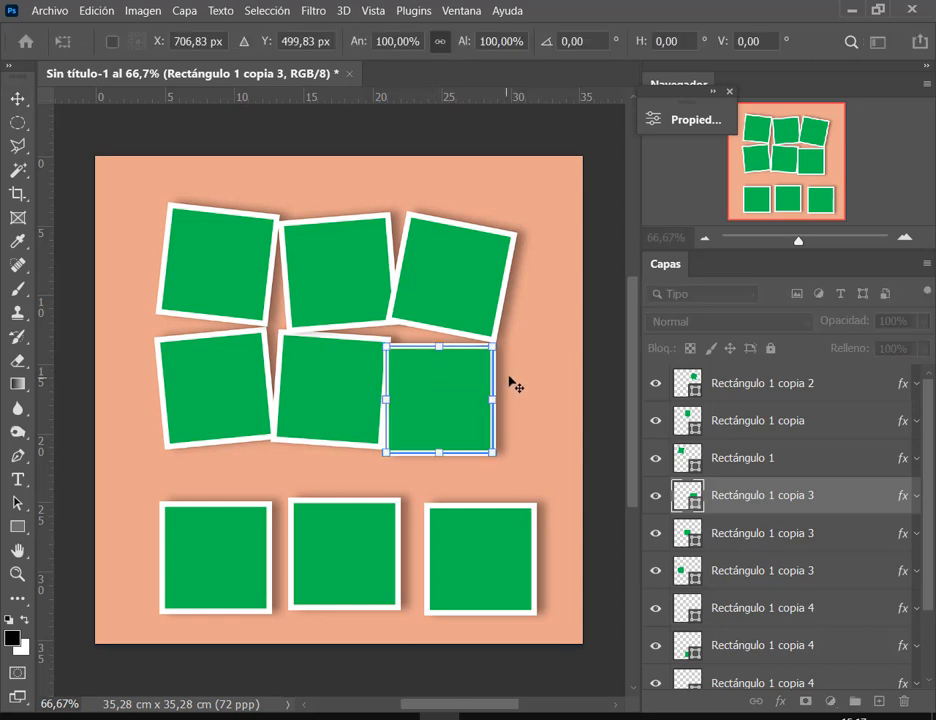
pyautogui.moveTo(512, 382); pyautogui.dragTo(510, 374)
pyautogui.moveTo(433, 380); pyautogui.dragTo(436, 380)
pyautogui.press('Return')
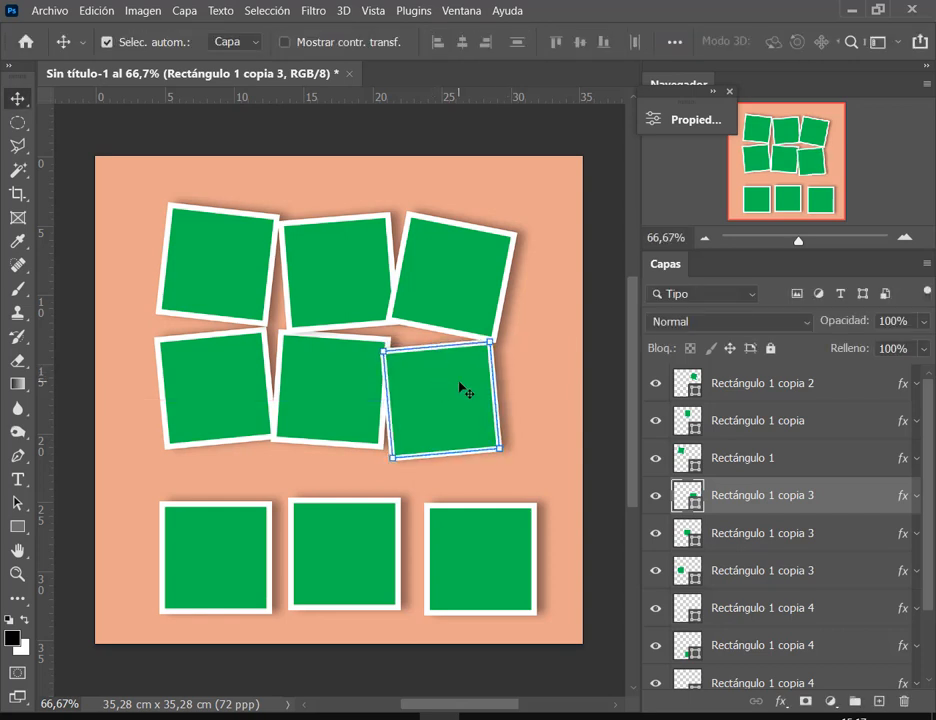
pyautogui.moveTo(453, 311); pyautogui.dragTo(446, 308)
pyautogui.moveTo(444, 378); pyautogui.dragTo(449, 382)
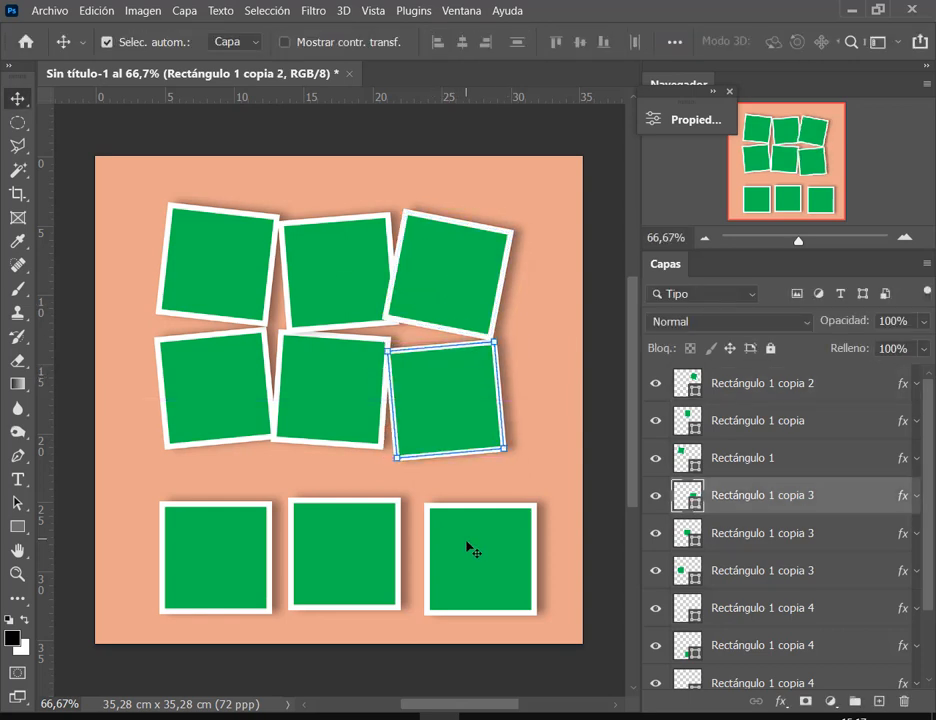
# Move the bottom-right square up beneath the middle row and tilt it slightly clockwise.
pyautogui.moveTo(470, 547); pyautogui.dragTo(441, 508)
pyautogui.hotkey('ctrl', 't')
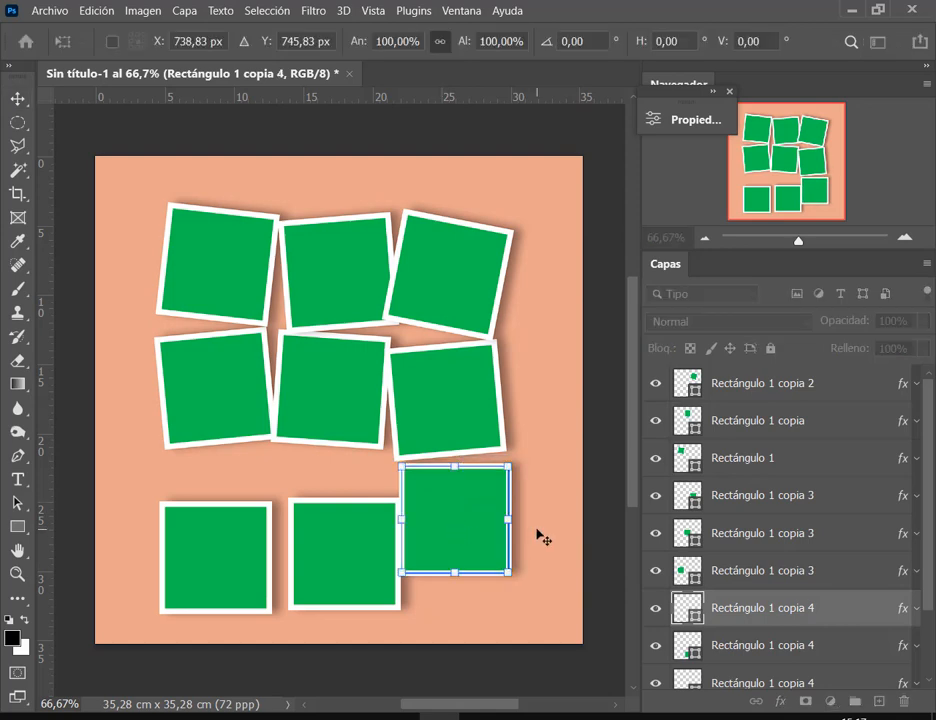
pyautogui.moveTo(539, 537); pyautogui.dragTo(539, 540)
pyautogui.press('Return')
# Tilt the bottom-middle square slightly anticlockwise and fit it beneath the centre square, beside the bottom-right one.
pyautogui.moveTo(357, 556); pyautogui.dragTo(347, 555)
pyautogui.hotkey('ctrl', 't')
pyautogui.moveTo(412, 600); pyautogui.dragTo(372, 567)
pyautogui.press('Return')
pyautogui.moveTo(347, 528); pyautogui.dragTo(359, 518)
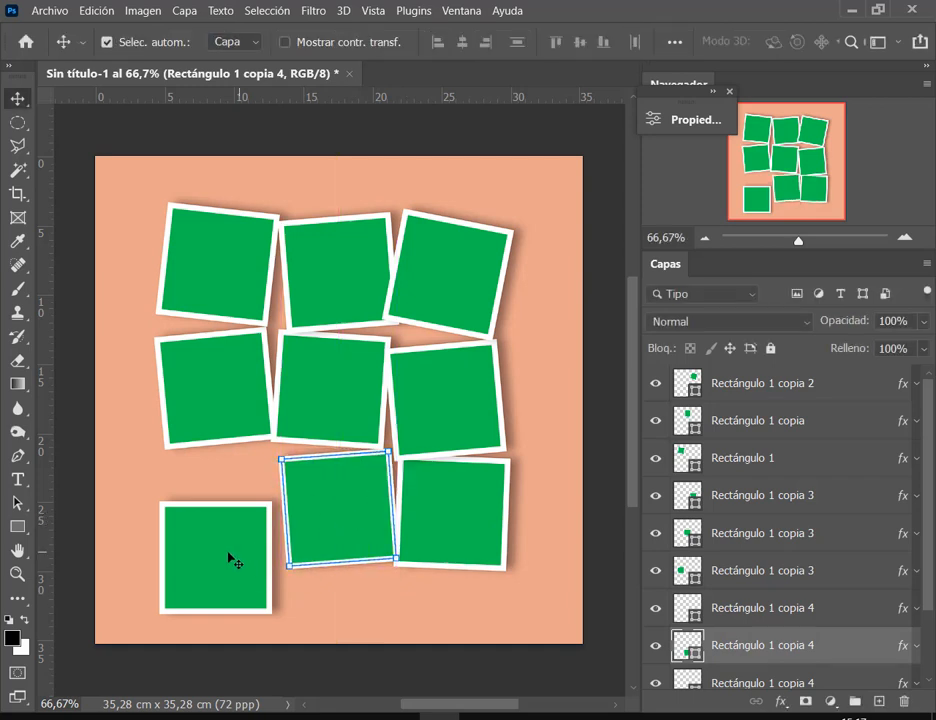
# Move the bottom-left square up beneath the middle row and rotate it about 4.8° clockwise.
pyautogui.moveTo(231, 558); pyautogui.dragTo(236, 503)
pyautogui.hotkey('ctrl', 't')
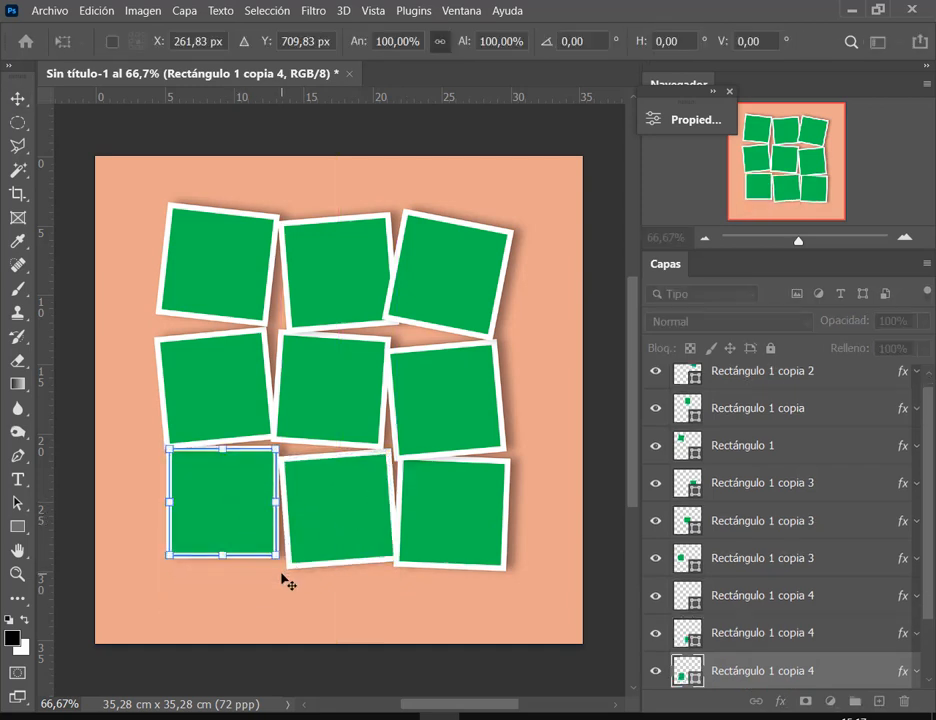
pyautogui.moveTo(287, 582); pyautogui.dragTo(278, 585)
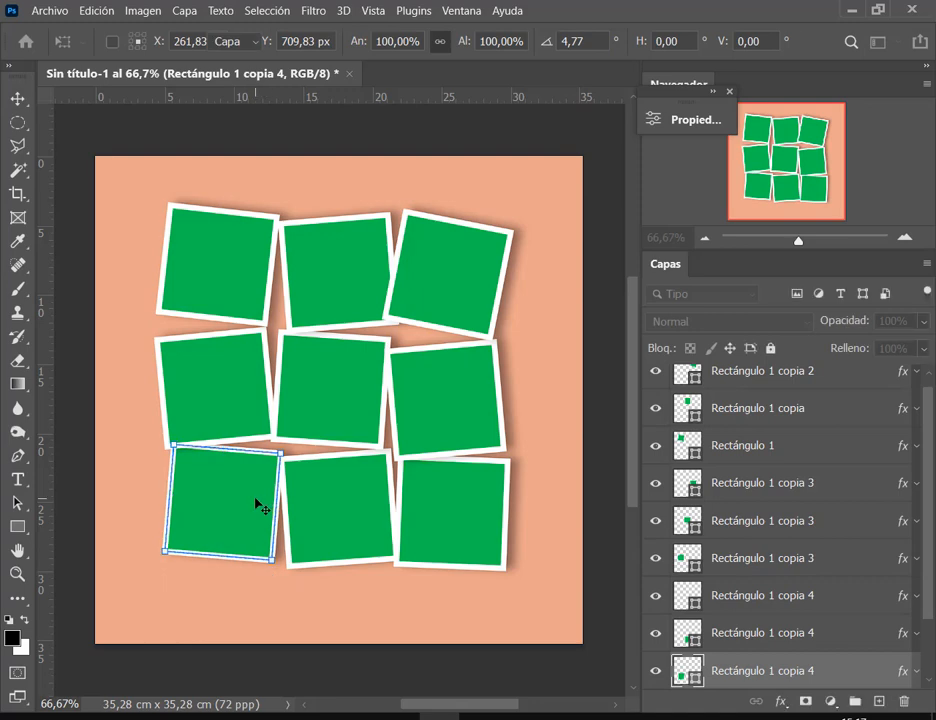
pyautogui.press('Return')
# Group all nine rectangle layers, check the group by toggling its visibility, and leave no layer selected.
pyautogui.click(804, 383)
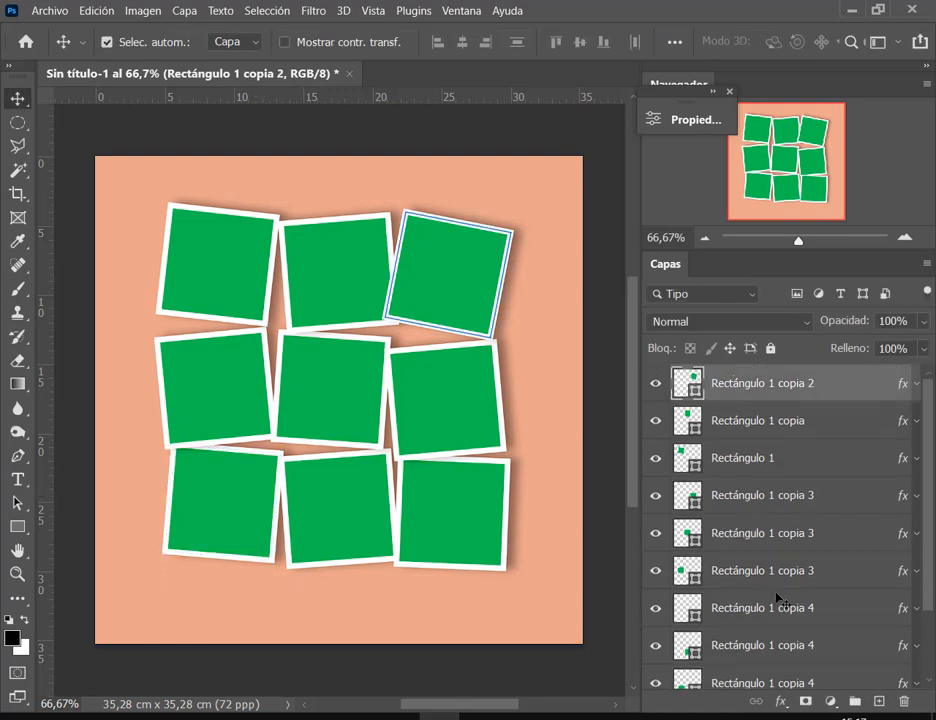
pyautogui.scroll(-2, 780, 590)
pyautogui.keyDown('shift'); pyautogui.click(788, 597); pyautogui.keyUp('shift')
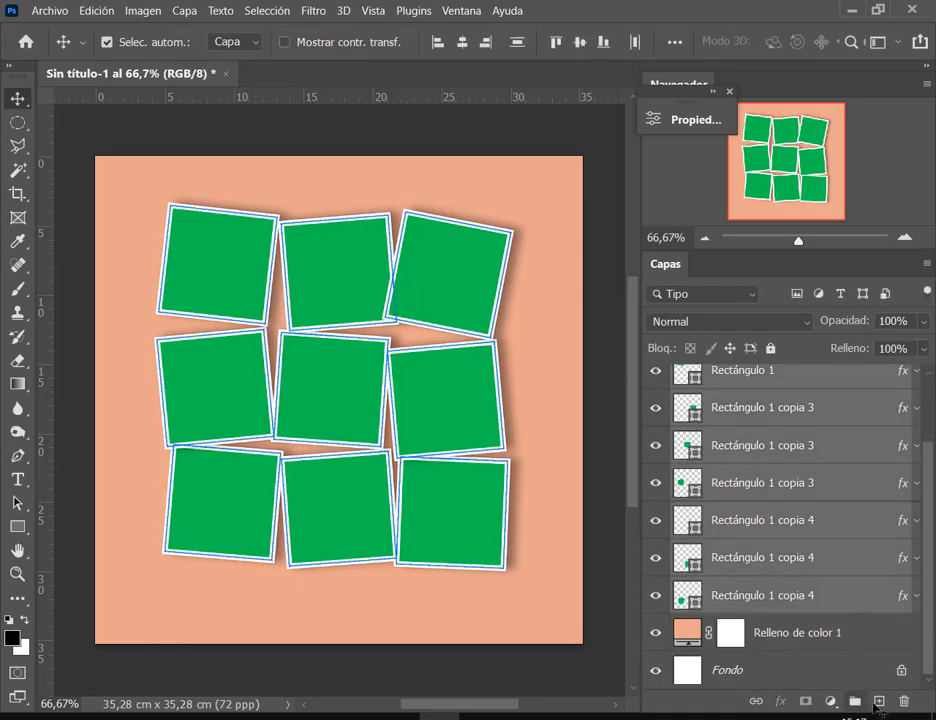
pyautogui.click(855, 702)
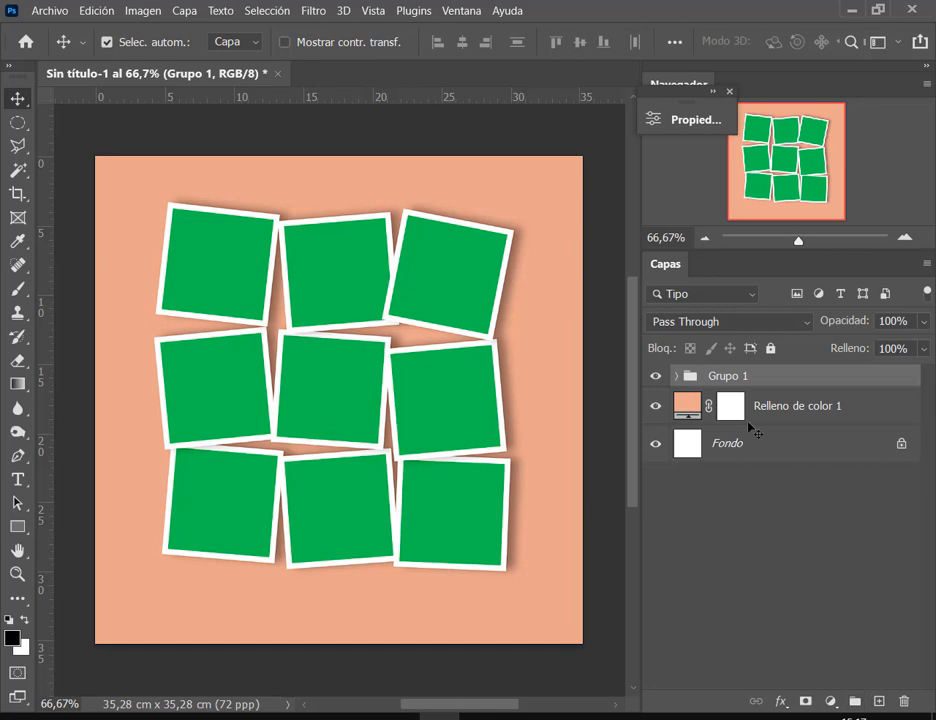
pyautogui.click(657, 376)
pyautogui.click(657, 376)
pyautogui.click(768, 607)
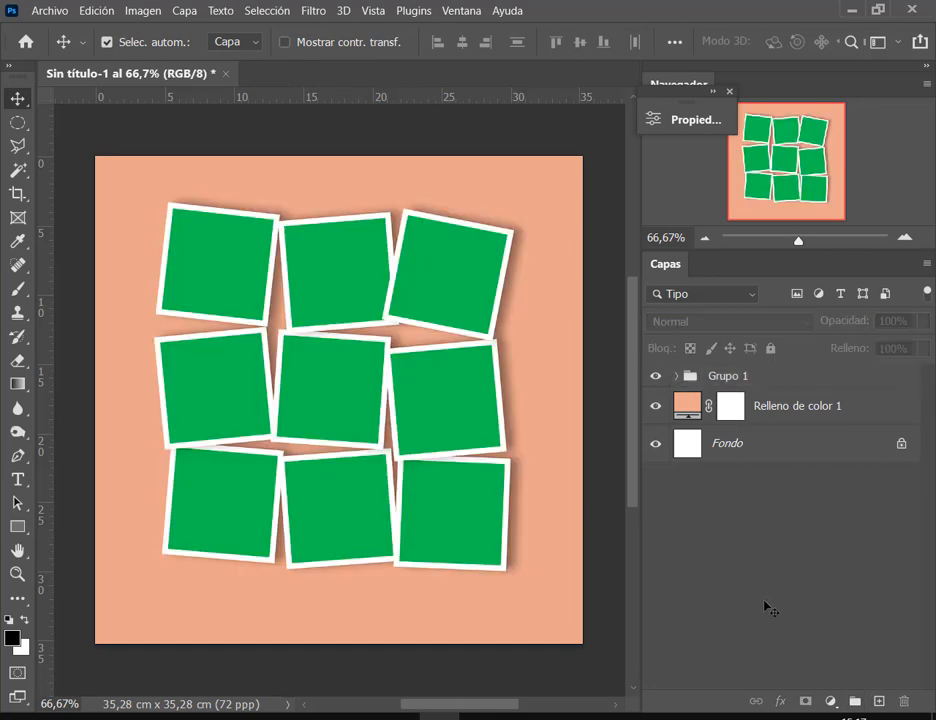
pyautogui.click(738, 377)
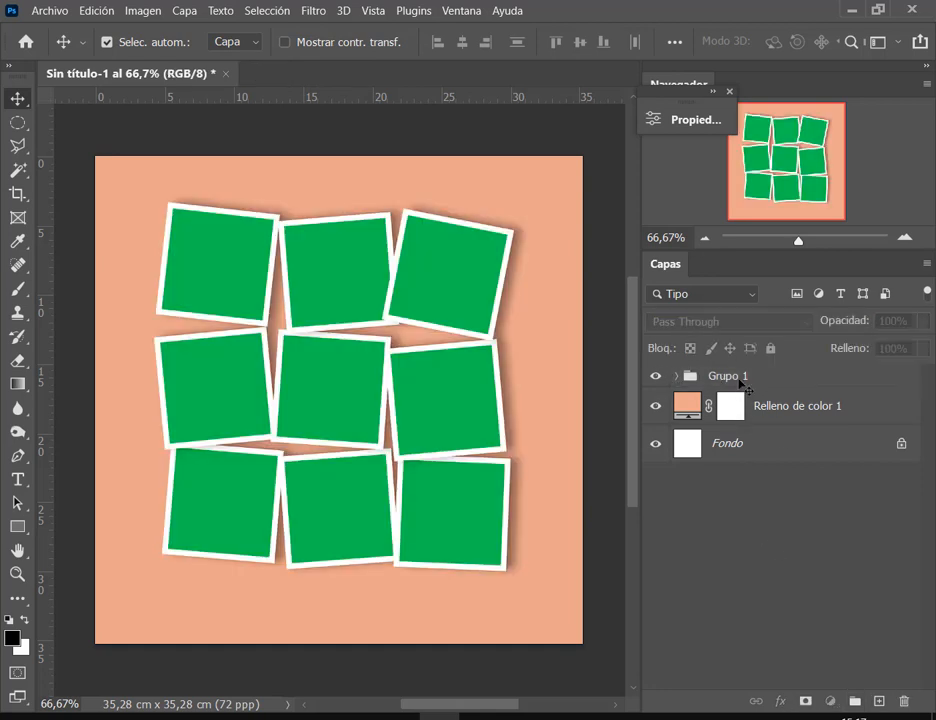
pyautogui.click(769, 557)
# Place the rocky beach photo (3476890) as a linked element from the FOTOS DE EJEMPLO folder in Imágenes.
pyautogui.click(50, 11)
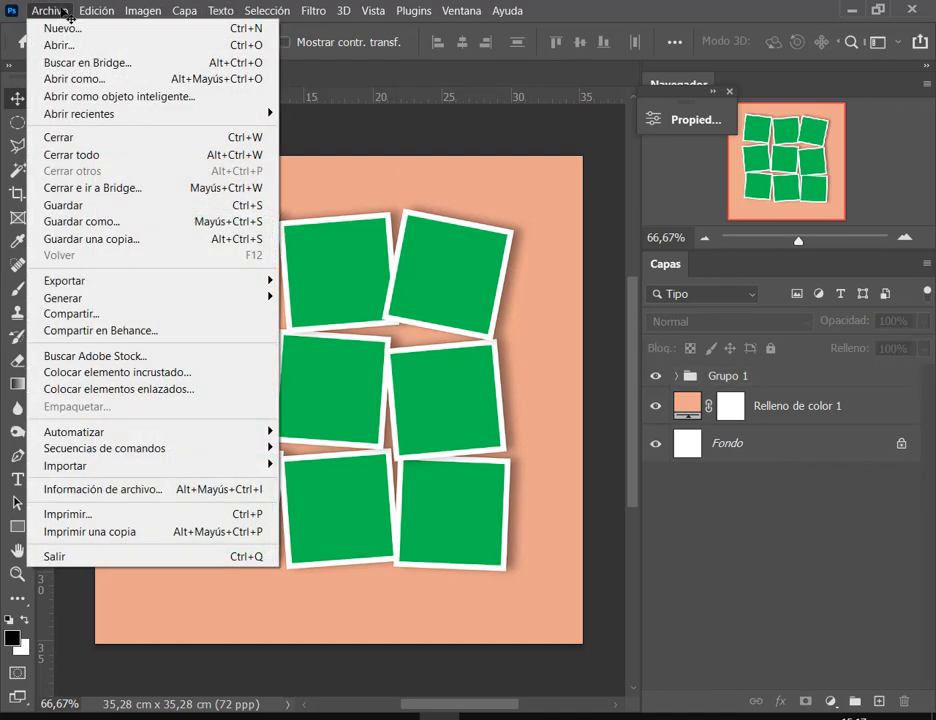
pyautogui.click(165, 390)
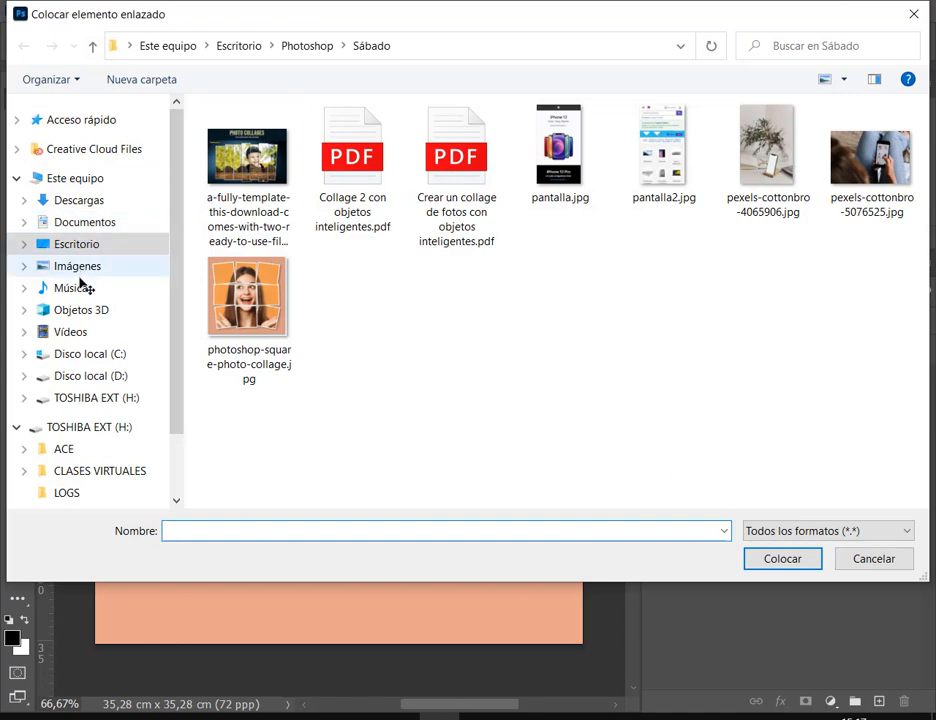
pyautogui.click(90, 266)
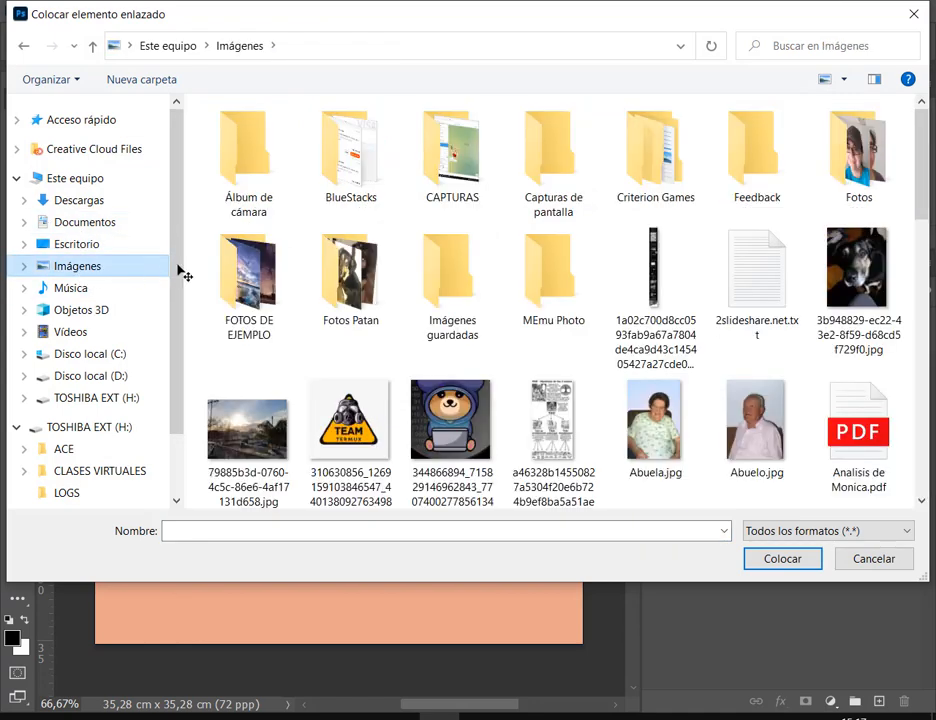
pyautogui.doubleClick(246, 282)
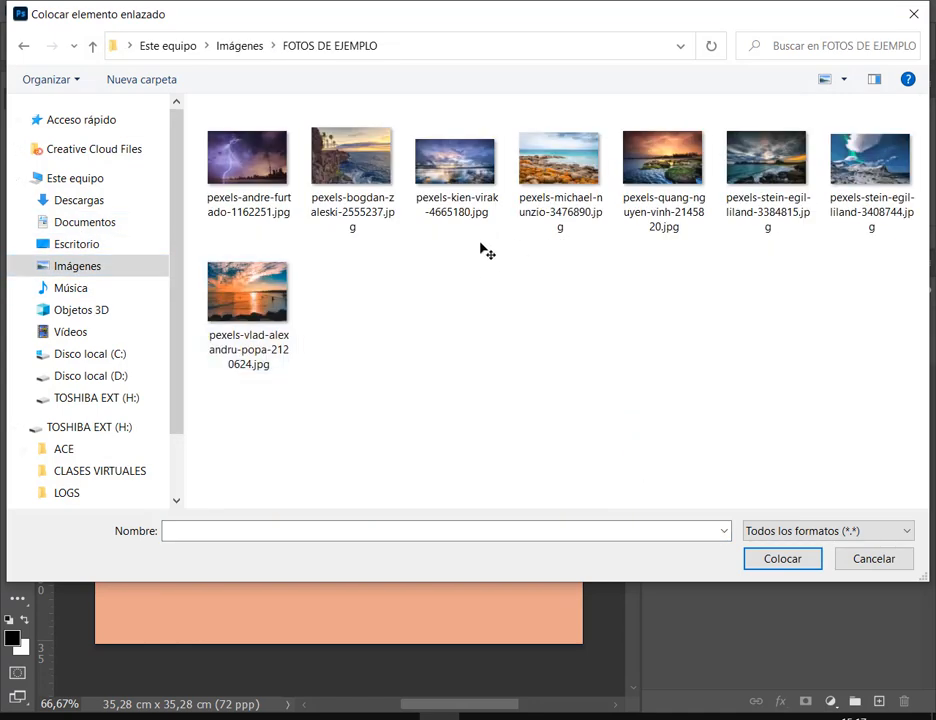
pyautogui.doubleClick(558, 162)
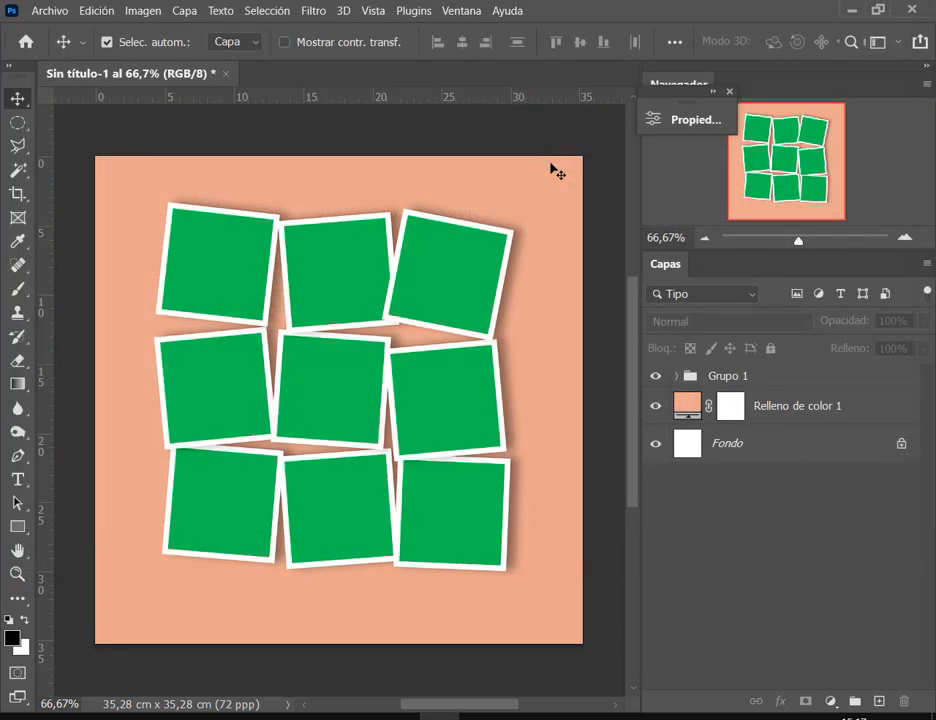
# Move the placed beach photo and enlarge it to about 41 cm wide so it covers the nine squares.
pyautogui.moveTo(441, 352); pyautogui.dragTo(388, 309)
pyautogui.moveTo(541, 522); pyautogui.dragTo(620, 577)
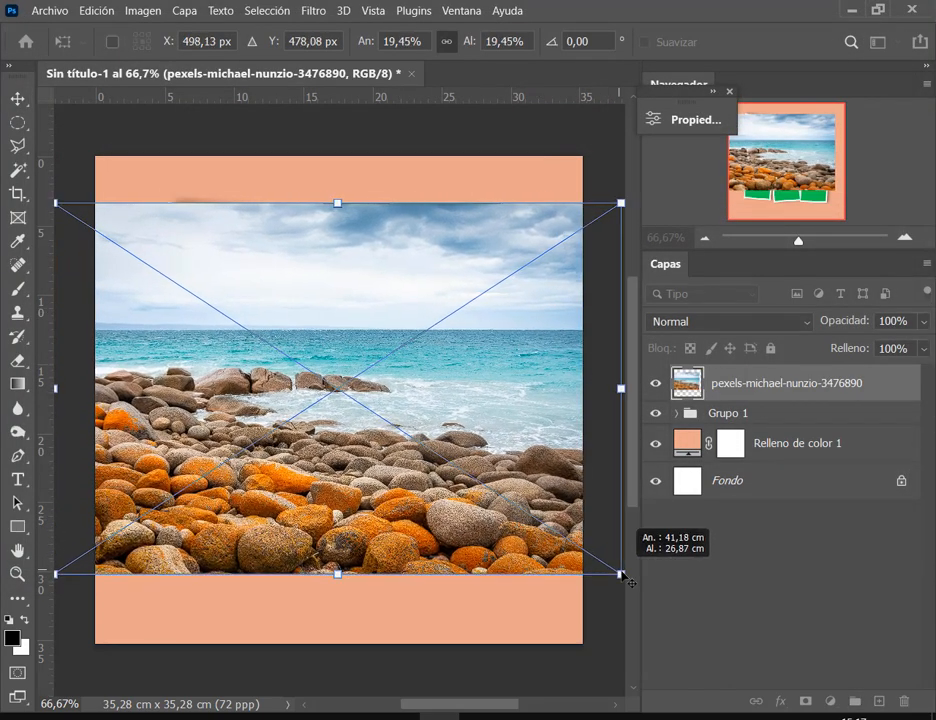
pyautogui.press('Return')
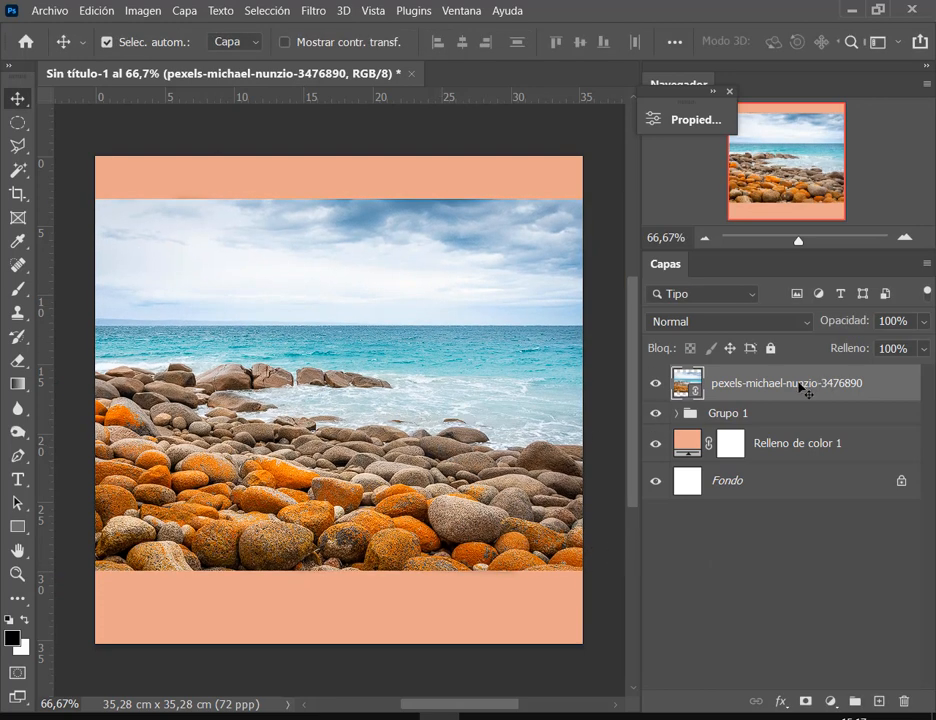
# Duplicate Grupo 1 and move the copy above the beach photo layer.
pyautogui.click(750, 417)
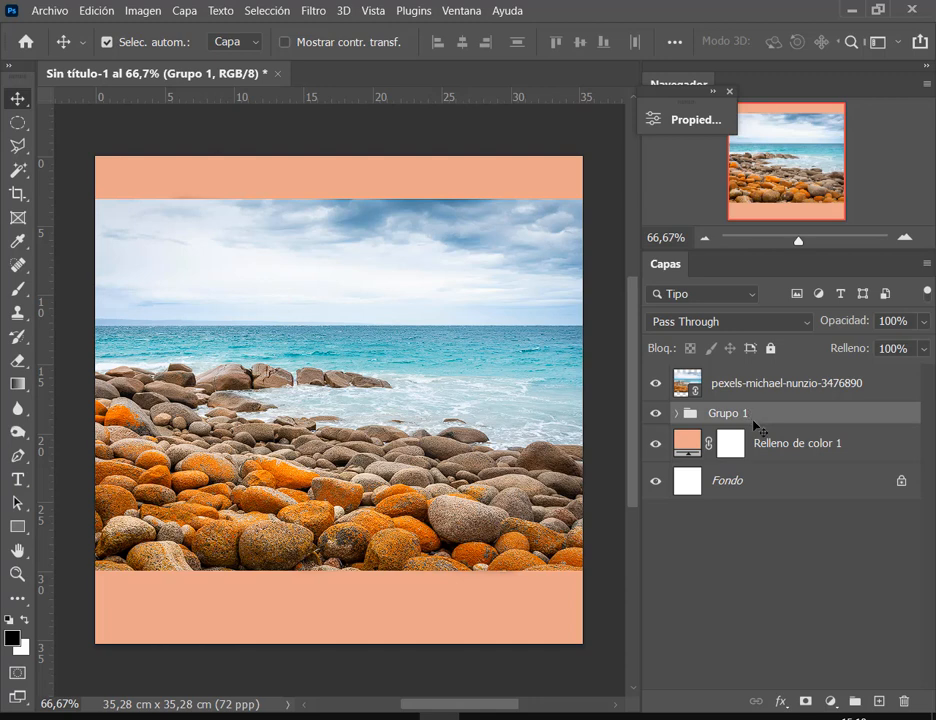
pyautogui.hotkey('ctrl', 'j')
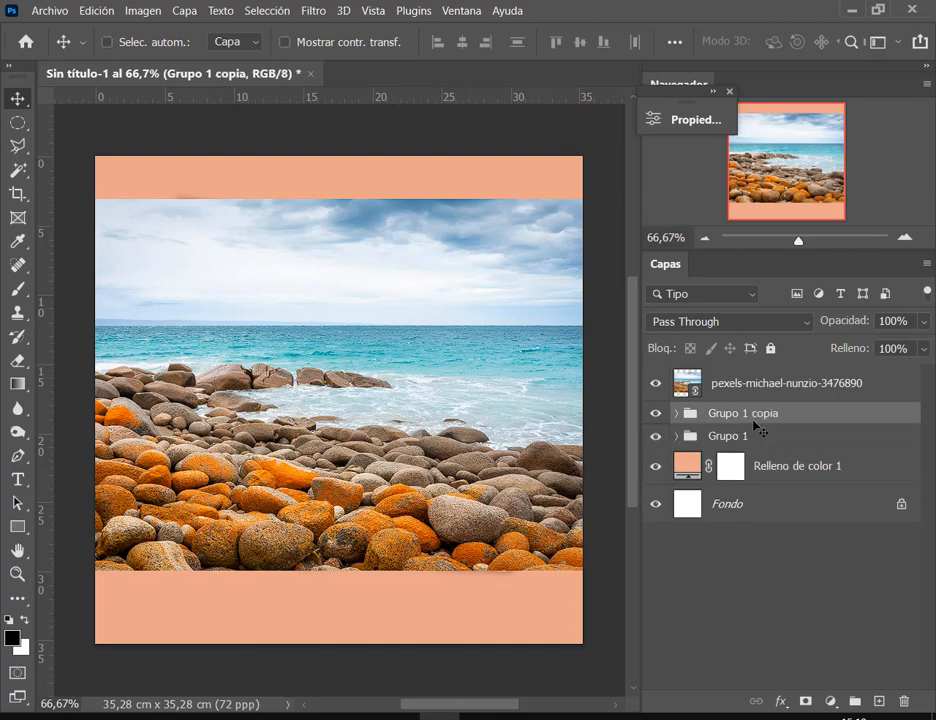
pyautogui.moveTo(750, 416); pyautogui.dragTo(762, 376)
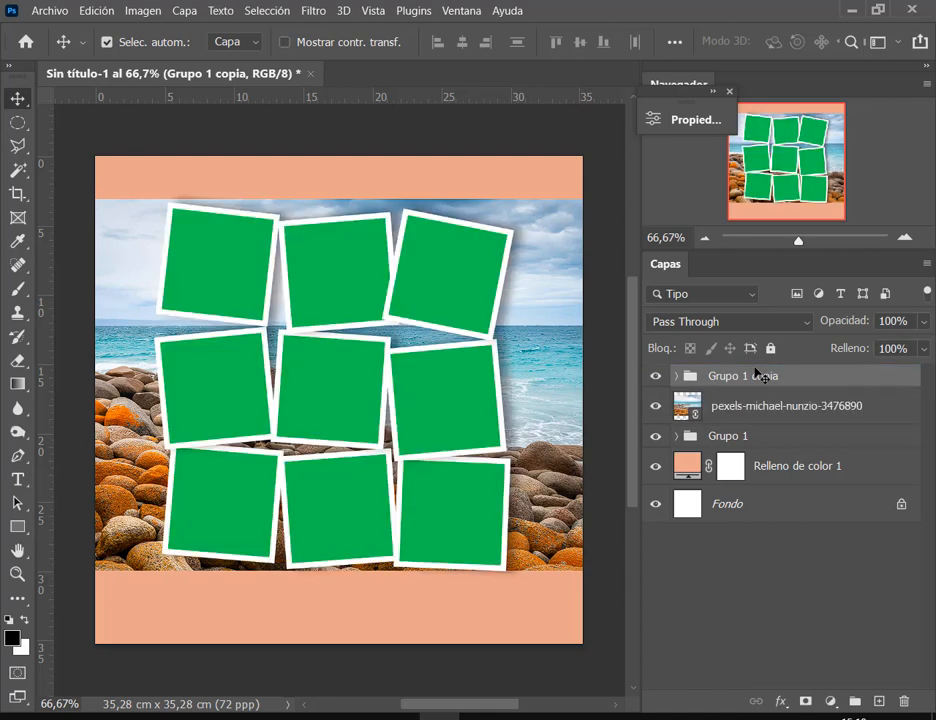
# Clip the beach photo to Grupo 1 with a clipping mask and check it by briefly hiding Grupo 1 copia.
pyautogui.click(748, 437)
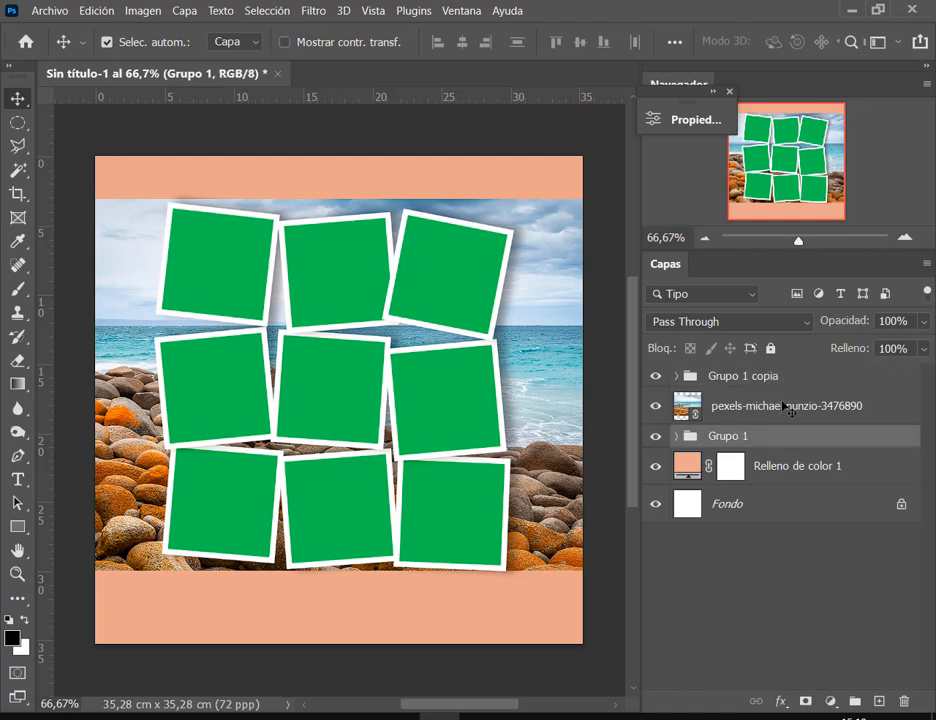
pyautogui.click(765, 377)
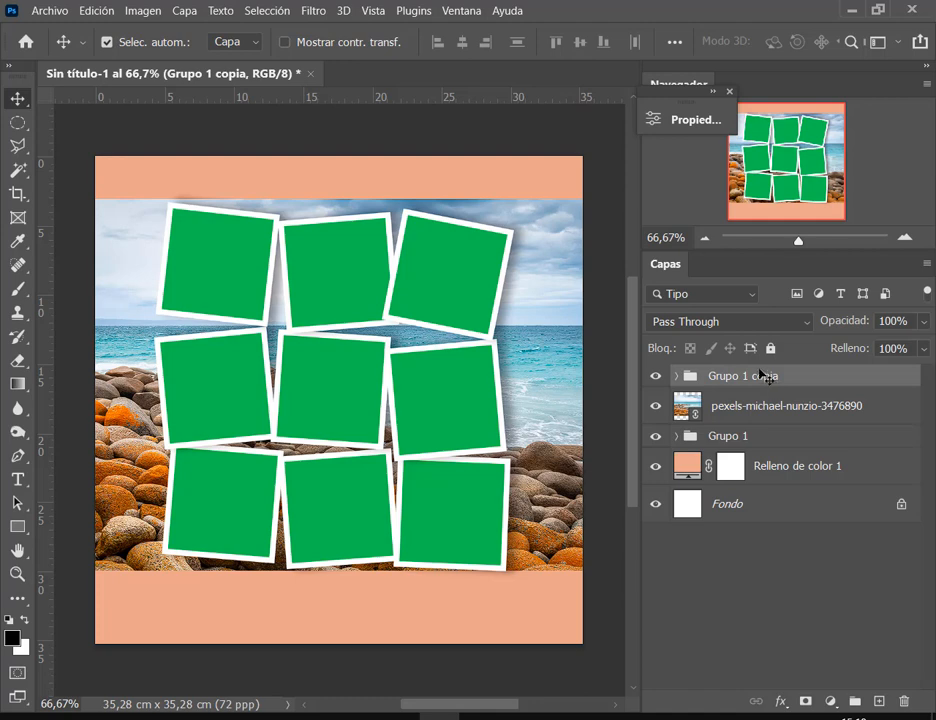
pyautogui.click(765, 408)
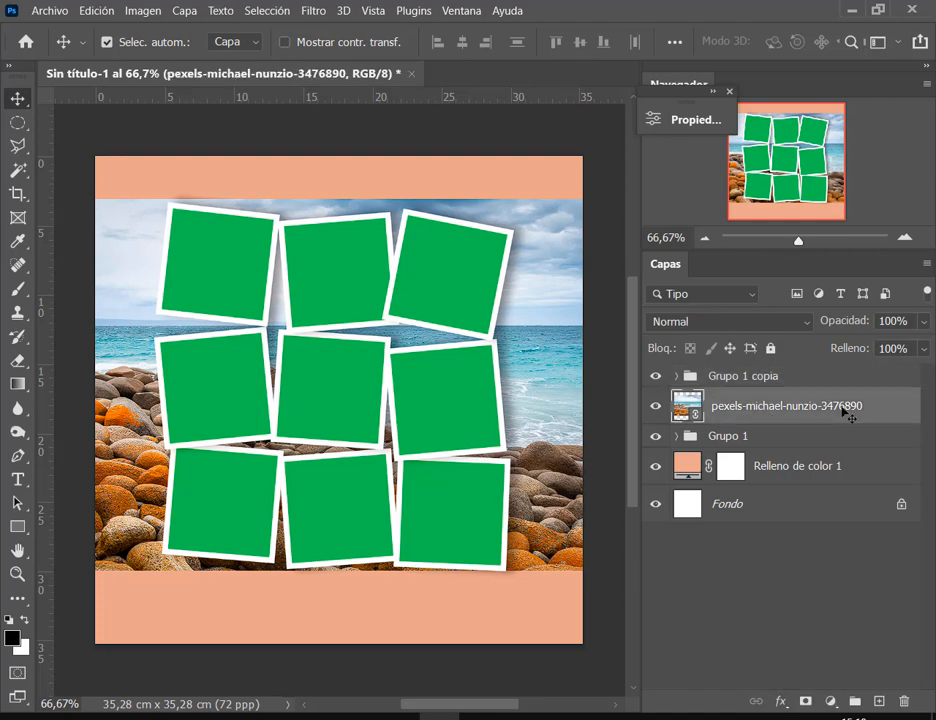
pyautogui.rightClick(783, 408)
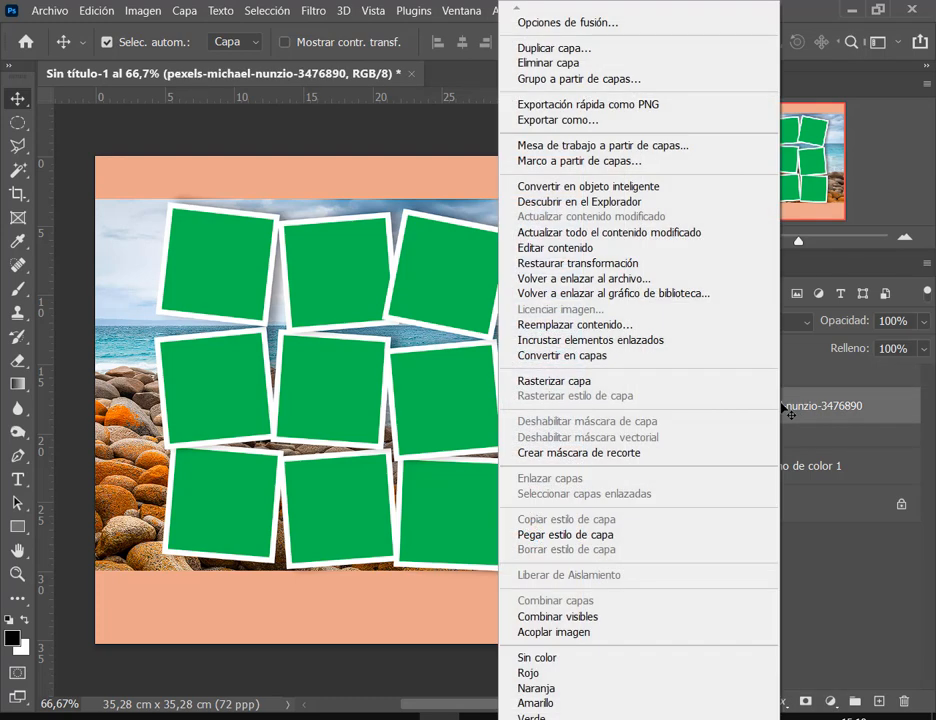
pyautogui.click(690, 452)
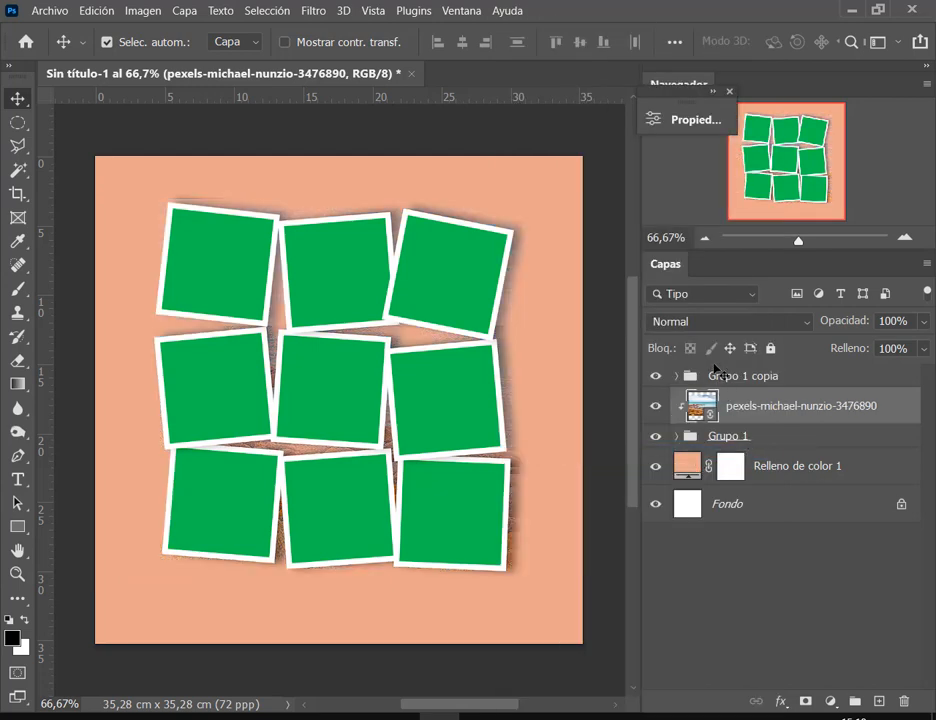
pyautogui.press('ctrl')
pyautogui.click(658, 376)
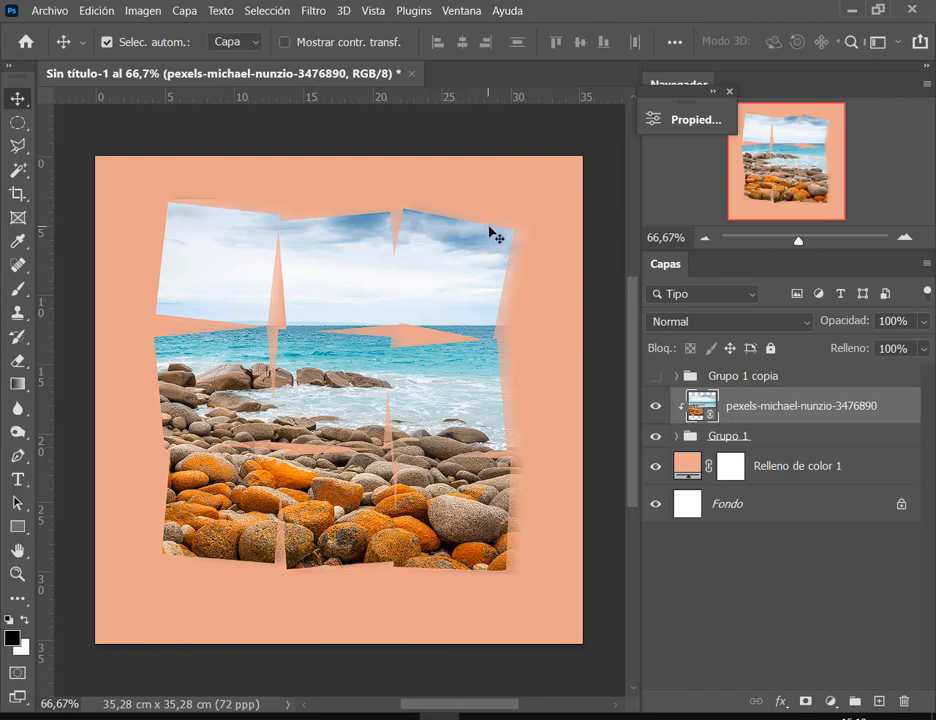
pyautogui.press('ctrl')
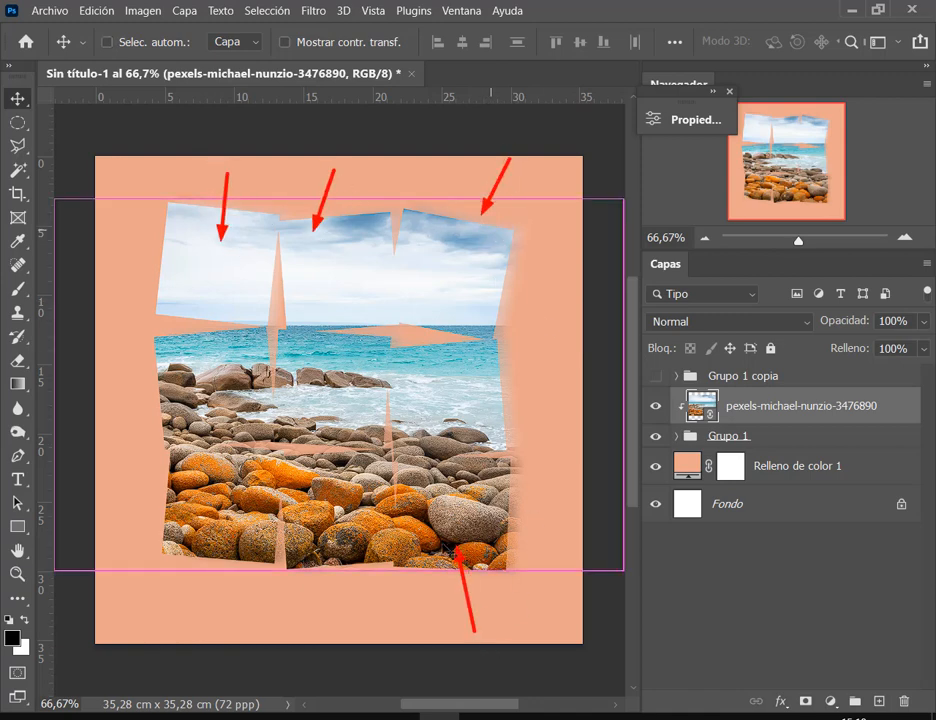
pyautogui.click(655, 376)
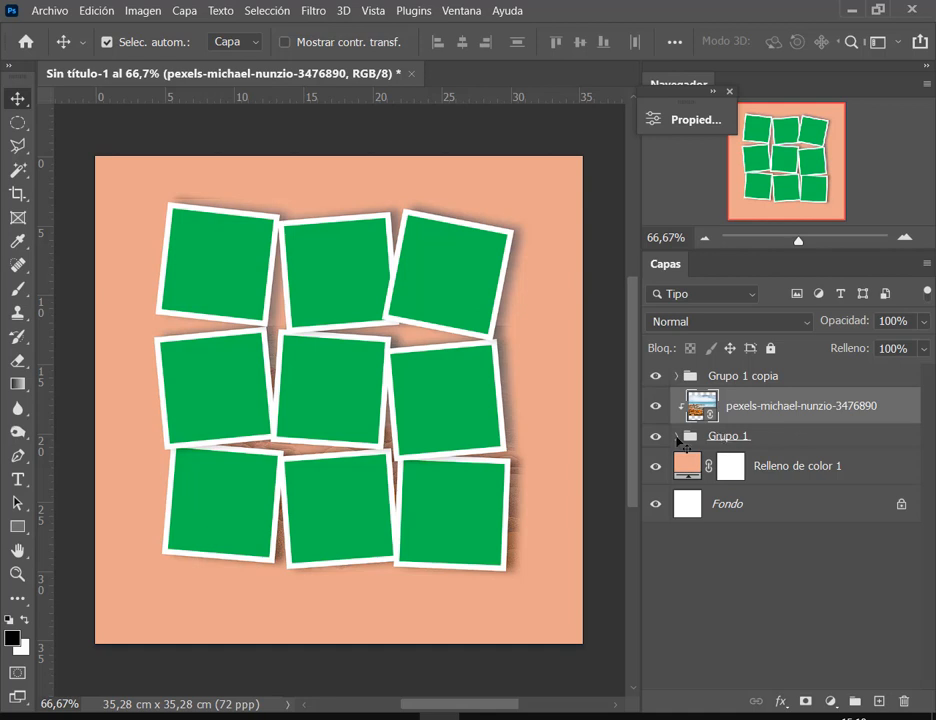
# Clear the layer styles from all nine rectangles inside Grupo 1 and collapse the group.
pyautogui.click(677, 437)
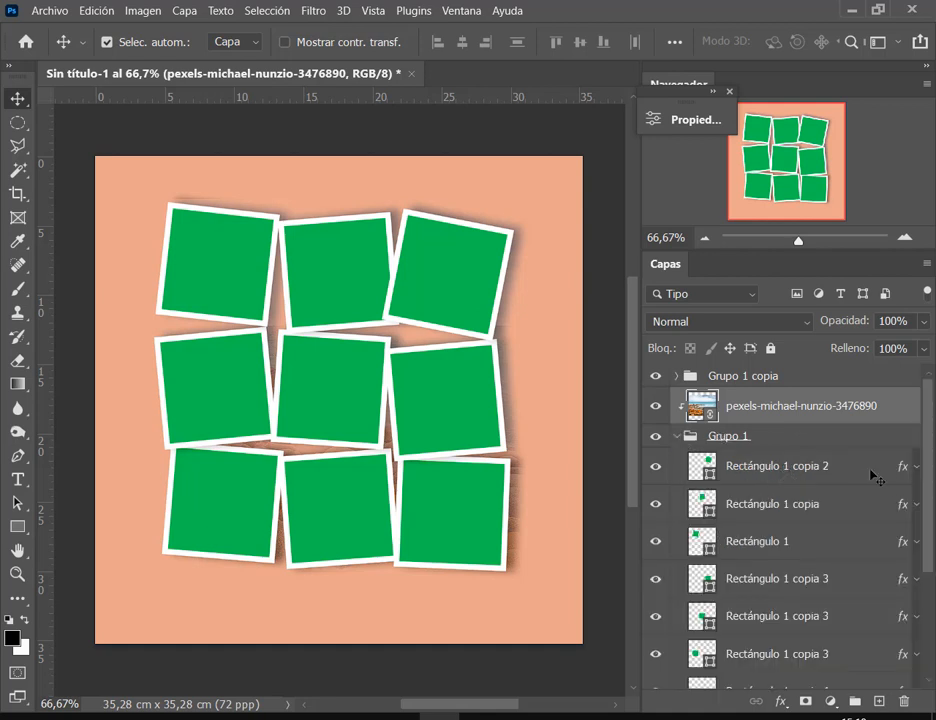
pyautogui.click(768, 466)
pyautogui.scroll(-2, 725, 460)
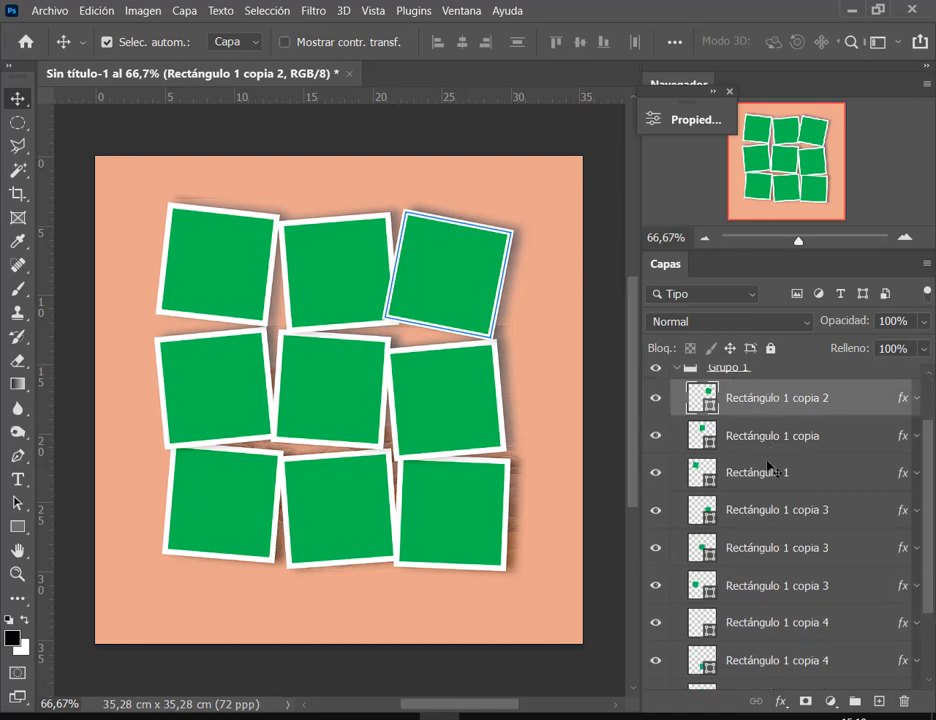
pyautogui.scroll(-3, 850, 500)
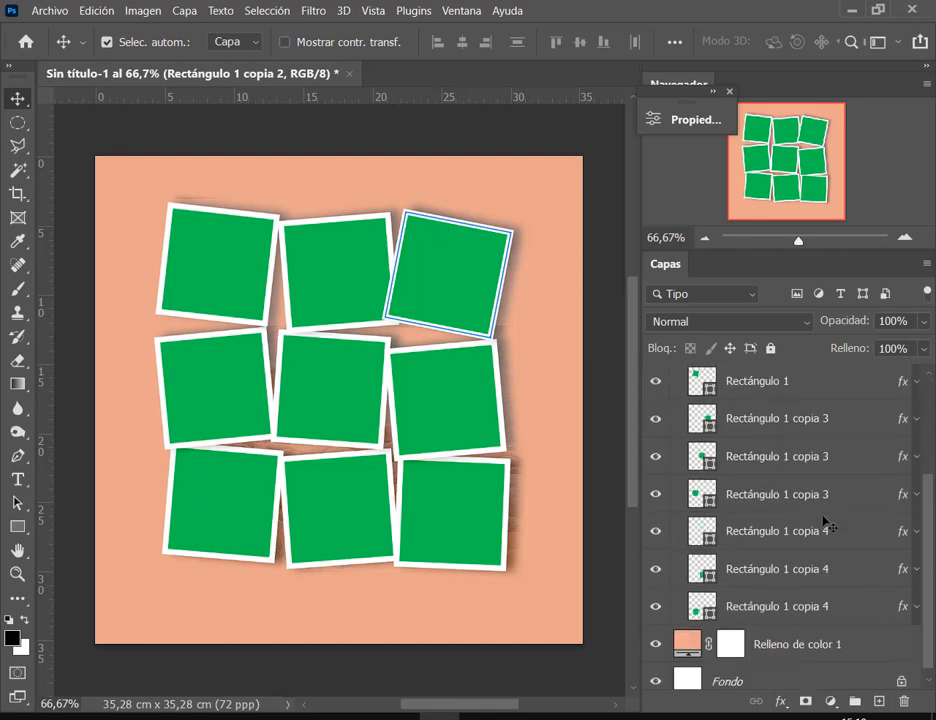
pyautogui.keyDown('shift'); pyautogui.click(786, 611); pyautogui.keyUp('shift')
pyautogui.rightClick(785, 462)
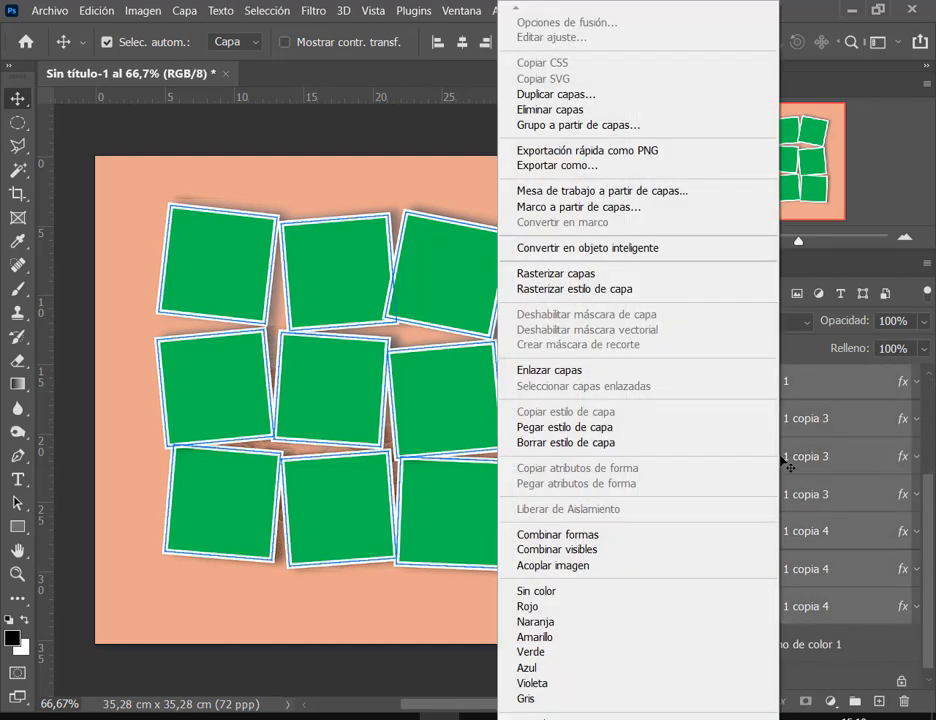
pyautogui.click(641, 442)
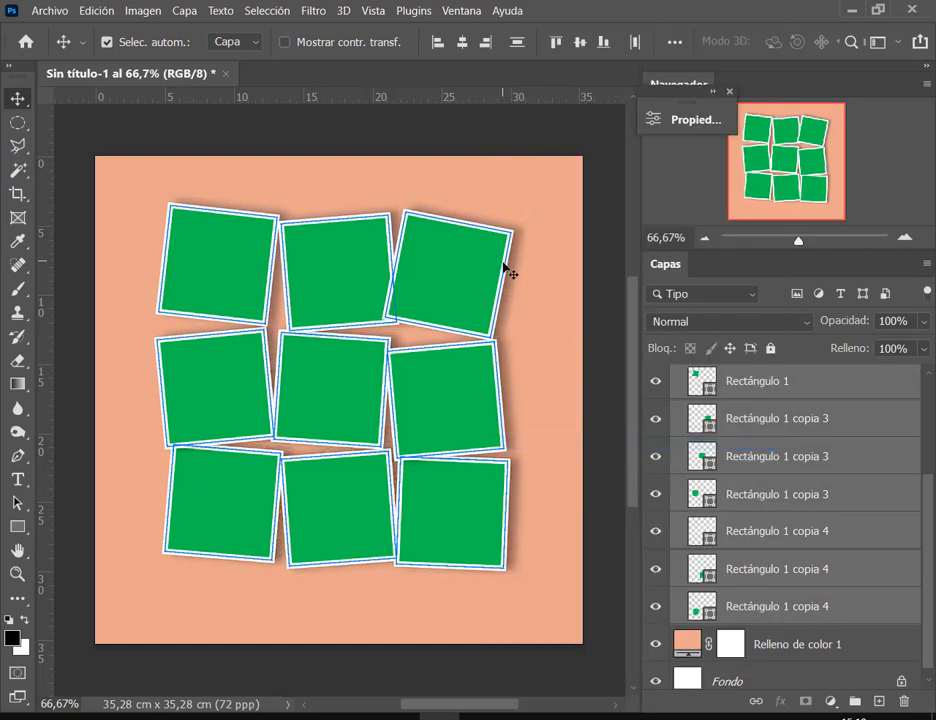
pyautogui.click(815, 395)
pyautogui.scroll(4, 820, 420)
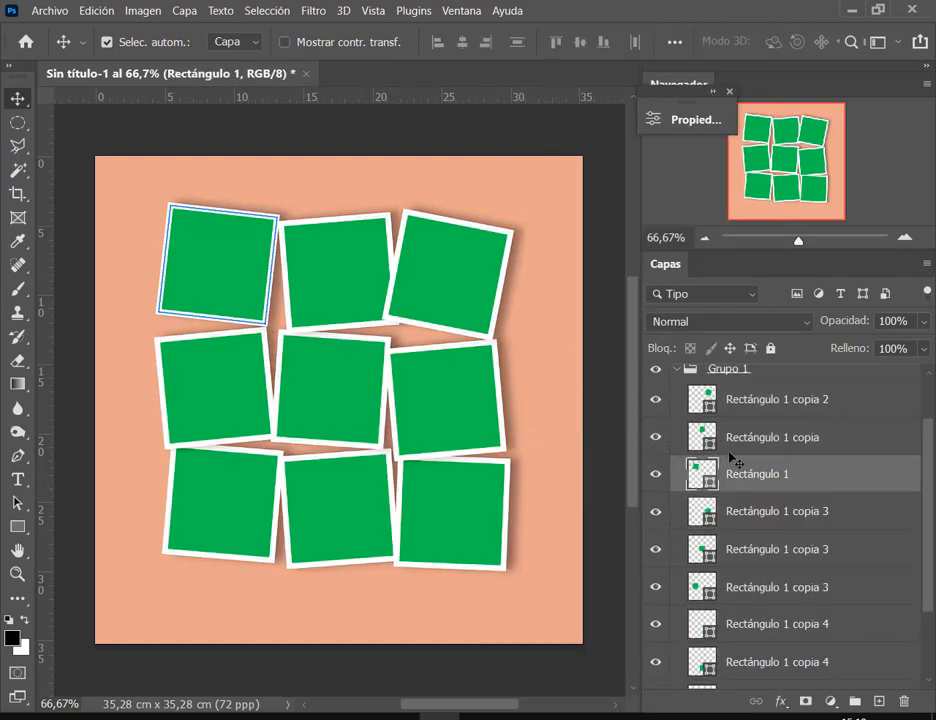
pyautogui.click(678, 437)
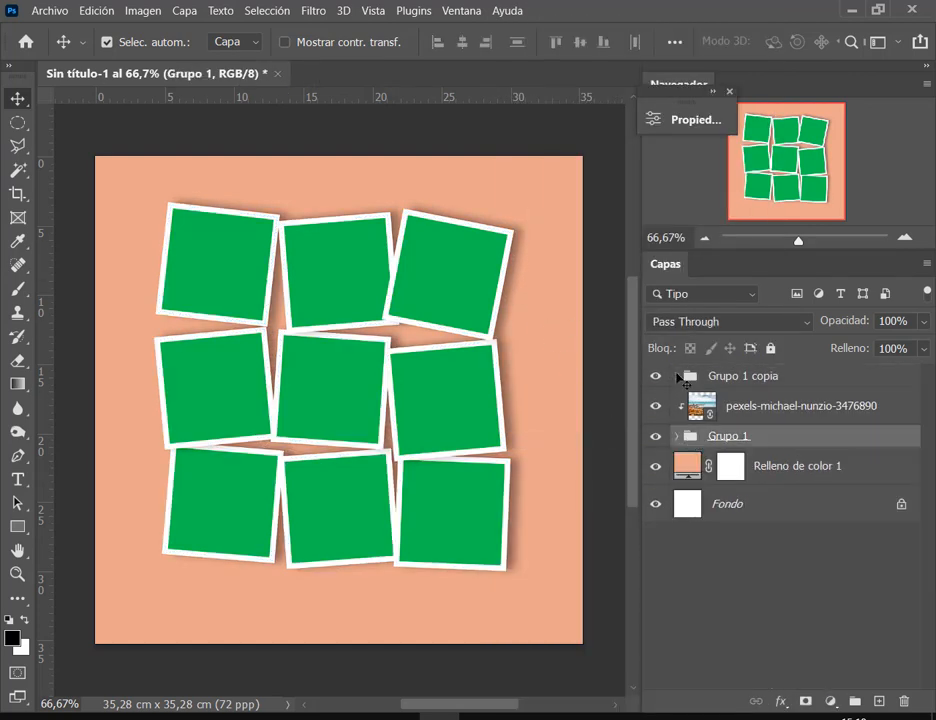
# Hide Grupo 1 copia to inspect the edges of the clipped photo up close, and show the group again.
pyautogui.click(656, 376)
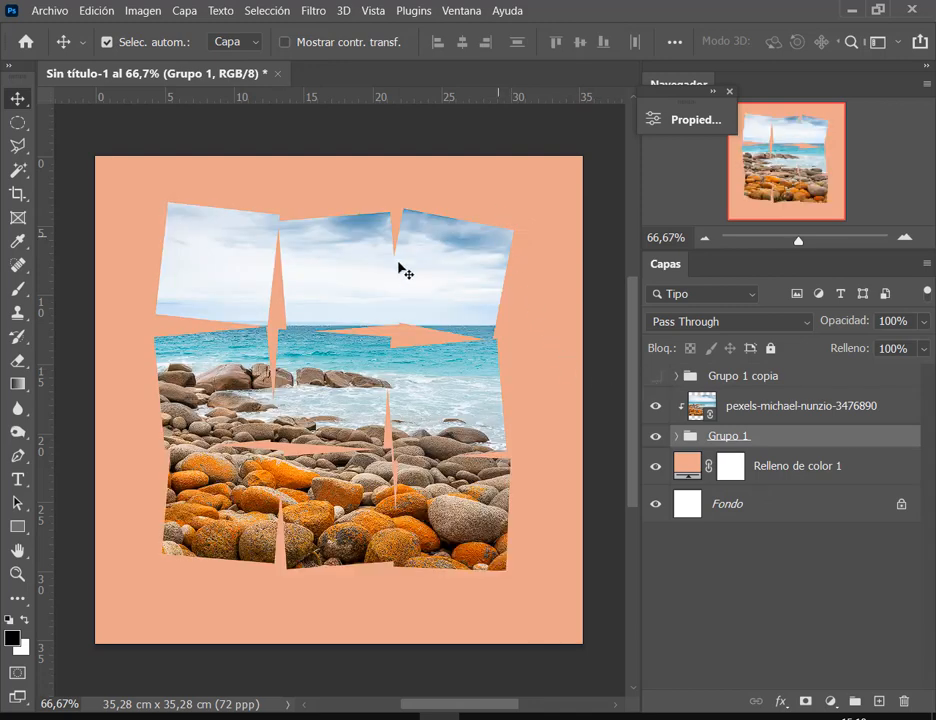
pyautogui.scroll(1, 438, 322)
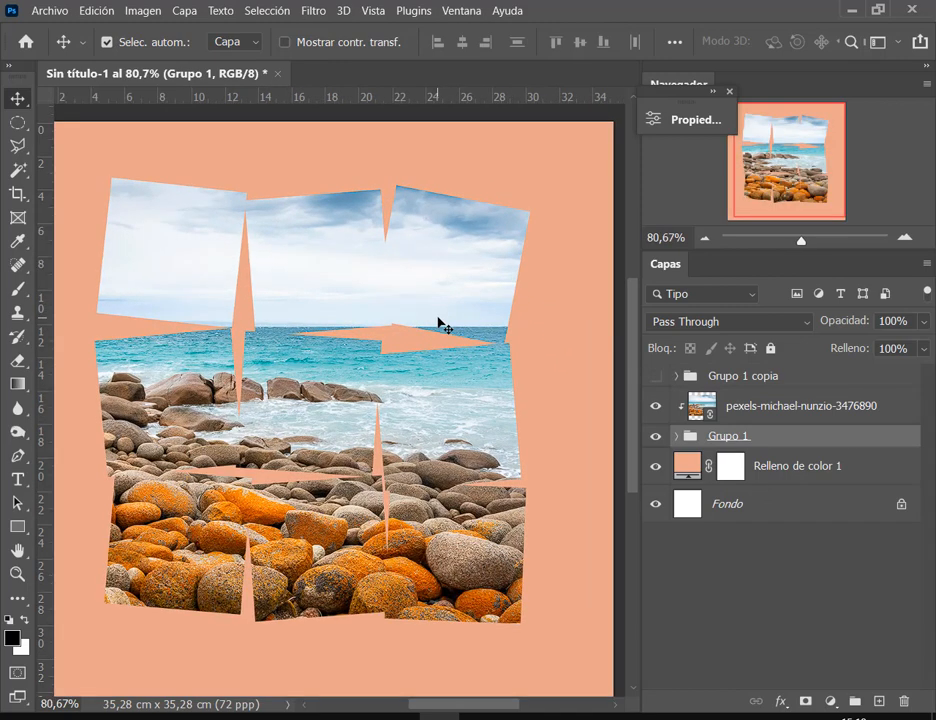
pyautogui.scroll(1, 438, 322)
pyautogui.press('ctrl')
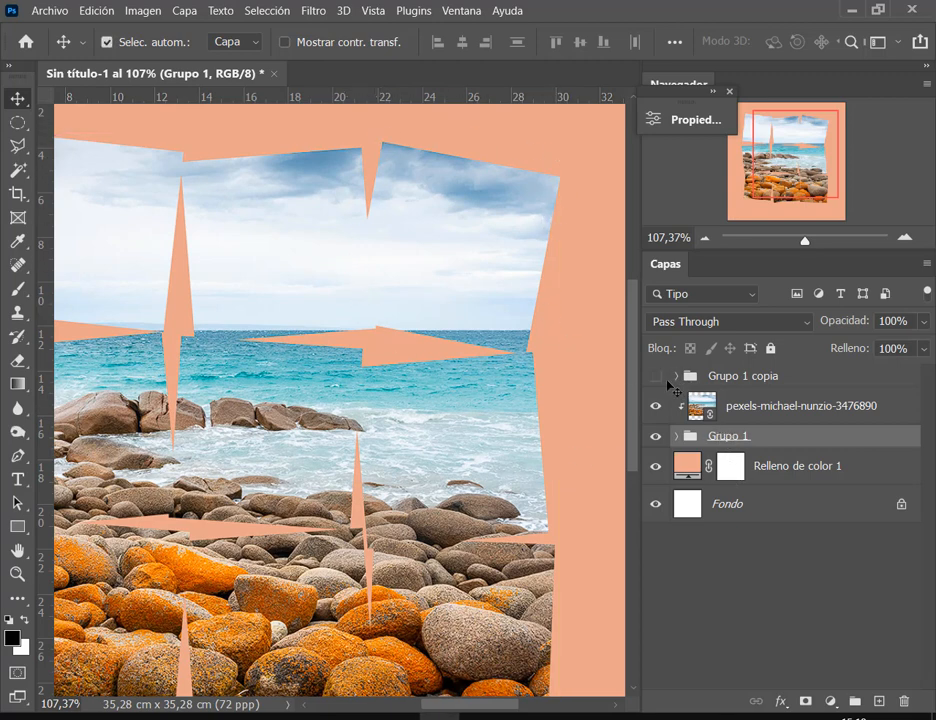
pyautogui.click(740, 413)
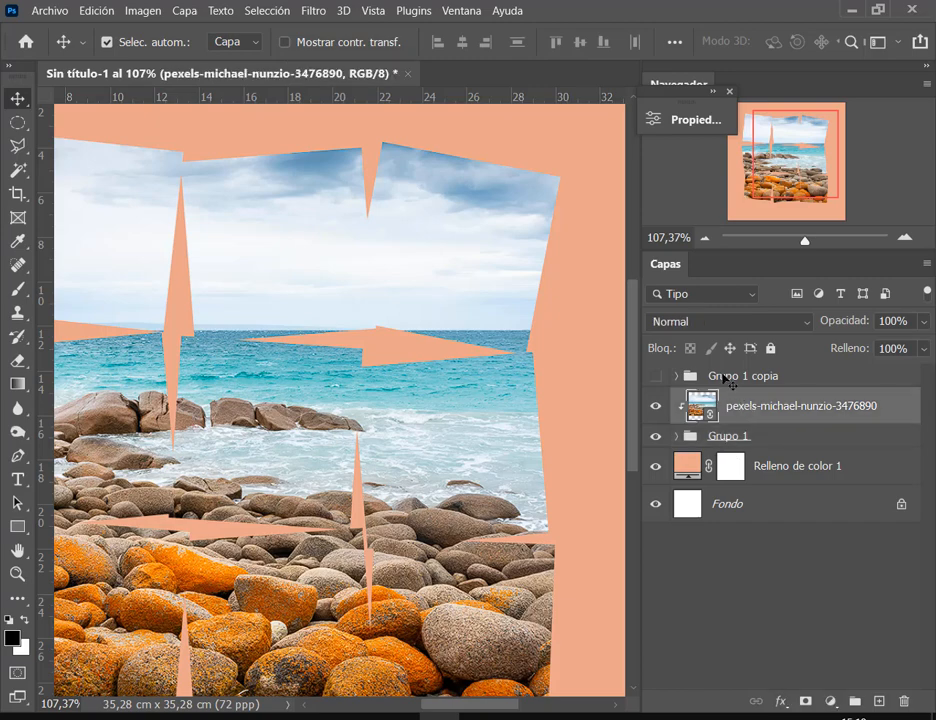
pyautogui.click(727, 381)
pyautogui.click(655, 375)
pyautogui.scroll(-3, 480, 366)
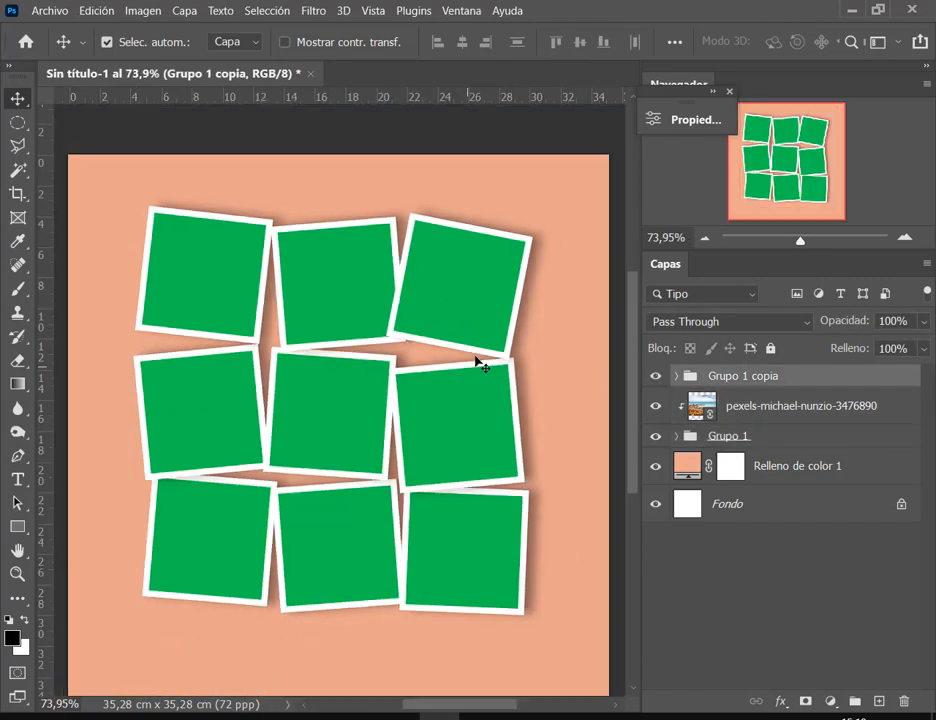
pyautogui.scroll(-3, 478, 362)
pyautogui.scroll(2, 537, 428)
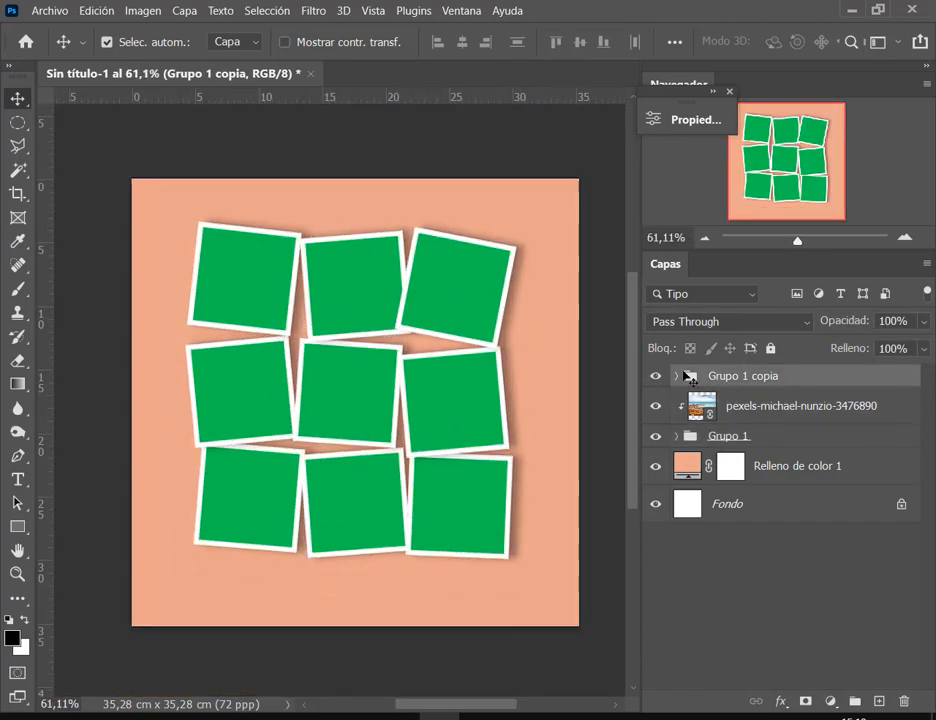
# Set the fill of all nine rectangles inside Grupo 1 copia to no color, leaving only their white strokes over the photo.
pyautogui.click(676, 376)
pyautogui.click(684, 412)
pyautogui.scroll(-3, 765, 578)
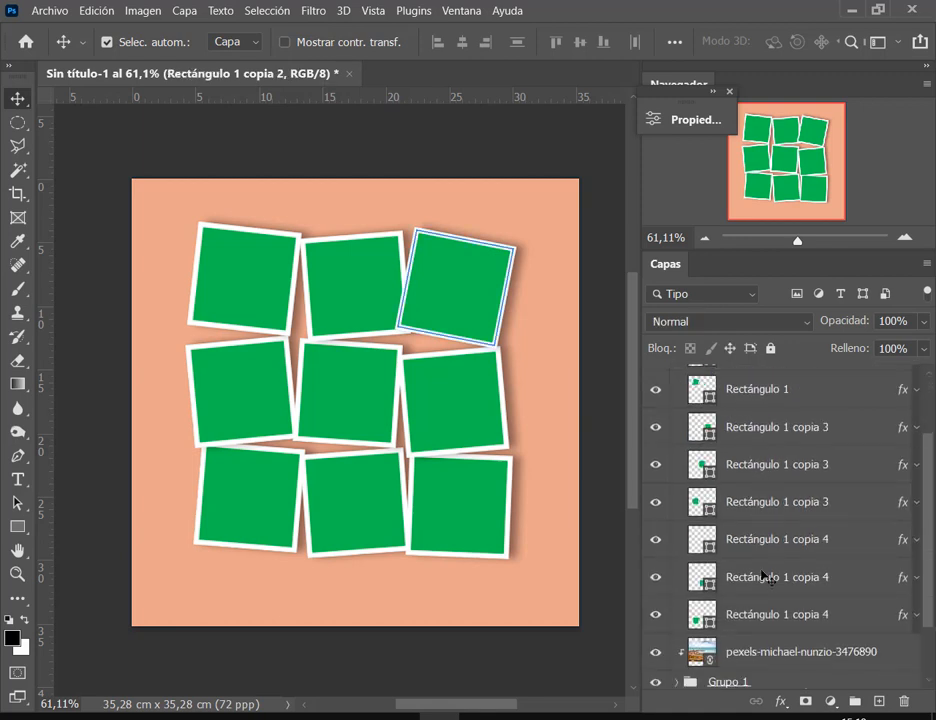
pyautogui.keyDown('shift'); pyautogui.click(790, 627); pyautogui.keyUp('shift')
pyautogui.press('ctrl')
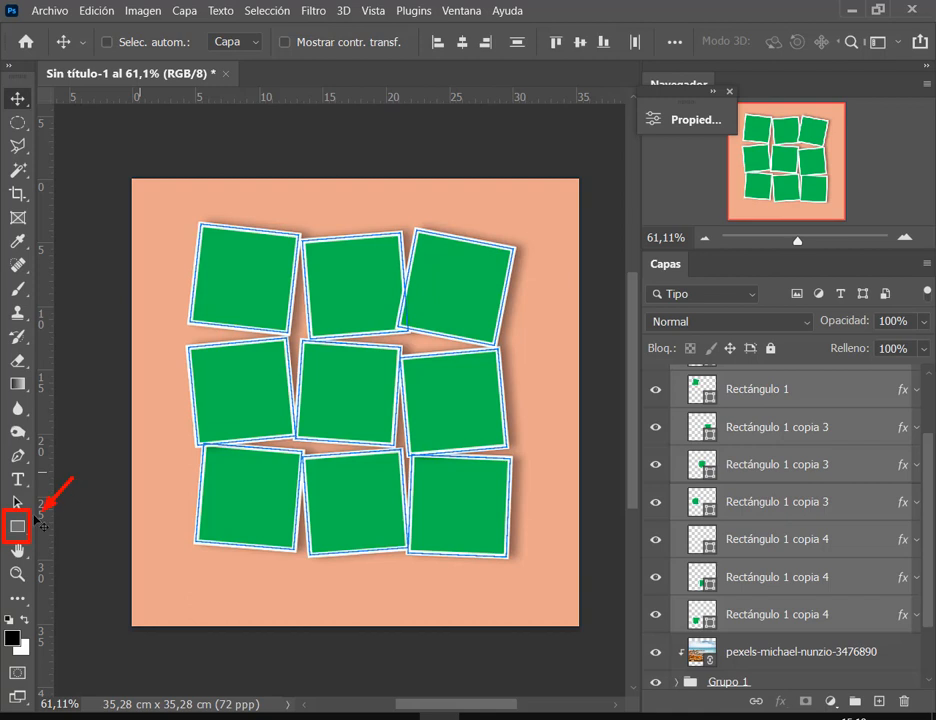
pyautogui.press('a')
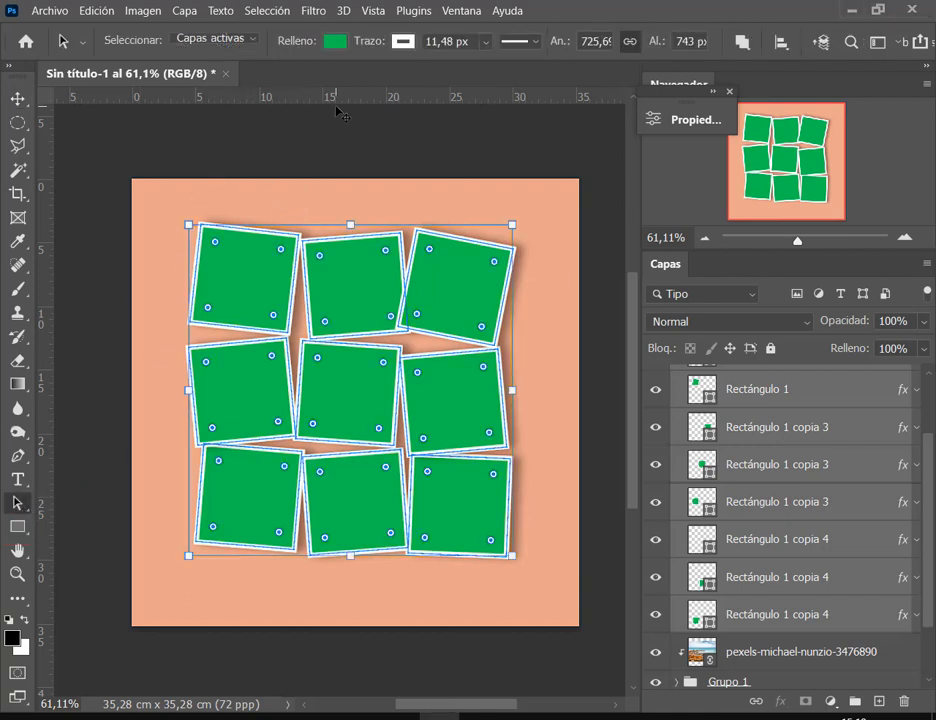
pyautogui.click(342, 45)
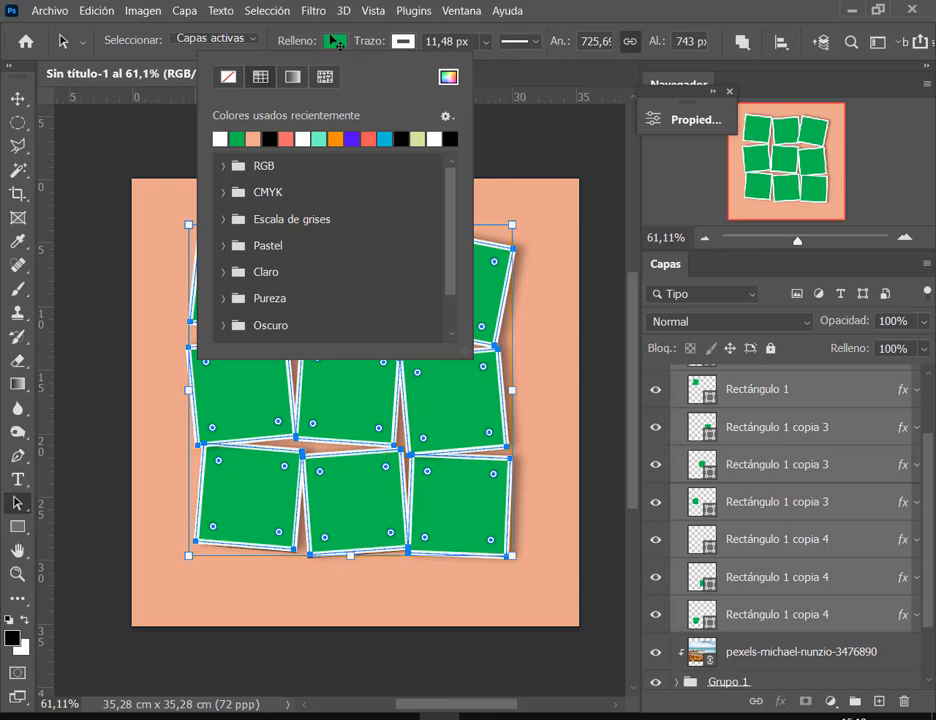
pyautogui.click(230, 82)
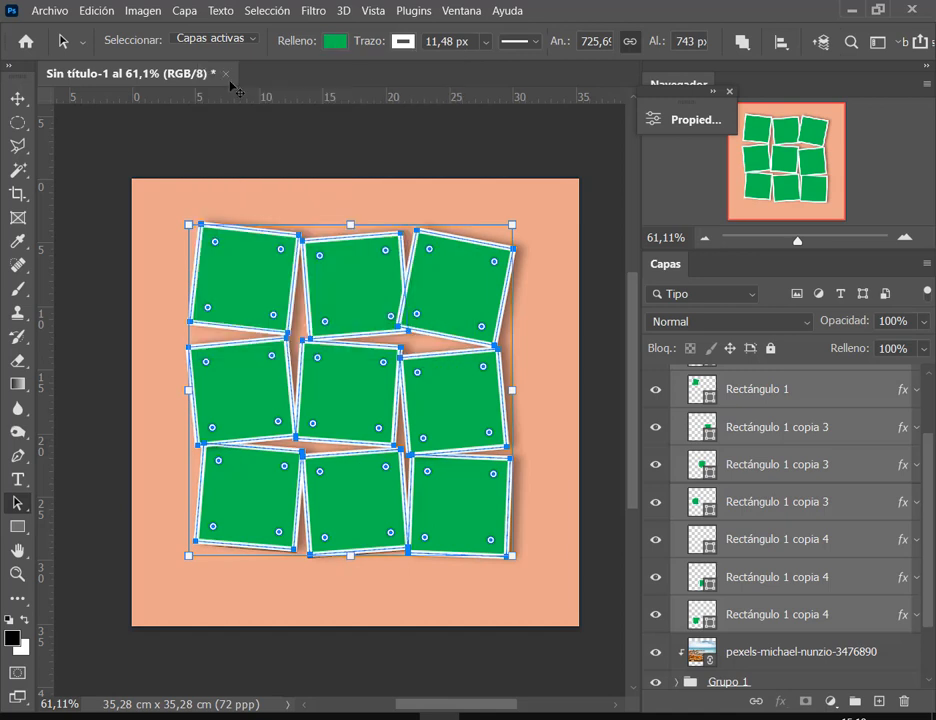
pyautogui.click(340, 44)
pyautogui.click(232, 79)
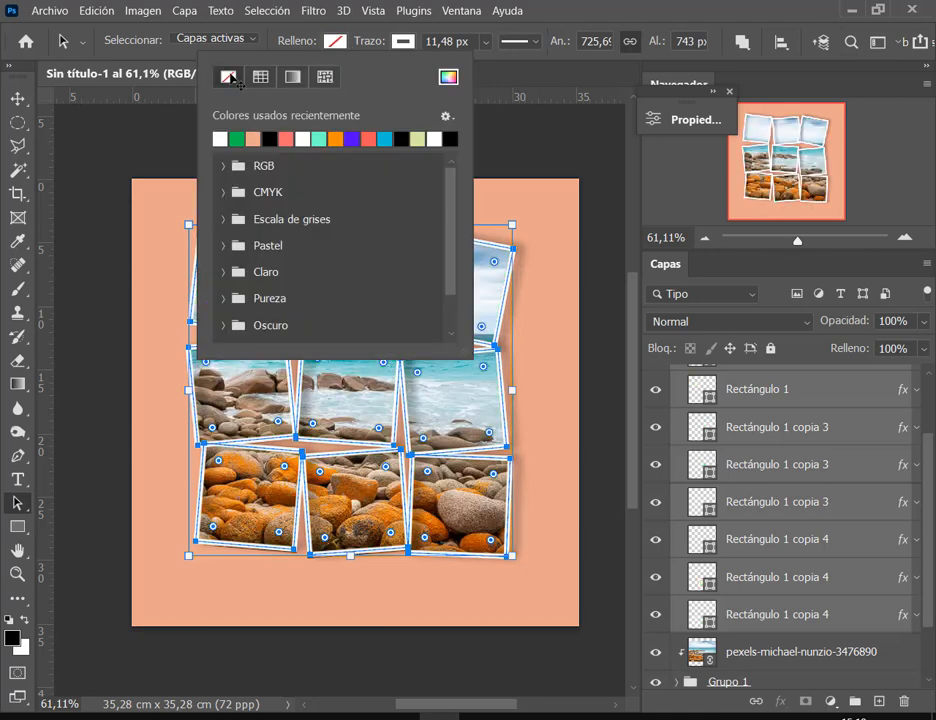
pyautogui.click(760, 86)
pyautogui.click(20, 99)
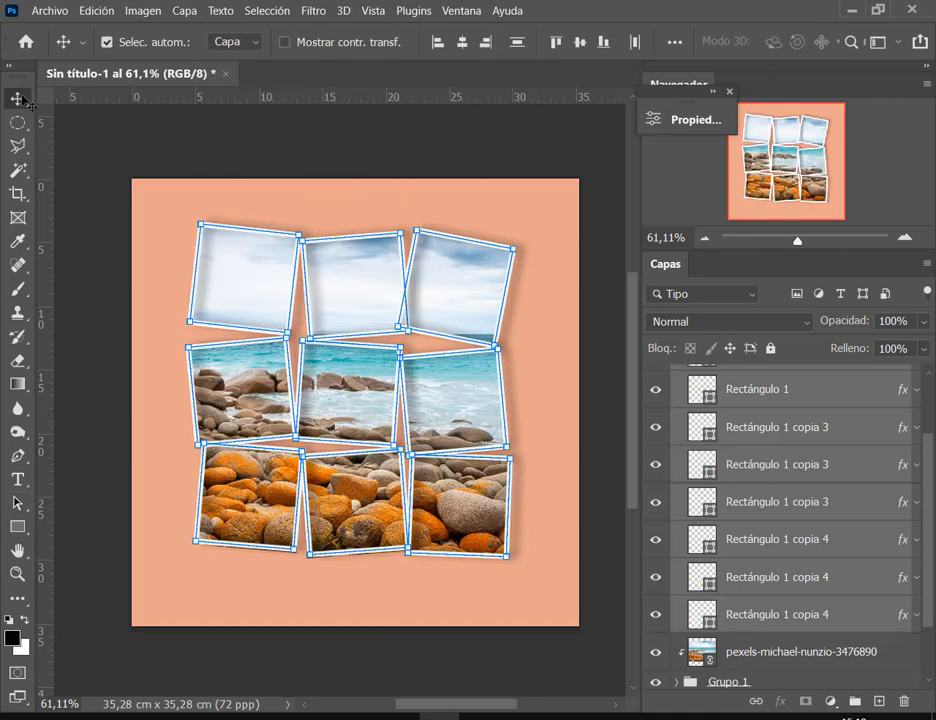
pyautogui.click(745, 660)
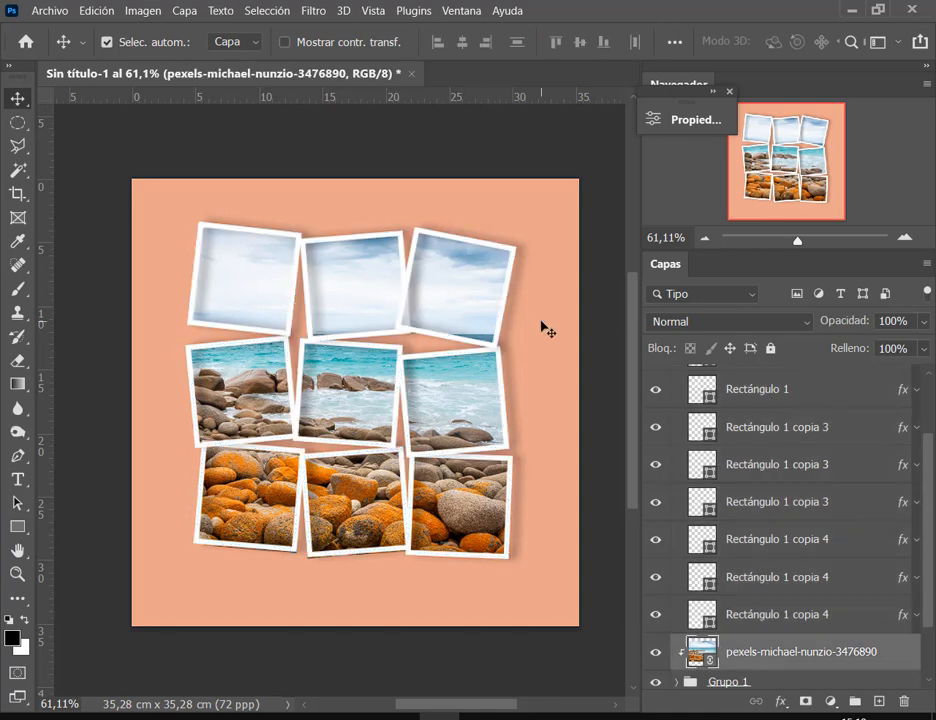
# Collapse Grupo 1 copia and convert the clipped beach photo layer into a smart object.
pyautogui.scroll(2, 500, 345)
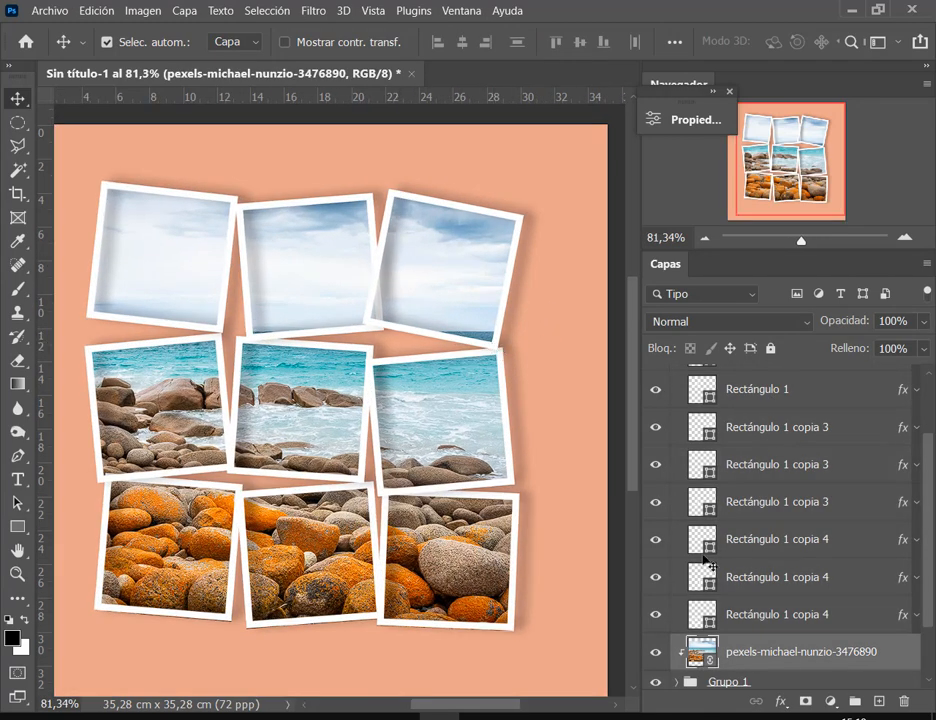
pyautogui.scroll(3, 770, 525)
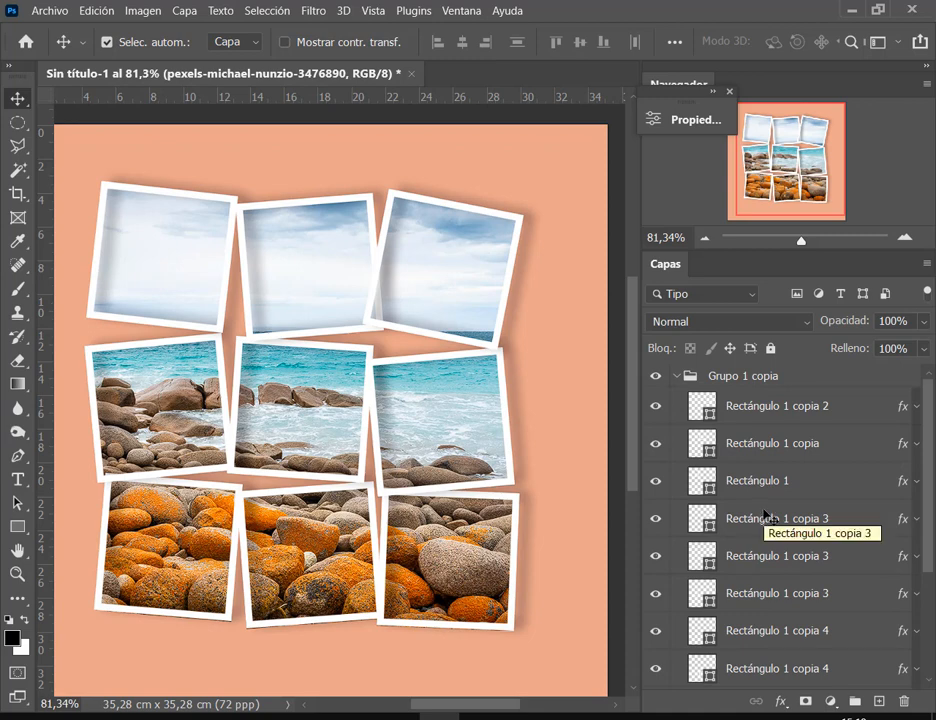
pyautogui.click(727, 382)
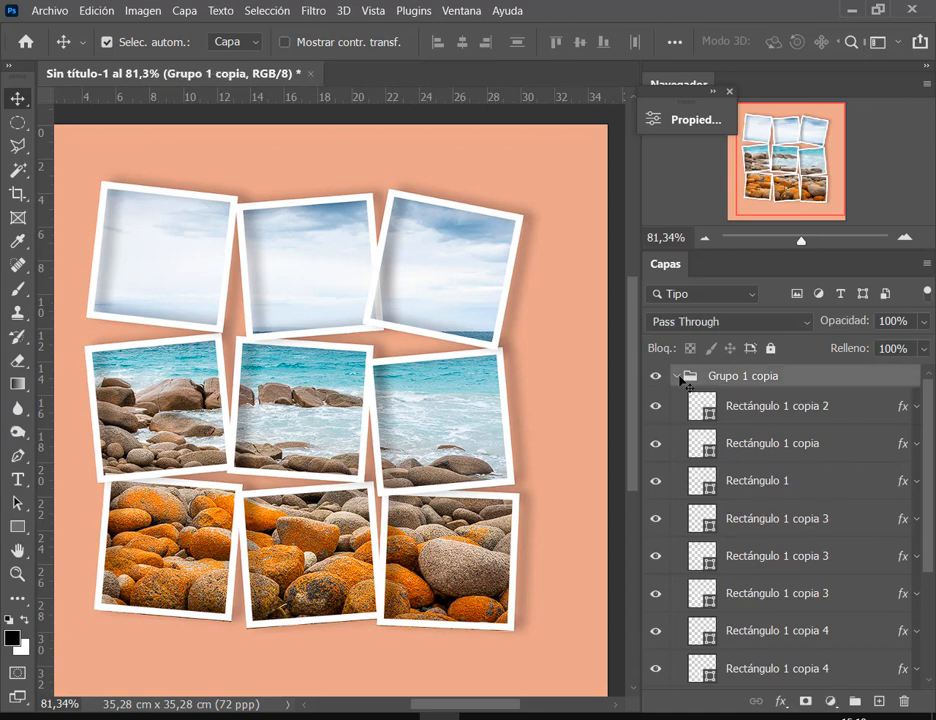
pyautogui.click(679, 377)
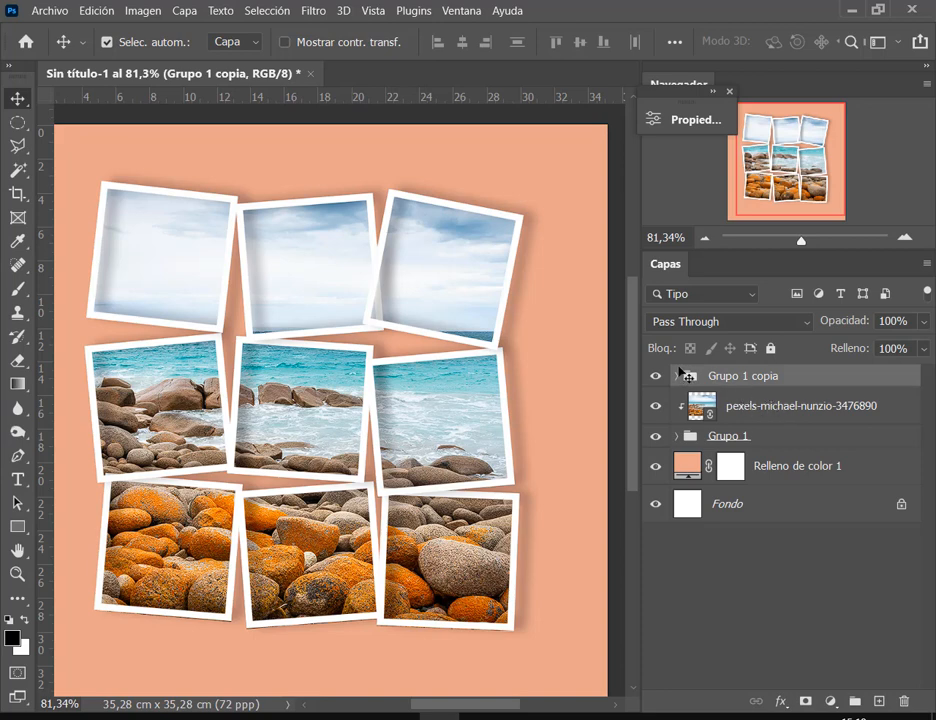
pyautogui.click(803, 408)
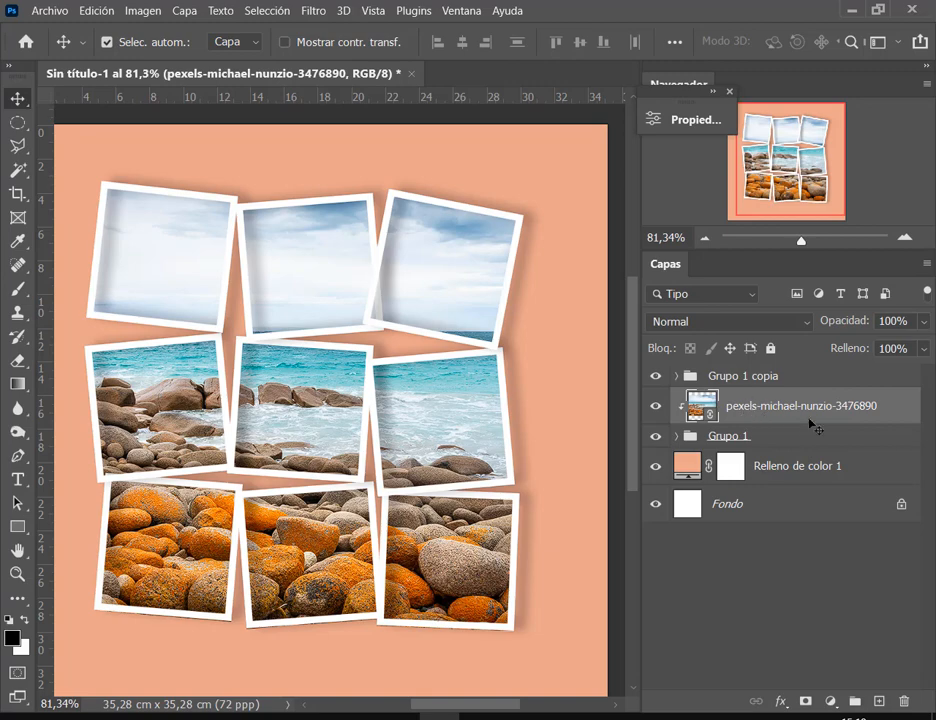
pyautogui.rightClick(806, 408)
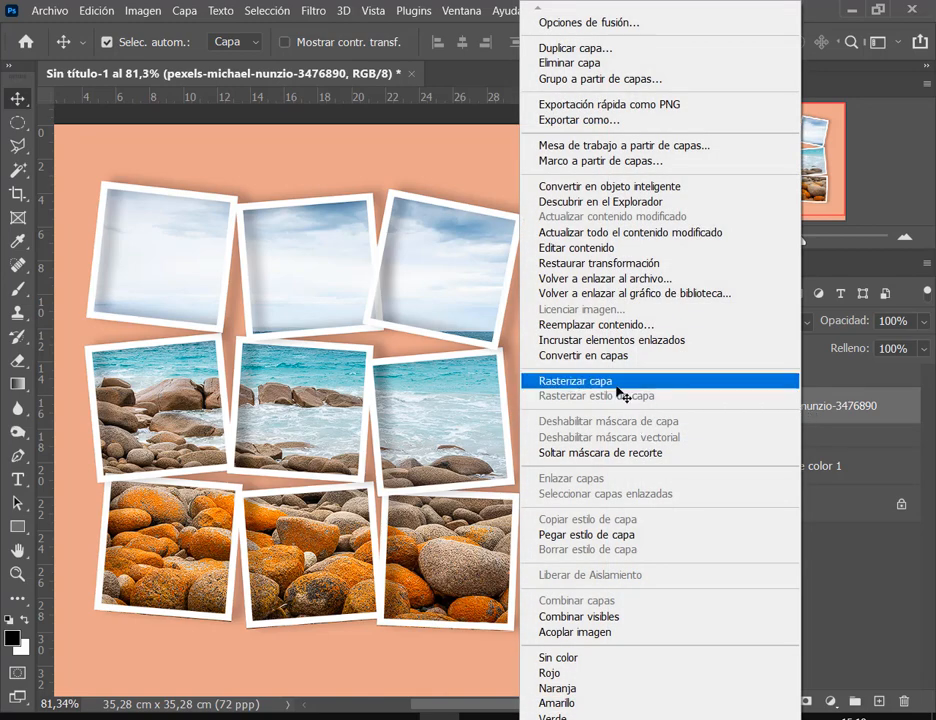
pyautogui.click(625, 186)
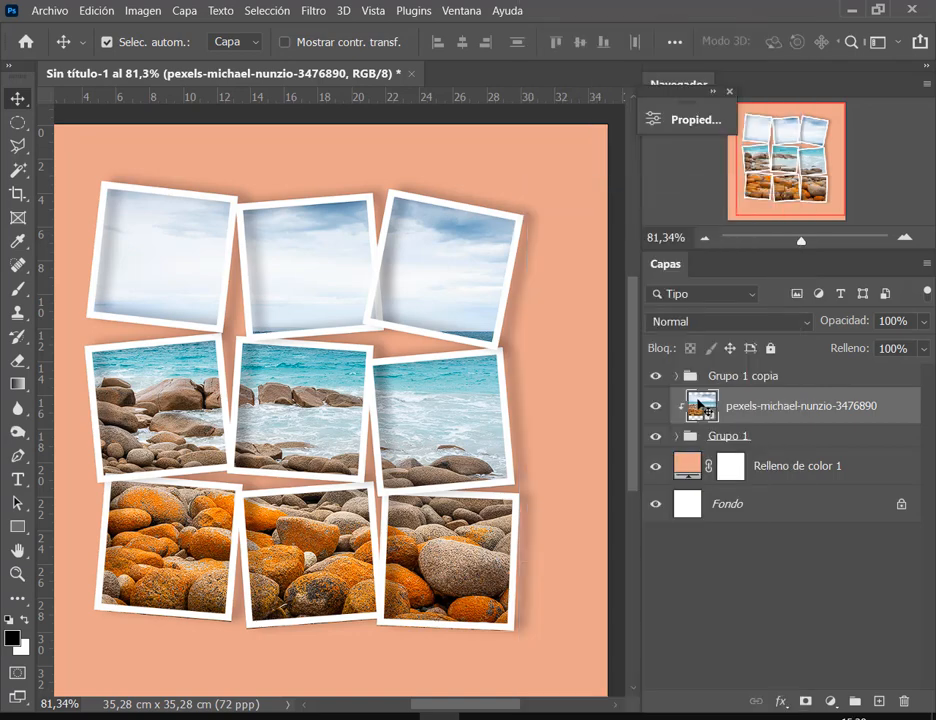
# Open the smart object's contents and place the Pexels sunset seascape photo 4665180 as a linked element.
pyautogui.doubleClick(700, 405)
pyautogui.click(52, 11)
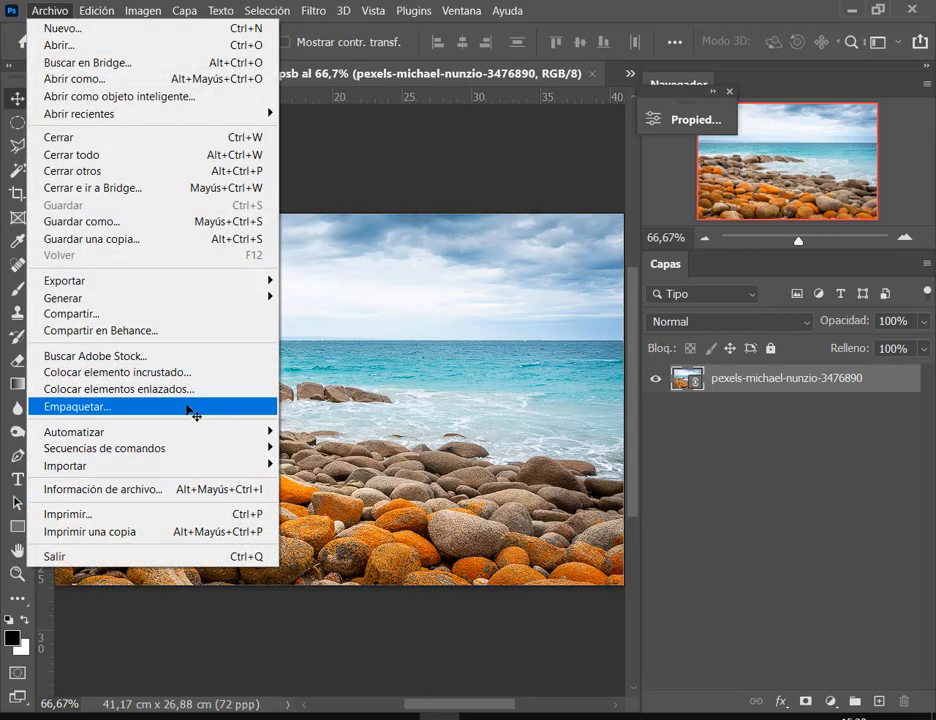
pyautogui.click(190, 389)
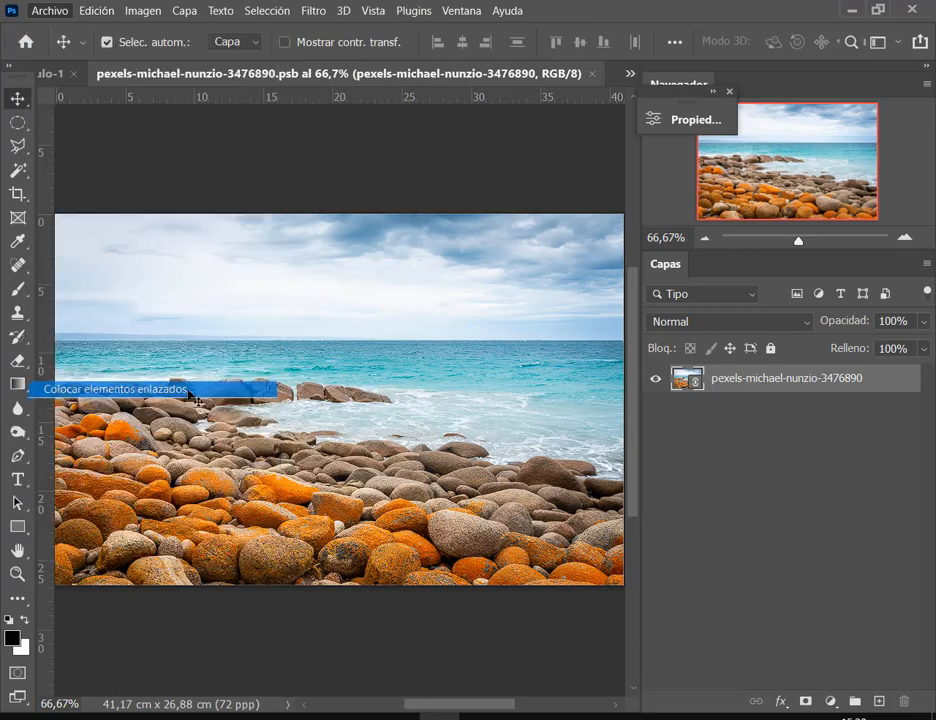
pyautogui.click(481, 190)
pyautogui.doubleClick(481, 190)
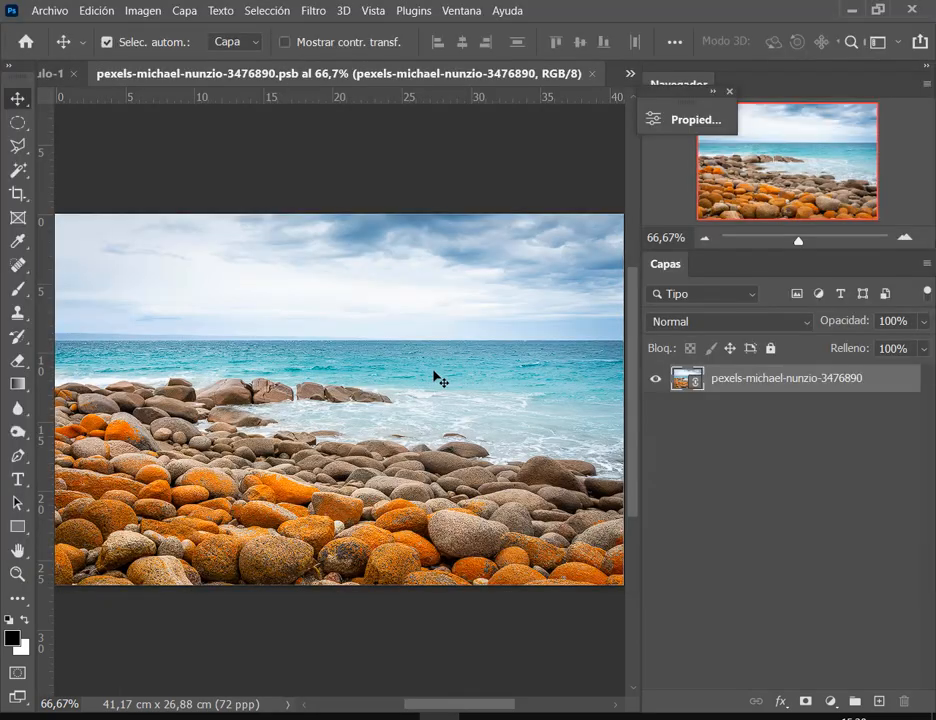
# Enlarge the placed sunset photo to cover the whole canvas, and save and close the smart object's contents.
pyautogui.scroll(-3, 387, 408)
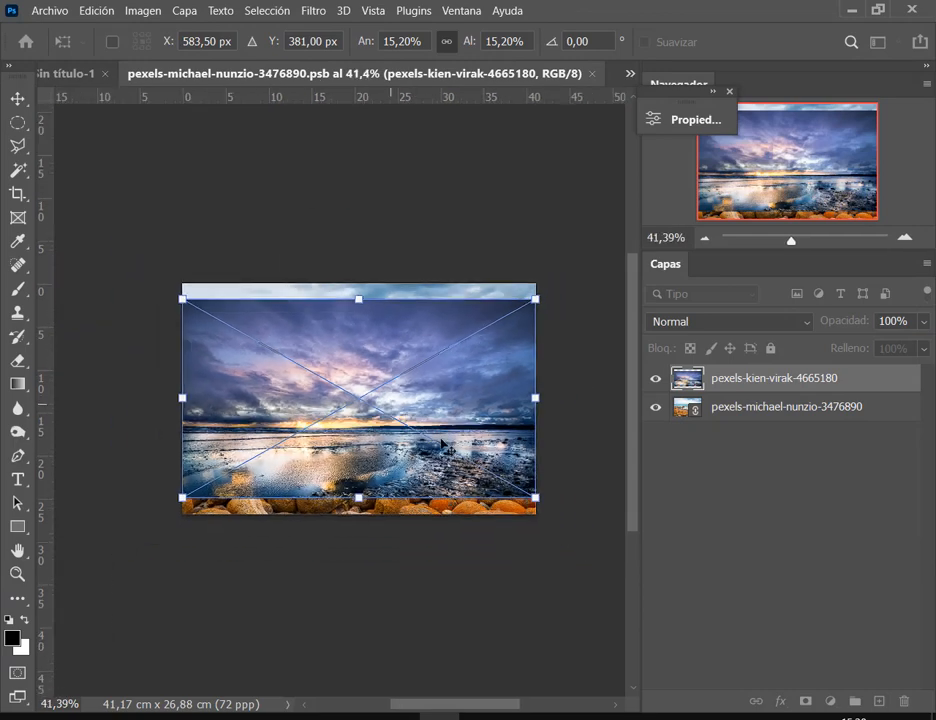
pyautogui.moveTo(540, 505); pyautogui.dragTo(600, 540)
pyautogui.moveTo(185, 305); pyautogui.dragTo(144, 278)
pyautogui.press('Return')
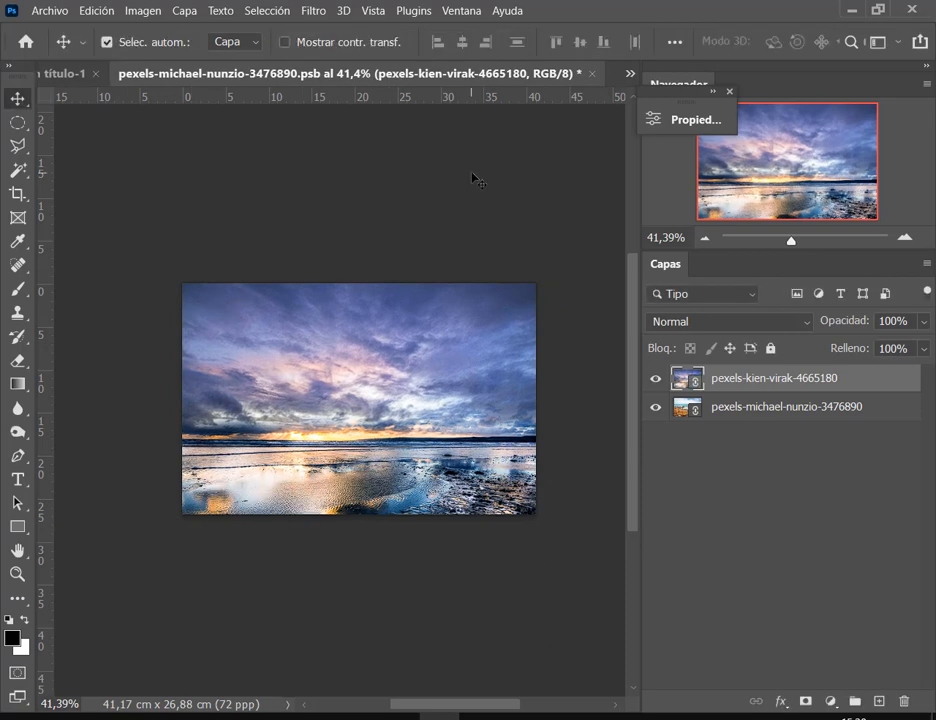
pyautogui.hotkey('ctrl', 's')
pyautogui.click(594, 74)
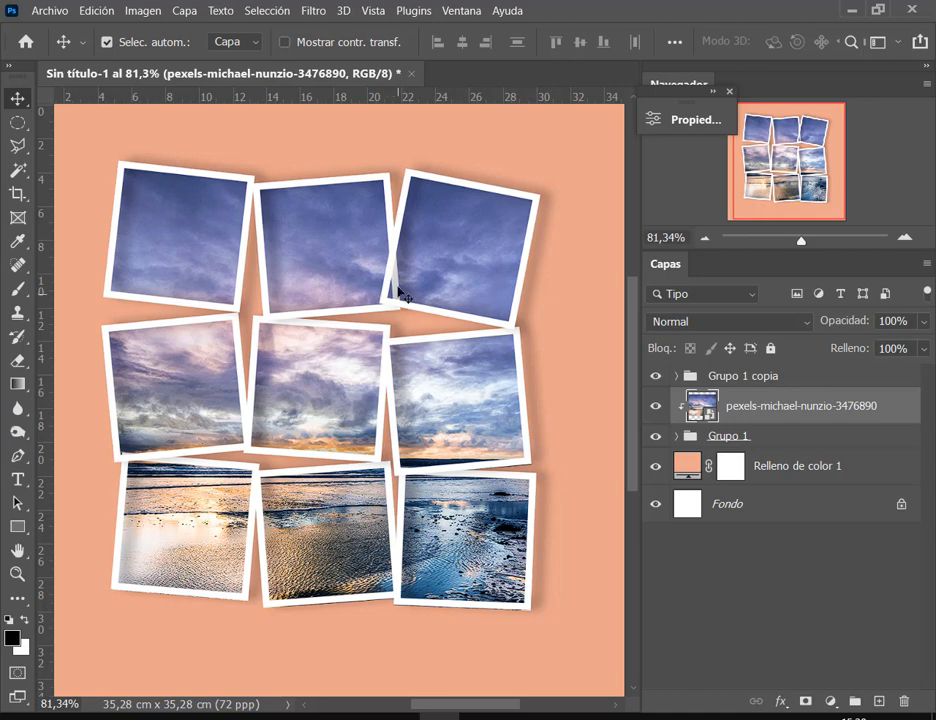
# Expand Grupo 1 copia and turn off the Move tool's automatic layer selection.
pyautogui.click(762, 380)
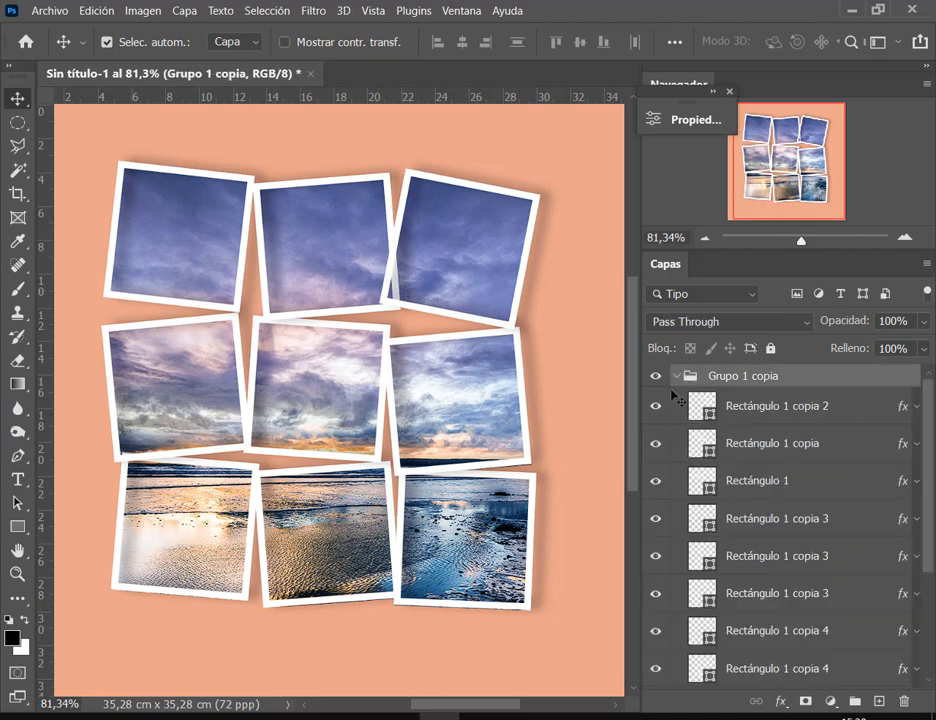
pyautogui.click(512, 248)
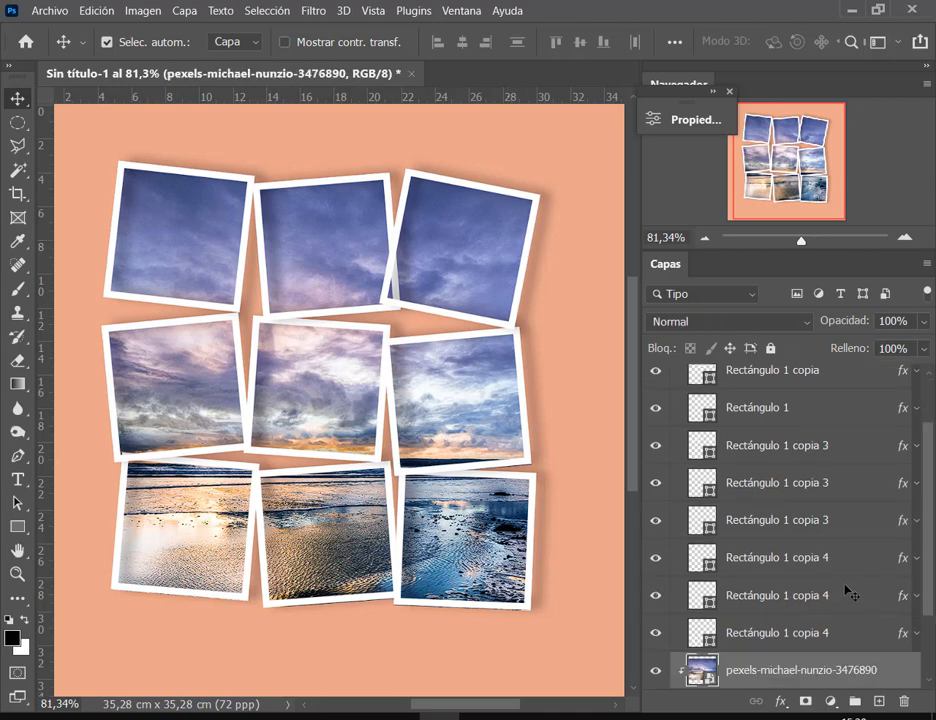
pyautogui.scroll(-1, 722, 625)
pyautogui.scroll(-1, 827, 623)
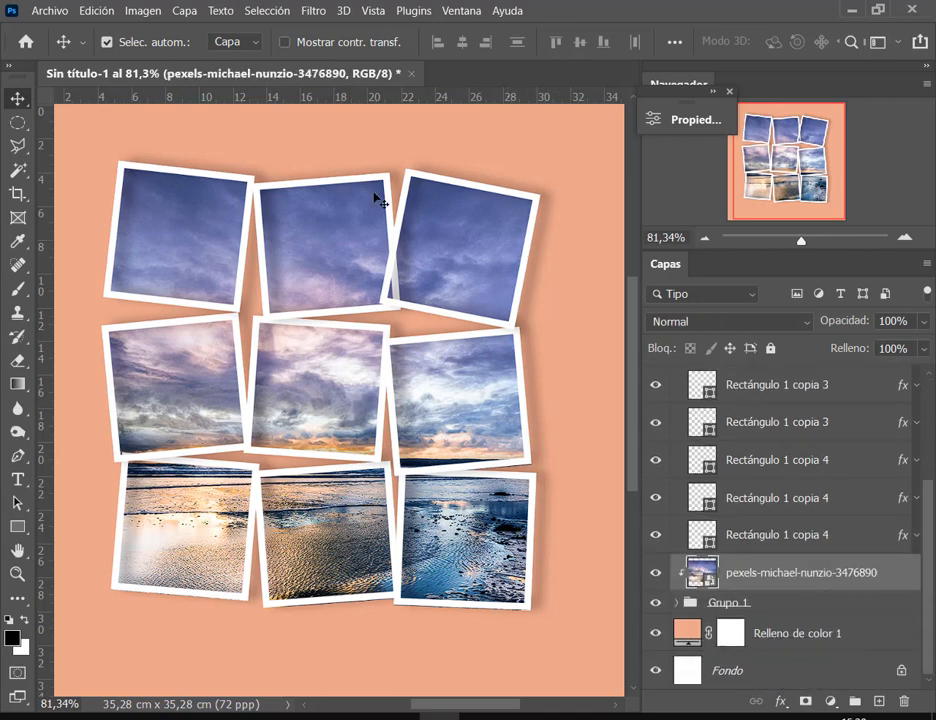
pyautogui.click(108, 42)
# Select Rectángulo 1 copia 2 in both Grupo 1 copia and Grupo 1 and nudge the two shapes together to the right.
pyautogui.click(710, 603)
pyautogui.scroll(4, 768, 498)
pyautogui.click(737, 404)
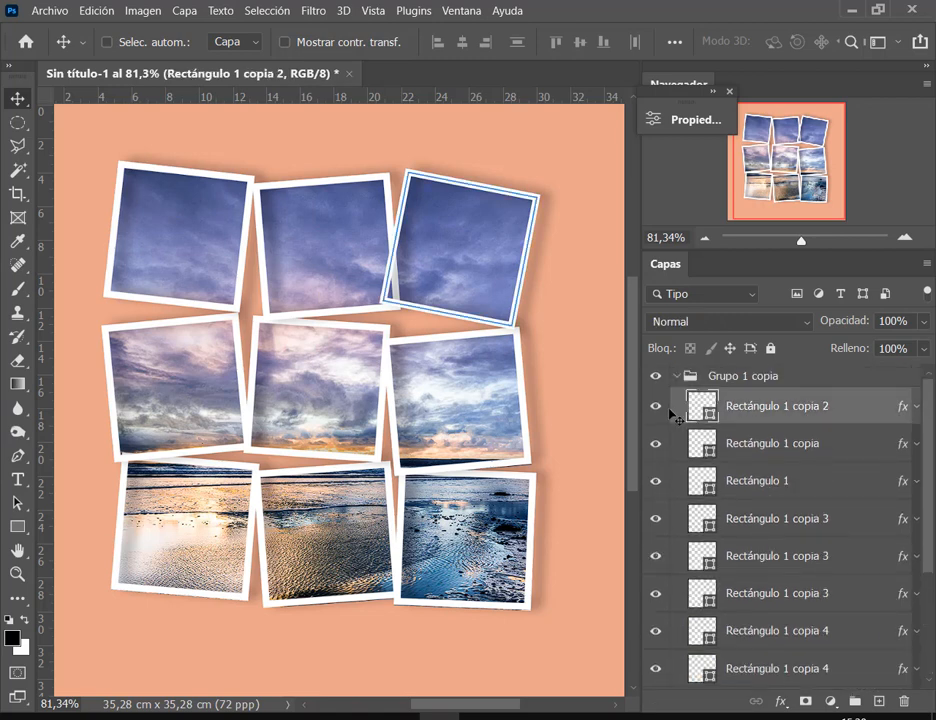
pyautogui.click(763, 456)
pyautogui.click(757, 411)
pyautogui.scroll(-5, 846, 443)
pyautogui.click(676, 604)
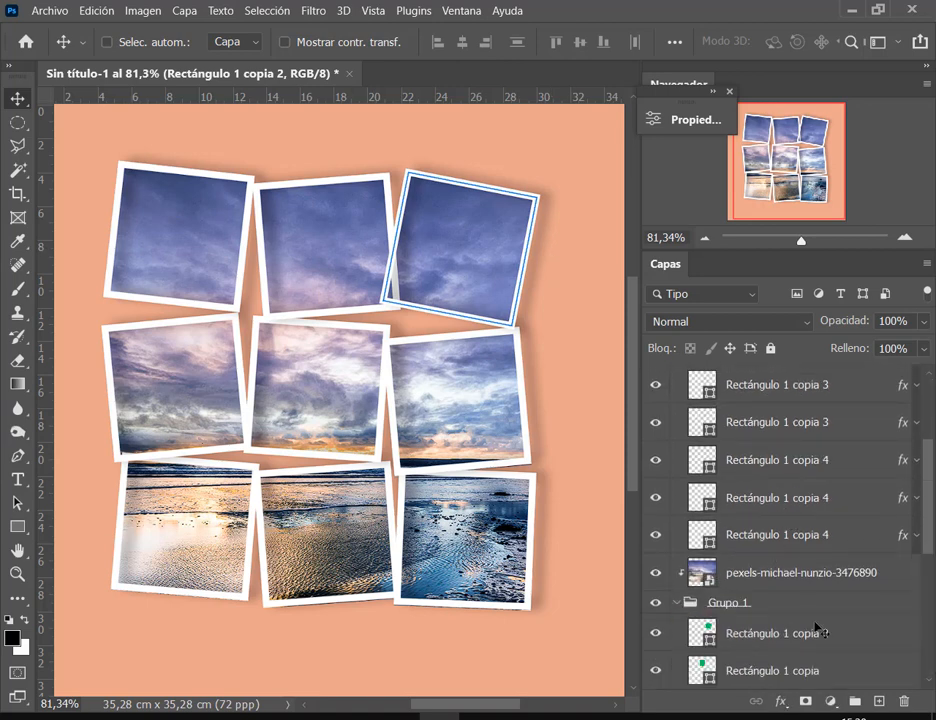
pyautogui.scroll(-2, 830, 560)
pyautogui.keyDown('ctrl'); pyautogui.click(811, 563); pyautogui.keyUp('ctrl')
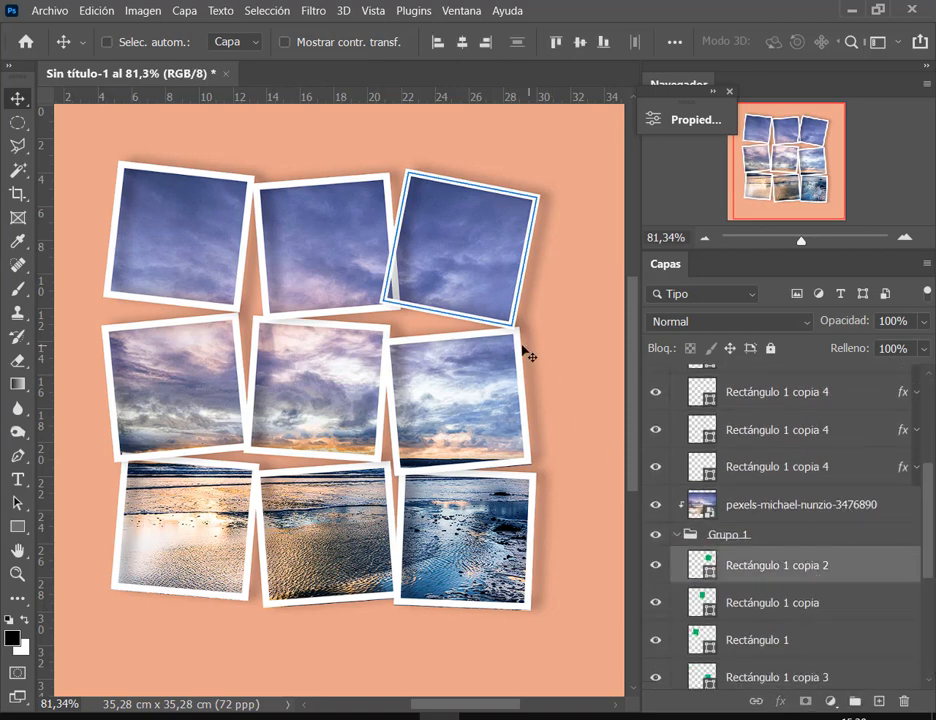
pyautogui.hotkey('ctrl', 't')
pyautogui.press('Right')
pyautogui.press('Right')
pyautogui.press('Right')
pyautogui.press('Right')
pyautogui.press('Right')
pyautogui.press('Right')
pyautogui.press('Right')
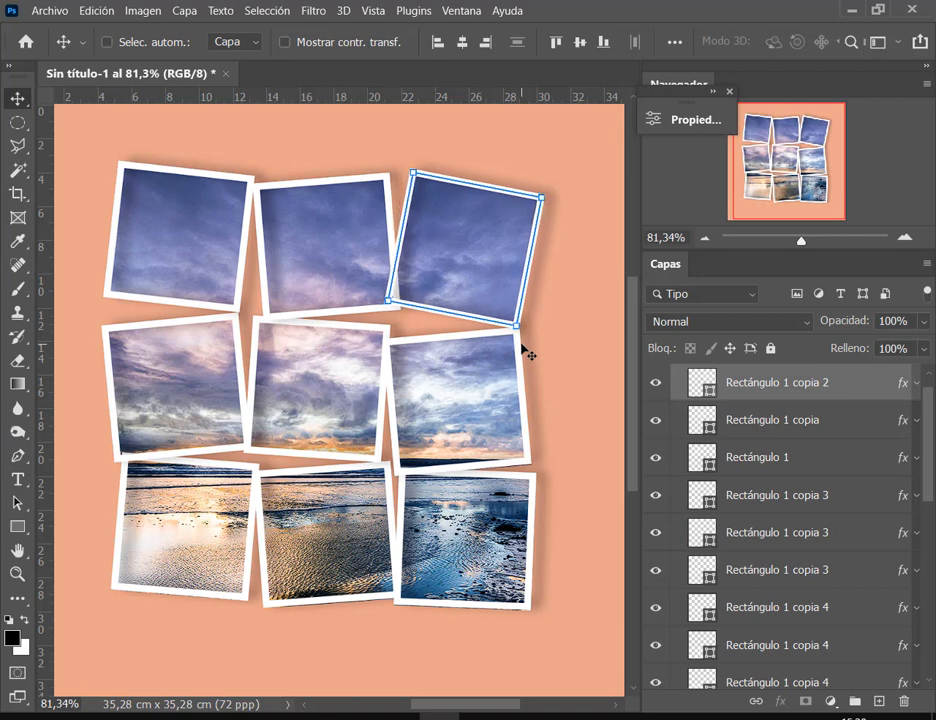
pyautogui.press('Right')
pyautogui.press('Right')
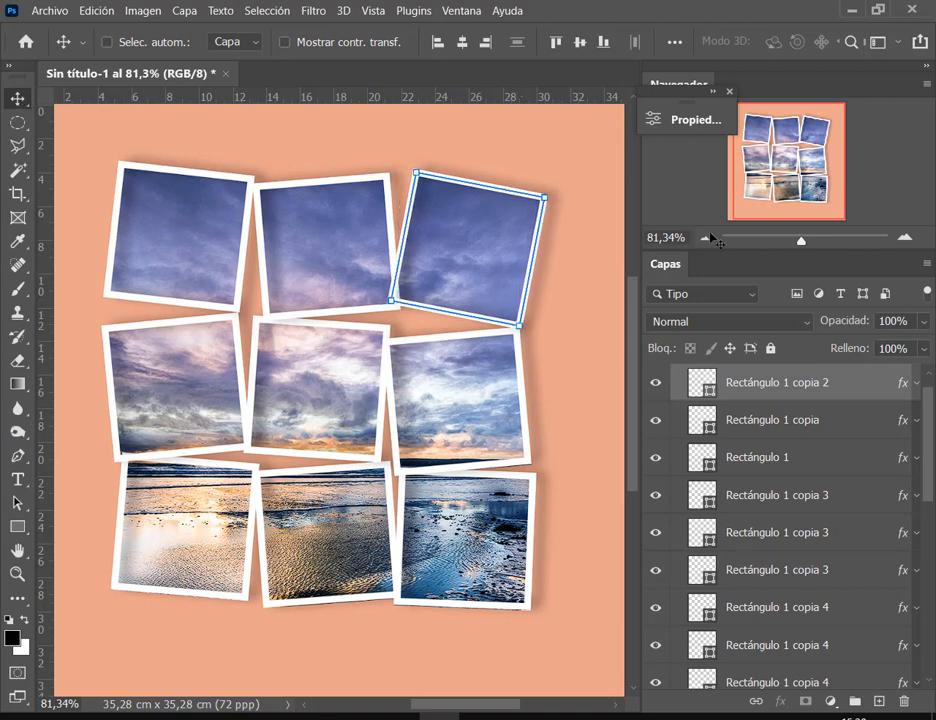
# Collapse Grupo 1 copia and deselect the shapes to check the overlap between the top-right frame and its neighbor.
pyautogui.scroll(1, 765, 425)
pyautogui.click(678, 376)
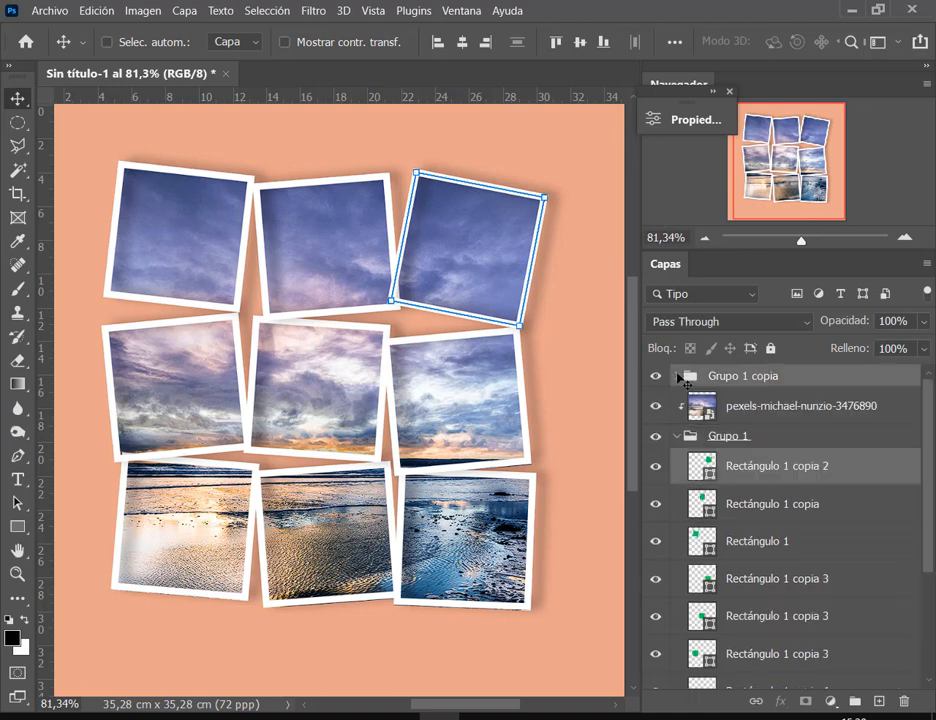
pyautogui.click(768, 406)
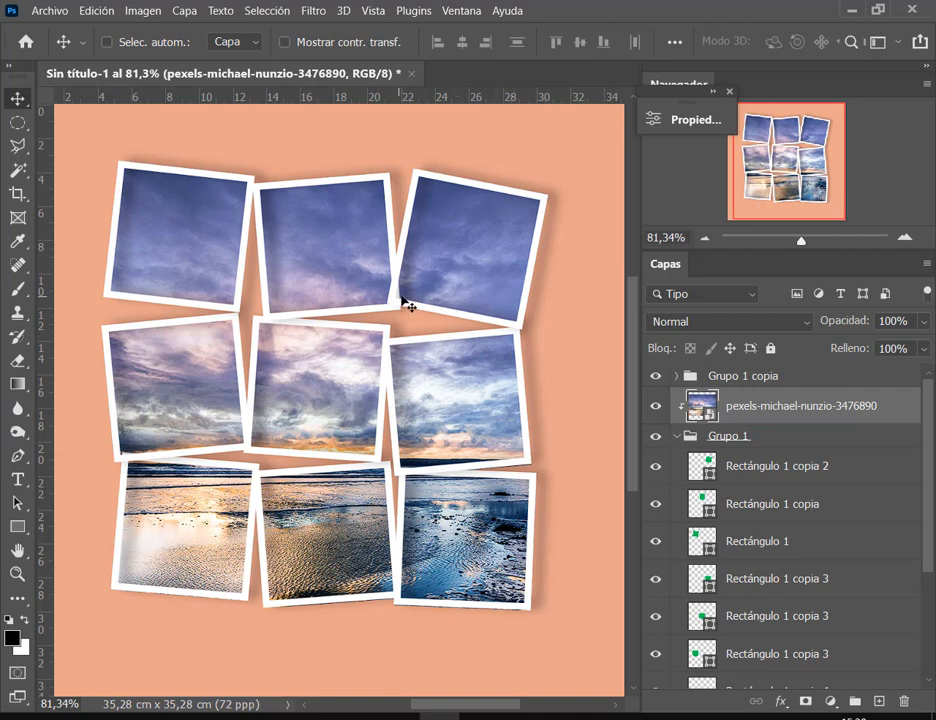
# Reselect Rectángulo 1 copia 2 in both groups and nudge the pair slightly further right, away from the top-middle frame.
pyautogui.click(678, 376)
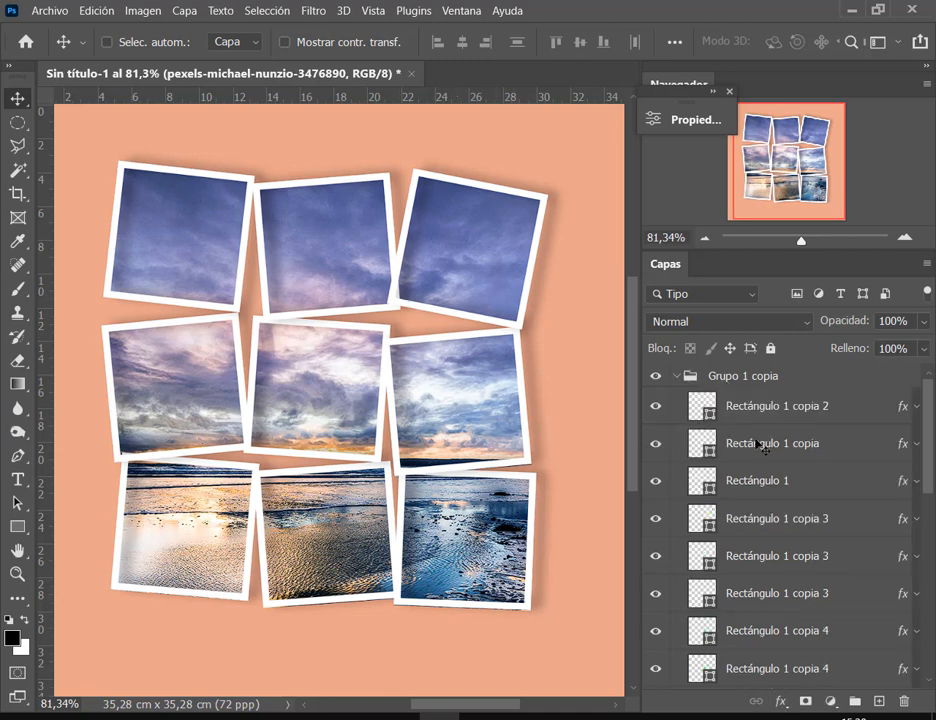
pyautogui.click(778, 407)
pyautogui.scroll(-3, 740, 475)
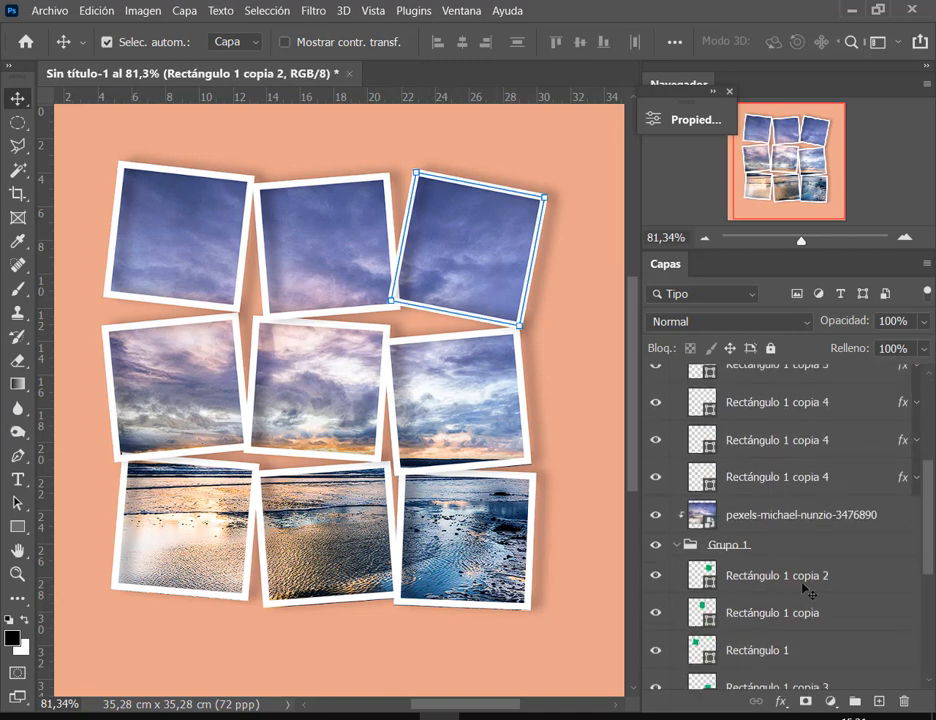
pyautogui.keyDown('ctrl'); pyautogui.click(803, 584); pyautogui.keyUp('ctrl')
pyautogui.hotkey('ctrl', 'Right')
pyautogui.hotkey('ctrl', 'Right')
pyautogui.hotkey('ctrl', 'Right')
pyautogui.hotkey('ctrl', 'Right')
pyautogui.hotkey('ctrl', 'Right')
pyautogui.hotkey('ctrl', 'Right')
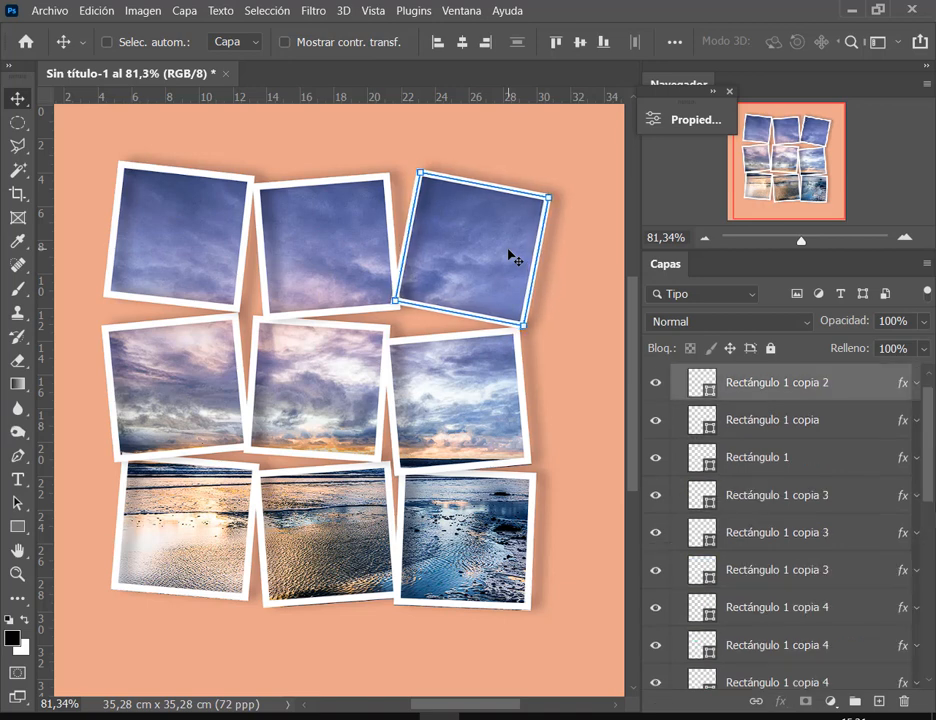
pyautogui.scroll(1, 690, 390)
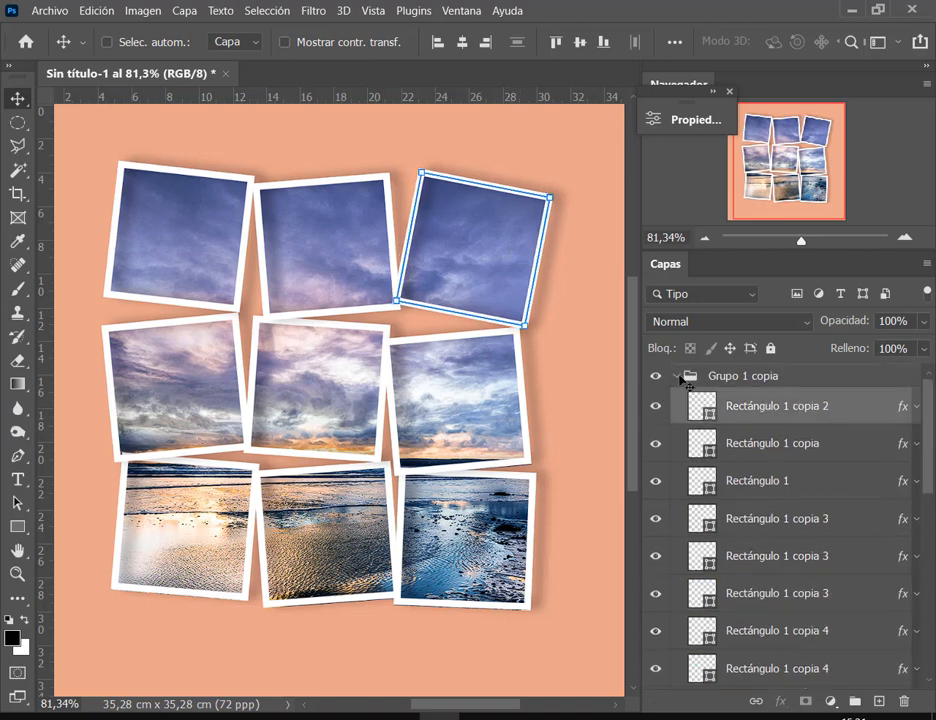
# Collapse Grupo 1 copia and Grupo 1 and select the pexels-michael-nunzio-3476890 photo layer to review the whole collage.
pyautogui.click(678, 377)
pyautogui.click(698, 440)
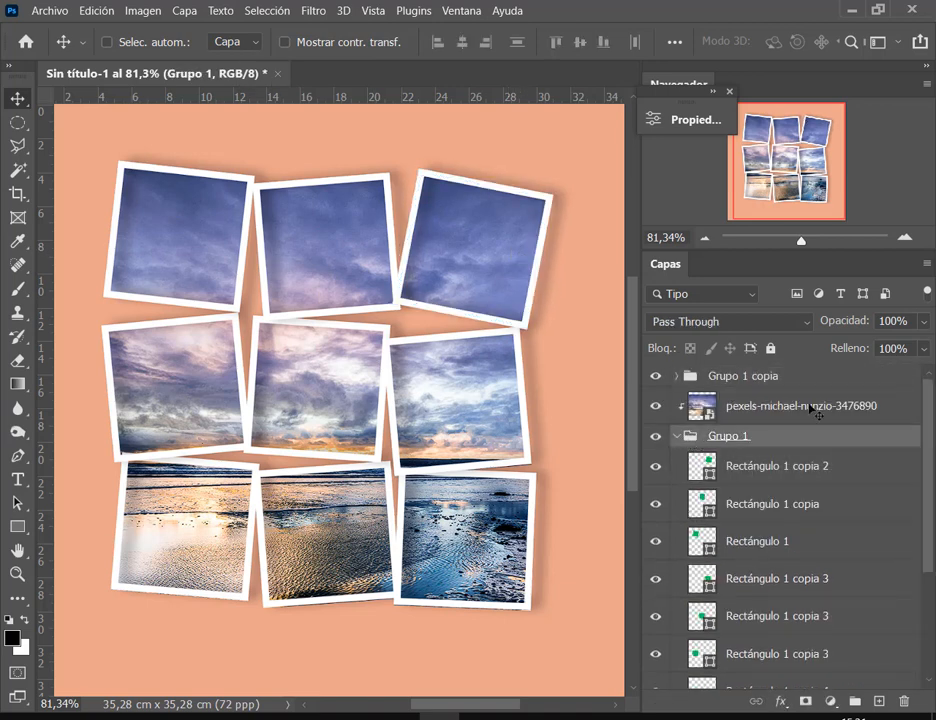
pyautogui.click(812, 406)
pyautogui.click(678, 437)
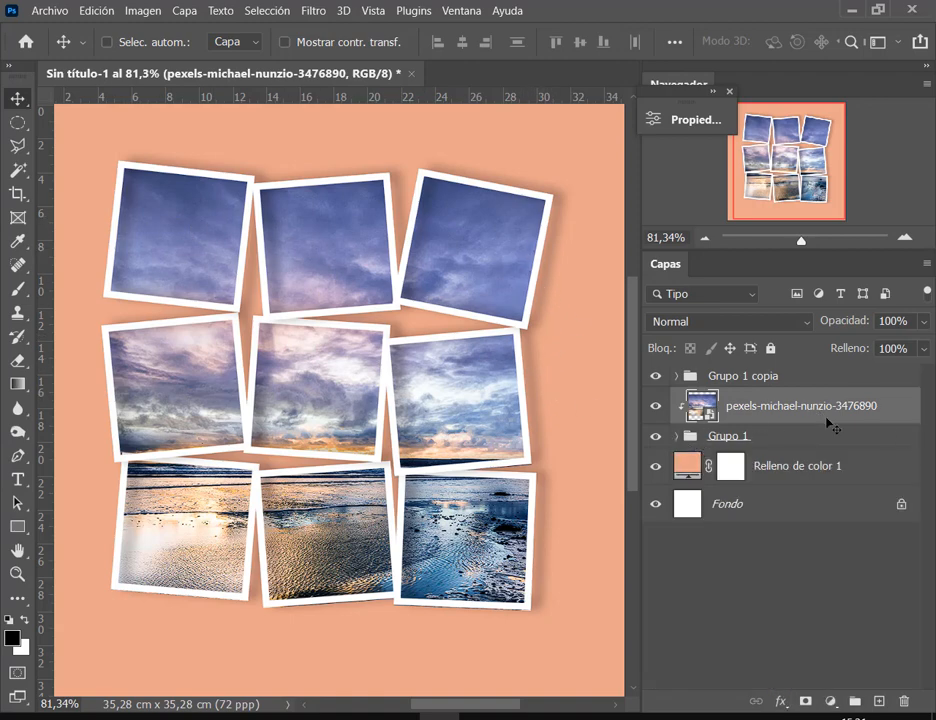
pyautogui.click(705, 238)
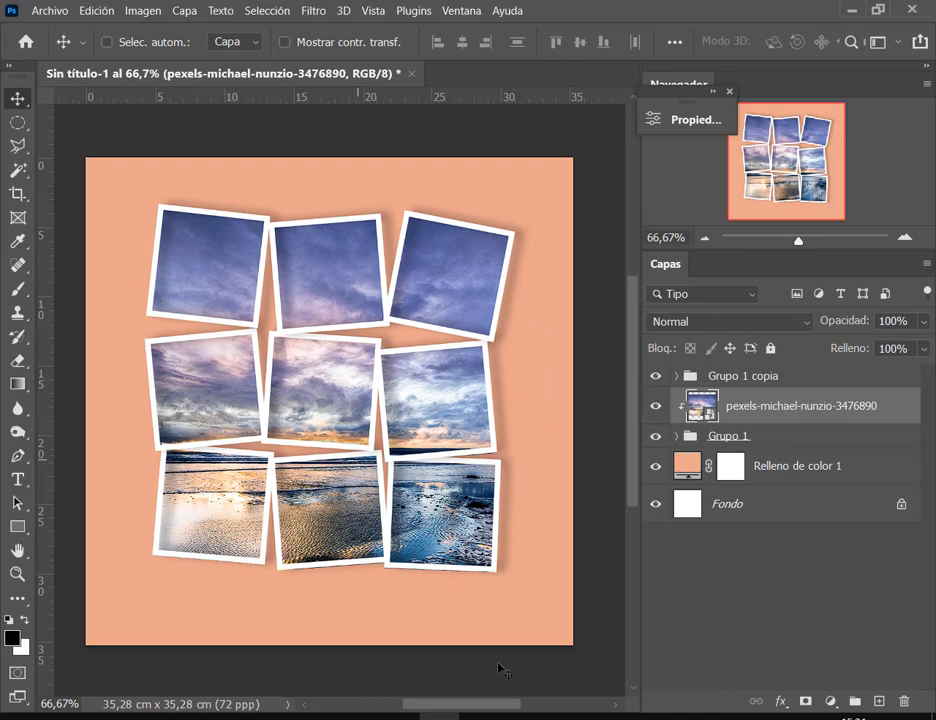
# Close the square collage reference image and view the Photo Collages template sample from the Sábado folder in the image viewer.
pyautogui.hotkey('alt', 'Tab')
pyautogui.click(915, 14)
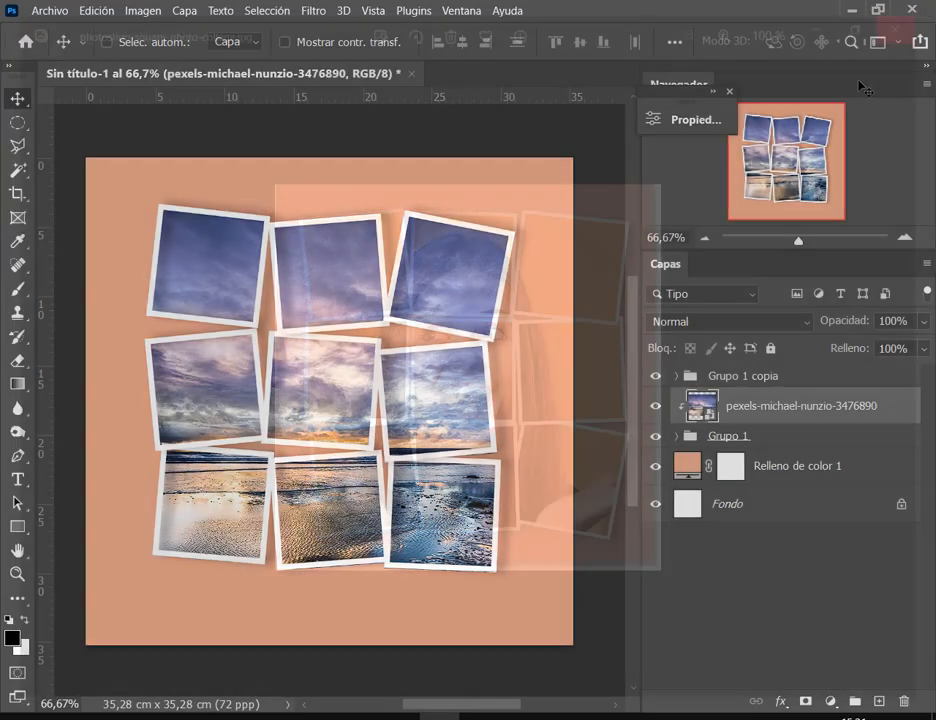
pyautogui.moveTo(180, 716)
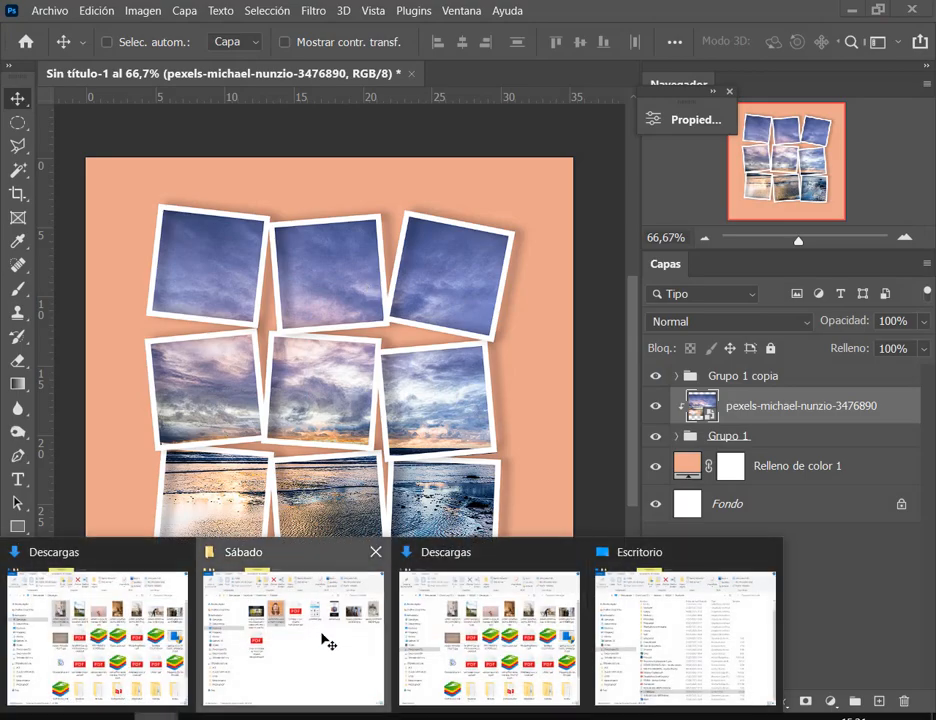
pyautogui.click(324, 700)
pyautogui.click(302, 198)
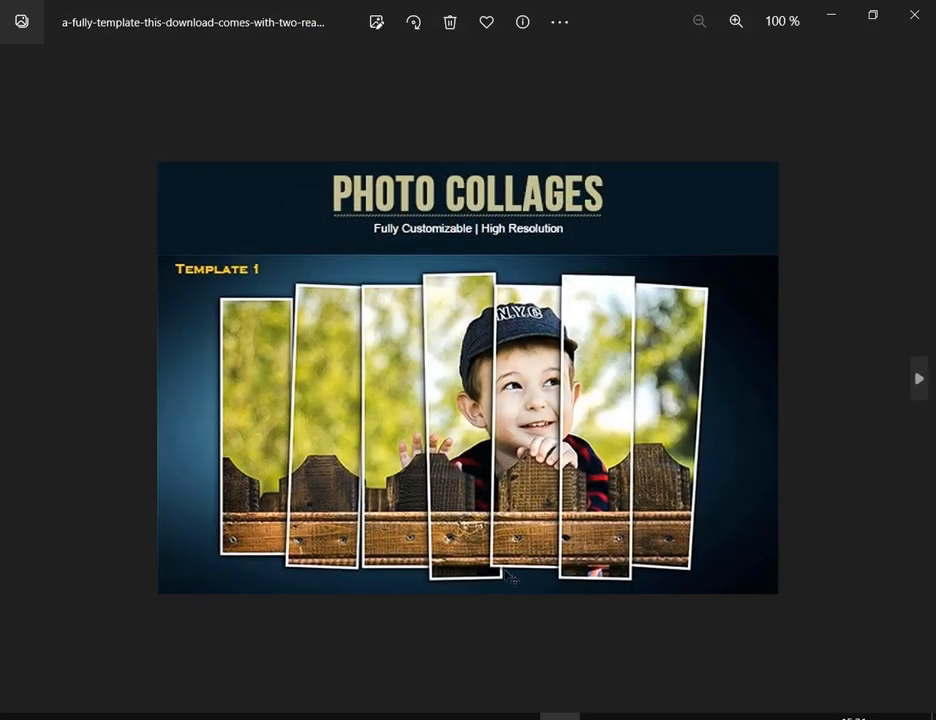
pyautogui.click(913, 15)
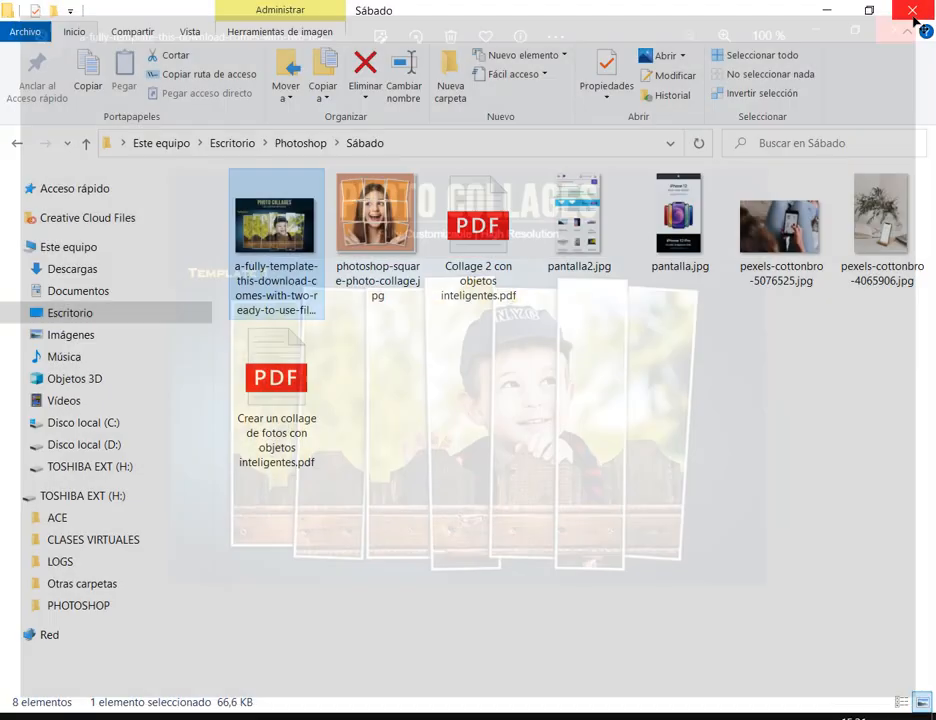
# Clear the file selection in the Sábado folder and switch to the Google Meet call to check its chat messages.
pyautogui.click(443, 530)
pyautogui.click(246, 718)
pyautogui.click(134, 635)
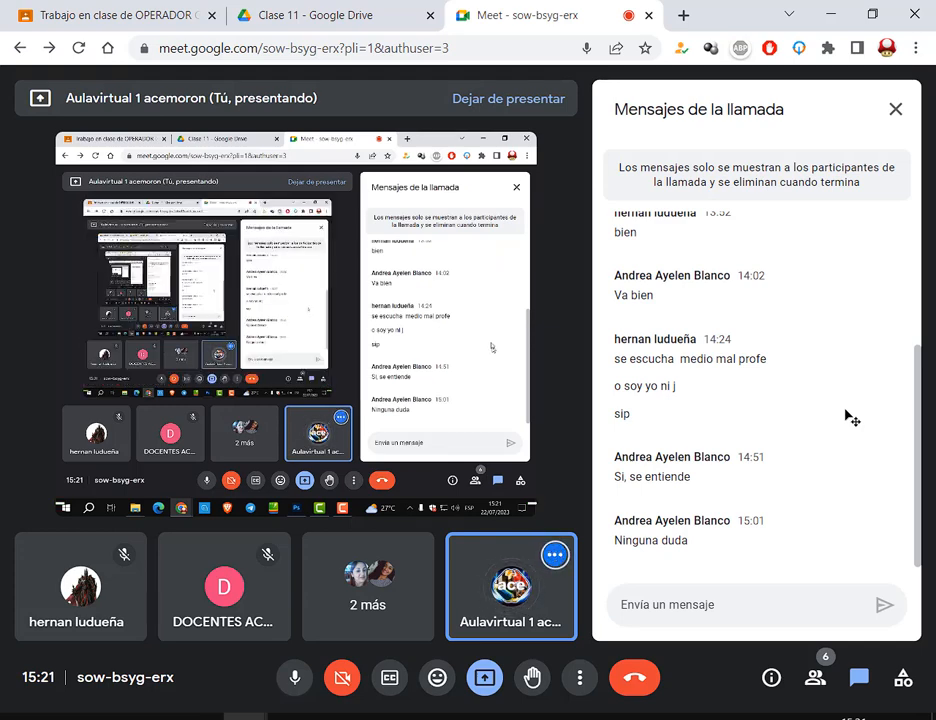
# Close the Descargas folder window and delete the two collage sample images from the Sábado folder.
pyautogui.moveTo(155, 652)
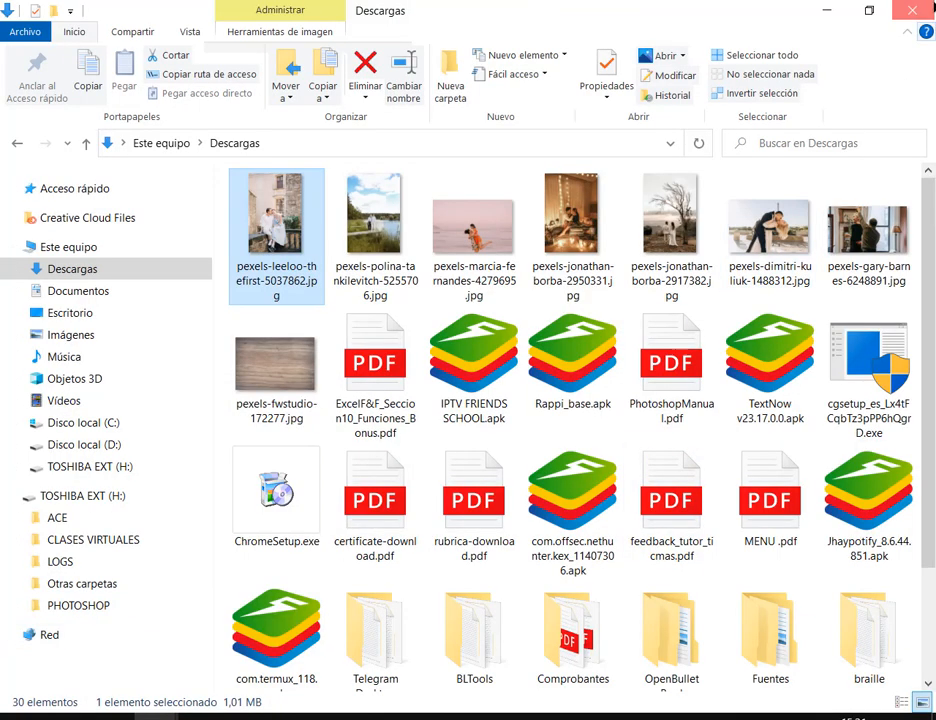
pyautogui.click(180, 551)
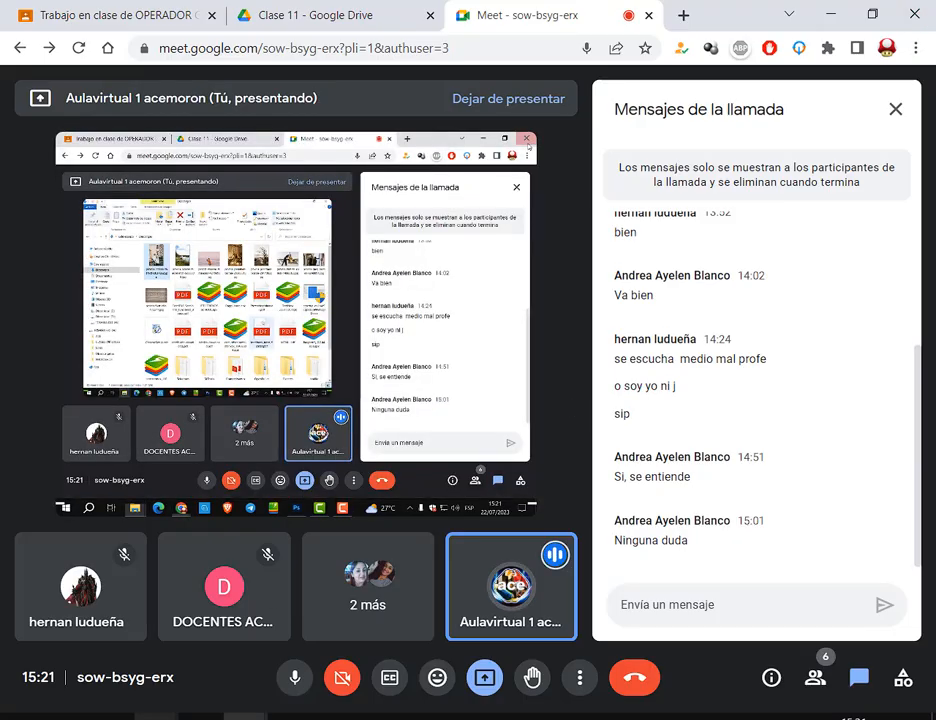
pyautogui.click(182, 704)
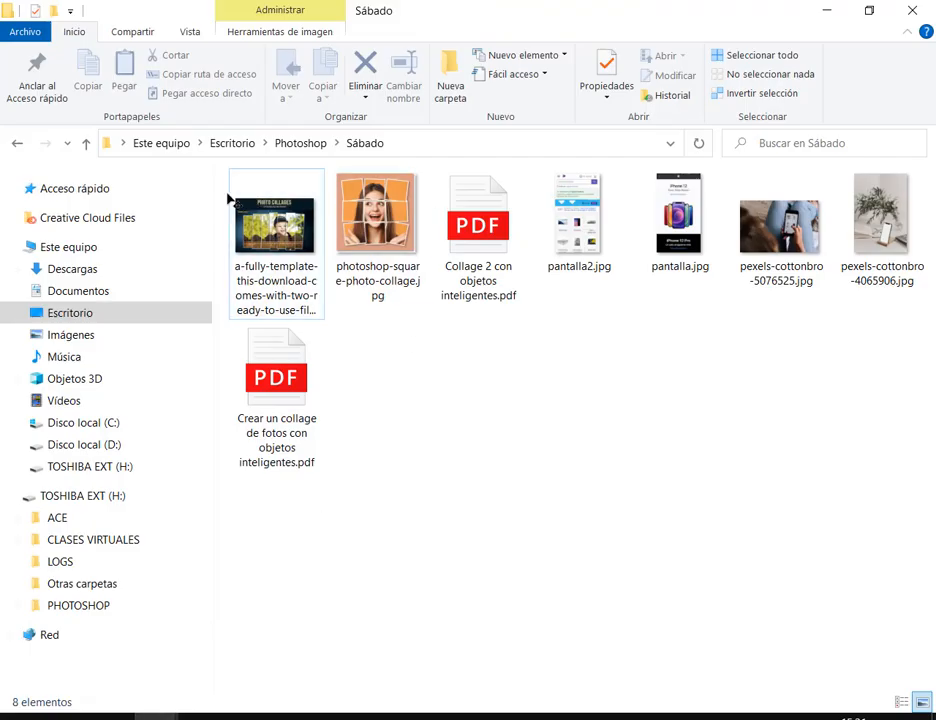
pyautogui.moveTo(228, 198); pyautogui.dragTo(345, 225)
pyautogui.press('Delete')
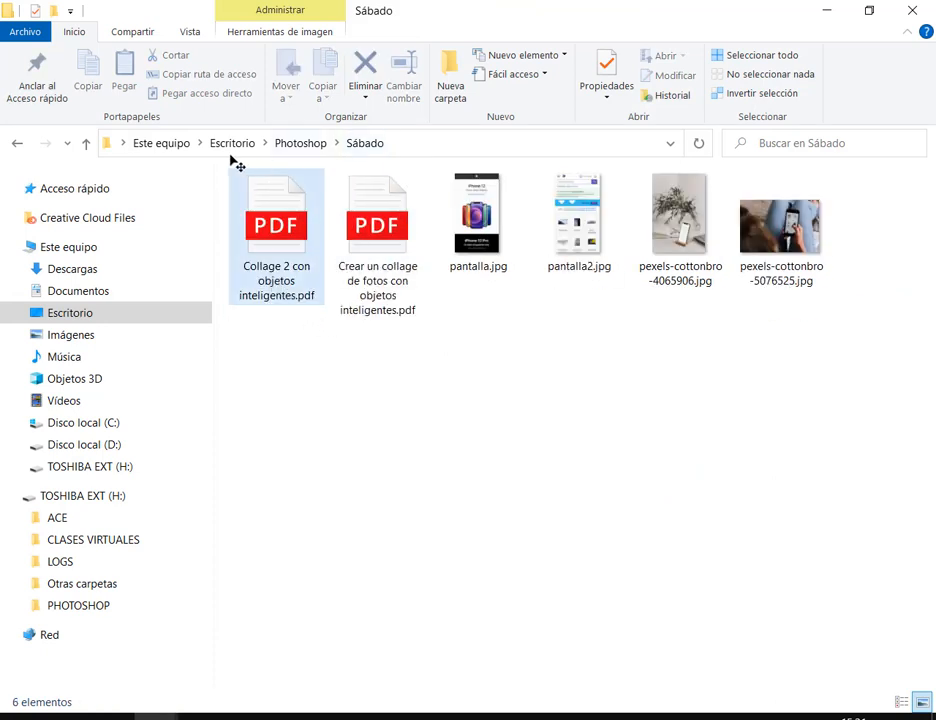
# Review the collage PDF, the pantalla images and the two pexels-cottonbro photos in the Sábado folder and return to the Meet chat.
pyautogui.moveTo(230, 155)
pyautogui.mouseDown()
pyautogui.moveTo(858, 321)
pyautogui.moveTo(828, 314)
pyautogui.mouseUp()
pyautogui.press('Escape')
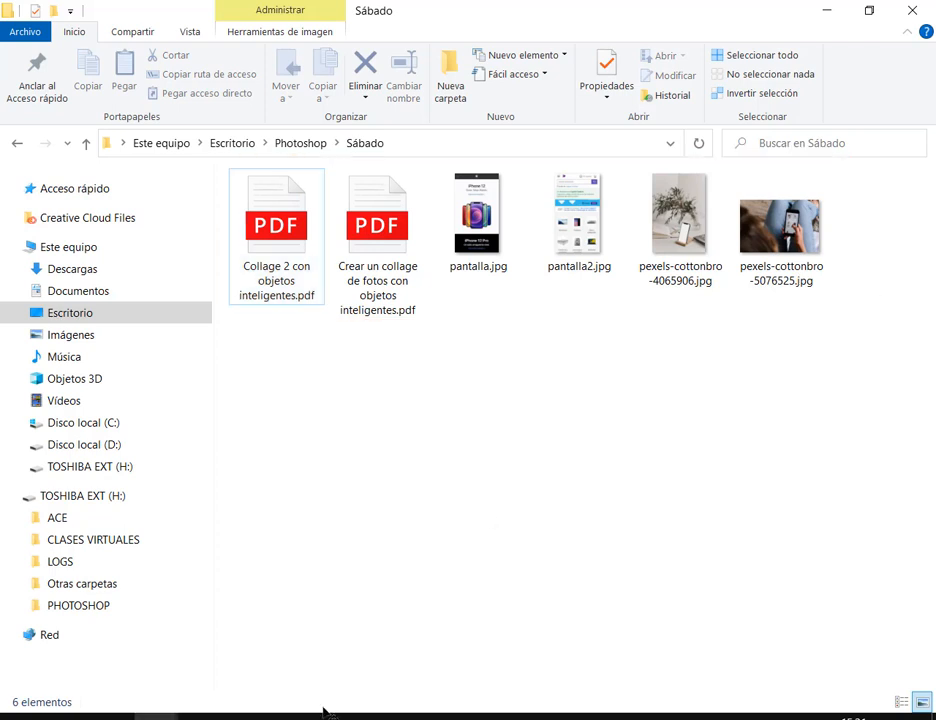
pyautogui.click(378, 243)
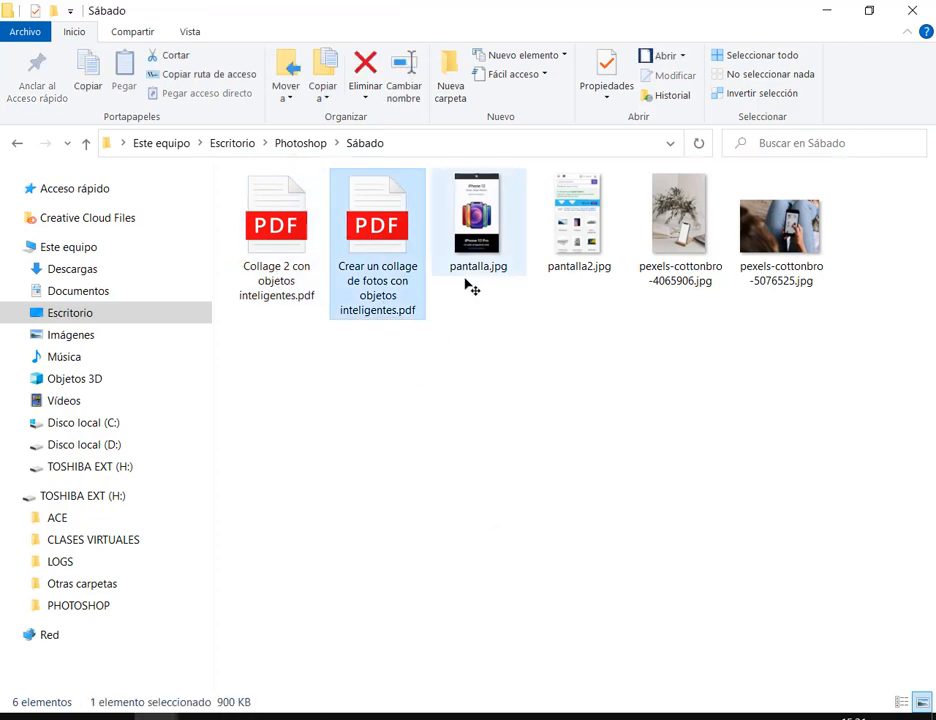
pyautogui.moveTo(433, 164)
pyautogui.mouseDown()
pyautogui.moveTo(541, 203)
pyautogui.moveTo(617, 283)
pyautogui.mouseUp()
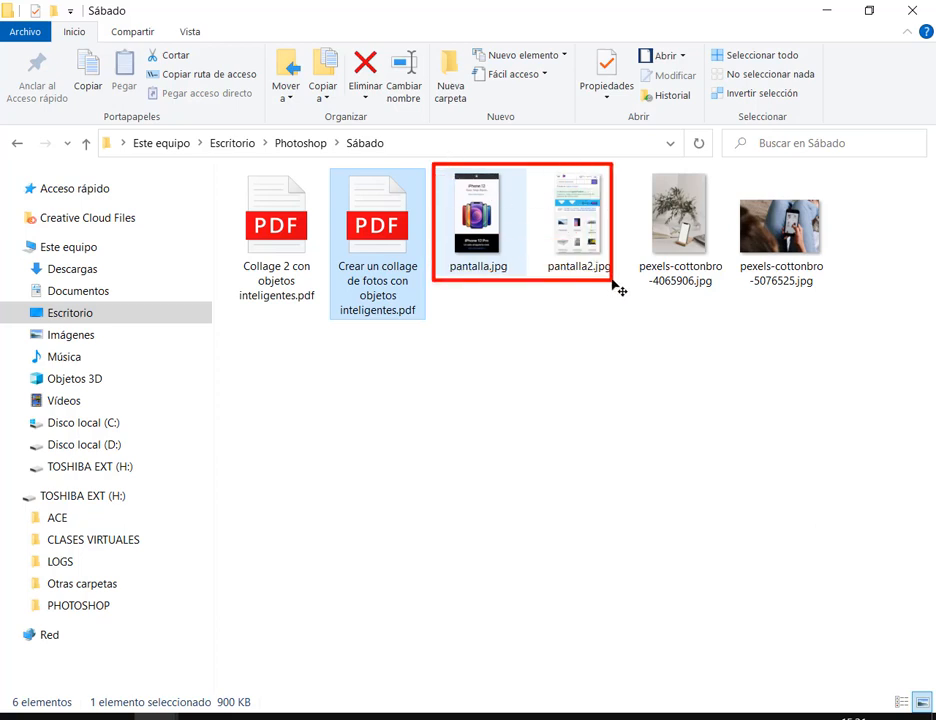
pyautogui.moveTo(655, 360); pyautogui.dragTo(683, 284)
pyautogui.moveTo(778, 365); pyautogui.dragTo(796, 270)
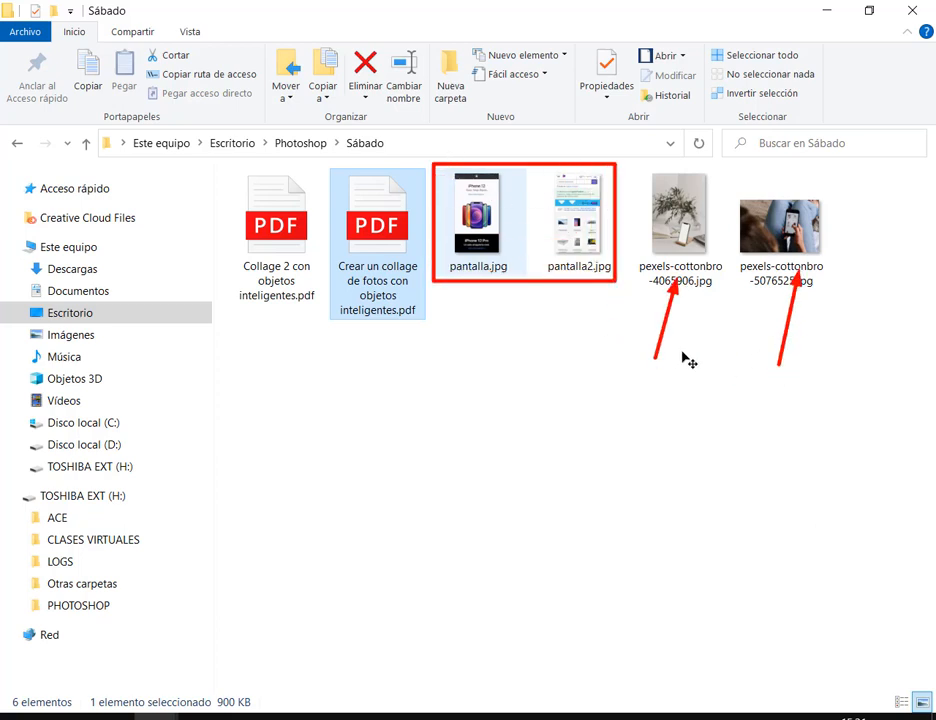
pyautogui.press('Escape')
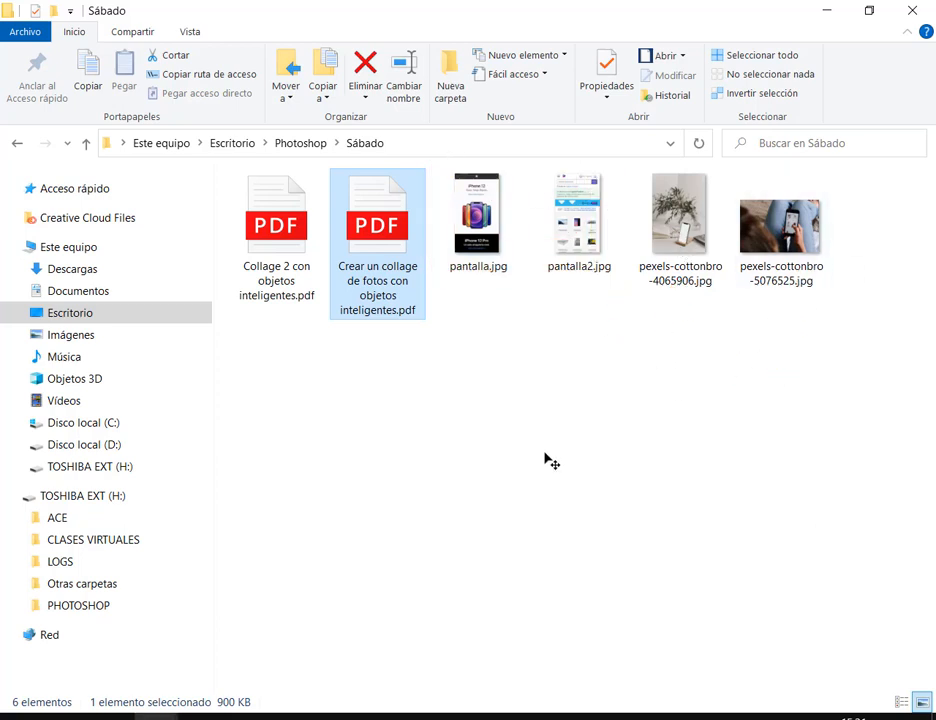
pyautogui.click(152, 650)
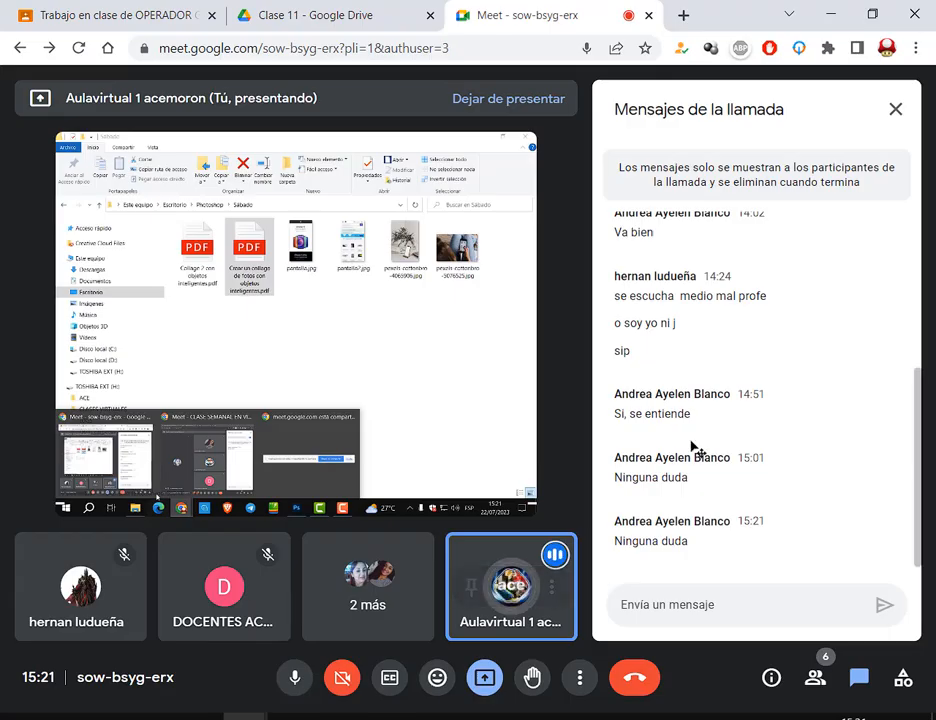